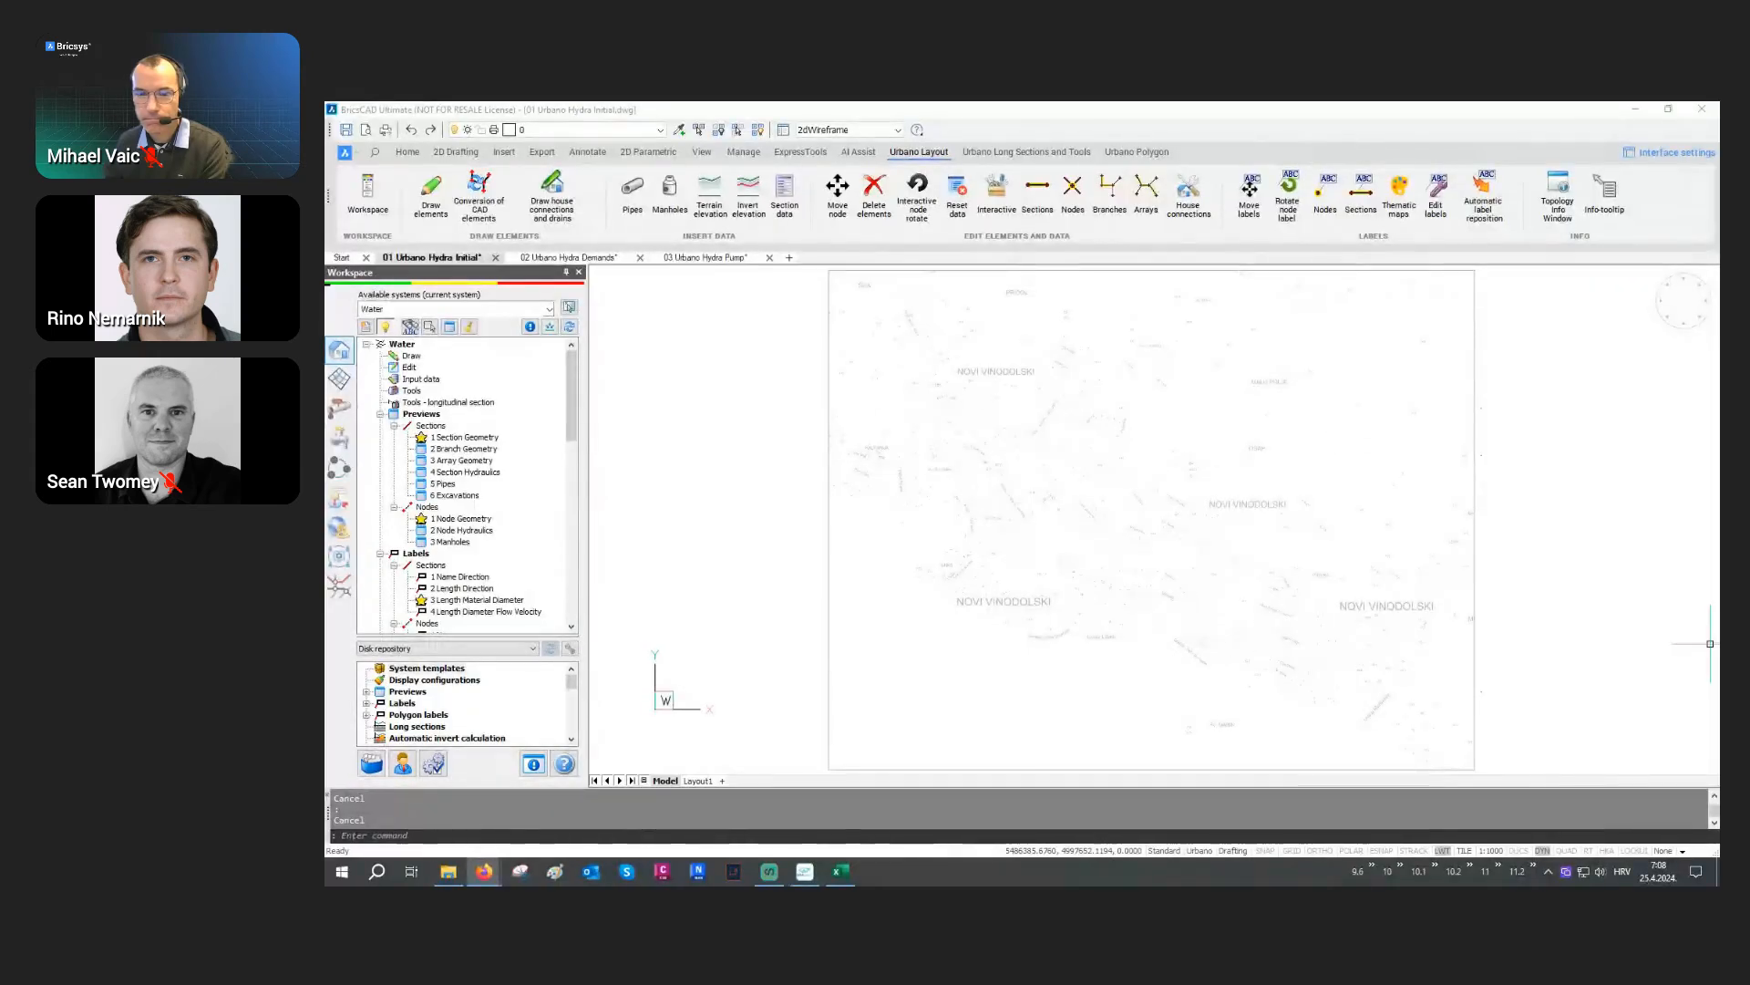
{"action": "left_click", "coordinate": [1131, 453]}
{"action": "key", "text": "Escape"}
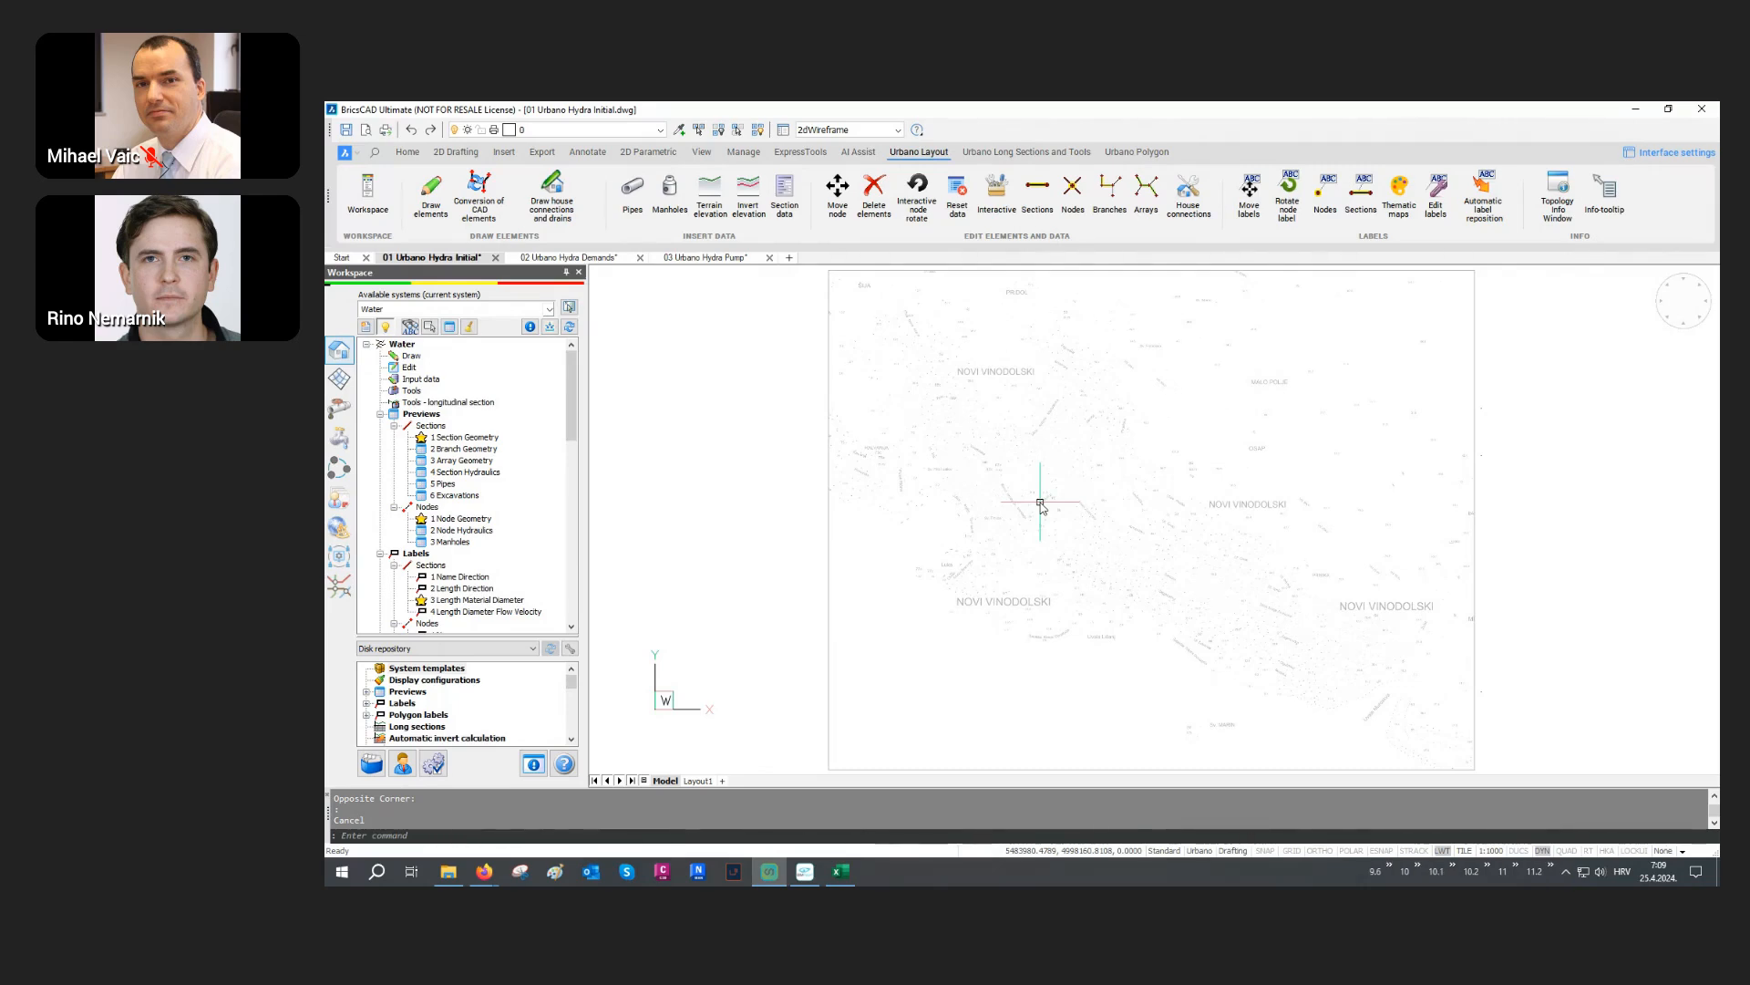
{"action": "left_click", "coordinate": [1221, 471]}
{"action": "left_click", "coordinate": [1122, 533]}
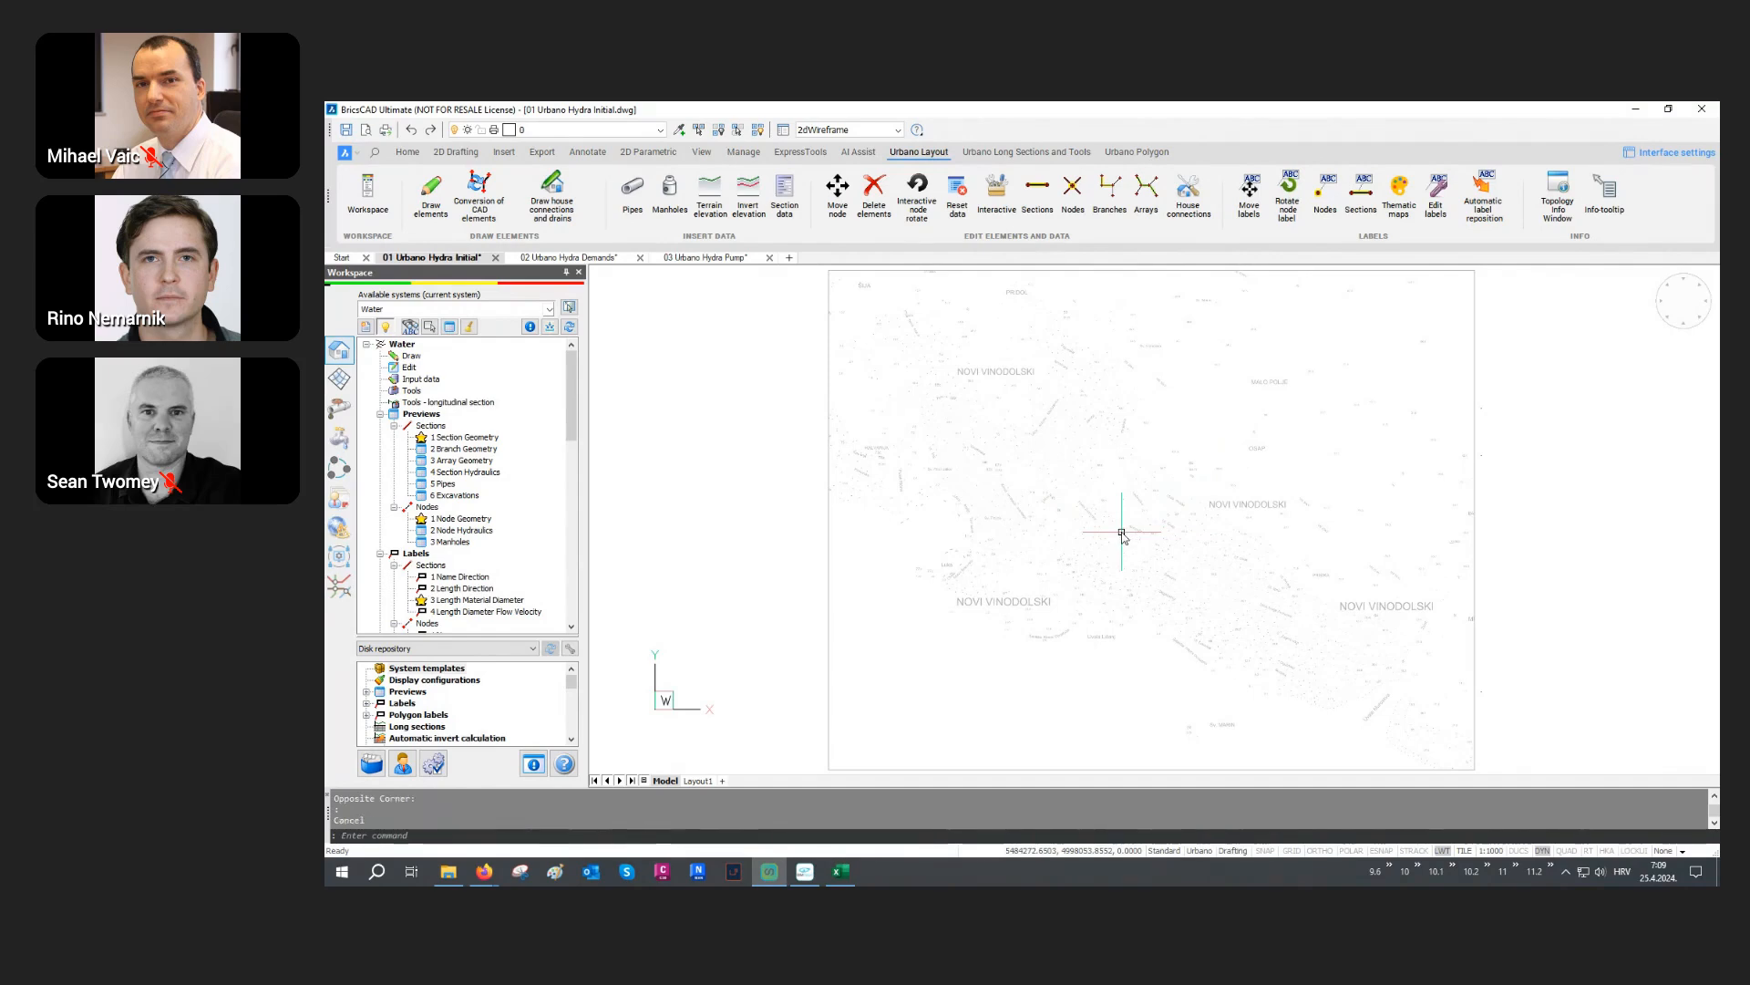
Step: Turn on all DTM layers from DTM_add_points through DTM_water
{"action": "type", "text": "la"}
{"action": "key", "text": "Return"}
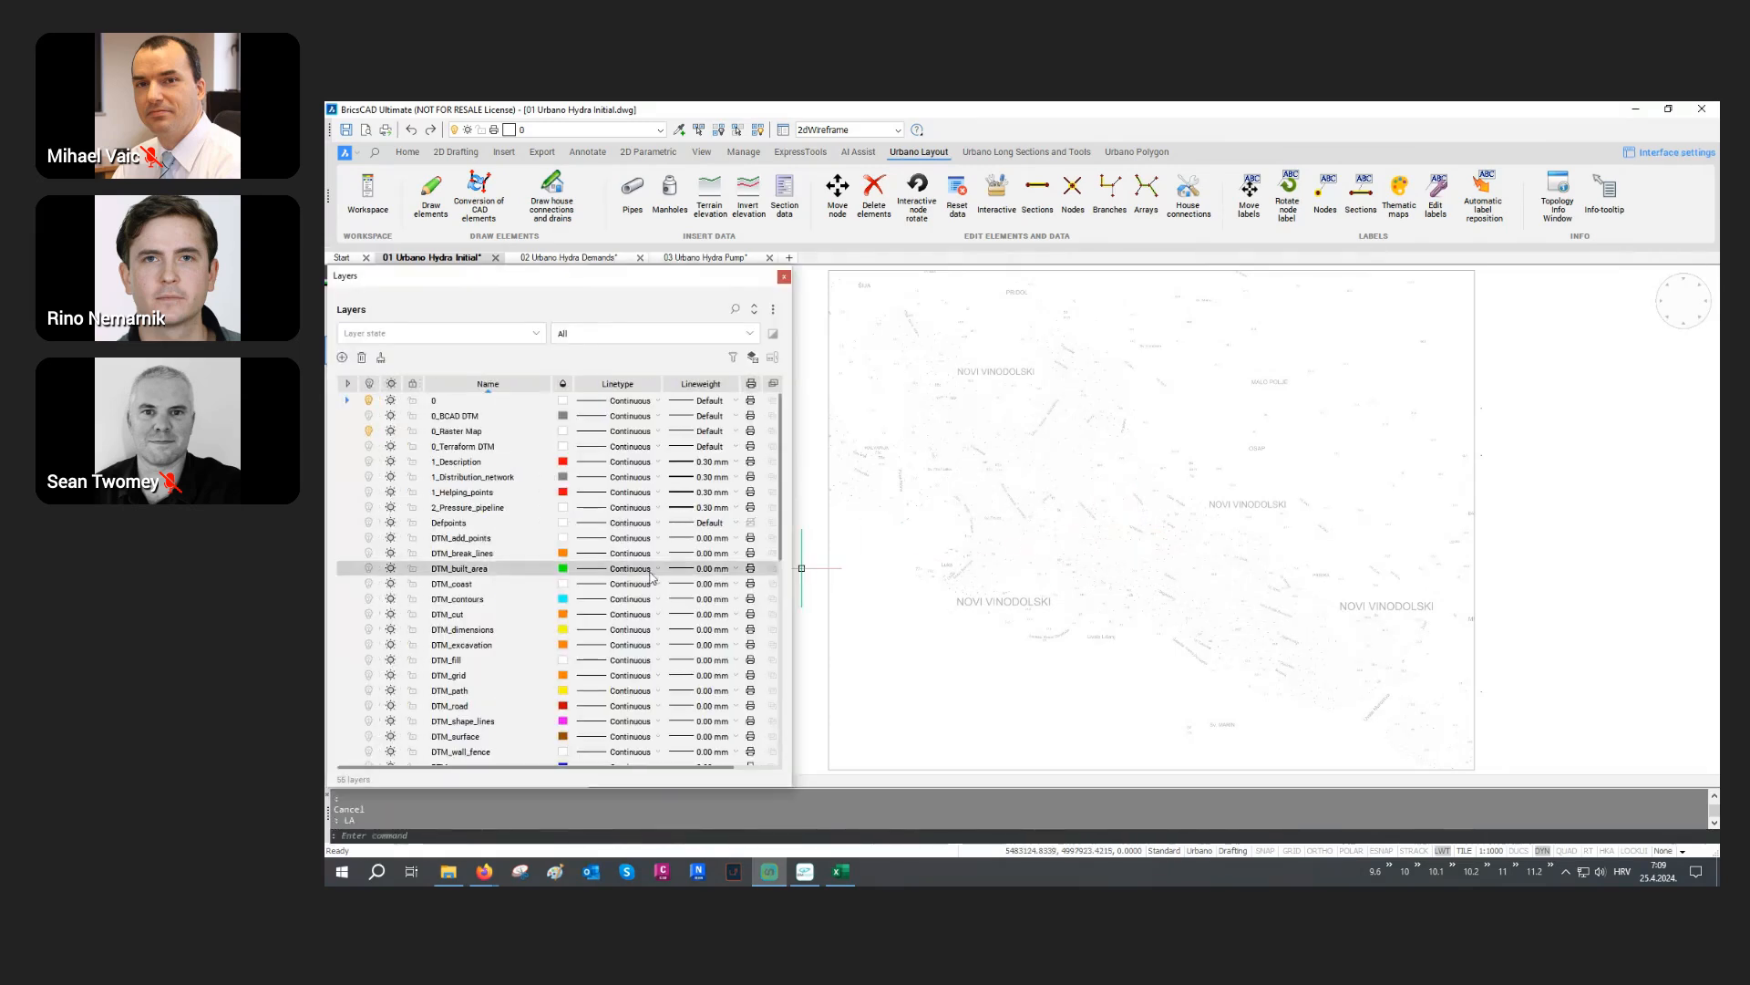
{"action": "scroll", "coordinate": [505, 551], "scroll_direction": "down", "scroll_amount": 1}
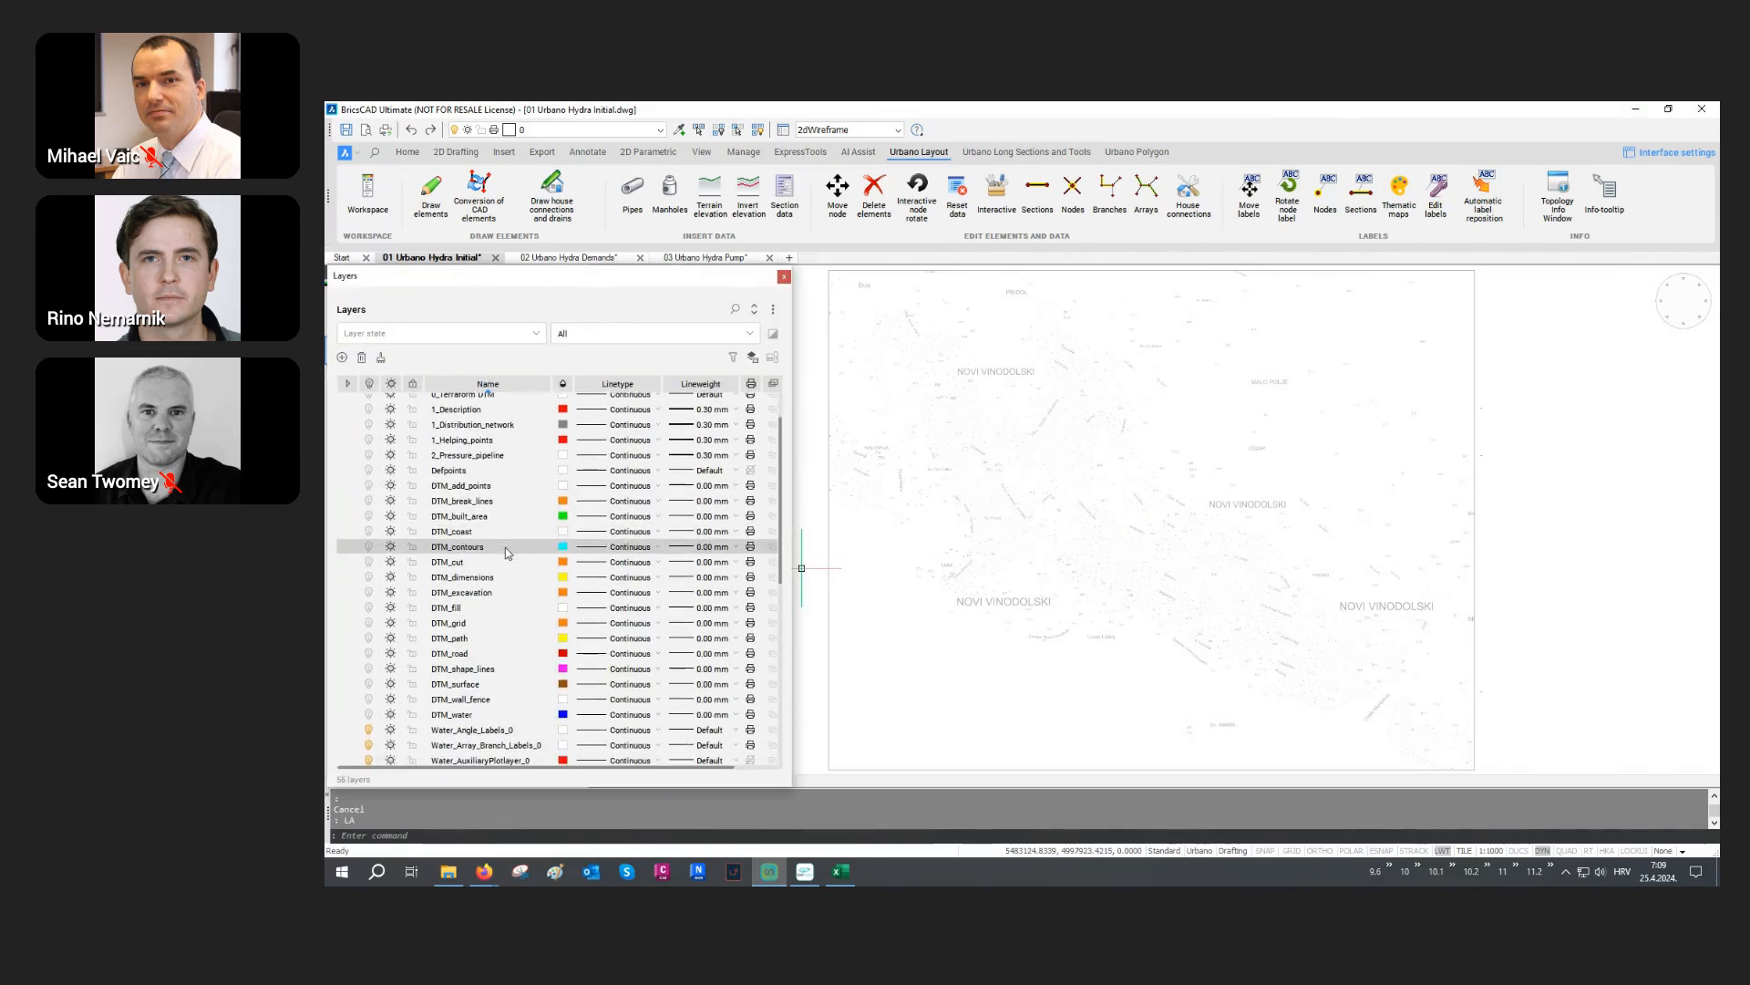
{"action": "left_click", "coordinate": [463, 486]}
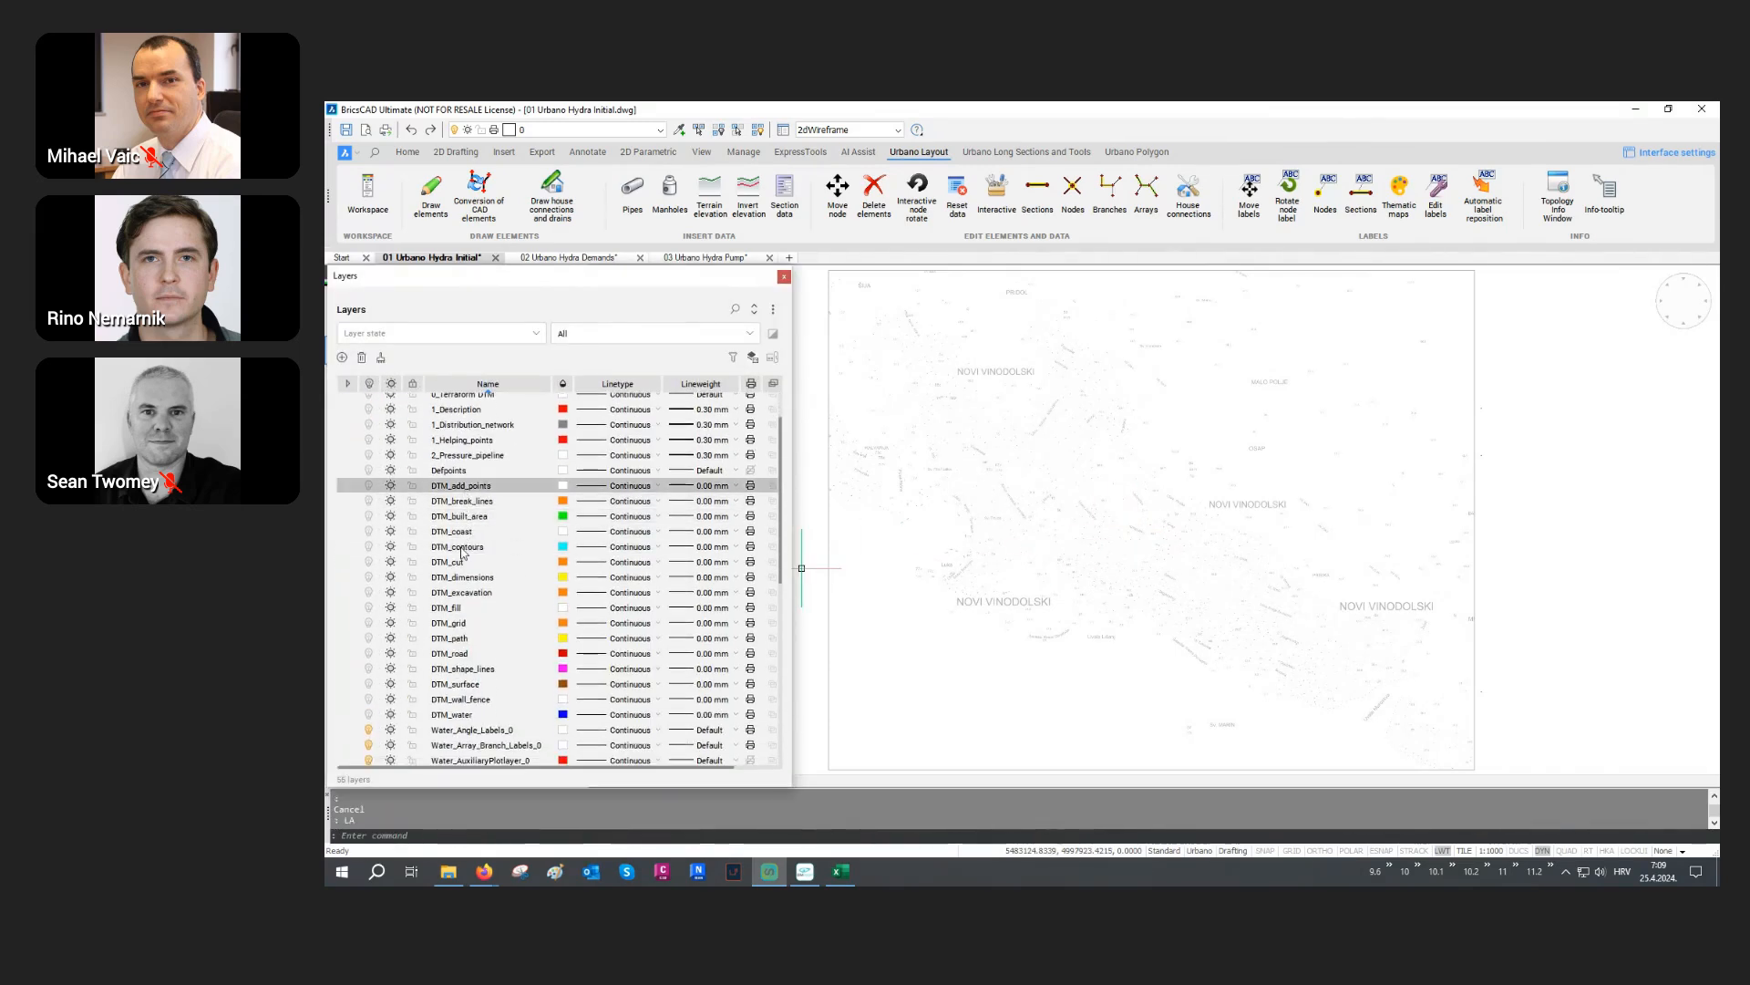
{"action": "left_click", "coordinate": [460, 715], "text": "shift"}
{"action": "left_click", "coordinate": [372, 490]}
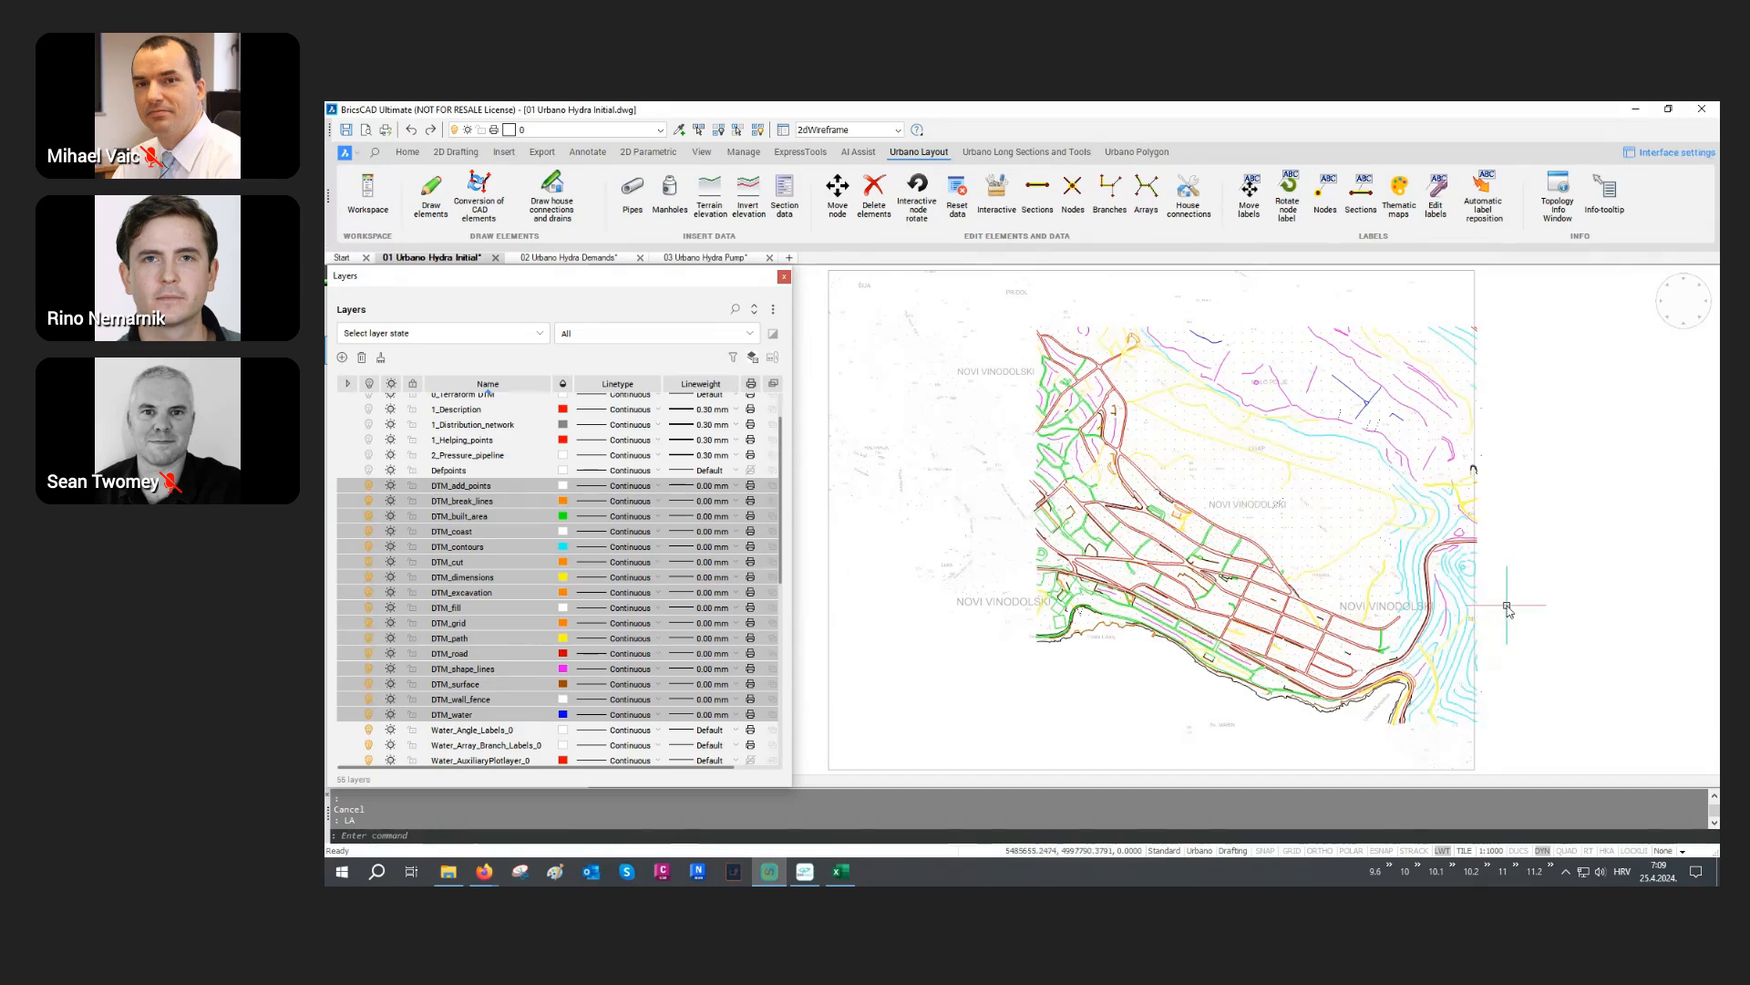
Step: Turn on the 0_BCAD DTM layer, inspect the terrain mesh in 3D and close the layer manager
{"action": "mouse_move", "coordinate": [1519, 614]}
{"action": "middle_mouse_down", "text": "shift"}
{"action": "mouse_move", "coordinate": [1402, 553]}
{"action": "mouse_move", "coordinate": [1393, 500]}
{"action": "middle_mouse_up", "text": "shift"}
{"action": "scroll", "coordinate": [1416, 638], "scroll_direction": "up", "scroll_amount": 2}
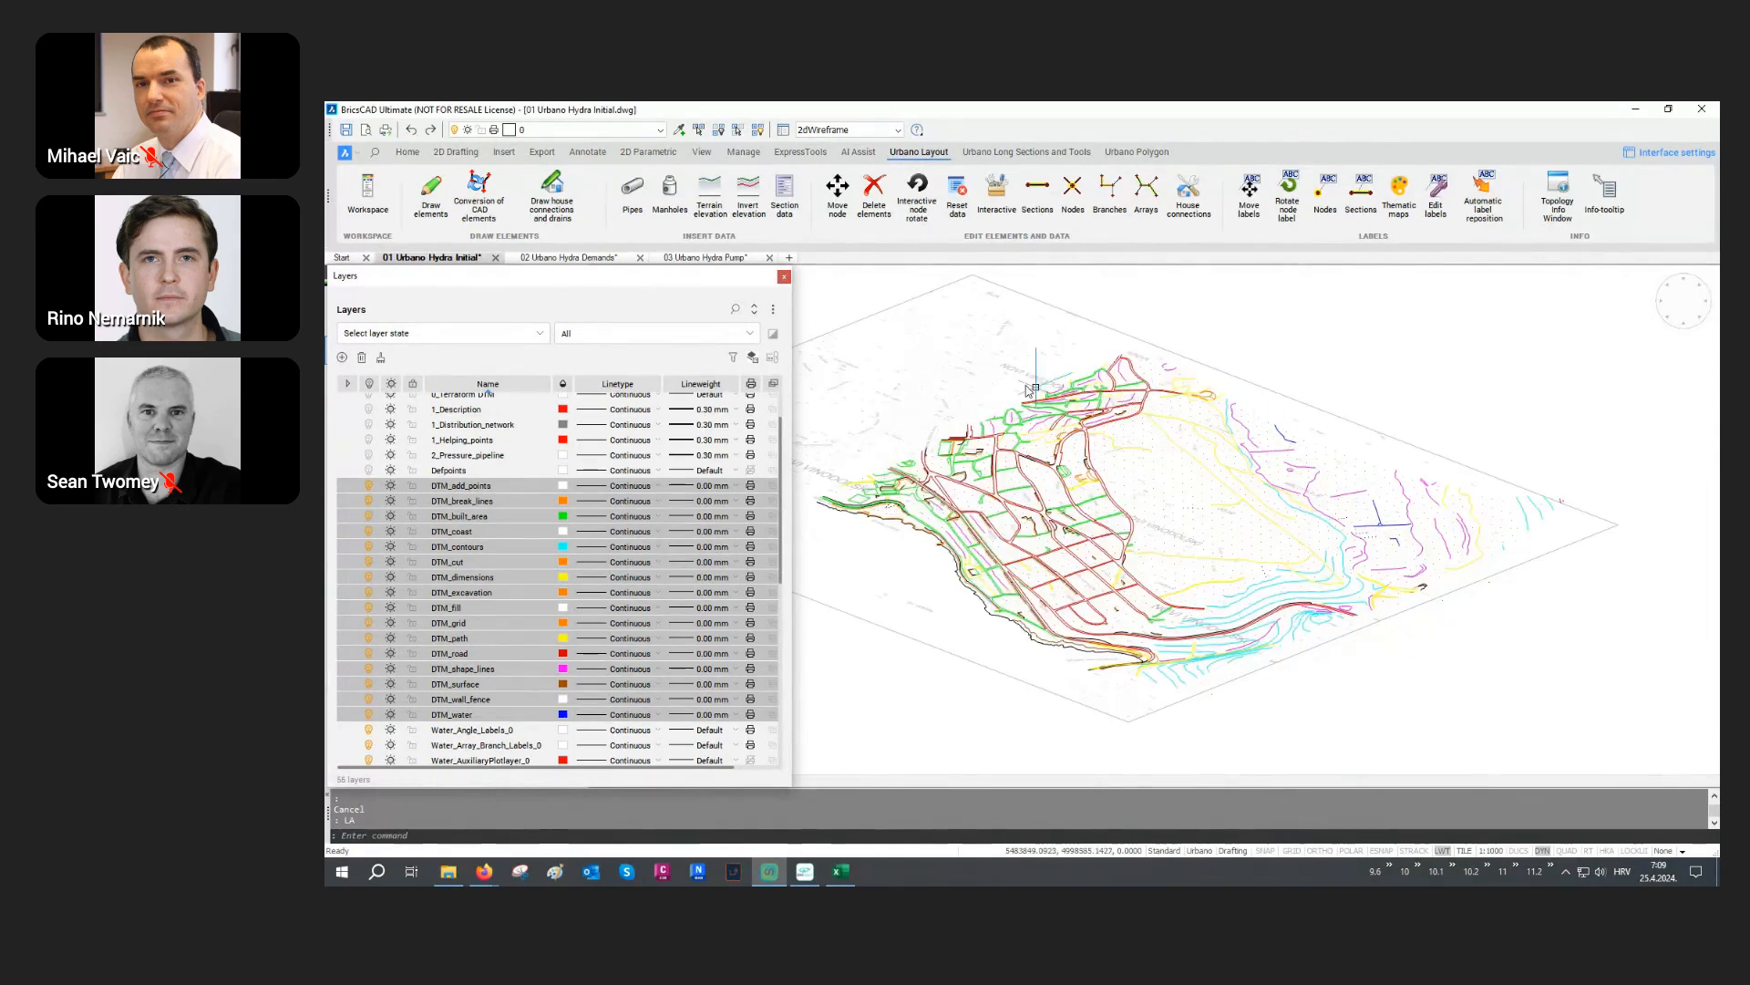
{"action": "scroll", "coordinate": [506, 467], "scroll_direction": "up", "scroll_amount": 2}
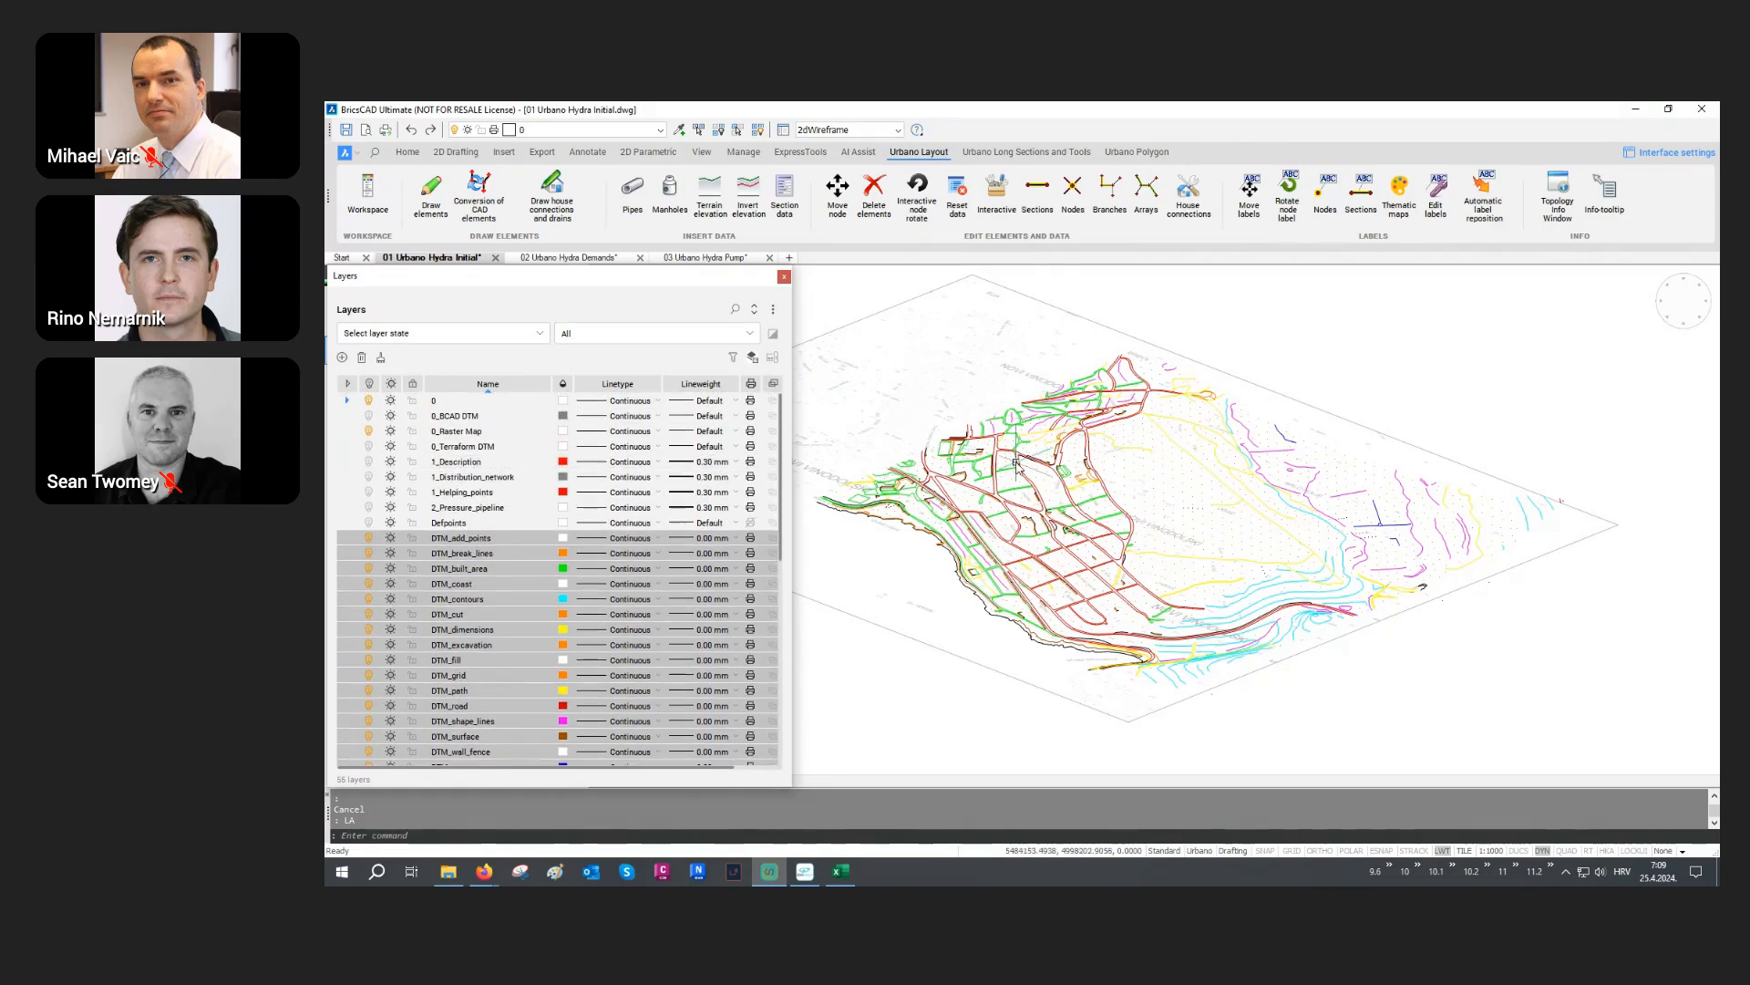
{"action": "left_click", "coordinate": [448, 418]}
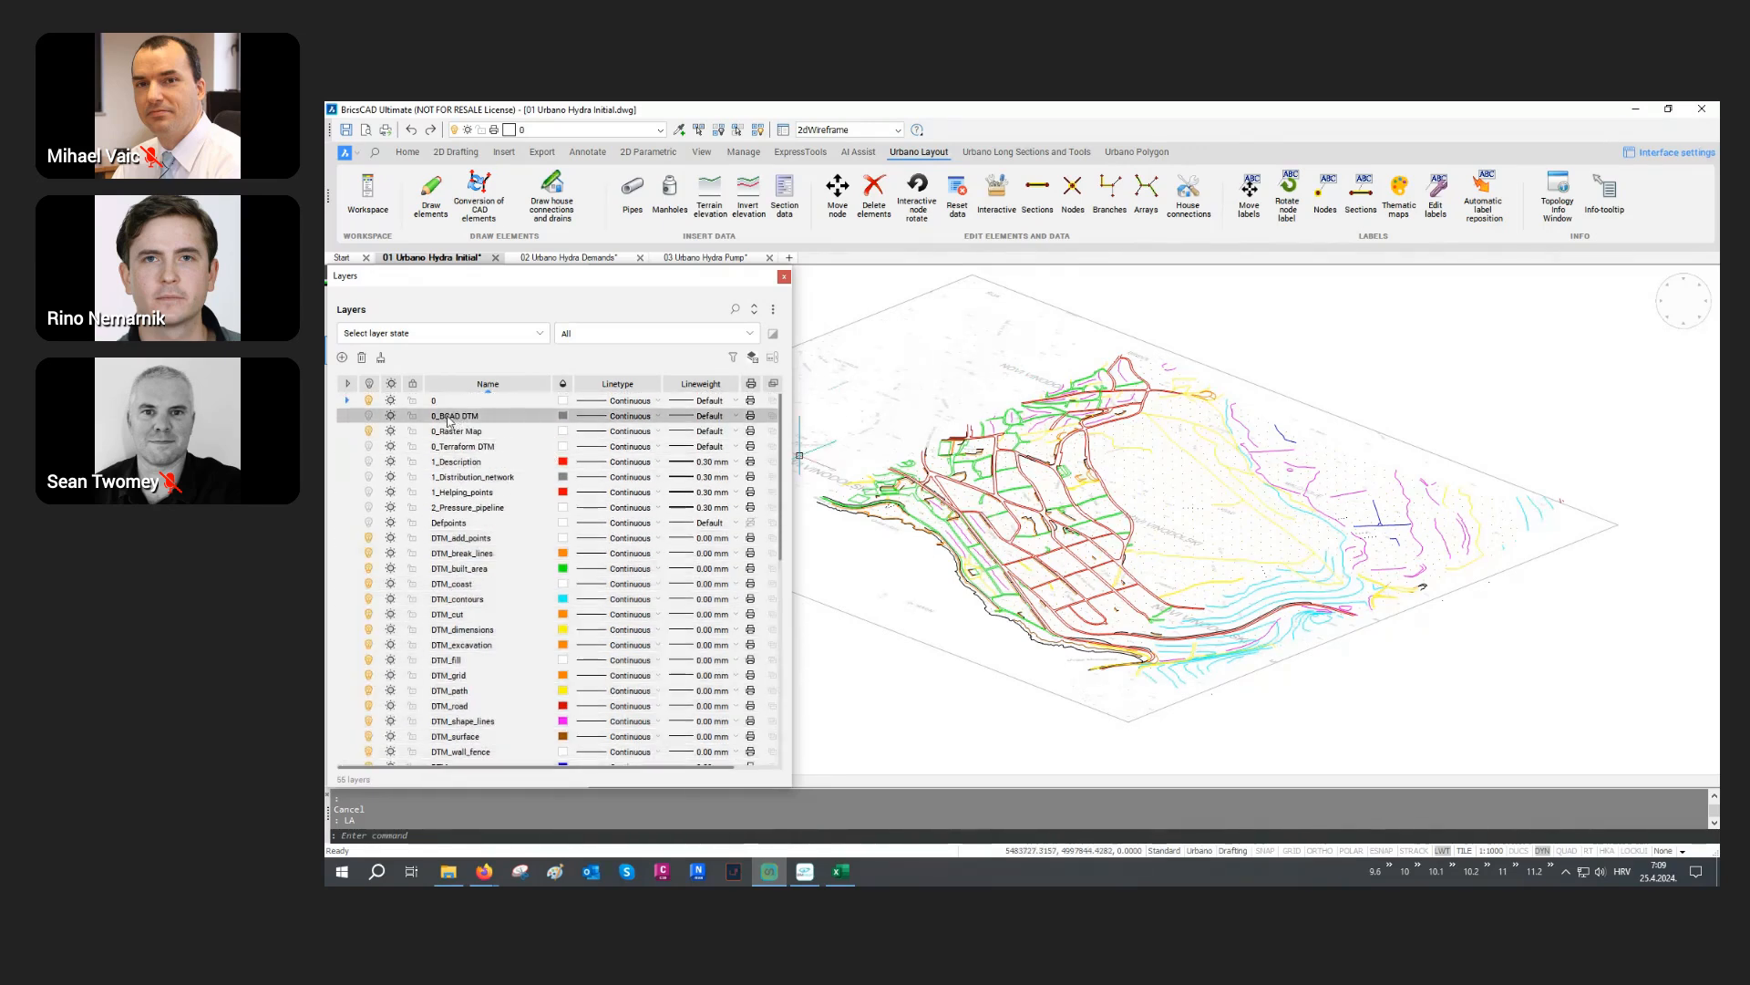
{"action": "left_click", "coordinate": [369, 417]}
{"action": "scroll", "coordinate": [1094, 515], "scroll_direction": "up", "scroll_amount": 3}
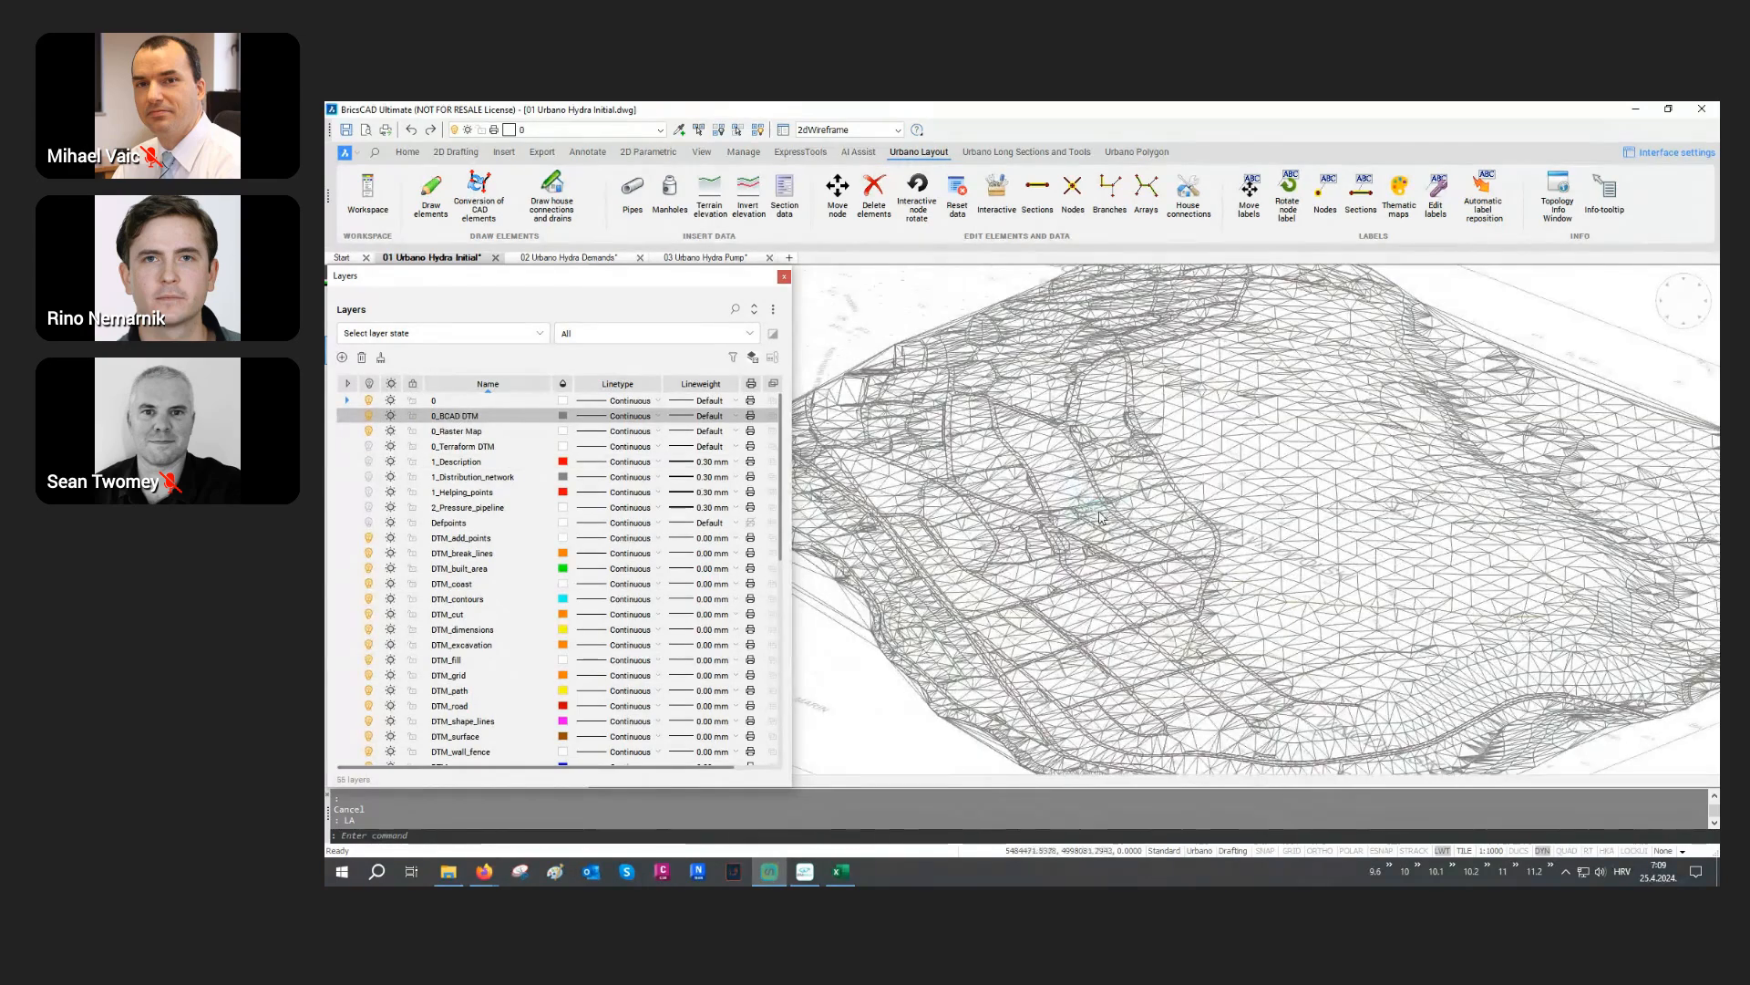
{"action": "middle_click_drag", "start_coordinate": [1185, 537], "coordinate": [1221, 552], "text": "shift"}
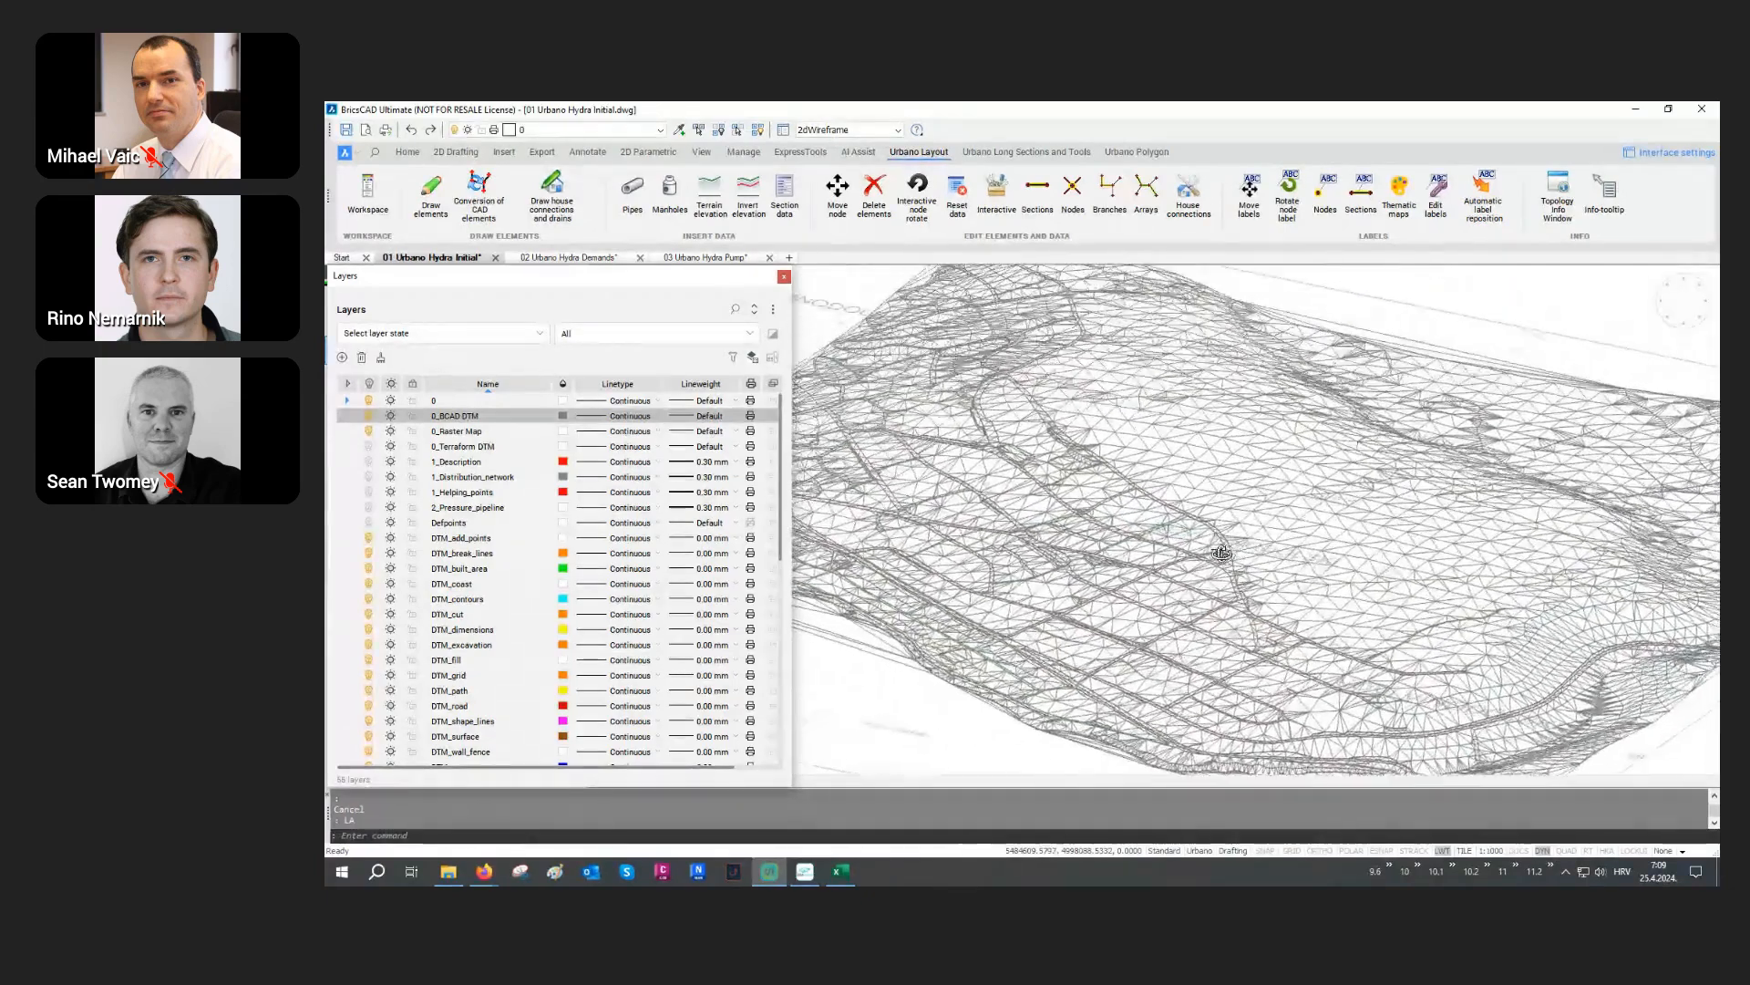
{"action": "scroll", "coordinate": [1221, 552], "scroll_direction": "down", "scroll_amount": 3}
{"action": "scroll", "coordinate": [1215, 549], "scroll_direction": "down", "scroll_amount": 3}
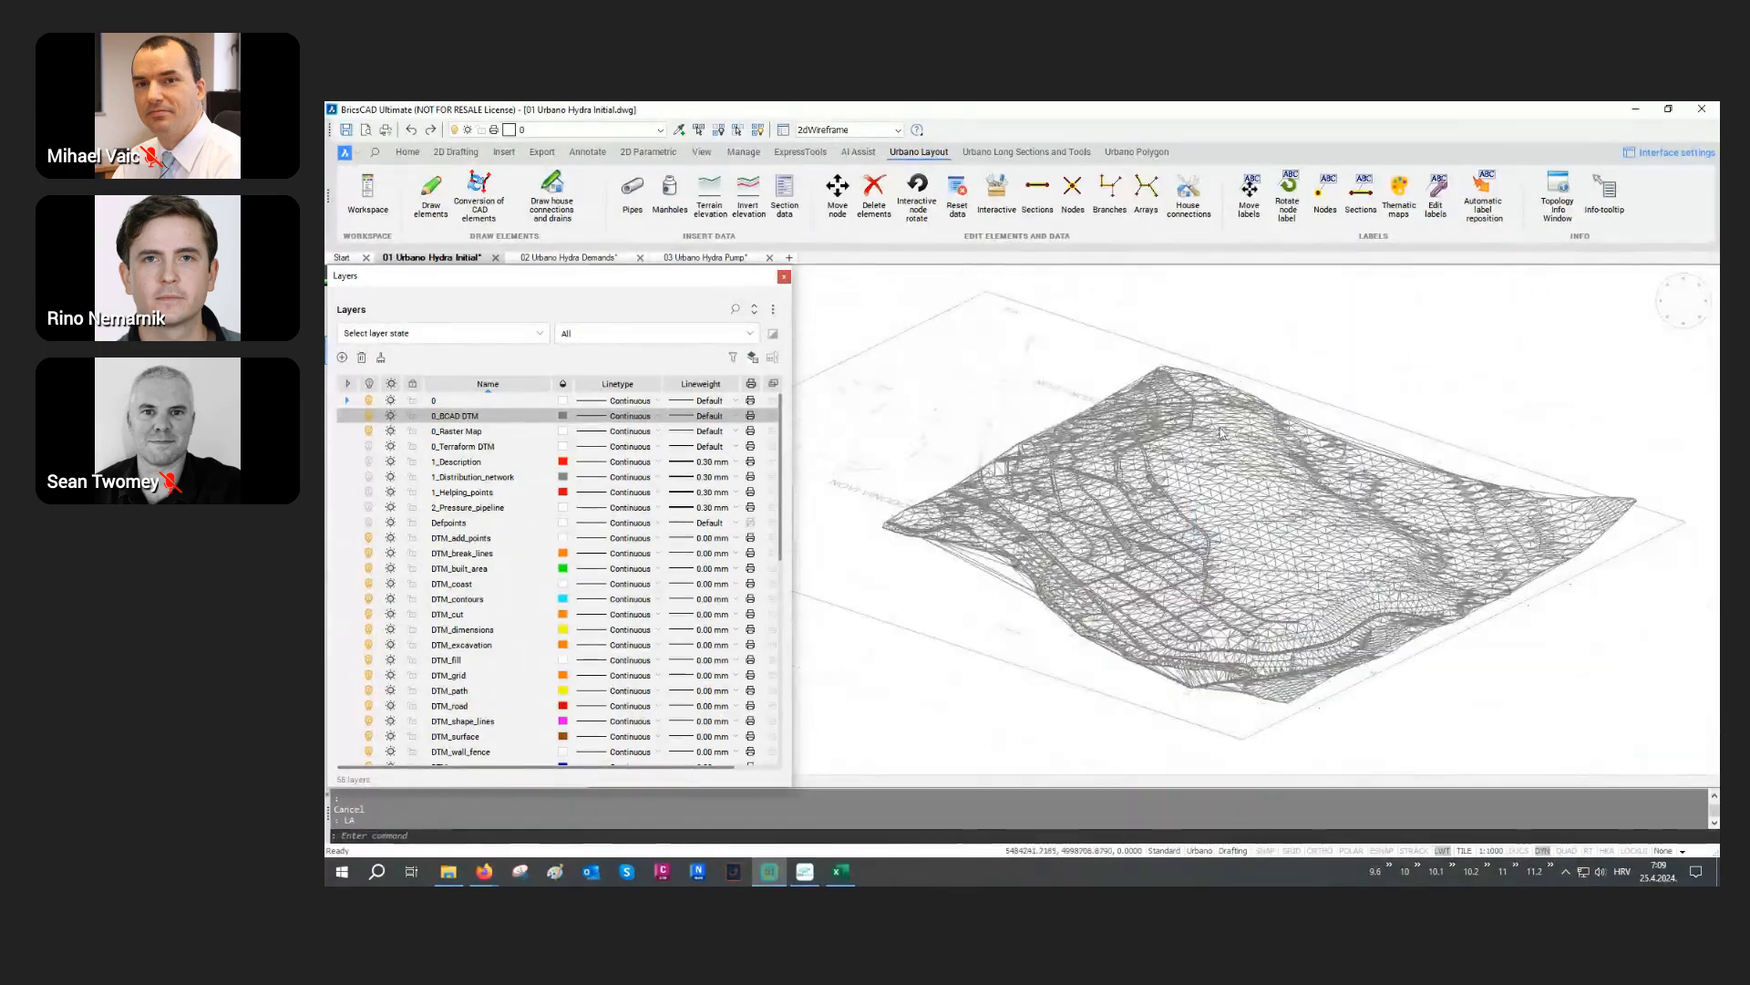
{"action": "left_click", "coordinate": [784, 276]}
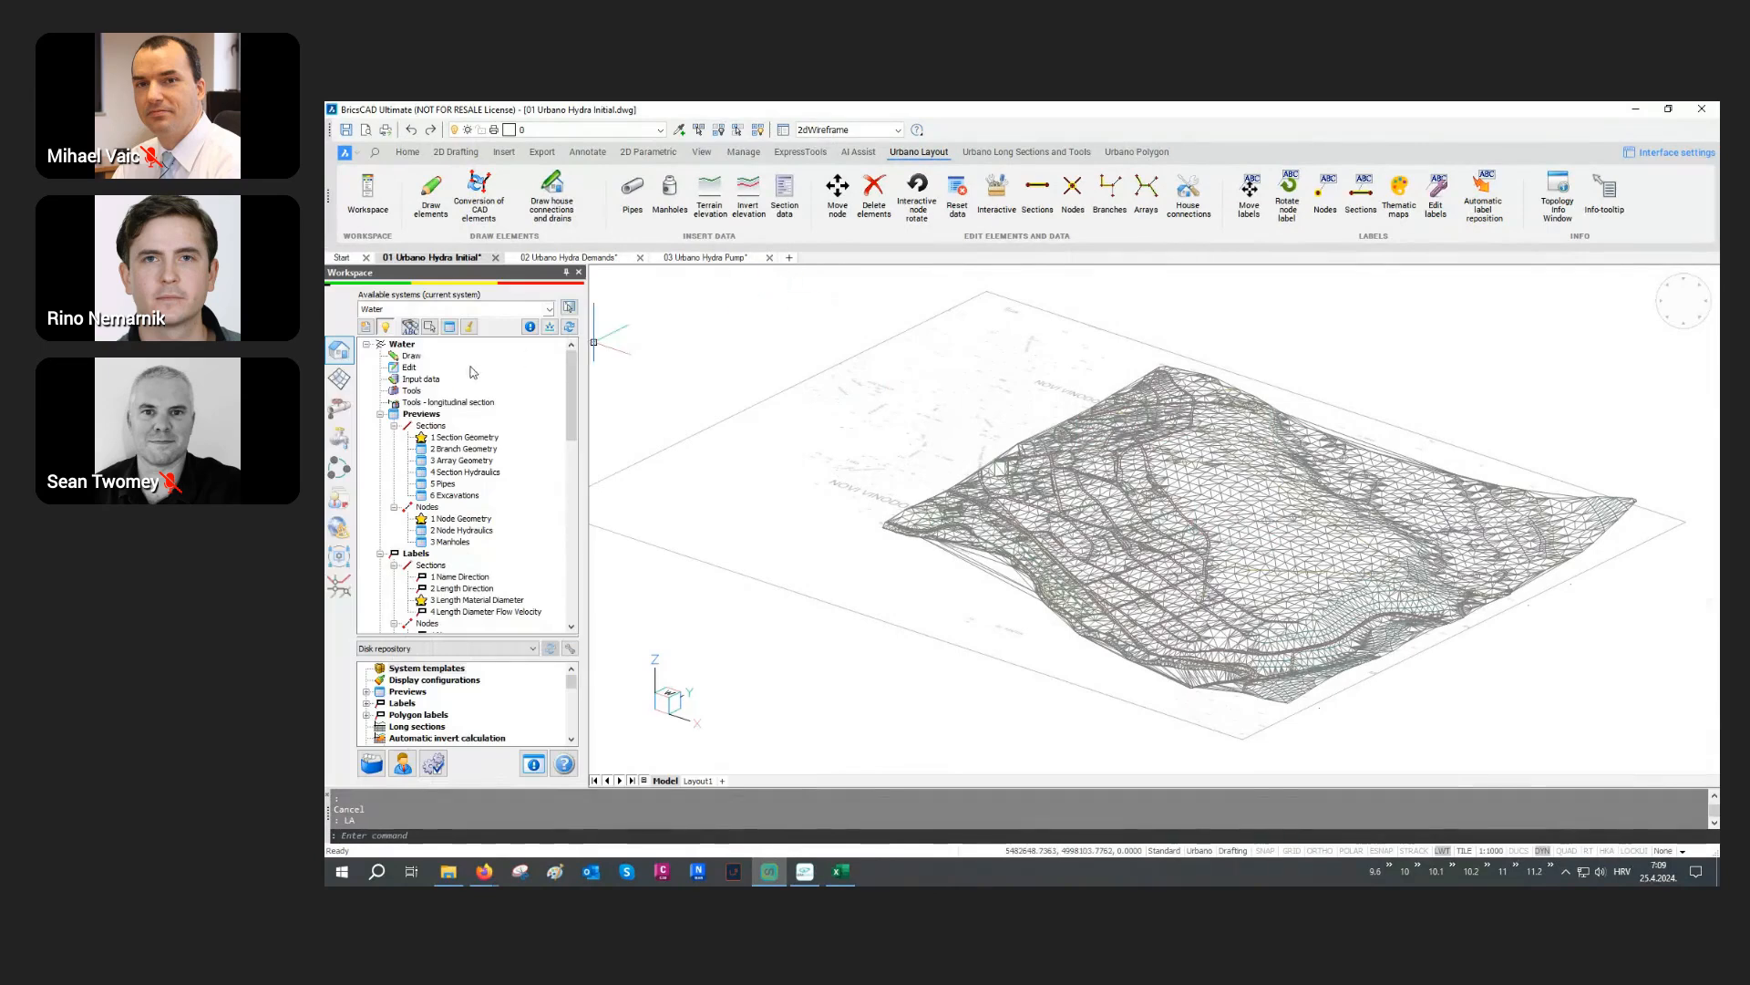
Step: Select the Style entry under the 1 Terraform terrain's view of surface and examine the triangulated surface in 3D
{"action": "left_click", "coordinate": [339, 377]}
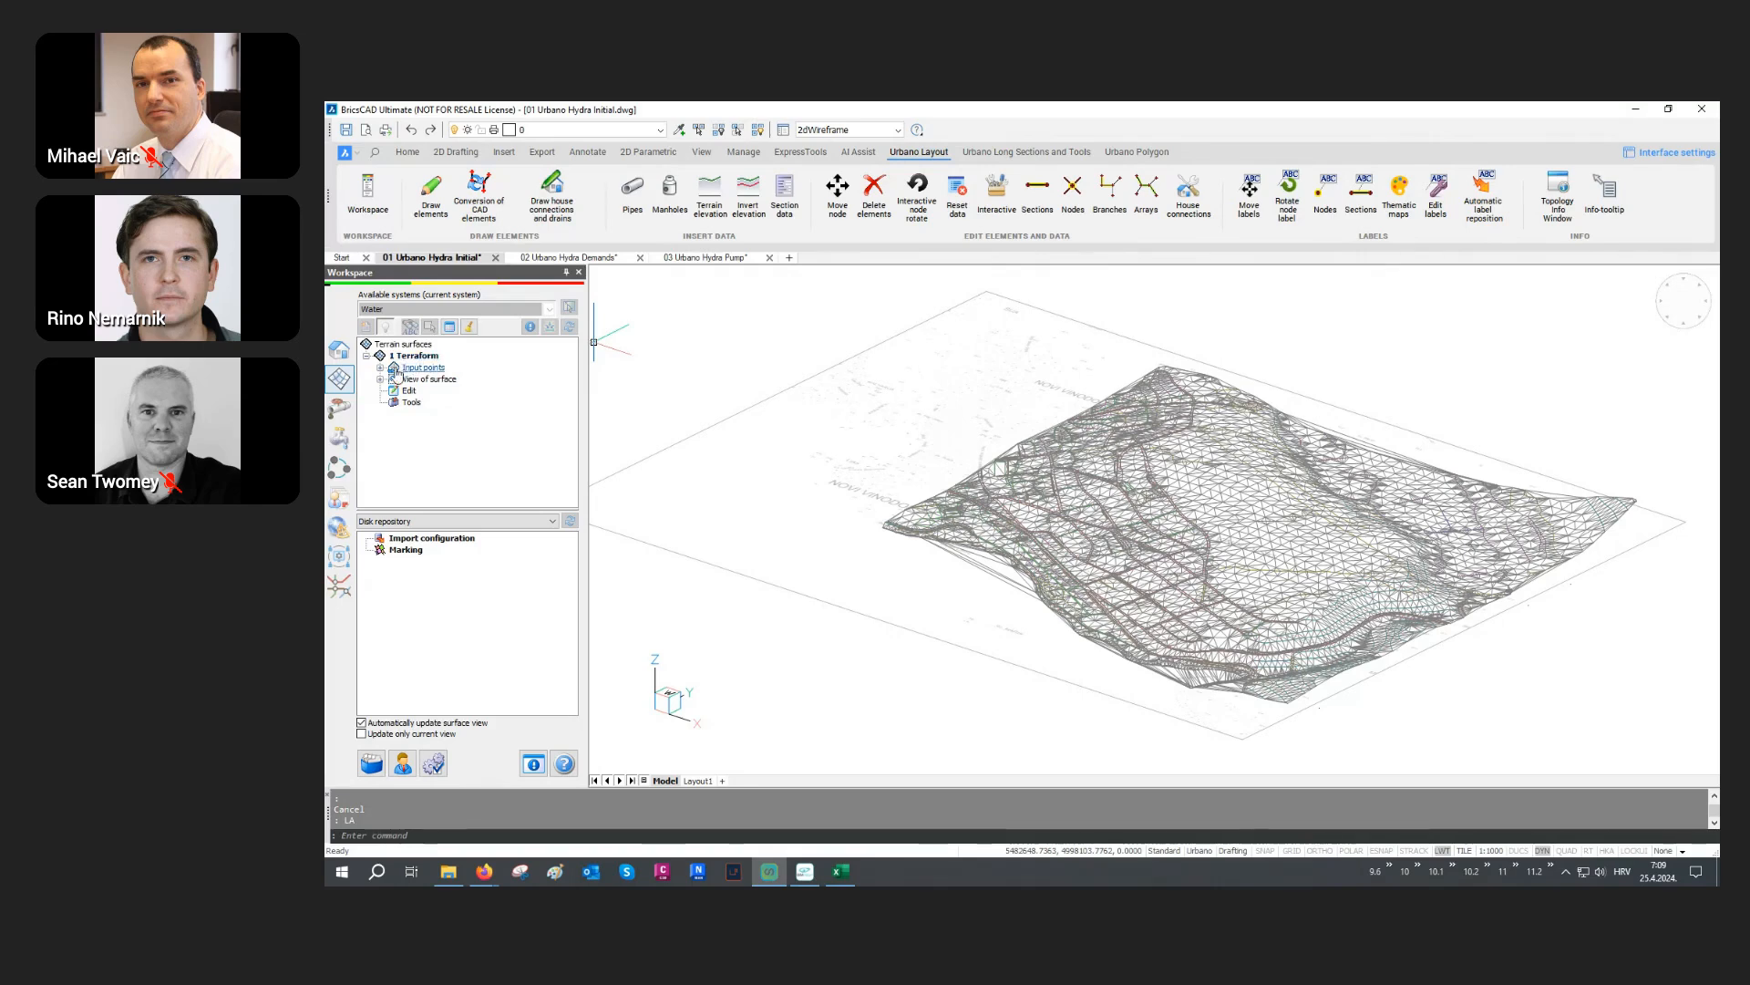
{"action": "double_click", "coordinate": [427, 378]}
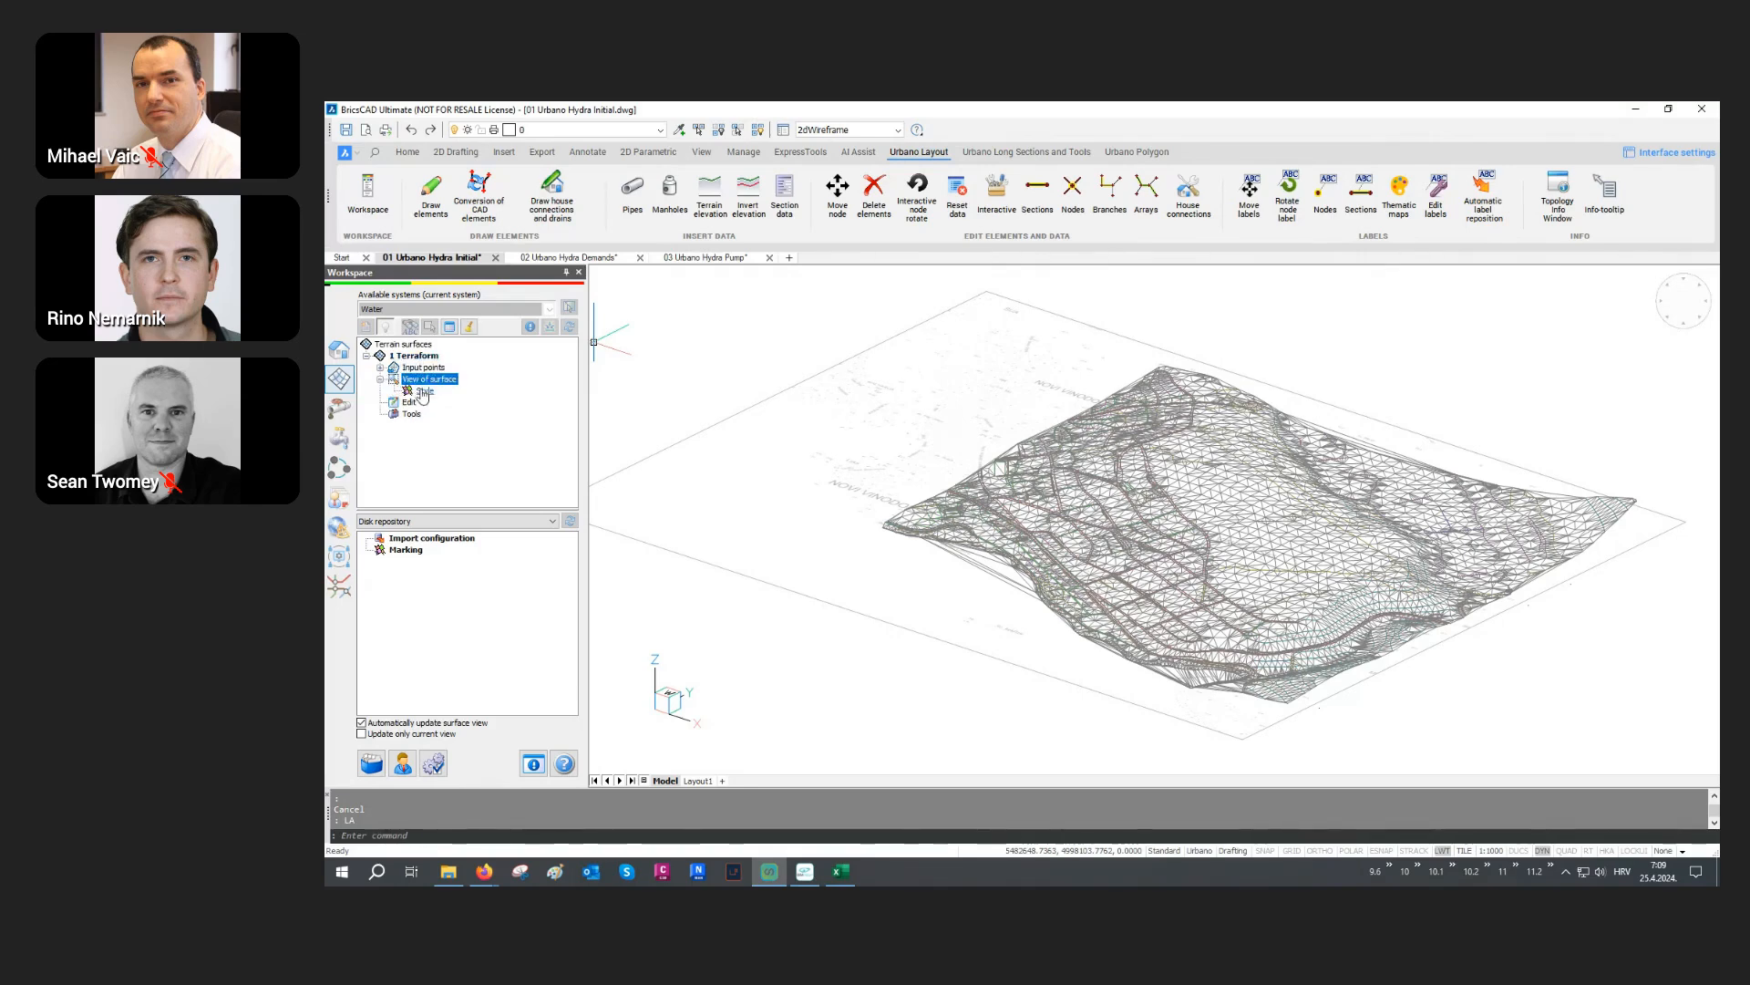
{"action": "left_click", "coordinate": [424, 391]}
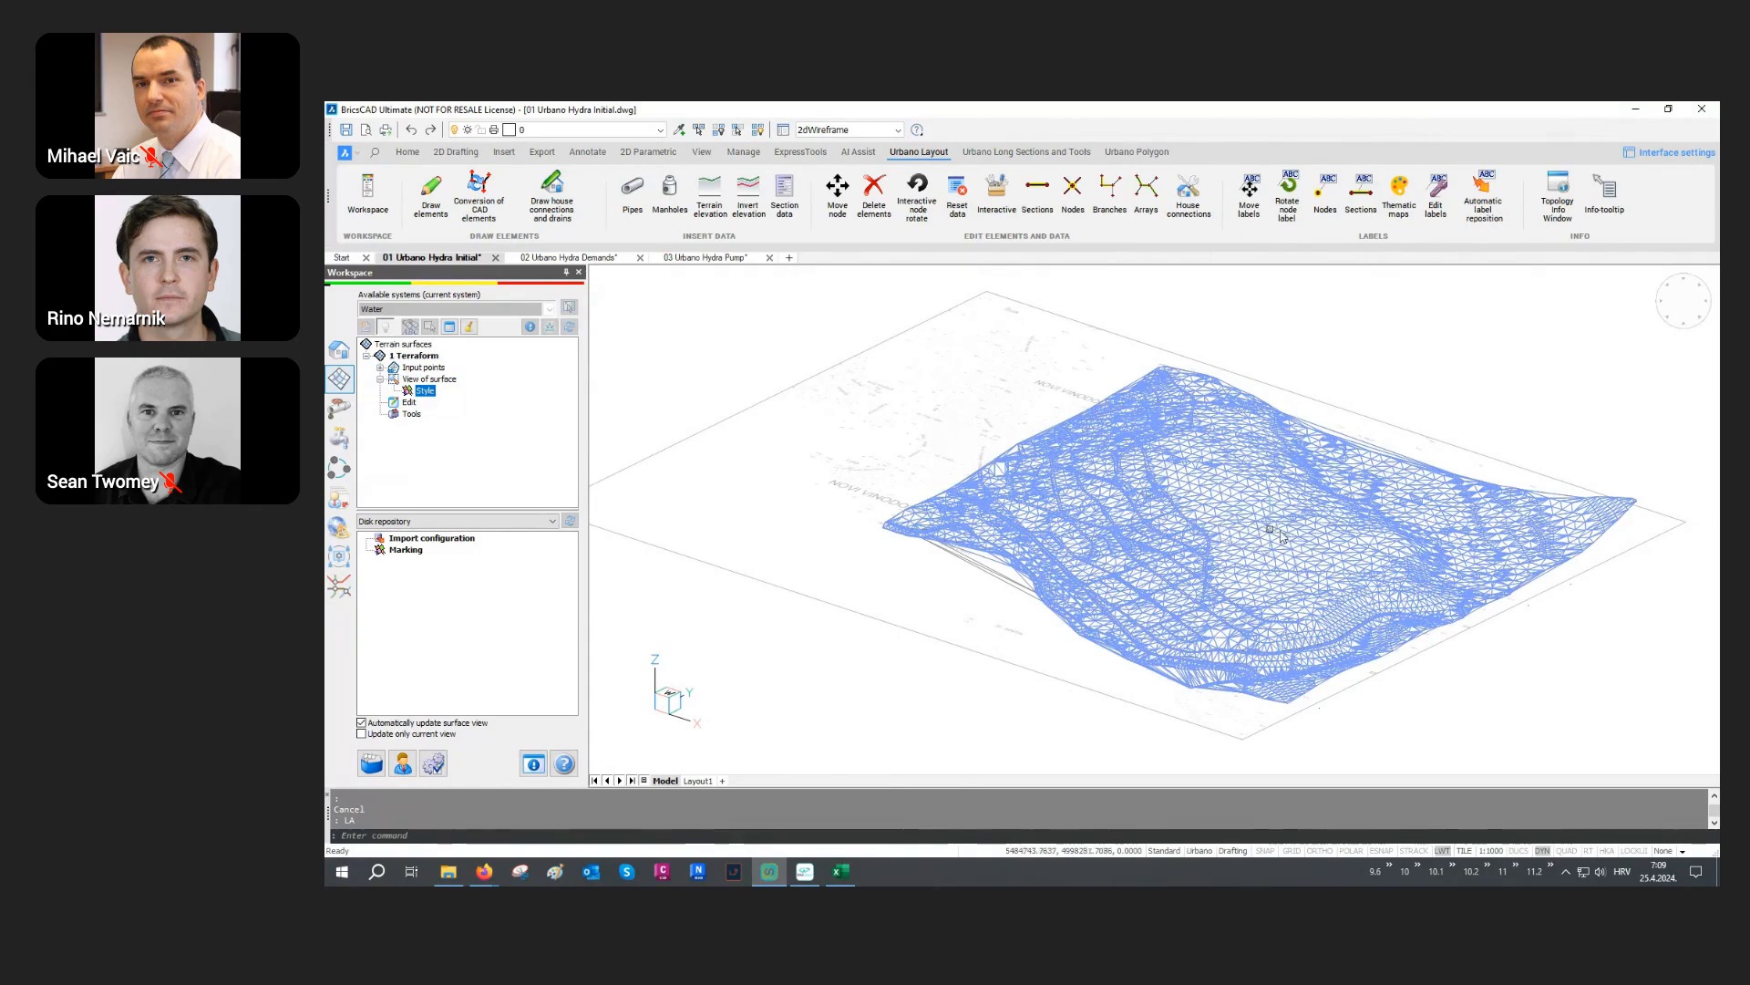
{"action": "scroll", "coordinate": [1276, 551], "scroll_direction": "up", "scroll_amount": 3}
{"action": "scroll", "coordinate": [1258, 565], "scroll_direction": "up", "scroll_amount": 3}
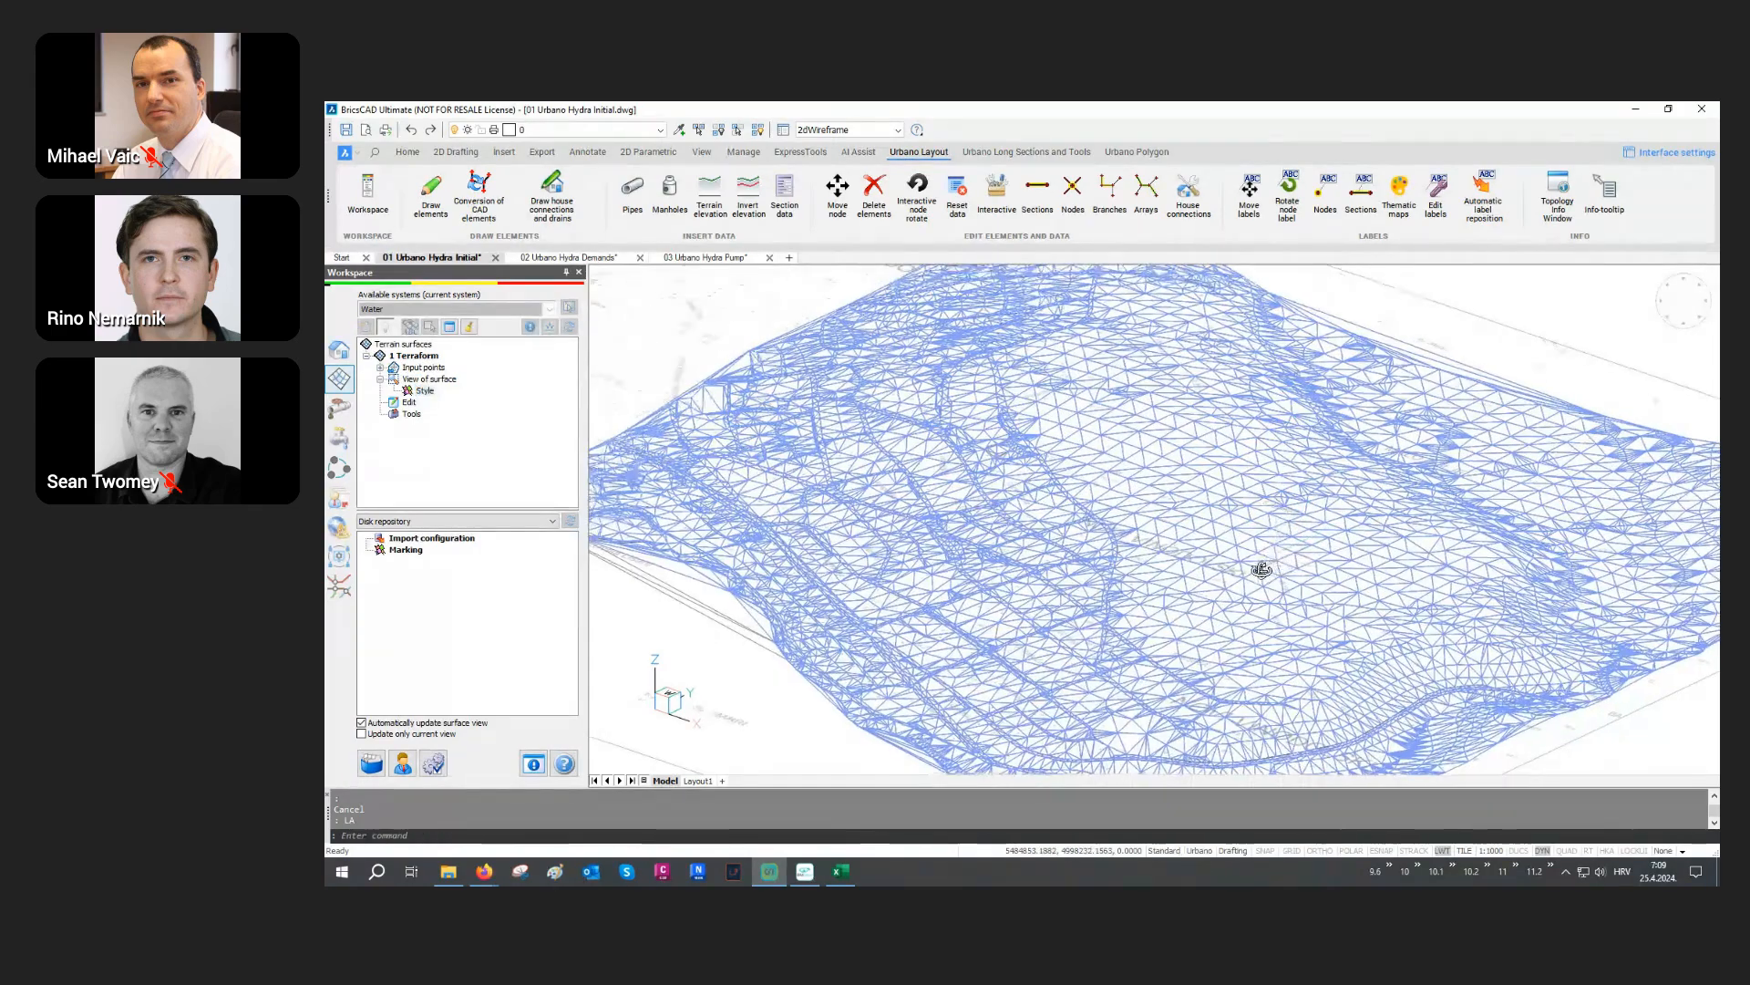
{"action": "mouse_move", "coordinate": [1228, 566]}
{"action": "middle_mouse_down", "text": "shift"}
{"action": "mouse_move", "coordinate": [1211, 555]}
{"action": "mouse_move", "coordinate": [1258, 563]}
{"action": "mouse_move", "coordinate": [1250, 541]}
{"action": "middle_mouse_up", "text": "shift"}
{"action": "scroll", "coordinate": [1167, 524], "scroll_direction": "down", "scroll_amount": 5}
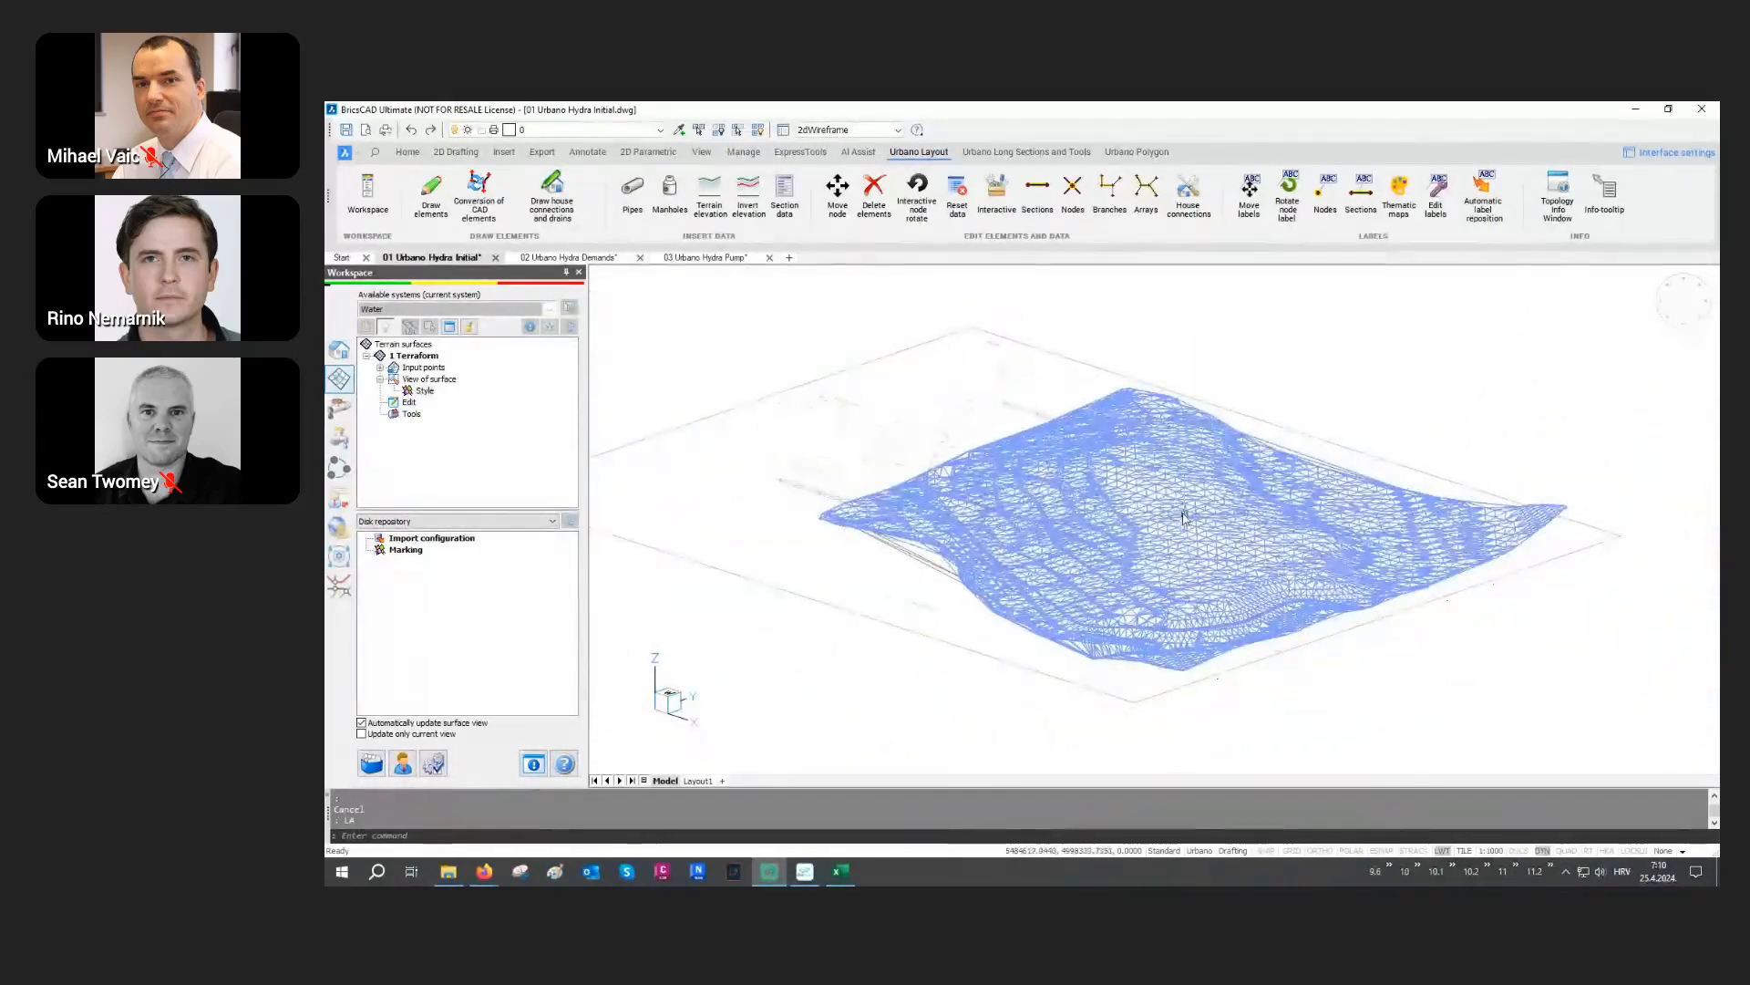
Step: Hide the surface belonging to the Style view of the 1 Terraform terrain
{"action": "right_click", "coordinate": [425, 390]}
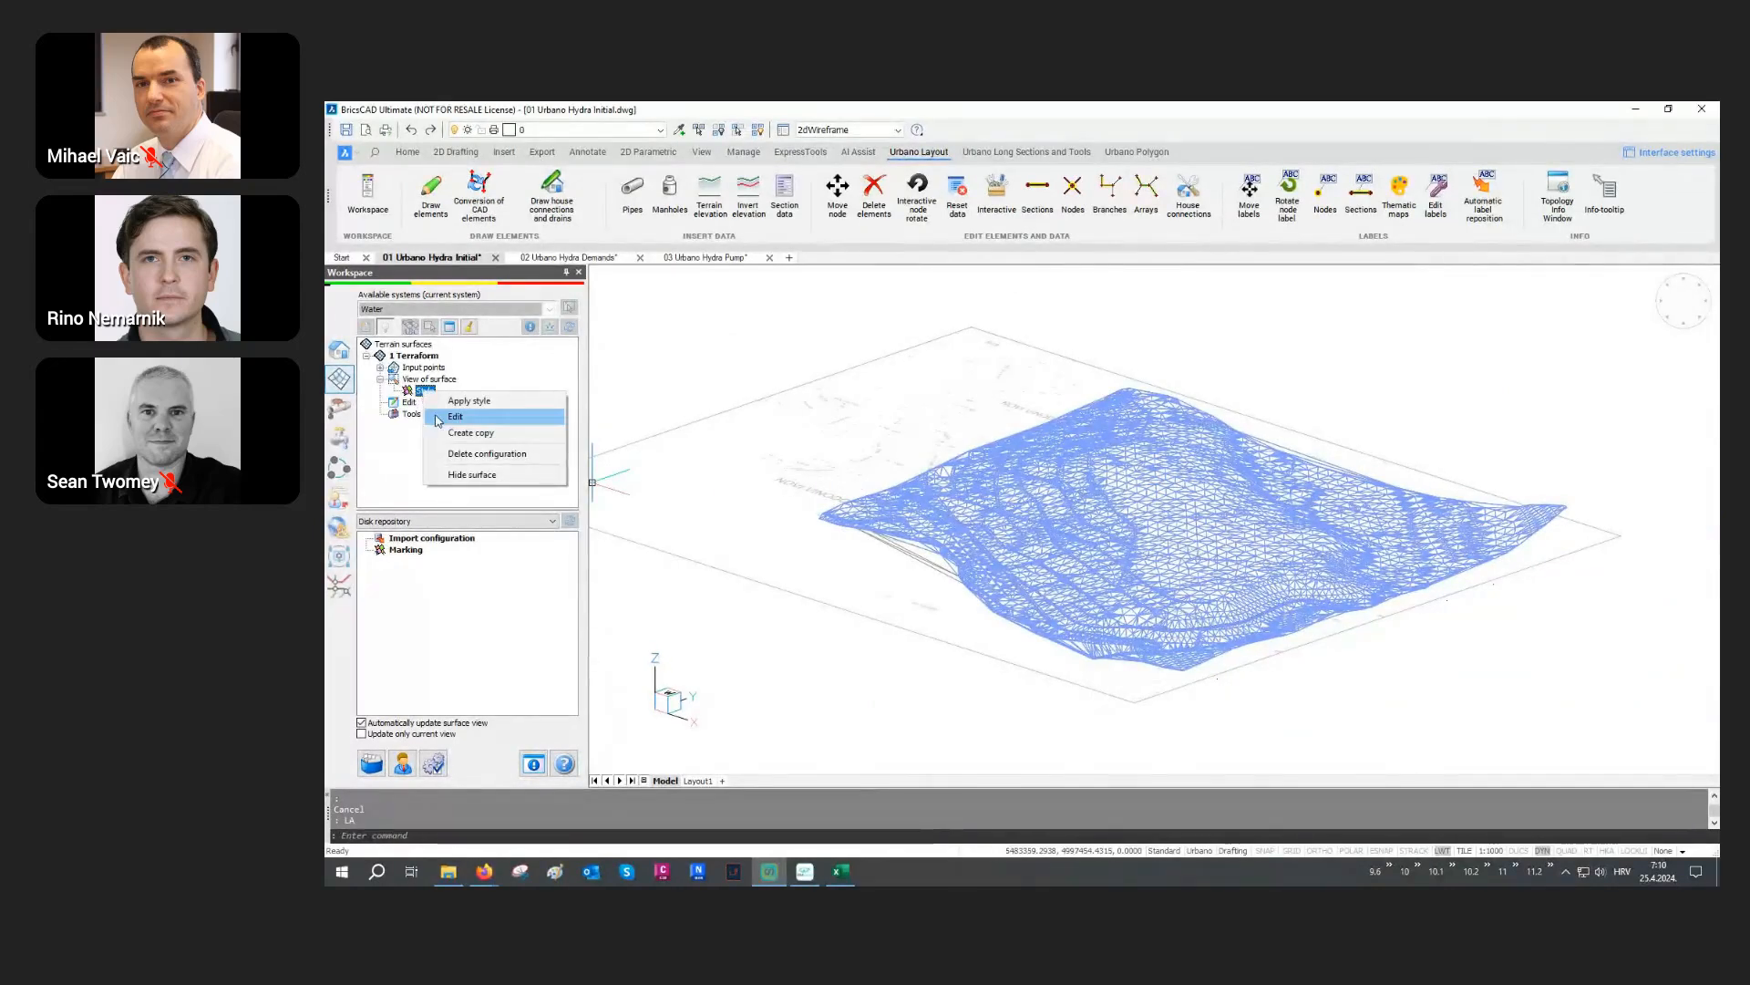
{"action": "left_click", "coordinate": [471, 475]}
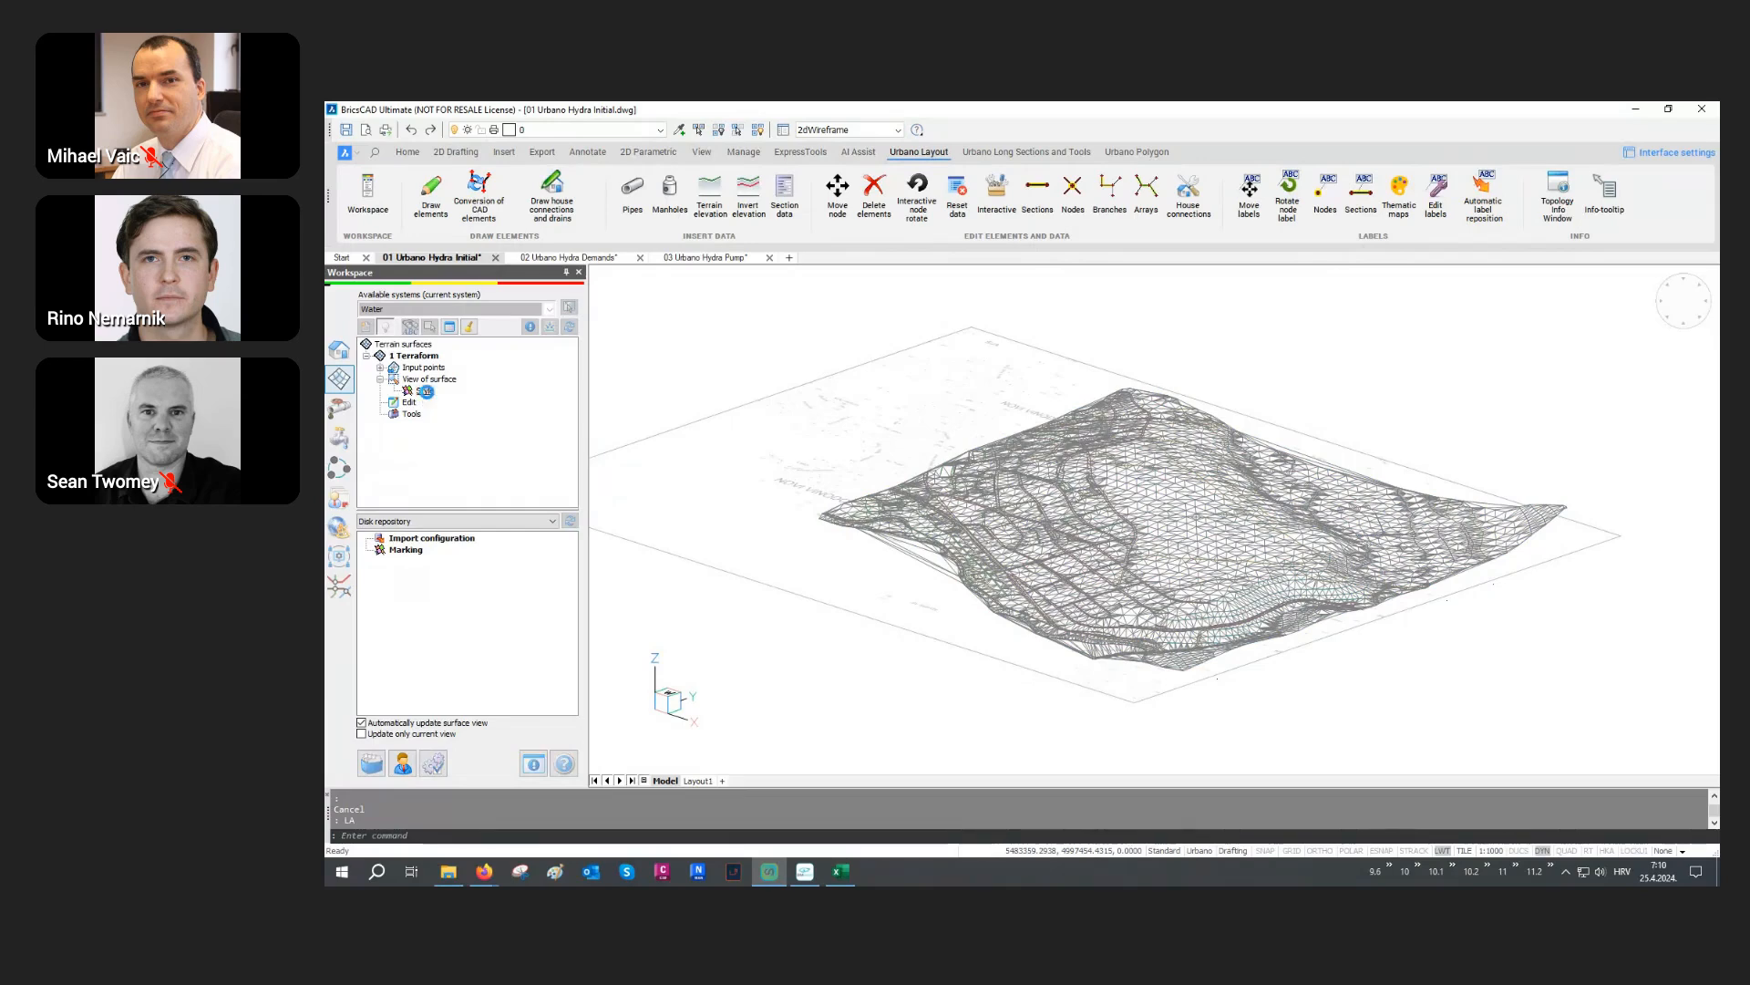
{"action": "right_click", "coordinate": [428, 396]}
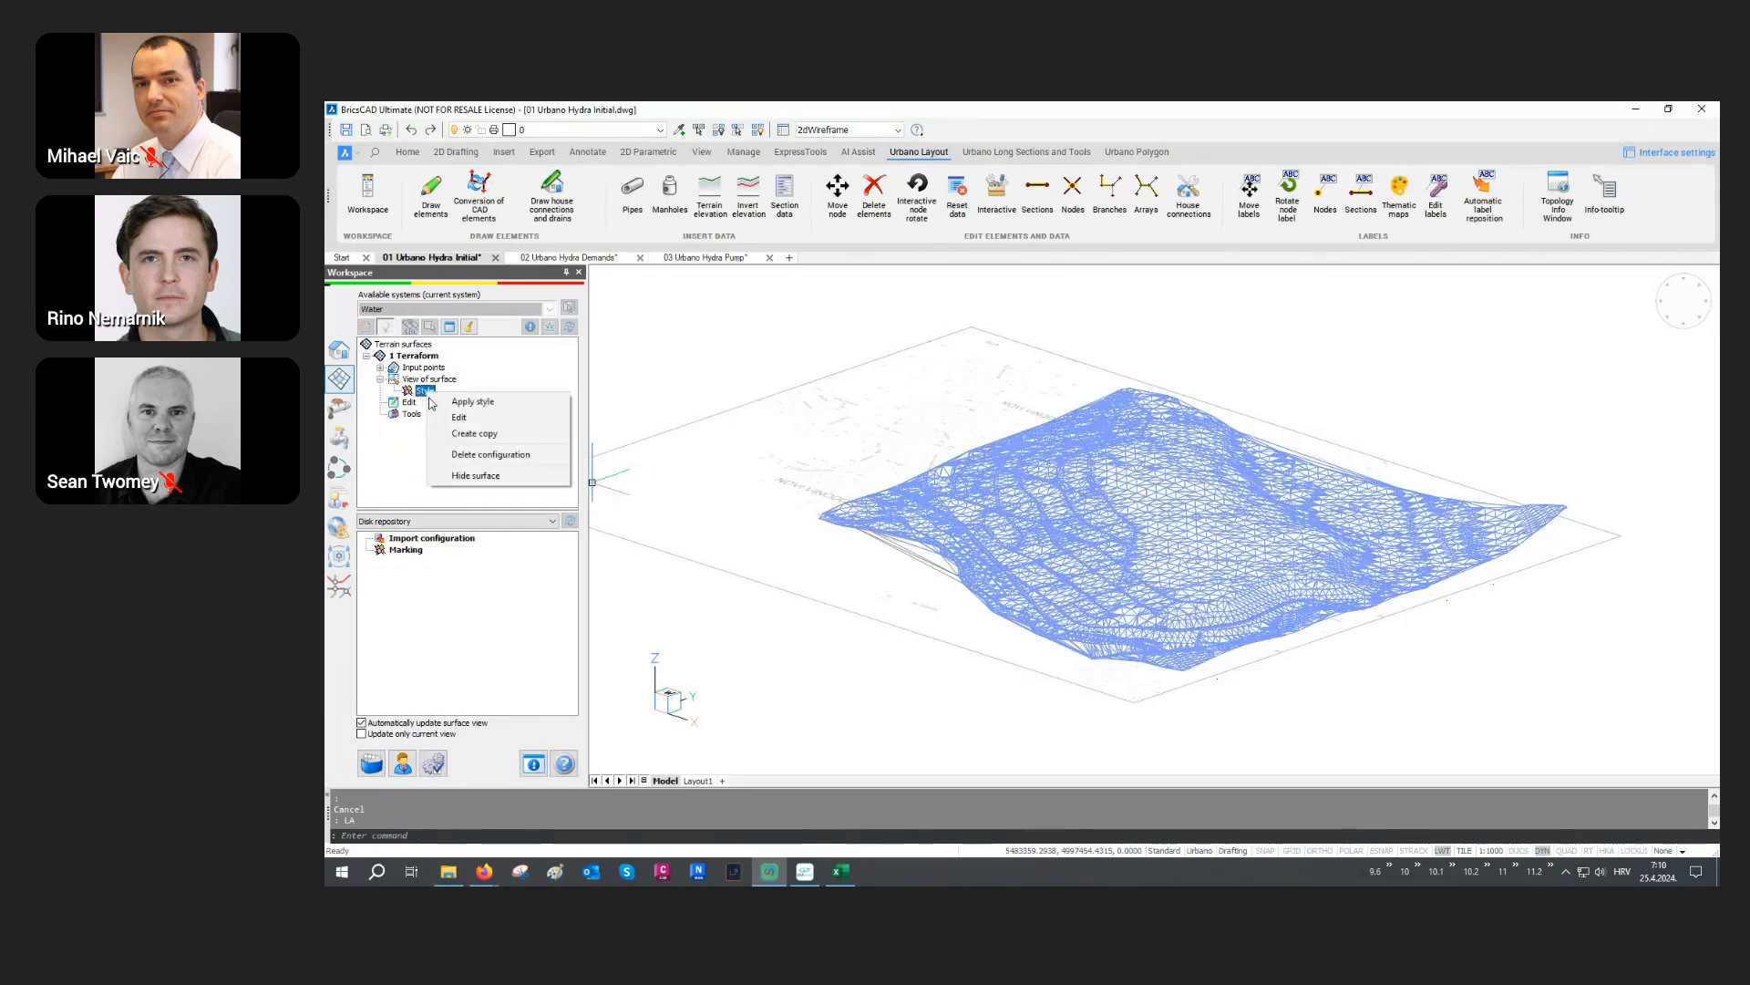
{"action": "left_click", "coordinate": [471, 475]}
{"action": "left_click", "coordinate": [750, 471]}
{"action": "left_click", "coordinate": [747, 467]}
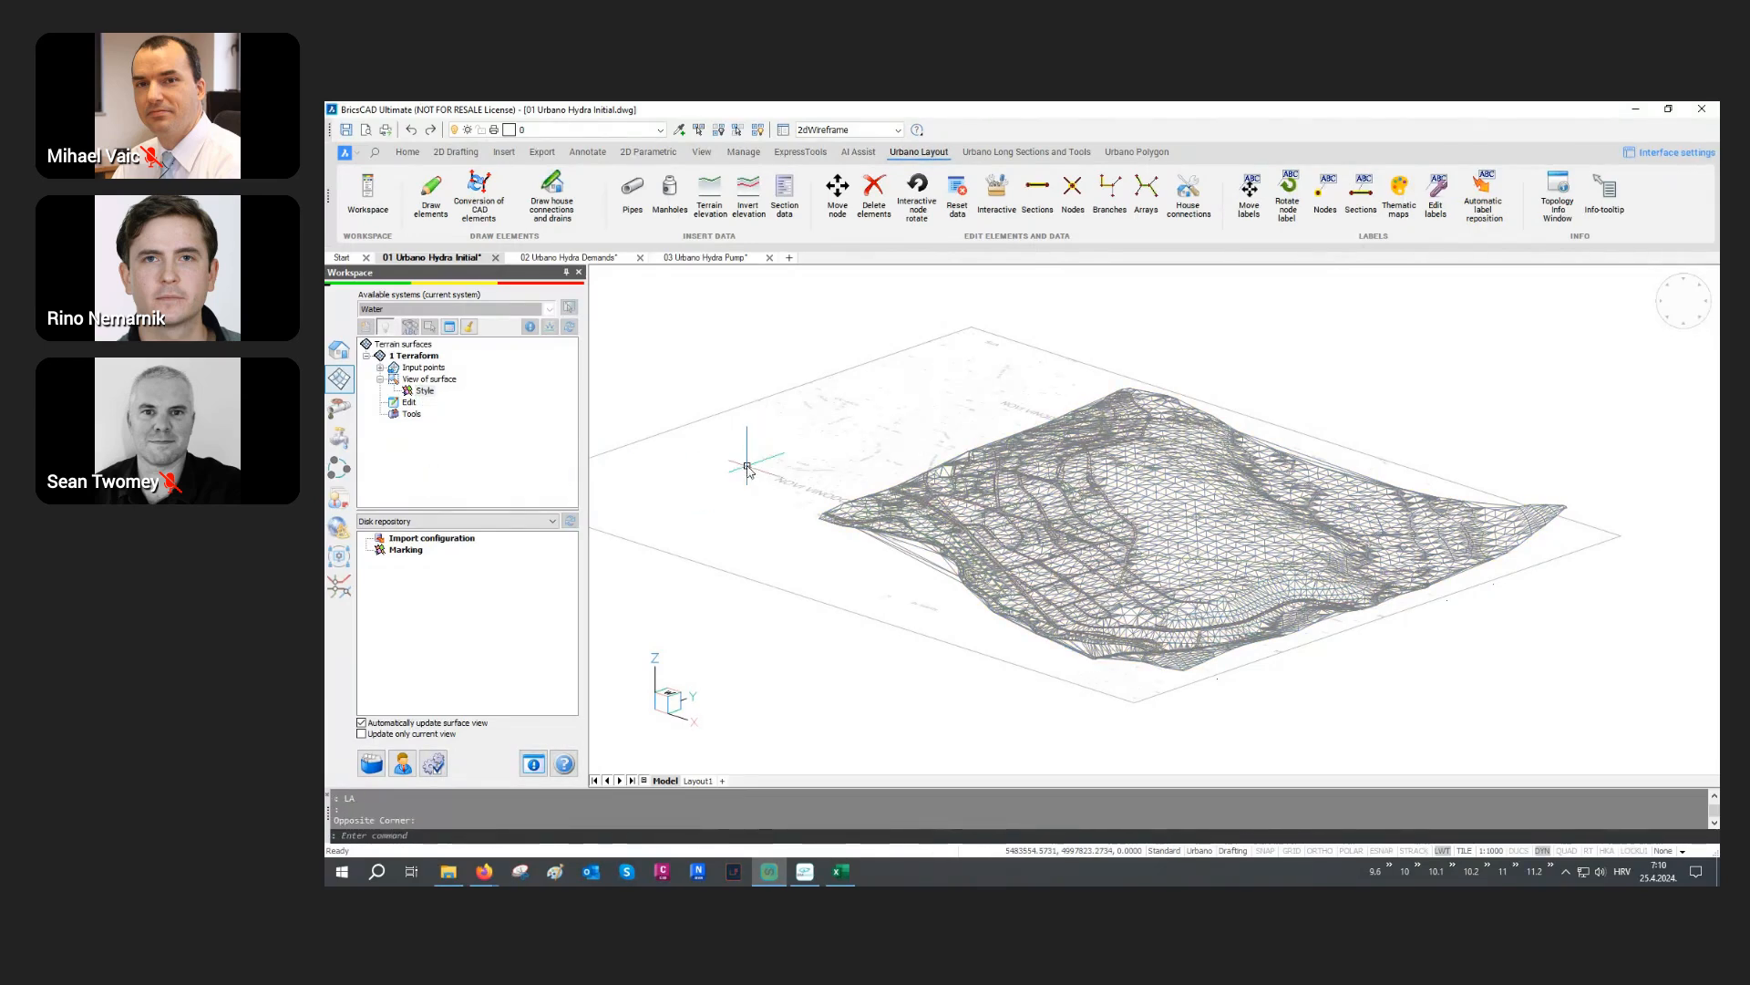
Step: Restore the plan view of the current UCS with the PLAN command
{"action": "type", "text": "pl"}
{"action": "key", "text": "Return"}
{"action": "key", "text": "Return"}
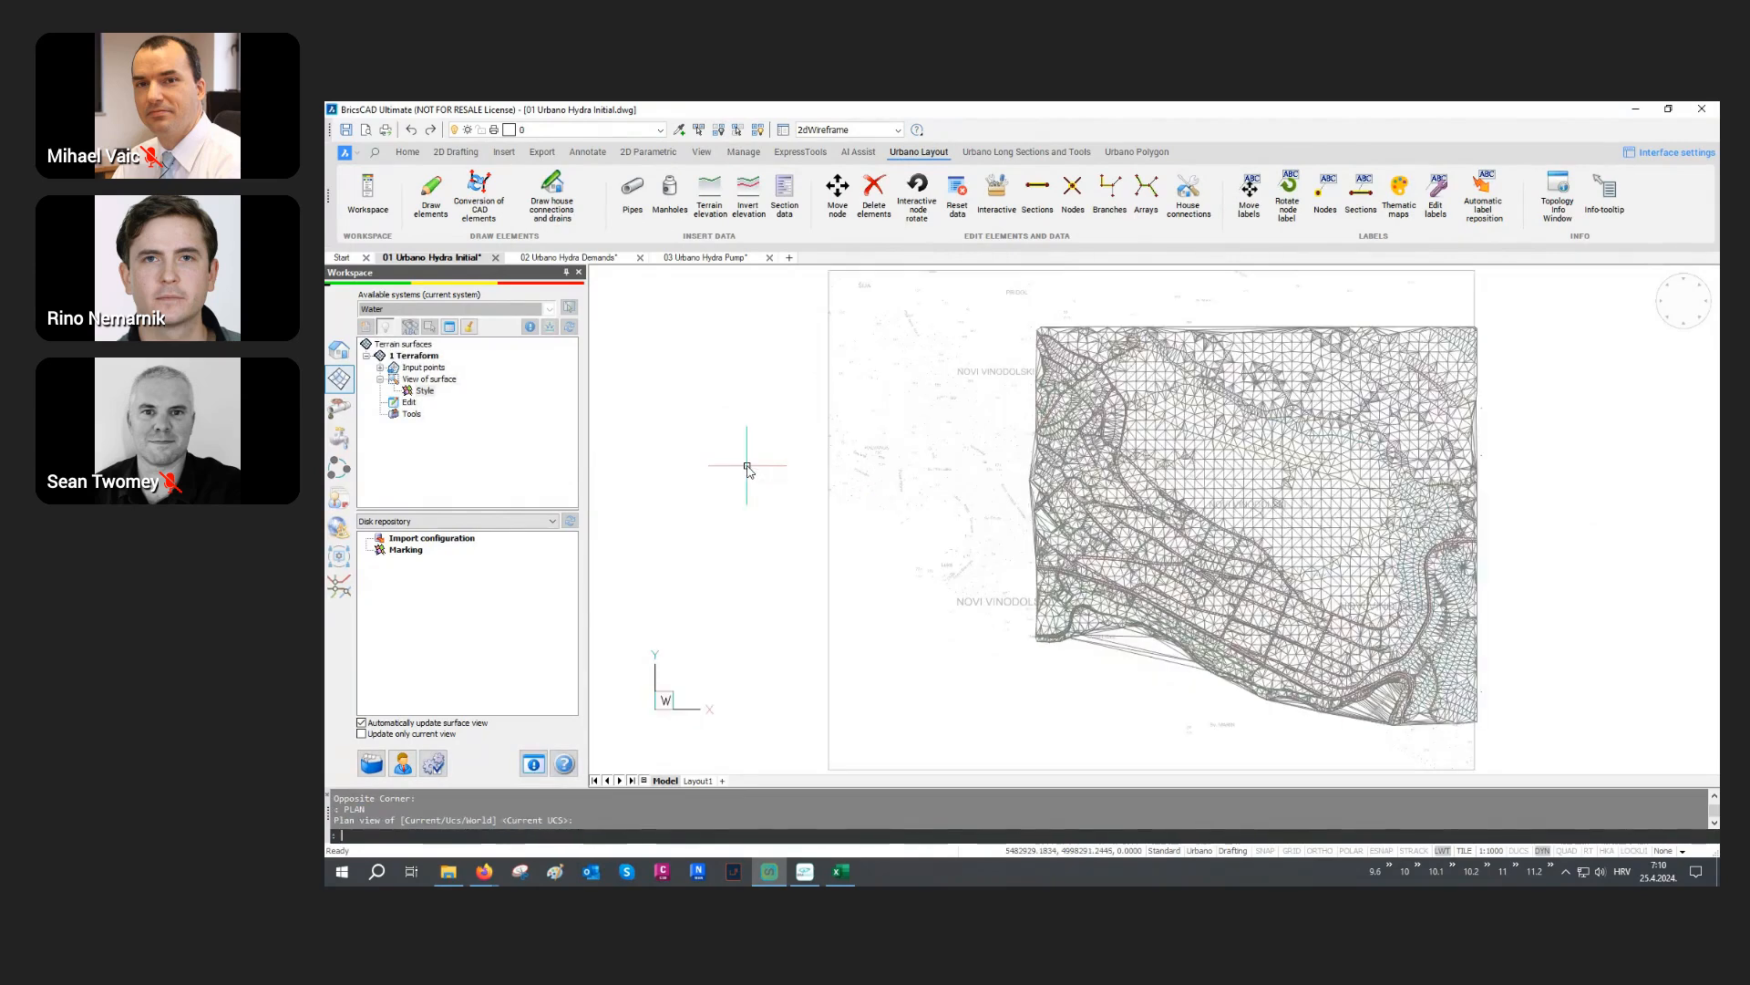
{"action": "left_click", "coordinate": [748, 466]}
{"action": "left_click", "coordinate": [721, 506]}
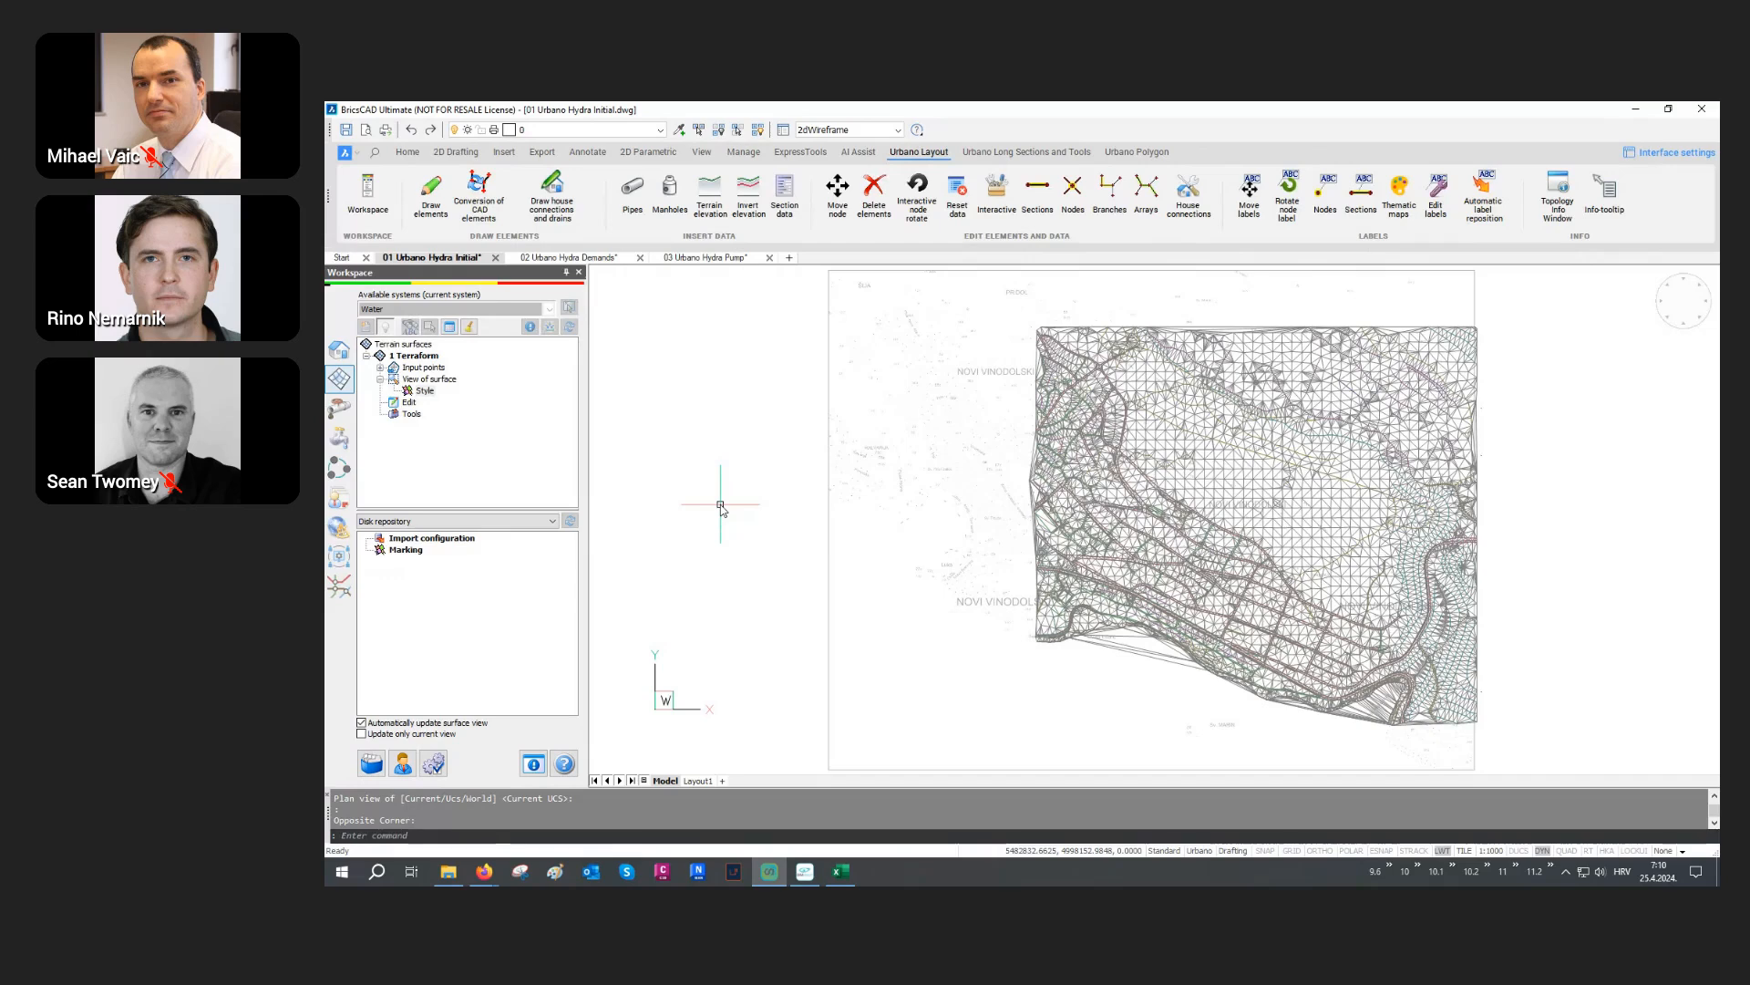
Step: Turn off the 0_BCAD DTM layer and all layers from DTM_add_points through DTM_water
{"action": "type", "text": "la"}
{"action": "key", "text": "Return"}
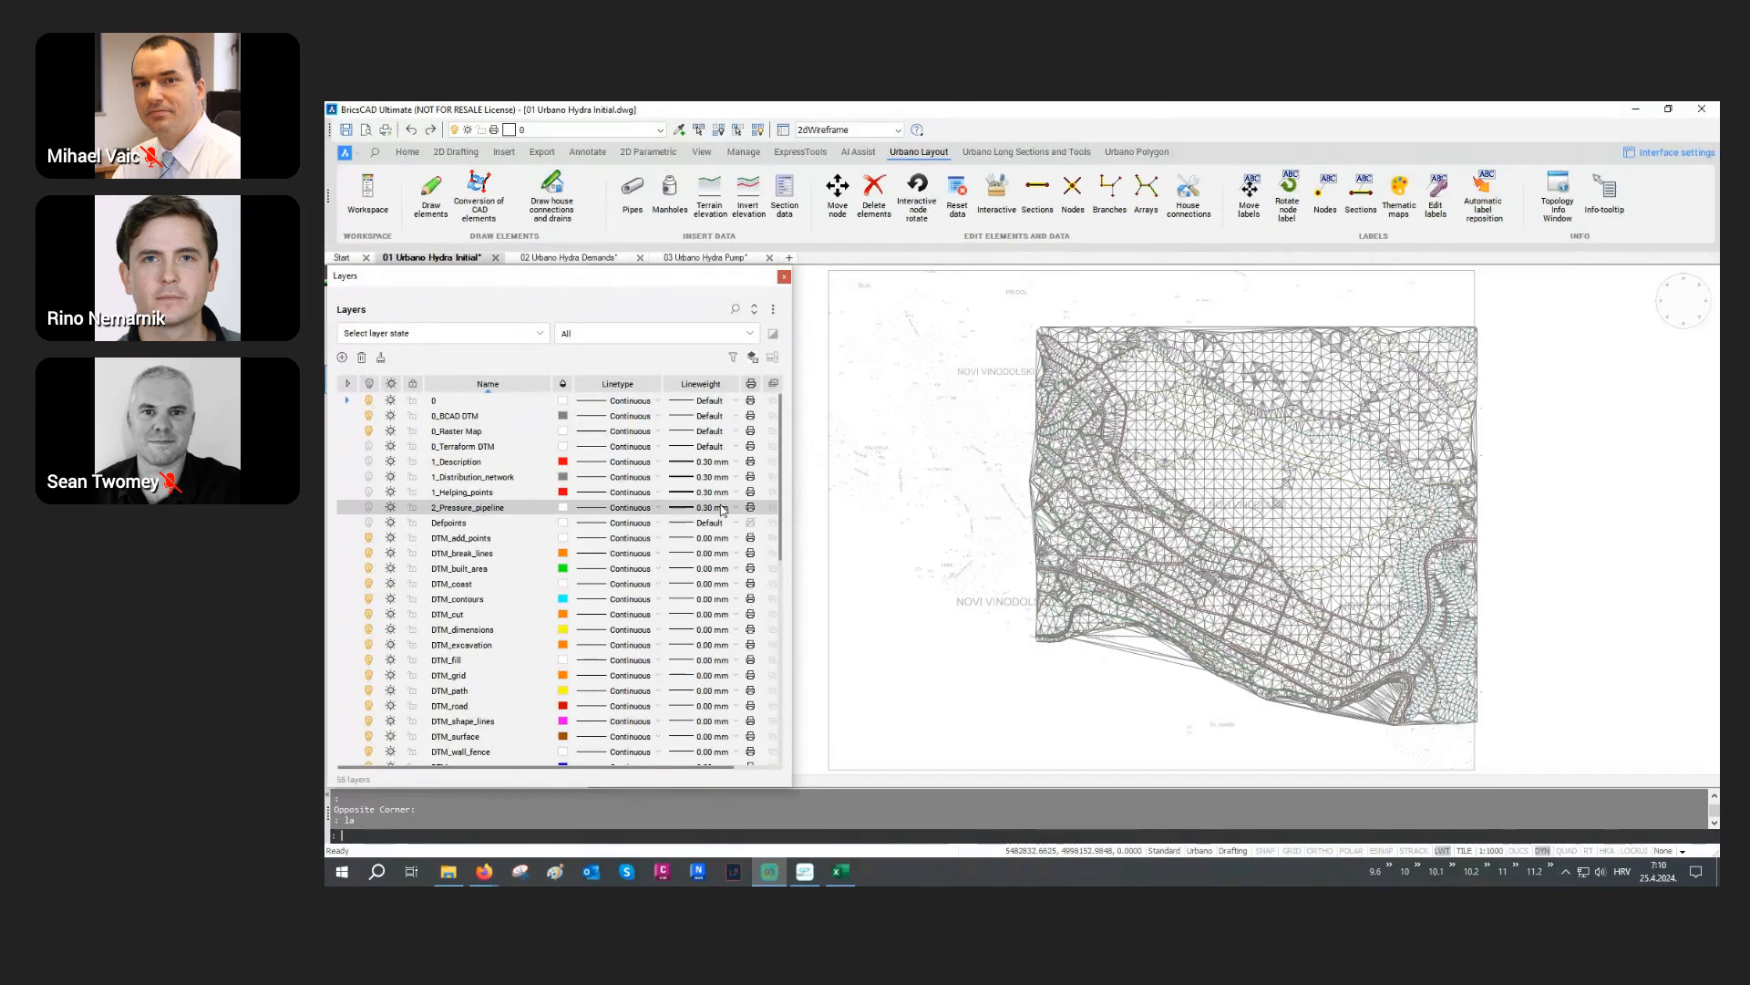
{"action": "left_click", "coordinate": [368, 416]}
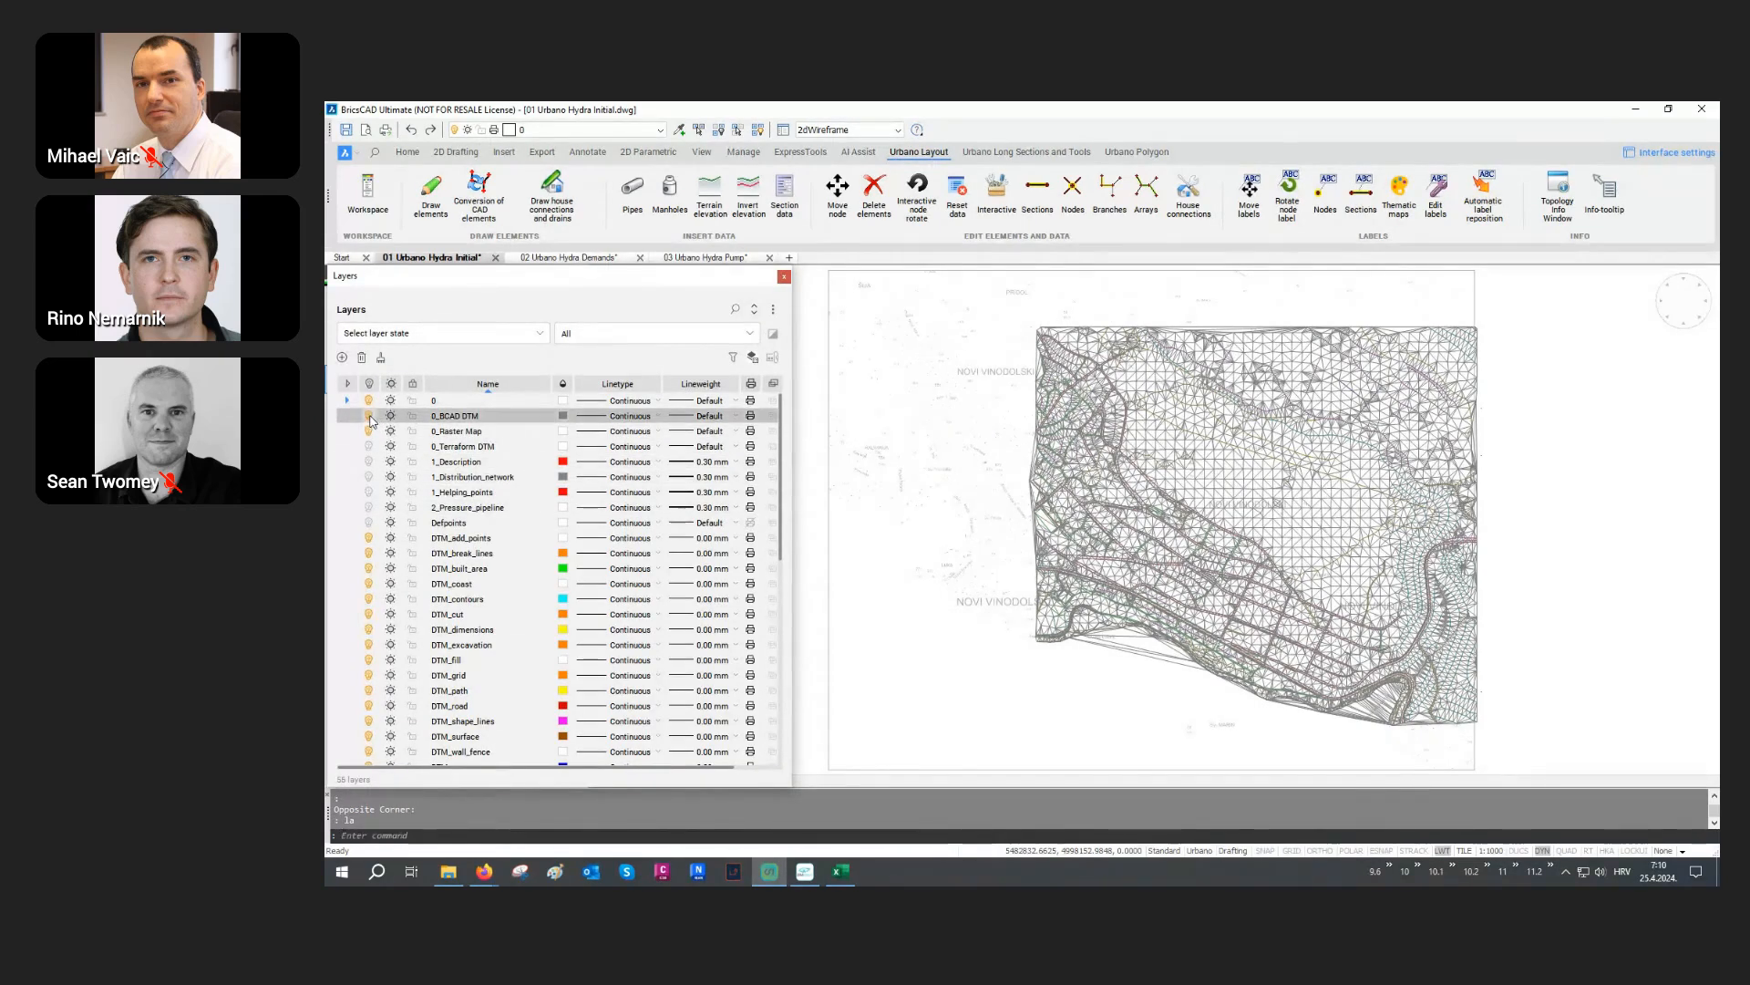
{"action": "scroll", "coordinate": [469, 502], "scroll_direction": "down", "scroll_amount": 2}
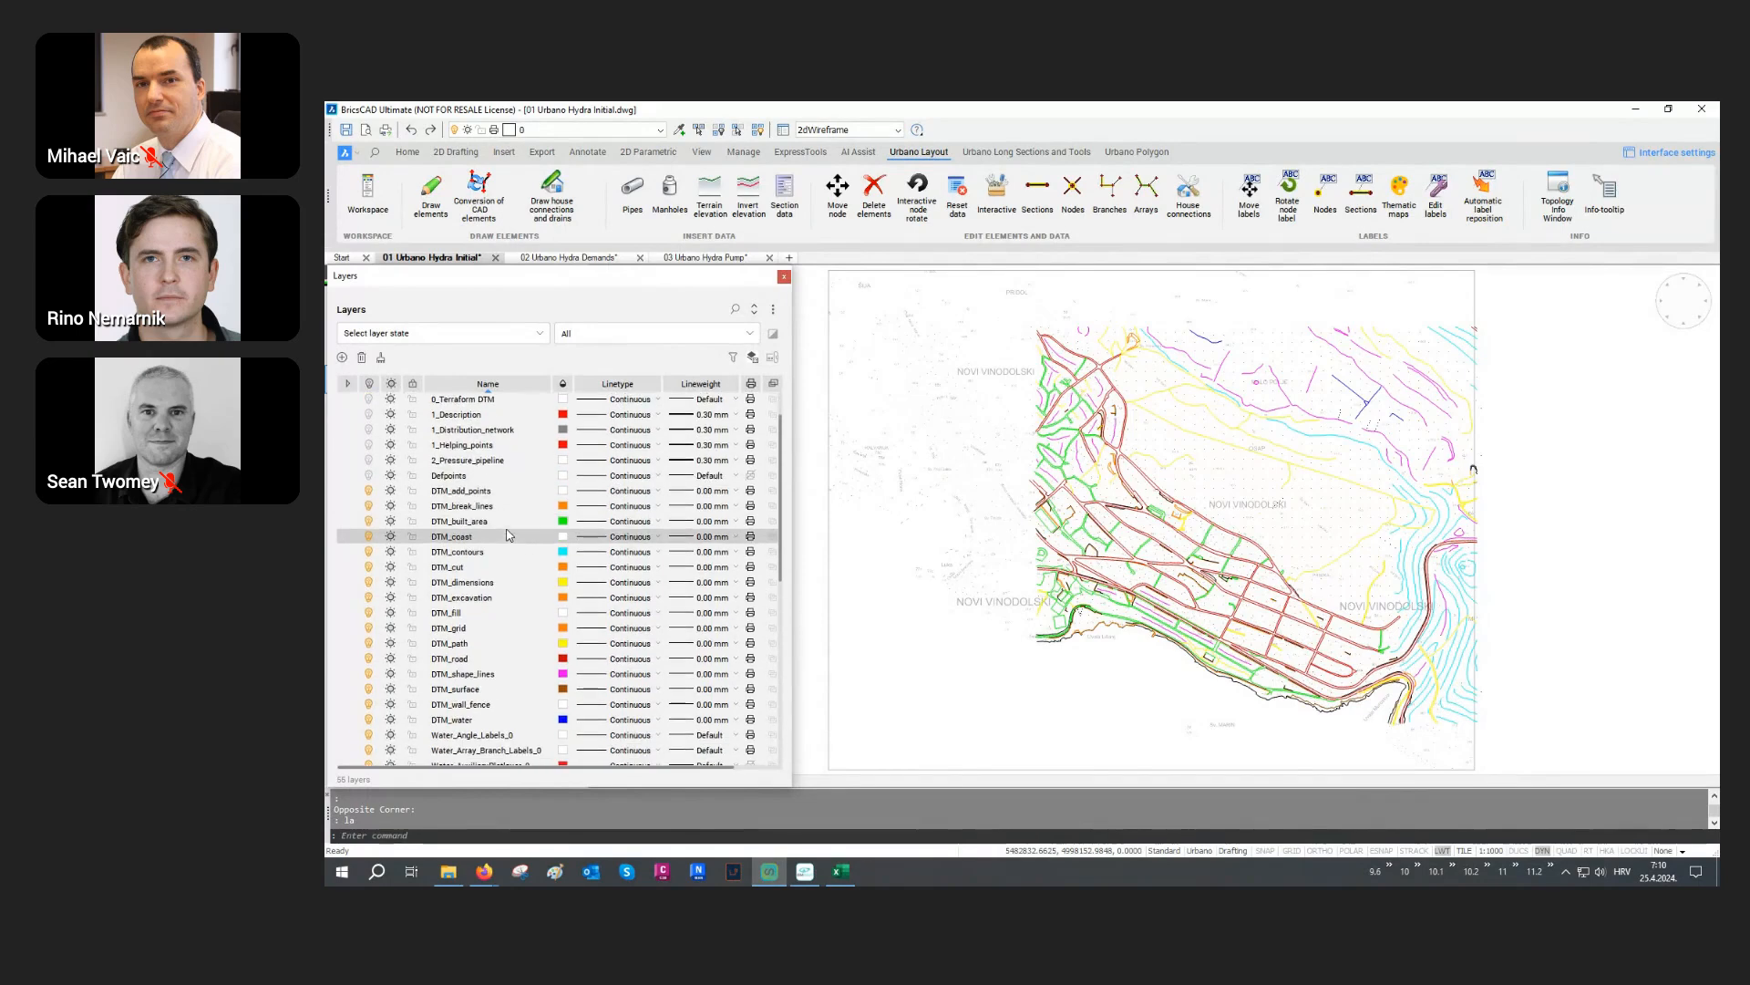
{"action": "left_click", "coordinate": [470, 486]}
{"action": "left_click", "coordinate": [466, 715], "text": "shift"}
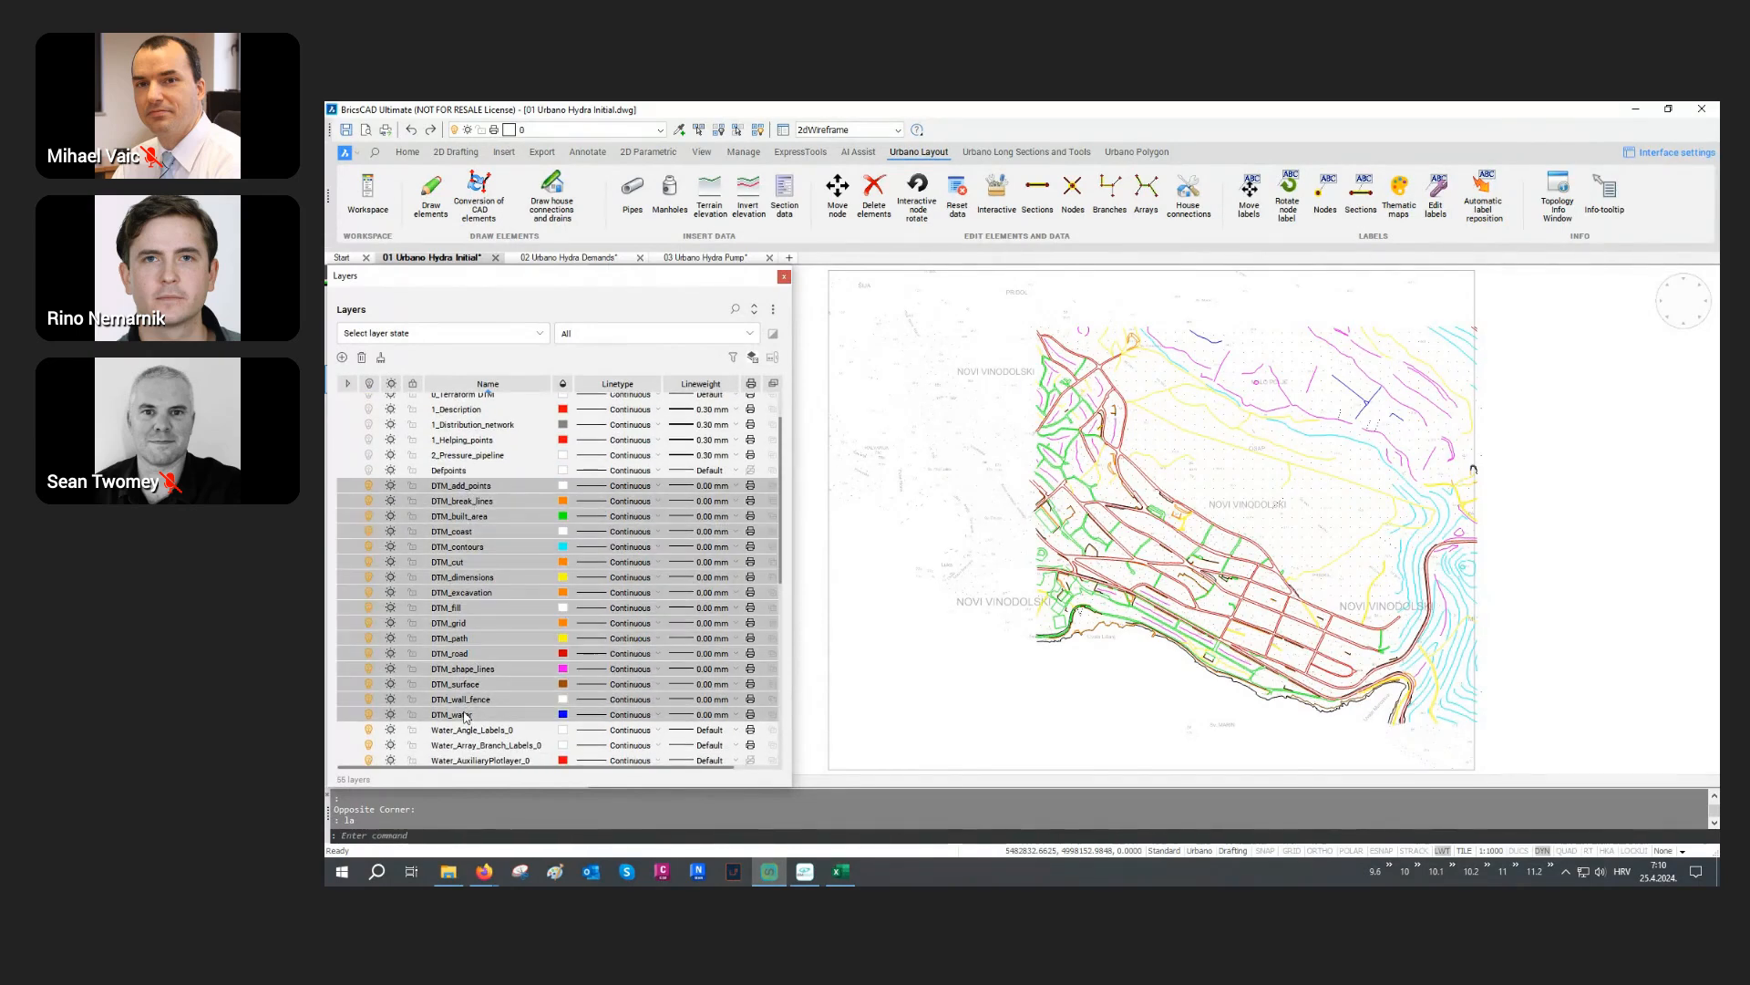
{"action": "left_click", "coordinate": [369, 486]}
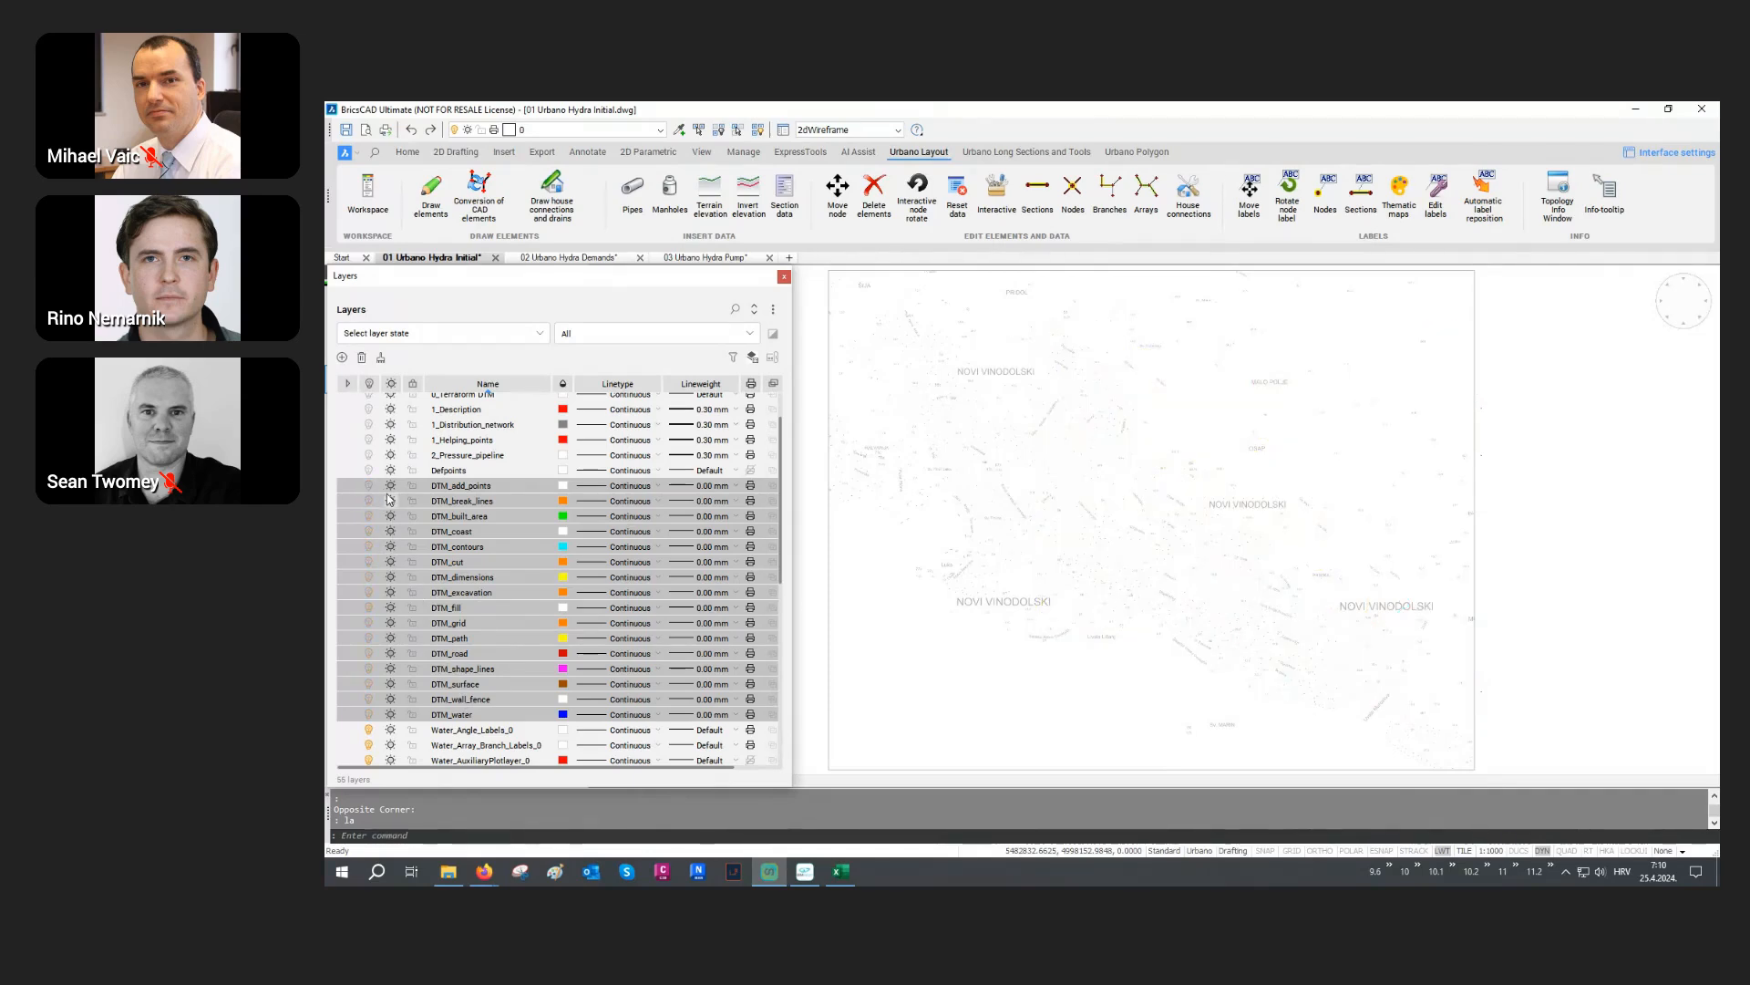
Step: Turn on the layers 1_Description, 1_Distribution_network and 1_Helping_points, and close the layer manager
{"action": "scroll", "coordinate": [444, 476], "scroll_direction": "up", "scroll_amount": 1}
{"action": "left_click_drag", "start_coordinate": [444, 461], "coordinate": [449, 496]}
{"action": "left_click", "coordinate": [369, 466]}
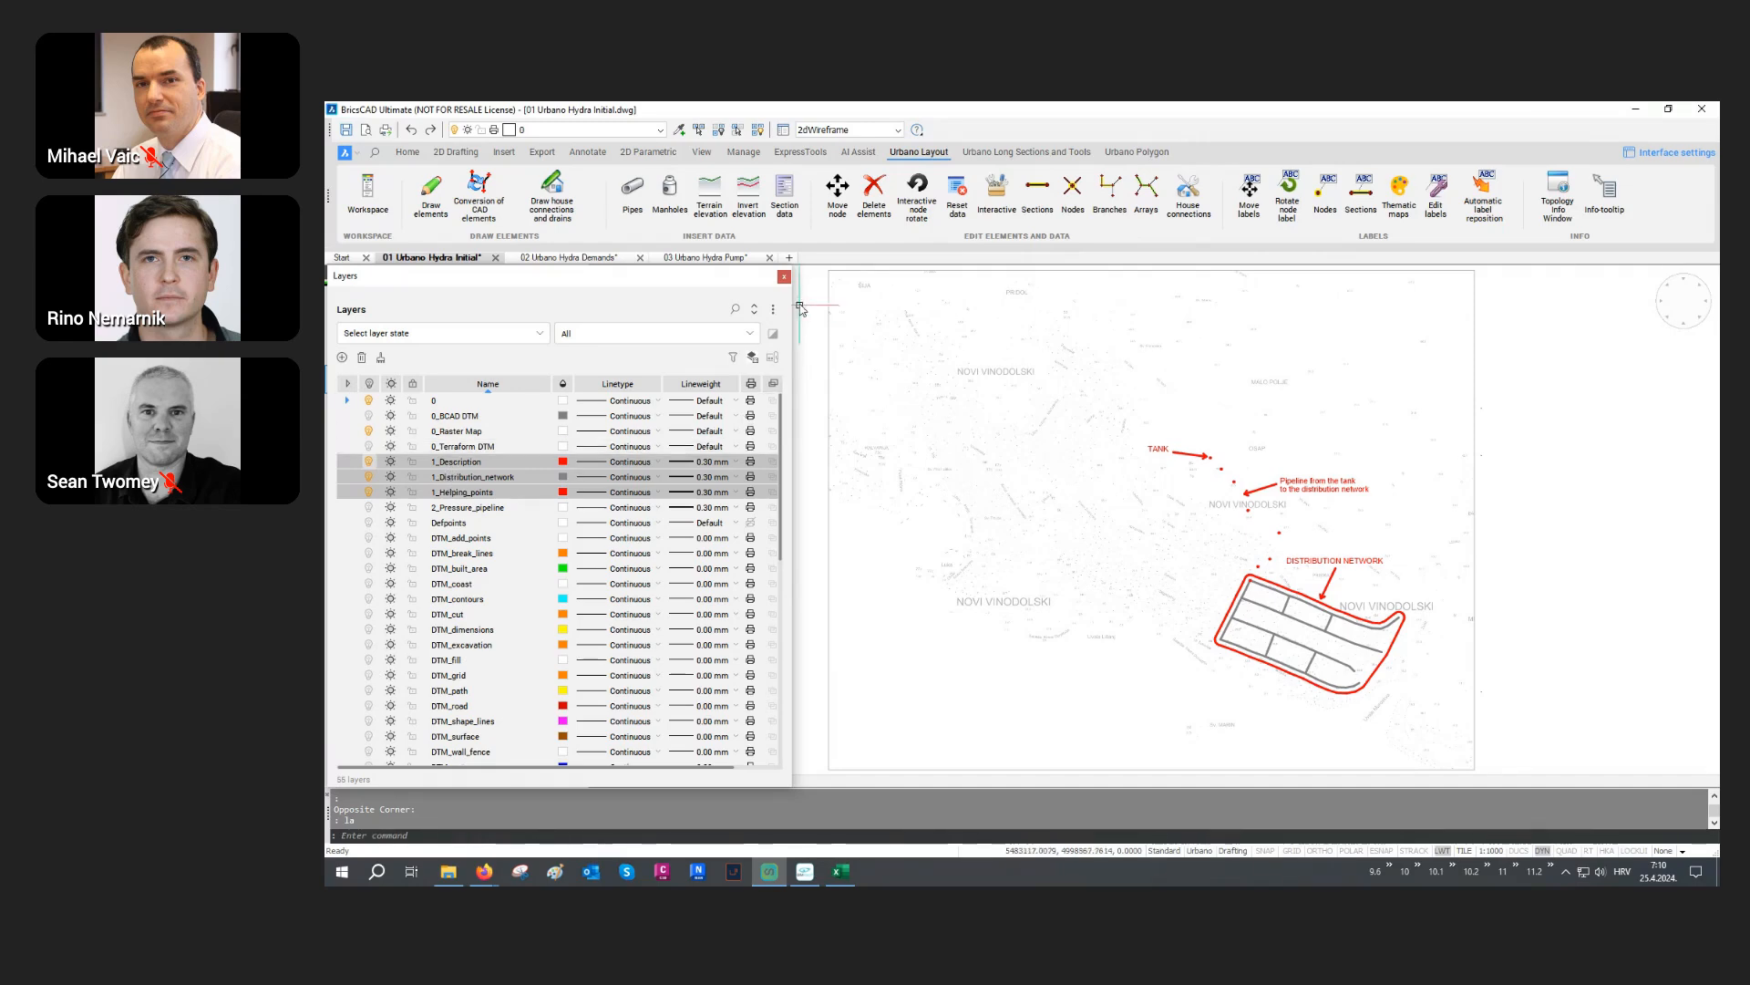
{"action": "left_click", "coordinate": [783, 276]}
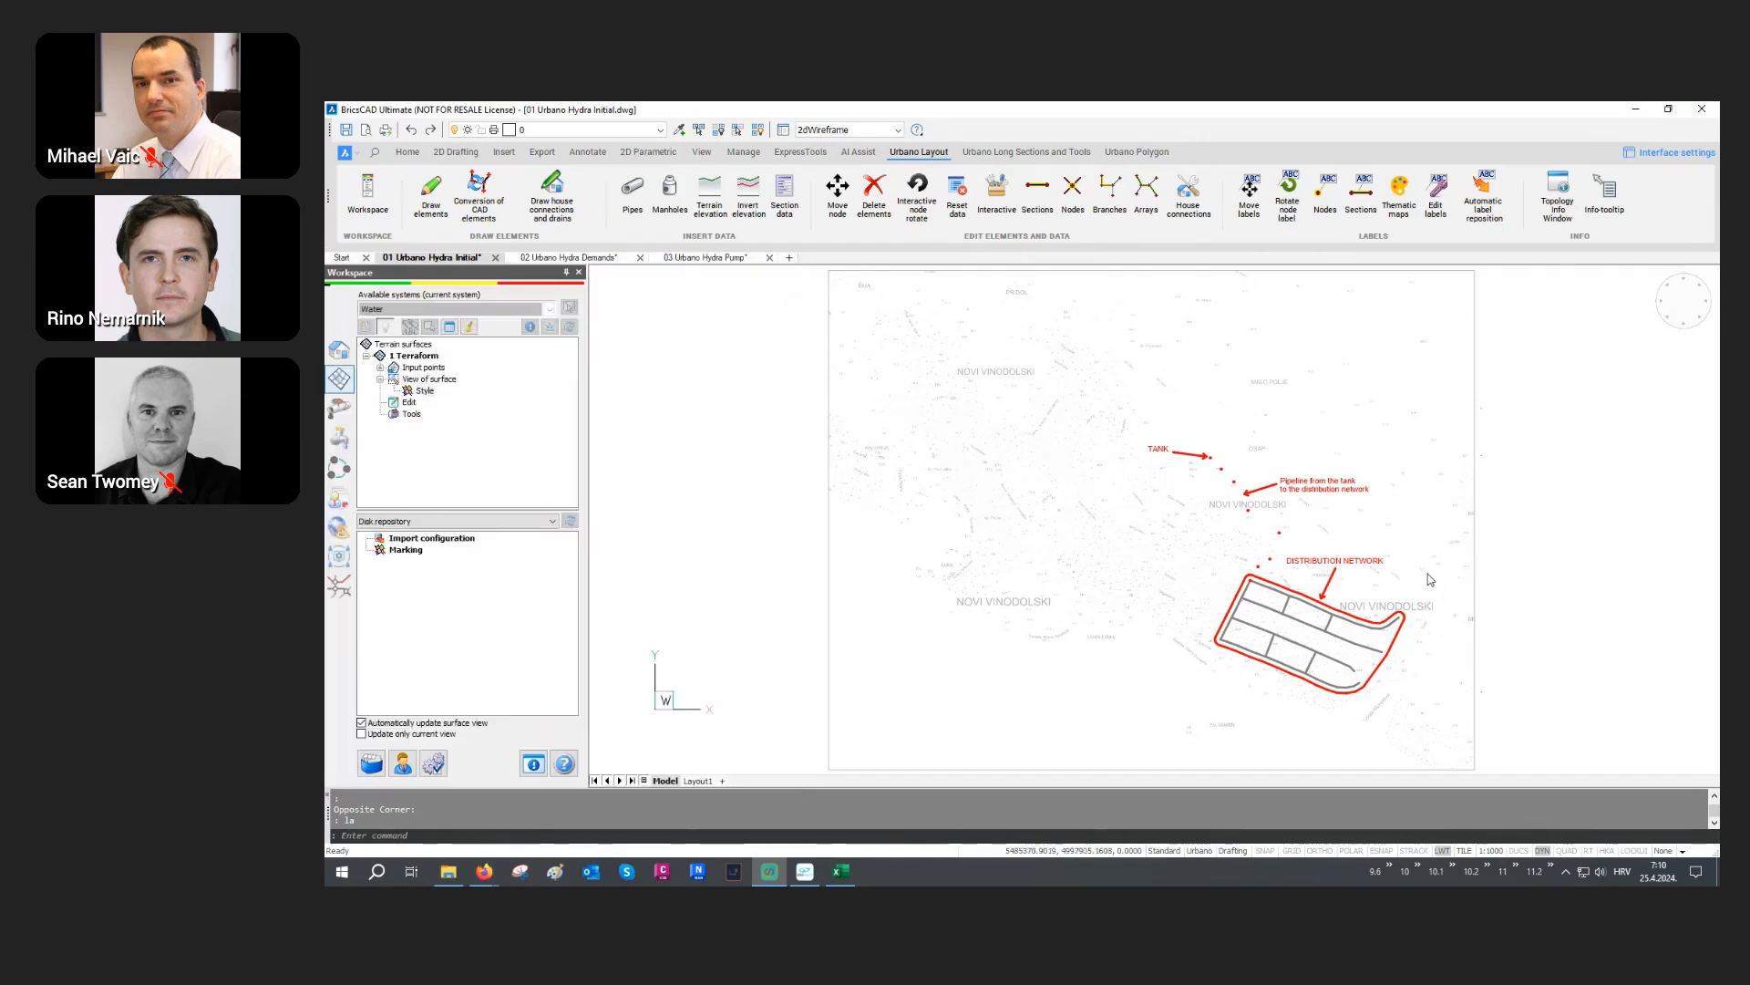
Step: Open the Google Maps import for the Water system and set the coordinate system to MGI 1901 / Balkans zone 5
{"action": "scroll", "coordinate": [1428, 573], "scroll_direction": "up", "scroll_amount": 1}
{"action": "middle_click_drag", "start_coordinate": [1424, 576], "coordinate": [1306, 563]}
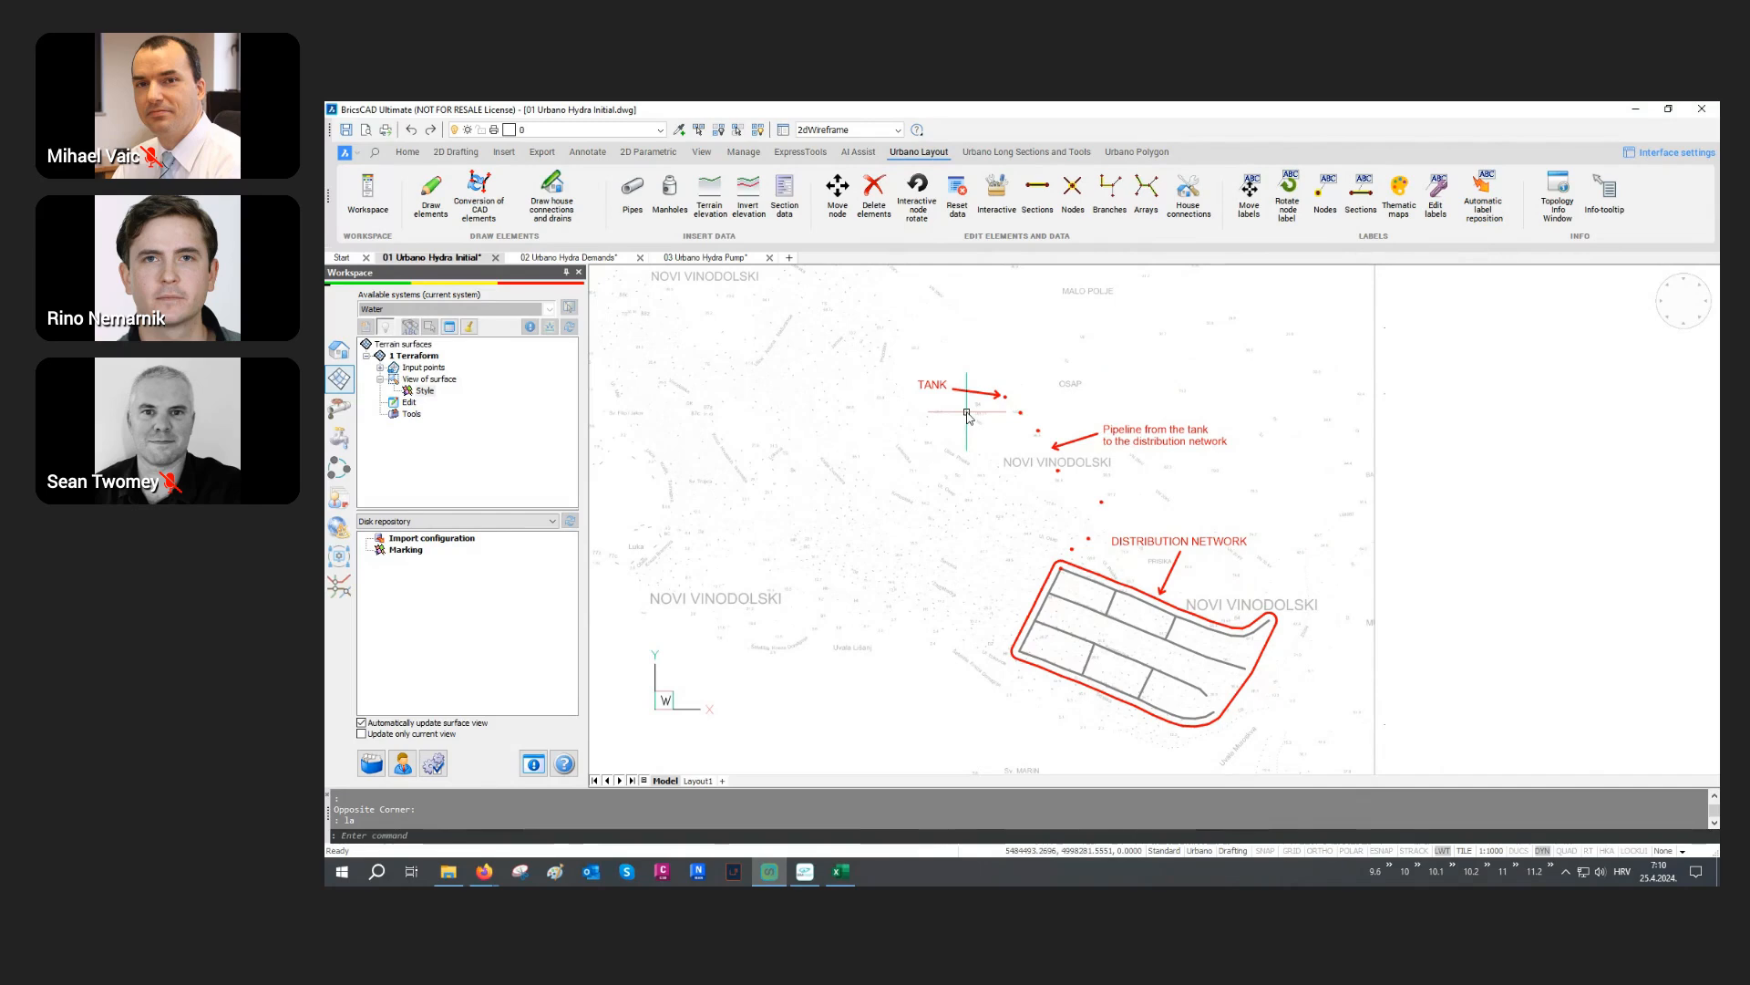
{"action": "left_click", "coordinate": [339, 350]}
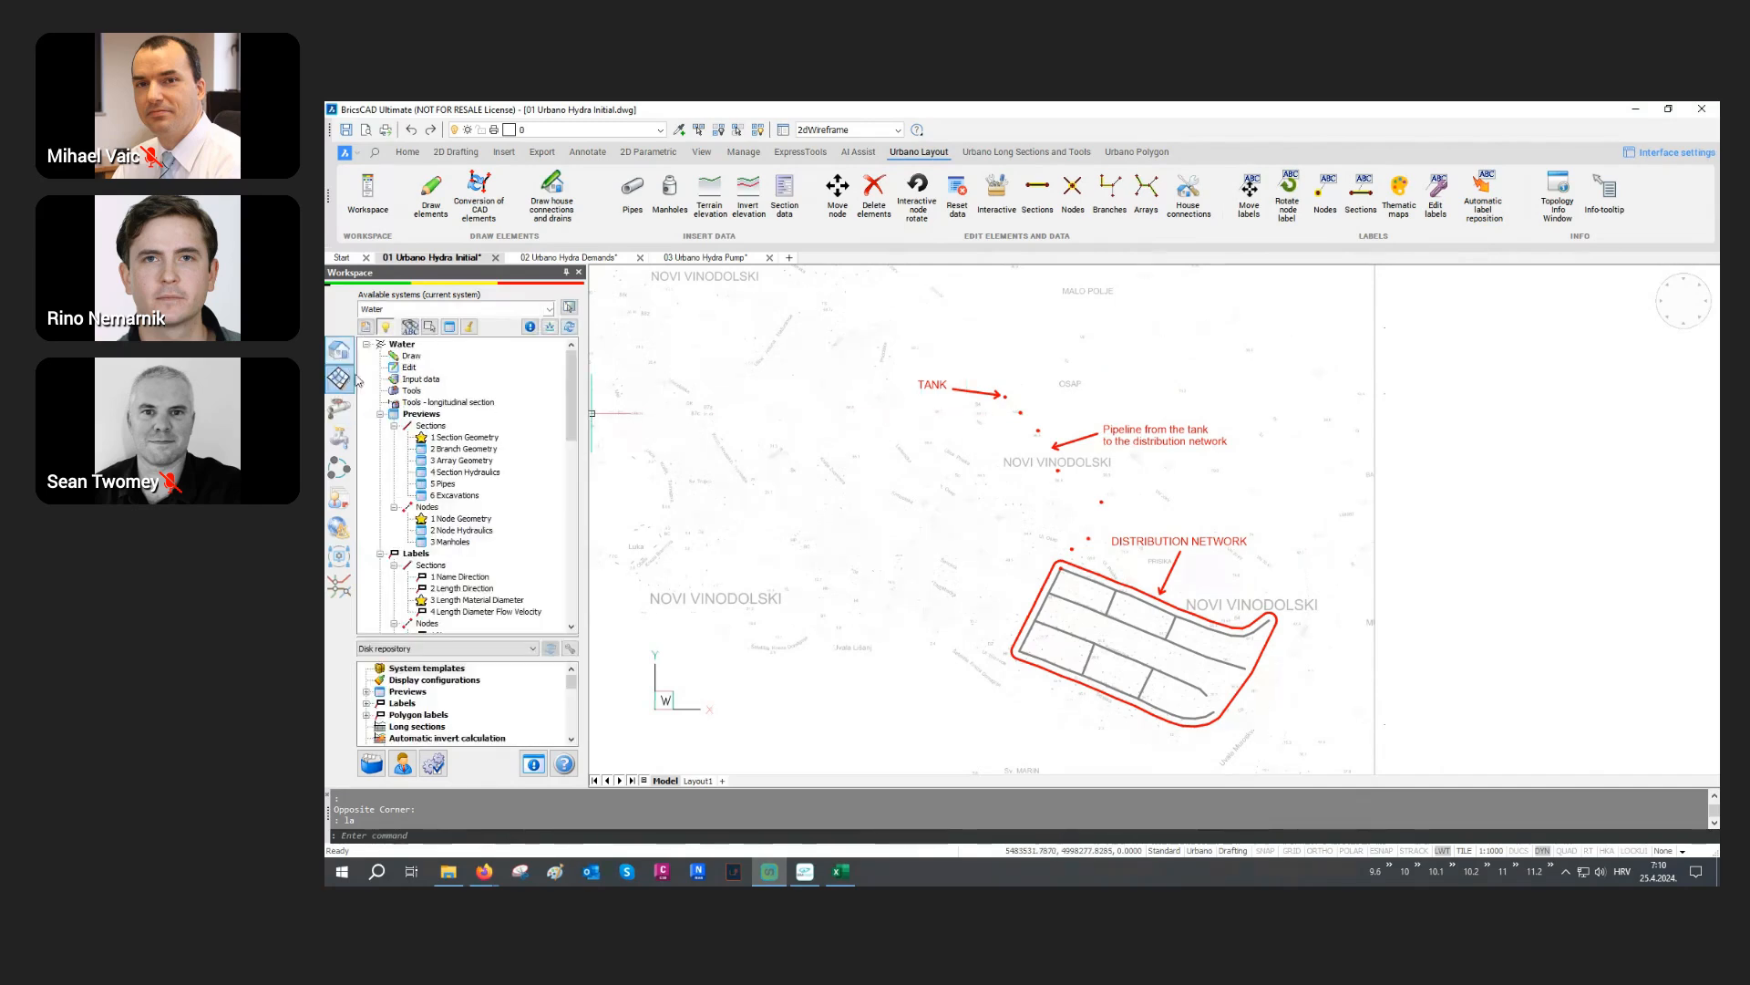
{"action": "right_click", "coordinate": [412, 390]}
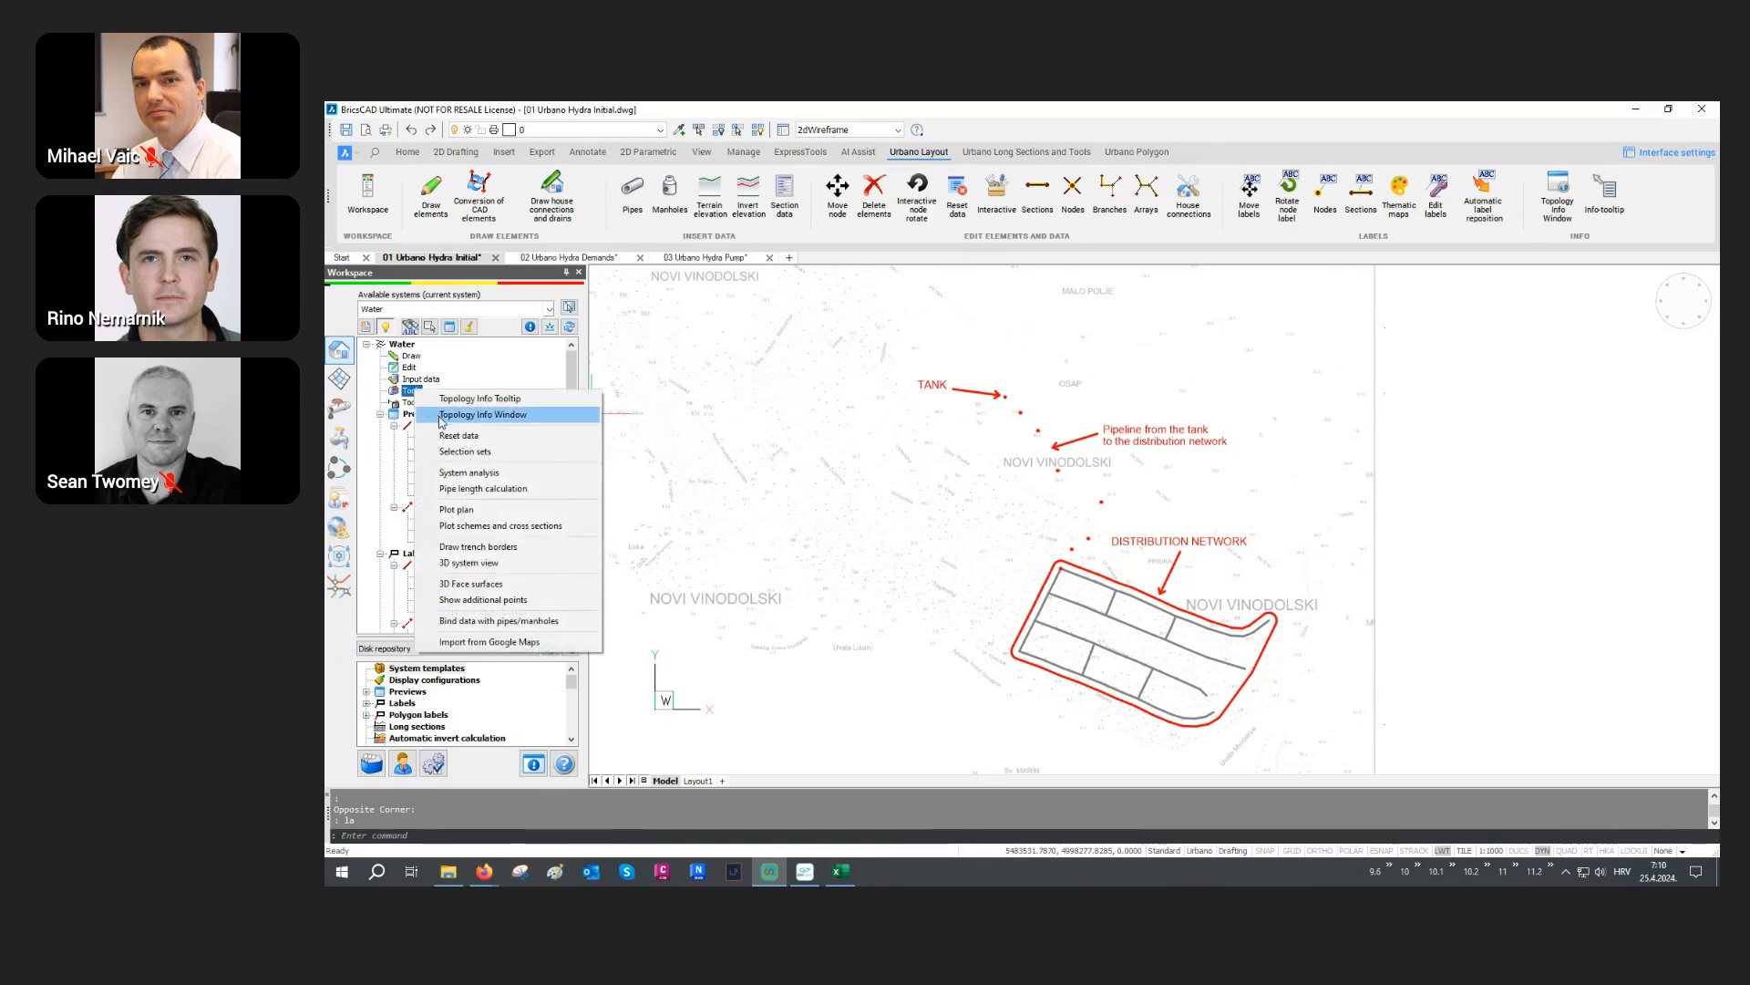
{"action": "left_click", "coordinate": [482, 642]}
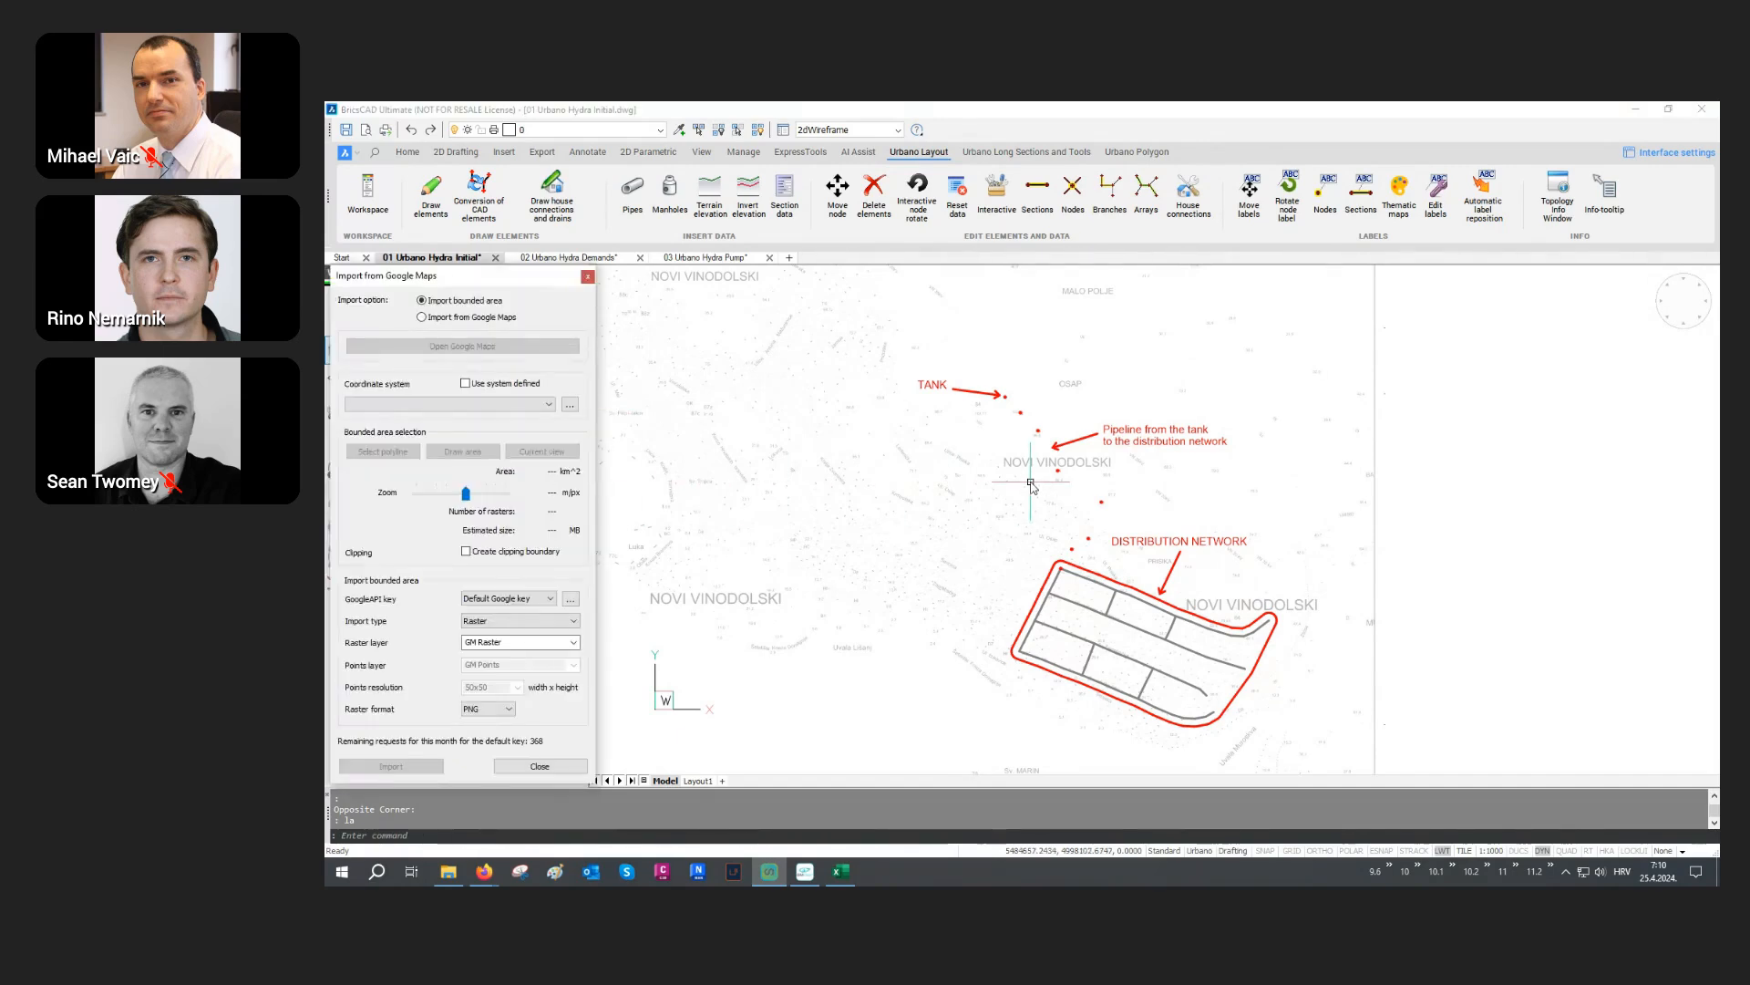
{"action": "left_click", "coordinate": [383, 404]}
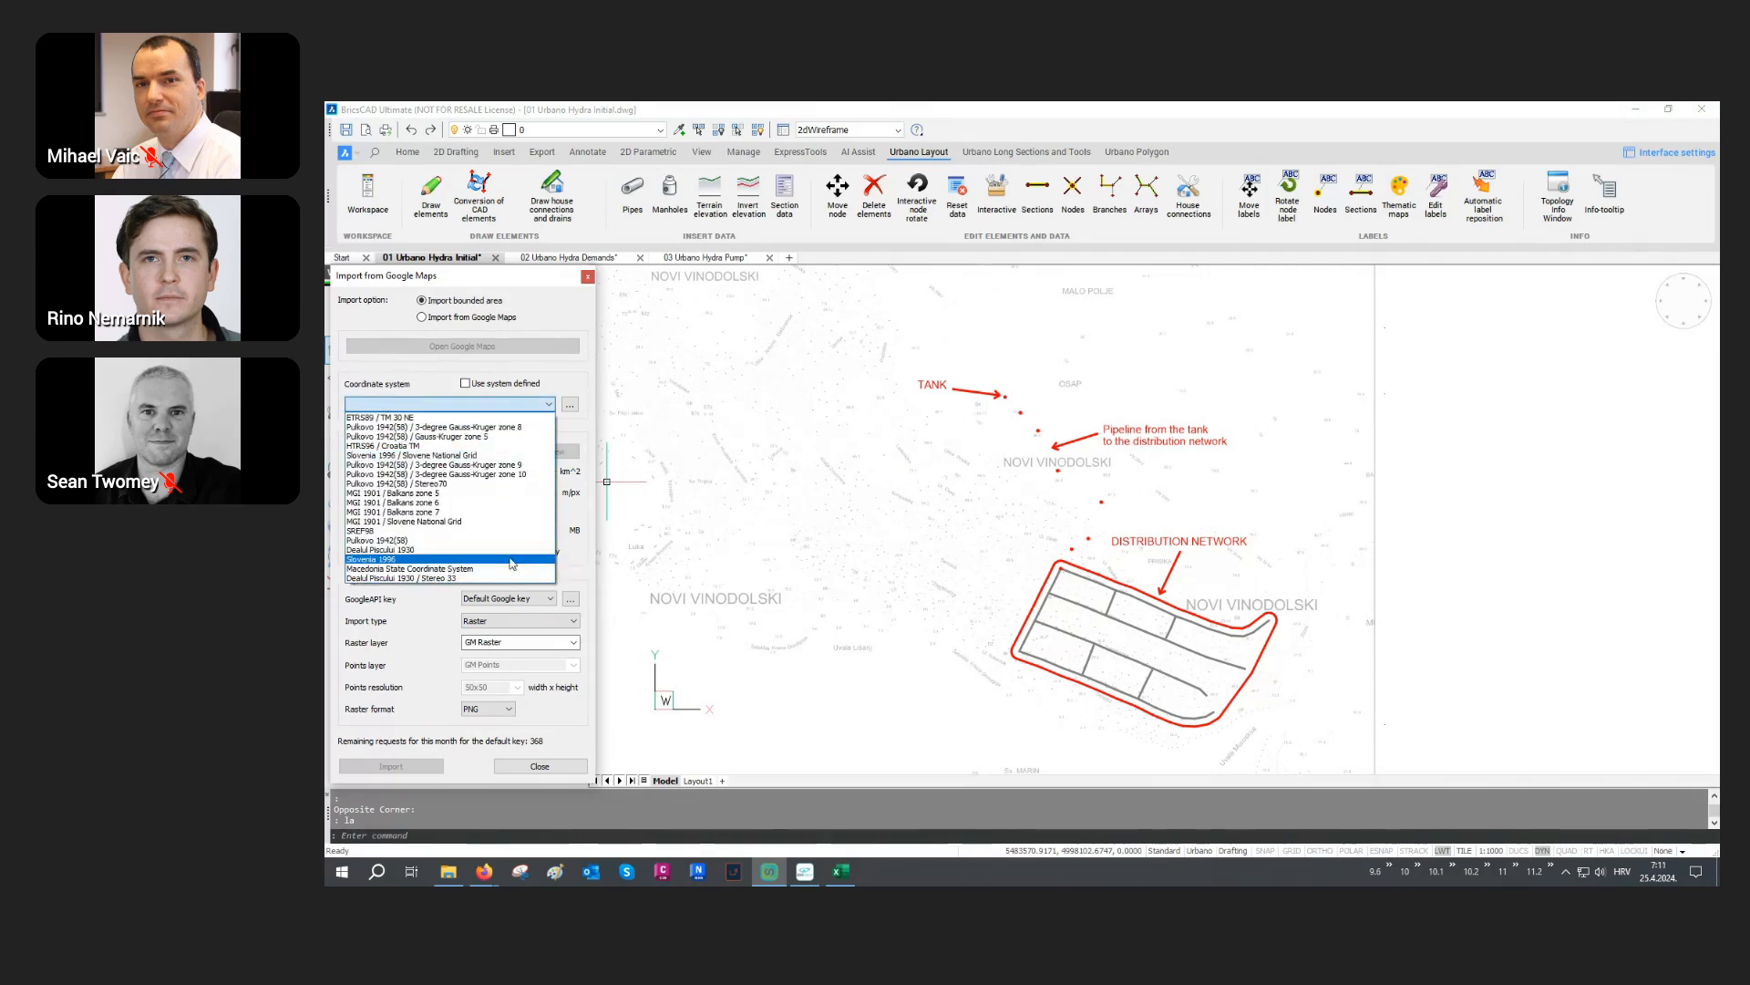
{"action": "left_click", "coordinate": [442, 494]}
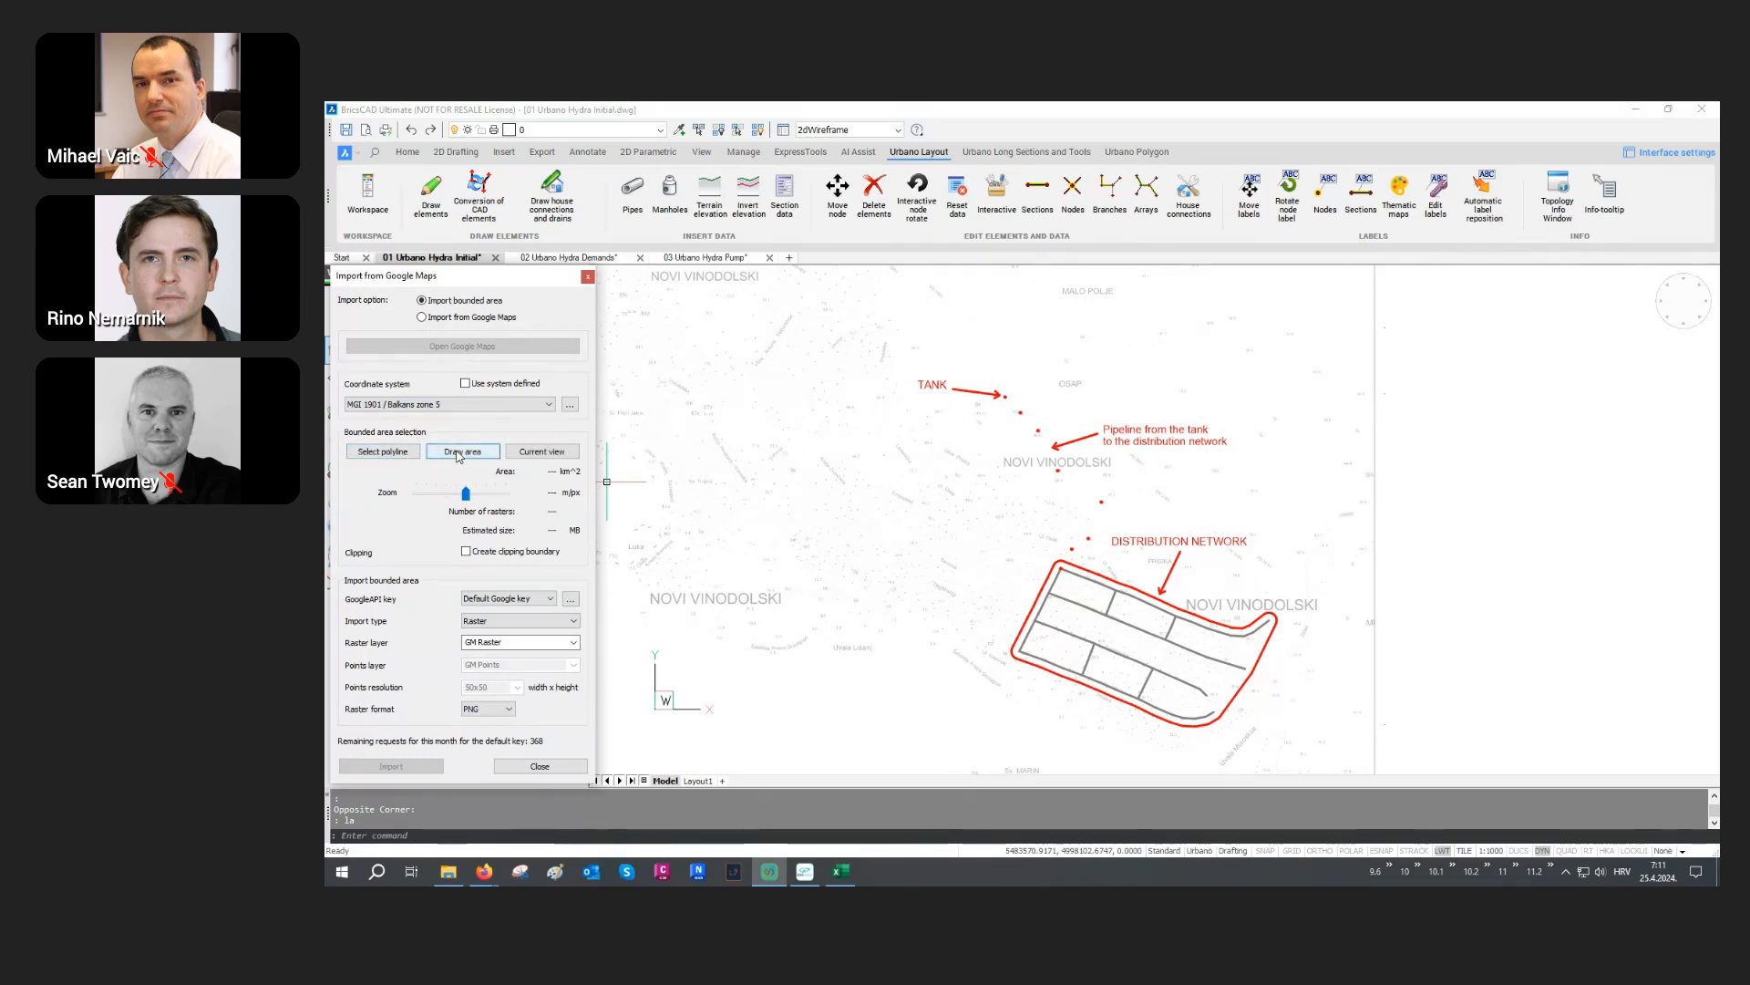
Step: Draw a bounded import area of about 0.67 km² around the tank, the pipeline points and the distribution network
{"action": "left_click", "coordinate": [458, 452]}
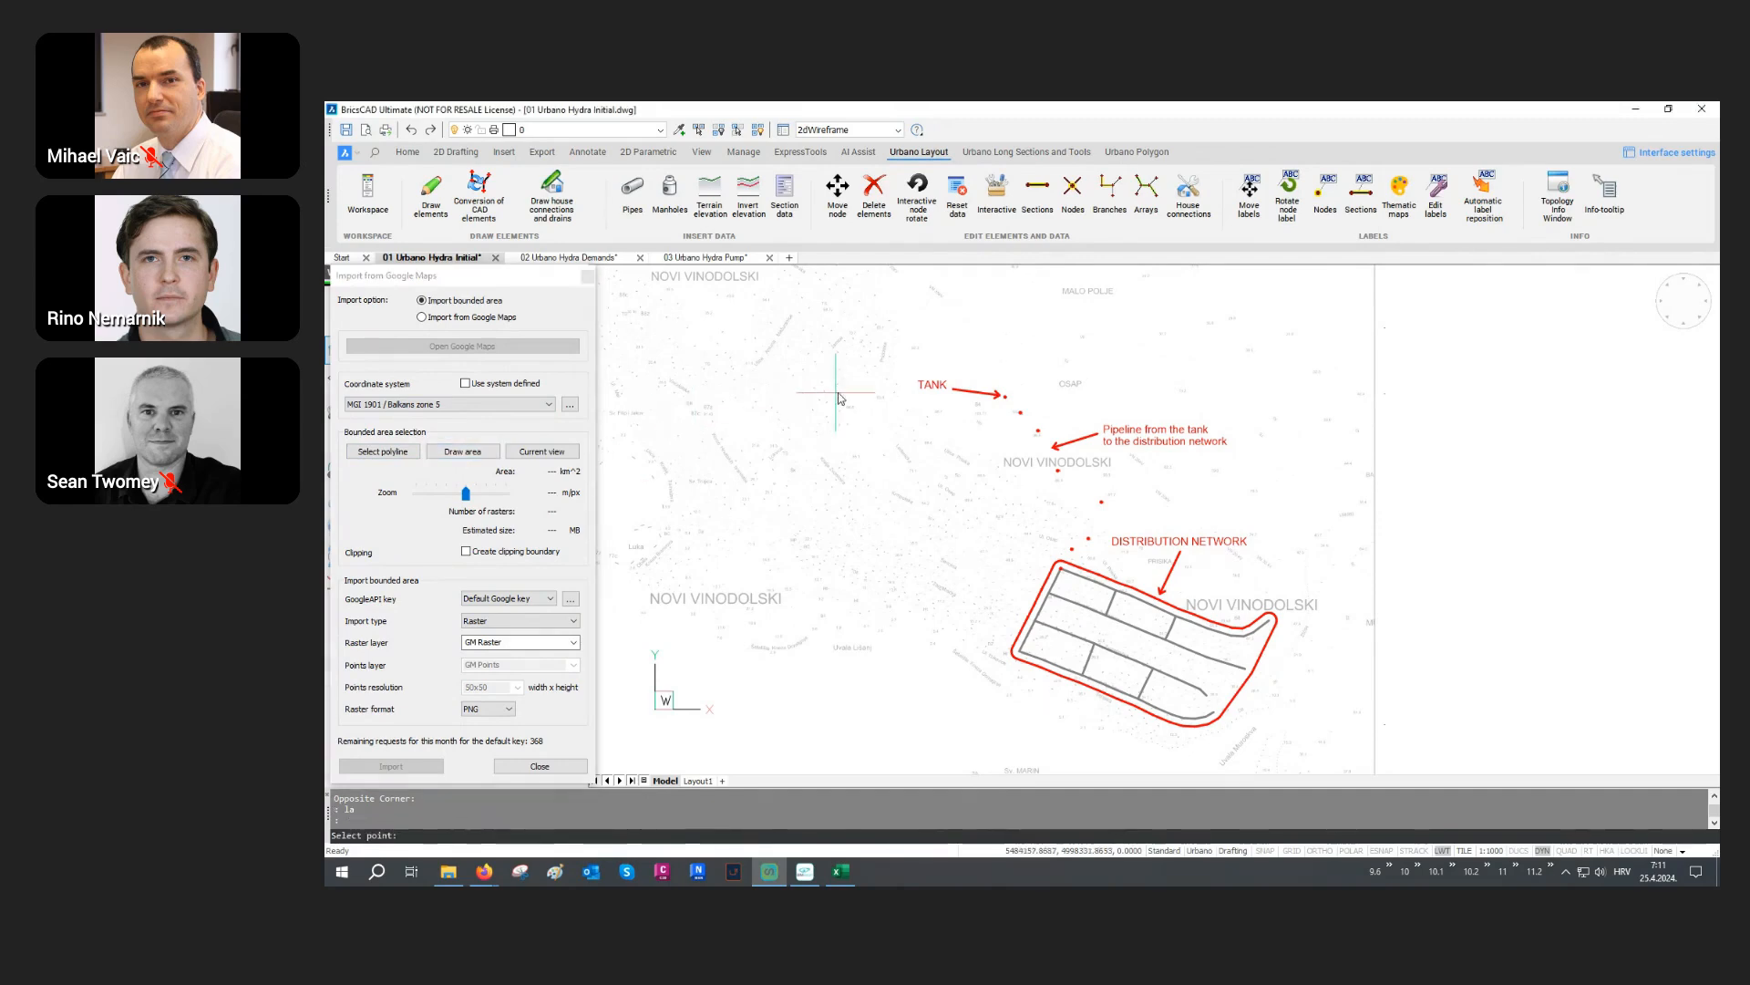
{"action": "left_click", "coordinate": [885, 421]}
{"action": "left_click", "coordinate": [908, 339]}
{"action": "left_click", "coordinate": [1088, 392]}
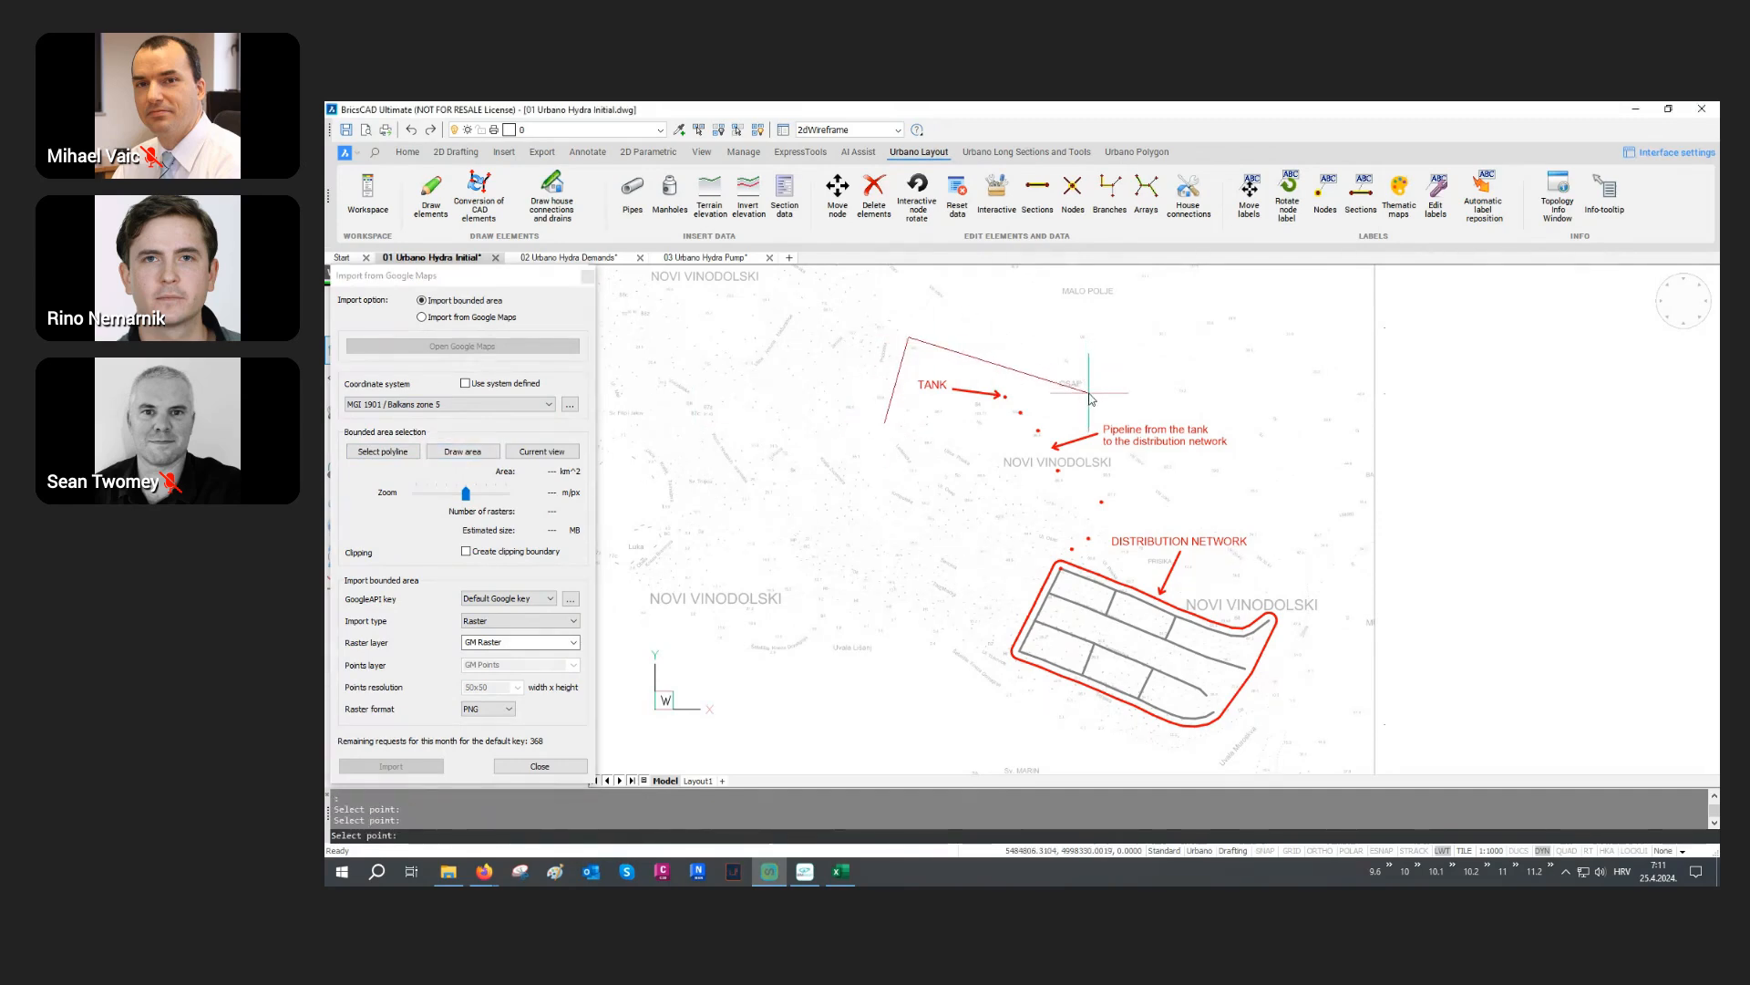
{"action": "left_click", "coordinate": [1237, 406]}
{"action": "left_click", "coordinate": [1270, 497]}
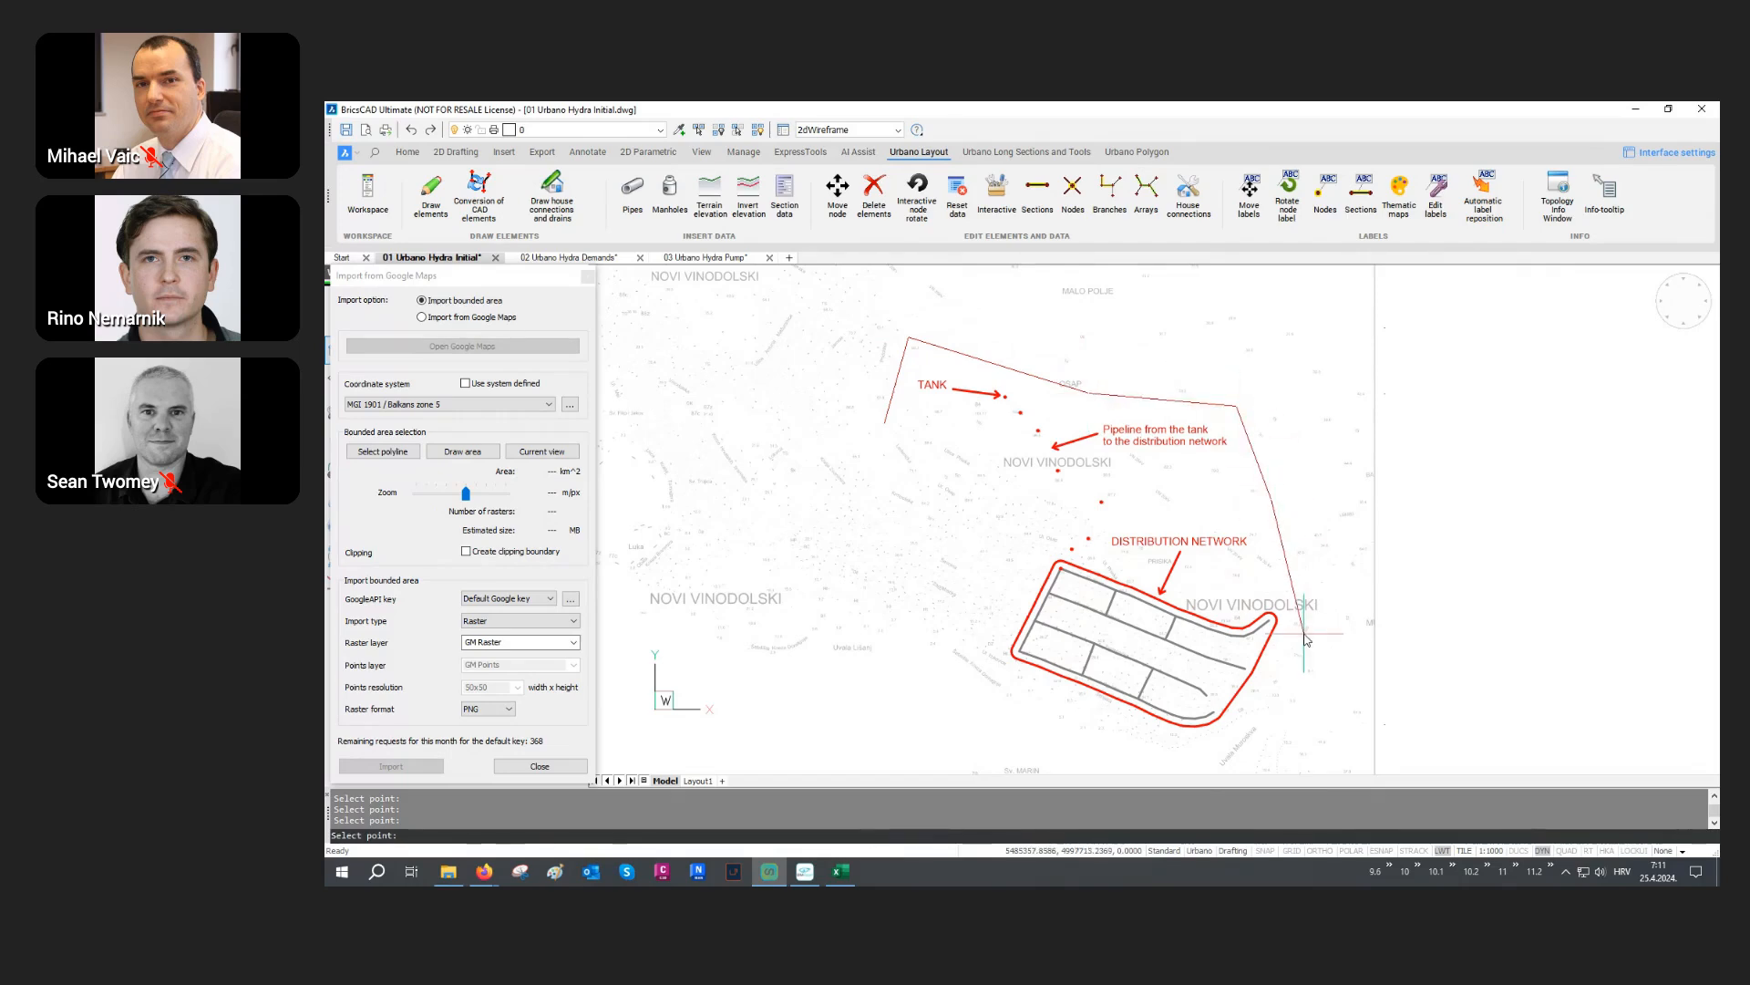
{"action": "left_click", "coordinate": [1303, 629]}
{"action": "left_click", "coordinate": [1242, 755]}
{"action": "left_click", "coordinate": [1067, 709]}
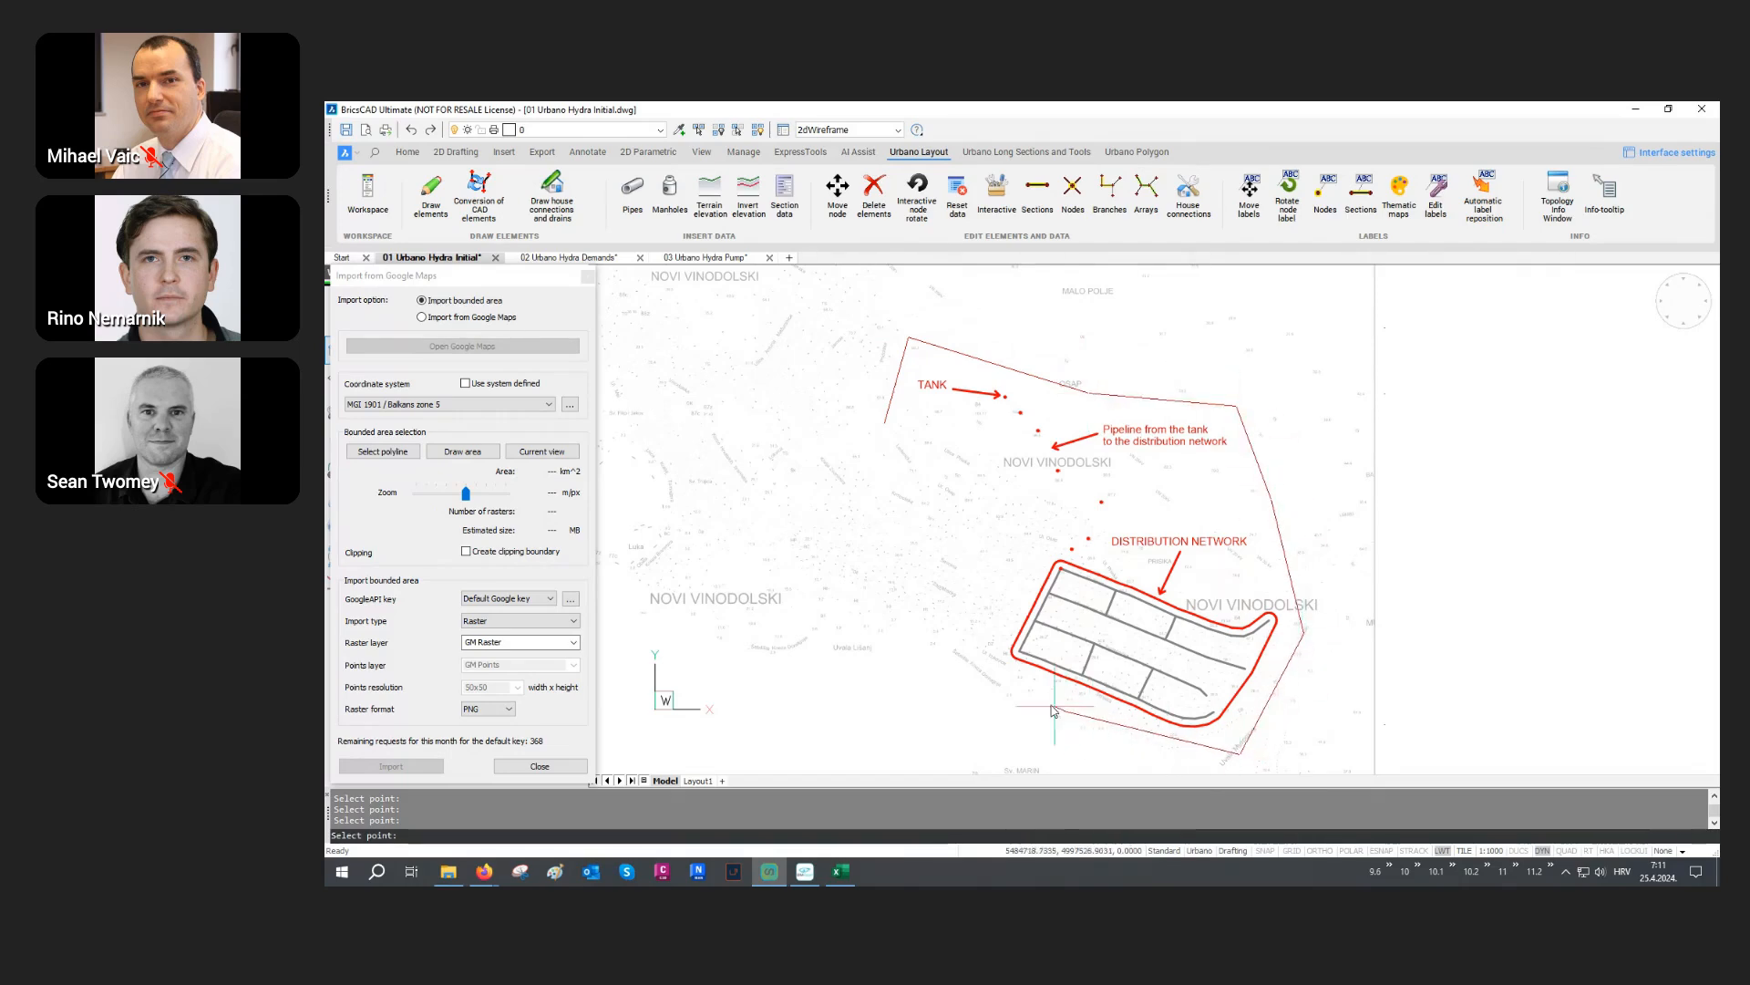
{"action": "left_click", "coordinate": [955, 663]}
{"action": "left_click", "coordinate": [1012, 553]}
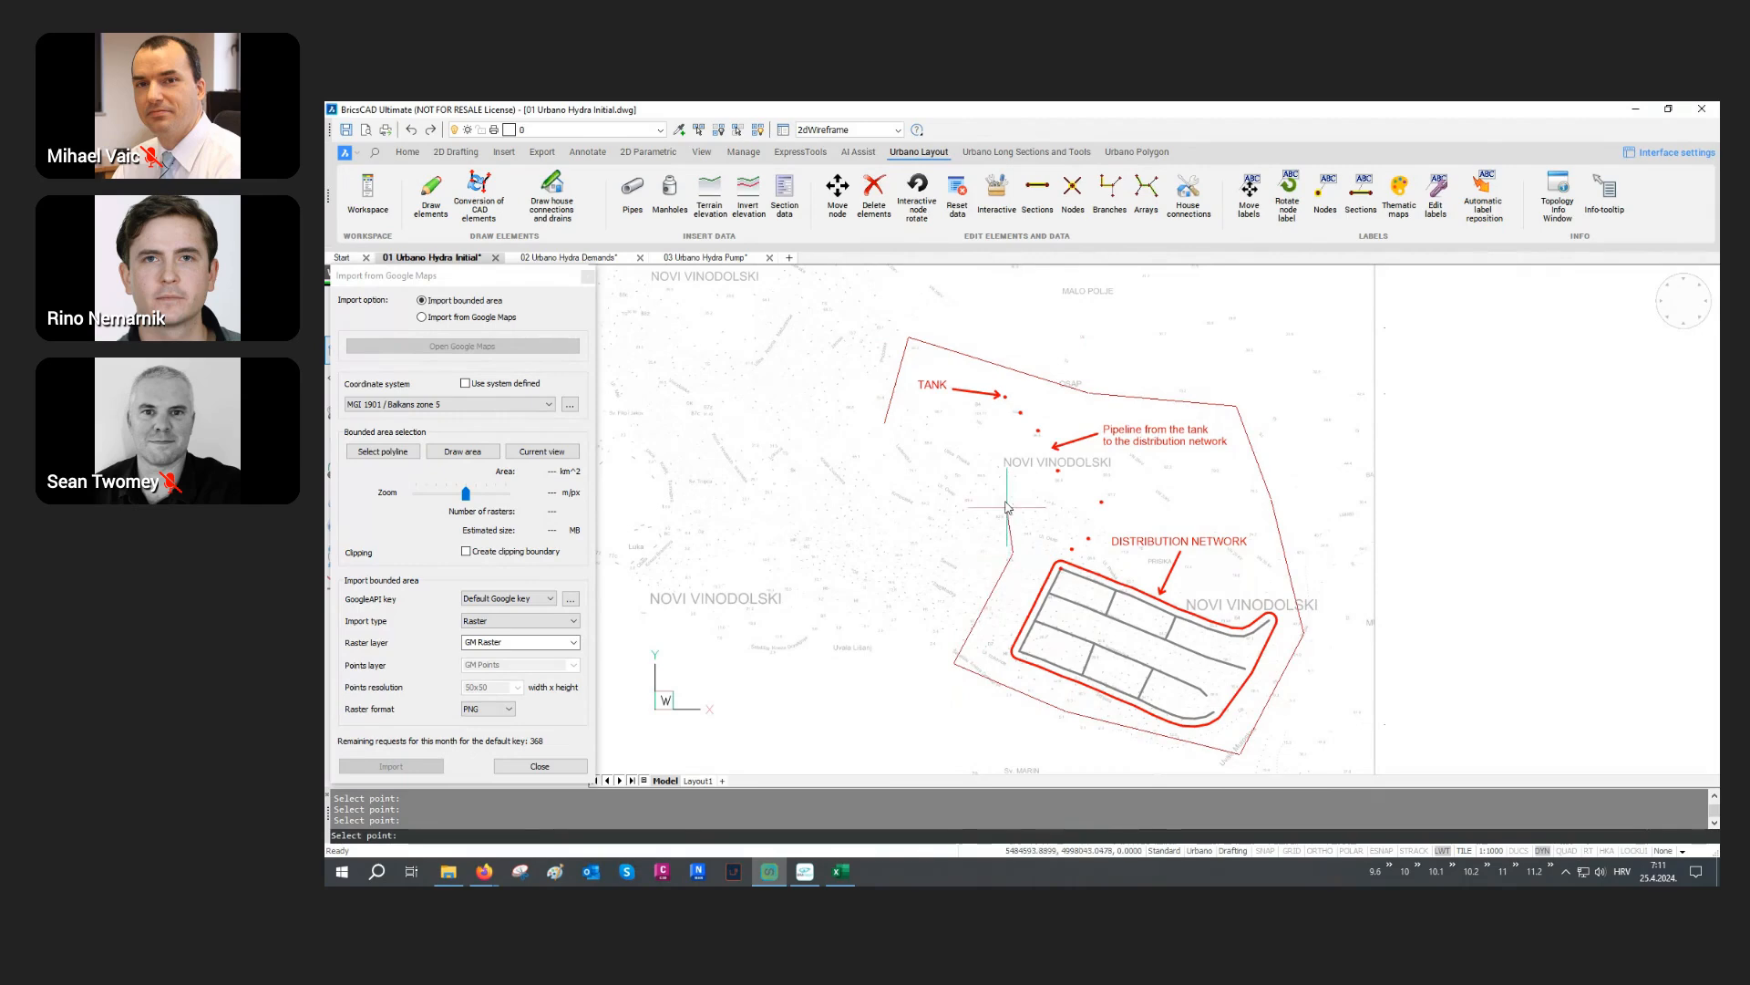
{"action": "left_click", "coordinate": [998, 456]}
{"action": "key", "text": "Return"}
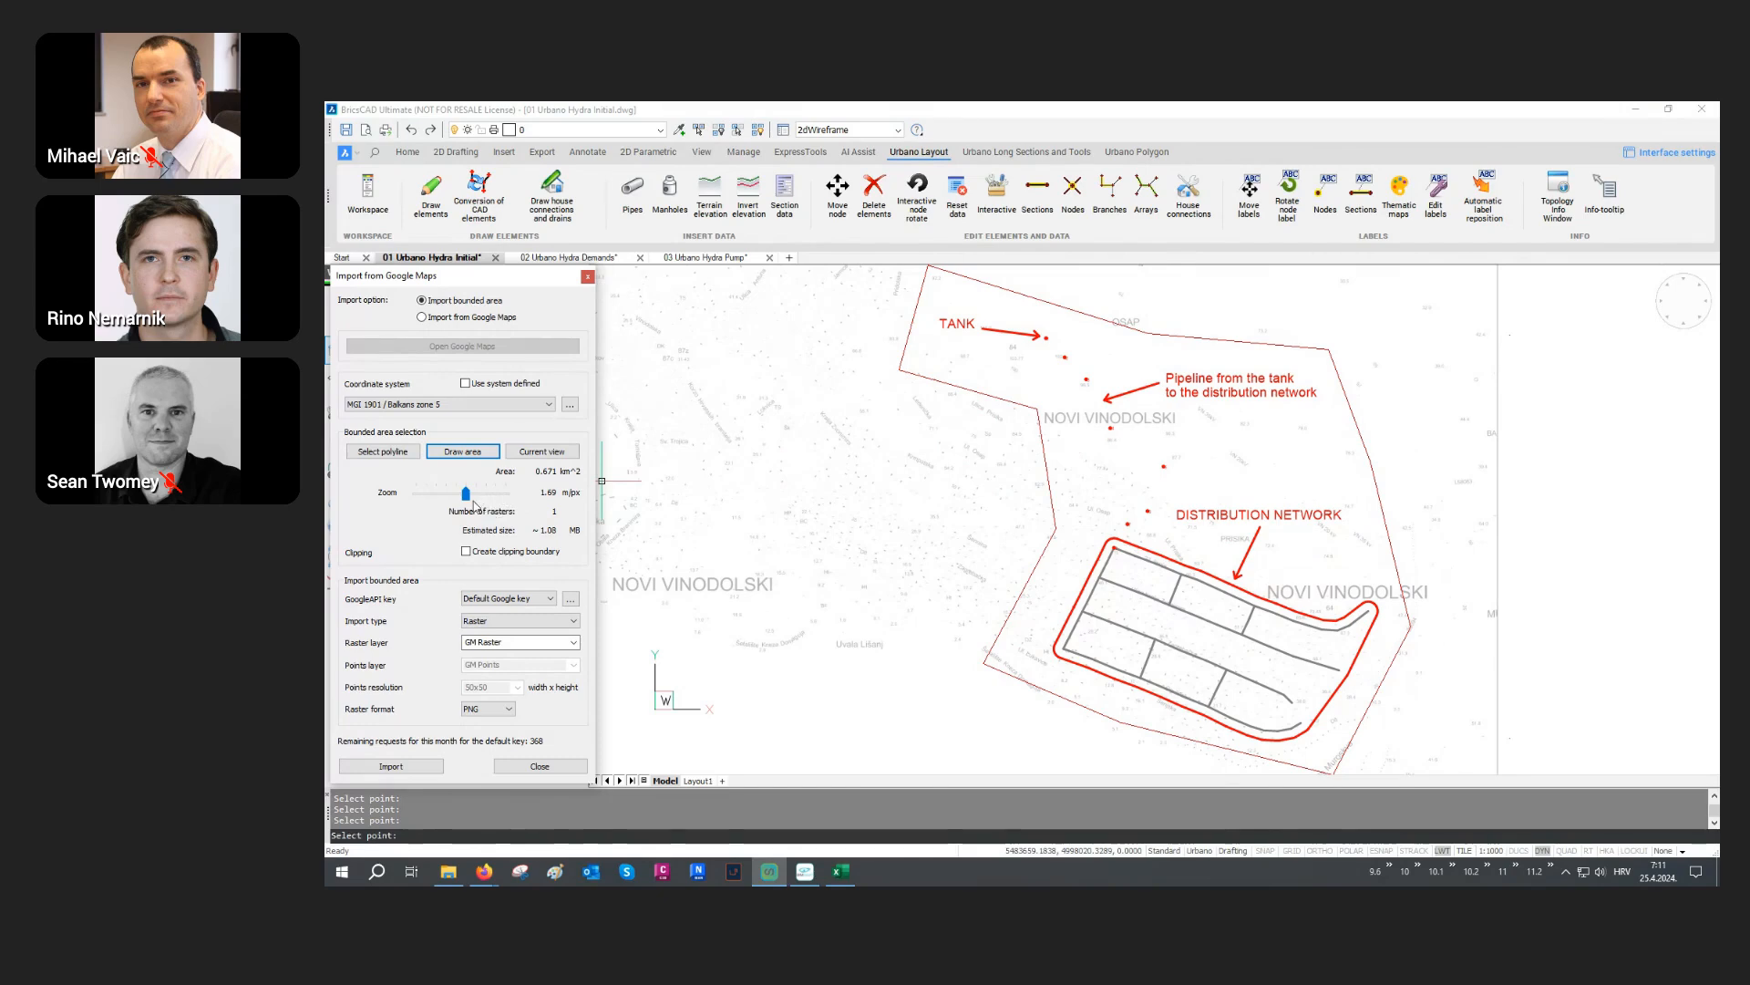
Step: Set the raster zoom to 0.42 m/px and enable creation of a clipping boundary
{"action": "left_click_drag", "start_coordinate": [465, 498], "coordinate": [459, 504]}
{"action": "left_click_drag", "start_coordinate": [460, 498], "coordinate": [498, 503]}
{"action": "left_click_drag", "start_coordinate": [496, 498], "coordinate": [485, 497]}
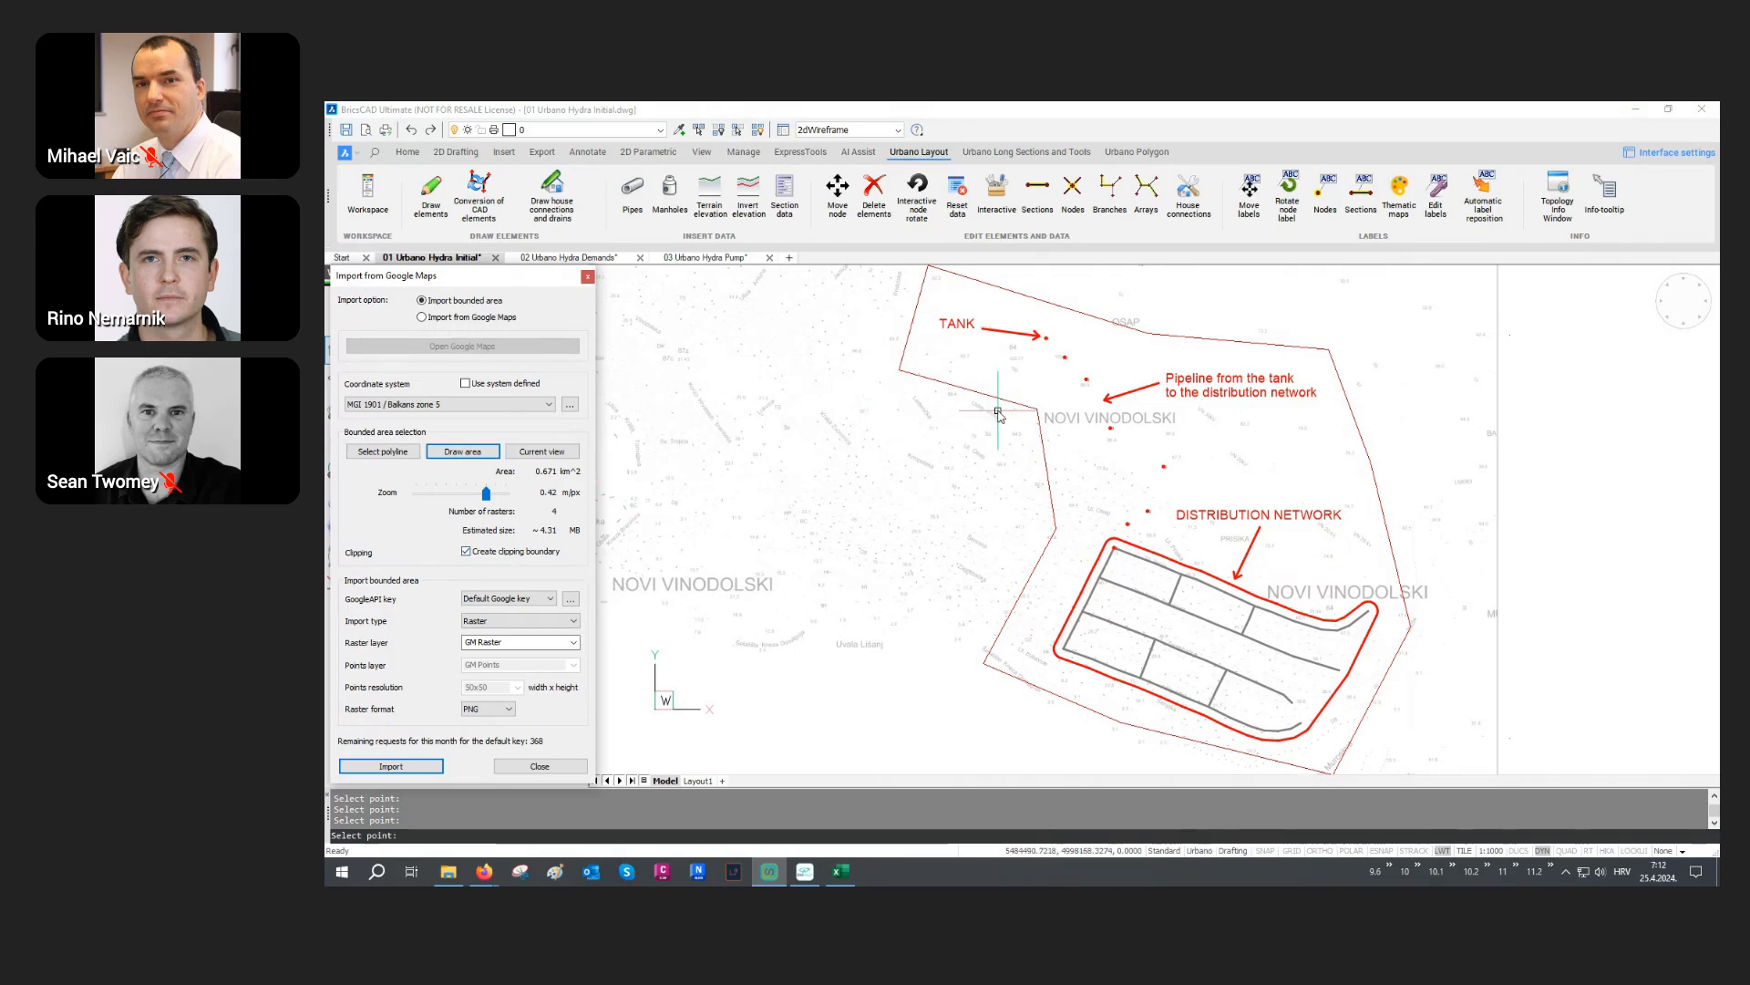
Step: Import the bounded area as Raster and points with a 50x50 points resolution, and close the import dialog
{"action": "left_click", "coordinate": [472, 623]}
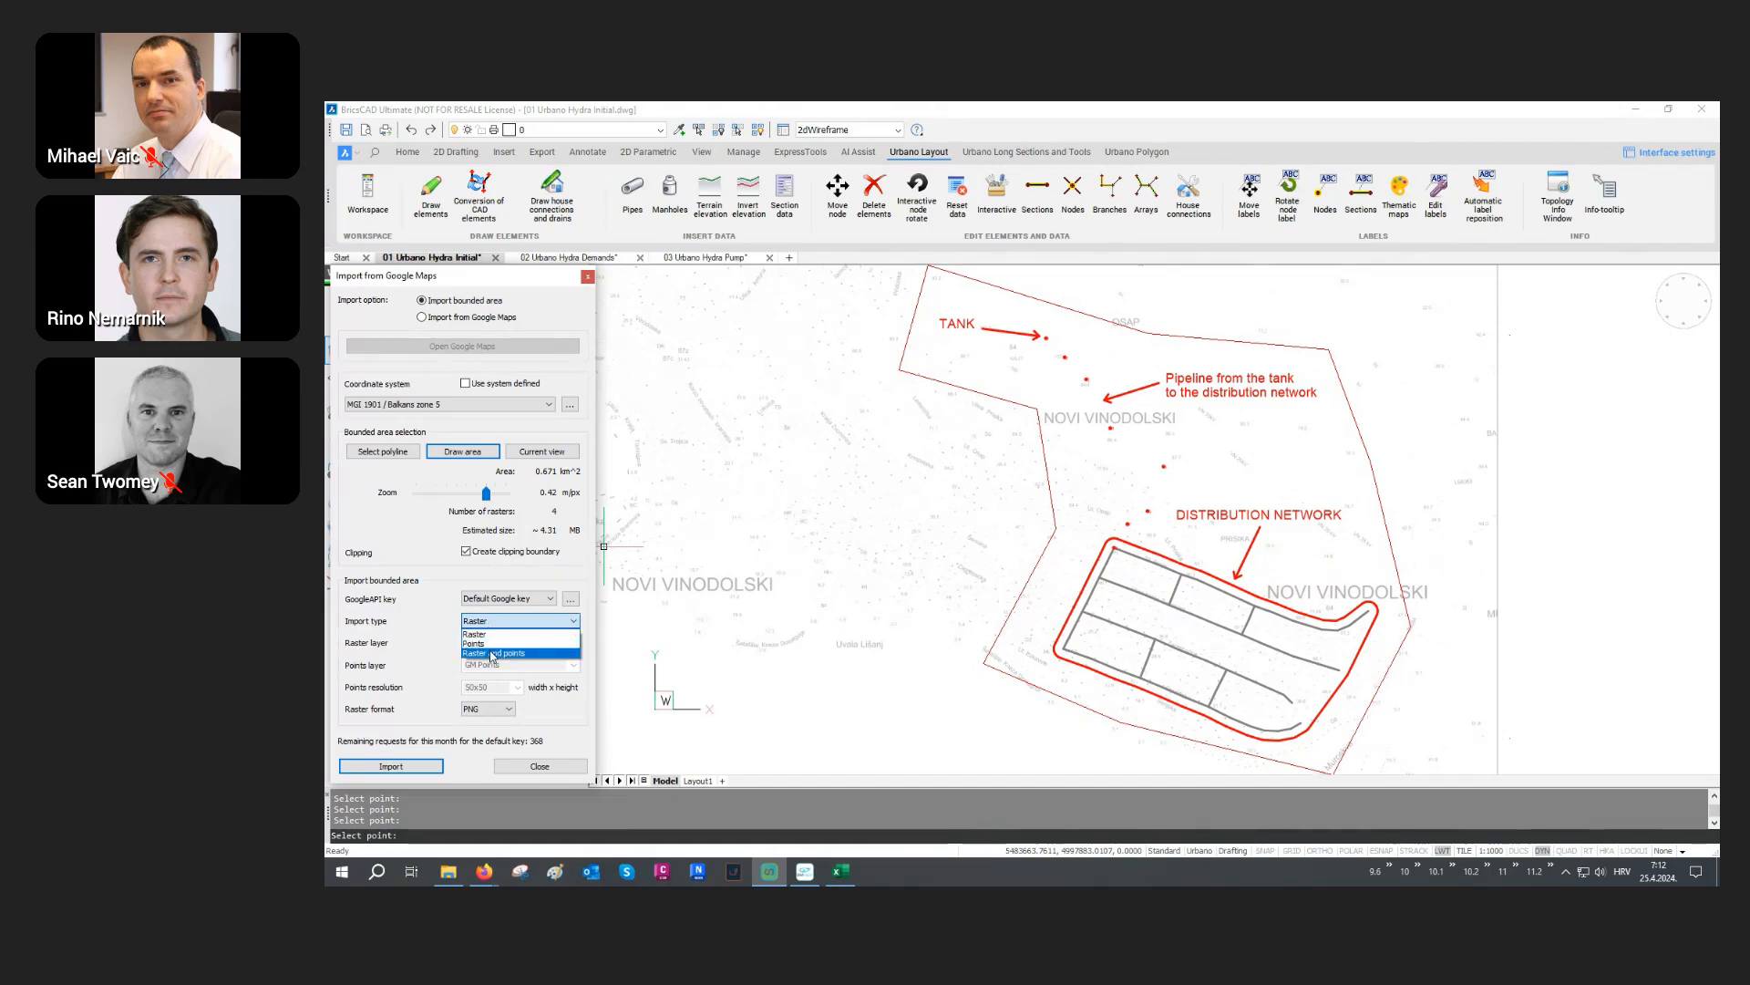
{"action": "left_click", "coordinate": [493, 653]}
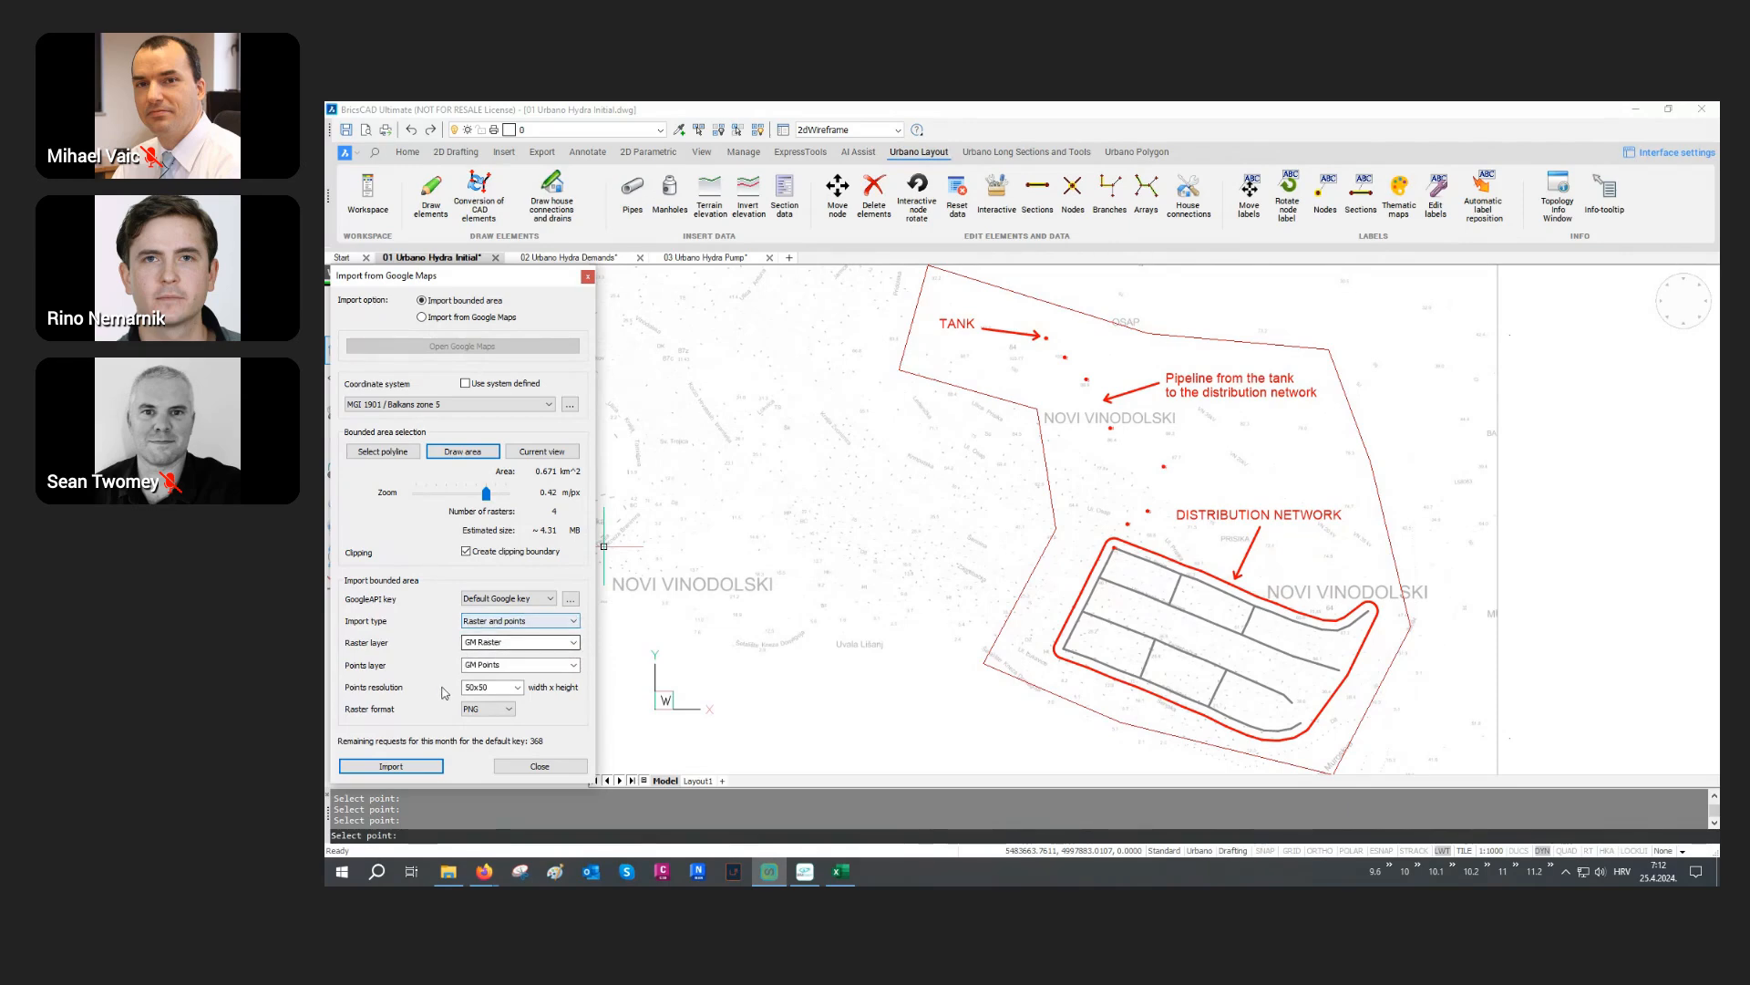
{"action": "left_click", "coordinate": [406, 767]}
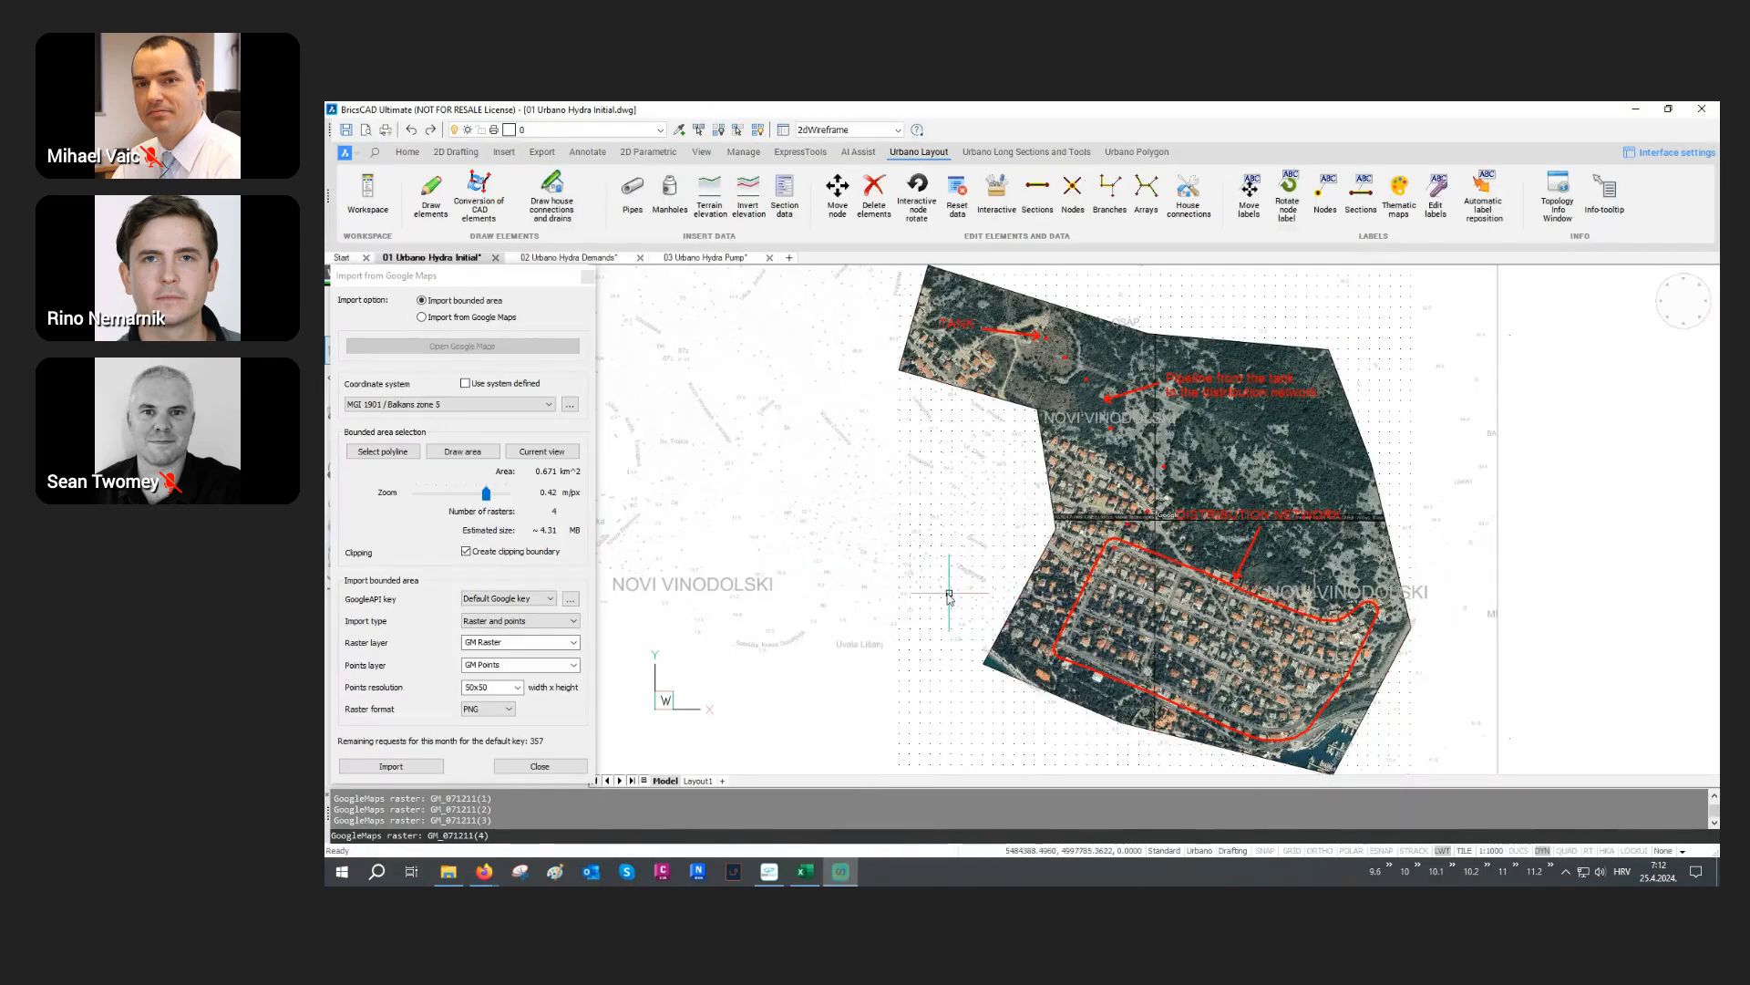
{"action": "left_click", "coordinate": [588, 275]}
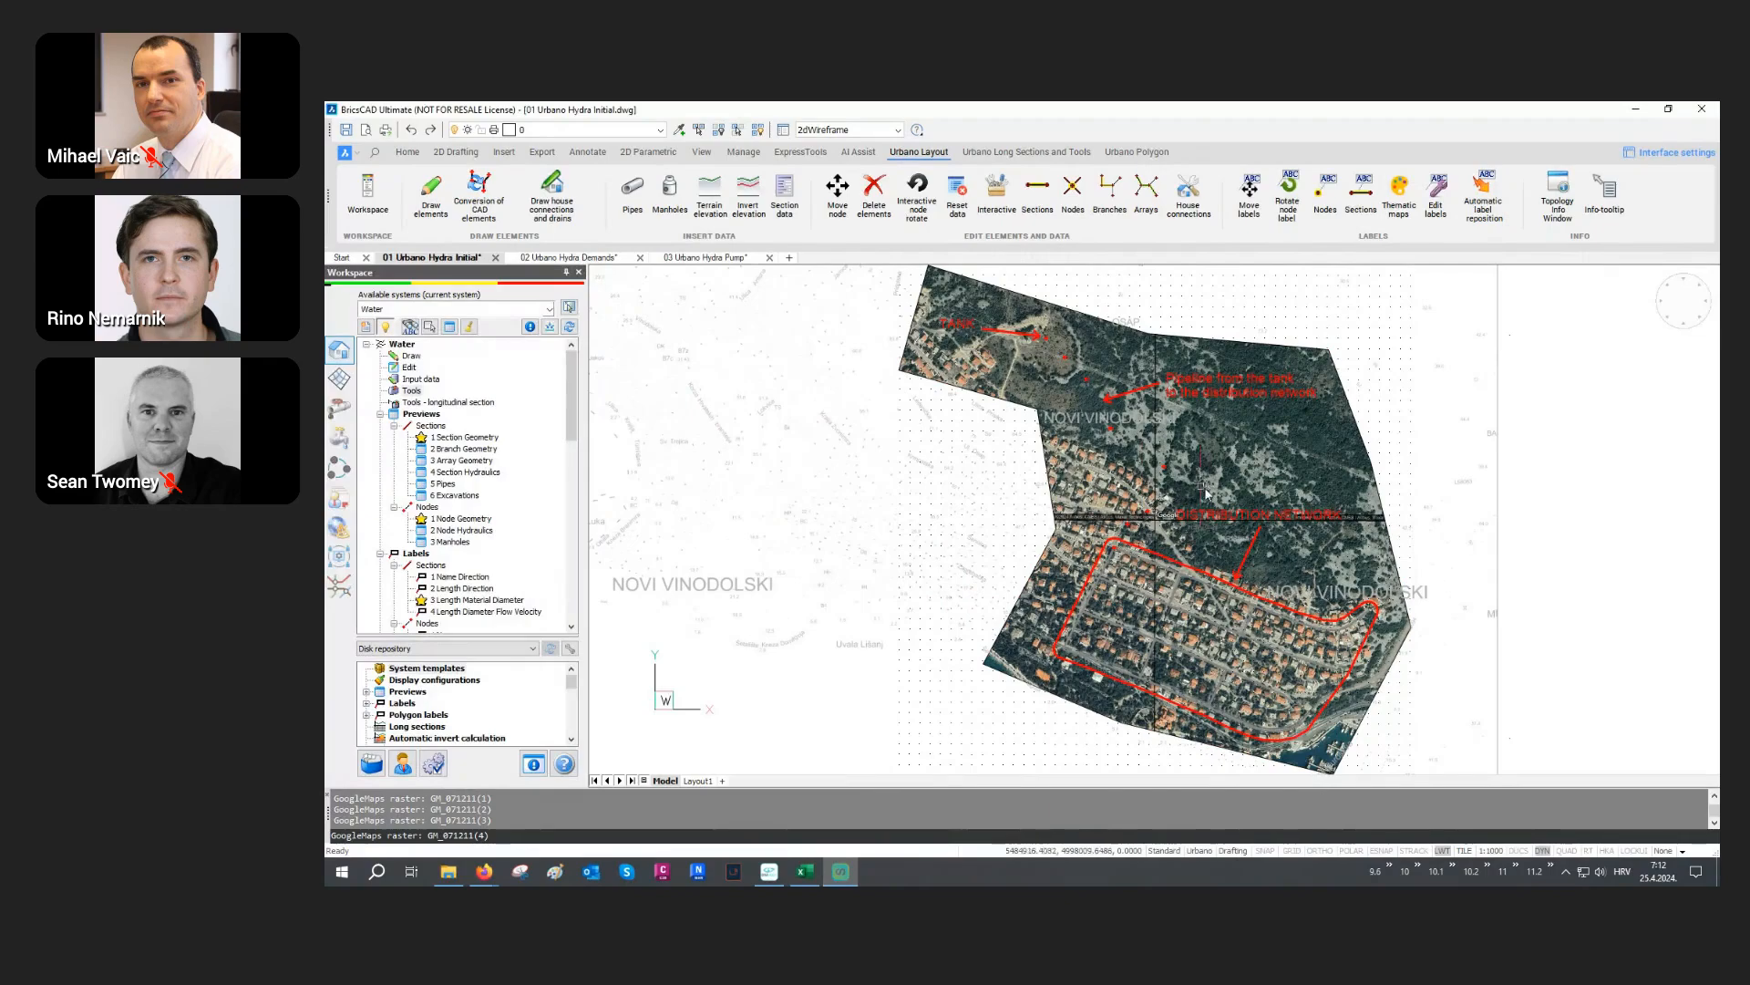
Step: Examine the imported imagery over the distribution network streets and inspect some of the imported points in a tilted 3D view
{"action": "scroll", "coordinate": [1222, 497], "scroll_direction": "up", "scroll_amount": 5}
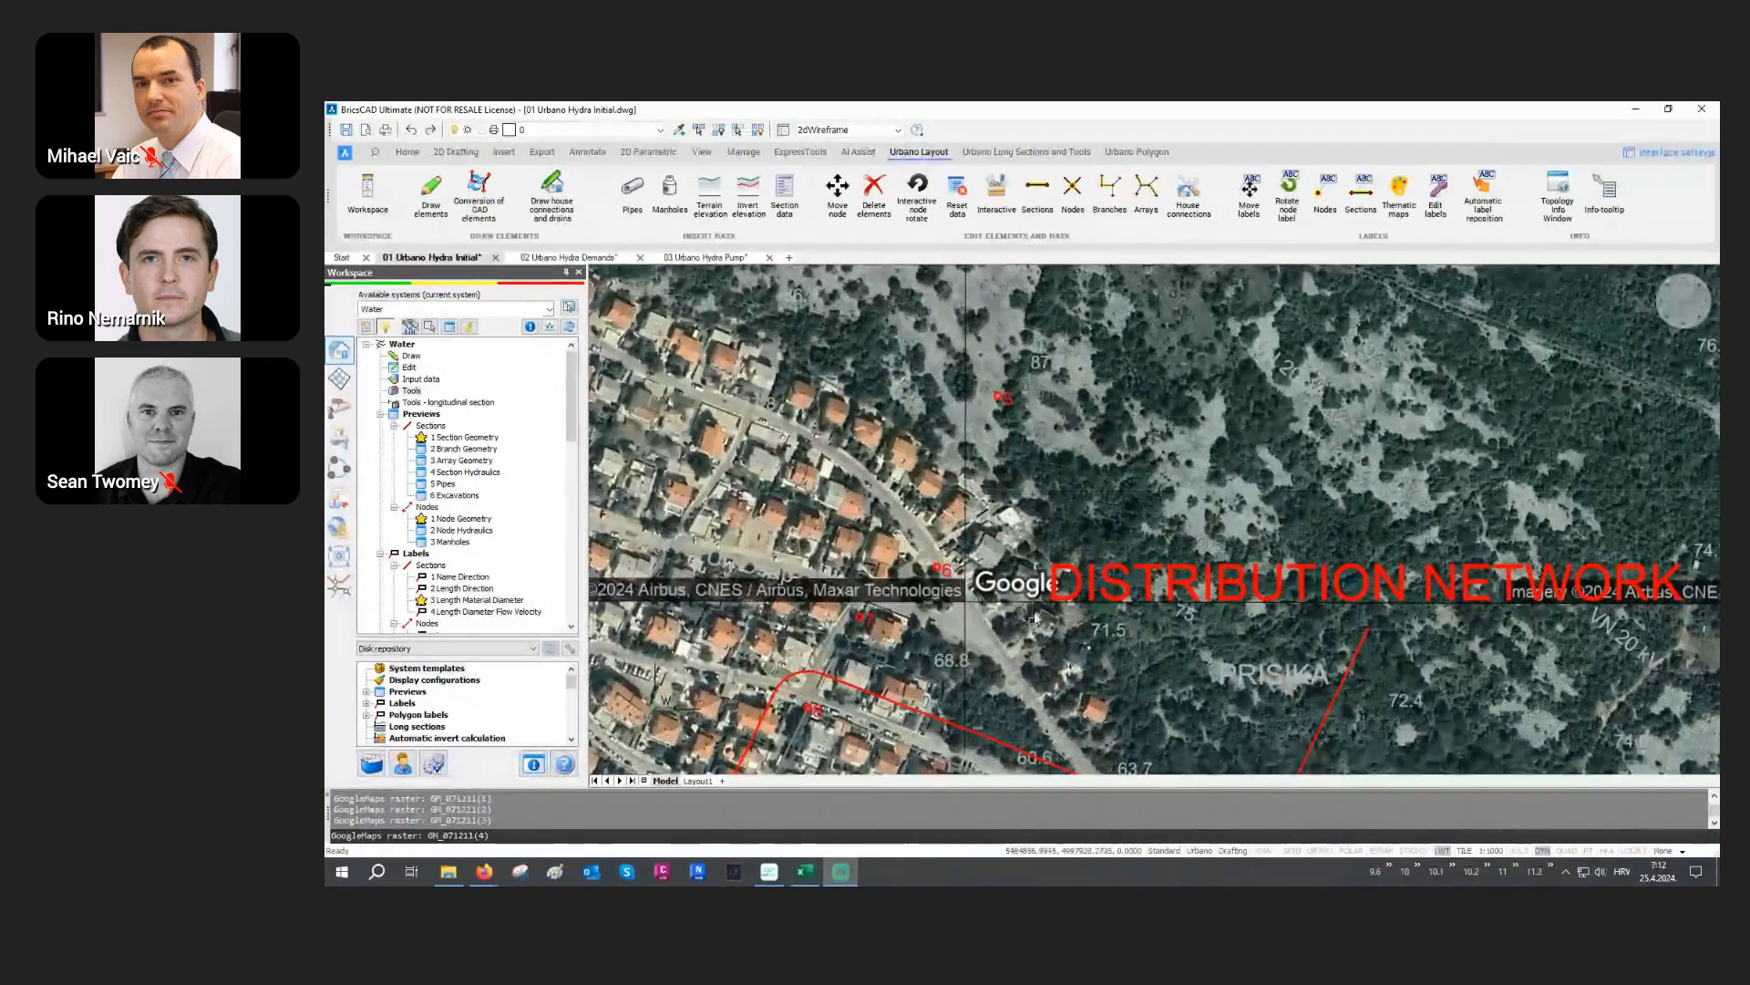
{"action": "middle_click_drag", "start_coordinate": [1084, 467], "coordinate": [1078, 463]}
{"action": "middle_click_drag", "start_coordinate": [1040, 565], "coordinate": [938, 389]}
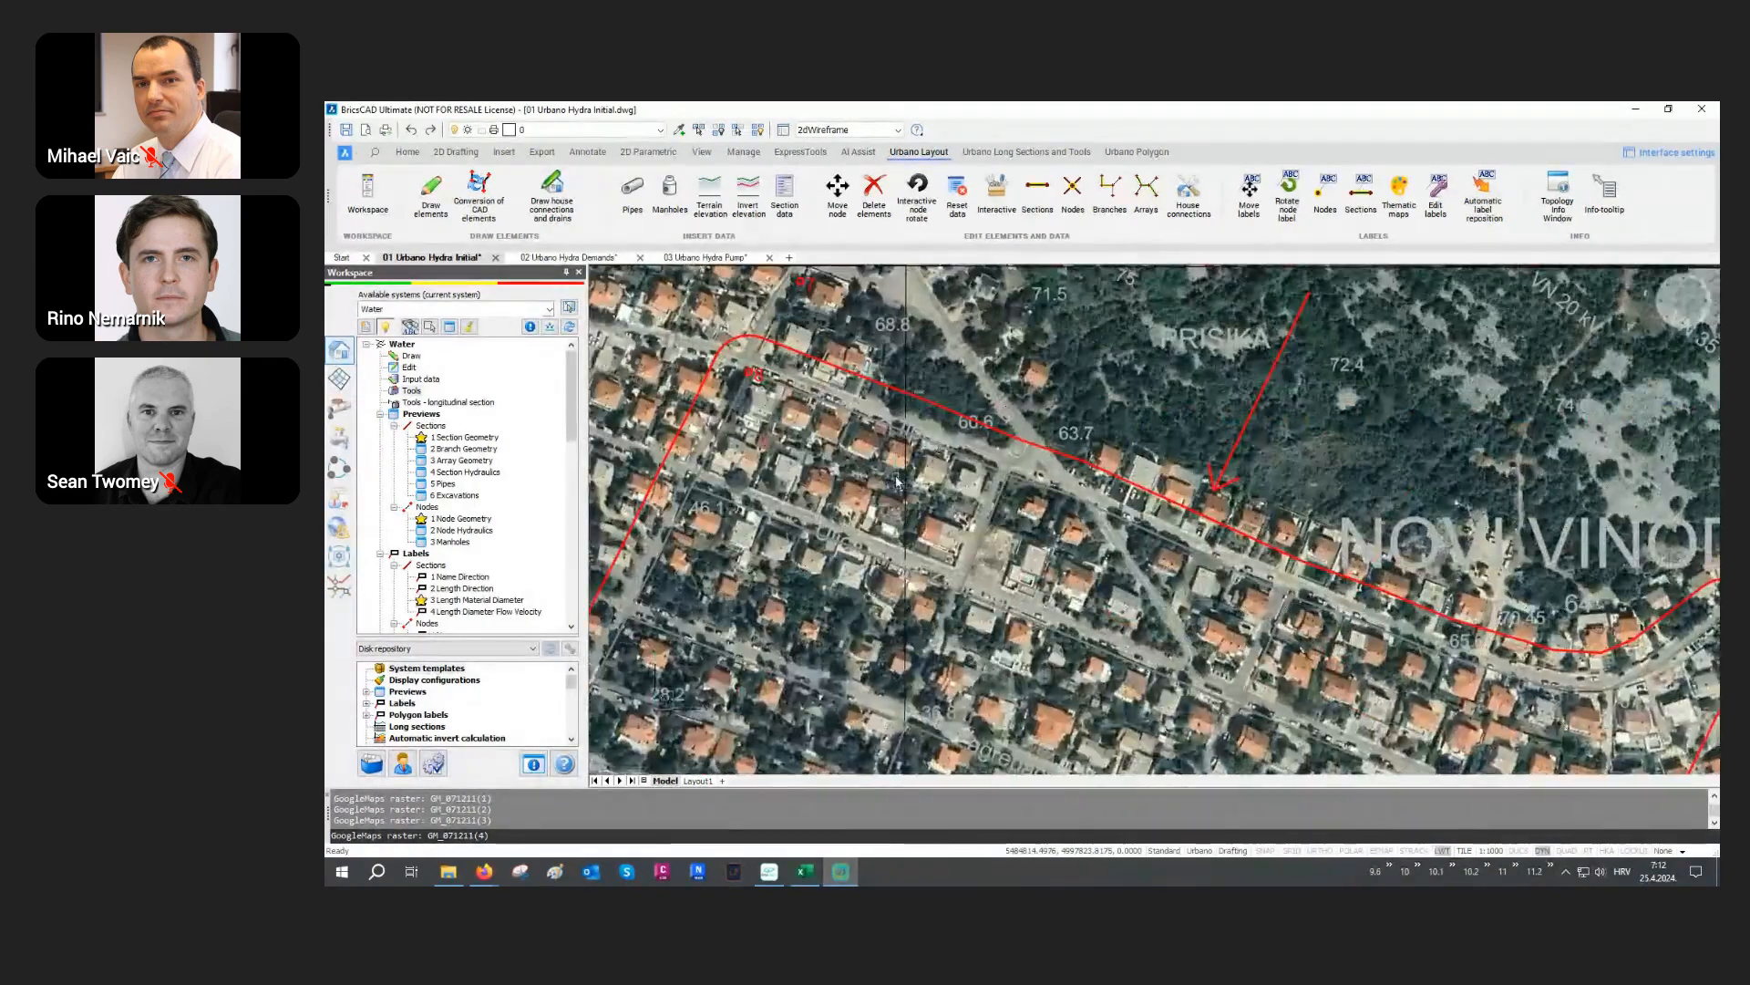
{"action": "middle_click_drag", "start_coordinate": [1038, 649], "coordinate": [1024, 531]}
{"action": "scroll", "coordinate": [1021, 532], "scroll_direction": "down", "scroll_amount": 6}
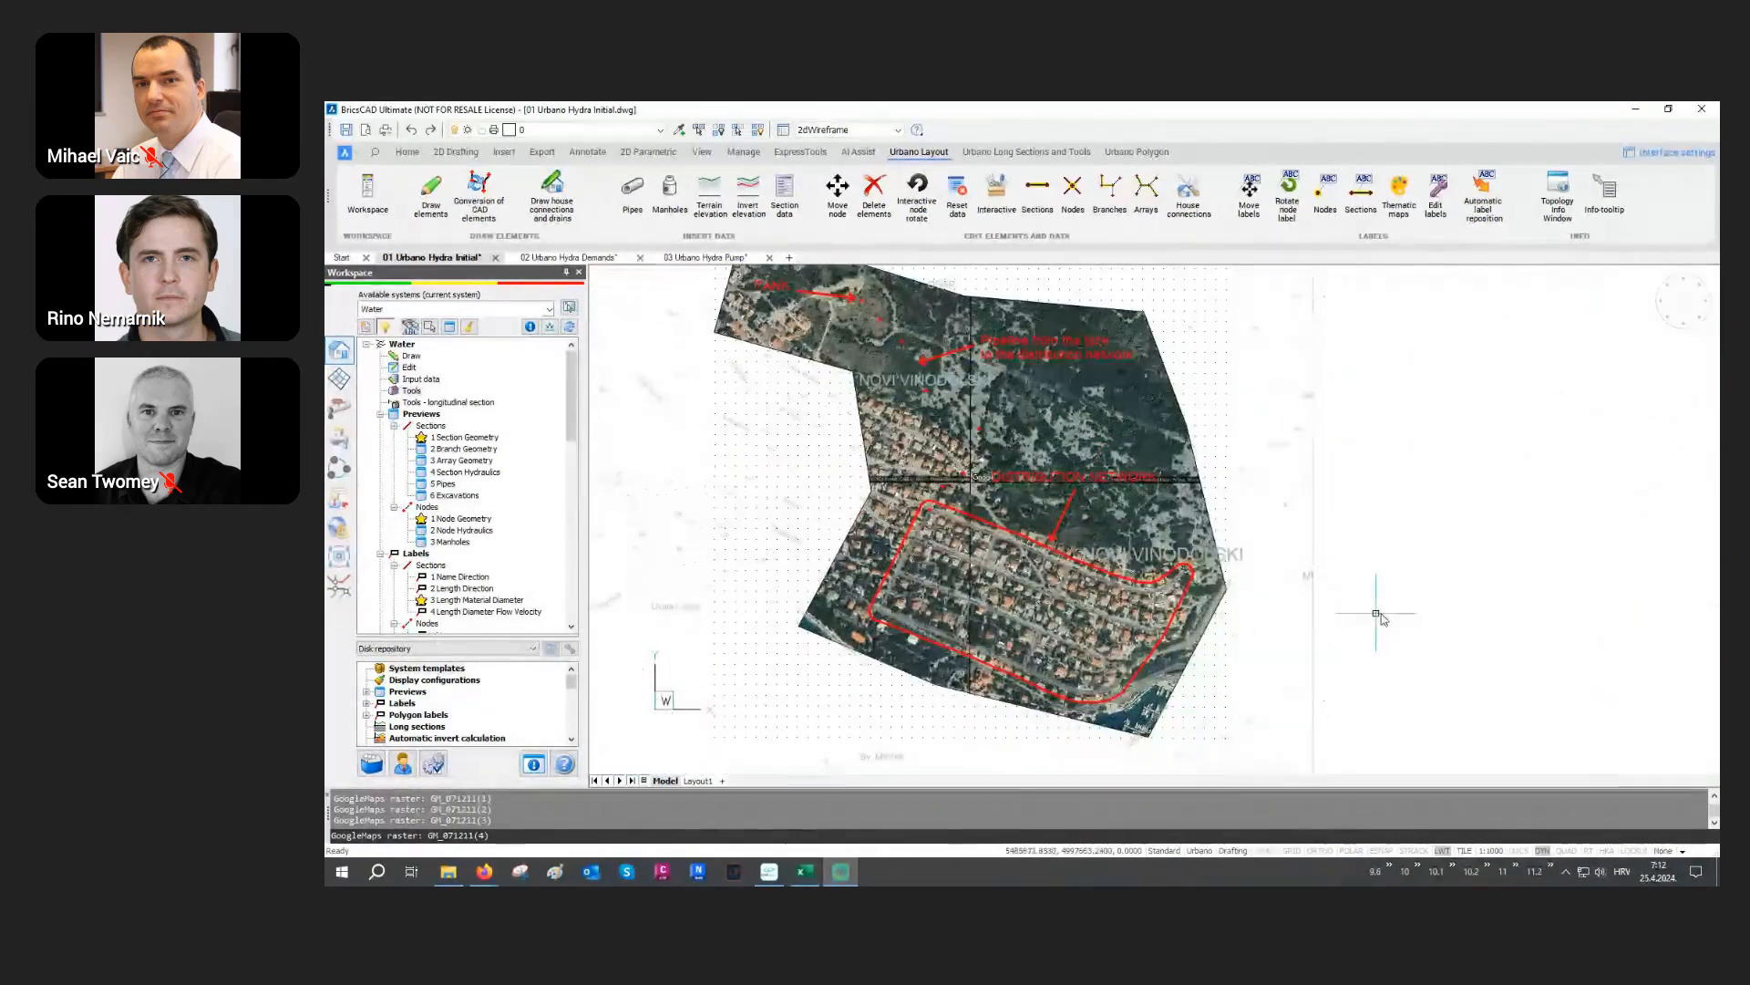
{"action": "mouse_move", "coordinate": [1386, 617]}
{"action": "middle_mouse_down", "text": "shift"}
{"action": "mouse_move", "coordinate": [1292, 528]}
{"action": "mouse_move", "coordinate": [1258, 558]}
{"action": "mouse_move", "coordinate": [1252, 533]}
{"action": "mouse_move", "coordinate": [1243, 562]}
{"action": "middle_mouse_up", "text": "shift"}
{"action": "left_click", "coordinate": [1346, 383]}
{"action": "left_click", "coordinate": [1259, 518]}
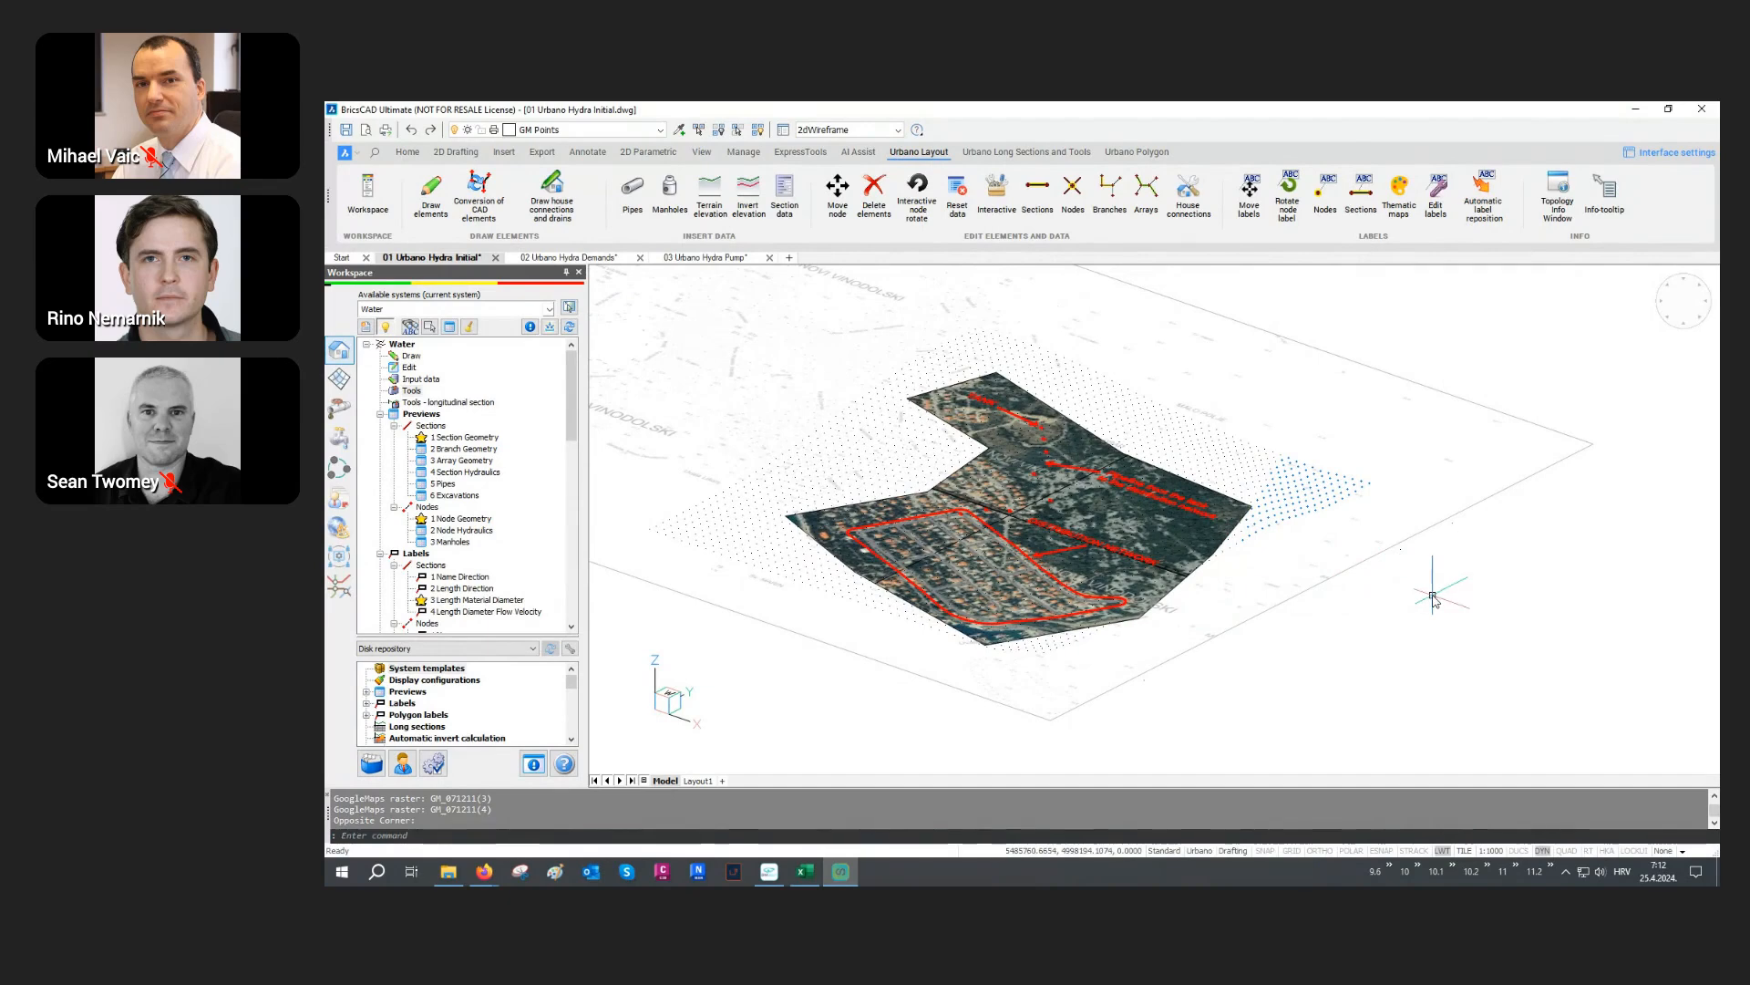
{"action": "key", "text": "Escape"}
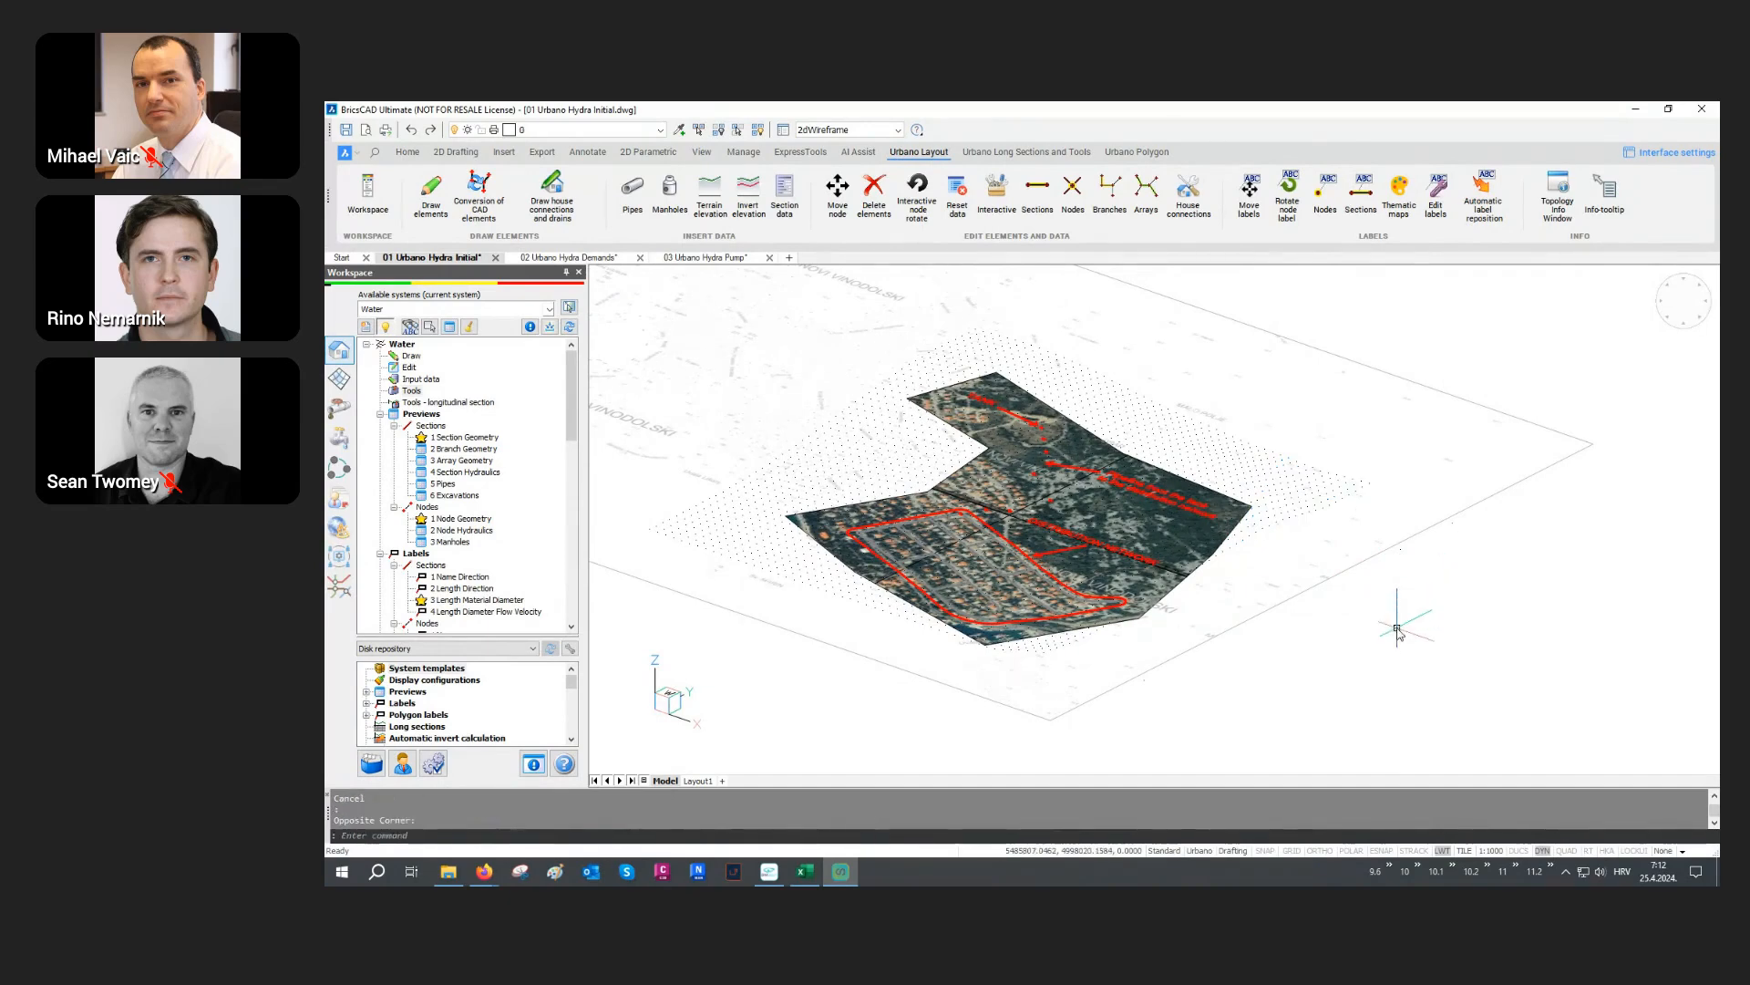
Step: Return from the 3D view to the plan view of the current UCS with the PLAN command
{"action": "type", "text": "plan"}
{"action": "key", "text": "Return"}
{"action": "key", "text": "Return"}
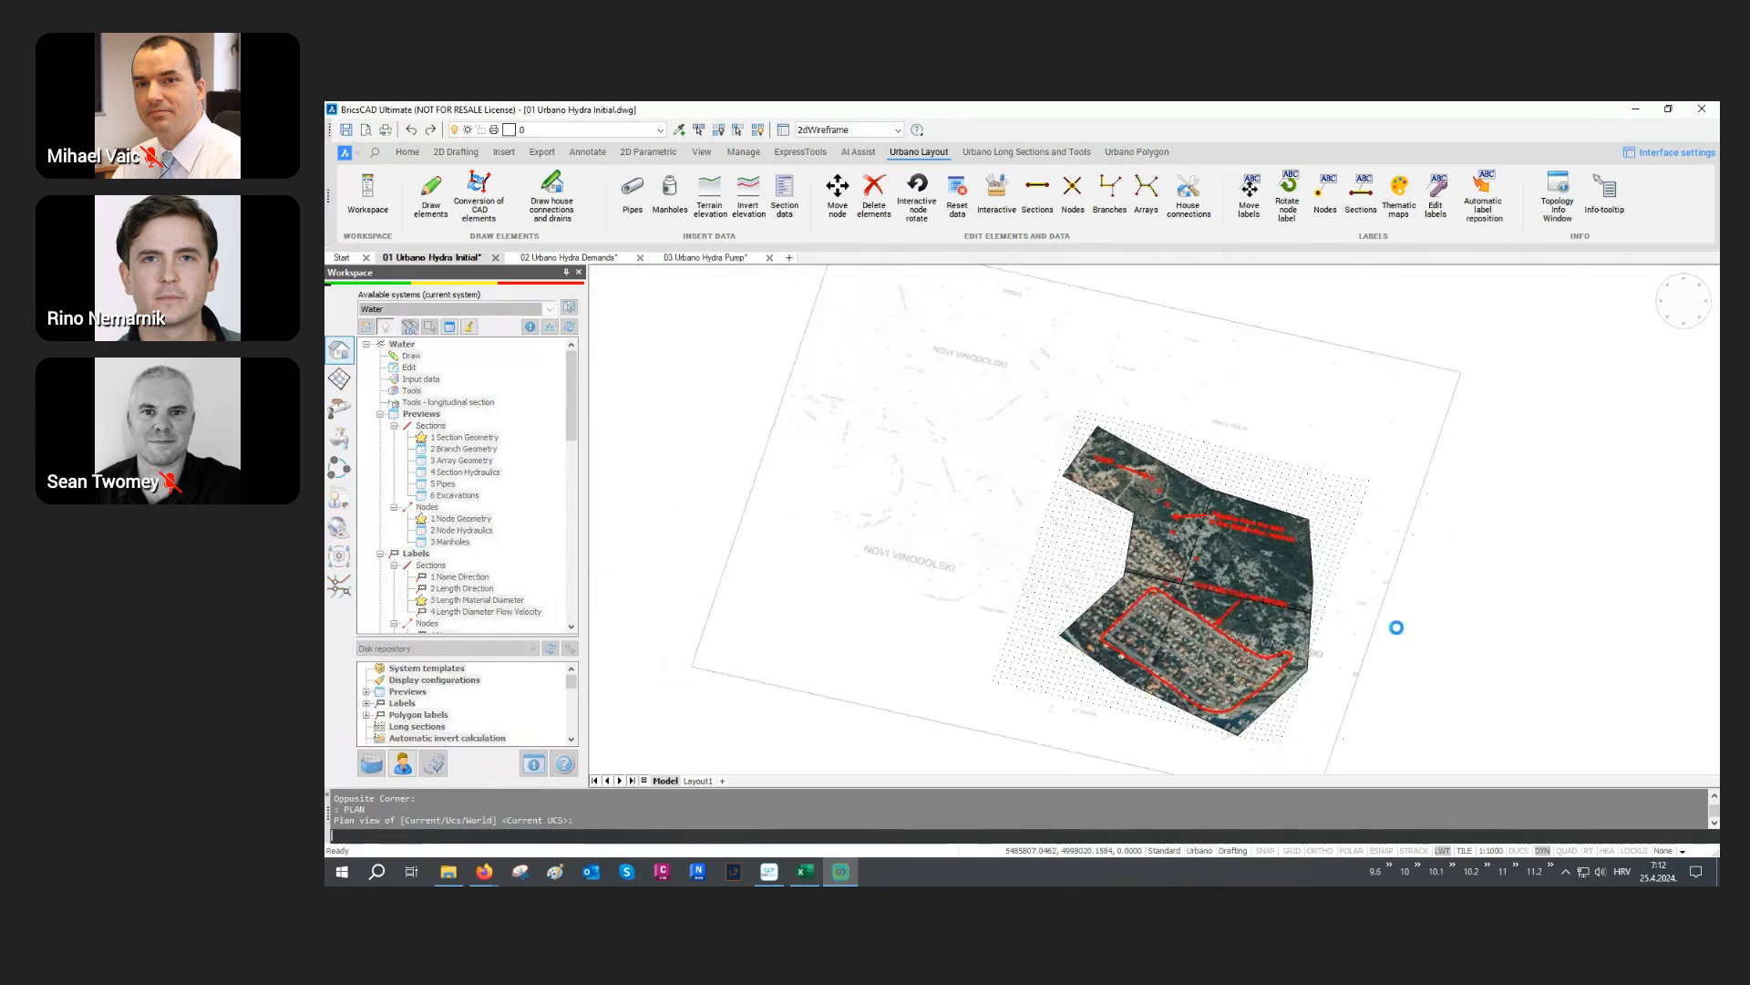
Step: Turn off the GM Points and GM Raster layers and close the layer manager
{"action": "type", "text": "la"}
{"action": "key", "text": "Return"}
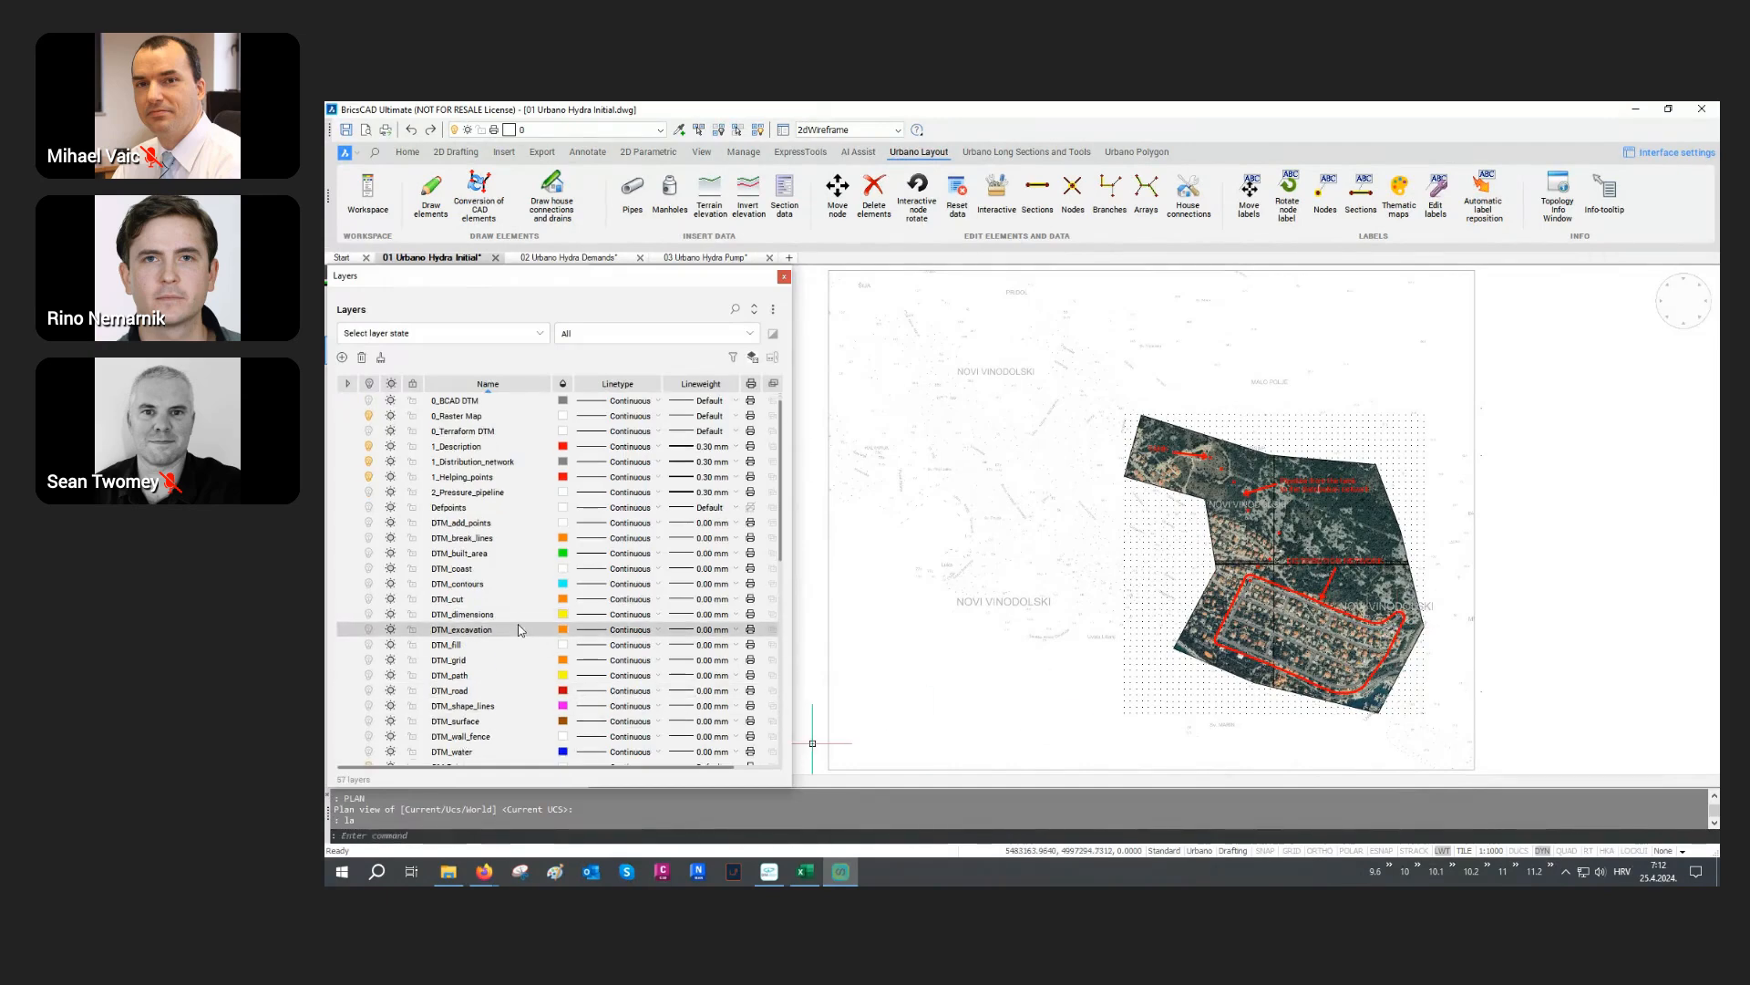
{"action": "scroll", "coordinate": [485, 658], "scroll_direction": "down", "scroll_amount": 3}
{"action": "left_click", "coordinate": [452, 677]}
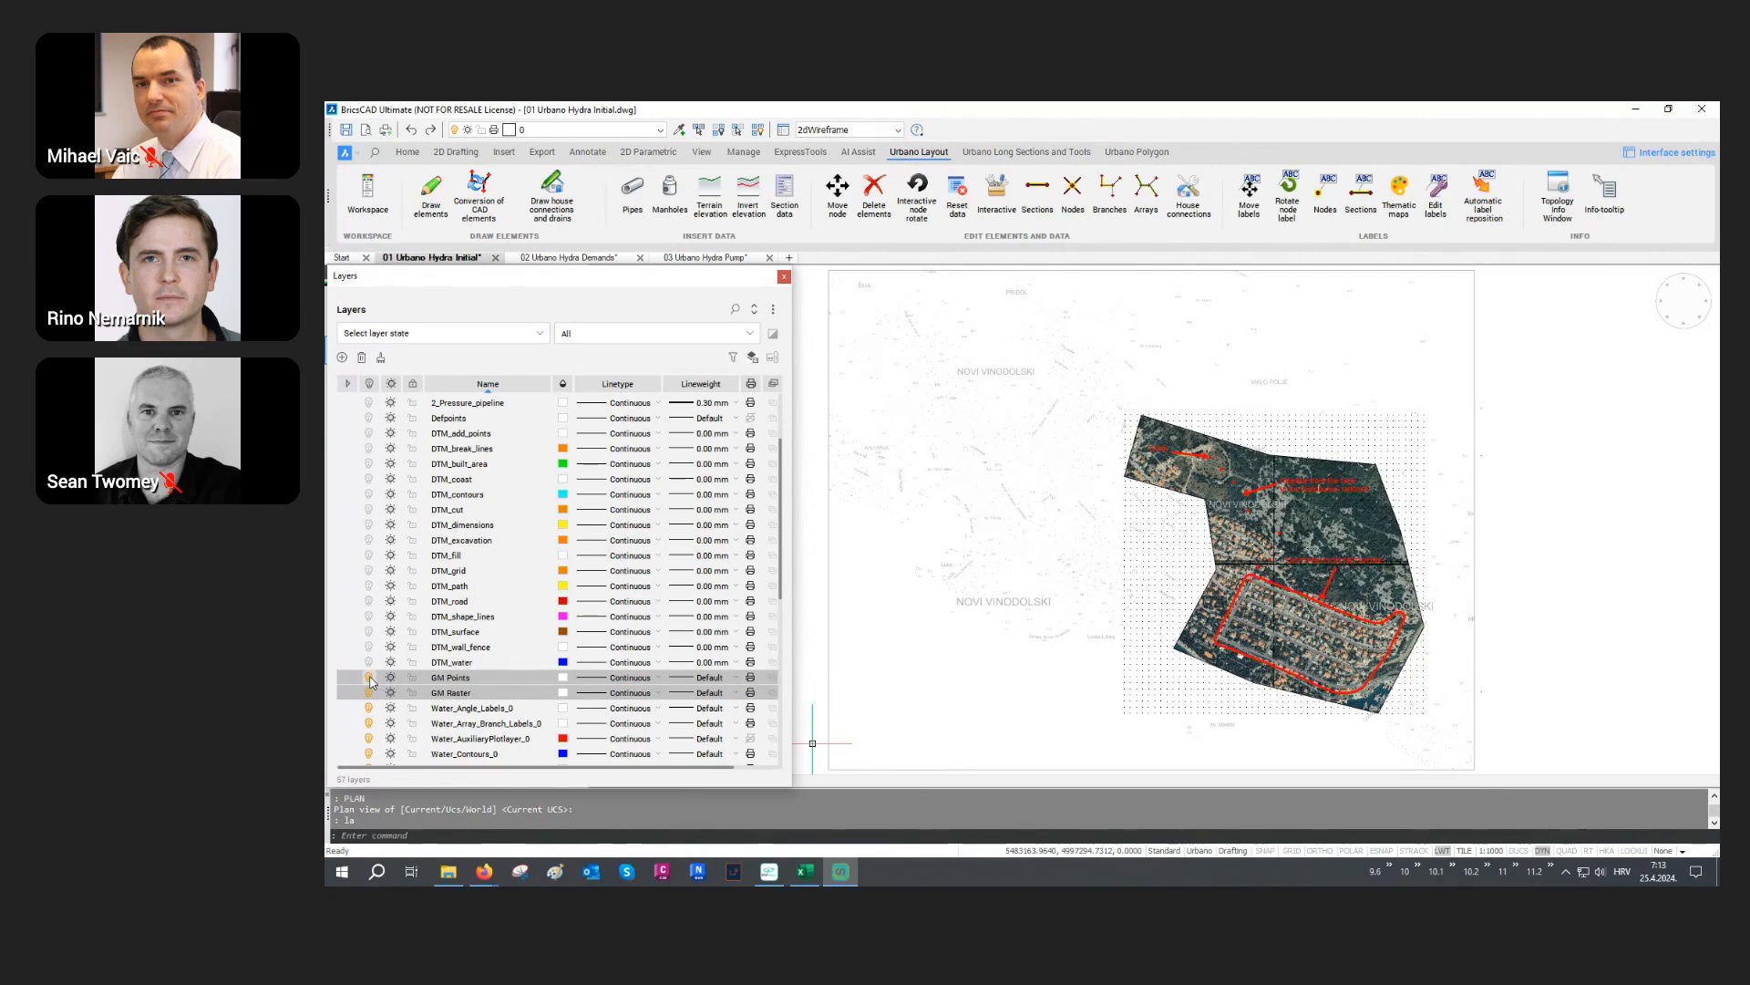
{"action": "left_click", "coordinate": [369, 678]}
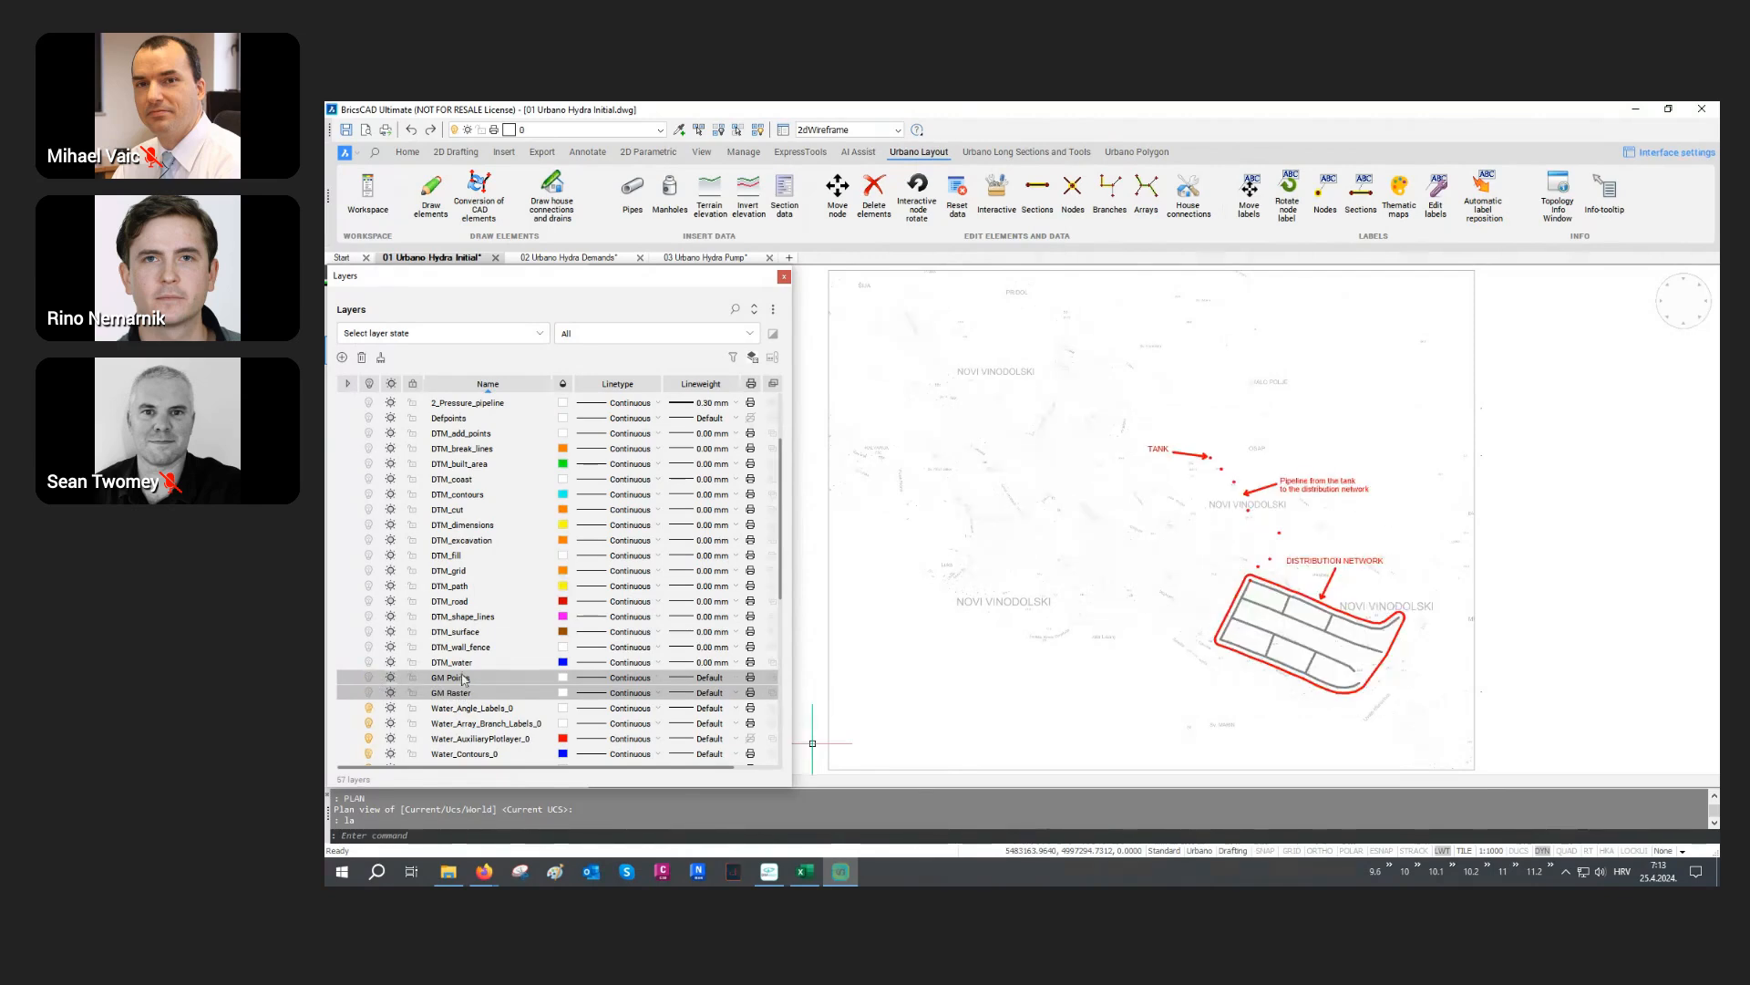
{"action": "left_click", "coordinate": [784, 277]}
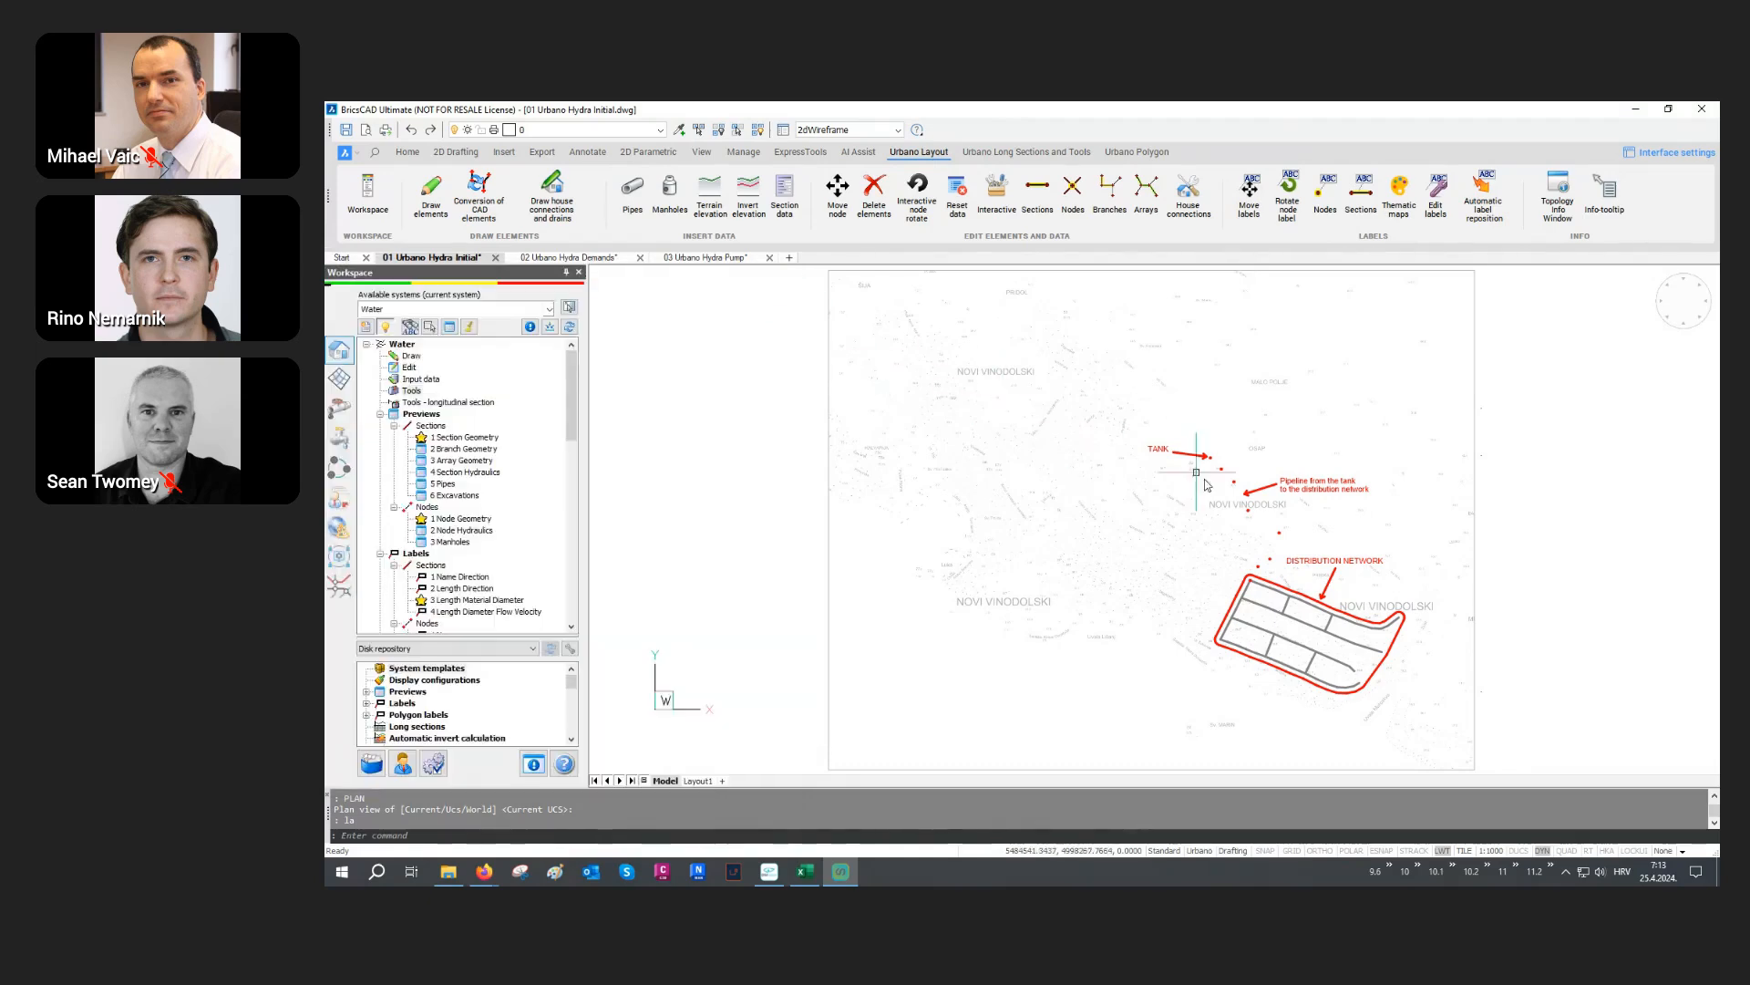
Step: Examine the planned route from the tank along the red helping points down to the distribution network
{"action": "middle_click_drag", "start_coordinate": [1293, 522], "coordinate": [1048, 489]}
{"action": "scroll", "coordinate": [1067, 493], "scroll_direction": "up", "scroll_amount": 2}
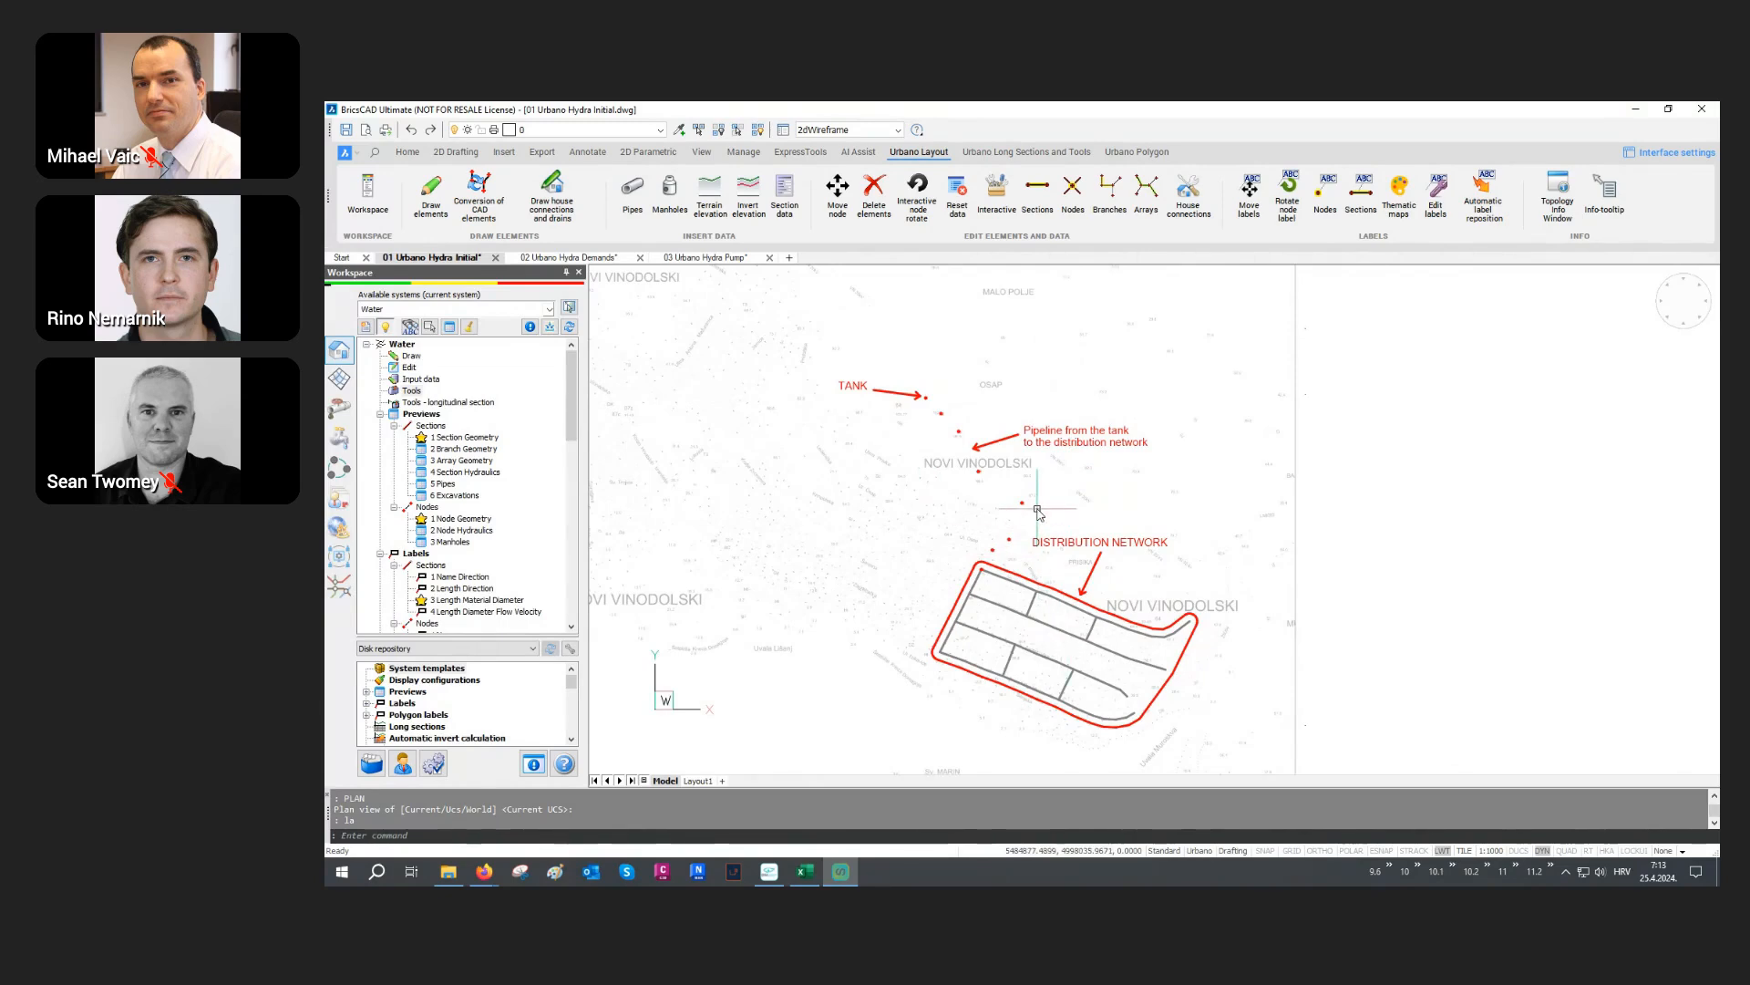
{"action": "scroll", "coordinate": [1037, 509], "scroll_direction": "up", "scroll_amount": 2}
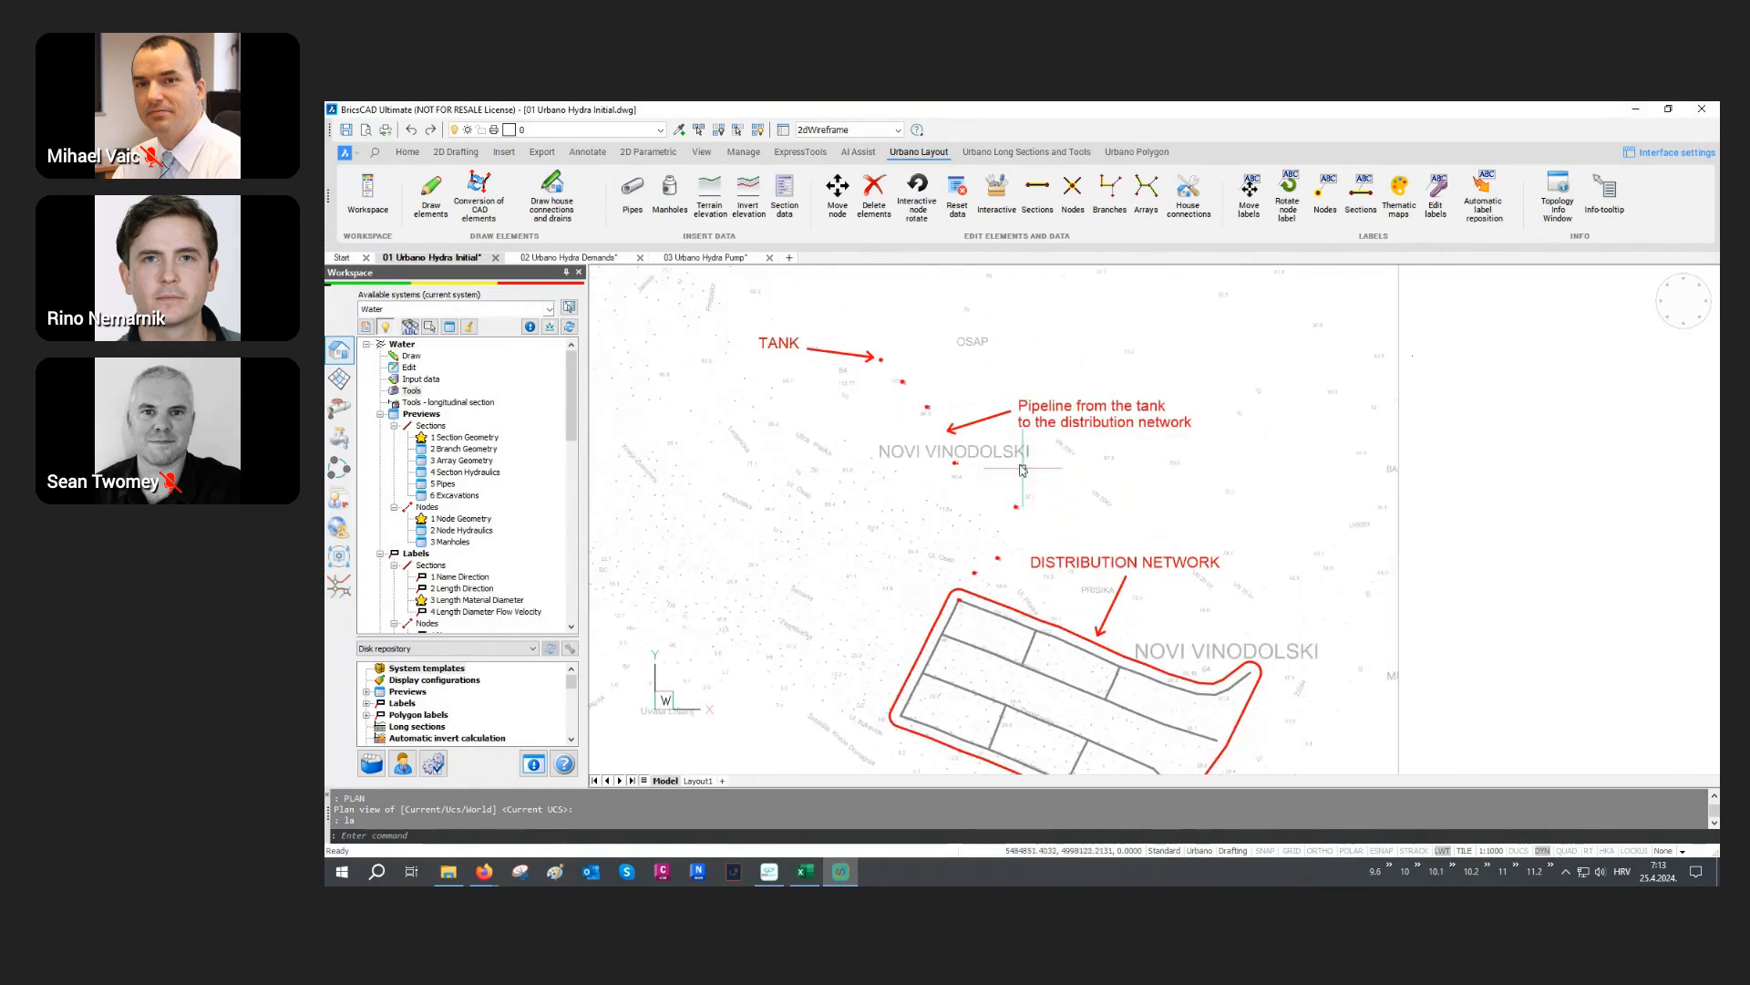
{"action": "scroll", "coordinate": [862, 365], "scroll_direction": "up", "scroll_amount": 2}
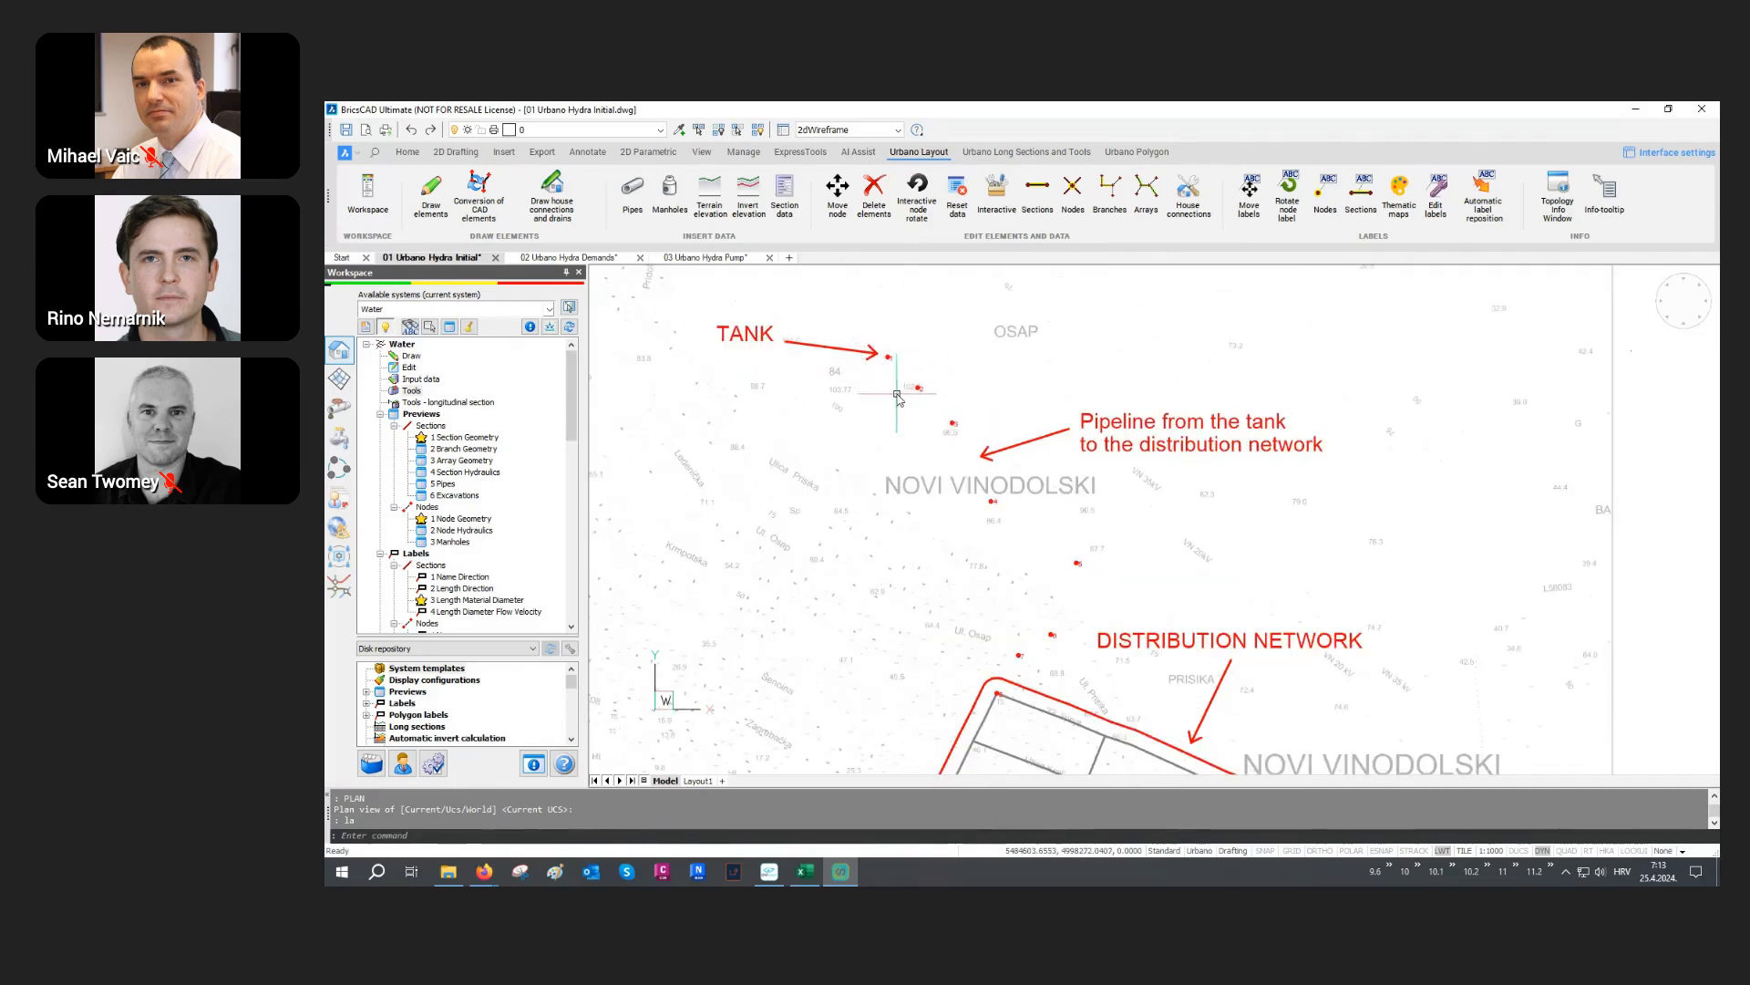
{"action": "middle_click_drag", "start_coordinate": [895, 392], "coordinate": [871, 352]}
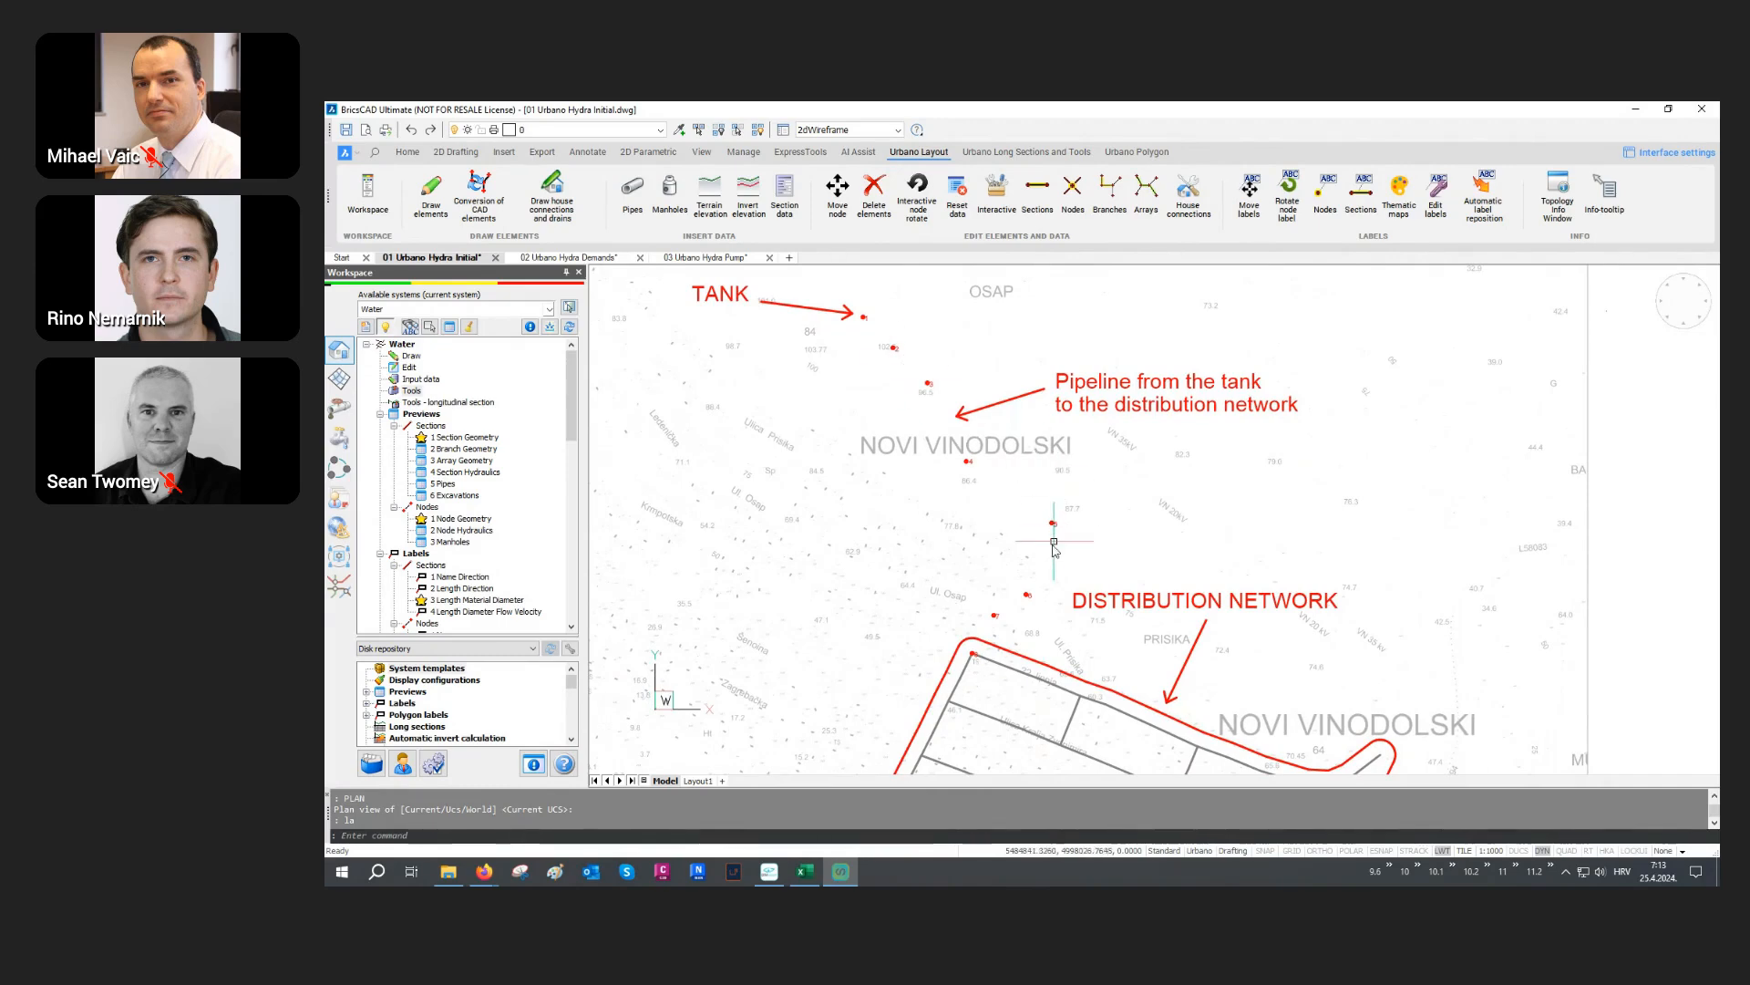
{"action": "middle_click_drag", "start_coordinate": [997, 645], "coordinate": [986, 523]}
{"action": "middle_click_drag", "start_coordinate": [1018, 612], "coordinate": [987, 521]}
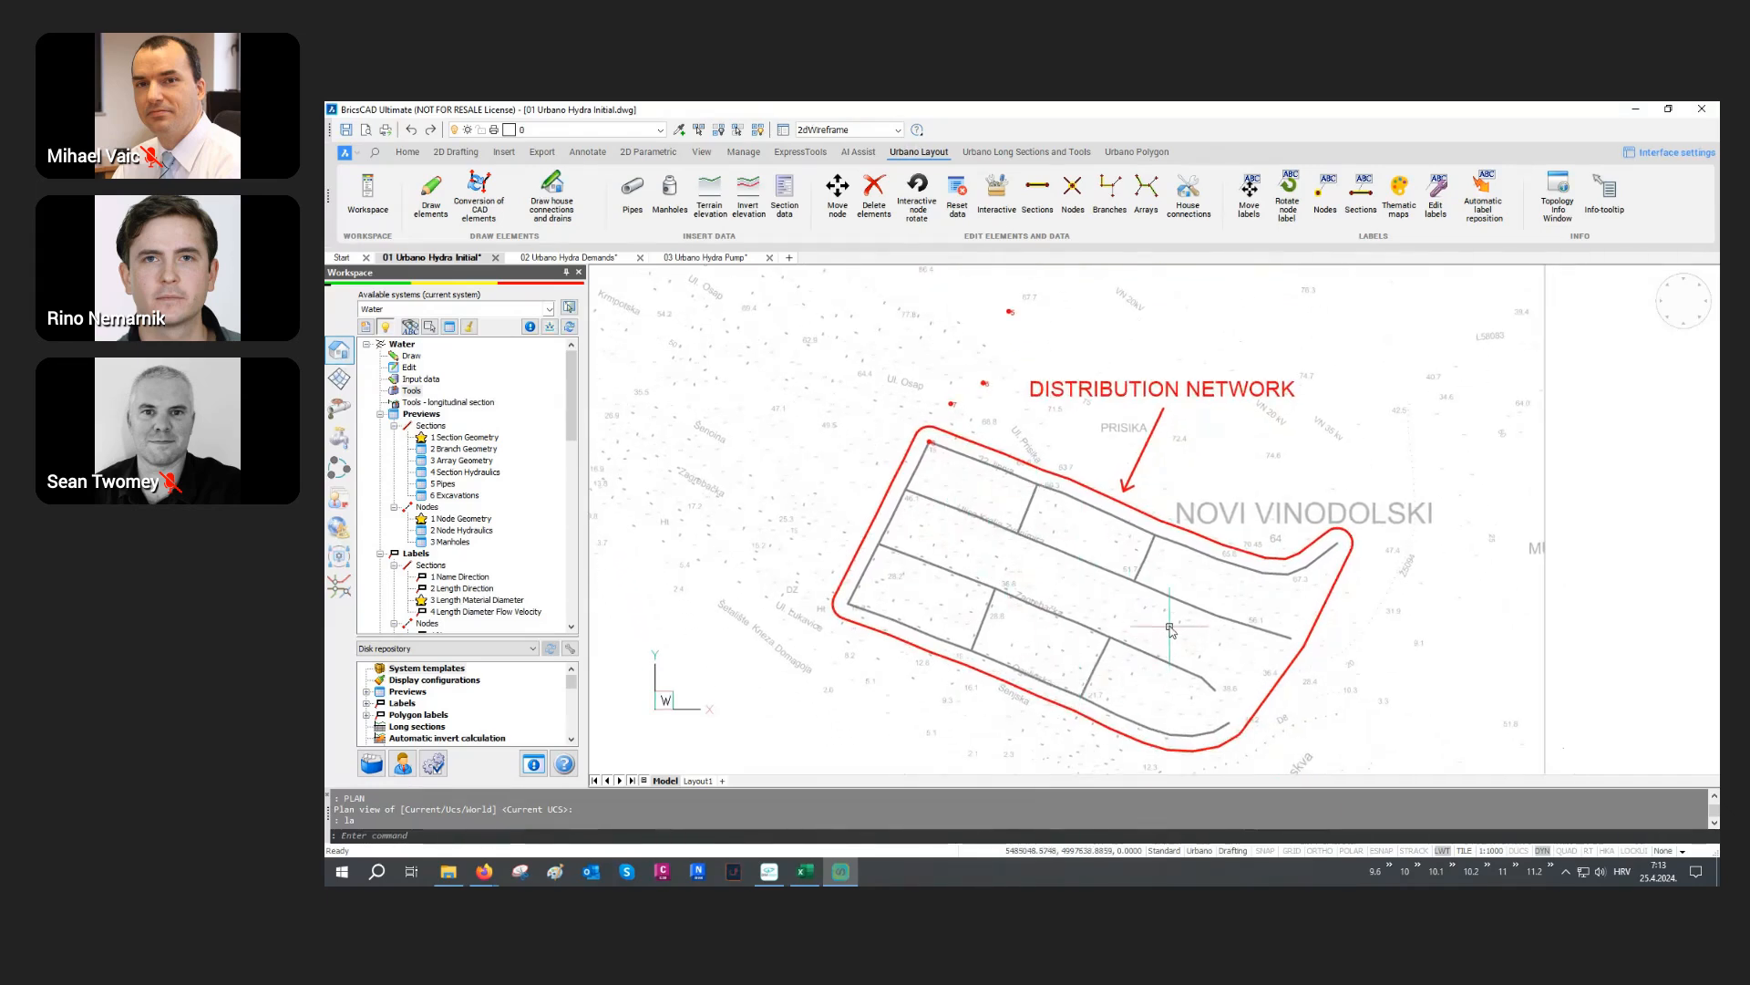
Step: Check the properties of the selected inner polylines of the distribution network and clear the selection
{"action": "left_click", "coordinate": [1165, 578]}
{"action": "left_click", "coordinate": [1131, 611]}
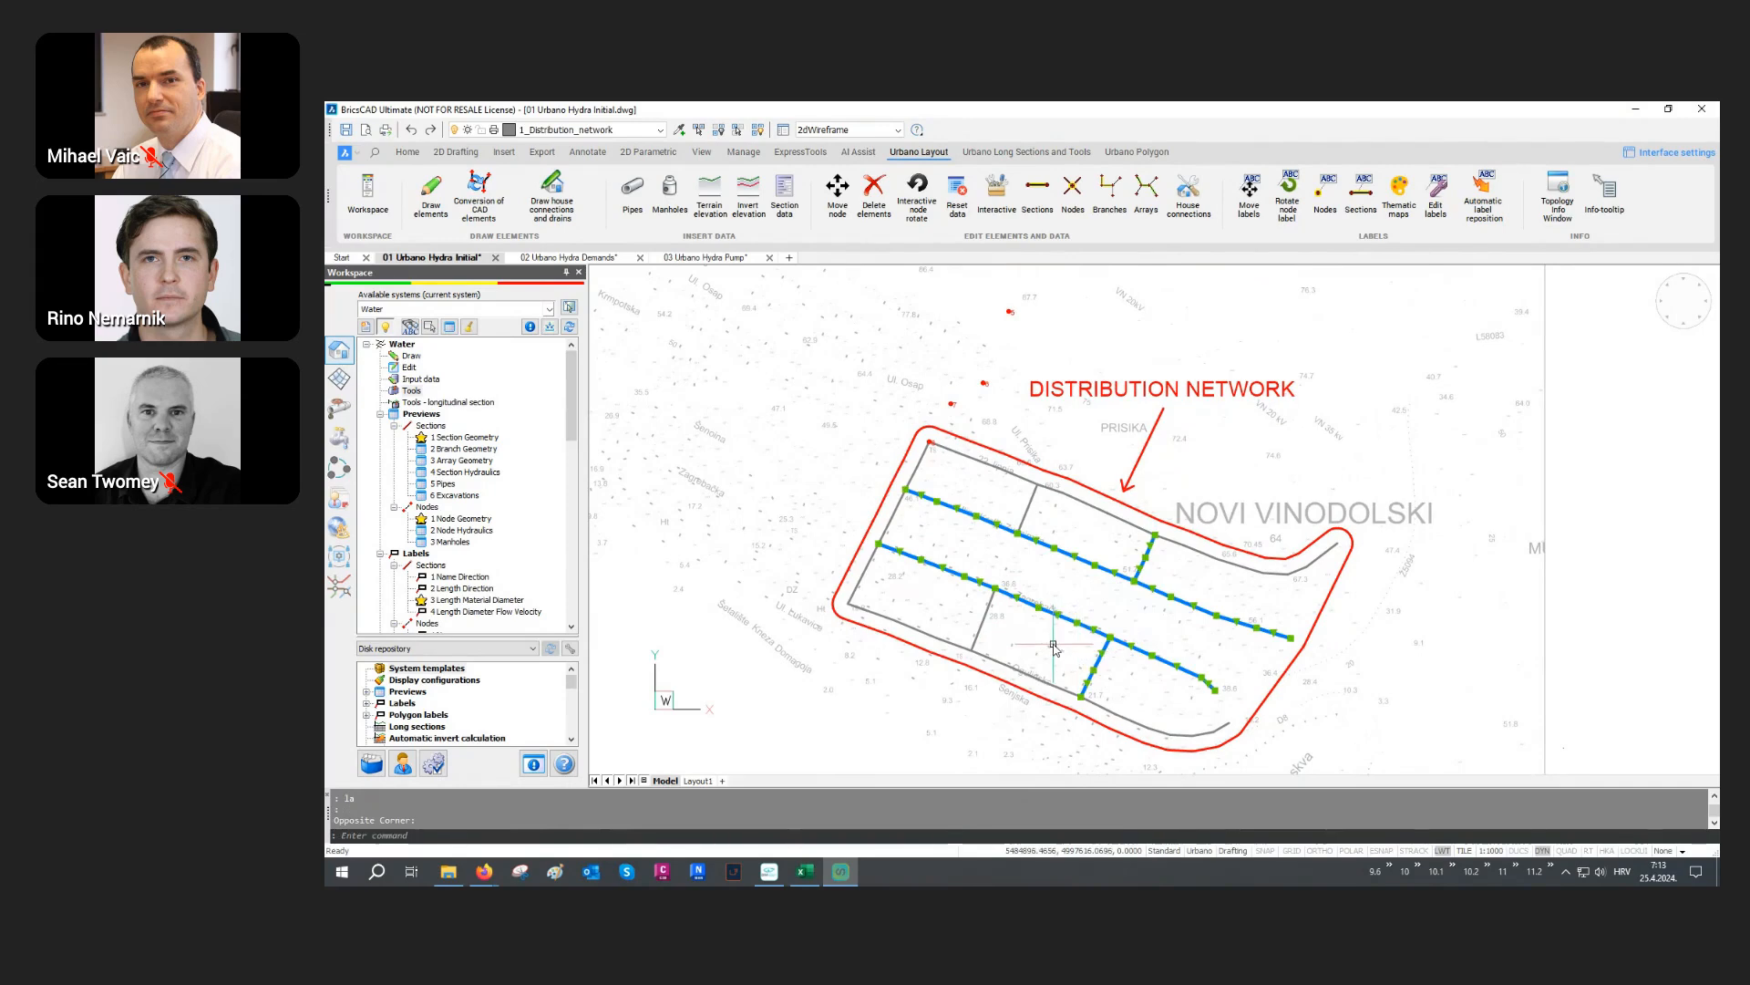
{"action": "key", "text": "ctrl+1"}
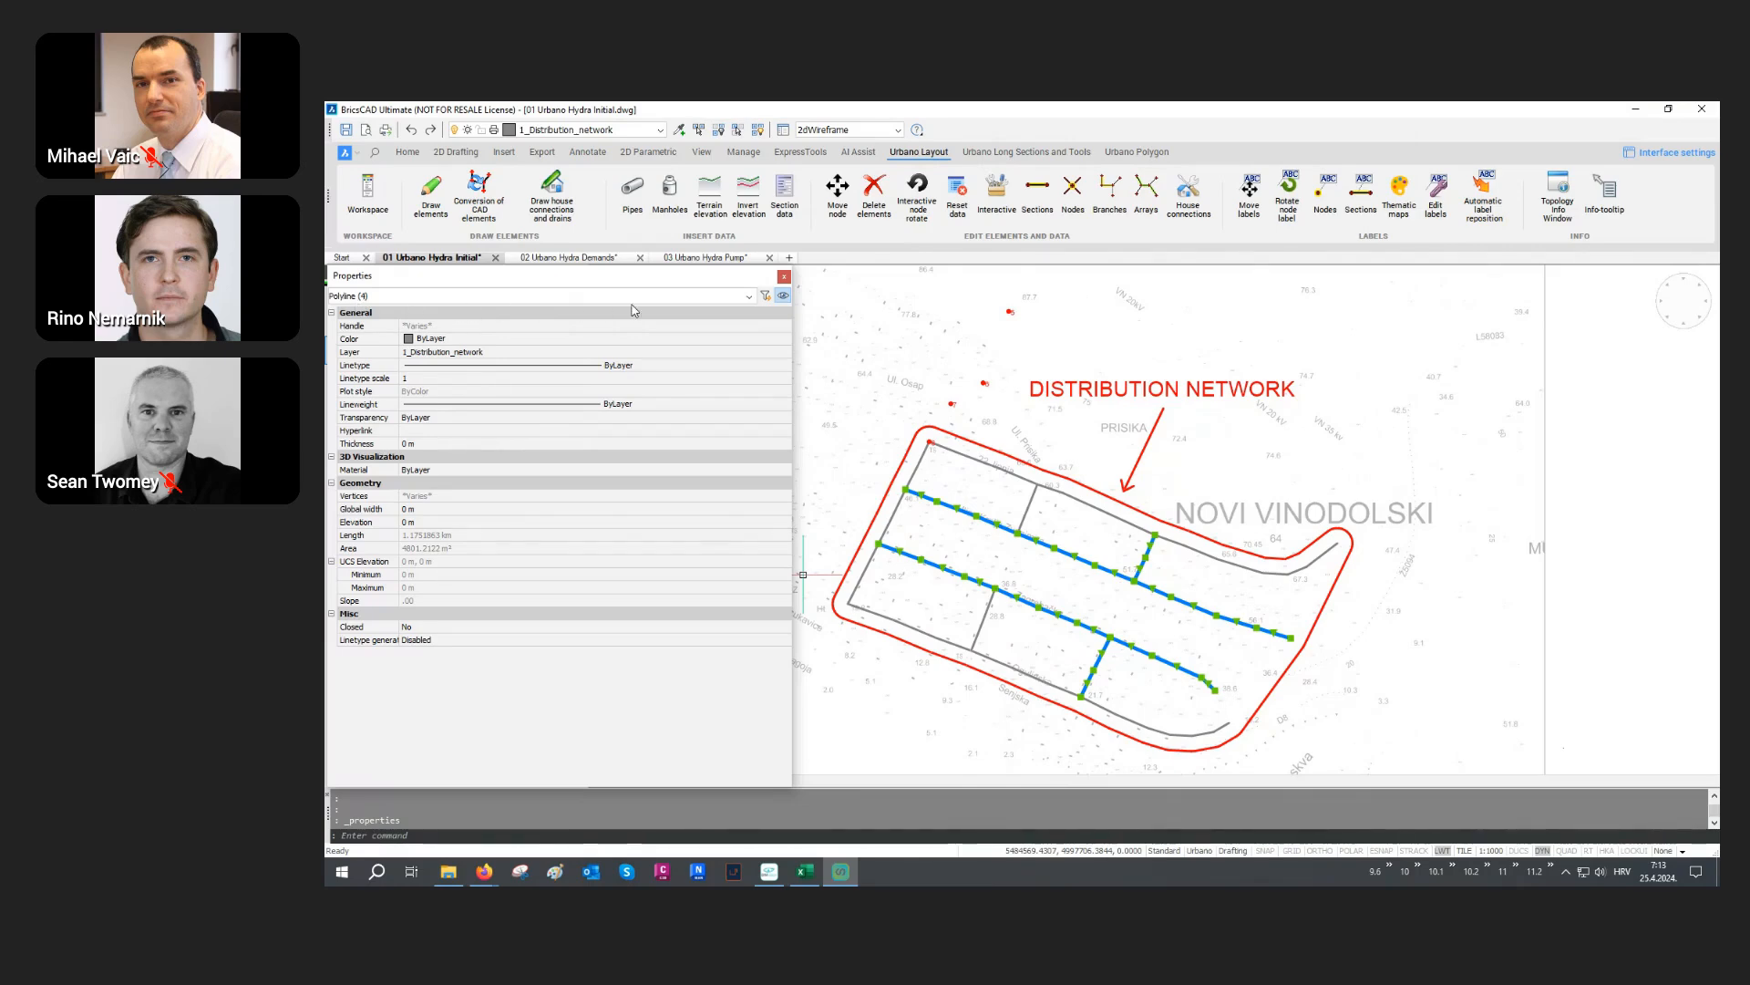
{"action": "left_click", "coordinate": [783, 277]}
{"action": "key", "text": "Escape"}
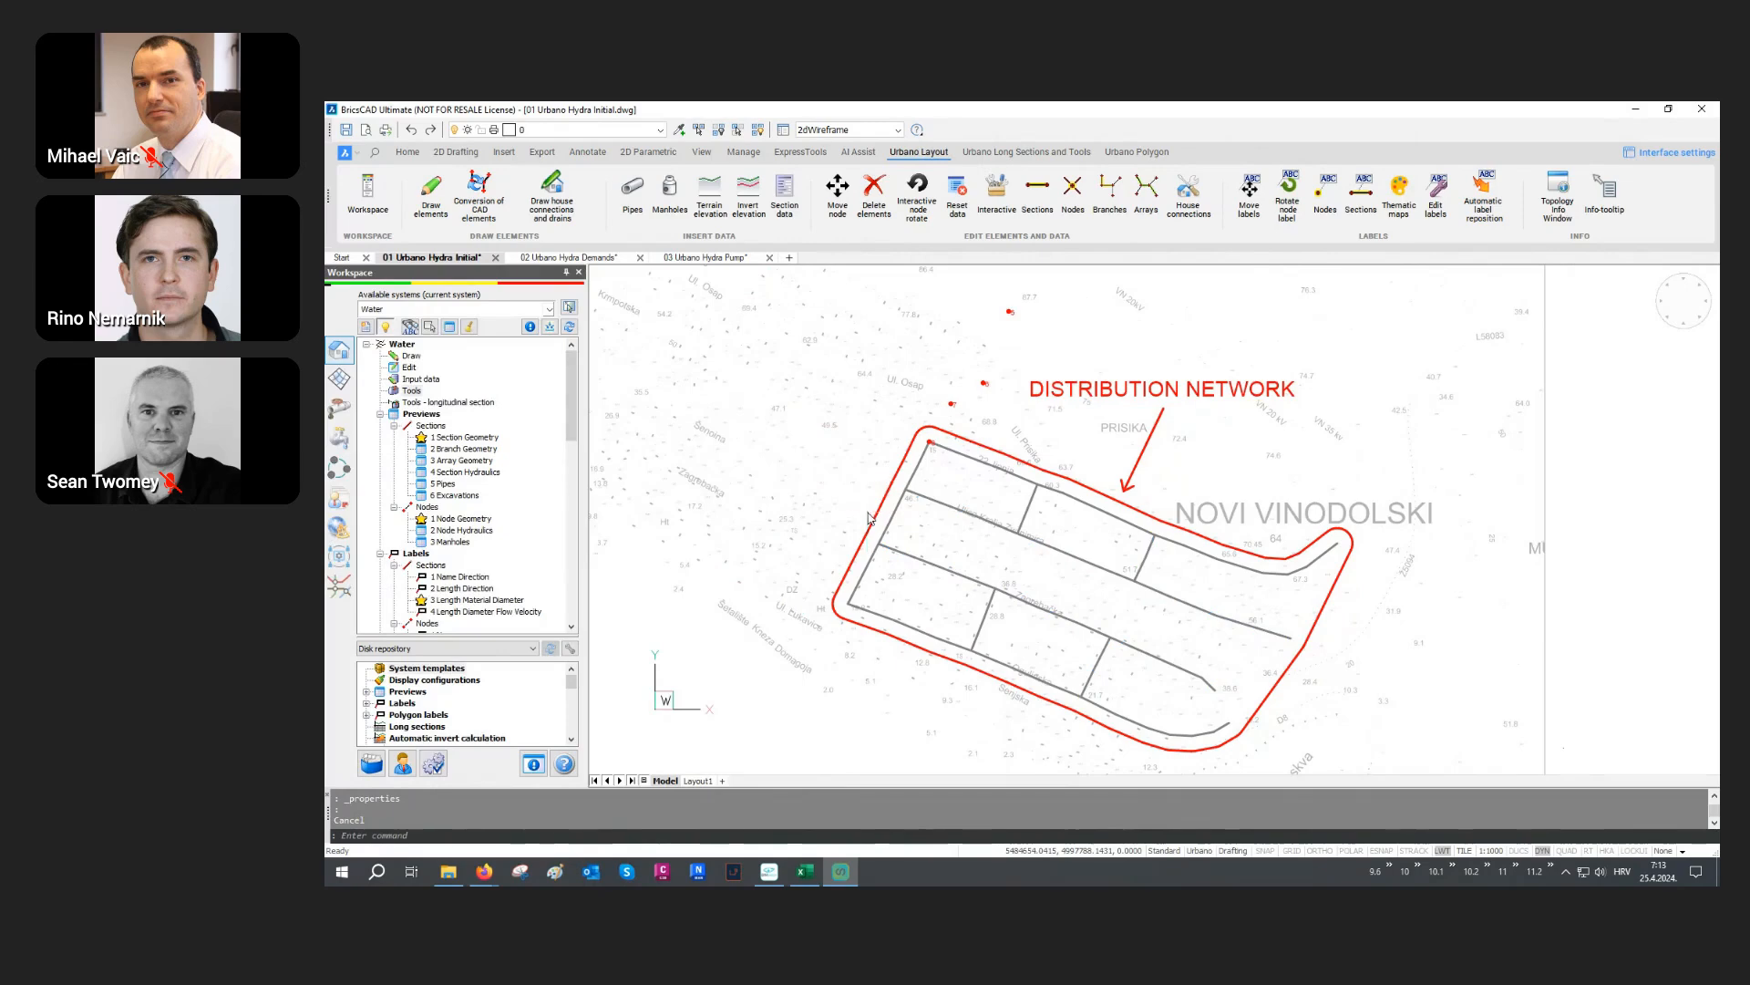
Step: Open the network element drawing settings and review the DTM type, constant invert depth and pipe for the pipeline from the tank
{"action": "scroll", "coordinate": [866, 496], "scroll_direction": "down", "scroll_amount": 2}
{"action": "middle_click_drag", "start_coordinate": [906, 416], "coordinate": [897, 538]}
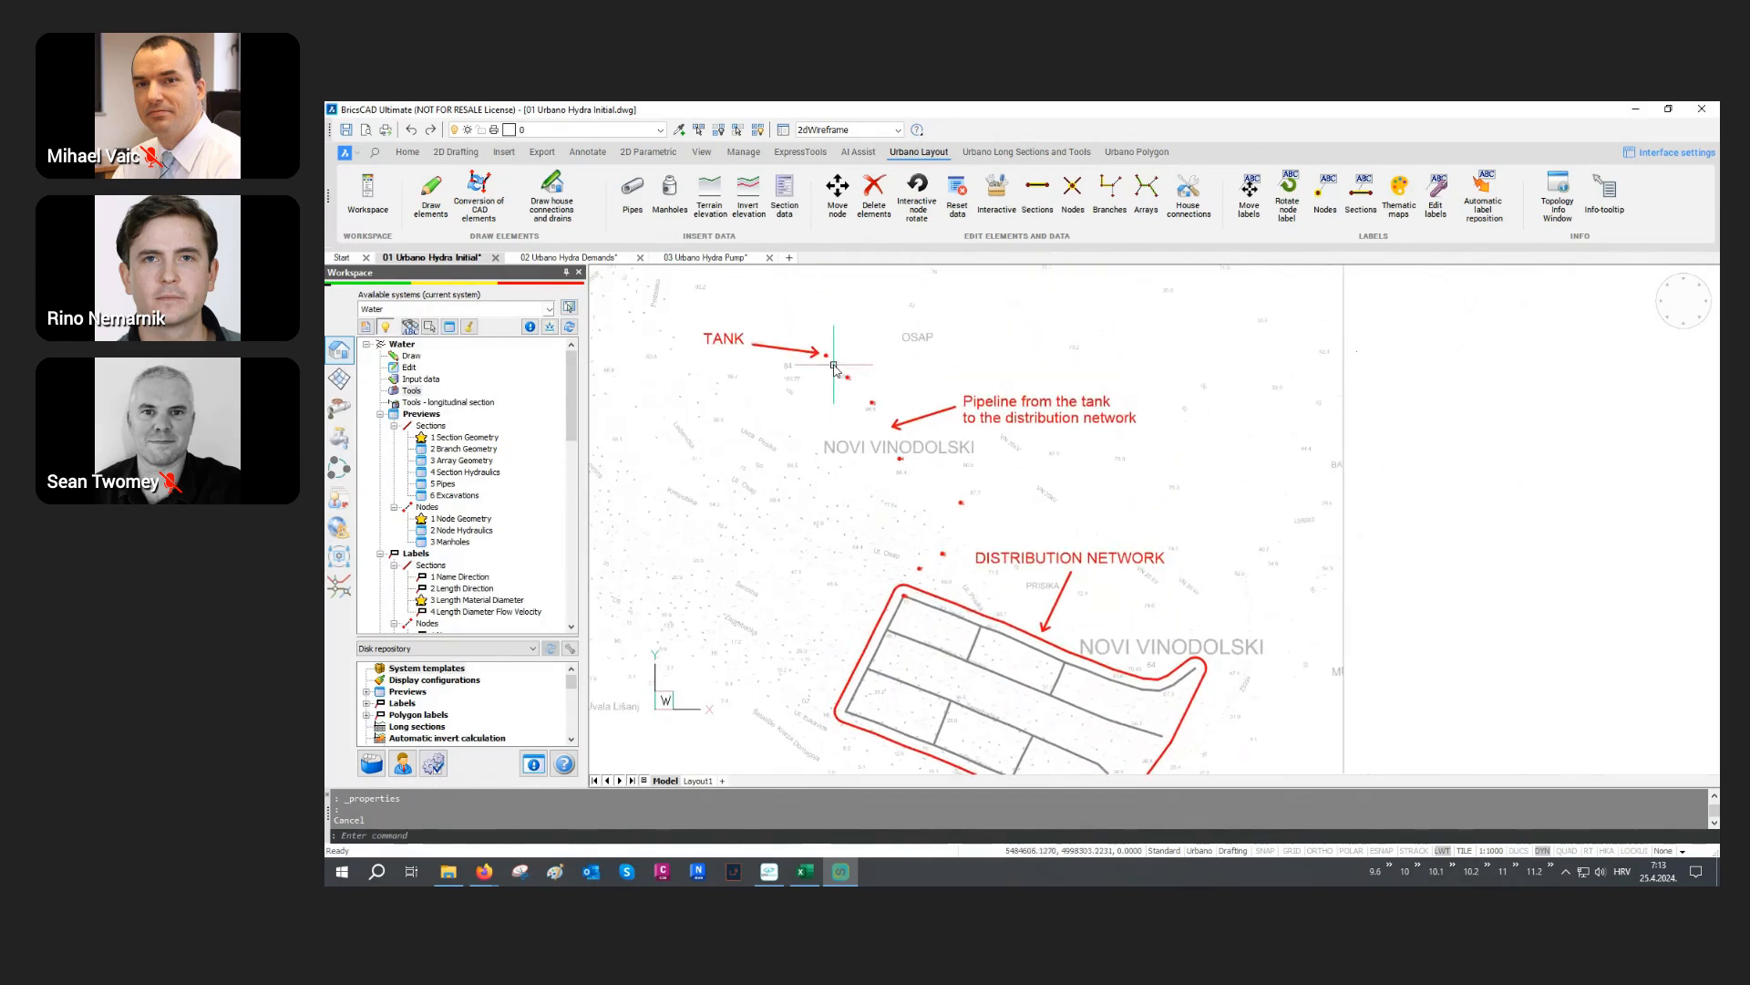
{"action": "left_click", "coordinate": [436, 214]}
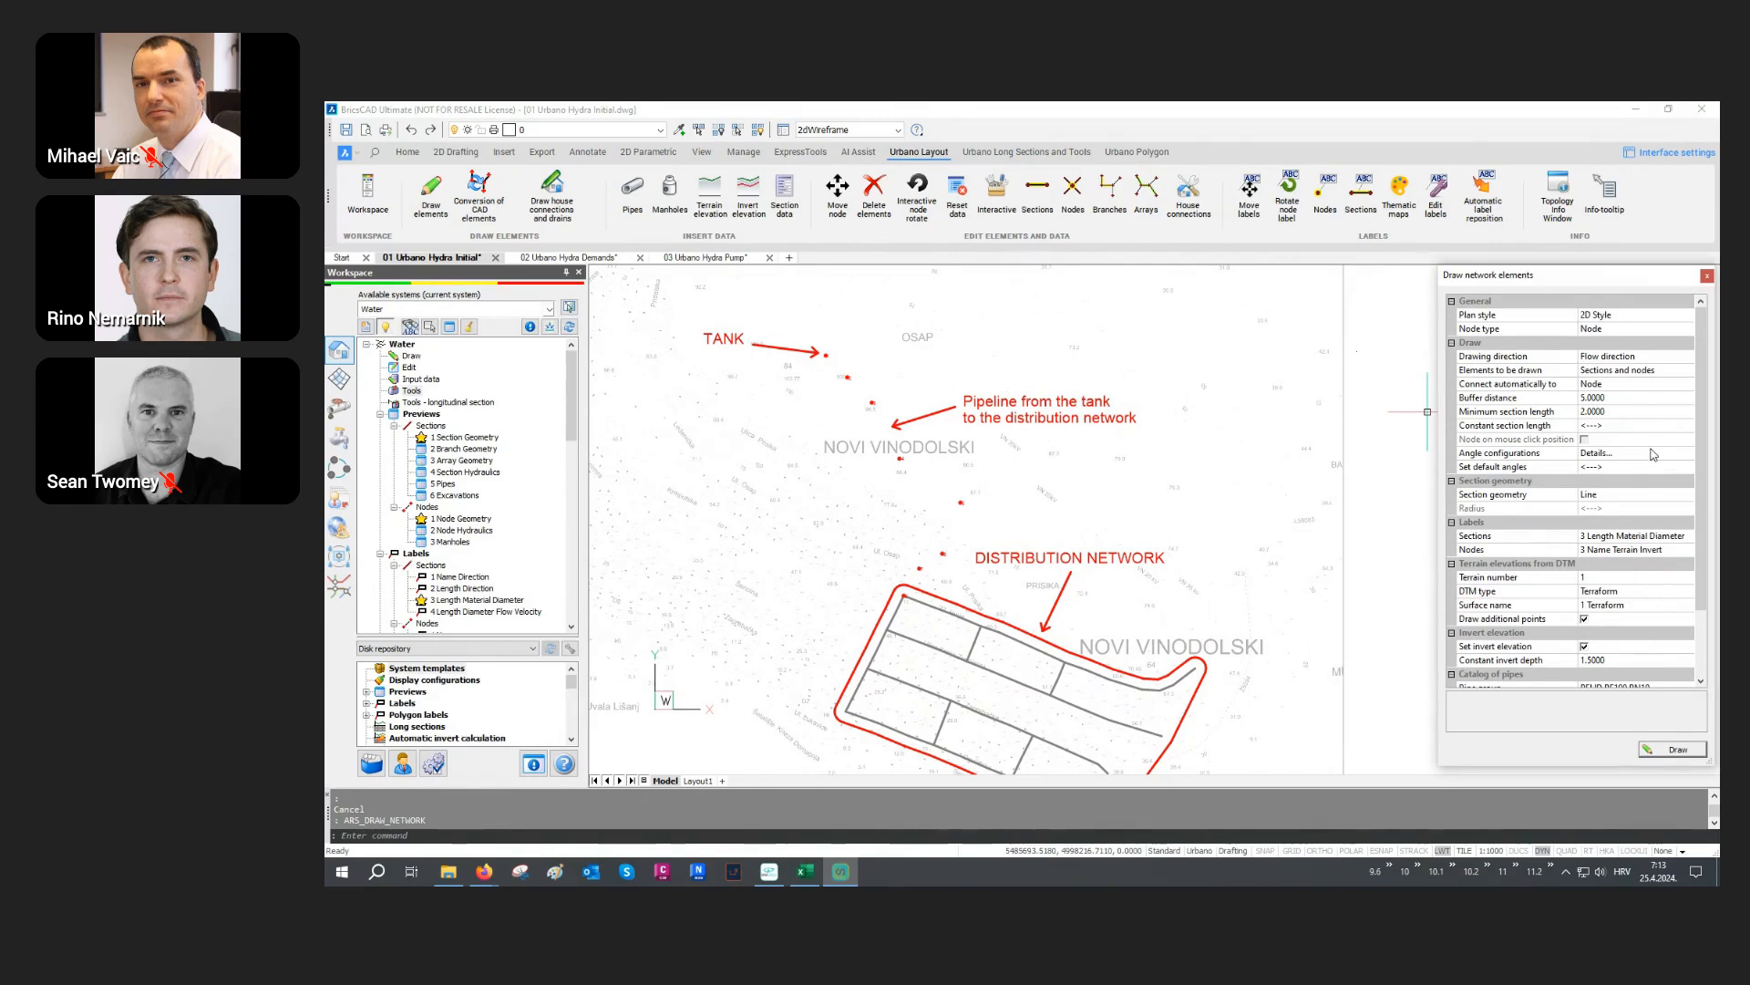
{"action": "scroll", "coordinate": [1653, 454], "scroll_direction": "down", "scroll_amount": 1}
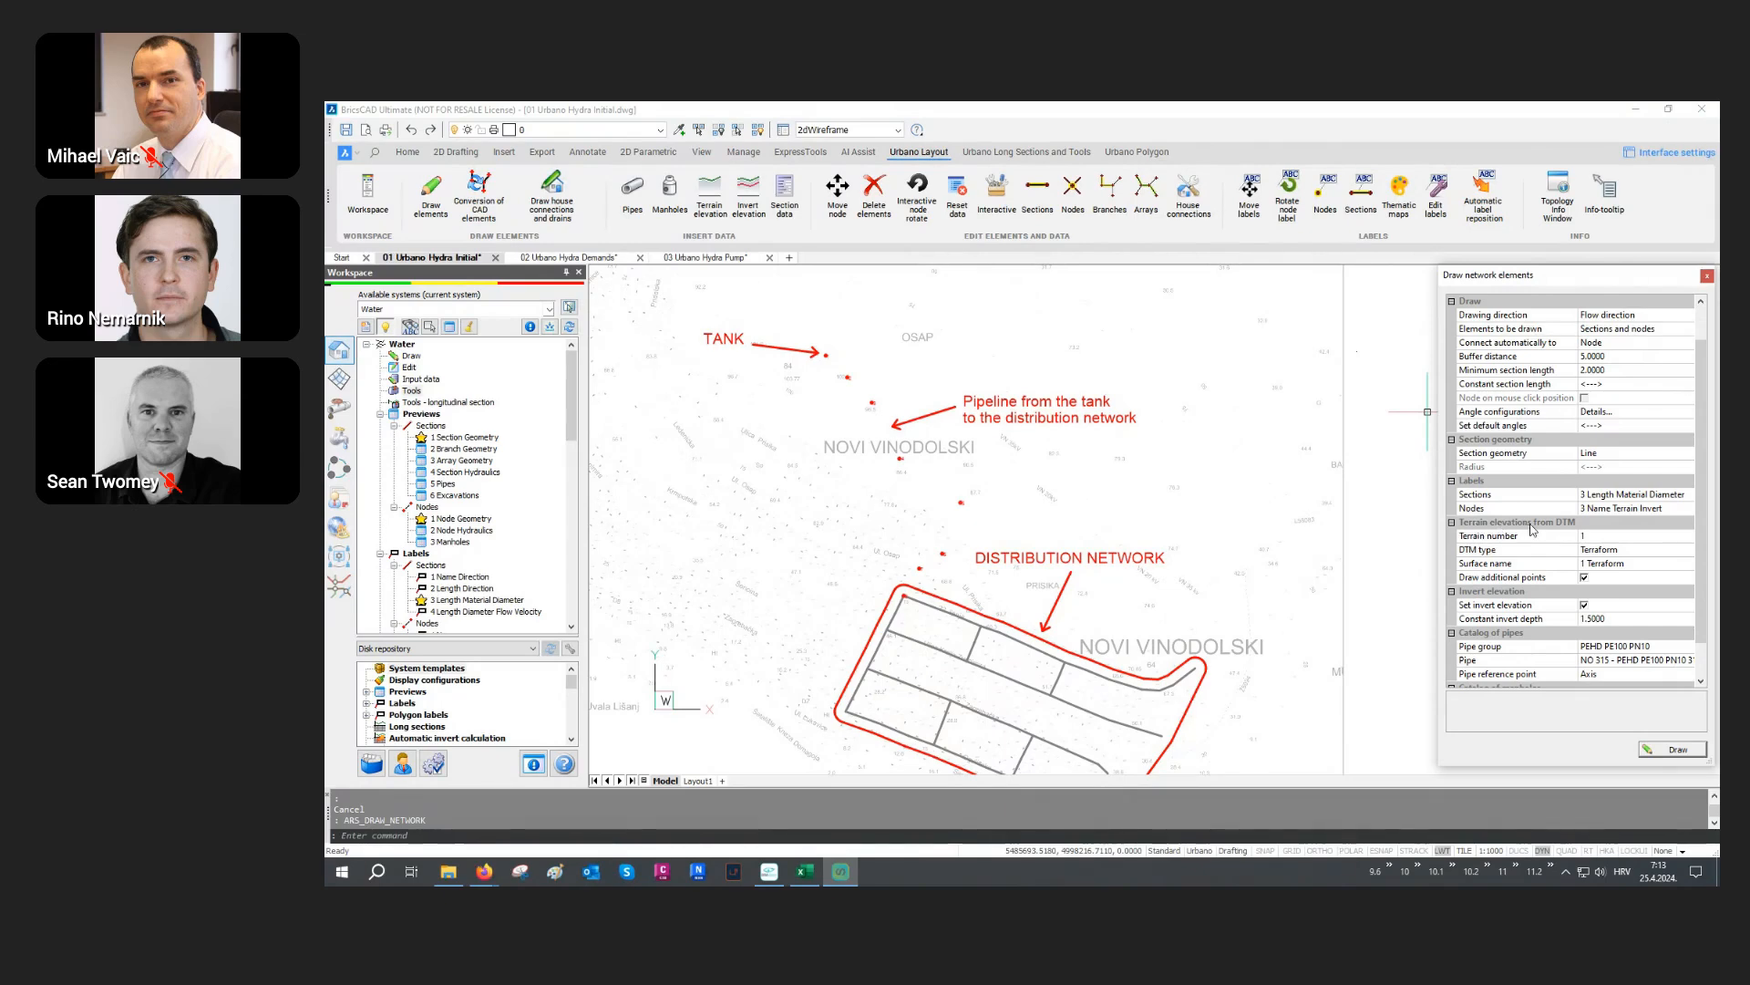
{"action": "left_click", "coordinate": [1595, 551]}
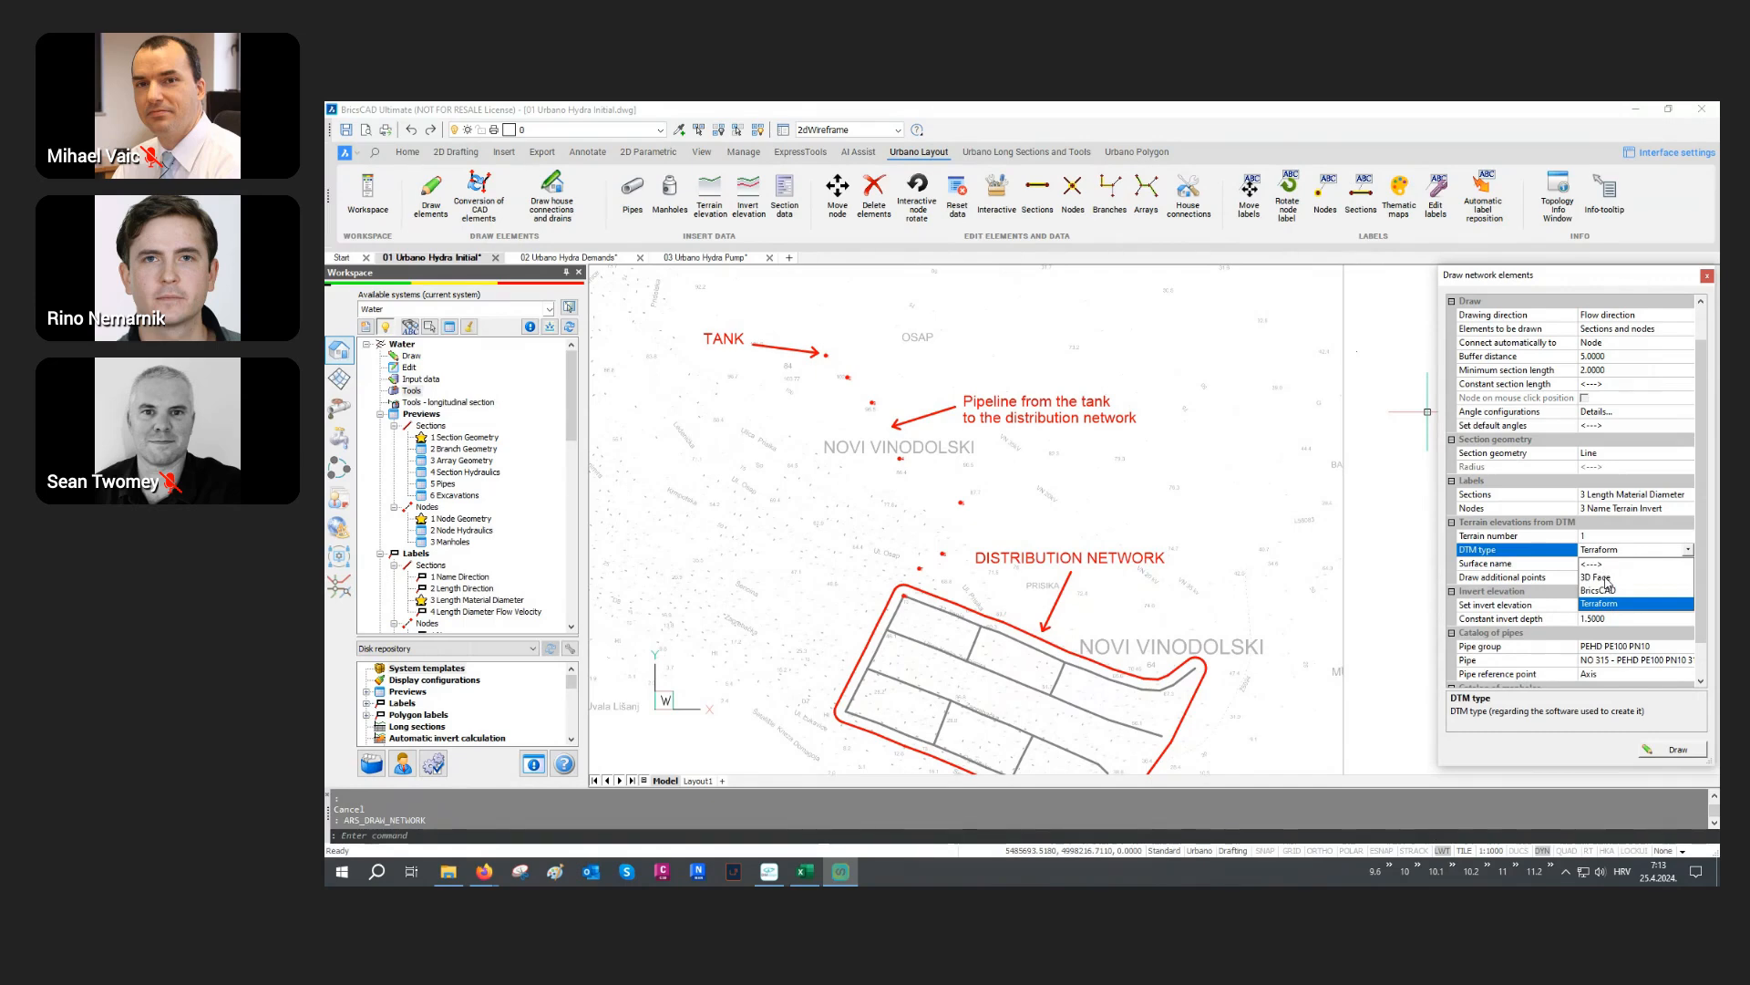
{"action": "left_click", "coordinate": [1560, 555]}
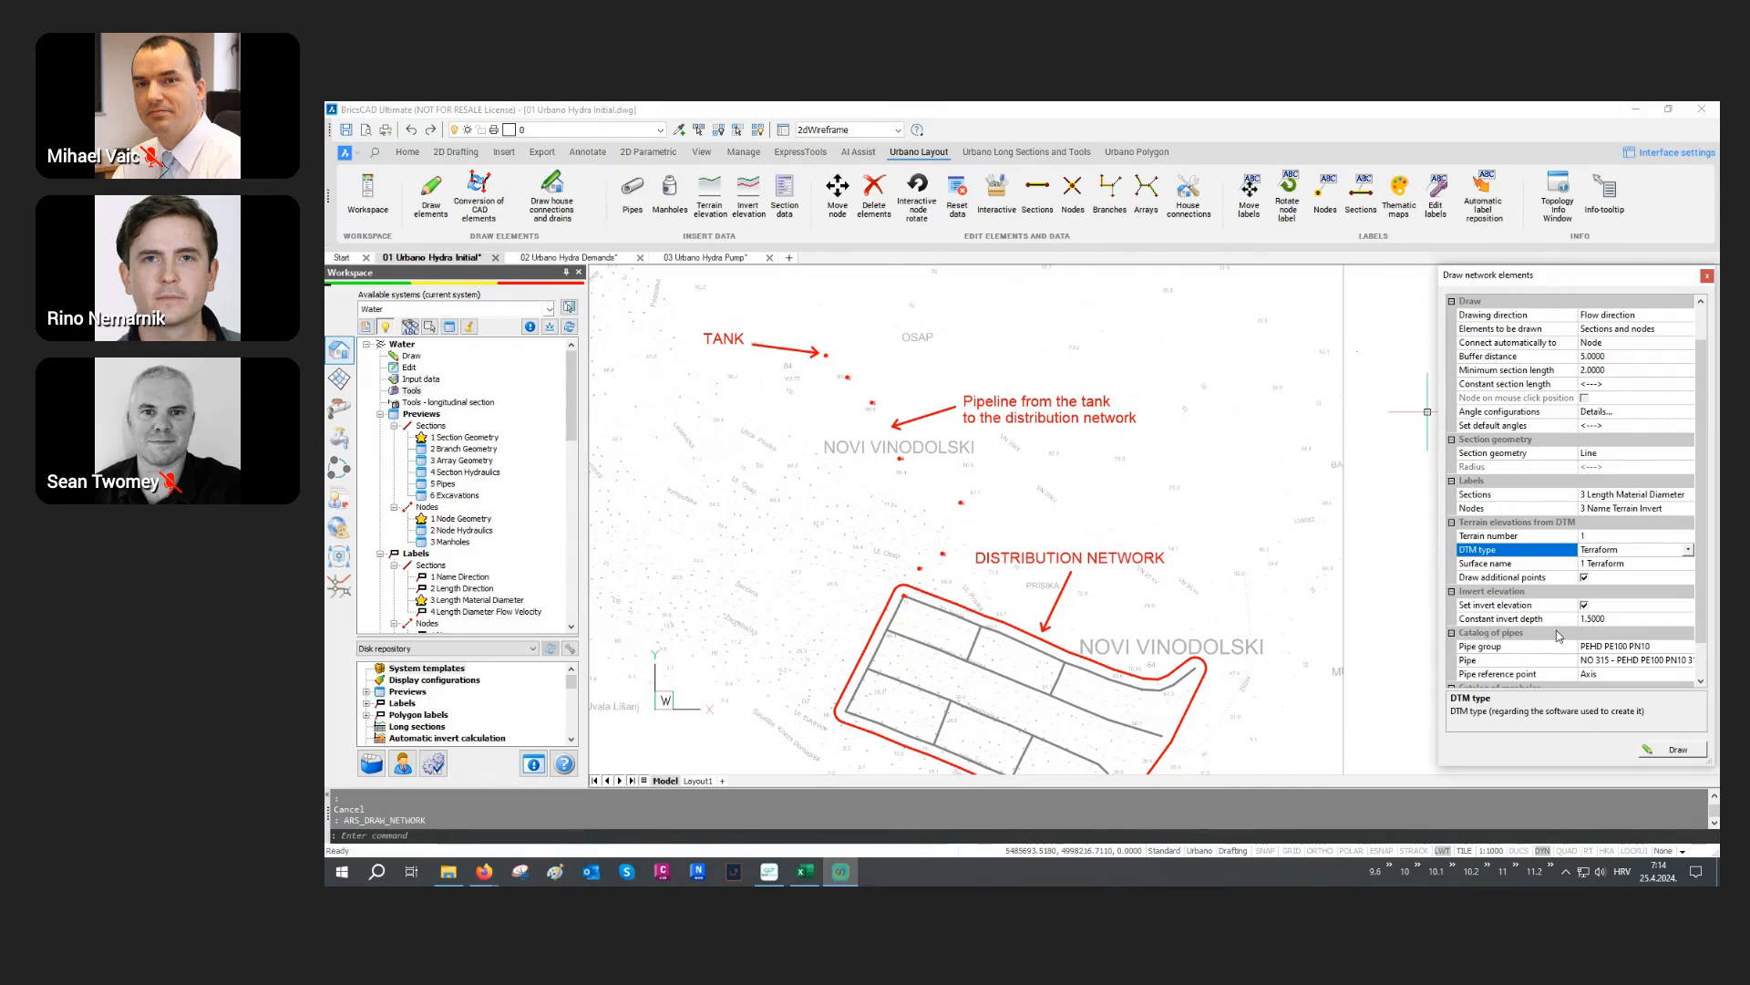
{"action": "scroll", "coordinate": [1556, 637], "scroll_direction": "down", "scroll_amount": 1}
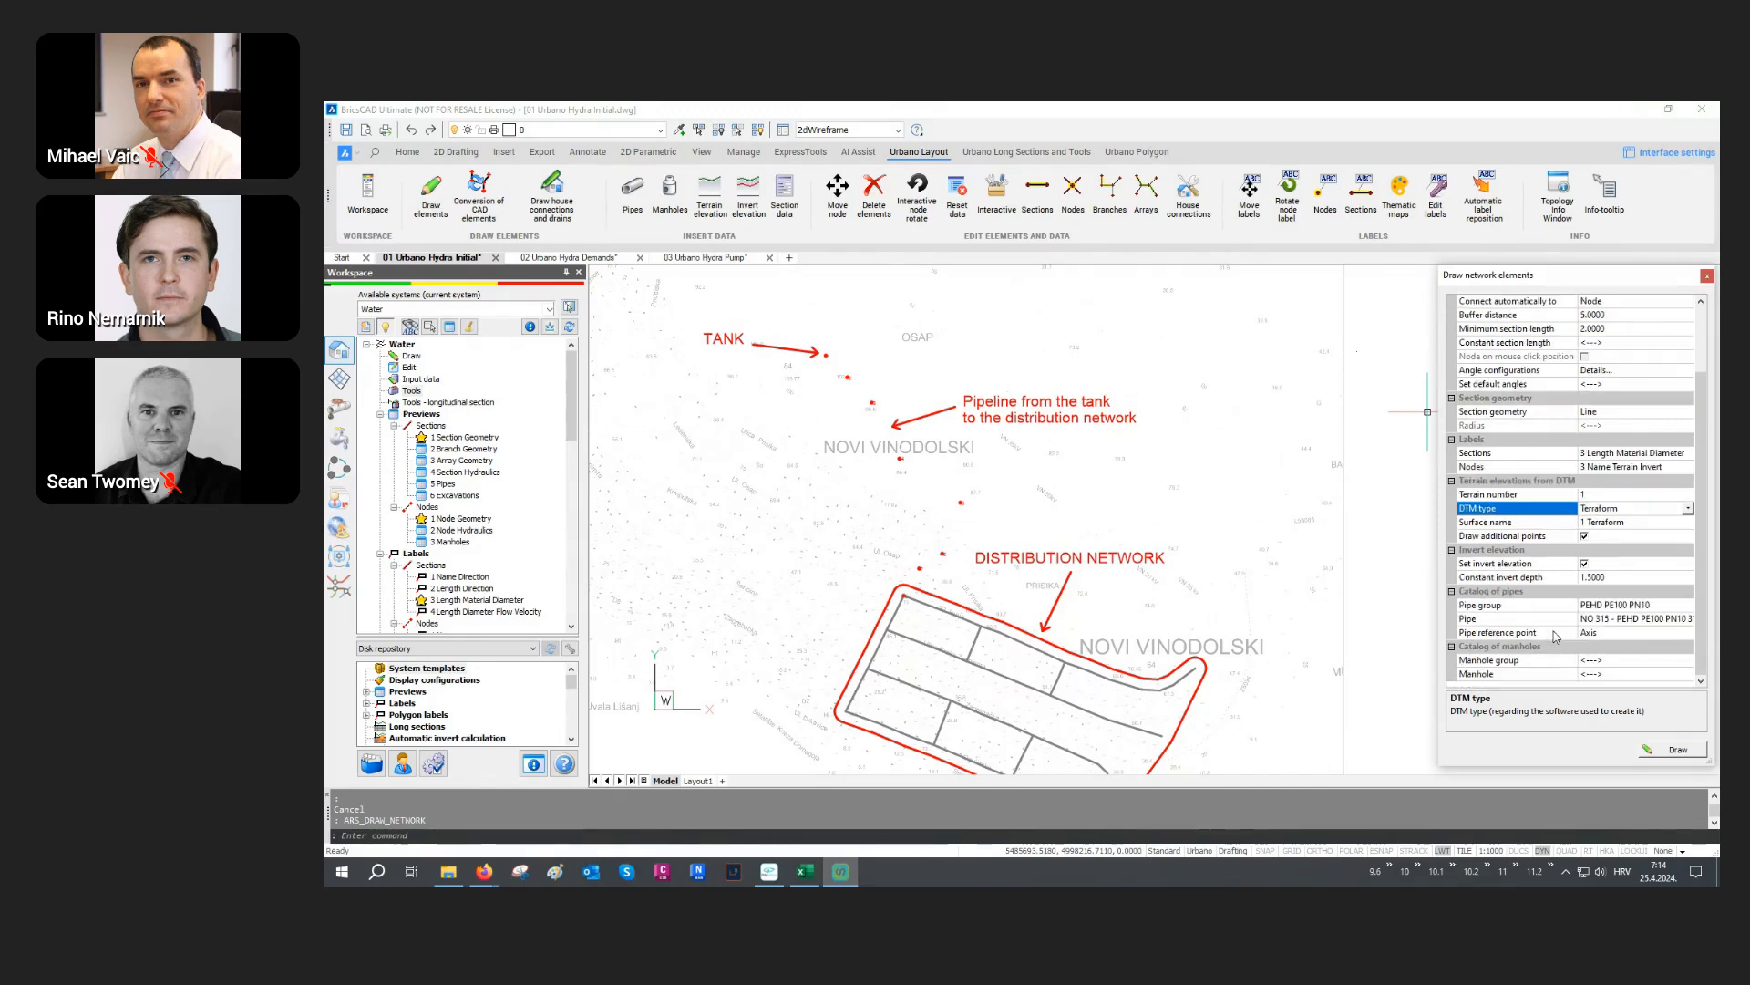
{"action": "left_click", "coordinate": [1541, 580]}
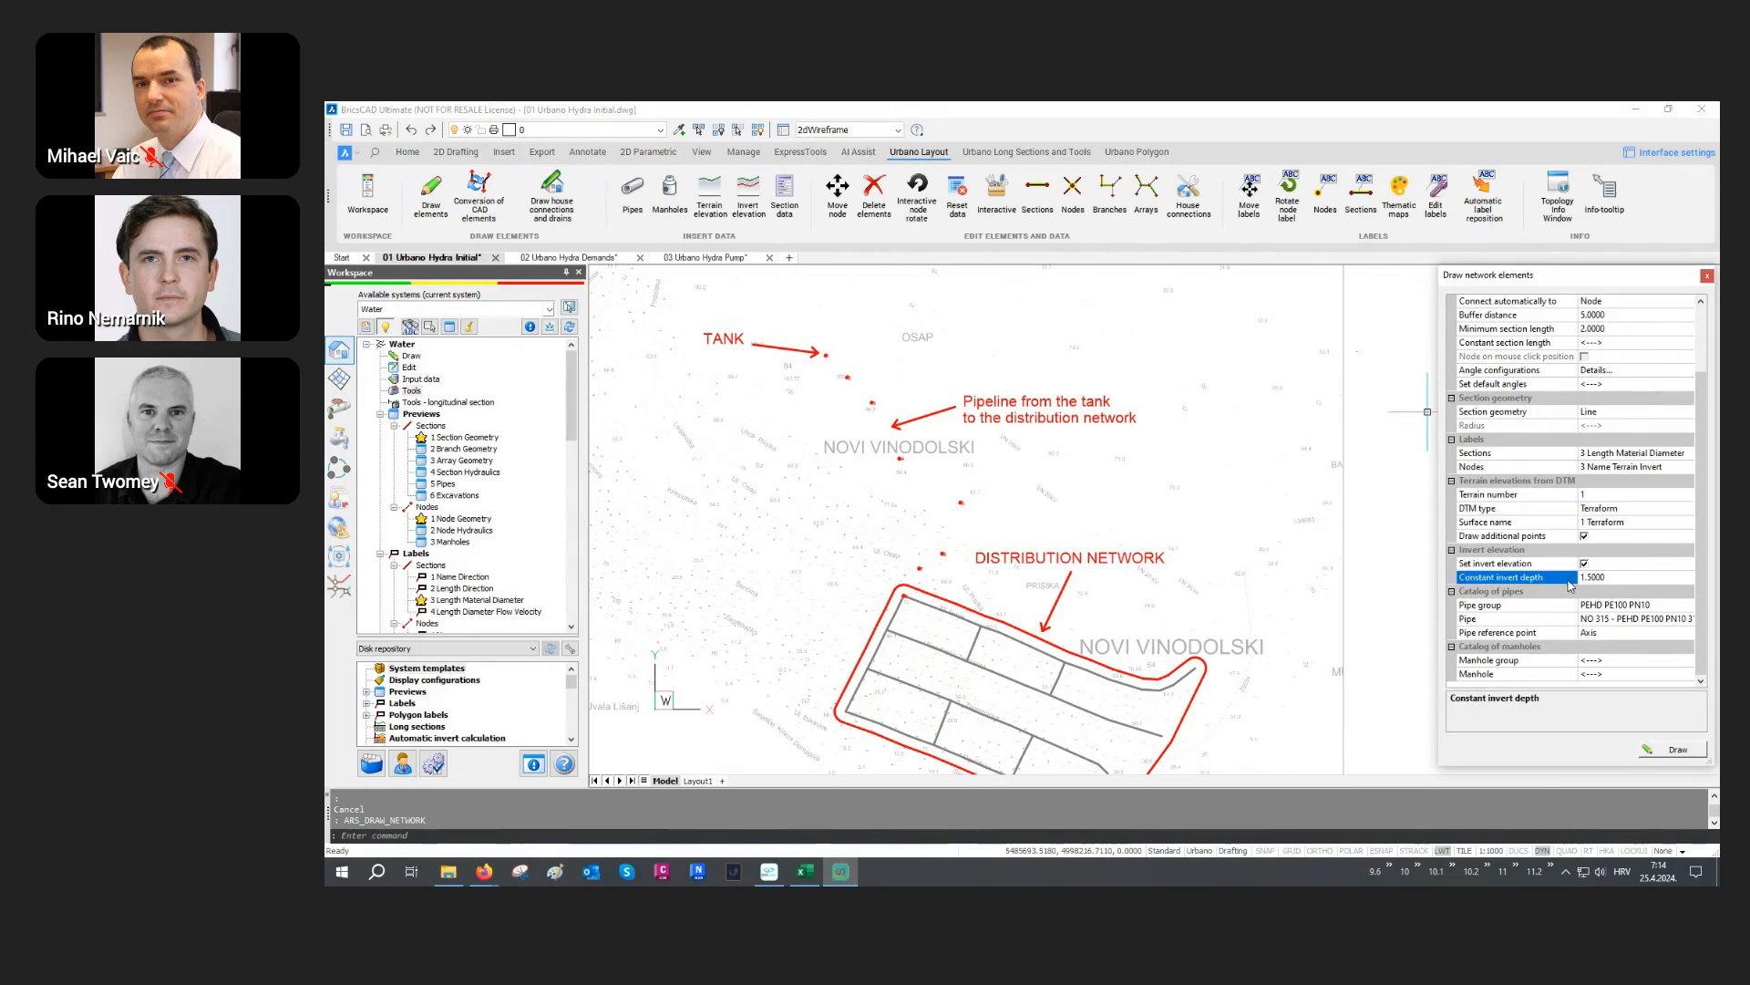
{"action": "left_click", "coordinate": [1522, 620]}
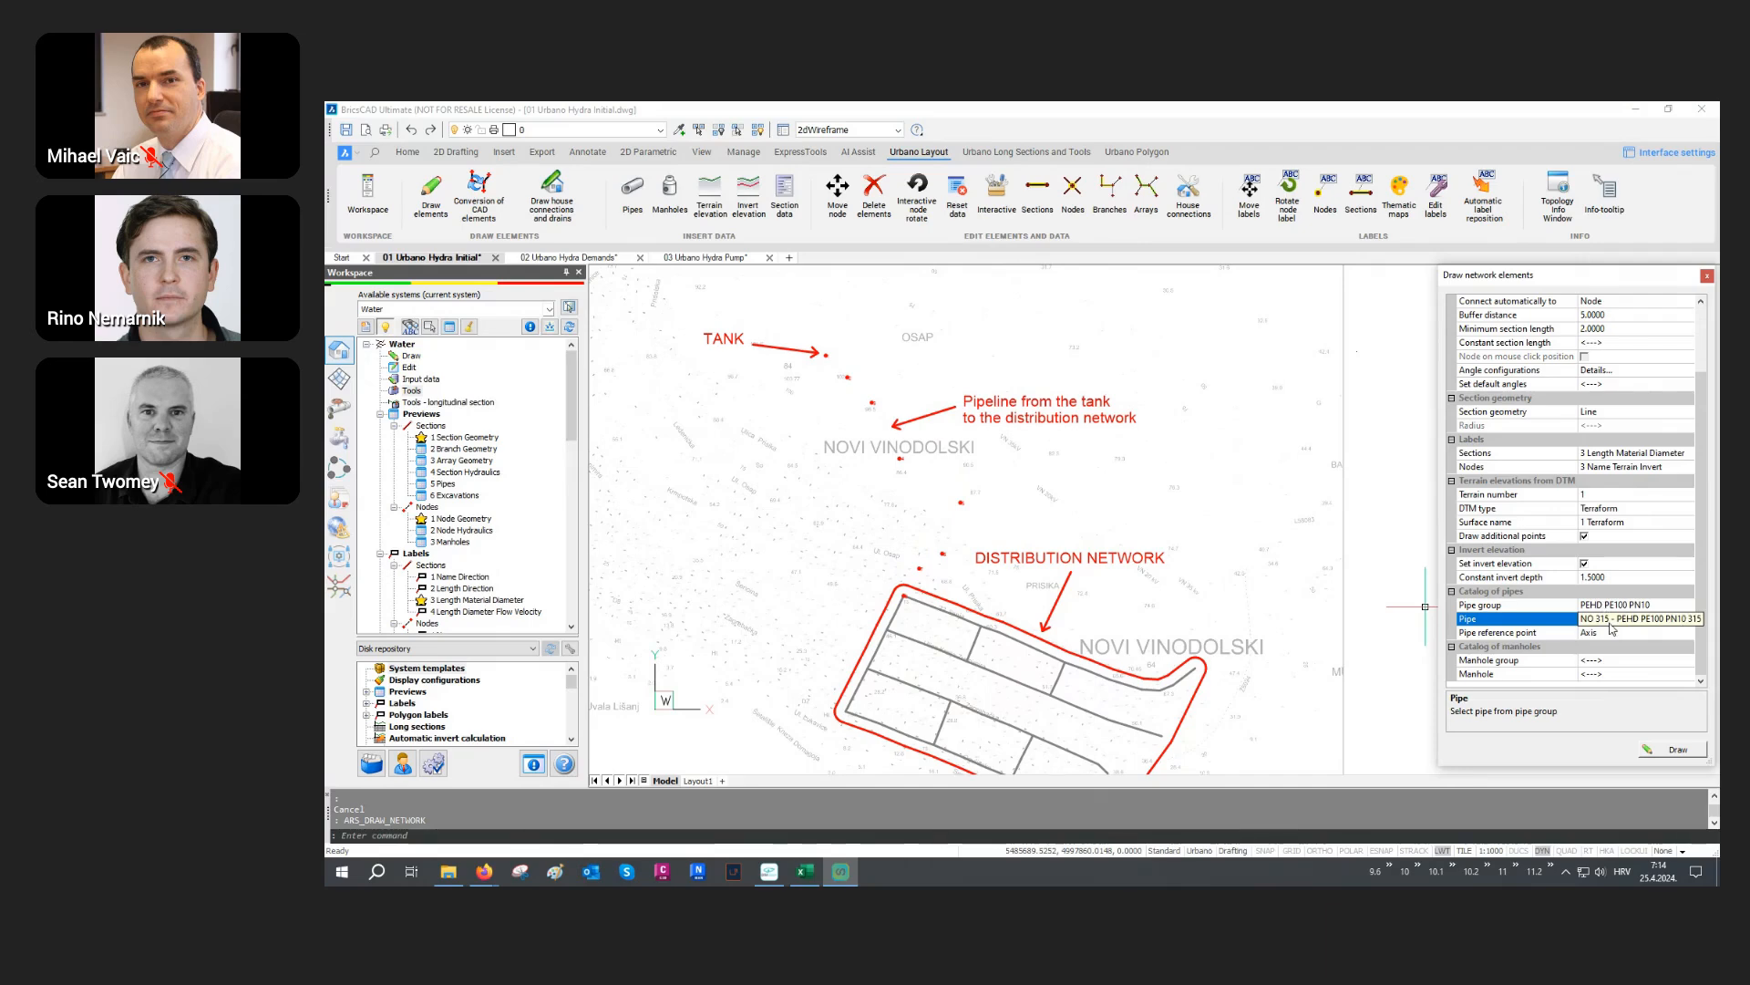
Step: Start drawing the pipeline with entity snaps on, placing nodes on helping points 1 to 4 from the tank
{"action": "left_click", "coordinate": [1676, 749]}
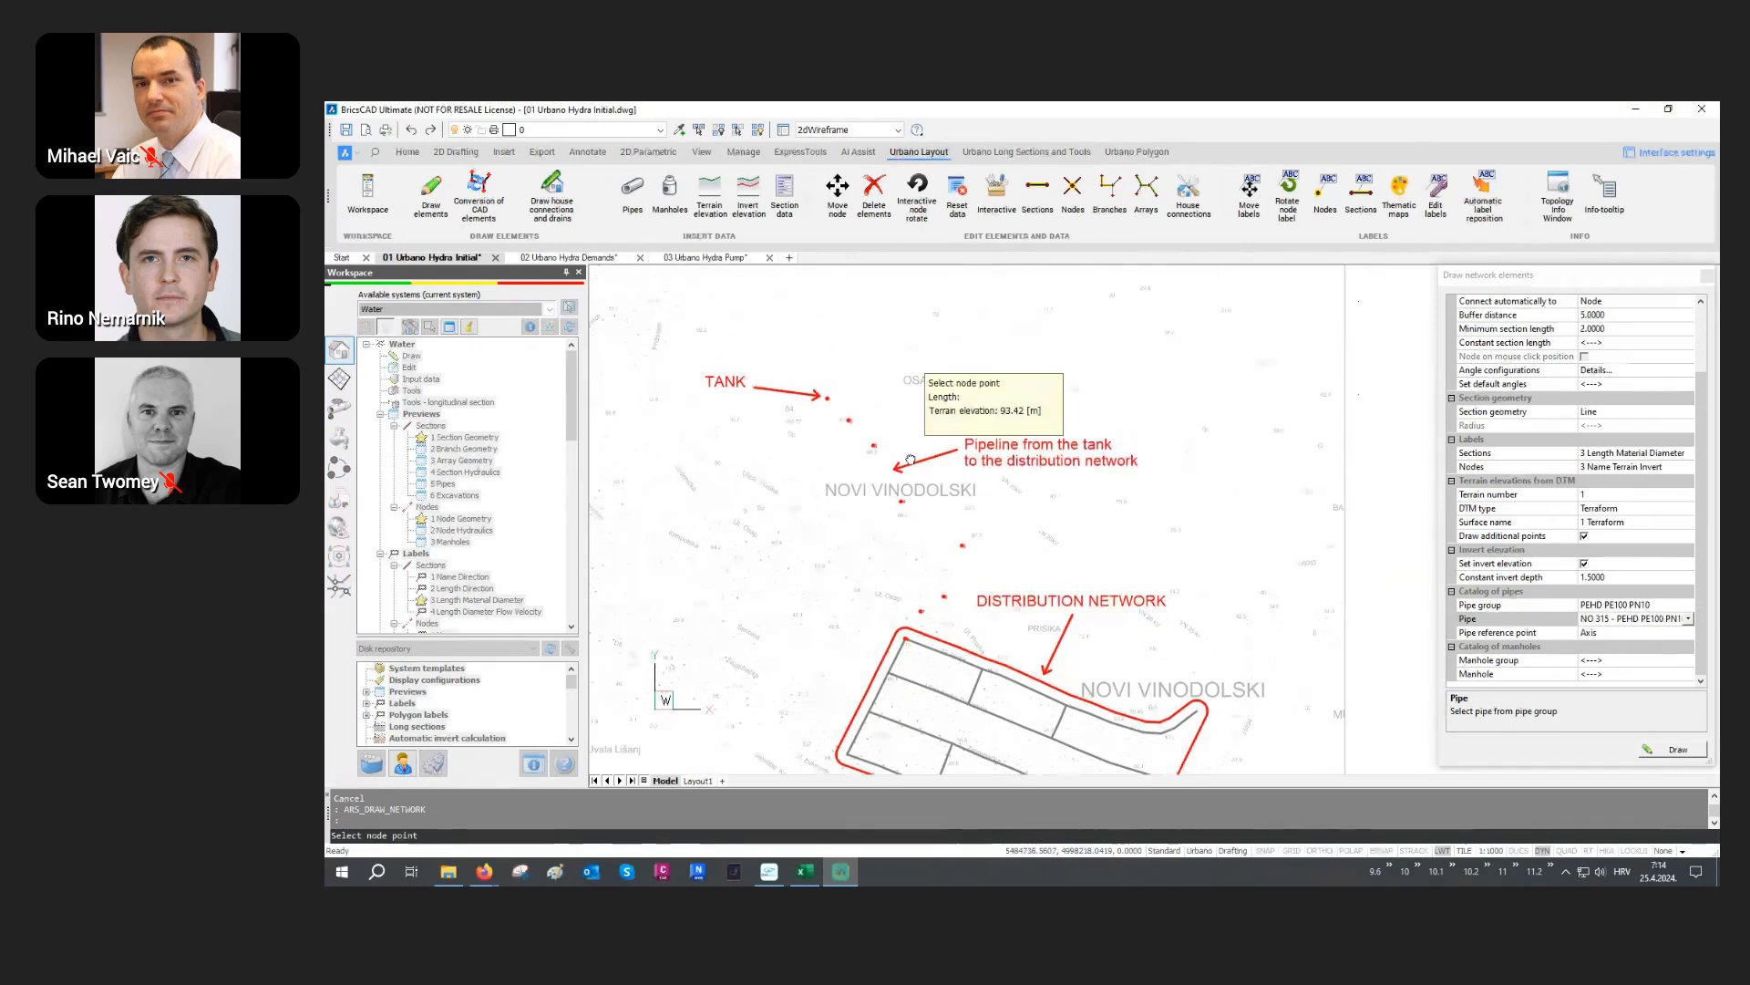
{"action": "middle_click_drag", "start_coordinate": [844, 376], "coordinate": [846, 420]}
{"action": "scroll", "coordinate": [843, 421], "scroll_direction": "up", "scroll_amount": 3}
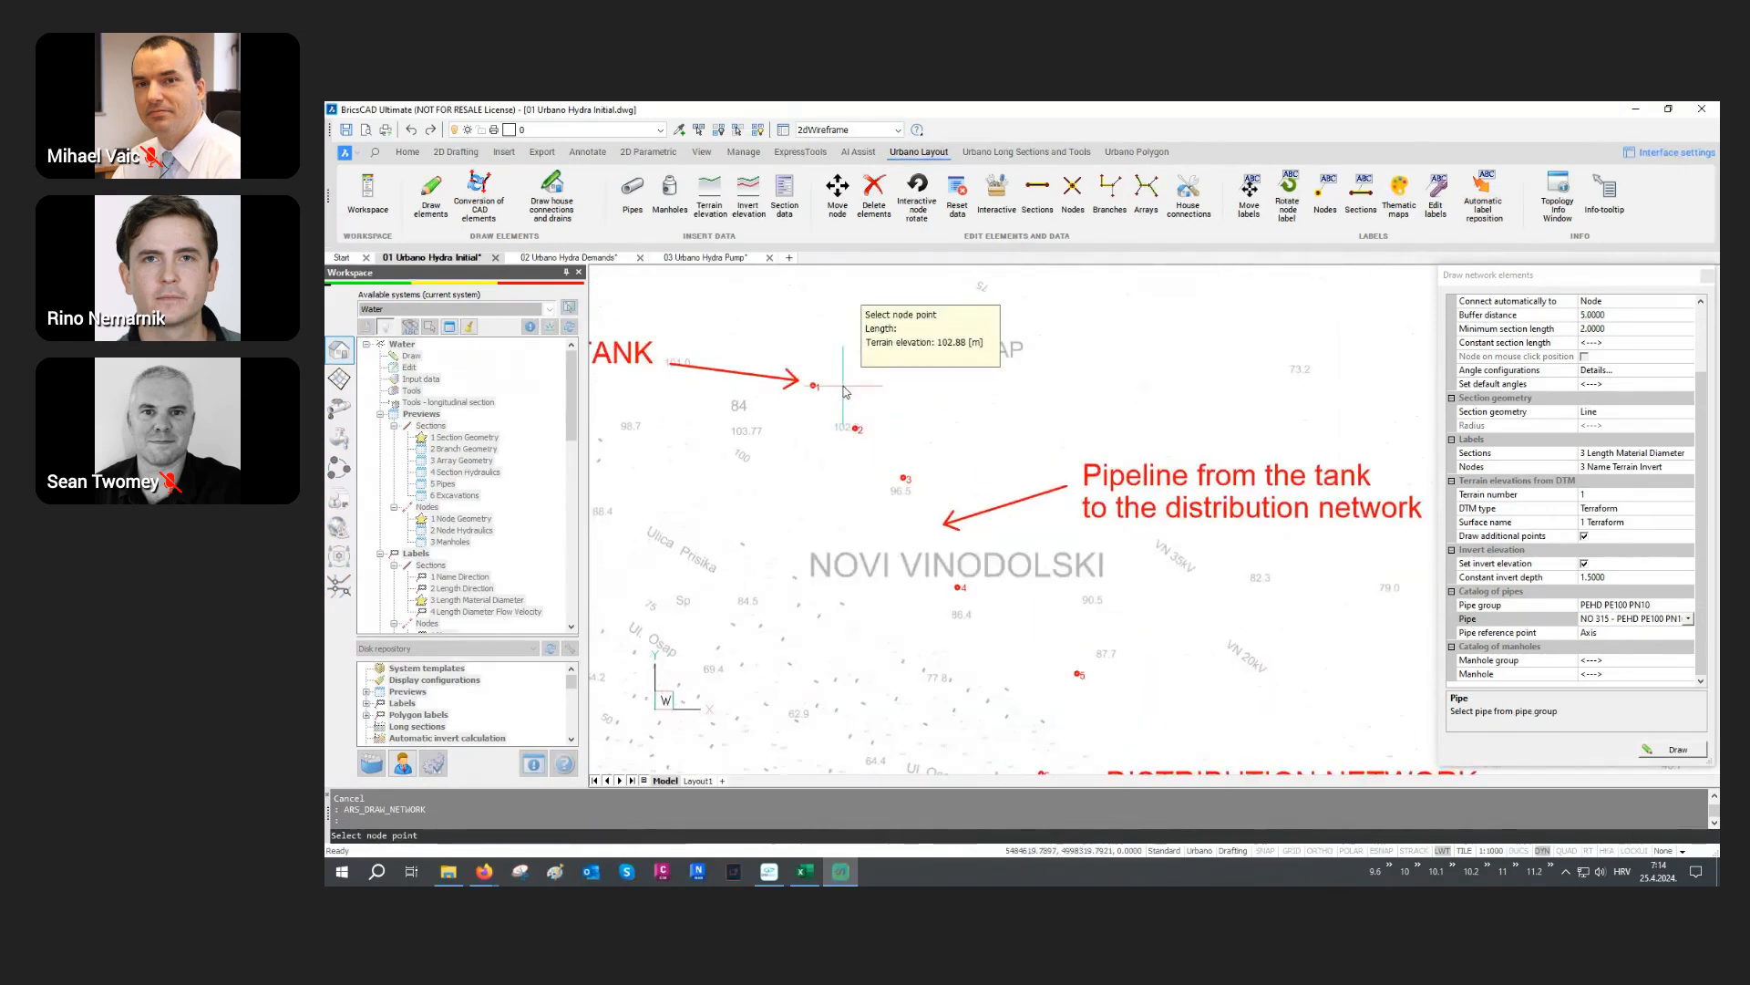
{"action": "key", "text": "F3"}
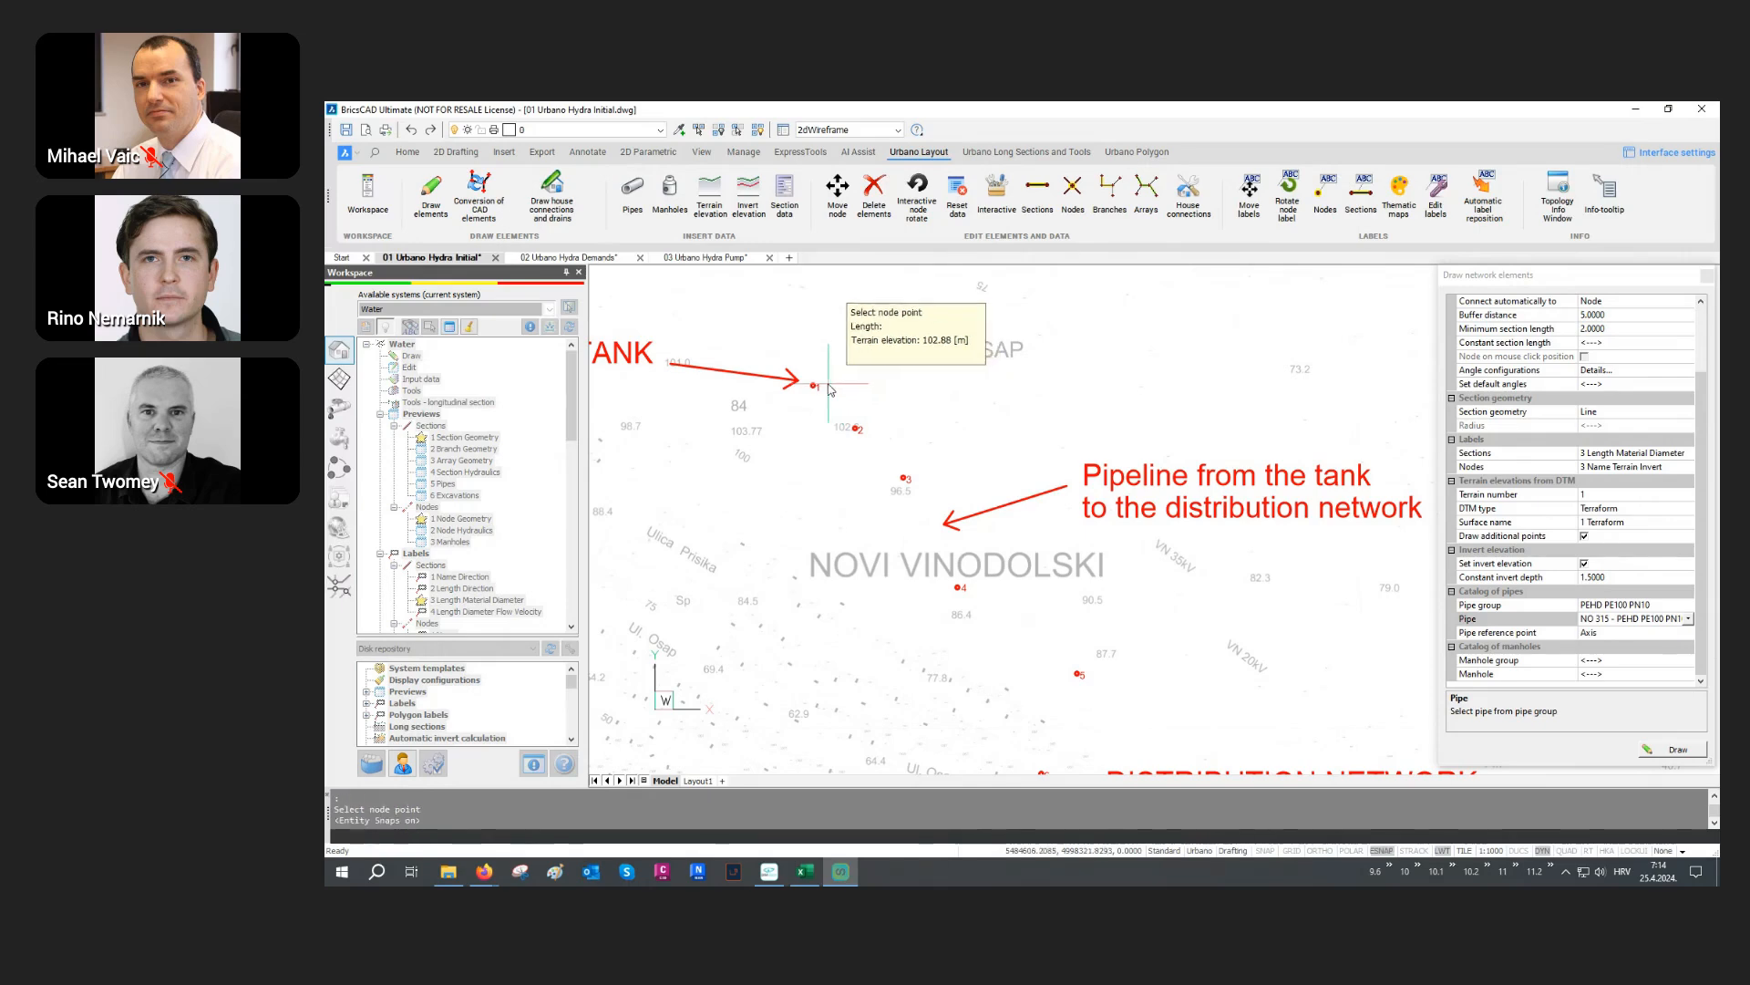
{"action": "left_click", "coordinate": [814, 385]}
{"action": "left_click", "coordinate": [856, 427]}
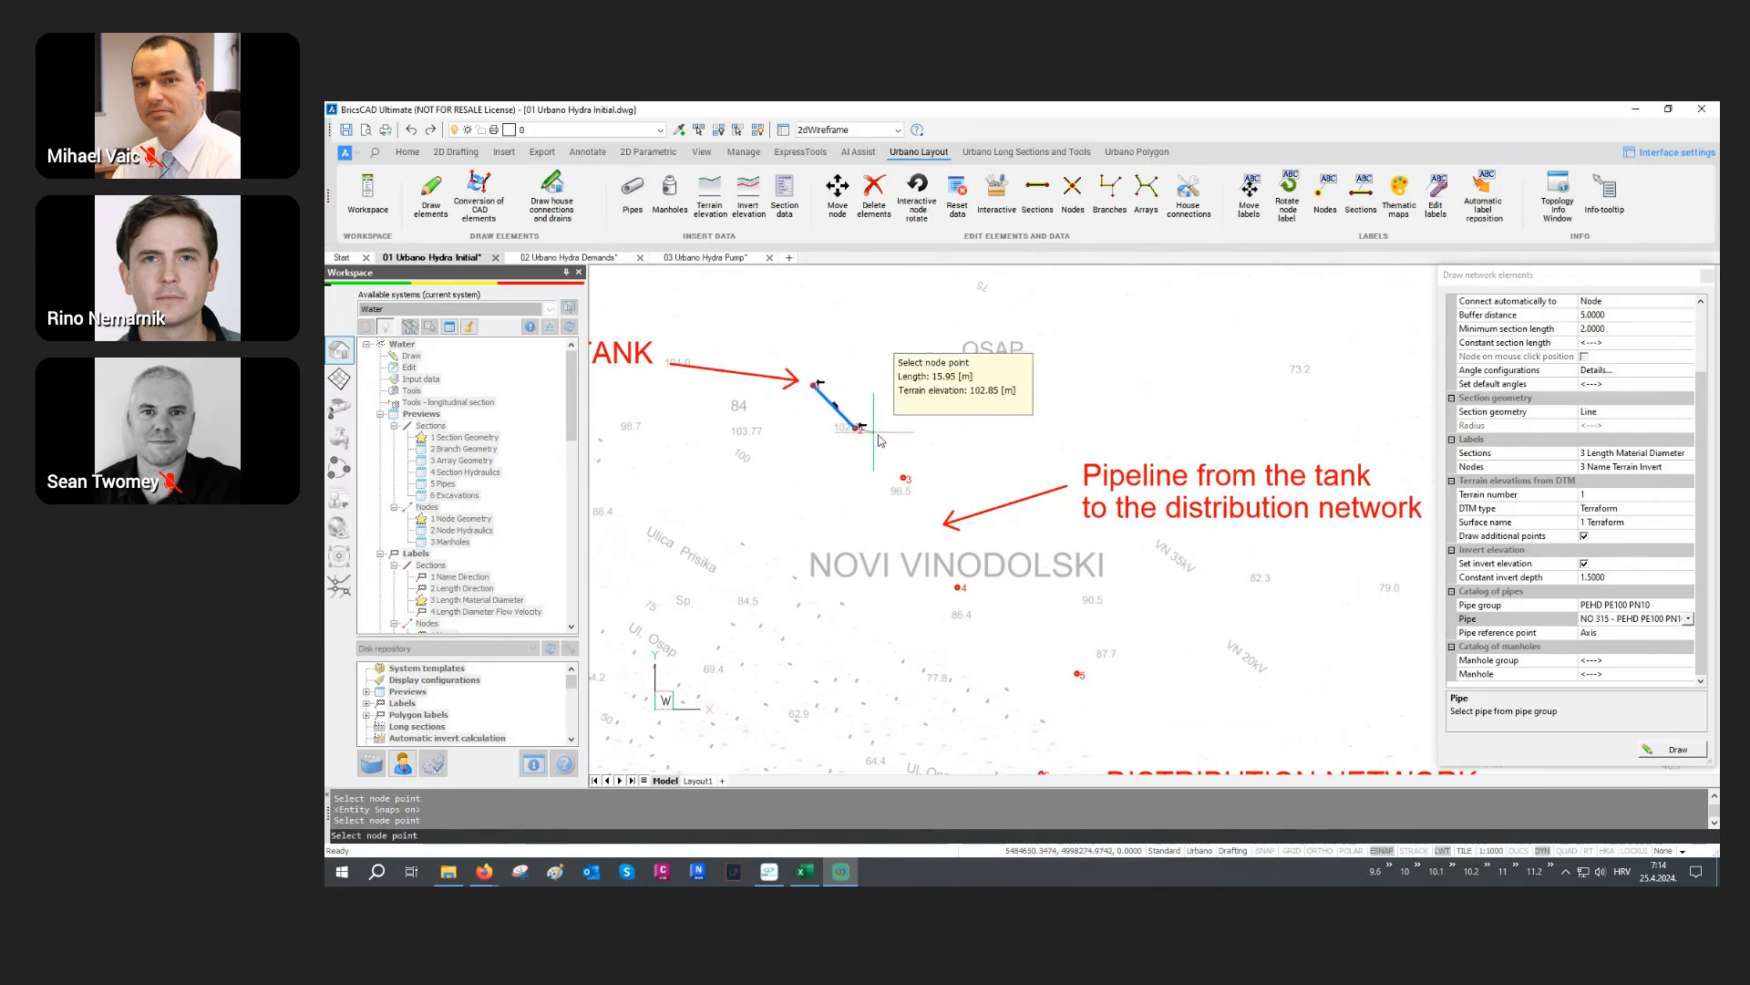
{"action": "left_click", "coordinate": [903, 477]}
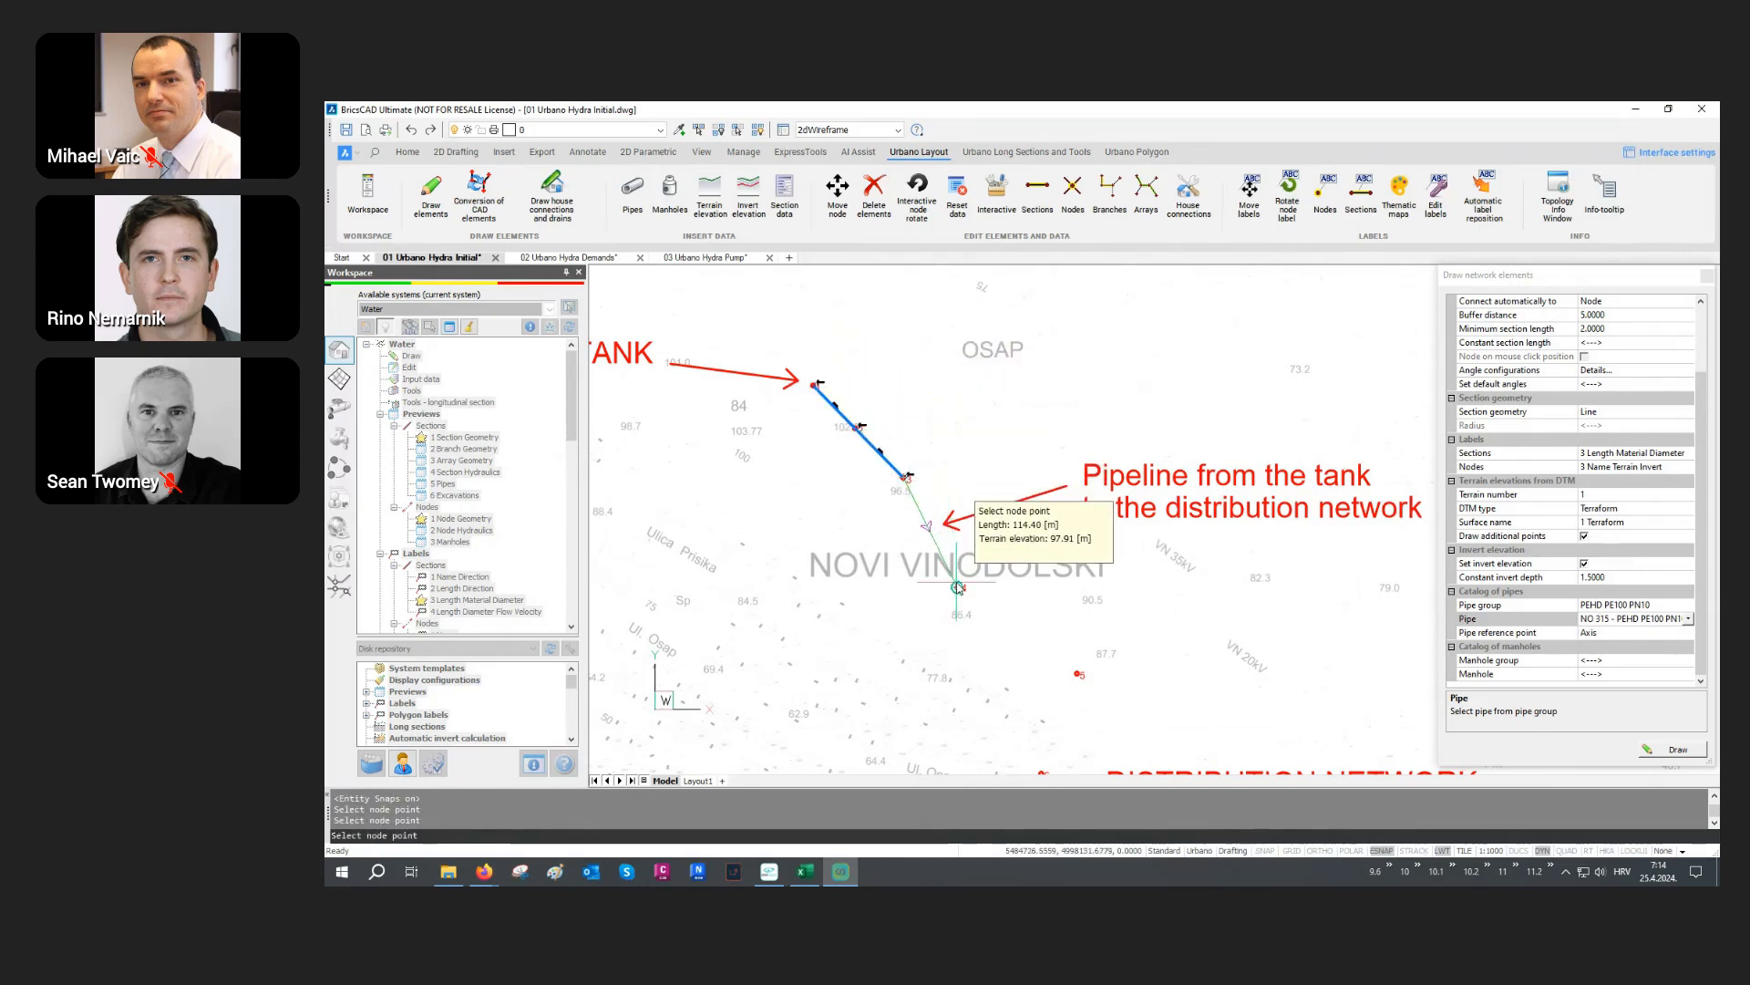
{"action": "left_click", "coordinate": [959, 588]}
Step: Continue the pipeline through helping points 5, 6 and 7 and finish it at point 8 on the distribution network's corner
{"action": "middle_click_drag", "start_coordinate": [959, 629], "coordinate": [886, 449]}
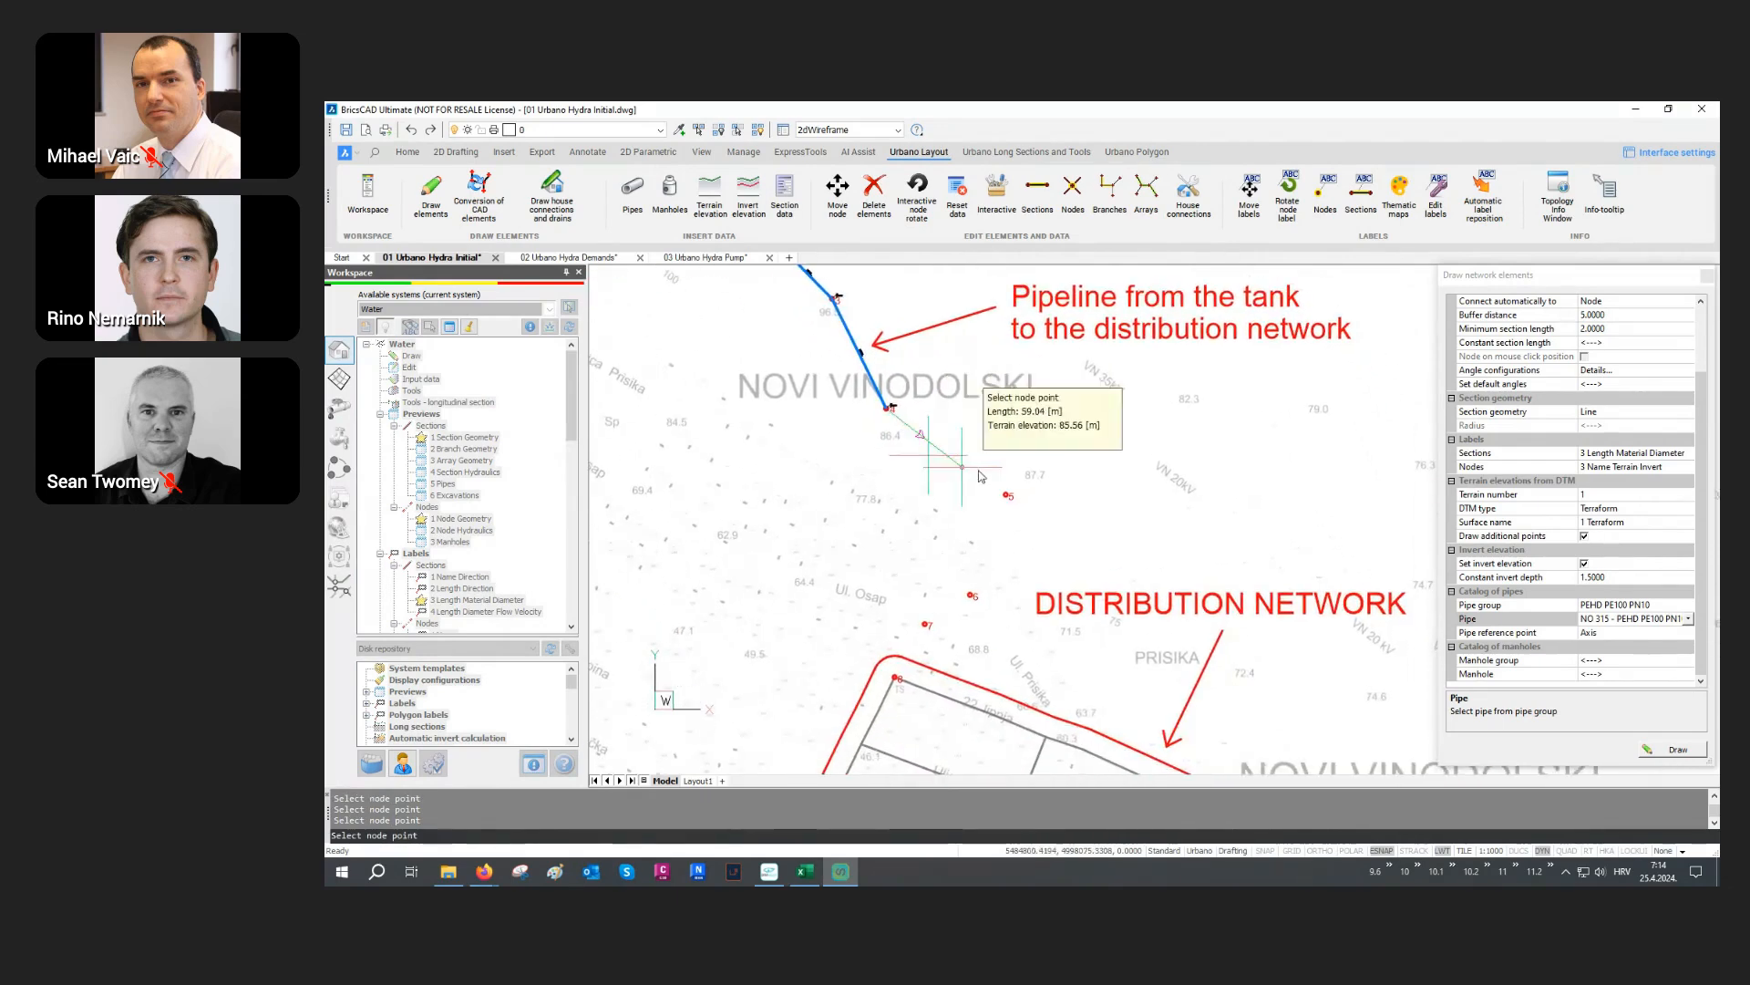
{"action": "left_click", "coordinate": [1005, 494]}
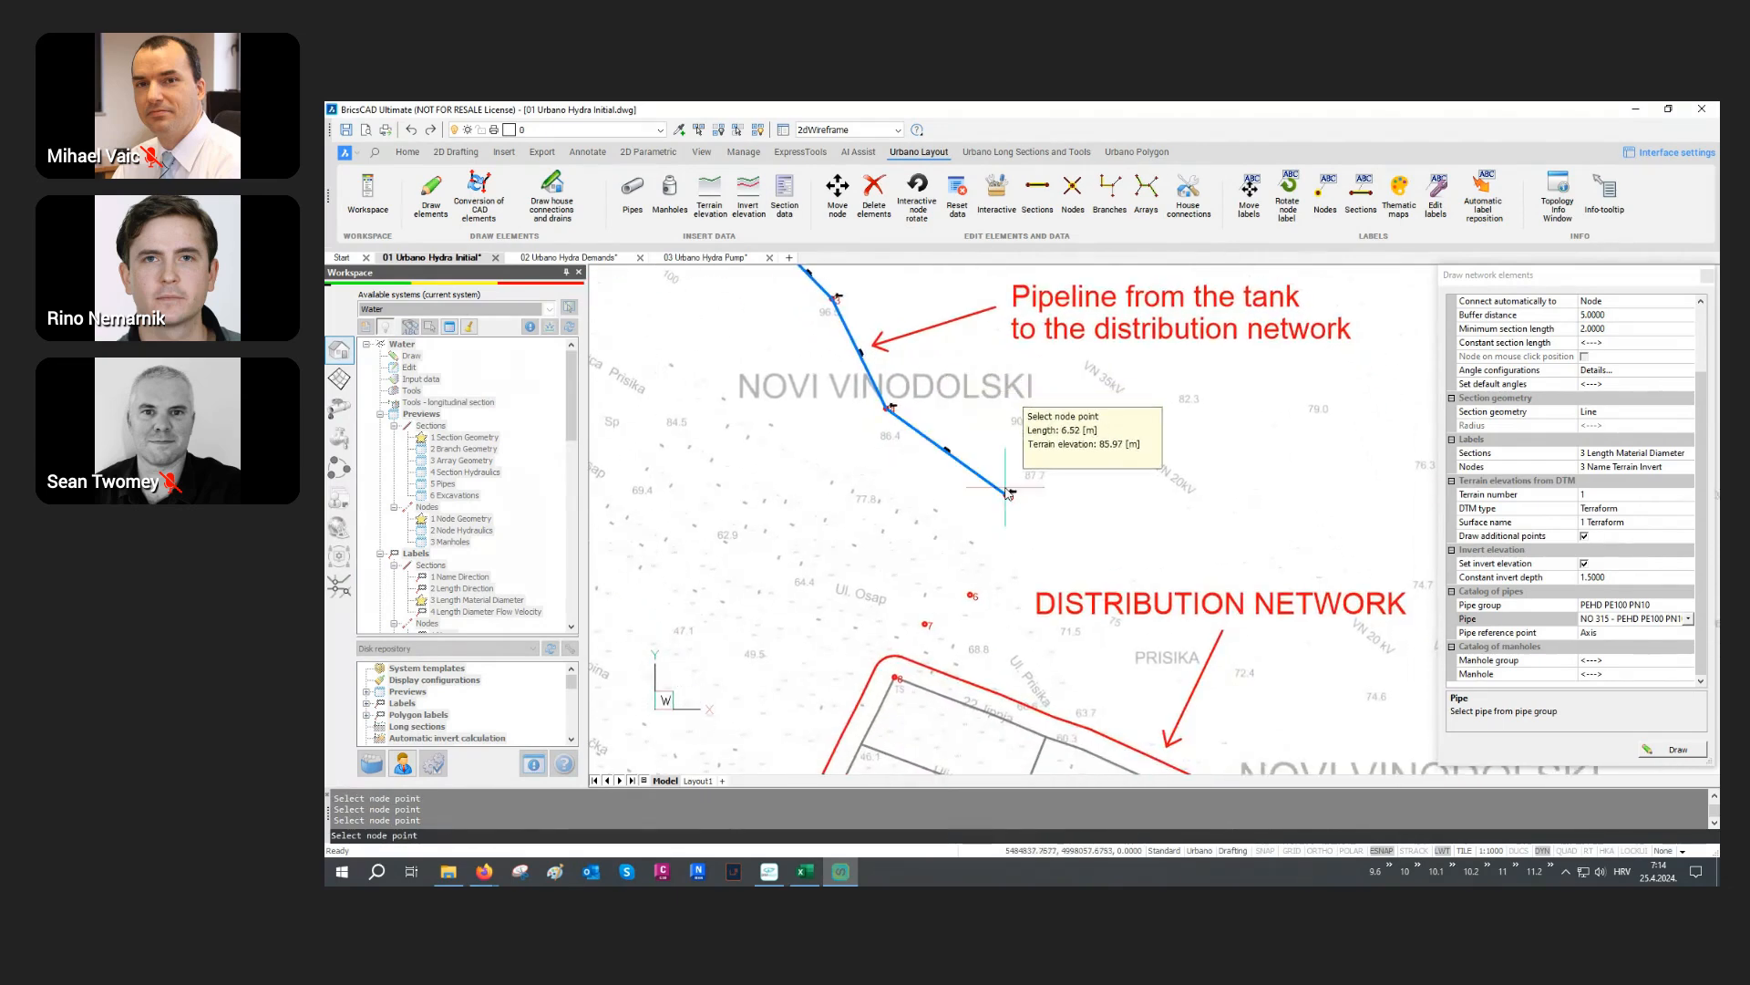
{"action": "left_click", "coordinate": [972, 593]}
{"action": "left_click", "coordinate": [926, 624]}
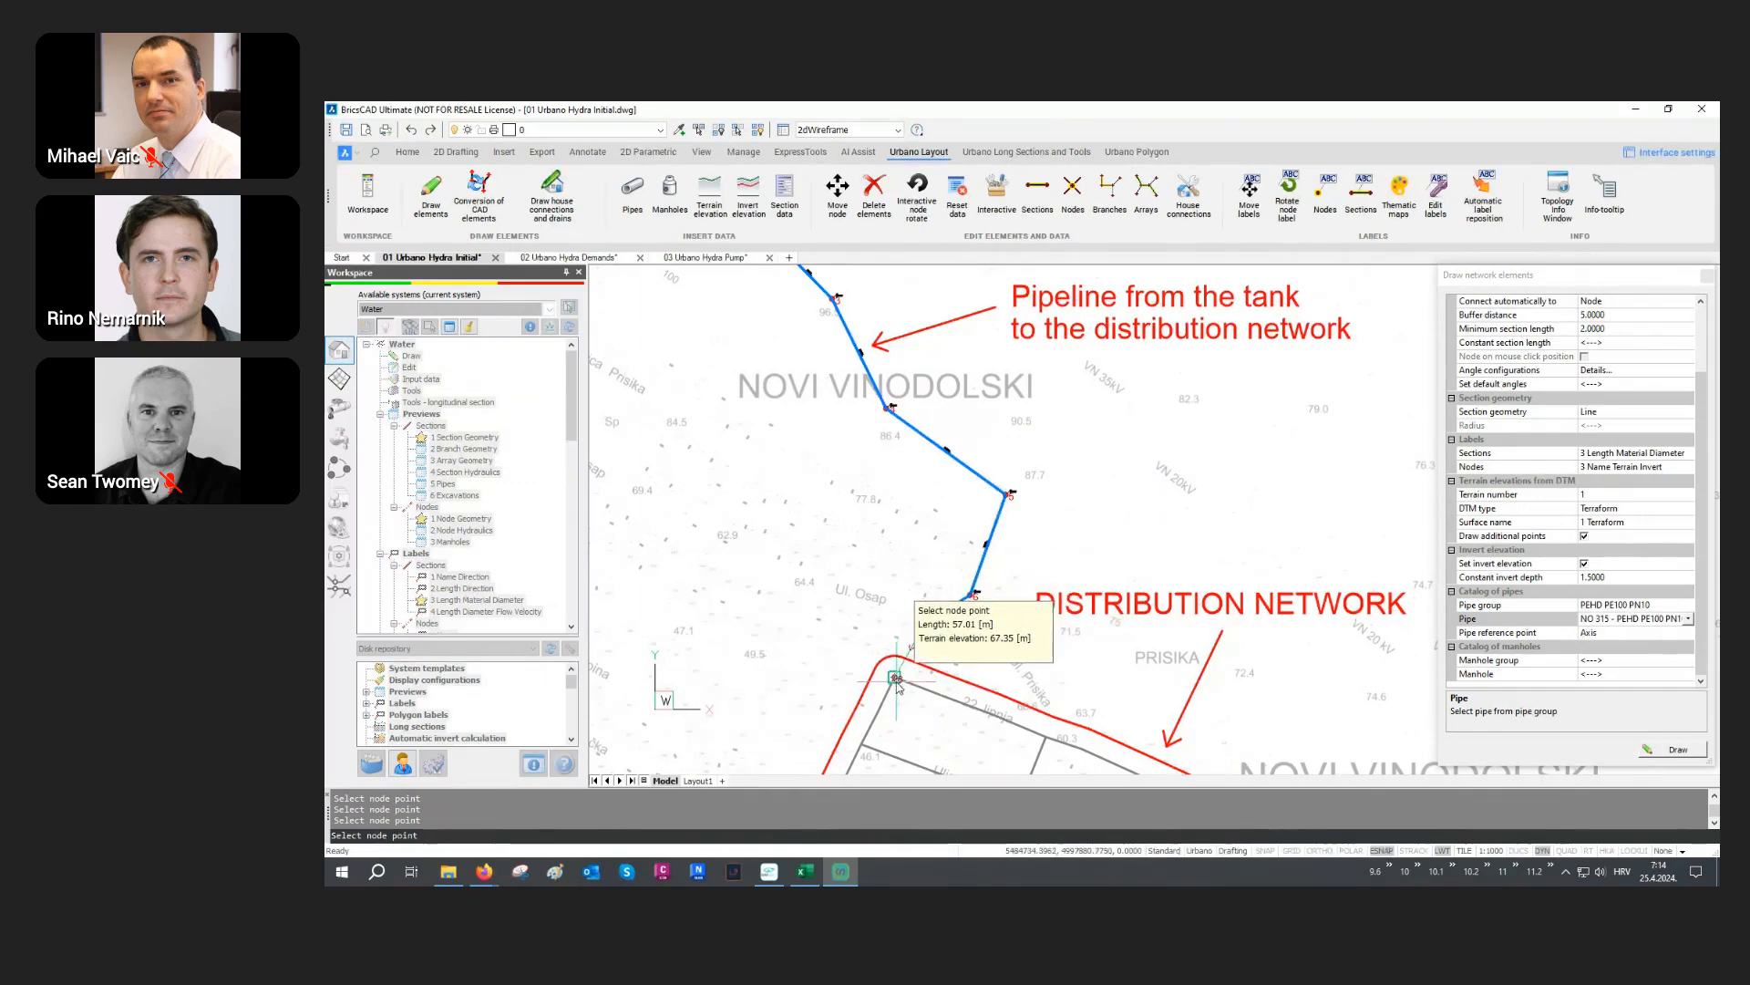
{"action": "scroll", "coordinate": [897, 684], "scroll_direction": "up", "scroll_amount": 5}
{"action": "scroll", "coordinate": [897, 685], "scroll_direction": "up", "scroll_amount": 2}
{"action": "left_click", "coordinate": [888, 656]}
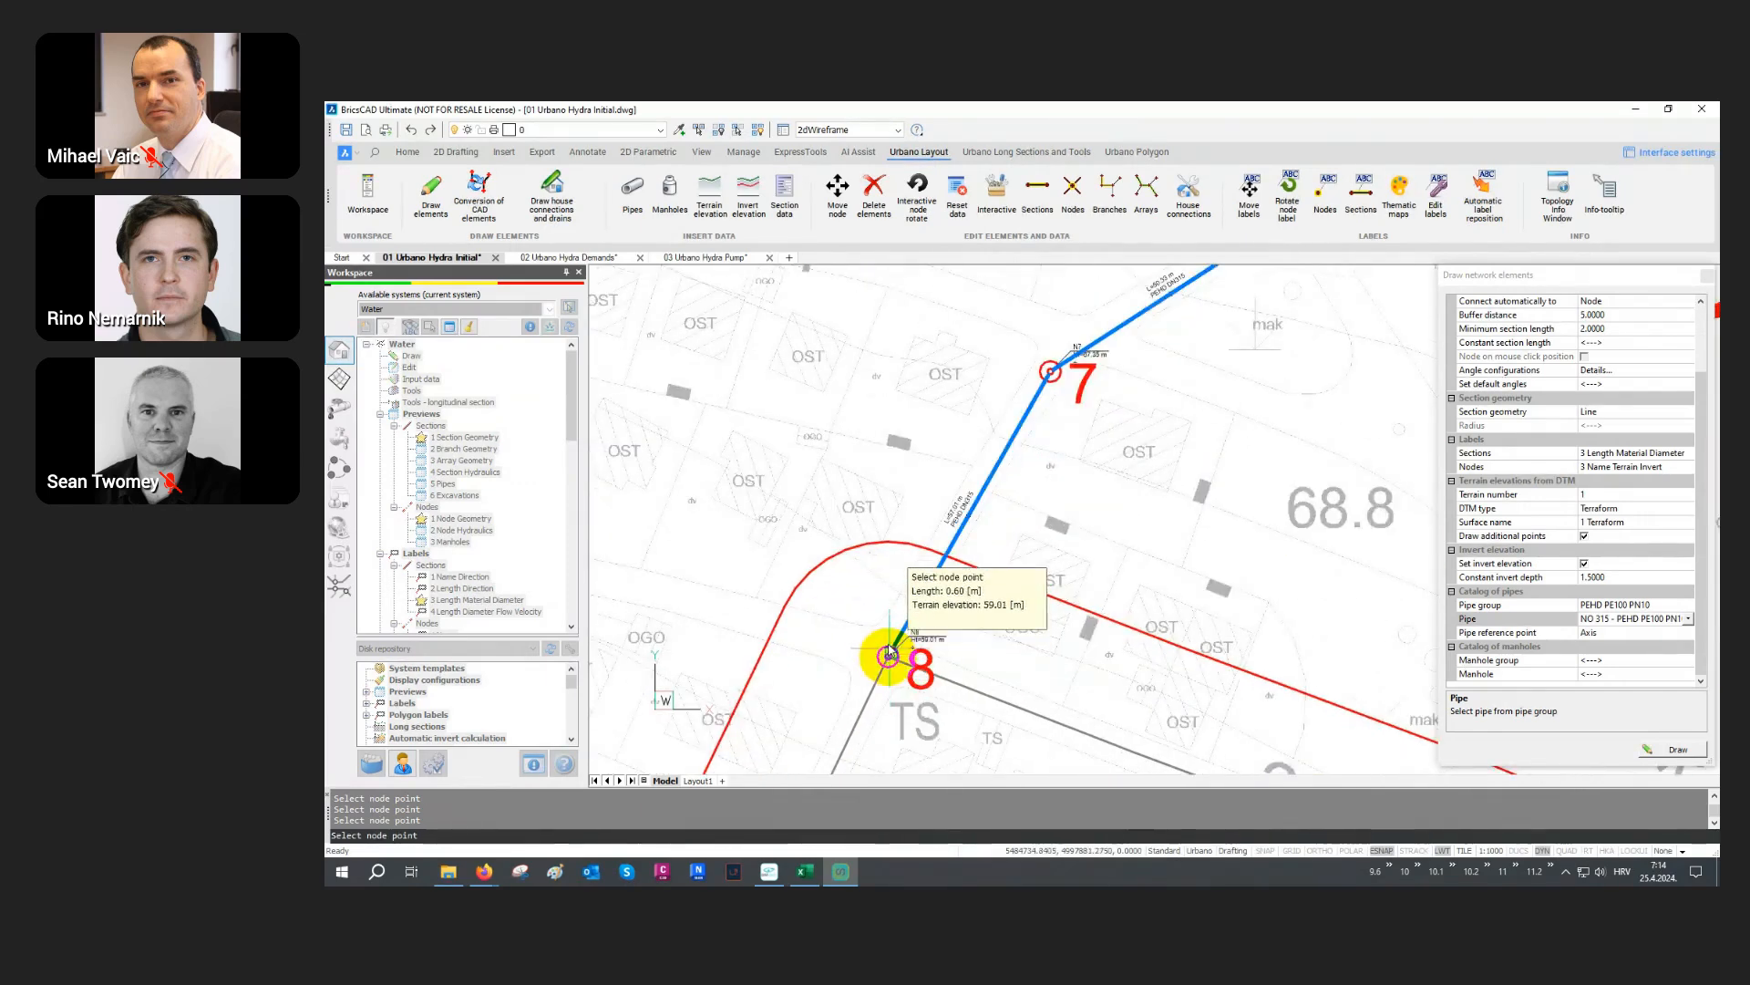
{"action": "key", "text": "Return"}
Step: Inspect the labels of the last pipeline section and its end node at point 8, and close the drawing settings
{"action": "scroll", "coordinate": [973, 504], "scroll_direction": "up", "scroll_amount": 5}
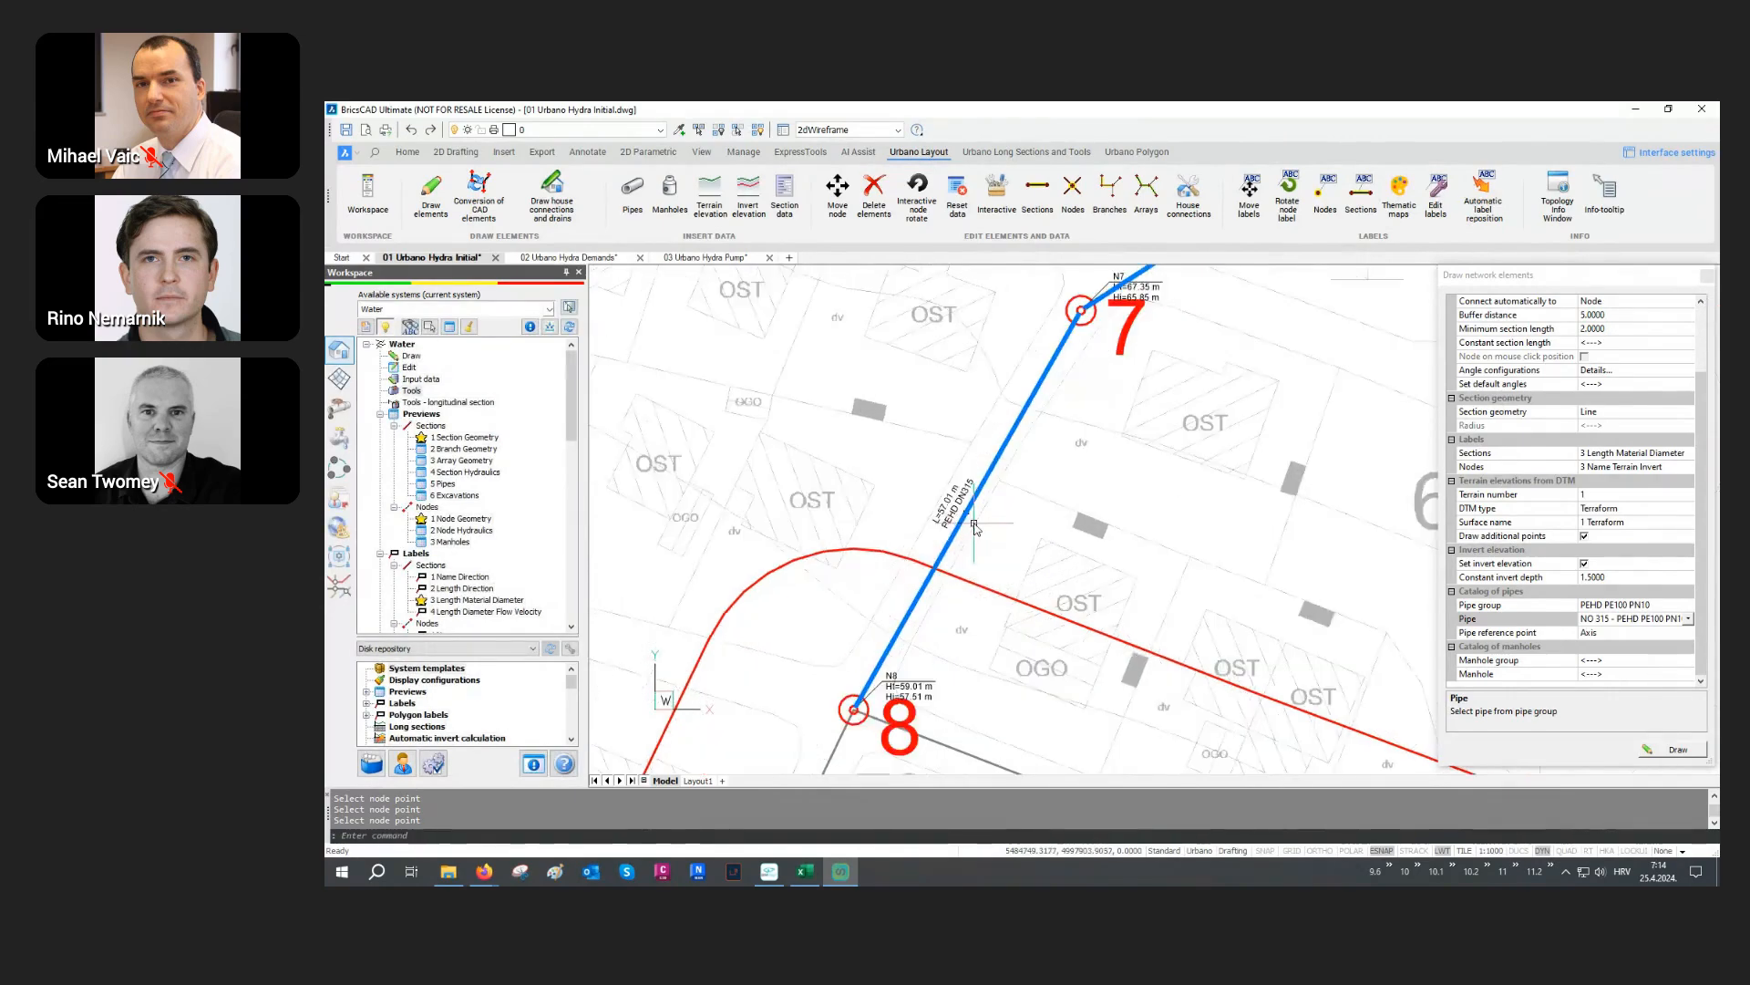
{"action": "scroll", "coordinate": [974, 505], "scroll_direction": "up", "scroll_amount": 1}
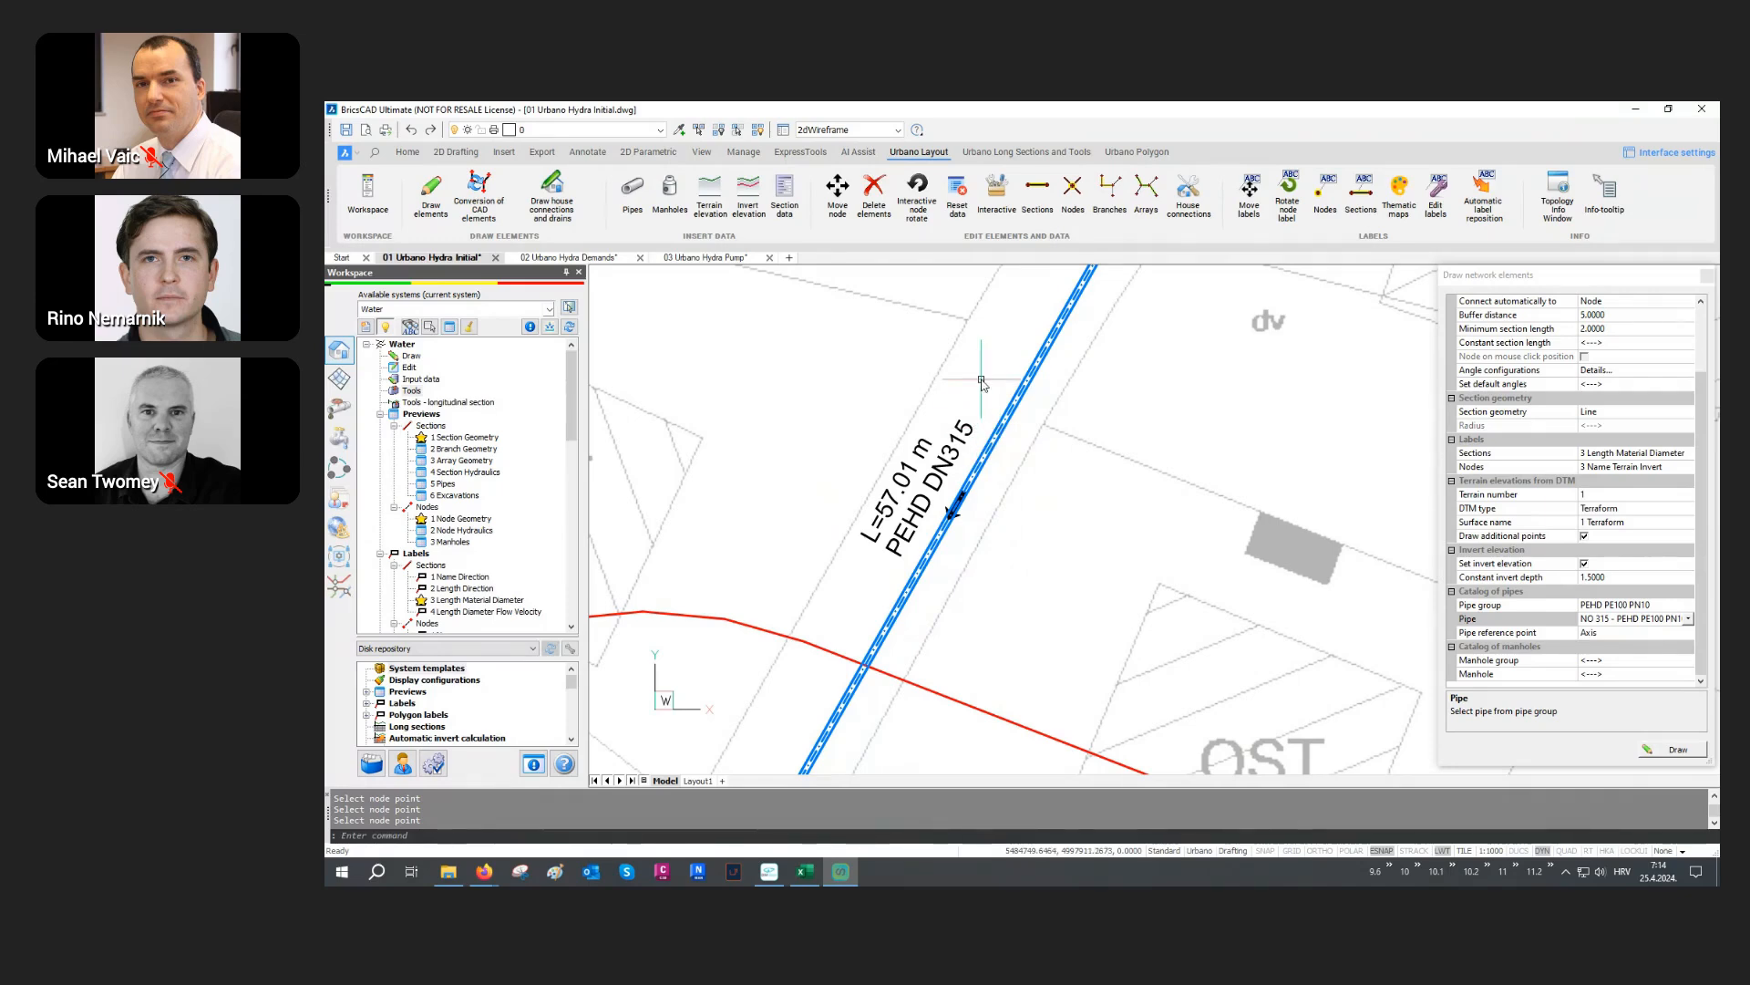
{"action": "scroll", "coordinate": [982, 383], "scroll_direction": "down", "scroll_amount": 4}
{"action": "scroll", "coordinate": [876, 657], "scroll_direction": "up", "scroll_amount": 3}
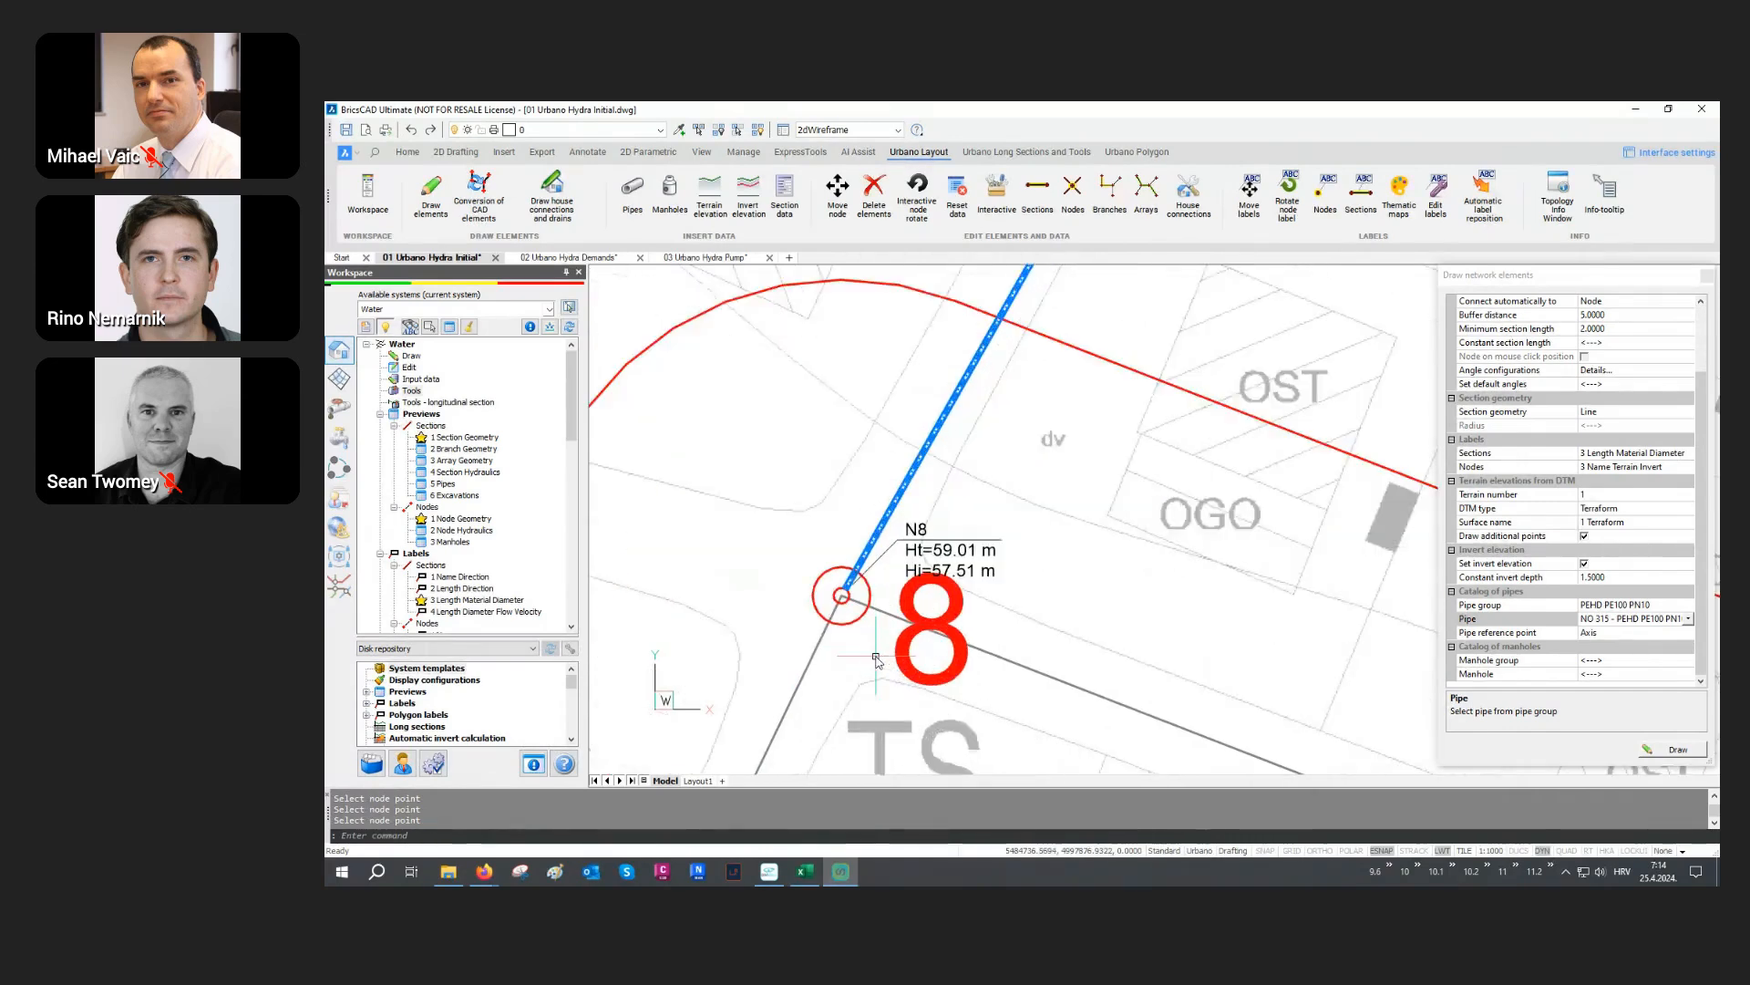
{"action": "scroll", "coordinate": [875, 657], "scroll_direction": "up", "scroll_amount": 1}
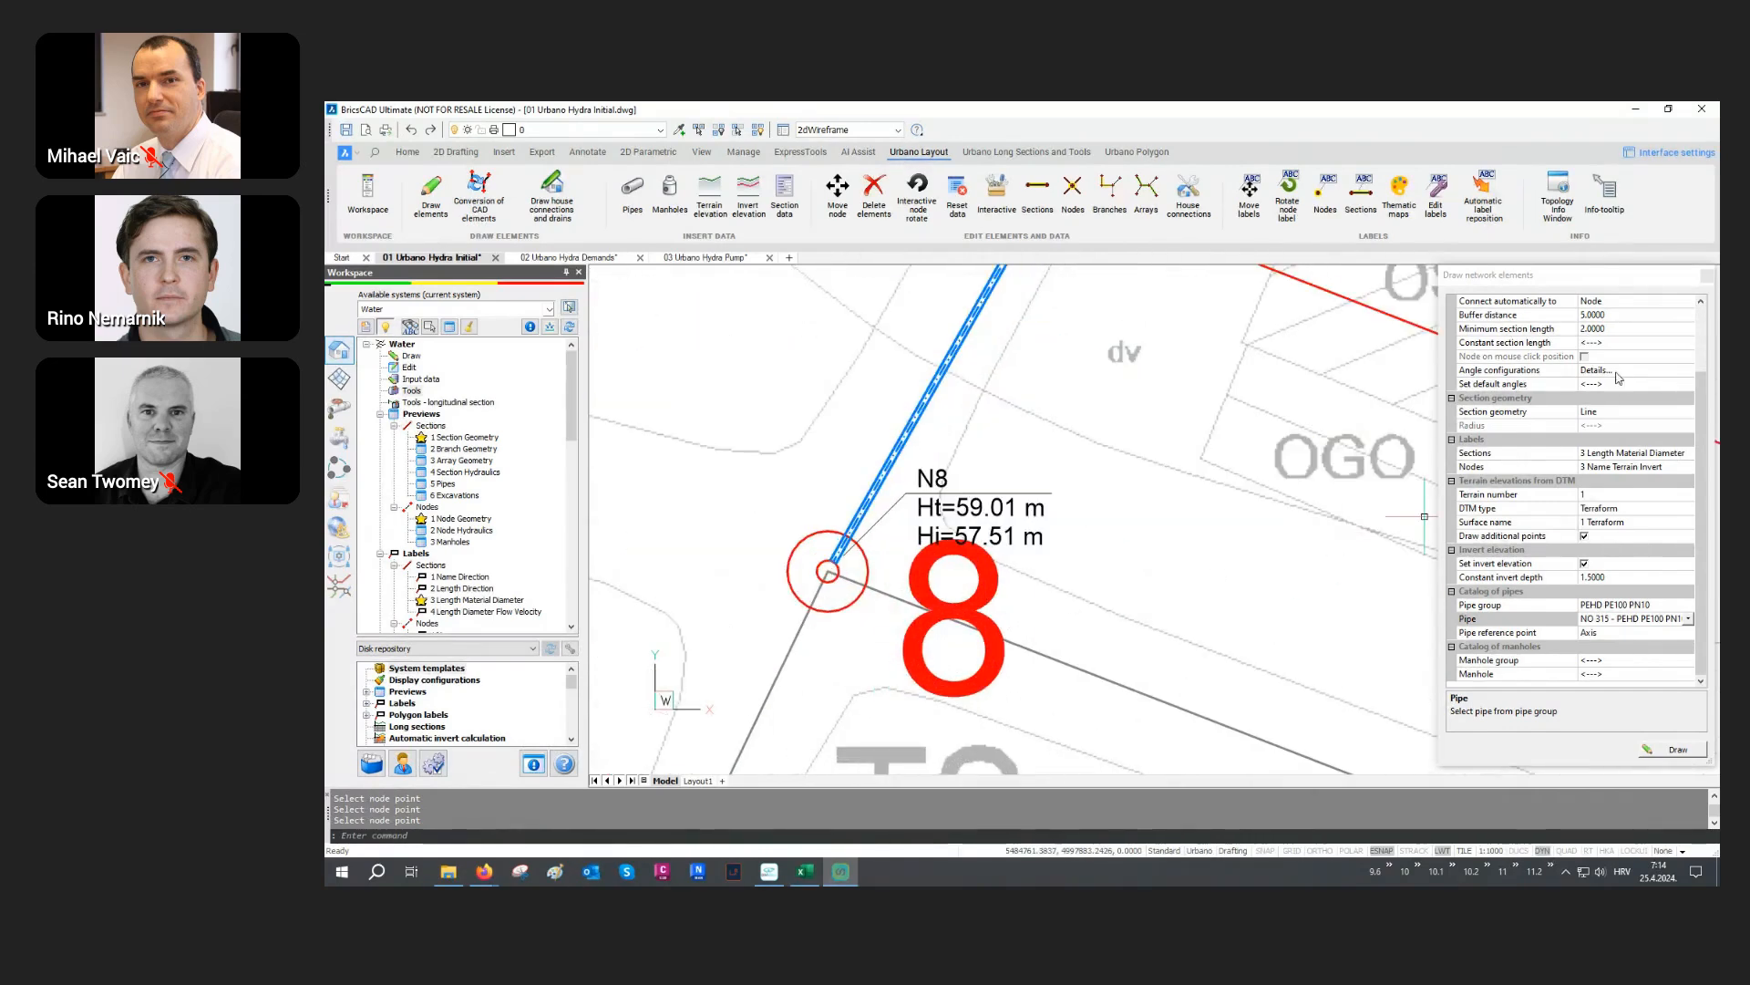
{"action": "left_click", "coordinate": [1707, 275]}
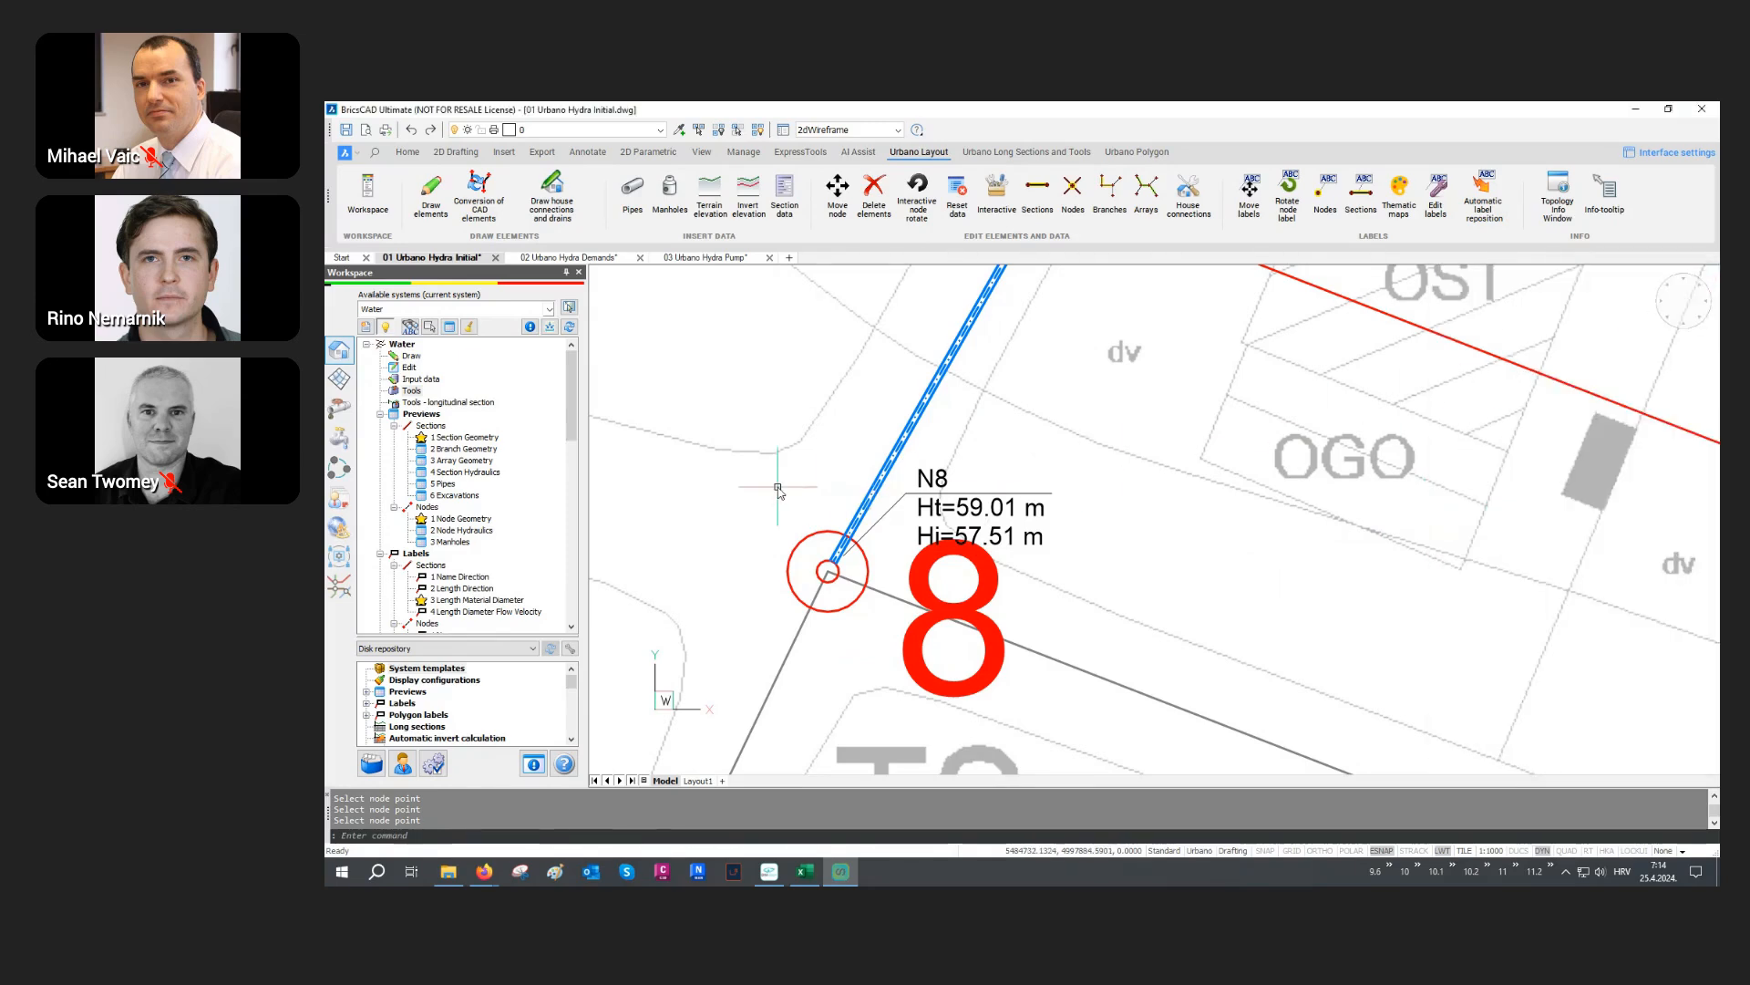
Step: Open the conversion of CAD elements for the distribution network and review its terrain and pipe settings
{"action": "scroll", "coordinate": [779, 488], "scroll_direction": "down", "scroll_amount": 3}
{"action": "scroll", "coordinate": [777, 490], "scroll_direction": "down", "scroll_amount": 5}
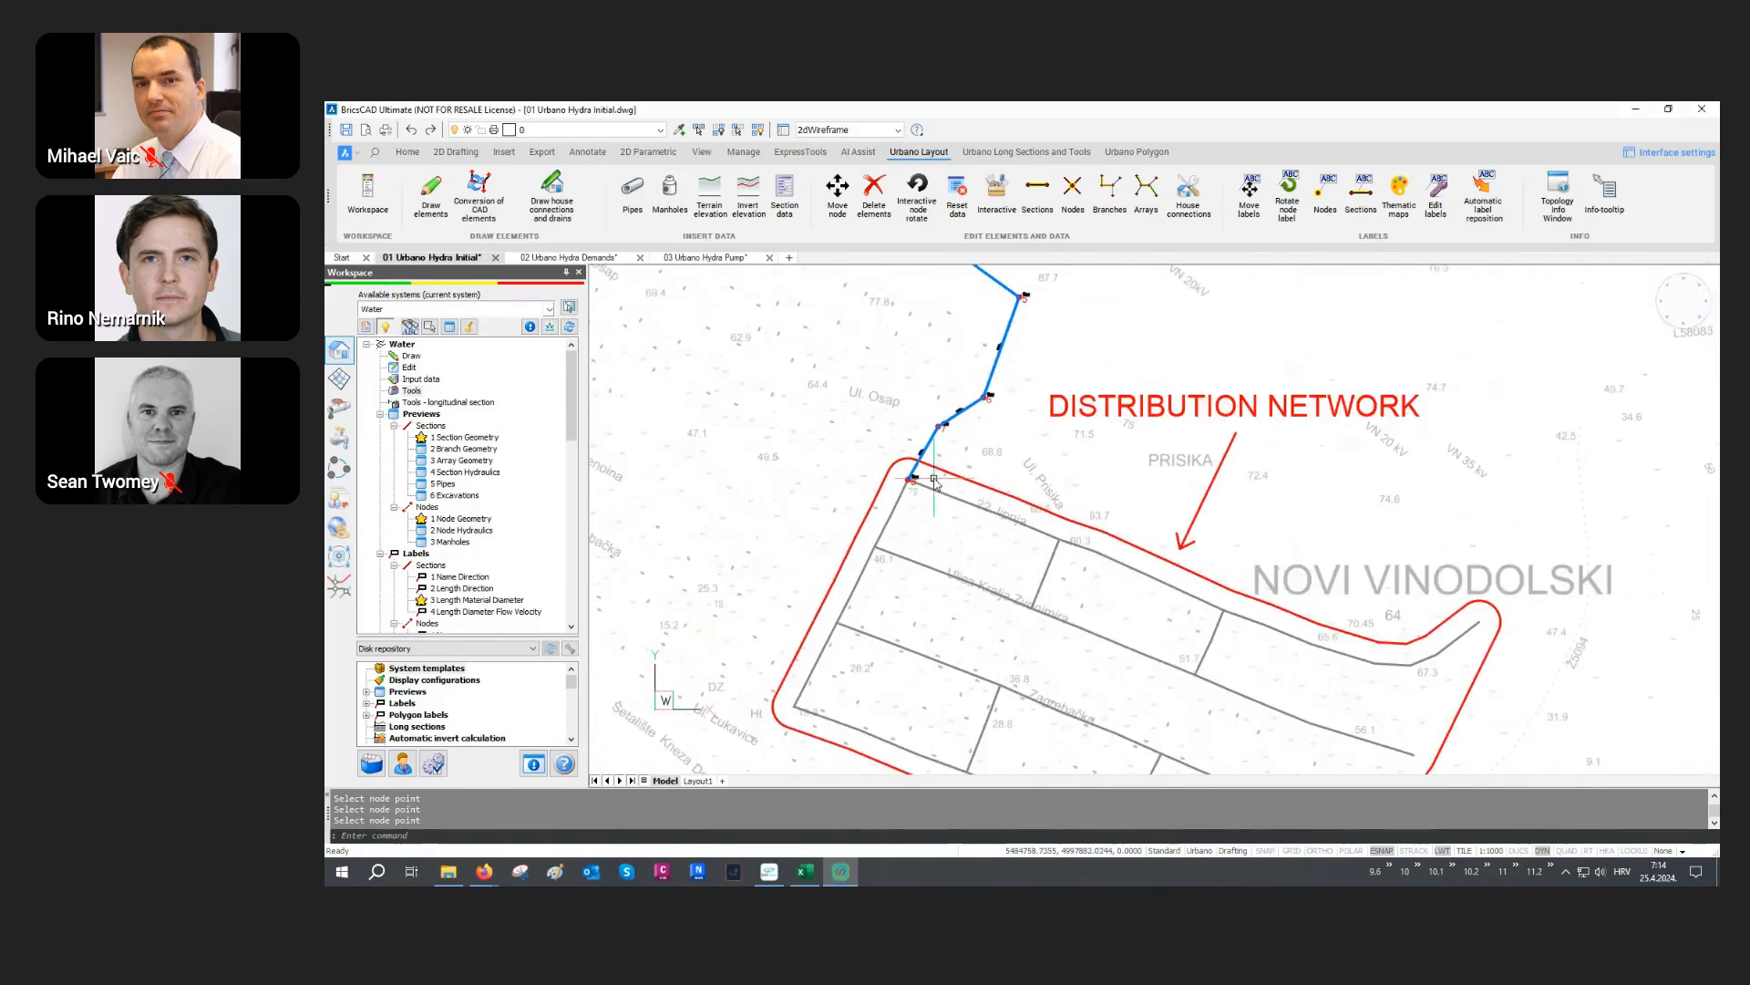
{"action": "middle_click_drag", "start_coordinate": [1050, 610], "coordinate": [1016, 474]}
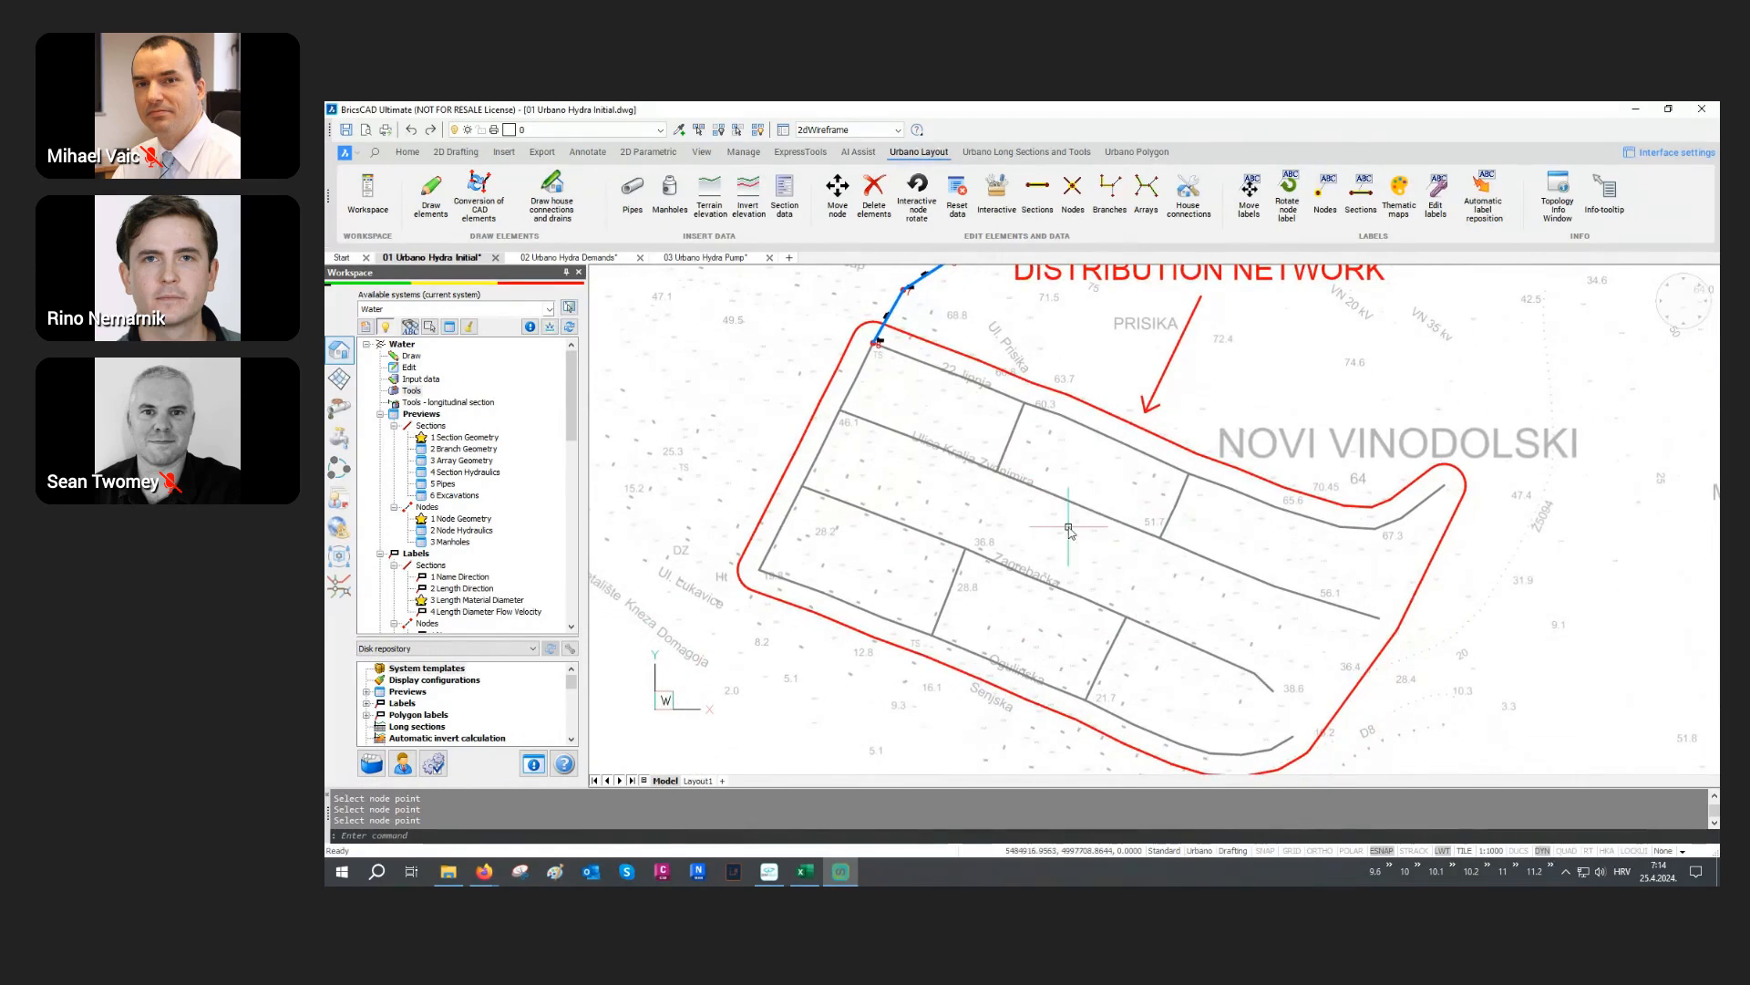
{"action": "key", "text": "Escape"}
{"action": "key", "text": "Escape"}
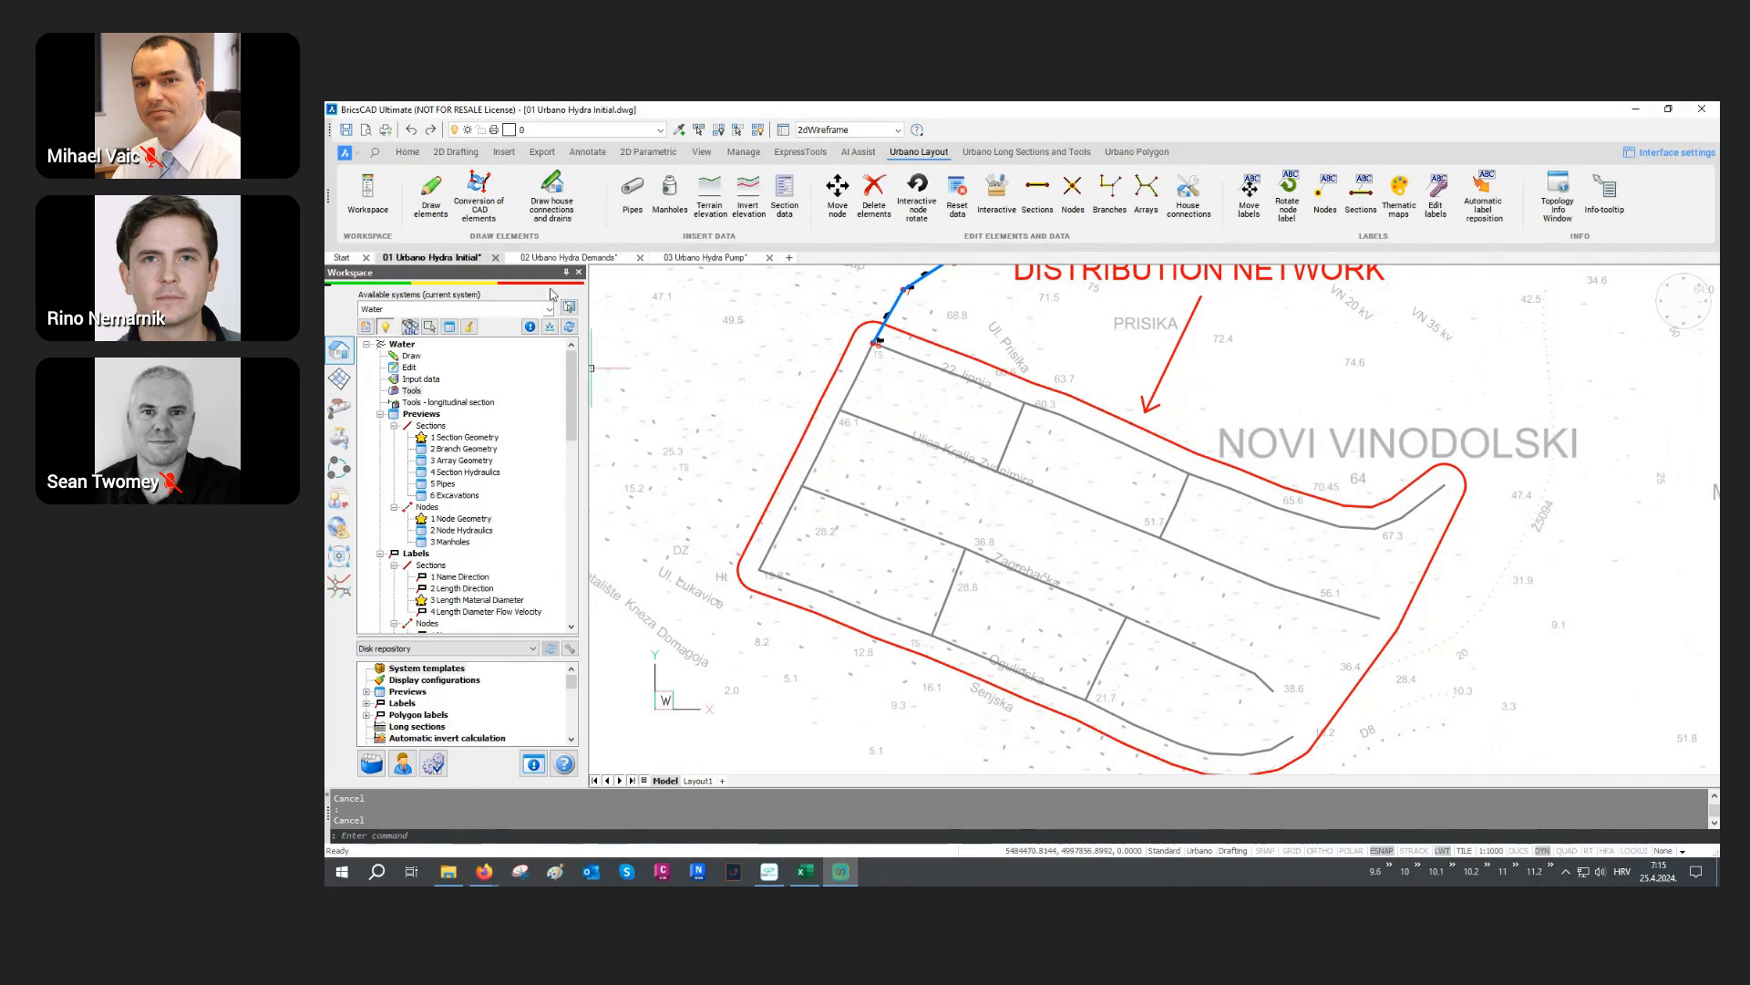
{"action": "left_click", "coordinate": [481, 211]}
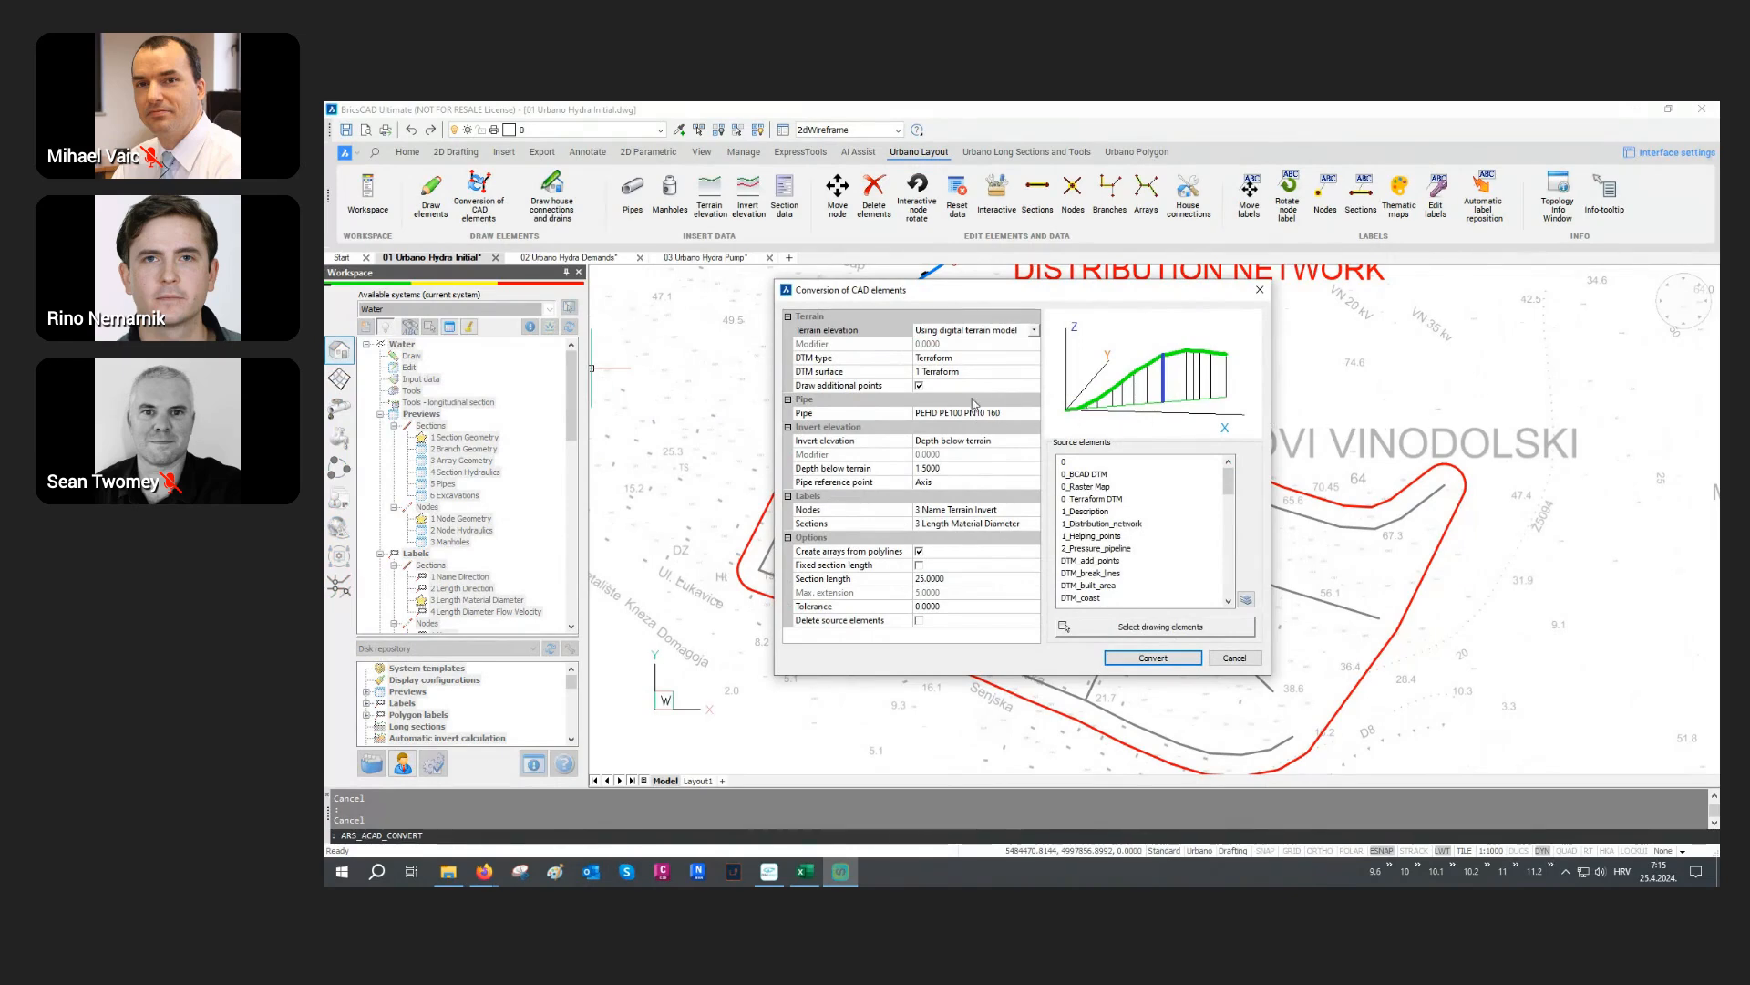
{"action": "left_click", "coordinate": [862, 414]}
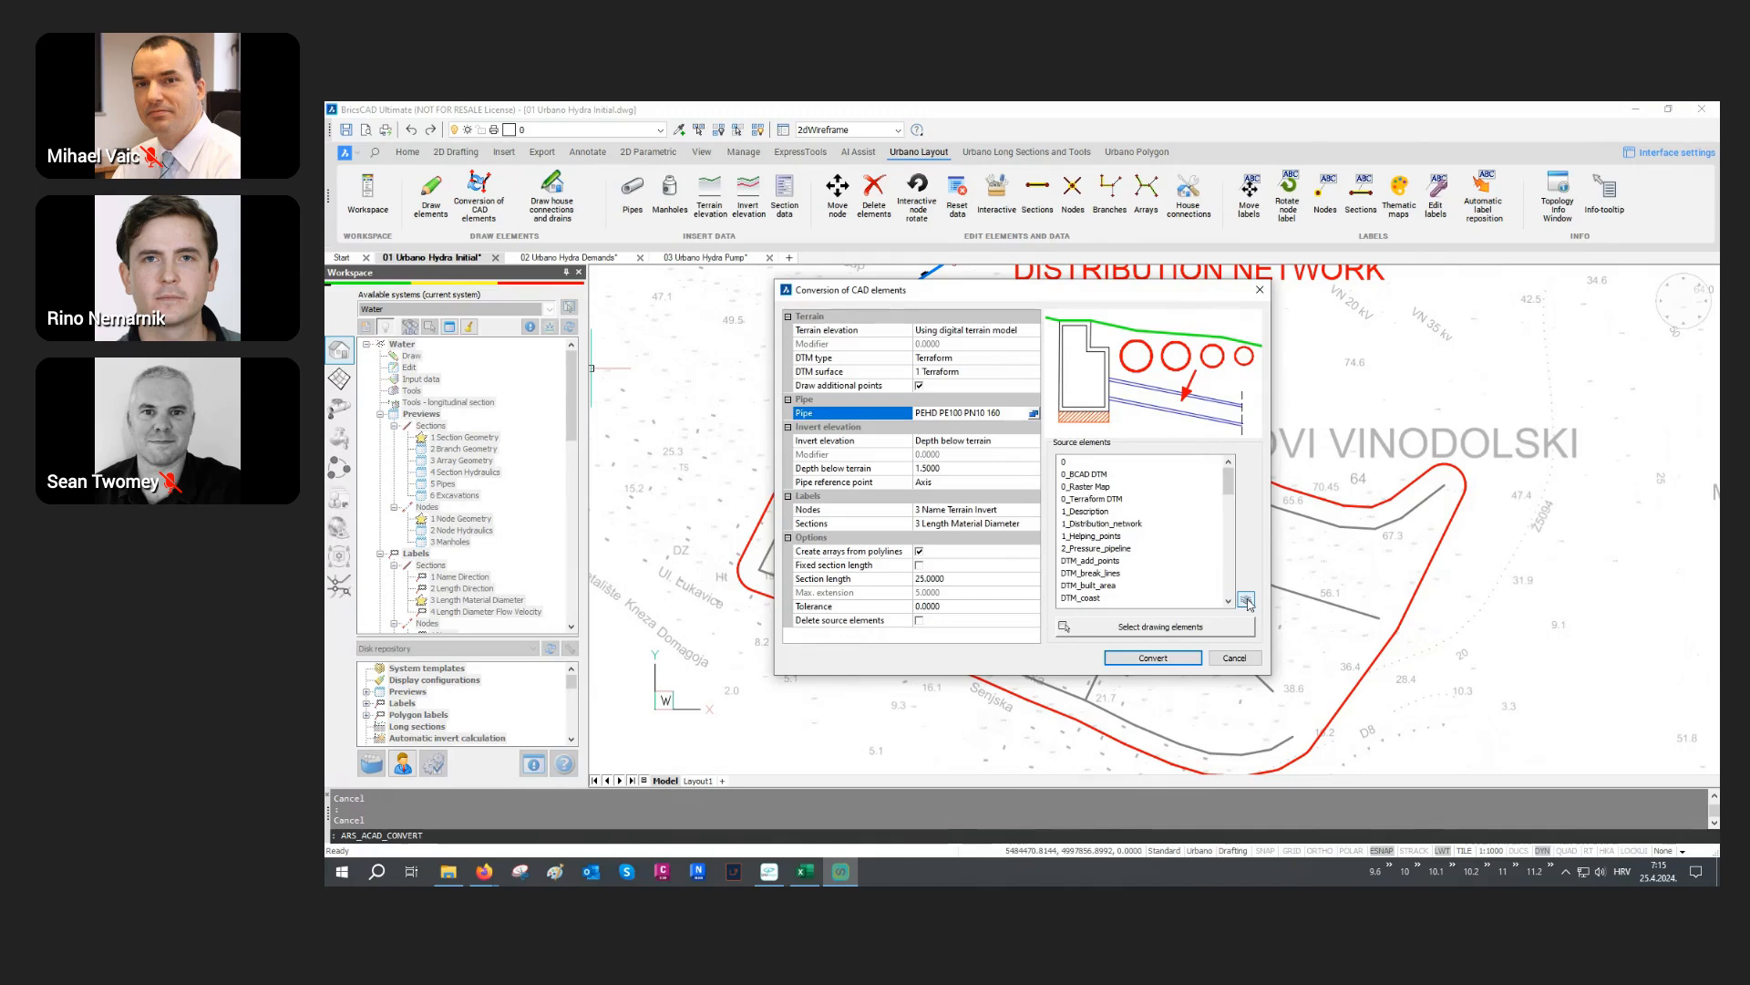
Step: Pick polylines in the distribution network to find their layer and choose 1_Distribution_network as the source layer
{"action": "left_click", "coordinate": [1246, 600]}
{"action": "left_click", "coordinate": [1222, 526]}
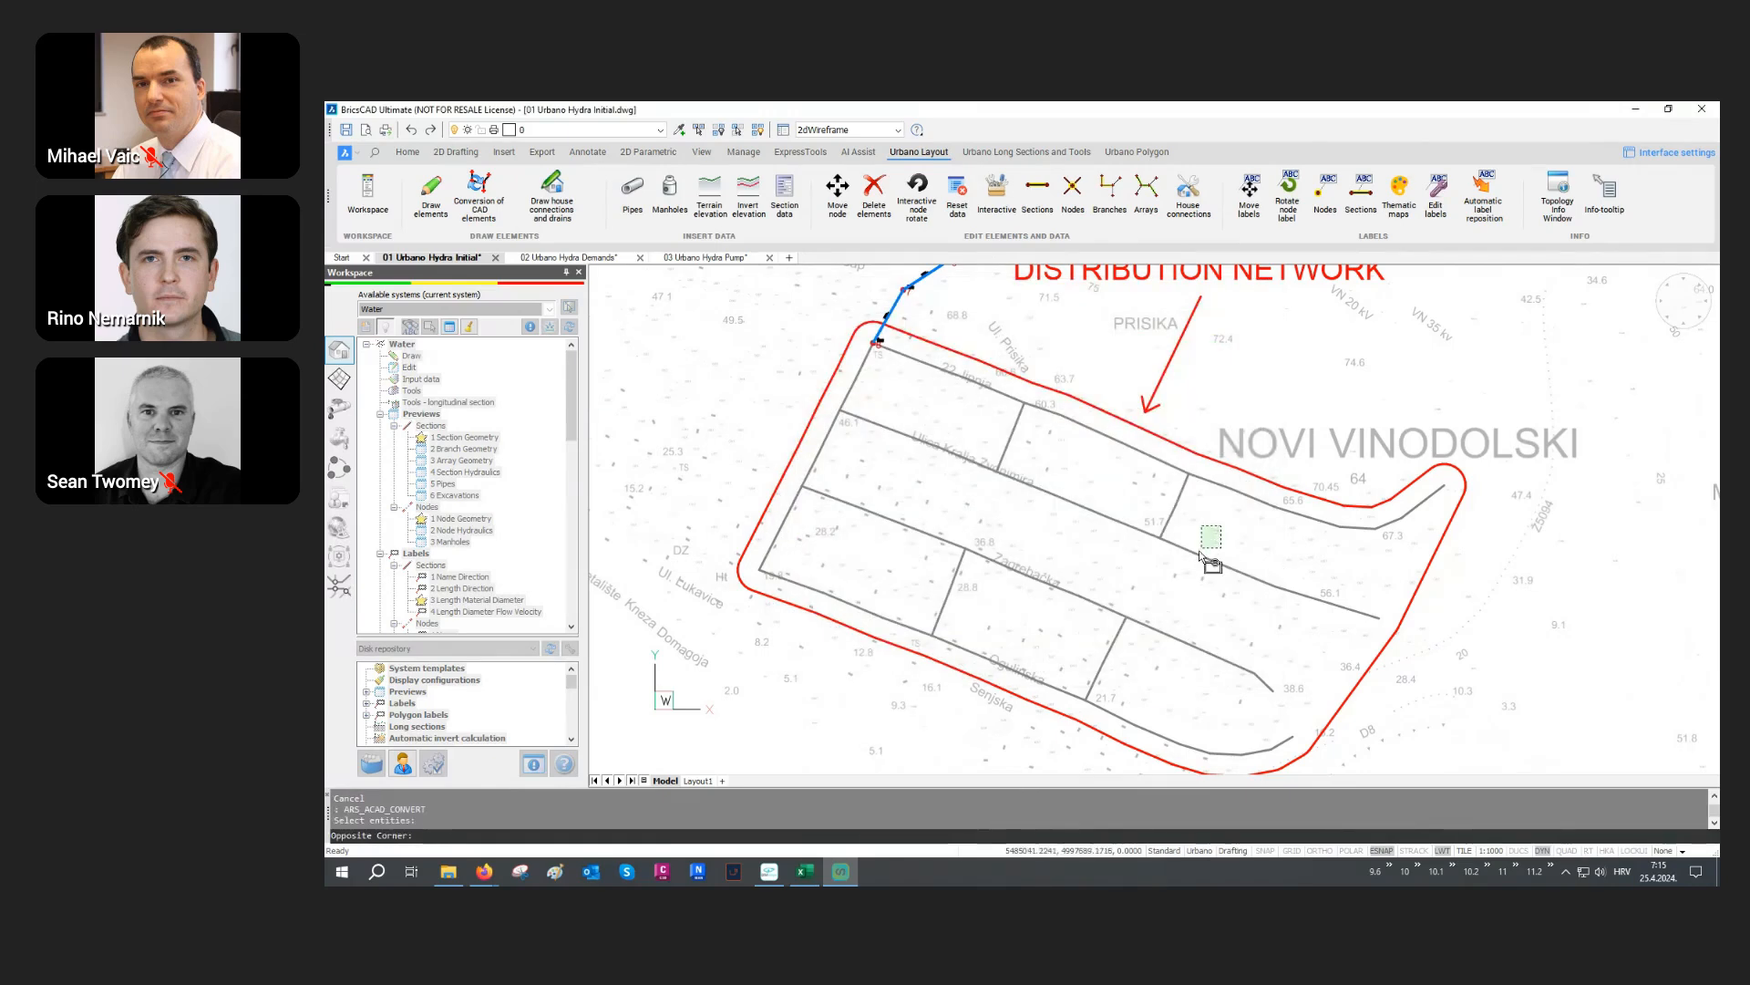
{"action": "left_click", "coordinate": [1084, 619]}
{"action": "key", "text": "Return"}
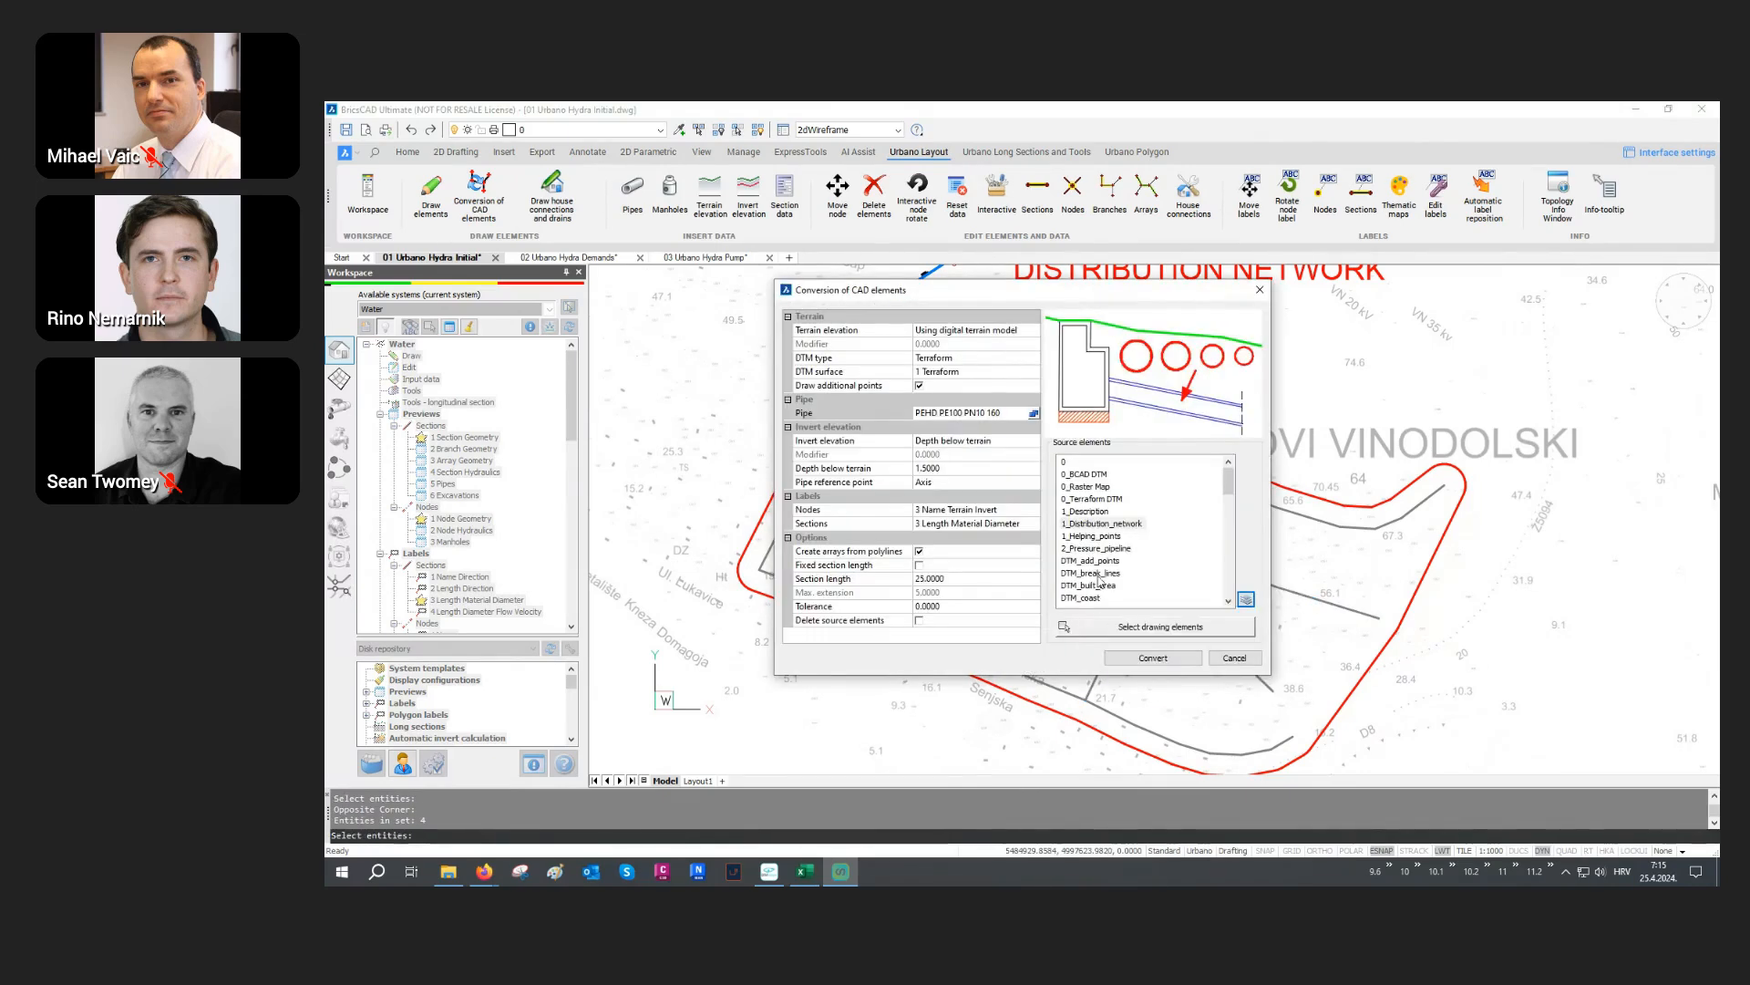
{"action": "left_click", "coordinate": [1107, 524]}
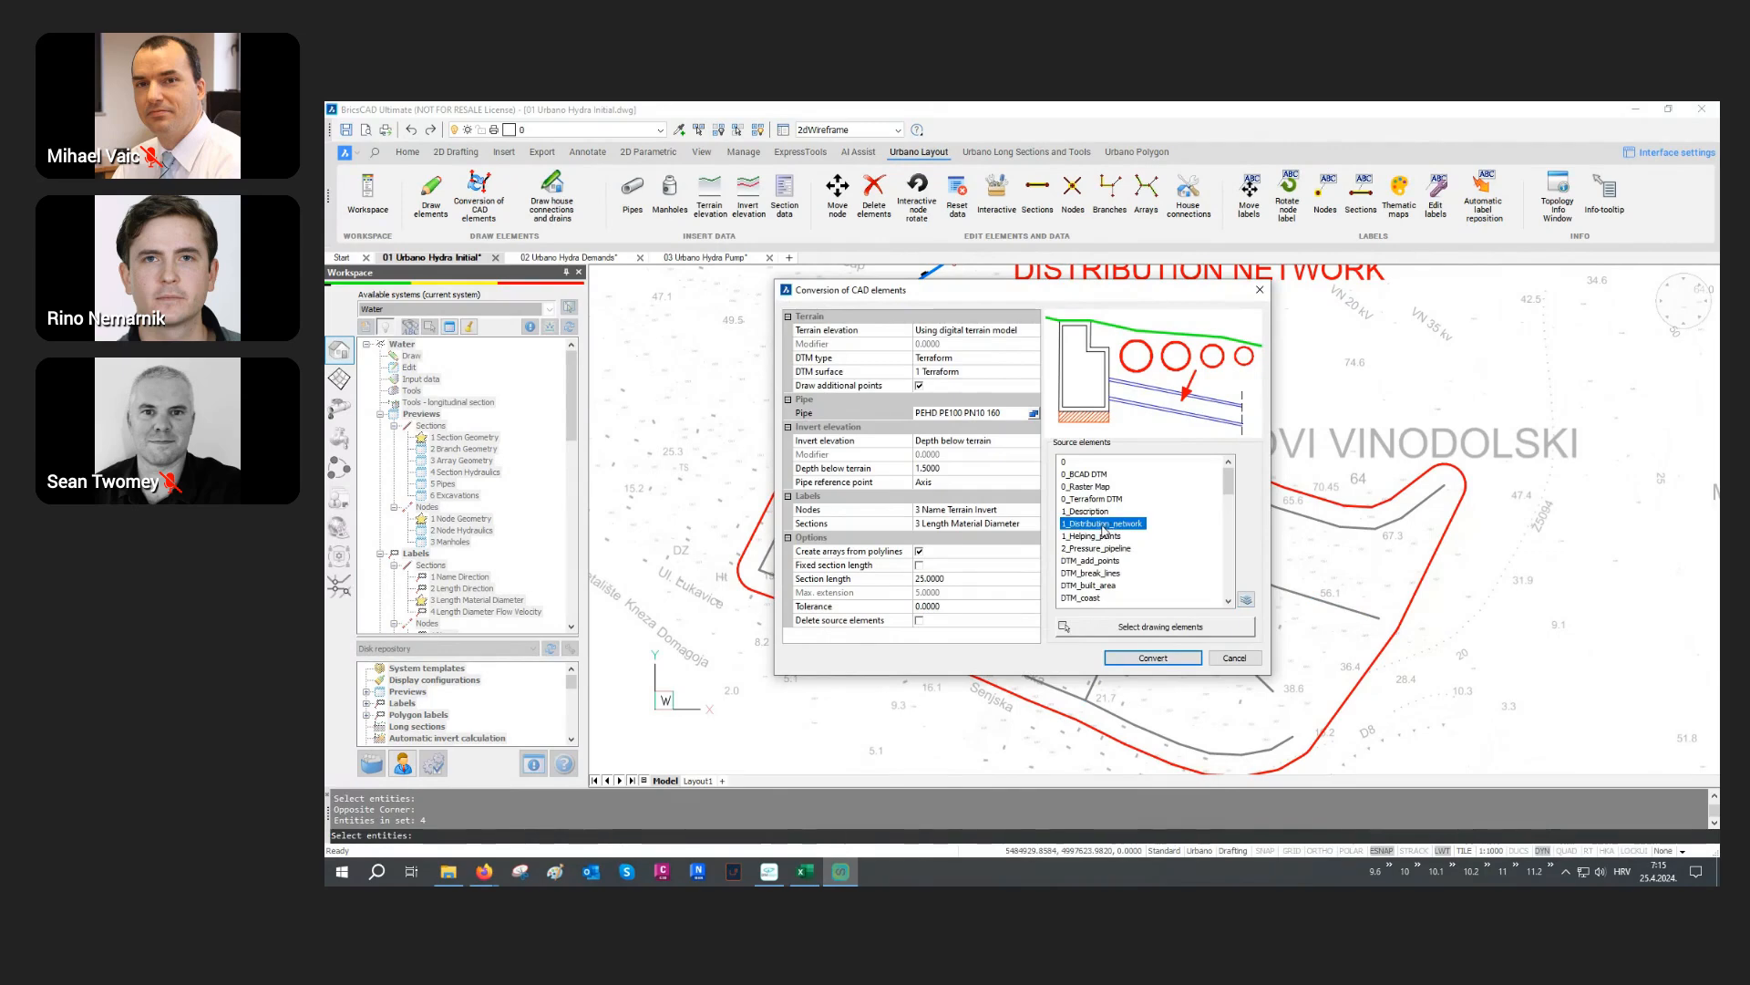
Step: Select all polylines of the distribution network as drawing elements and convert them into water network sections and nodes
{"action": "left_click", "coordinate": [1153, 657]}
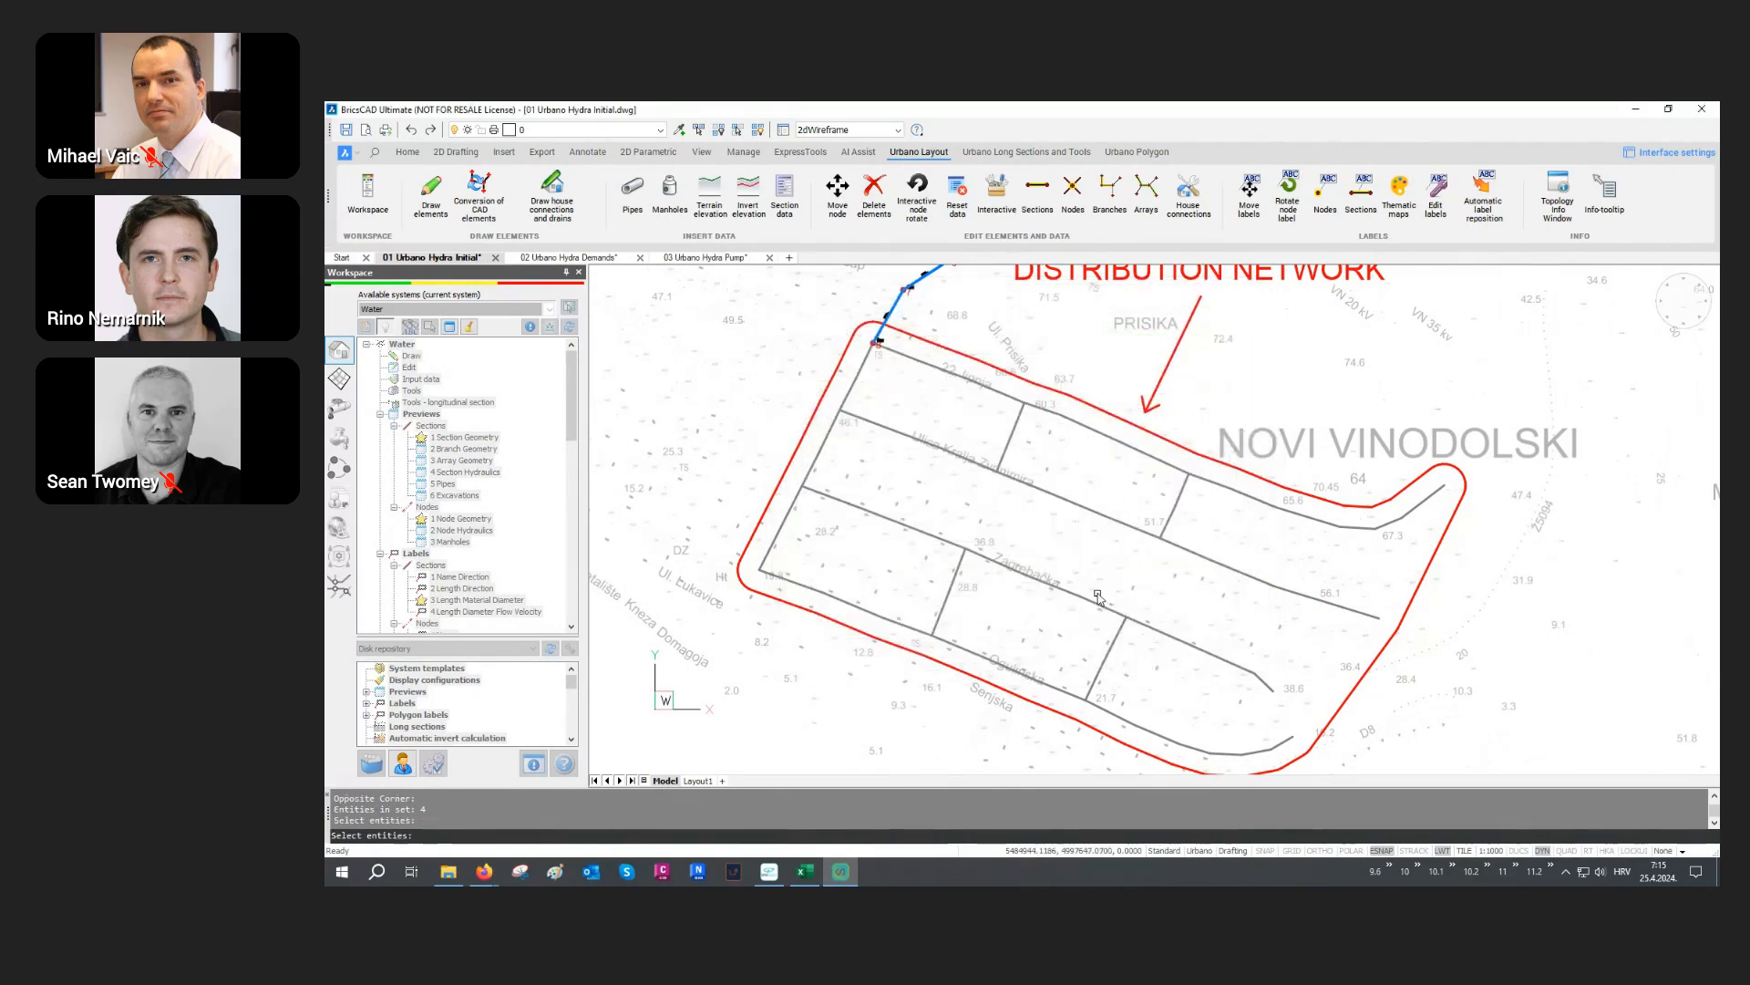
{"action": "scroll", "coordinate": [1099, 597], "scroll_direction": "down", "scroll_amount": 3}
{"action": "left_click", "coordinate": [1399, 312]}
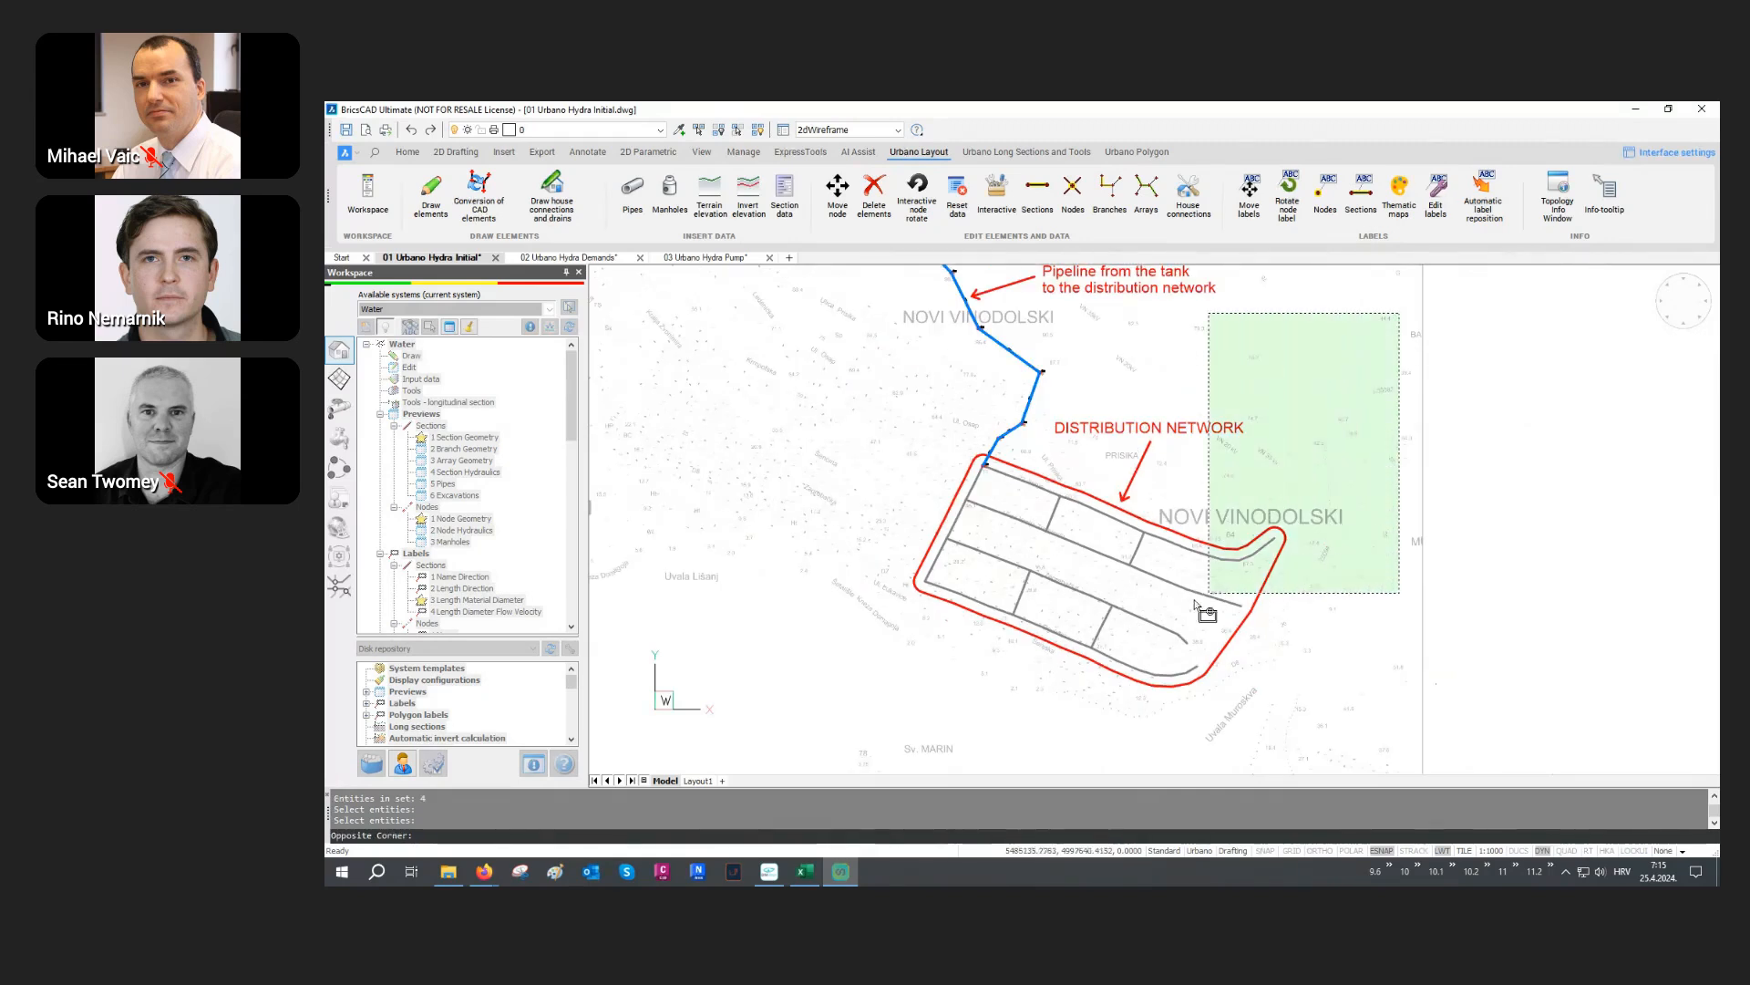
{"action": "left_click", "coordinate": [758, 730]}
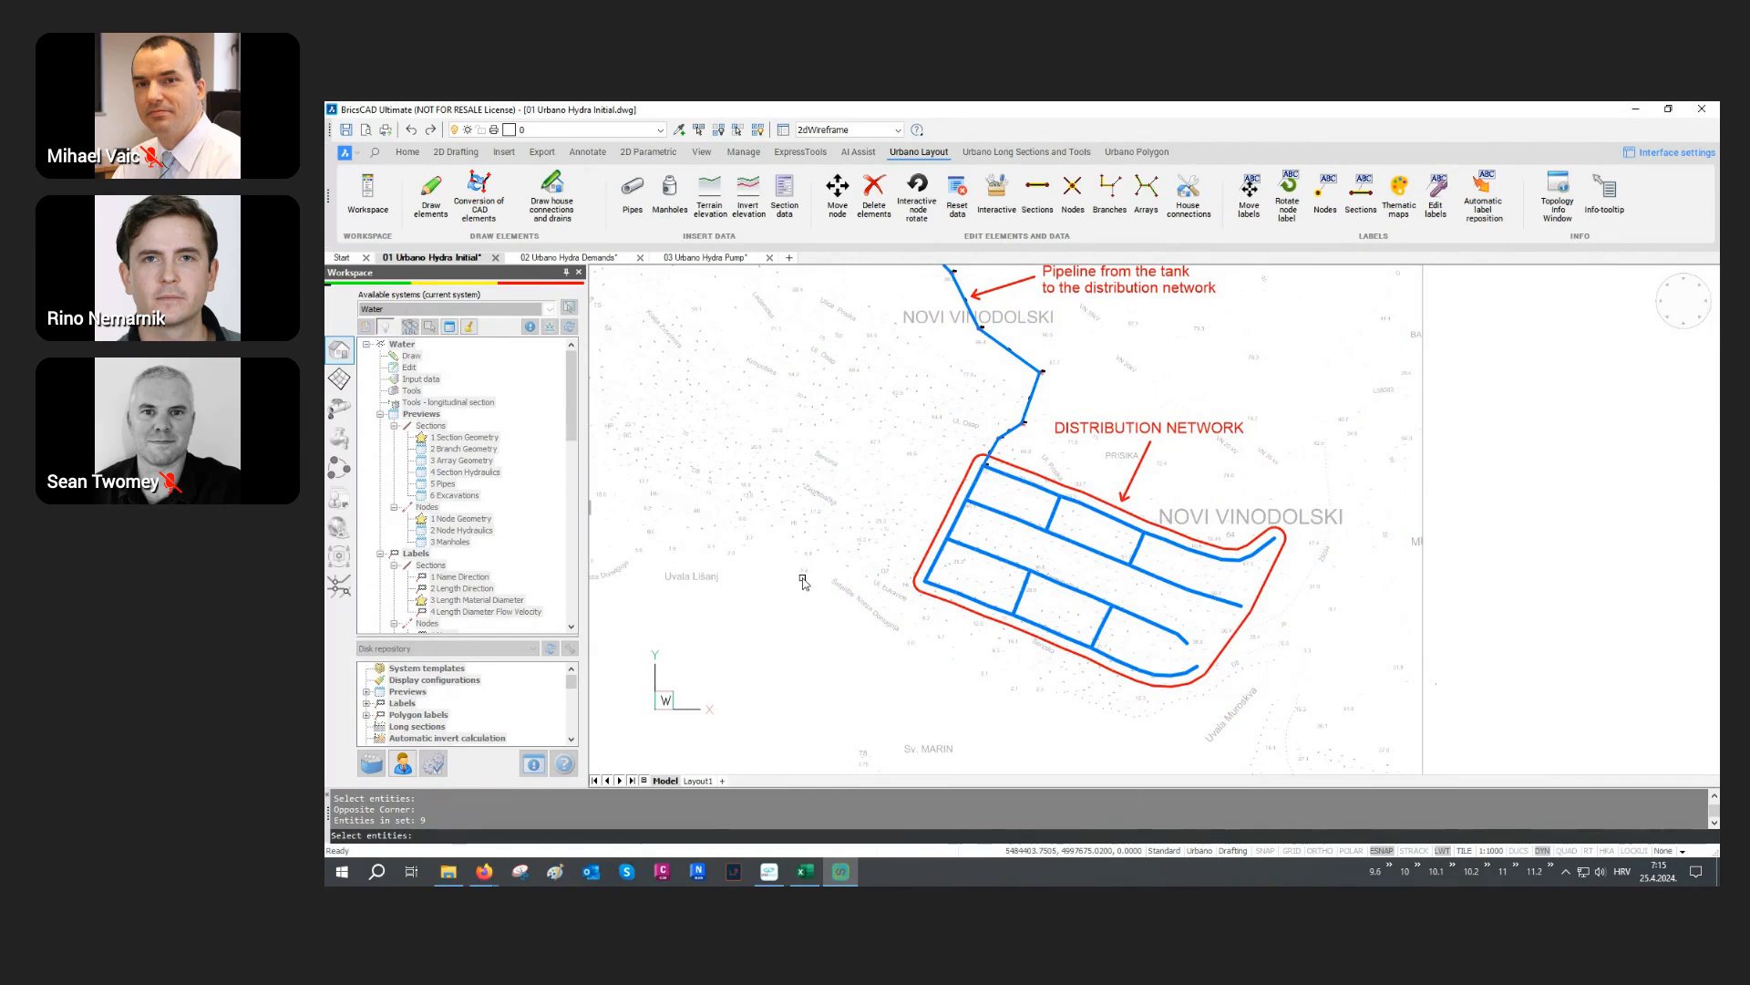
{"action": "right_click", "coordinate": [802, 581]}
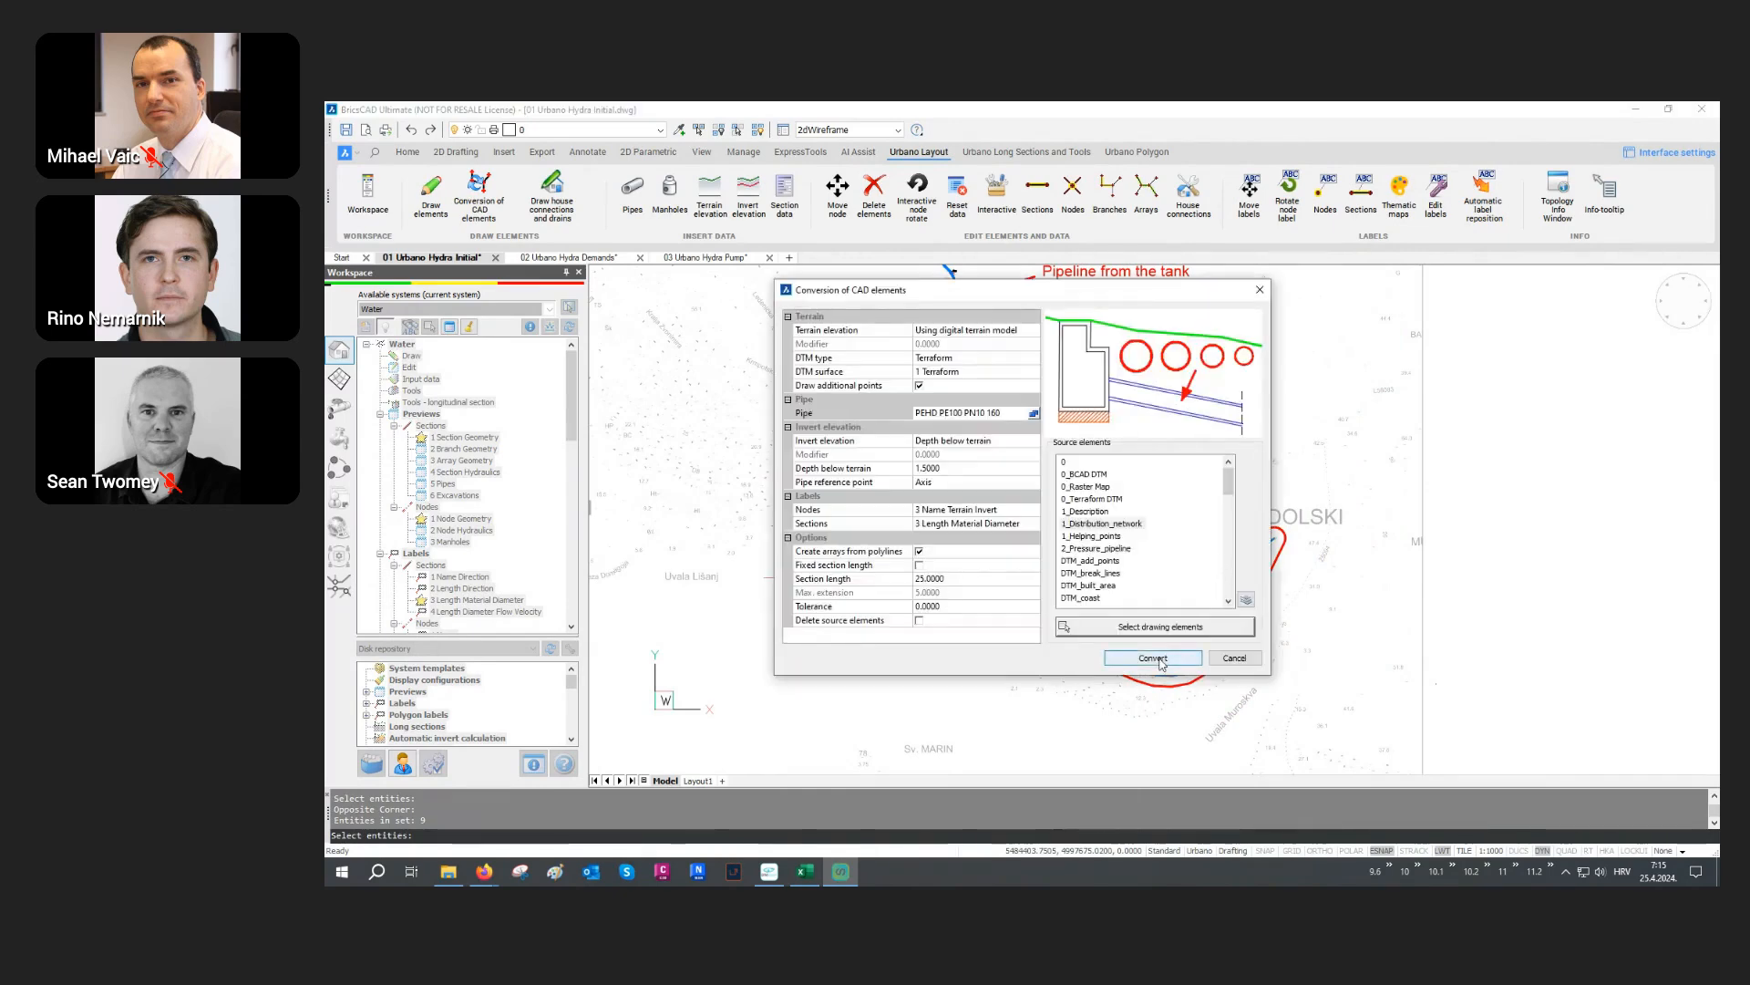
{"action": "left_click", "coordinate": [1154, 658]}
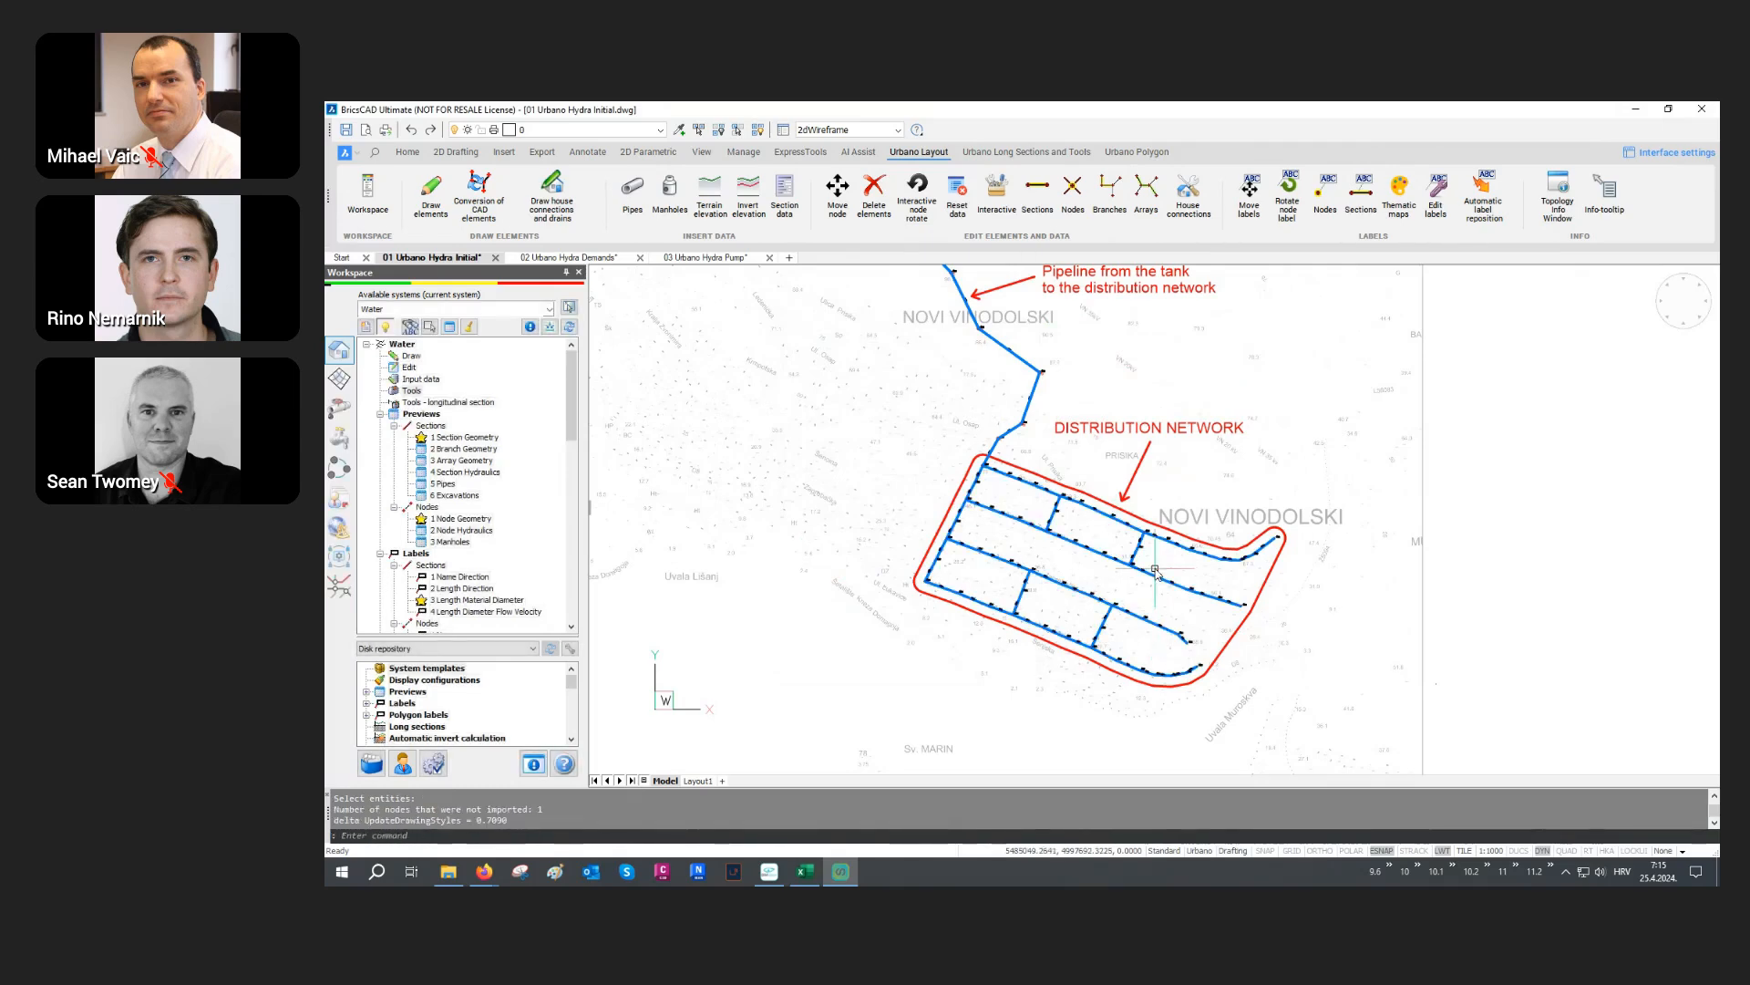
Step: Inspect the converted distribution network and its section and node labels around the pipeline's connection at point 8
{"action": "middle_click_drag", "start_coordinate": [1167, 570], "coordinate": [1140, 599]}
{"action": "key", "text": "Escape"}
{"action": "key", "text": "Escape"}
{"action": "scroll", "coordinate": [966, 507], "scroll_direction": "up", "scroll_amount": 4}
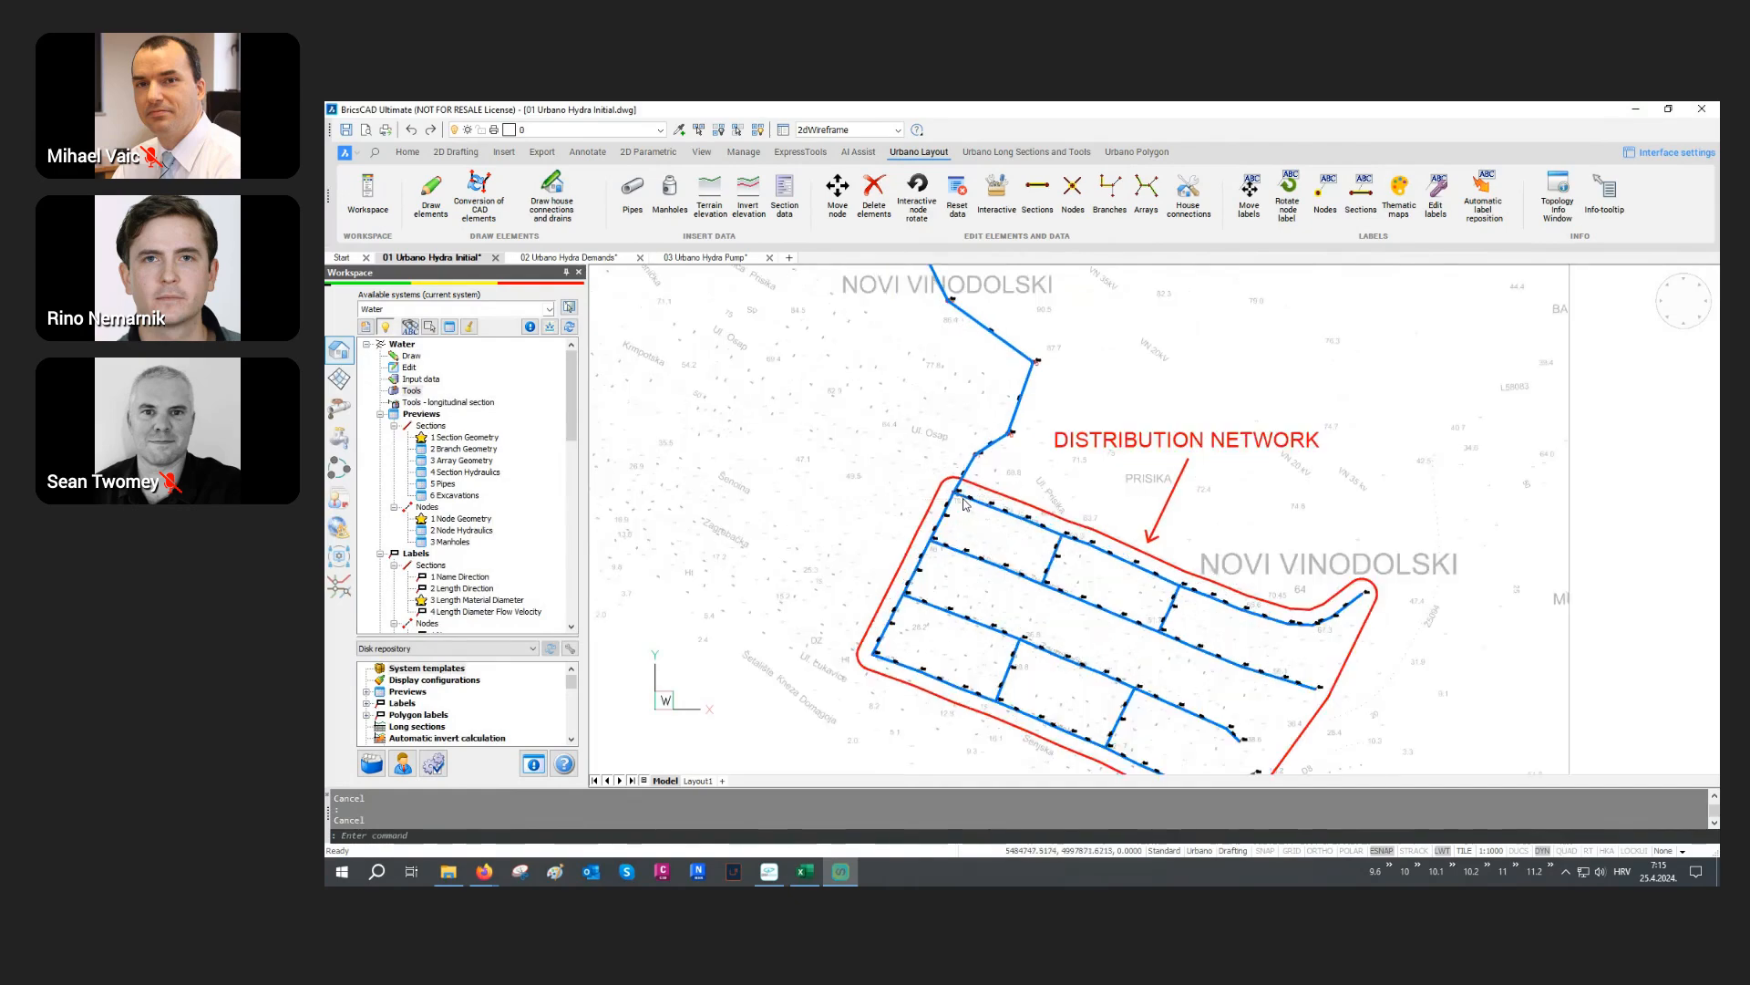
{"action": "scroll", "coordinate": [959, 504], "scroll_direction": "up", "scroll_amount": 2}
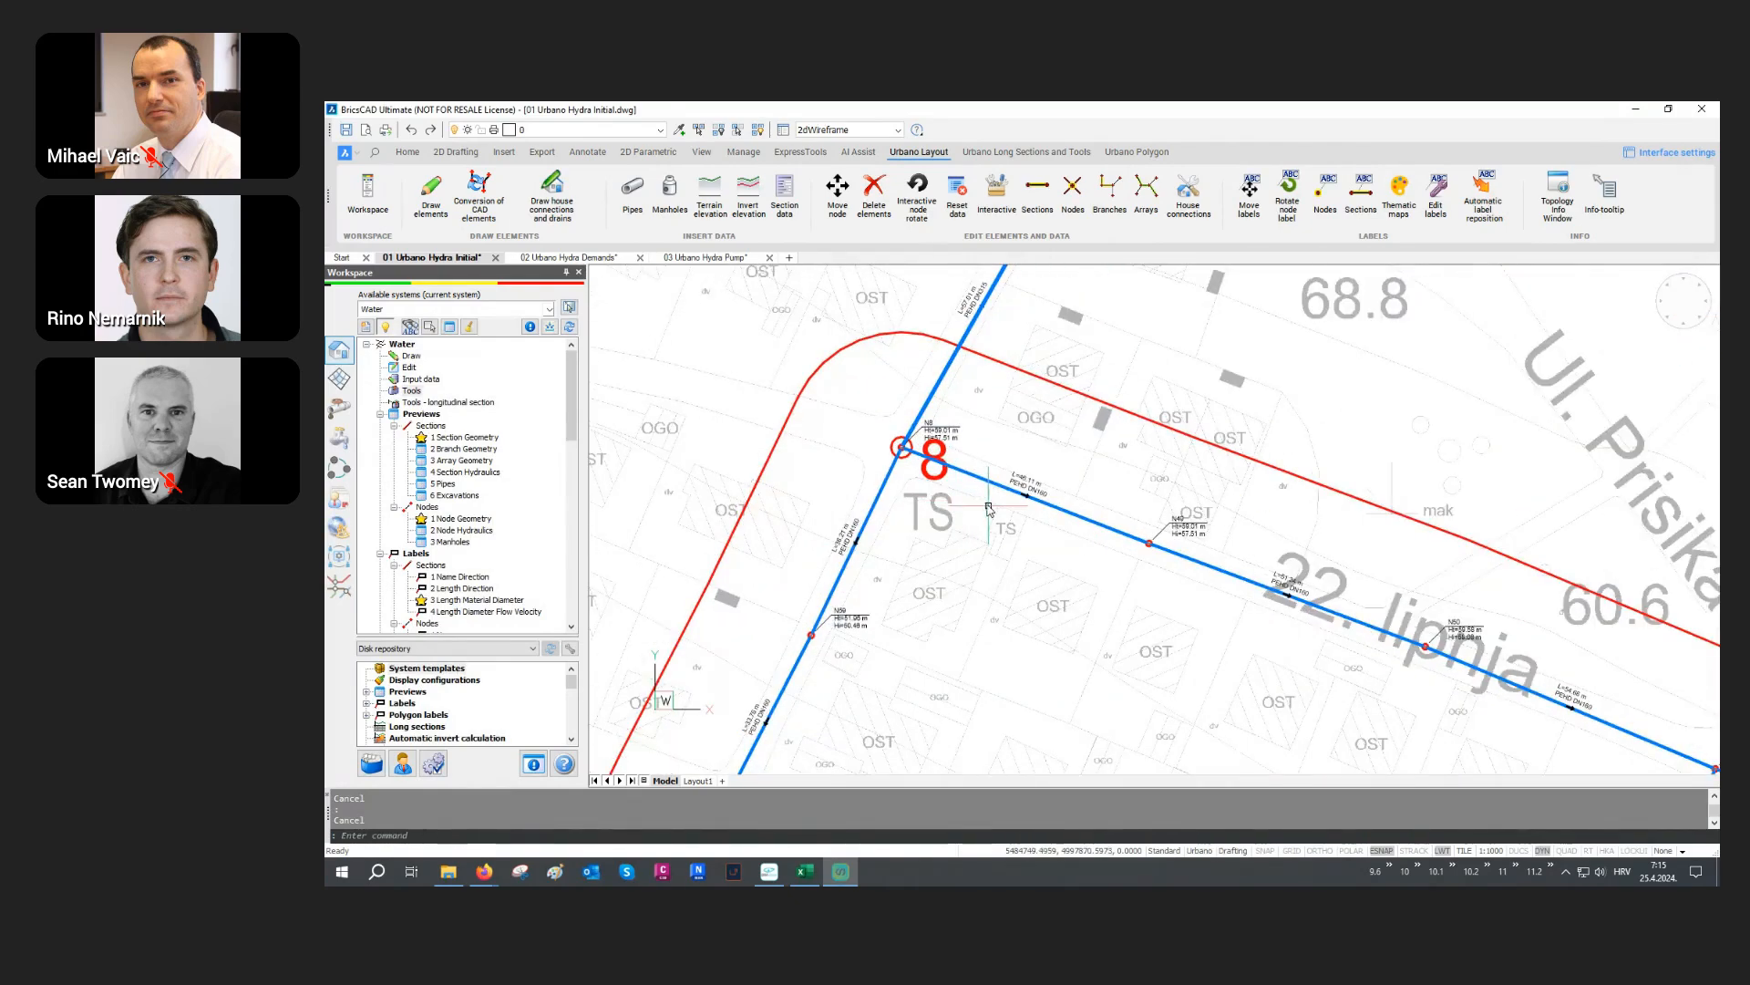
{"action": "scroll", "coordinate": [923, 459], "scroll_direction": "up", "scroll_amount": 2}
{"action": "scroll", "coordinate": [923, 459], "scroll_direction": "up", "scroll_amount": 2}
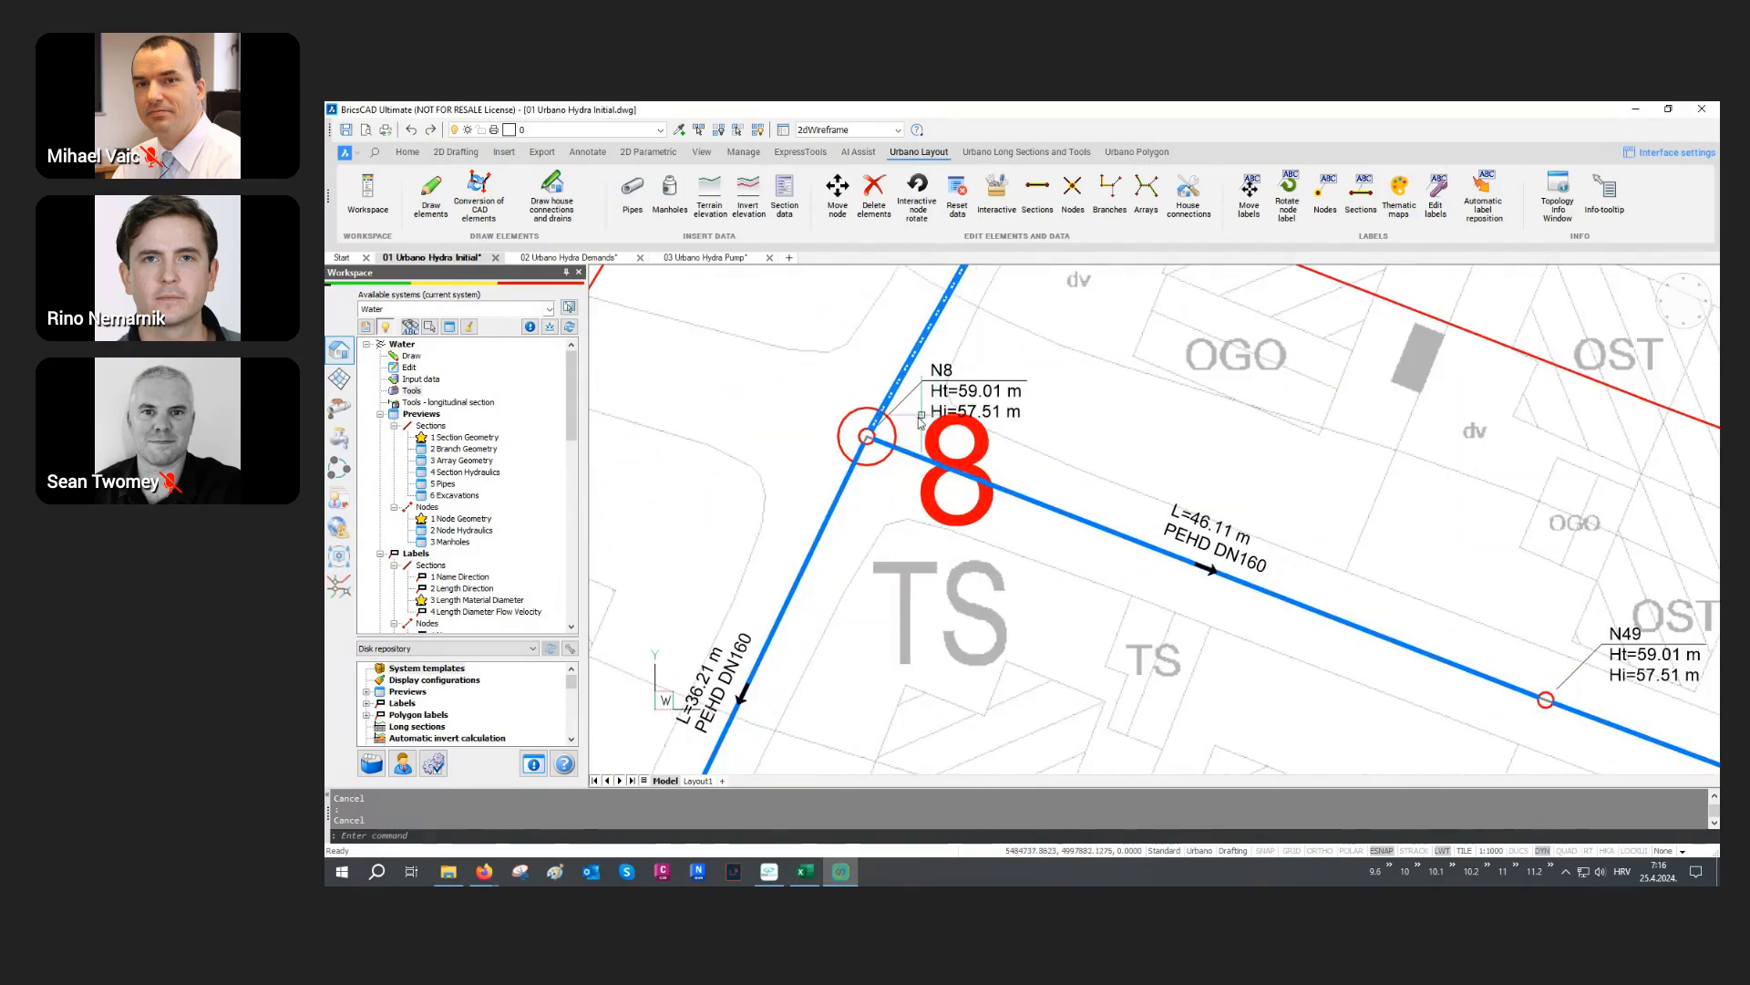
{"action": "scroll", "coordinate": [883, 459], "scroll_direction": "down", "scroll_amount": 6}
{"action": "scroll", "coordinate": [886, 469], "scroll_direction": "down", "scroll_amount": 5}
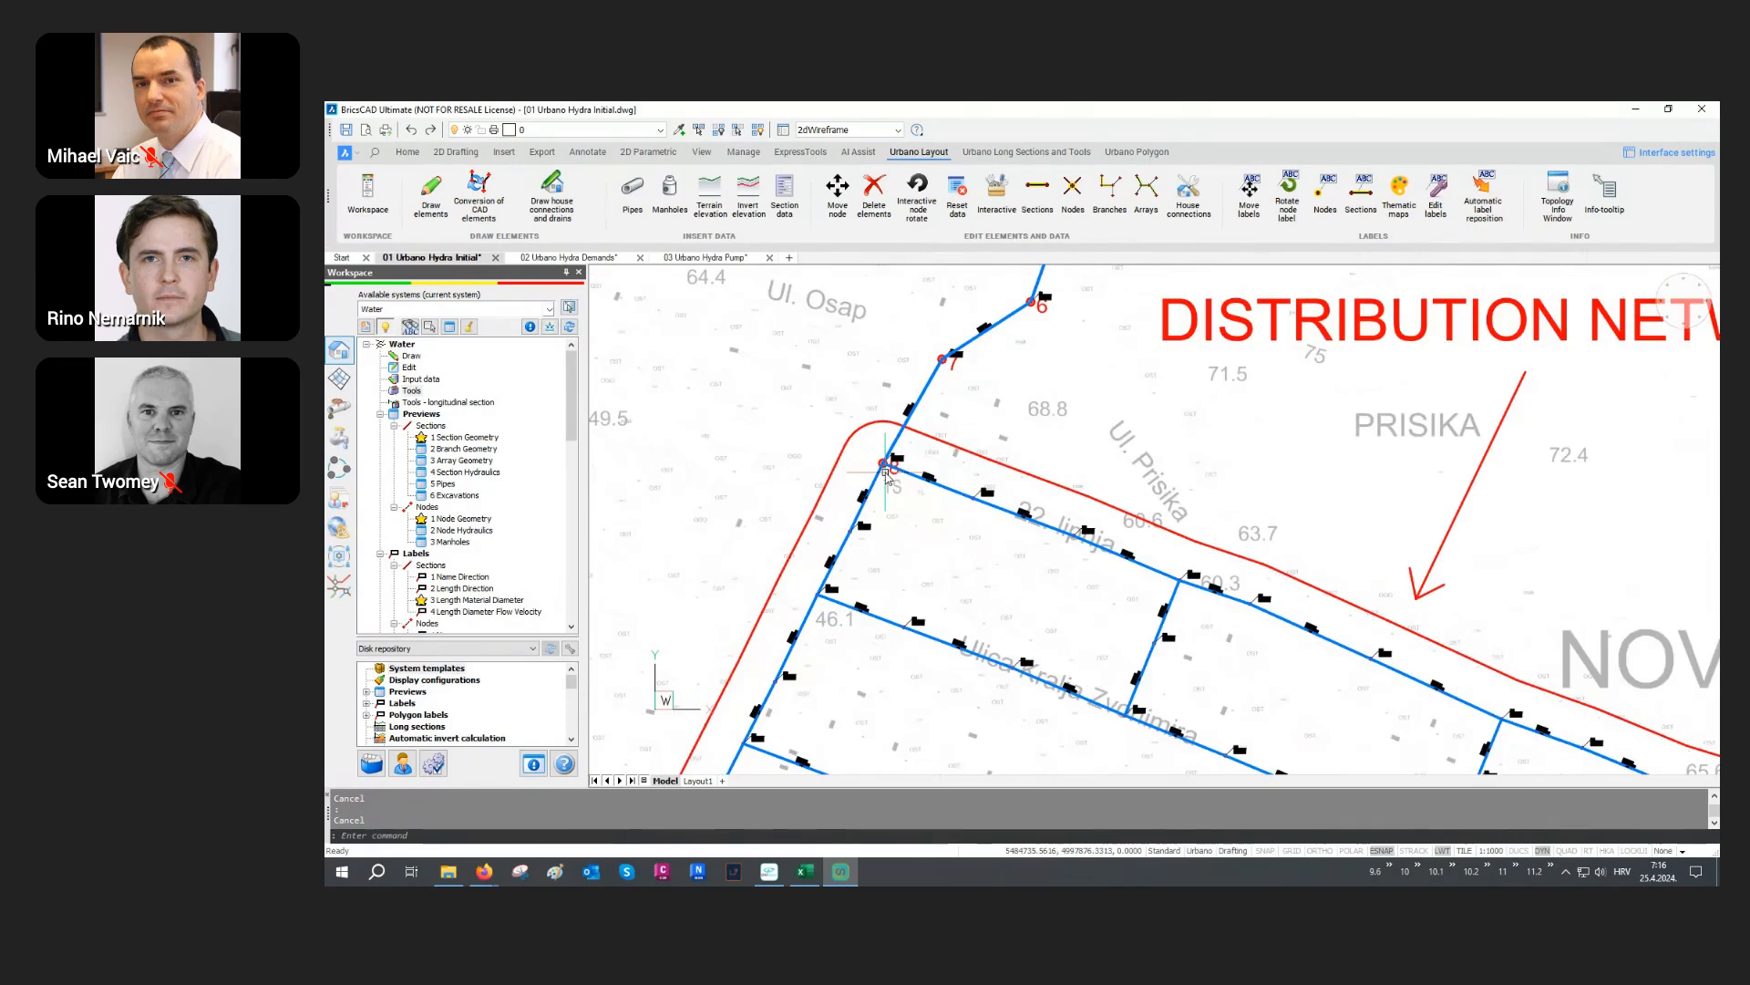
{"action": "middle_click_drag", "start_coordinate": [1119, 551], "coordinate": [1124, 483]}
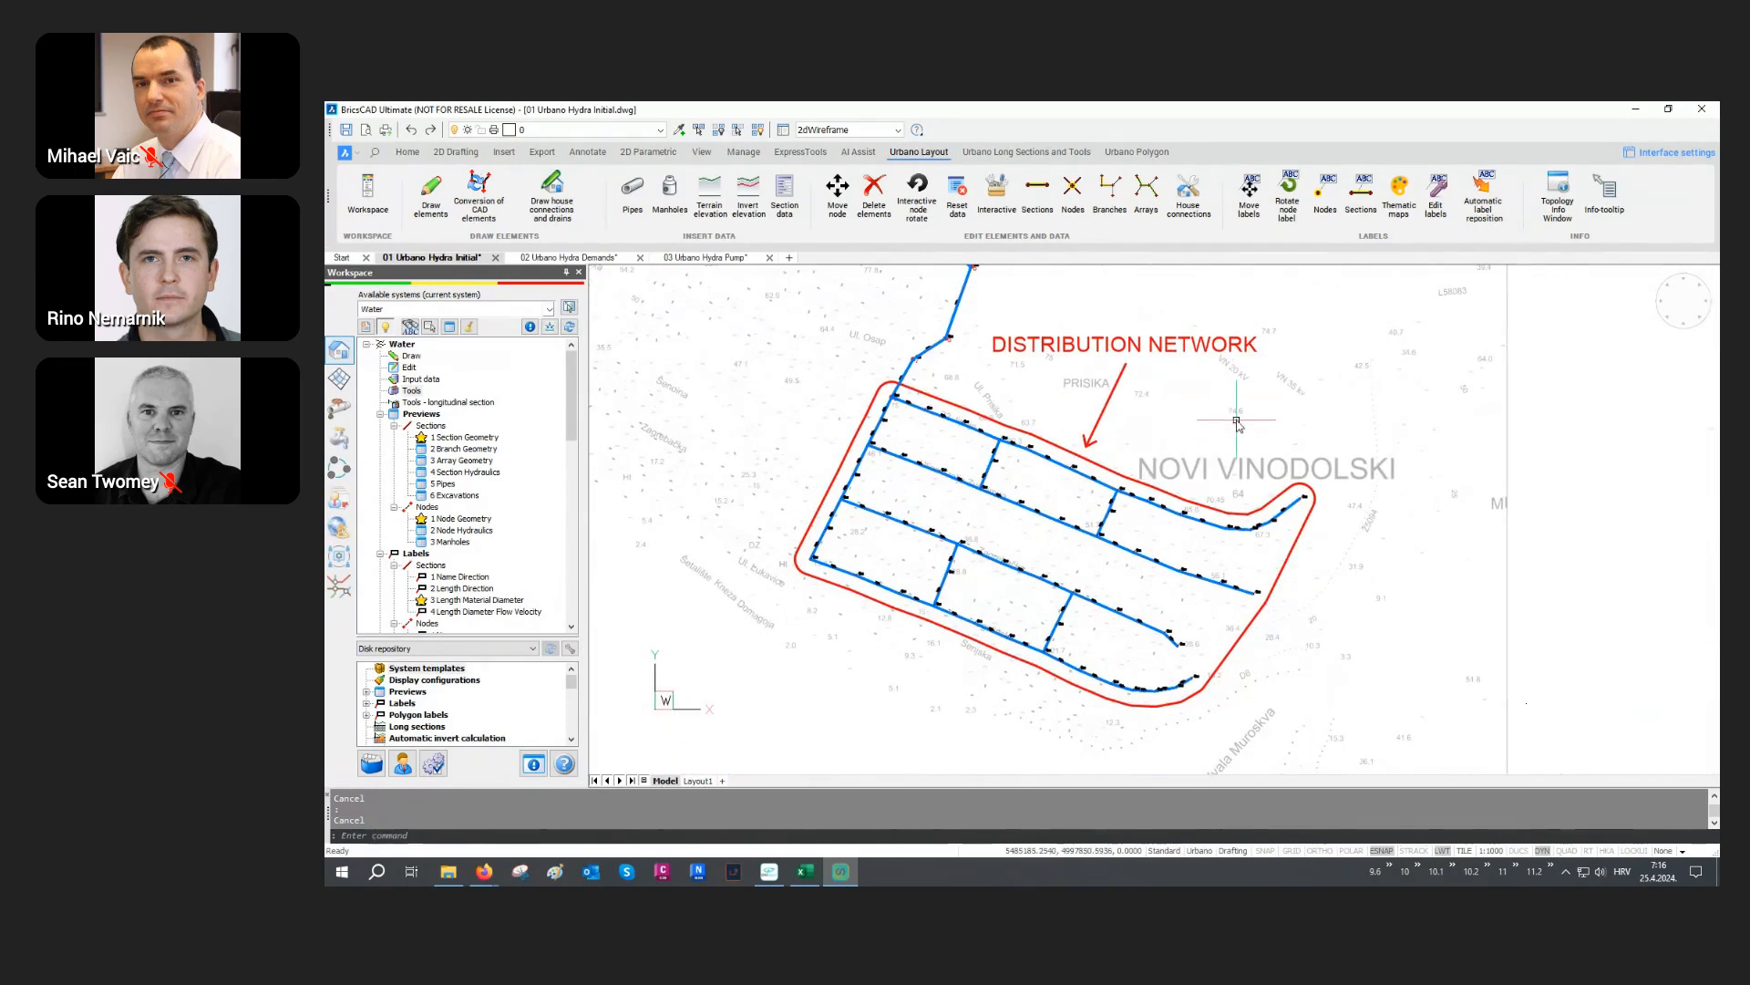
Step: Turn off the layers 1_Description, 1_Distribution_network and 1_Helping_points so only the created network stays displayed
{"action": "left_click", "coordinate": [1217, 455]}
{"action": "type", "text": "la"}
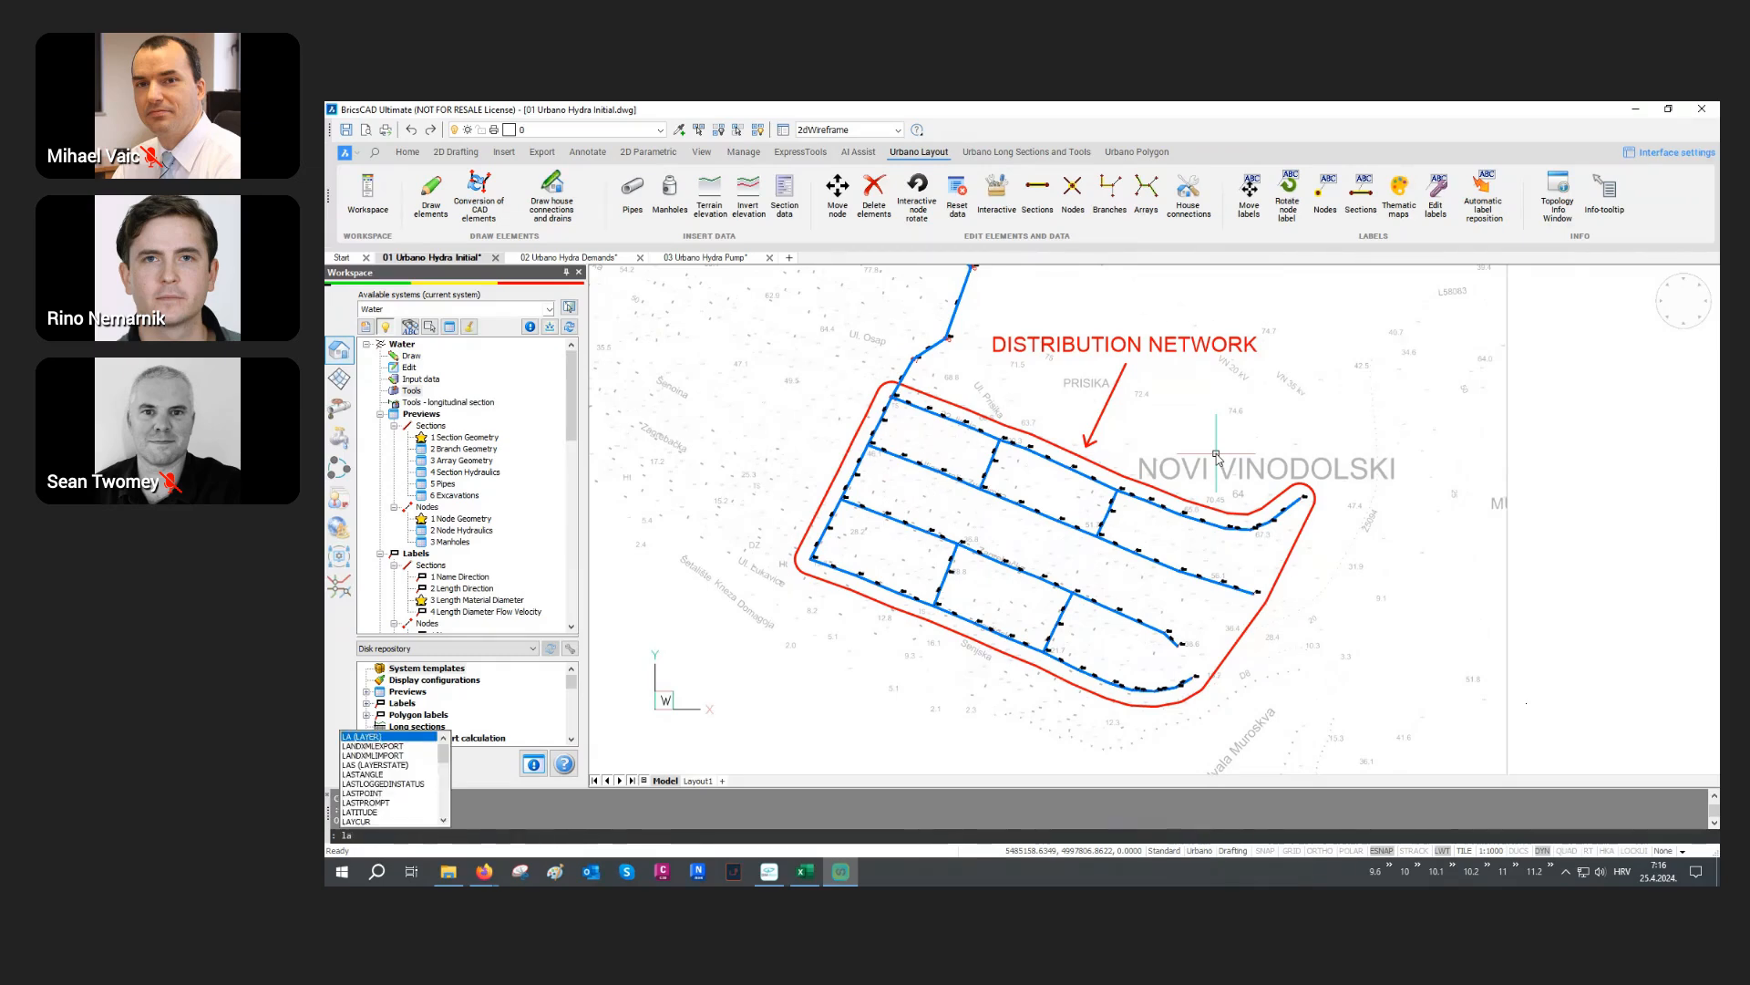
{"action": "key", "text": "Return"}
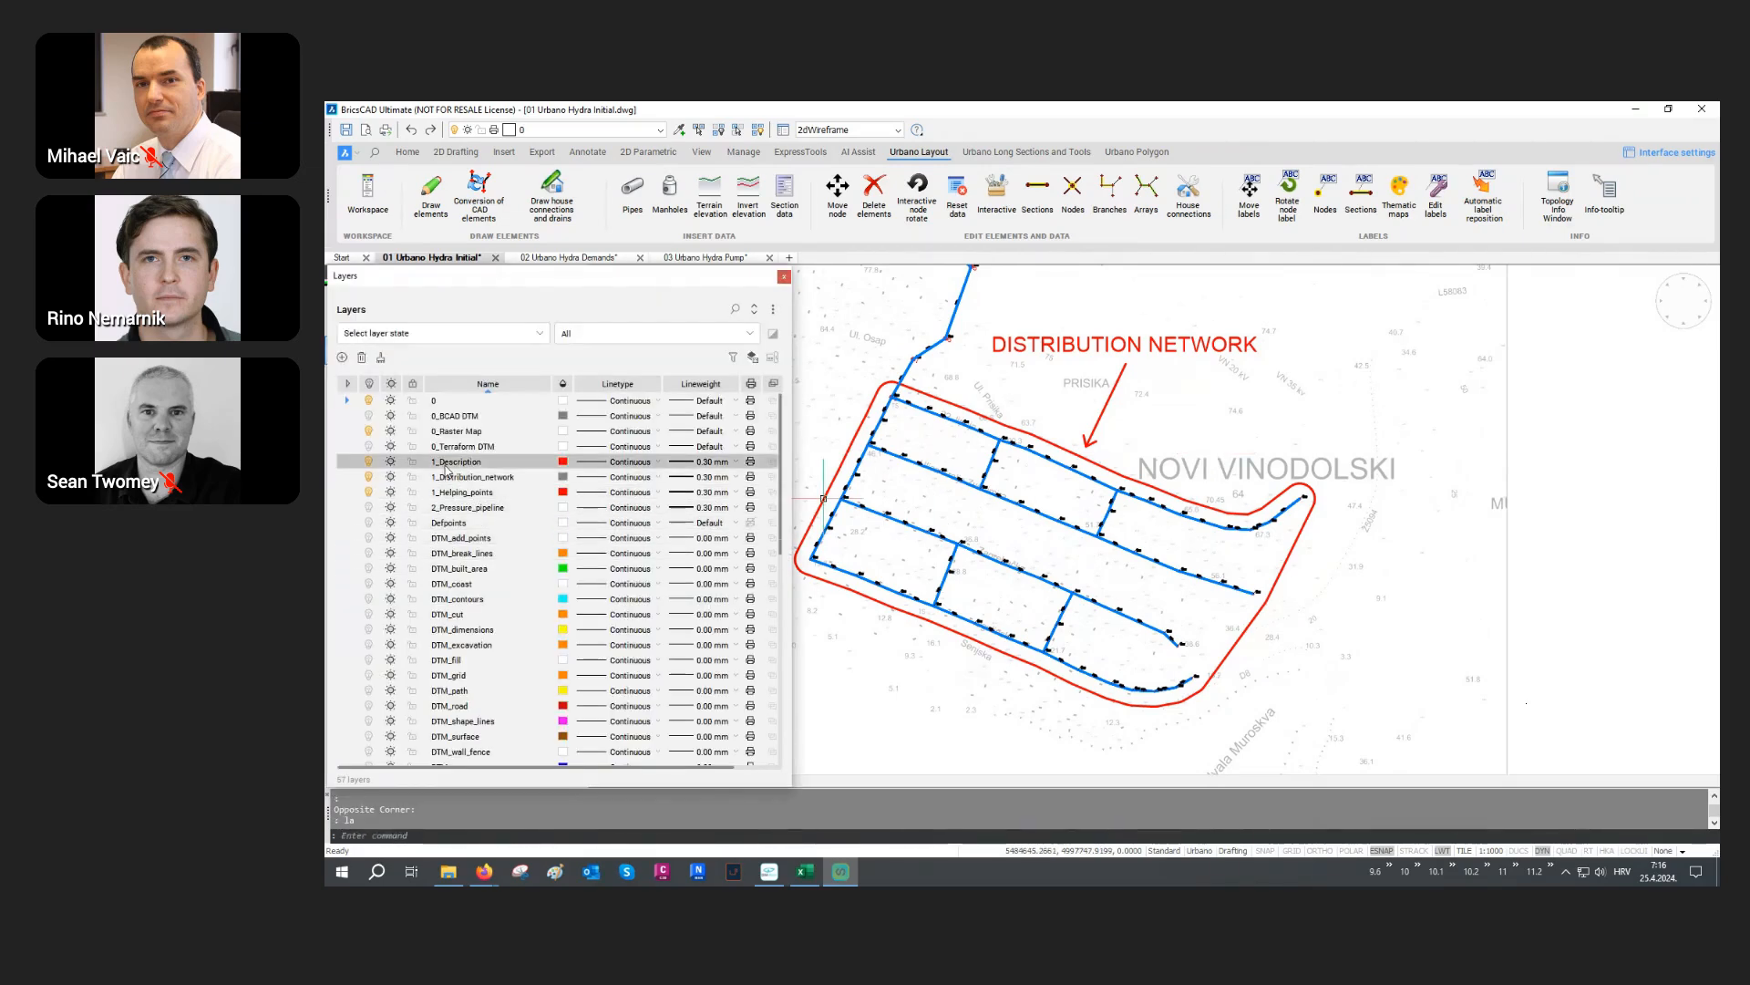
{"action": "left_click", "coordinate": [443, 478], "text": "ctrl"}
{"action": "left_click", "coordinate": [439, 492], "text": "ctrl"}
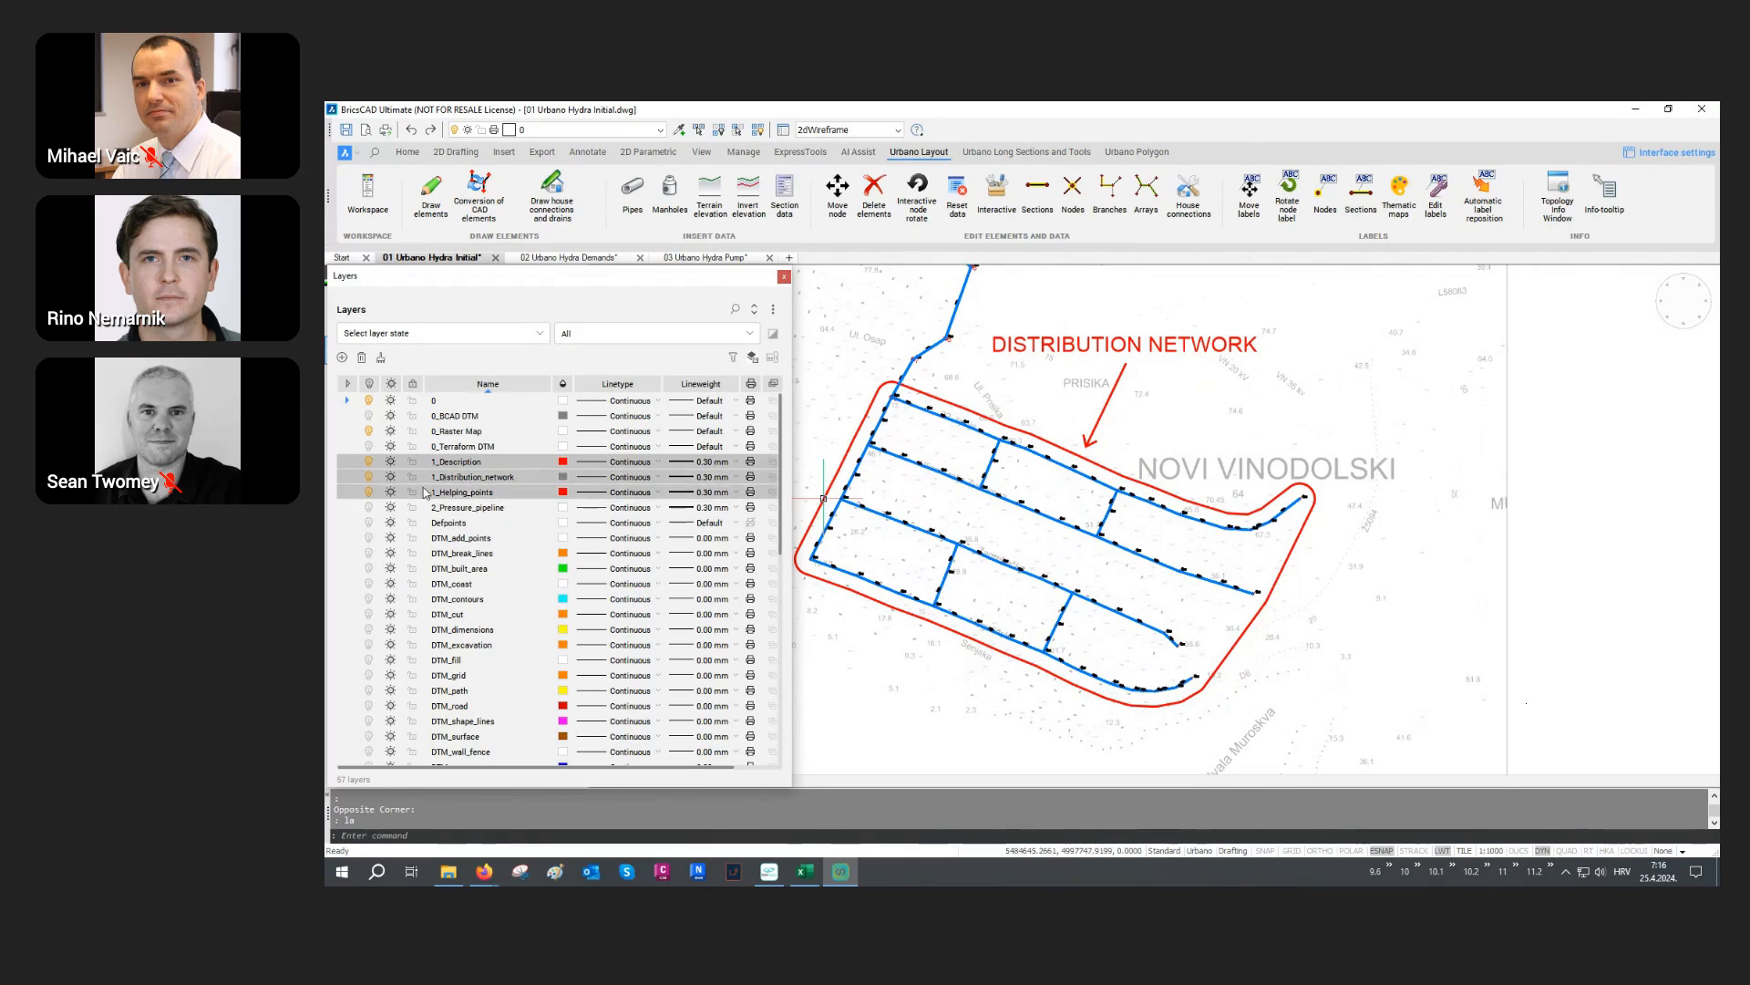
{"action": "left_click", "coordinate": [368, 467]}
{"action": "left_click", "coordinate": [784, 277]}
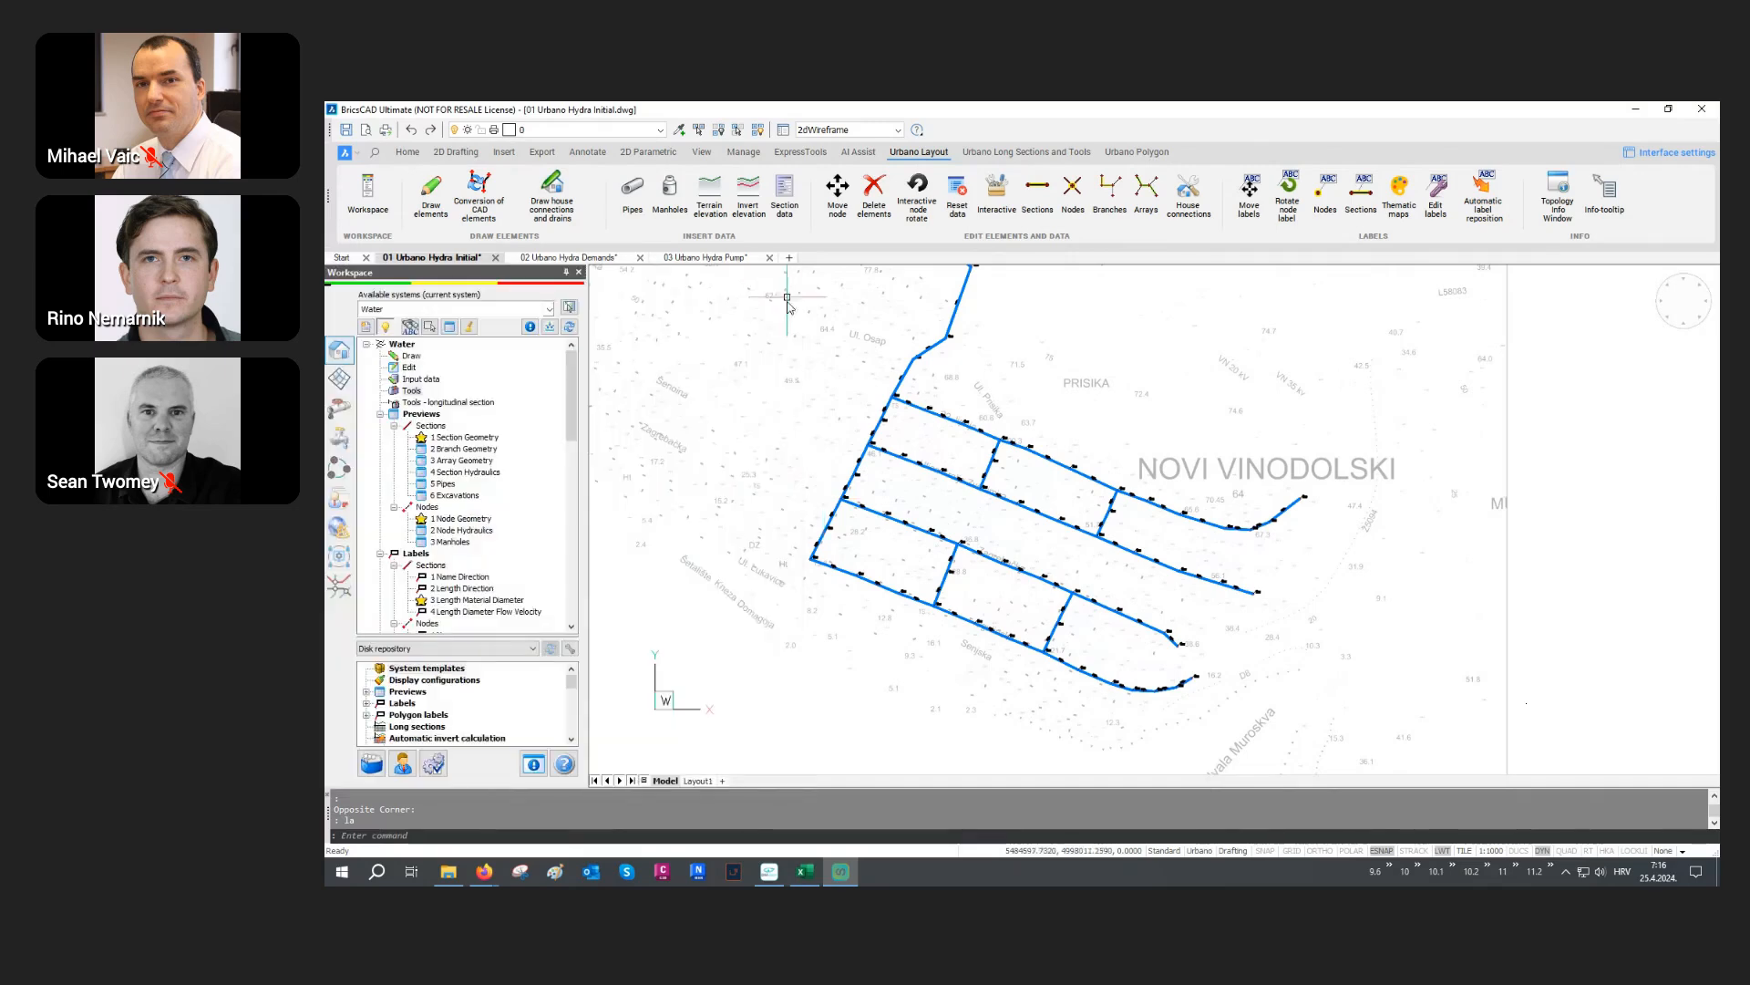
Step: Review the previews, labels, long sections, thematic maps and contours available for the Water system
{"action": "middle_click_drag", "start_coordinate": [921, 436], "coordinate": [948, 467]}
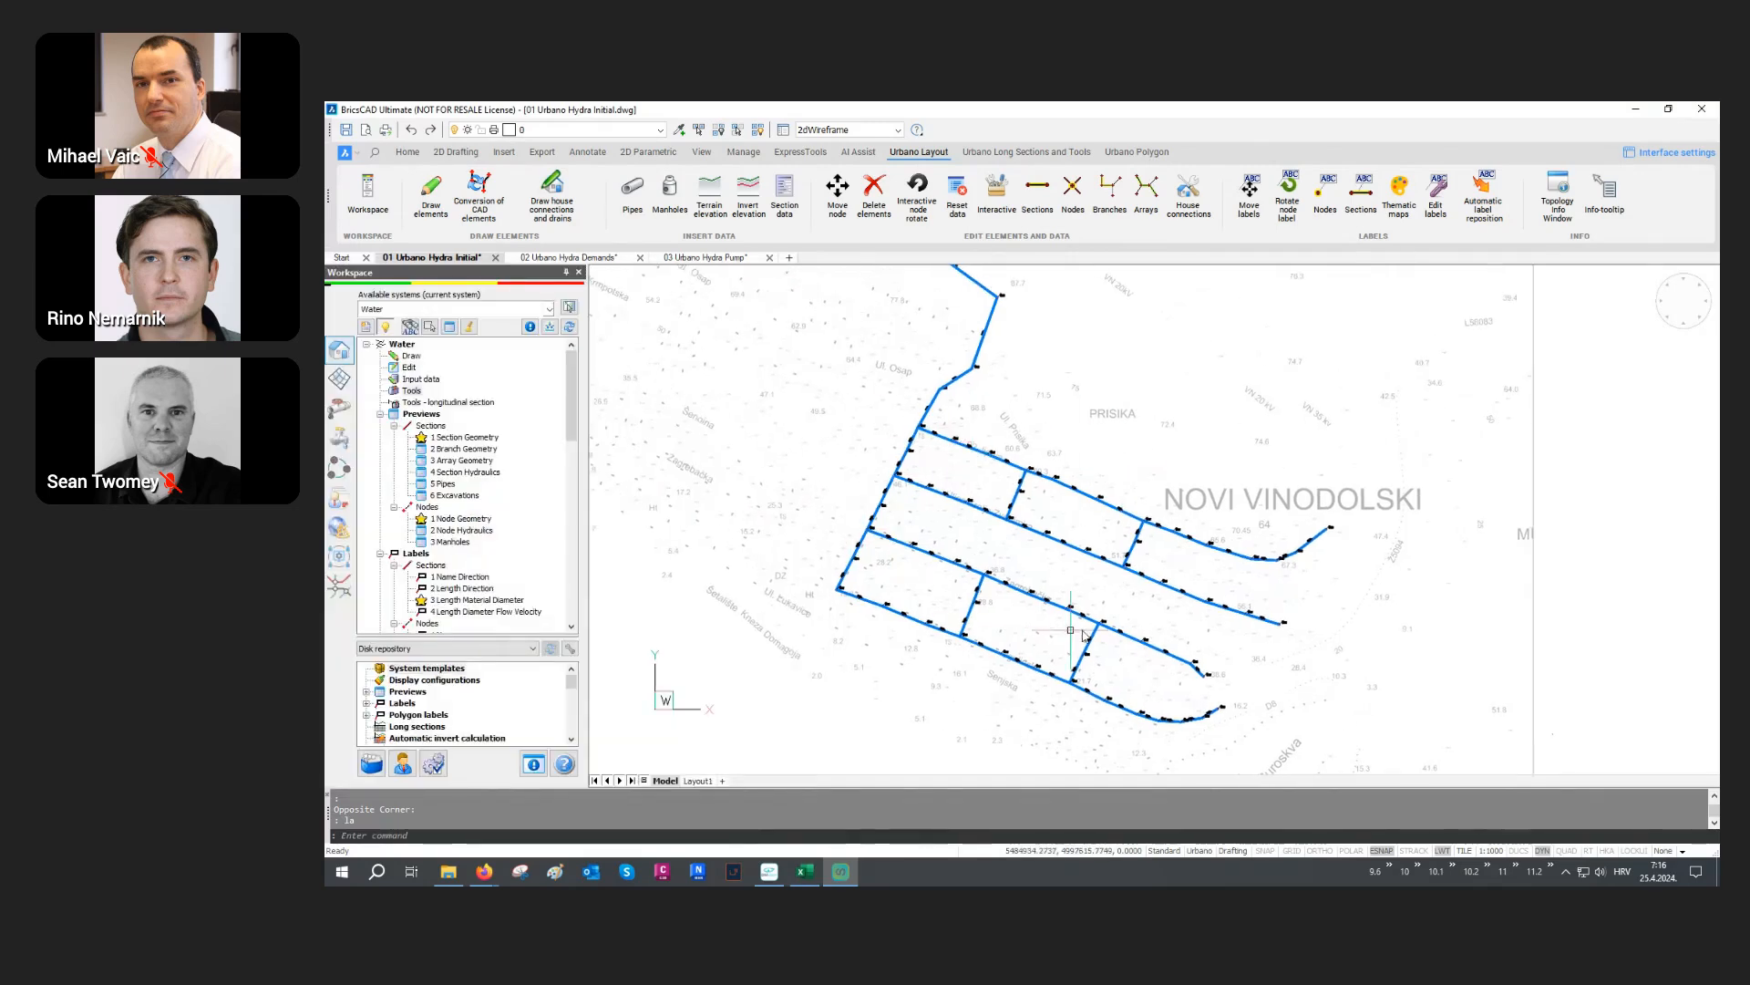
{"action": "middle_click_drag", "start_coordinate": [1116, 558], "coordinate": [1172, 513]}
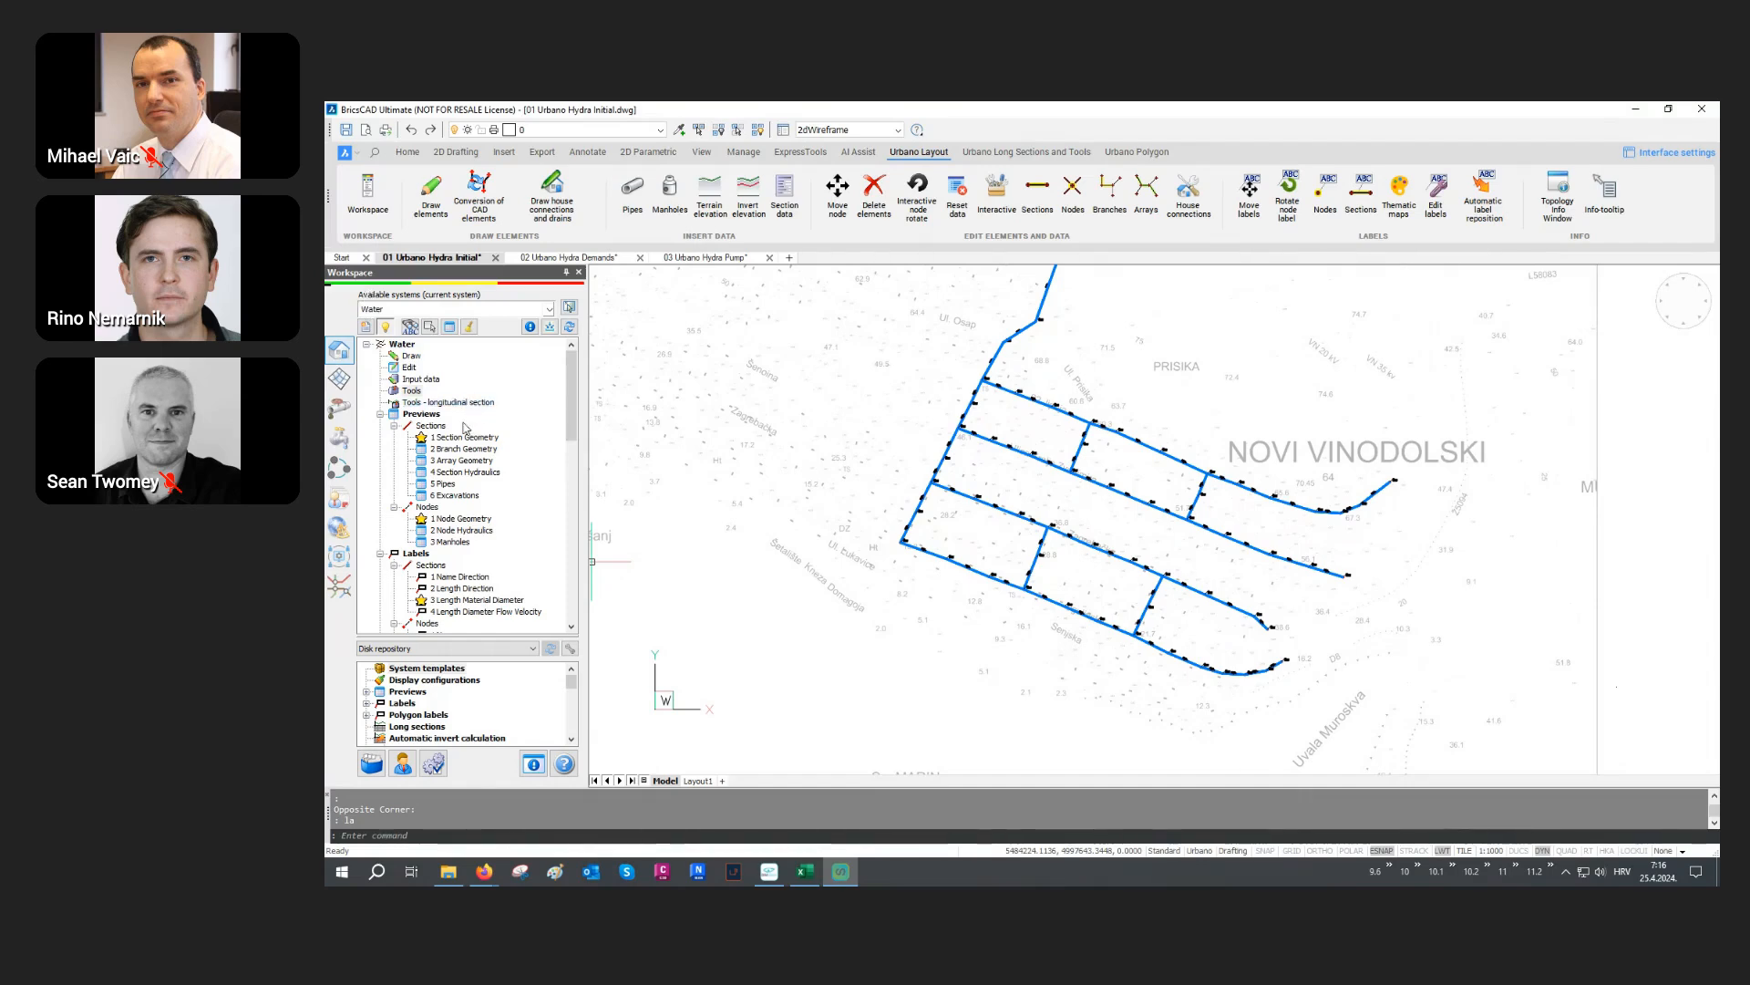
{"action": "scroll", "coordinate": [444, 470], "scroll_direction": "down", "scroll_amount": 3}
{"action": "scroll", "coordinate": [444, 472], "scroll_direction": "down", "scroll_amount": 6}
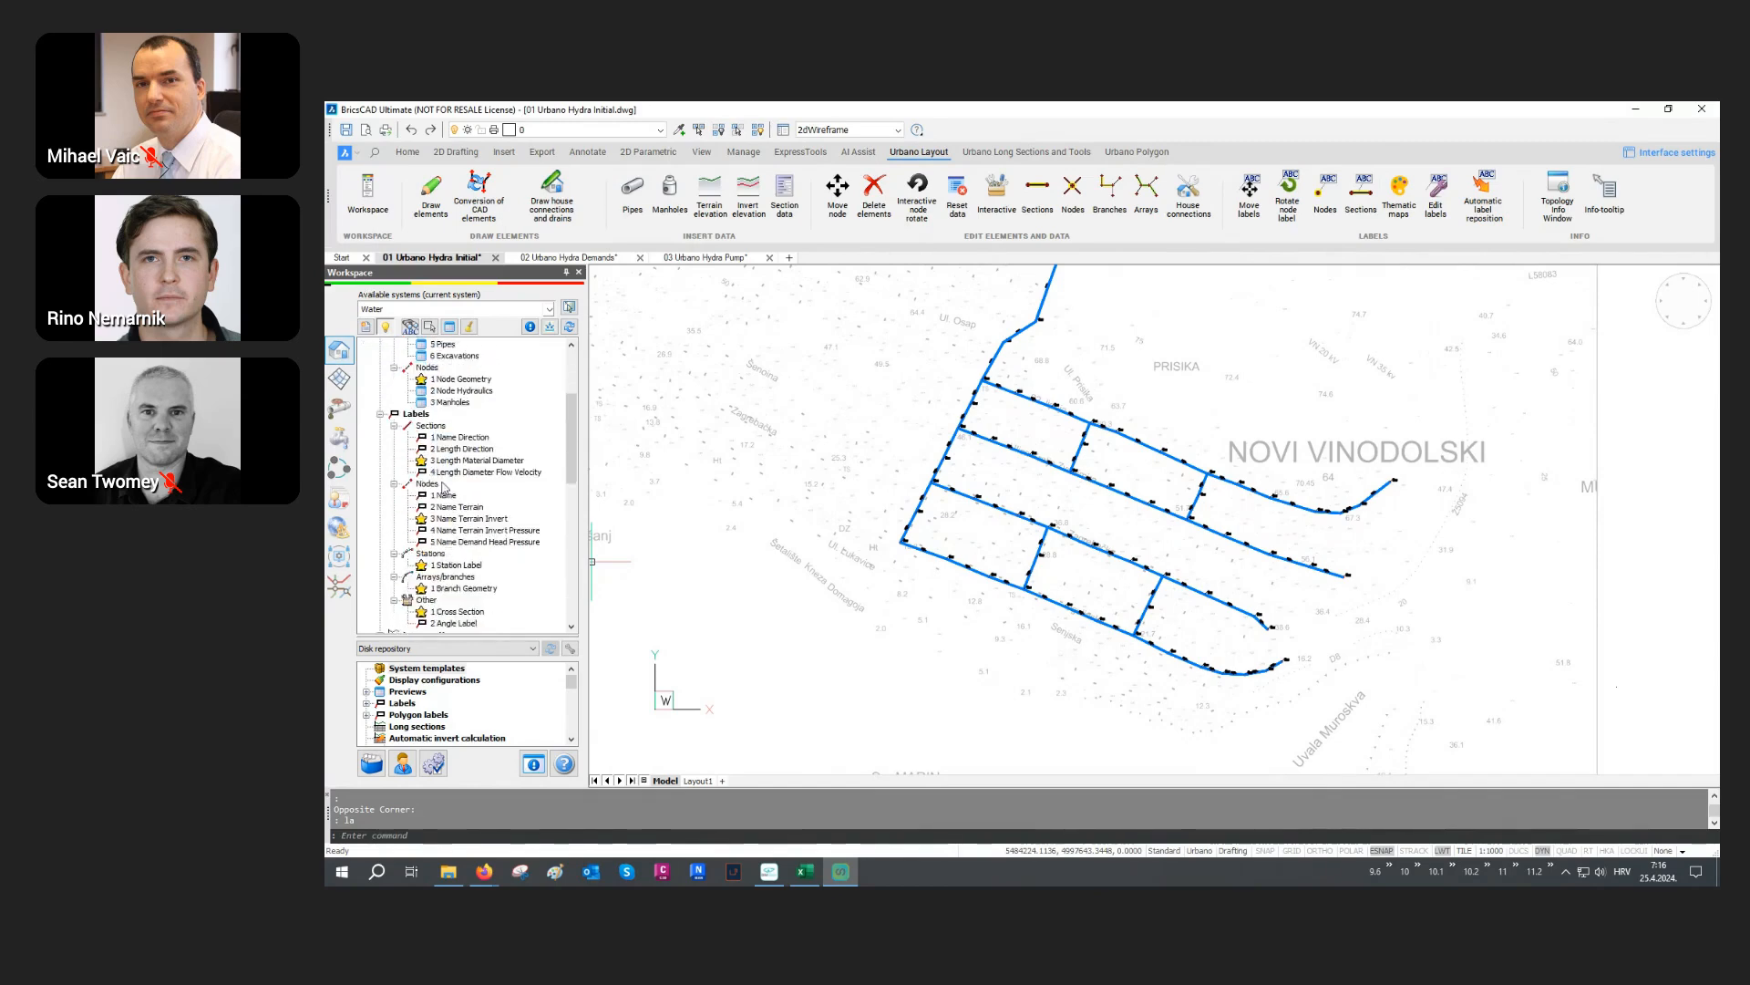
{"action": "scroll", "coordinate": [441, 535], "scroll_direction": "down", "scroll_amount": 4}
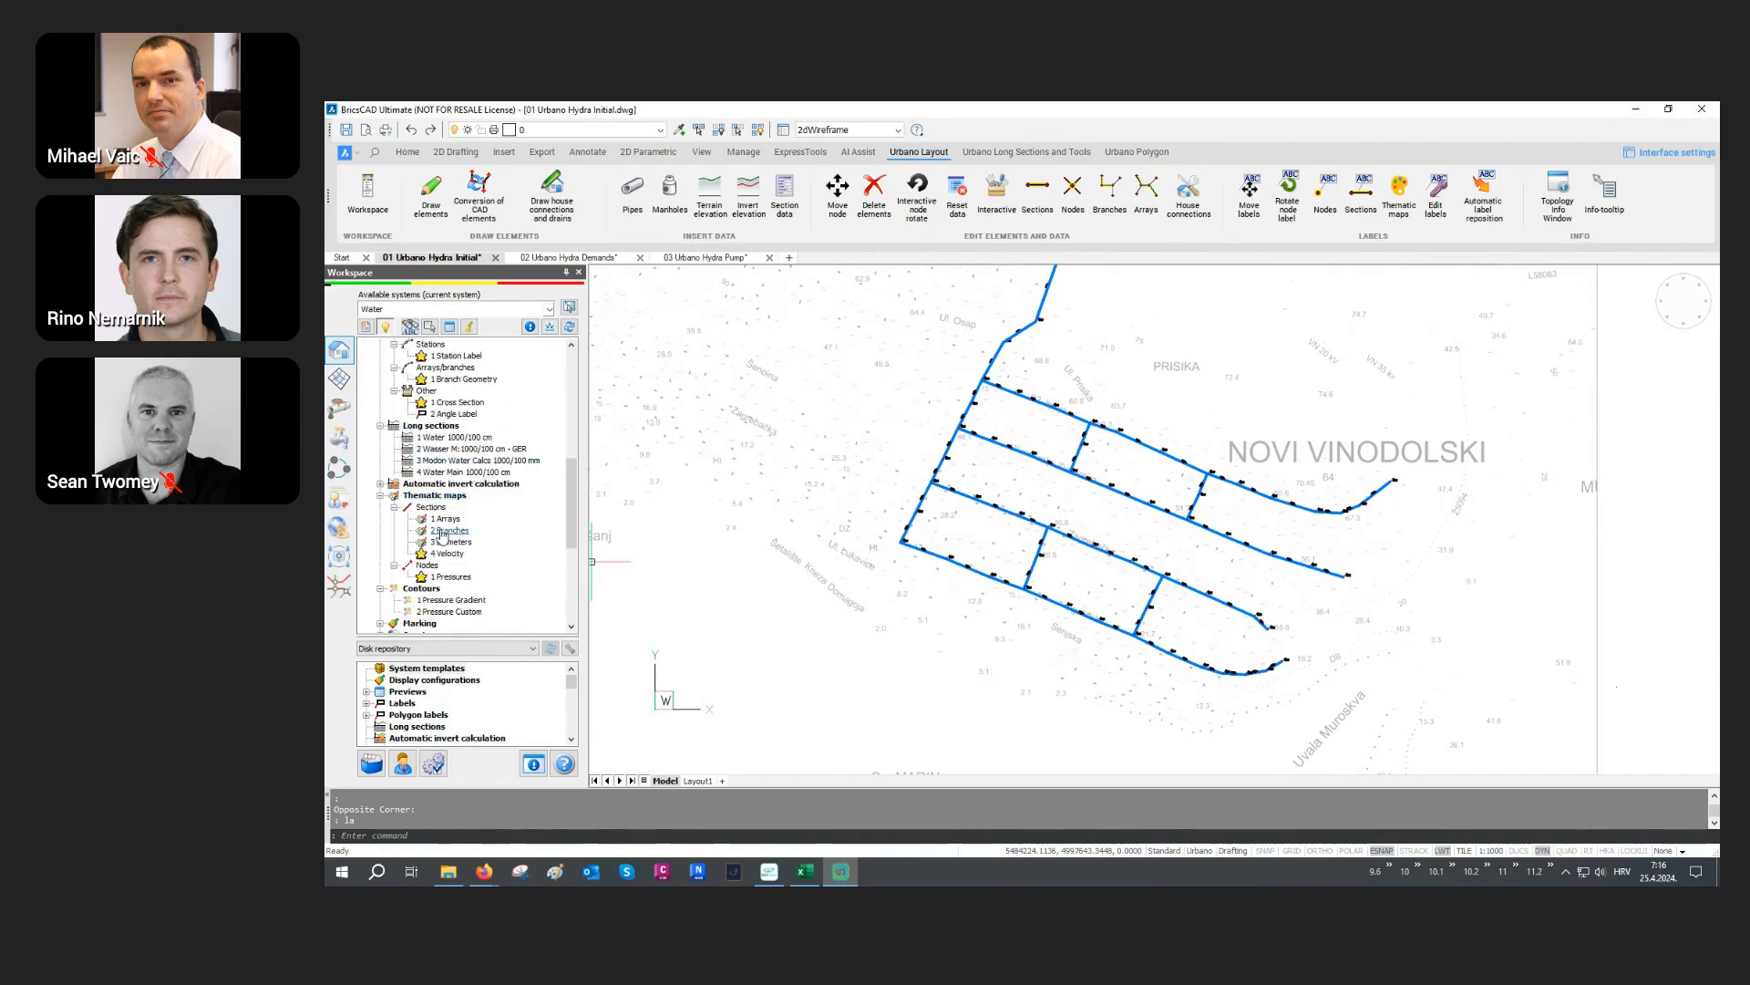
{"action": "scroll", "coordinate": [442, 558], "scroll_direction": "up", "scroll_amount": 10}
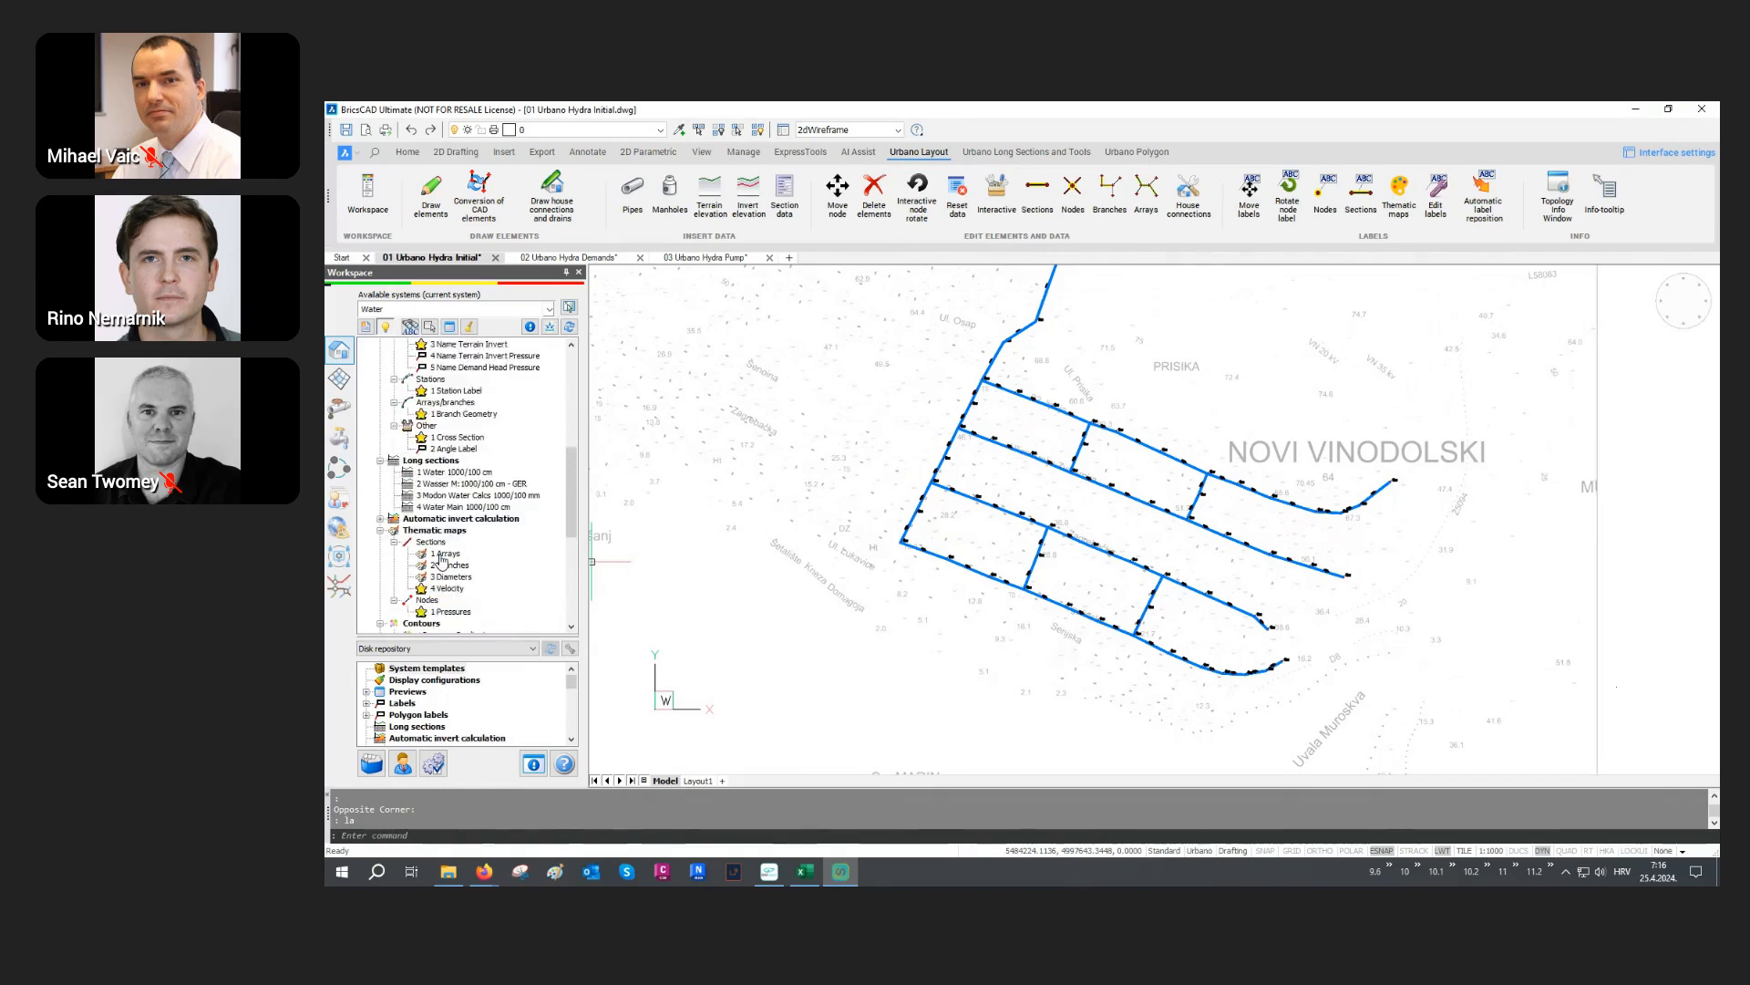
{"action": "scroll", "coordinate": [442, 556], "scroll_direction": "up", "scroll_amount": 1}
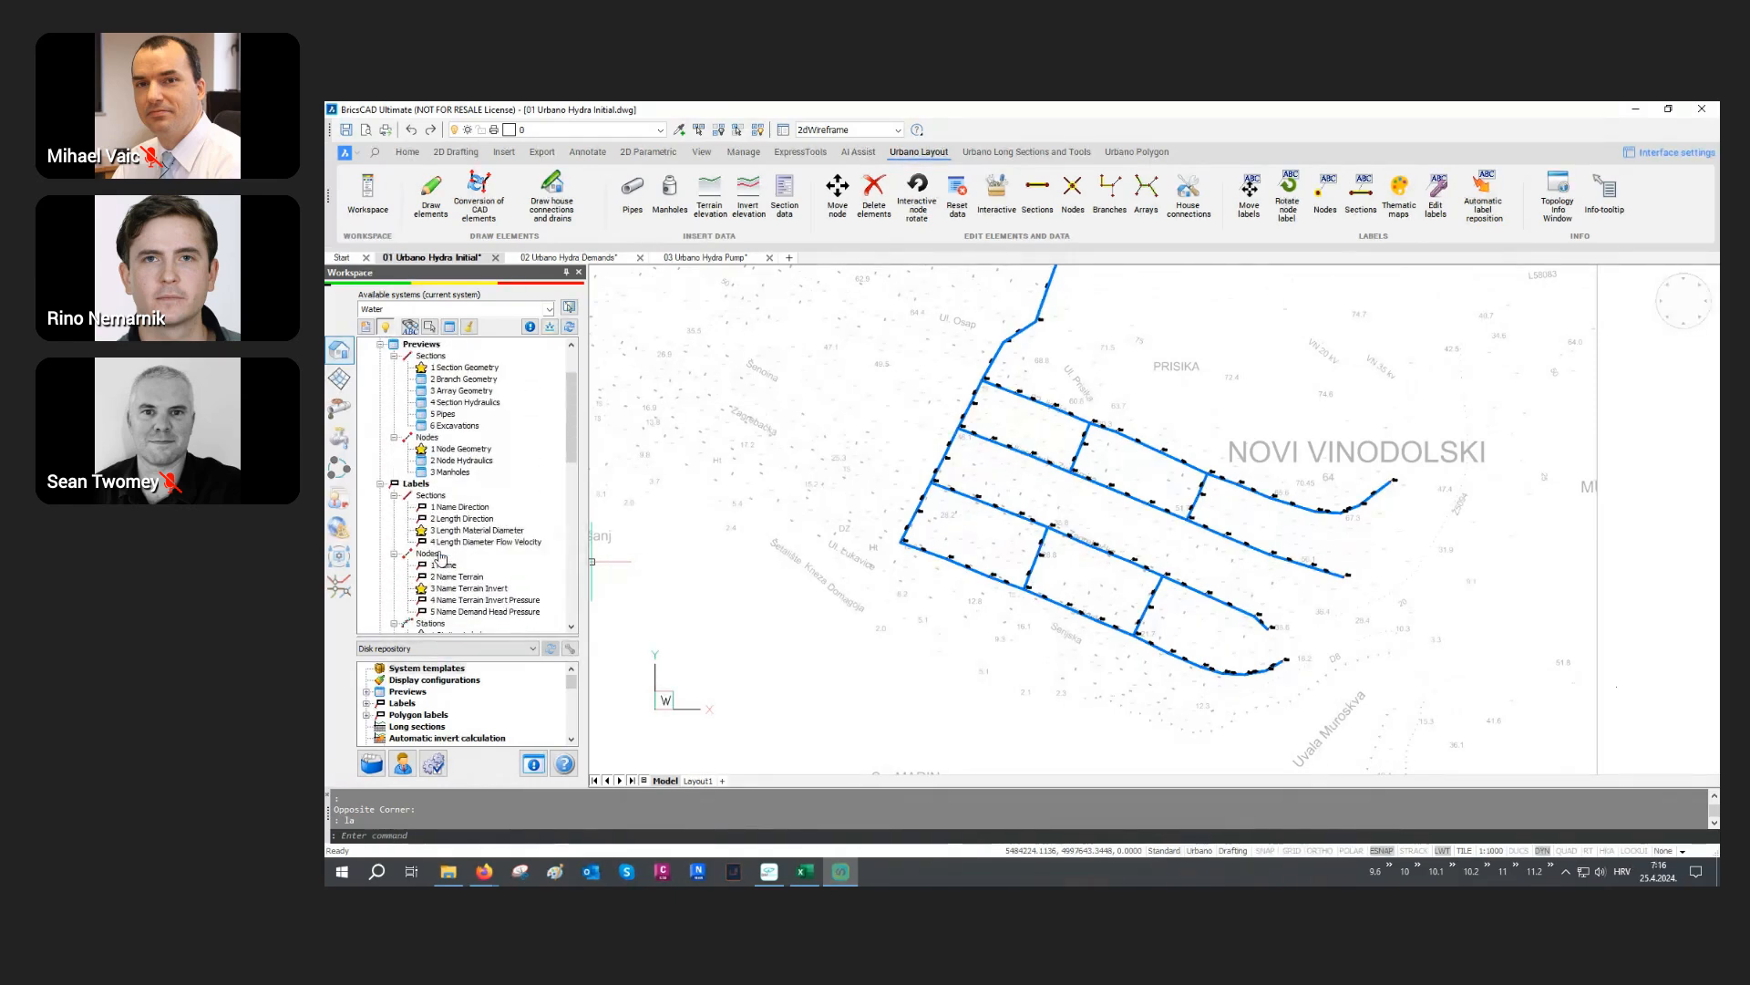
{"action": "scroll", "coordinate": [441, 553], "scroll_direction": "up", "scroll_amount": 2}
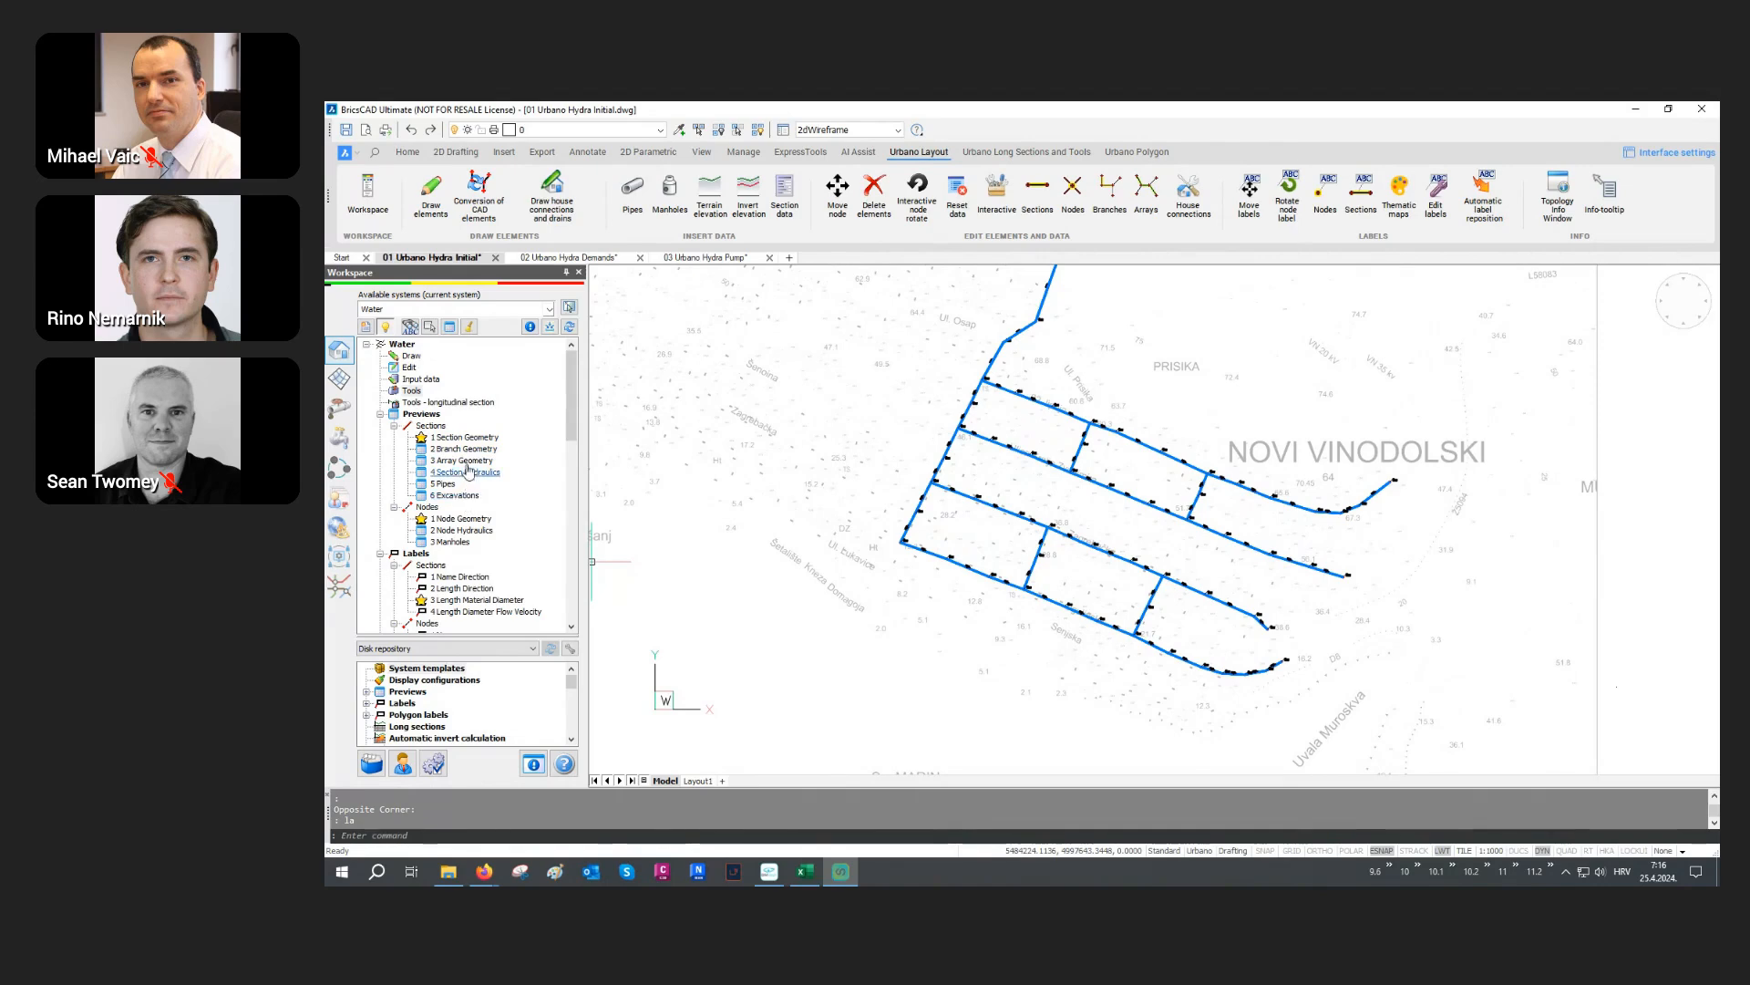
Step: Open the tabular preview of the network and display it with the 1 Section Geometry configuration
{"action": "left_click", "coordinate": [448, 326]}
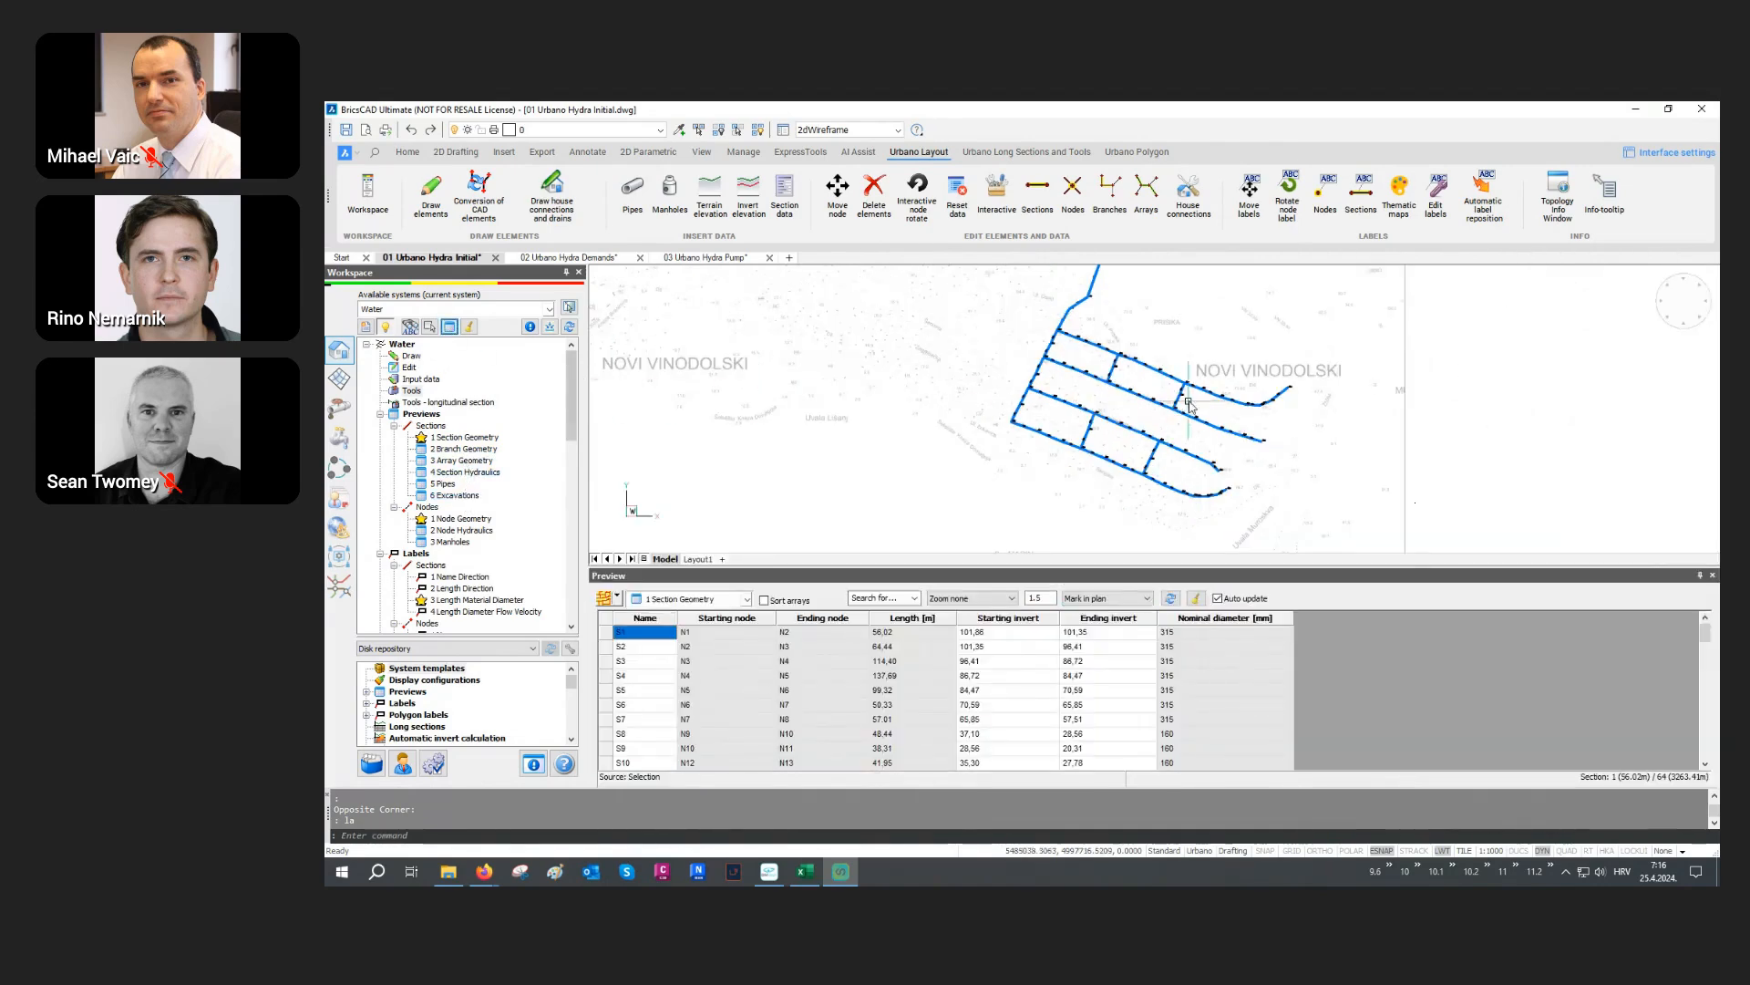
{"action": "scroll", "coordinate": [1255, 395], "scroll_direction": "down", "scroll_amount": 2}
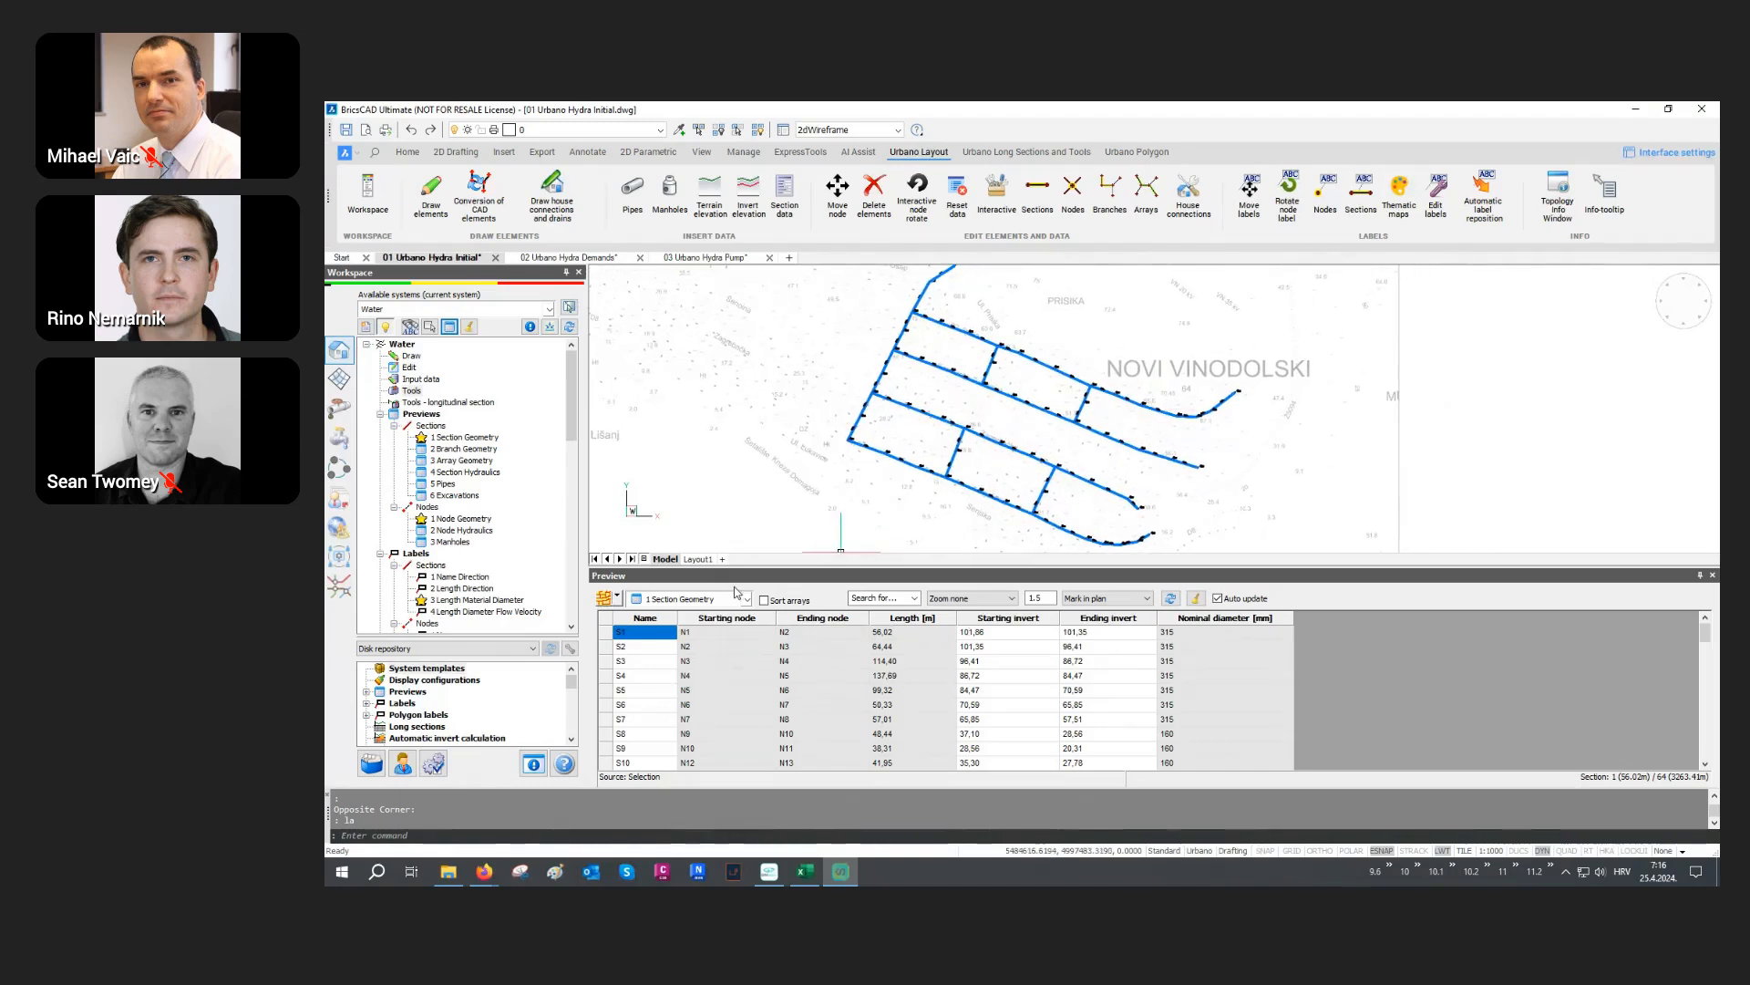
{"action": "left_click", "coordinate": [702, 599]}
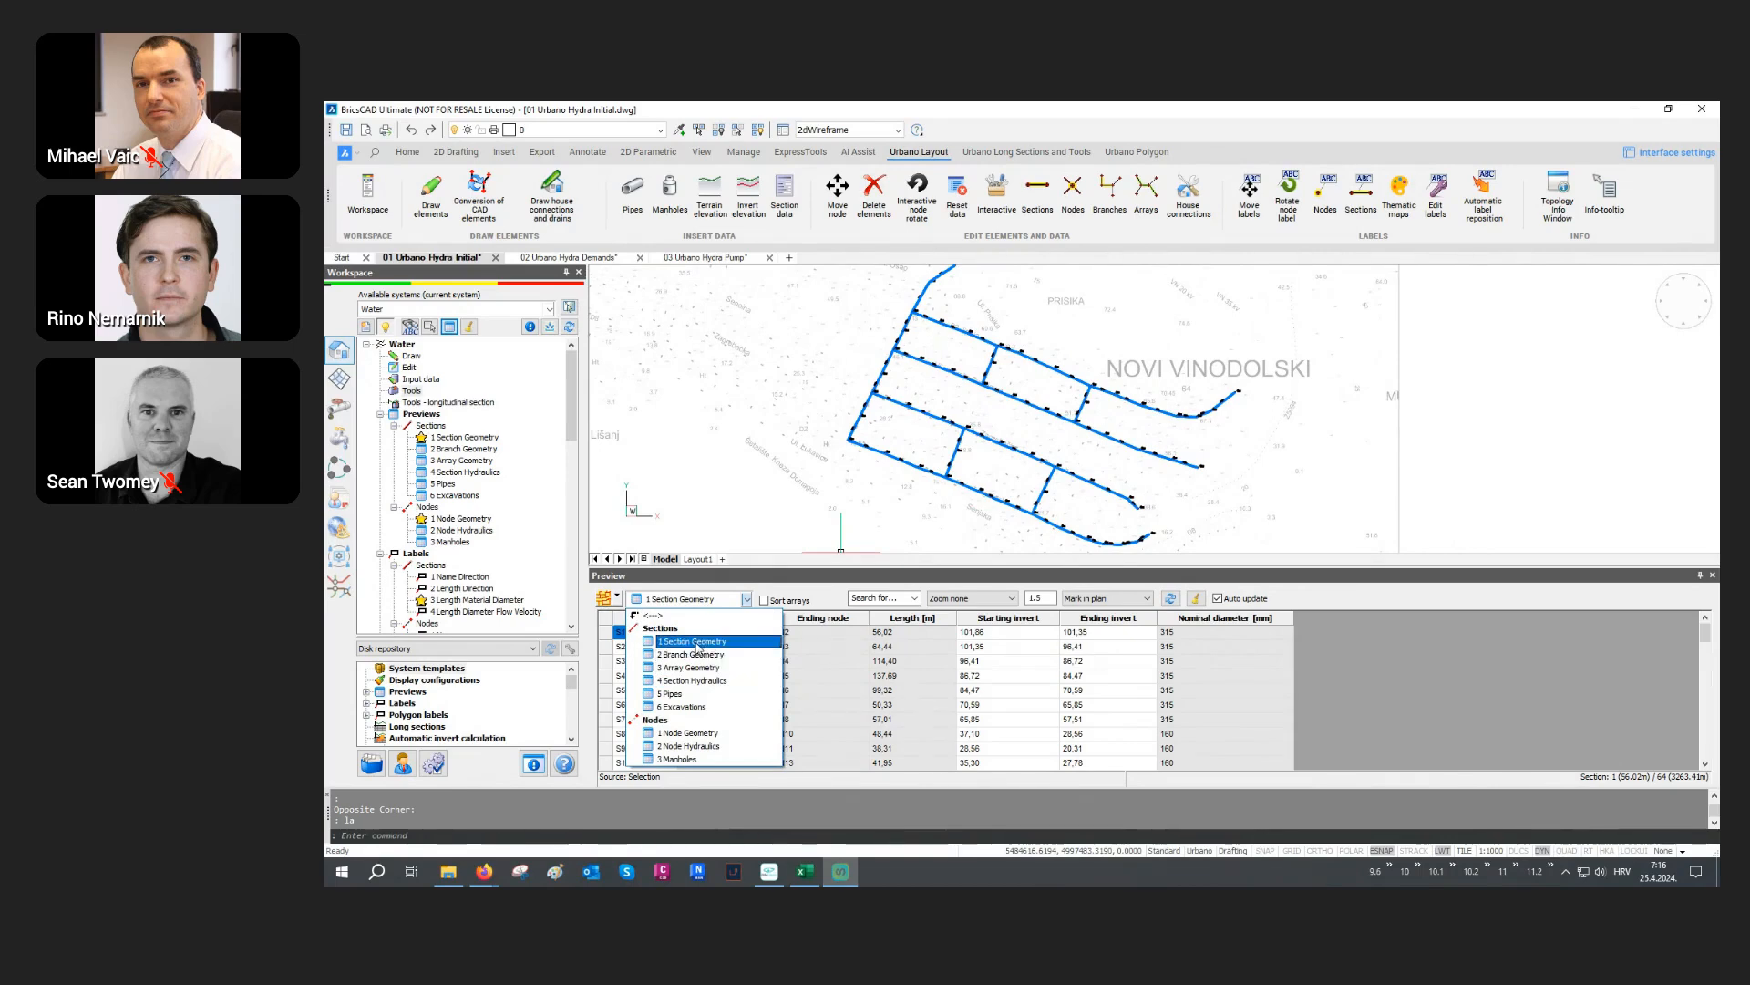
{"action": "left_click", "coordinate": [697, 643]}
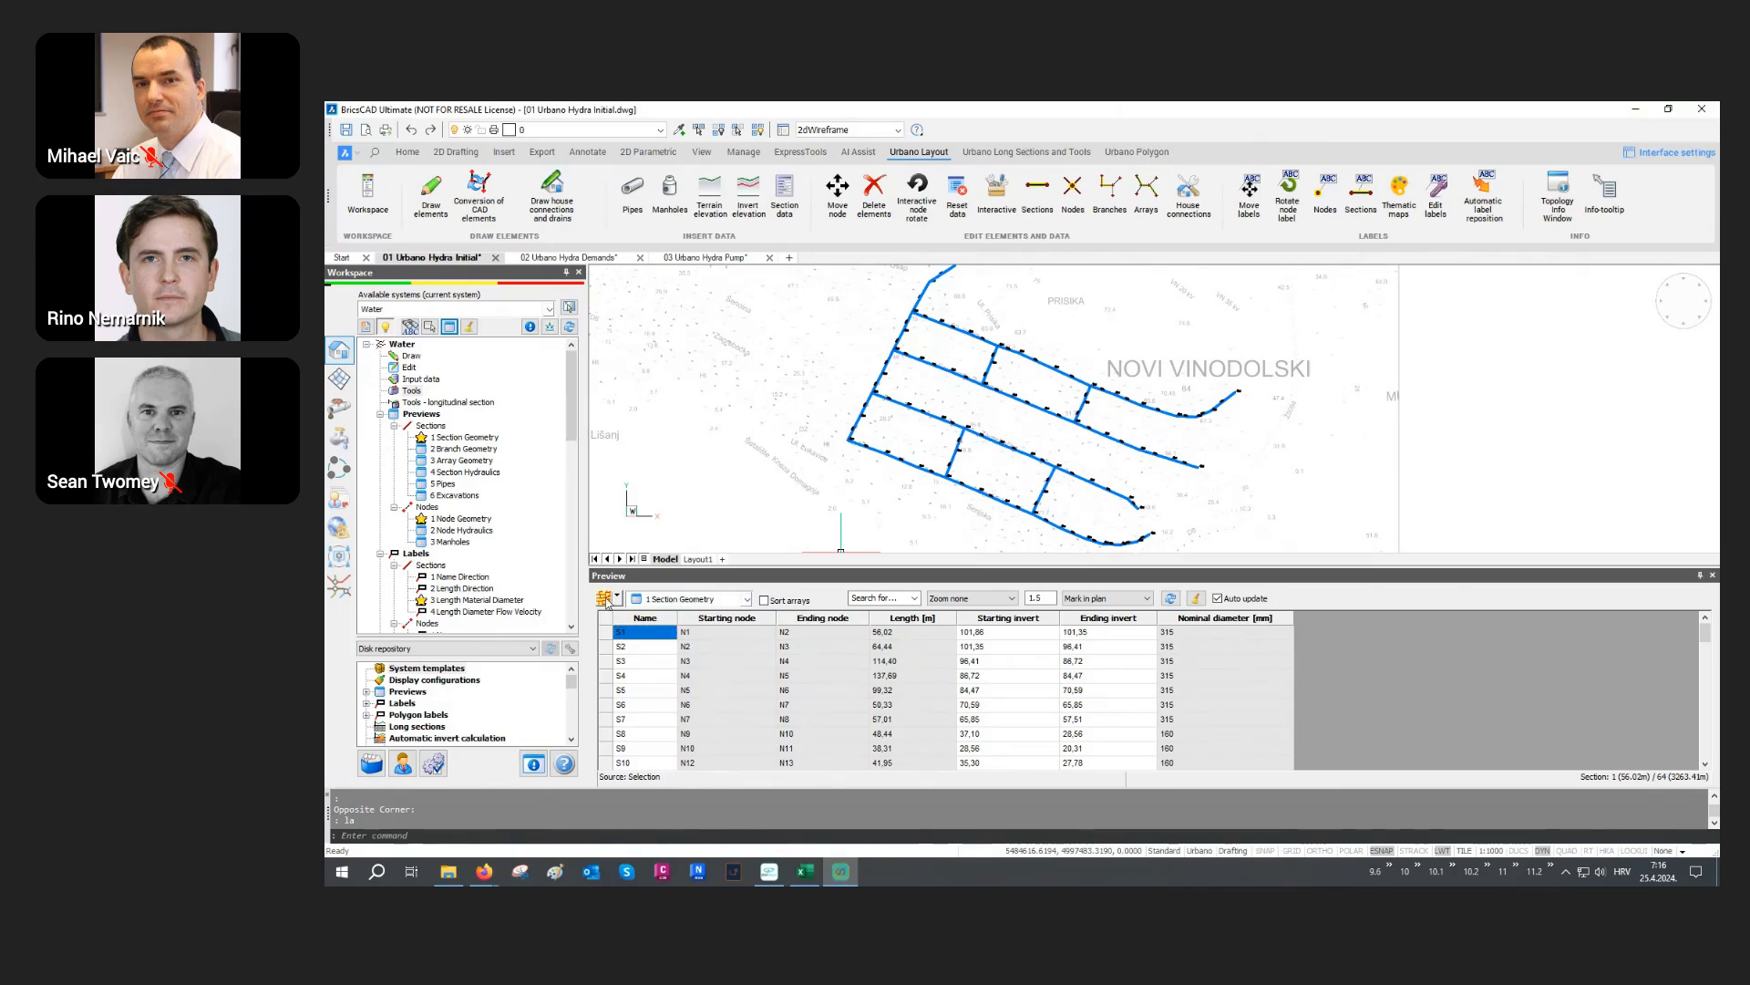
Step: Turn entity snaps off, list only the three sections along 22. lipnja street in the preview, and temporarily mark them in plan
{"action": "left_click", "coordinate": [606, 599]}
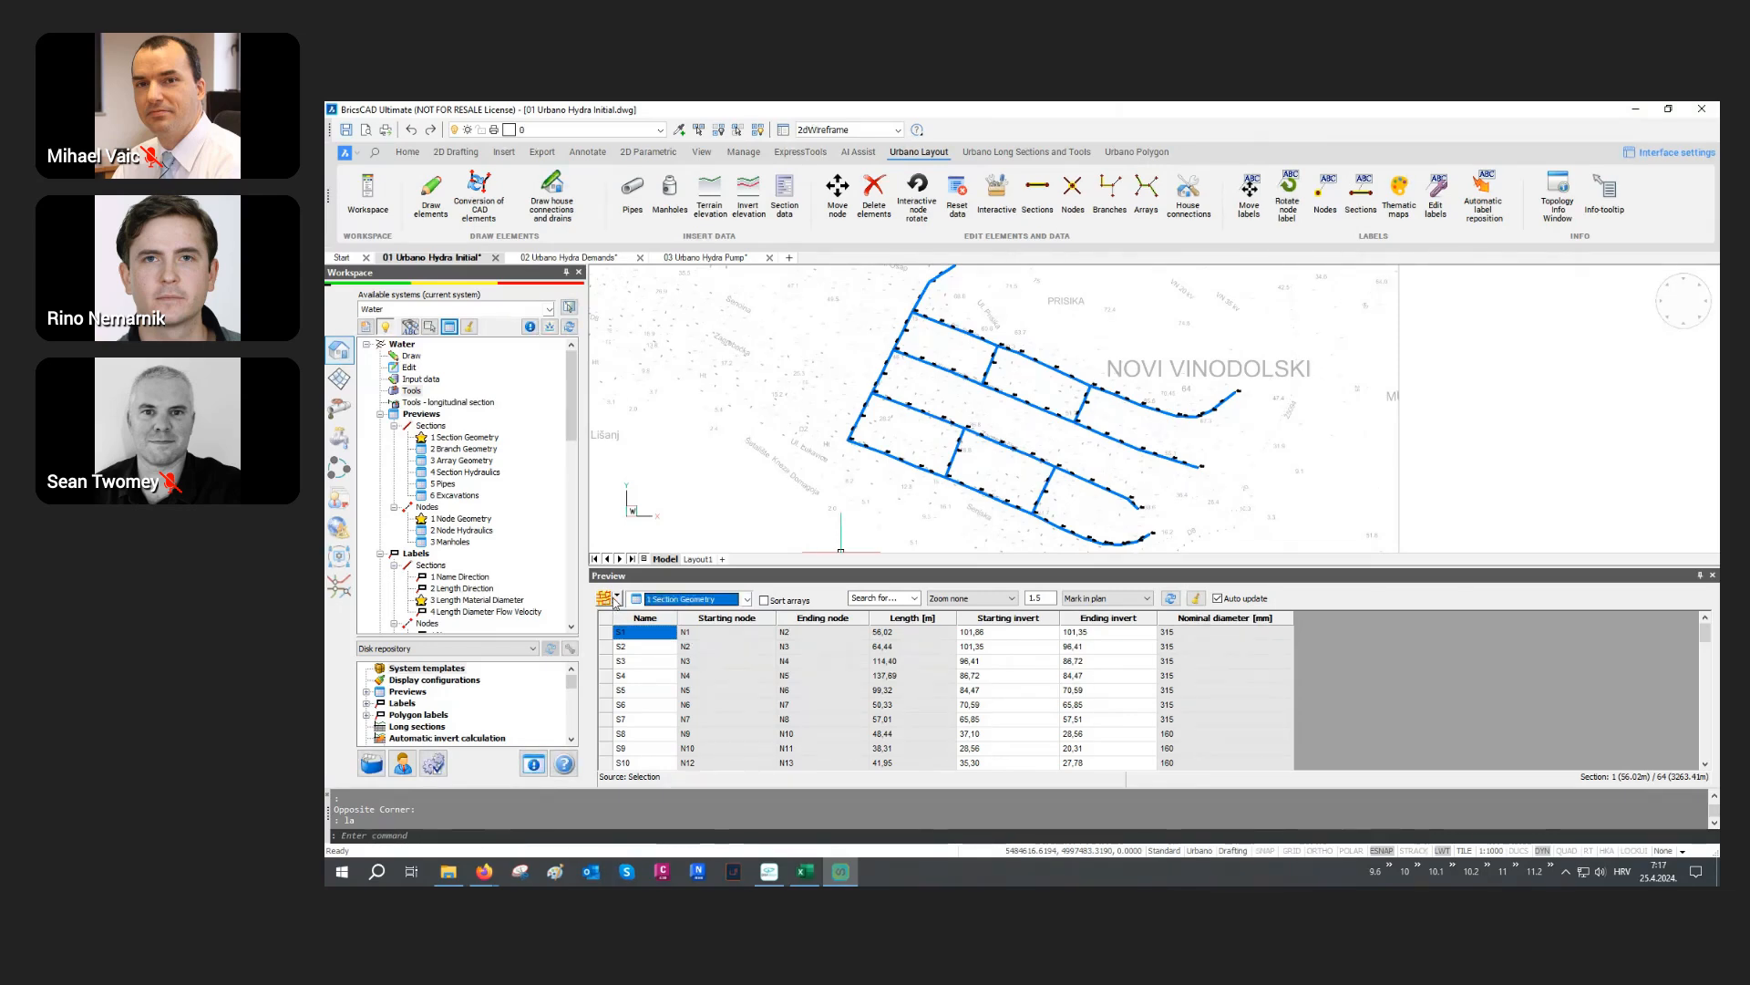
{"action": "left_click", "coordinate": [616, 599]}
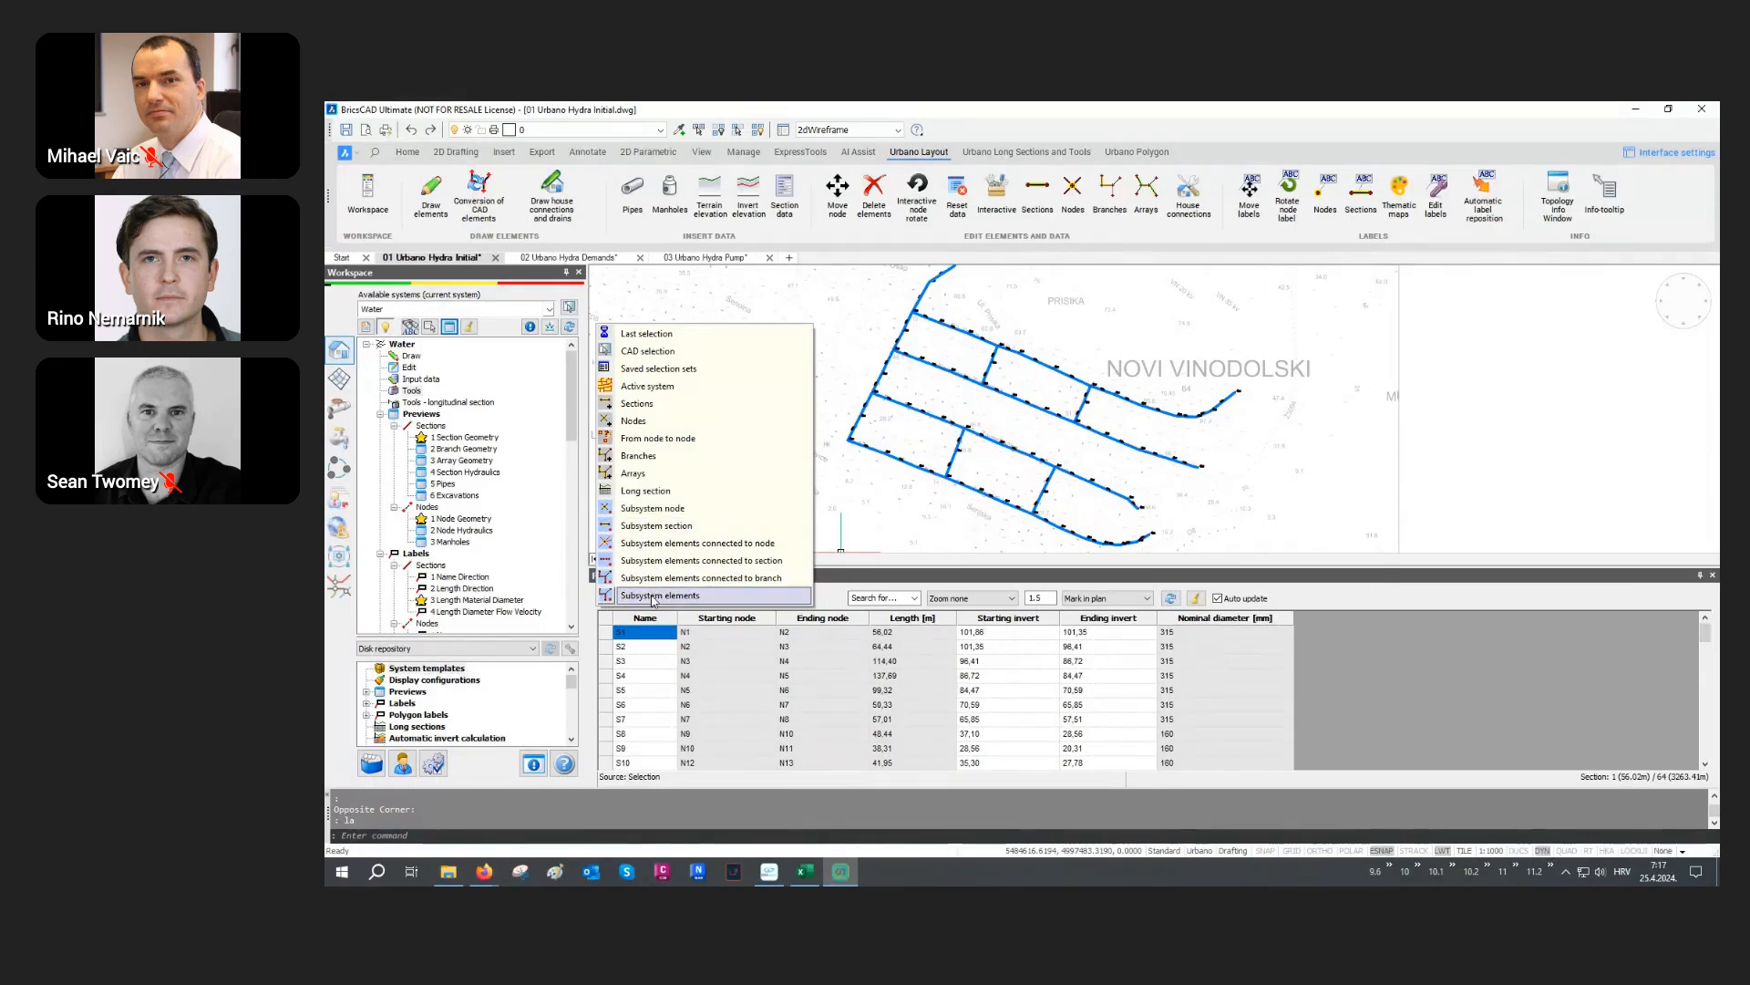
{"action": "left_click", "coordinate": [688, 410]}
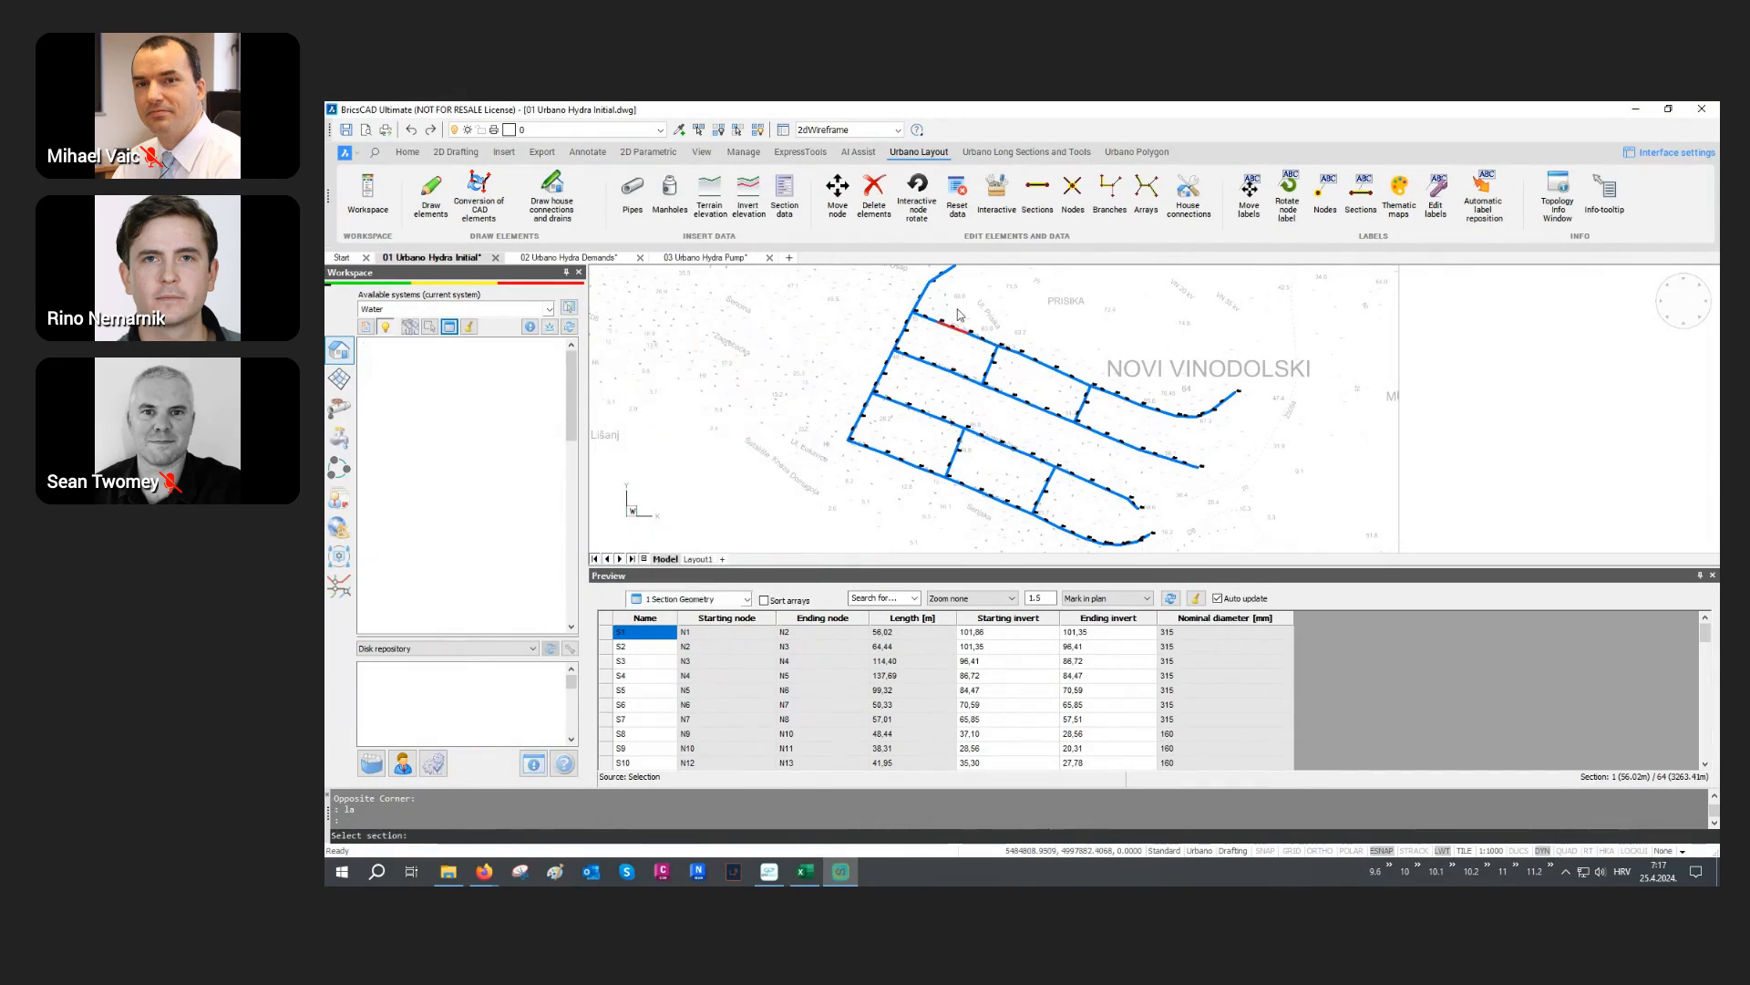
{"action": "scroll", "coordinate": [958, 315], "scroll_direction": "up", "scroll_amount": 5}
{"action": "key", "text": "F3"}
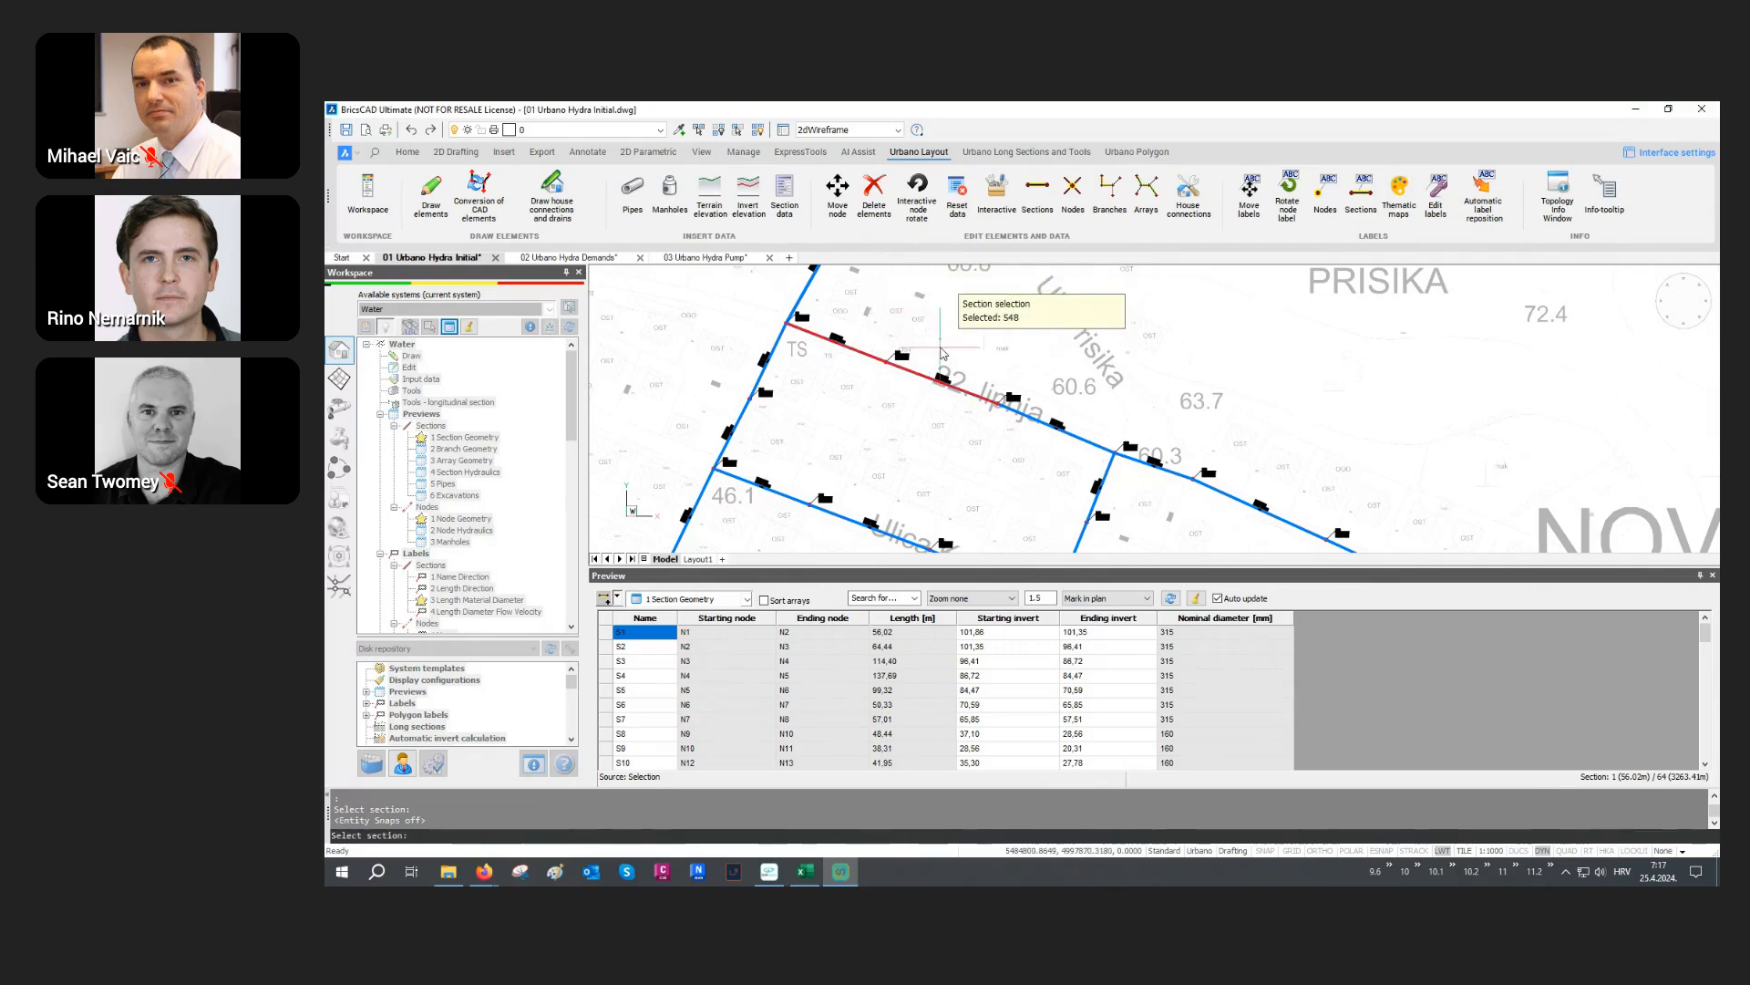
{"action": "left_click", "coordinate": [1012, 387]}
{"action": "right_click", "coordinate": [1020, 383]}
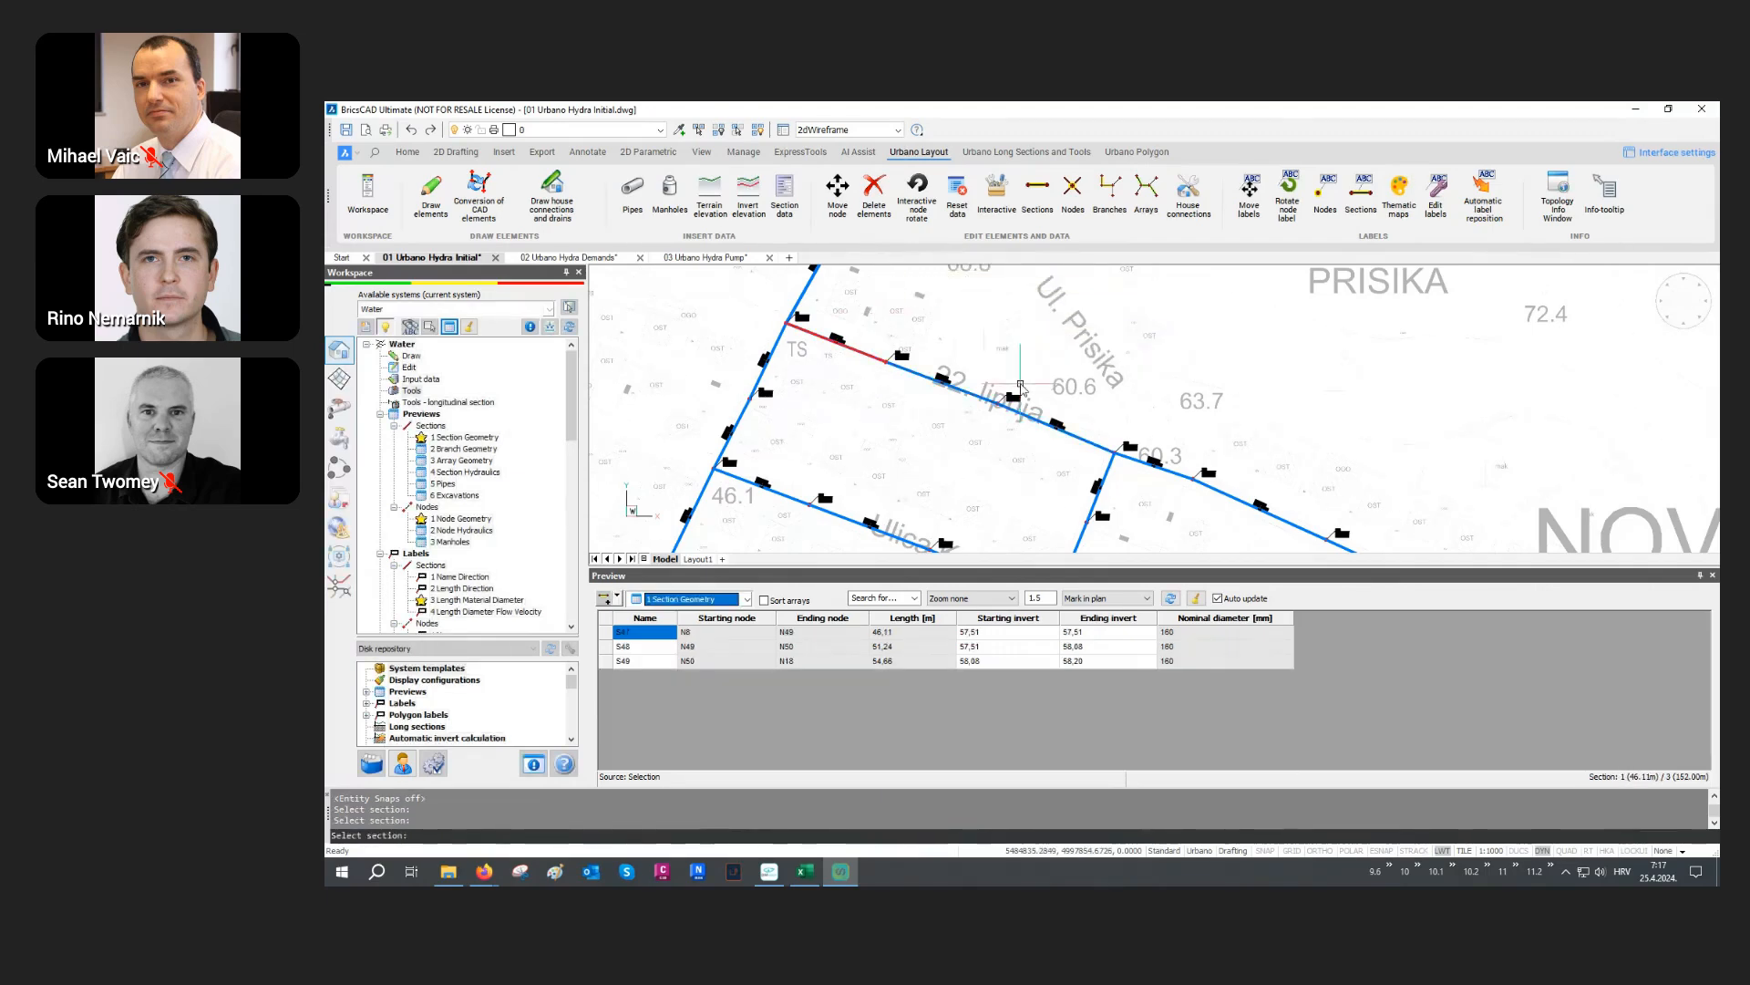
{"action": "left_click_drag", "start_coordinate": [662, 640], "coordinate": [666, 668]}
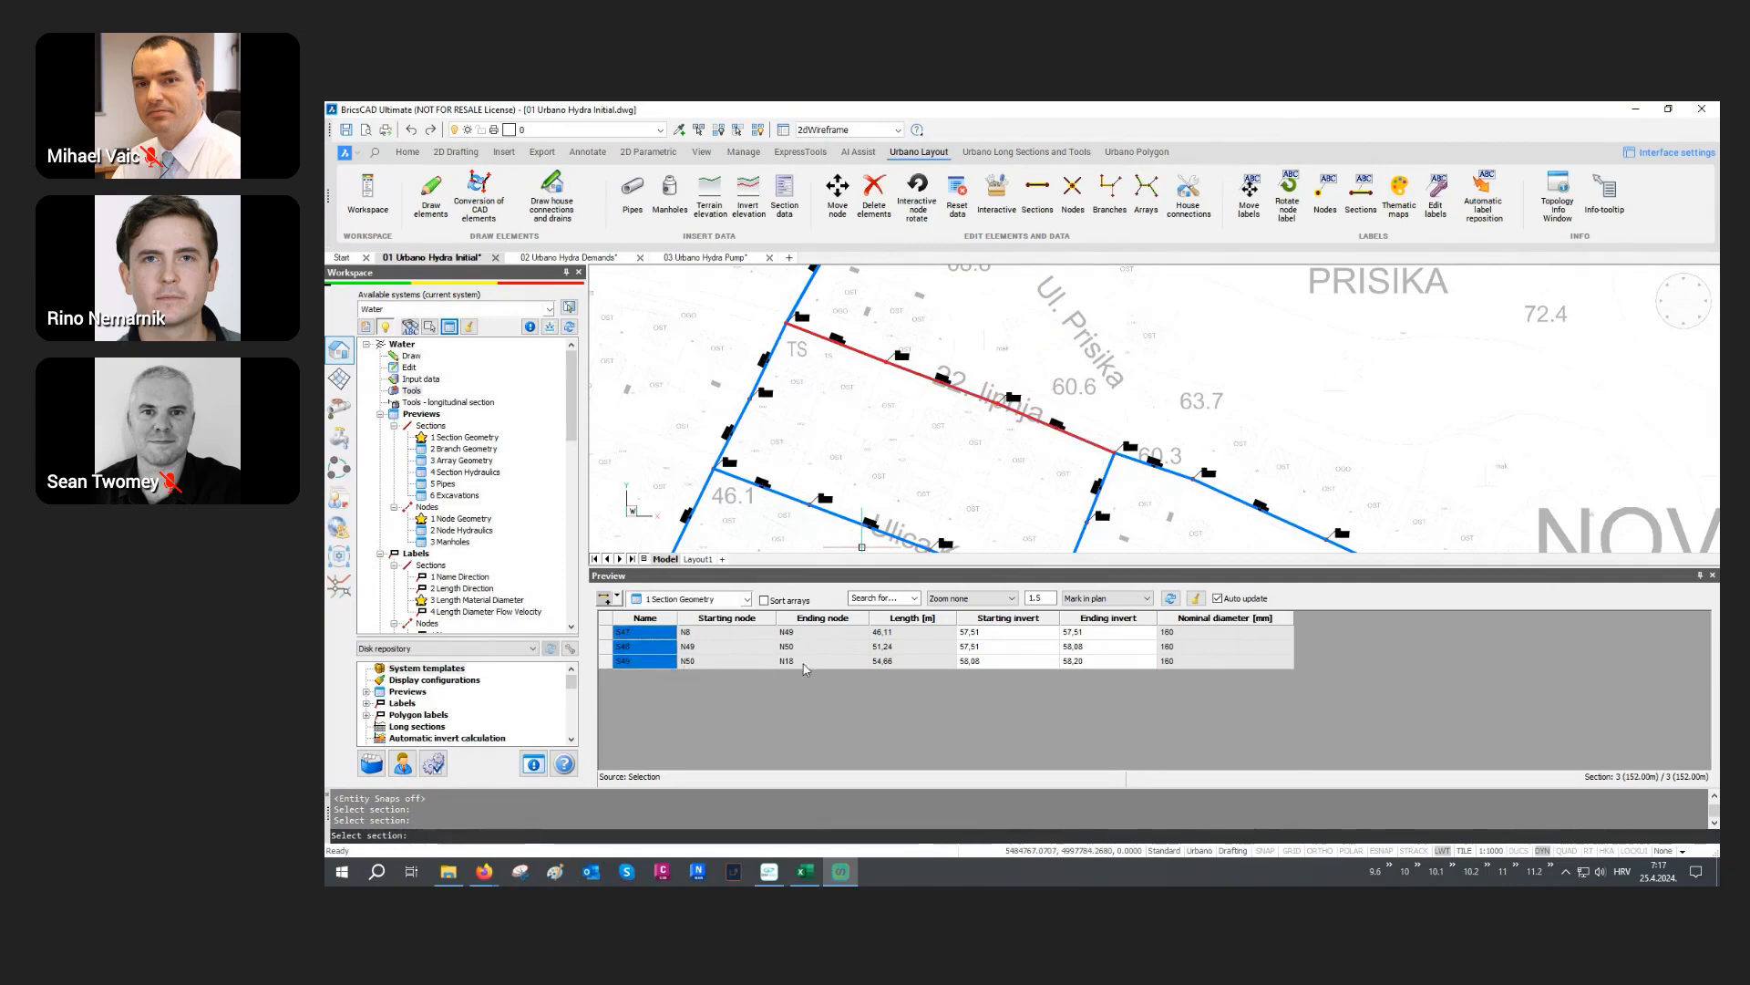
{"action": "left_click", "coordinate": [1196, 598]}
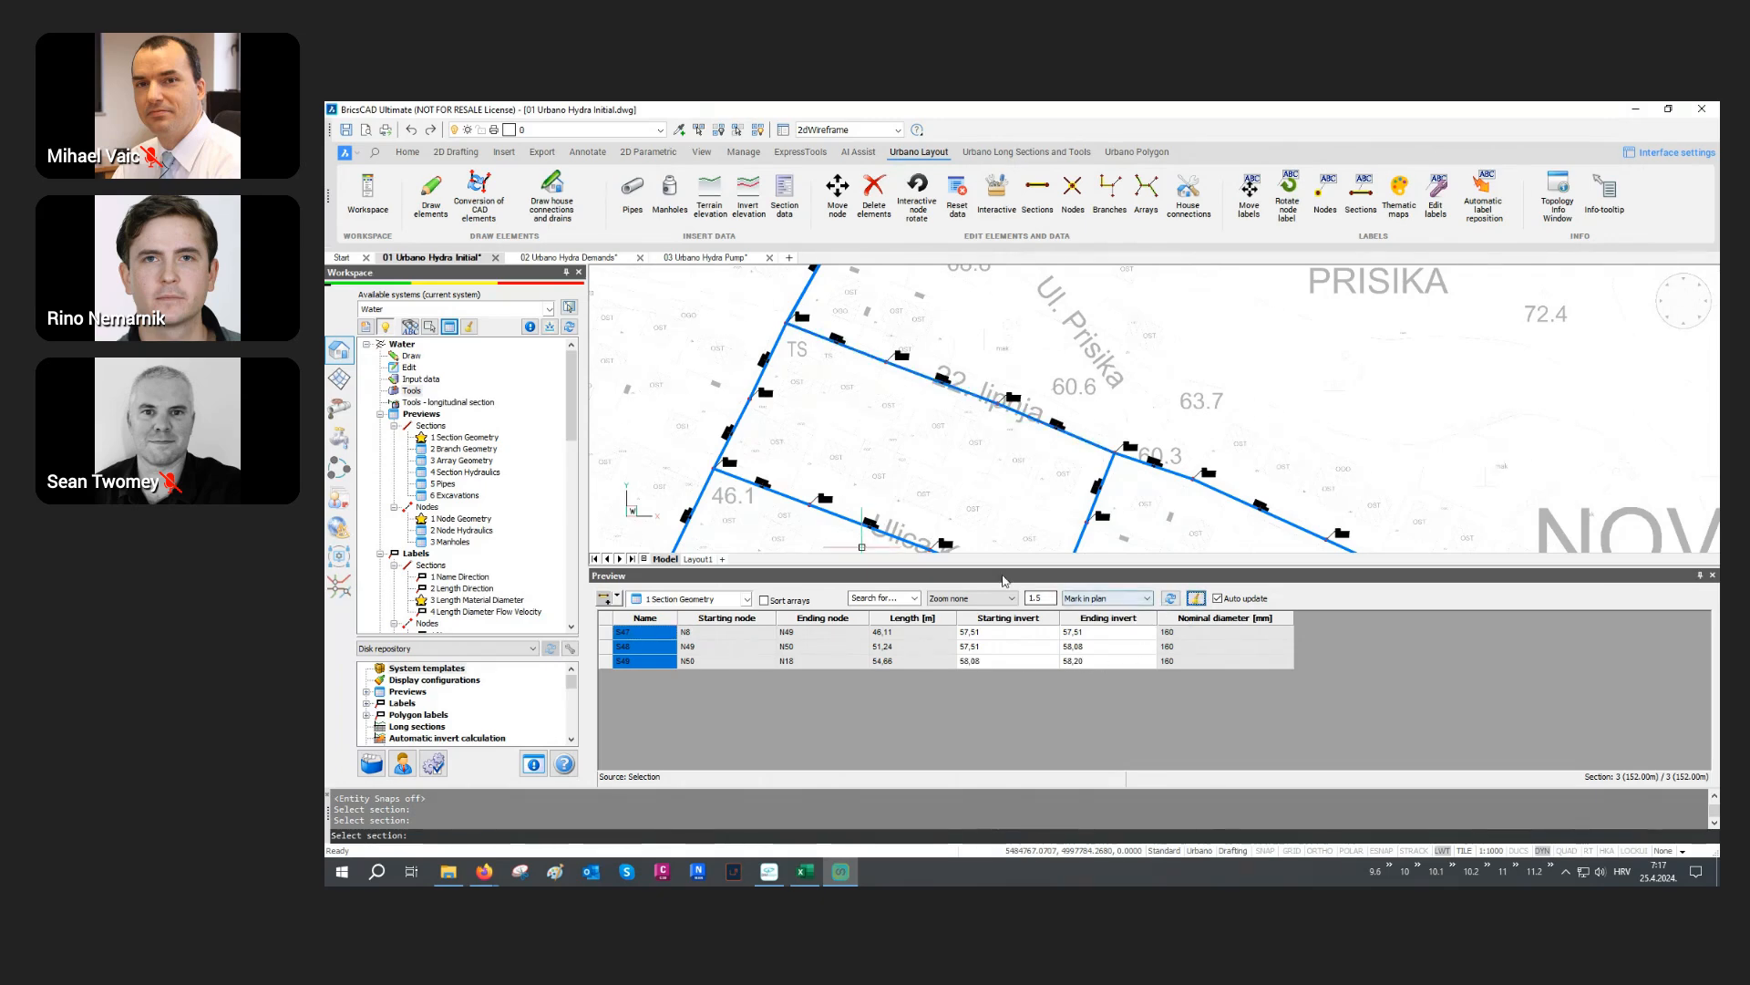
Step: List the sections of the three consecutive branches from node N8 to N58 in the preview and temporarily mark them all in plan
{"action": "left_click", "coordinate": [617, 599]}
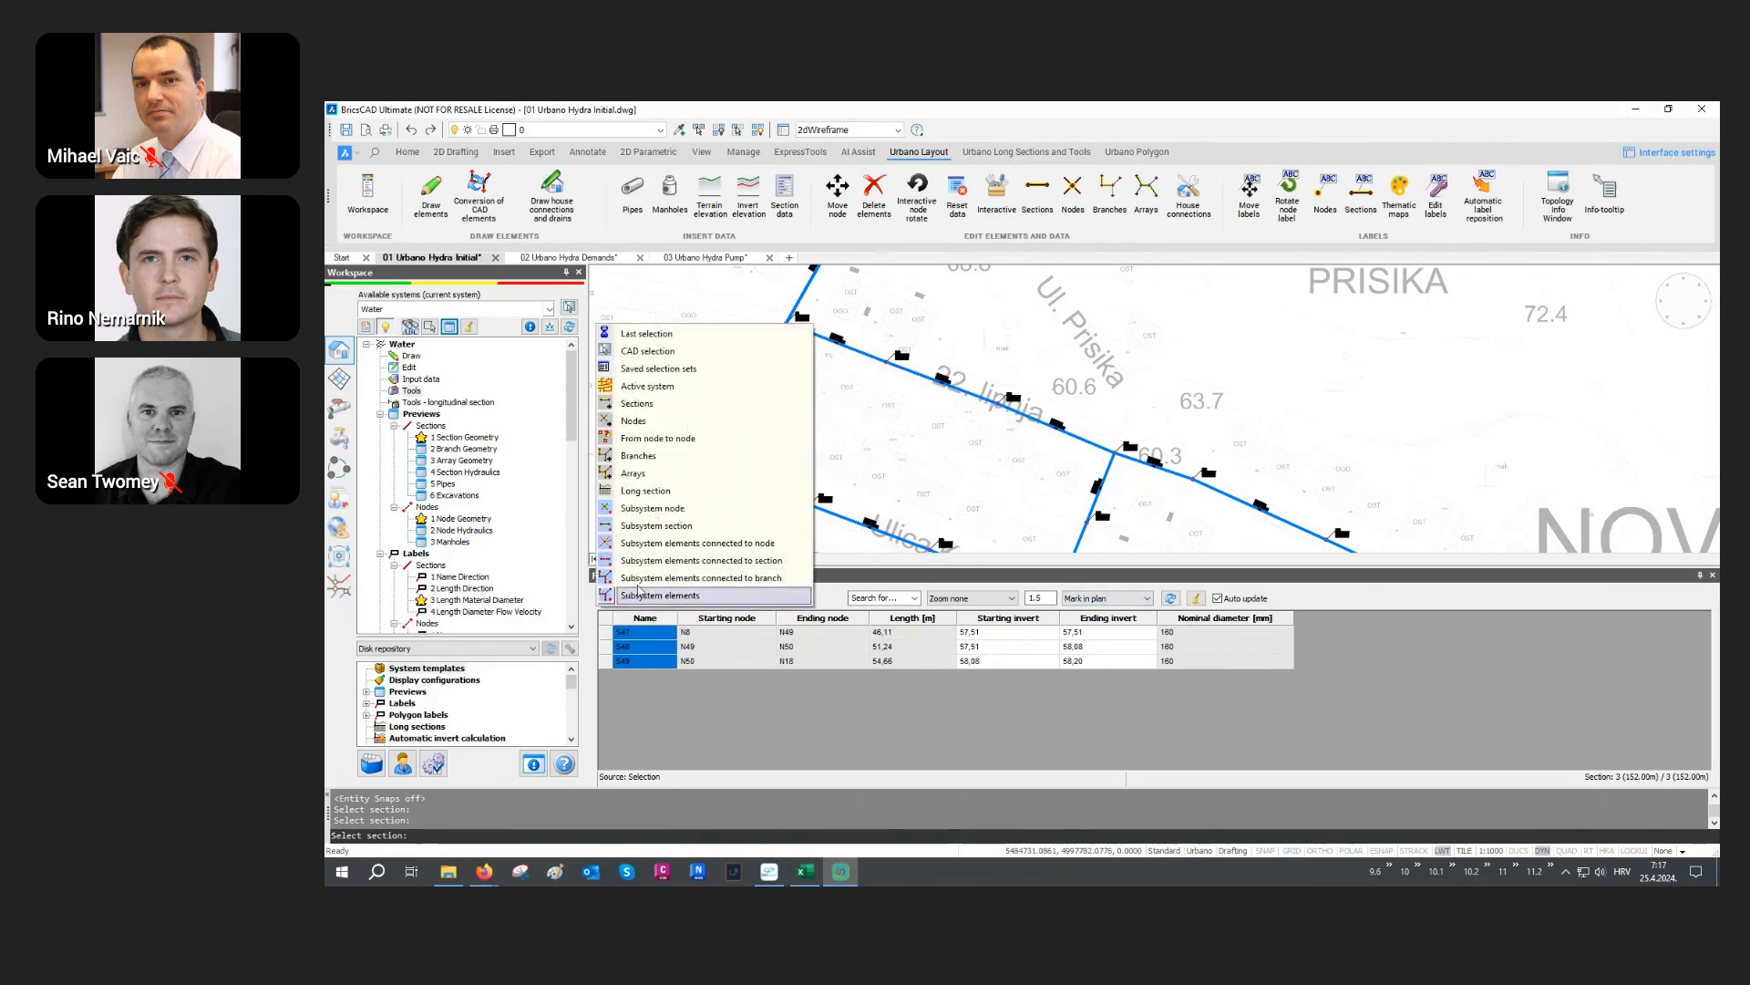
{"action": "left_click", "coordinate": [663, 456]}
{"action": "left_click", "coordinate": [873, 373]}
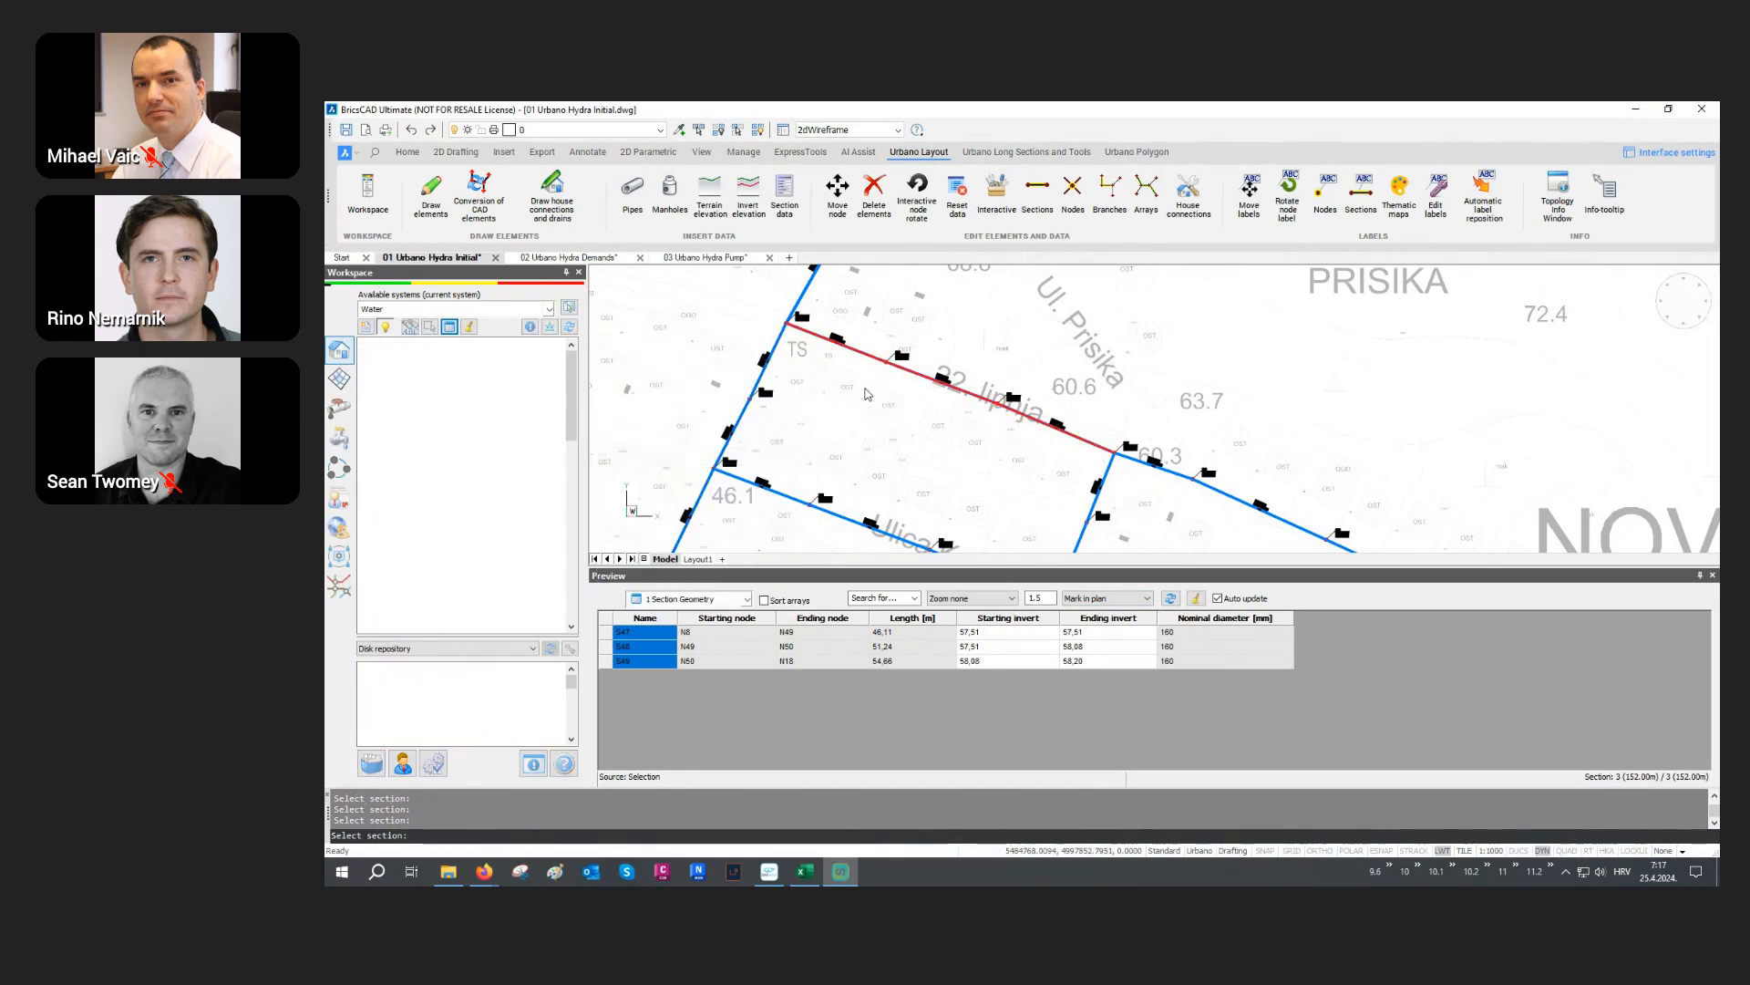
{"action": "middle_click_drag", "start_coordinate": [868, 390], "coordinate": [810, 372]}
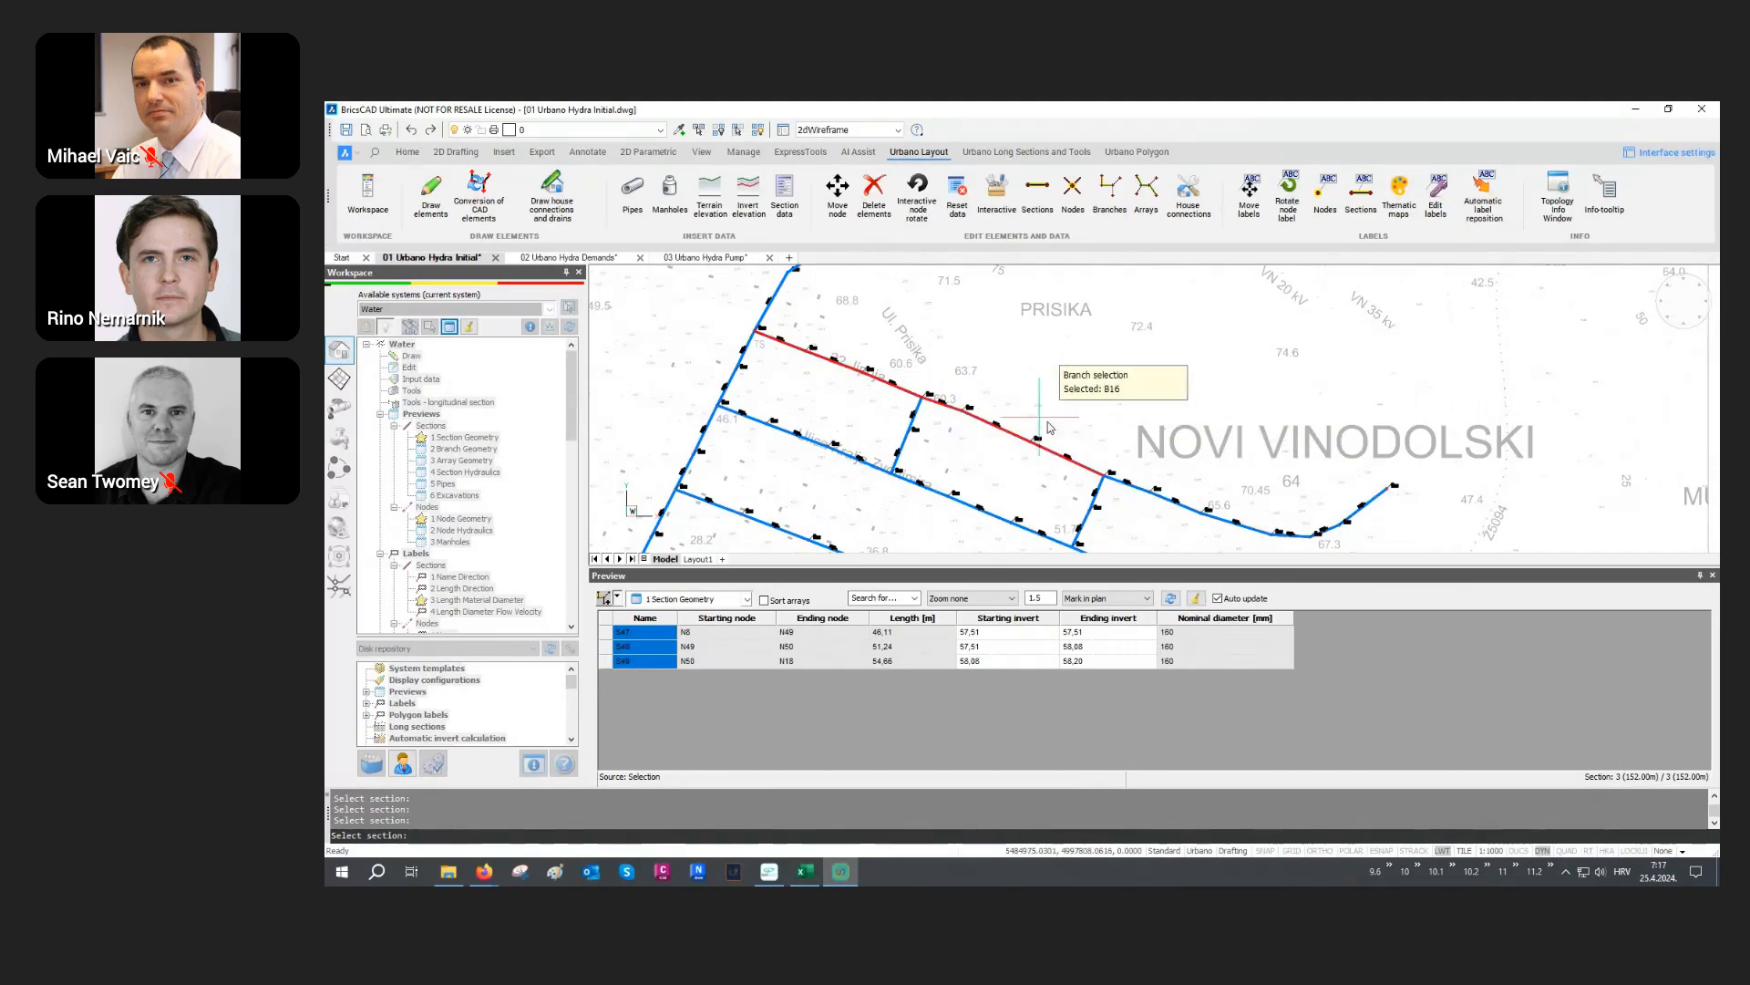
{"action": "left_click", "coordinate": [1176, 465]}
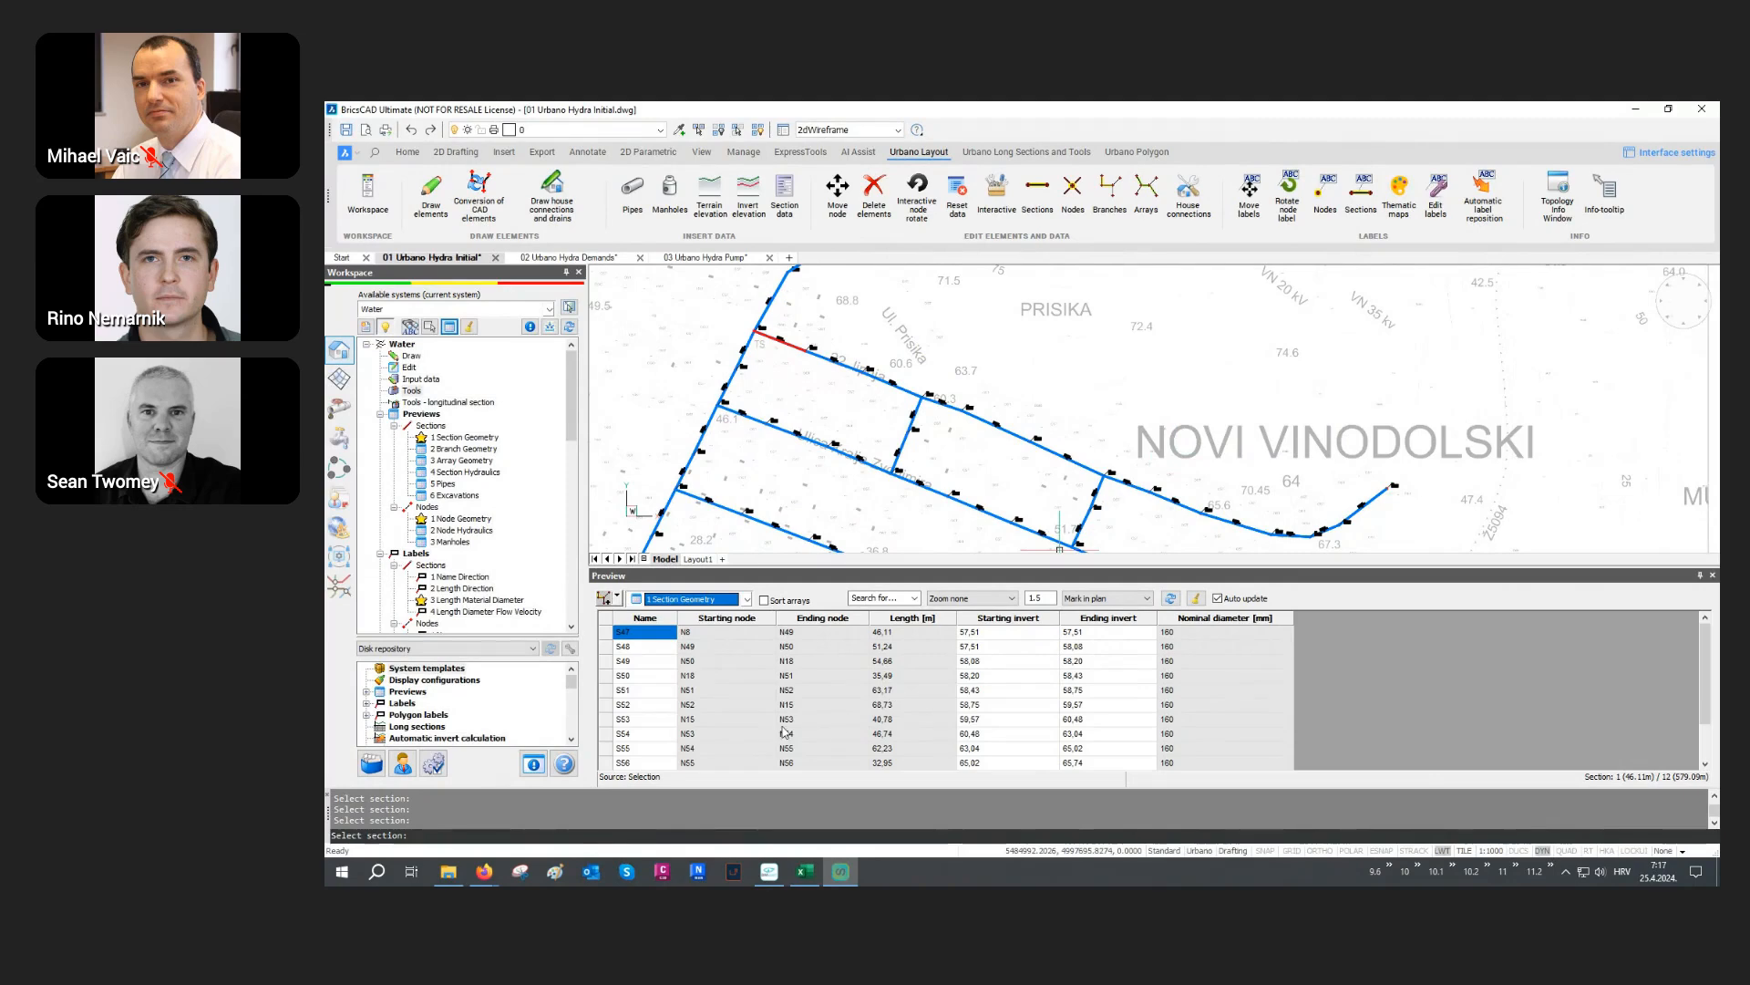
{"action": "left_click_drag", "start_coordinate": [655, 640], "coordinate": [649, 842]}
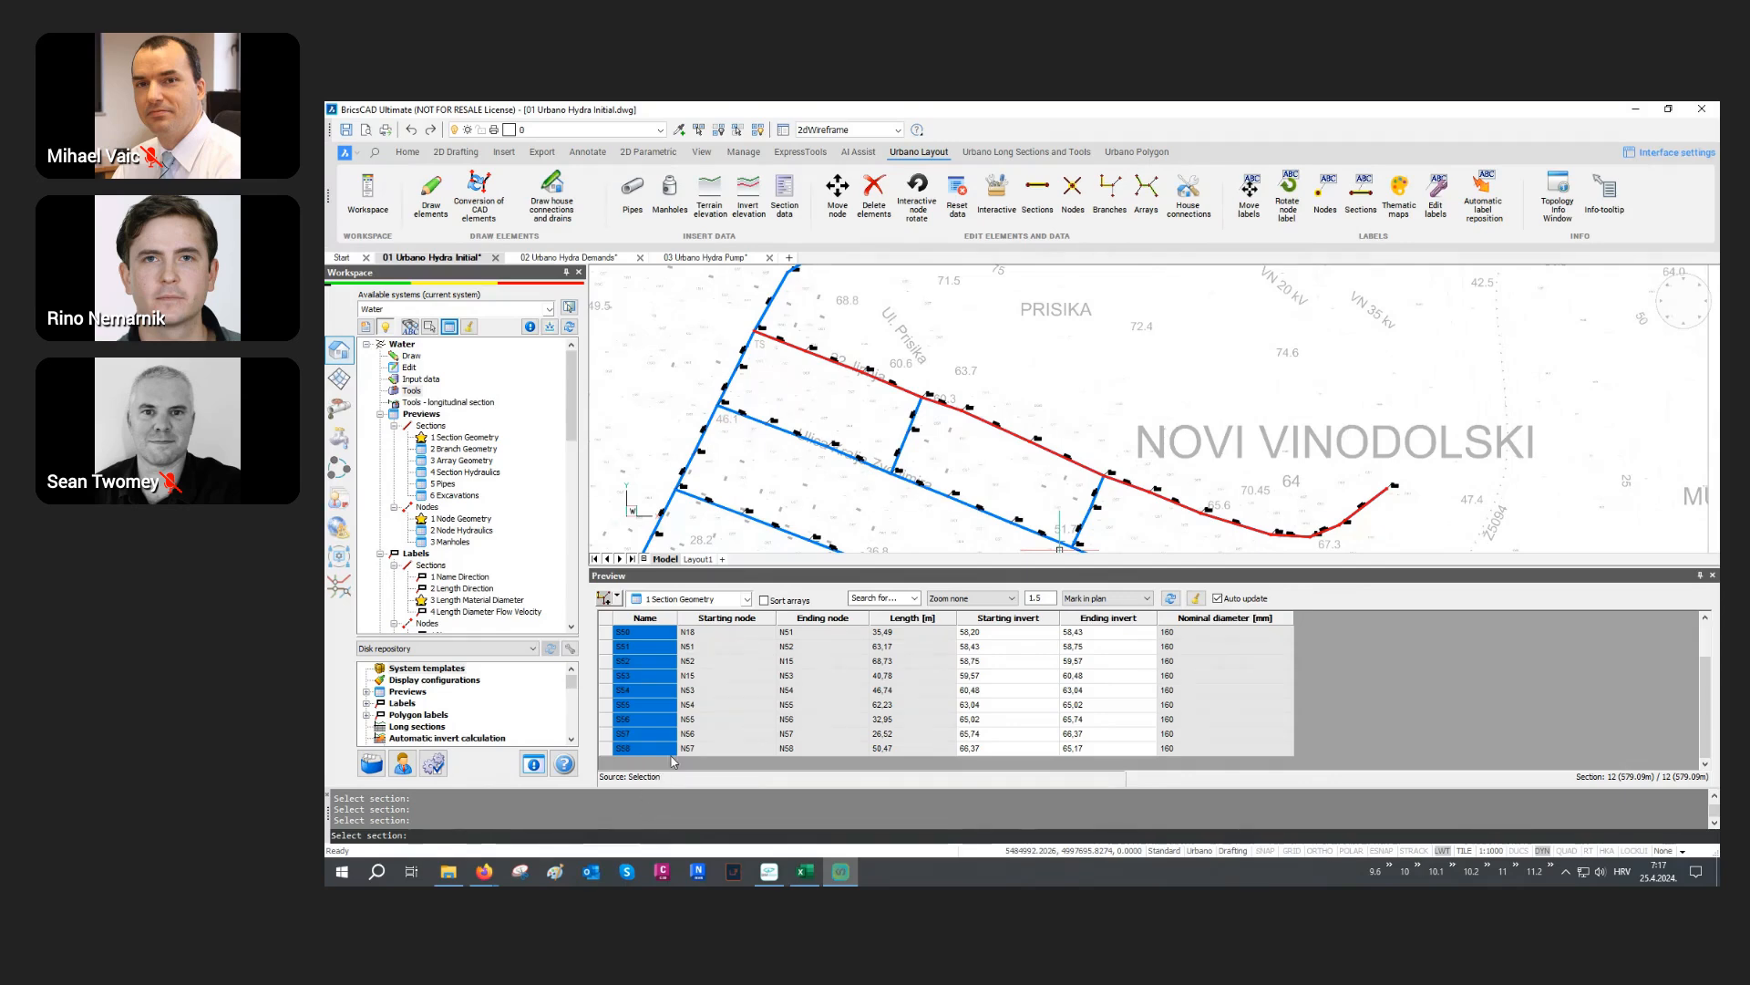
{"action": "left_click", "coordinate": [1196, 600]}
Step: Display the listed branches with the 2 Branch Geometry configuration, mark each of the three in plan in turn, and clear the marks
{"action": "left_click", "coordinate": [713, 600]}
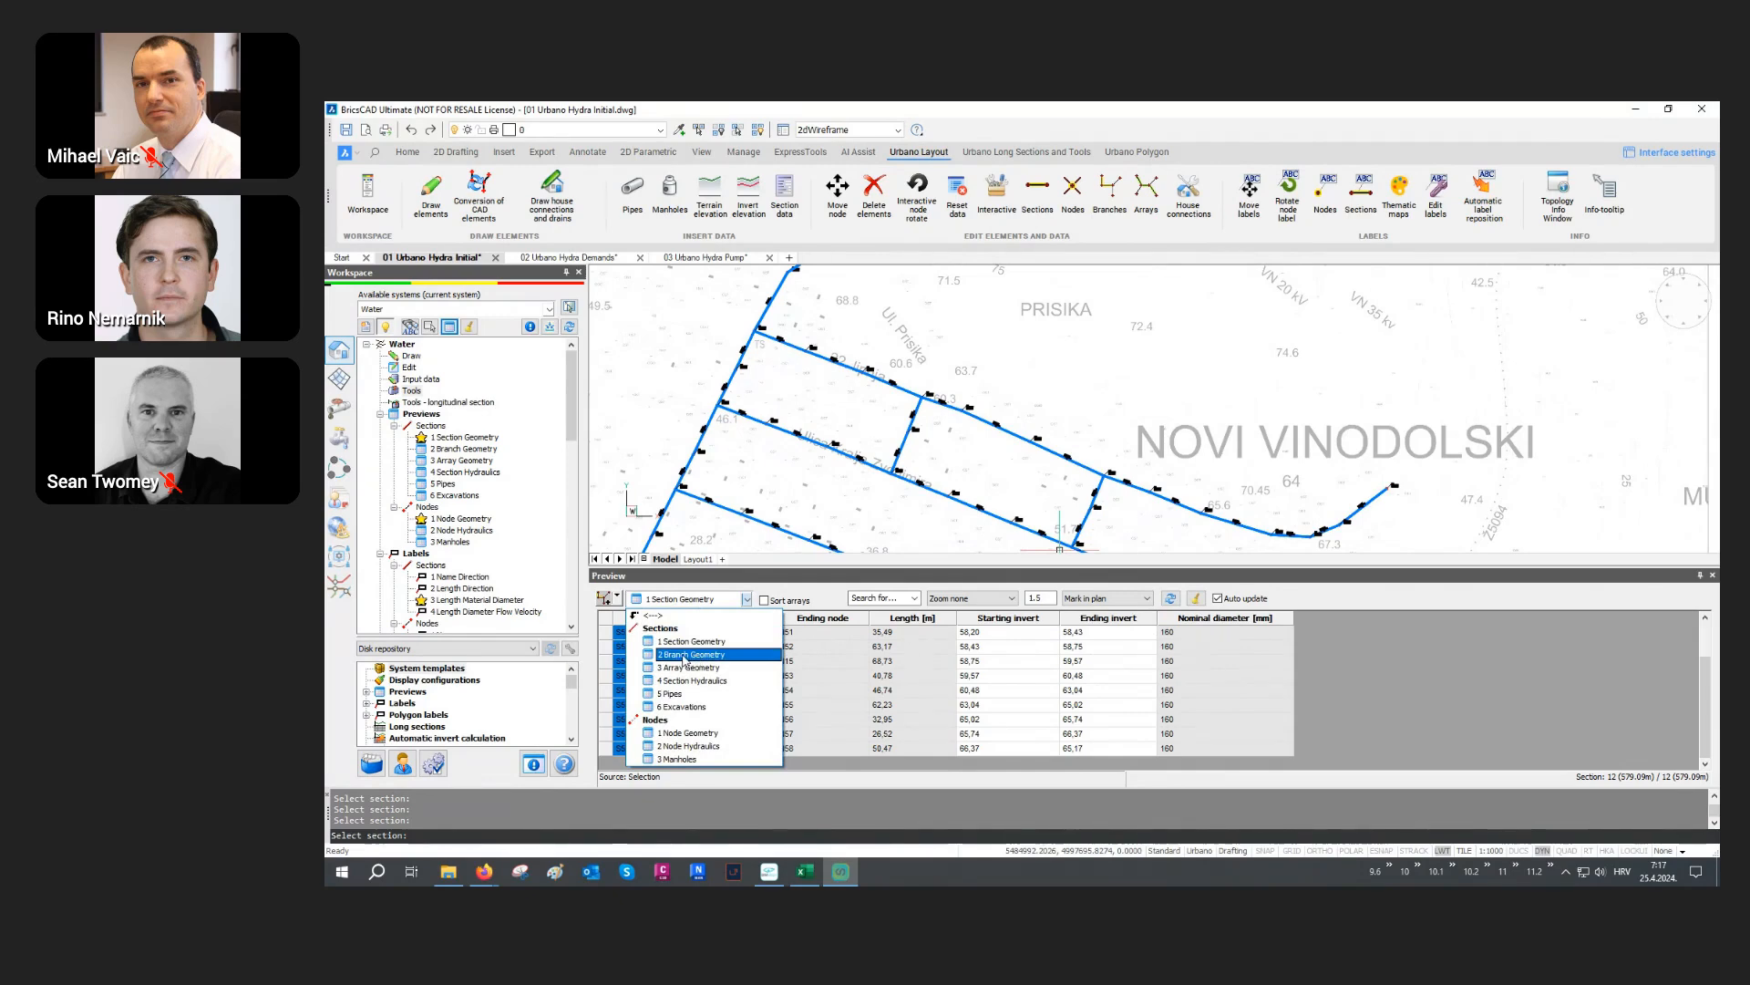
{"action": "left_click", "coordinate": [684, 654]}
{"action": "left_click", "coordinate": [608, 633]}
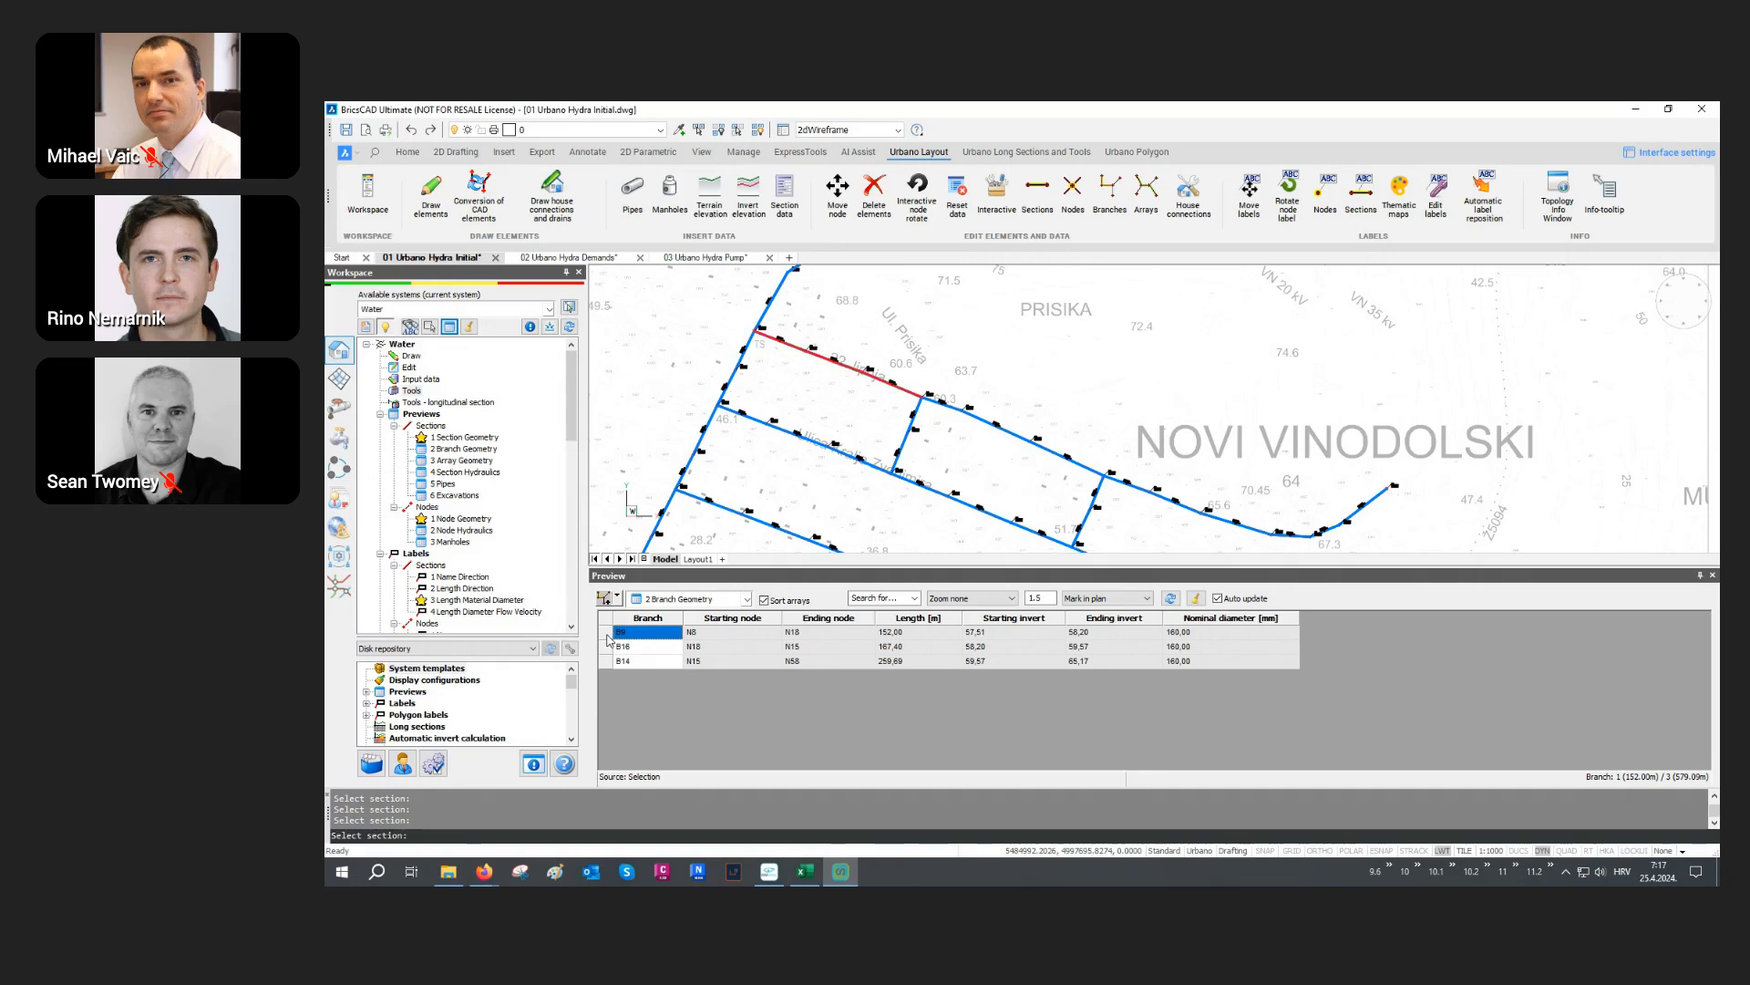
{"action": "left_click", "coordinate": [607, 637]}
{"action": "left_click", "coordinate": [607, 646]}
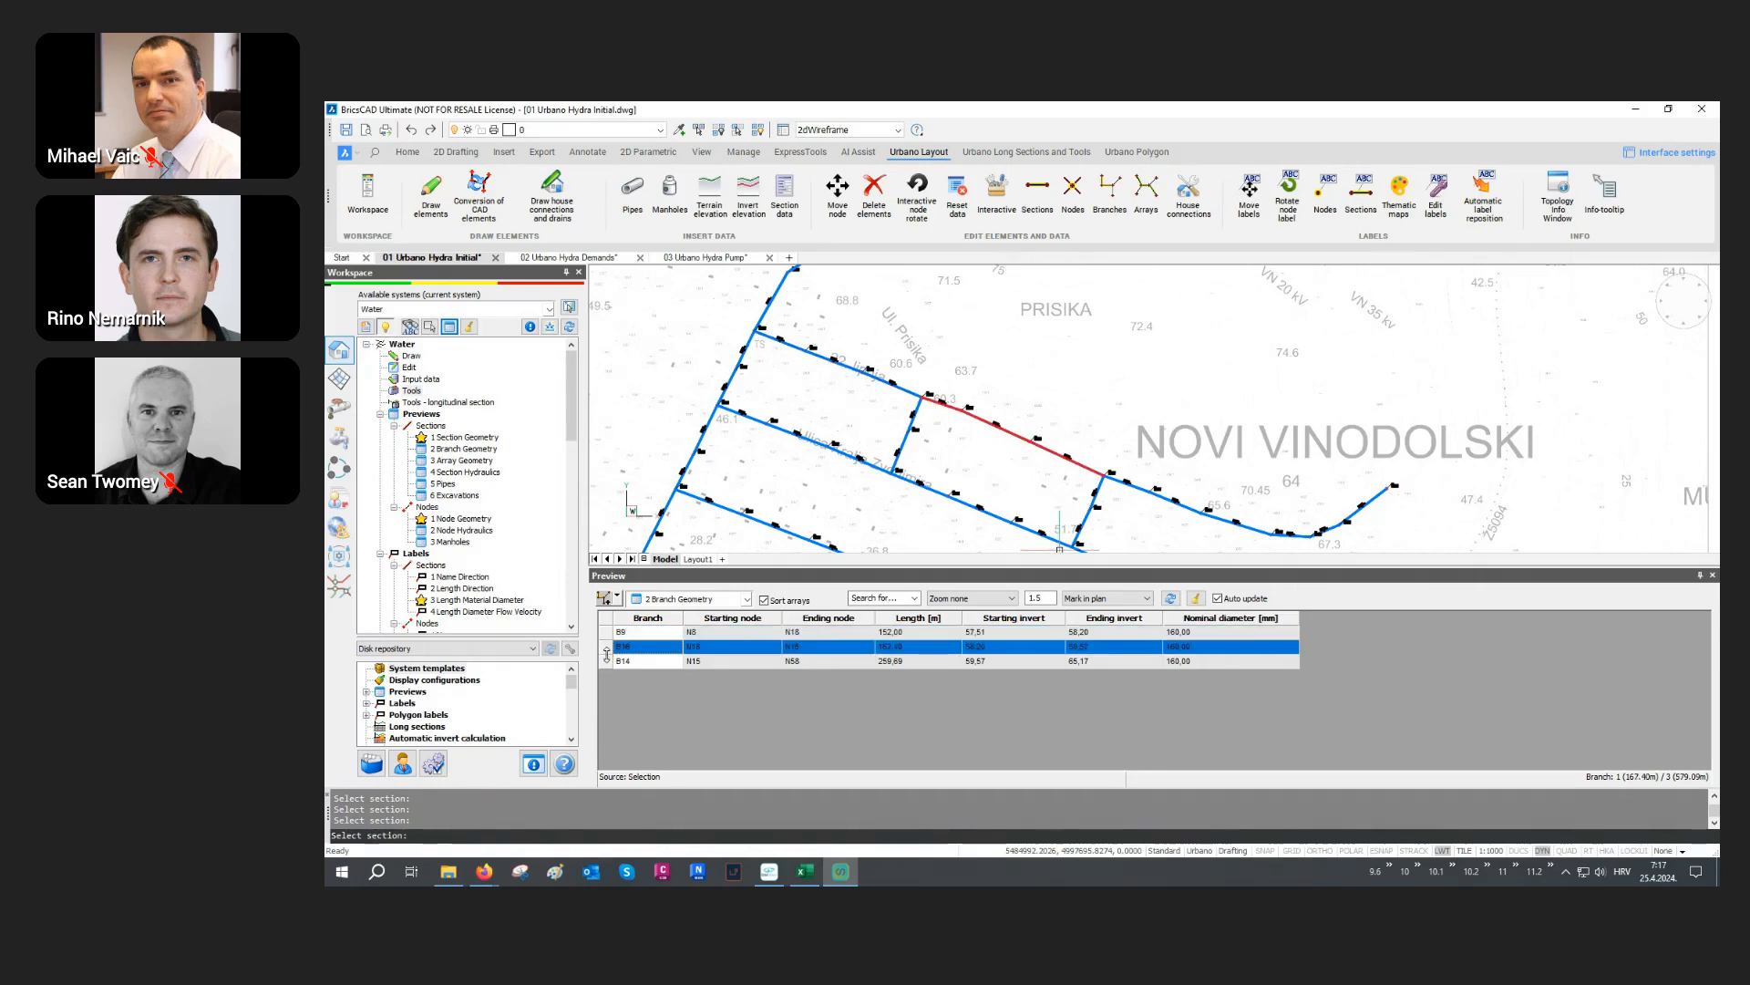
{"action": "left_click", "coordinate": [608, 661]}
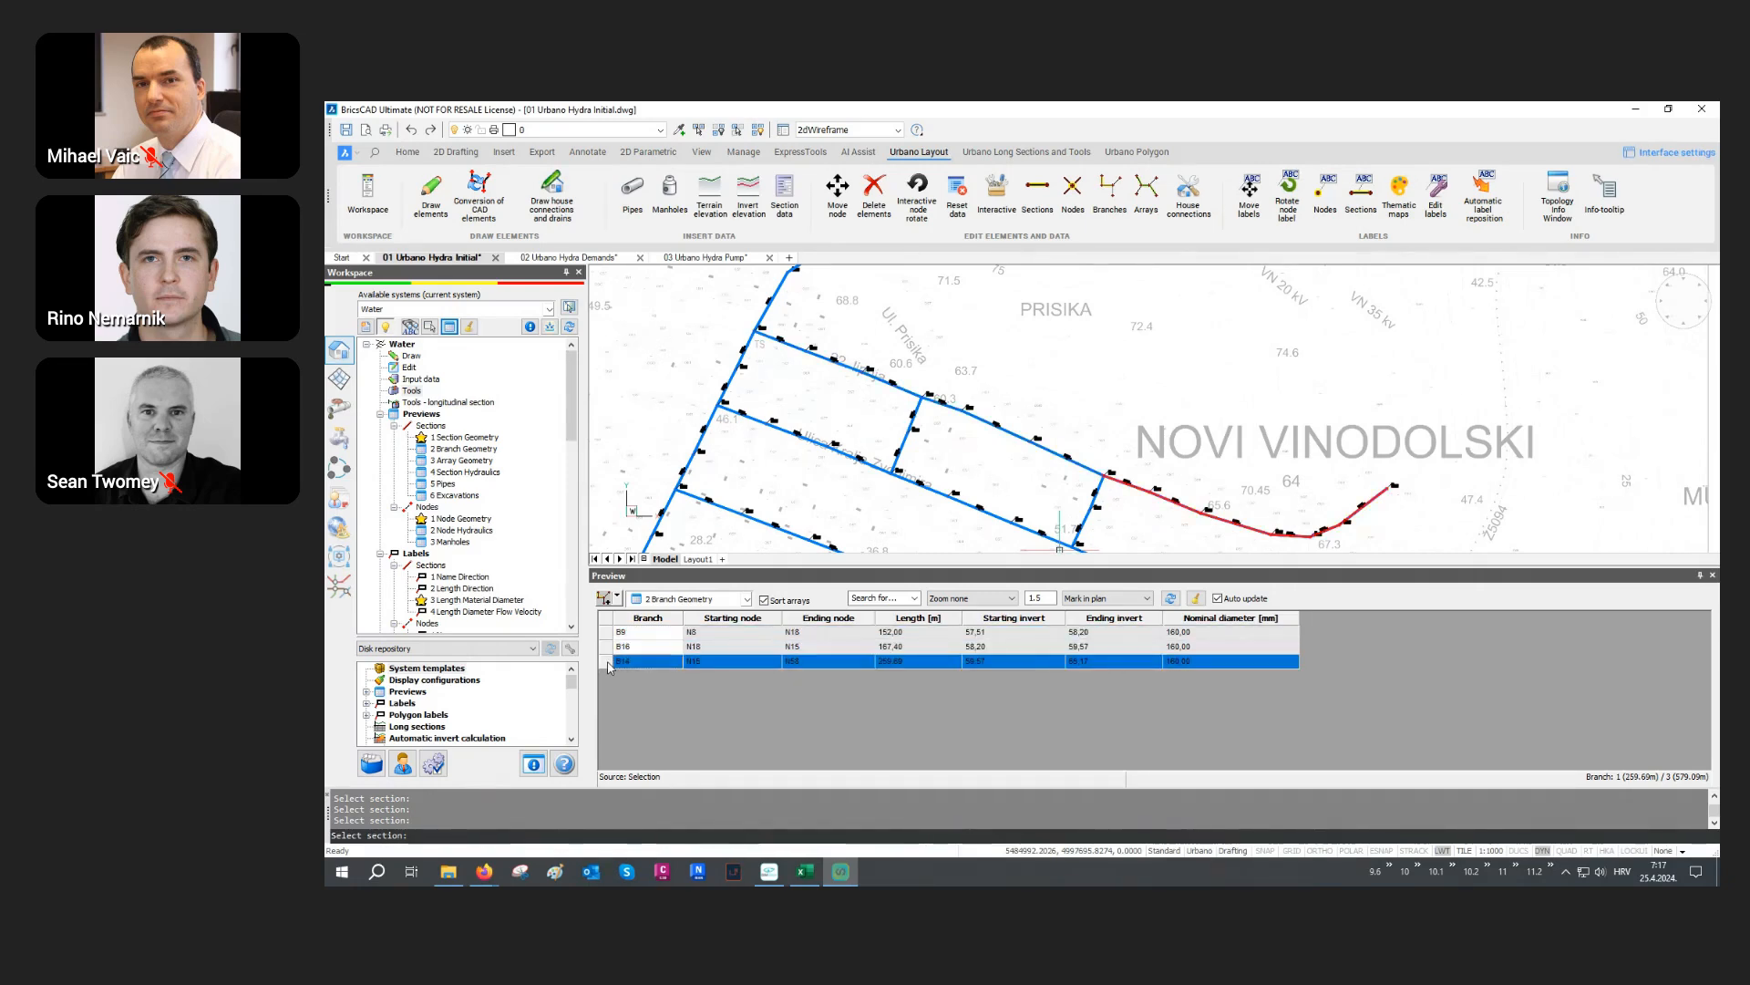
{"action": "left_click", "coordinate": [1197, 599]}
Step: List the branches of arrays A1 and A10 using array selection, mark them all in plan, and clear the marks
{"action": "left_click", "coordinate": [618, 599]}
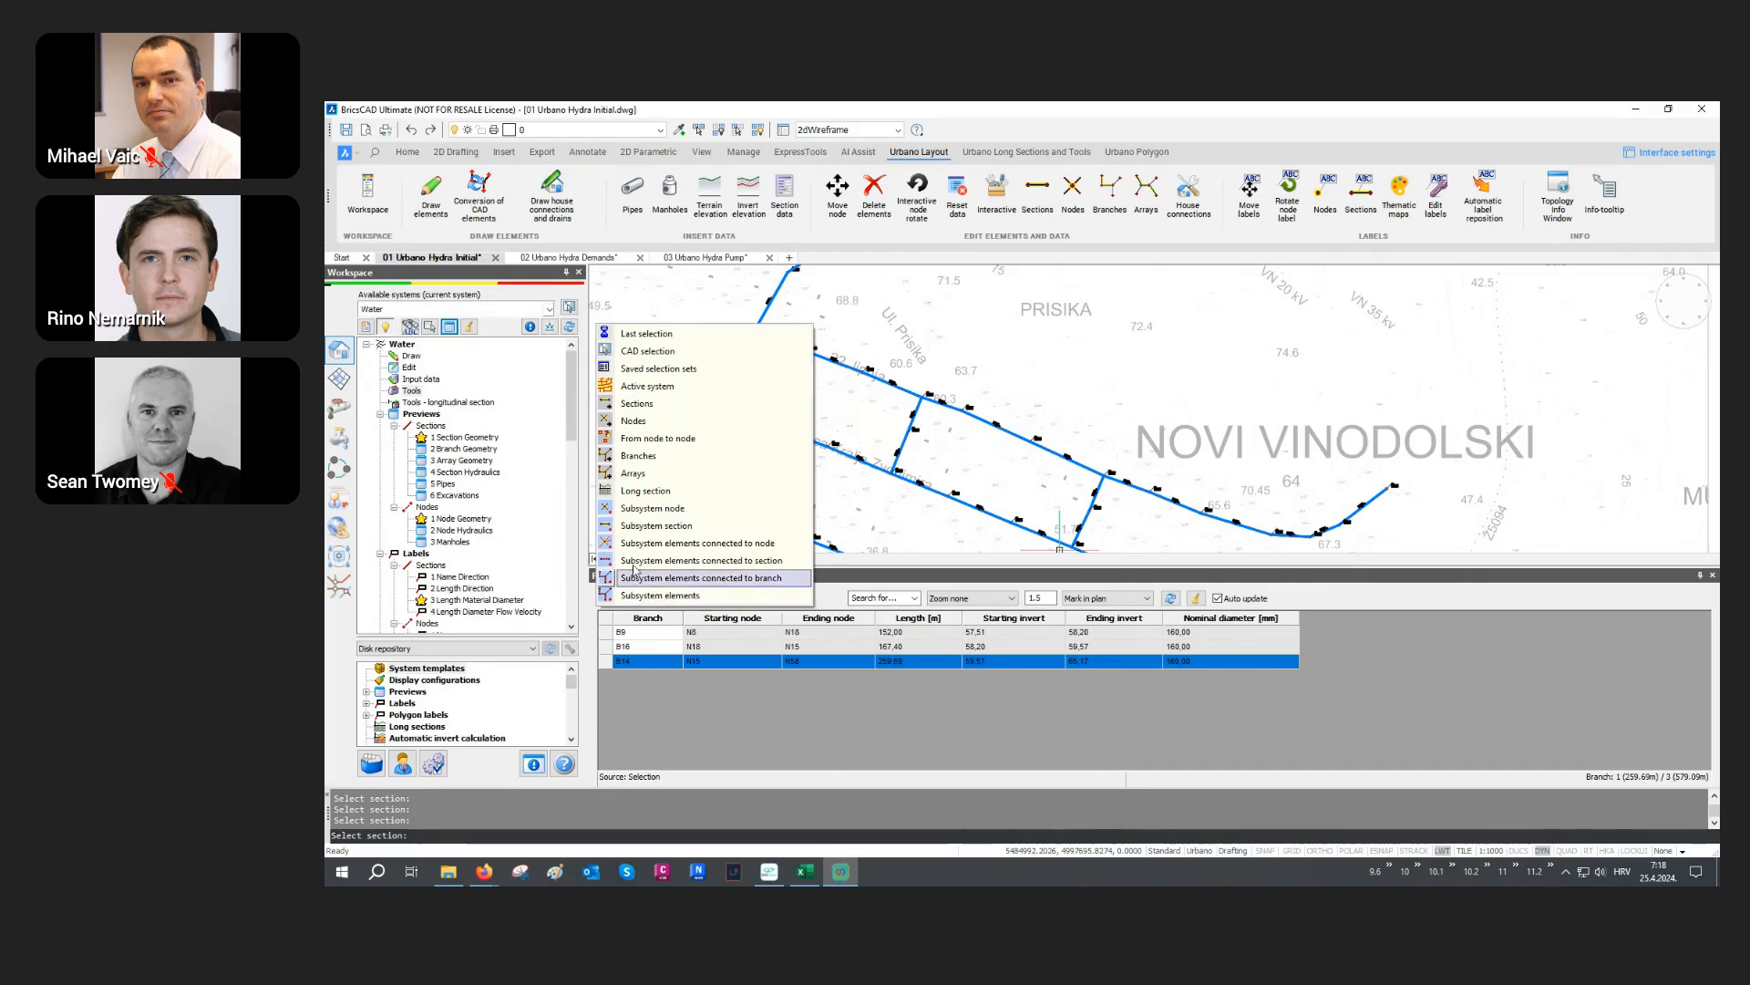
{"action": "left_click", "coordinate": [652, 474]}
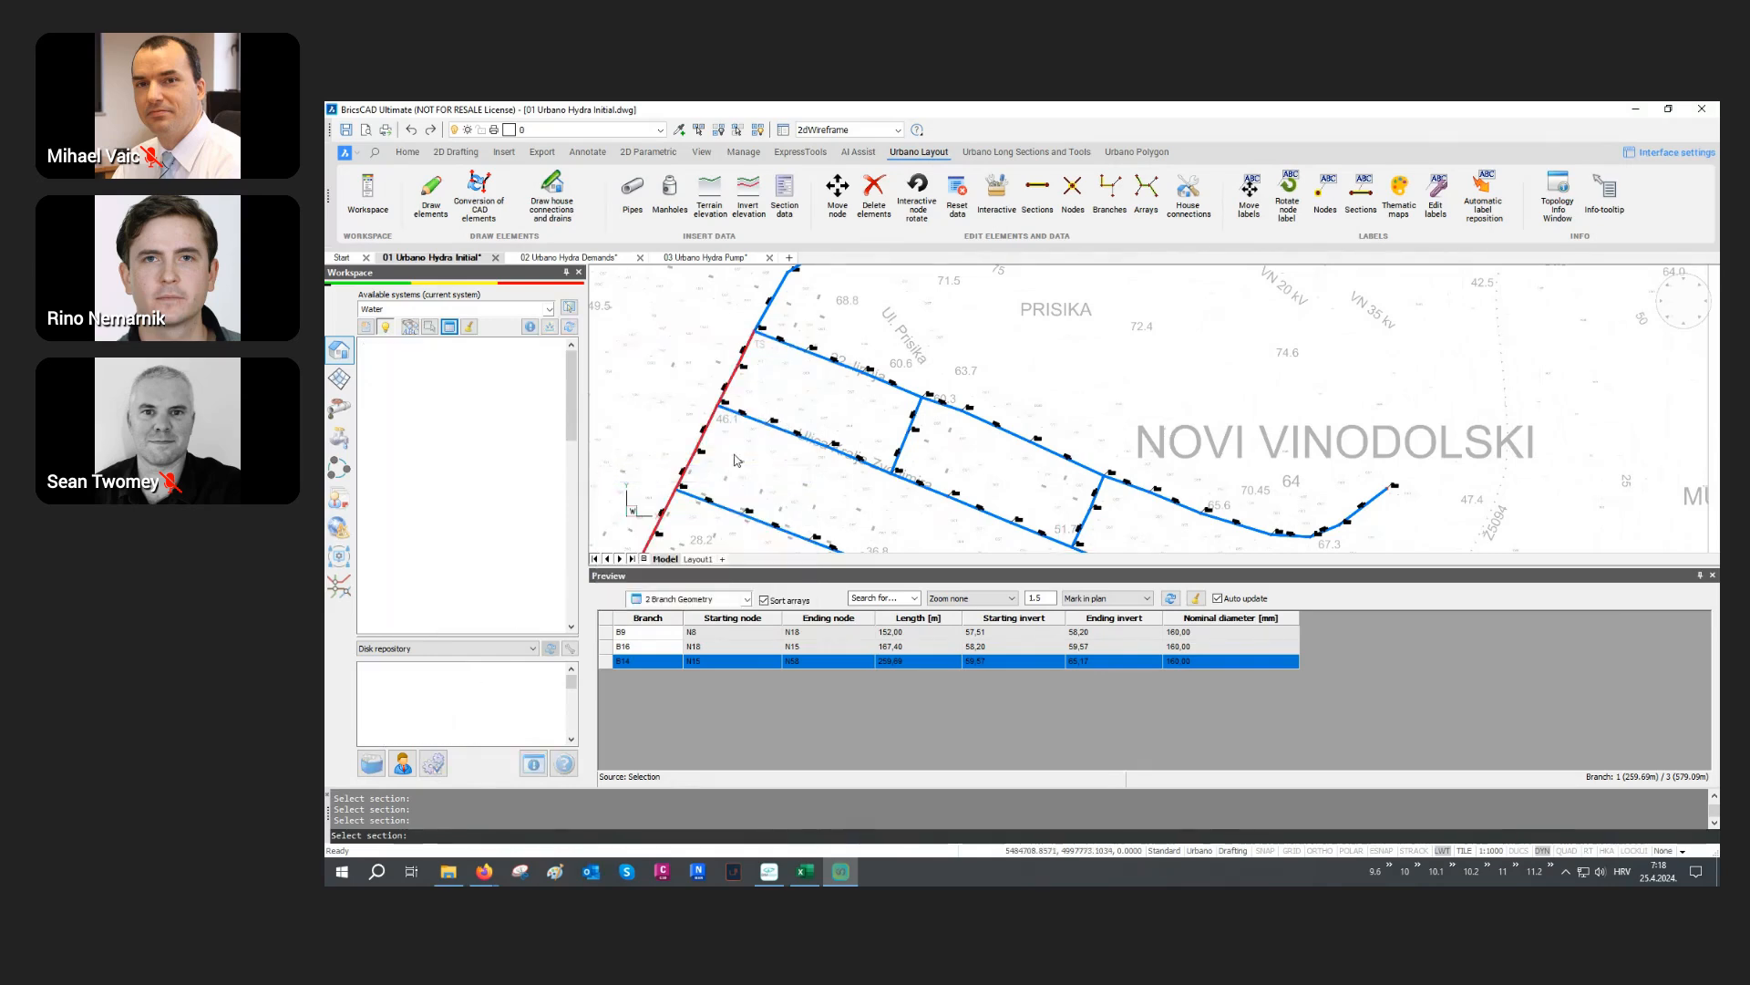
{"action": "scroll", "coordinate": [816, 414], "scroll_direction": "down", "scroll_amount": 2}
{"action": "middle_click_drag", "start_coordinate": [816, 415], "coordinate": [859, 363]}
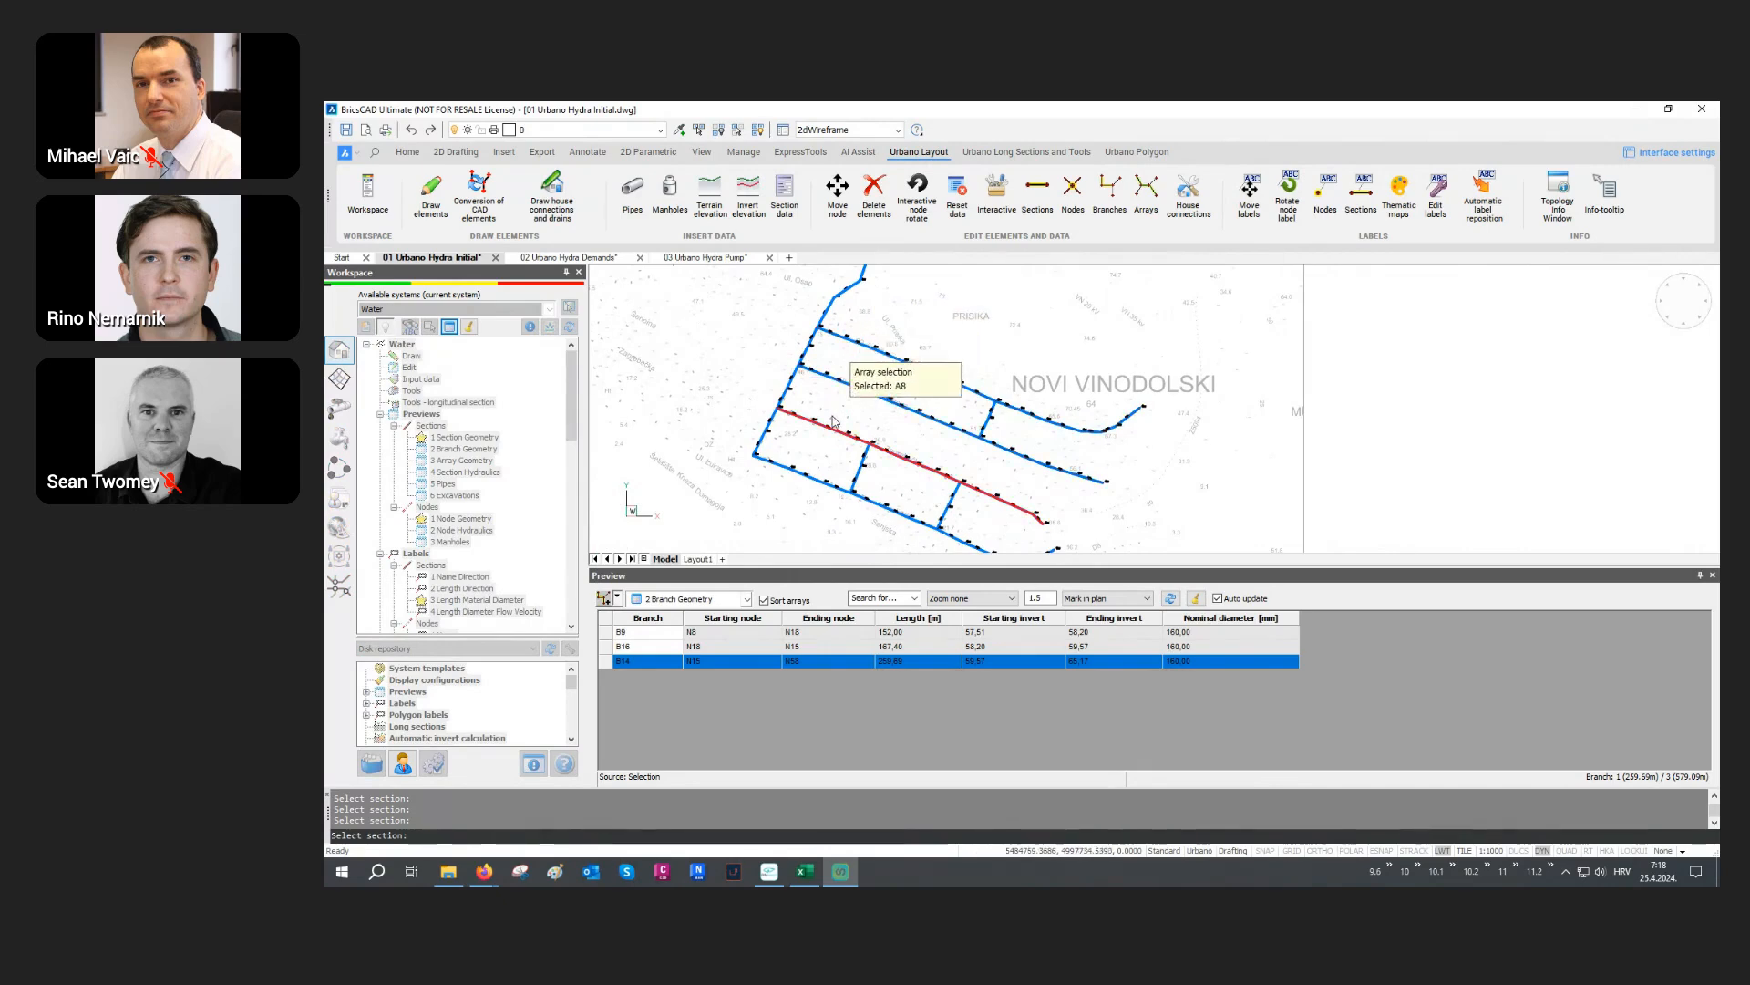
{"action": "middle_click_drag", "start_coordinate": [888, 397], "coordinate": [850, 511]}
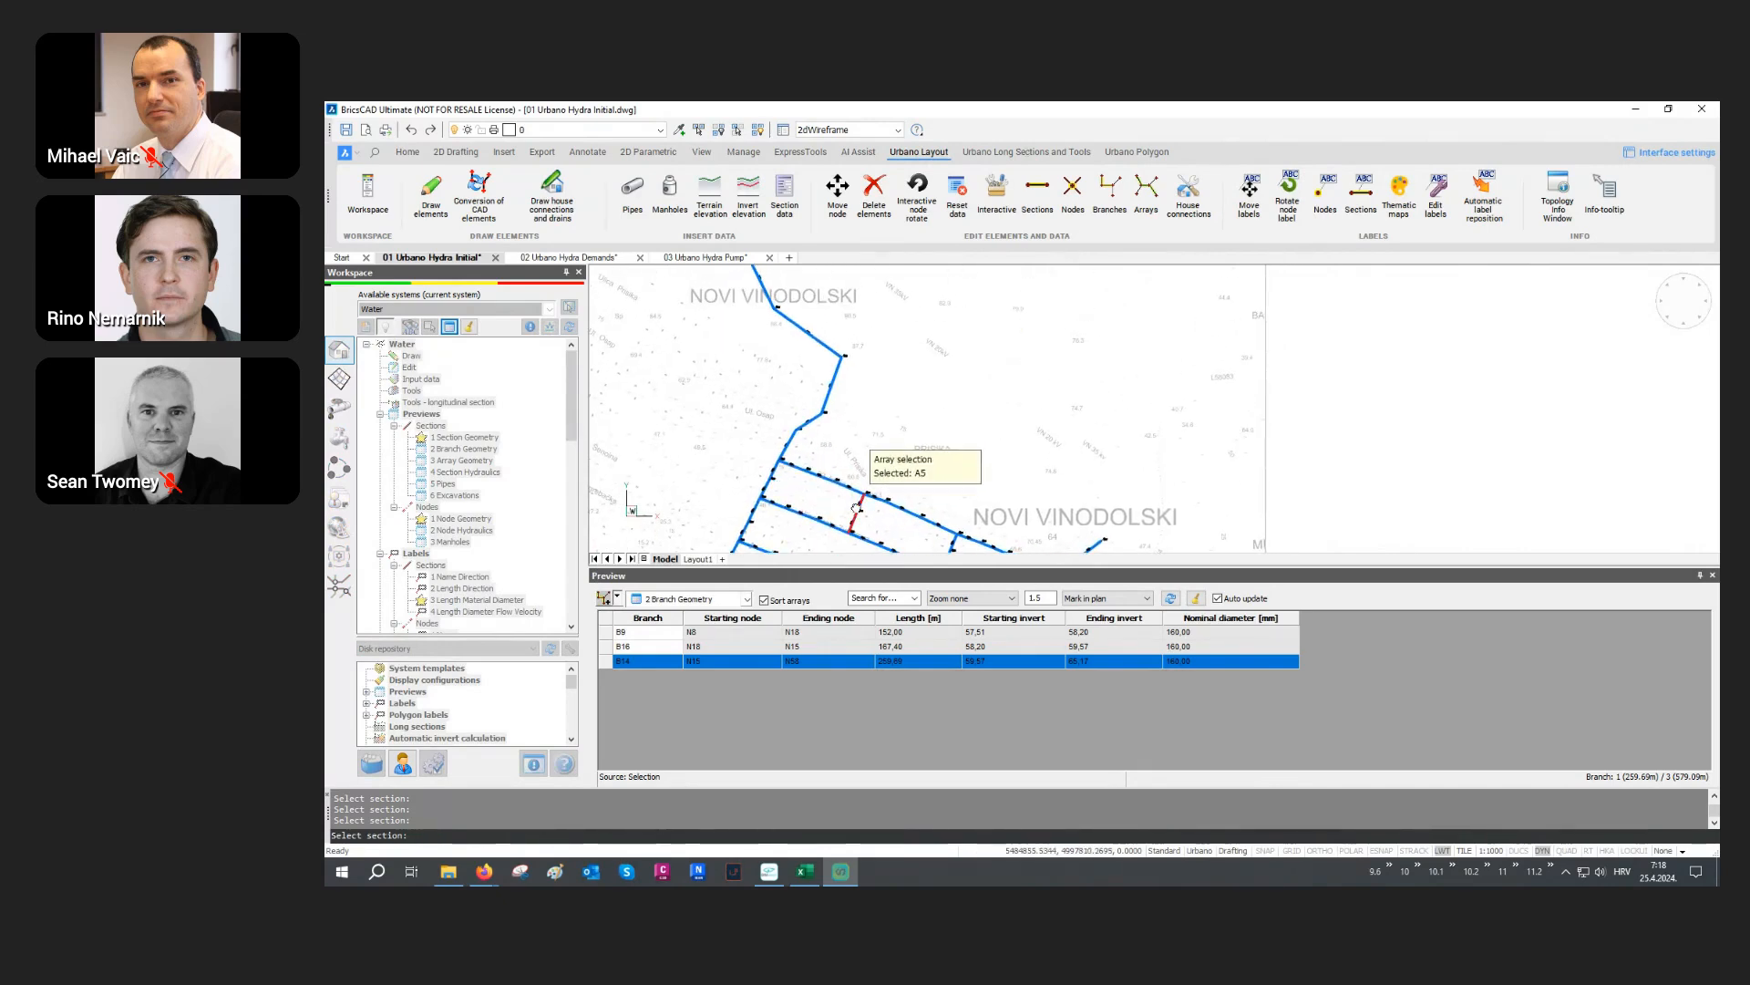
{"action": "scroll", "coordinate": [850, 502], "scroll_direction": "down", "scroll_amount": 1}
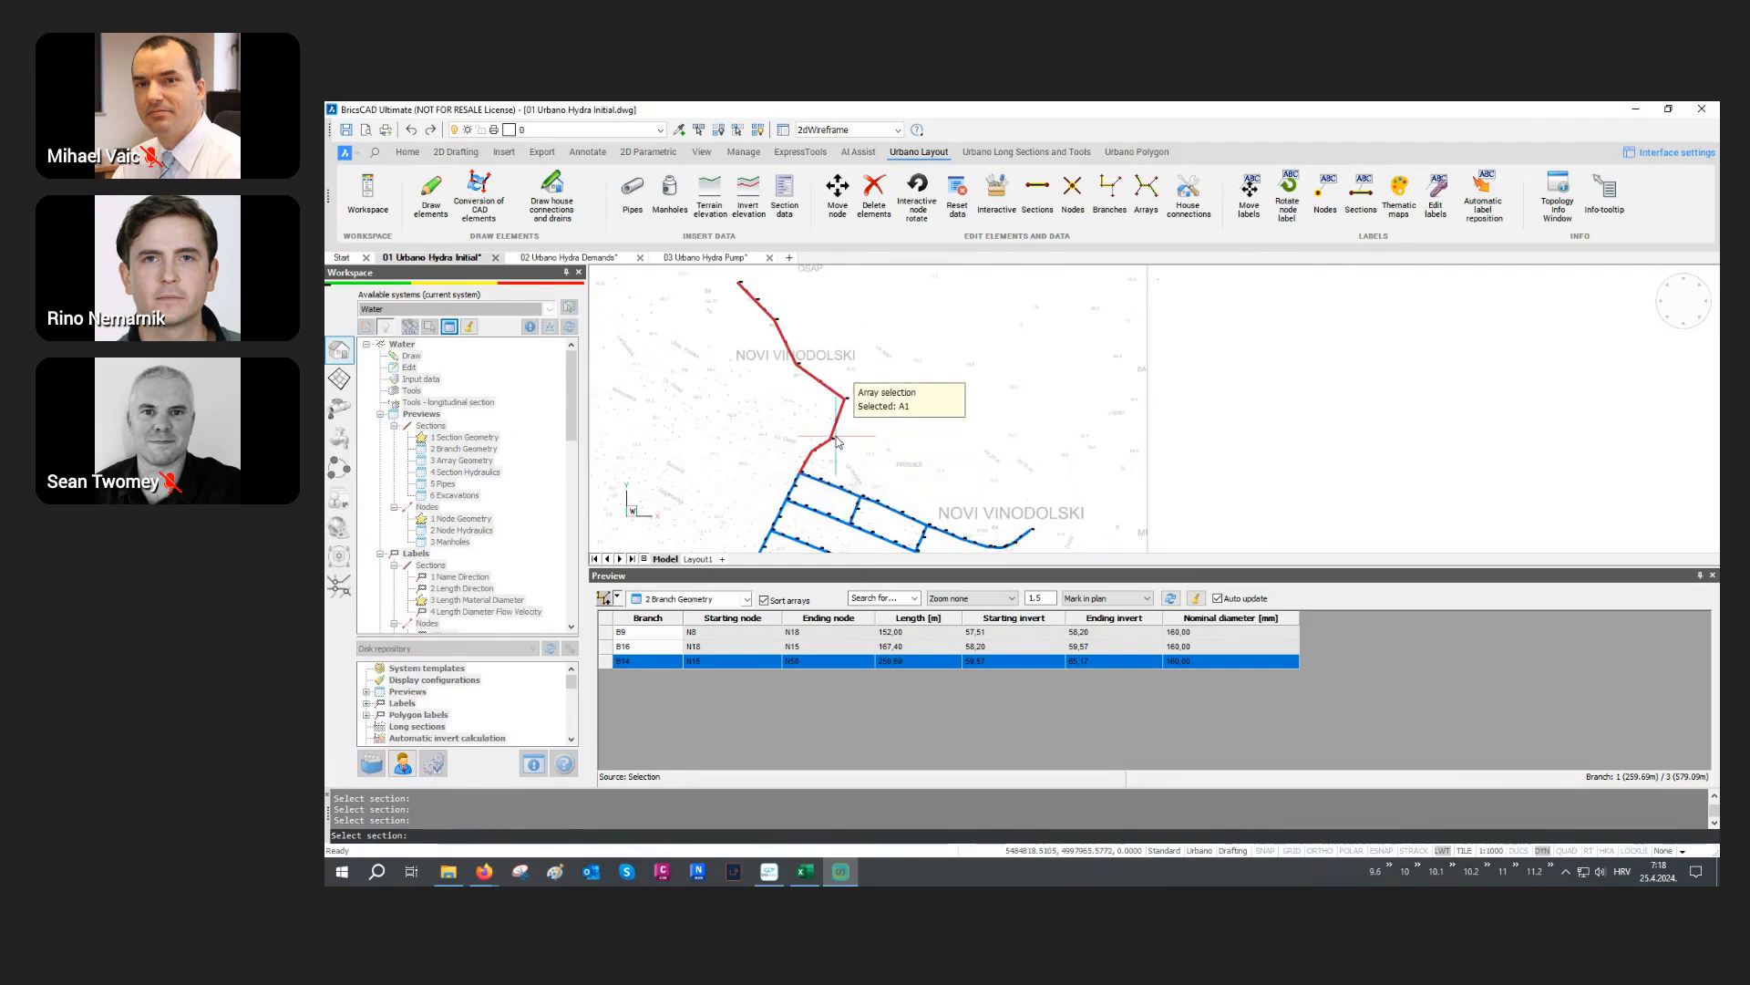
{"action": "middle_click_drag", "start_coordinate": [840, 442], "coordinate": [935, 405]}
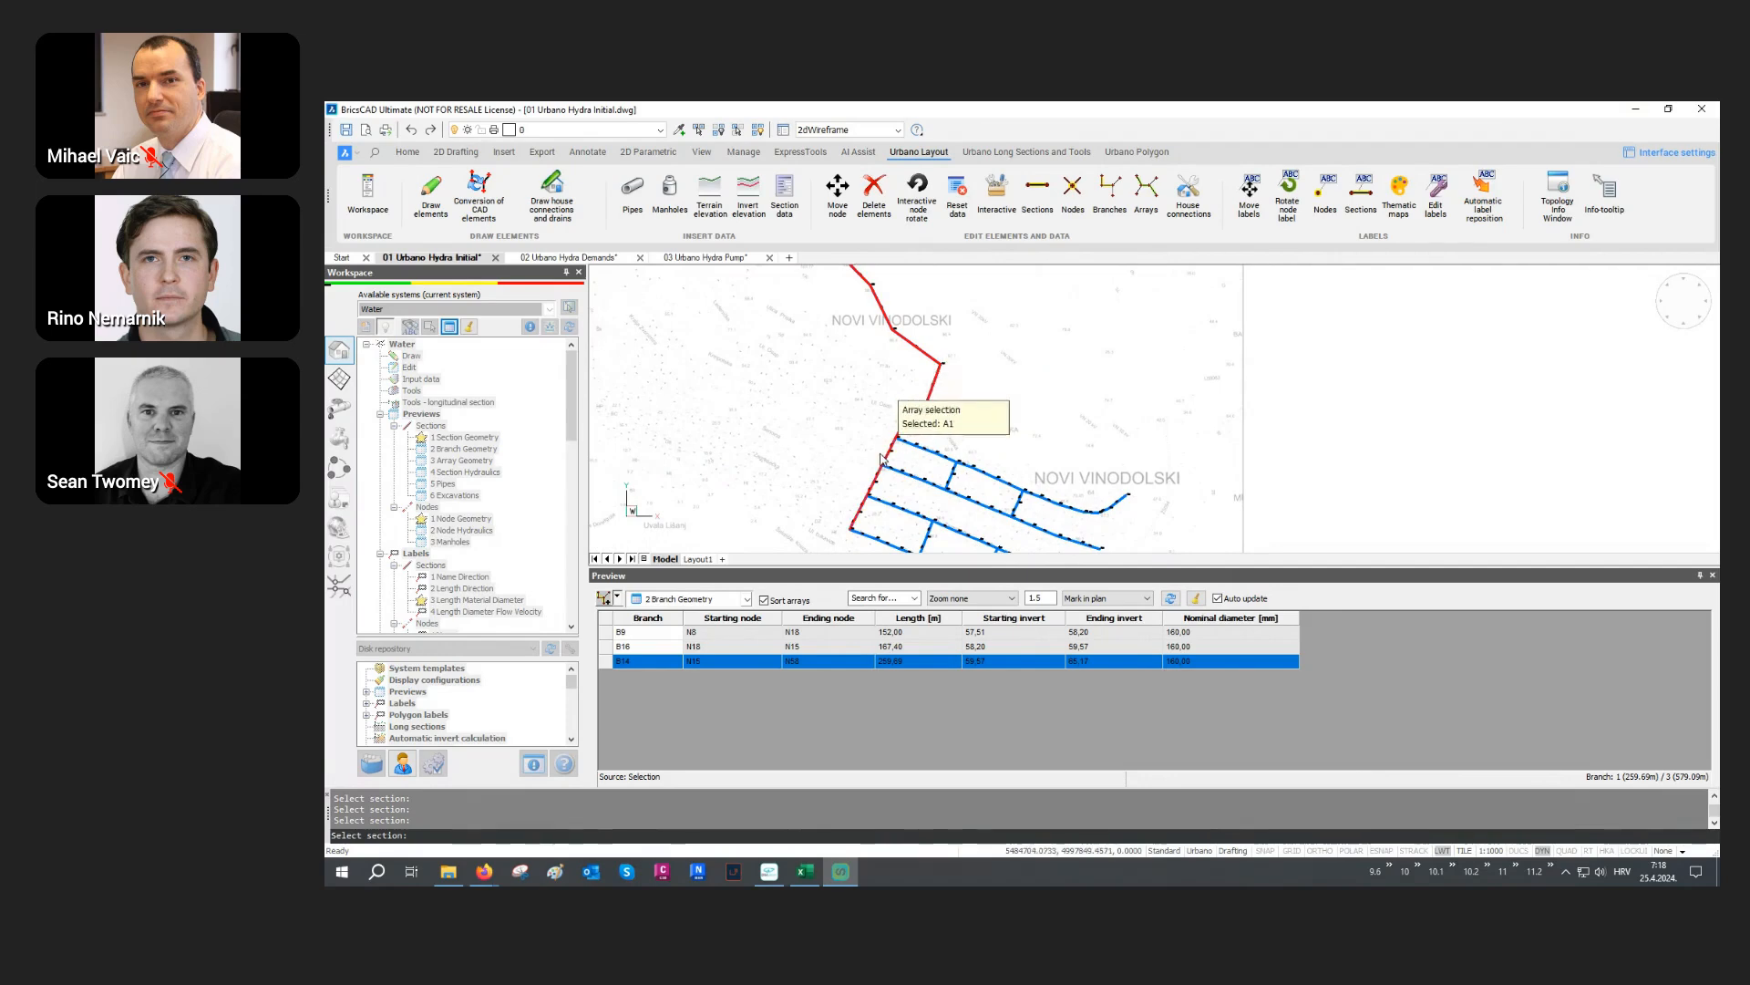
{"action": "left_click", "coordinate": [880, 458]}
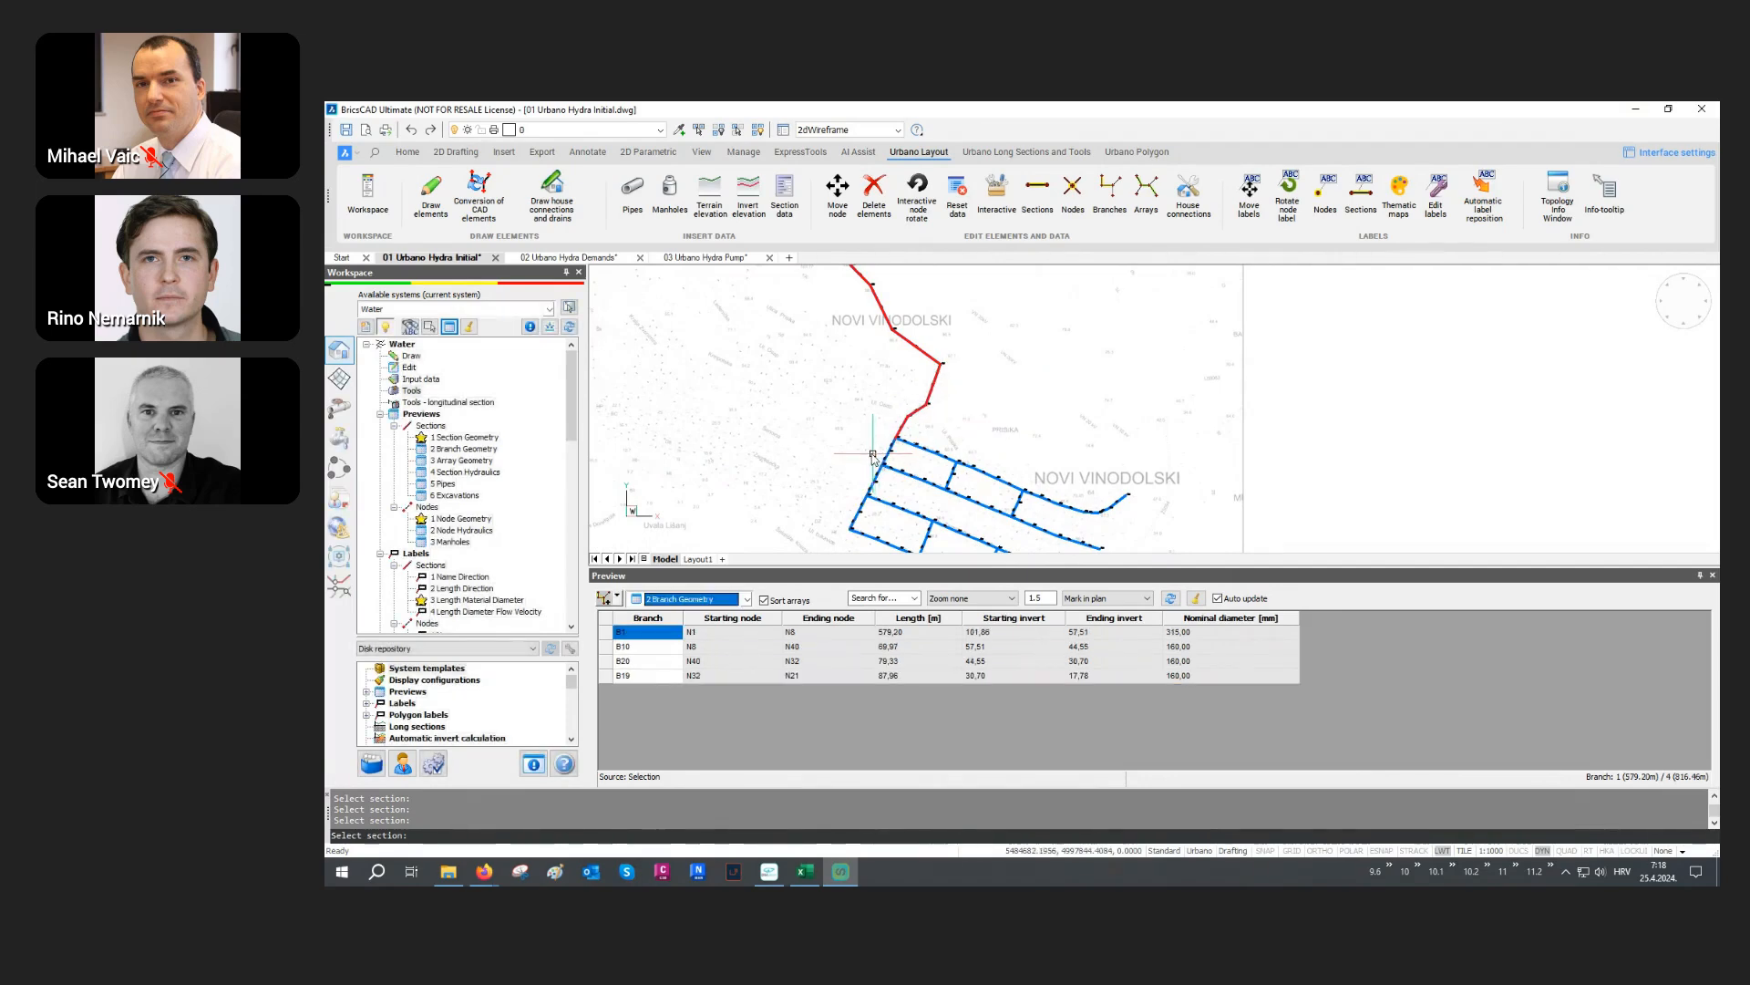
{"action": "left_click_drag", "start_coordinate": [654, 641], "coordinate": [656, 679]}
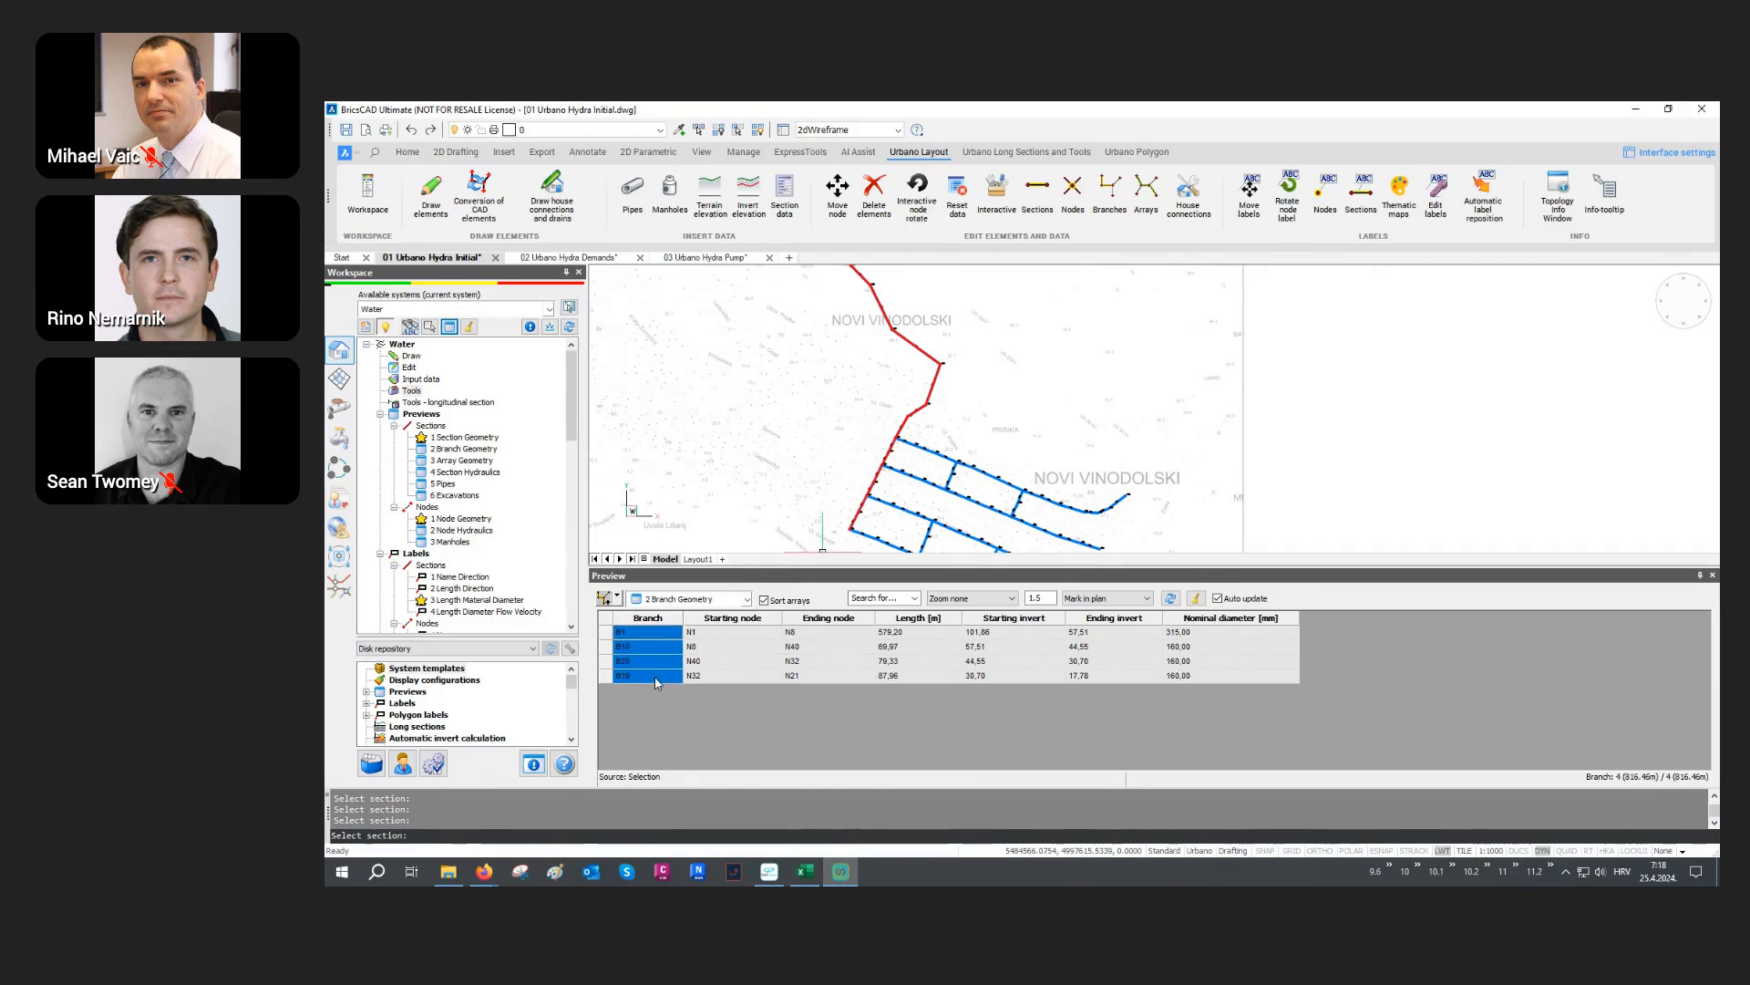
{"action": "left_click", "coordinate": [1195, 598]}
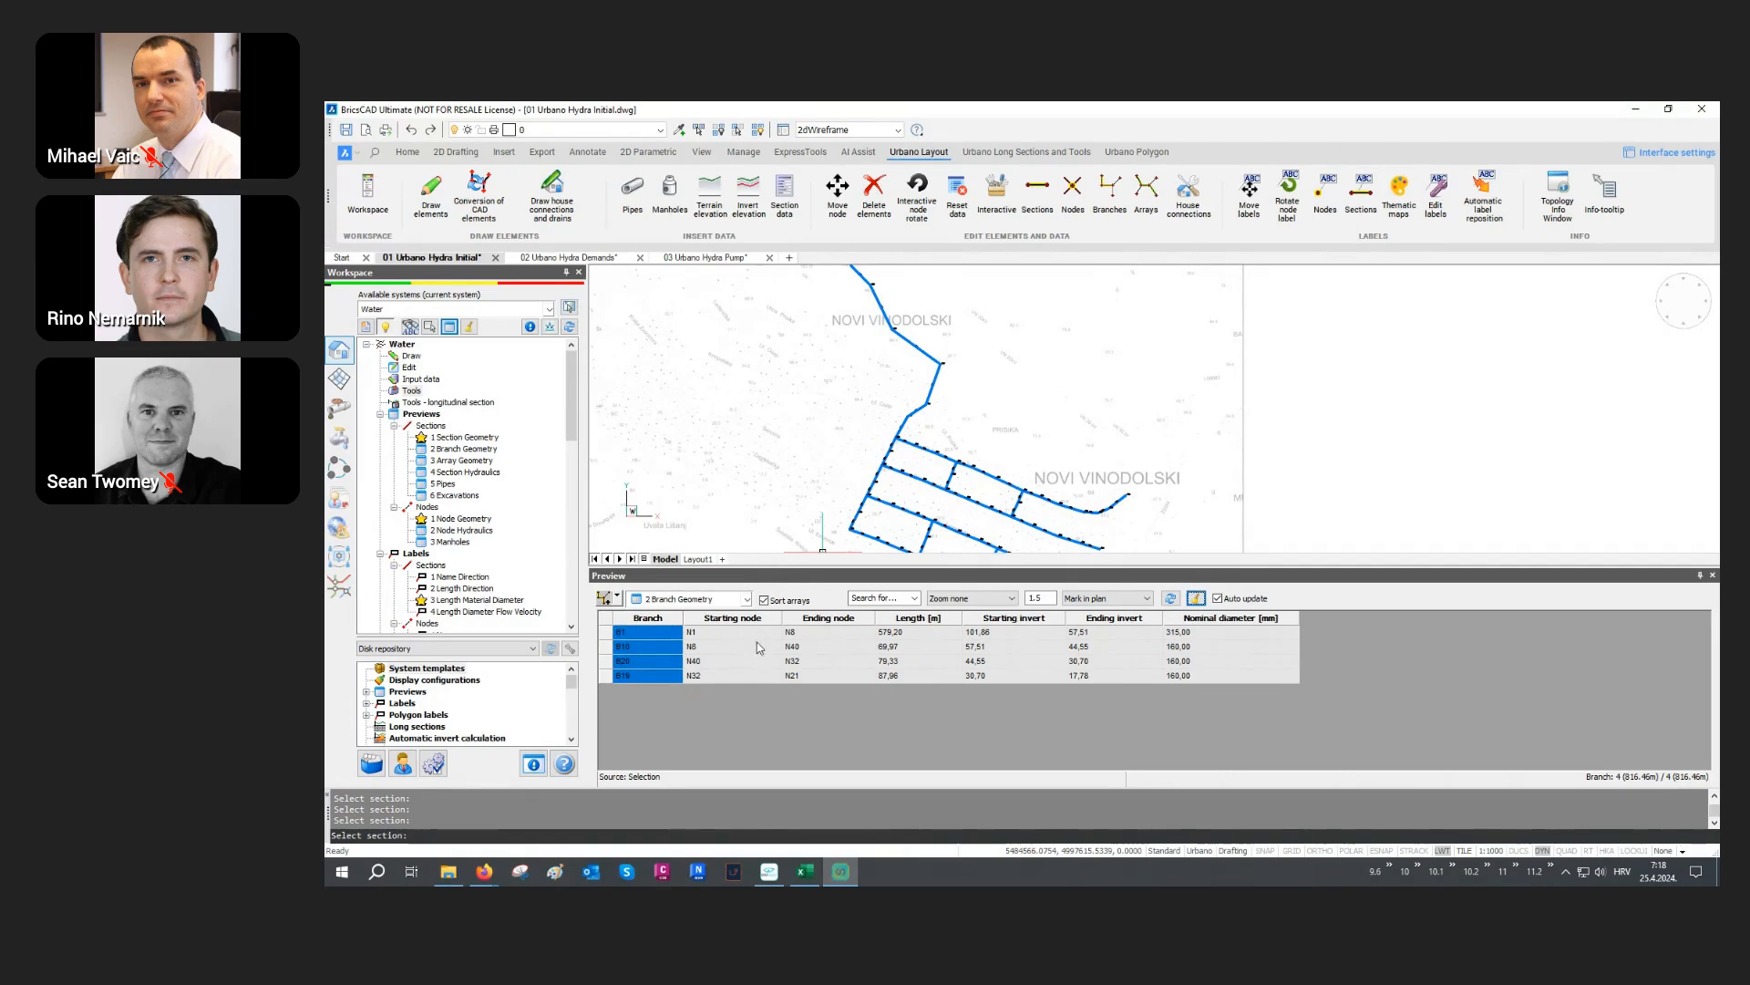
Step: Display the selection with the 3 Array Geometry configuration, mark each of the two arrays in plan, and clear the marks
{"action": "left_click", "coordinate": [725, 600]}
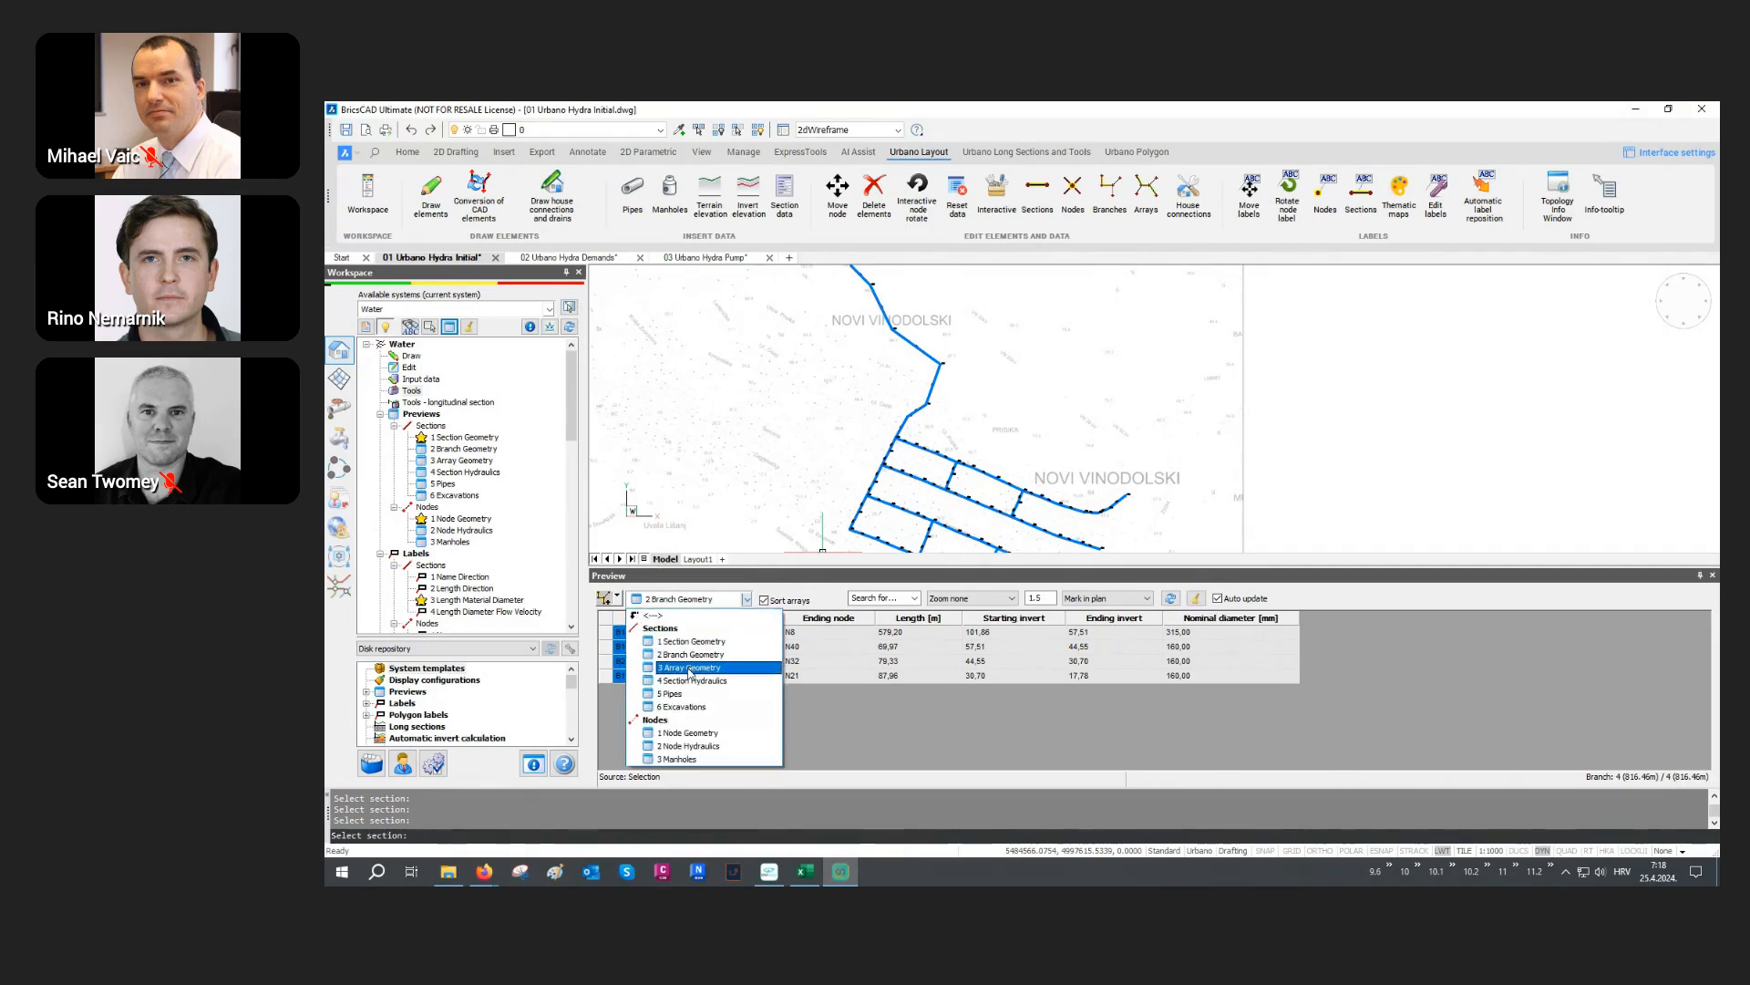
{"action": "left_click", "coordinate": [690, 668]}
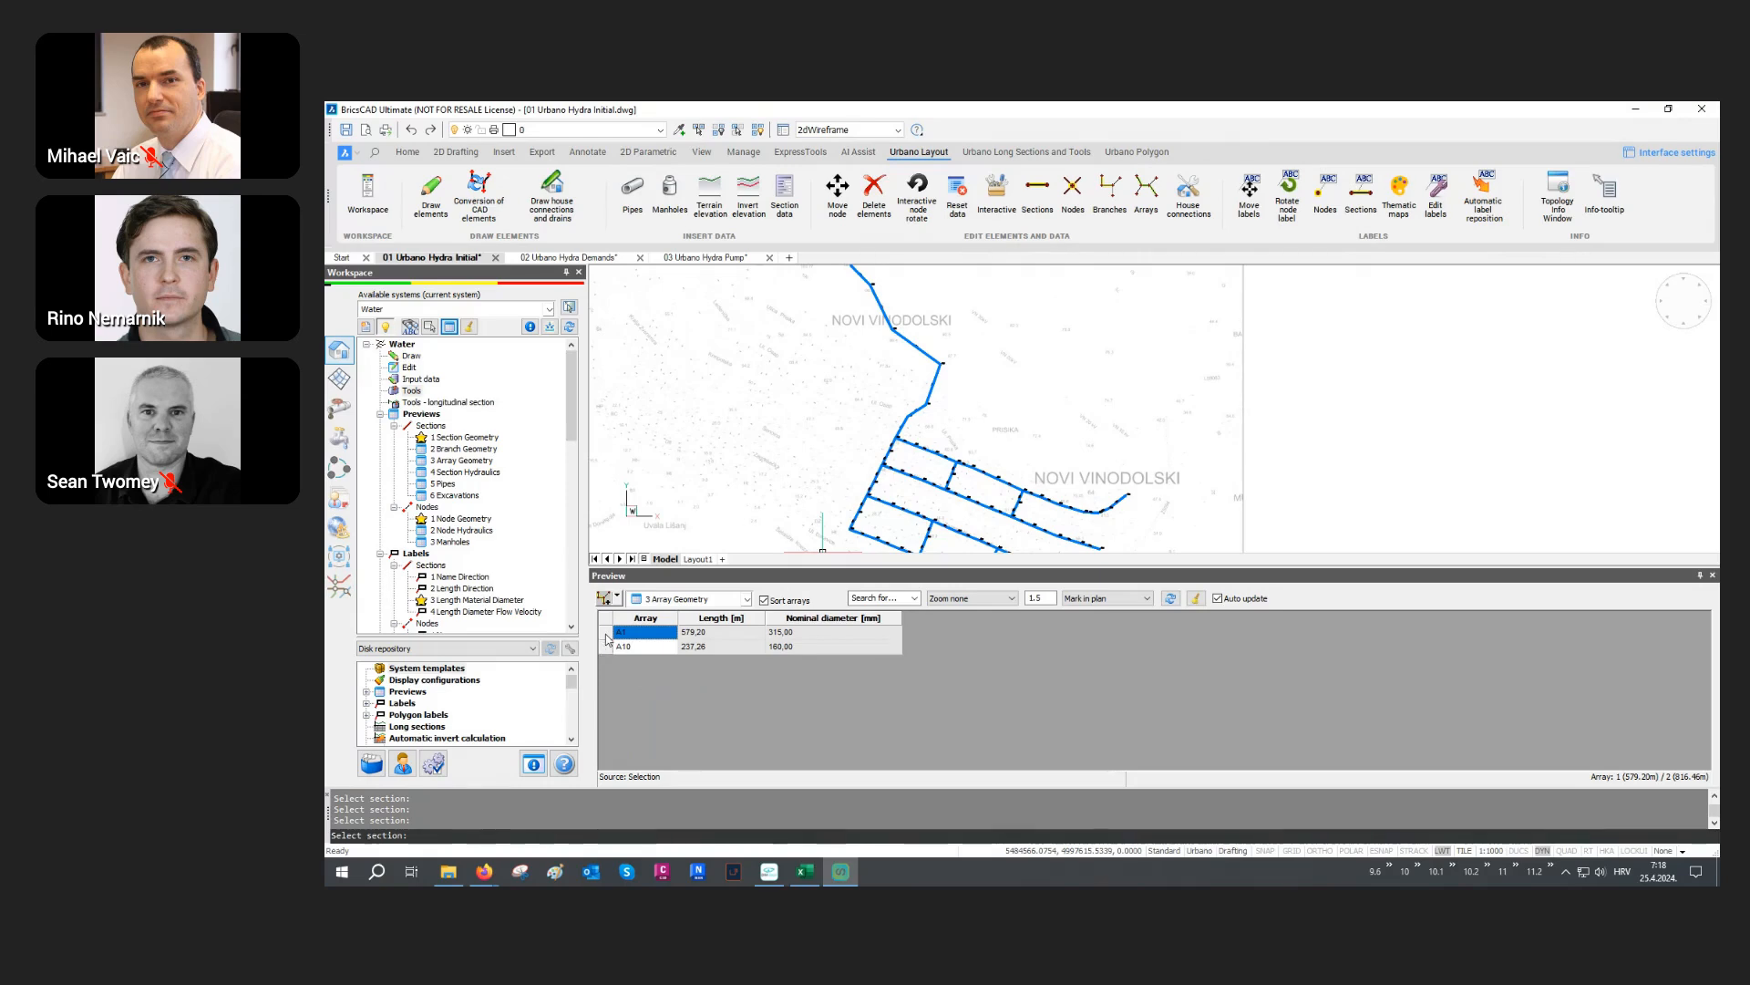
{"action": "left_click", "coordinate": [607, 636]}
{"action": "left_click", "coordinate": [608, 647]}
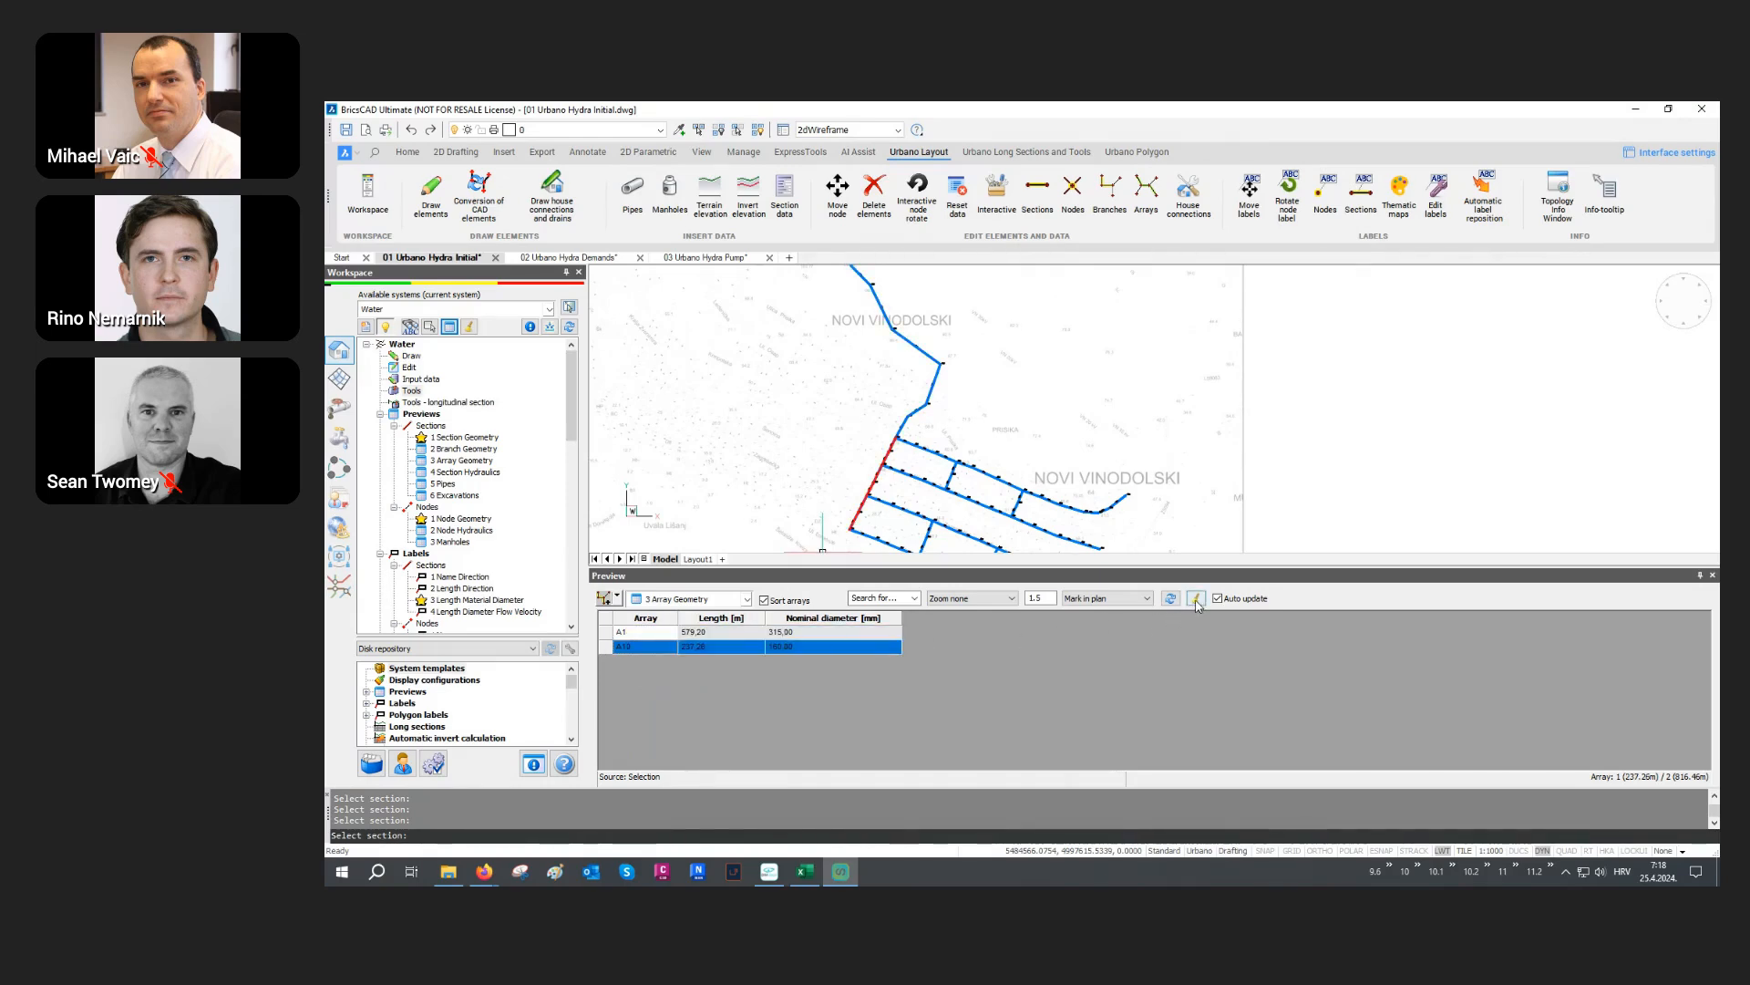
{"action": "left_click", "coordinate": [1196, 602]}
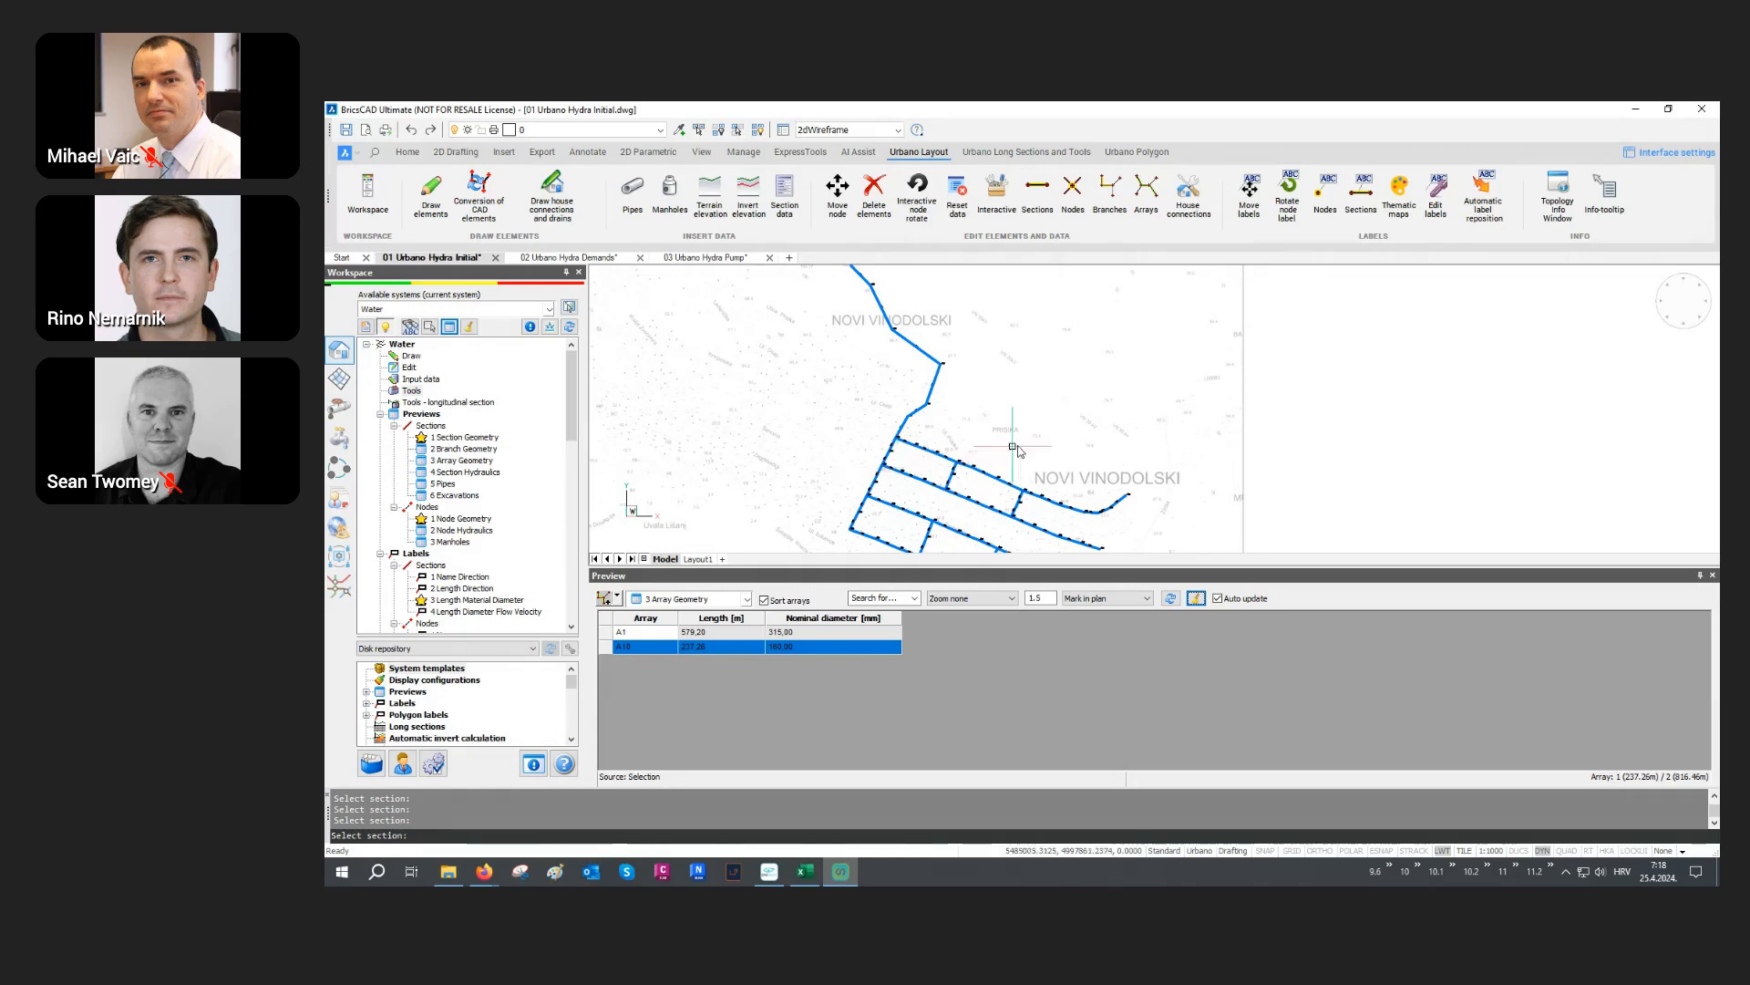
Step: Merge the main pipeline array A1 with the adjoining array A10 into one array named A1
{"action": "left_click", "coordinate": [1139, 207]}
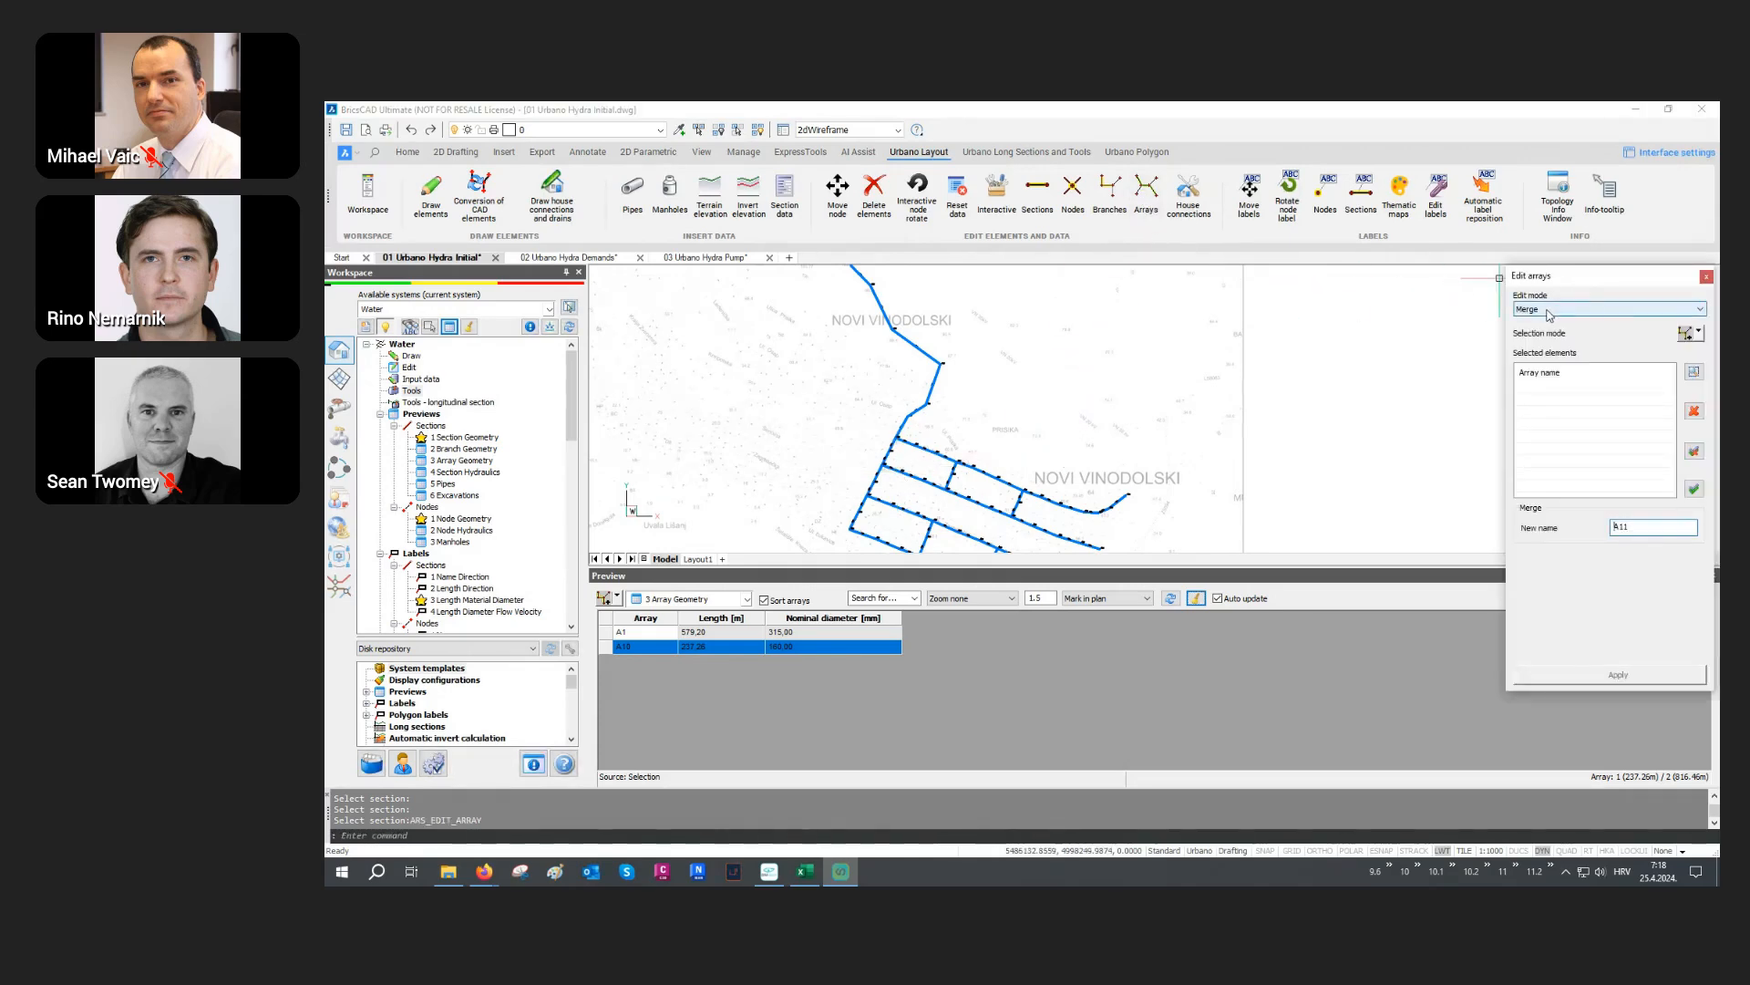
{"action": "left_click", "coordinate": [1687, 331]}
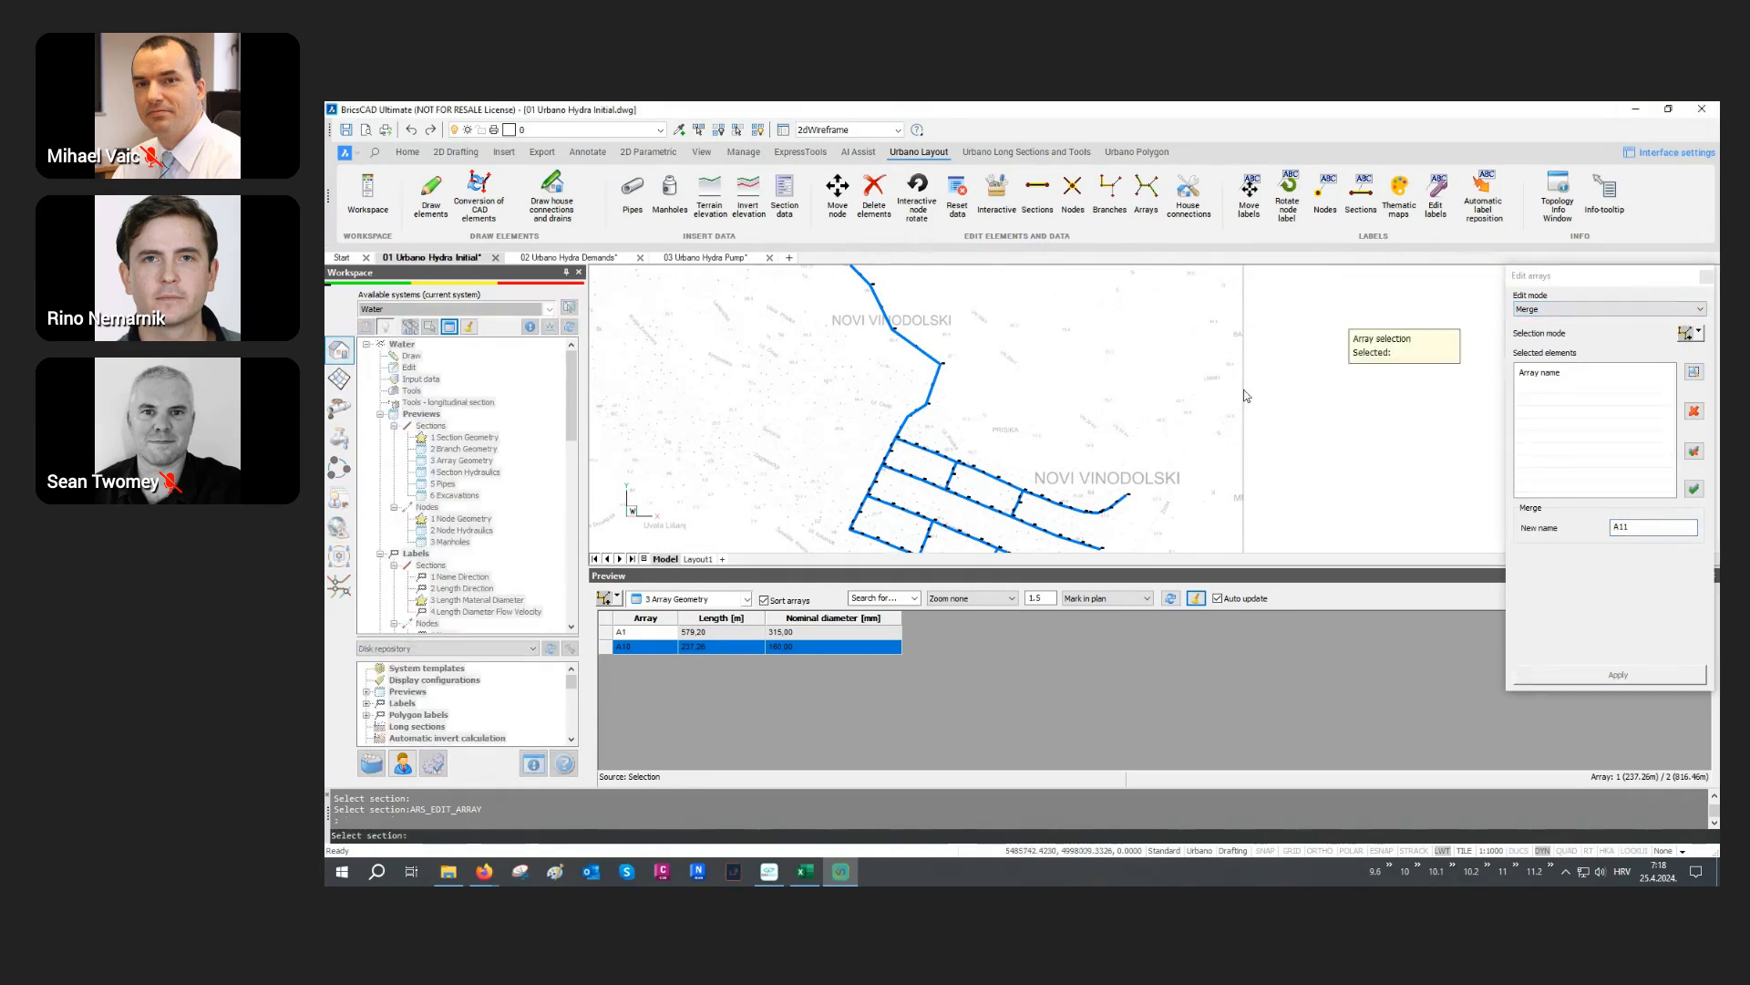
{"action": "left_click", "coordinate": [943, 399]}
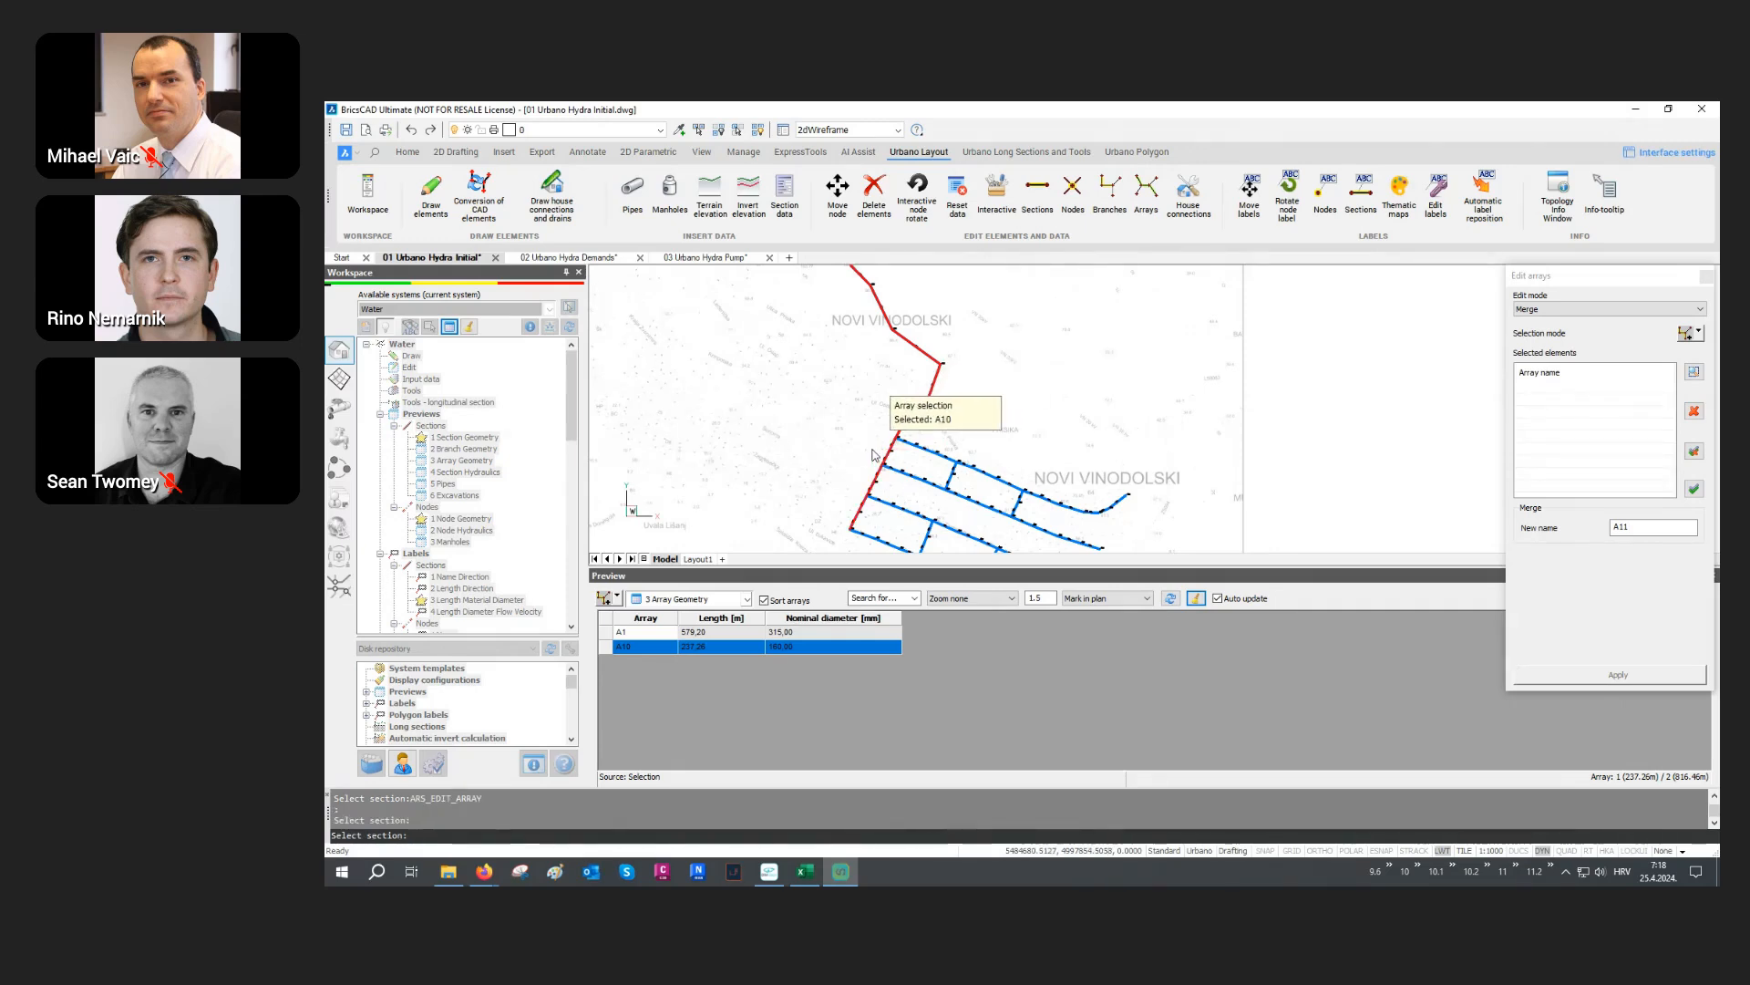
{"action": "left_click", "coordinate": [873, 455]}
{"action": "right_click", "coordinate": [873, 455]}
{"action": "left_click_drag", "start_coordinate": [1647, 531], "coordinate": [1607, 532]}
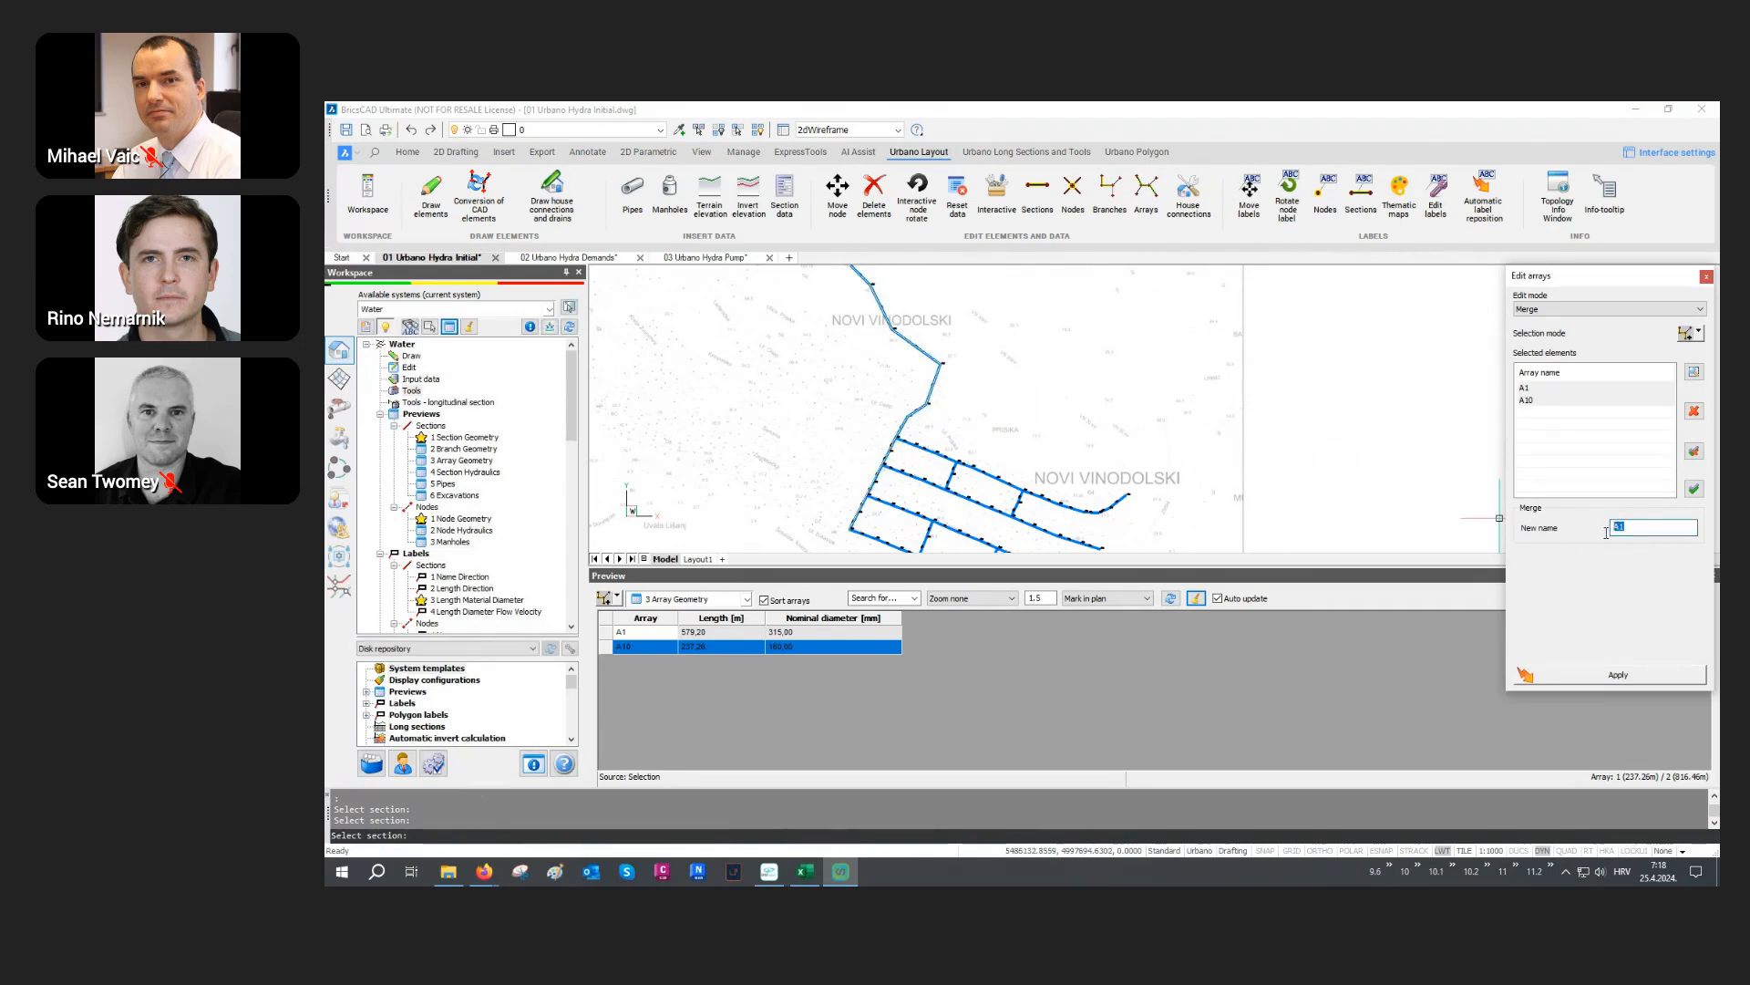
{"action": "left_click", "coordinate": [1606, 673]}
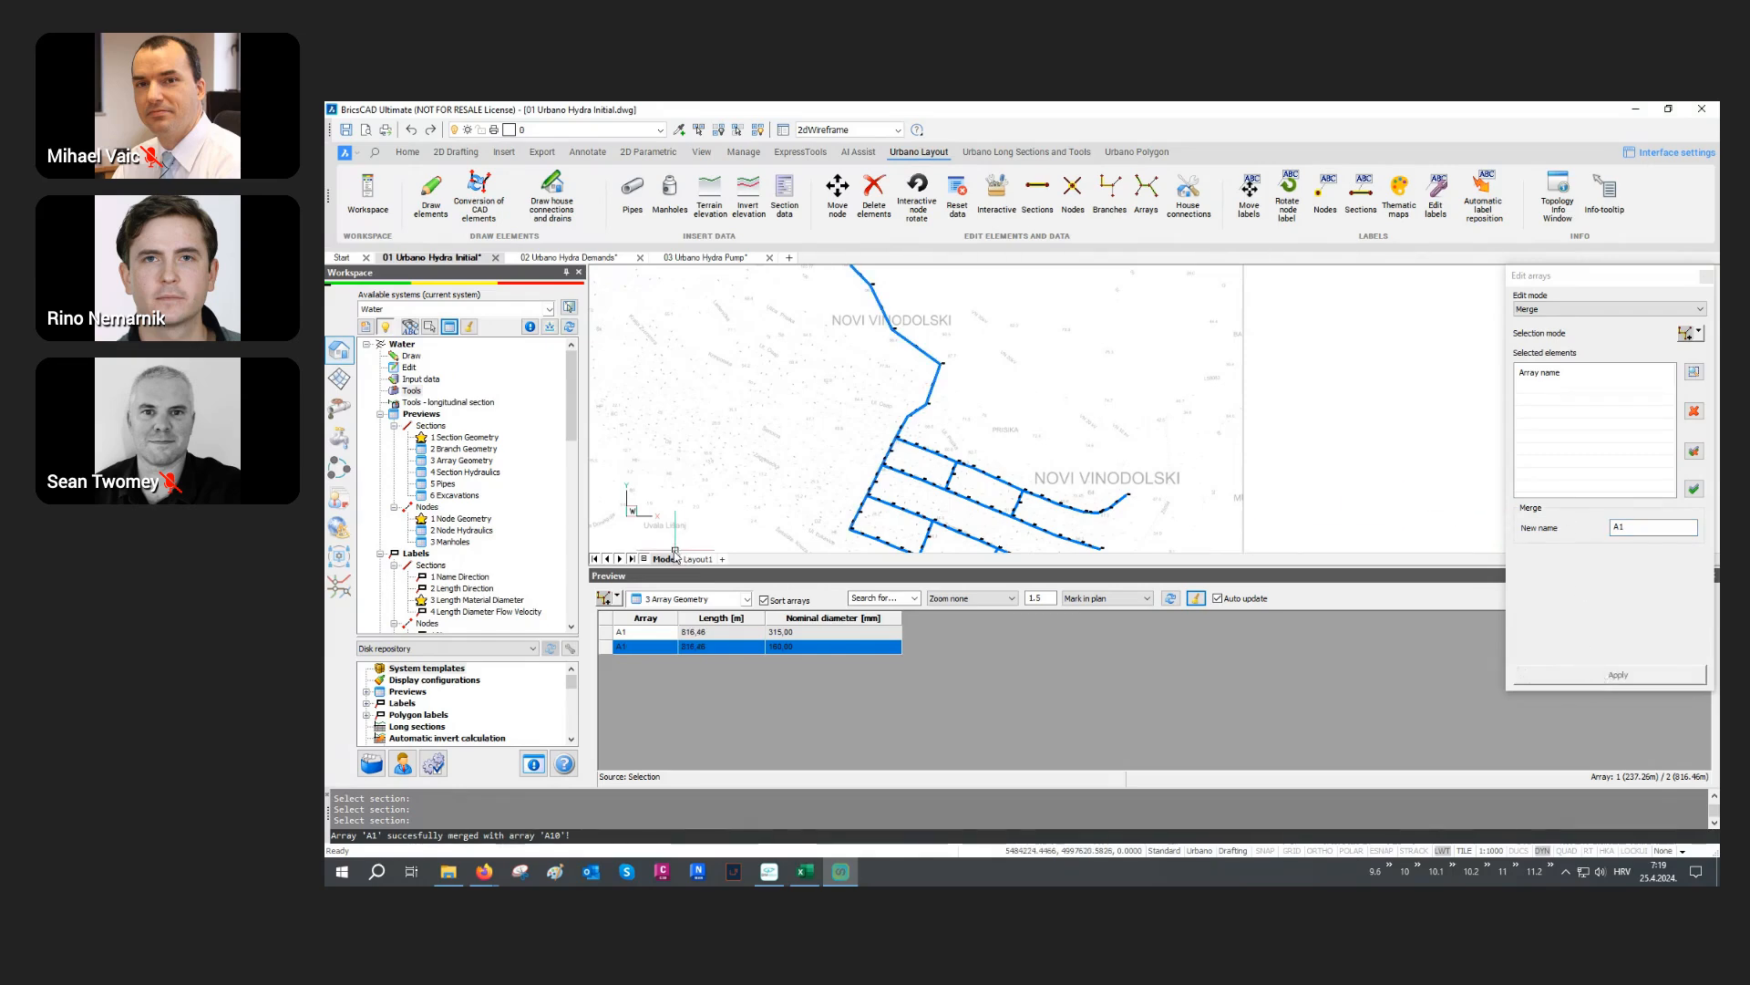
Step: List only the merged array A1 in the array preview and clear its marking in plan
{"action": "left_click", "coordinate": [605, 601]}
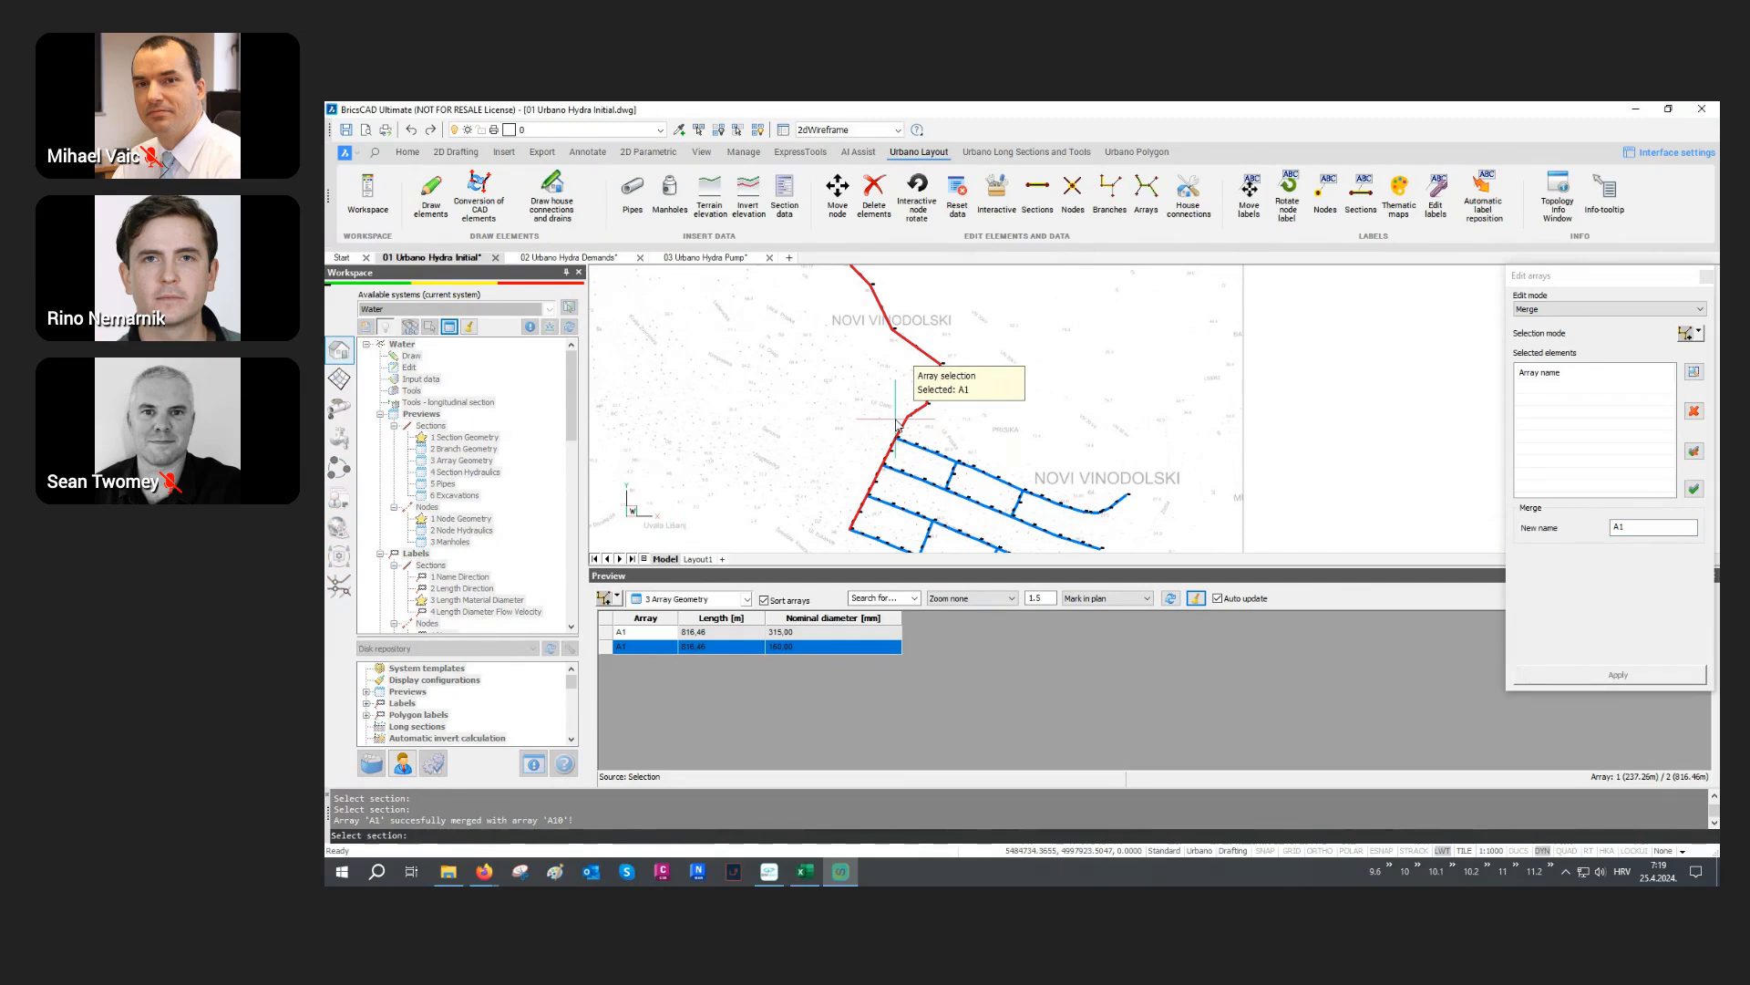
{"action": "left_click", "coordinate": [895, 420]}
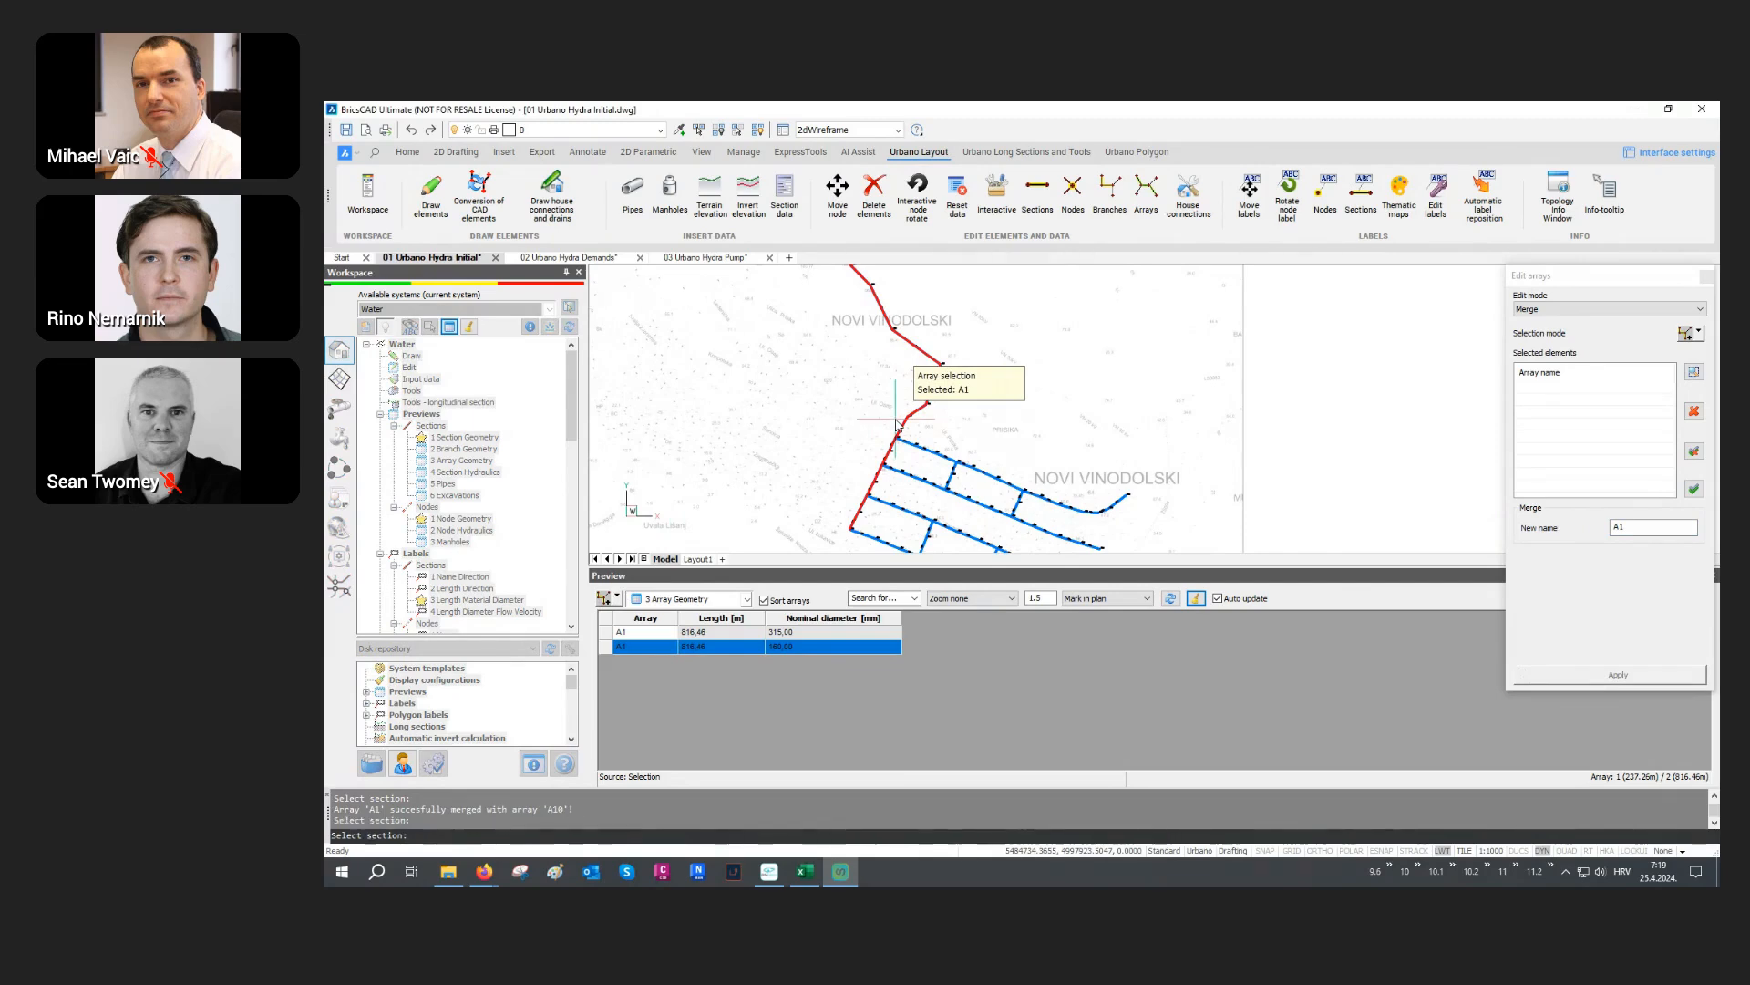
{"action": "left_click", "coordinate": [1196, 601]}
Step: List all arrays of the active system in the preview, mark several of them in plan one by one, and clear the marks
{"action": "left_click", "coordinate": [617, 599]}
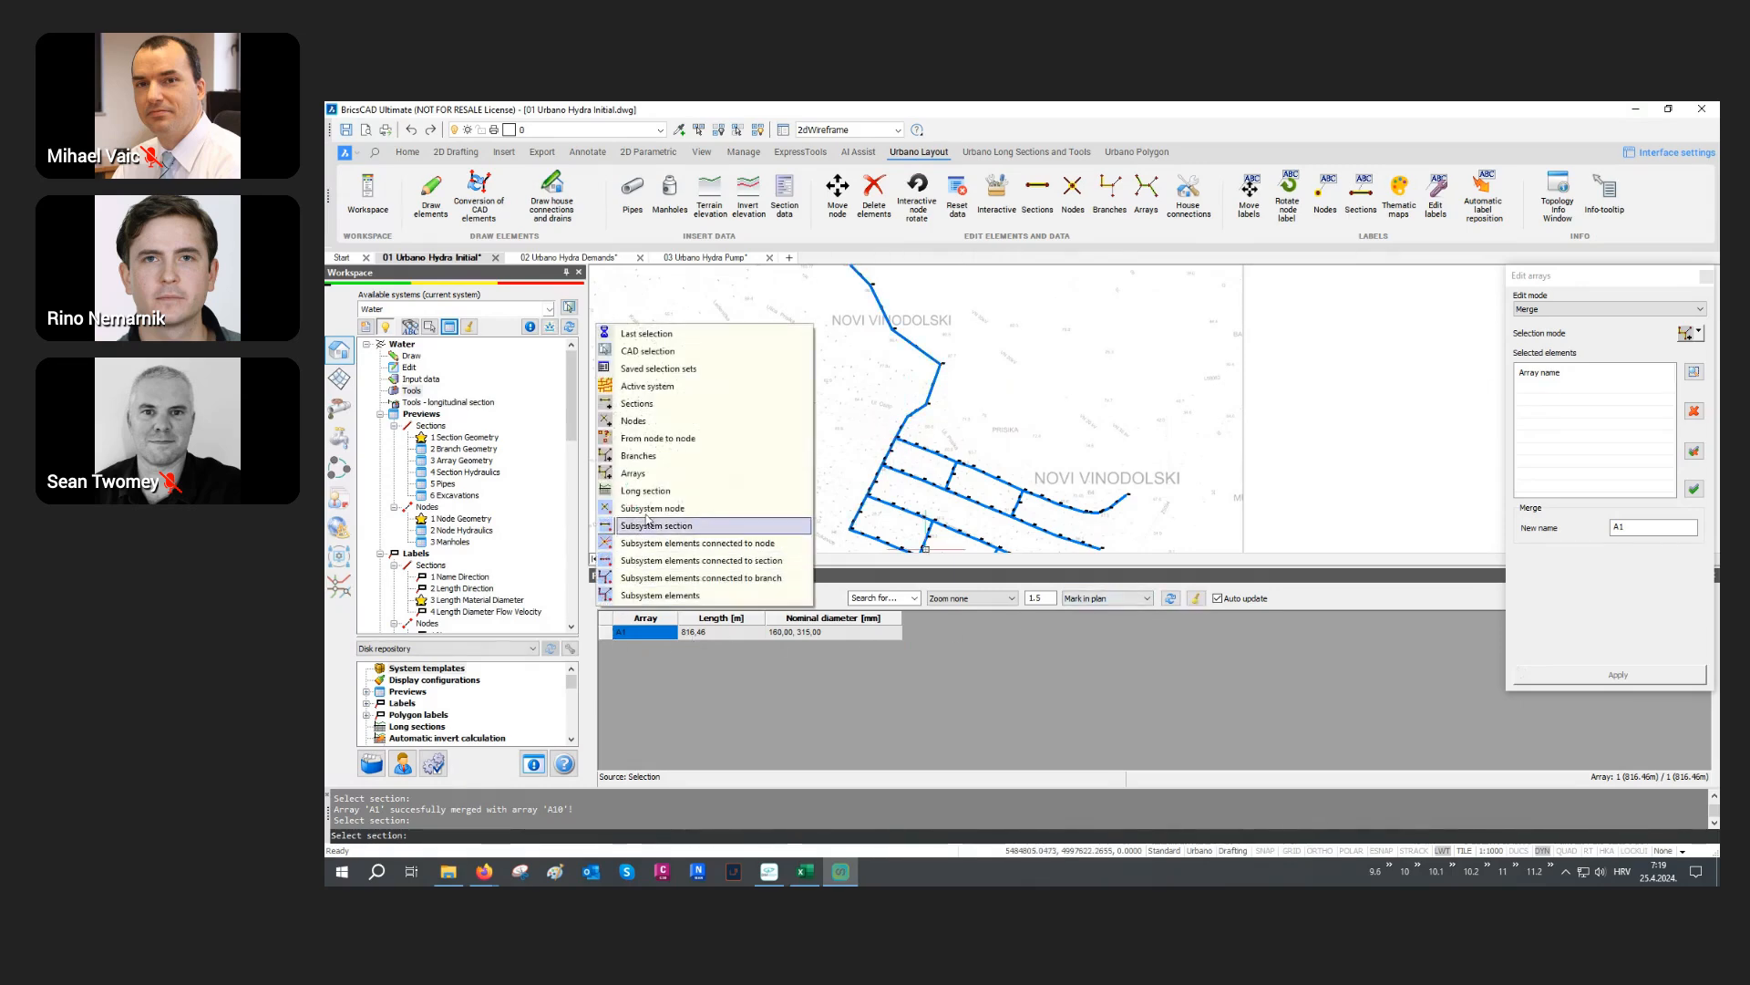
{"action": "left_click", "coordinate": [660, 387]}
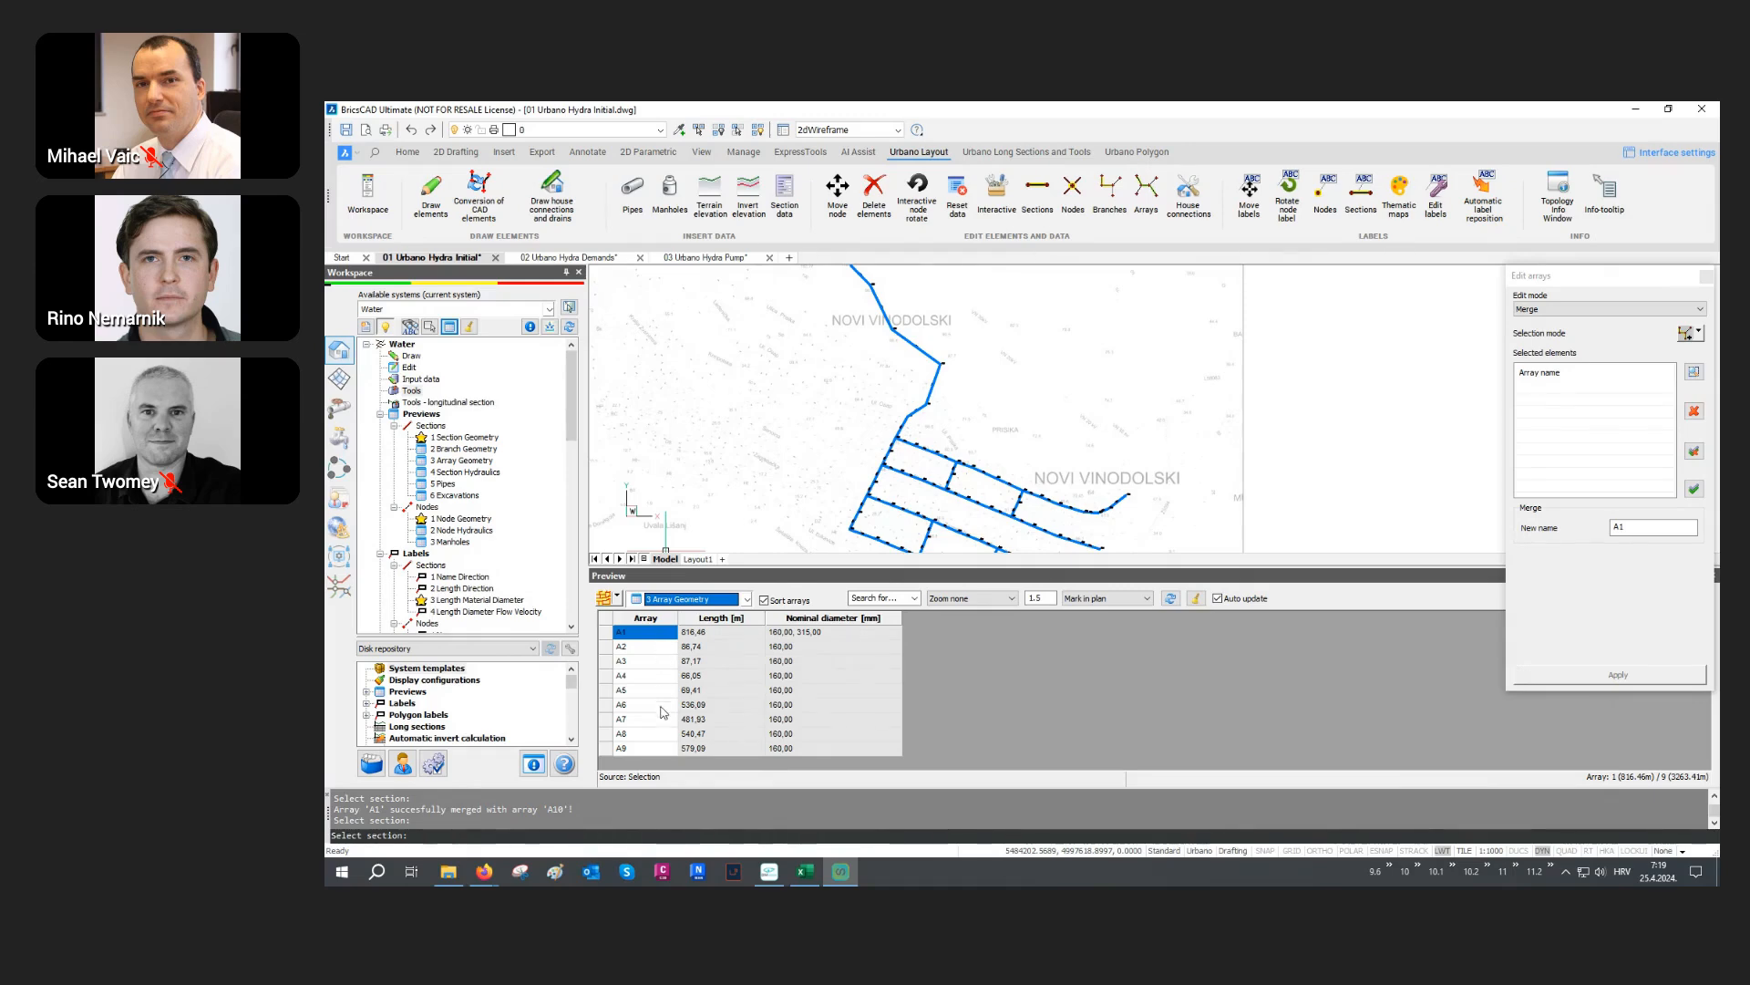
{"action": "left_click", "coordinate": [653, 662]}
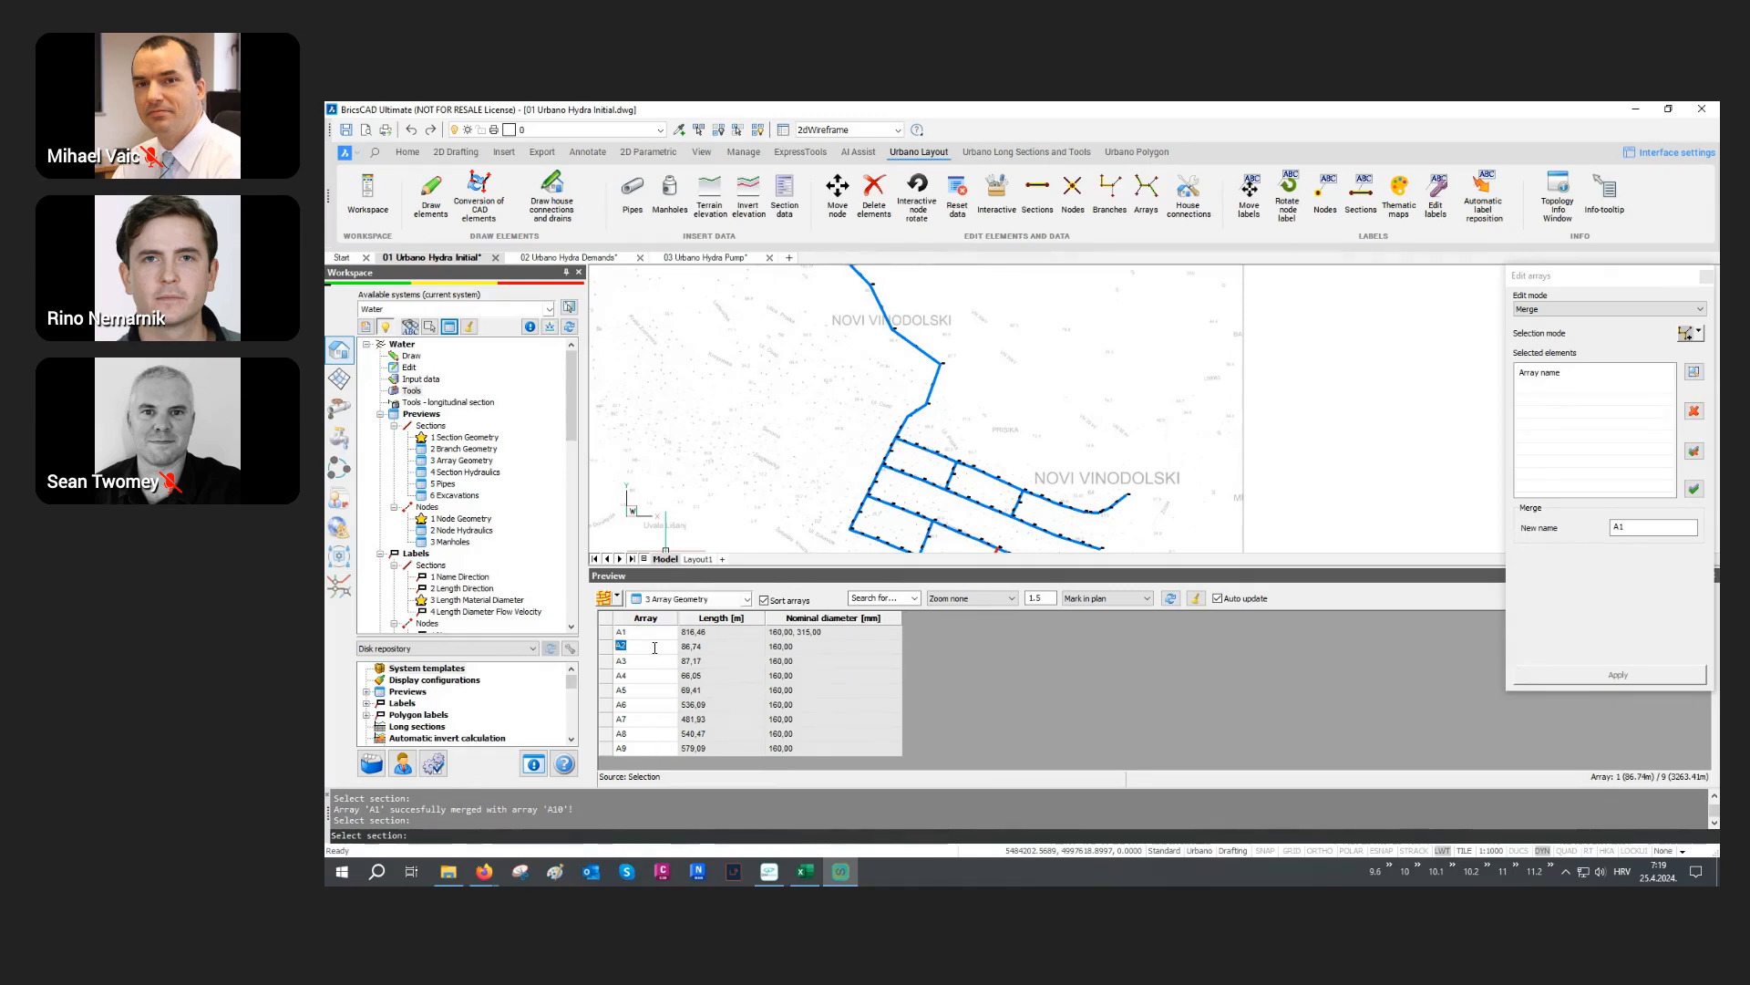
{"action": "left_click", "coordinate": [649, 660]}
{"action": "left_click", "coordinate": [647, 680]}
{"action": "left_click", "coordinate": [647, 682]}
{"action": "left_click", "coordinate": [643, 705]}
{"action": "left_click", "coordinate": [644, 706]}
{"action": "left_click", "coordinate": [643, 720]}
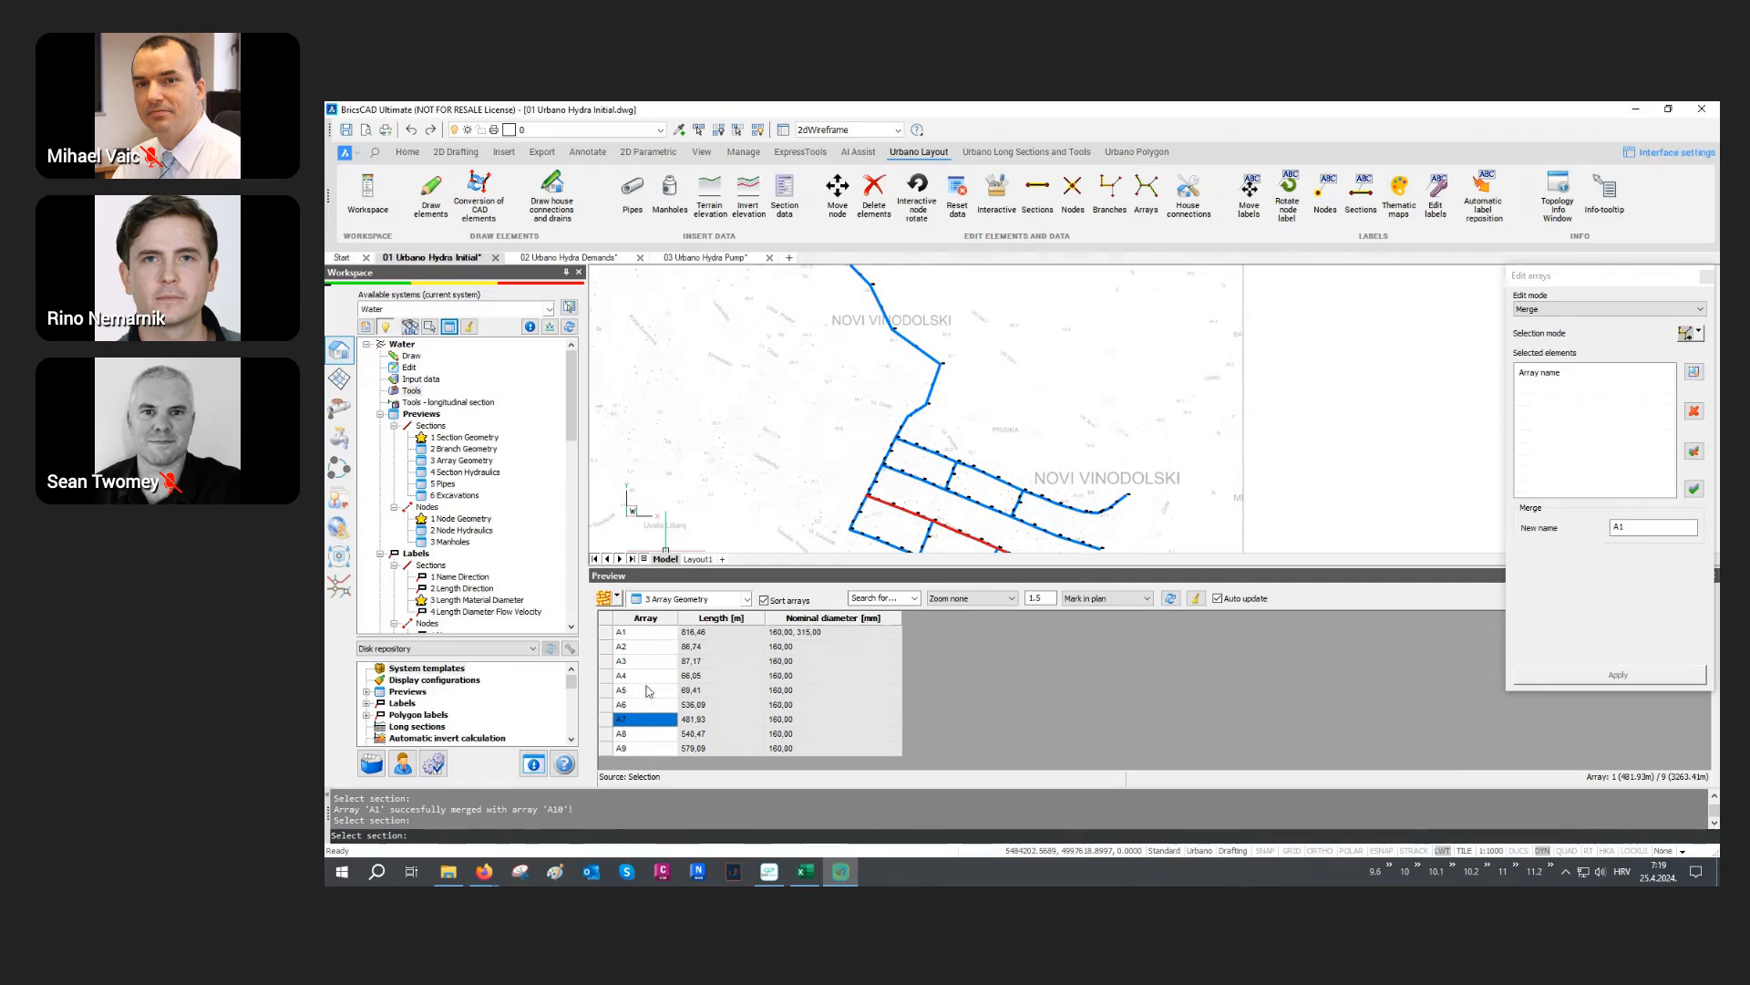
{"action": "left_click", "coordinate": [658, 632]}
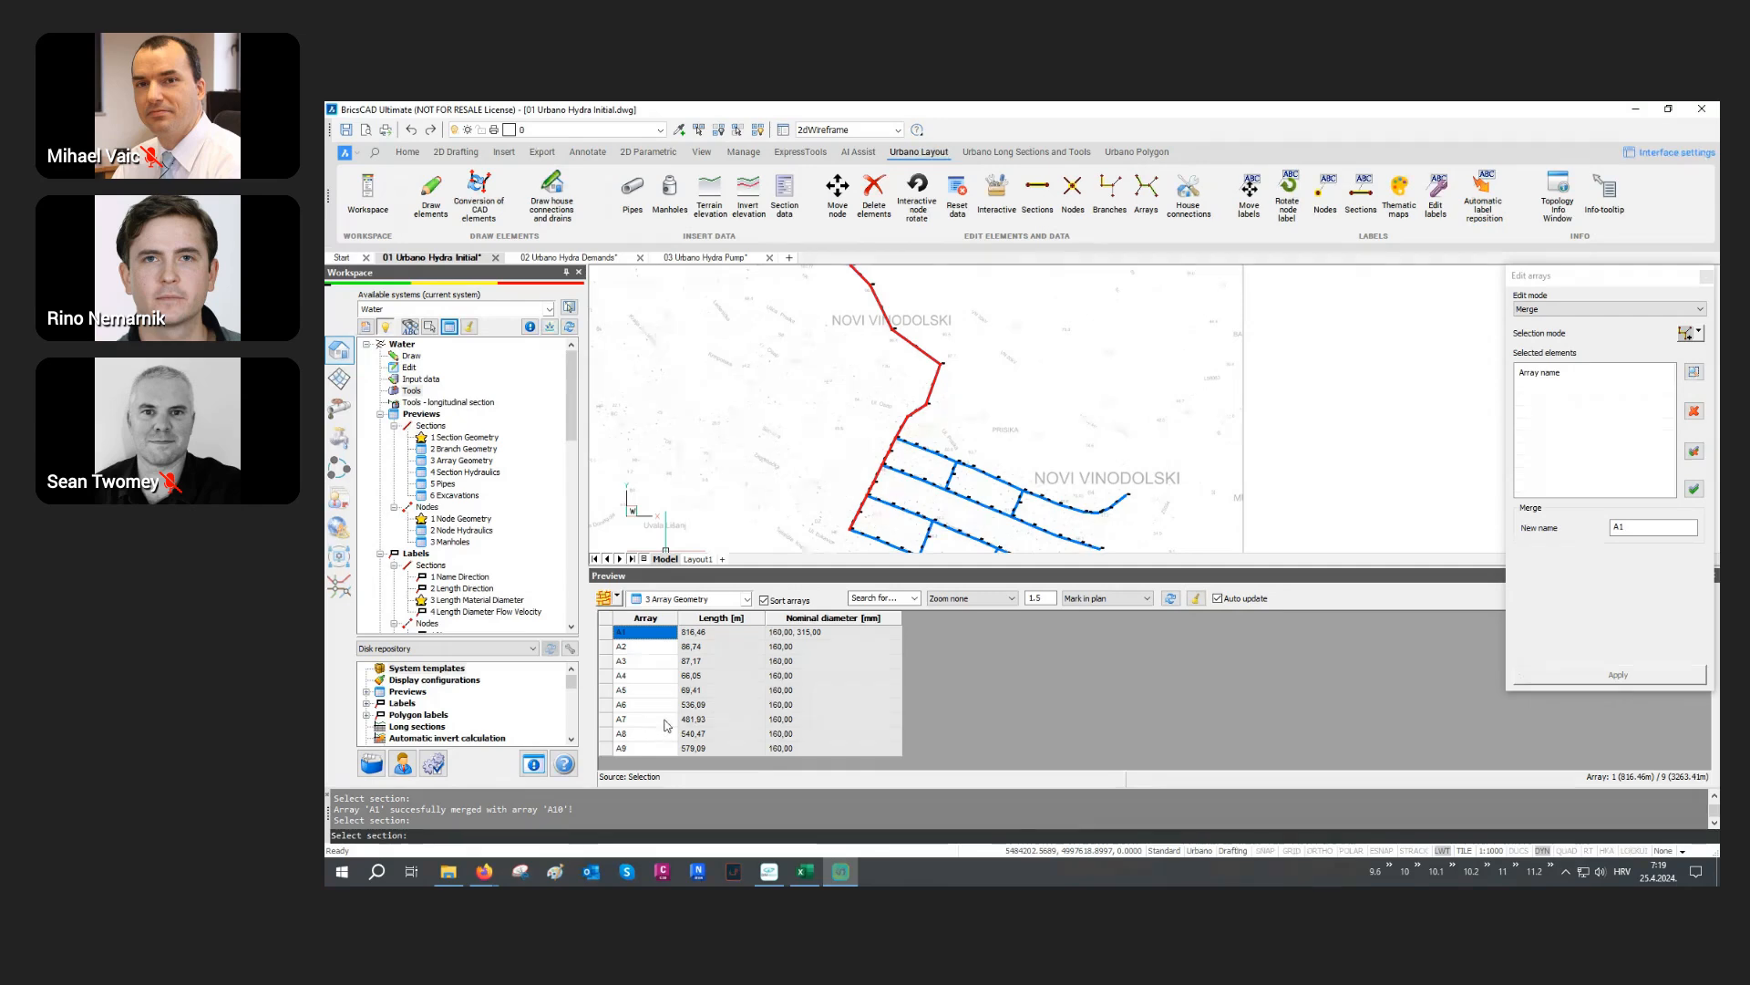
{"action": "left_click", "coordinate": [1195, 598]}
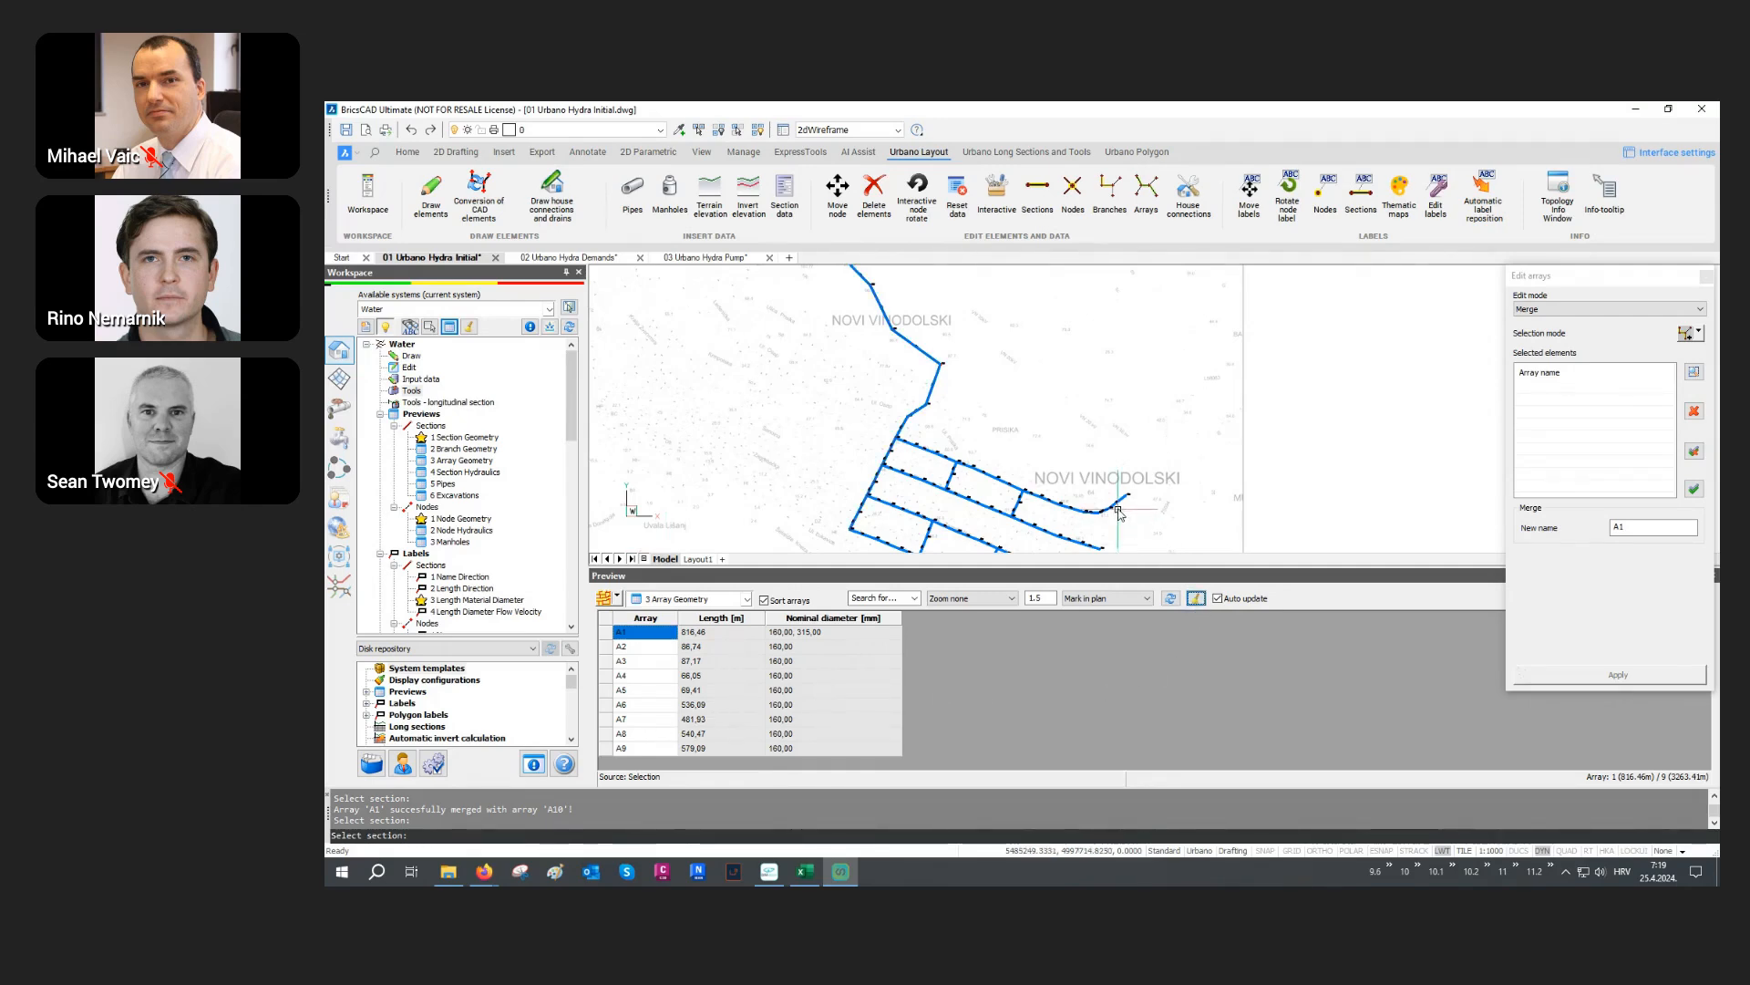
Step: Automatically rename the four long distribution arrays as H1 to H4, from the uppermost down, using H as the pattern prefix
{"action": "middle_click_drag", "start_coordinate": [1119, 512], "coordinate": [1112, 442]}
{"action": "left_click", "coordinate": [1537, 311]}
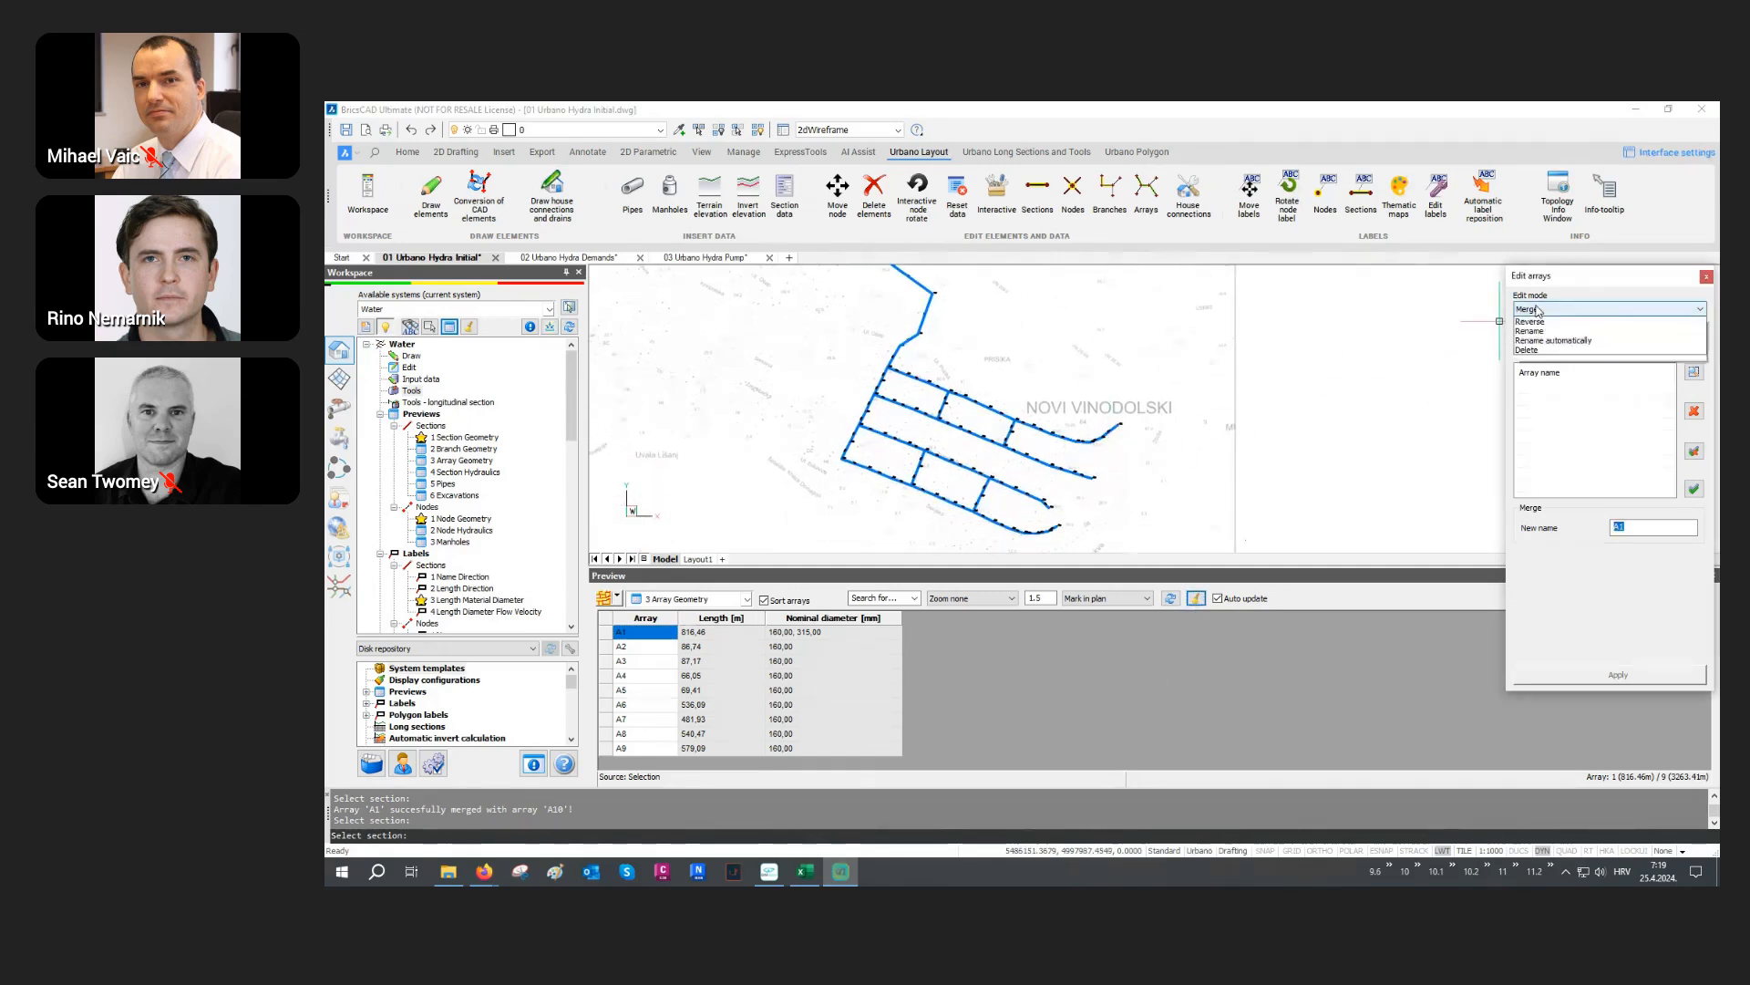
{"action": "left_click", "coordinate": [1555, 340]}
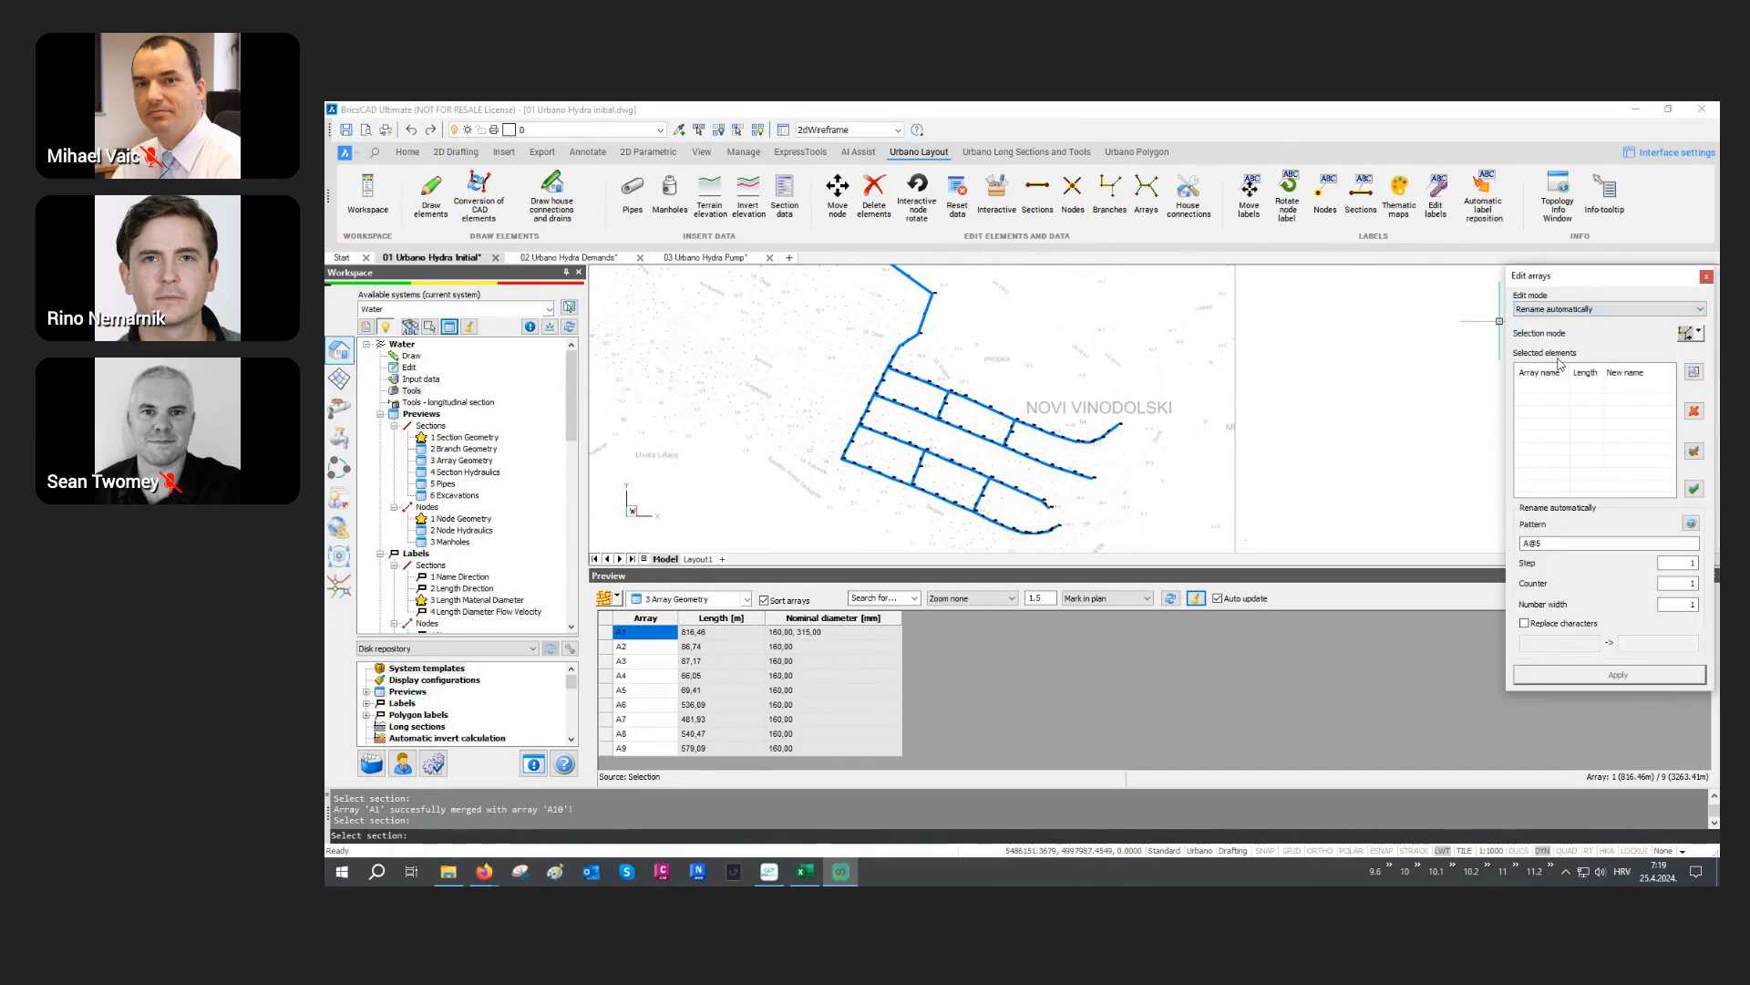
{"action": "left_click", "coordinate": [1688, 333]}
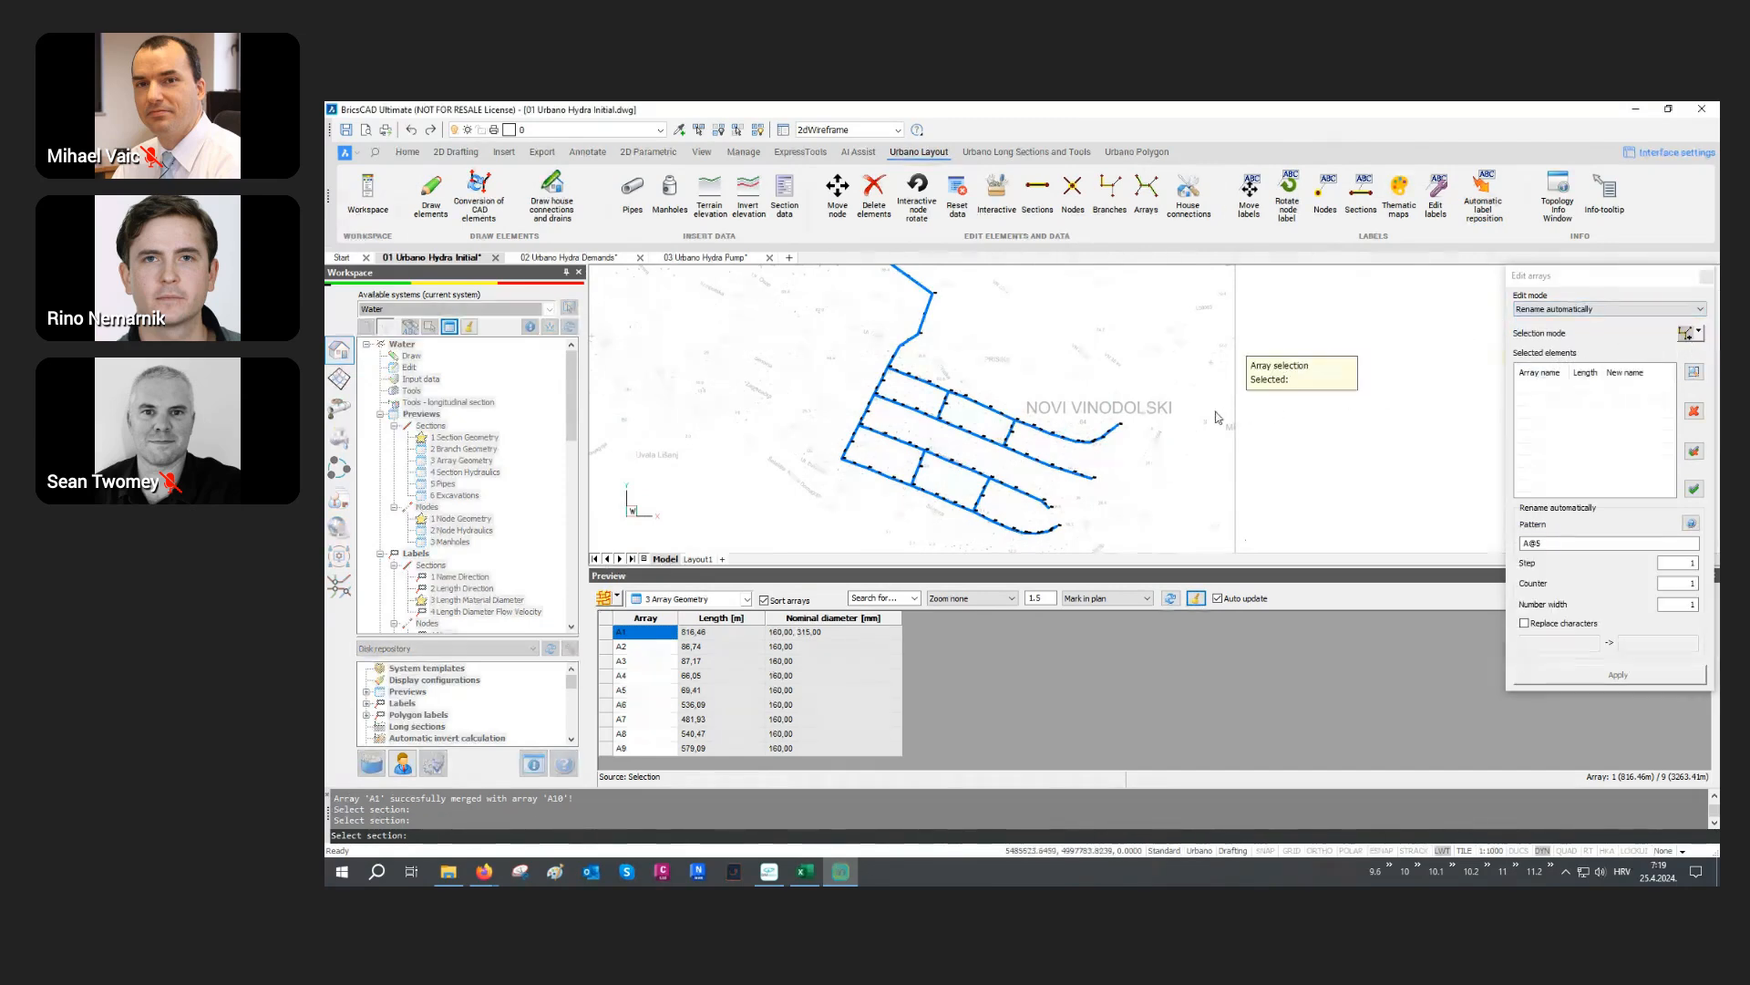
{"action": "left_click", "coordinate": [1125, 428]}
{"action": "left_click", "coordinate": [1094, 474]}
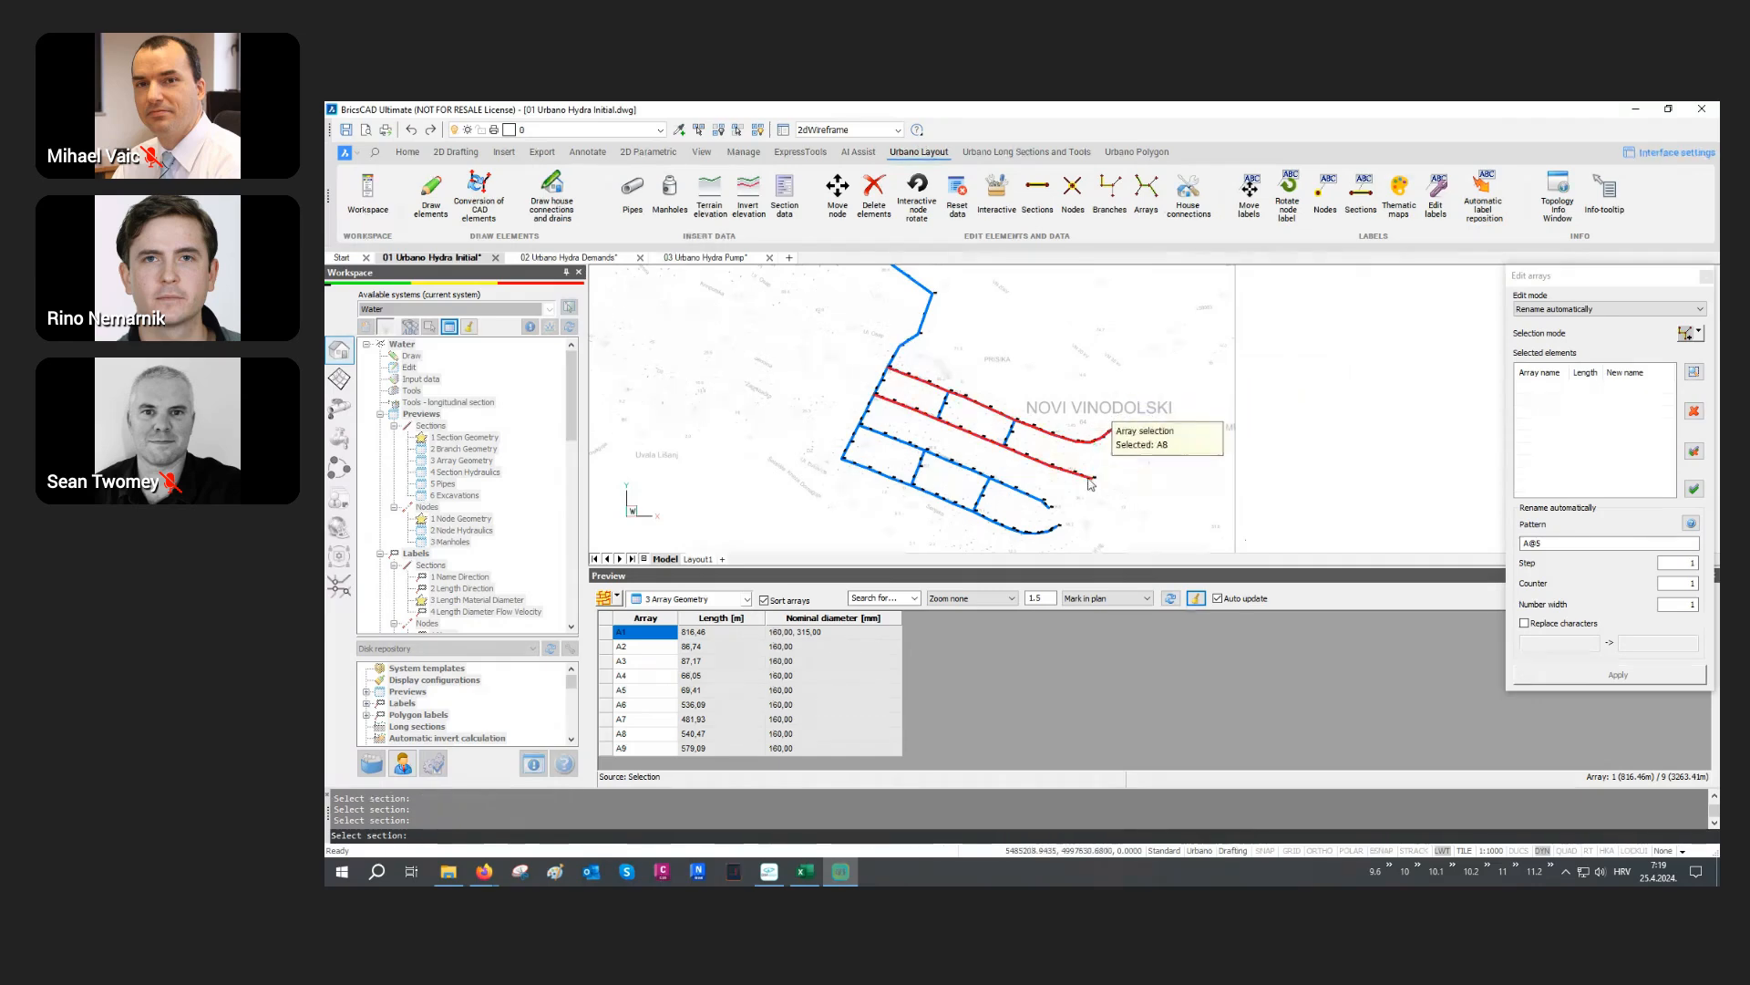
{"action": "left_click", "coordinate": [1051, 501]}
{"action": "left_click", "coordinate": [1027, 532]}
{"action": "right_click", "coordinate": [1028, 532]}
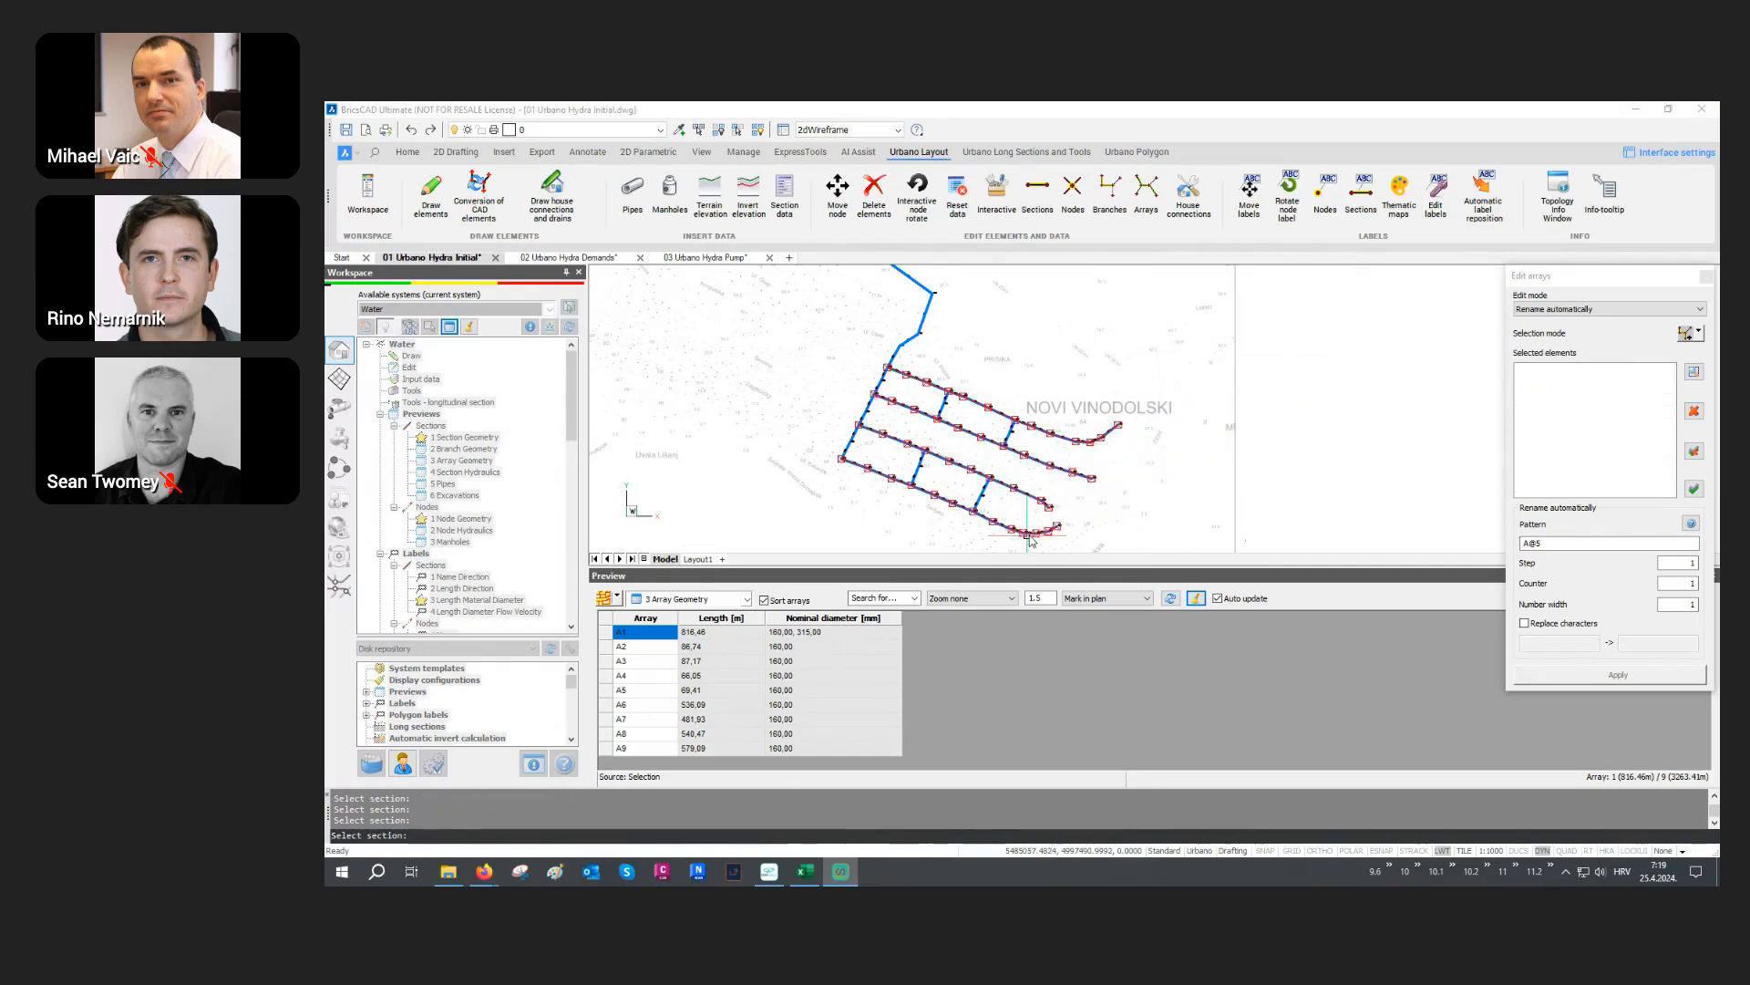
{"action": "left_click_drag", "start_coordinate": [1530, 544], "coordinate": [1514, 549]}
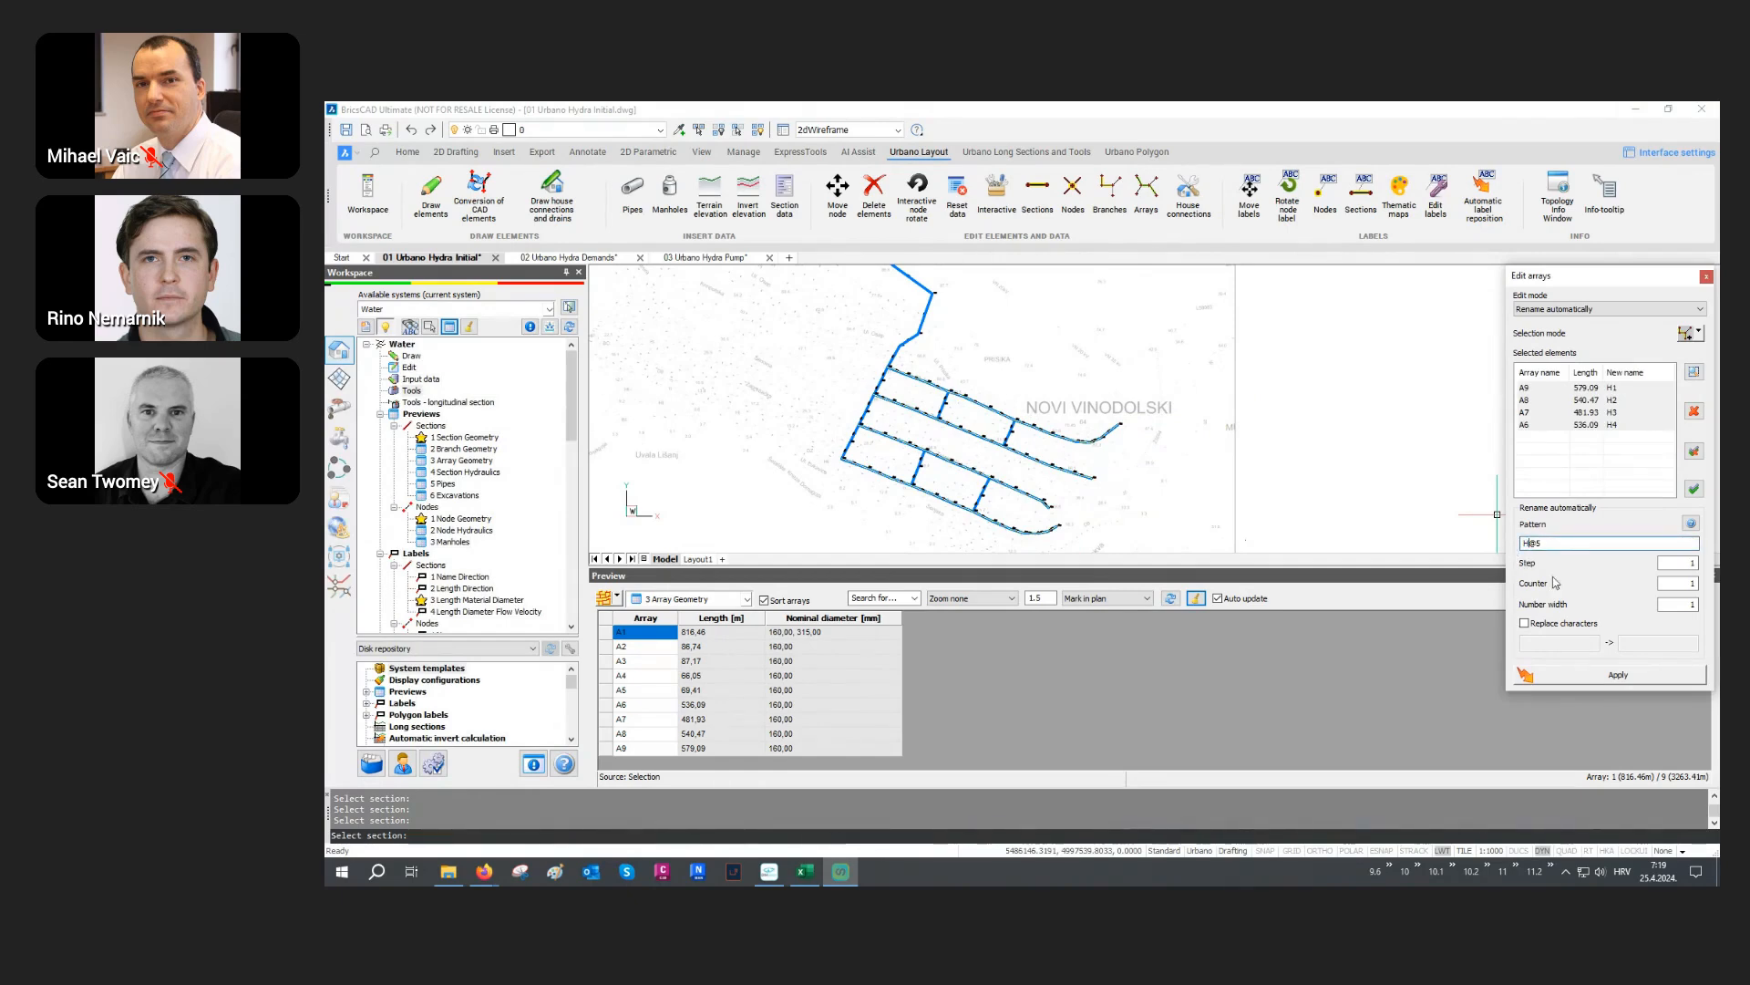
{"action": "left_click", "coordinate": [1598, 675]}
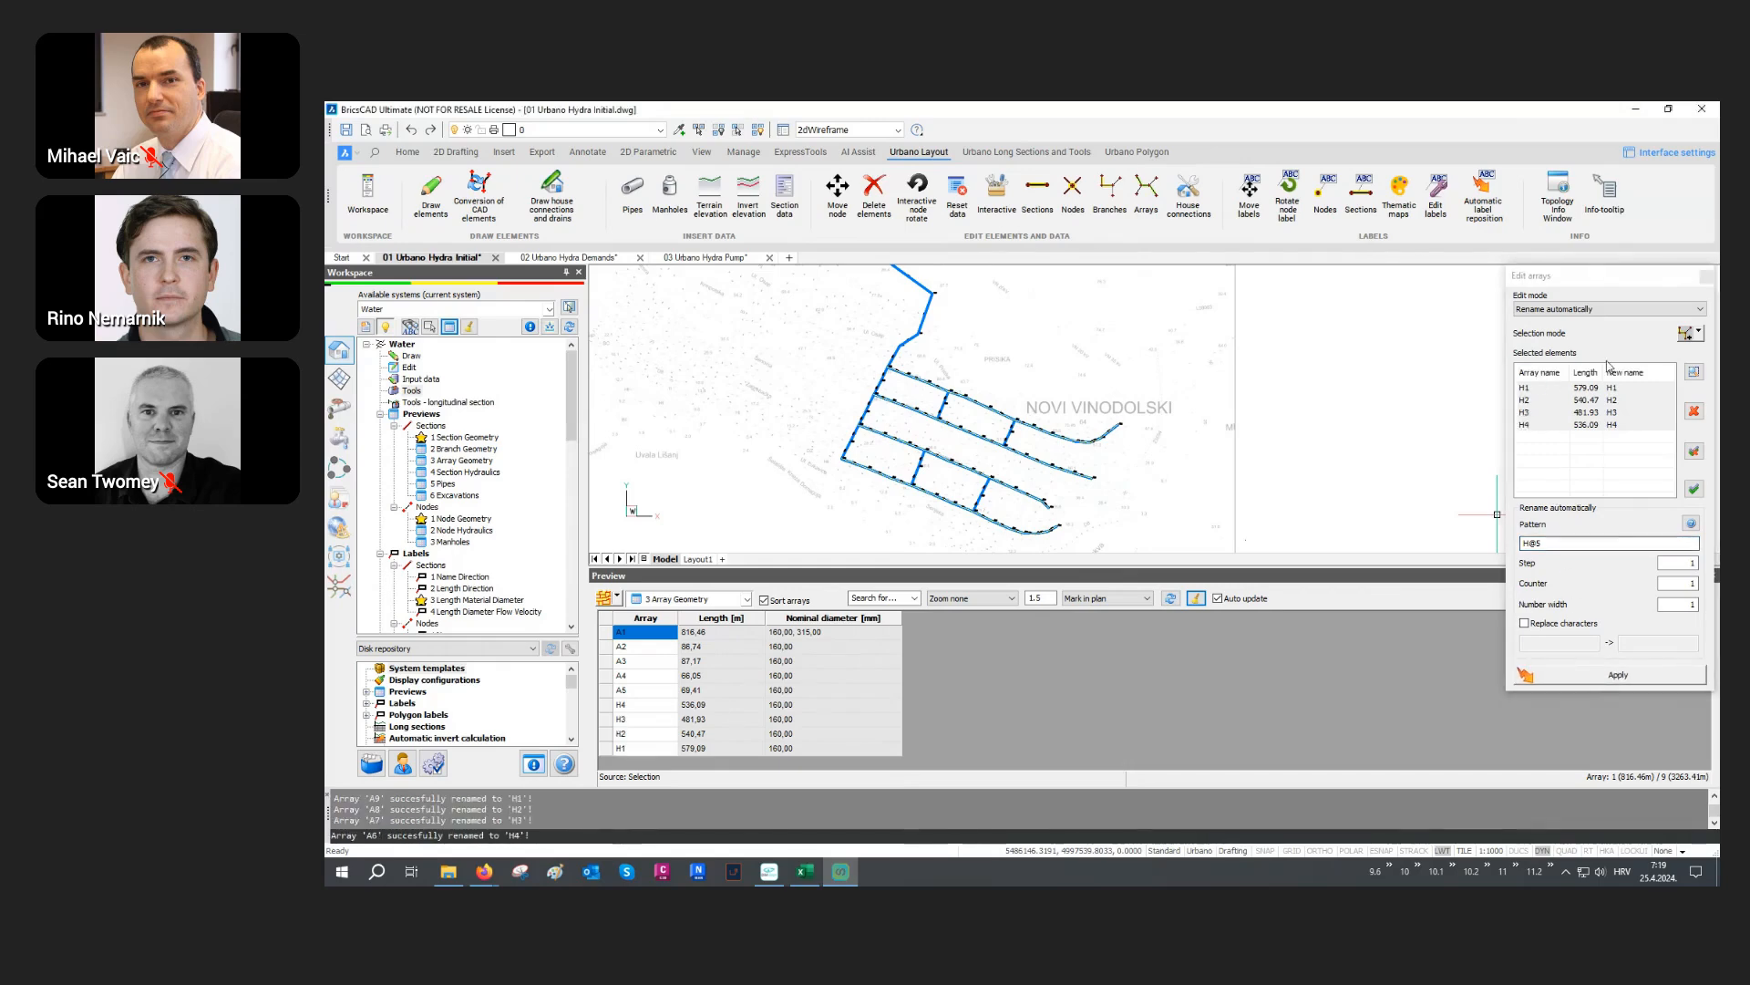
Step: Automatically rename the four short connecting arrays as V1 to V4, using V as the pattern prefix, and finish array editing
{"action": "left_click", "coordinate": [1686, 333]}
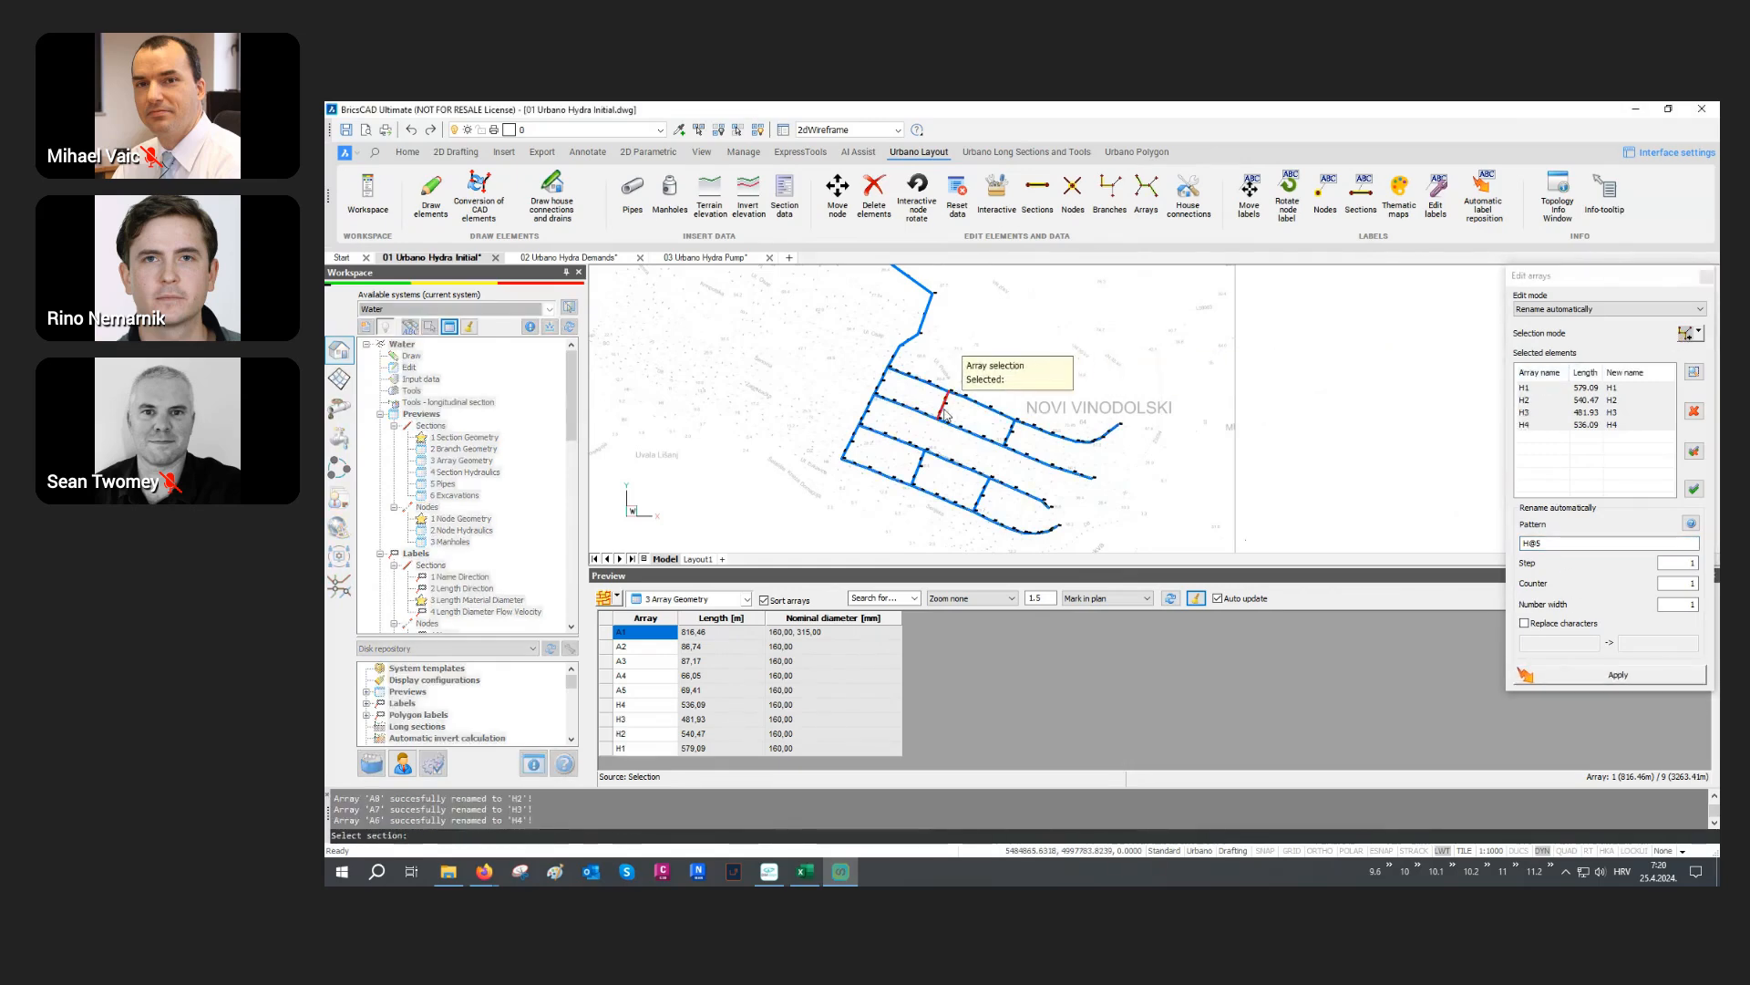
{"action": "left_click", "coordinate": [943, 408]}
{"action": "left_click", "coordinate": [1008, 431]}
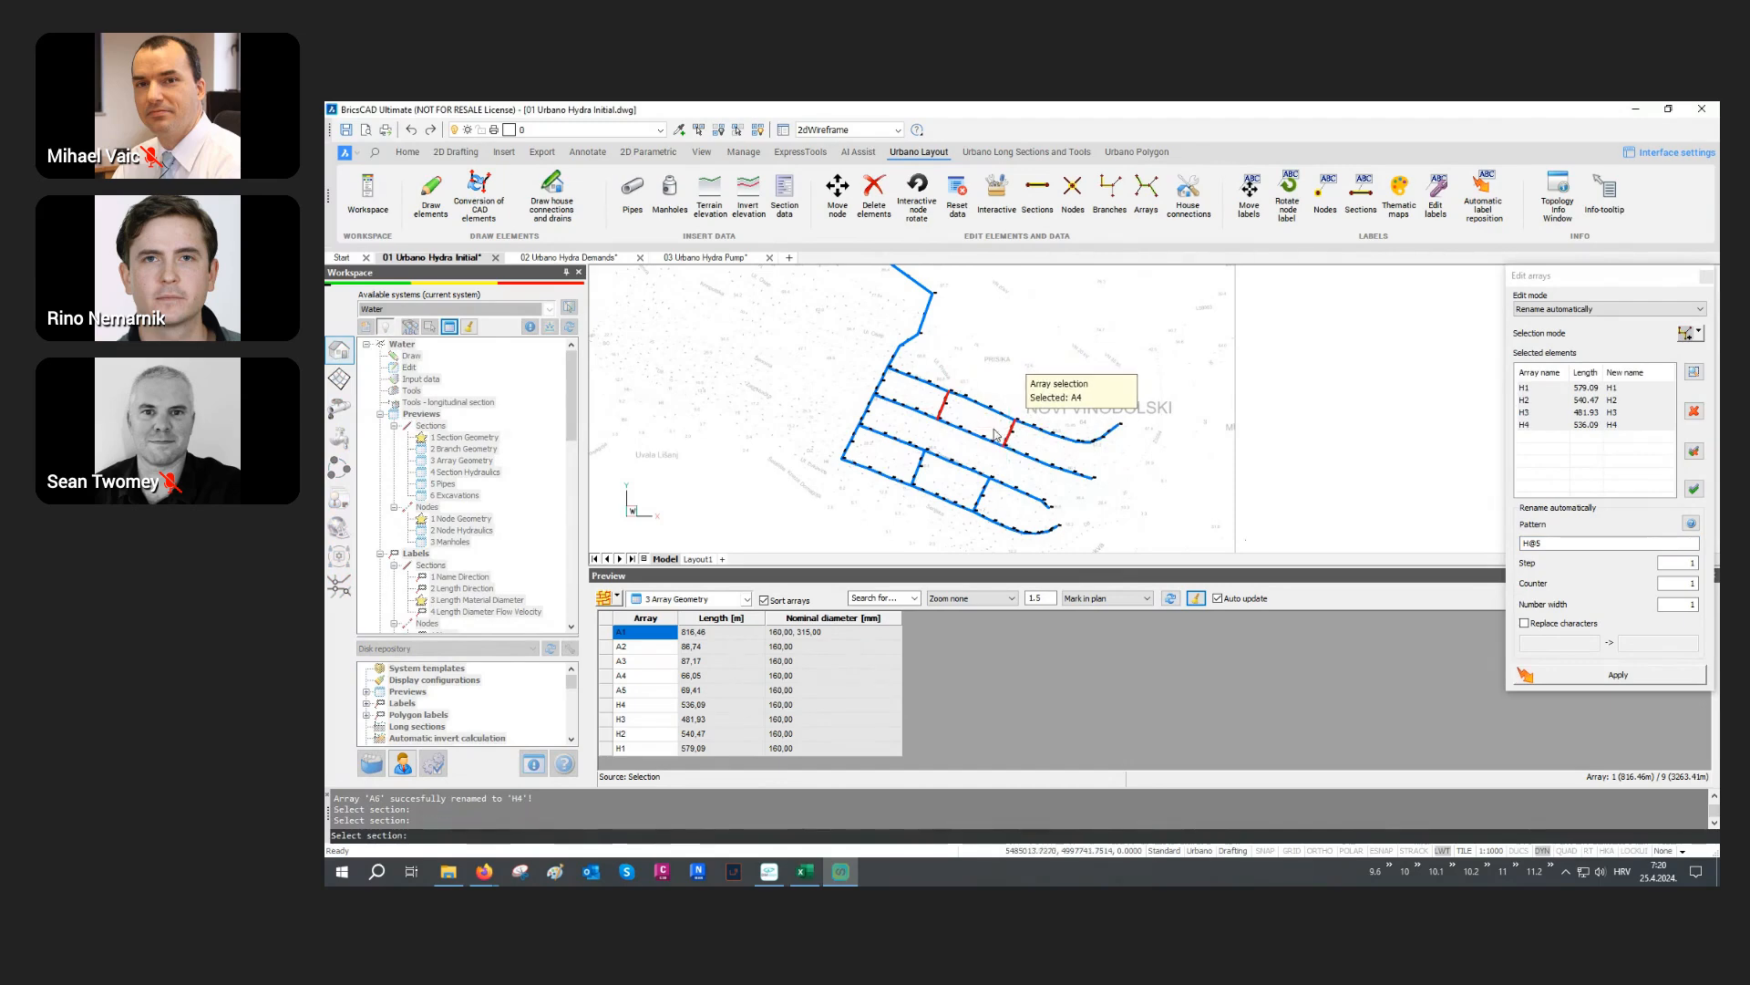
{"action": "left_click", "coordinate": [919, 459]}
{"action": "left_click", "coordinate": [985, 487]}
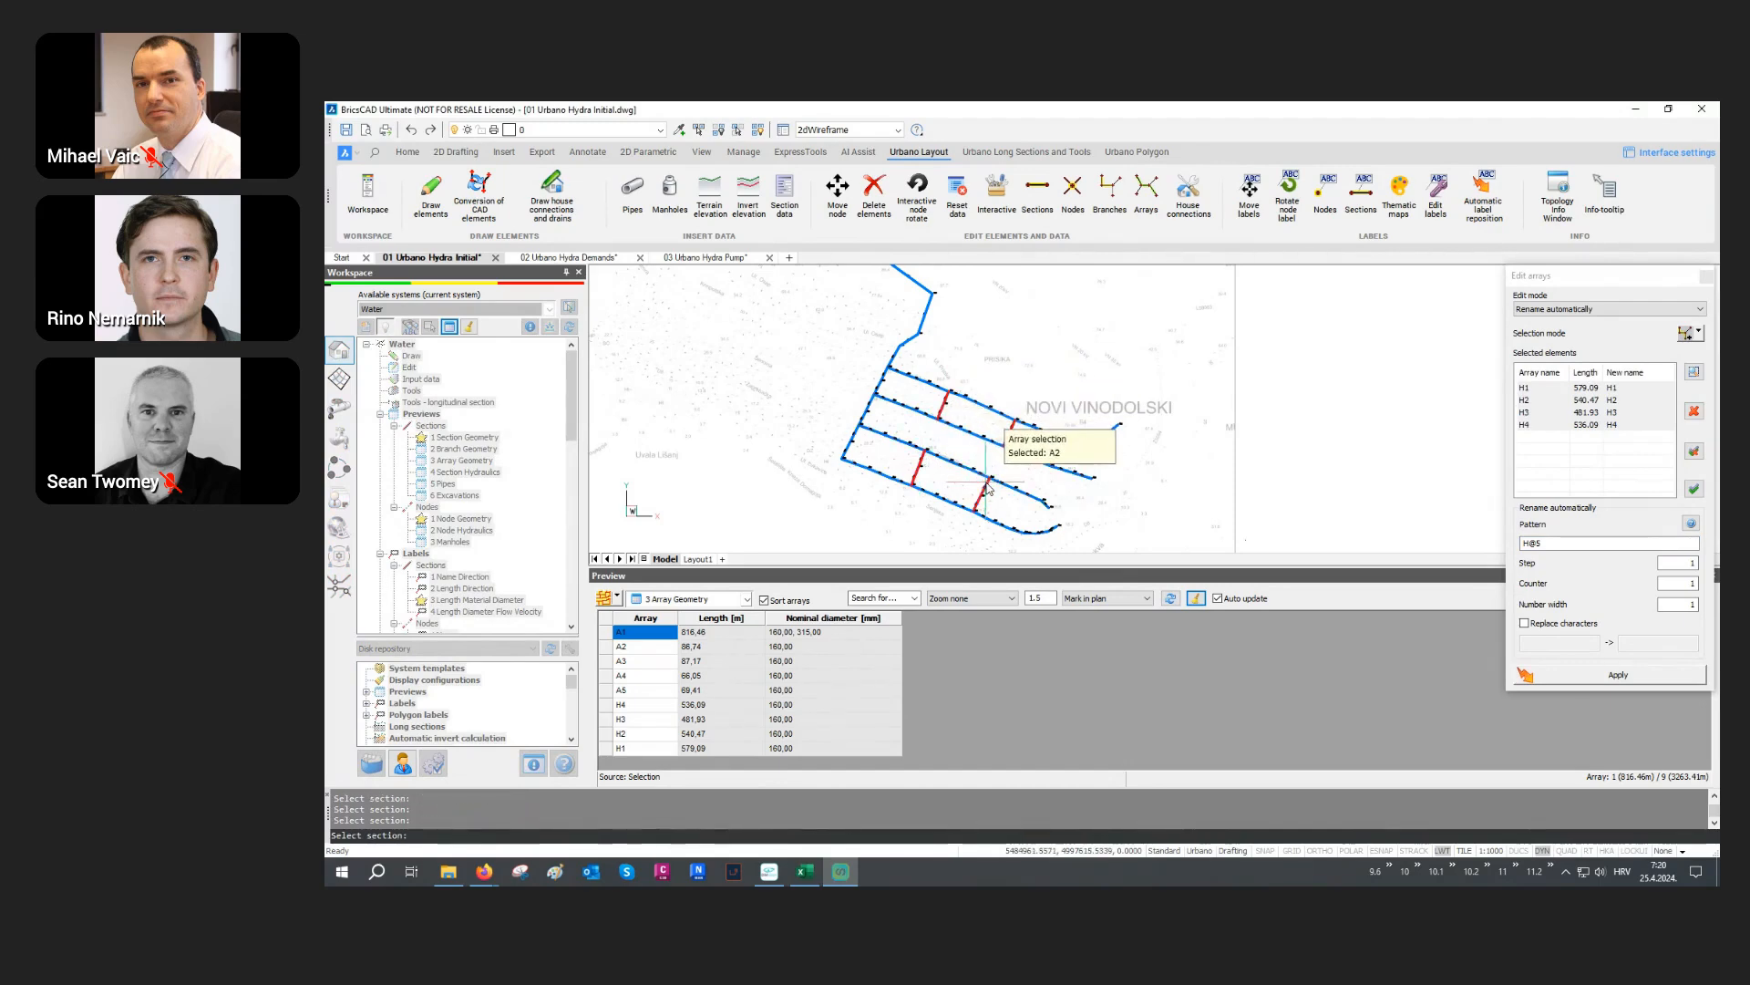
{"action": "key", "text": "Return"}
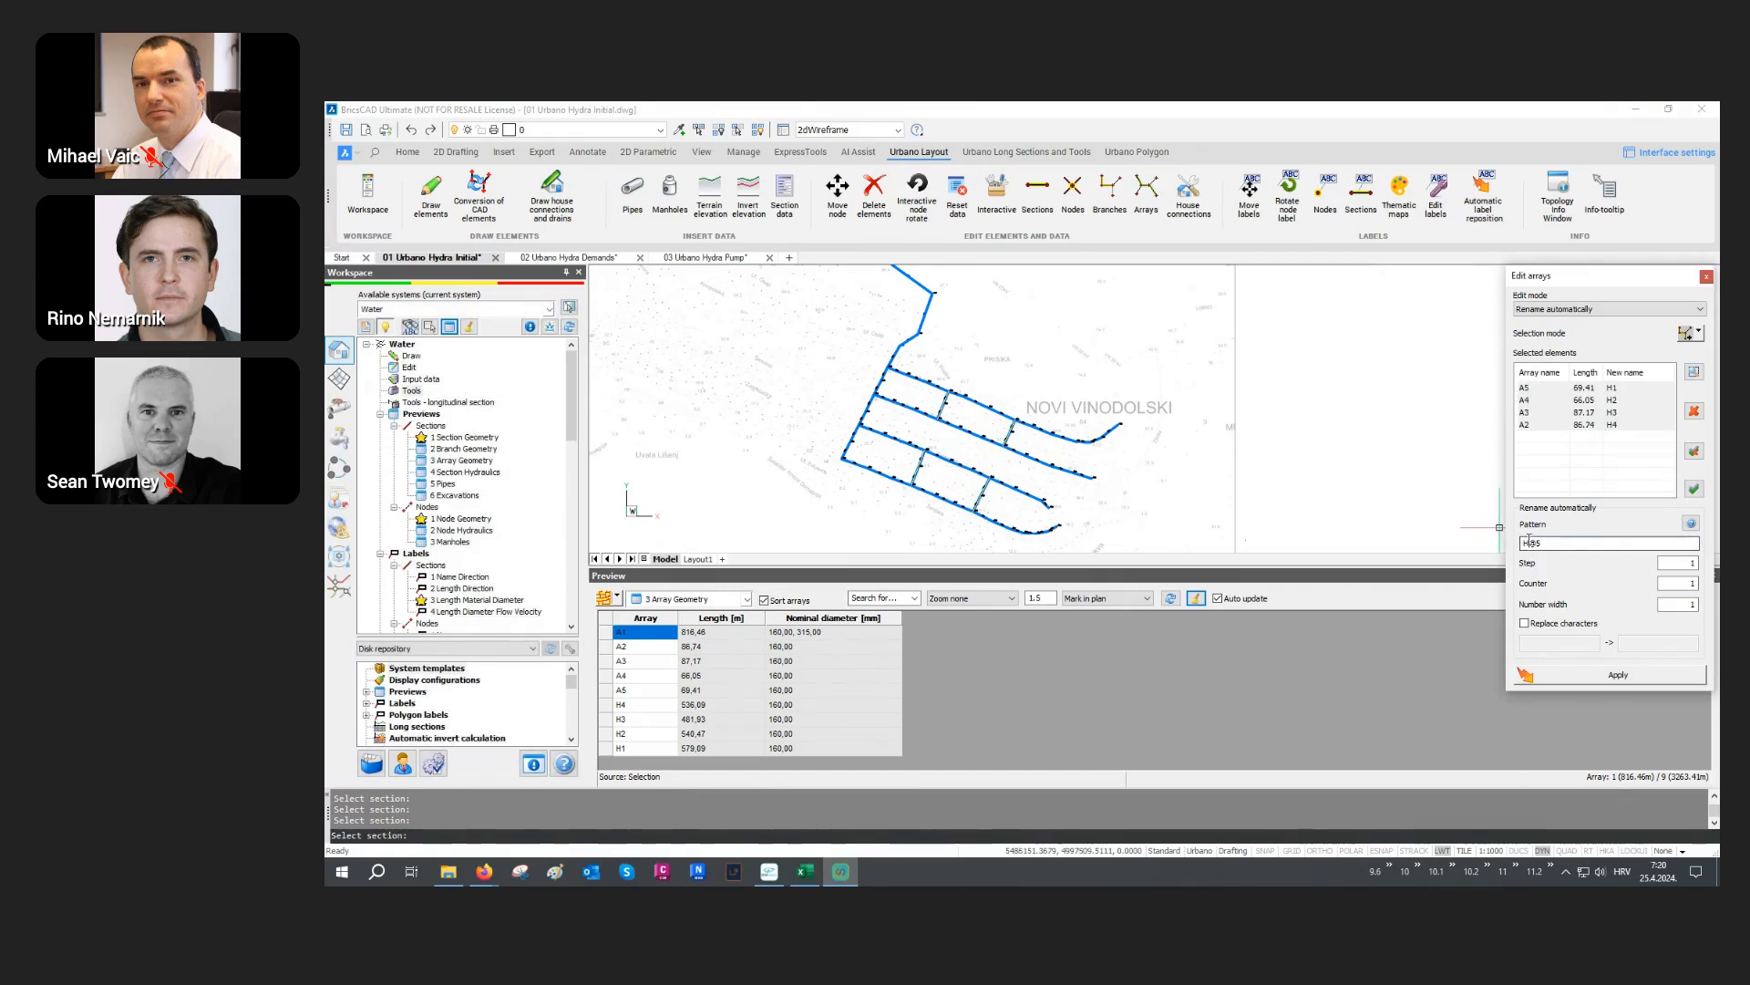
{"action": "type", "text": "V"}
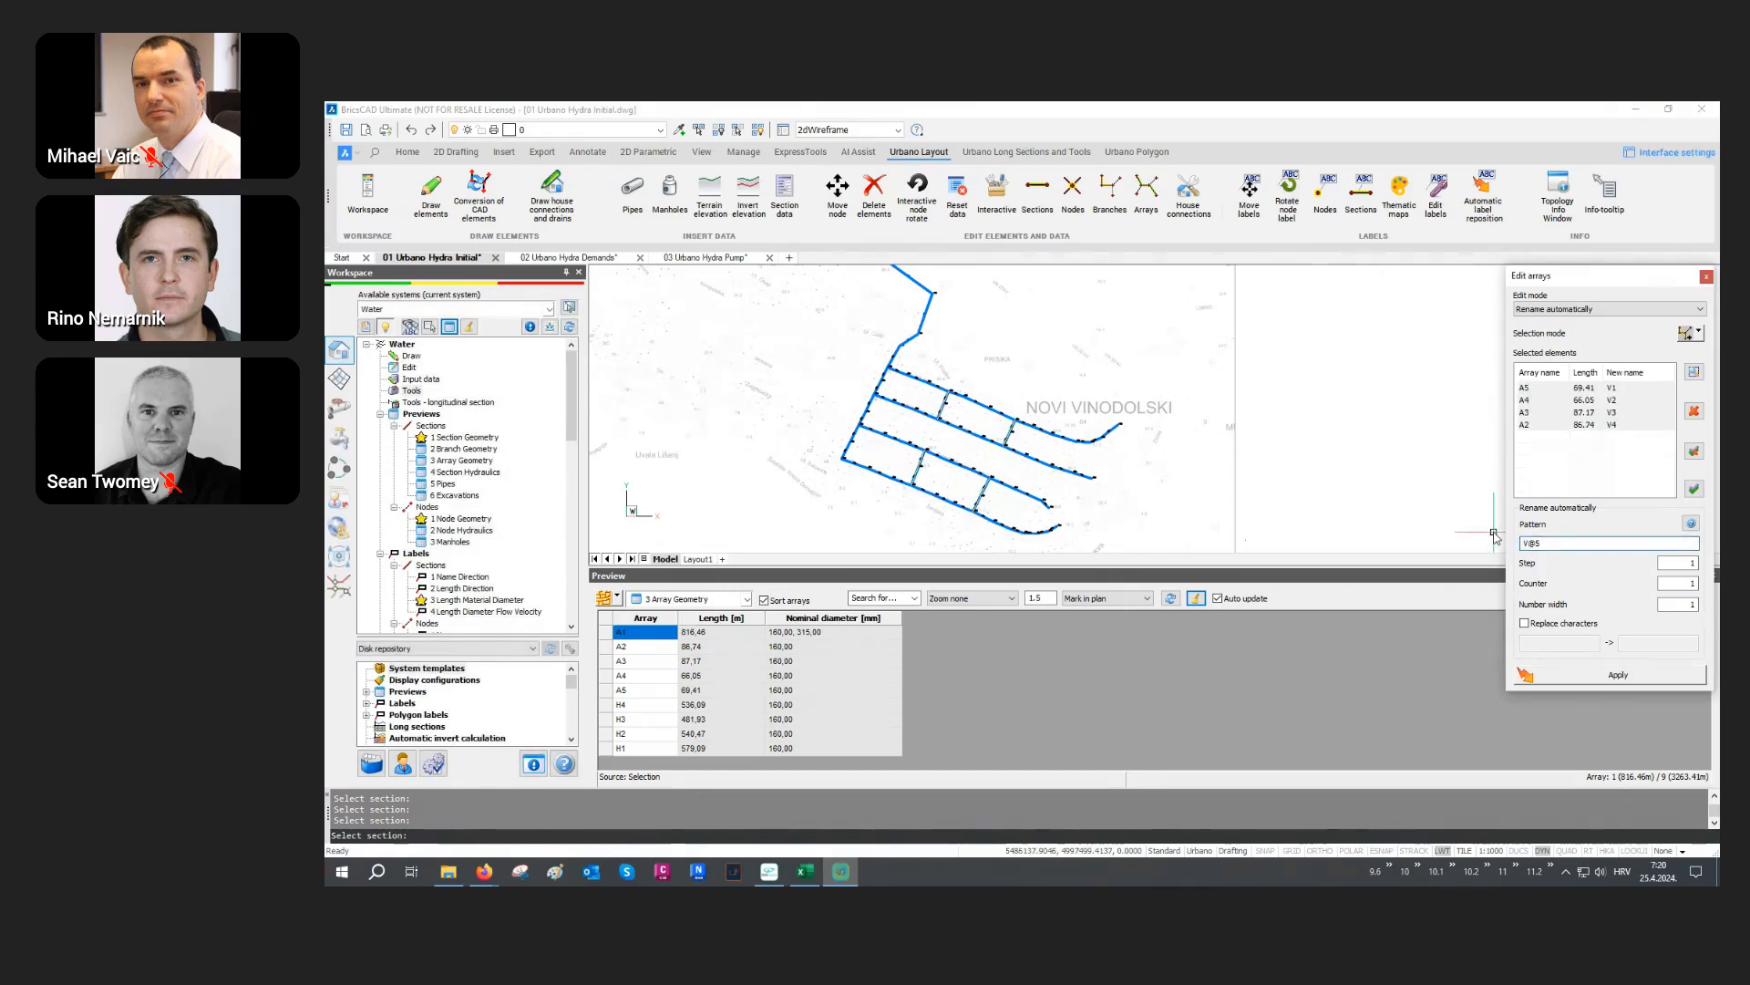
{"action": "left_click", "coordinate": [1615, 674]}
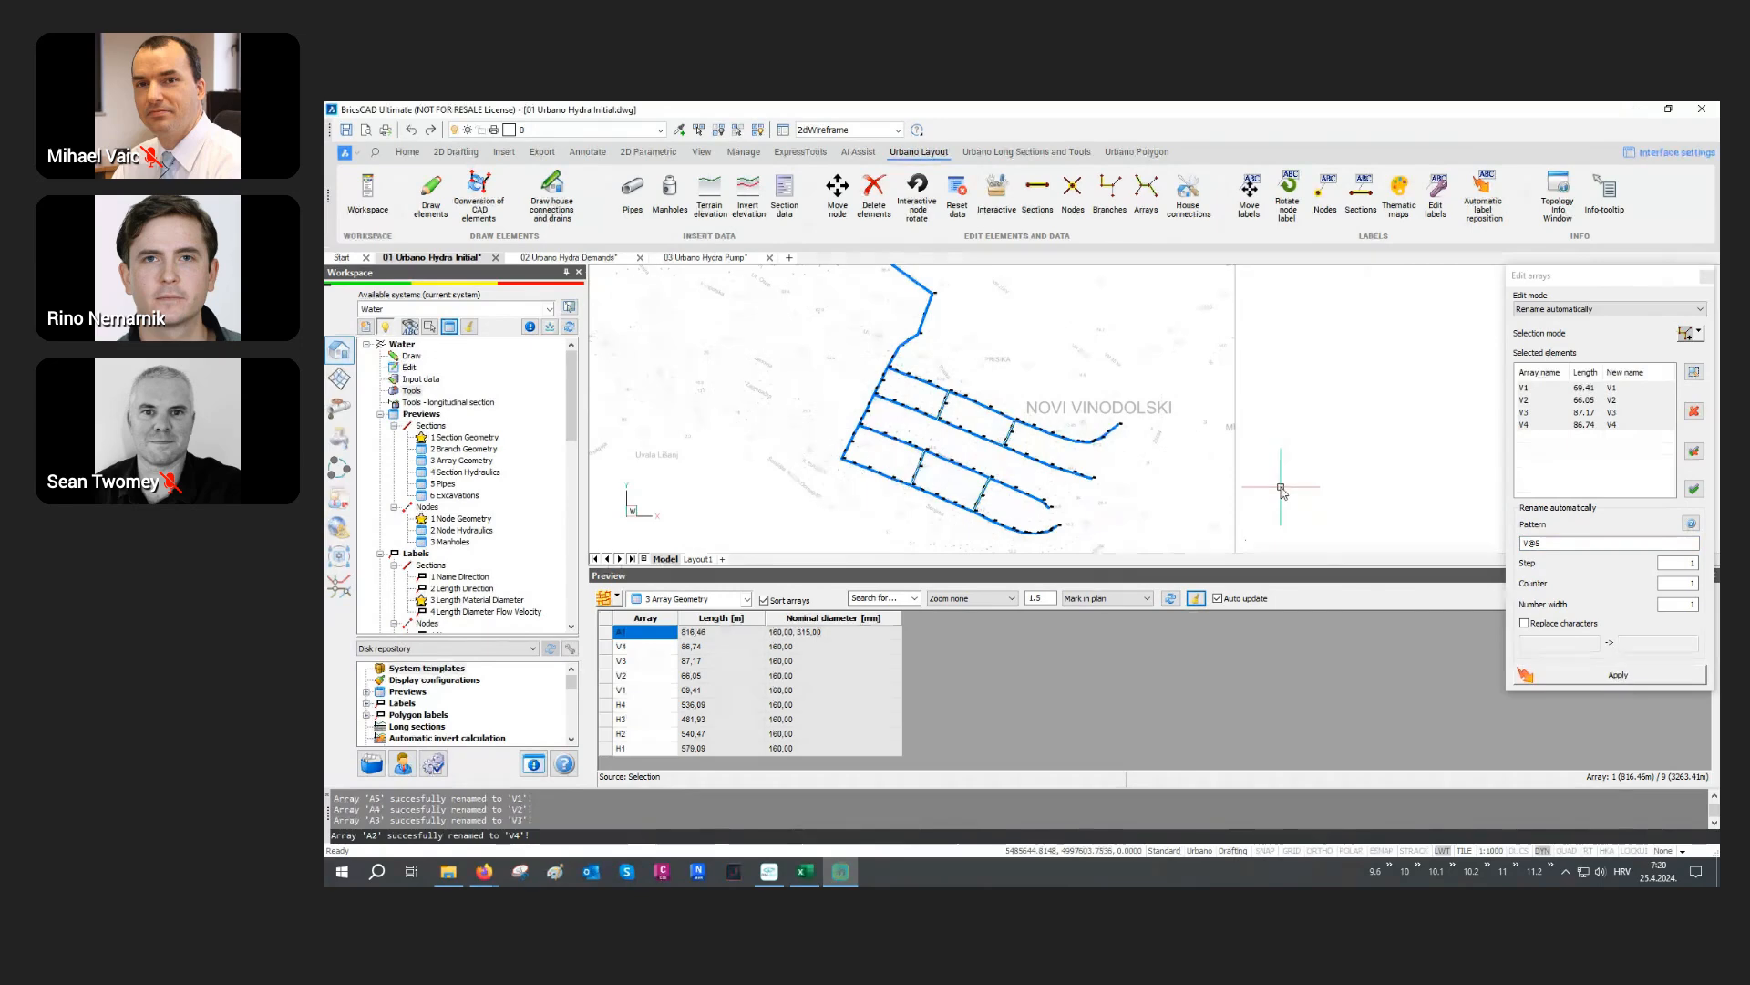
{"action": "left_click", "coordinate": [1706, 277]}
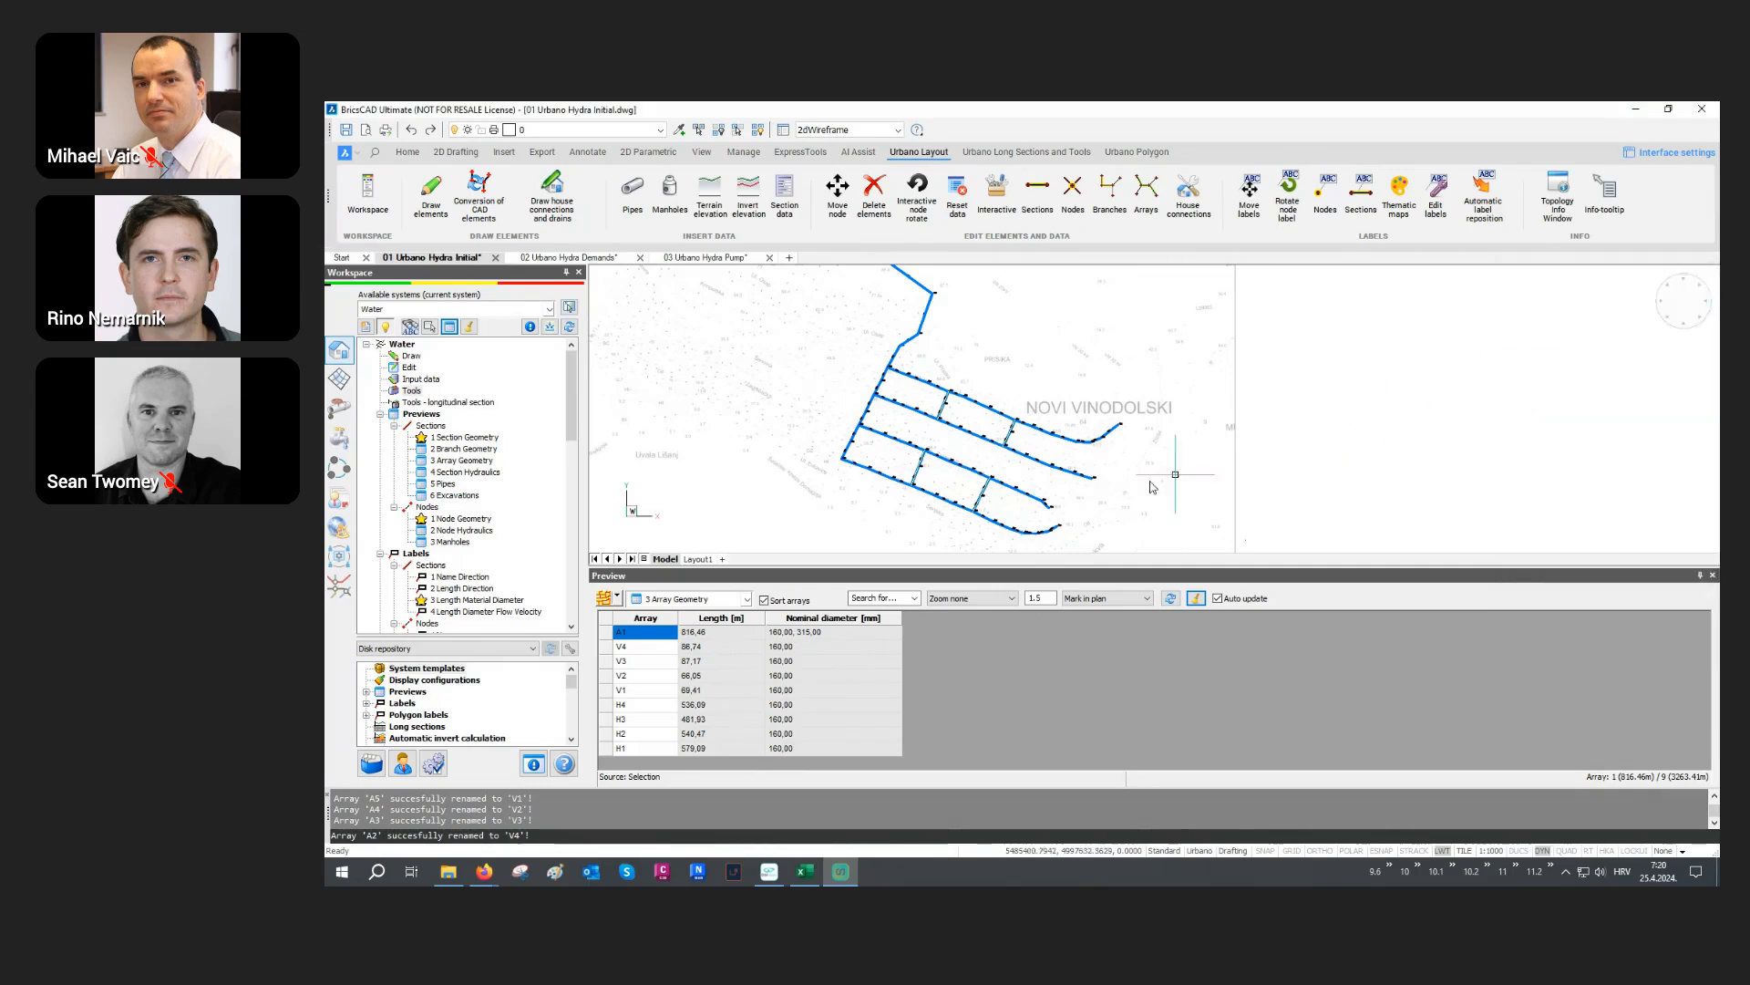
Step: Sort the array preview by name, mark A1, the H arrays and the V arrays in plan, and close the preview
{"action": "left_click", "coordinate": [655, 622]}
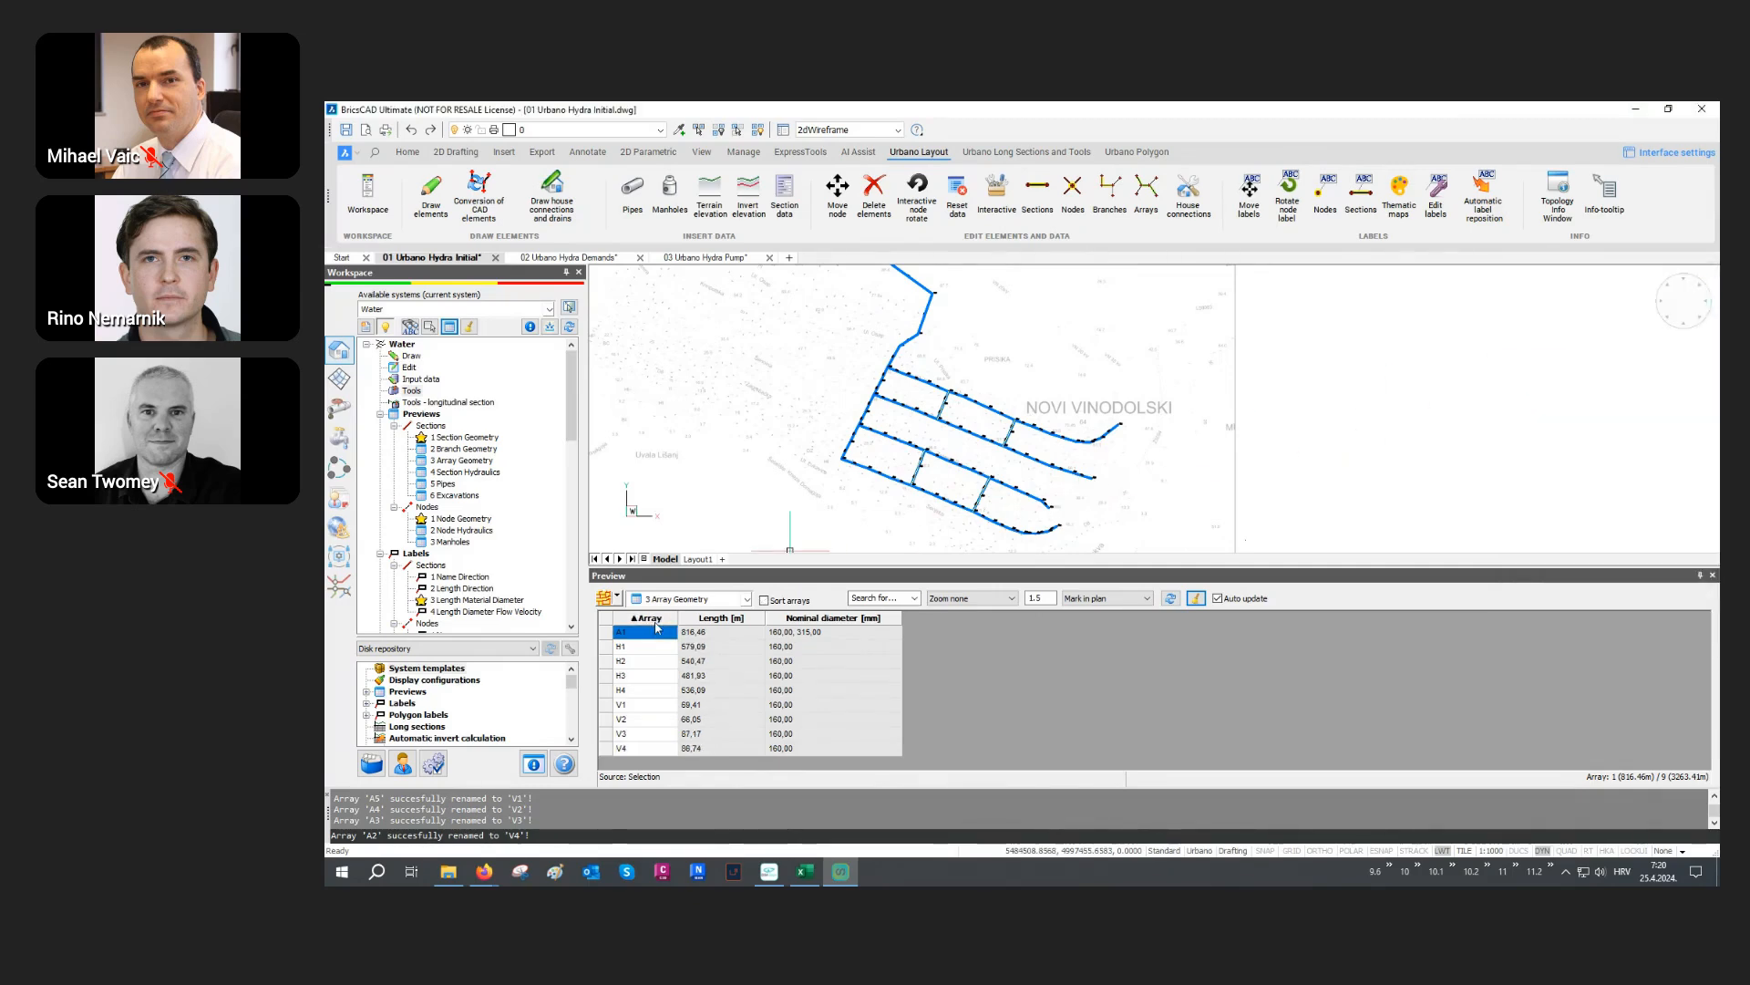
{"action": "left_click", "coordinate": [606, 634]}
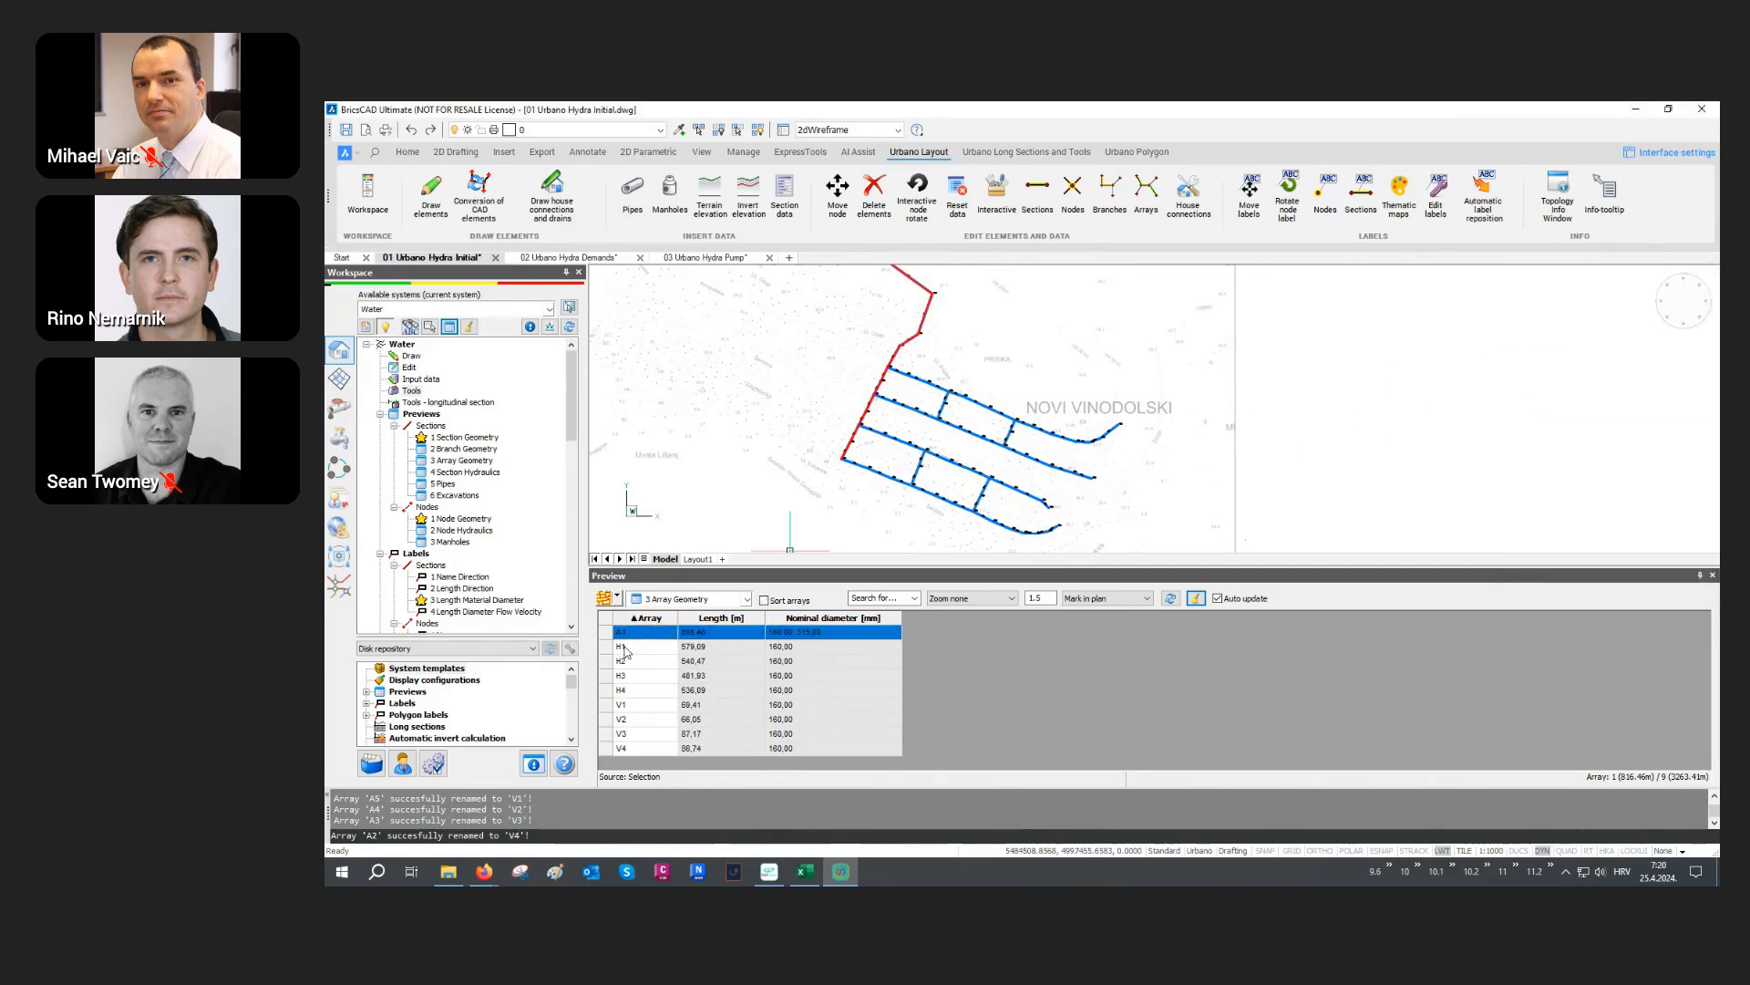
{"action": "left_click_drag", "start_coordinate": [625, 649], "coordinate": [635, 753]}
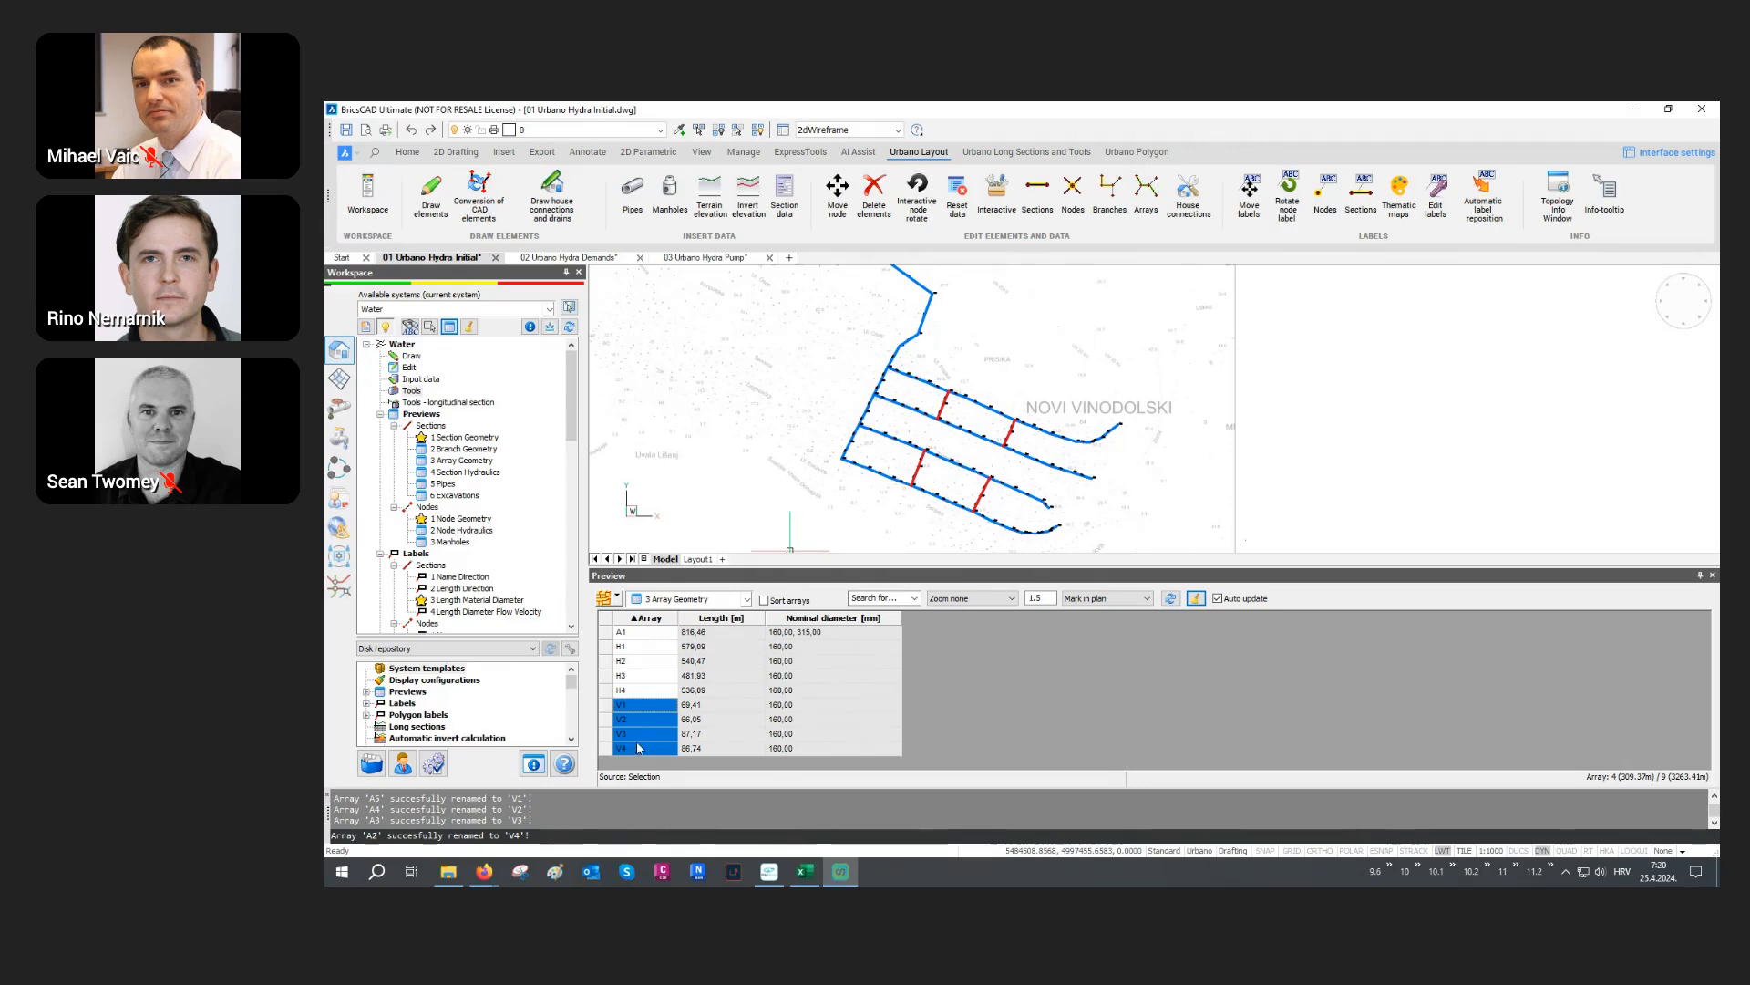
{"action": "left_click", "coordinate": [653, 633]}
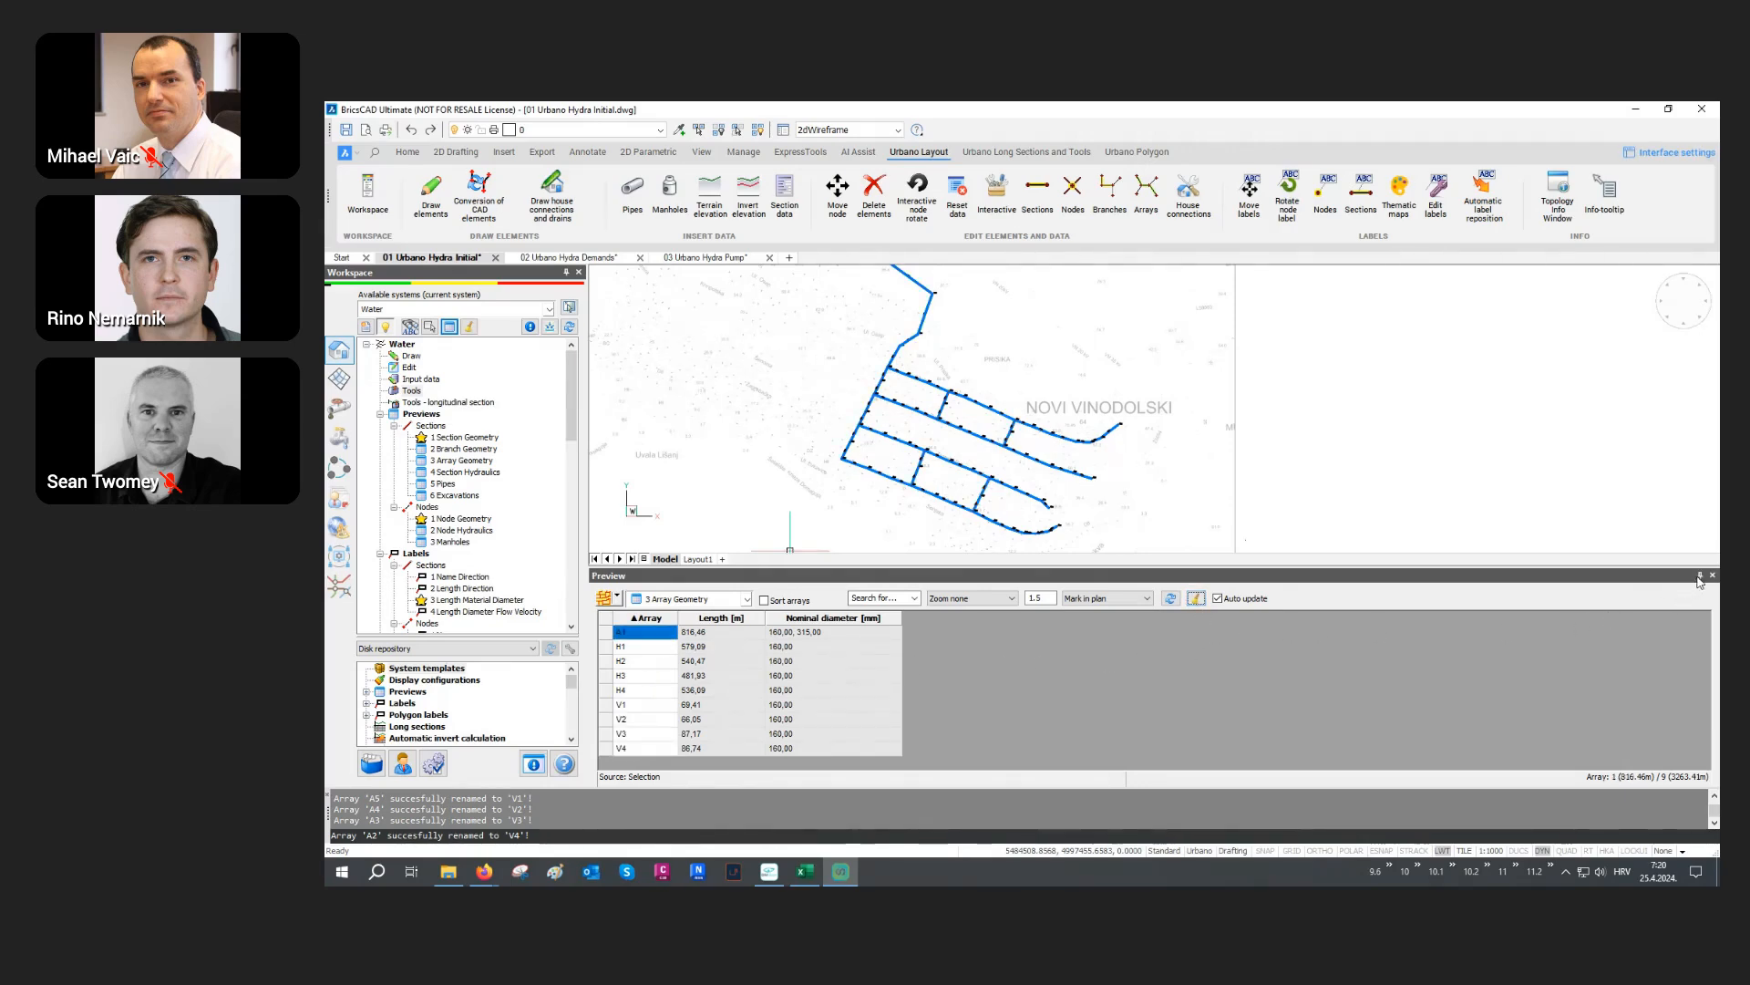
{"action": "left_click", "coordinate": [1712, 575]}
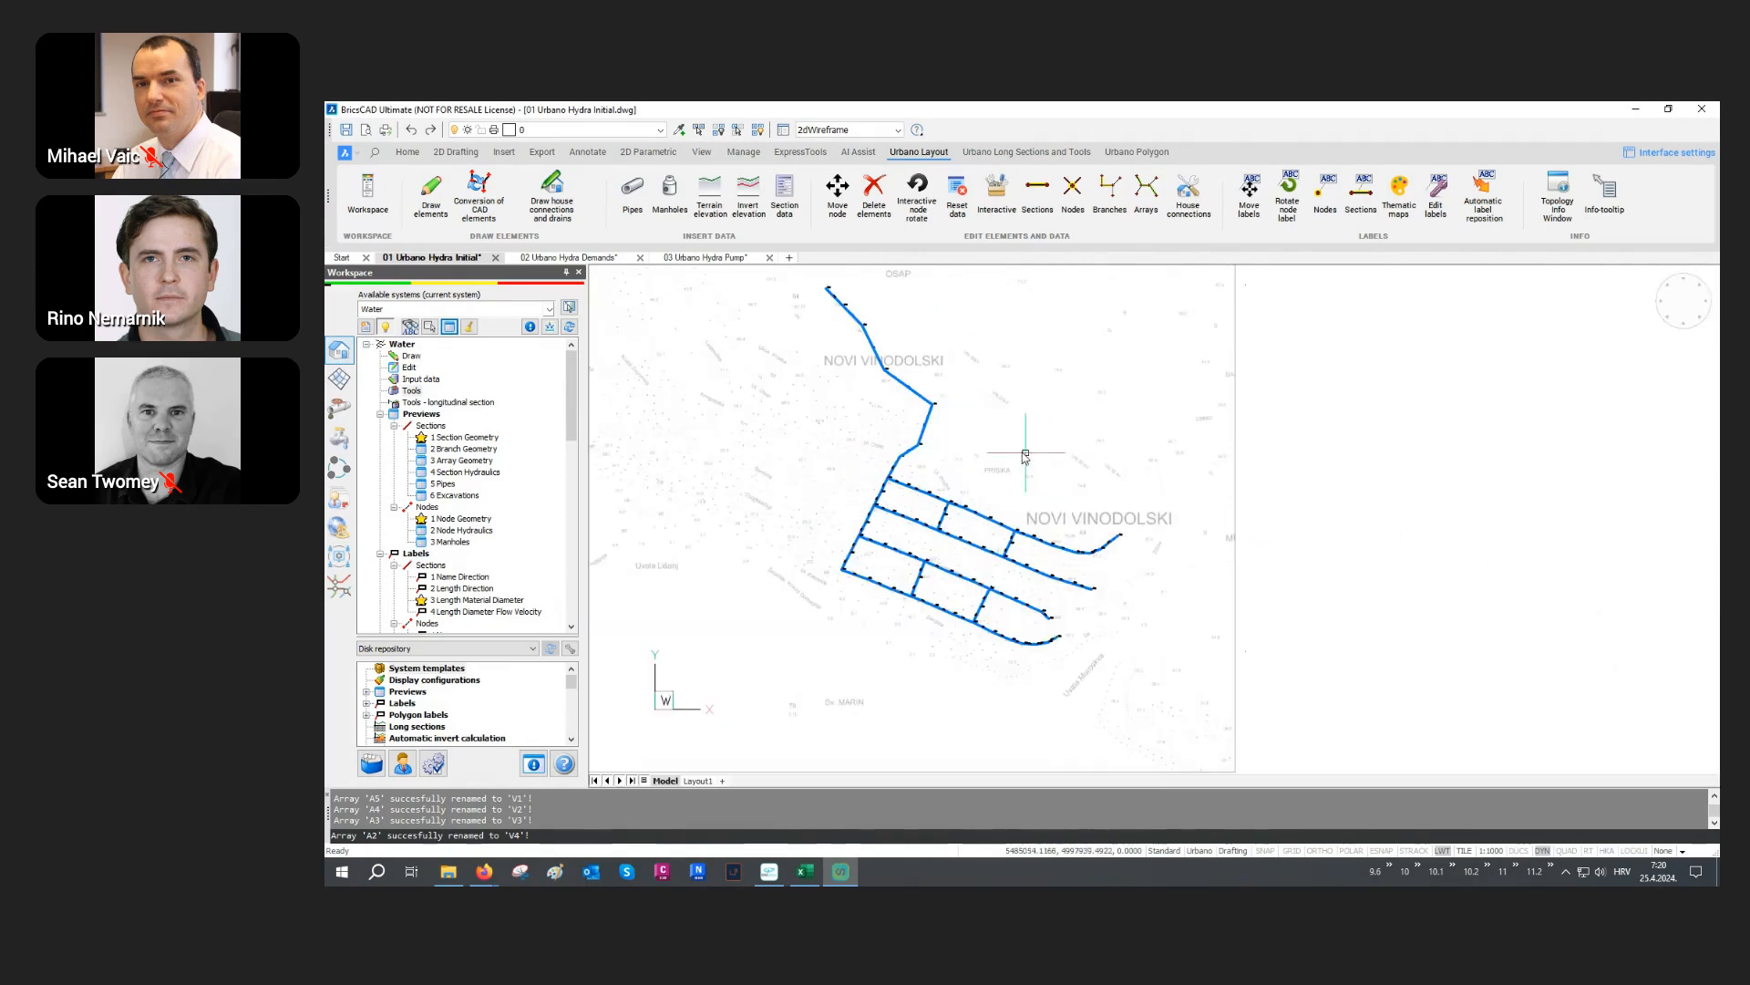
{"action": "scroll", "coordinate": [1003, 474], "scroll_direction": "up", "scroll_amount": 2}
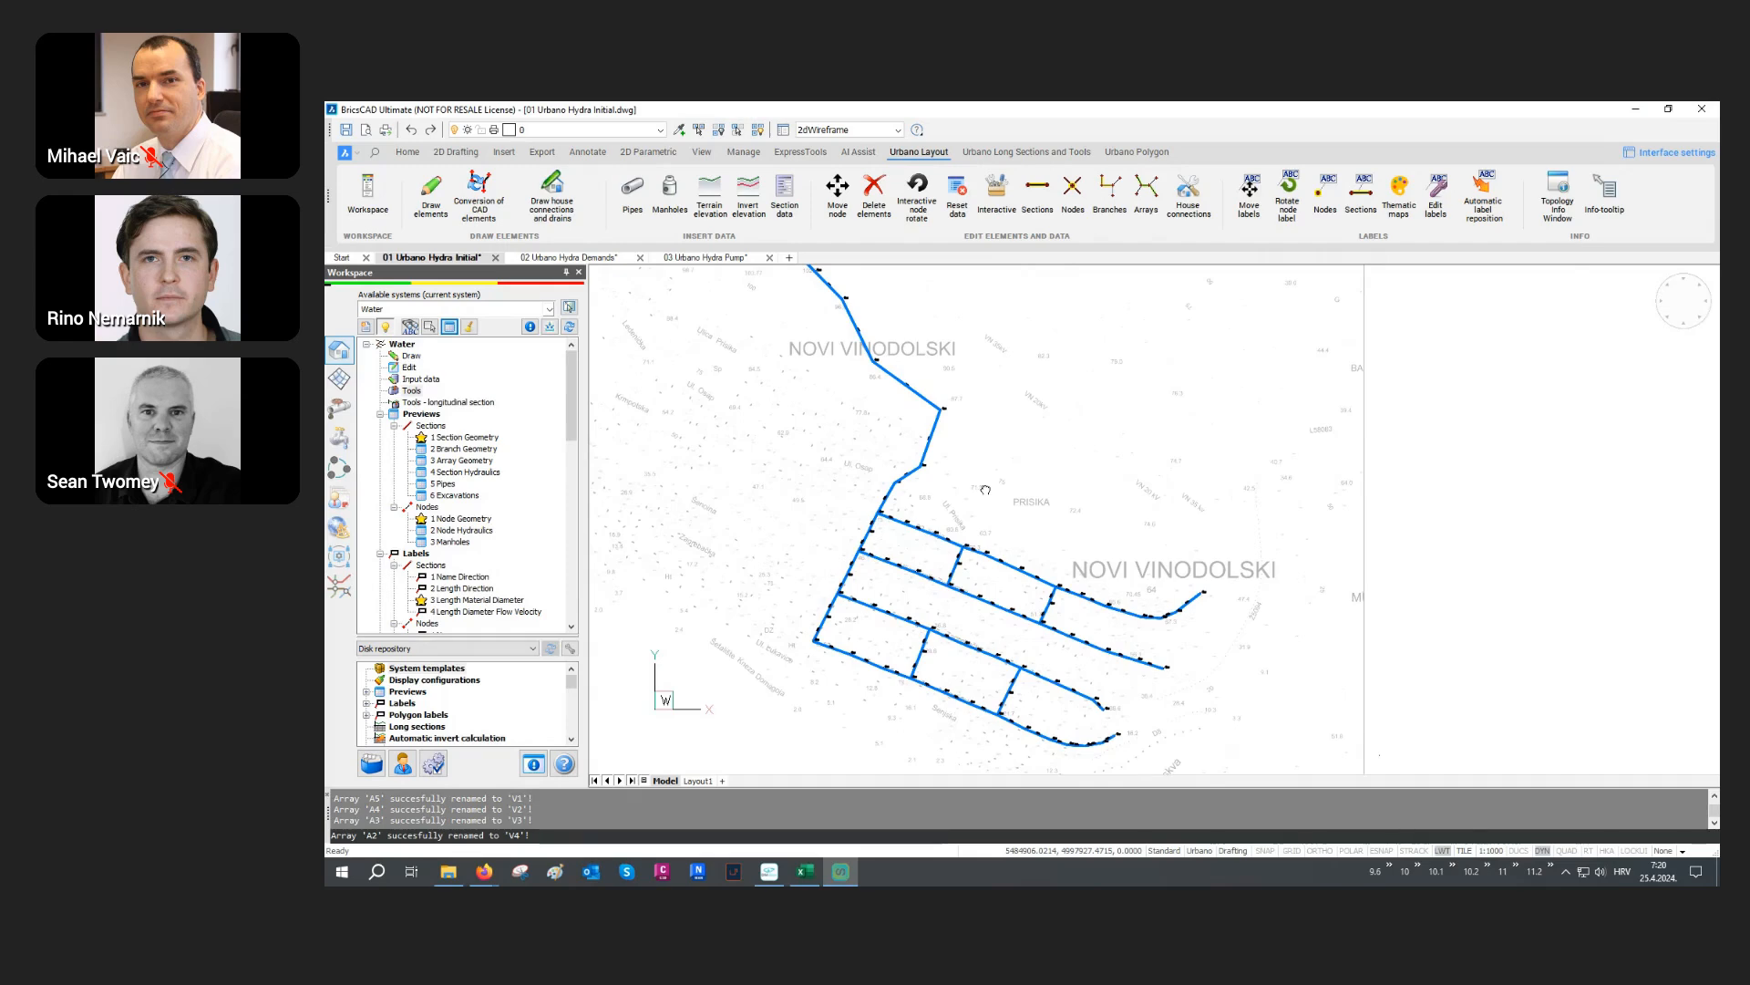
{"action": "key", "text": "Escape"}
{"action": "key", "text": "Escape"}
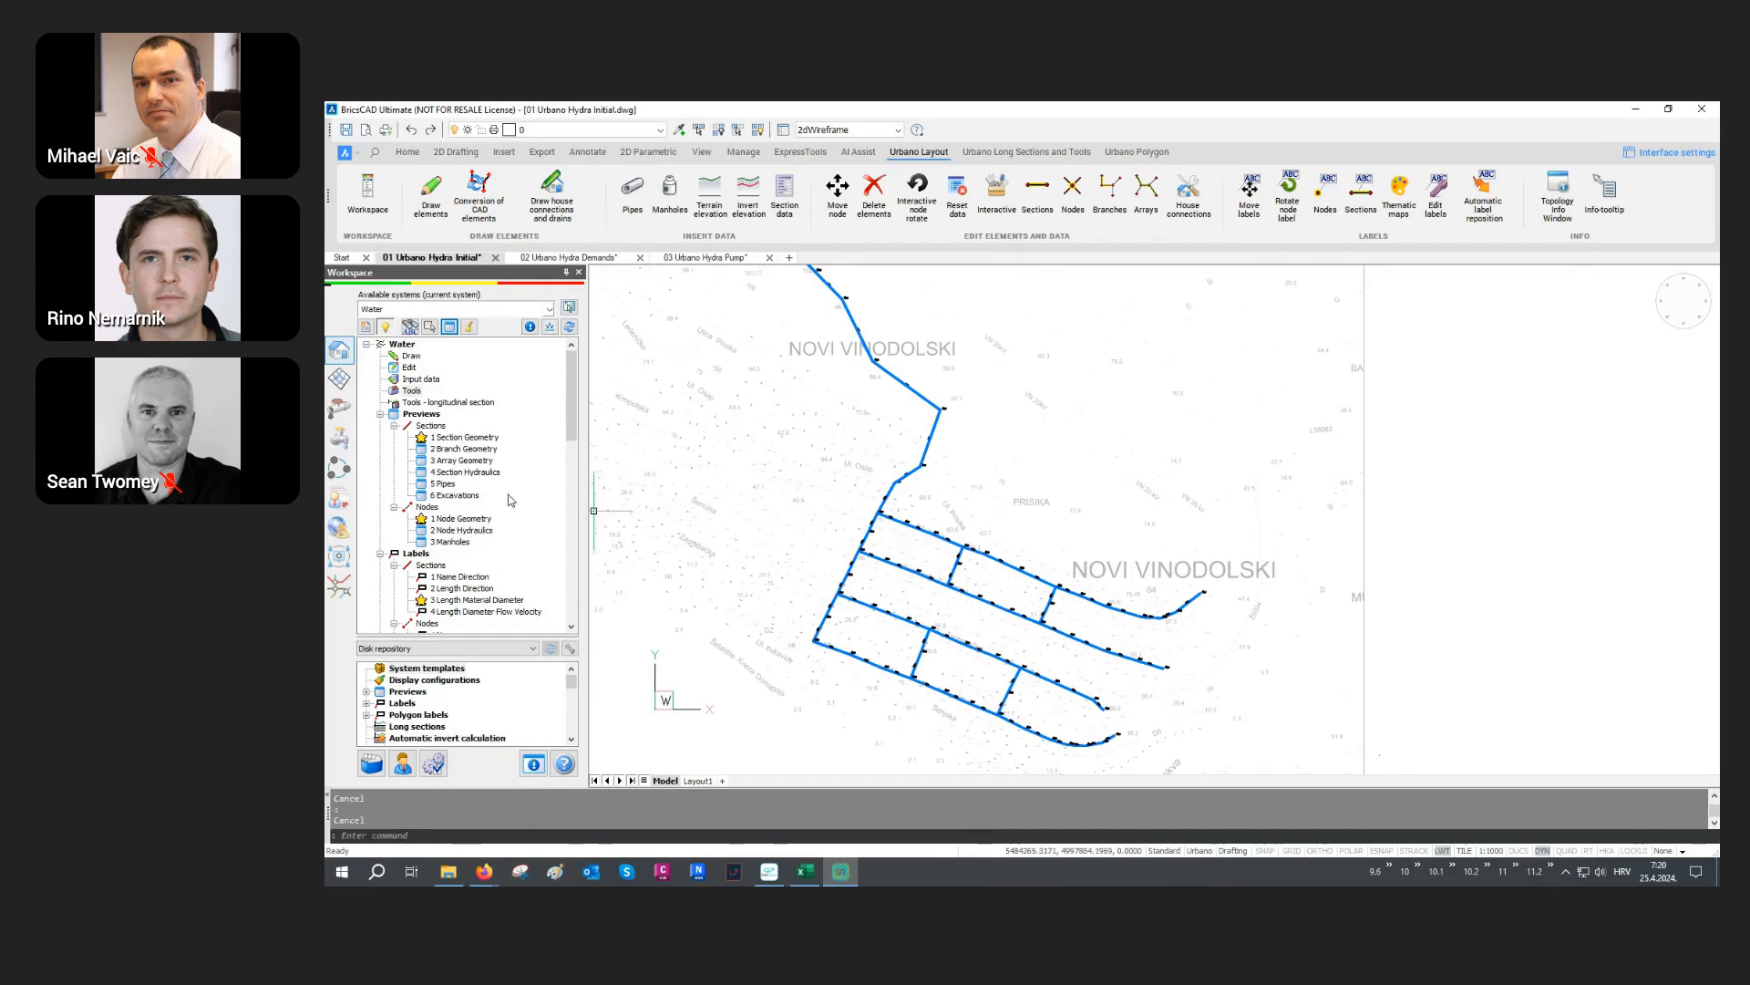
Step: Set up longitudinal sections with the 1 Water 1000/100 cm definition for all arrays of the active system and review their list
{"action": "scroll", "coordinate": [510, 500], "scroll_direction": "down", "scroll_amount": 6}
{"action": "scroll", "coordinate": [511, 500], "scroll_direction": "down", "scroll_amount": 2}
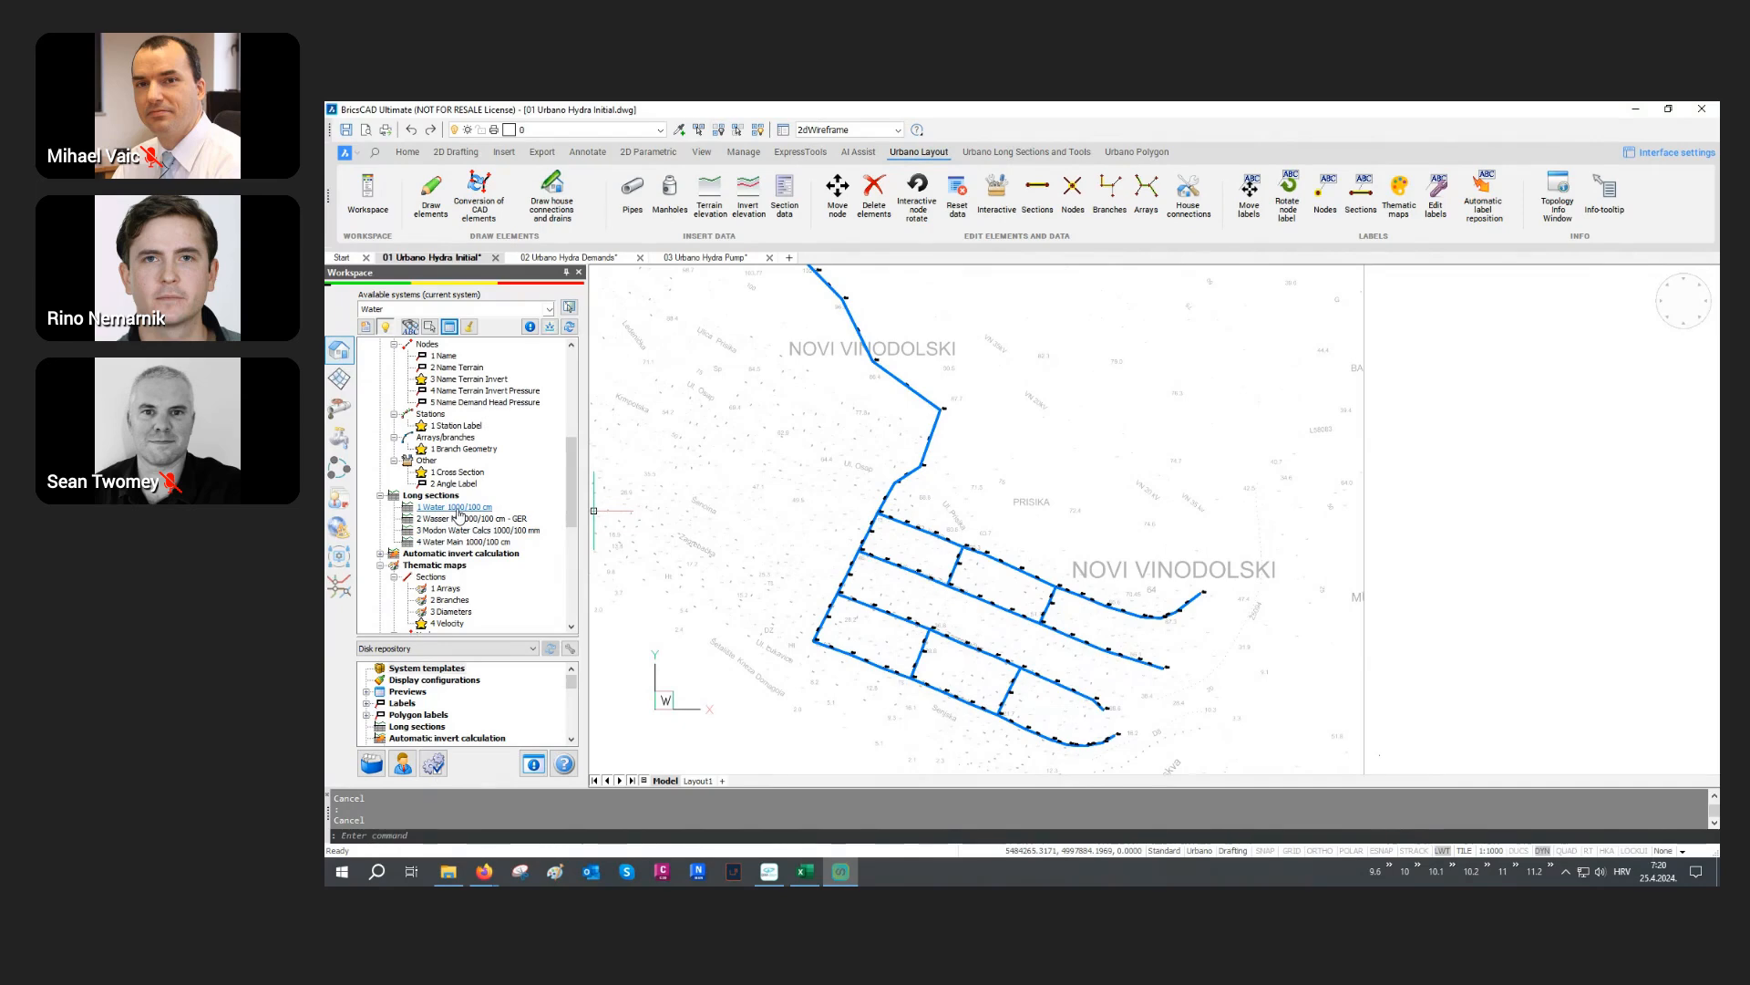
{"action": "double_click", "coordinate": [456, 508]}
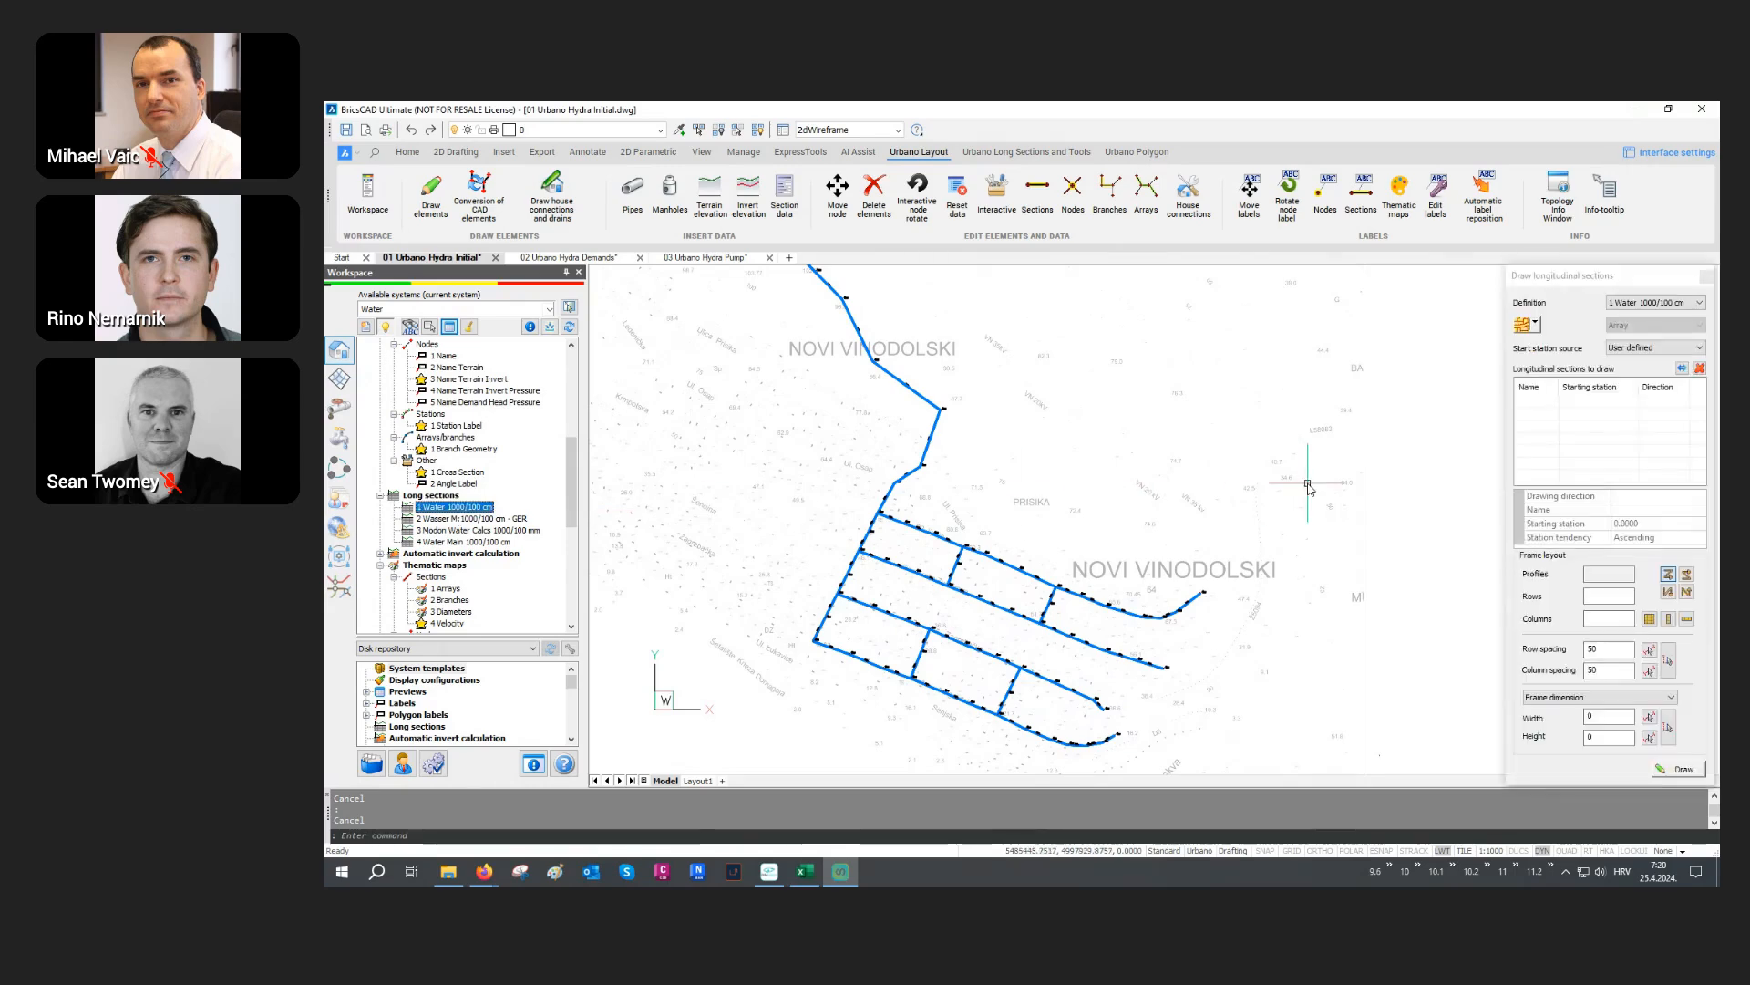
{"action": "left_click", "coordinate": [1521, 326]}
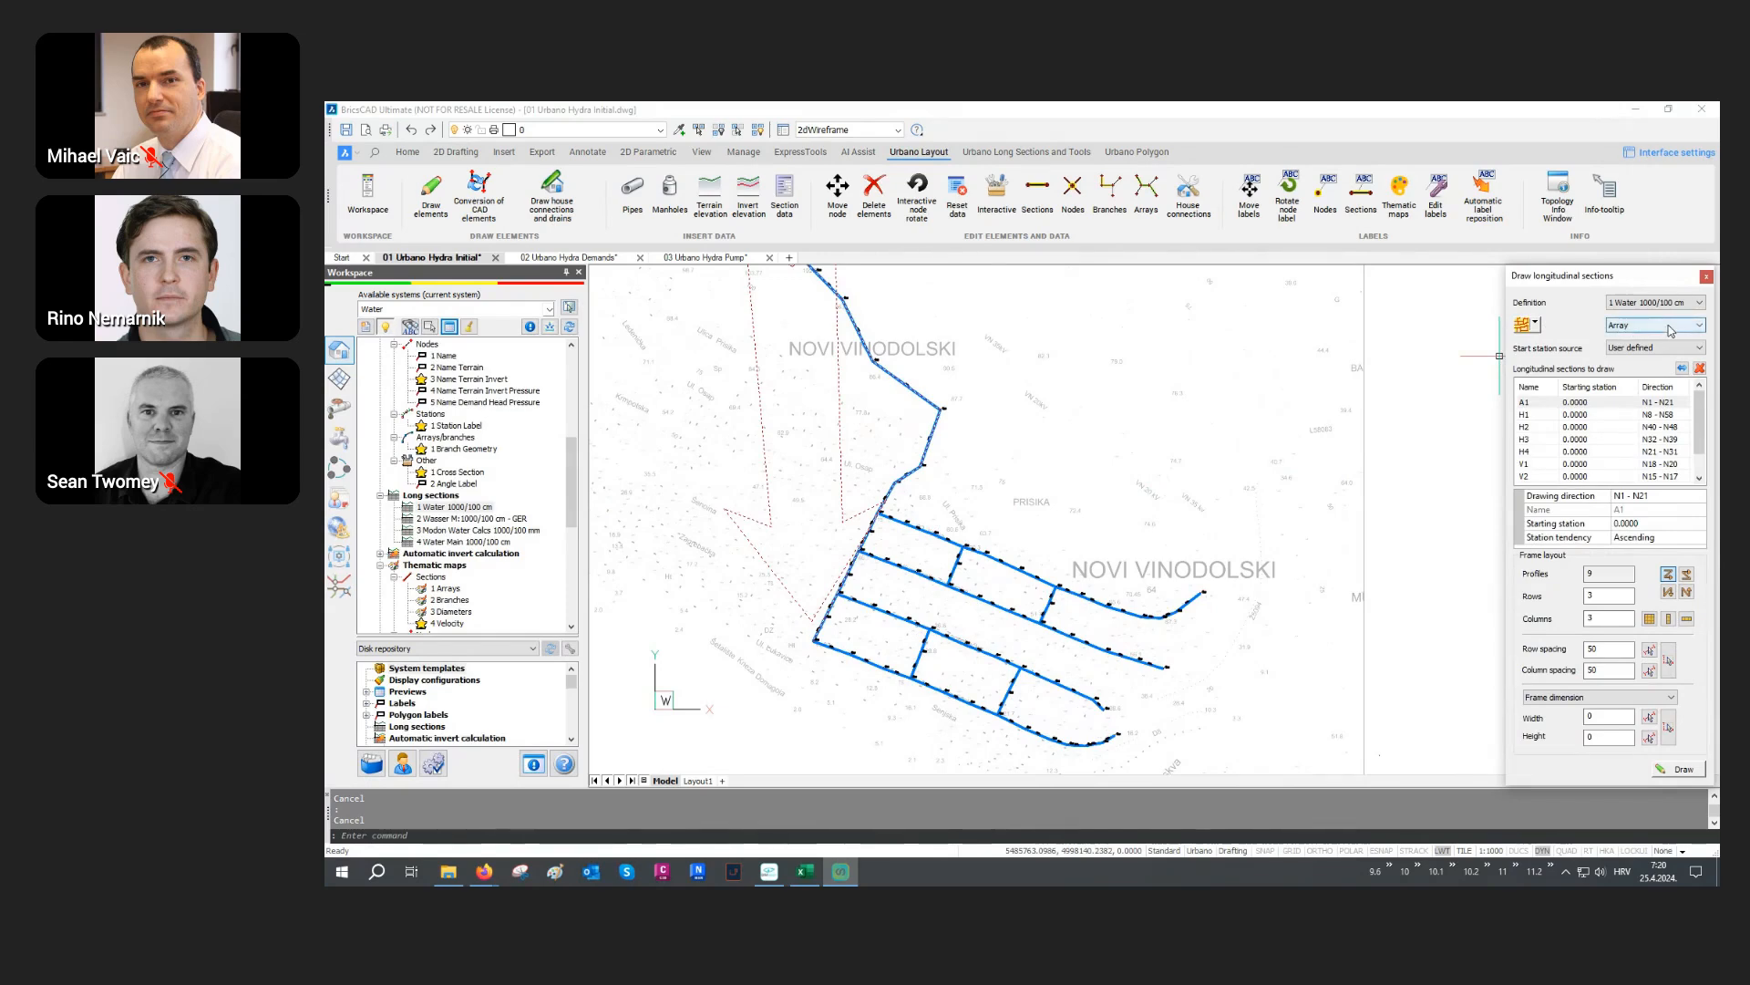
{"action": "left_click", "coordinate": [1671, 326]}
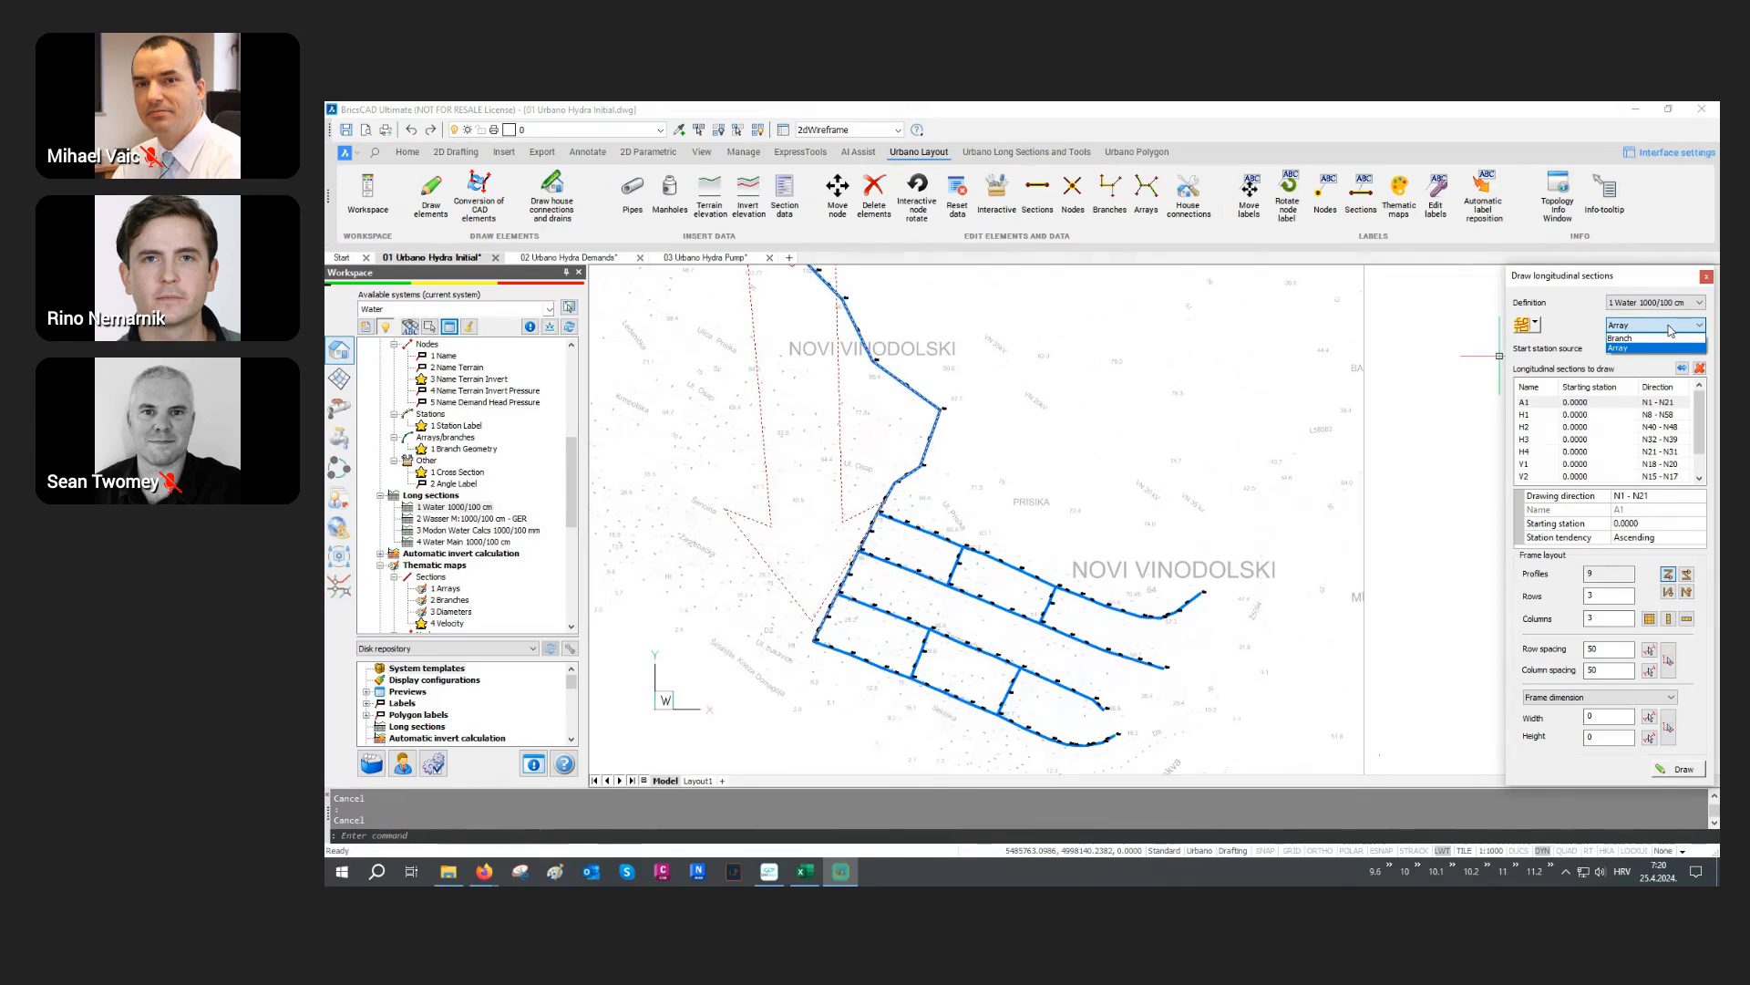
{"action": "left_click", "coordinate": [1669, 347]}
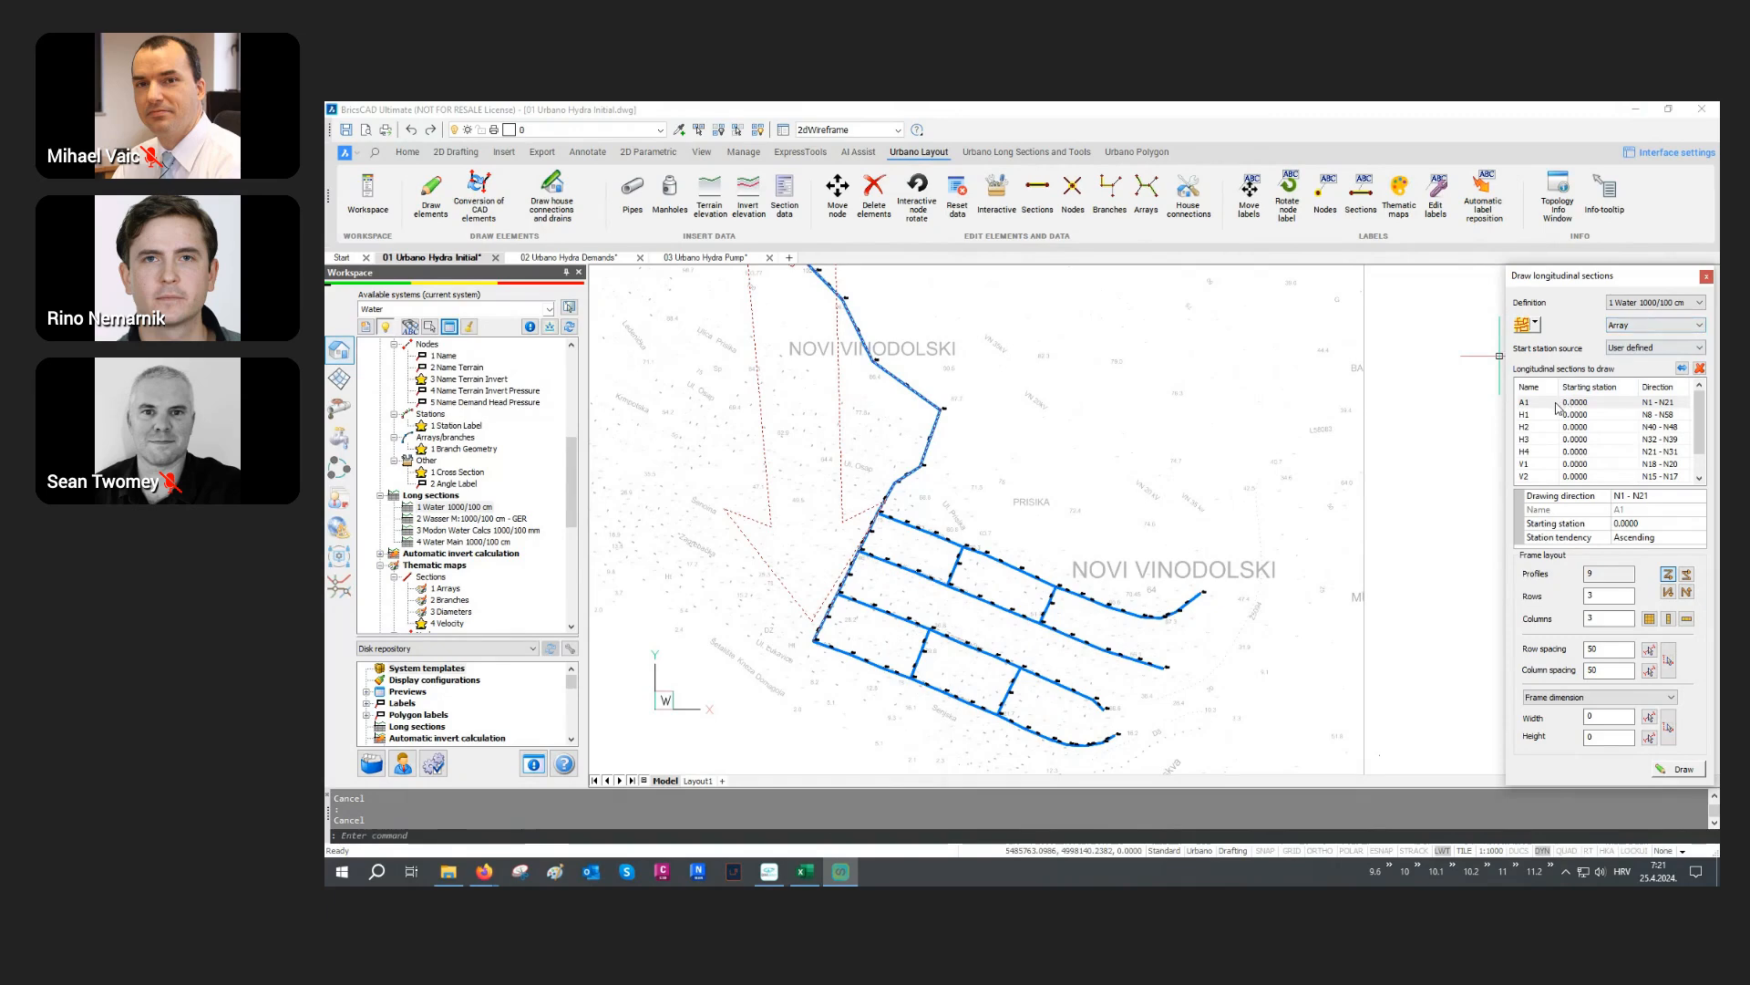
{"action": "scroll", "coordinate": [1539, 412], "scroll_direction": "down", "scroll_amount": 1}
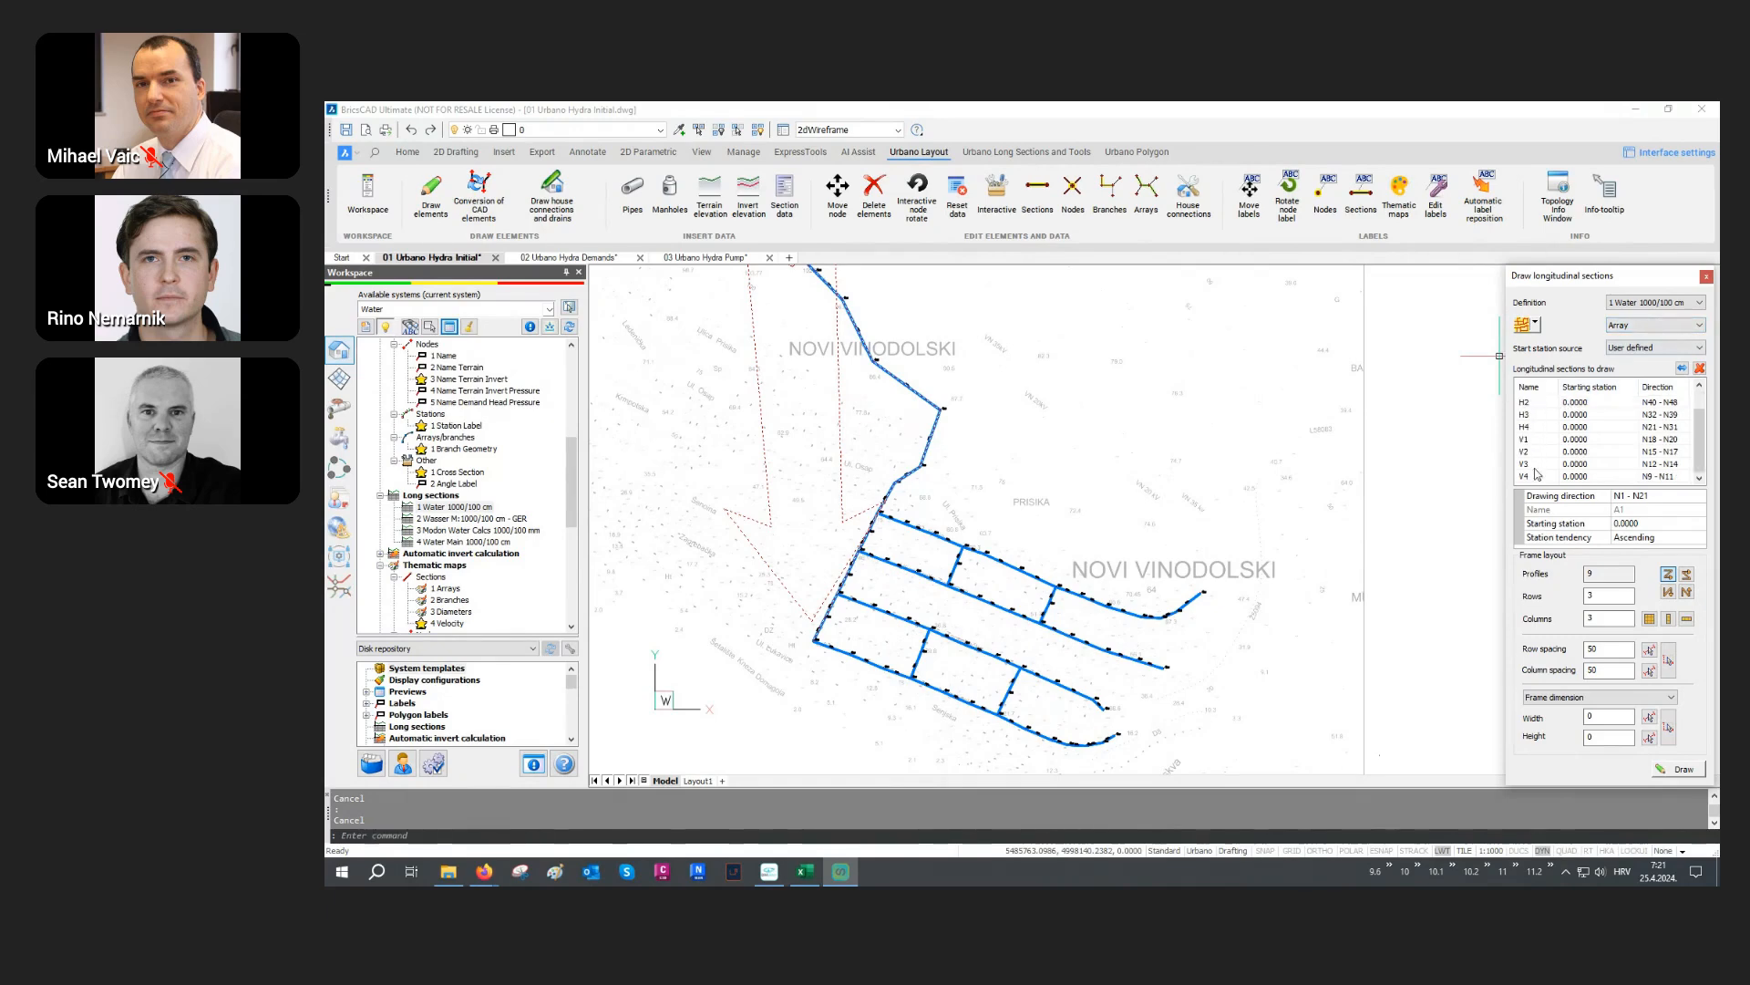
{"action": "scroll", "coordinate": [1538, 465], "scroll_direction": "up", "scroll_amount": 1}
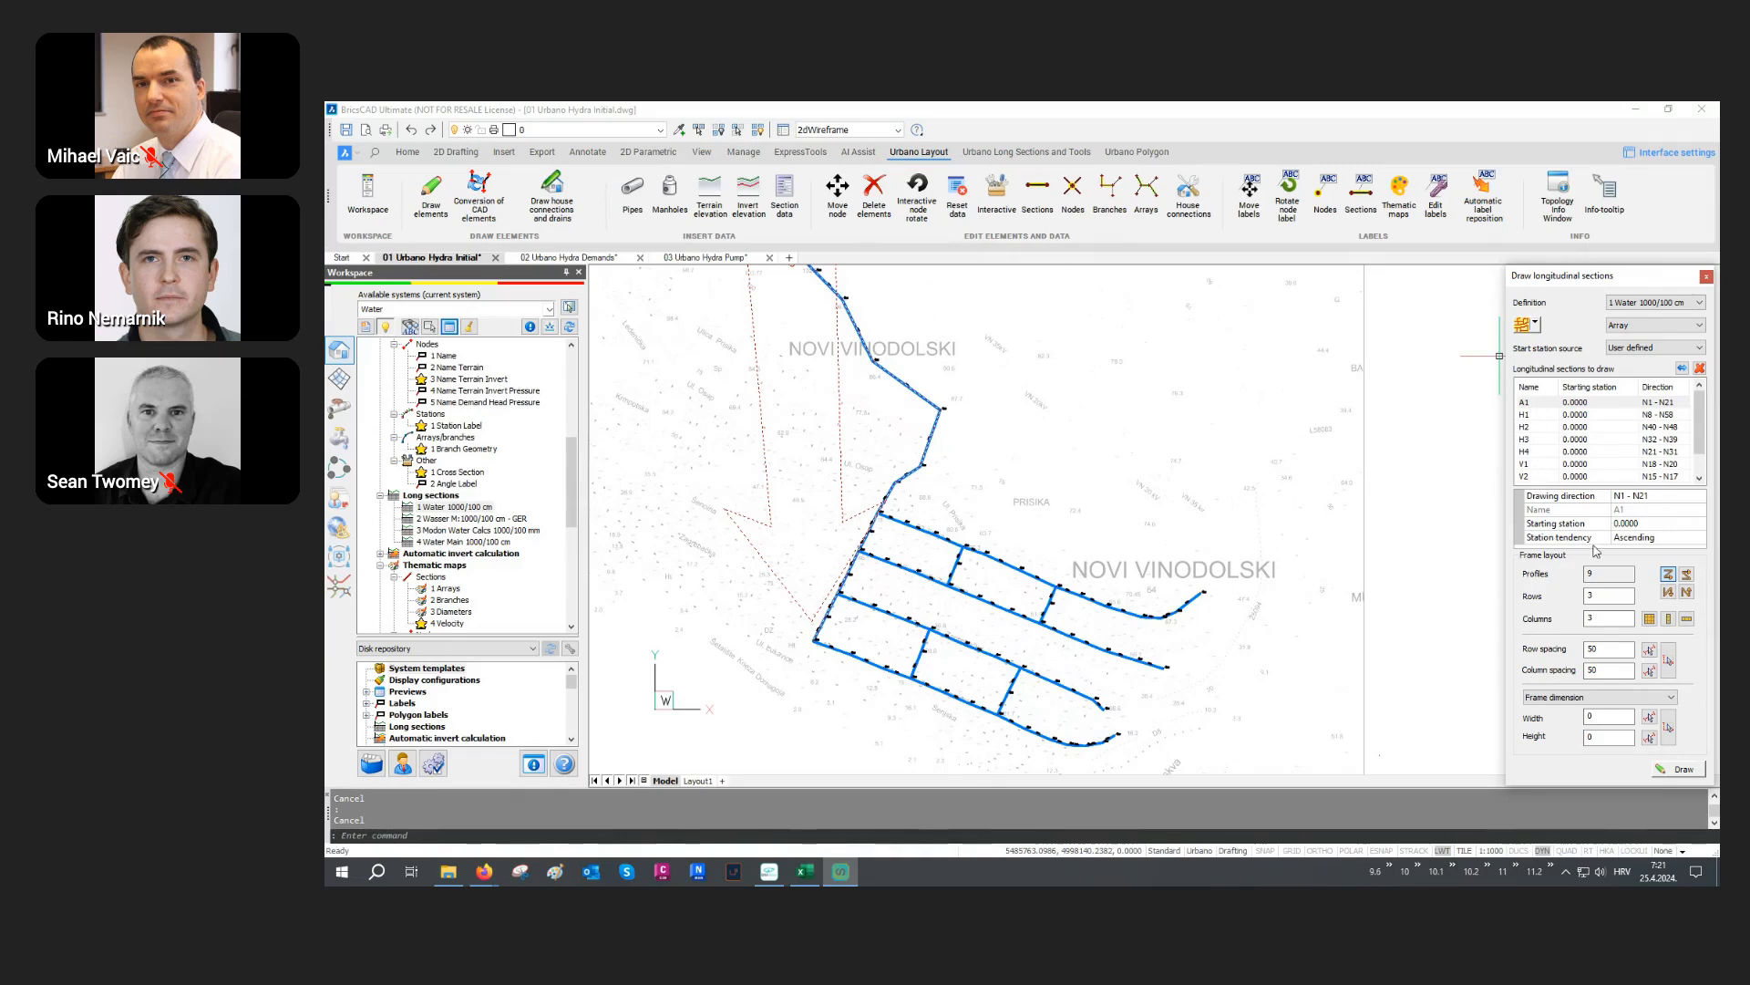
Step: Draw the longitudinal sections of all arrays in a two-column layout beside the network plan, and turn entity snaps off
{"action": "double_click", "coordinate": [1593, 596]}
{"action": "double_click", "coordinate": [1607, 617]}
{"action": "type", "text": "2"}
{"action": "left_click", "coordinate": [1678, 769]}
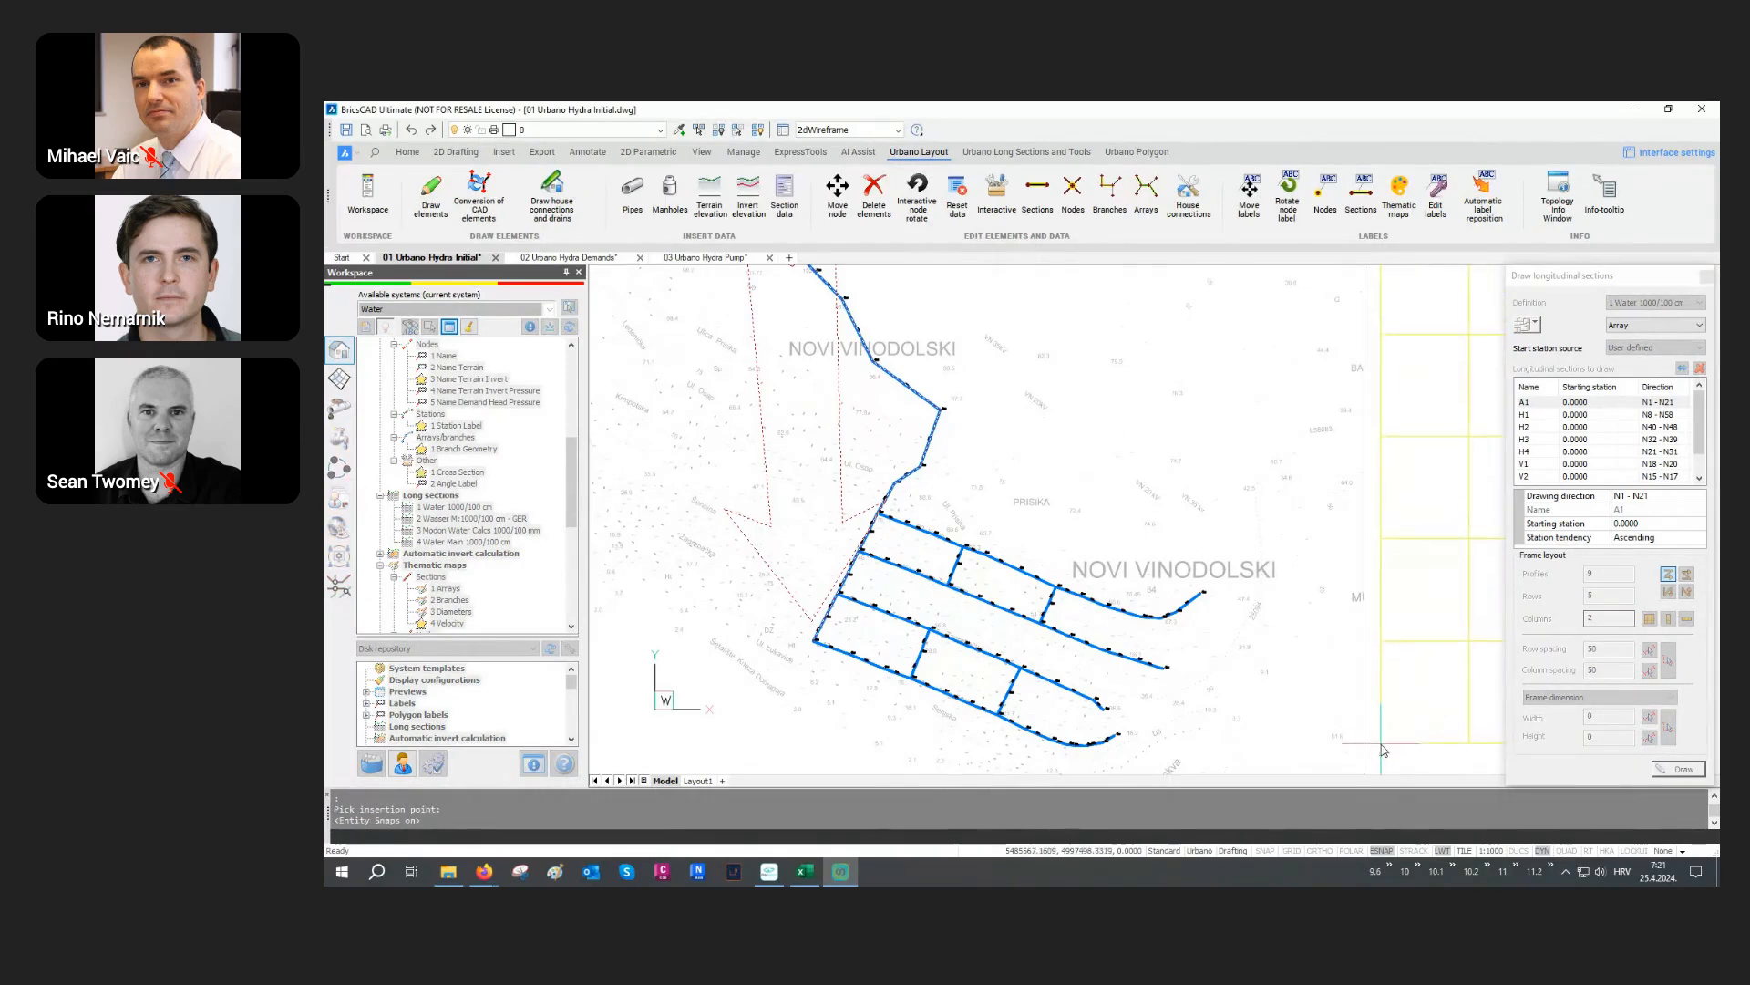
{"action": "left_click", "coordinate": [1379, 752]}
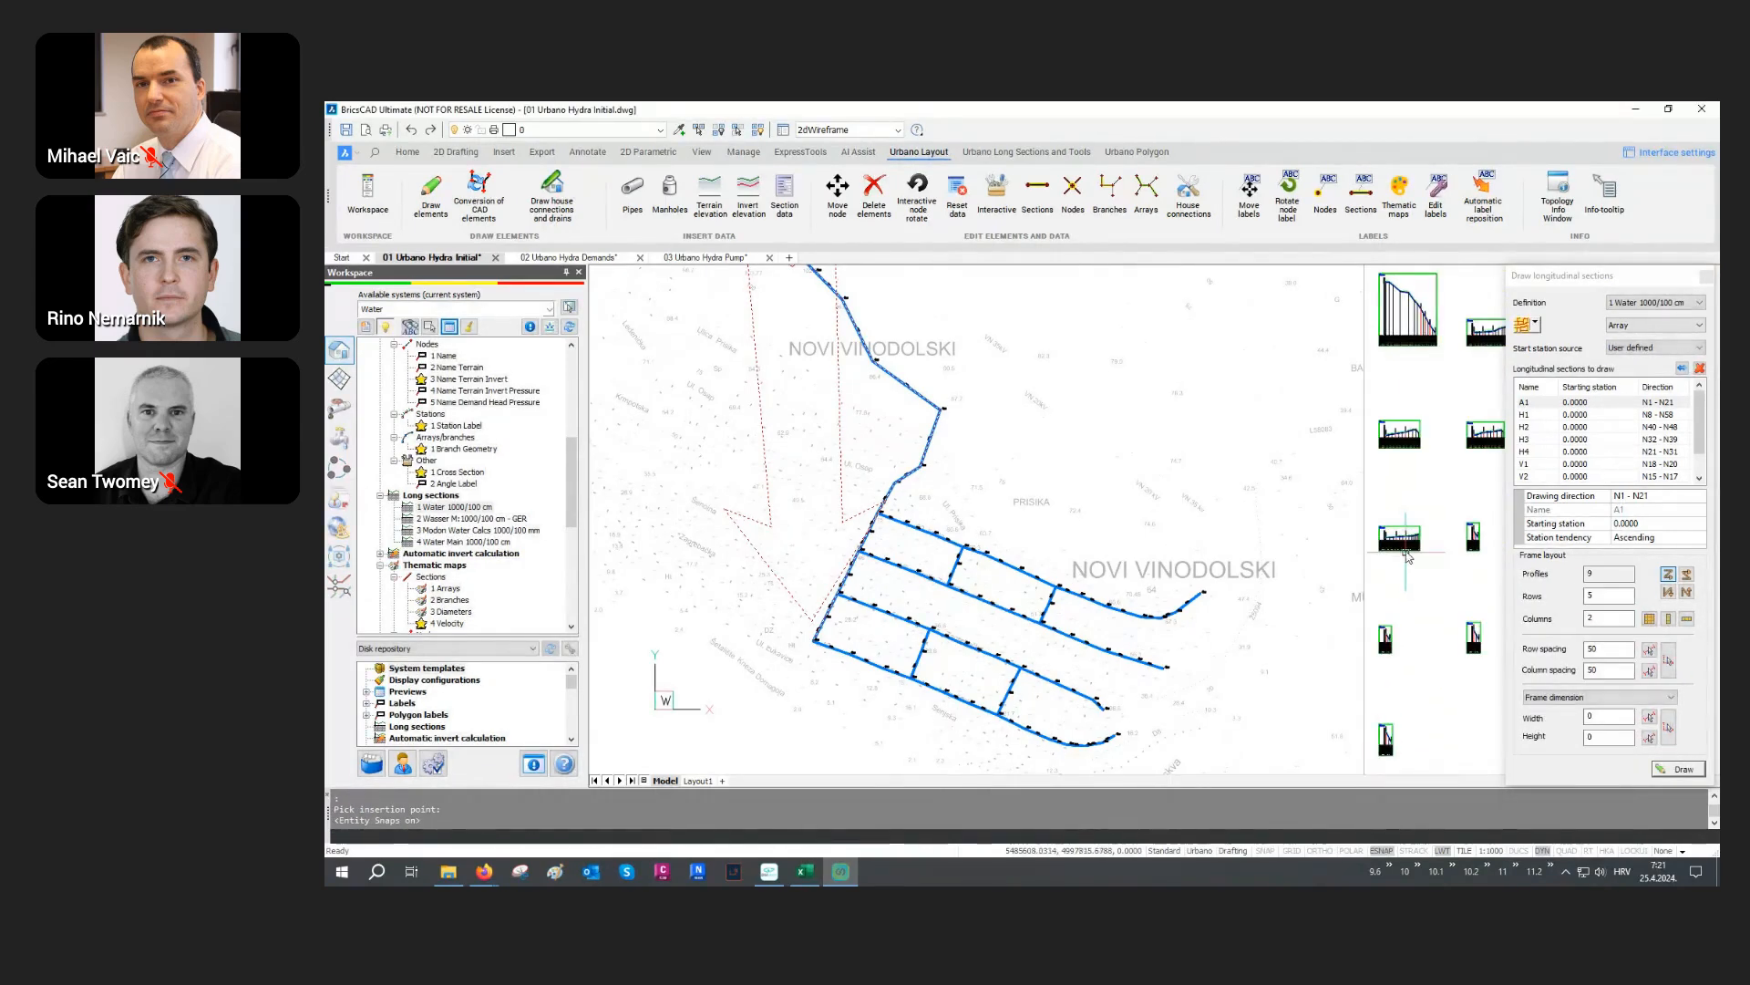
{"action": "middle_click_drag", "start_coordinate": [1405, 552], "coordinate": [1303, 552]}
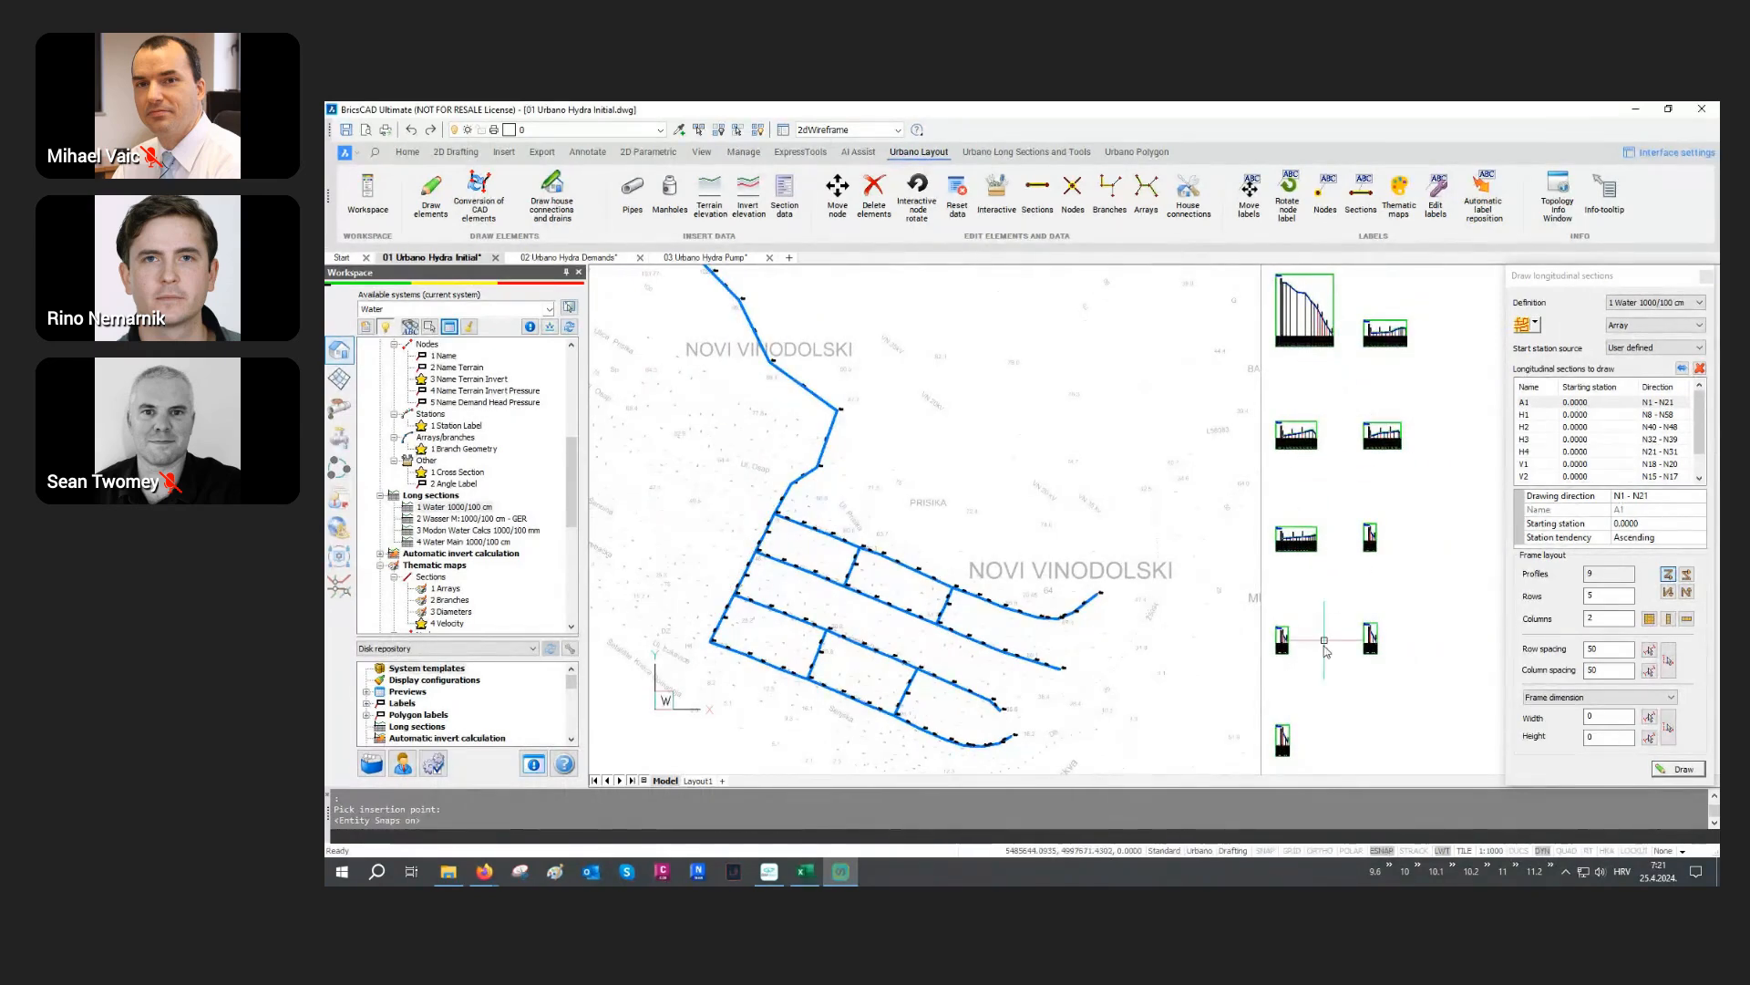
{"action": "key", "text": "F3"}
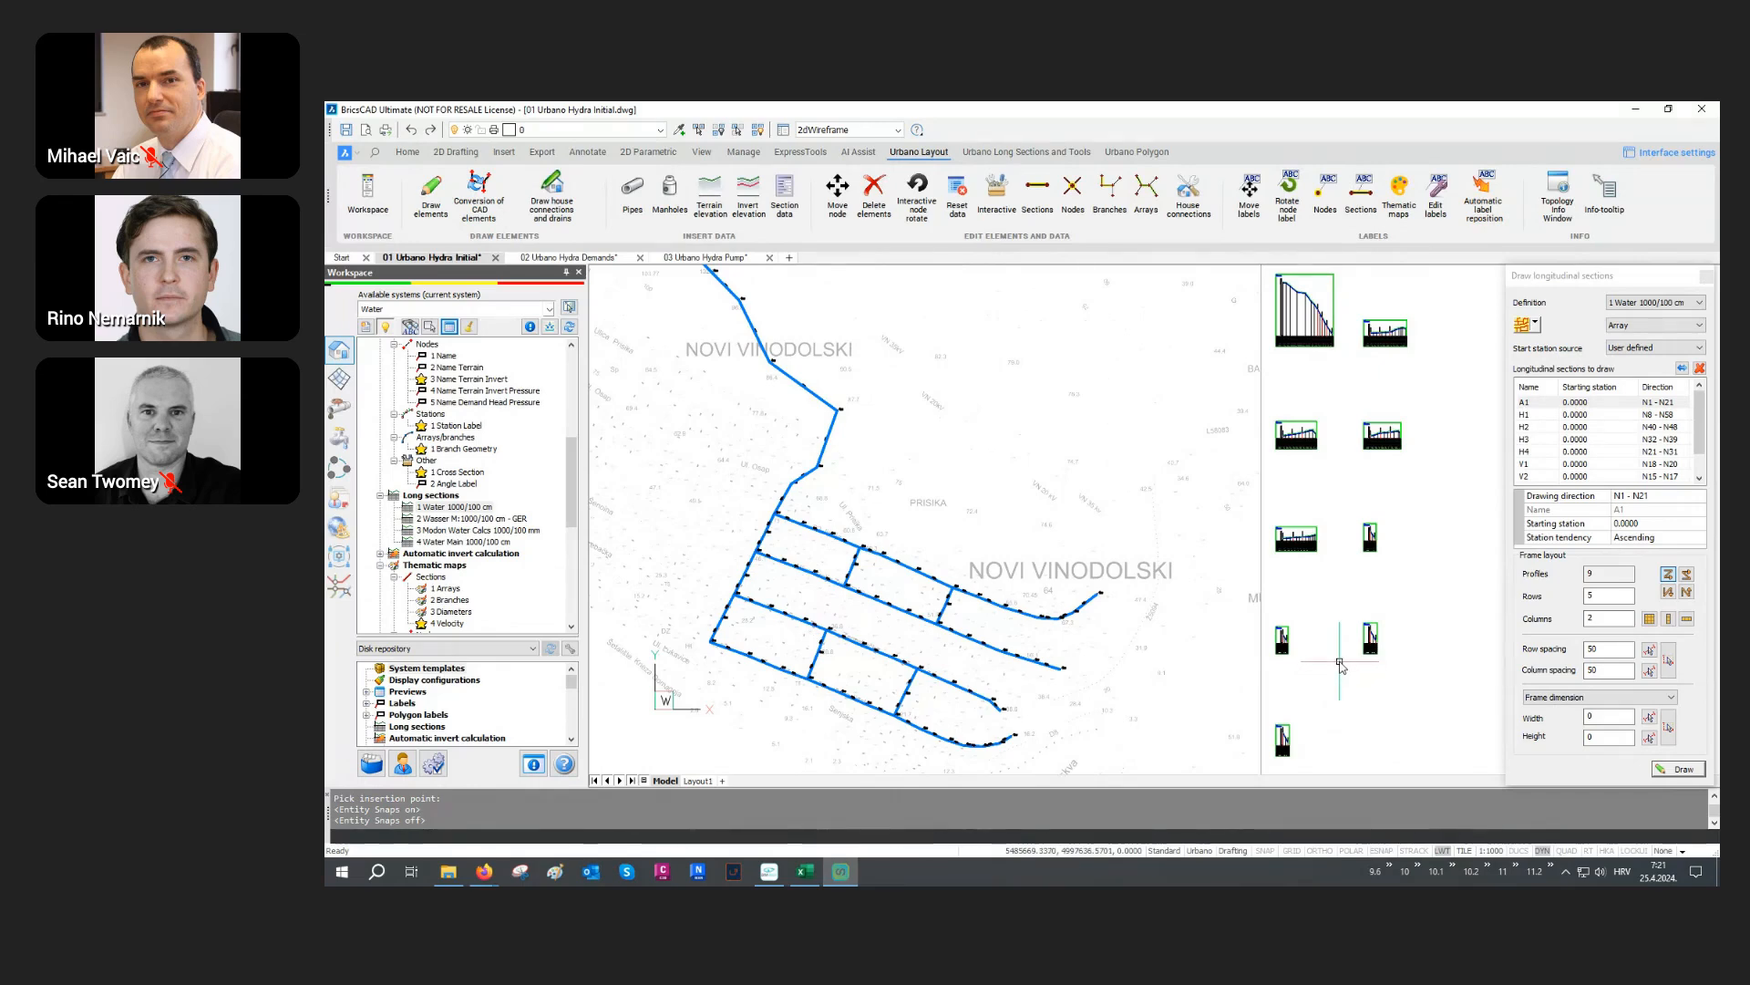
{"action": "middle_click_drag", "start_coordinate": [1191, 561], "coordinate": [1255, 587]}
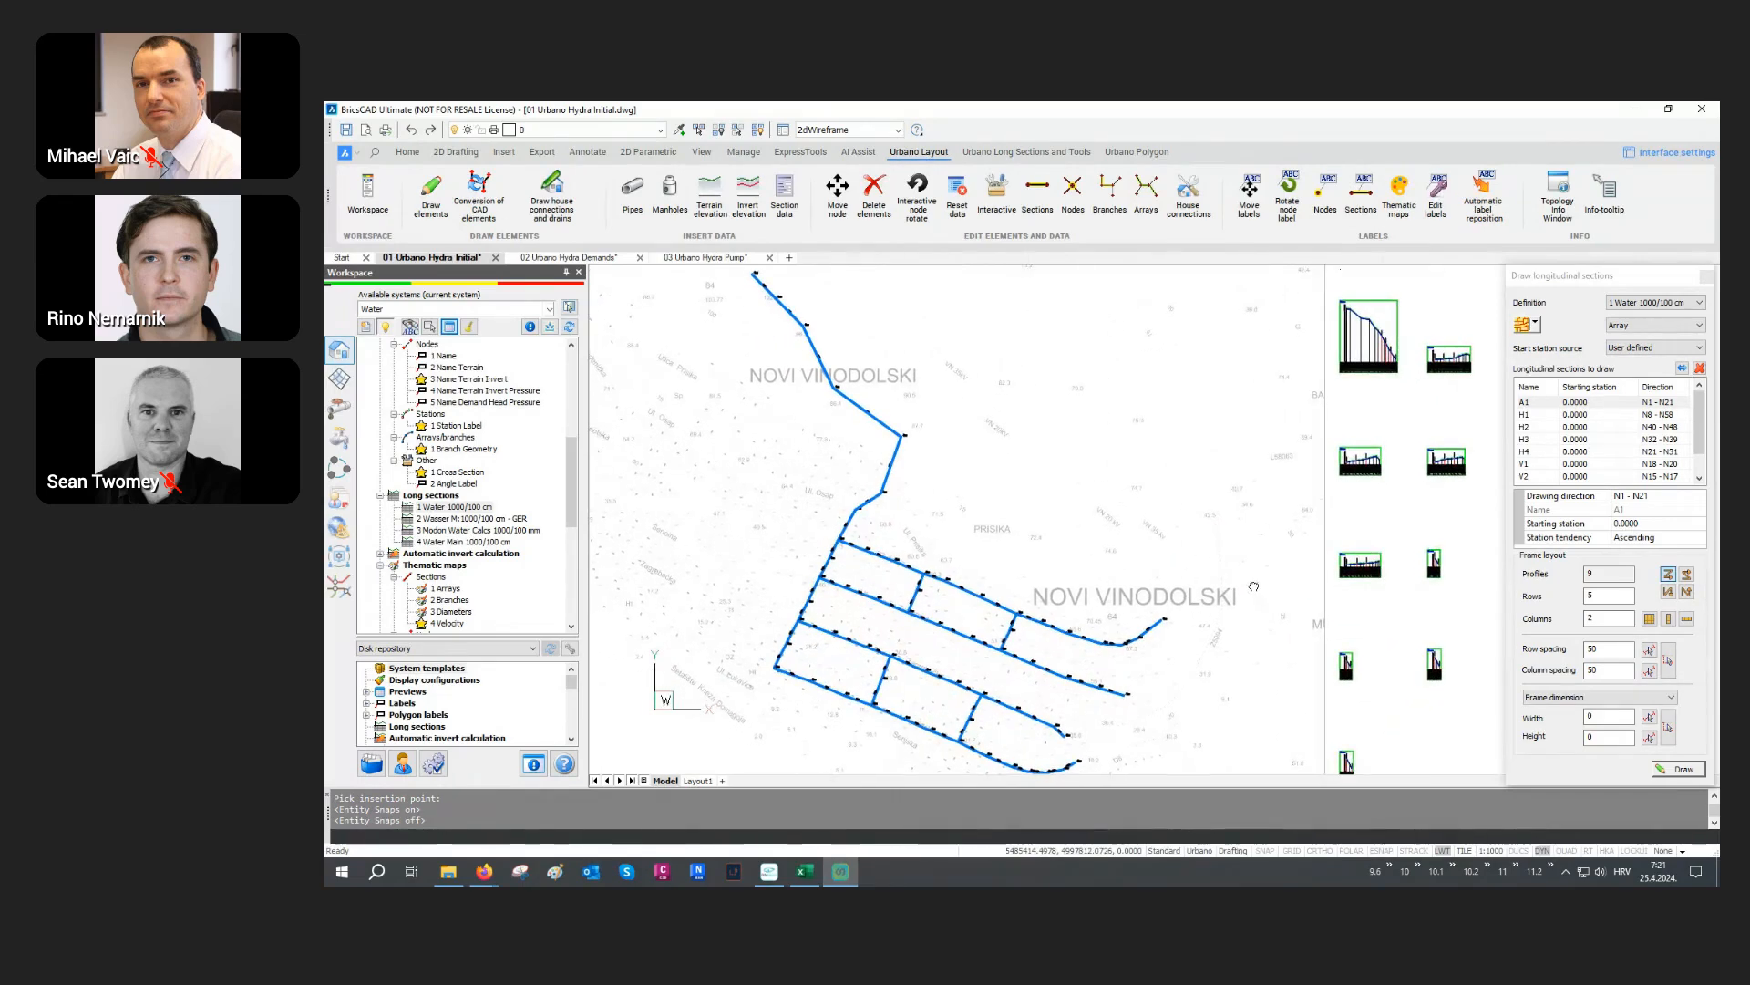
Step: Define a node-to-node path for the longitudinal section, running from N1 through N21 to end node N31
{"action": "left_click", "coordinate": [1536, 323]}
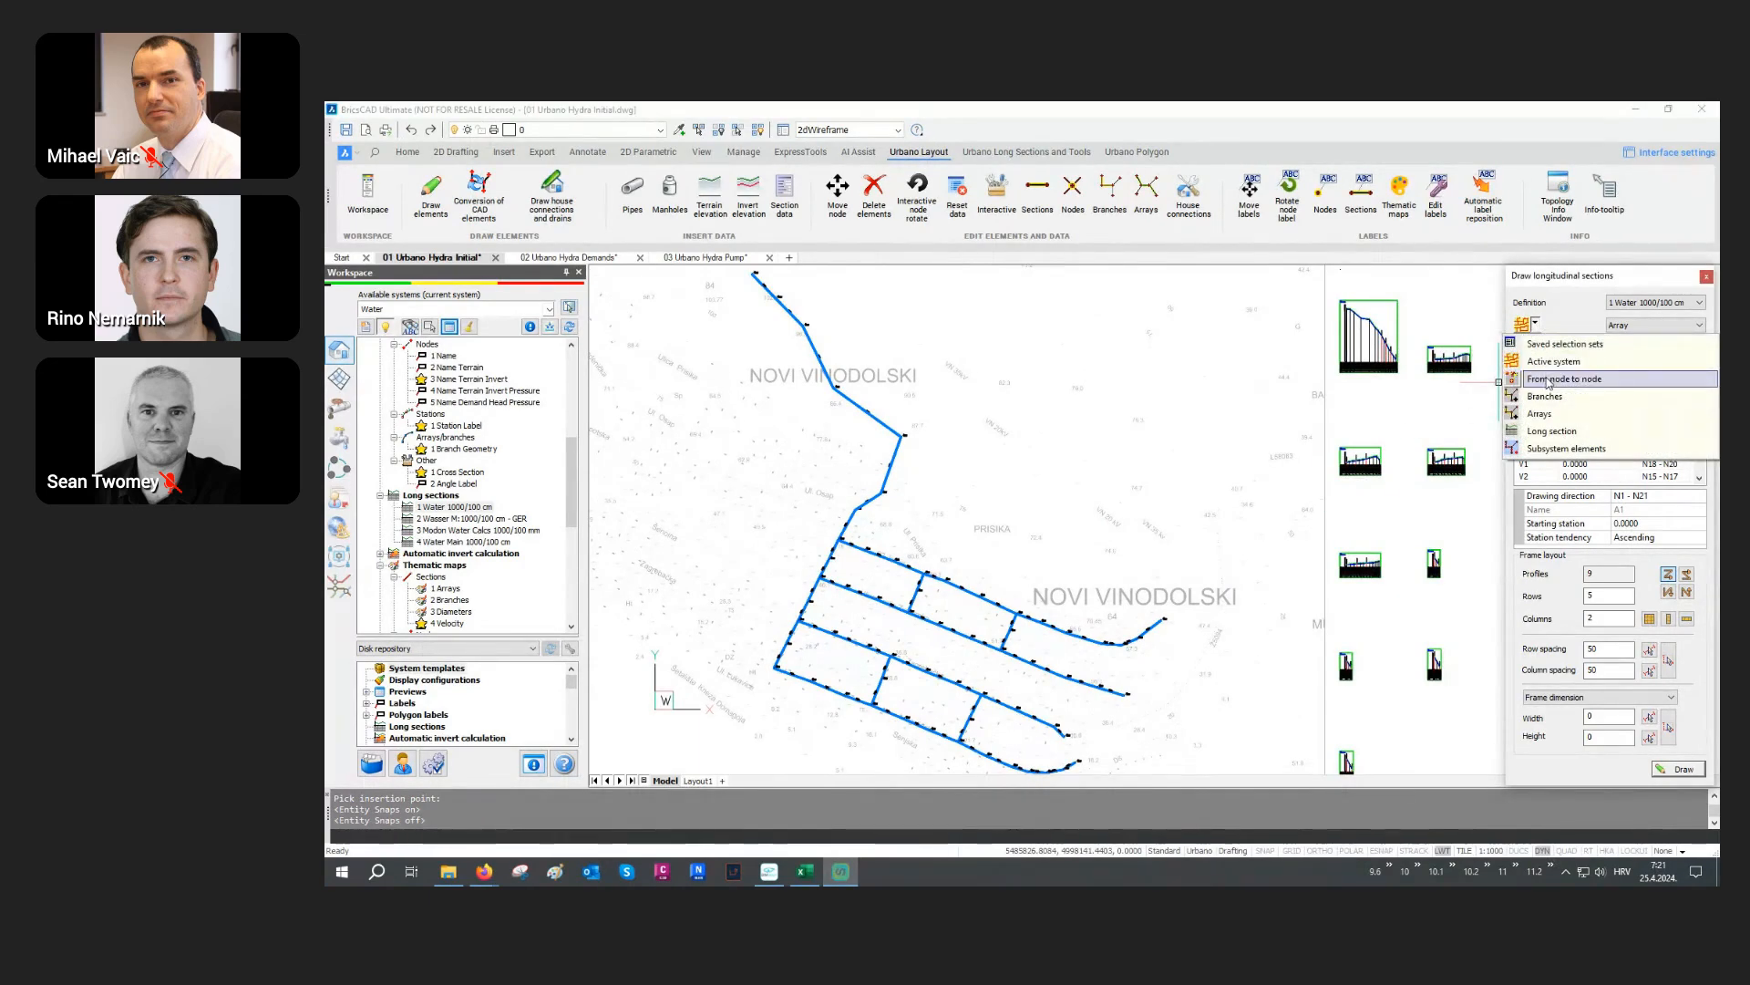
{"action": "left_click", "coordinate": [1547, 379]}
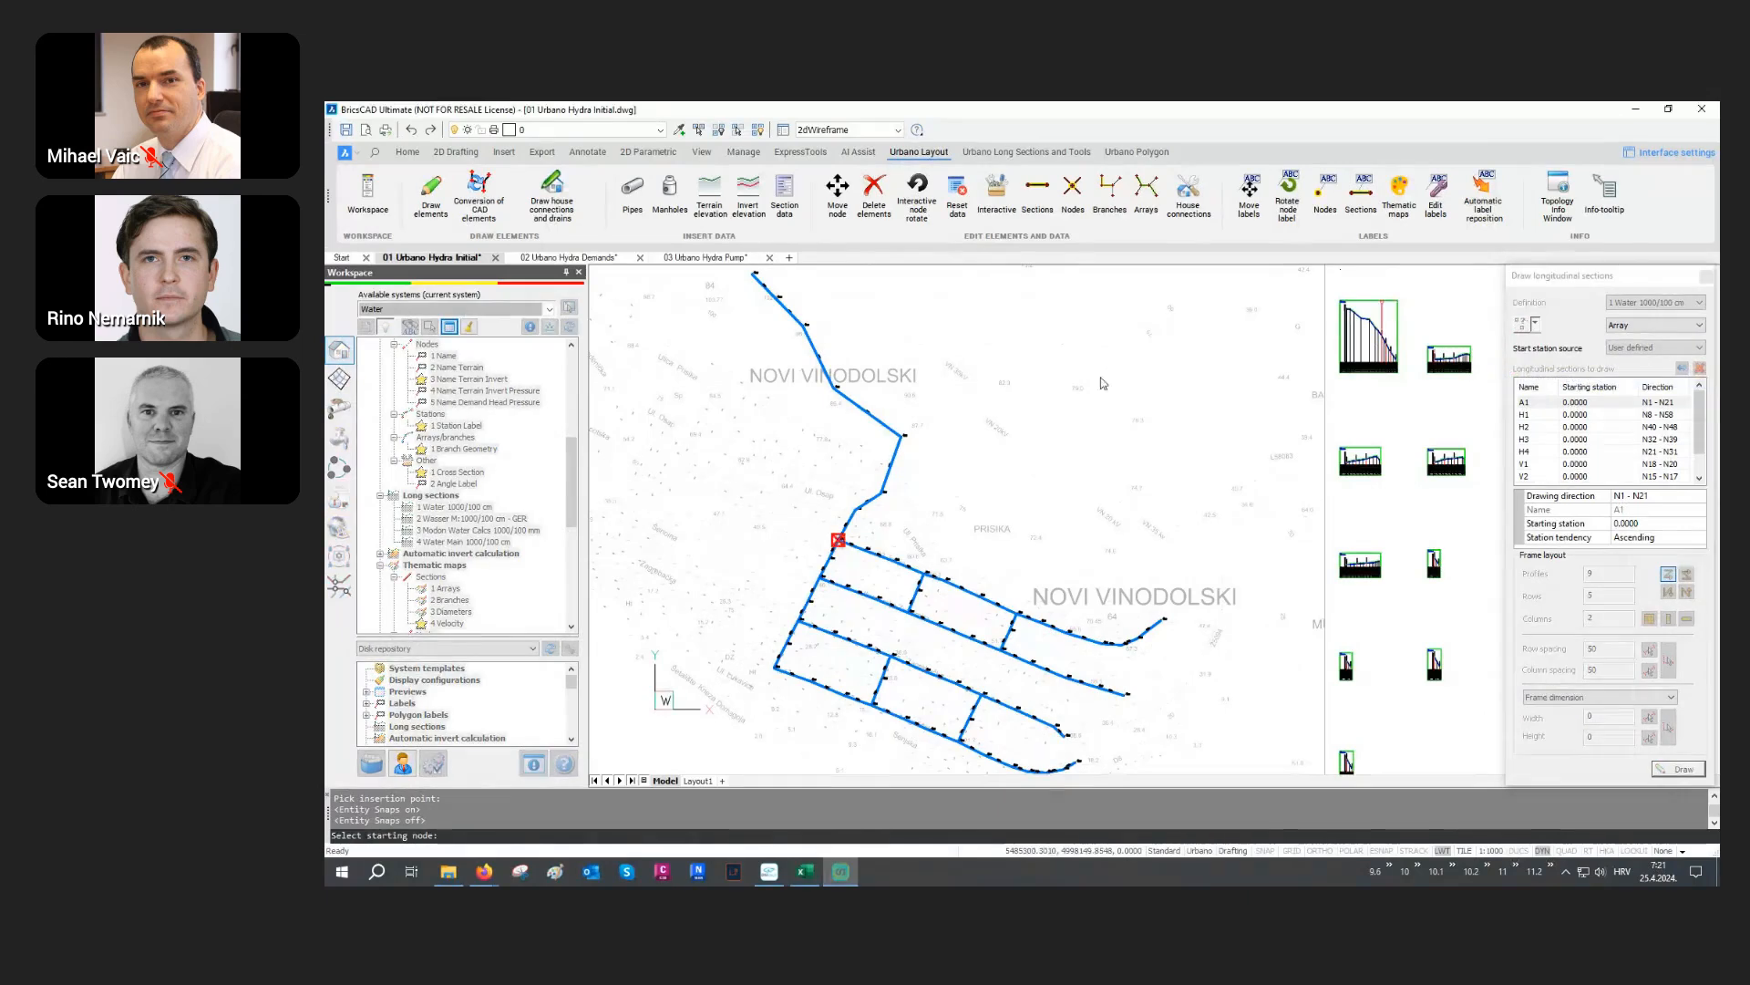
{"action": "left_click", "coordinate": [749, 277]}
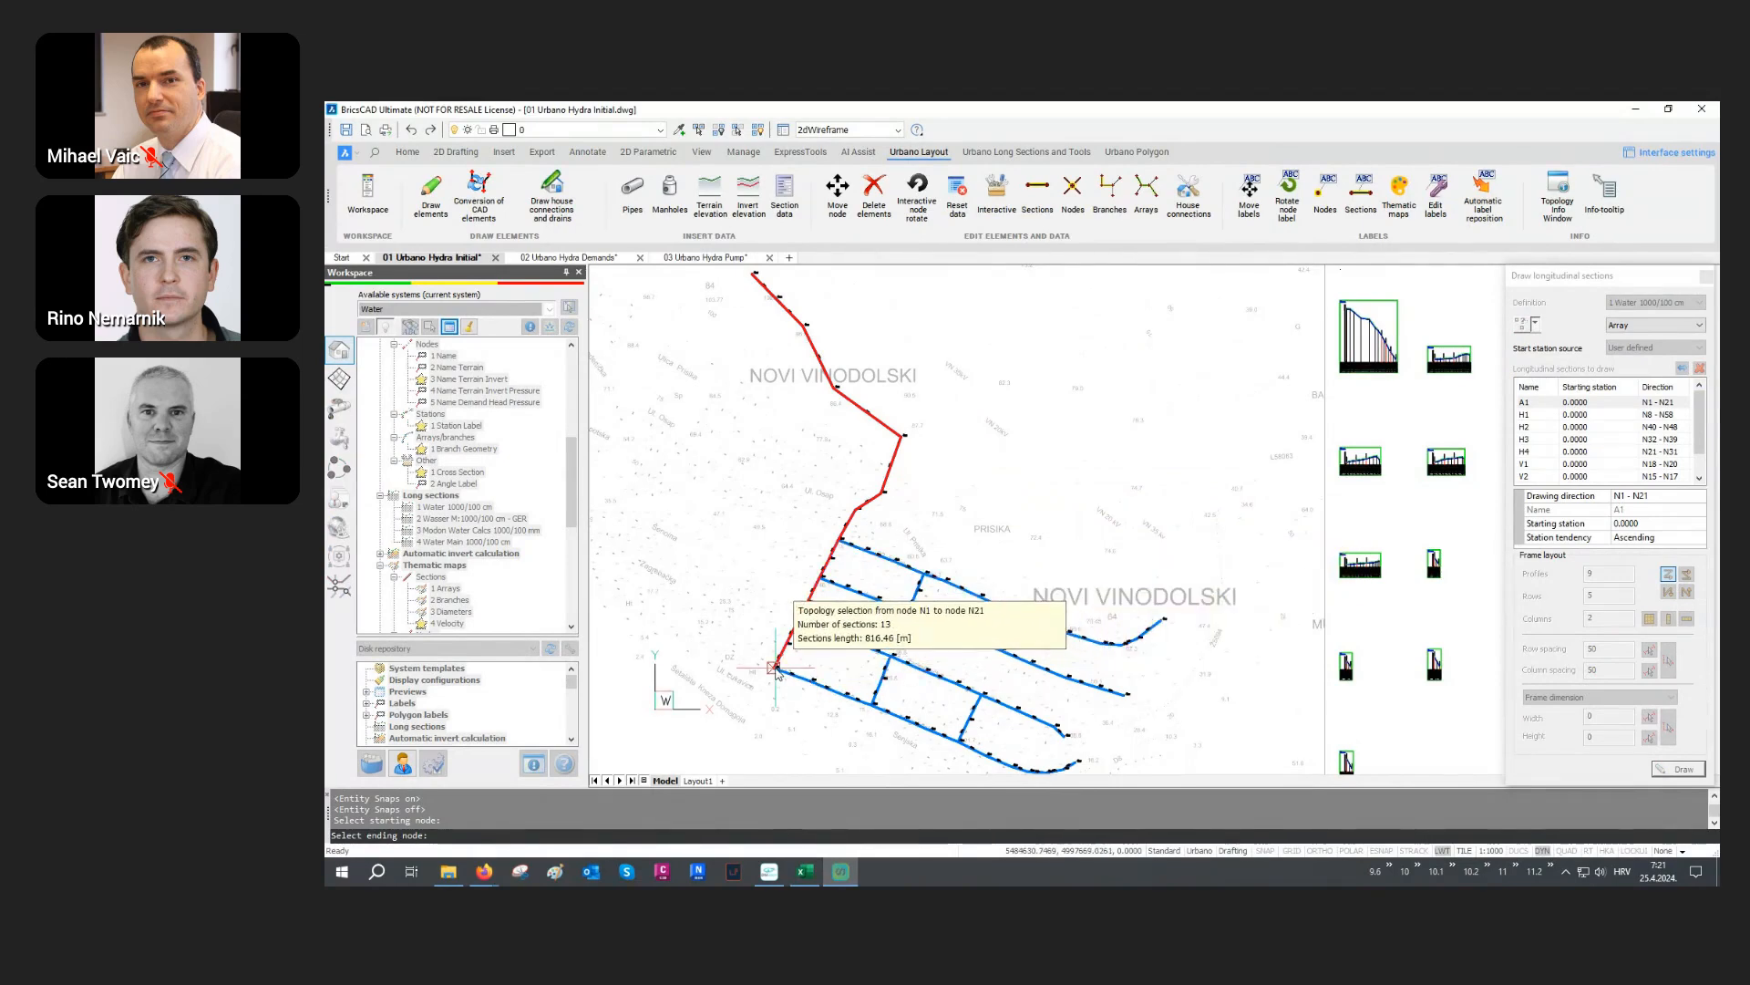
{"action": "left_click", "coordinate": [774, 667]}
{"action": "middle_click_drag", "start_coordinate": [809, 695], "coordinate": [808, 653]}
{"action": "scroll", "coordinate": [1079, 720], "scroll_direction": "up", "scroll_amount": 2}
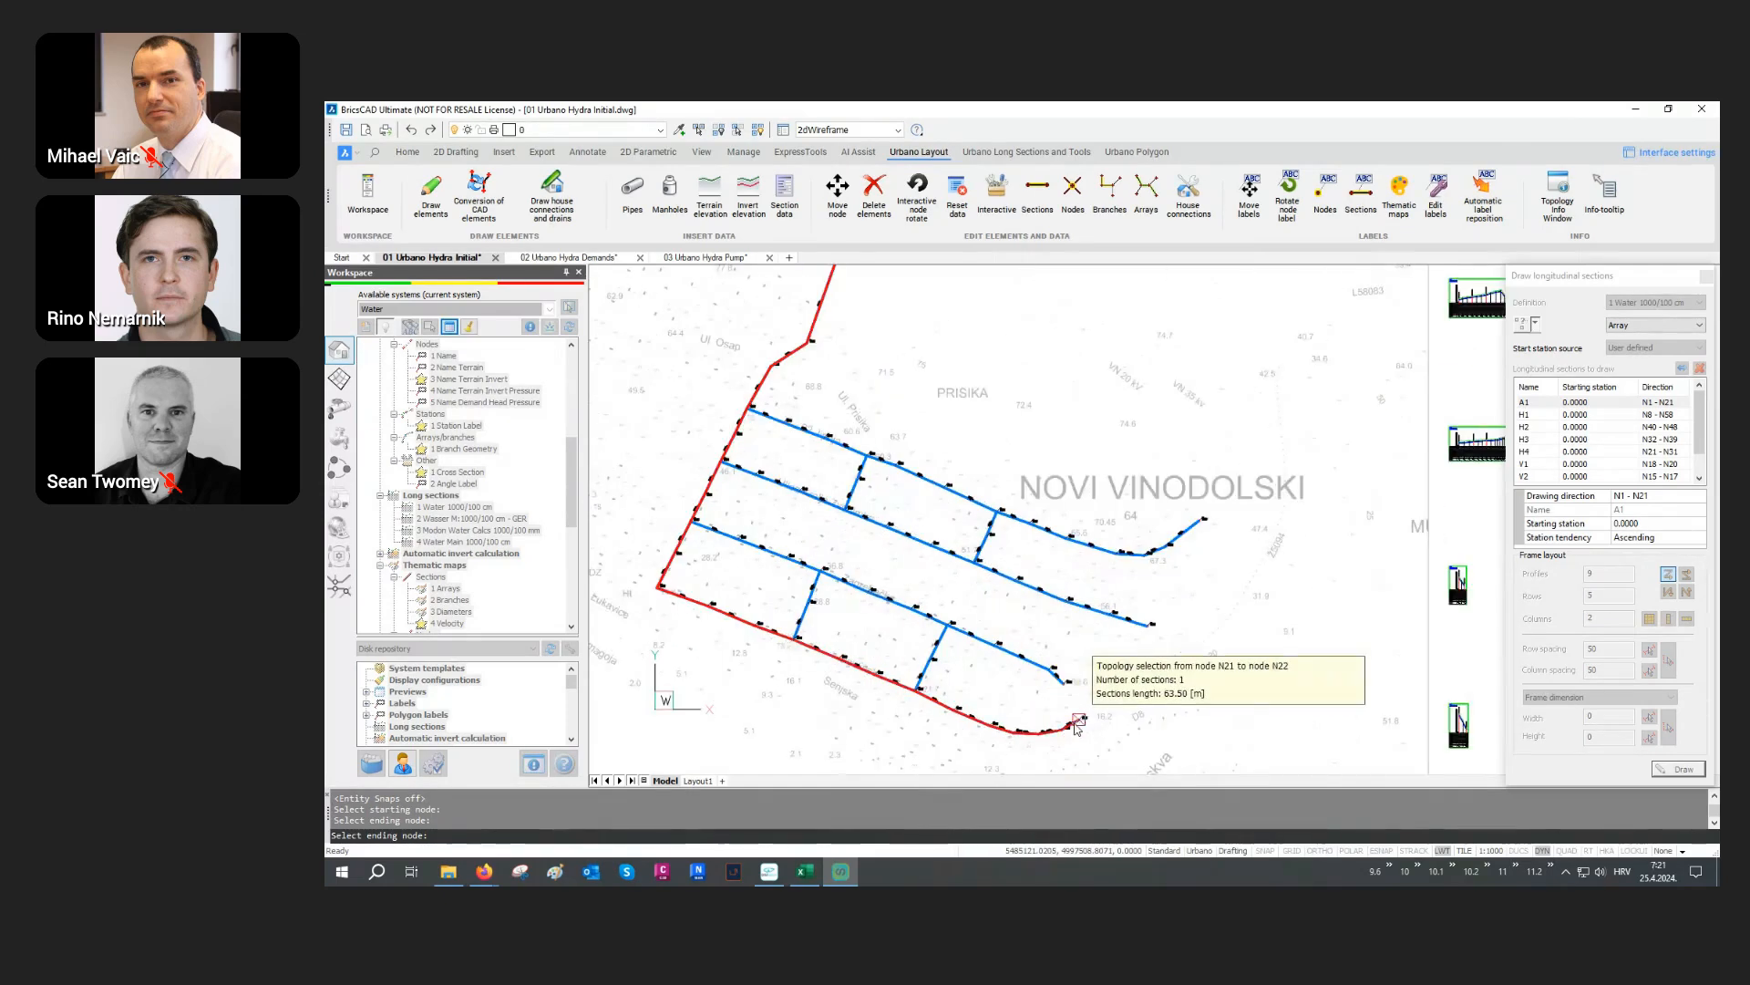
{"action": "scroll", "coordinate": [1078, 720], "scroll_direction": "up", "scroll_amount": 2}
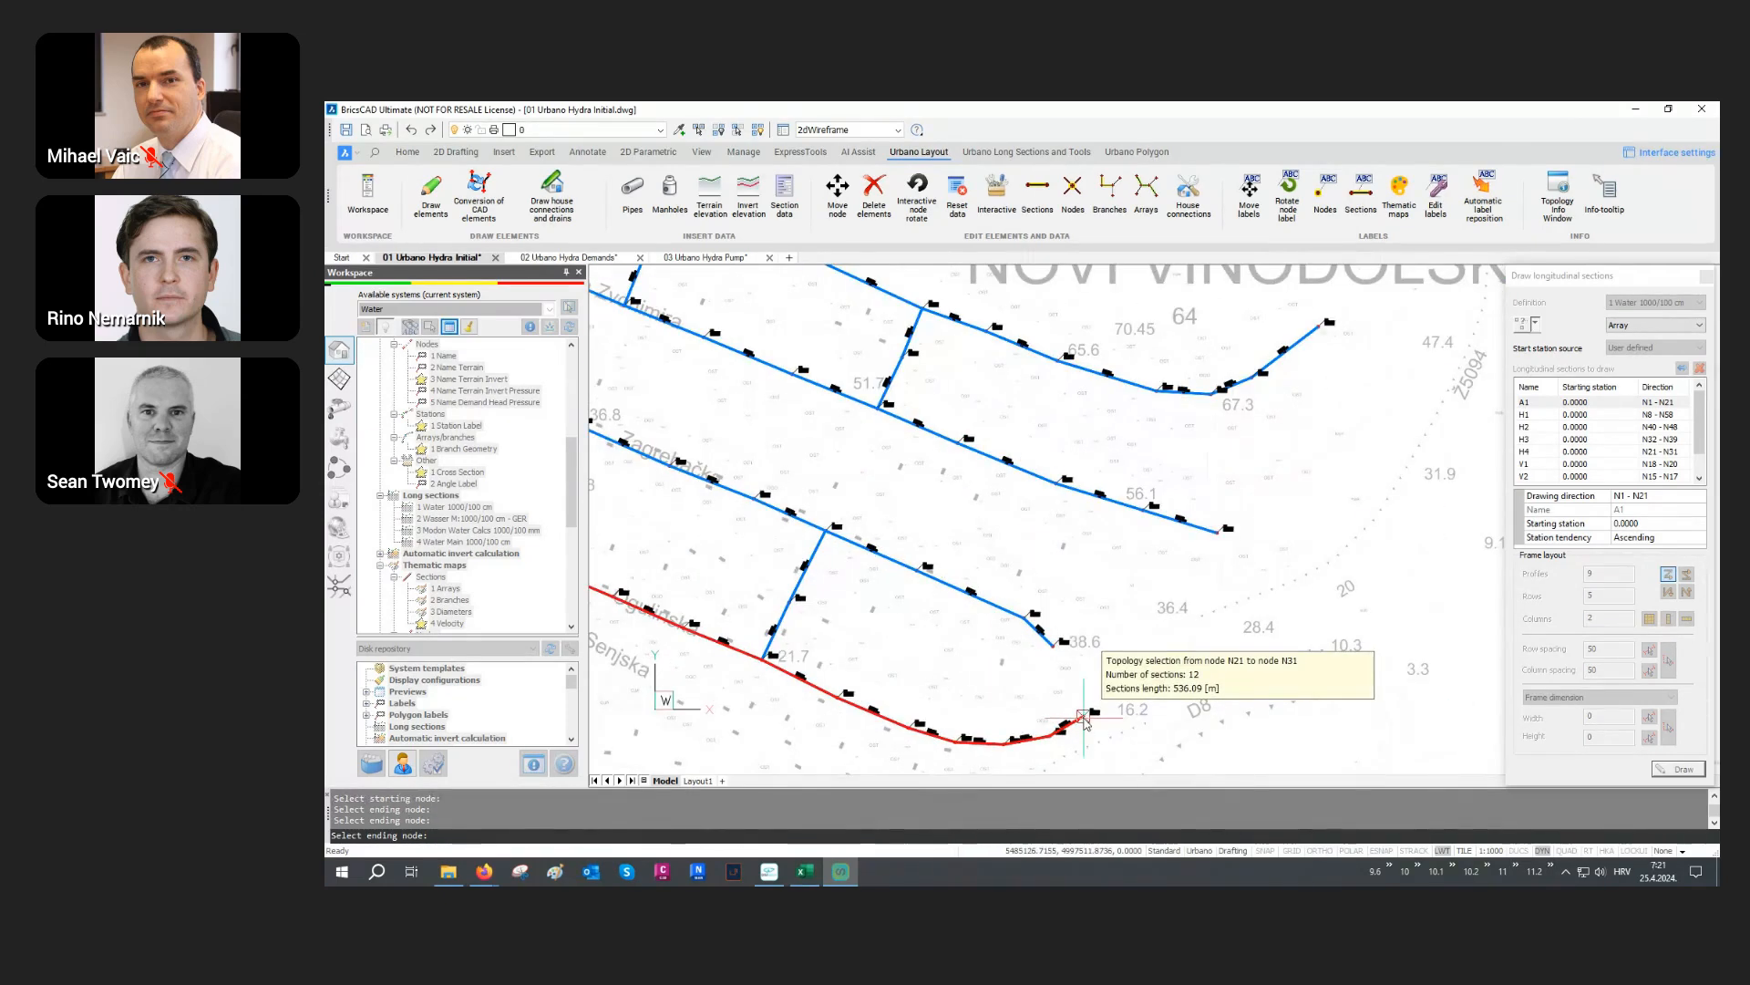
{"action": "left_click", "coordinate": [1085, 721]}
{"action": "key", "text": "Return"}
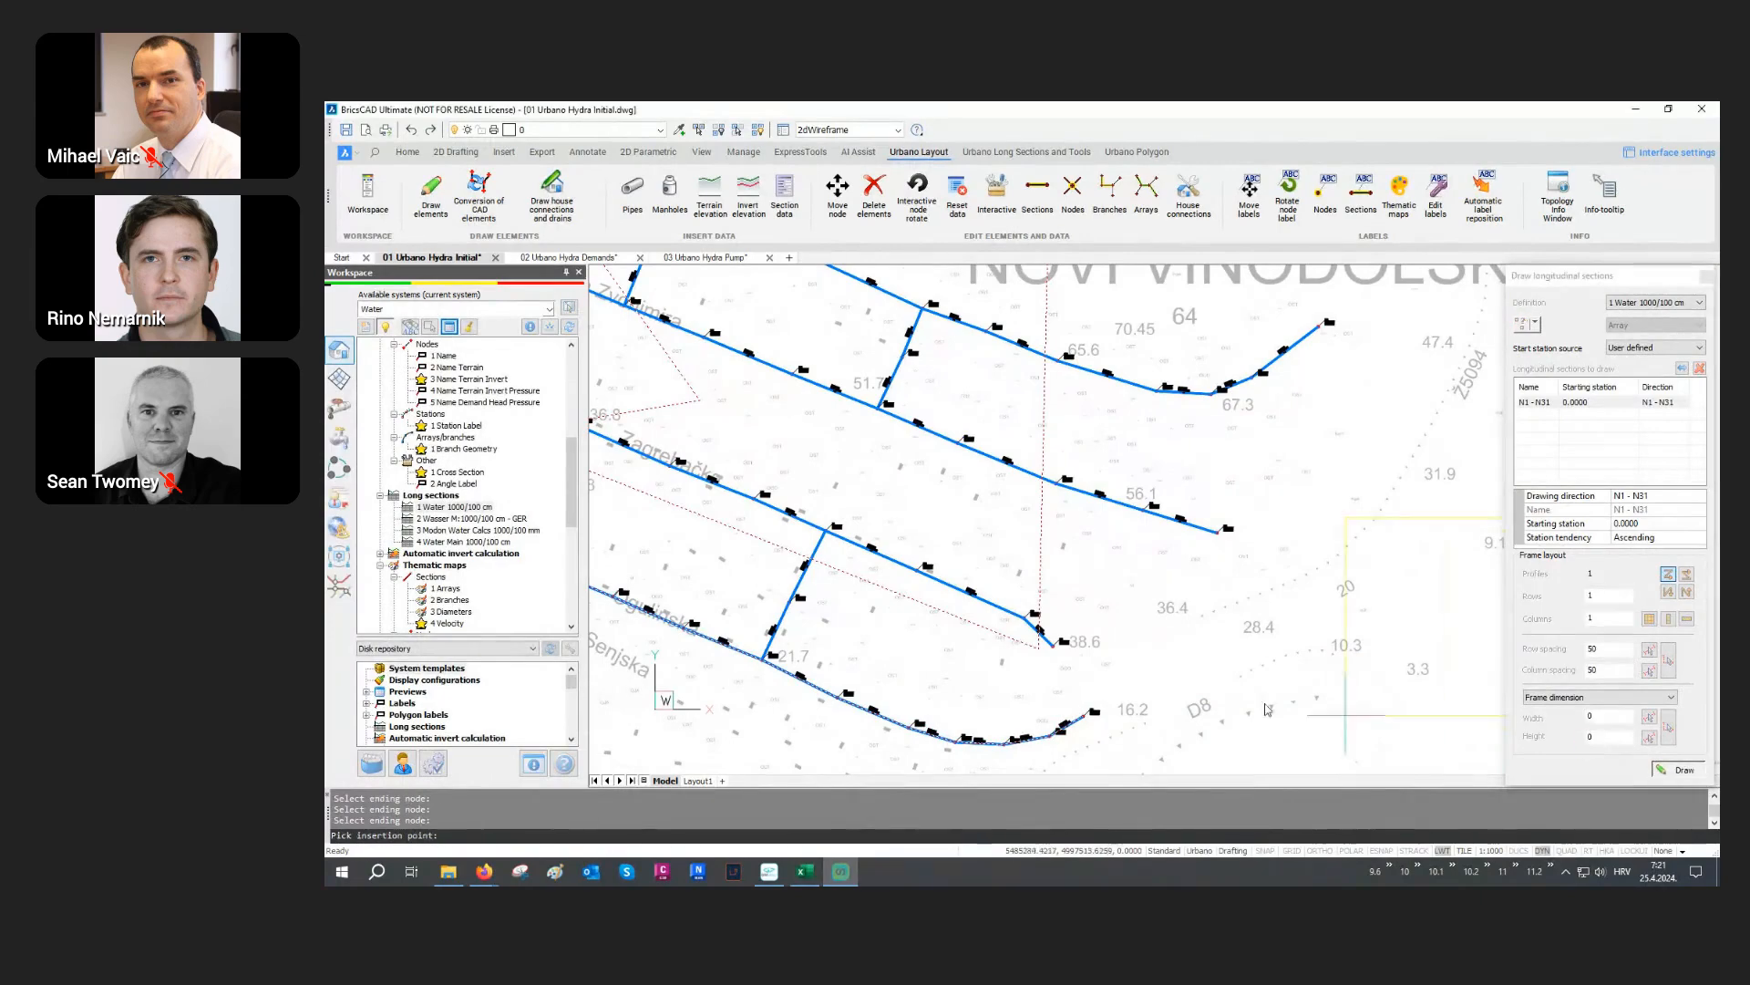
Step: Draw the N1 - N31 longitudinal section just above the A1 section and turn entity snaps on
{"action": "scroll", "coordinate": [1267, 709], "scroll_direction": "down", "scroll_amount": 5}
{"action": "scroll", "coordinate": [1017, 542], "scroll_direction": "up", "scroll_amount": 3}
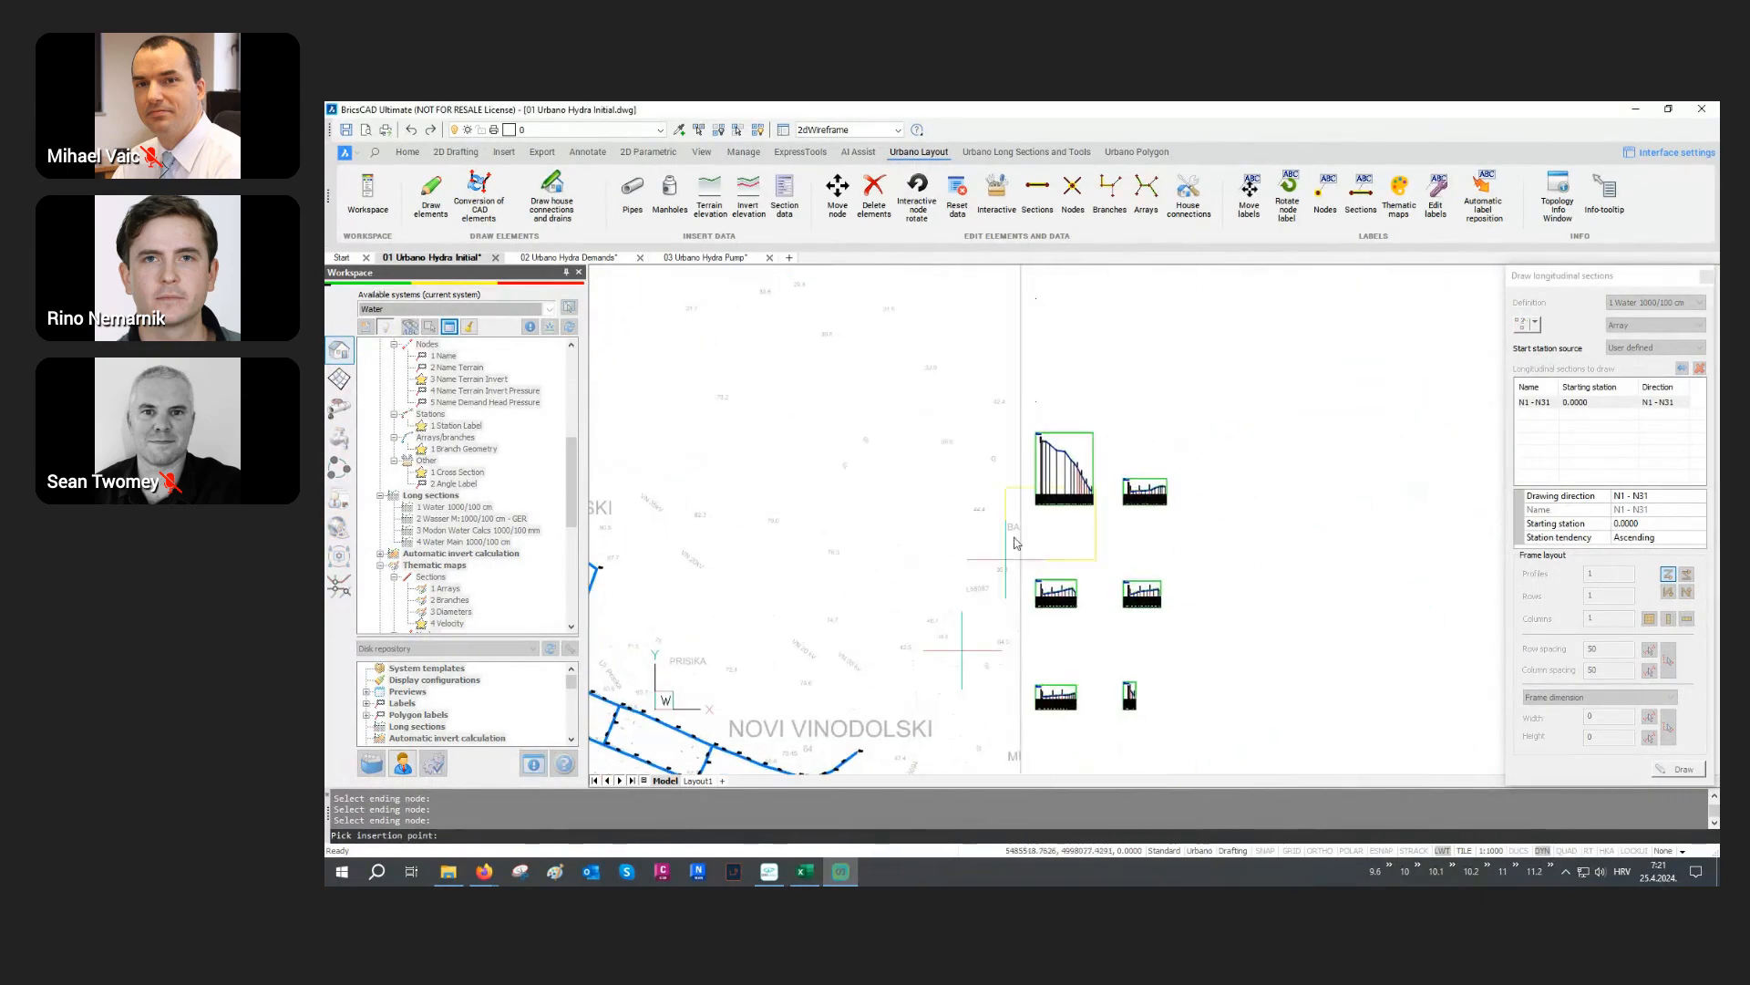
{"action": "key", "text": "F3"}
{"action": "left_click", "coordinate": [1040, 405]}
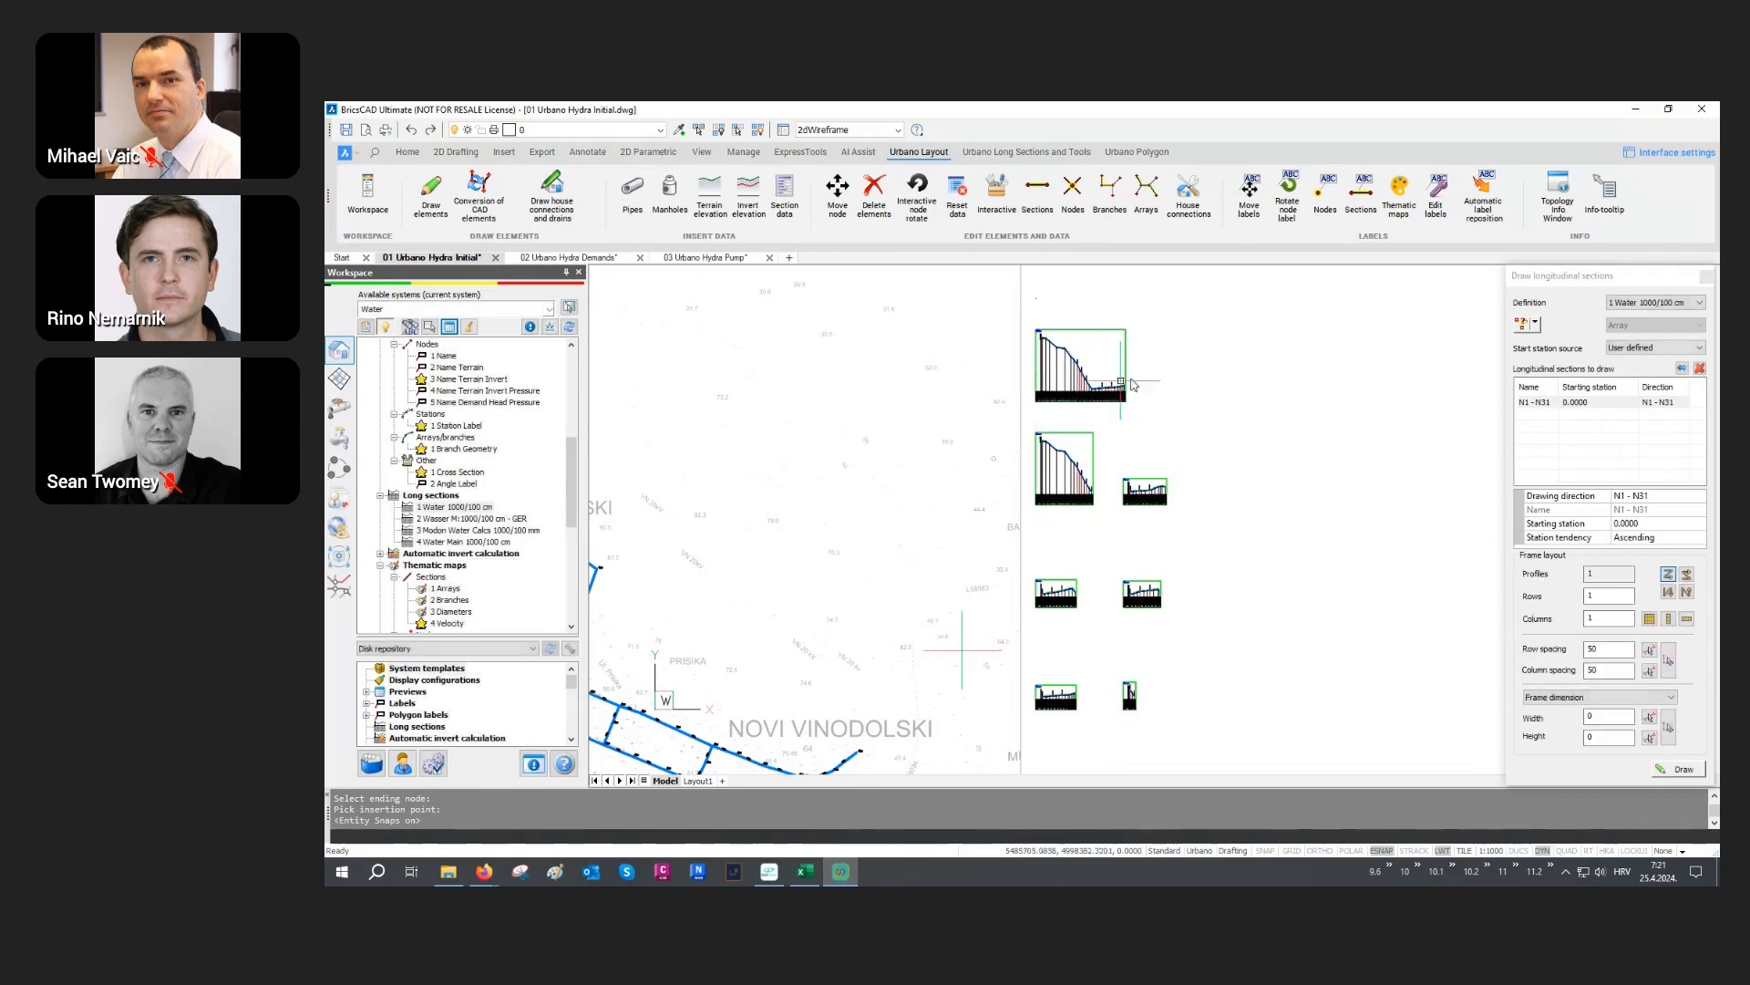
Step: Examine the N1 - N31 longitudinal section, including its terrain and pipe lines, vertical ruler and the data rows beneath the profile
{"action": "scroll", "coordinate": [1199, 446], "scroll_direction": "up", "scroll_amount": 5}
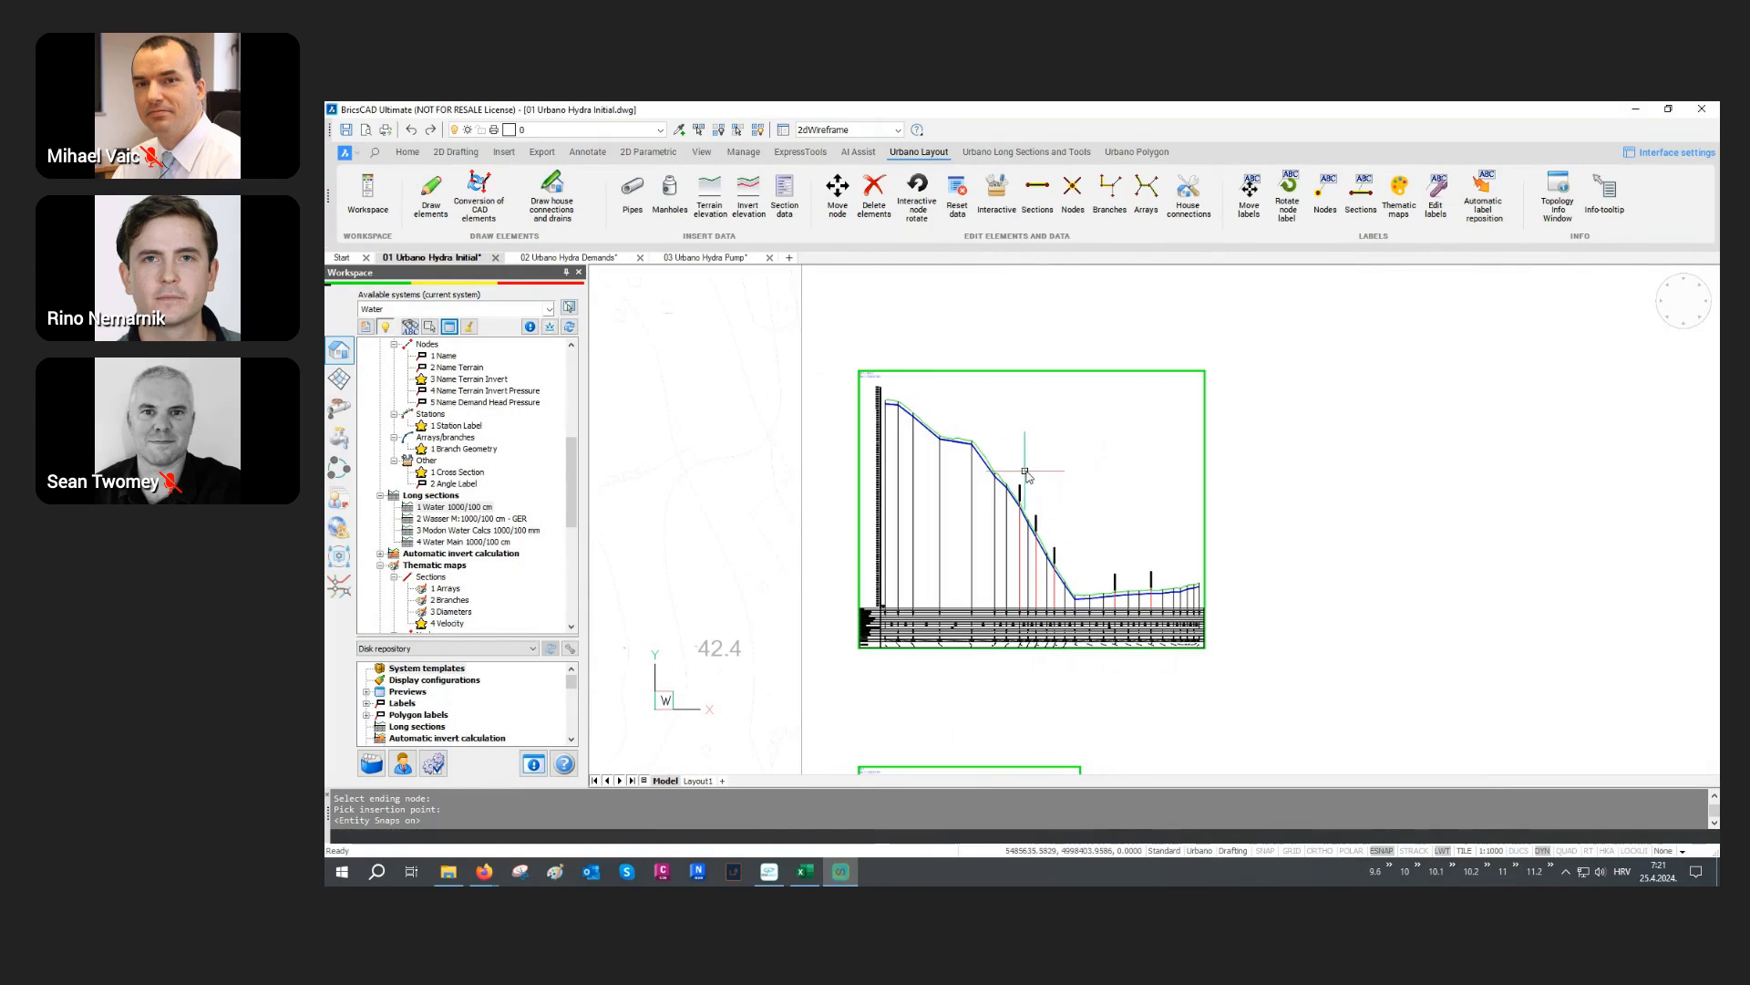
{"action": "scroll", "coordinate": [887, 401], "scroll_direction": "up", "scroll_amount": 4}
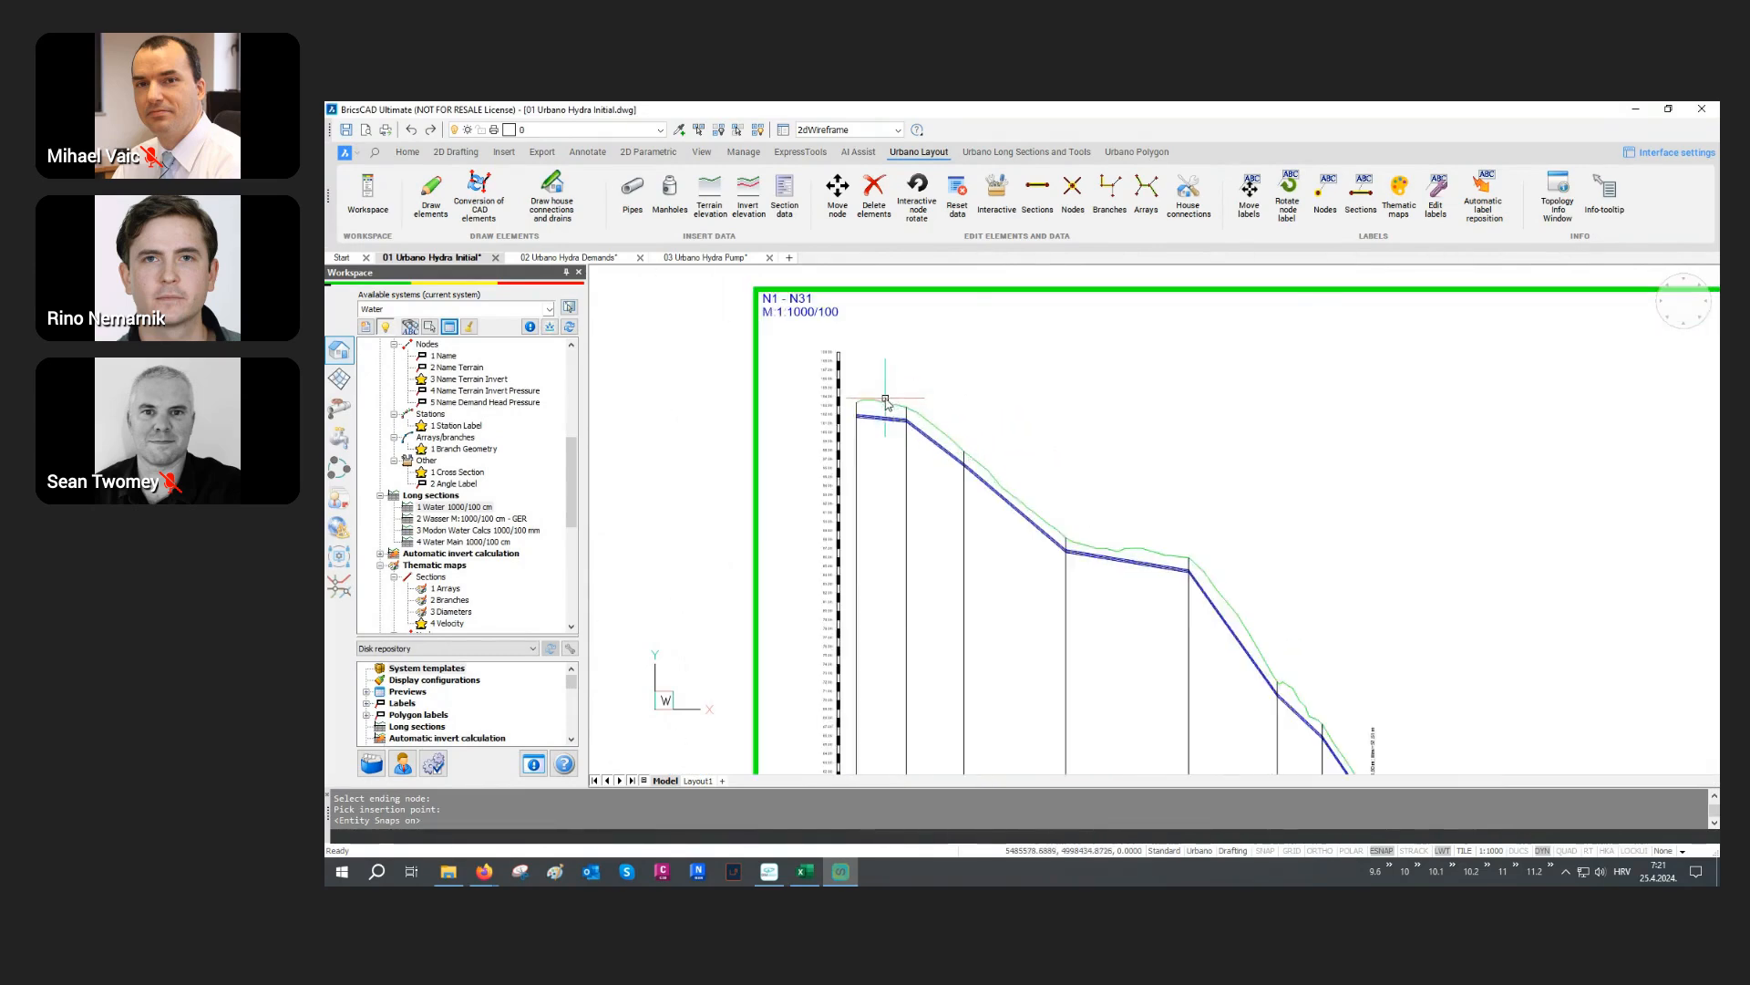
{"action": "scroll", "coordinate": [885, 402], "scroll_direction": "up", "scroll_amount": 3}
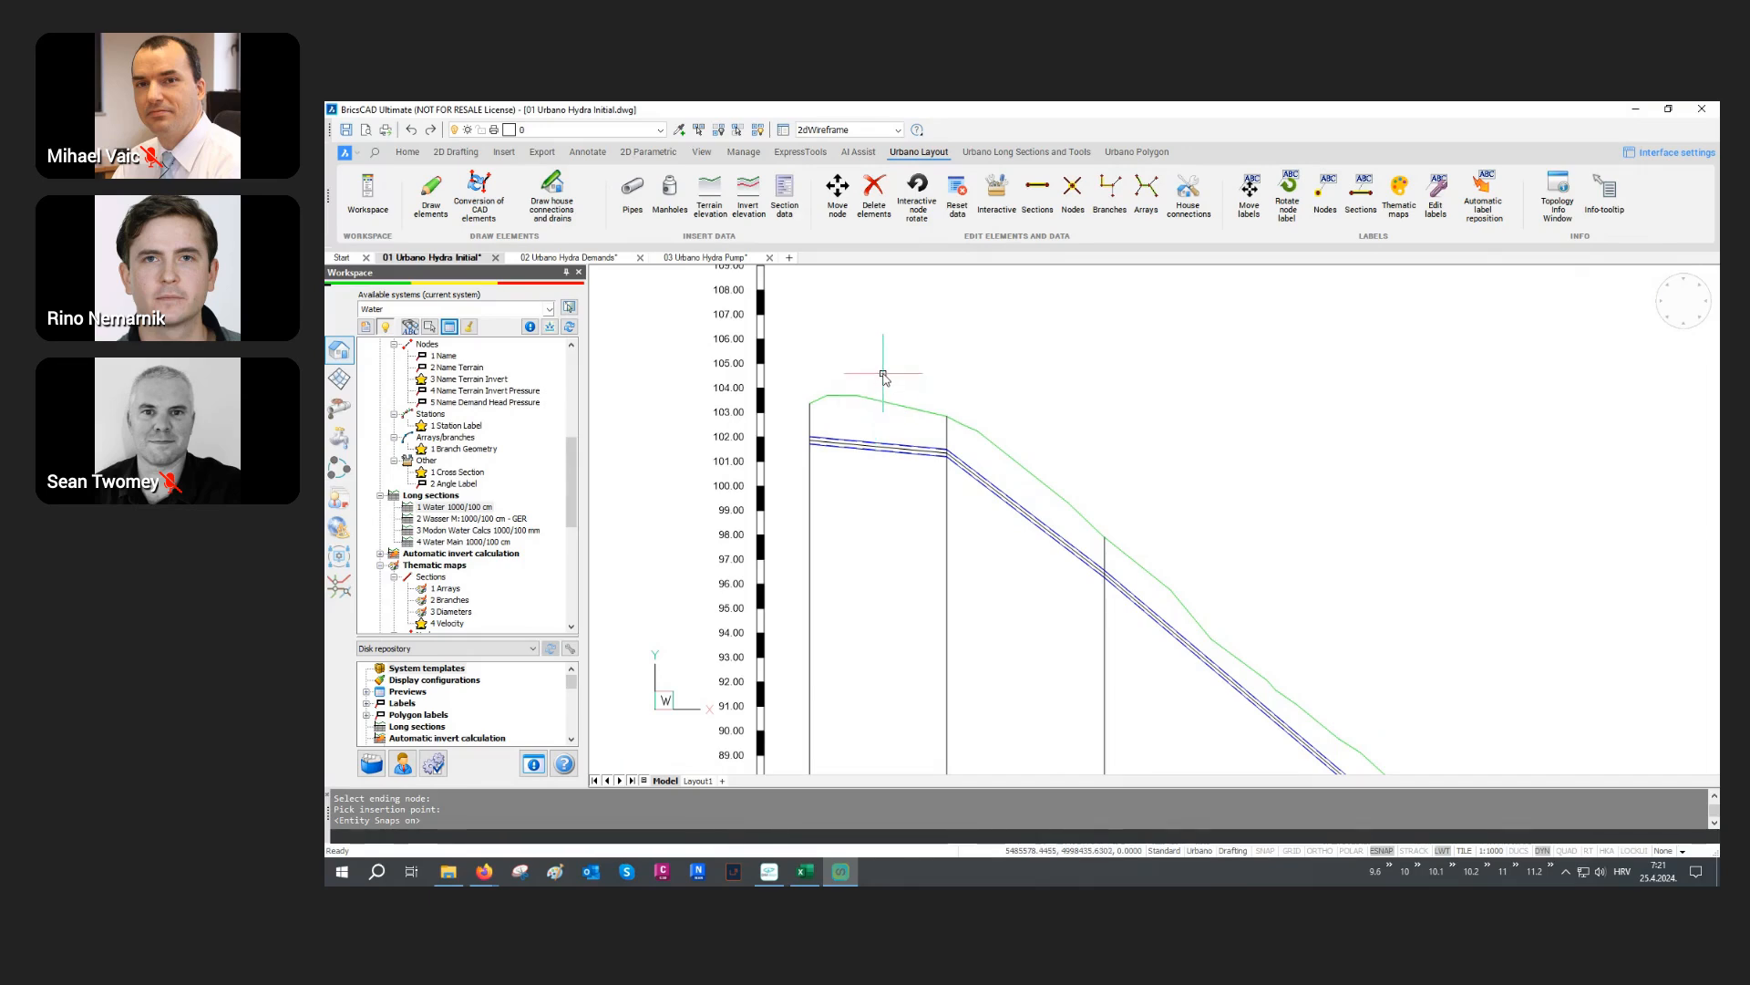
{"action": "scroll", "coordinate": [883, 375], "scroll_direction": "down", "scroll_amount": 6}
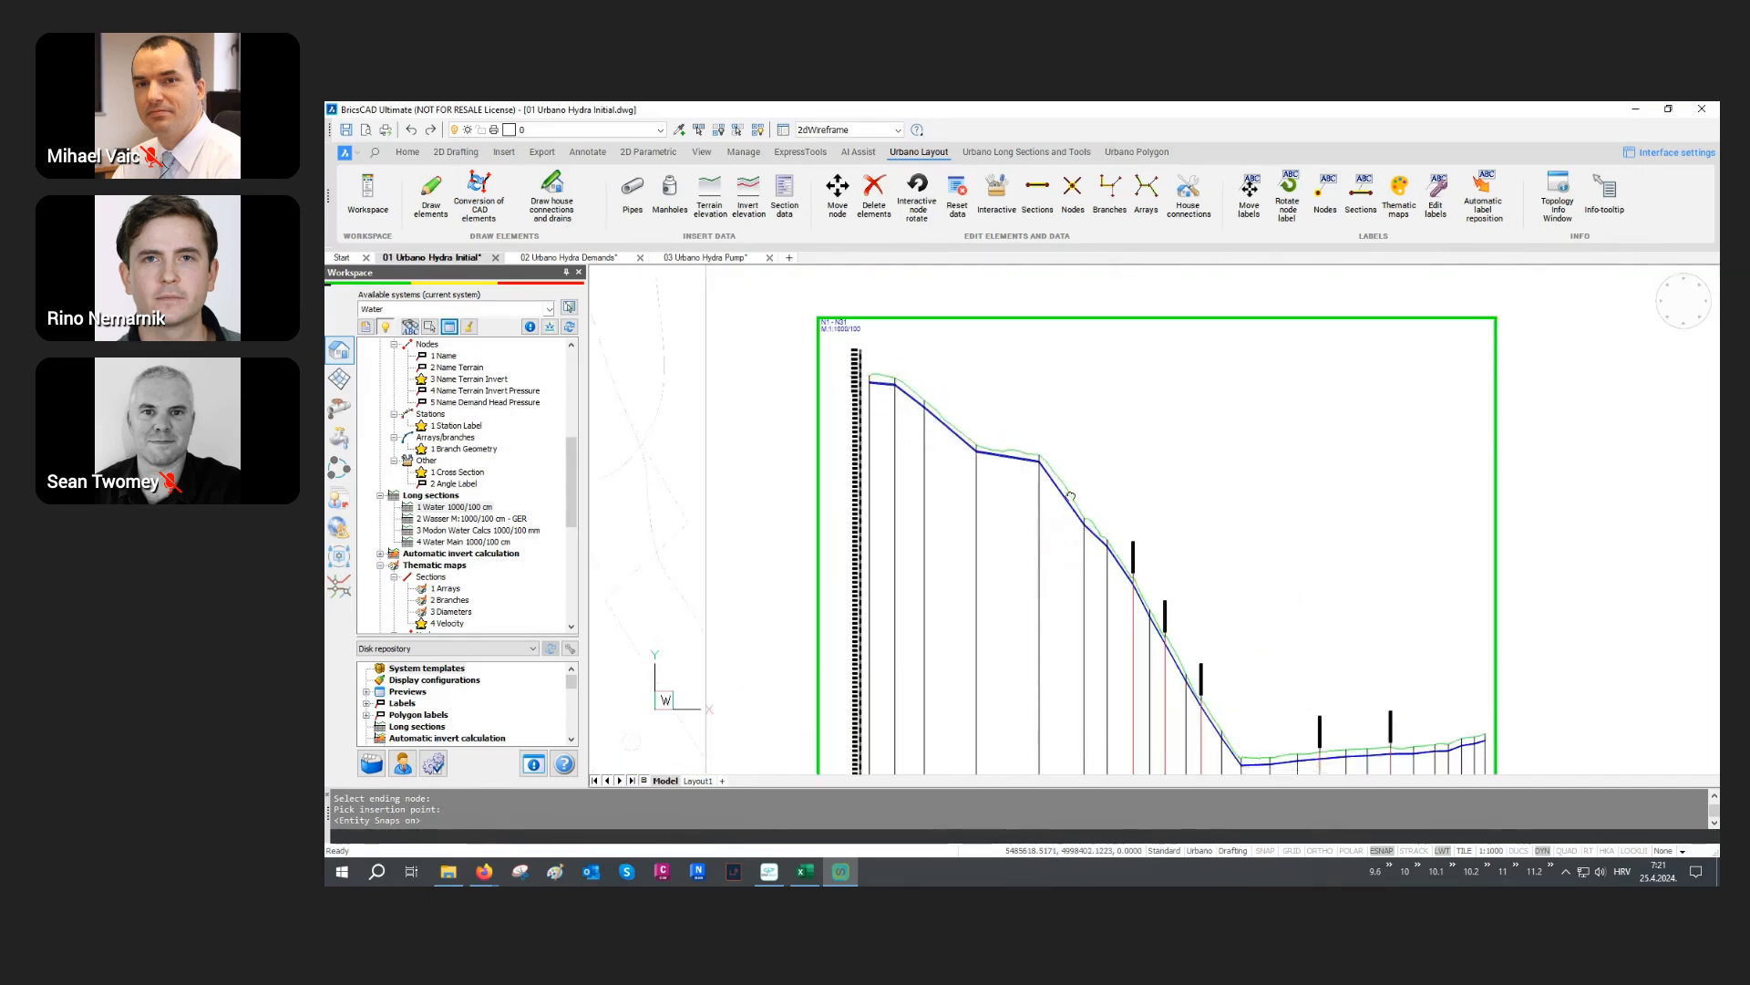
{"action": "middle_click_drag", "start_coordinate": [1071, 496], "coordinate": [1071, 450]}
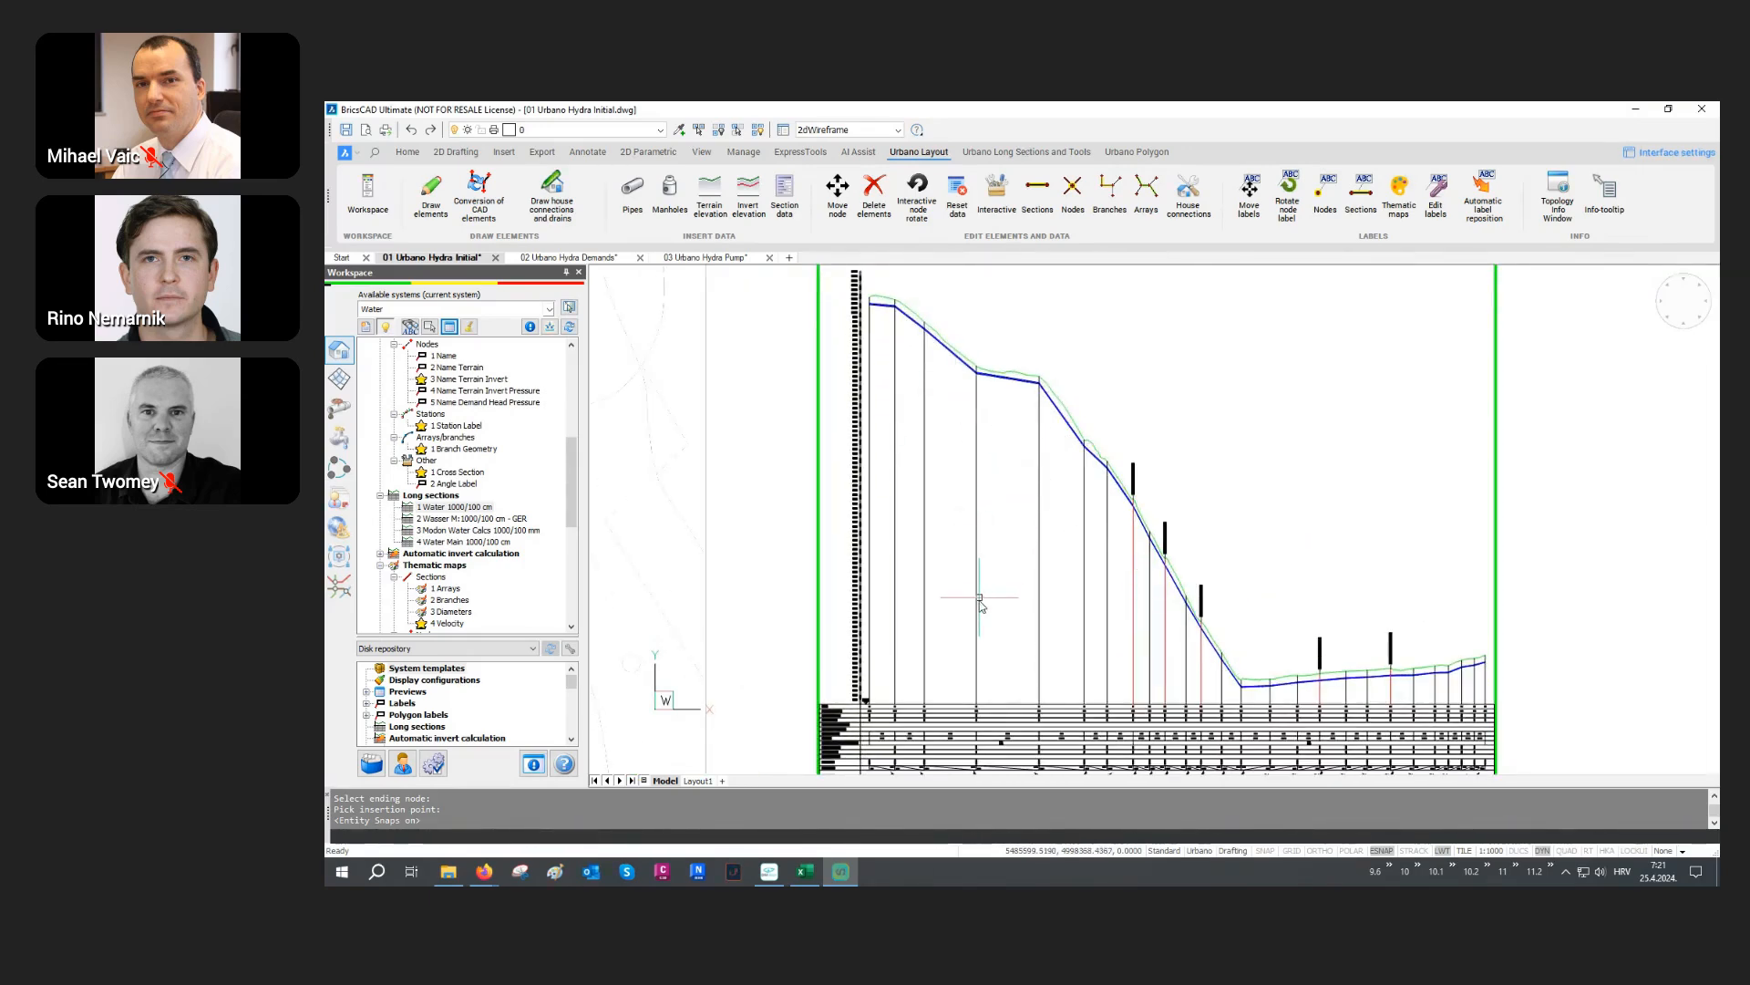
{"action": "scroll", "coordinate": [858, 689], "scroll_direction": "up", "scroll_amount": 3}
{"action": "scroll", "coordinate": [858, 690], "scroll_direction": "up", "scroll_amount": 4}
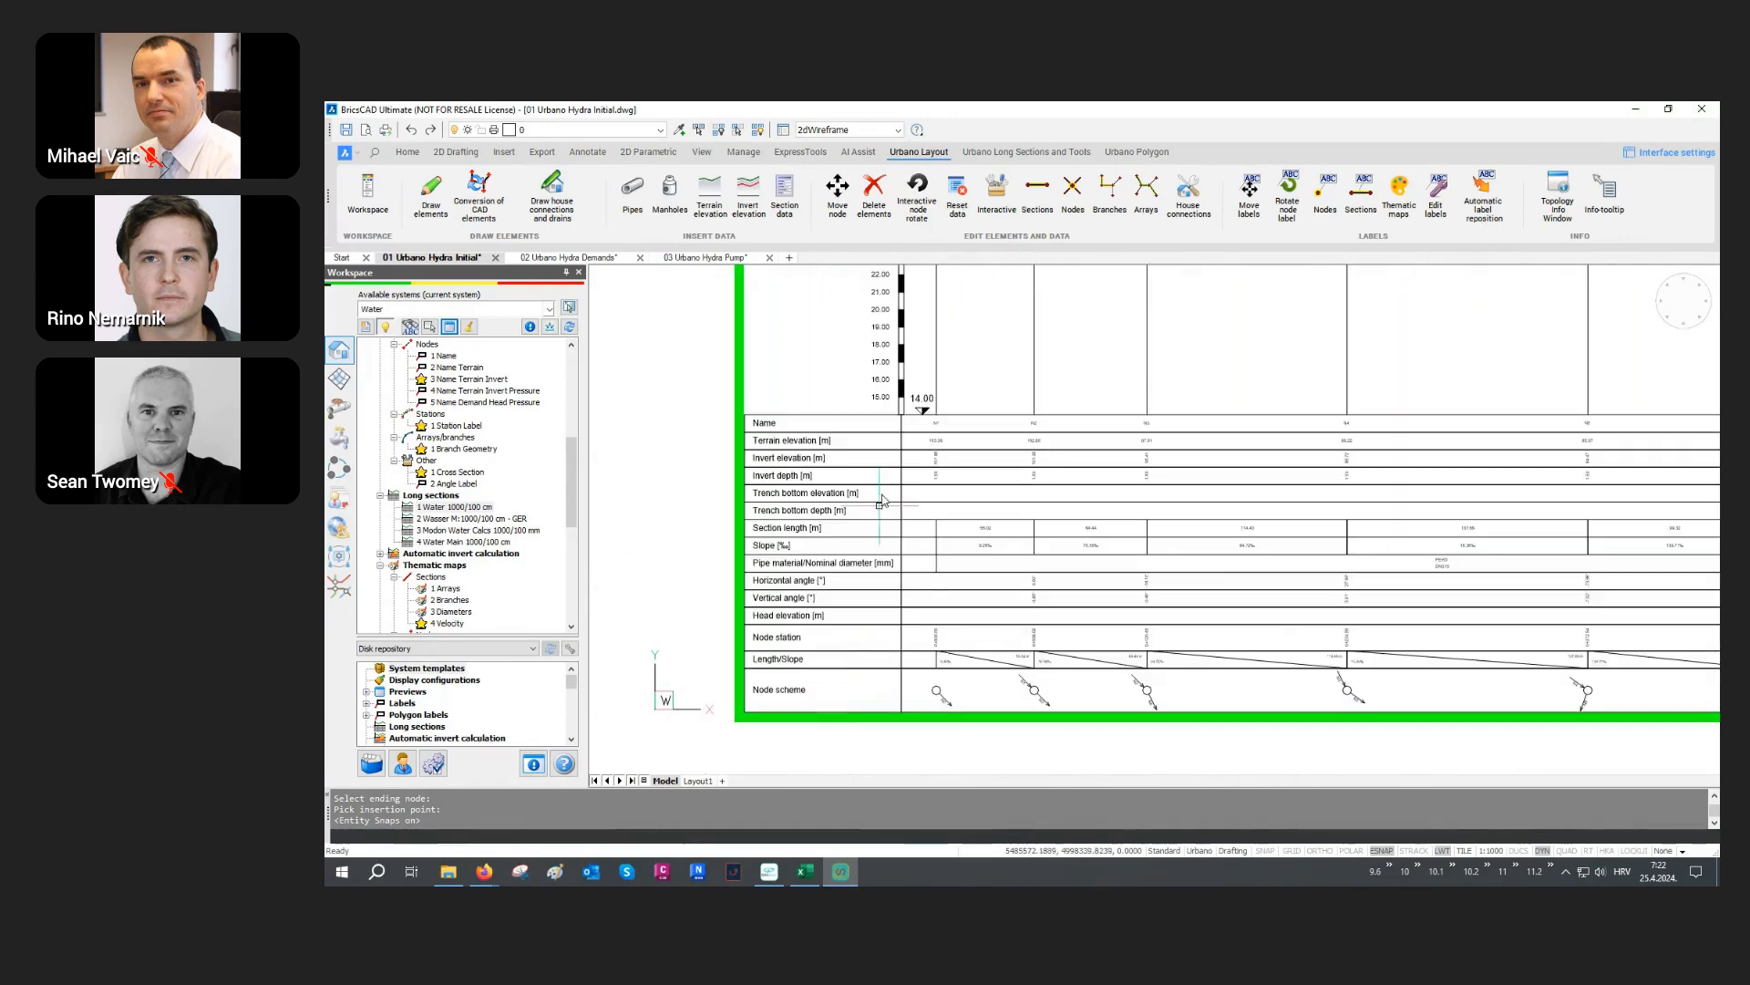
{"action": "scroll", "coordinate": [785, 671], "scroll_direction": "down", "scroll_amount": 5}
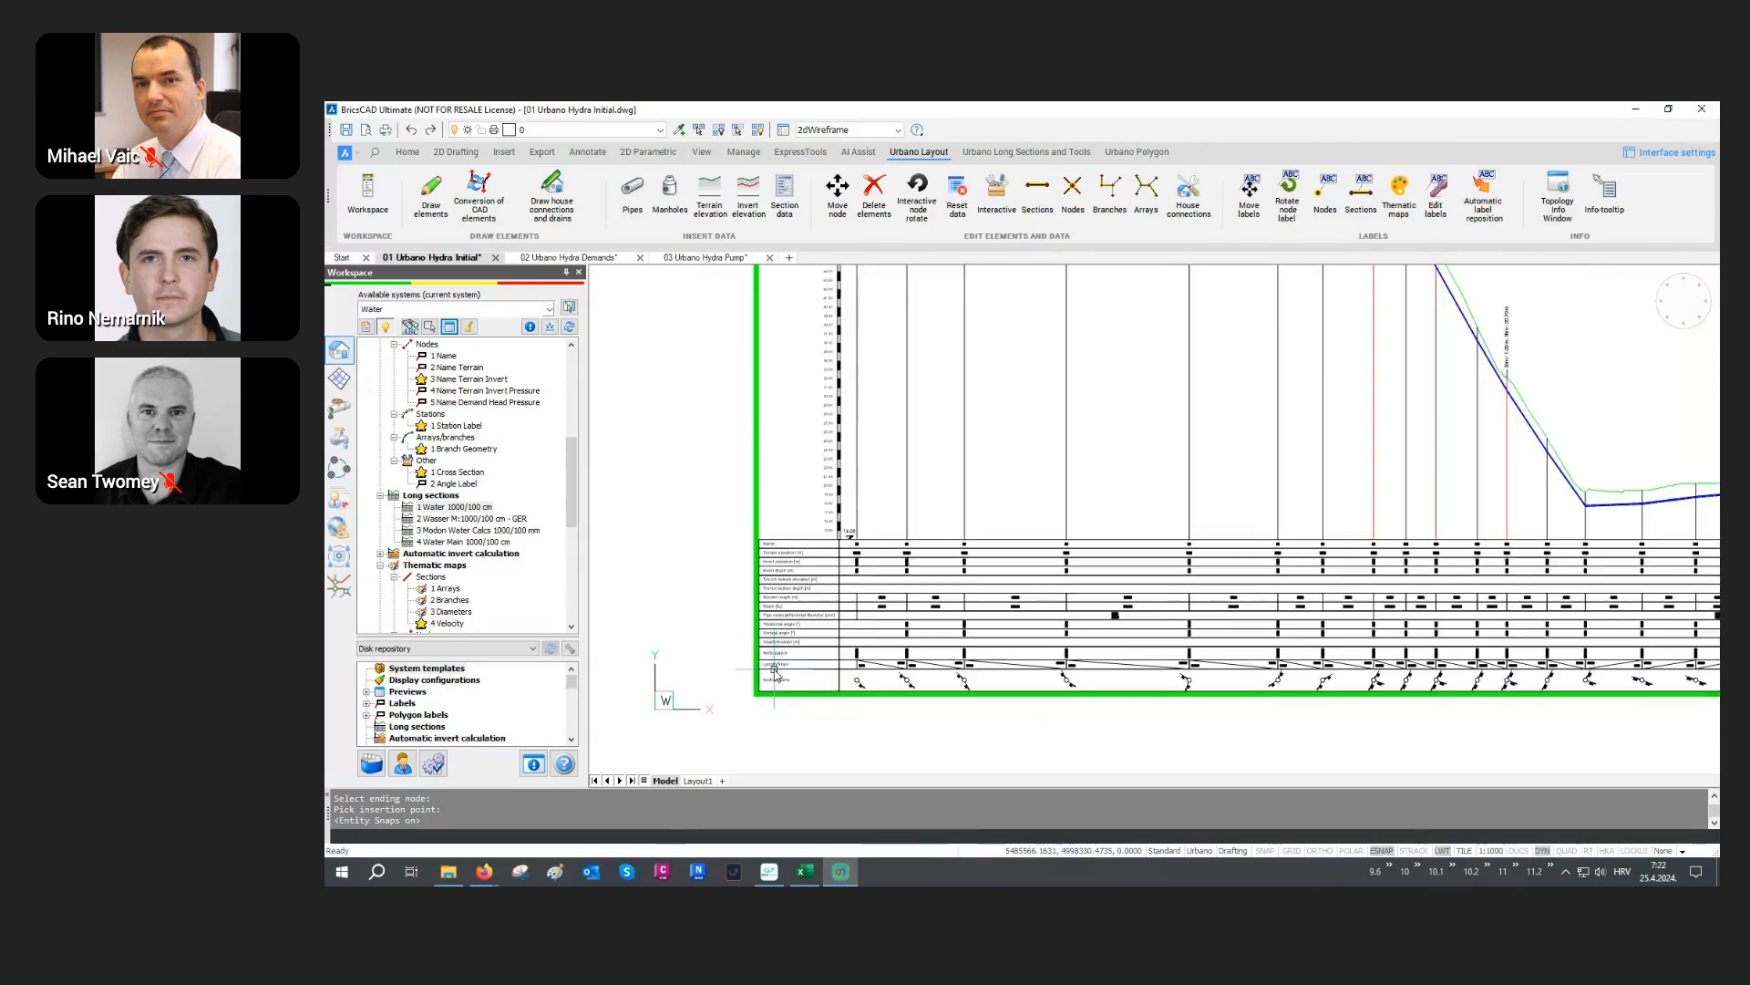
{"action": "mouse_move", "coordinate": [1161, 435]}
{"action": "middle_mouse_down"}
{"action": "mouse_move", "coordinate": [927, 475]}
{"action": "mouse_move", "coordinate": [892, 532]}
{"action": "mouse_move", "coordinate": [849, 554]}
{"action": "middle_mouse_up"}
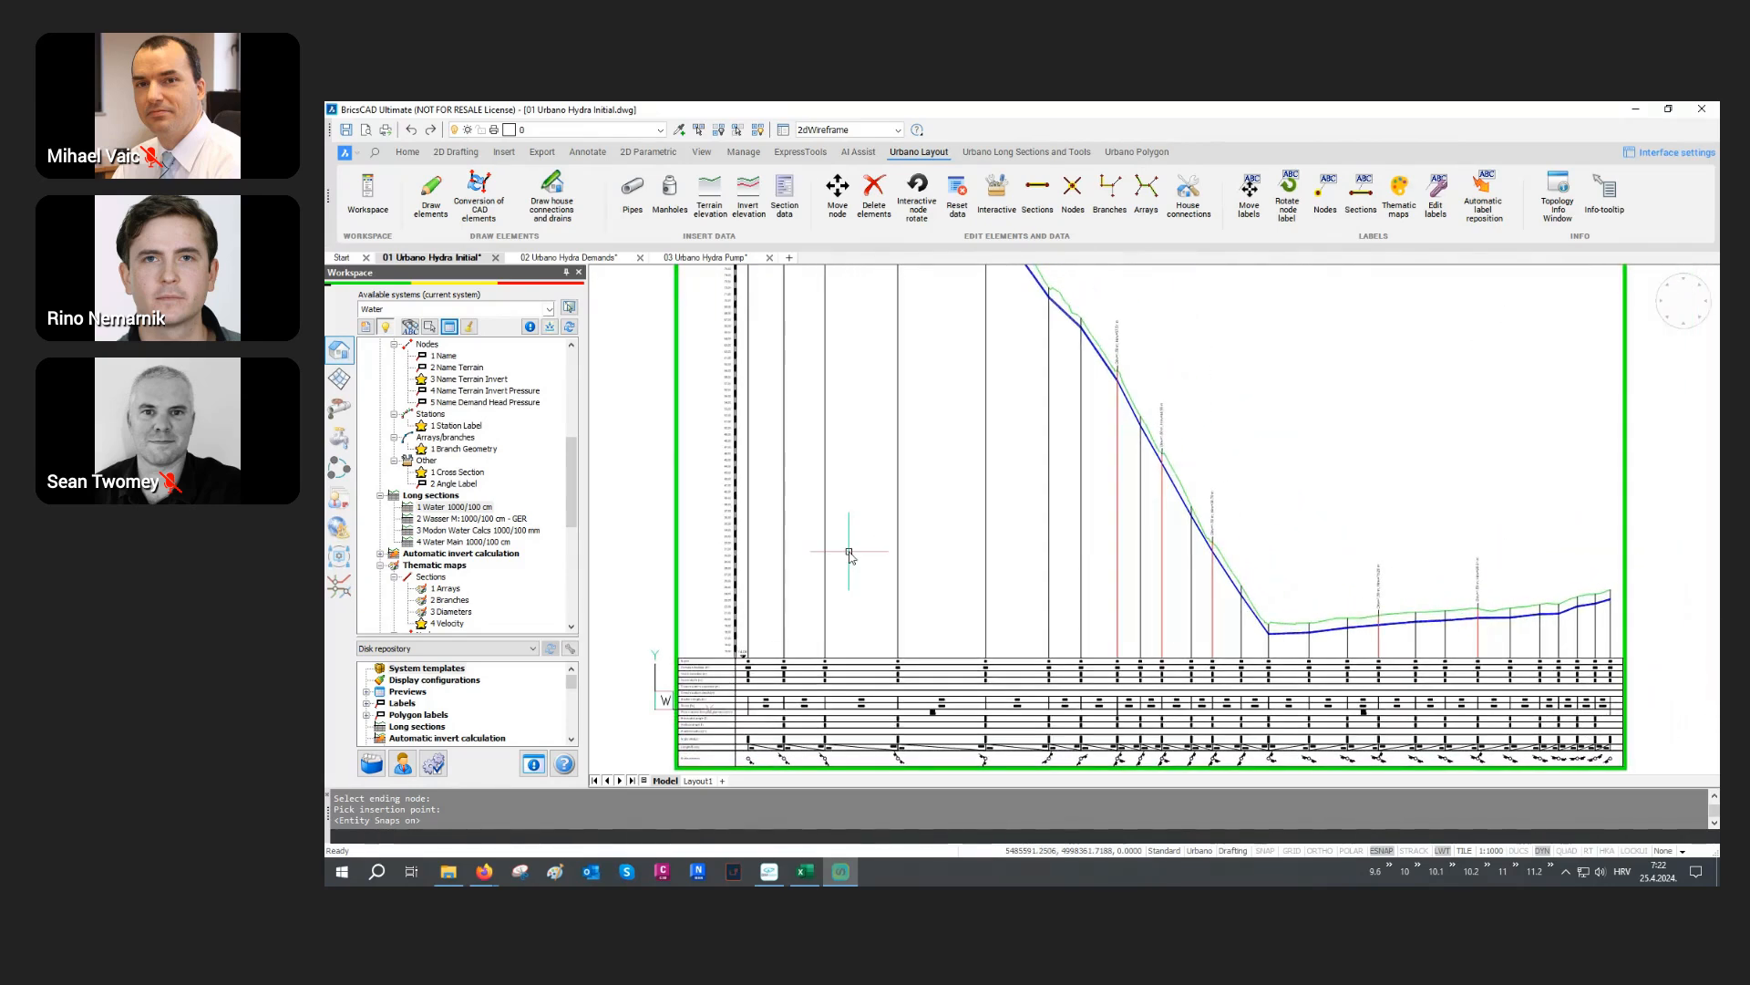
{"action": "scroll", "coordinate": [849, 552], "scroll_direction": "down", "scroll_amount": 2}
{"action": "middle_click_drag", "start_coordinate": [952, 440], "coordinate": [960, 508]}
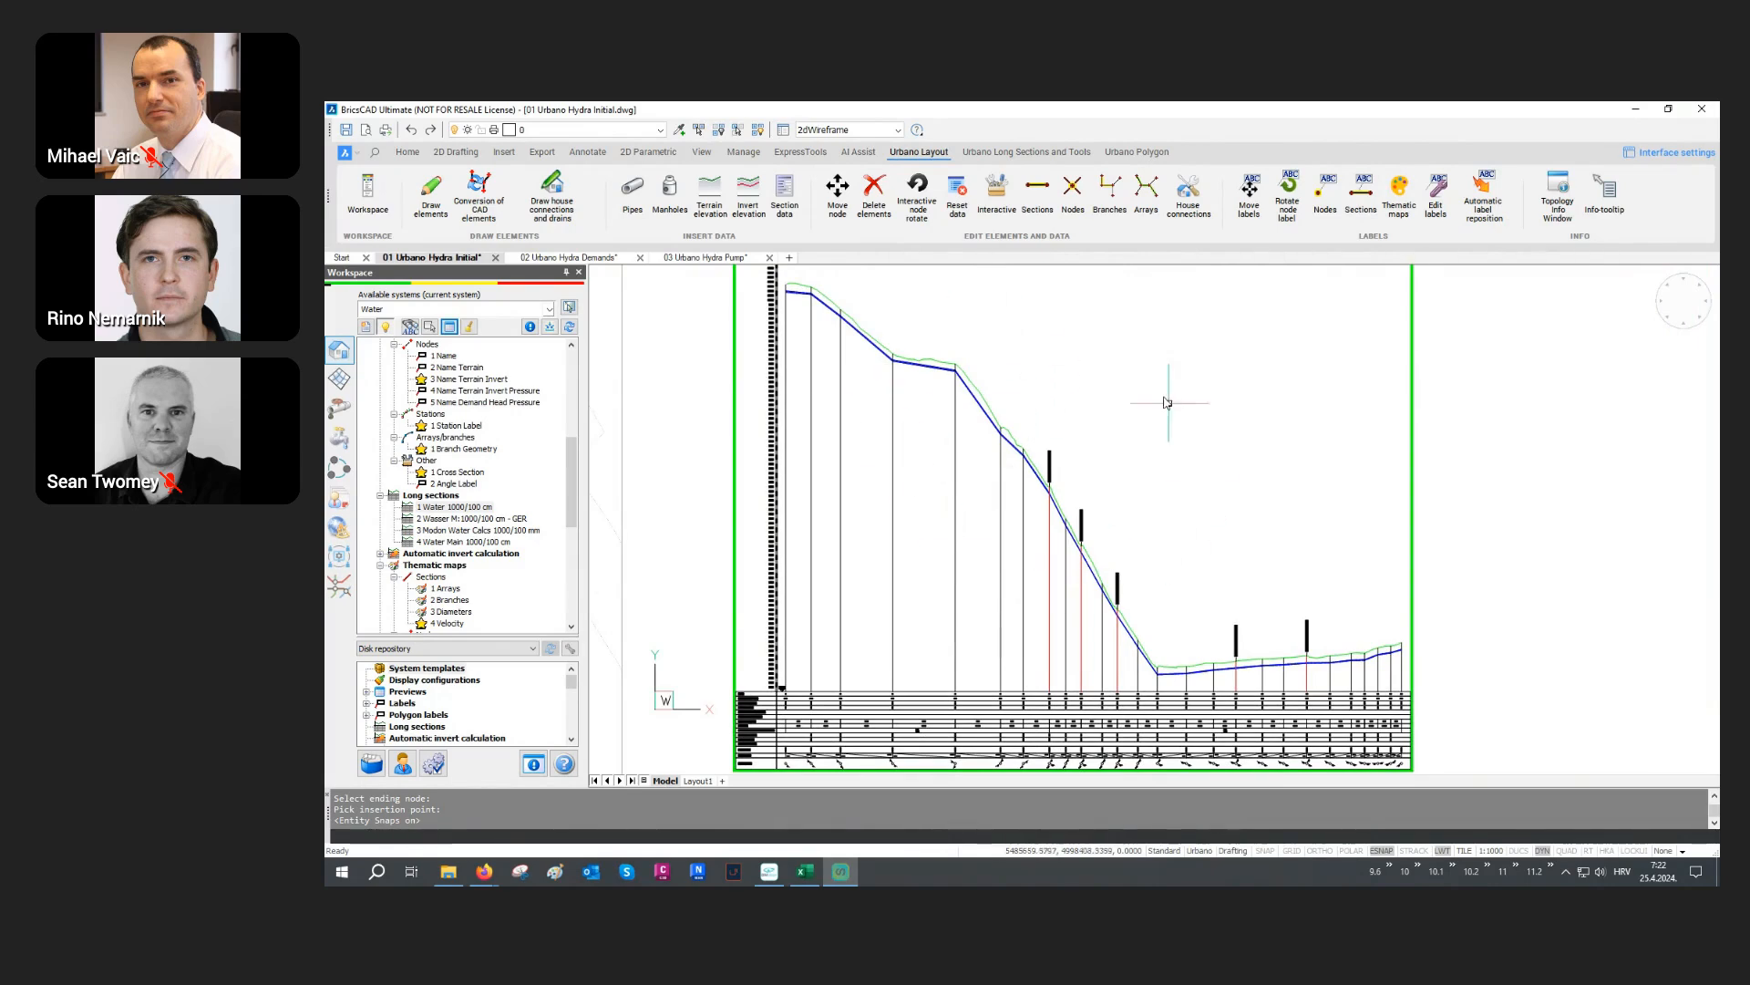
Step: Open the configuration of the N1 - N31 longitudinal section and expand its Longitudinal section - basic components
{"action": "left_click", "coordinate": [1048, 153]}
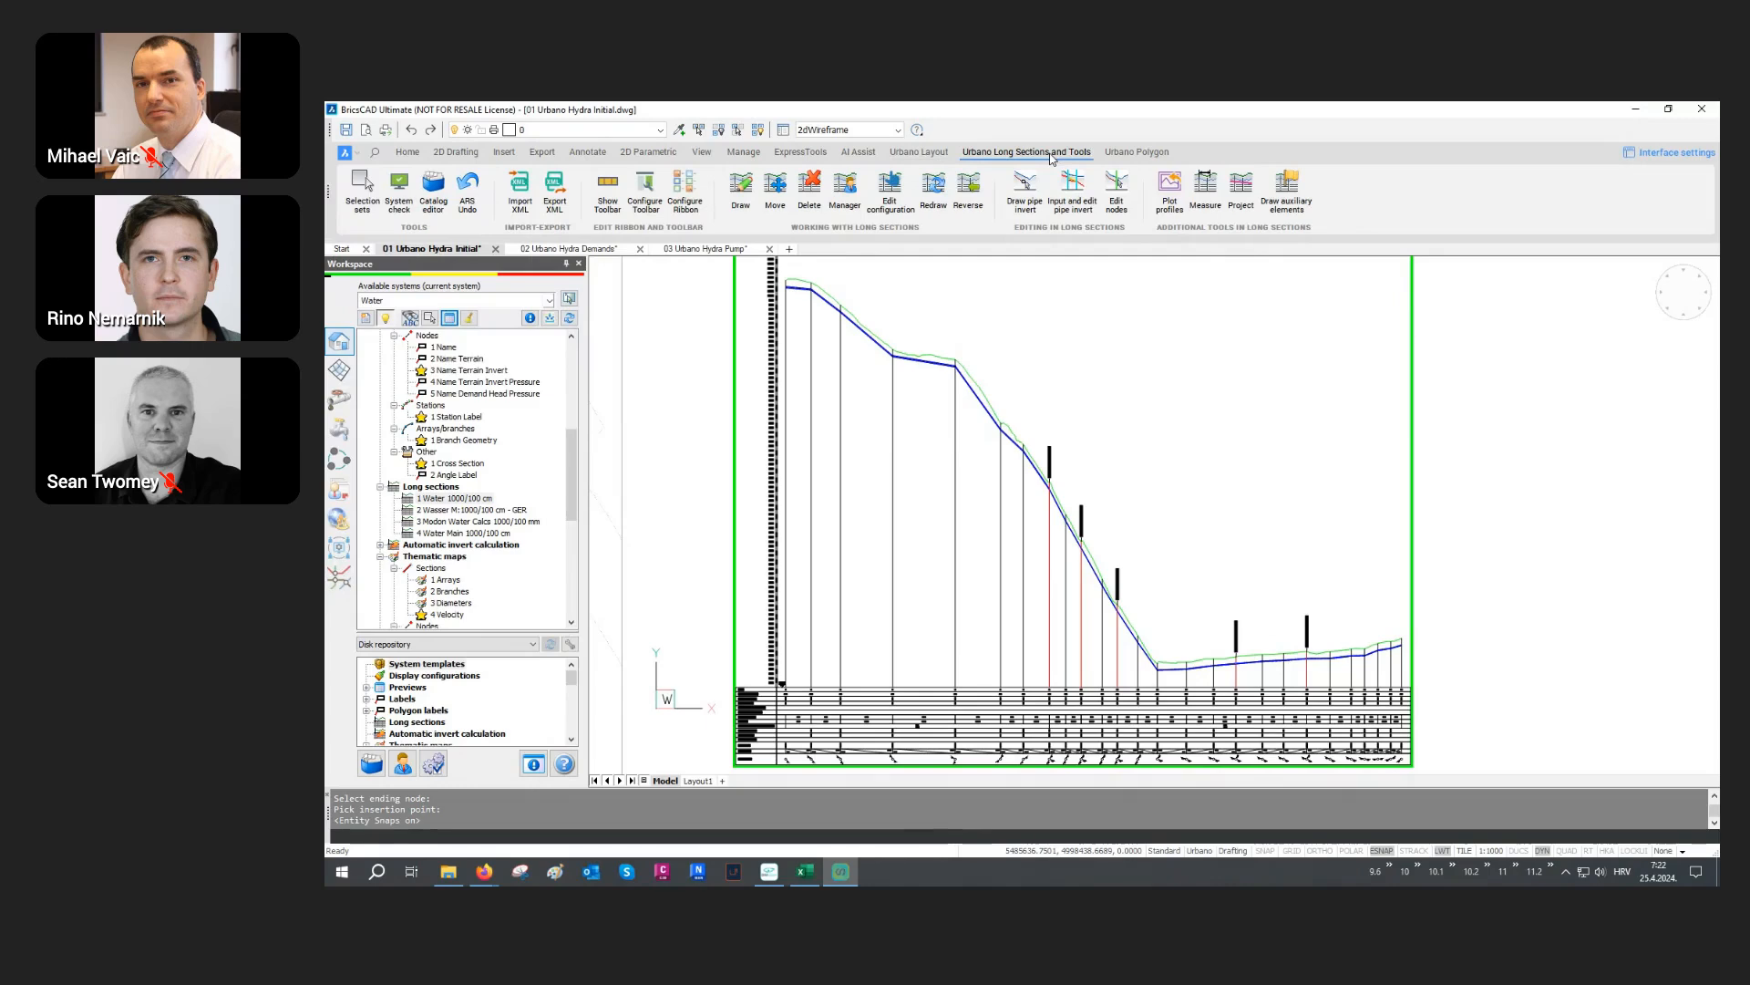
{"action": "left_click", "coordinate": [894, 189]}
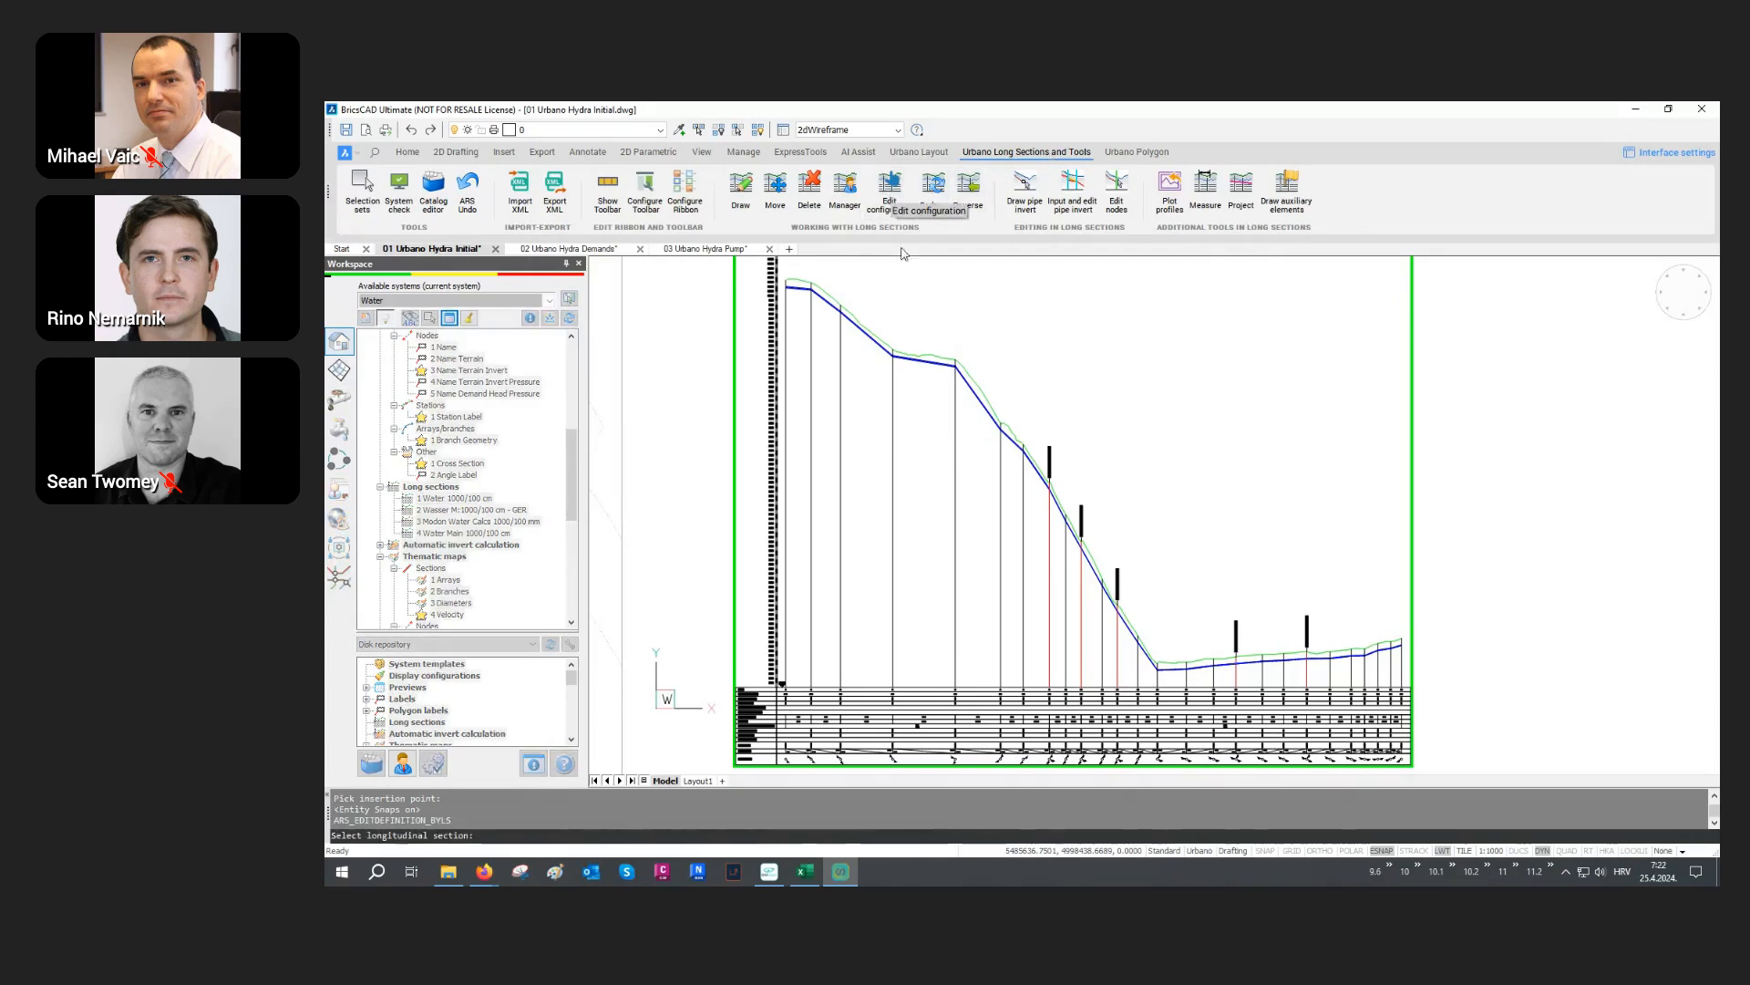
{"action": "left_click", "coordinate": [926, 301]}
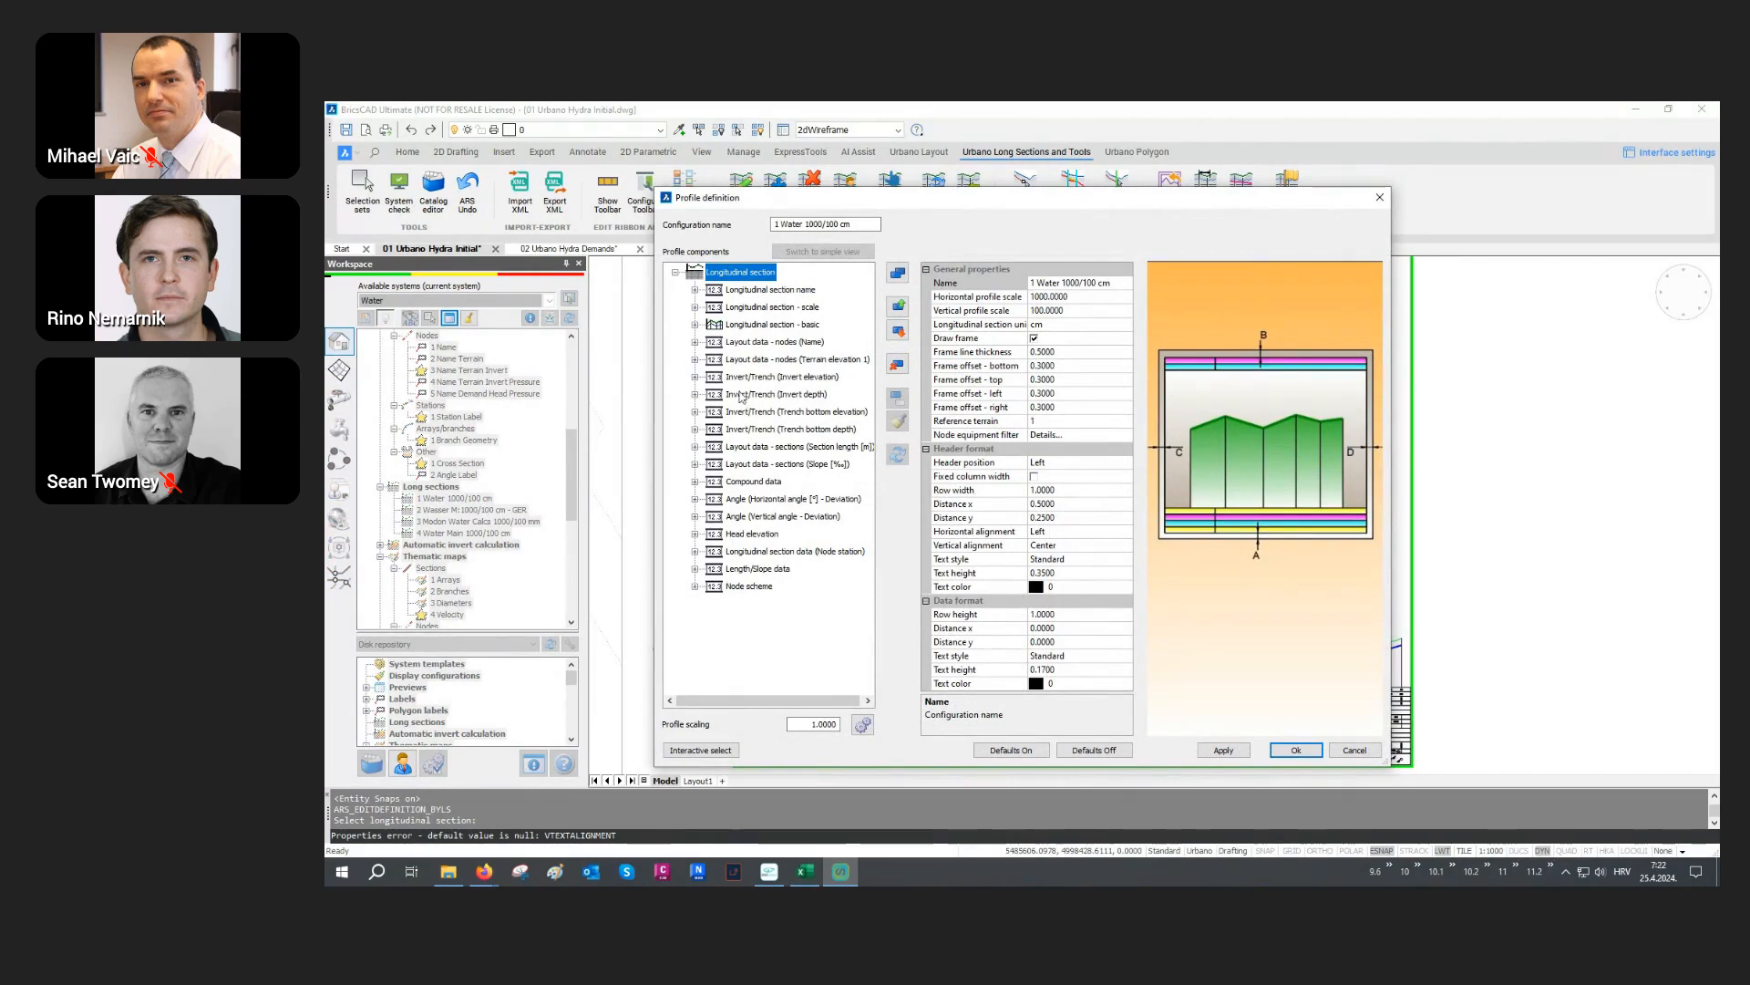
{"action": "left_click", "coordinate": [696, 326]}
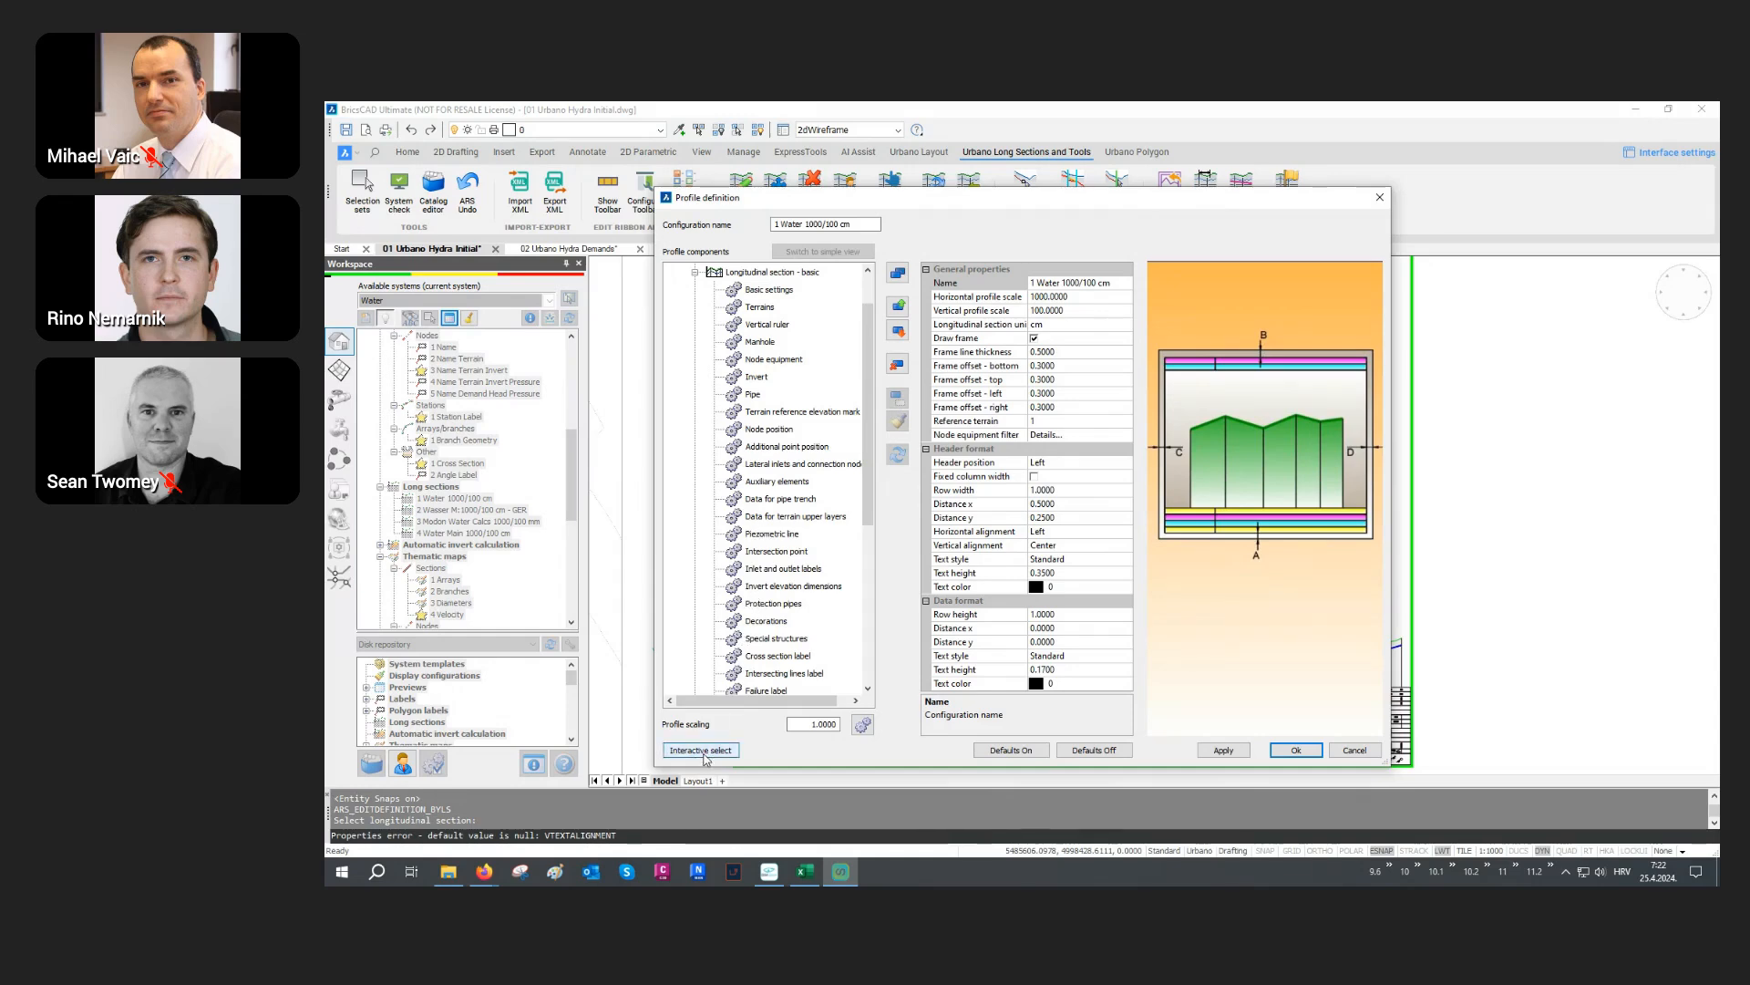
Step: Use interactive selection to pick the terrain line in the drawn profile and bring up its Terrains settings
{"action": "left_click", "coordinate": [710, 750]}
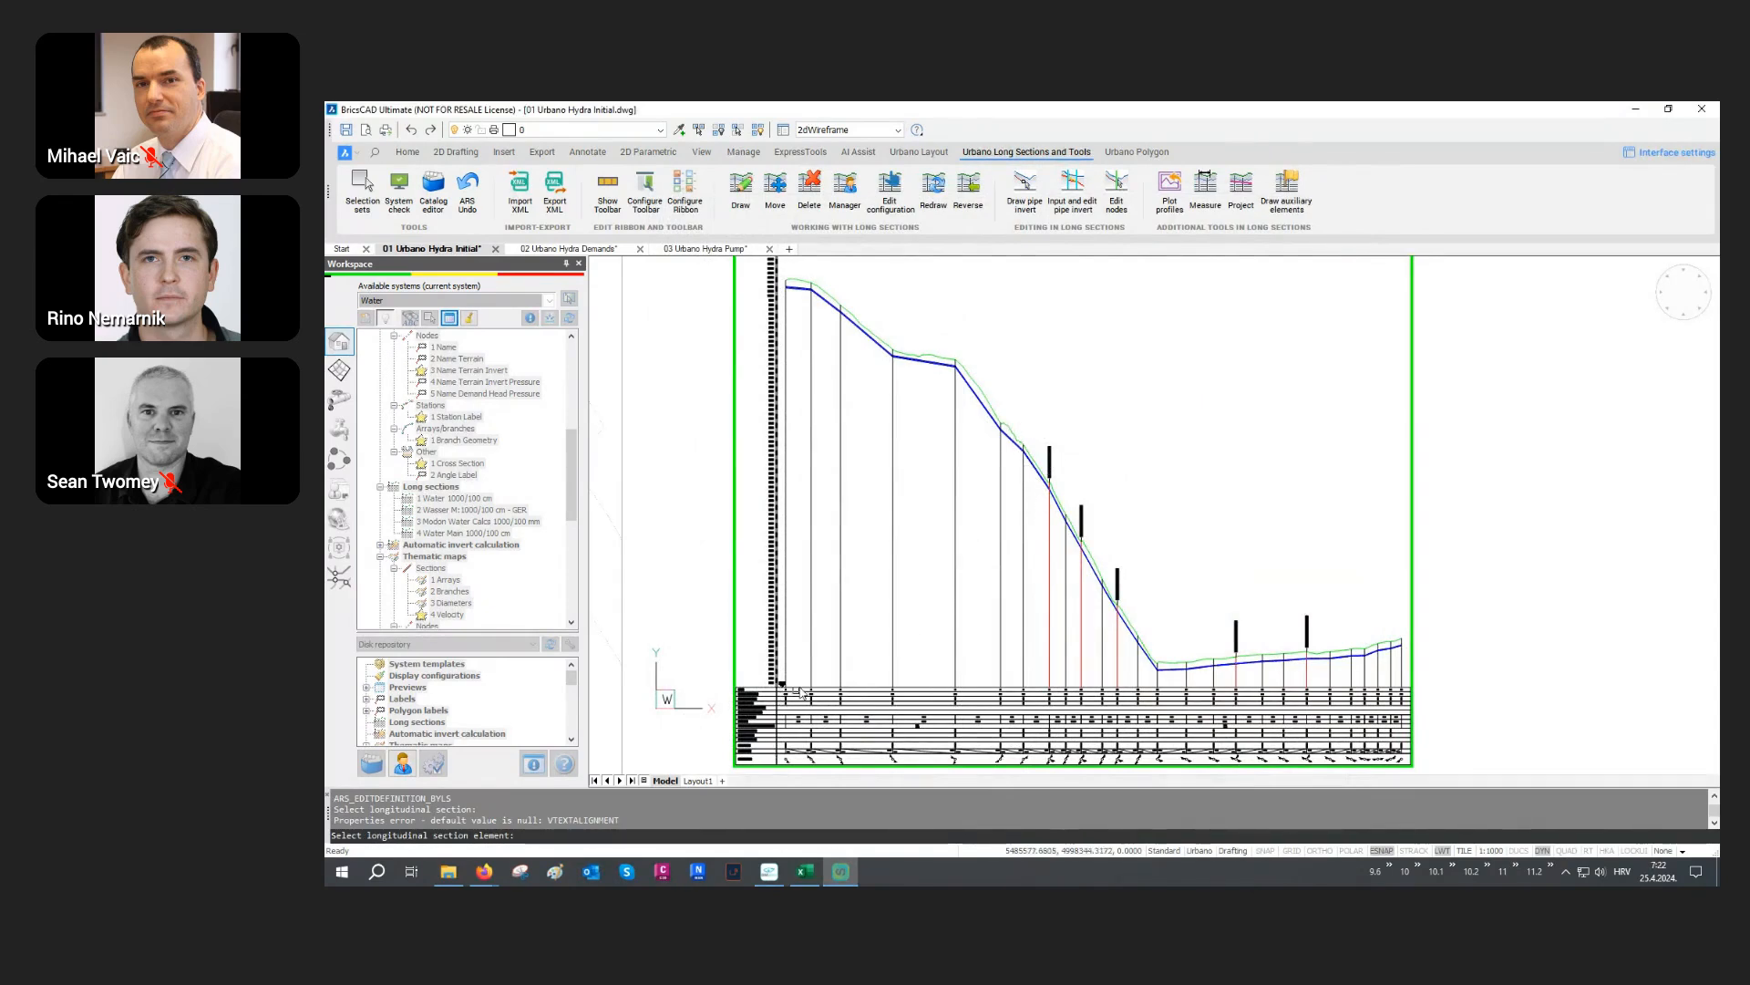
{"action": "middle_click_drag", "start_coordinate": [800, 693], "coordinate": [1104, 692]}
{"action": "scroll", "coordinate": [1331, 451], "scroll_direction": "up", "scroll_amount": 5}
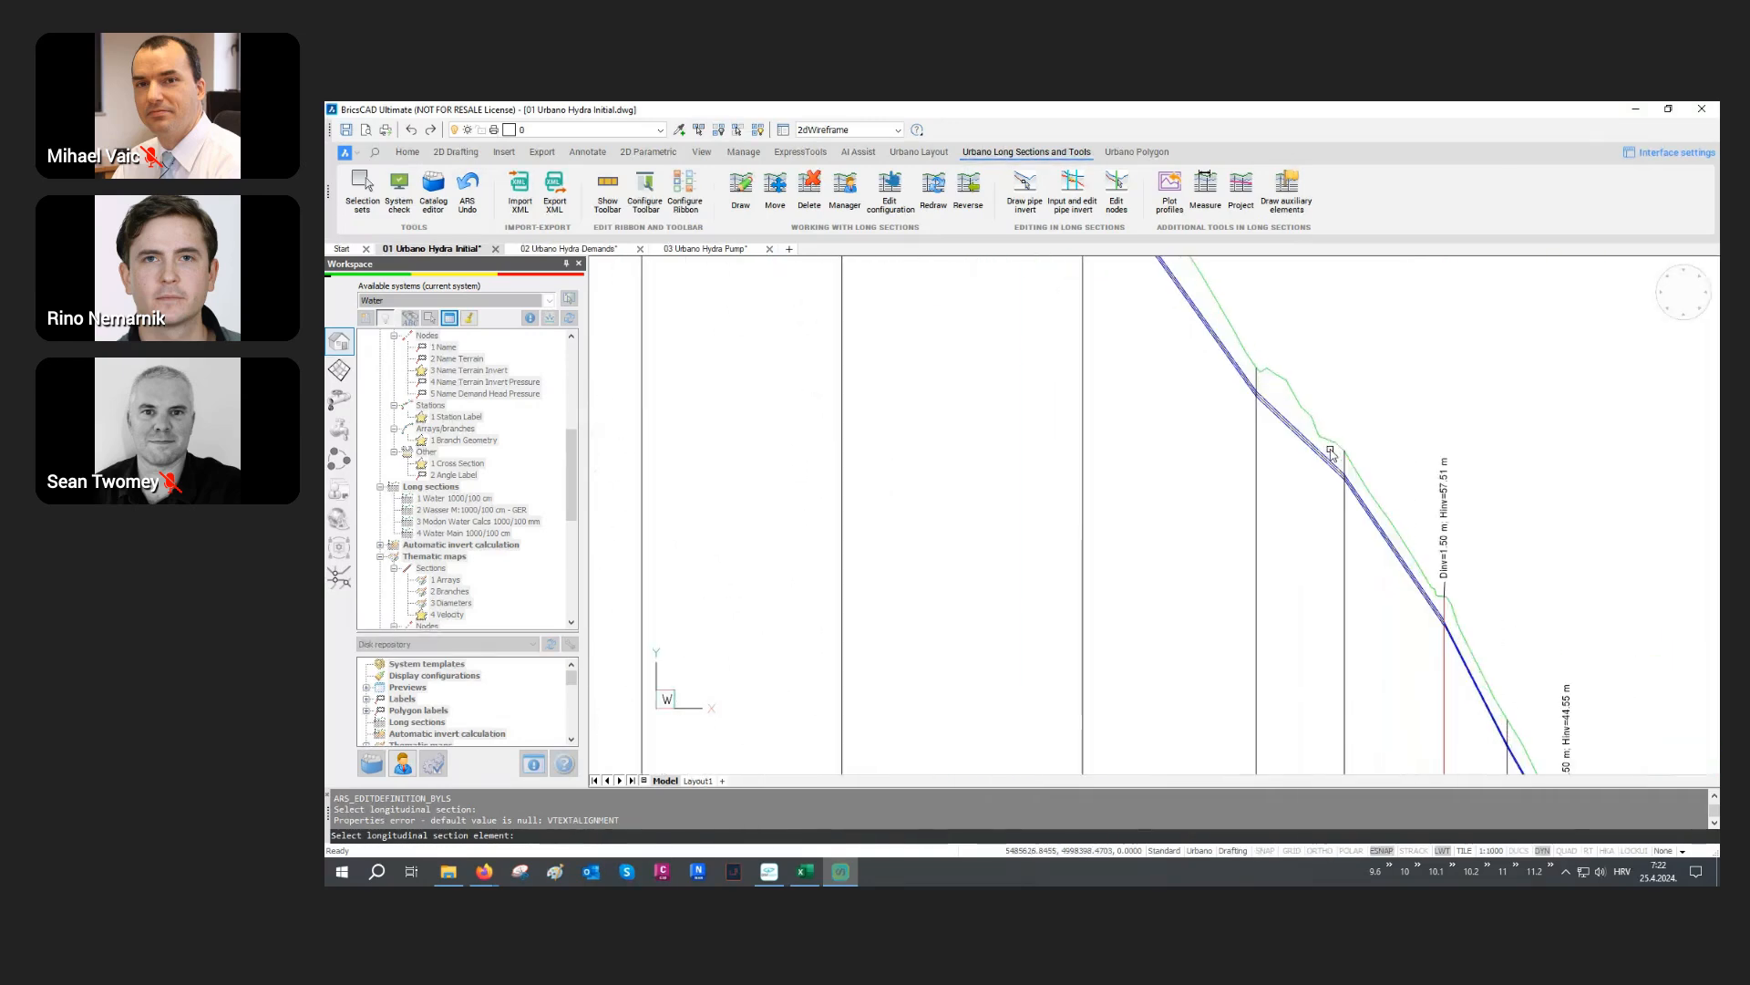
{"action": "middle_click_drag", "start_coordinate": [1331, 451], "coordinate": [1556, 480]}
{"action": "left_click", "coordinate": [1547, 468]}
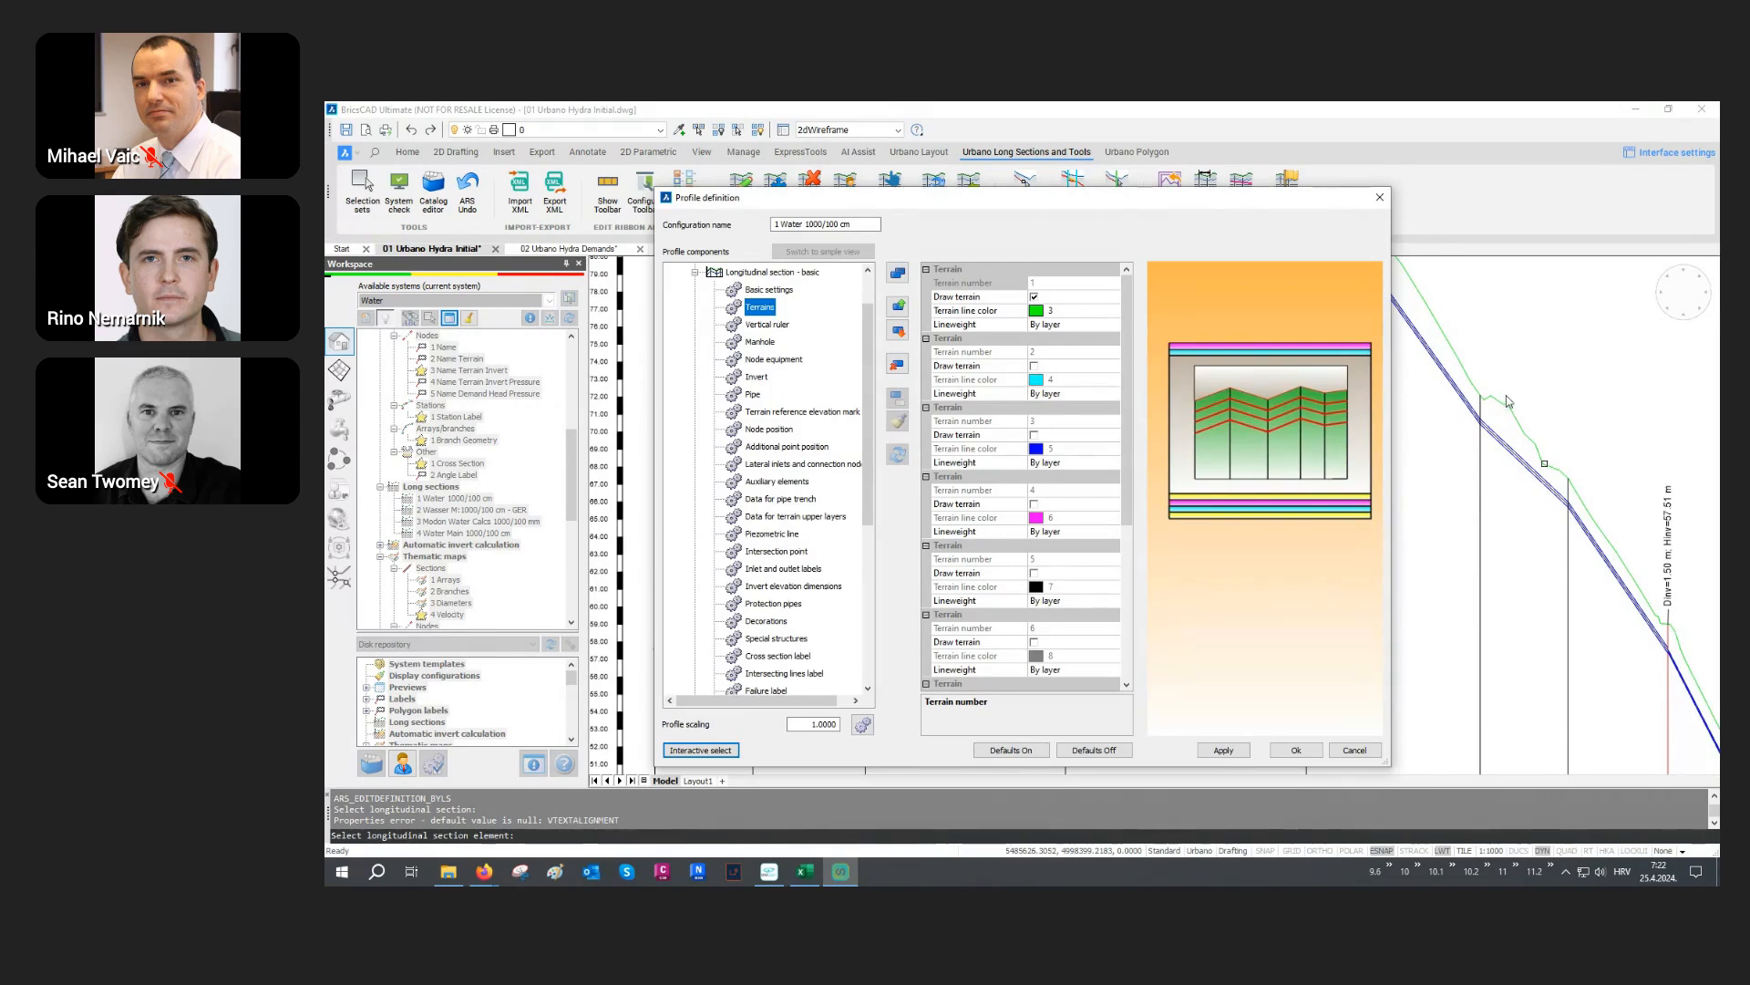
Step: Set the line color of terrain 1 to index color 32 and accept the profile definition
{"action": "left_click", "coordinate": [1053, 312]}
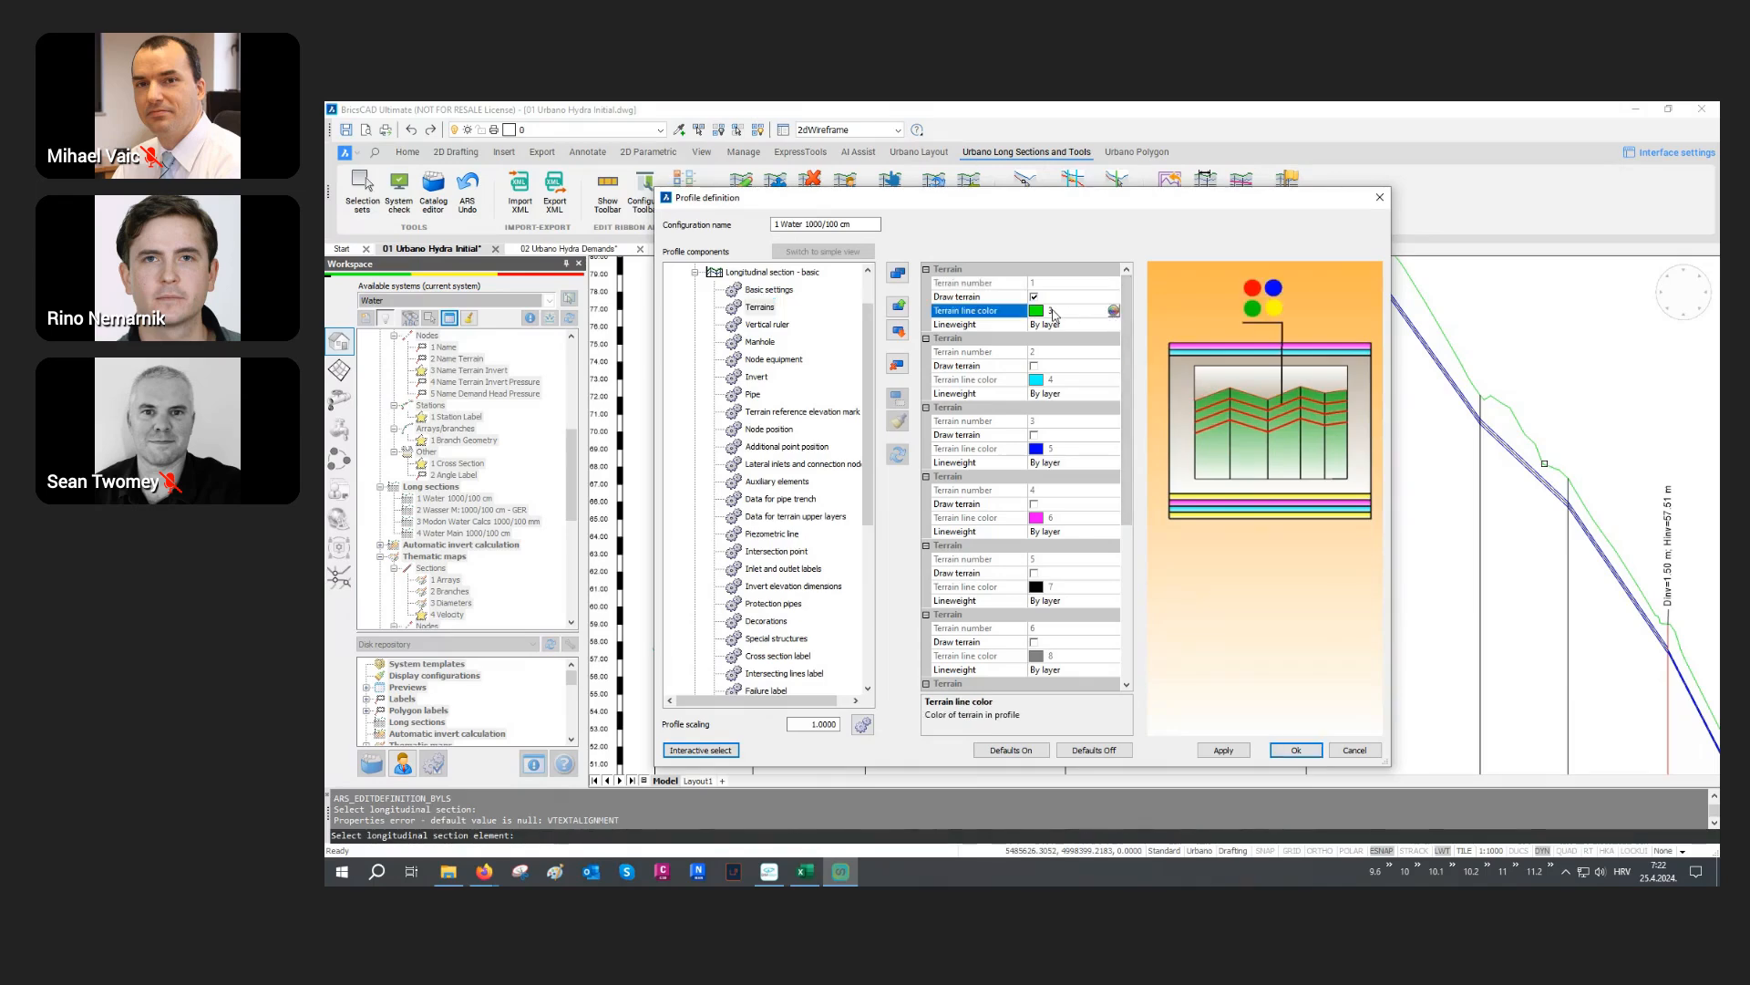
{"action": "left_click", "coordinate": [1114, 311]}
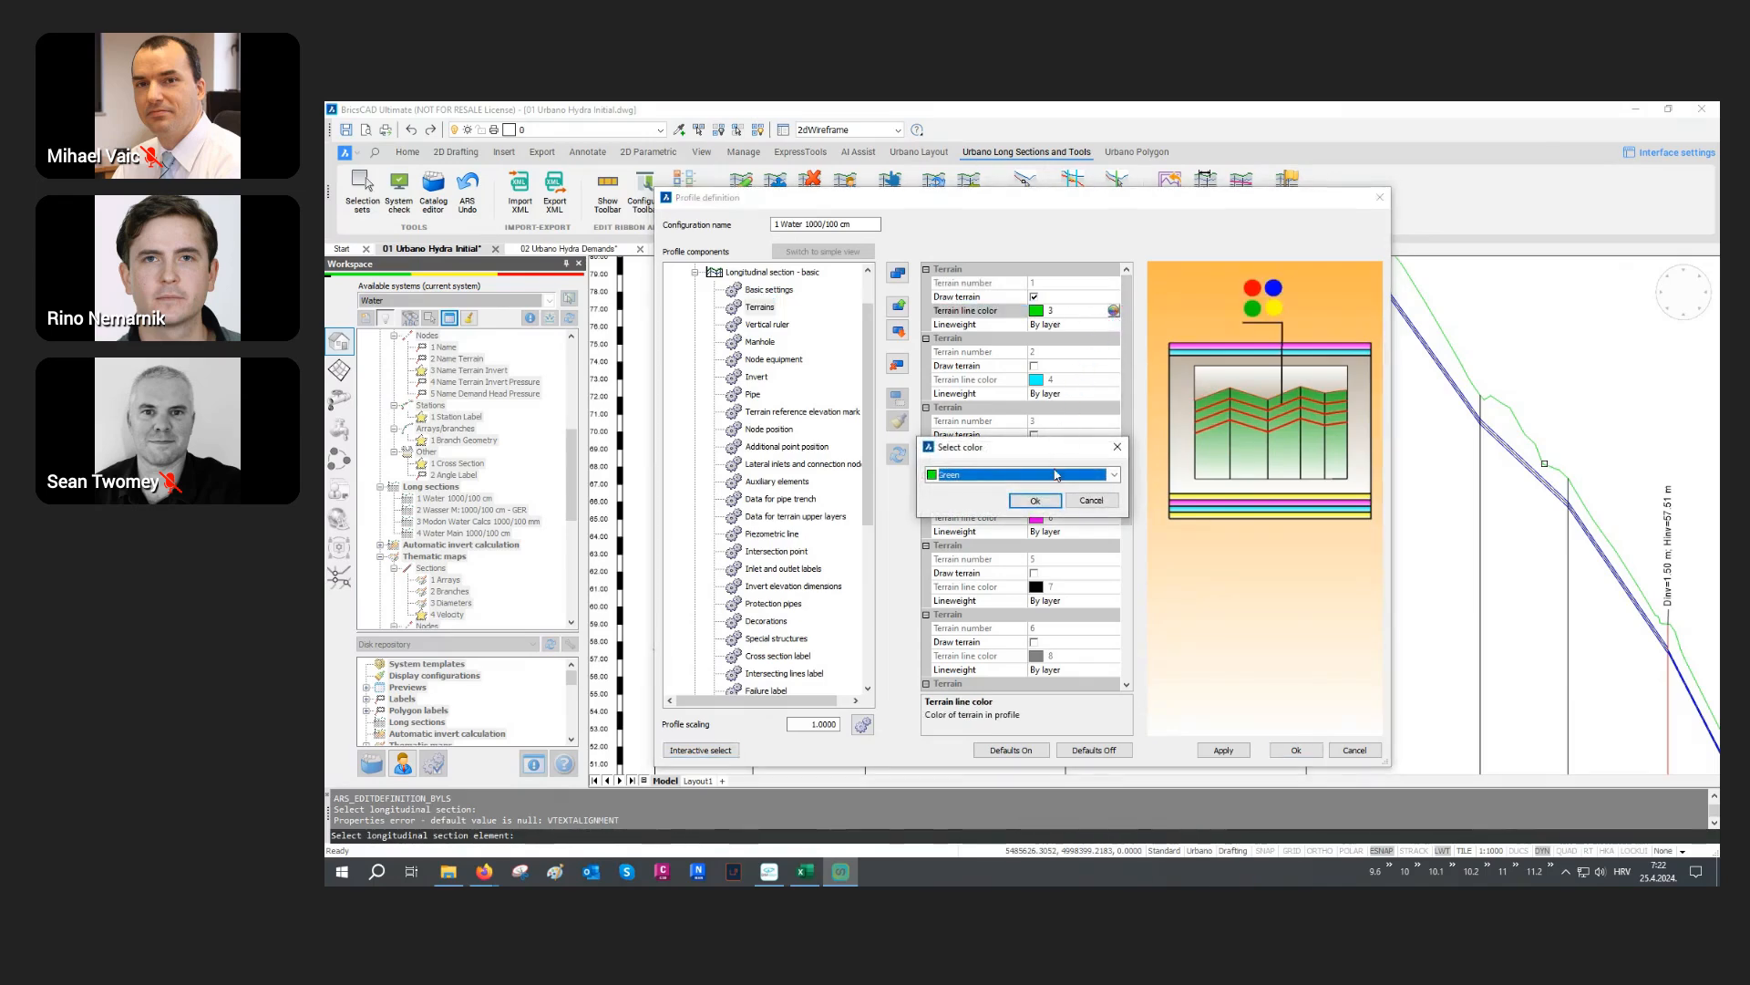
{"action": "left_click", "coordinate": [1054, 474]}
{"action": "left_click", "coordinate": [1030, 600]}
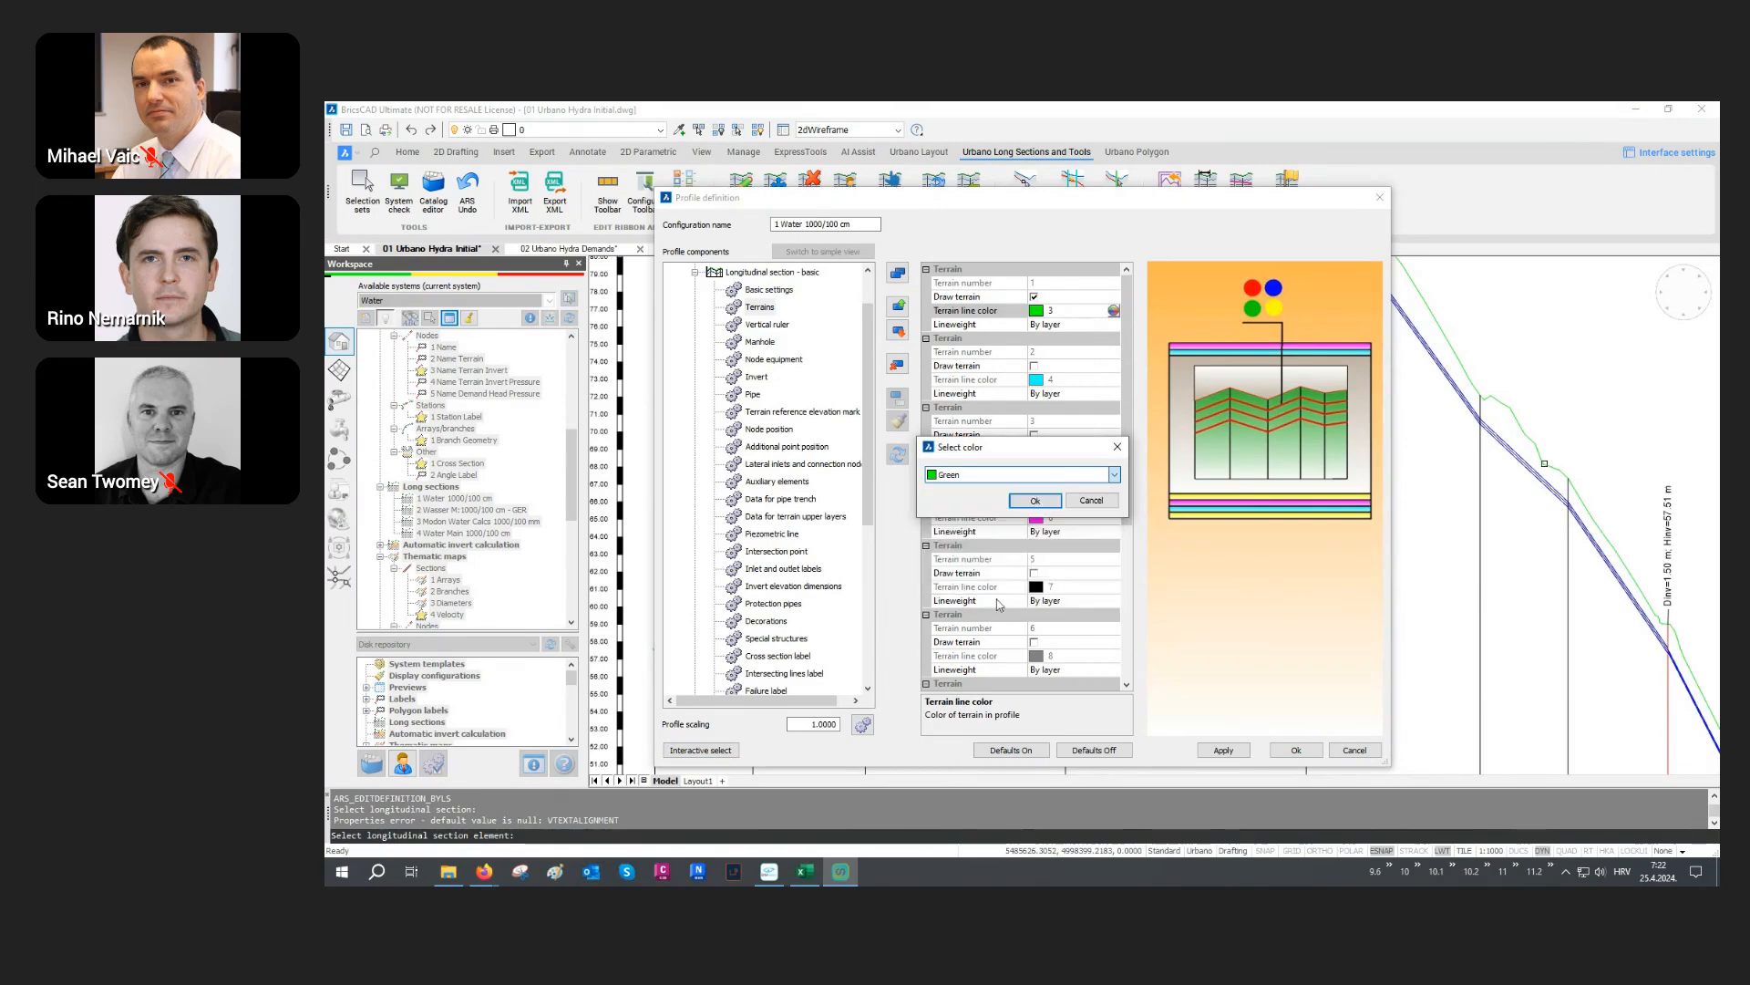
{"action": "type", "text": "32"}
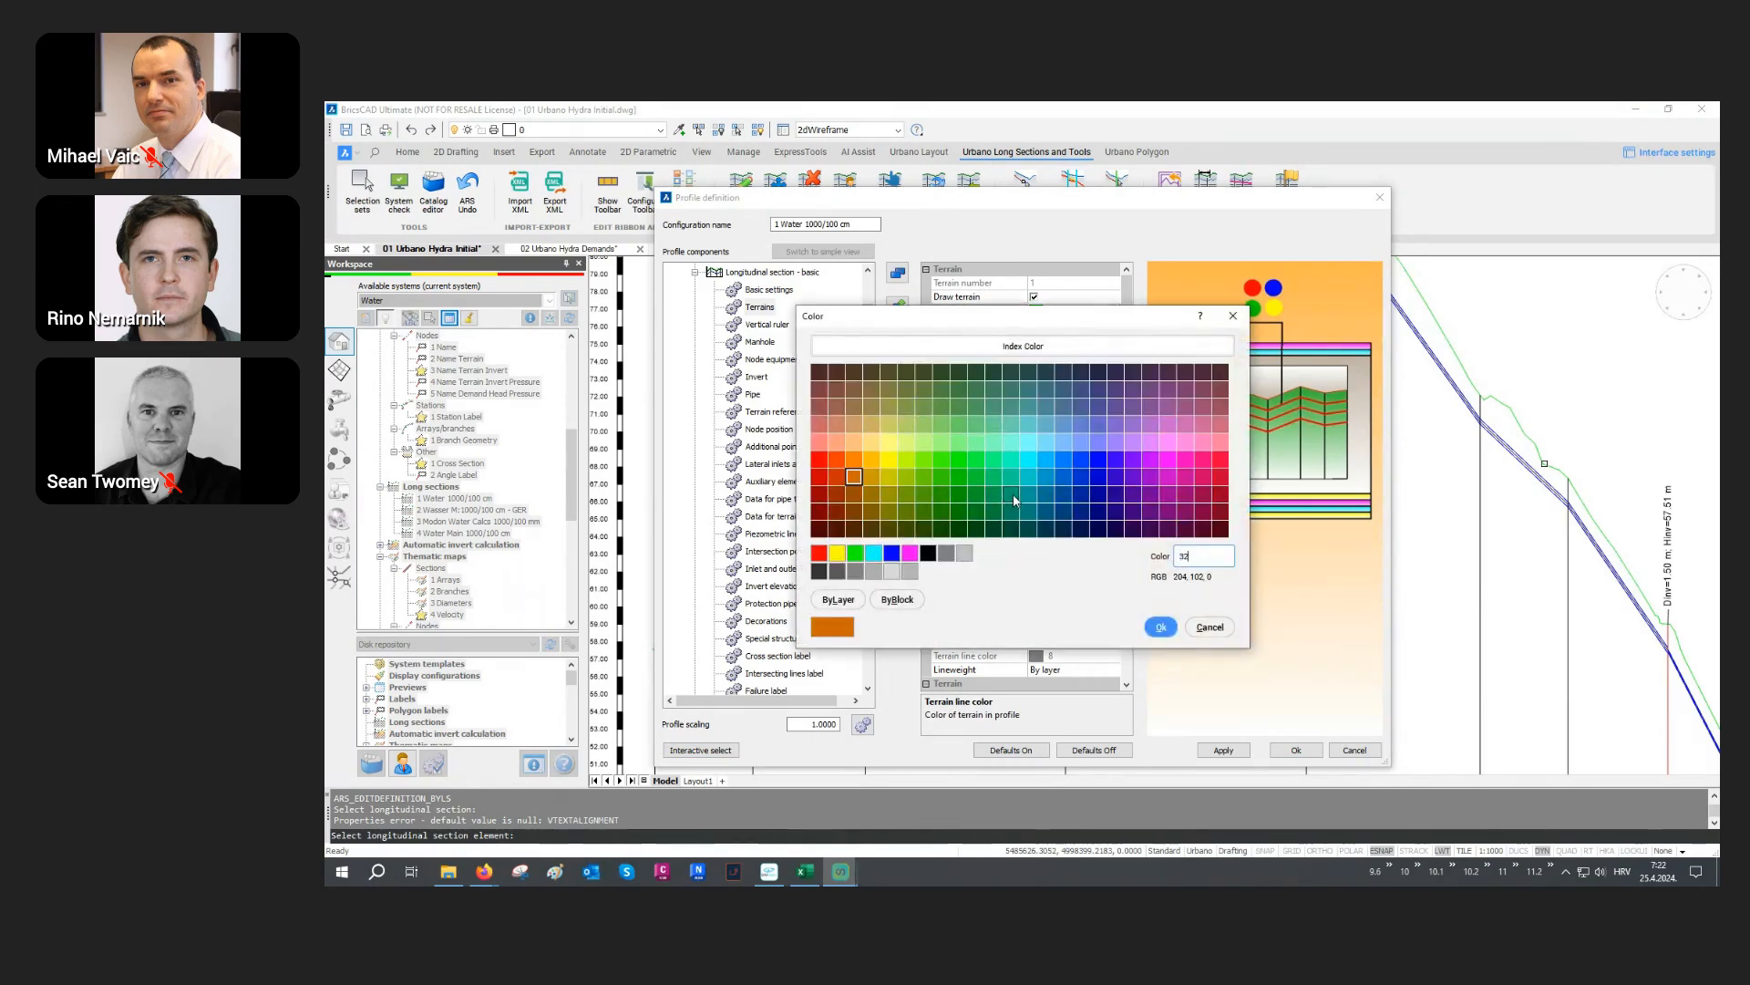
{"action": "left_click", "coordinate": [1160, 627]}
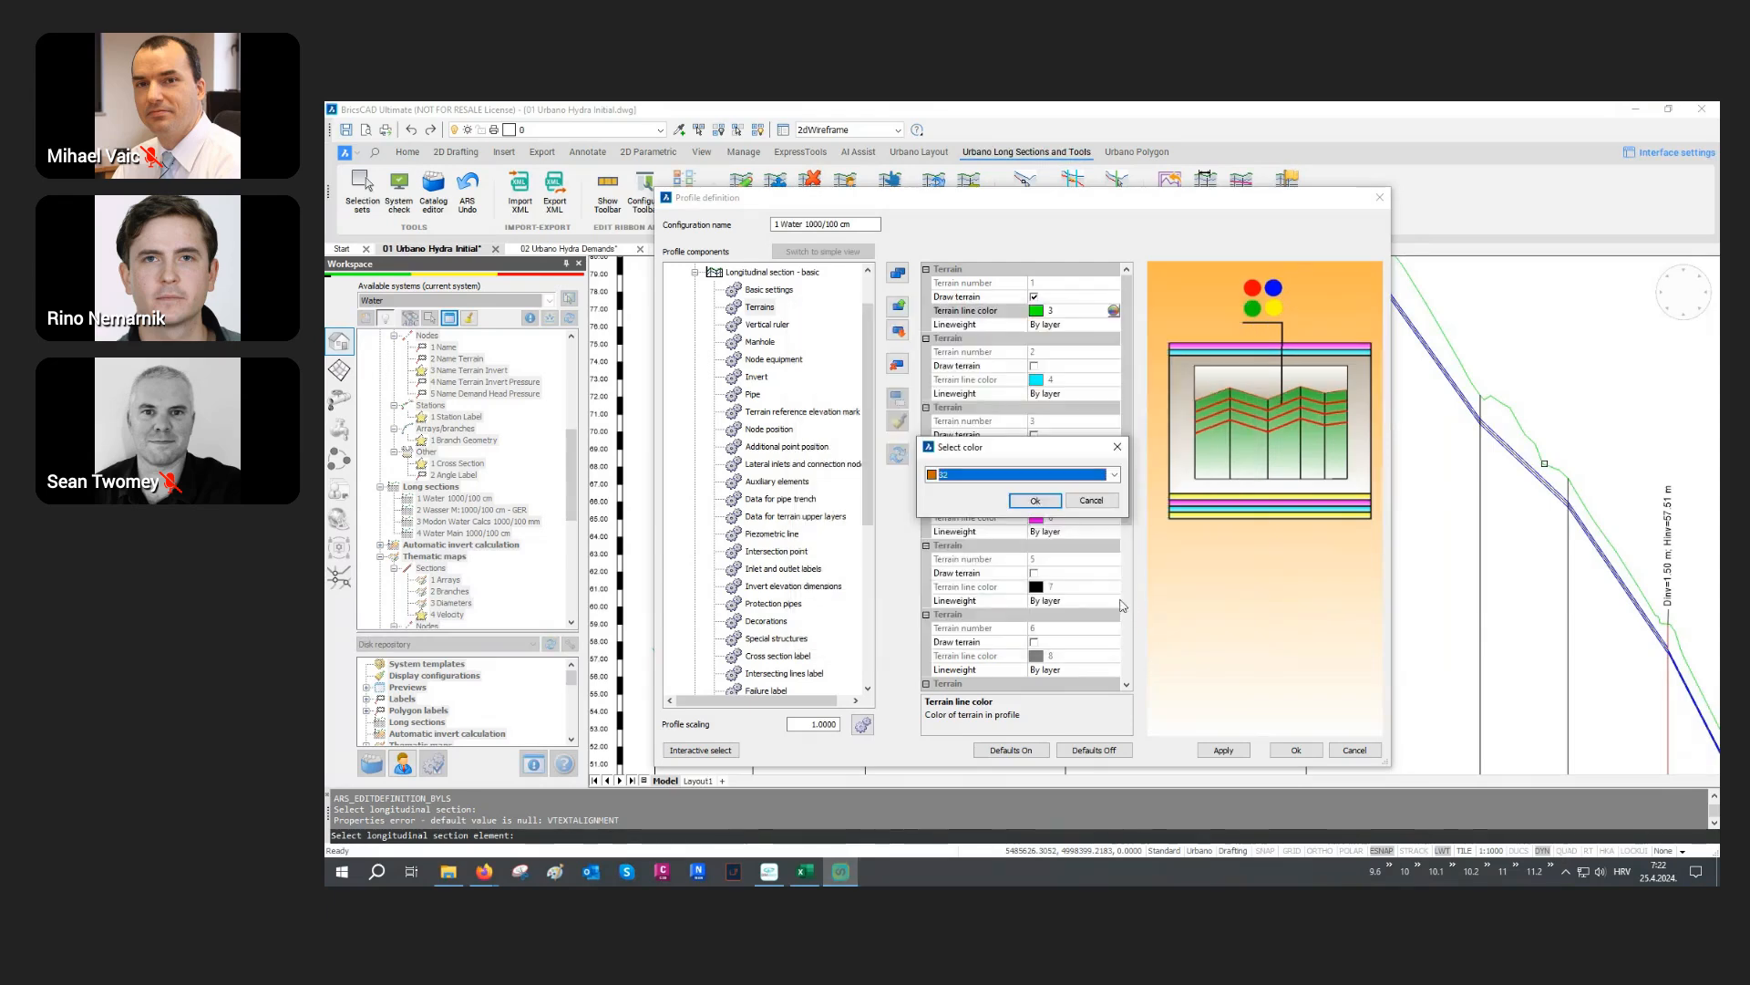
{"action": "left_click", "coordinate": [1034, 503]}
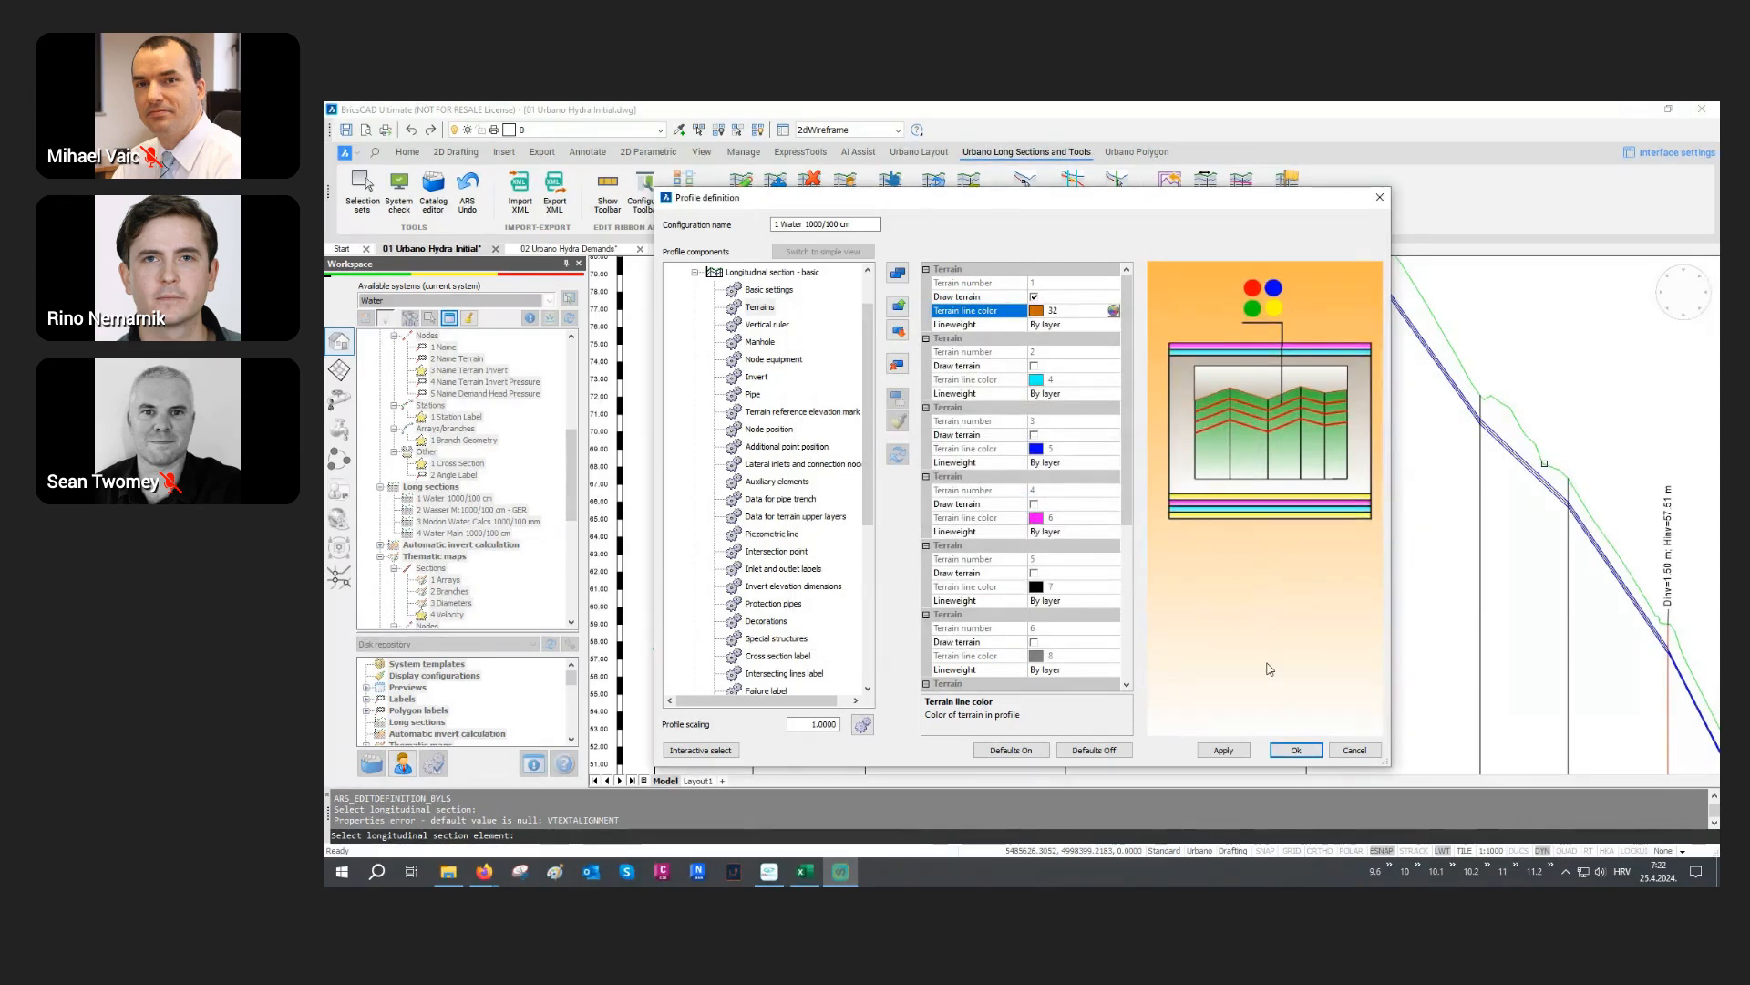
{"action": "left_click", "coordinate": [1289, 750]}
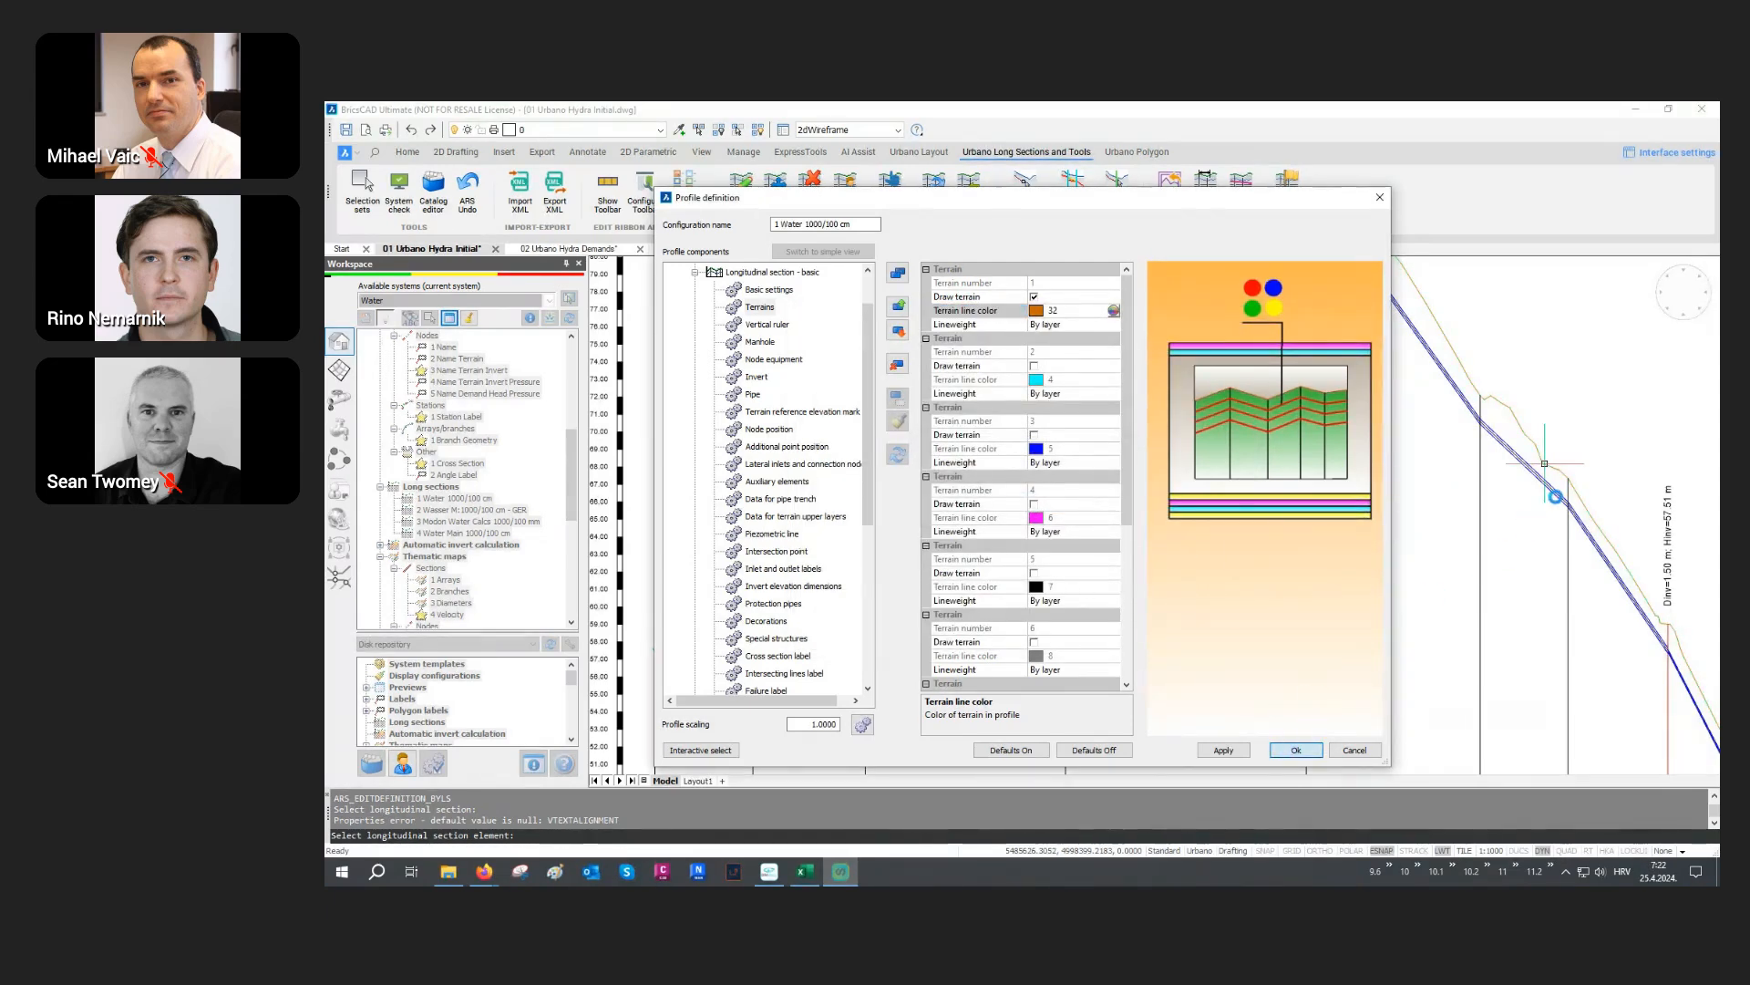
Step: In the Longitudinal section manager, pick the N1 - N31 section and switch its definition to 2 Wasser M:1000/100 cm - GER
{"action": "middle_click_drag", "start_coordinate": [1544, 463], "coordinate": [1426, 563]}
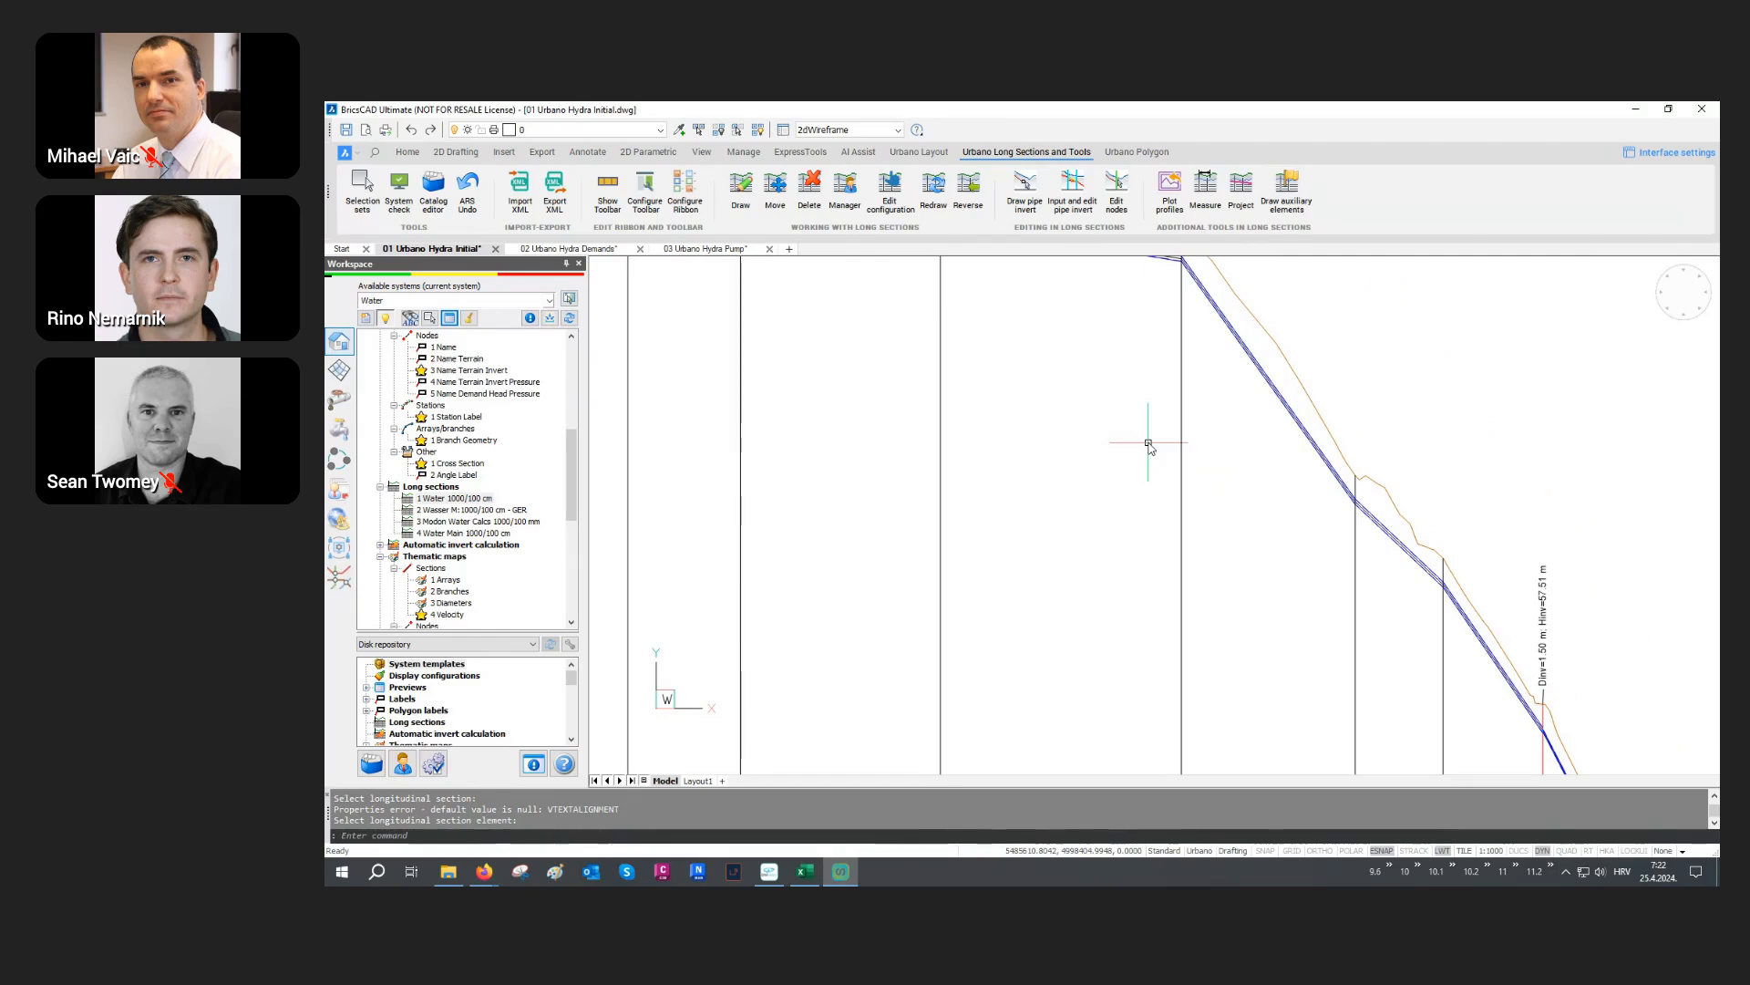
{"action": "scroll", "coordinate": [1151, 445], "scroll_direction": "down", "scroll_amount": 4}
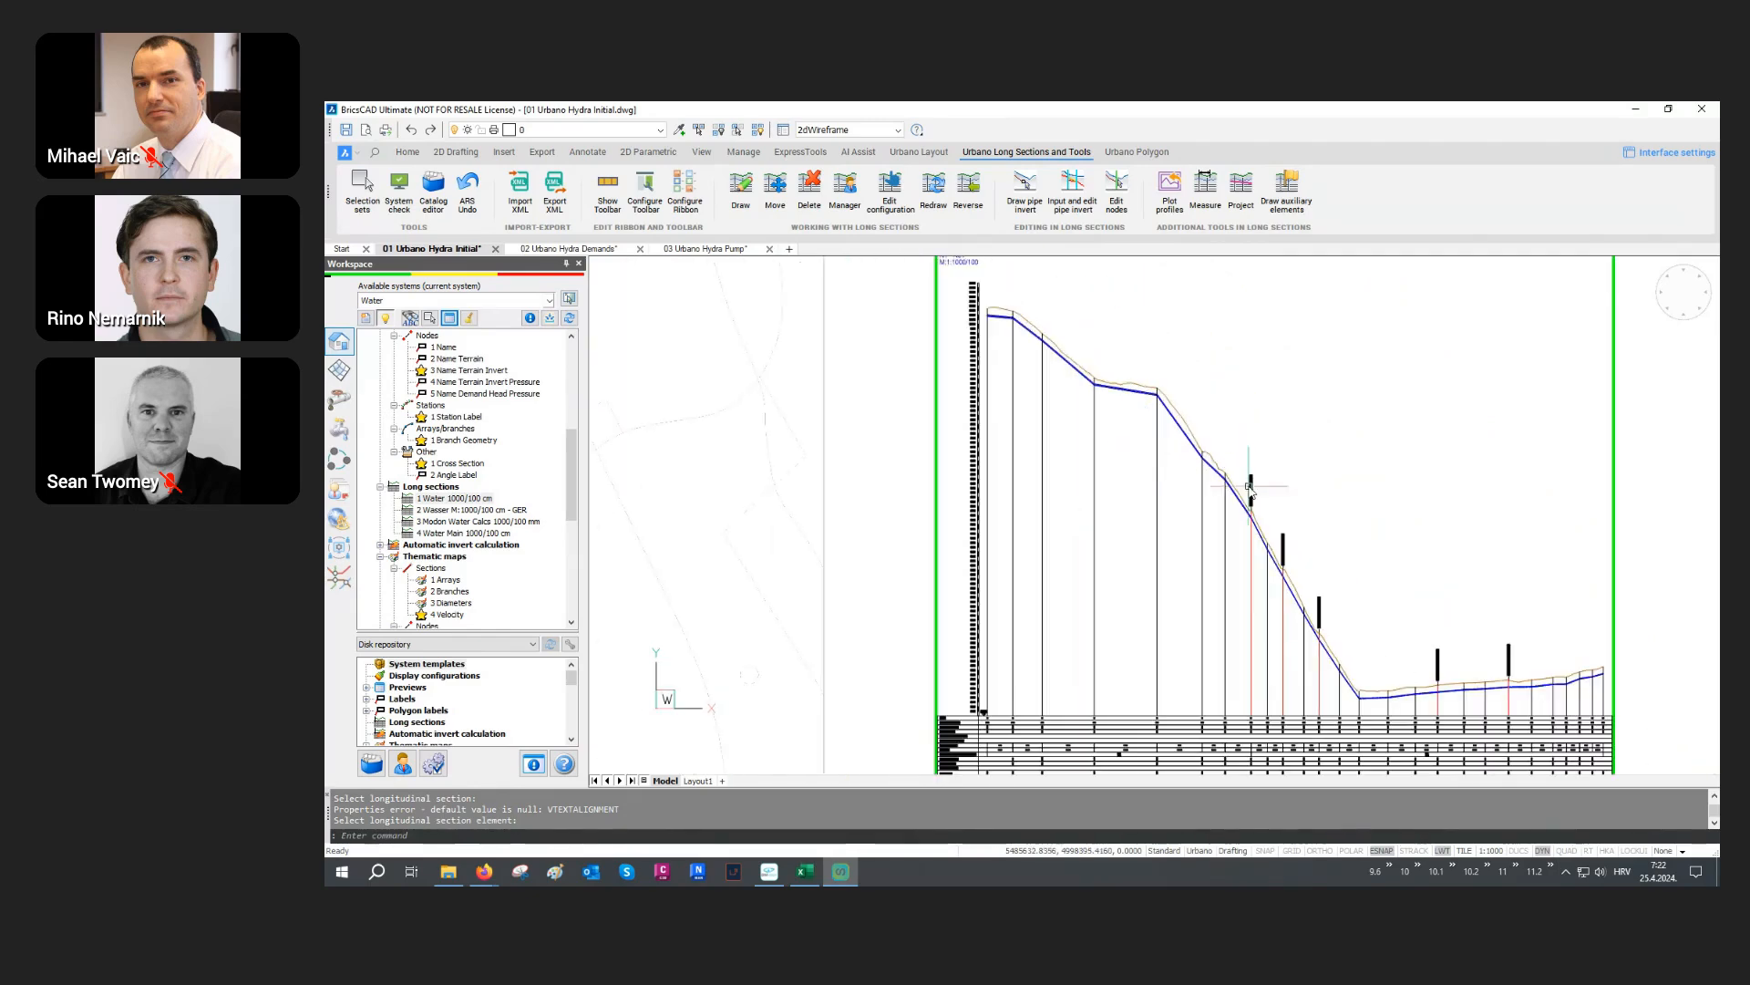
{"action": "middle_click_drag", "start_coordinate": [1367, 515], "coordinate": [1222, 501]}
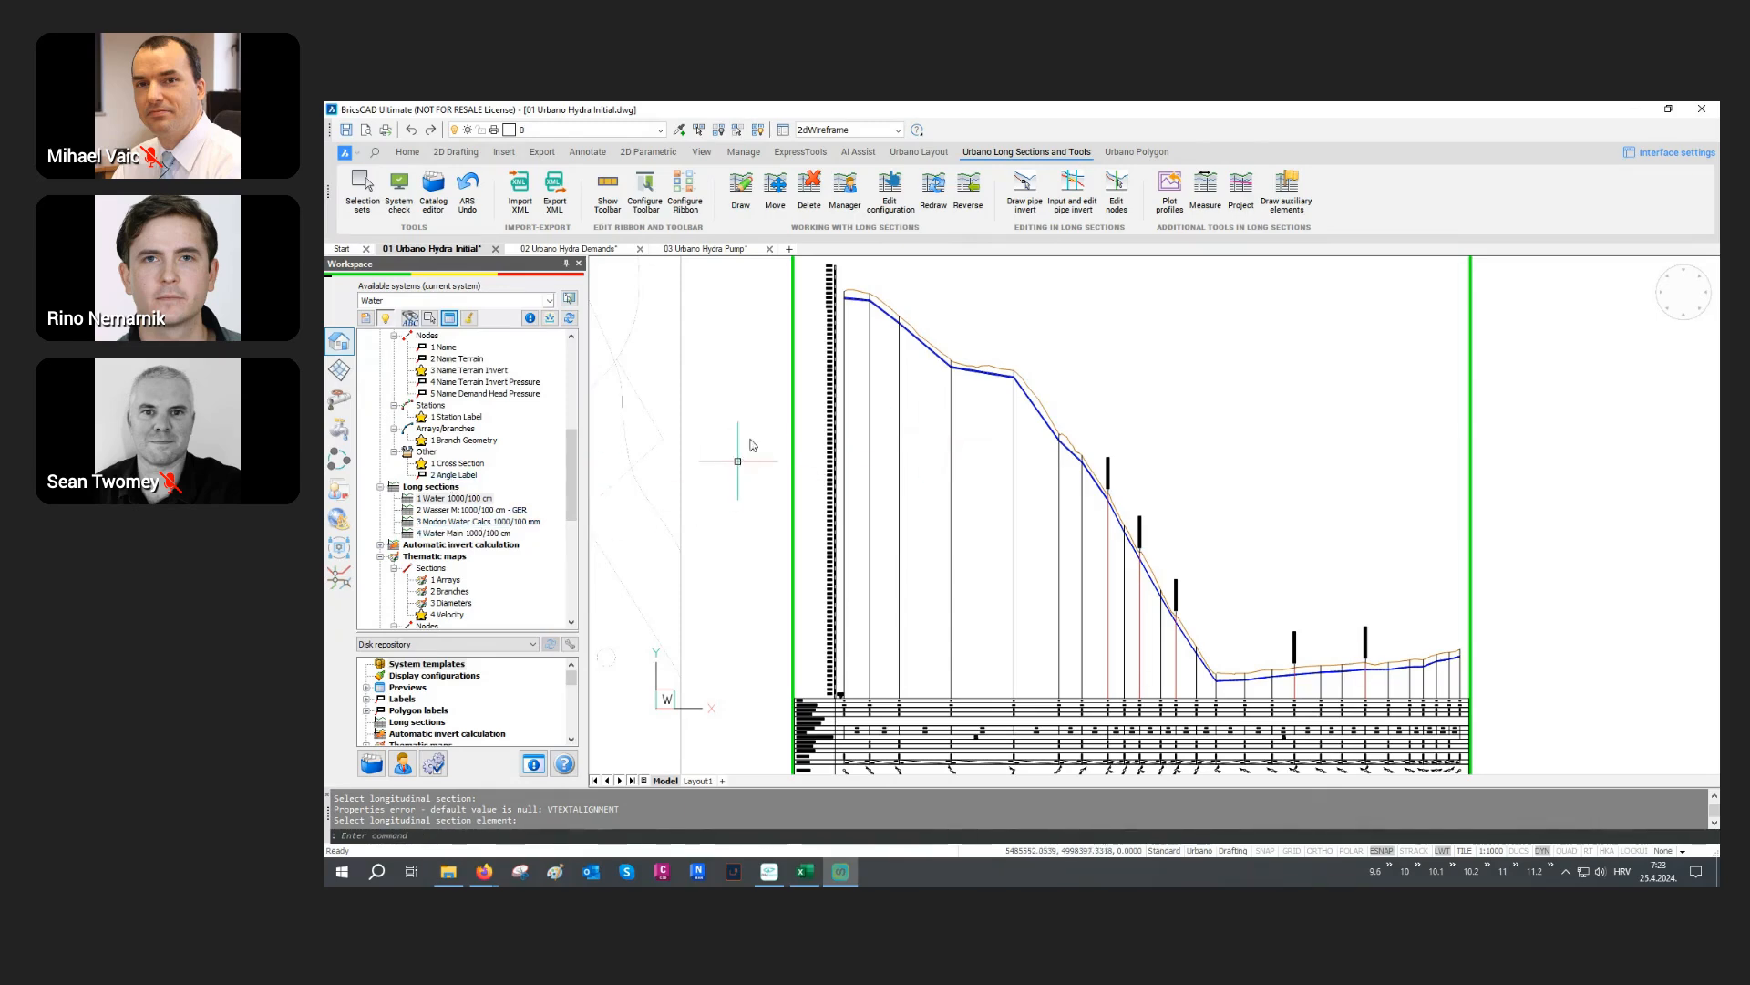
{"action": "left_click", "coordinate": [845, 187]}
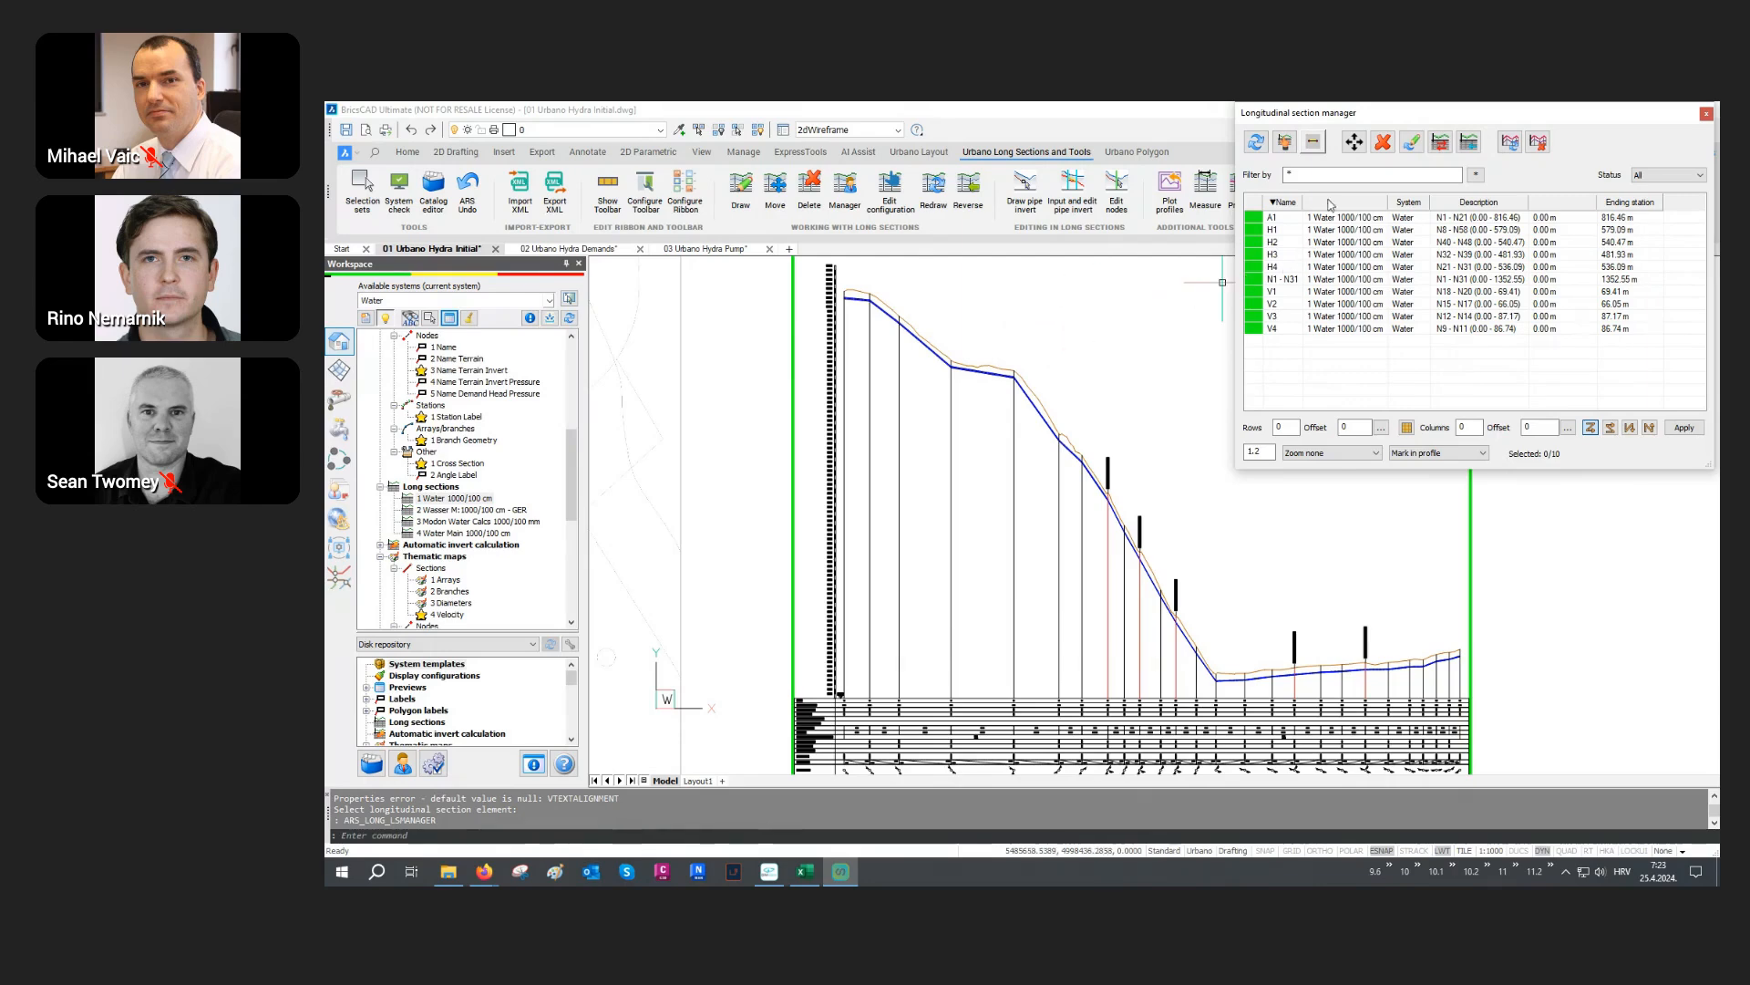
{"action": "left_click", "coordinate": [1284, 141]}
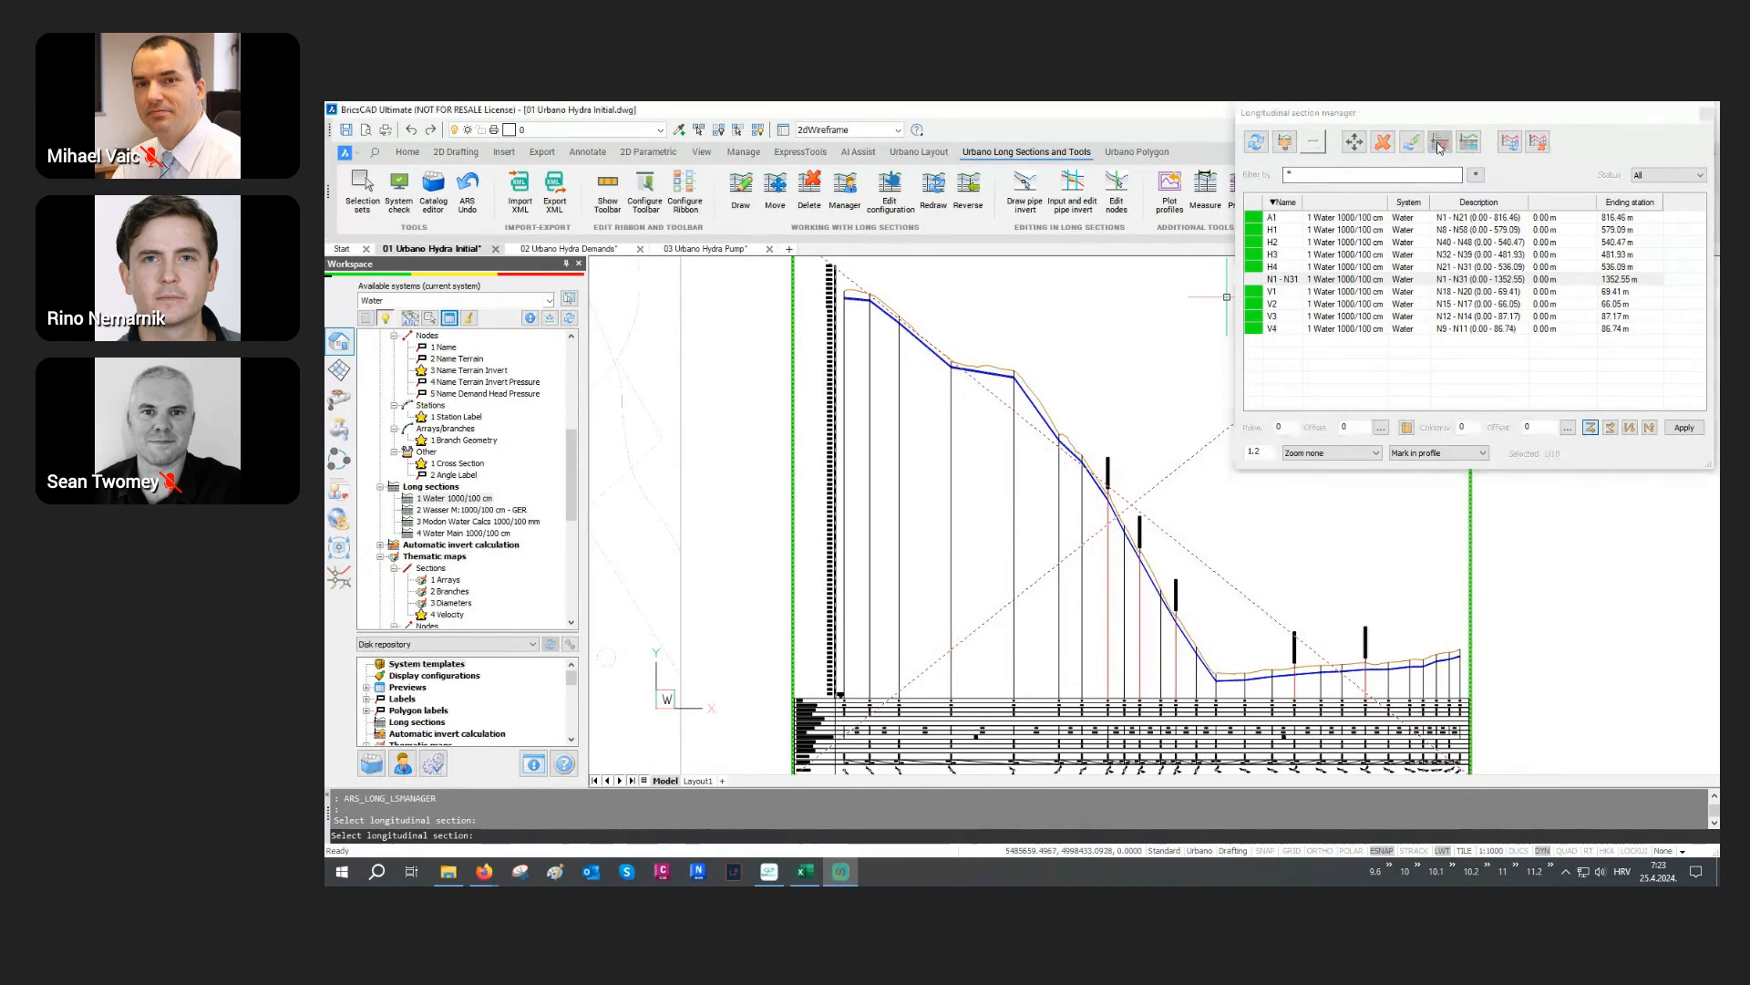
{"action": "left_click", "coordinate": [1278, 278]}
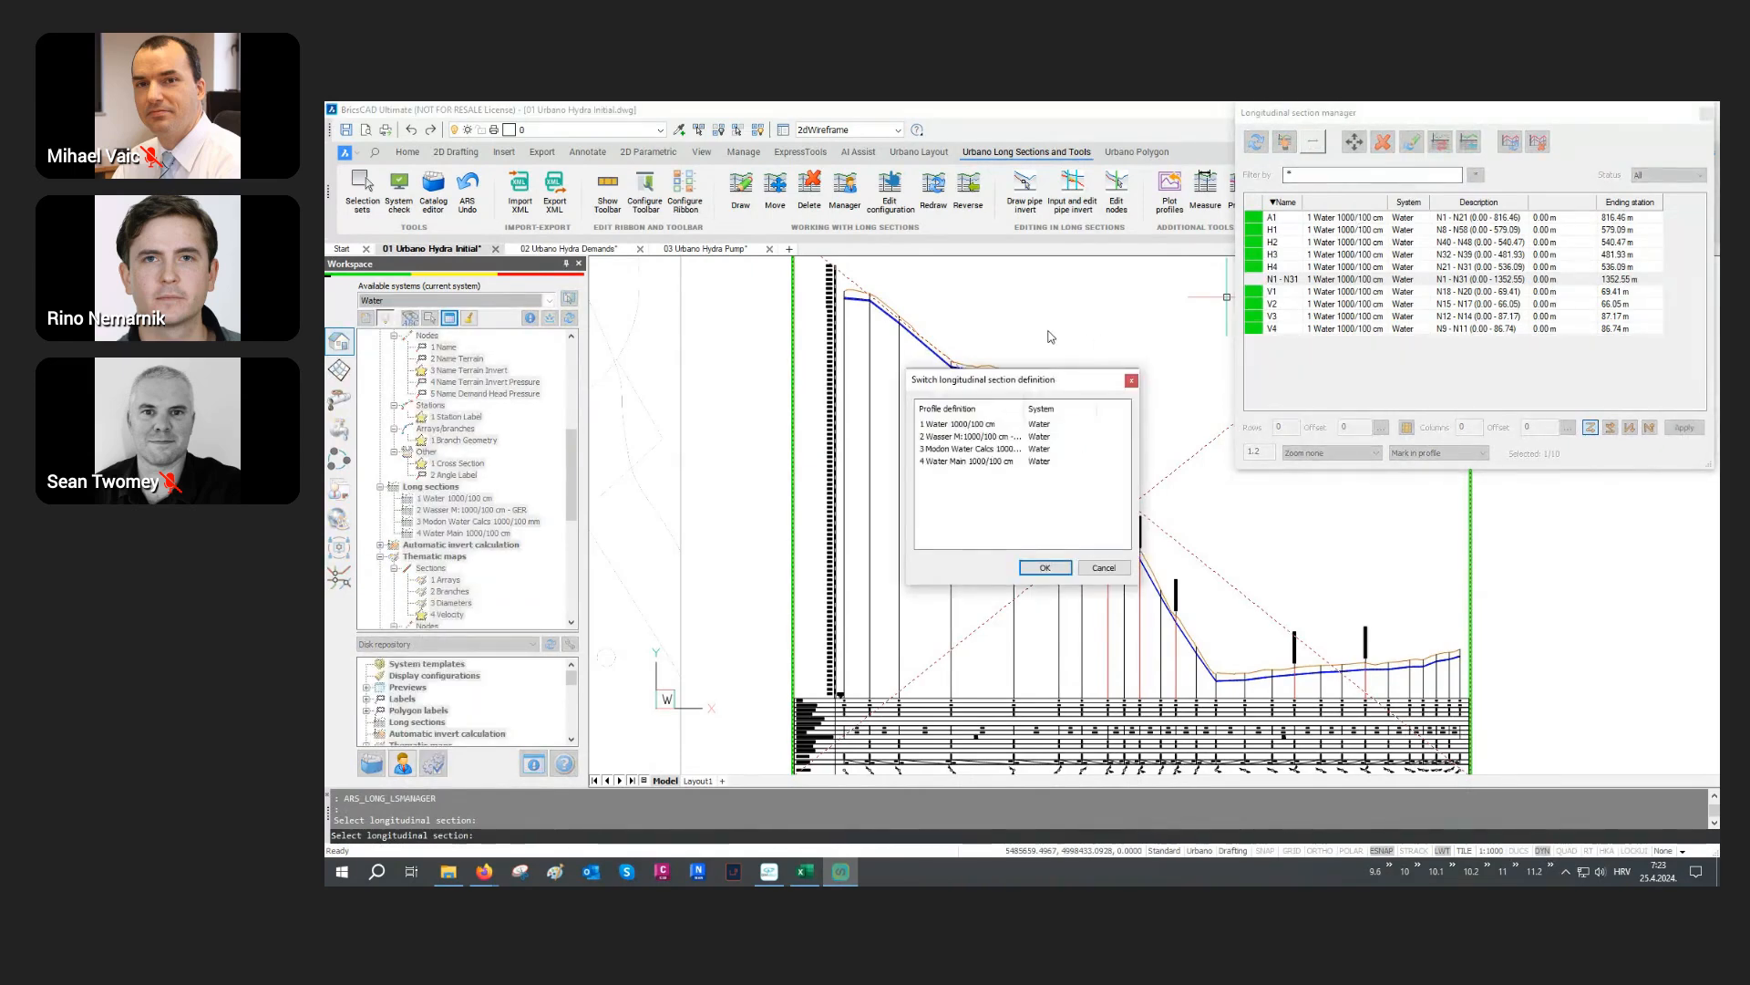
{"action": "left_click", "coordinate": [966, 438]}
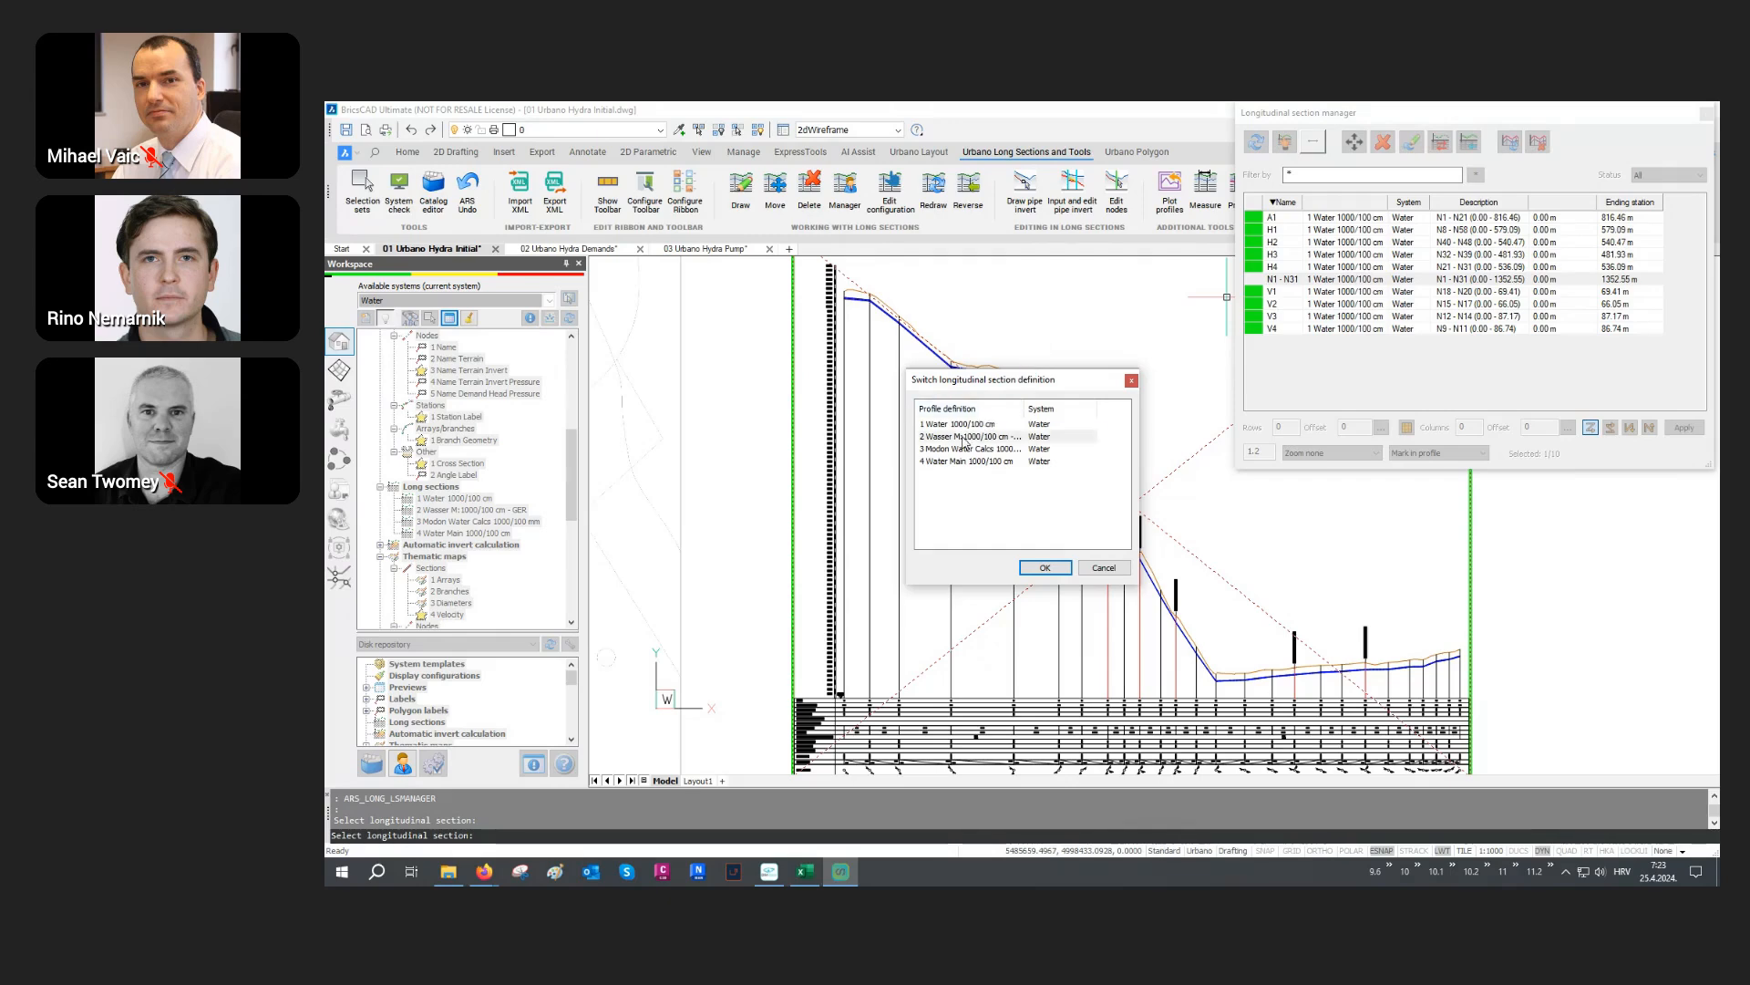
{"action": "left_click", "coordinate": [1044, 567]}
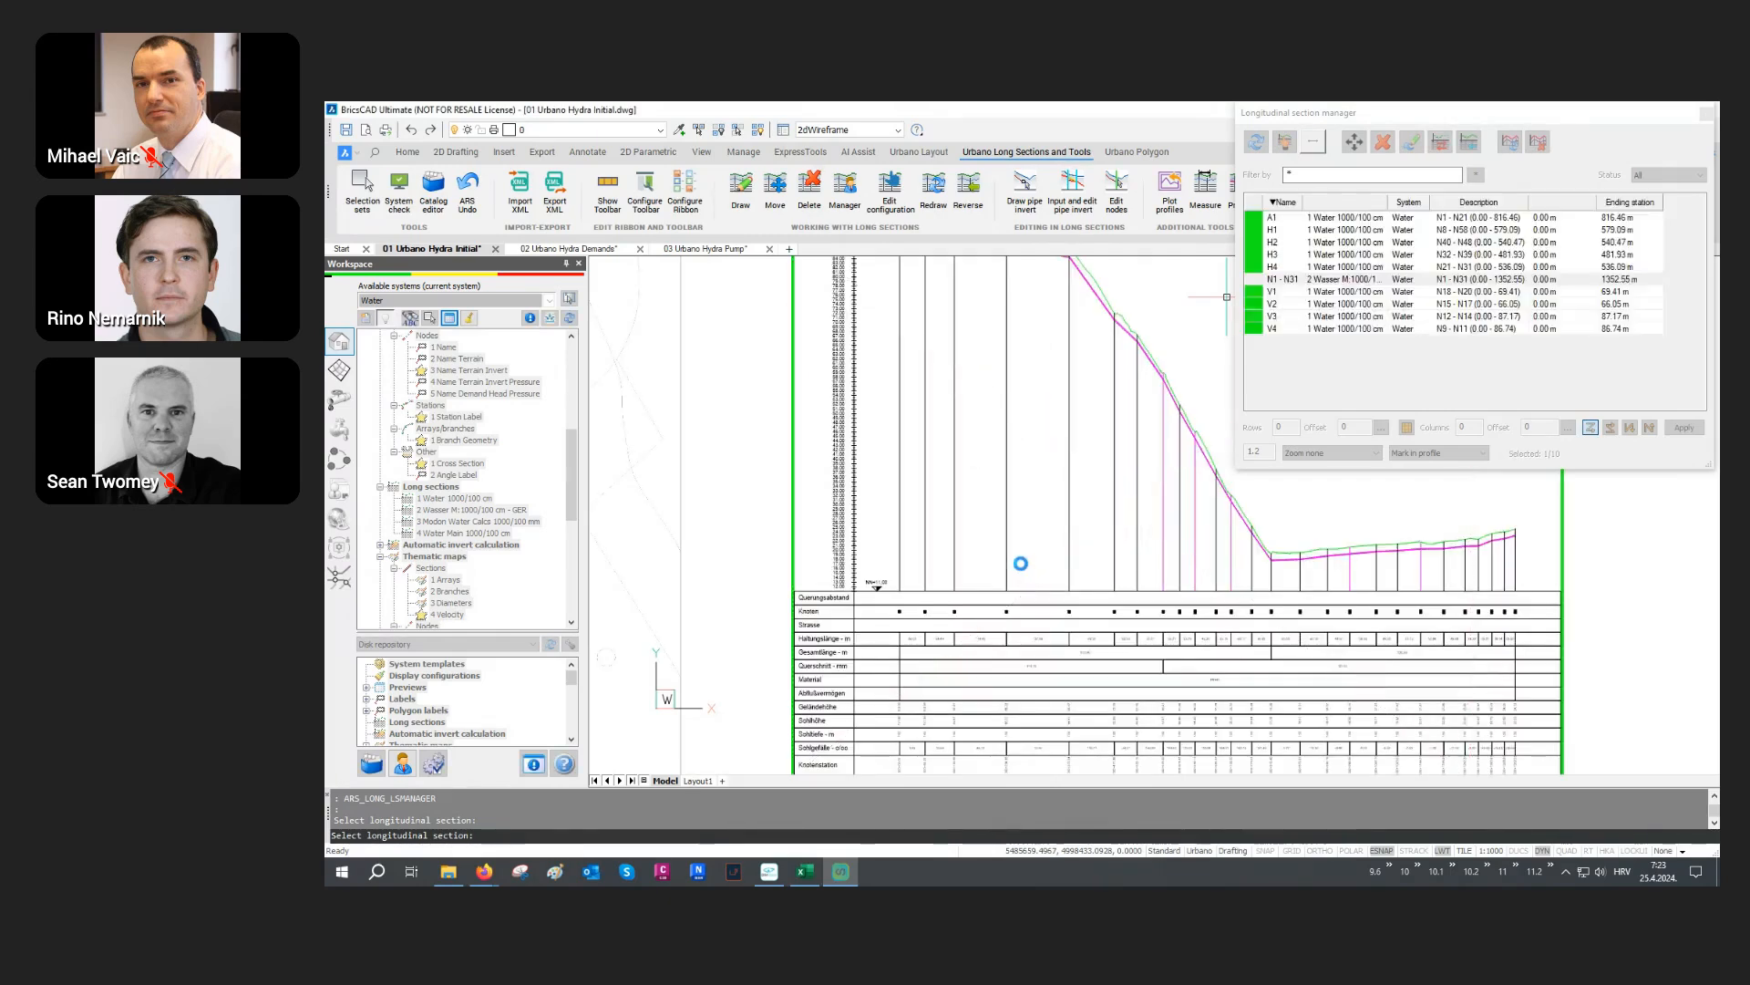
Step: Examine the N1 - N31 section in the German definition, including its data rows, title, vertical ruler and profile lines
{"action": "scroll", "coordinate": [1015, 532], "scroll_direction": "up", "scroll_amount": 5}
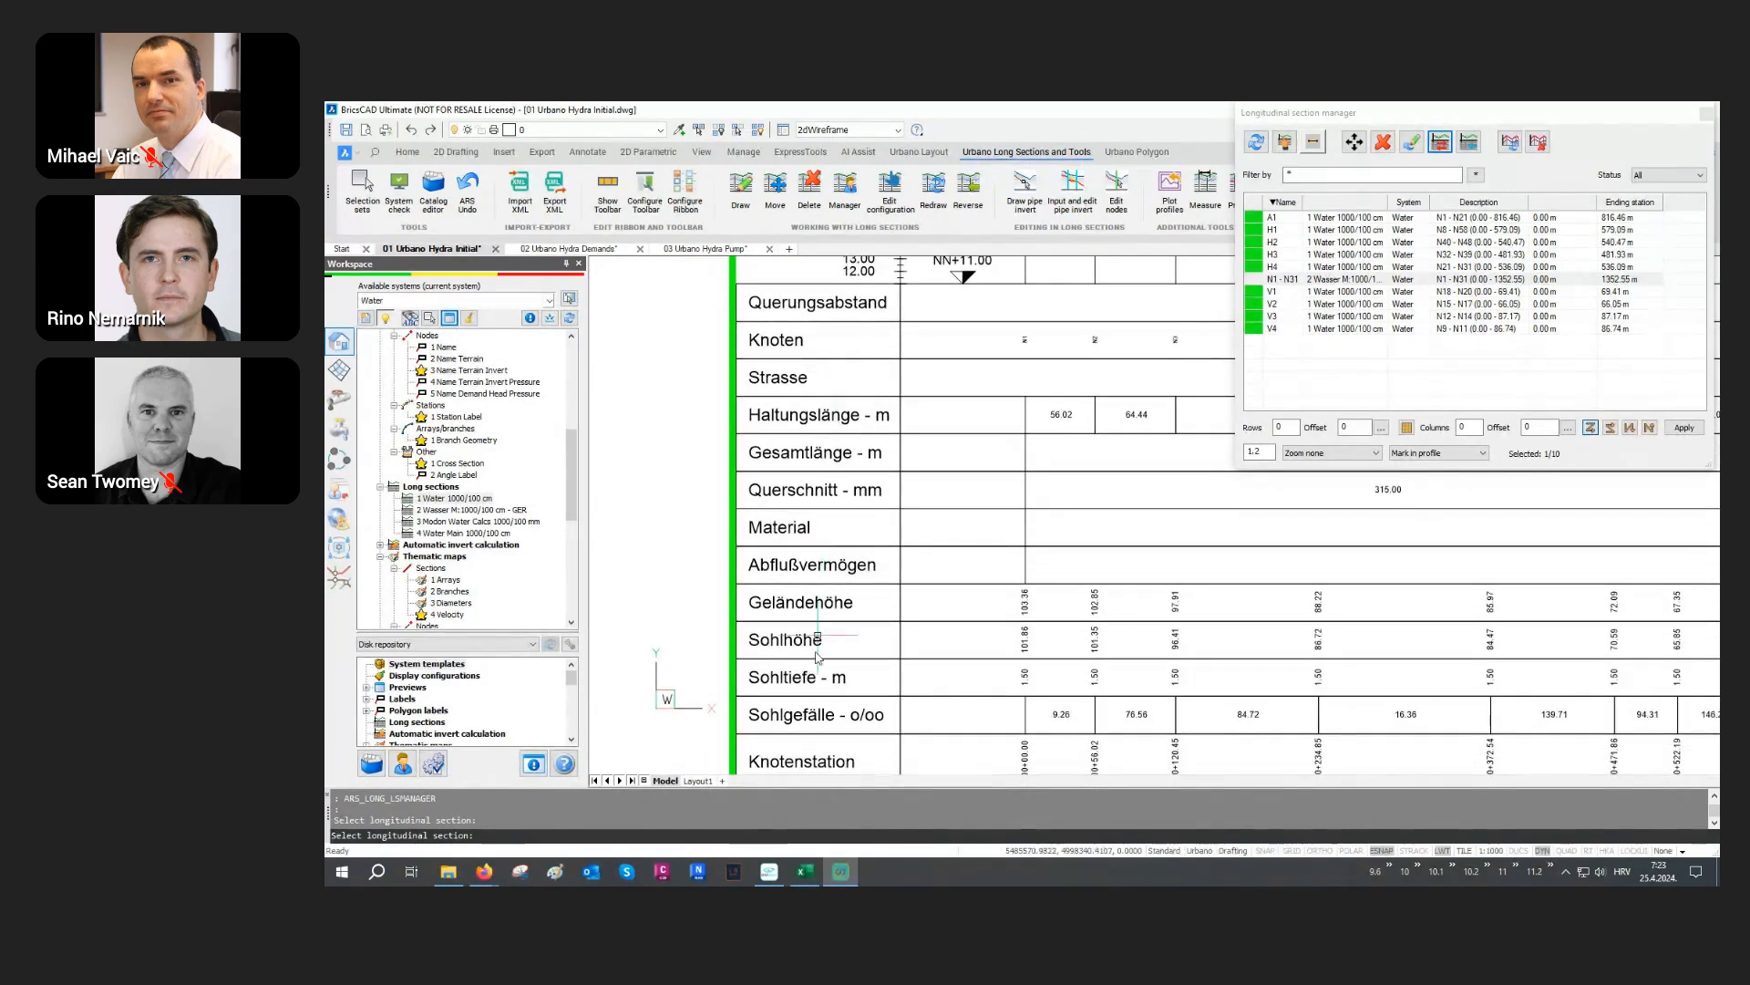
{"action": "scroll", "coordinate": [813, 700], "scroll_direction": "down", "scroll_amount": 3}
{"action": "scroll", "coordinate": [811, 701], "scroll_direction": "down", "scroll_amount": 3}
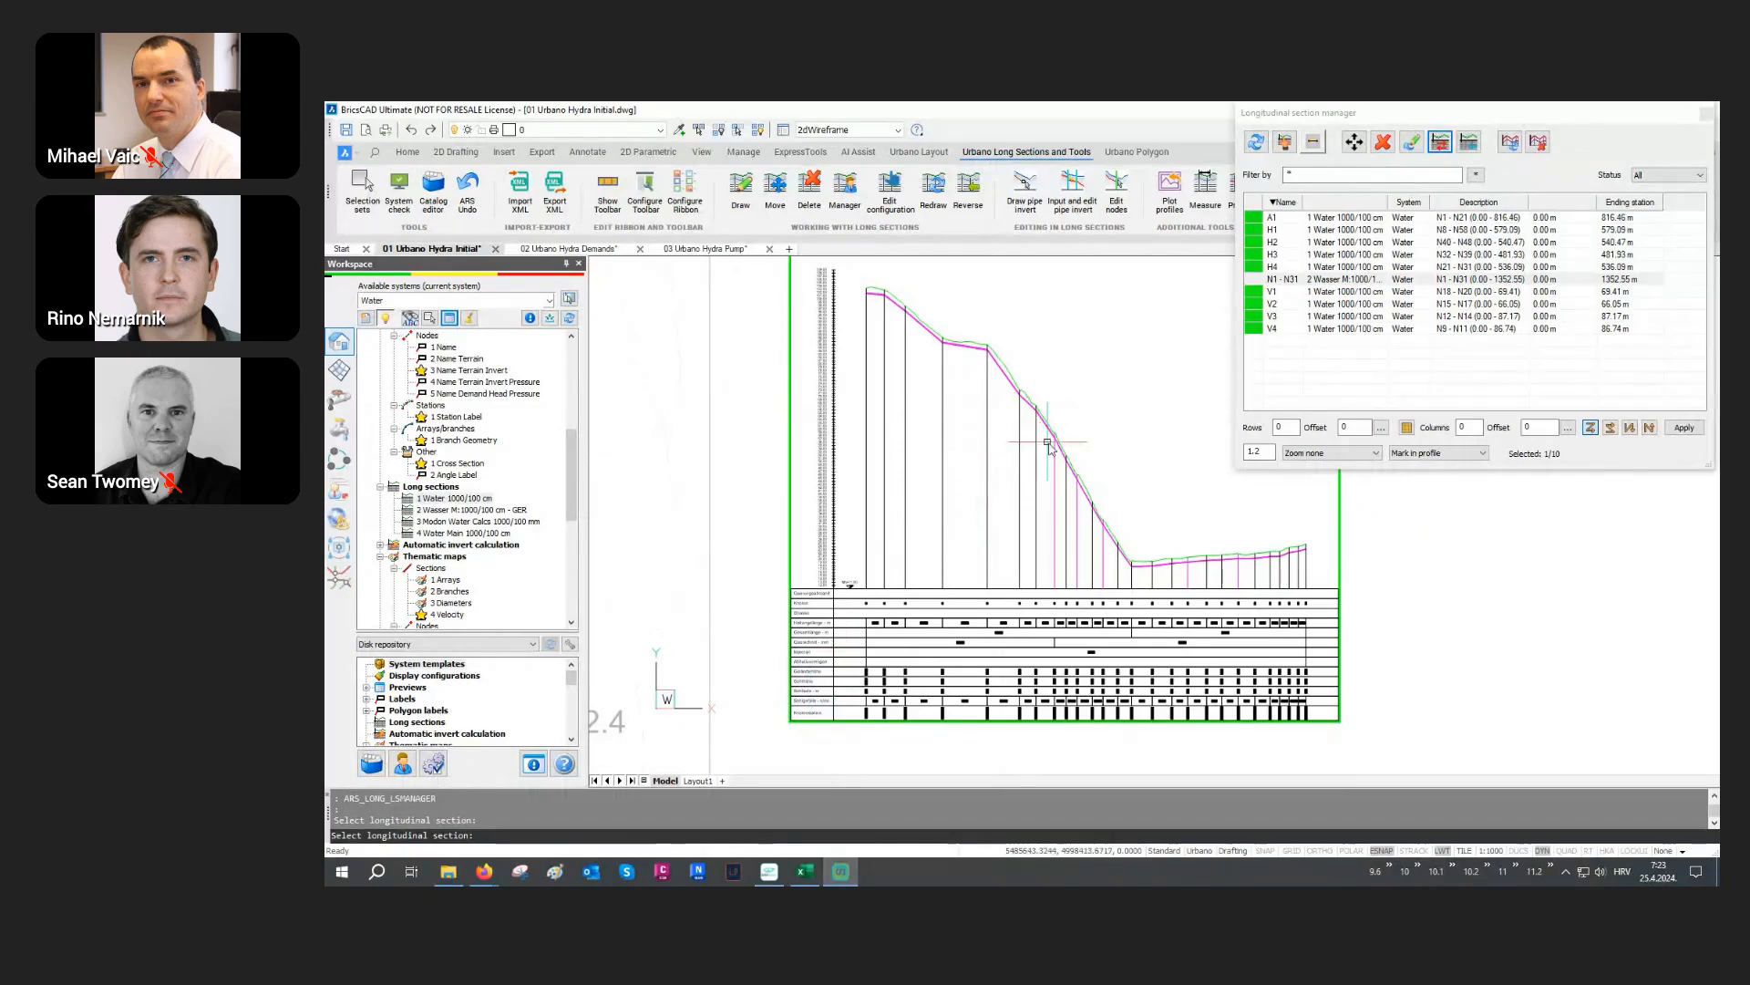
{"action": "middle_click_drag", "start_coordinate": [1047, 451], "coordinate": [1070, 597]}
{"action": "scroll", "coordinate": [868, 381], "scroll_direction": "up", "scroll_amount": 2}
{"action": "scroll", "coordinate": [881, 421], "scroll_direction": "up", "scroll_amount": 2}
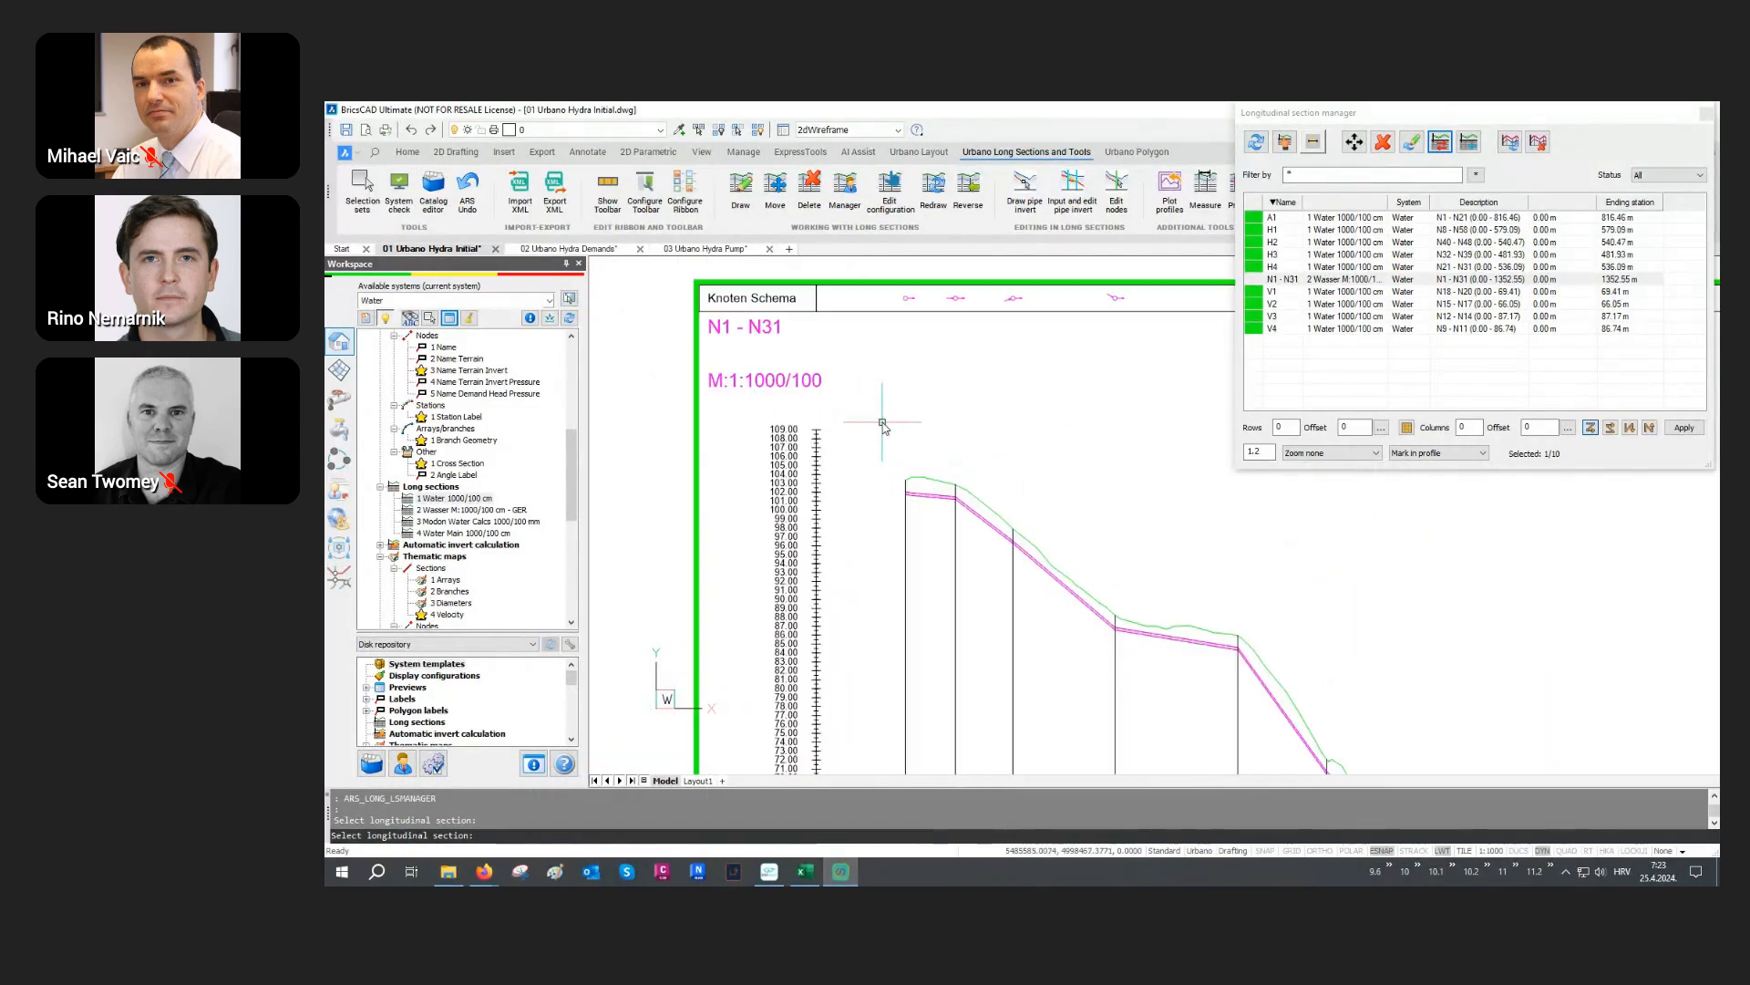
{"action": "scroll", "coordinate": [893, 369], "scroll_direction": "down", "scroll_amount": 2}
{"action": "scroll", "coordinate": [953, 517], "scroll_direction": "down", "scroll_amount": 2}
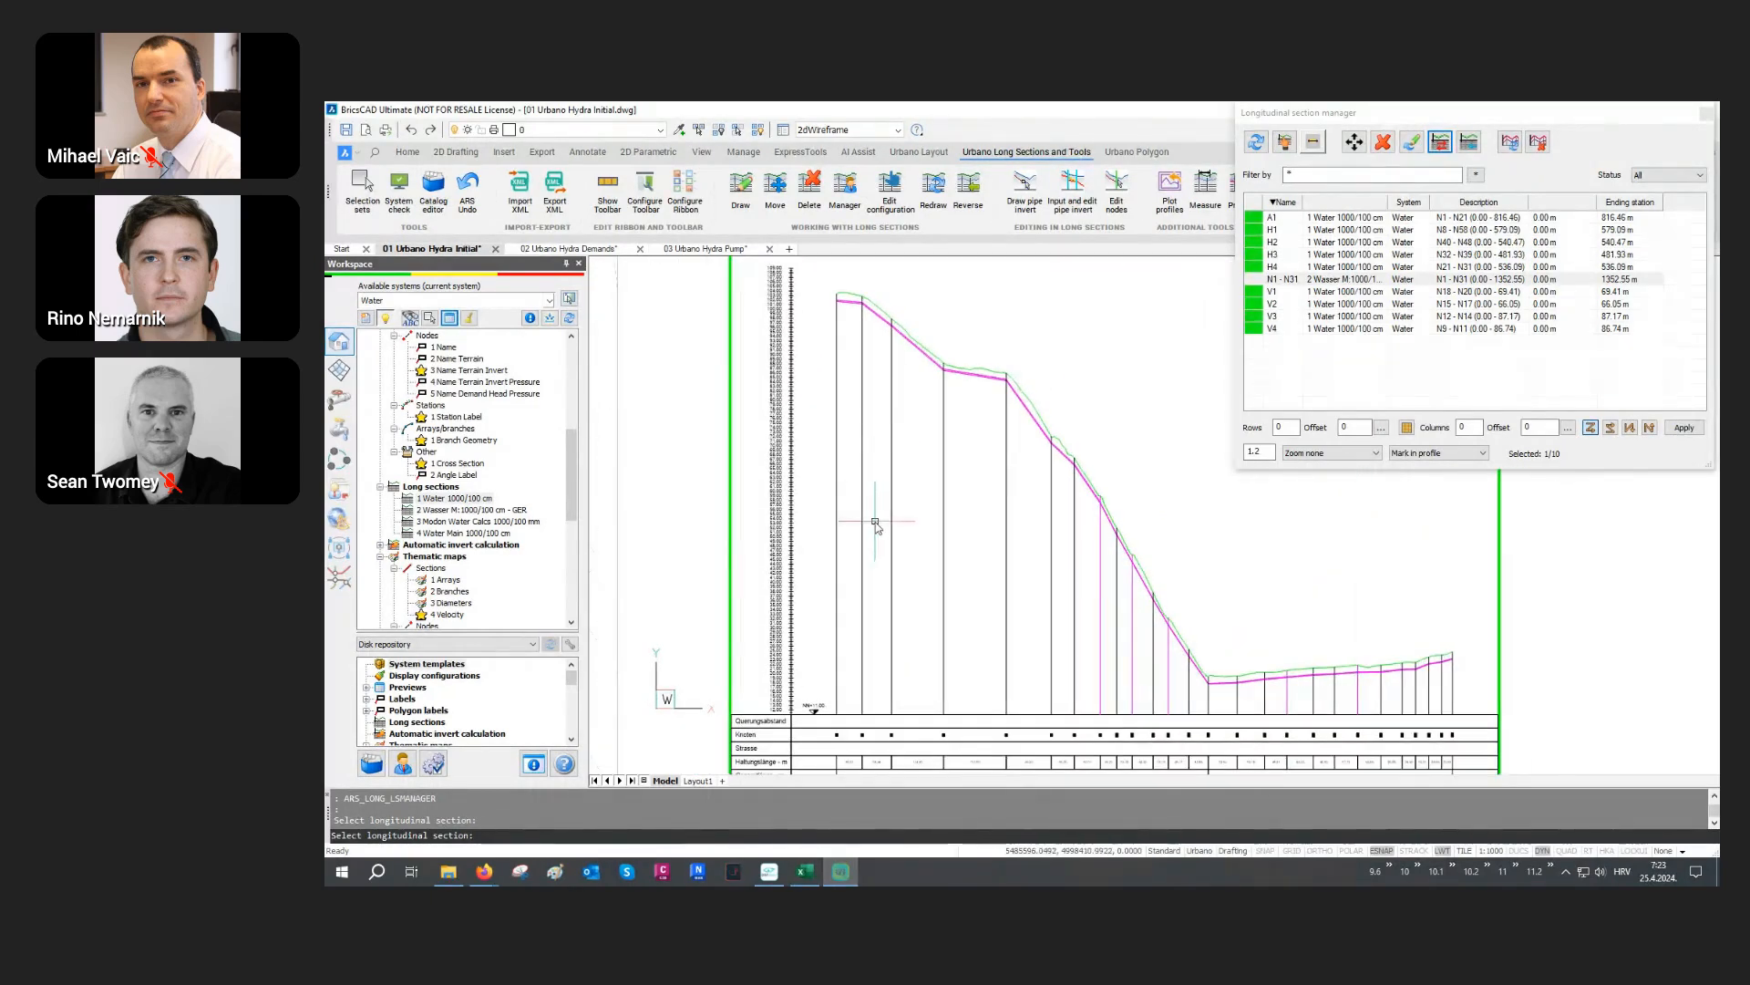
{"action": "middle_click_drag", "start_coordinate": [875, 524], "coordinate": [878, 488]}
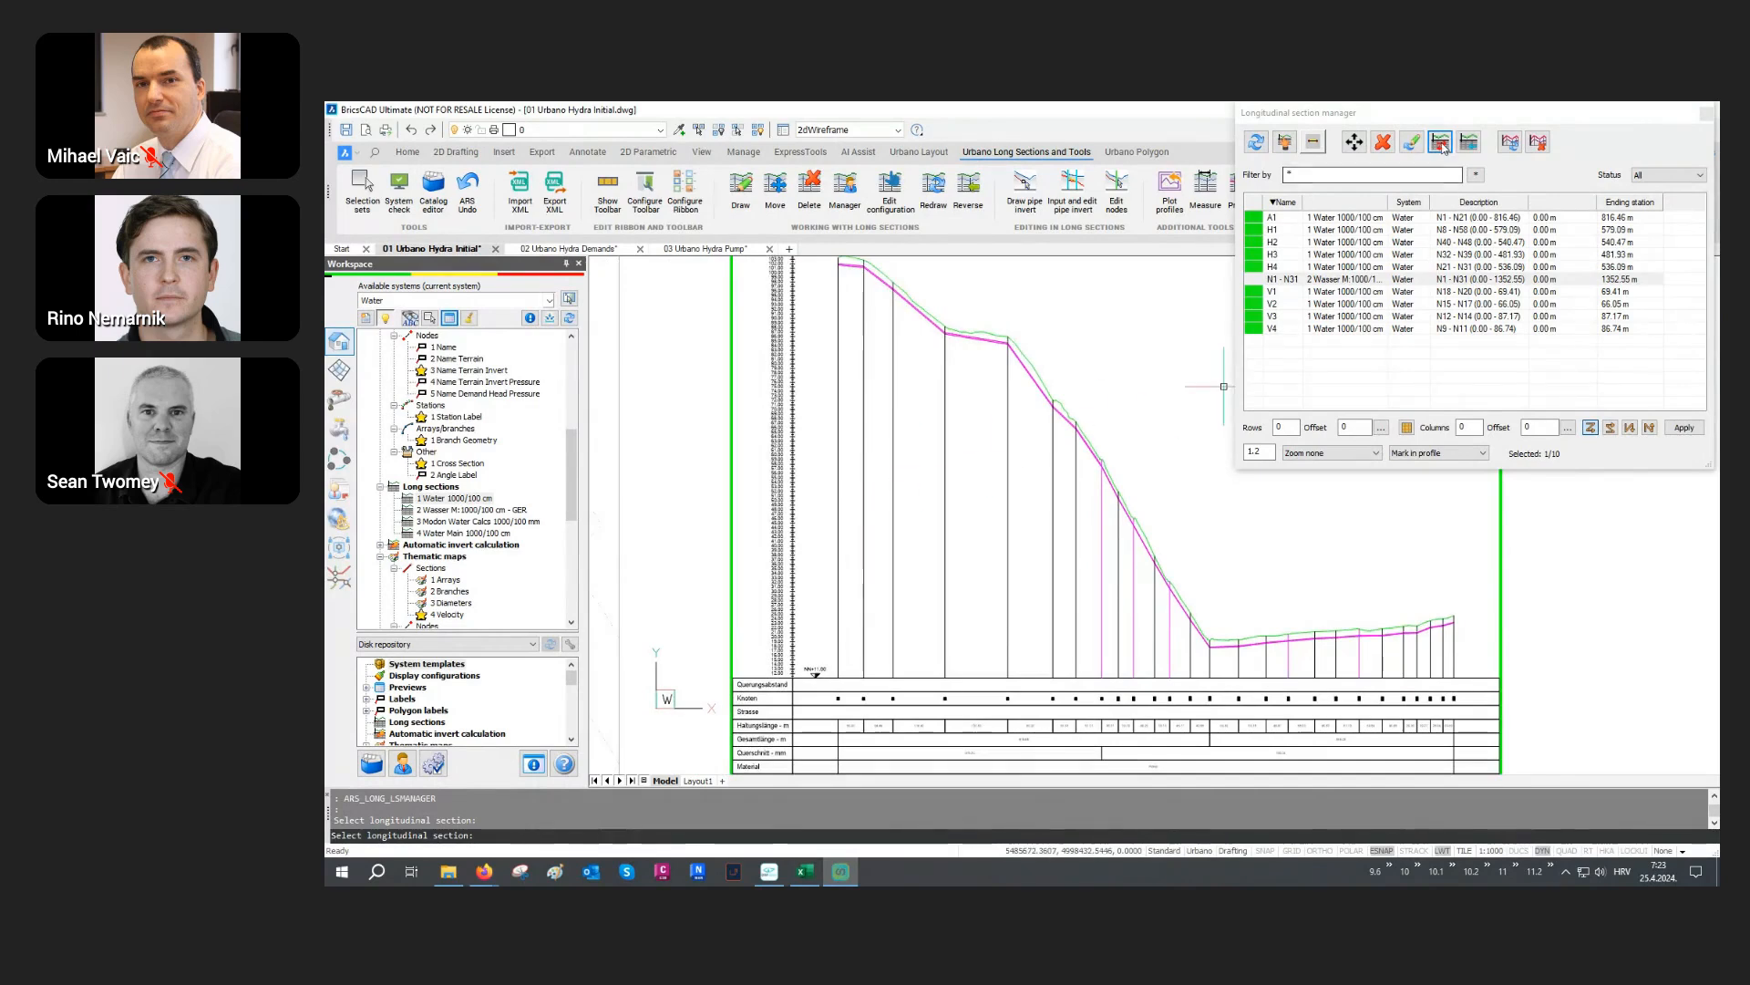
Step: Switch the N1 - N31 longitudinal section to the 3 Modon Water Calcs definition
{"action": "left_click", "coordinate": [1440, 142]}
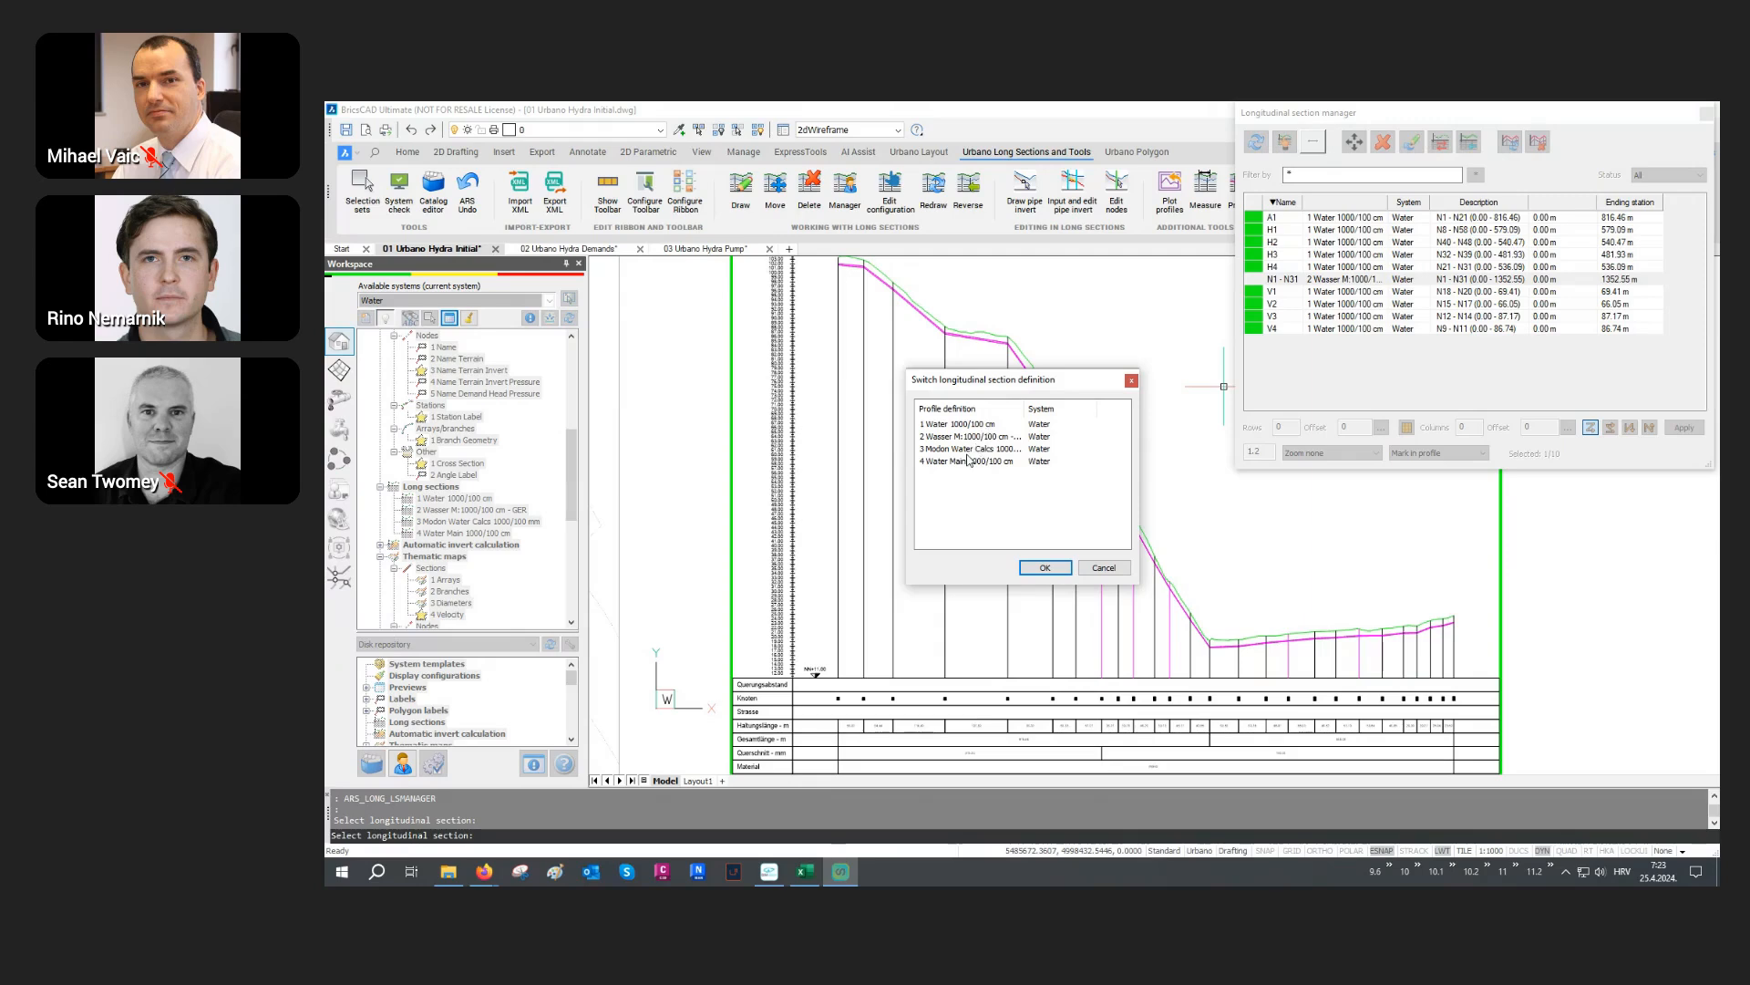
{"action": "left_click", "coordinate": [967, 449]}
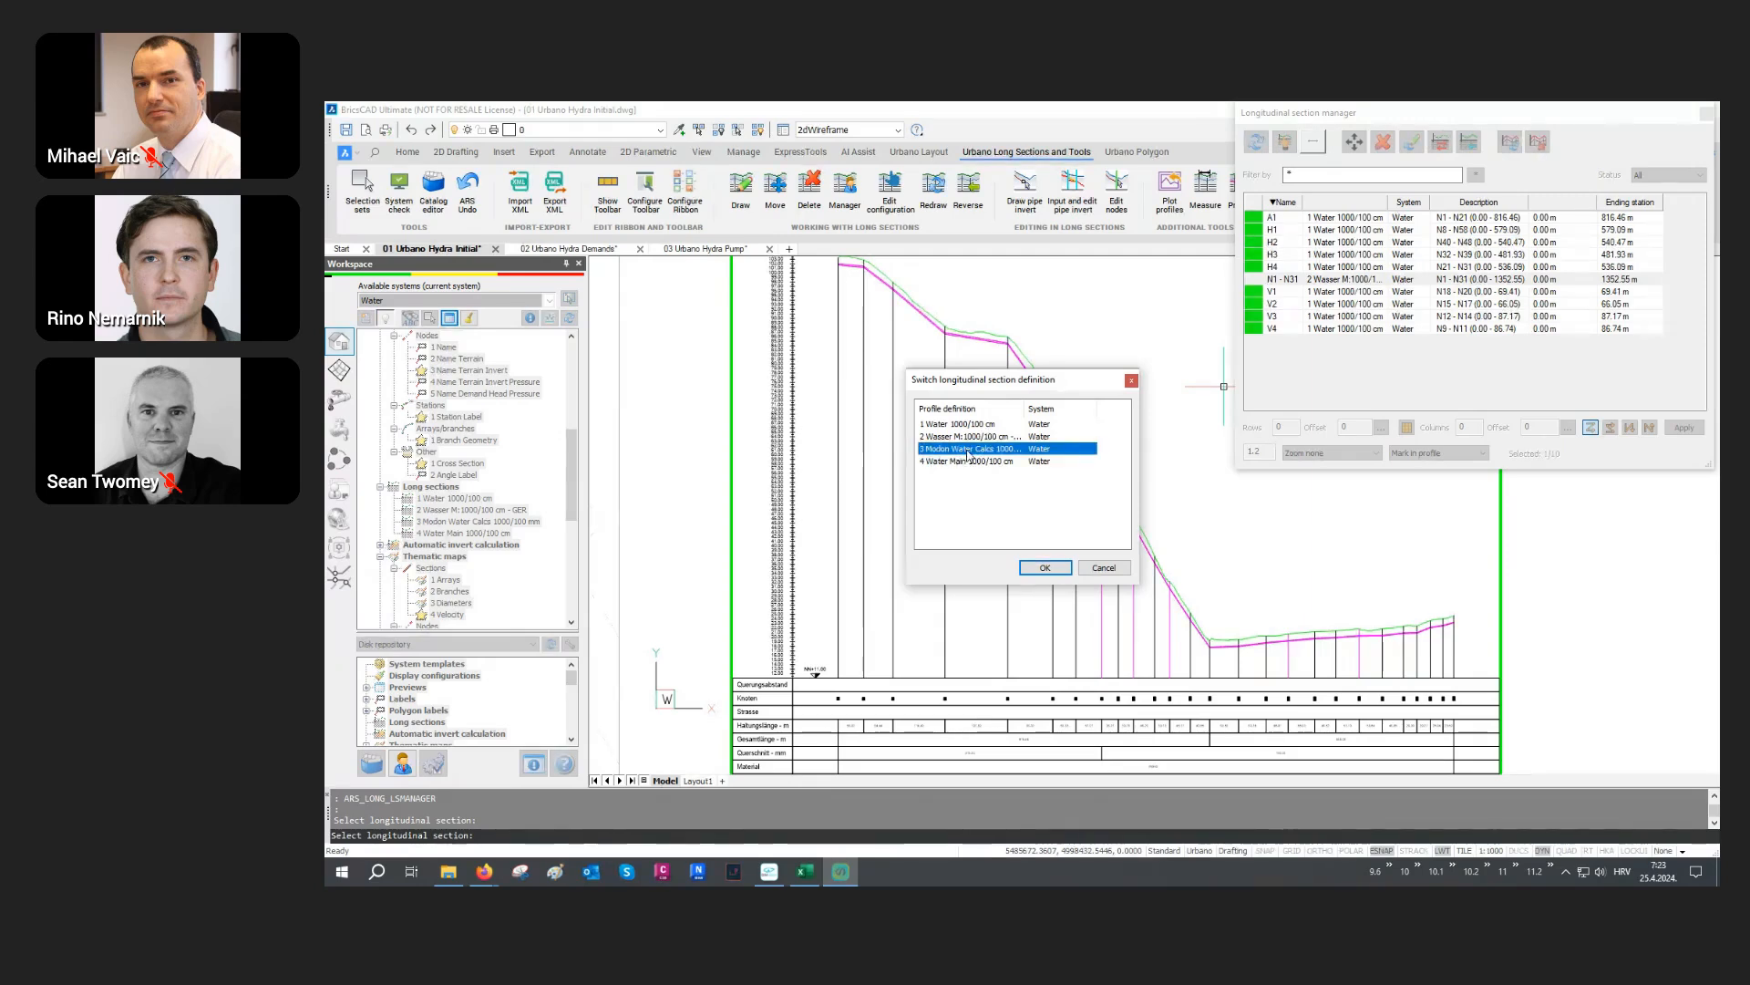
{"action": "left_click", "coordinate": [1045, 567]}
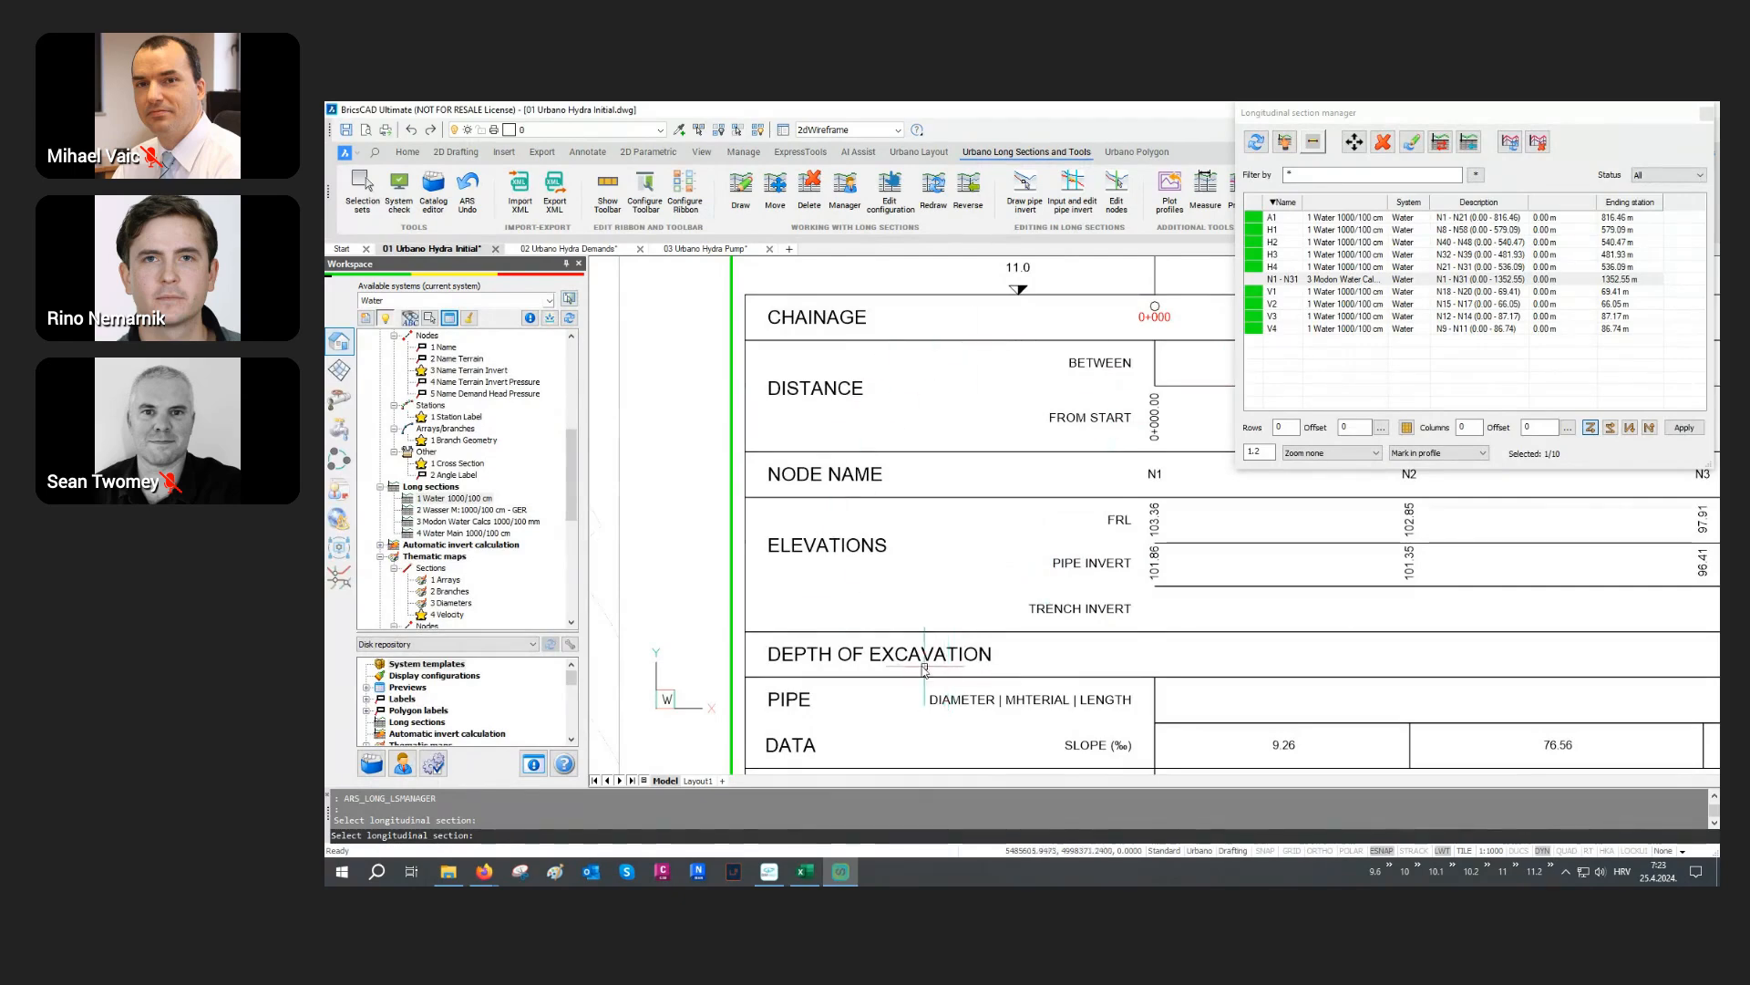
Step: Return the N1 - N31 section to the 1 Water 1000/100 cm definition and close the Longitudinal section manager
{"action": "middle_click_drag", "start_coordinate": [950, 610], "coordinate": [934, 582]}
{"action": "middle_click_drag", "start_coordinate": [746, 631], "coordinate": [768, 525]}
{"action": "scroll", "coordinate": [693, 649], "scroll_direction": "down", "scroll_amount": 5}
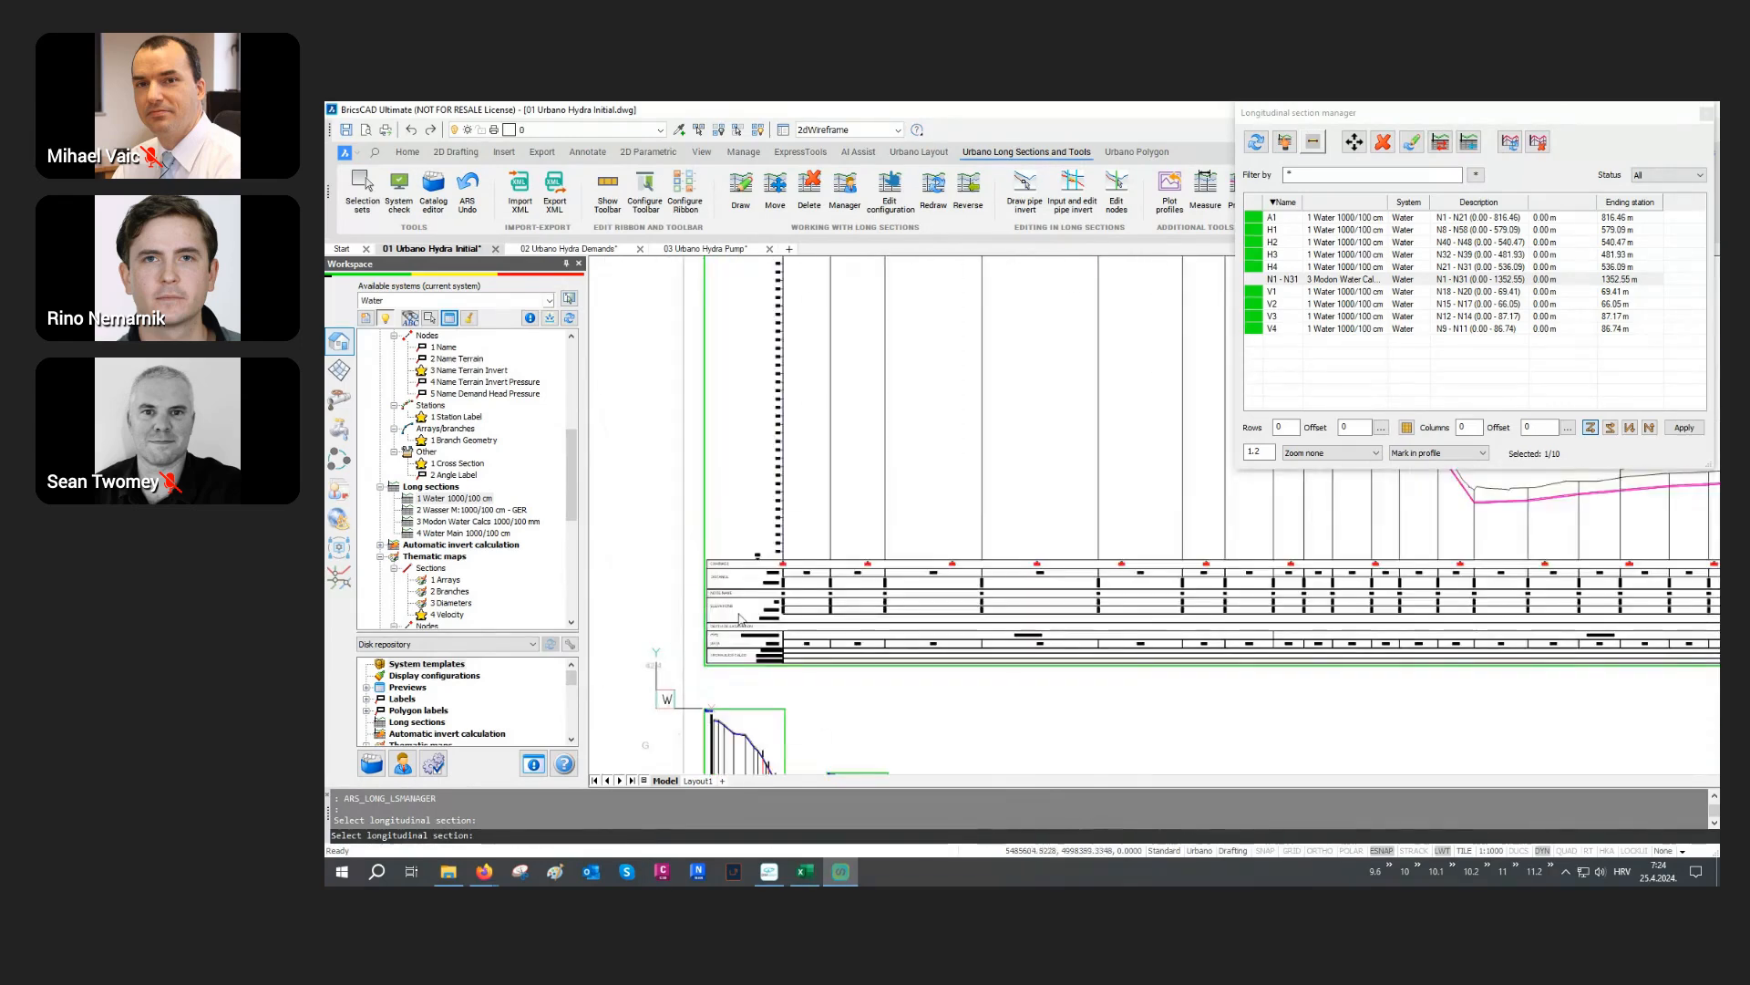
{"action": "scroll", "coordinate": [864, 515], "scroll_direction": "down", "scroll_amount": 4}
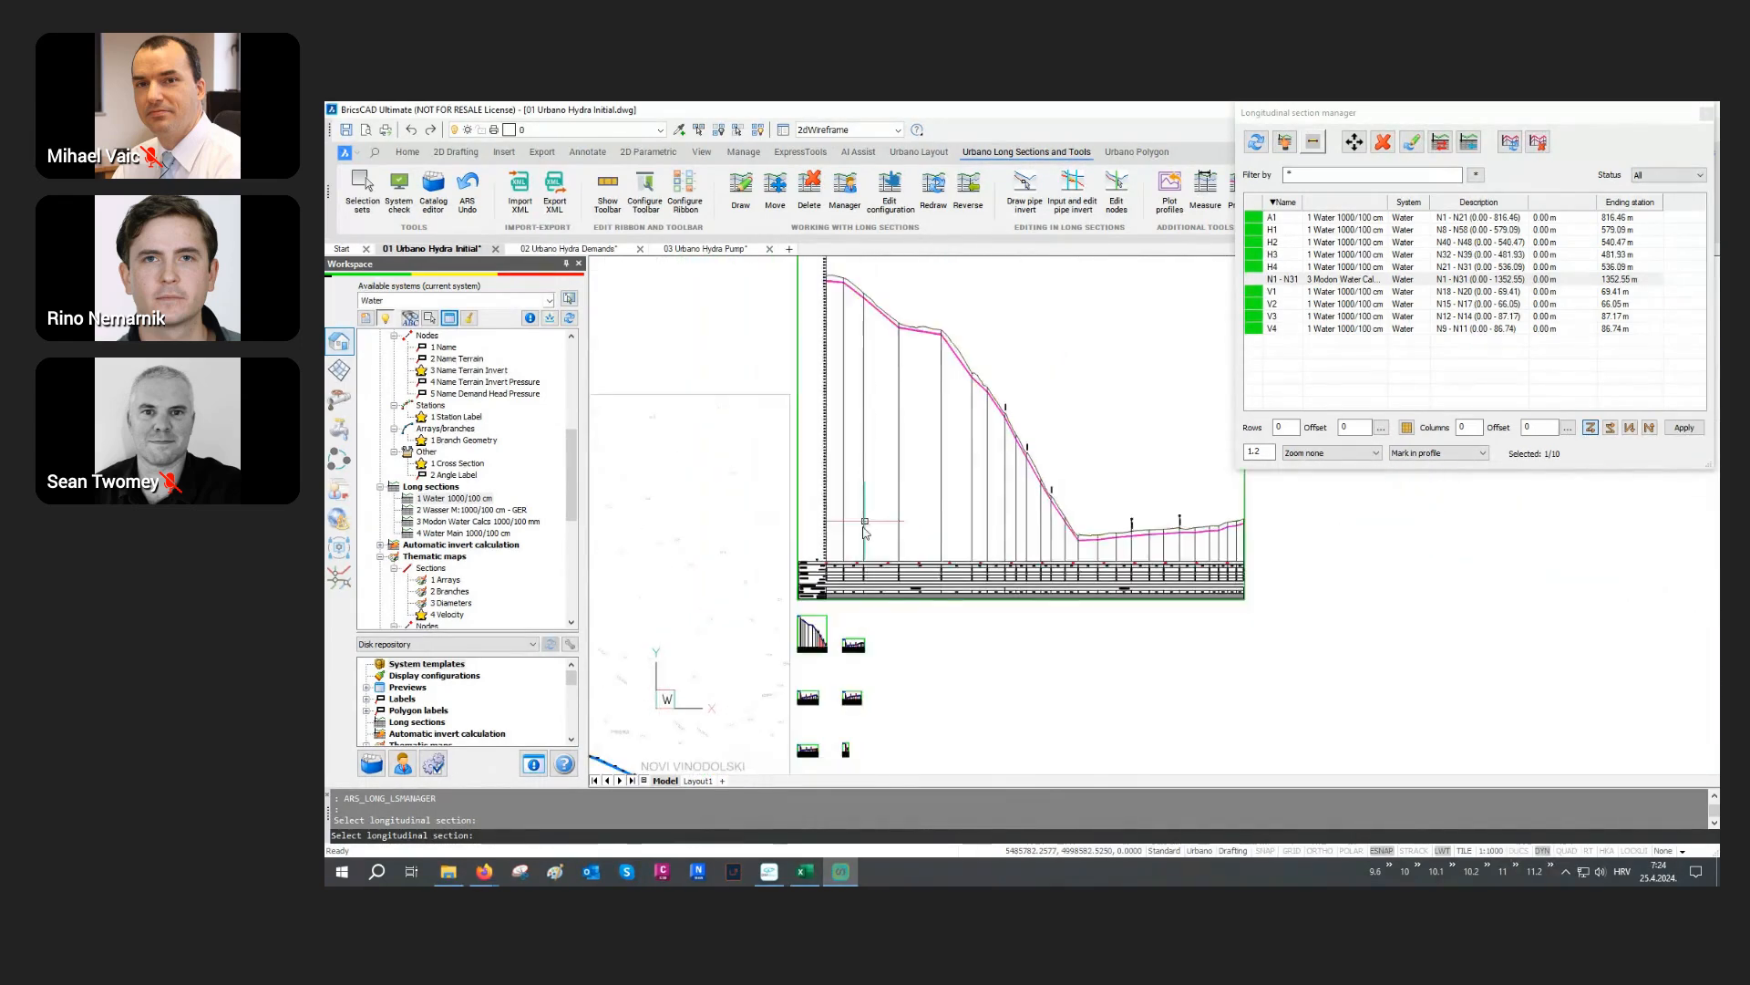
{"action": "scroll", "coordinate": [862, 539], "scroll_direction": "down", "scroll_amount": 4}
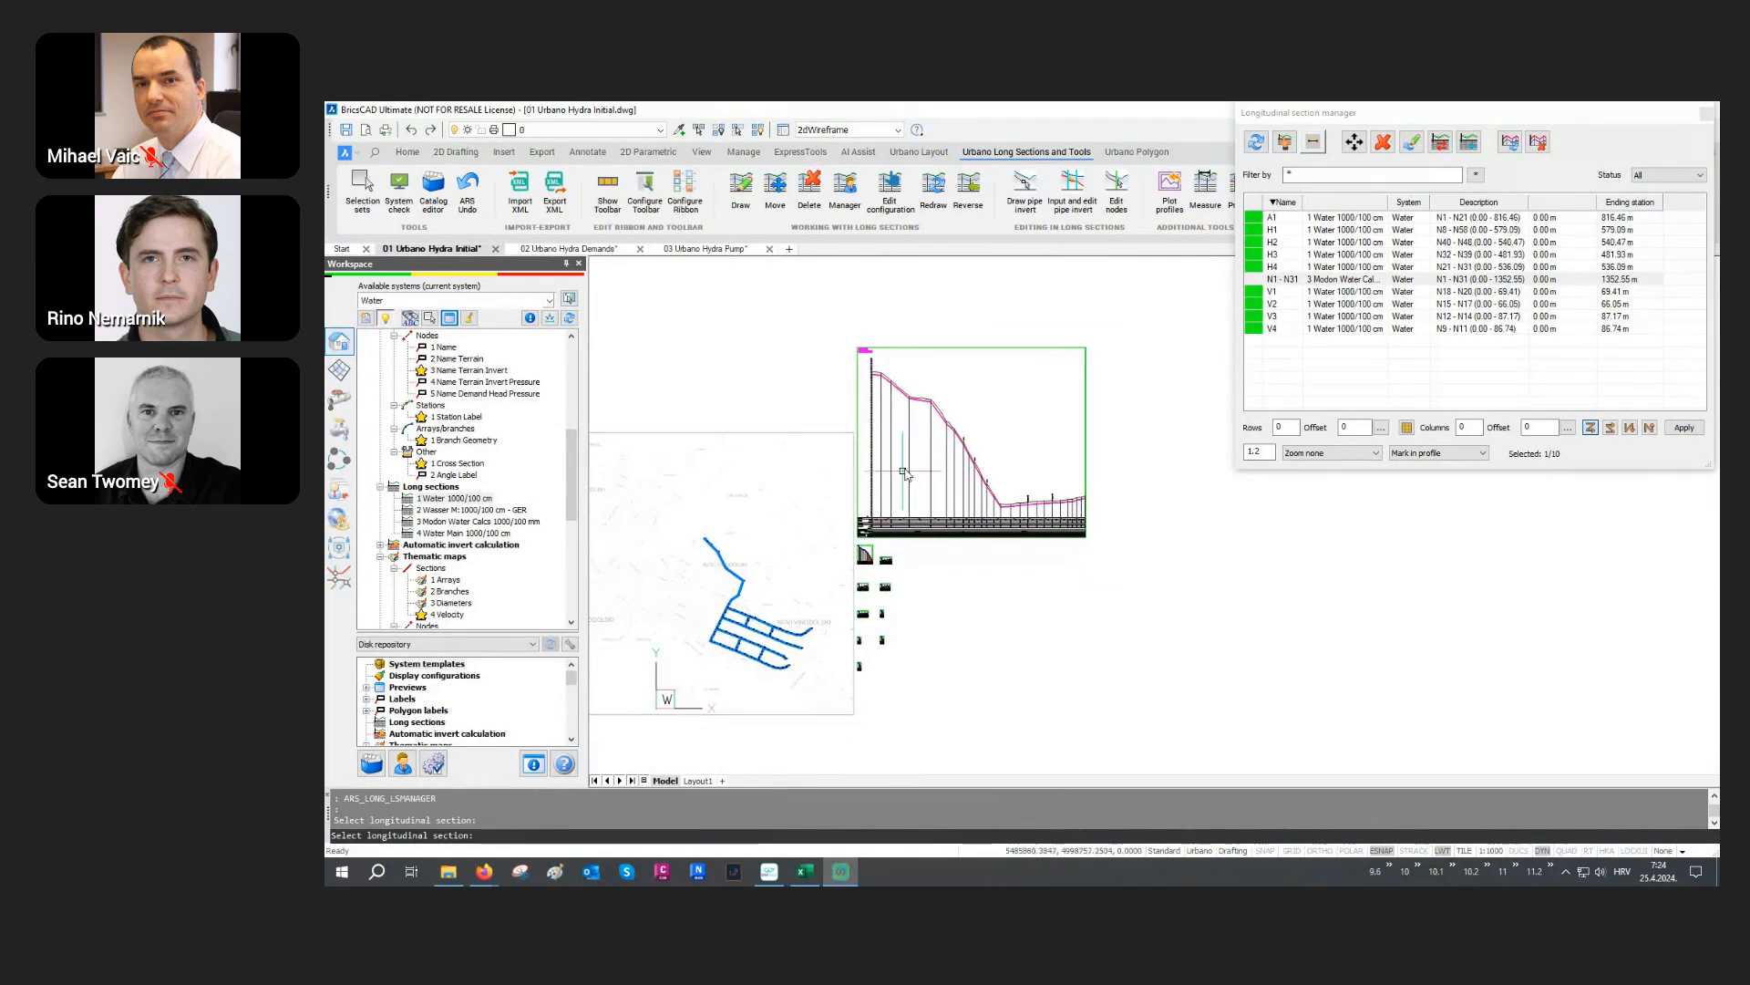
{"action": "left_click", "coordinate": [1441, 142]}
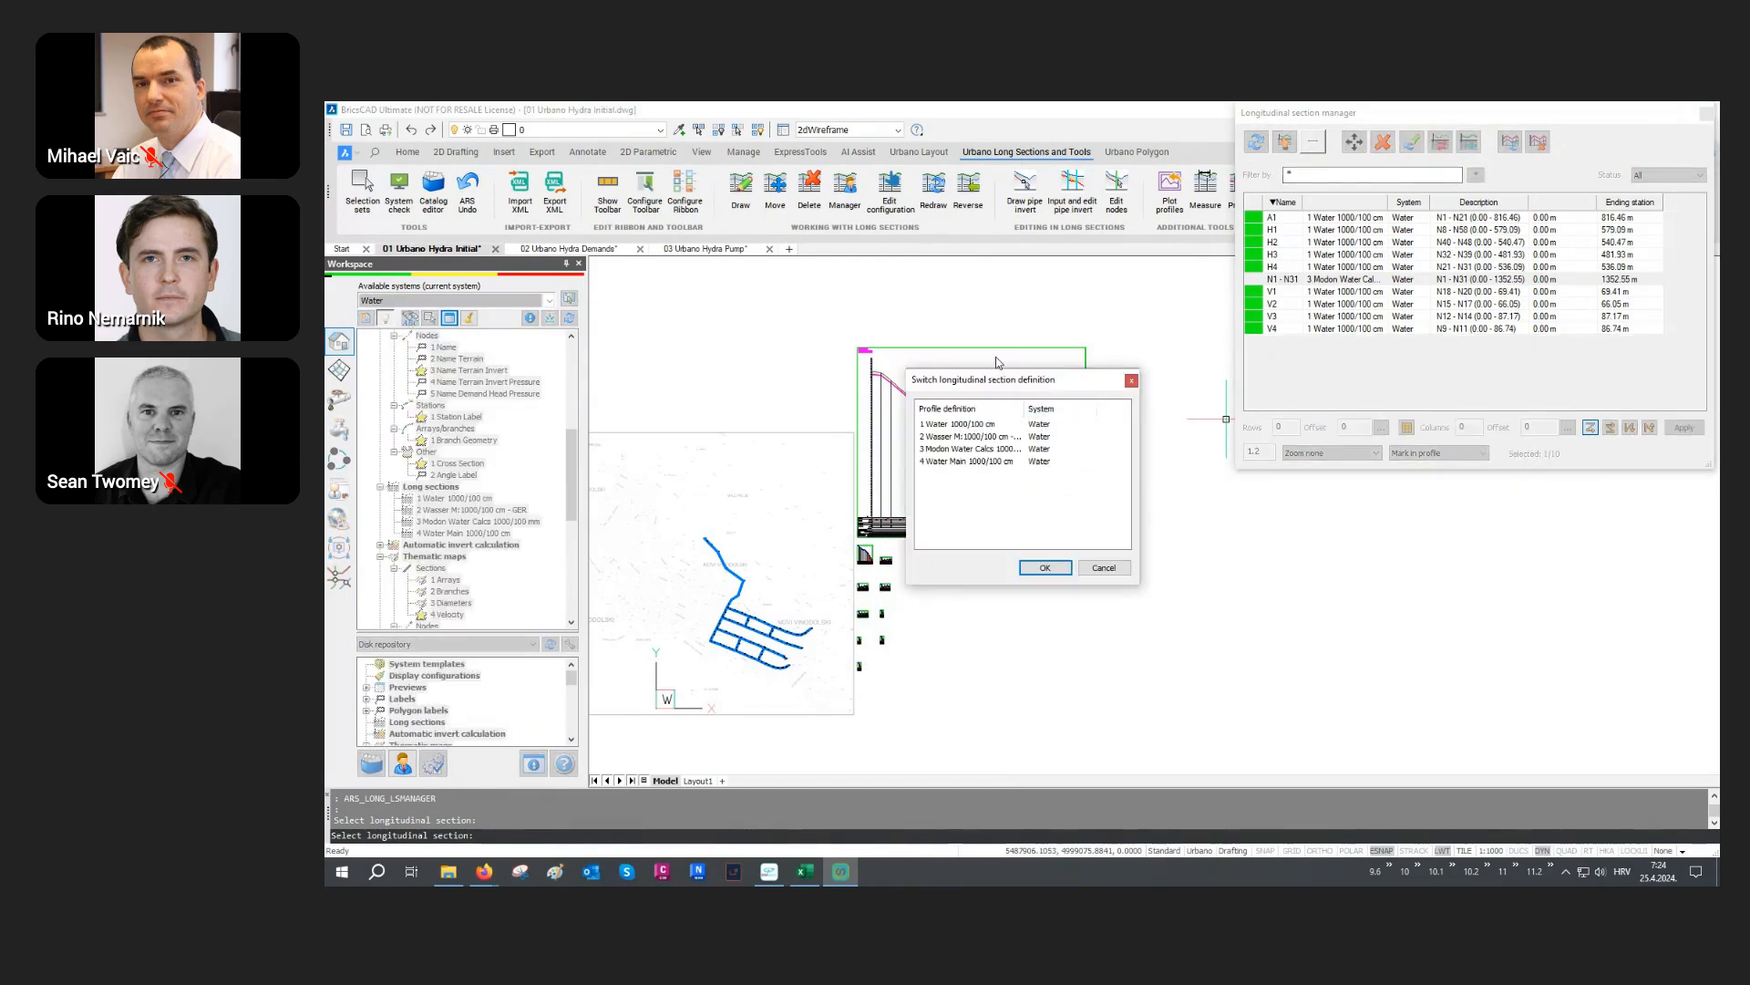
{"action": "left_click", "coordinate": [972, 427]}
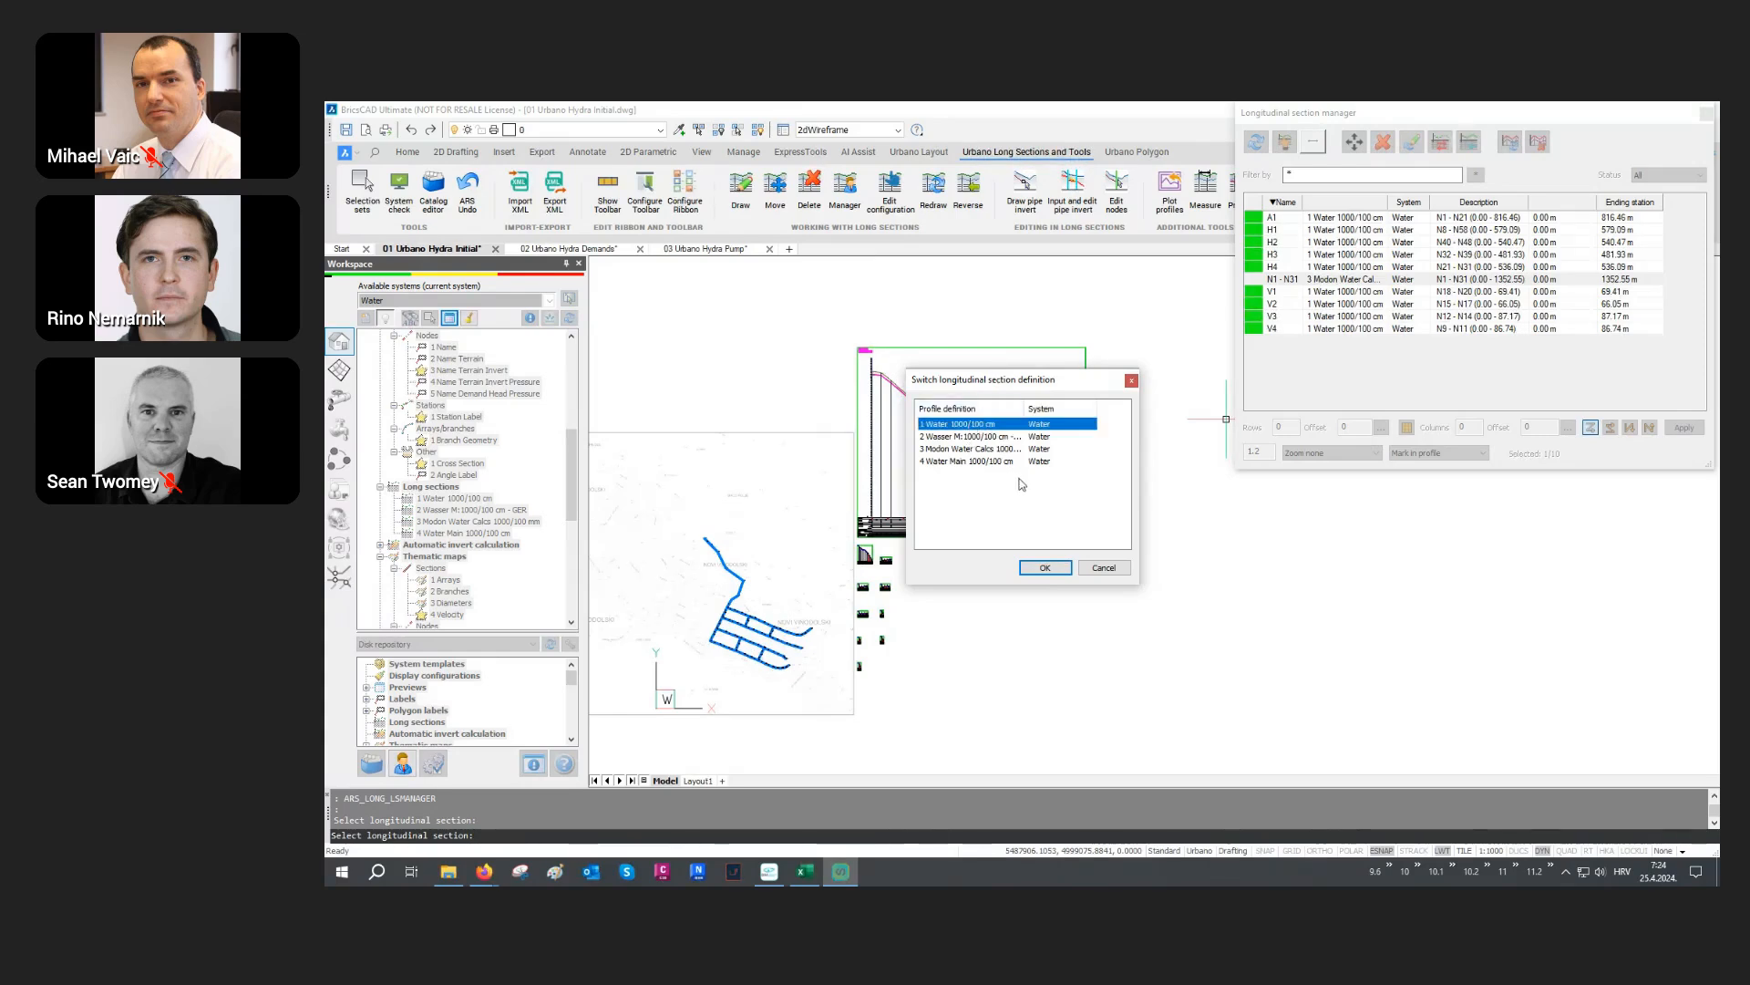
{"action": "left_click", "coordinate": [1044, 568]}
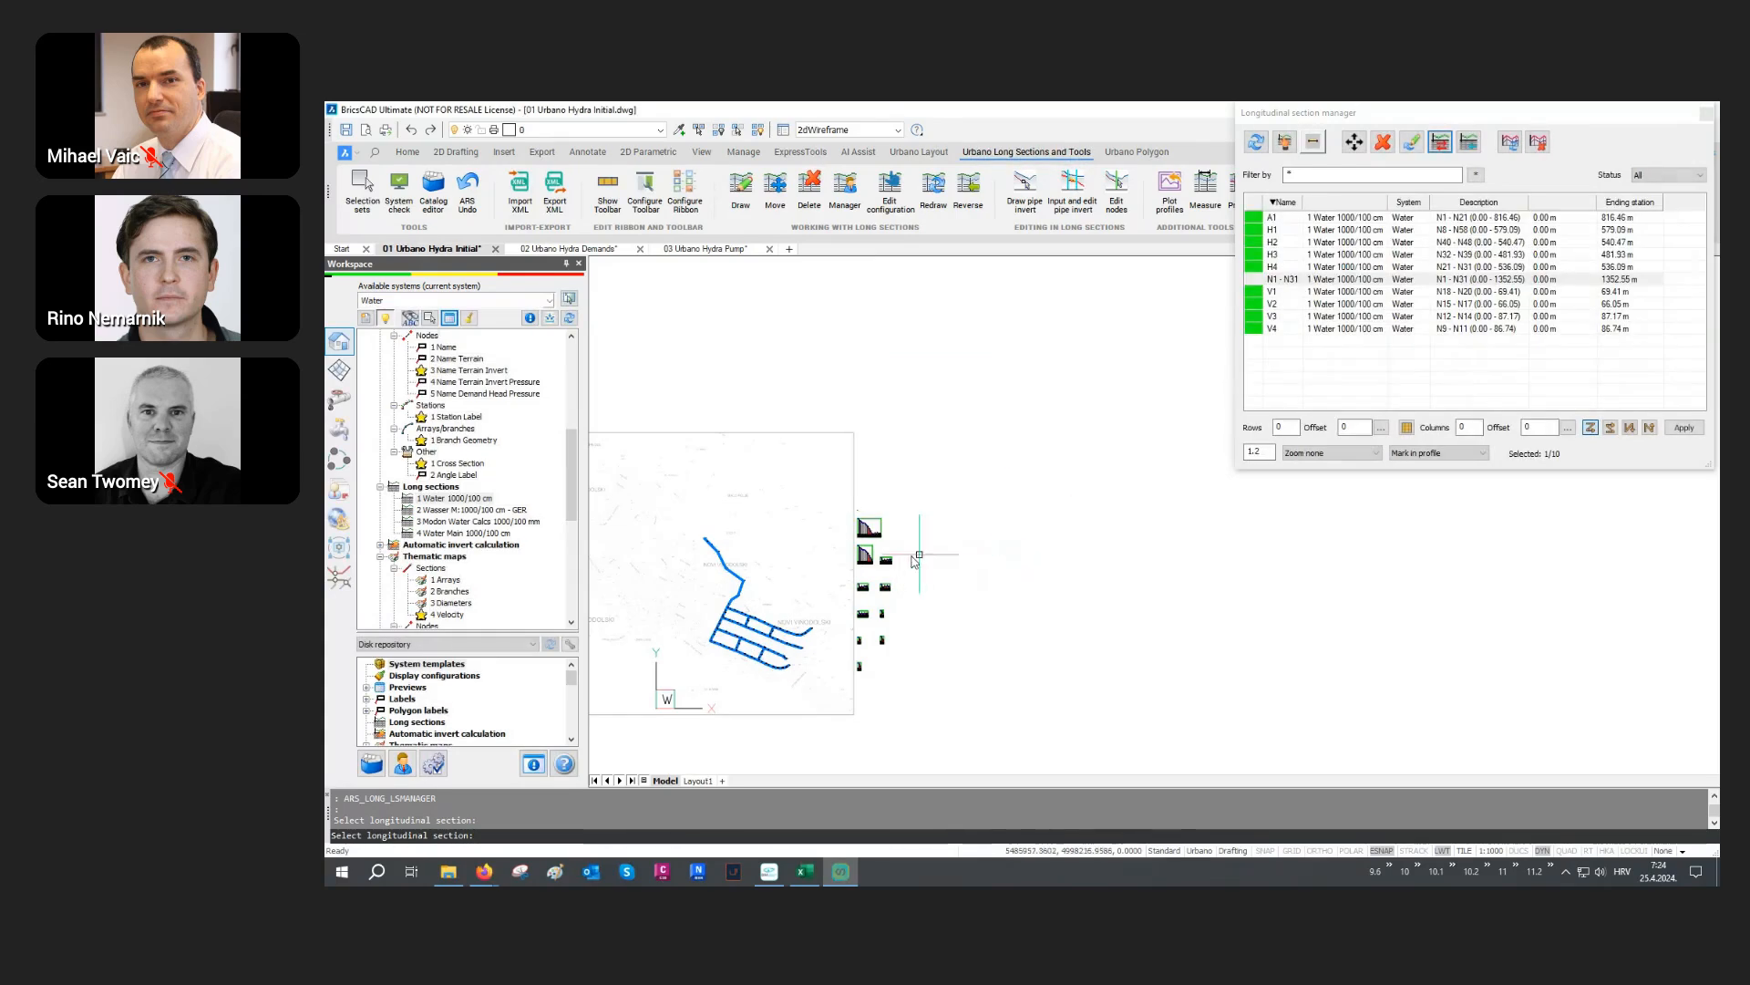
{"action": "scroll", "coordinate": [820, 583], "scroll_direction": "up", "scroll_amount": 5}
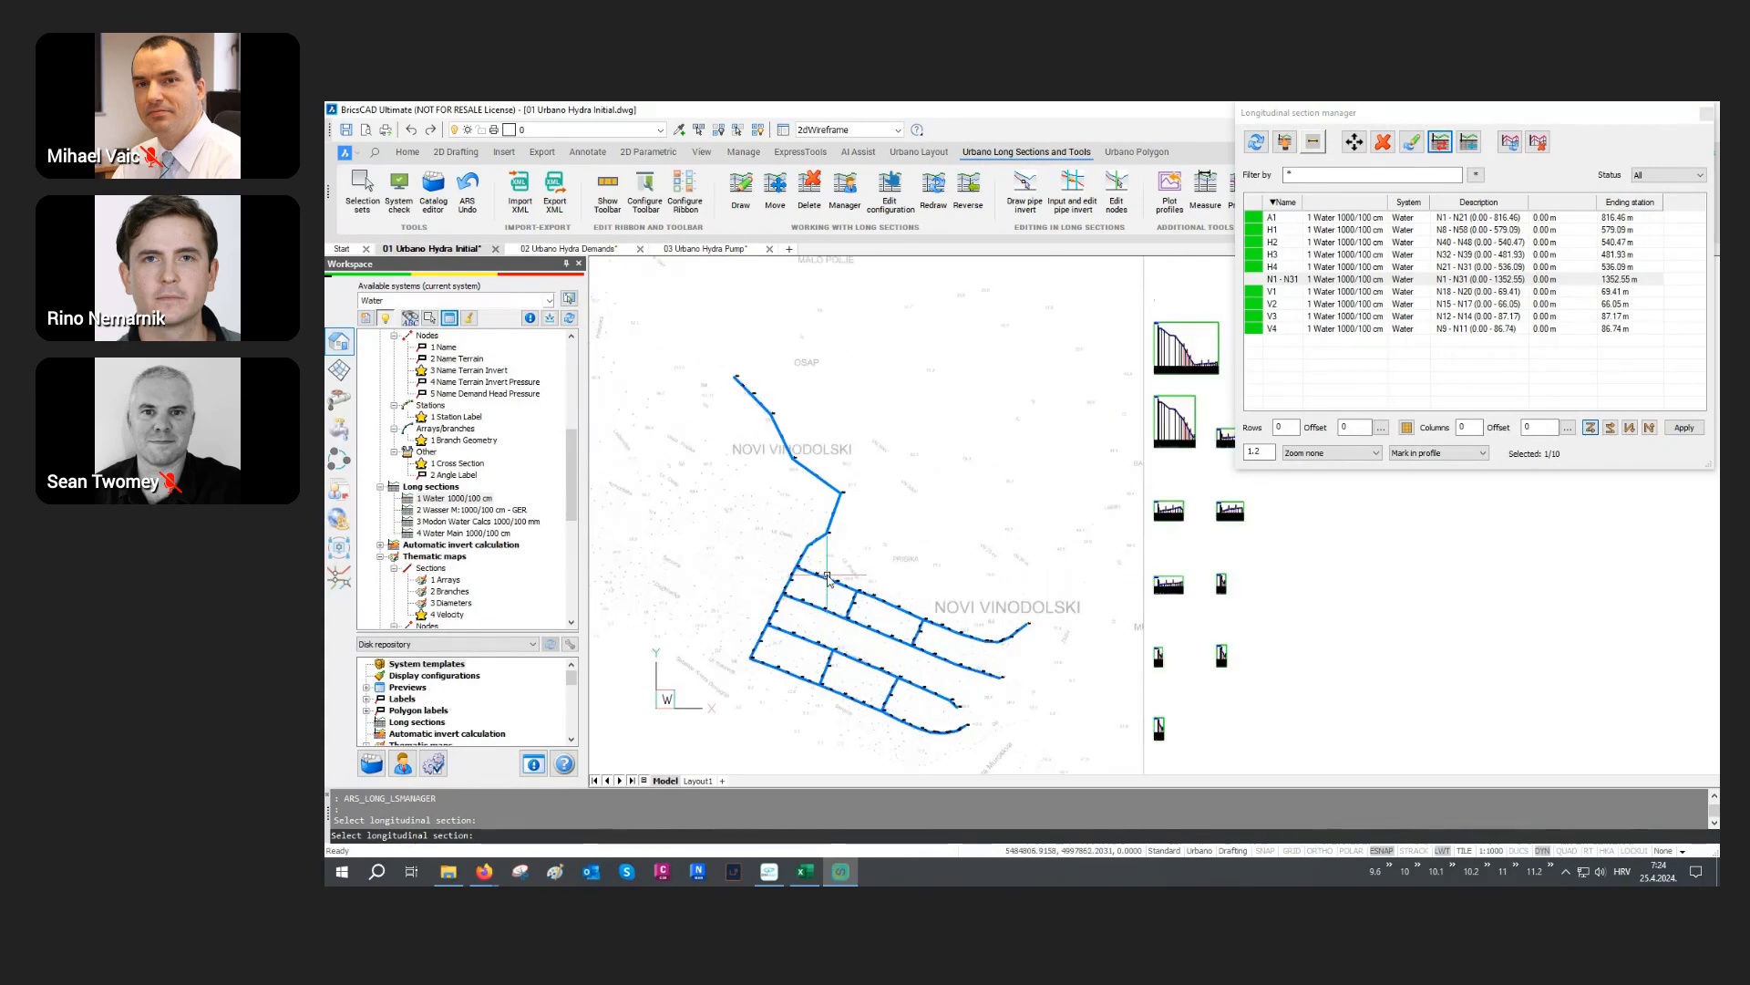
{"action": "left_click", "coordinate": [1706, 114]}
Step: Examine the drawn longitudinal sections of the H arrays, including the terrain and pipe lines, labels and data rows of H3
{"action": "middle_click_drag", "start_coordinate": [1426, 371], "coordinate": [1376, 437]}
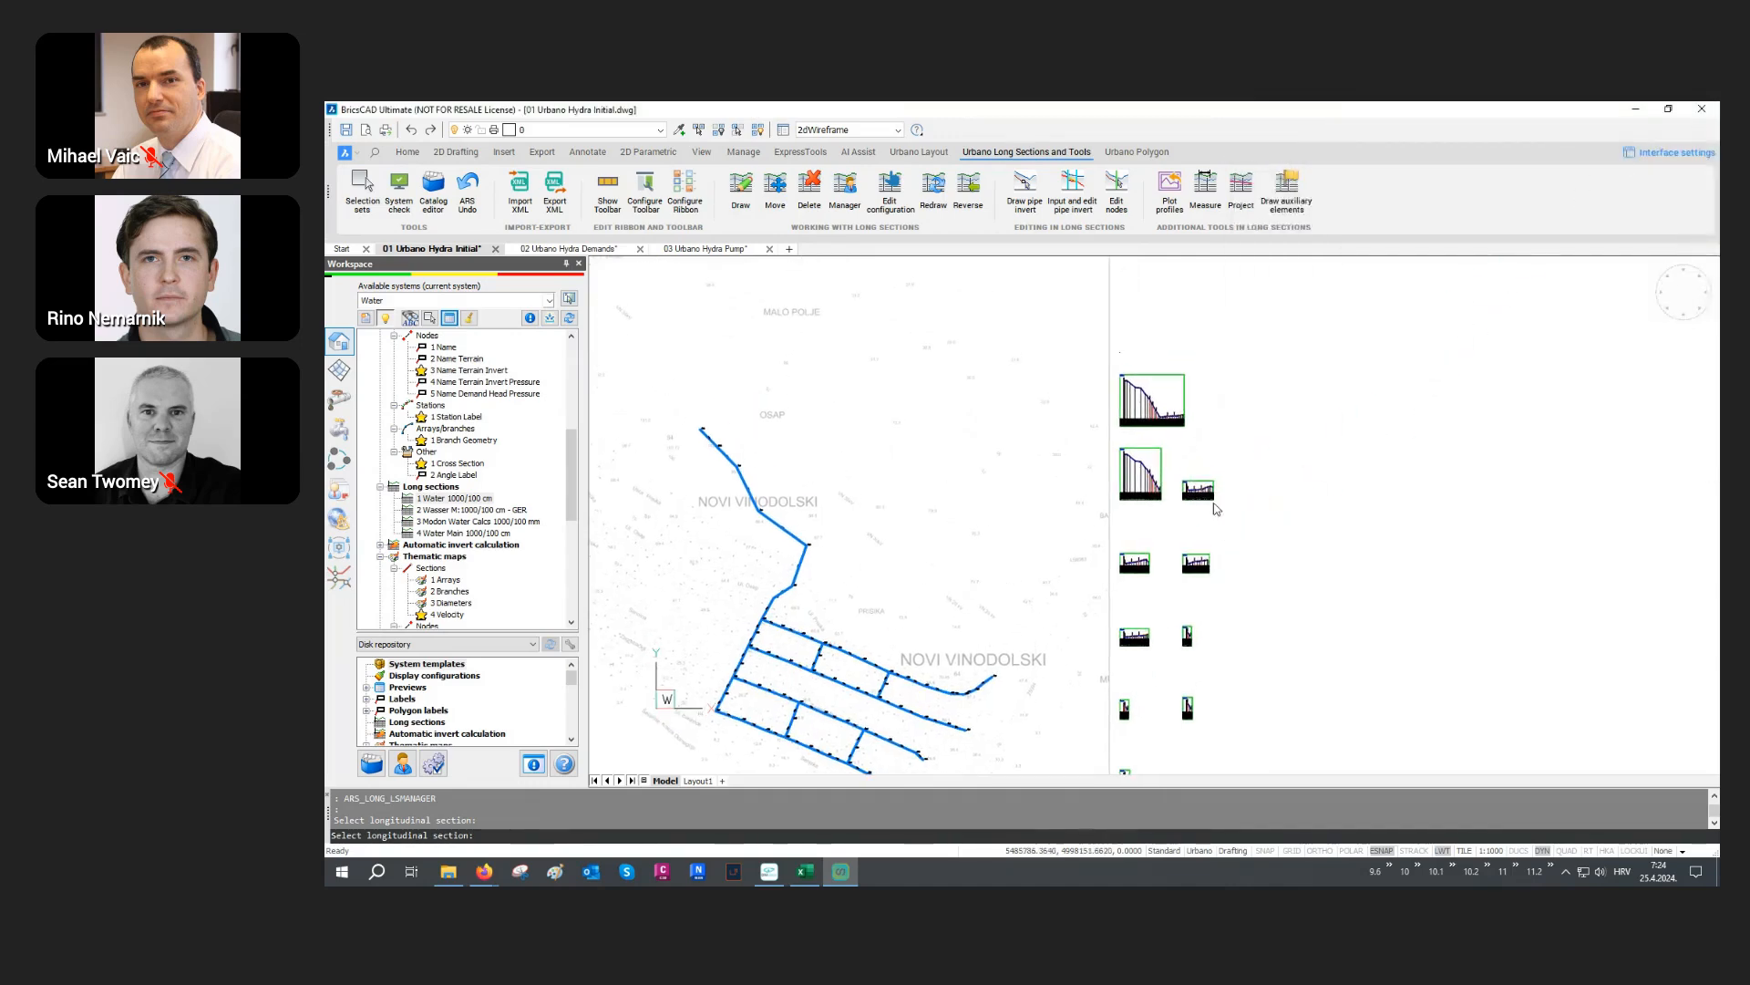
{"action": "scroll", "coordinate": [1214, 508], "scroll_direction": "up", "scroll_amount": 5}
{"action": "scroll", "coordinate": [1188, 469], "scroll_direction": "up", "scroll_amount": 8}
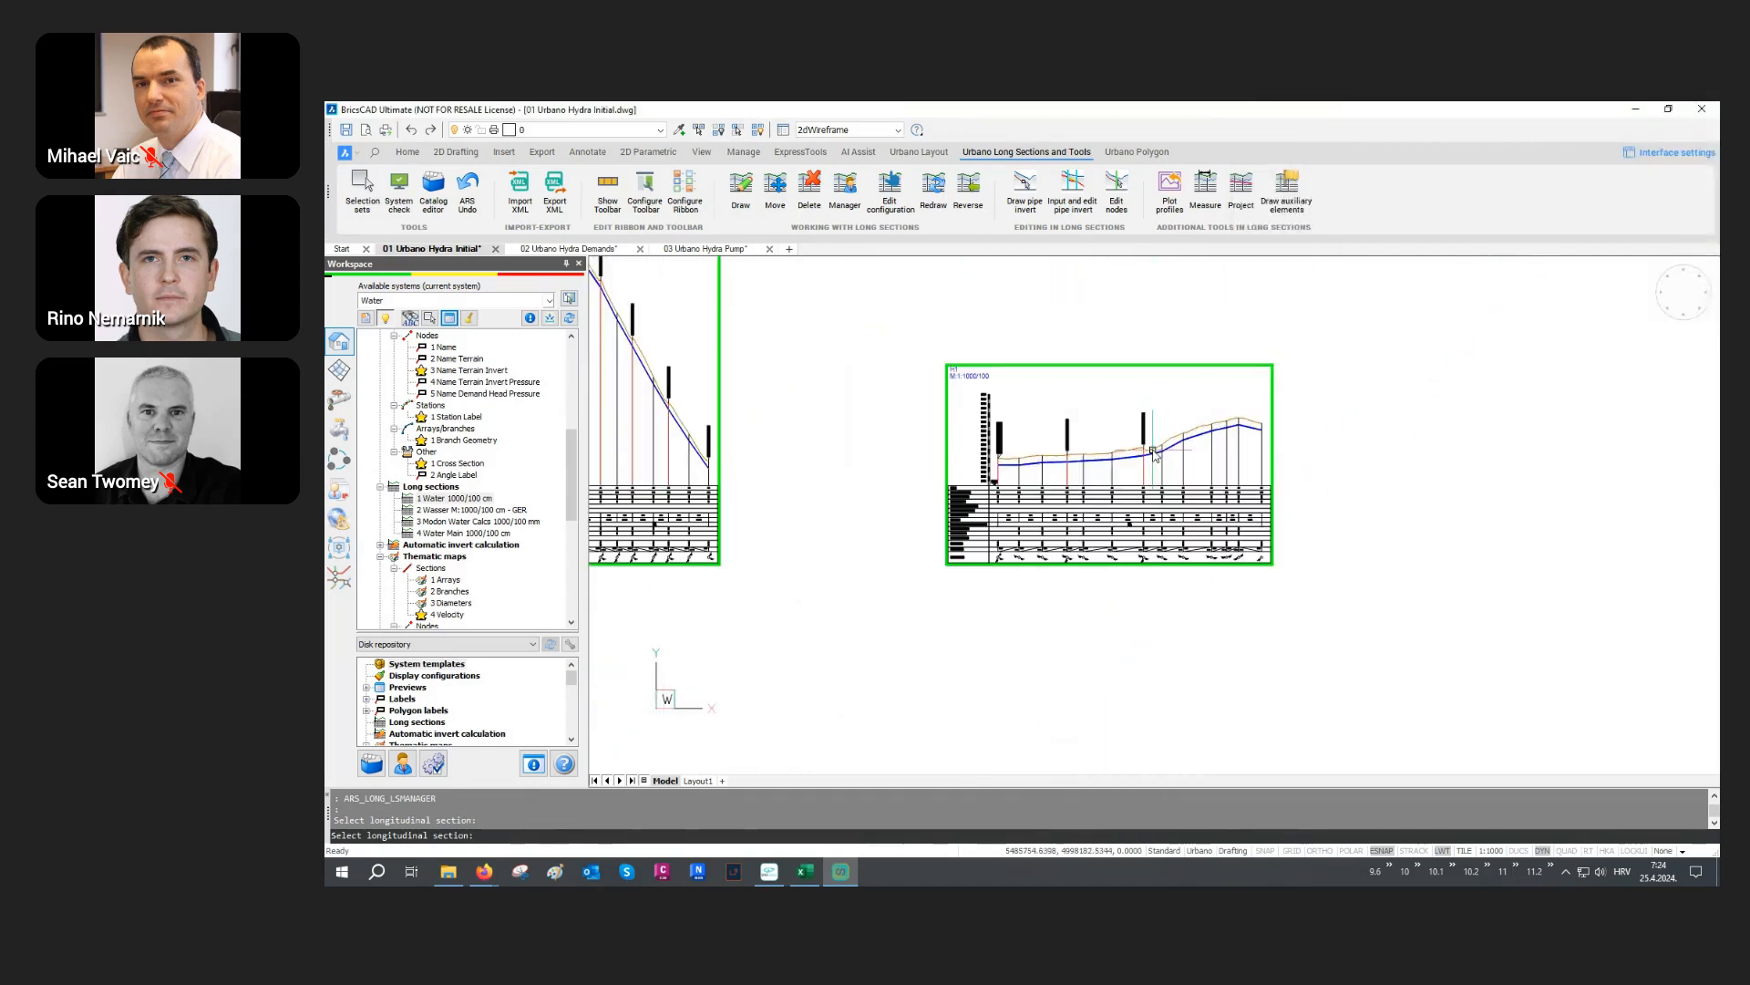
{"action": "middle_click_drag", "start_coordinate": [1006, 485], "coordinate": [1048, 476]}
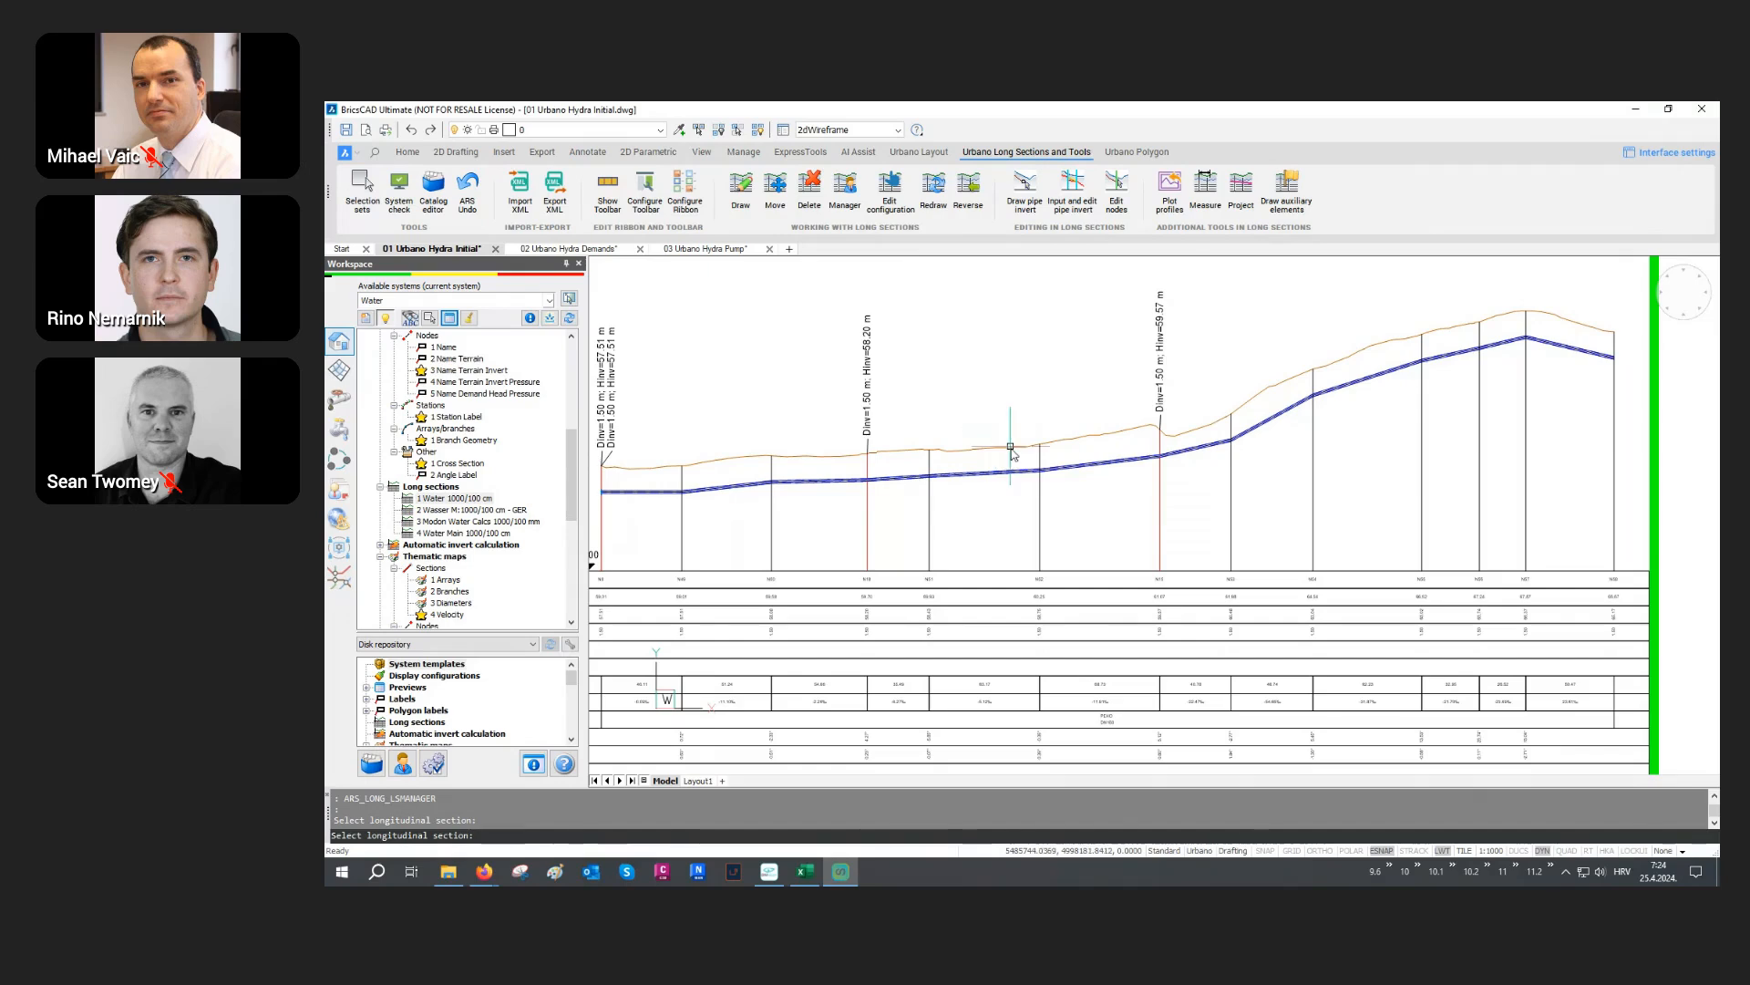
{"action": "scroll", "coordinate": [1090, 437], "scroll_direction": "down", "scroll_amount": 6}
{"action": "scroll", "coordinate": [1090, 440], "scroll_direction": "down", "scroll_amount": 4}
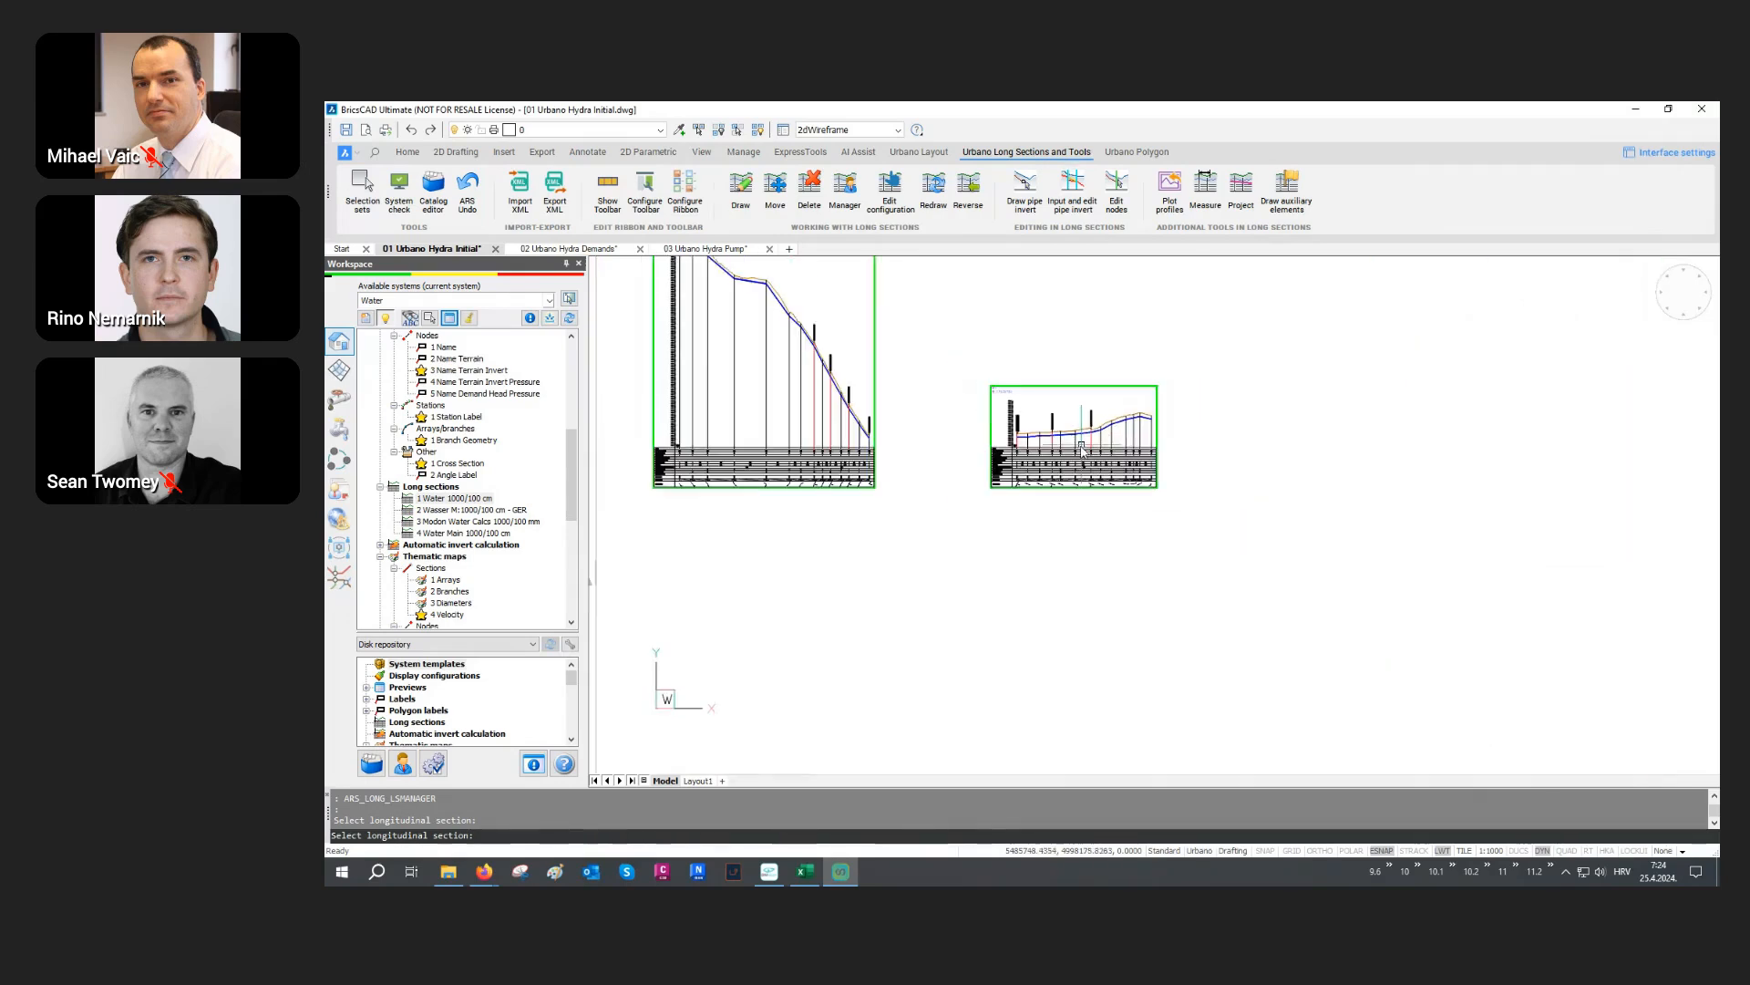
{"action": "scroll", "coordinate": [1072, 645], "scroll_direction": "up", "scroll_amount": 6}
{"action": "scroll", "coordinate": [1072, 645], "scroll_direction": "up", "scroll_amount": 6}
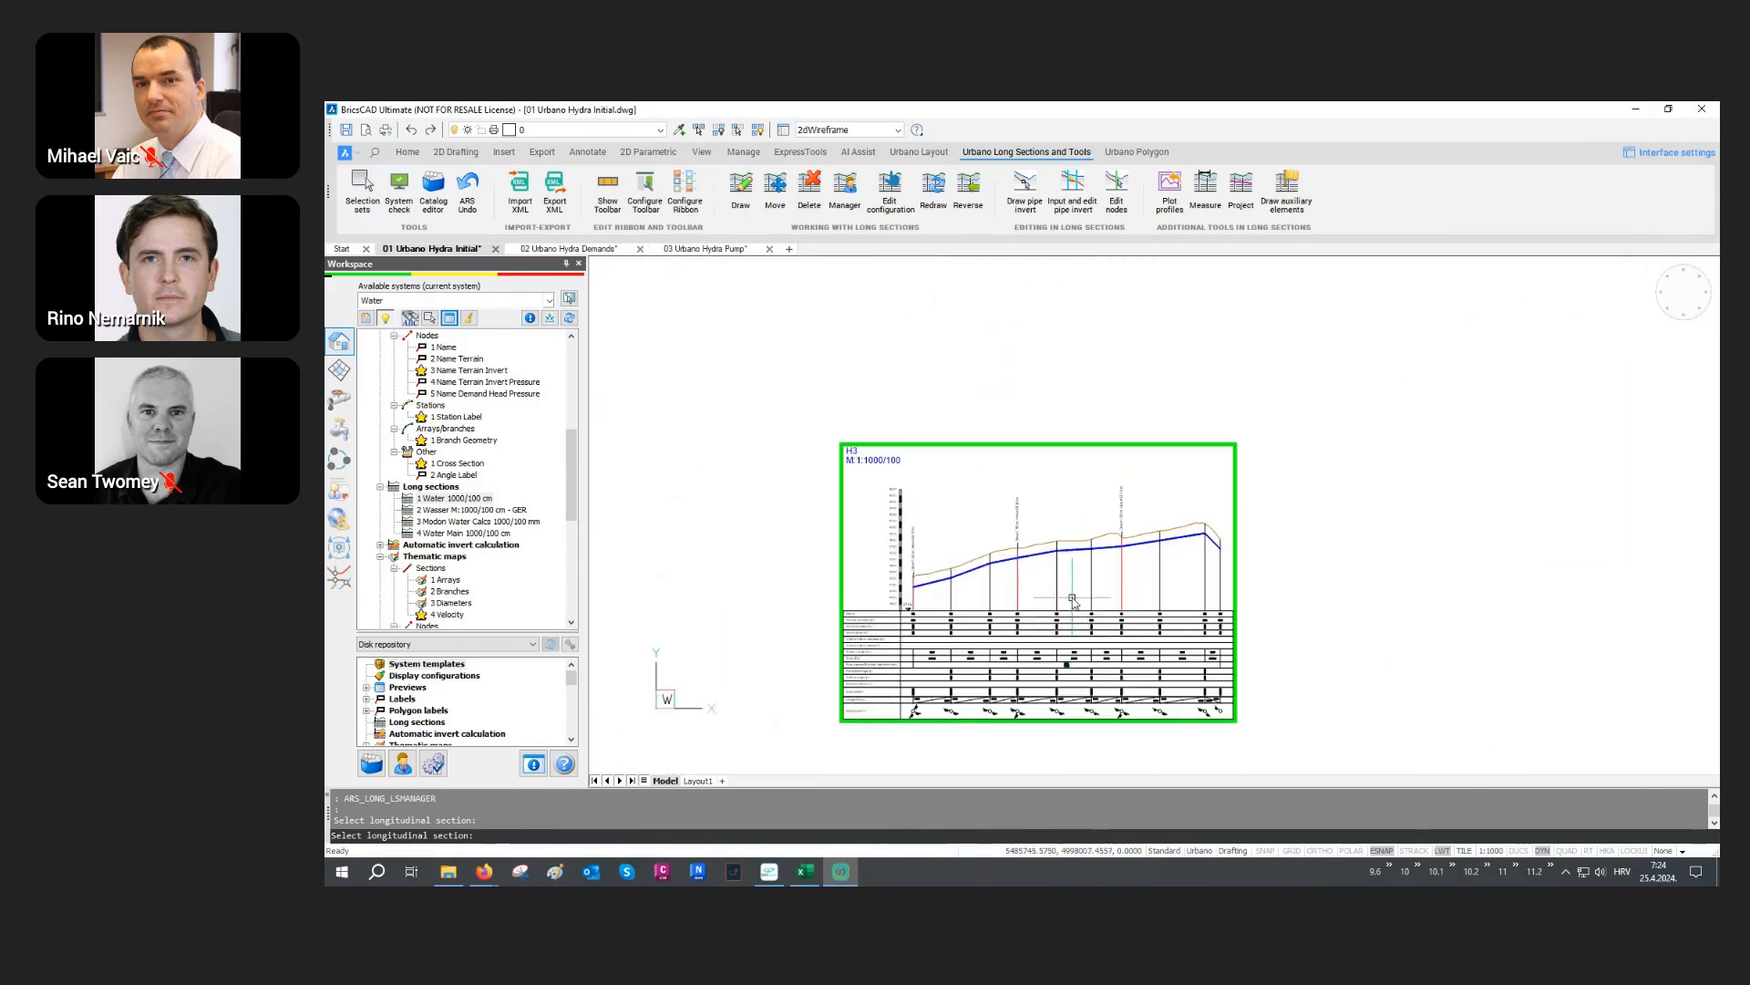
{"action": "scroll", "coordinate": [1272, 514], "scroll_direction": "down", "scroll_amount": 6}
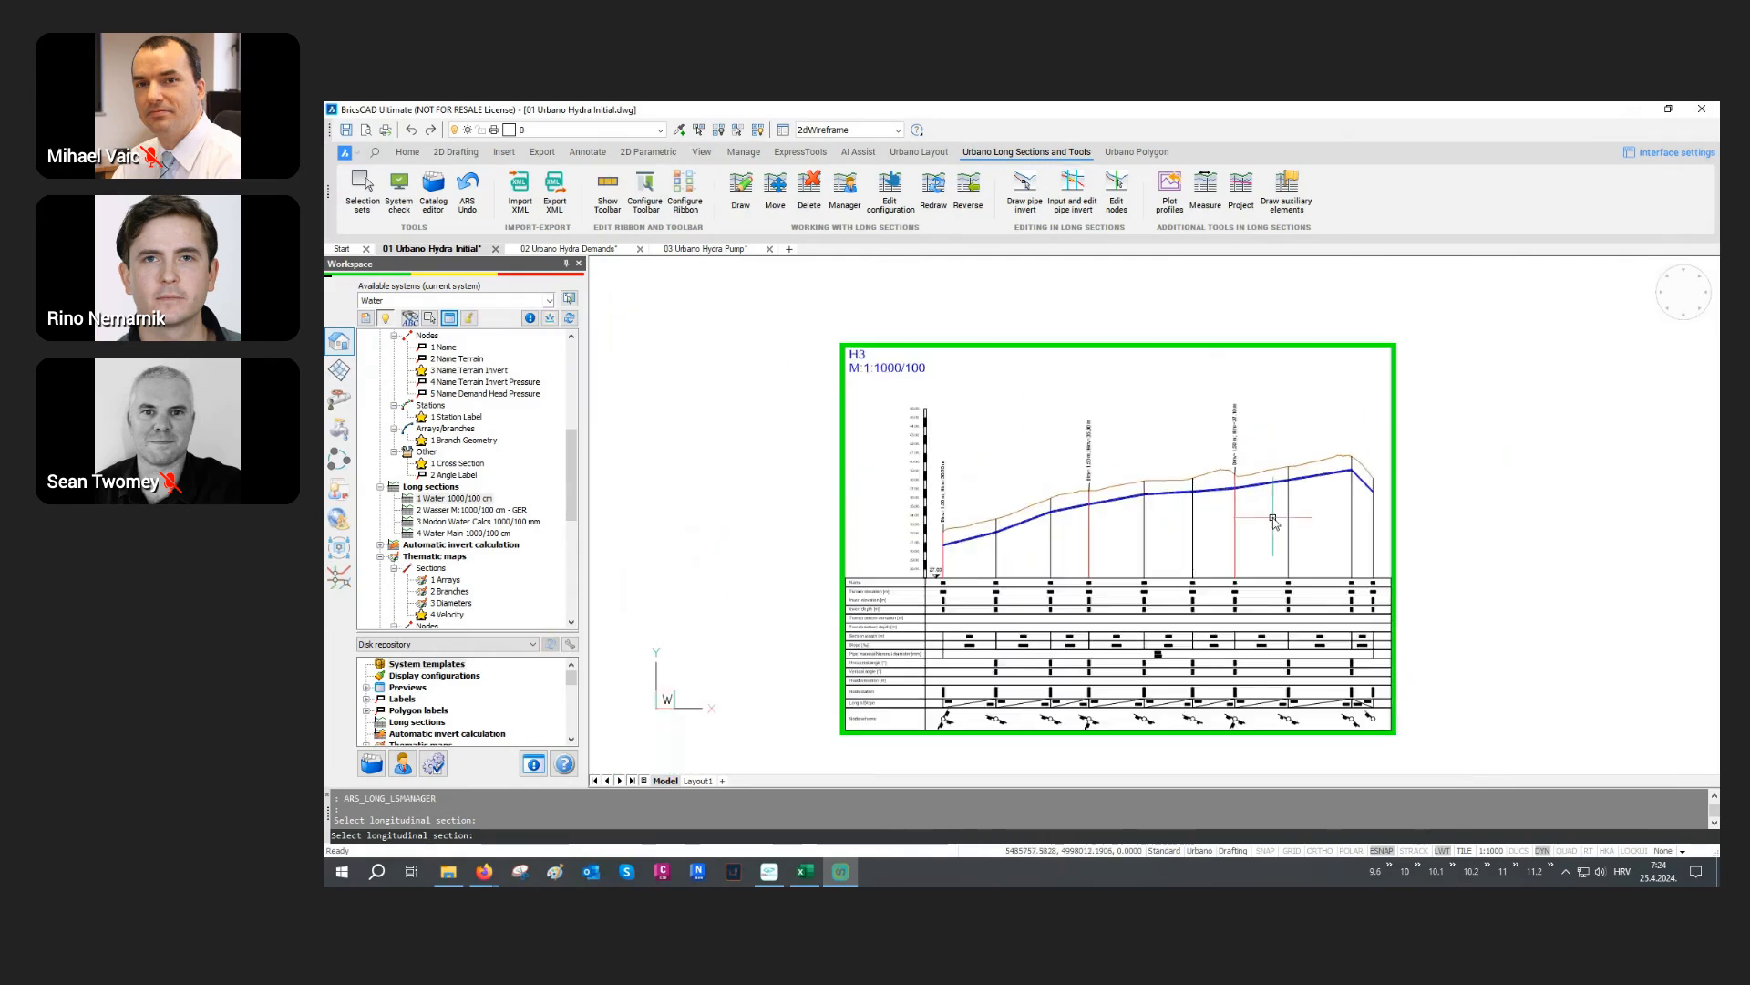
{"action": "scroll", "coordinate": [675, 531], "scroll_direction": "up", "scroll_amount": 3}
{"action": "scroll", "coordinate": [673, 532], "scroll_direction": "up", "scroll_amount": 3}
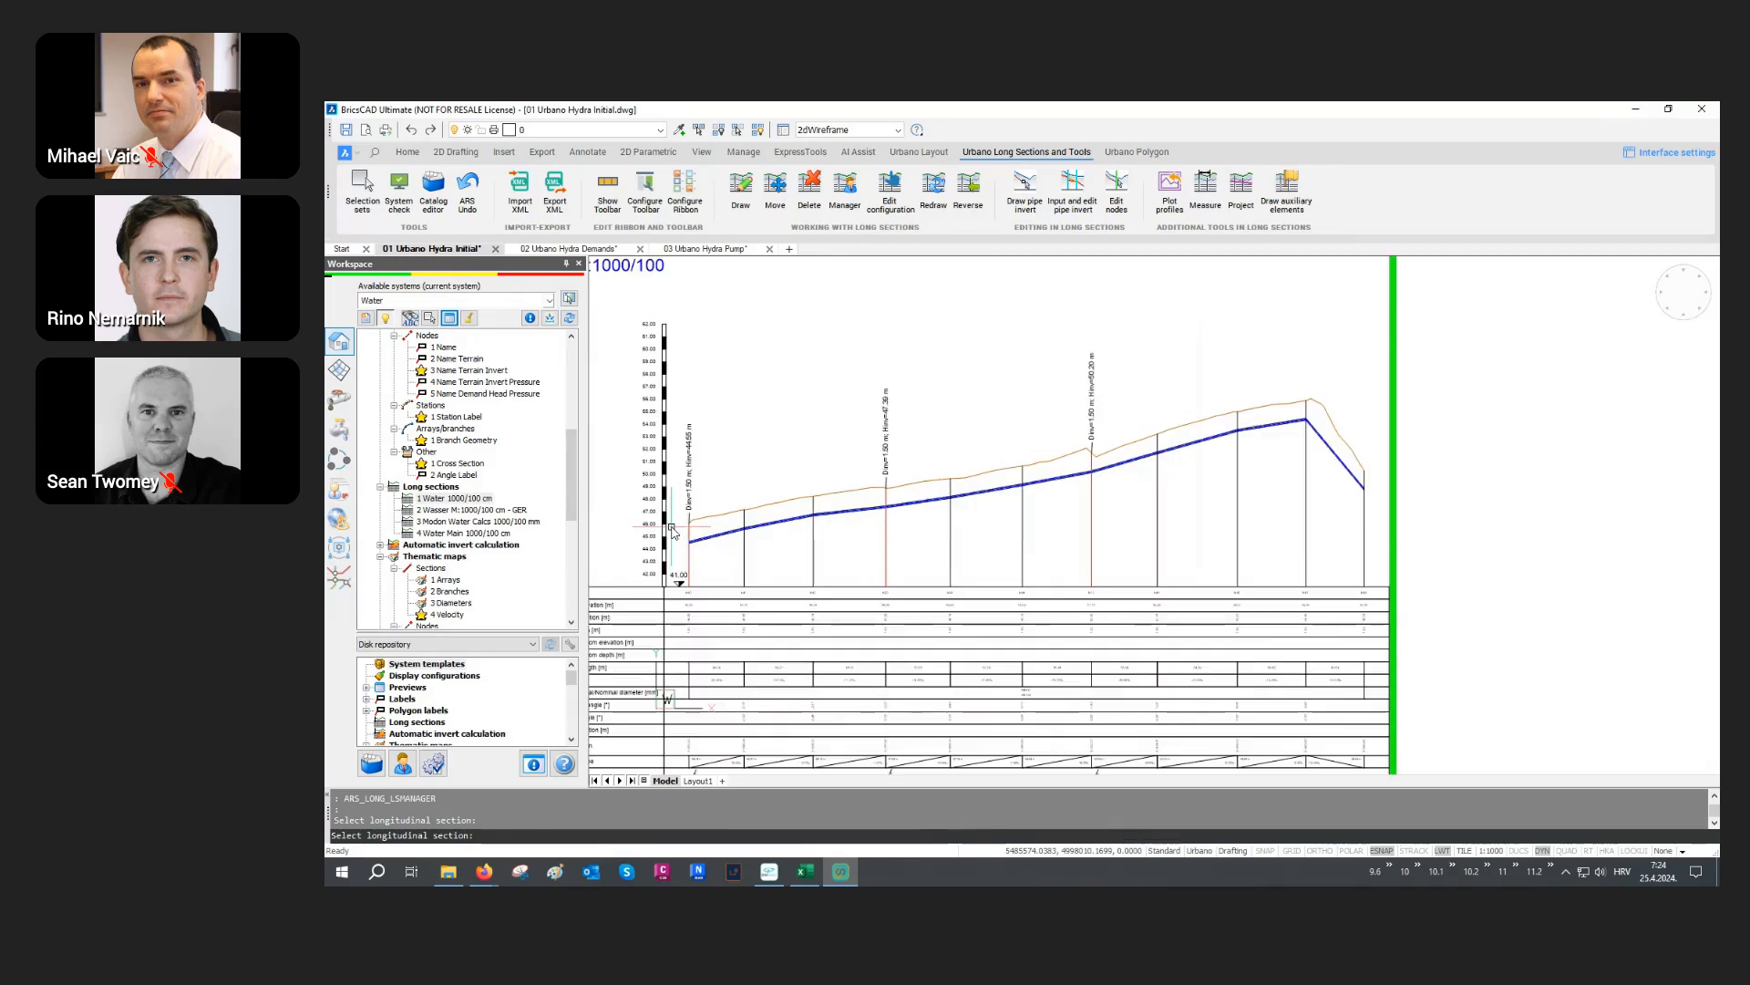
{"action": "scroll", "coordinate": [912, 620], "scroll_direction": "down", "scroll_amount": 10}
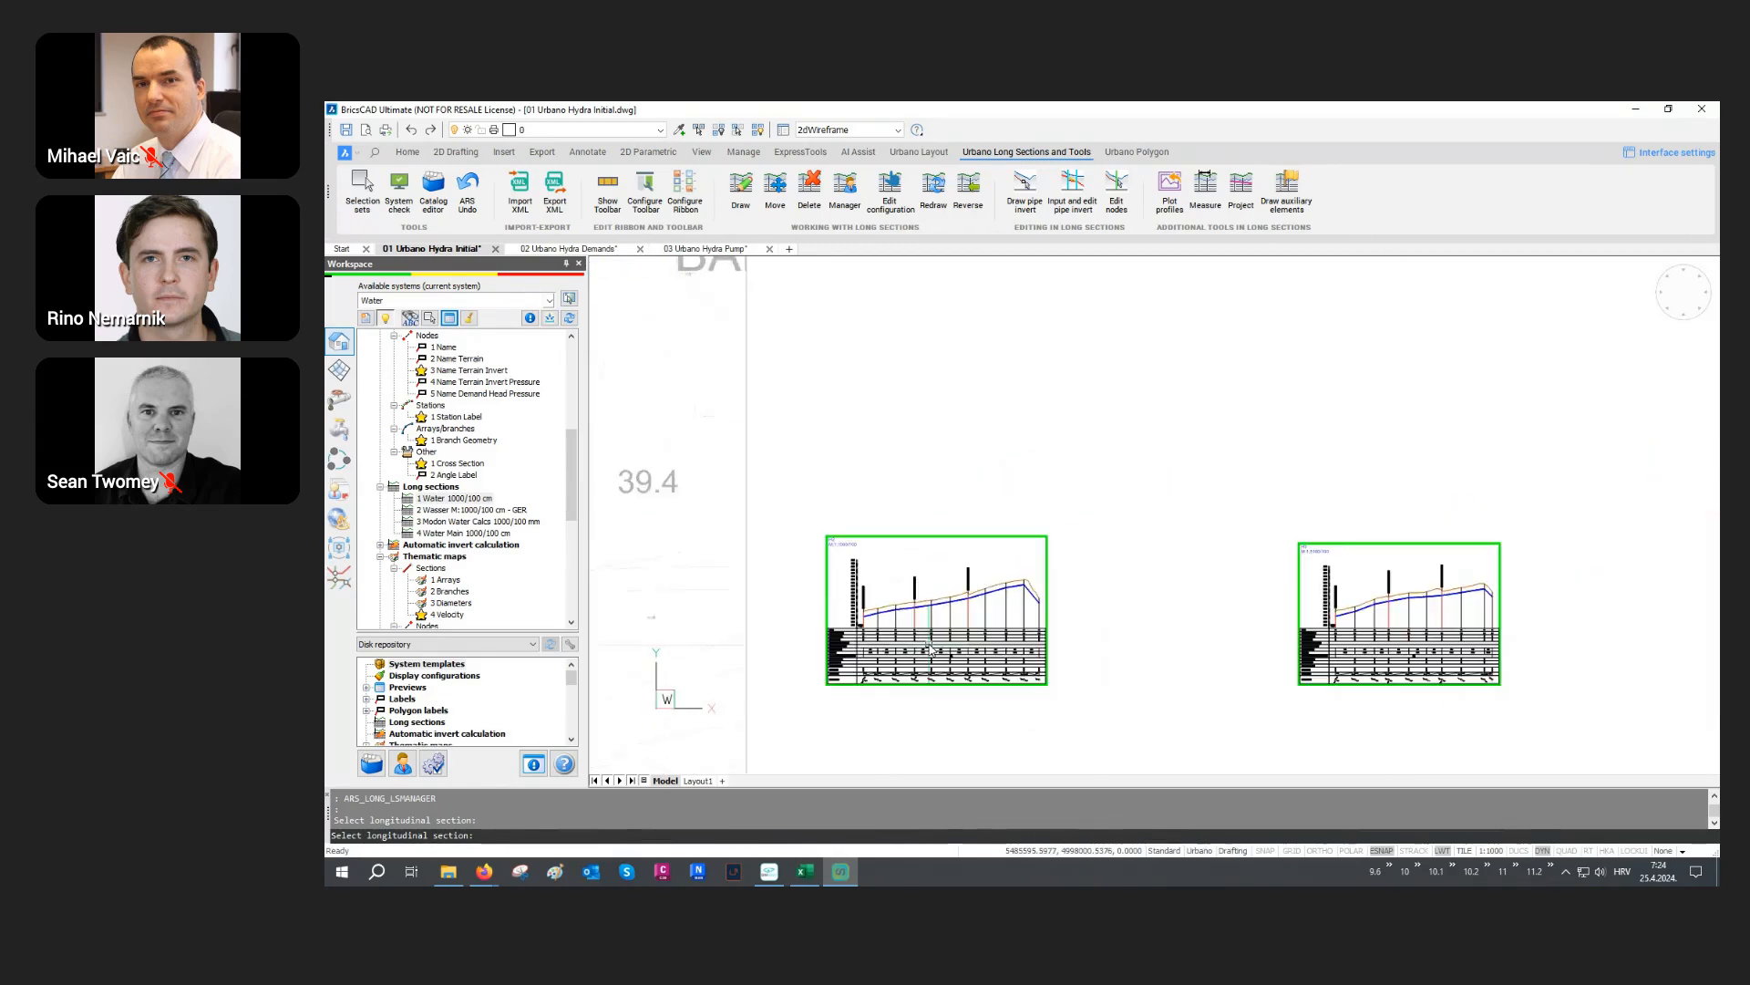
Step: Draw the Terrain parallels auxiliary lines on all longitudinal sections, with offsets -1.0000 and -3.0000 from terrain 1
{"action": "middle_click_drag", "start_coordinate": [1168, 476], "coordinate": [1147, 546]}
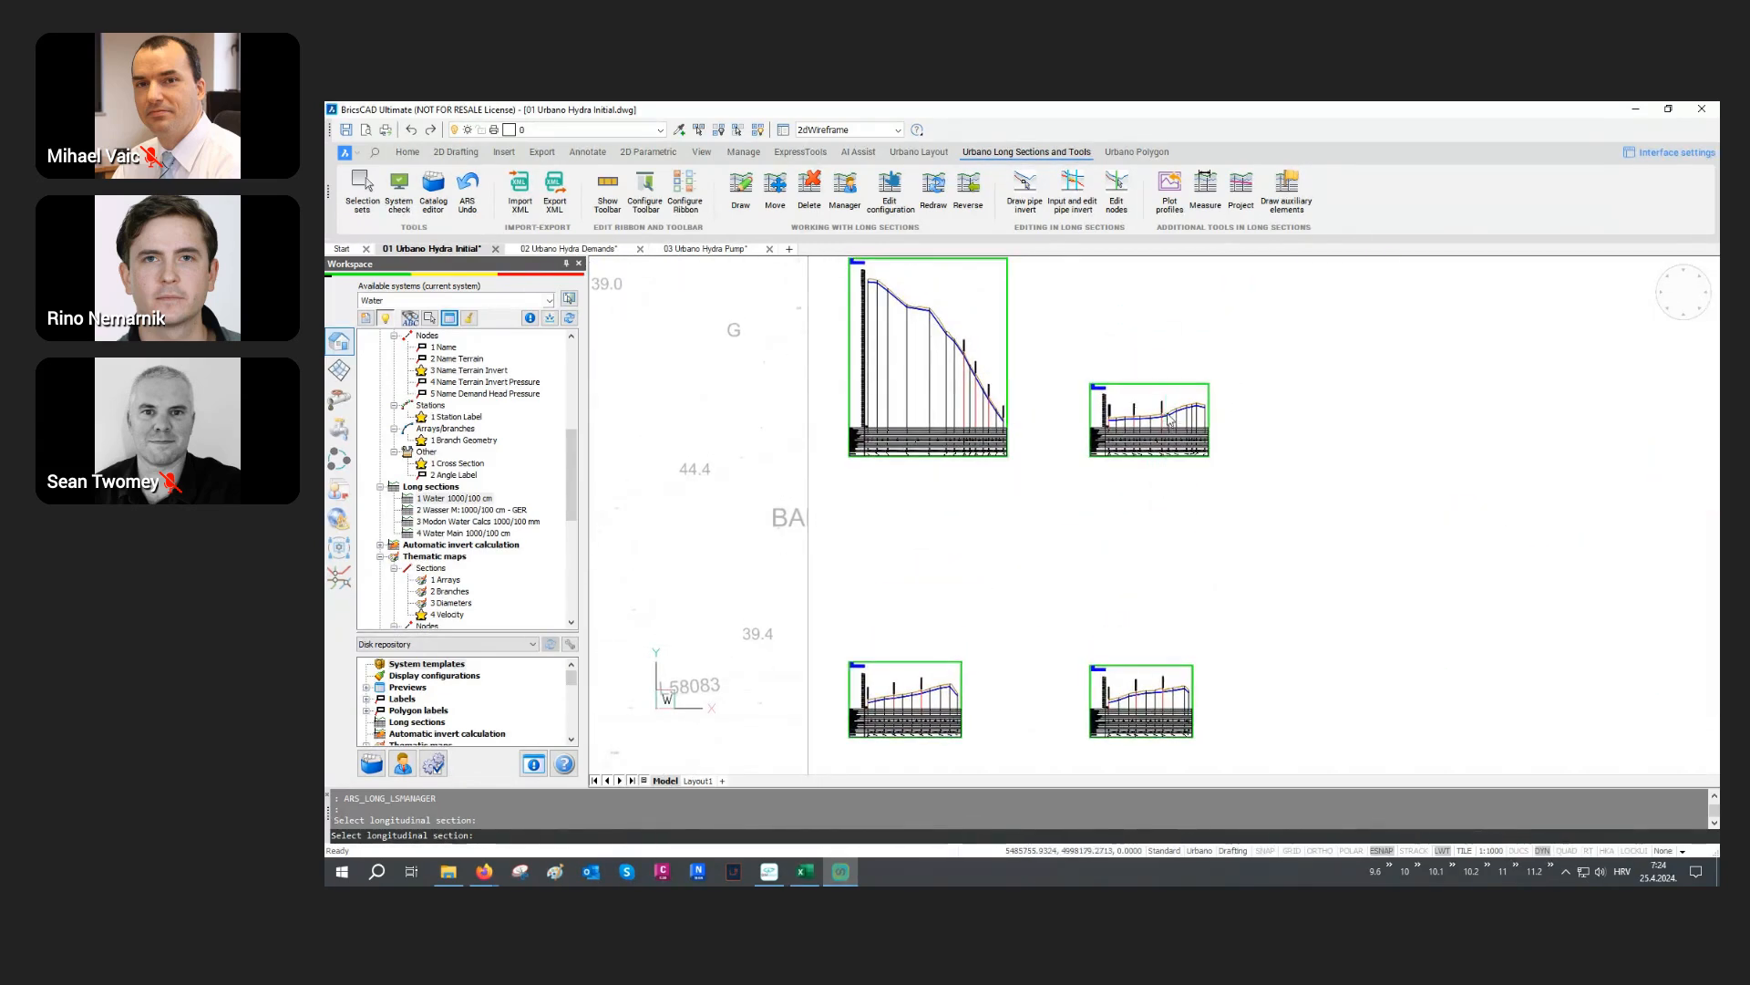
{"action": "scroll", "coordinate": [1160, 408], "scroll_direction": "up", "scroll_amount": 4}
{"action": "scroll", "coordinate": [1158, 407], "scroll_direction": "up", "scroll_amount": 5}
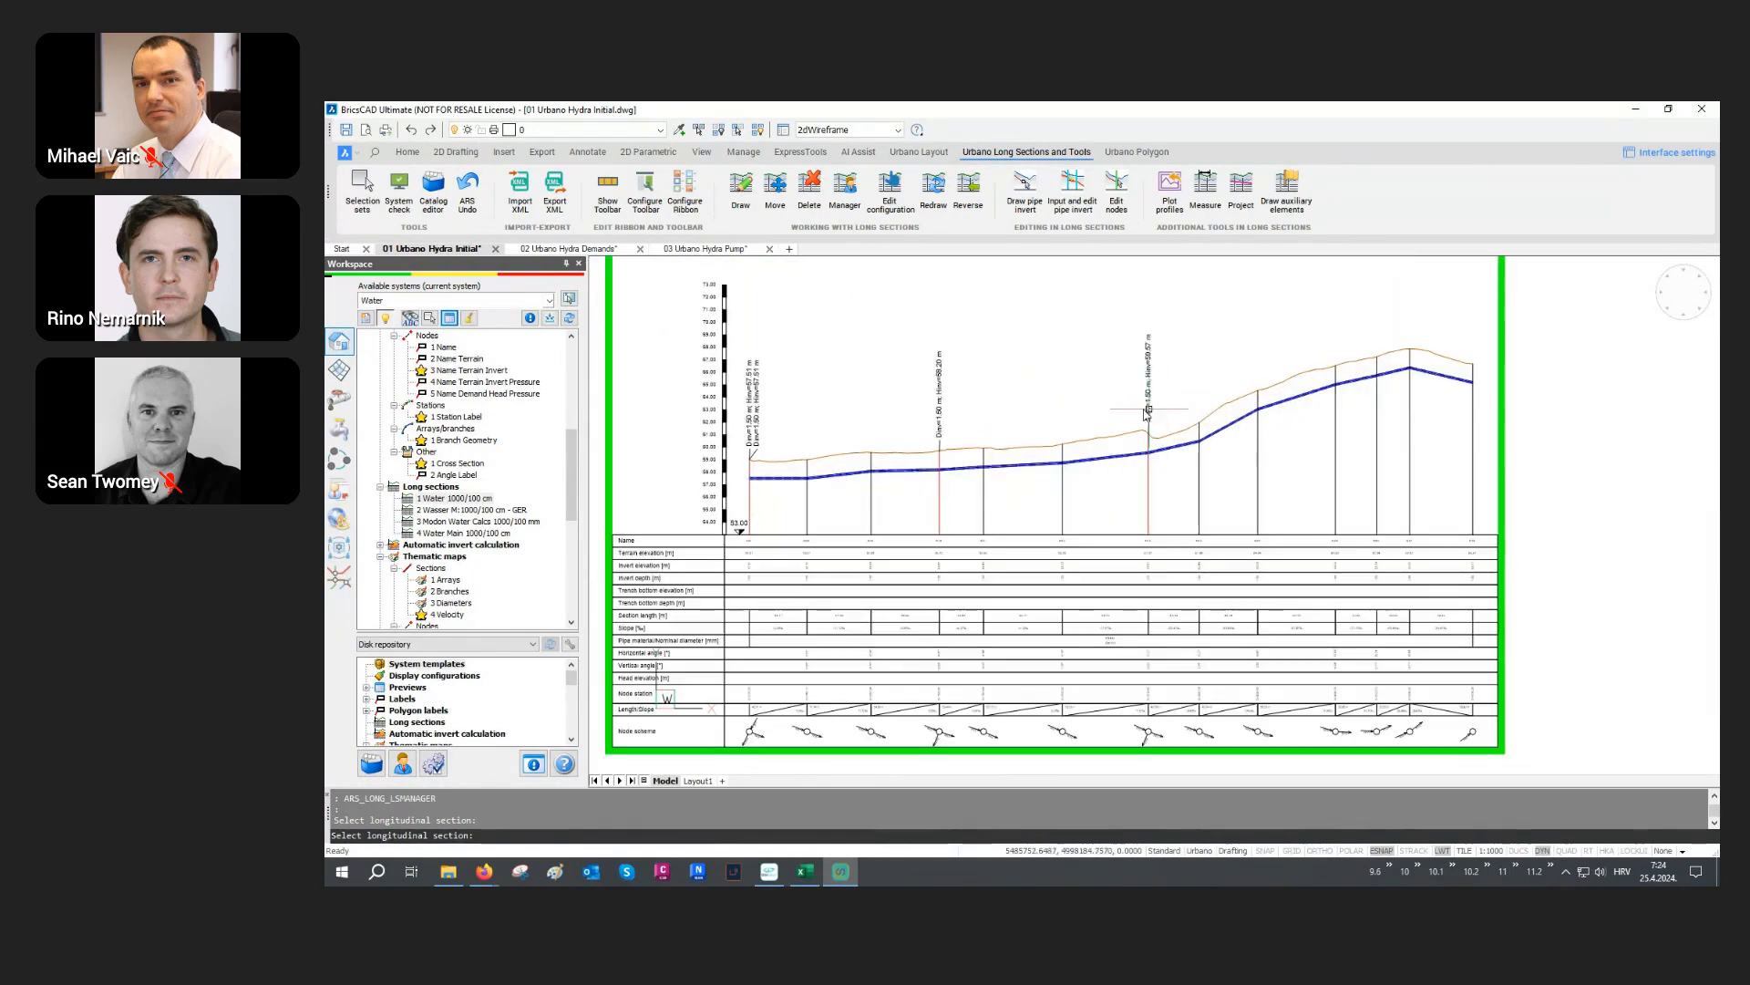
{"action": "middle_click_drag", "start_coordinate": [1047, 400], "coordinate": [1051, 418]}
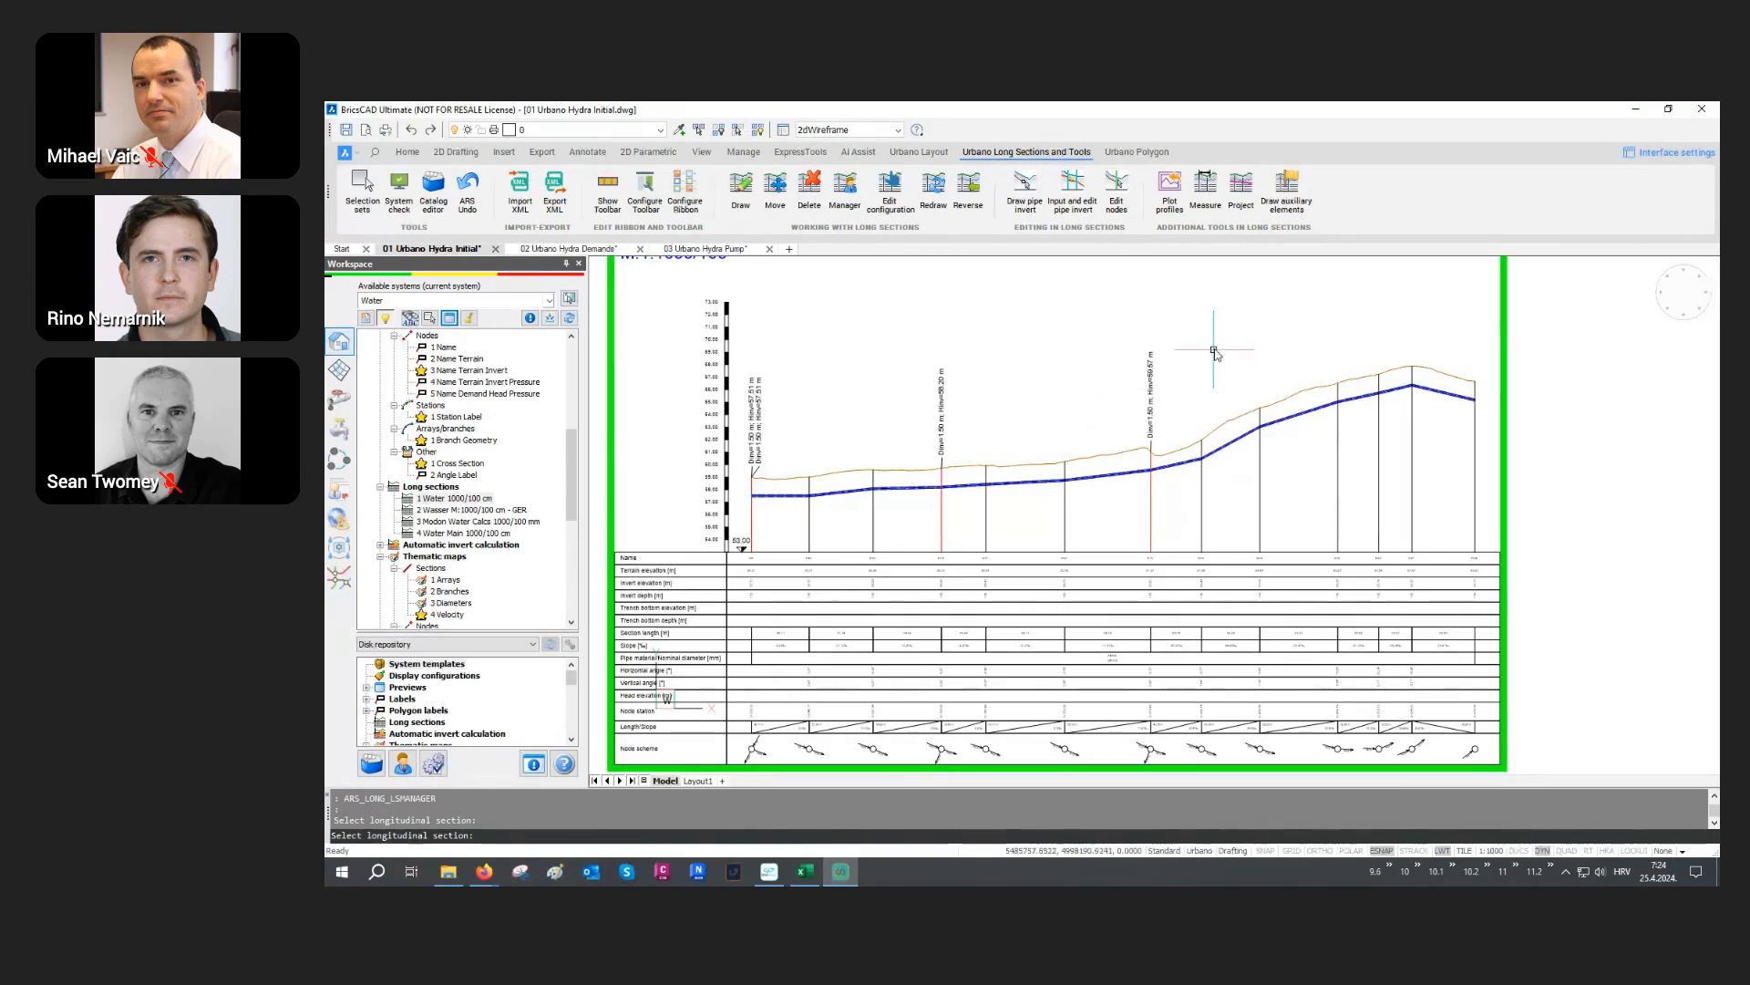
{"action": "left_click", "coordinate": [1289, 209]}
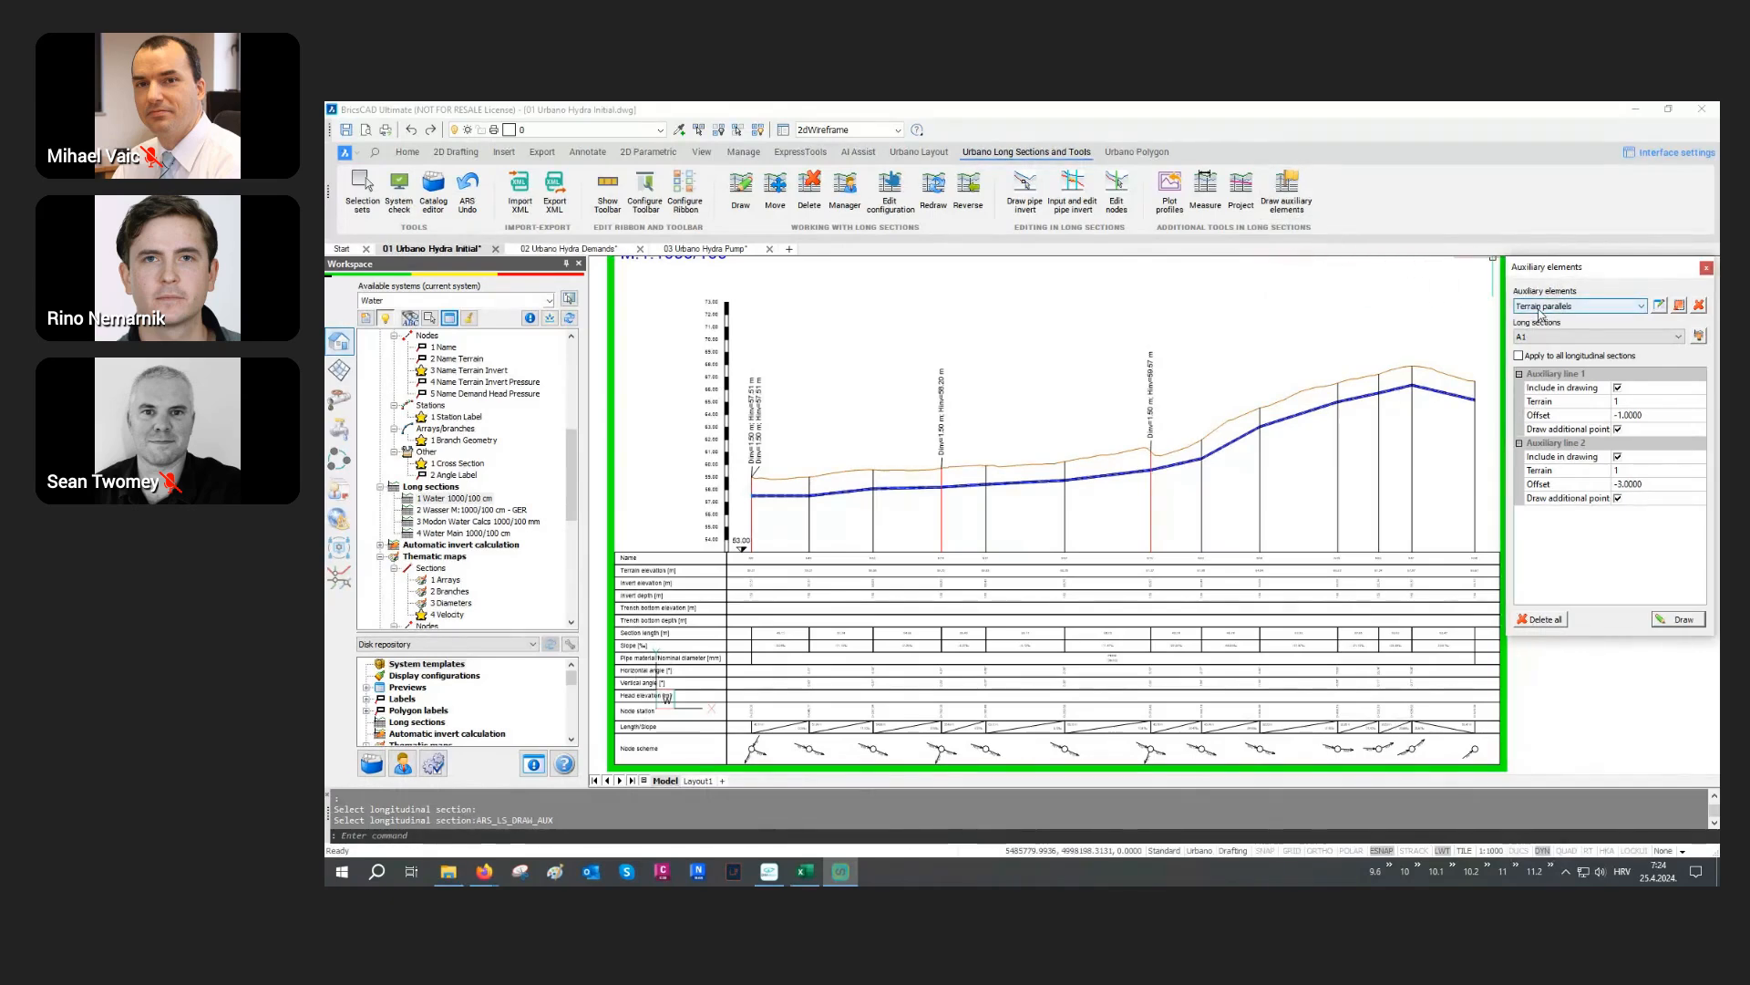
{"action": "left_click", "coordinate": [1517, 355]}
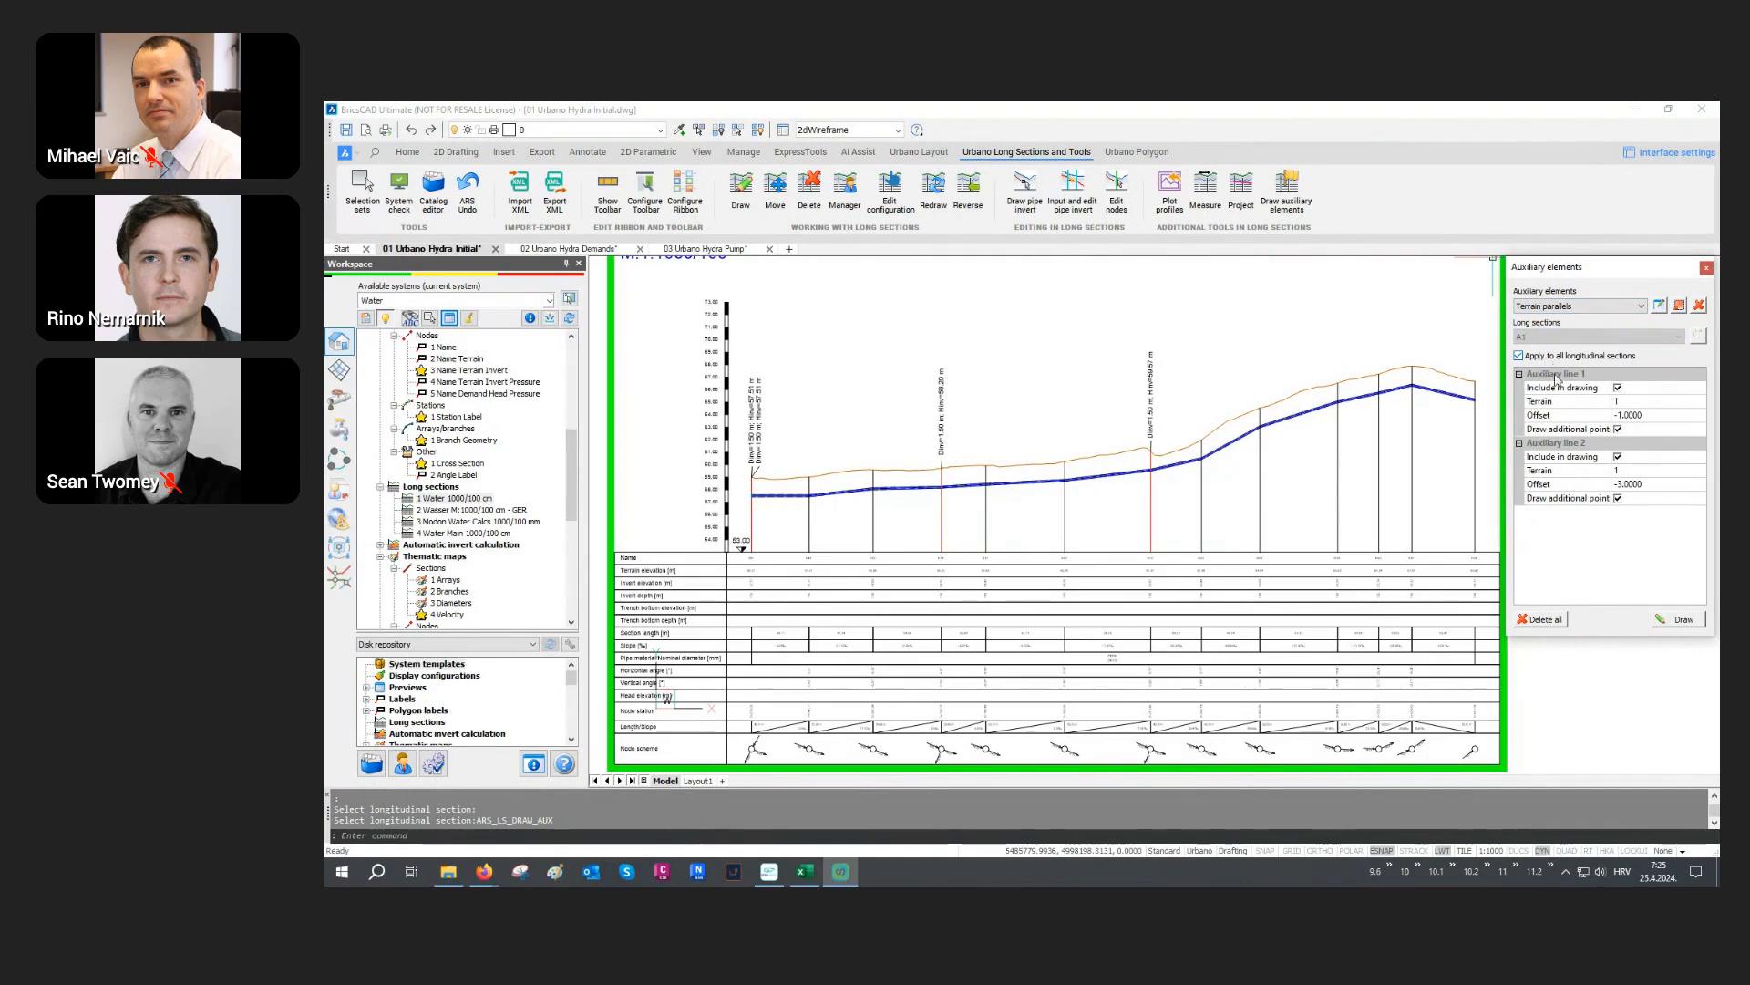
{"action": "left_click", "coordinate": [1542, 419]}
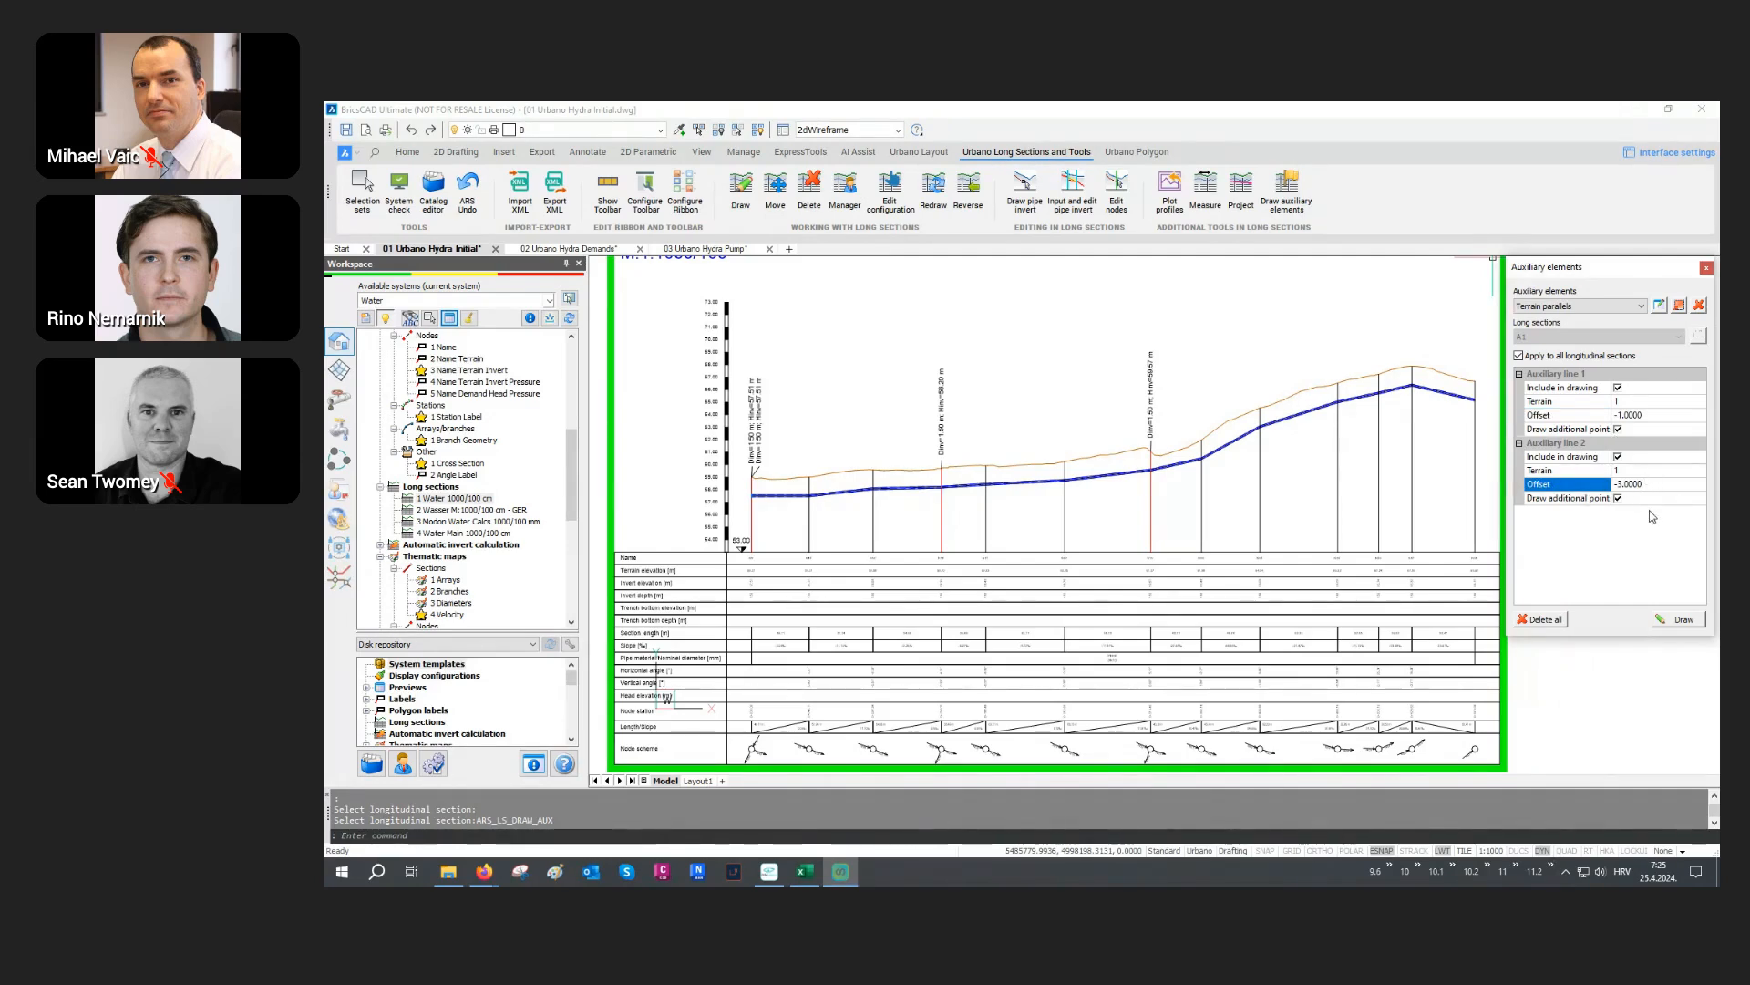
{"action": "left_click", "coordinate": [1677, 620]}
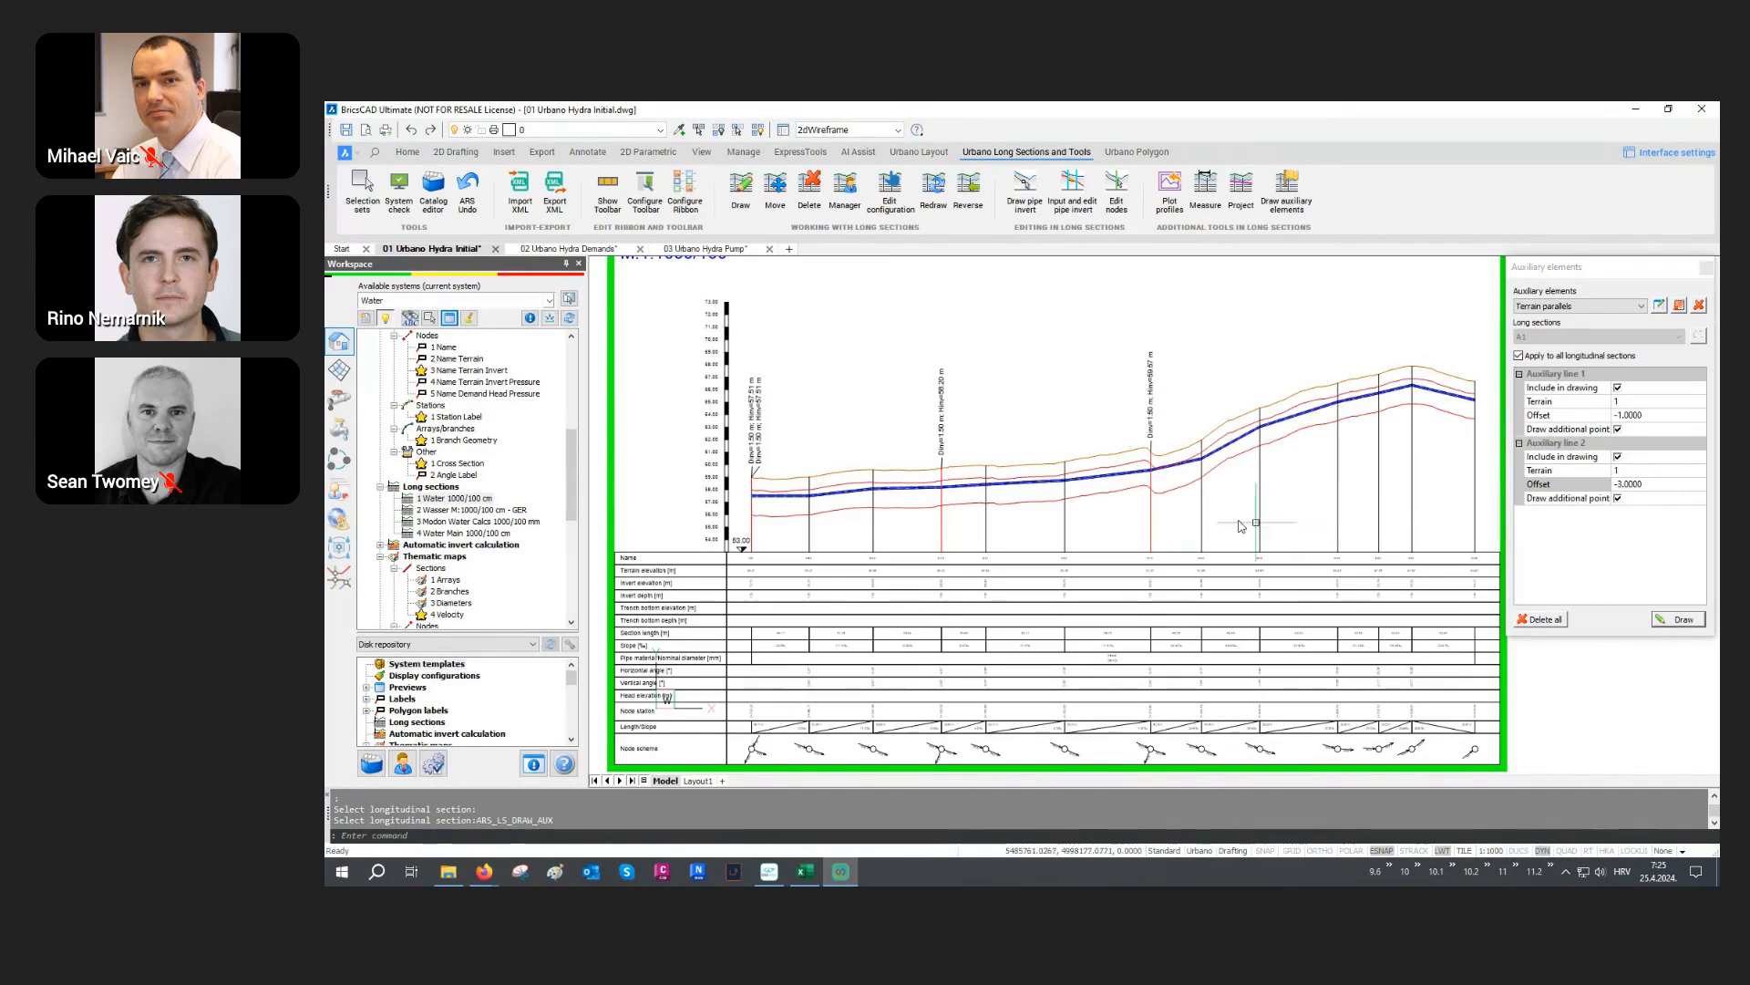
Step: Examine the pipe line against the terrain parallels in H3 and in the section containing nodes N52 to N55, especially around N15 and N53
{"action": "scroll", "coordinate": [1125, 395], "scroll_direction": "down", "scroll_amount": 5}
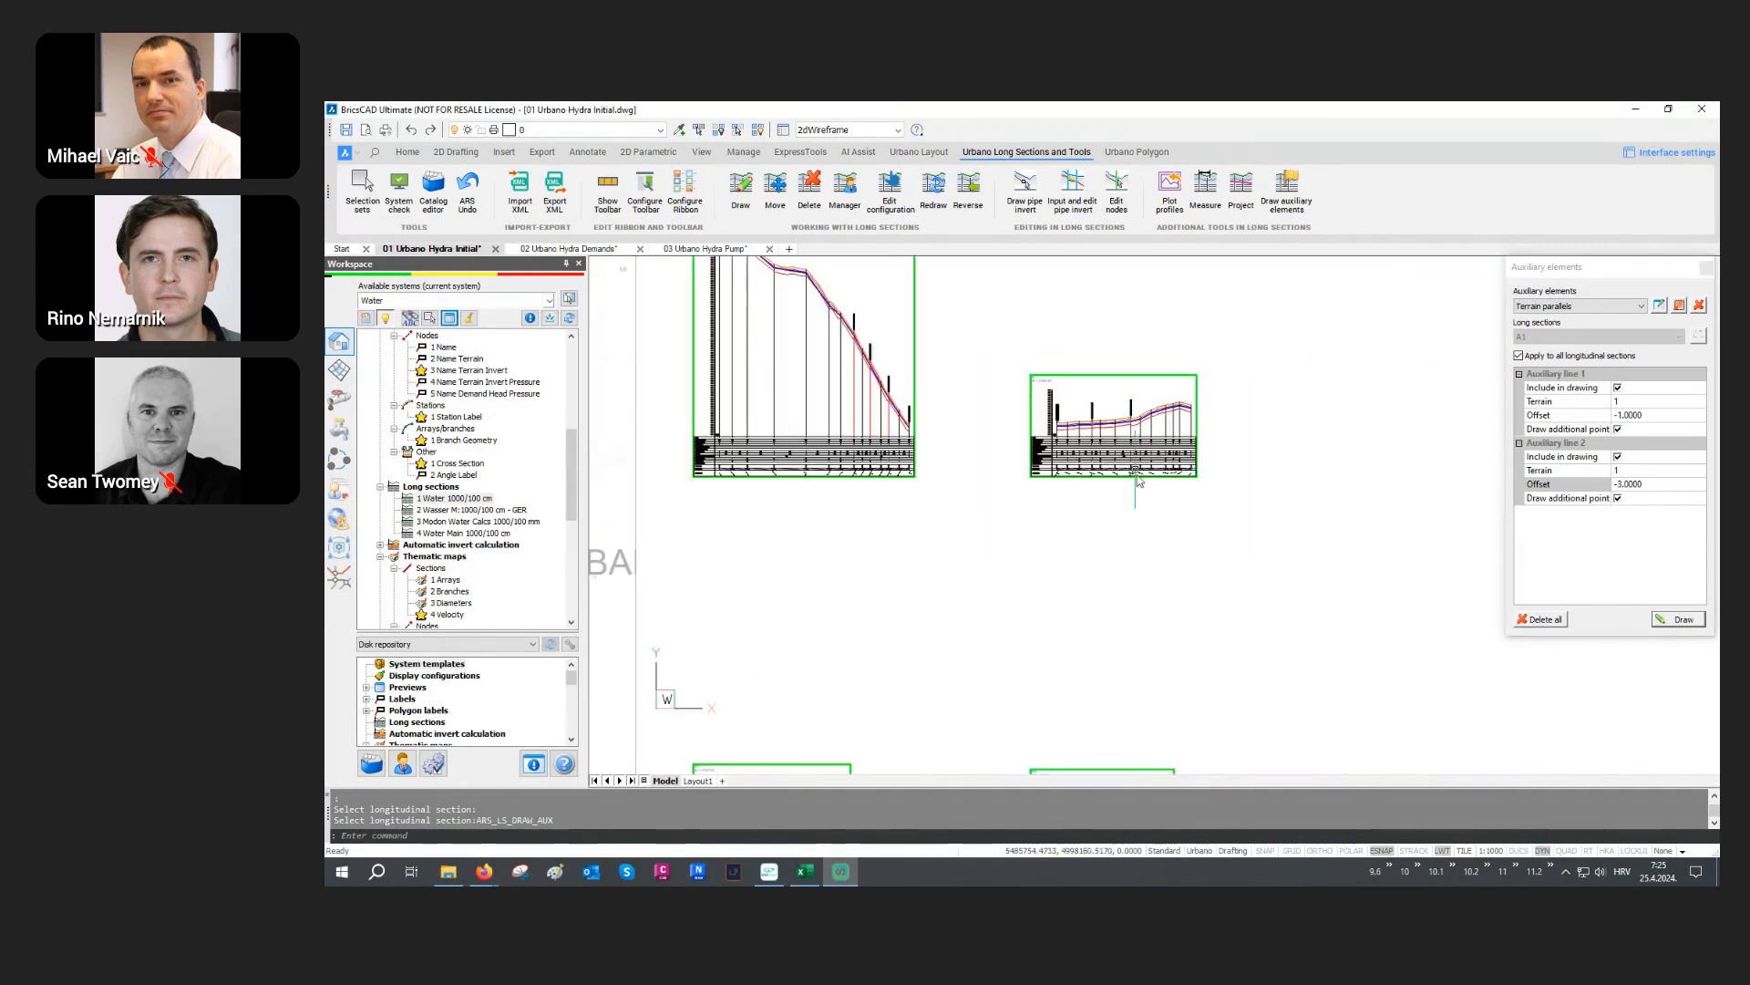
{"action": "scroll", "coordinate": [1101, 659], "scroll_direction": "up", "scroll_amount": 6}
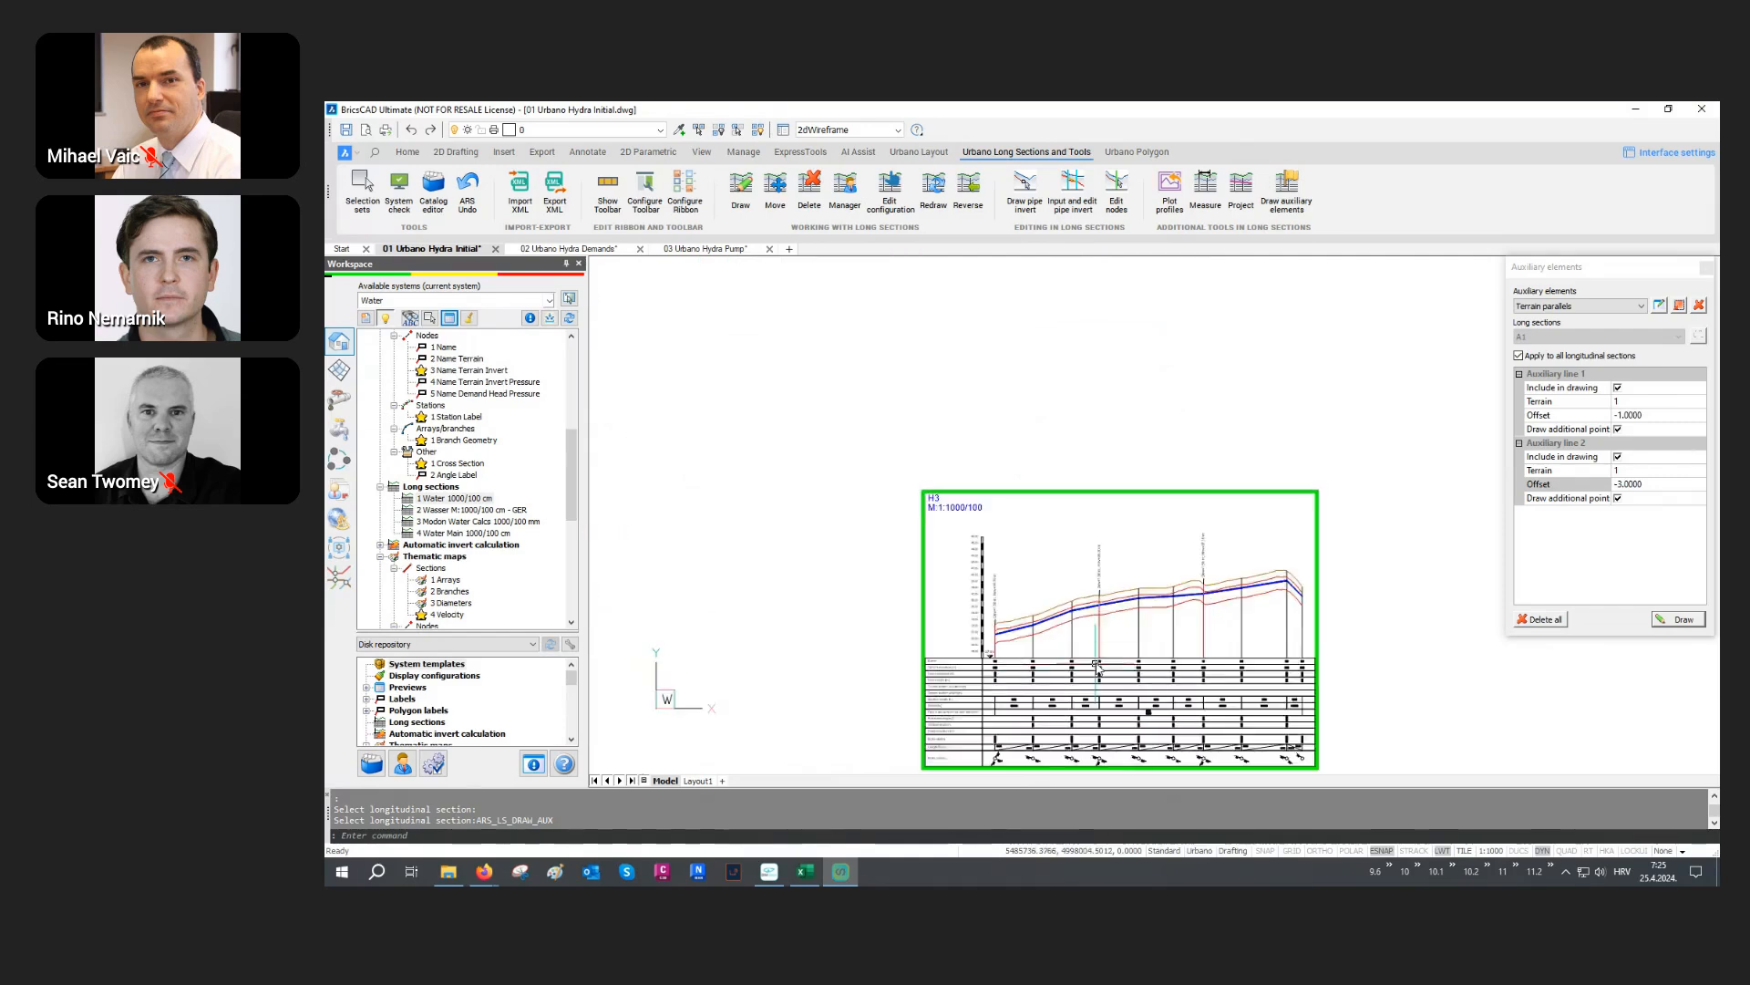
{"action": "scroll", "coordinate": [1146, 606], "scroll_direction": "up", "scroll_amount": 3}
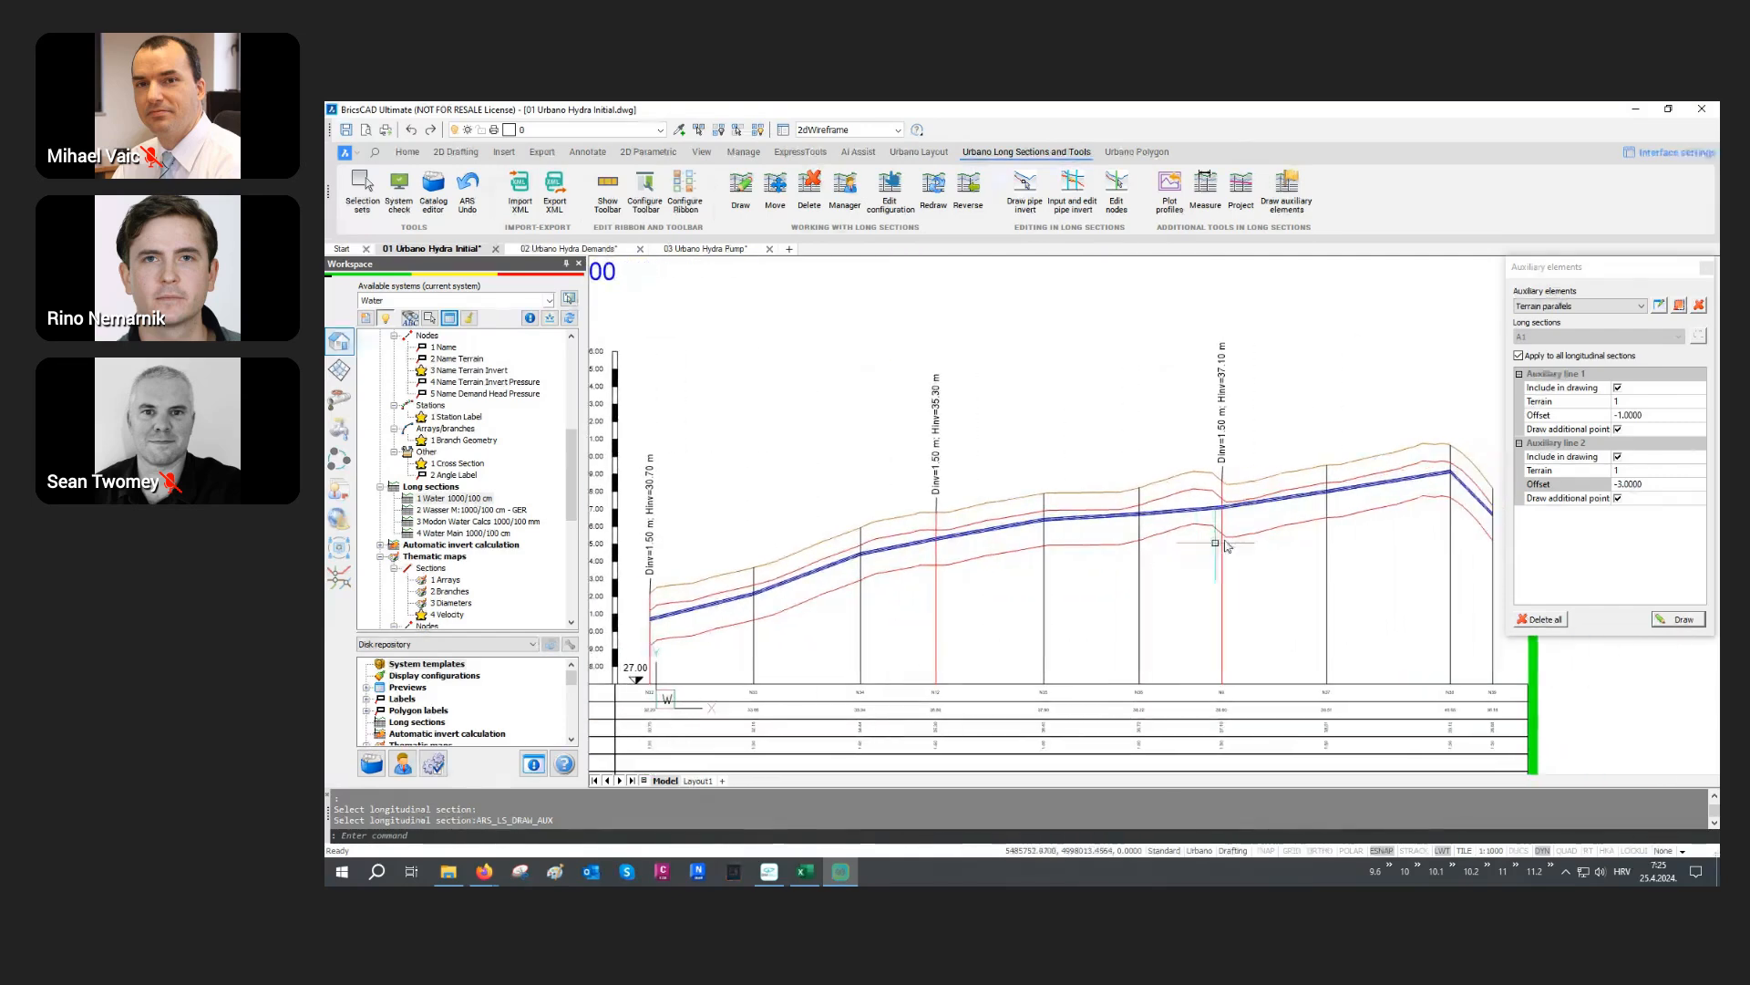
{"action": "scroll", "coordinate": [1253, 528], "scroll_direction": "up", "scroll_amount": 3}
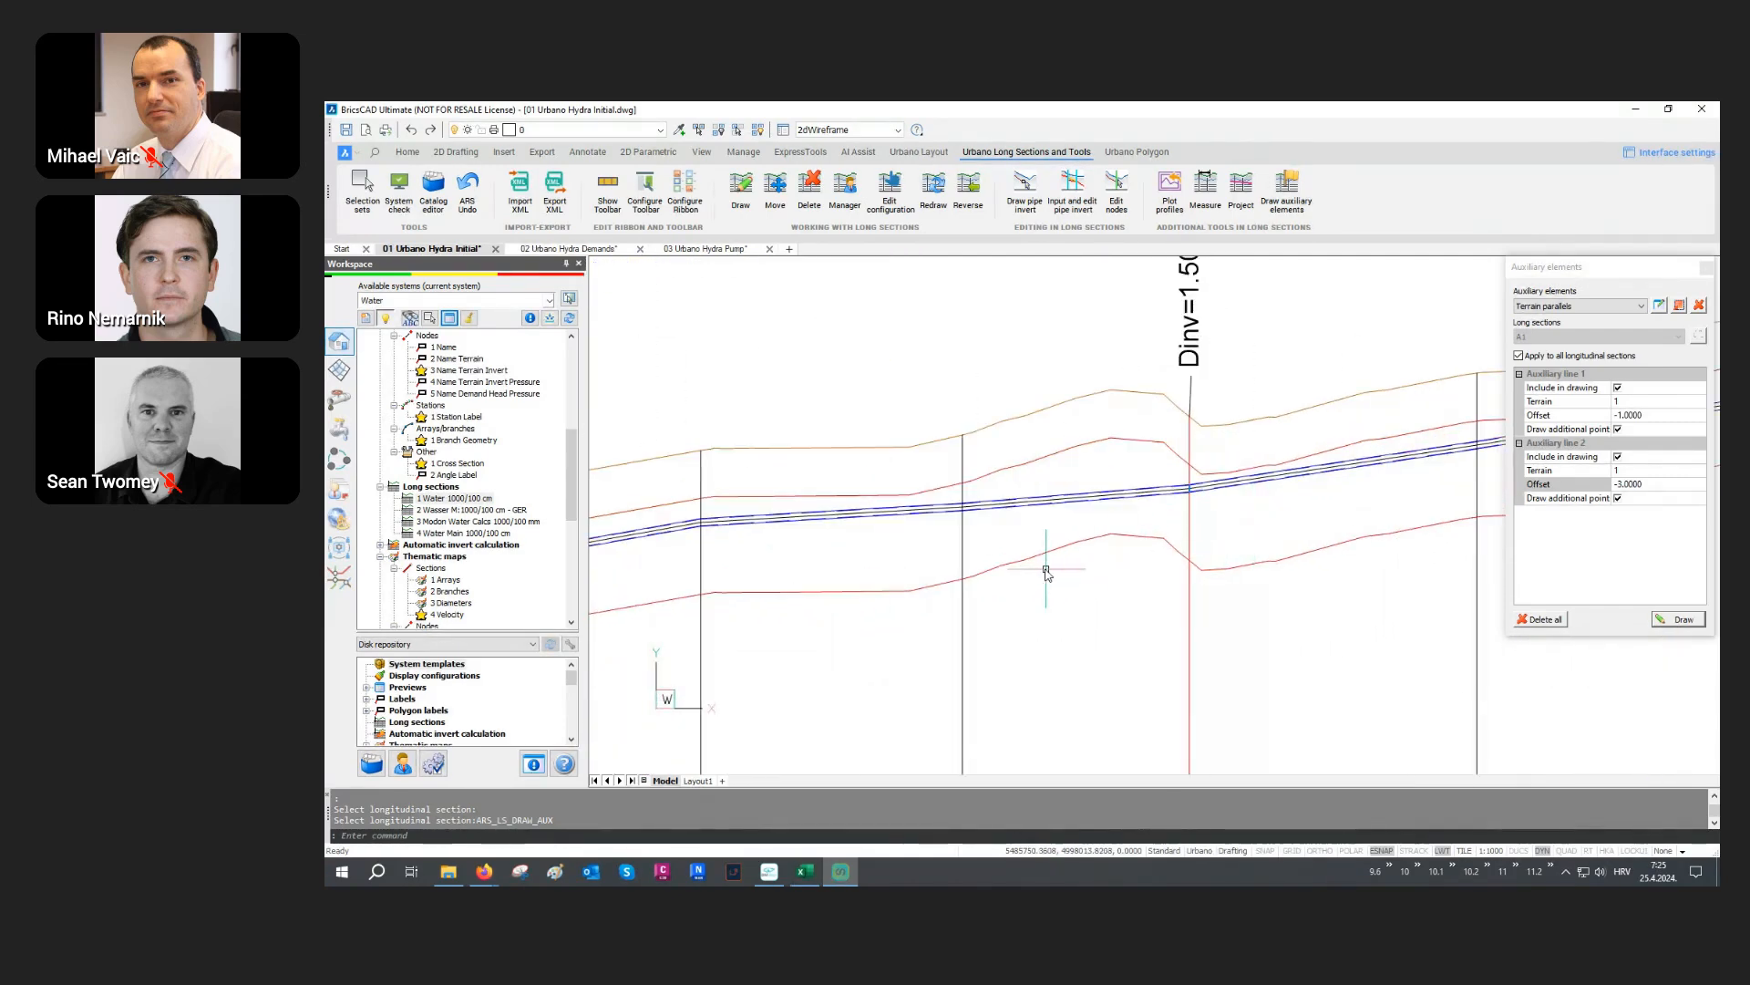
{"action": "scroll", "coordinate": [1046, 584], "scroll_direction": "down", "scroll_amount": 5}
{"action": "scroll", "coordinate": [1044, 579], "scroll_direction": "down", "scroll_amount": 3}
{"action": "middle_click_drag", "start_coordinate": [1078, 398], "coordinate": [1048, 577]}
{"action": "scroll", "coordinate": [1015, 359], "scroll_direction": "up", "scroll_amount": 6}
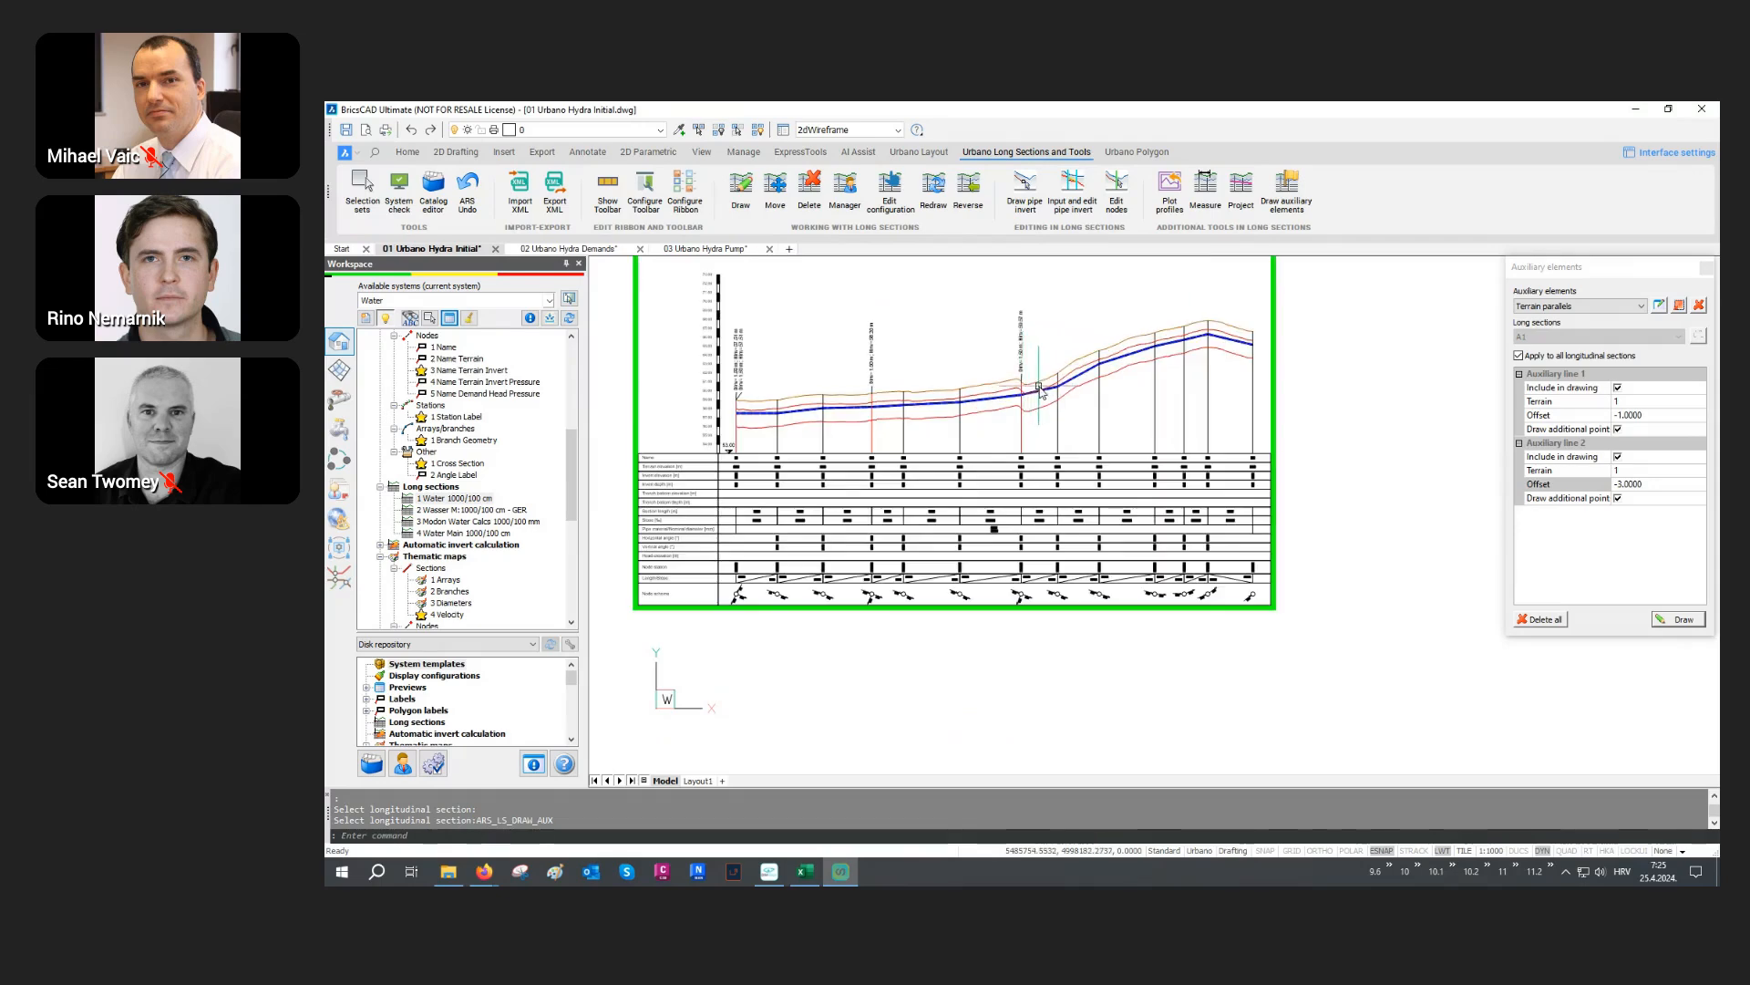
{"action": "scroll", "coordinate": [1025, 399], "scroll_direction": "up", "scroll_amount": 2}
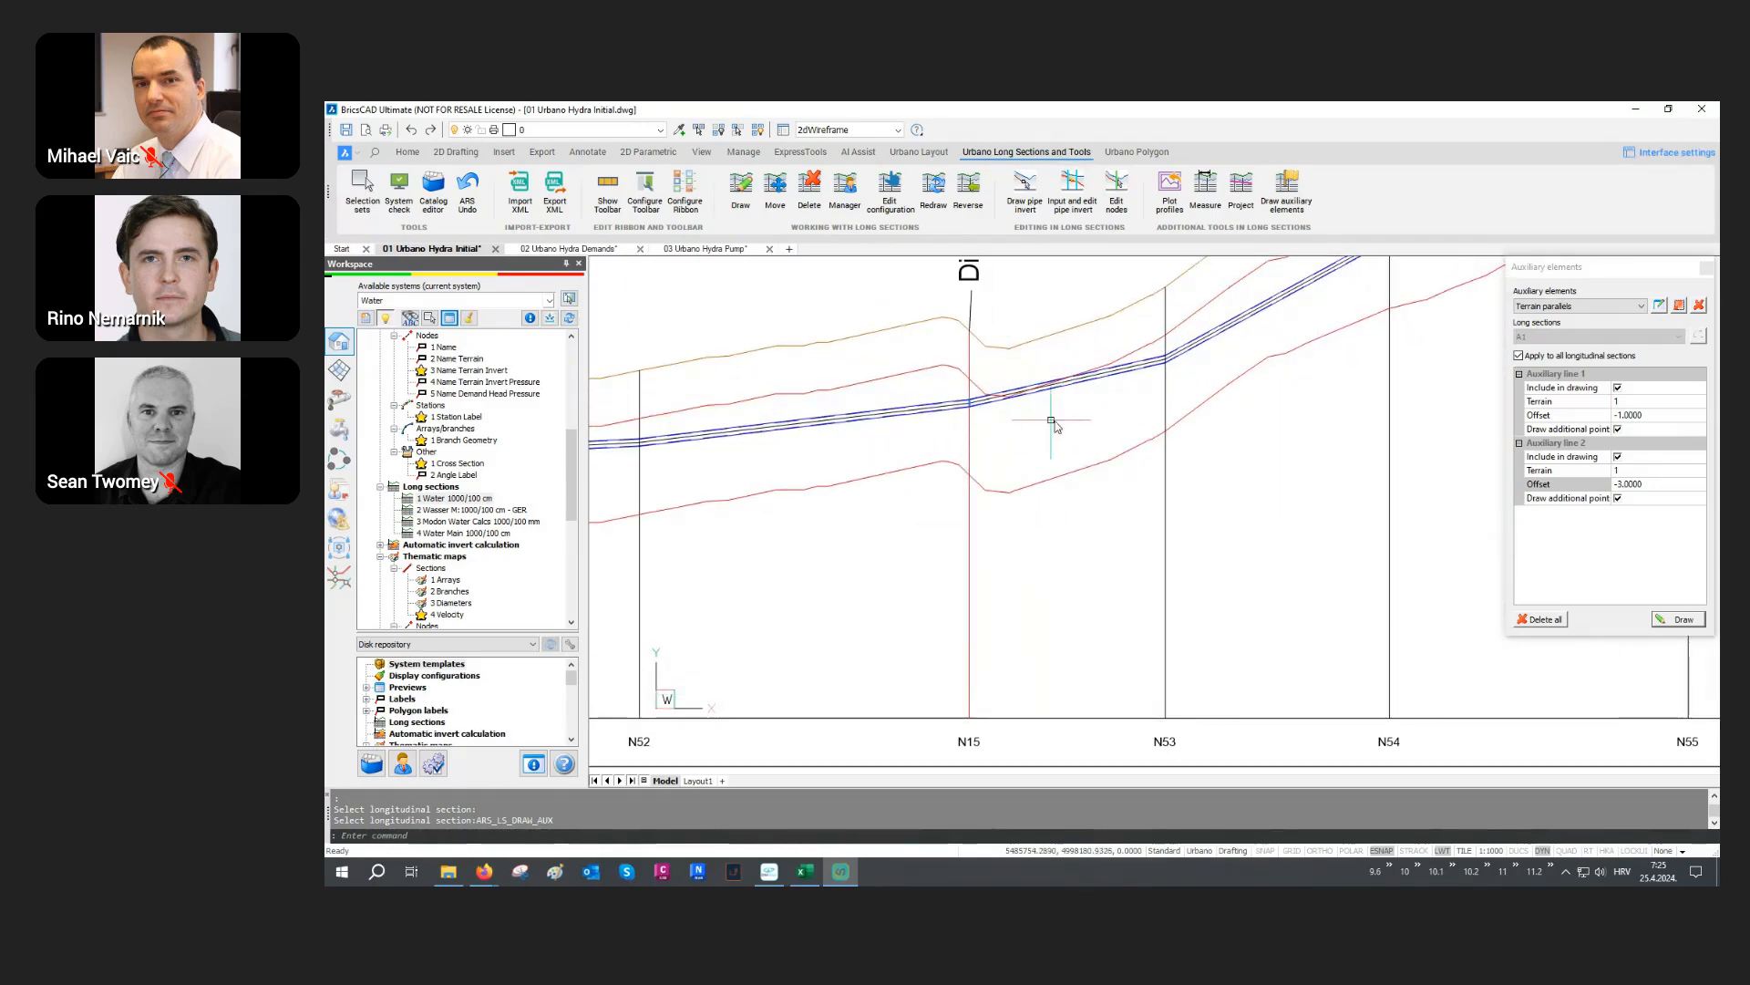
{"action": "scroll", "coordinate": [1098, 425], "scroll_direction": "down", "scroll_amount": 3}
{"action": "scroll", "coordinate": [1098, 425], "scroll_direction": "down", "scroll_amount": 4}
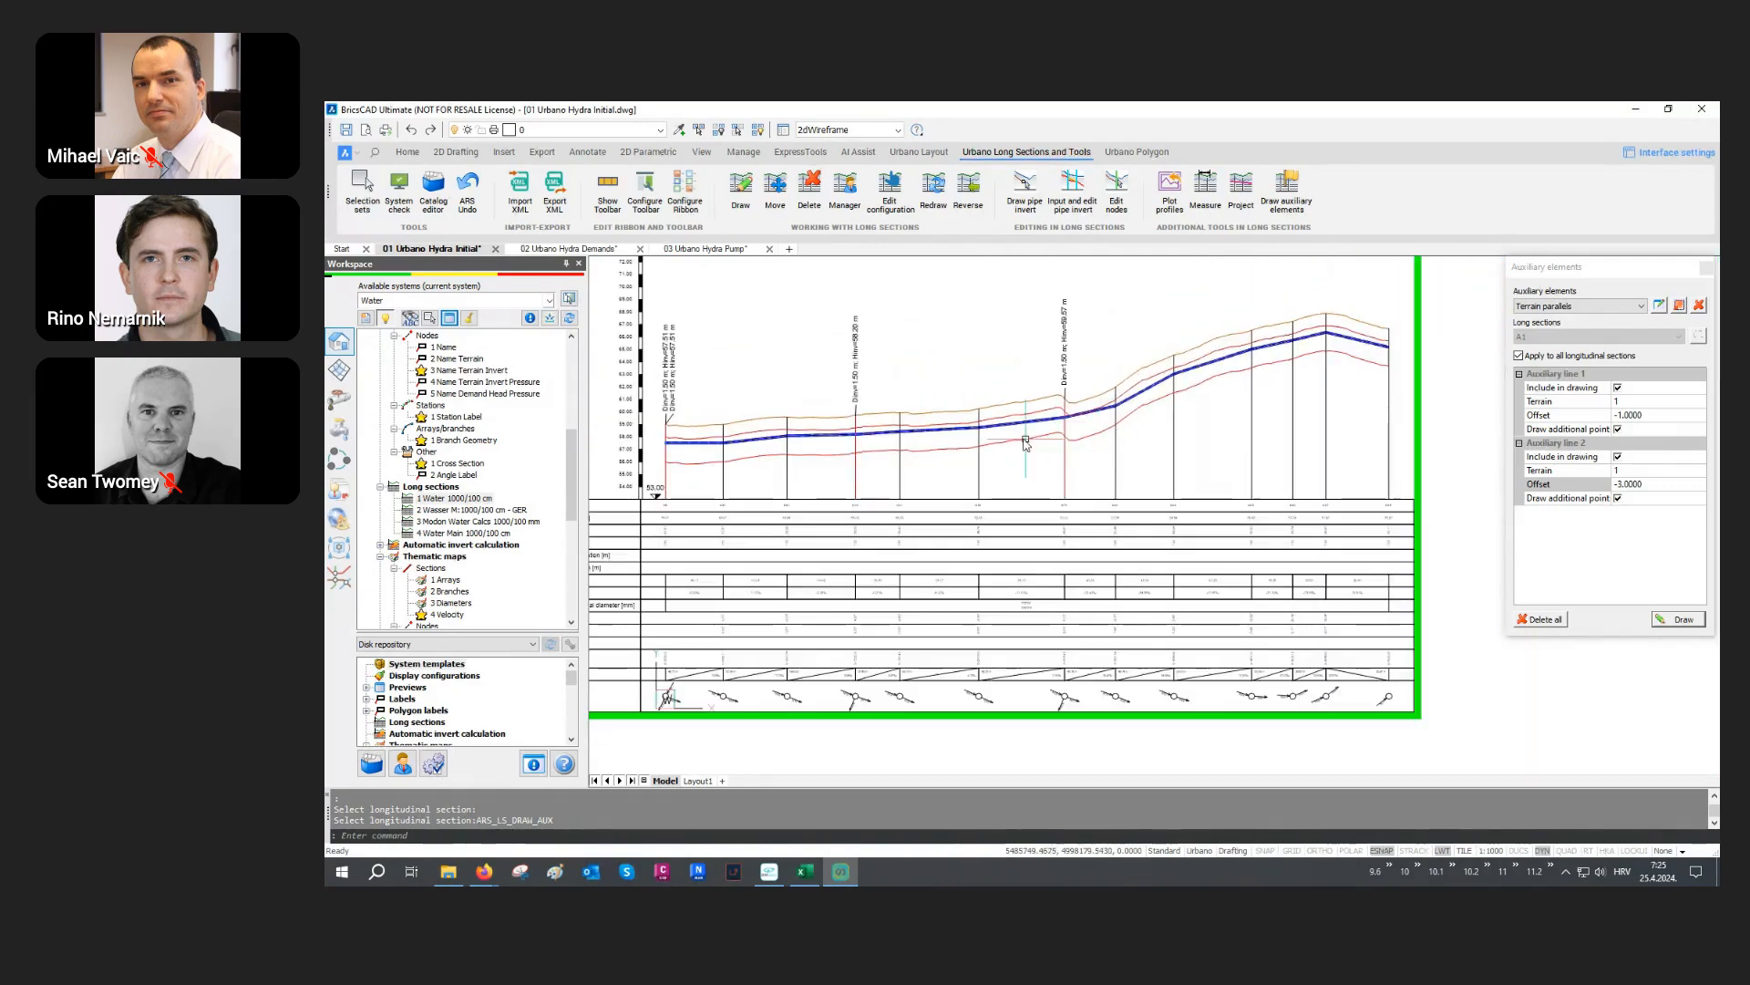
{"action": "middle_click_drag", "start_coordinate": [1086, 455], "coordinate": [1105, 470]}
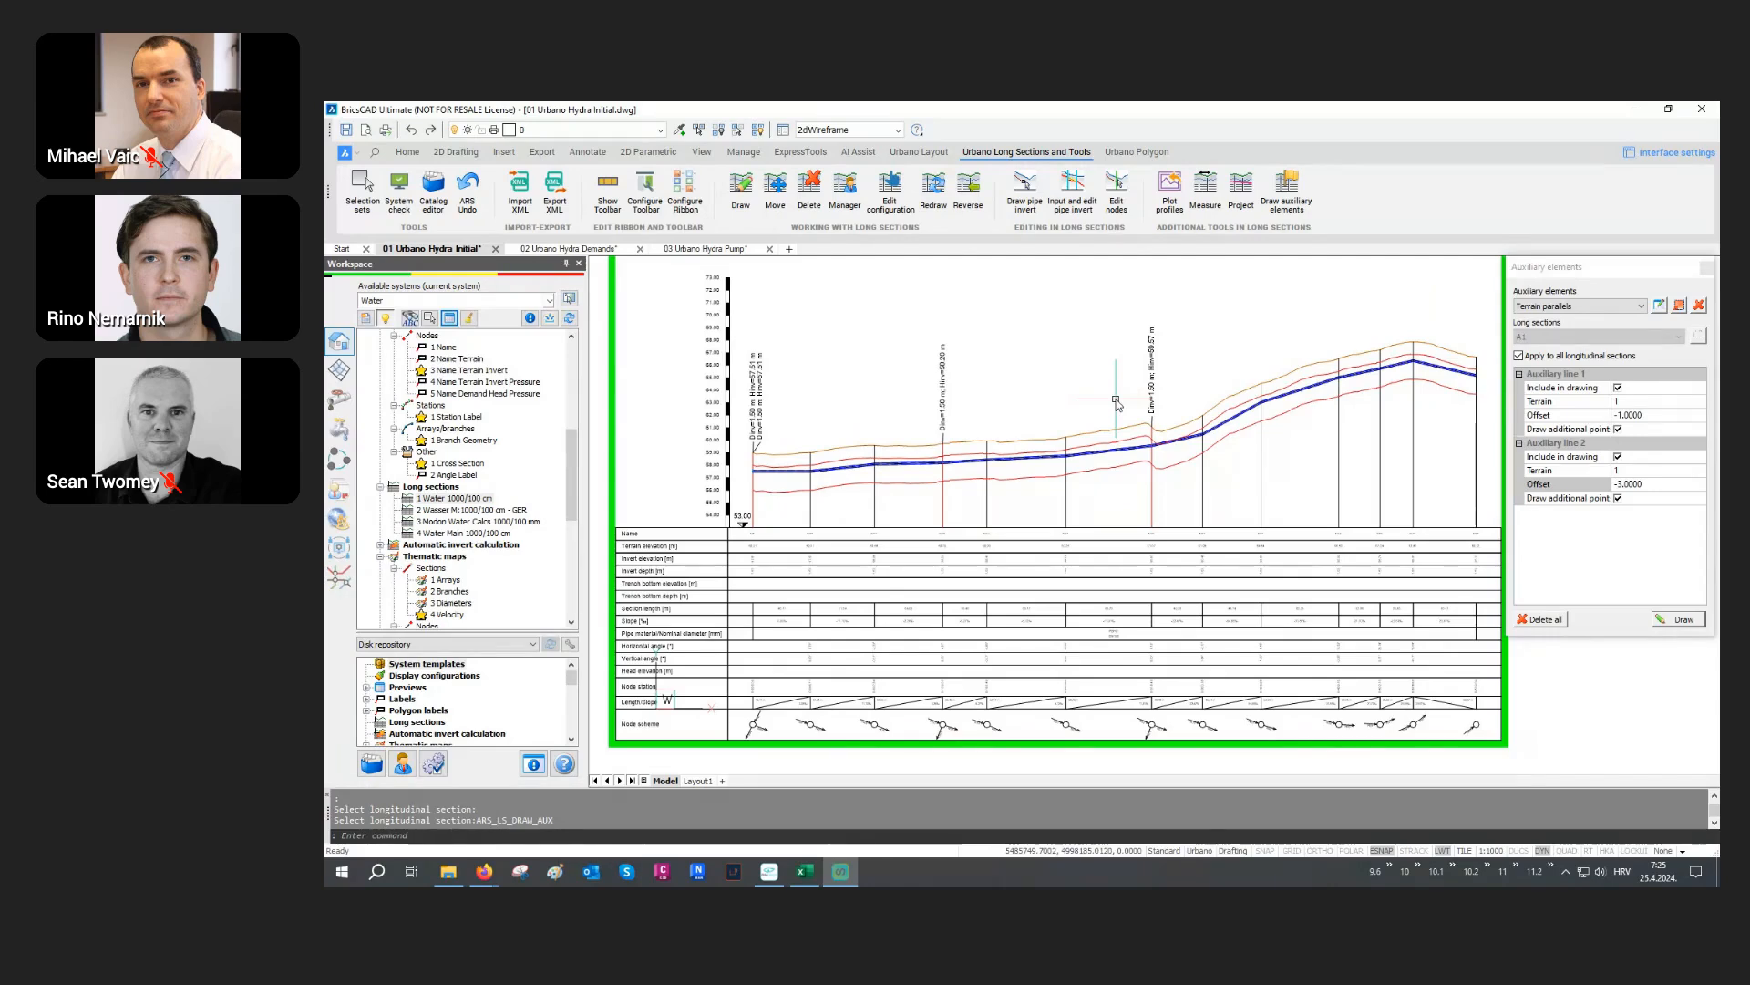
Step: Show the preview table below the longitudinal section and open its list of available section and node tables
{"action": "left_click", "coordinate": [449, 318]}
{"action": "scroll", "coordinate": [1185, 347], "scroll_direction": "up", "scroll_amount": 1}
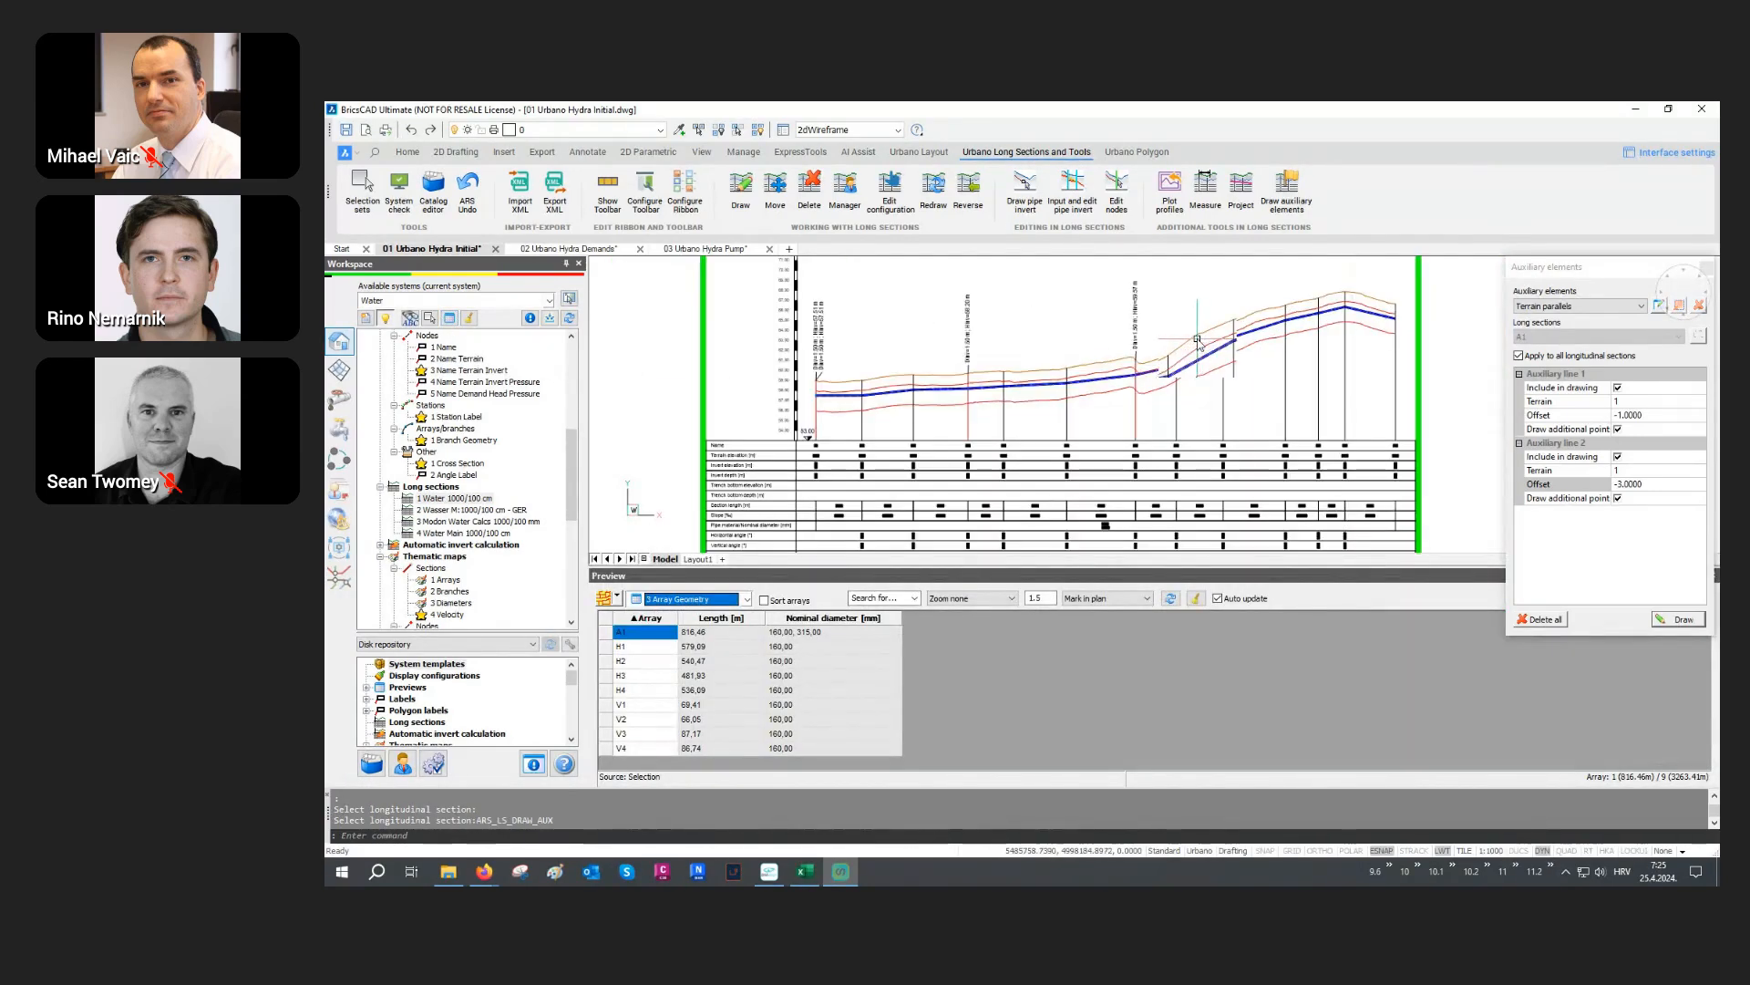
{"action": "scroll", "coordinate": [1199, 343], "scroll_direction": "up", "scroll_amount": 1}
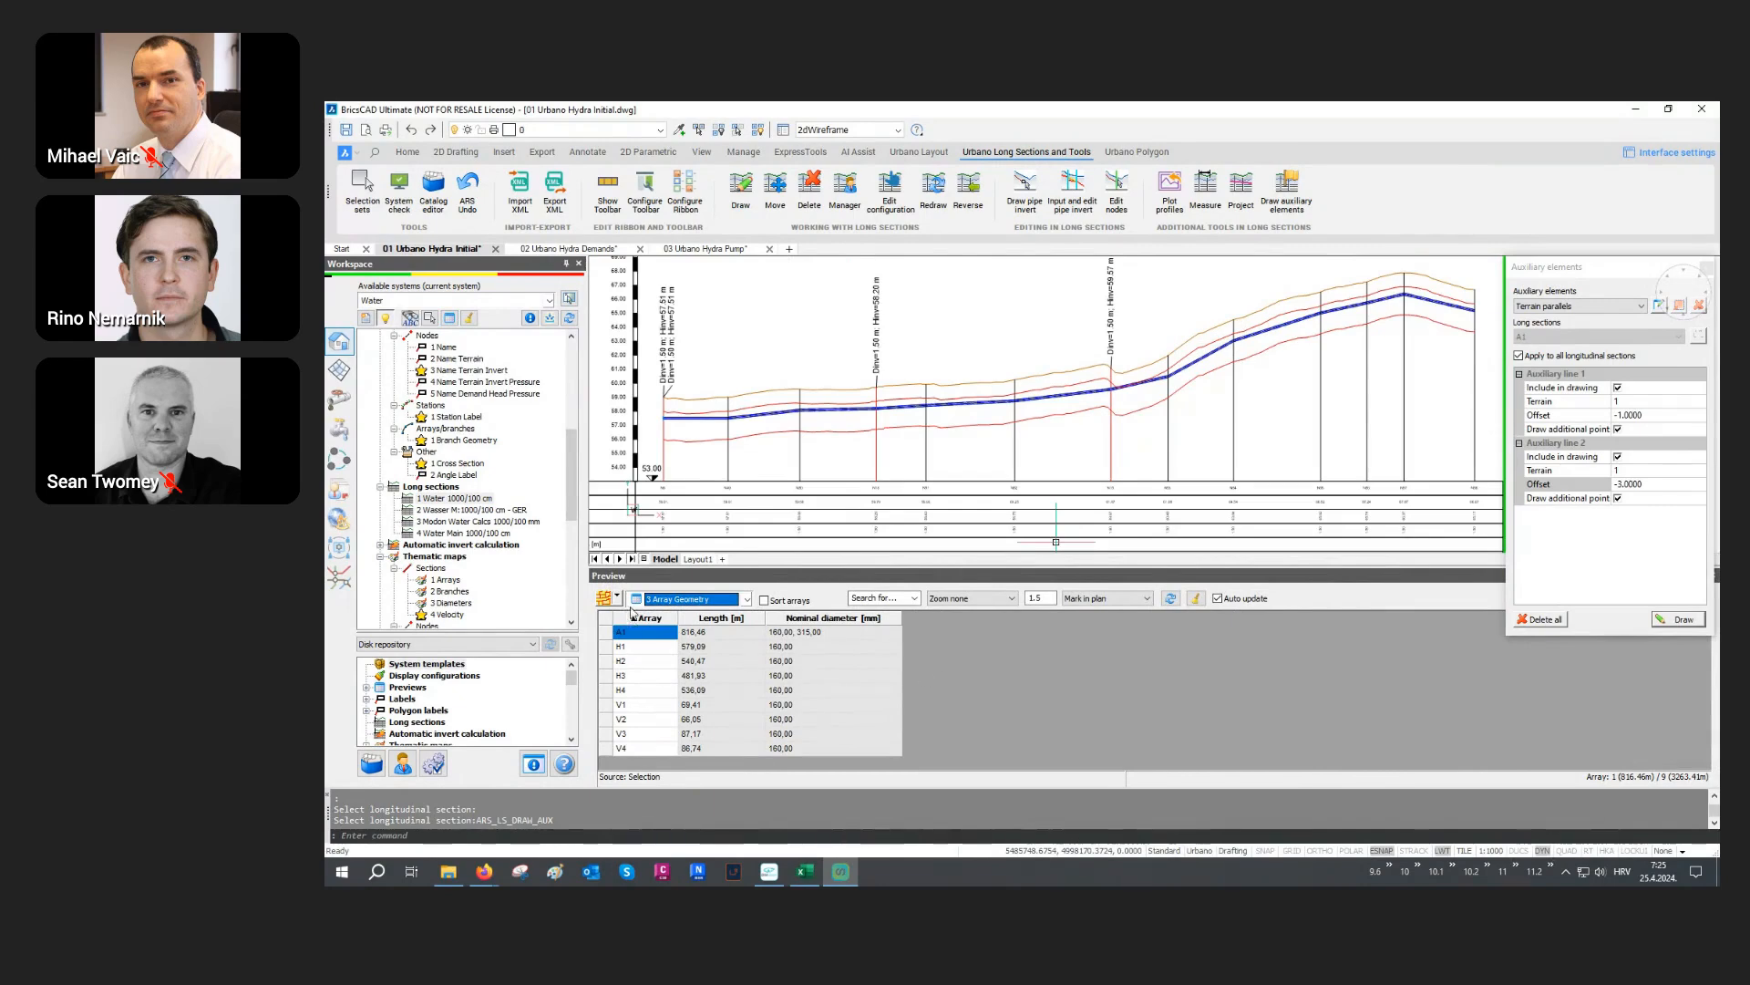
{"action": "left_click", "coordinate": [679, 600]}
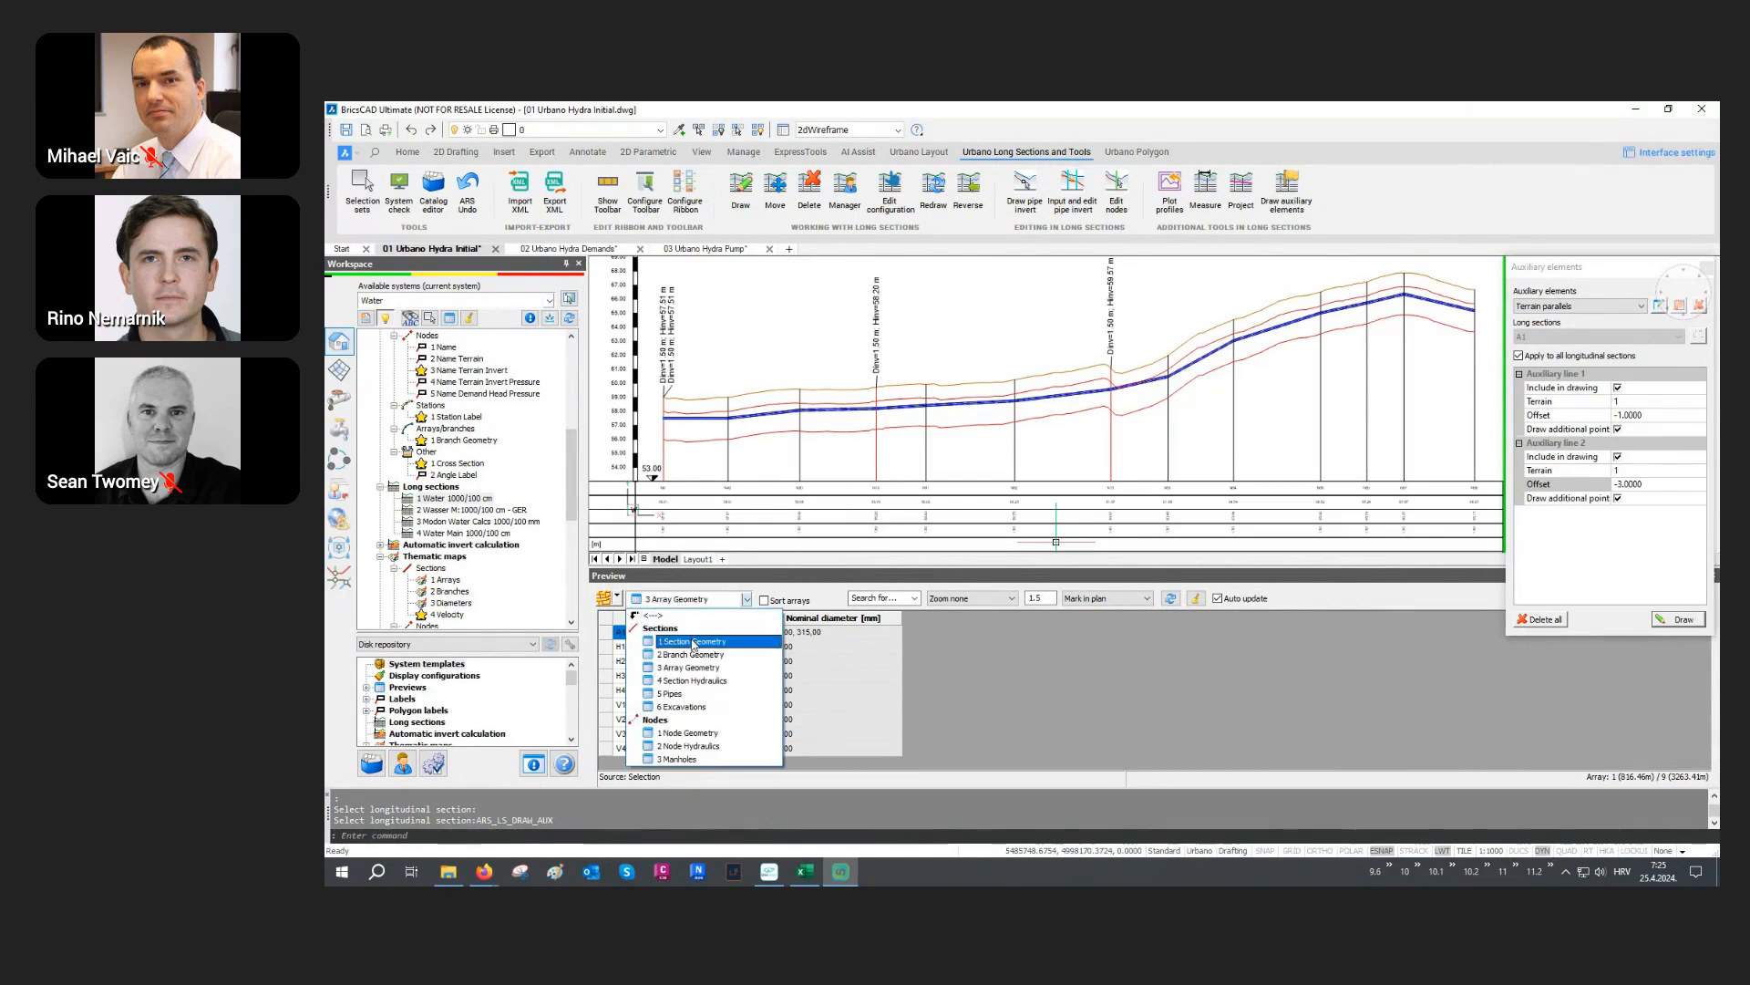
Step: Show the Section Geometry preview table for only the H1 long section, picked in the drawing
{"action": "left_click", "coordinate": [685, 642]}
{"action": "left_click", "coordinate": [618, 598]}
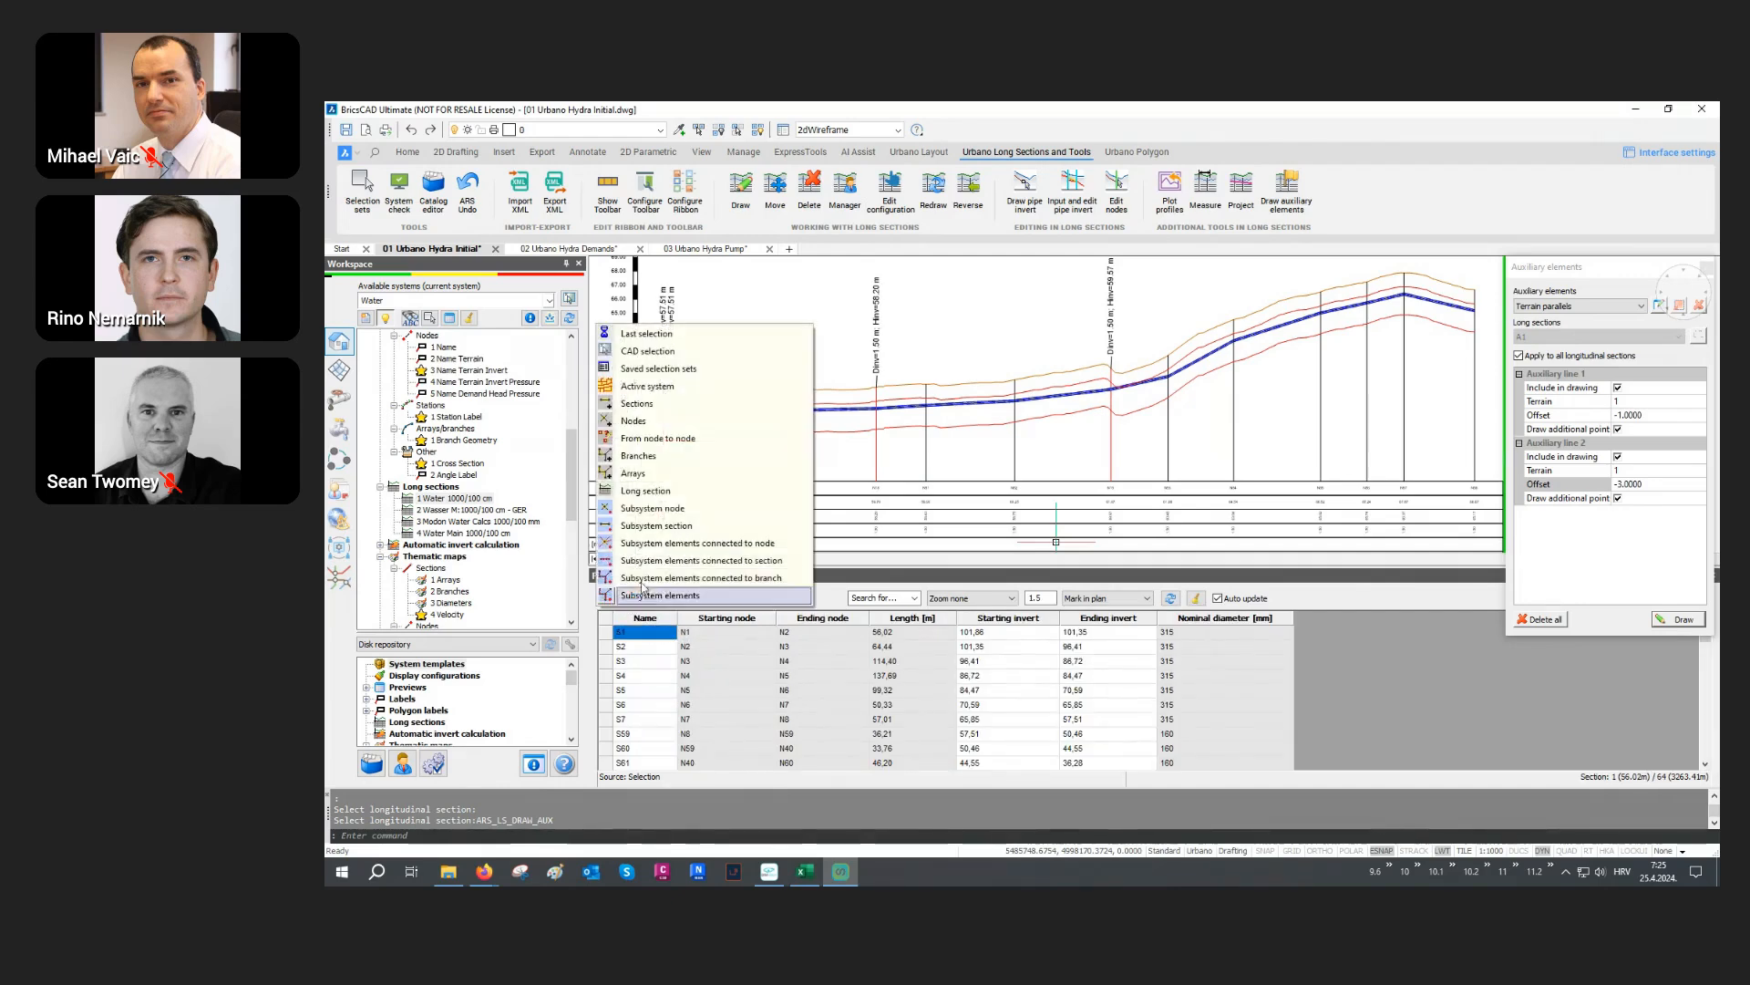
{"action": "left_click", "coordinate": [692, 496]}
{"action": "left_click", "coordinate": [1010, 413]}
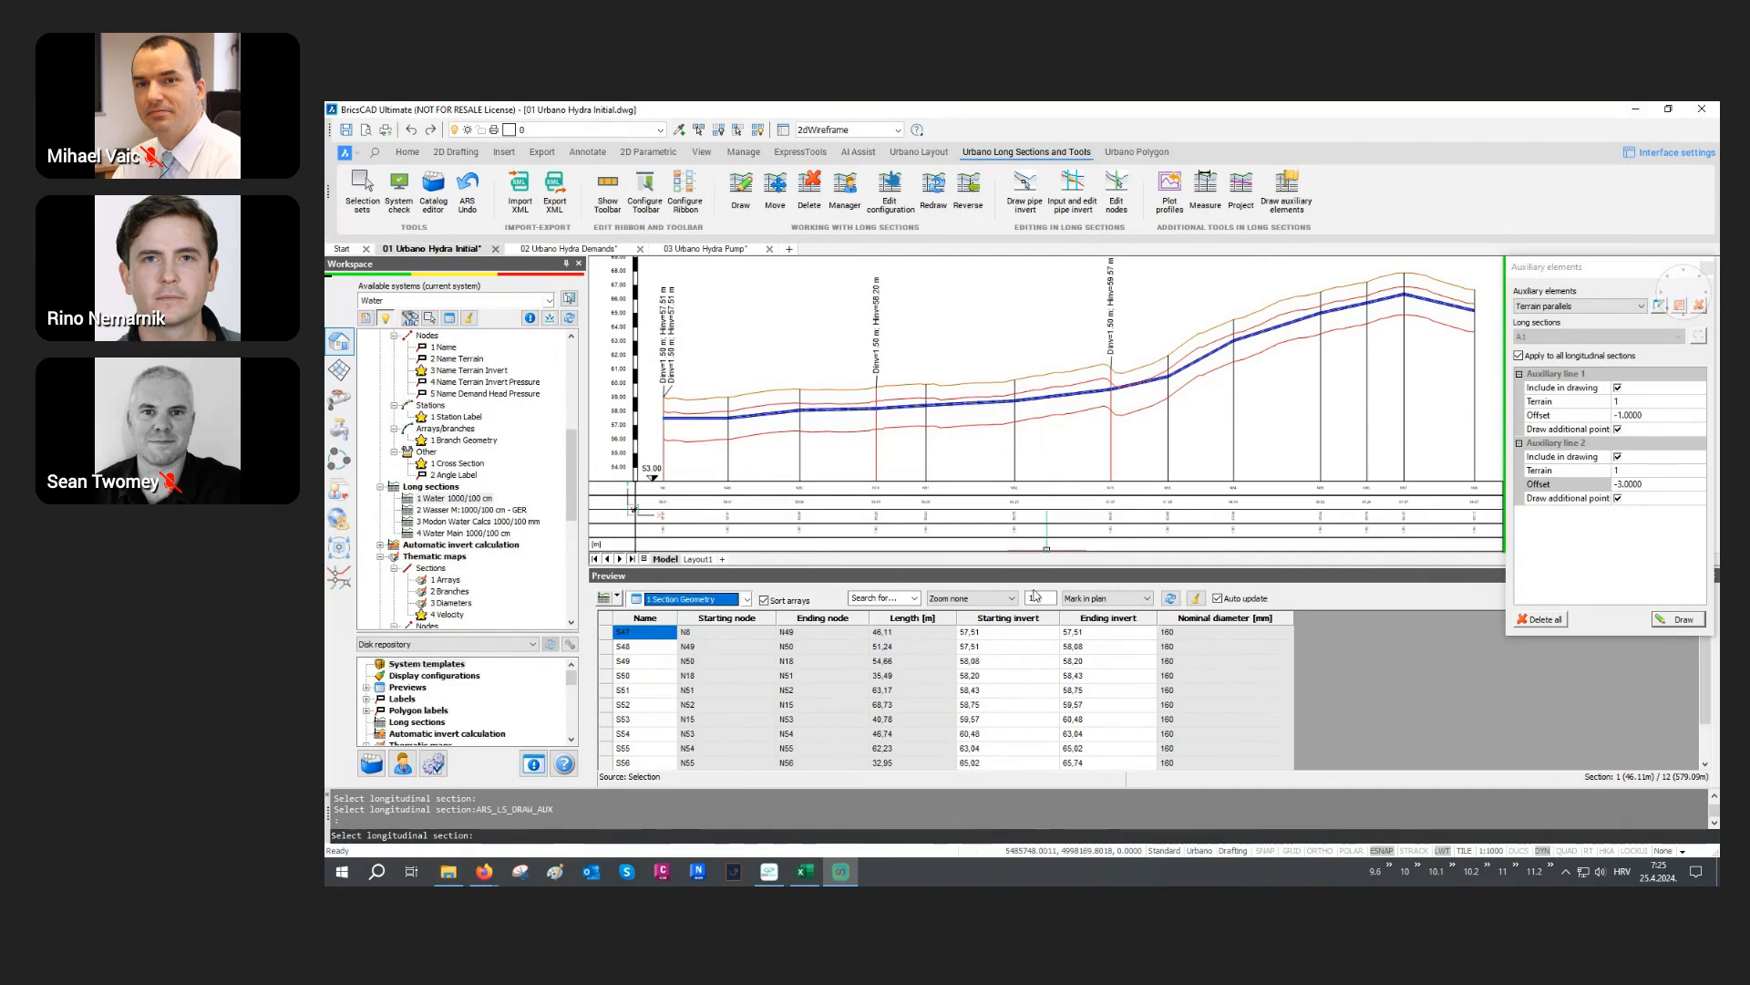
Step: Examine the starting and ending invert values of the first sections in the preview table
{"action": "double_click", "coordinate": [1015, 632]}
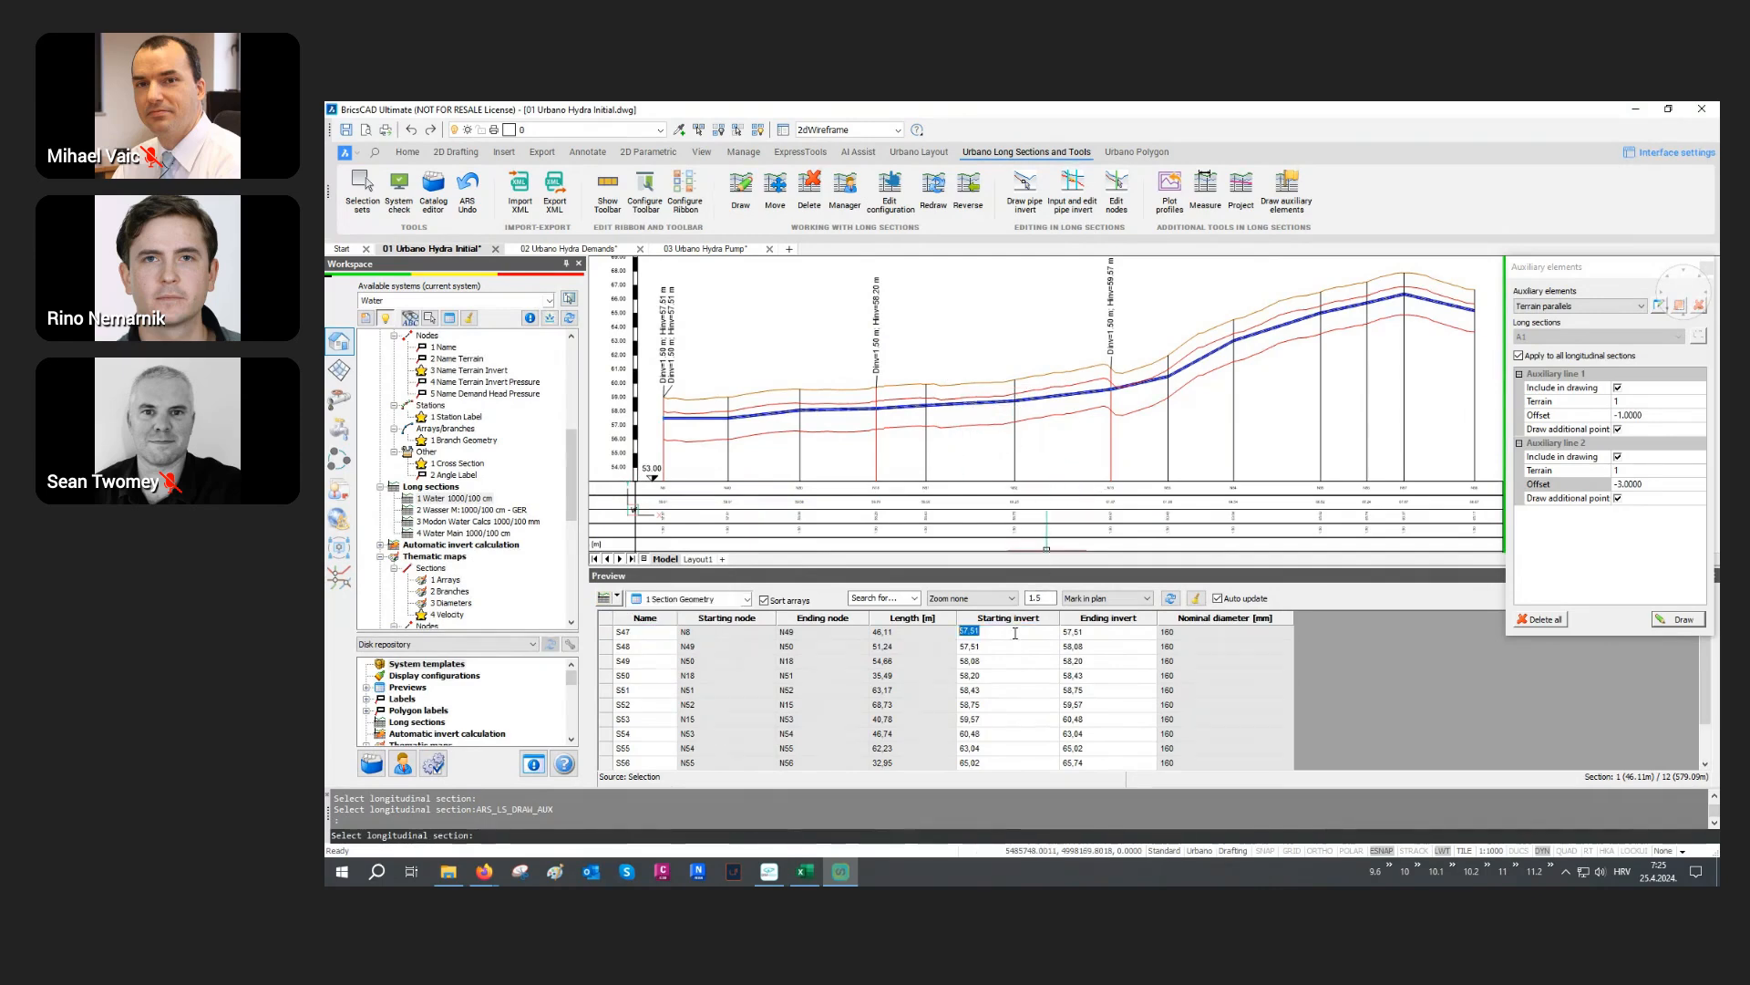
{"action": "double_click", "coordinate": [1079, 635]}
{"action": "double_click", "coordinate": [1040, 648]}
{"action": "double_click", "coordinate": [1074, 648]}
{"action": "left_click", "coordinate": [1030, 661]}
{"action": "left_click", "coordinate": [1011, 676]}
{"action": "left_click", "coordinate": [1070, 676]}
{"action": "left_click", "coordinate": [1017, 635]}
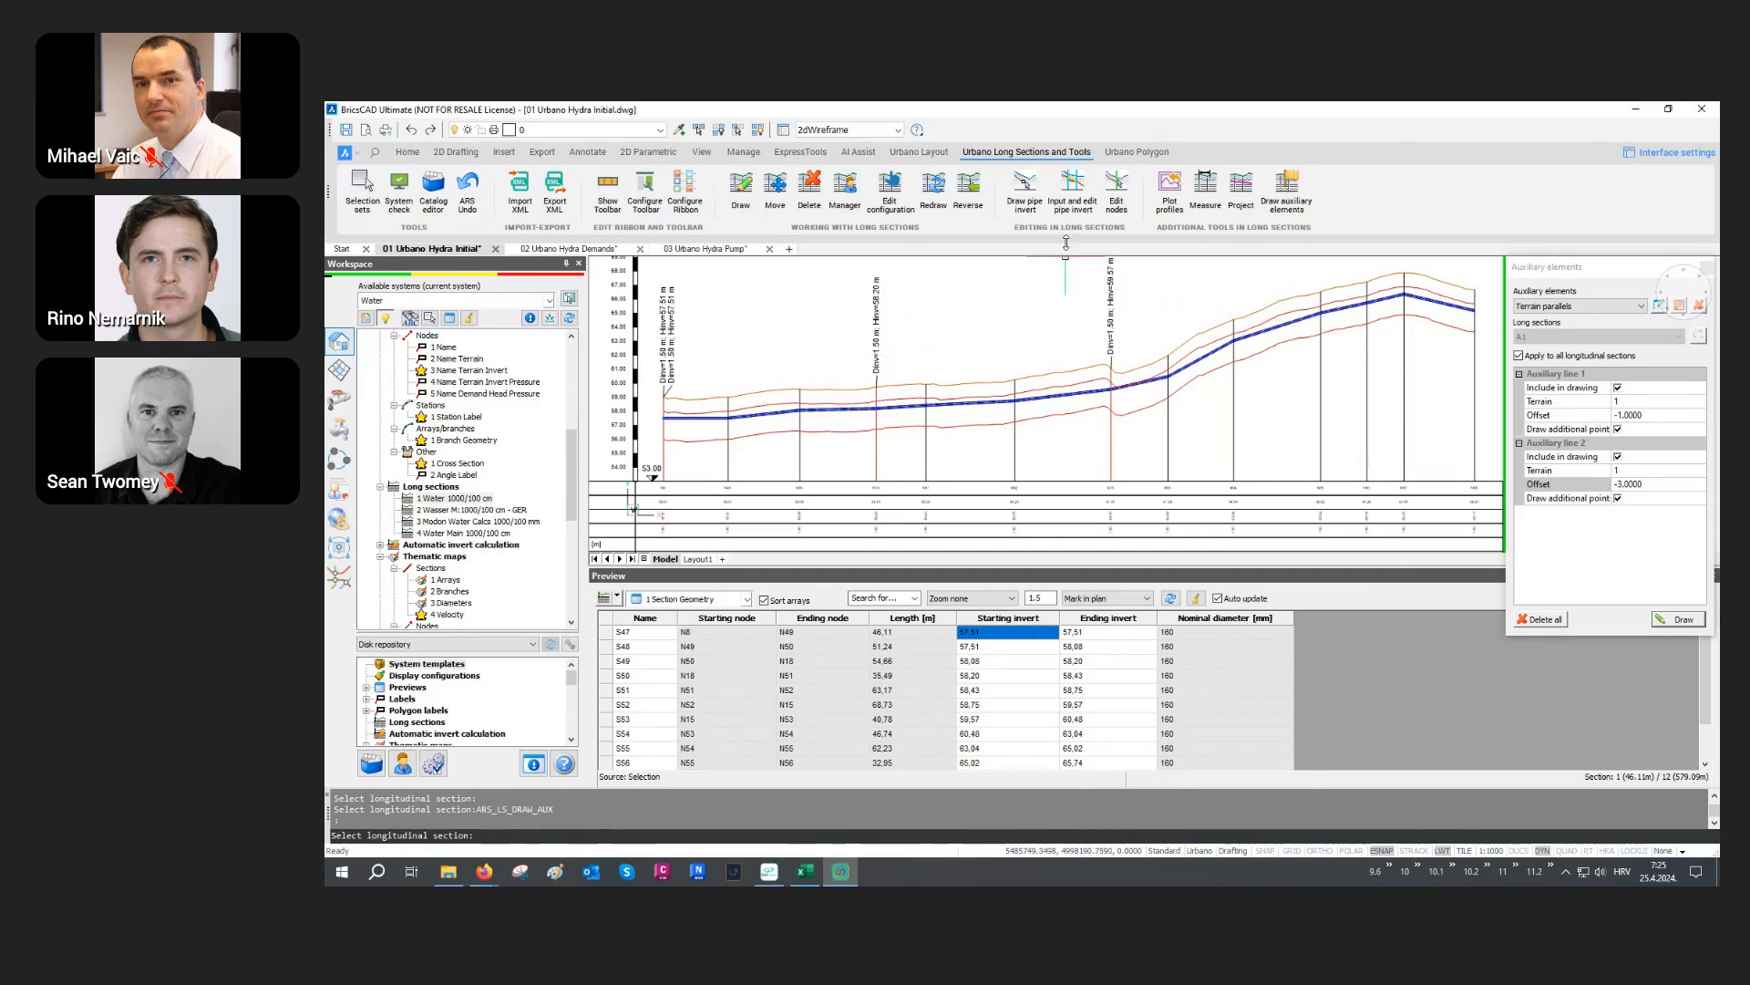
Step: Start Input and edit pipe invert and pick the stretch from node N8 to node N18 on long section H1
{"action": "left_click", "coordinate": [1077, 202]}
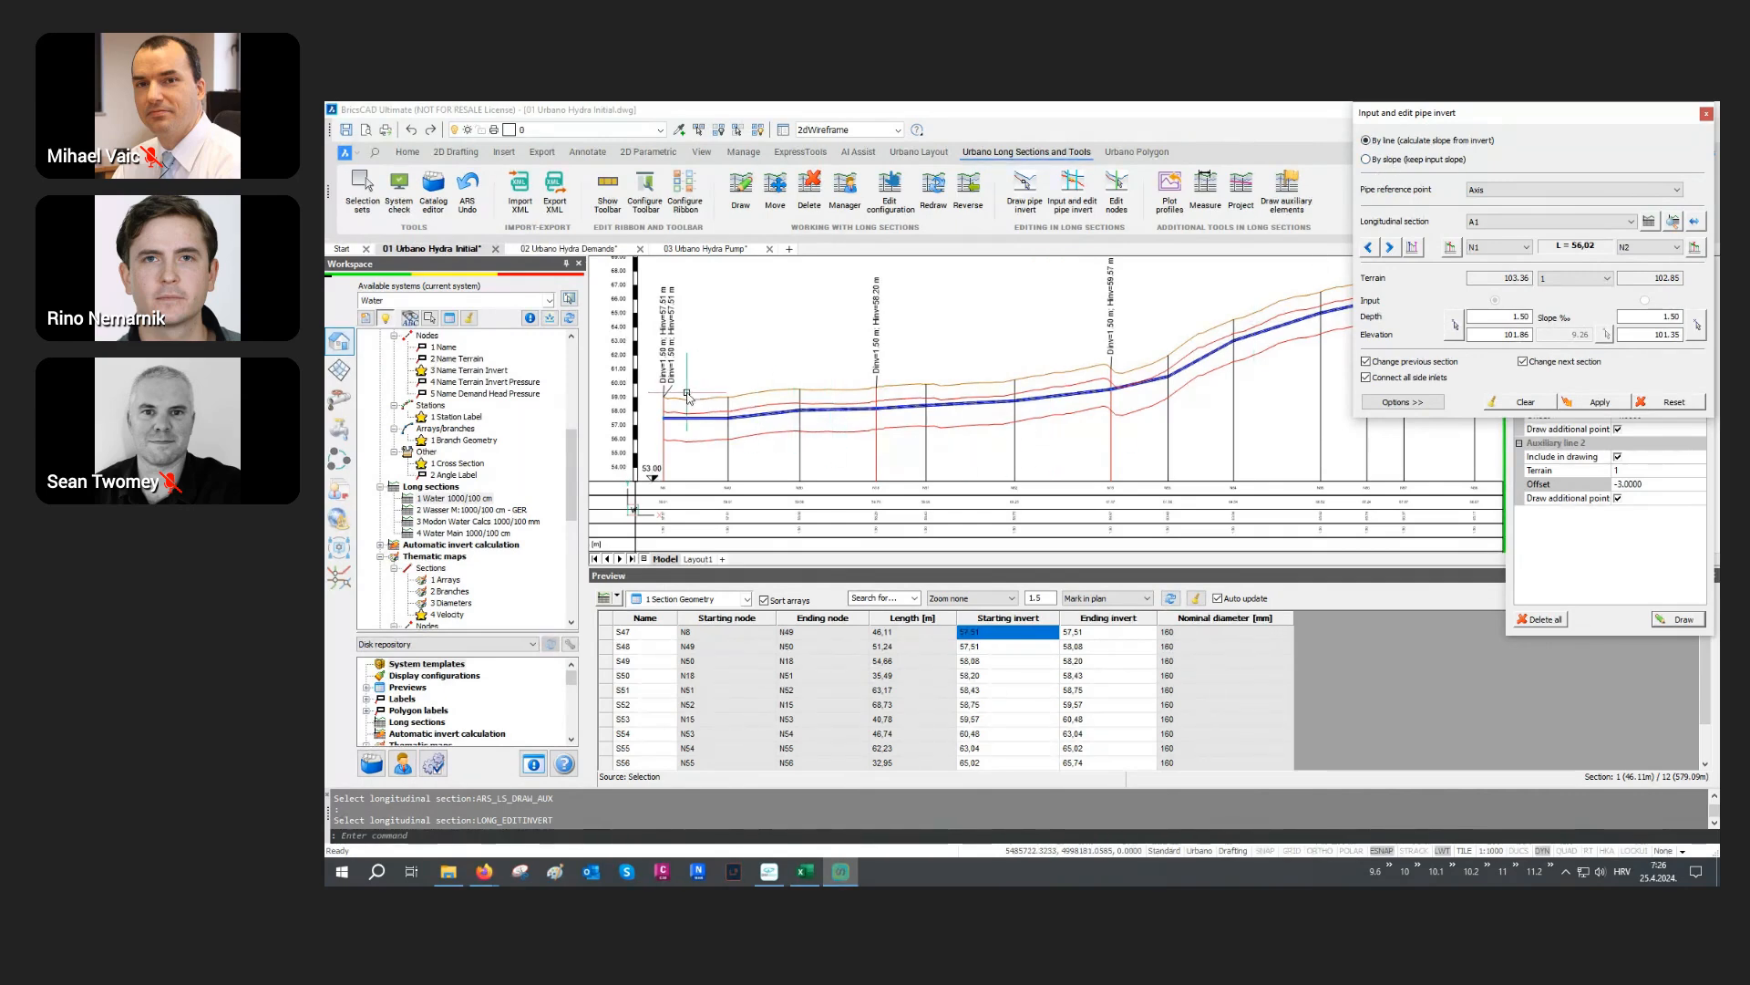
{"action": "left_click", "coordinate": [1693, 221]}
{"action": "scroll", "coordinate": [699, 368], "scroll_direction": "up", "scroll_amount": 2}
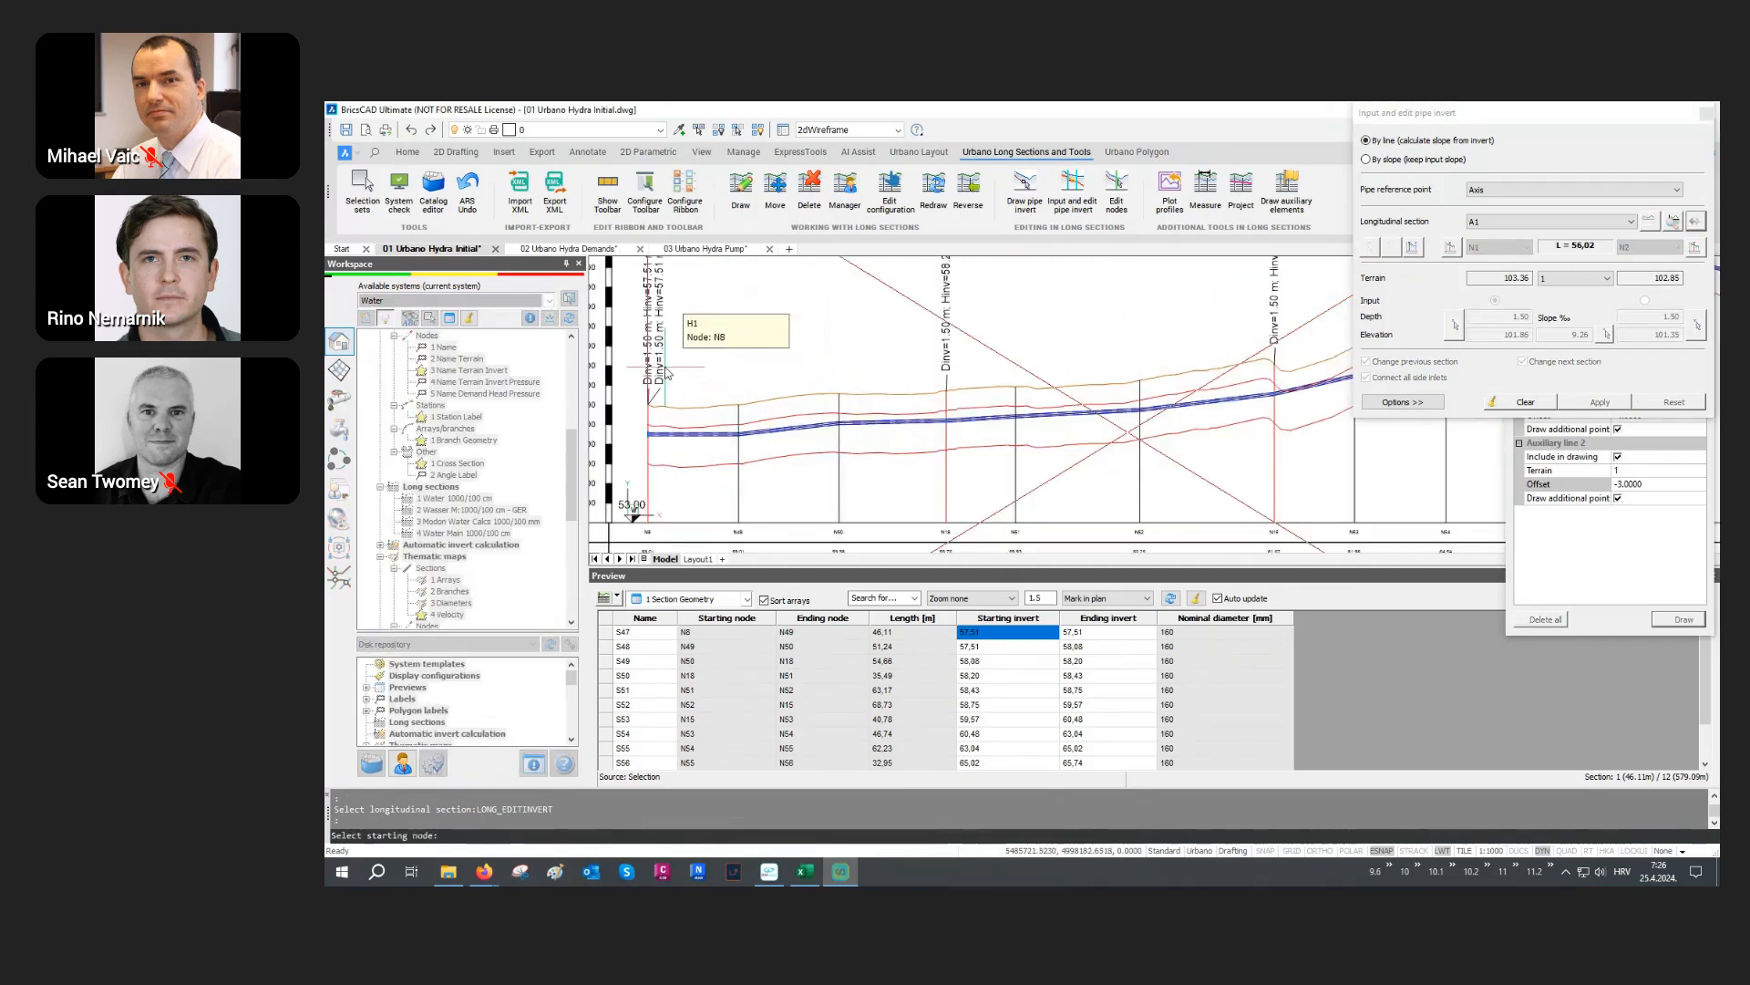
{"action": "left_click", "coordinate": [651, 367]}
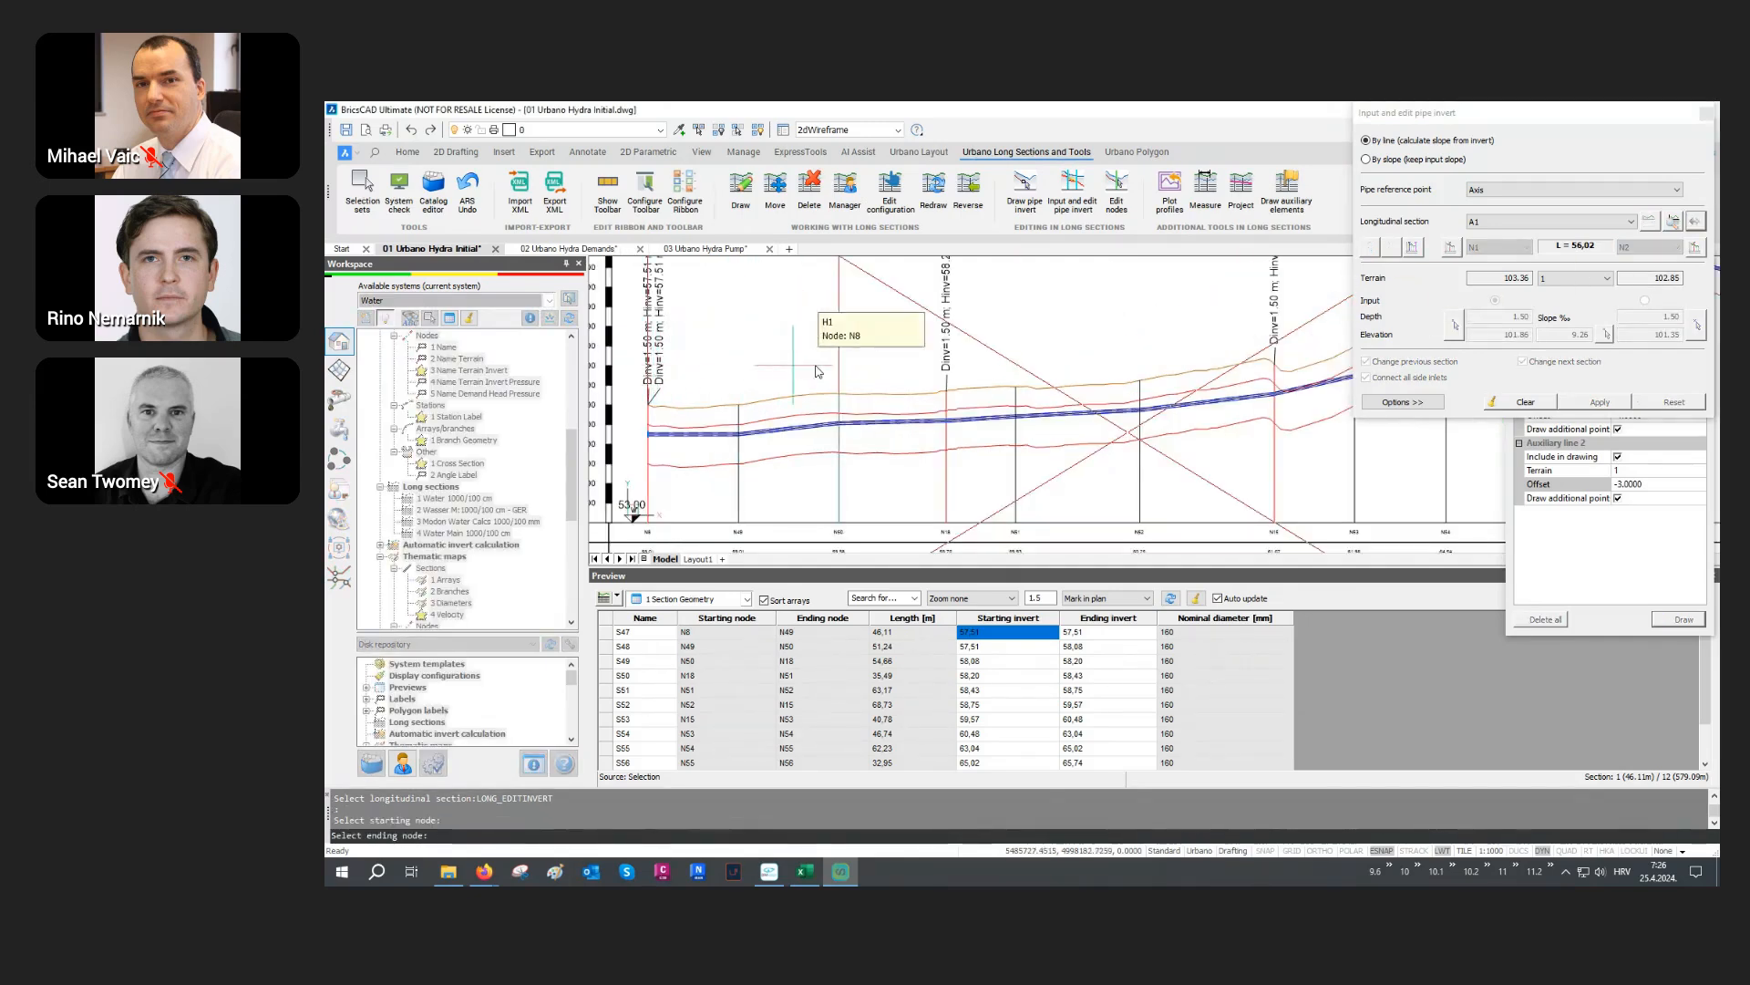
{"action": "left_click", "coordinate": [947, 374]}
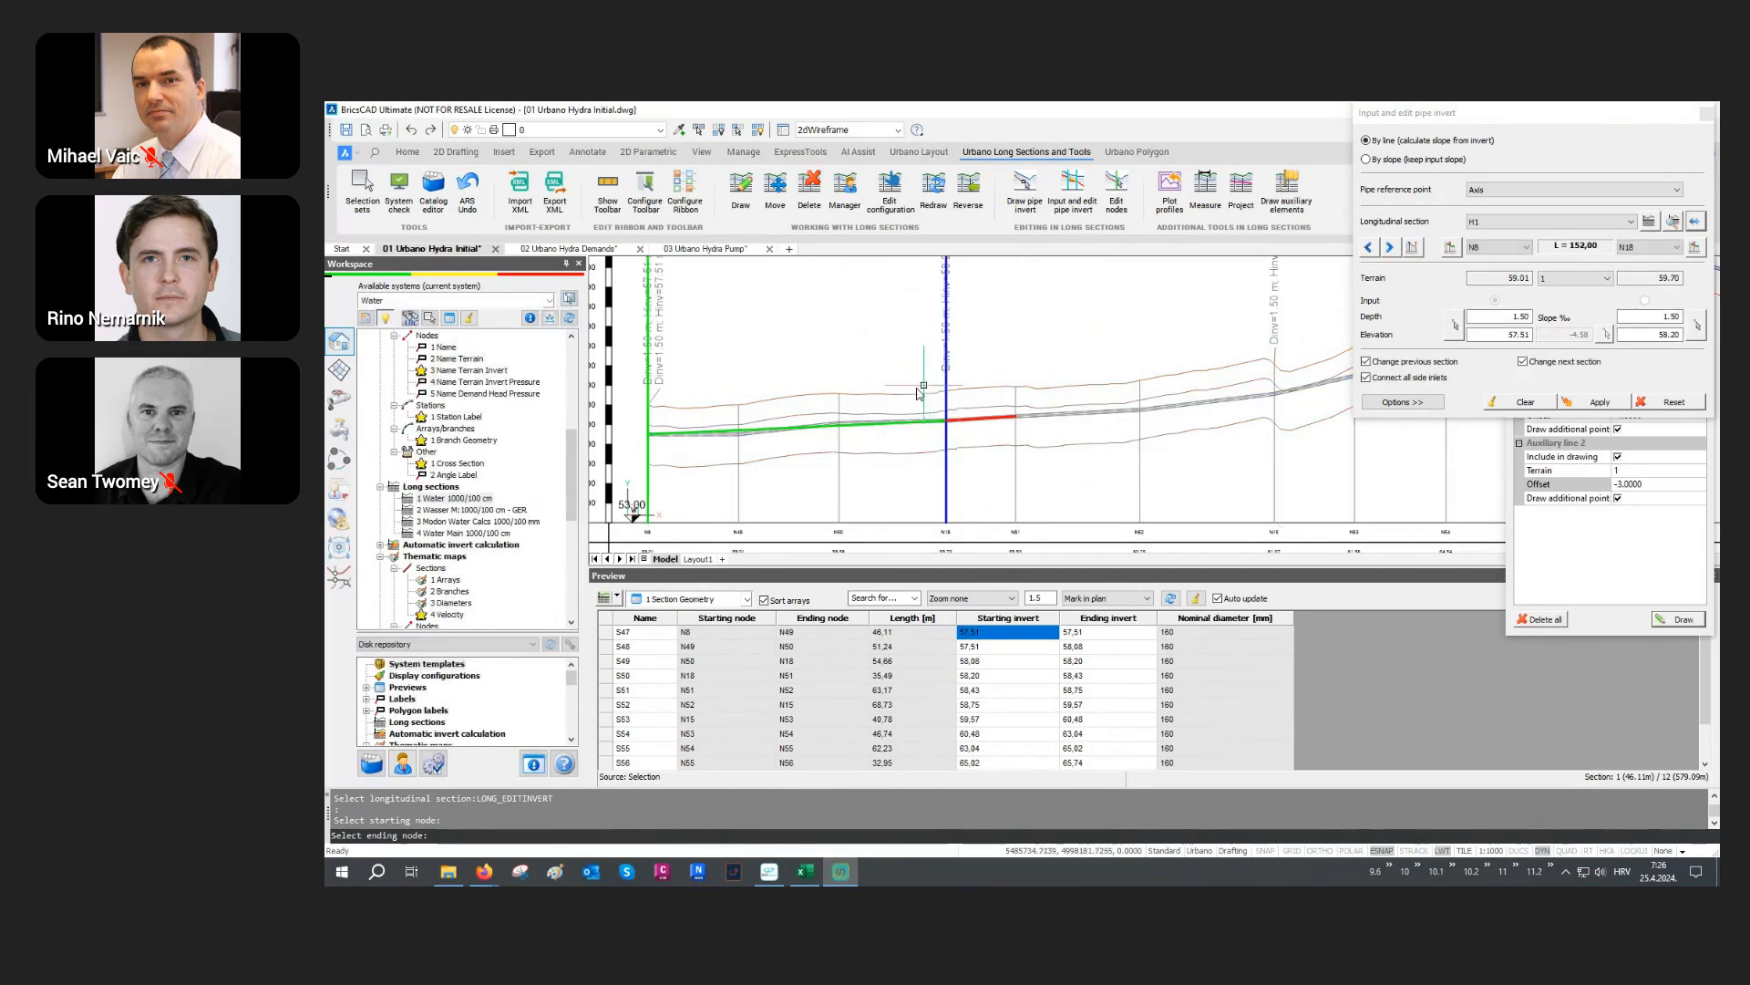
{"action": "scroll", "coordinate": [638, 438], "scroll_direction": "up", "scroll_amount": 2}
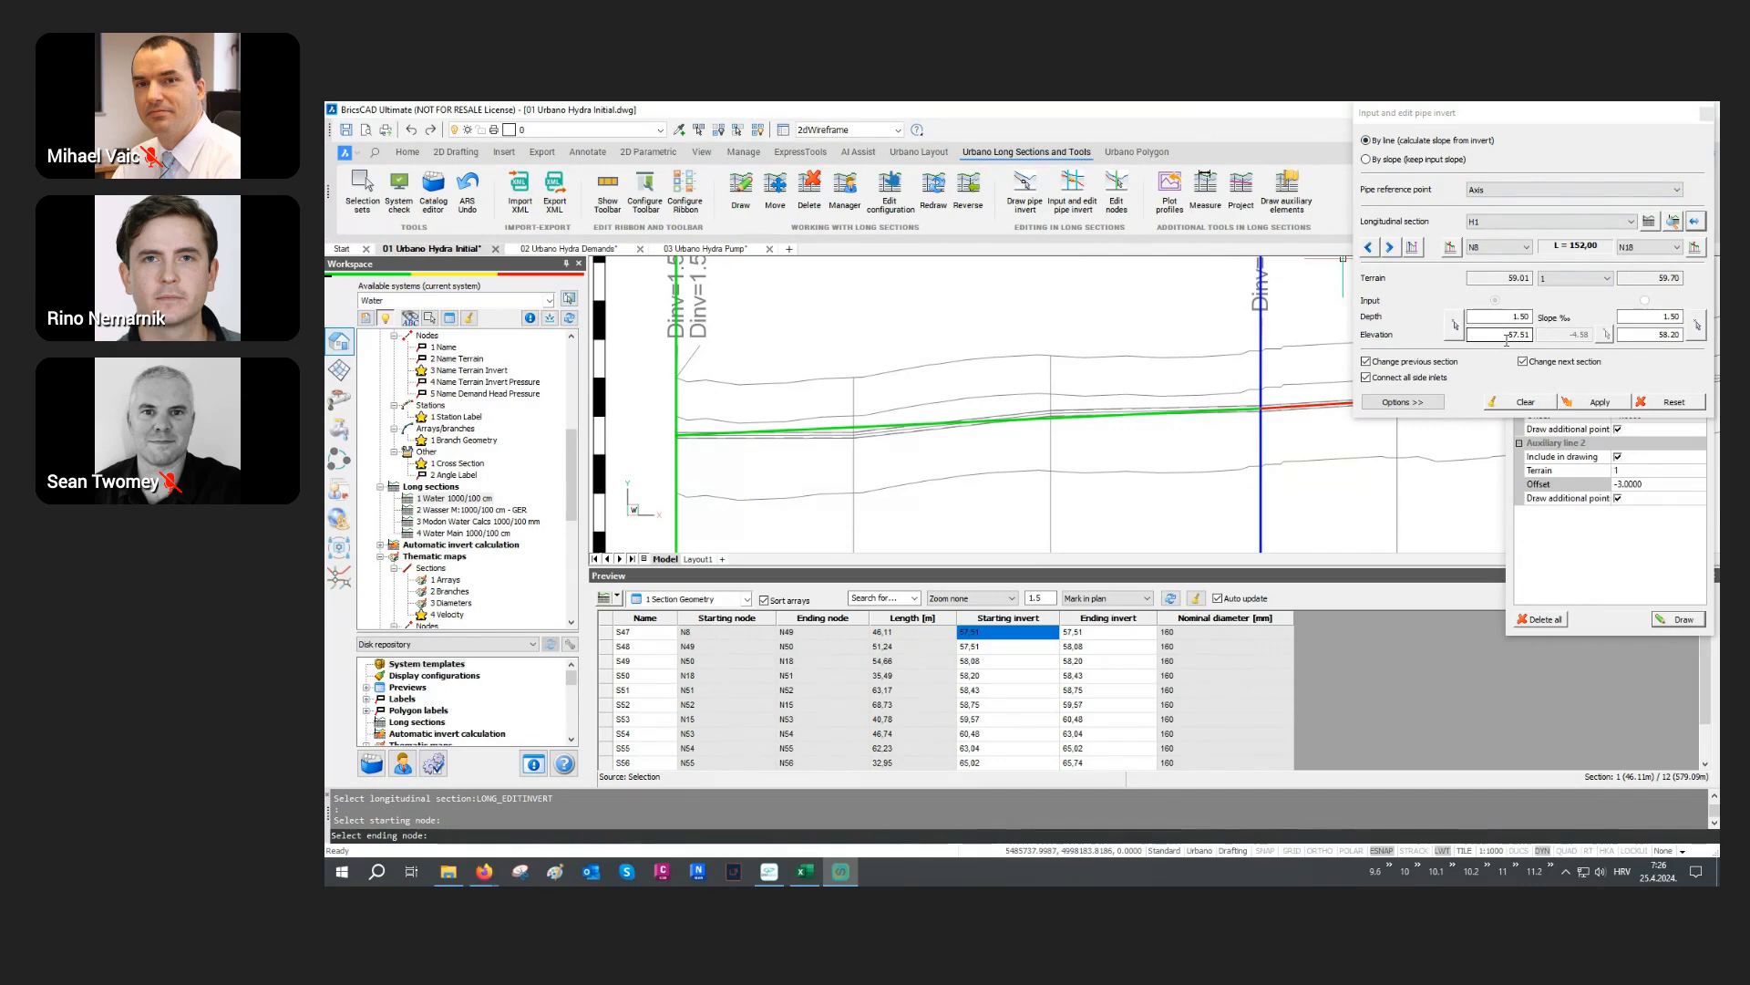
Step: Switch the invert input to By slope, set the slope to -5 ‰ and apply it from N8 to N18
{"action": "left_click", "coordinate": [1418, 164]}
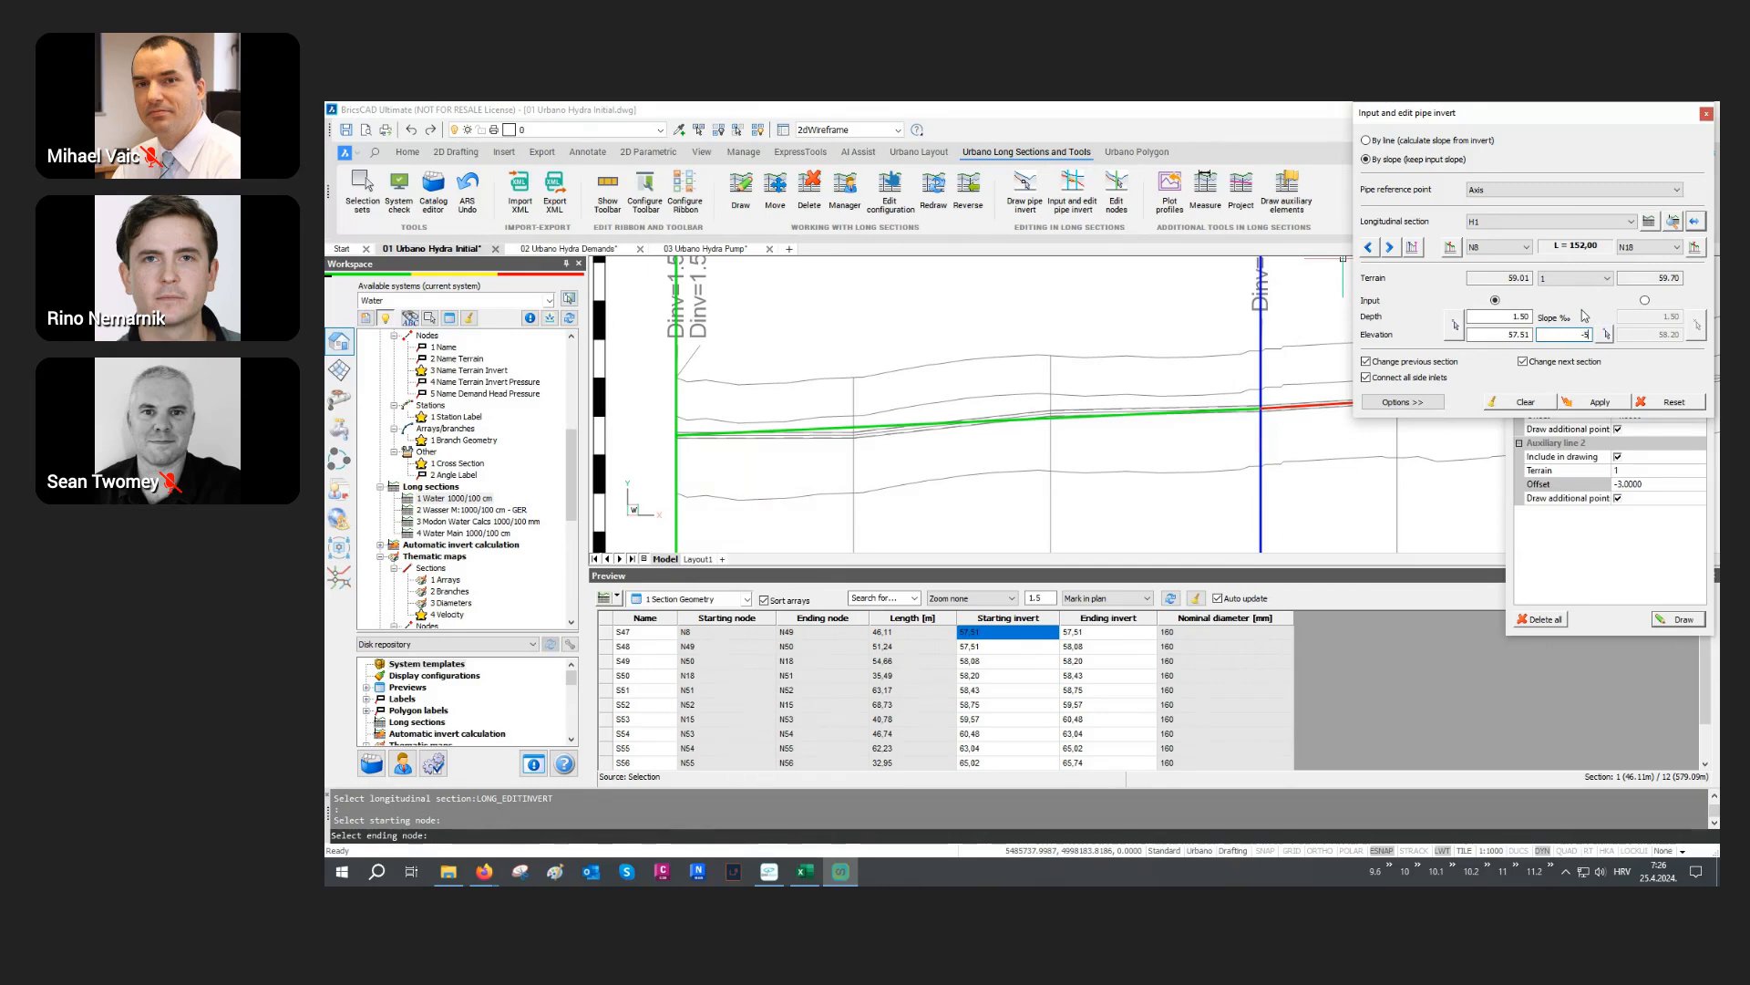
{"action": "key", "text": "Return"}
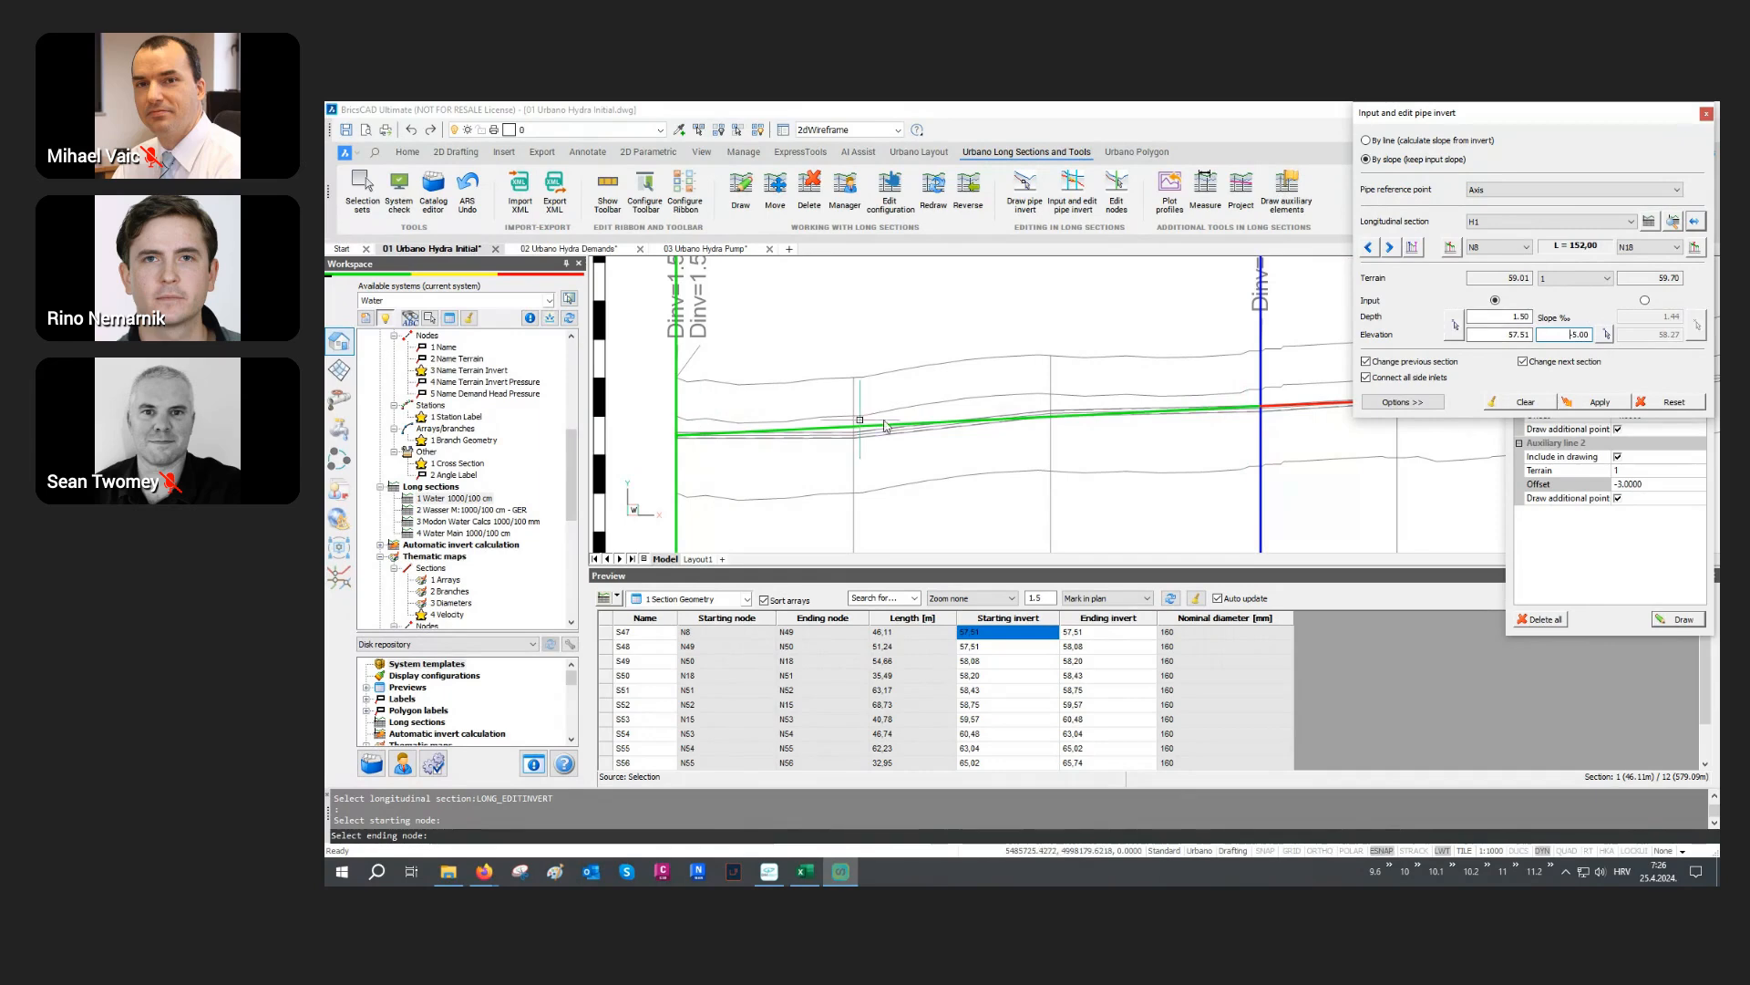
{"action": "scroll", "coordinate": [1272, 406], "scroll_direction": "up", "scroll_amount": 2}
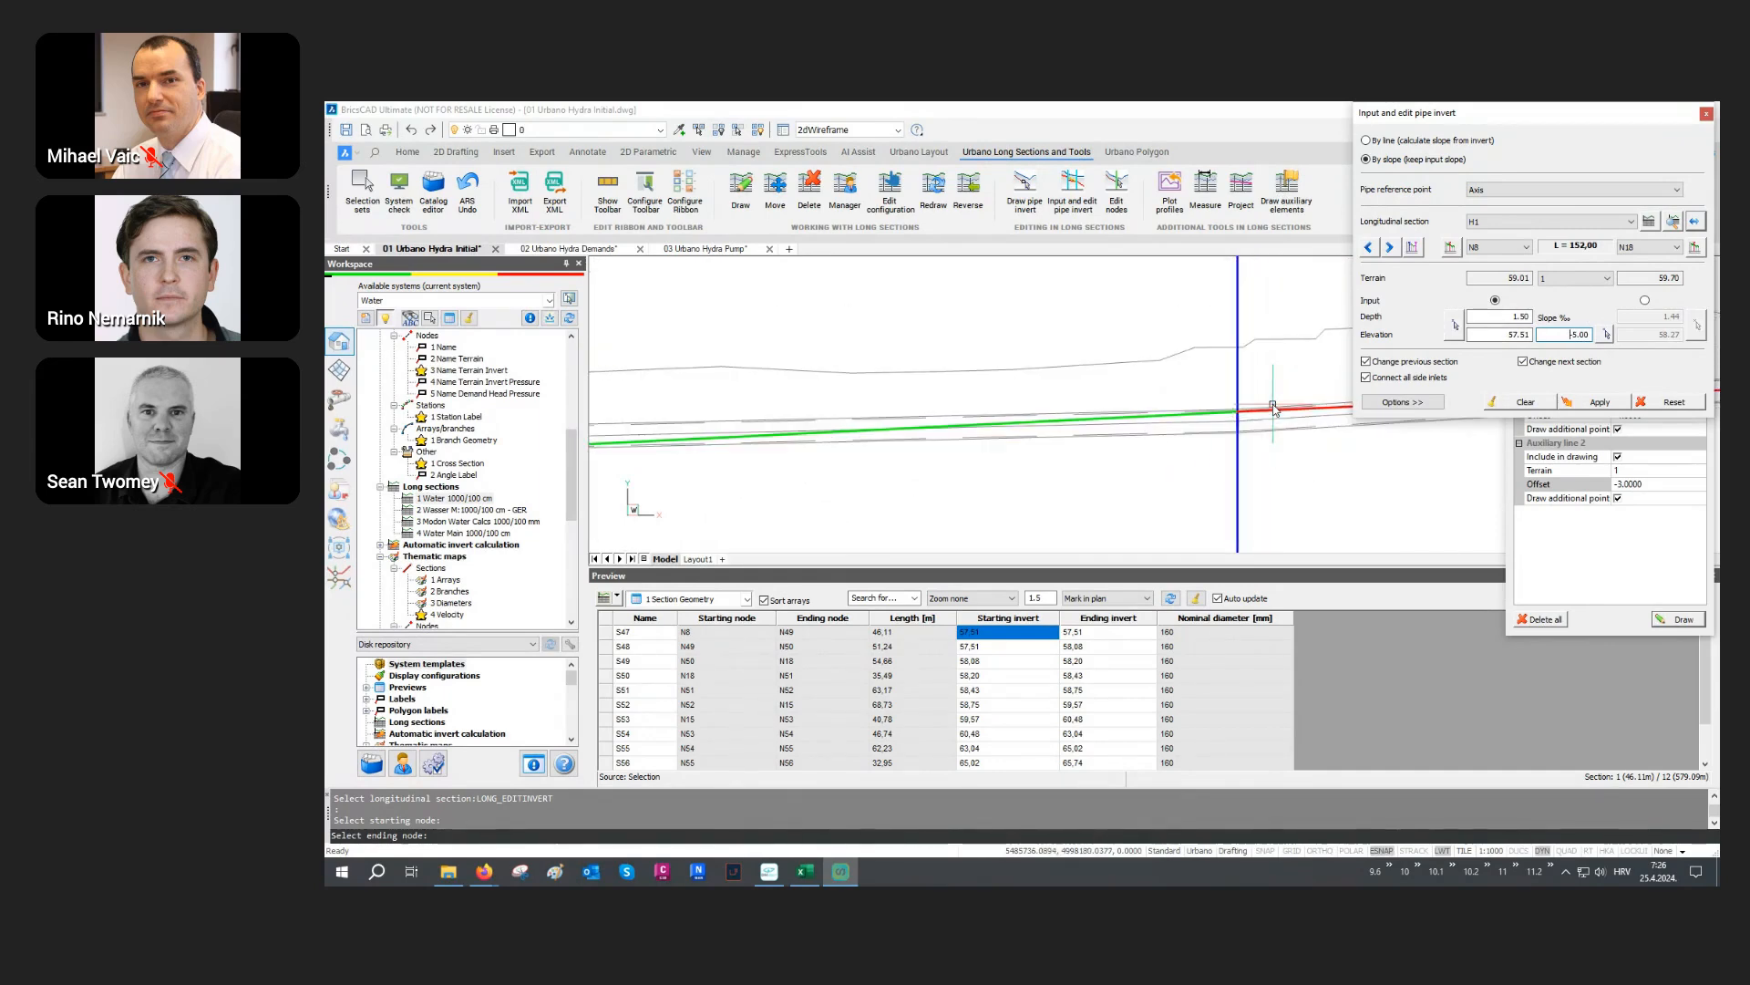
{"action": "scroll", "coordinate": [1273, 408], "scroll_direction": "down", "scroll_amount": 3}
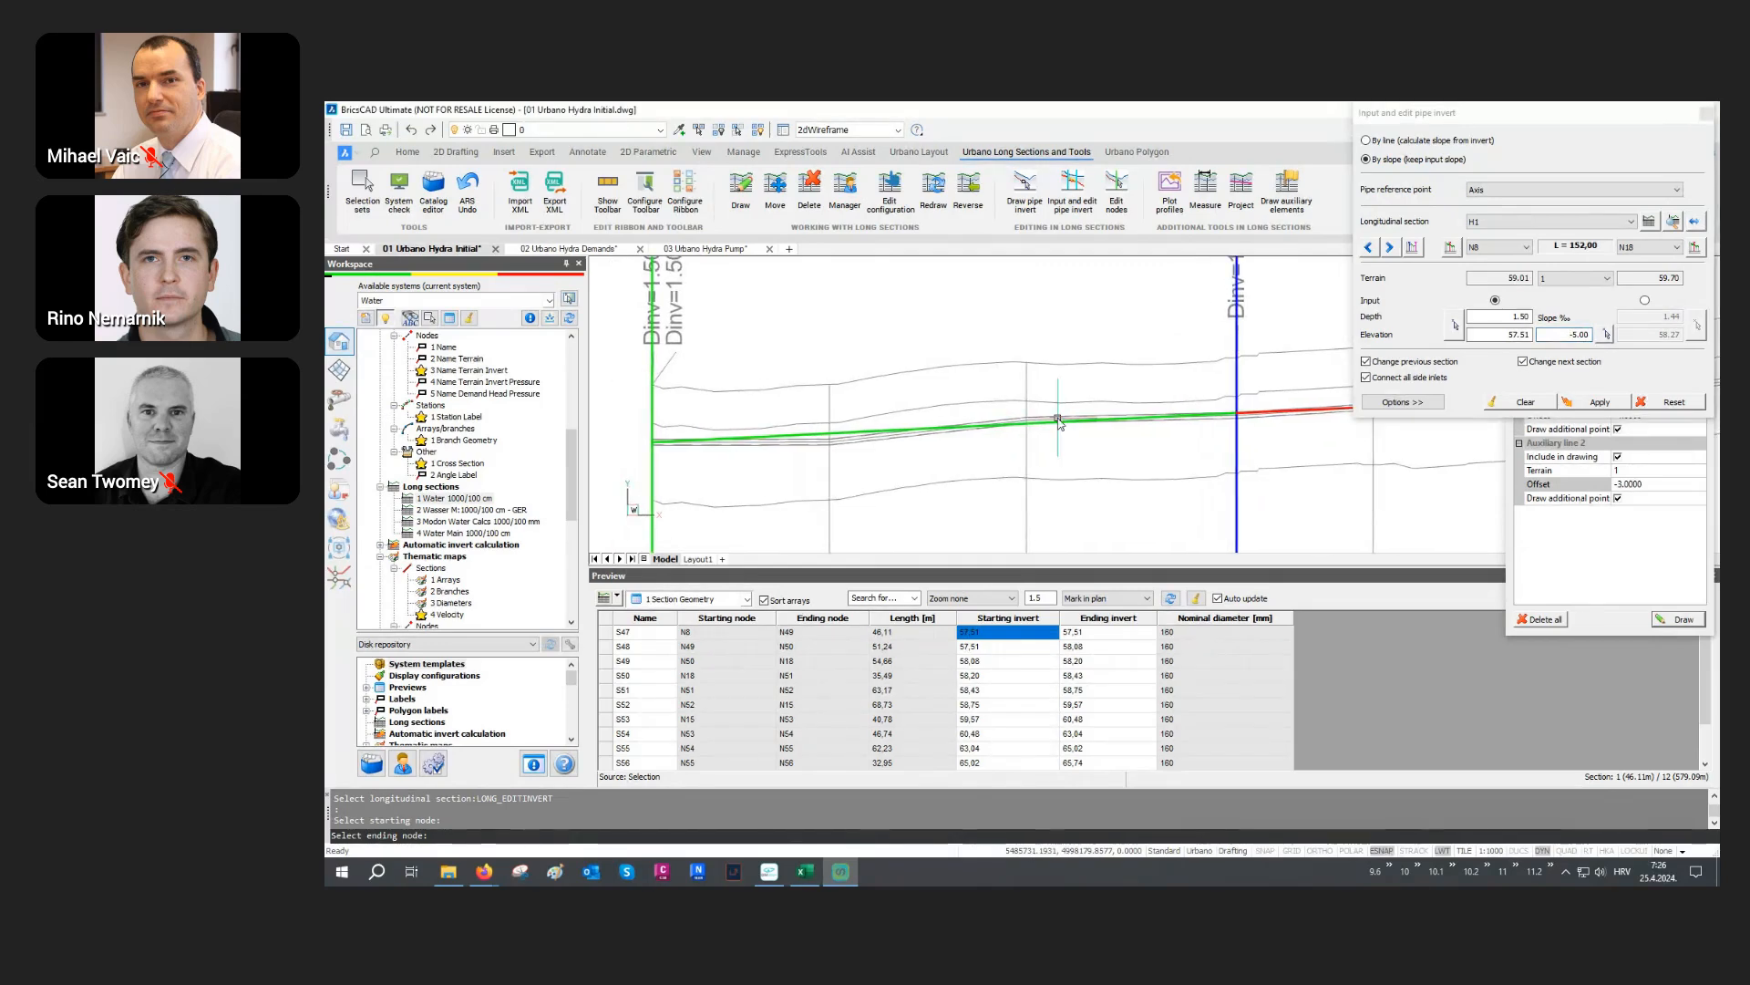
{"action": "left_click", "coordinate": [1569, 404]}
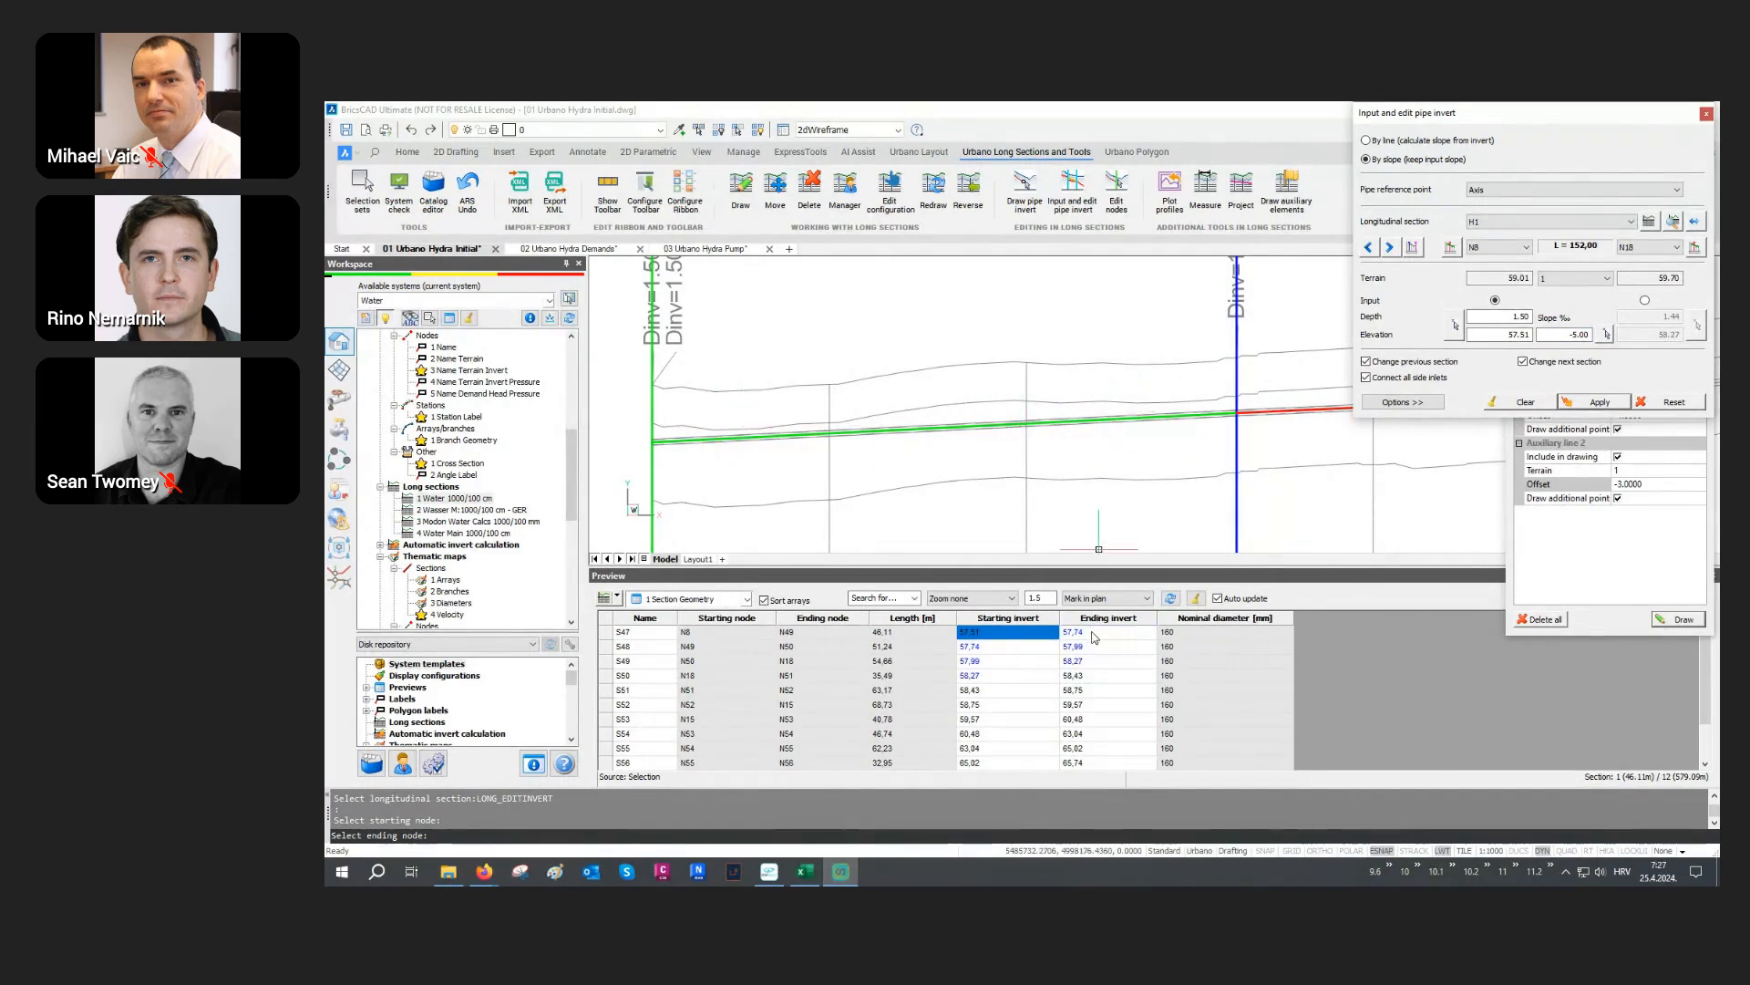
Step: Examine the slope row in the band below the H1 profile for the edited sections
{"action": "middle_click_drag", "start_coordinate": [1050, 463], "coordinate": [1069, 326]}
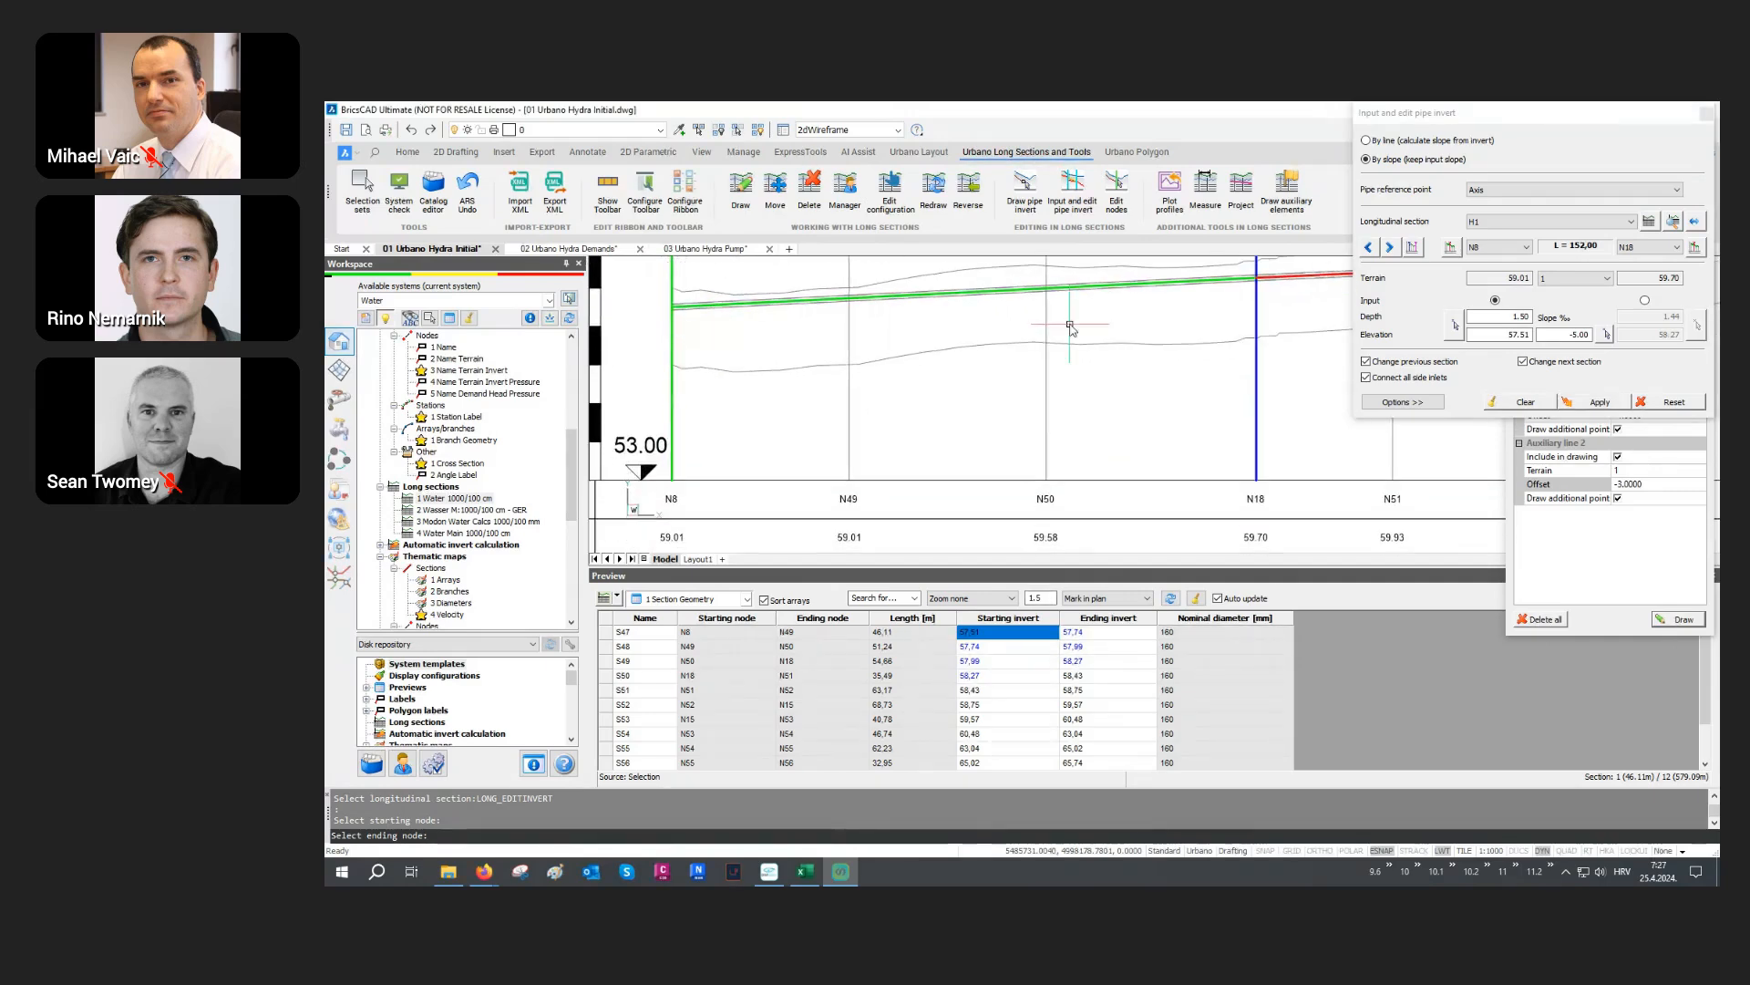
{"action": "scroll", "coordinate": [1070, 329], "scroll_direction": "down", "scroll_amount": 1}
{"action": "middle_click_drag", "start_coordinate": [1062, 387], "coordinate": [1068, 296]}
{"action": "scroll", "coordinate": [1070, 492], "scroll_direction": "up", "scroll_amount": 5}
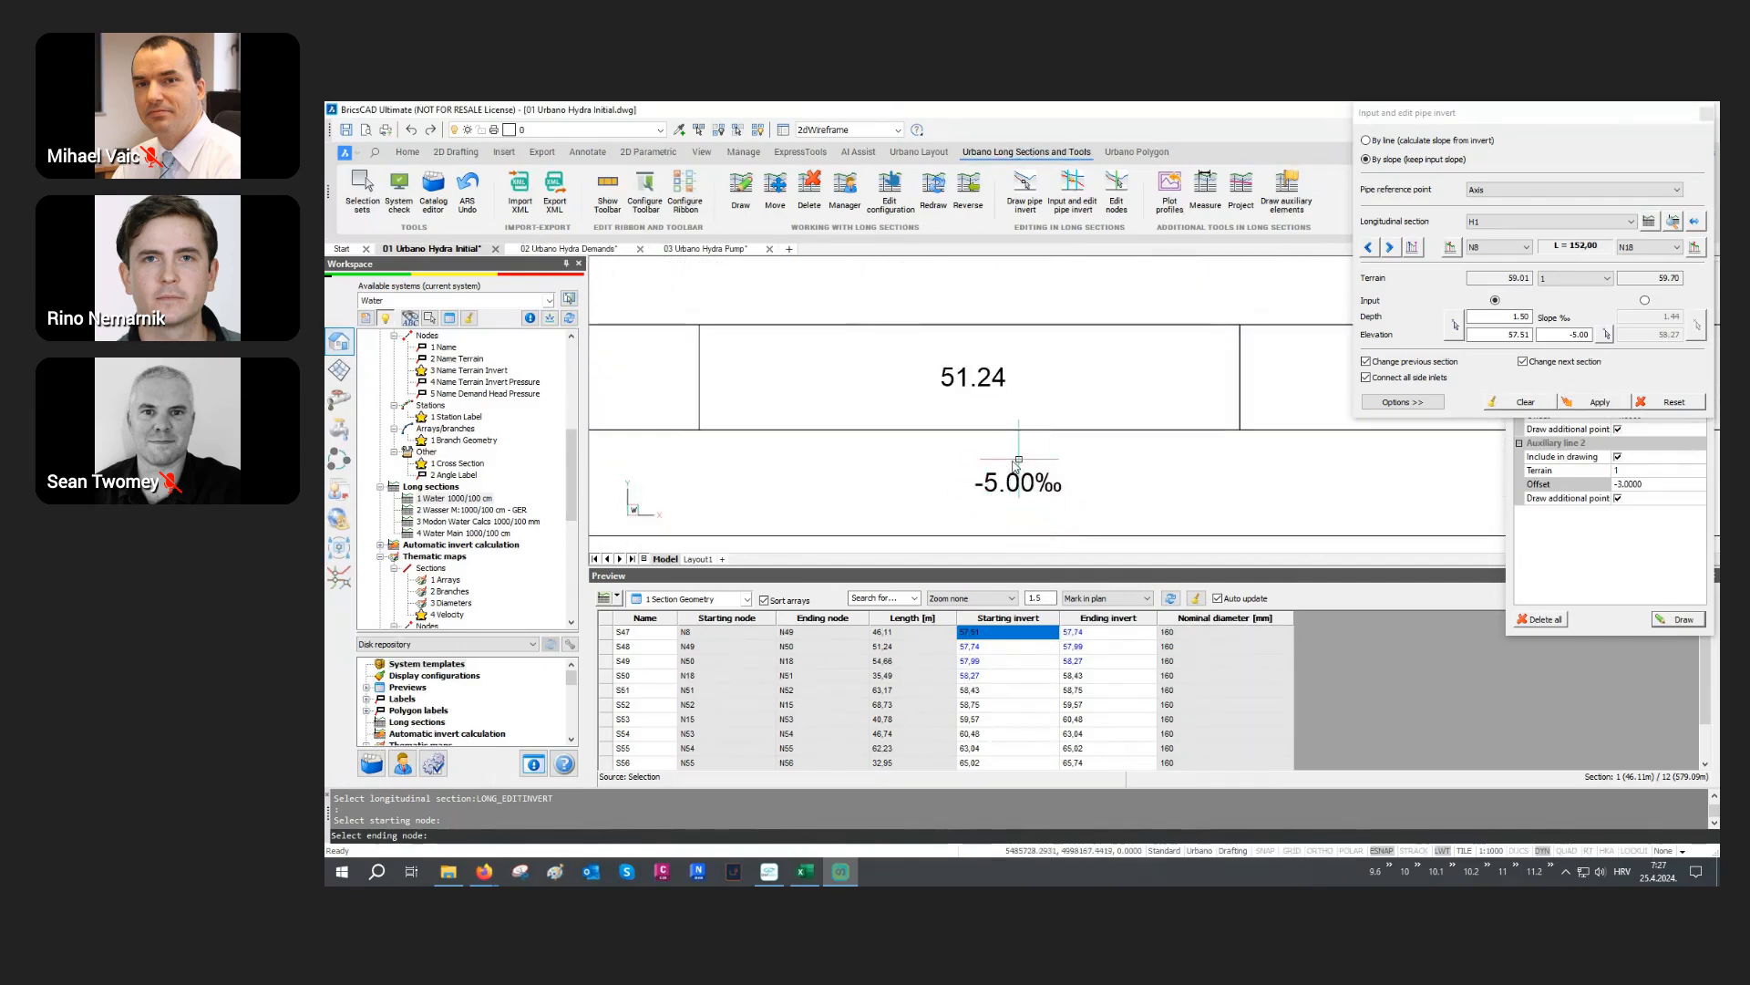
{"action": "scroll", "coordinate": [948, 501], "scroll_direction": "down", "scroll_amount": 5}
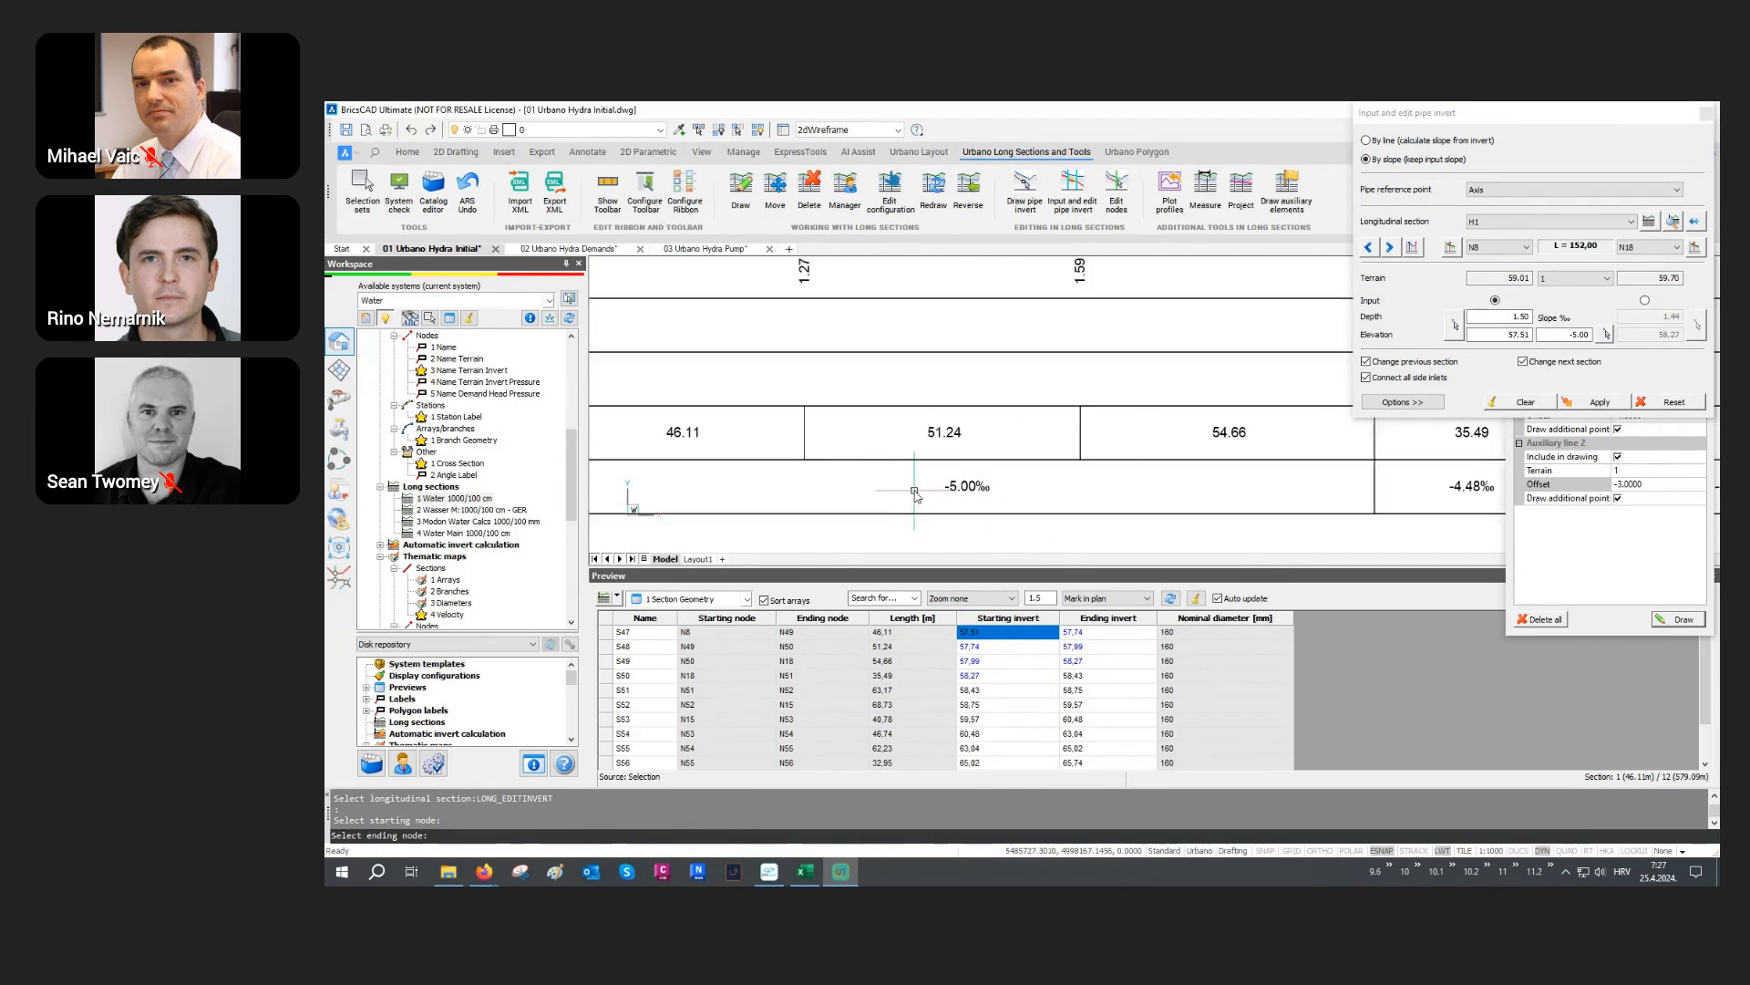
{"action": "scroll", "coordinate": [1070, 354], "scroll_direction": "up", "scroll_amount": 6}
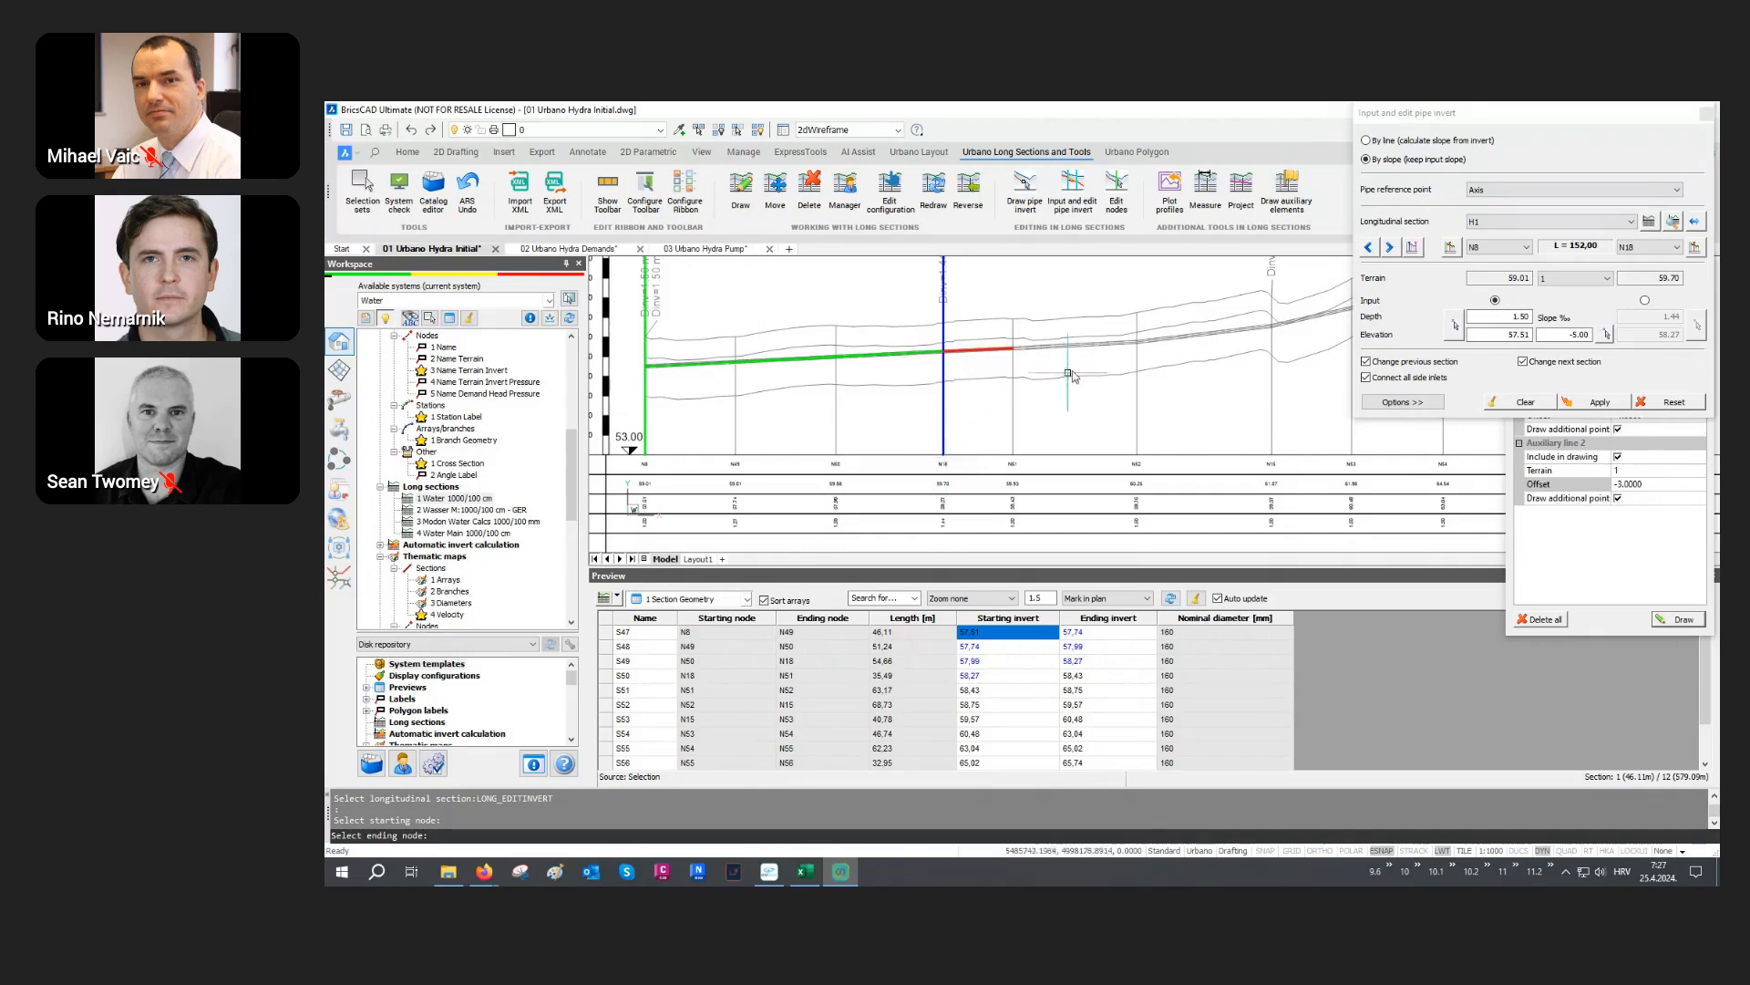
Step: Switch the invert input to By line and pick the stretch from node N18 to node N15 on H1
{"action": "middle_click_drag", "start_coordinate": [1137, 346], "coordinate": [1087, 368]}
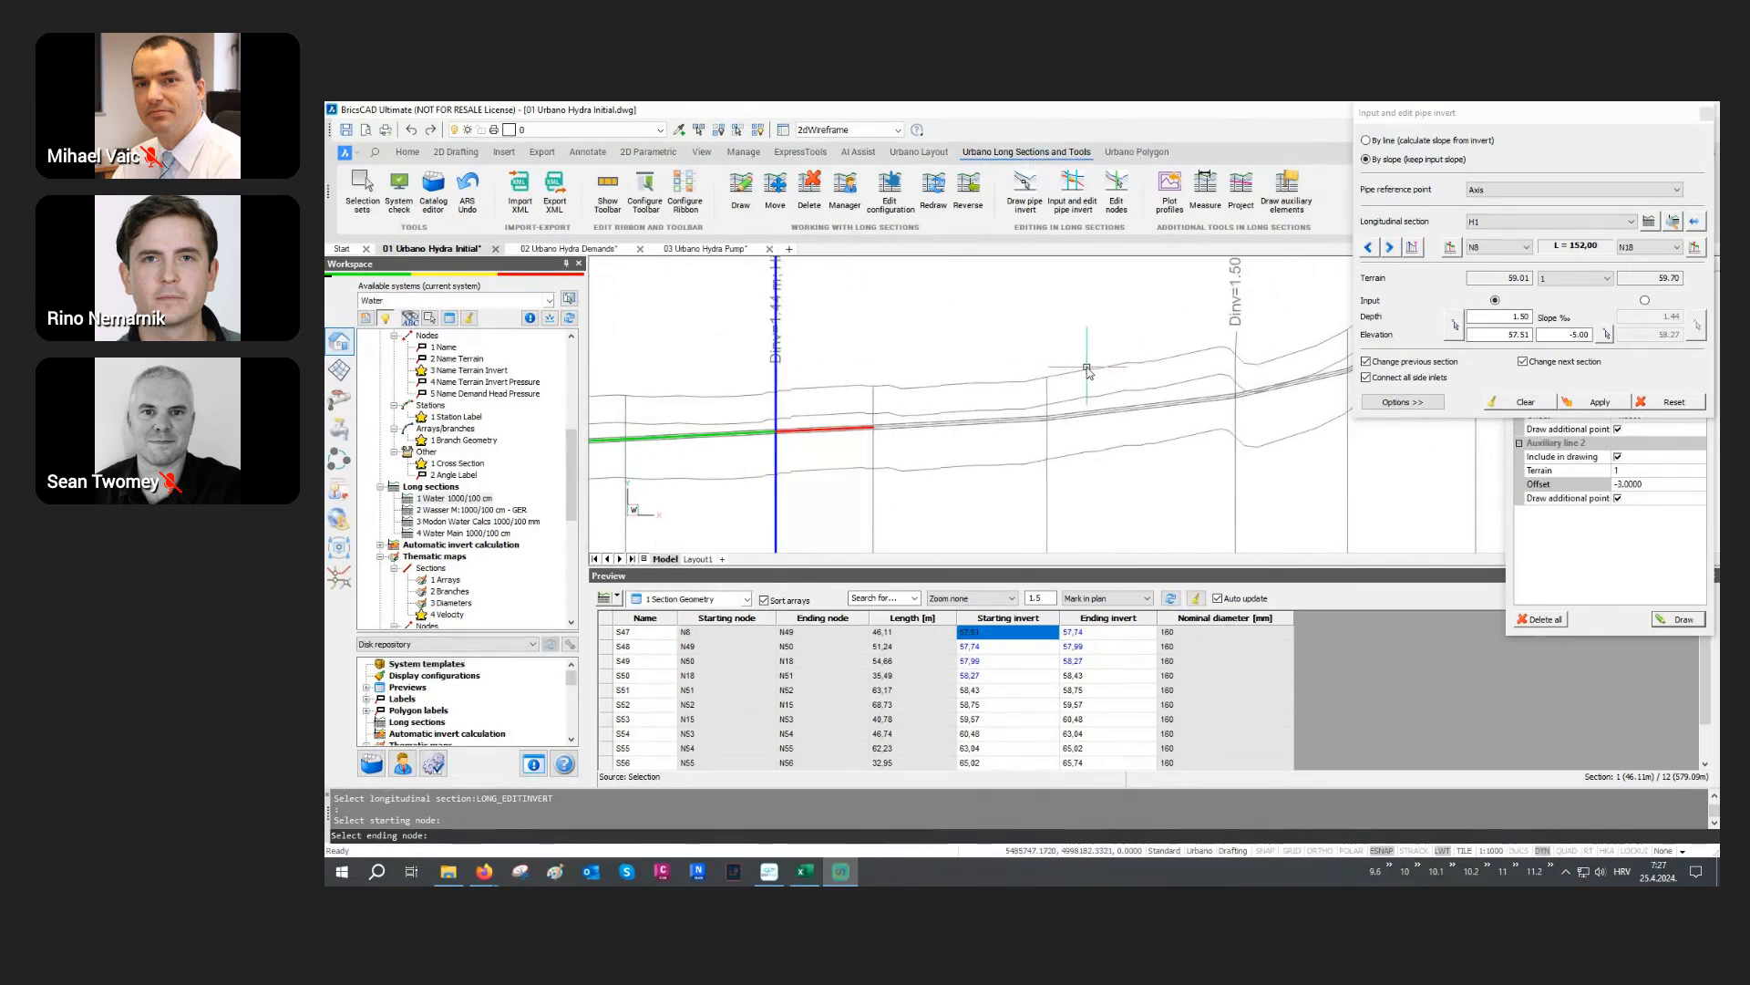
{"action": "left_click", "coordinate": [1404, 143]}
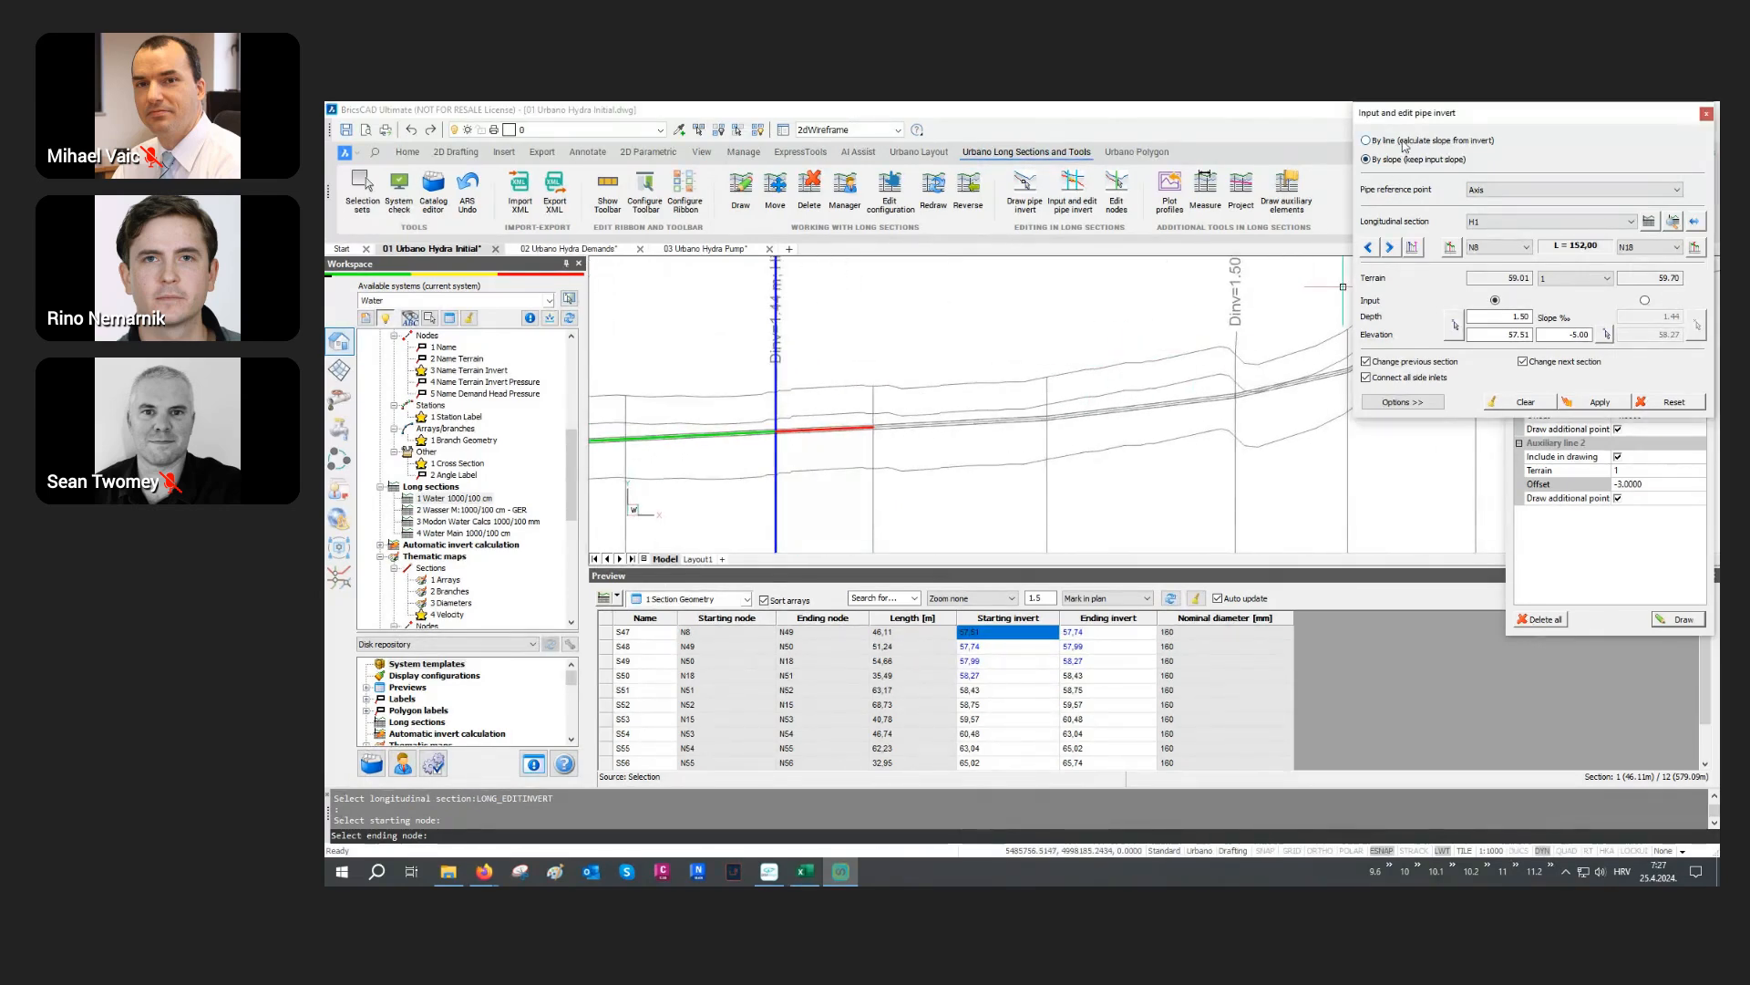
{"action": "left_click", "coordinate": [1693, 222]}
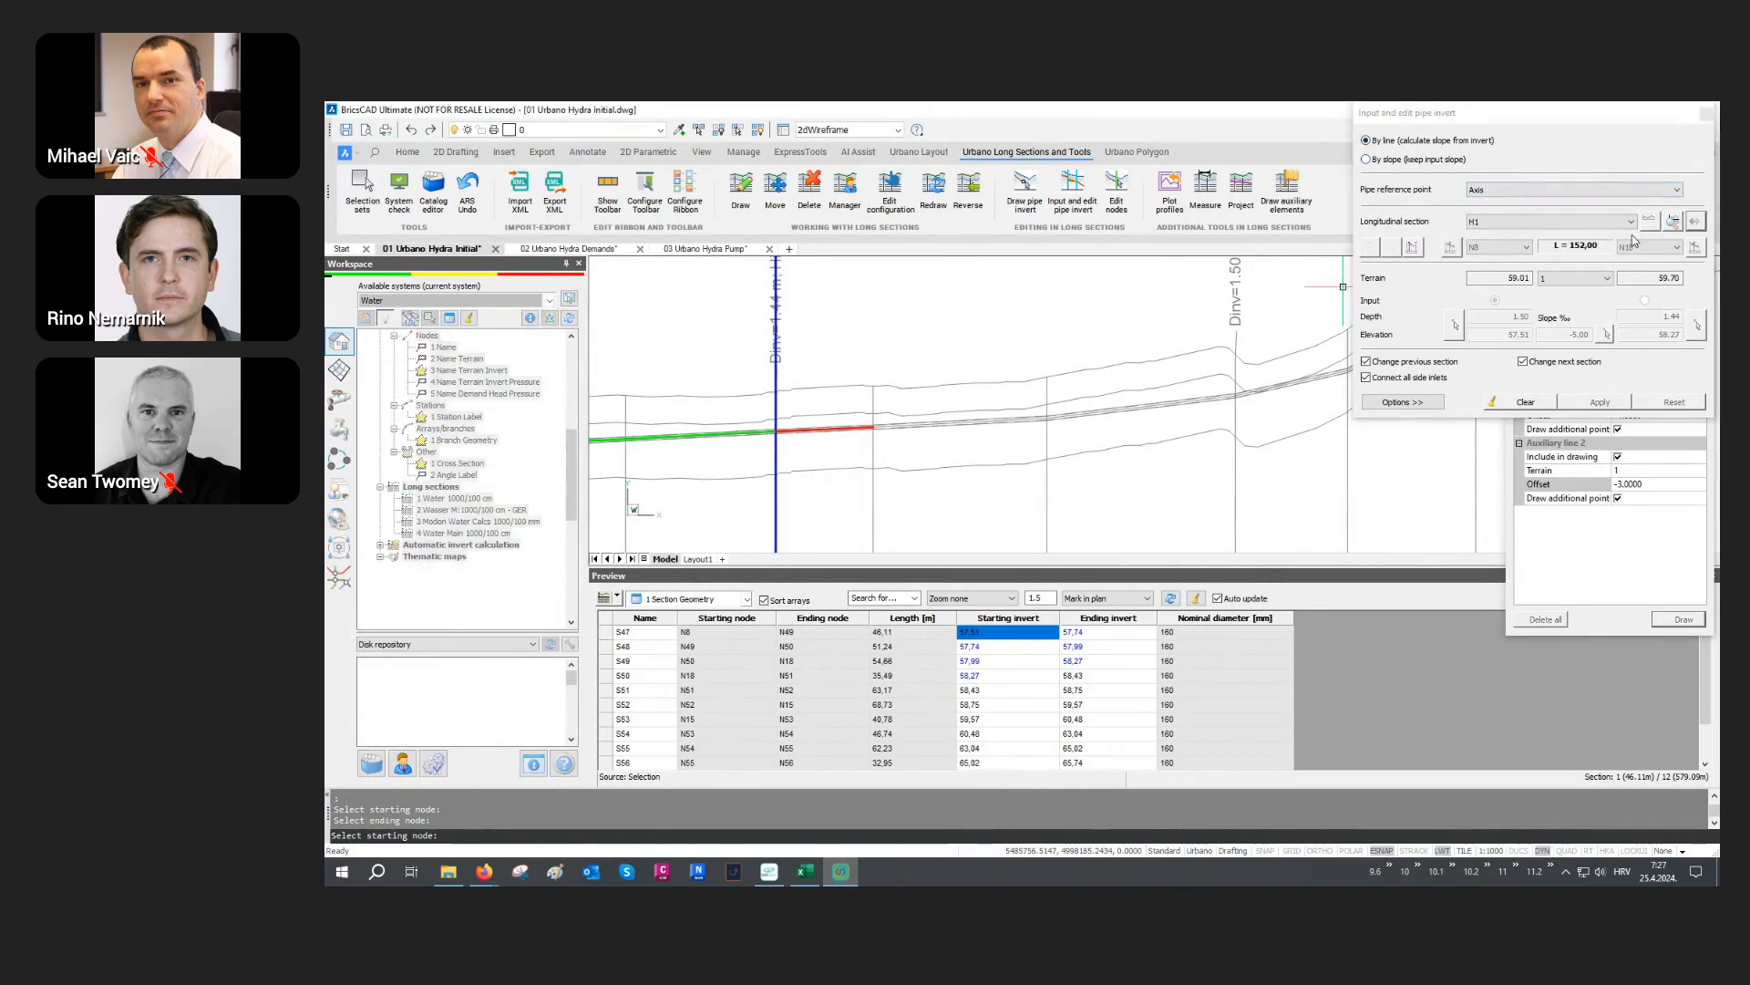
{"action": "left_click", "coordinate": [806, 334]}
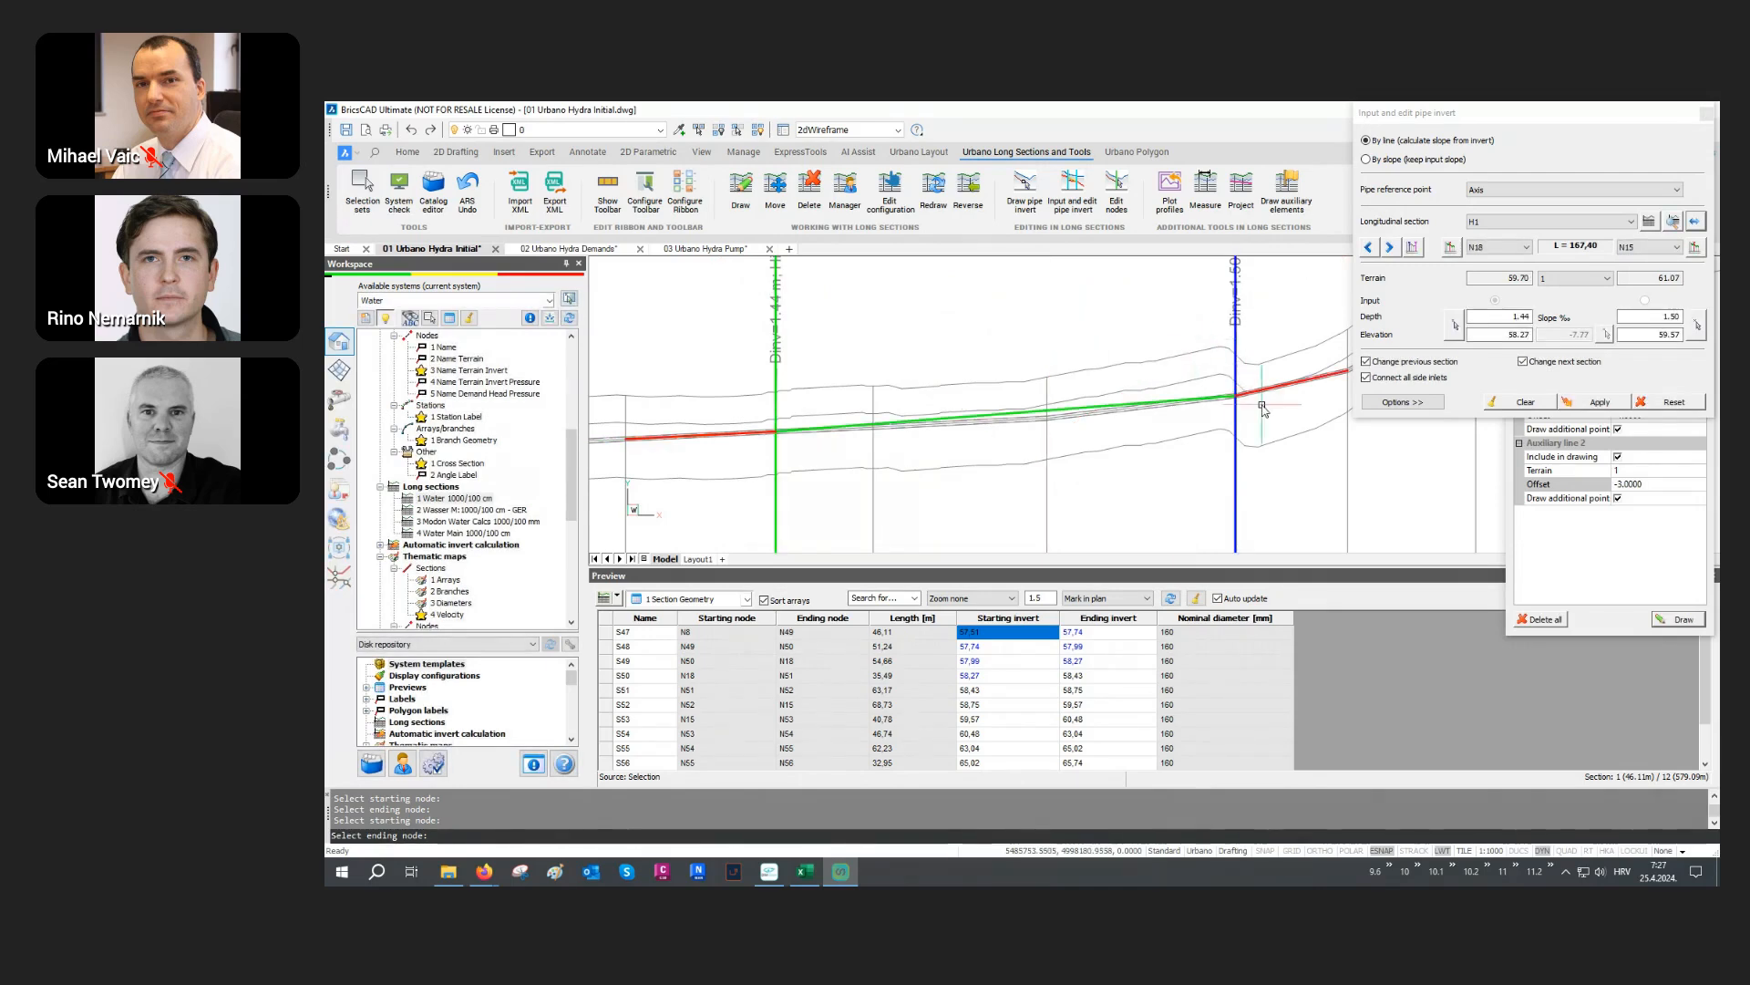
{"action": "scroll", "coordinate": [1264, 409], "scroll_direction": "up", "scroll_amount": 2}
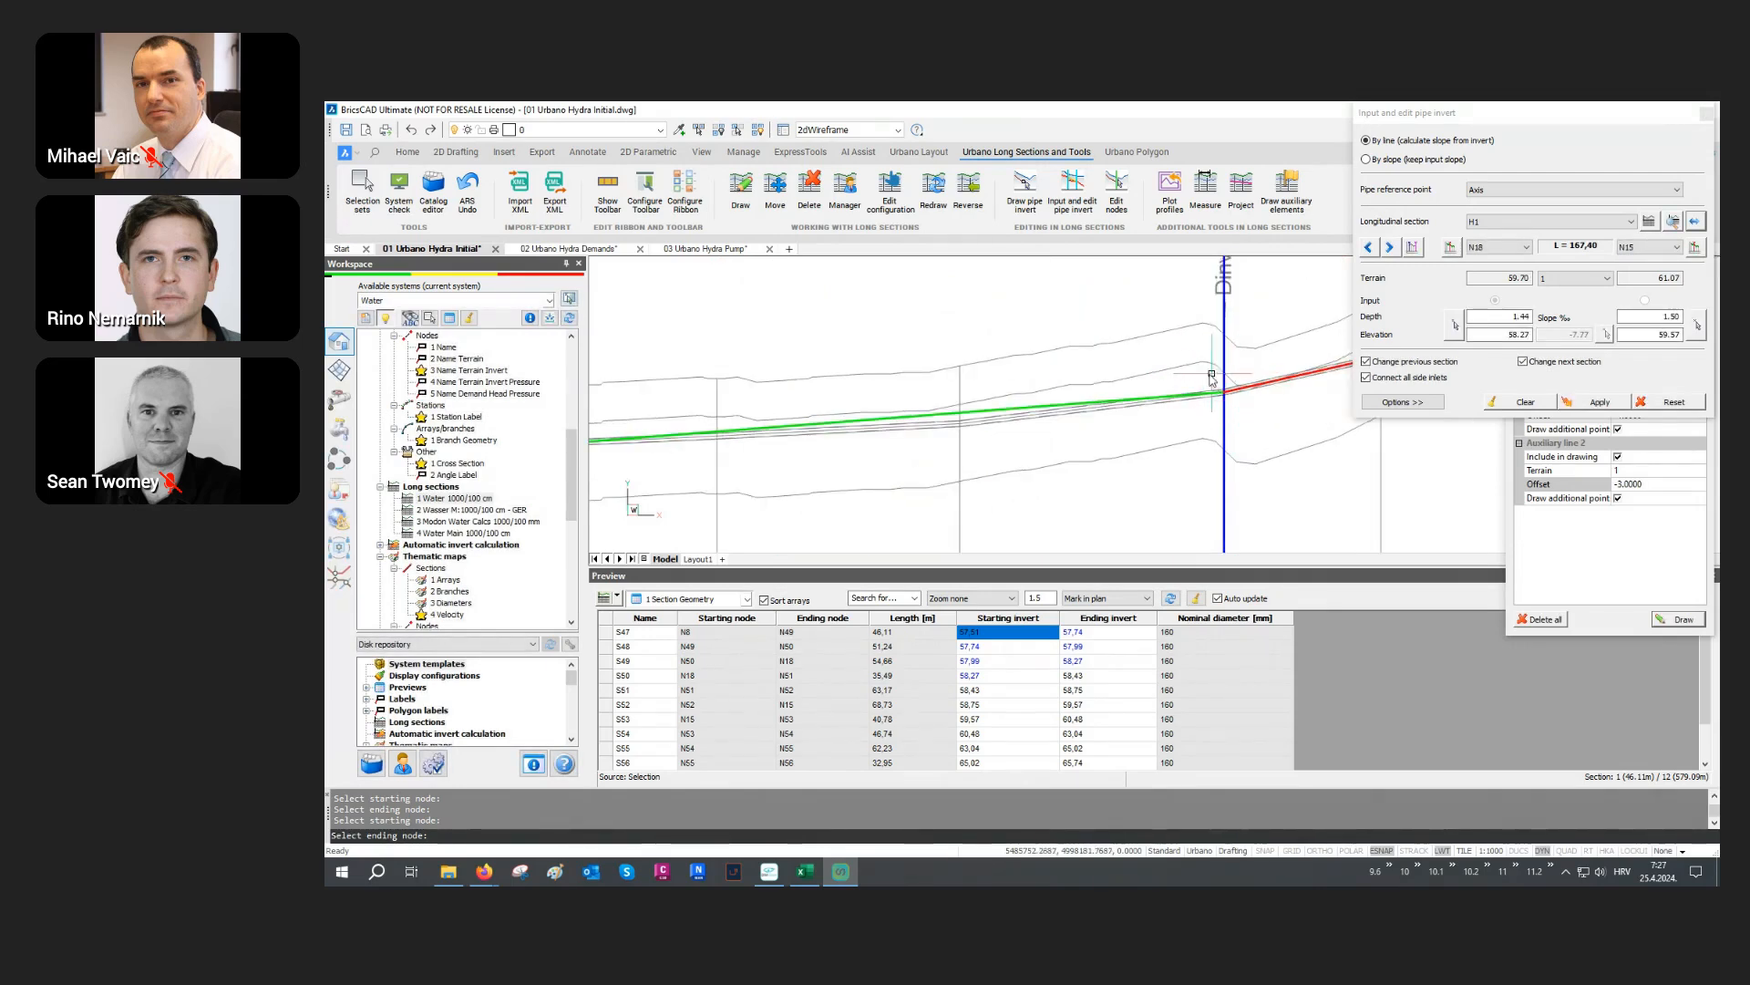
{"action": "scroll", "coordinate": [1208, 437], "scroll_direction": "down", "scroll_amount": 2}
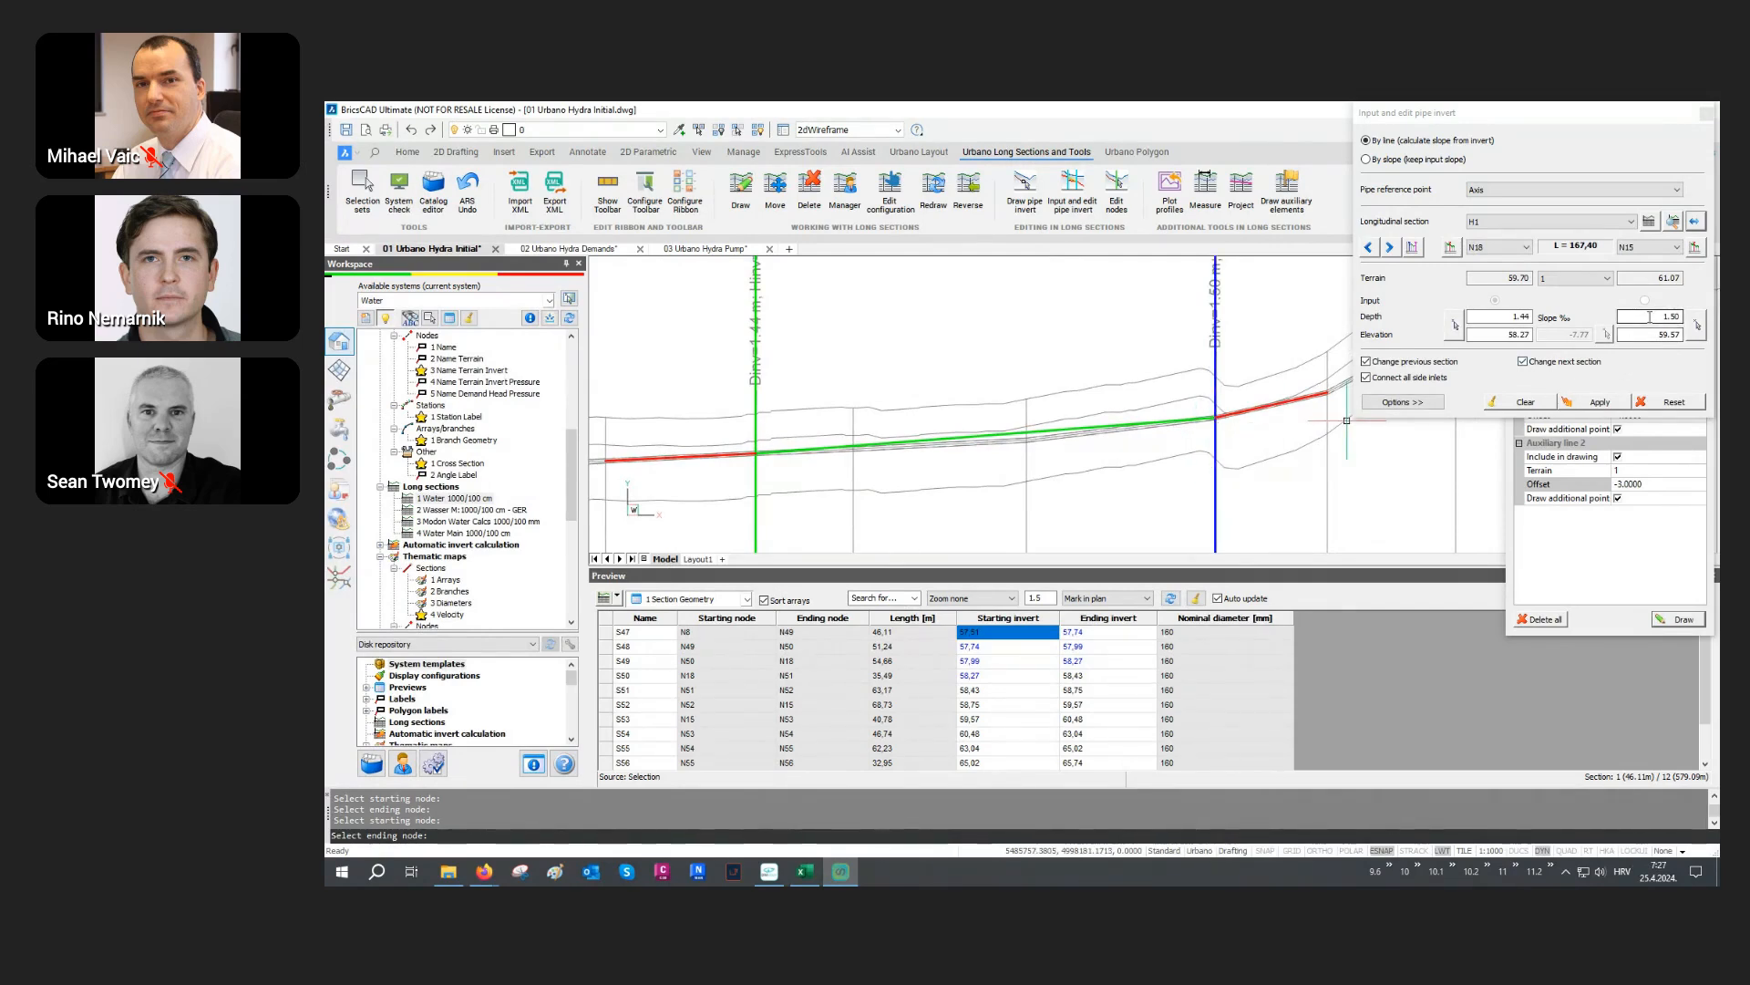
Step: Set the depth at end node N15 to 2.00, apply it to the pipe and finish the invert editing
{"action": "left_click_drag", "start_coordinate": [1650, 316], "coordinate": [1688, 319]}
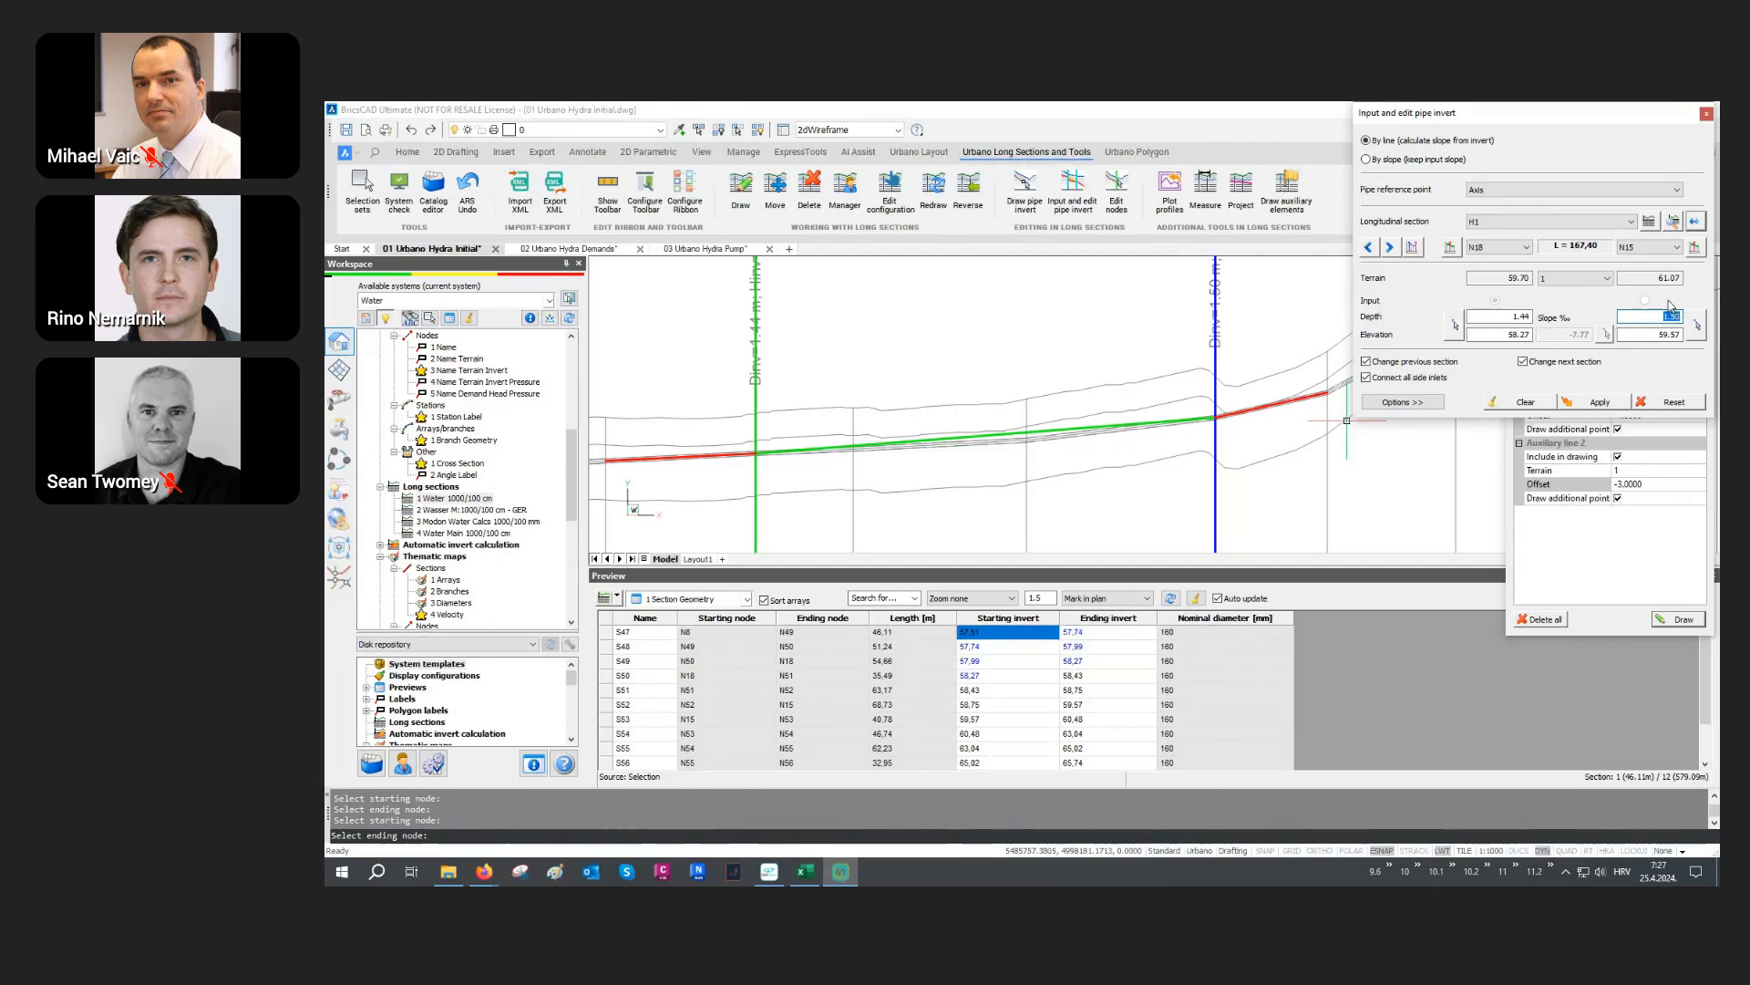
{"action": "type", "text": "2"}
{"action": "key", "text": "Return"}
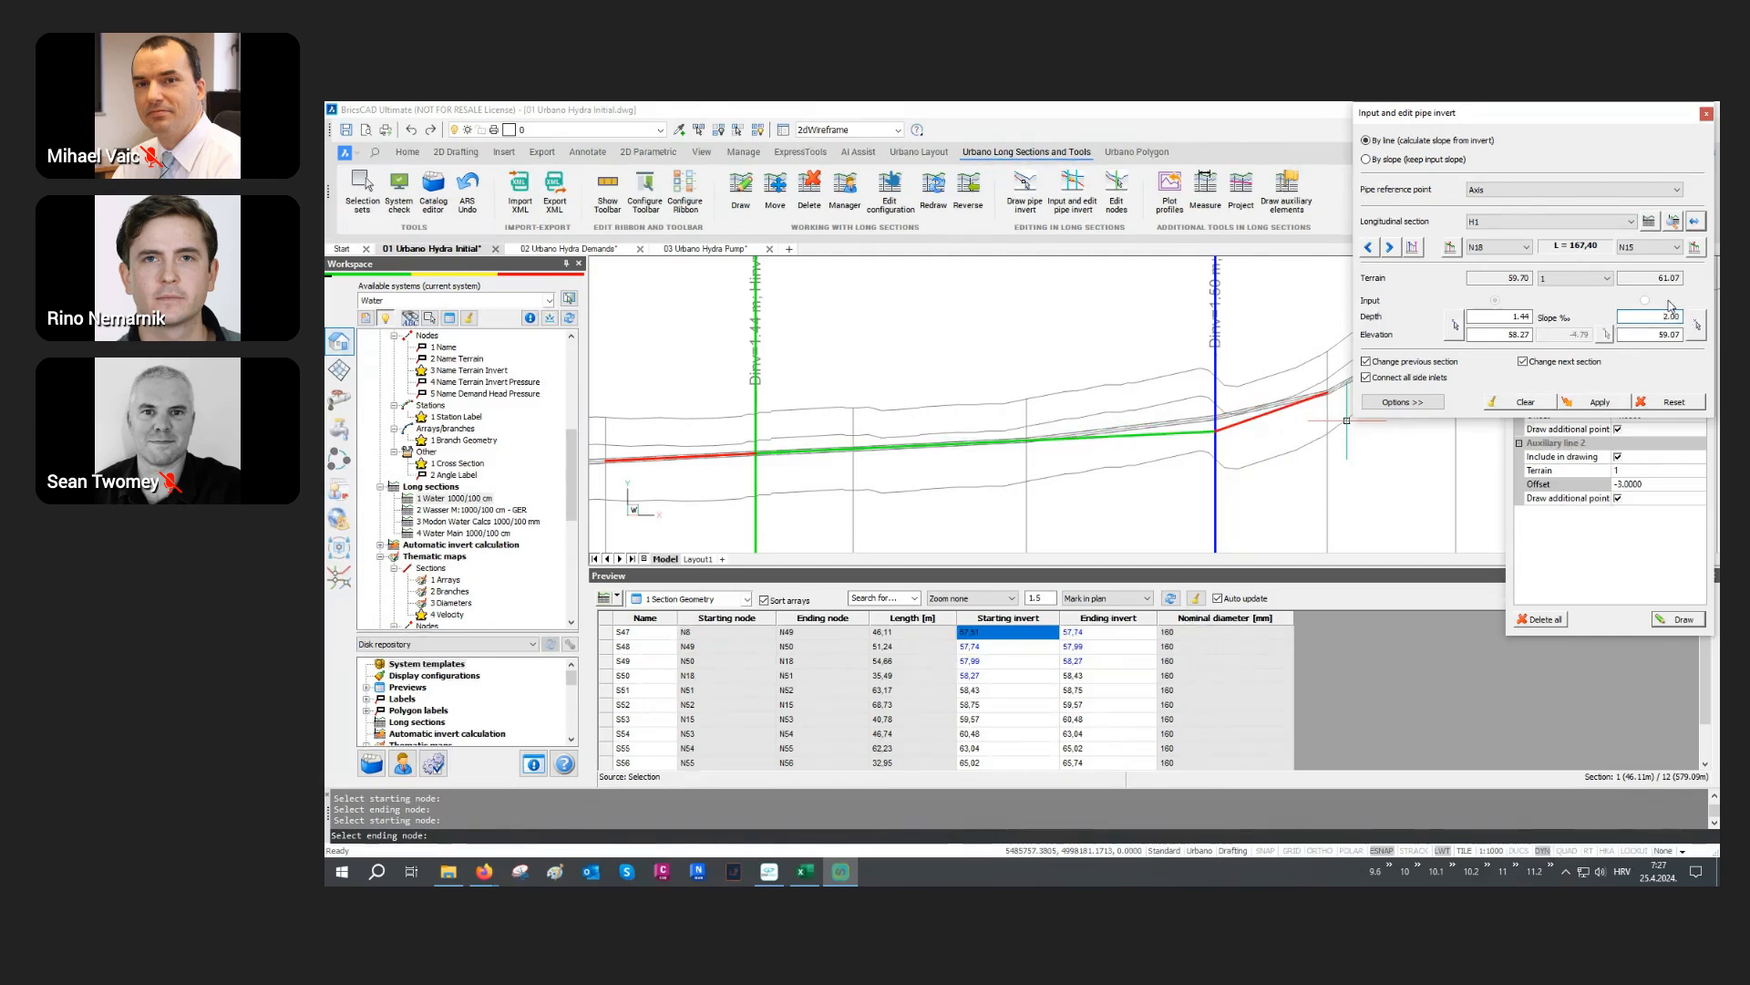
{"action": "scroll", "coordinate": [1303, 419], "scroll_direction": "up", "scroll_amount": 3}
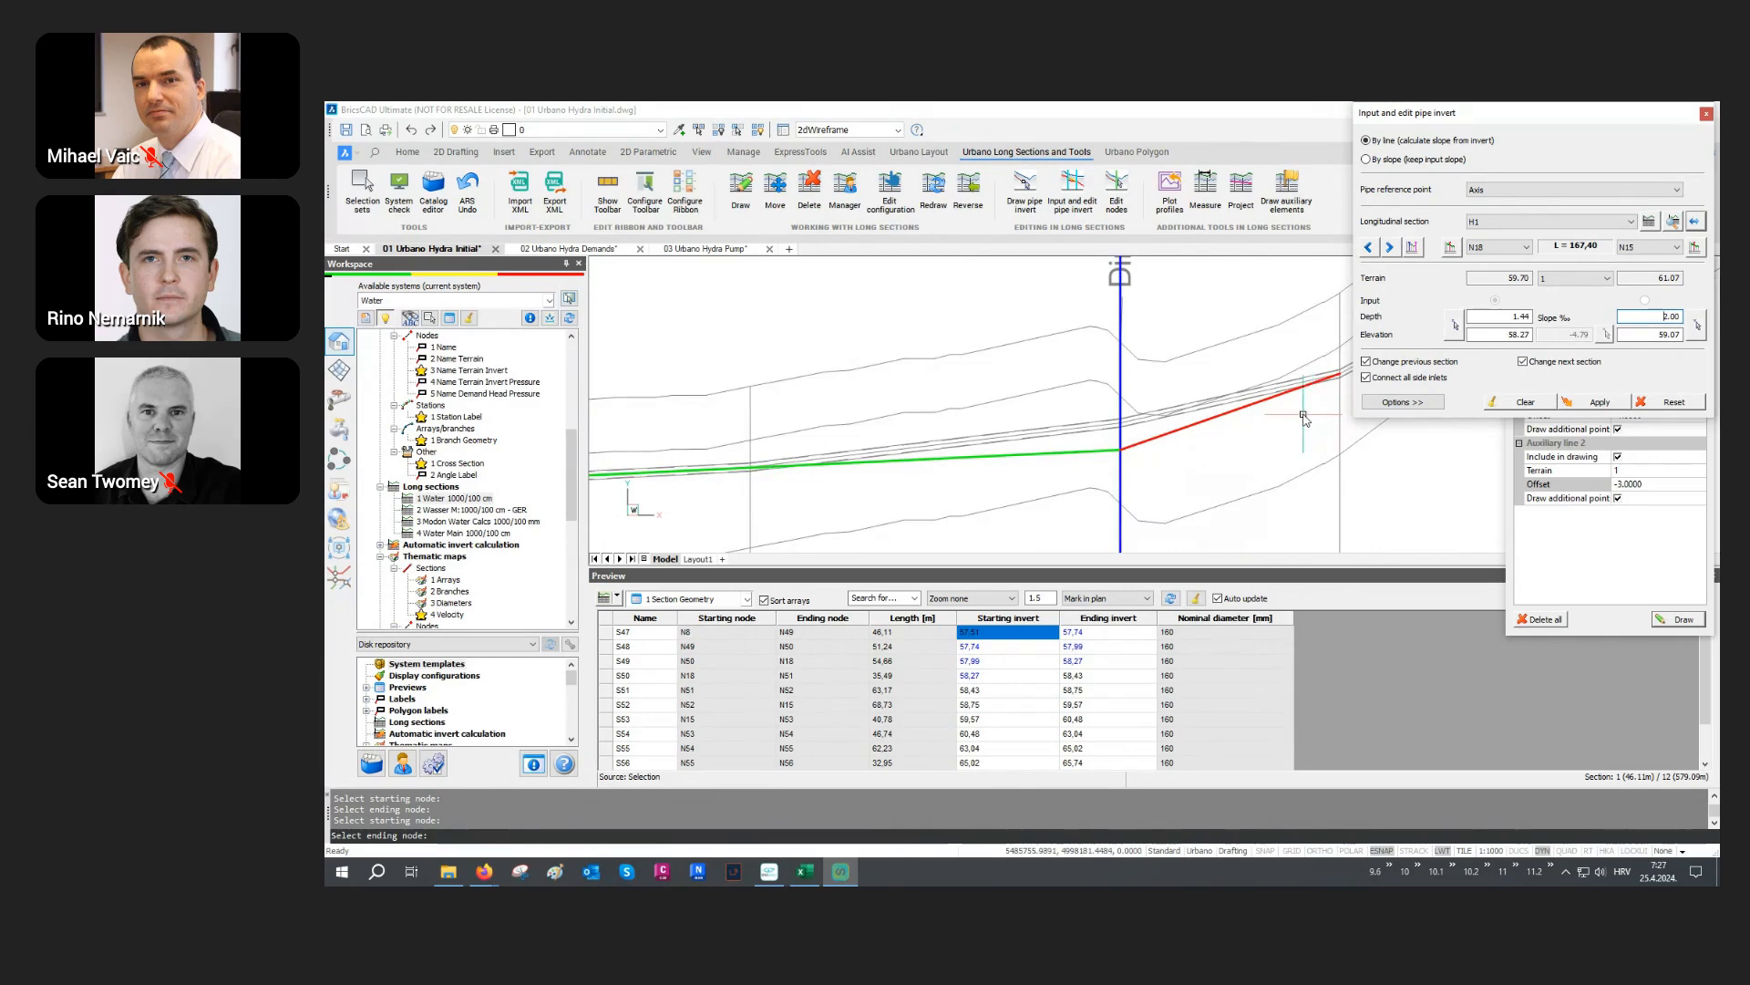
{"action": "left_click", "coordinate": [1595, 402]}
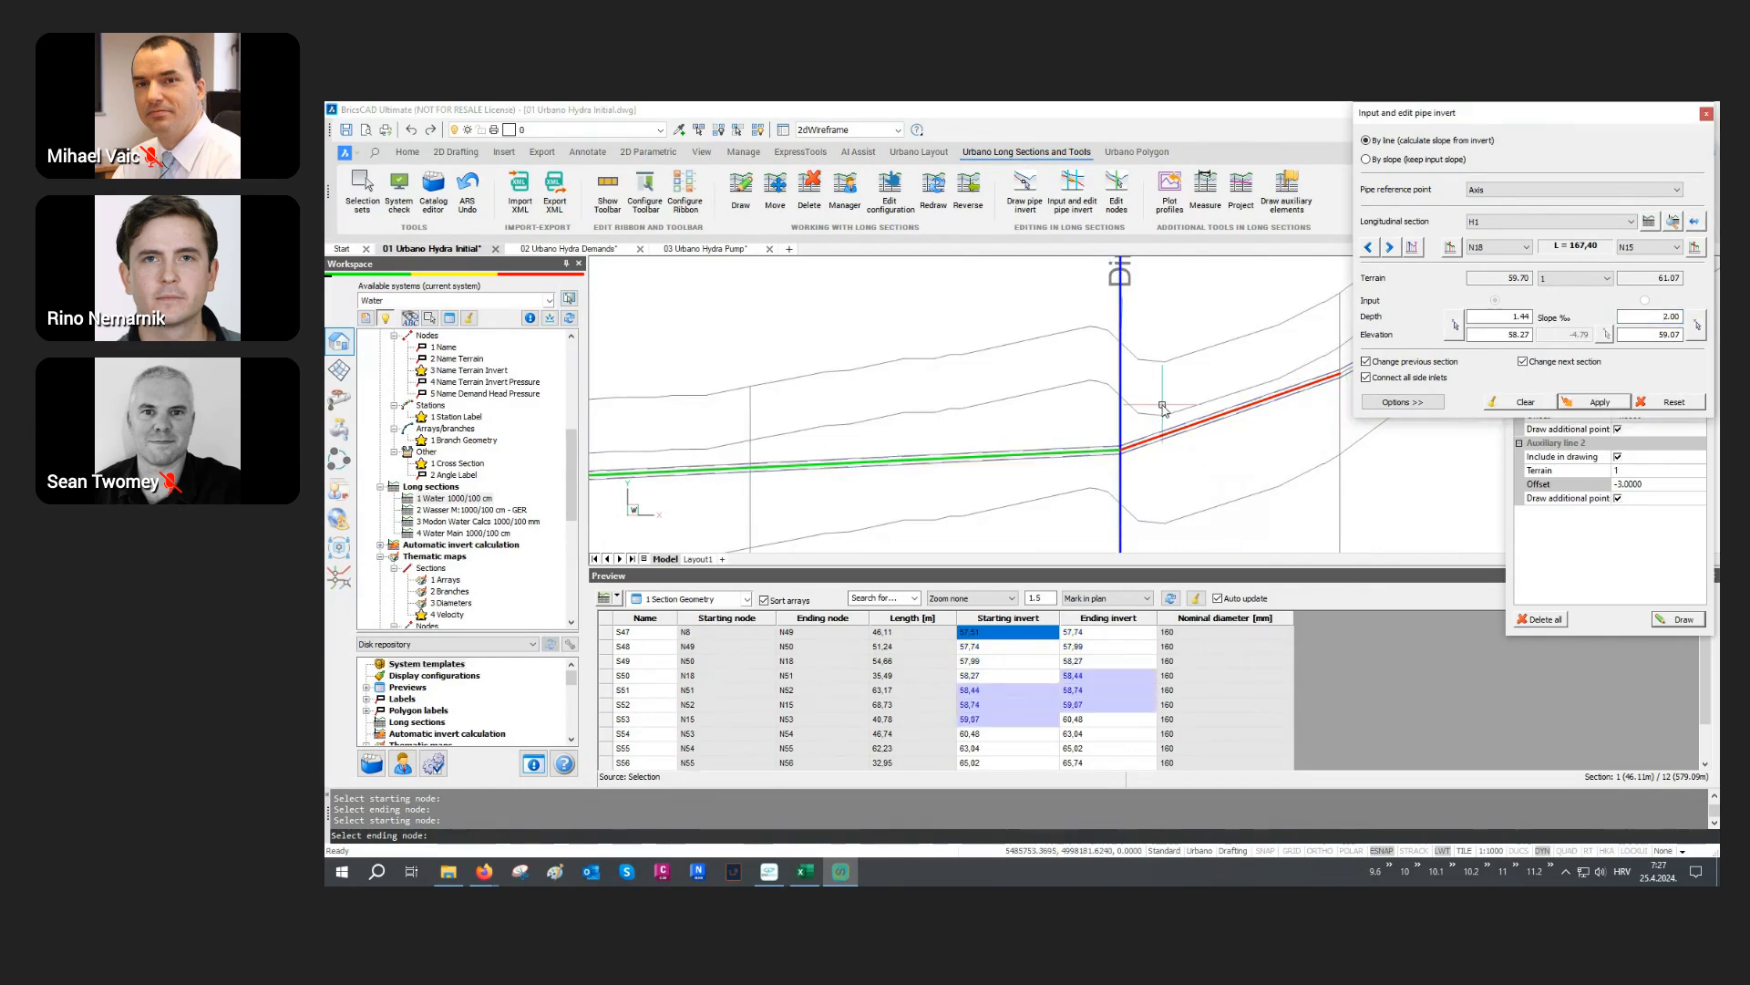
{"action": "left_click", "coordinate": [1706, 115]}
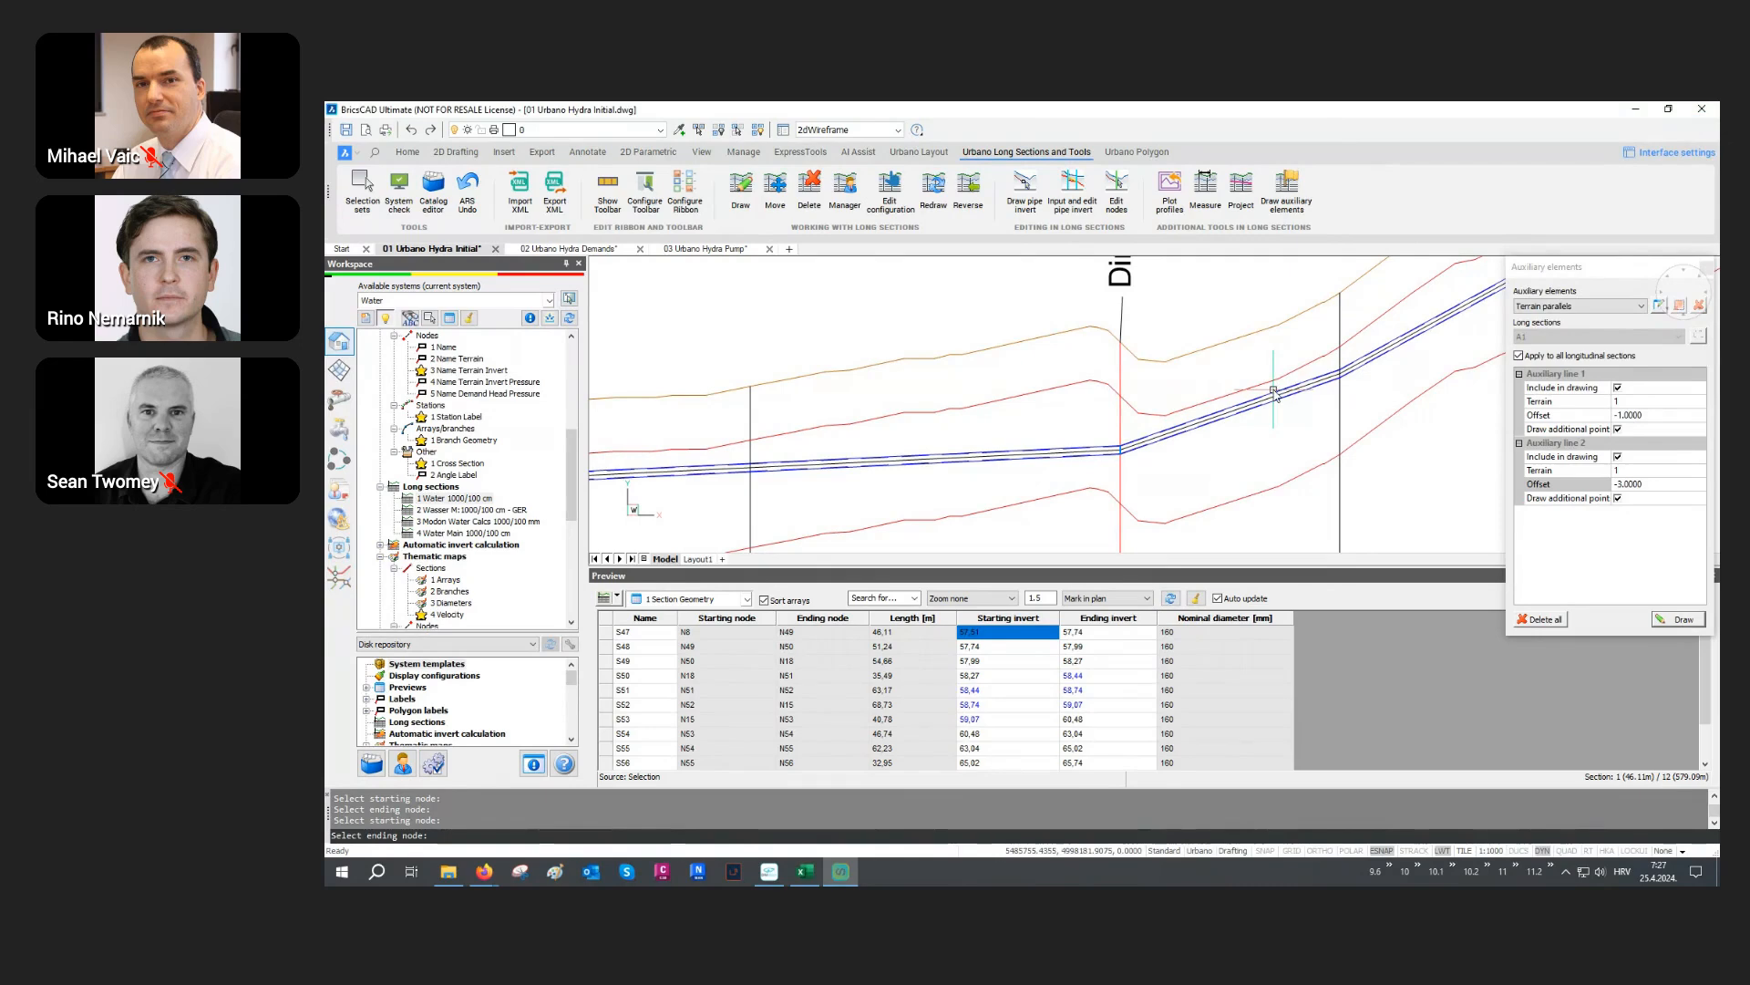
Step: Delete all auxiliary terrain-parallel lines from the long sections and close the auxiliary elements settings
{"action": "left_click", "coordinate": [1540, 619]}
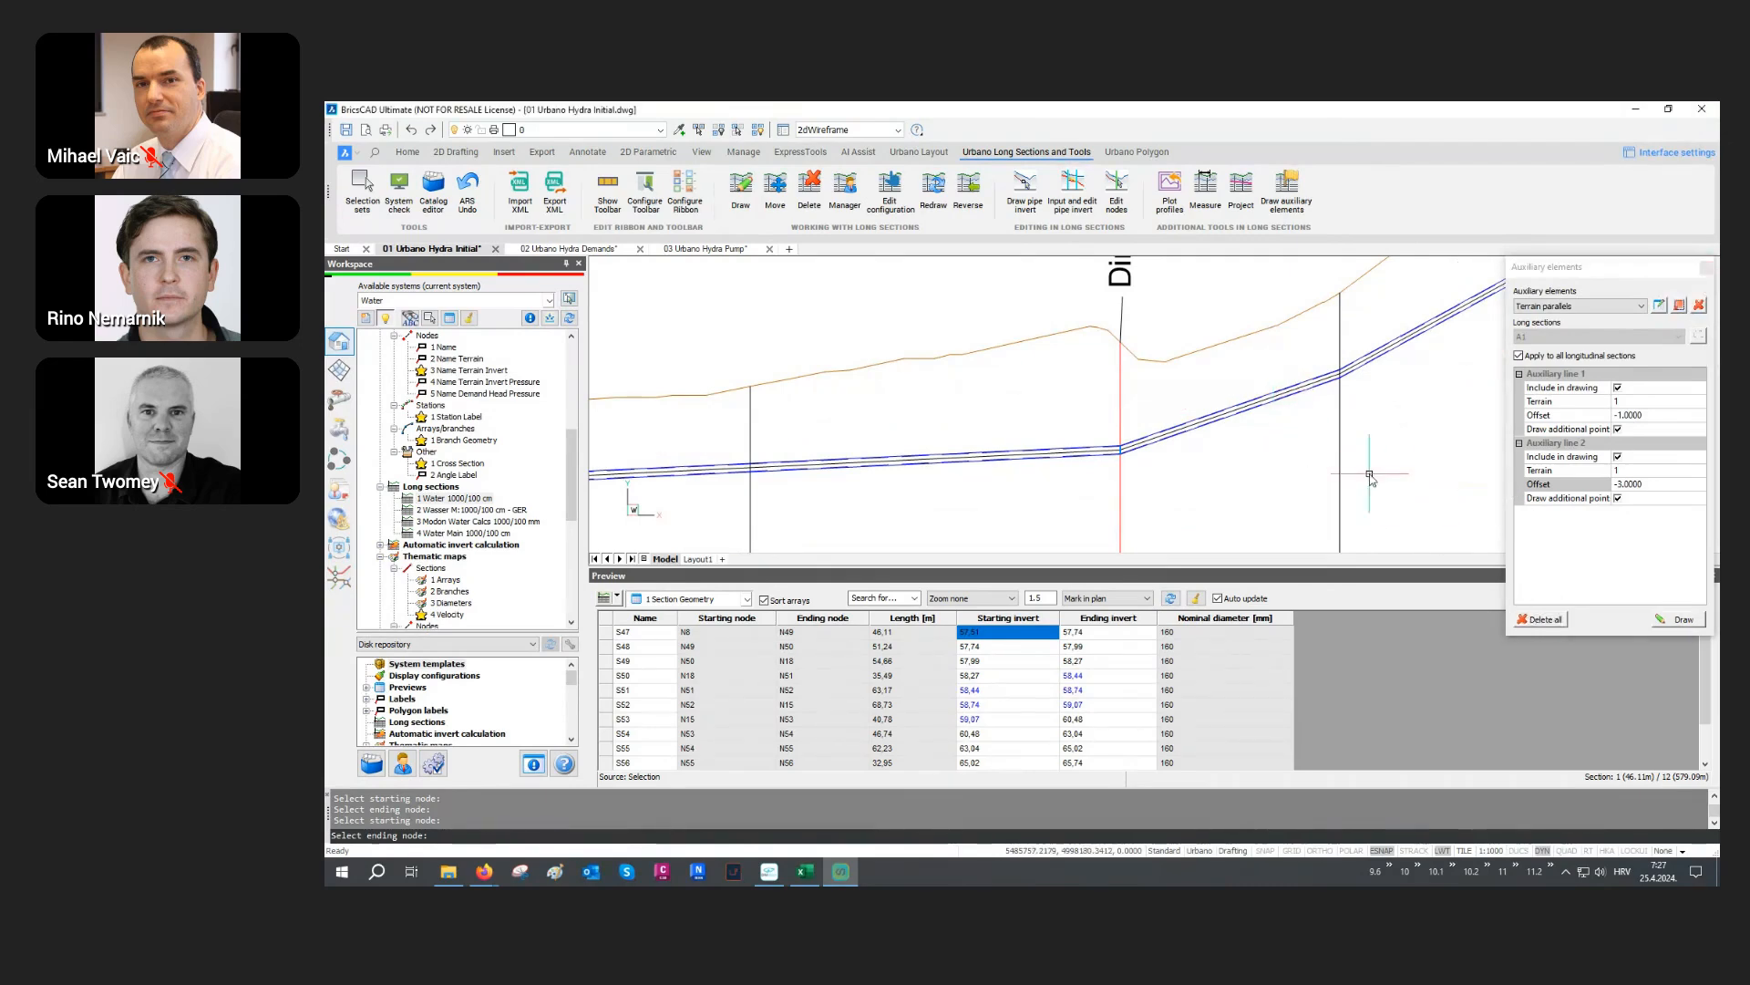
{"action": "left_click", "coordinate": [1707, 268]}
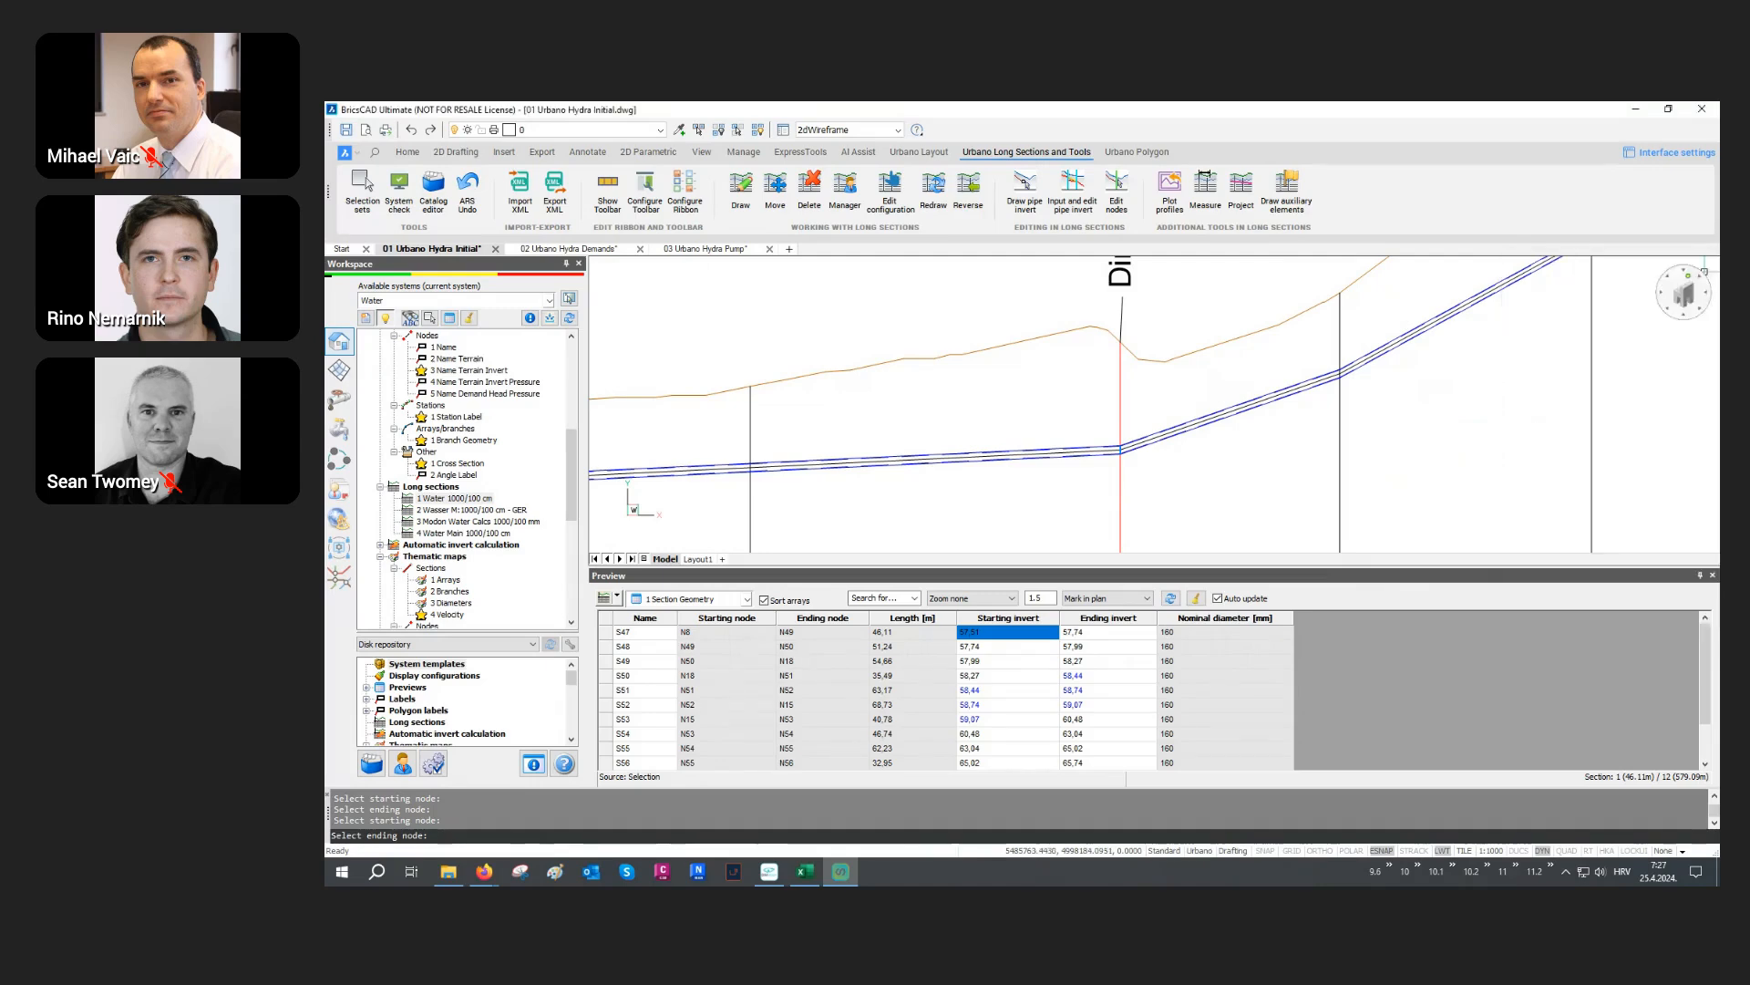
{"action": "scroll", "coordinate": [1160, 422], "scroll_direction": "down", "scroll_amount": 3}
{"action": "scroll", "coordinate": [1160, 422], "scroll_direction": "down", "scroll_amount": 2}
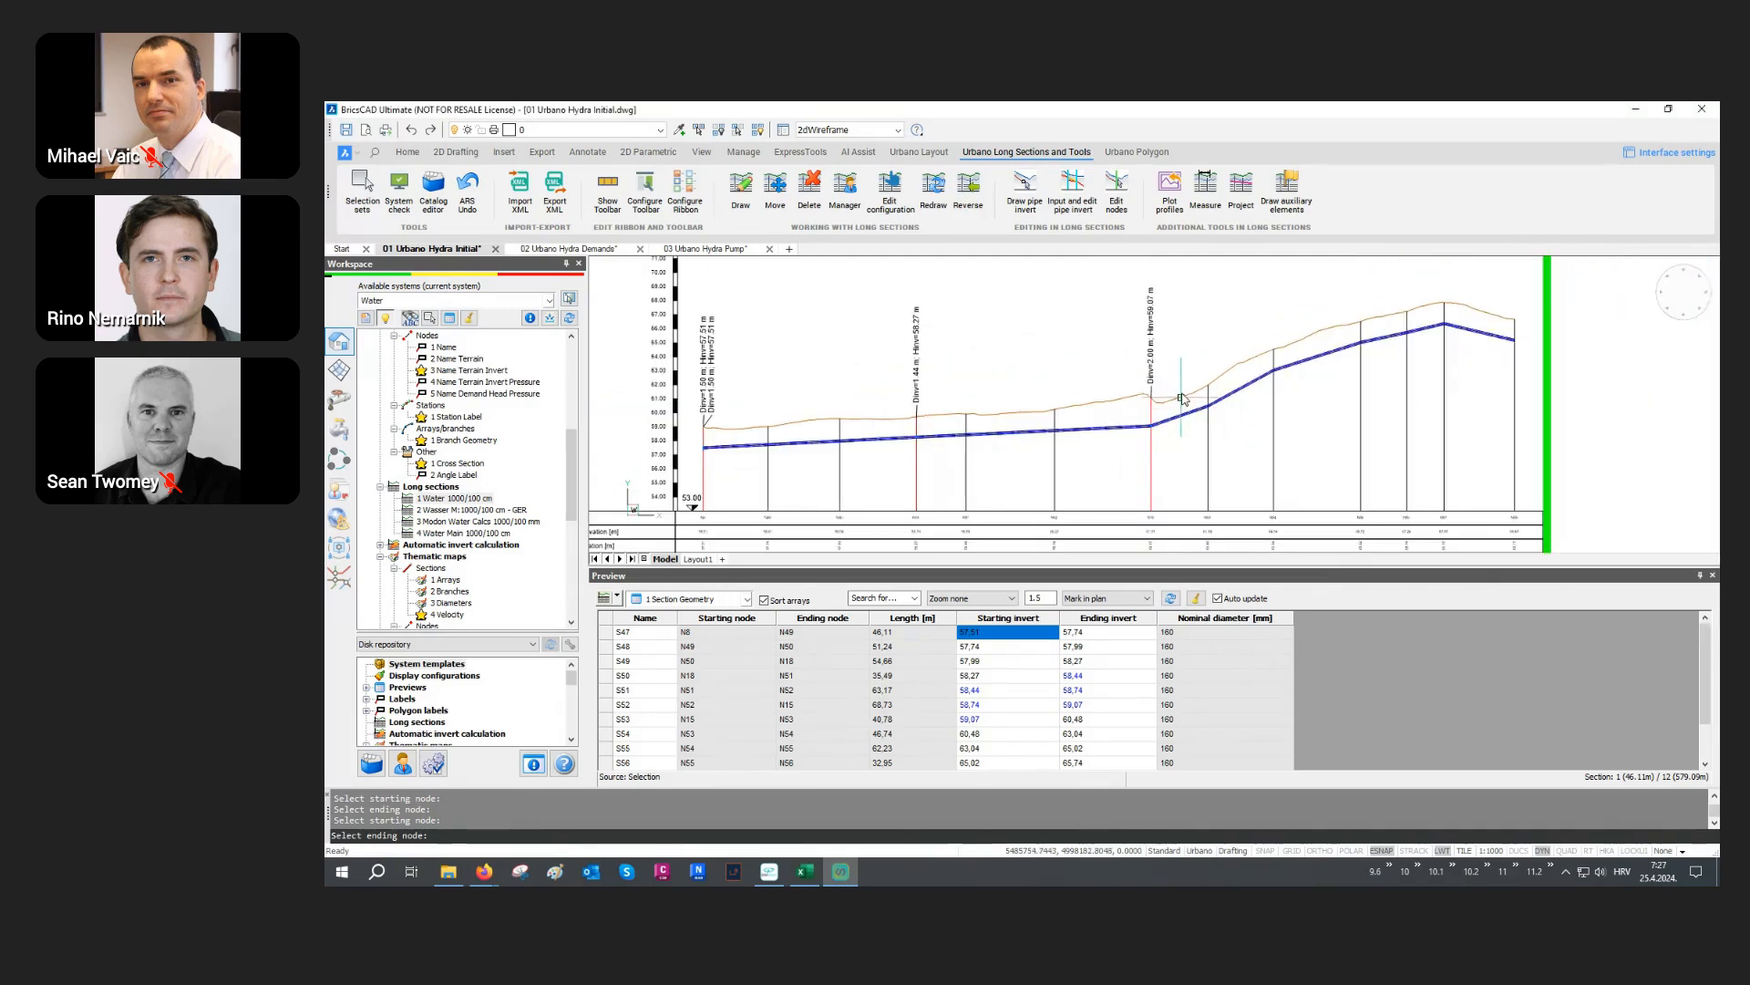
Step: Return to the whole pipe network in plan and close the preview table
{"action": "scroll", "coordinate": [1186, 384], "scroll_direction": "down", "scroll_amount": 4}
{"action": "scroll", "coordinate": [1190, 383], "scroll_direction": "down", "scroll_amount": 6}
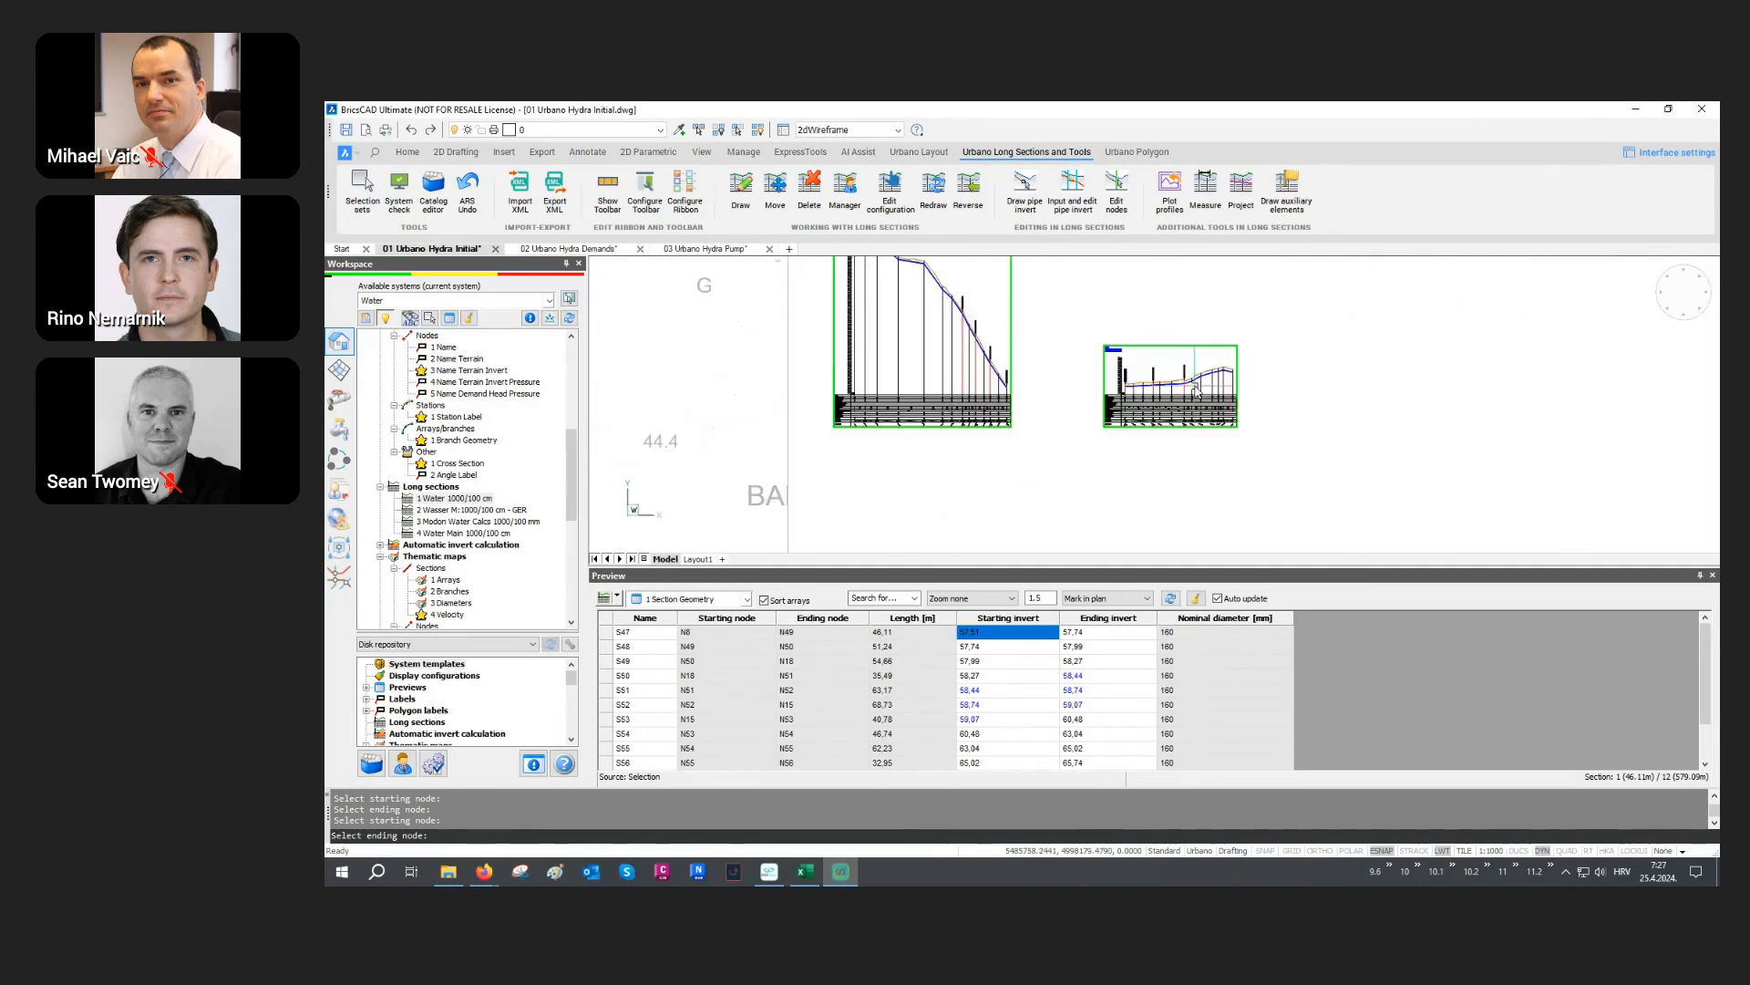
{"action": "middle_click_drag", "start_coordinate": [1045, 436], "coordinate": [1105, 391]}
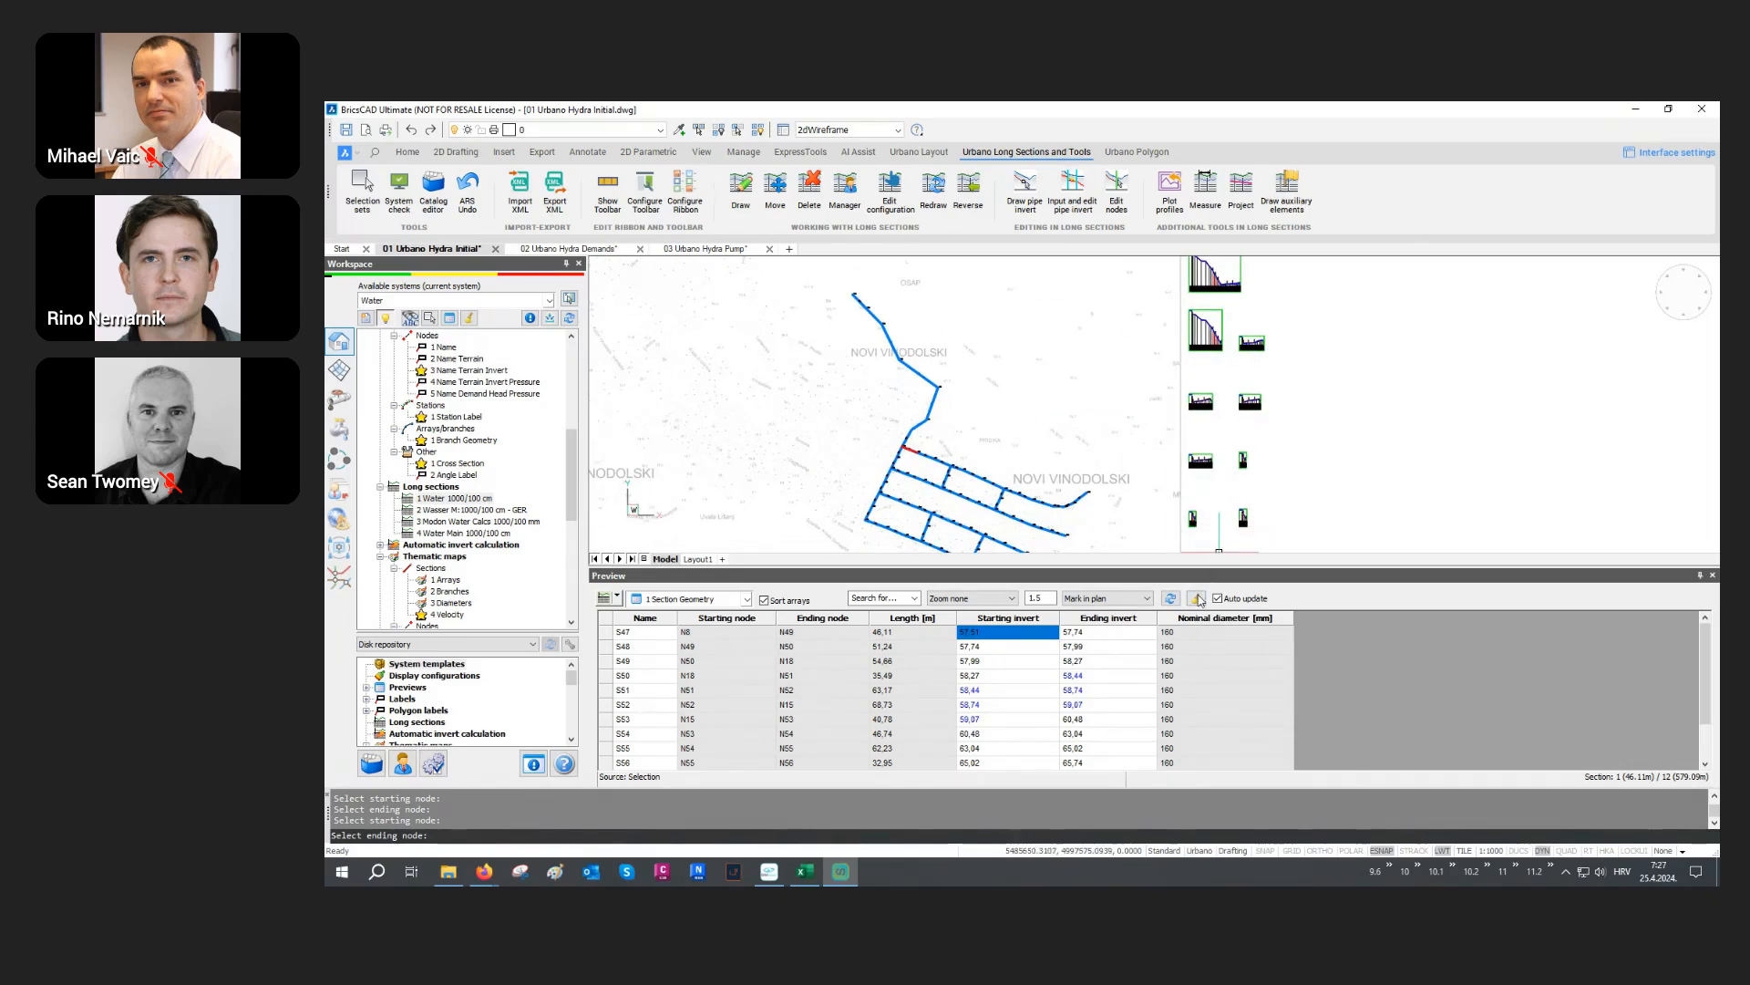
{"action": "left_click", "coordinate": [1712, 576]}
{"action": "scroll", "coordinate": [985, 536], "scroll_direction": "up", "scroll_amount": 3}
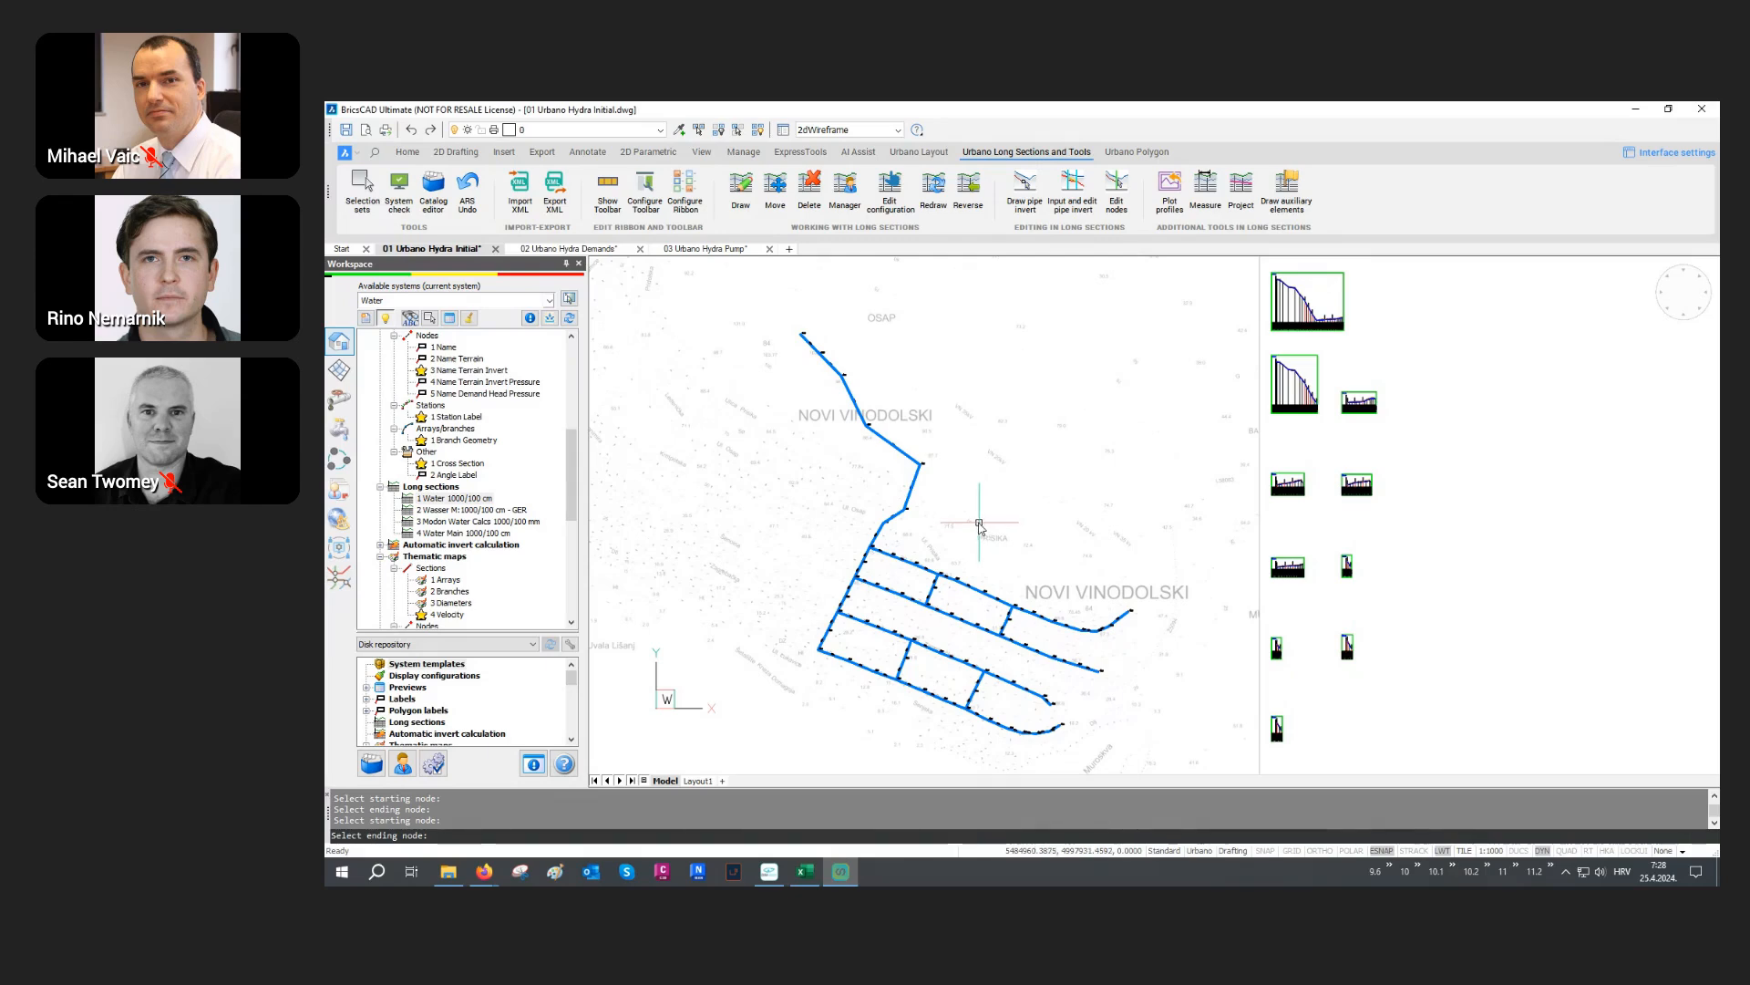
Step: Set air release and washout valves automatically on the ordinary nodes of the whole active system, then close the valve settings
{"action": "left_click", "coordinate": [344, 432]}
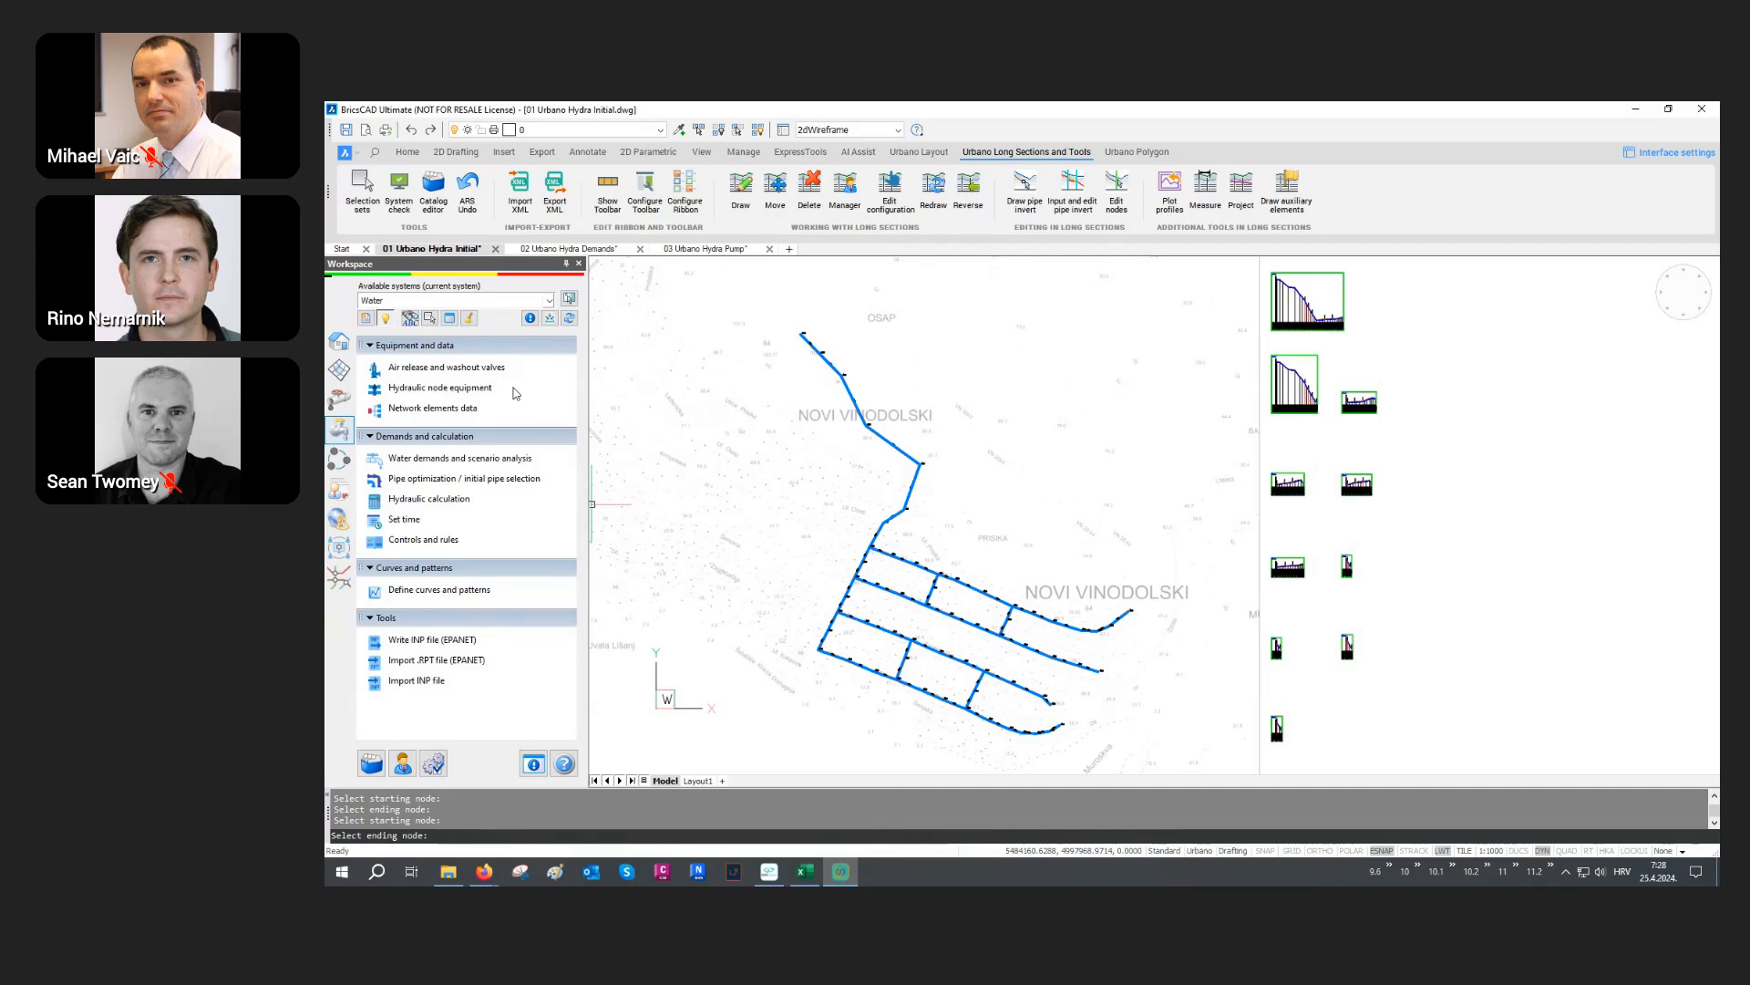
{"action": "left_click", "coordinate": [424, 368]}
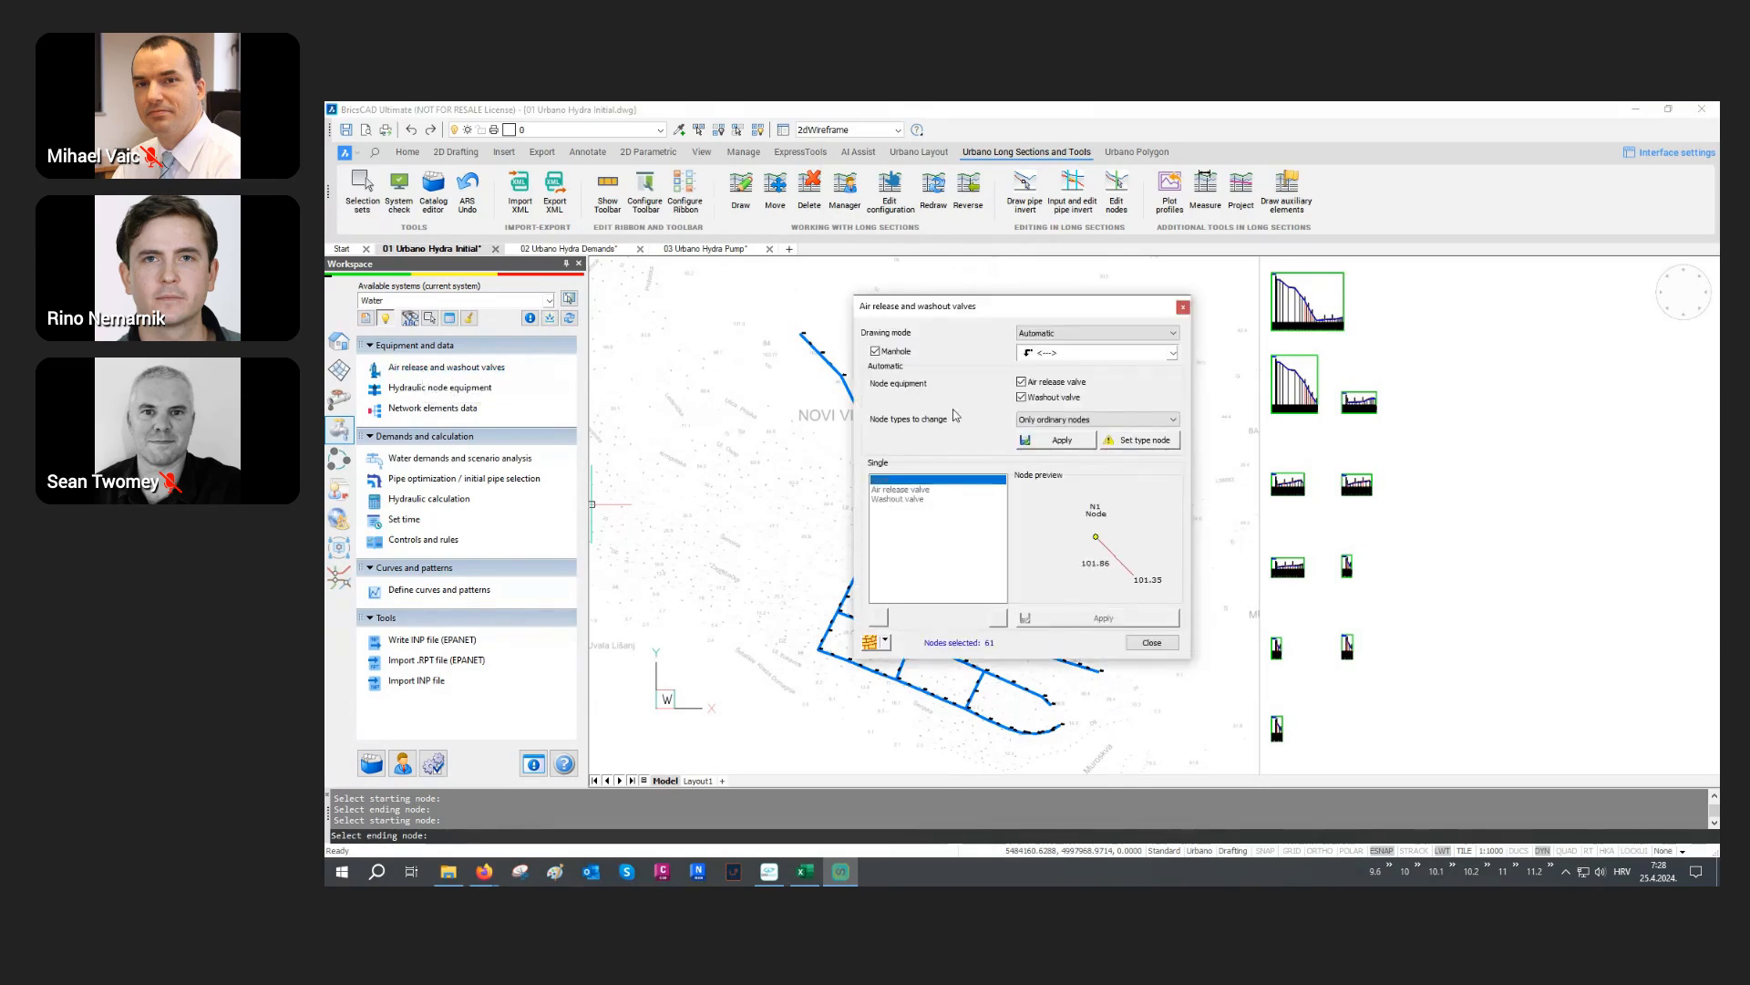
{"action": "left_click", "coordinate": [886, 644]}
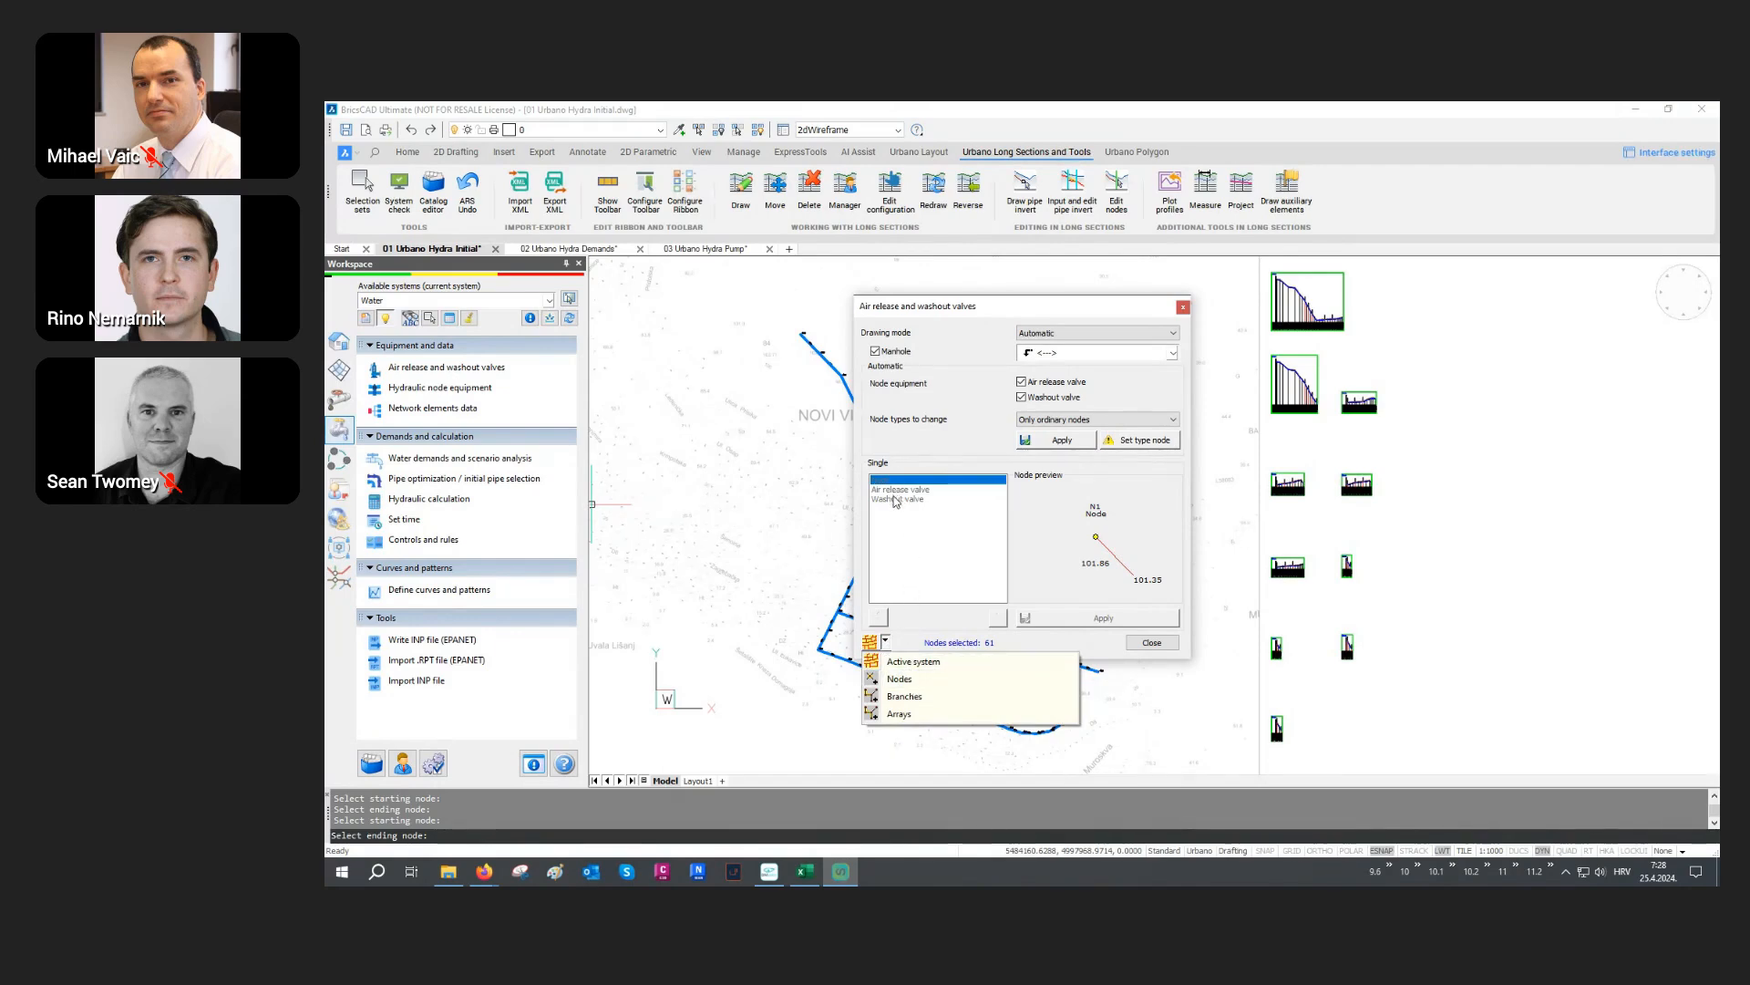
{"action": "left_click", "coordinate": [871, 643]}
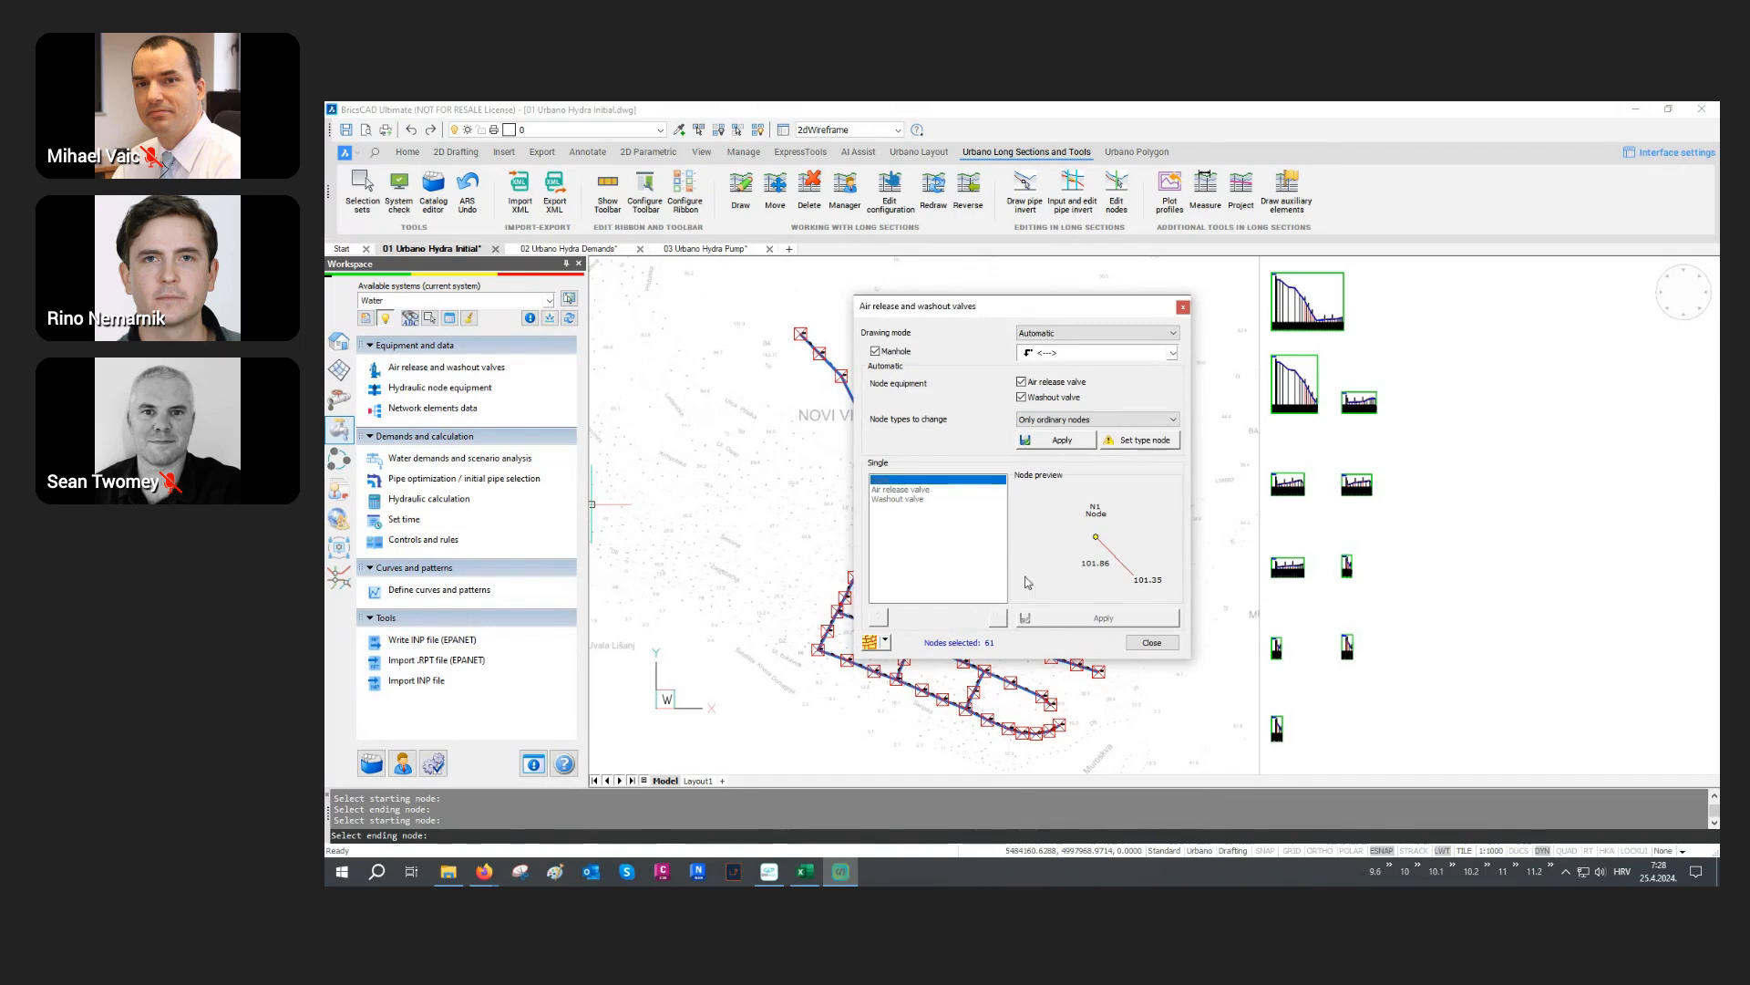
{"action": "left_click", "coordinate": [1063, 440]}
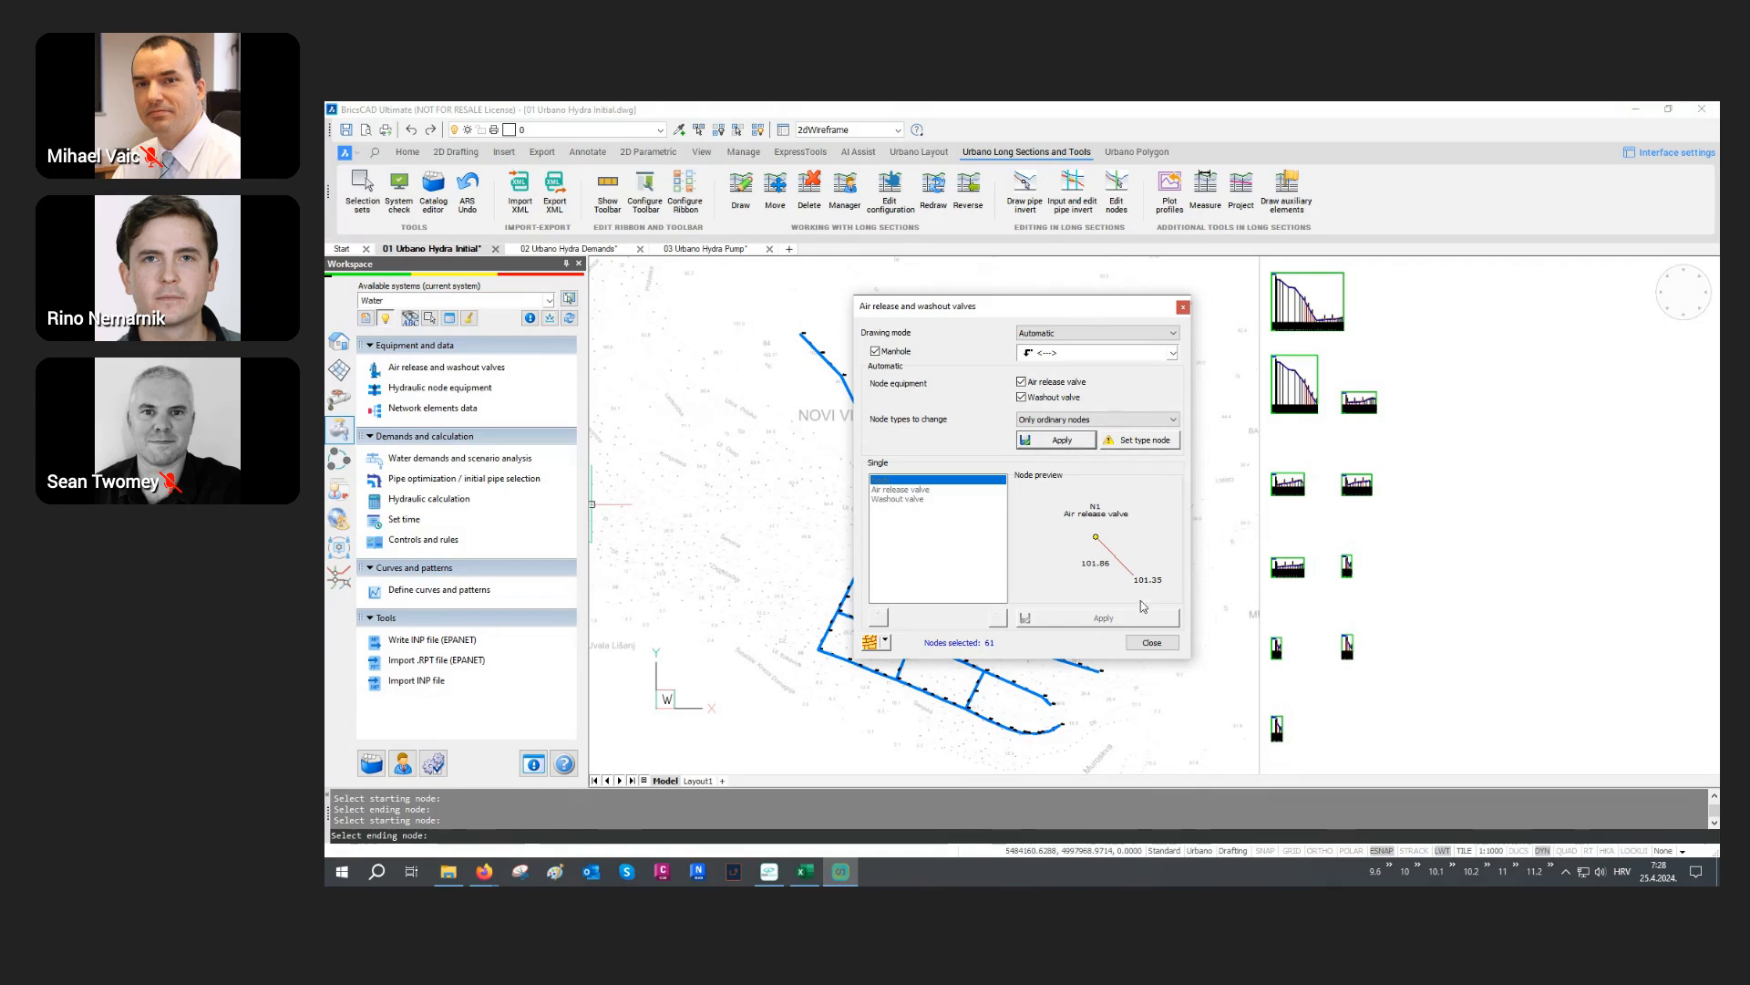
{"action": "left_click", "coordinate": [1151, 642]}
Step: Examine the valve symbols at the low and high points of the pipe in the long sections
{"action": "middle_click_drag", "start_coordinate": [1327, 336], "coordinate": [1244, 430]}
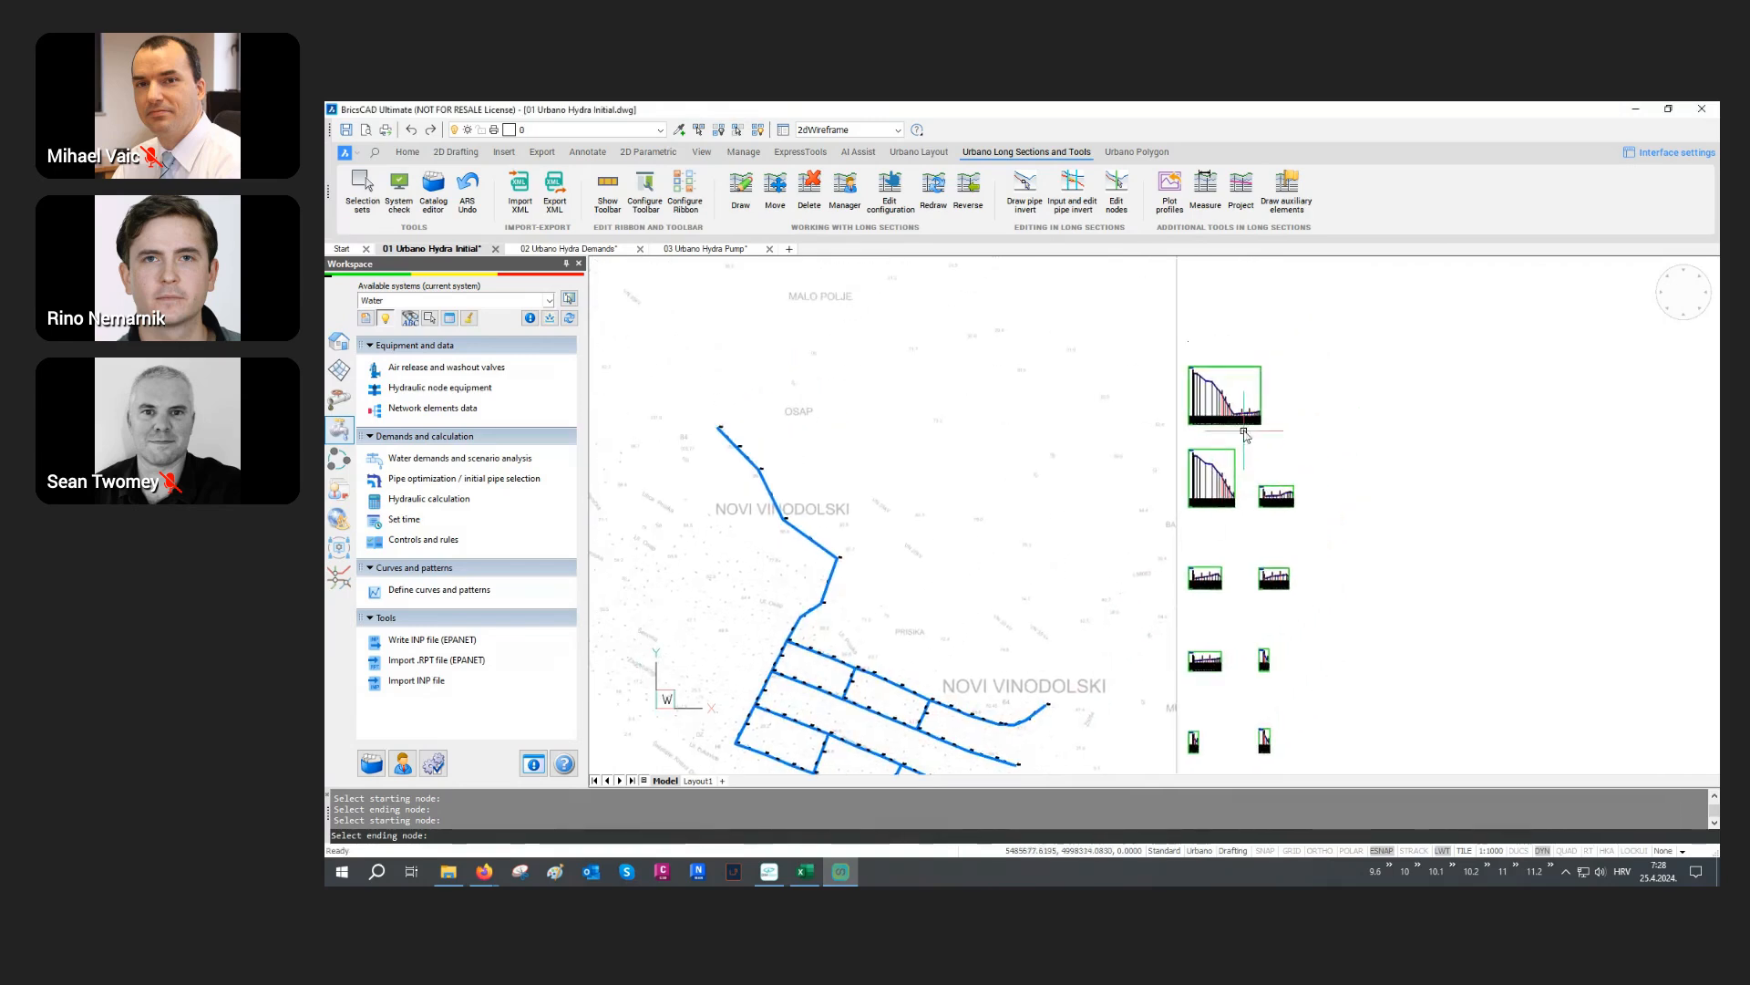
{"action": "scroll", "coordinate": [1245, 434], "scroll_direction": "up", "scroll_amount": 5}
{"action": "scroll", "coordinate": [1207, 408], "scroll_direction": "up", "scroll_amount": 8}
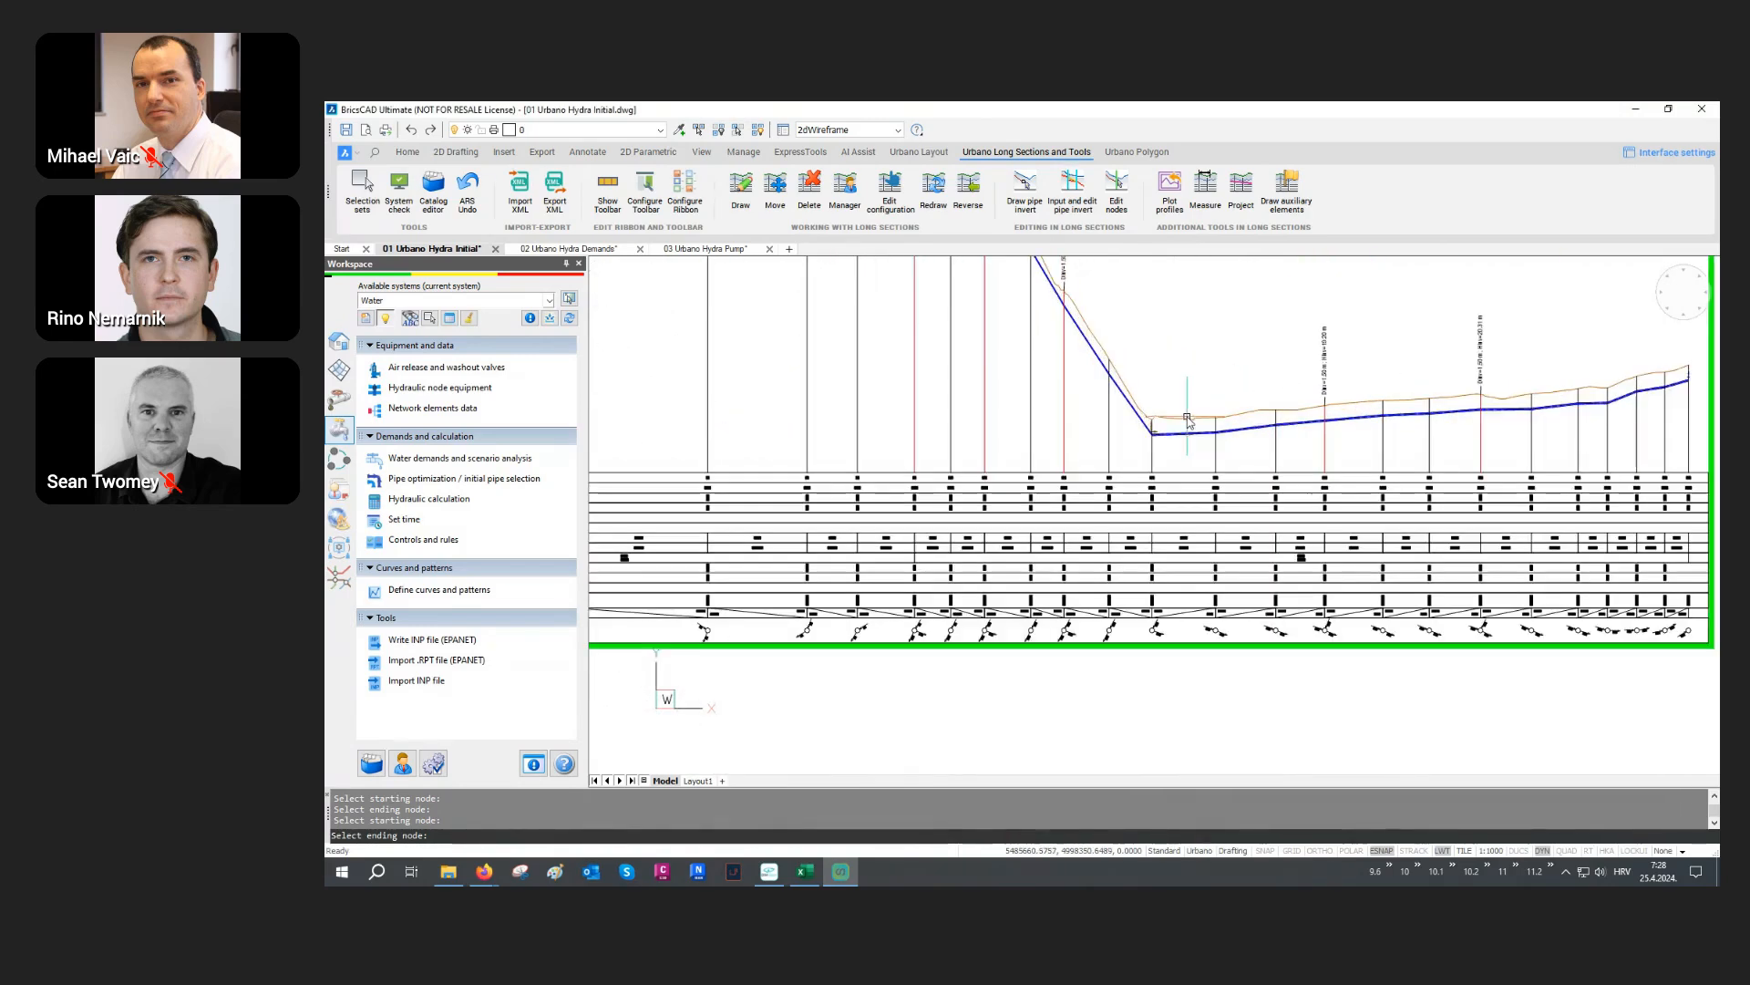
{"action": "scroll", "coordinate": [1197, 408], "scroll_direction": "up", "scroll_amount": 3}
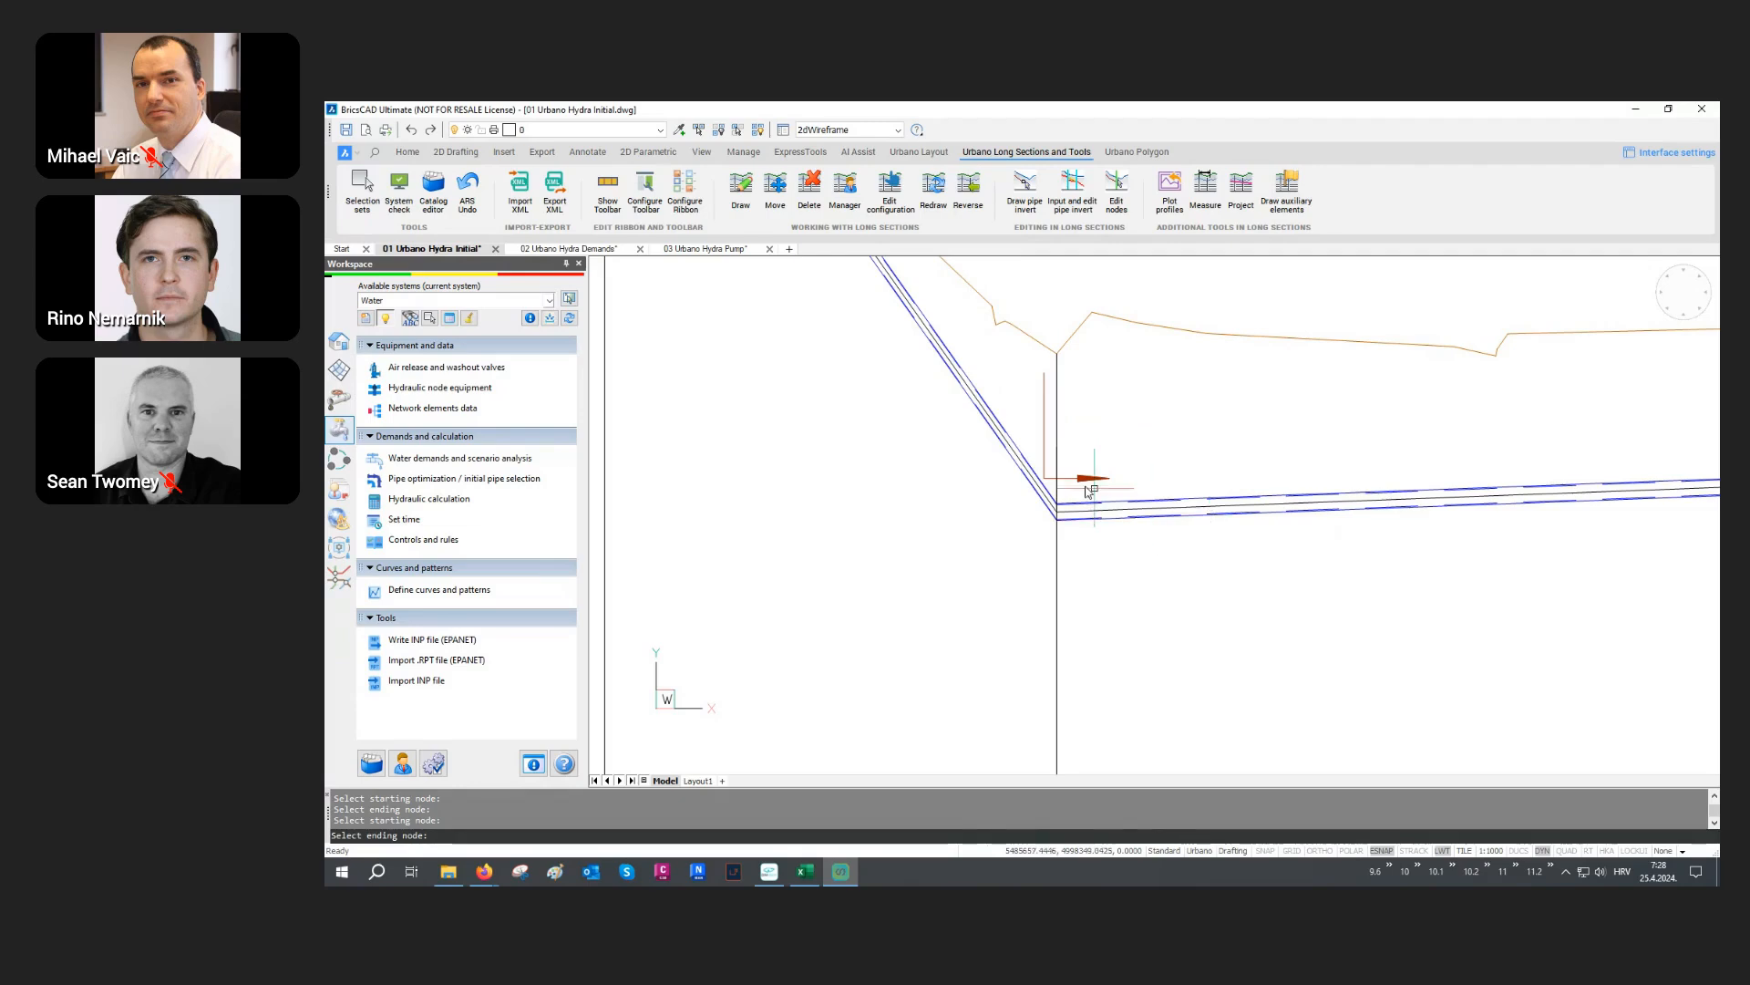
{"action": "scroll", "coordinate": [1090, 493], "scroll_direction": "down", "scroll_amount": 8}
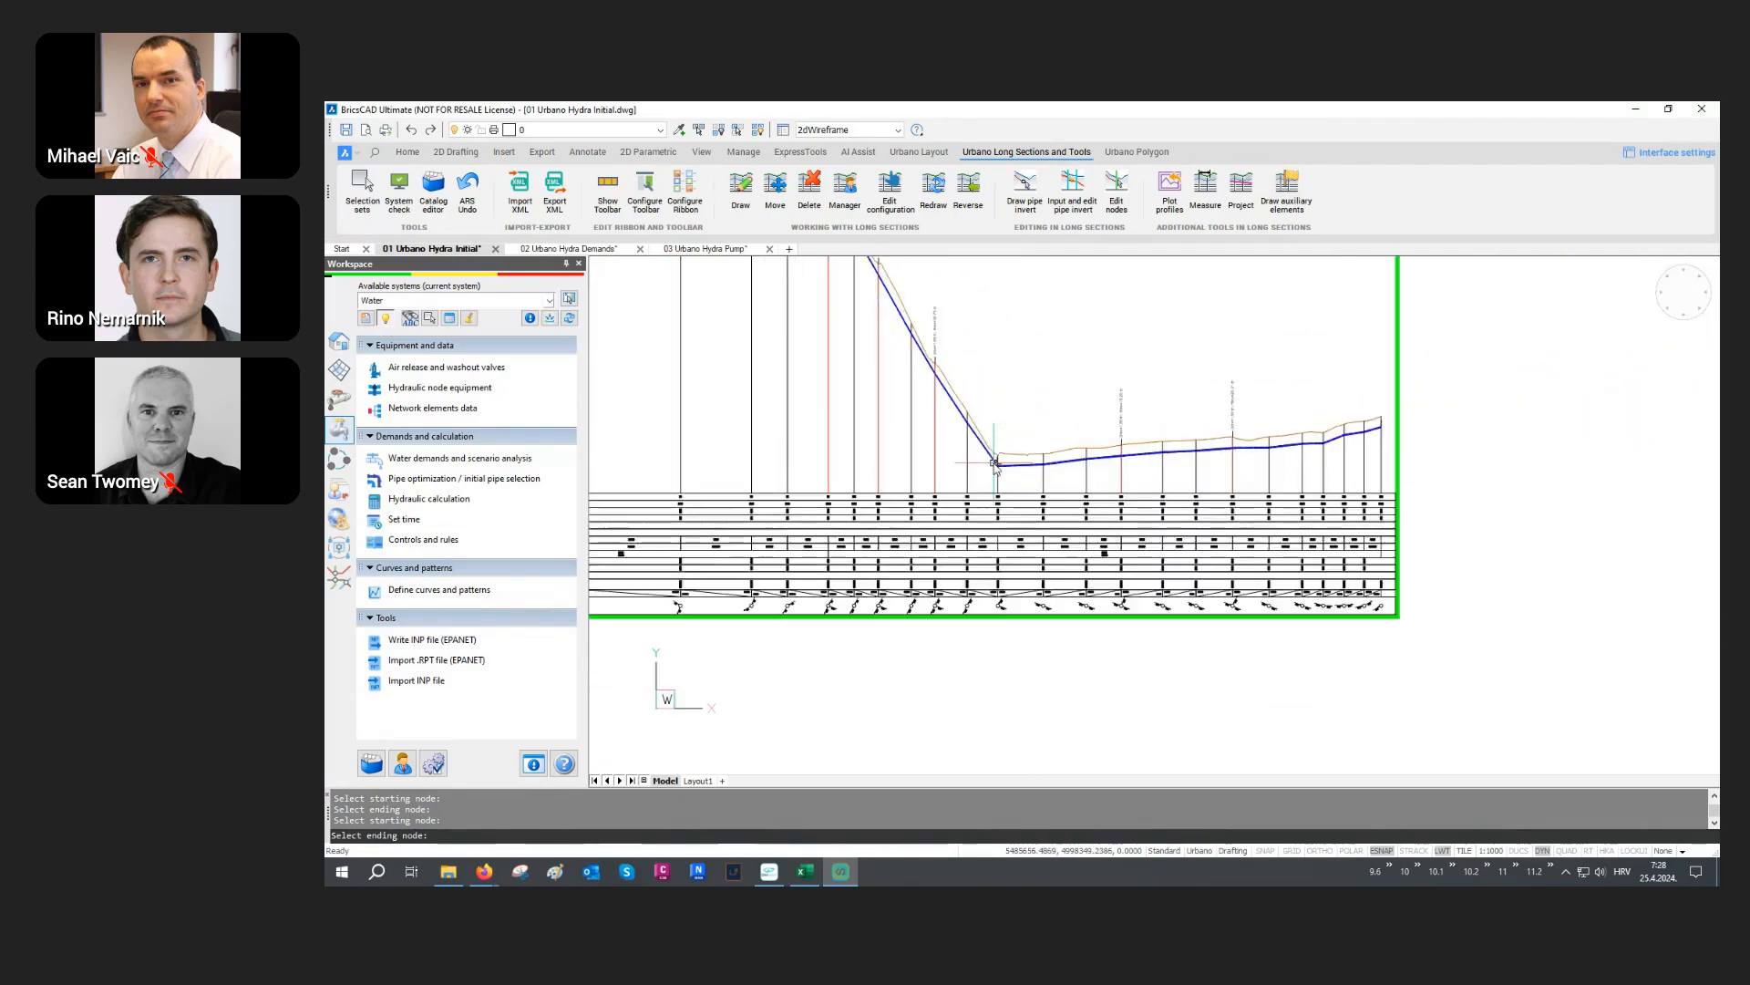
{"action": "scroll", "coordinate": [995, 465], "scroll_direction": "down", "scroll_amount": 5}
{"action": "scroll", "coordinate": [1147, 702], "scroll_direction": "up", "scroll_amount": 8}
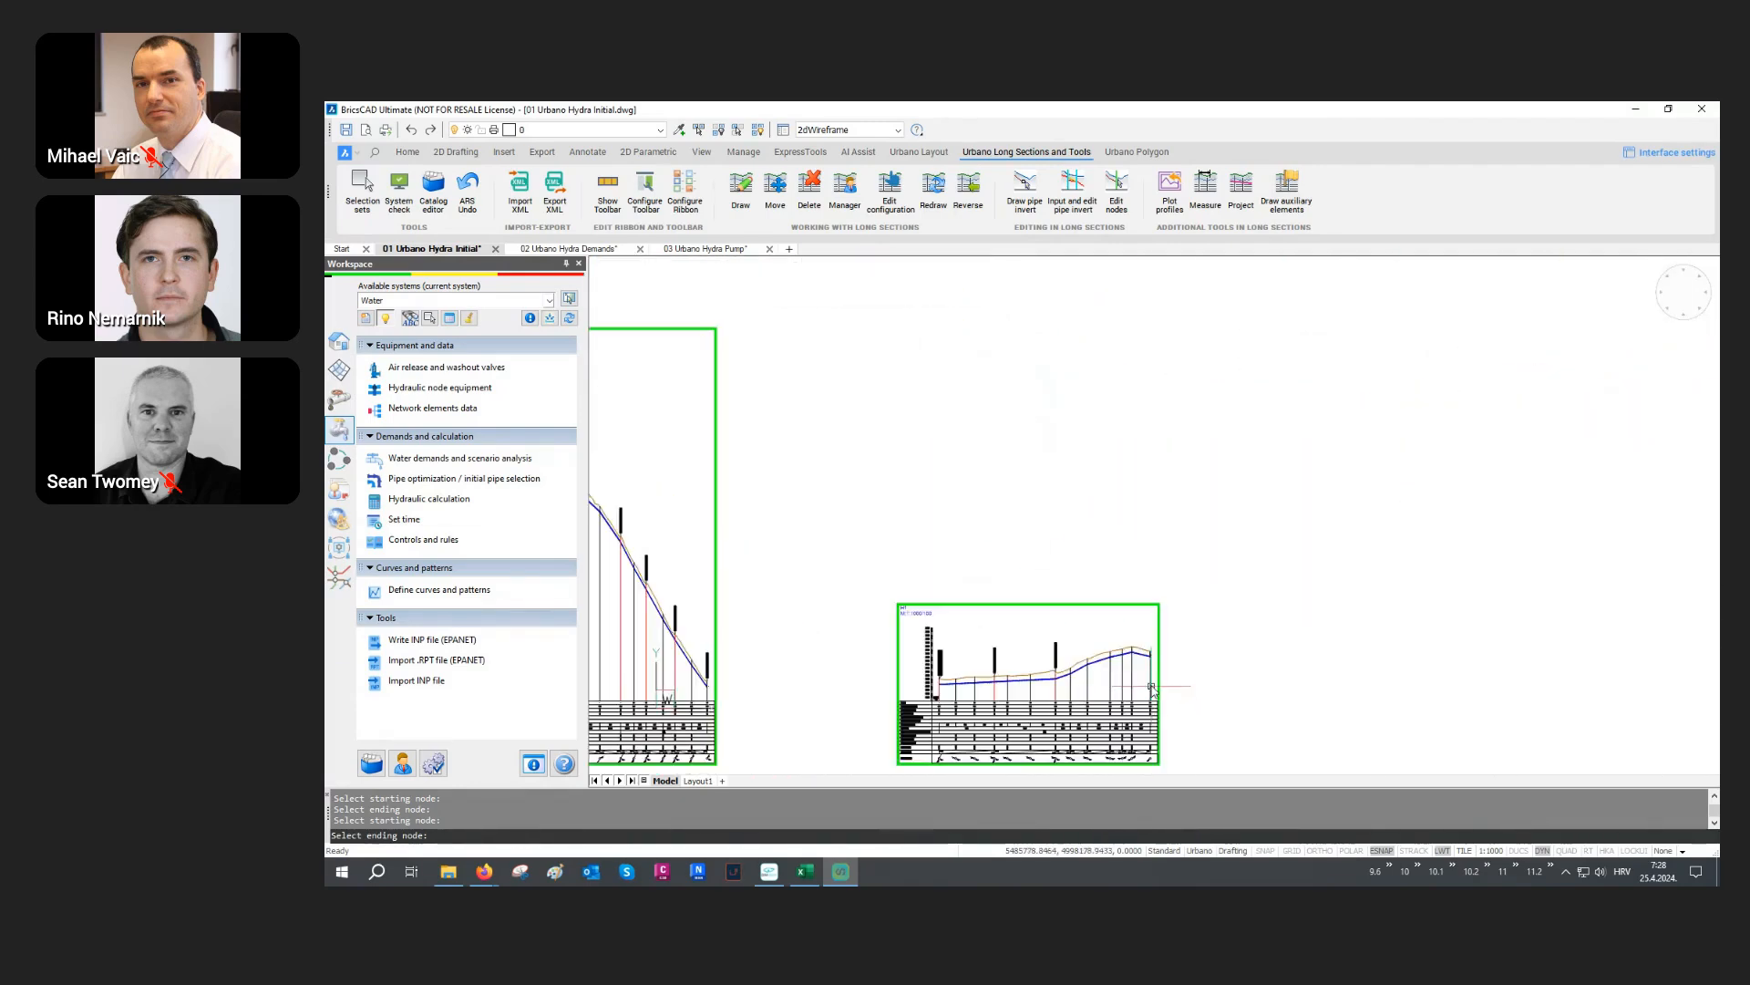
{"action": "scroll", "coordinate": [1120, 635], "scroll_direction": "up", "scroll_amount": 5}
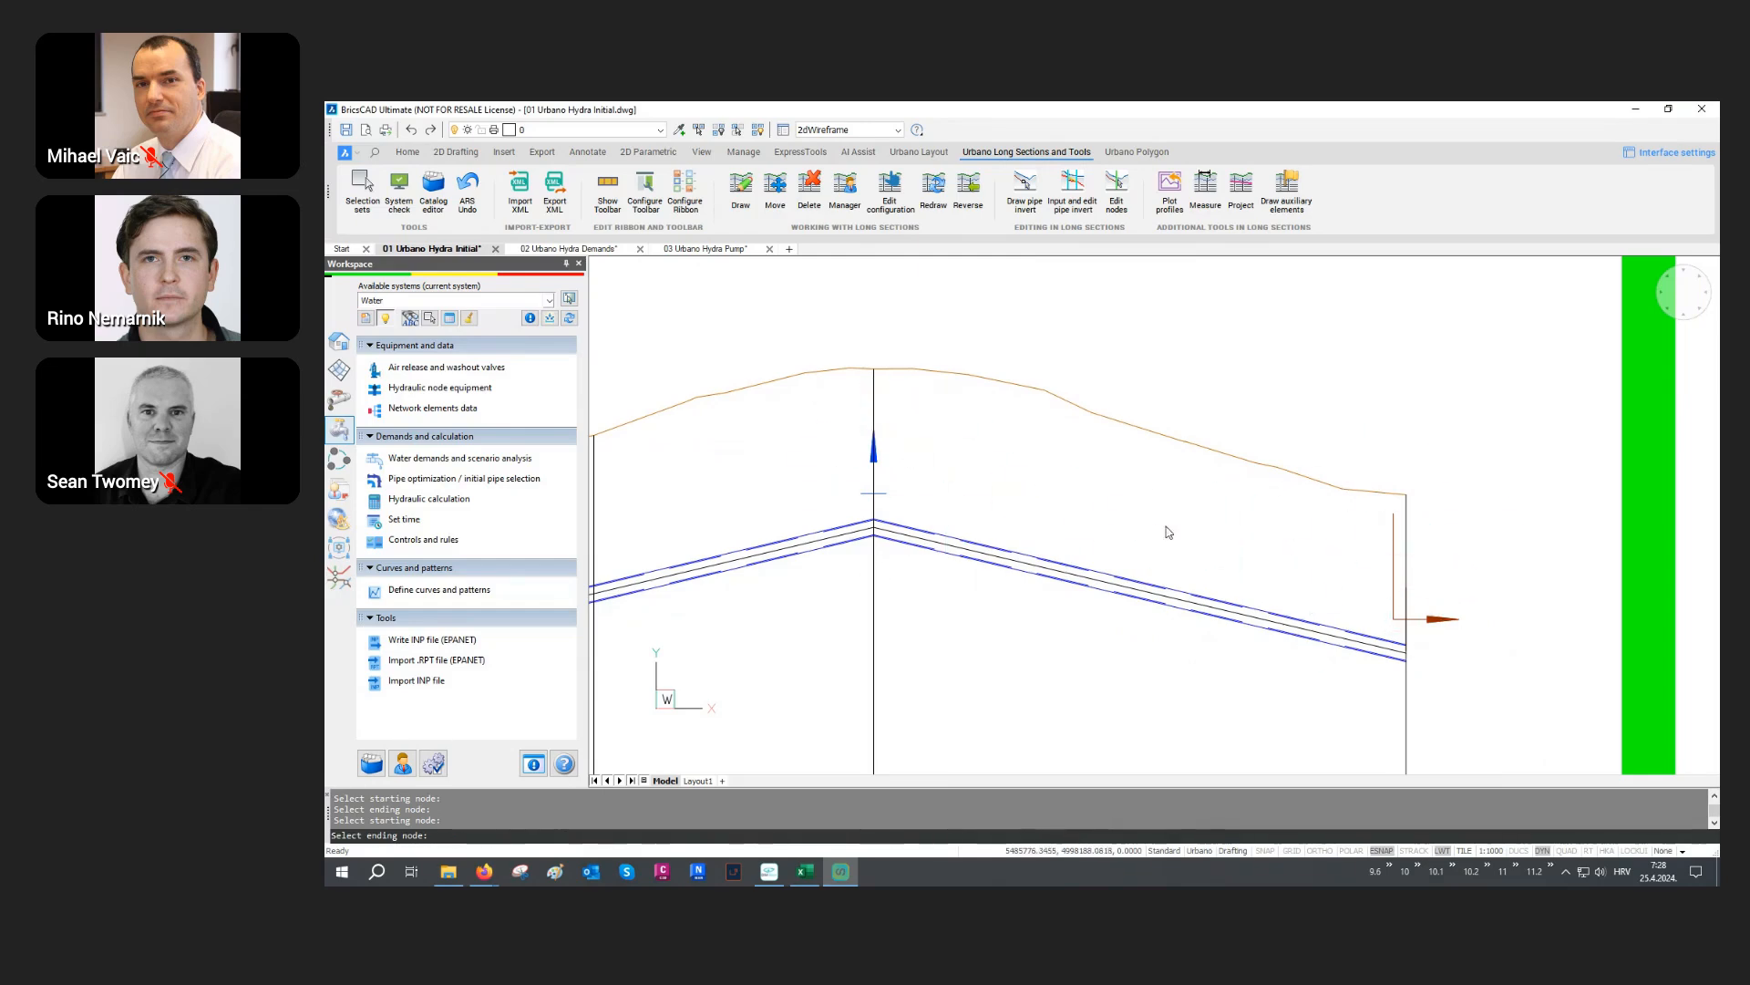
{"action": "scroll", "coordinate": [954, 499], "scroll_direction": "down", "scroll_amount": 1}
{"action": "middle_click_drag", "start_coordinate": [1055, 504], "coordinate": [956, 509]}
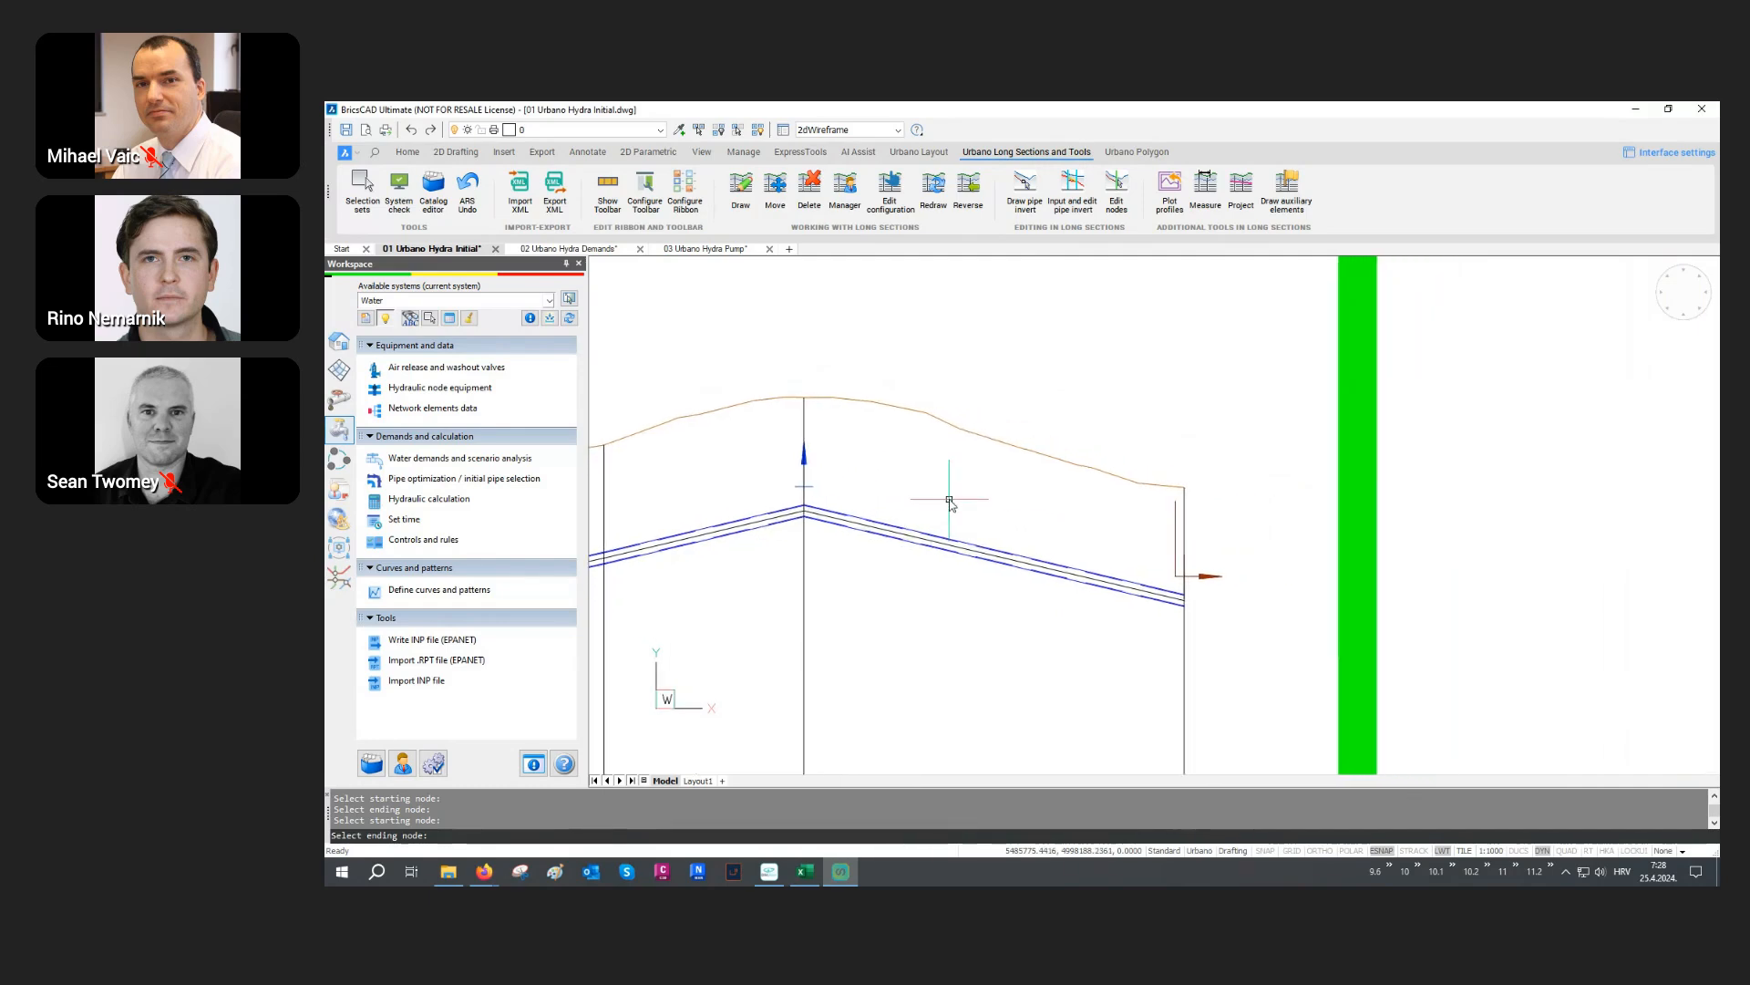
Step: Locate the air release valve node N57 in plan by picking it with Search, and return to it in long section H1
{"action": "left_click", "coordinate": [411, 318]}
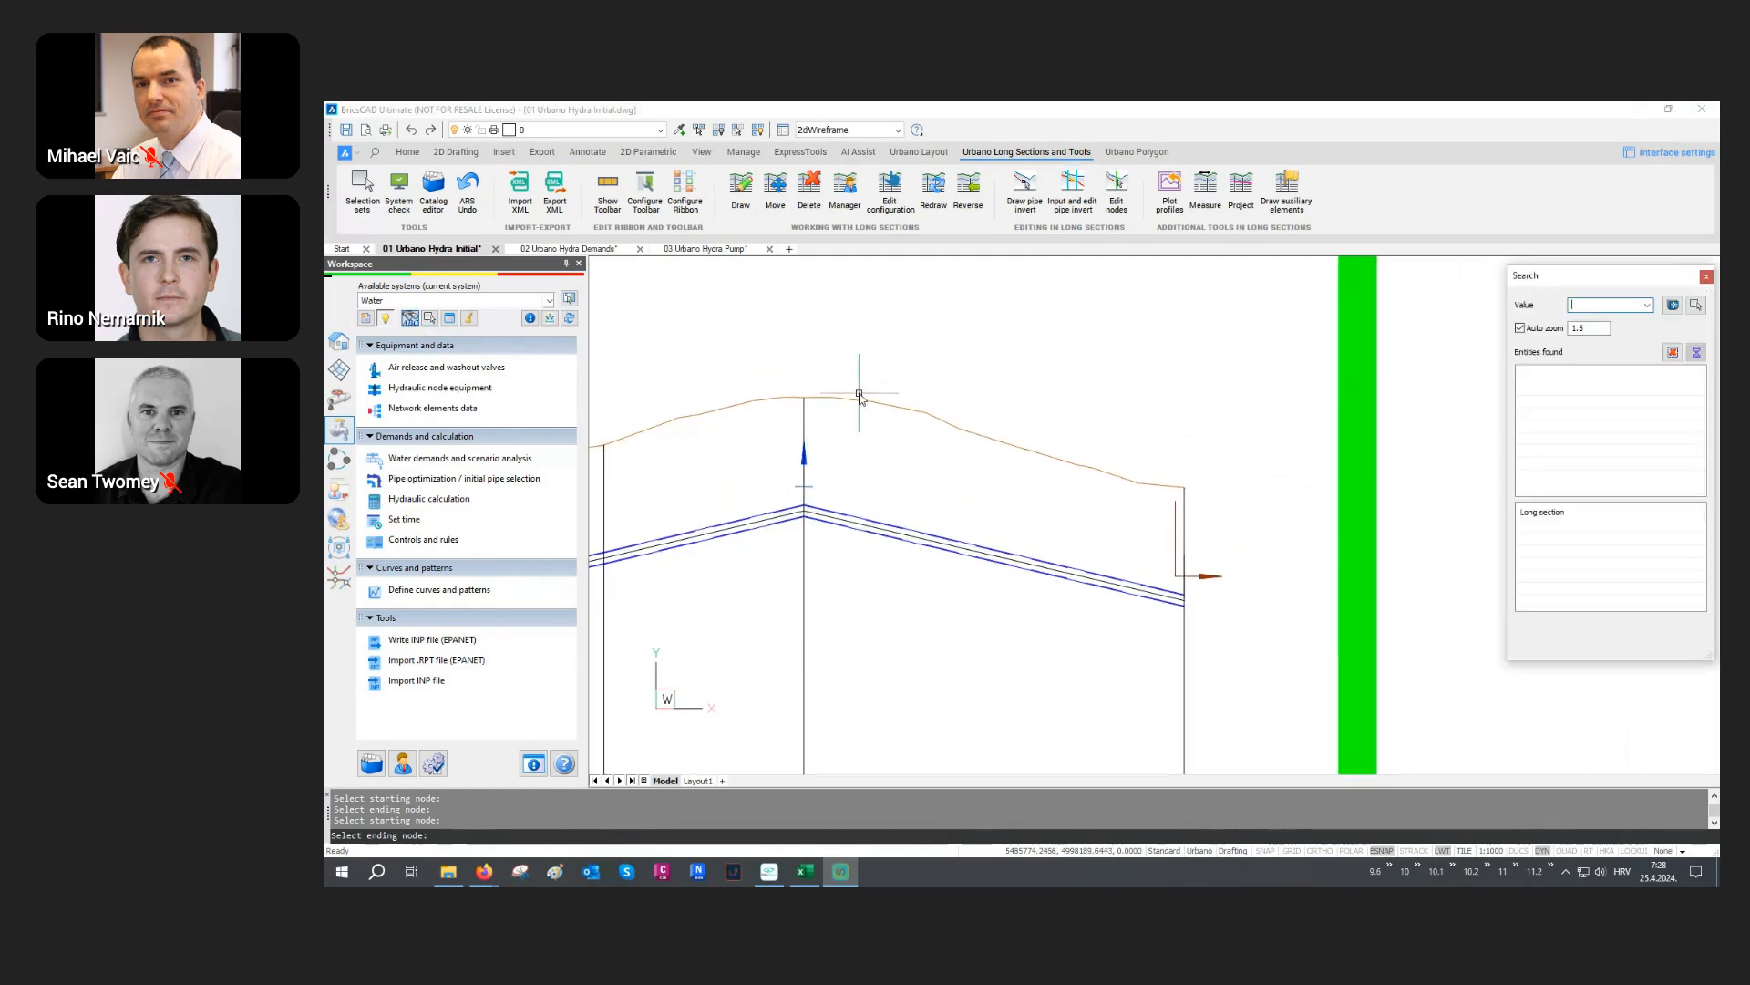
{"action": "left_click", "coordinate": [1694, 307]}
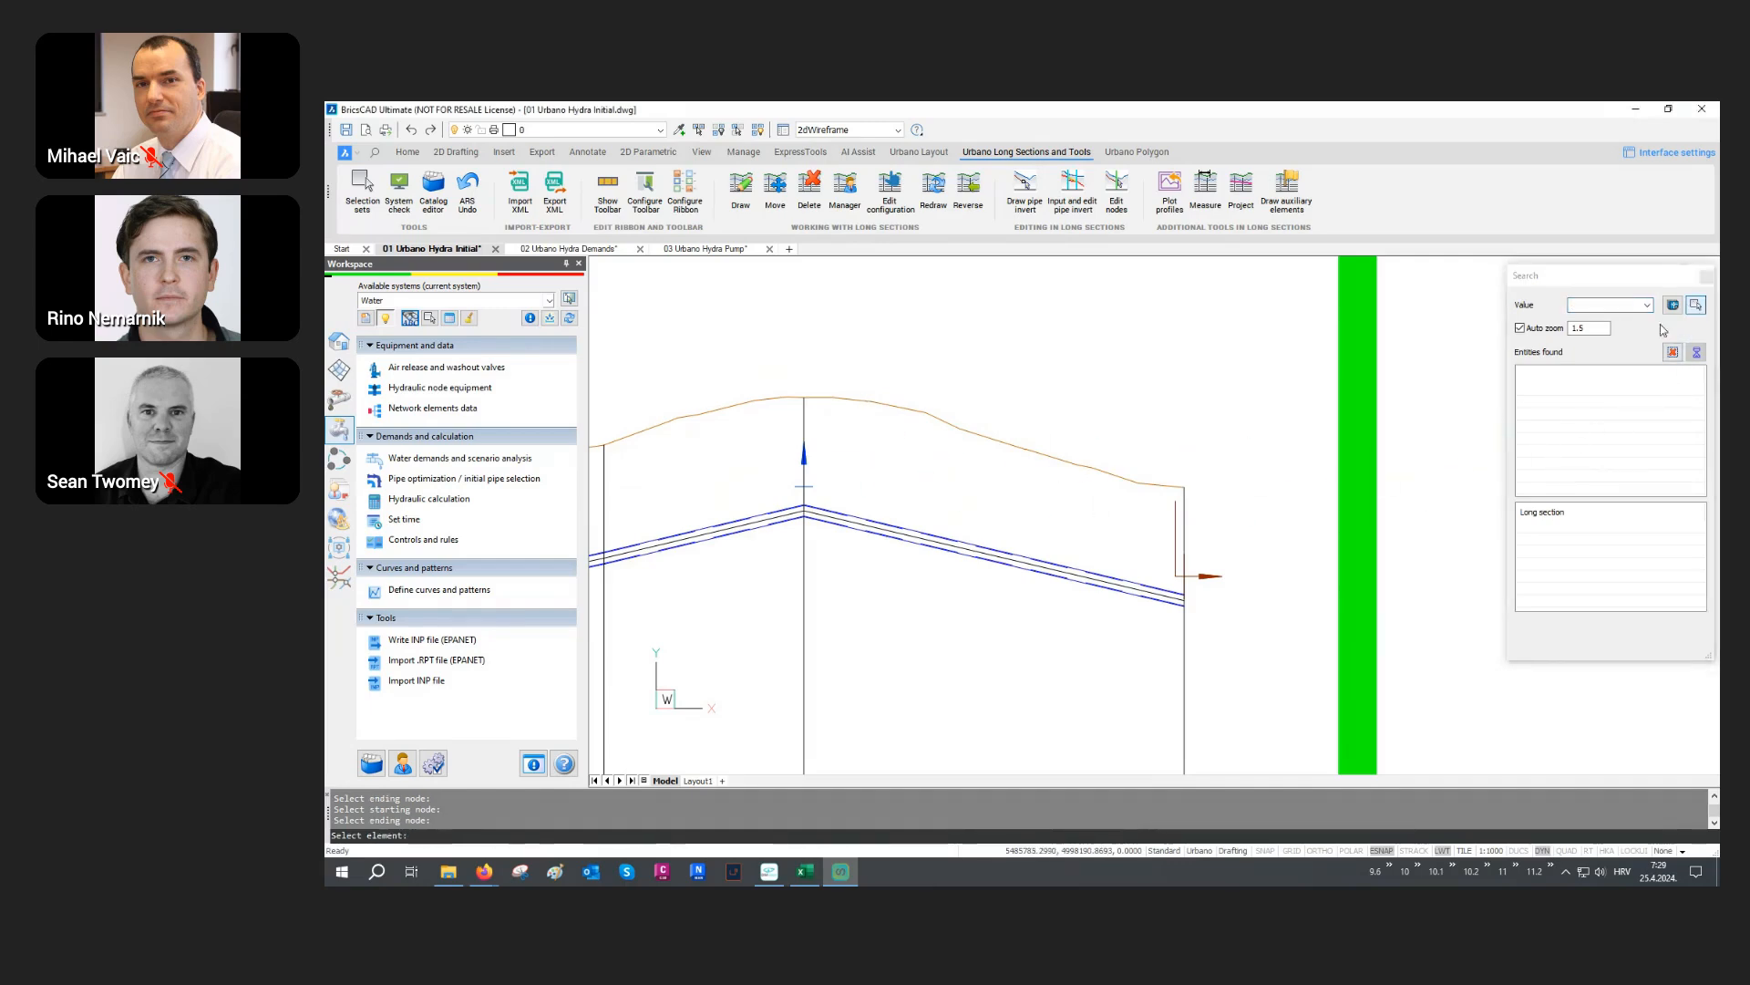
{"action": "left_click", "coordinate": [804, 537]}
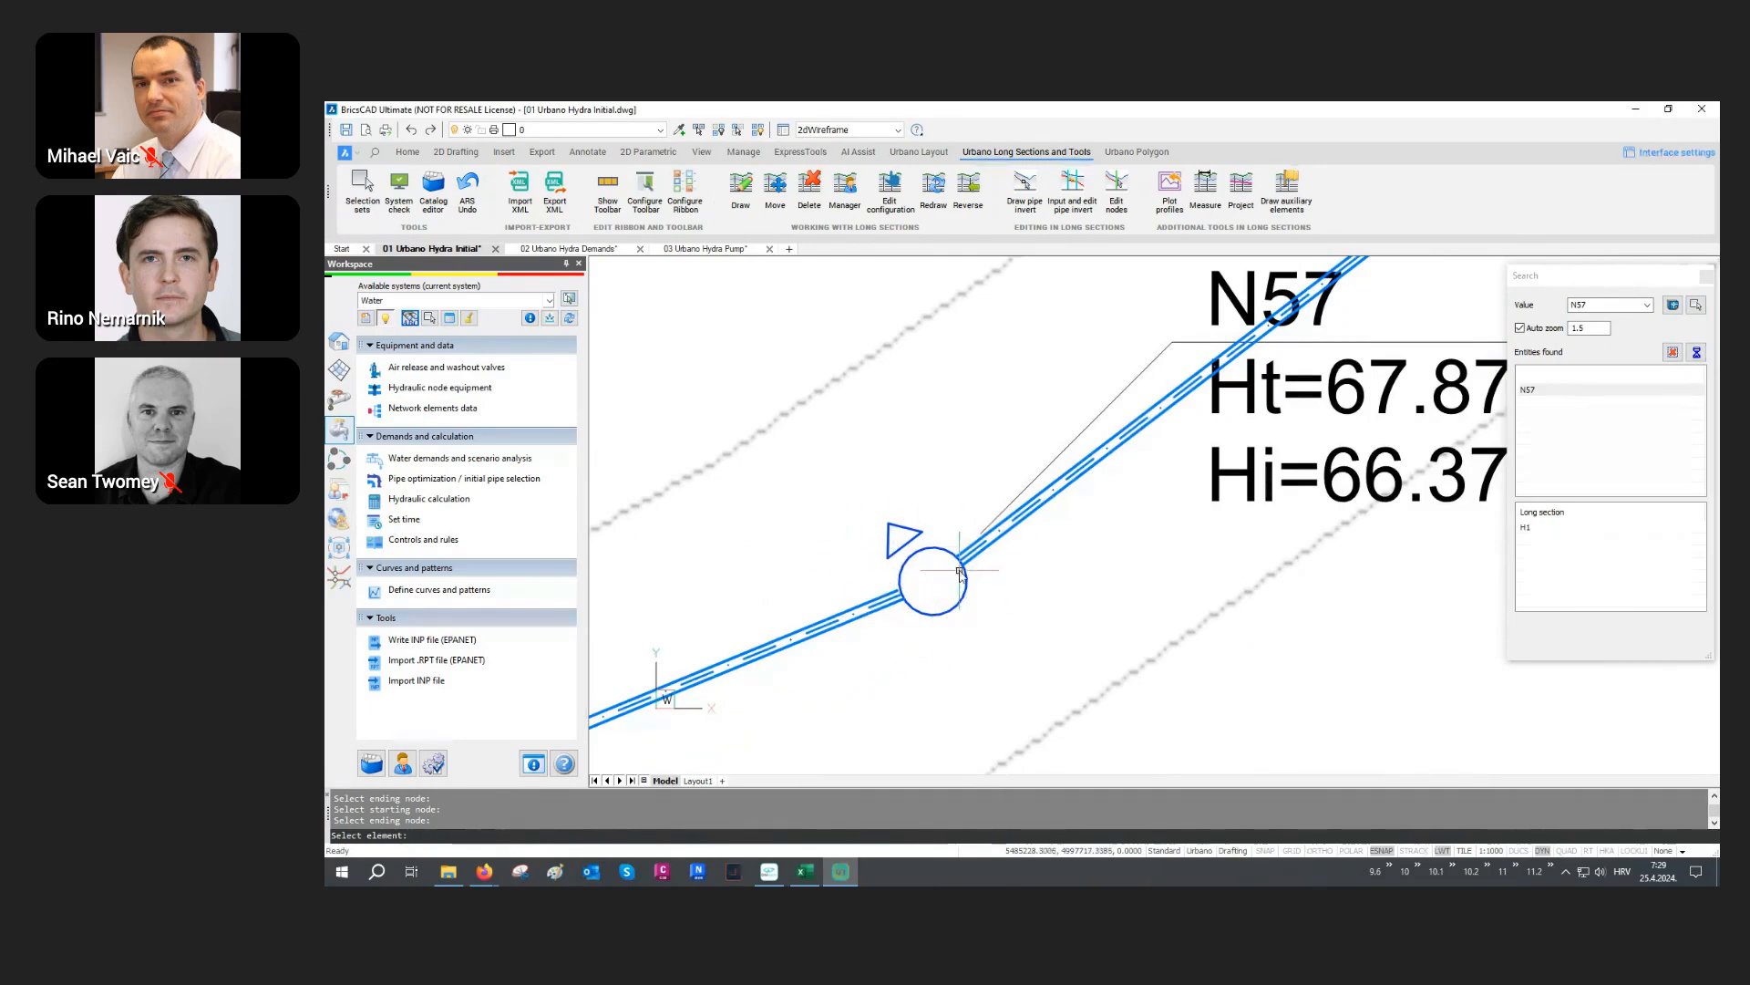
{"action": "scroll", "coordinate": [861, 629], "scroll_direction": "down", "scroll_amount": 6}
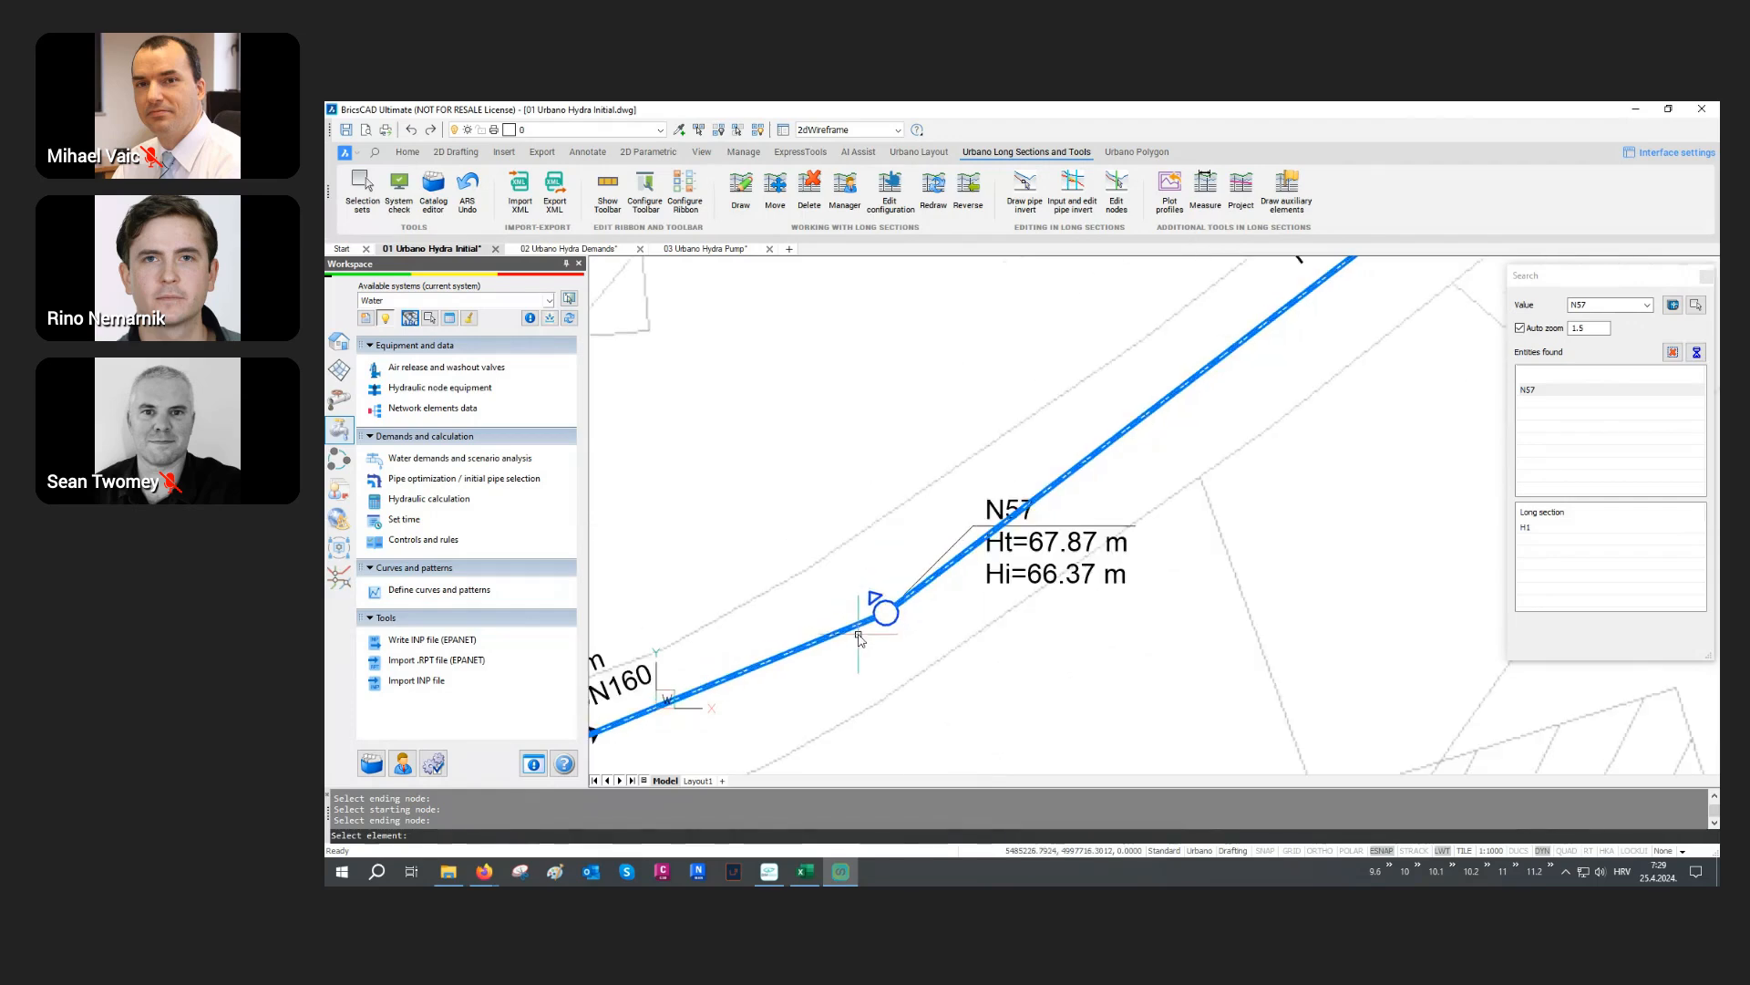
{"action": "middle_click_drag", "start_coordinate": [1207, 466], "coordinate": [1089, 582]}
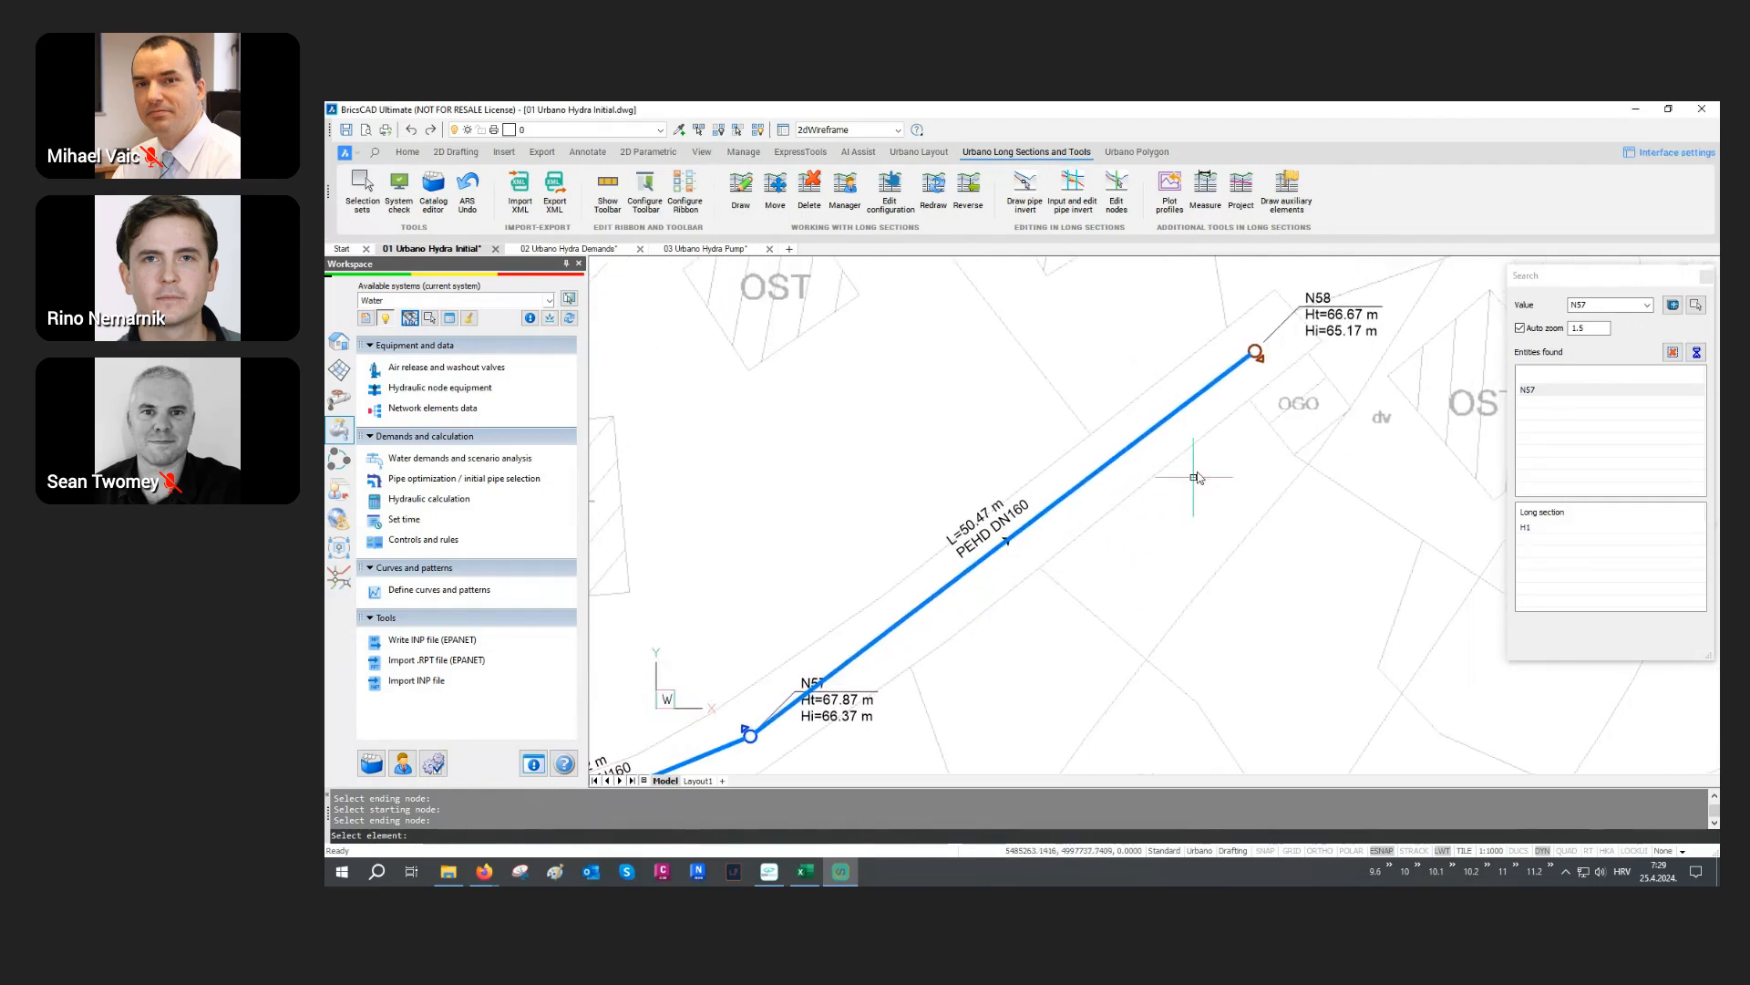
{"action": "scroll", "coordinate": [1282, 345], "scroll_direction": "up", "scroll_amount": 1}
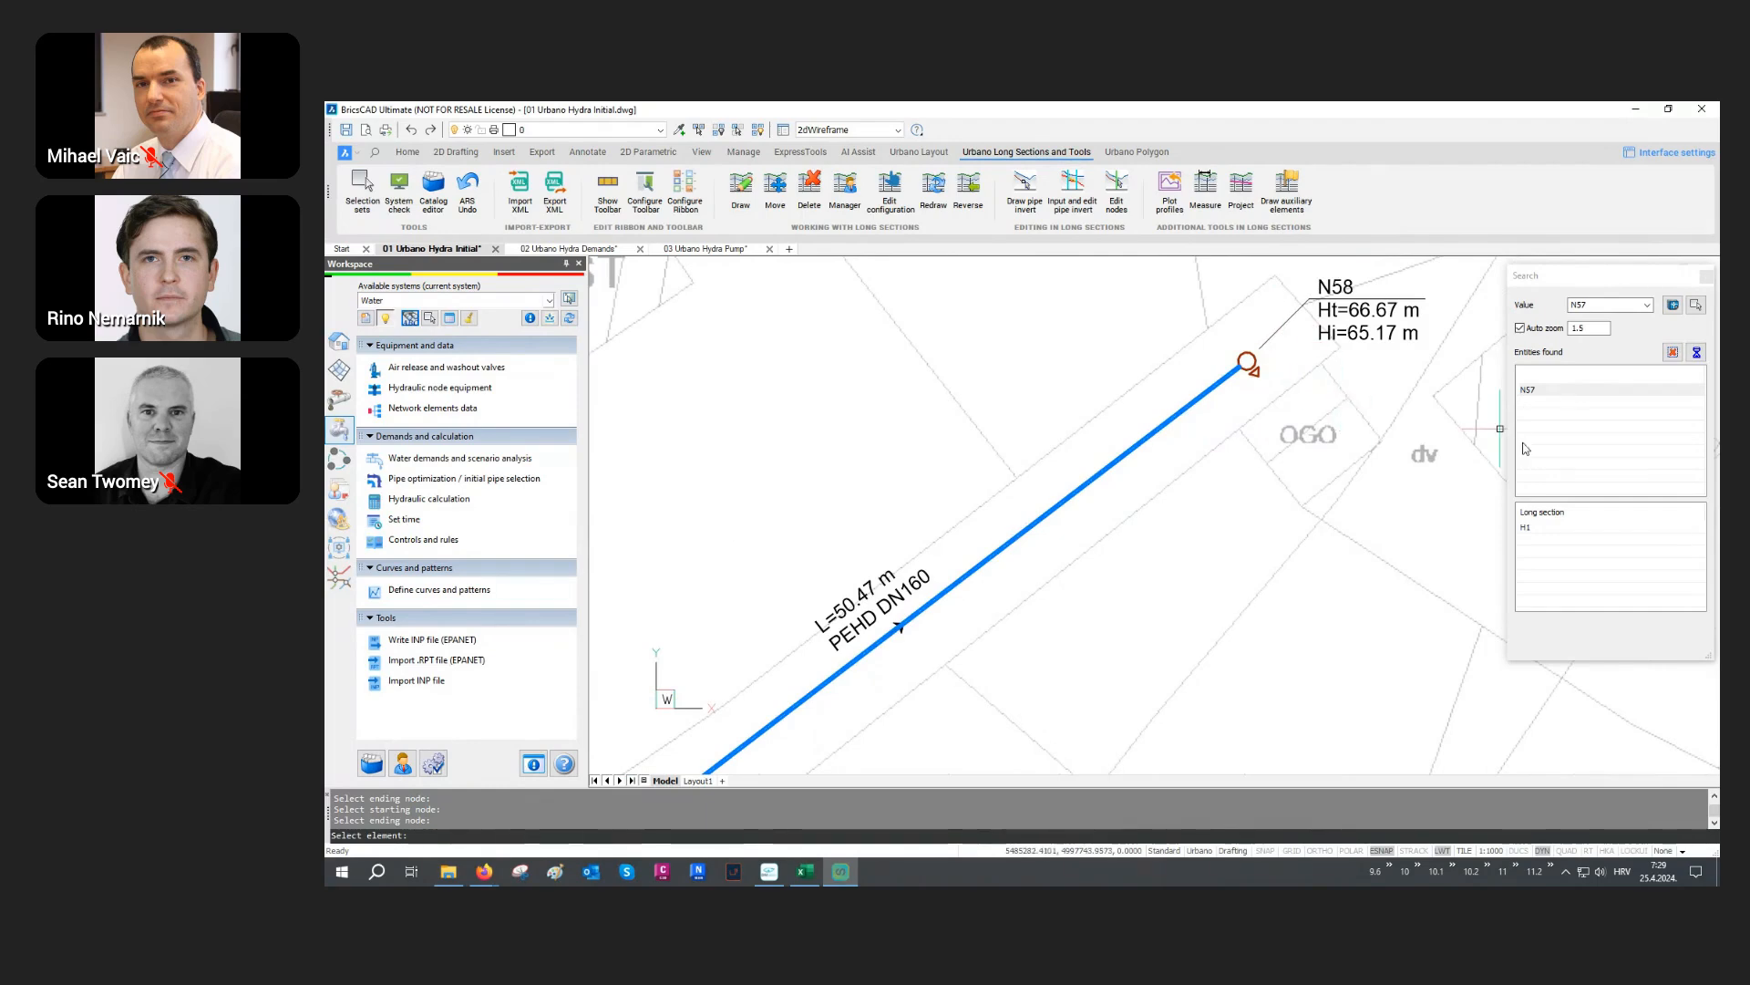
{"action": "left_click", "coordinate": [1526, 529]}
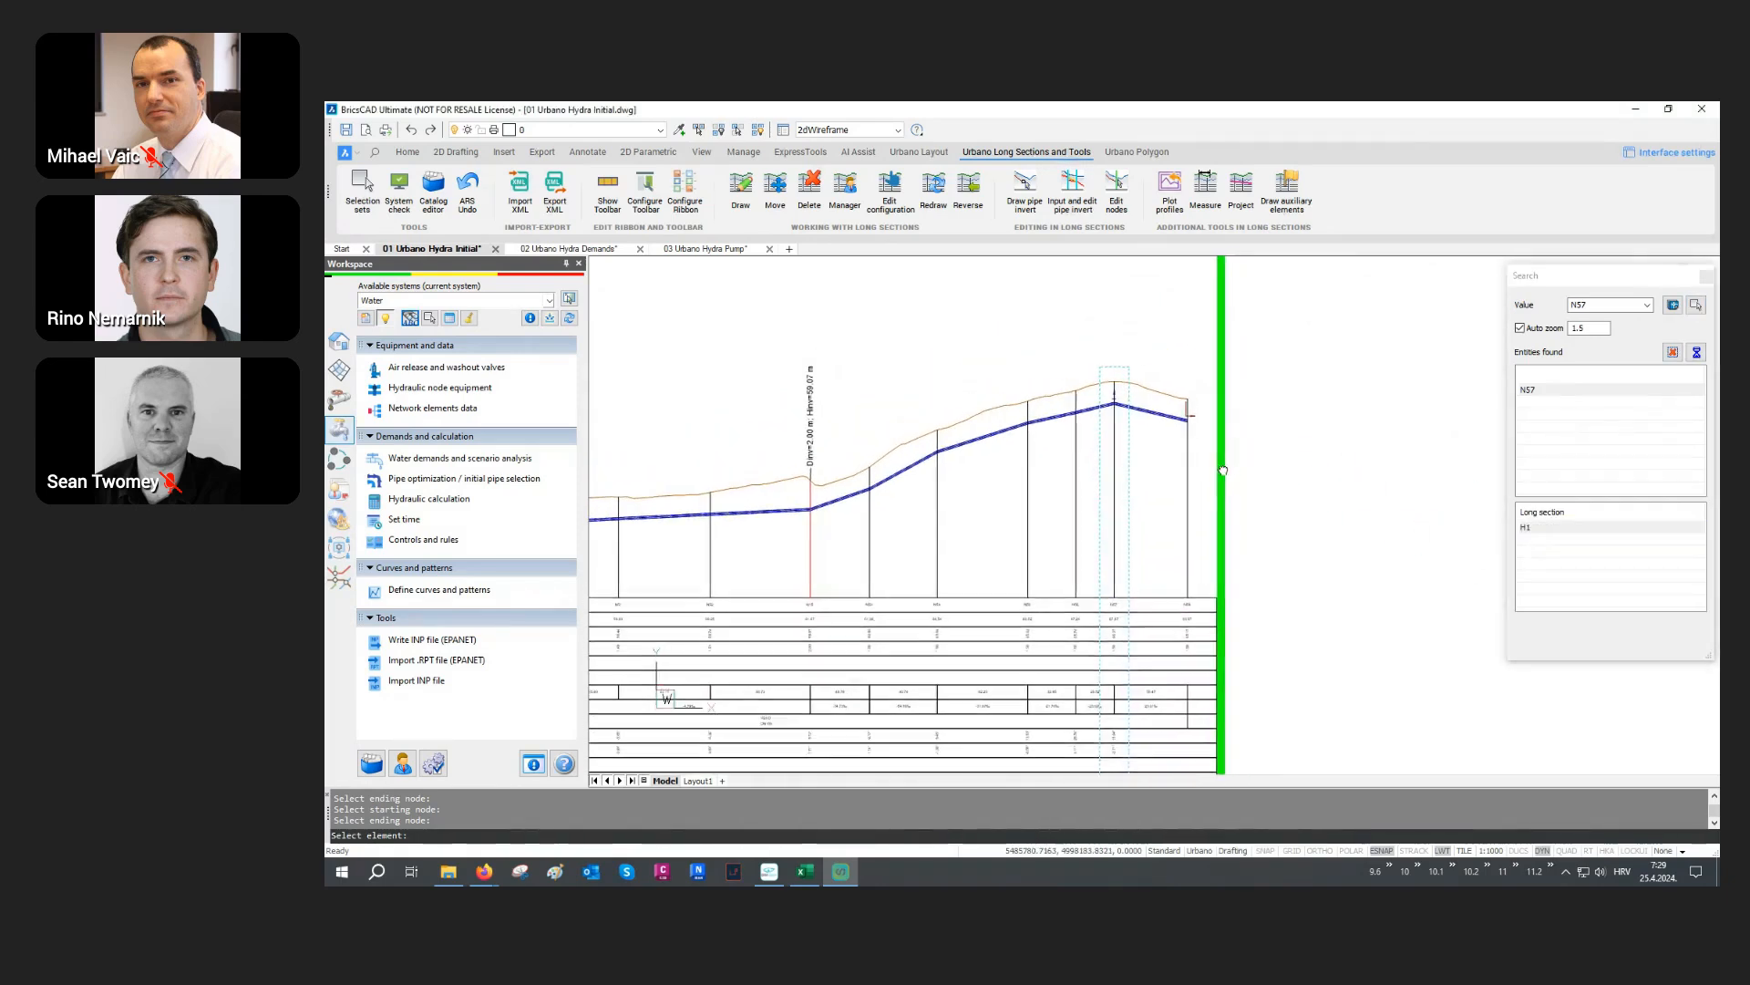
{"action": "scroll", "coordinate": [1187, 396], "scroll_direction": "up", "scroll_amount": 5}
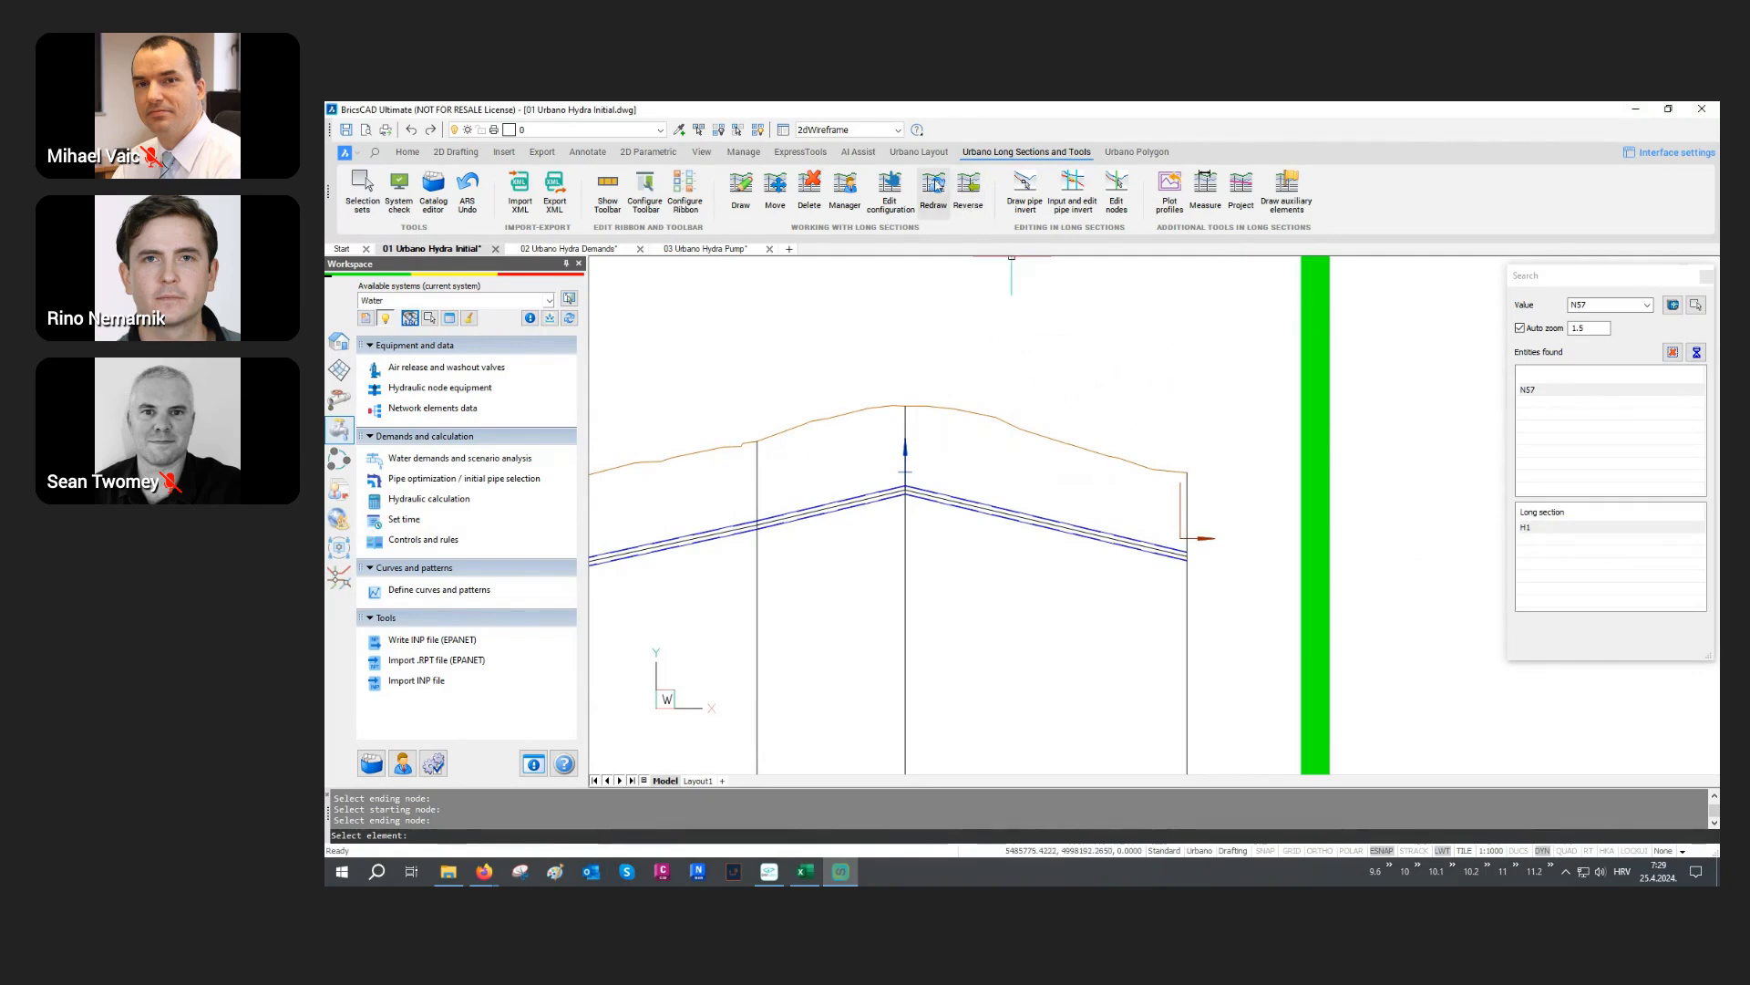
Step: Assign manhole BC 160x160 to all nodes of type Air release valve in the network and save the data
{"action": "left_click", "coordinate": [919, 151]}
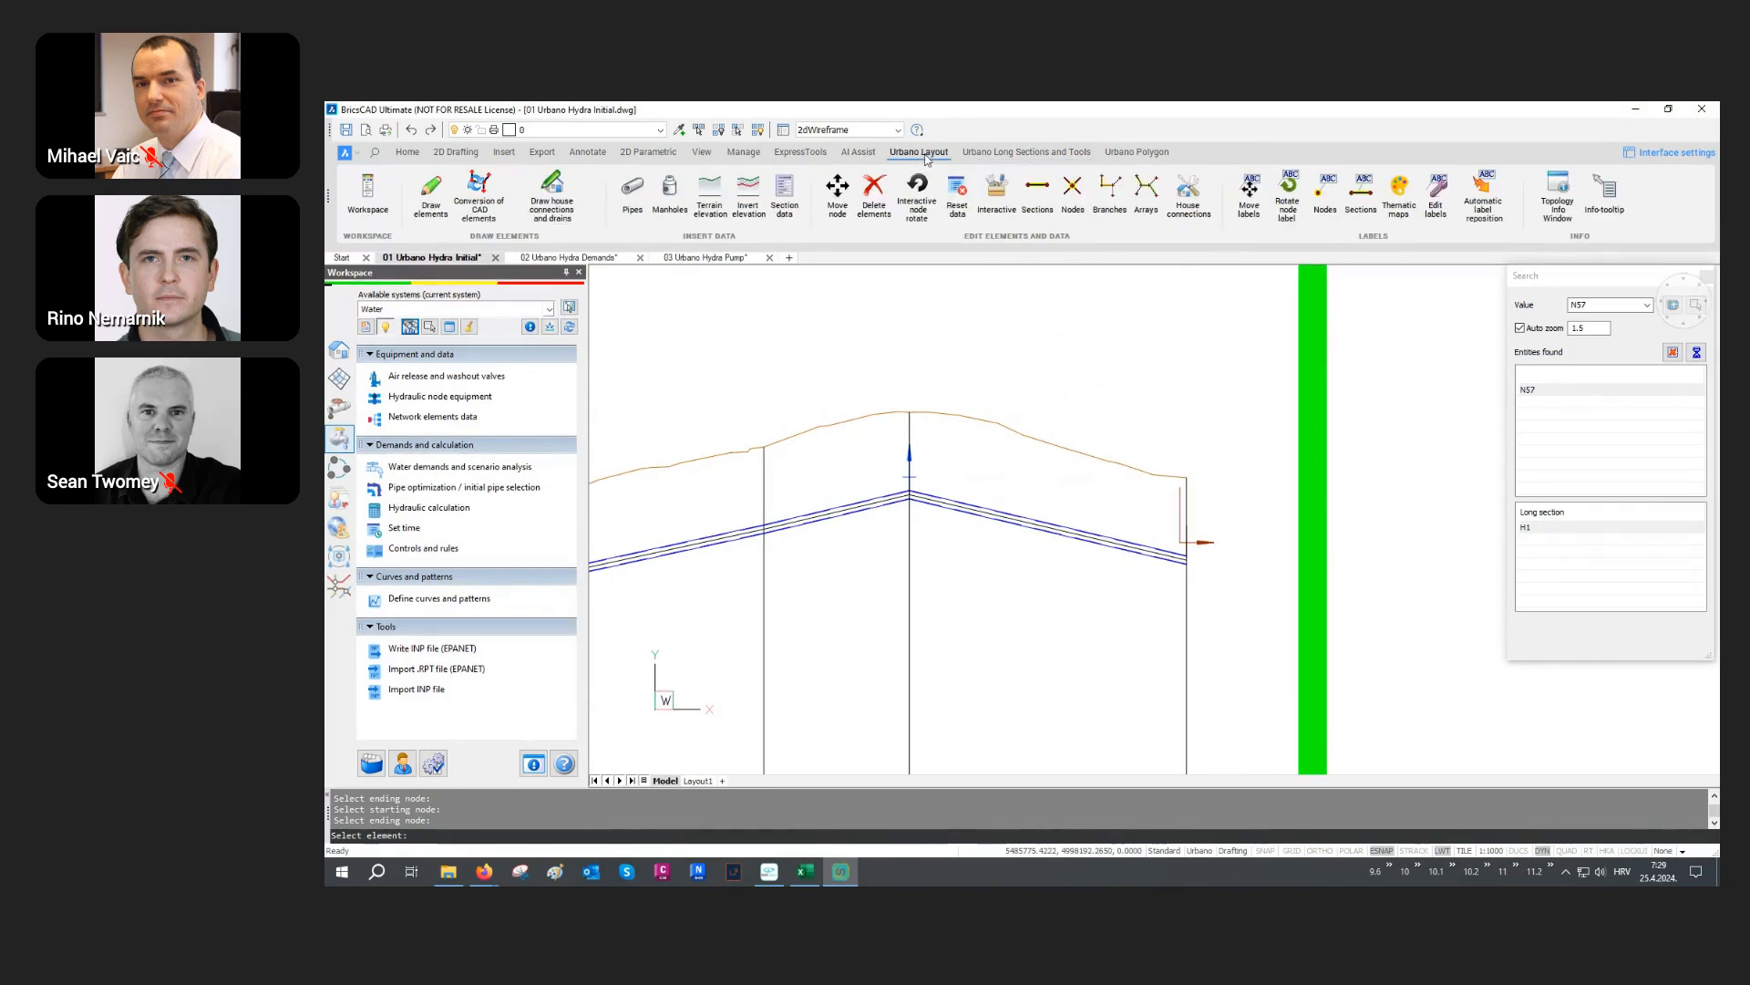
{"action": "left_click", "coordinate": [670, 190]}
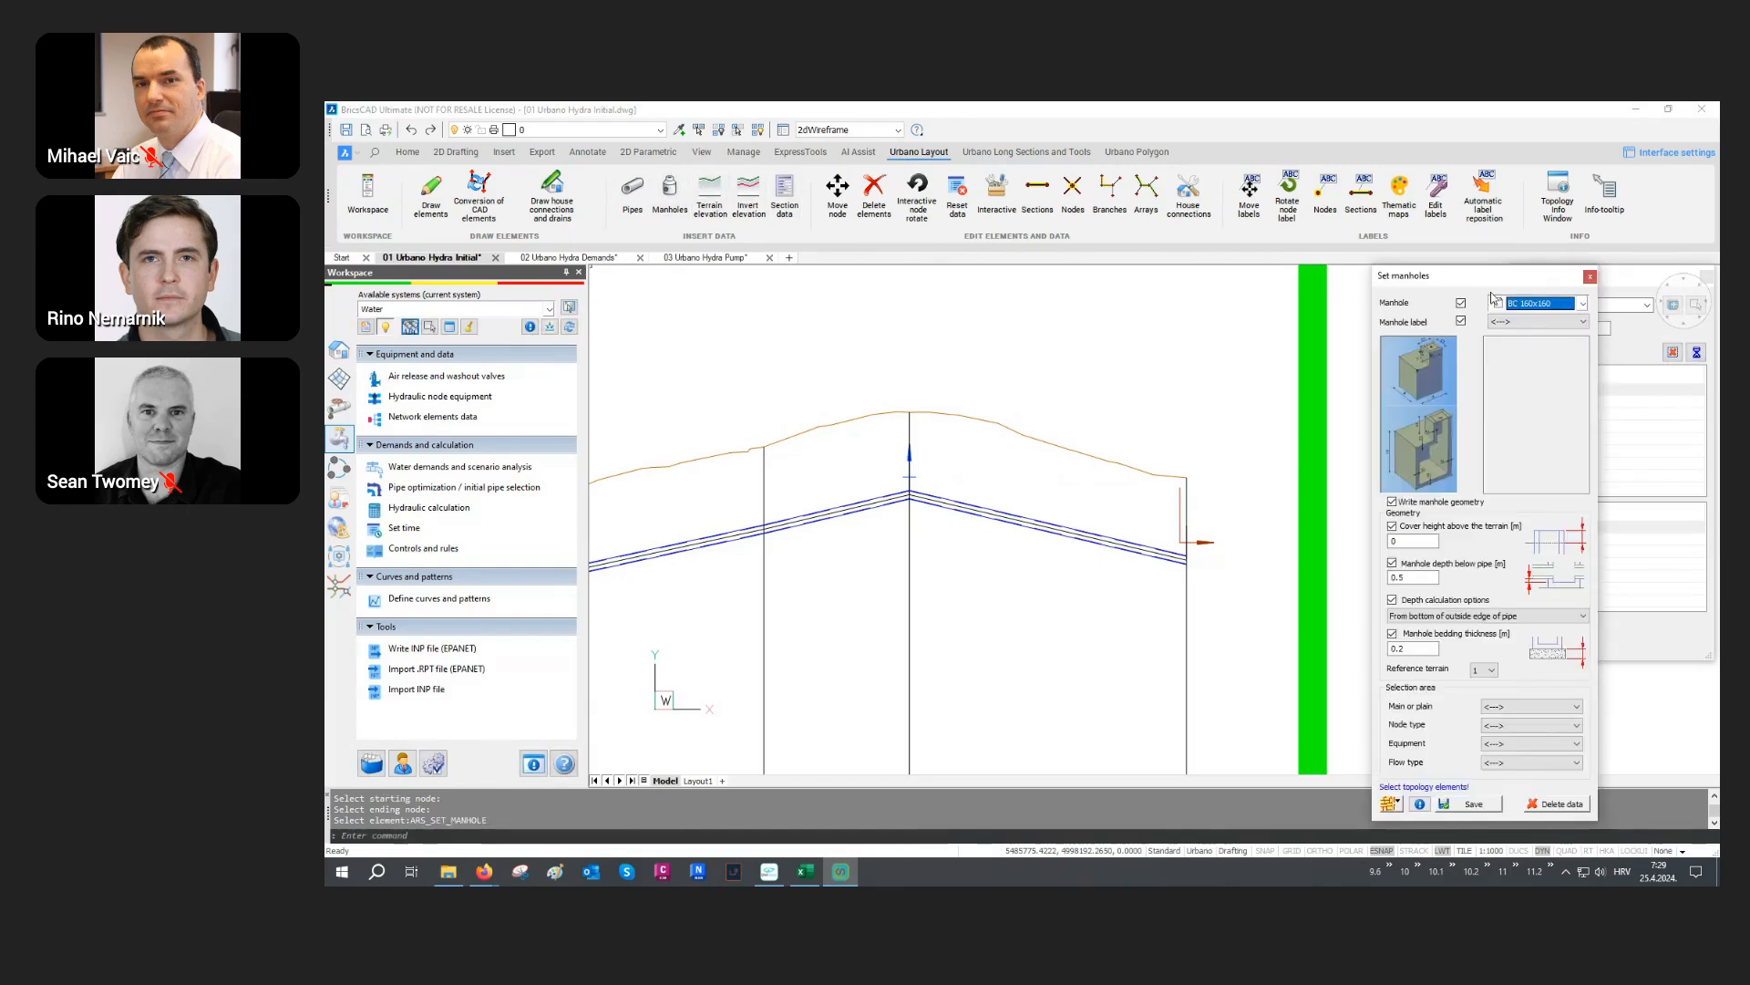
{"action": "left_click", "coordinate": [1510, 305]}
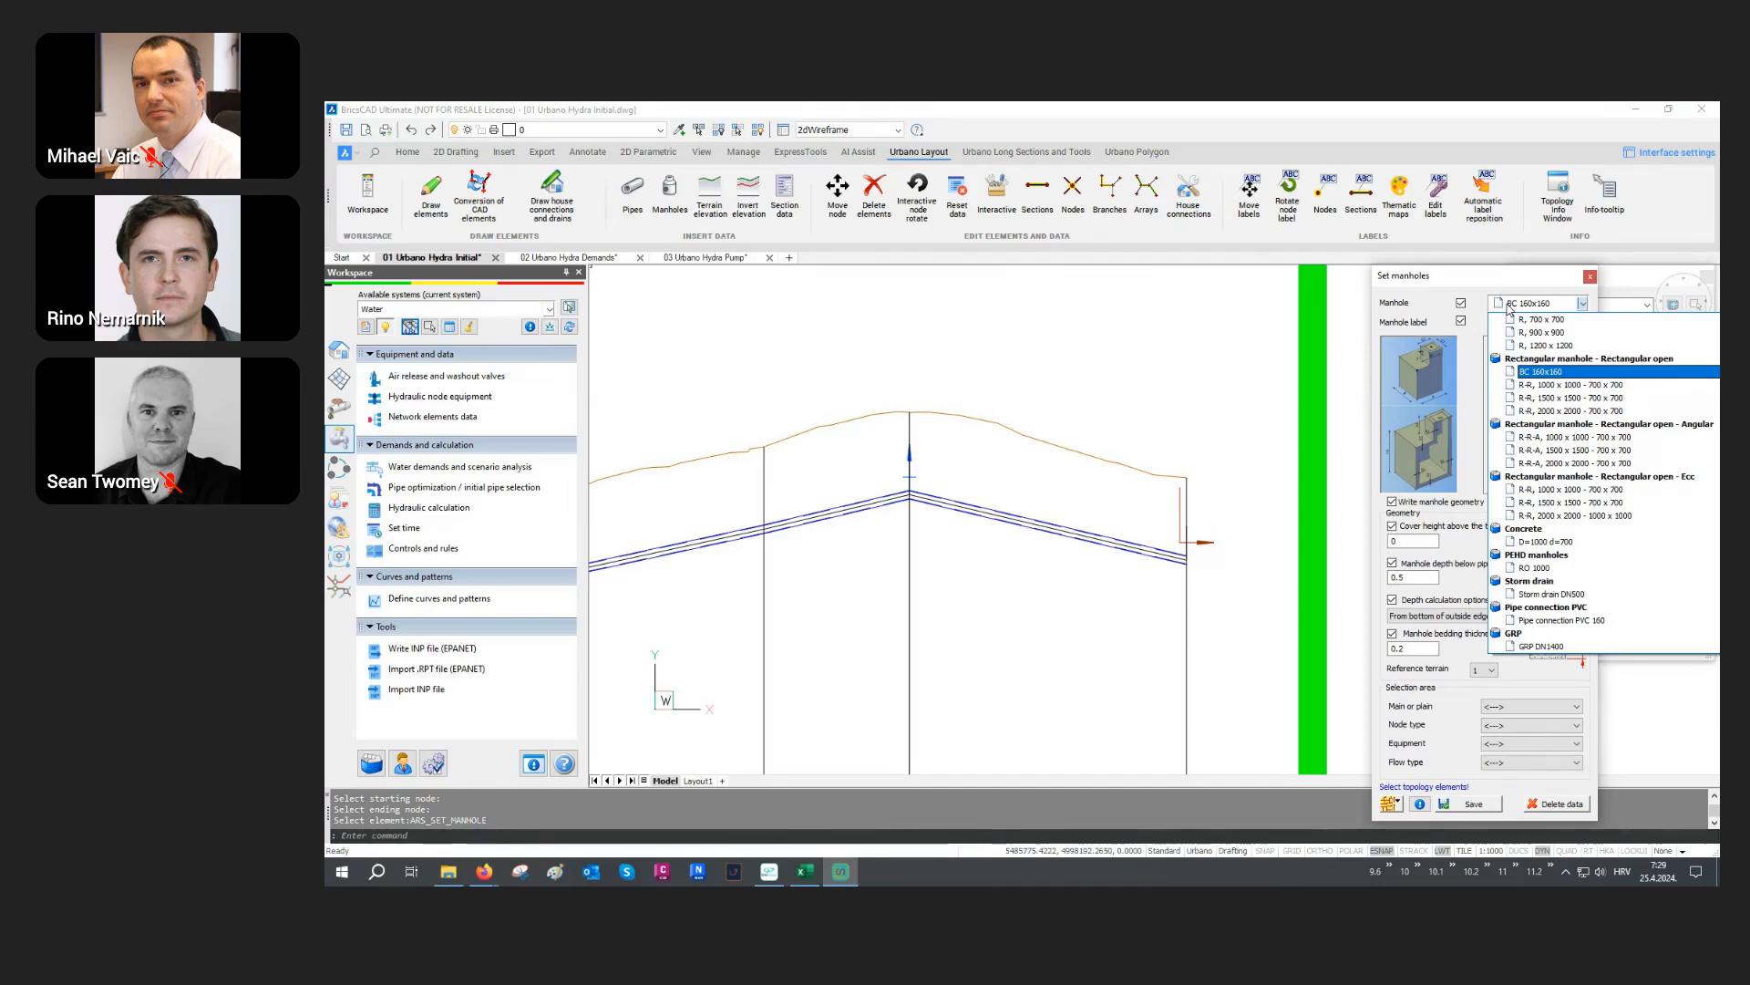
{"action": "left_click", "coordinate": [1525, 372]}
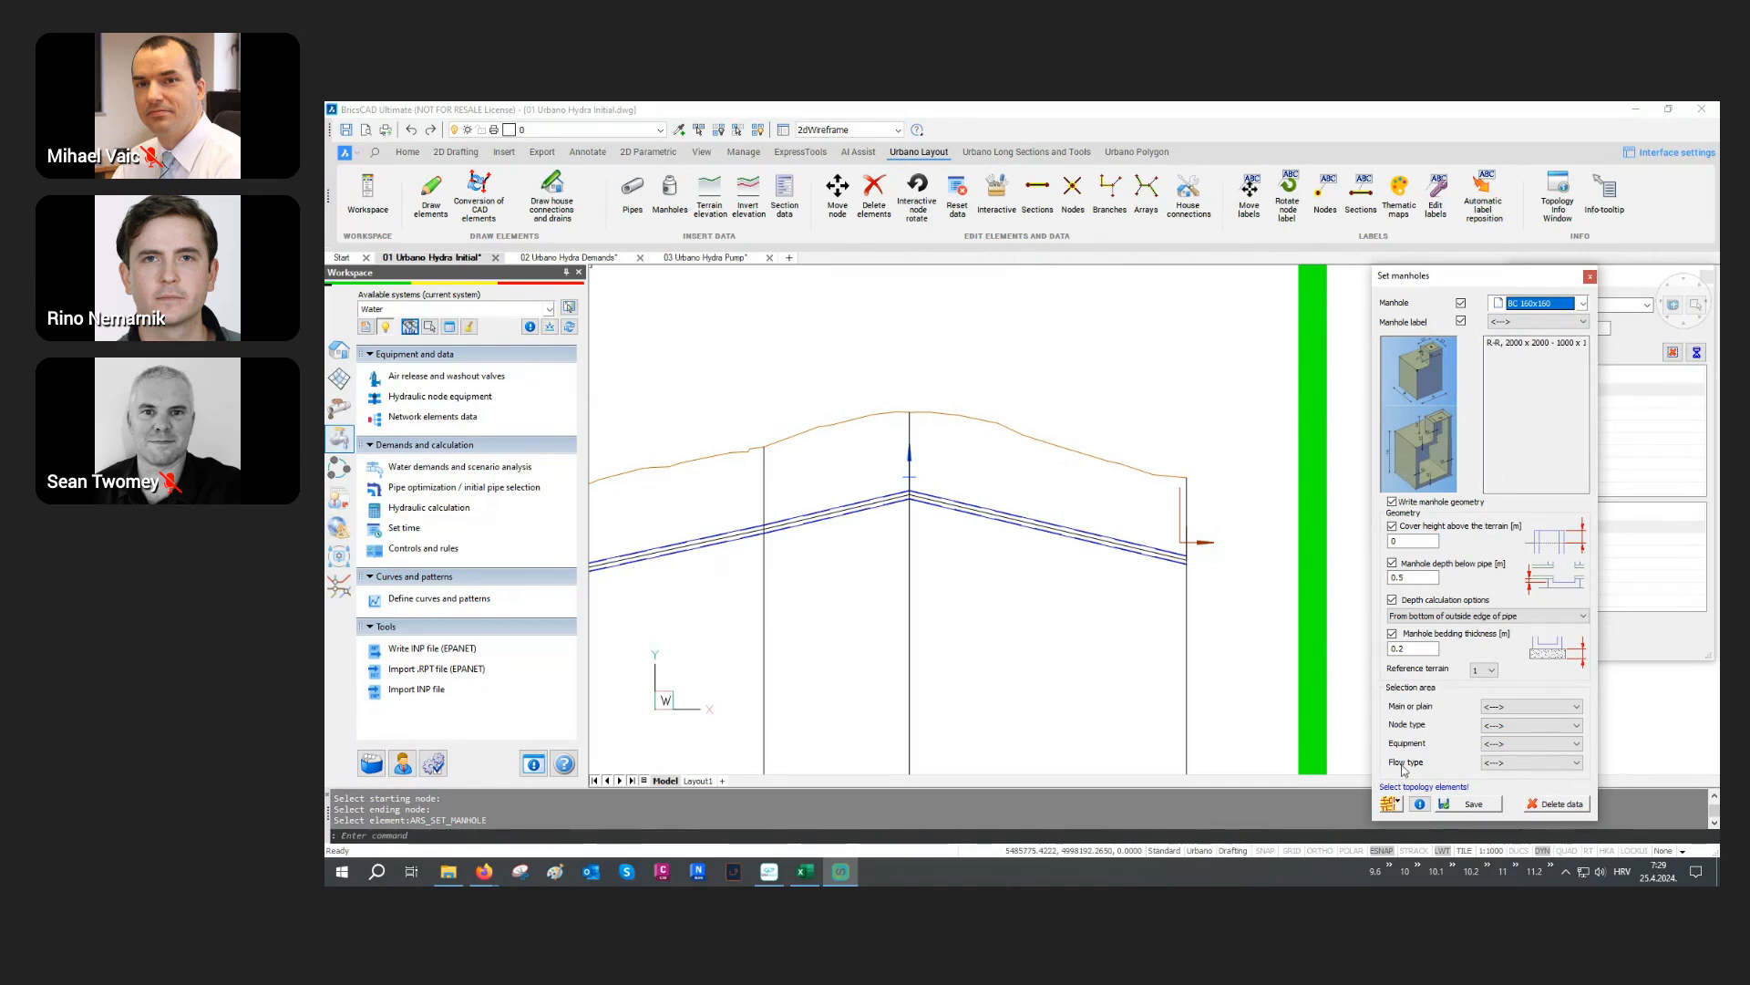
{"action": "left_click", "coordinate": [1388, 806]}
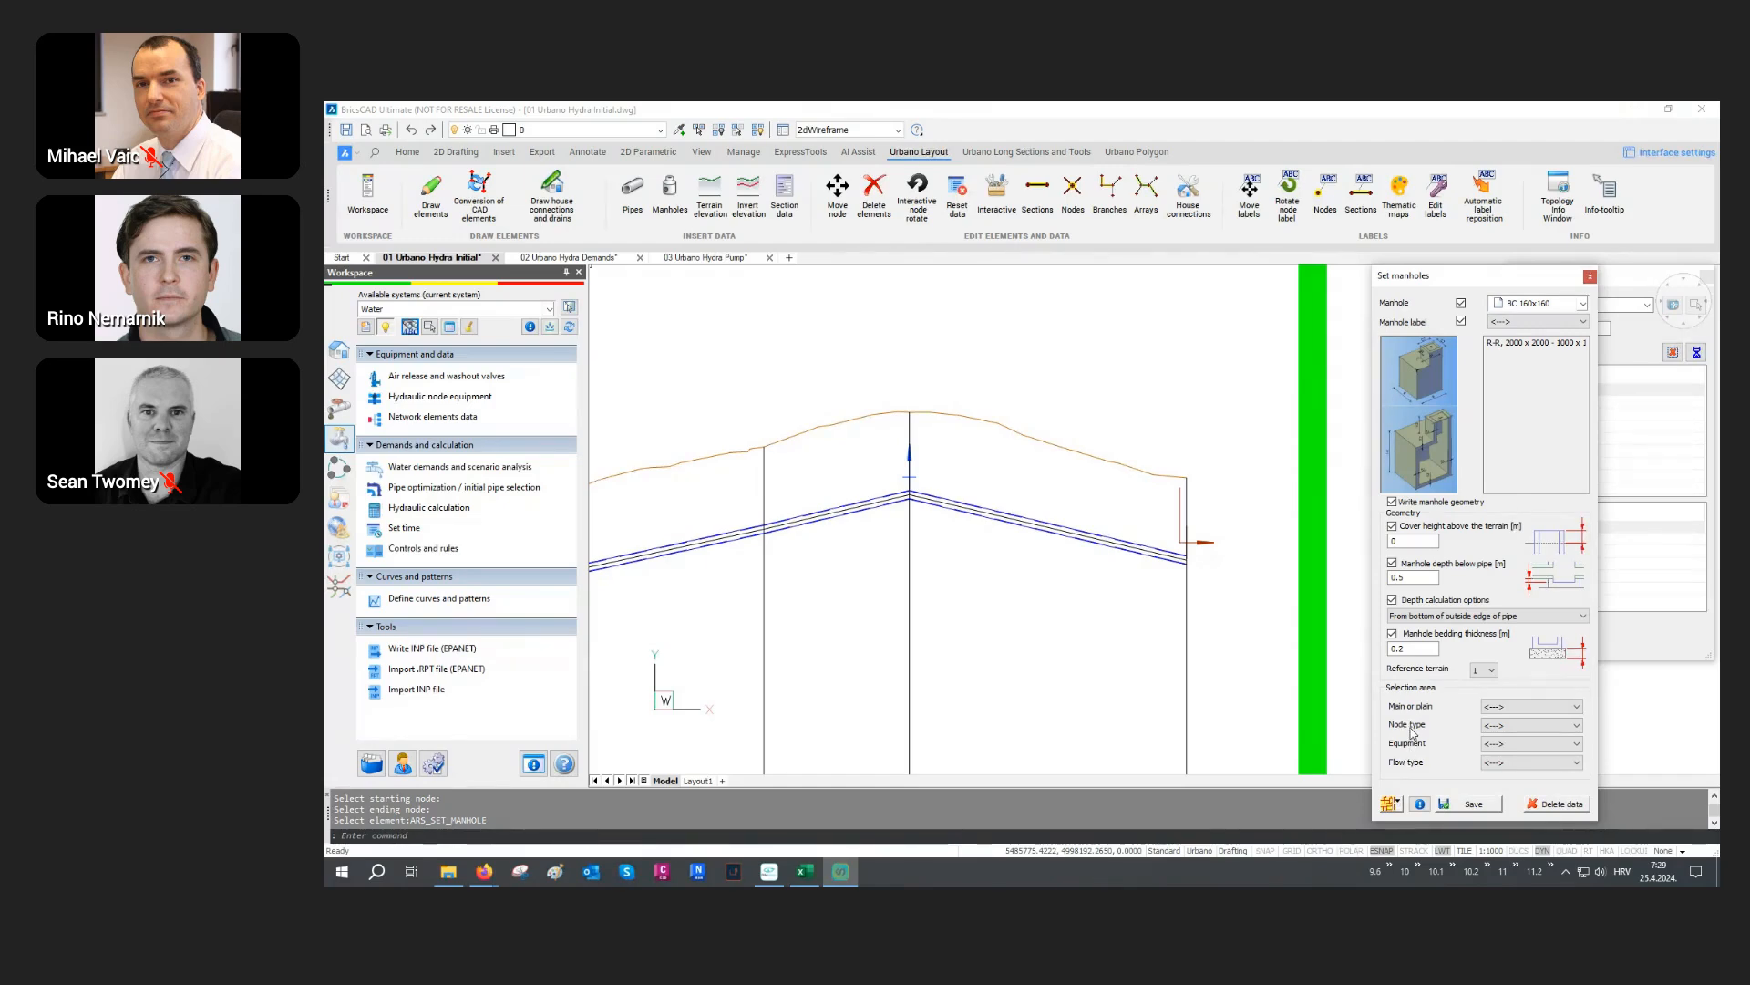
{"action": "left_click", "coordinate": [1486, 726]}
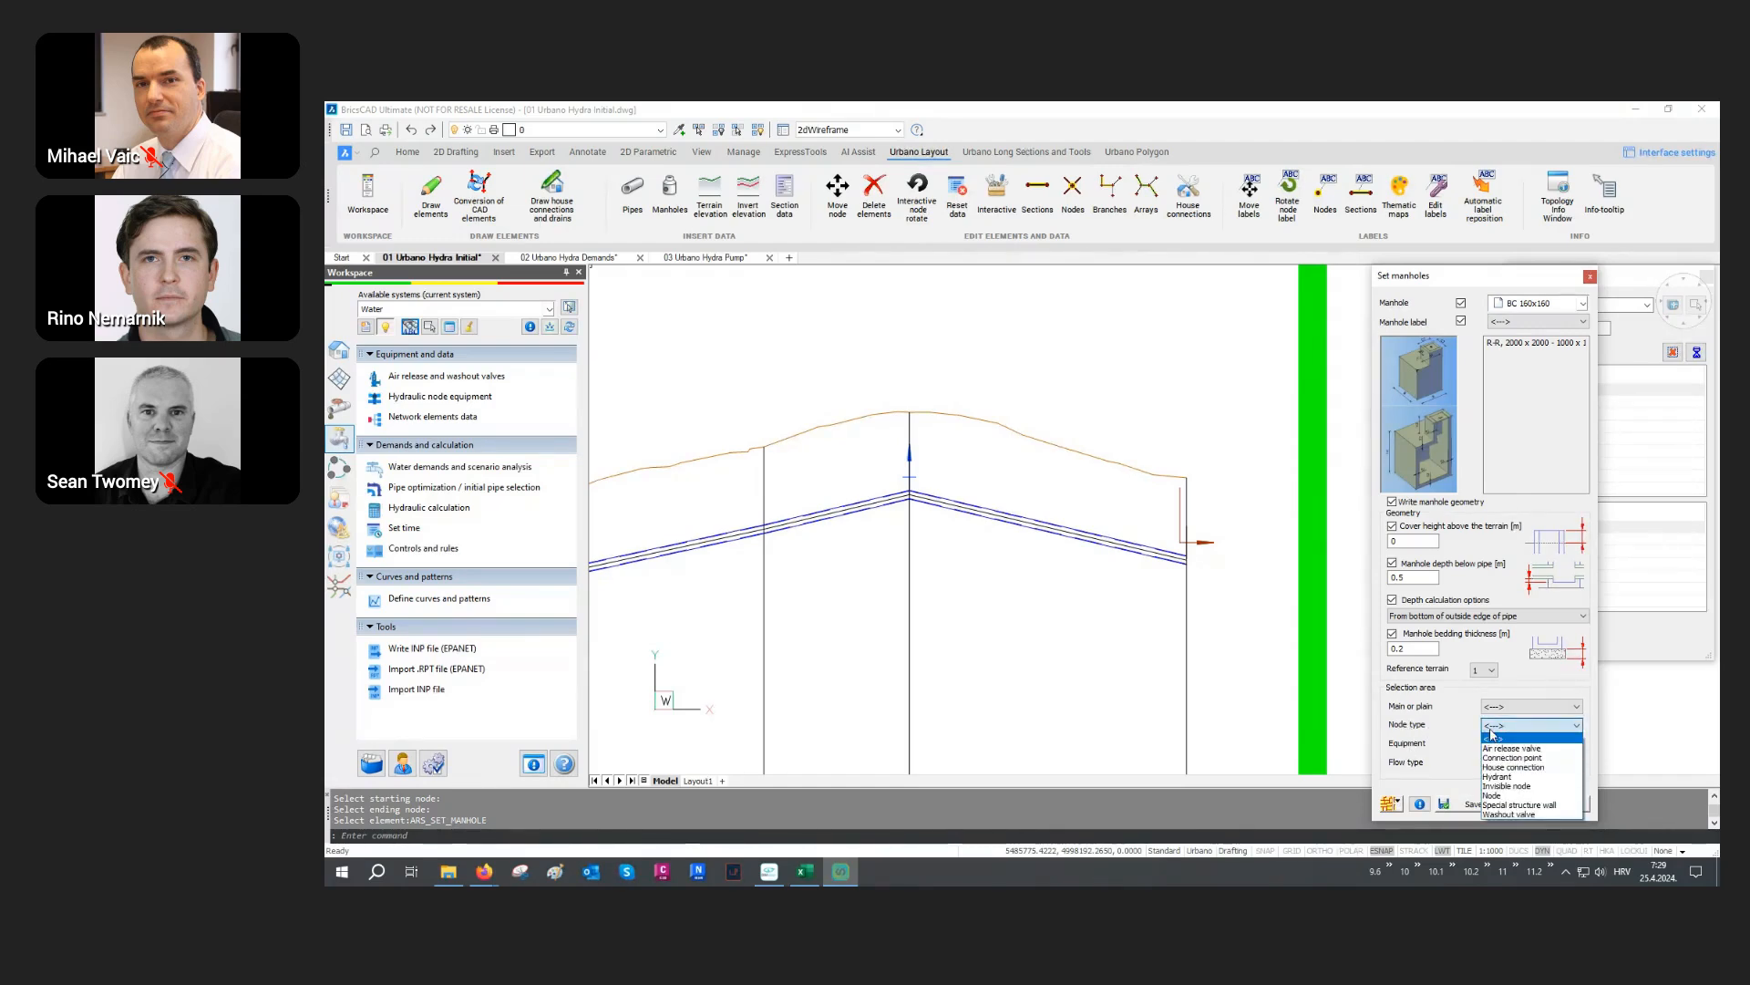
{"action": "left_click", "coordinate": [1500, 743]}
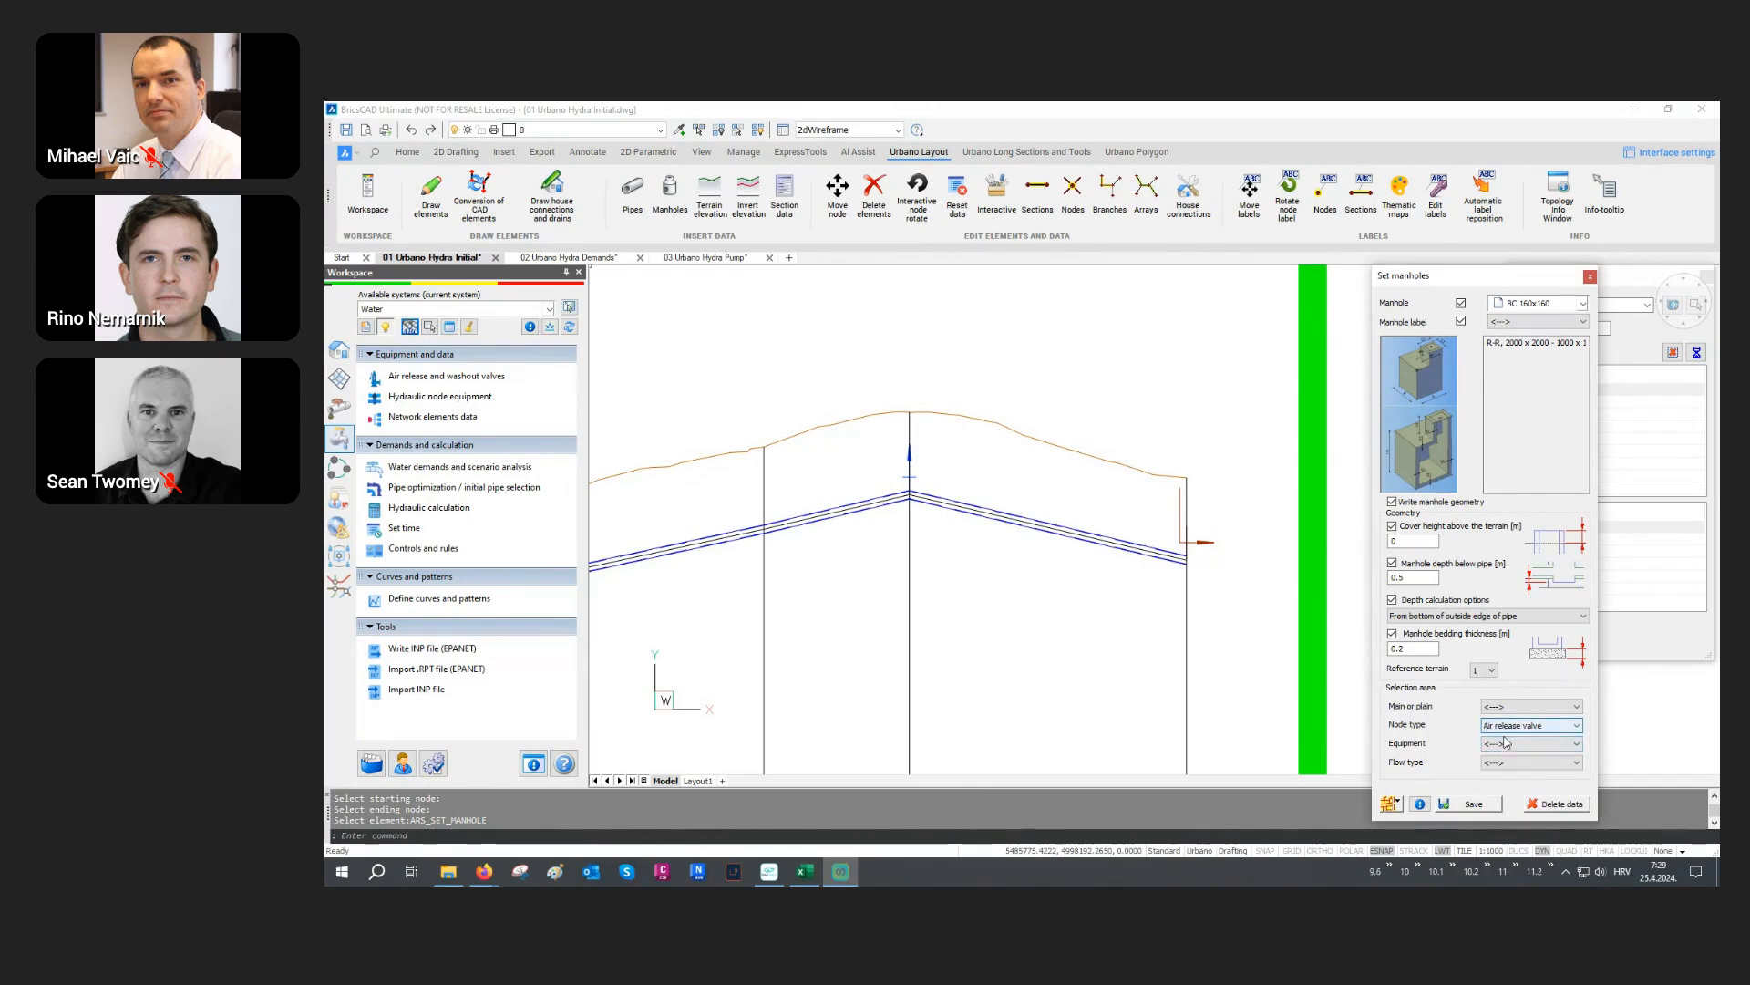
{"action": "left_click", "coordinate": [1481, 804]}
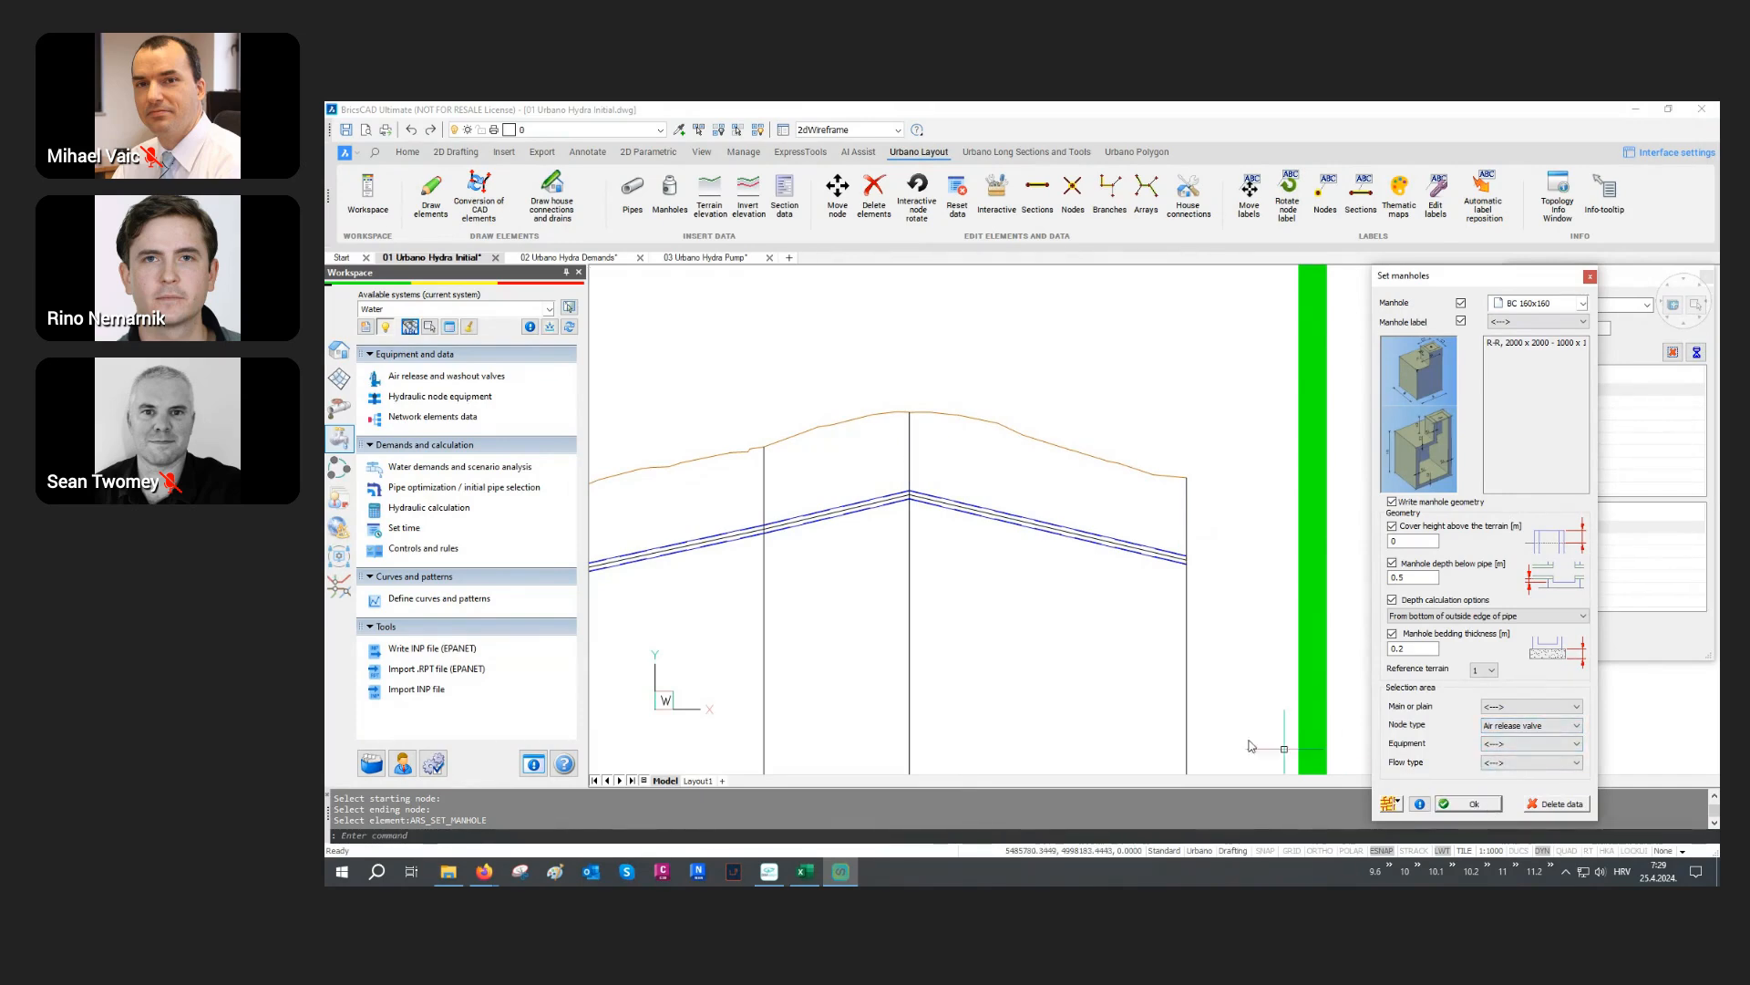
{"action": "scroll", "coordinate": [927, 484], "scroll_direction": "up", "scroll_amount": 1}
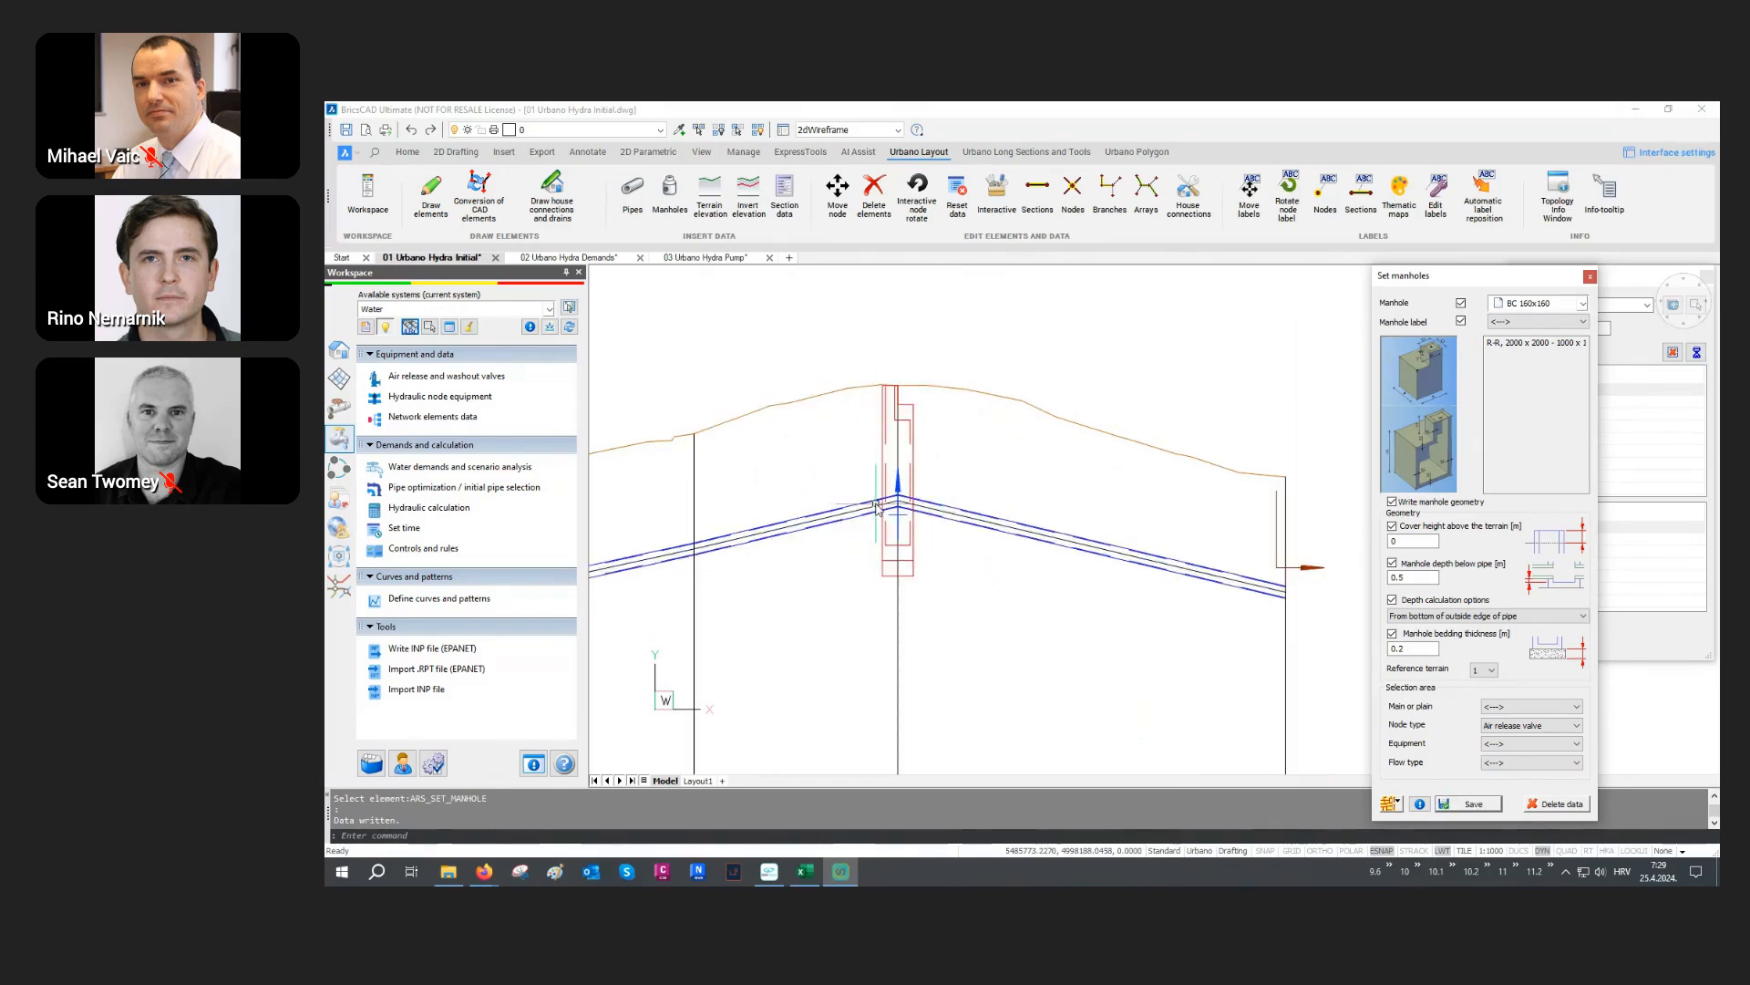
Step: Assign the same BC 160x160 manhole to all nodes of type Washout valve and check the long section
{"action": "left_click", "coordinate": [1506, 726]}
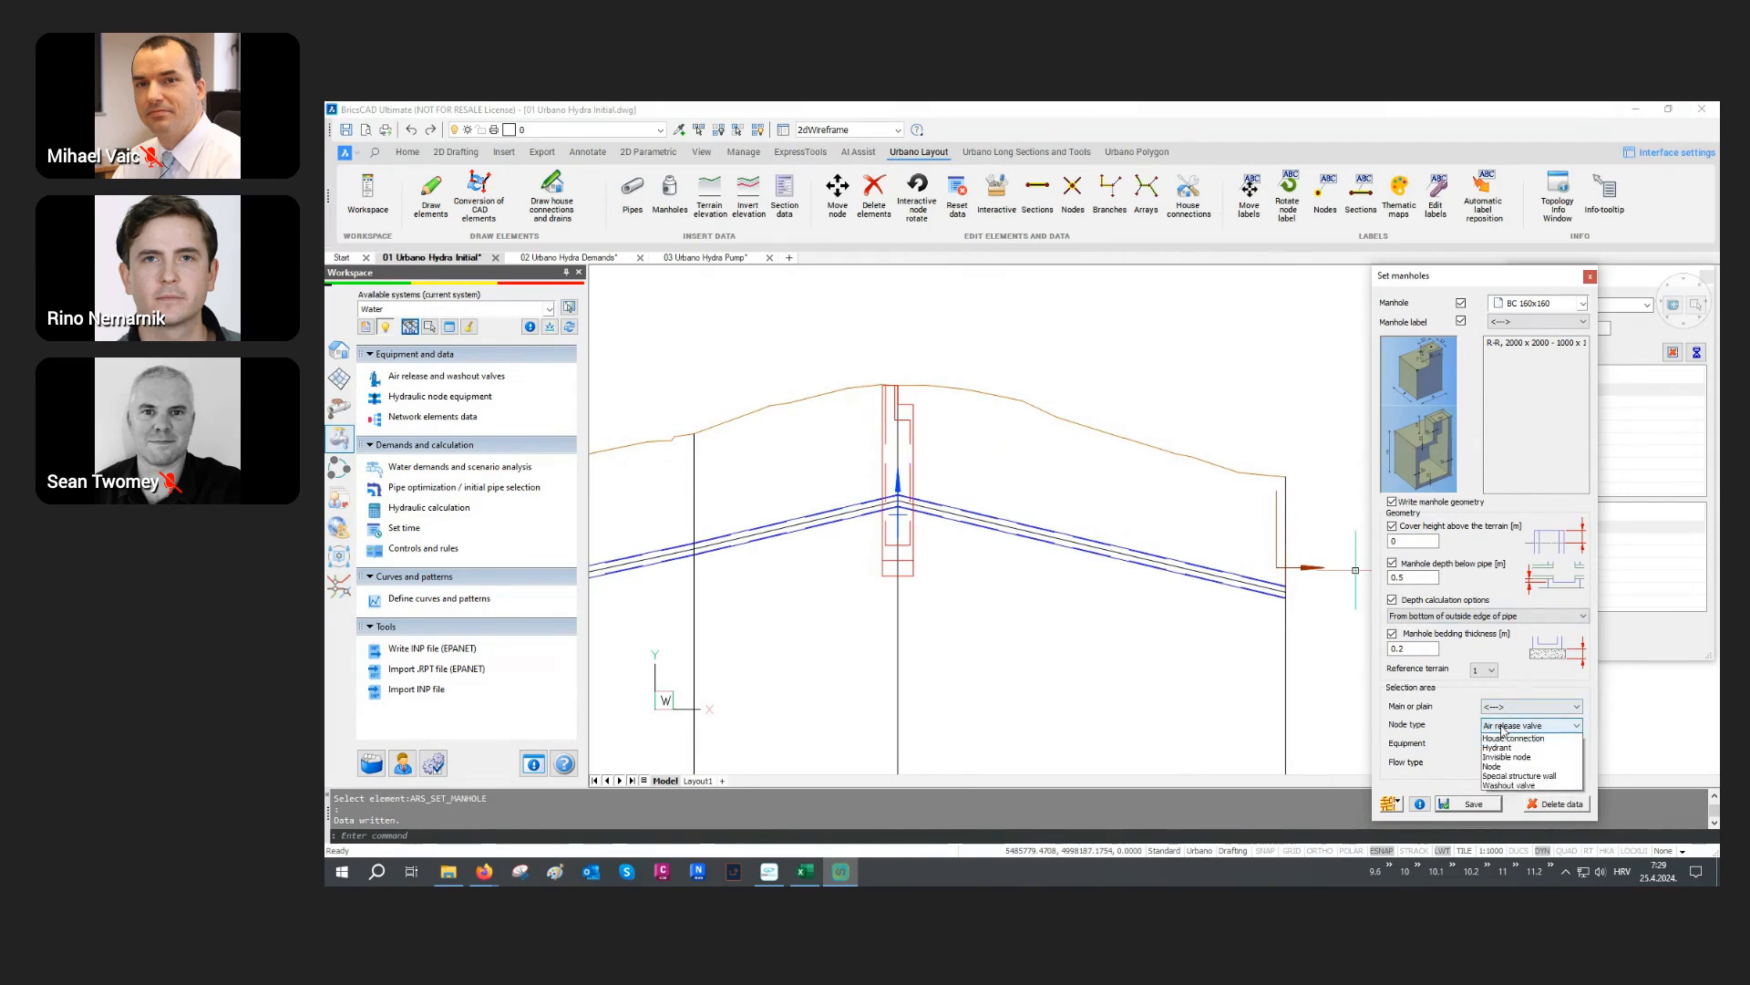
{"action": "left_click", "coordinate": [1504, 814]}
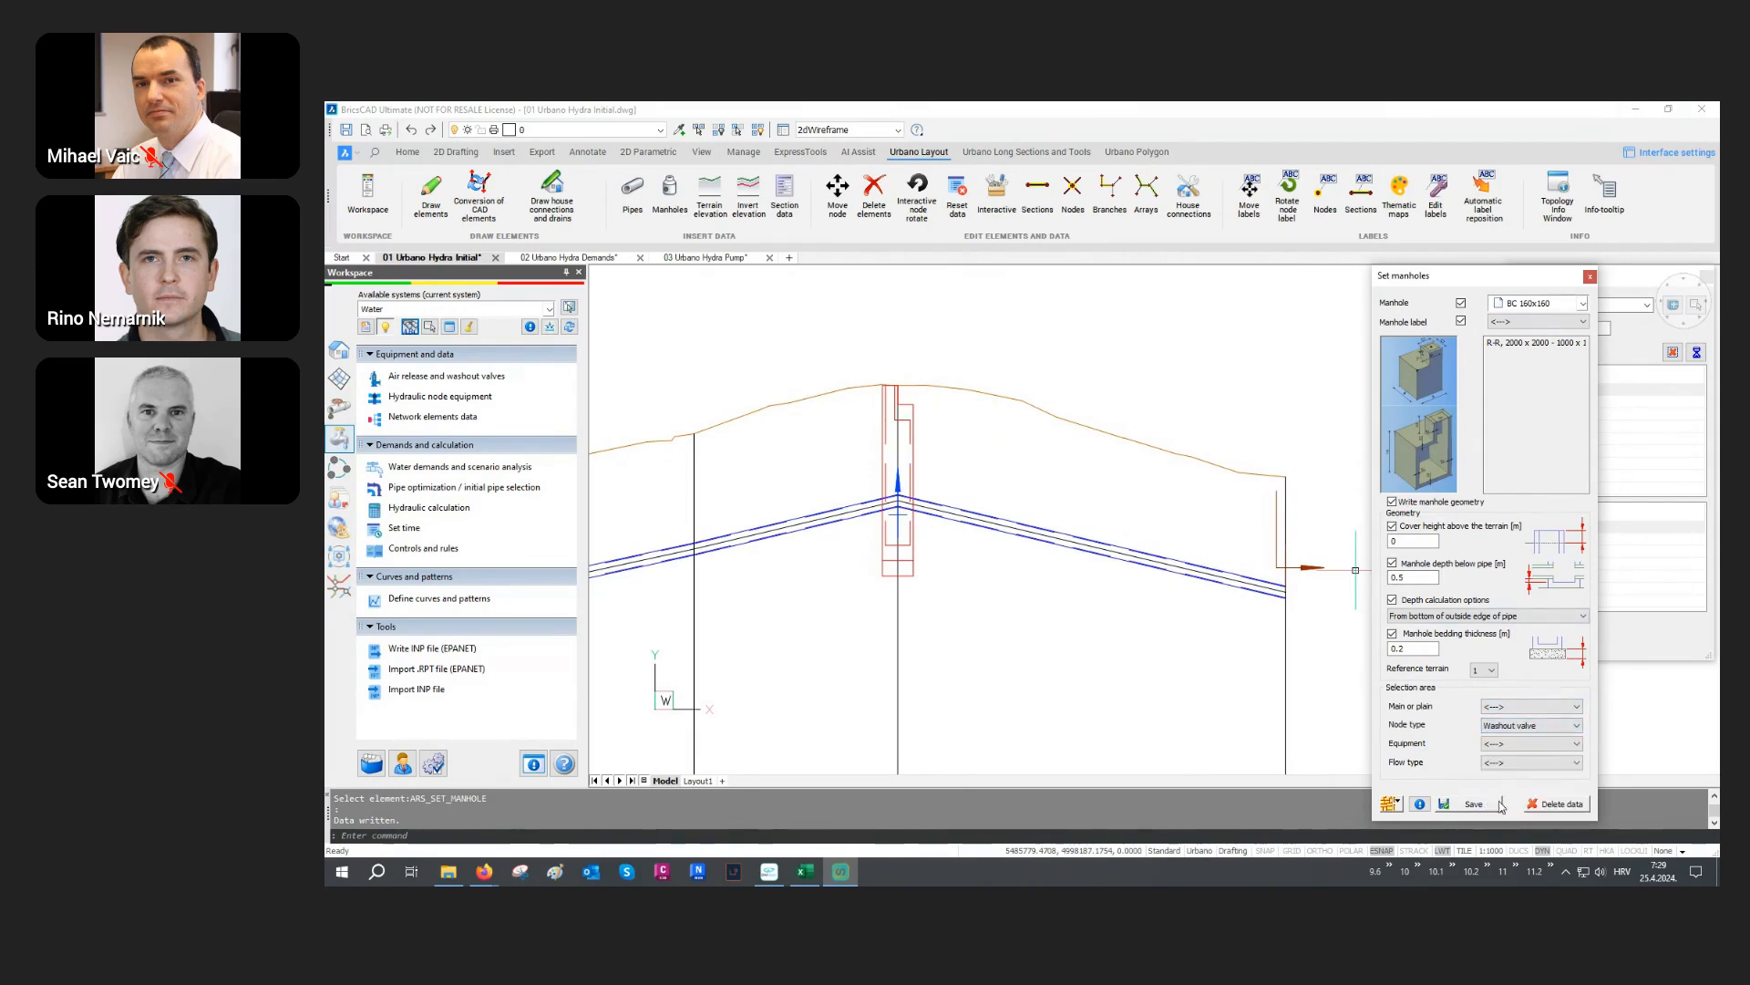
{"action": "left_click", "coordinate": [1486, 804]}
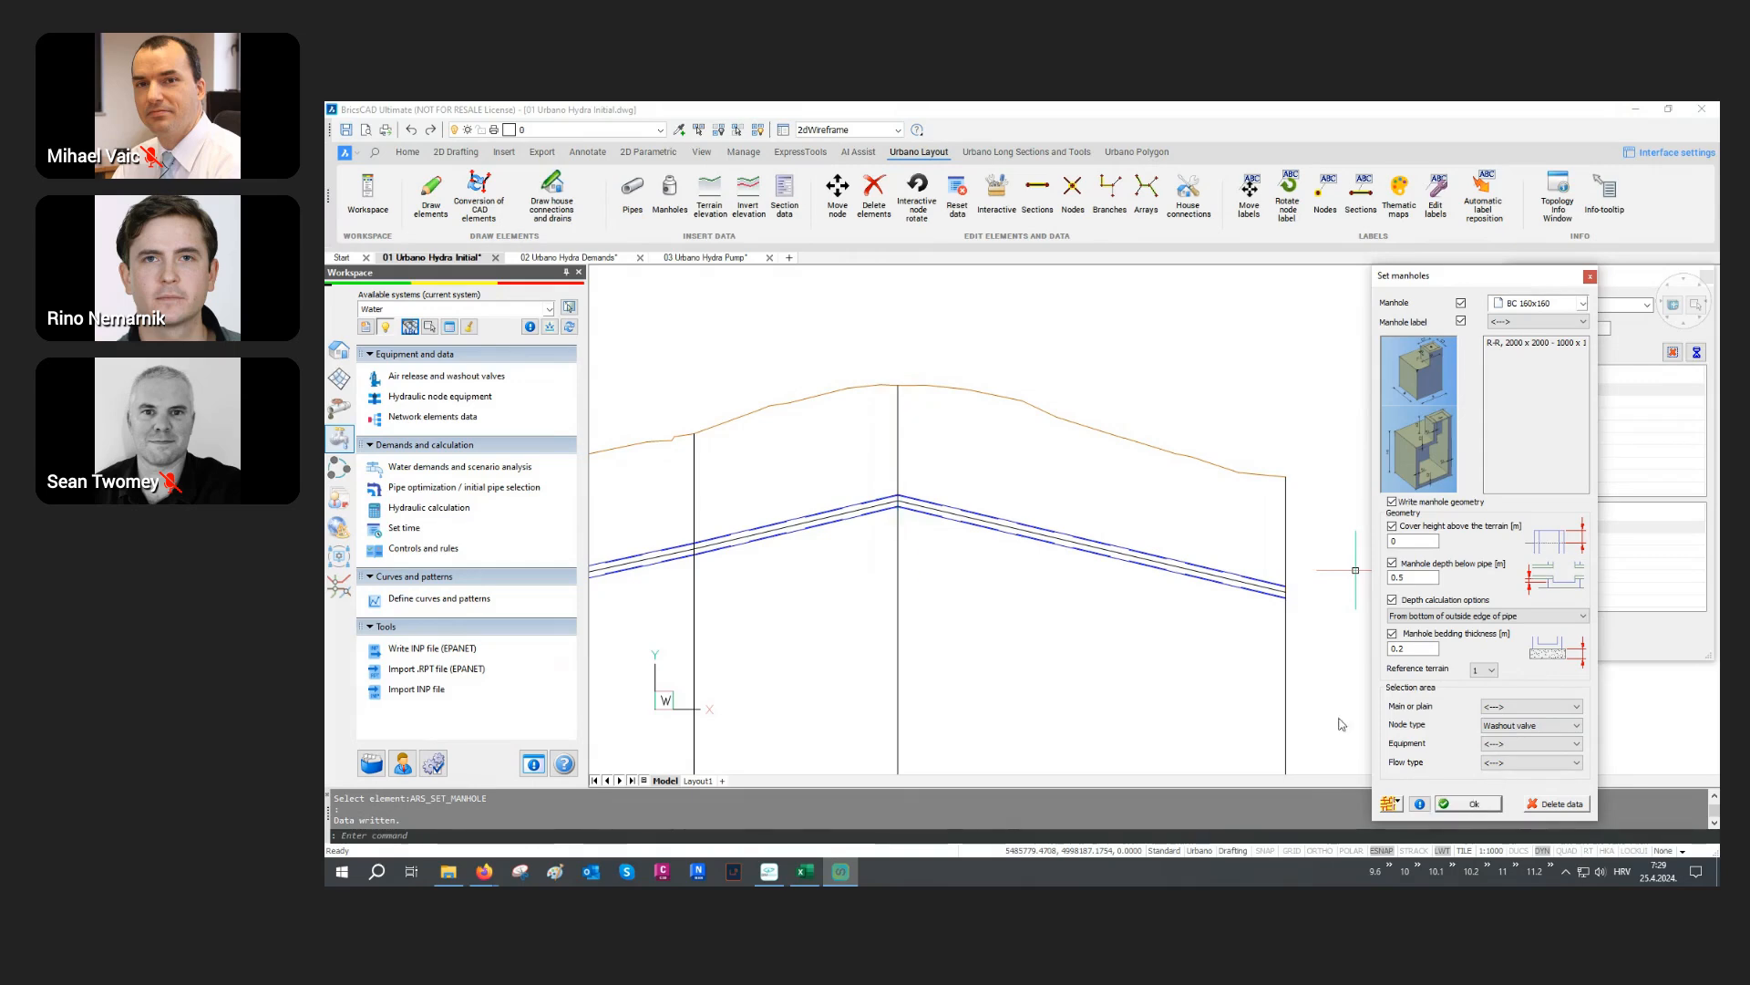
{"action": "left_click", "coordinate": [1267, 565]}
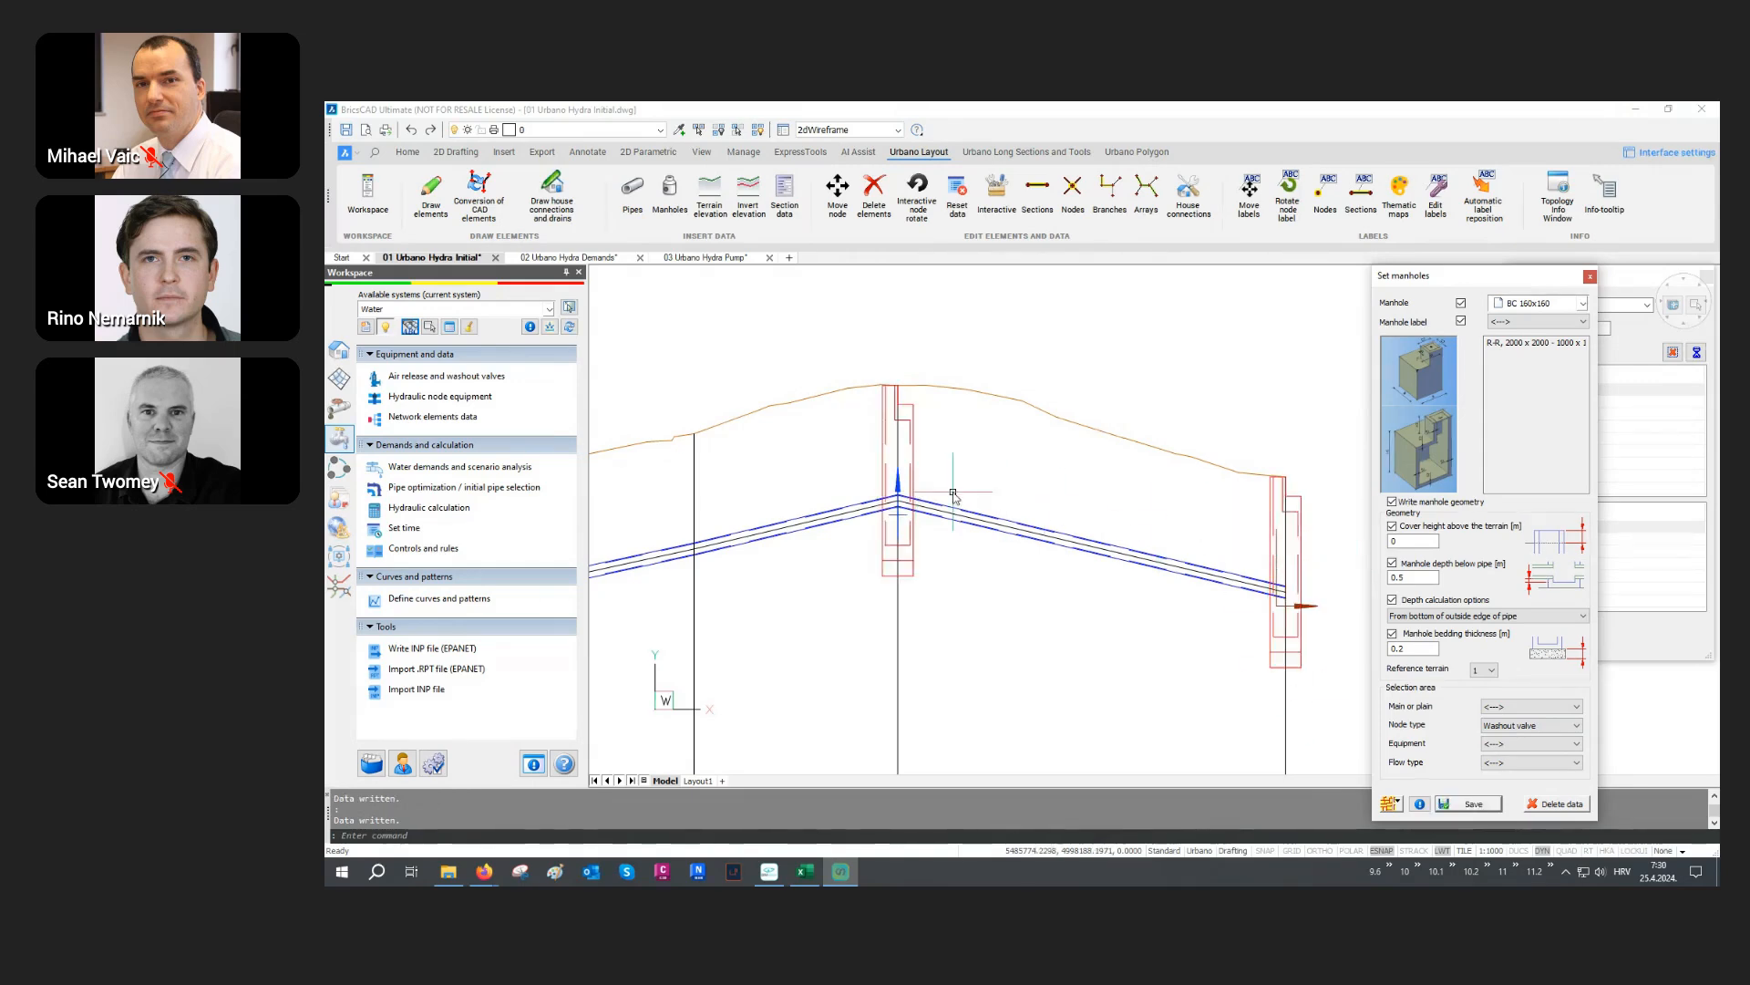
{"action": "scroll", "coordinate": [1271, 531], "scroll_direction": "down", "scroll_amount": 2}
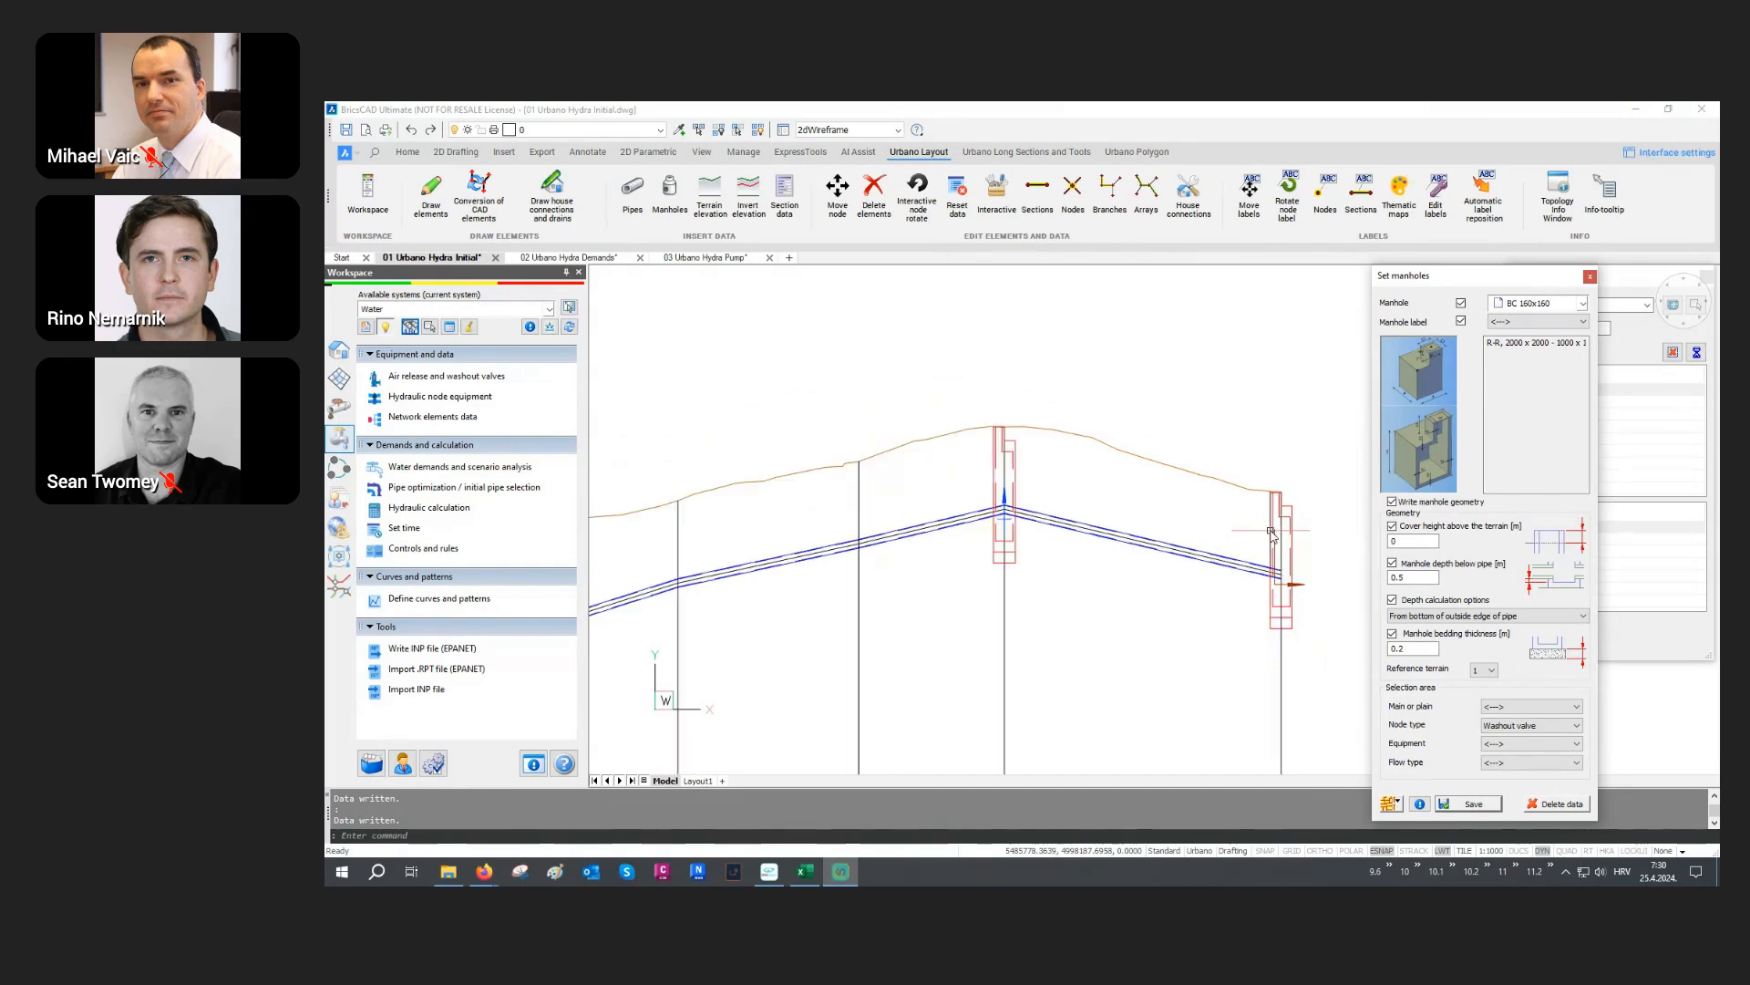
{"action": "middle_click_drag", "start_coordinate": [906, 586], "coordinate": [1081, 483]}
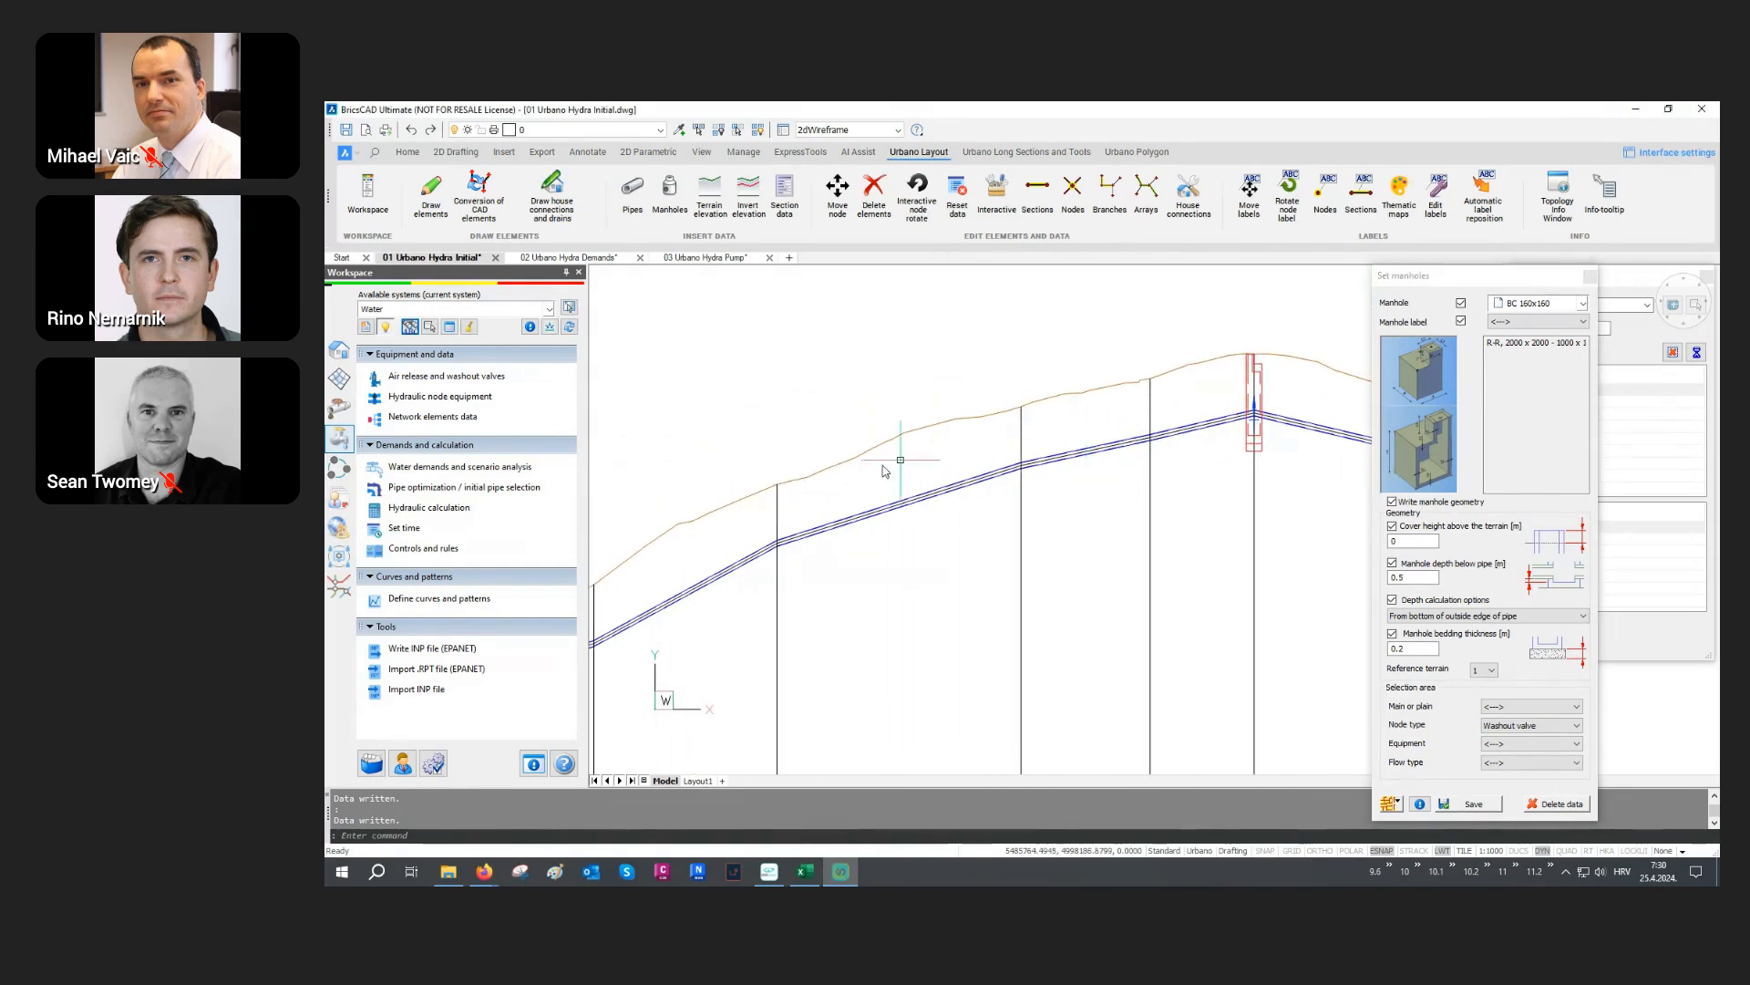
Step: Locate node N57 in plan from the Search results and examine the manholes drawn at nodes N57 and N58
{"action": "middle_click_drag", "start_coordinate": [1173, 415], "coordinate": [949, 435]}
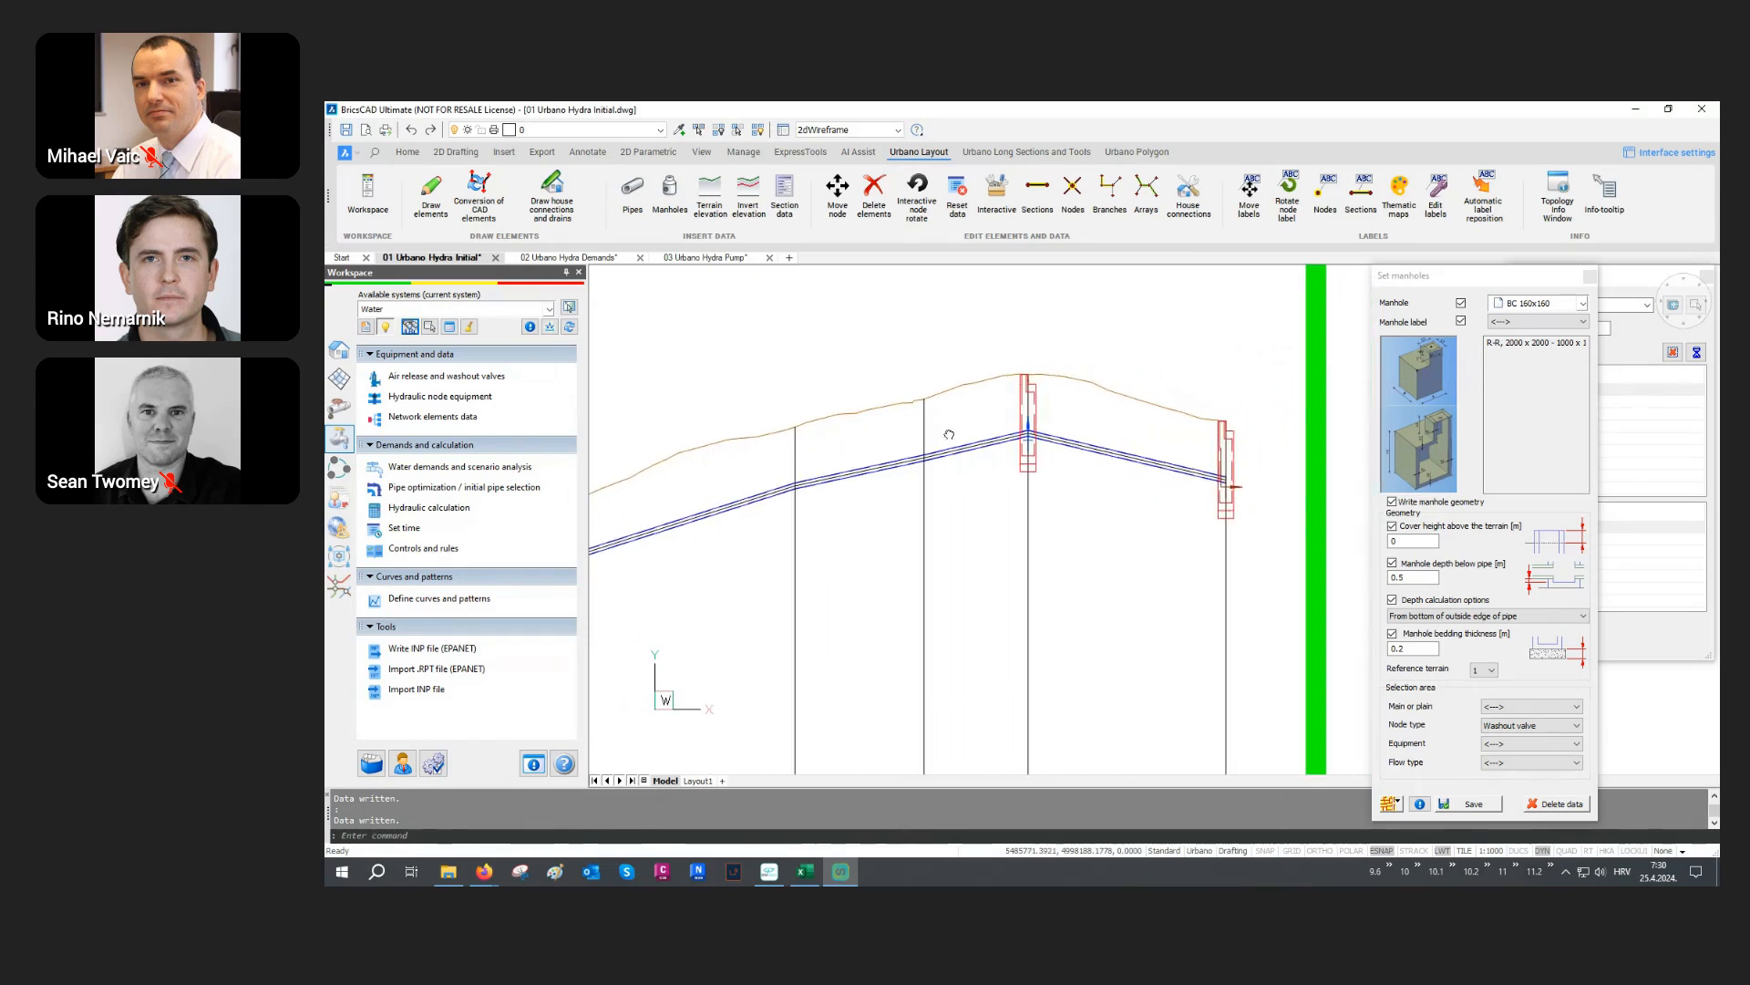
{"action": "left_click", "coordinate": [1622, 287]}
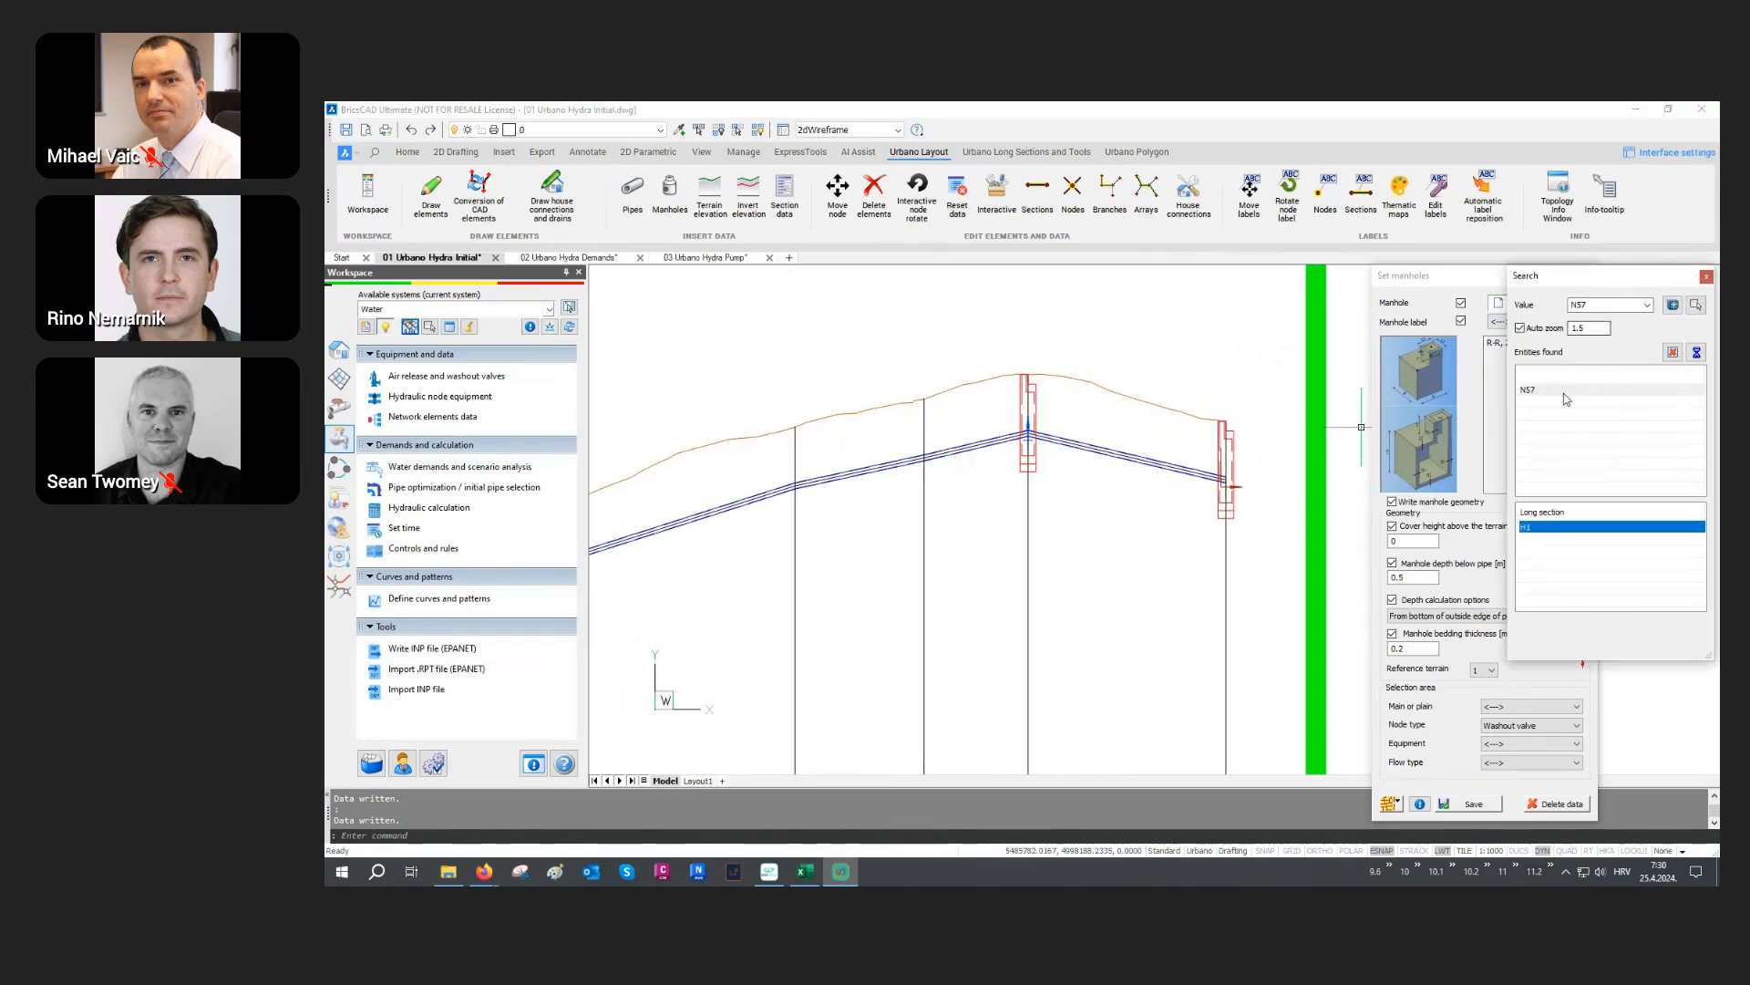
{"action": "left_click", "coordinate": [1534, 394]}
{"action": "scroll", "coordinate": [992, 522], "scroll_direction": "down", "scroll_amount": 3}
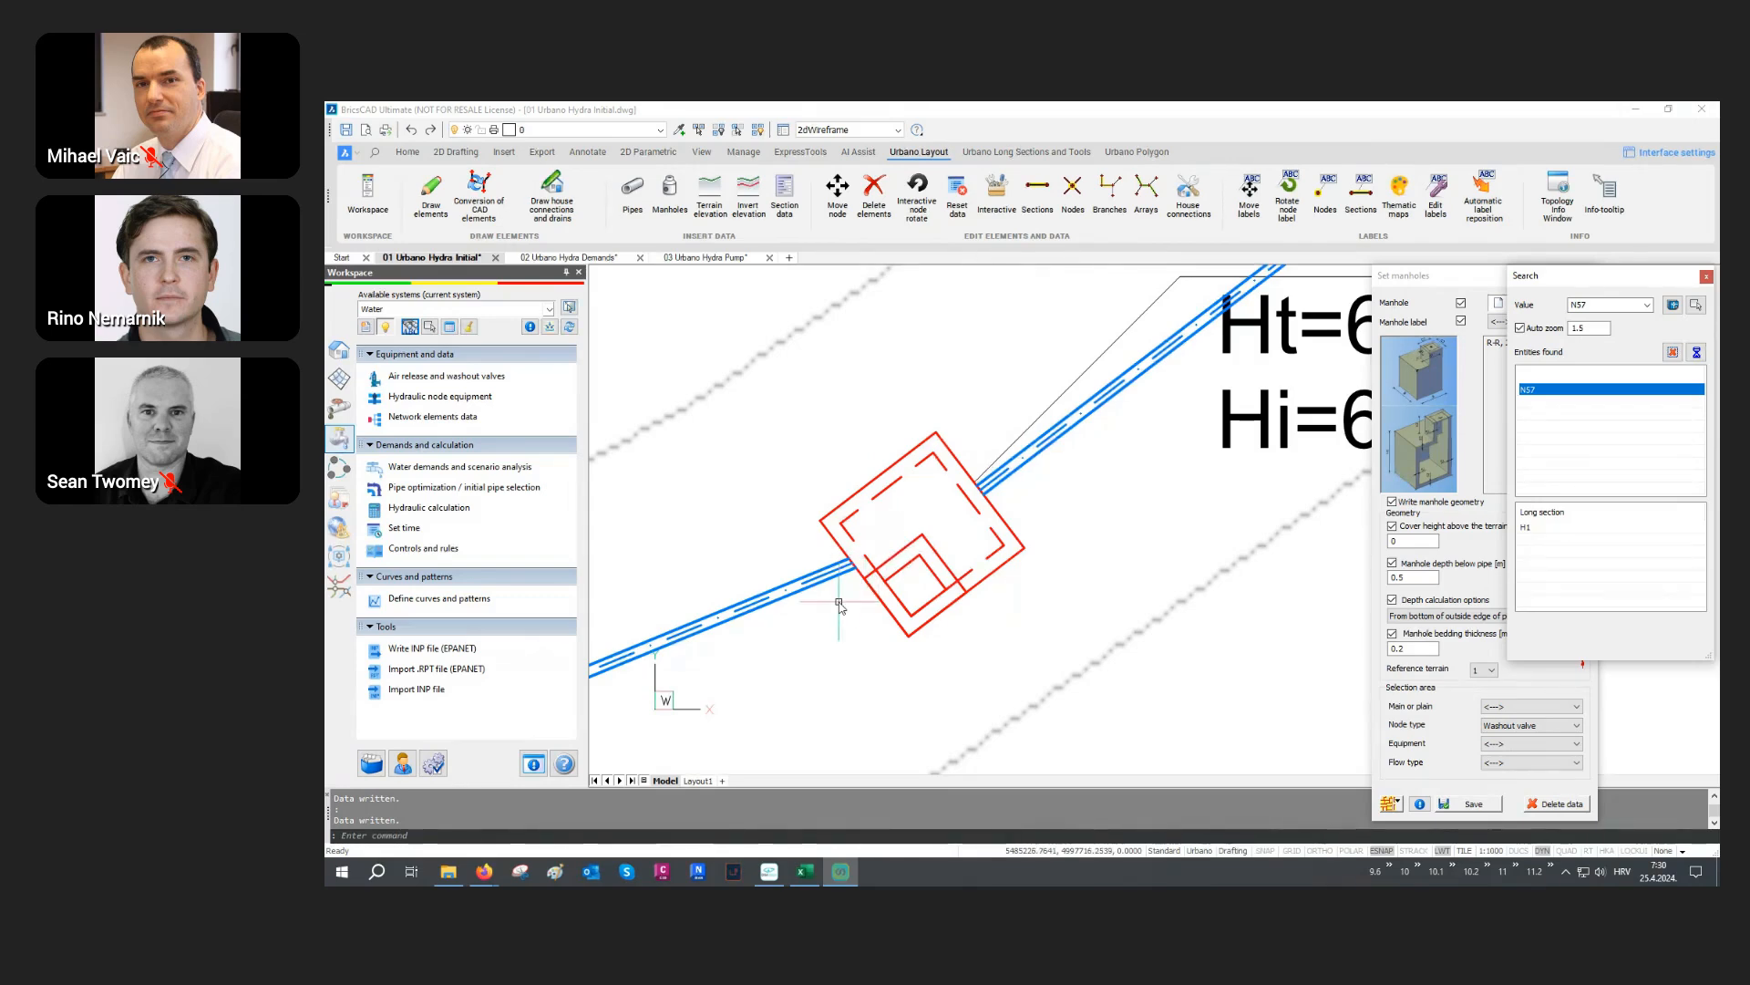
{"action": "scroll", "coordinate": [859, 636], "scroll_direction": "down", "scroll_amount": 1}
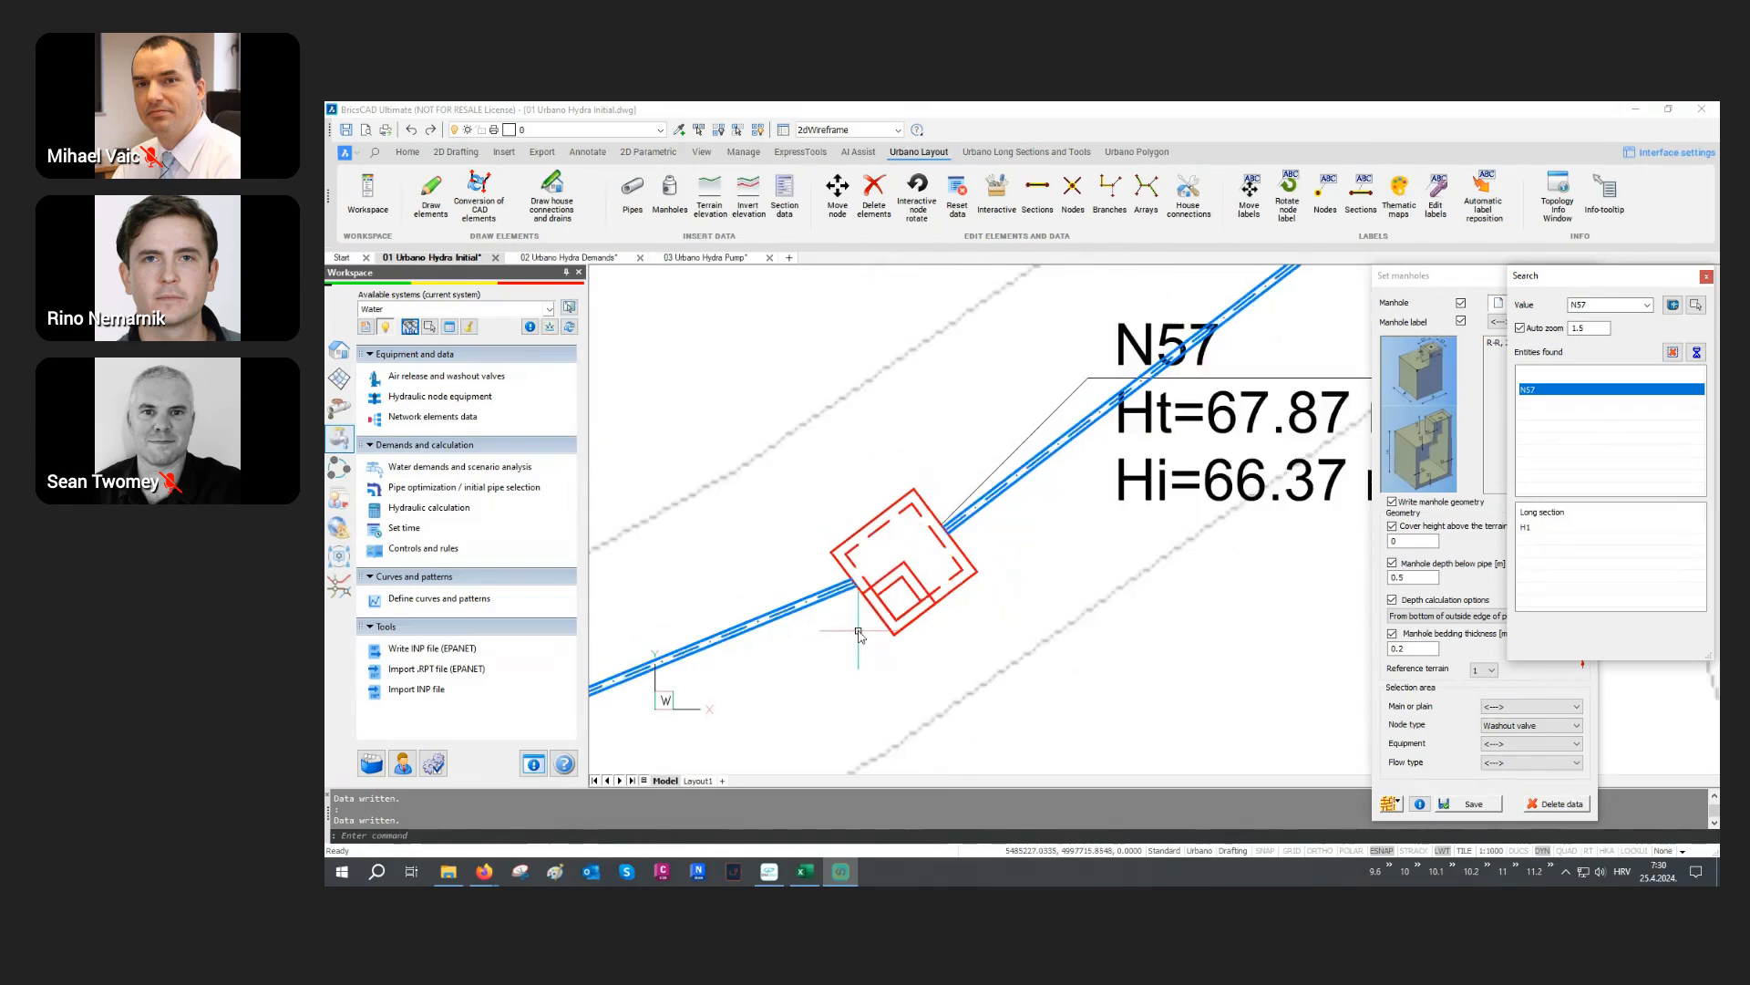
{"action": "scroll", "coordinate": [859, 635], "scroll_direction": "down", "scroll_amount": 3}
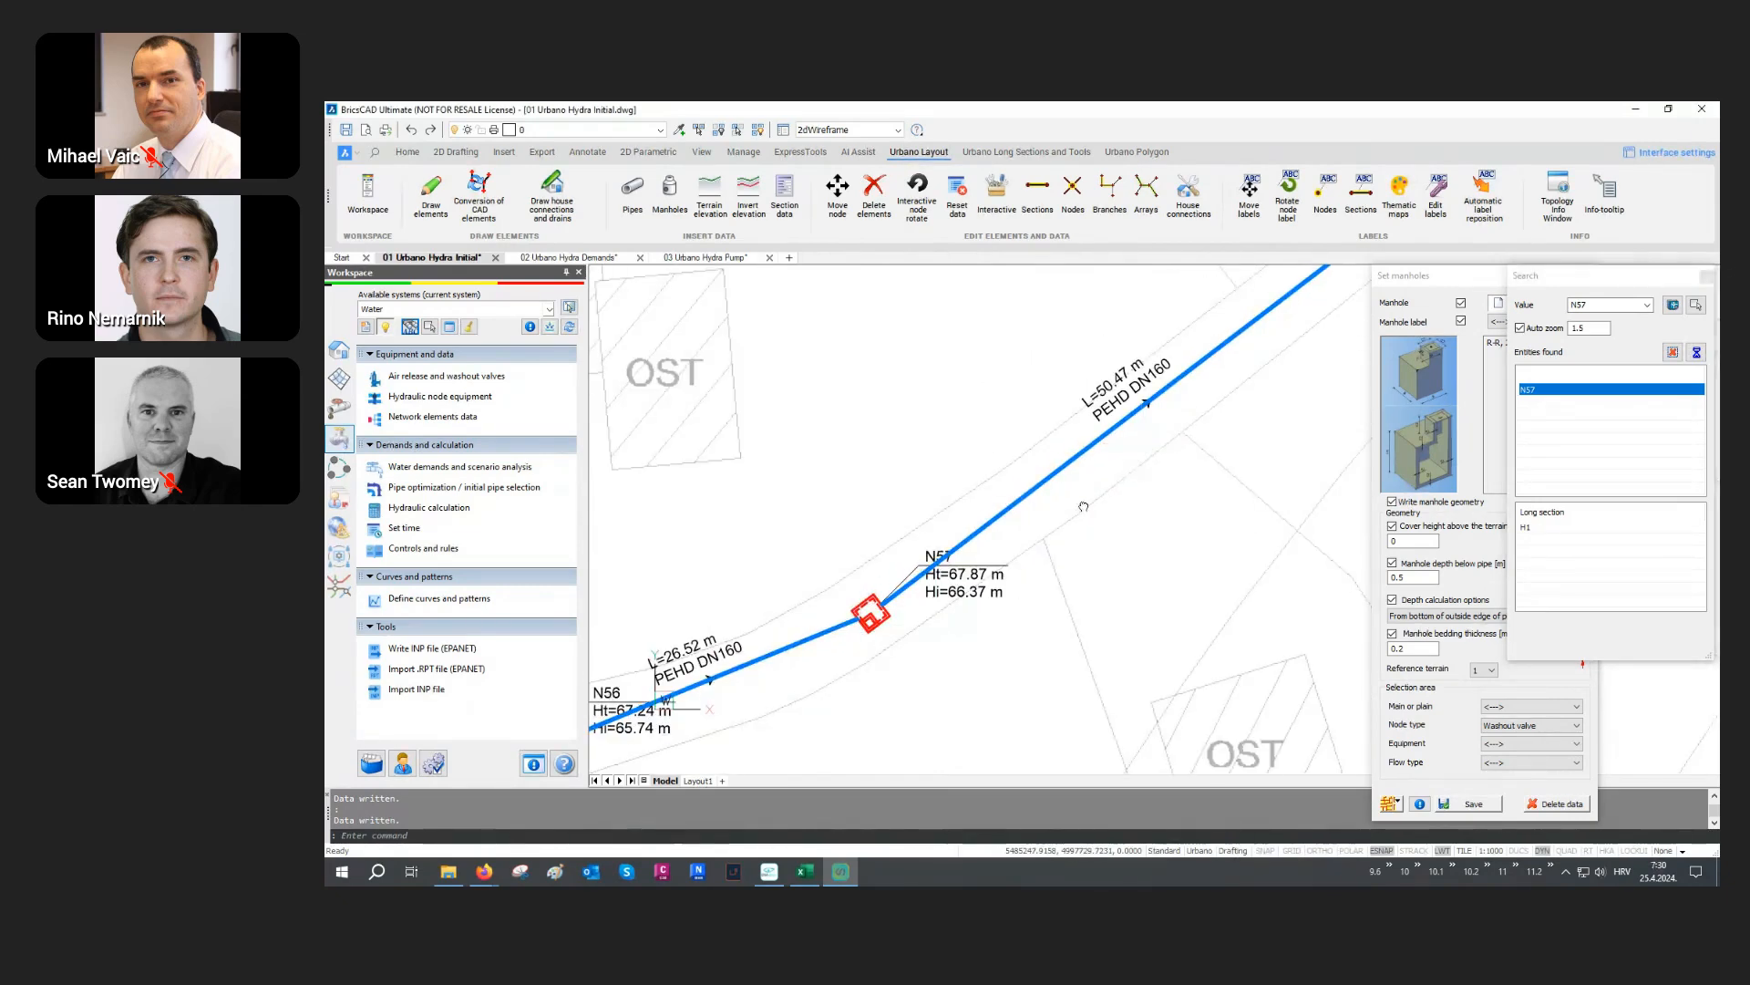
{"action": "mouse_move", "coordinate": [1083, 506]}
{"action": "middle_mouse_down"}
{"action": "mouse_move", "coordinate": [905, 651]}
{"action": "mouse_move", "coordinate": [989, 604]}
{"action": "middle_mouse_up"}
{"action": "scroll", "coordinate": [1173, 434], "scroll_direction": "up", "scroll_amount": 1}
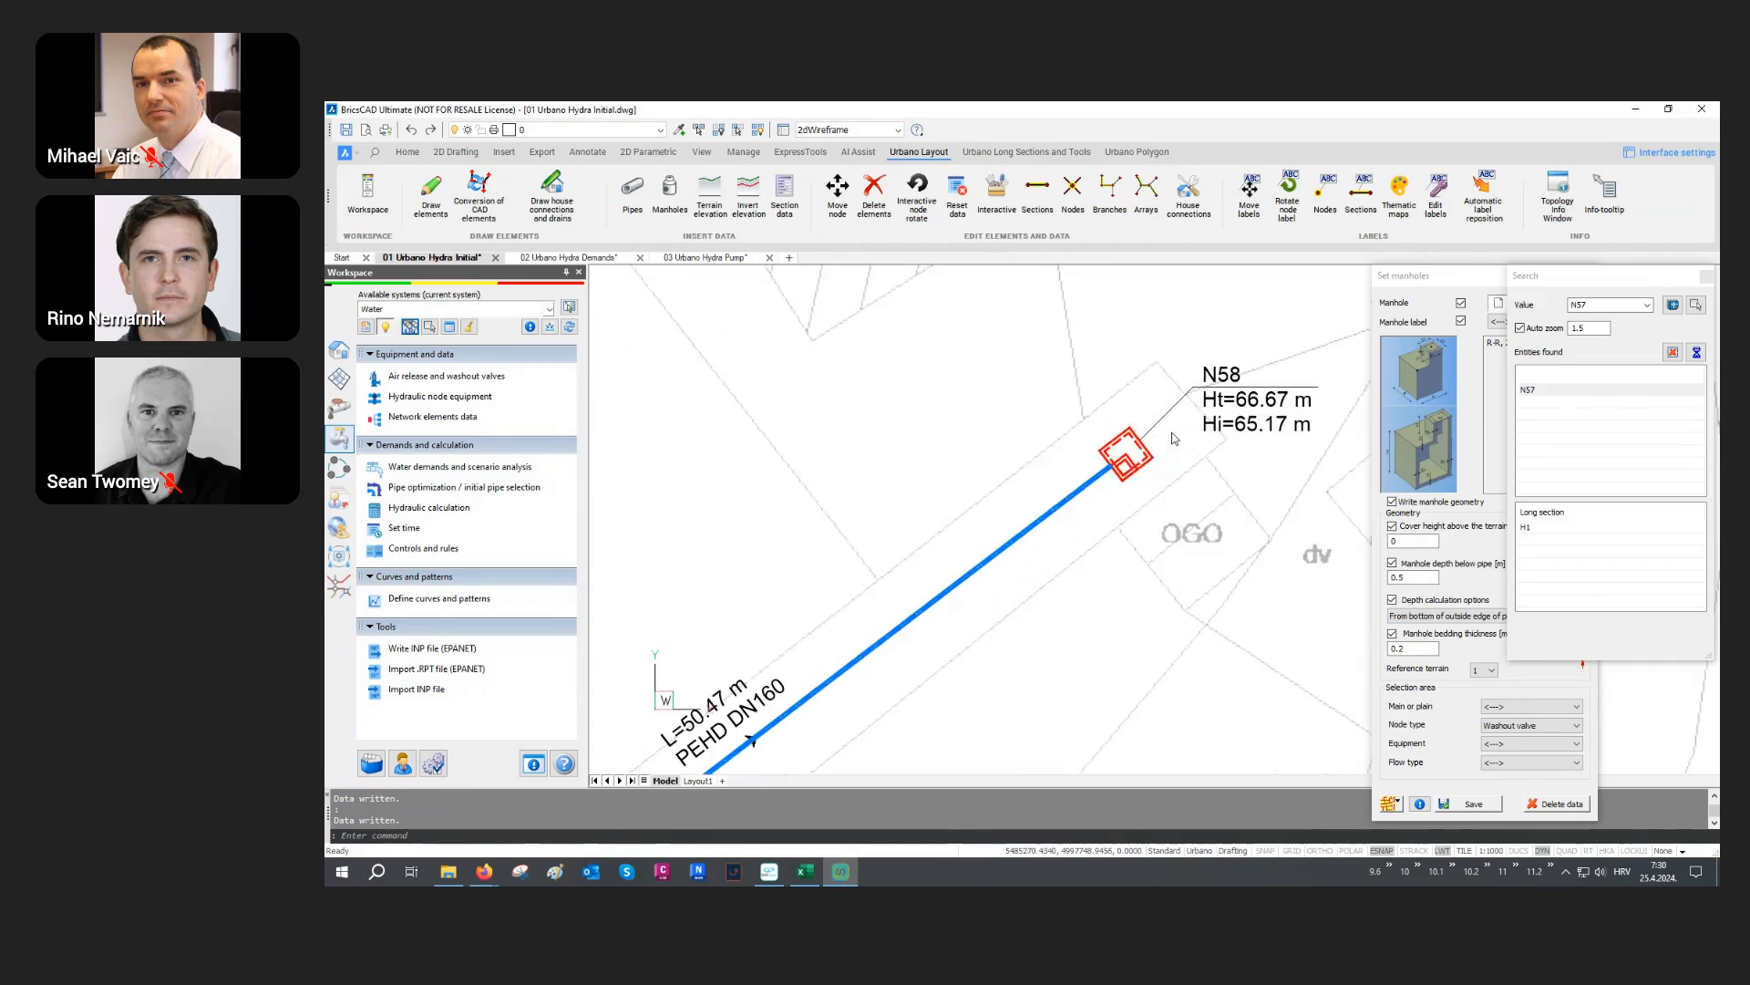
{"action": "scroll", "coordinate": [1173, 438], "scroll_direction": "up", "scroll_amount": 1}
{"action": "scroll", "coordinate": [1171, 442], "scroll_direction": "down", "scroll_amount": 6}
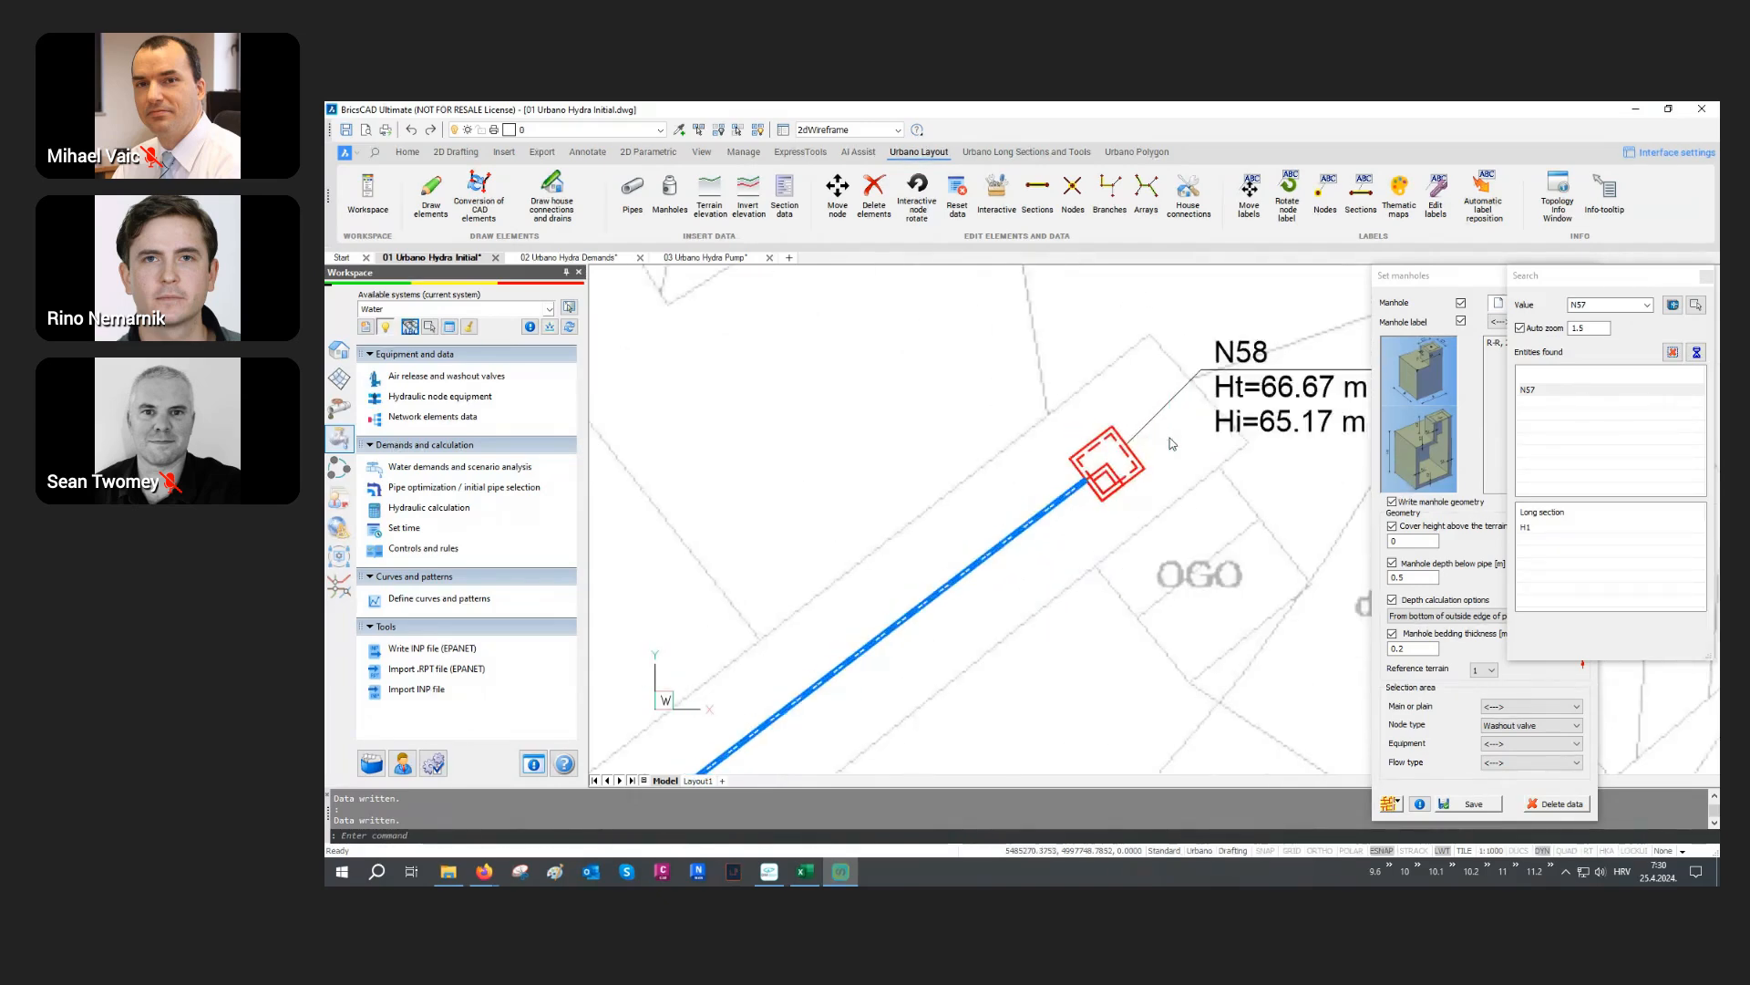
{"action": "scroll", "coordinate": [1176, 454], "scroll_direction": "down", "scroll_amount": 1}
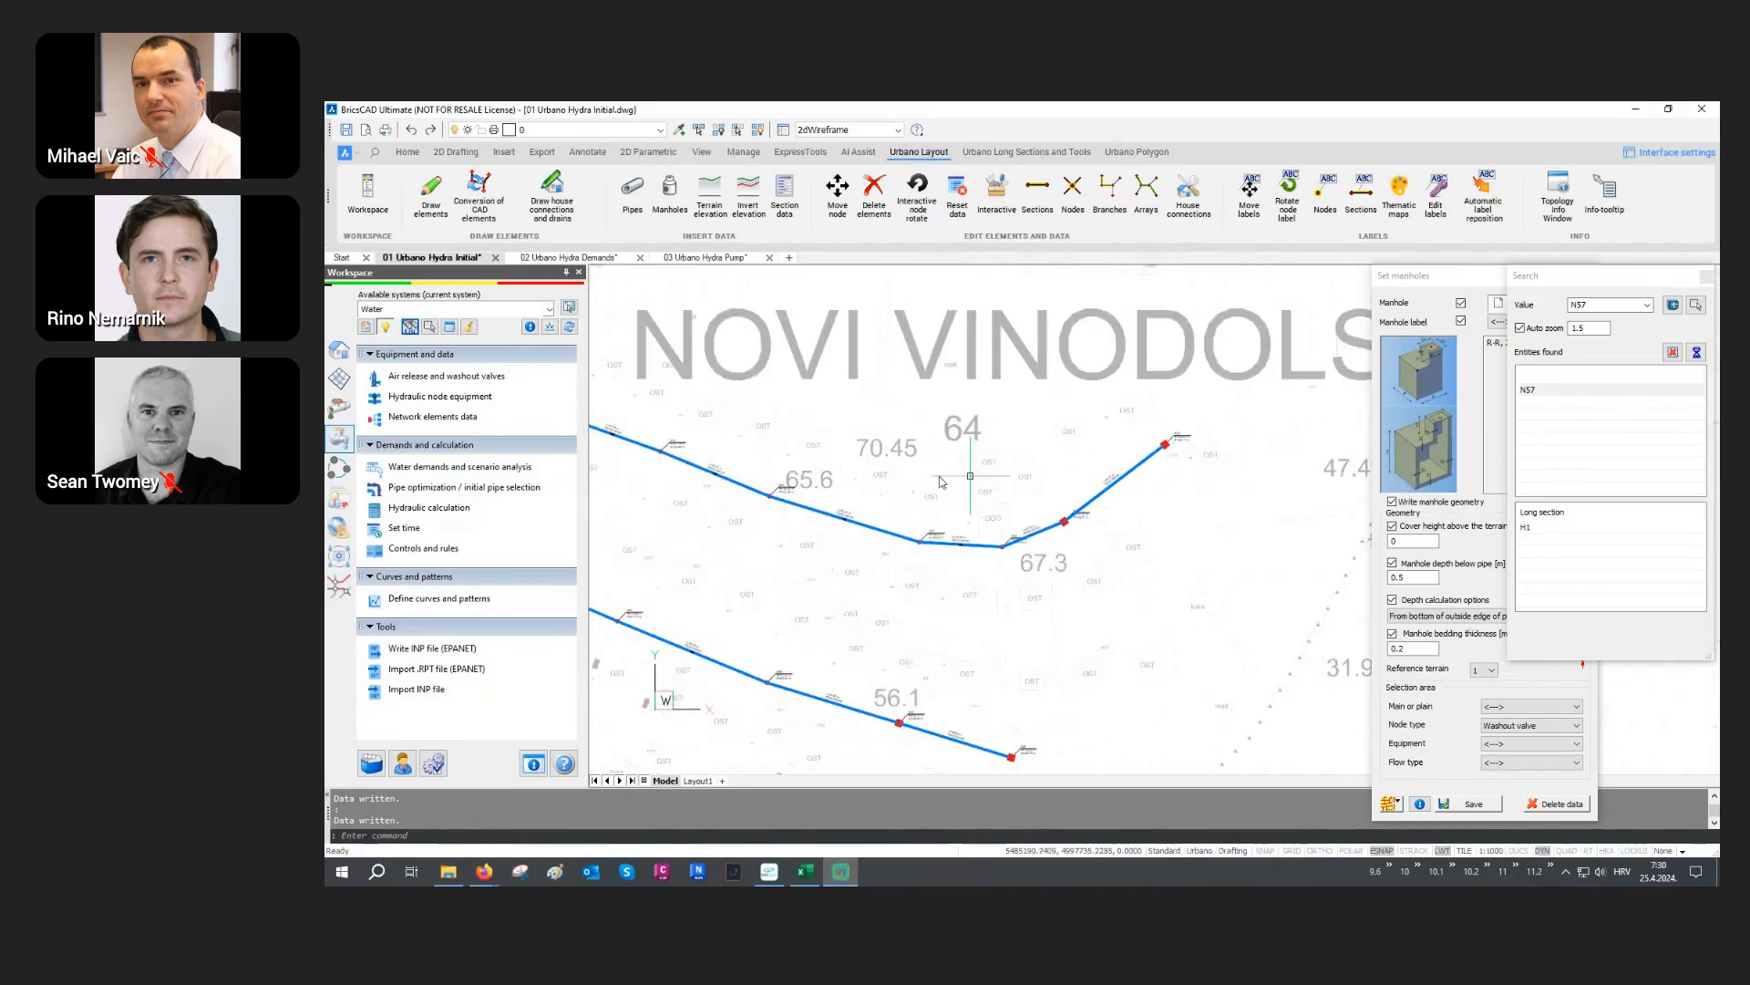
Step: Assign manhole BC 160x160 to the network's main nodes by clearing the node type filter and using the Main or plain filter
{"action": "middle_click_drag", "start_coordinate": [695, 460], "coordinate": [1150, 456]}
{"action": "scroll", "coordinate": [1010, 438], "scroll_direction": "up", "scroll_amount": 4}
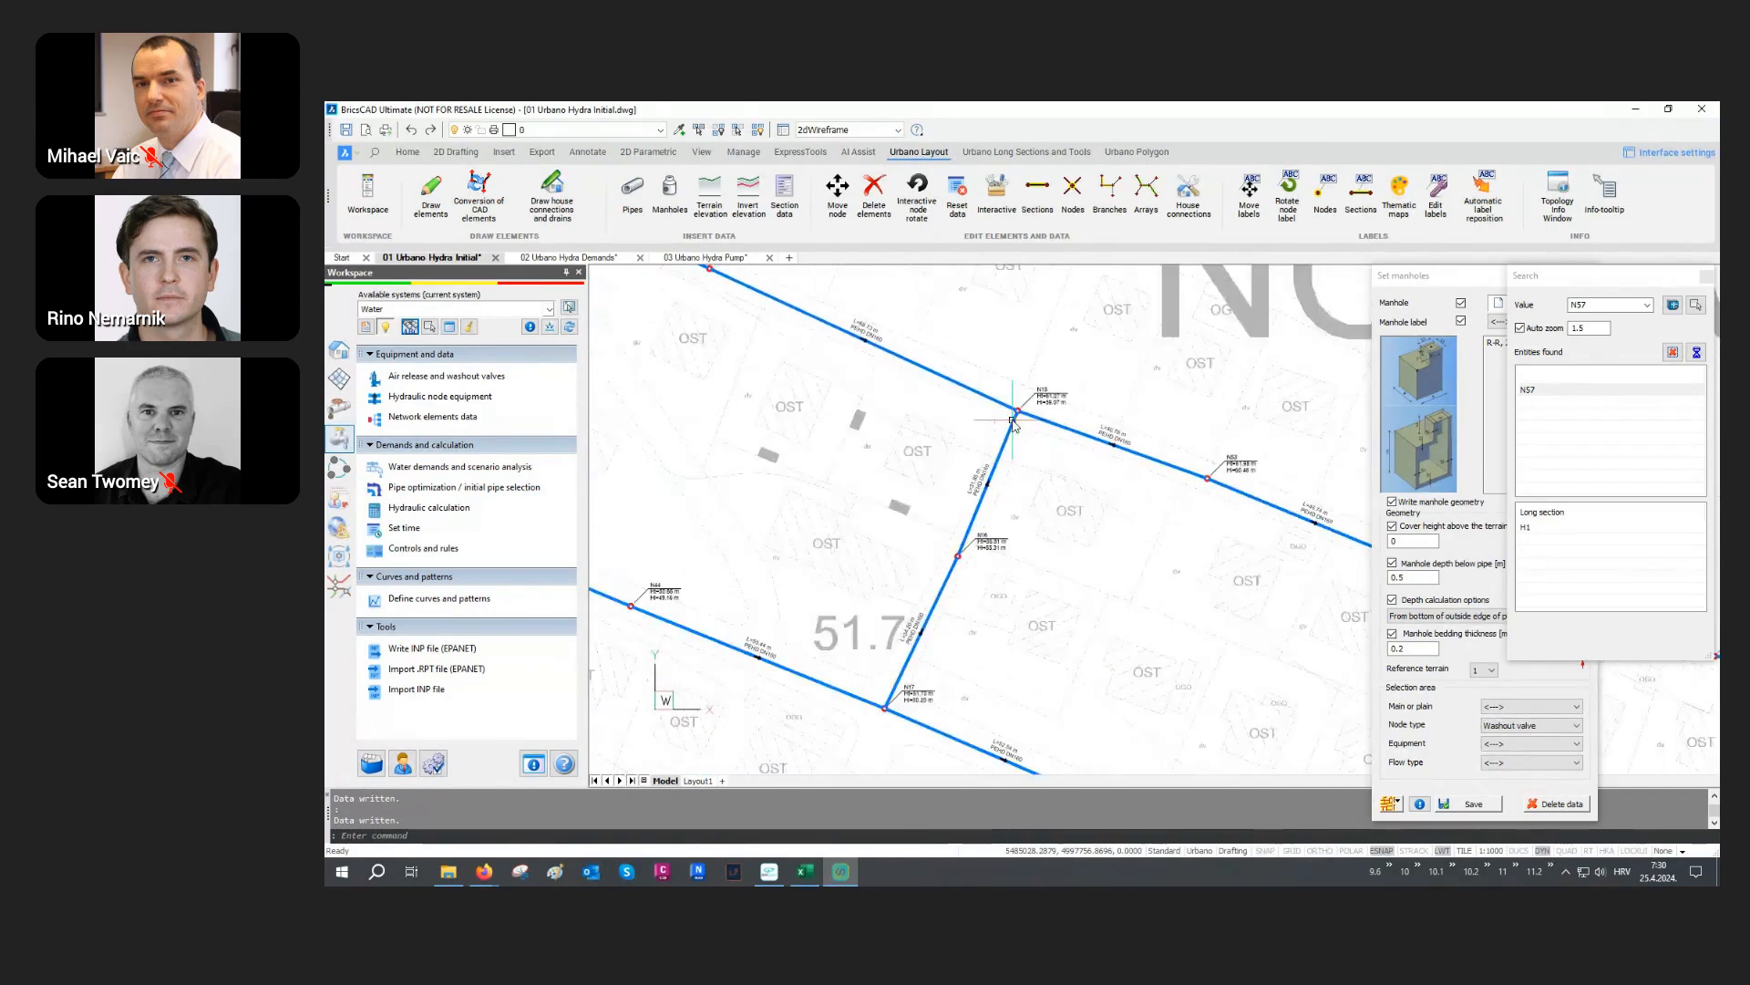
{"action": "scroll", "coordinate": [1028, 395], "scroll_direction": "down", "scroll_amount": 3}
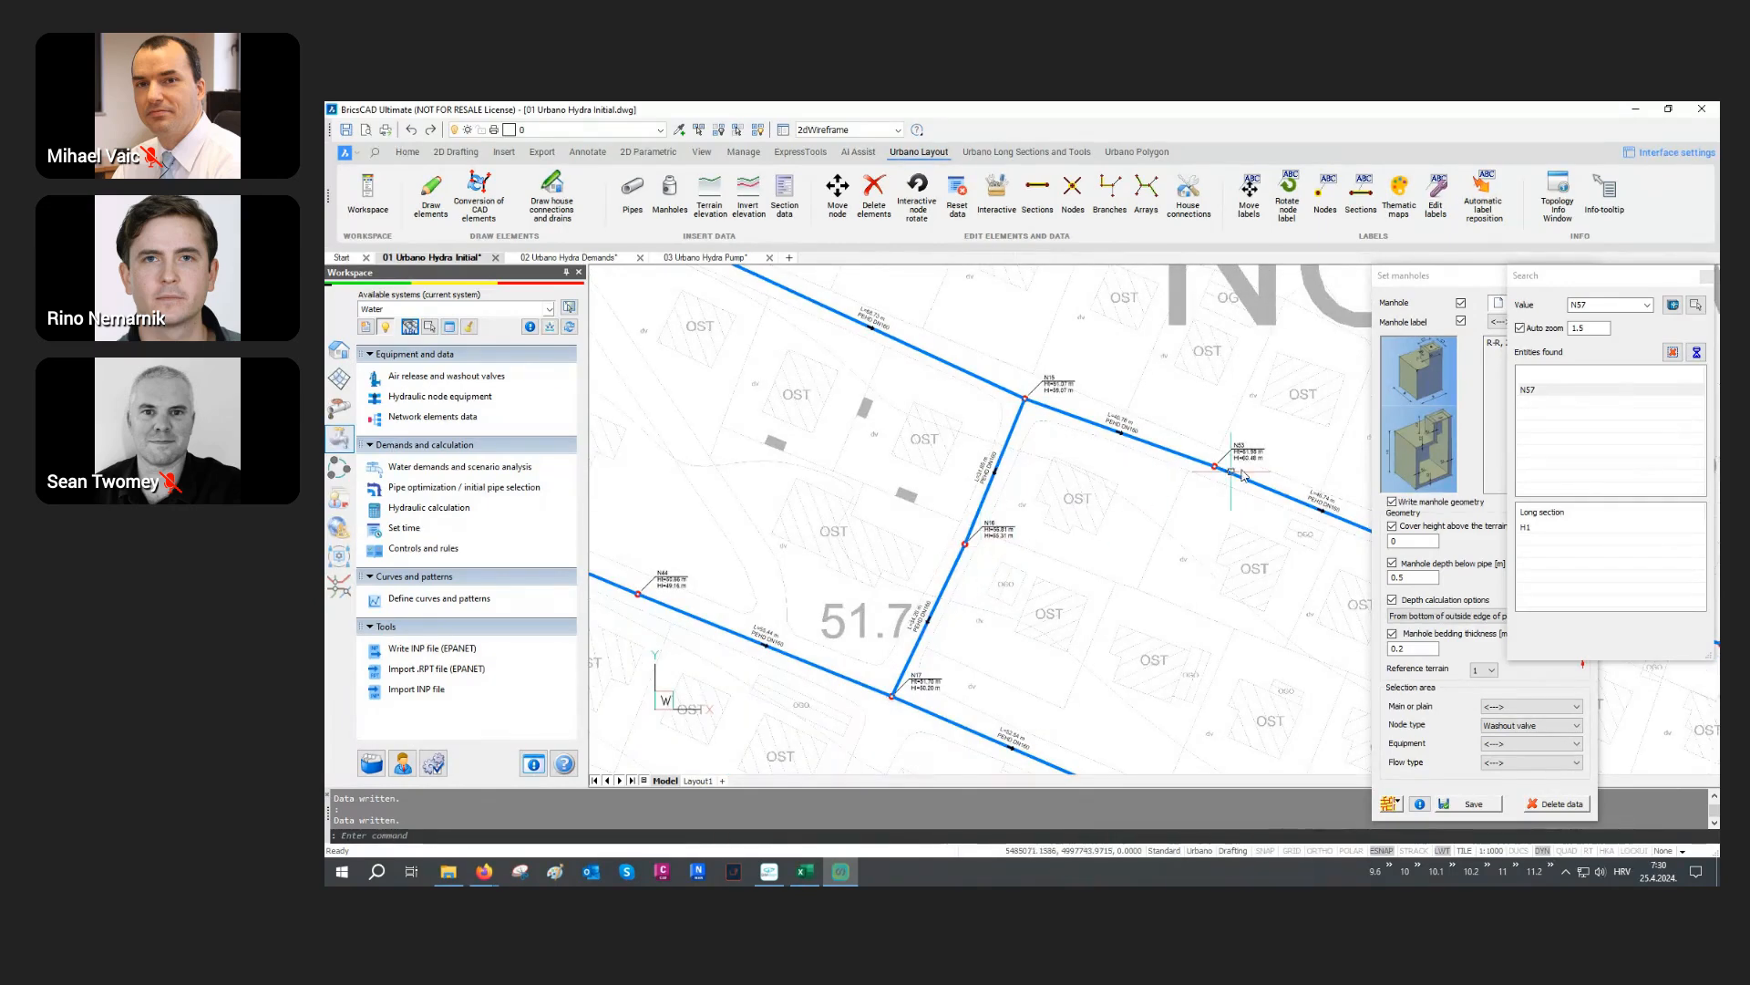
{"action": "left_click", "coordinate": [1426, 283]}
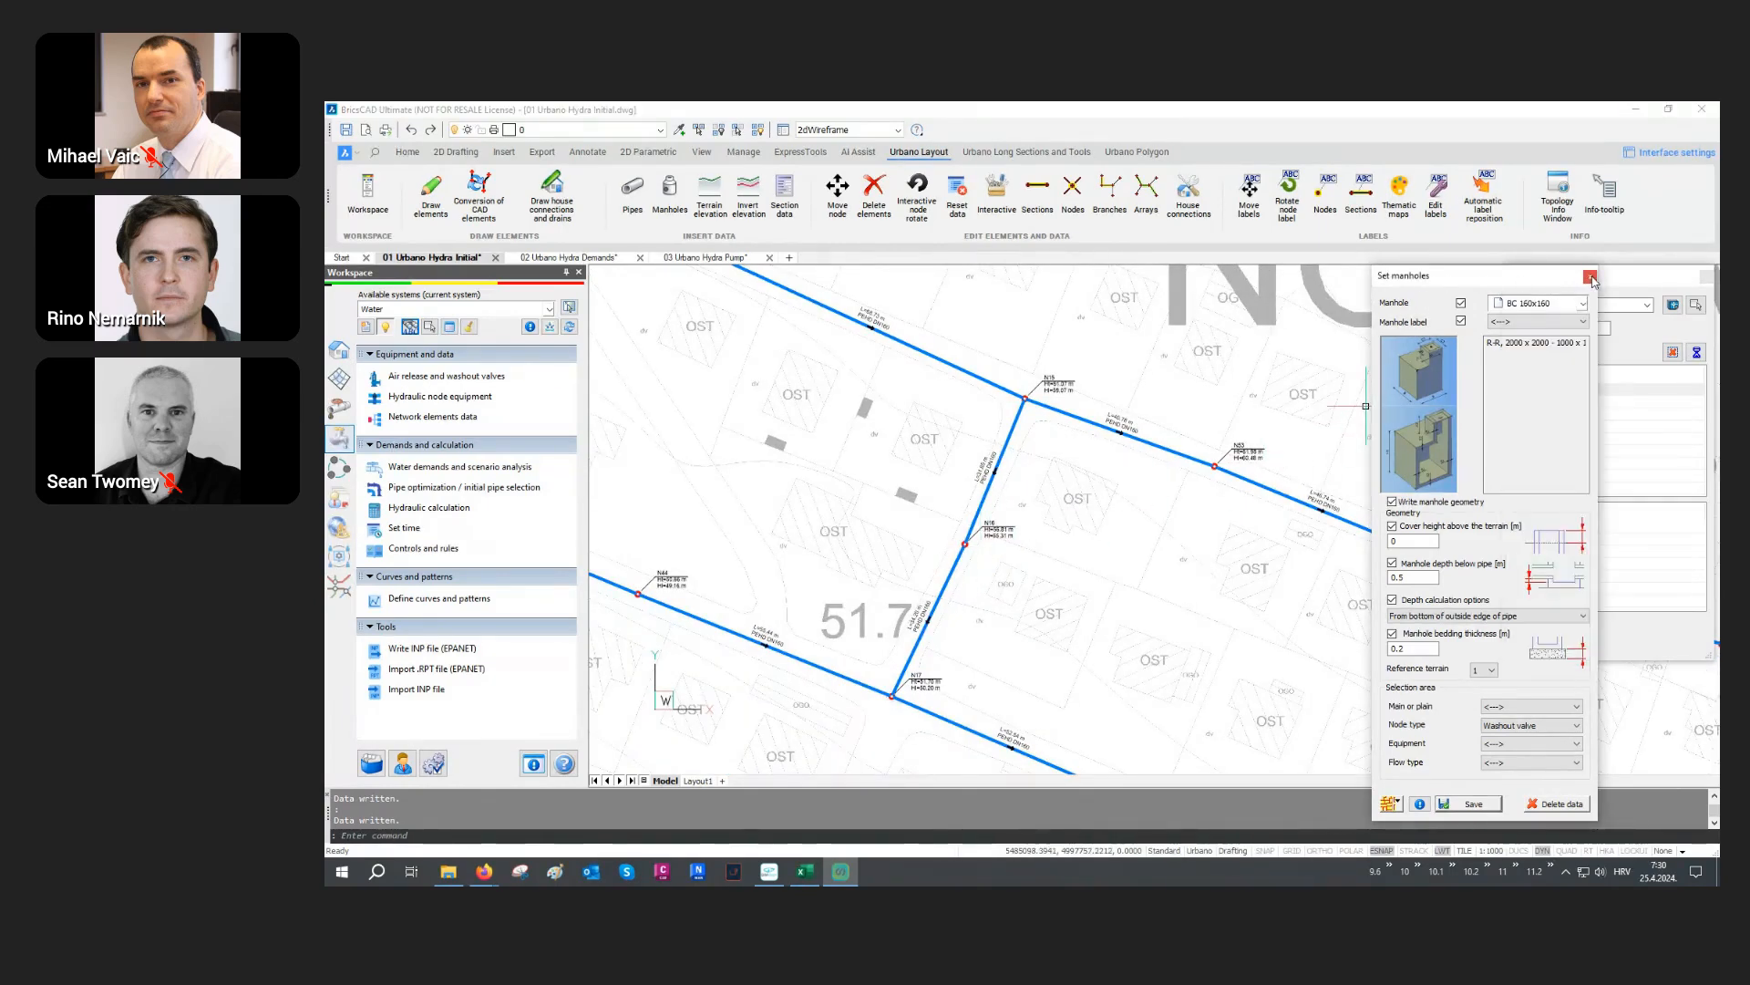
{"action": "left_click", "coordinate": [1389, 805]}
{"action": "left_click", "coordinate": [1513, 725]}
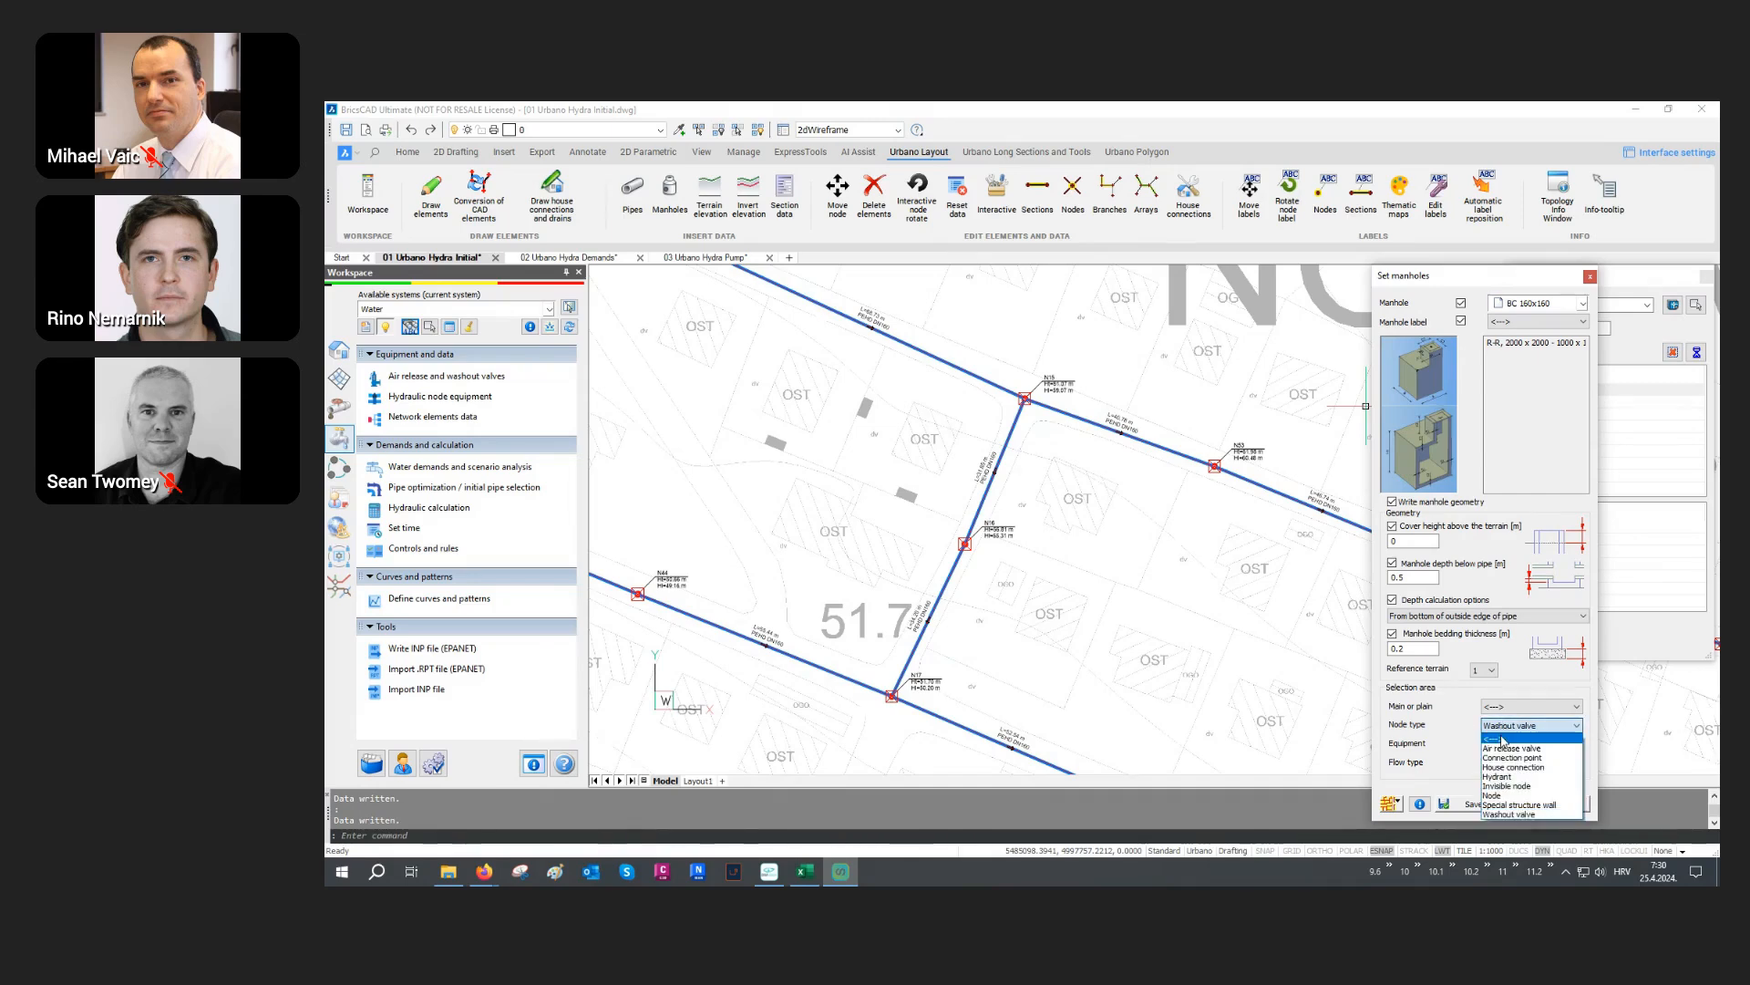
{"action": "left_click", "coordinate": [1503, 739]}
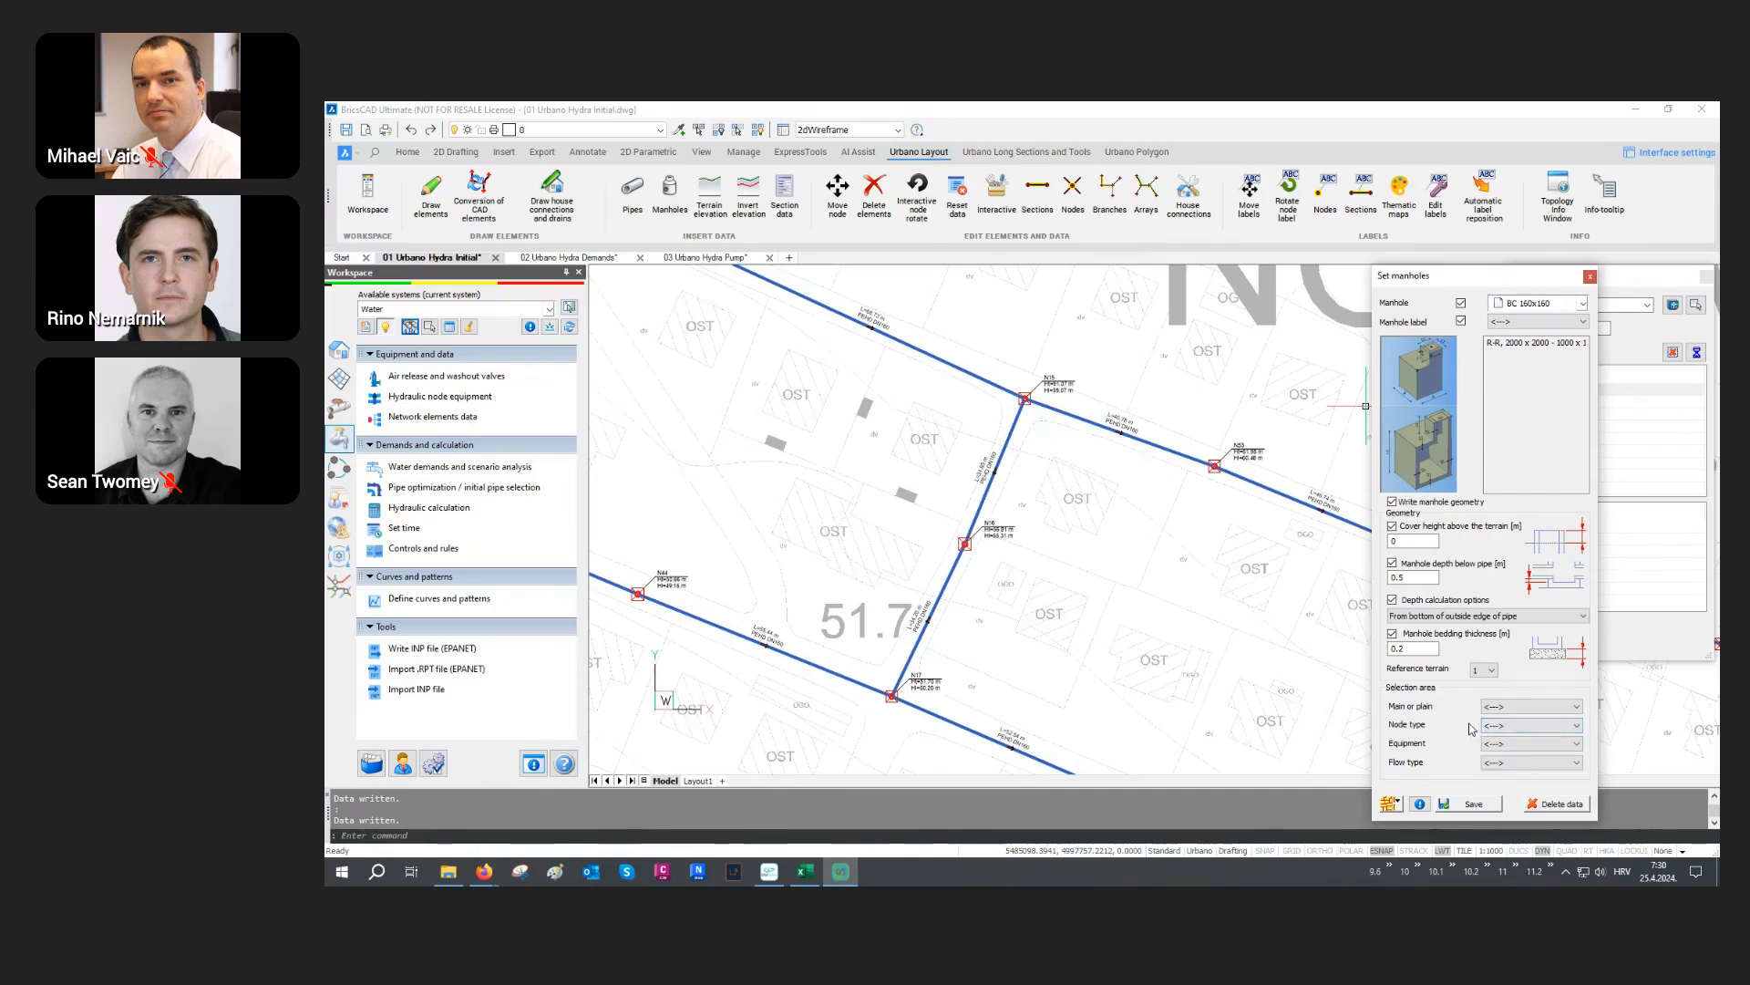
{"action": "left_click", "coordinate": [1501, 709]}
{"action": "left_click", "coordinate": [1507, 732]}
{"action": "left_click", "coordinate": [1590, 276]}
{"action": "left_click", "coordinate": [1706, 276]}
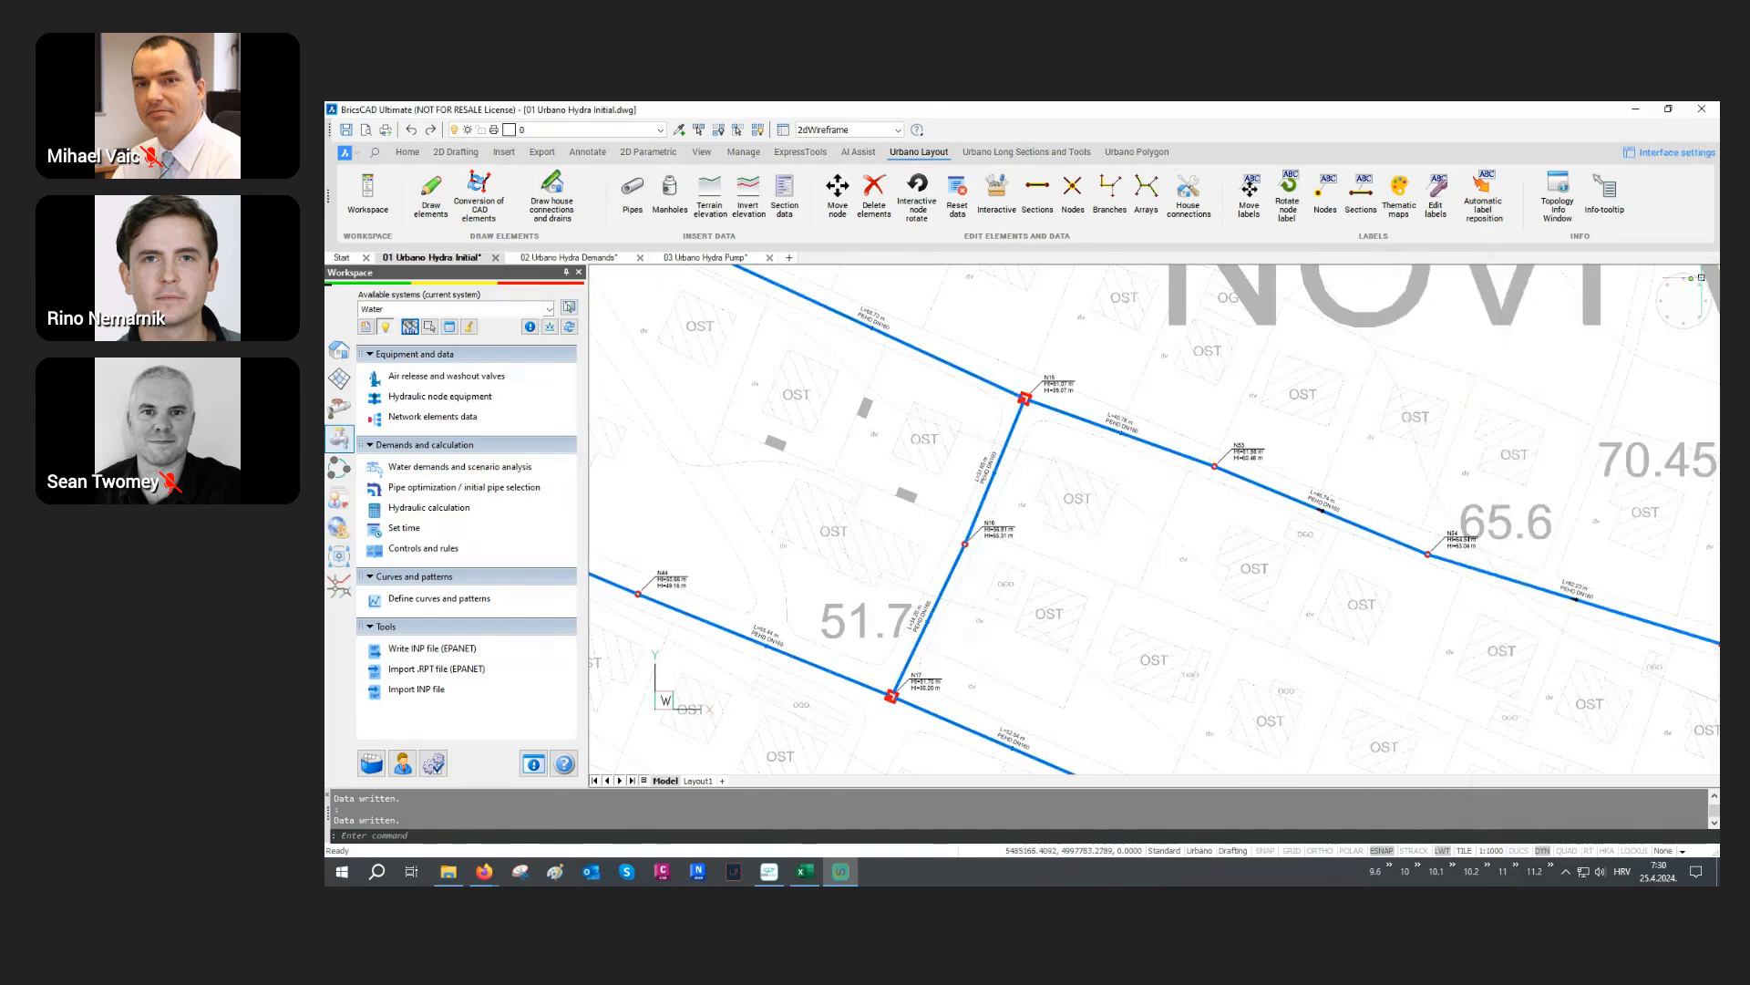
Step: Check the manholes drawn in plan at junction nodes N15 and N17
{"action": "middle_click_drag", "start_coordinate": [1067, 415], "coordinate": [1062, 445]}
{"action": "scroll", "coordinate": [1062, 445], "scroll_direction": "up", "scroll_amount": 5}
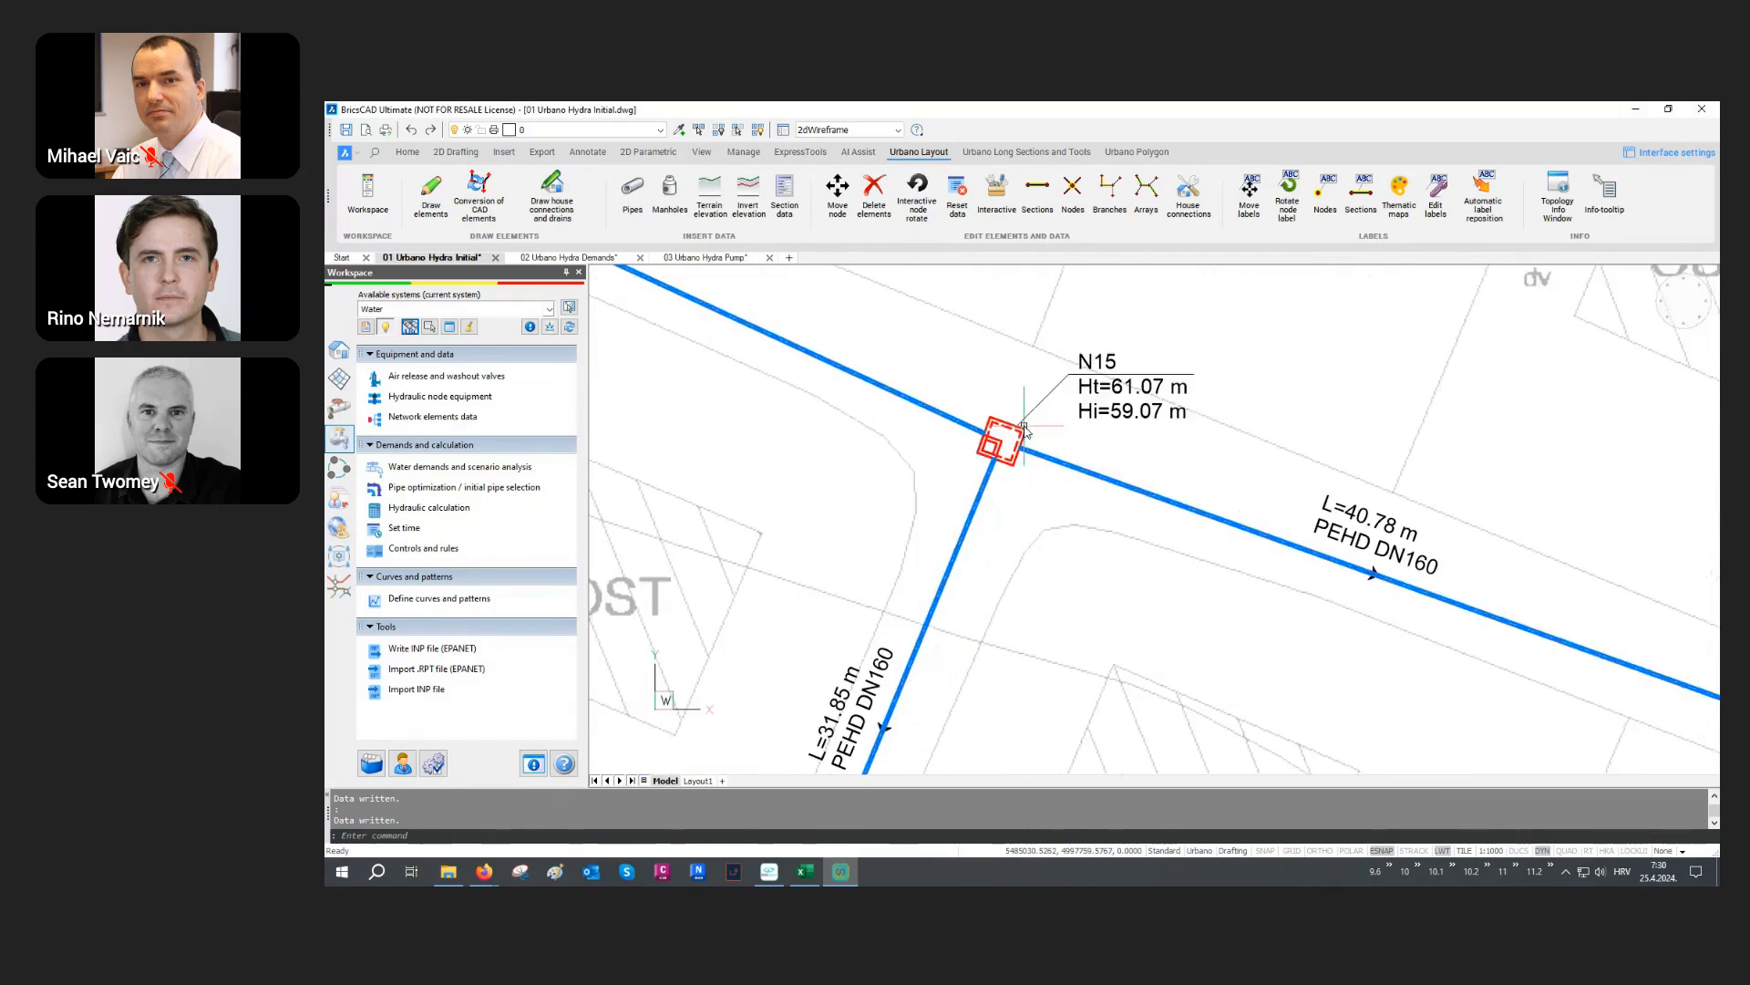
{"action": "scroll", "coordinate": [1003, 432], "scroll_direction": "down", "scroll_amount": 5}
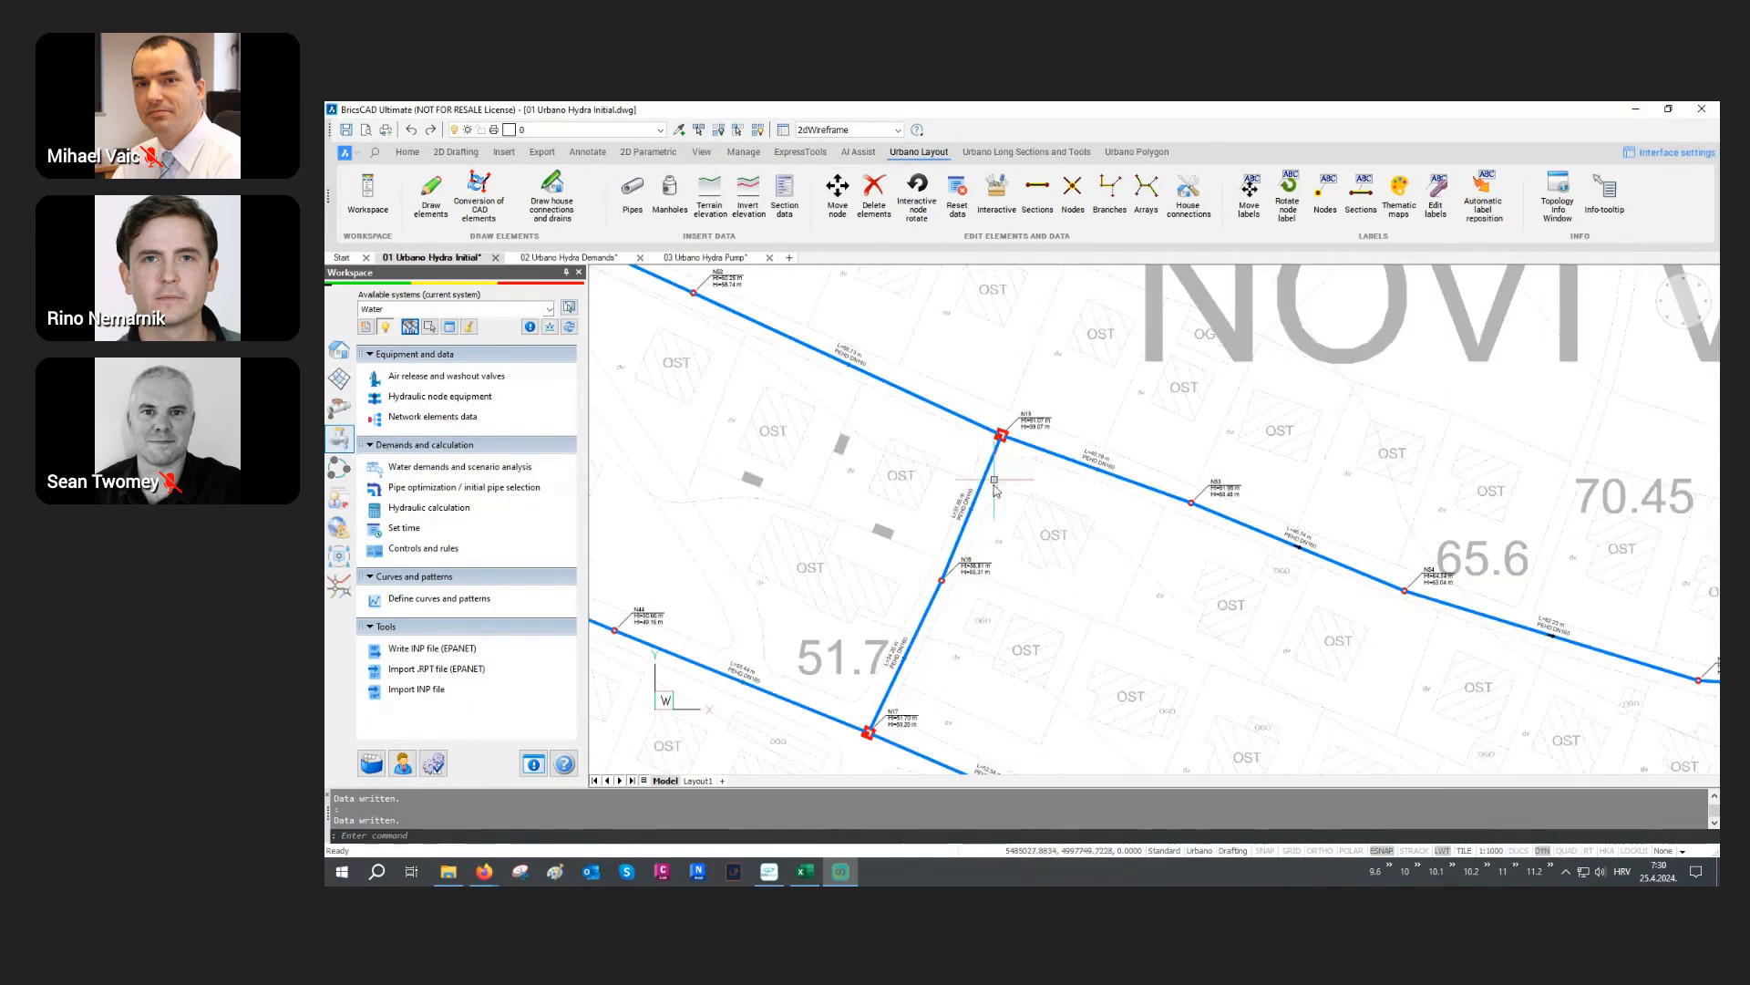
{"action": "middle_click_drag", "start_coordinate": [979, 596], "coordinate": [1083, 445]}
{"action": "scroll", "coordinate": [973, 594], "scroll_direction": "up", "scroll_amount": 5}
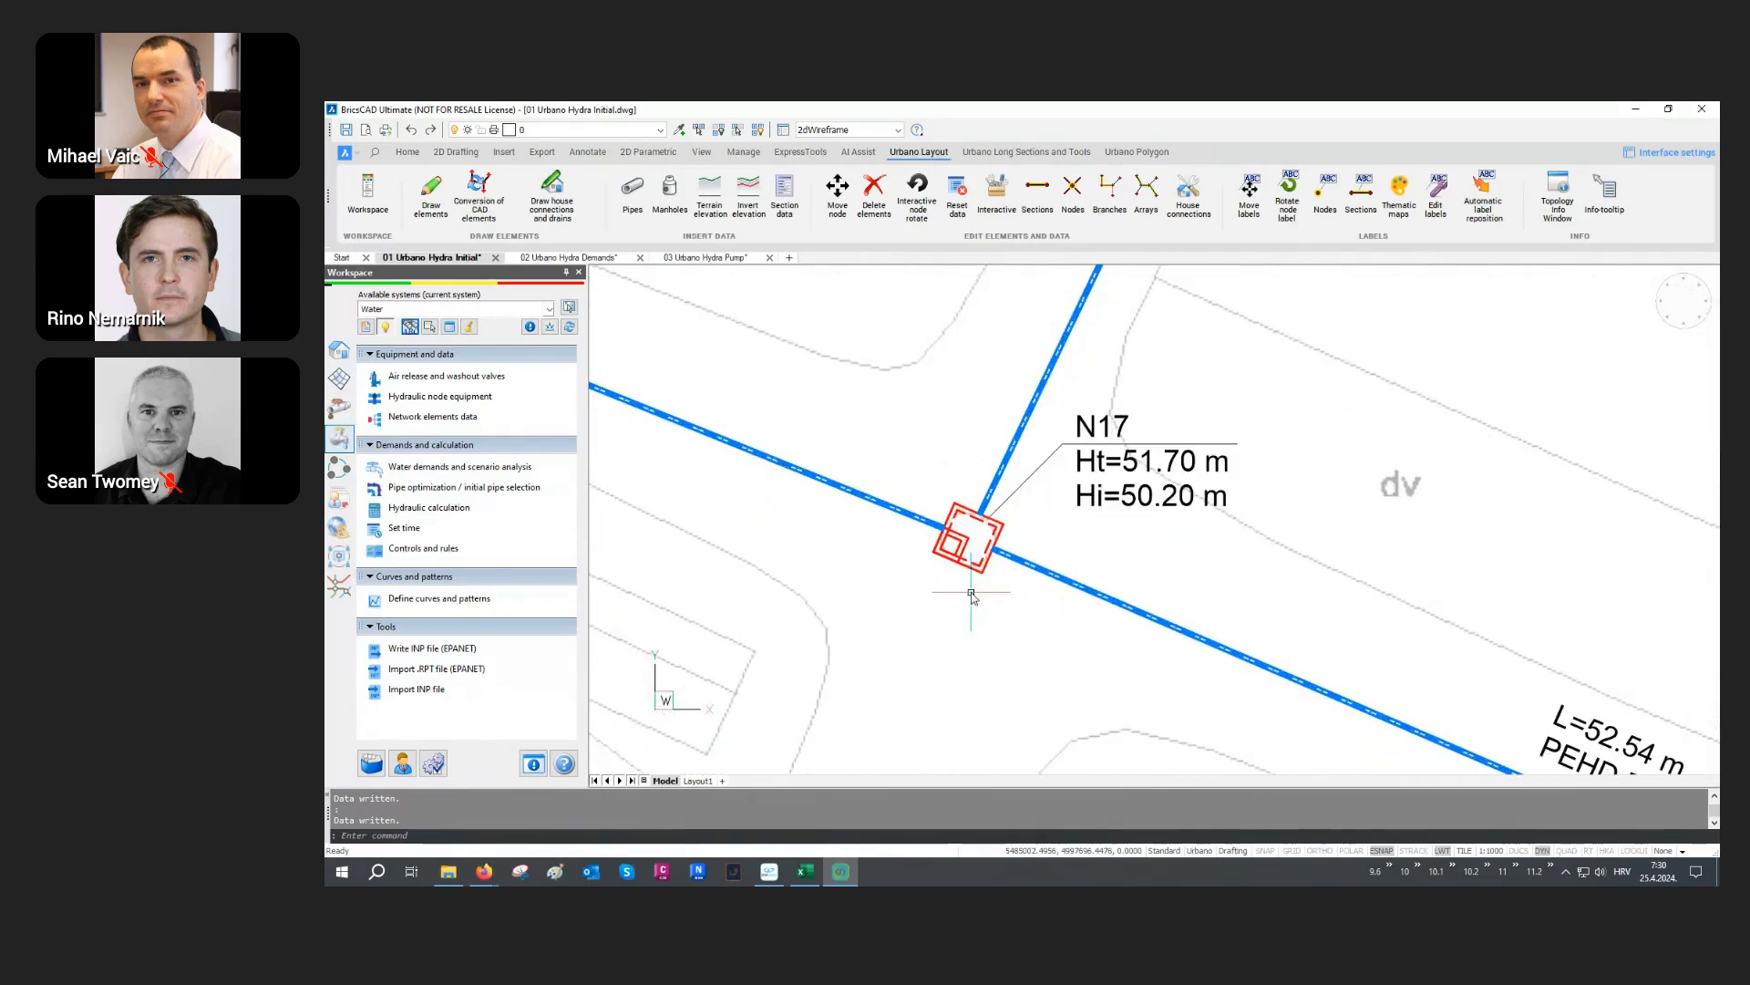
{"action": "scroll", "coordinate": [972, 595], "scroll_direction": "down", "scroll_amount": 10}
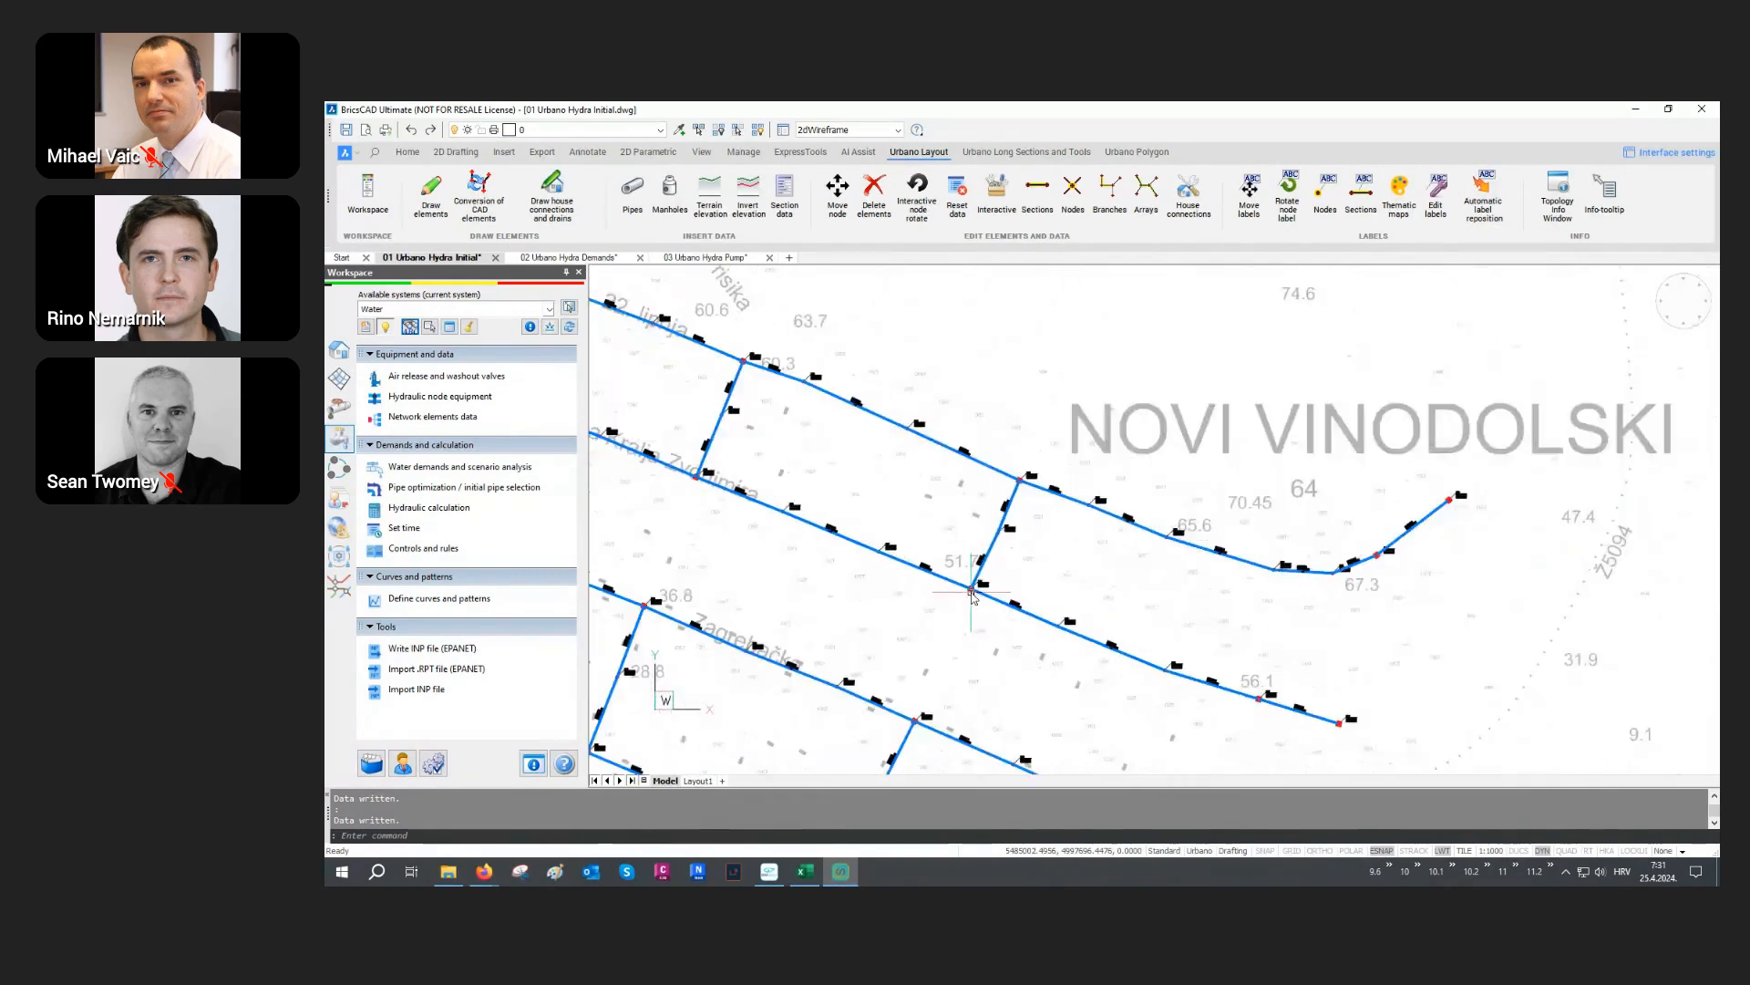
{"action": "middle_click_drag", "start_coordinate": [930, 561], "coordinate": [1035, 524]}
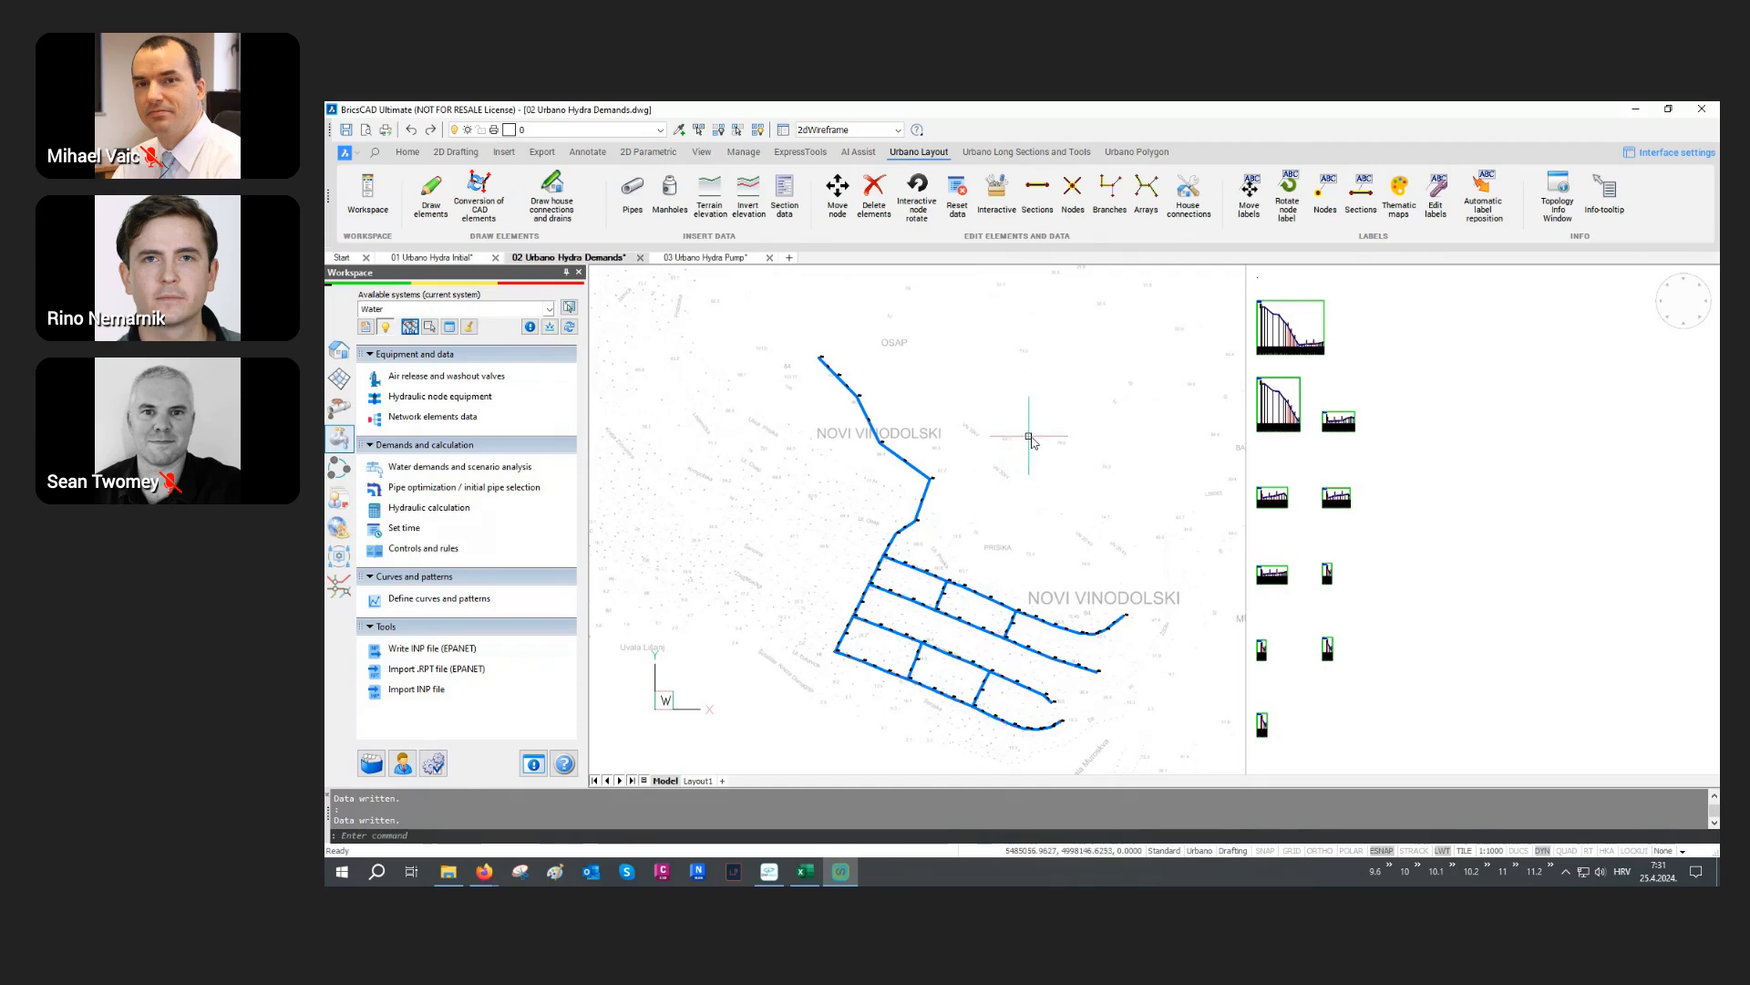
Step: Switch to the 02 Urbano Hydra Demands drawing and pick start node A1.1 for hydraulic node equipment
{"action": "middle_click_drag", "start_coordinate": [1075, 456], "coordinate": [1380, 522]}
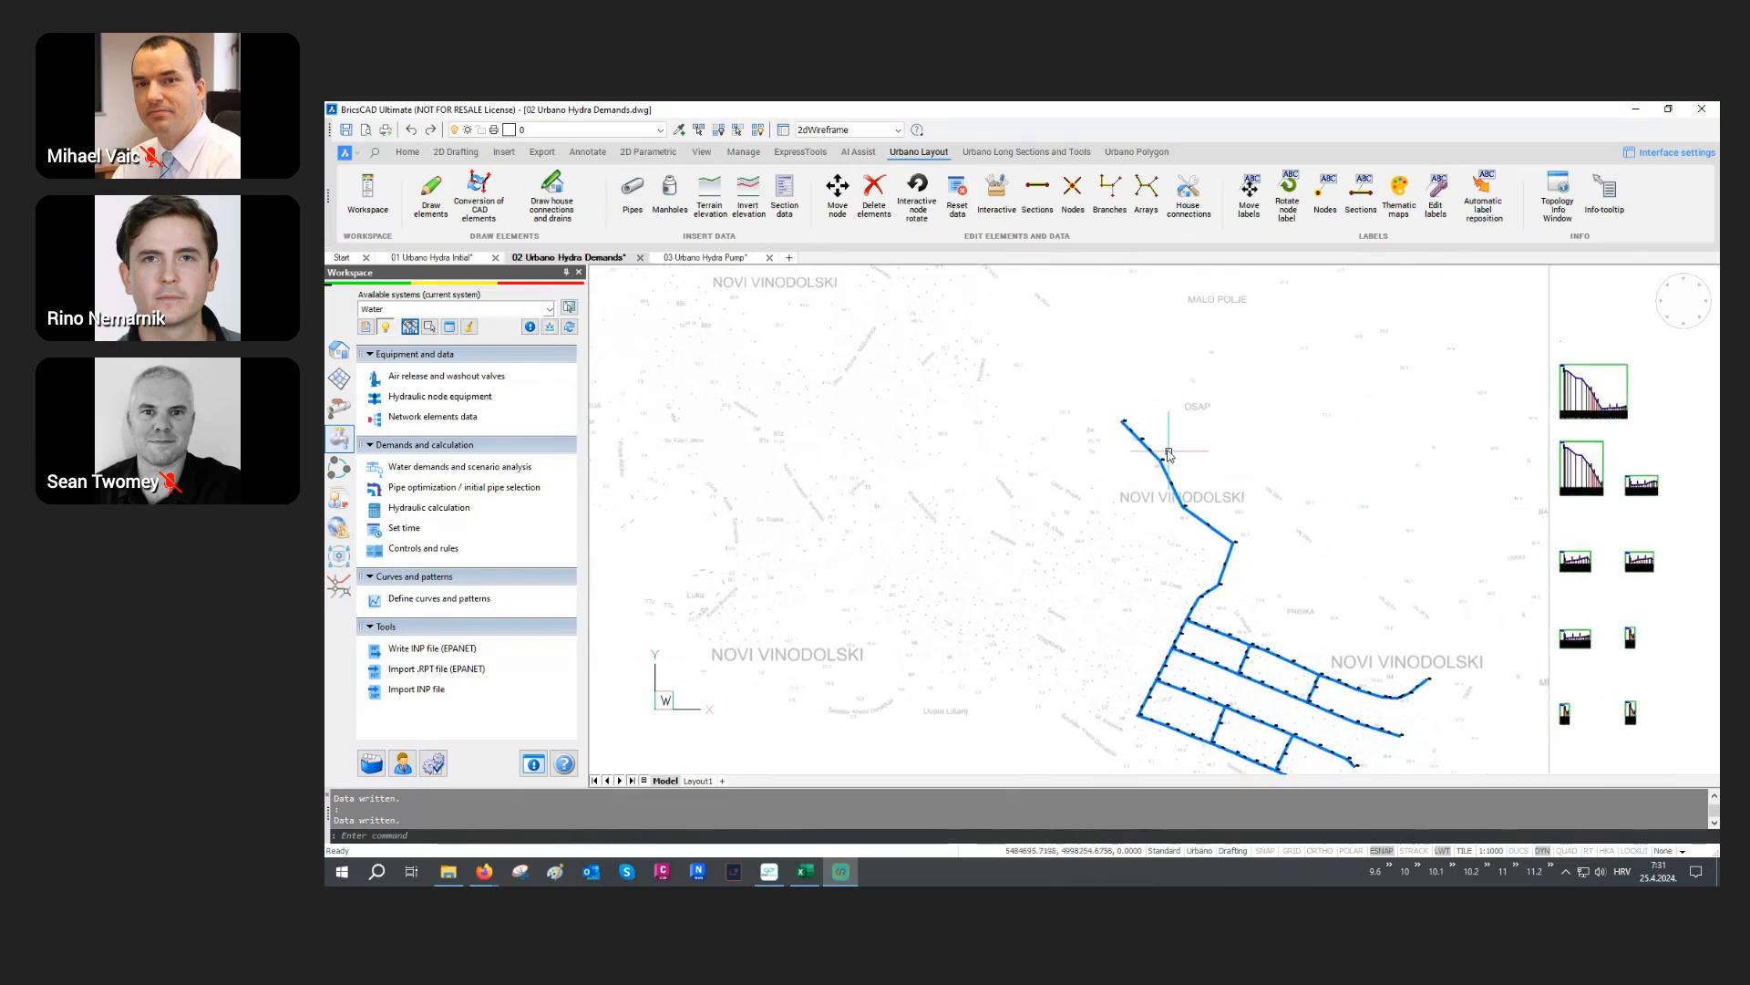
{"action": "scroll", "coordinate": [1120, 417], "scroll_direction": "up", "scroll_amount": 6}
{"action": "scroll", "coordinate": [1111, 406], "scroll_direction": "up", "scroll_amount": 5}
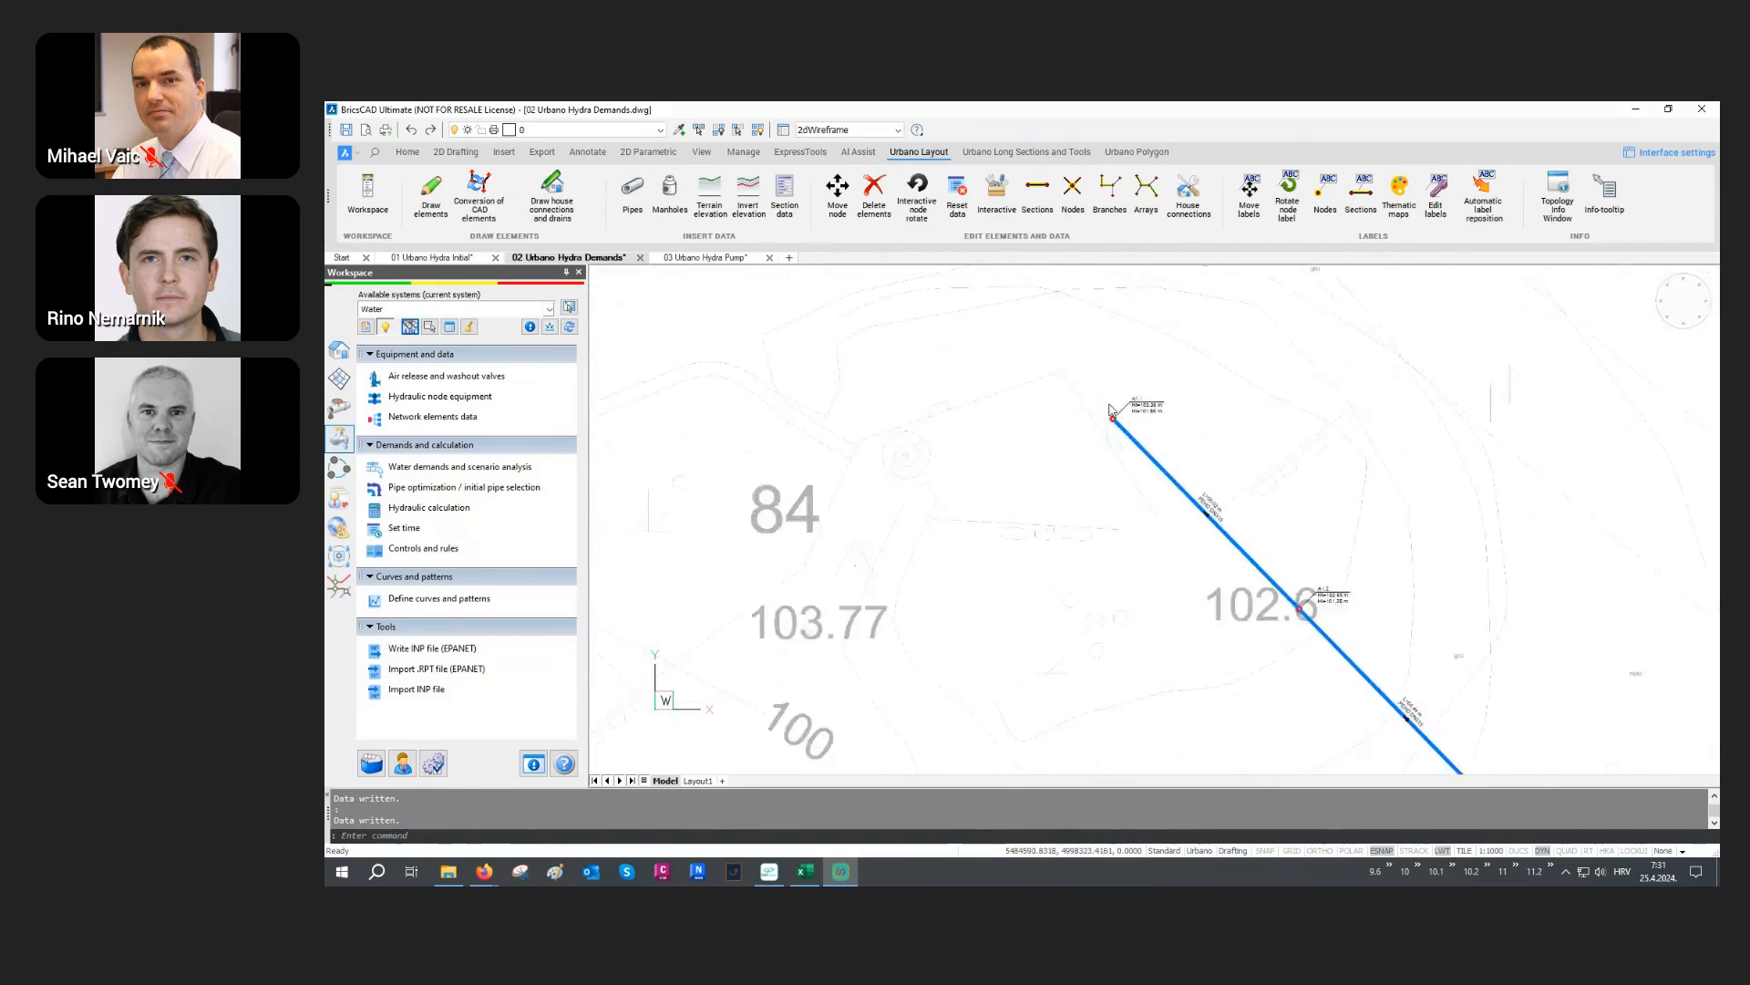
{"action": "middle_click_drag", "start_coordinate": [1121, 441], "coordinate": [1223, 446]}
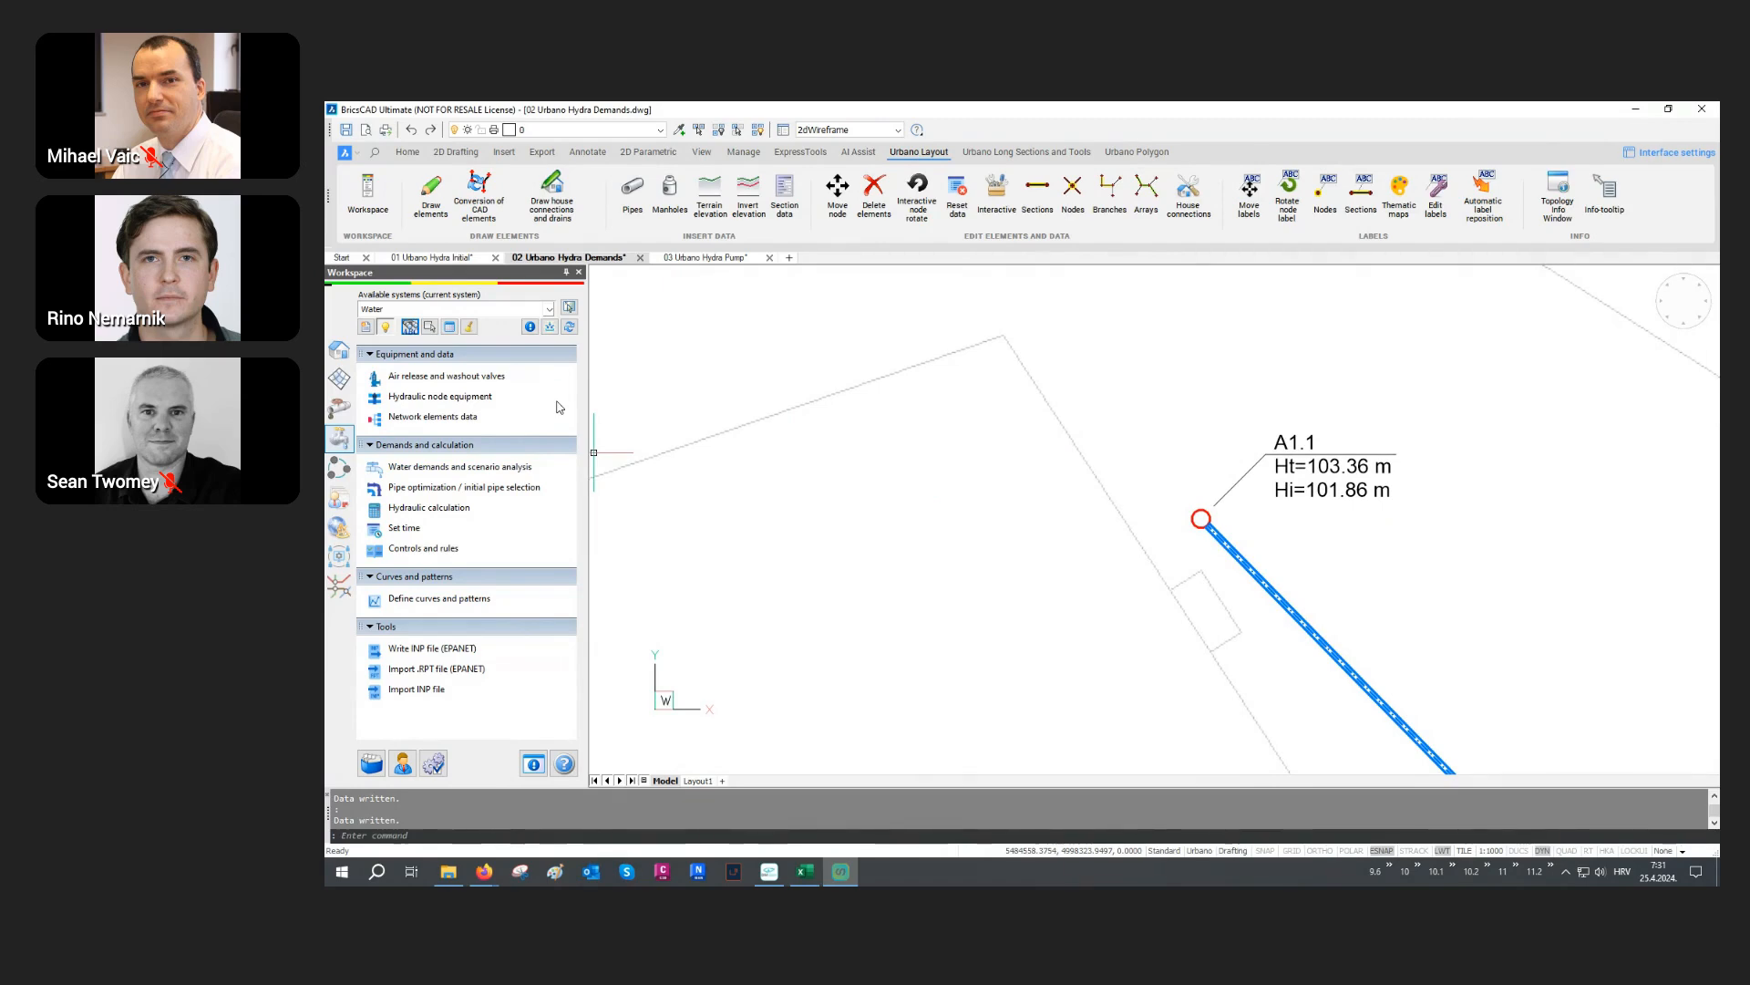
{"action": "left_click", "coordinate": [456, 397]}
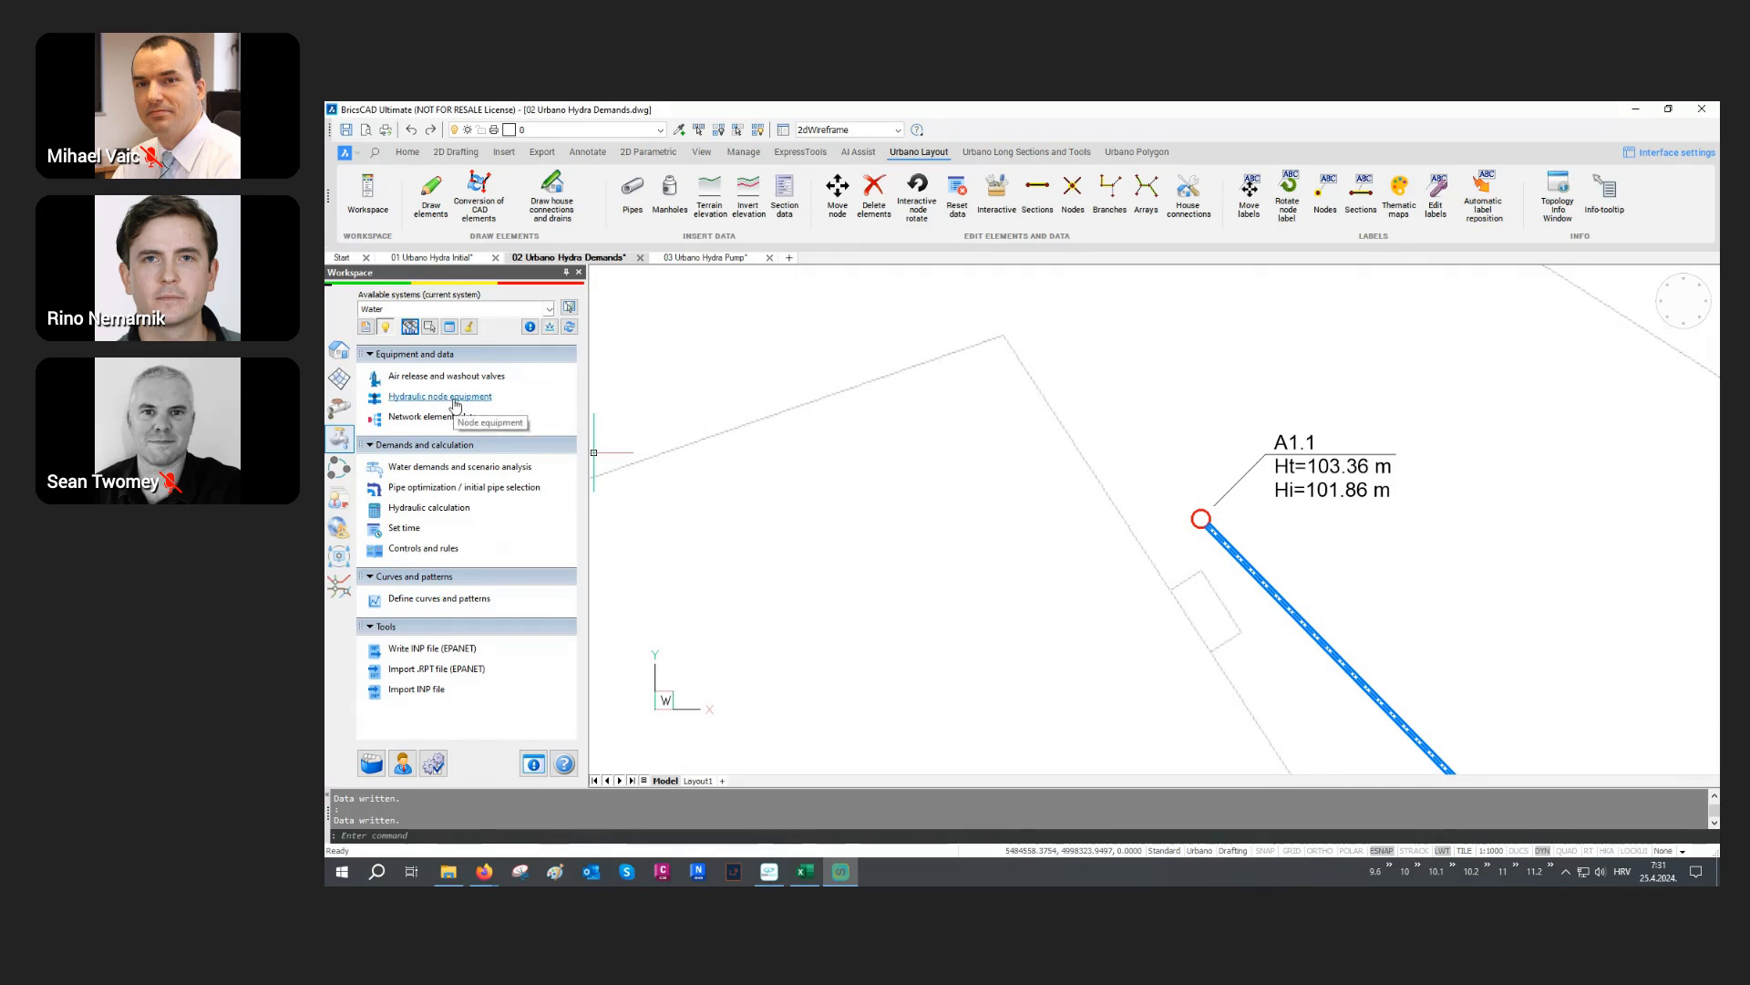
{"action": "left_click", "coordinate": [901, 430]}
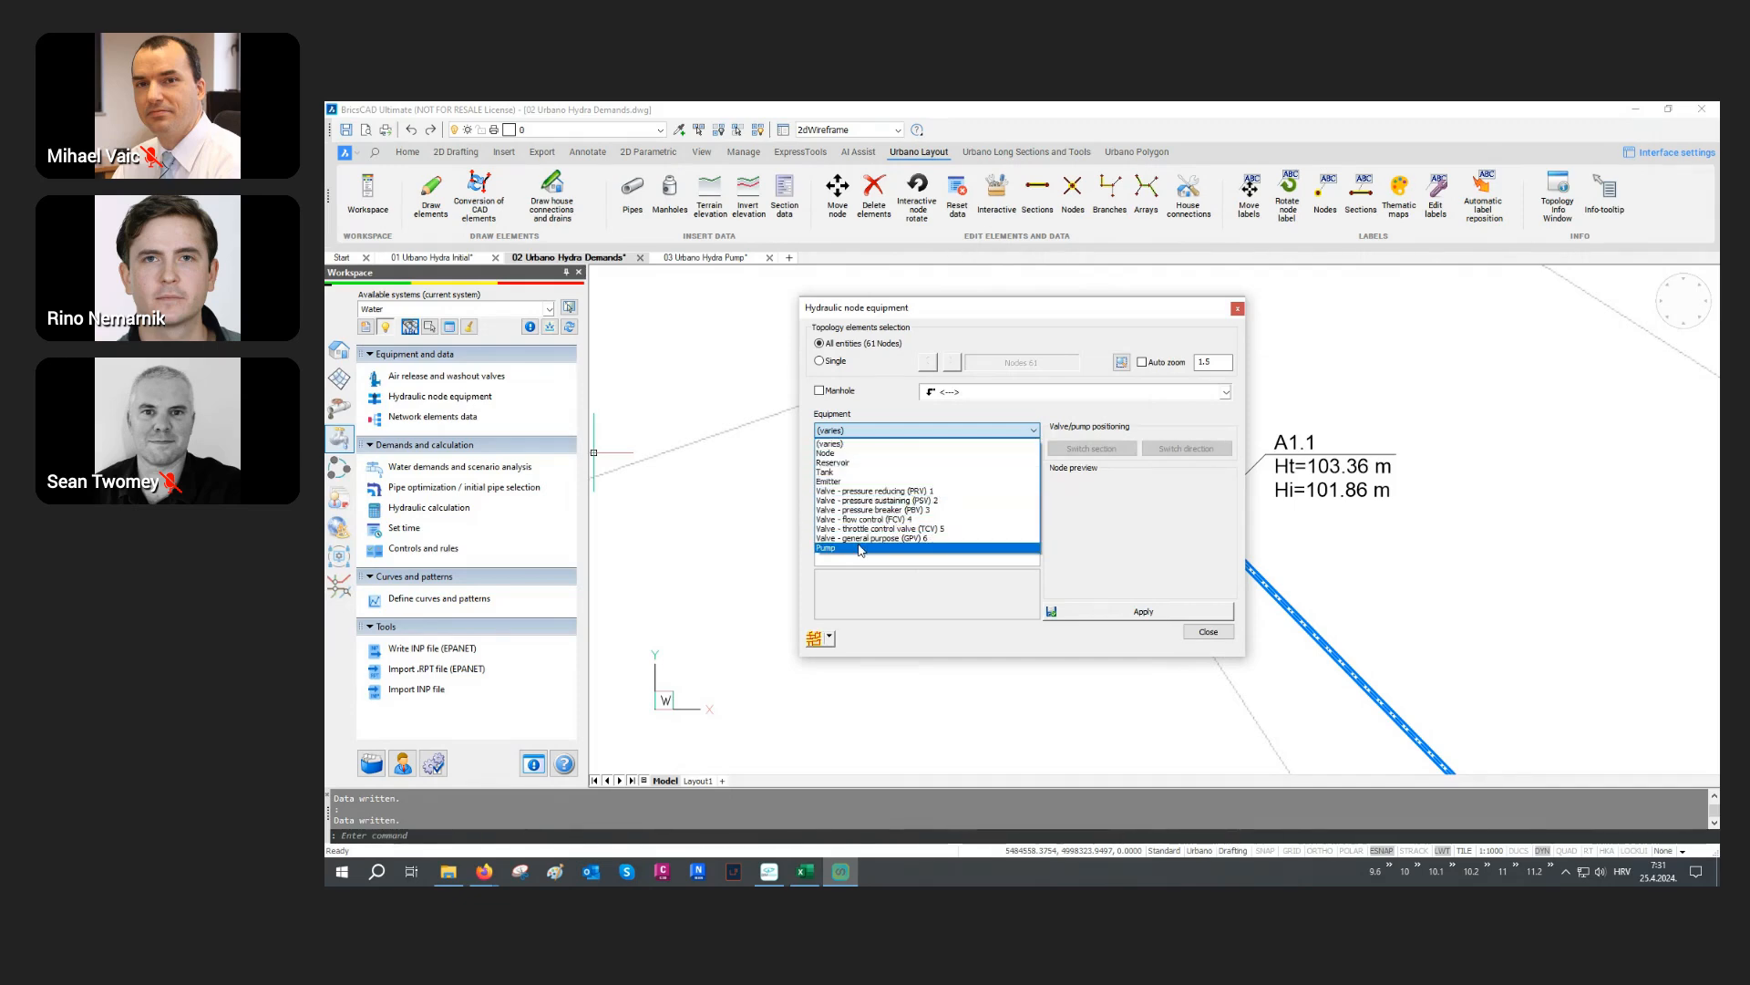
{"action": "left_click", "coordinate": [877, 424]}
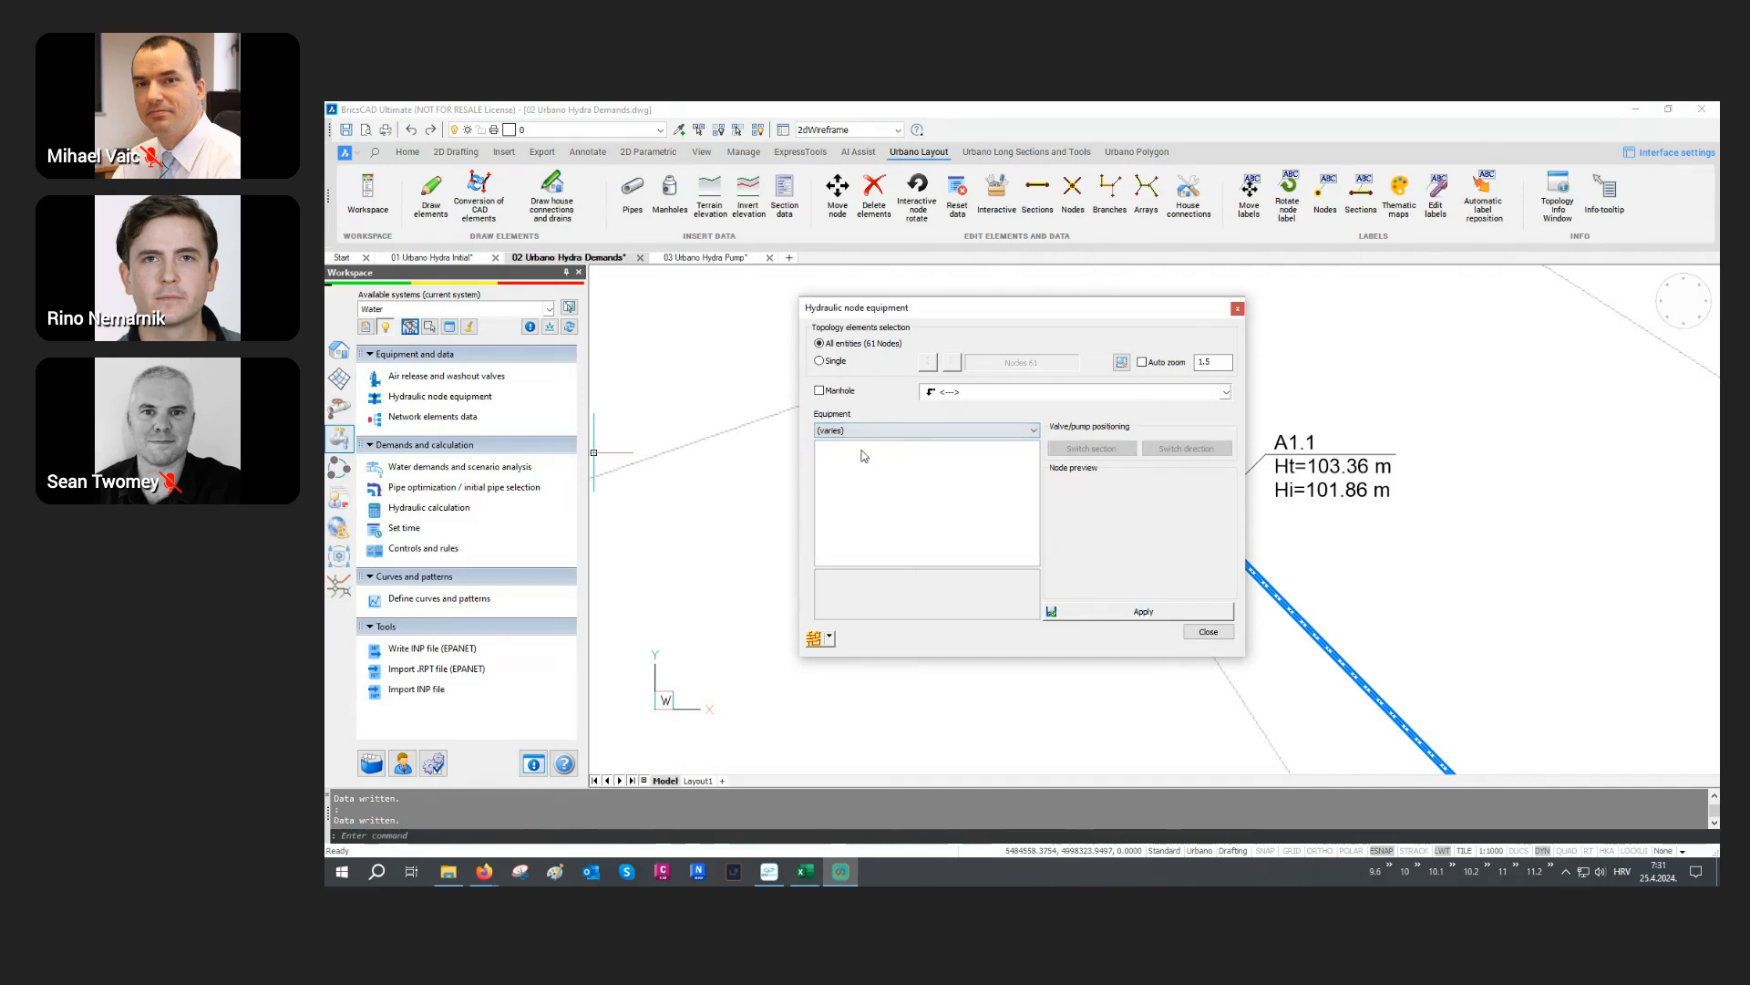
{"action": "left_click", "coordinate": [830, 638]}
{"action": "left_click", "coordinate": [857, 676]}
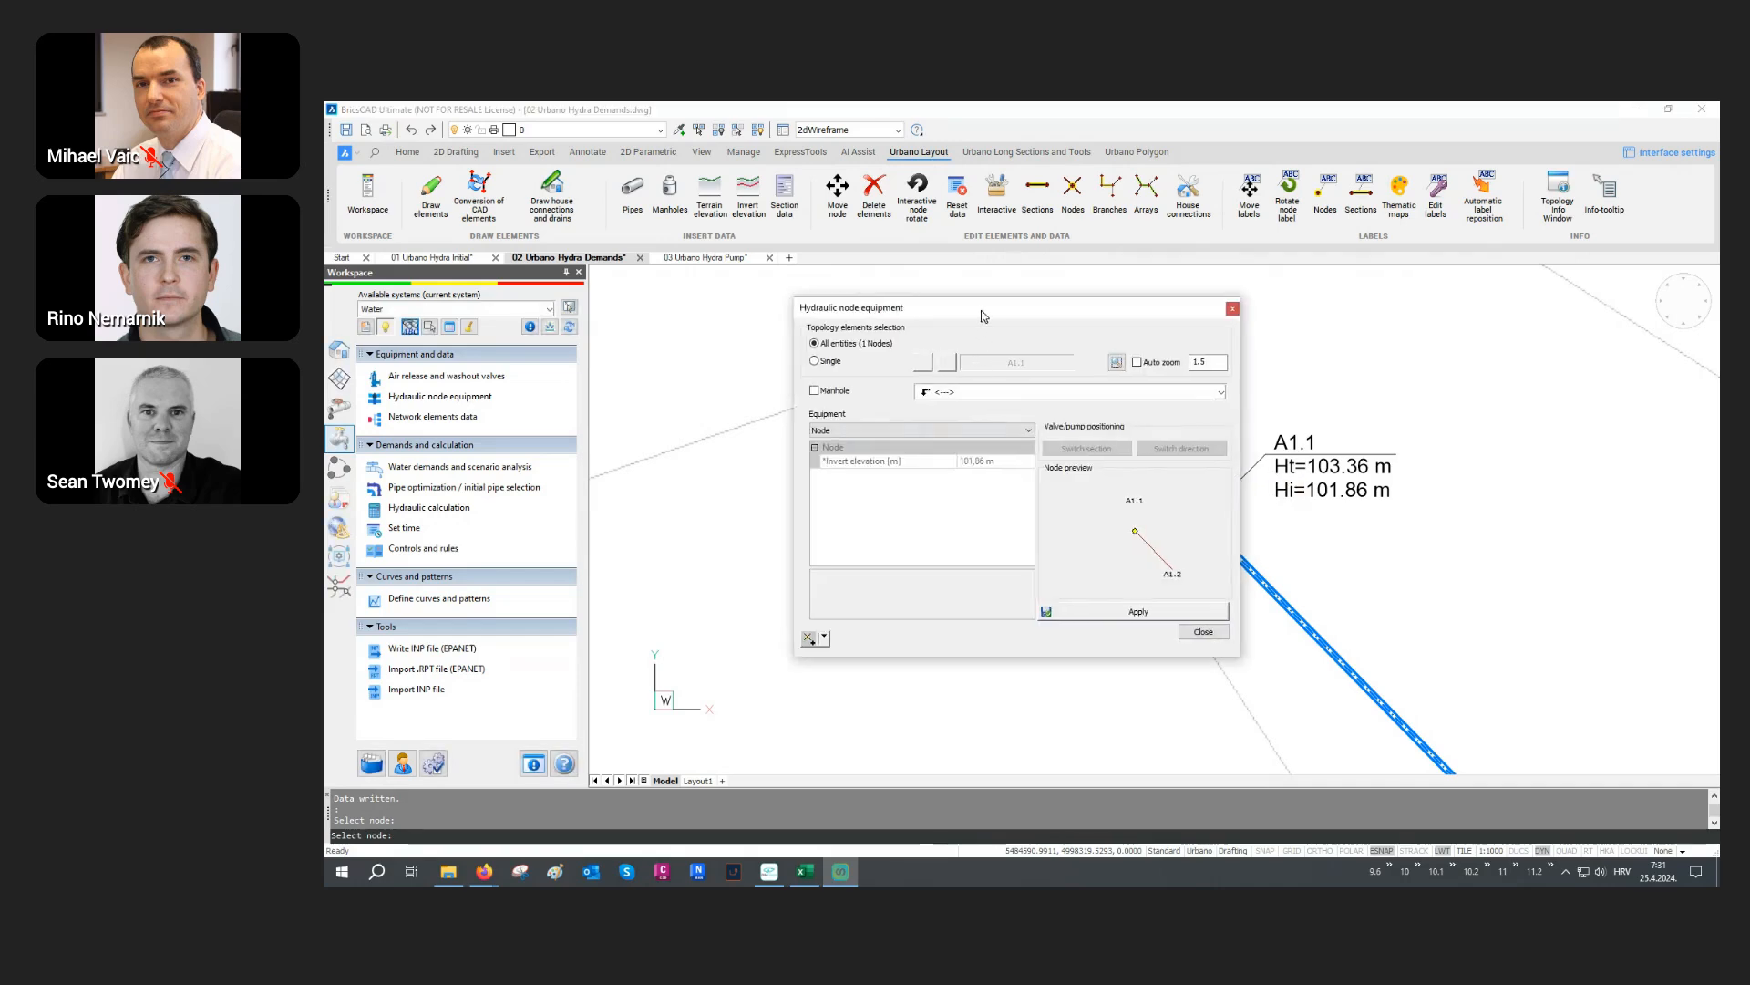
Step: Assign Tank equipment to node A1.1 with its default parameters and close the equipment settings
{"action": "left_click_drag", "start_coordinate": [981, 312], "coordinate": [856, 301]}
{"action": "left_click", "coordinate": [773, 416]}
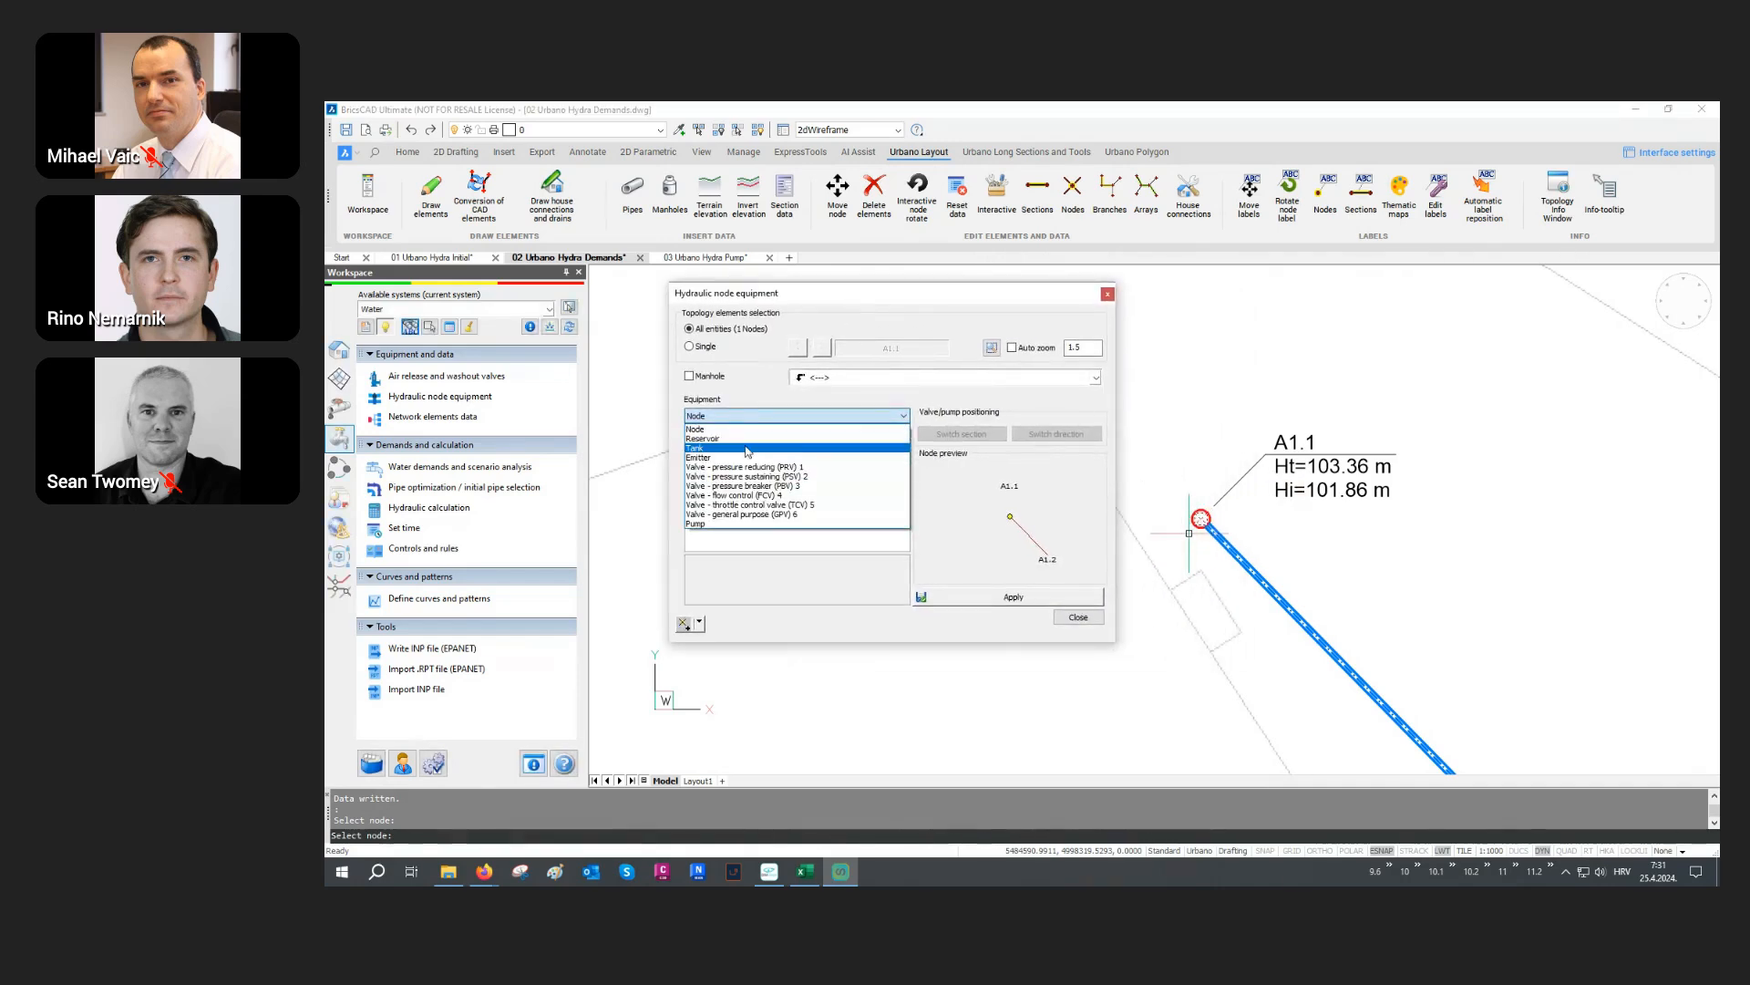
{"action": "left_click", "coordinate": [746, 449]}
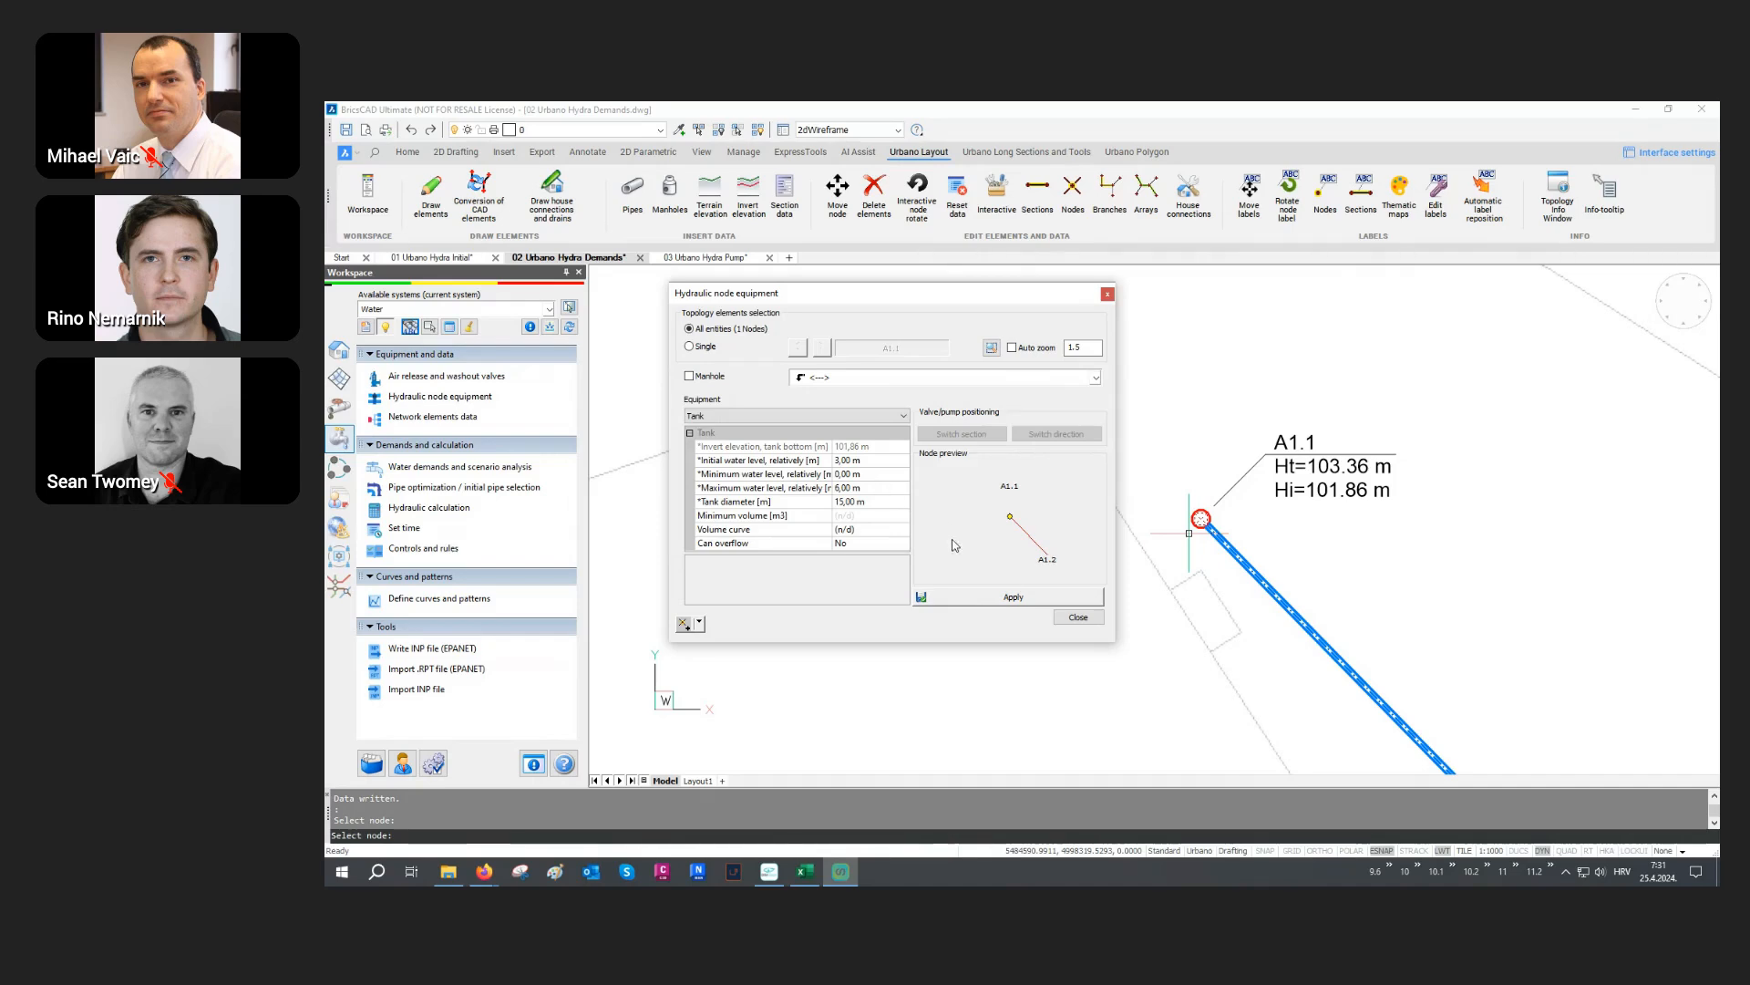
{"action": "left_click", "coordinate": [964, 595]}
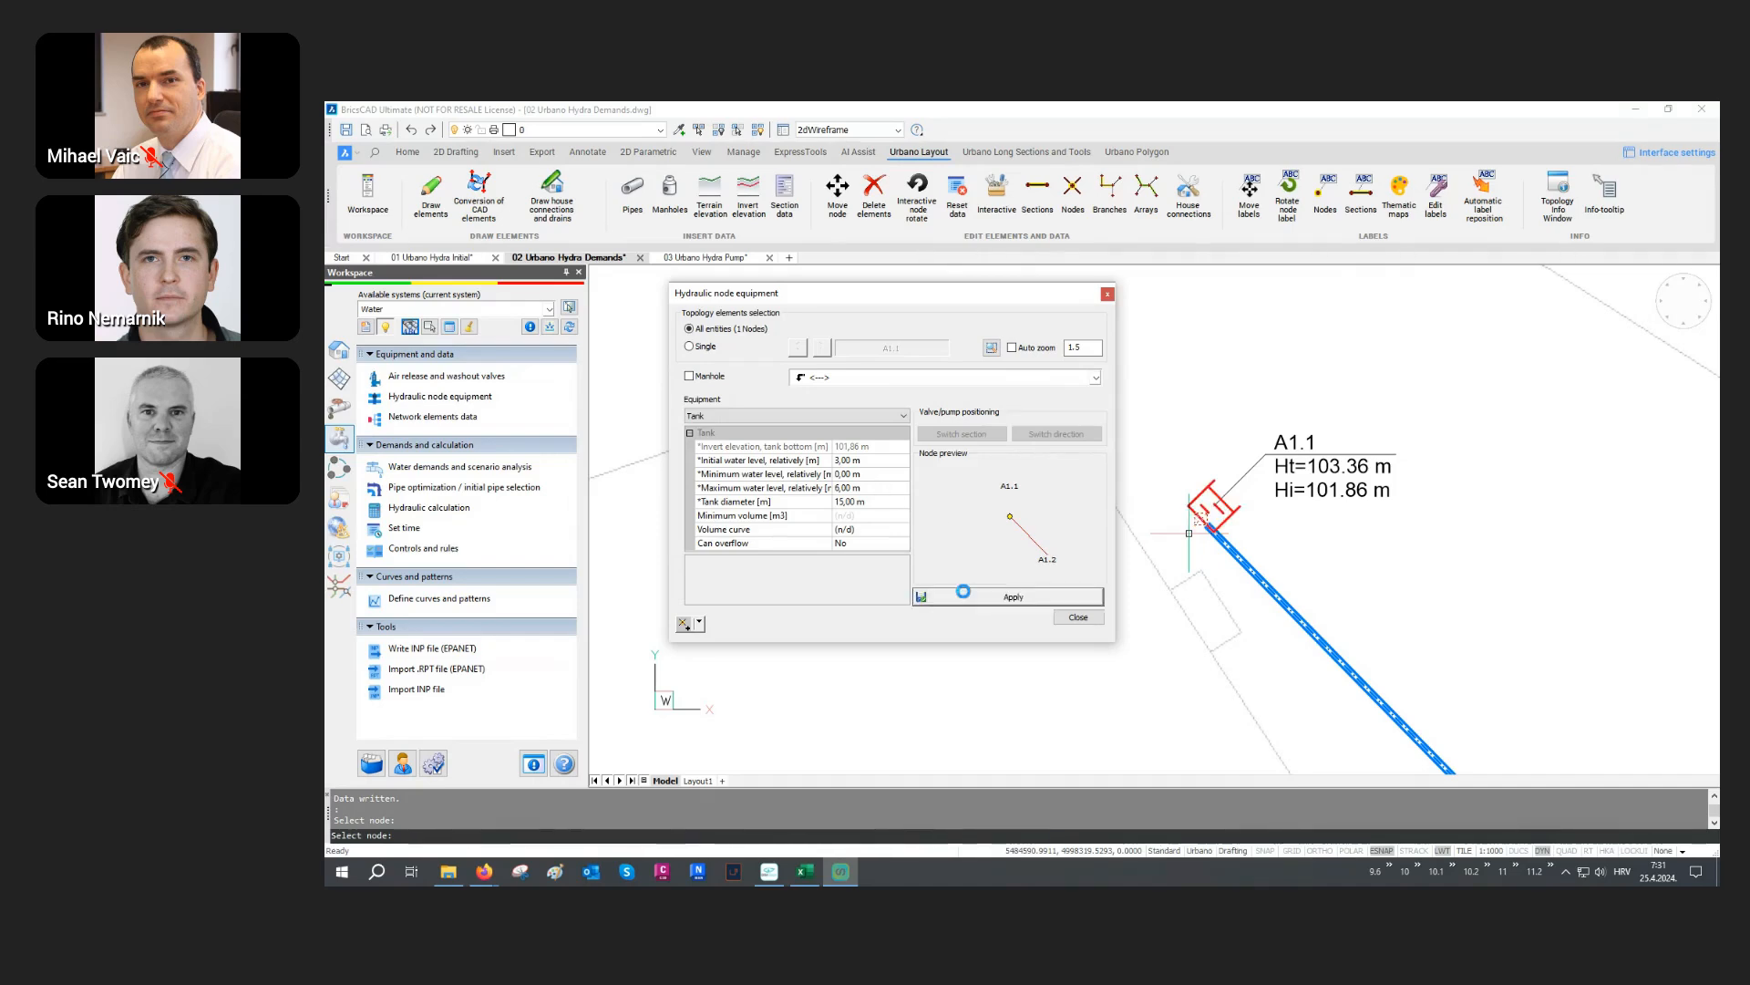
{"action": "left_click", "coordinate": [1076, 616]}
Step: Examine the tank symbol at node A1.1 in plan and in long section A1
{"action": "scroll", "coordinate": [1220, 538], "scroll_direction": "up", "scroll_amount": 2}
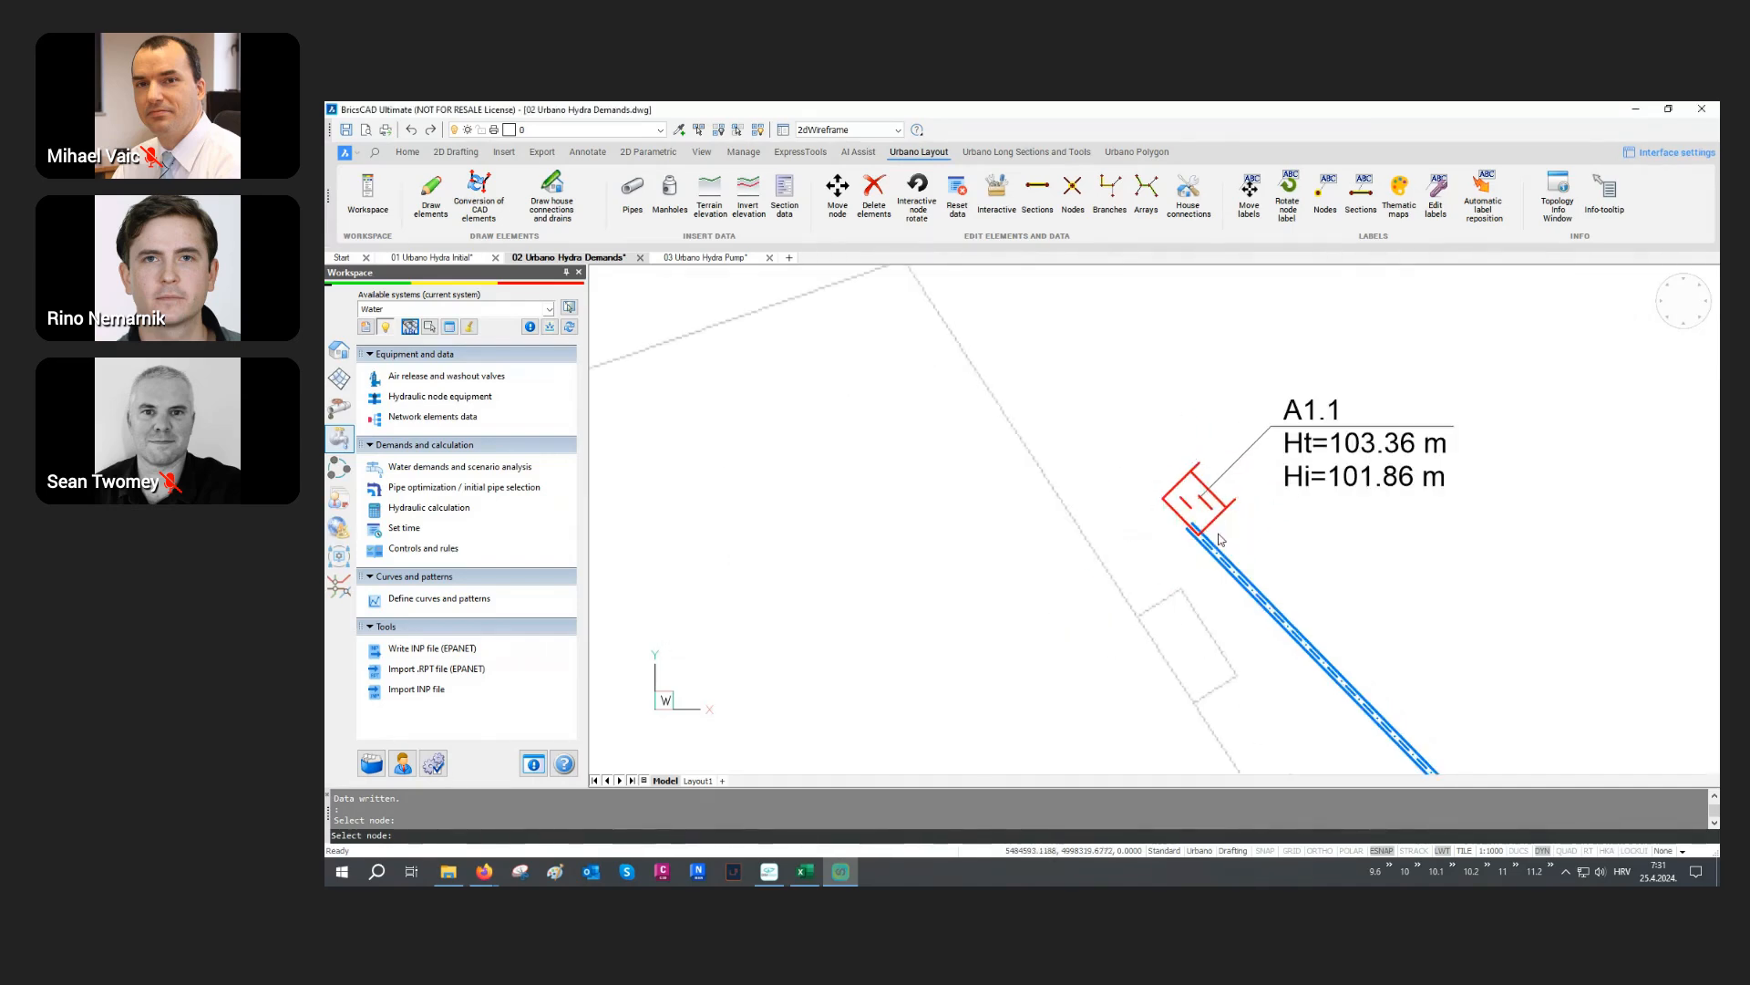
{"action": "scroll", "coordinate": [821, 461], "scroll_direction": "down", "scroll_amount": 5}
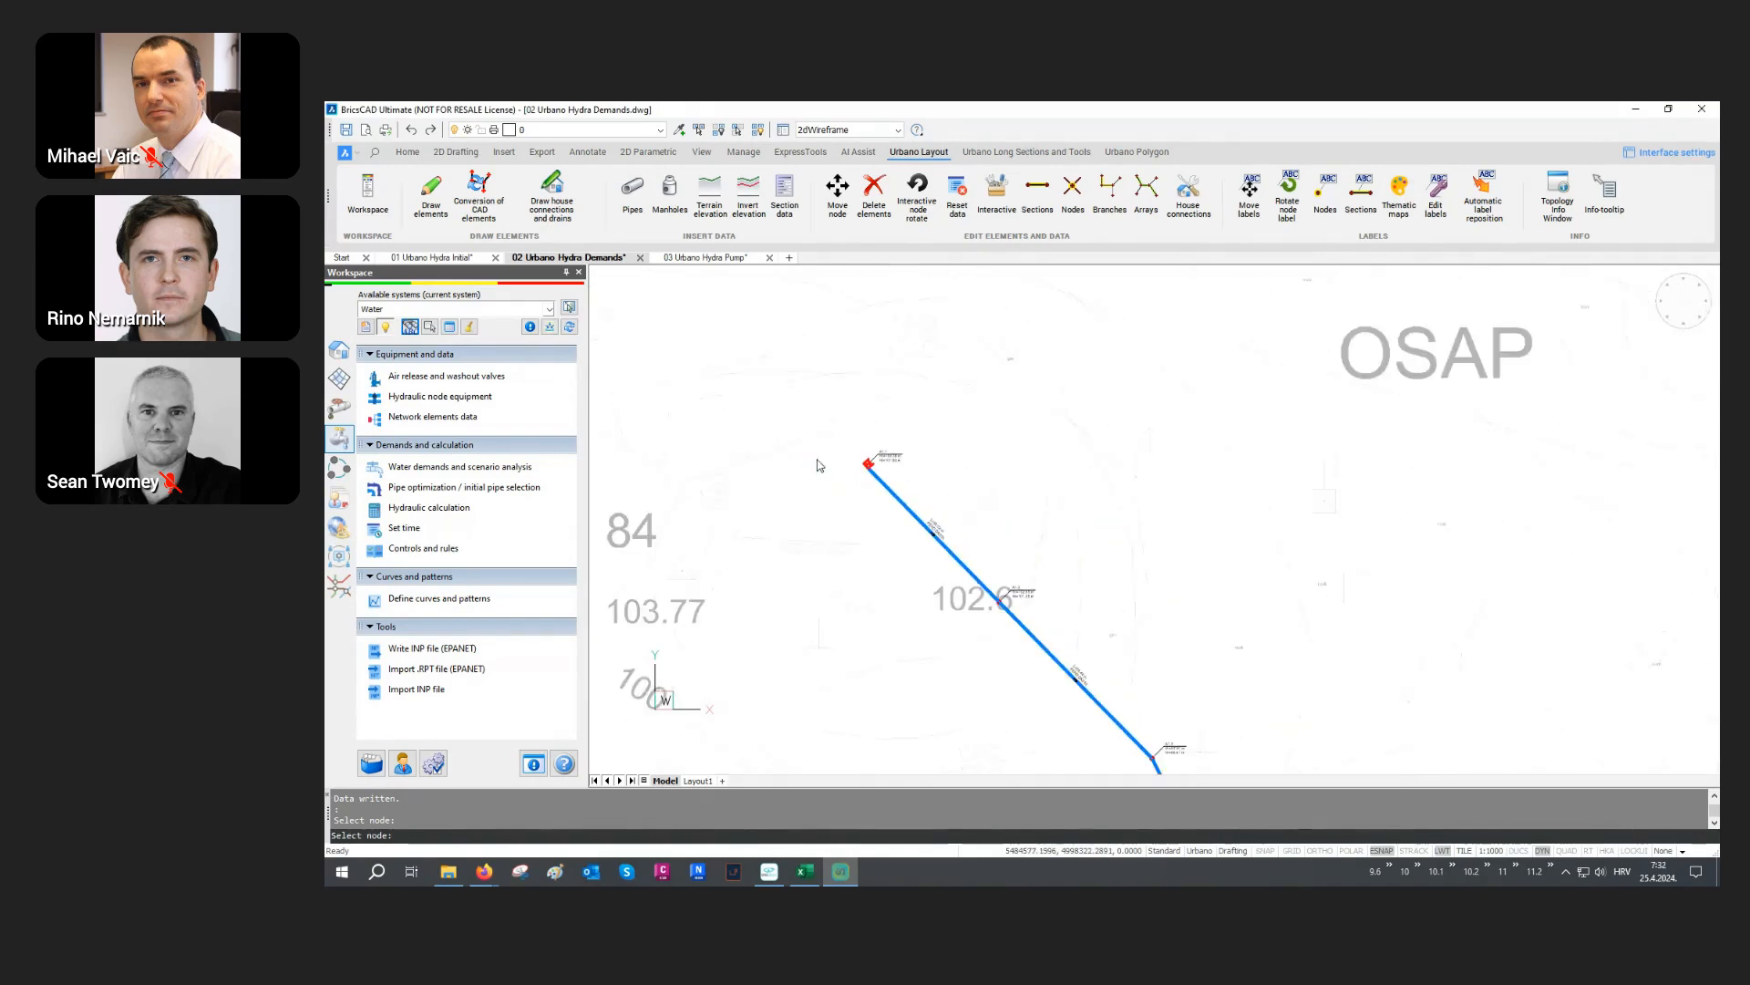
{"action": "scroll", "coordinate": [820, 463], "scroll_direction": "down", "scroll_amount": 4}
{"action": "middle_click_drag", "start_coordinate": [1301, 508], "coordinate": [1019, 506]}
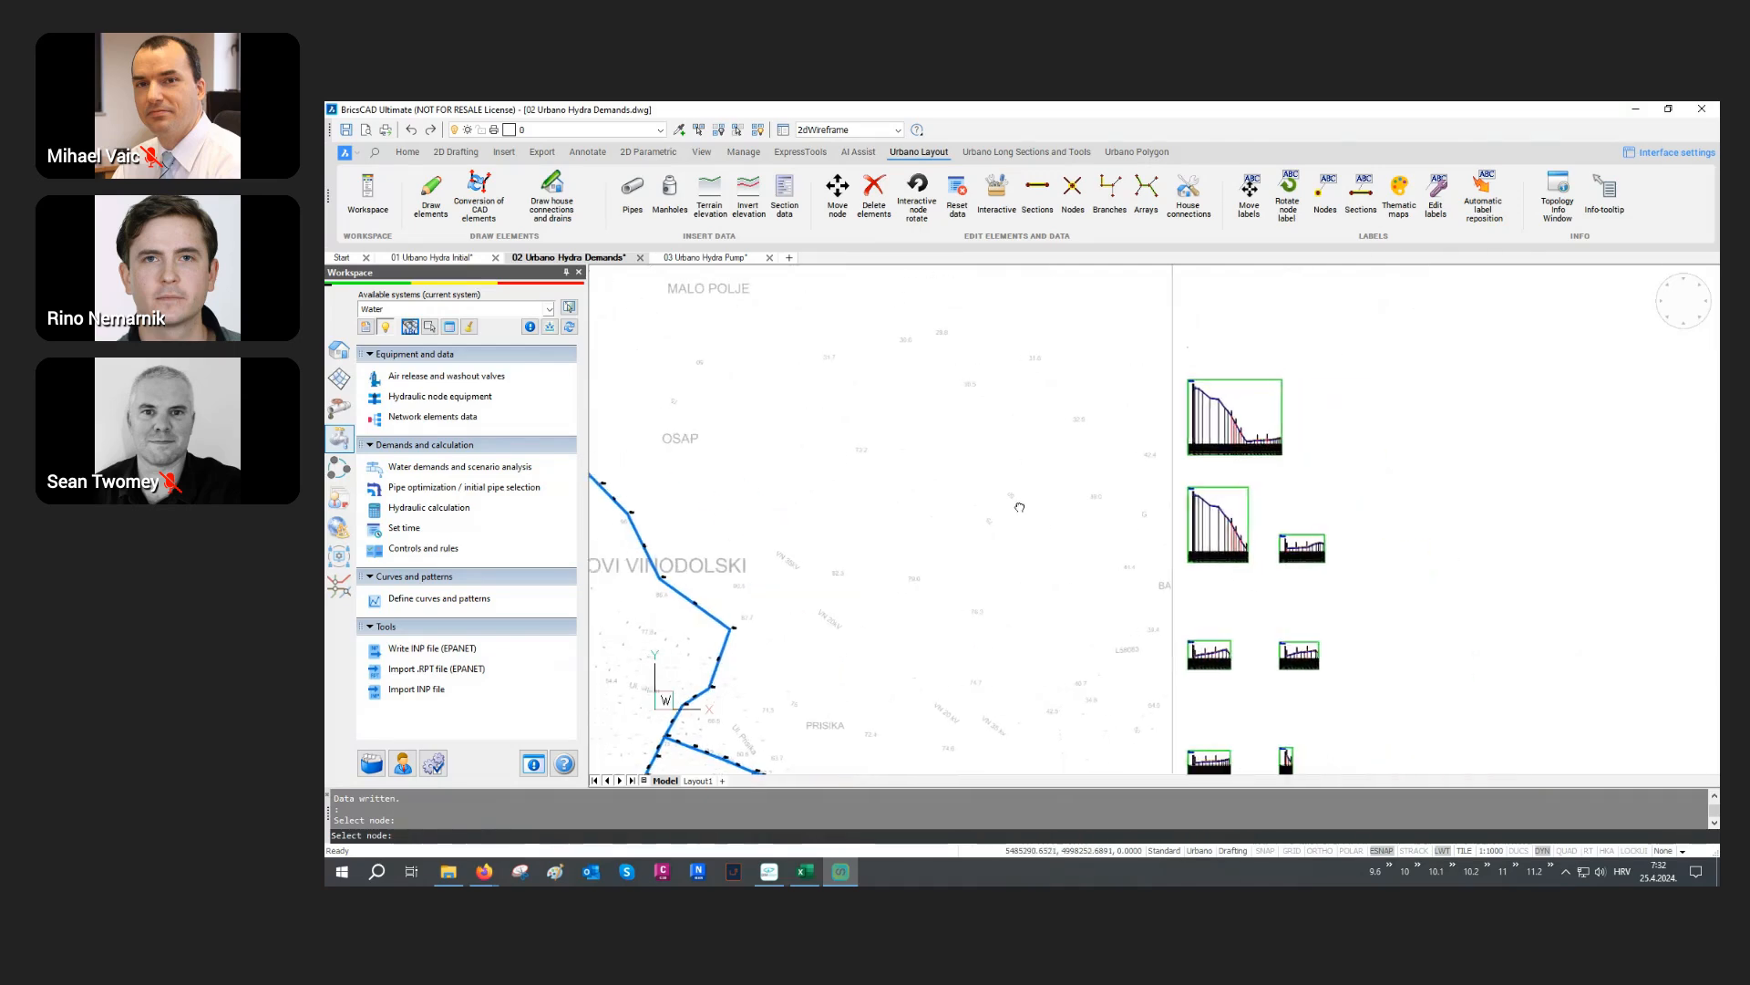
{"action": "scroll", "coordinate": [1167, 500], "scroll_direction": "up", "scroll_amount": 6}
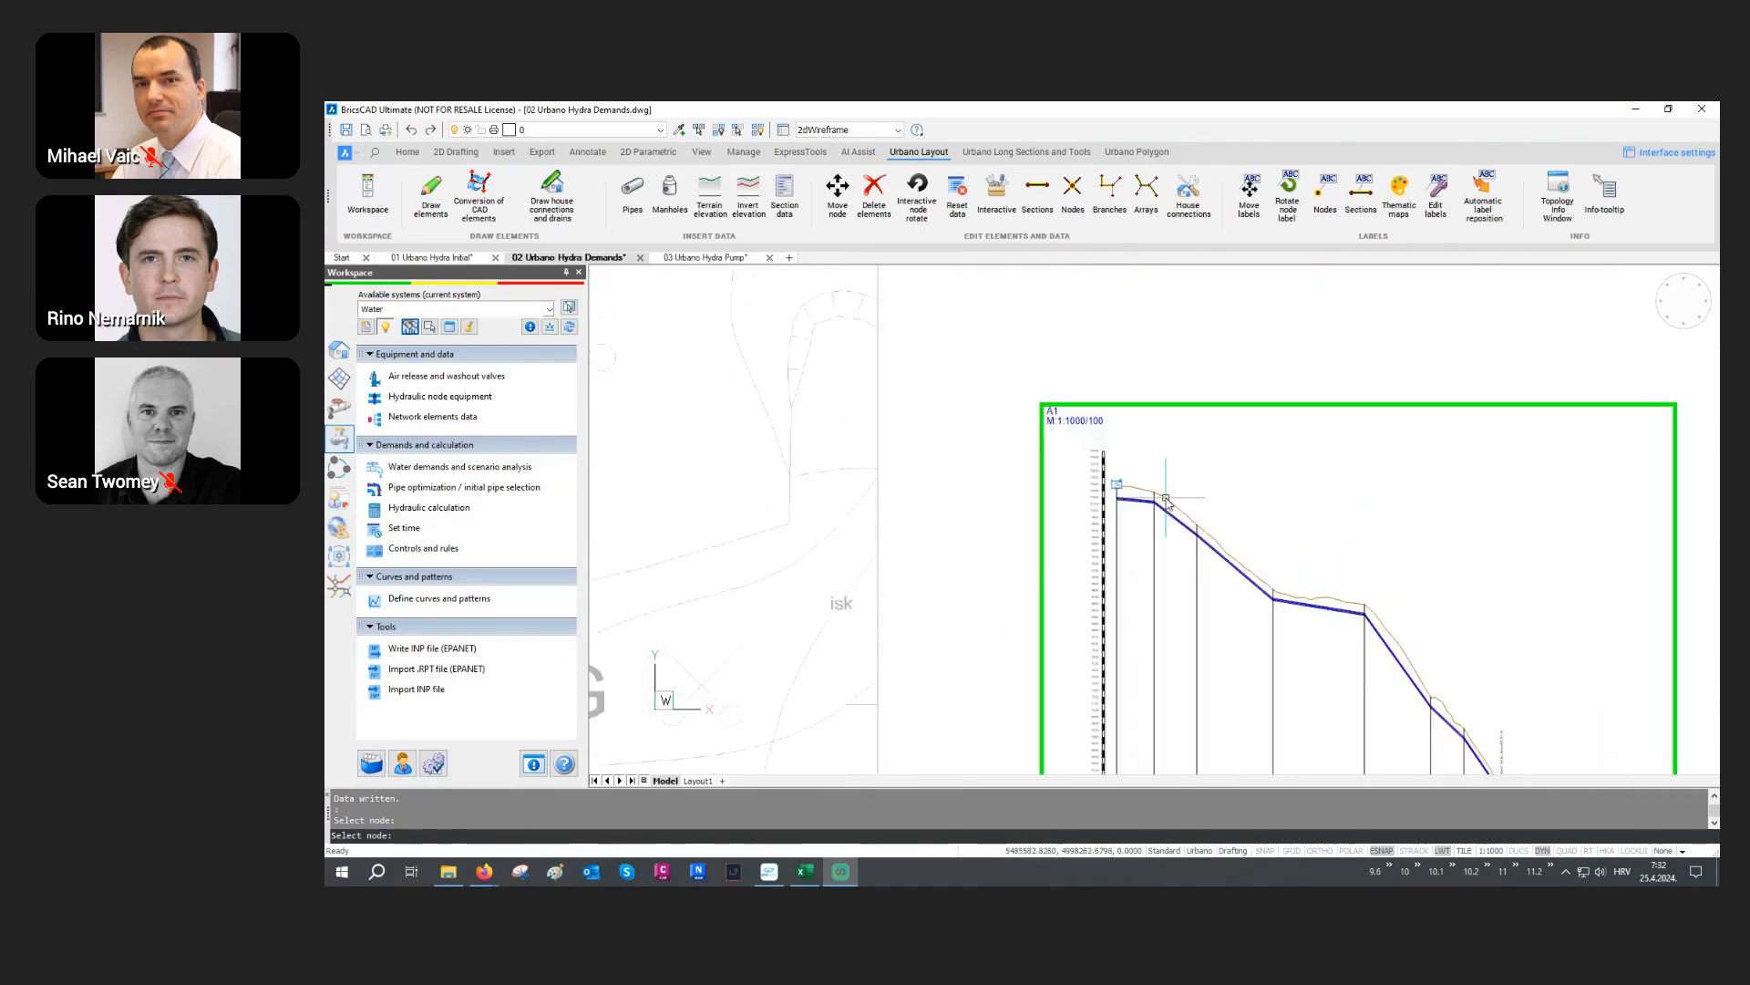
{"action": "scroll", "coordinate": [1166, 500], "scroll_direction": "up", "scroll_amount": 5}
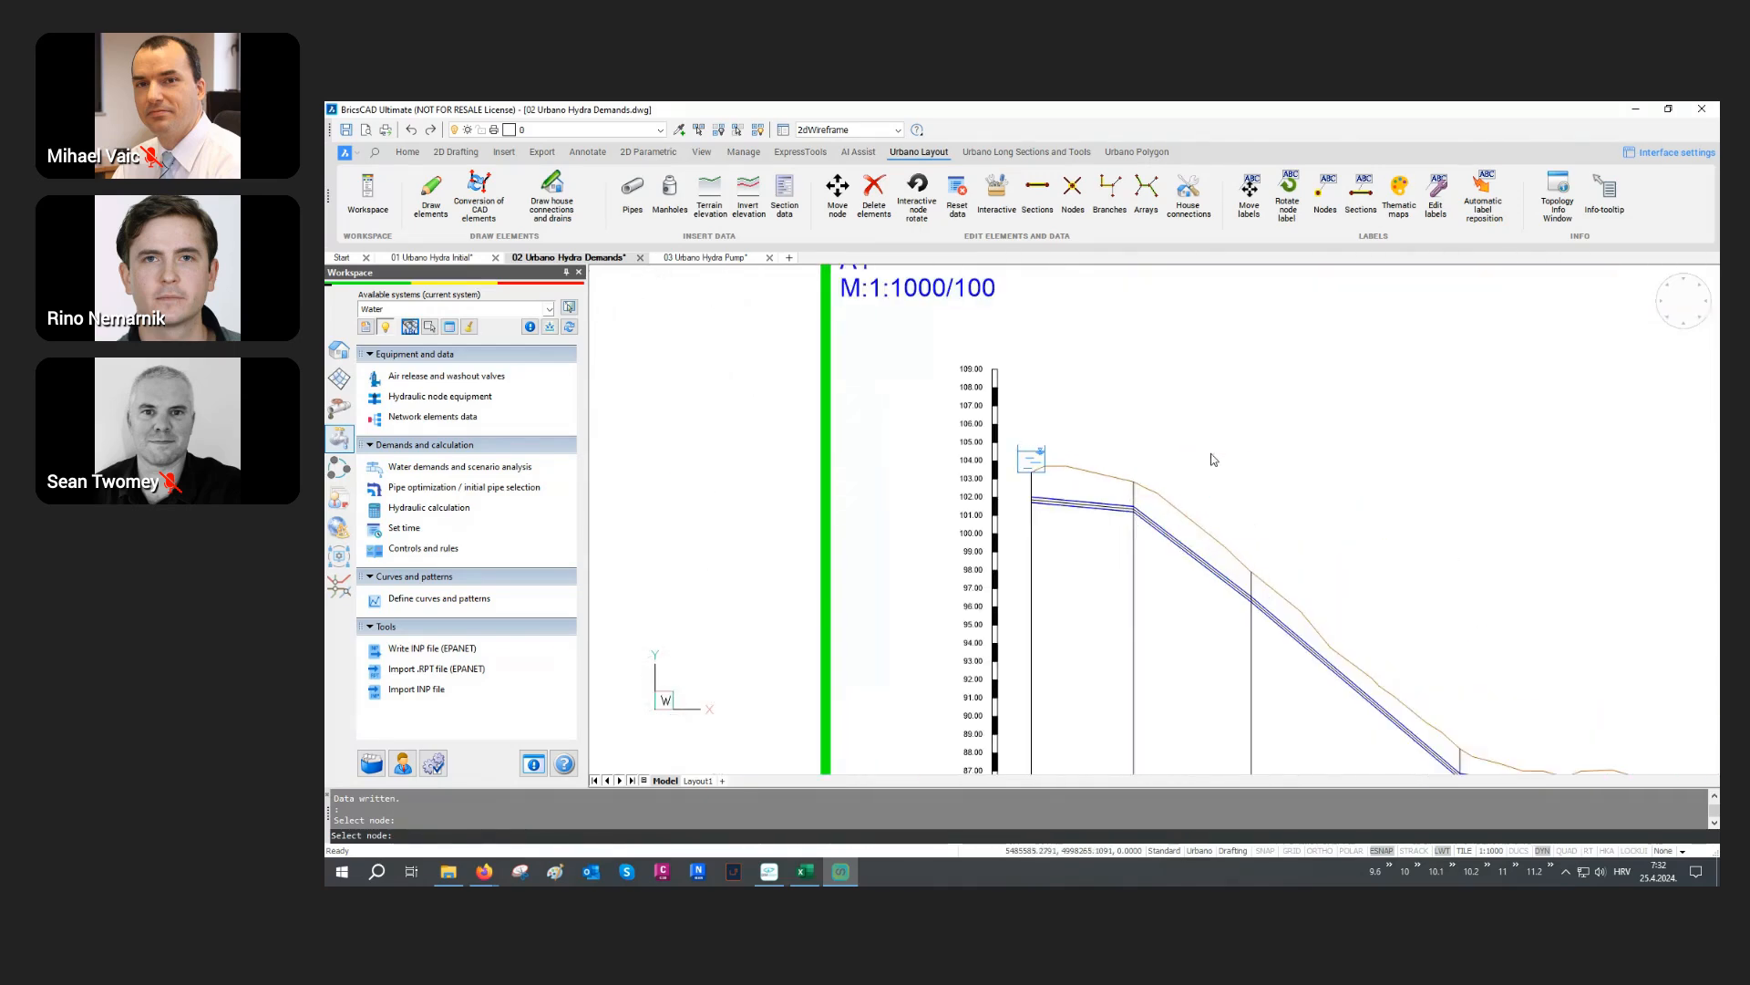
{"action": "middle_click", "coordinate": [1212, 459]}
{"action": "middle_click", "coordinate": [1212, 458]}
{"action": "scroll", "coordinate": [1415, 570], "scroll_direction": "up", "scroll_amount": 3}
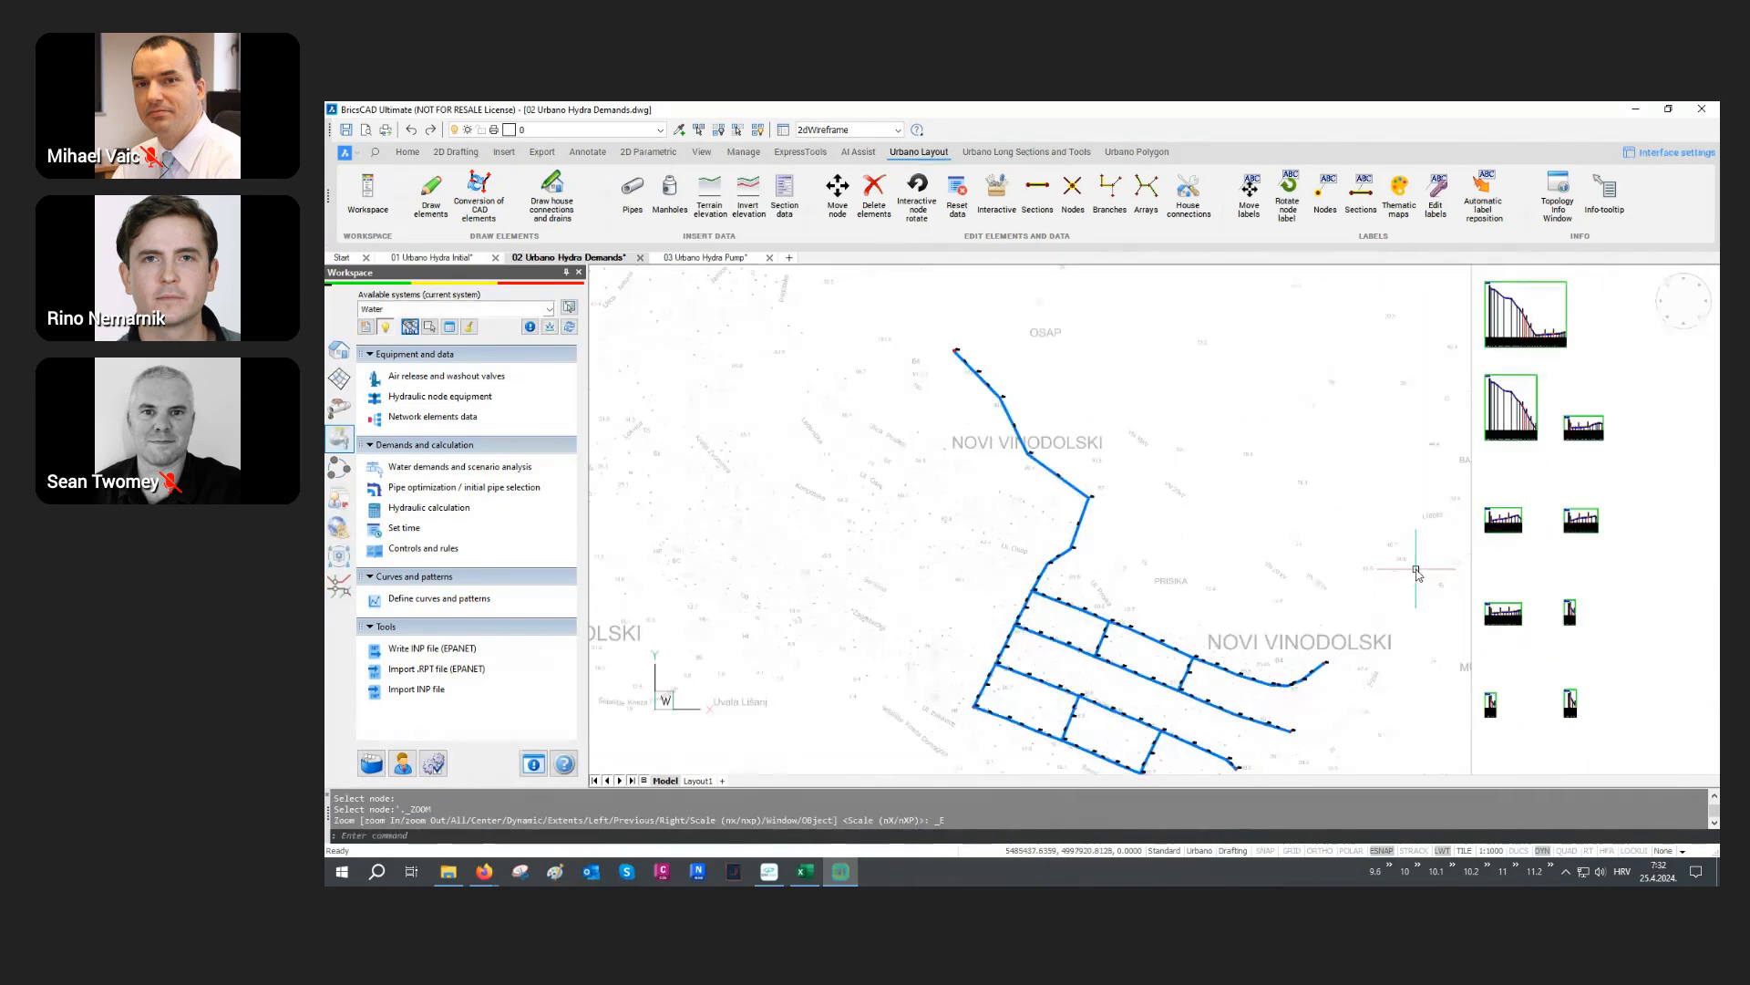
Step: Open the water demands for the Inhabitants (%) demand and limit its scope to the nodes of the lower distribution branches with a CAD selection
{"action": "middle_click_drag", "start_coordinate": [1416, 570], "coordinate": [1101, 527]}
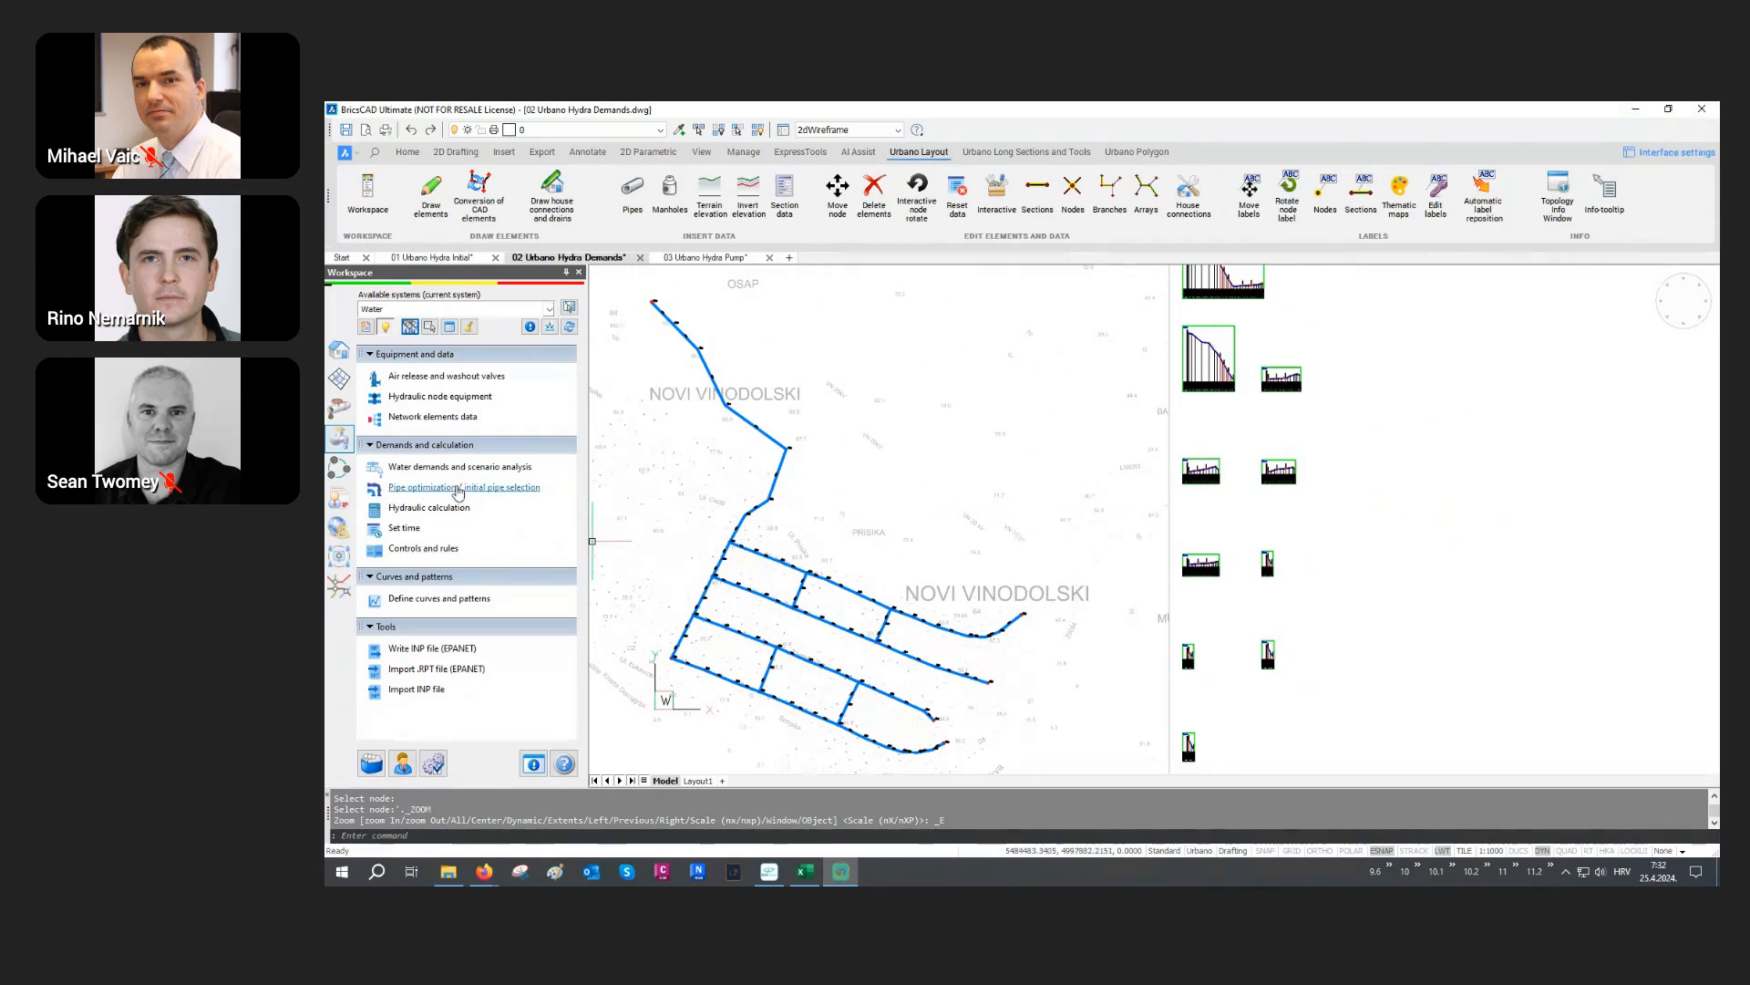
{"action": "left_click", "coordinate": [453, 467]}
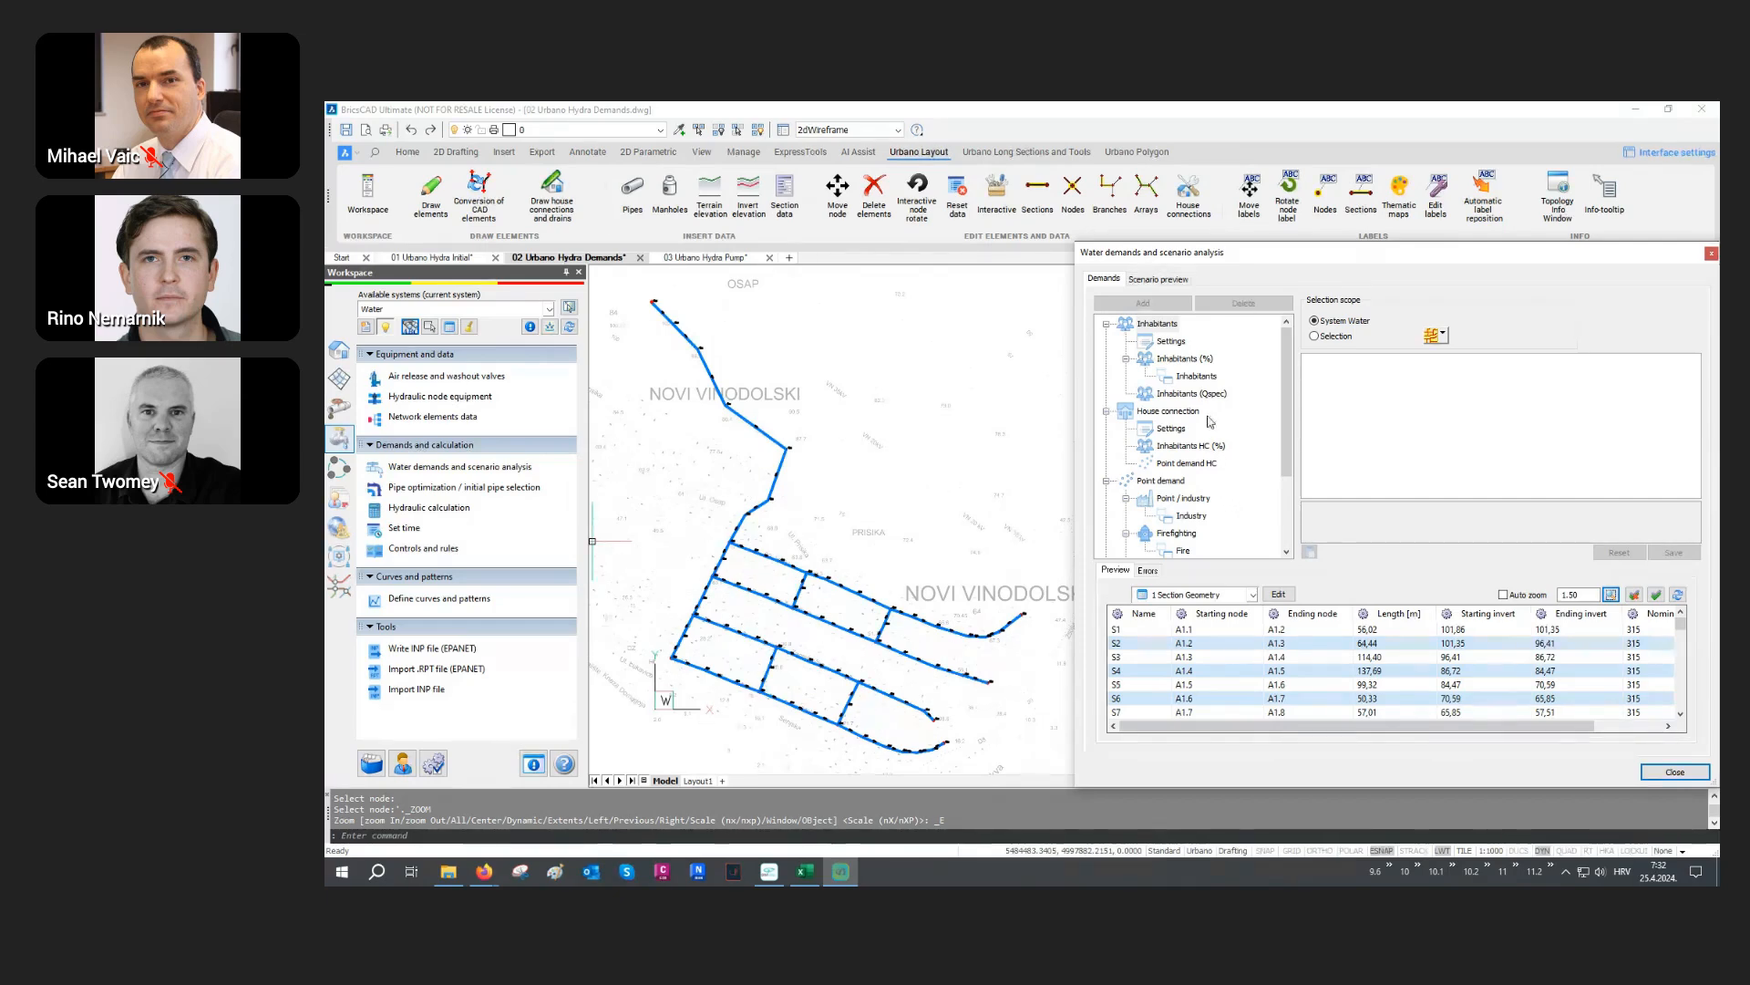
{"action": "left_click", "coordinate": [1207, 379]}
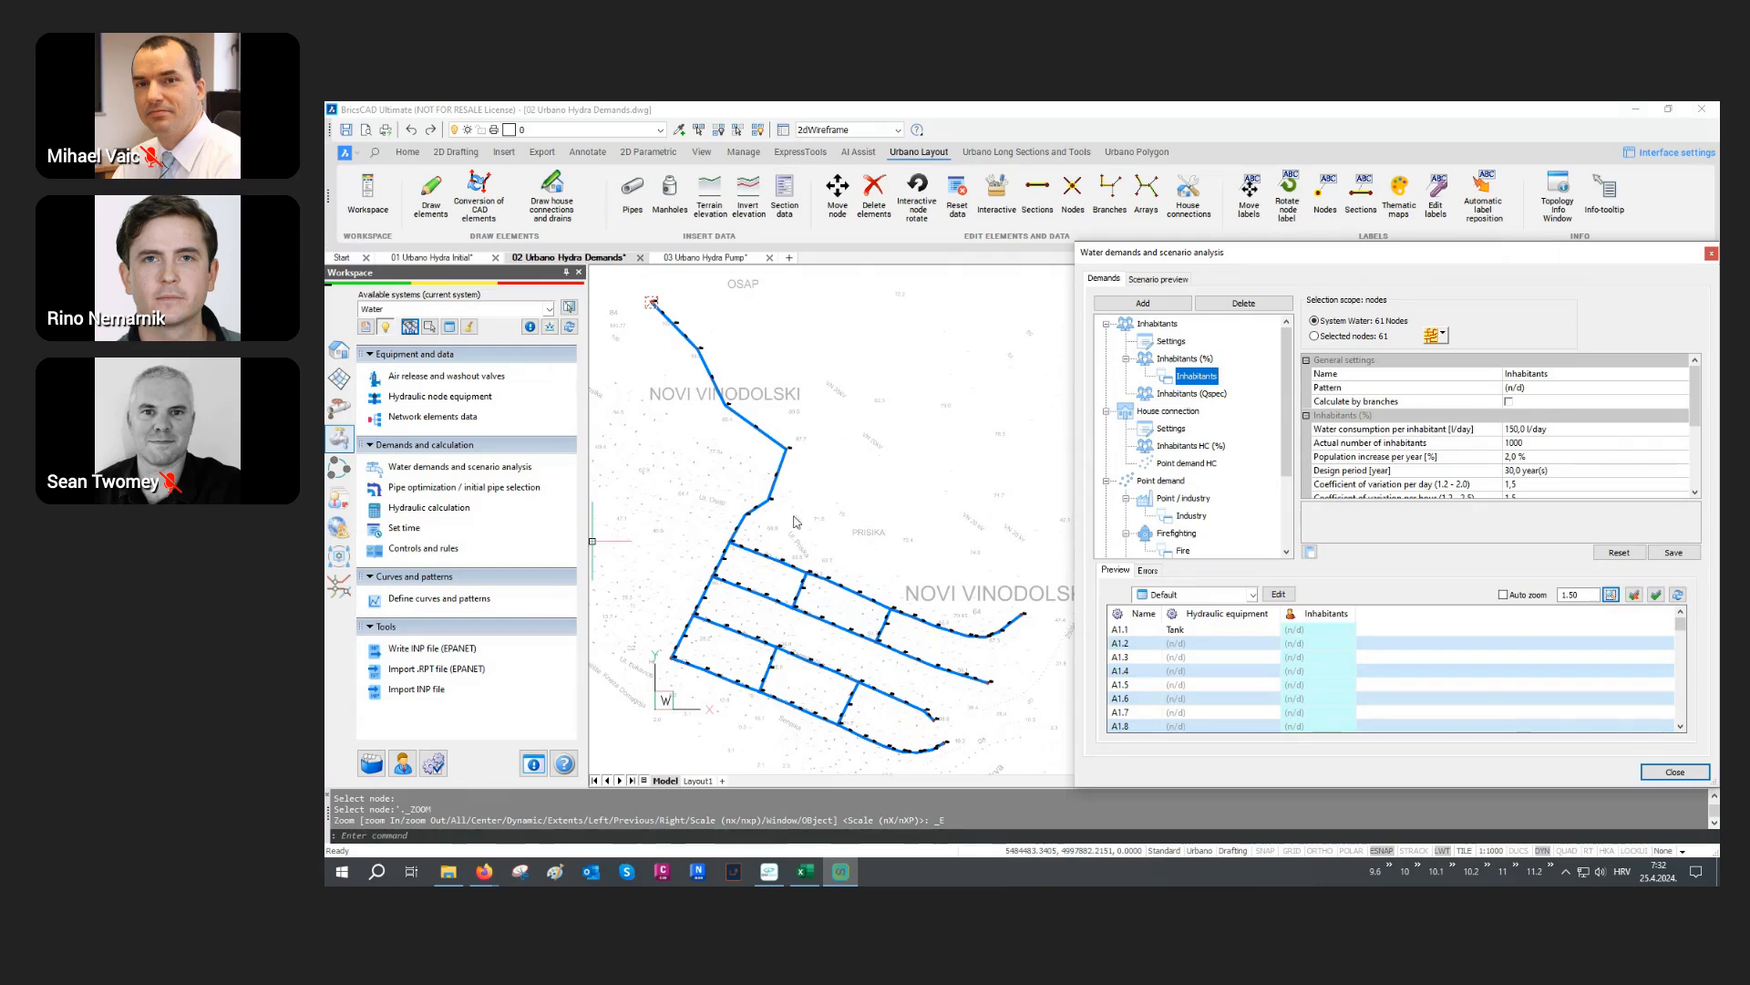
{"action": "left_click", "coordinate": [1444, 335]}
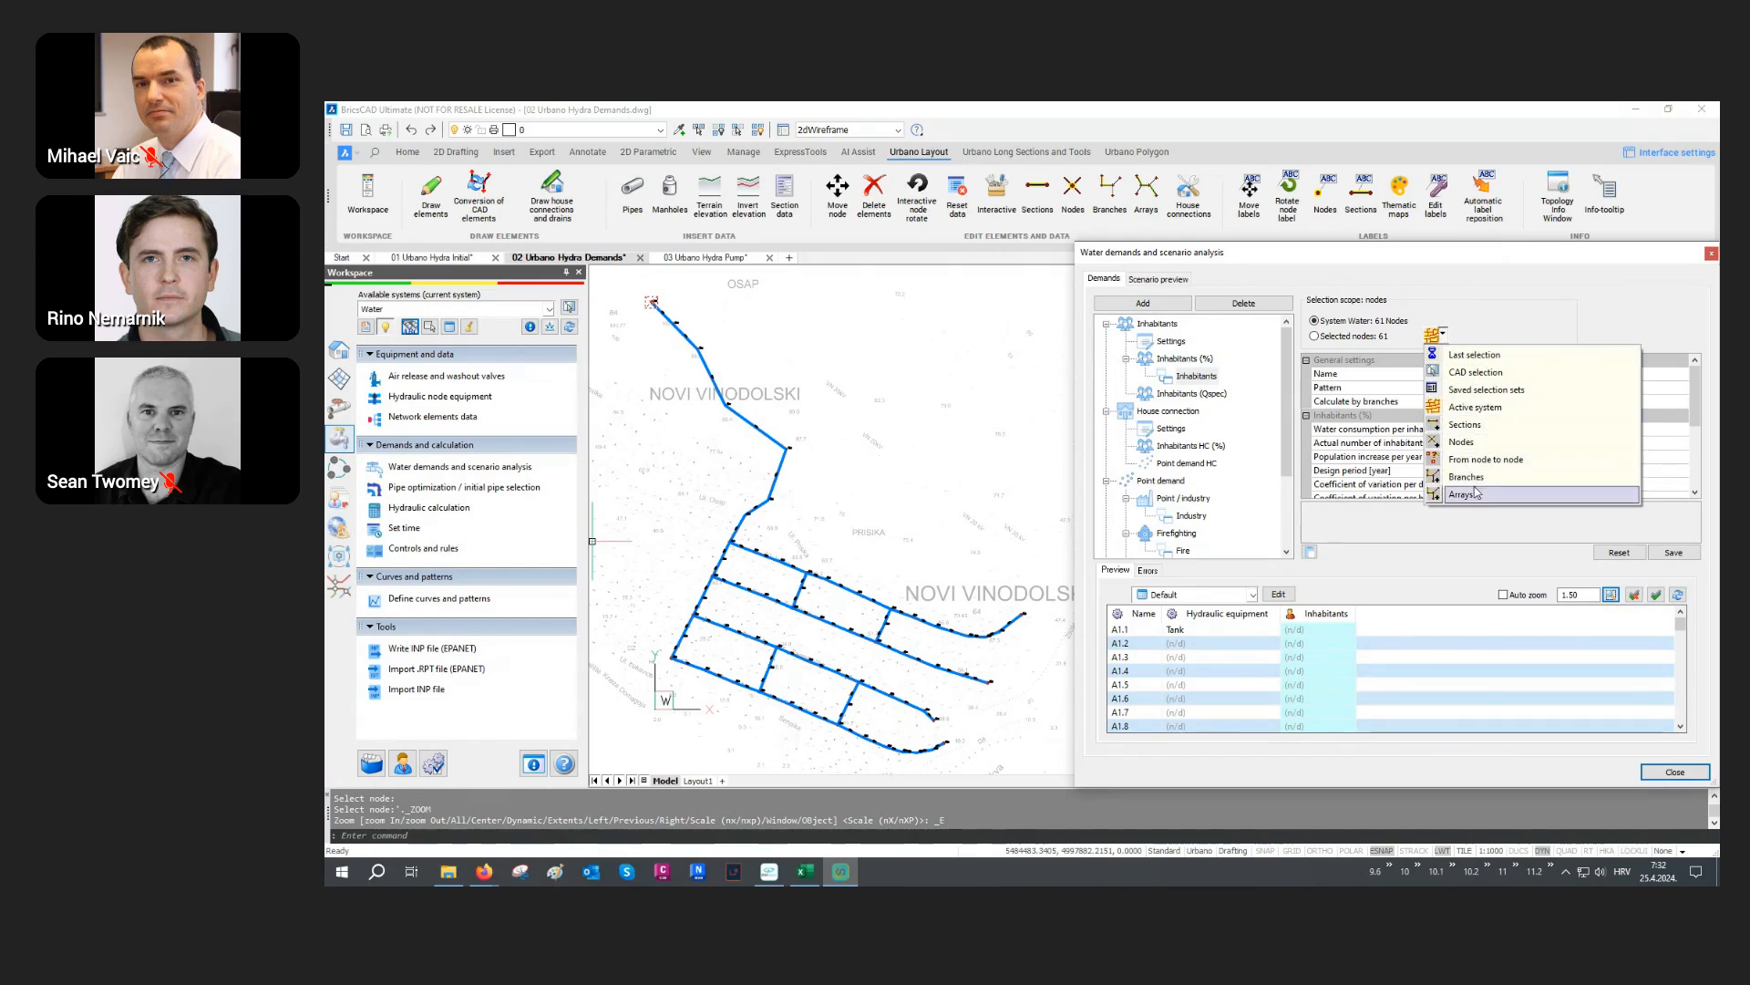
{"action": "left_click", "coordinate": [1493, 373]}
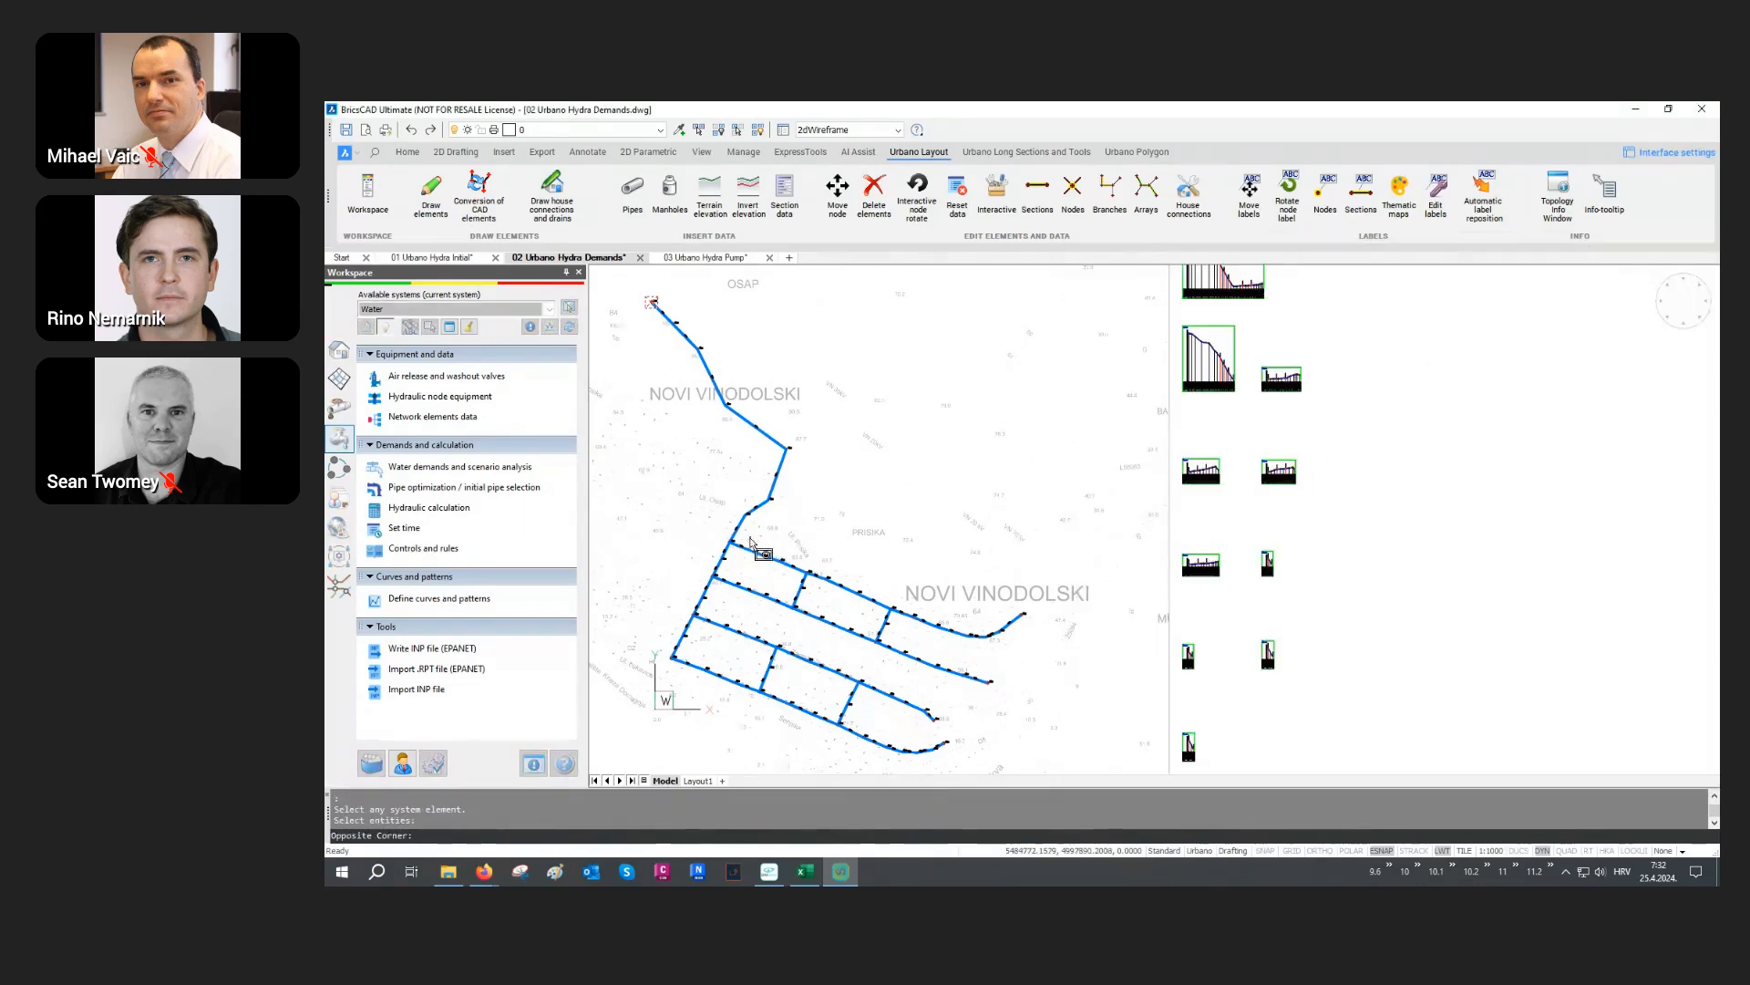
{"action": "mouse_move", "coordinate": [751, 541]}
{"action": "left_mouse_down"}
{"action": "mouse_move", "coordinate": [706, 646]}
{"action": "mouse_move", "coordinate": [712, 712]}
{"action": "mouse_move", "coordinate": [857, 750]}
{"action": "mouse_move", "coordinate": [980, 758]}
{"action": "mouse_move", "coordinate": [1061, 598]}
{"action": "left_mouse_up"}
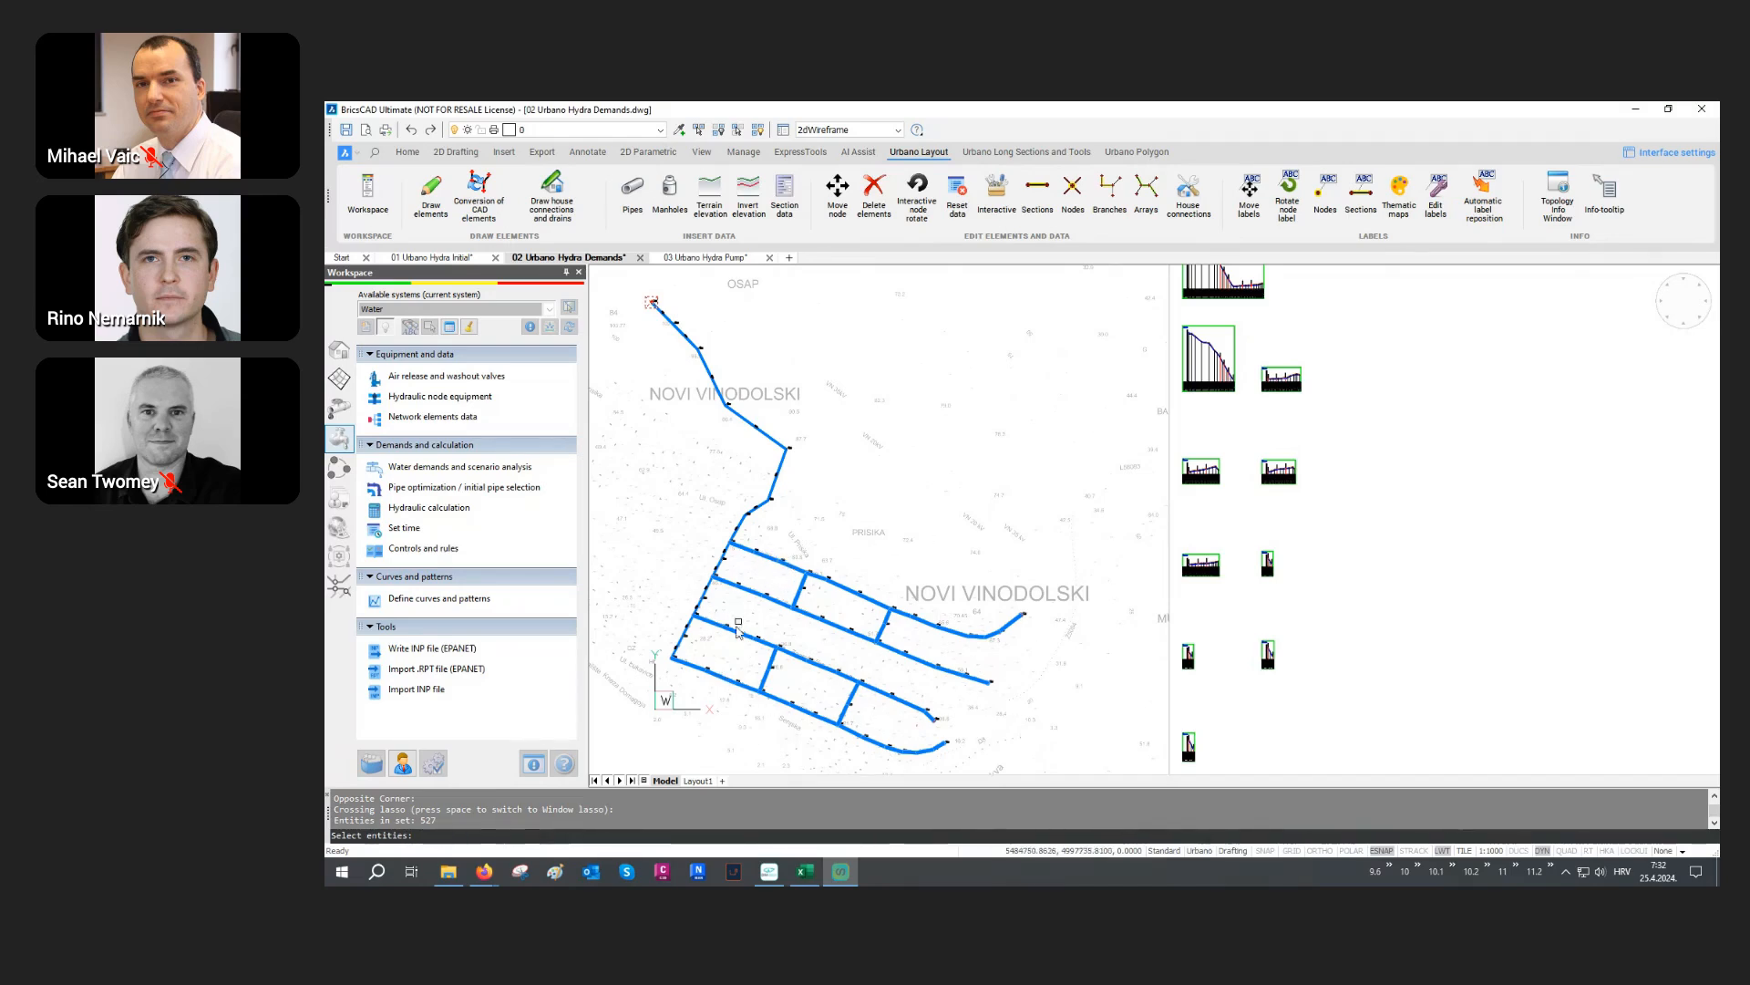
{"action": "key", "text": "Return"}
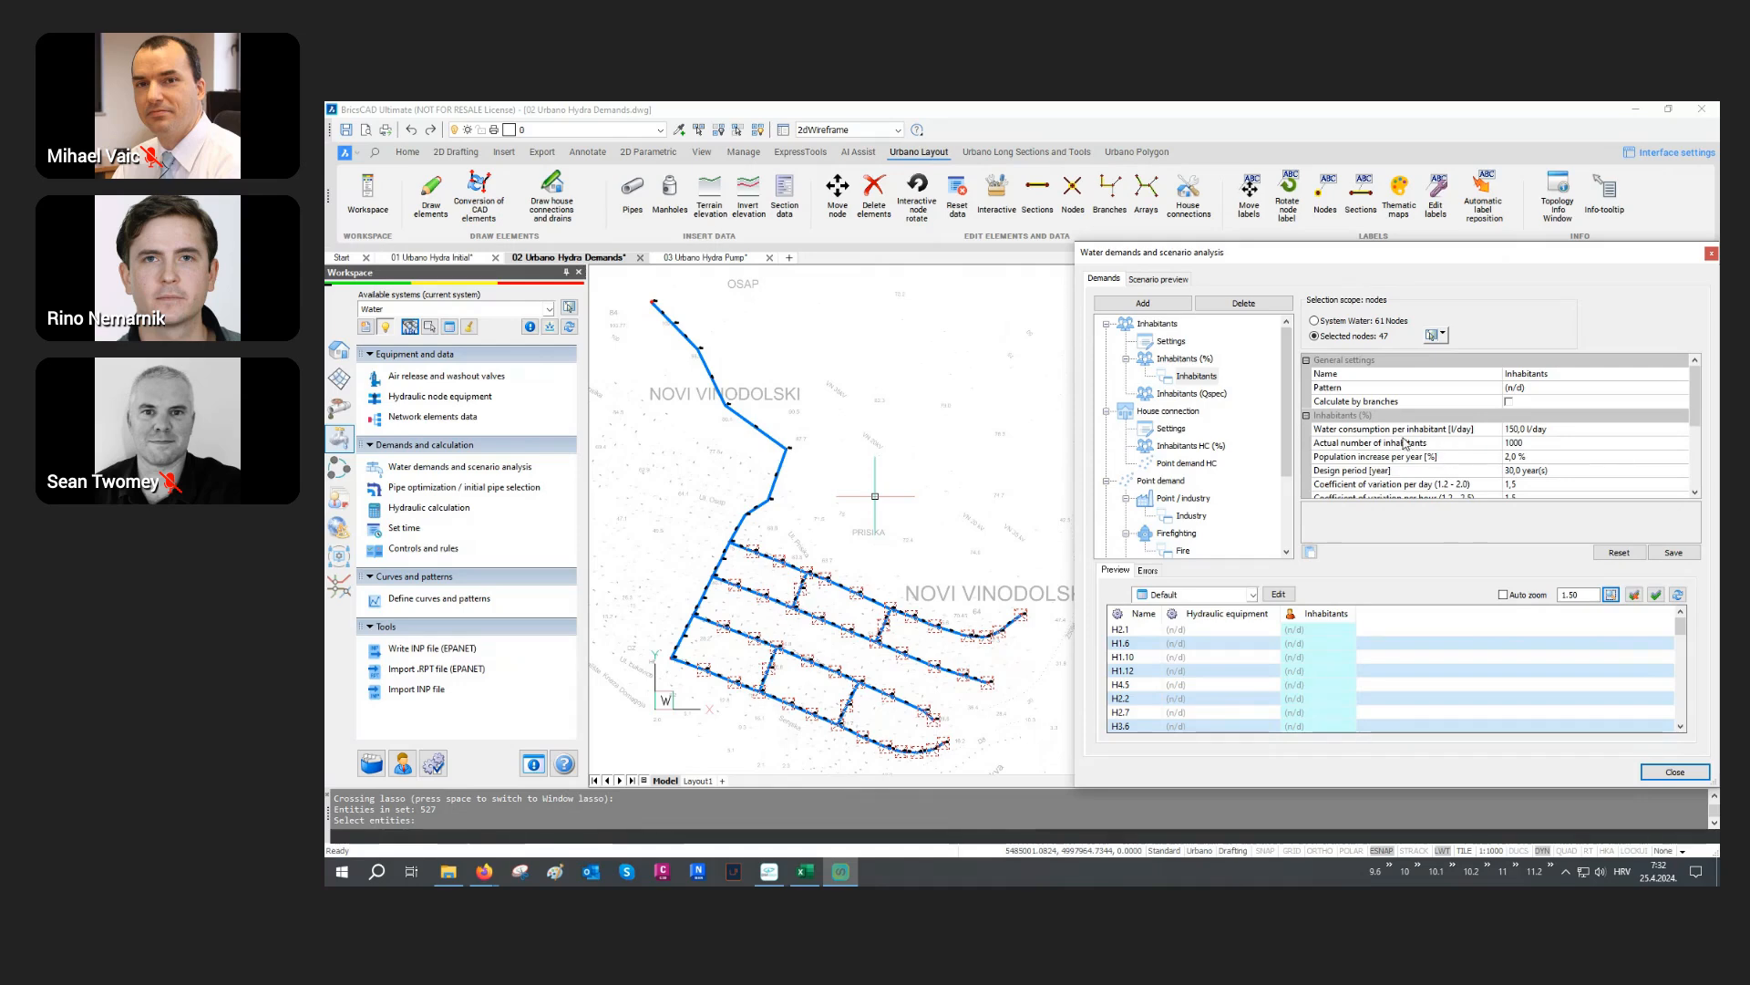
Step: Set the Inhabitants demand to a water consumption of 180 l/day per inhabitant and an actual number of 5000 inhabitants
{"action": "left_click", "coordinate": [1434, 430]}
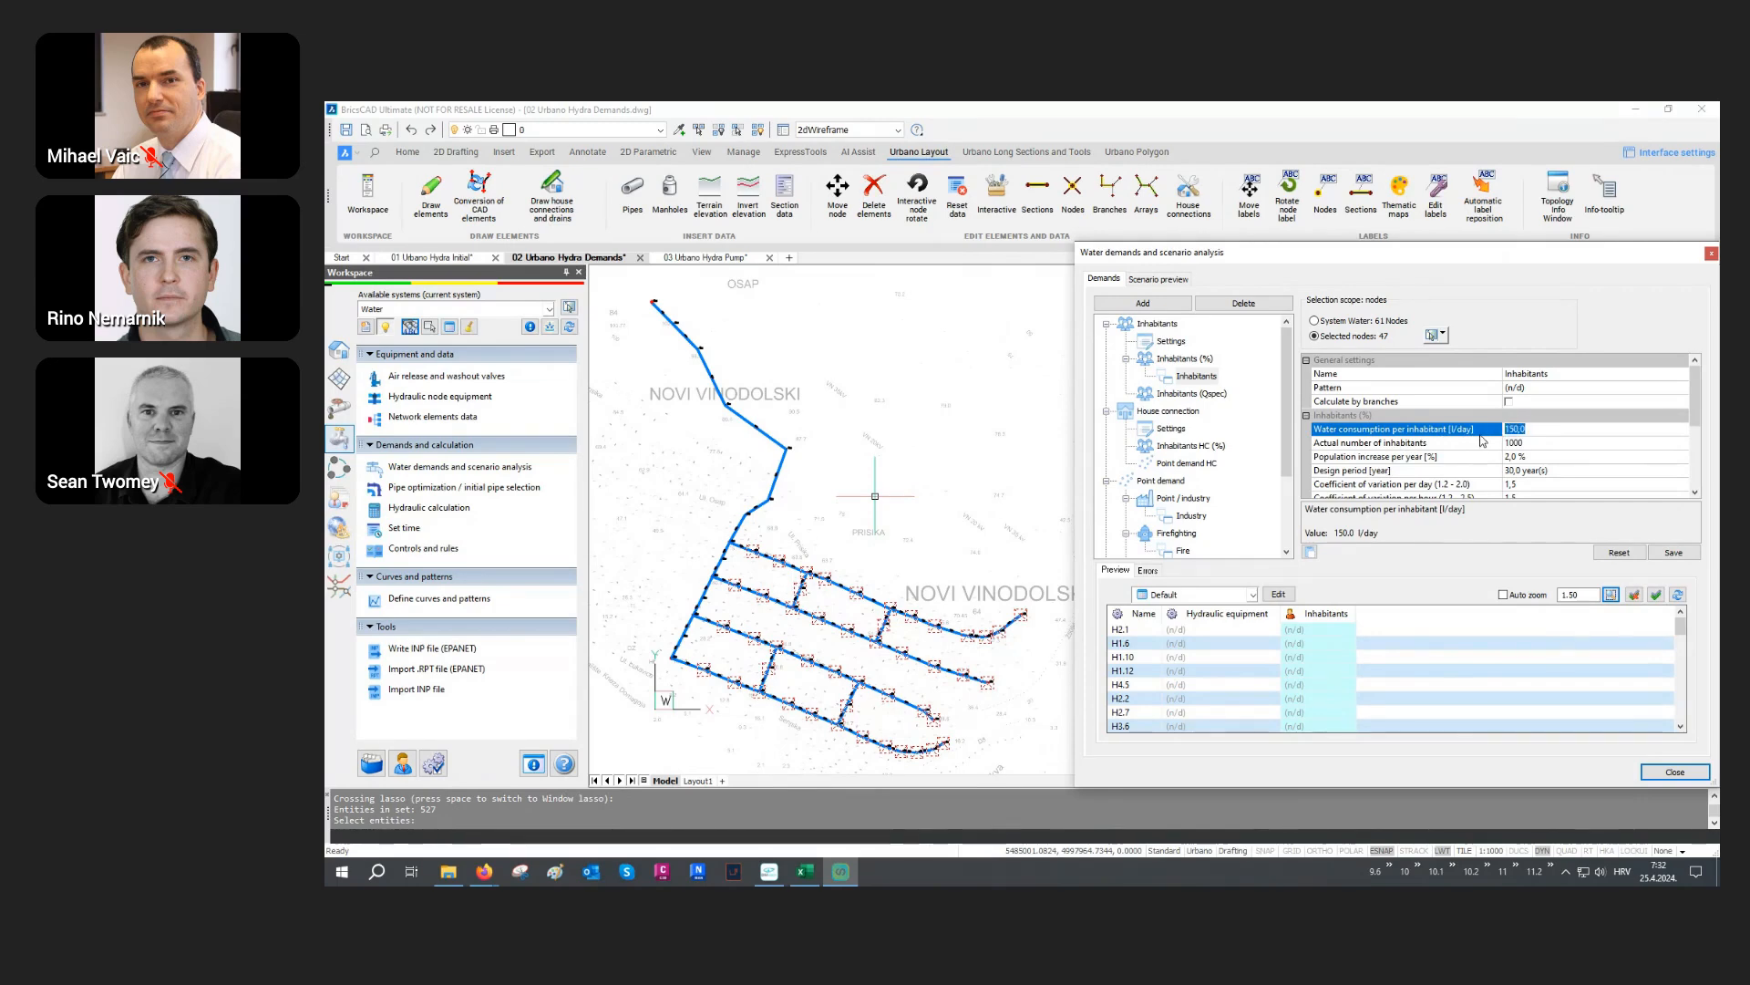
{"action": "type", "text": "180"}
{"action": "left_click", "coordinate": [1381, 447]}
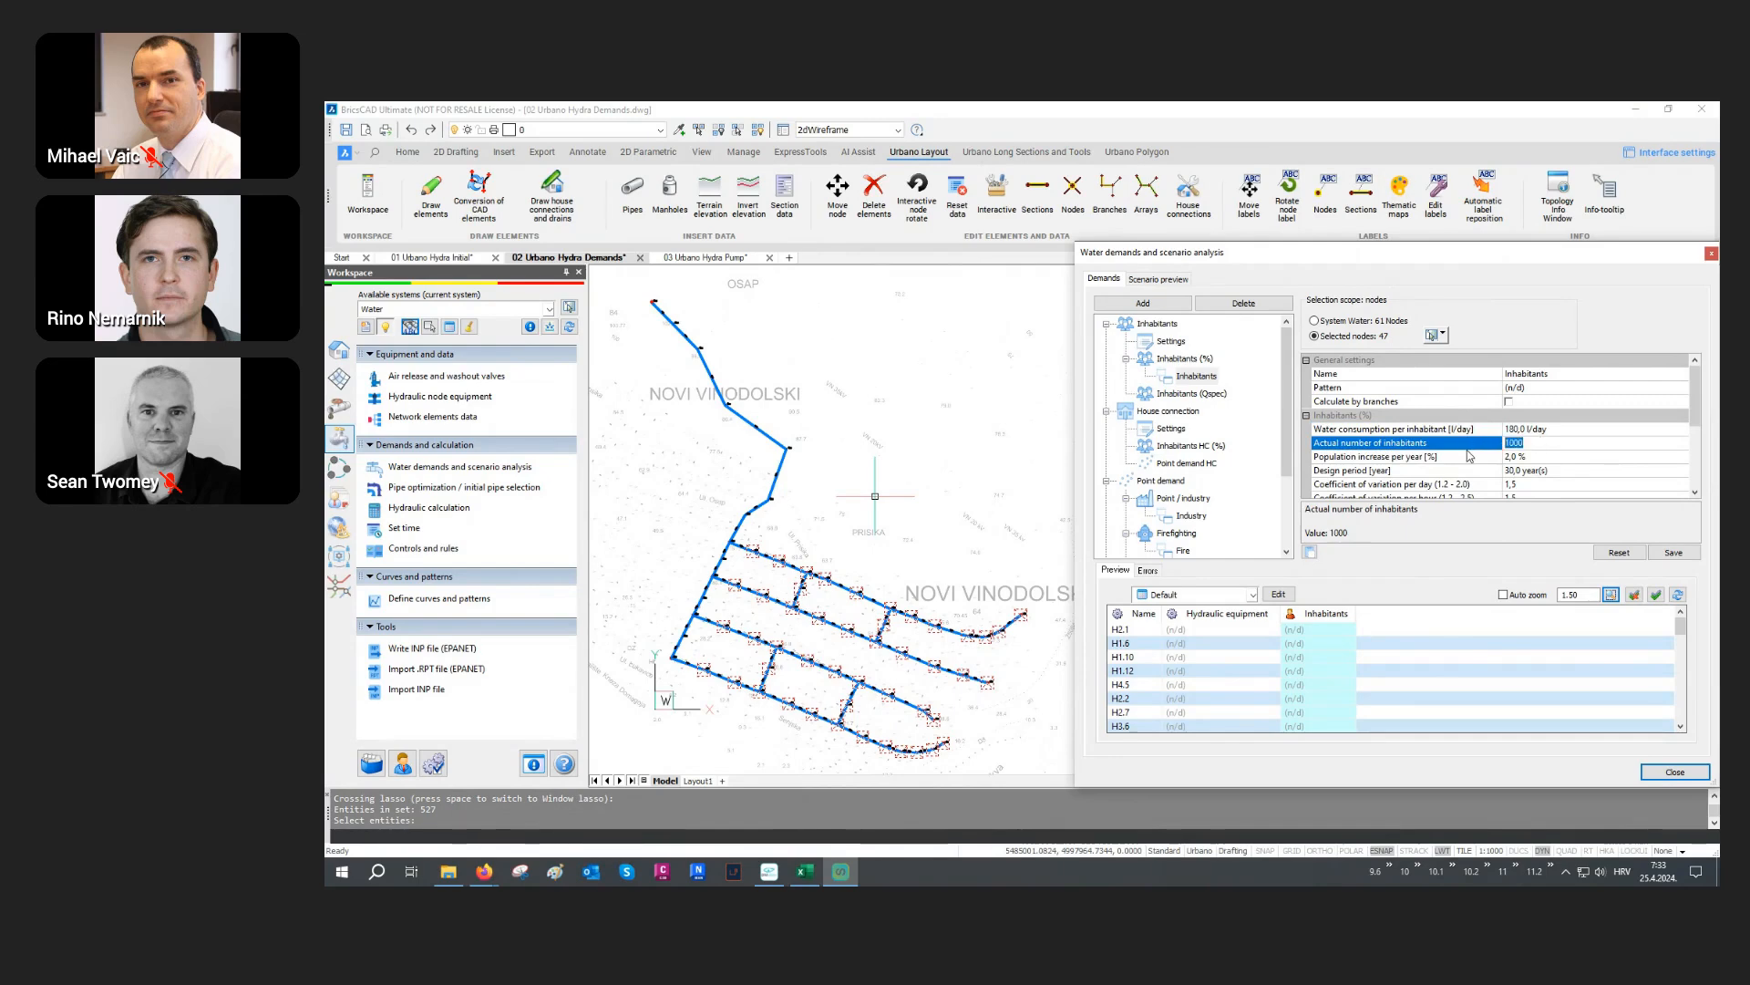
{"action": "type", "text": "5000"}
Step: Check the design period, variation coefficients and specific flow, and save the Inhabitants demand to the selected nodes
{"action": "left_click", "coordinate": [1460, 470]}
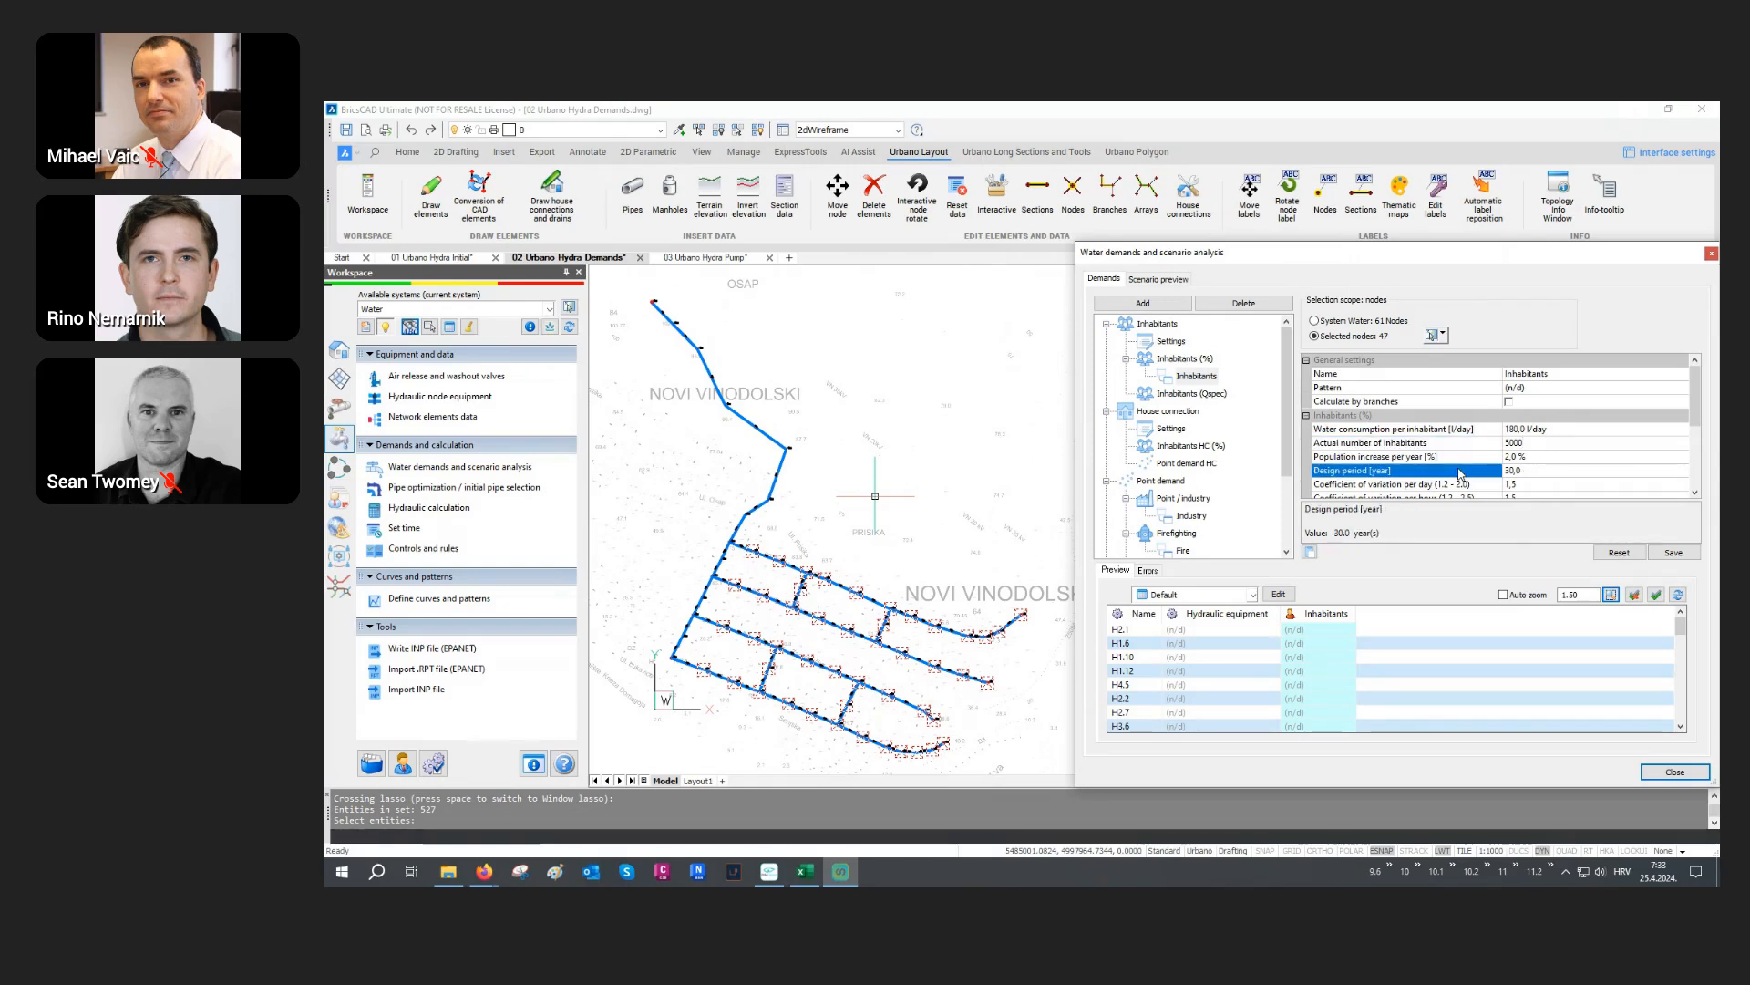
{"action": "scroll", "coordinate": [1460, 474], "scroll_direction": "down", "scroll_amount": 1}
{"action": "left_click", "coordinate": [1438, 446]}
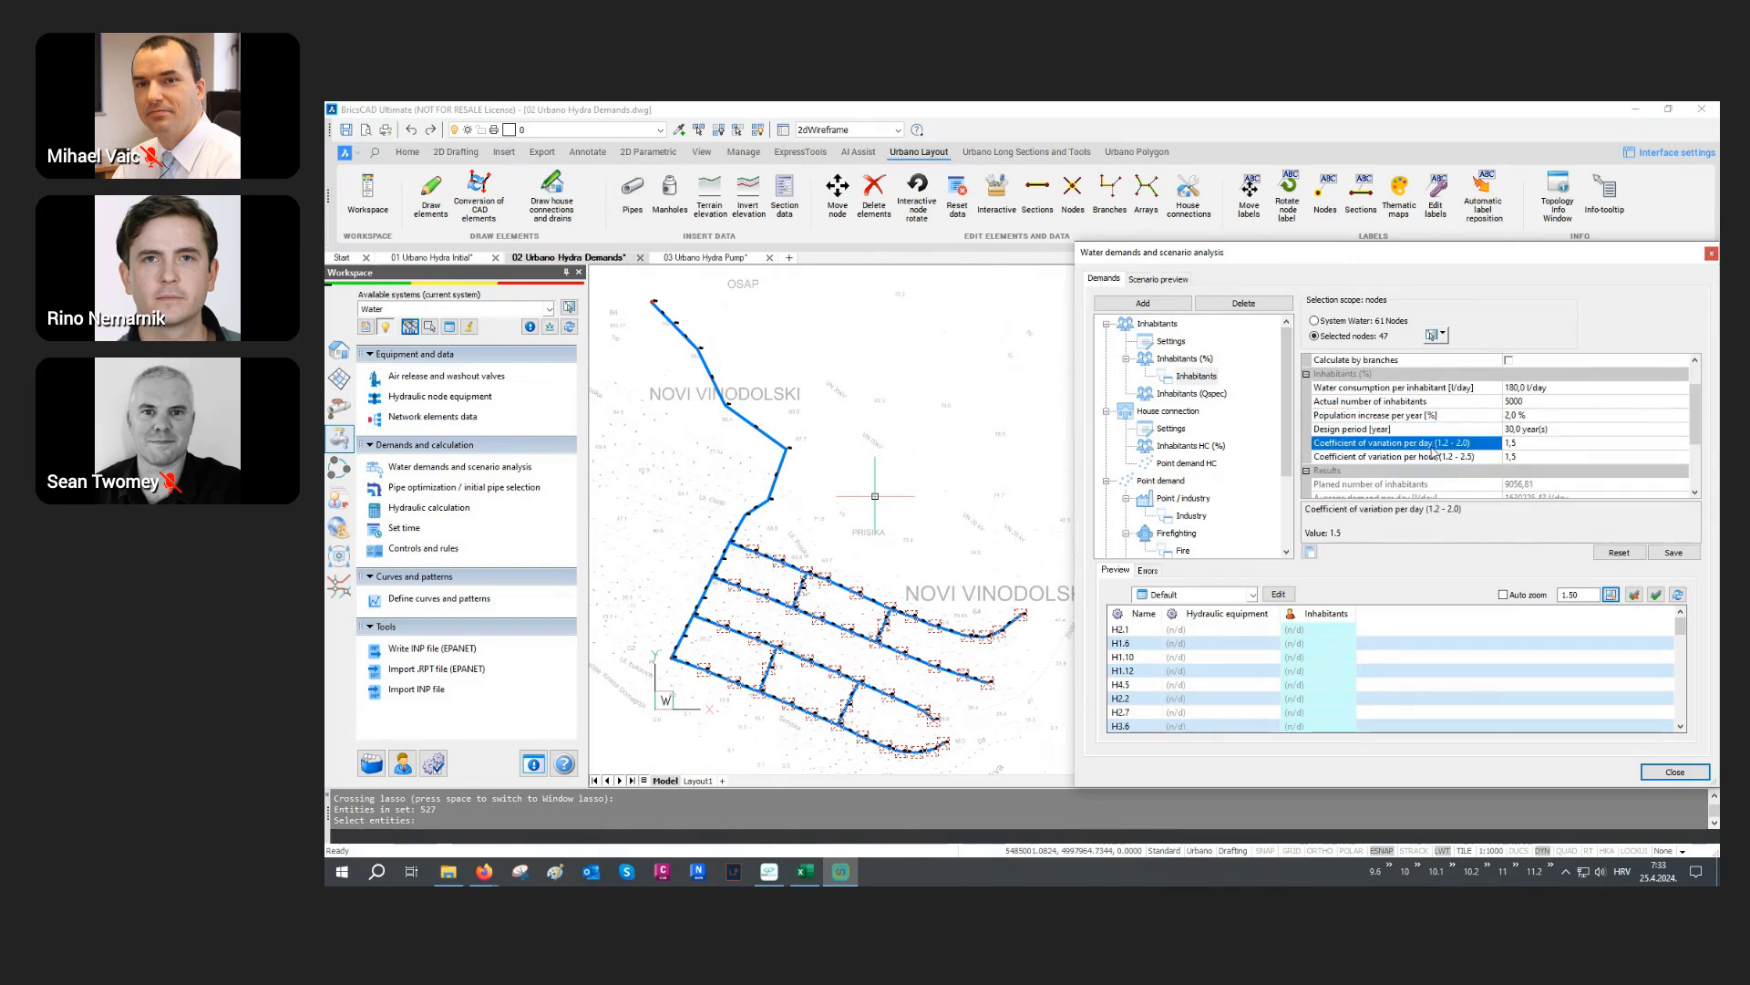
{"action": "left_click", "coordinate": [1431, 457]}
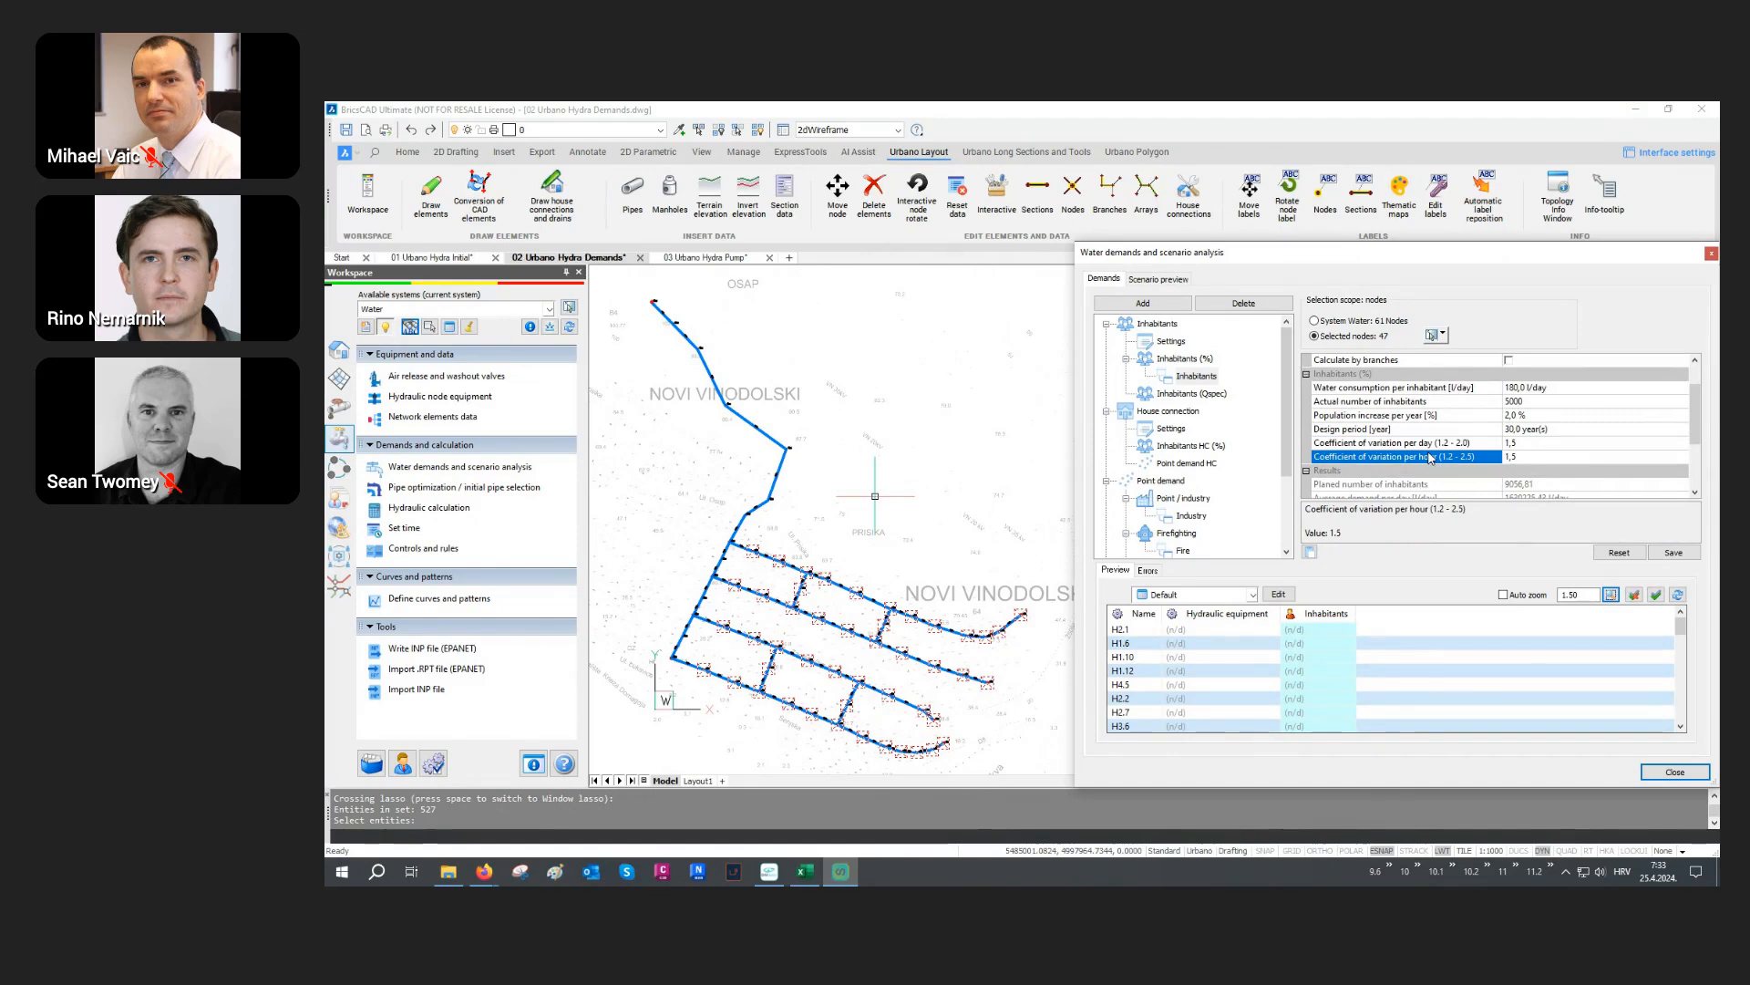
{"action": "scroll", "coordinate": [1430, 456], "scroll_direction": "down", "scroll_amount": 3}
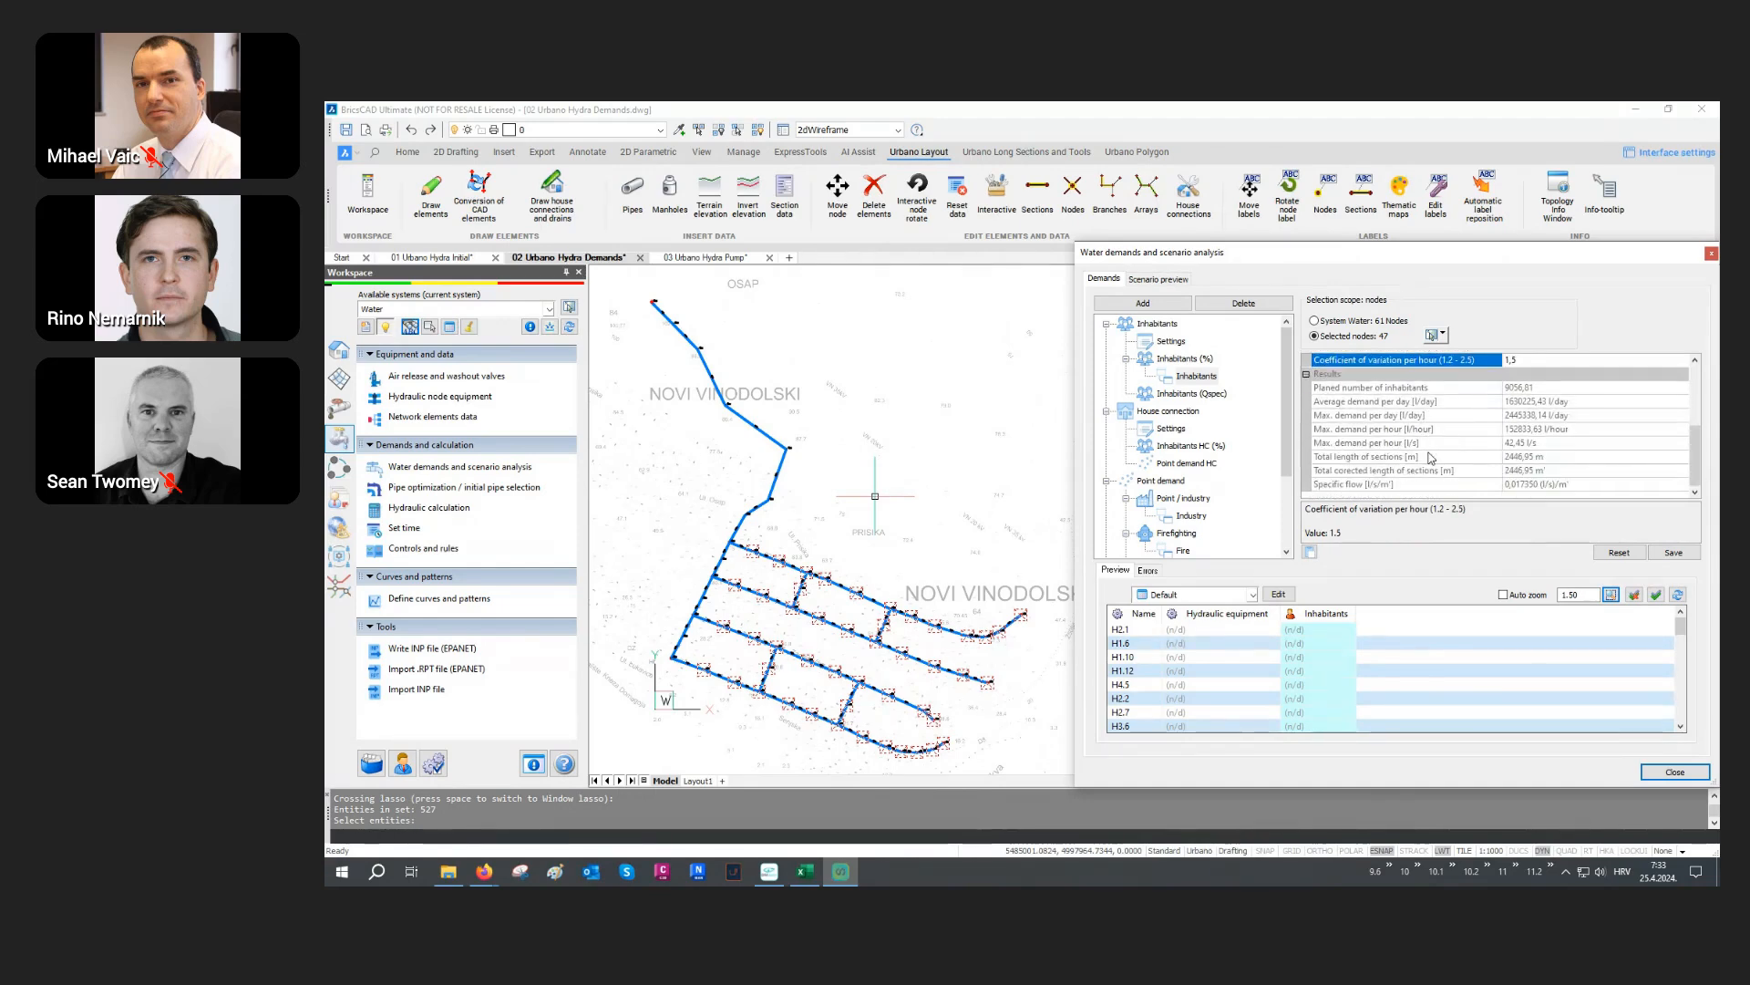
{"action": "left_click", "coordinate": [1340, 487]}
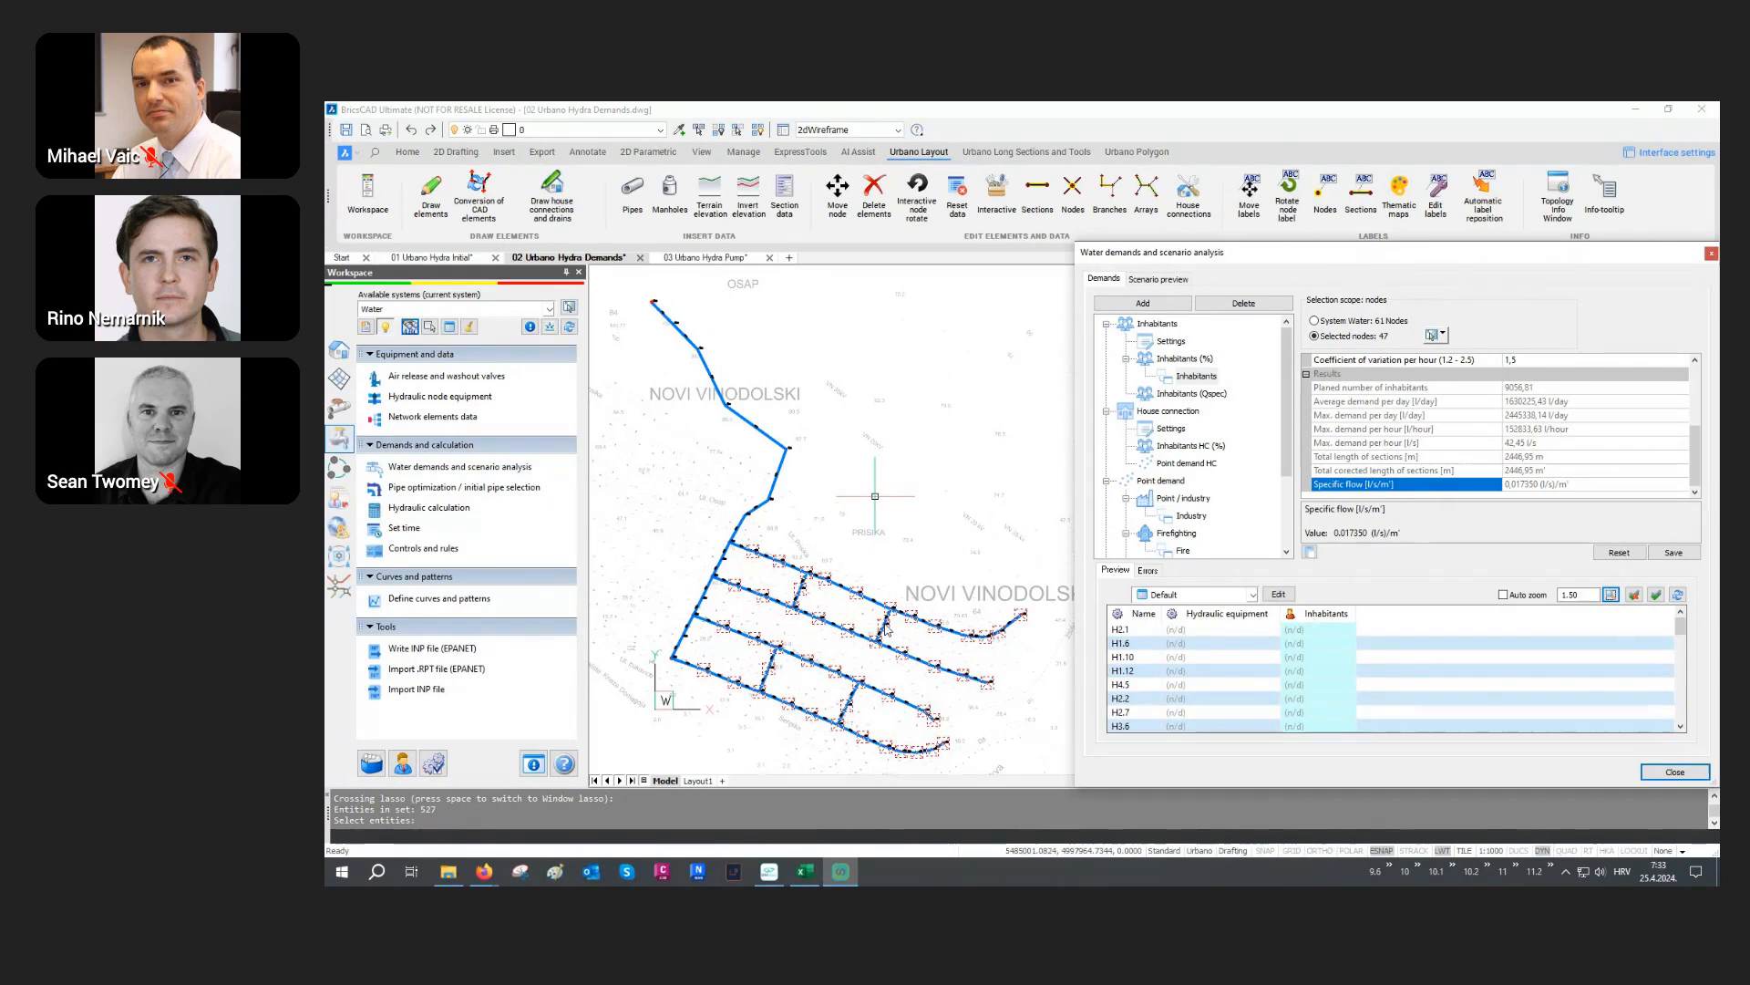
{"action": "left_click", "coordinate": [1674, 552]}
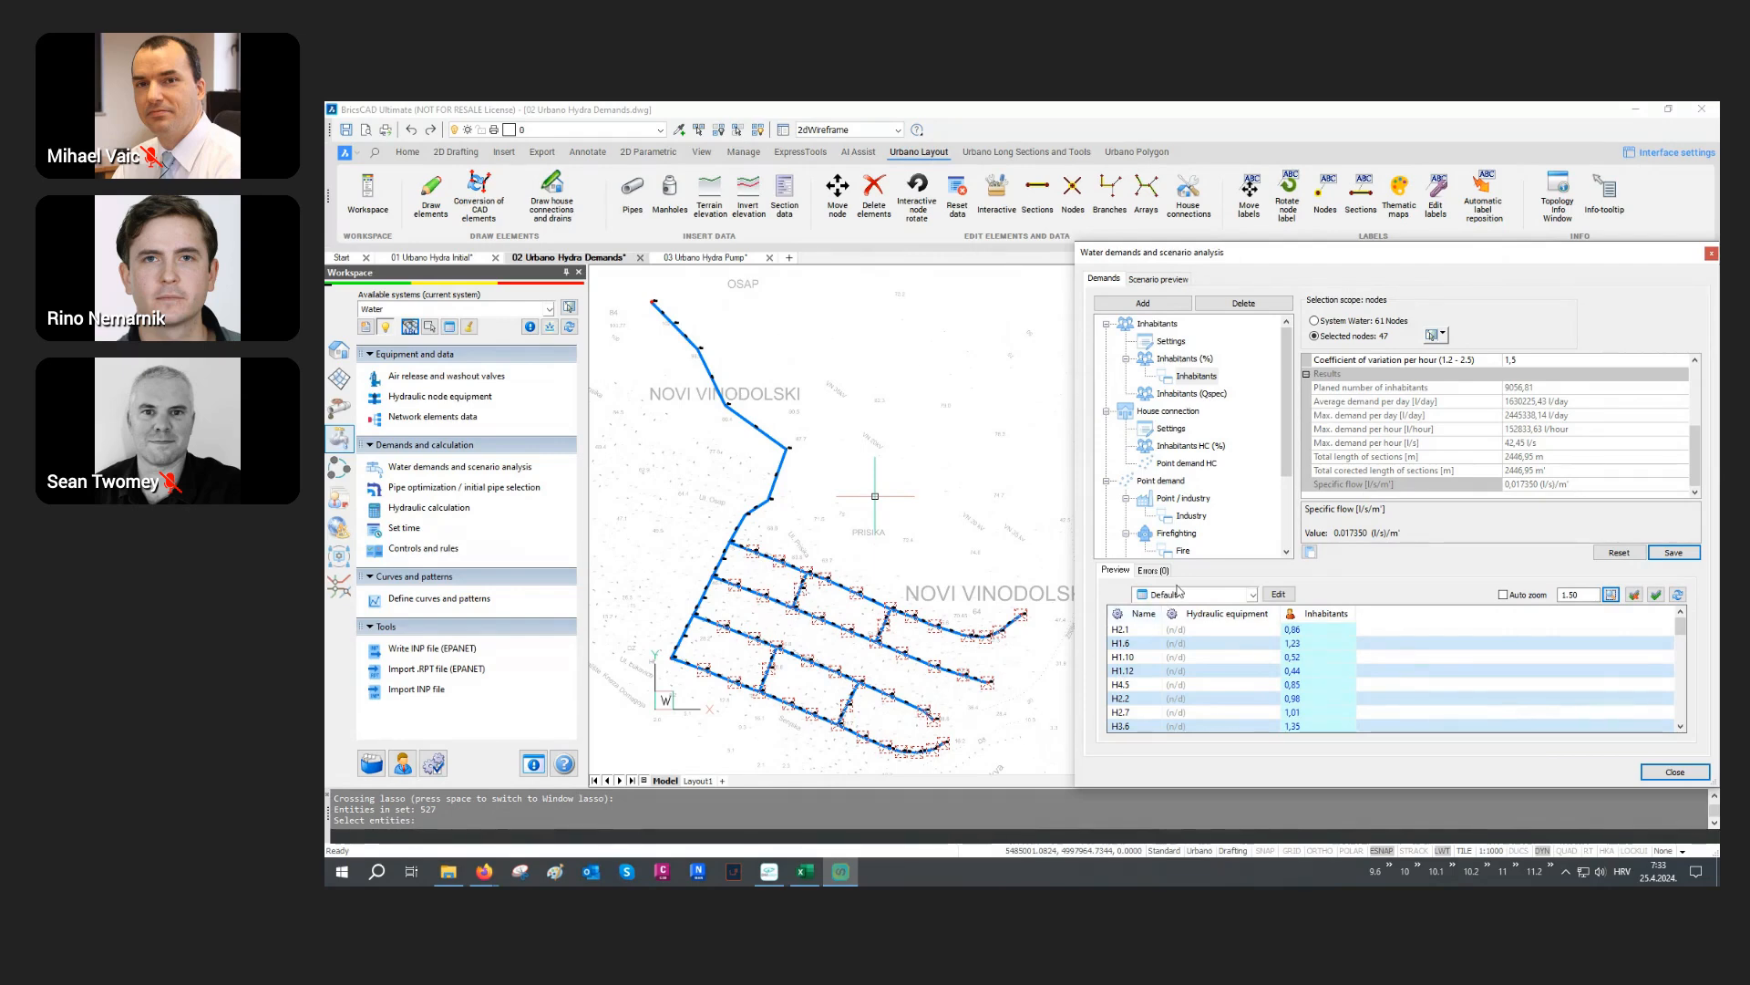
Step: Choose the Industry point demand and limit its scope to nodes H1.2, H1.5, H2.4, H3.3 and H4.5
{"action": "left_click", "coordinate": [1192, 516]}
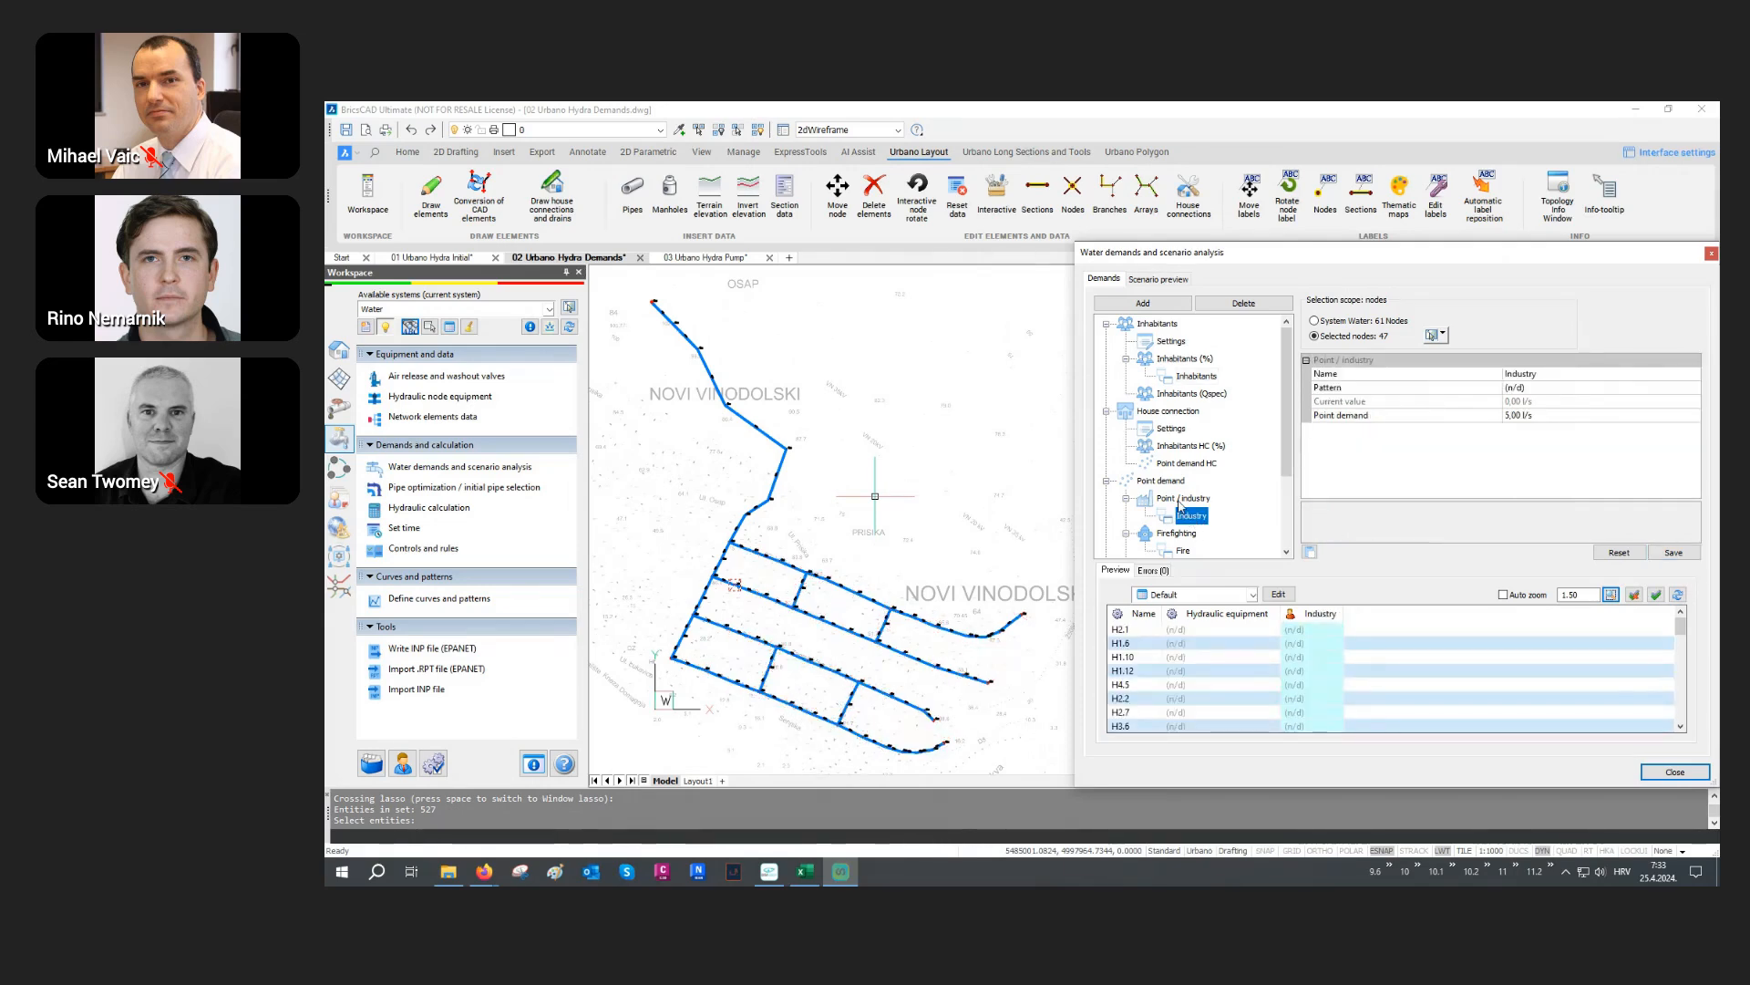
{"action": "left_click", "coordinate": [1446, 336]}
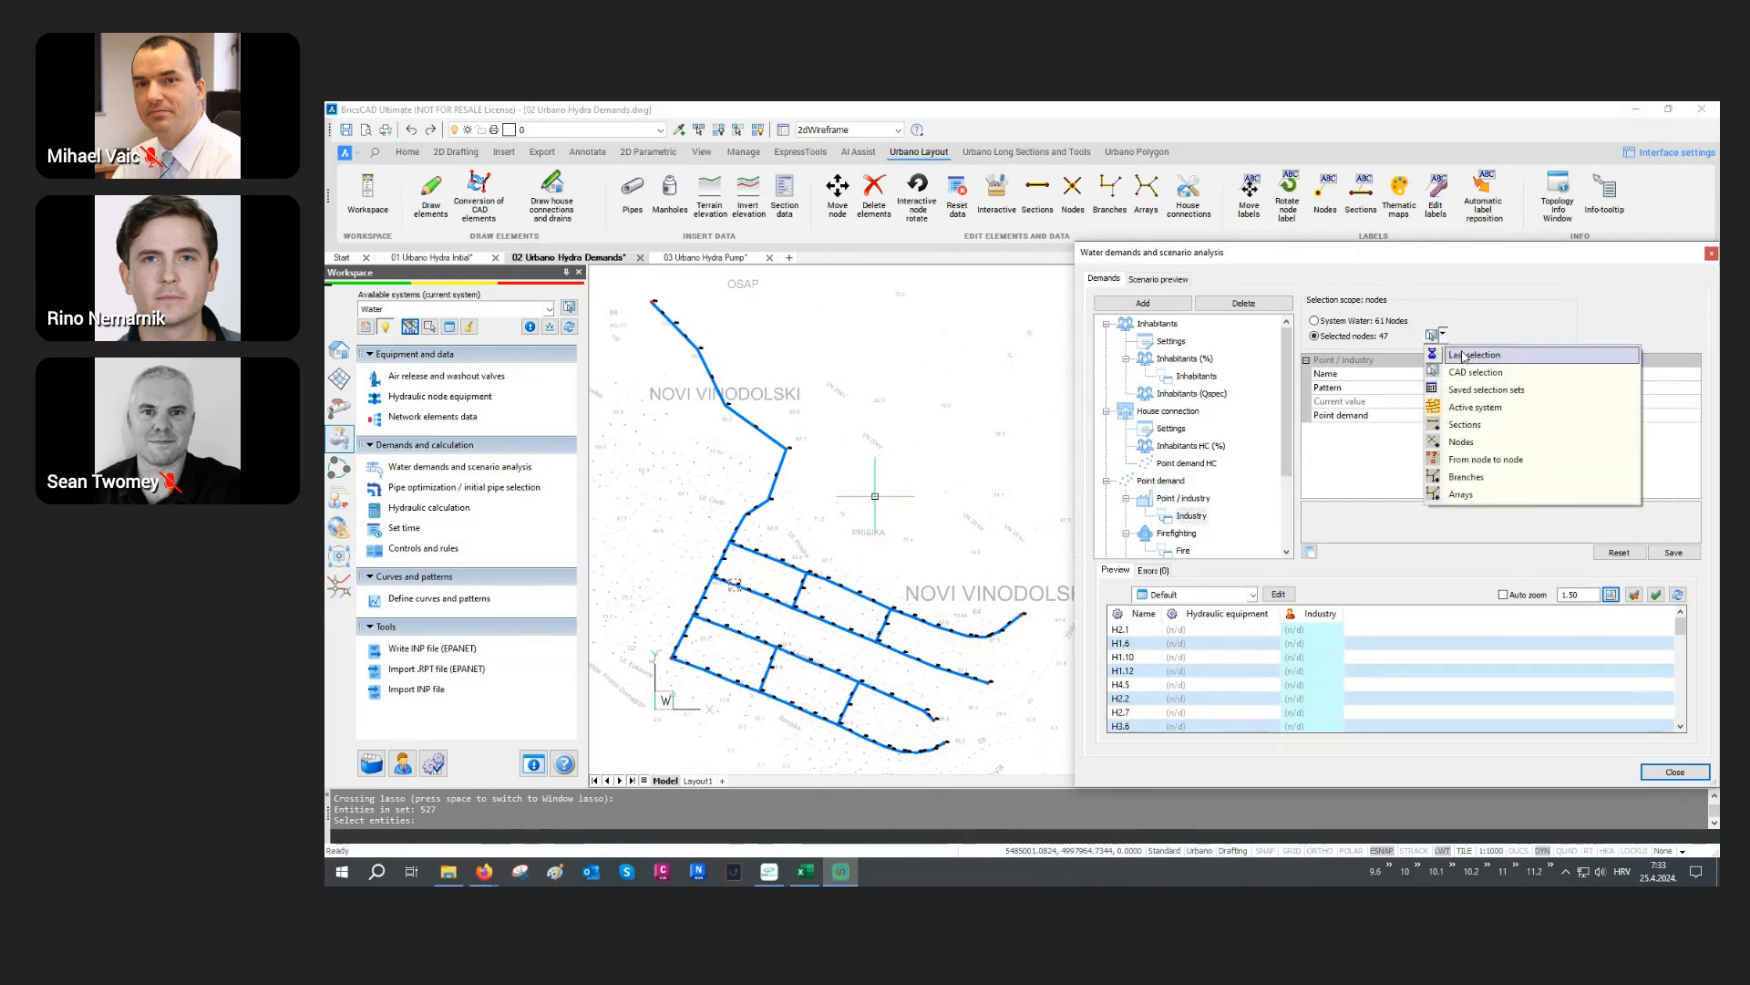
{"action": "left_click", "coordinate": [1461, 443]}
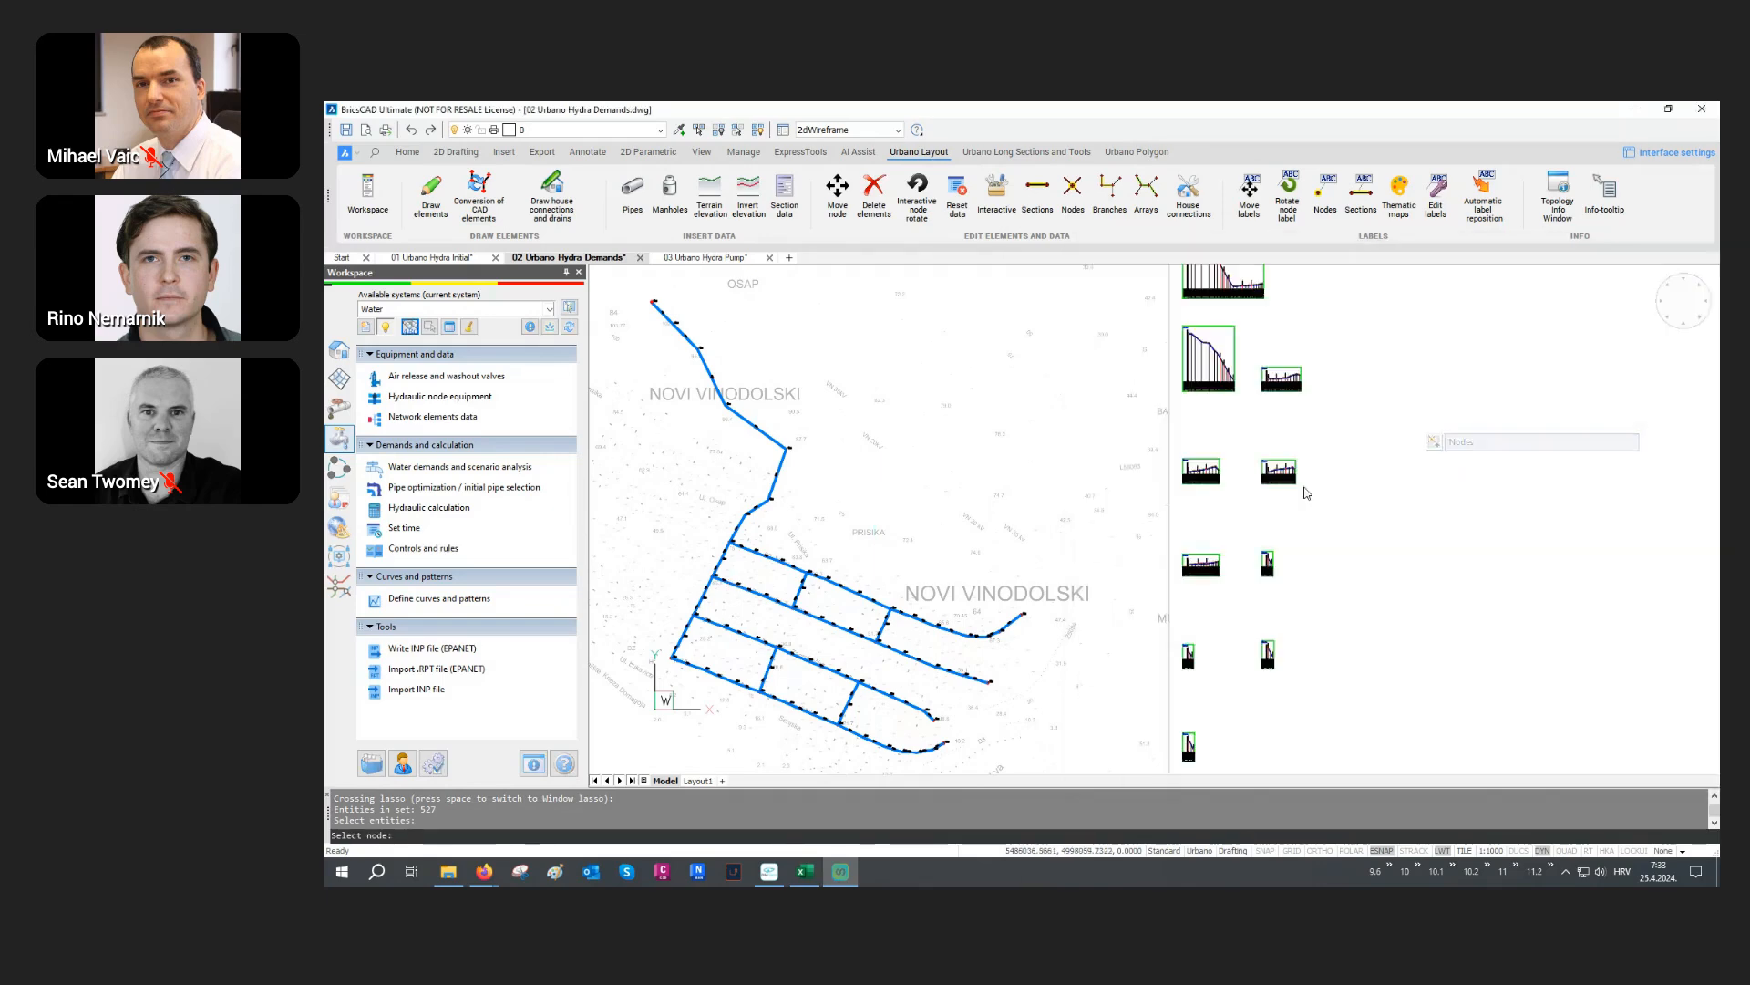
{"action": "left_click", "coordinate": [824, 581]}
{"action": "left_click", "coordinate": [856, 595]}
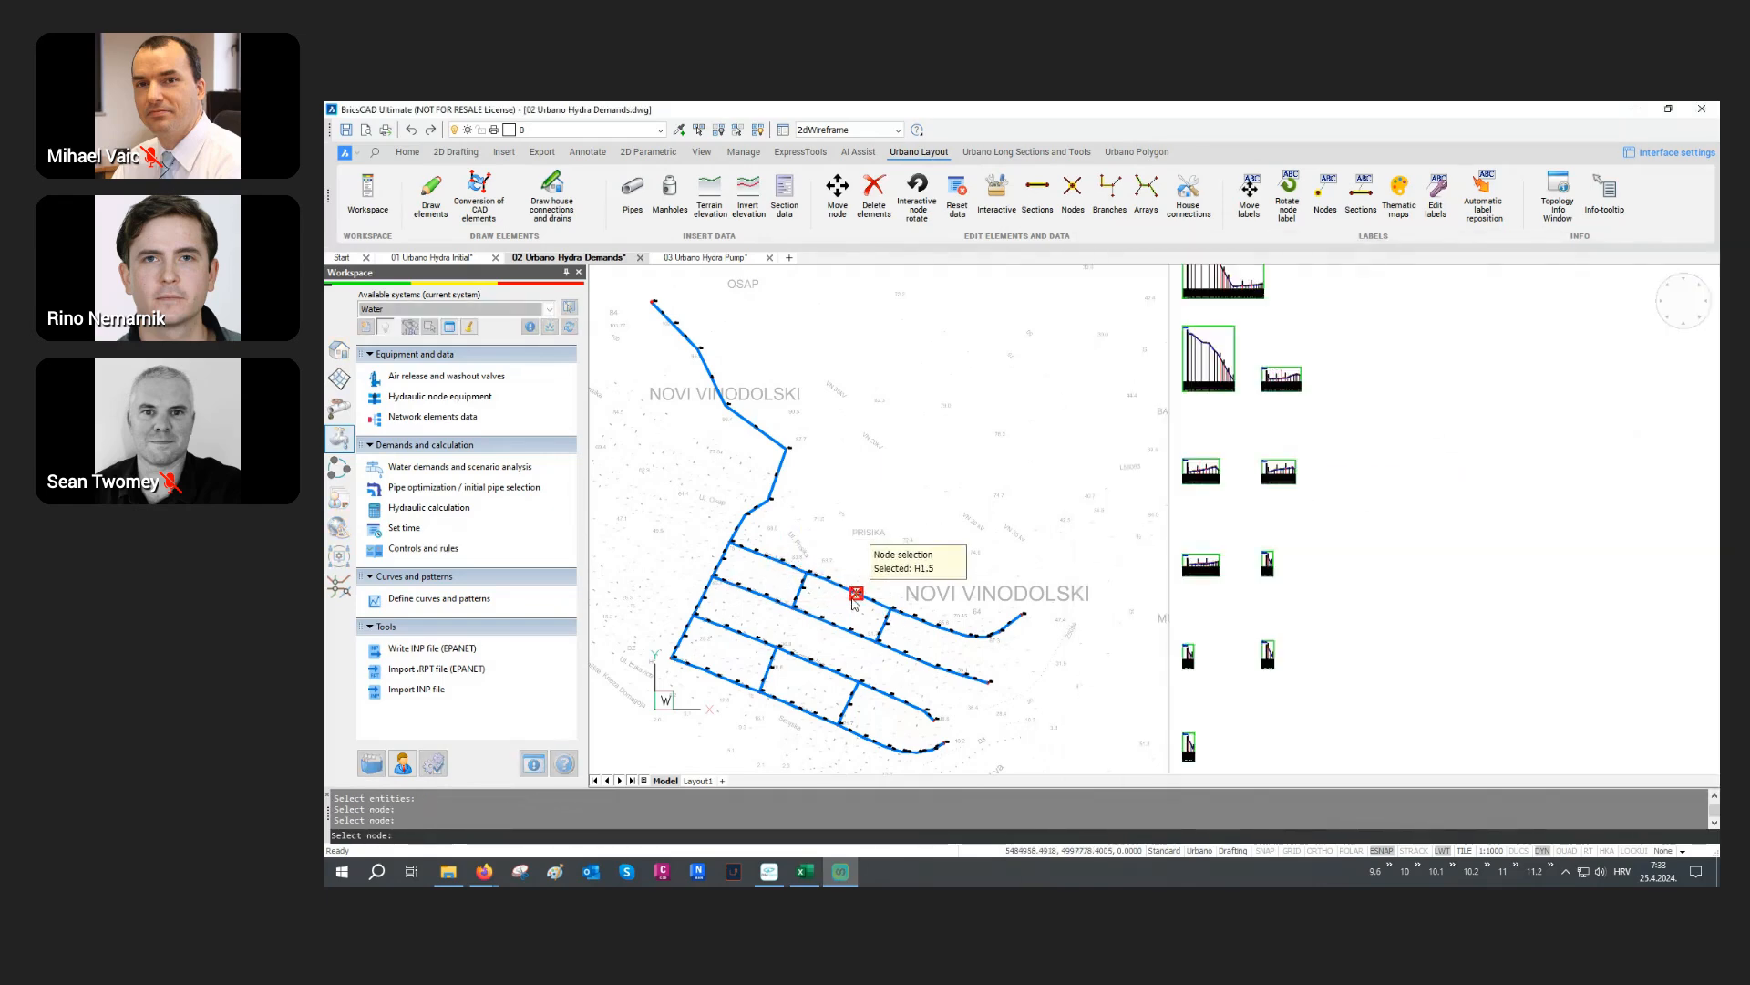
{"action": "left_click", "coordinate": [781, 651]}
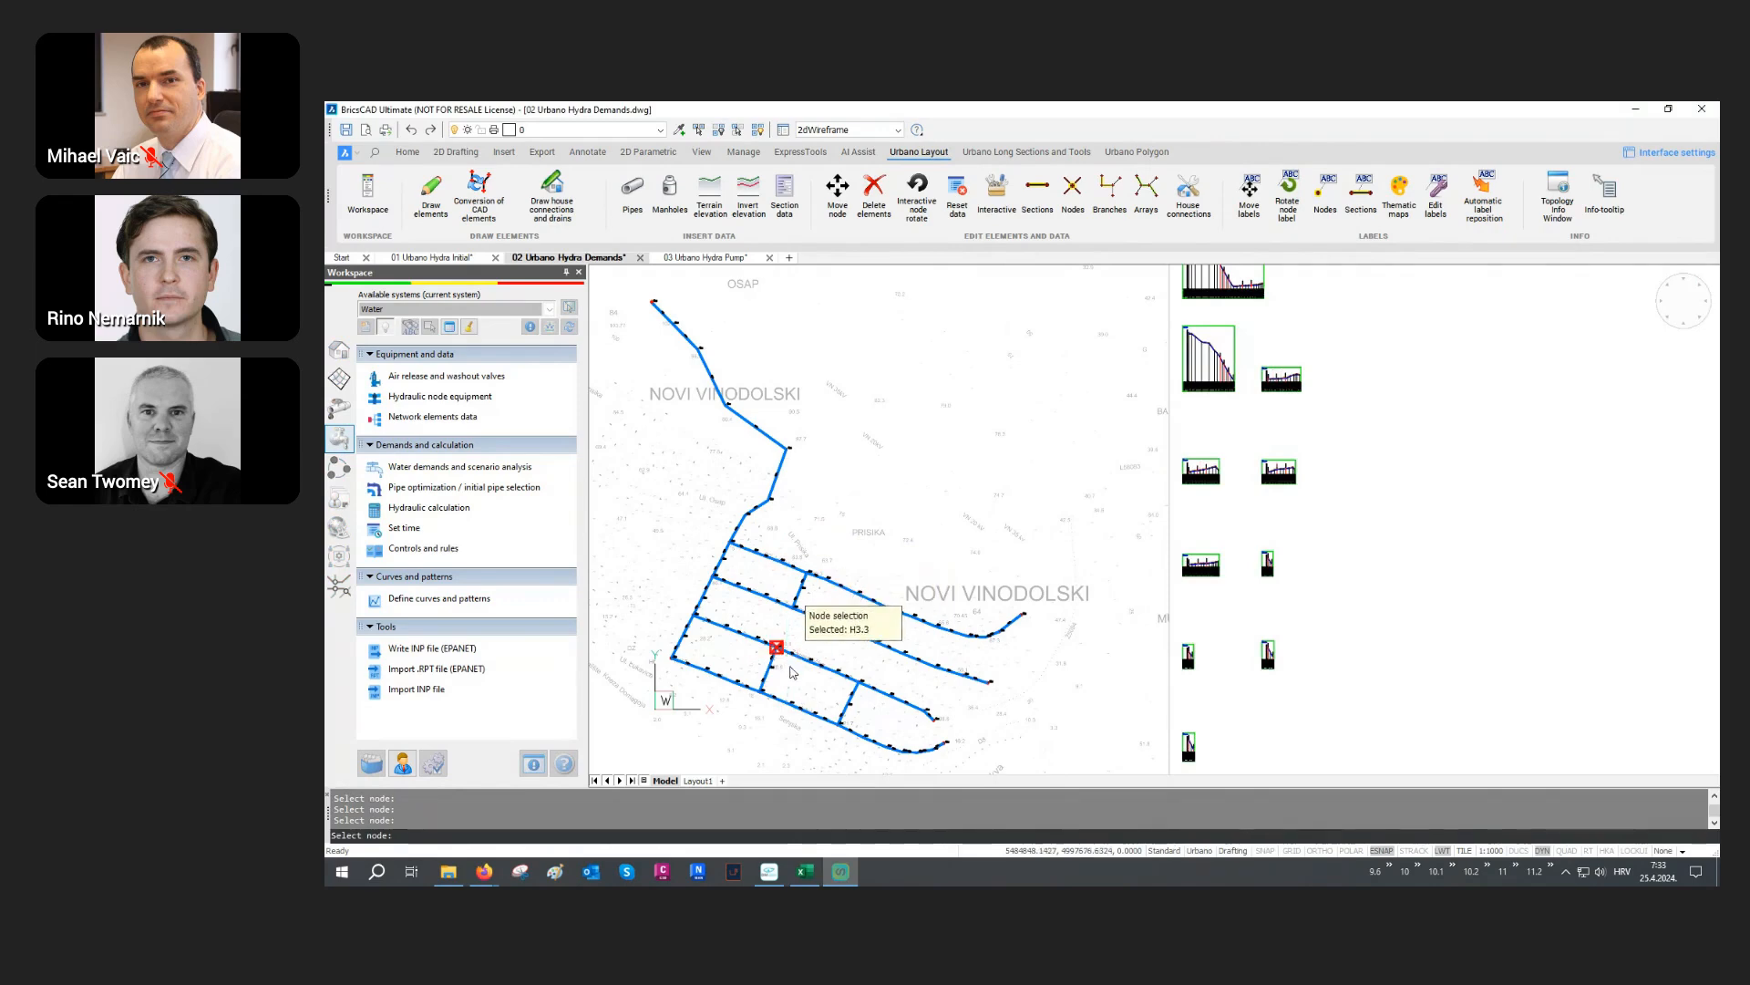
{"action": "left_click", "coordinate": [807, 714]}
{"action": "right_click", "coordinate": [806, 714]}
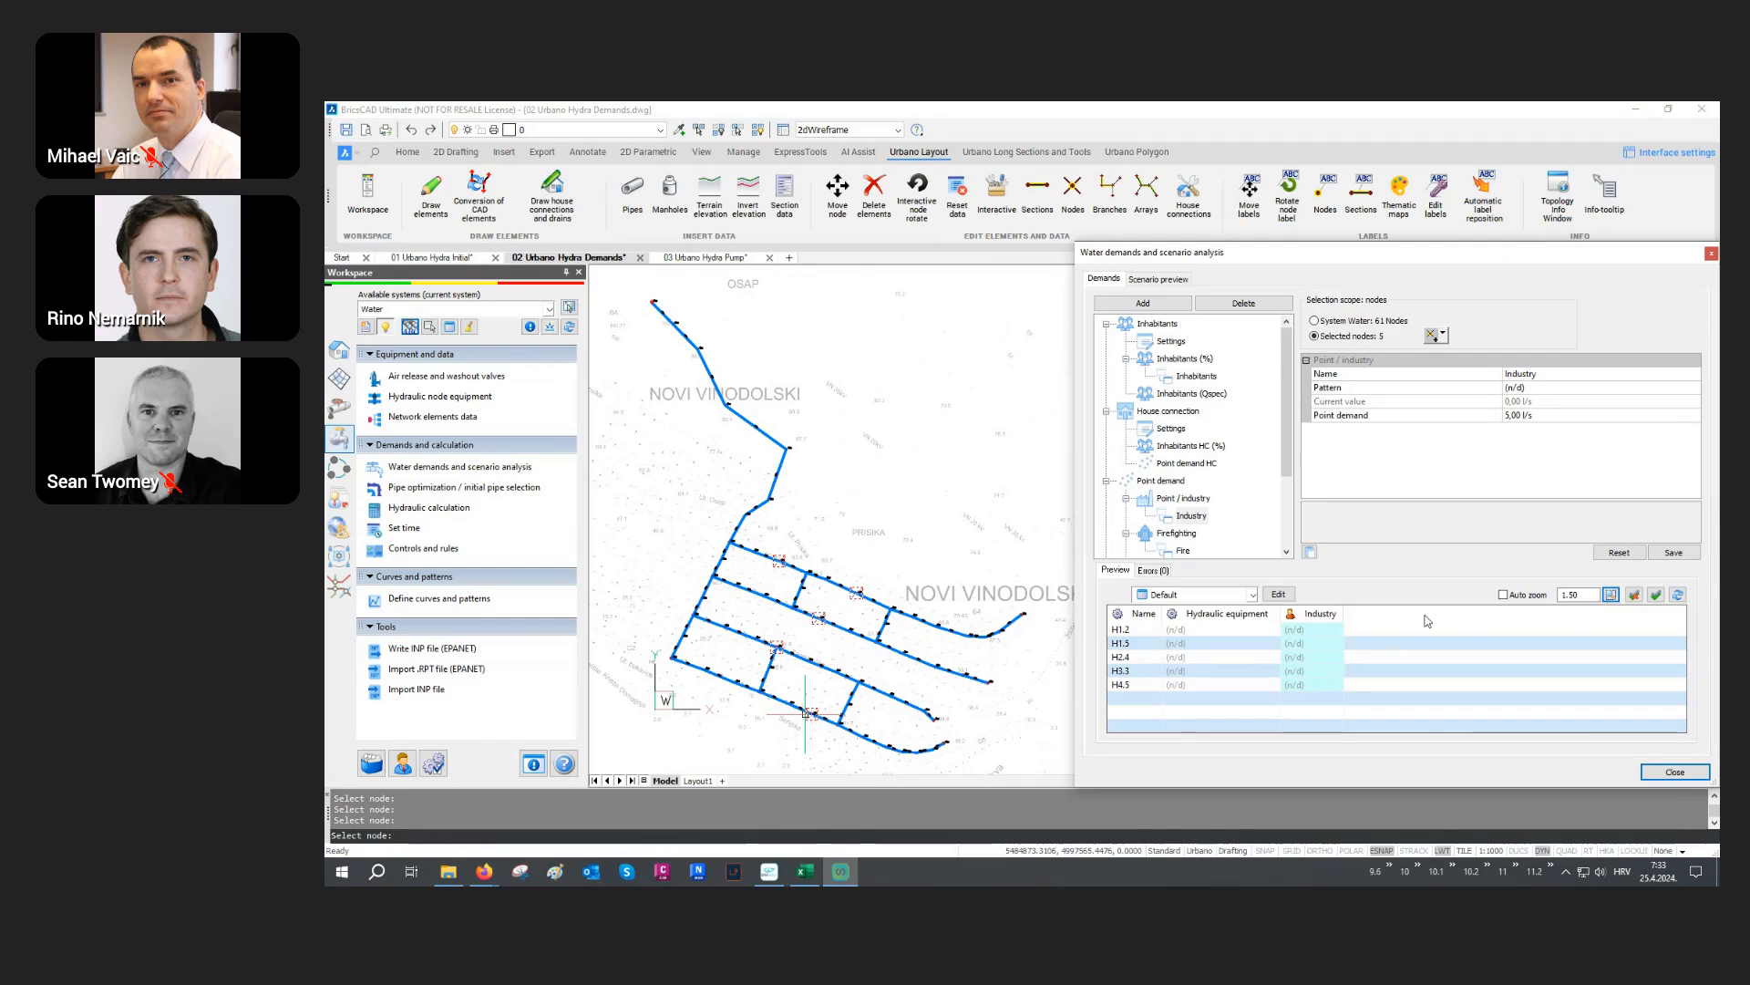
Step: Try saving the 5.00 l/s Industry point demand to all five selected nodes, and reset it
{"action": "left_click", "coordinate": [1541, 415]}
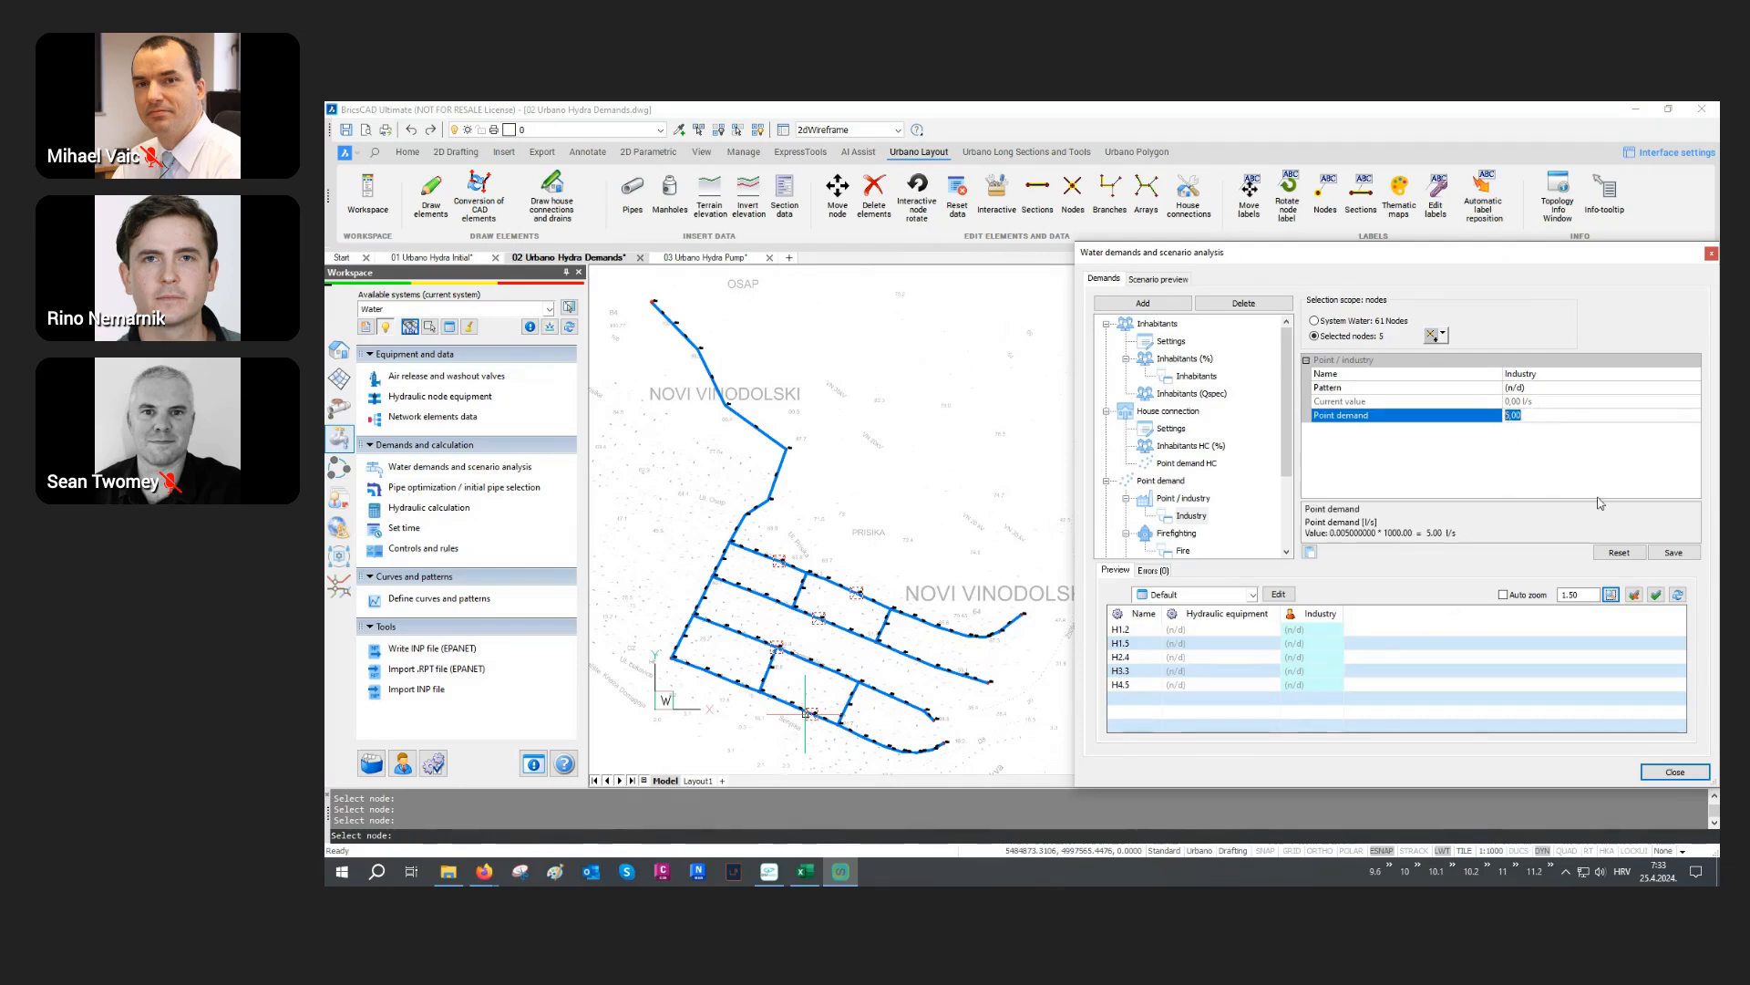
{"action": "left_click", "coordinate": [1661, 553]}
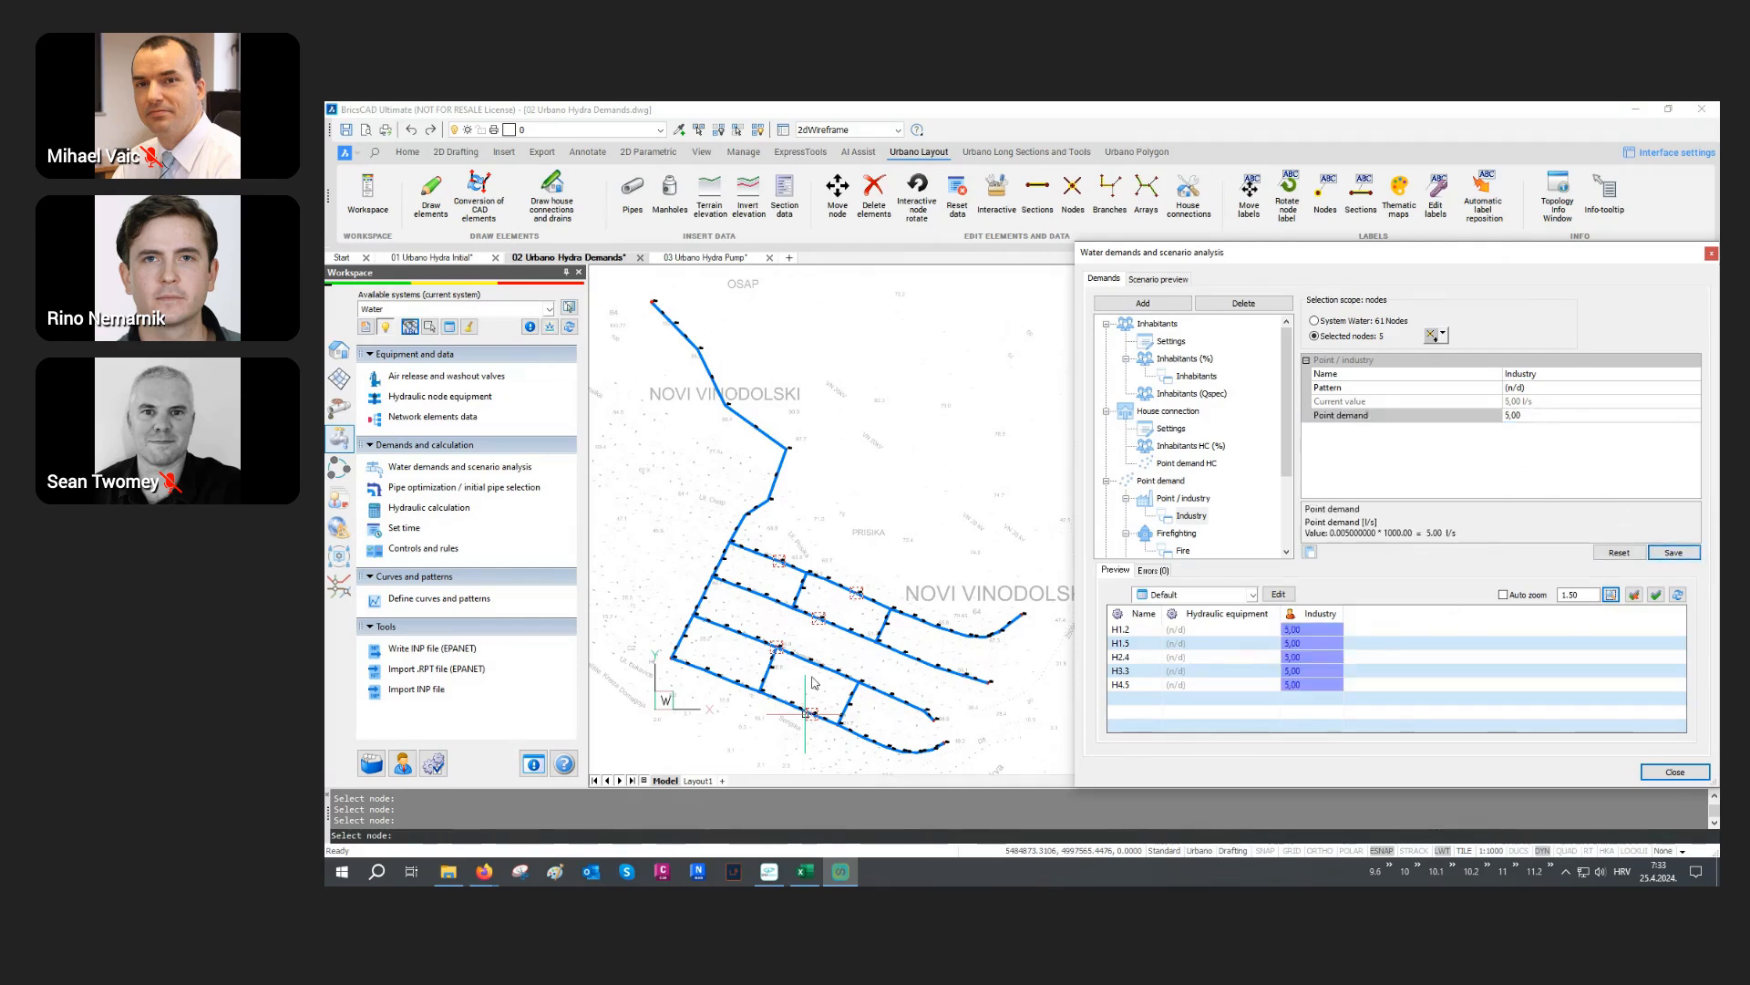
{"action": "left_click", "coordinate": [1619, 552]}
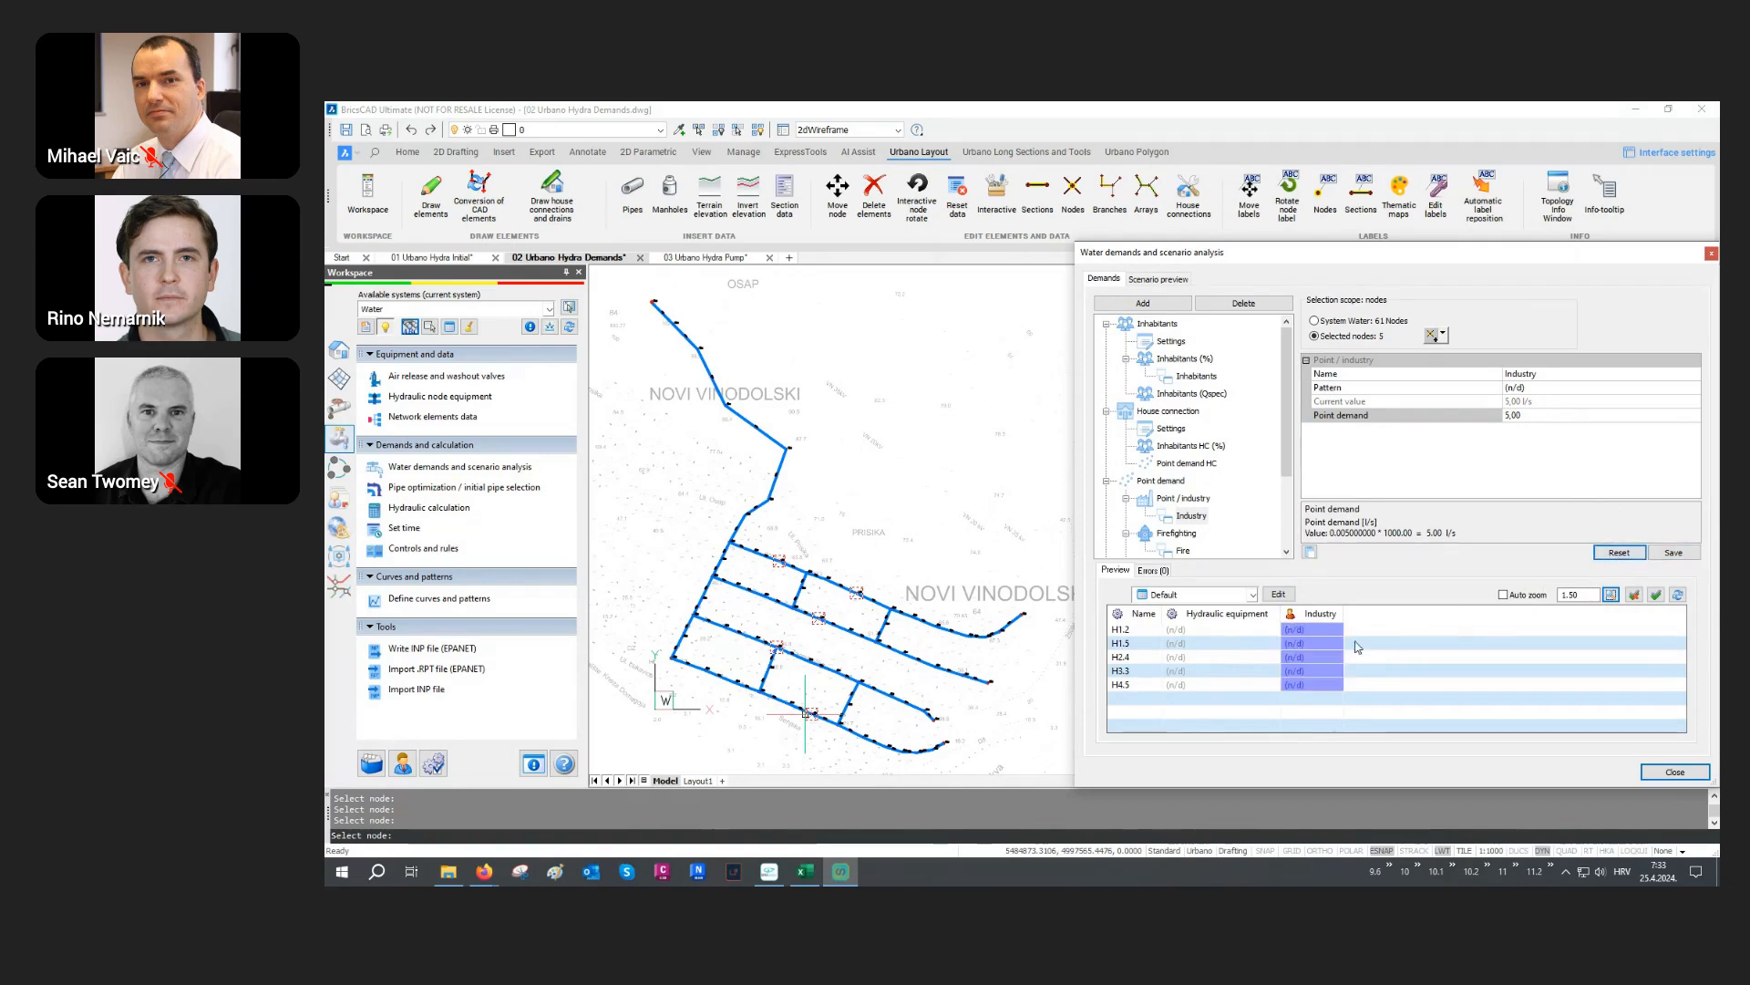
Step: Try individual Industry demands of 1, 2, 3, 4 and 5 l/s on nodes H1.2, H1.5, H2.4, H3.3 and H4.5, and reset them
{"action": "left_click", "coordinate": [1314, 629]}
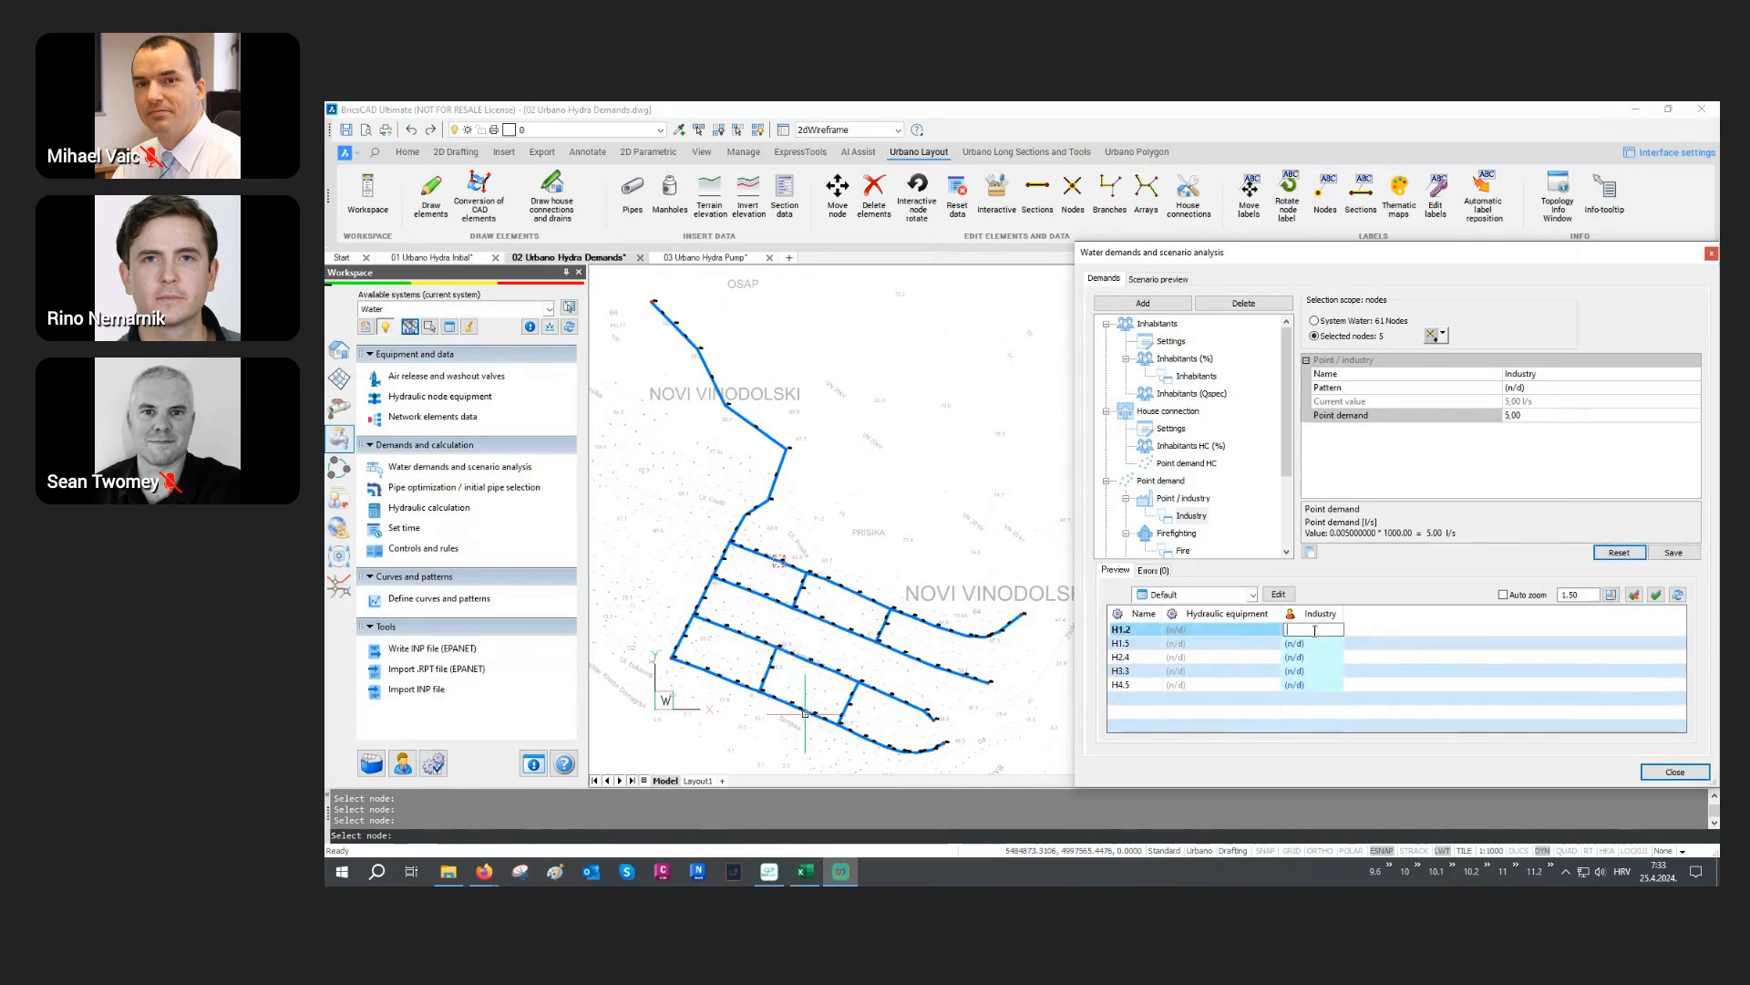
{"action": "type", "text": "1"}
{"action": "key", "text": "Return"}
{"action": "type", "text": "2"}
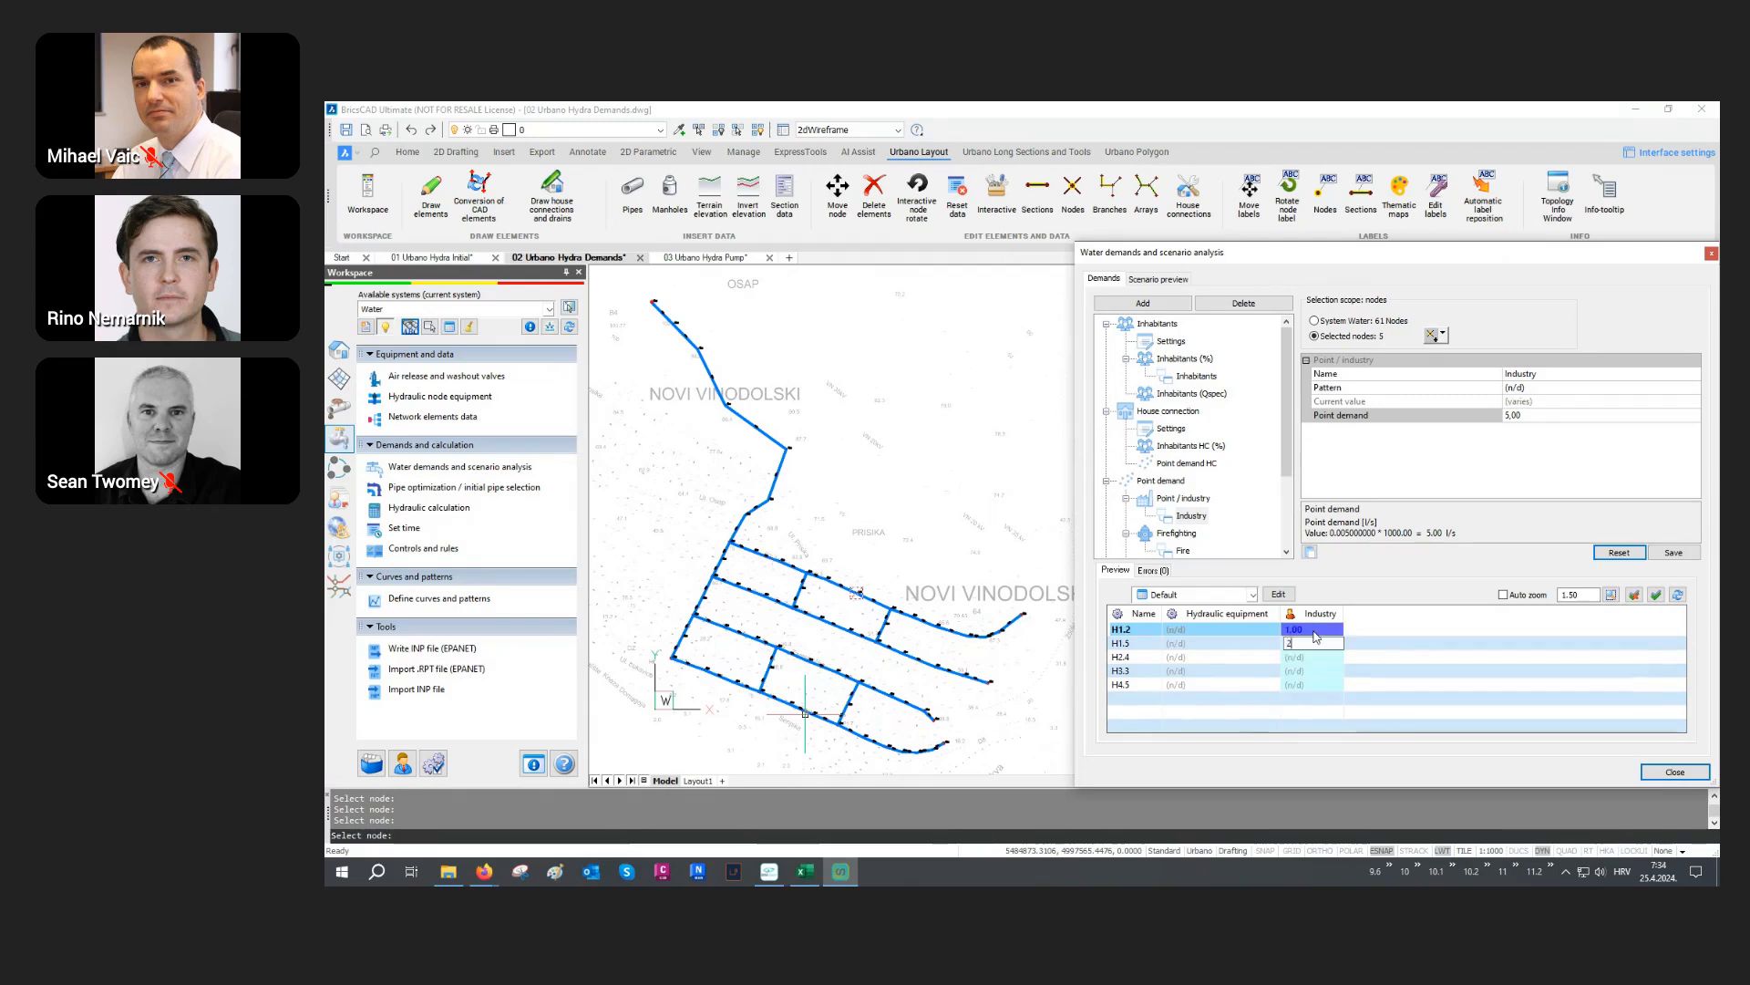
{"action": "key", "text": "Return"}
{"action": "type", "text": "3"}
{"action": "key", "text": "Return"}
{"action": "type", "text": "4"}
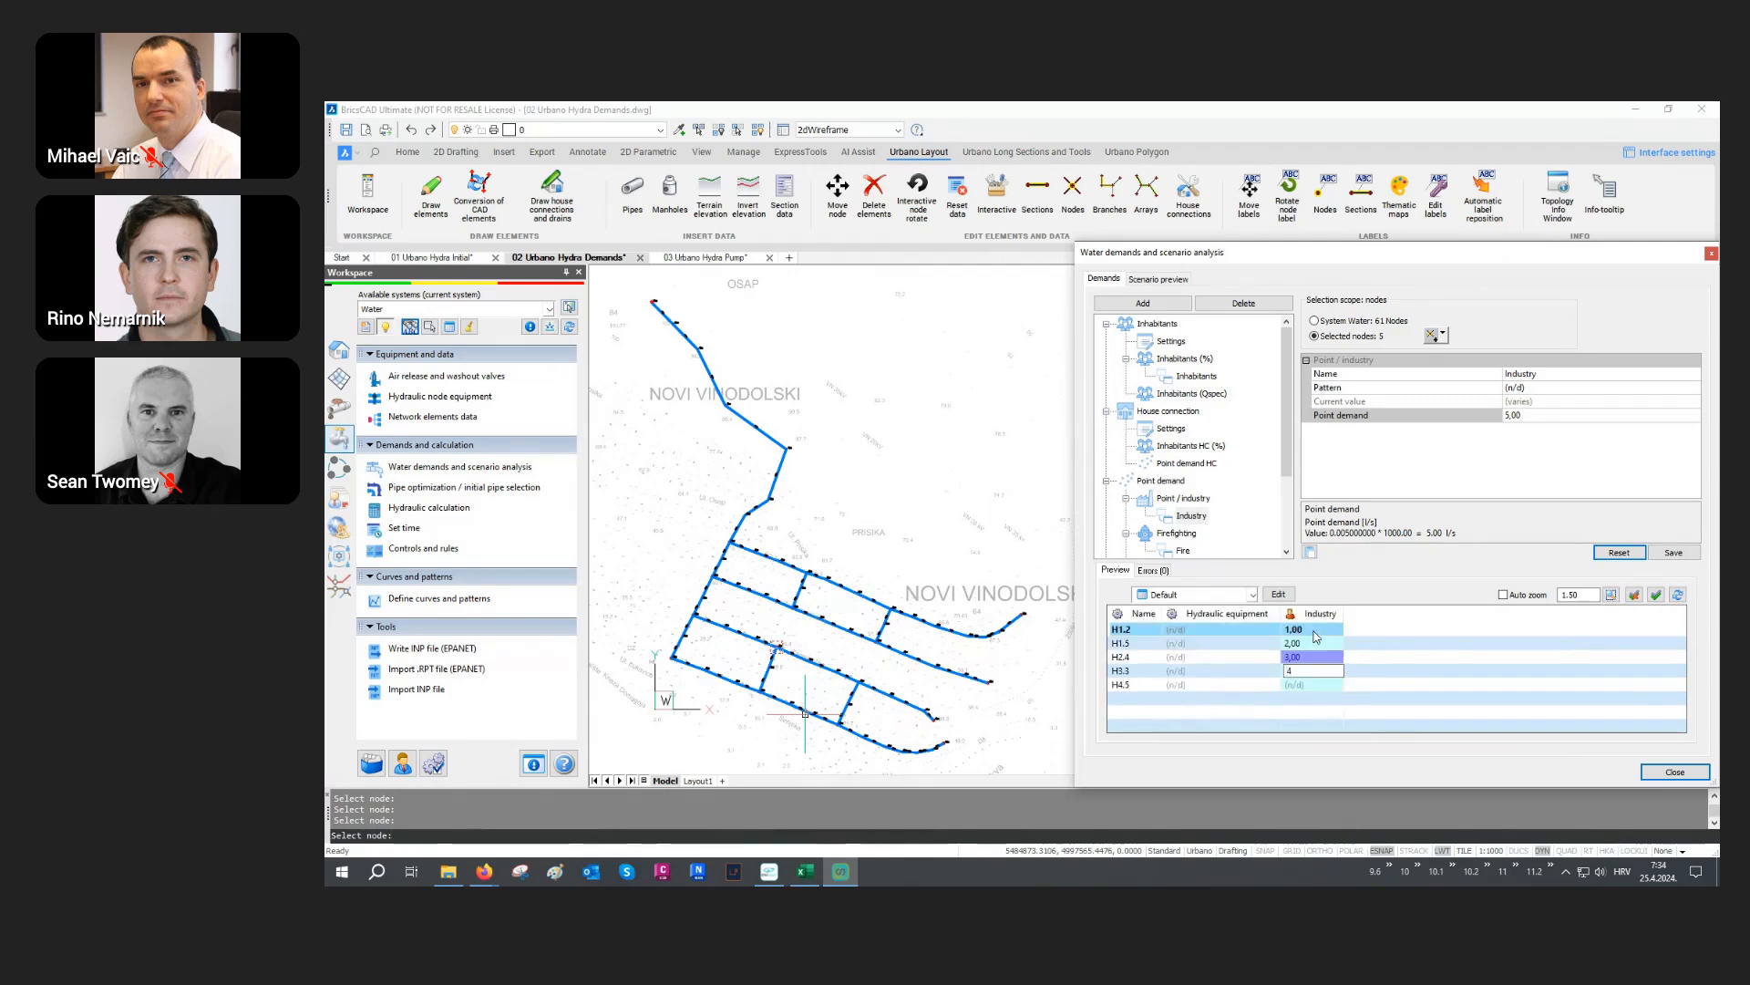
{"action": "key", "text": "Return"}
{"action": "type", "text": "5"}
{"action": "left_click", "coordinate": [1315, 630]}
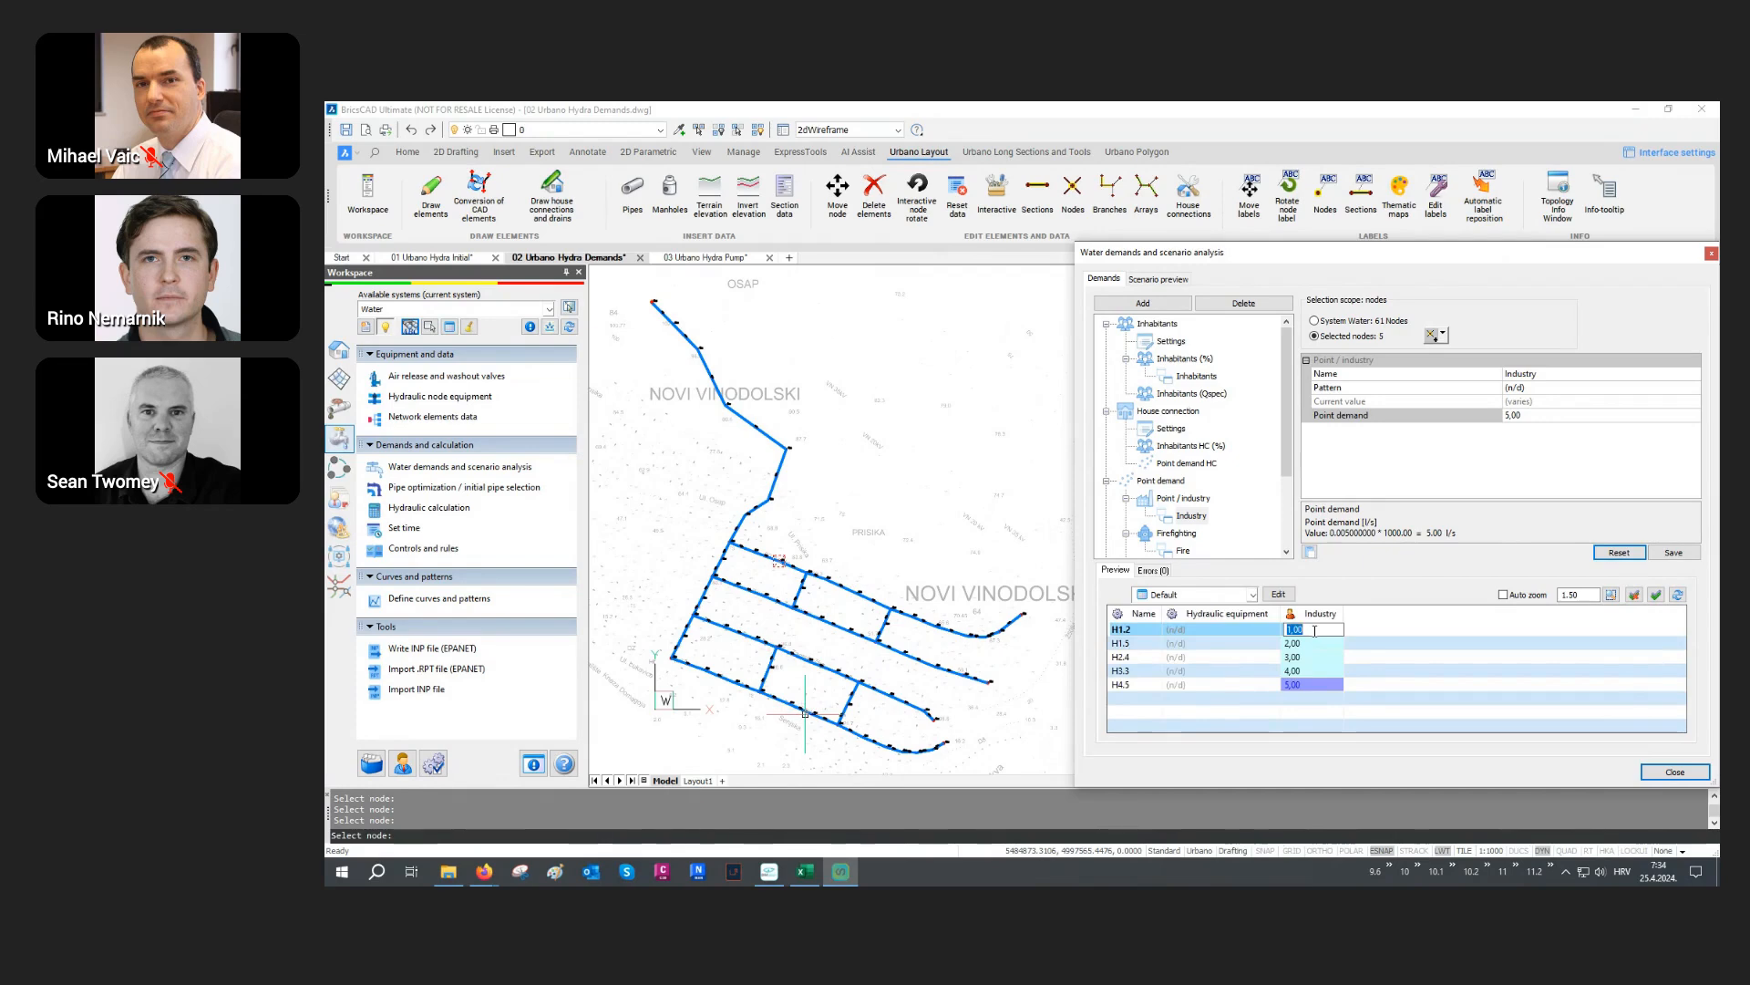
{"action": "left_click", "coordinate": [1626, 556]}
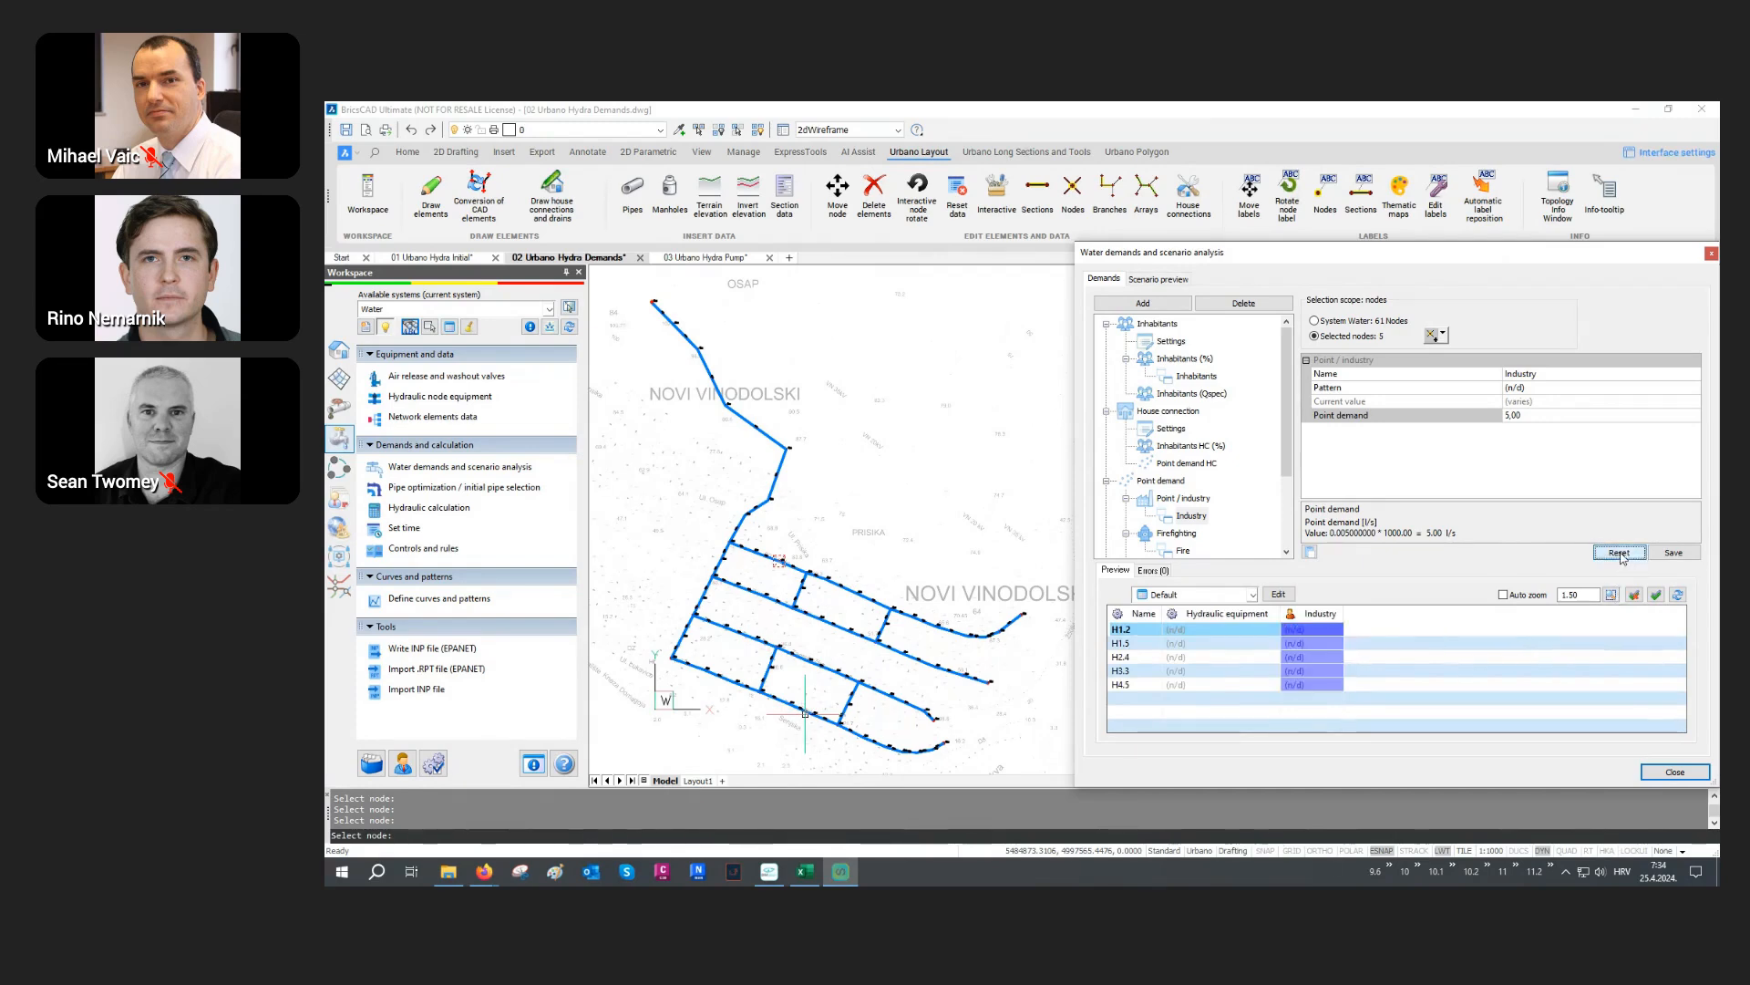
Step: Assign an Industry point demand of 6.00 l/s to node H4.2 only and close the water demands dialog
{"action": "left_click", "coordinate": [1431, 336]}
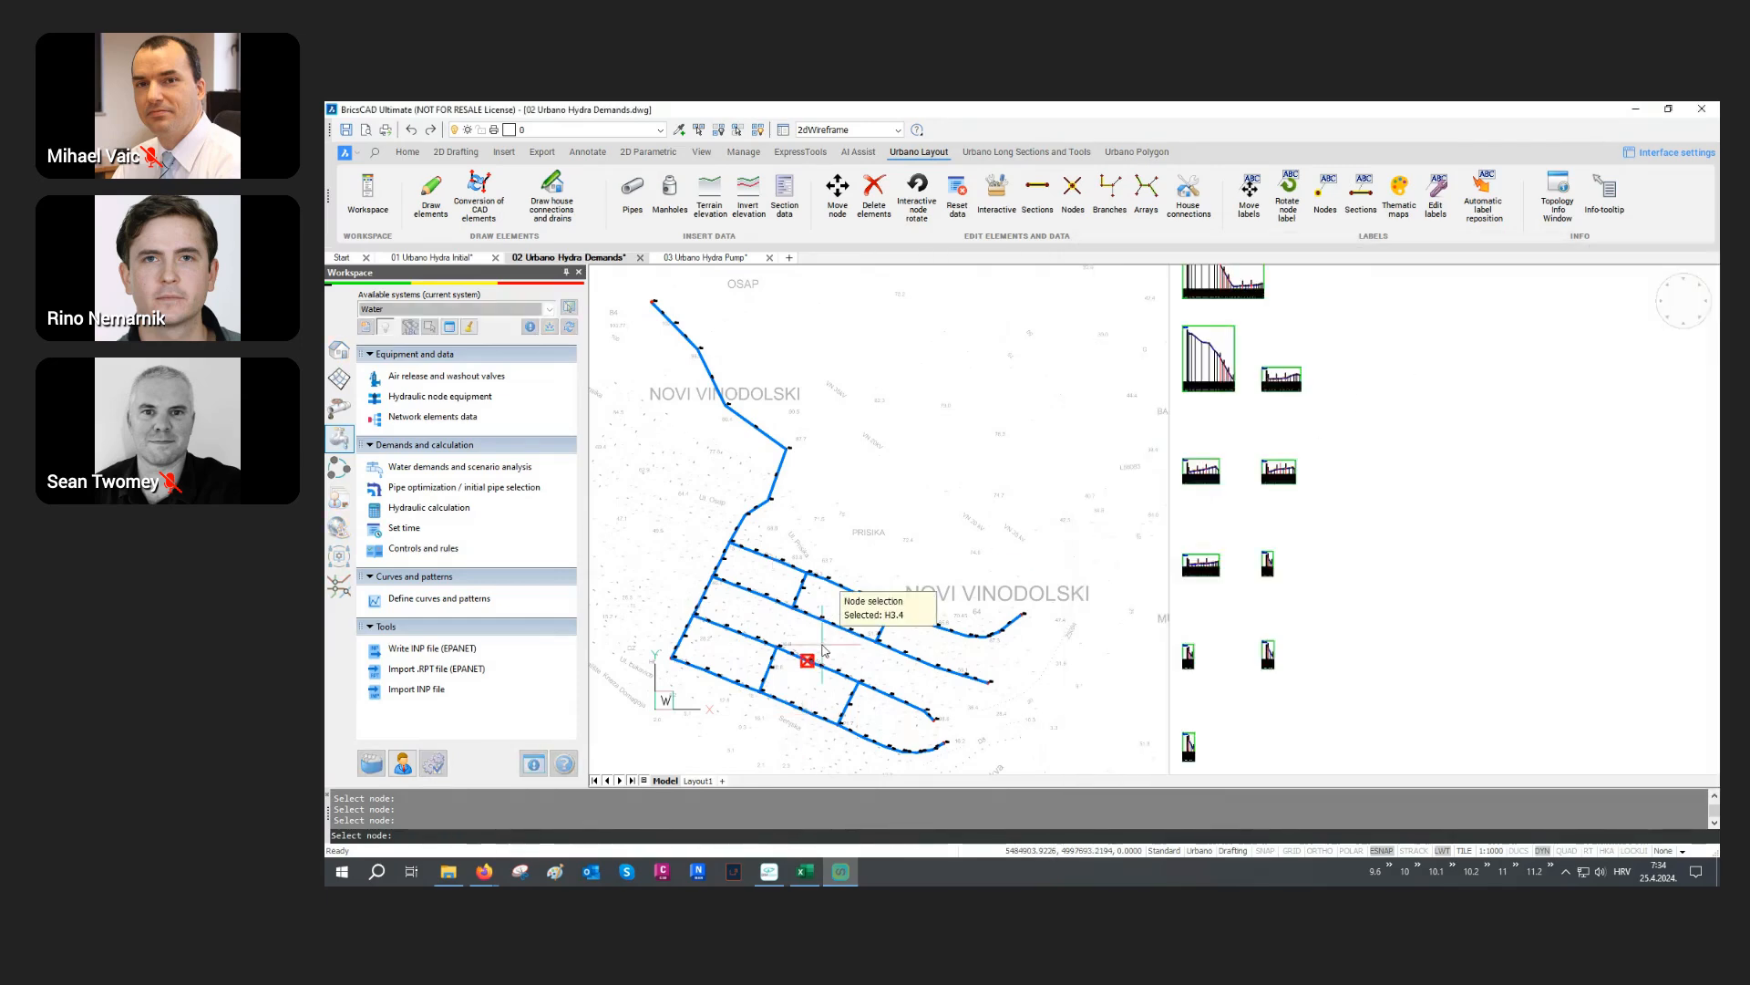
{"action": "key", "text": "F3"}
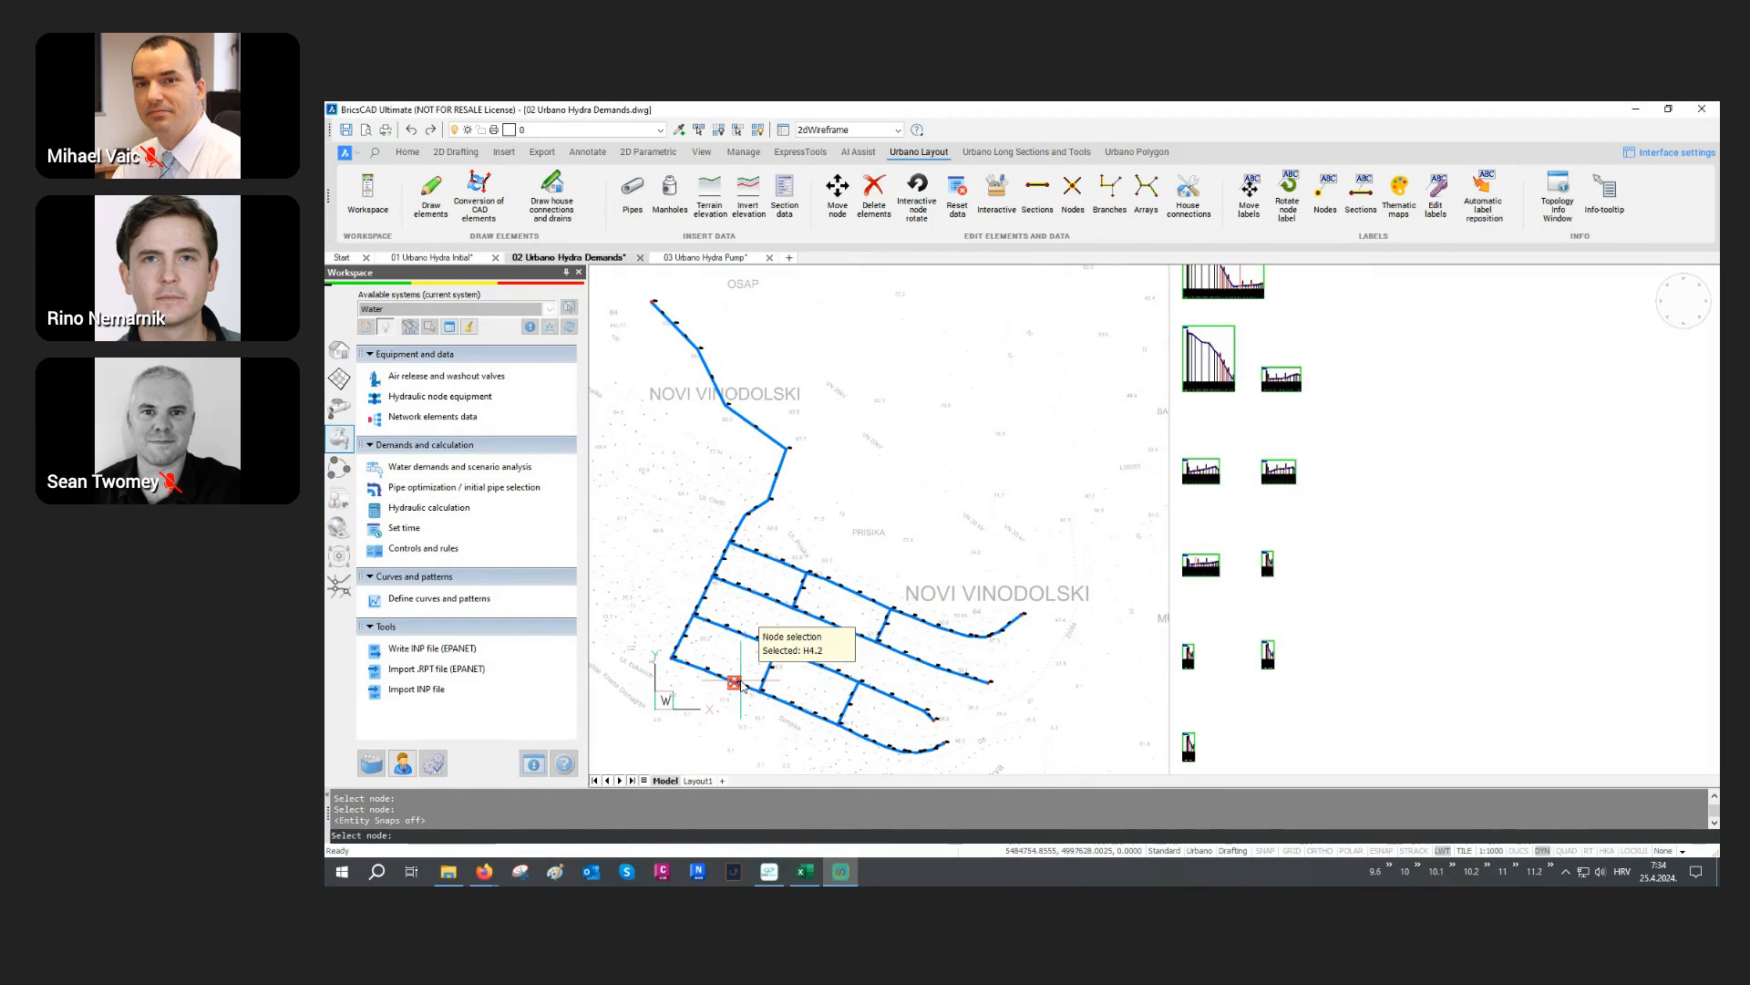
{"action": "left_click", "coordinate": [739, 684]}
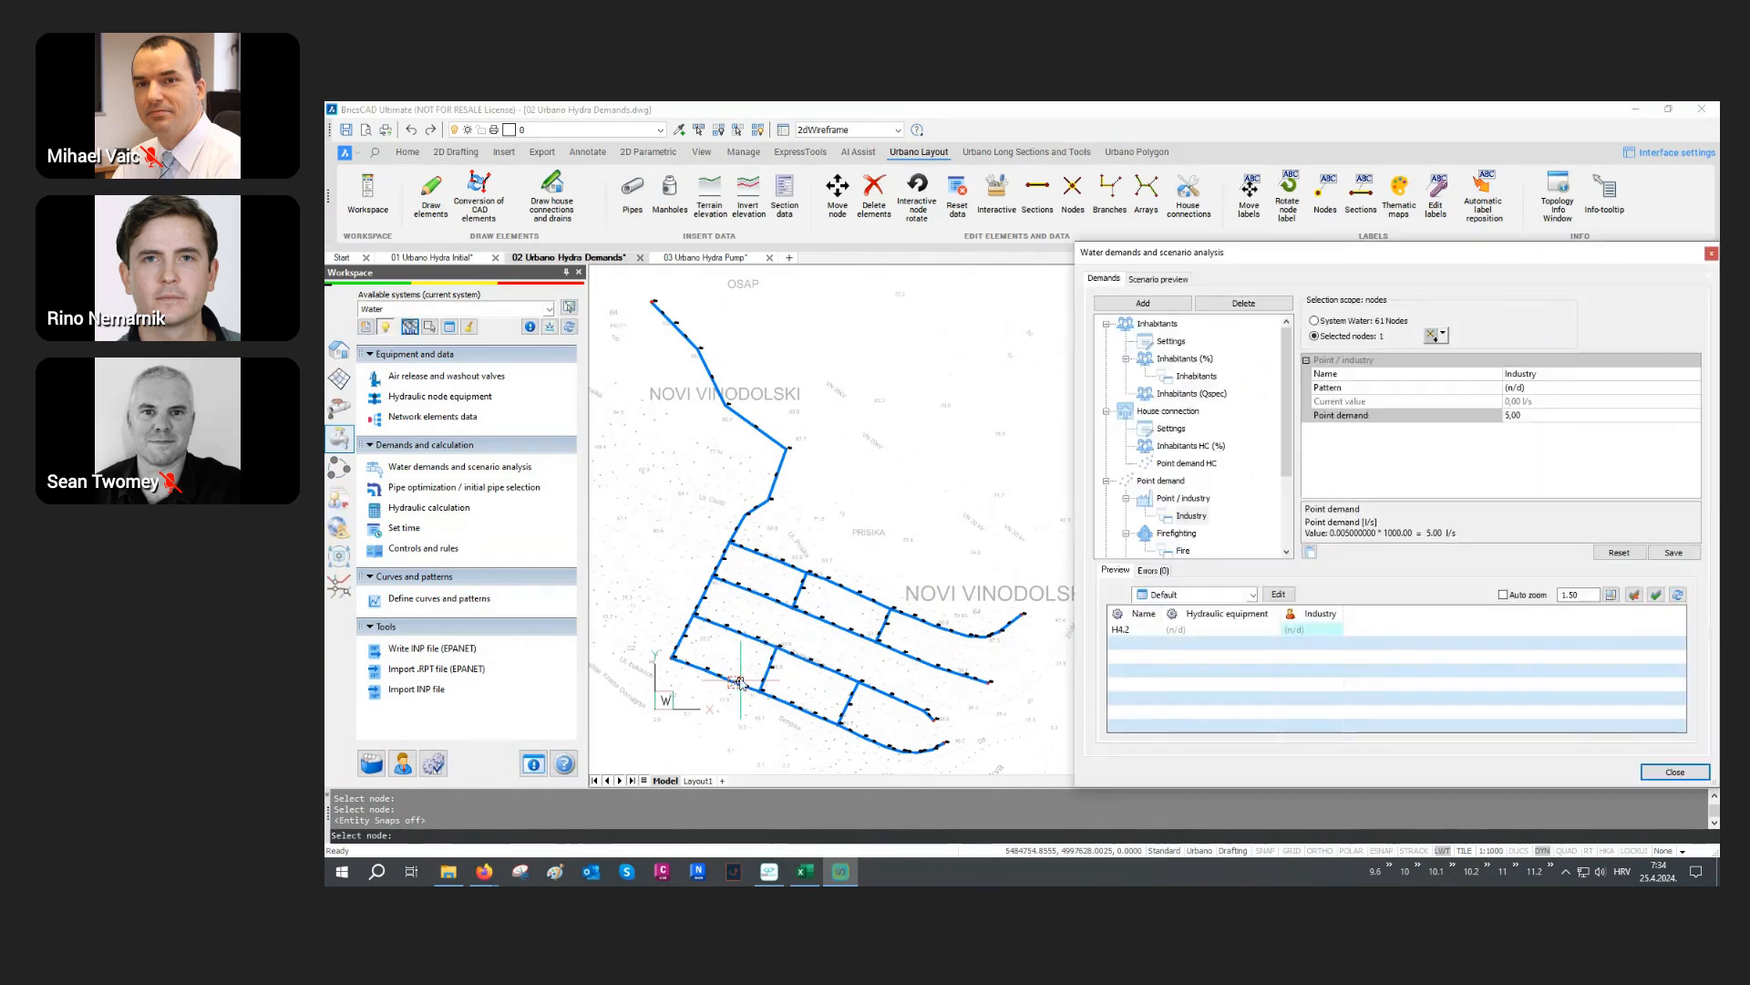
{"action": "left_click", "coordinate": [1319, 631]}
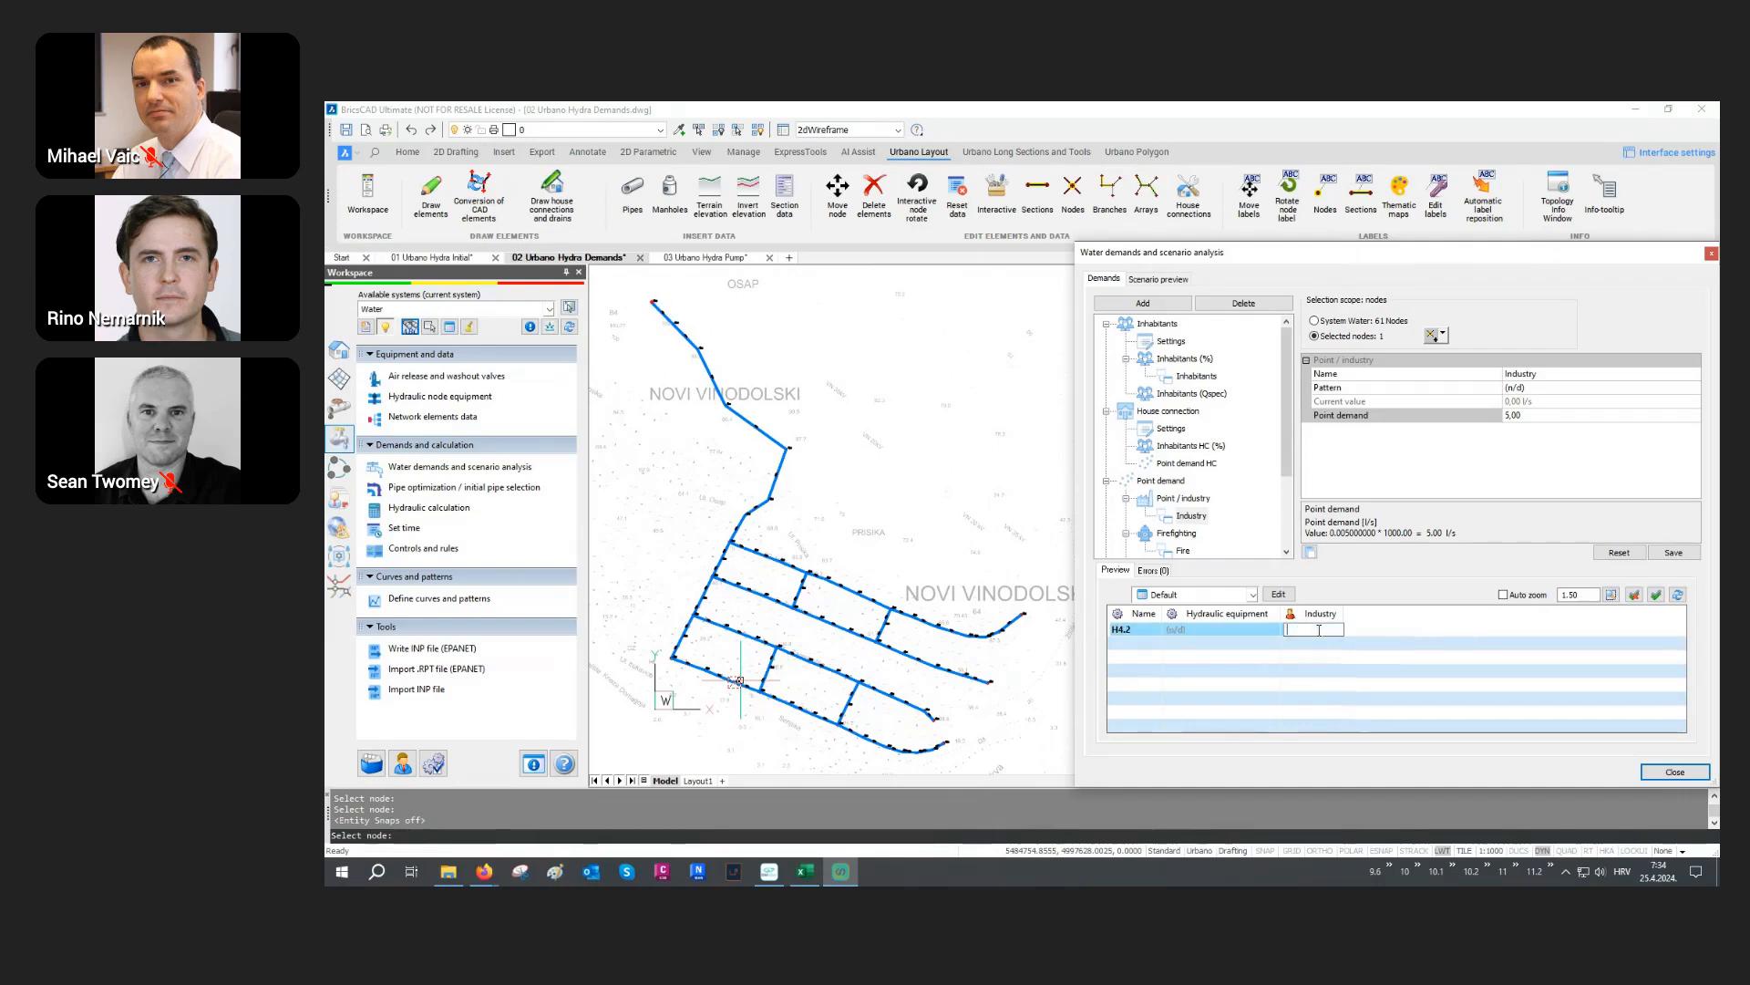
{"action": "key", "text": "Return"}
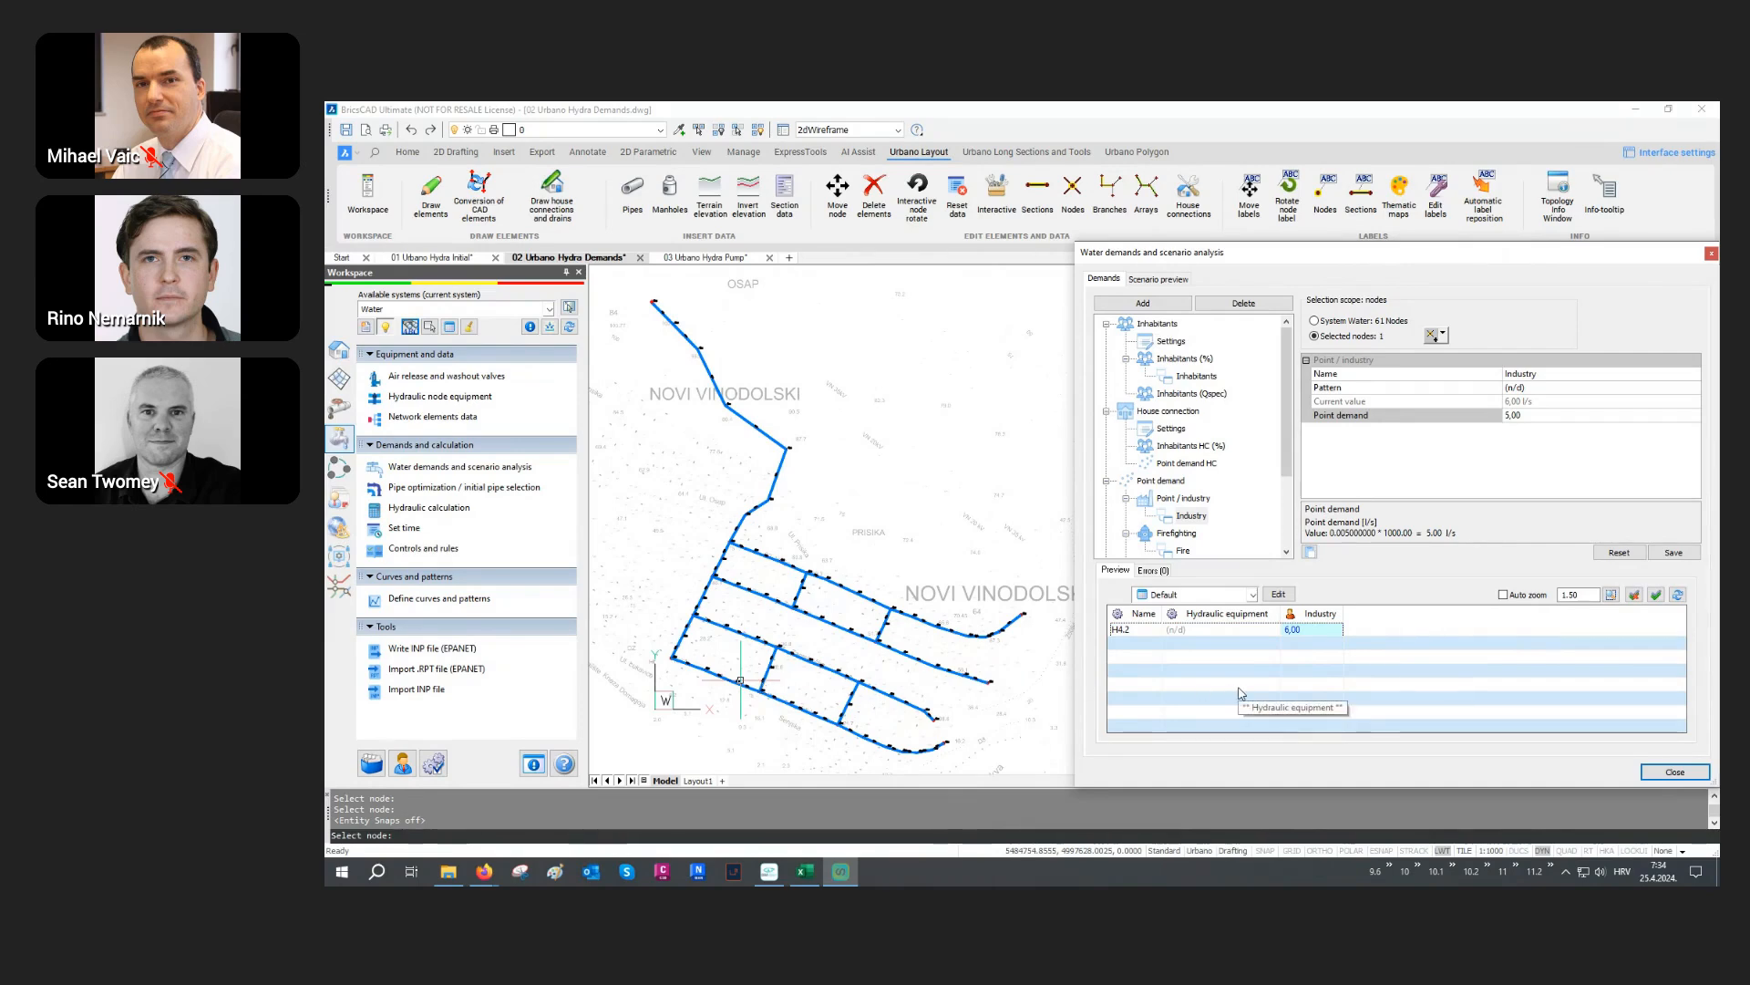
{"action": "left_click", "coordinate": [1675, 771]}
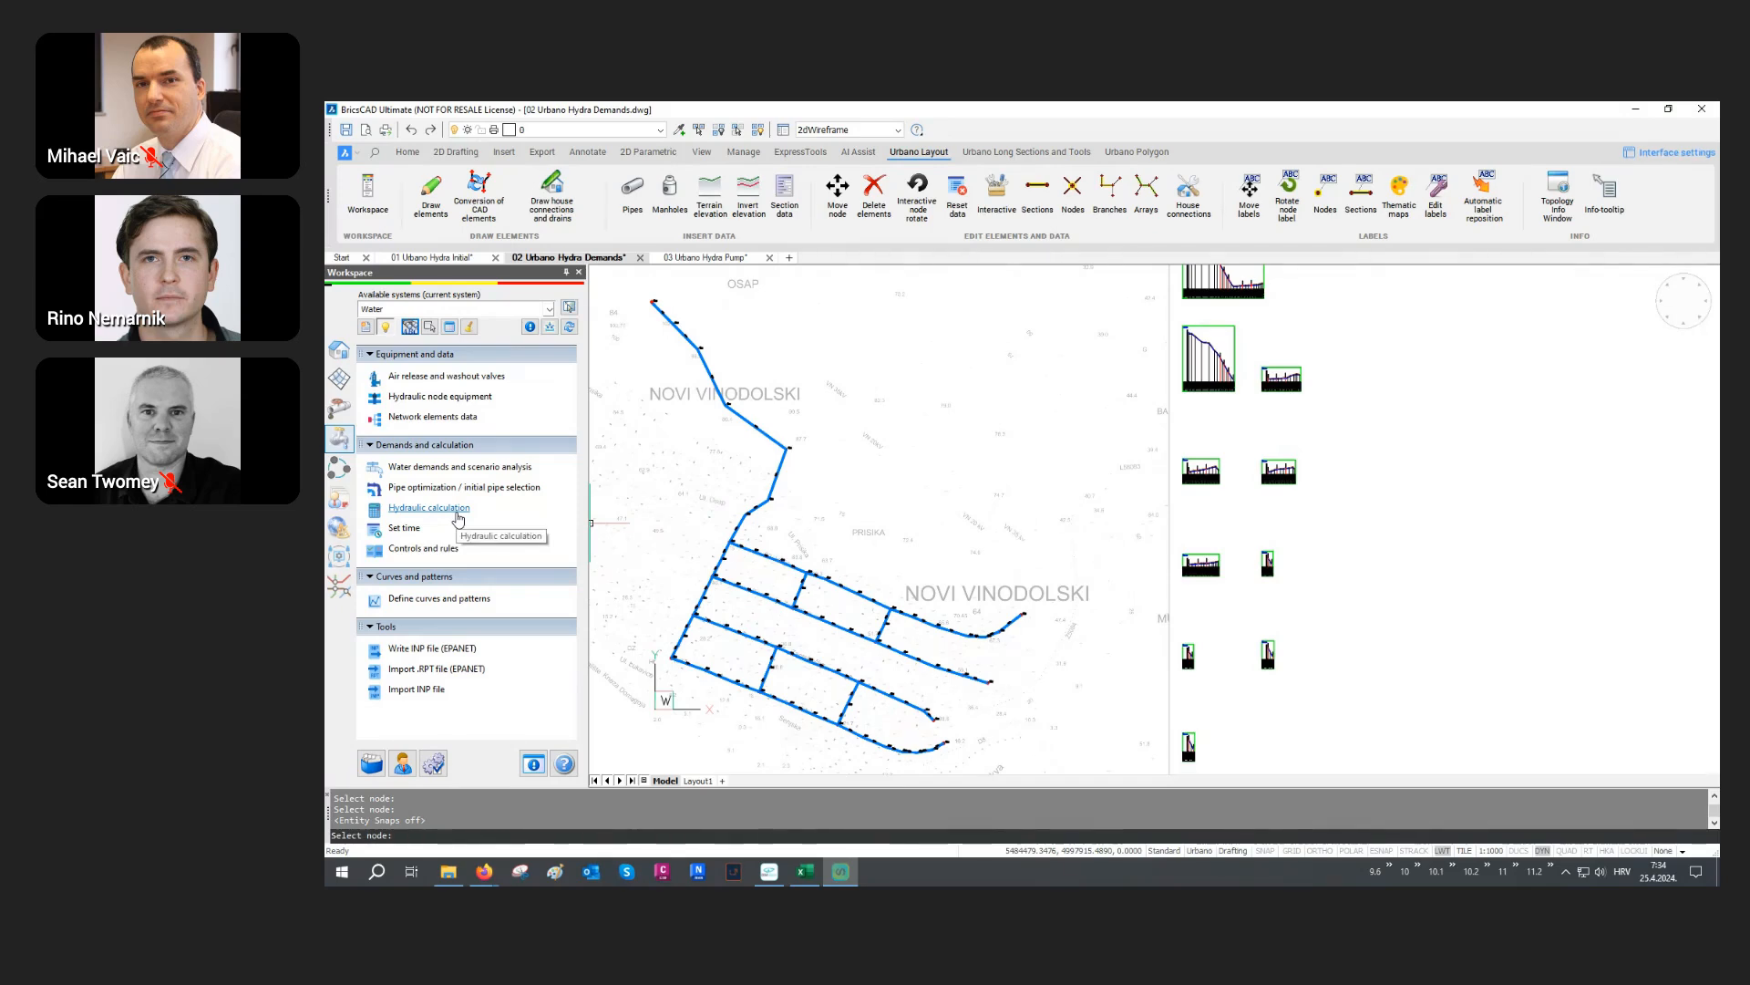
Step: Examine the pipe diameter and length labels on the sections around node A1.8 before optimization
{"action": "scroll", "coordinate": [745, 522], "scroll_direction": "up", "scroll_amount": 5}
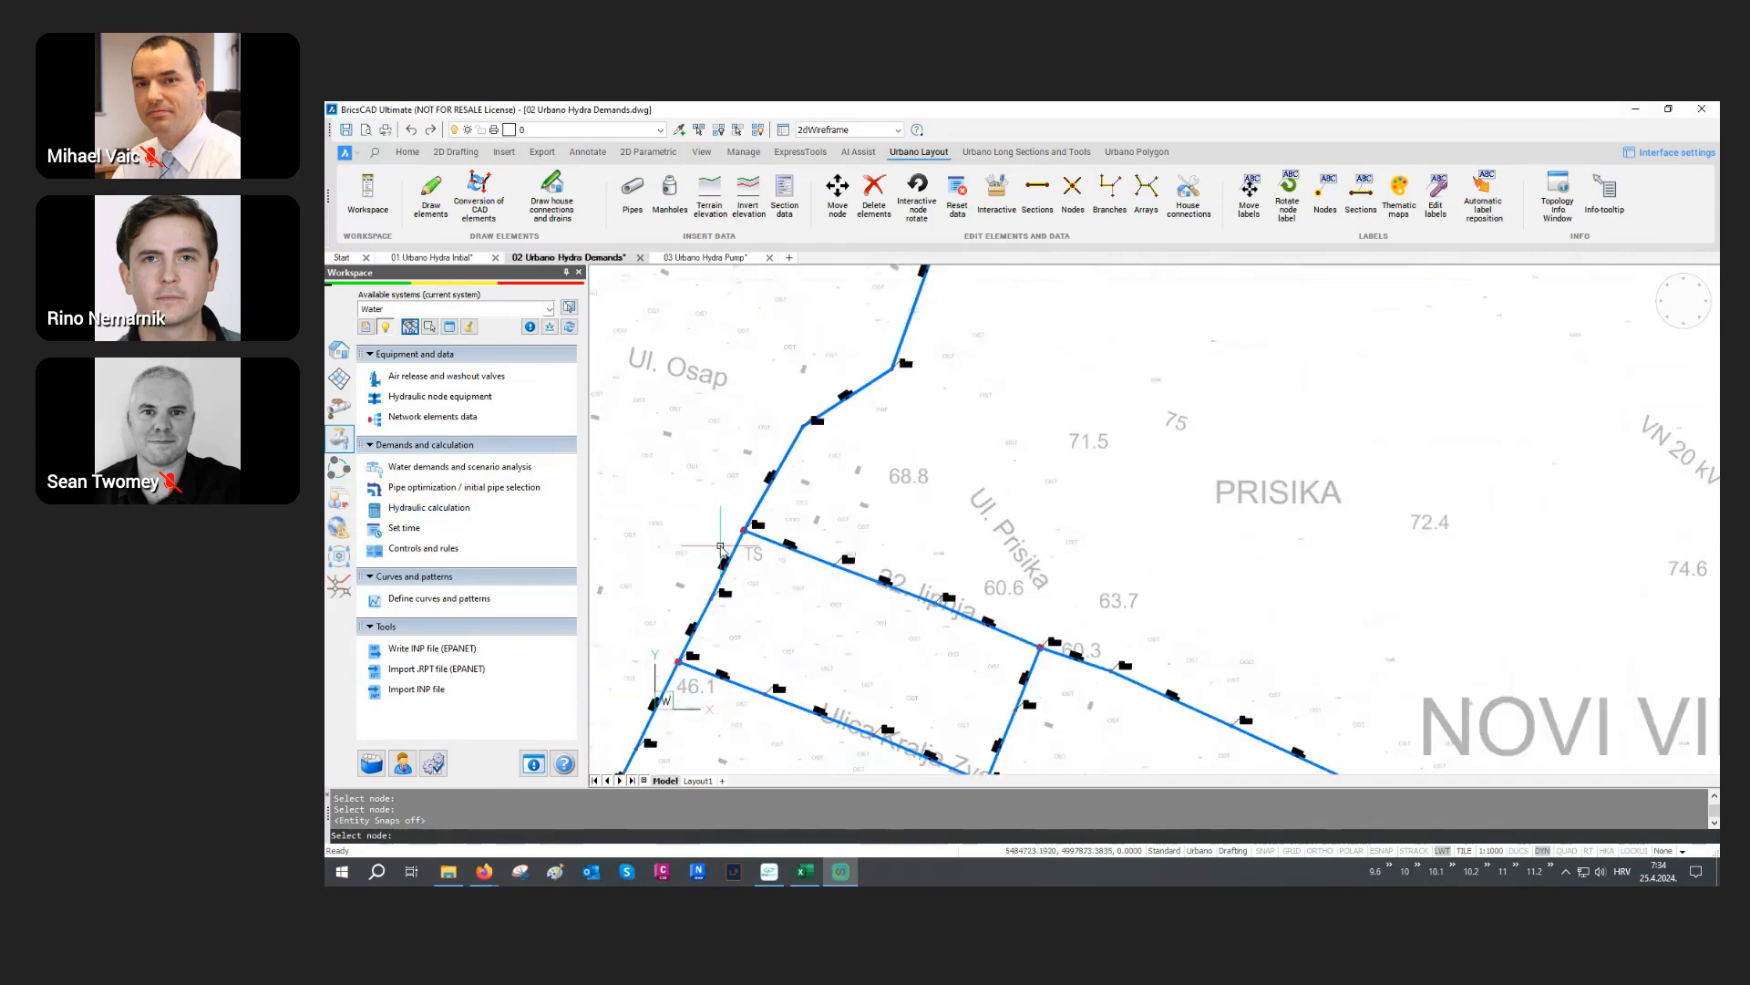
{"action": "scroll", "coordinate": [745, 521], "scroll_direction": "up", "scroll_amount": 4}
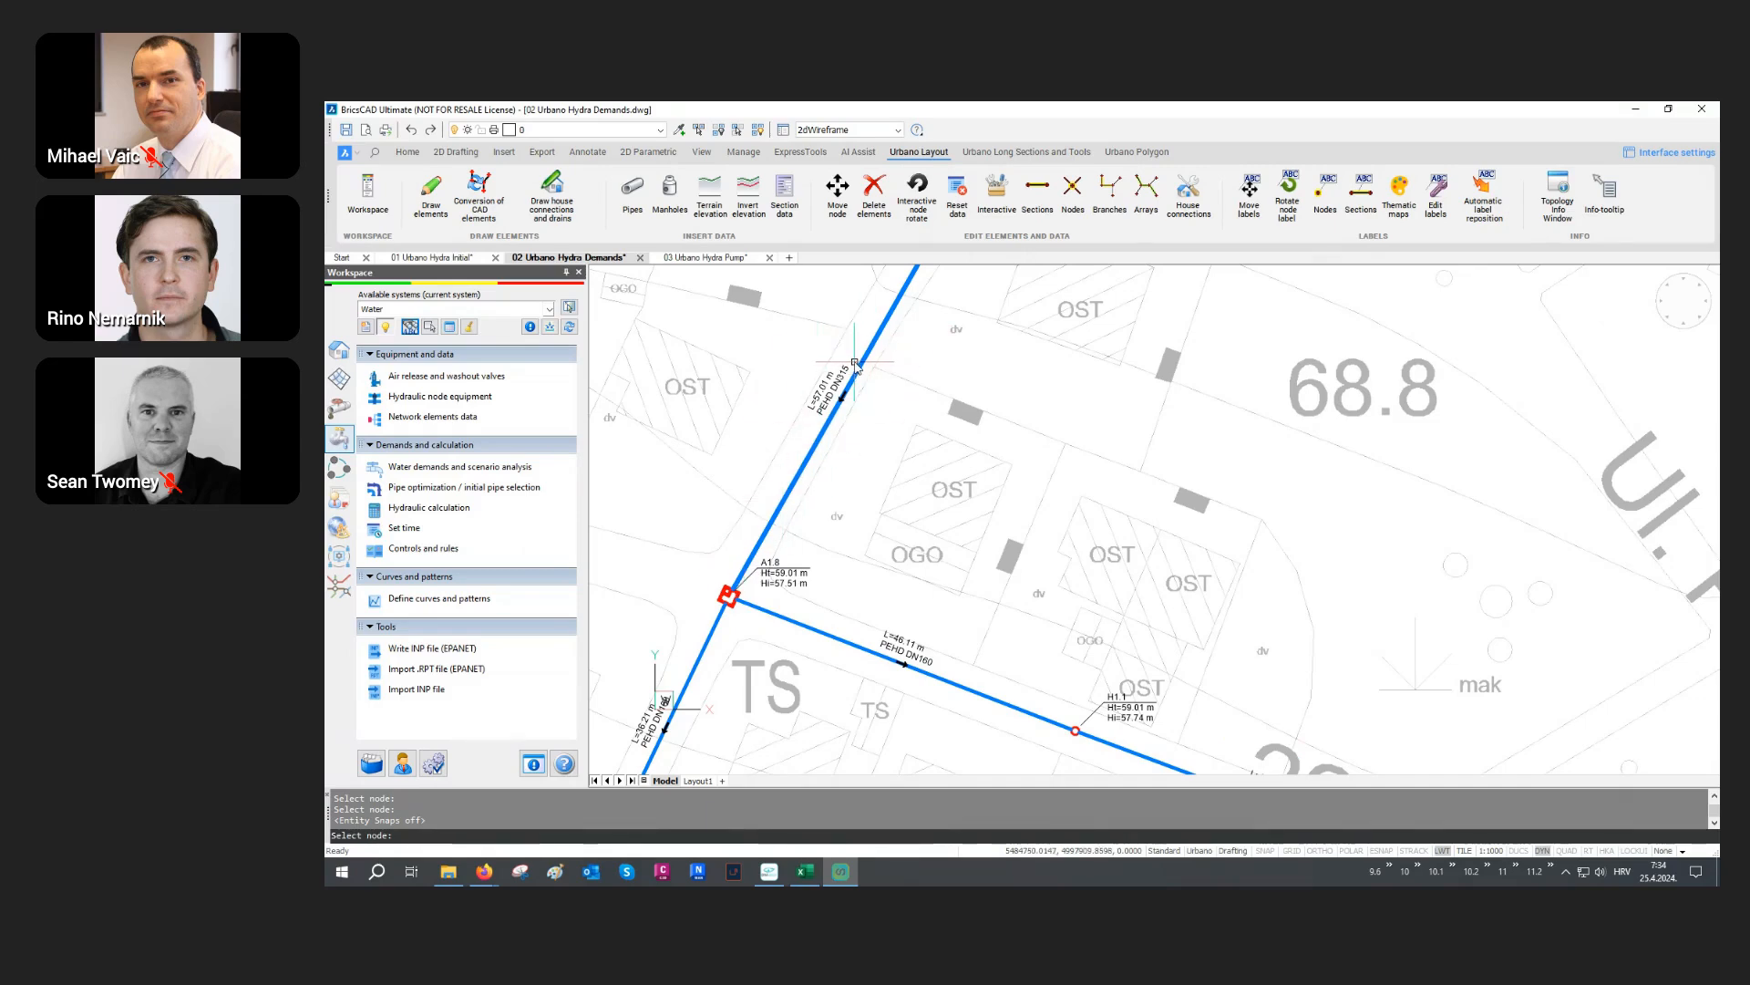
{"action": "scroll", "coordinate": [835, 384], "scroll_direction": "up", "scroll_amount": 2}
{"action": "scroll", "coordinate": [839, 401], "scroll_direction": "down", "scroll_amount": 2}
{"action": "scroll", "coordinate": [837, 392], "scroll_direction": "down", "scroll_amount": 3}
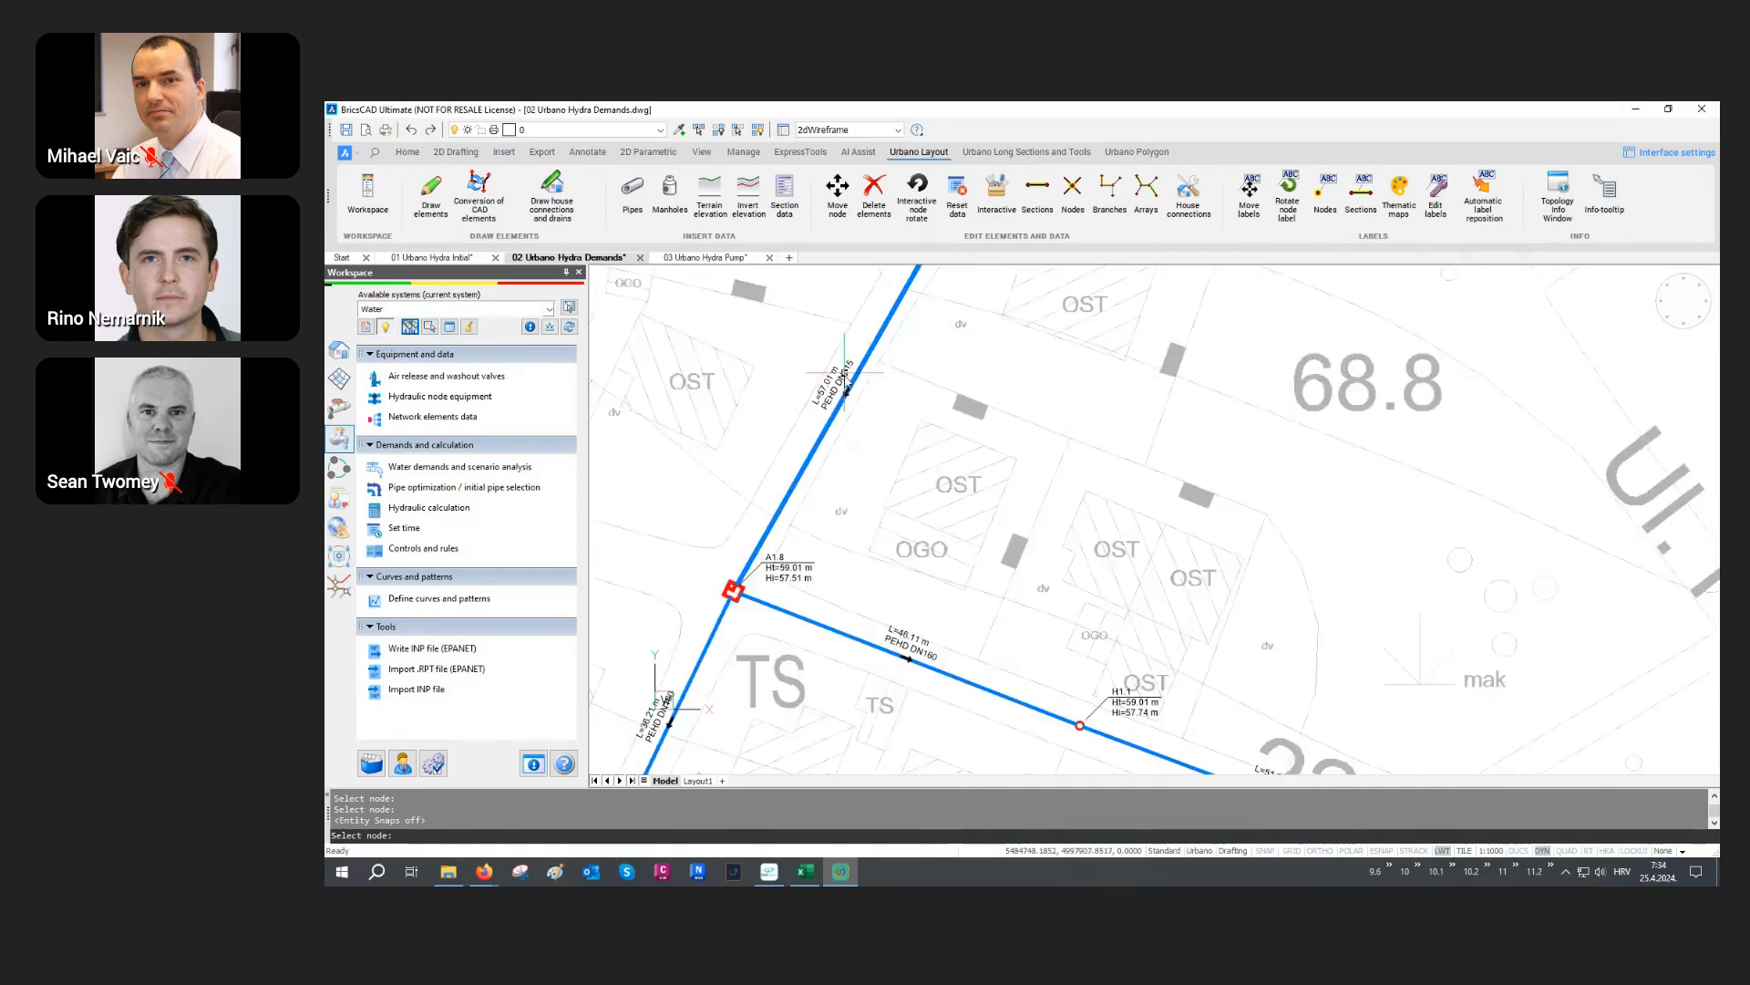
{"action": "scroll", "coordinate": [787, 545], "scroll_direction": "up", "scroll_amount": 1}
{"action": "scroll", "coordinate": [828, 539], "scroll_direction": "up", "scroll_amount": 2}
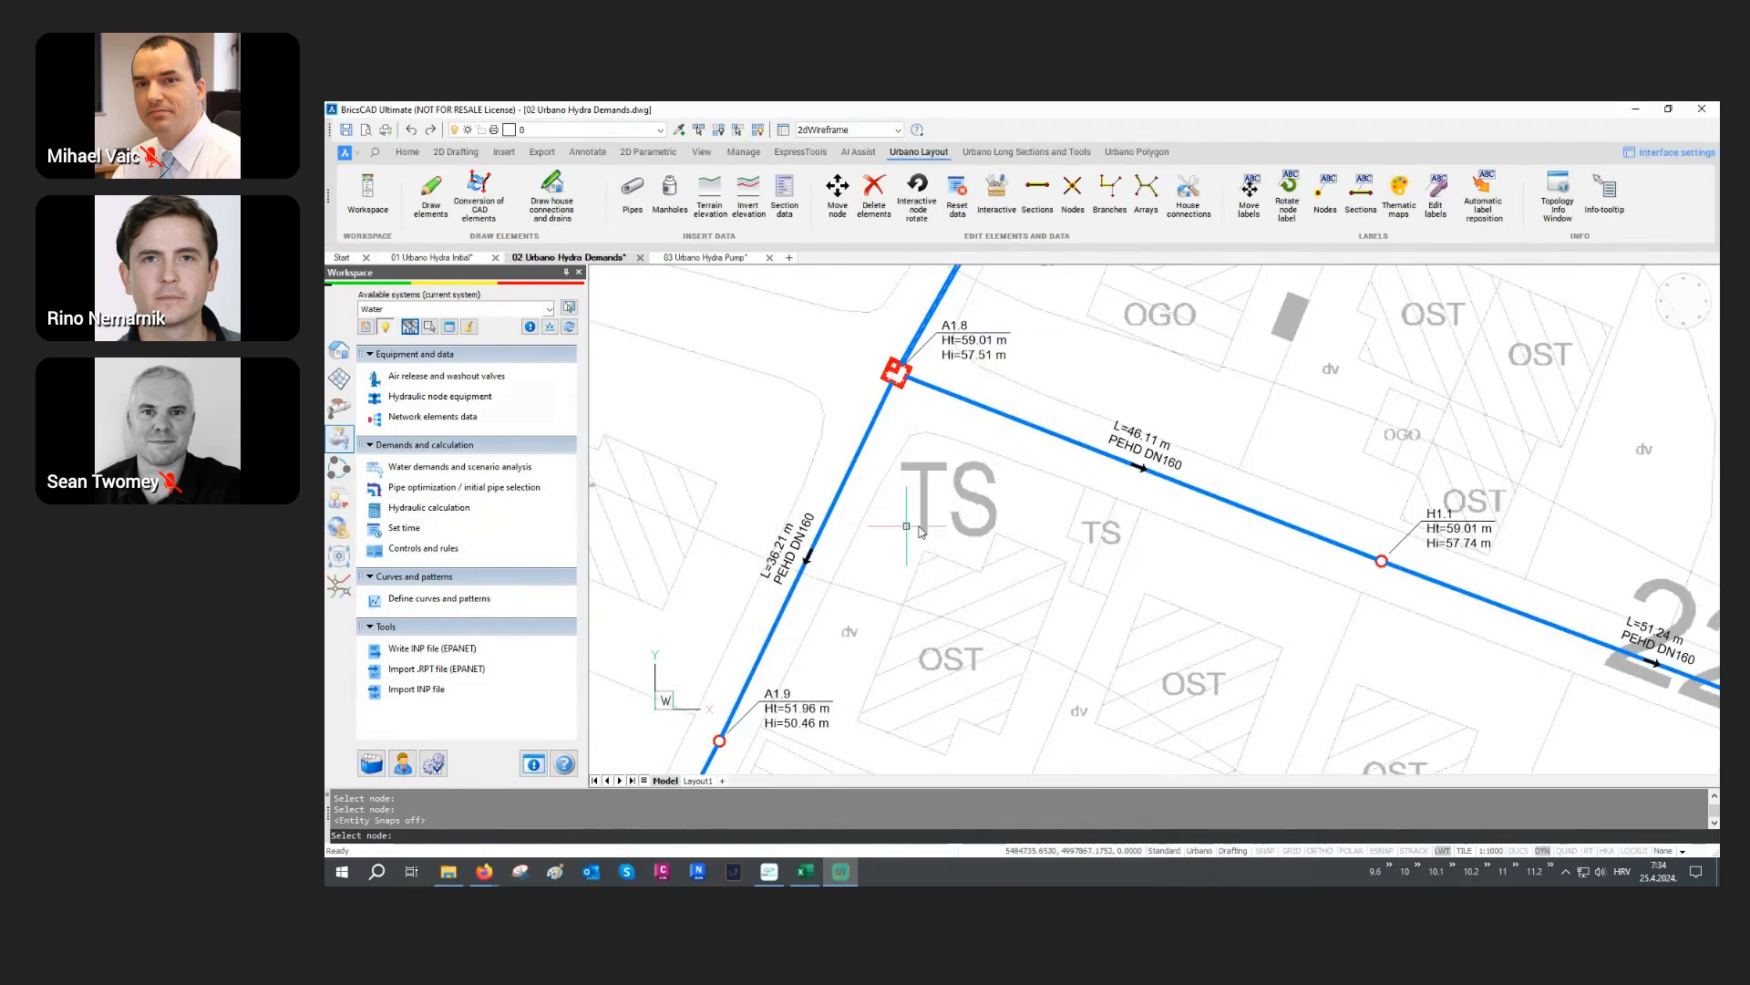
{"action": "scroll", "coordinate": [999, 518], "scroll_direction": "down", "scroll_amount": 6}
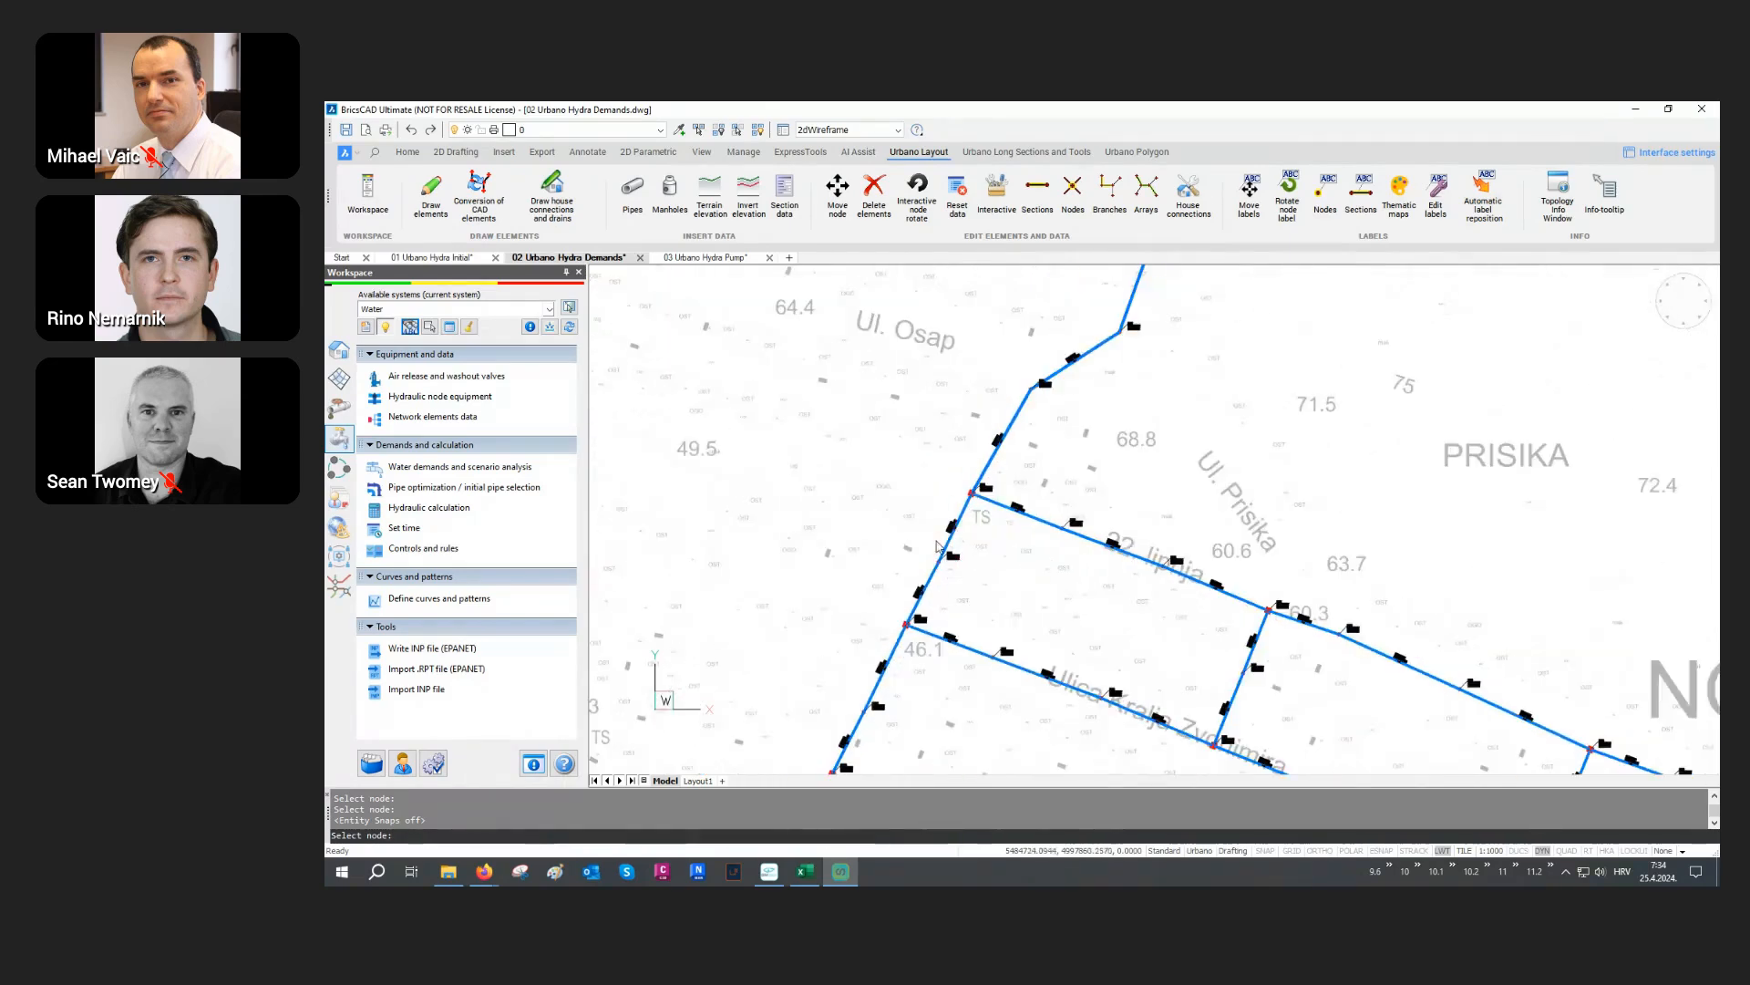
{"action": "mouse_move", "coordinate": [981, 587]}
{"action": "middle_mouse_down"}
{"action": "mouse_move", "coordinate": [891, 524]}
{"action": "mouse_move", "coordinate": [780, 516]}
{"action": "middle_mouse_up"}
{"action": "scroll", "coordinate": [781, 516], "scroll_direction": "down", "scroll_amount": 3}
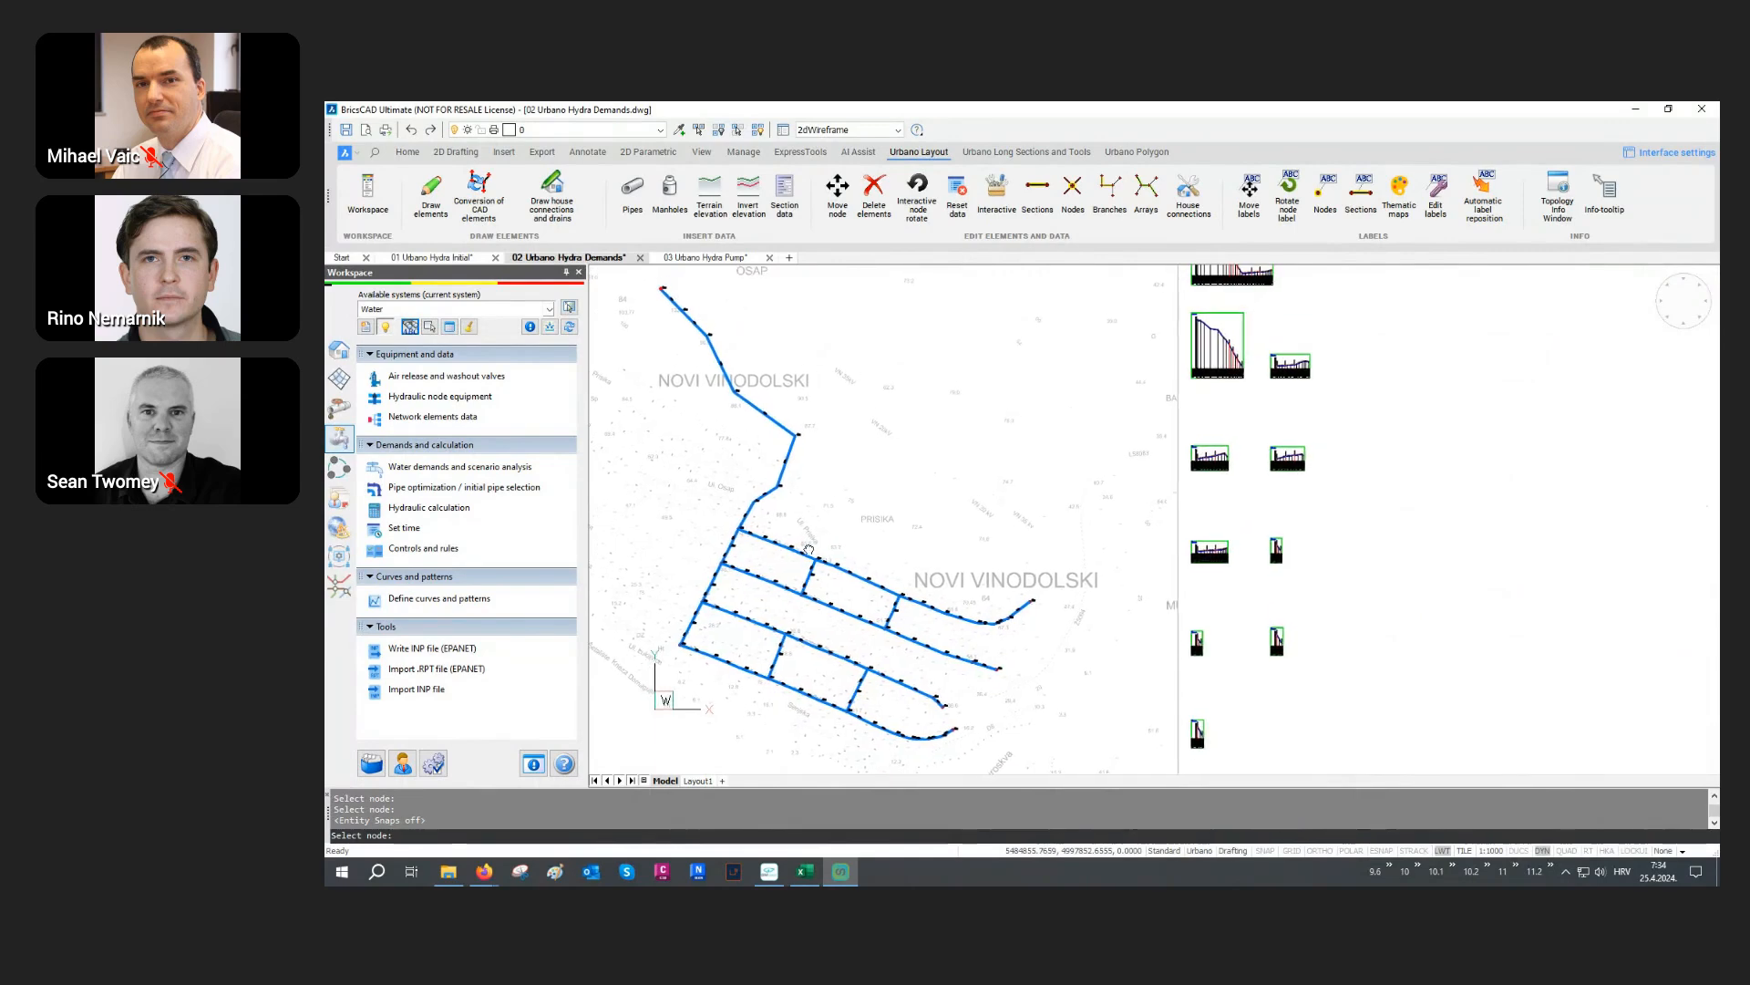
Step: Open the pipe optimization / initial pipe selection tool and enlarge its dialog beside the network plan
{"action": "left_click", "coordinate": [450, 489]}
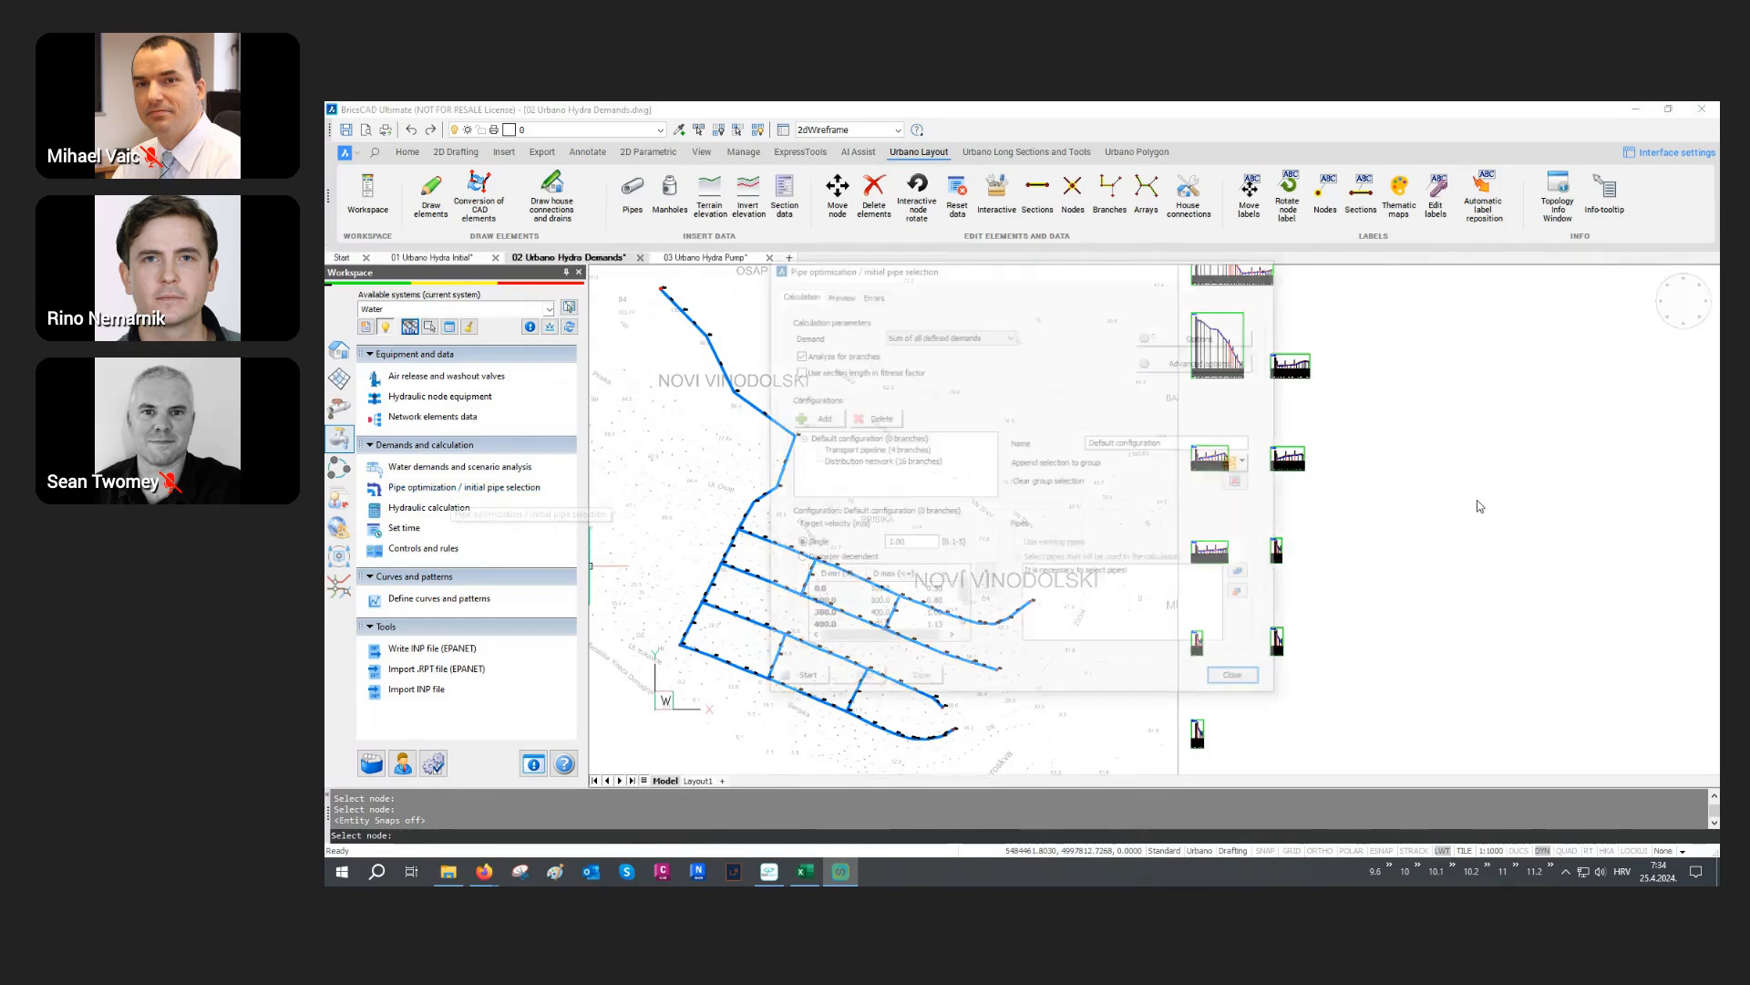
{"action": "left_click_drag", "start_coordinate": [1128, 275], "coordinate": [1564, 283]}
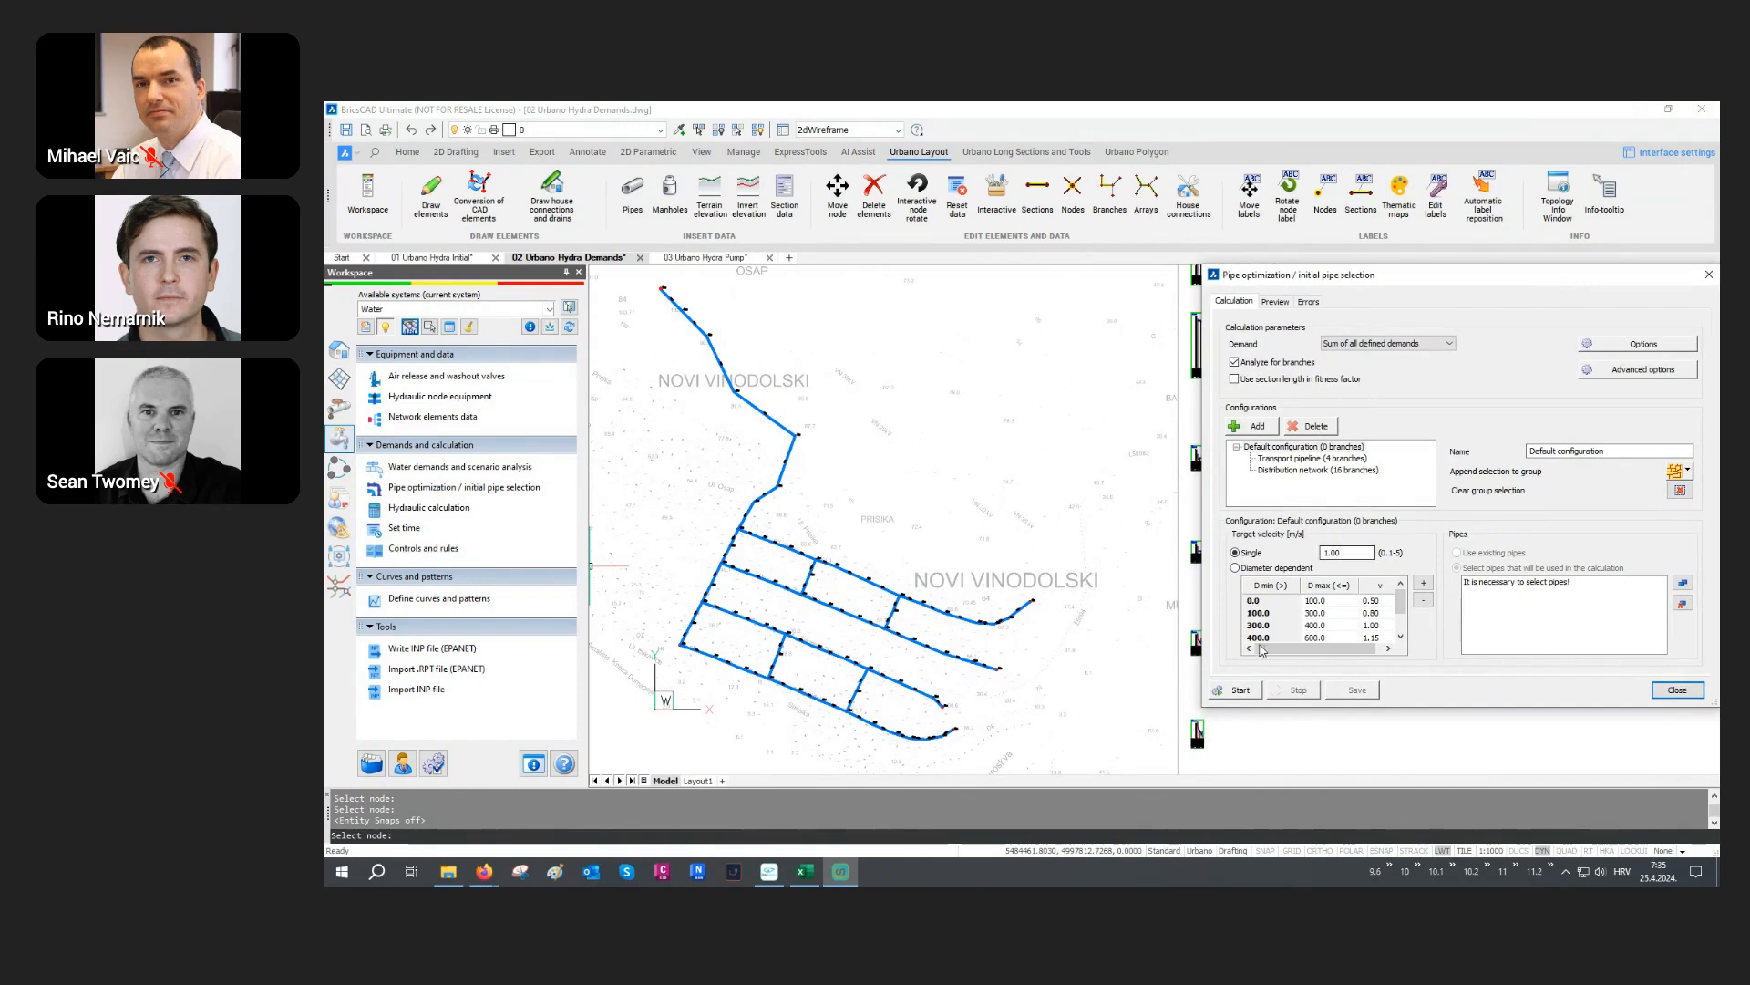
{"action": "left_click_drag", "start_coordinate": [1200, 710], "coordinate": [1034, 775]}
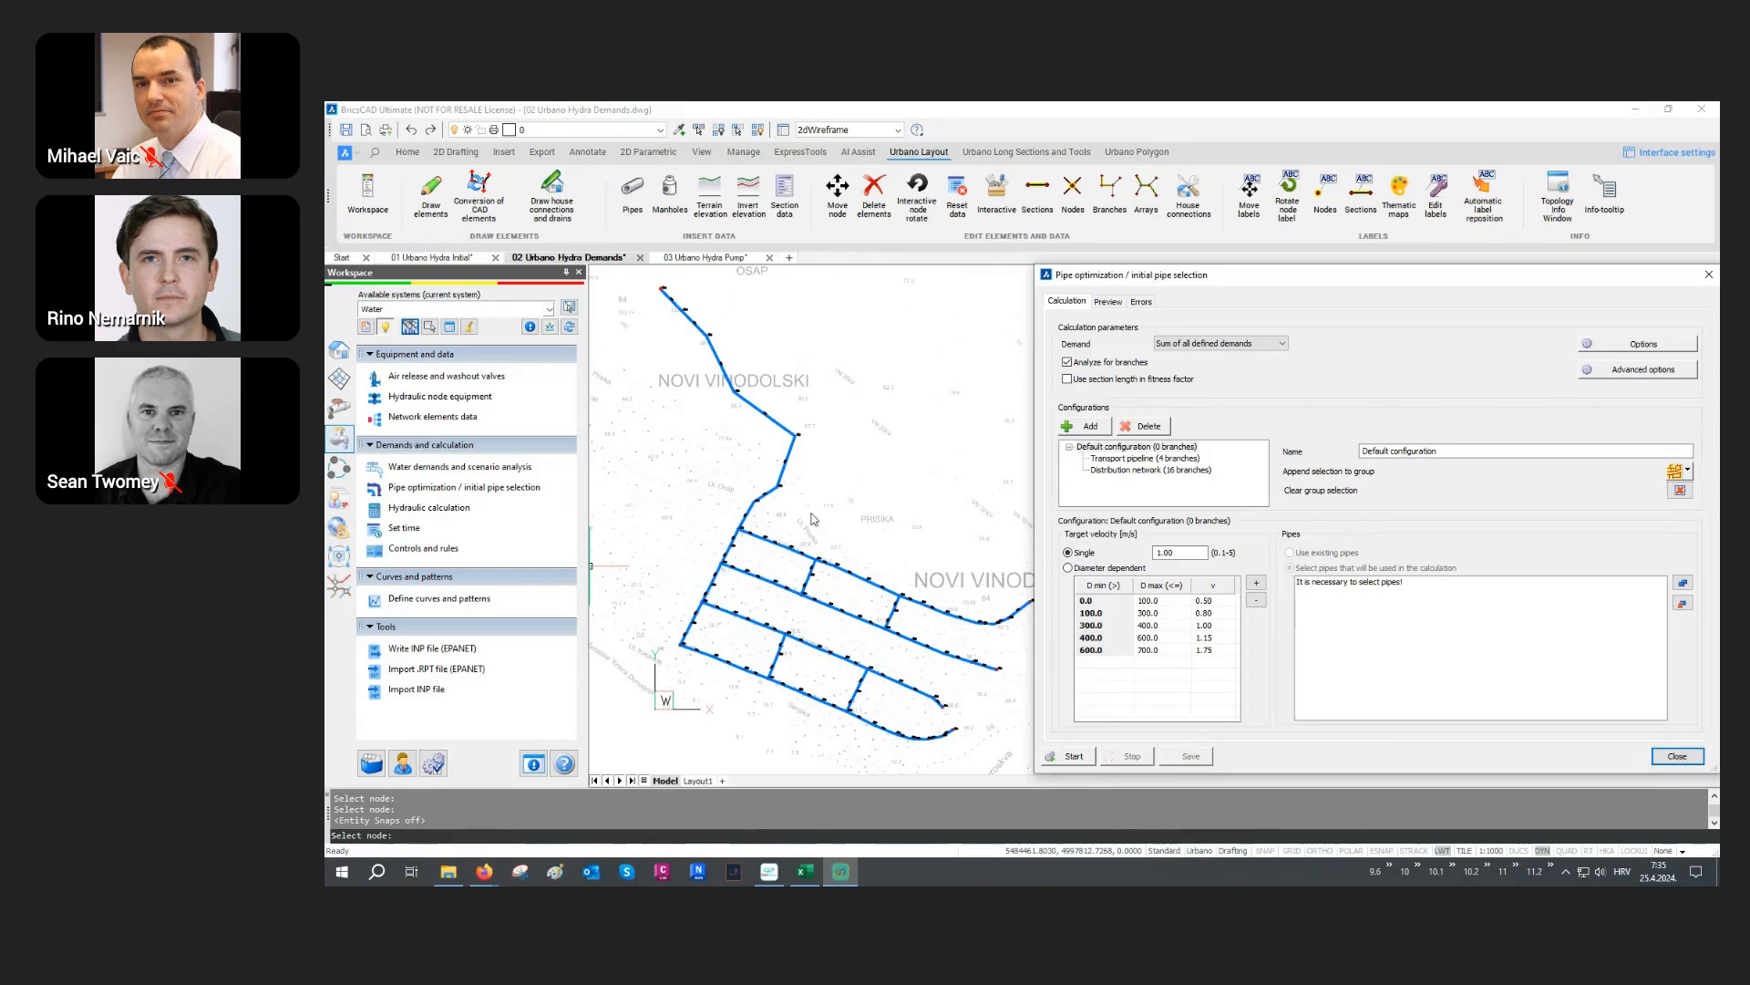
Step: Compare the target velocities and candidate pipes of the Transport pipeline and Distribution network configurations
{"action": "left_click", "coordinate": [1114, 458]}
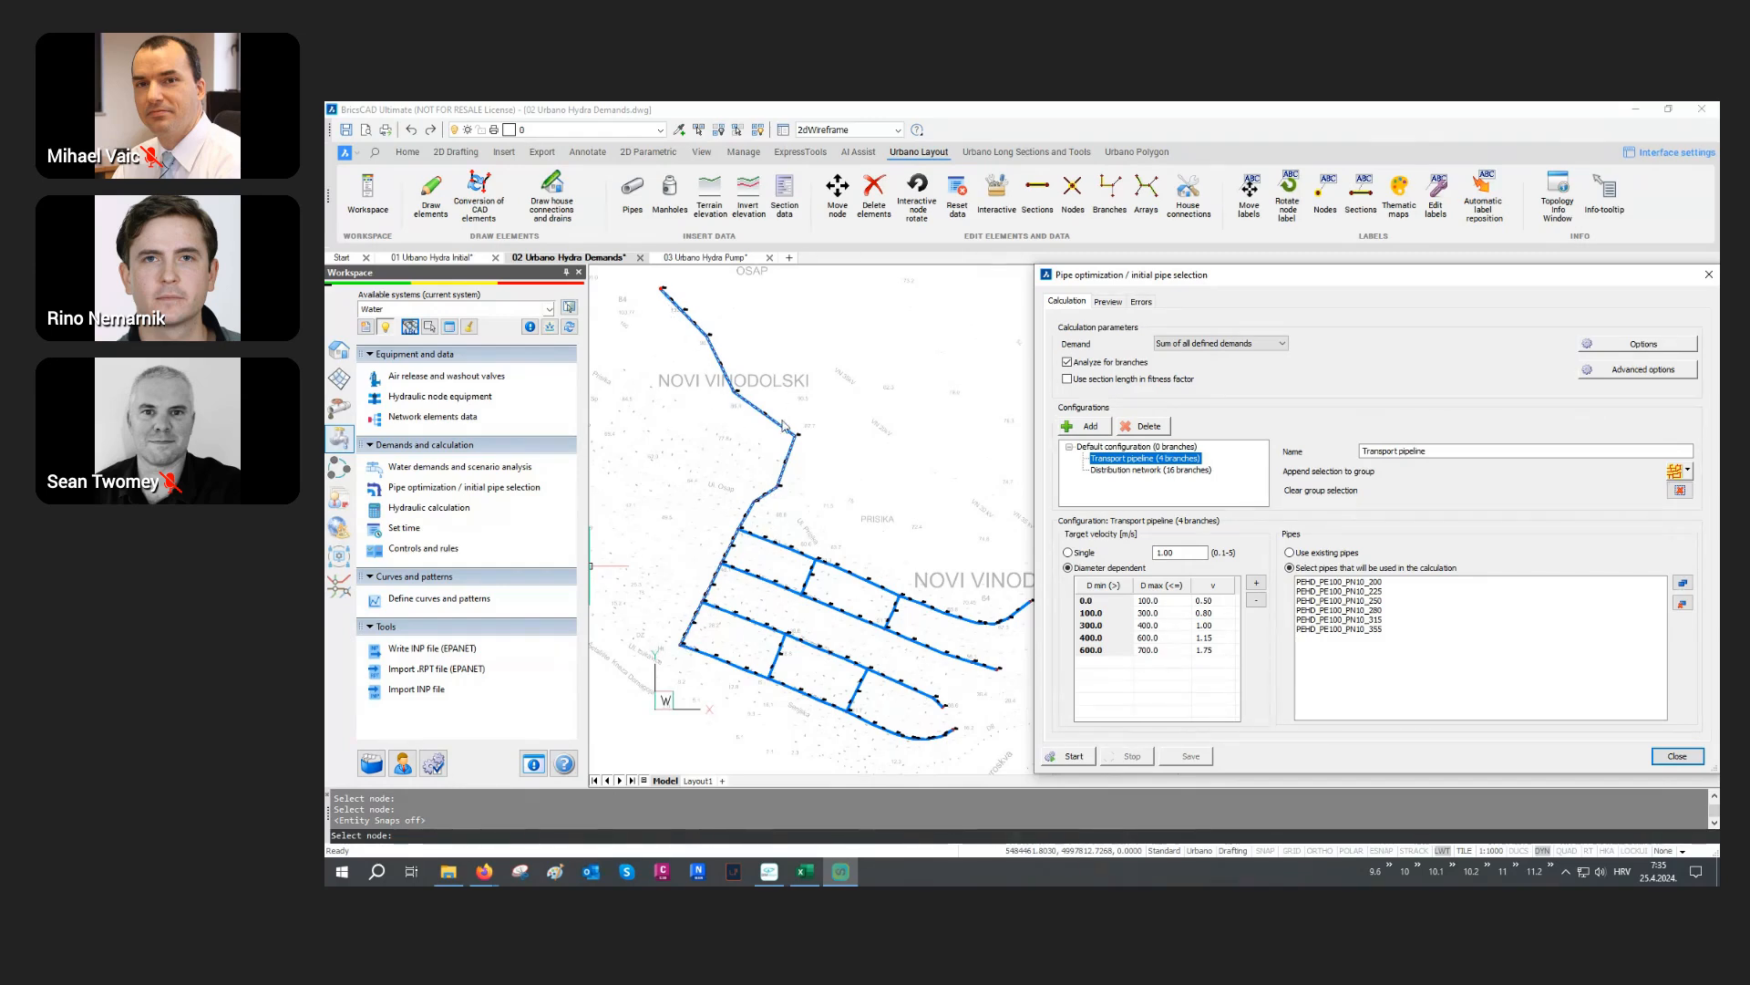
{"action": "left_click", "coordinate": [1113, 470]}
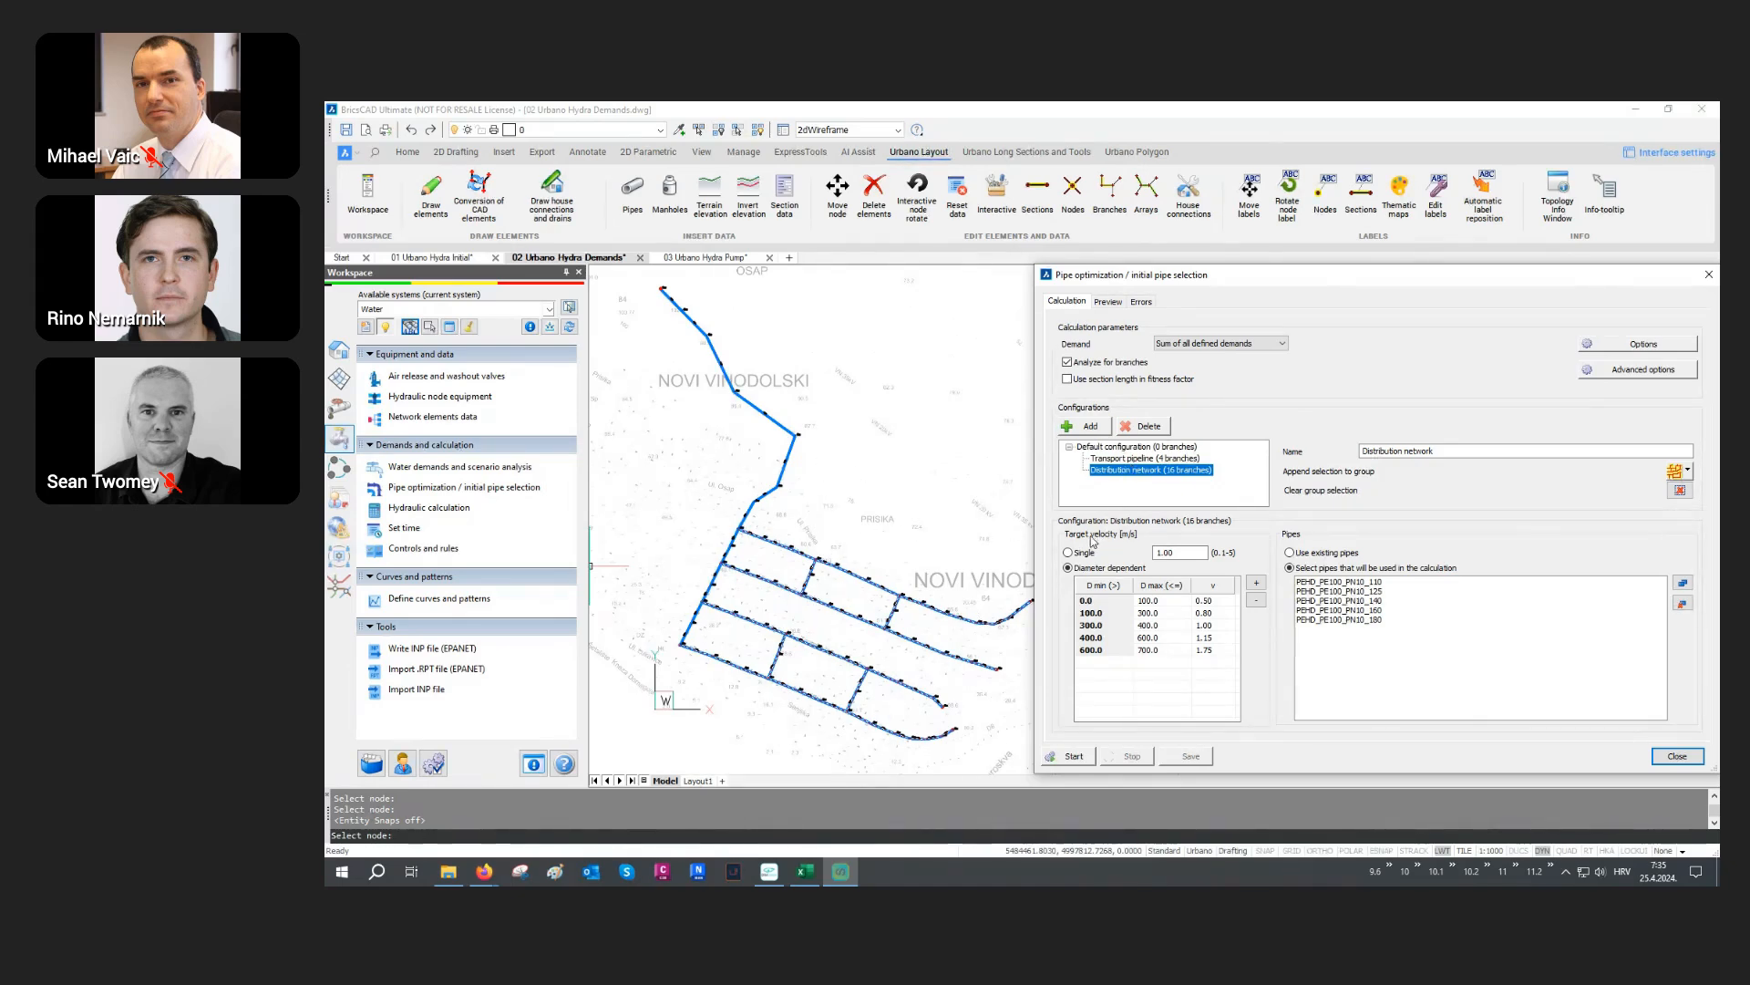
{"action": "left_click", "coordinate": [1123, 459]}
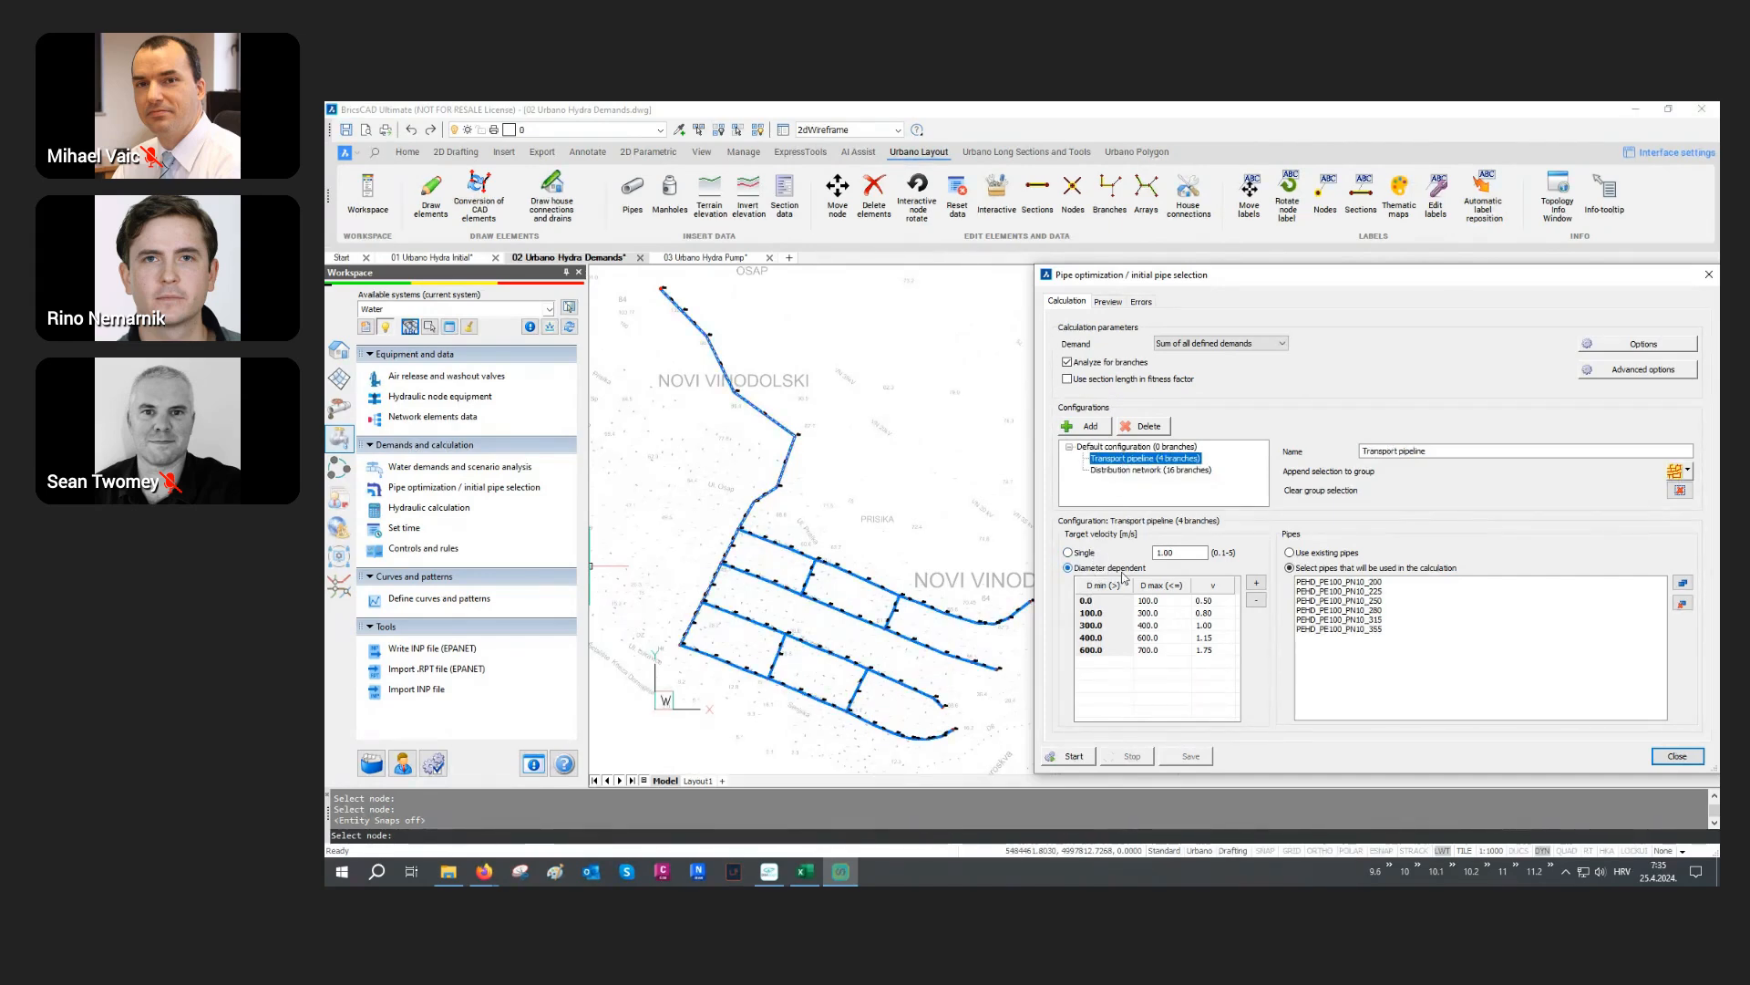
{"action": "left_click", "coordinate": [1164, 471]}
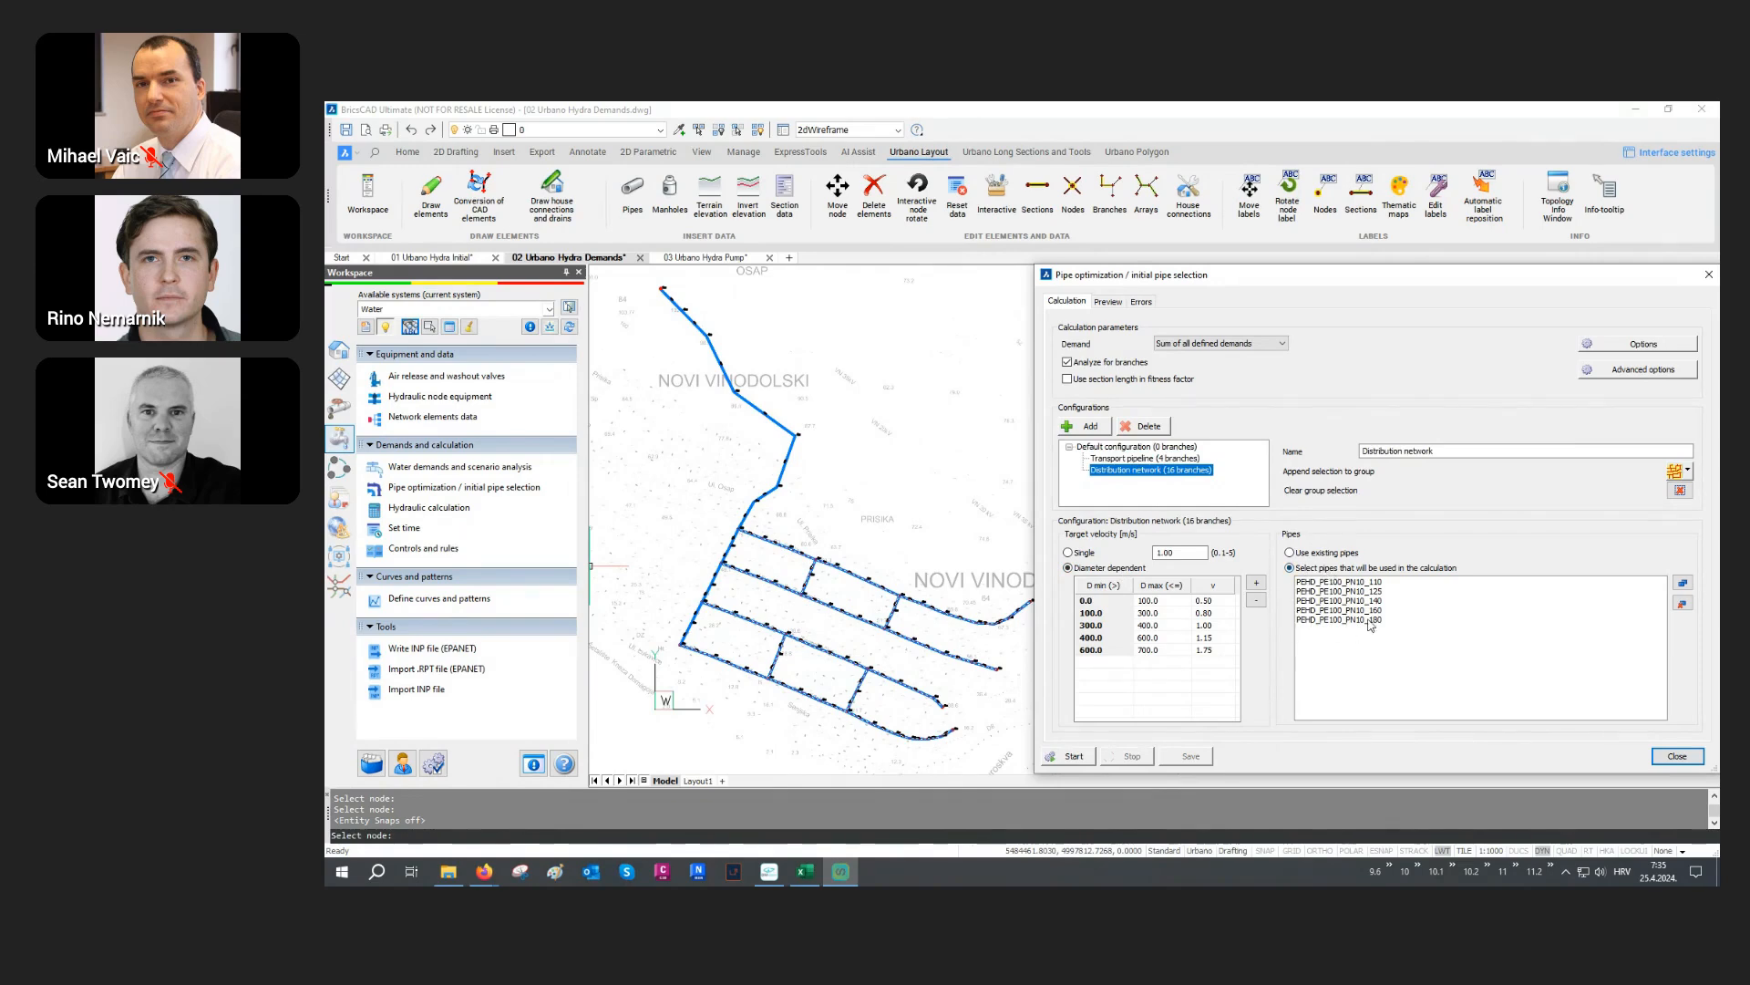
{"action": "left_click", "coordinate": [1183, 457]}
{"action": "left_click", "coordinate": [1181, 469]}
{"action": "left_click", "coordinate": [1180, 460]}
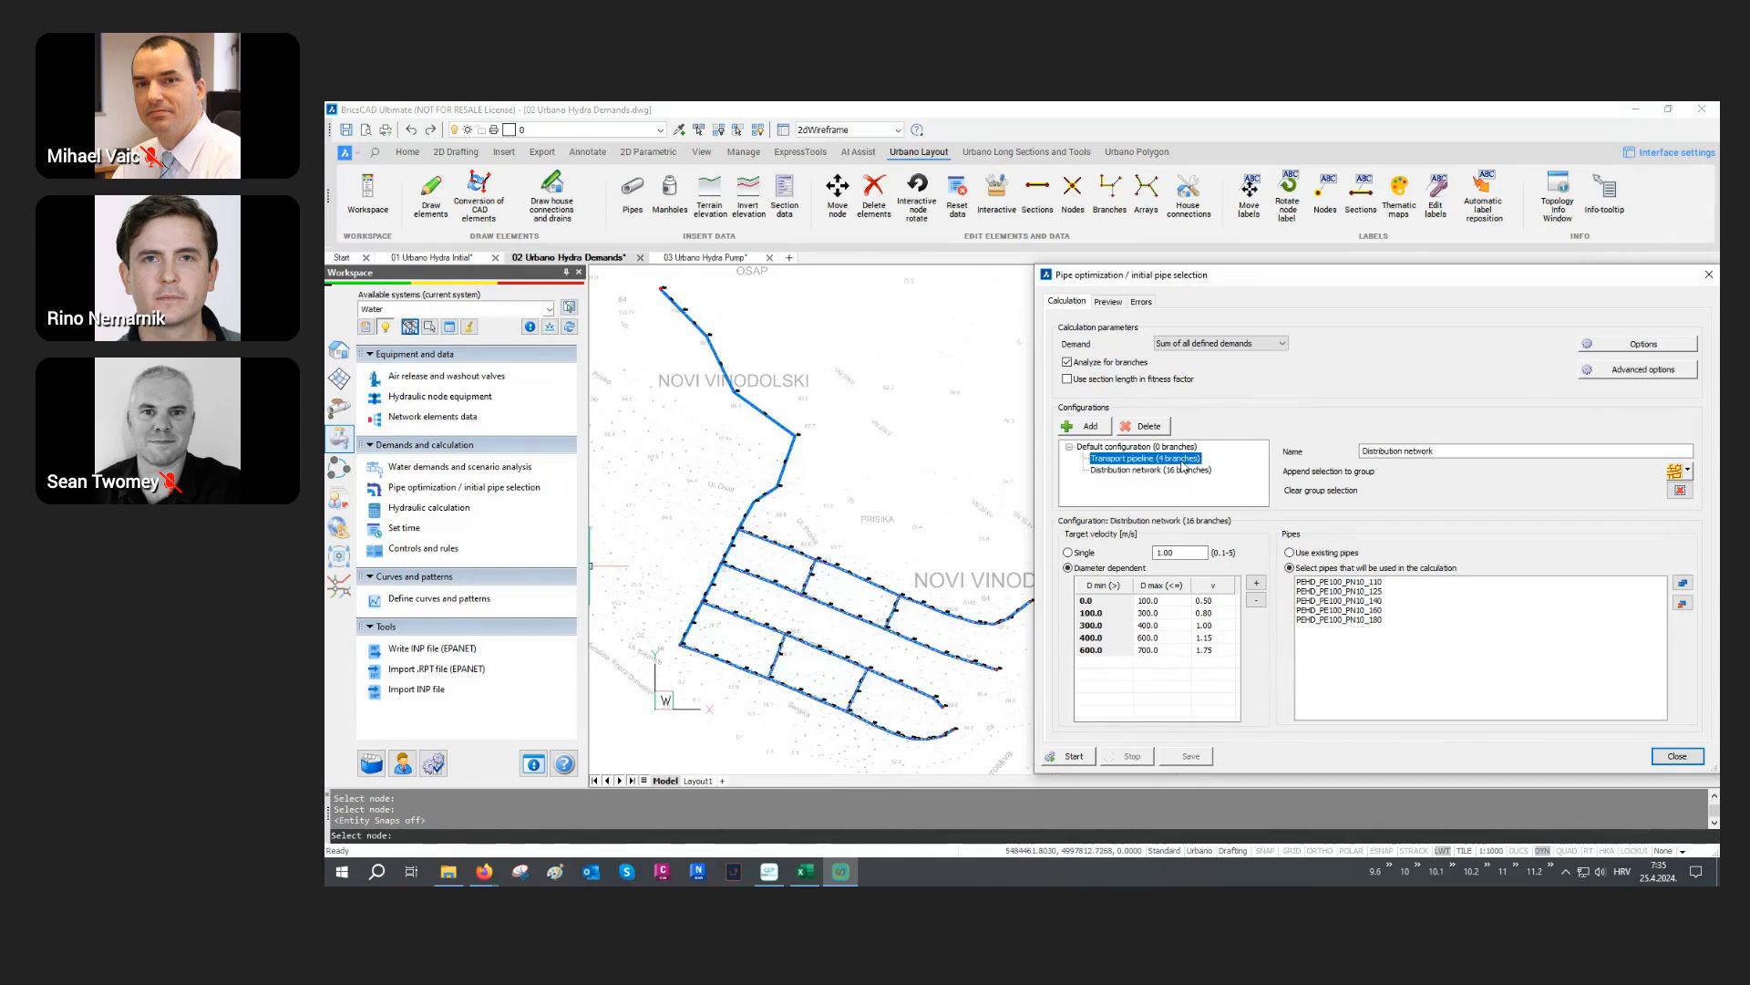
Step: Run the pipe optimization for the sum of all defined demands and save the calculated pipe diameters
{"action": "left_click", "coordinate": [1074, 757]}
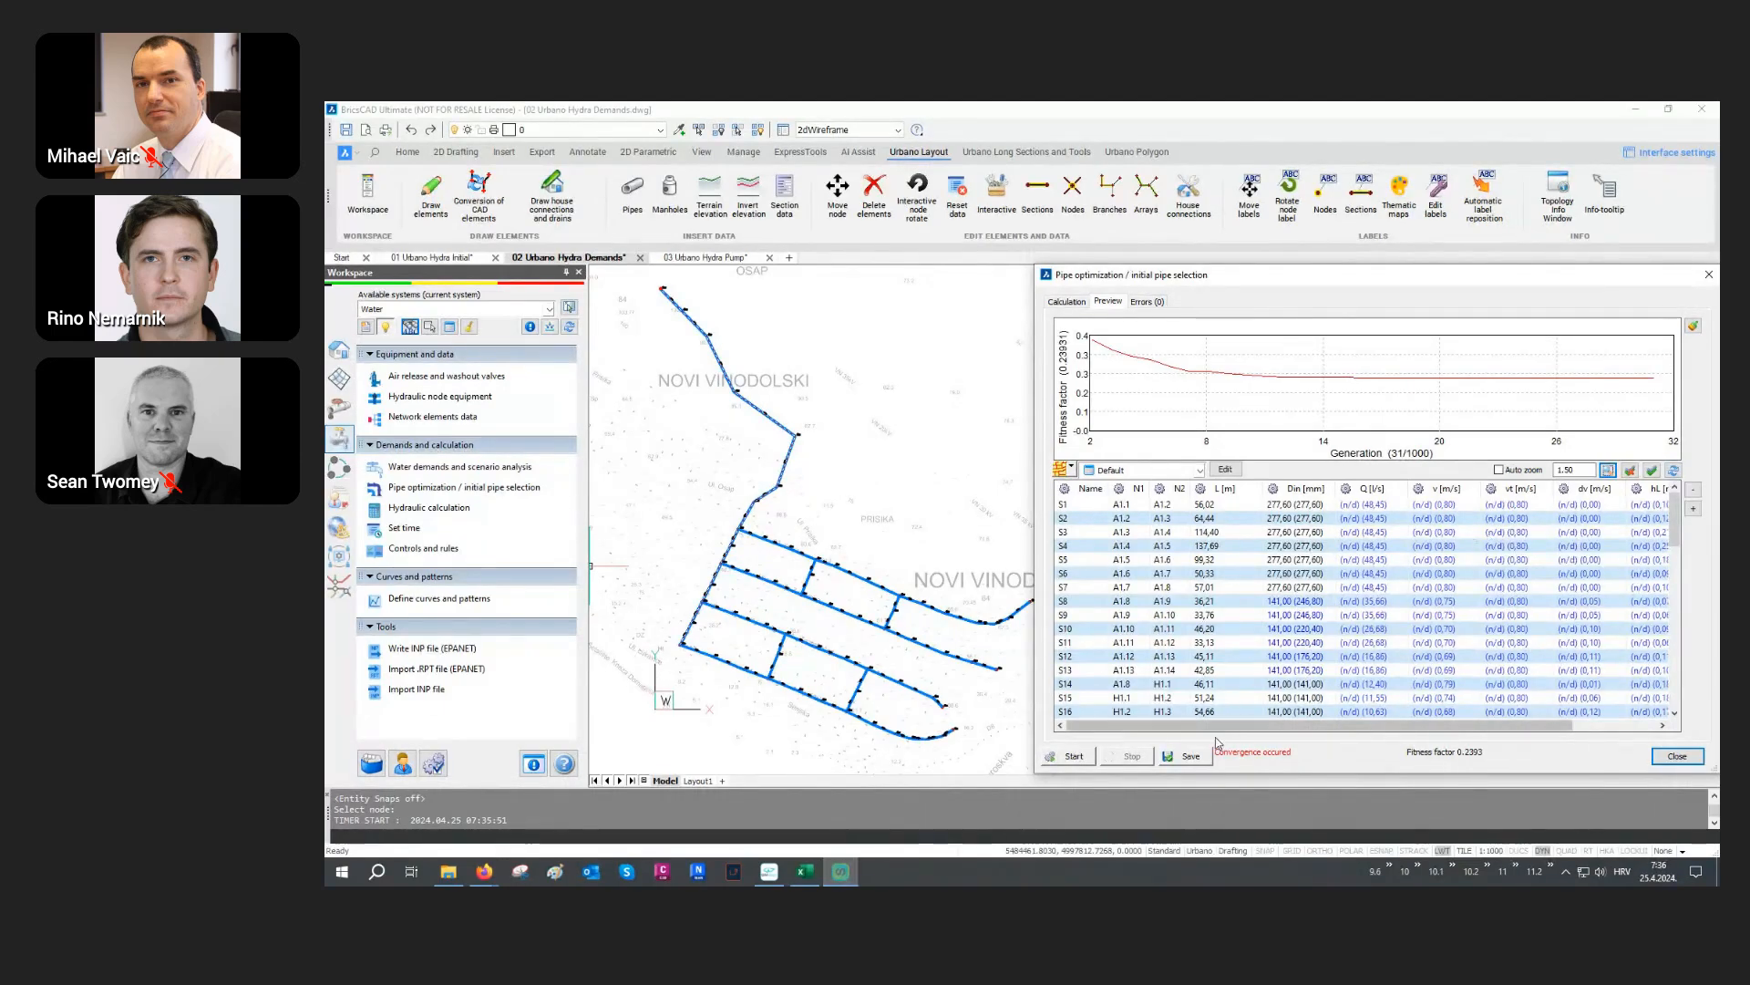
{"action": "left_click", "coordinate": [1190, 760]}
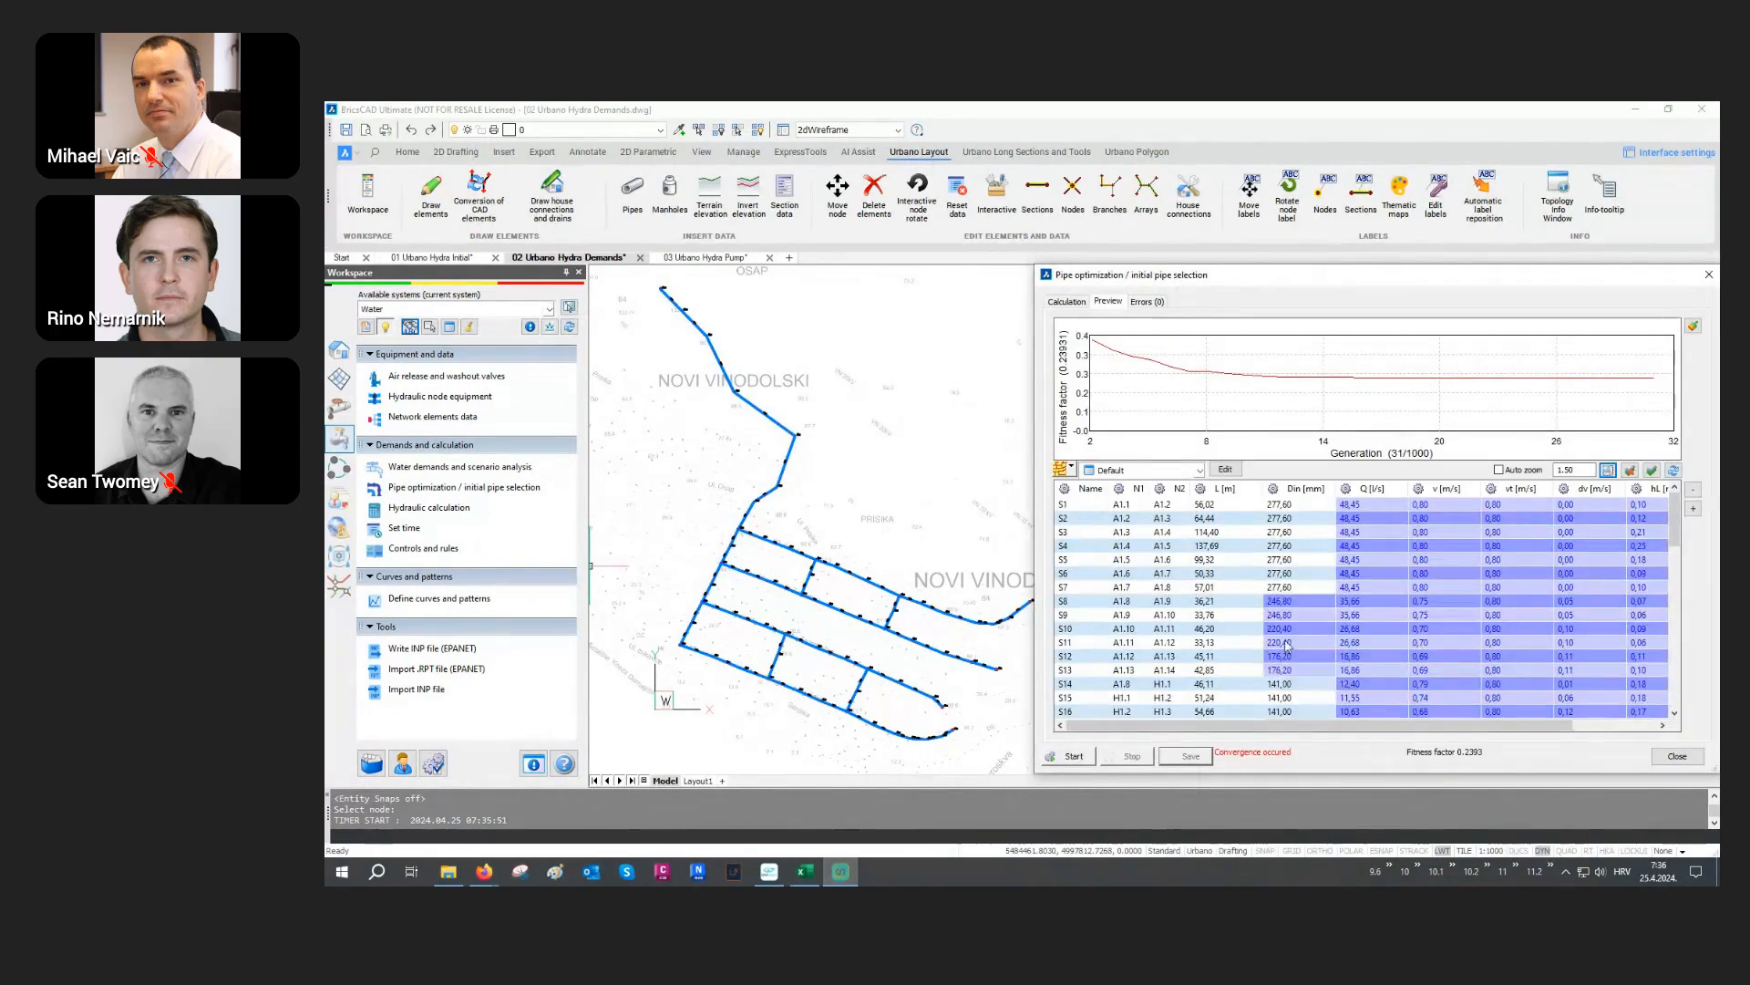
{"action": "scroll", "coordinate": [1263, 588], "scroll_direction": "down", "scroll_amount": 3}
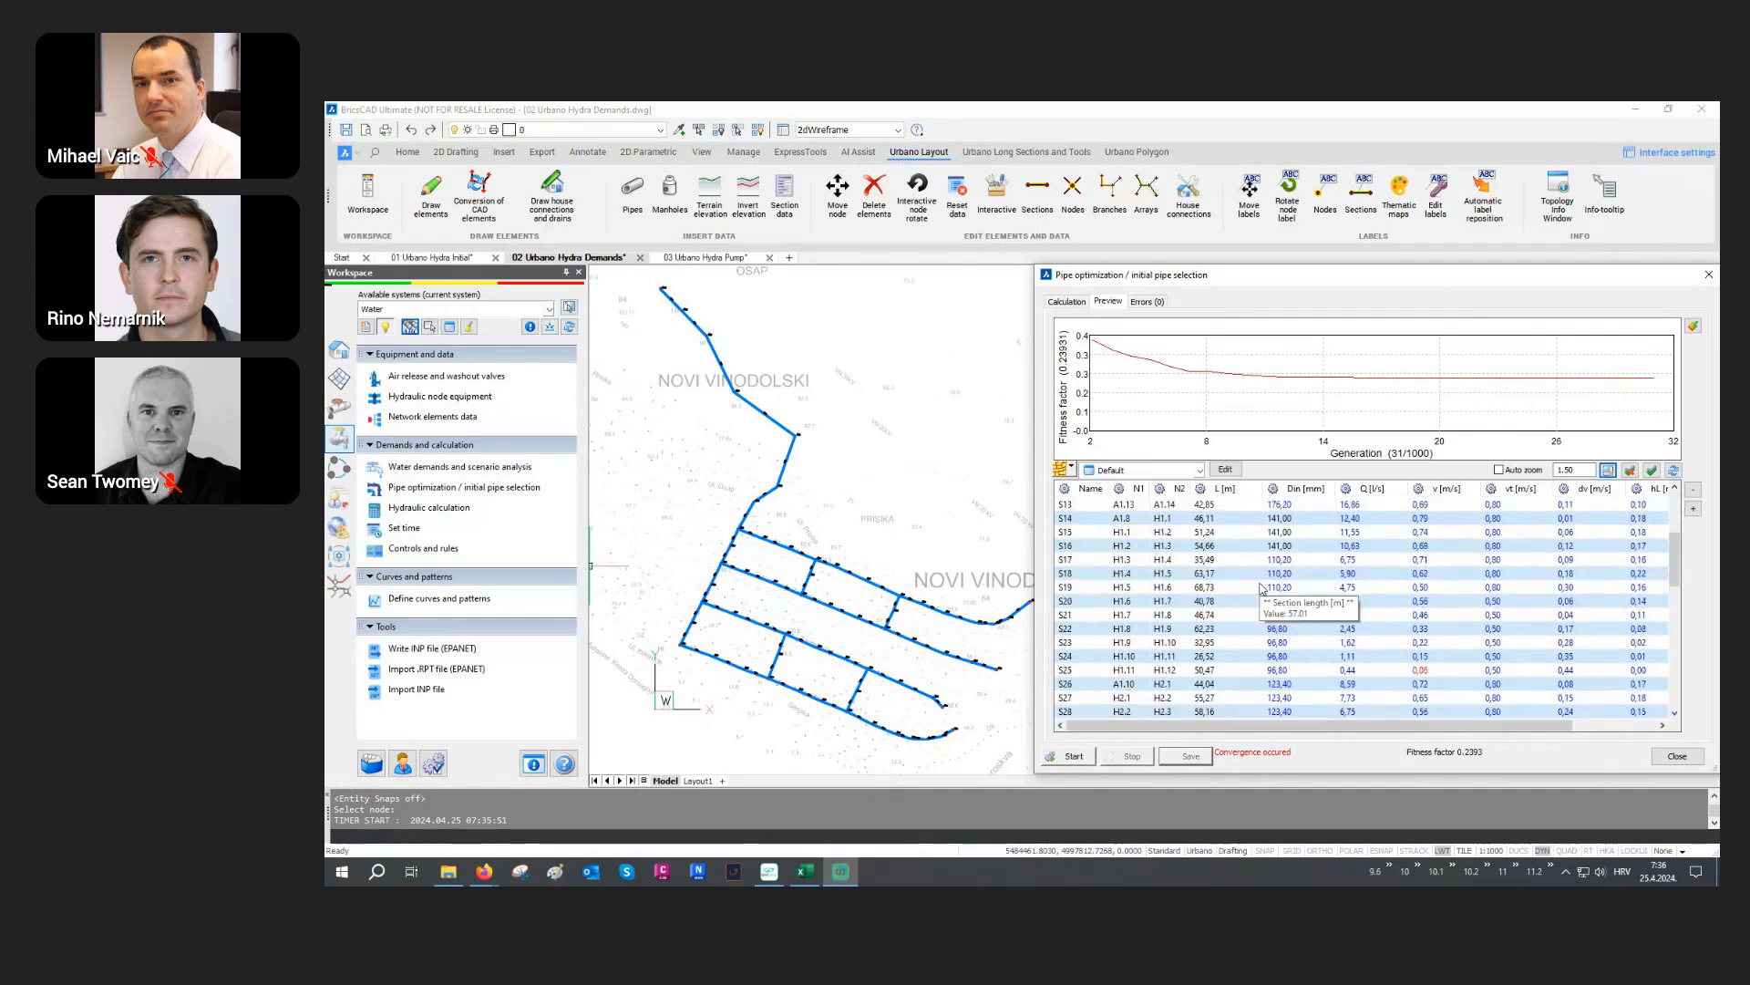
{"action": "scroll", "coordinate": [1262, 588], "scroll_direction": "up", "scroll_amount": 3}
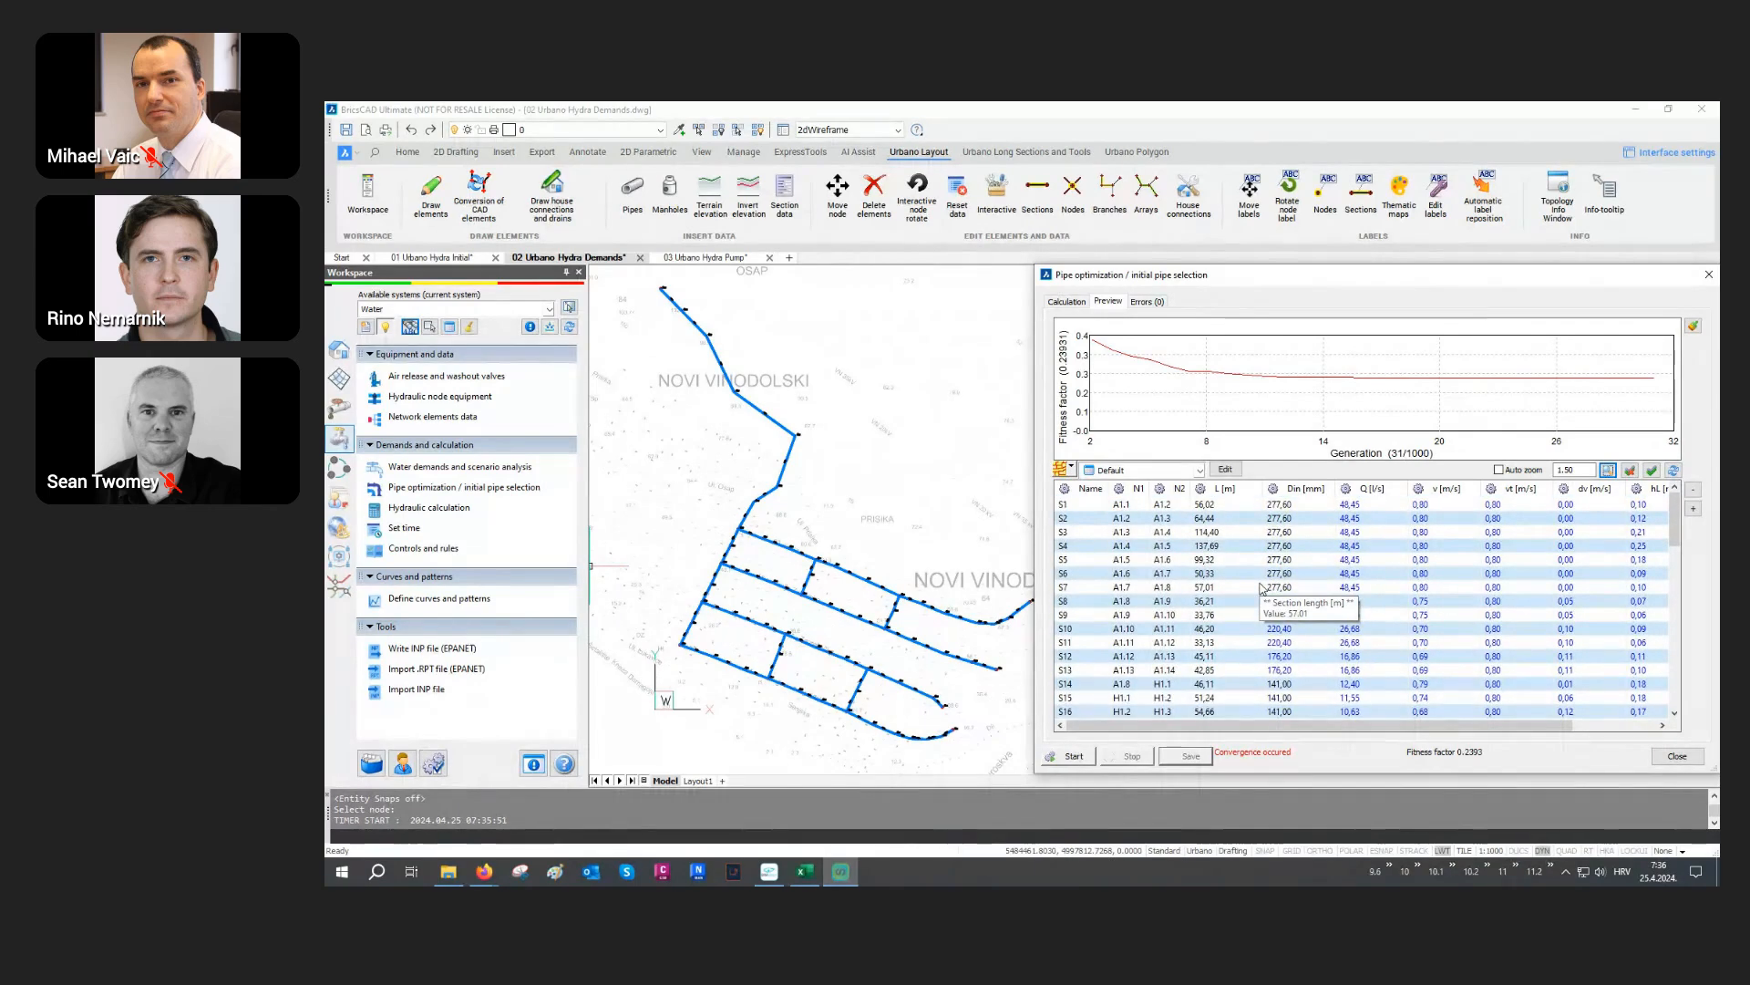
Step: Limit the optimization results table to the sections of arrays A1 and H4 picked in the plan
{"action": "left_click", "coordinate": [1072, 468]}
{"action": "left_click", "coordinate": [1064, 606]}
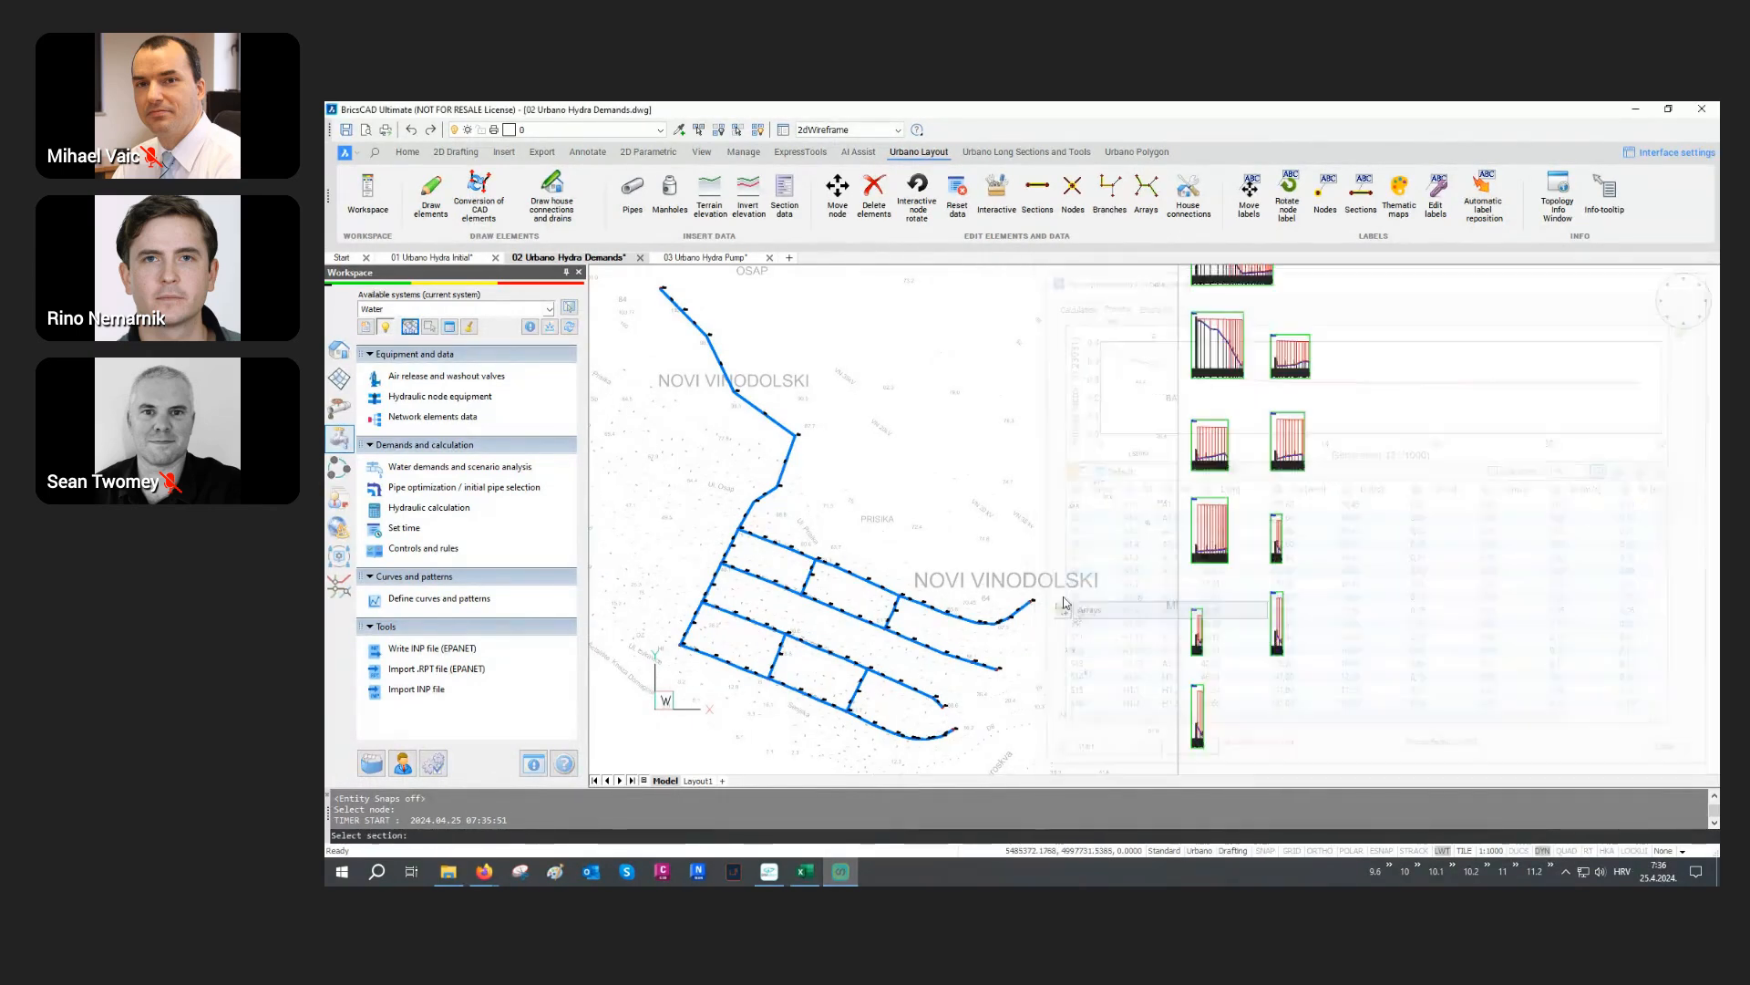
{"action": "left_click", "coordinate": [809, 465]}
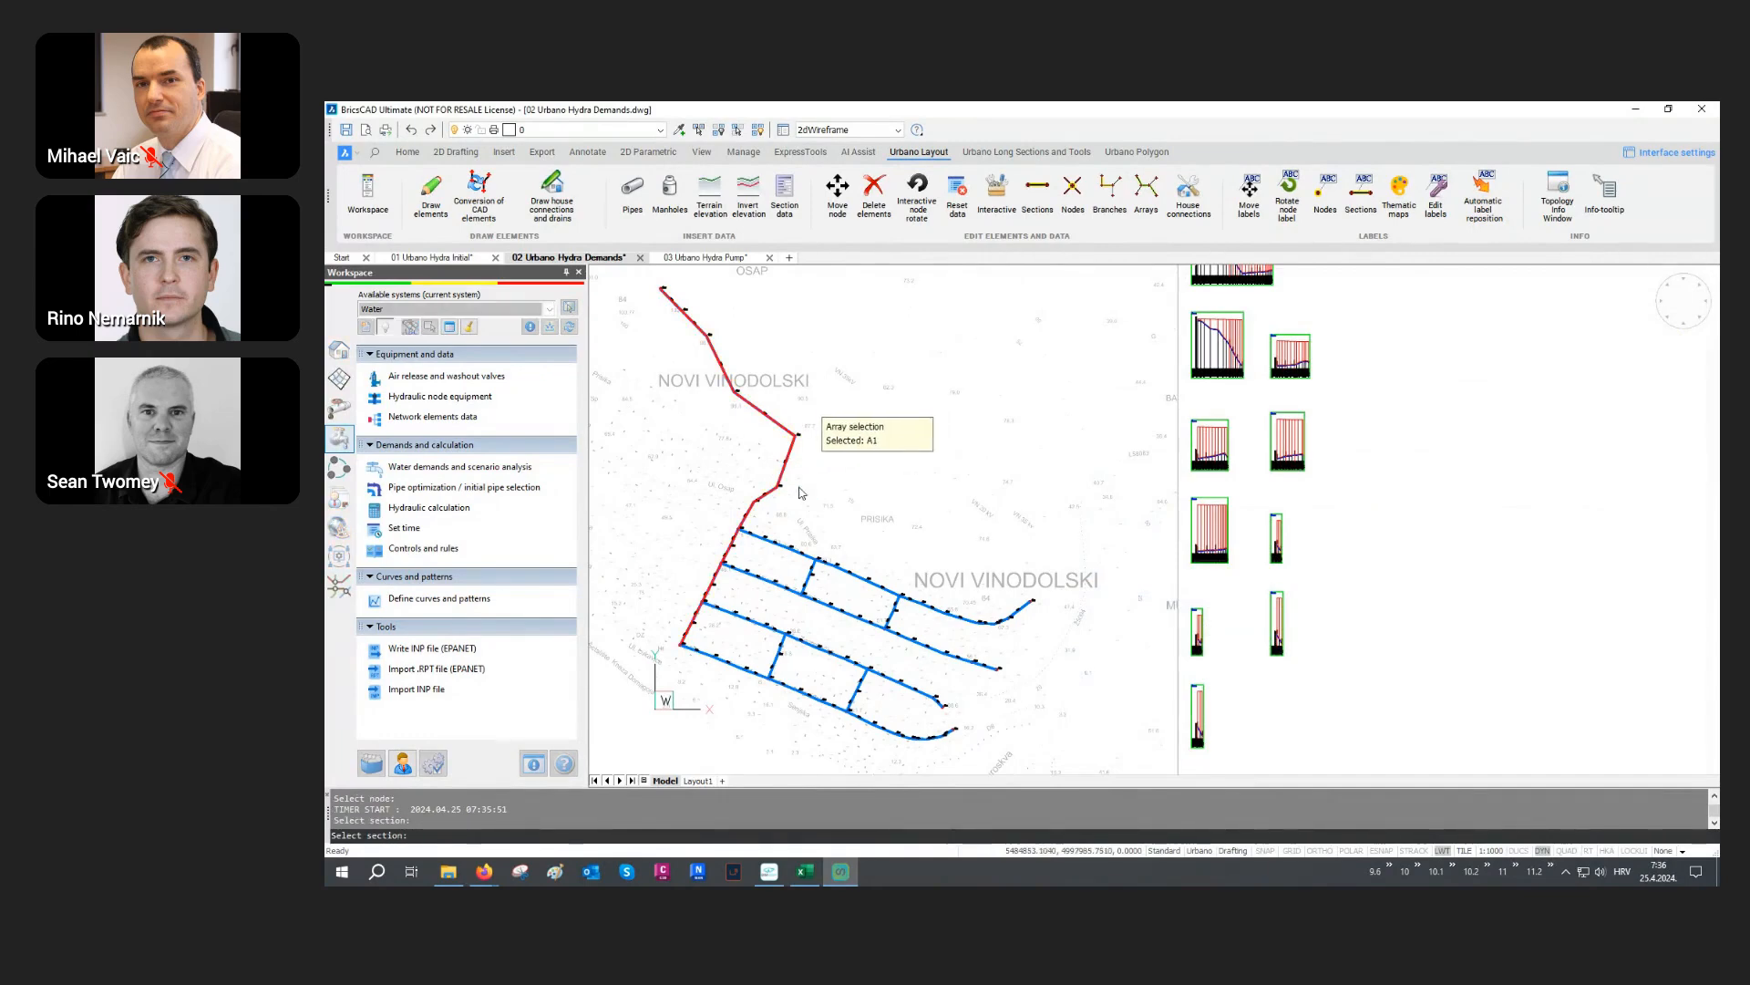
{"action": "left_click", "coordinate": [740, 665]}
{"action": "right_click", "coordinate": [740, 665]}
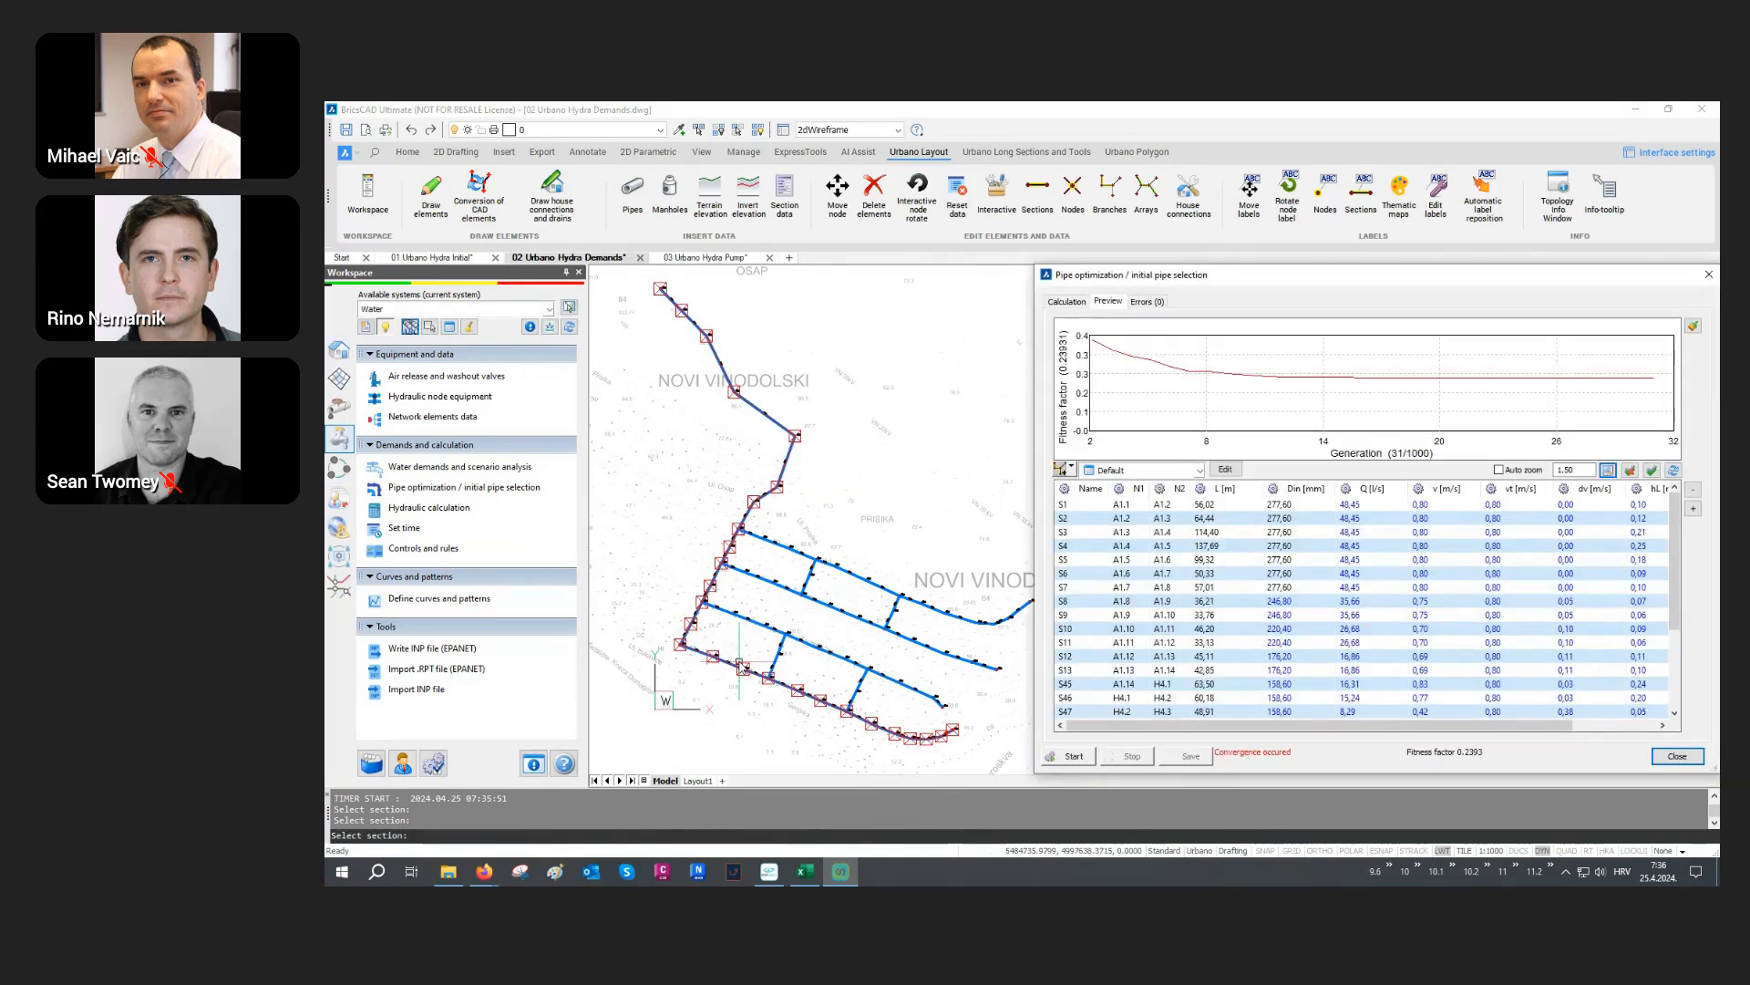
Step: Review diameters, flows and velocities of sections S1 to S7, S8 and those following, and close the pipe optimization dialog
{"action": "left_click", "coordinate": [1422, 507]}
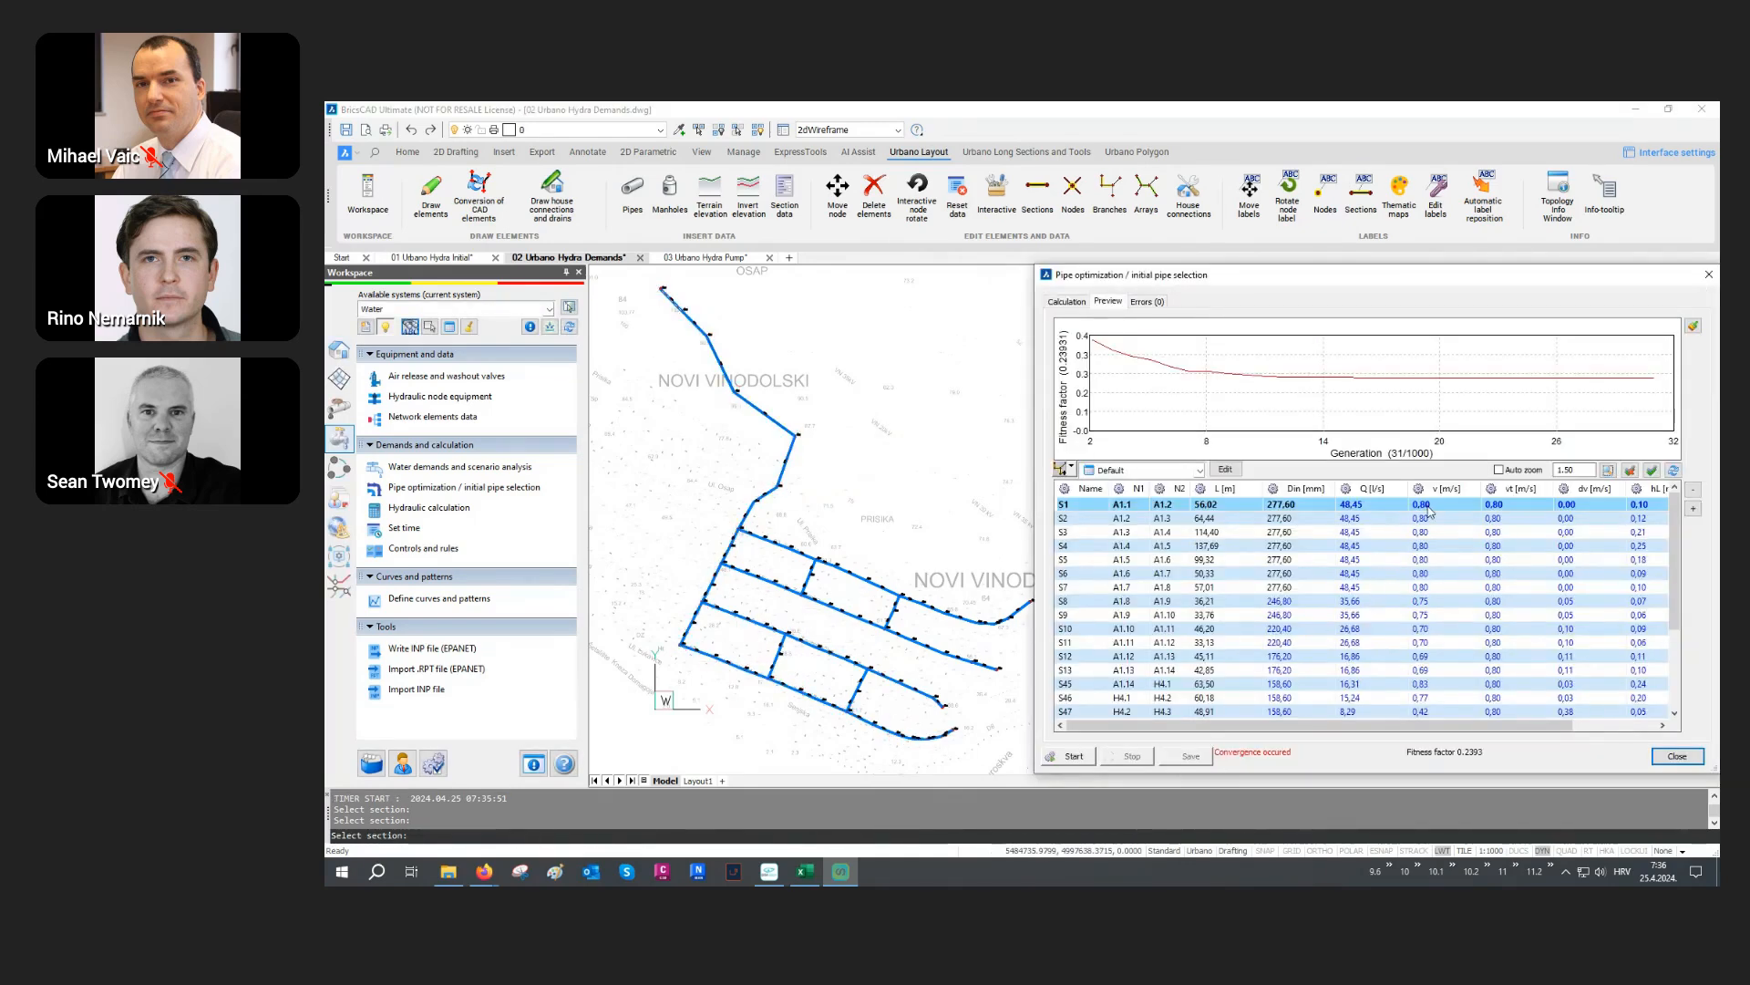
{"action": "left_click", "coordinate": [1429, 588], "text": "shift"}
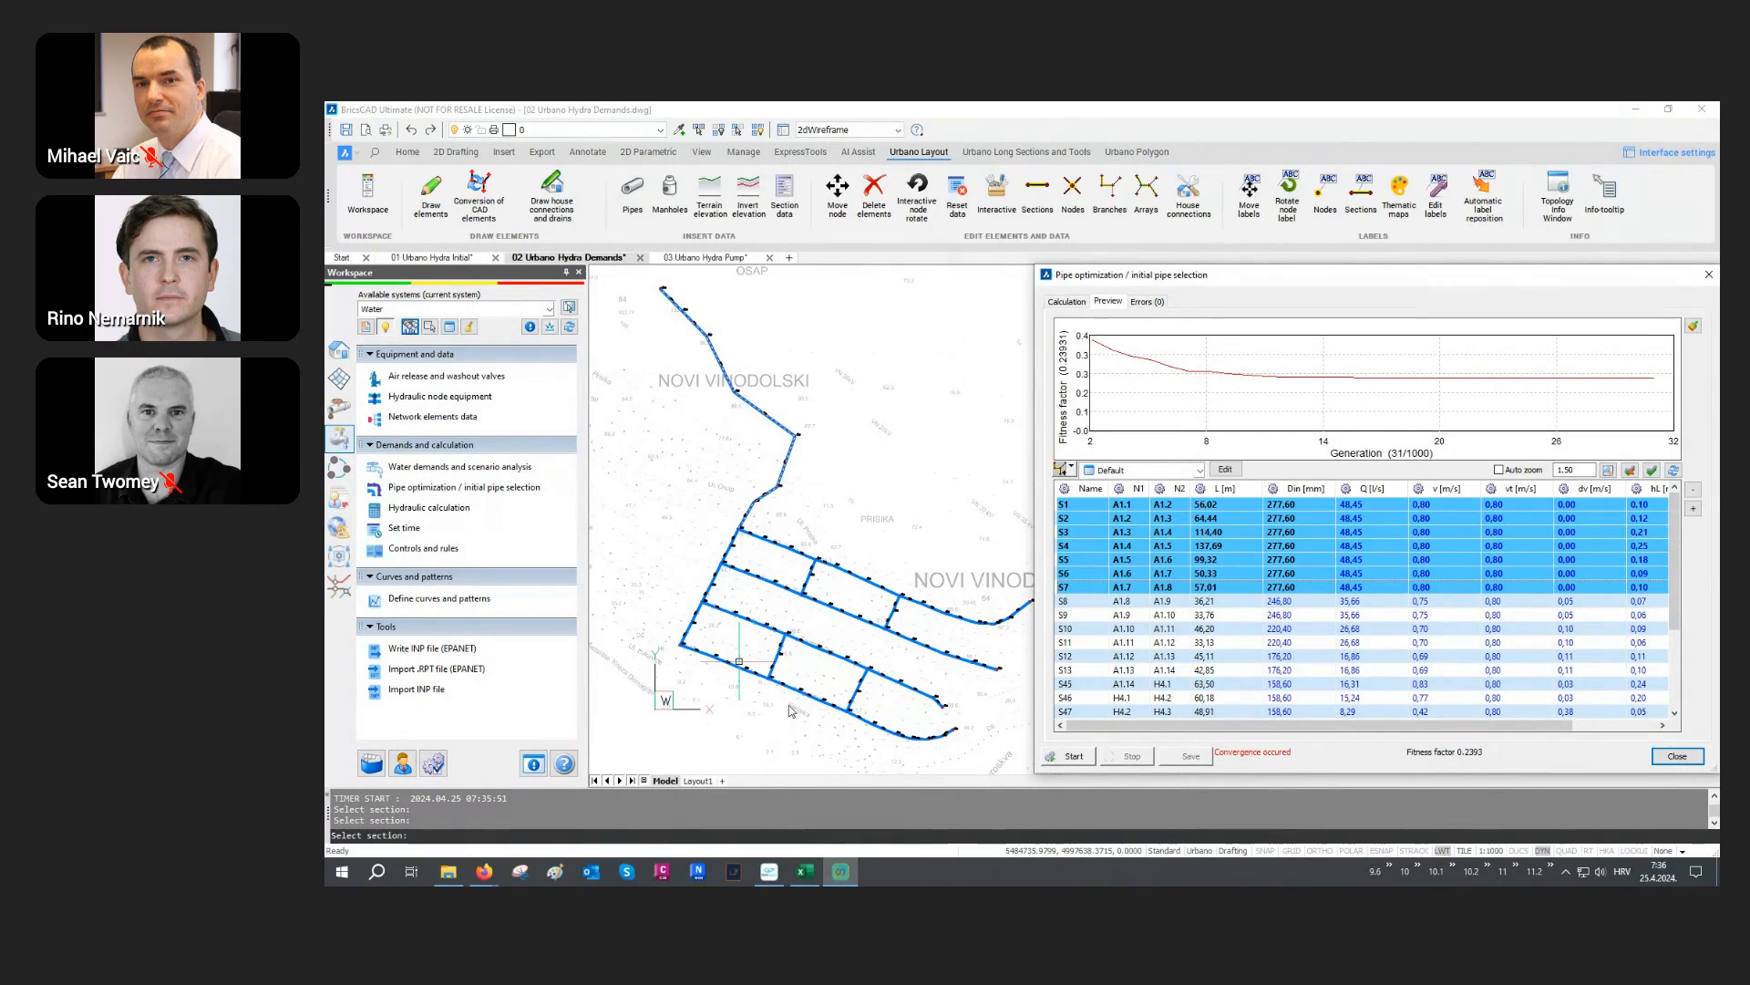
{"action": "left_click", "coordinate": [1582, 601]}
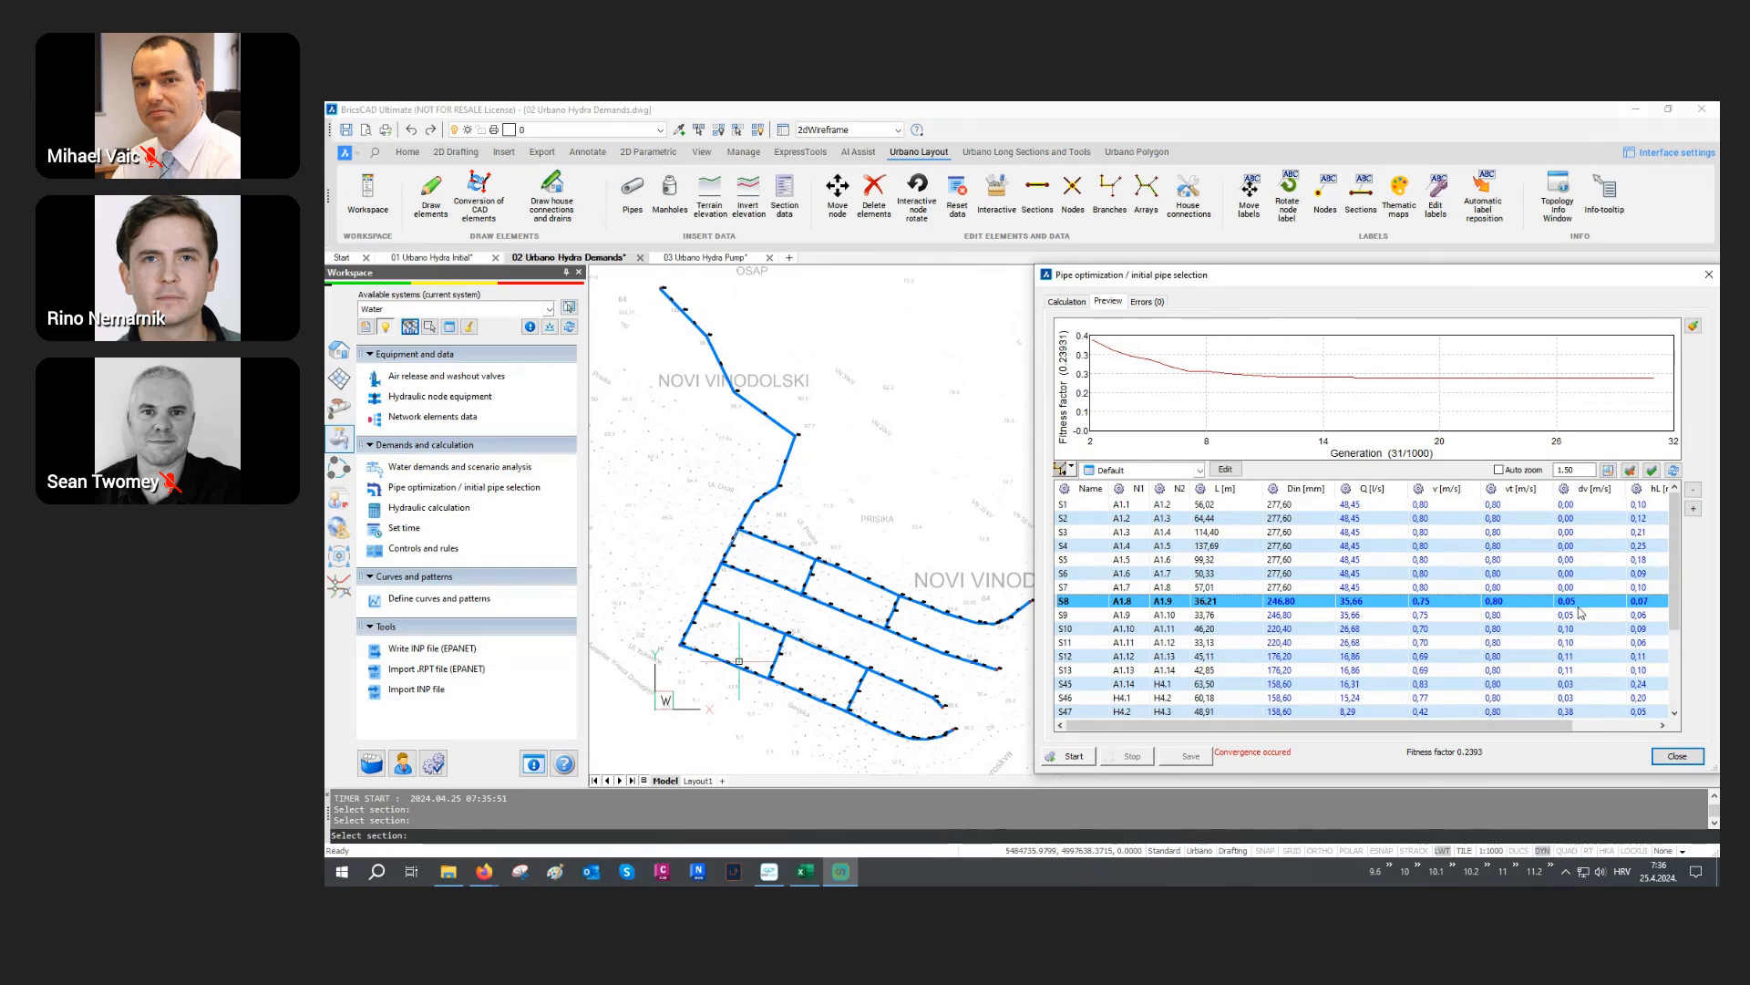
{"action": "scroll", "coordinate": [1581, 613], "scroll_direction": "down", "scroll_amount": 1}
{"action": "scroll", "coordinate": [1582, 612], "scroll_direction": "down", "scroll_amount": 1}
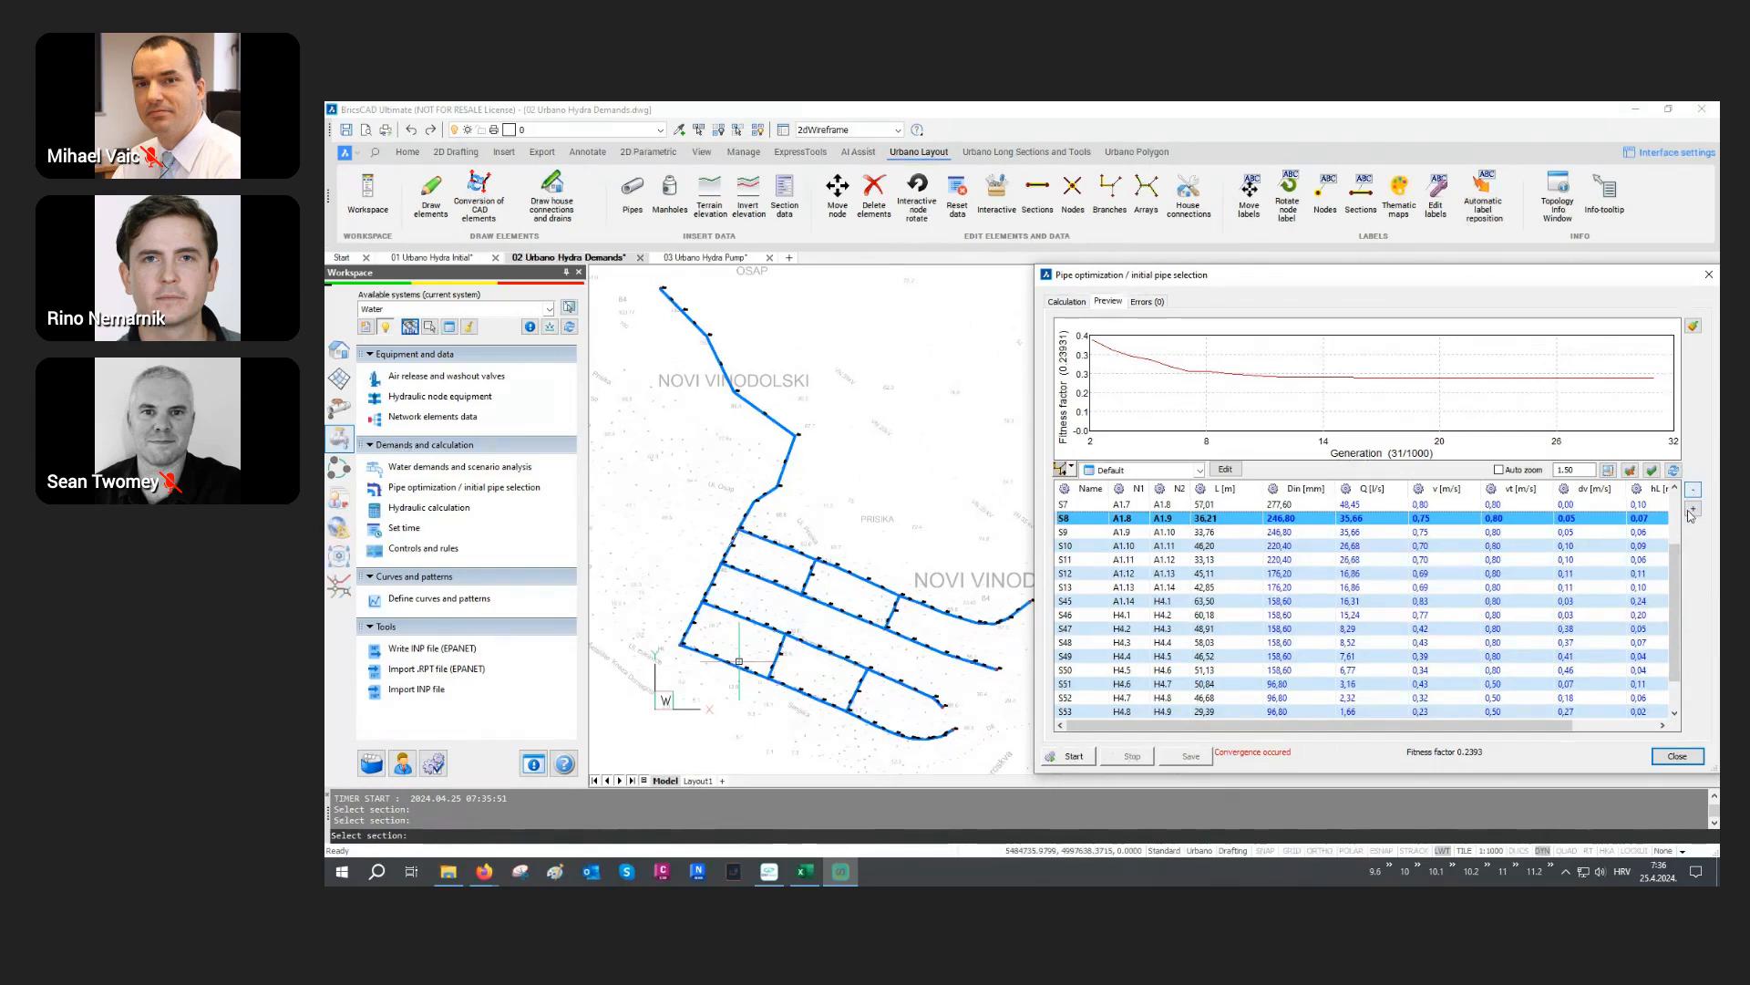
{"action": "left_click", "coordinate": [1677, 756]}
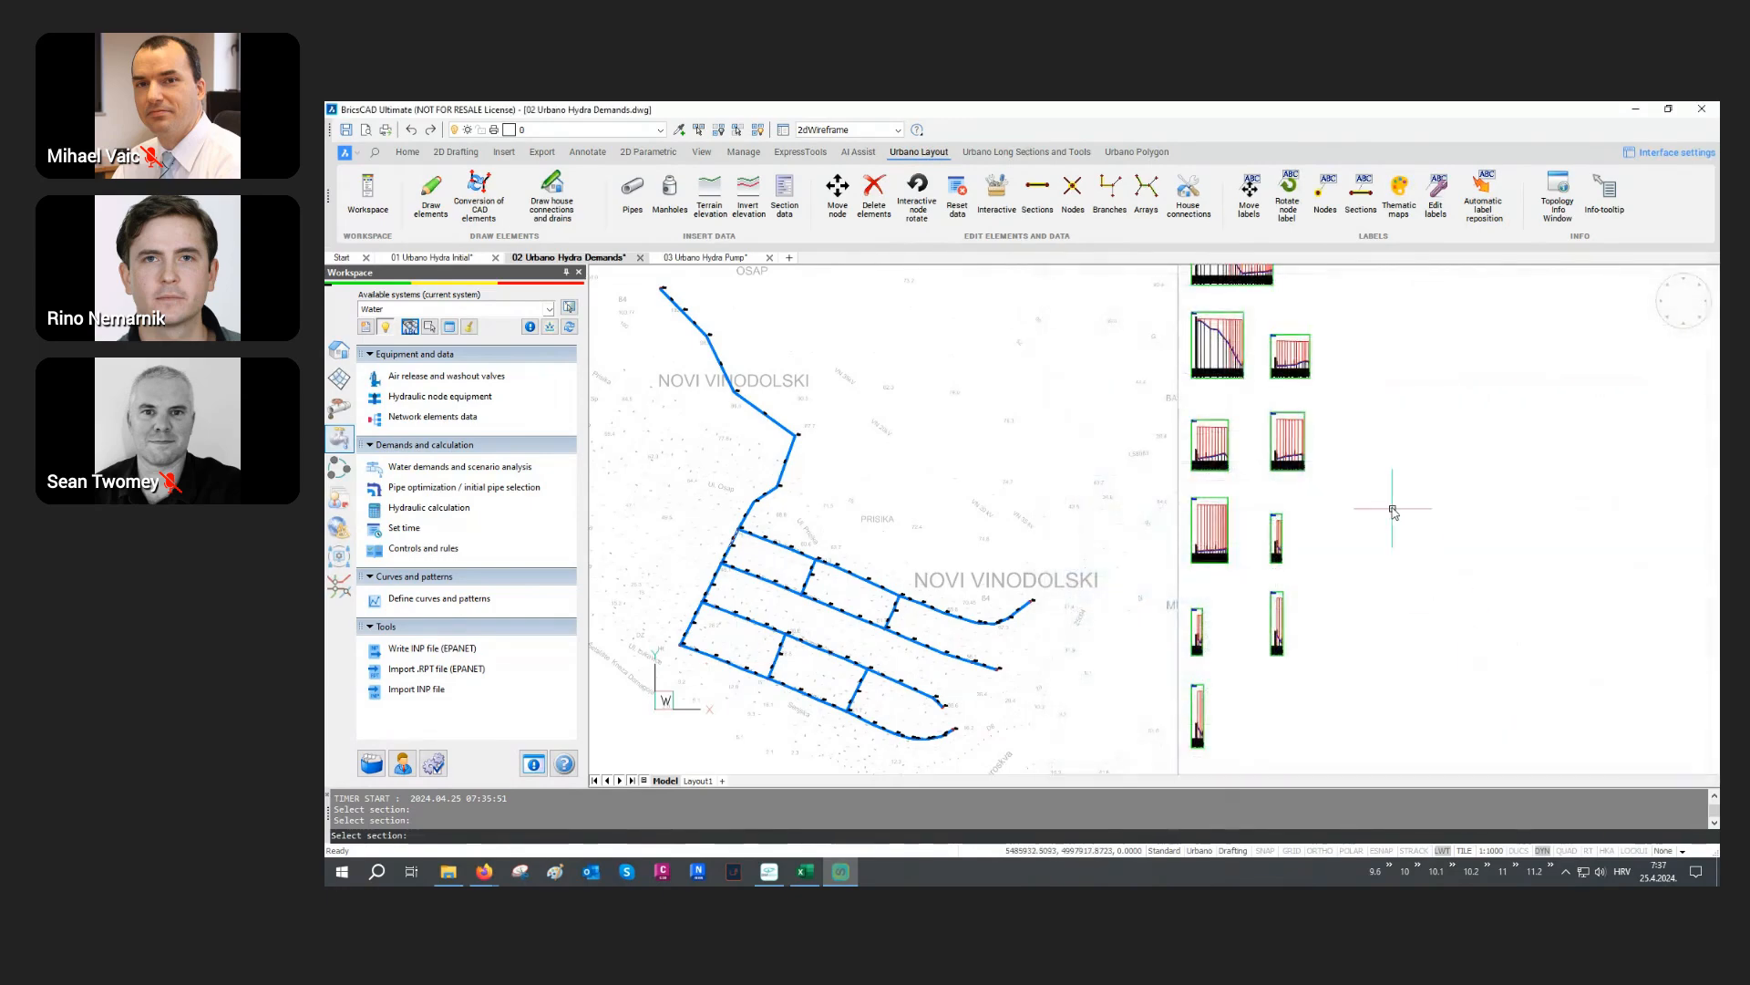
Step: Inspect the pressure line in the longitudinal section drawing that runs from A1.1 into array H4
{"action": "middle_click_drag", "start_coordinate": [1392, 510], "coordinate": [1387, 614]}
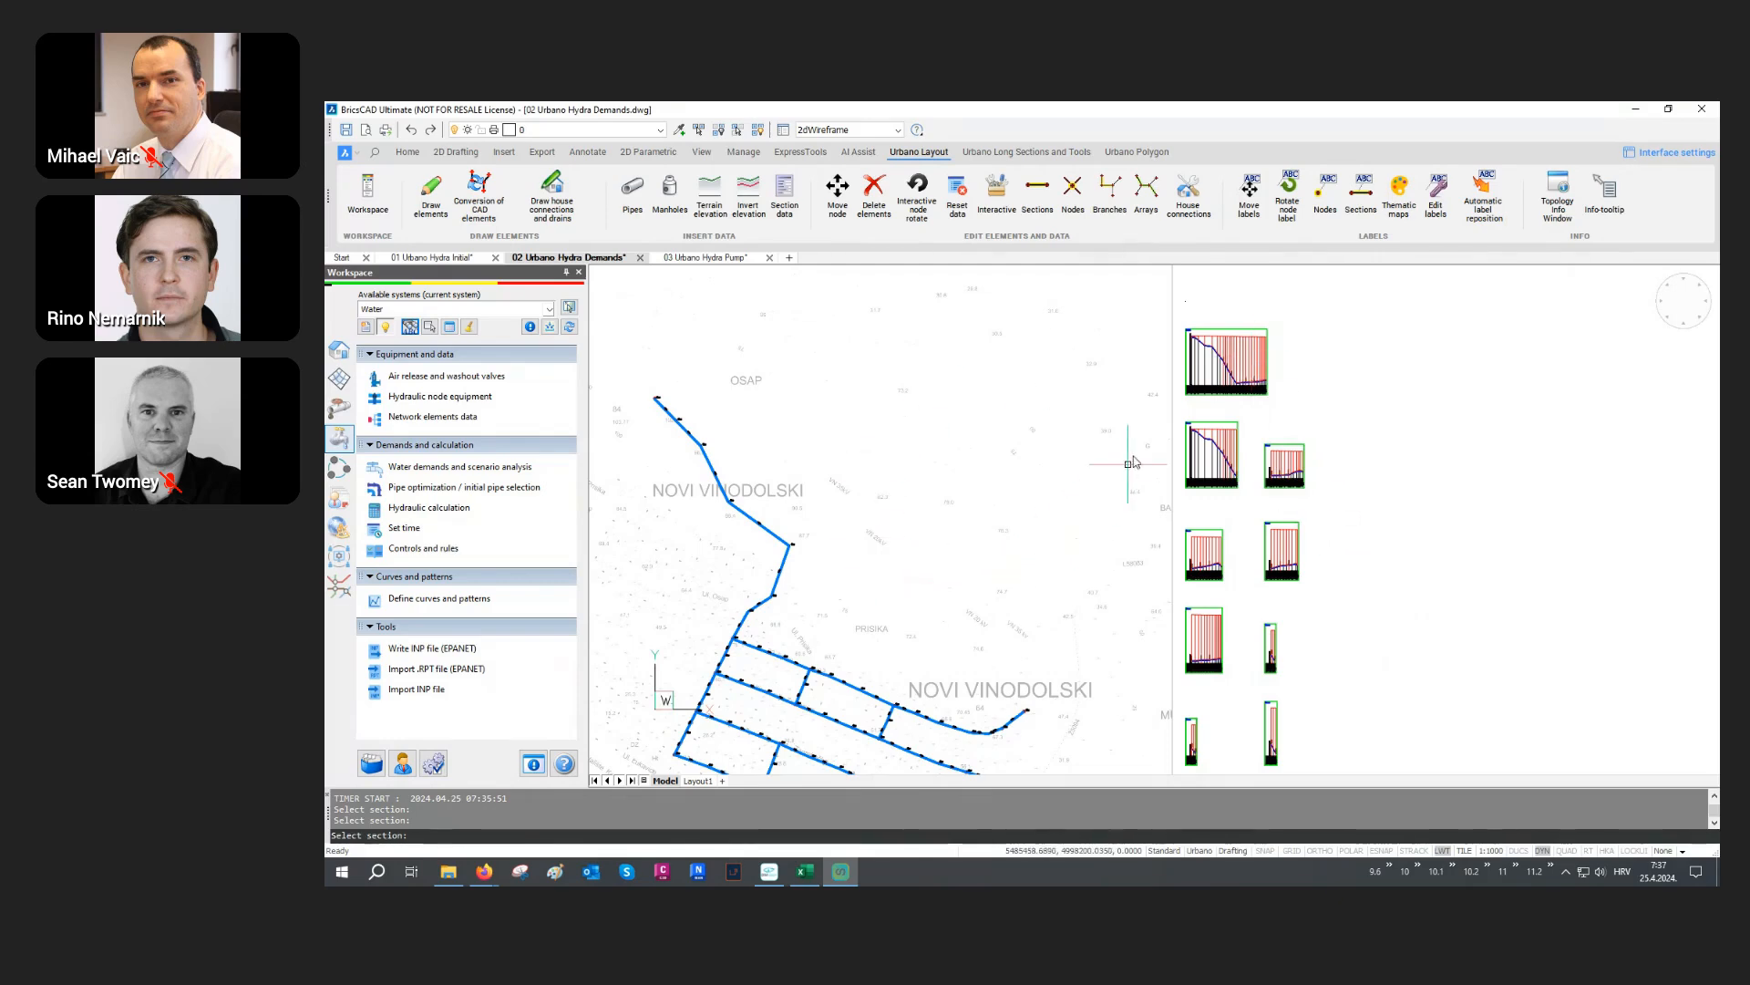
{"action": "scroll", "coordinate": [1252, 353], "scroll_direction": "up", "scroll_amount": 8}
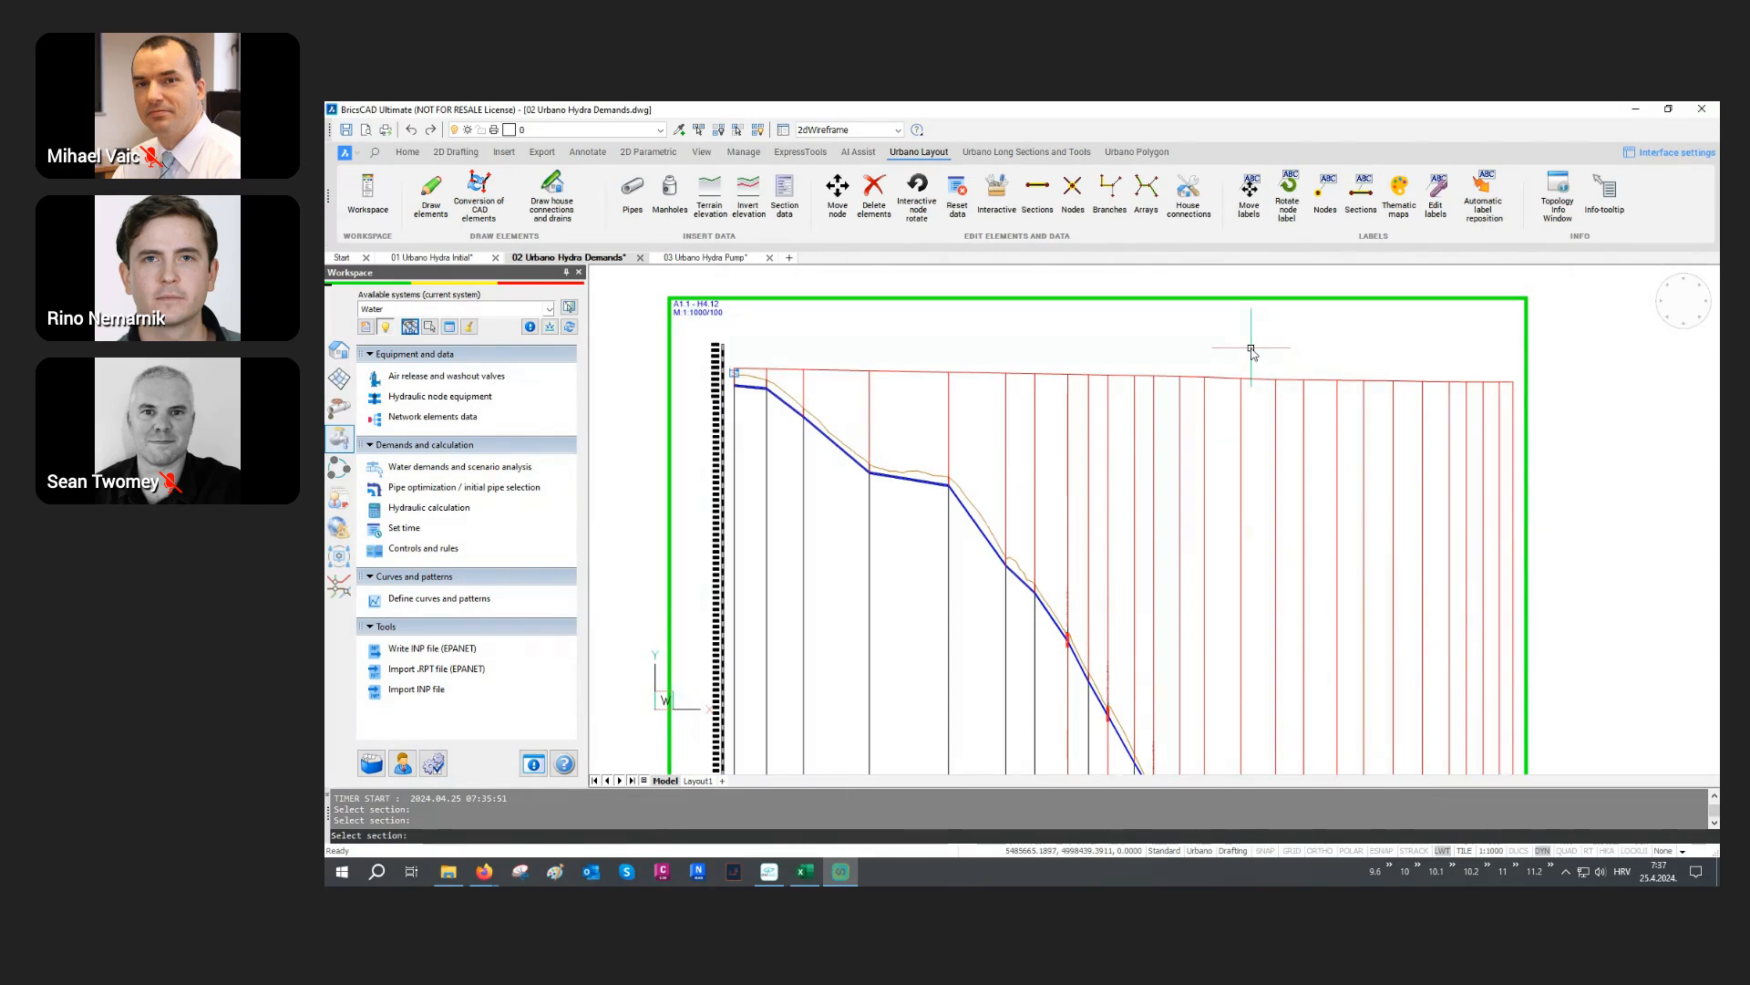
{"action": "scroll", "coordinate": [1320, 400], "scroll_direction": "down", "scroll_amount": 3}
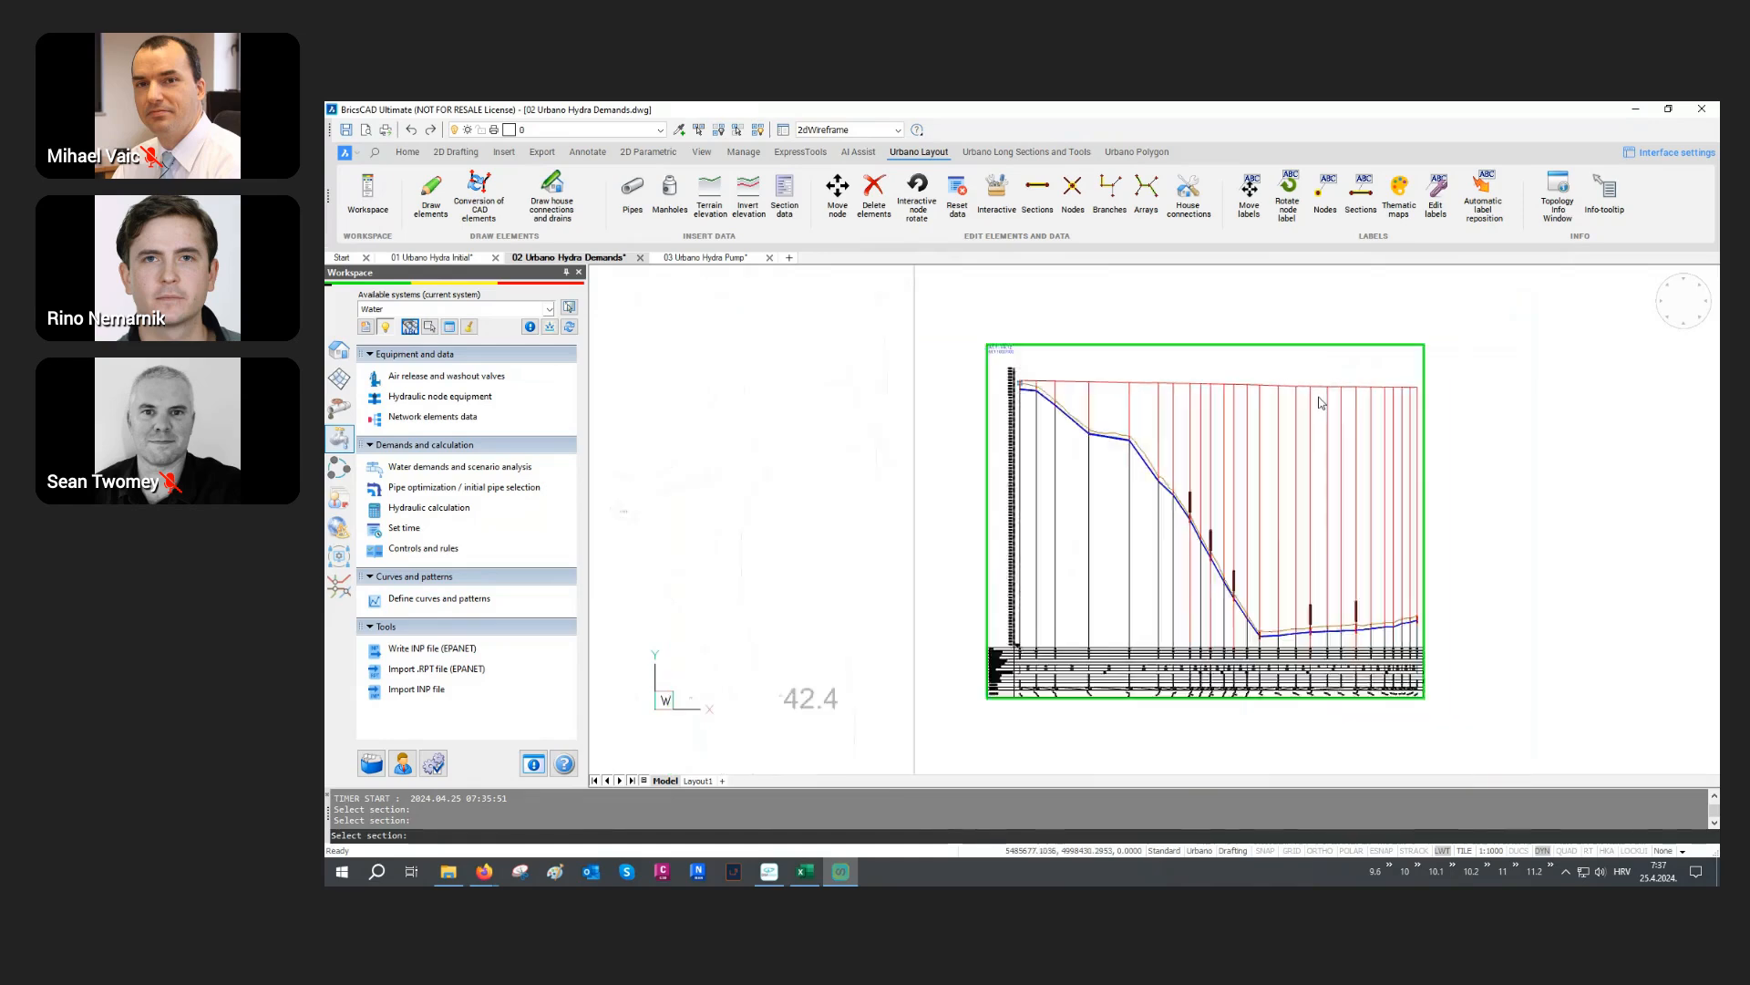
{"action": "scroll", "coordinate": [1320, 401], "scroll_direction": "down", "scroll_amount": 5}
{"action": "middle_click_drag", "start_coordinate": [1007, 644], "coordinate": [1082, 556]}
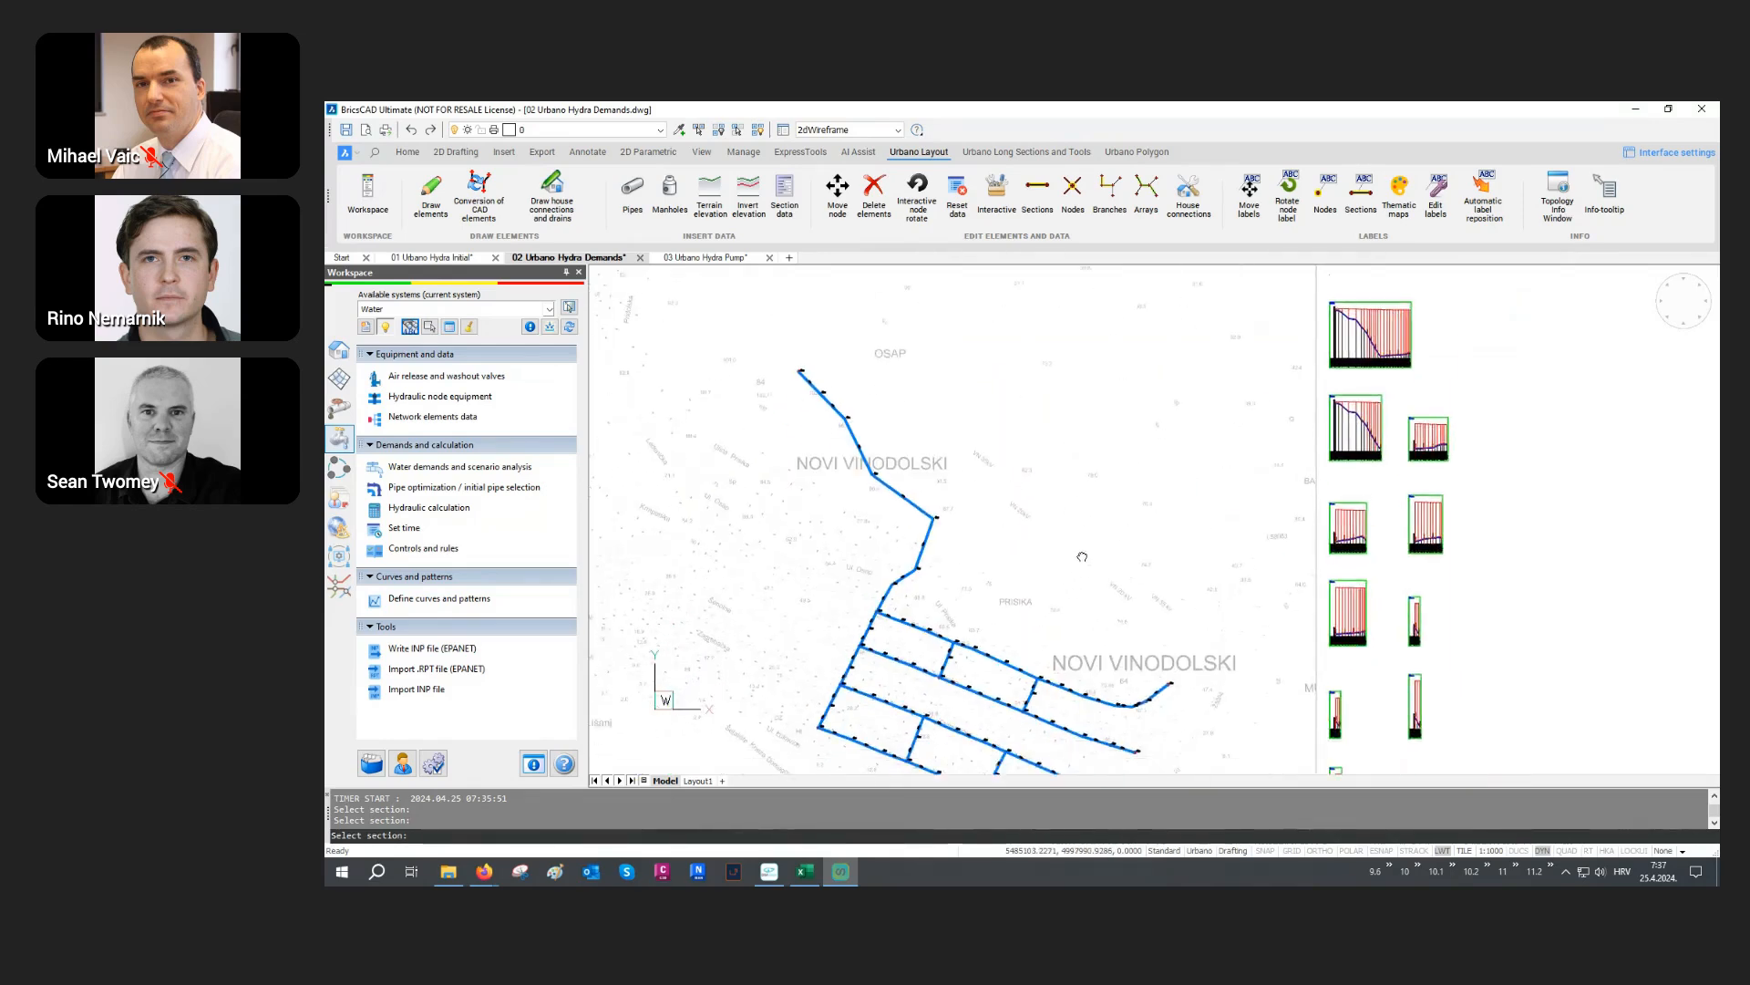
Step: Check the updated pipe diameter labels on the sections meeting at node A1.8
{"action": "scroll", "coordinate": [905, 579], "scroll_direction": "up", "scroll_amount": 5}
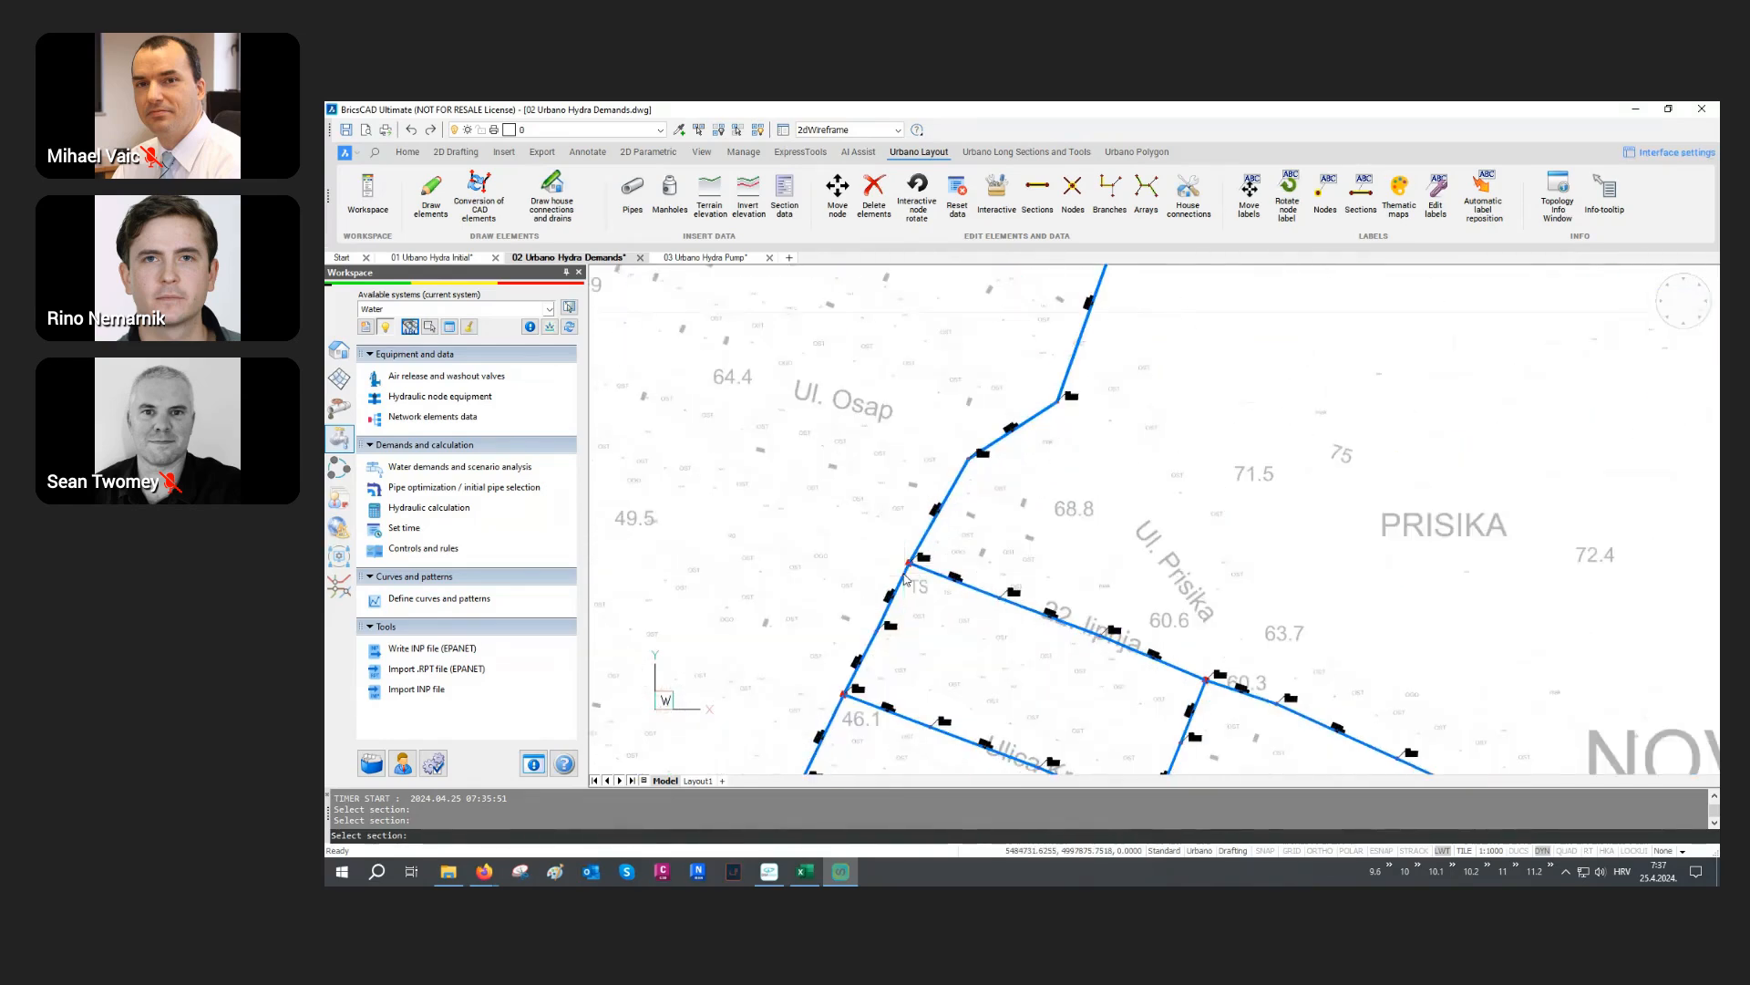
{"action": "scroll", "coordinate": [905, 579], "scroll_direction": "up", "scroll_amount": 3}
{"action": "scroll", "coordinate": [934, 538], "scroll_direction": "up", "scroll_amount": 3}
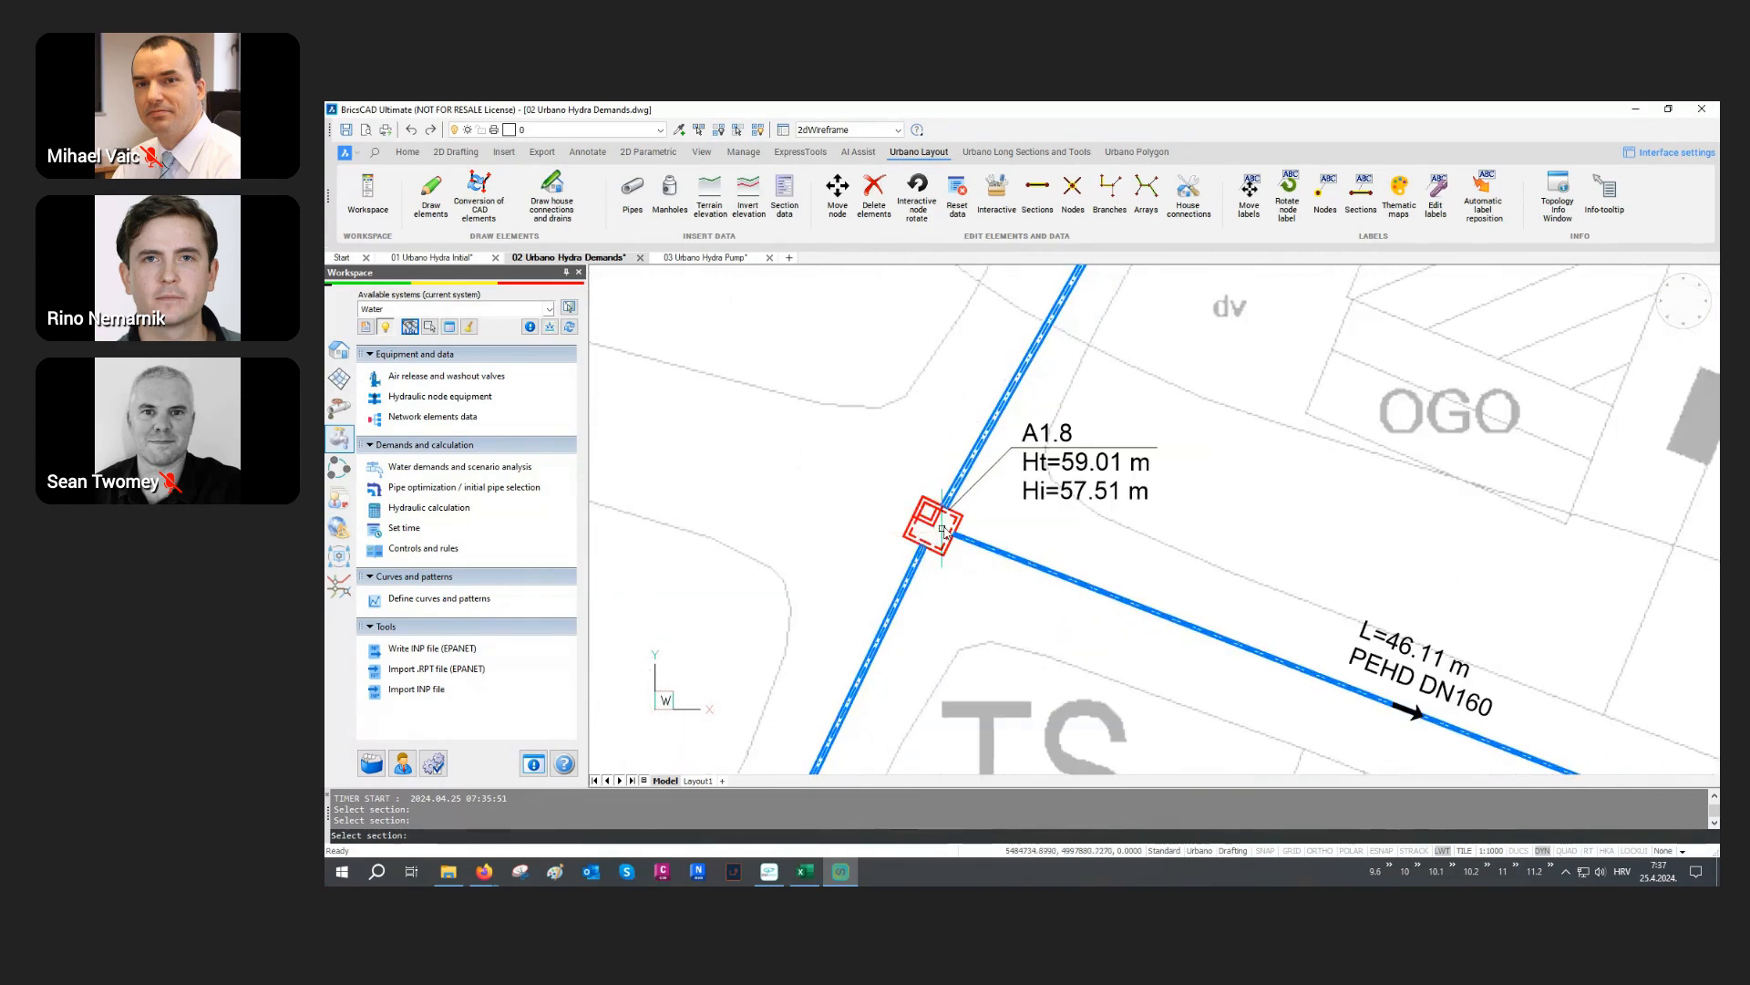
{"action": "scroll", "coordinate": [931, 571], "scroll_direction": "up", "scroll_amount": 1}
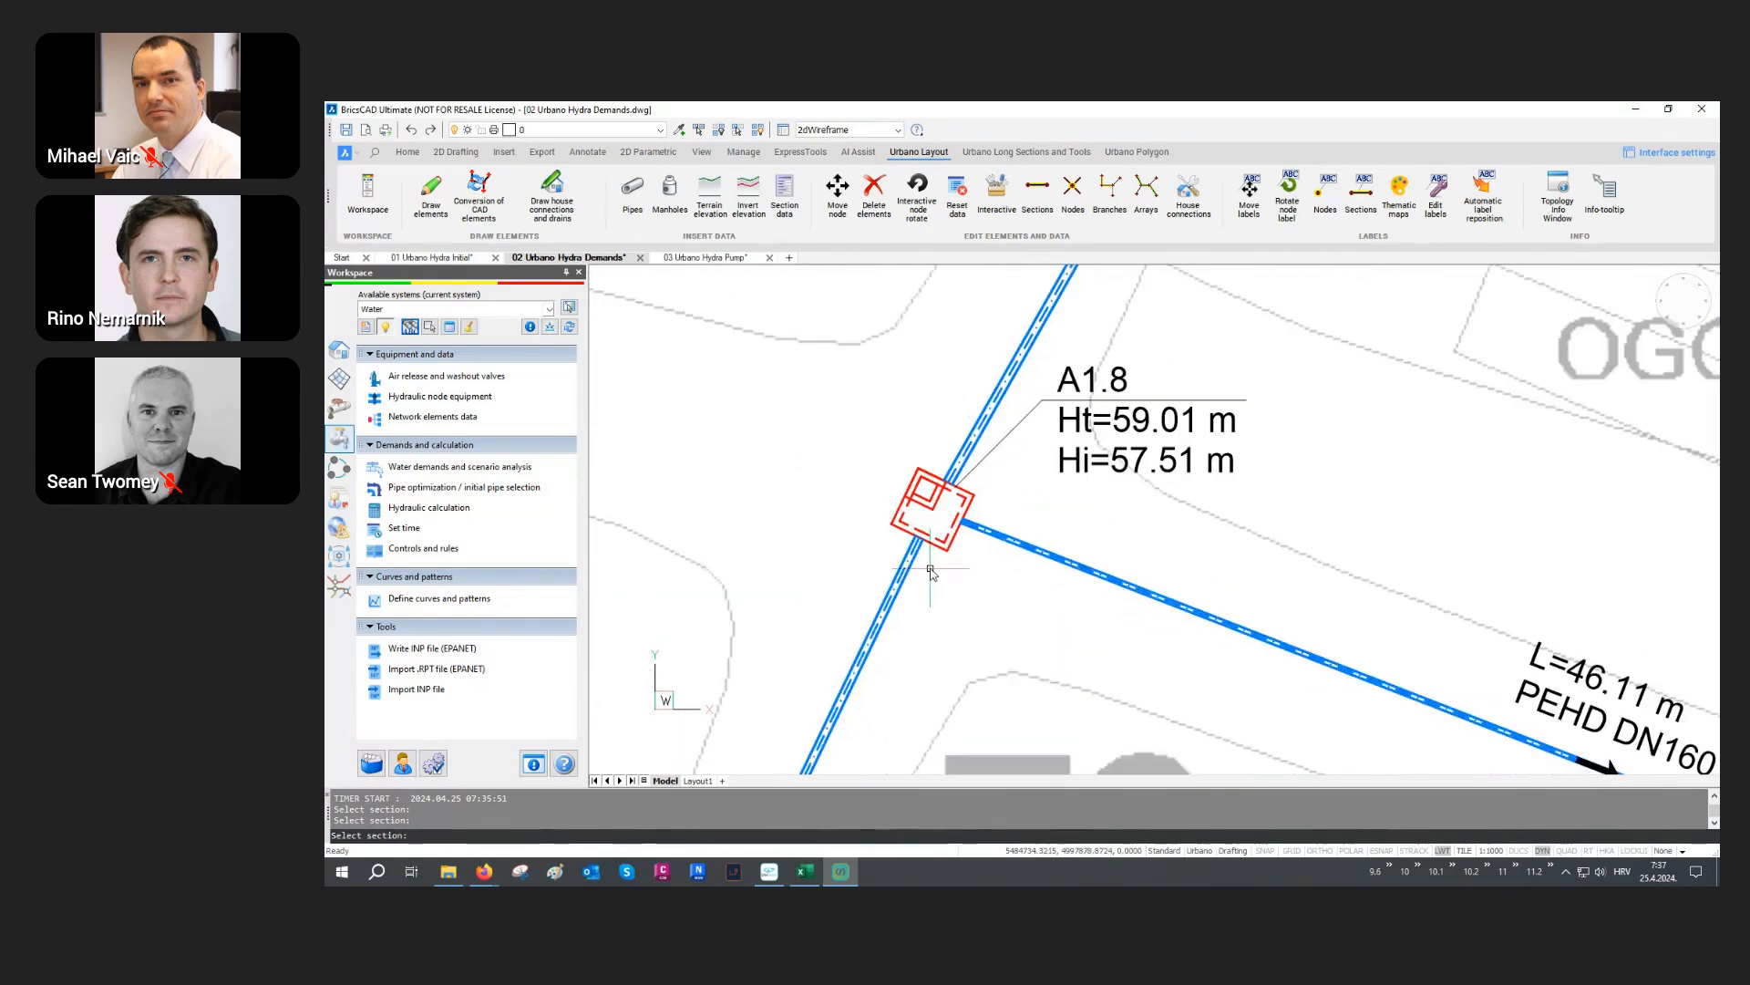
{"action": "scroll", "coordinate": [903, 529], "scroll_direction": "down", "scroll_amount": 4}
{"action": "scroll", "coordinate": [1183, 613], "scroll_direction": "up", "scroll_amount": 3}
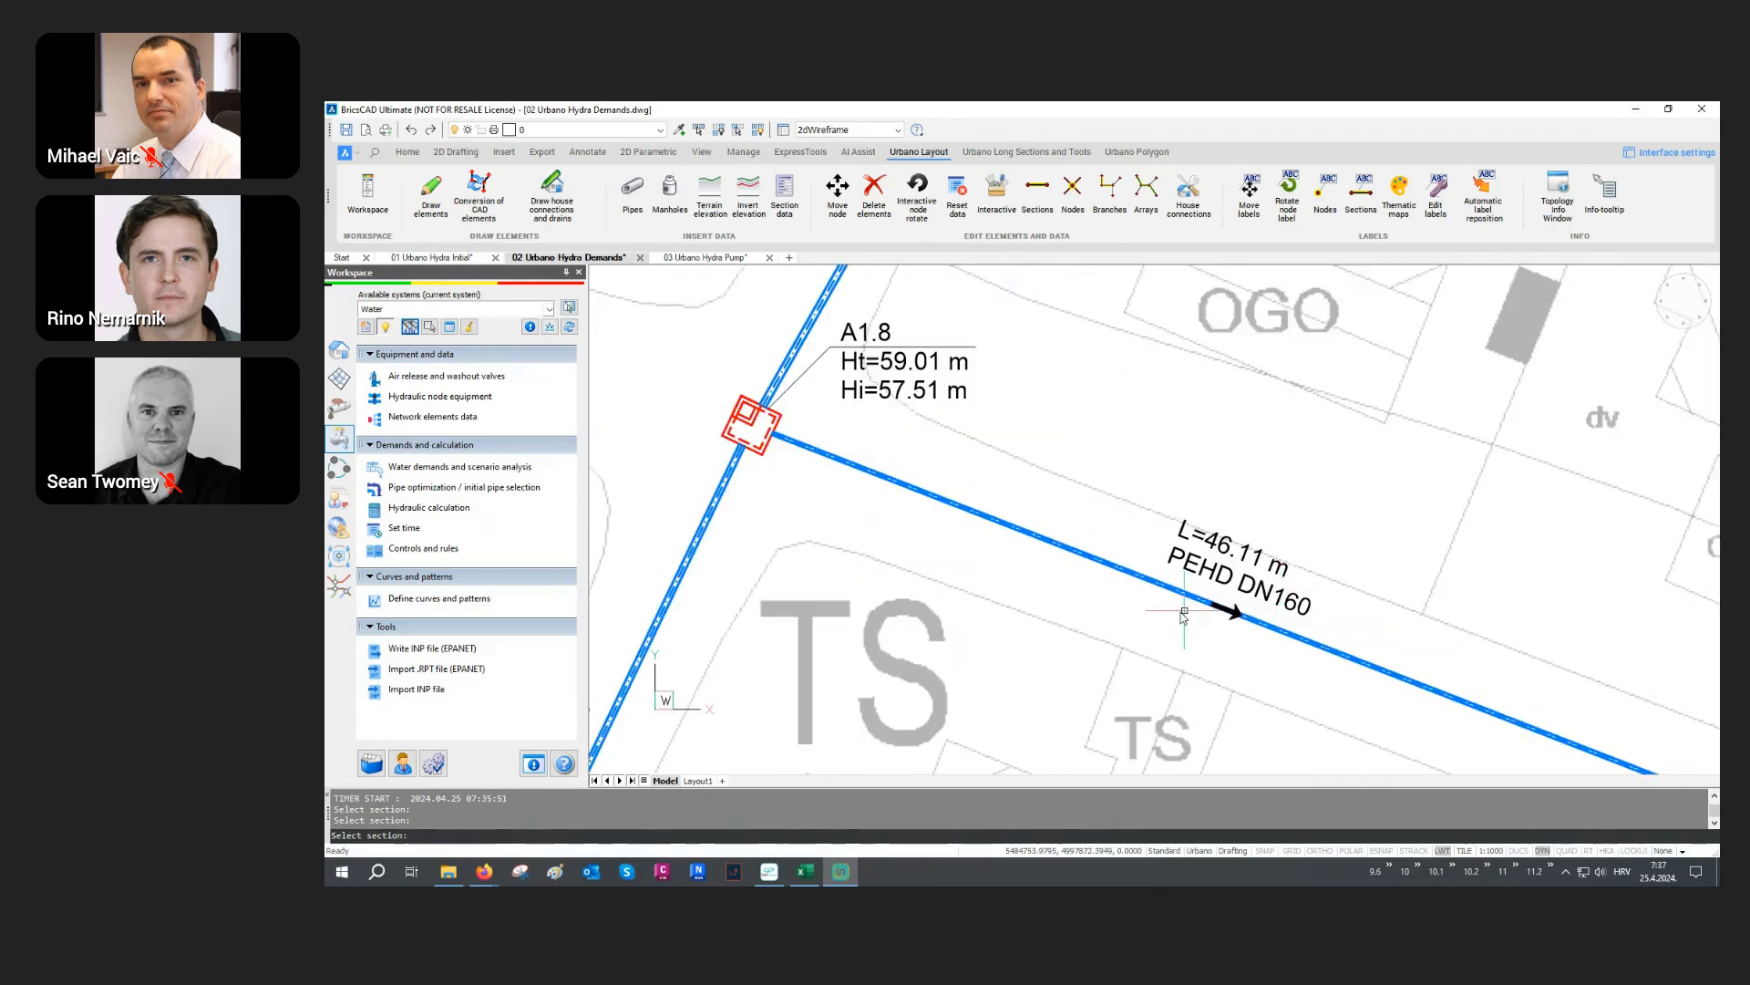
{"action": "middle_click_drag", "start_coordinate": [1184, 611], "coordinate": [1302, 444]}
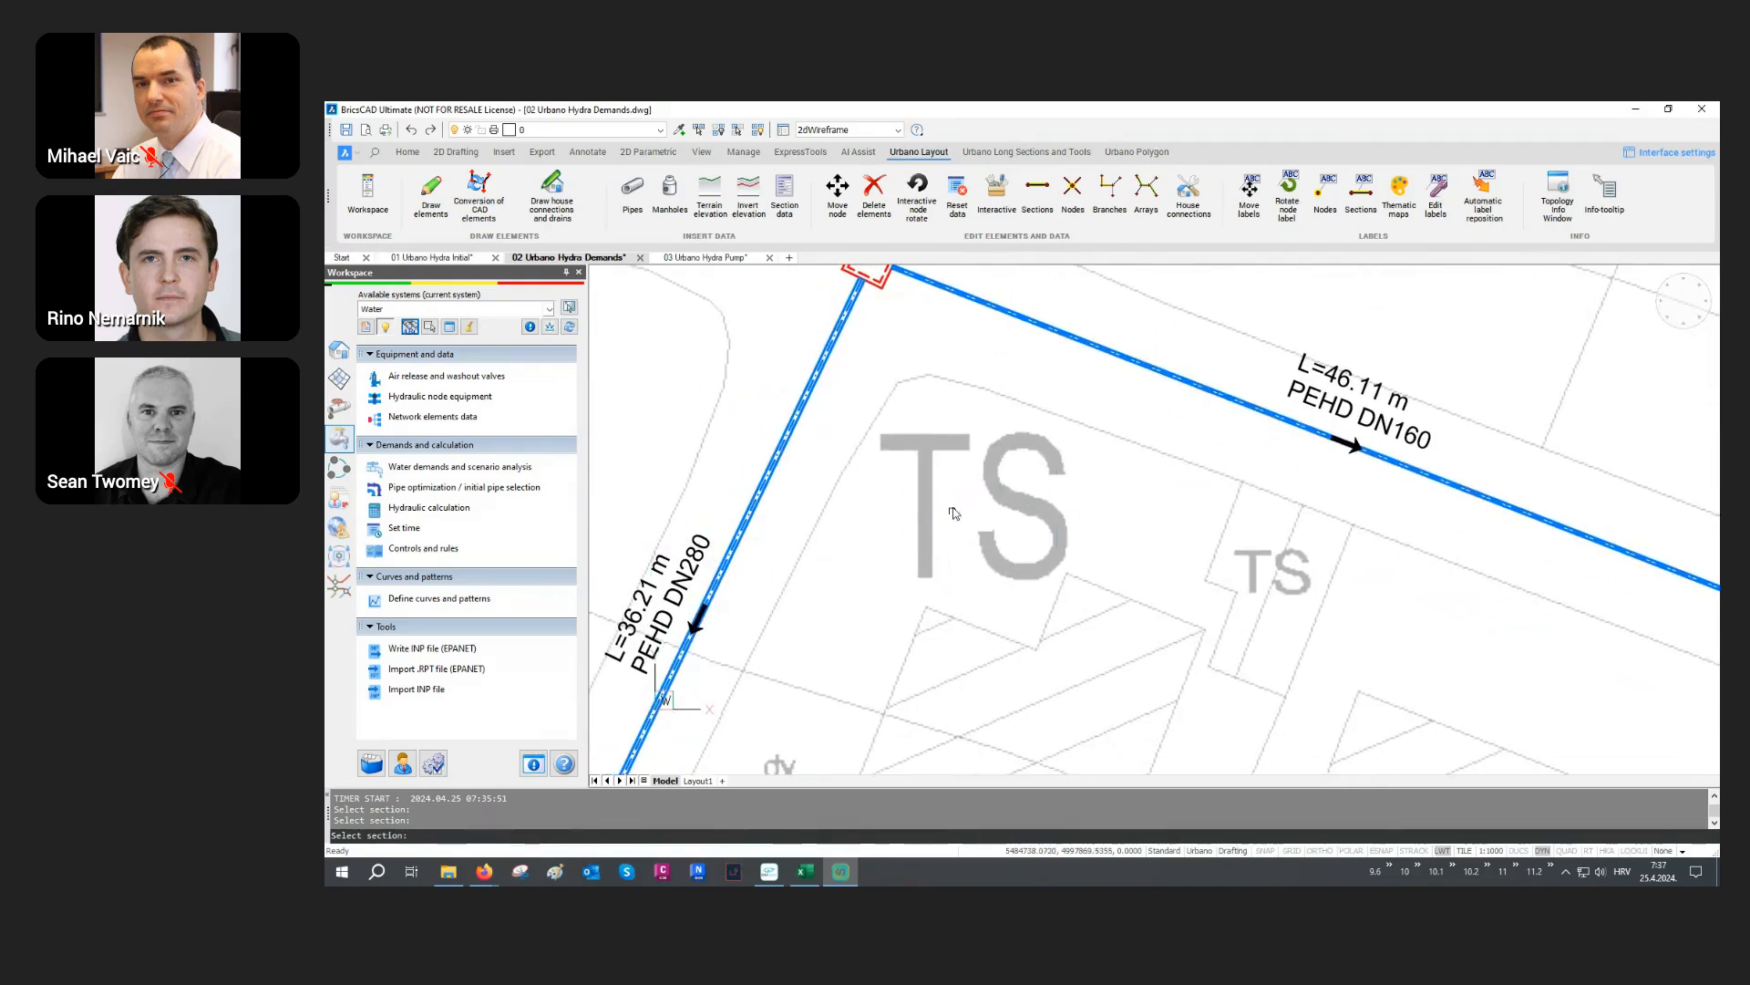
Step: Examine the length and diameter label on the main pipe section running up from node A1.8
{"action": "scroll", "coordinate": [953, 514], "scroll_direction": "down", "scroll_amount": 2}
{"action": "middle_click_drag", "start_coordinate": [905, 454], "coordinate": [879, 632]}
{"action": "middle_click_drag", "start_coordinate": [1002, 374], "coordinate": [930, 561]}
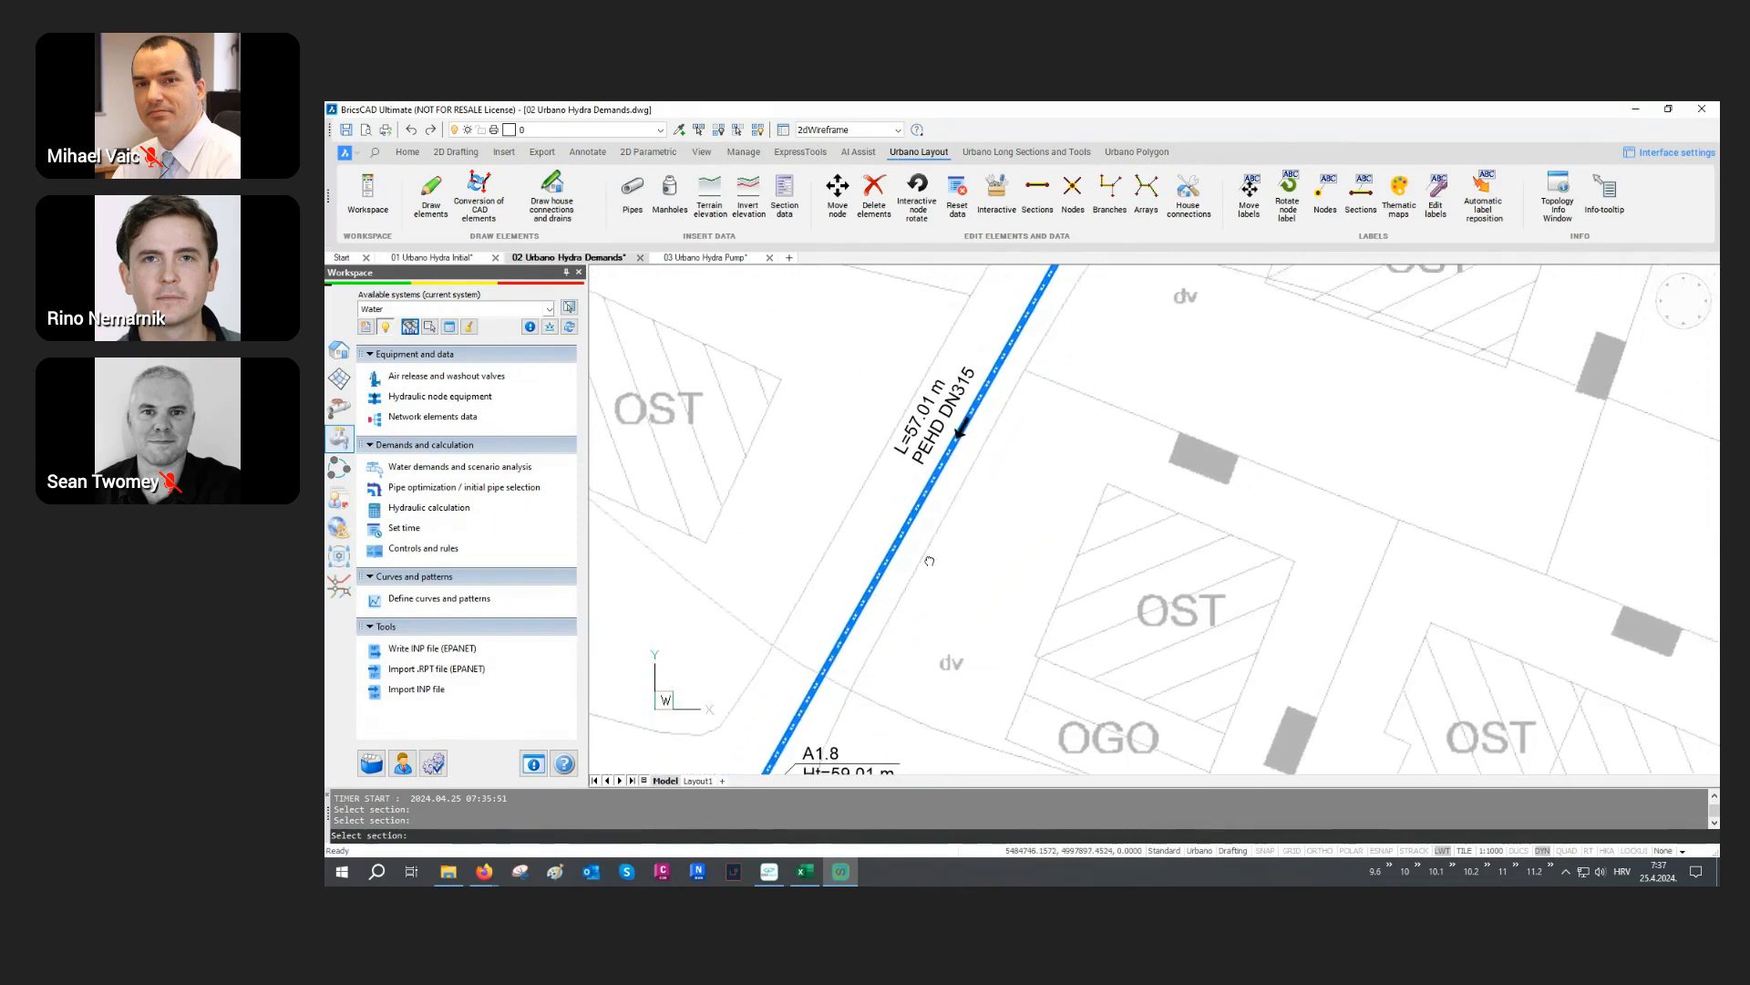
{"action": "scroll", "coordinate": [963, 337], "scroll_direction": "up", "scroll_amount": 1}
{"action": "scroll", "coordinate": [912, 401], "scroll_direction": "down", "scroll_amount": 5}
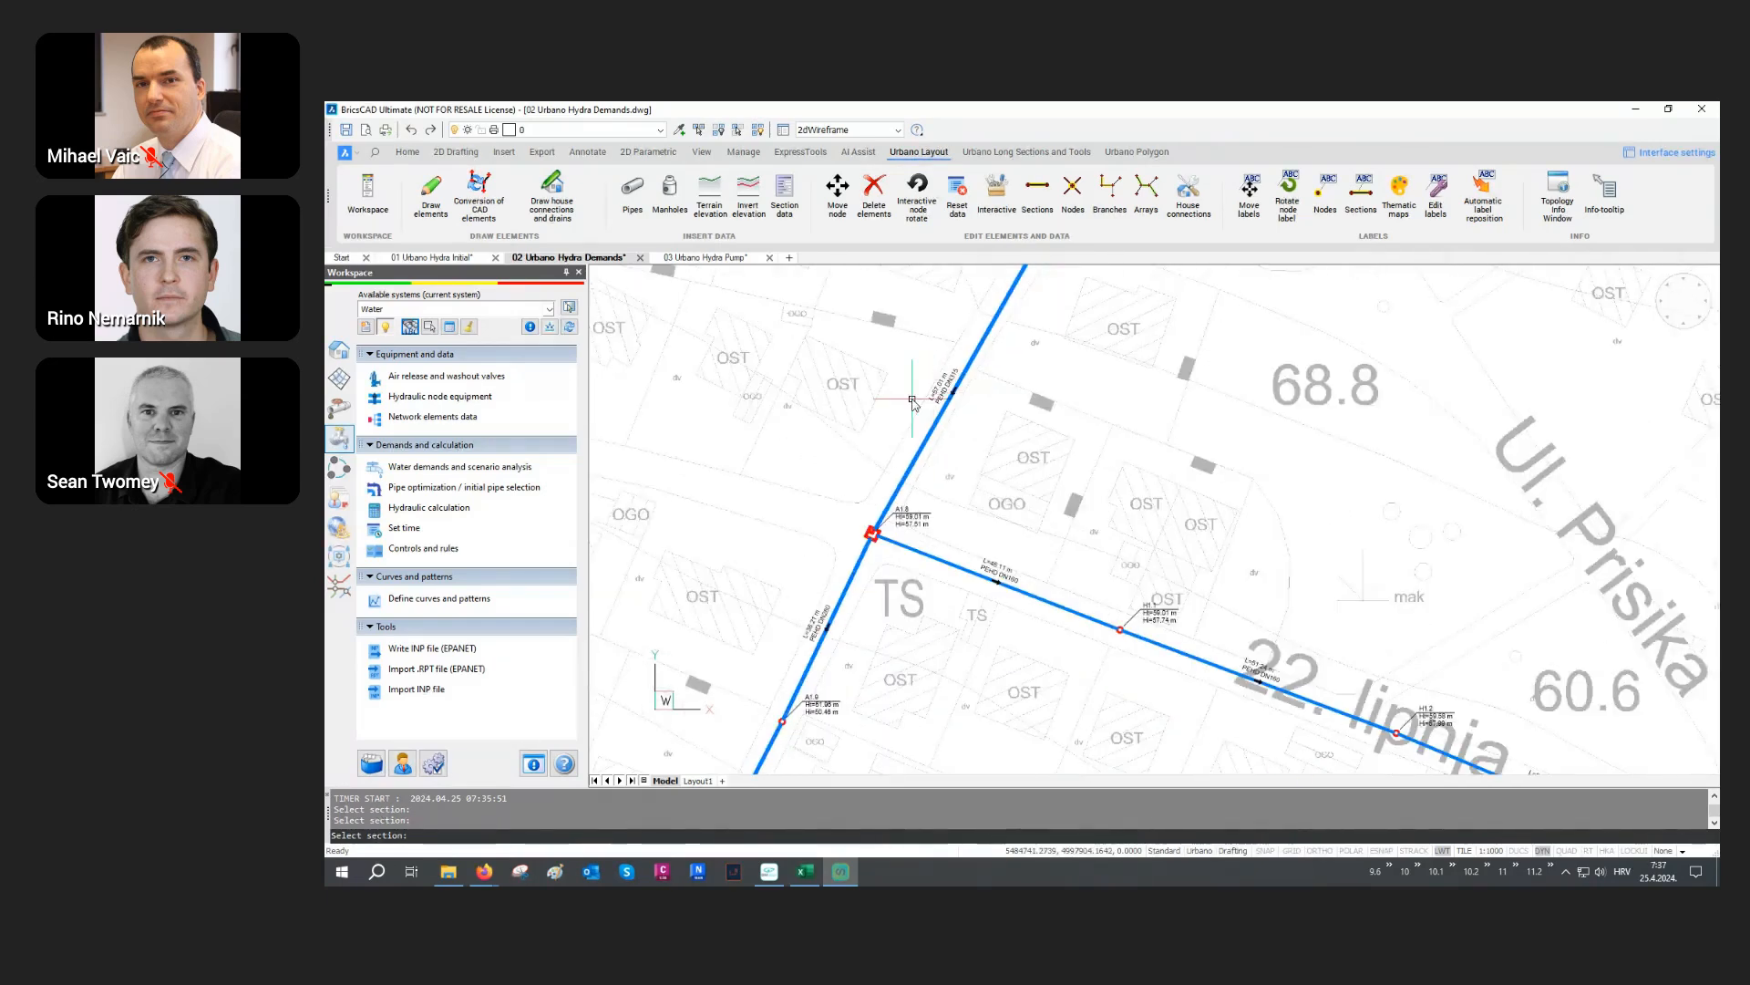
{"action": "scroll", "coordinate": [913, 401], "scroll_direction": "down", "scroll_amount": 4}
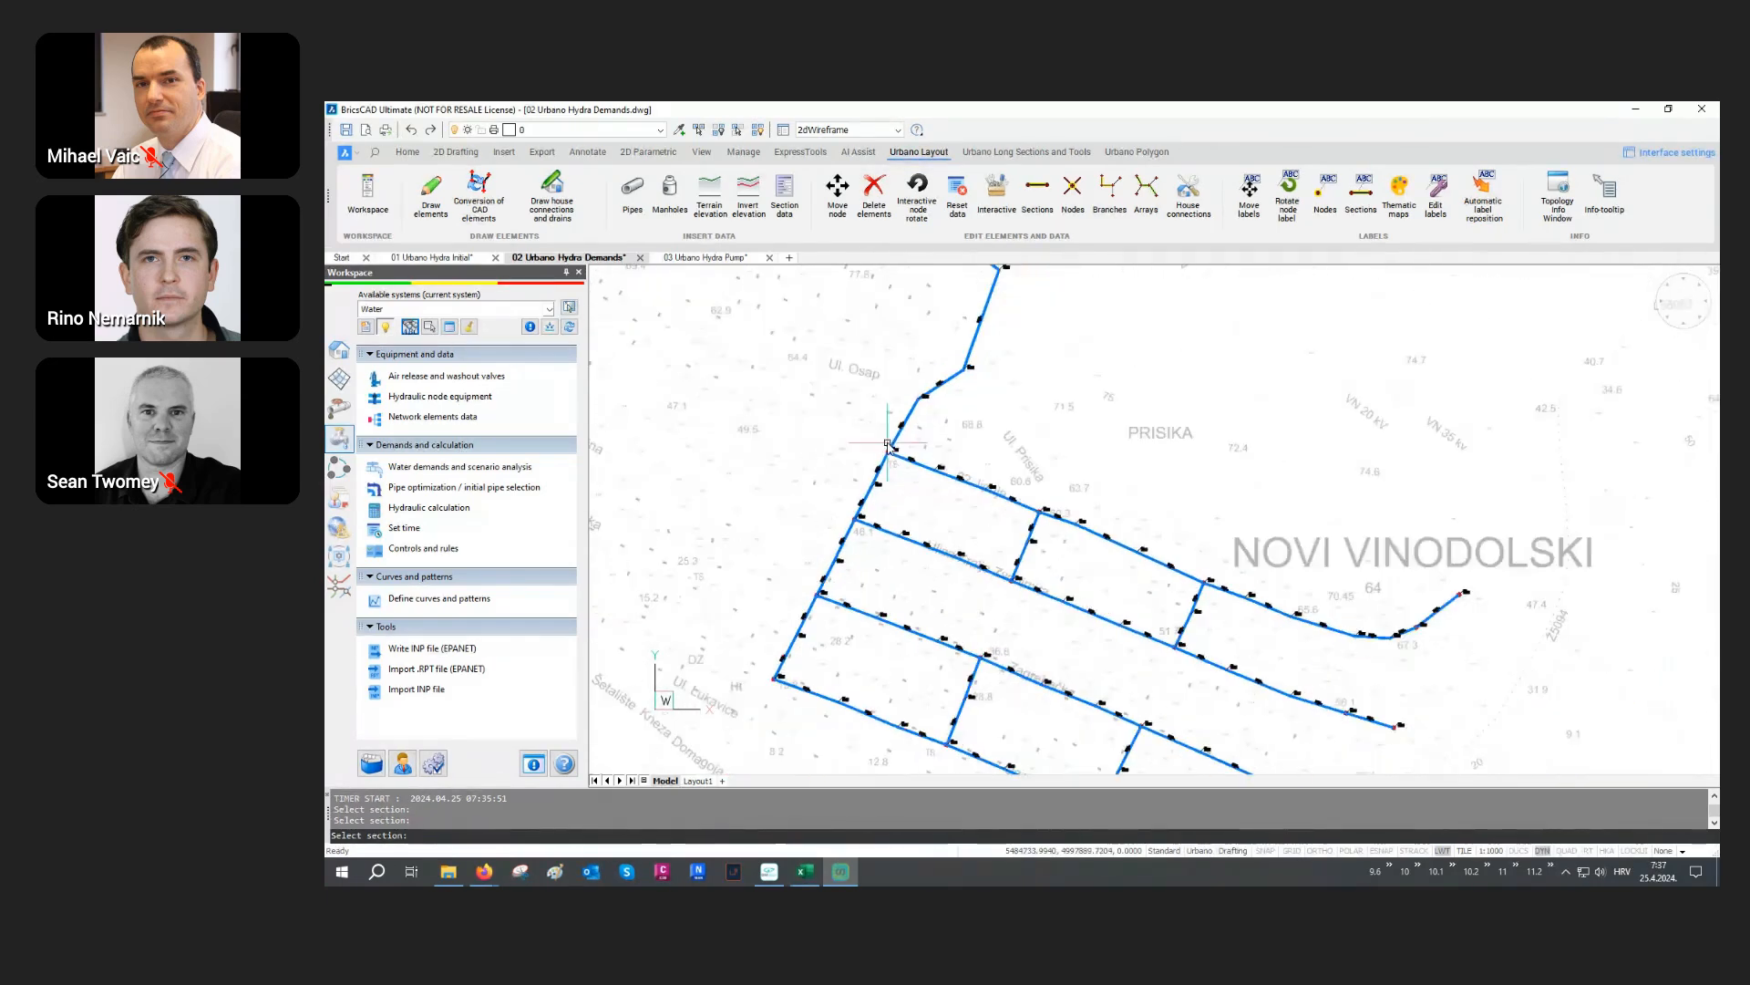
{"action": "middle_click_drag", "start_coordinate": [1123, 620], "coordinate": [1104, 494]}
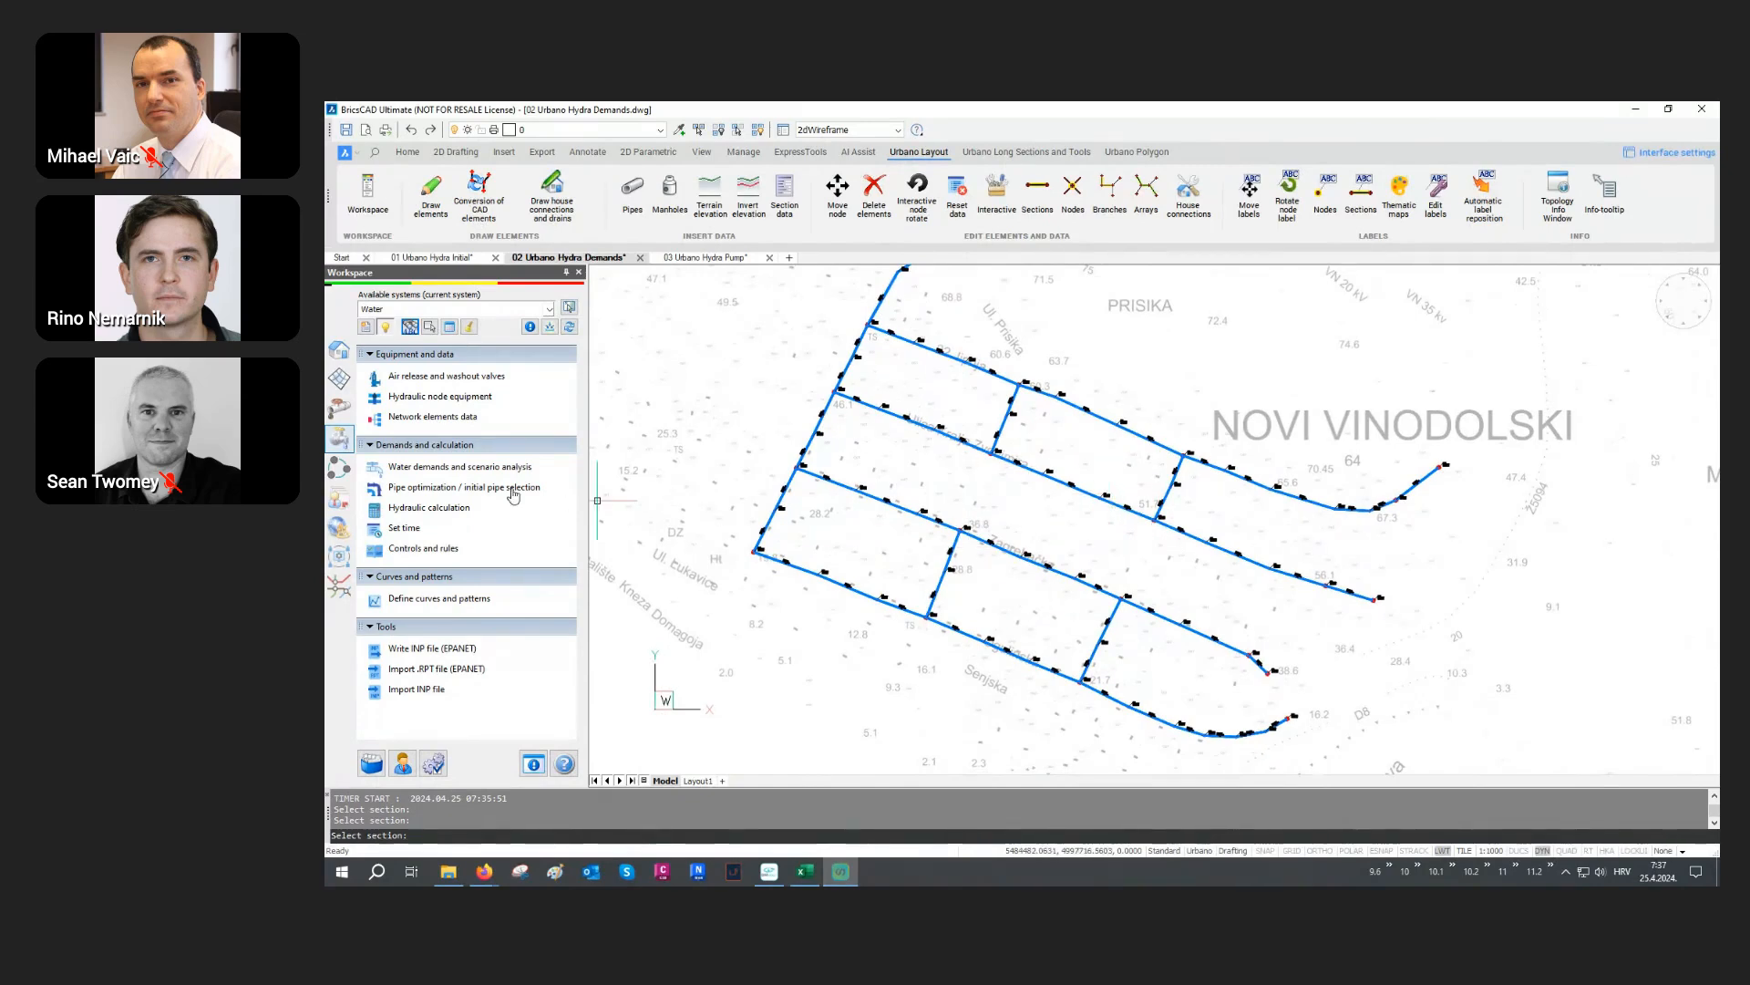
Step: Label the network sections with the section label 4 Length Diameter Flow Velocity
{"action": "left_click", "coordinate": [339, 350]}
{"action": "scroll", "coordinate": [477, 475], "scroll_direction": "down", "scroll_amount": 3}
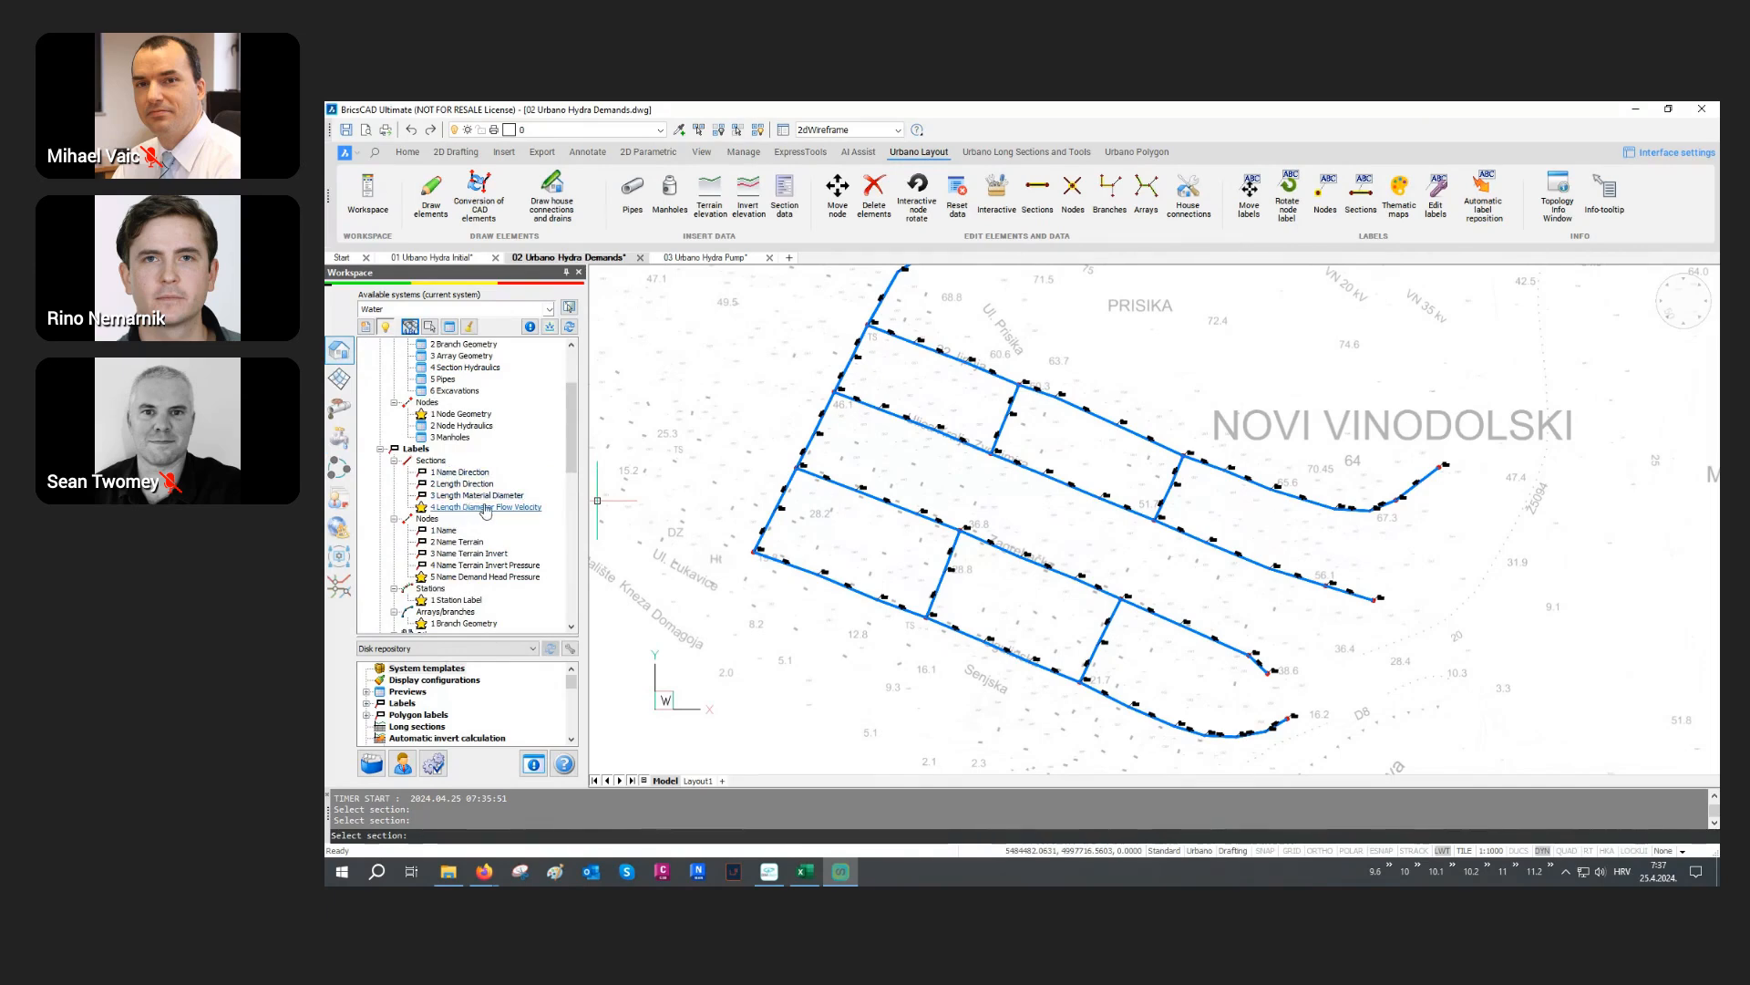
{"action": "double_click", "coordinate": [511, 507]}
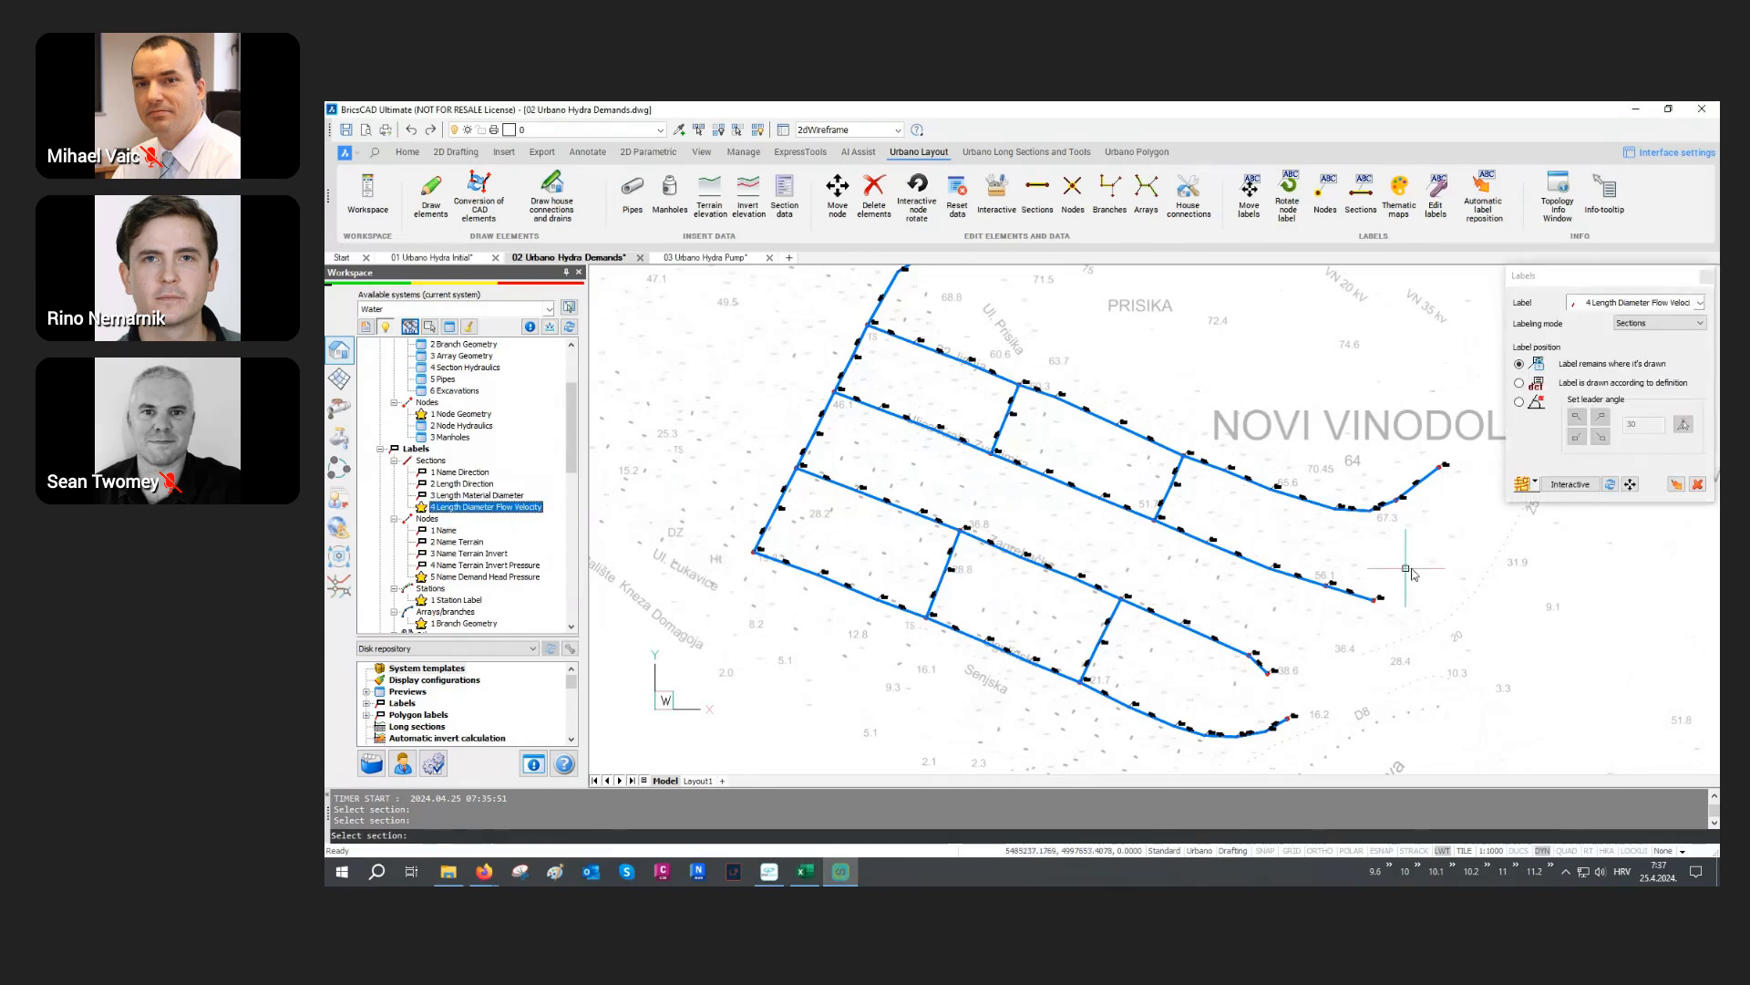
{"action": "left_click", "coordinate": [1522, 483]}
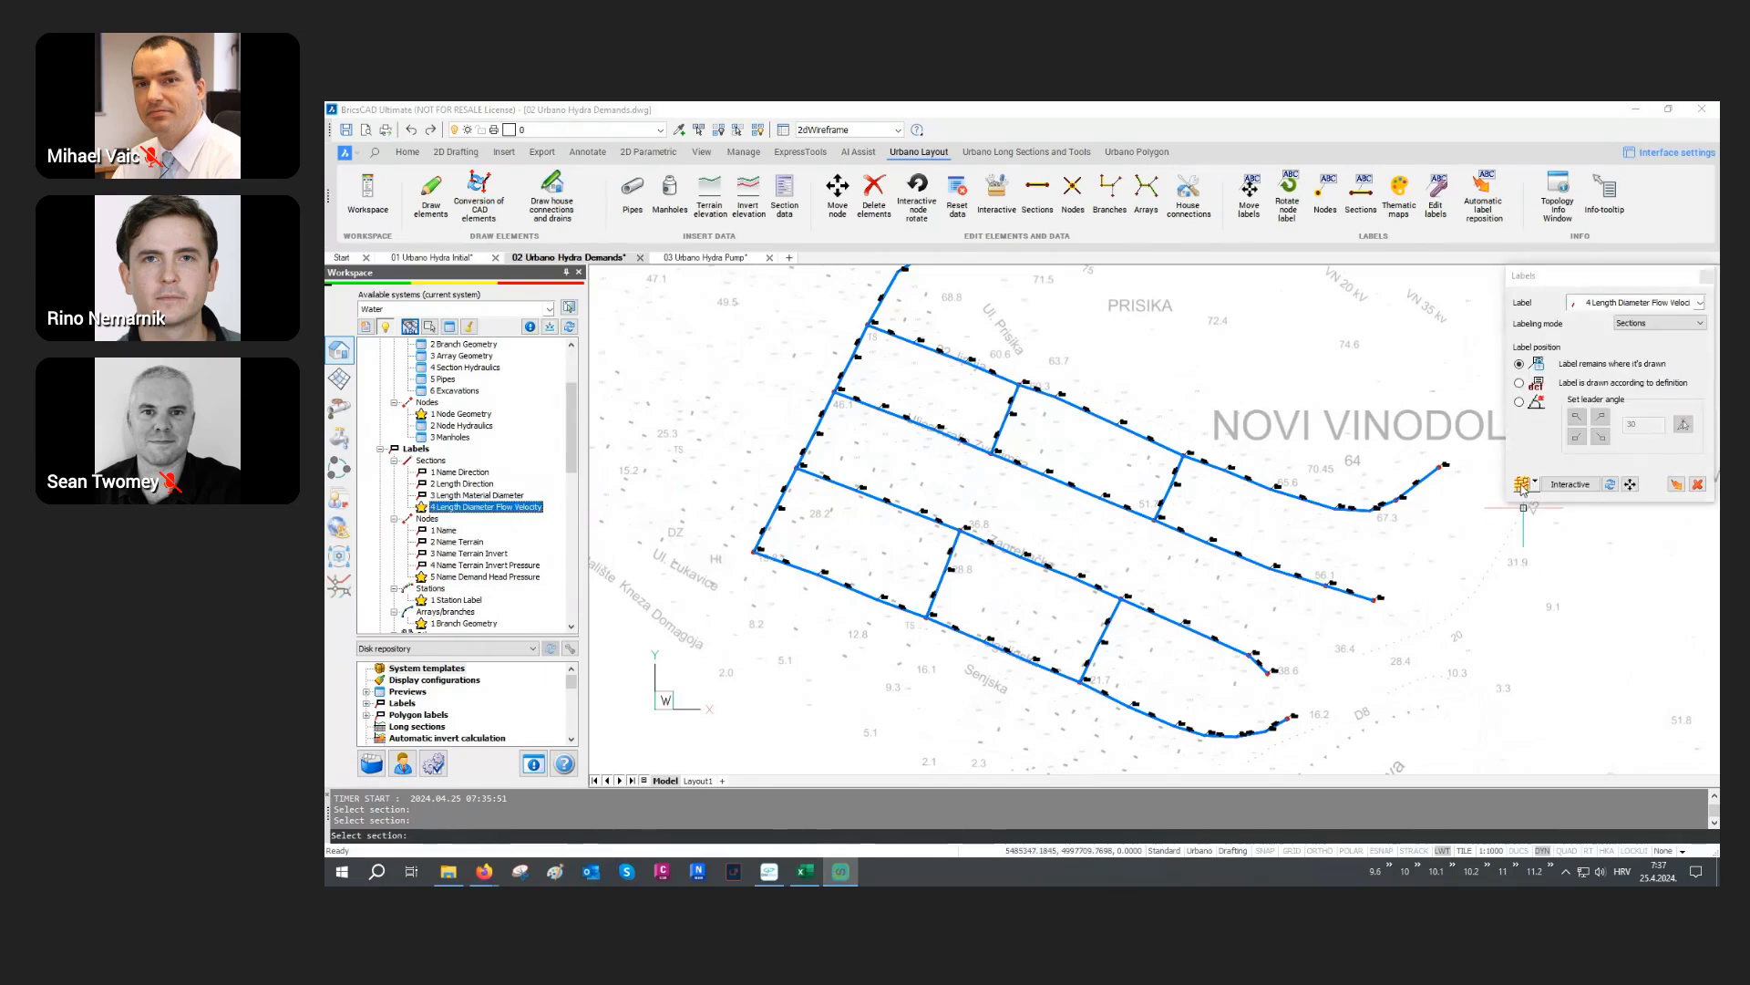
{"action": "left_click", "coordinate": [1675, 483]}
Step: Label the network nodes with 5 Name Demand Head Pressure and close the labelling dialog
{"action": "left_click", "coordinate": [1668, 302]}
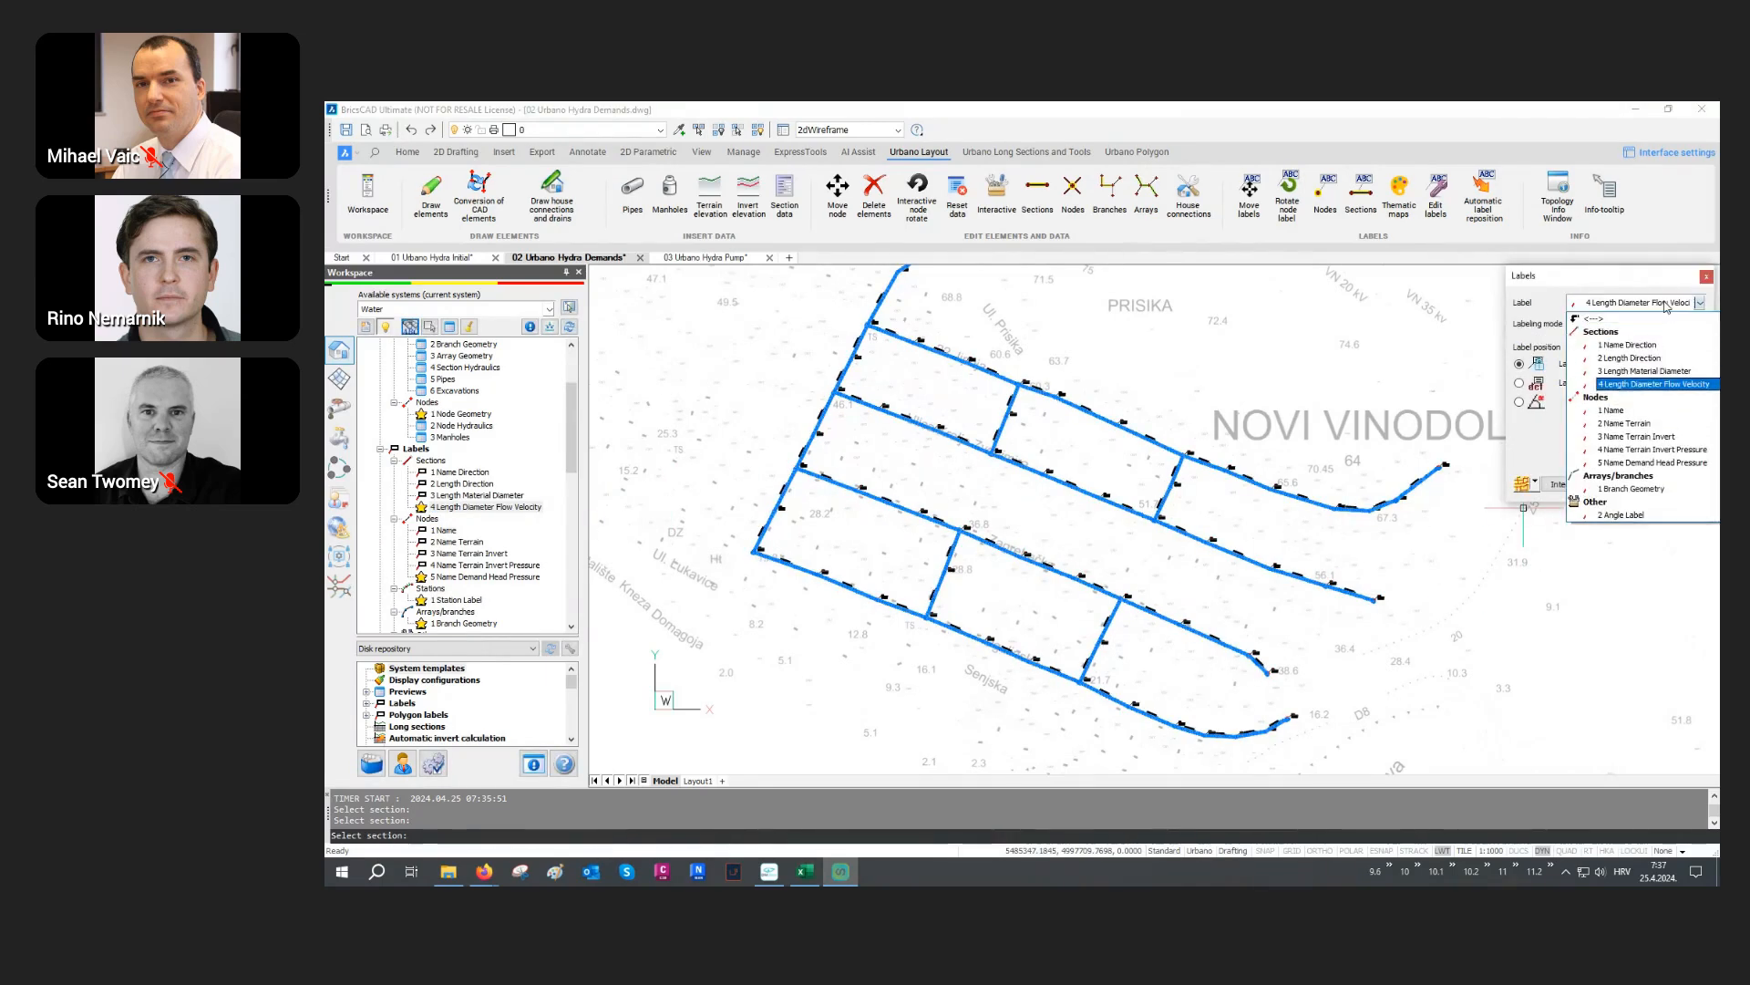
{"action": "left_click", "coordinate": [1654, 462]}
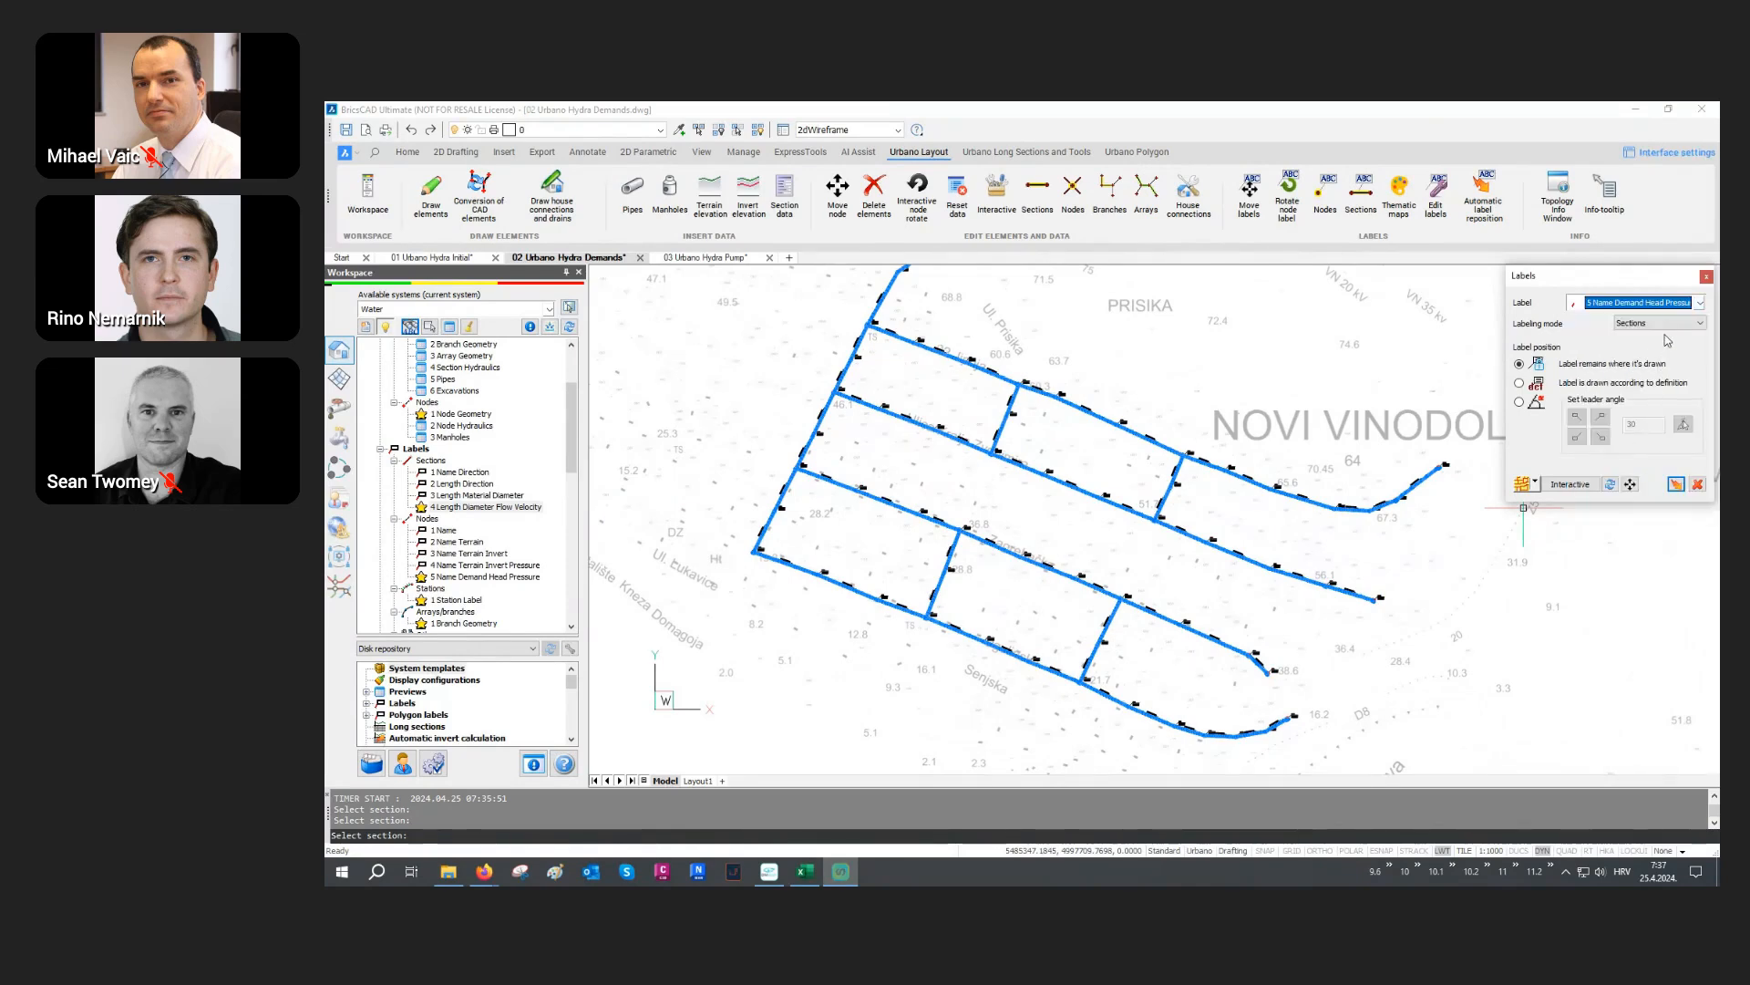
{"action": "left_click", "coordinate": [1675, 484]}
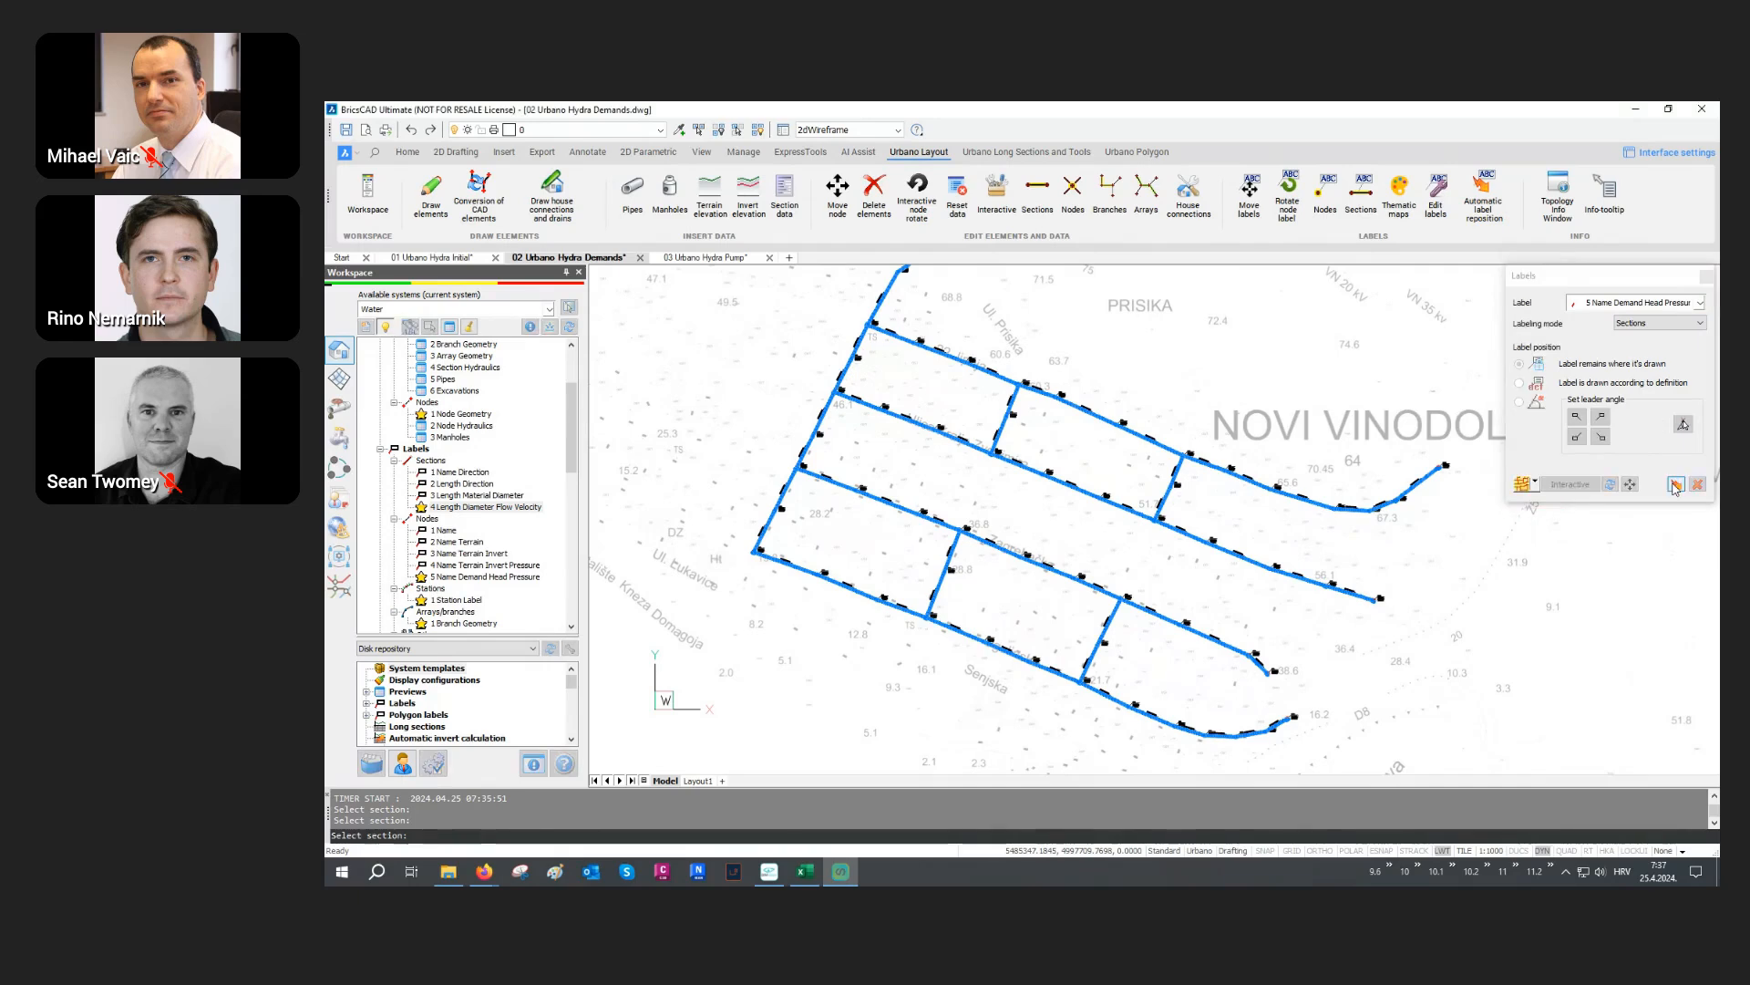
{"action": "left_click", "coordinate": [1706, 278]}
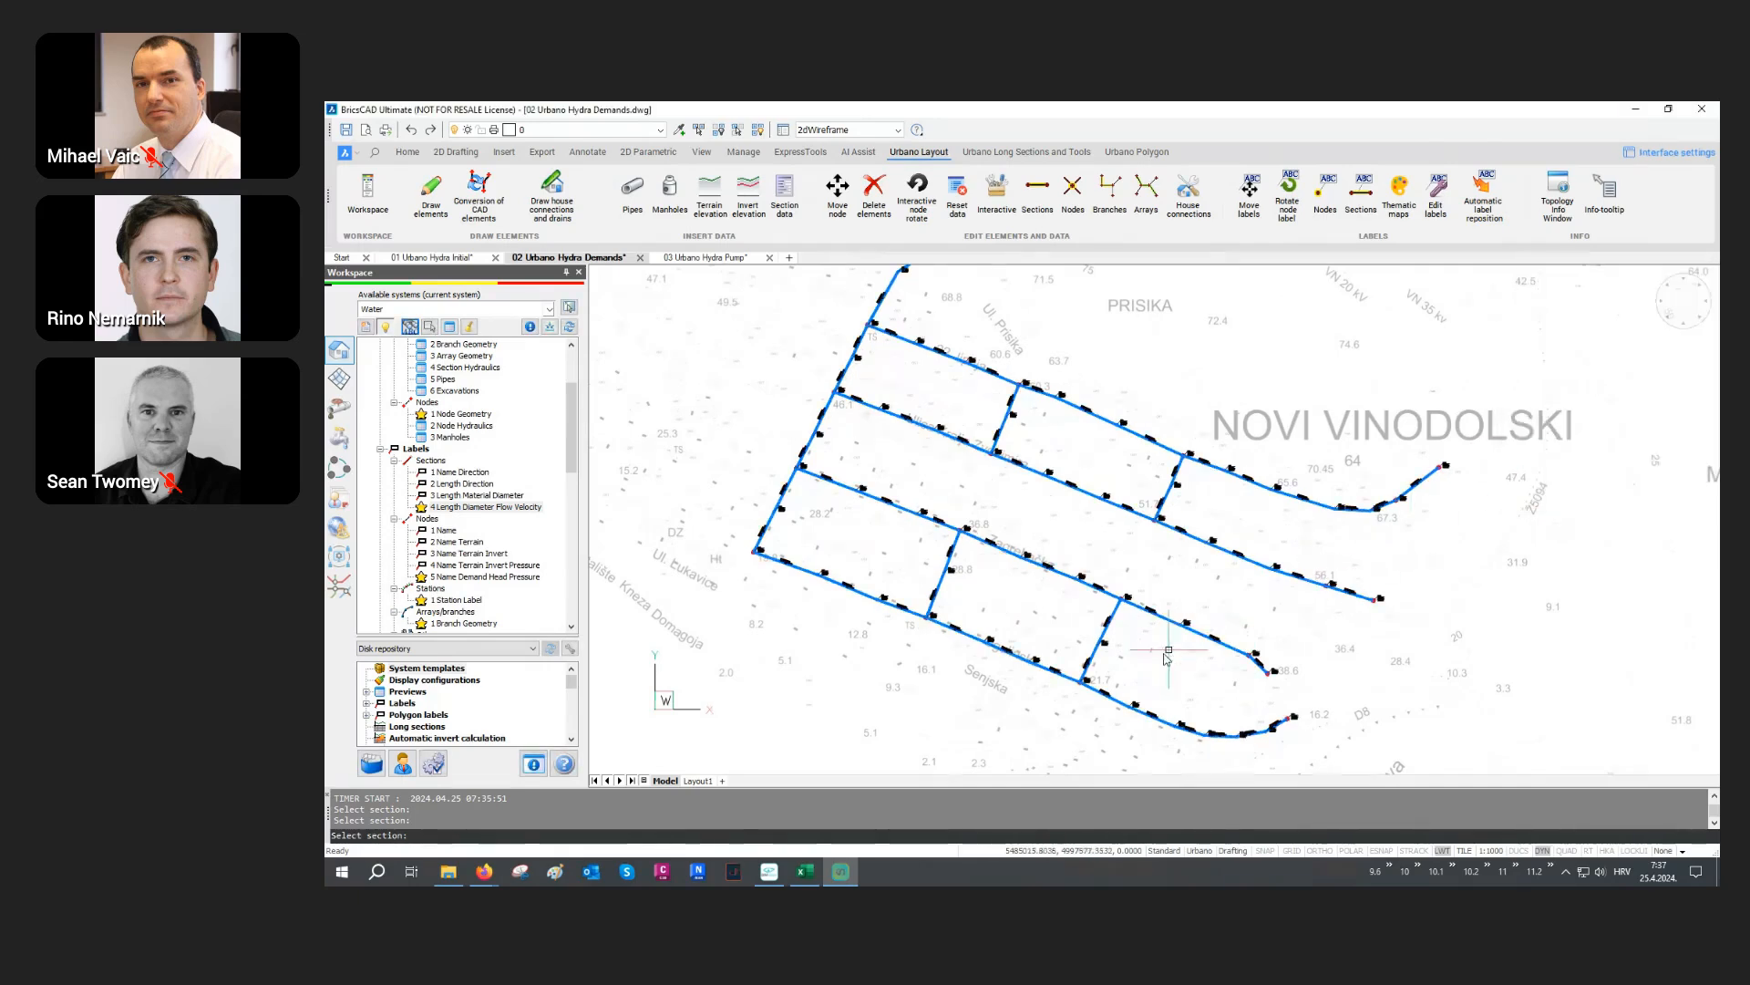
Step: Inspect the demand, head, pressure, flow and velocity labels along array H4 from node H4.6 to H4.12
{"action": "scroll", "coordinate": [1088, 691], "scroll_direction": "up", "scroll_amount": 5}
{"action": "scroll", "coordinate": [1085, 686], "scroll_direction": "up", "scroll_amount": 3}
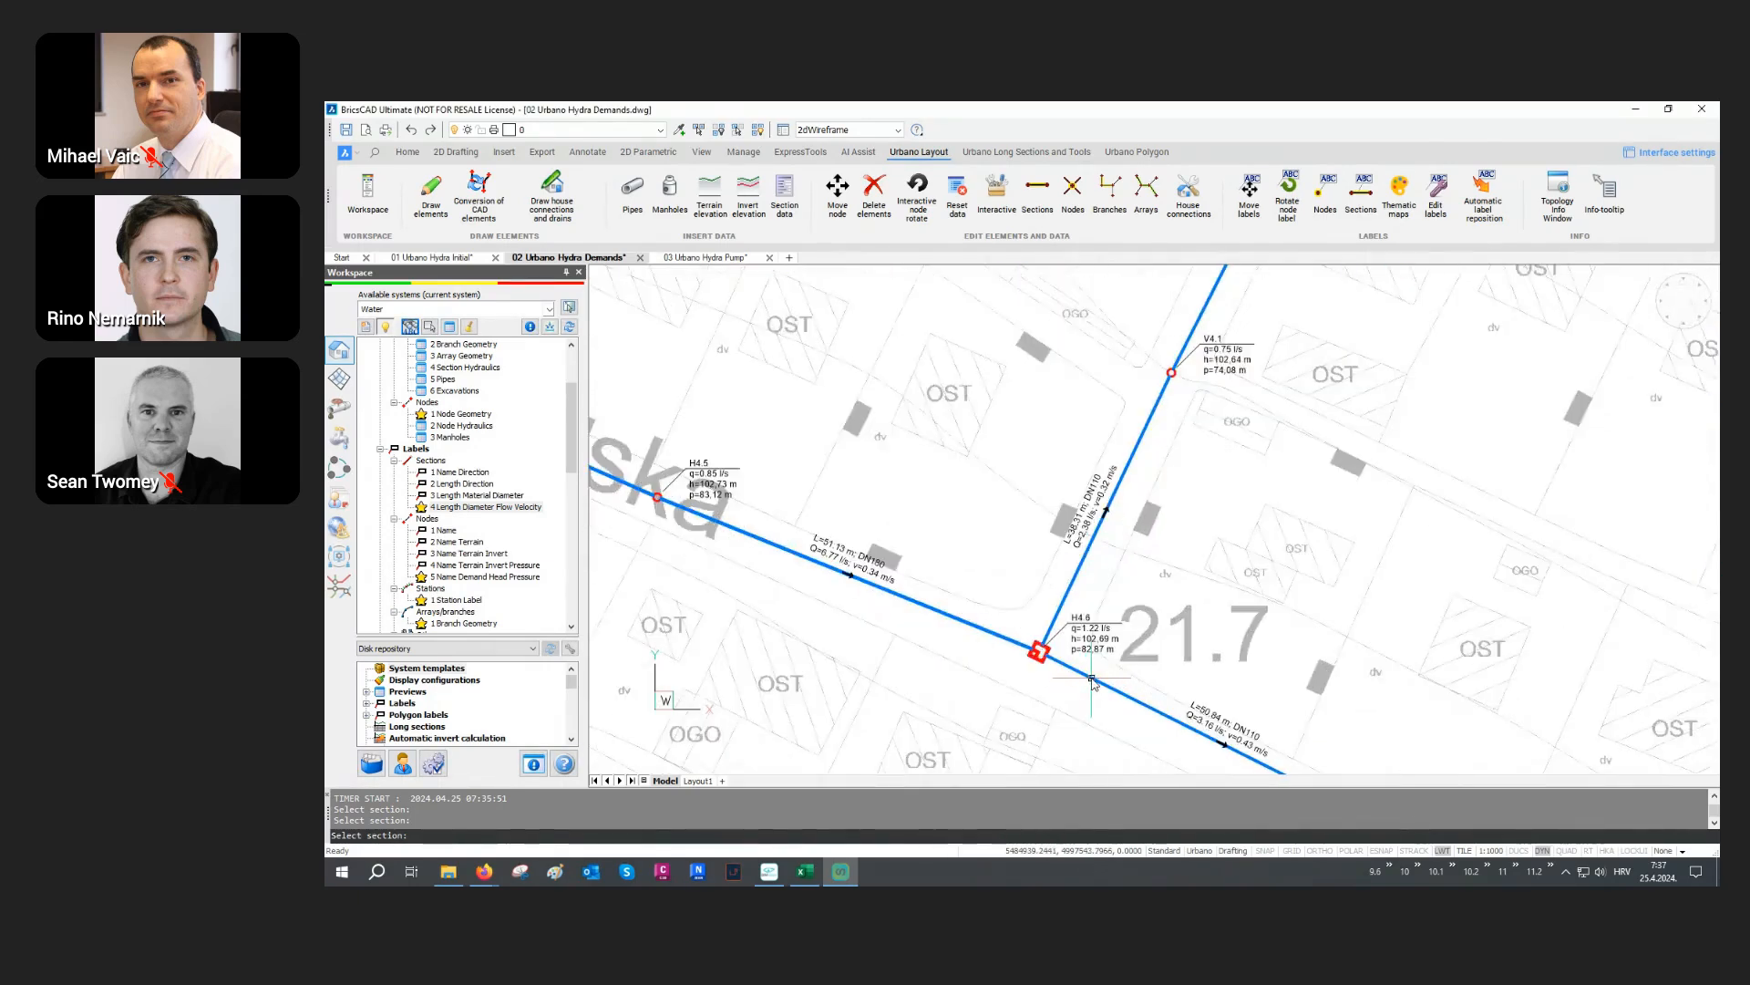
{"action": "scroll", "coordinate": [1053, 601], "scroll_direction": "up", "scroll_amount": 2}
{"action": "middle_click_drag", "start_coordinate": [1048, 576], "coordinate": [907, 443]}
{"action": "scroll", "coordinate": [1077, 578], "scroll_direction": "up", "scroll_amount": 2}
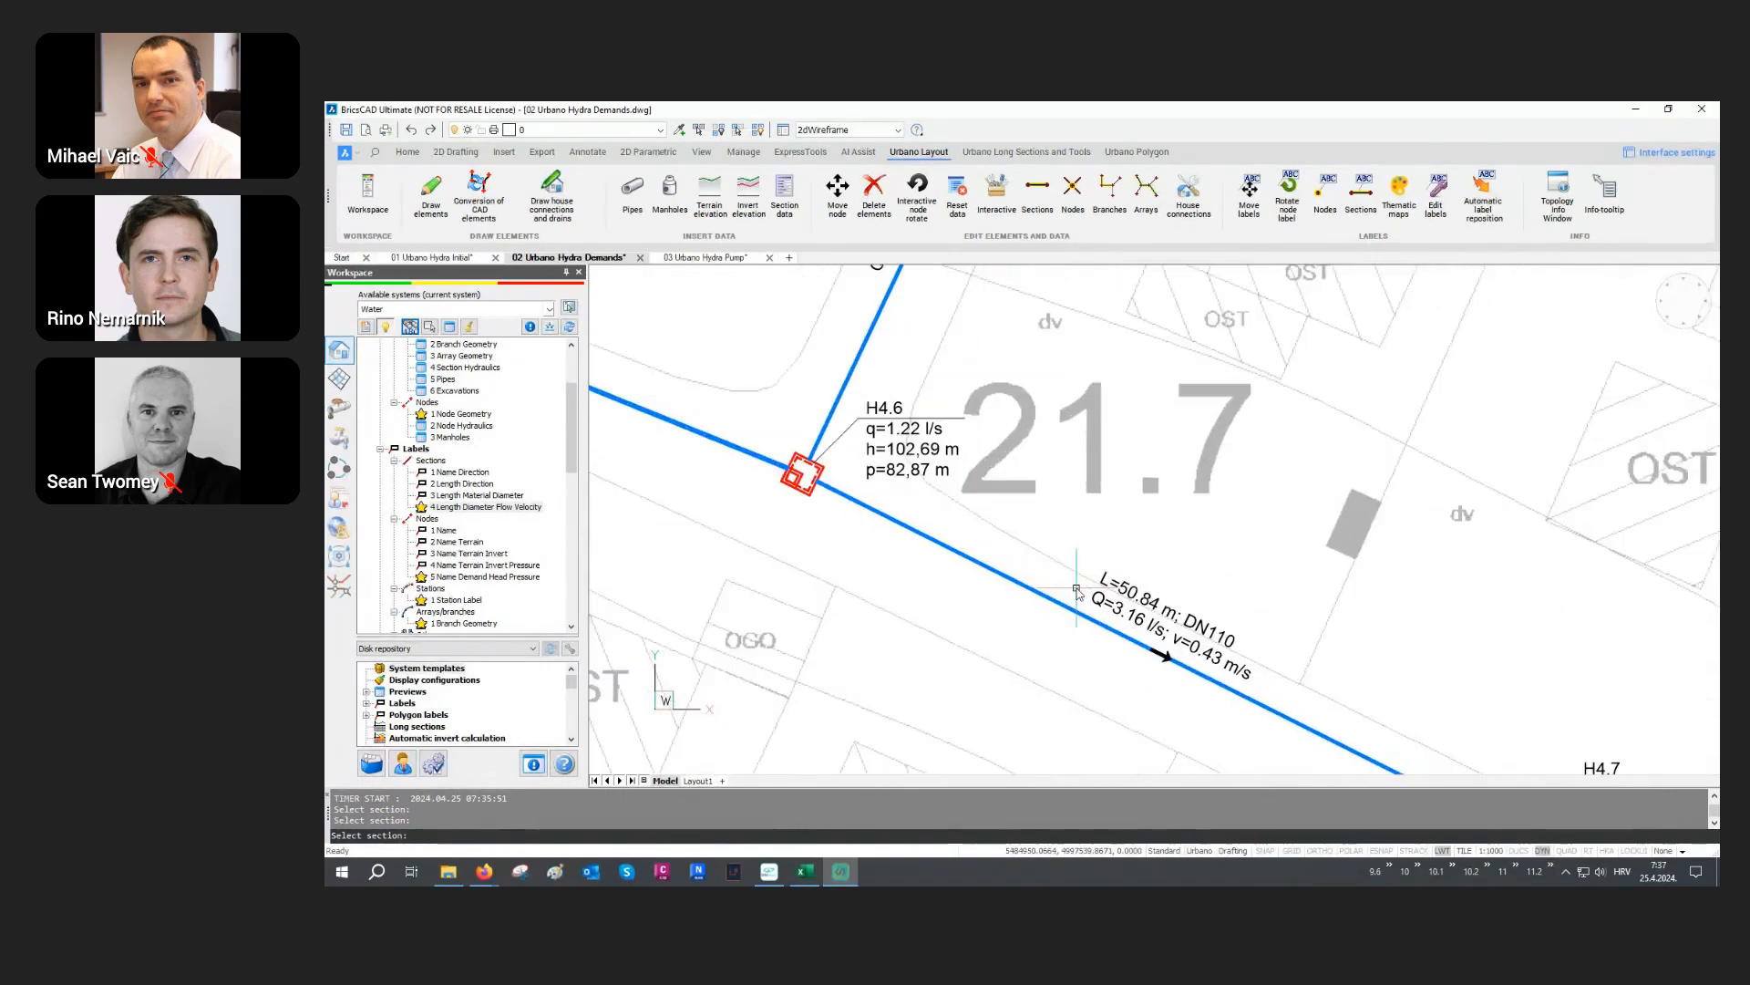
{"action": "mouse_move", "coordinate": [1303, 708]}
{"action": "middle_mouse_down"}
{"action": "mouse_move", "coordinate": [1168, 633]}
{"action": "mouse_move", "coordinate": [821, 514]}
{"action": "middle_mouse_up"}
{"action": "scroll", "coordinate": [1158, 625], "scroll_direction": "down", "scroll_amount": 5}
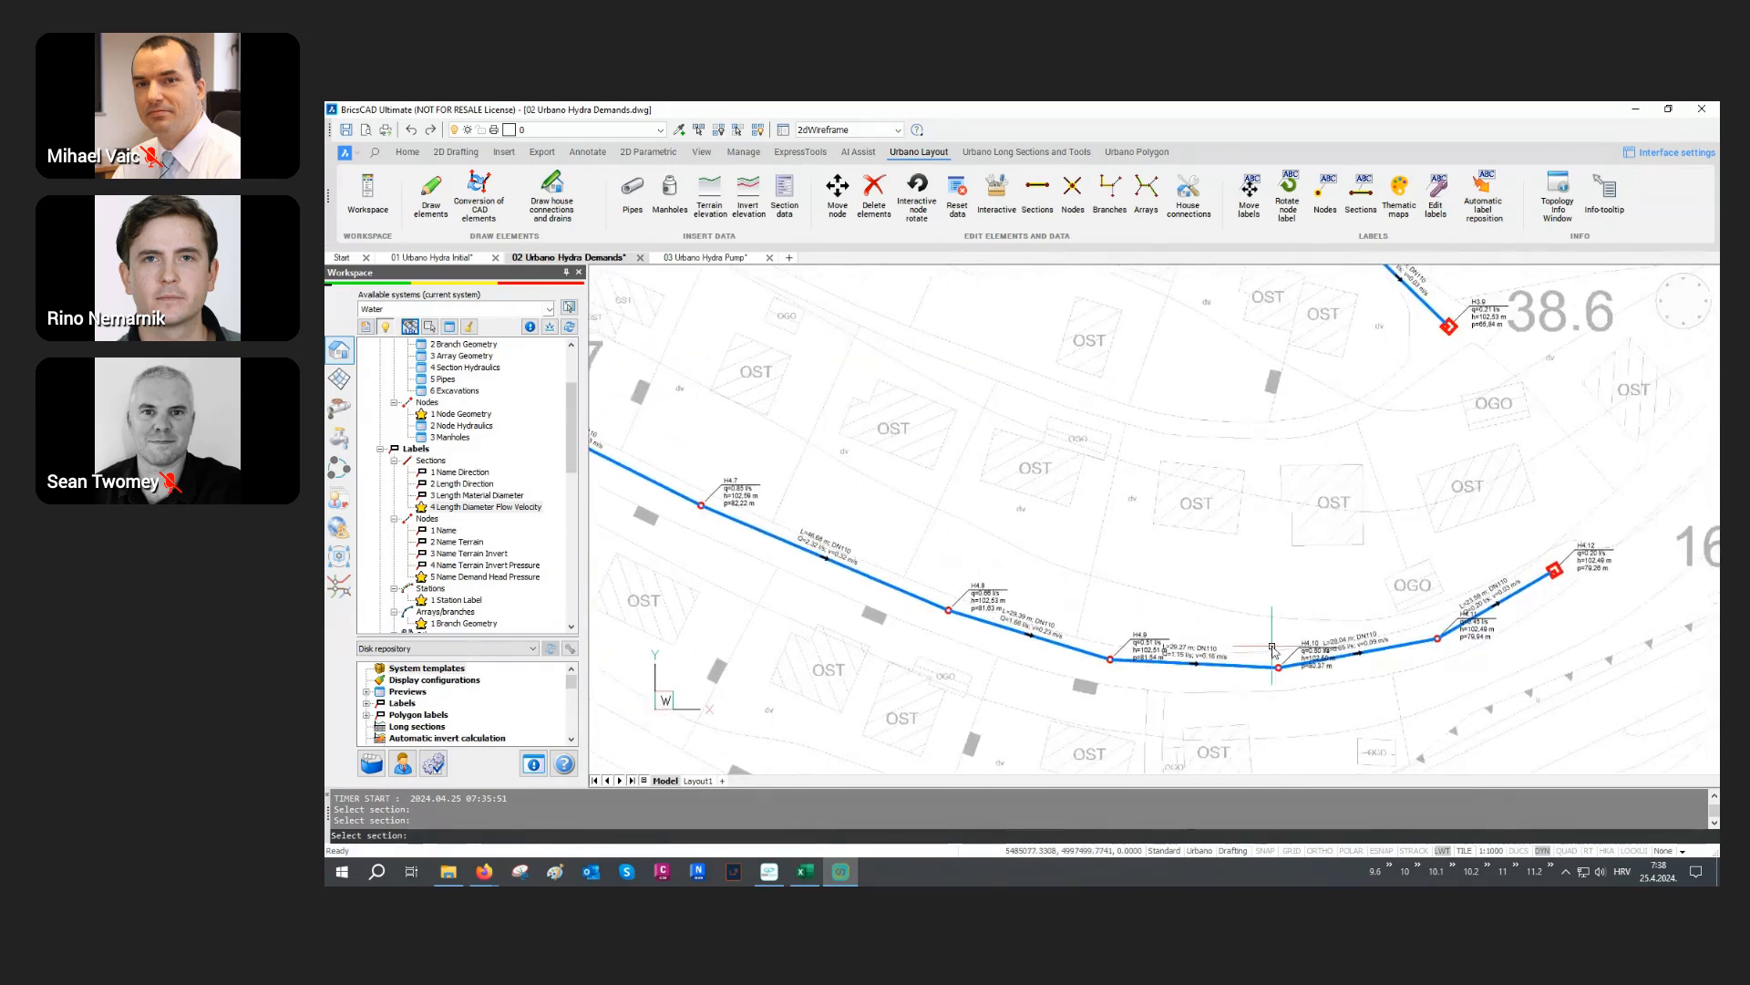
{"action": "scroll", "coordinate": [1344, 680], "scroll_direction": "up", "scroll_amount": 3}
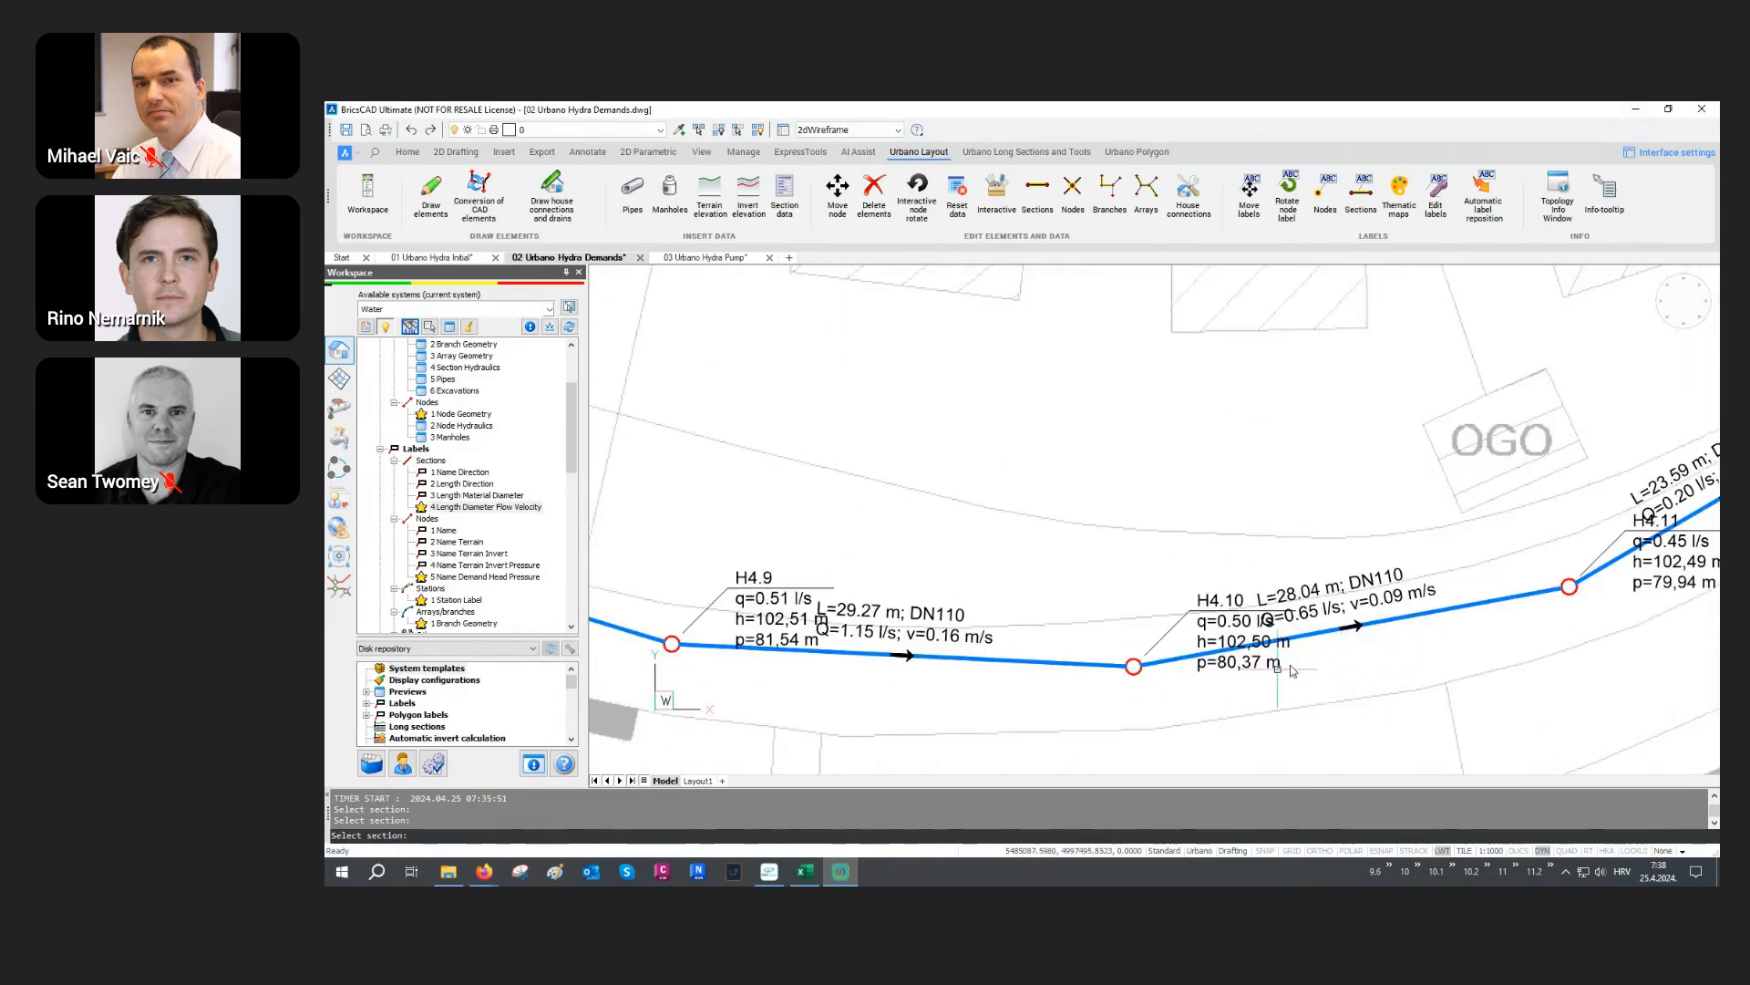
{"action": "middle_click_drag", "start_coordinate": [1431, 620], "coordinate": [1244, 669]}
{"action": "scroll", "coordinate": [1244, 669], "scroll_direction": "down", "scroll_amount": 4}
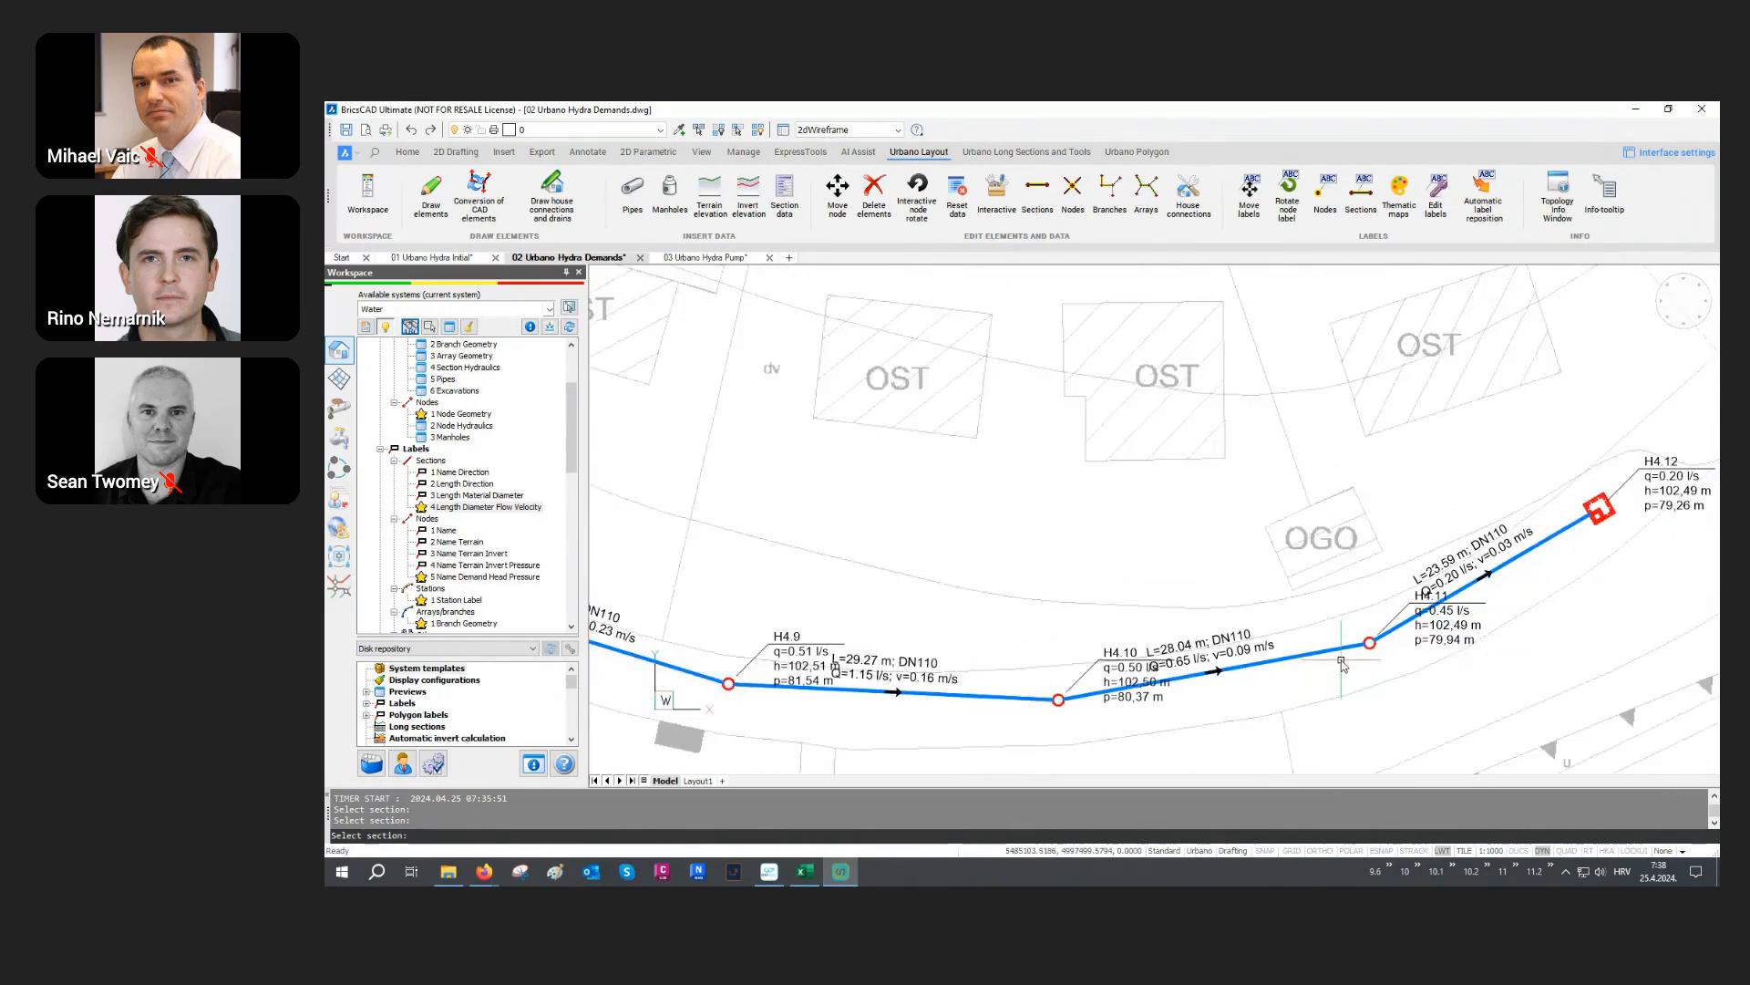
{"action": "middle_click_drag", "start_coordinate": [1120, 644], "coordinate": [1139, 654]}
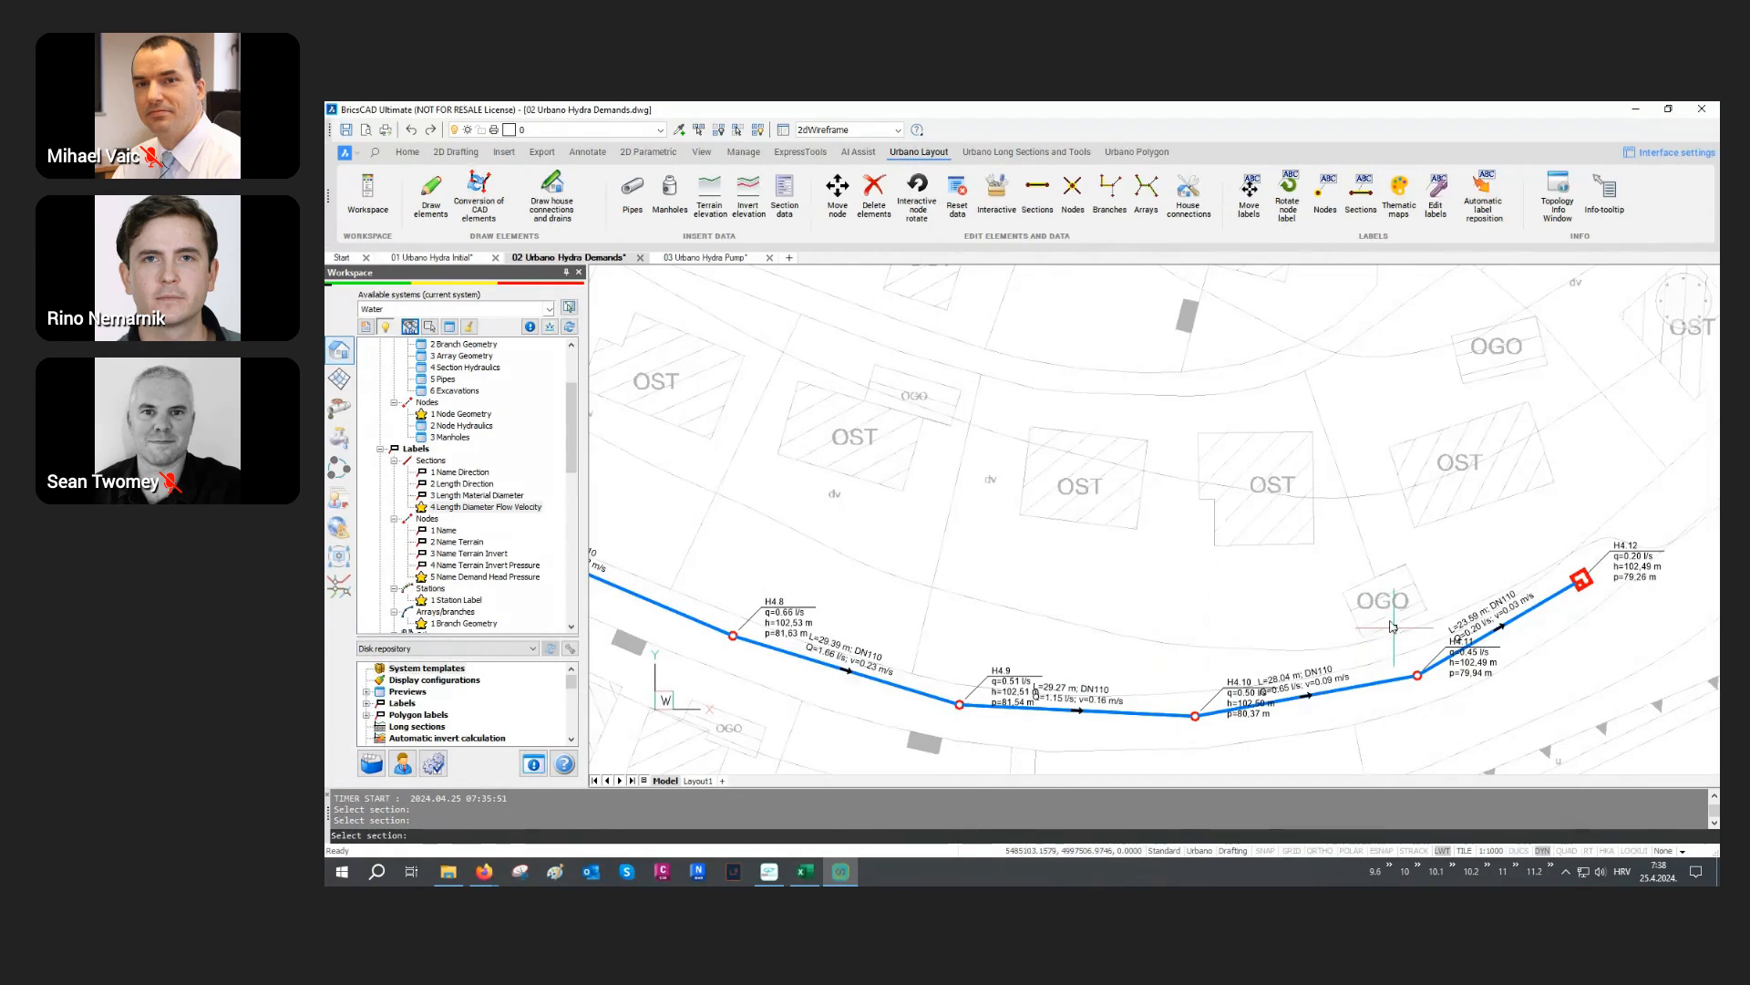
Step: Automatically reposition the overlapping labels around H4.8 to H4.12, with all label types included and 36 maximum iterations
{"action": "left_click", "coordinate": [1483, 211]}
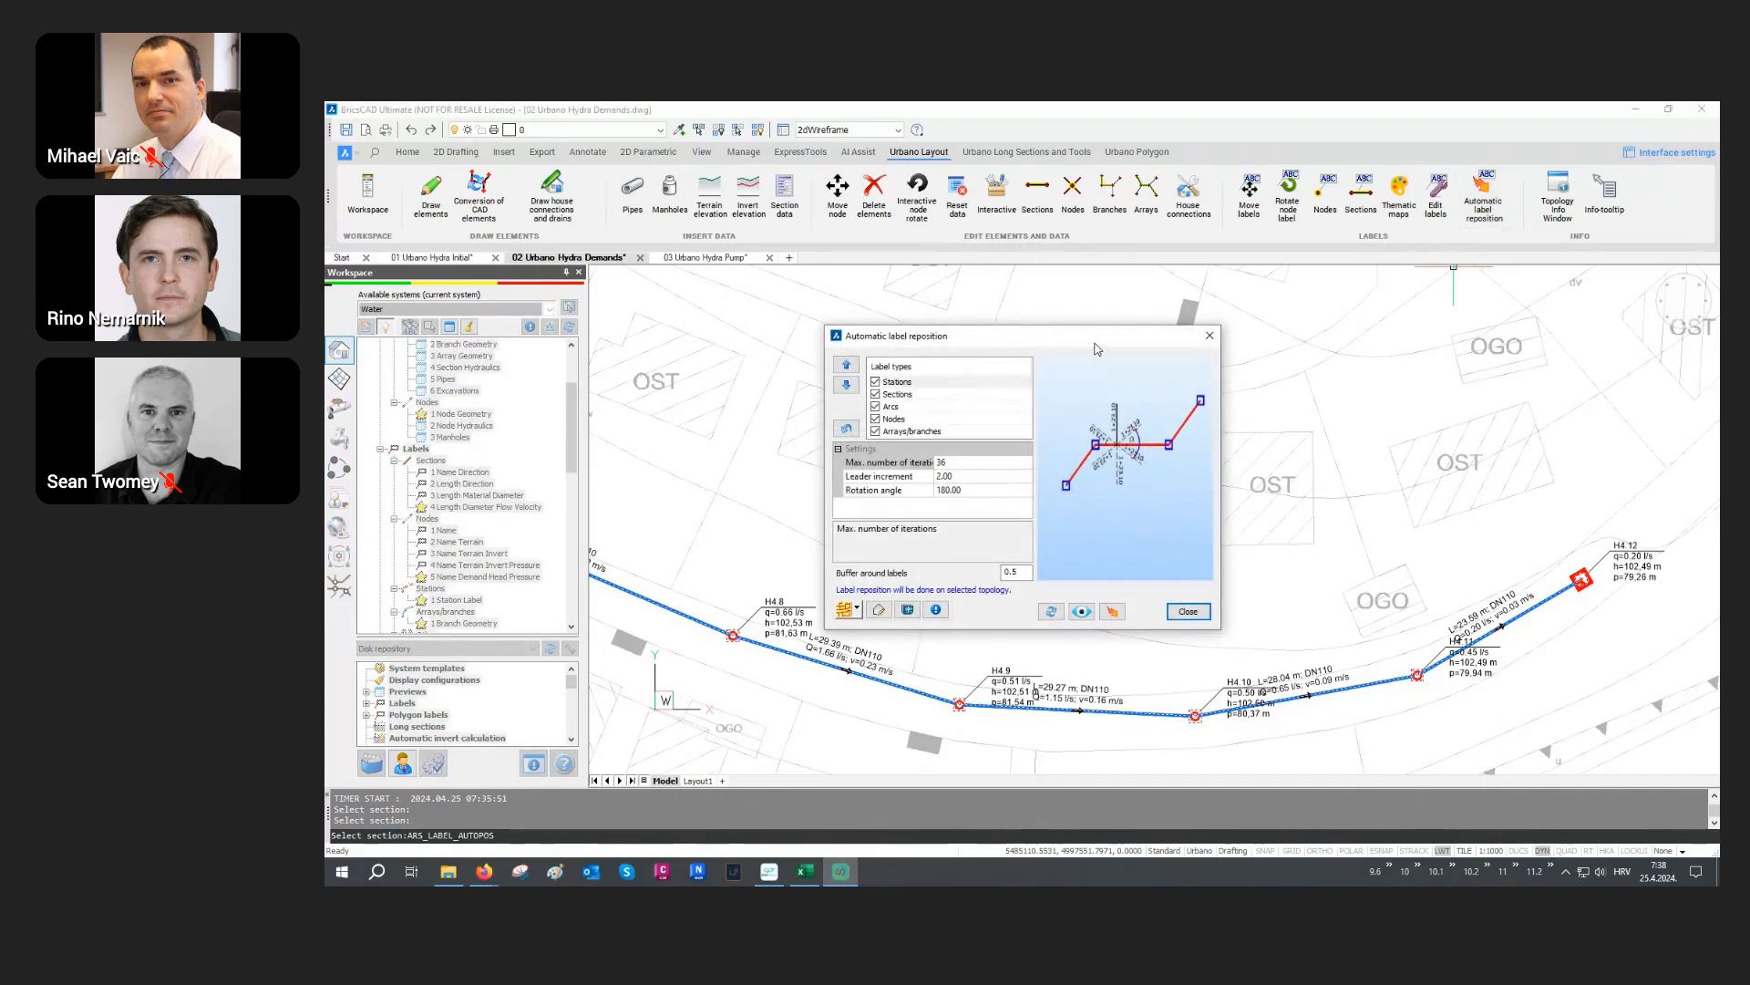
{"action": "left_click_drag", "start_coordinate": [1097, 347], "coordinate": [1107, 303]}
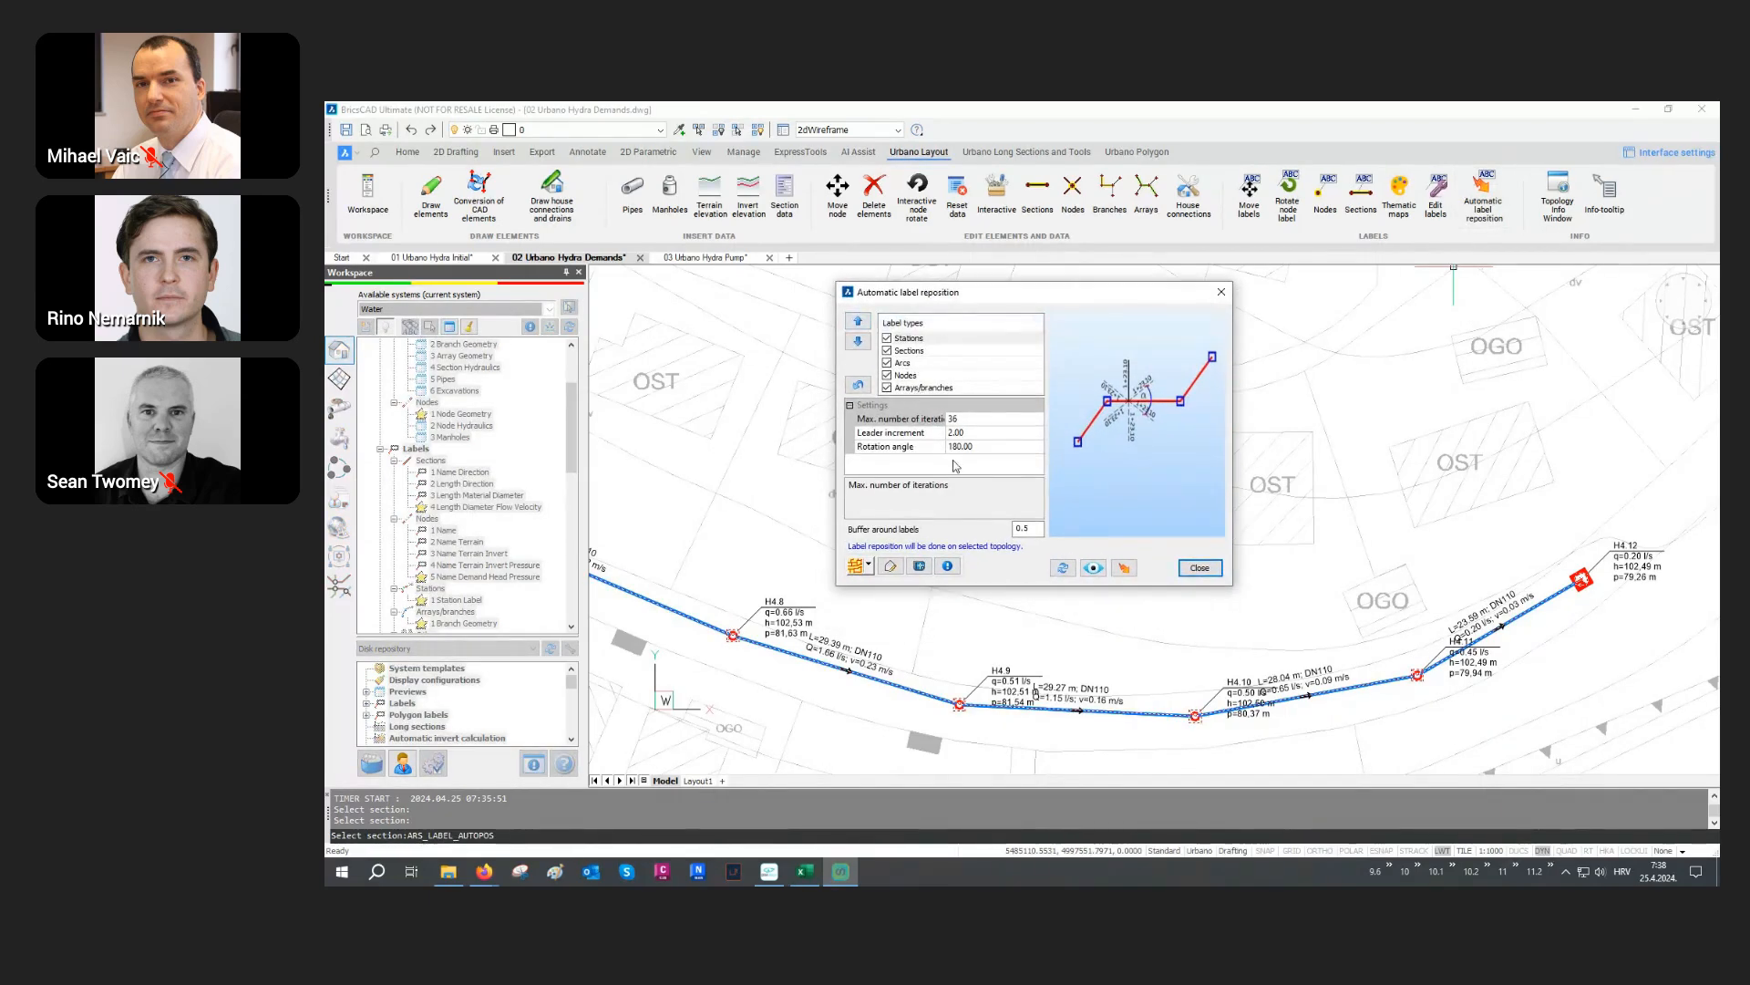
{"action": "left_click", "coordinate": [1125, 568]}
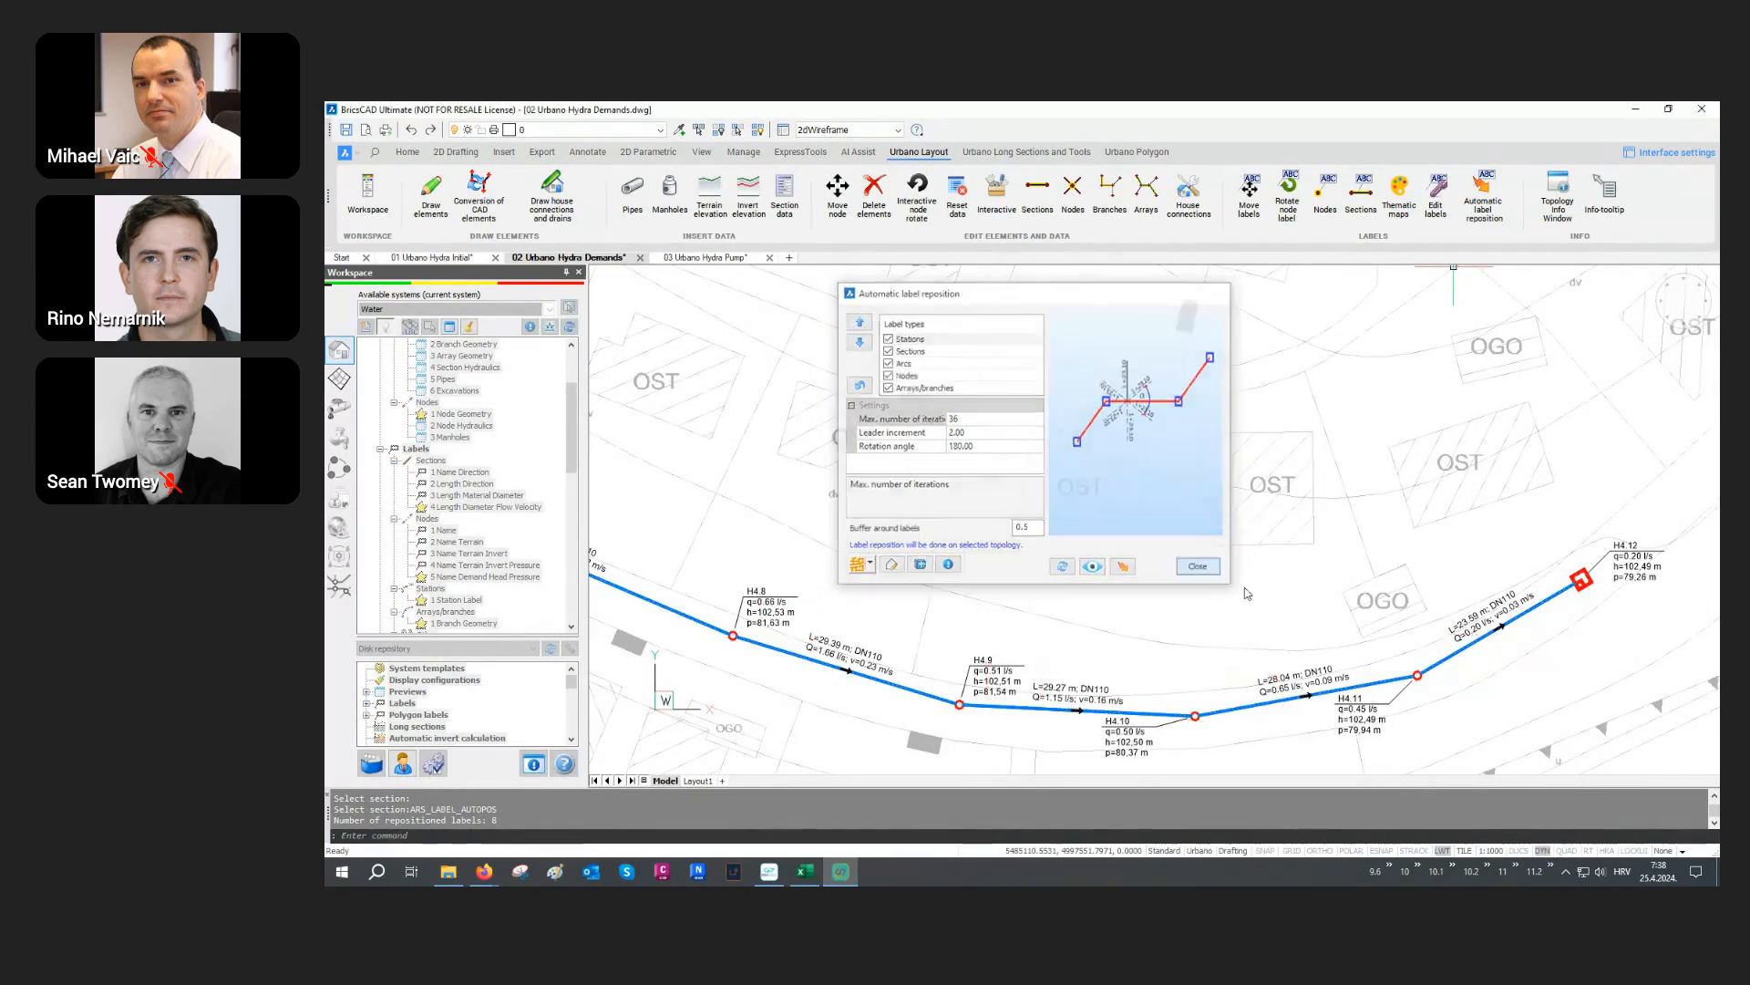
{"action": "left_click", "coordinate": [1201, 569]}
Step: Check the repositioned labels between nodes H4.7 and H4.12 and return to an overview of the network
{"action": "scroll", "coordinate": [1505, 638], "scroll_direction": "up", "scroll_amount": 3}
{"action": "scroll", "coordinate": [1509, 601], "scroll_direction": "up", "scroll_amount": 3}
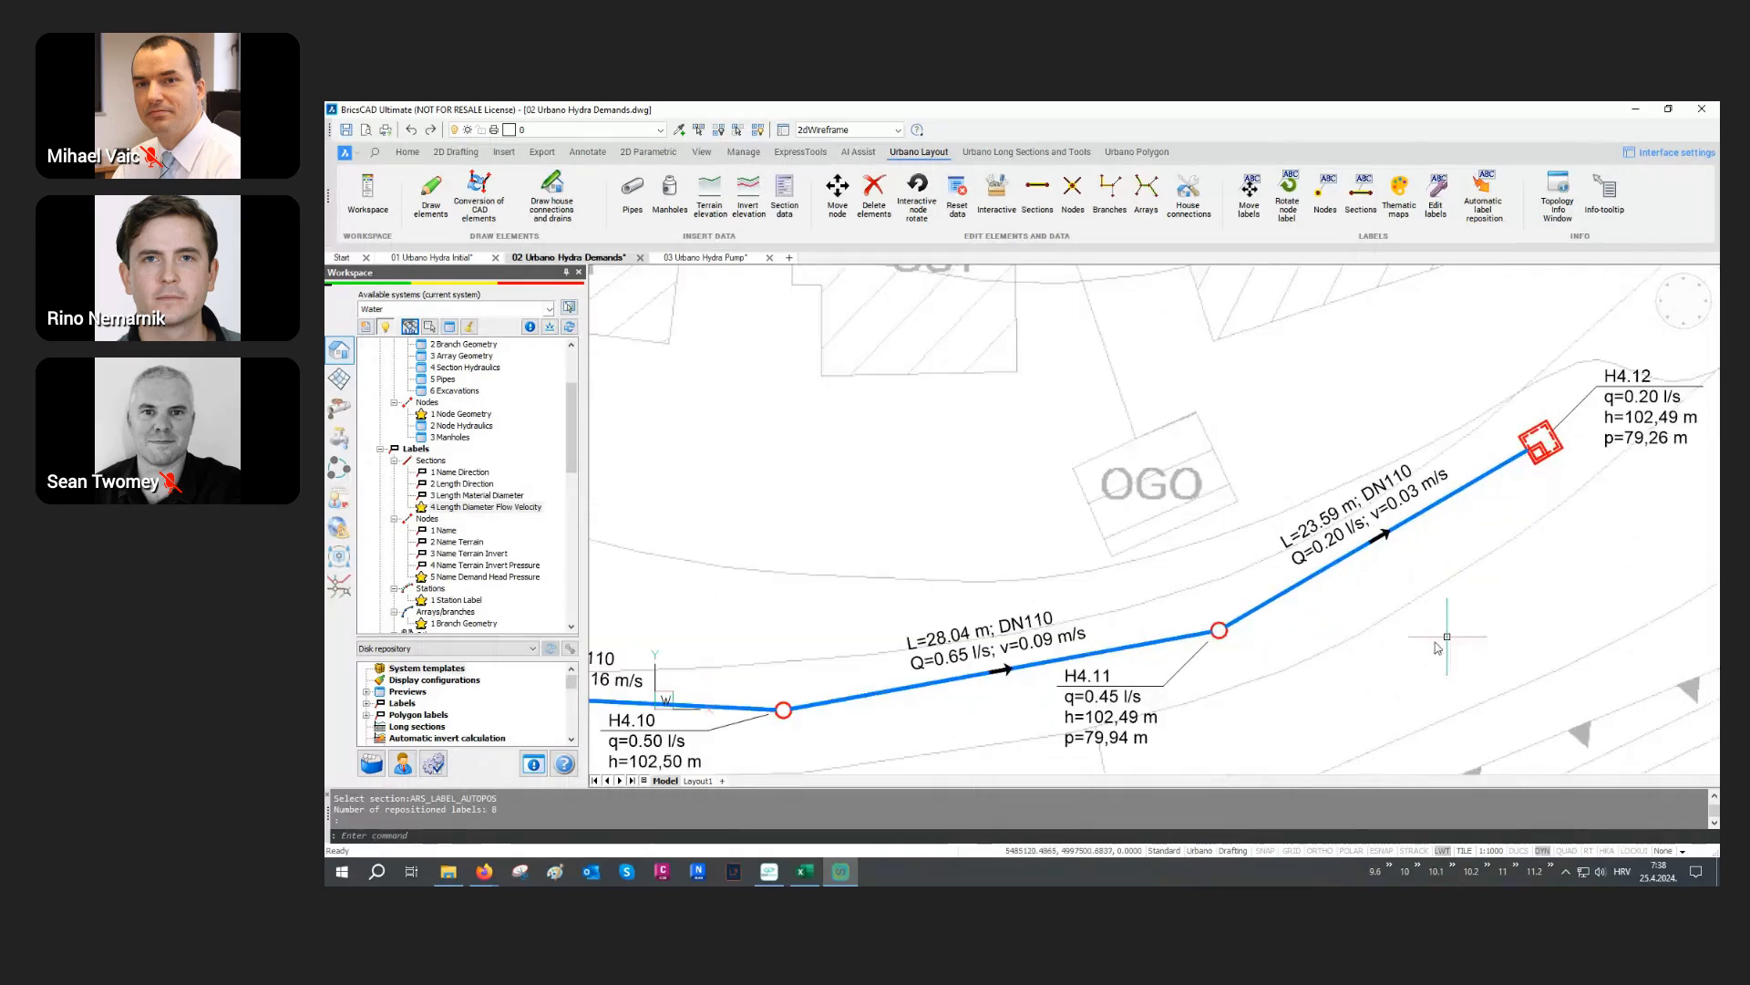
{"action": "scroll", "coordinate": [1401, 618], "scroll_direction": "down", "scroll_amount": 3}
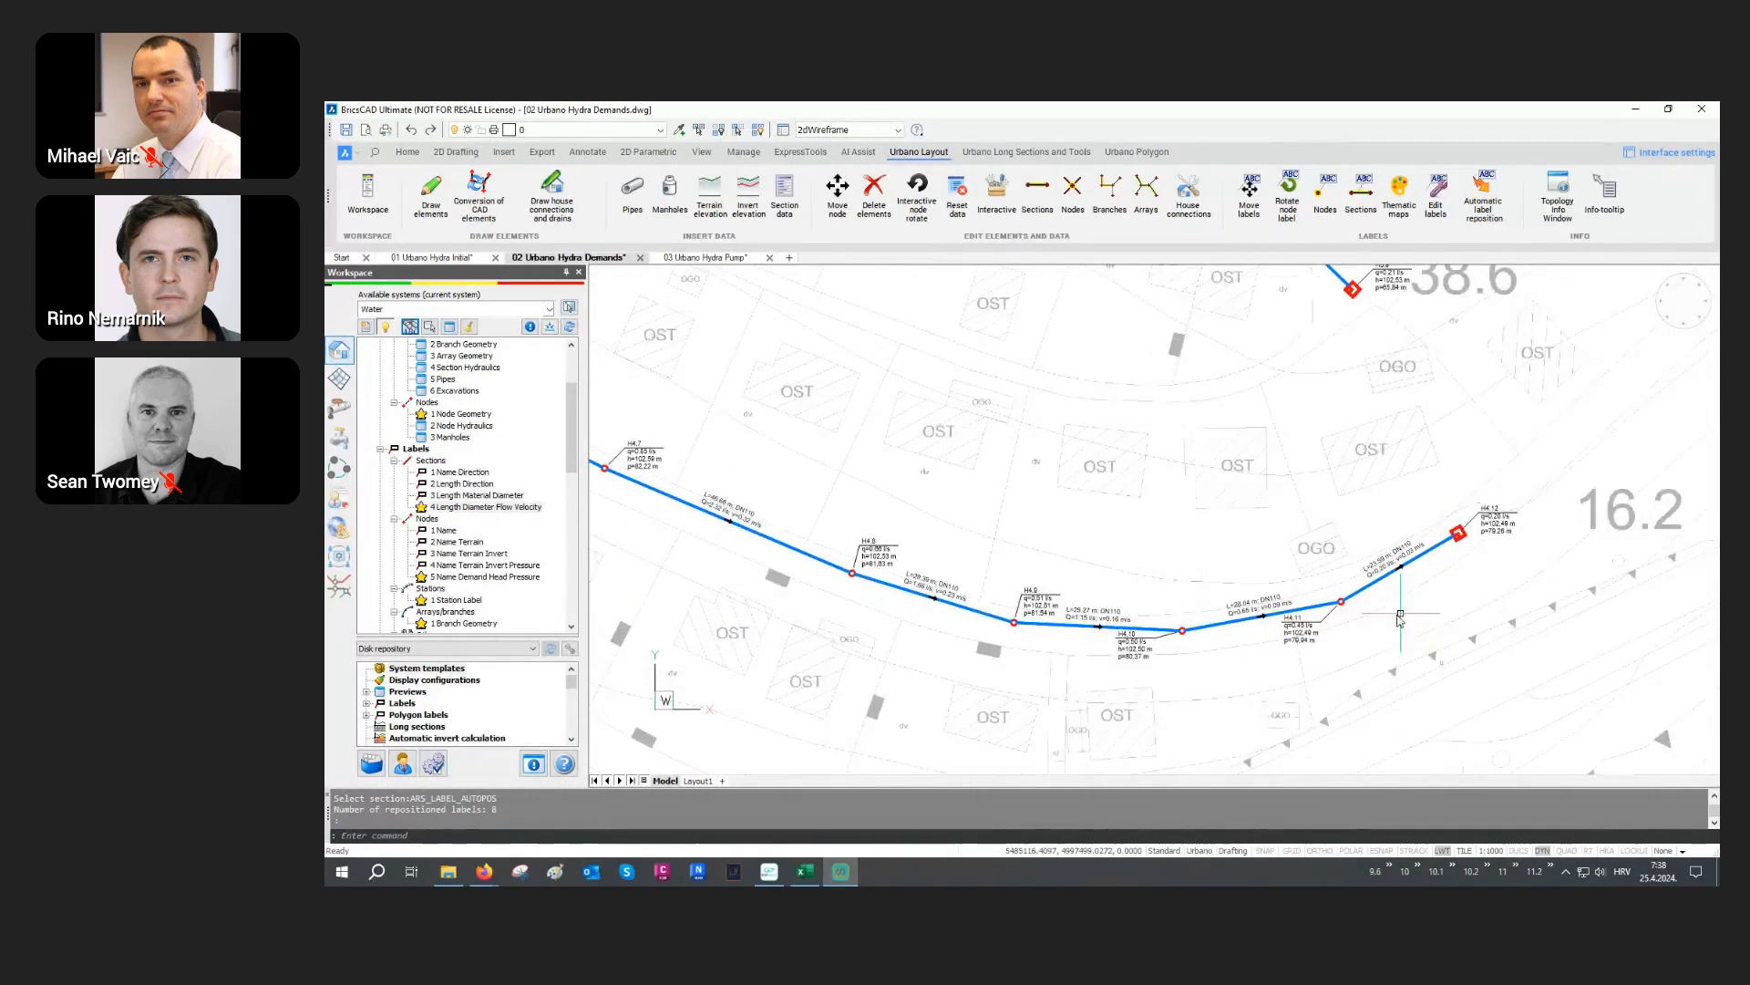
{"action": "middle_click_drag", "start_coordinate": [802, 537], "coordinate": [1129, 606]}
{"action": "scroll", "coordinate": [1128, 606], "scroll_direction": "down", "scroll_amount": 5}
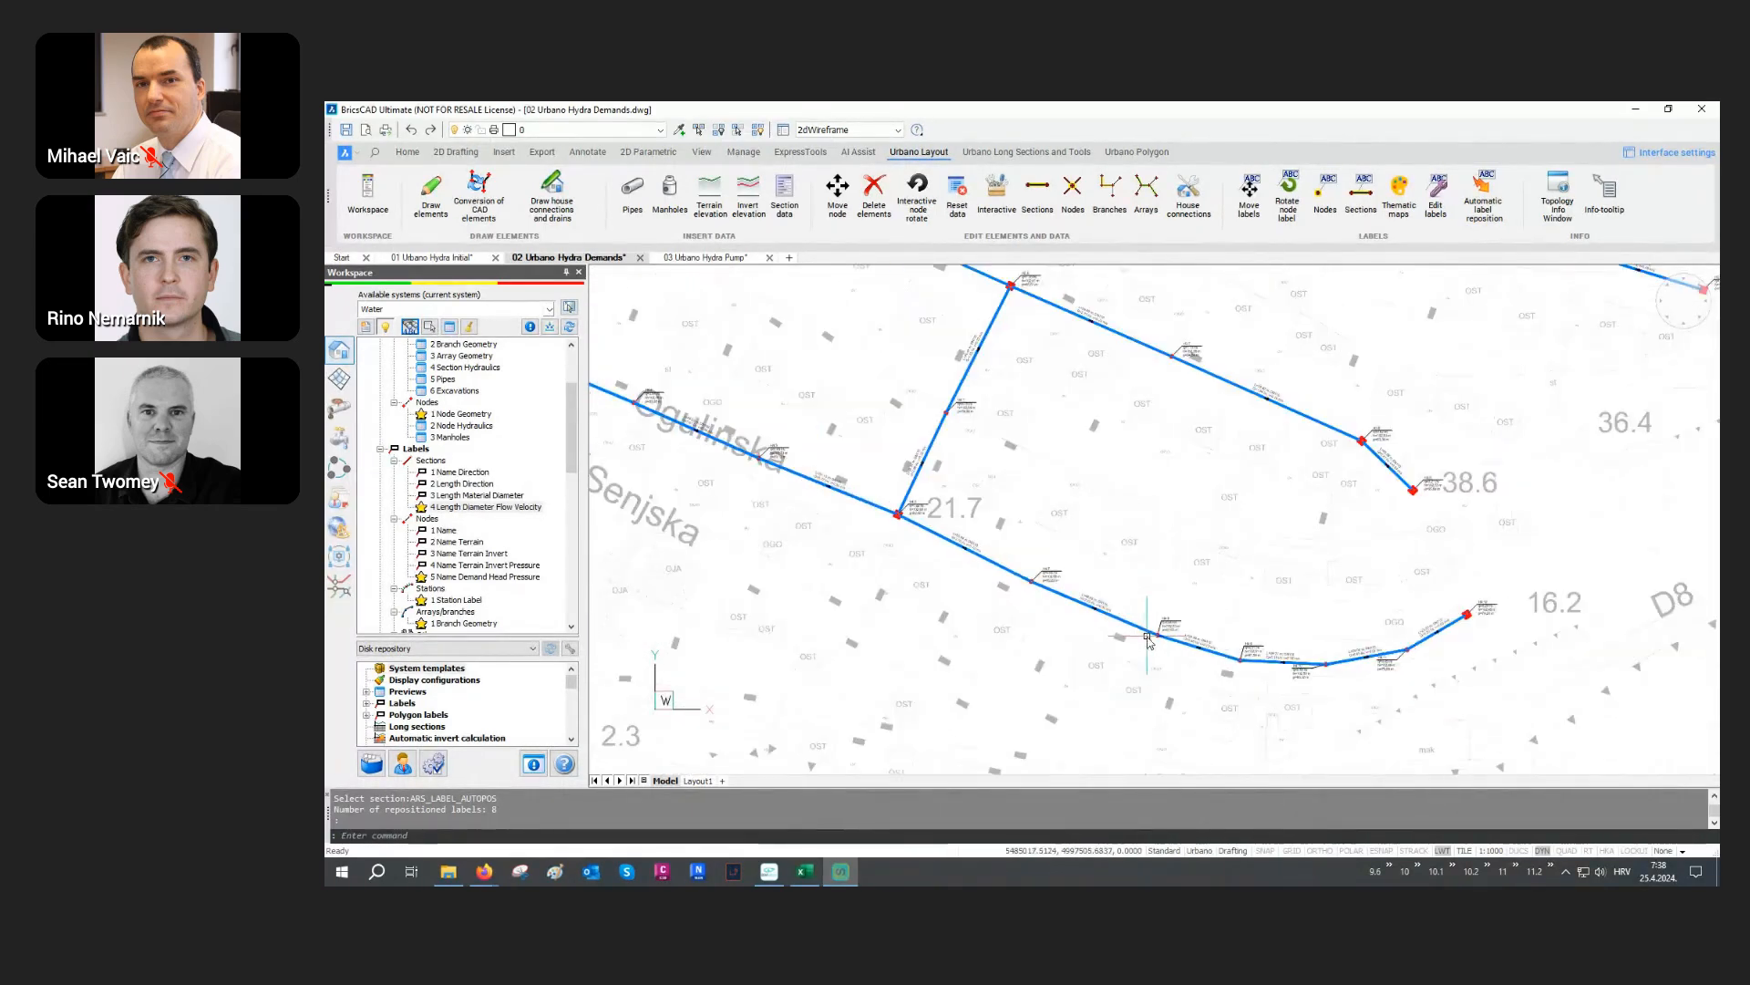
{"action": "middle_click_drag", "start_coordinate": [1094, 463], "coordinate": [1158, 523]}
{"action": "key", "text": "Escape"}
{"action": "key", "text": "Escape"}
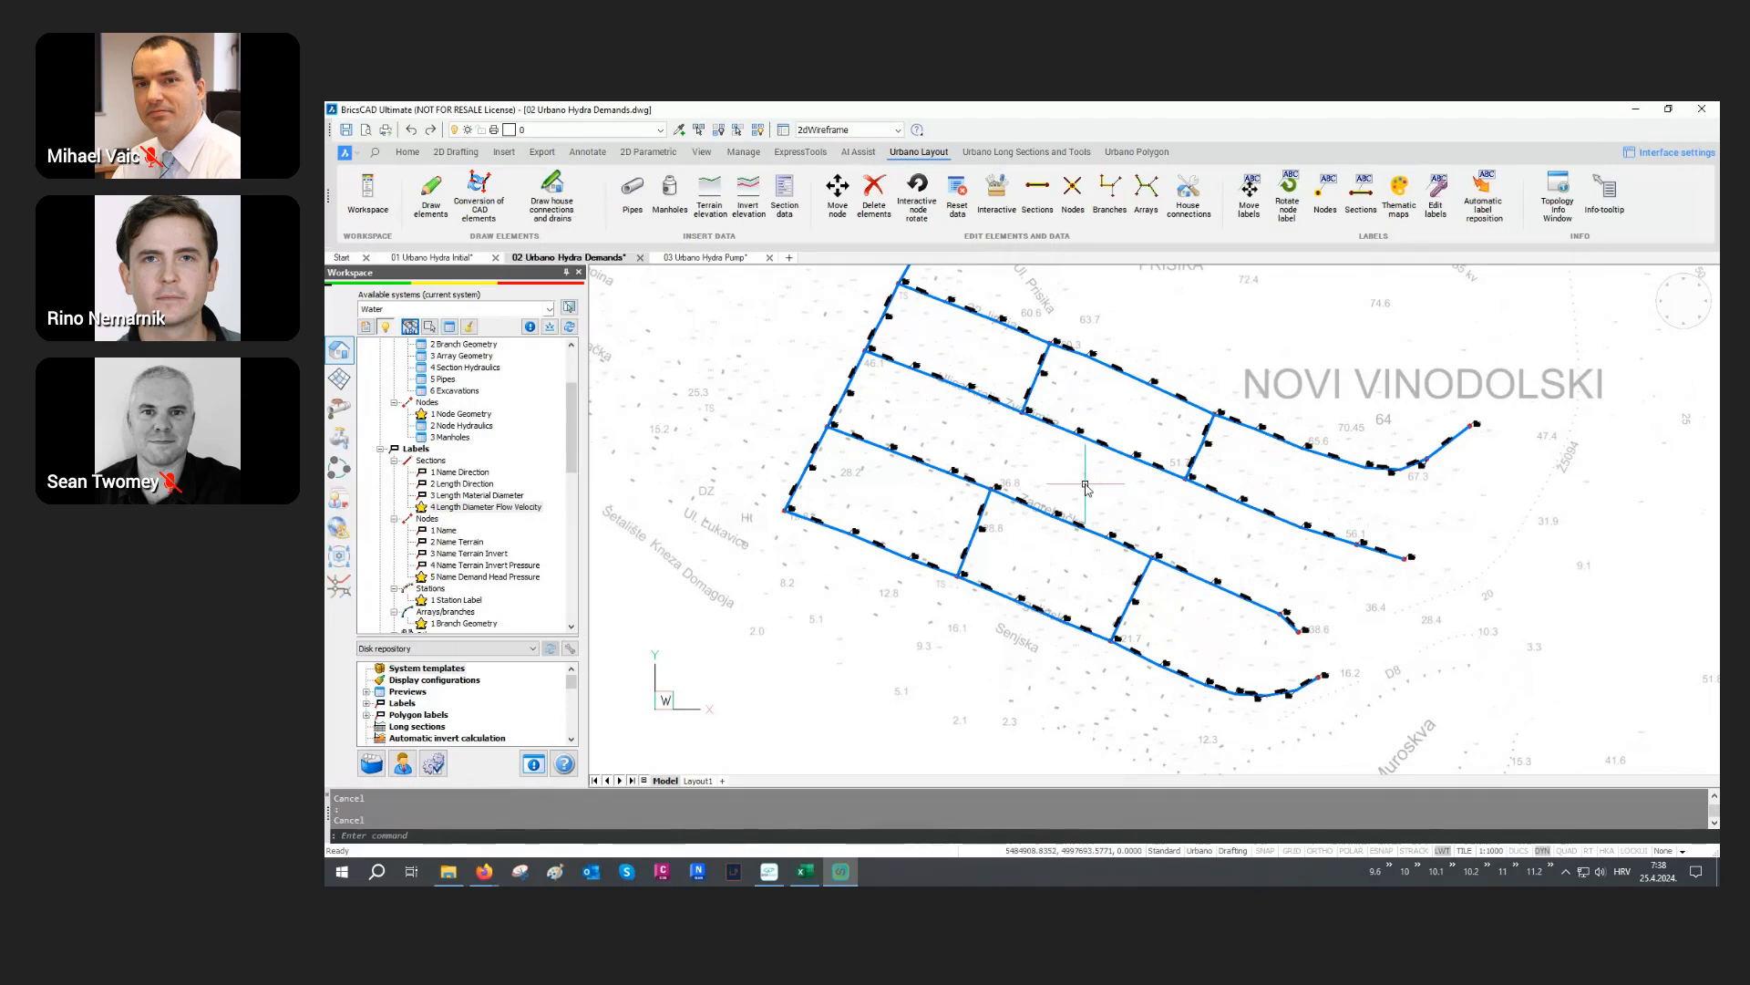
Step: Open the data table preview for the active system and display the 4 Section Hydraulics table
{"action": "scroll", "coordinate": [456, 410], "scroll_direction": "up", "scroll_amount": 2}
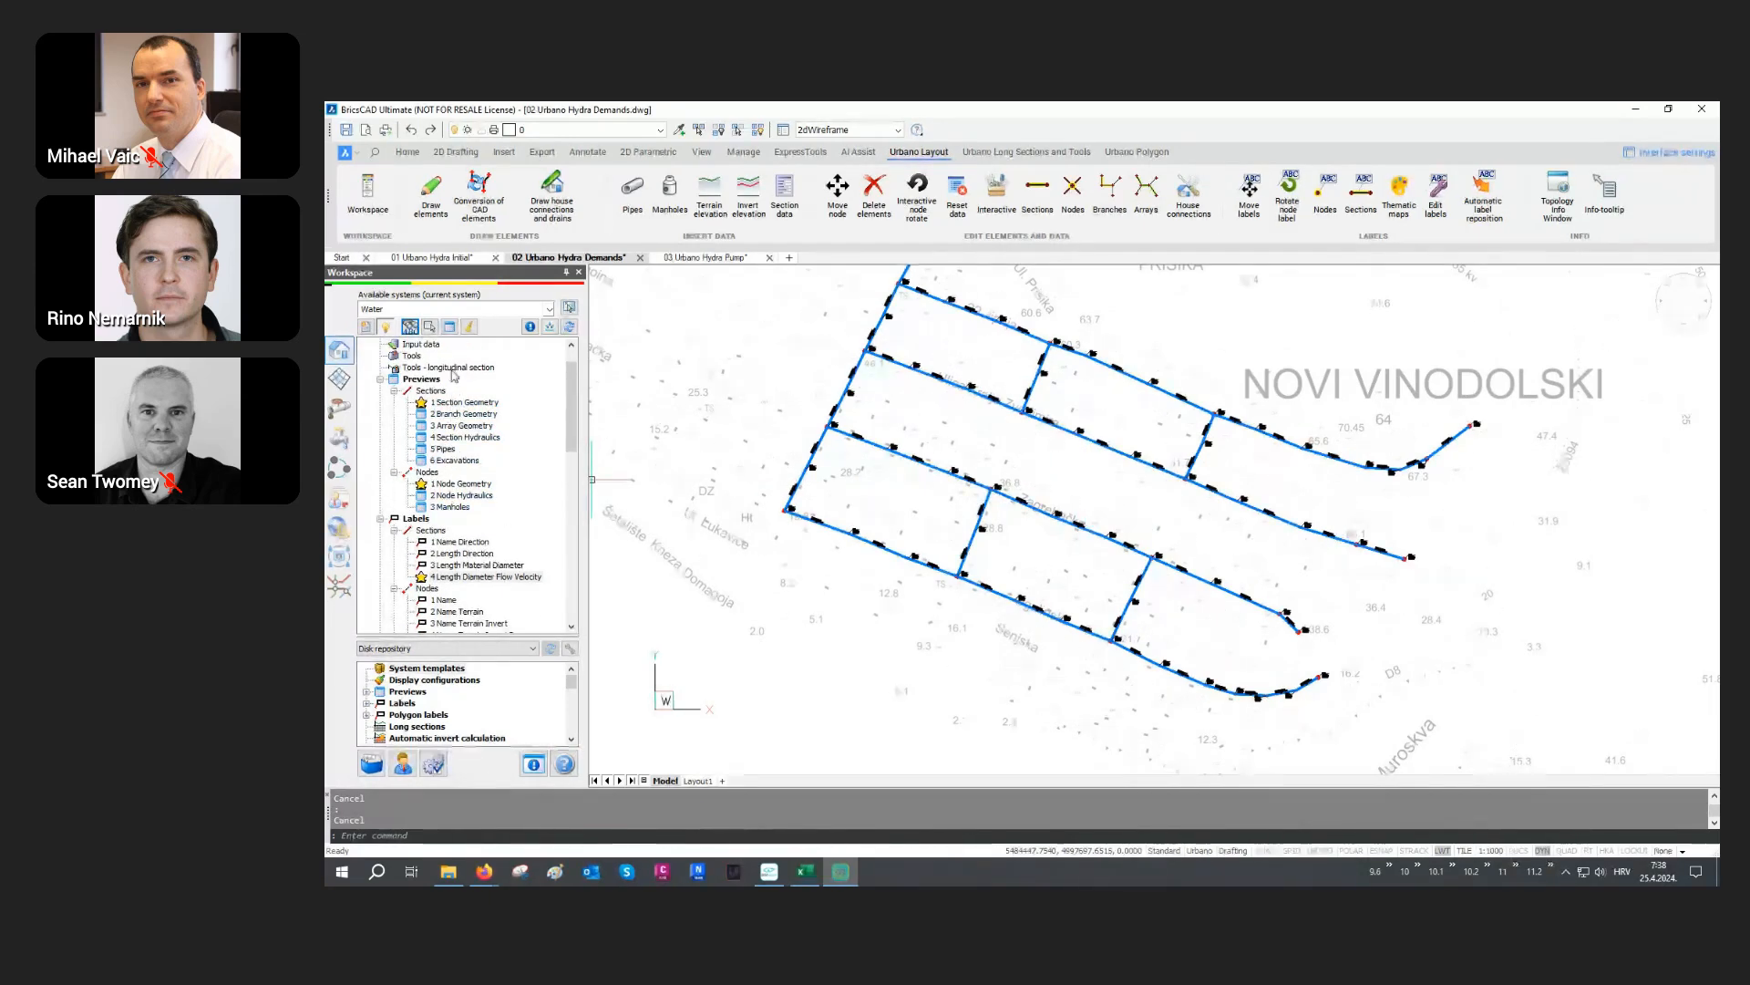
{"action": "left_click", "coordinate": [450, 328]}
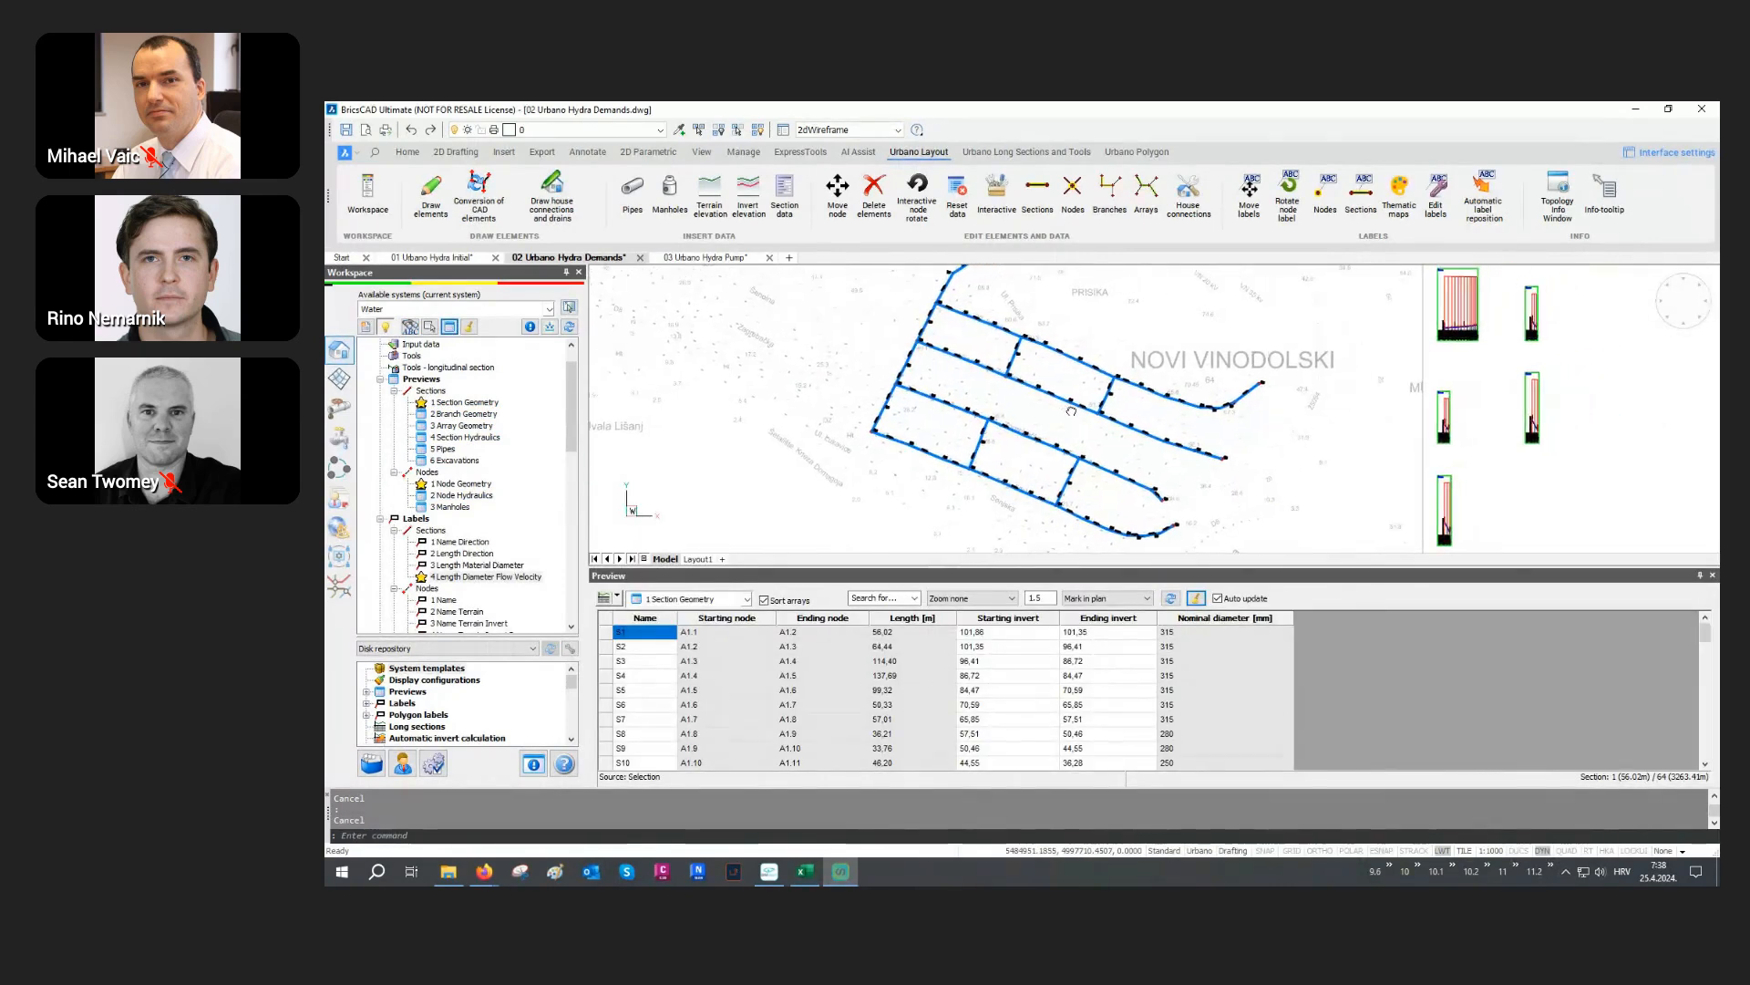
{"action": "left_click", "coordinate": [619, 598]}
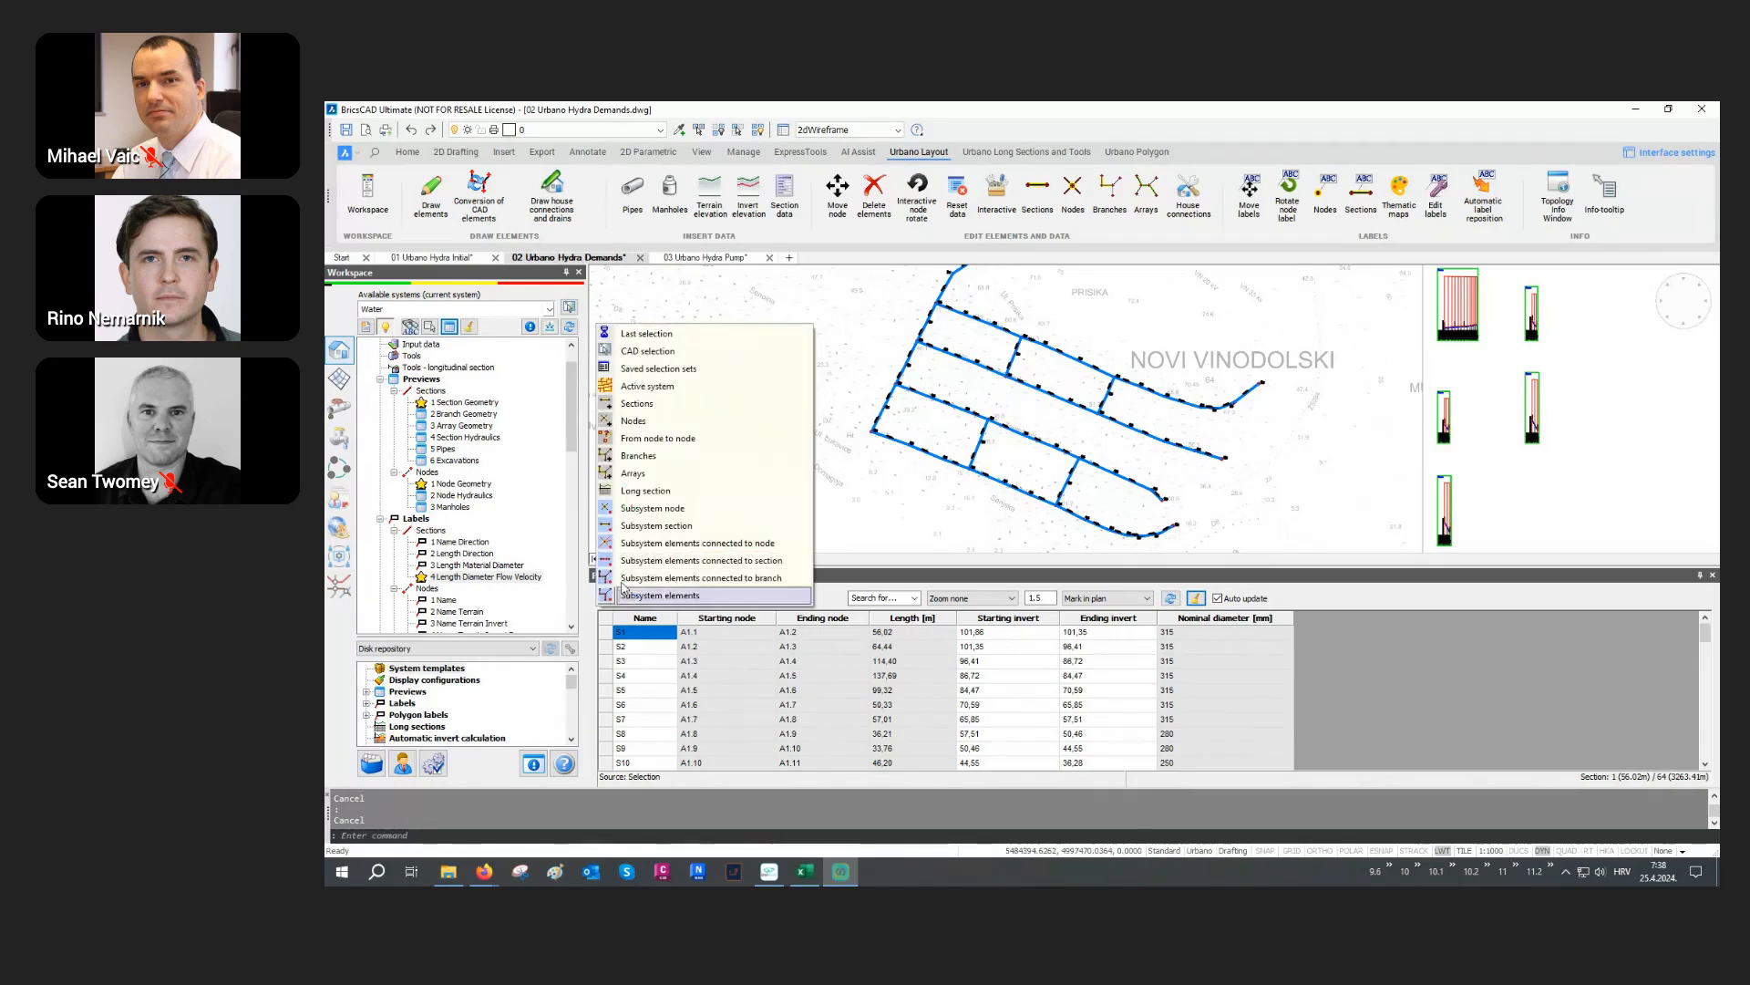
{"action": "left_click", "coordinate": [648, 399]}
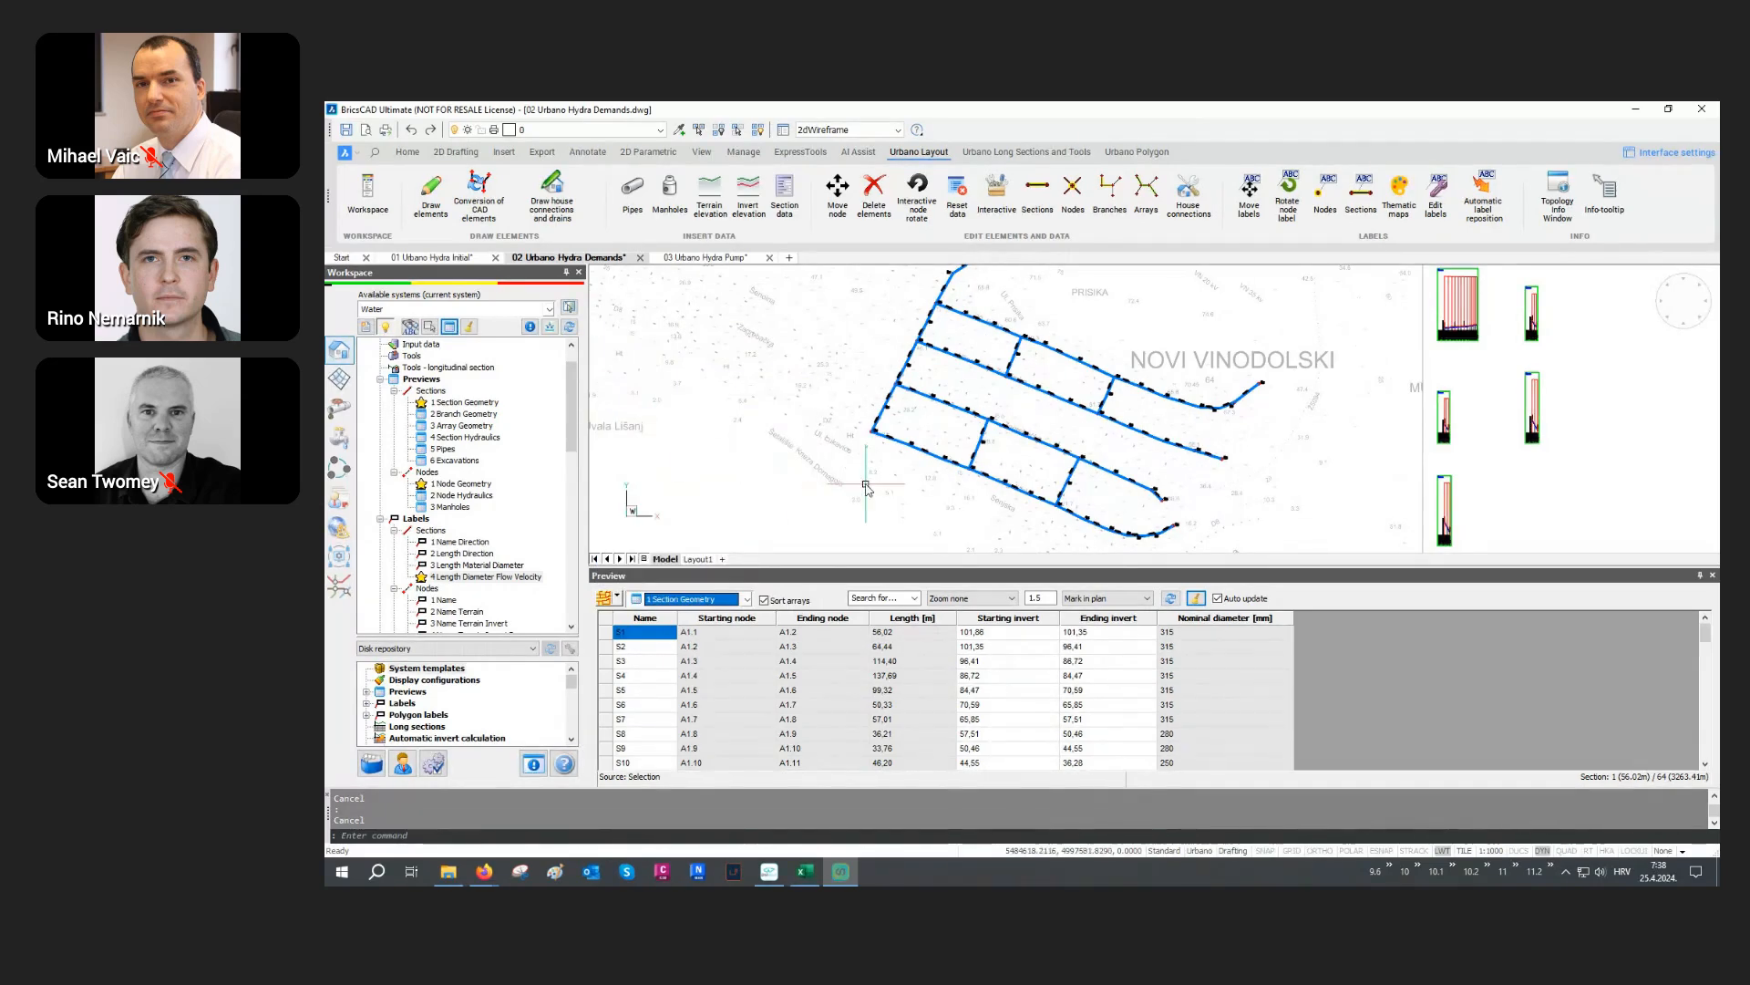
{"action": "left_click", "coordinate": [716, 601]}
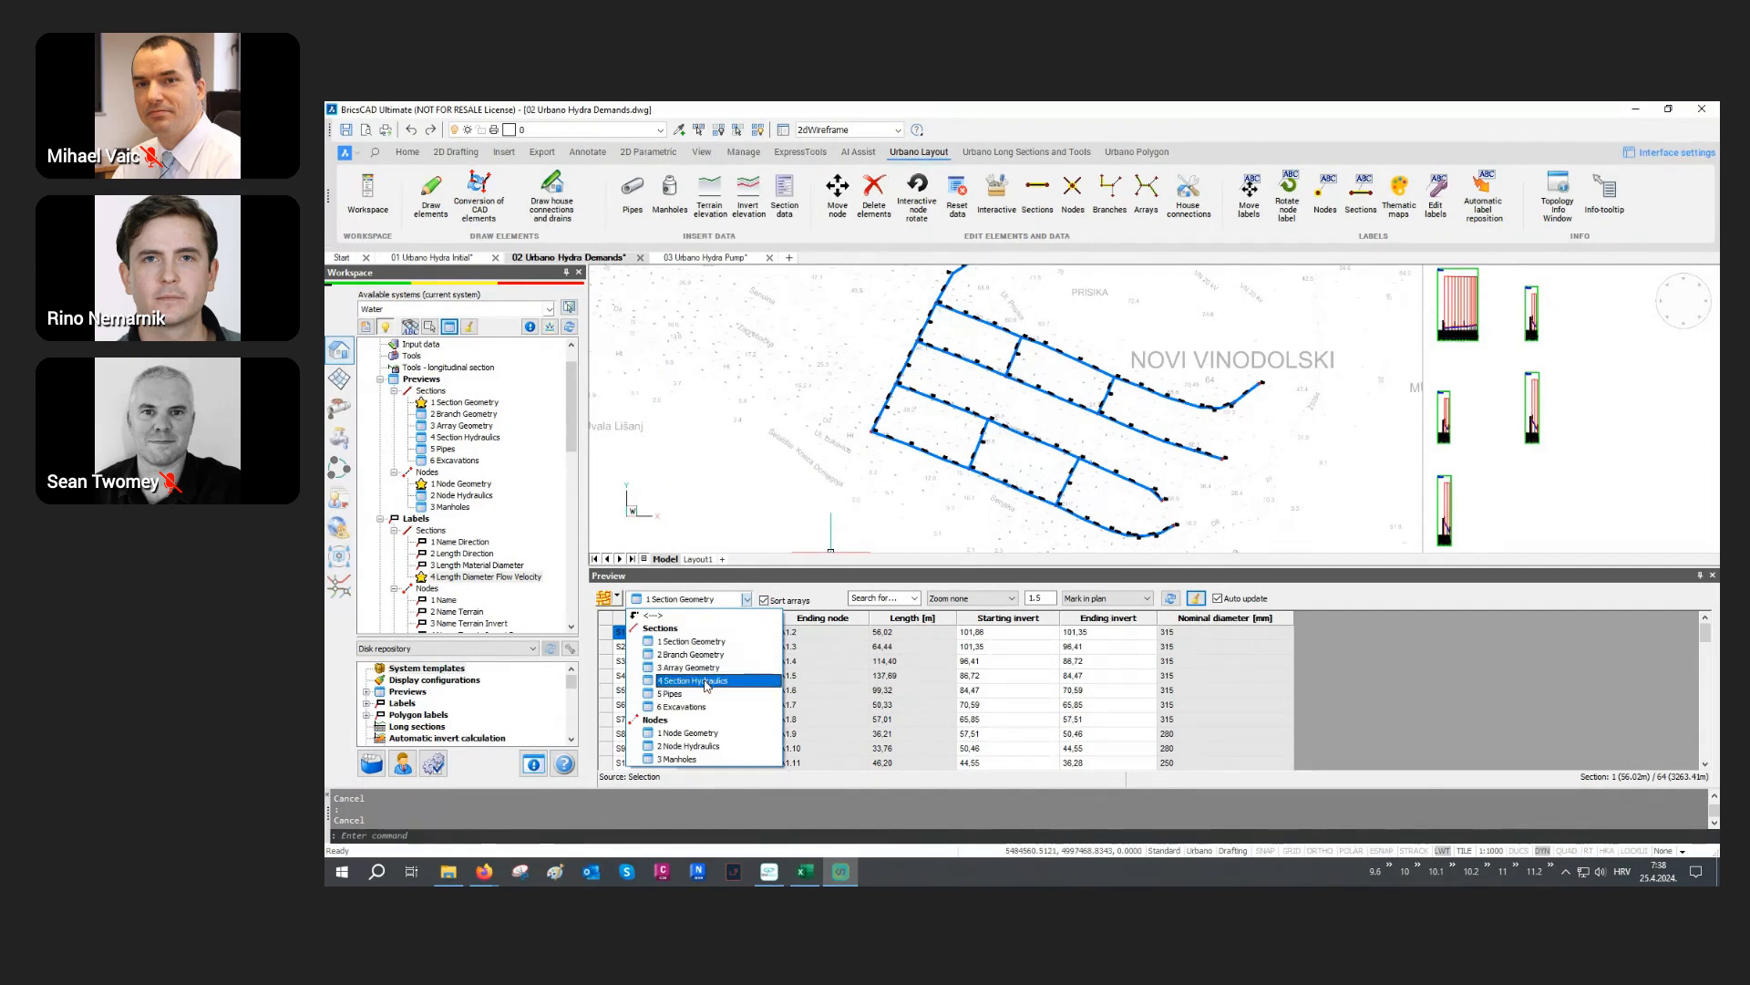
{"action": "left_click", "coordinate": [707, 682]}
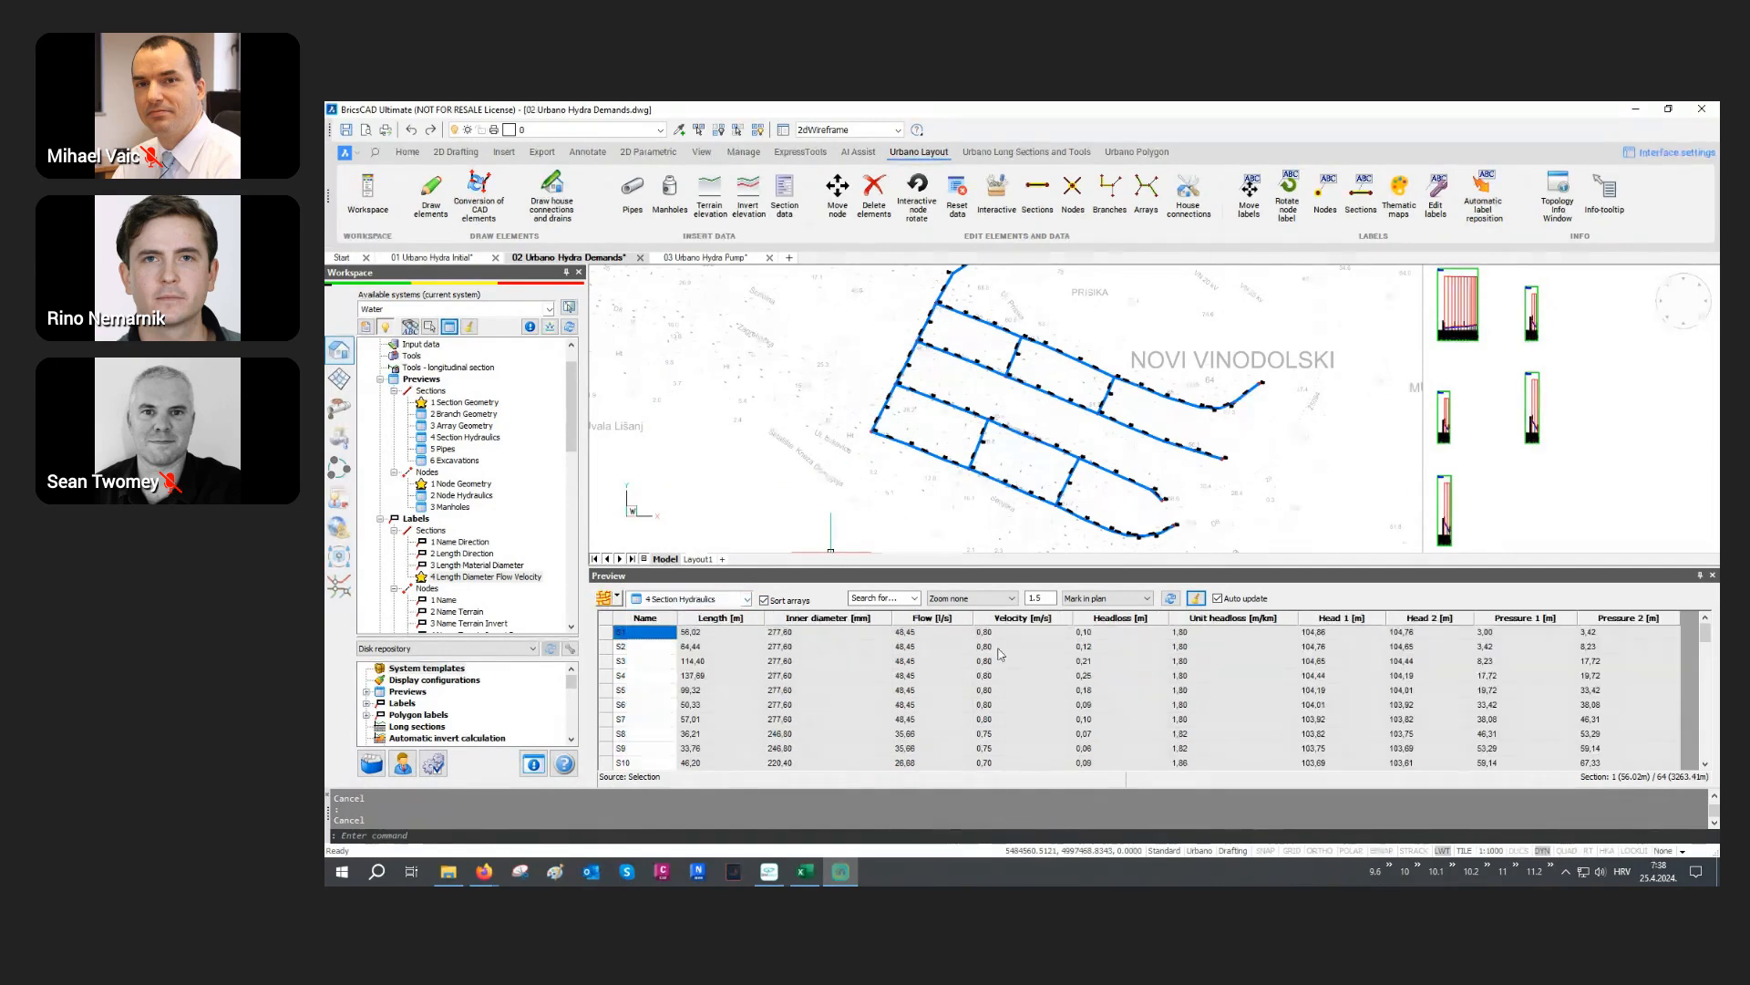
Step: Sort the hydraulics table by ascending velocity and mark the six slowest sections, from S56 to S55, in the plan
{"action": "left_click", "coordinate": [1032, 620]}
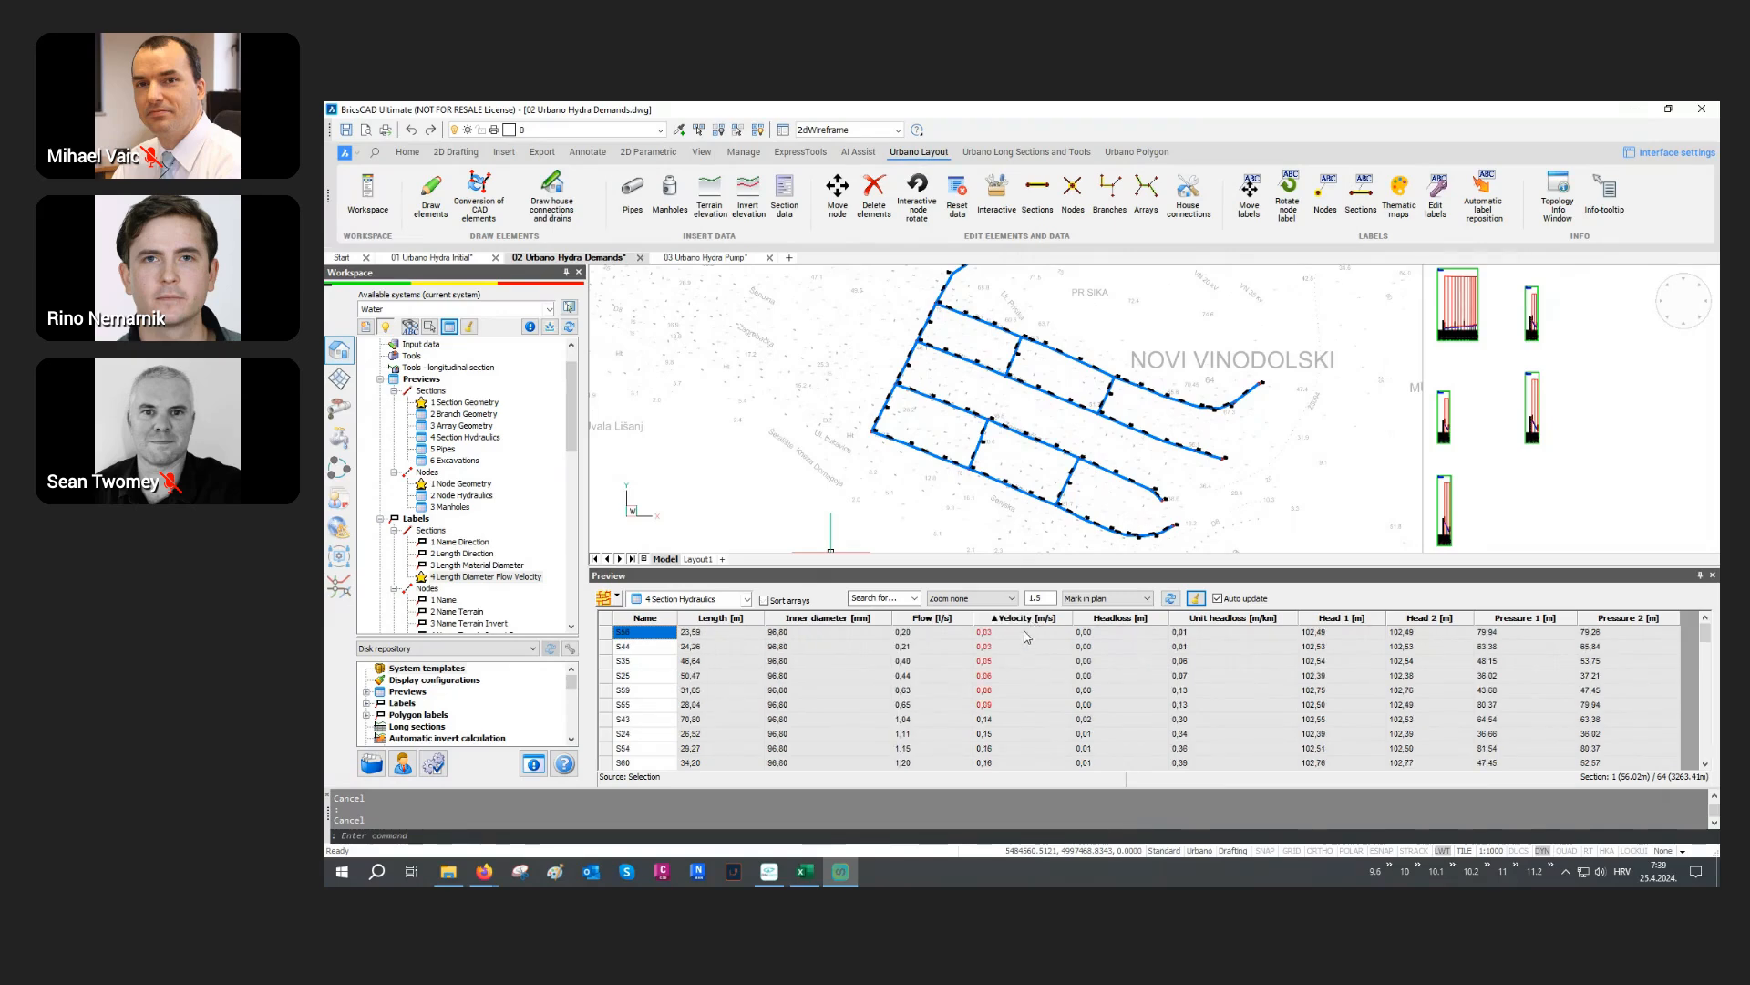
{"action": "left_click_drag", "start_coordinate": [992, 711], "coordinate": [995, 628]}
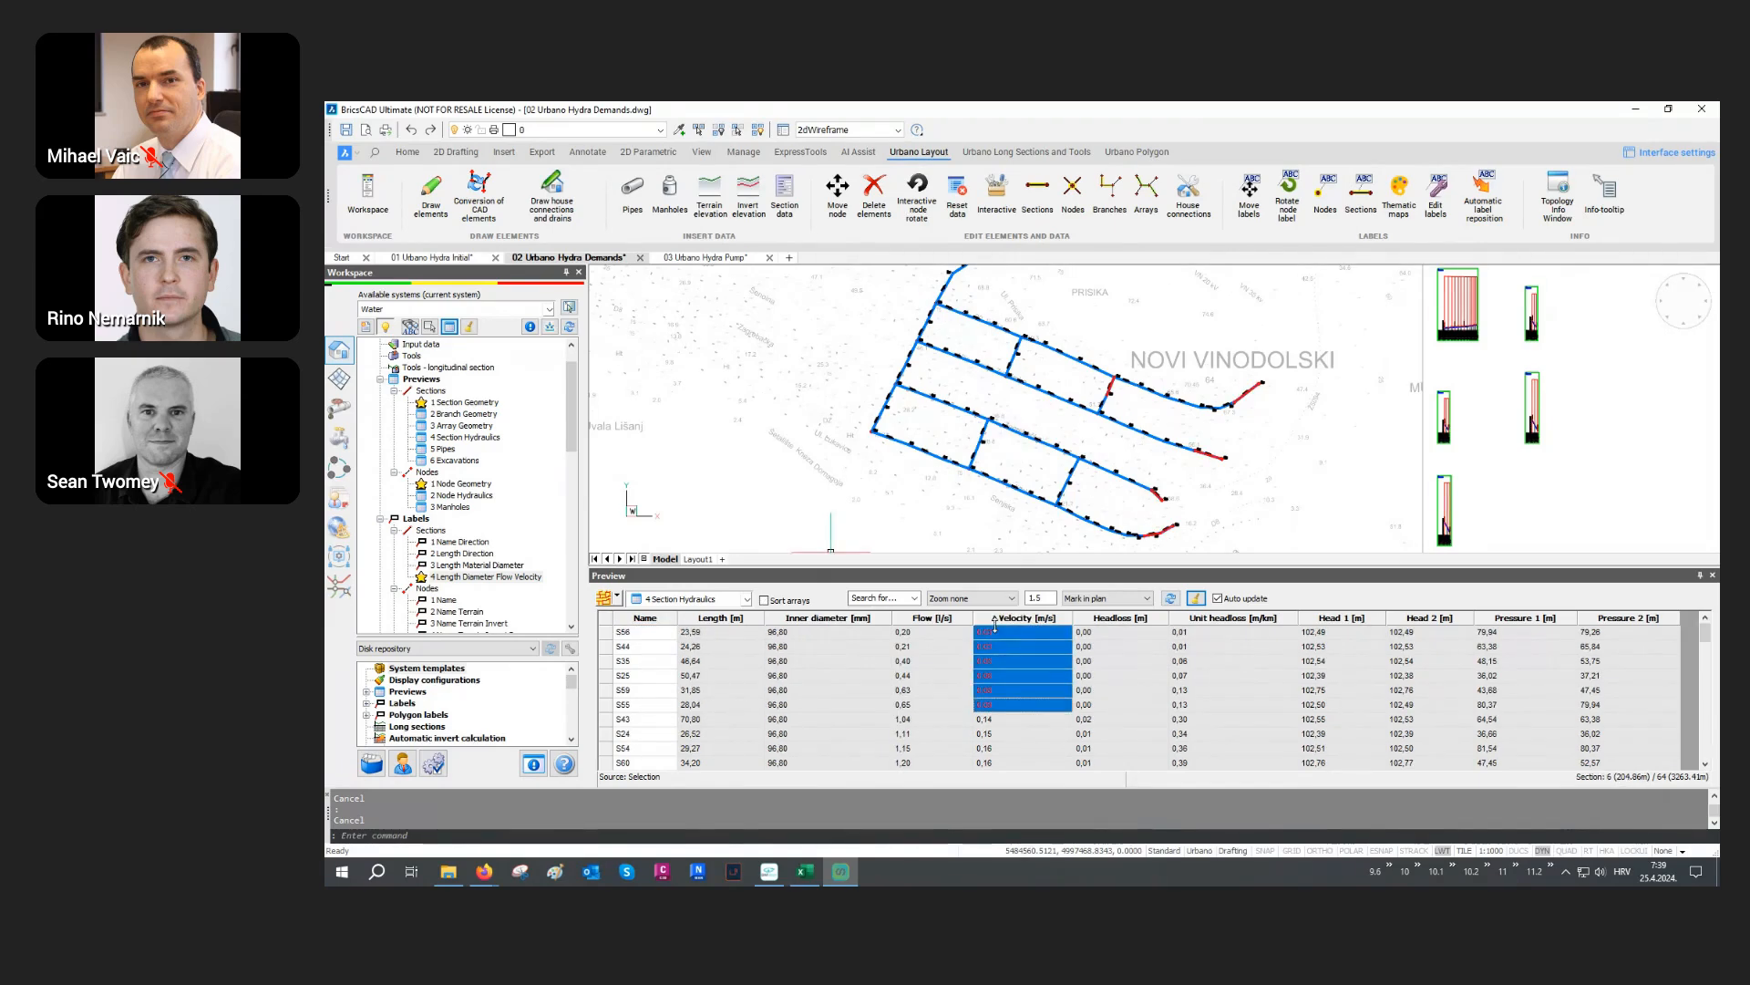
{"action": "scroll", "coordinate": [1133, 506], "scroll_direction": "up", "scroll_amount": 2}
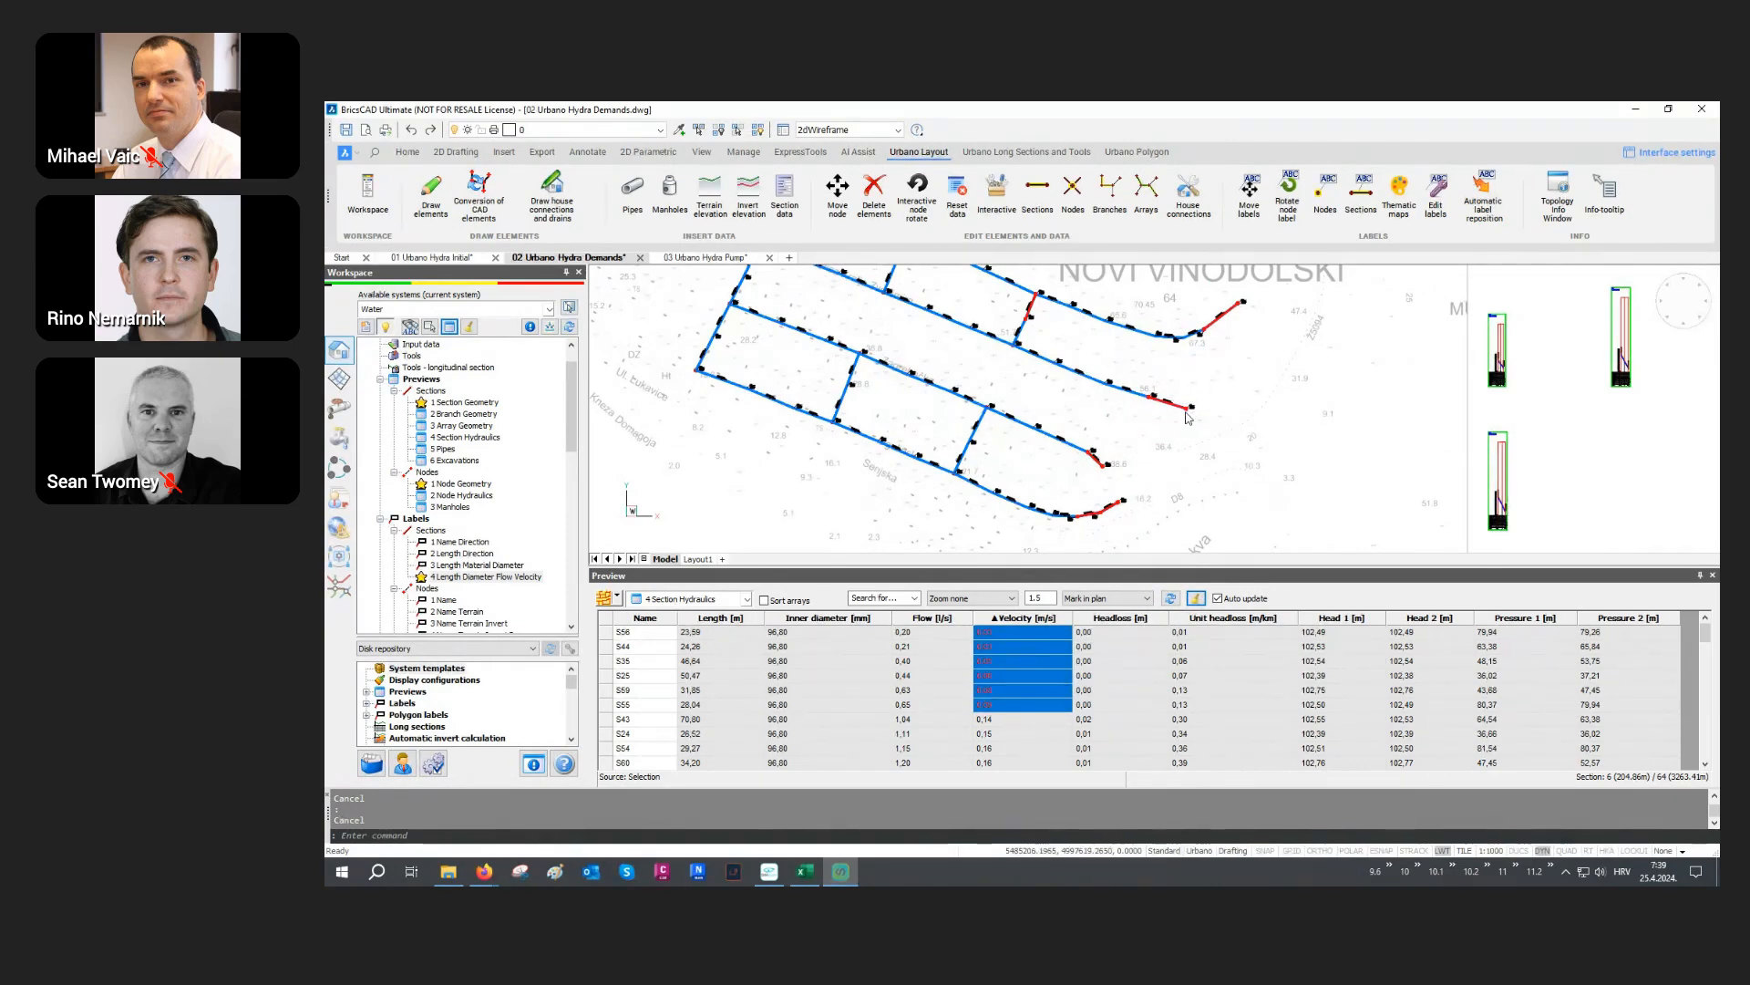
Step: Sort the hydraulics table by descending velocity and locate the fastest section, S45, in the plan
{"action": "left_click", "coordinate": [1044, 621]}
{"action": "left_click", "coordinate": [1035, 633]}
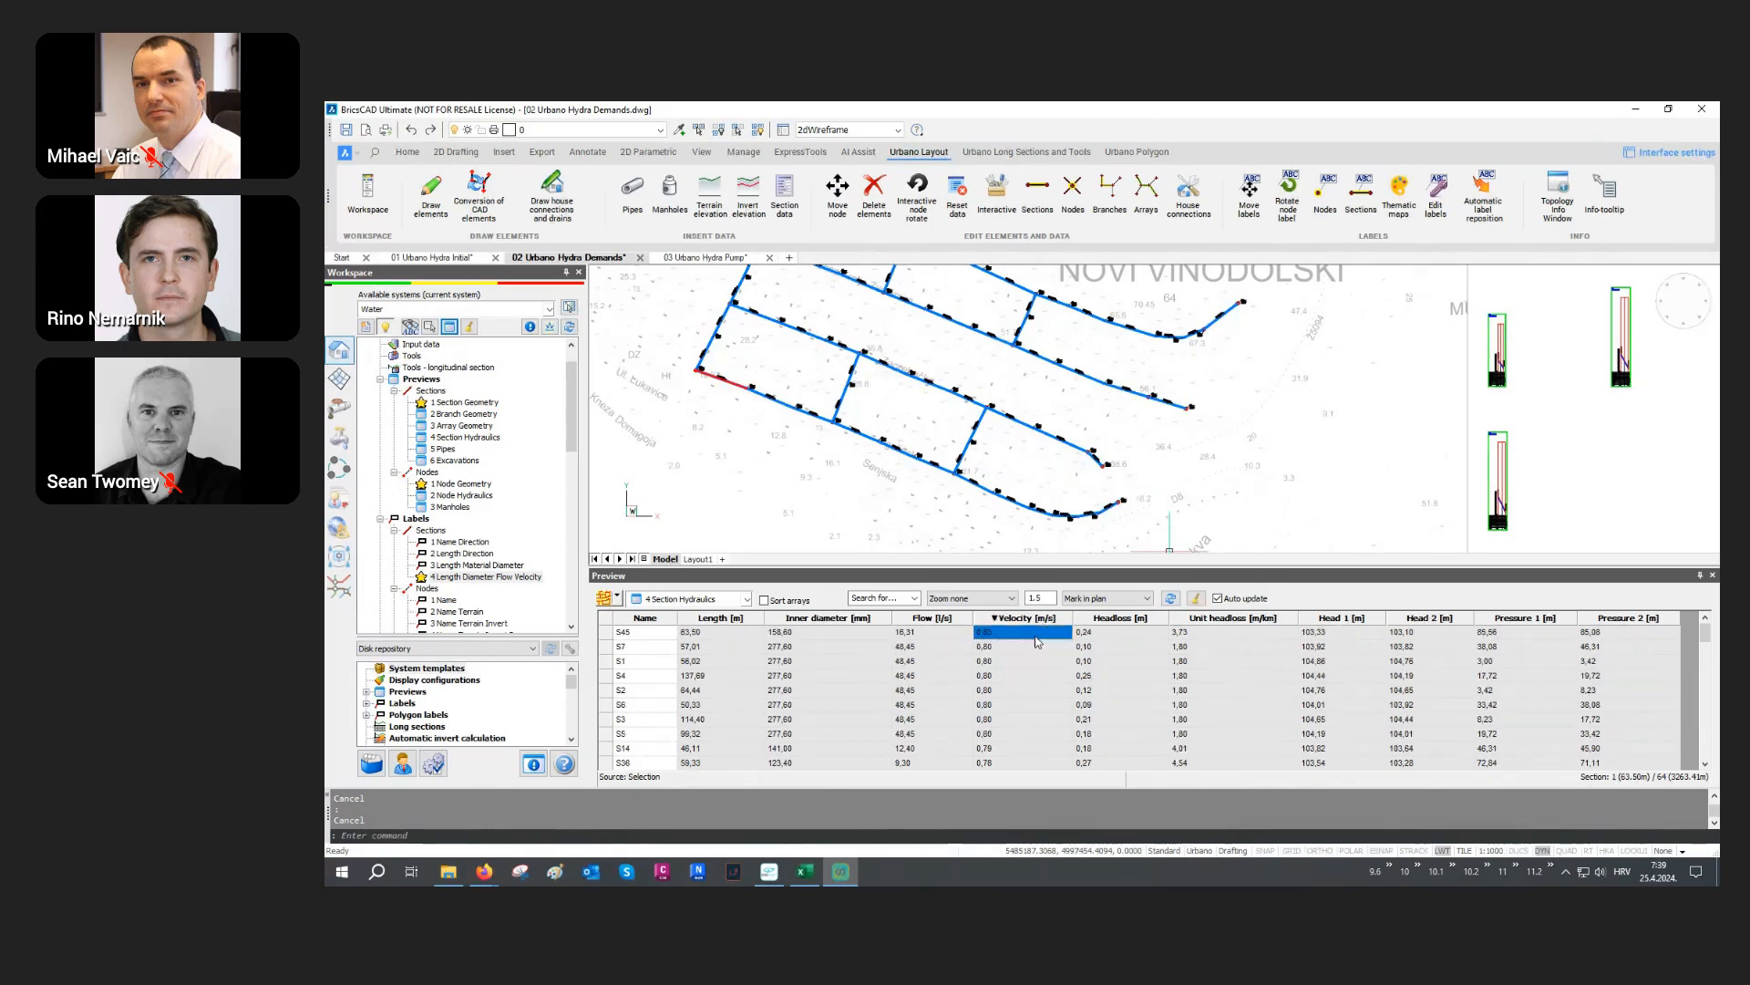
{"action": "scroll", "coordinate": [820, 394], "scroll_direction": "up", "scroll_amount": 5}
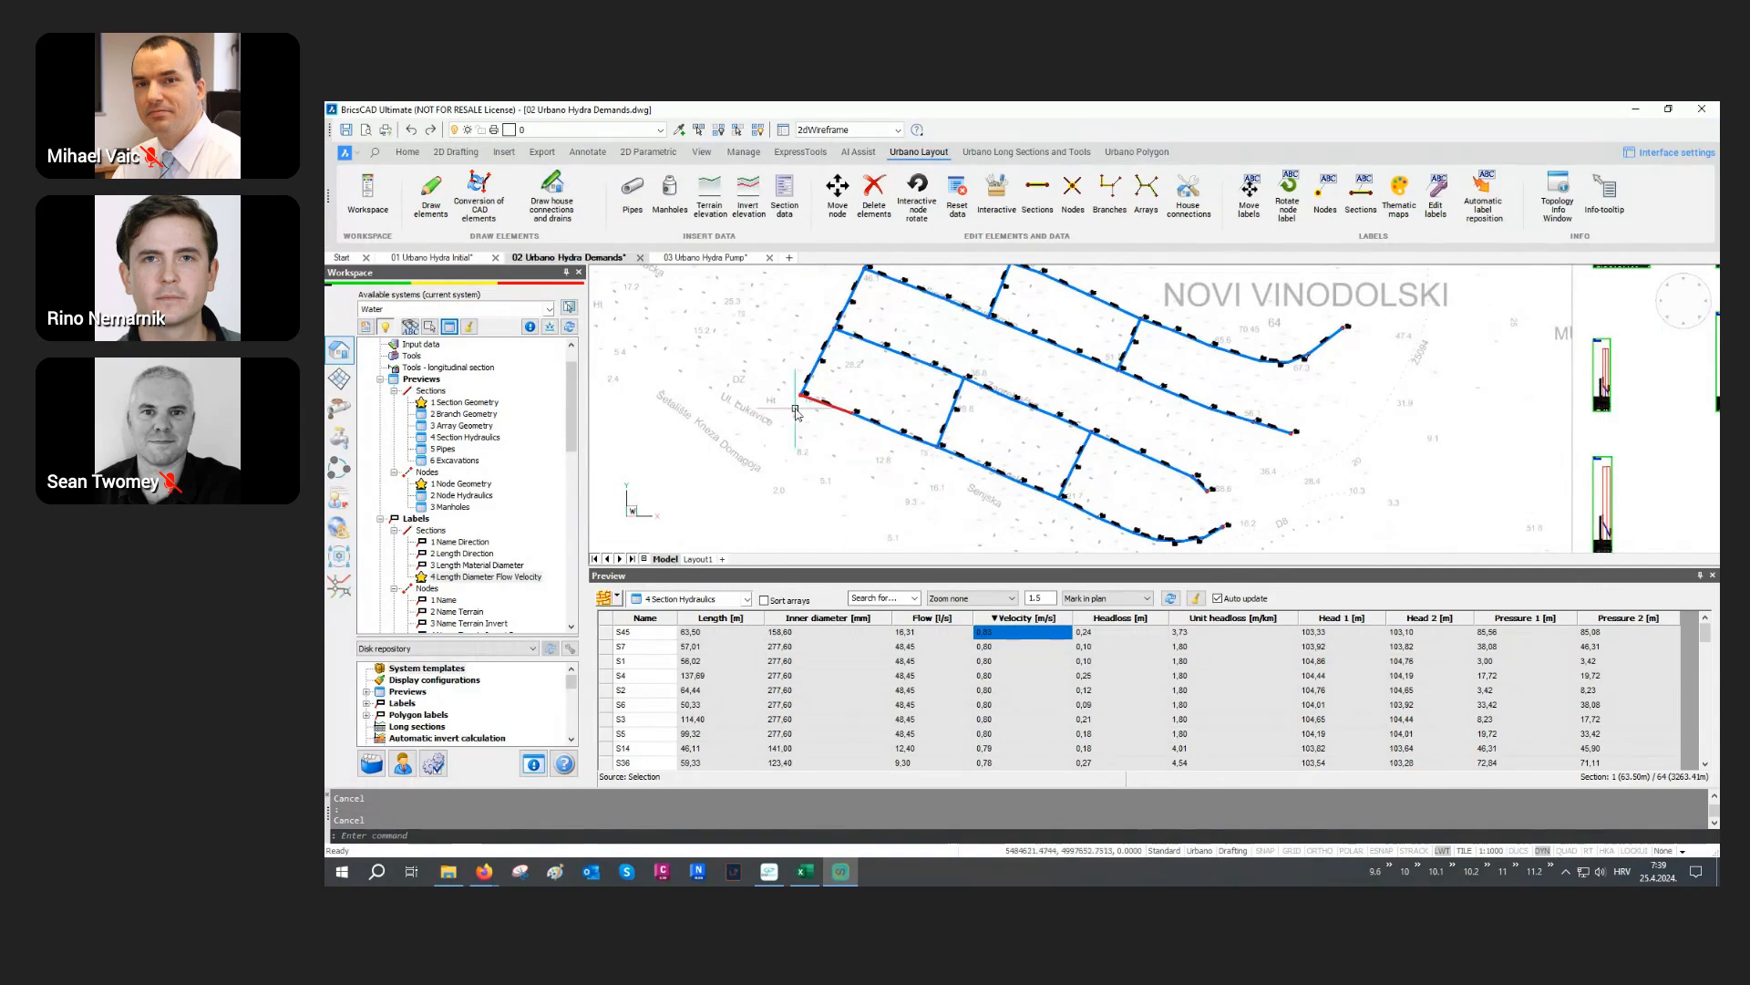
Step: Check the flow and velocity label of section S45 between nodes A1.14 and H4.1 in the plan
{"action": "scroll", "coordinate": [821, 394], "scroll_direction": "up", "scroll_amount": 4}
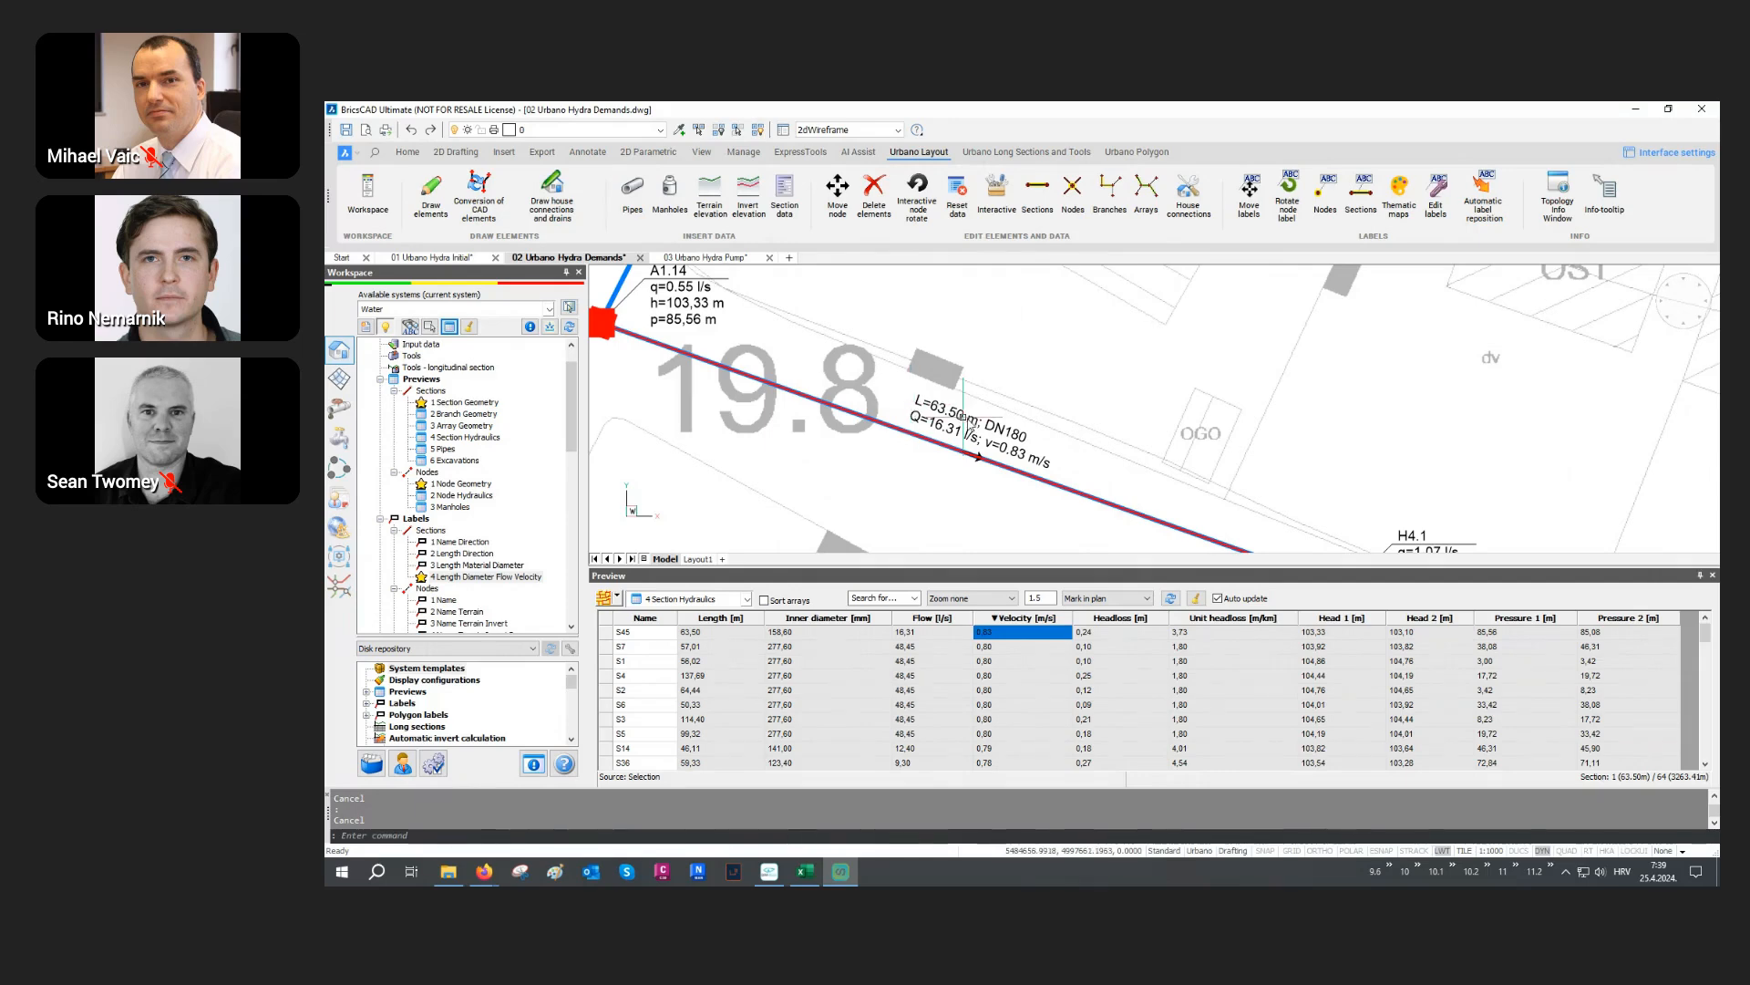
{"action": "scroll", "coordinate": [980, 424], "scroll_direction": "down", "scroll_amount": 10}
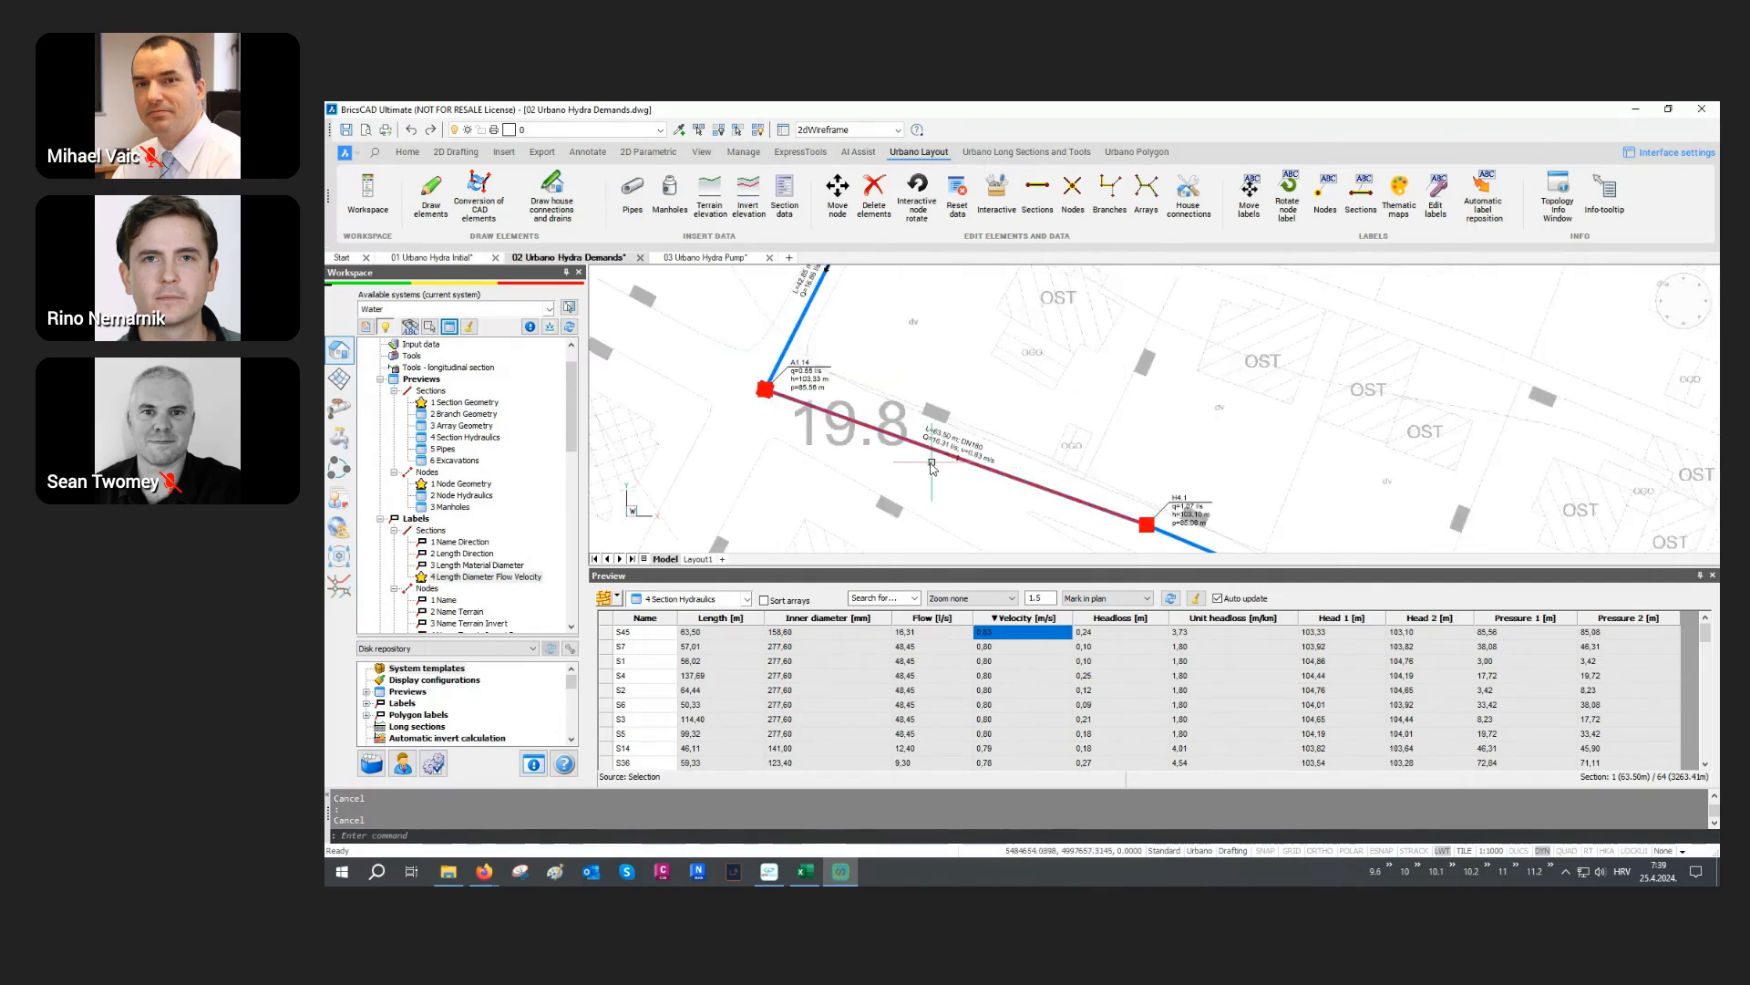
{"action": "middle_click_drag", "start_coordinate": [1117, 463], "coordinate": [1087, 429]}
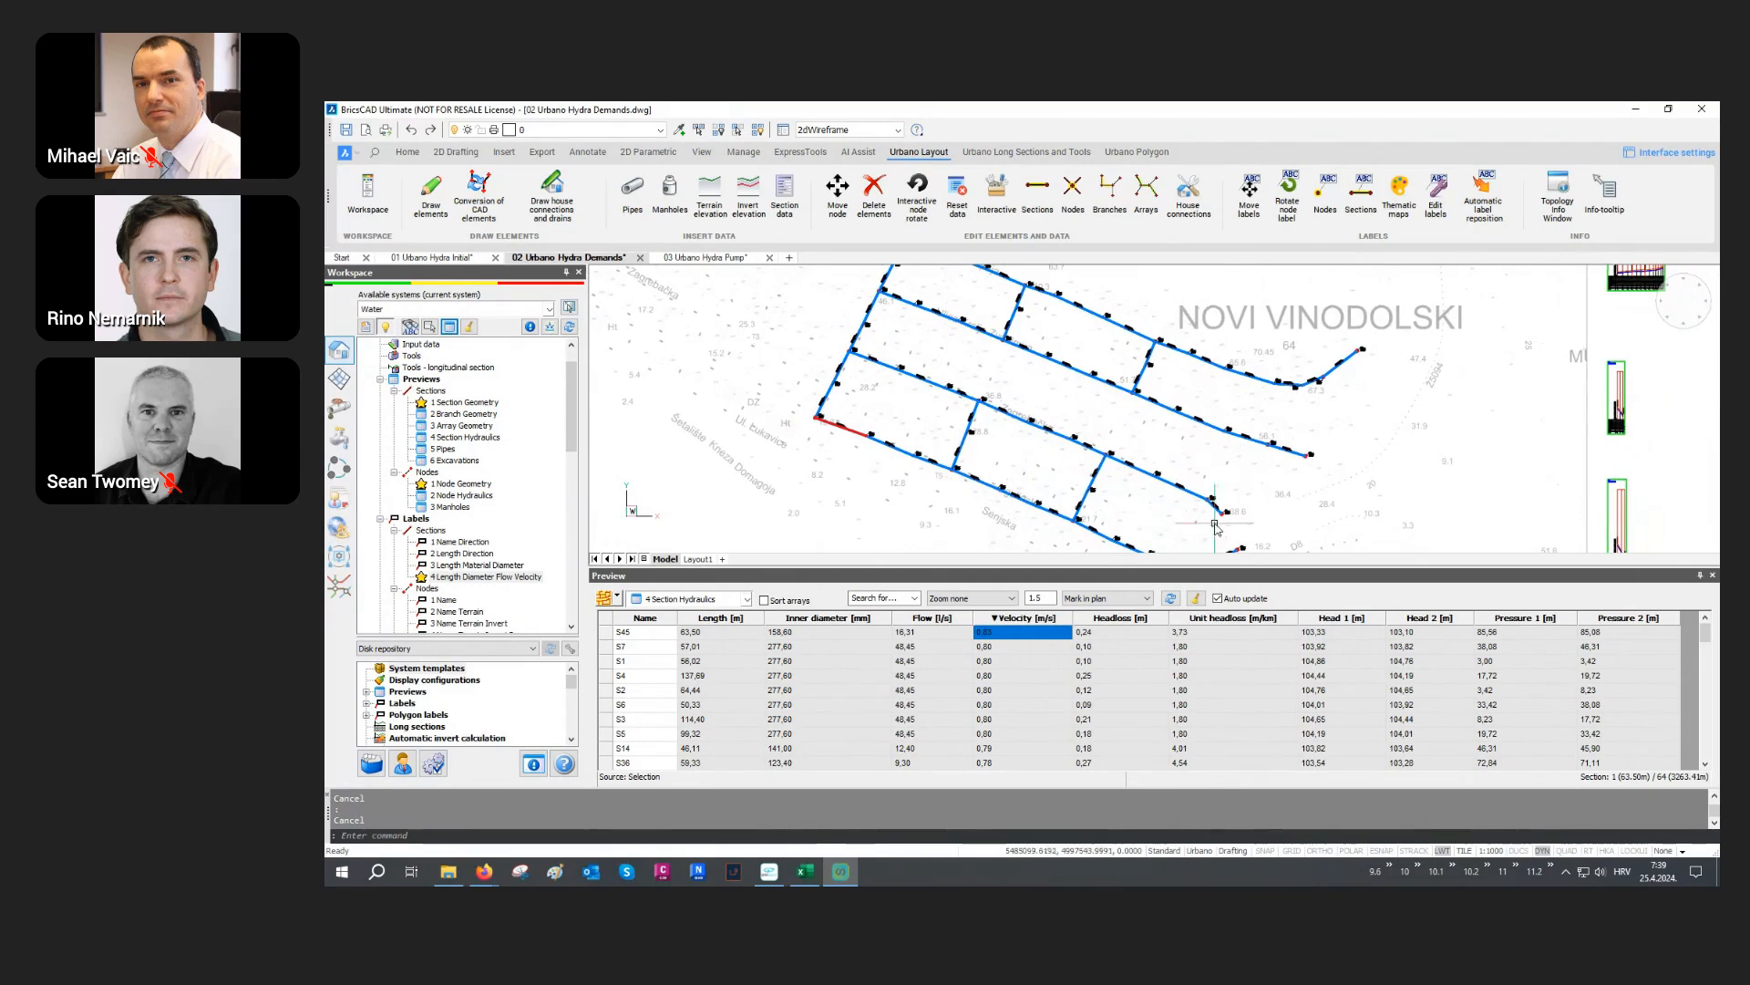
Step: Display the 2 Node Hydraulics table, sort it by ascending starting pressure and mark nodes A1.1 to A1.5 in the plan
{"action": "left_click", "coordinate": [738, 600]}
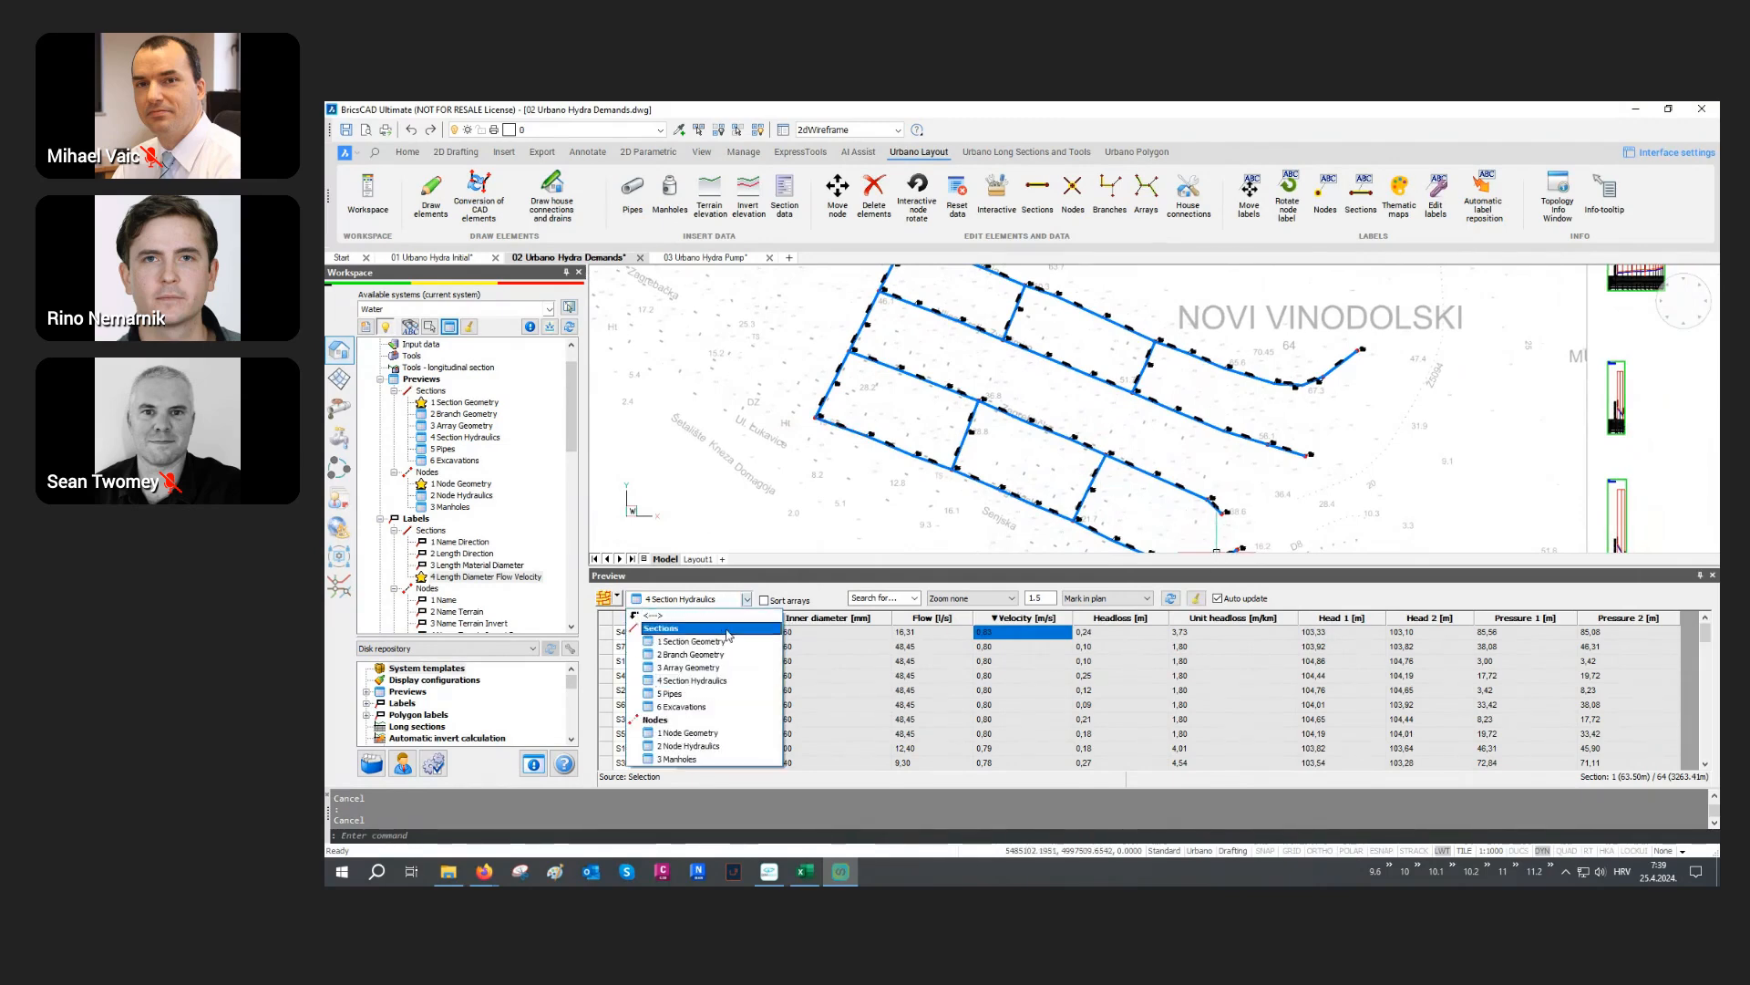
{"action": "left_click", "coordinate": [705, 747]}
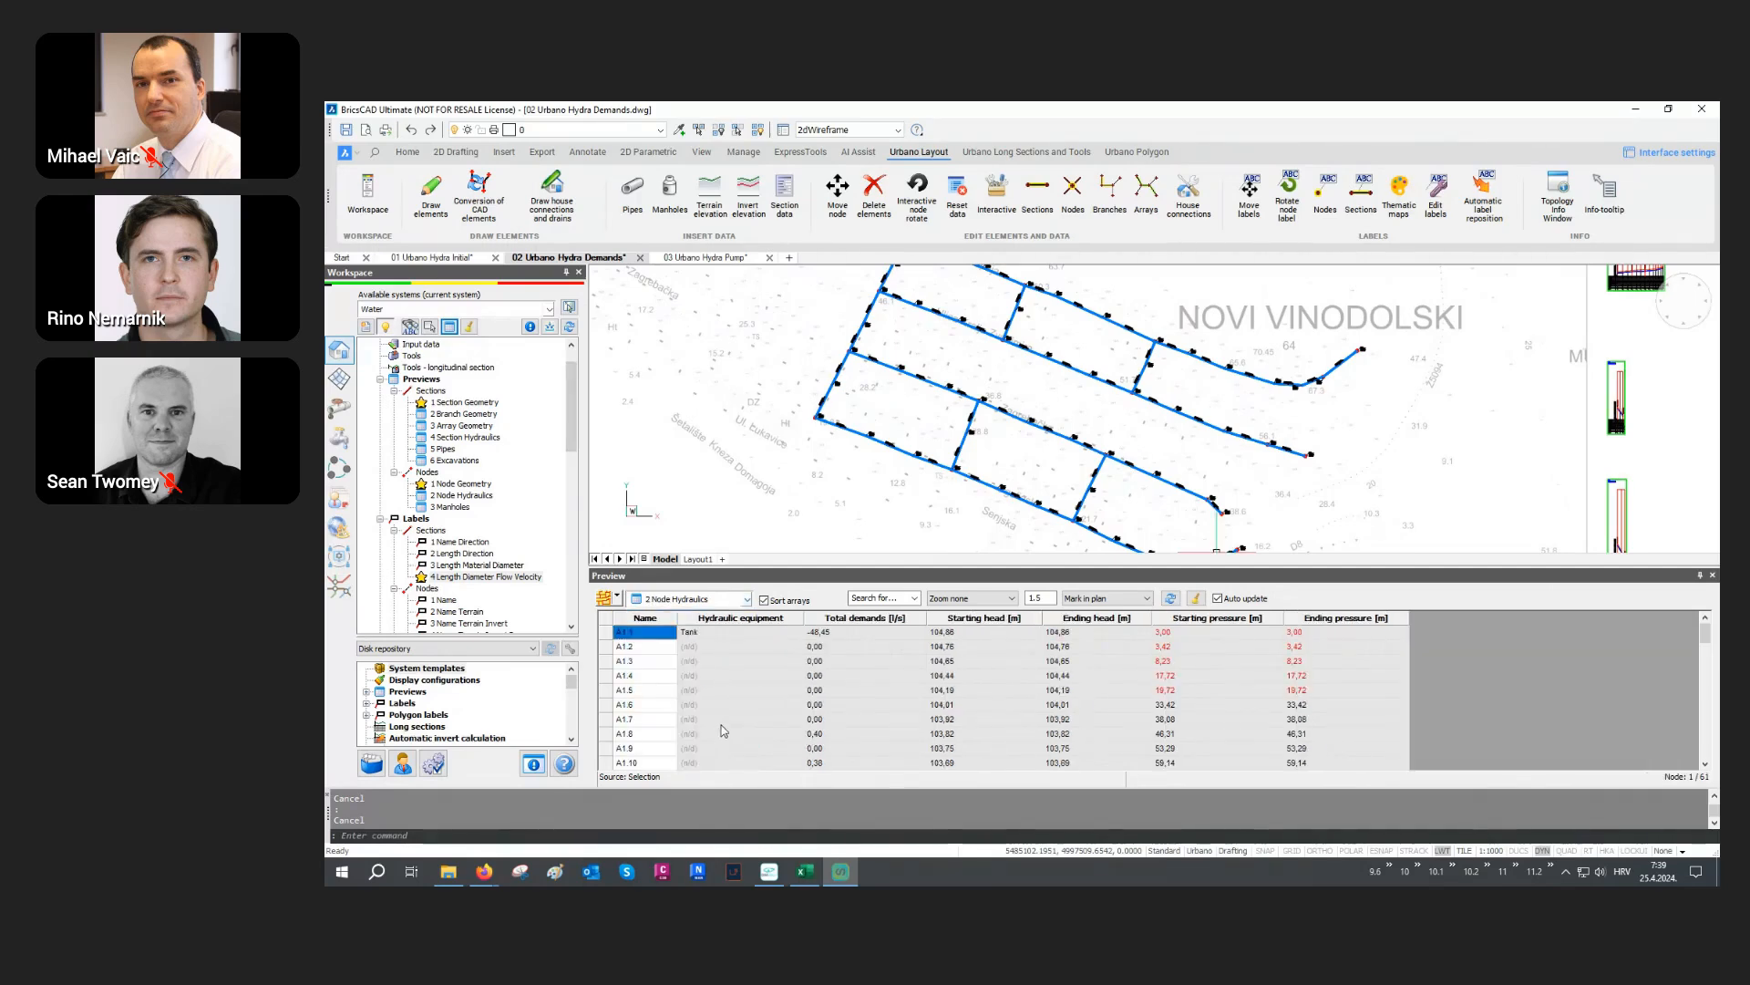
{"action": "scroll", "coordinate": [1182, 527], "scroll_direction": "down", "scroll_amount": 2}
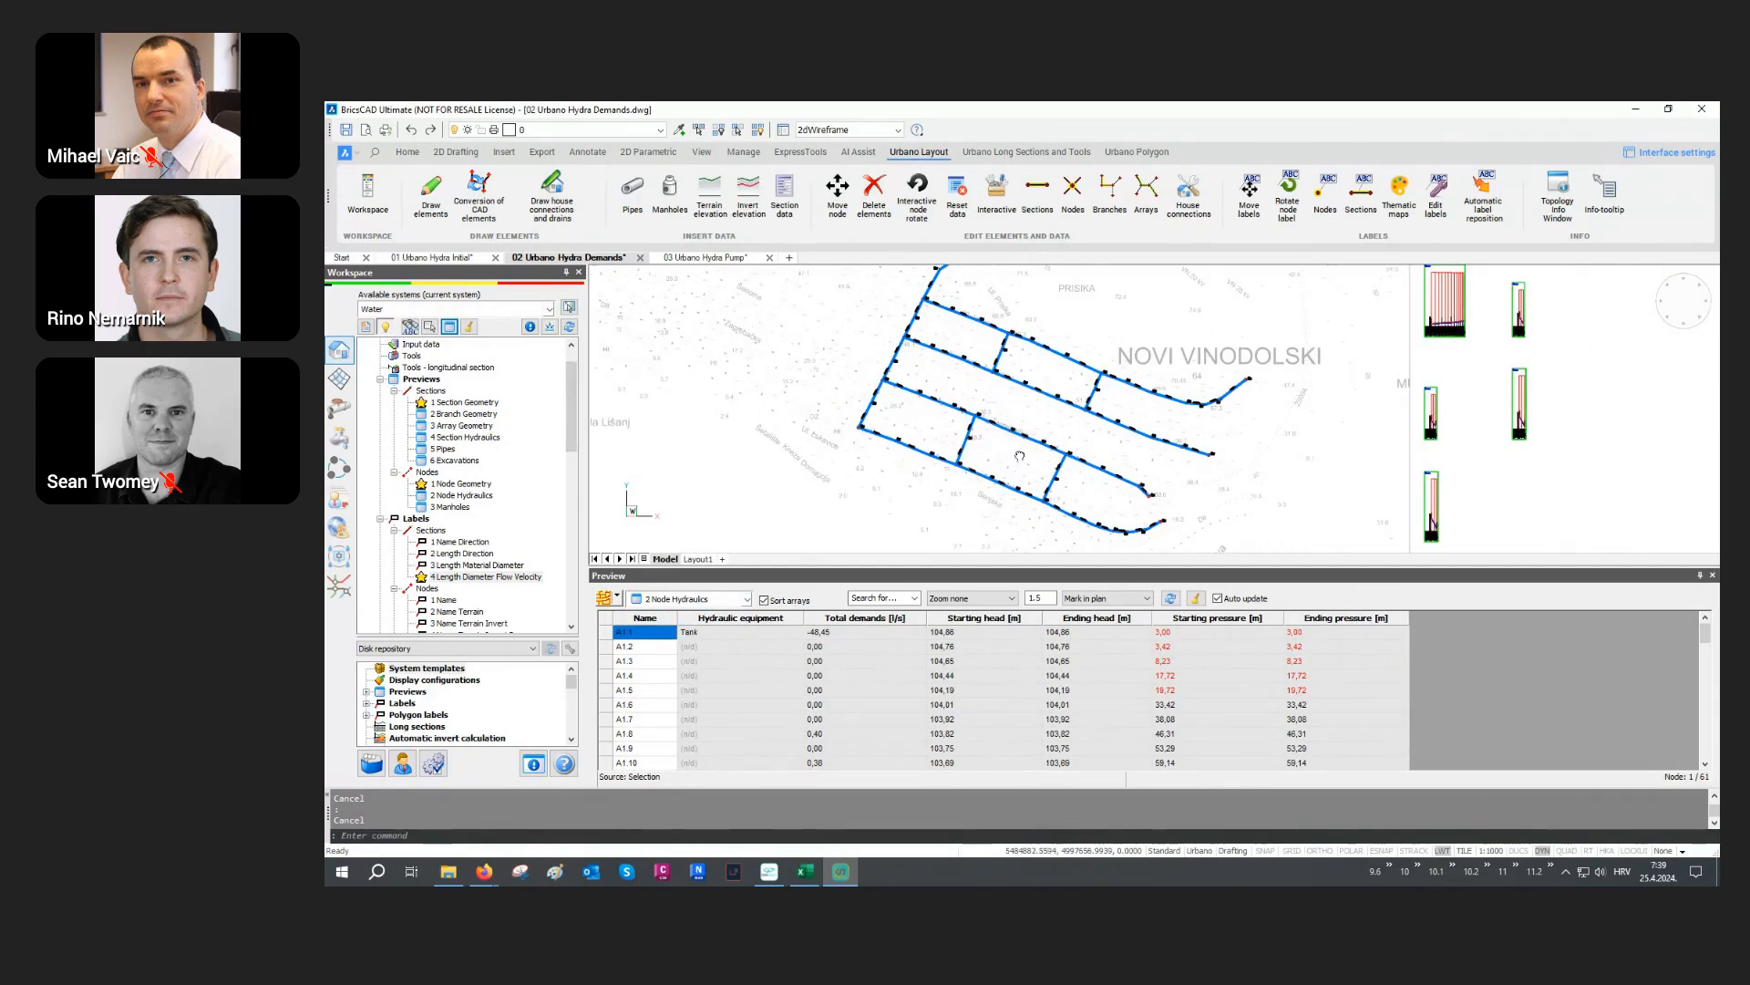
{"action": "left_click", "coordinate": [1205, 619]}
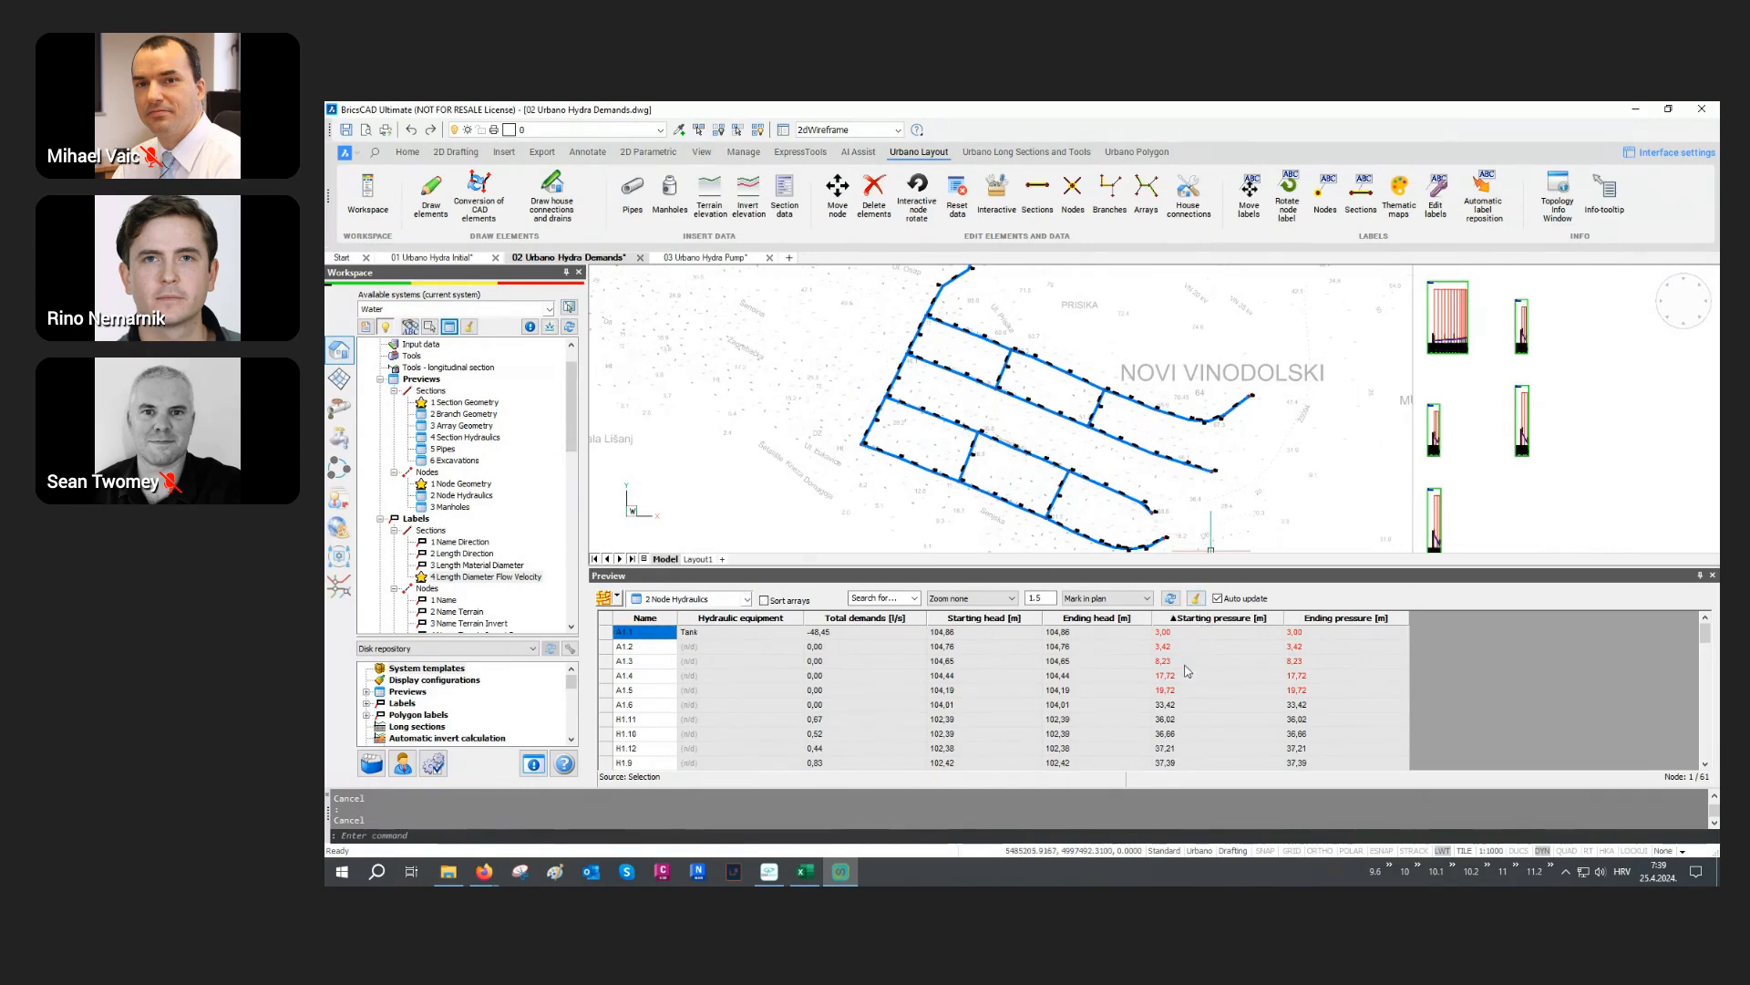
{"action": "left_click_drag", "start_coordinate": [1182, 691], "coordinate": [1180, 638]}
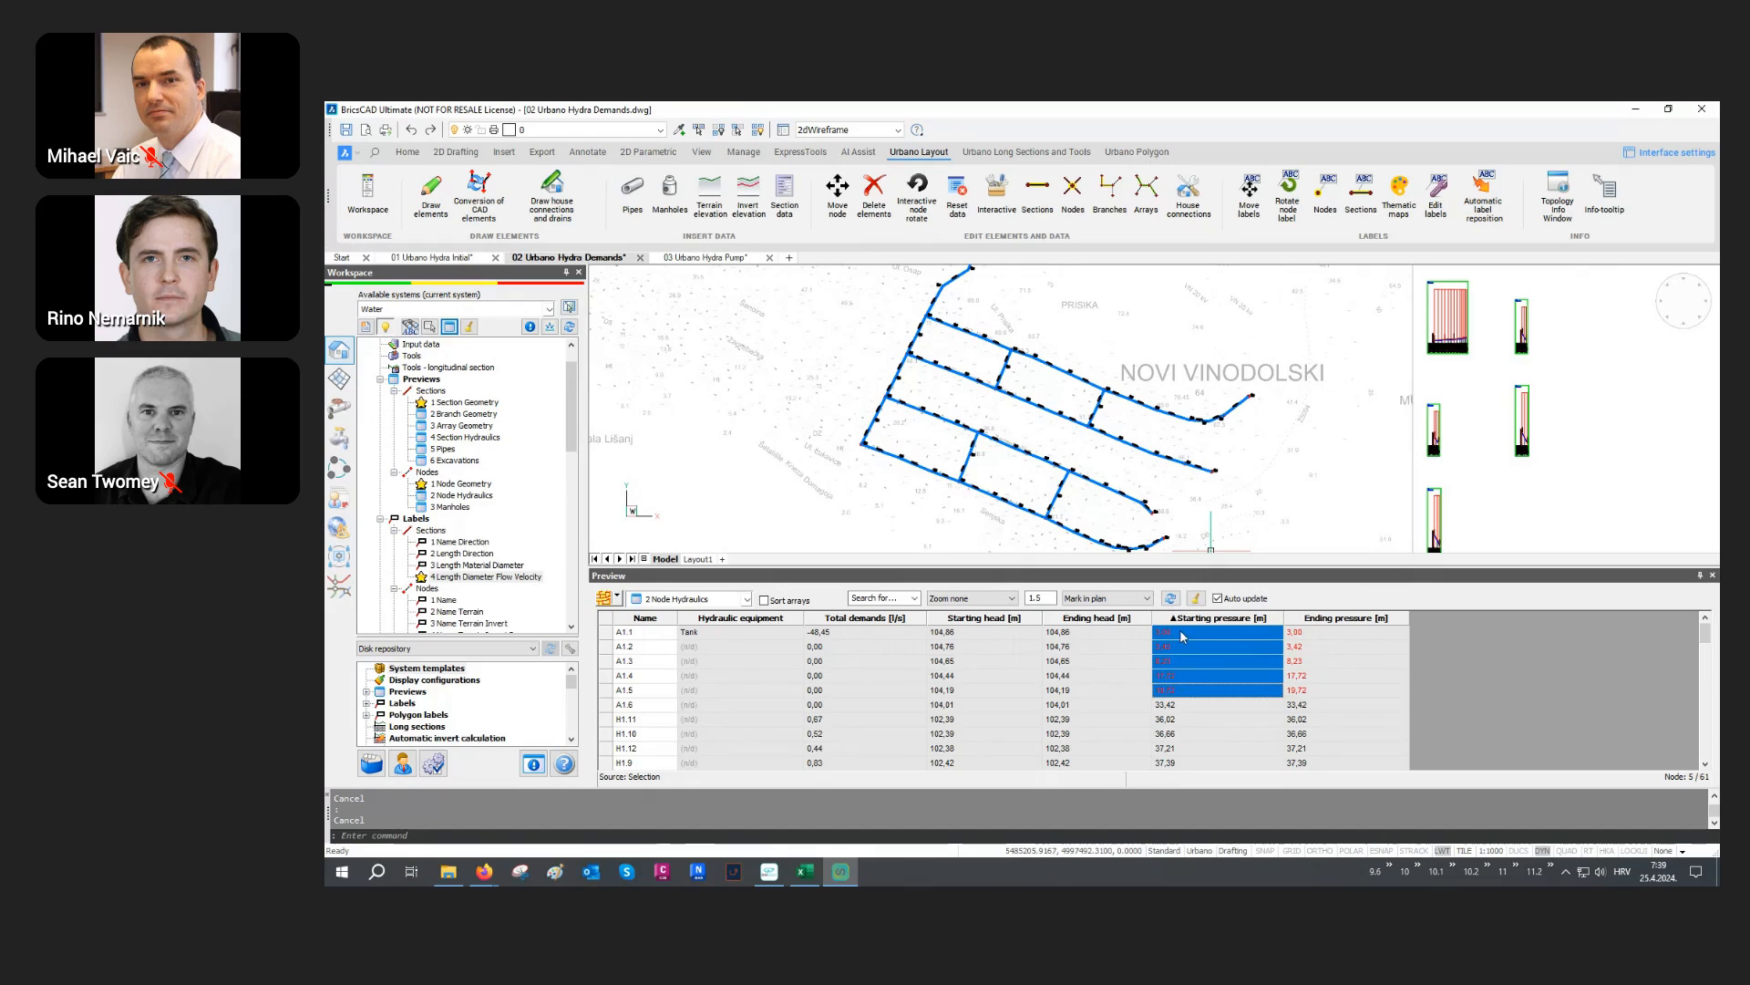
Step: Examine the marked low-pressure nodes along the supply pipeline from the tank down to the distribution network
{"action": "scroll", "coordinate": [989, 435], "scroll_direction": "up", "scroll_amount": 3}
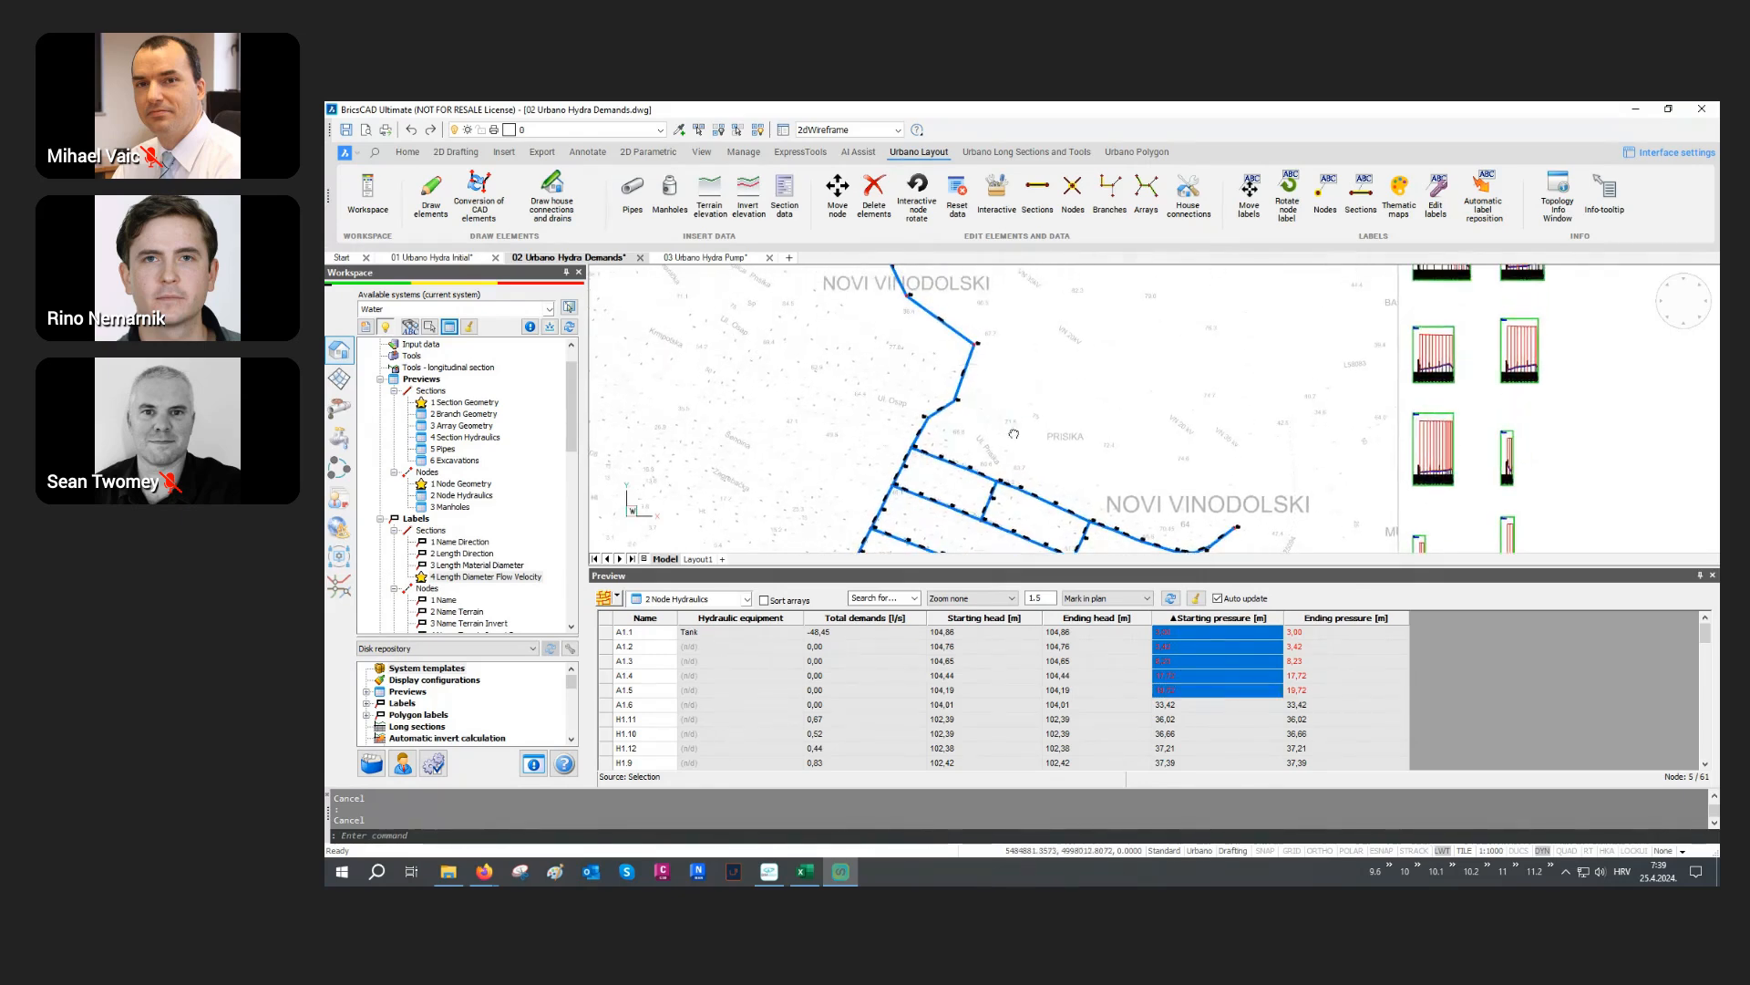
{"action": "scroll", "coordinate": [989, 435], "scroll_direction": "up", "scroll_amount": 4}
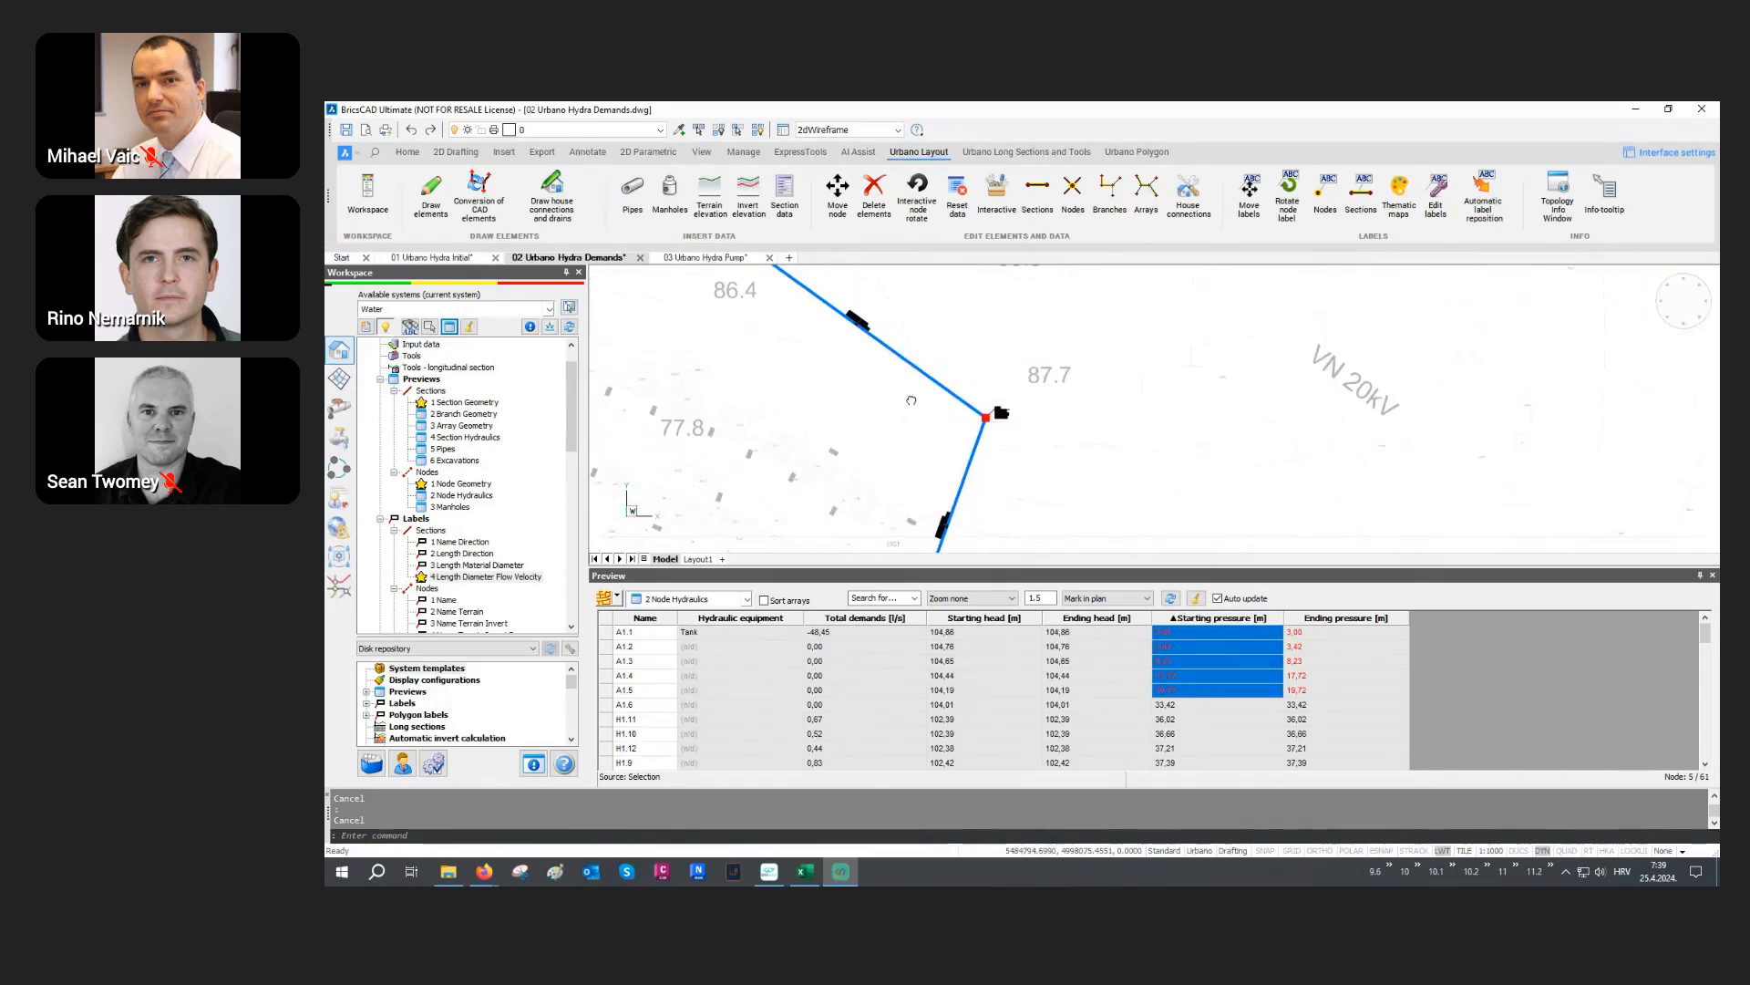
{"action": "middle_click_drag", "start_coordinate": [912, 400], "coordinate": [985, 497]}
{"action": "middle_click_drag", "start_coordinate": [852, 341], "coordinate": [927, 472]}
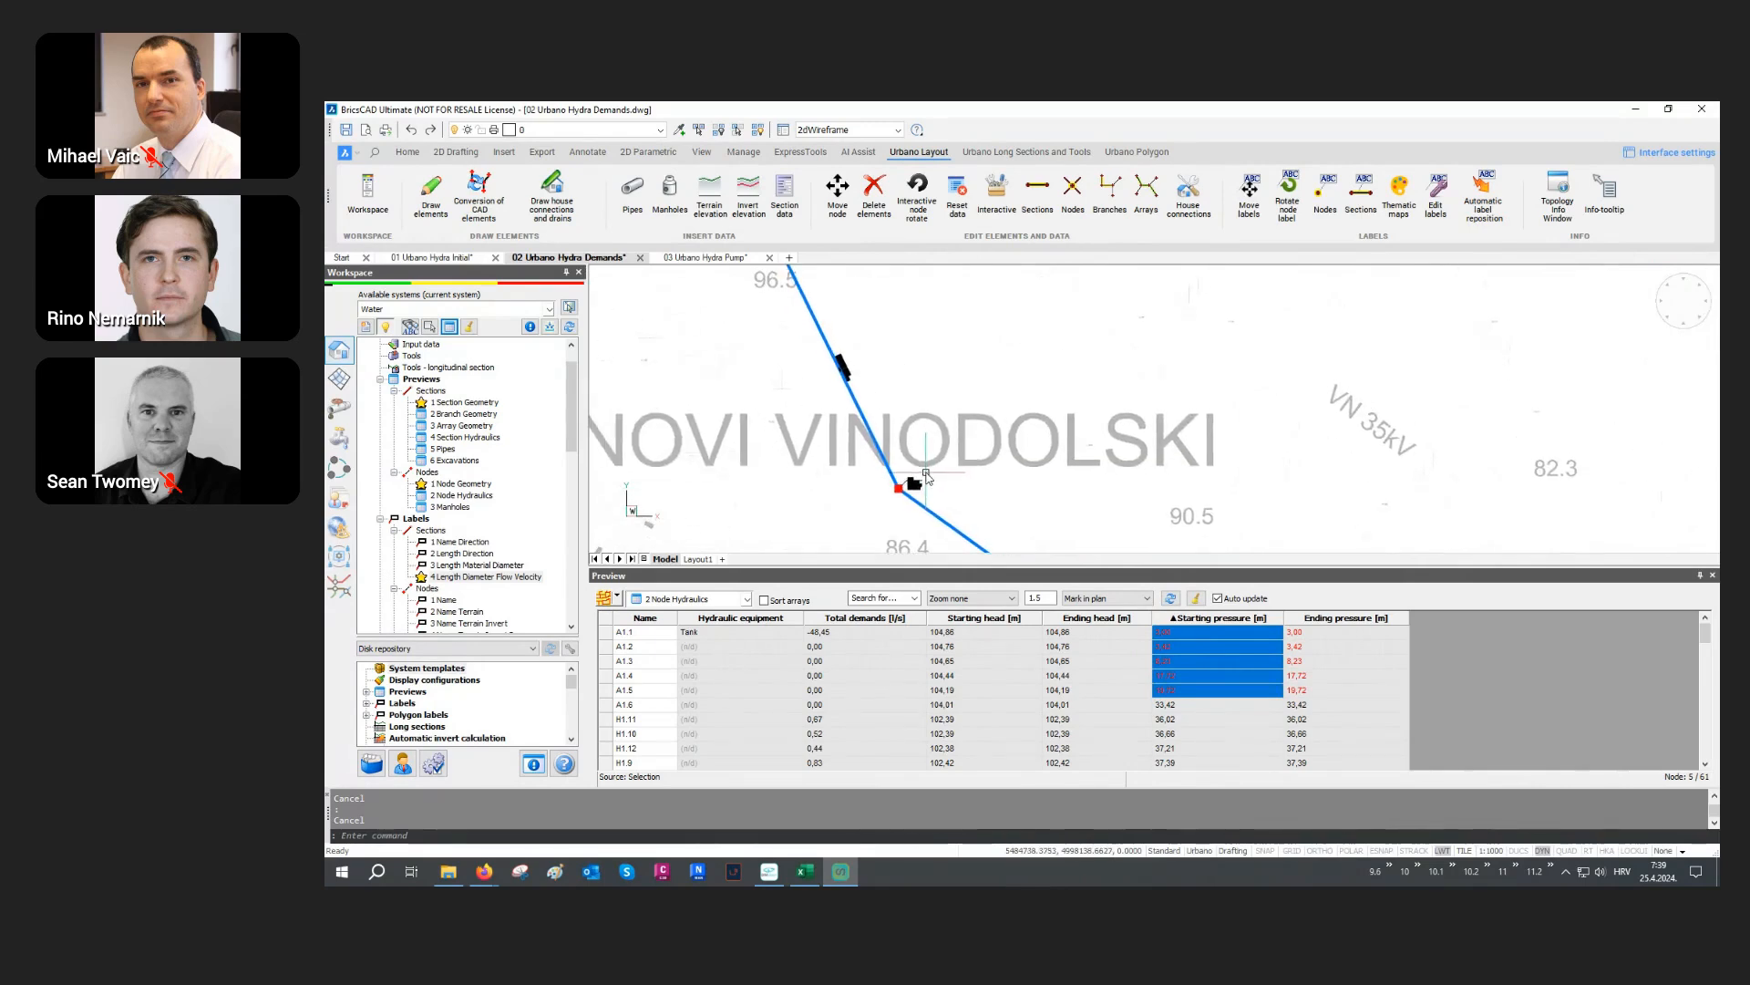
{"action": "scroll", "coordinate": [926, 472], "scroll_direction": "down", "scroll_amount": 4}
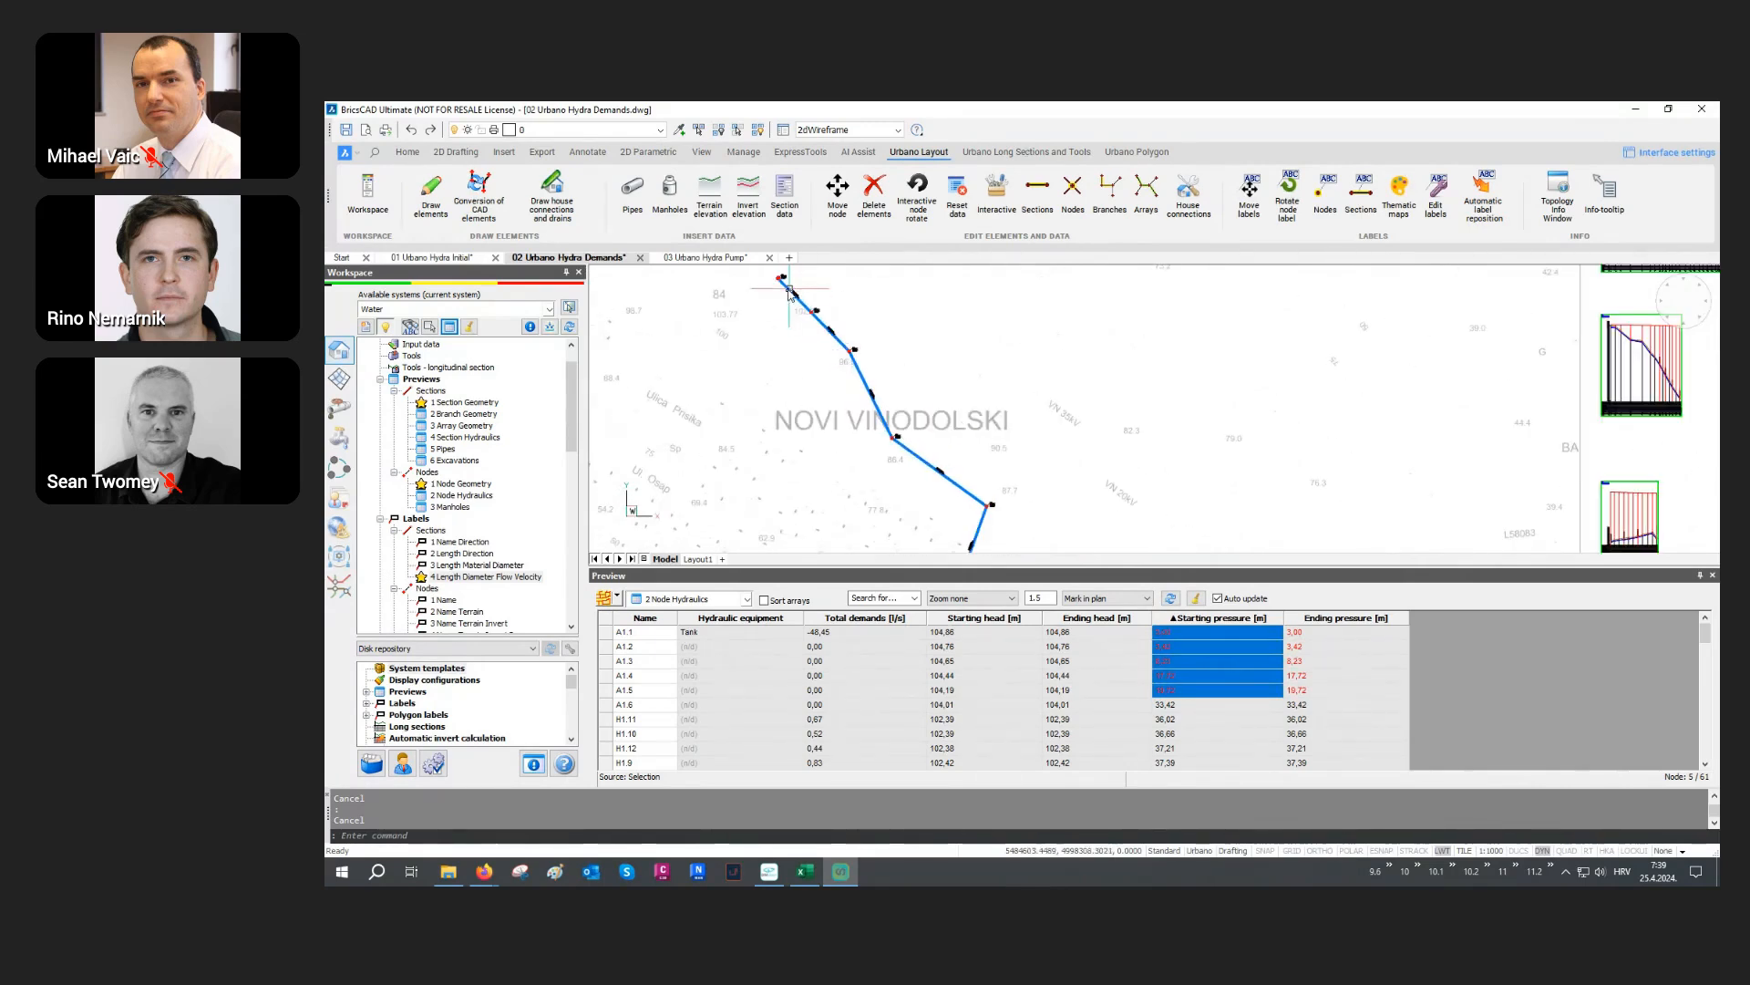
{"action": "scroll", "coordinate": [931, 394], "scroll_direction": "down", "scroll_amount": 3}
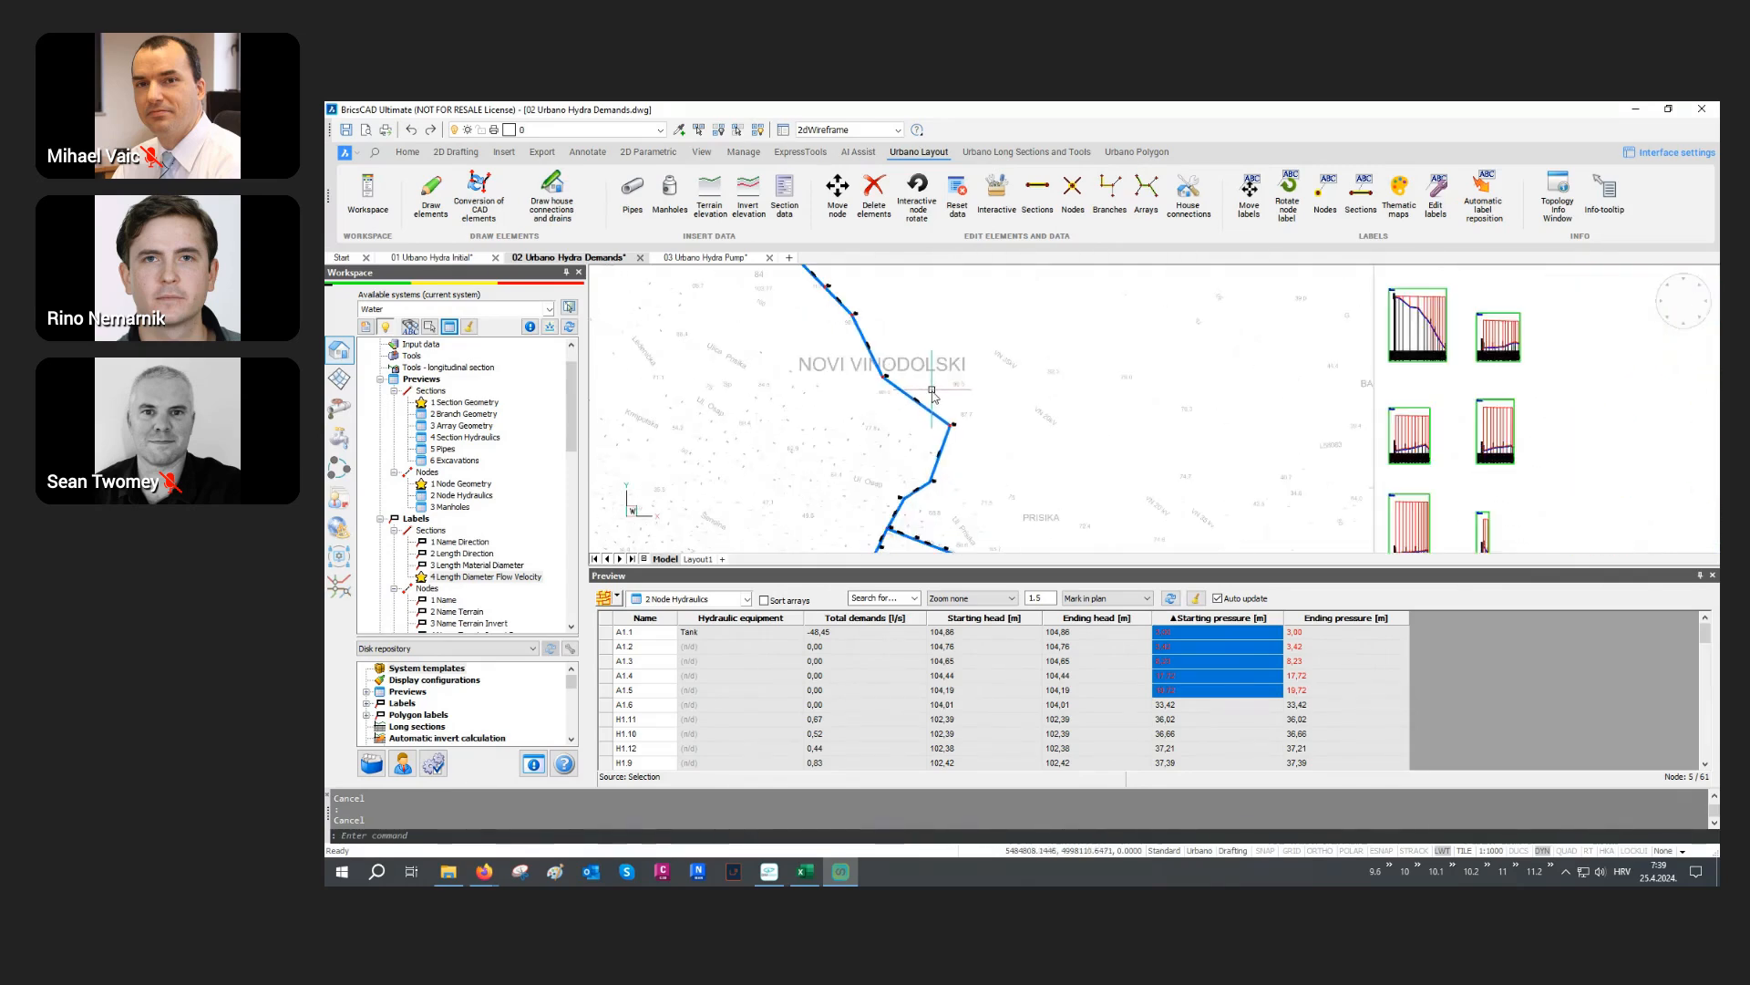
{"action": "scroll", "coordinate": [932, 390], "scroll_direction": "down", "scroll_amount": 2}
{"action": "middle_click_drag", "start_coordinate": [982, 490], "coordinate": [1008, 395]}
{"action": "scroll", "coordinate": [979, 508], "scroll_direction": "up", "scroll_amount": 2}
{"action": "middle_click_drag", "start_coordinate": [978, 508], "coordinate": [1000, 459]}
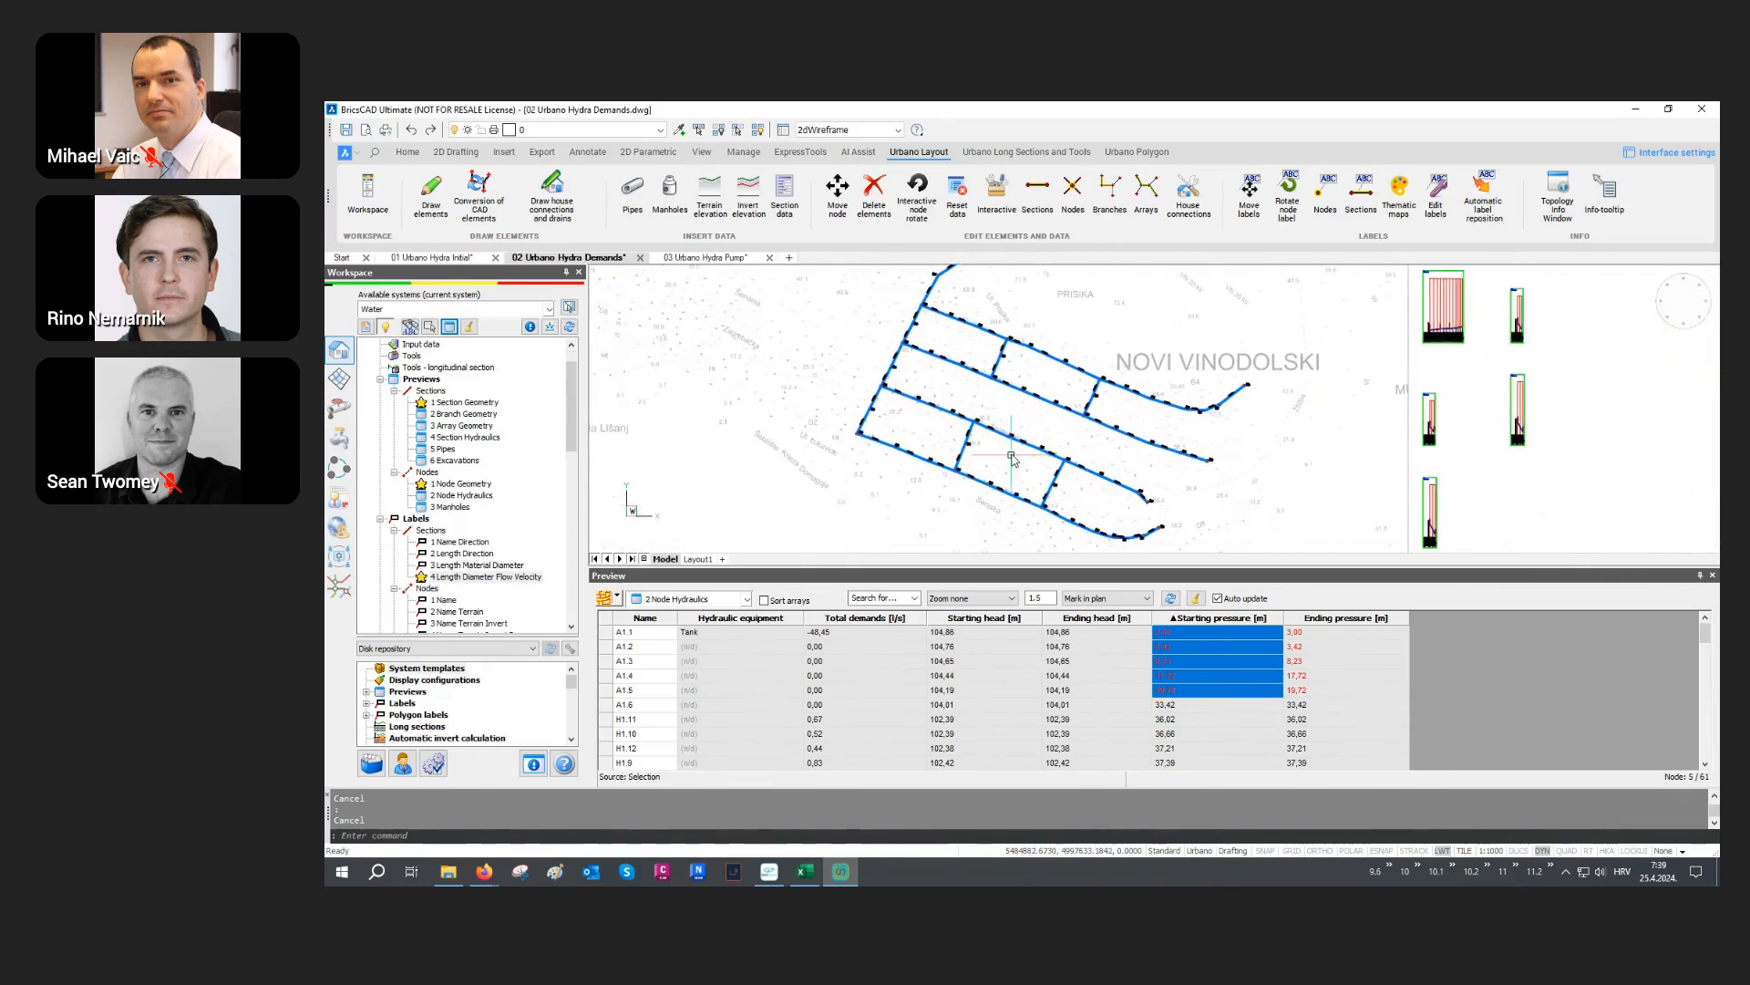
Step: Sort the node table by descending starting pressure, inspect the marked nodes from A1.14 to H3.1 in the plan, and close the table preview
{"action": "left_click", "coordinate": [1207, 619]}
{"action": "scroll", "coordinate": [1196, 676], "scroll_direction": "down", "scroll_amount": 4}
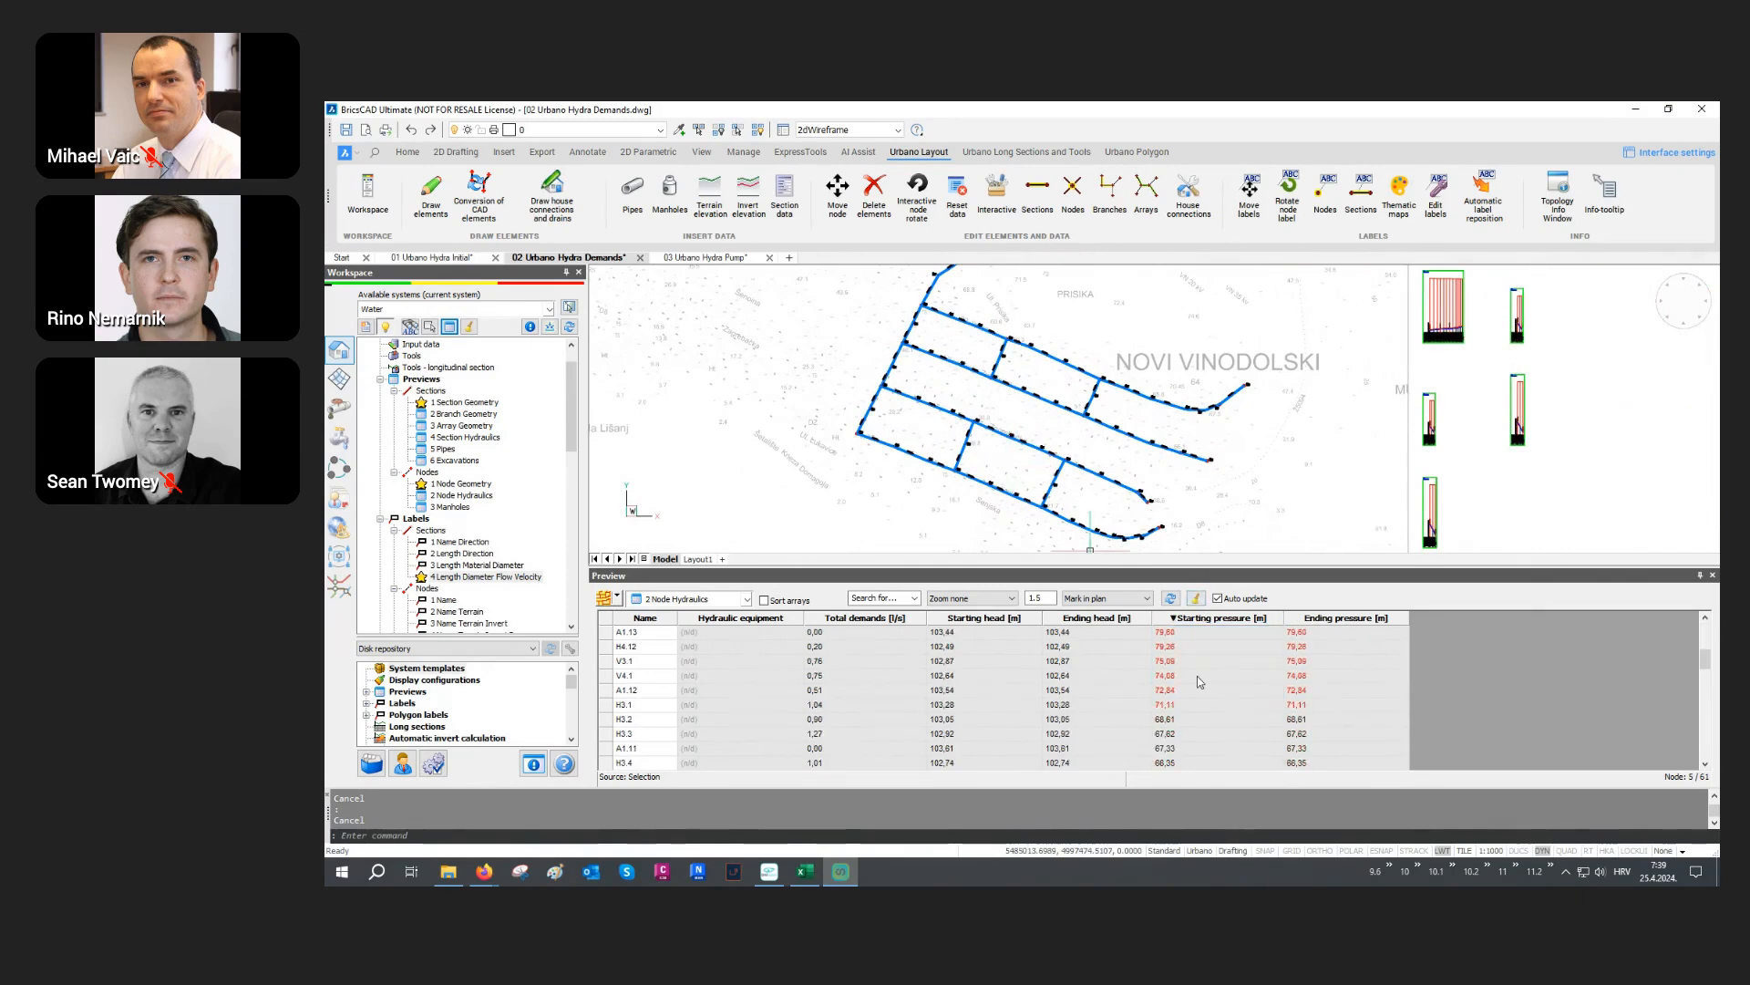
{"action": "left_click", "coordinate": [1191, 707]}
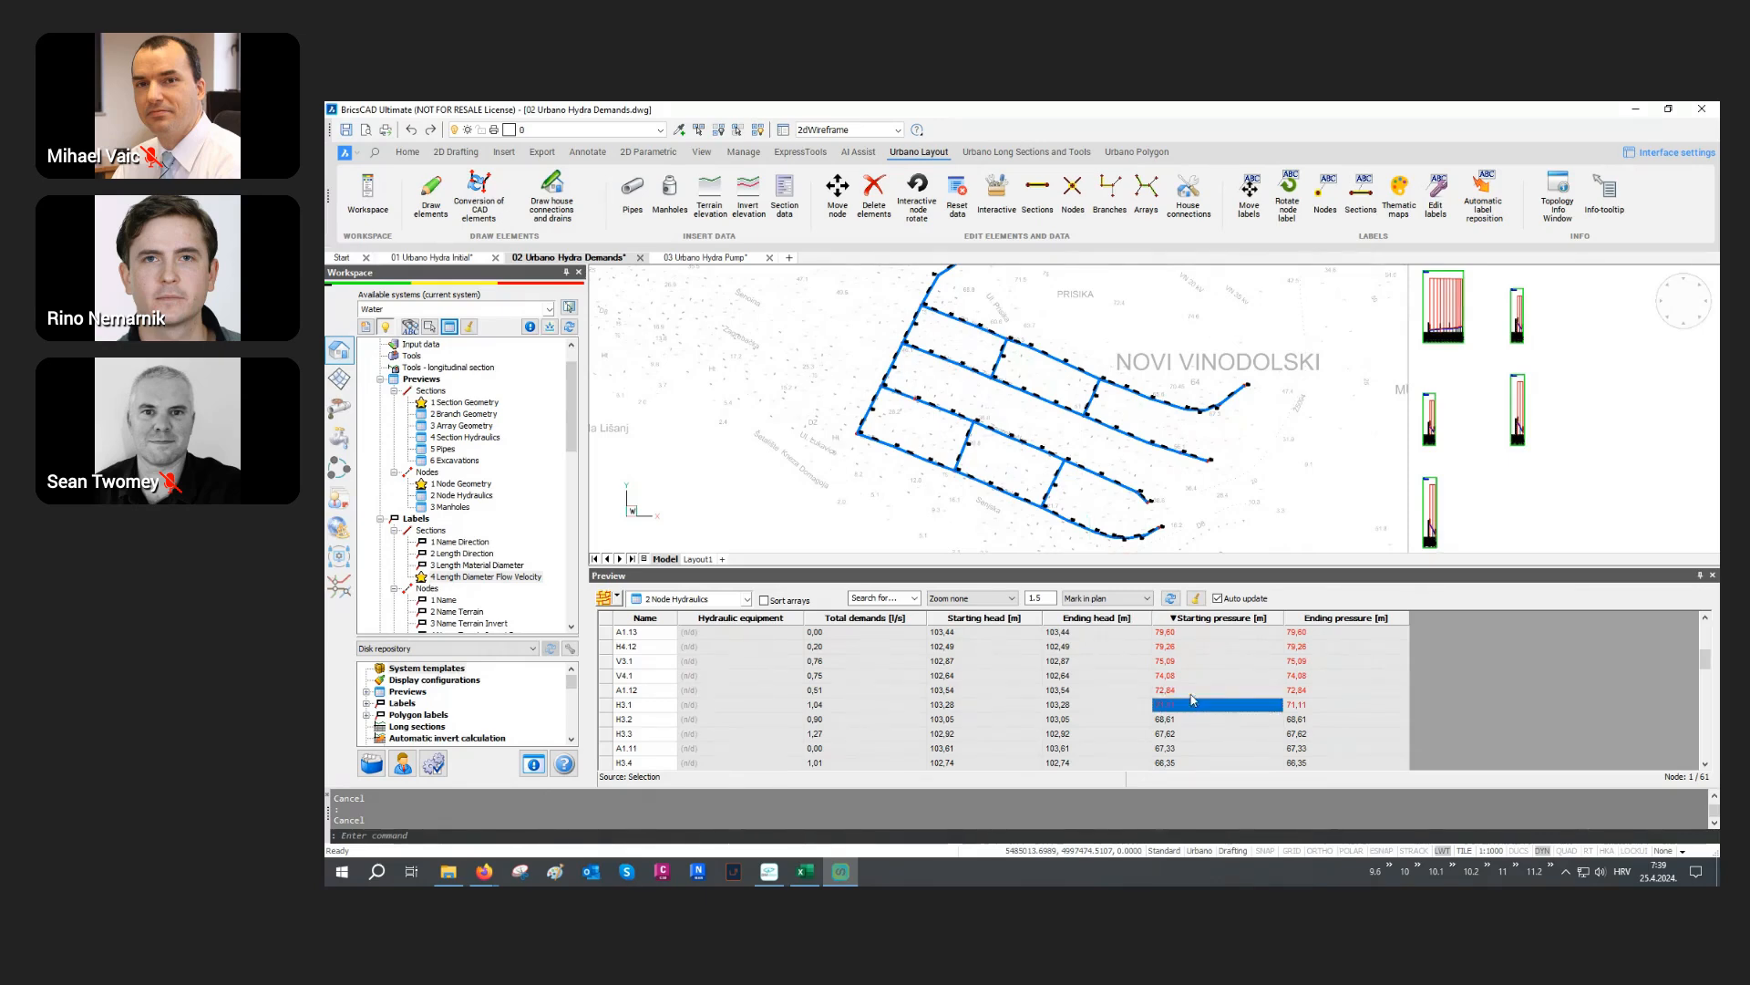
{"action": "left_click_drag", "start_coordinate": [1191, 700], "coordinate": [1226, 386]}
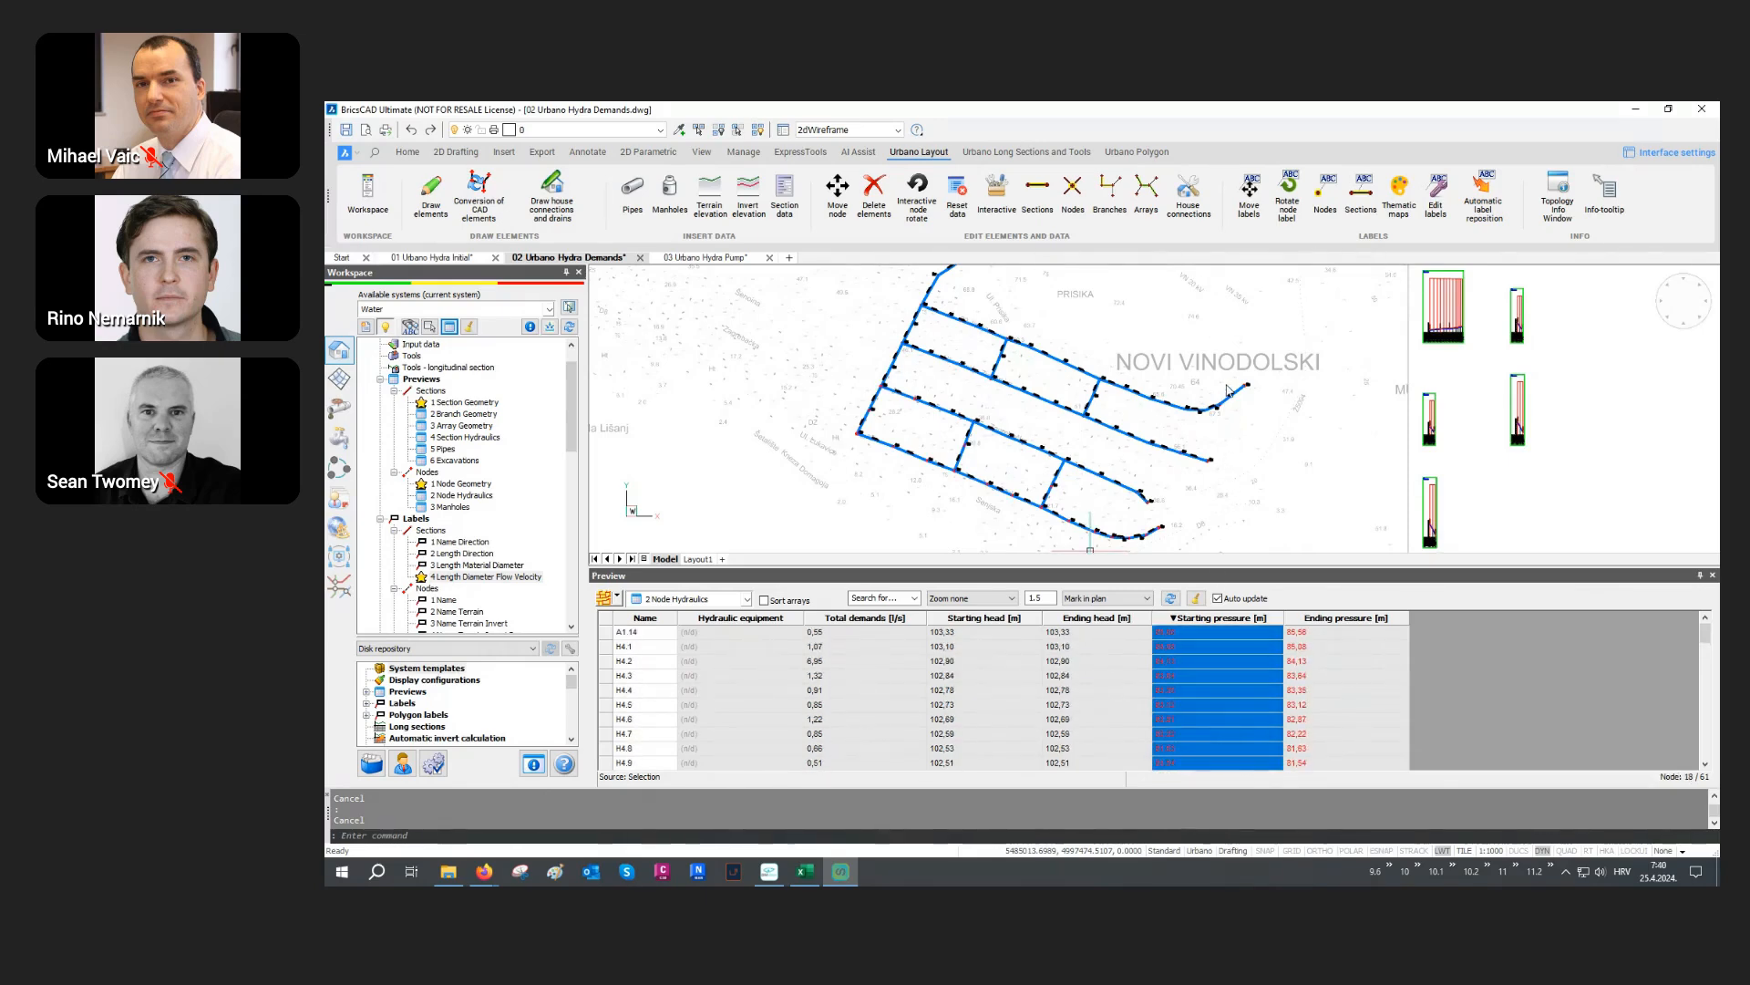
{"action": "scroll", "coordinate": [1154, 543], "scroll_direction": "up", "scroll_amount": 3}
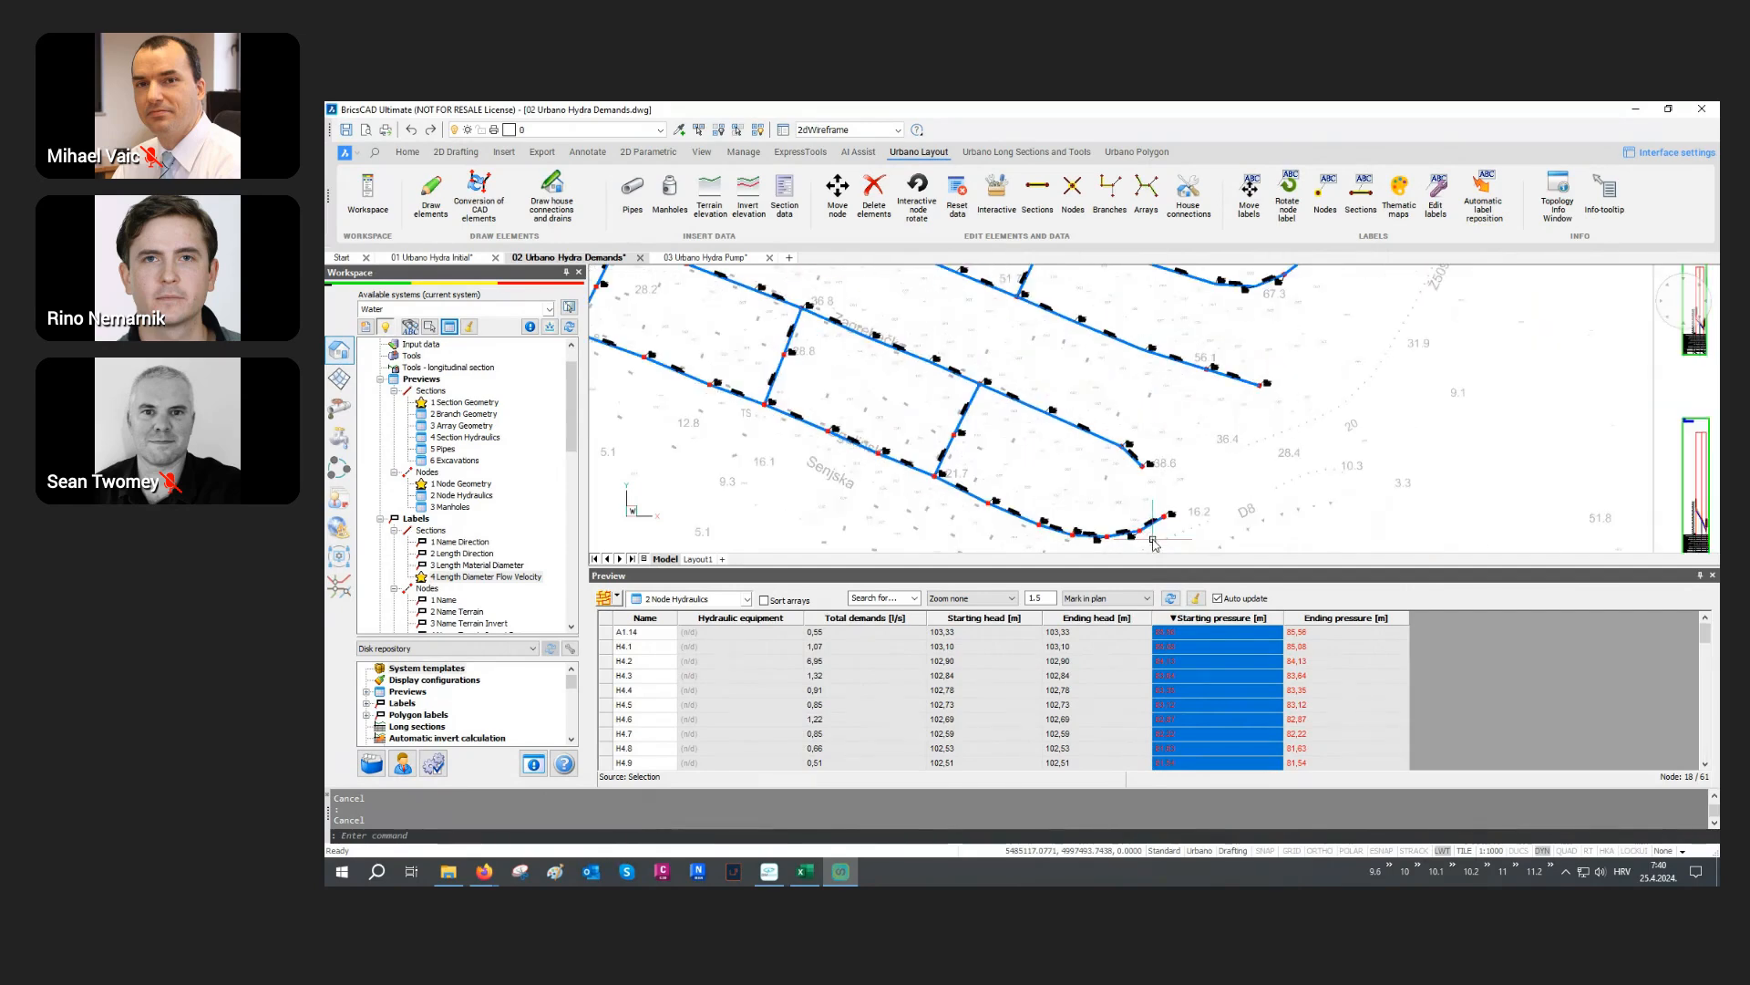
{"action": "middle_click_drag", "start_coordinate": [866, 474], "coordinate": [1007, 515]}
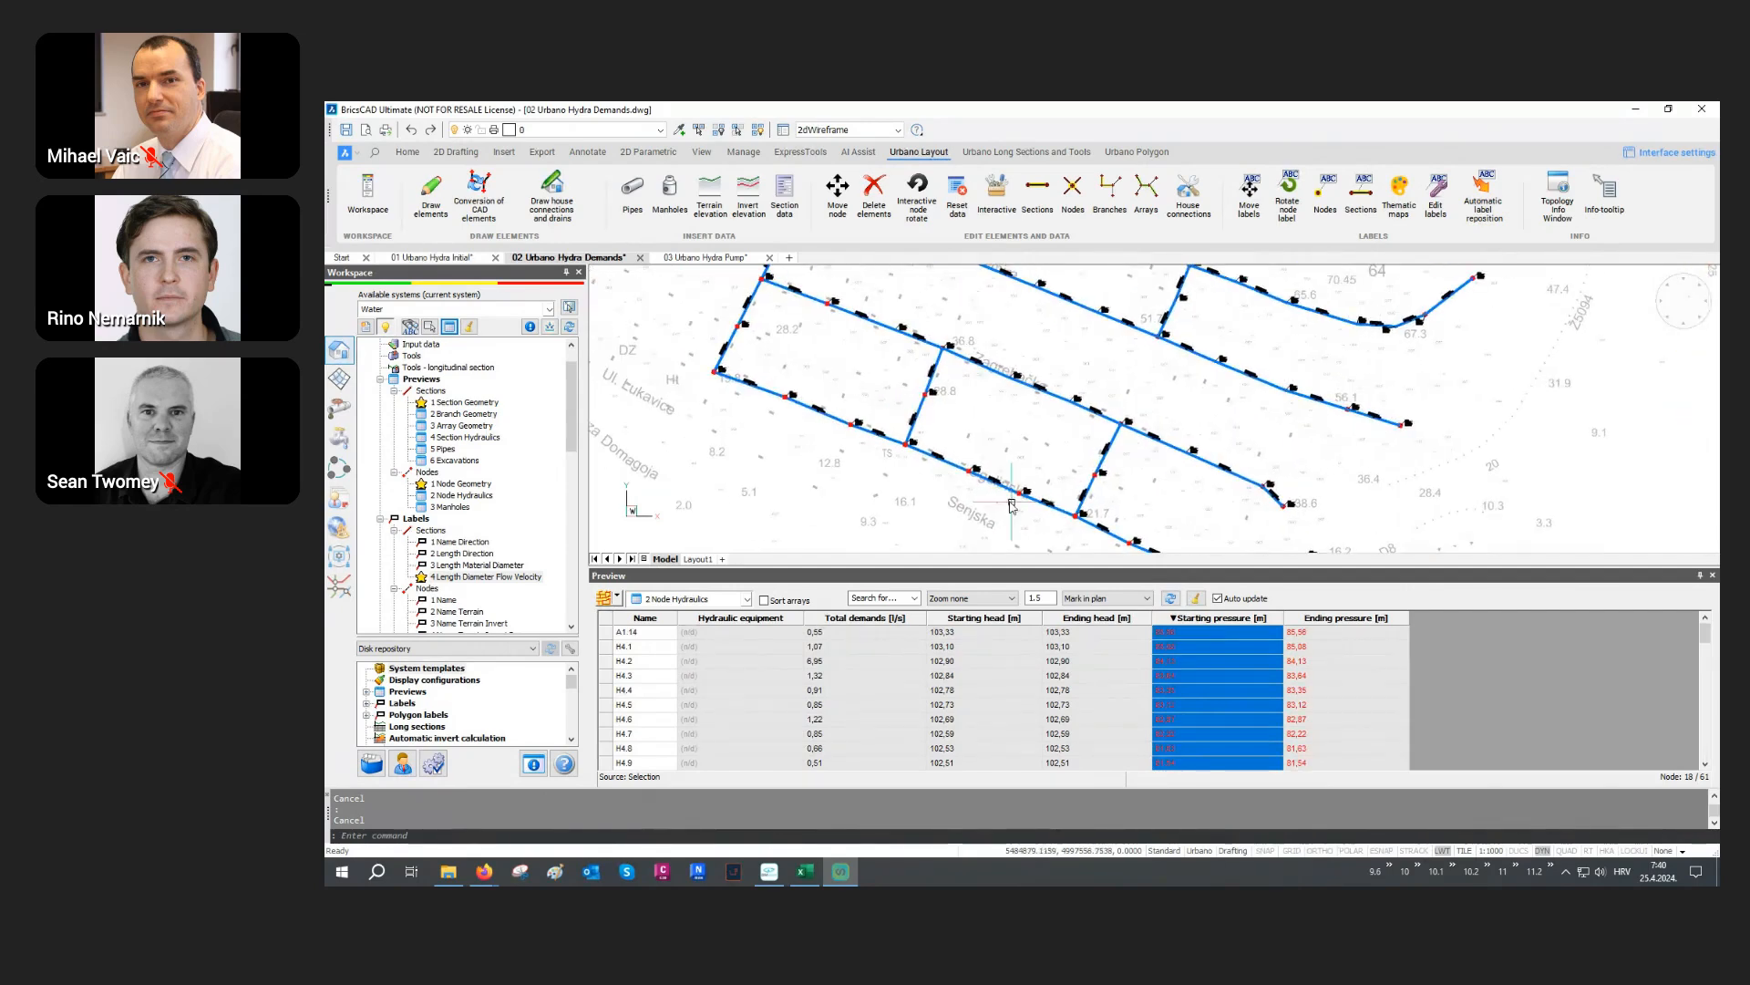
{"action": "scroll", "coordinate": [764, 335], "scroll_direction": "up", "scroll_amount": 3}
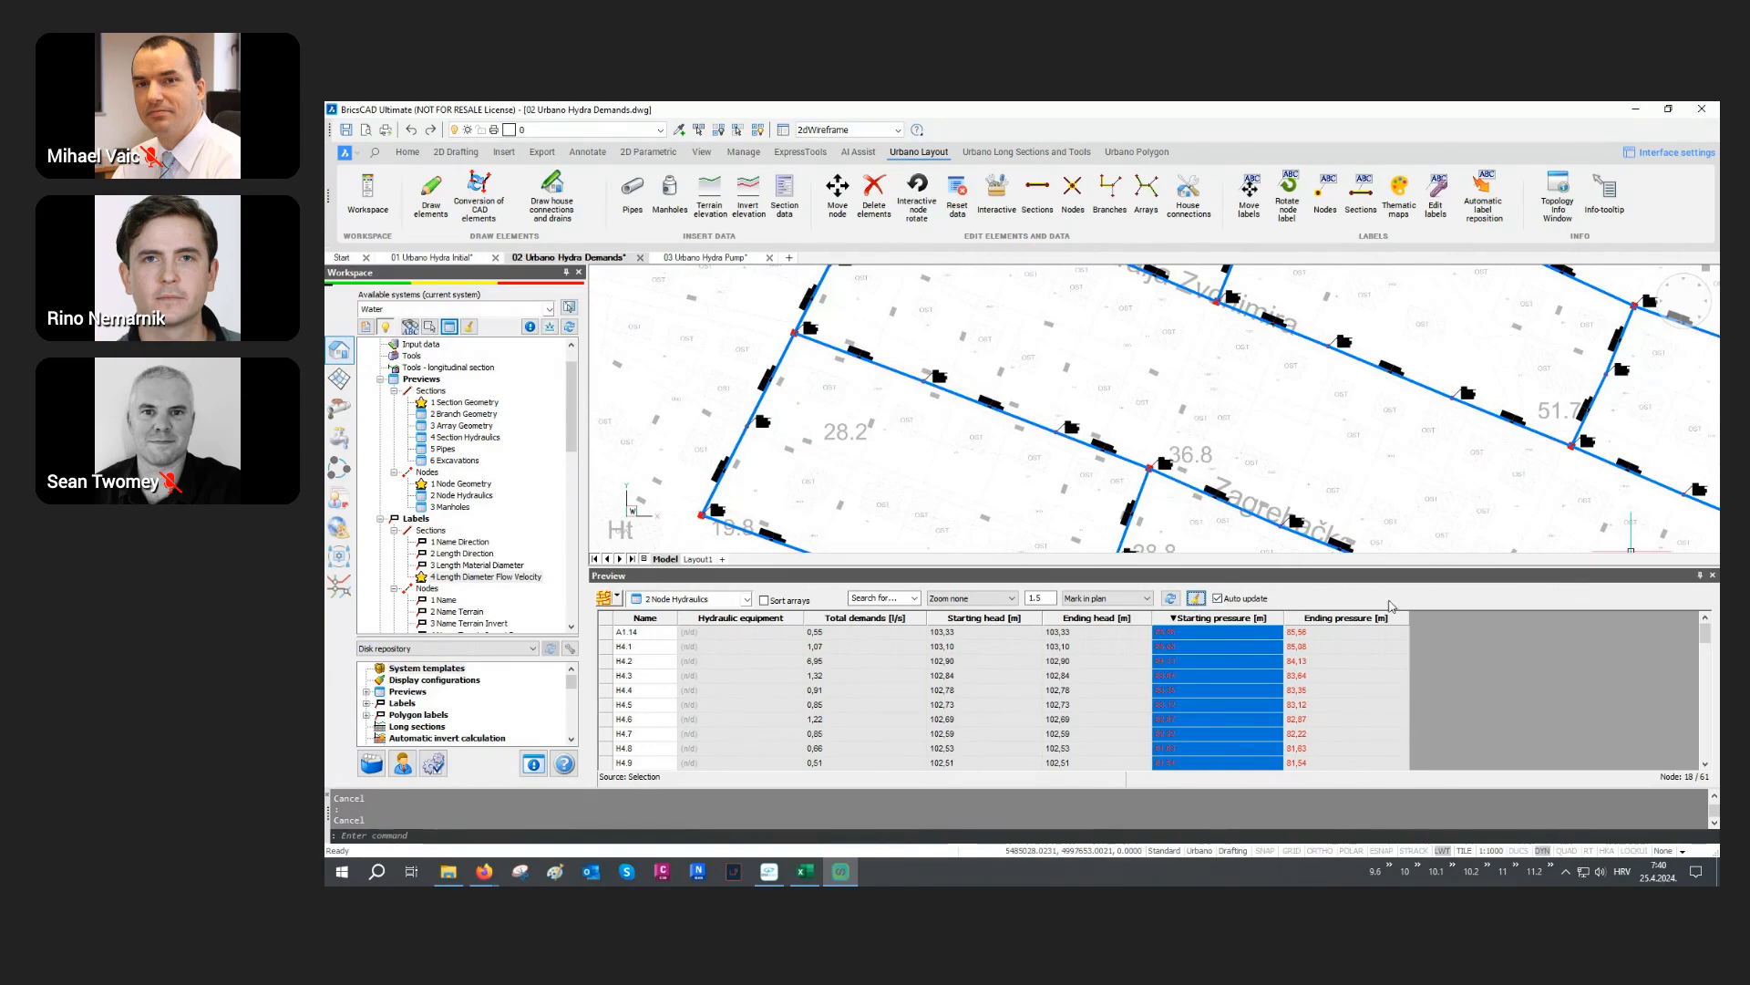
{"action": "left_click", "coordinate": [1712, 575]}
Step: Show the 4 Velocity thematic map on the sections of the whole water network
{"action": "scroll", "coordinate": [872, 555], "scroll_direction": "down", "scroll_amount": 5}
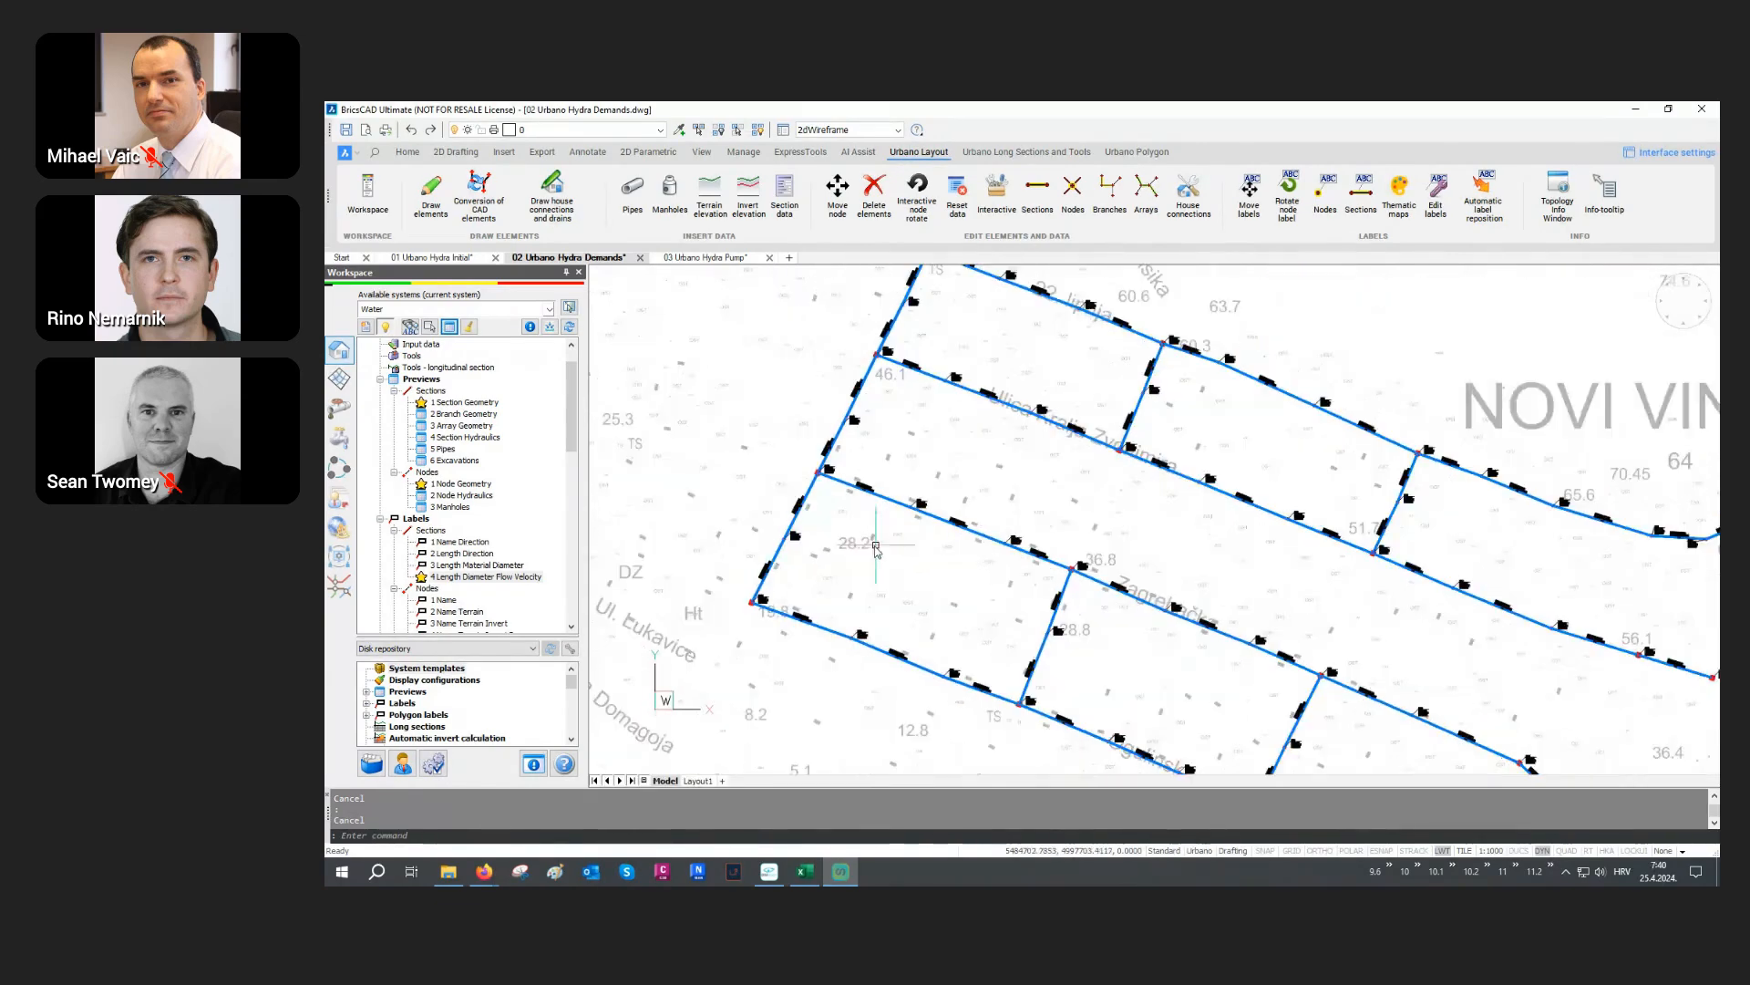
{"action": "scroll", "coordinate": [873, 554], "scroll_direction": "down", "scroll_amount": 4}
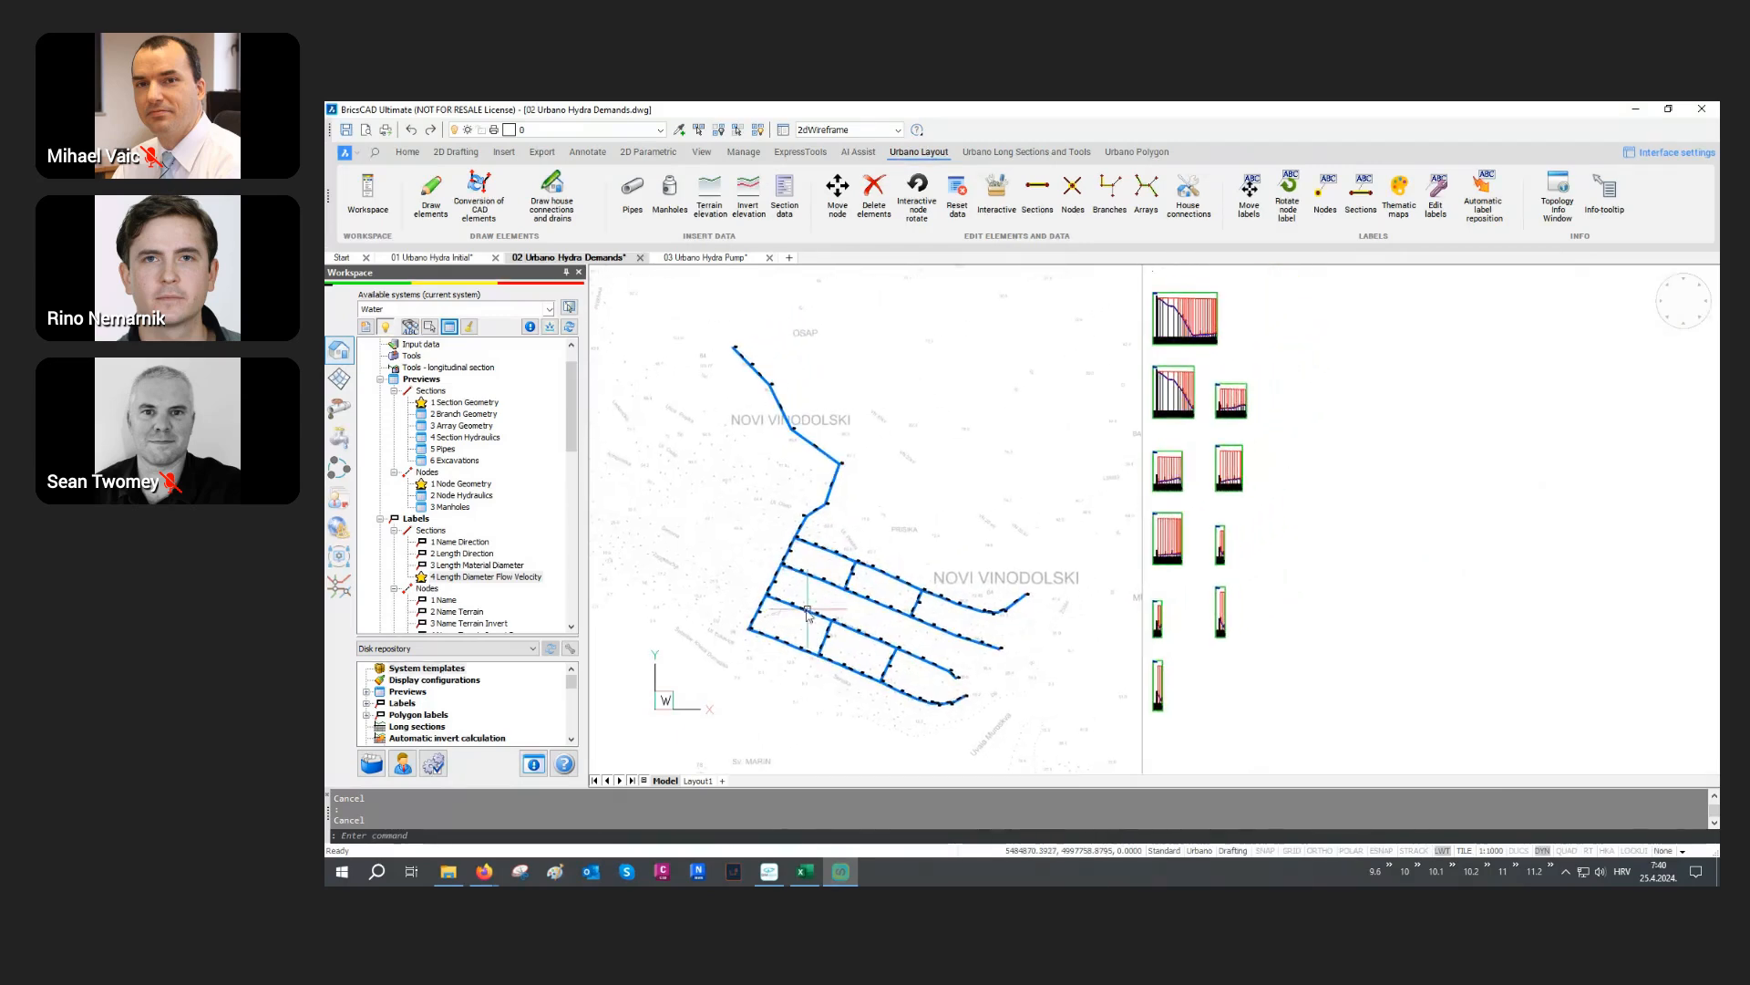
{"action": "scroll", "coordinate": [820, 609], "scroll_direction": "up", "scroll_amount": 1}
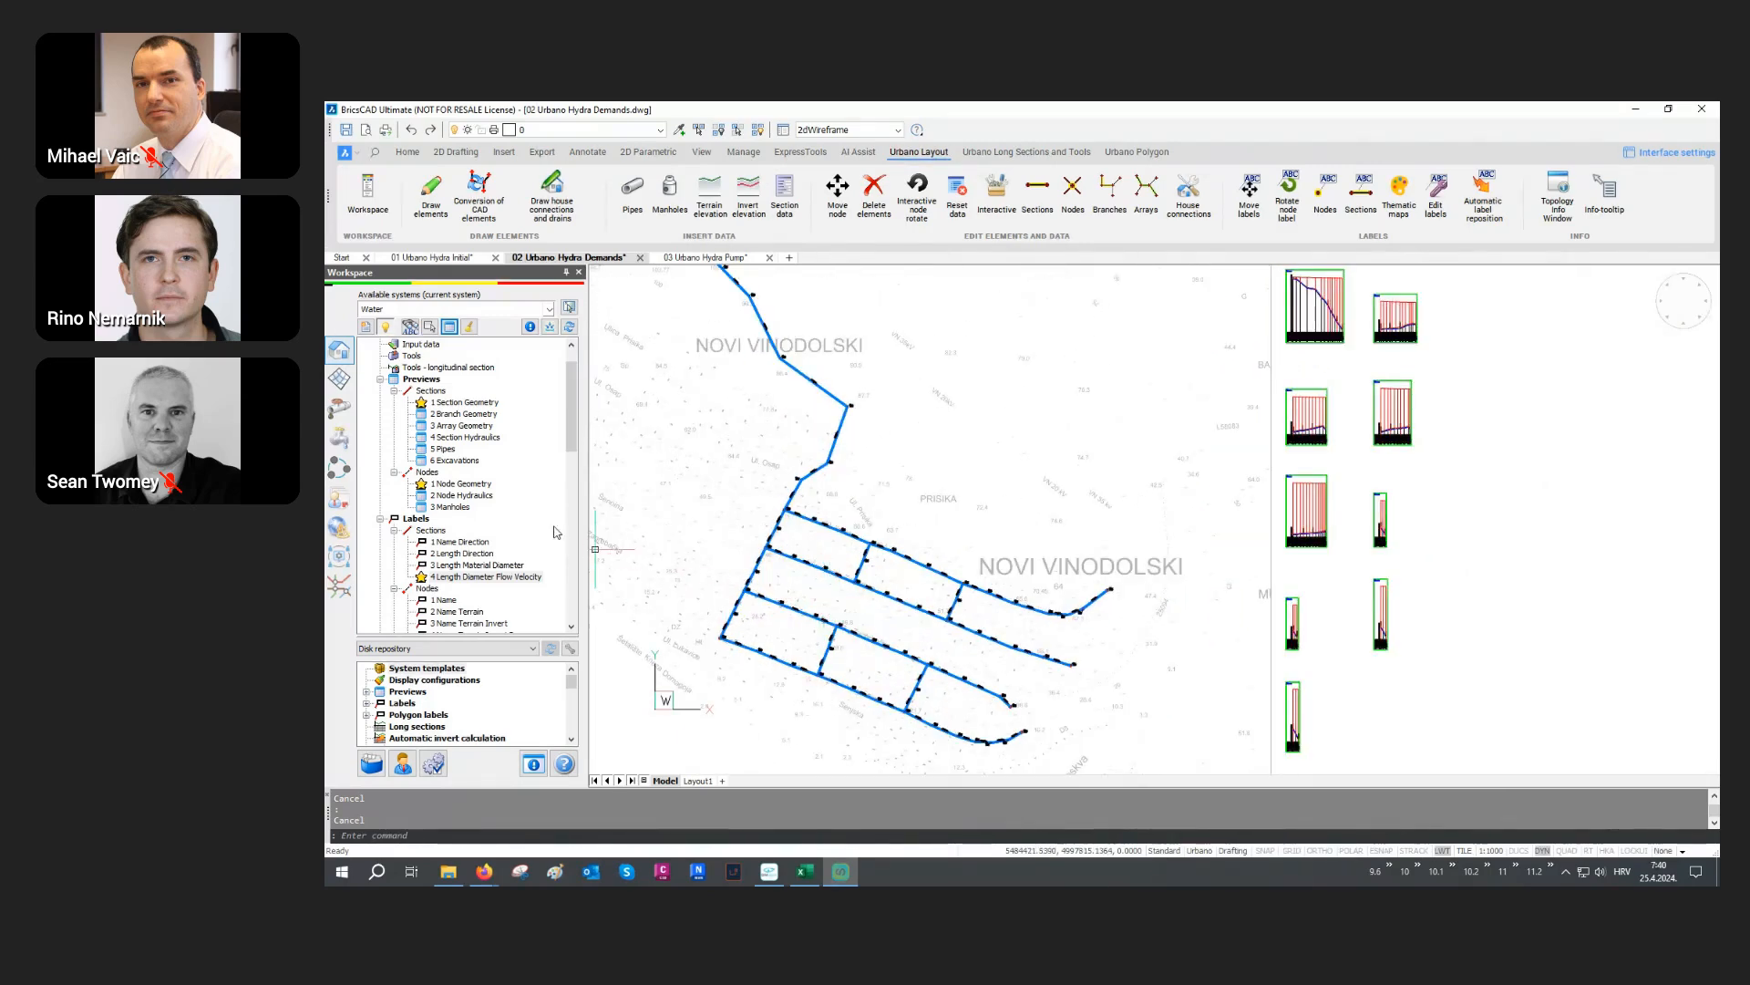
{"action": "scroll", "coordinate": [537, 513], "scroll_direction": "down", "scroll_amount": 1}
{"action": "scroll", "coordinate": [536, 514], "scroll_direction": "down", "scroll_amount": 3}
{"action": "scroll", "coordinate": [513, 527], "scroll_direction": "down", "scroll_amount": 6}
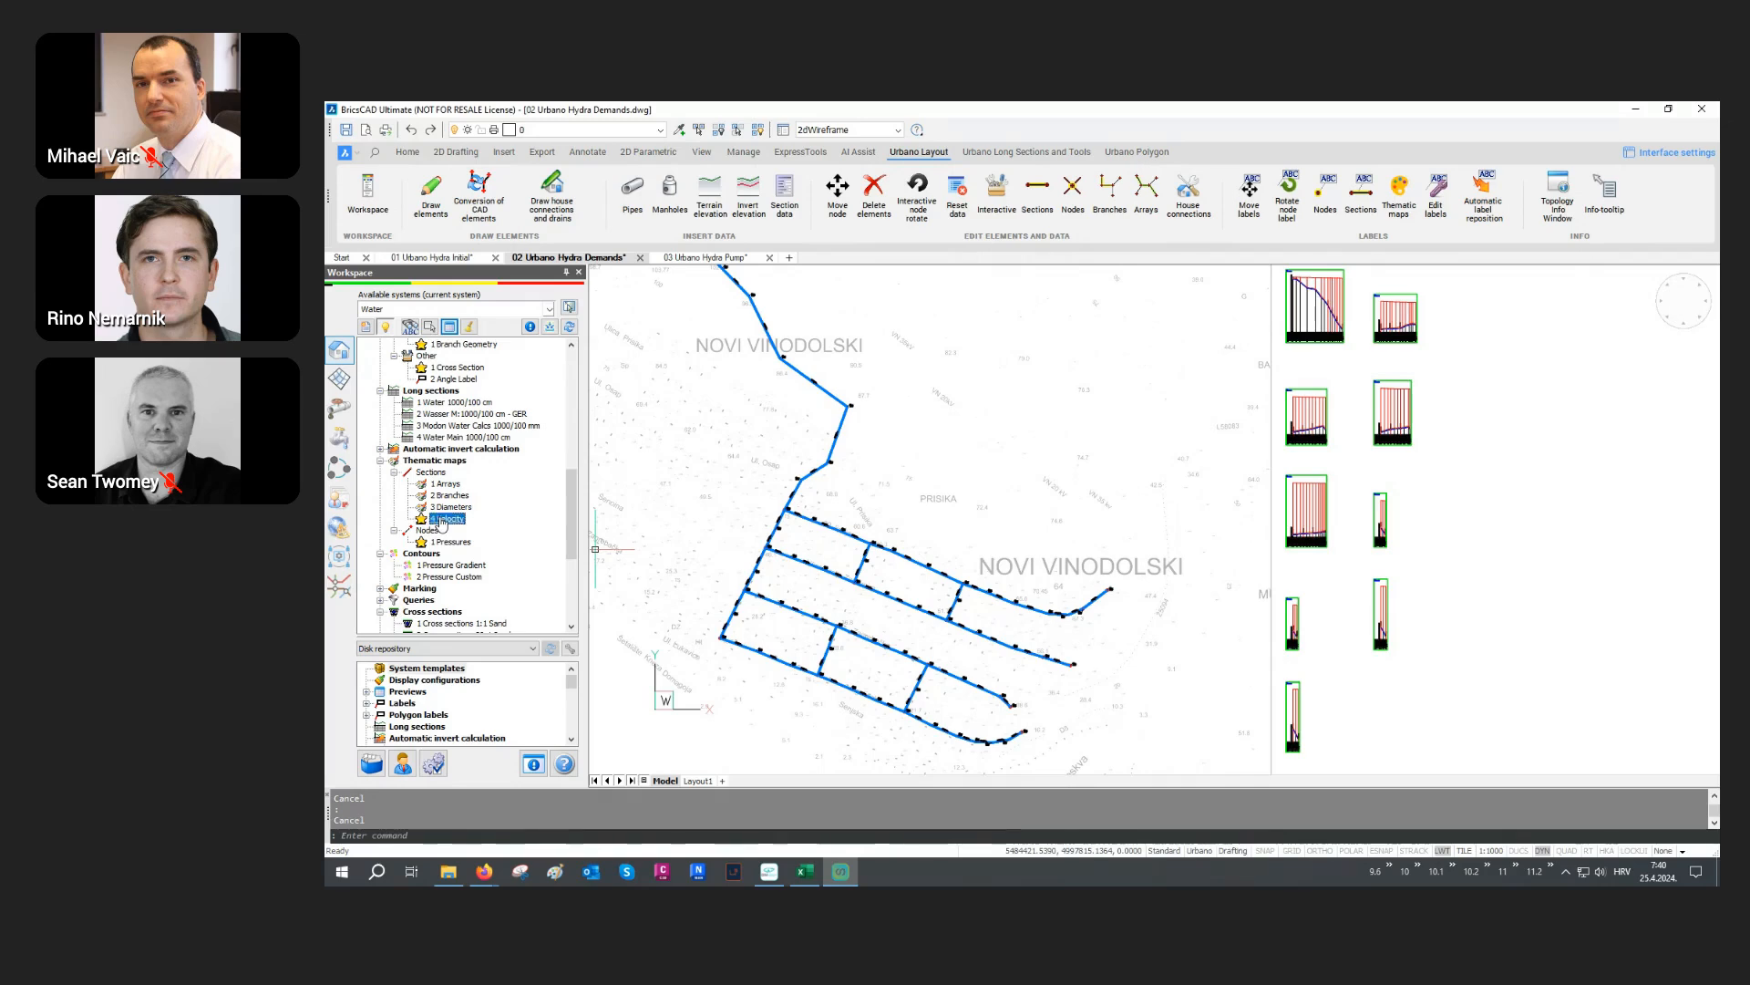
{"action": "double_click", "coordinate": [442, 520]}
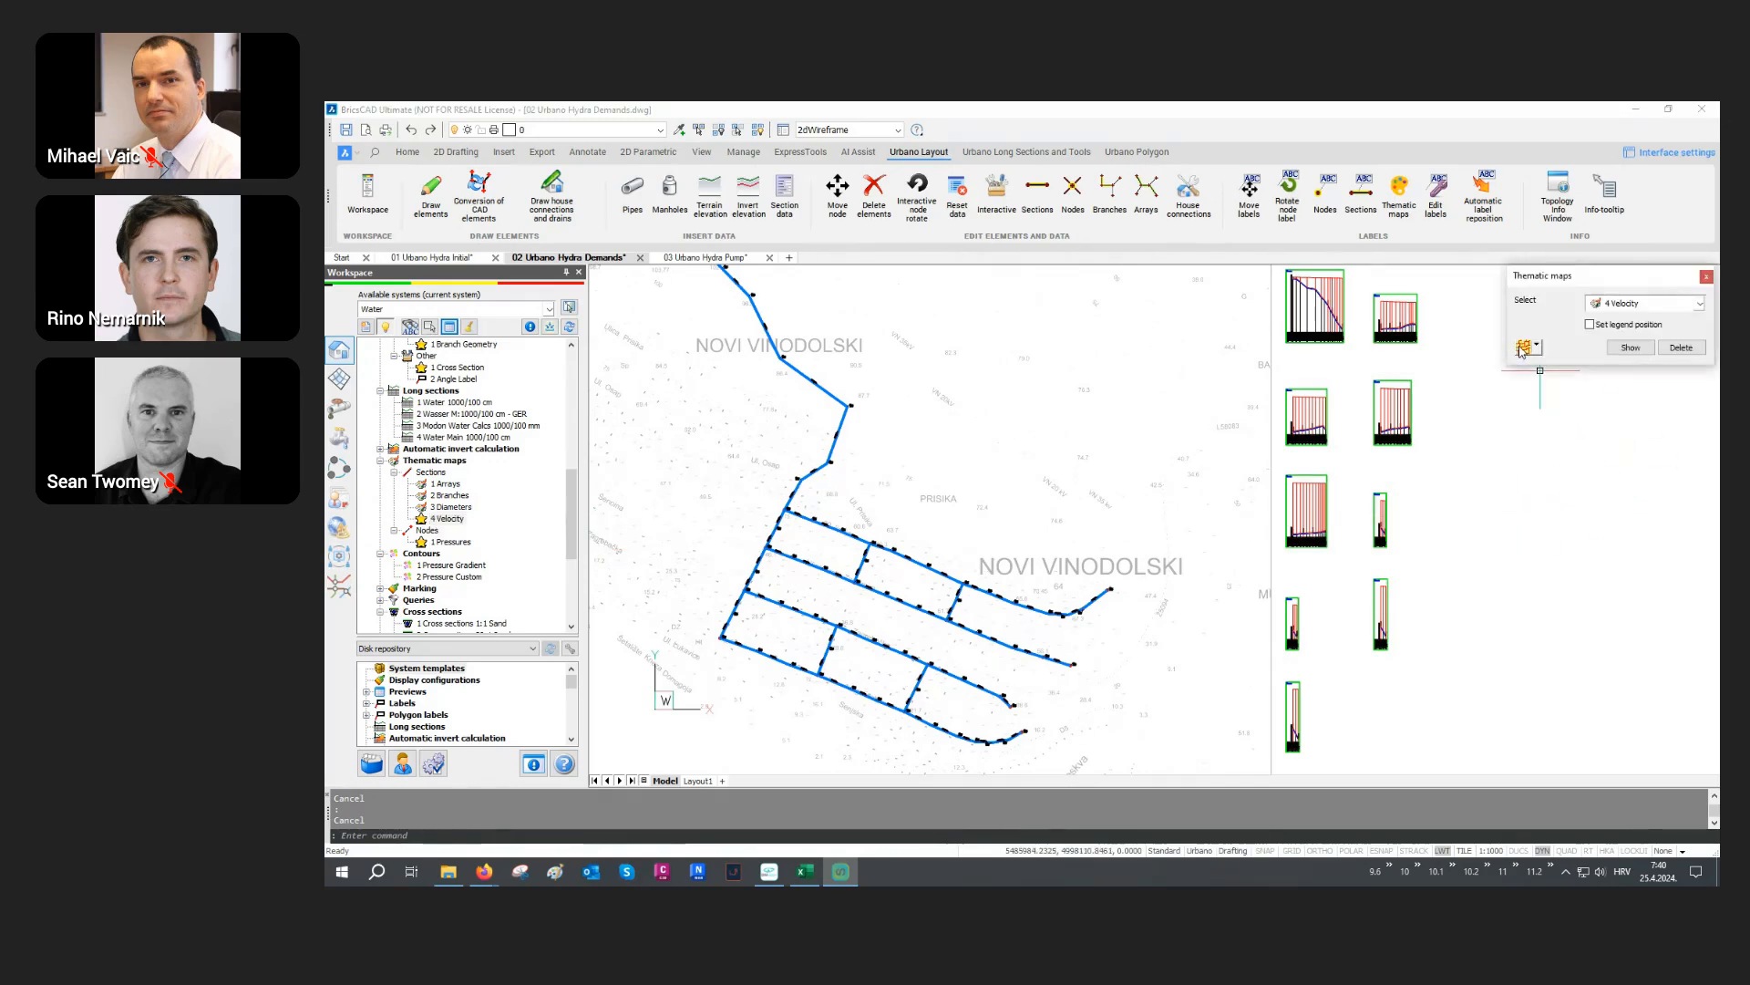
{"action": "left_click", "coordinate": [1628, 347]}
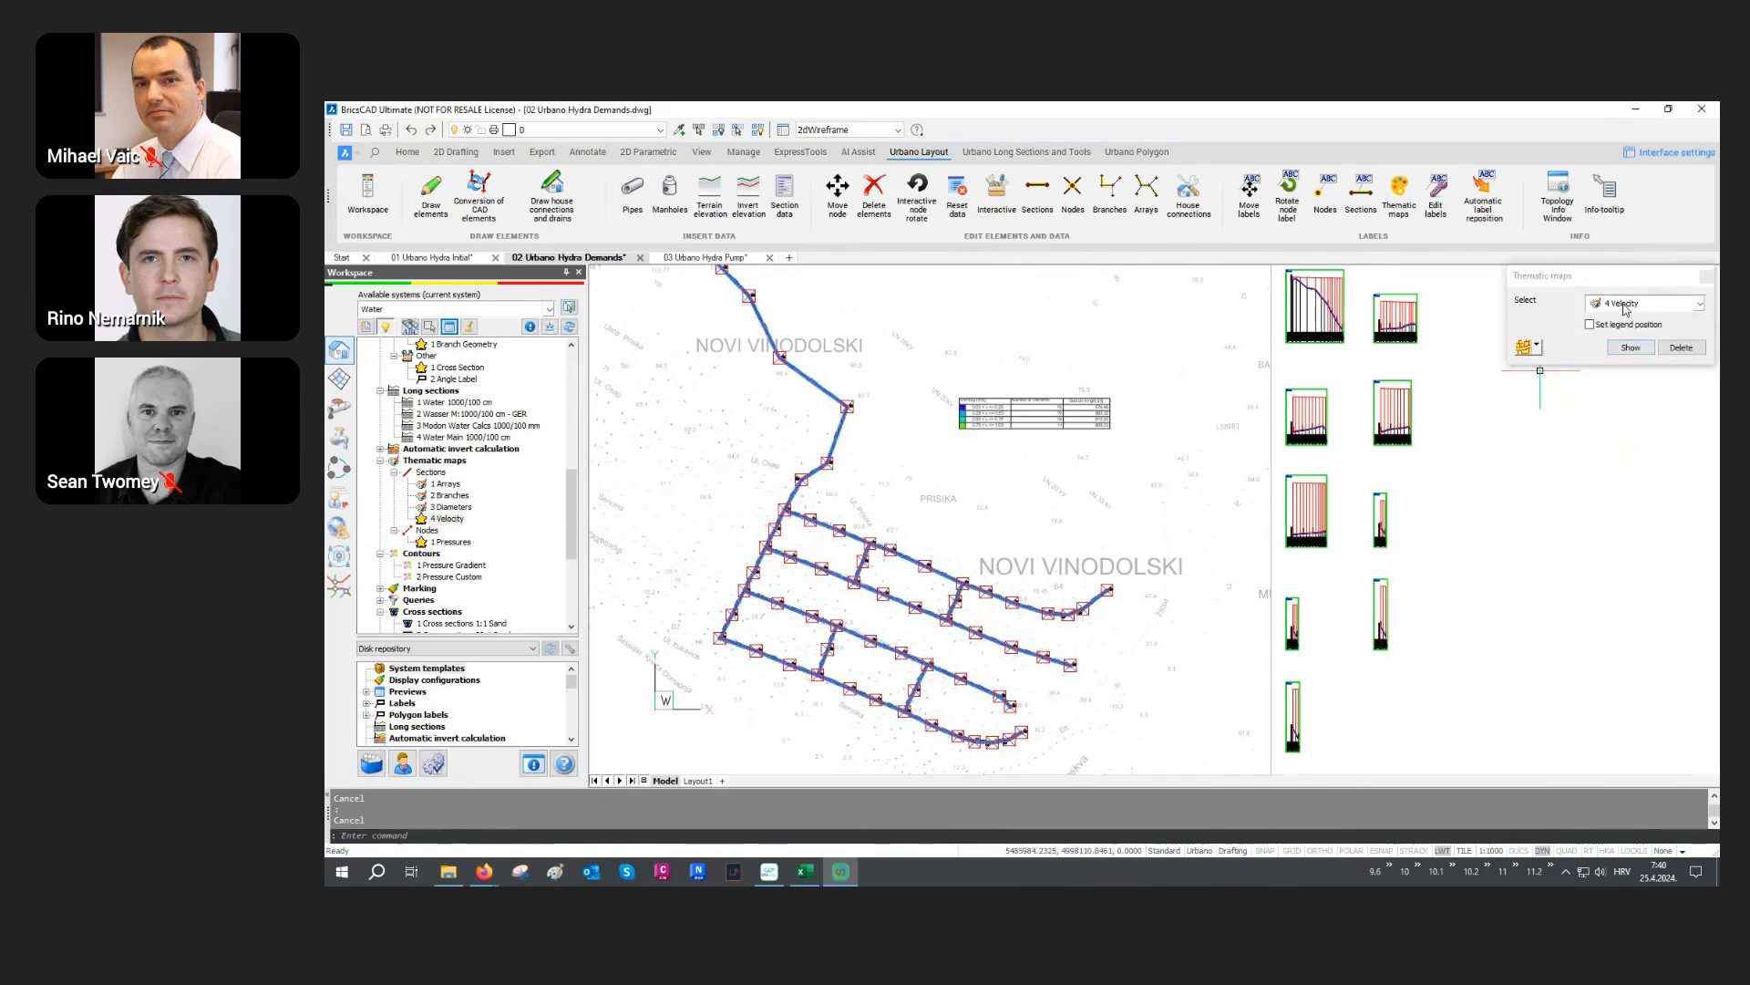
Step: Show the 1 Pressures thematic map on the network nodes and regenerate the drawing
{"action": "left_click", "coordinate": [1625, 306]}
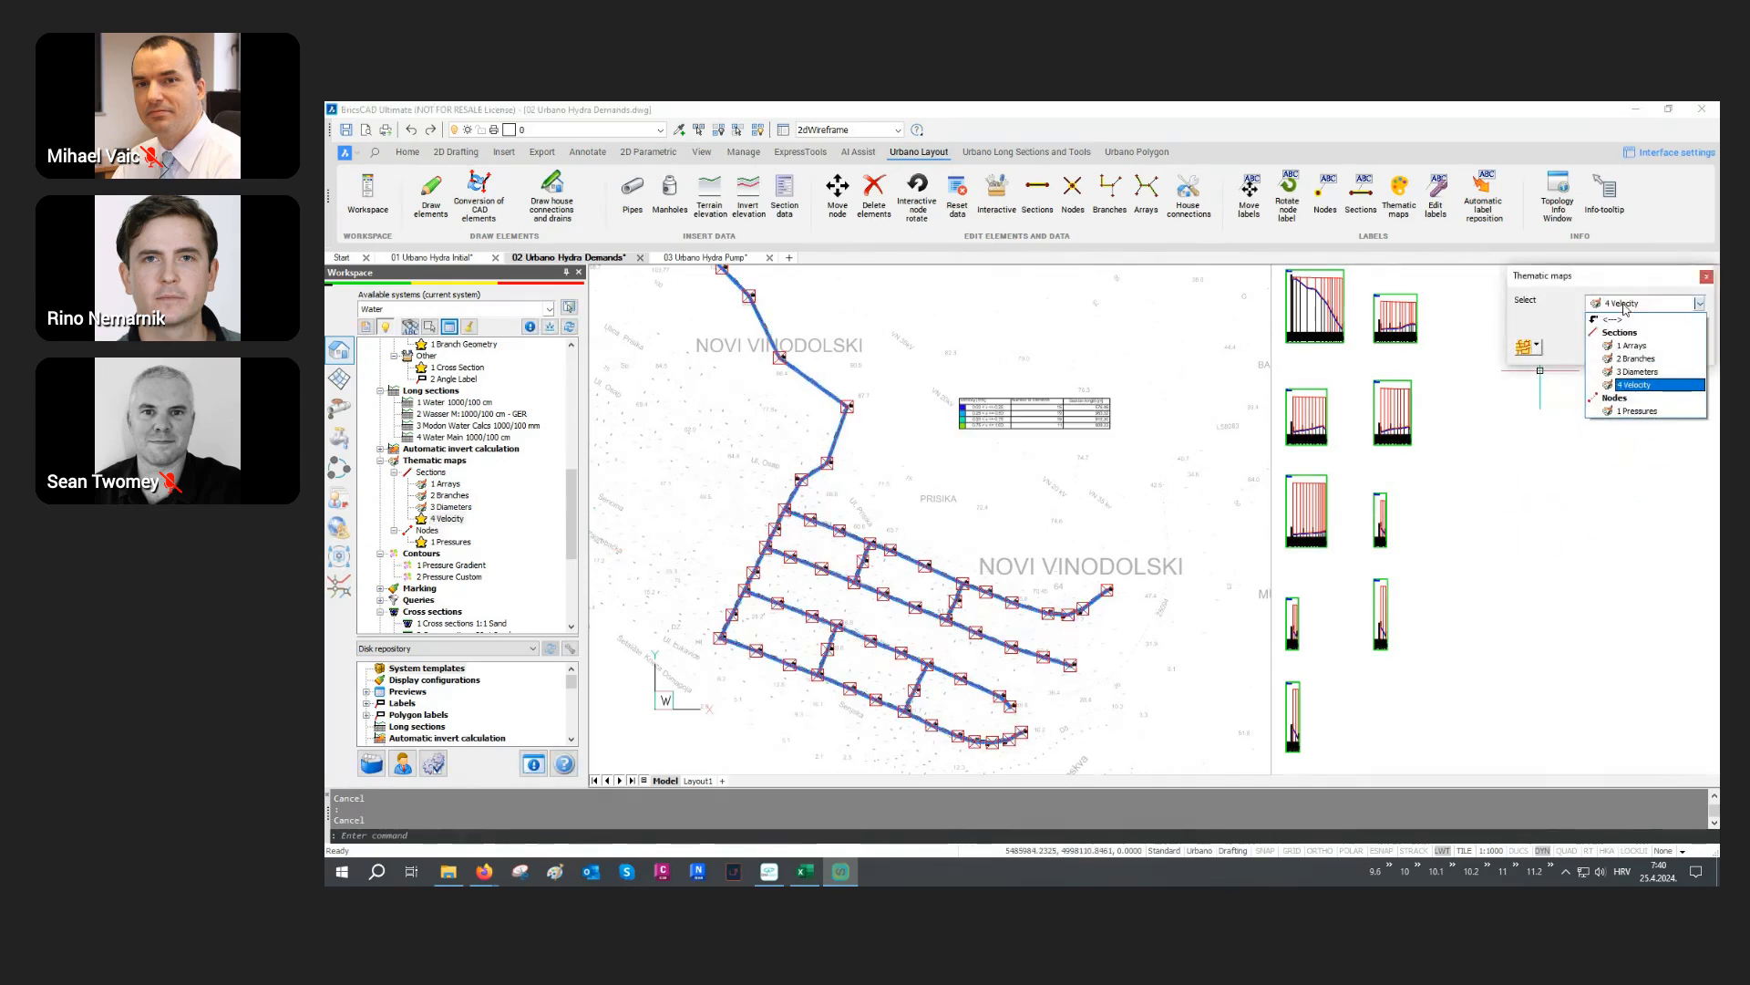
{"action": "left_click", "coordinate": [1639, 411]}
{"action": "left_click", "coordinate": [1638, 349]}
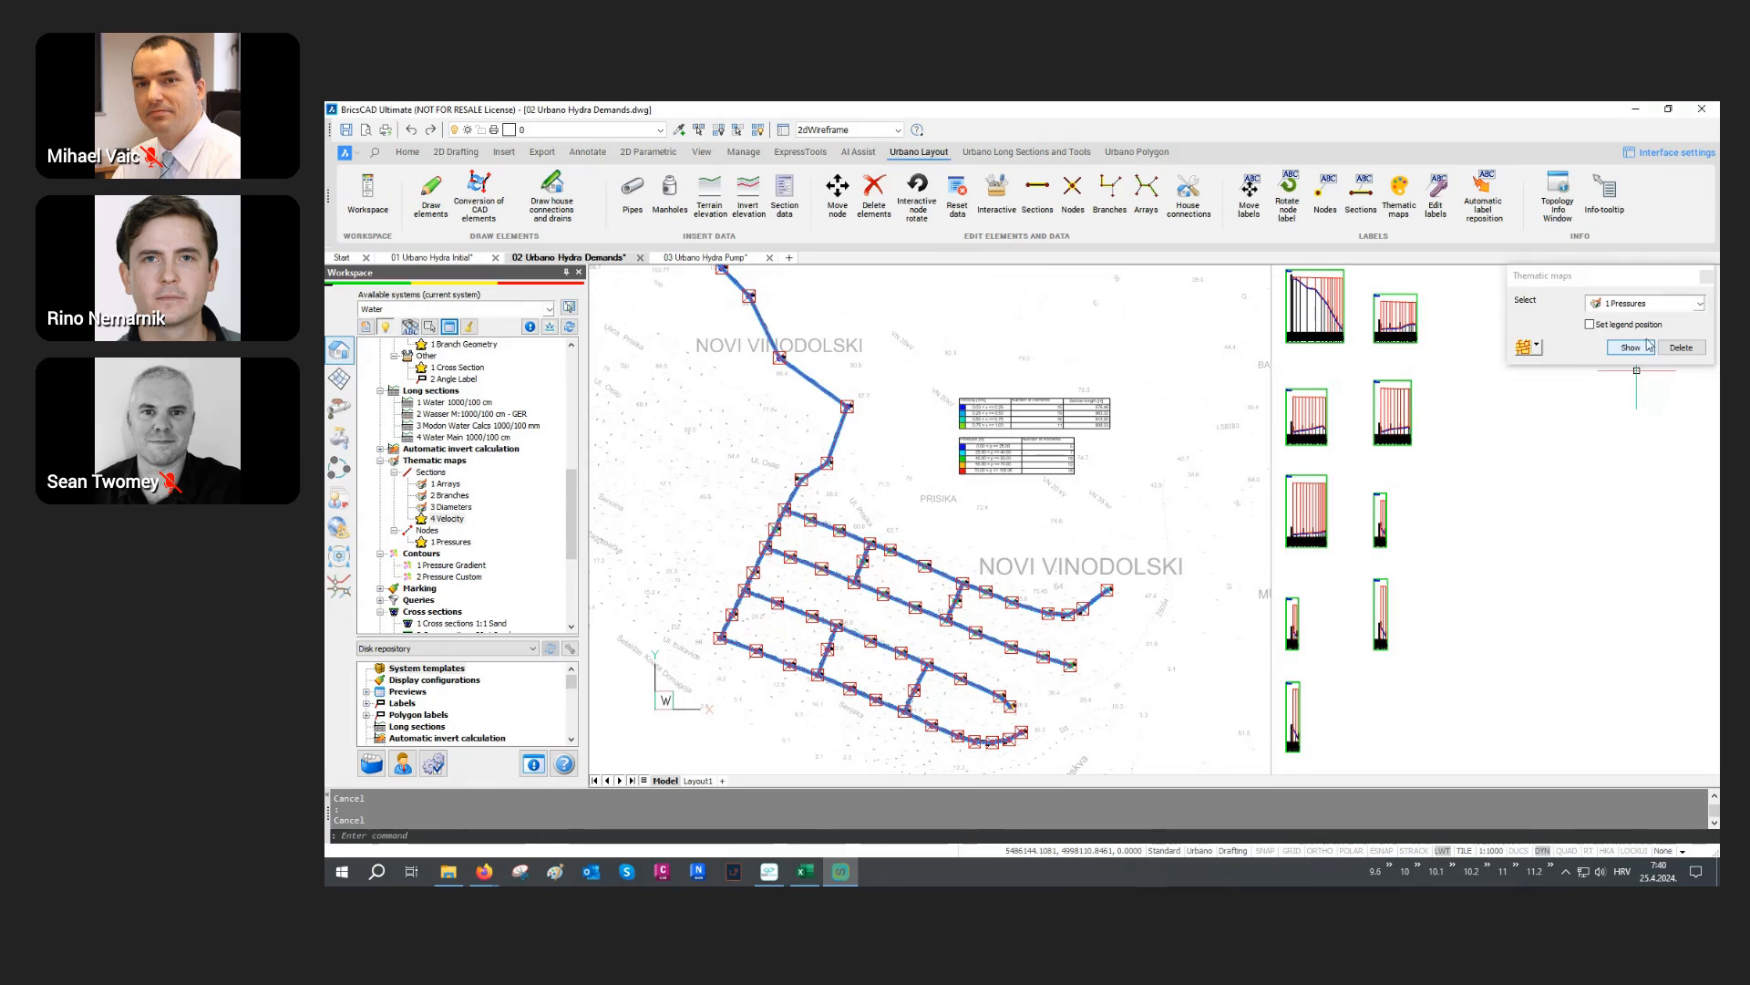
{"action": "left_click", "coordinate": [1705, 275]}
{"action": "left_click", "coordinate": [1189, 504]}
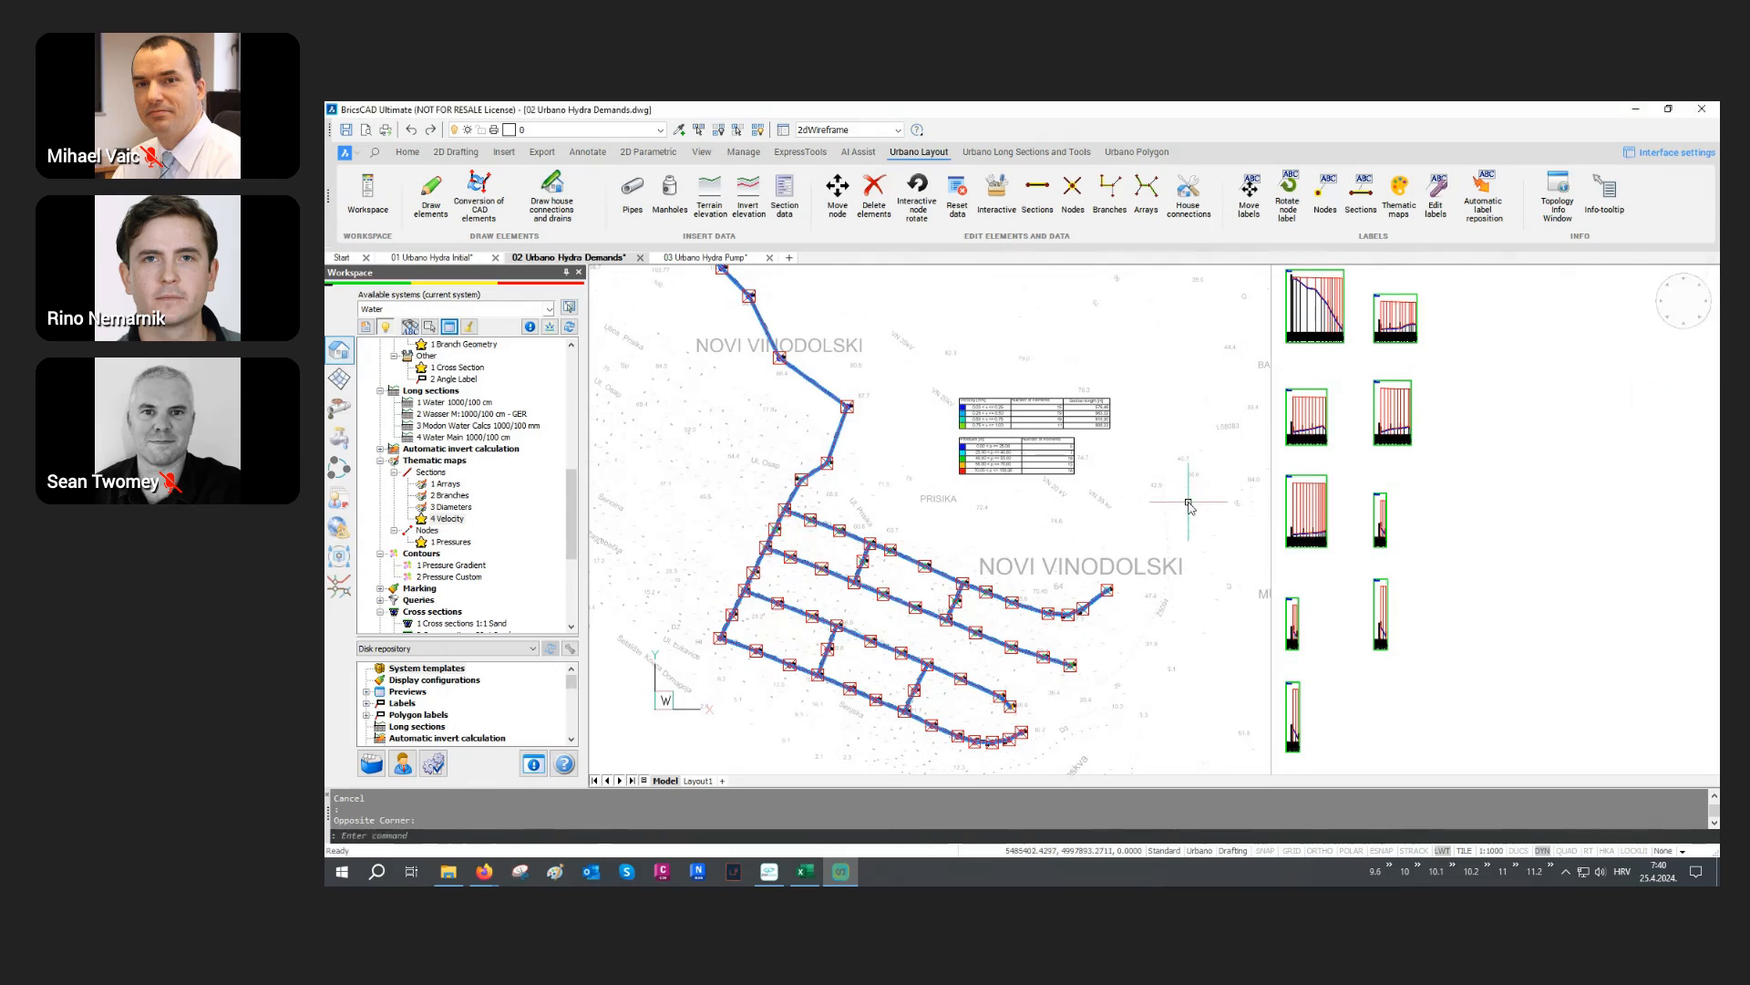
{"action": "type", "text": "re"}
{"action": "key", "text": "Return"}
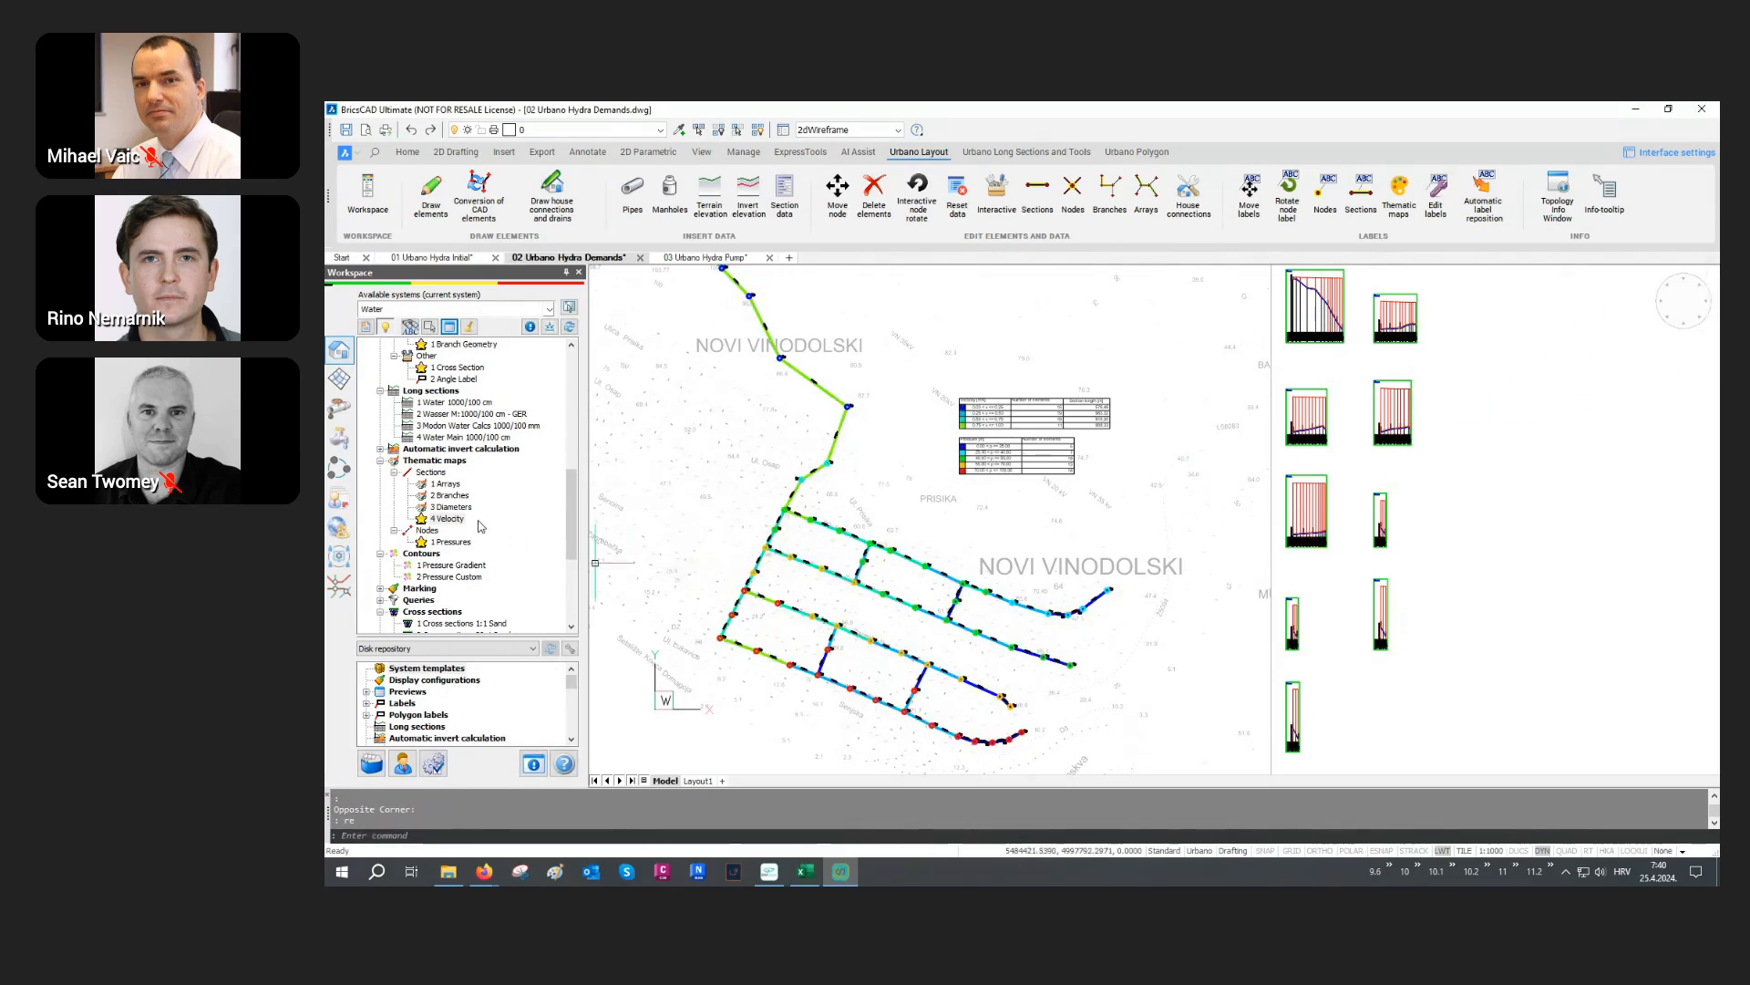
Step: Draw smoothed pressure contours over the network with the 2 Pressure Custom configuration and close the contour settings
{"action": "double_click", "coordinate": [441, 579]}
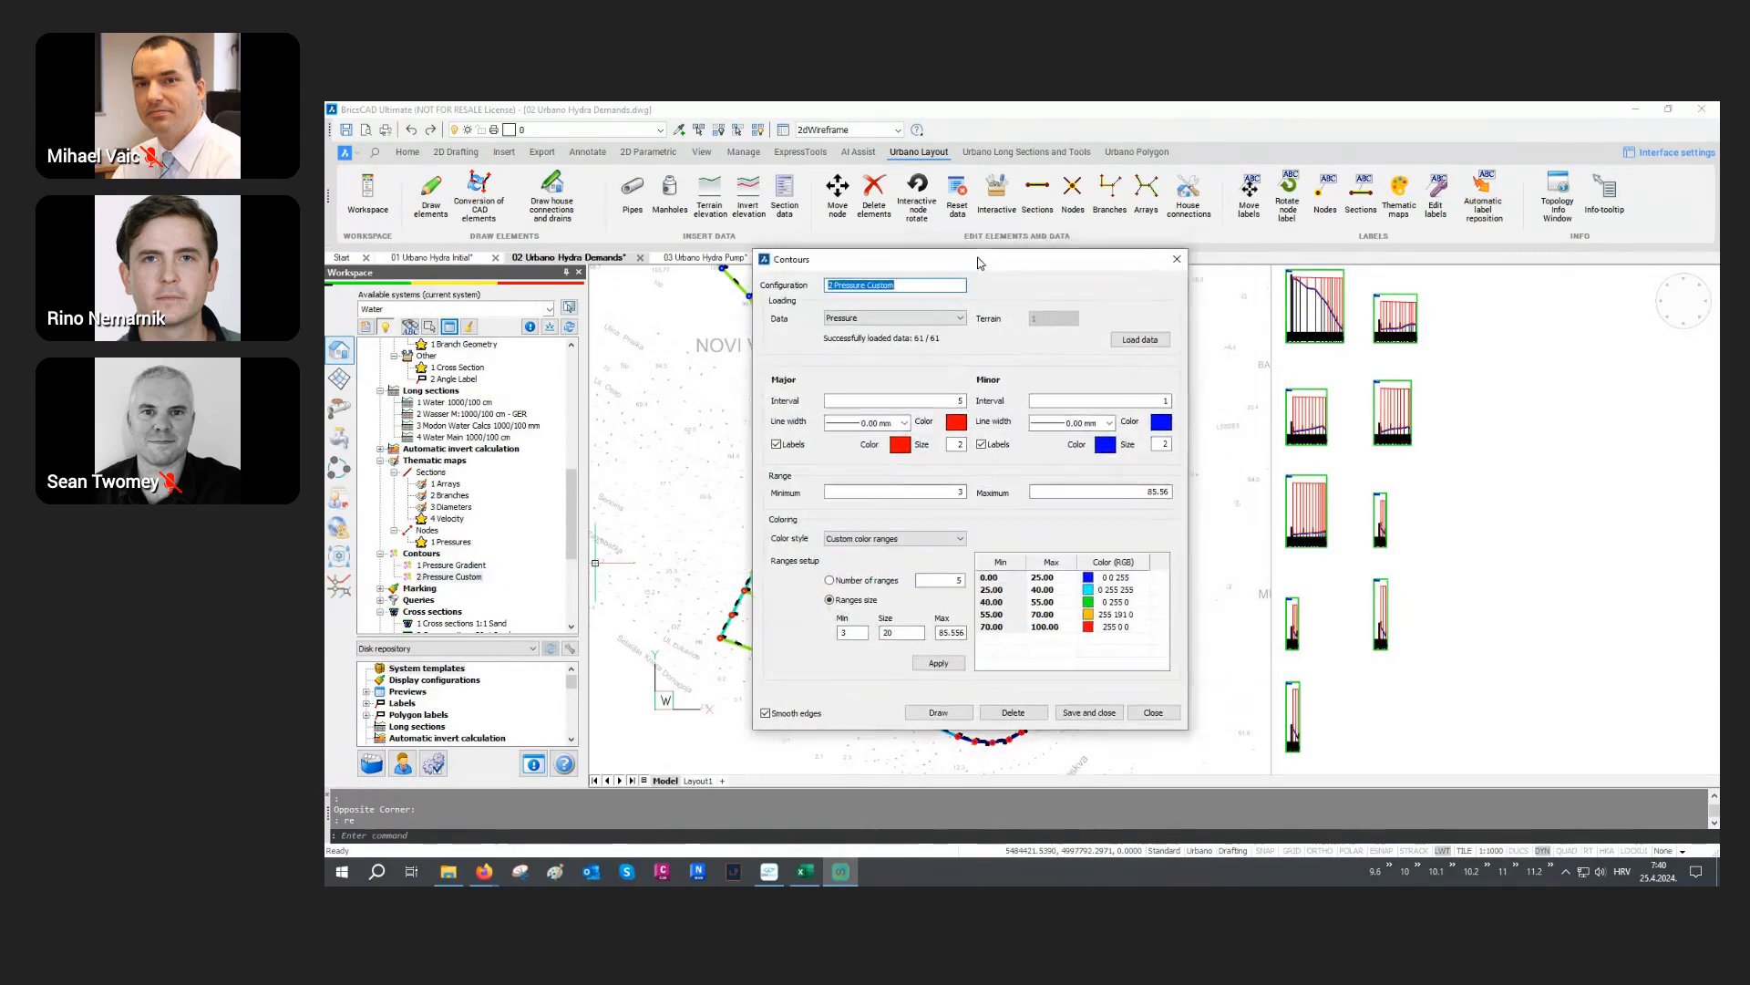
{"action": "mouse_move", "coordinate": [980, 263]}
{"action": "left_mouse_down"}
{"action": "mouse_move", "coordinate": [754, 246]}
{"action": "mouse_move", "coordinate": [720, 223]}
{"action": "left_mouse_up"}
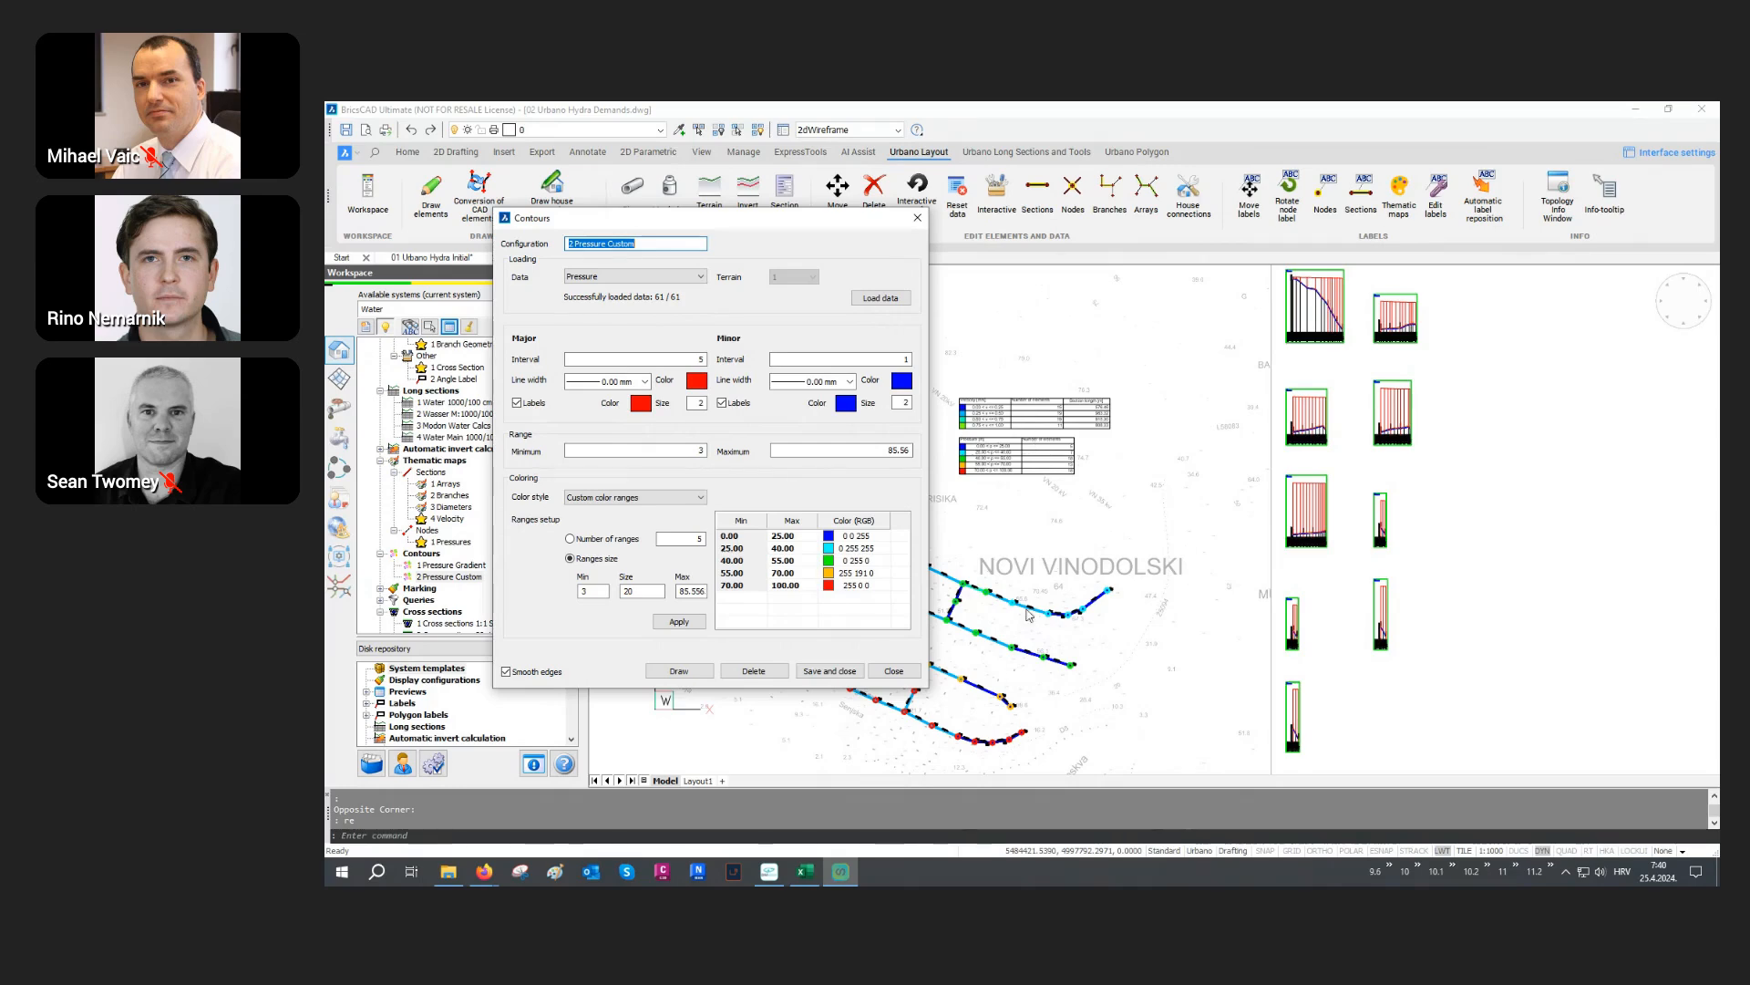
{"action": "left_click", "coordinate": [695, 670]}
{"action": "left_click", "coordinate": [864, 671]}
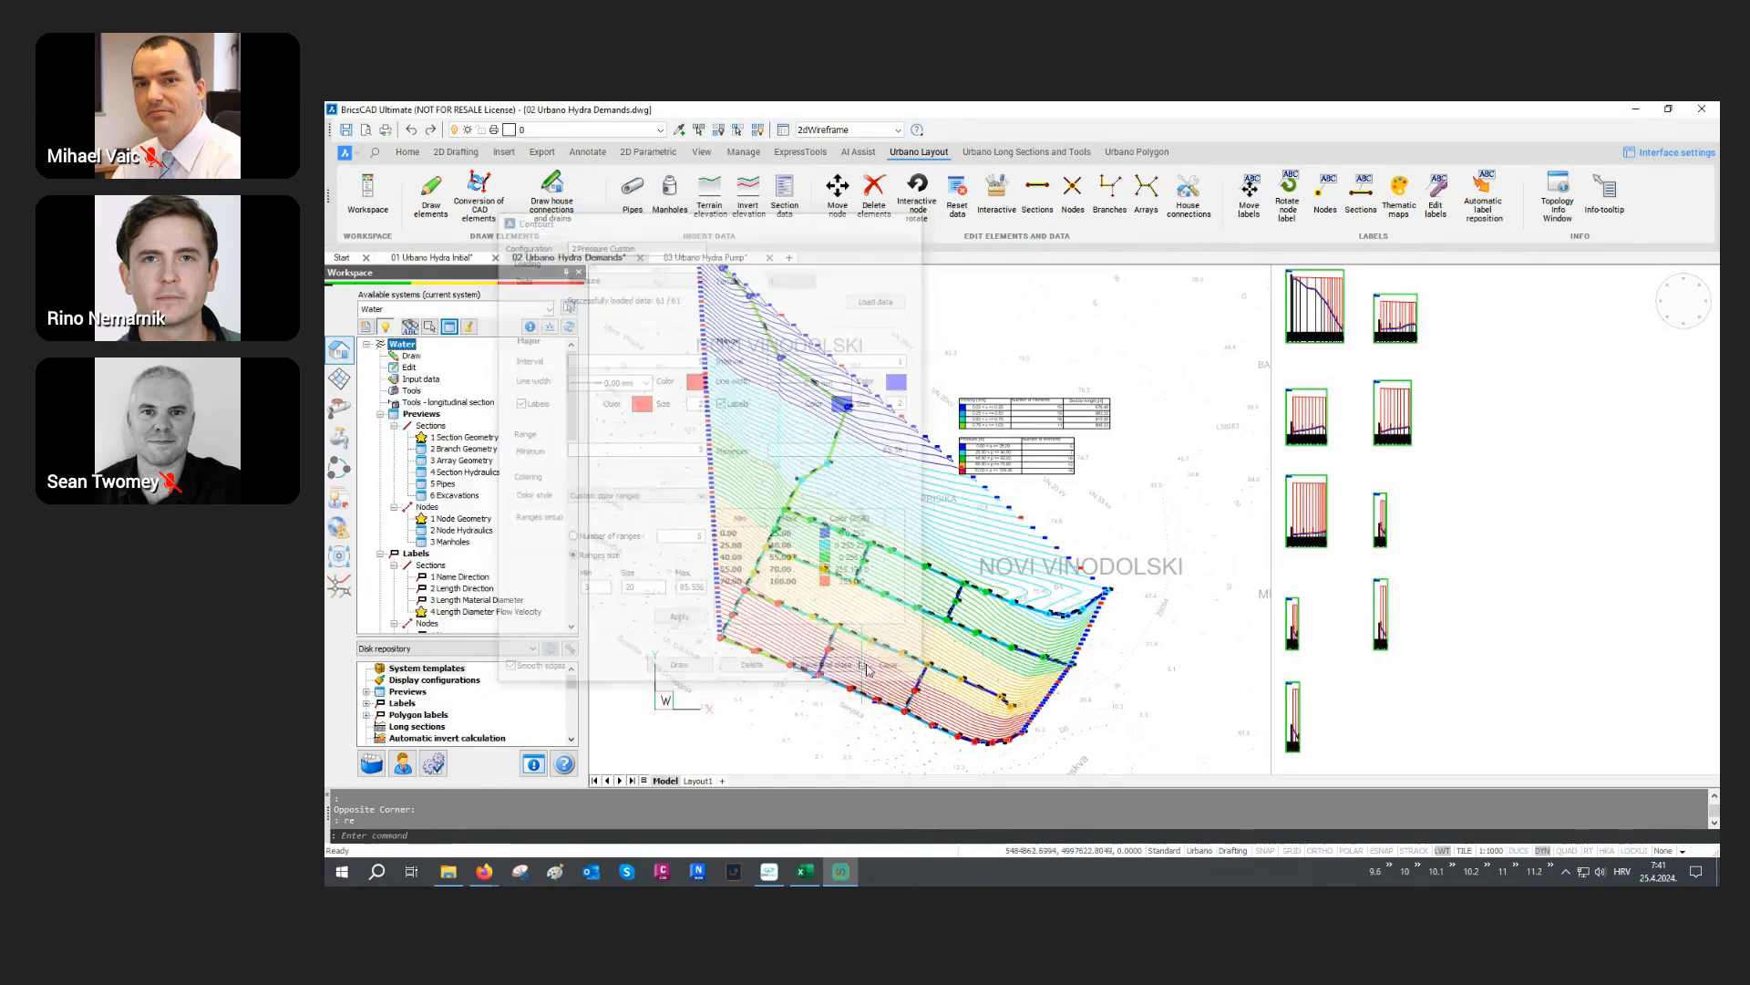
Step: Examine the pressure contours above the water network from several 3D viewing angles
{"action": "middle_click_drag", "start_coordinate": [890, 696], "coordinate": [921, 675]}
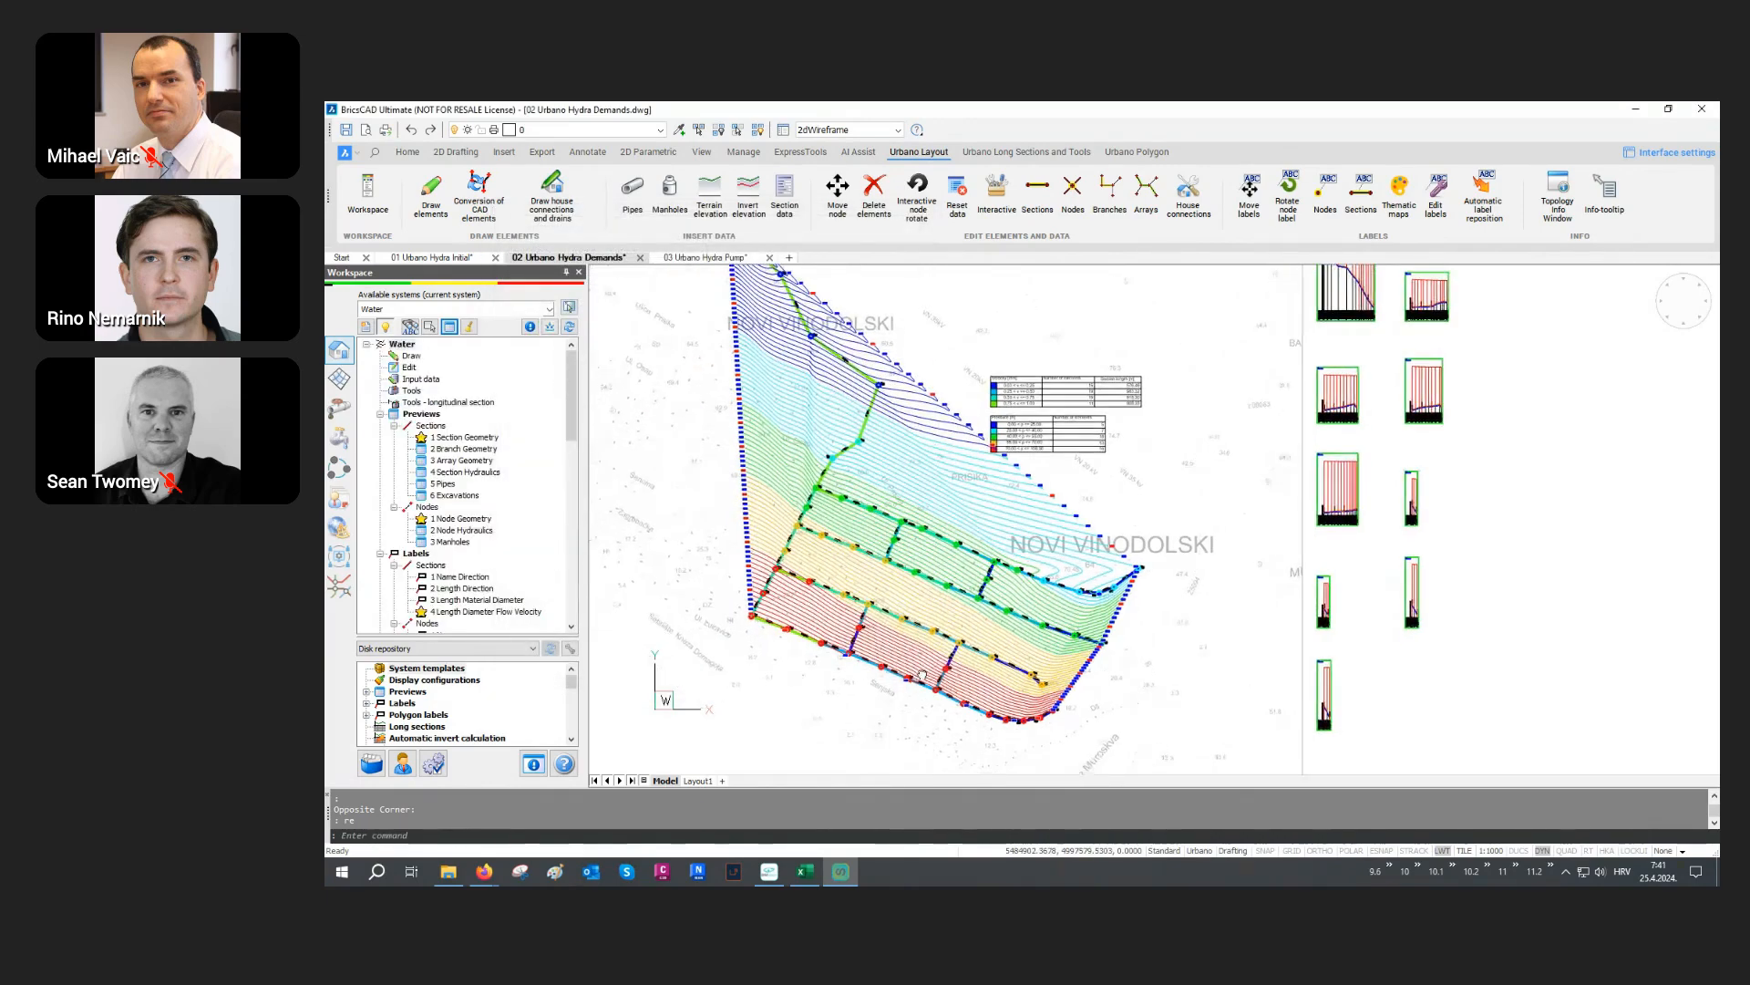
{"action": "mouse_move", "coordinate": [1067, 684]}
{"action": "middle_mouse_down", "text": "shift"}
{"action": "mouse_move", "coordinate": [994, 660]}
{"action": "mouse_move", "coordinate": [906, 590]}
{"action": "mouse_move", "coordinate": [857, 589]}
{"action": "middle_mouse_up", "text": "shift"}
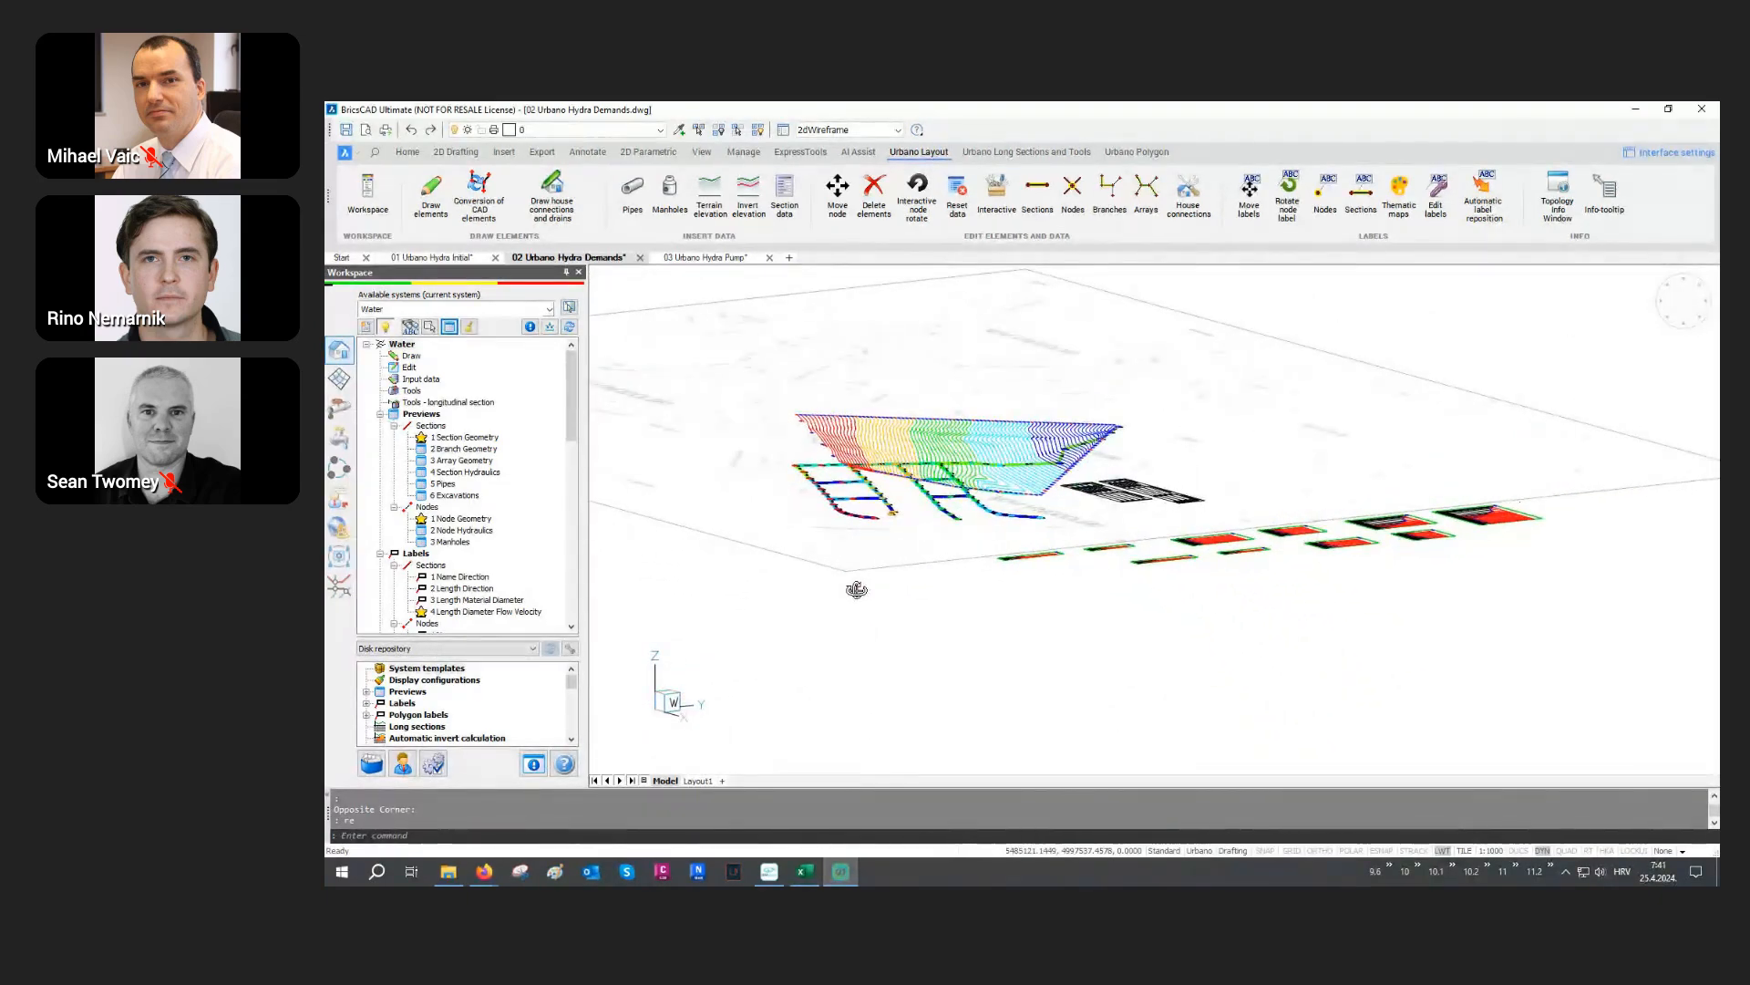
{"action": "scroll", "coordinate": [934, 481], "scroll_direction": "up", "scroll_amount": 3}
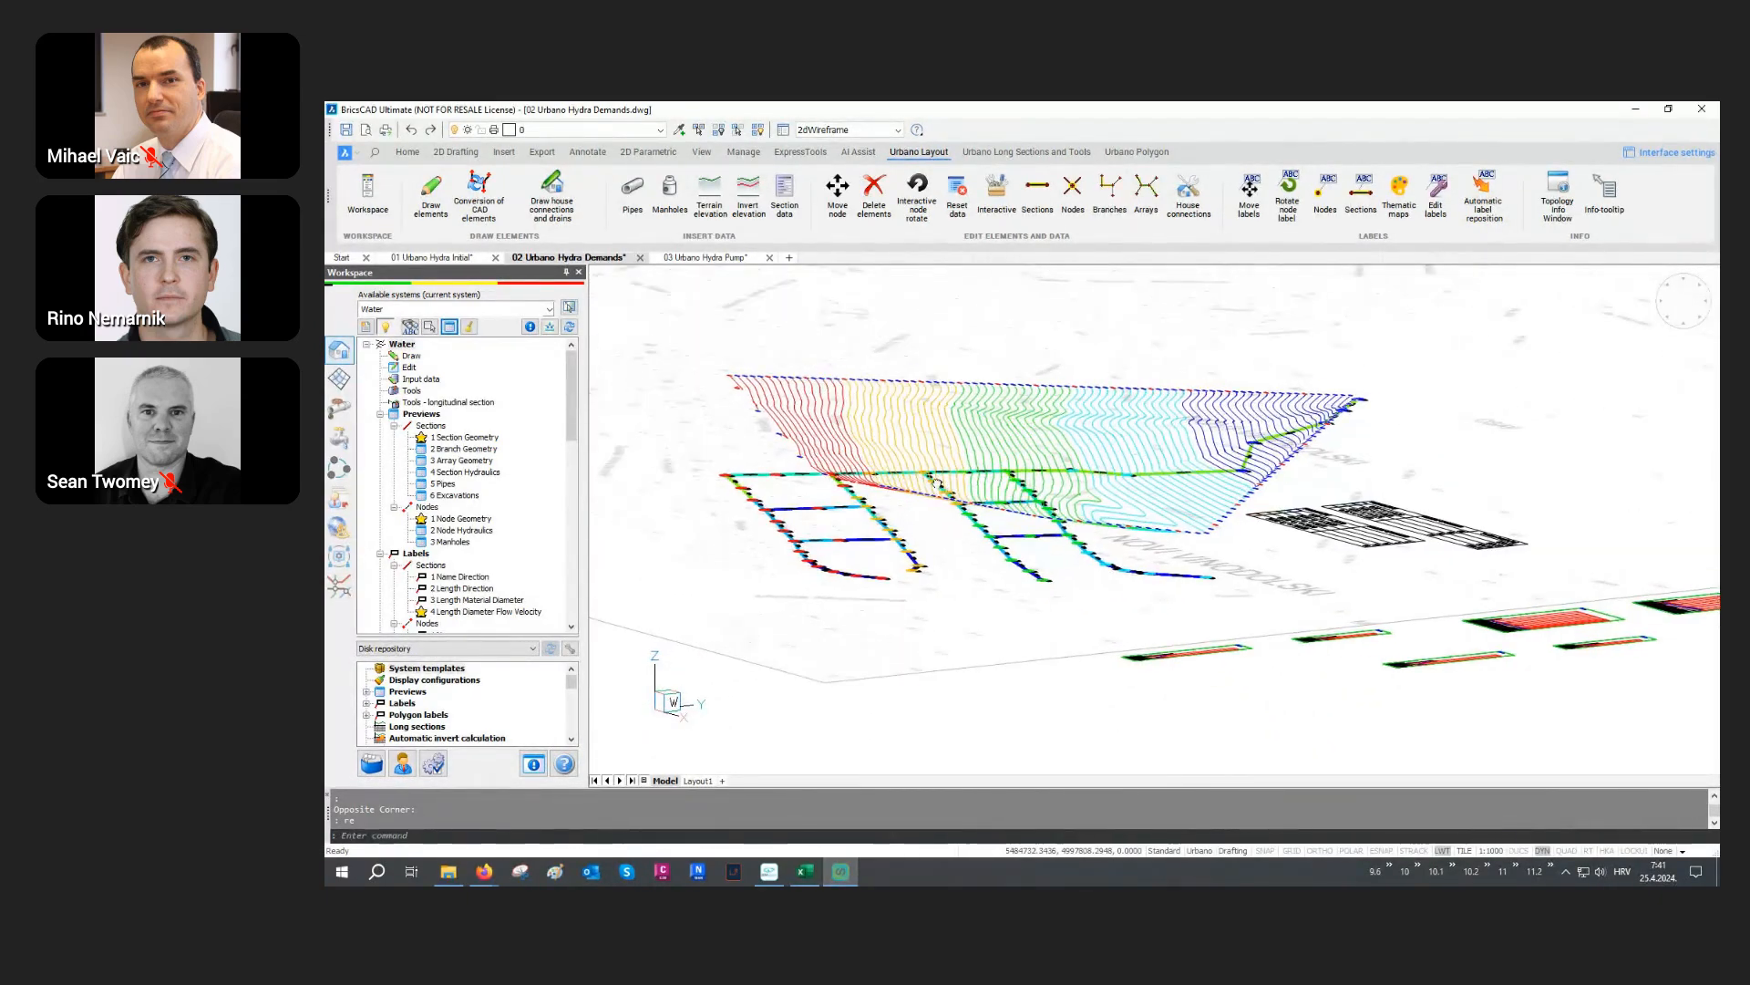
{"action": "scroll", "coordinate": [934, 483], "scroll_direction": "up", "scroll_amount": 5}
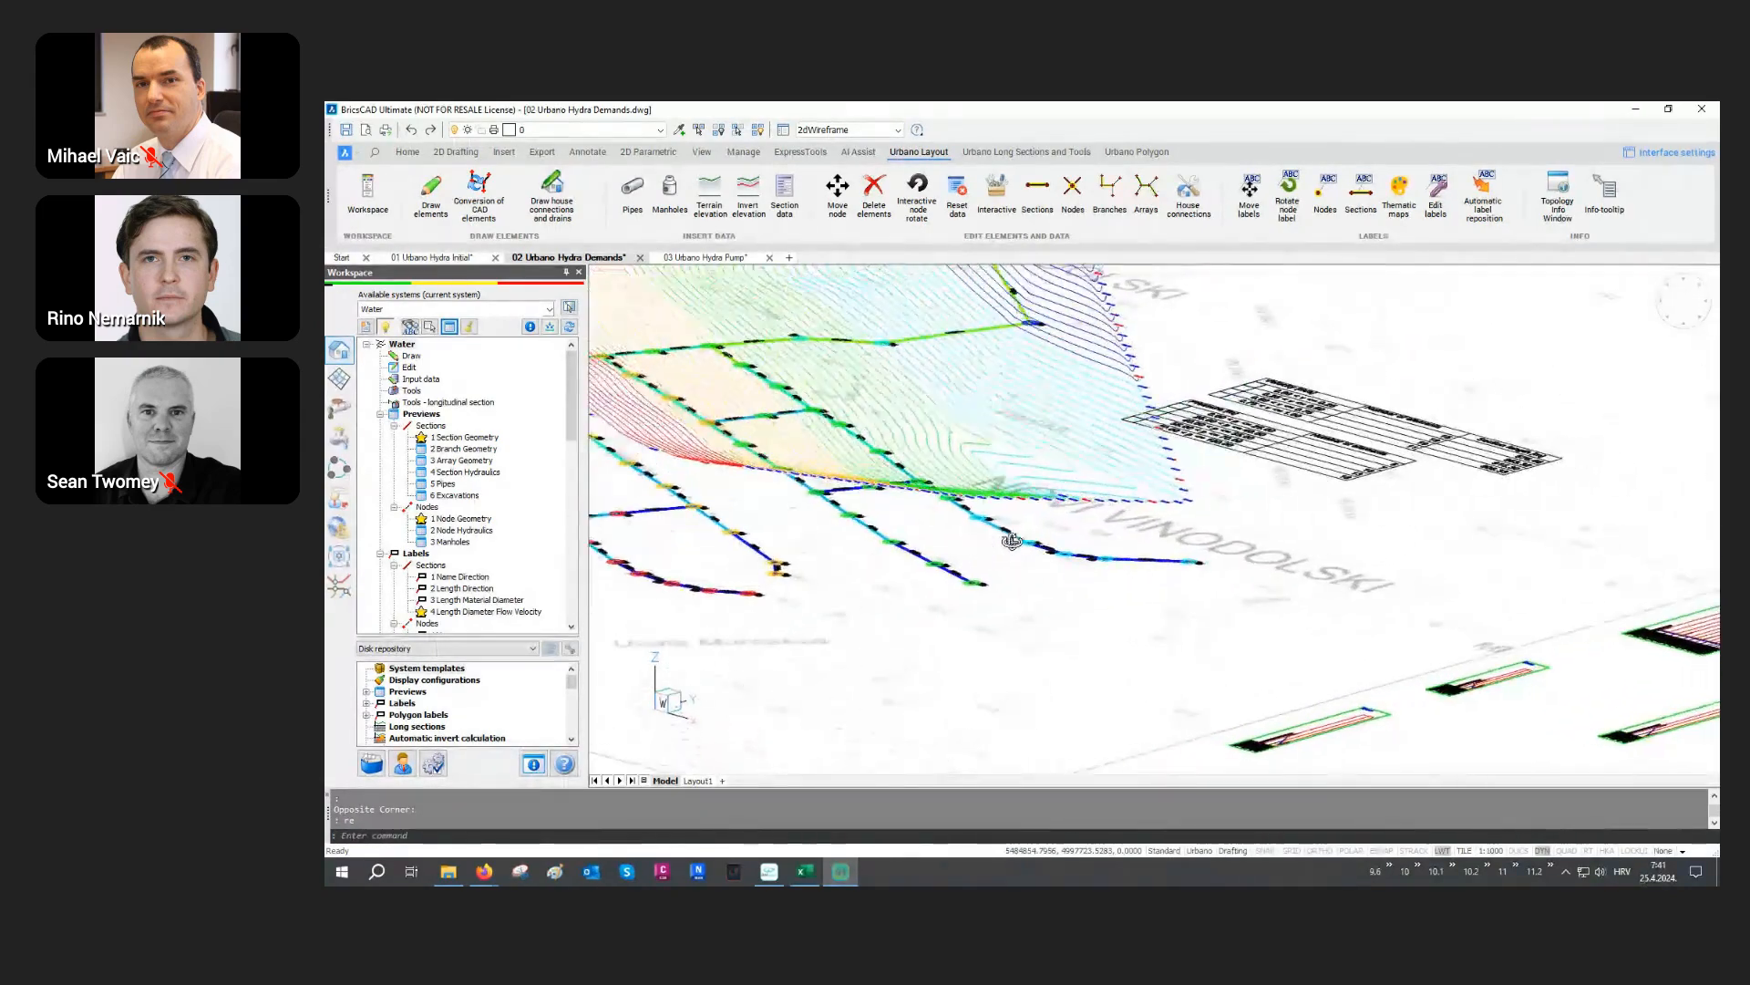
{"action": "scroll", "coordinate": [1012, 541], "scroll_direction": "down", "scroll_amount": 2}
{"action": "scroll", "coordinate": [854, 515], "scroll_direction": "up", "scroll_amount": 1}
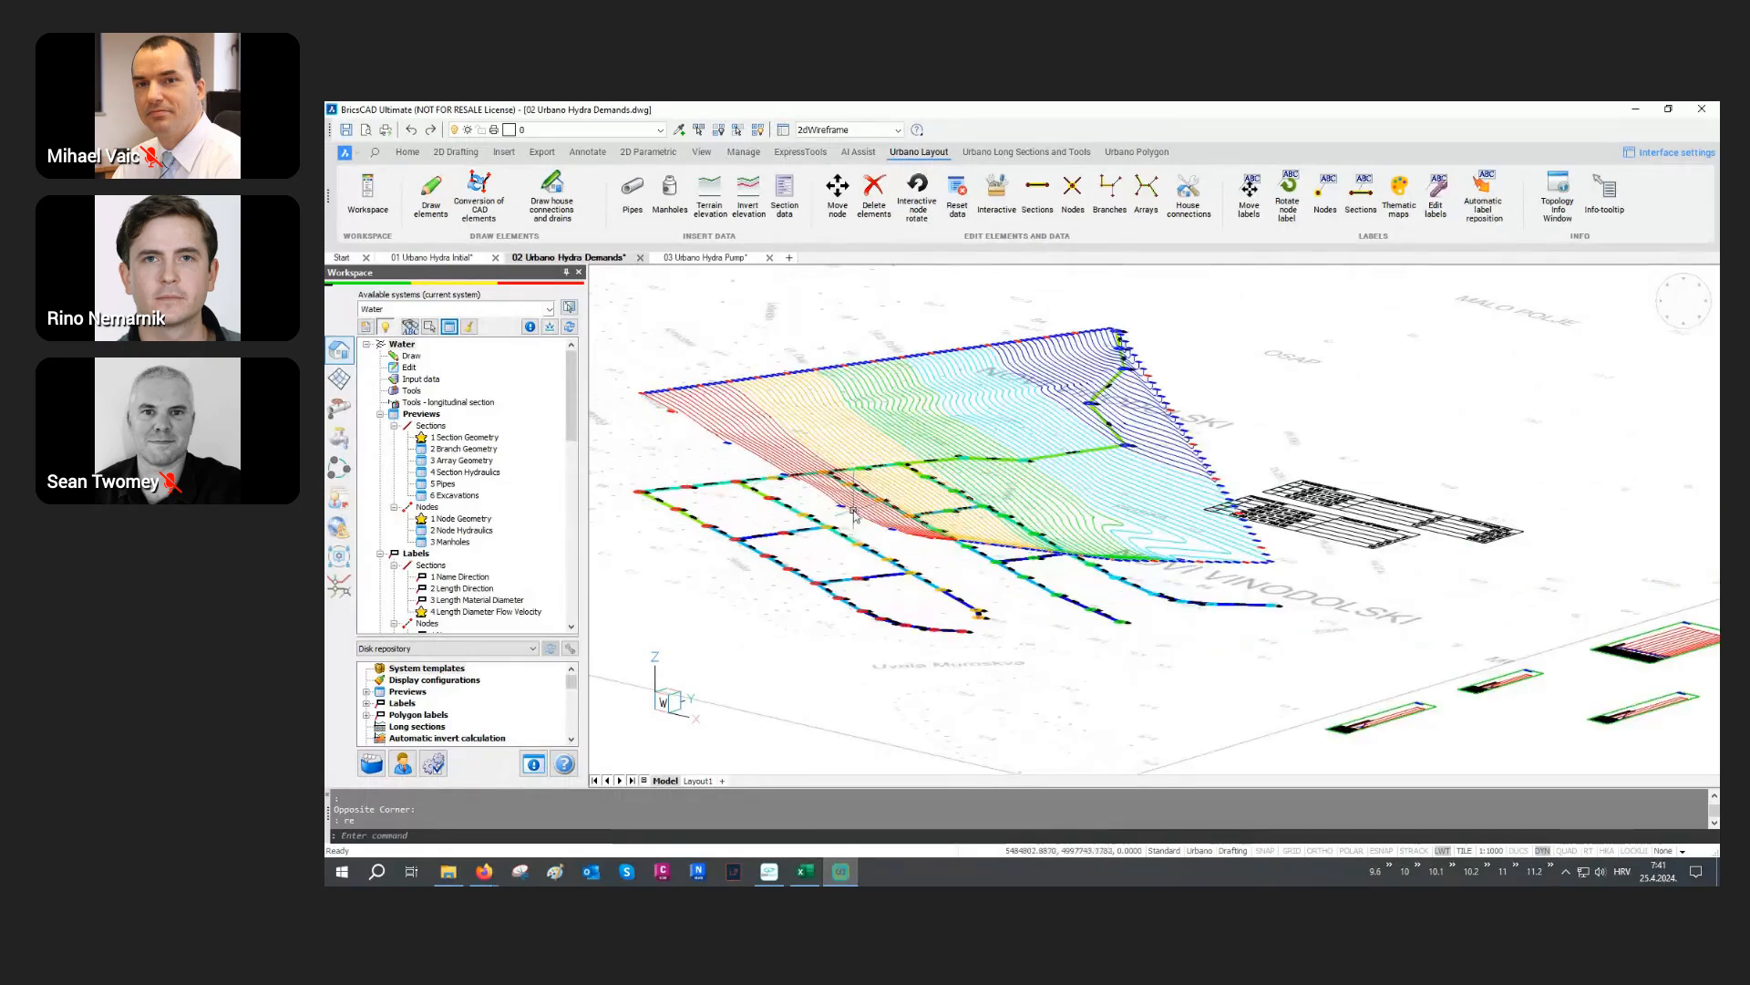
{"action": "middle_click_drag", "start_coordinate": [854, 515], "coordinate": [848, 588], "text": "shift"}
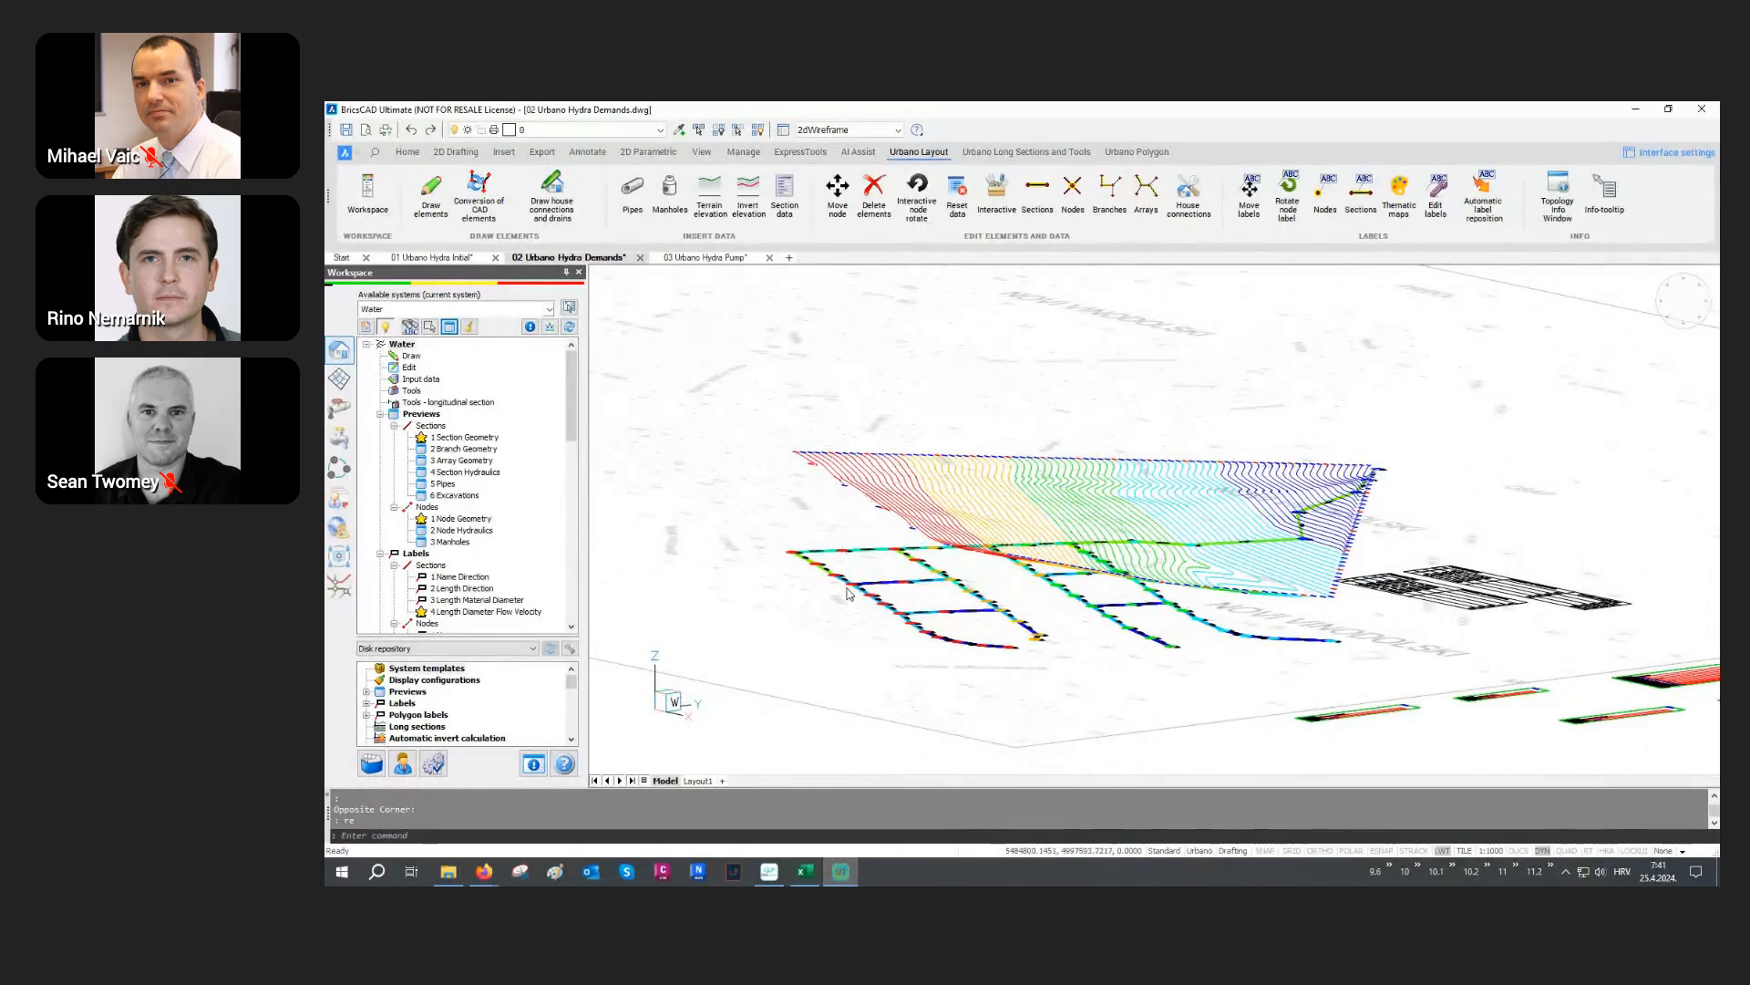
{"action": "scroll", "coordinate": [846, 591], "scroll_direction": "down", "scroll_amount": 1}
Step: Restore the plan view of the current UCS with the PLAN command
{"action": "left_click", "coordinate": [1024, 394]}
{"action": "left_click", "coordinate": [983, 429]}
{"action": "type", "text": "p"}
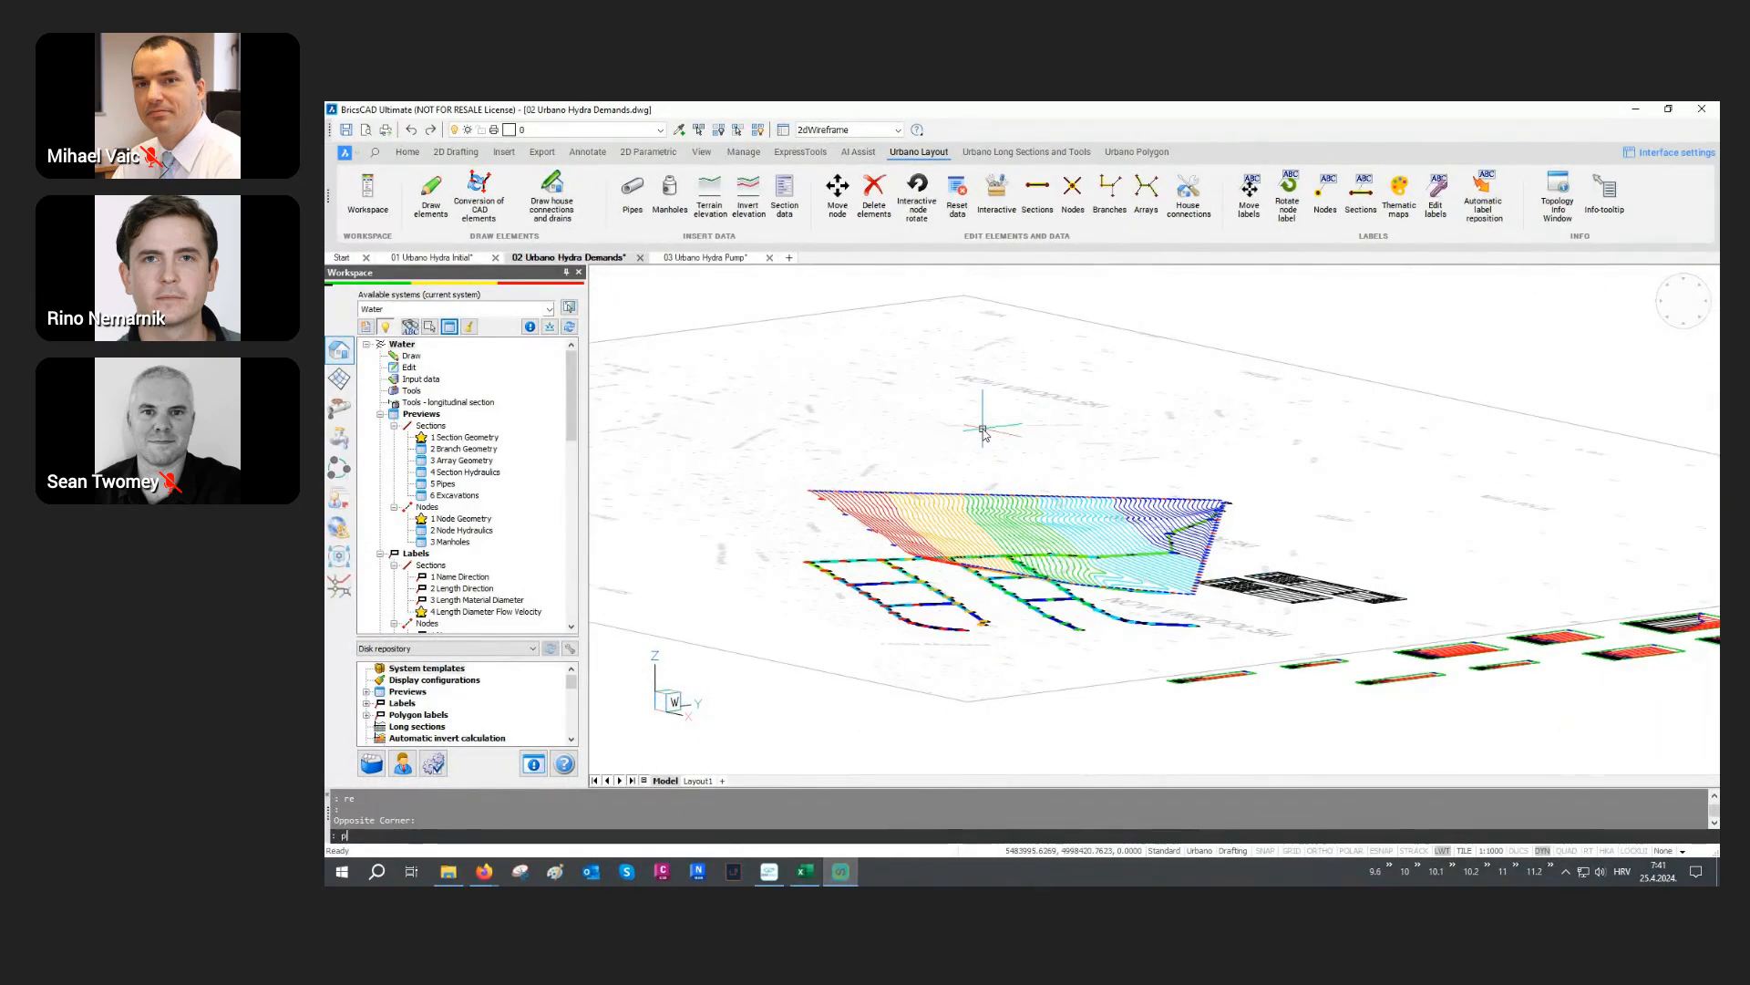
{"action": "type", "text": "lan"}
{"action": "key", "text": "Return"}
{"action": "key", "text": "Return"}
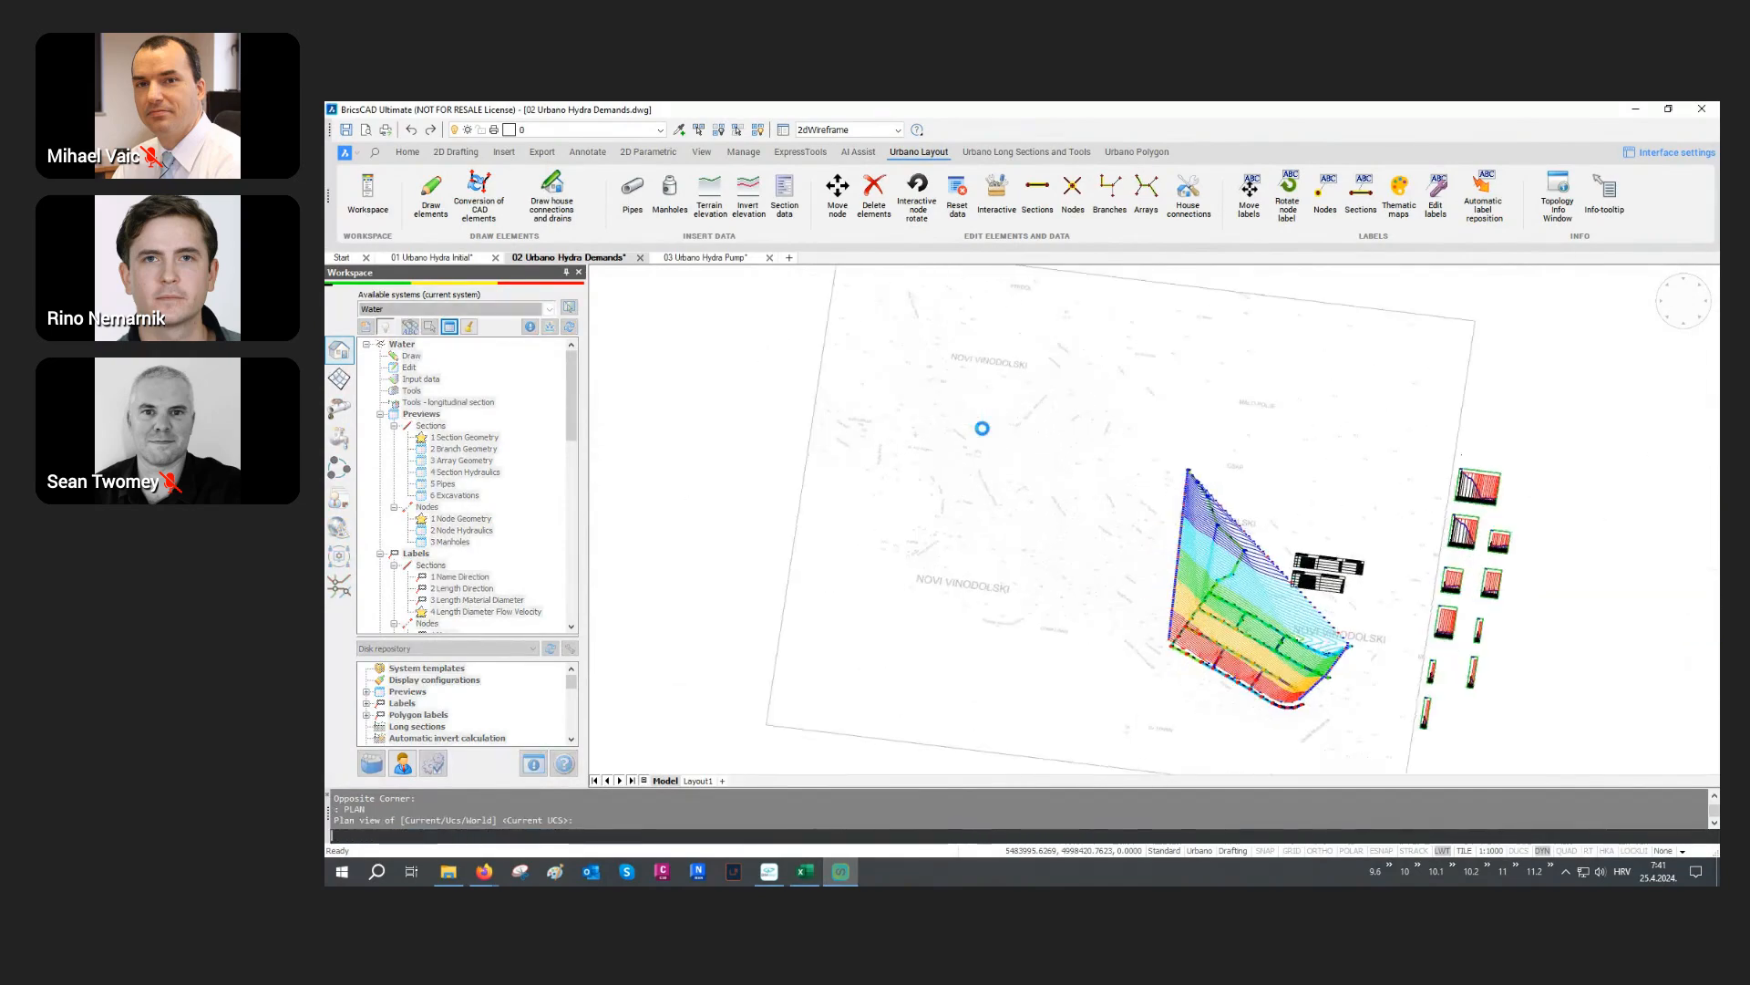
Step: Examine the velocity and pressure legend tables, the coloured network nodes and the contour labels around node A1.11
{"action": "scroll", "coordinate": [1358, 536], "scroll_direction": "up", "scroll_amount": 5}
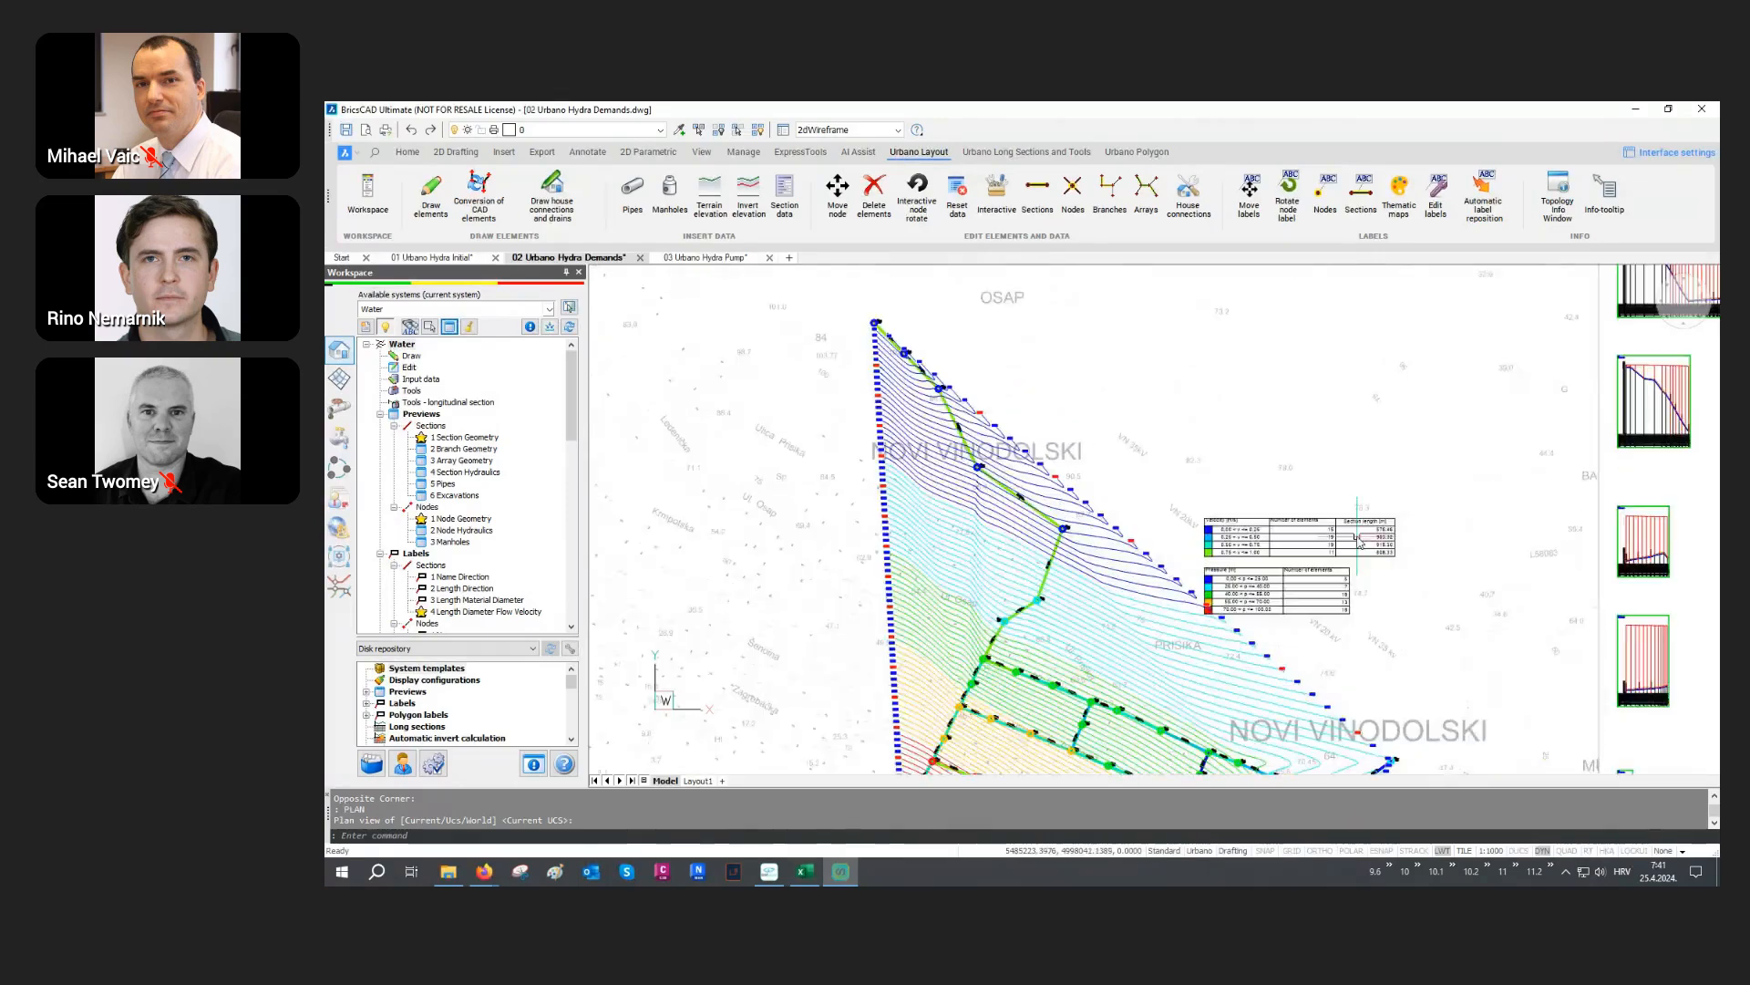
{"action": "scroll", "coordinate": [1380, 567], "scroll_direction": "up", "scroll_amount": 5}
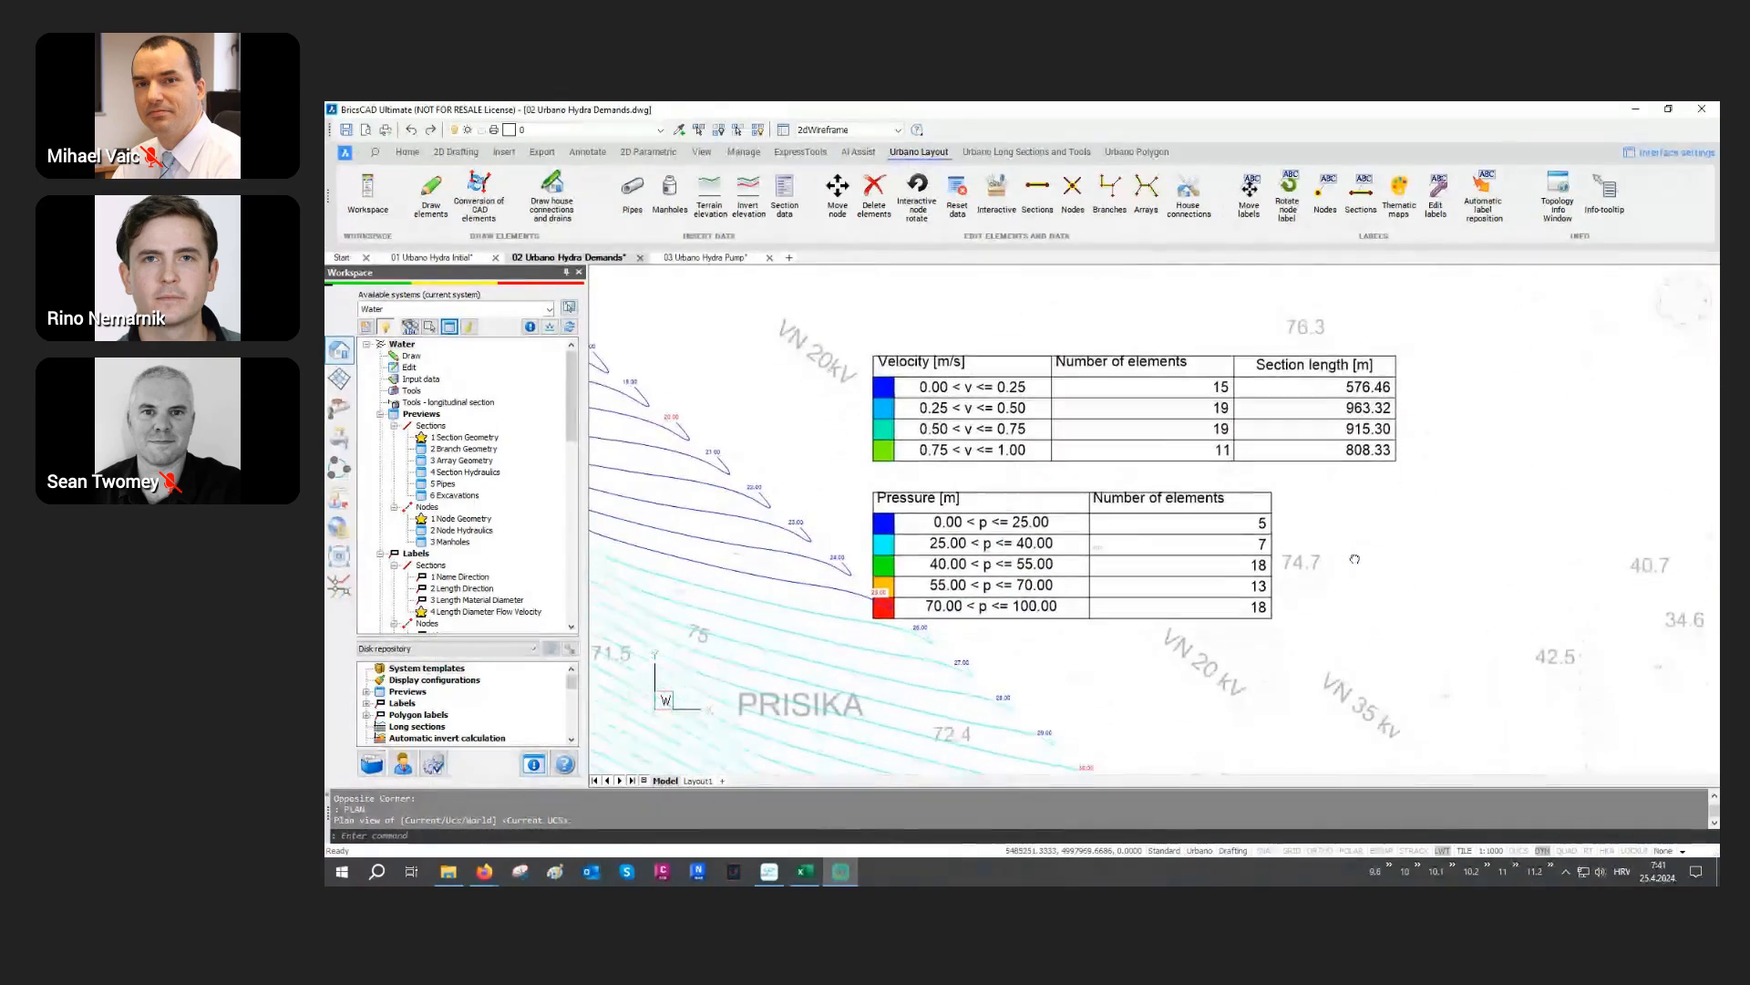
{"action": "scroll", "coordinate": [1248, 490], "scroll_direction": "down", "scroll_amount": 8}
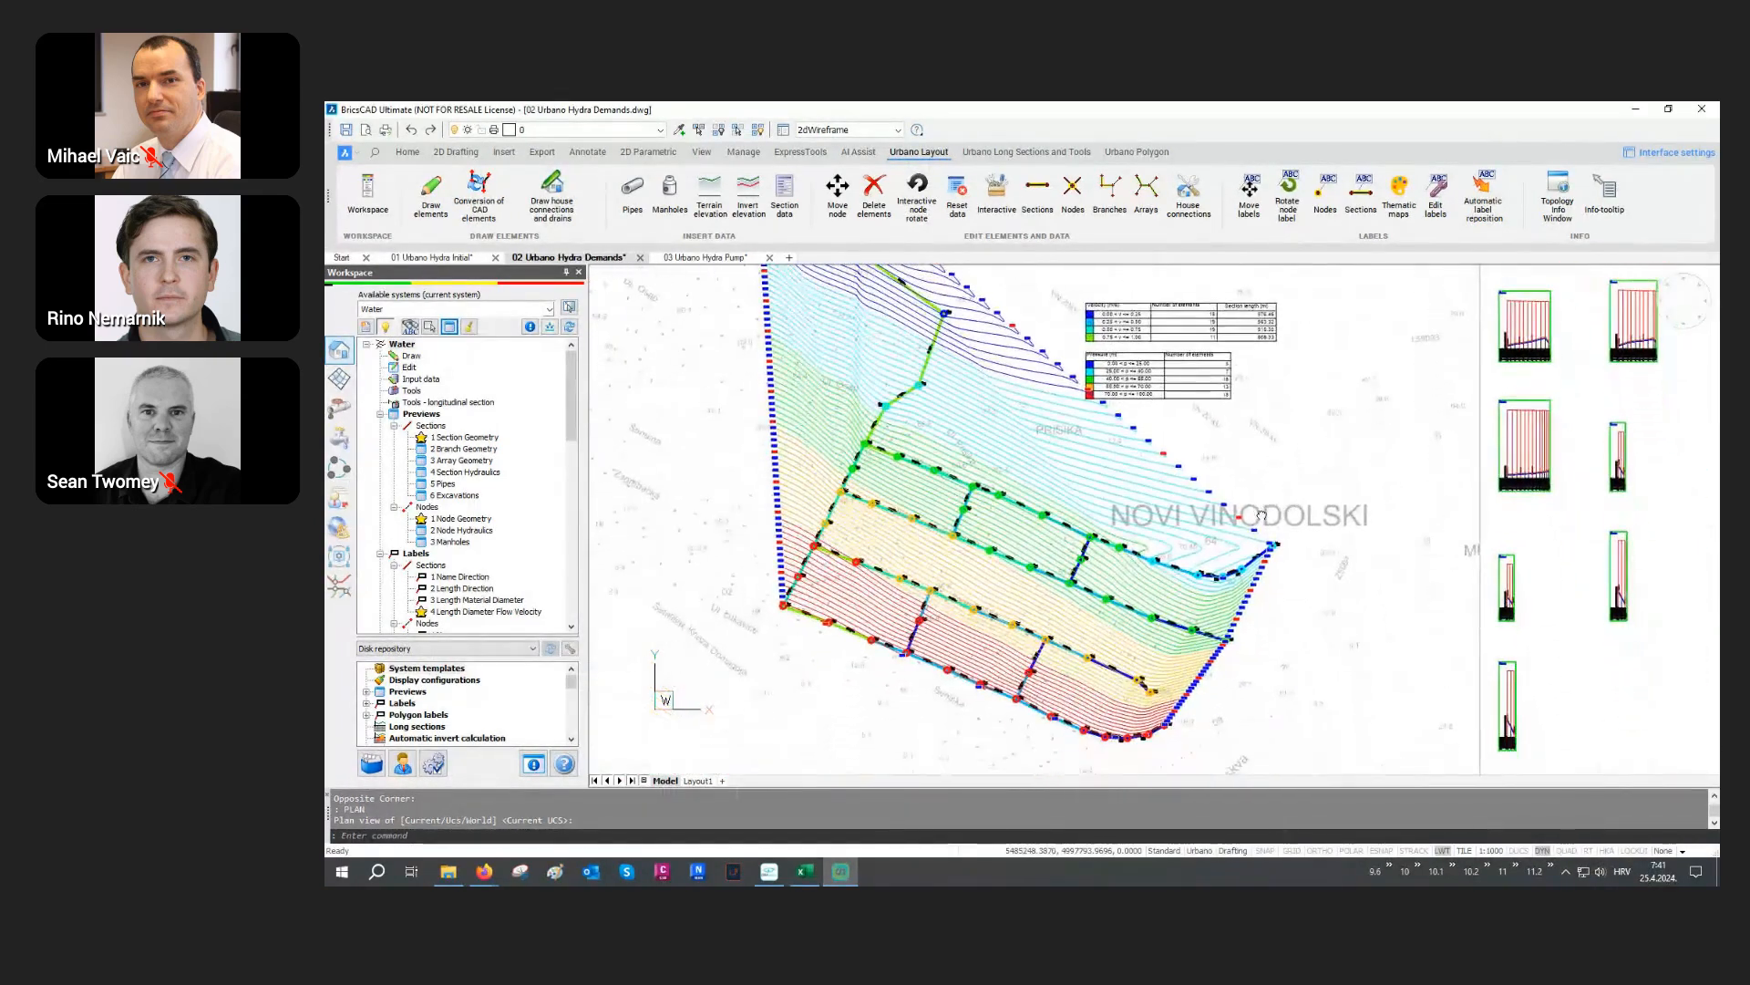
{"action": "scroll", "coordinate": [1192, 638], "scroll_direction": "up", "scroll_amount": 2}
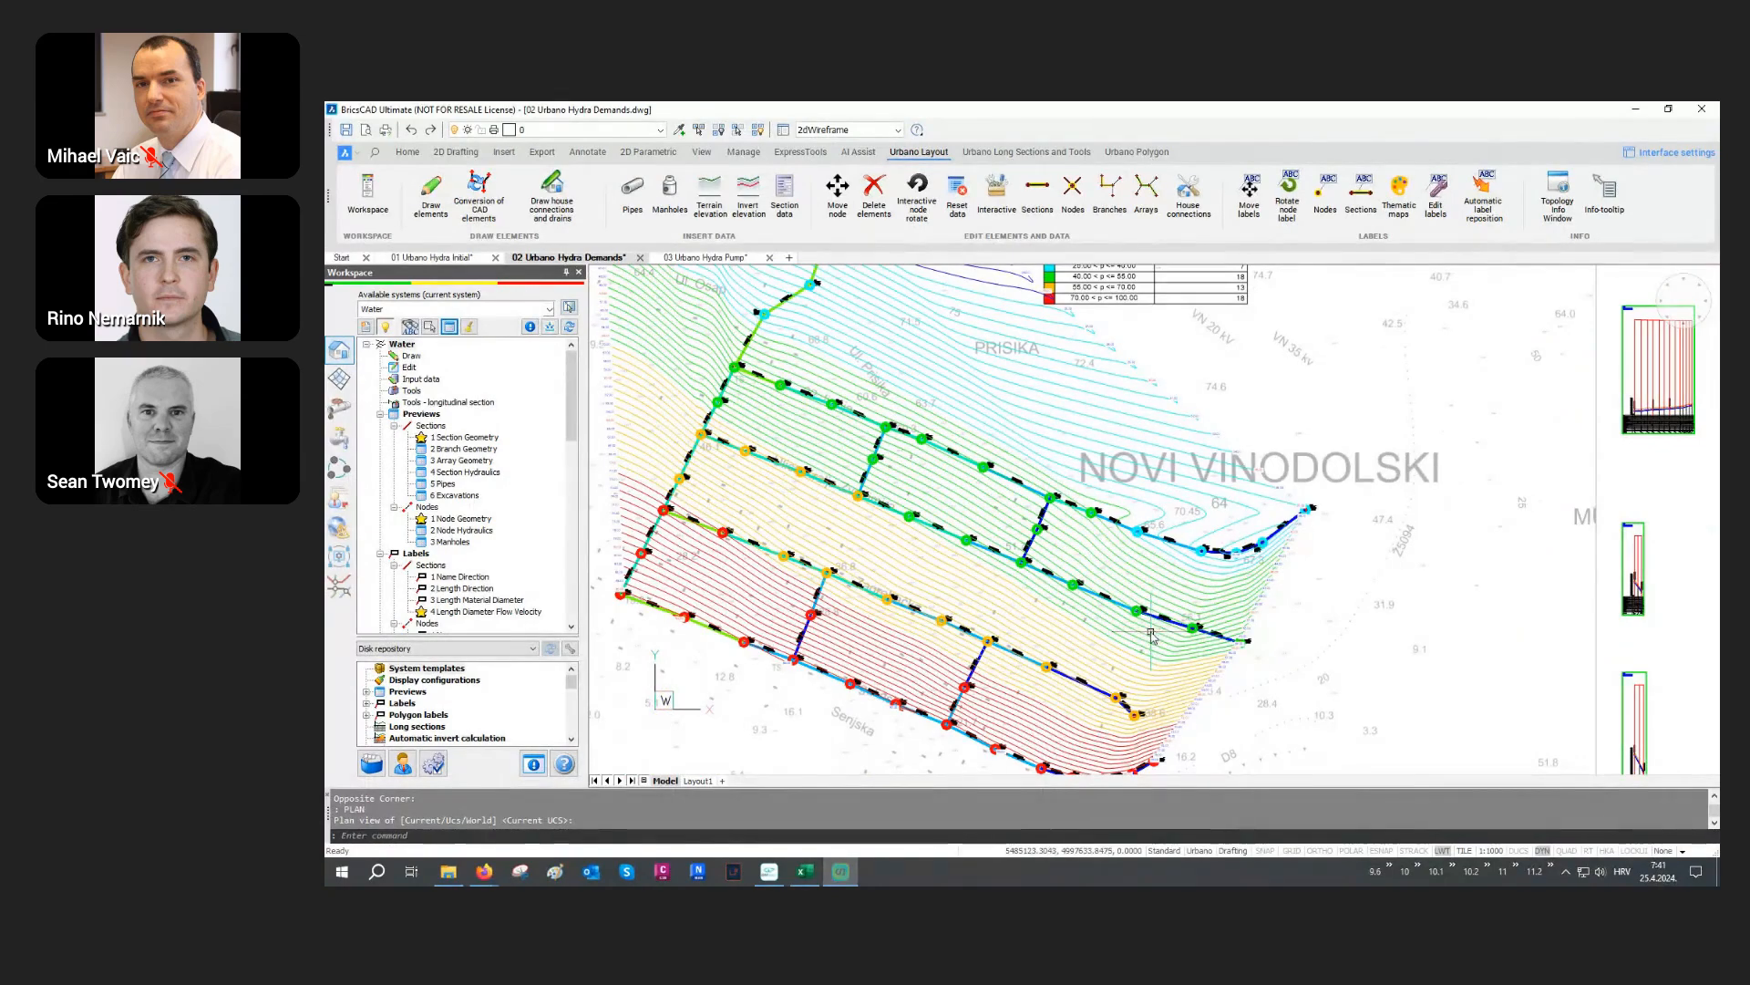
{"action": "middle_click_drag", "start_coordinate": [1150, 631], "coordinate": [1194, 576]}
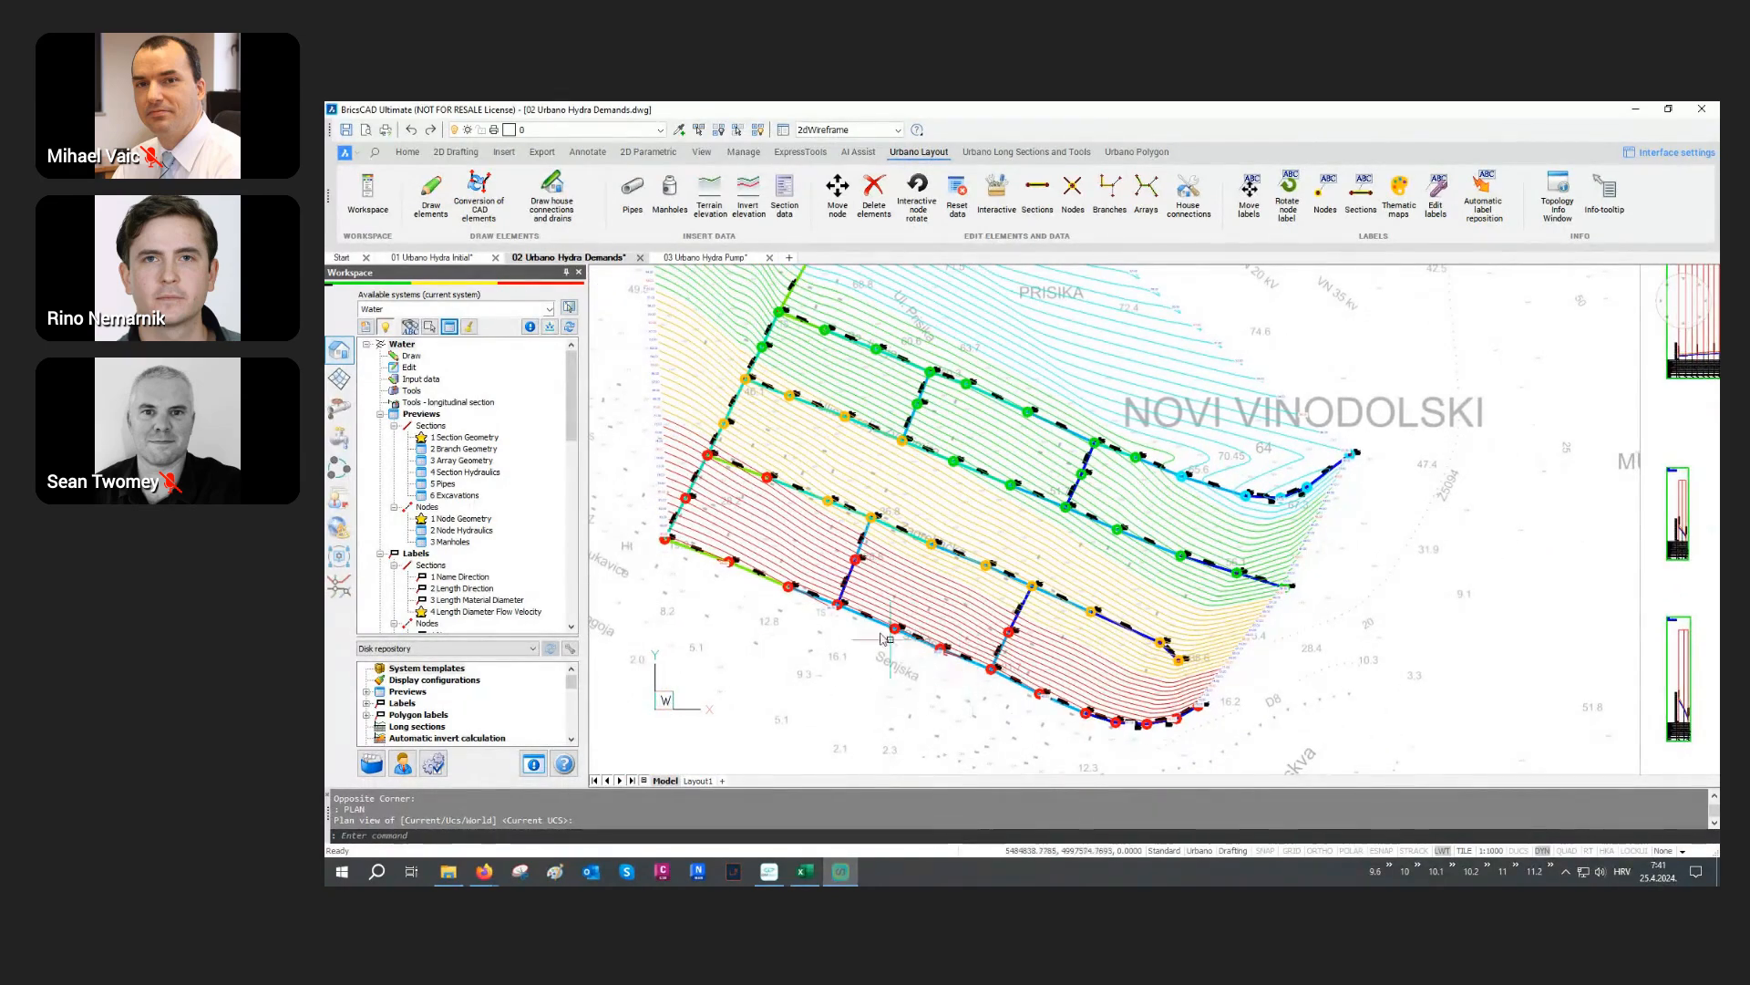
{"action": "middle_click_drag", "start_coordinate": [775, 585], "coordinate": [838, 605]}
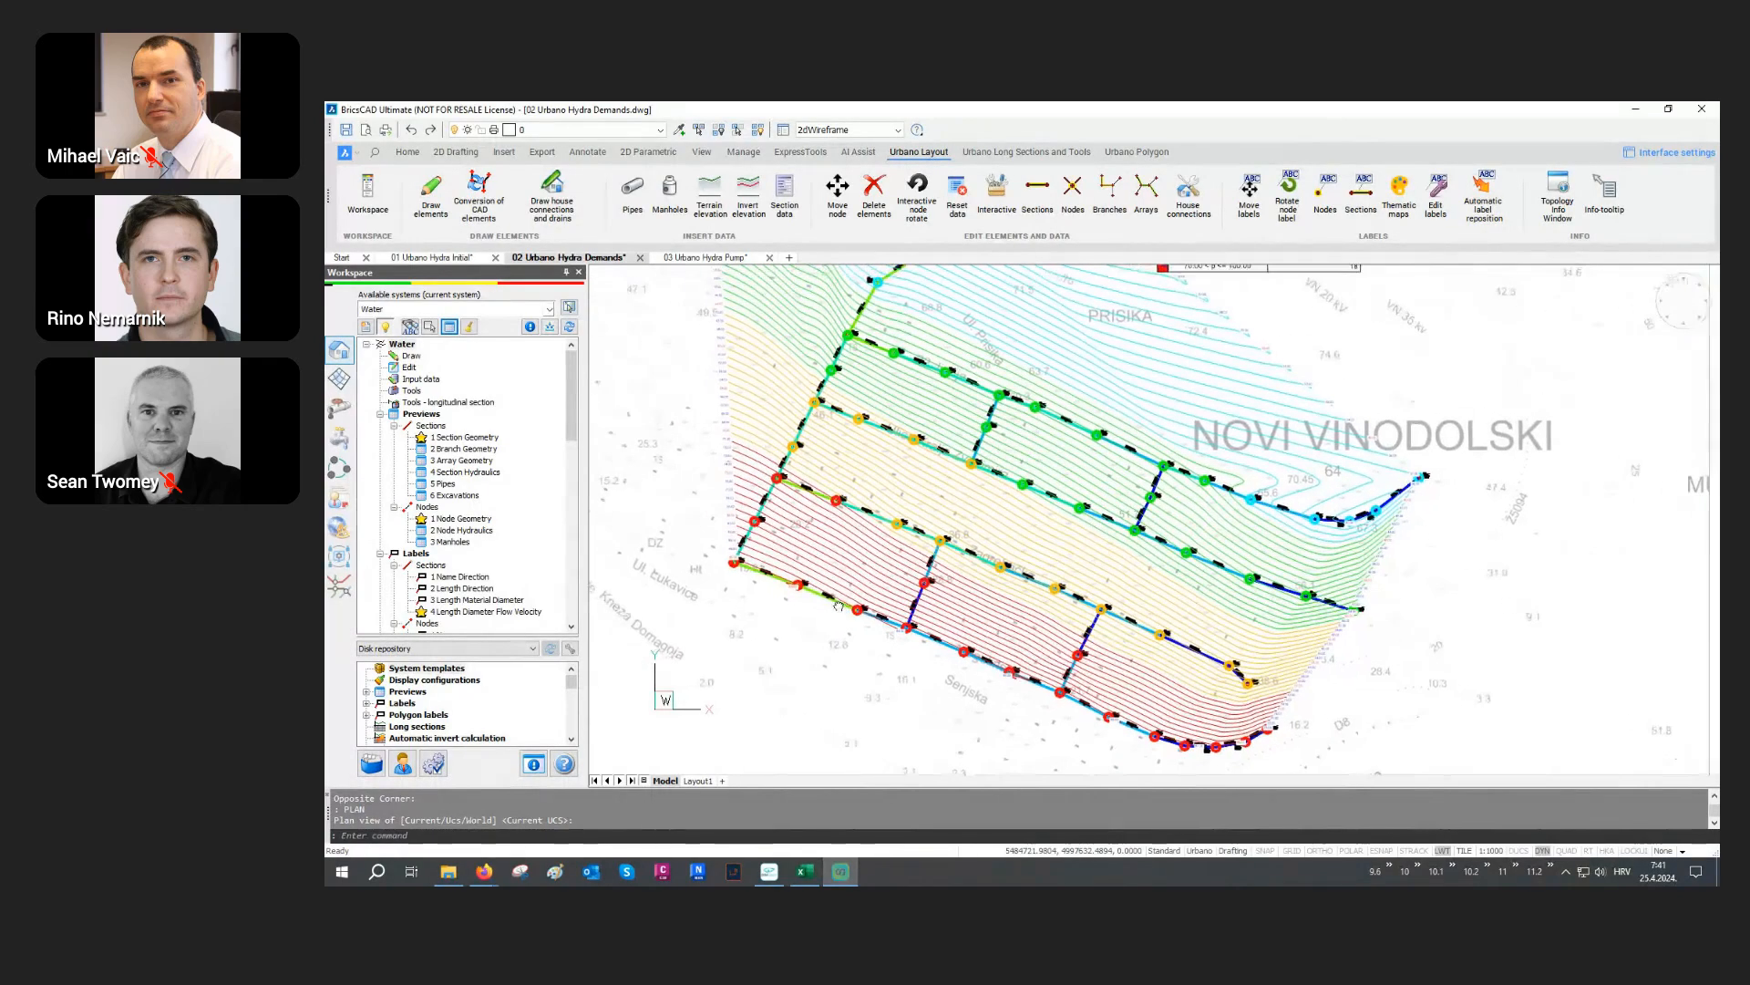
{"action": "middle_click_drag", "start_coordinate": [804, 518], "coordinate": [872, 565]}
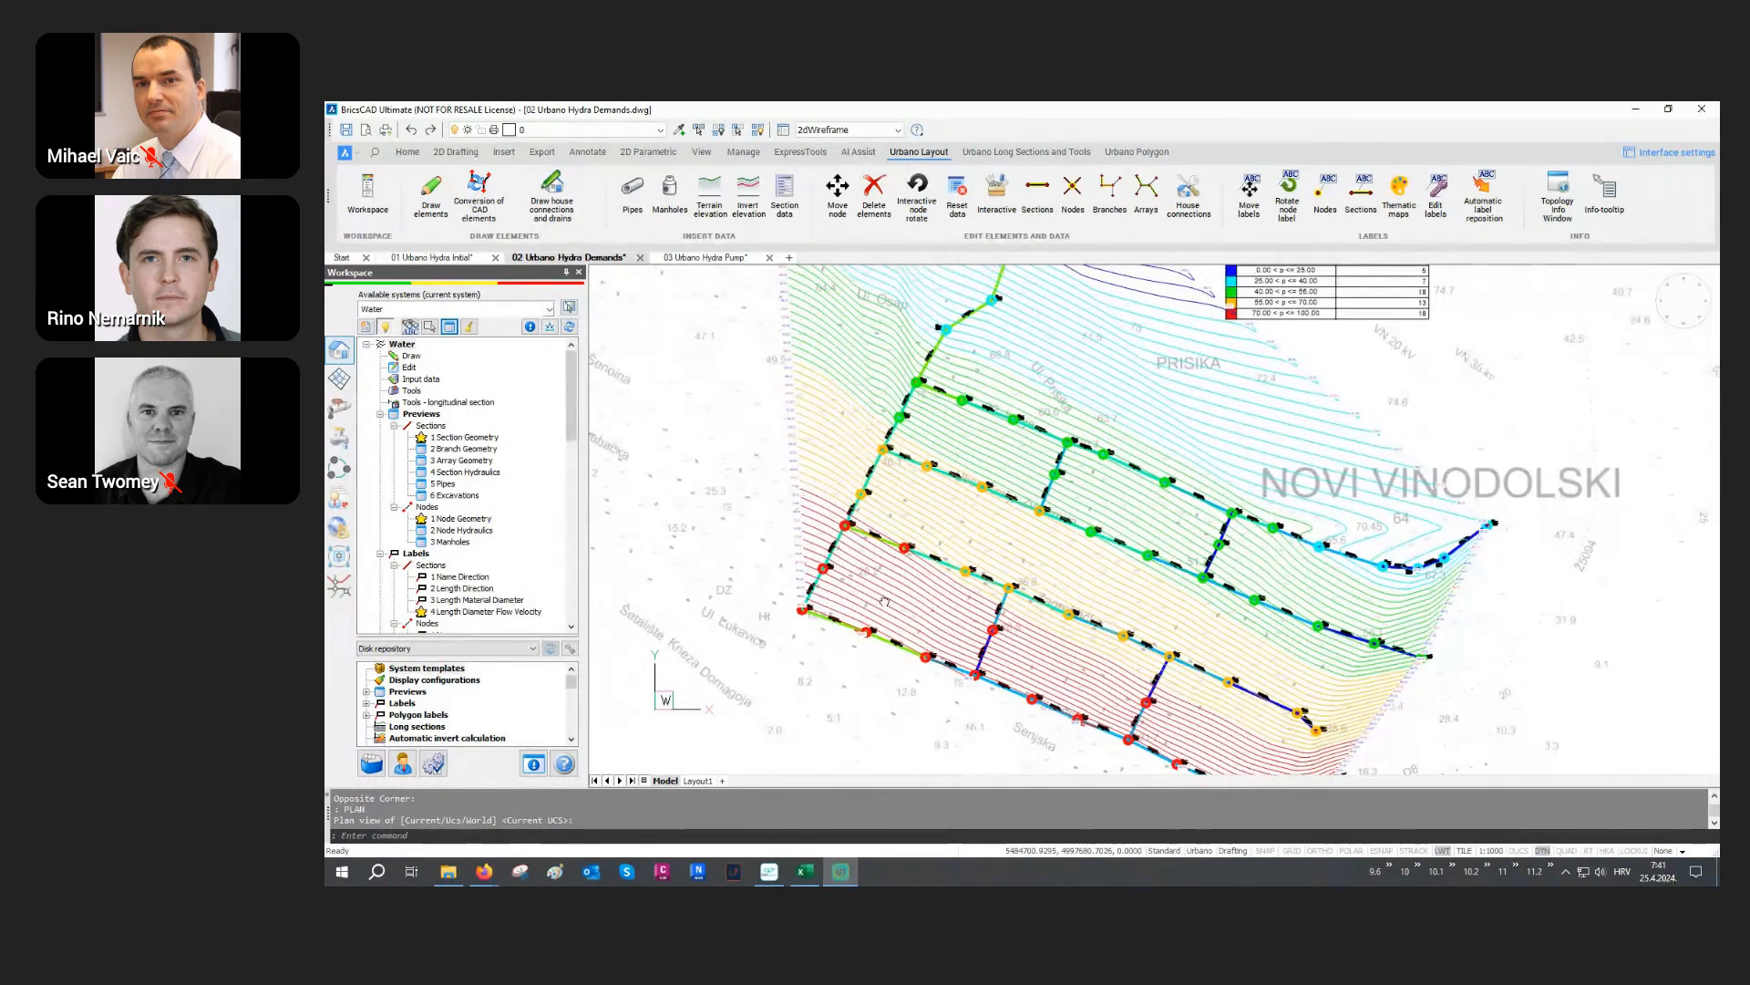
{"action": "scroll", "coordinate": [859, 499], "scroll_direction": "up", "scroll_amount": 5}
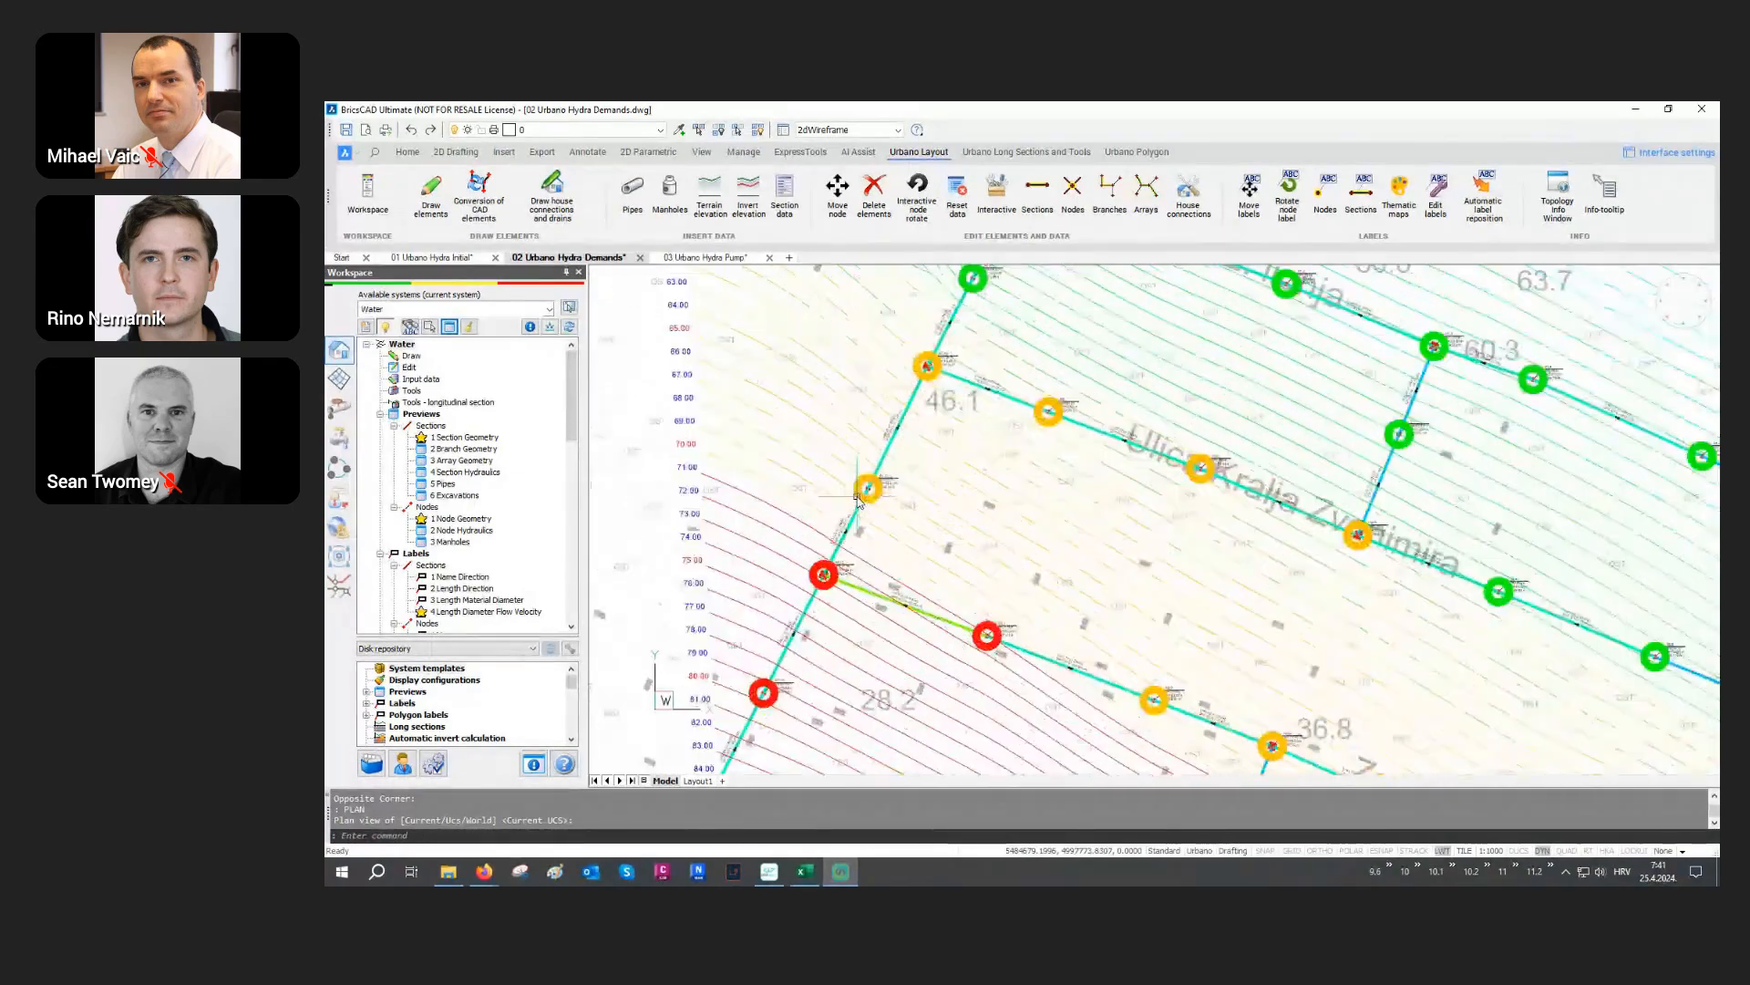
{"action": "middle_click_drag", "start_coordinate": [860, 502], "coordinate": [1066, 558]}
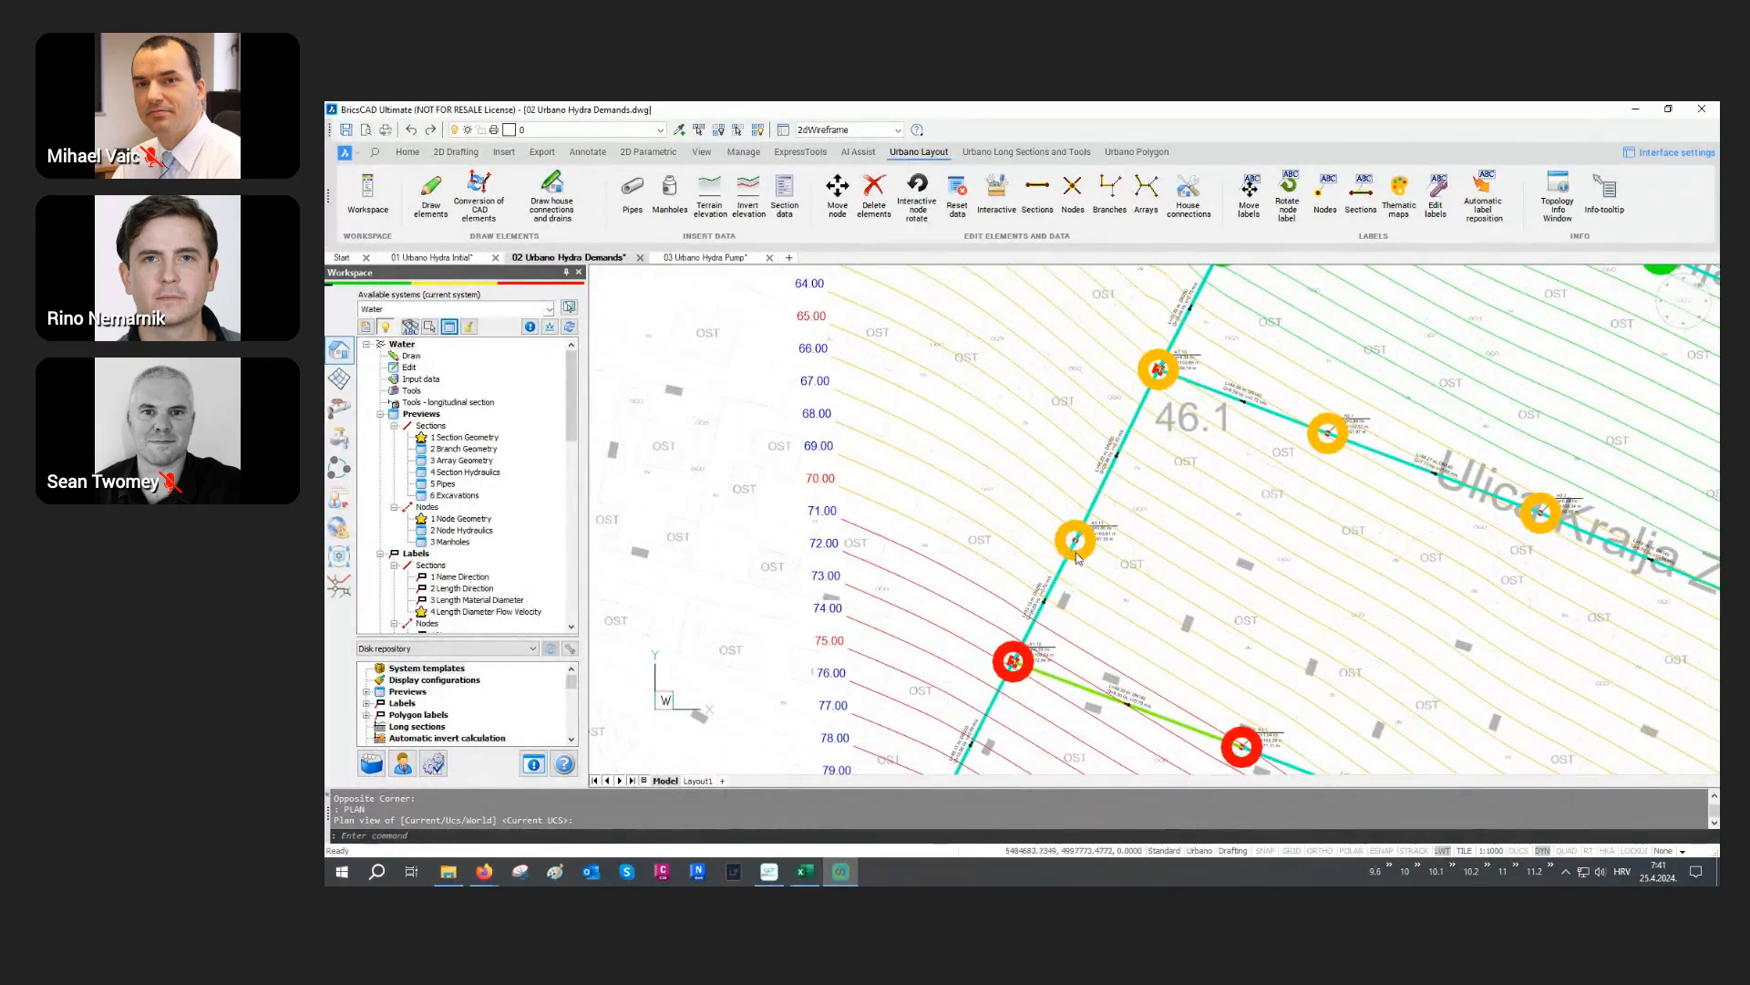
{"action": "scroll", "coordinate": [1078, 557], "scroll_direction": "up", "scroll_amount": 3}
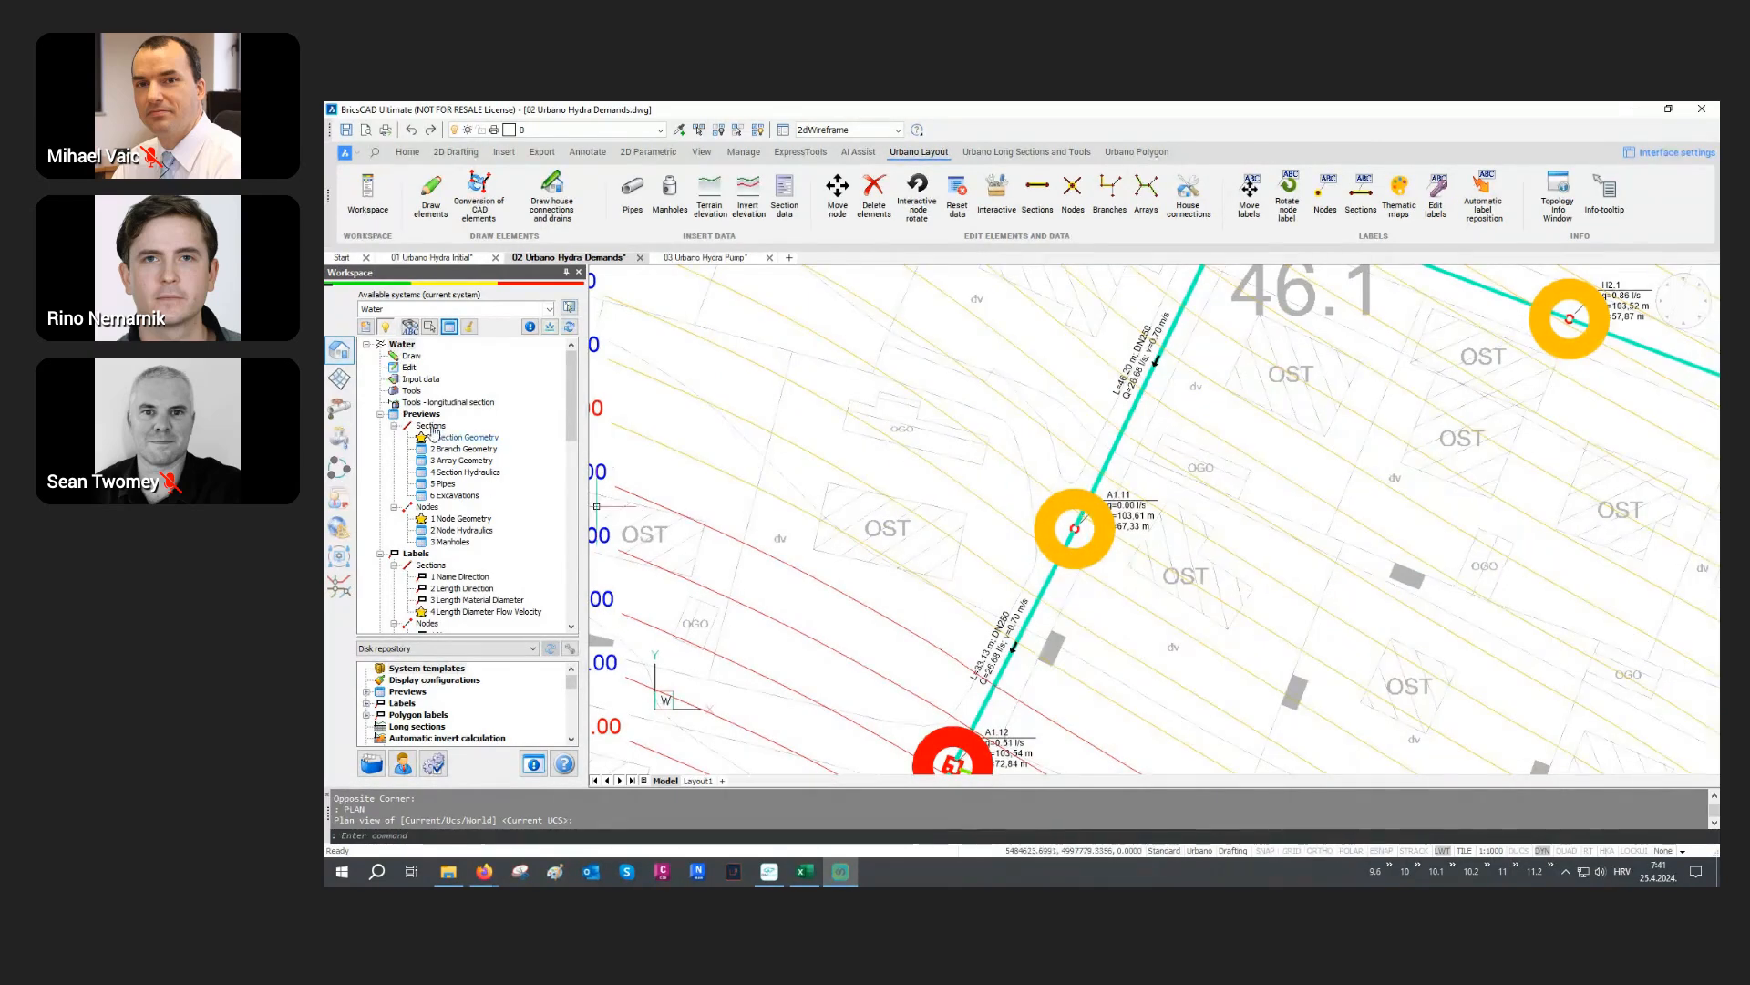
Step: Delete the thematic maps and the pressure contours from the drawing while keeping their configurations
{"action": "scroll", "coordinate": [438, 452], "scroll_direction": "down", "scroll_amount": 4}
{"action": "scroll", "coordinate": [438, 455], "scroll_direction": "down", "scroll_amount": 4}
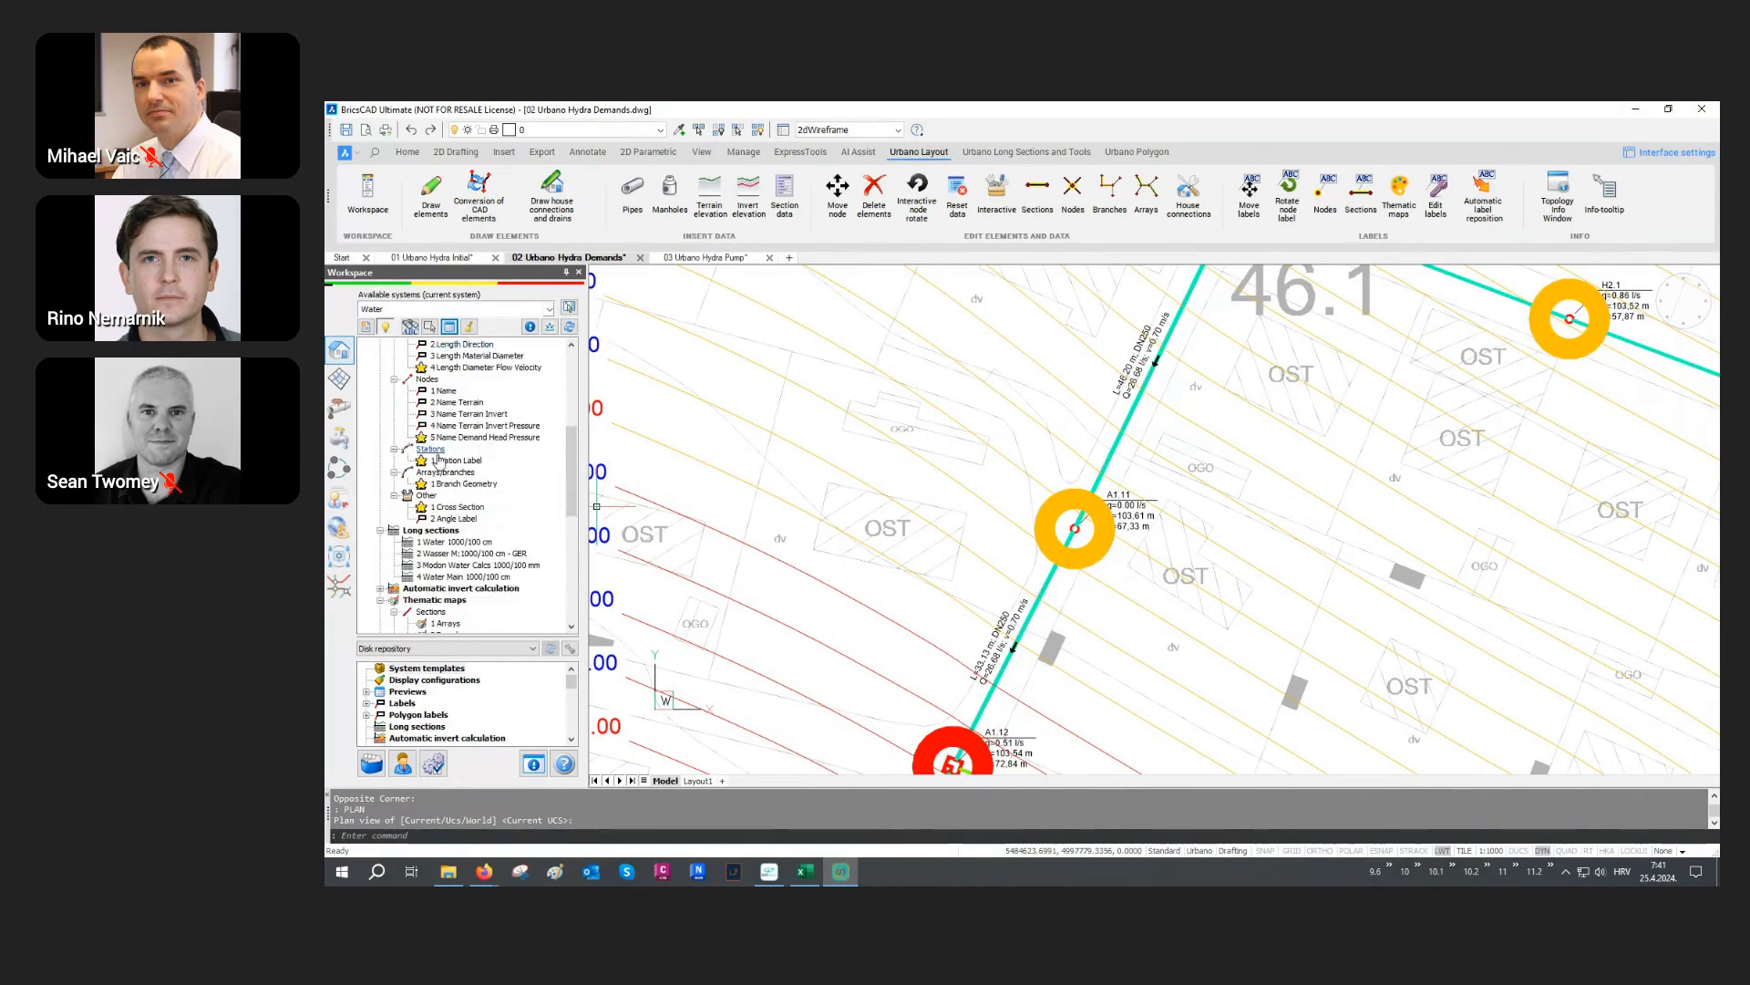
{"action": "right_click", "coordinate": [438, 567]}
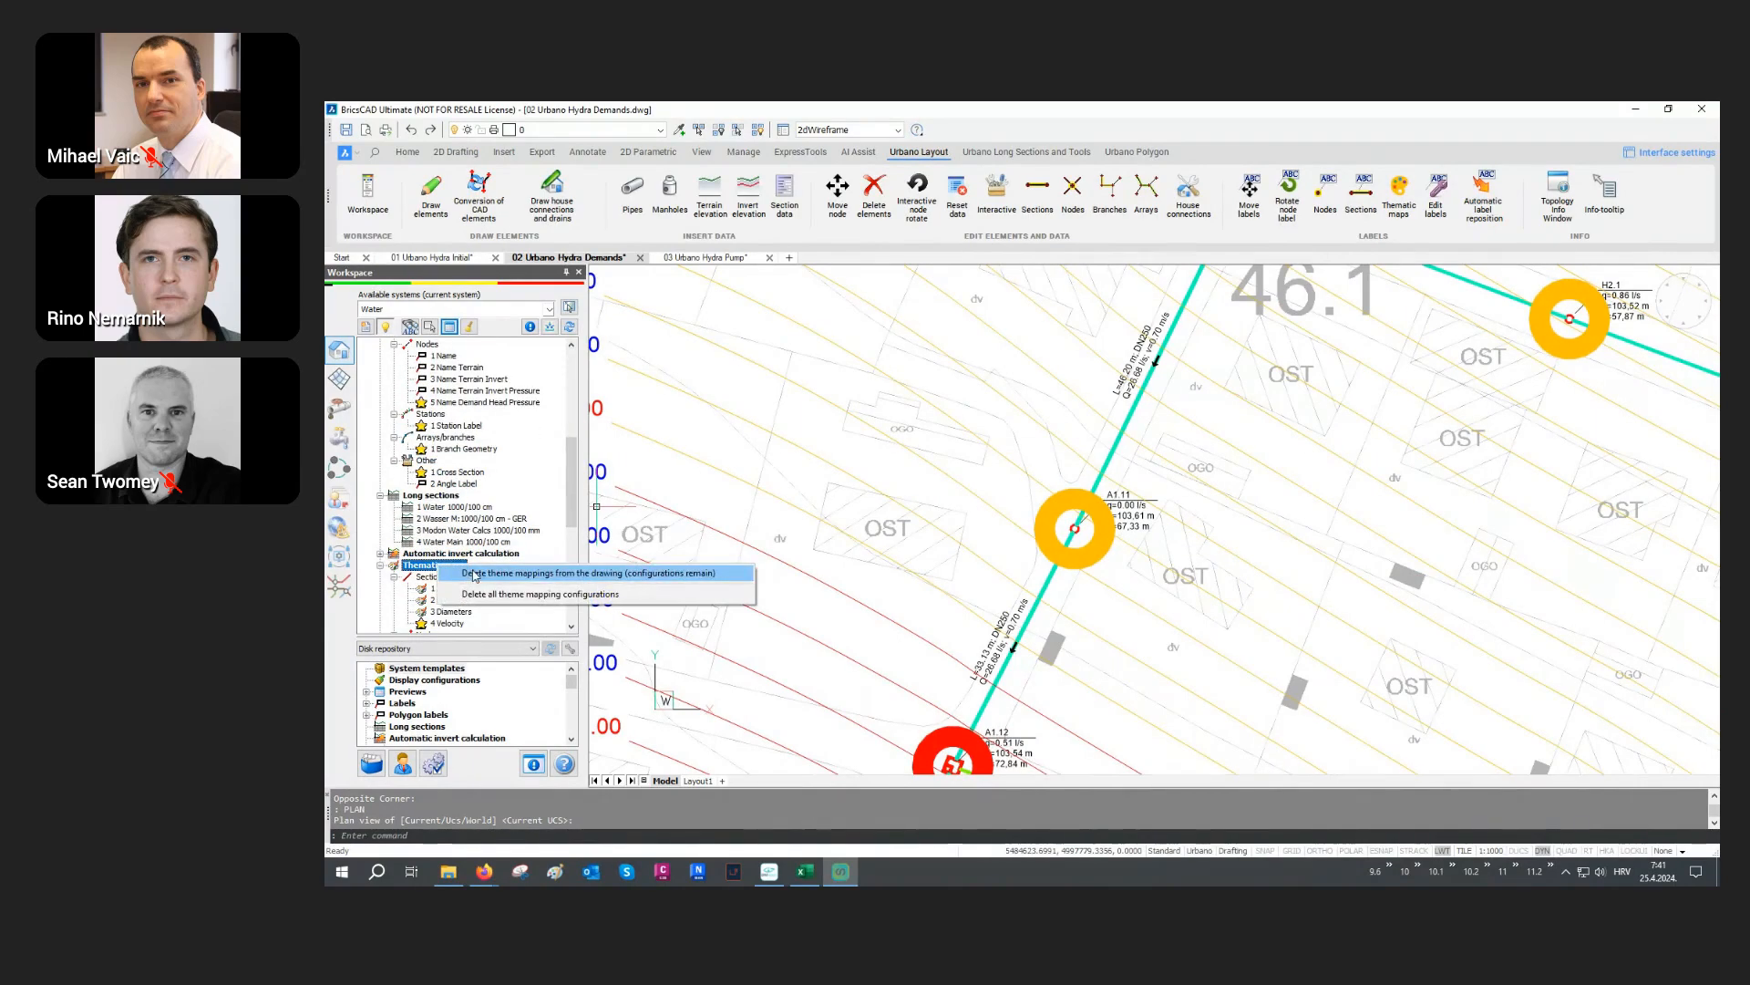
{"action": "left_click", "coordinate": [474, 572]}
{"action": "scroll", "coordinate": [465, 522], "scroll_direction": "down", "scroll_amount": 2}
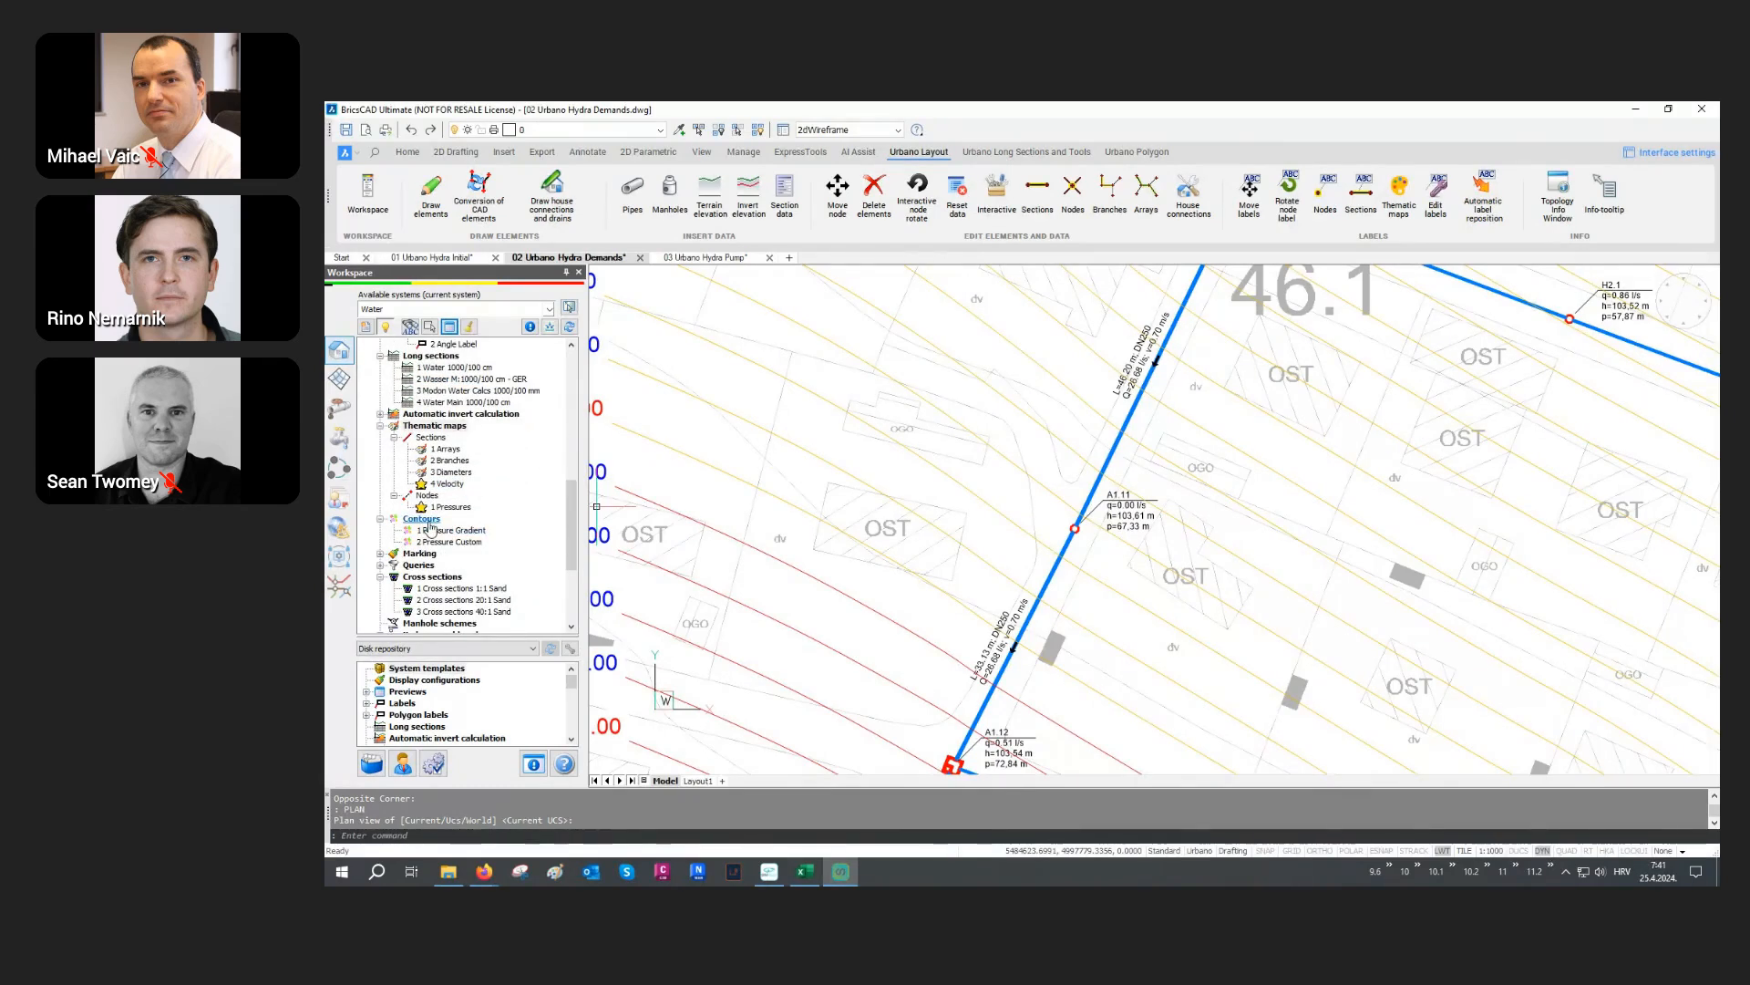
{"action": "right_click", "coordinate": [429, 521]}
{"action": "left_click", "coordinate": [465, 553]}
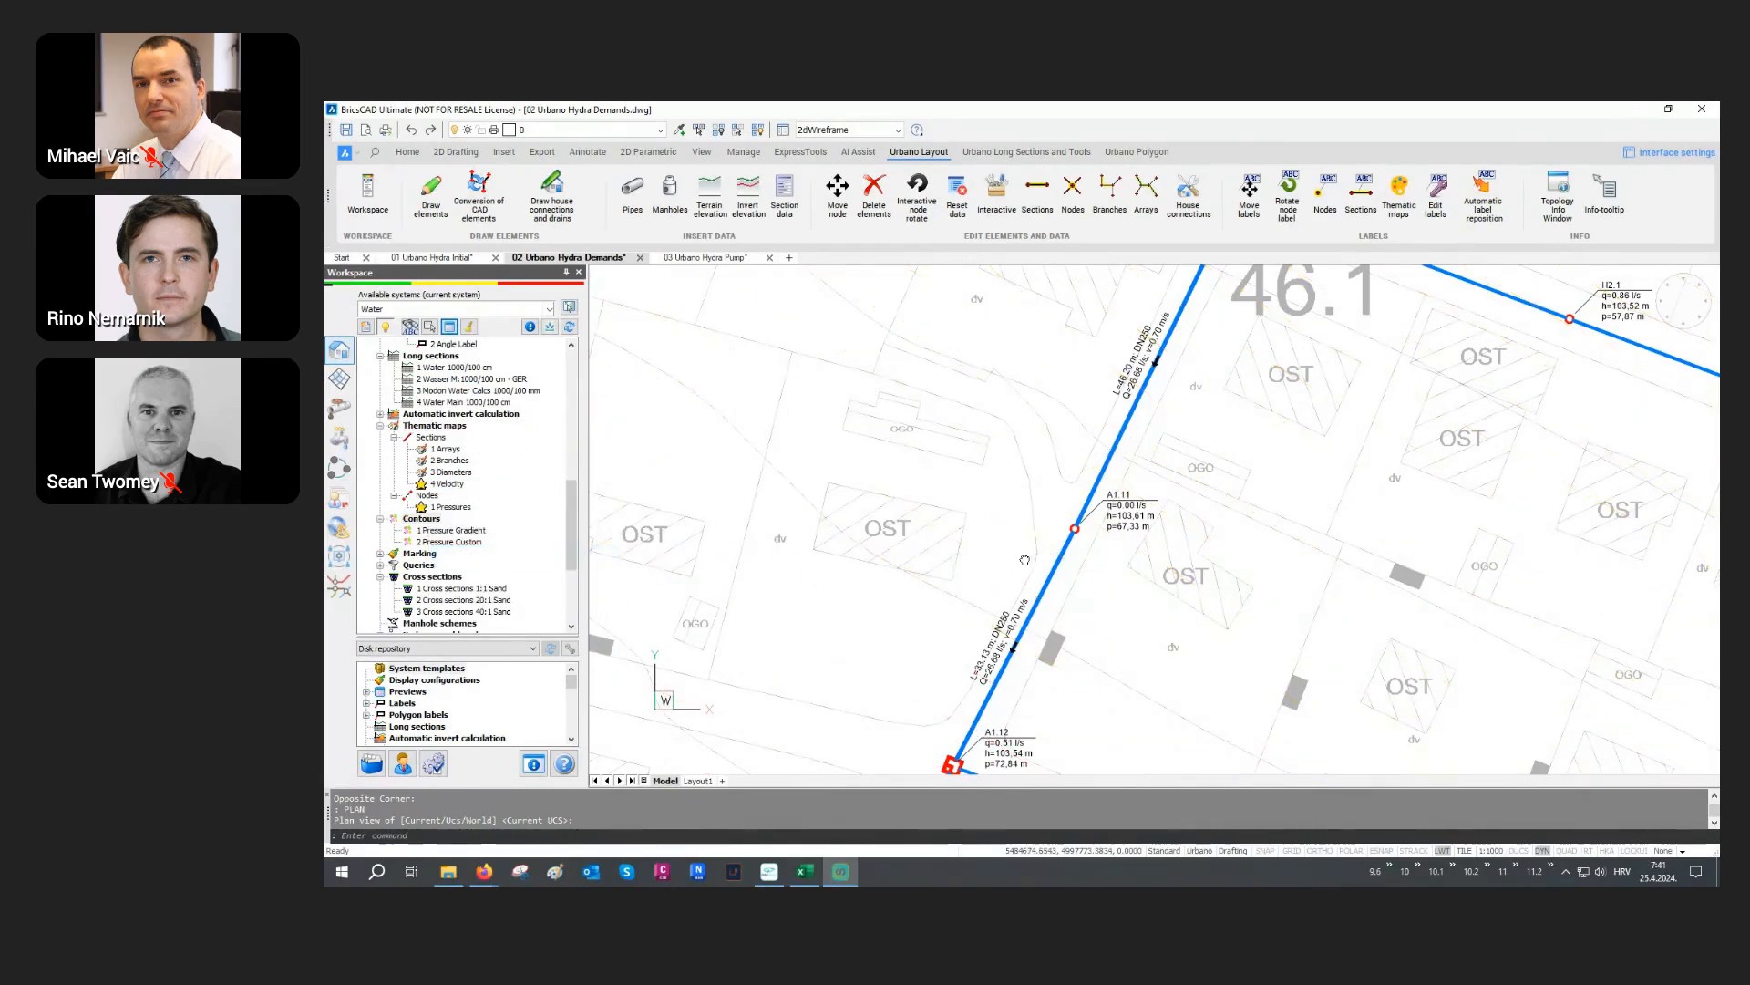
Step: Open the hydraulic node equipment settings for node A1.11 only
{"action": "middle_click_drag", "start_coordinate": [1021, 529], "coordinate": [1270, 529]}
{"action": "scroll", "coordinate": [1299, 538], "scroll_direction": "up", "scroll_amount": 3}
{"action": "scroll", "coordinate": [1299, 538], "scroll_direction": "up", "scroll_amount": 1}
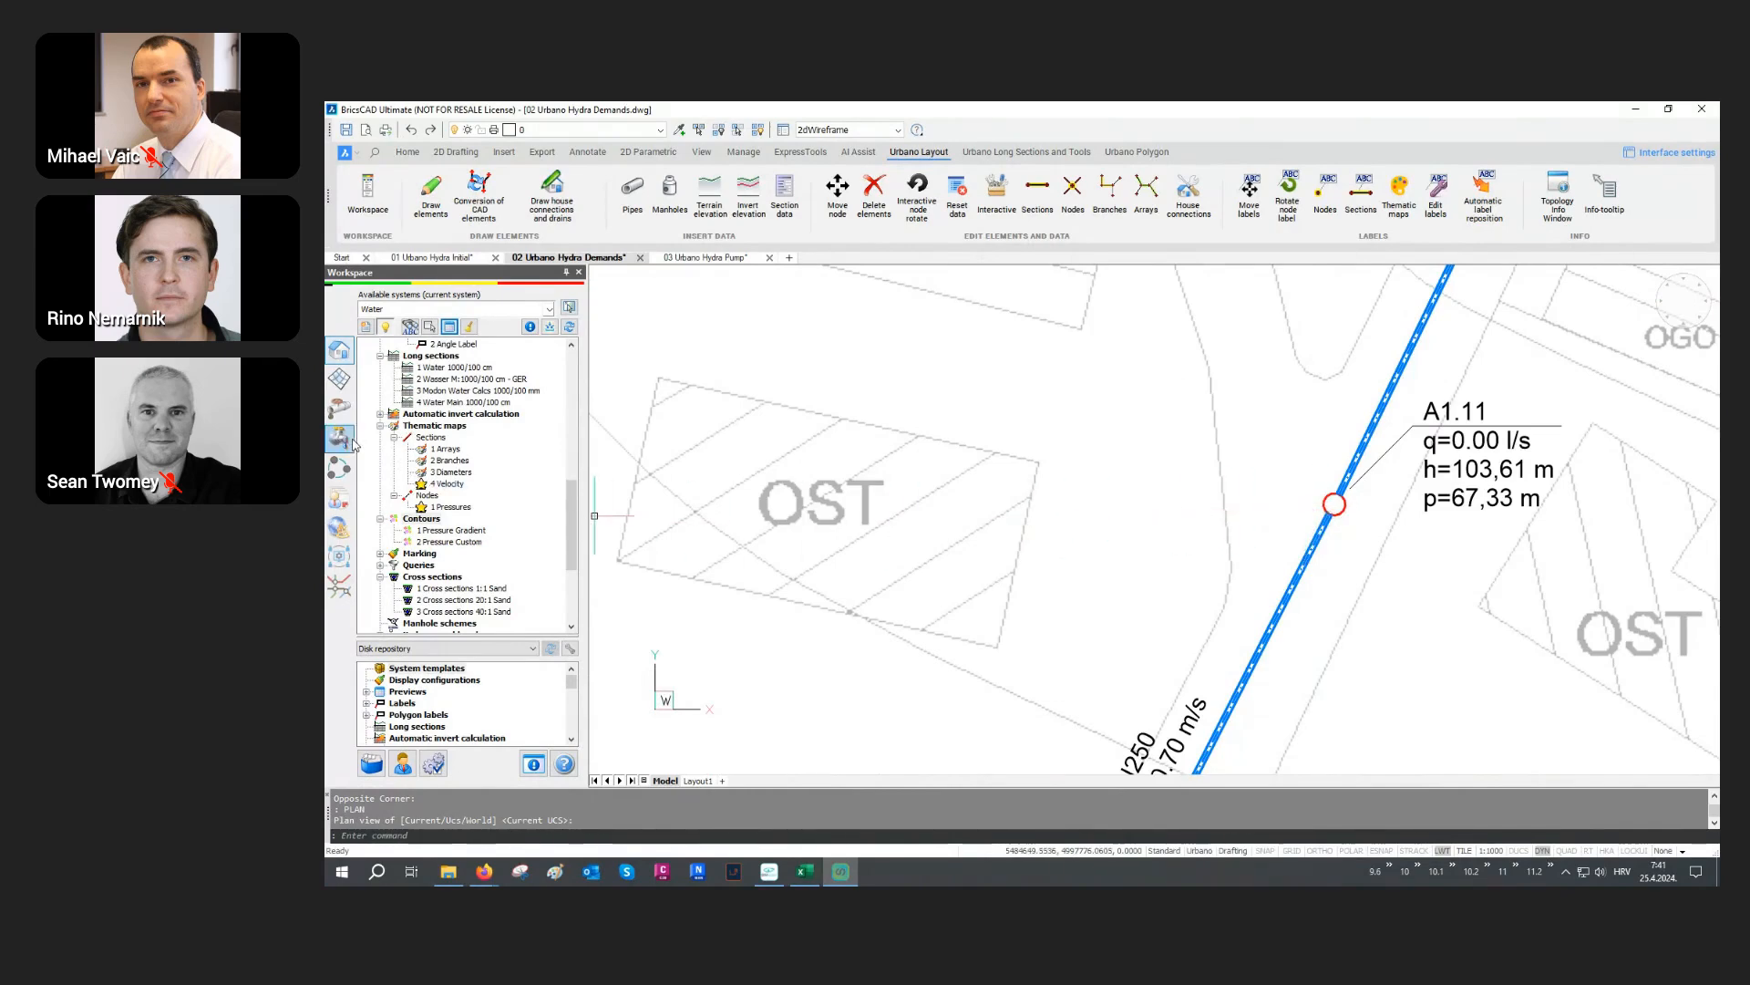
{"action": "left_click", "coordinate": [339, 437]}
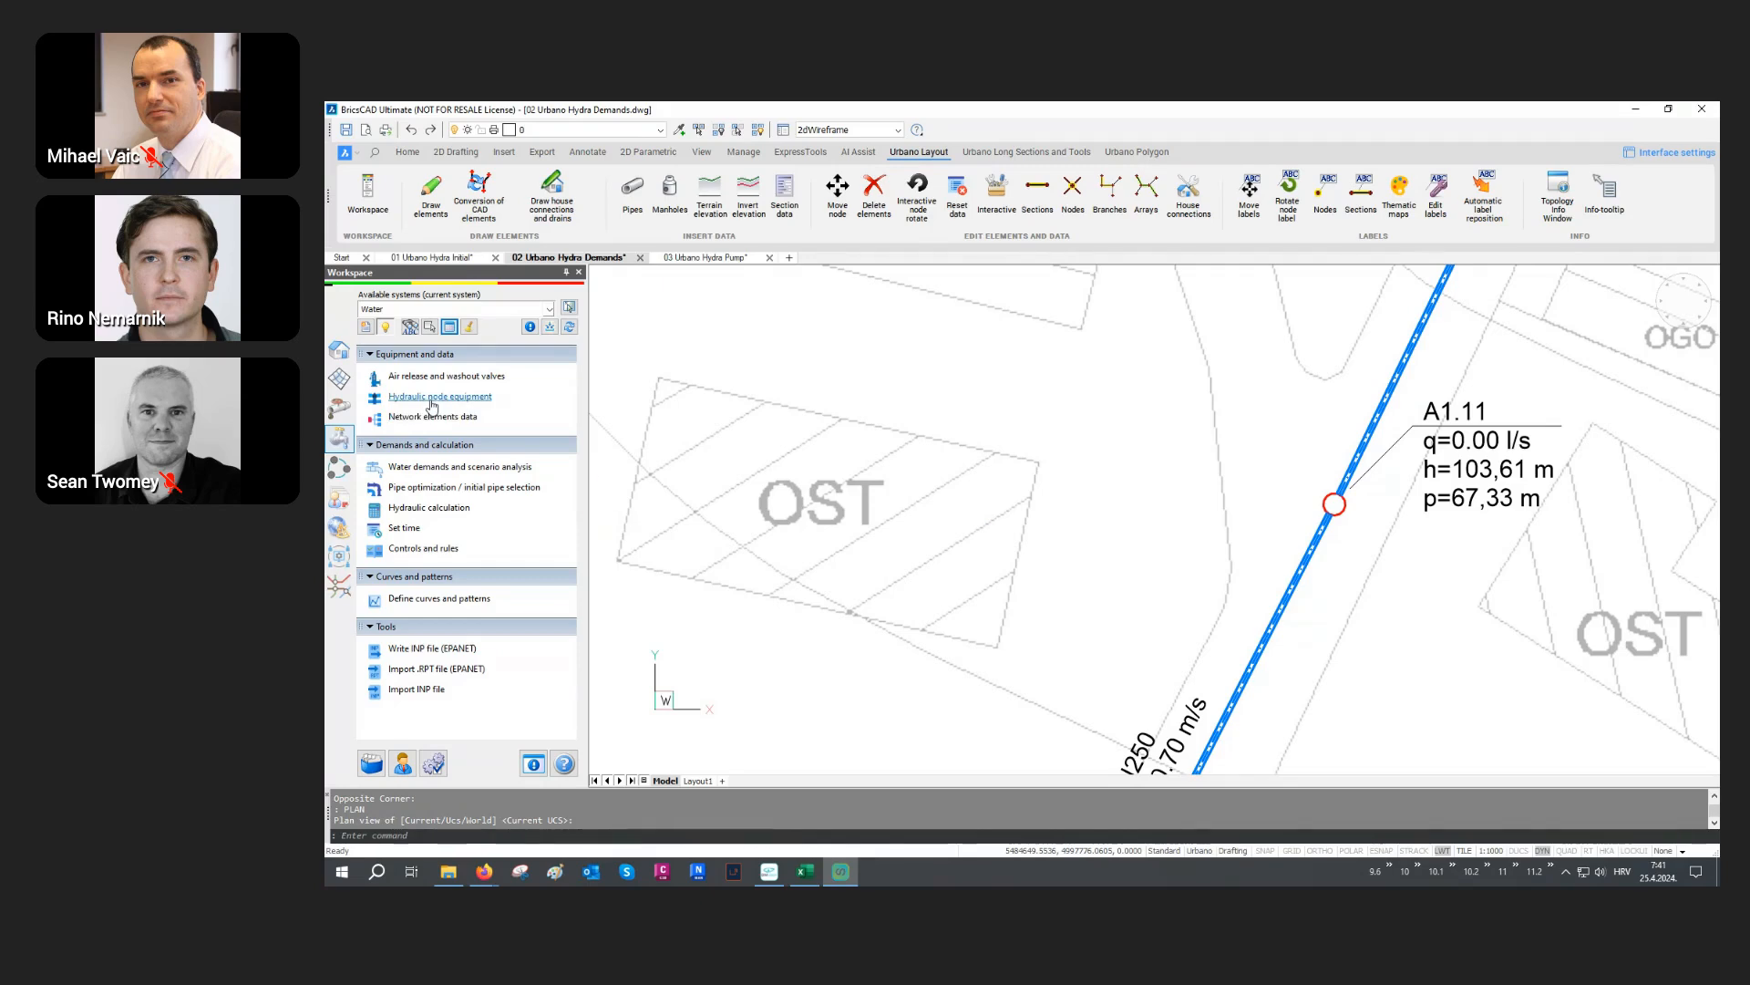
{"action": "left_click", "coordinate": [432, 397]}
{"action": "left_click", "coordinate": [830, 635]}
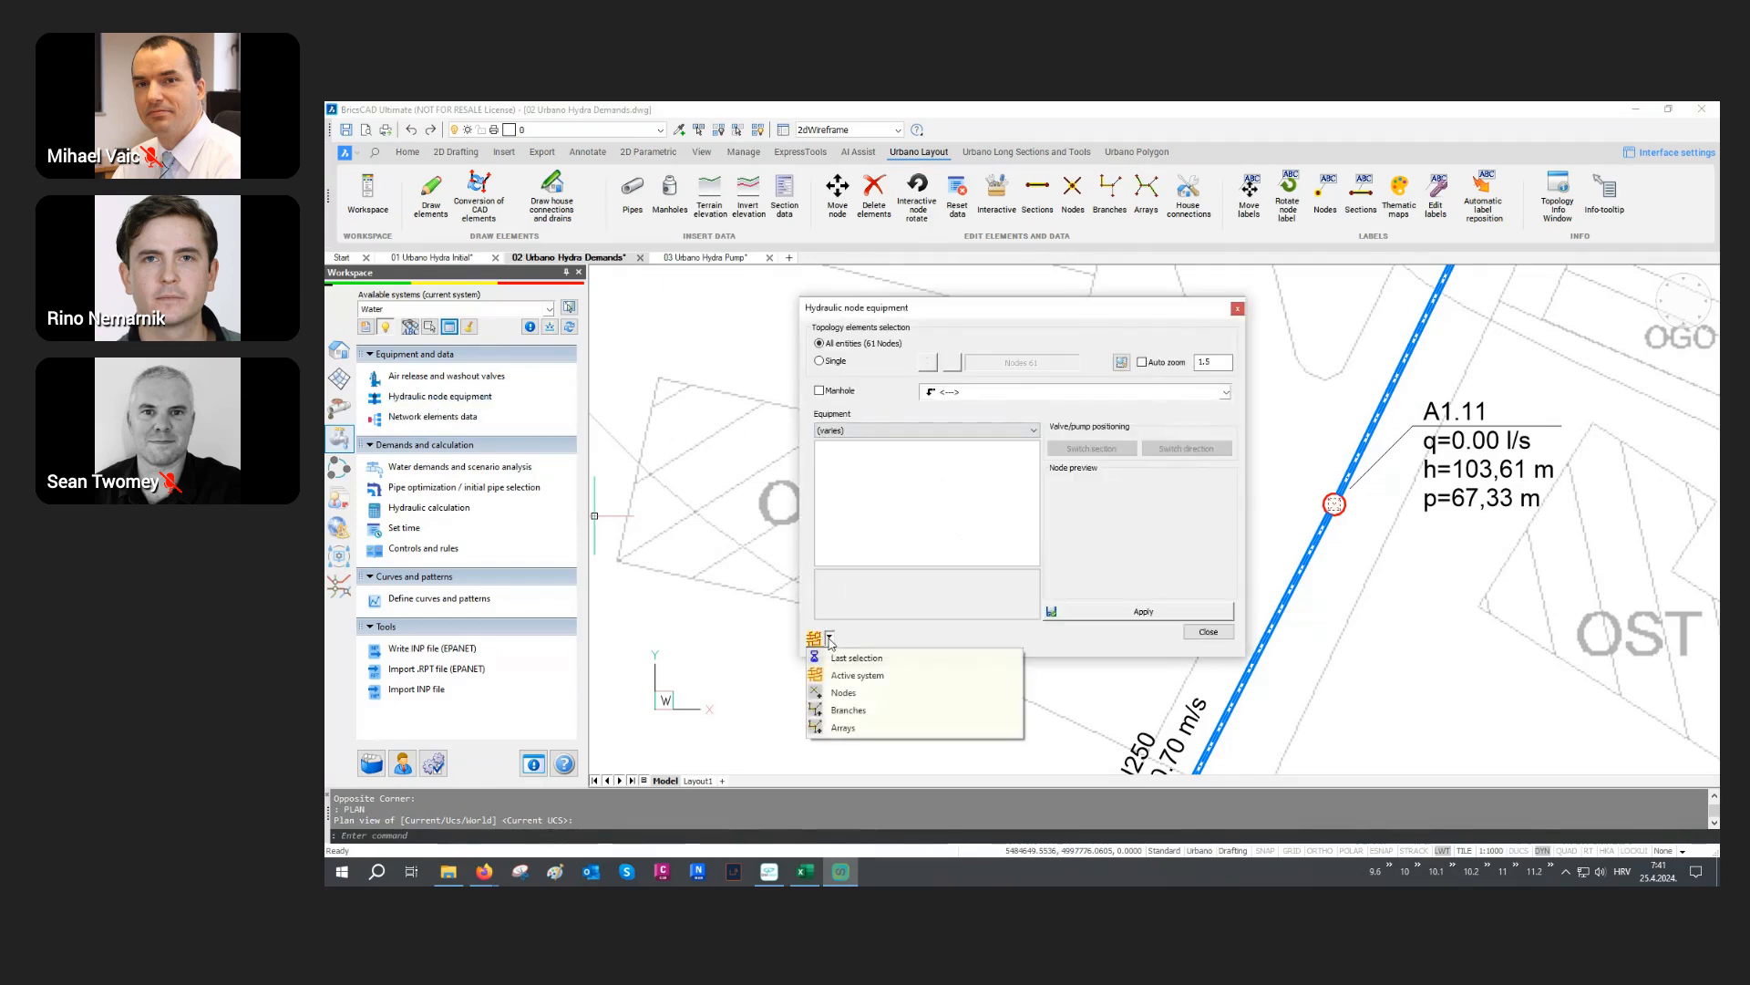
{"action": "left_click", "coordinate": [857, 694]}
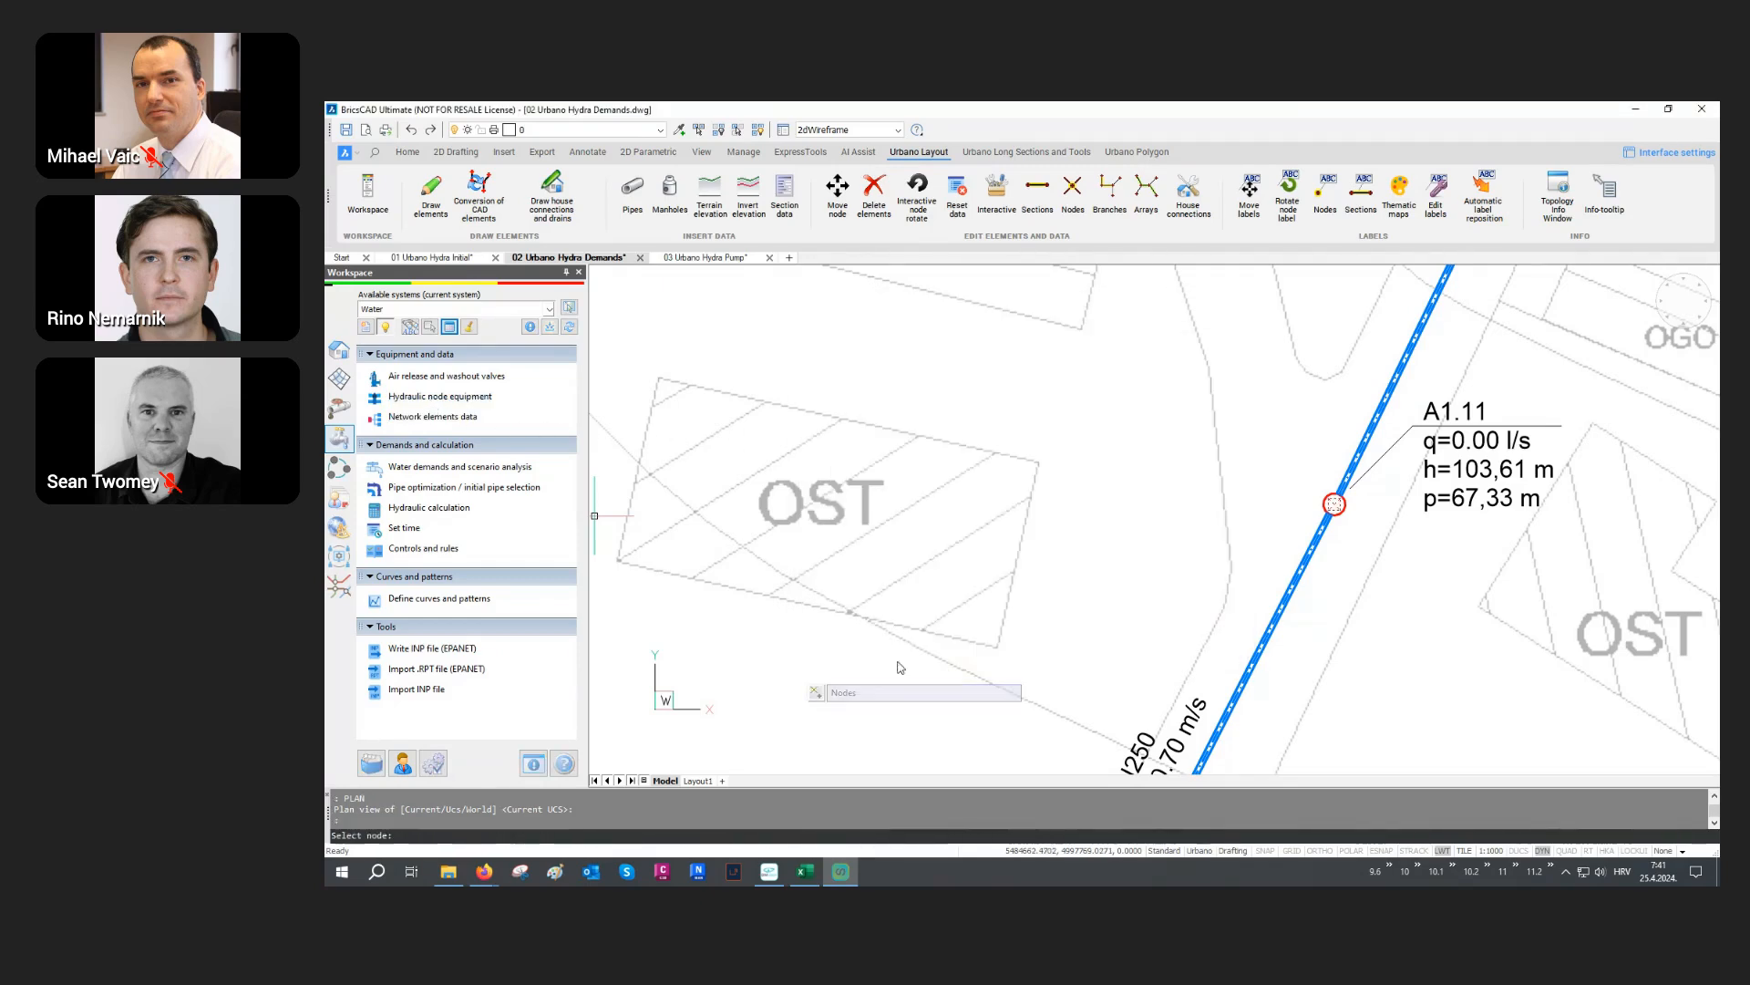
{"action": "left_click", "coordinate": [1309, 514]}
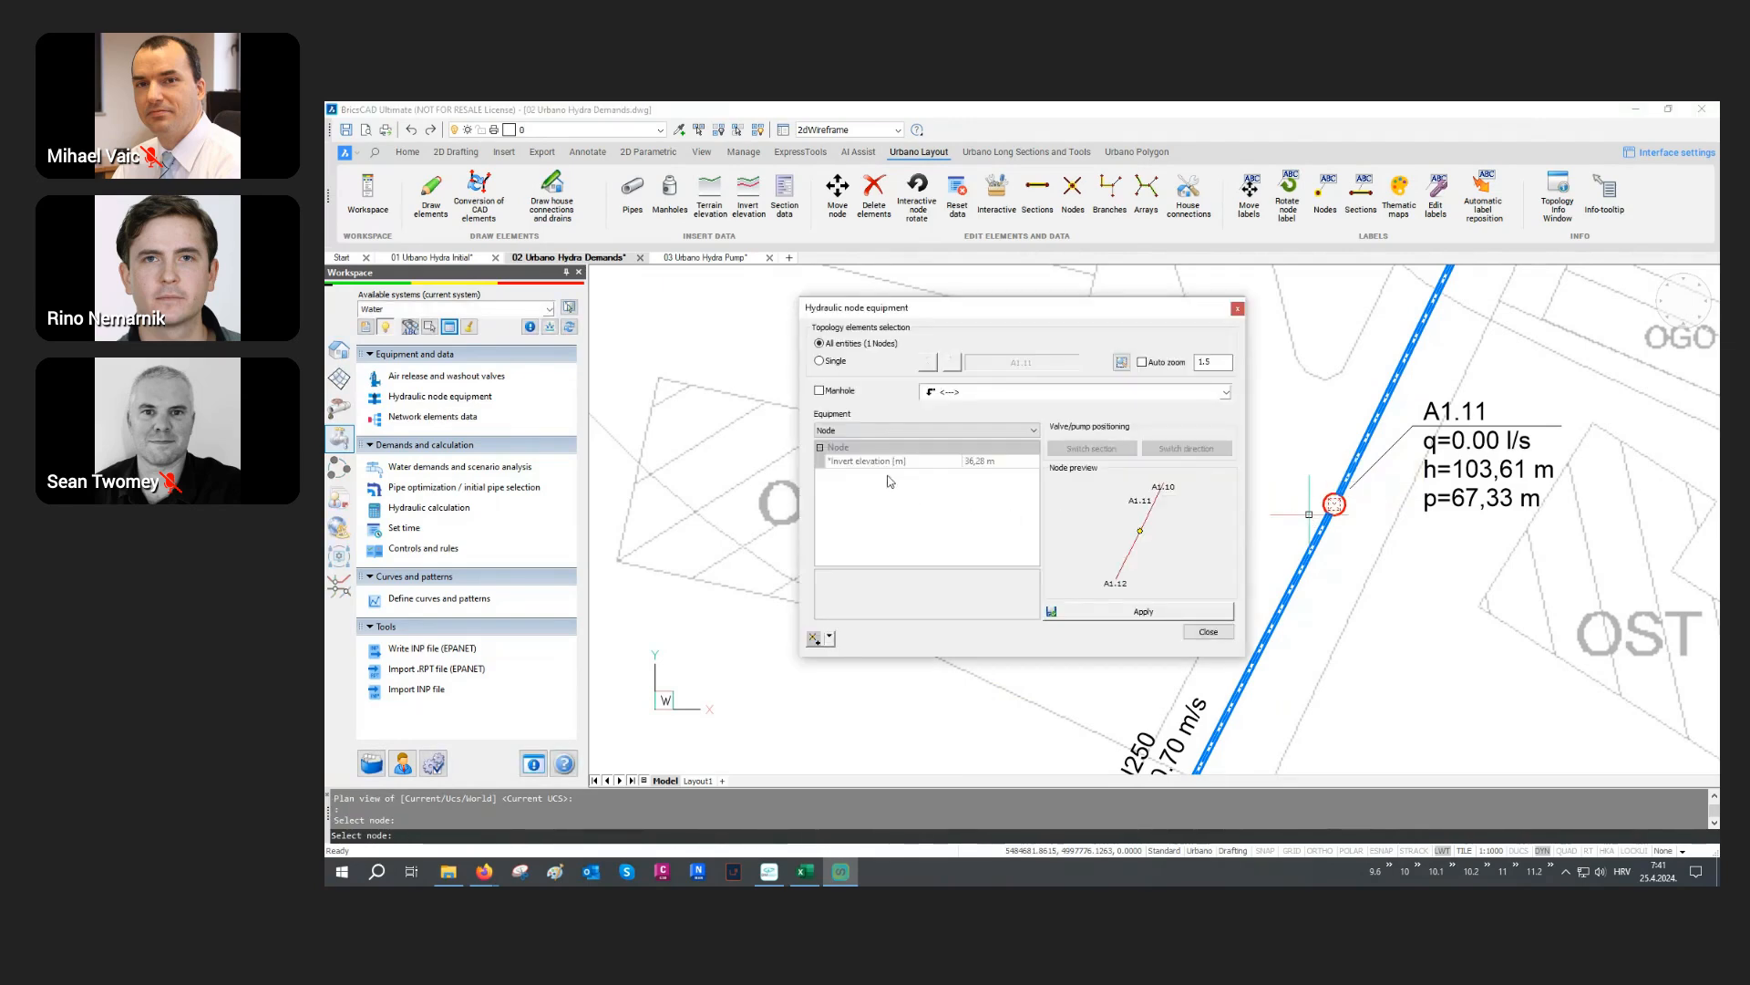
Step: Equip node A1.11 with a pressure reducing valve (PRV), set its reduced pressure to 35 m, and apply it
{"action": "left_click", "coordinate": [875, 430]}
{"action": "left_click", "coordinate": [868, 488]}
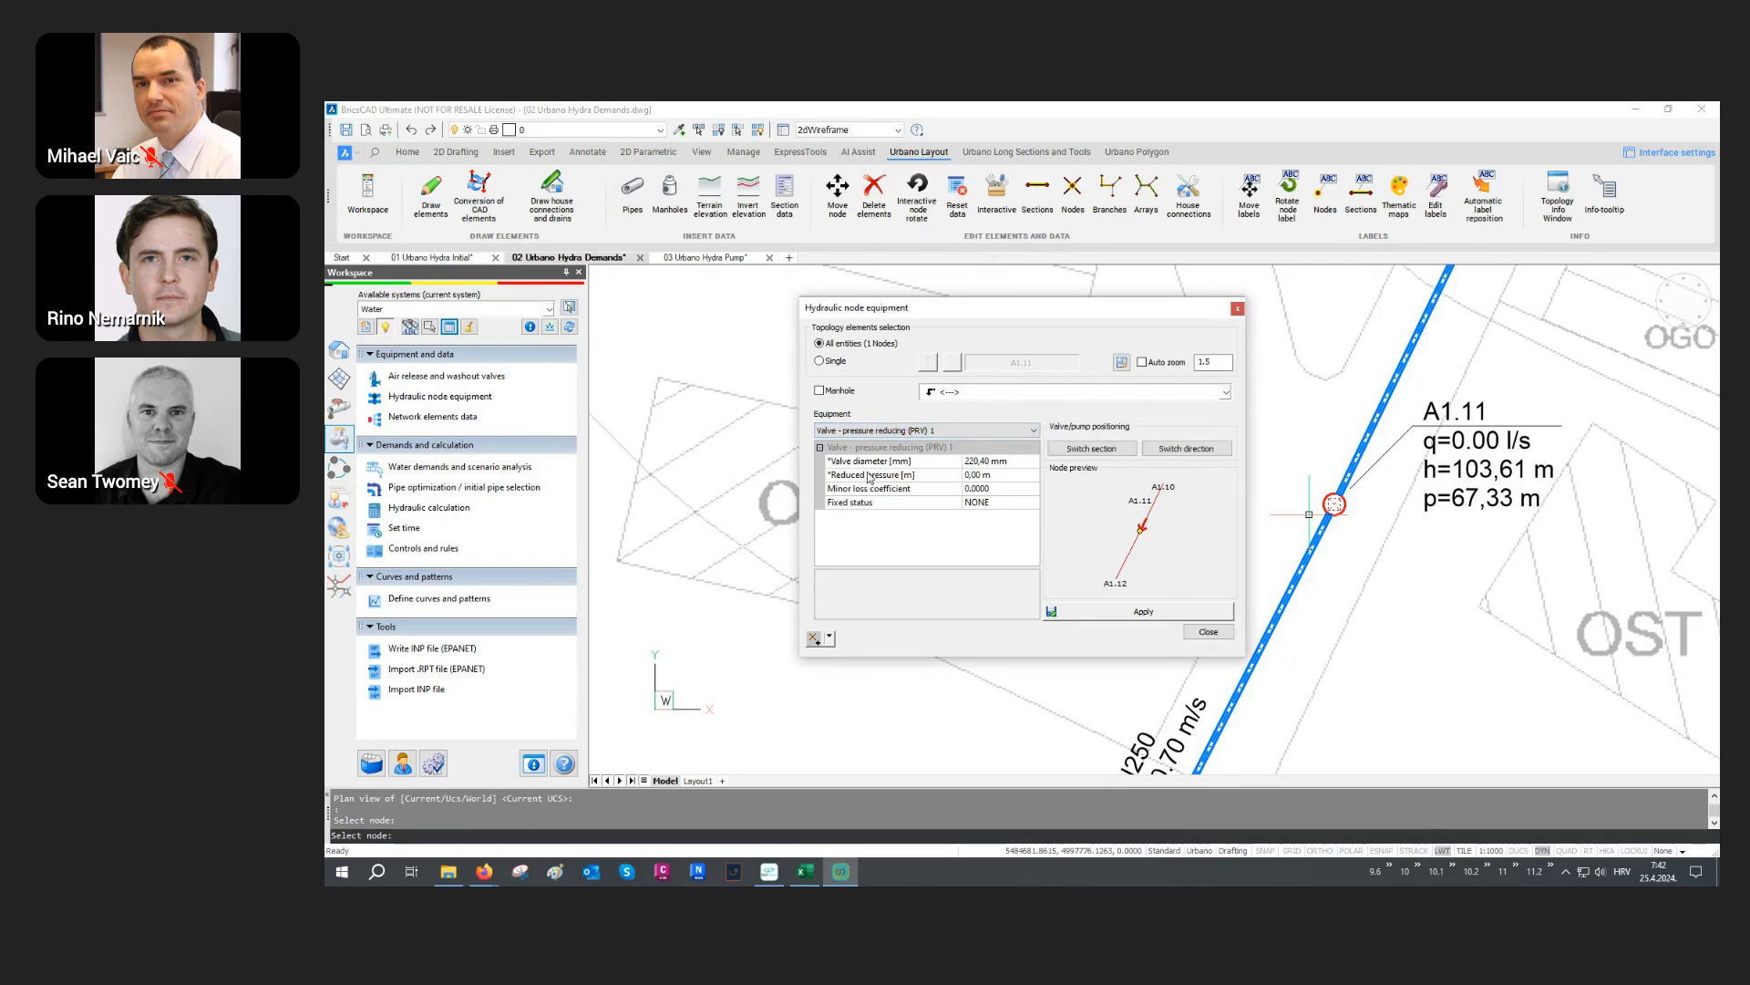
{"action": "left_click", "coordinate": [869, 478]}
{"action": "left_click_drag", "start_coordinate": [983, 475], "coordinate": [936, 476]}
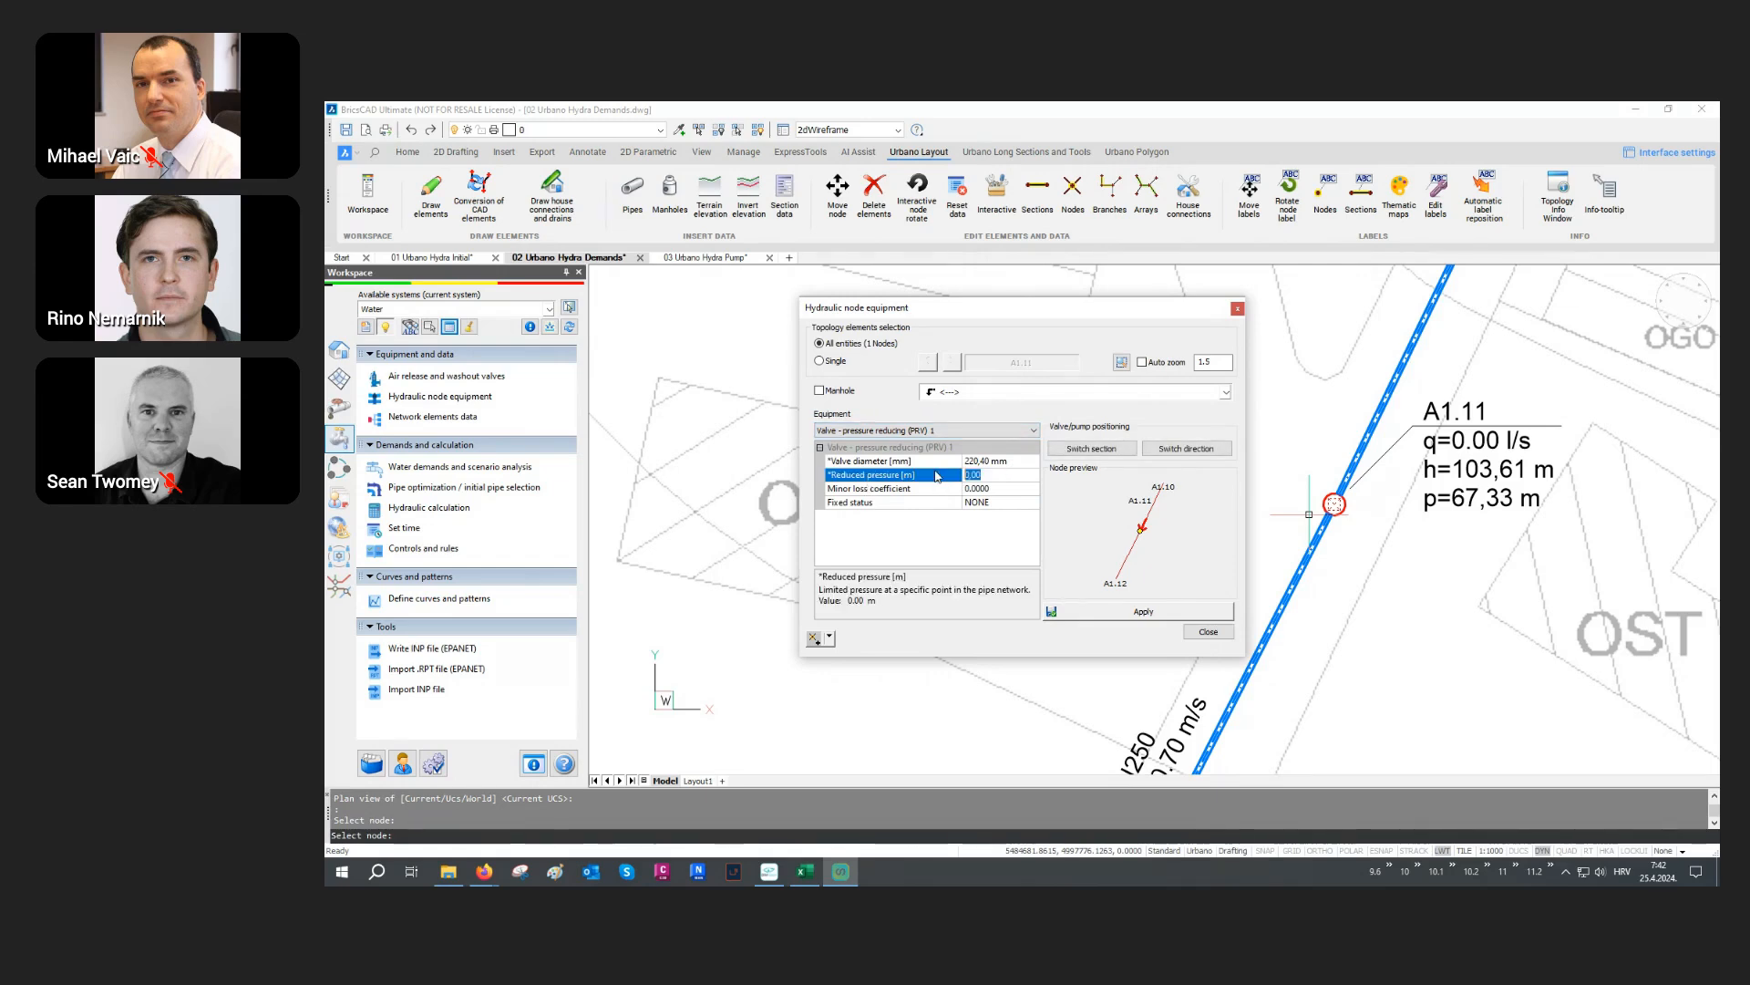
{"action": "type", "text": "35"}
{"action": "left_click", "coordinate": [1130, 608]}
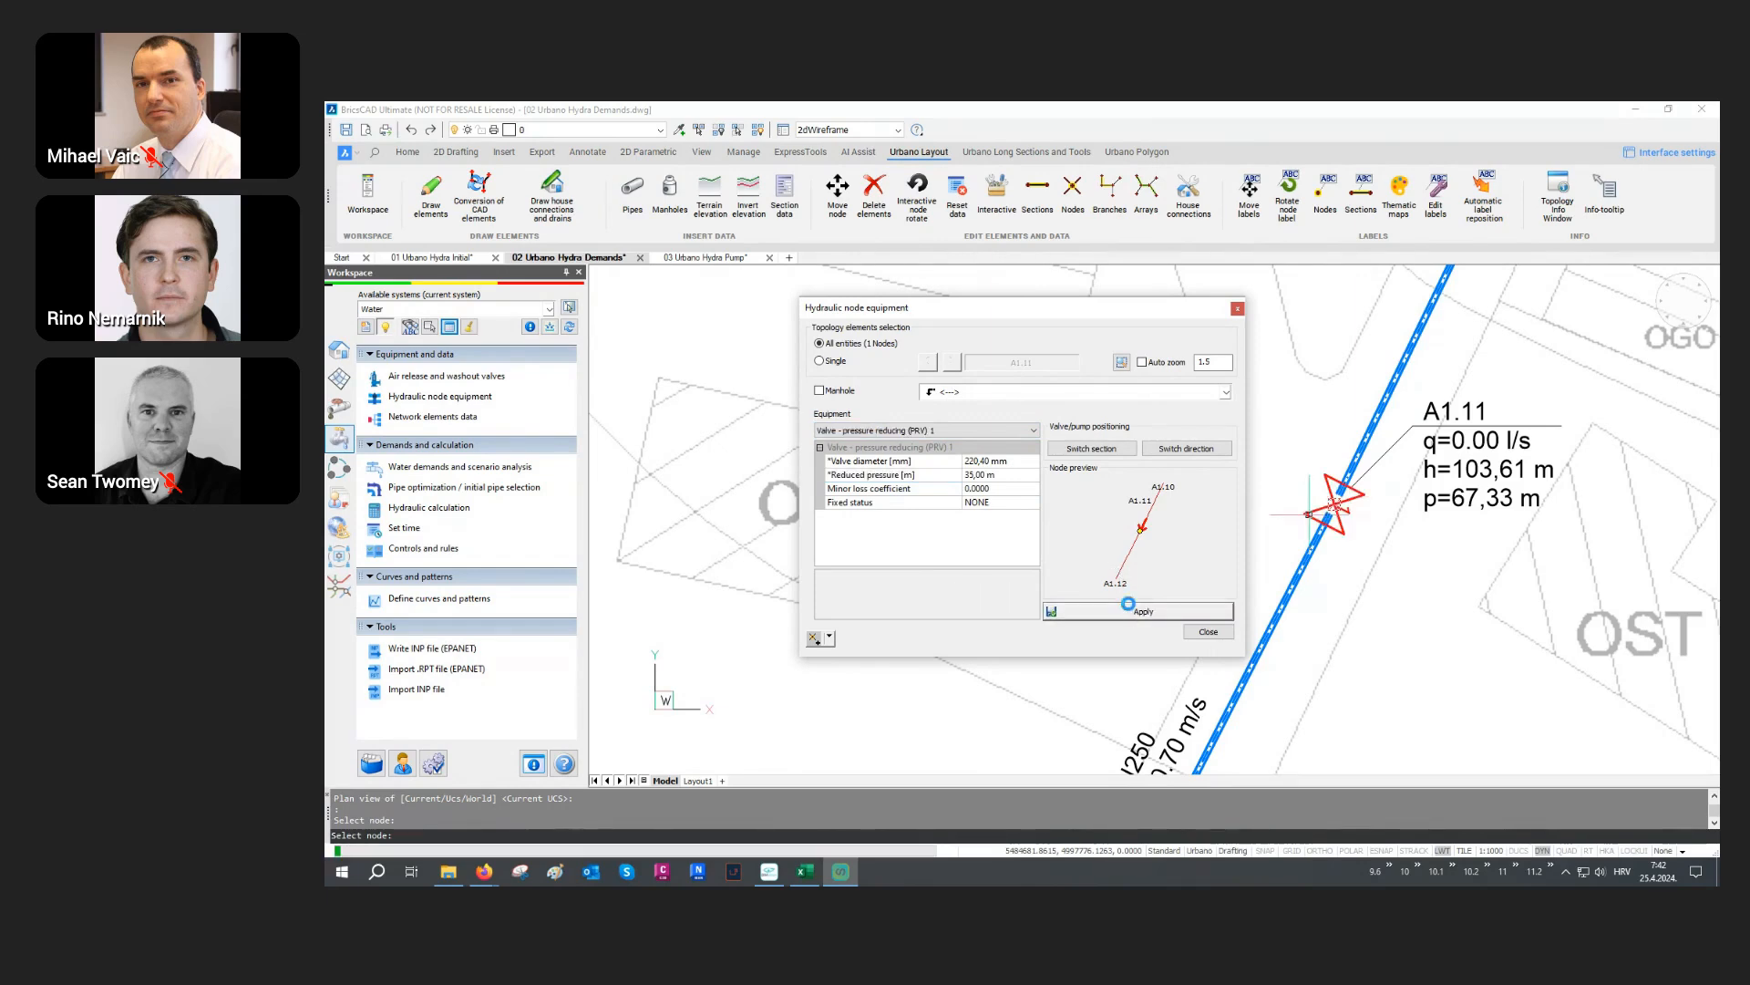
{"action": "left_click", "coordinate": [1207, 631]}
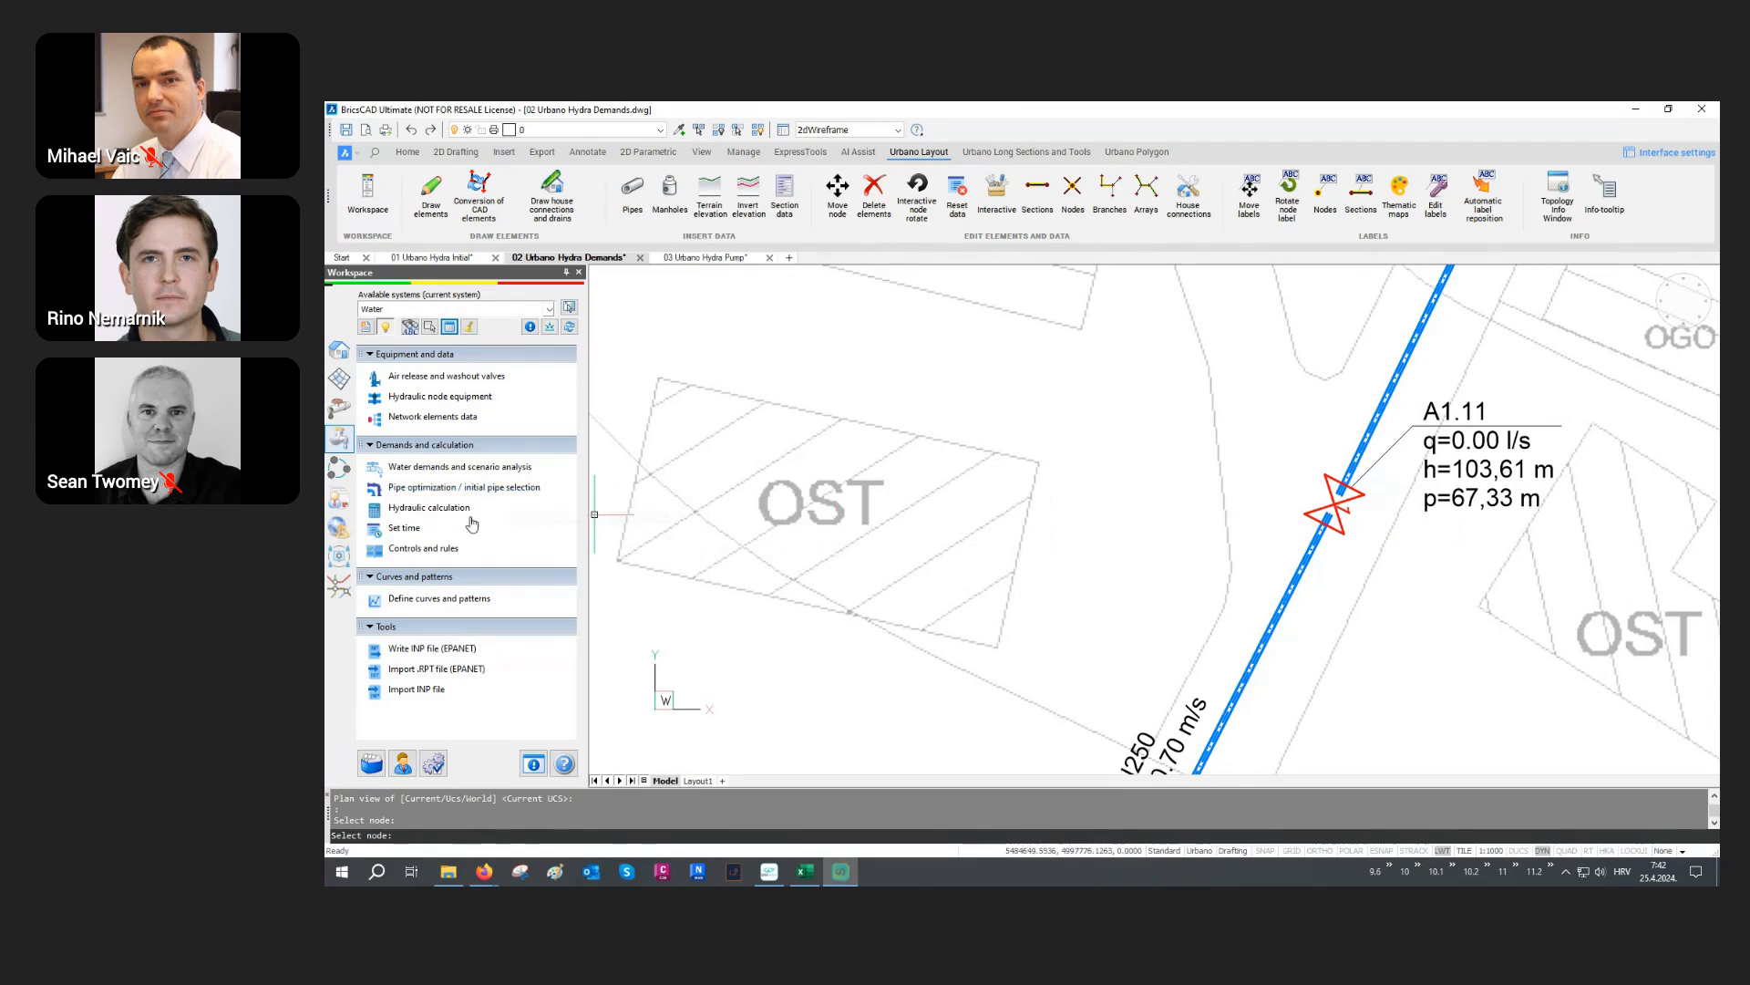
Step: Run the hydraulic calculation of the water network with the sum of all defined demands
{"action": "left_click", "coordinate": [445, 511]}
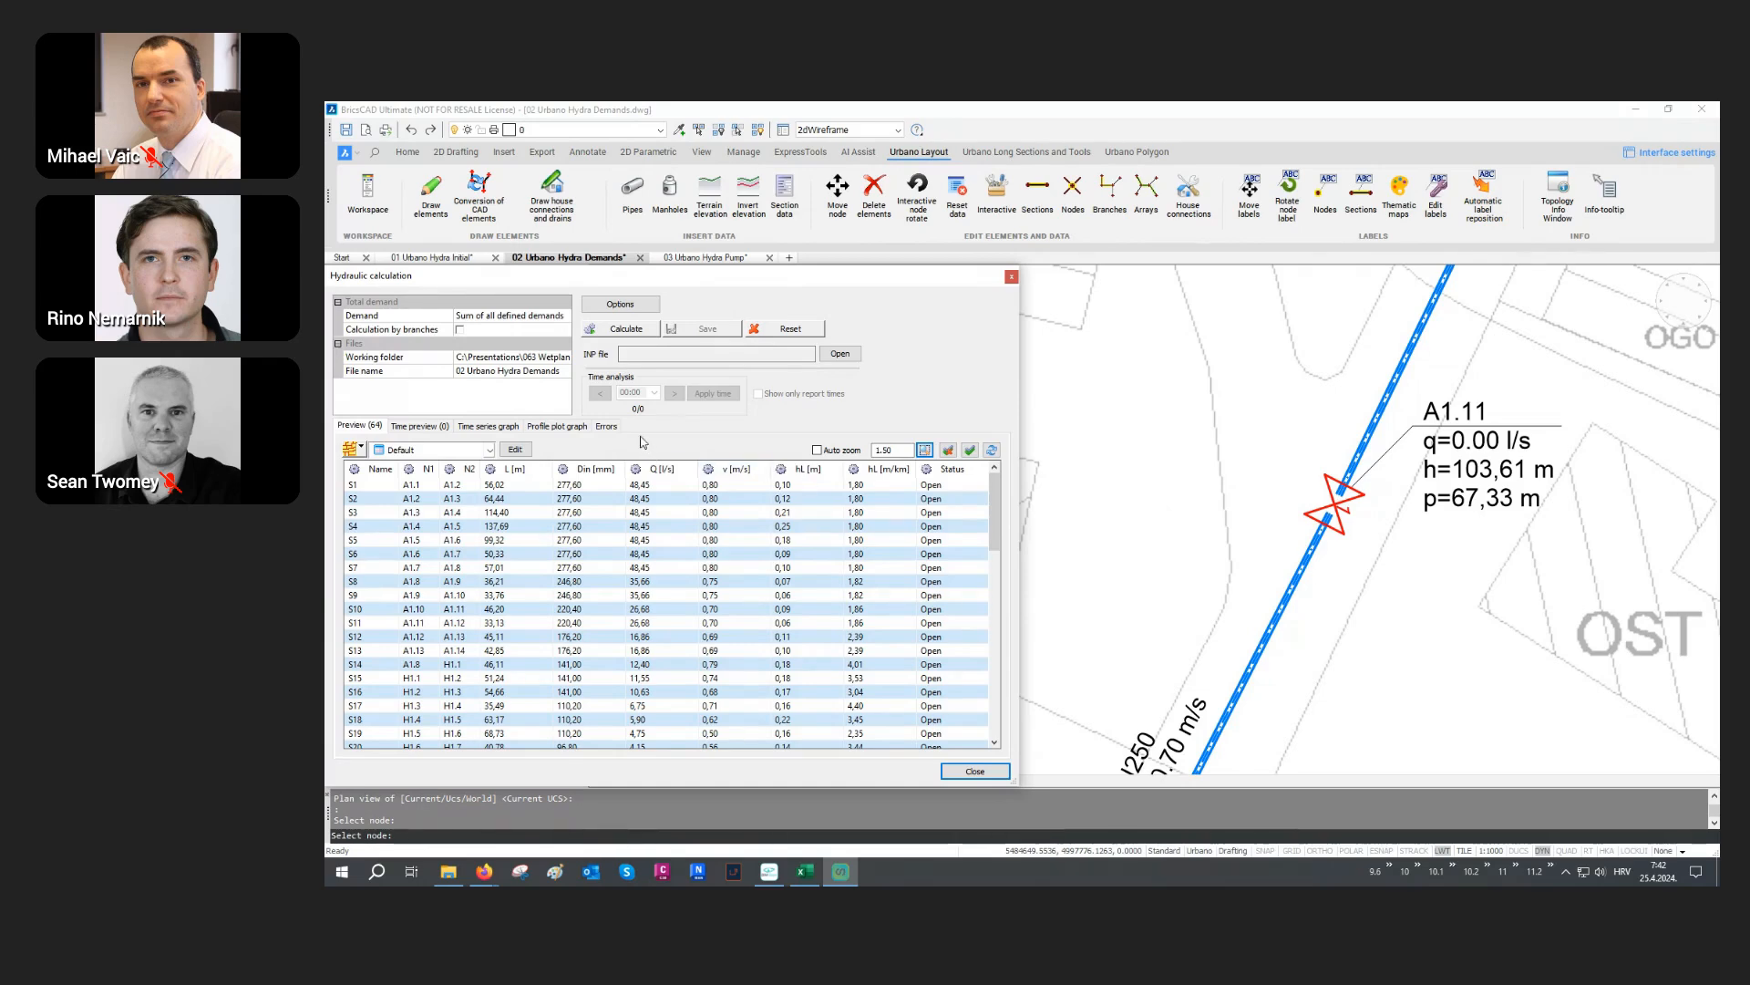
{"action": "left_click", "coordinate": [626, 328]}
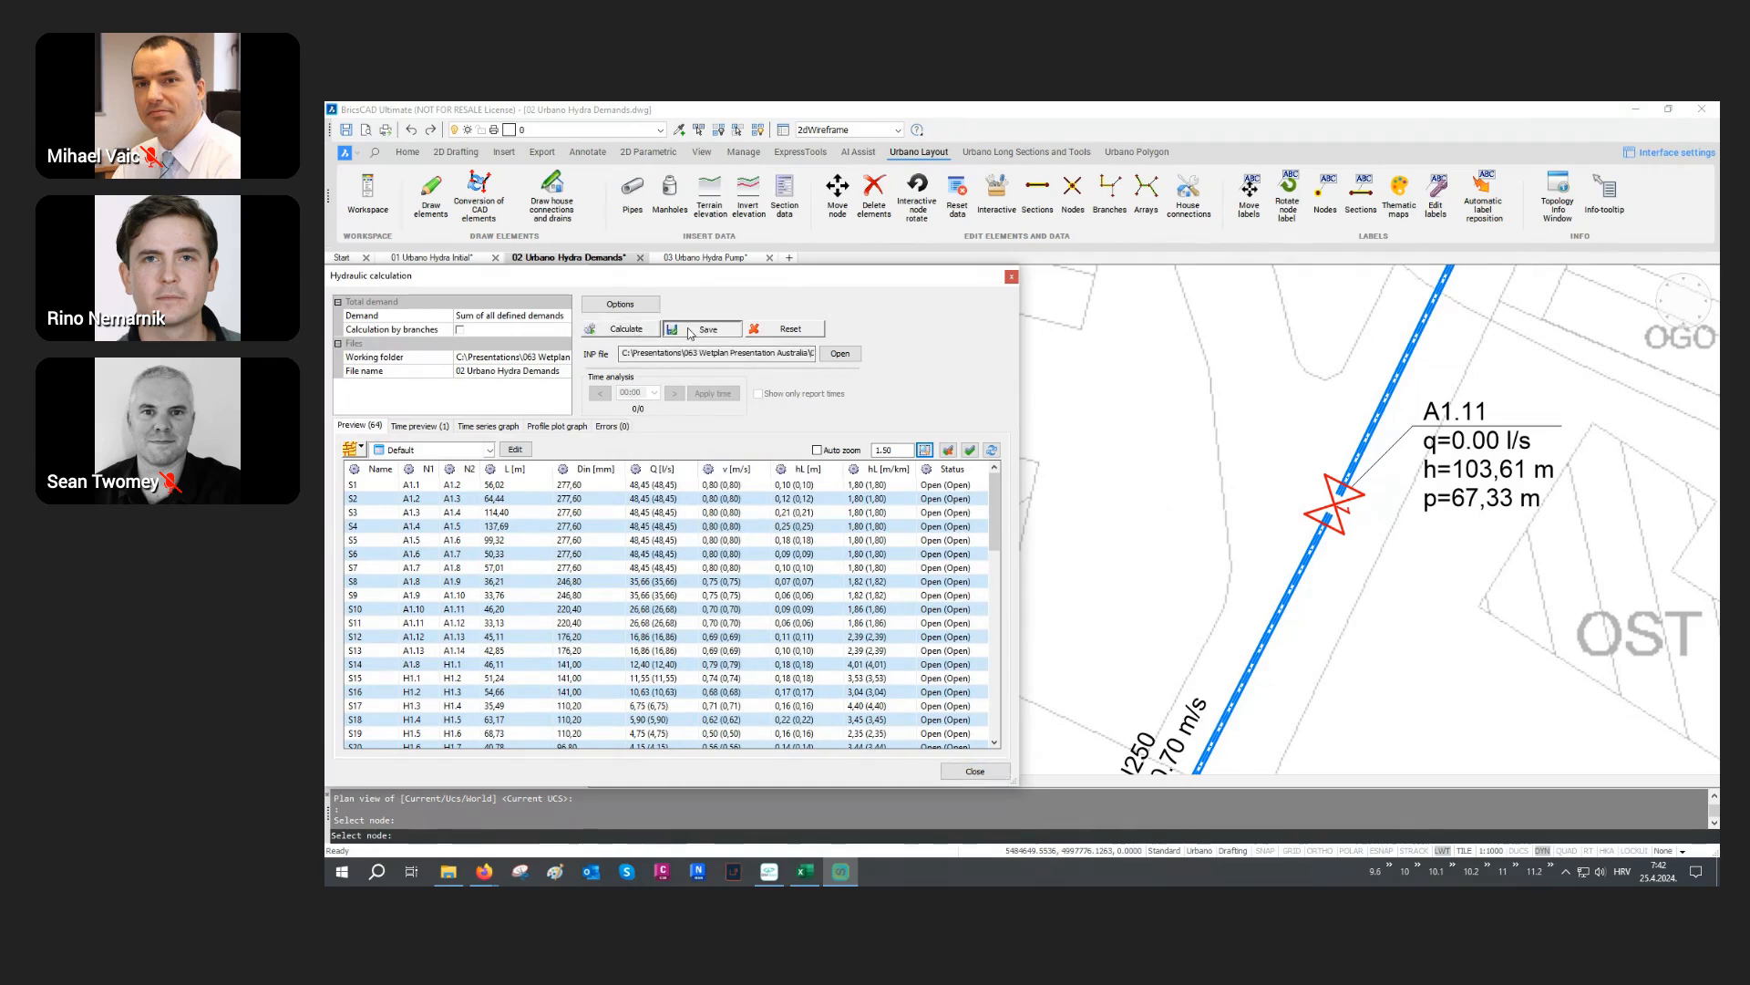
Step: Save the hydraulic calculation results to the network, close the calculation, and view the updated label of node A1.11
{"action": "left_click", "coordinate": [690, 330]}
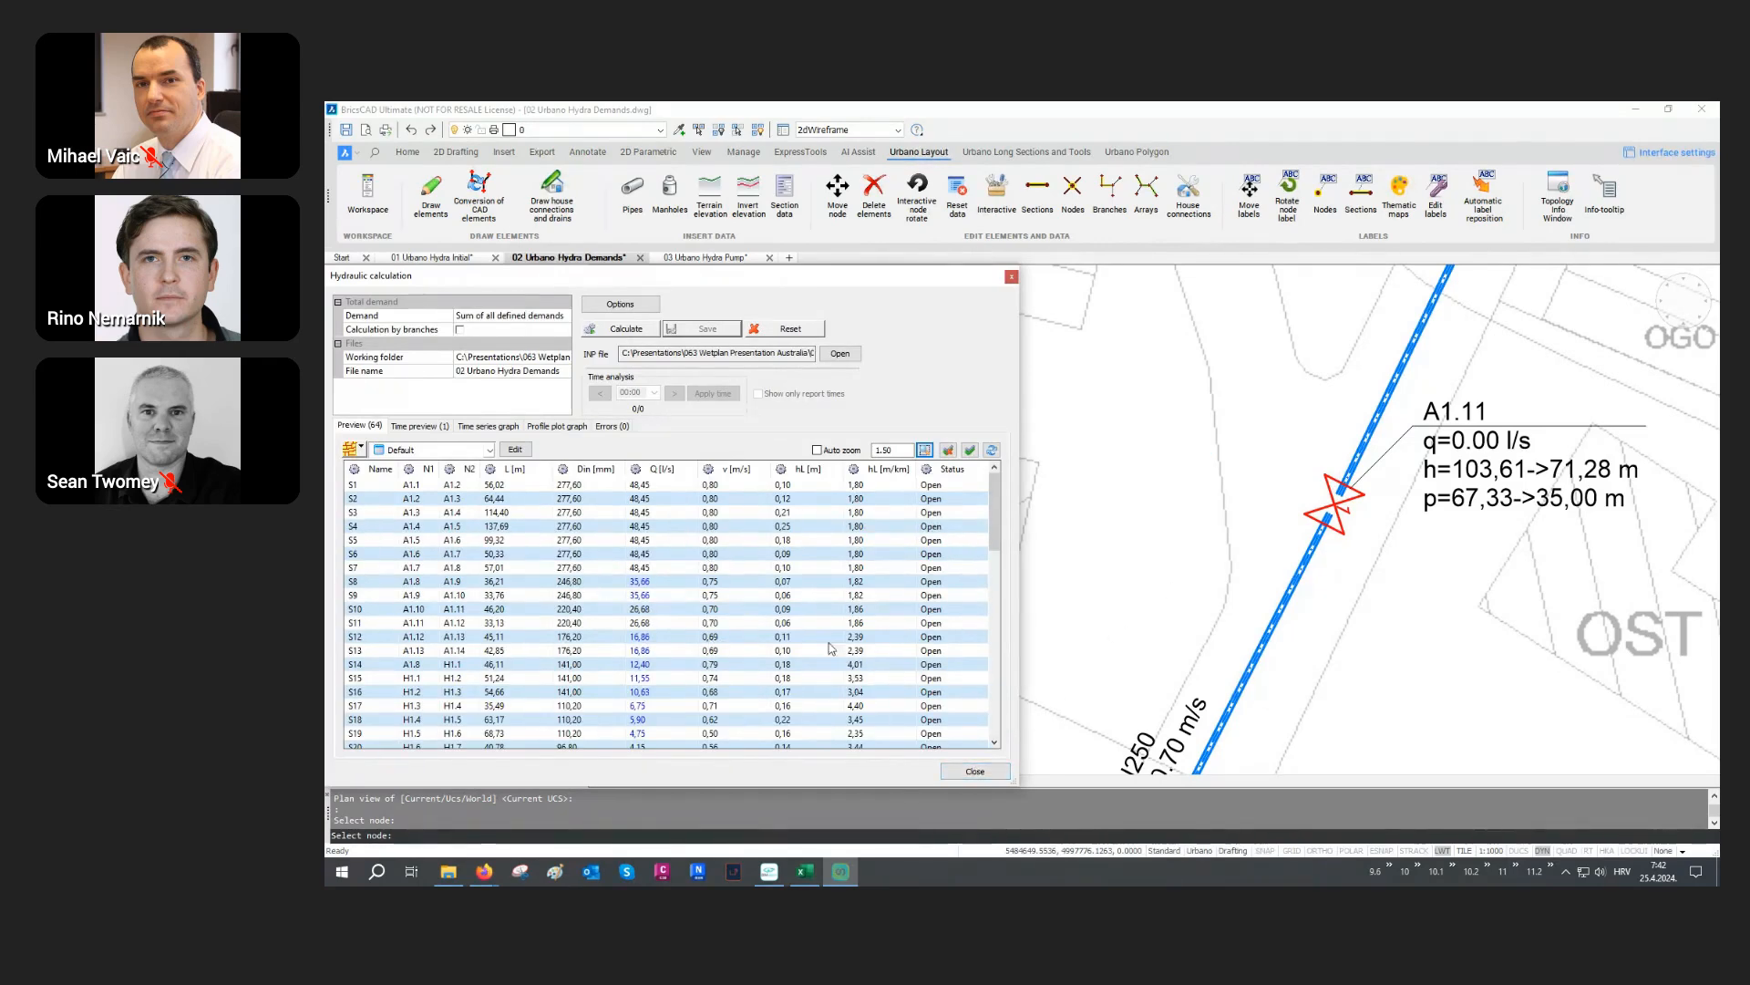
{"action": "left_click", "coordinate": [966, 767]}
{"action": "middle_click_drag", "start_coordinate": [1349, 547], "coordinate": [996, 582]}
{"action": "scroll", "coordinate": [1209, 550], "scroll_direction": "up", "scroll_amount": 1}
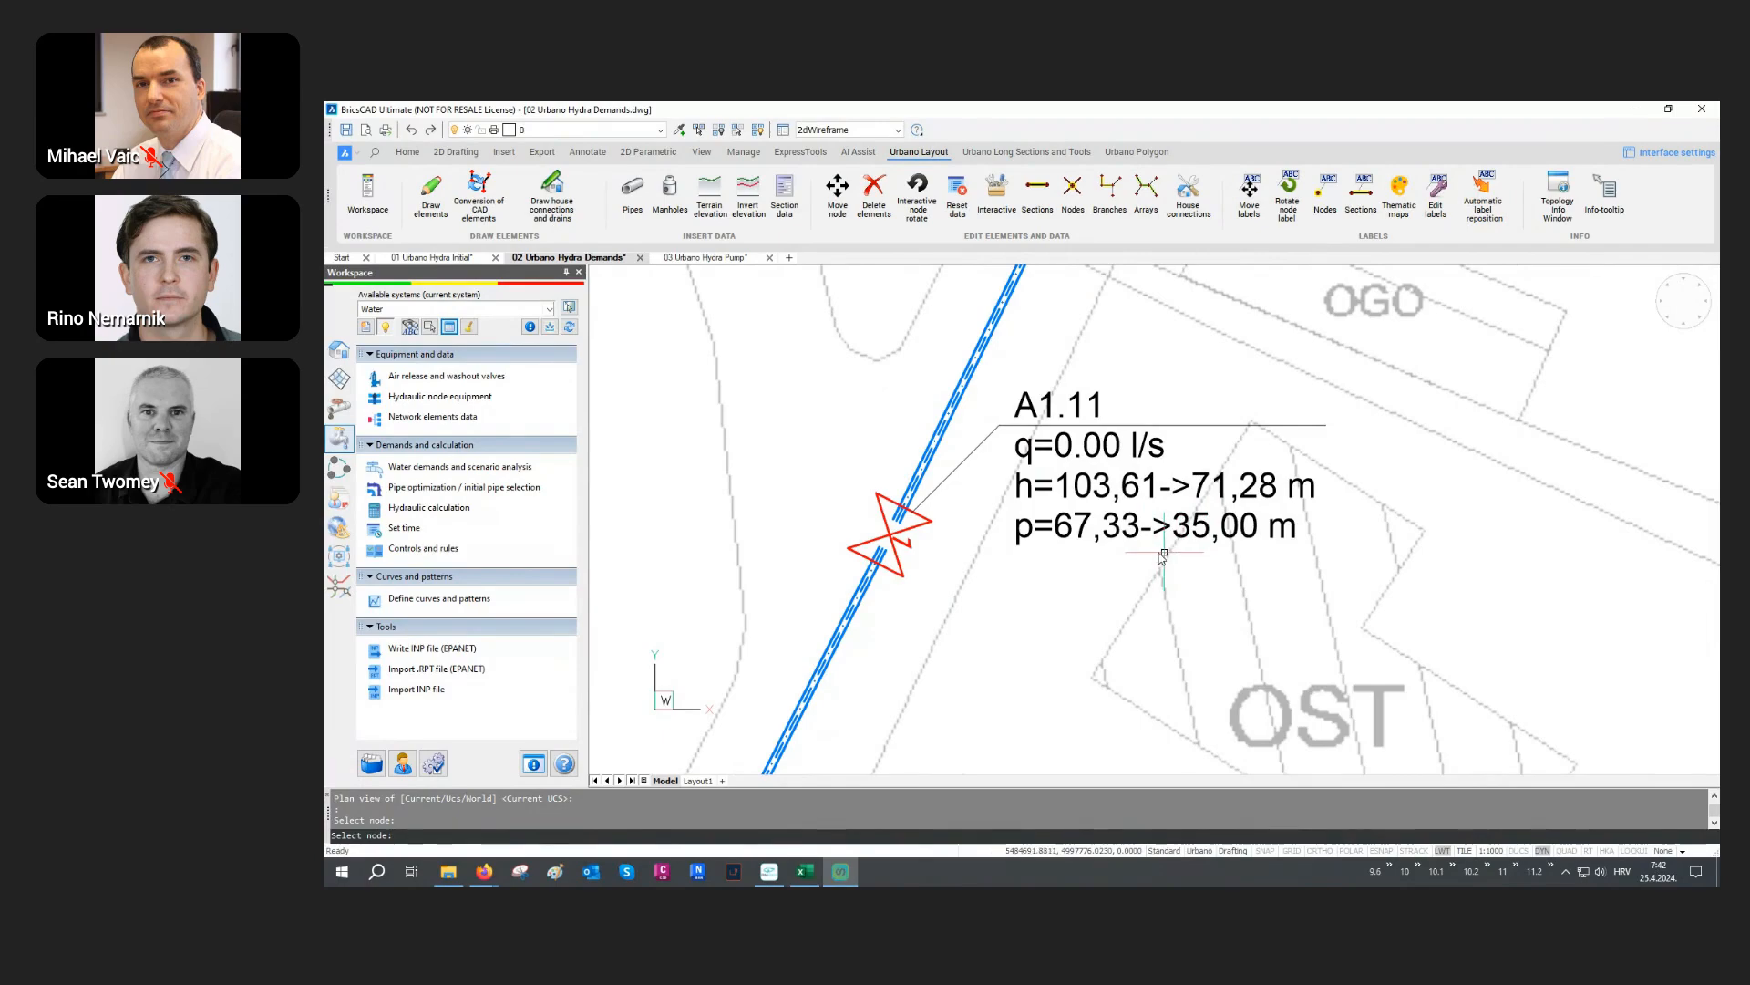
Step: Examine the pressure line at the pressure-reducing valve in the longitudinal profile of the main branch
{"action": "scroll", "coordinate": [841, 544], "scroll_direction": "down", "scroll_amount": 3}
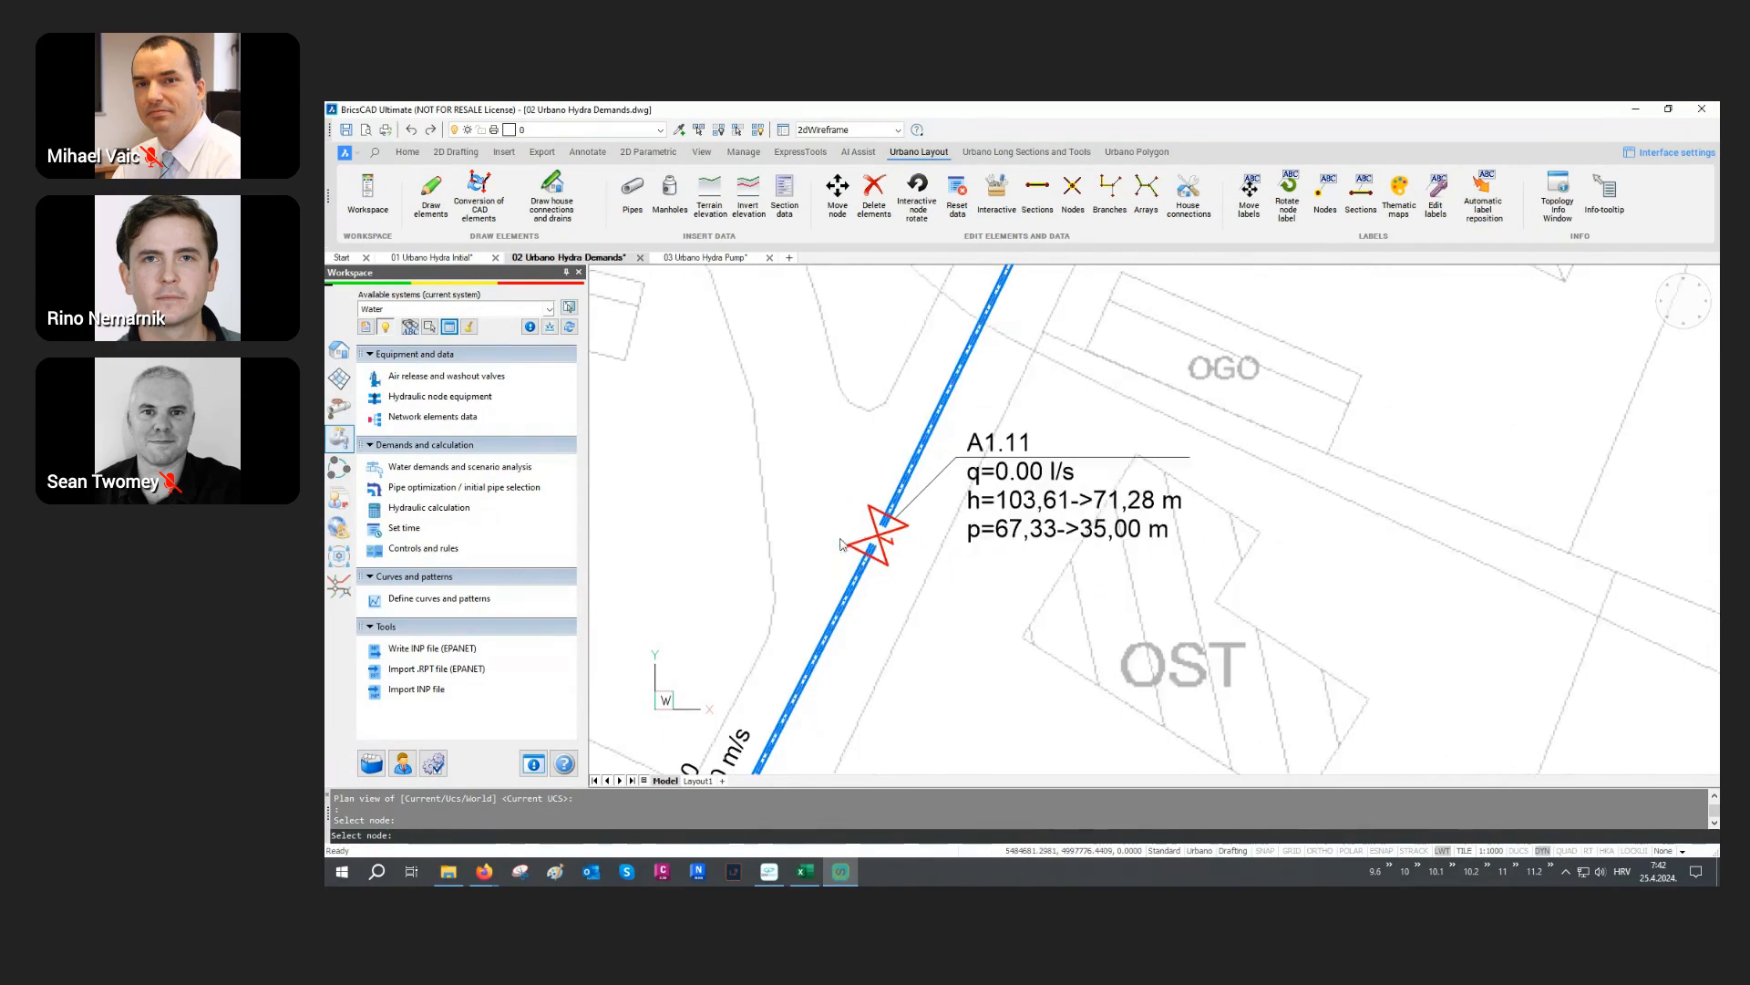
{"action": "scroll", "coordinate": [842, 544], "scroll_direction": "down", "scroll_amount": 5}
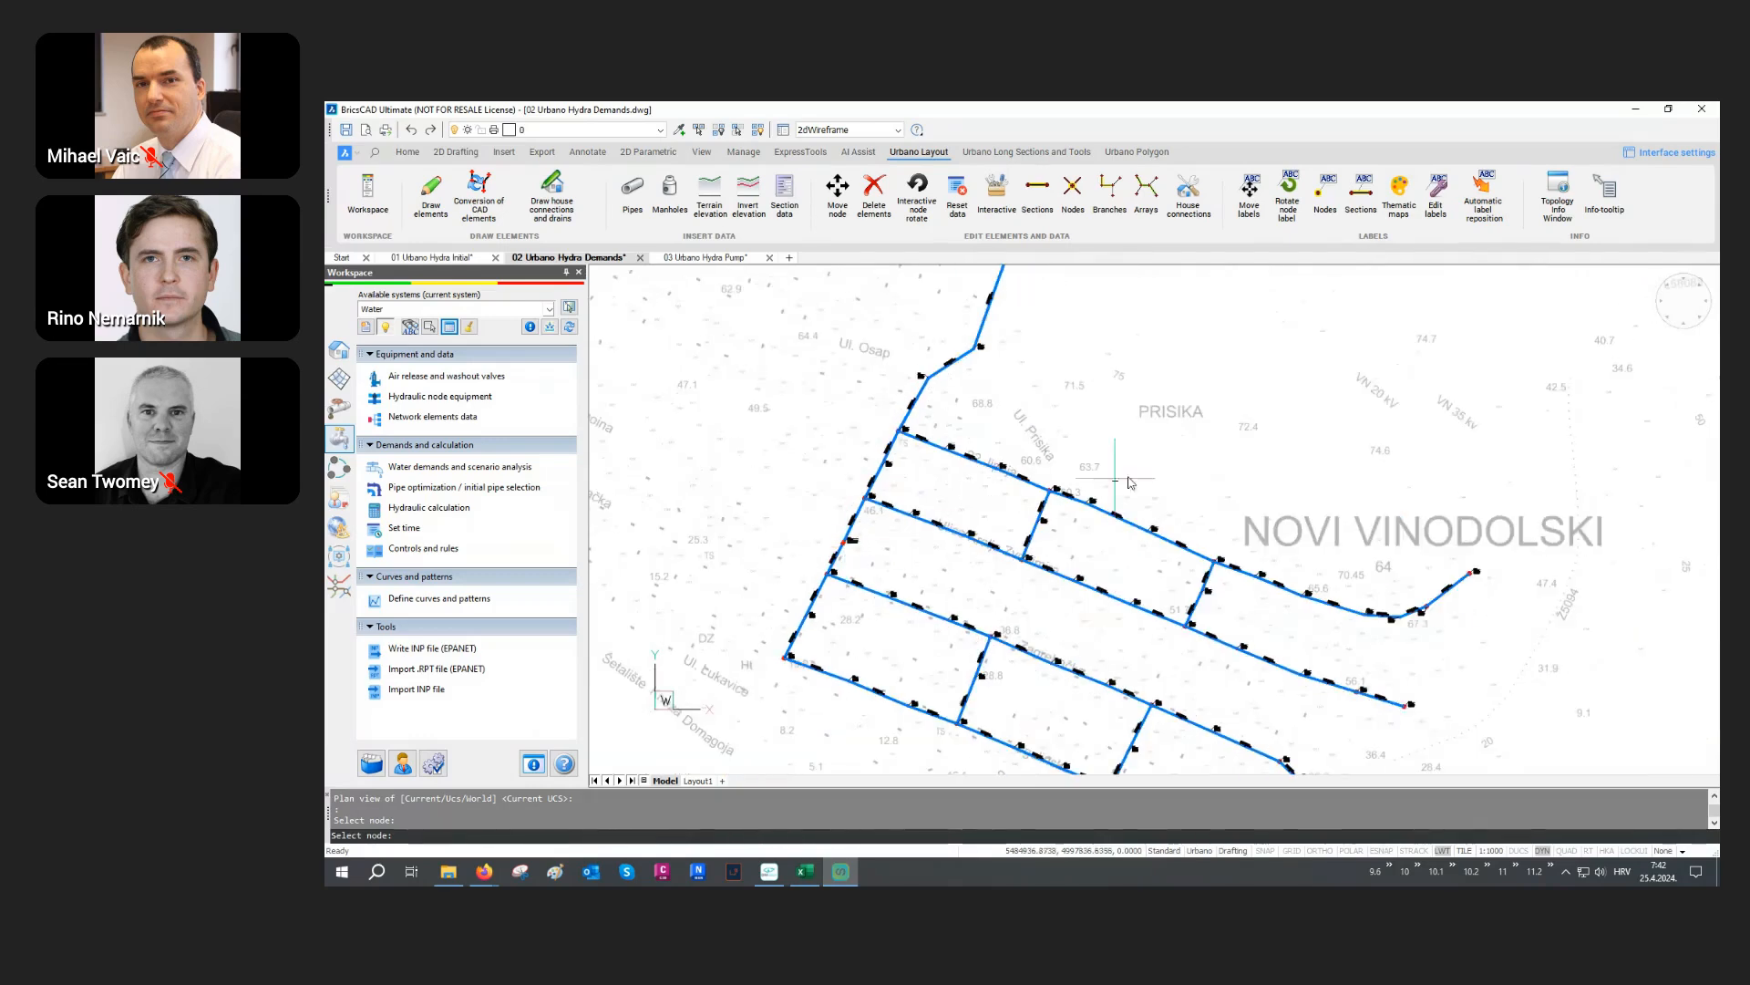
{"action": "middle_click_drag", "start_coordinate": [1168, 498], "coordinate": [1054, 560]}
{"action": "scroll", "coordinate": [1054, 559], "scroll_direction": "down", "scroll_amount": 1}
{"action": "middle_click_drag", "start_coordinate": [1547, 402], "coordinate": [1300, 592]}
{"action": "middle_click_drag", "start_coordinate": [1319, 404], "coordinate": [1254, 515]}
{"action": "scroll", "coordinate": [1215, 471], "scroll_direction": "up", "scroll_amount": 3}
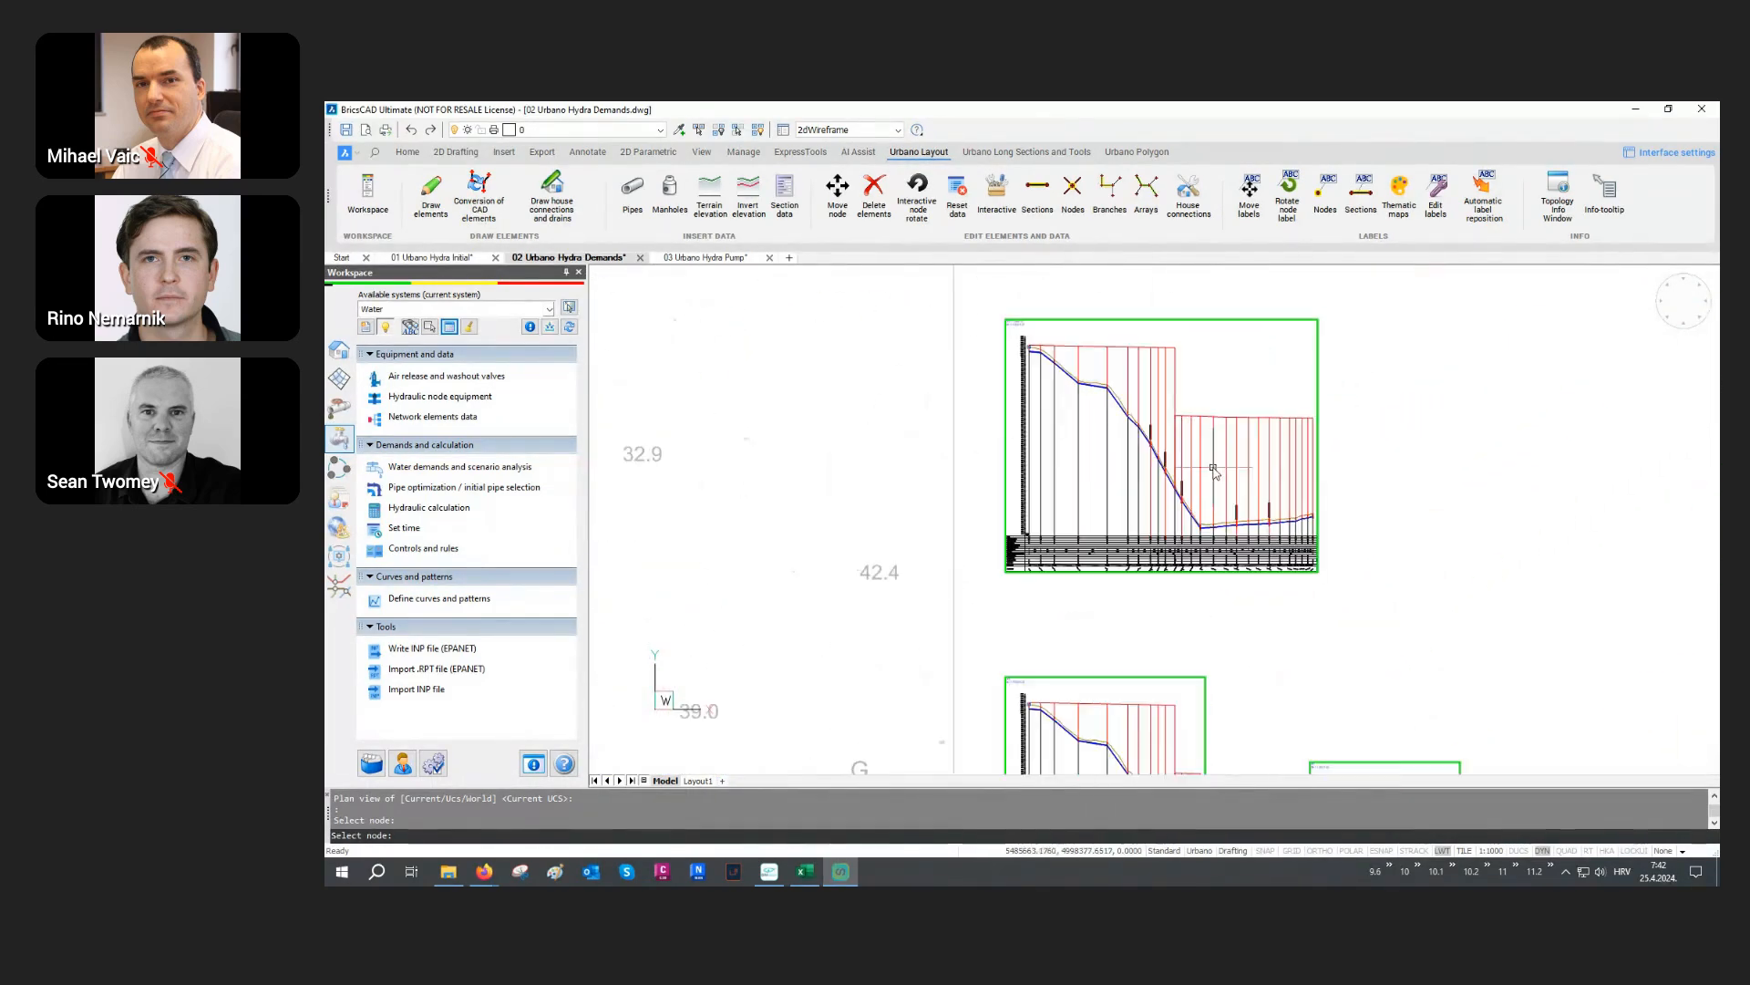
{"action": "scroll", "coordinate": [1180, 480], "scroll_direction": "up", "scroll_amount": 9}
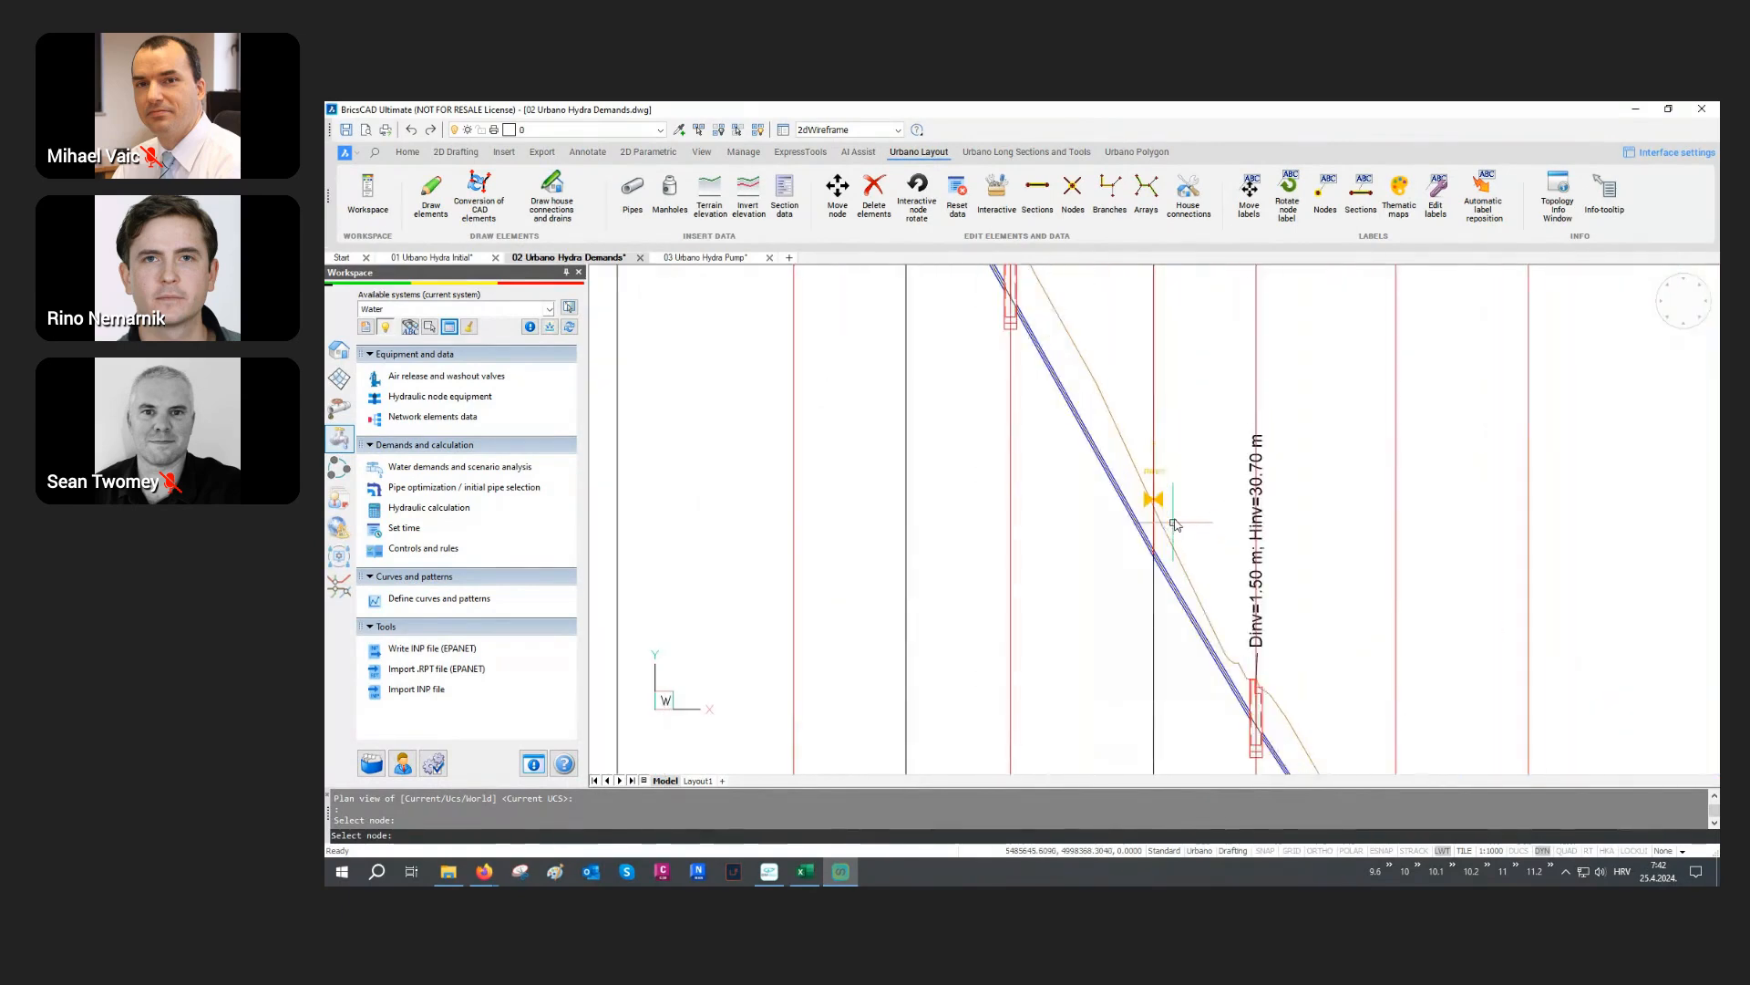
{"action": "scroll", "coordinate": [1031, 601], "scroll_direction": "down", "scroll_amount": 4}
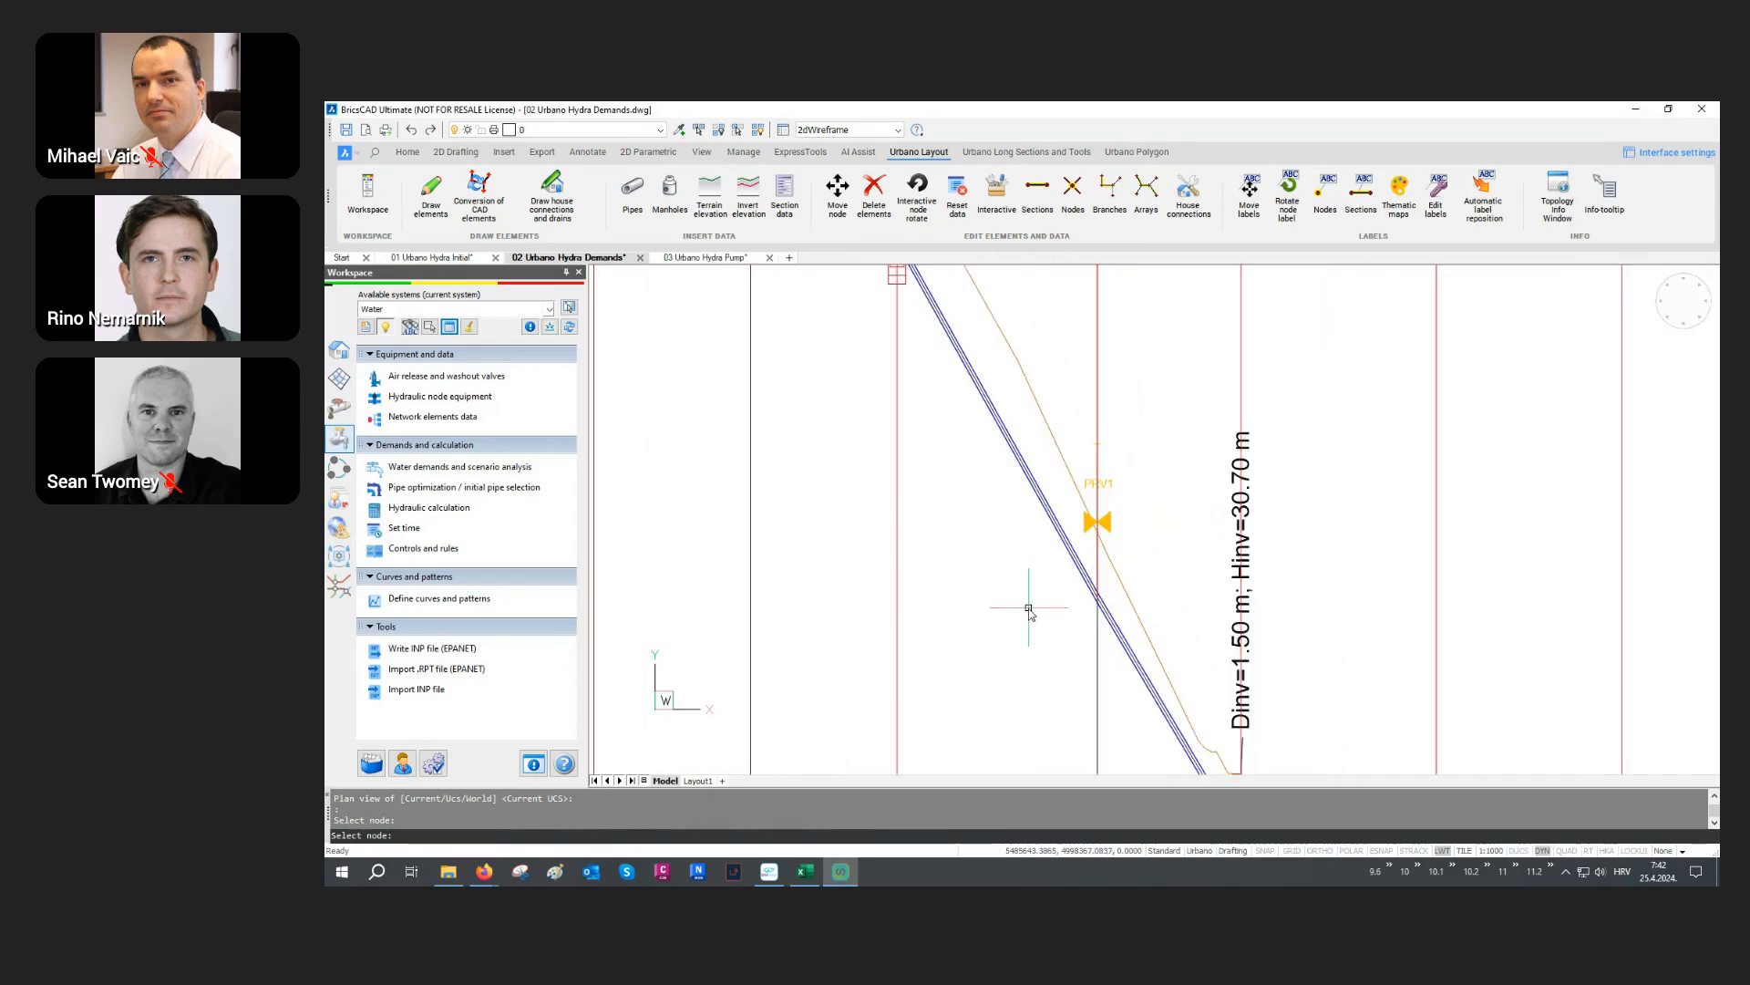
{"action": "scroll", "coordinate": [1034, 612], "scroll_direction": "down", "scroll_amount": 1}
{"action": "middle_click_drag", "start_coordinate": [1091, 369], "coordinate": [1019, 606]}
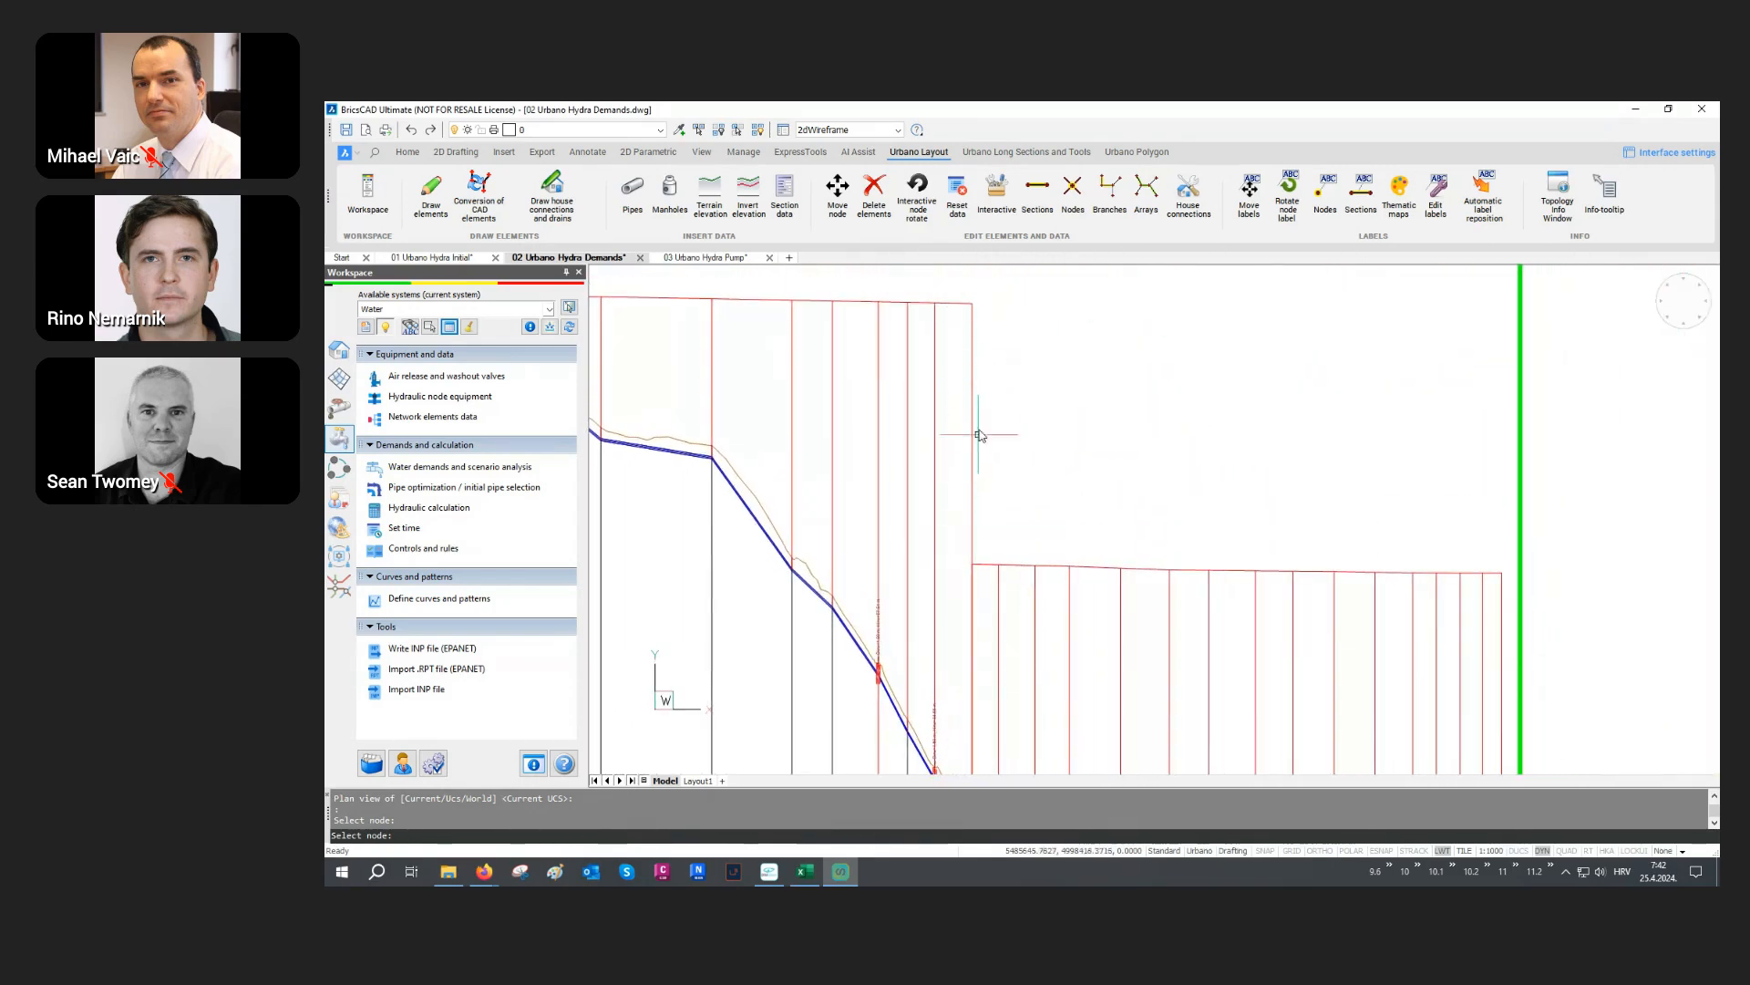
Step: Return to the whole pipe network and open the Fire demand under Firefighting in the water demands and scenario analysis
{"action": "middle_click", "coordinate": [1084, 385]}
{"action": "middle_click", "coordinate": [1084, 385]}
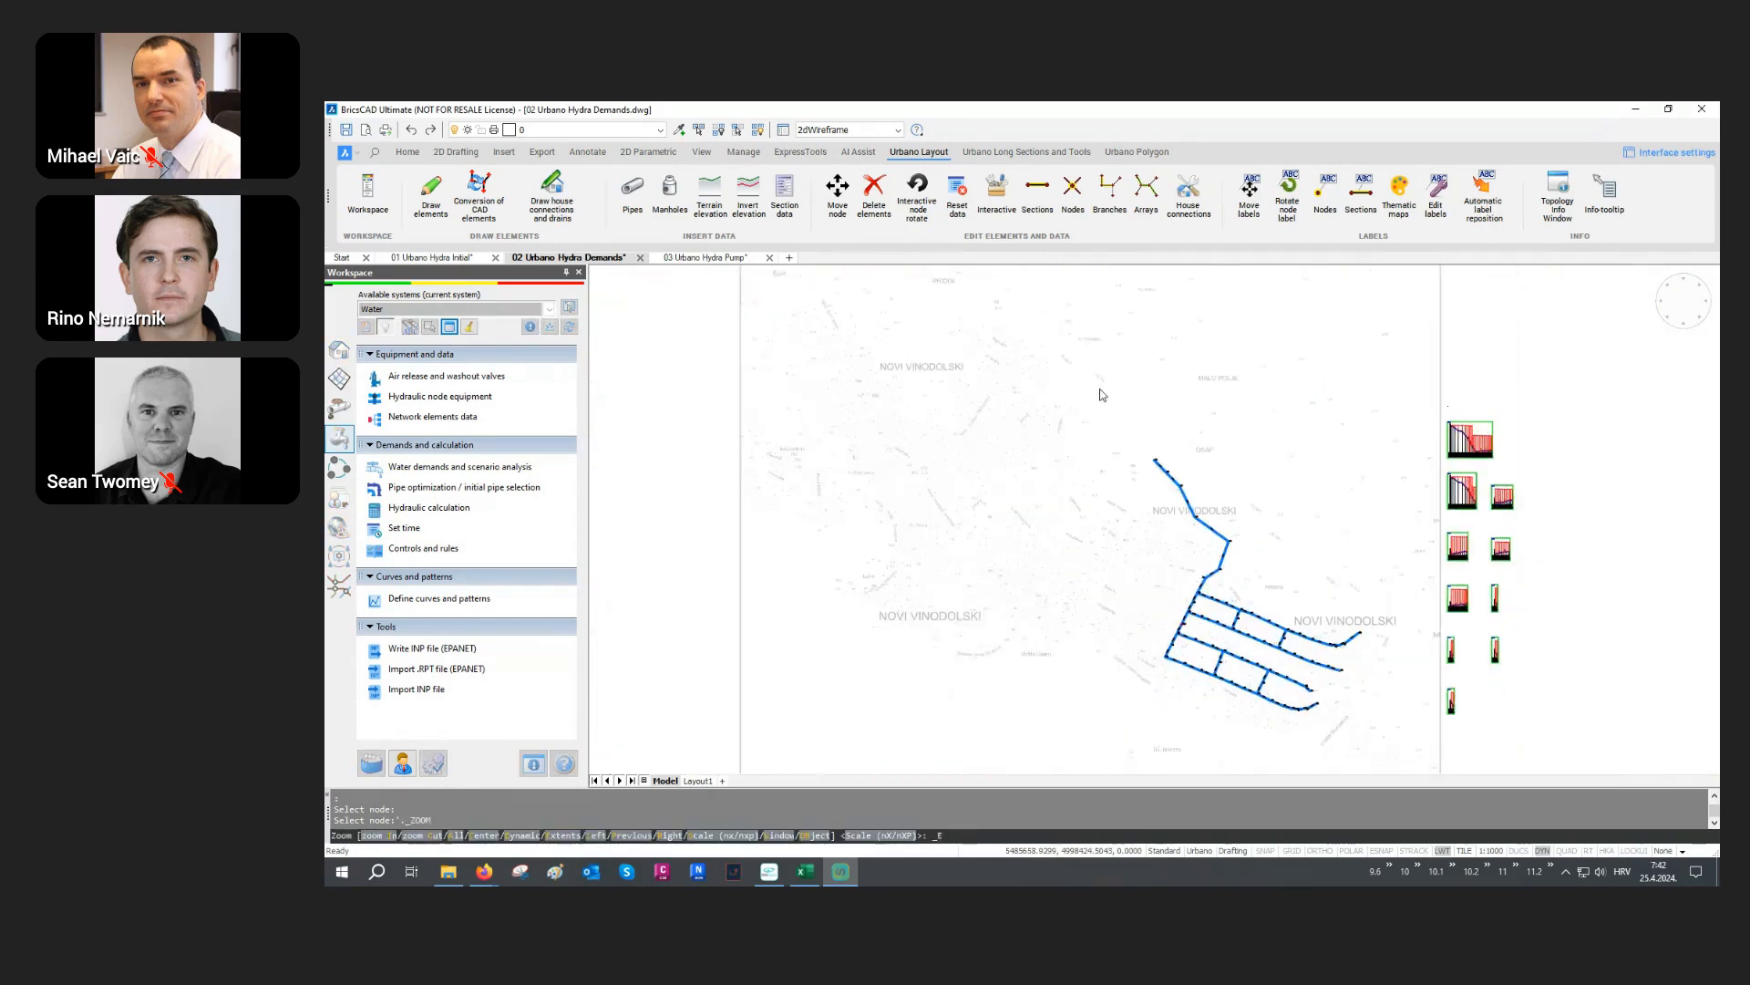
{"action": "scroll", "coordinate": [1404, 578], "scroll_direction": "up", "scroll_amount": 1}
{"action": "middle_click_drag", "start_coordinate": [1404, 578], "coordinate": [794, 572]}
{"action": "scroll", "coordinate": [794, 572], "scroll_direction": "up", "scroll_amount": 2}
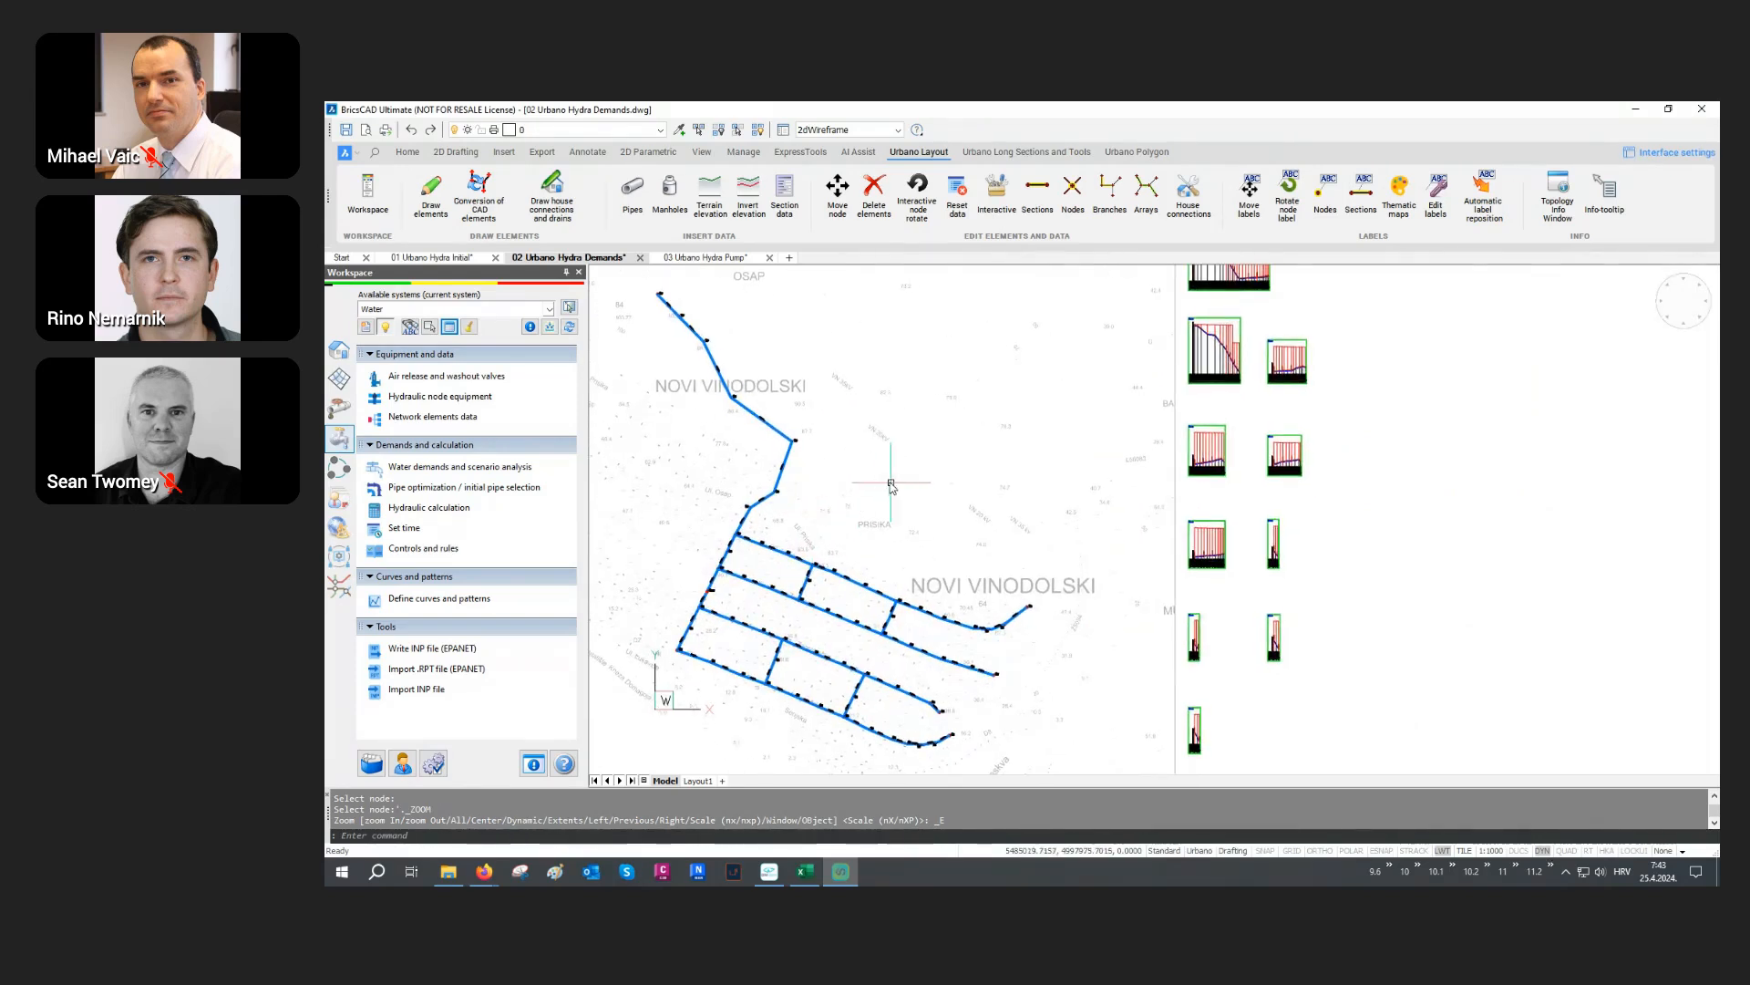
{"action": "left_click", "coordinate": [450, 470]}
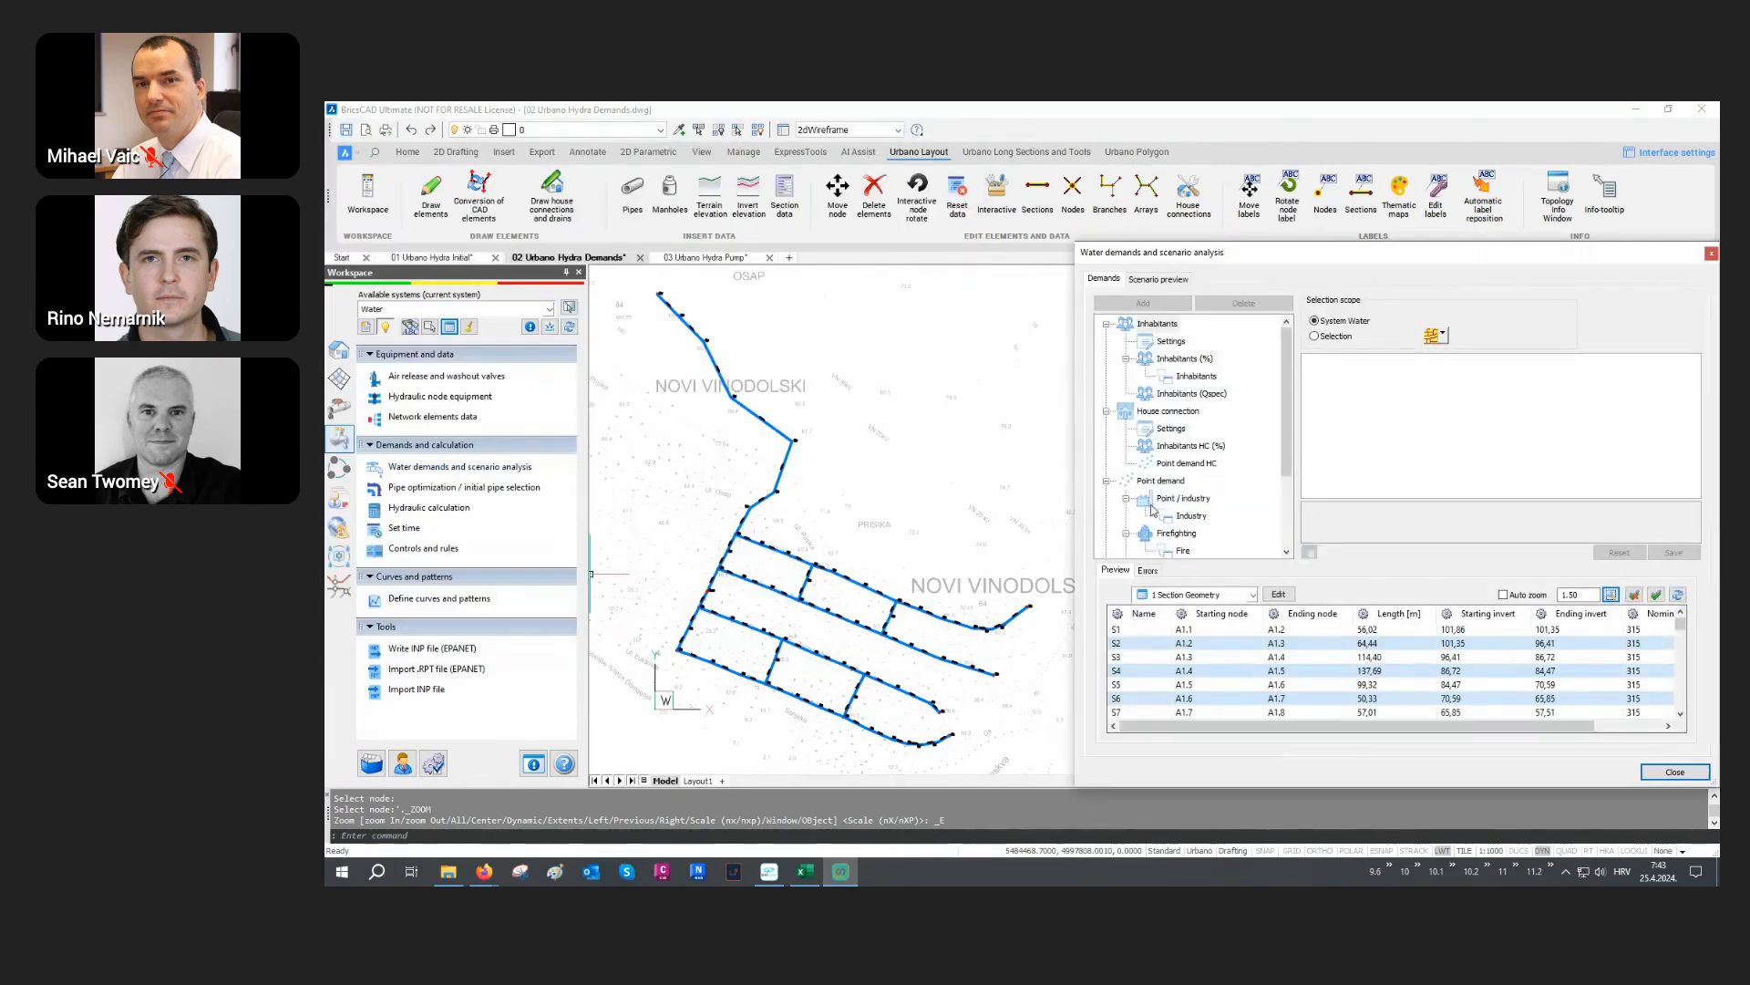
{"action": "scroll", "coordinate": [1212, 466], "scroll_direction": "down", "scroll_amount": 1}
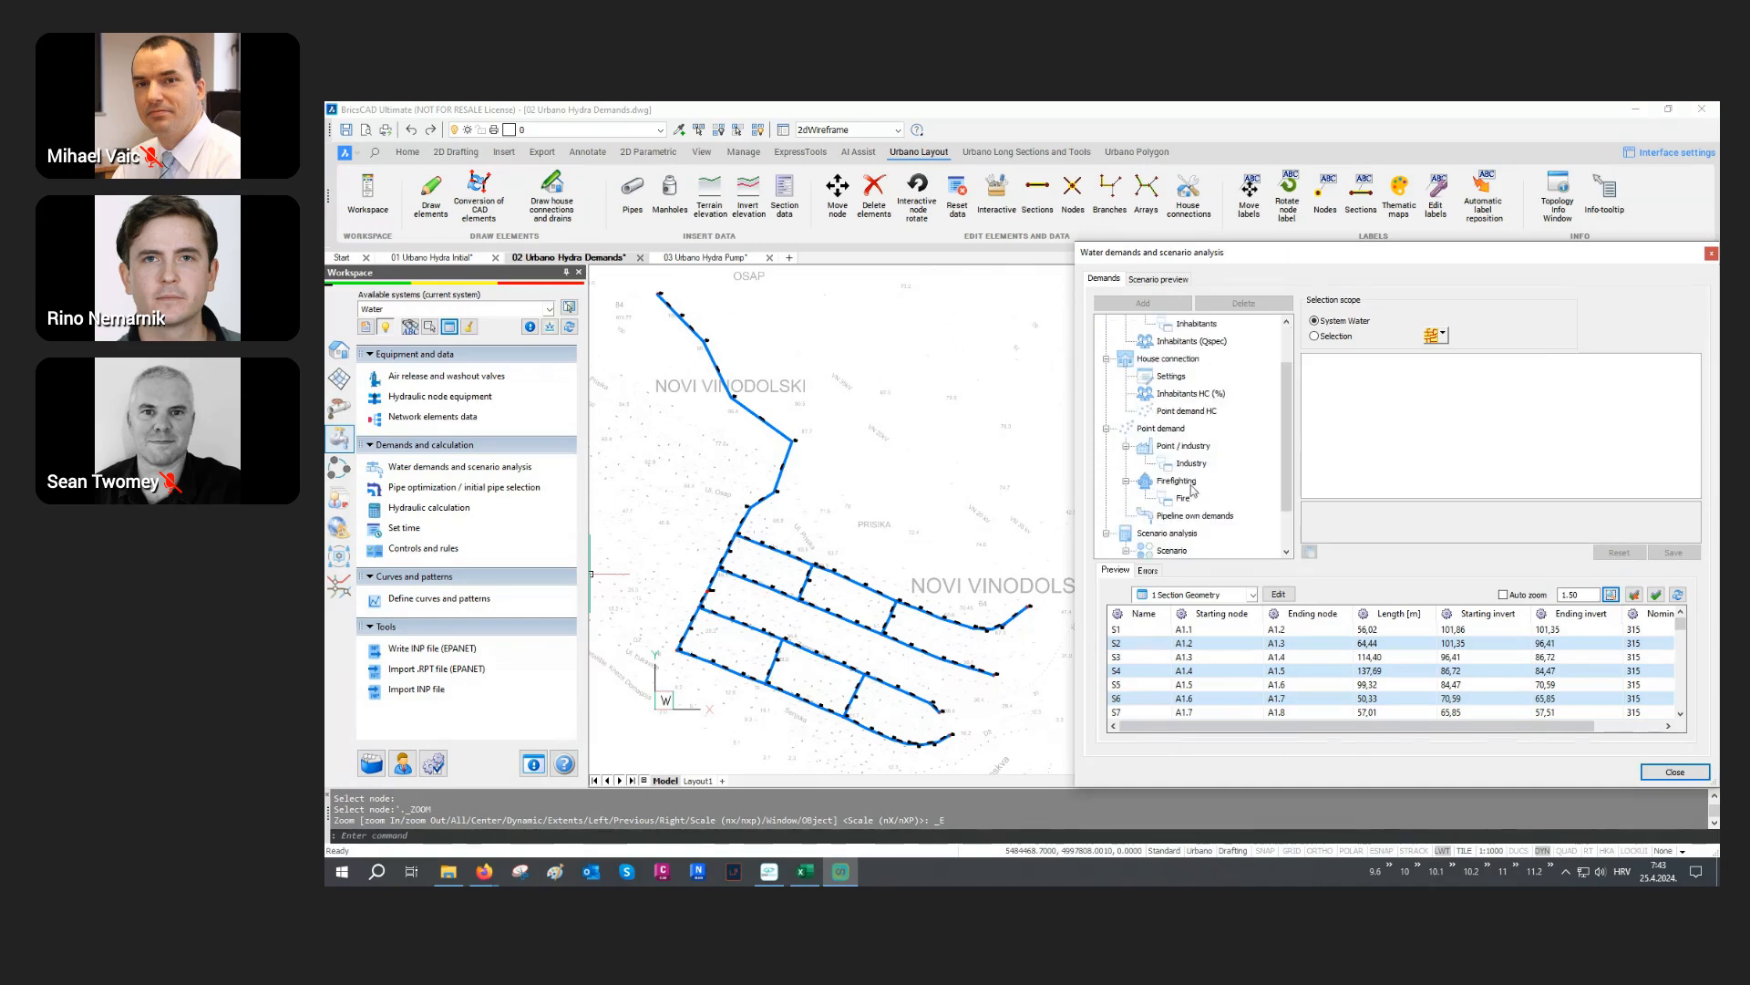
{"action": "left_click", "coordinate": [1182, 498]}
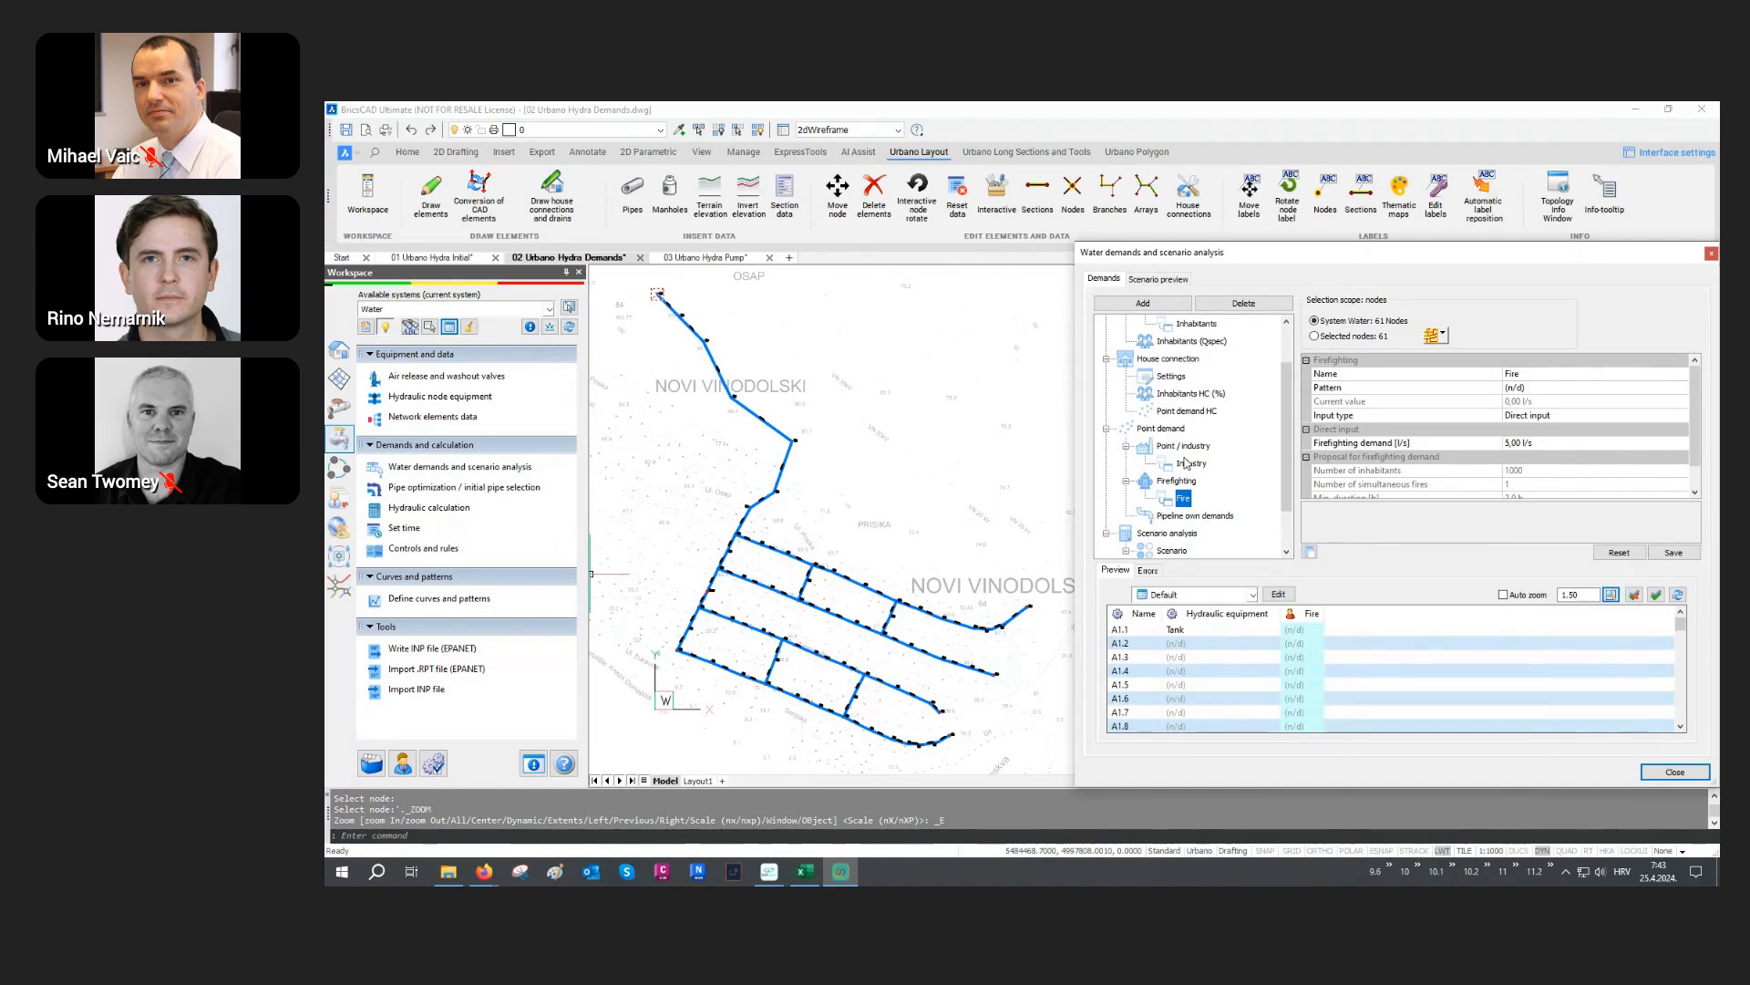
Step: Restrict the selection to end node H4.12 and set its fire demand to 10 l/s
{"action": "left_click", "coordinate": [1439, 335]}
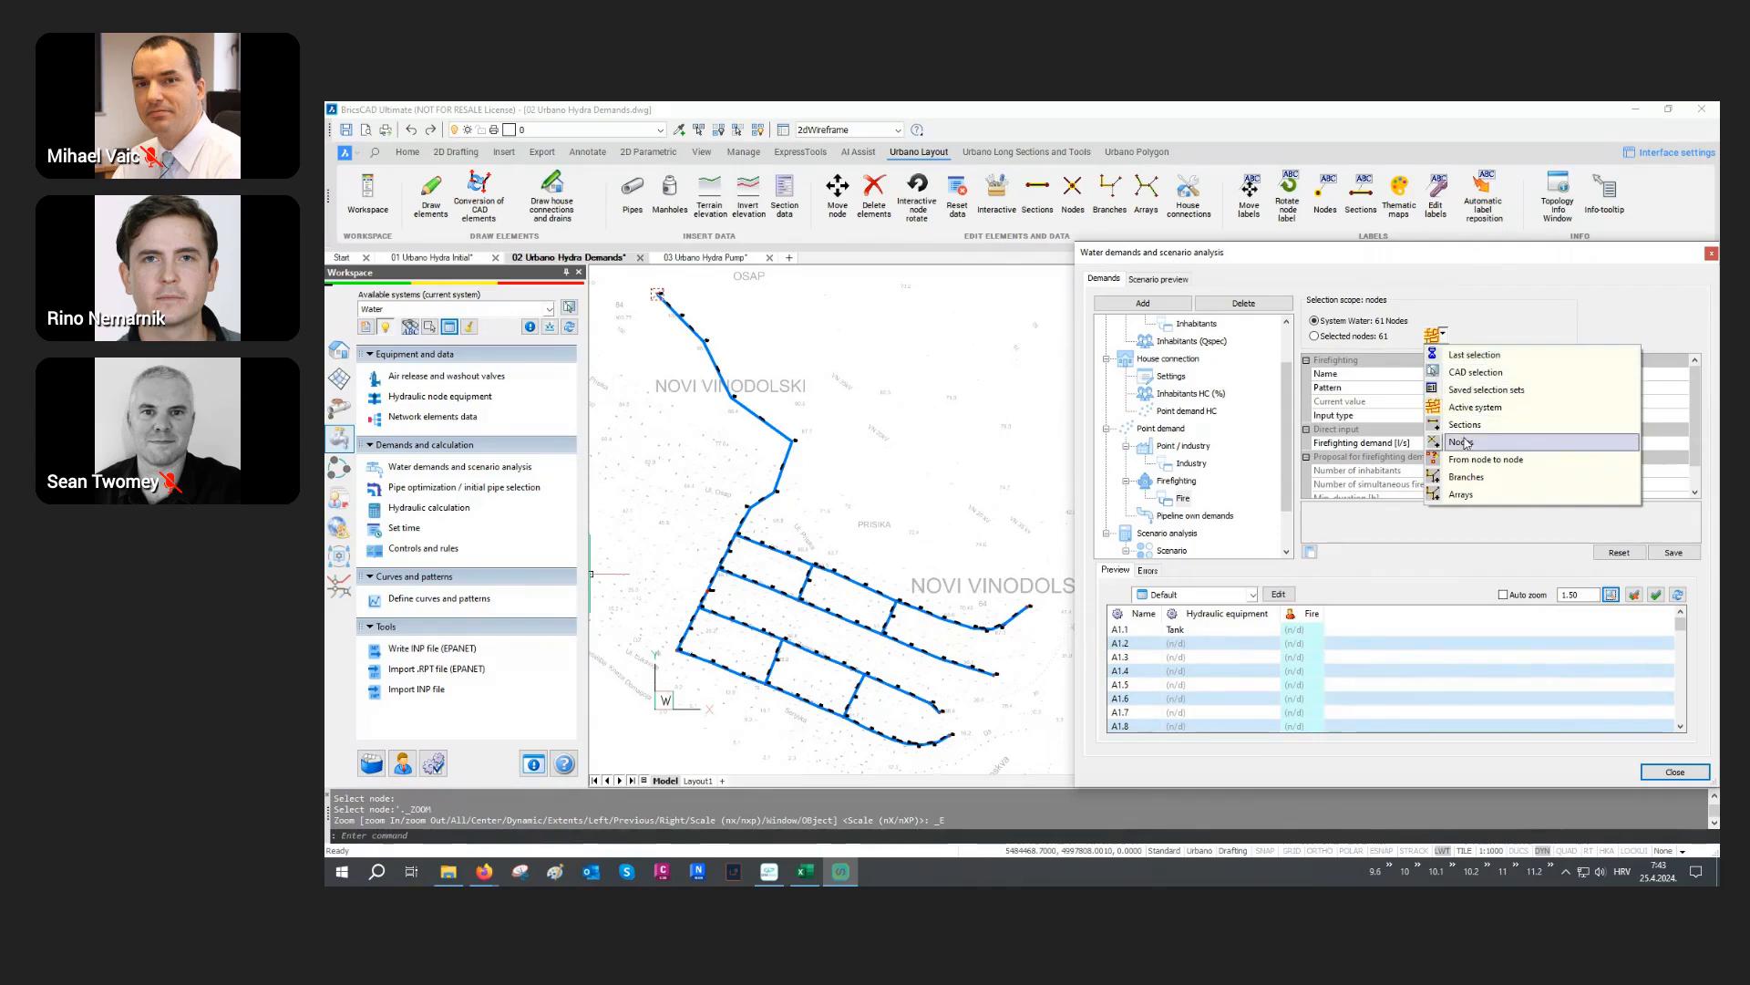
{"action": "left_click", "coordinate": [1463, 442]}
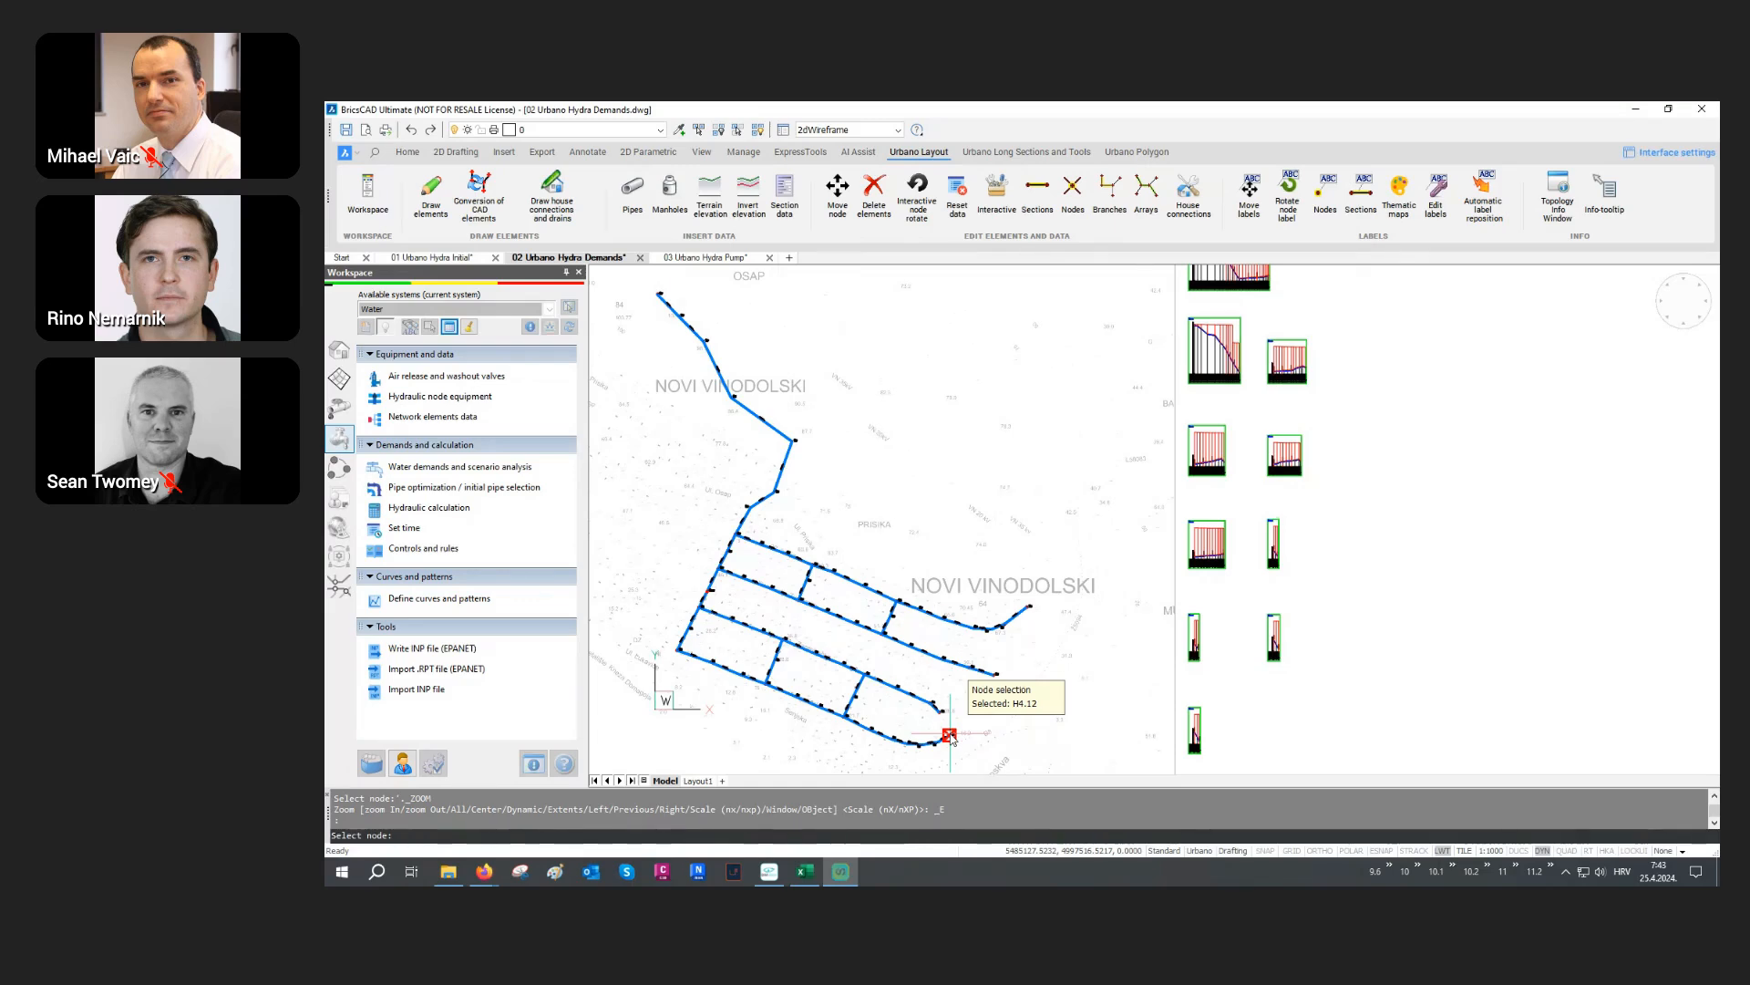
{"action": "left_click", "coordinate": [949, 735]}
{"action": "key", "text": "Return"}
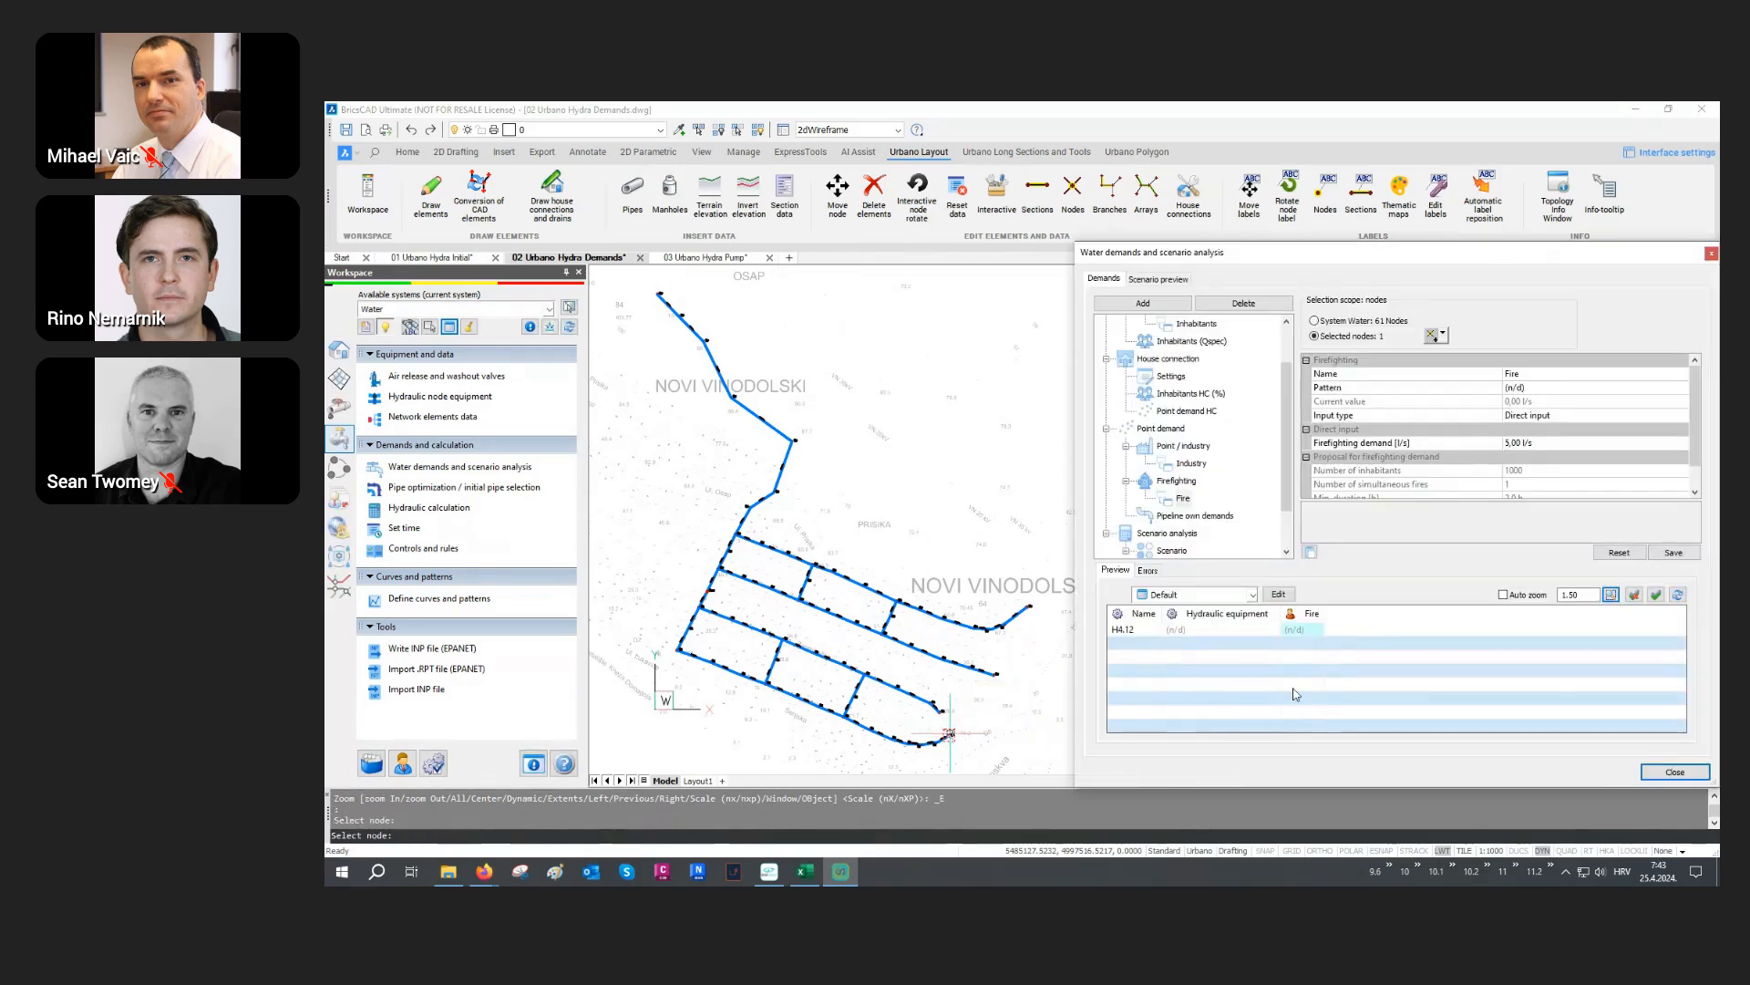
{"action": "double_click", "coordinate": [1301, 633]}
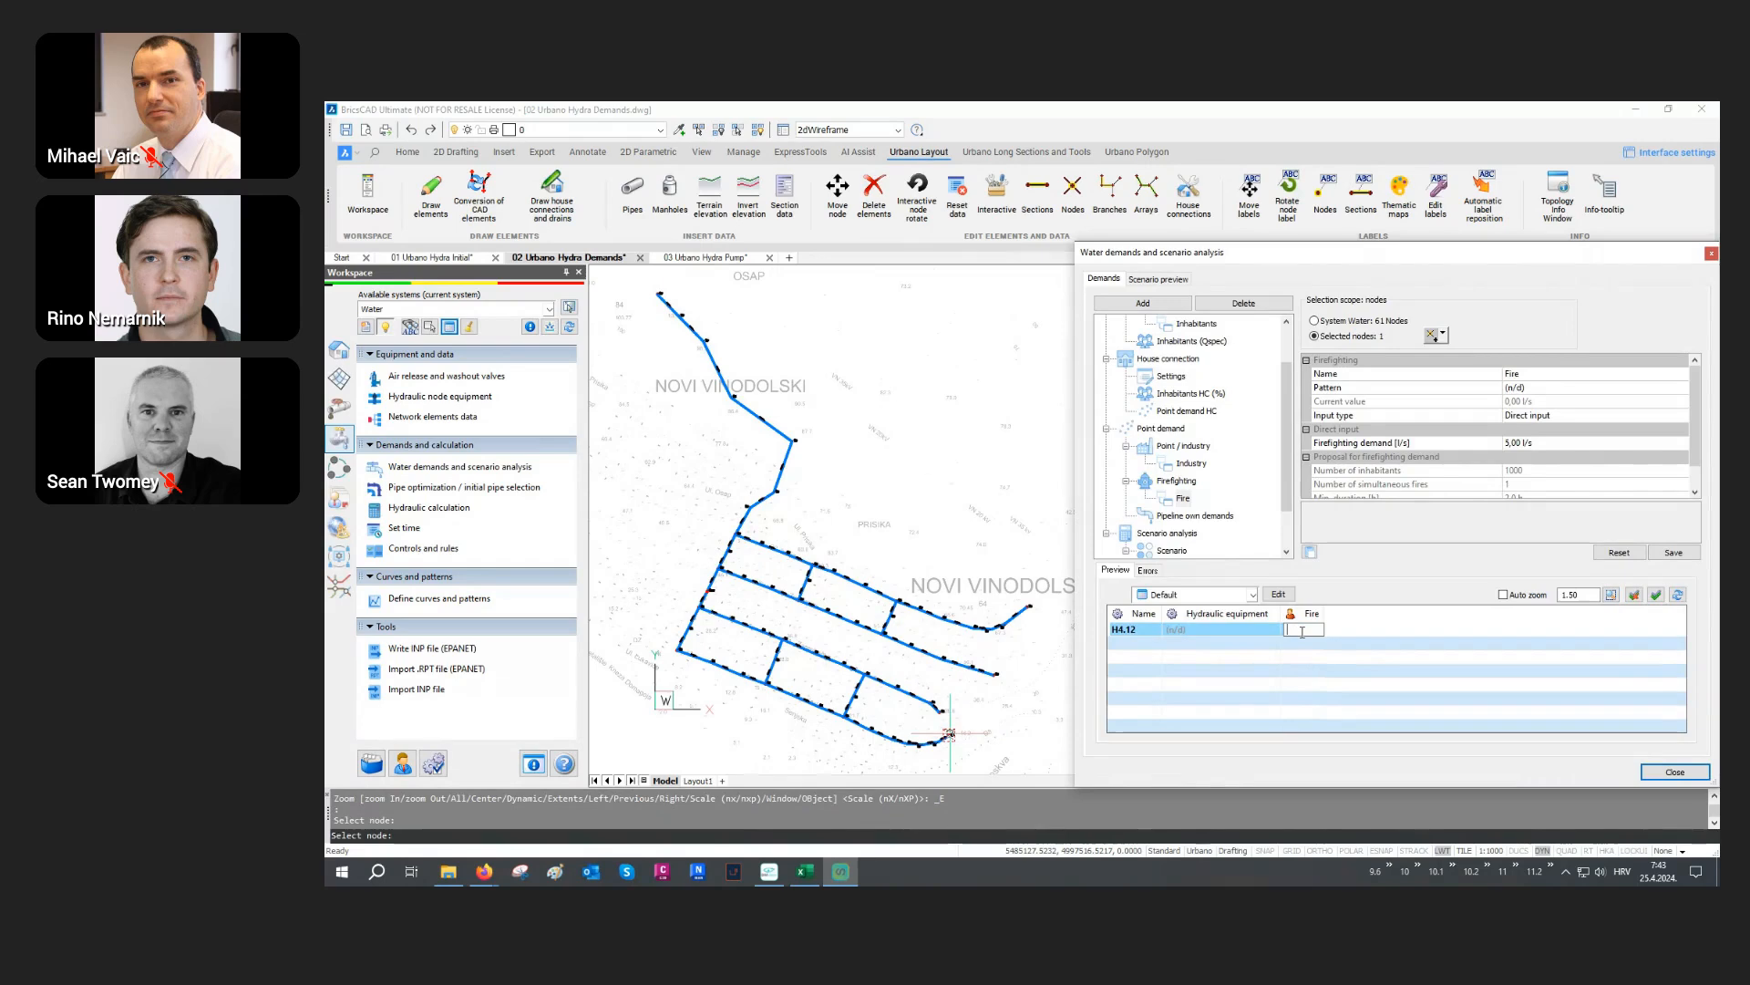
{"action": "key", "text": "Return"}
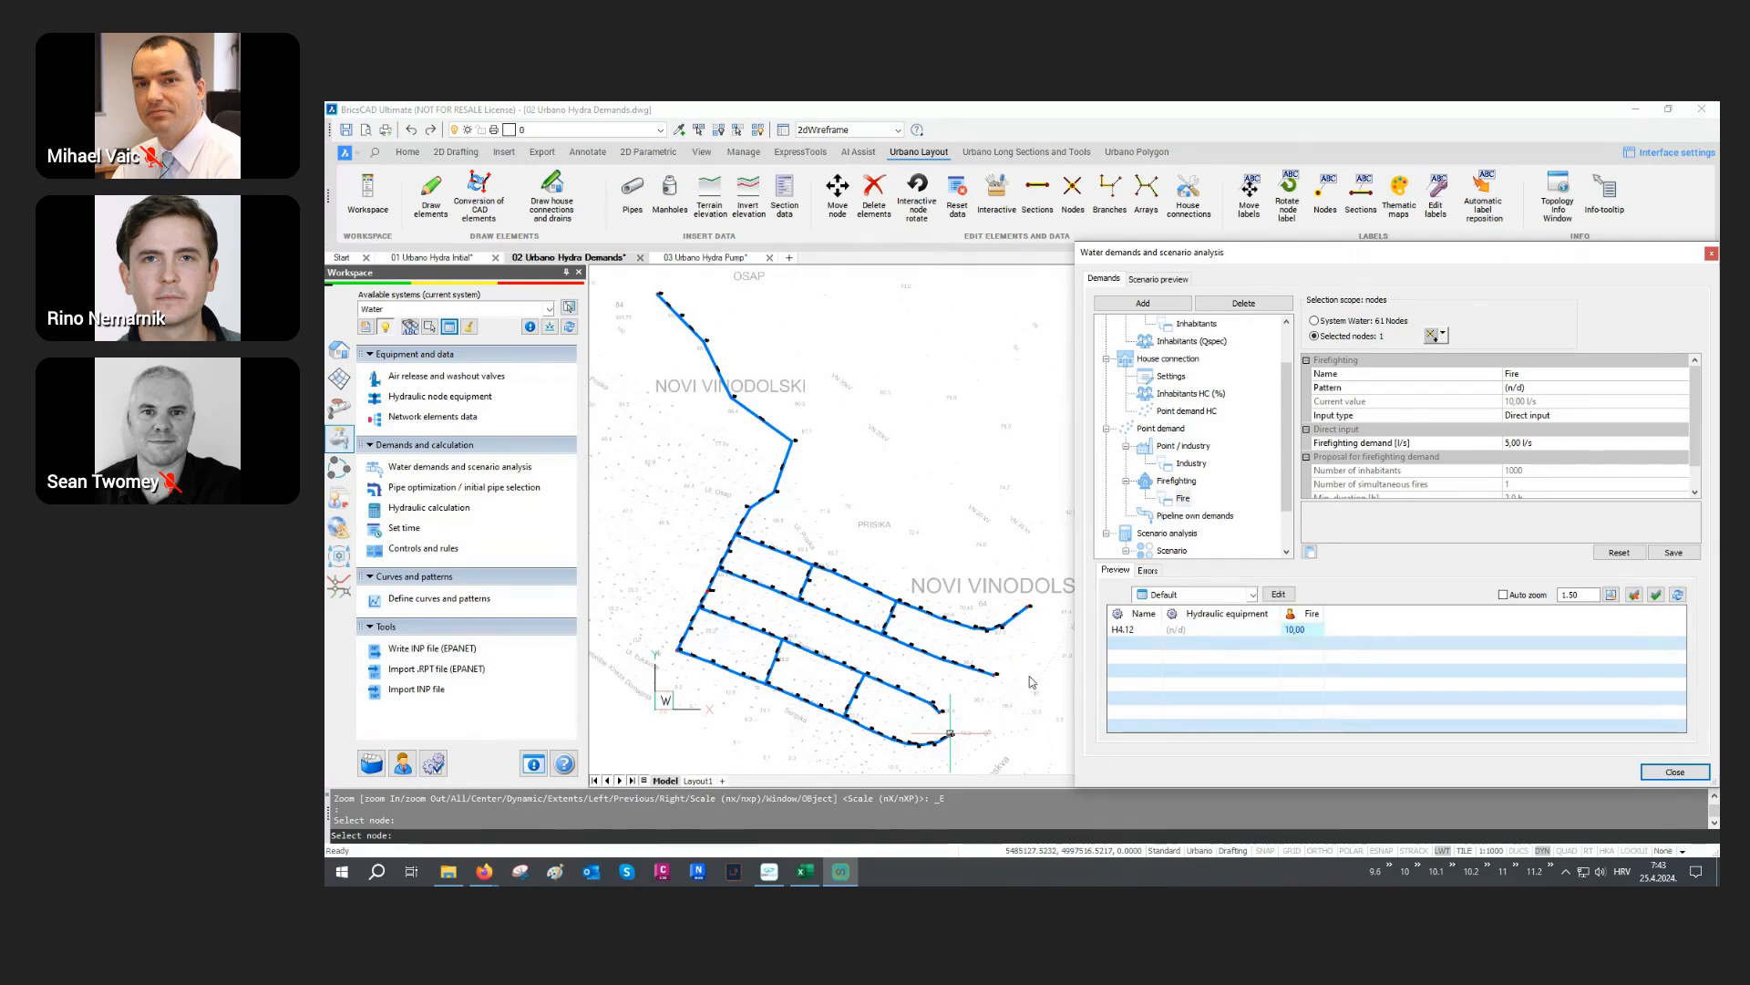
Step: Set the selection scope to the active system and review the demands included in the w/ fire and w/o fire scenarios
{"action": "scroll", "coordinate": [1184, 501], "scroll_direction": "up", "scroll_amount": 1}
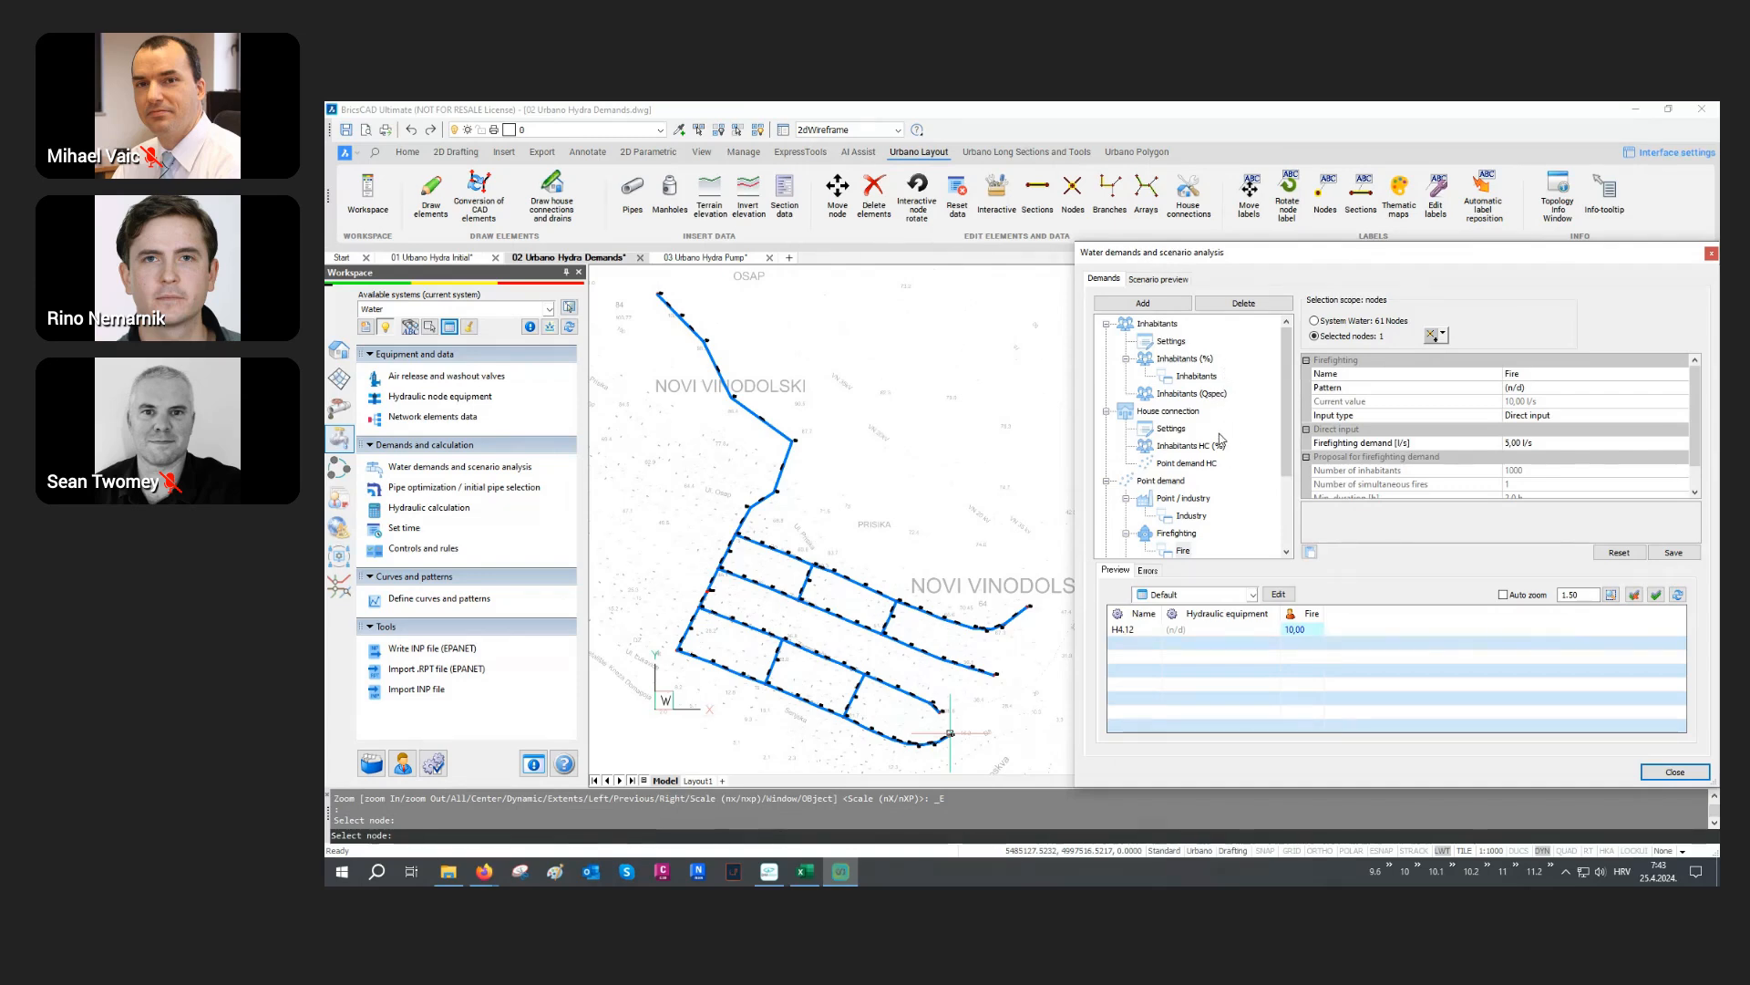
{"action": "scroll", "coordinate": [1220, 438], "scroll_direction": "down", "scroll_amount": 2}
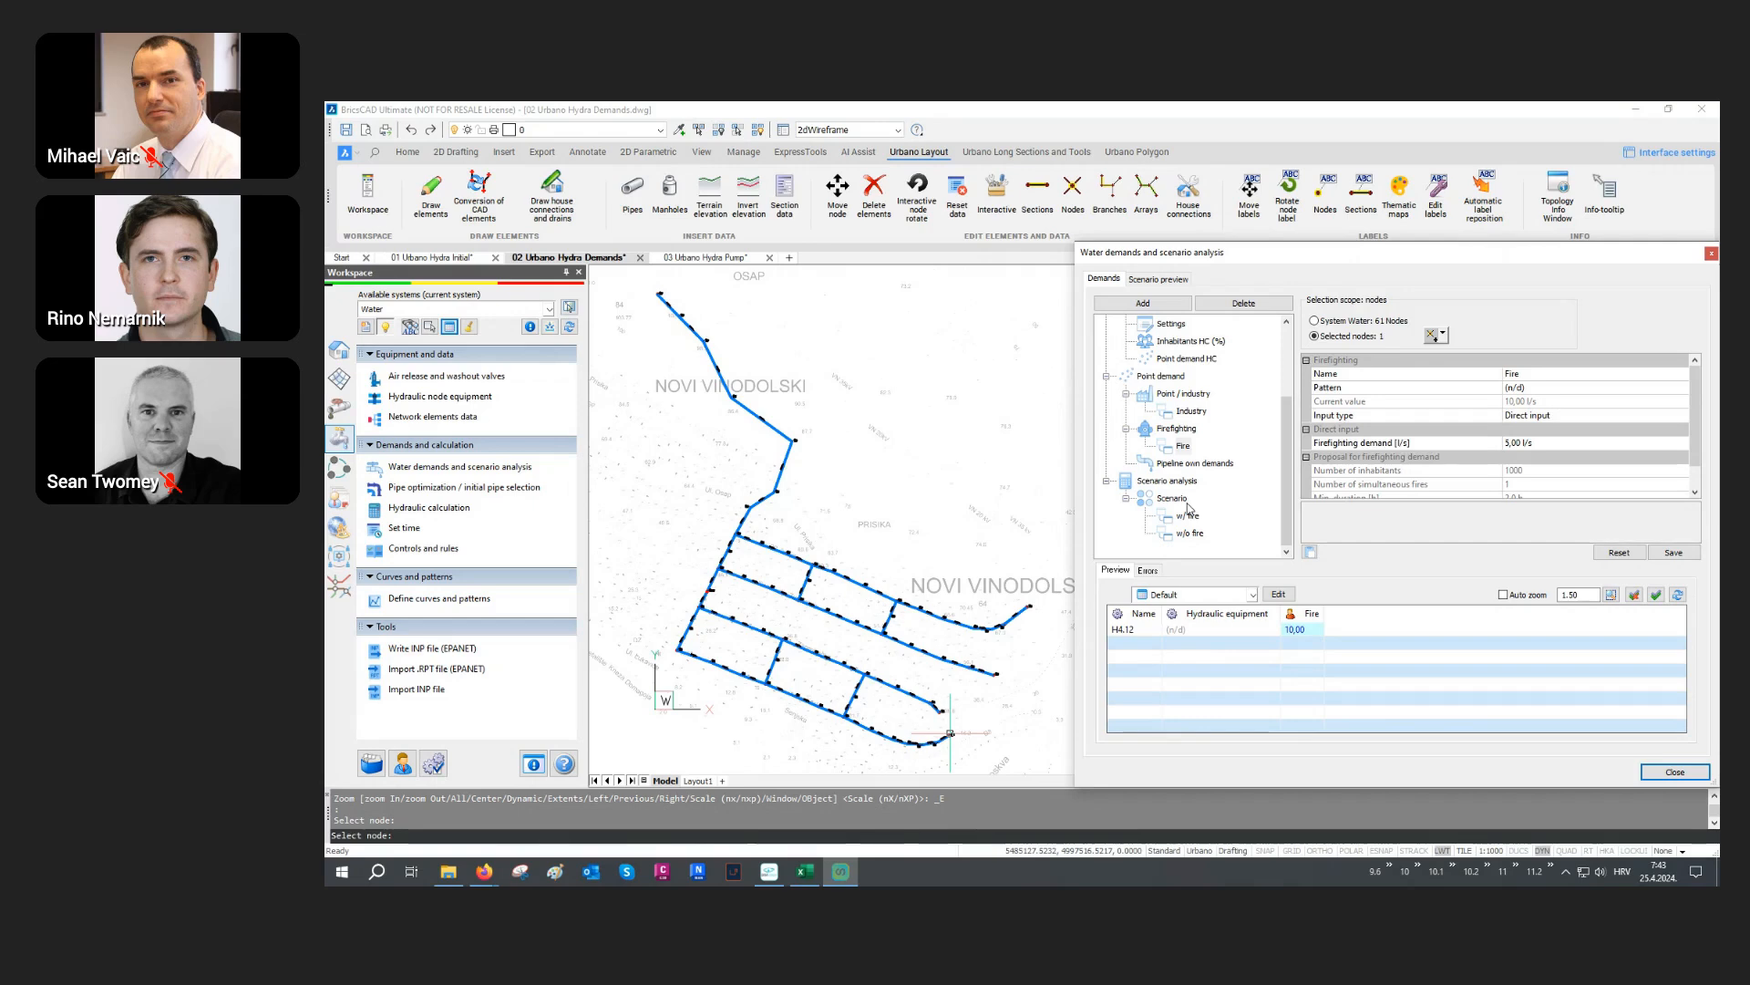
{"action": "left_click", "coordinate": [1188, 513]}
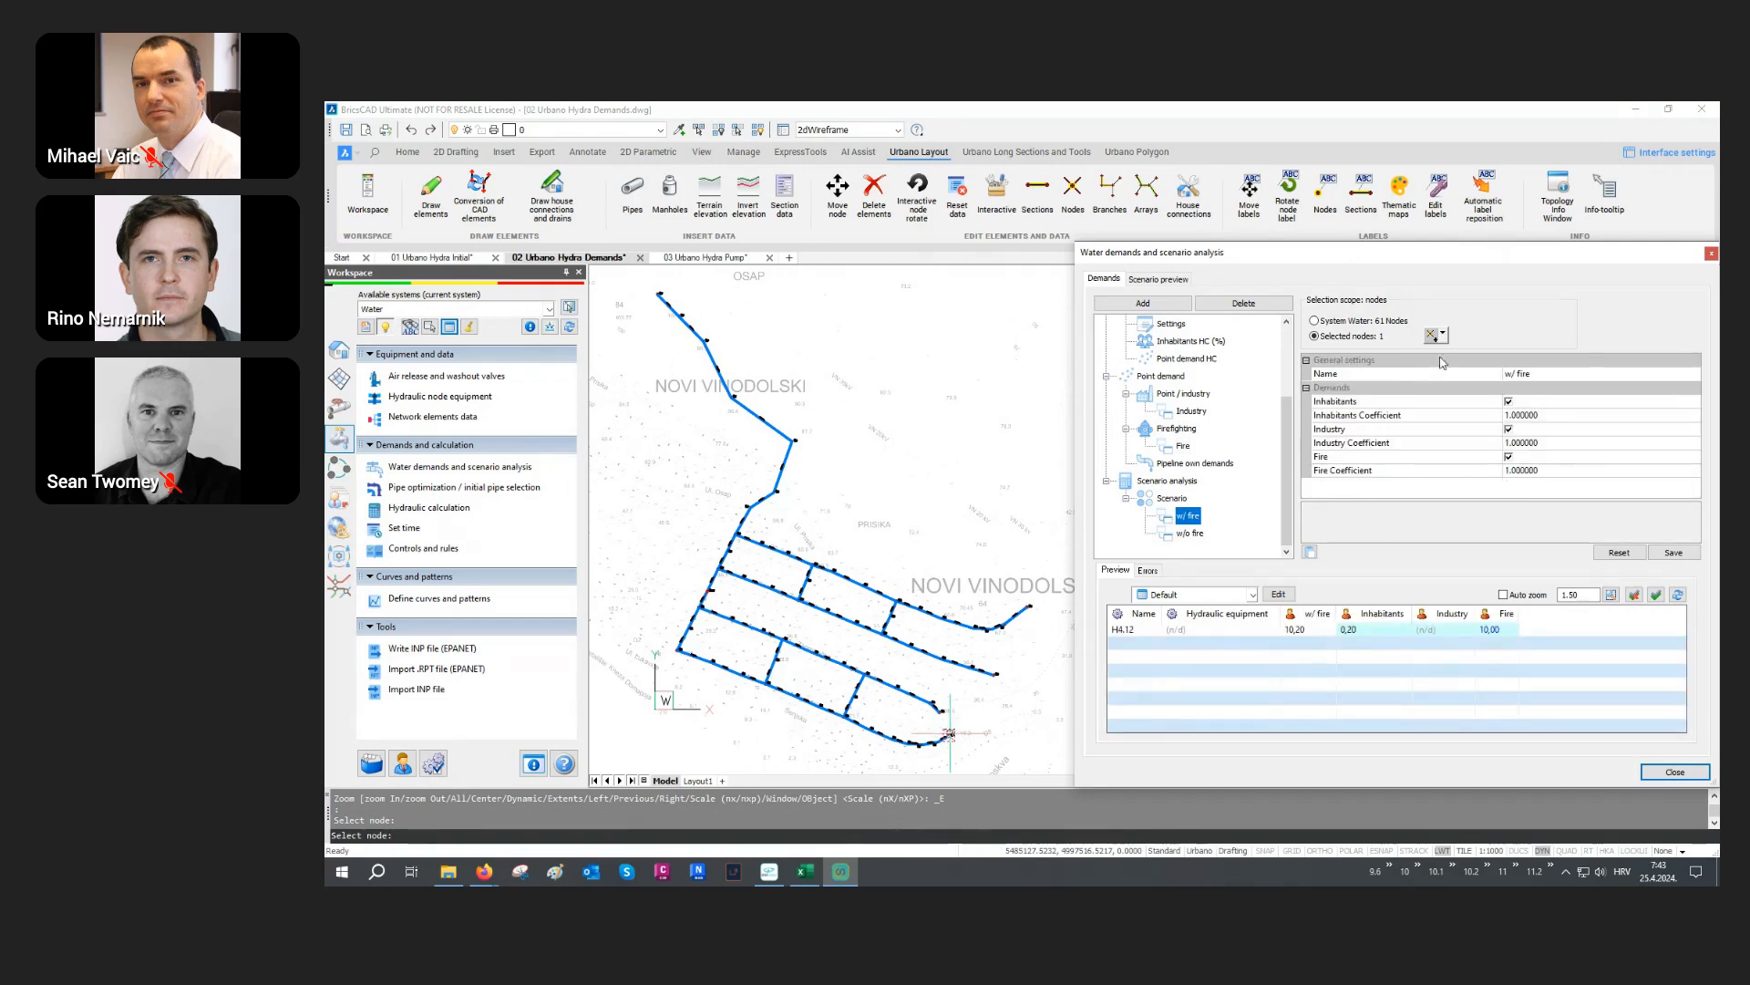
{"action": "left_click", "coordinate": [1443, 334]}
{"action": "left_click", "coordinate": [1472, 407]}
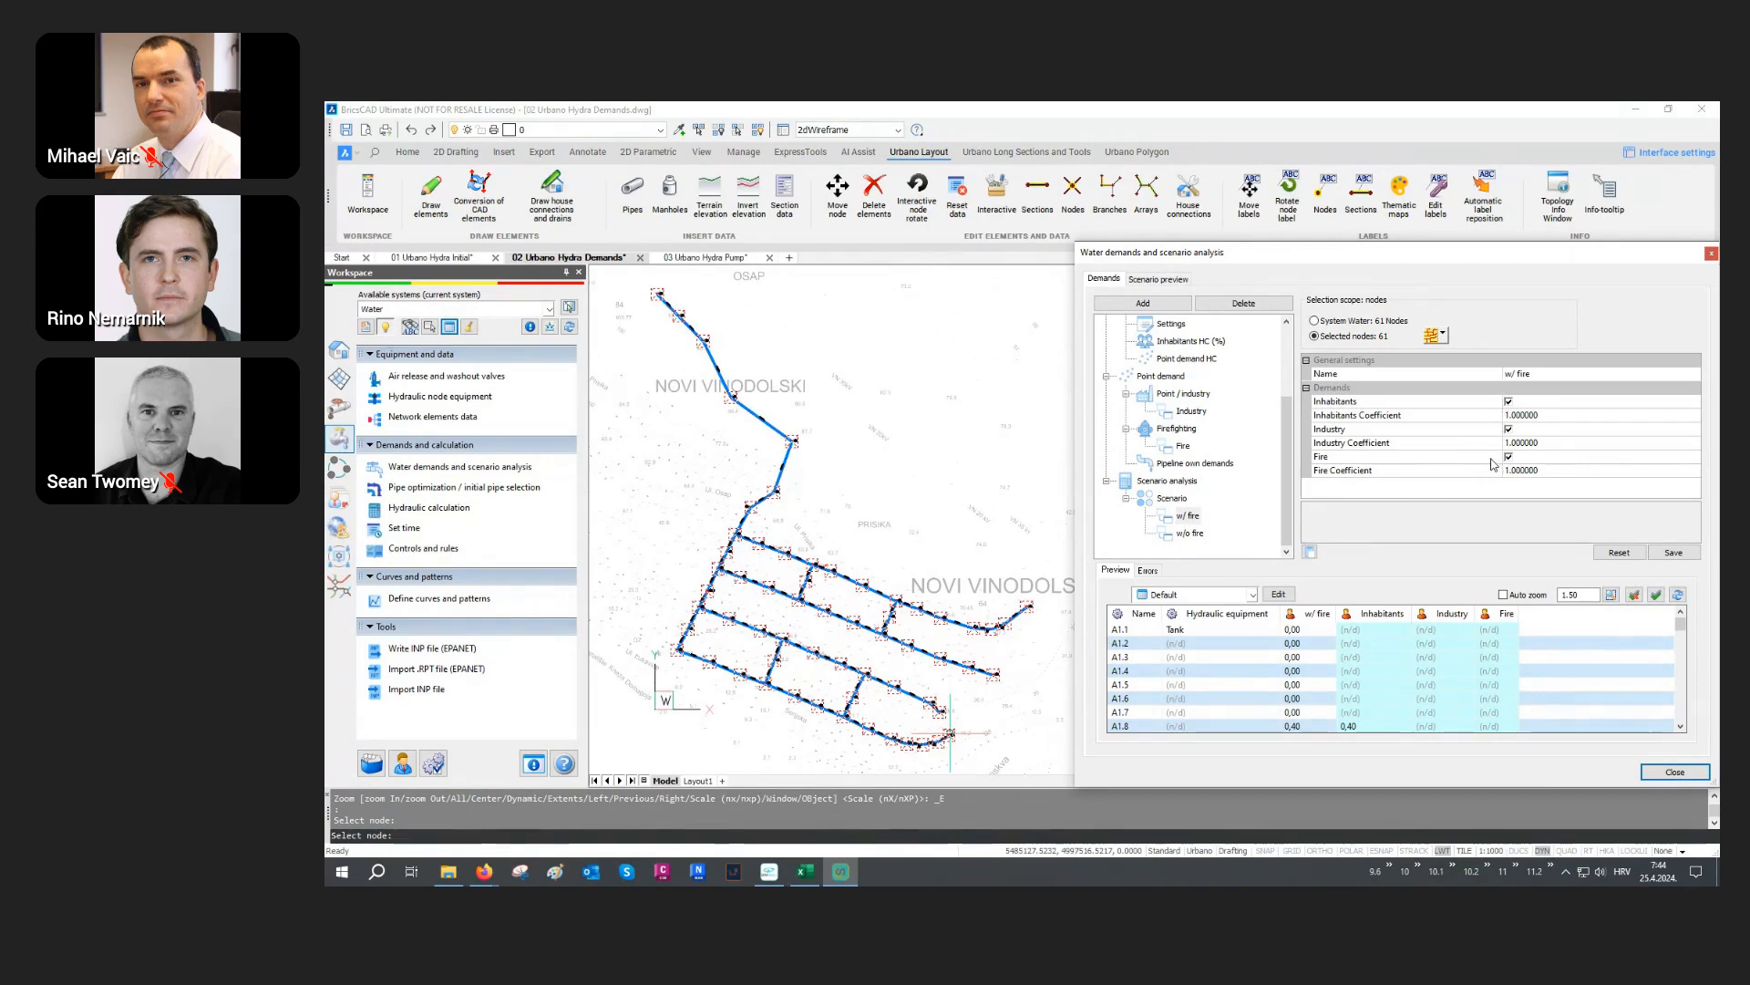
{"action": "left_click", "coordinate": [1189, 535]}
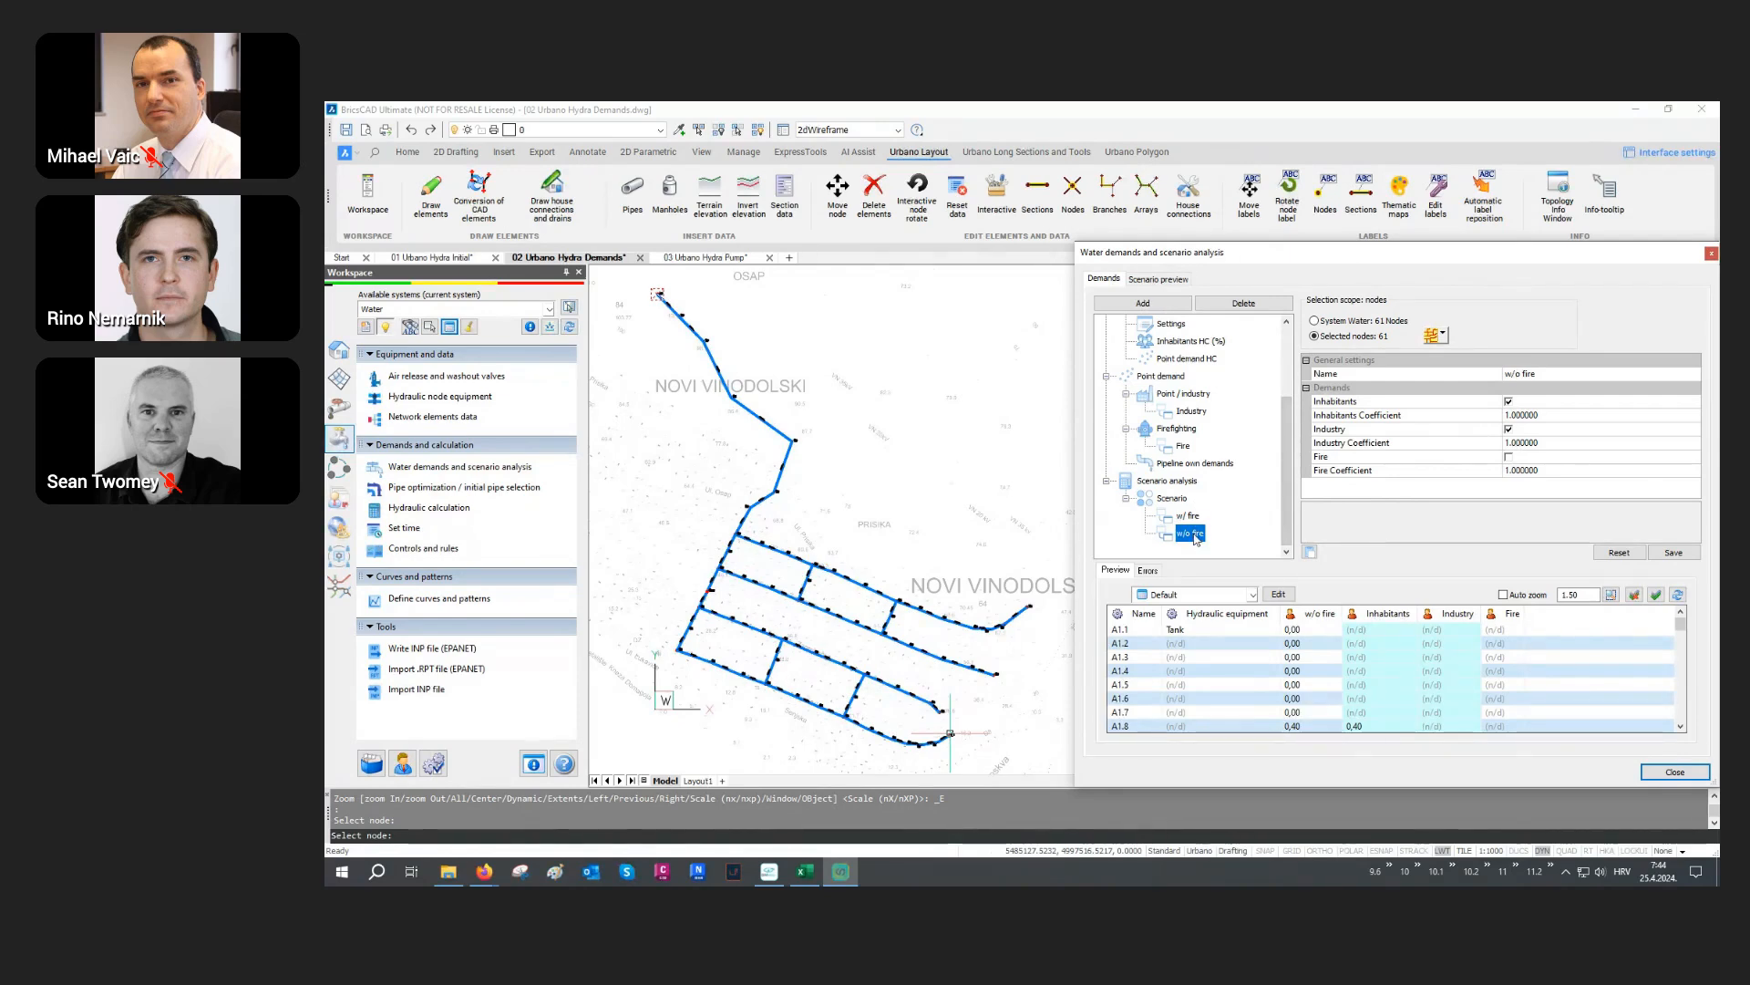
Step: Turn on the w/ fire and w/o fire scenarios in the scenario preview and widen the dialog to fit the results
{"action": "left_click", "coordinate": [1158, 281]}
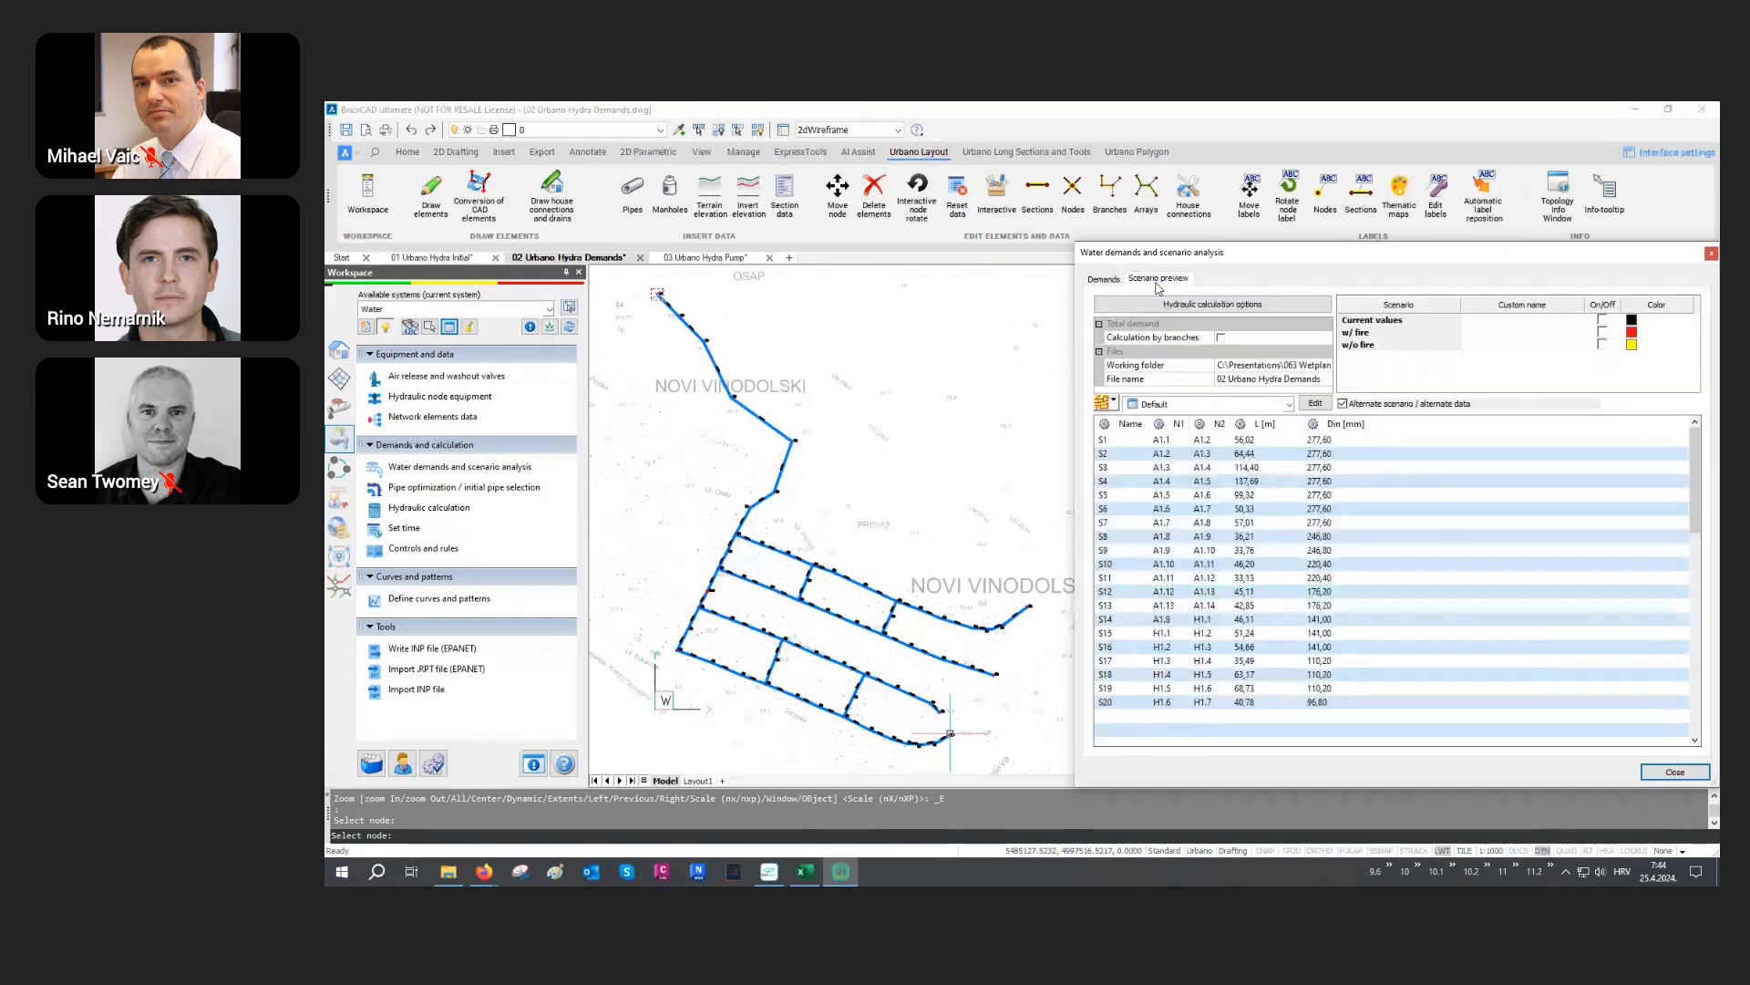
{"action": "left_click_drag", "start_coordinate": [1076, 361], "coordinate": [950, 378]}
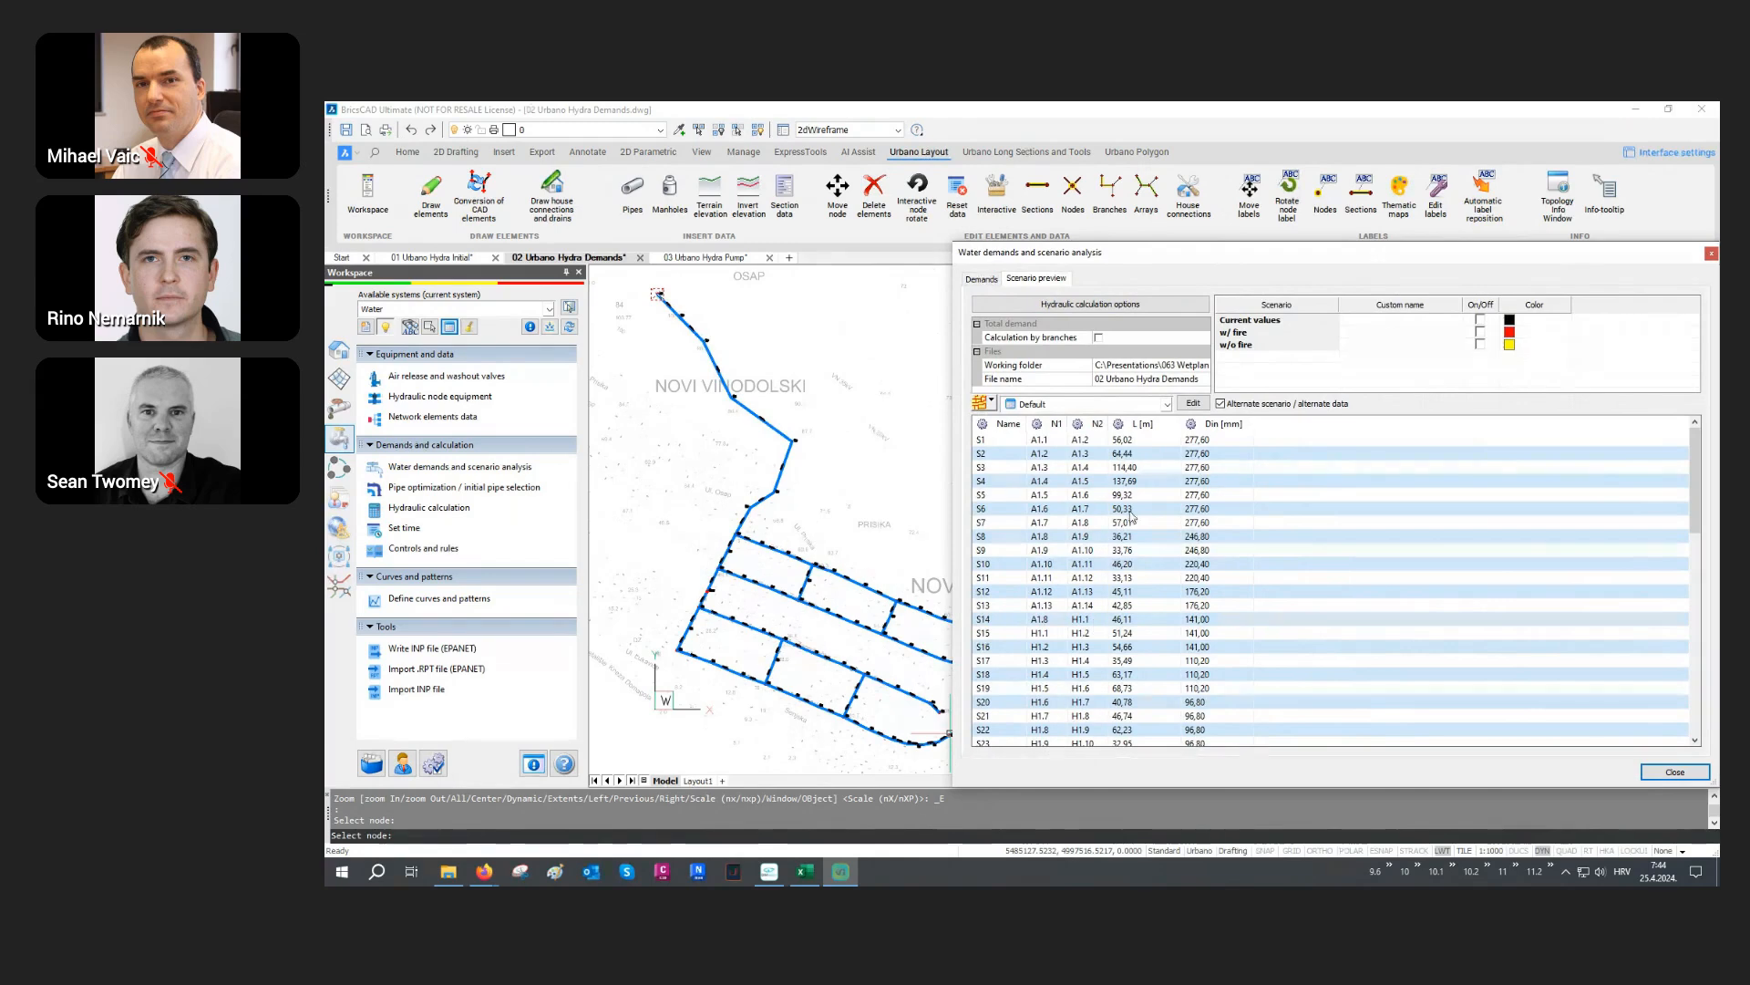
{"action": "left_click", "coordinate": [1479, 332]}
{"action": "left_click", "coordinate": [1480, 344]}
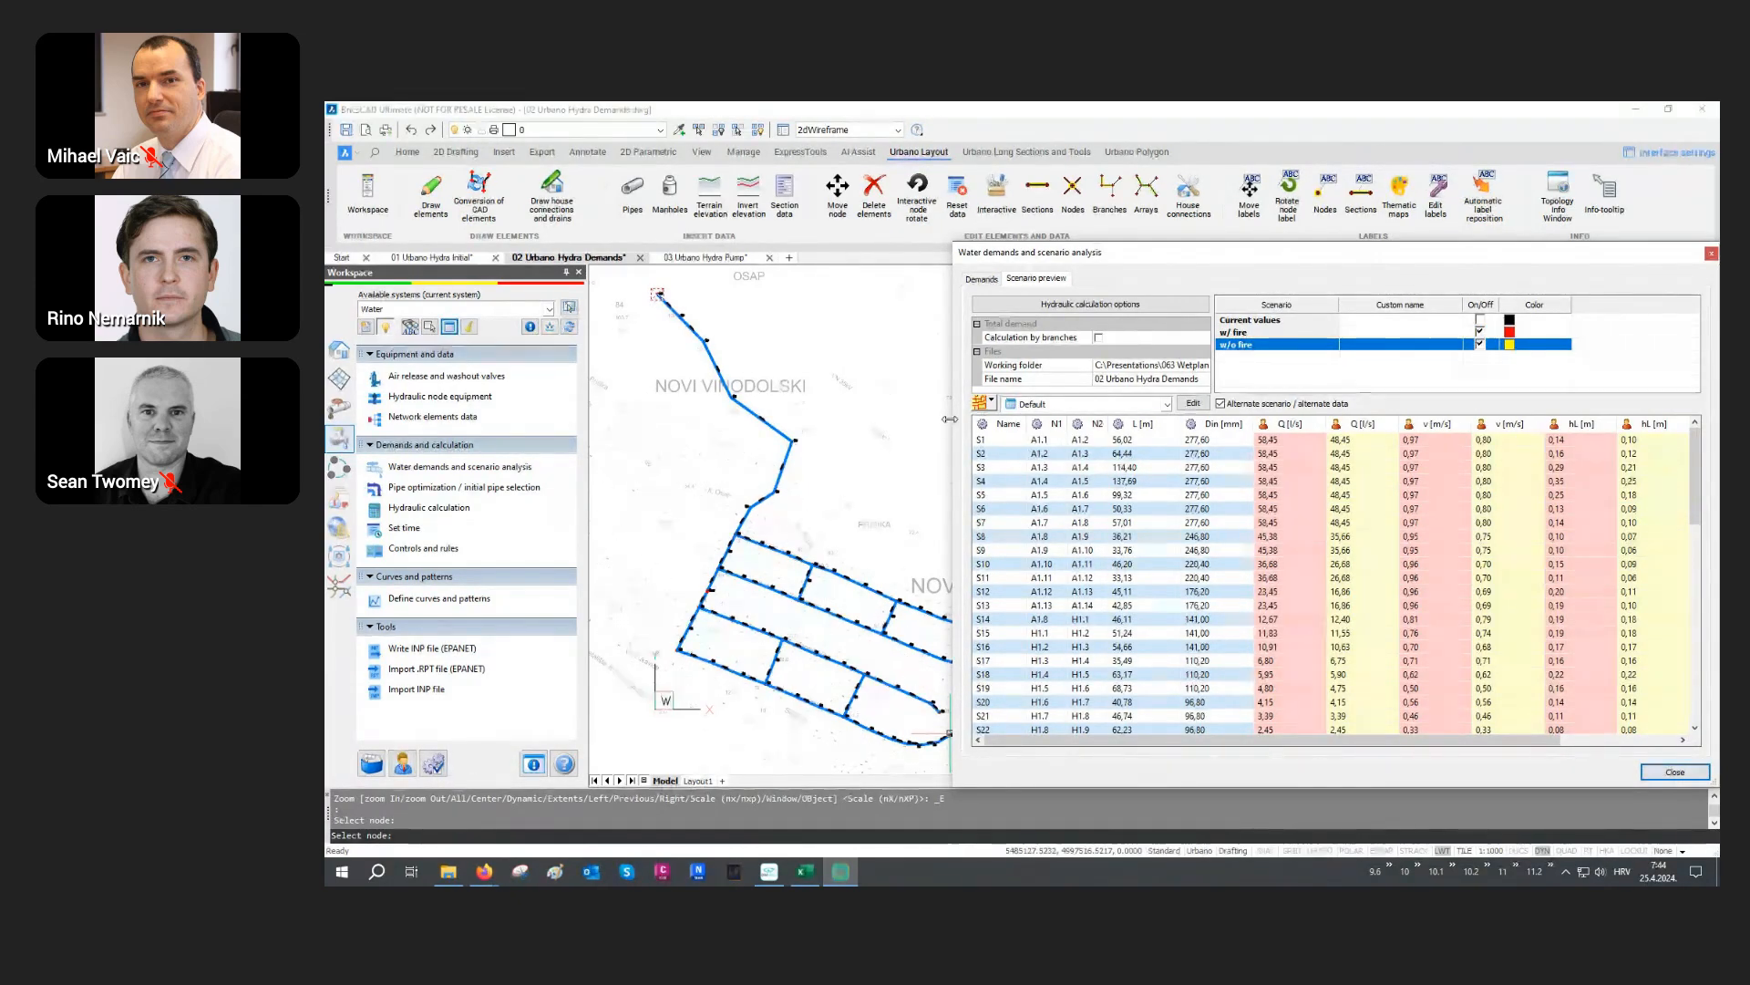
{"action": "left_click_drag", "start_coordinate": [950, 418], "coordinate": [884, 434]}
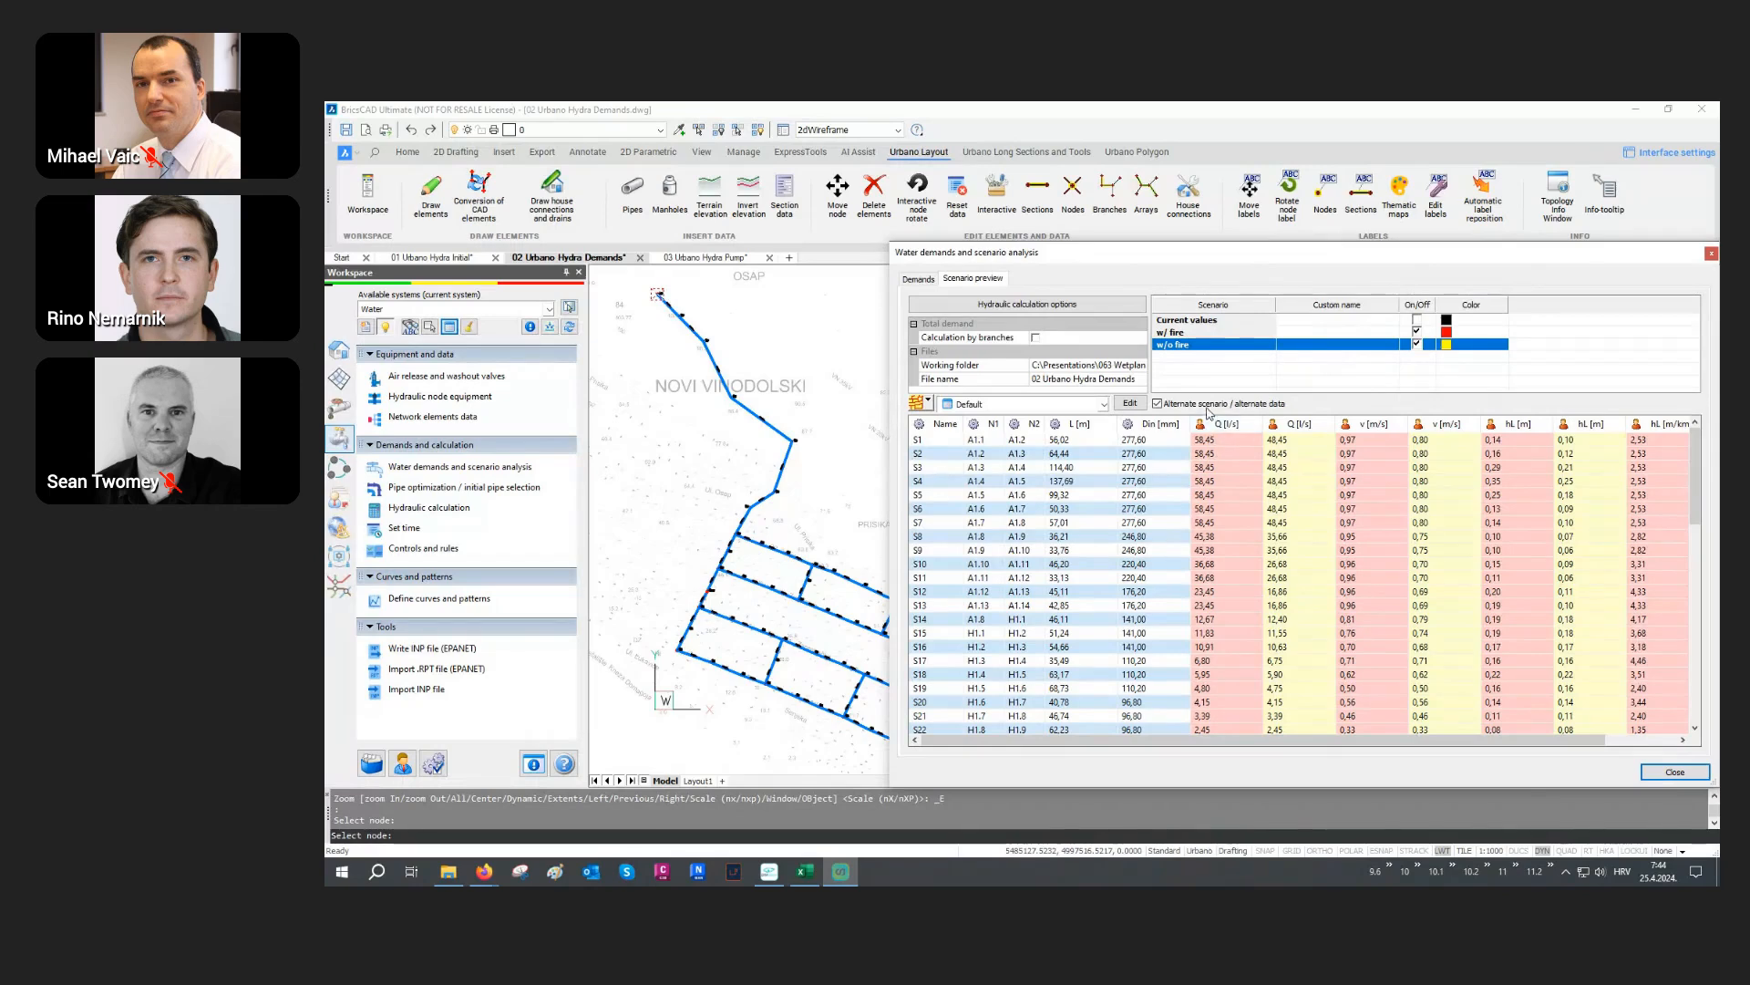
Step: Compare the section results with columns grouped by scenario, and restore the alternating scenario columns
{"action": "left_click", "coordinate": [1196, 404]}
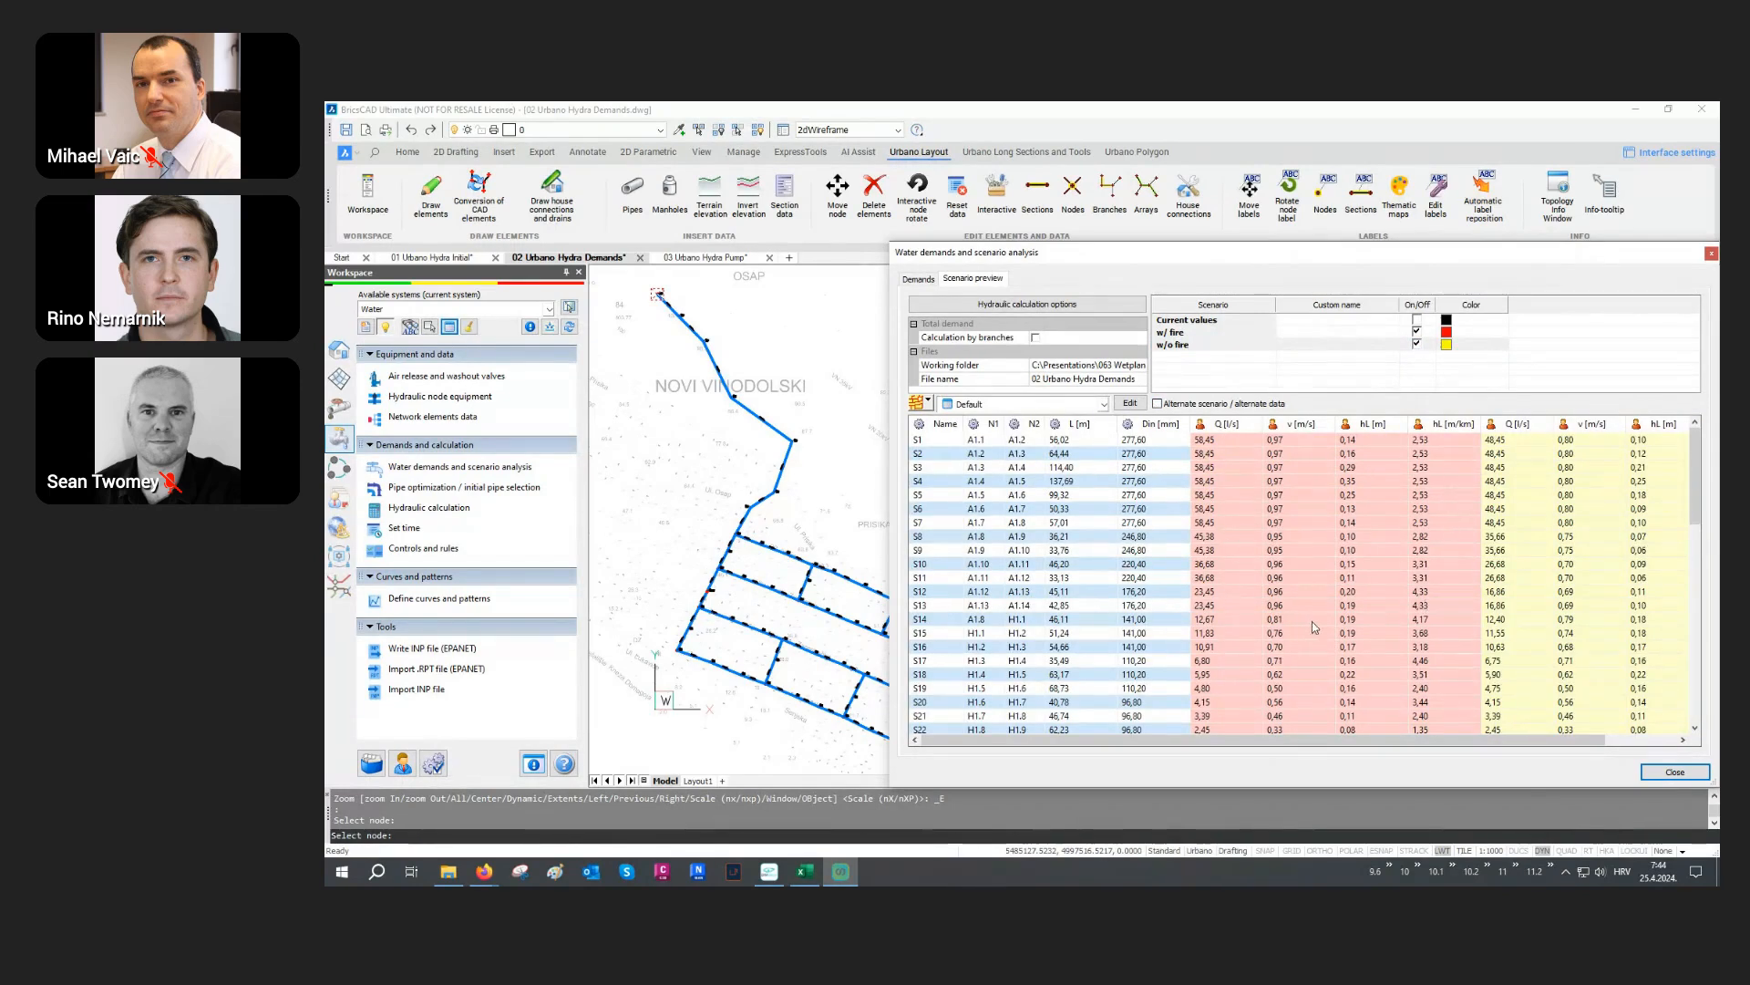
{"action": "left_click_drag", "start_coordinate": [1412, 740], "coordinate": [1521, 738]}
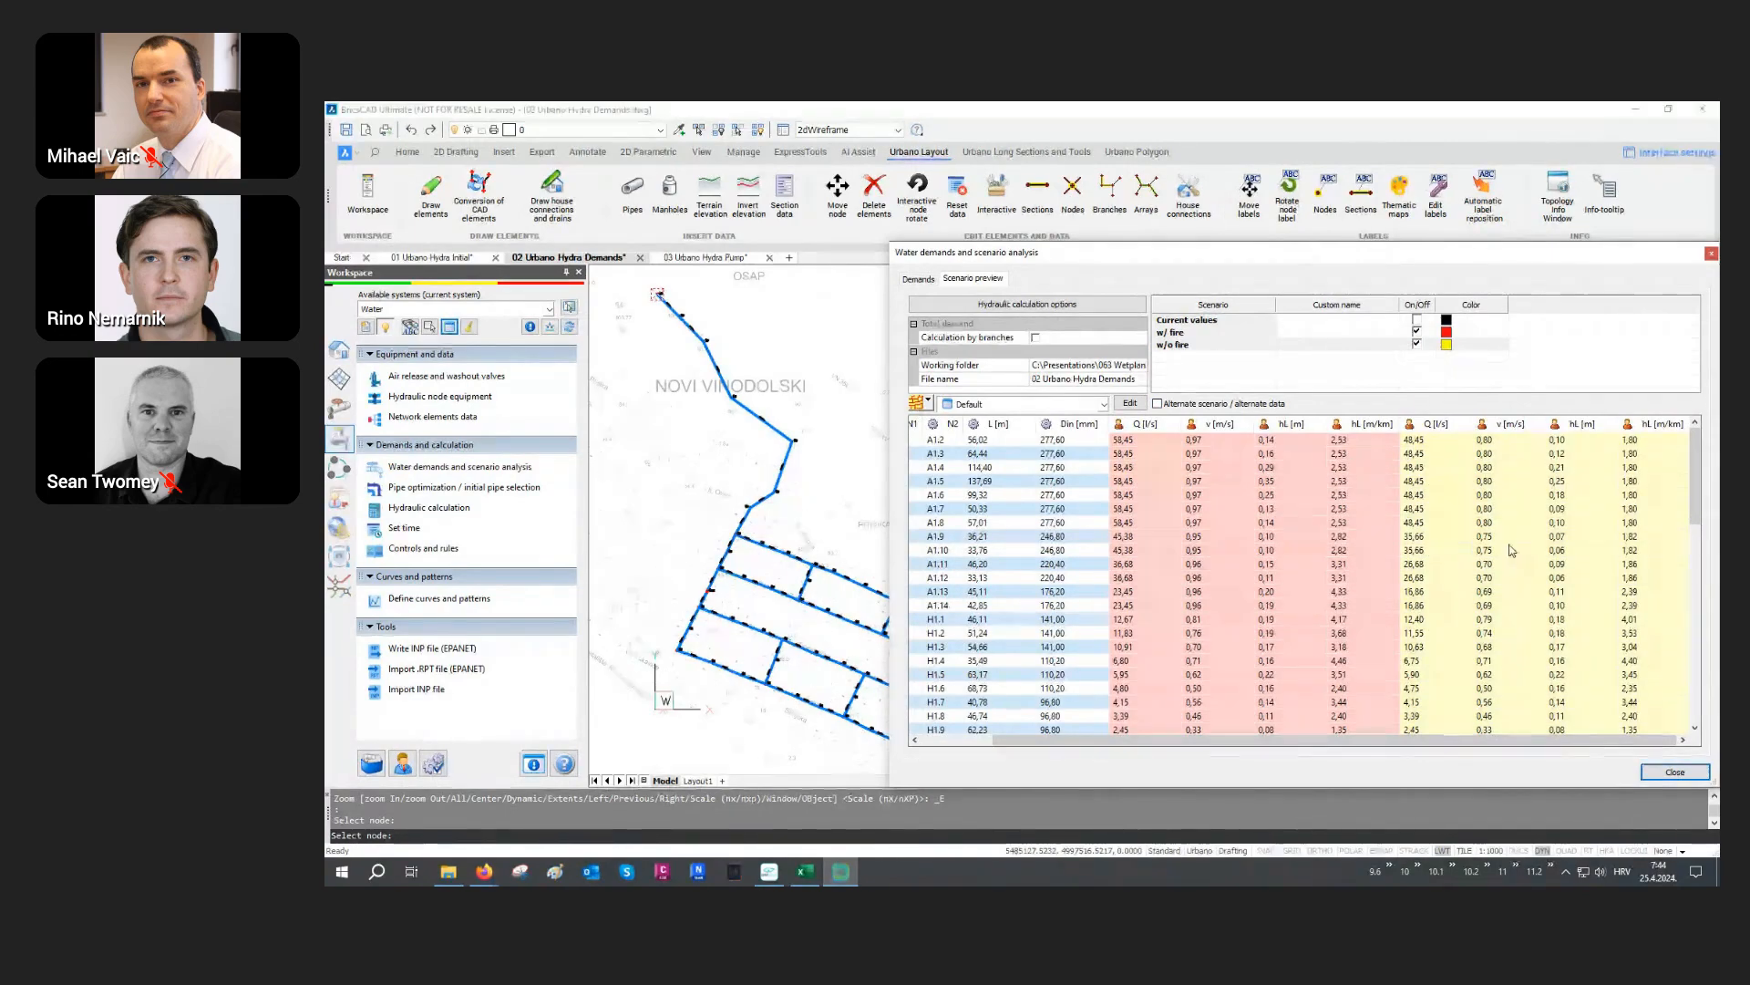
{"action": "left_click", "coordinate": [1226, 404]}
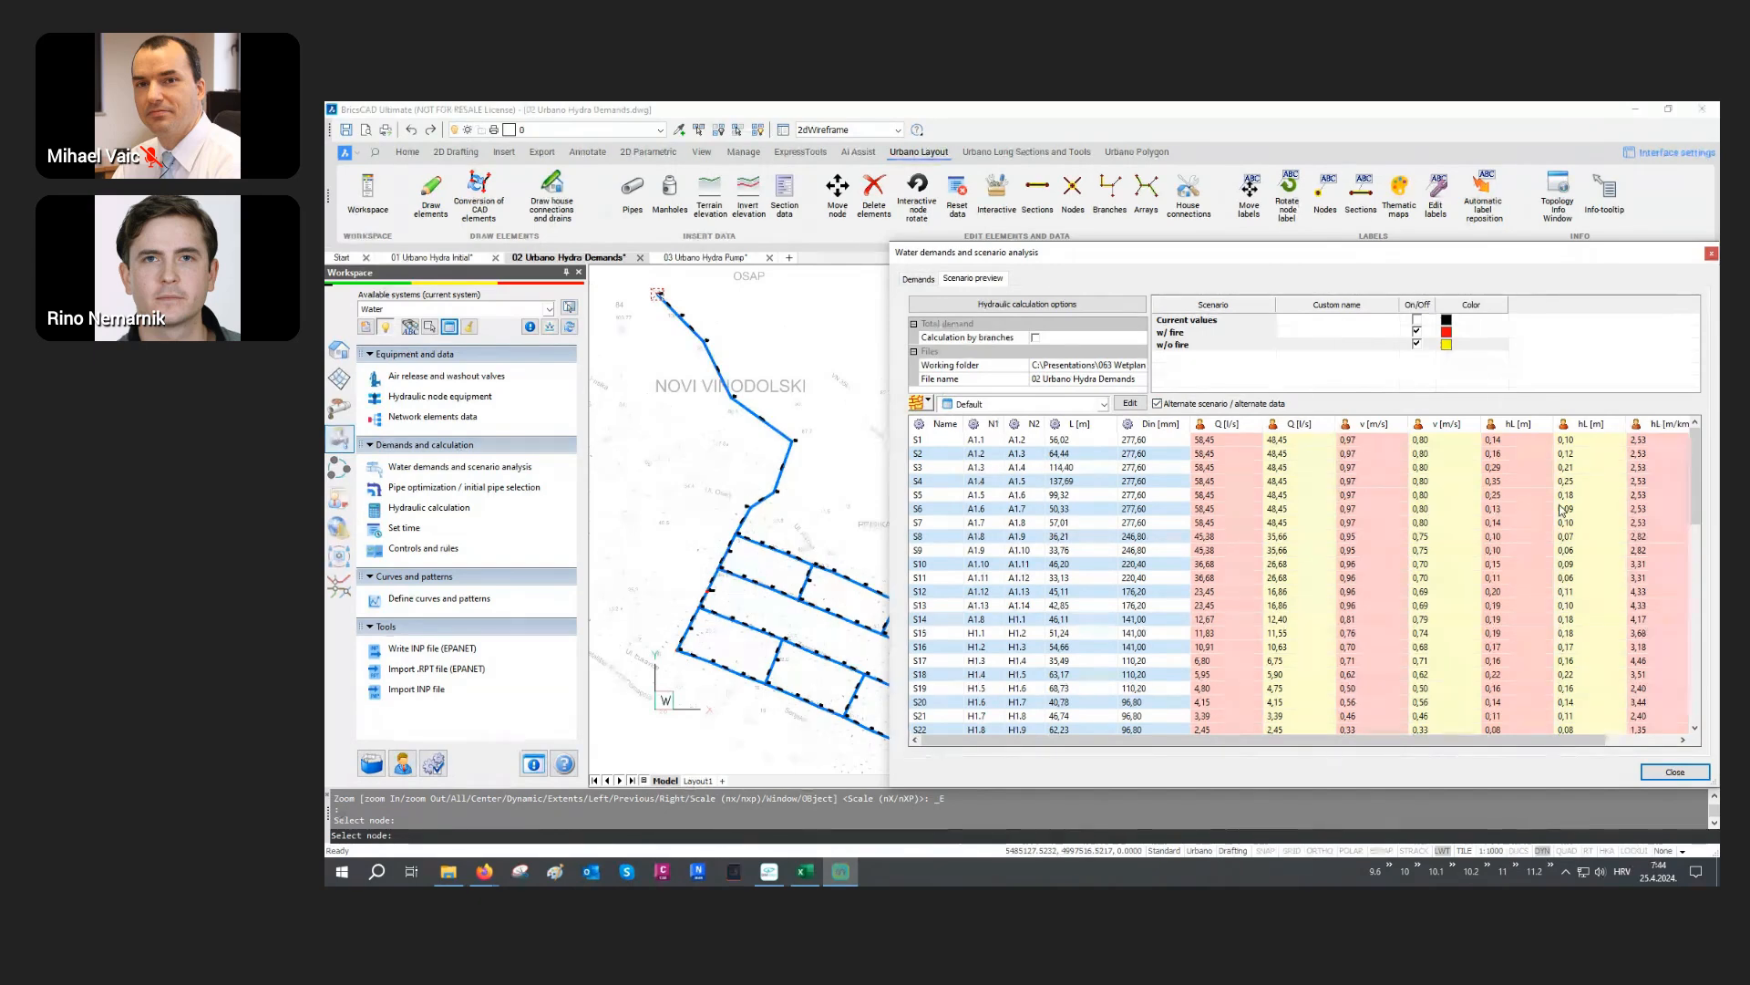
Step: Compare the two scenarios' node results using the Nodes Default table, and return to the Sections Default table
{"action": "left_click", "coordinate": [1038, 406]}
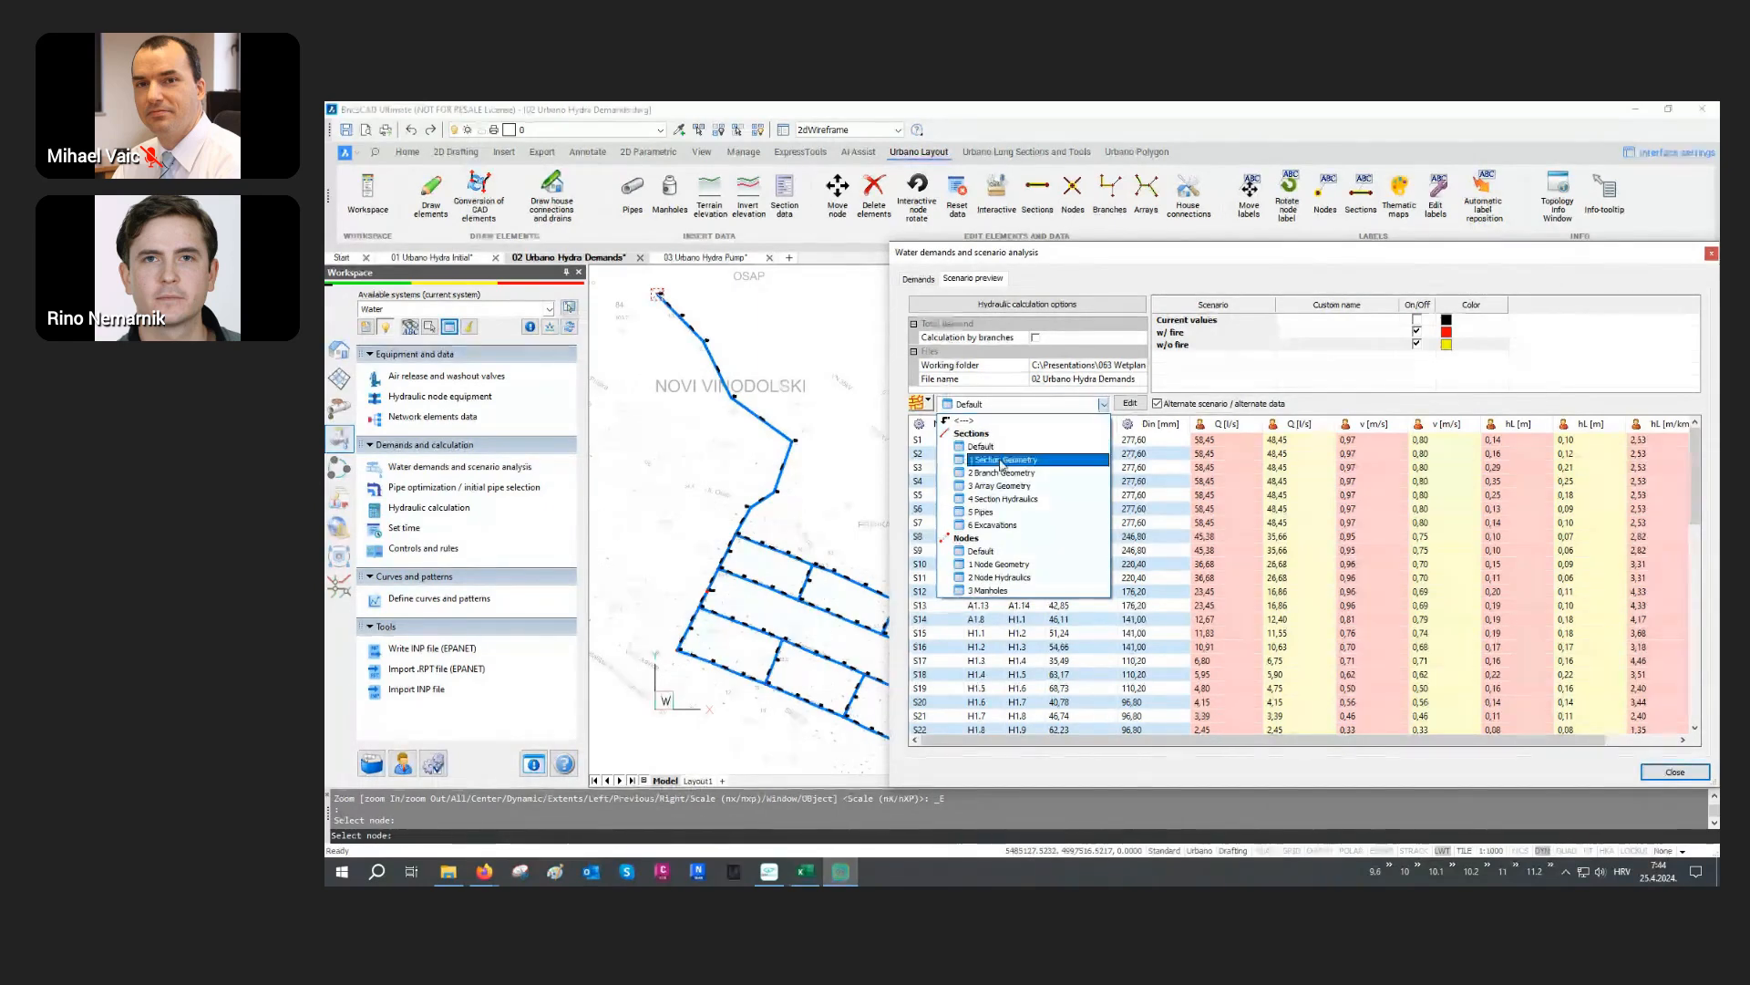
{"action": "left_click", "coordinate": [1003, 551]}
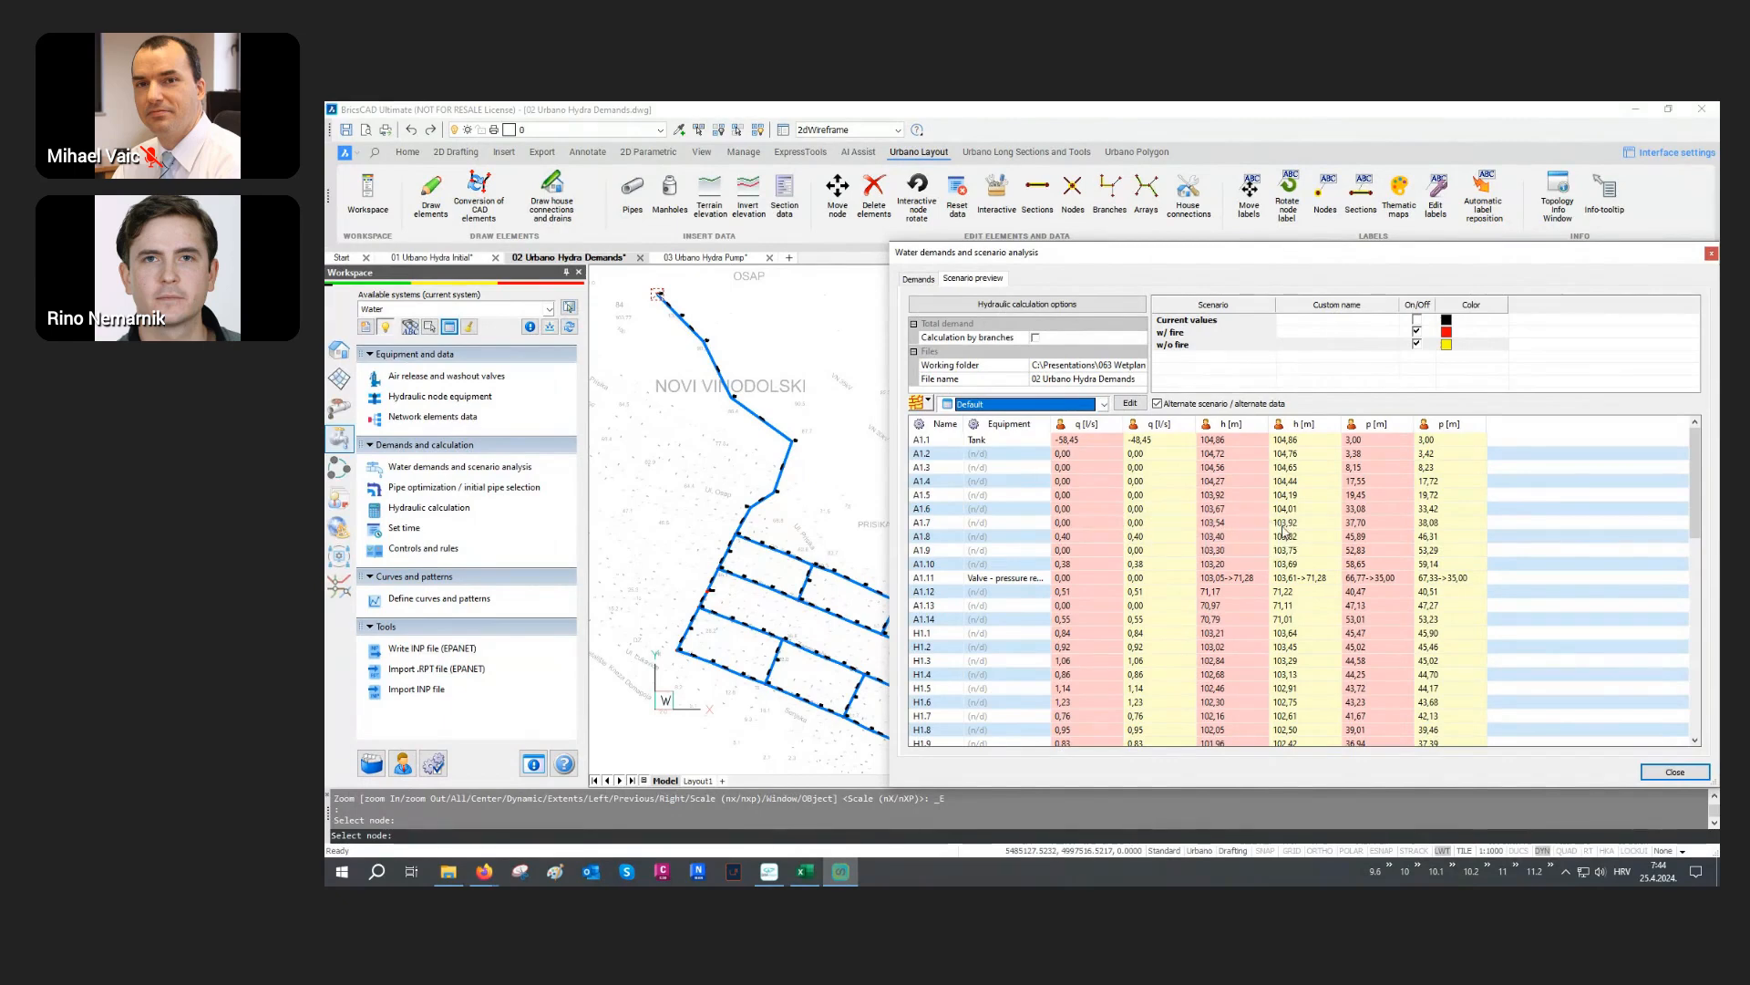
{"action": "mouse_move", "coordinate": [1453, 537]}
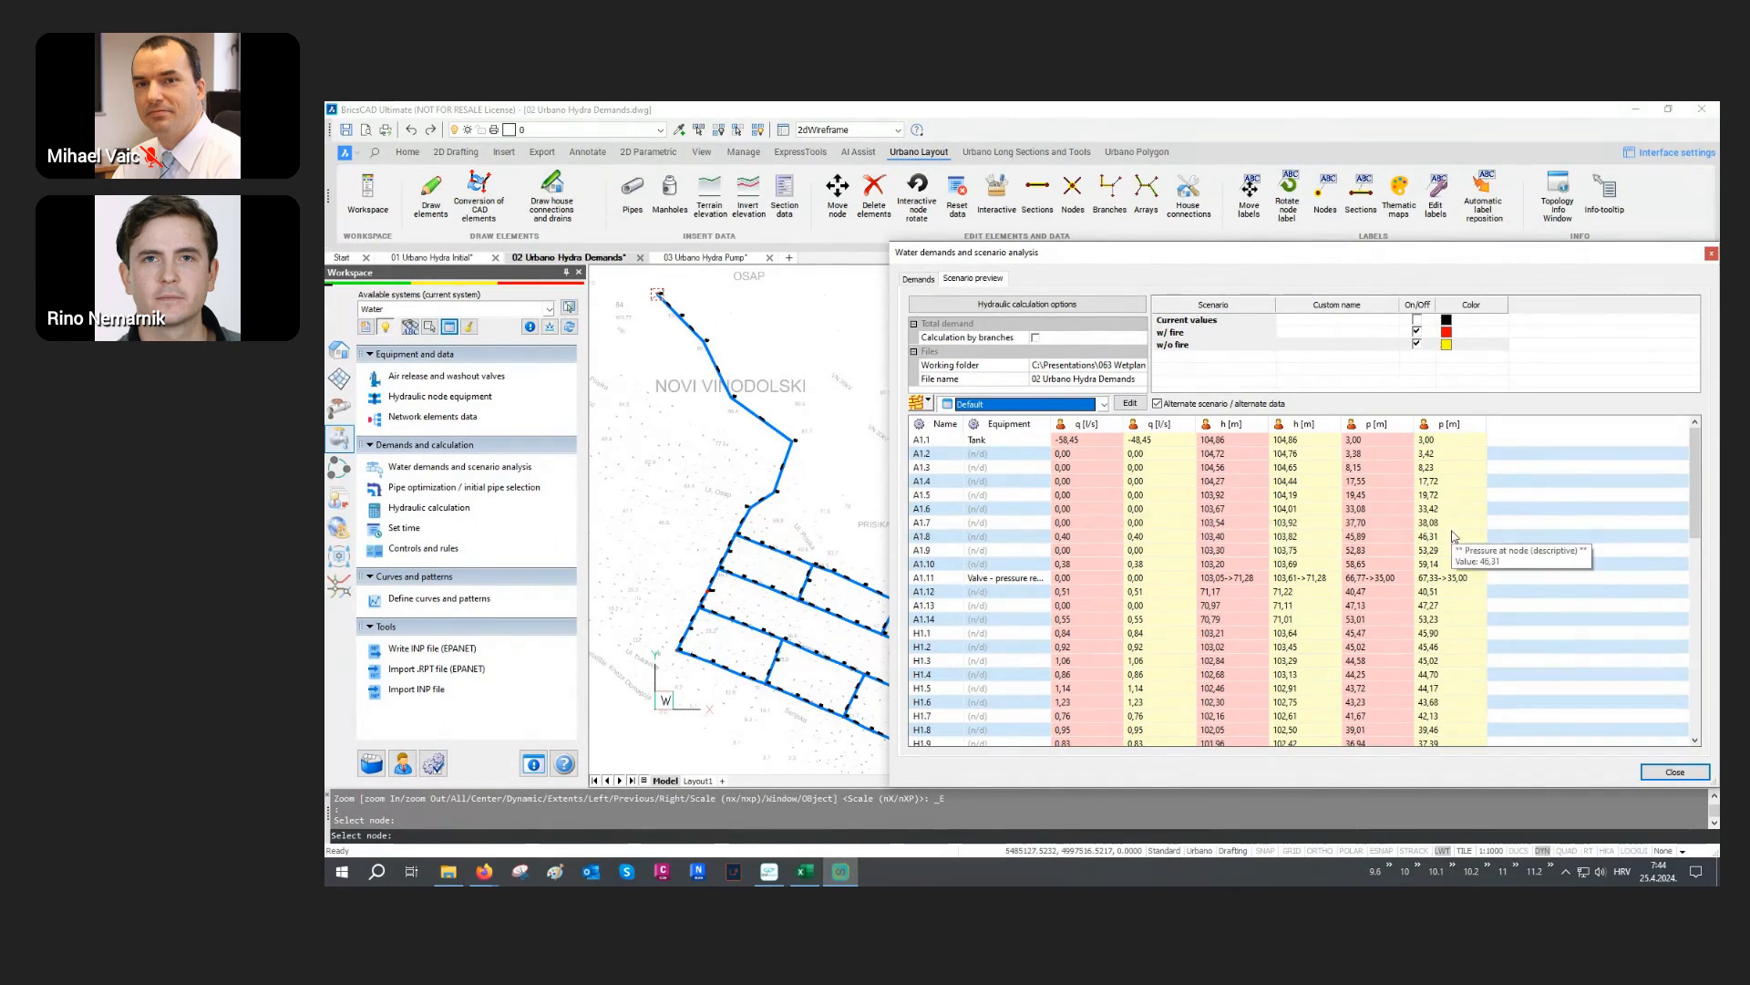
{"action": "left_click", "coordinate": [1059, 404]}
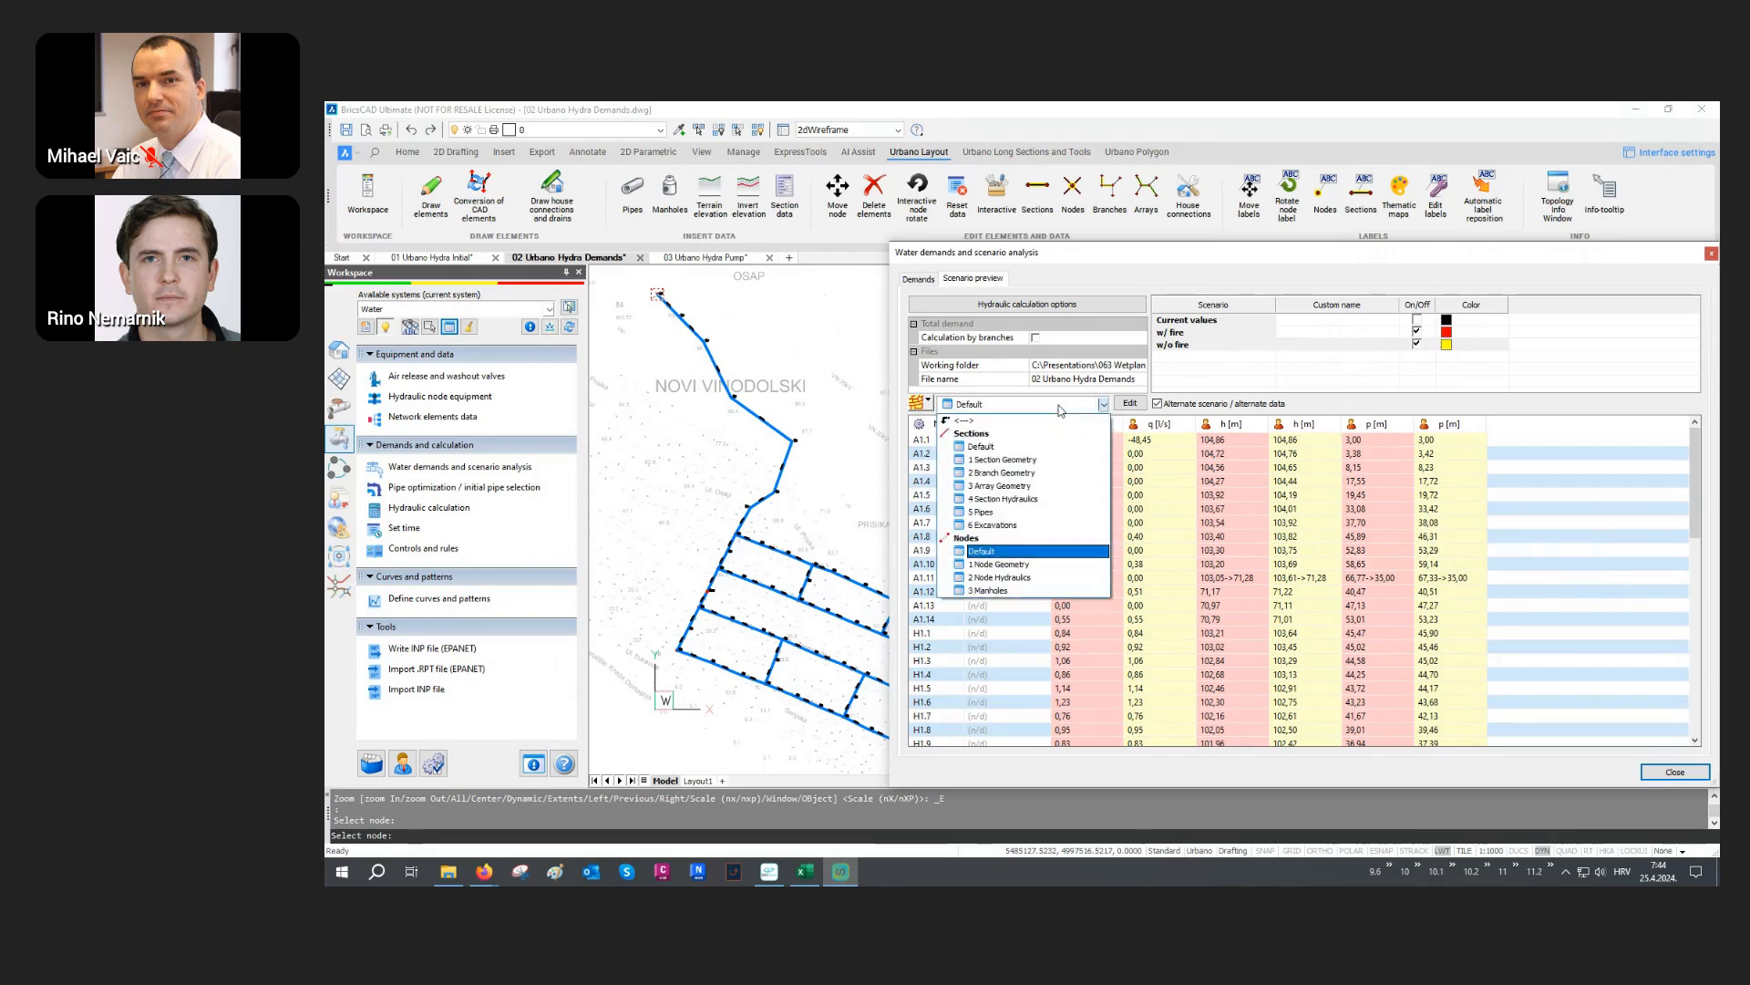
{"action": "left_click", "coordinate": [1032, 446]}
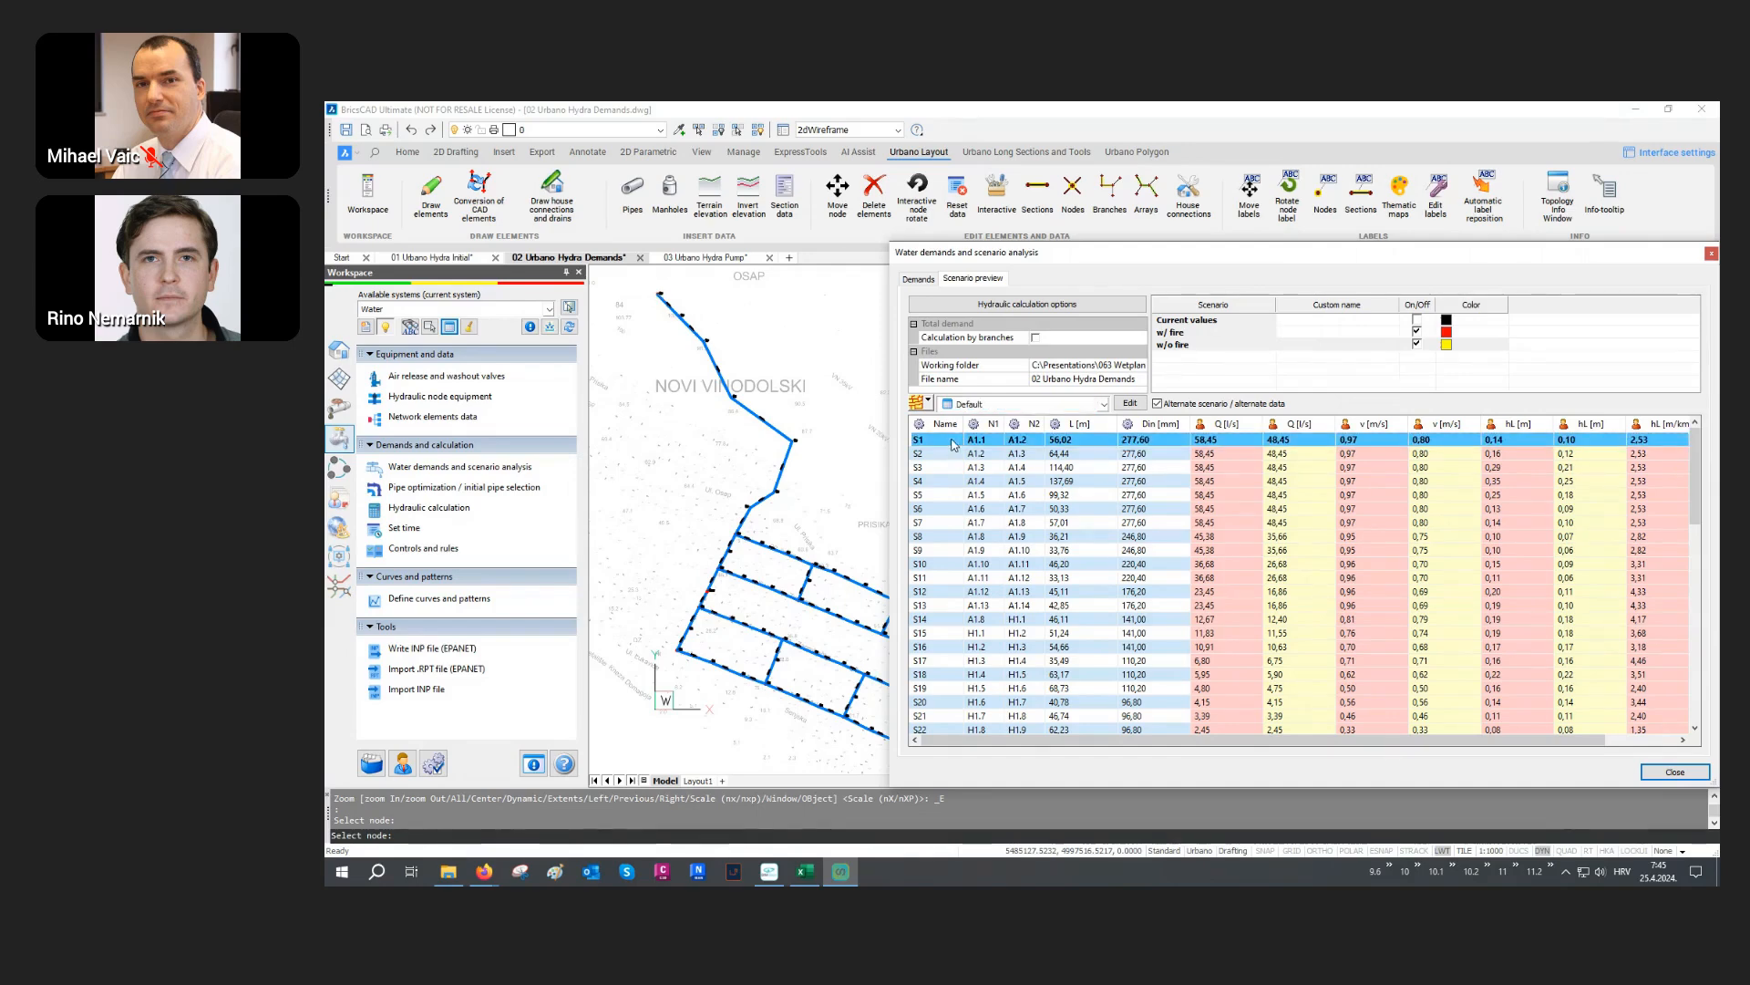
Step: Copy all rows of the section results table and paste them into the blank Excel workbook starting at cell A1
{"action": "key", "text": "ctrl+a"}
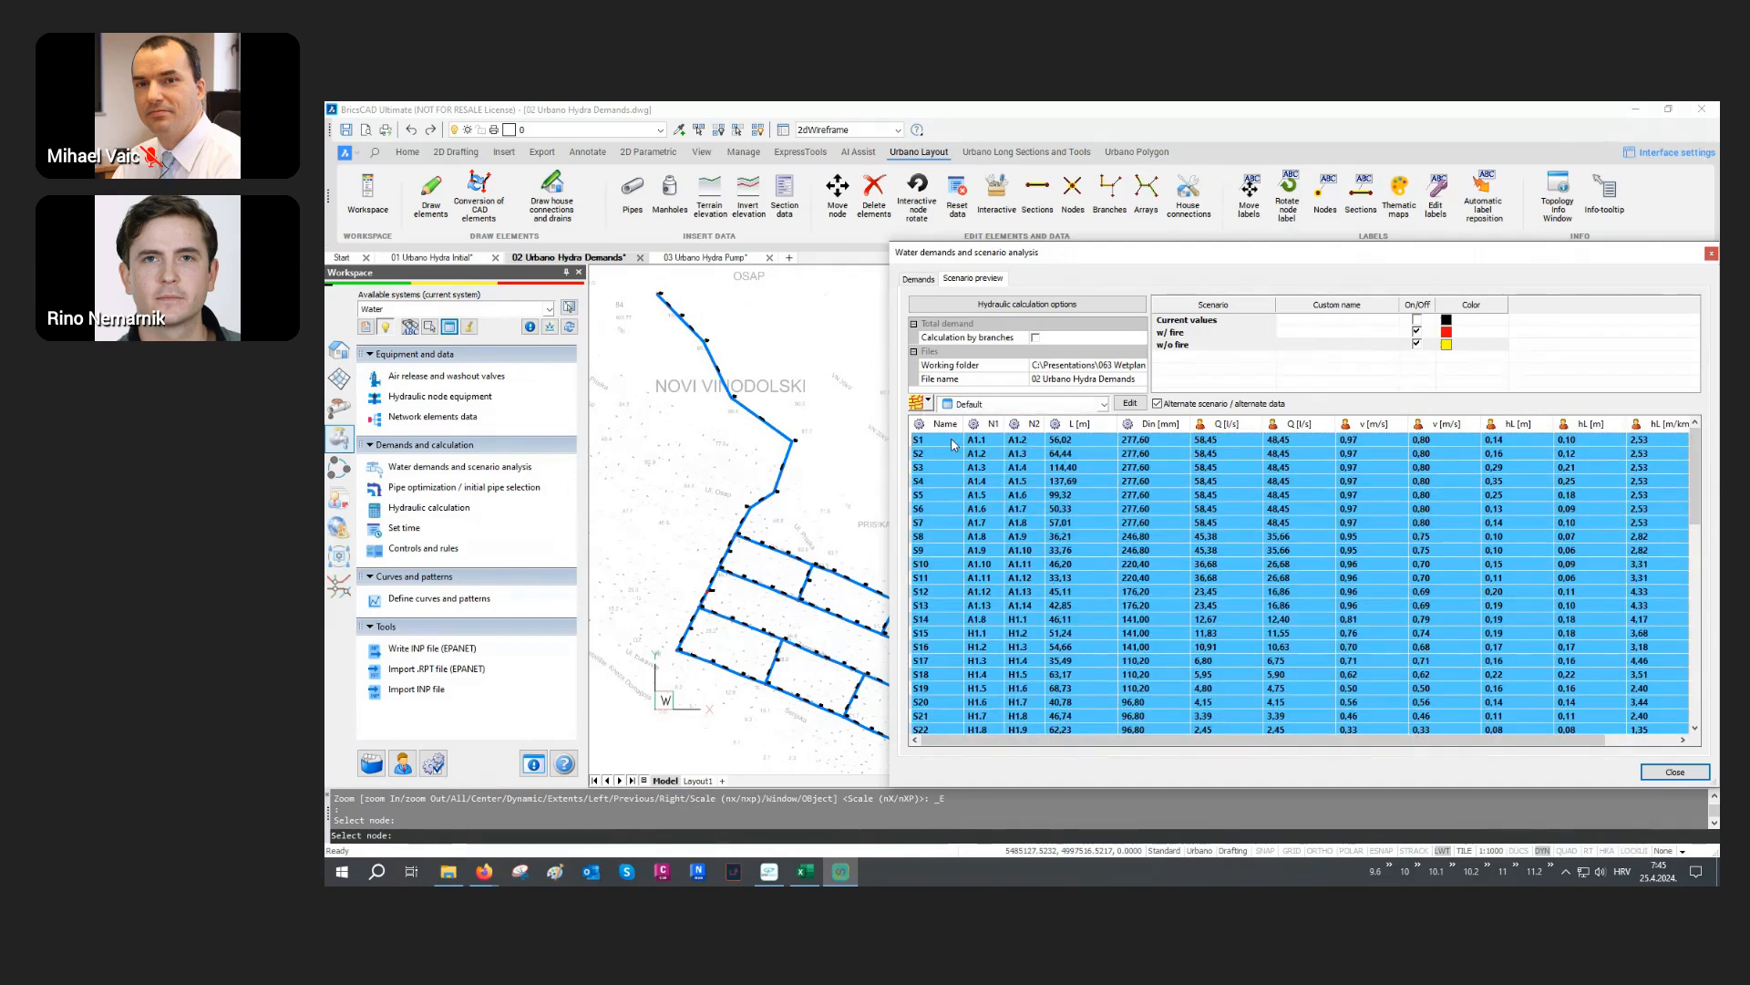
{"action": "right_click", "coordinate": [953, 444]}
{"action": "left_click", "coordinate": [1010, 466]}
{"action": "left_click", "coordinate": [812, 870]}
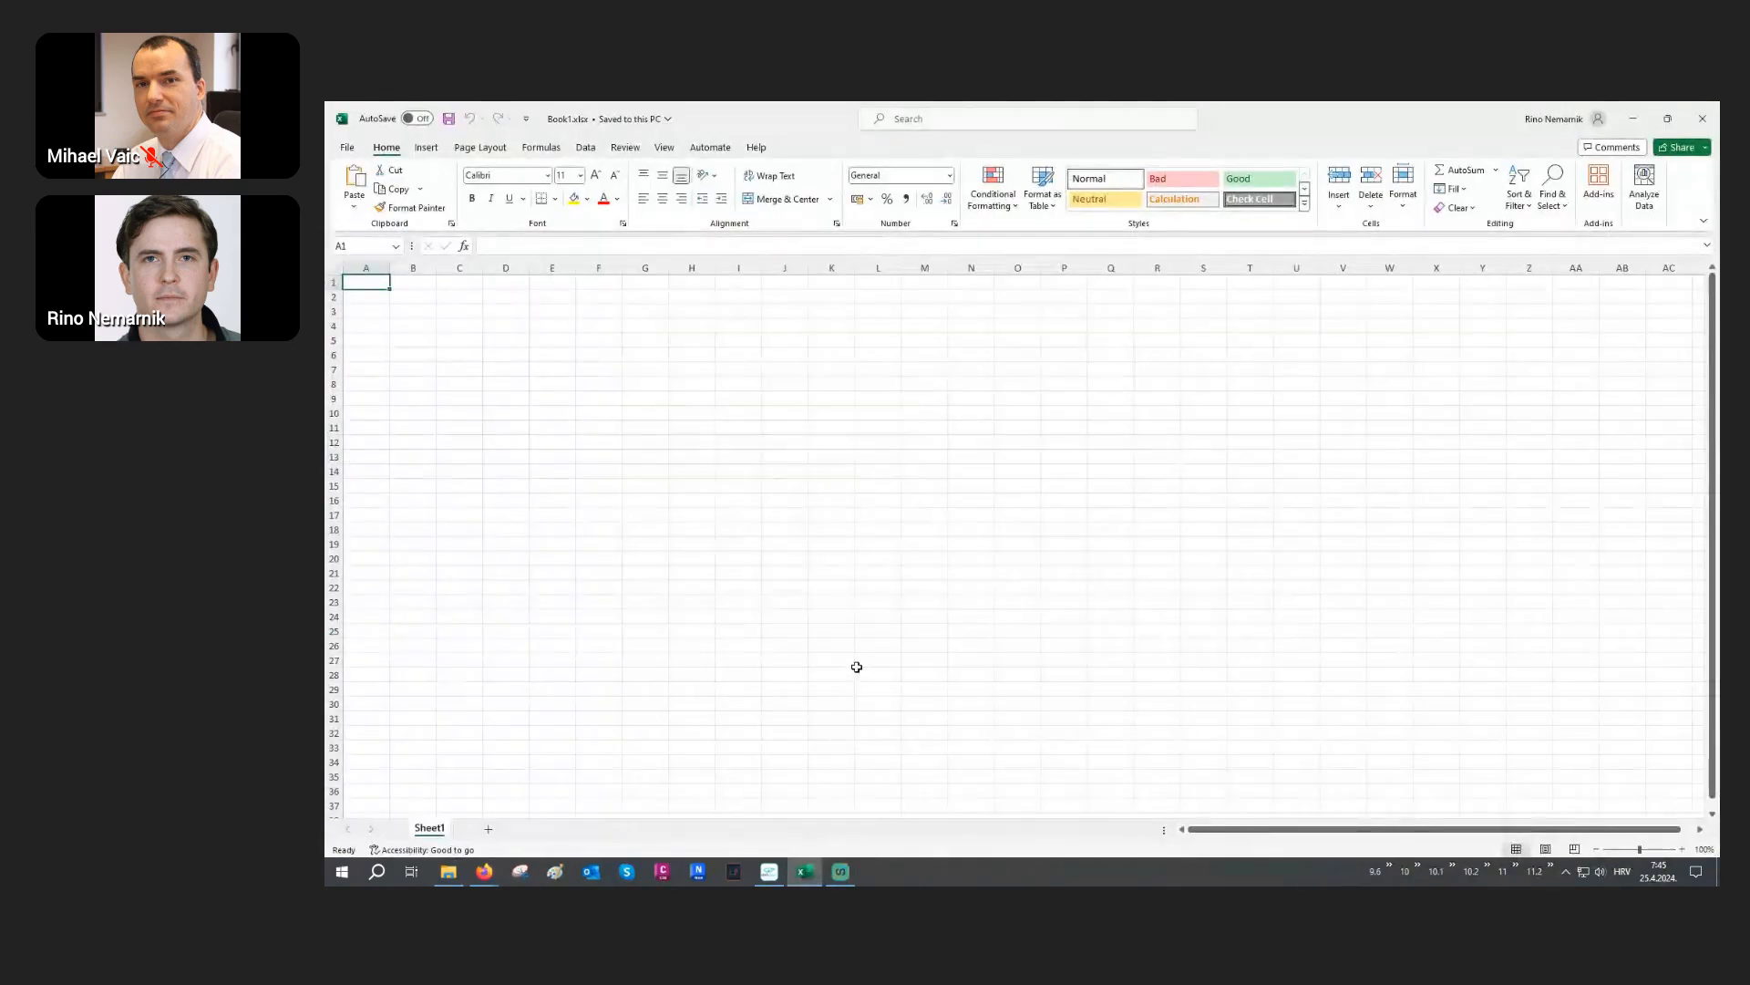
{"action": "key", "text": "ctrl+v"}
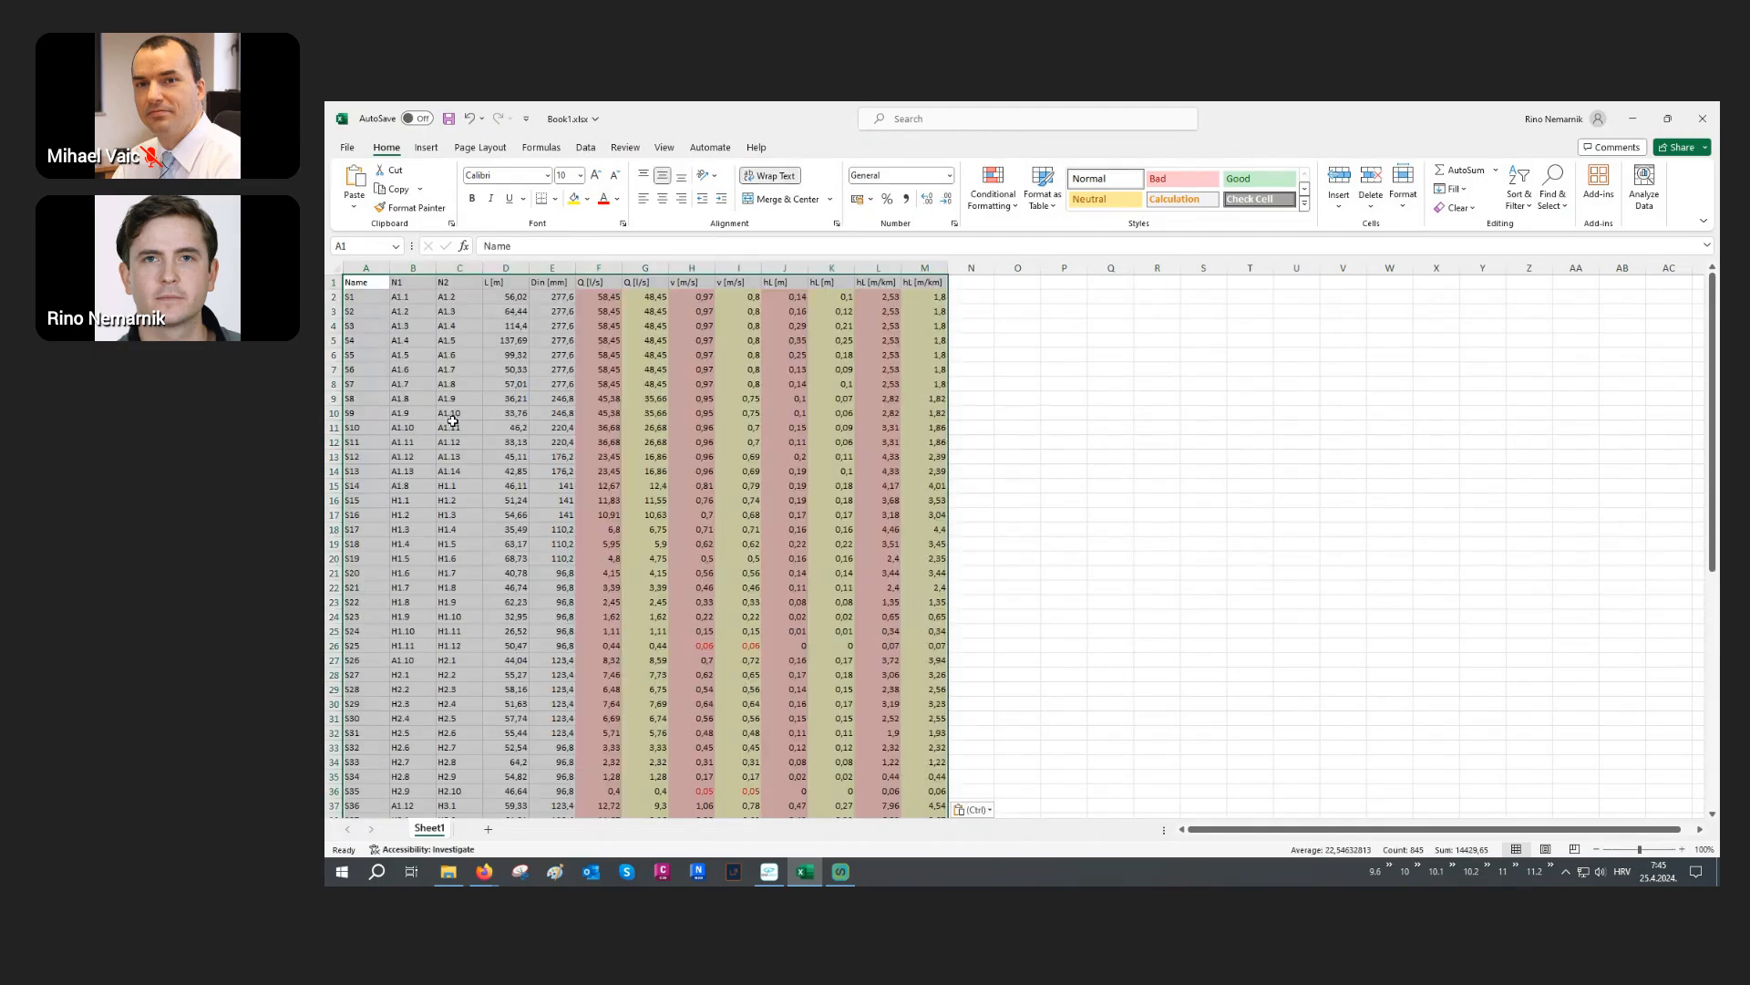
{"action": "left_click", "coordinate": [356, 284]}
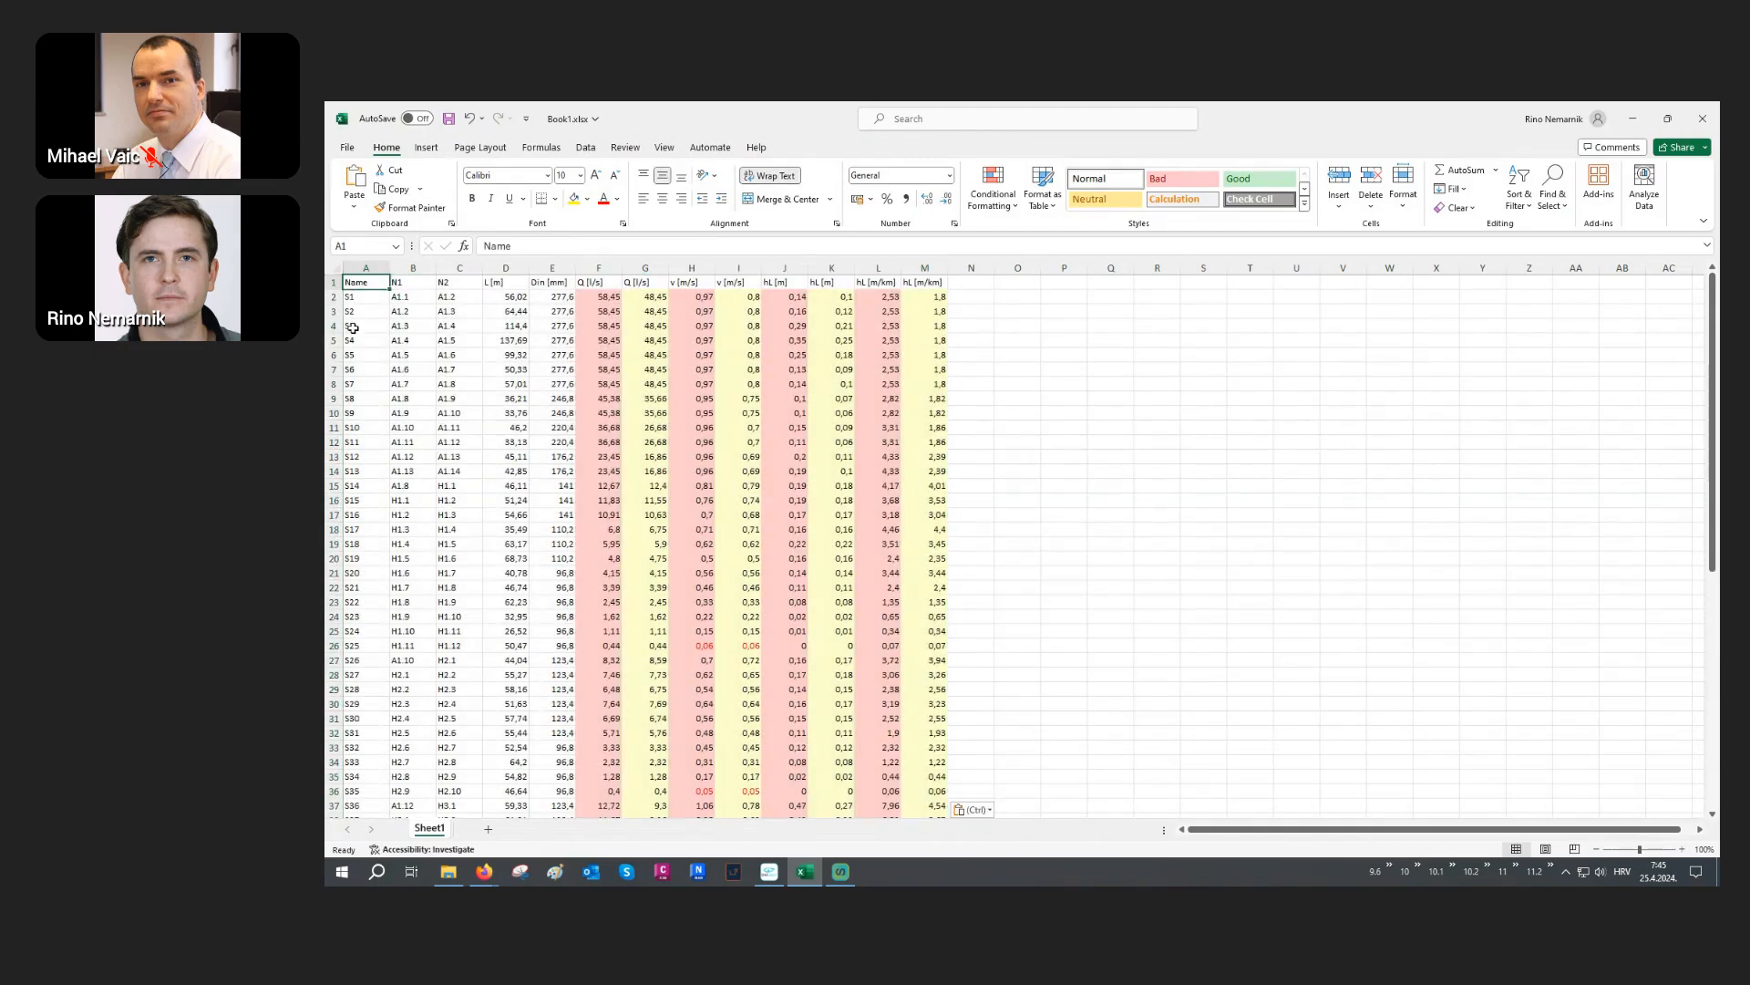
Step: Review the pasted section results down to the last row, save the workbook and close Excel
{"action": "scroll", "coordinate": [352, 327], "scroll_direction": "up", "scroll_amount": 1, "text": "ctrl"}
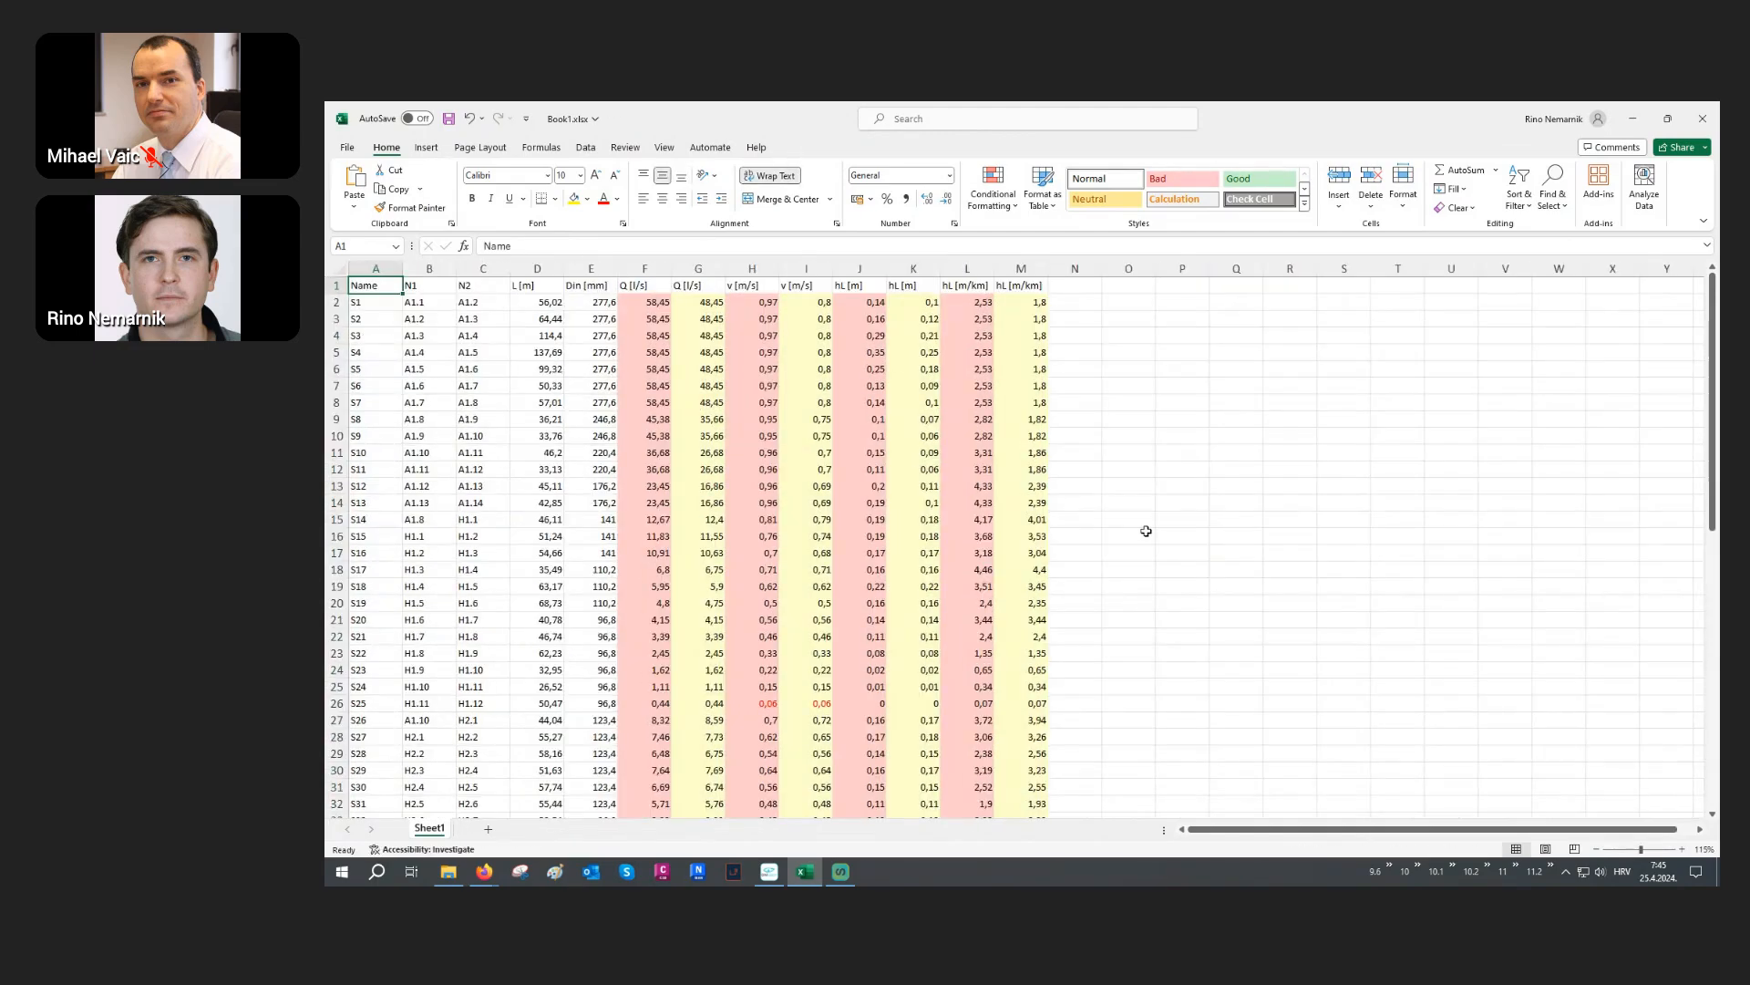
{"action": "scroll", "coordinate": [1146, 530], "scroll_direction": "down", "scroll_amount": 8}
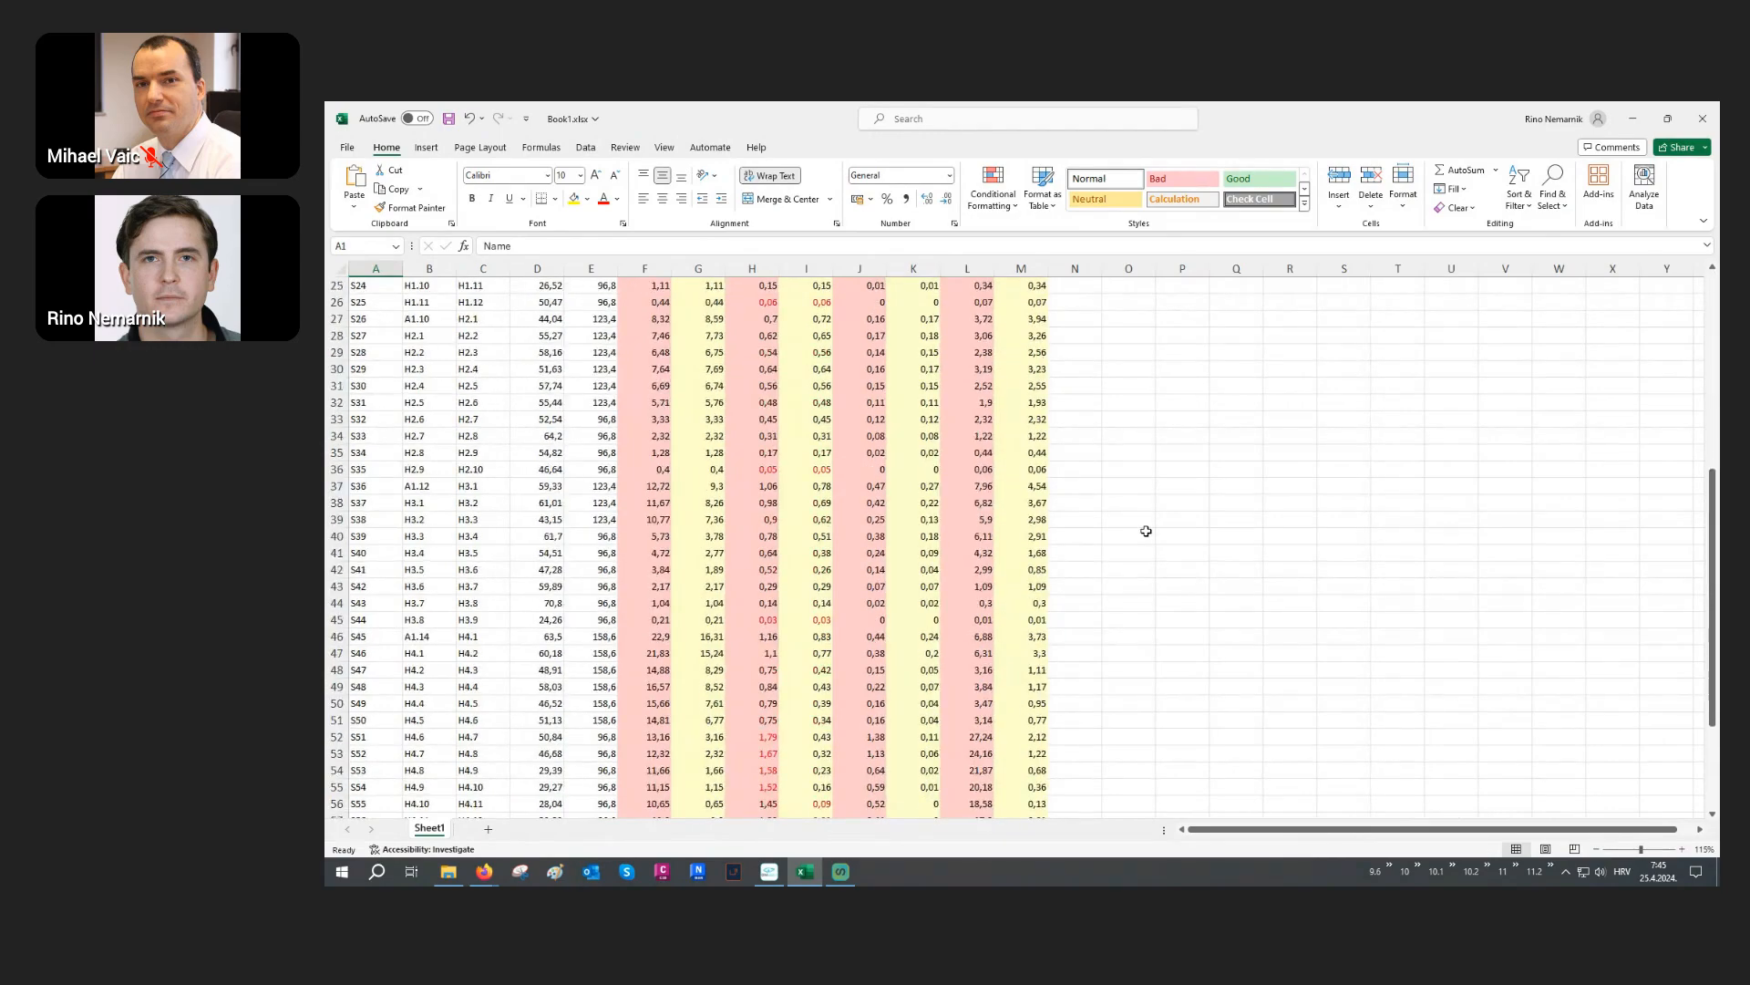
{"action": "scroll", "coordinate": [1145, 531], "scroll_direction": "down", "scroll_amount": 4}
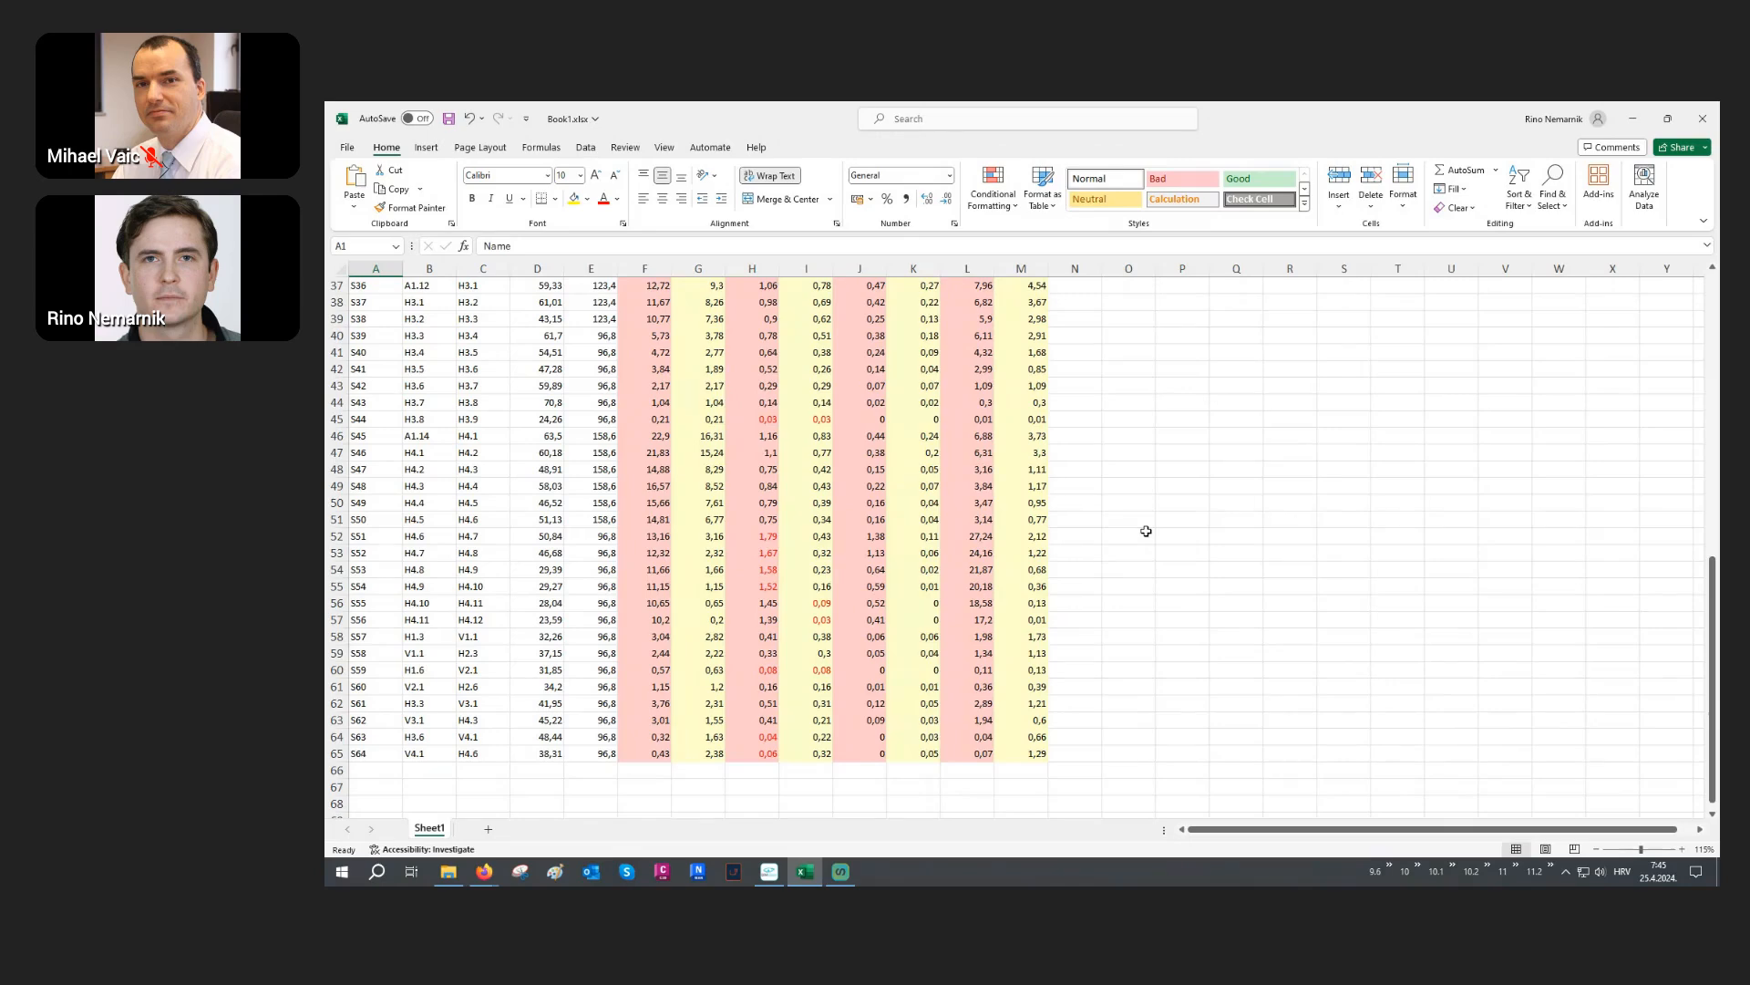
{"action": "key", "text": "ctrl+s"}
{"action": "left_click", "coordinate": [1702, 119]}
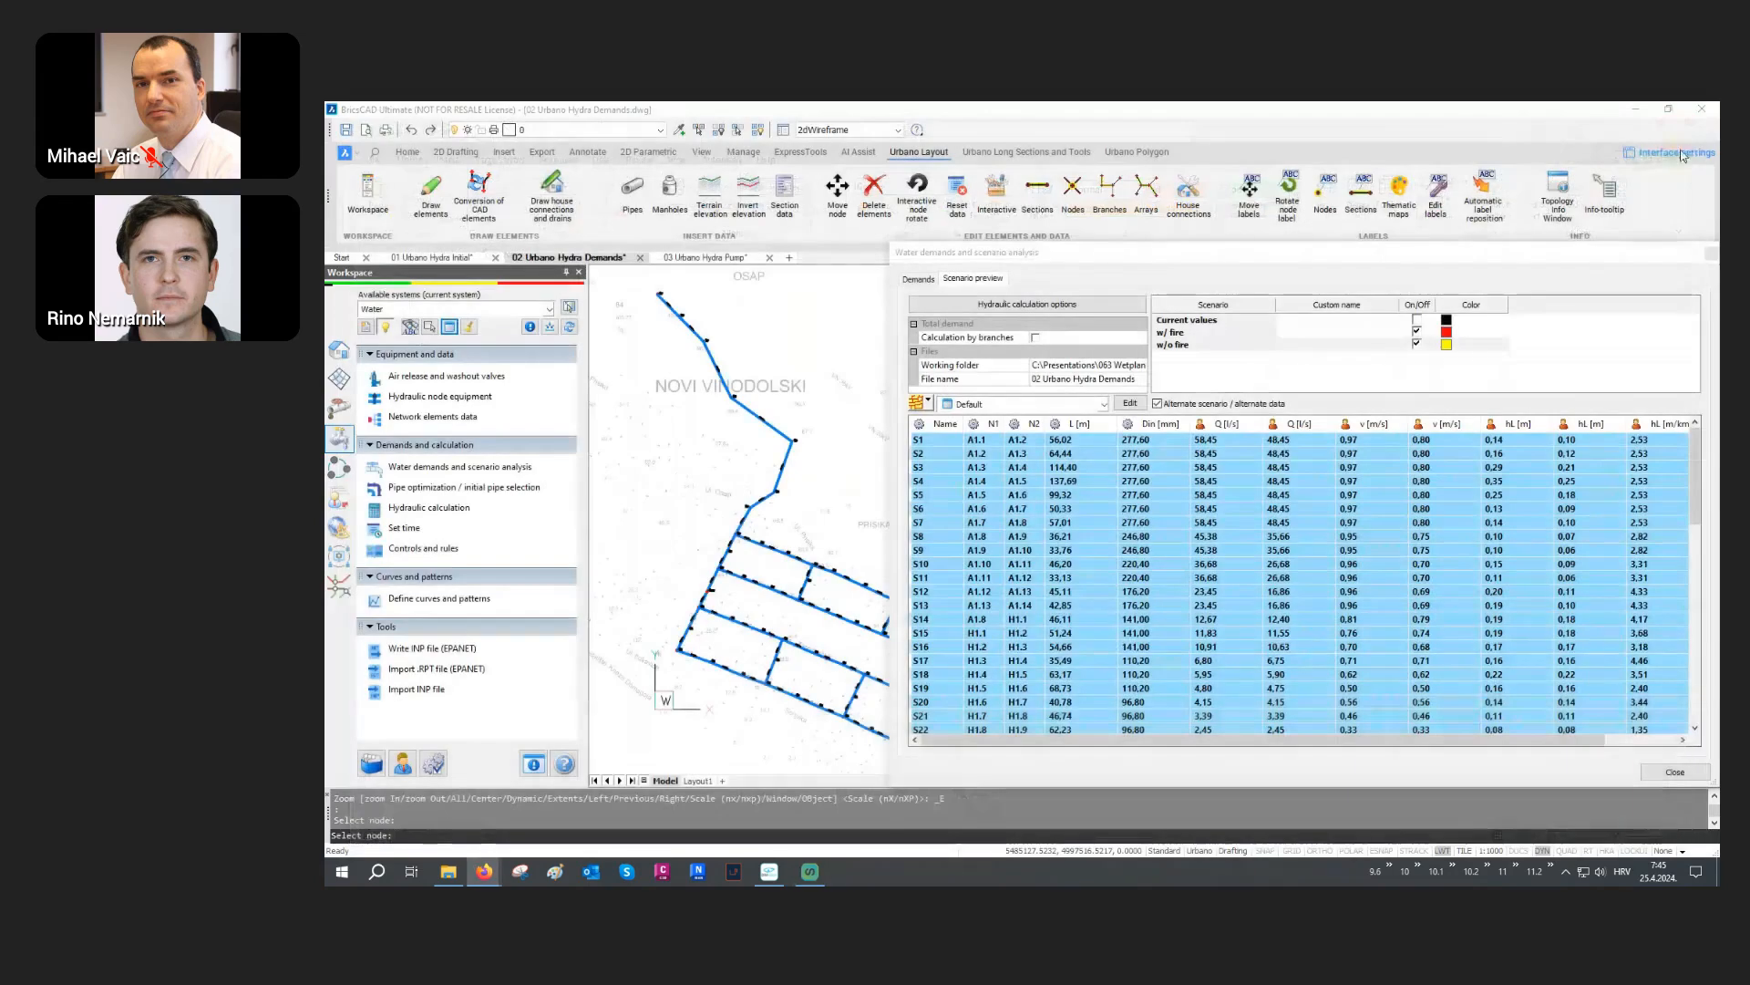
Step: Close the water demands and scenario analysis dialog and switch to the 03 Urbano Hydra Pump drawing
{"action": "left_click", "coordinate": [1711, 255]}
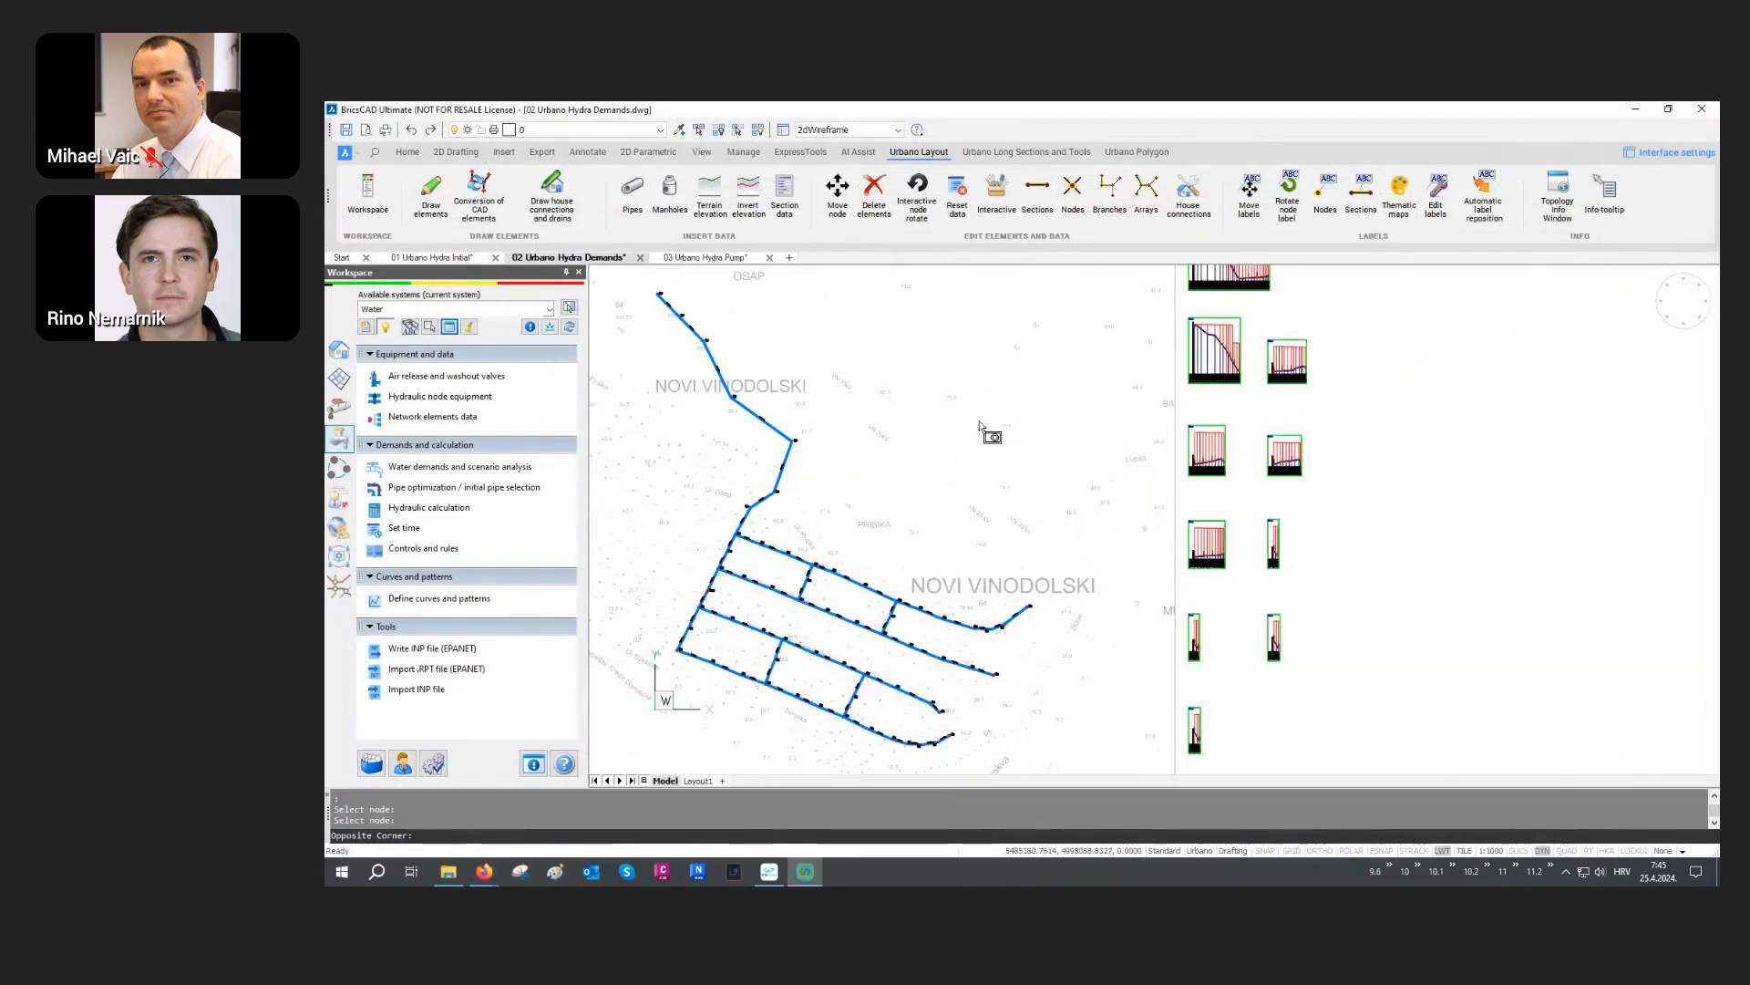
{"action": "left_click", "coordinate": [697, 257]}
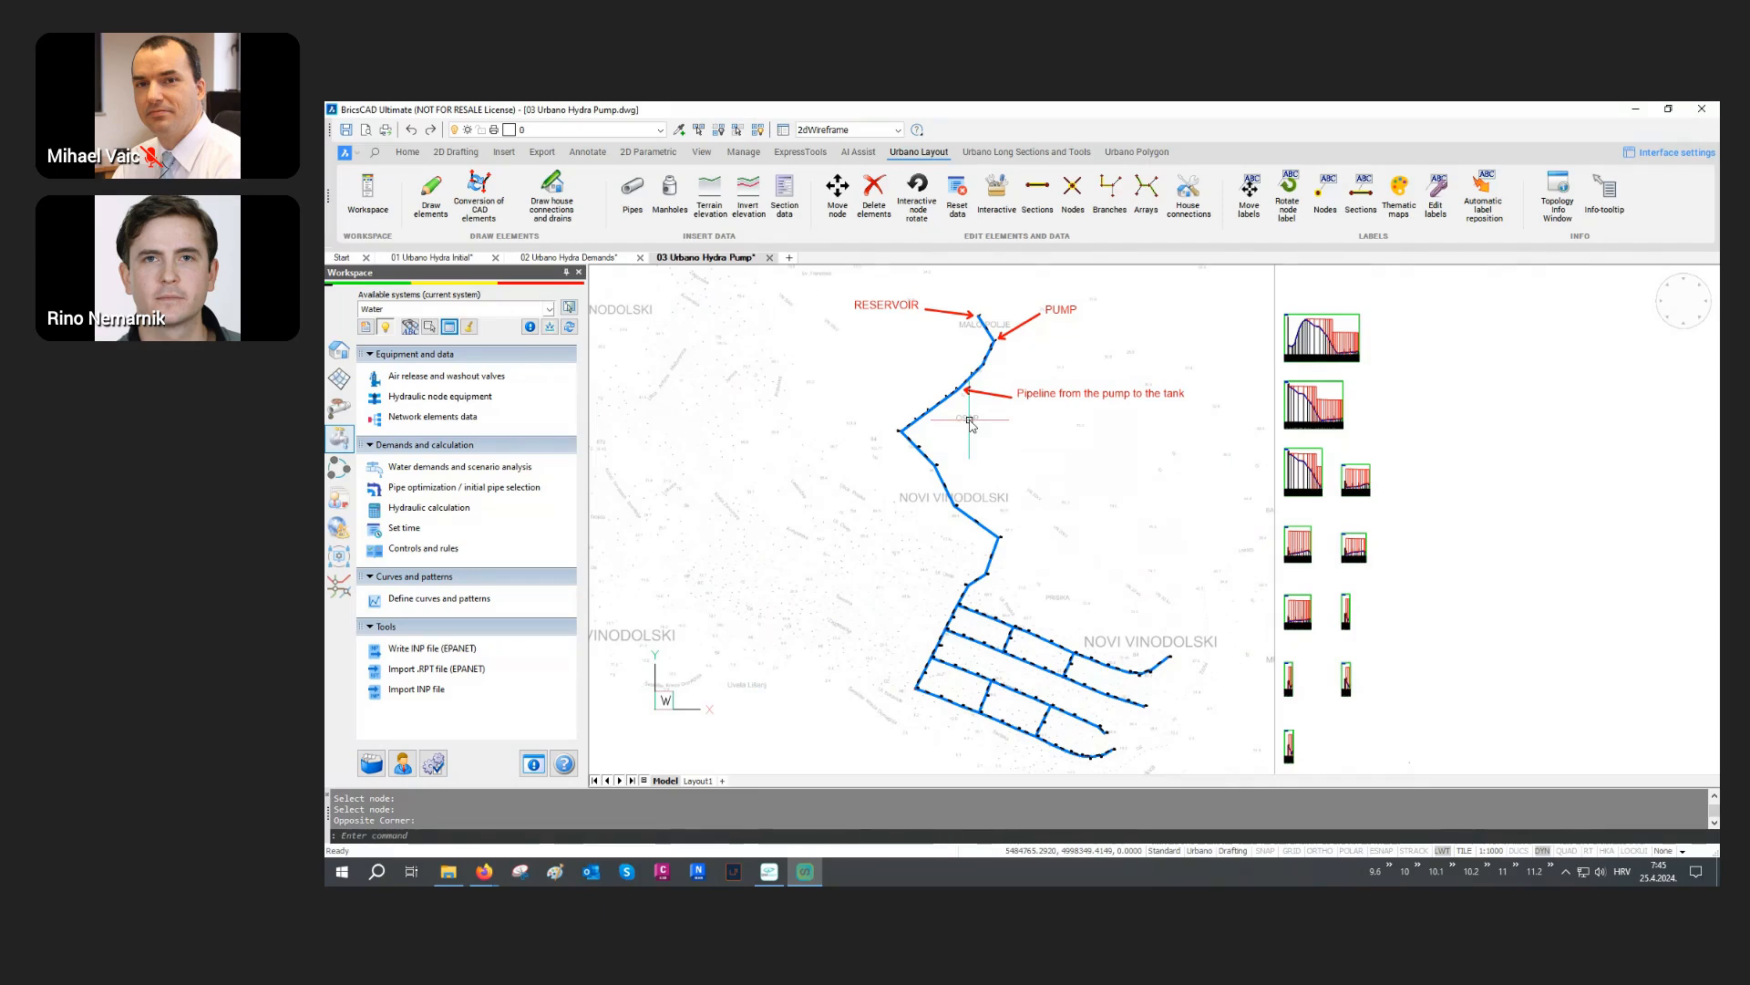
{"action": "scroll", "coordinate": [966, 417], "scroll_direction": "up", "scroll_amount": 2}
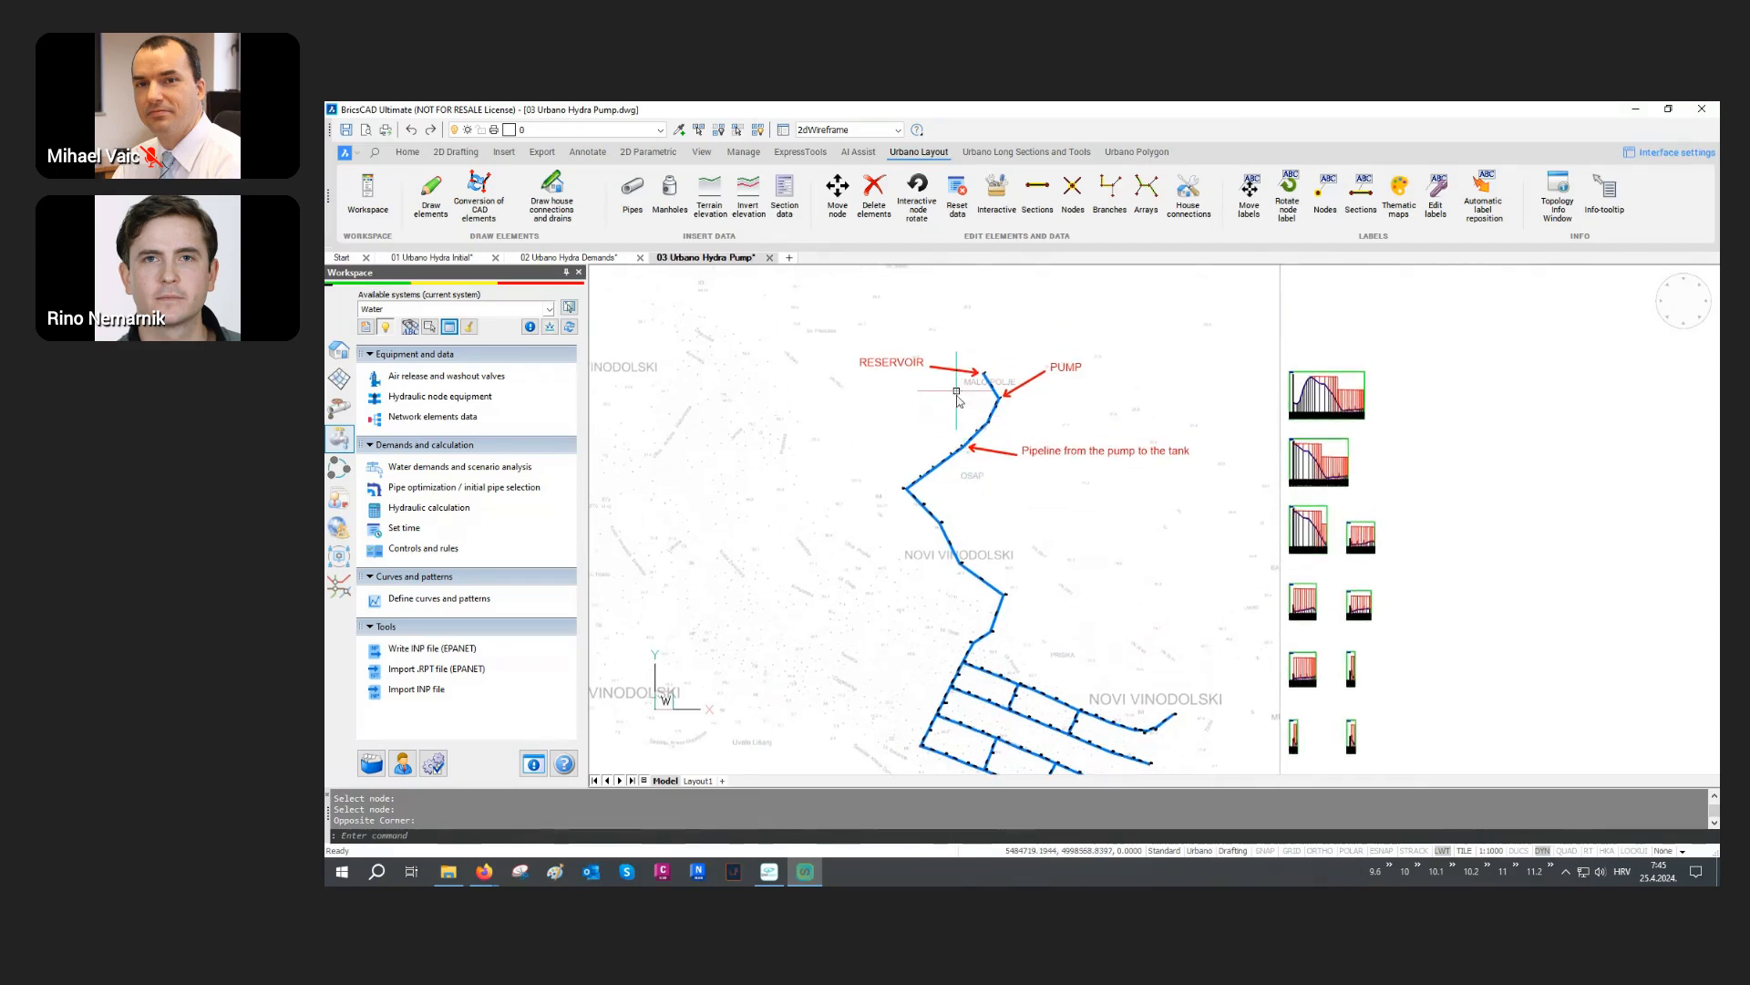
{"action": "scroll", "coordinate": [958, 406], "scroll_direction": "up", "scroll_amount": 2}
{"action": "scroll", "coordinate": [995, 356], "scroll_direction": "up", "scroll_amount": 1}
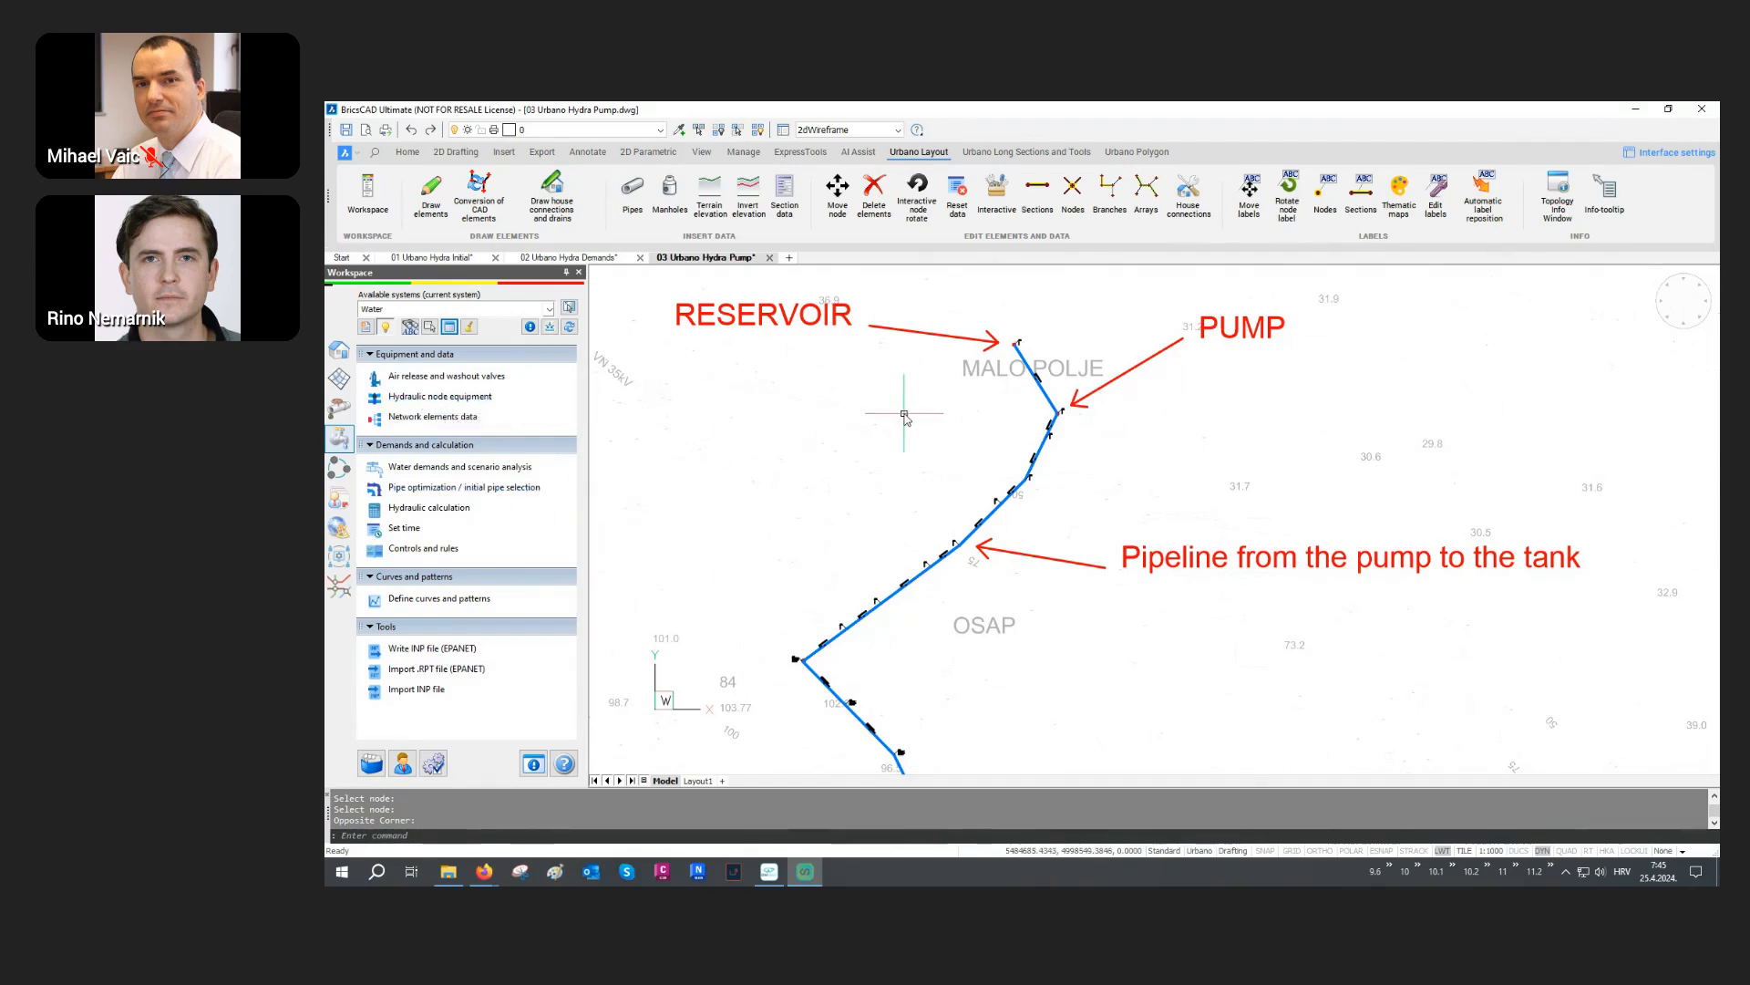
Step: Examine the reservoir at node P1.1, the pump at node P1.2 and the pipeline from the pump to the tank in the layout
{"action": "middle_click_drag", "start_coordinate": [907, 414], "coordinate": [903, 448]}
{"action": "scroll", "coordinate": [1003, 372], "scroll_direction": "up", "scroll_amount": 6}
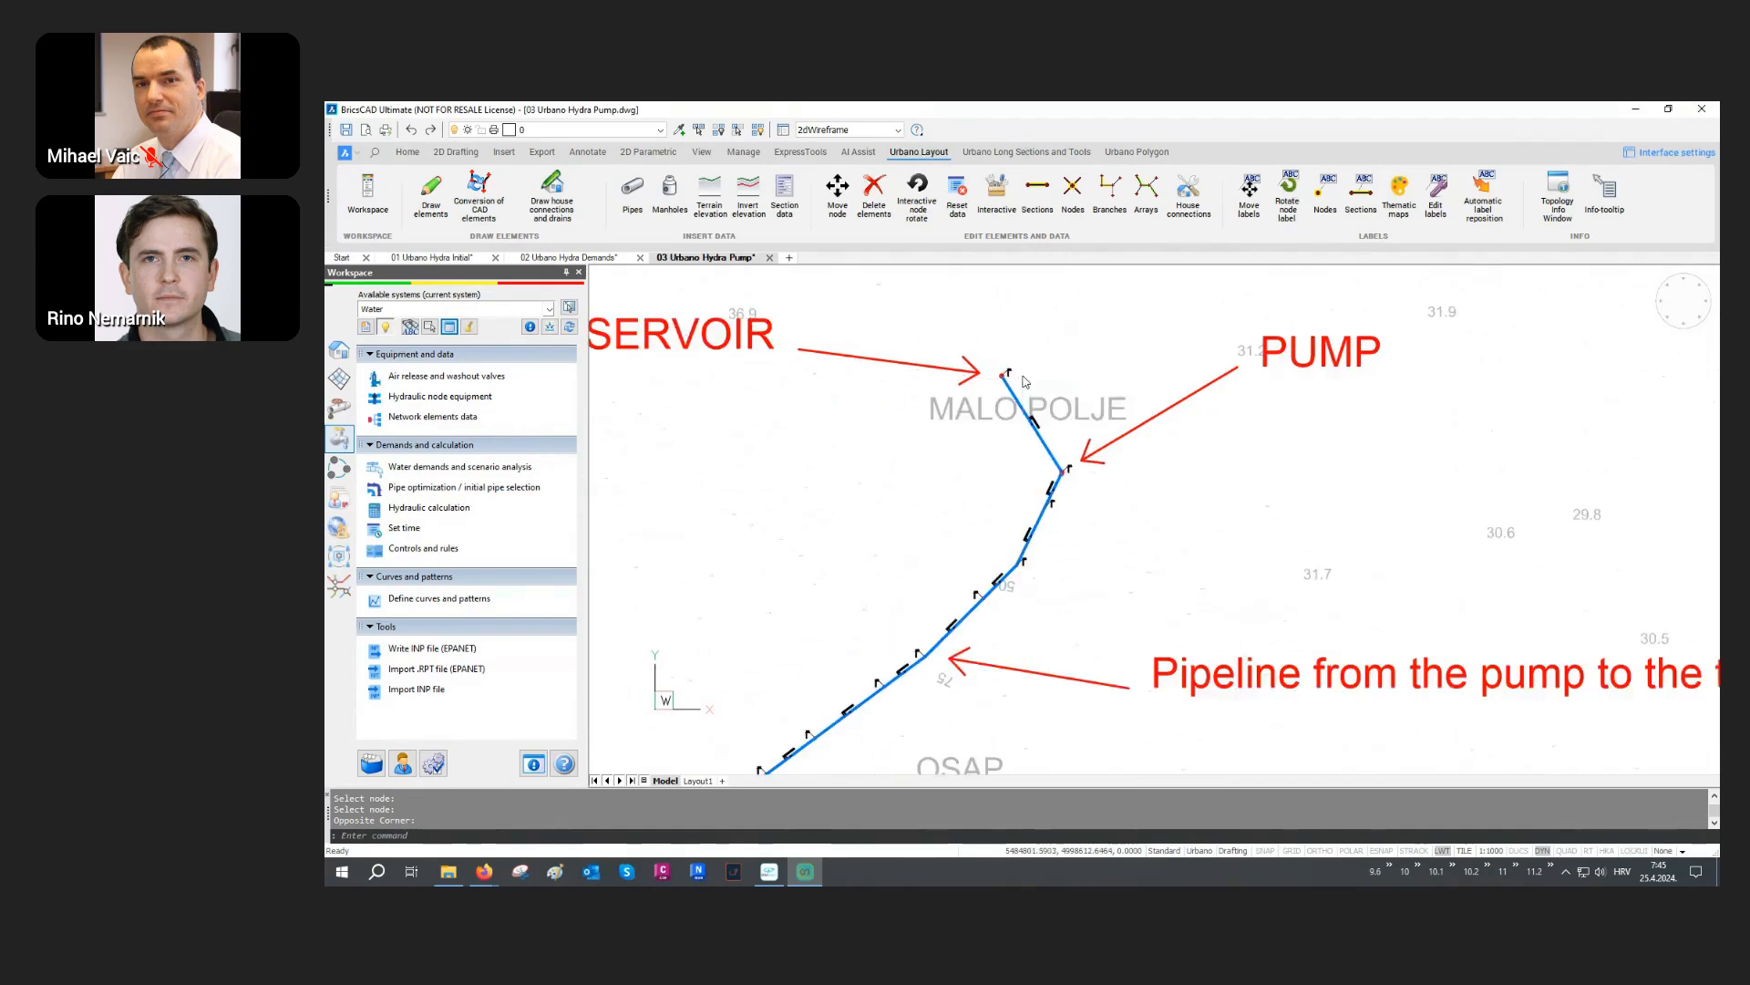
{"action": "scroll", "coordinate": [985, 375], "scroll_direction": "up", "scroll_amount": 3}
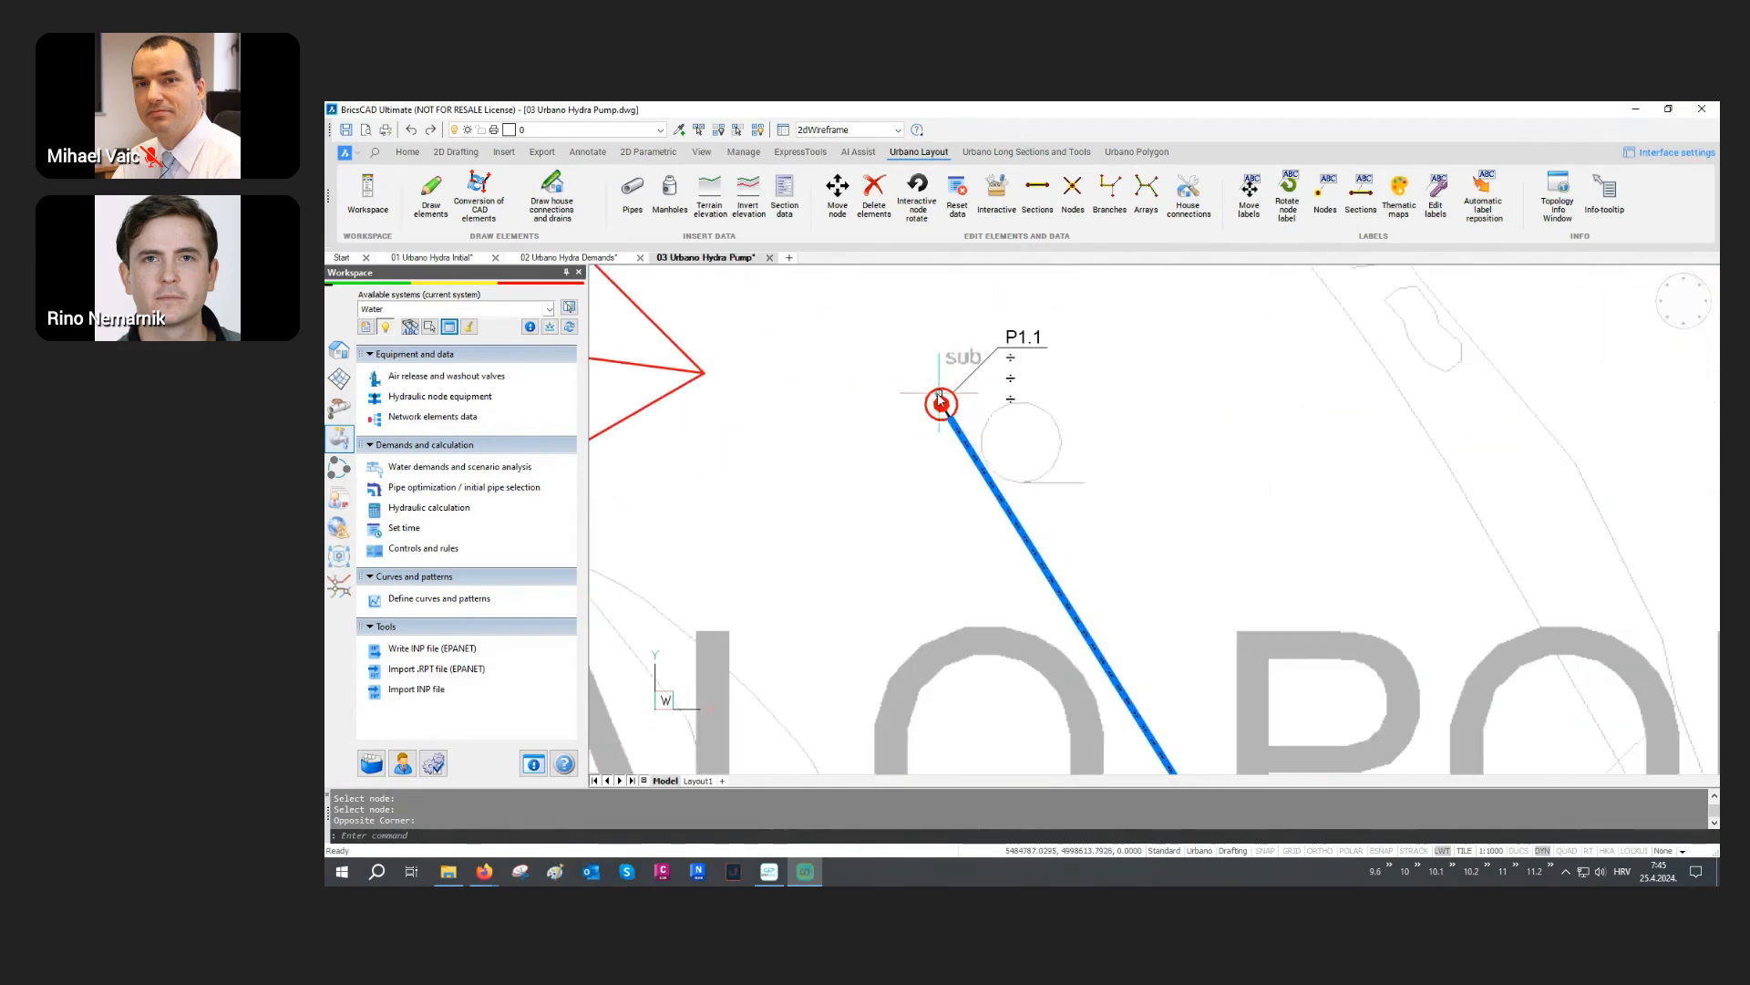
{"action": "scroll", "coordinate": [945, 395], "scroll_direction": "down", "scroll_amount": 3}
{"action": "scroll", "coordinate": [945, 395], "scroll_direction": "down", "scroll_amount": 2}
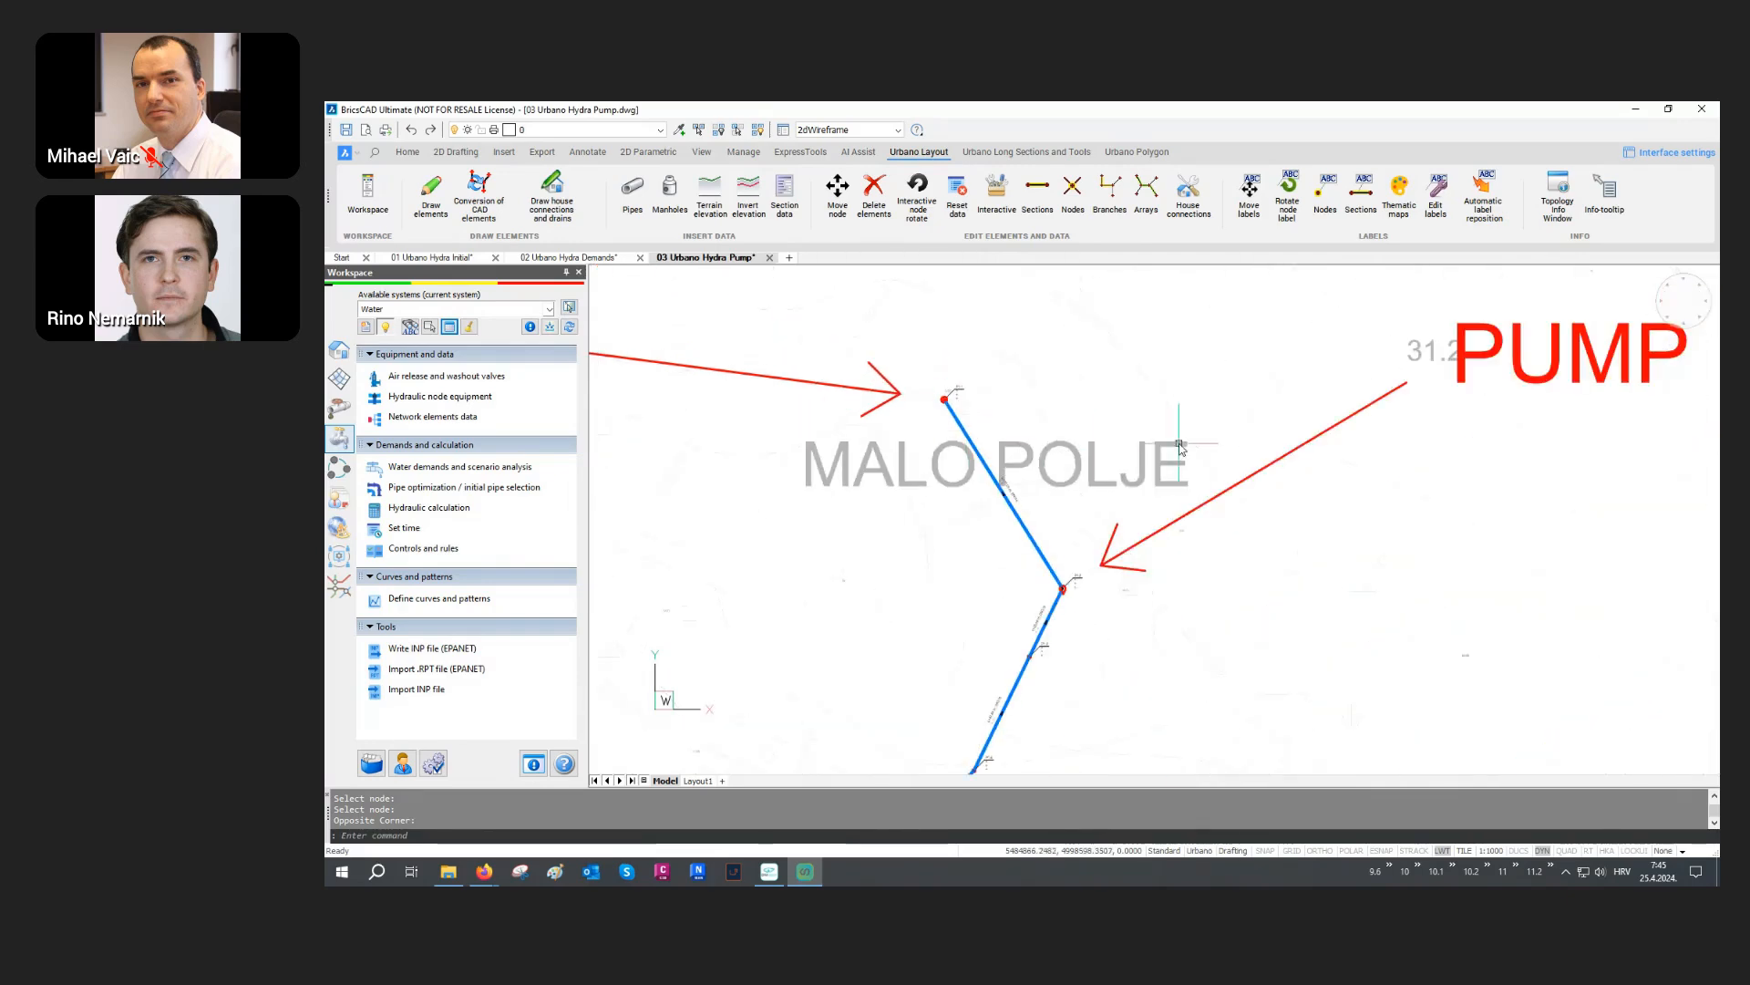
{"action": "scroll", "coordinate": [1066, 598], "scroll_direction": "up", "scroll_amount": 2}
{"action": "scroll", "coordinate": [1067, 598], "scroll_direction": "up", "scroll_amount": 3}
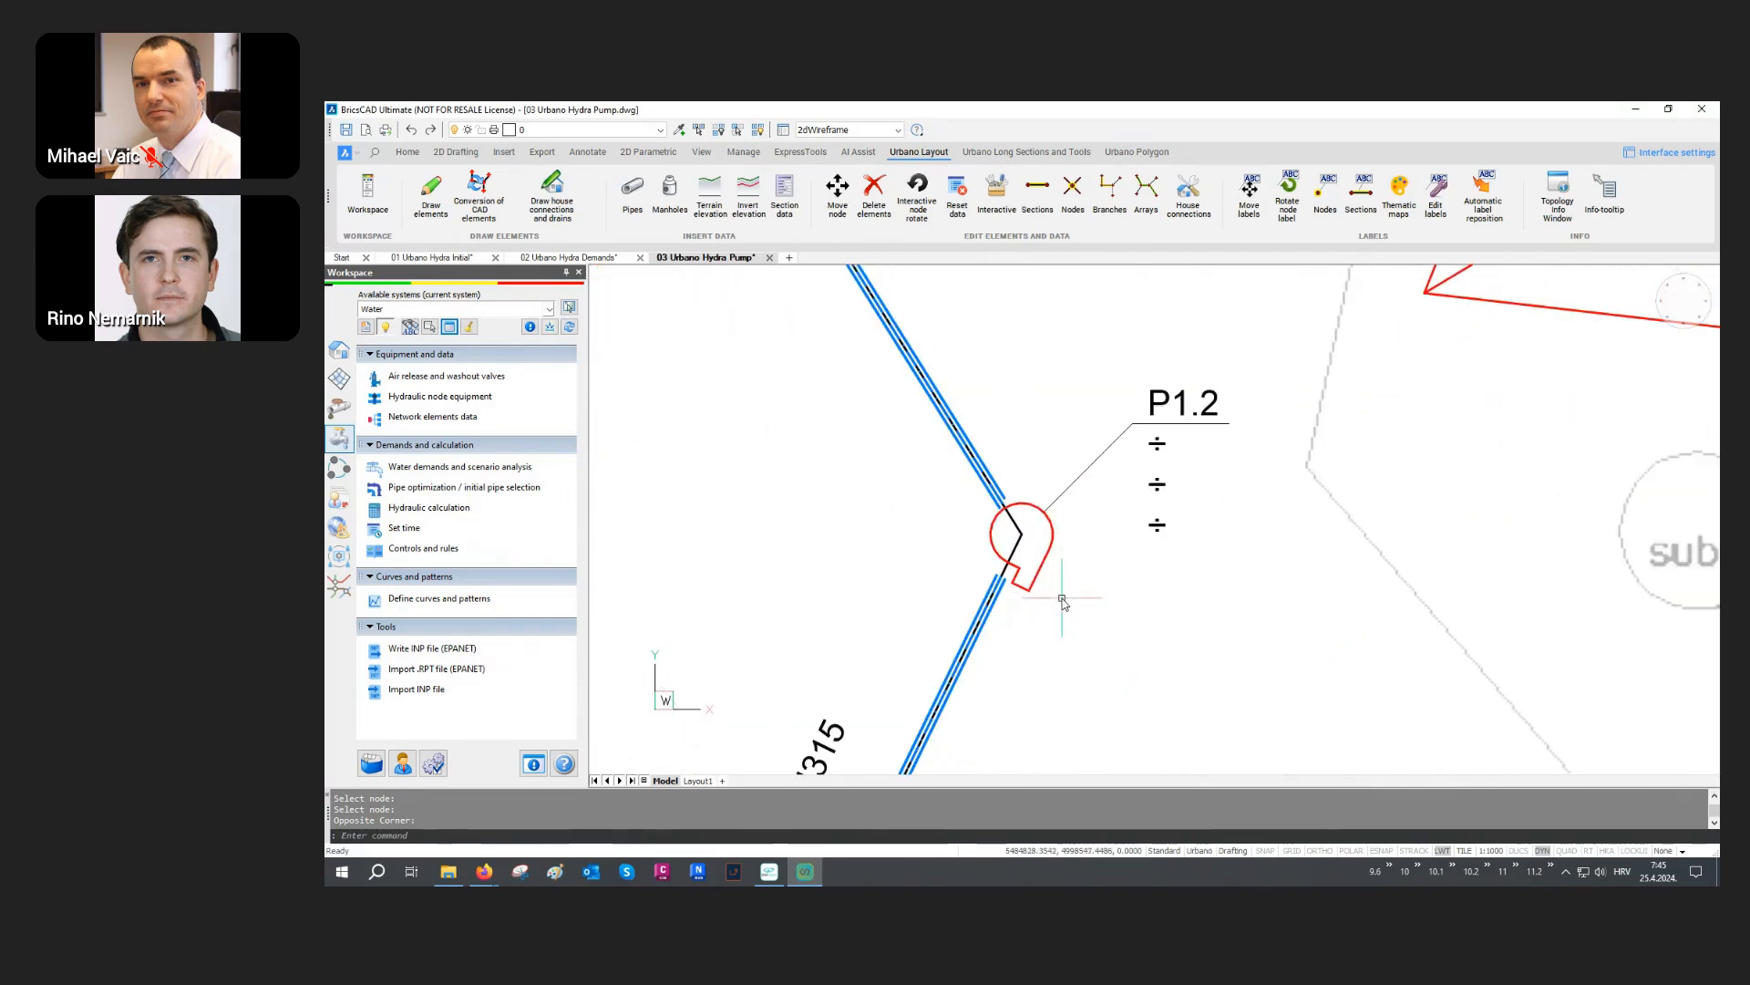
{"action": "scroll", "coordinate": [822, 507], "scroll_direction": "down", "scroll_amount": 1}
{"action": "scroll", "coordinate": [821, 507], "scroll_direction": "down", "scroll_amount": 5}
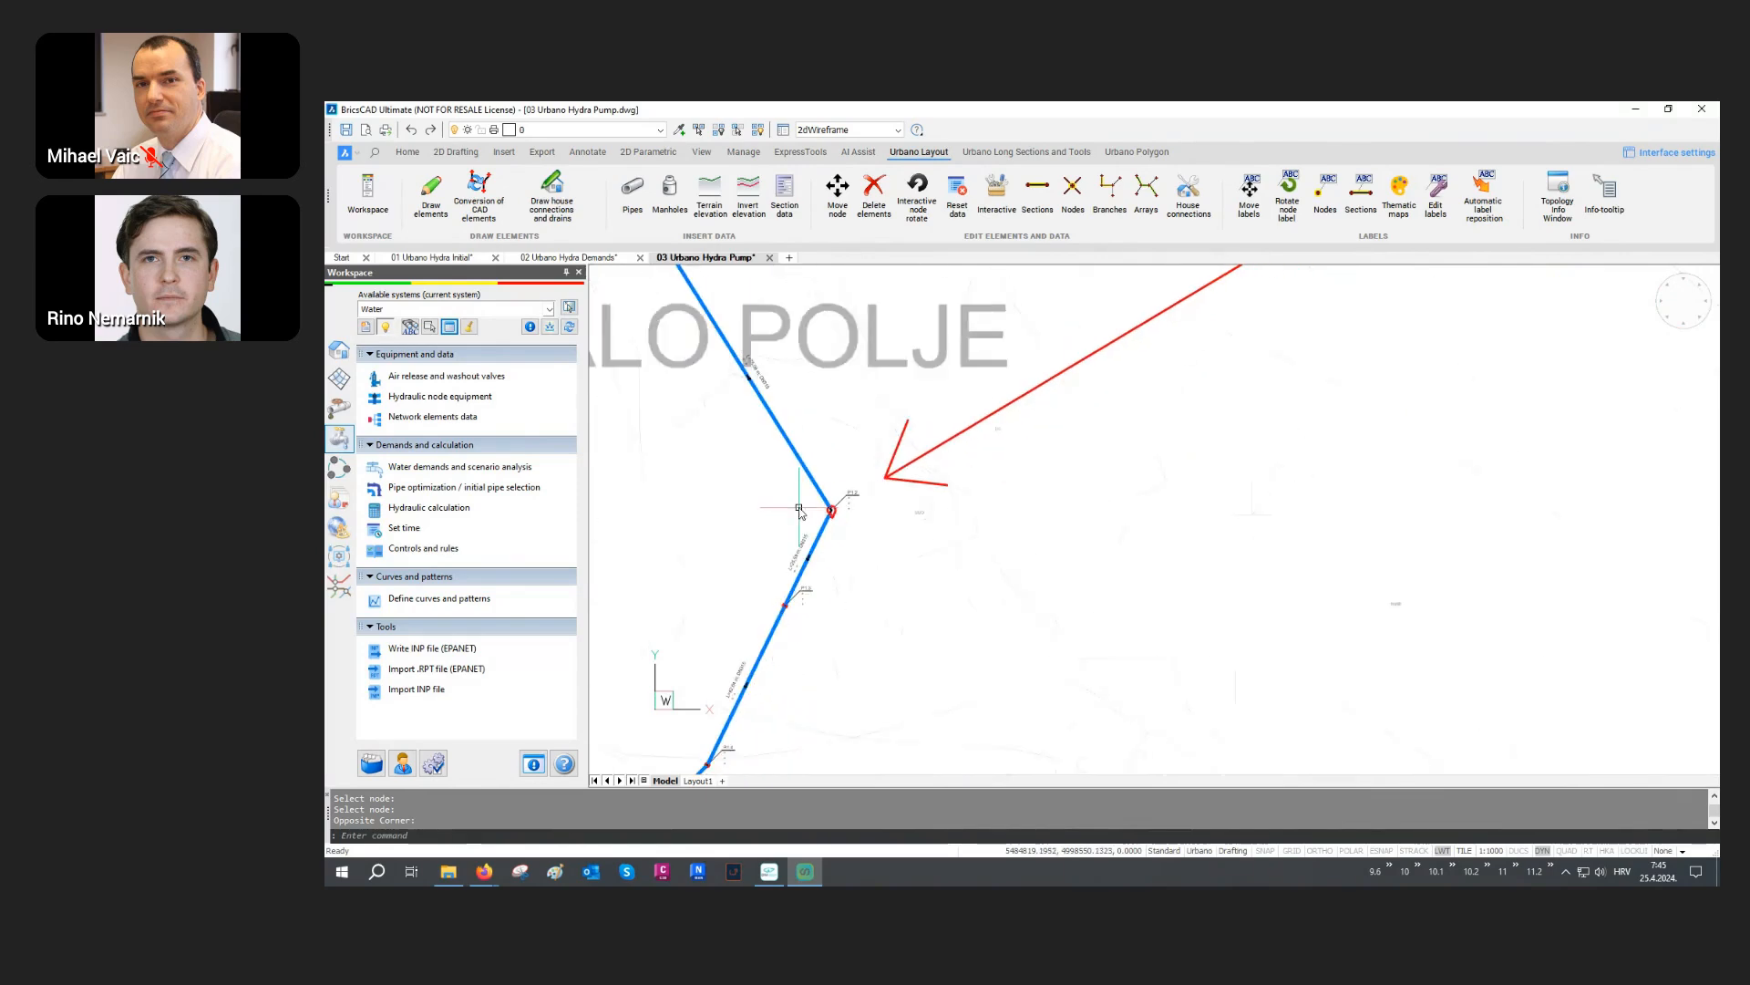
{"action": "middle_click_drag", "start_coordinate": [800, 508], "coordinate": [960, 378]}
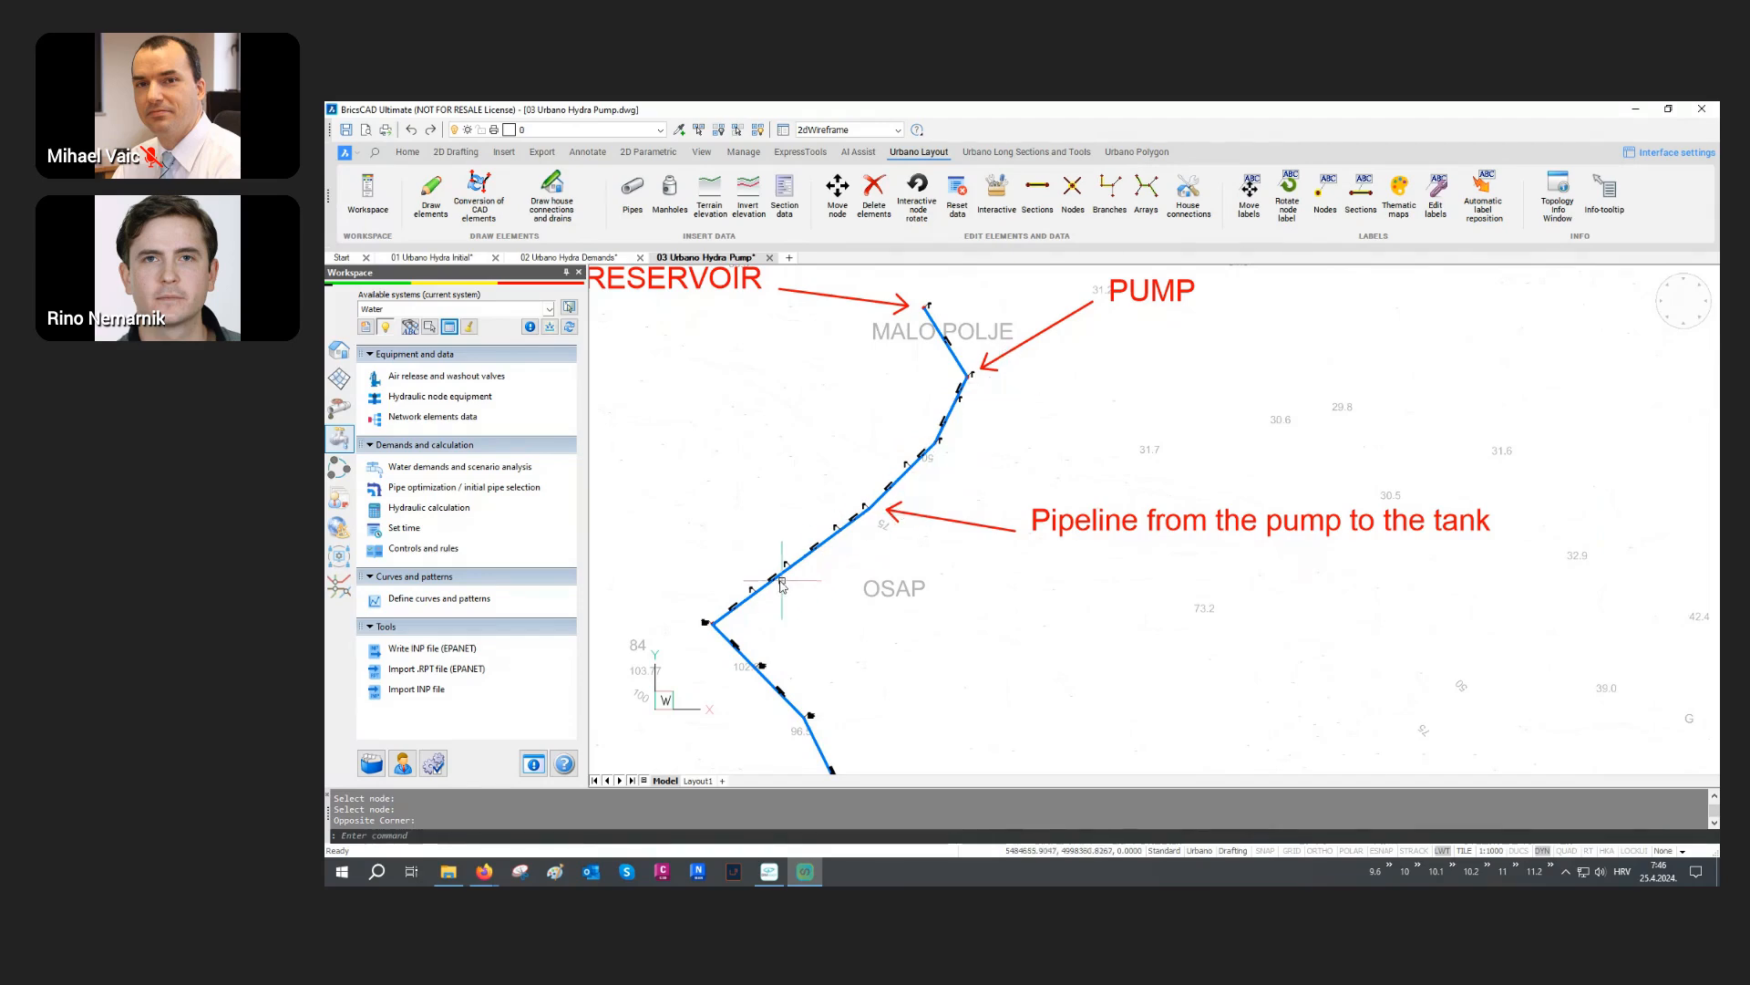
Step: Examine the first longitudinal section from the reservoir and pump up to the high point, and return to the whole network
{"action": "scroll", "coordinate": [707, 609], "scroll_direction": "down", "scroll_amount": 3}
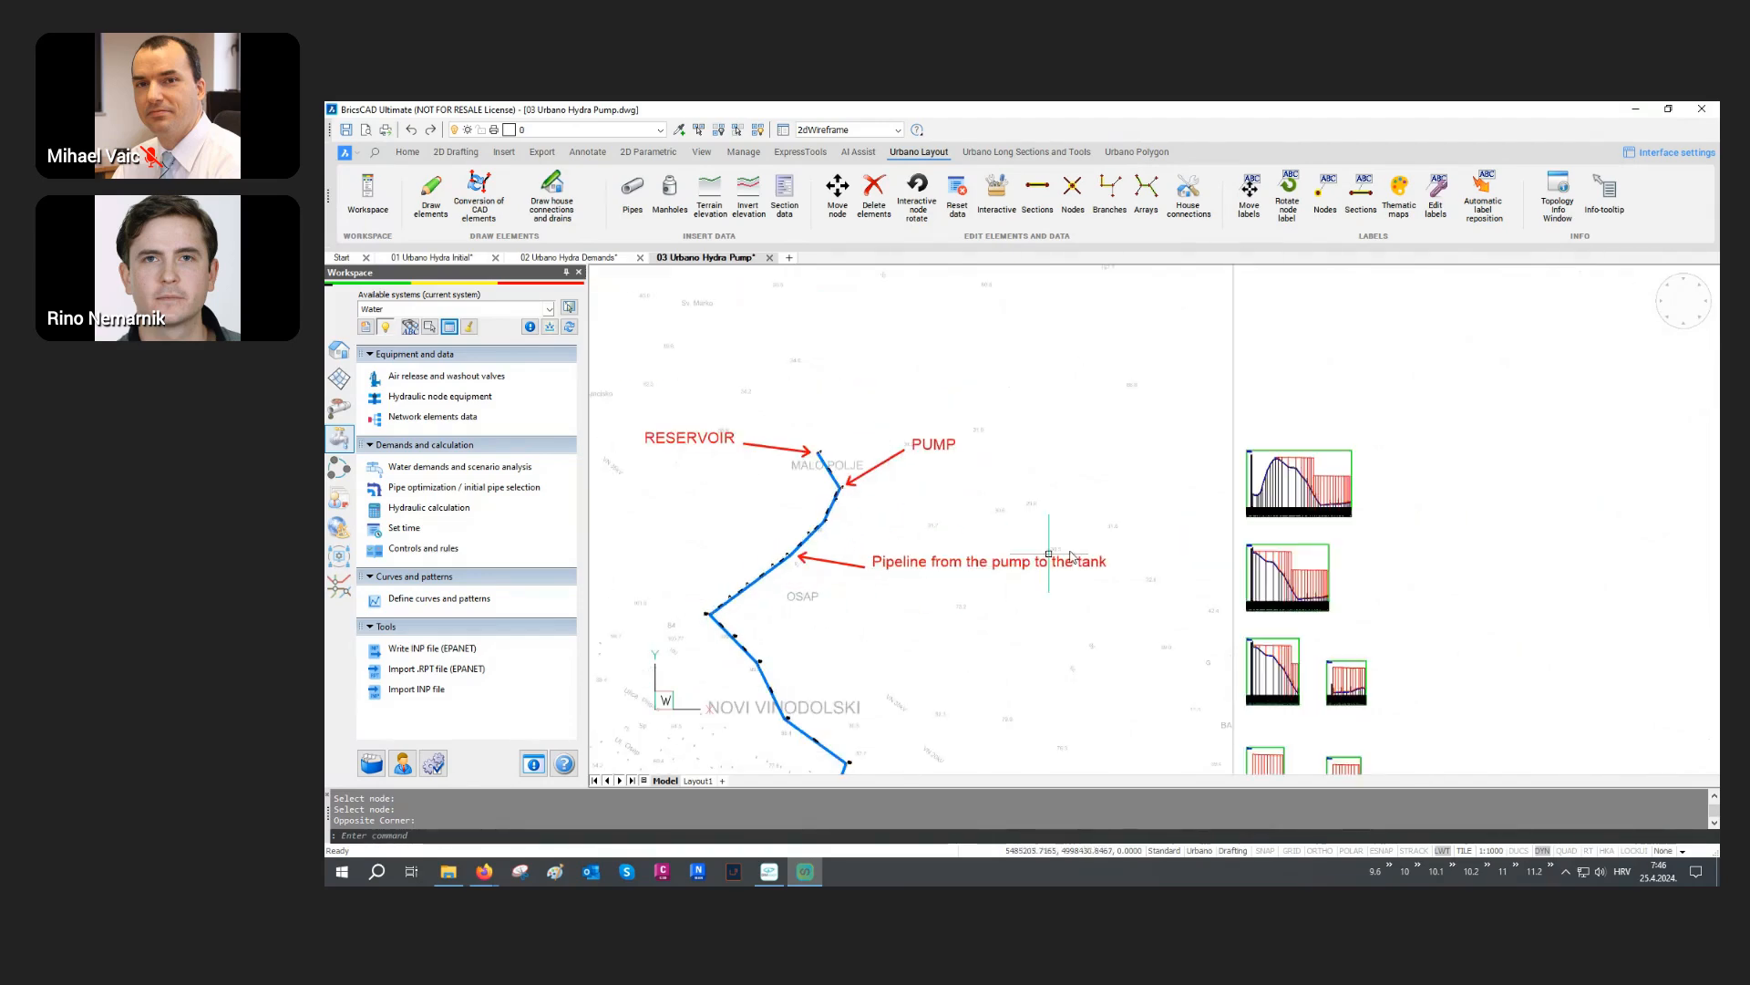
{"action": "scroll", "coordinate": [1286, 481], "scroll_direction": "up", "scroll_amount": 8}
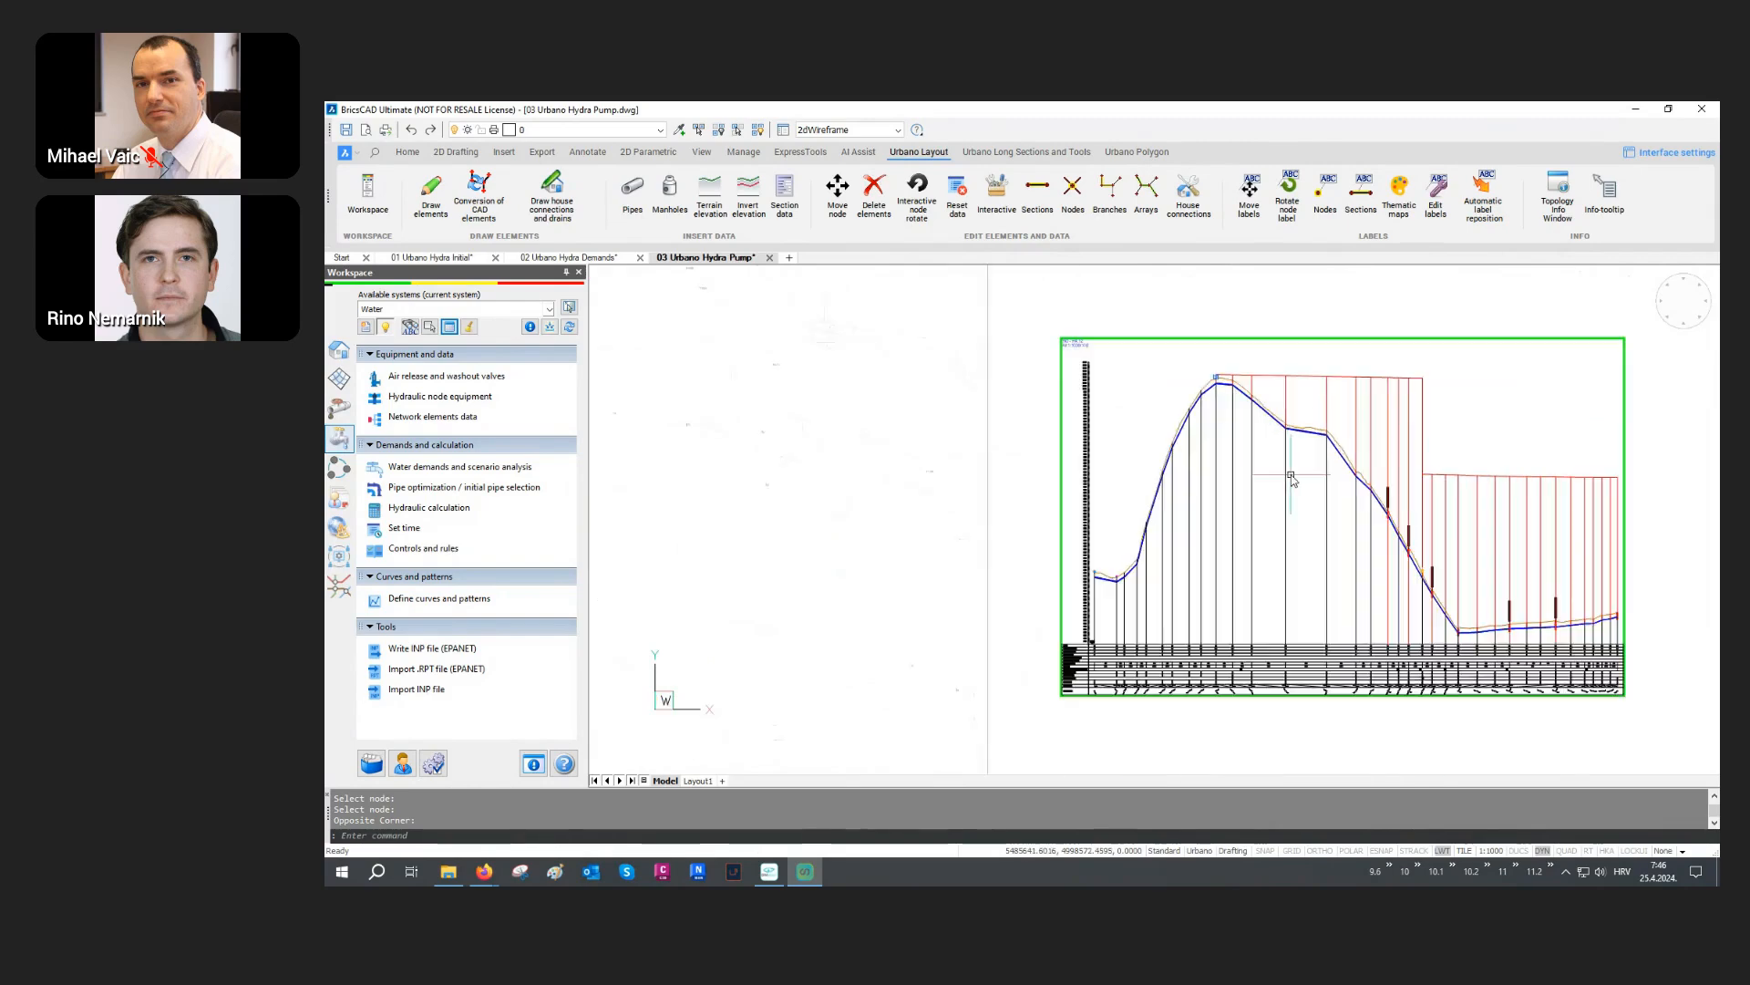
{"action": "scroll", "coordinate": [1036, 613], "scroll_direction": "up", "scroll_amount": 8}
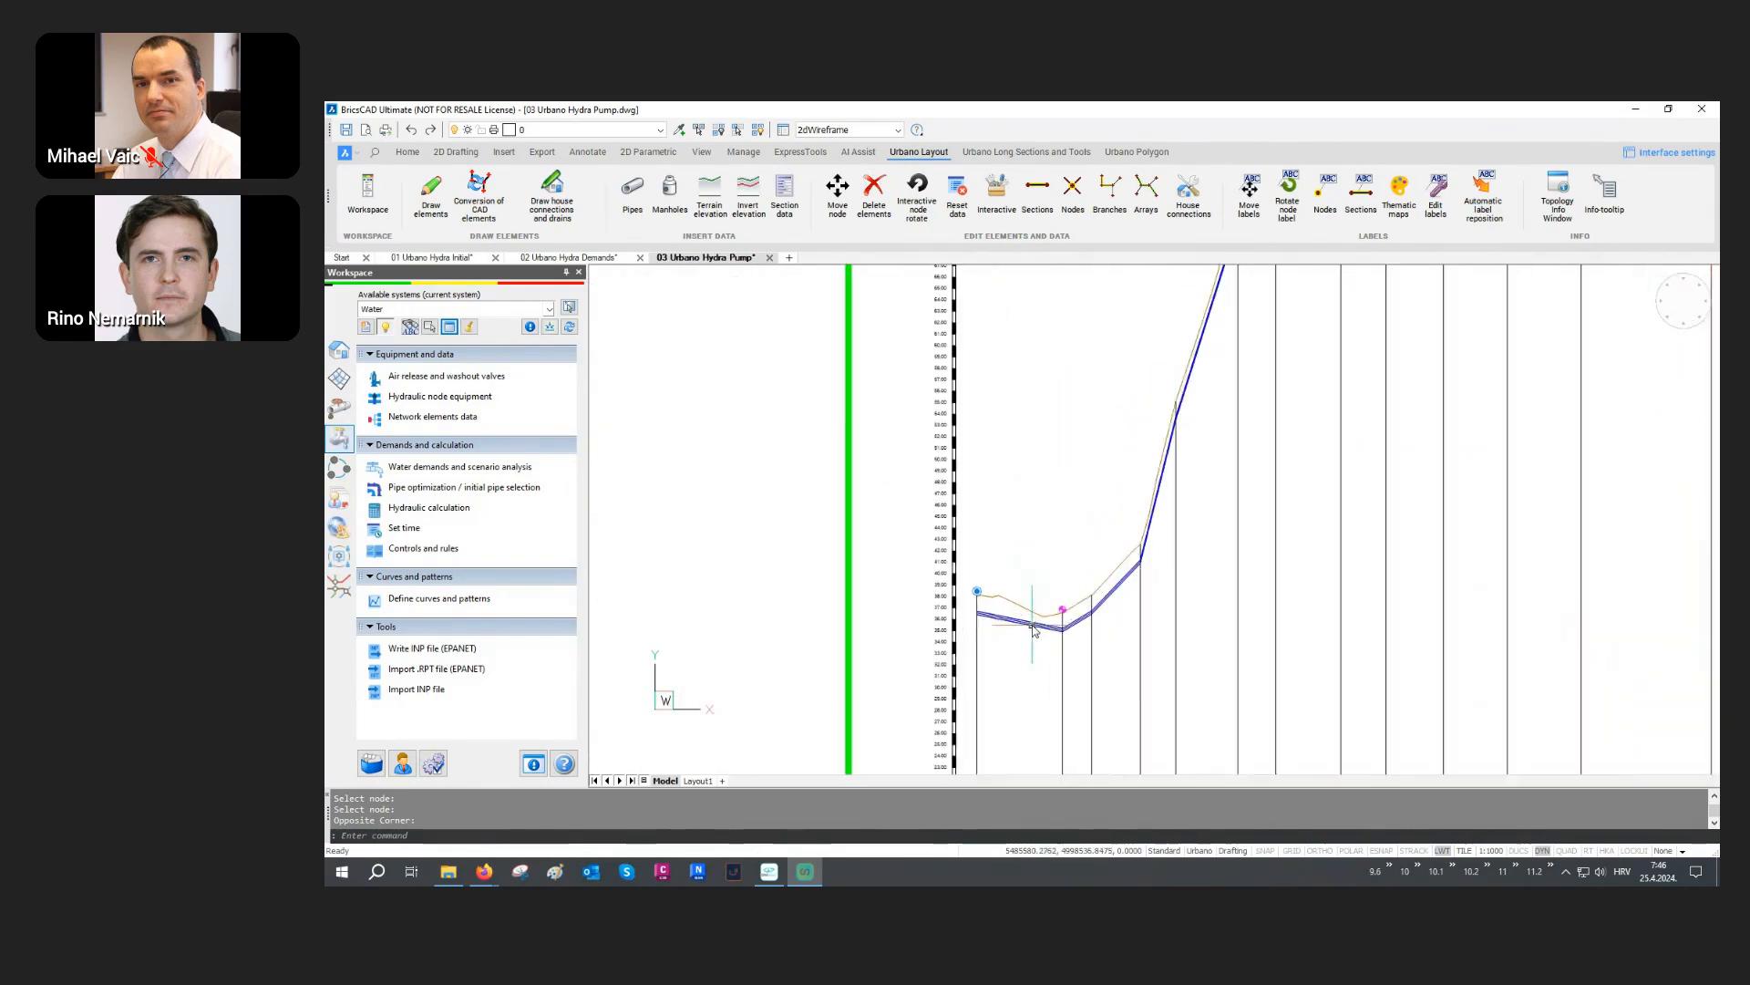
{"action": "scroll", "coordinate": [1093, 595], "scroll_direction": "down", "scroll_amount": 4}
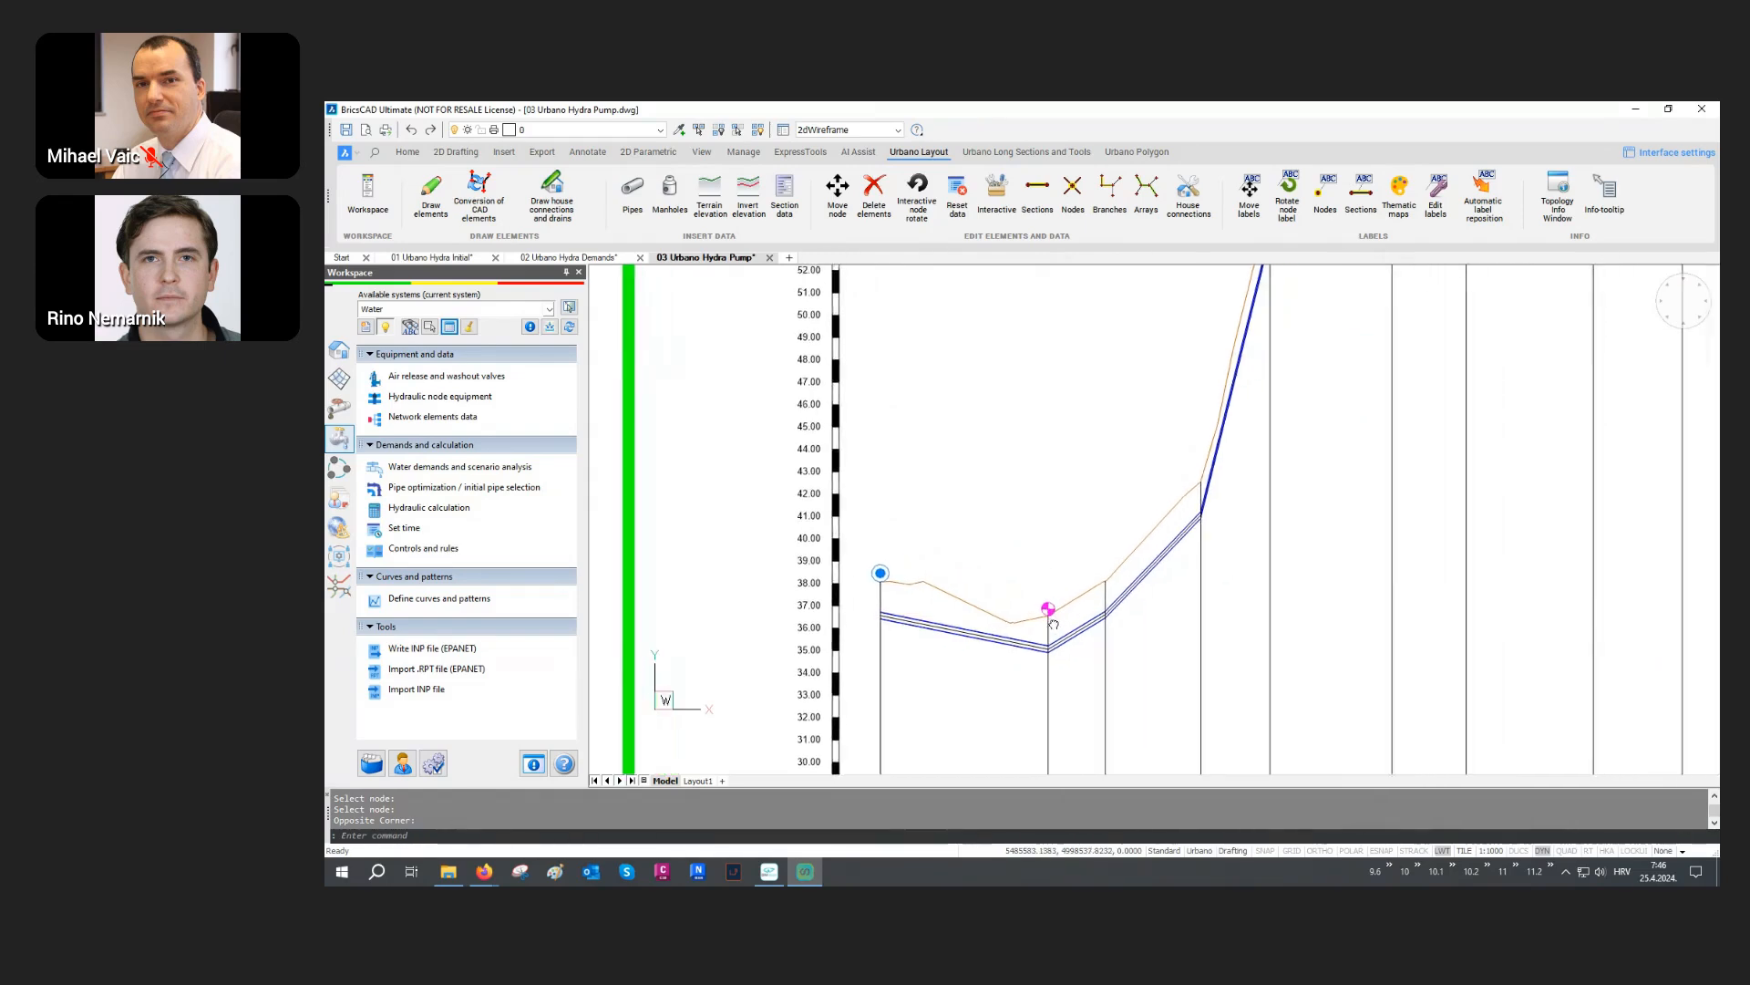
{"action": "scroll", "coordinate": [976, 643], "scroll_direction": "down", "scroll_amount": 5}
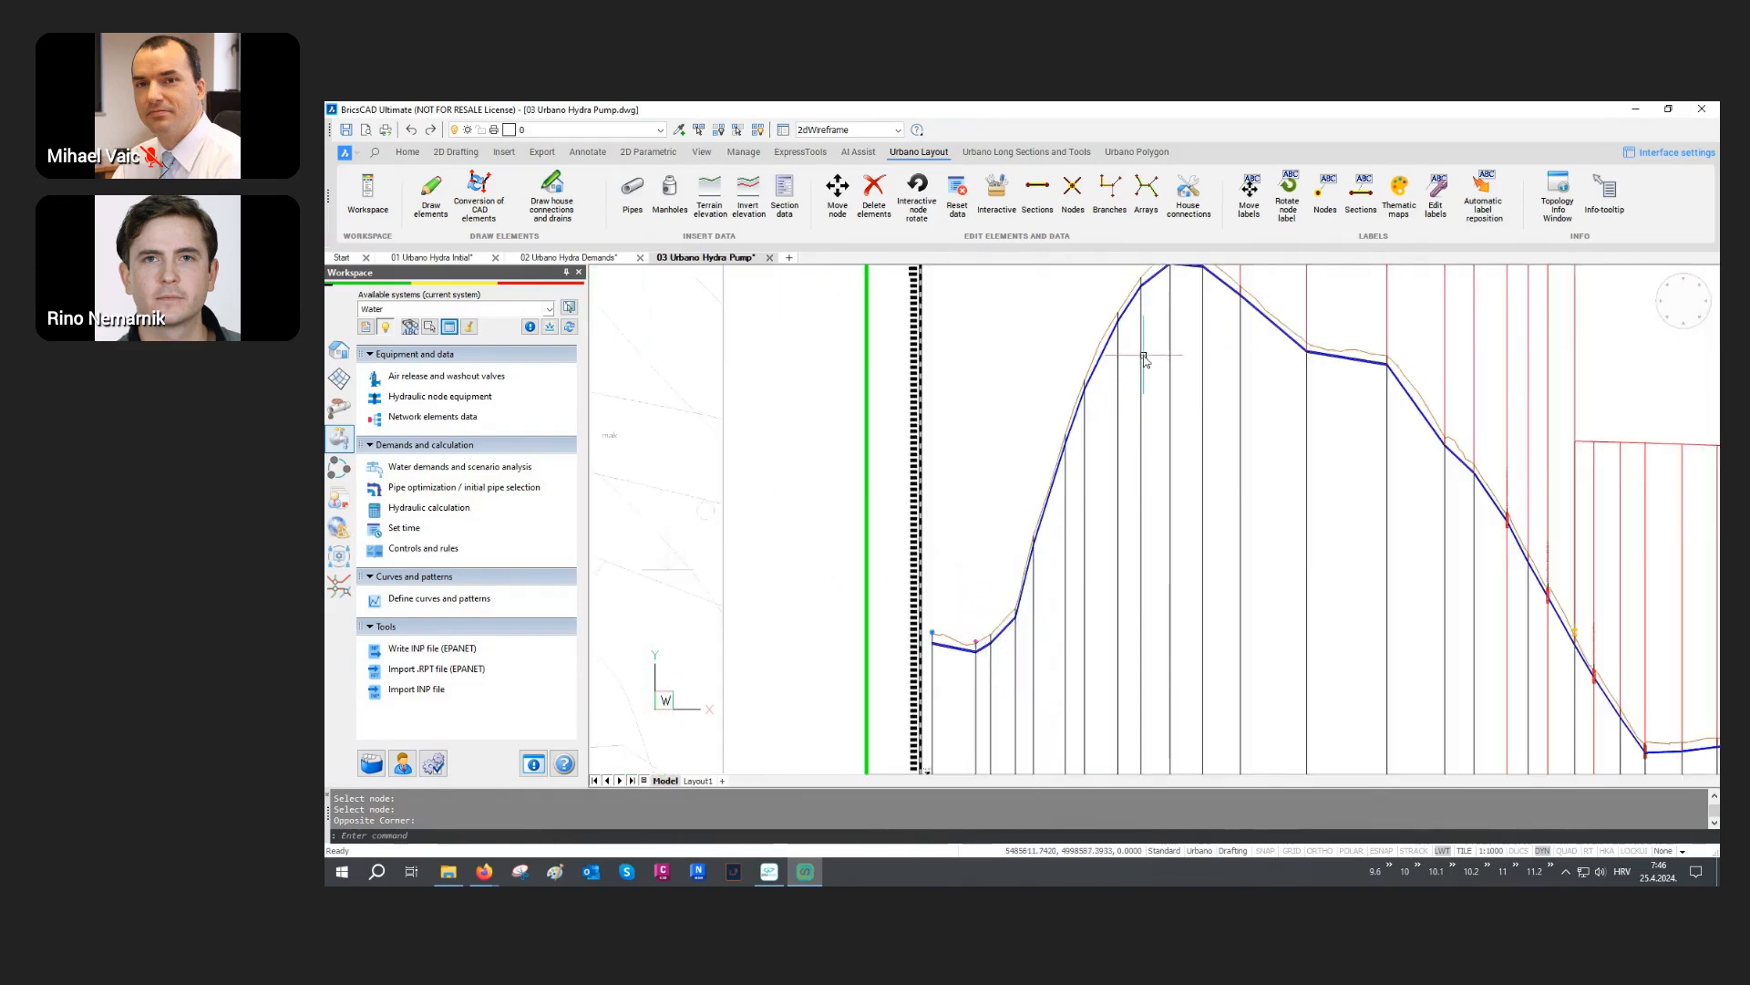
{"action": "scroll", "coordinate": [1135, 354], "scroll_direction": "up", "scroll_amount": 2}
{"action": "scroll", "coordinate": [1135, 353], "scroll_direction": "down", "scroll_amount": 6}
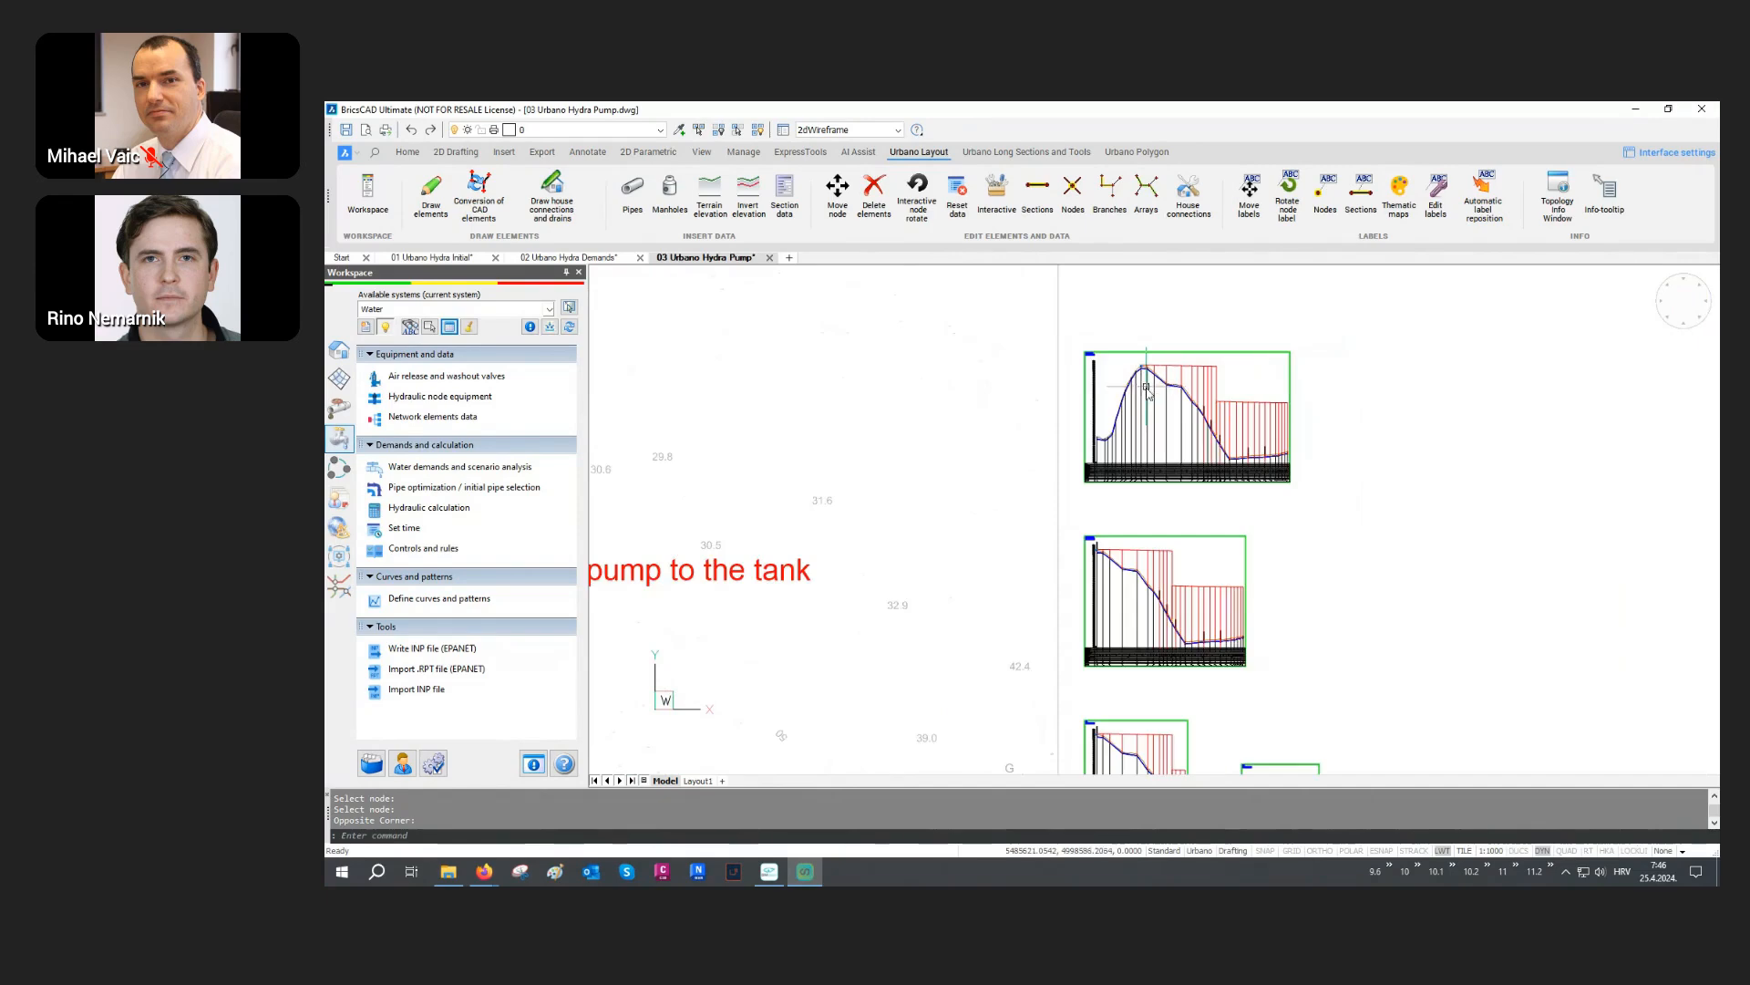
{"action": "scroll", "coordinate": [1085, 432], "scroll_direction": "down", "scroll_amount": 3}
{"action": "scroll", "coordinate": [906, 518], "scroll_direction": "down", "scroll_amount": 2}
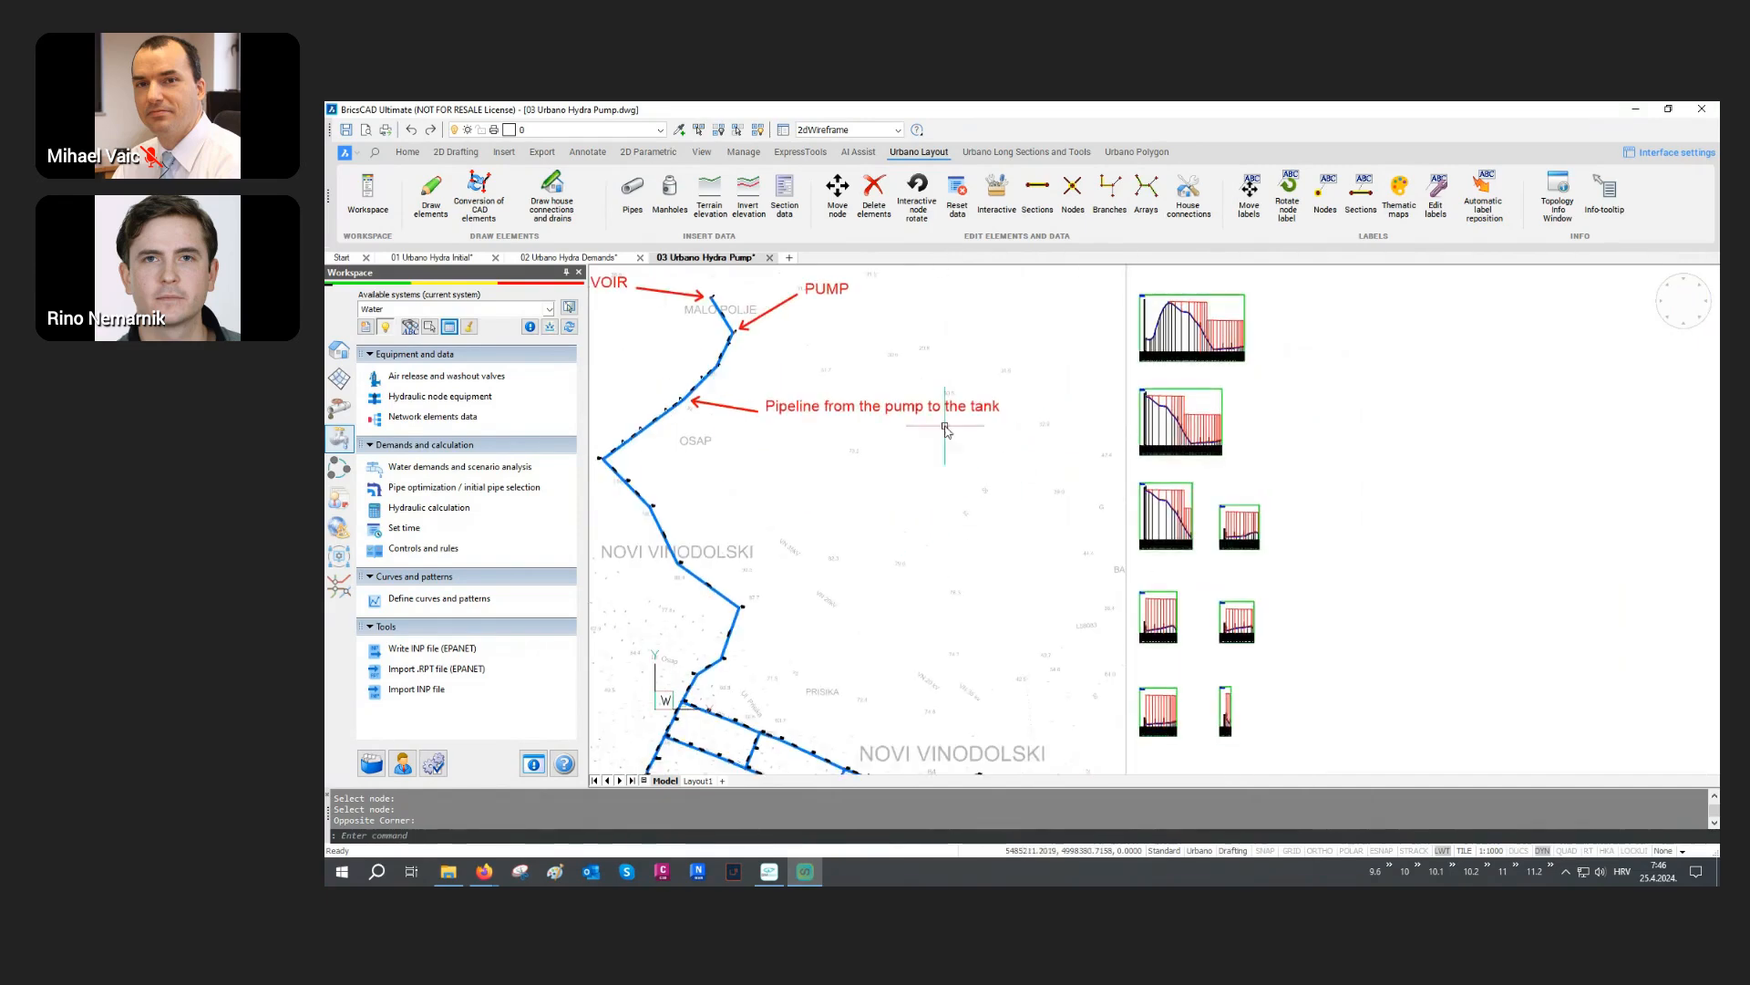
{"action": "scroll", "coordinate": [894, 524], "scroll_direction": "down", "scroll_amount": 2}
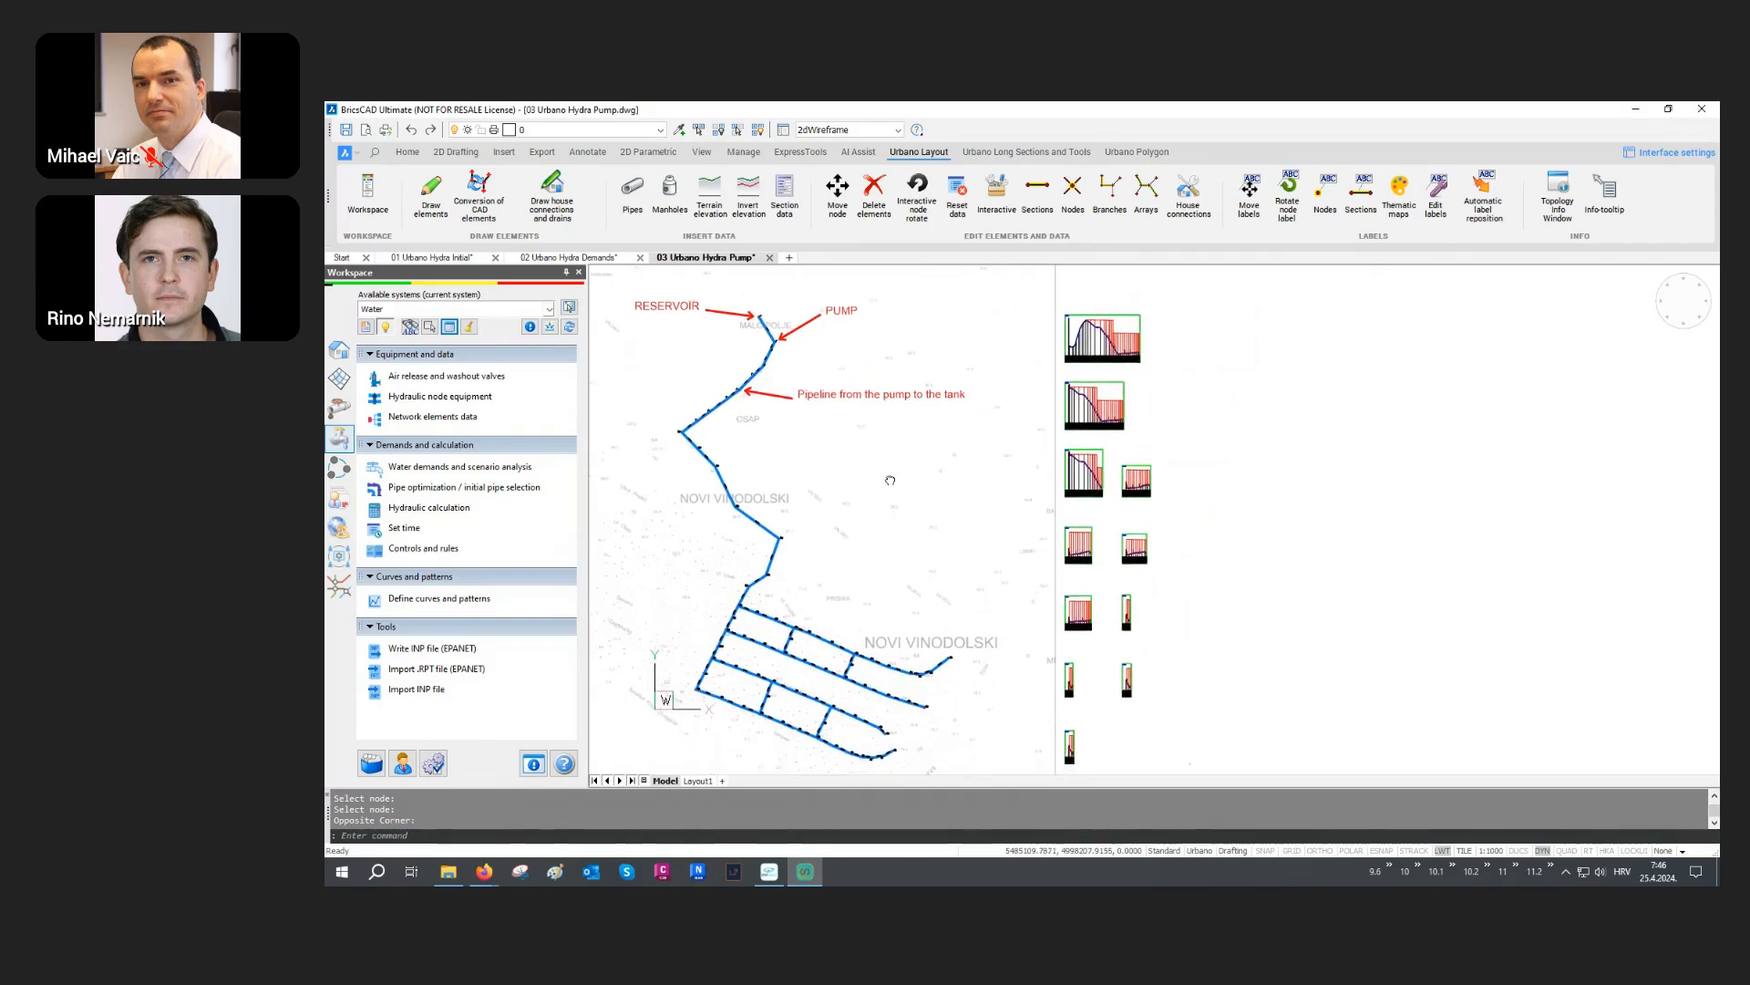
{"action": "scroll", "coordinate": [889, 482], "scroll_direction": "down", "scroll_amount": 3}
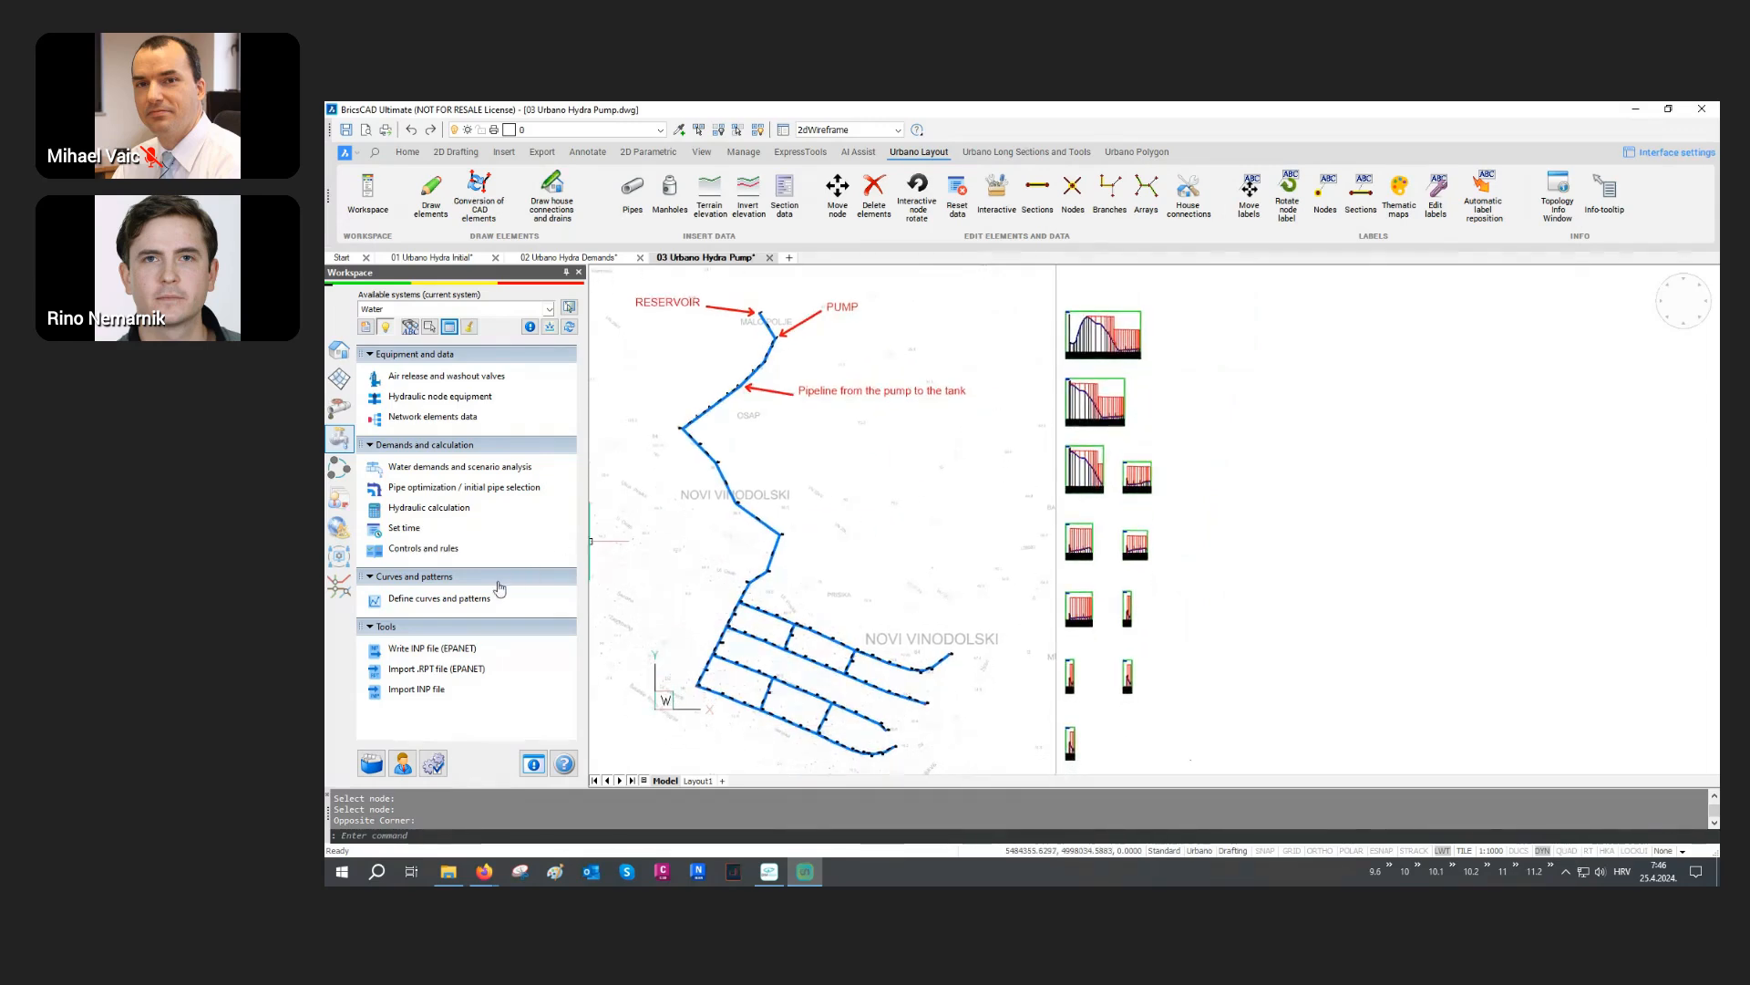
Step: Open the catalog of curves and patterns and inspect the flow and head curve of Pump1
{"action": "left_click", "coordinate": [422, 599]}
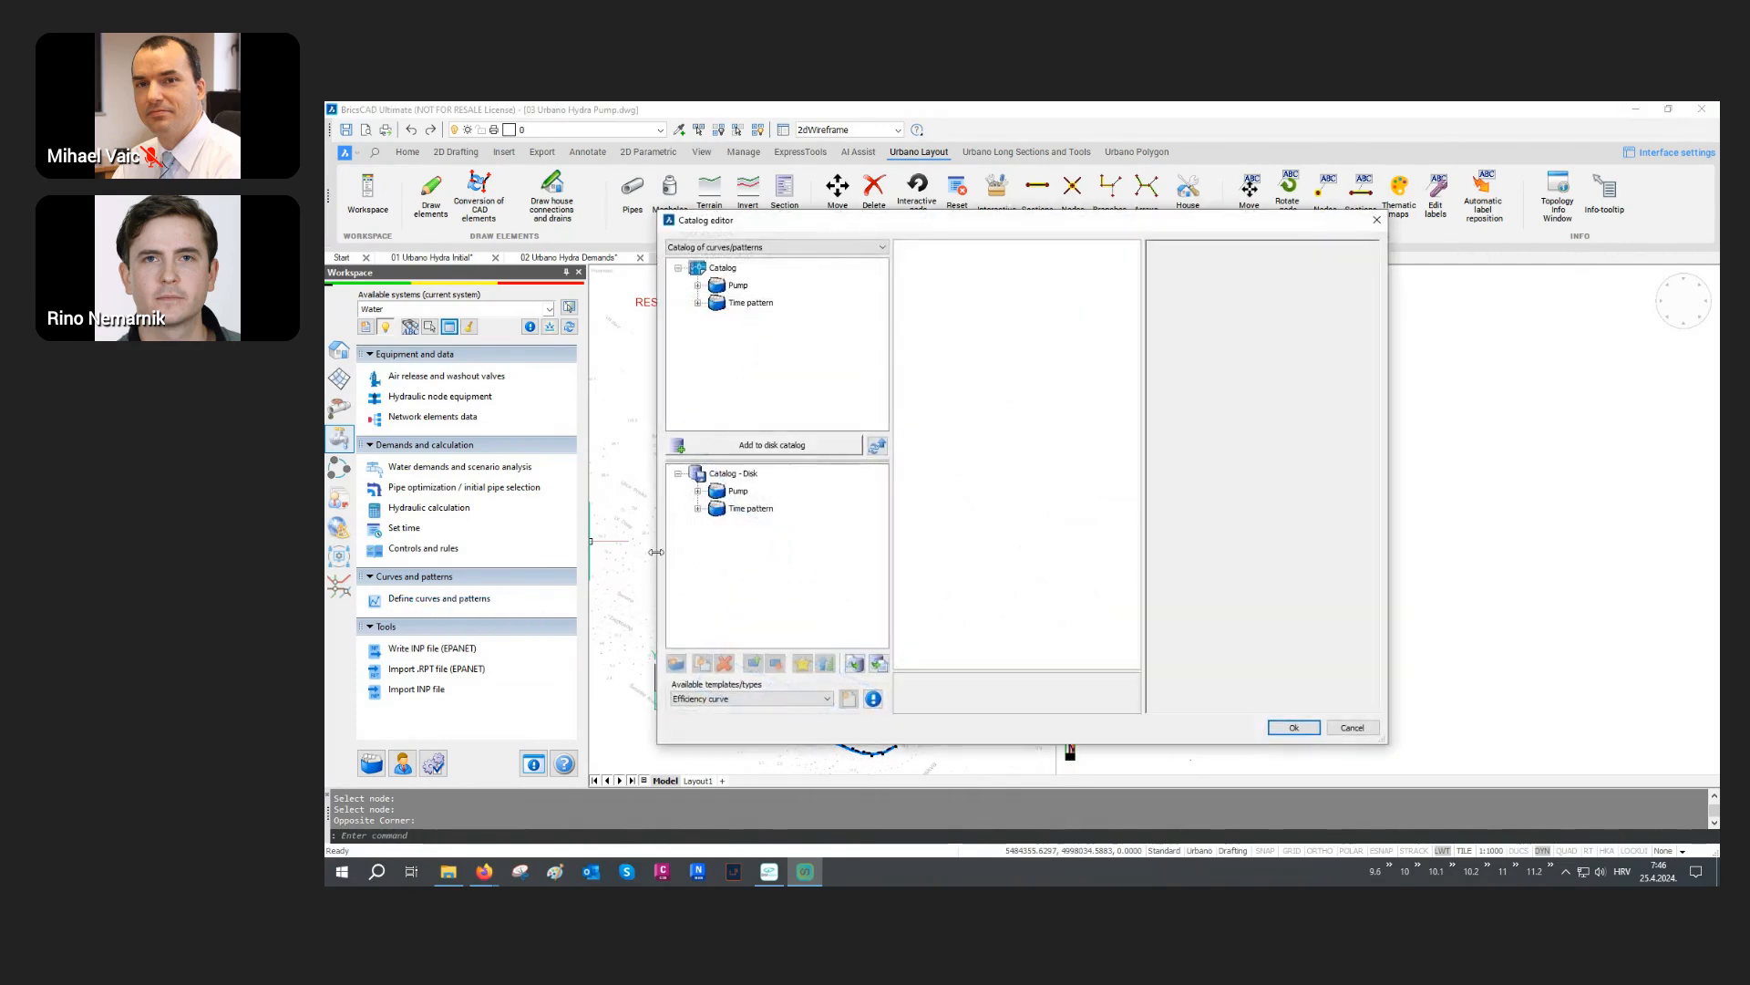
{"action": "left_click", "coordinate": [697, 286]}
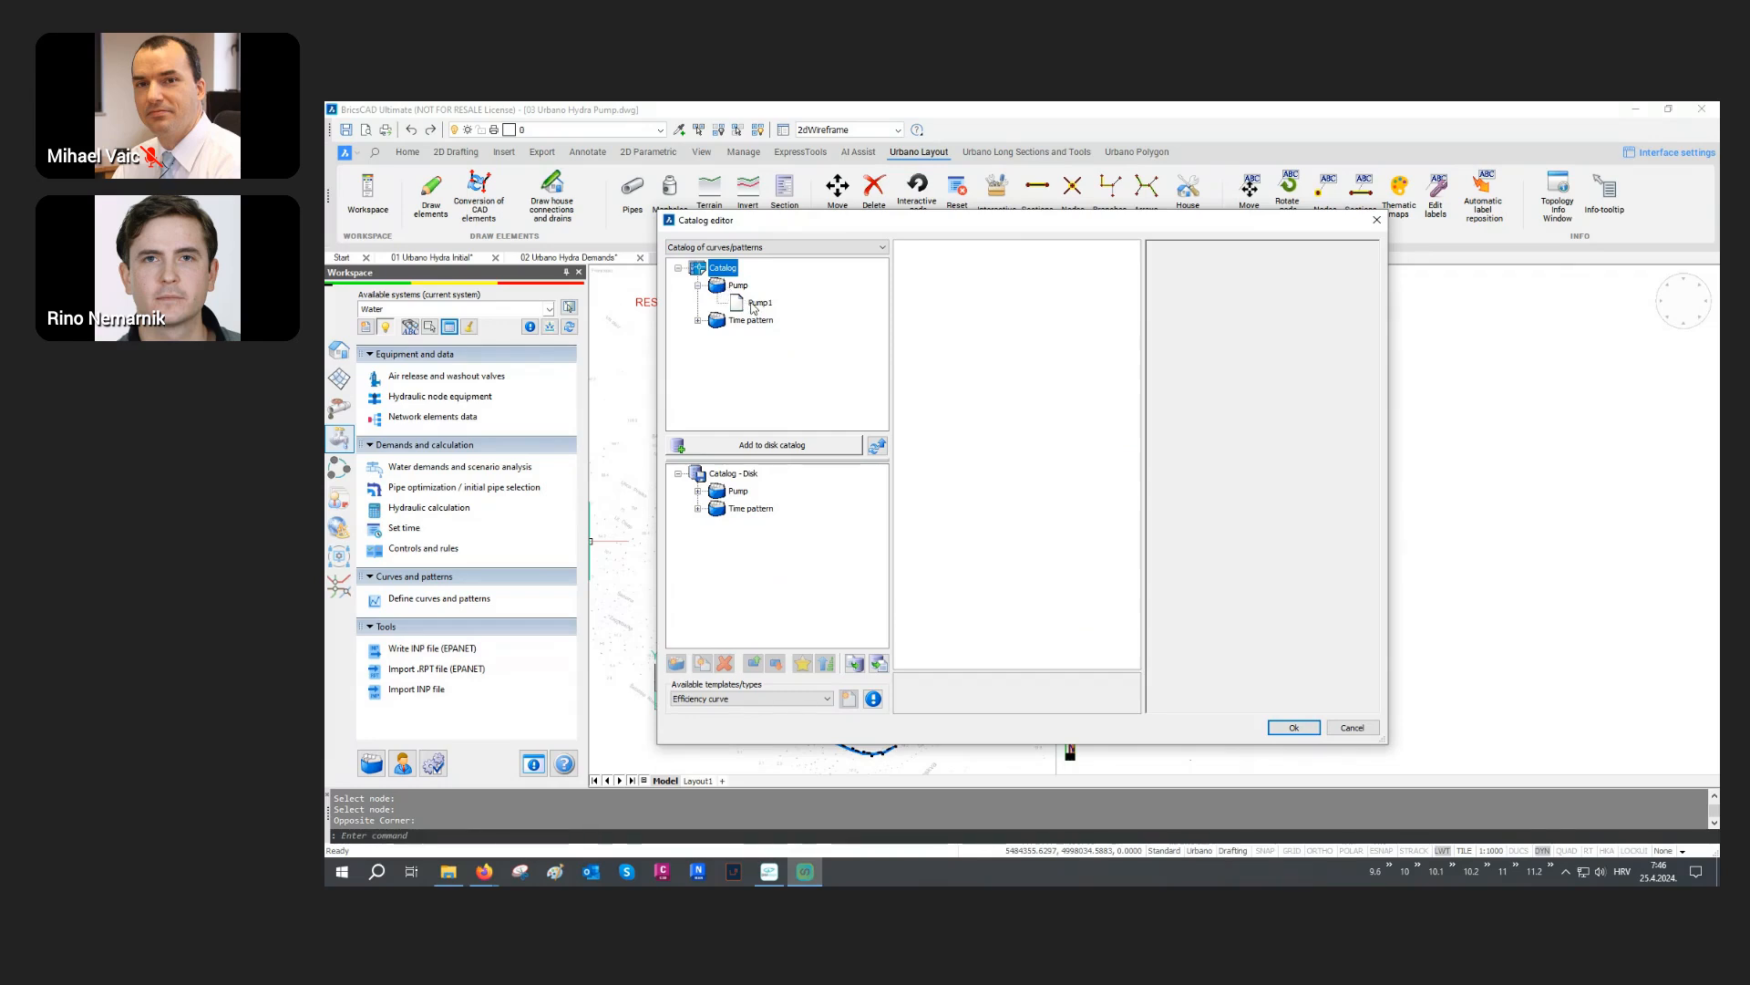
{"action": "left_click", "coordinate": [760, 303]}
{"action": "left_click", "coordinate": [1105, 322]}
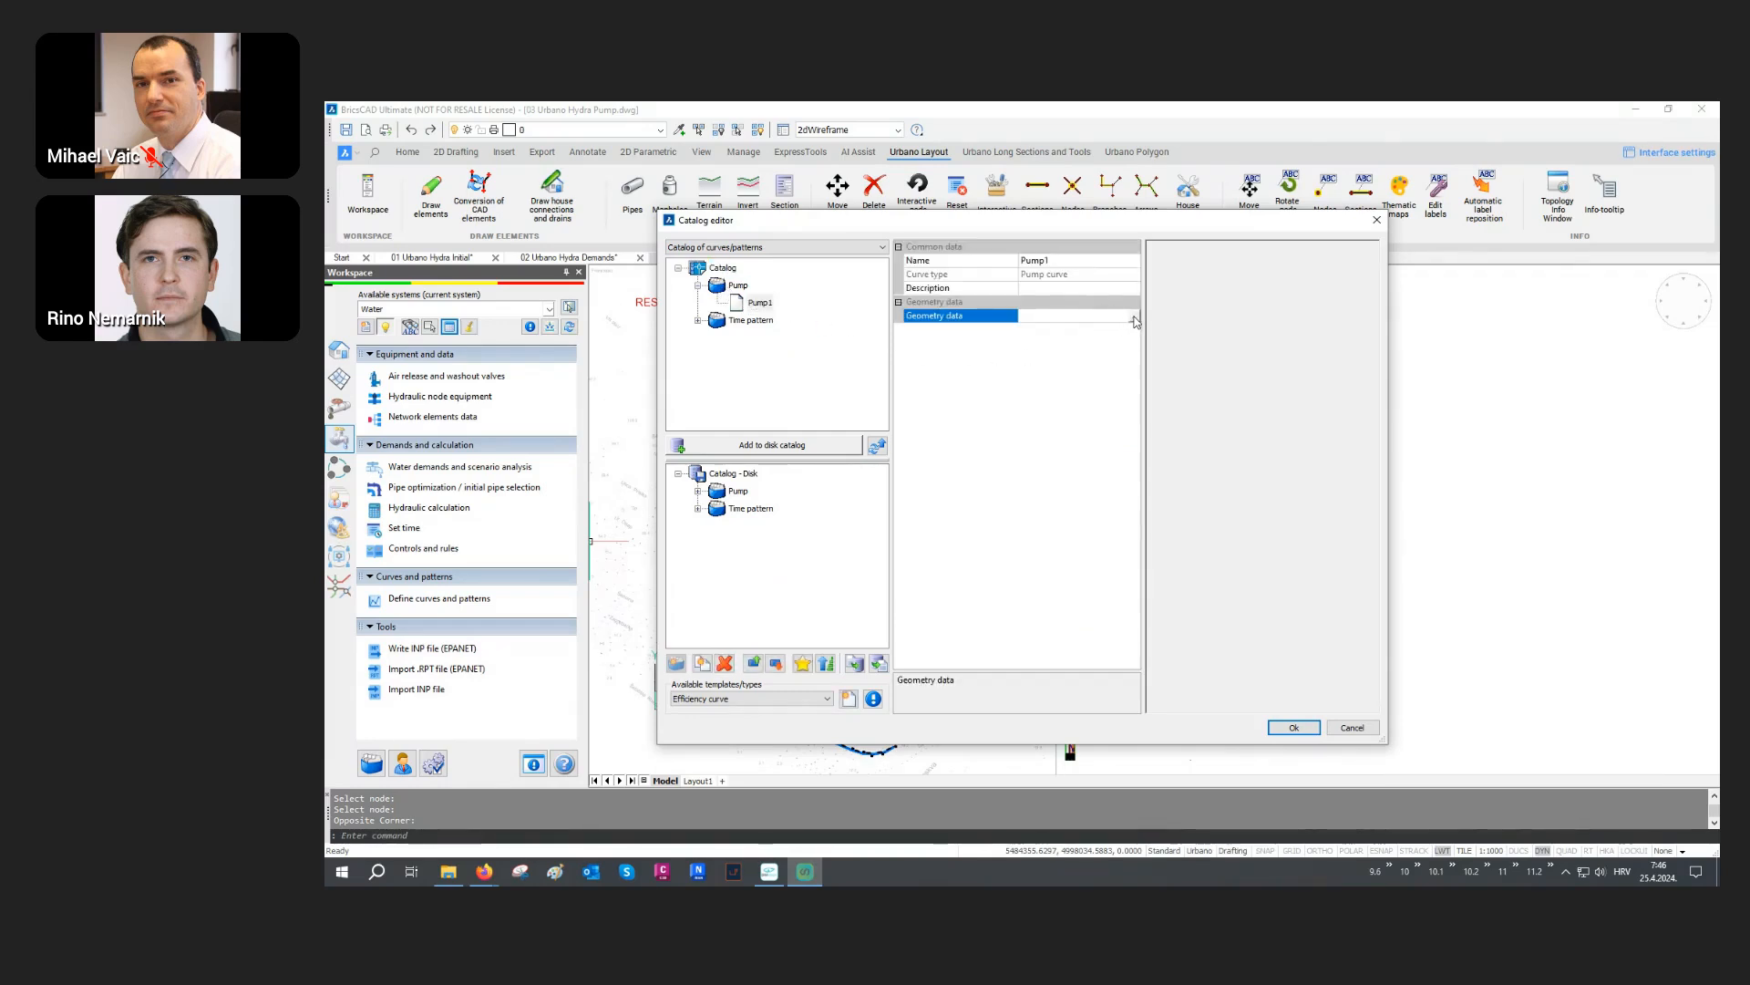
{"action": "left_click", "coordinate": [1133, 316]}
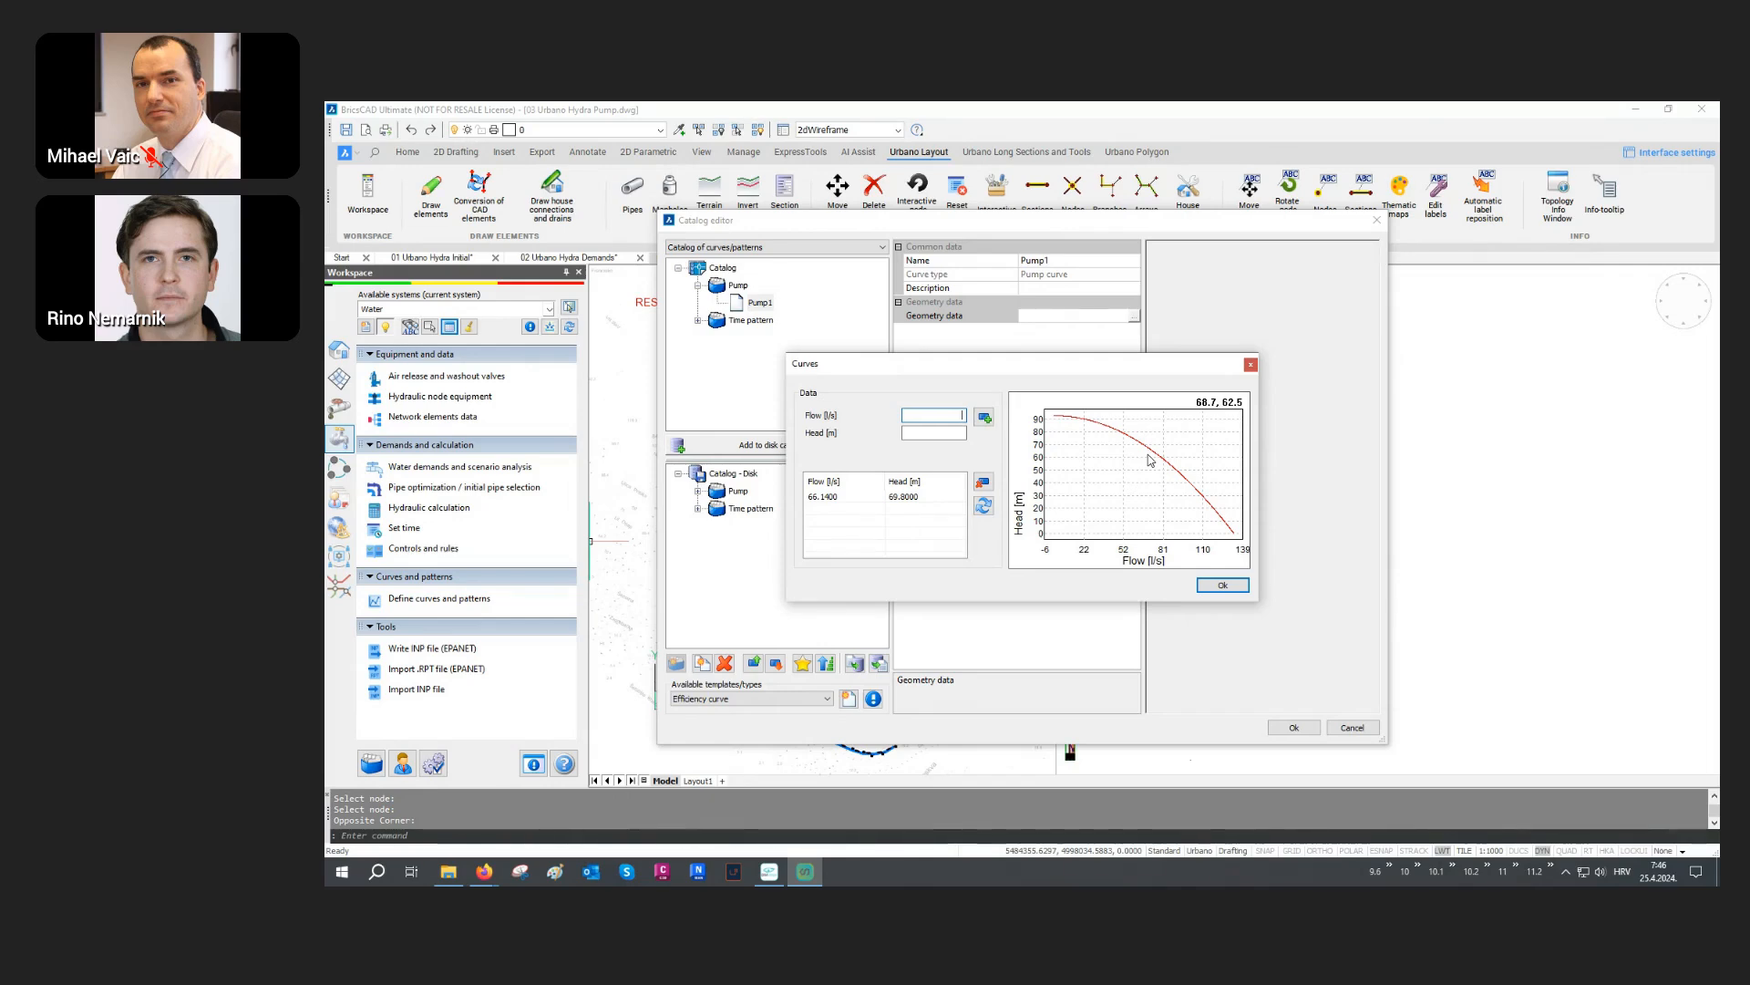
{"action": "left_click", "coordinate": [1219, 586]}
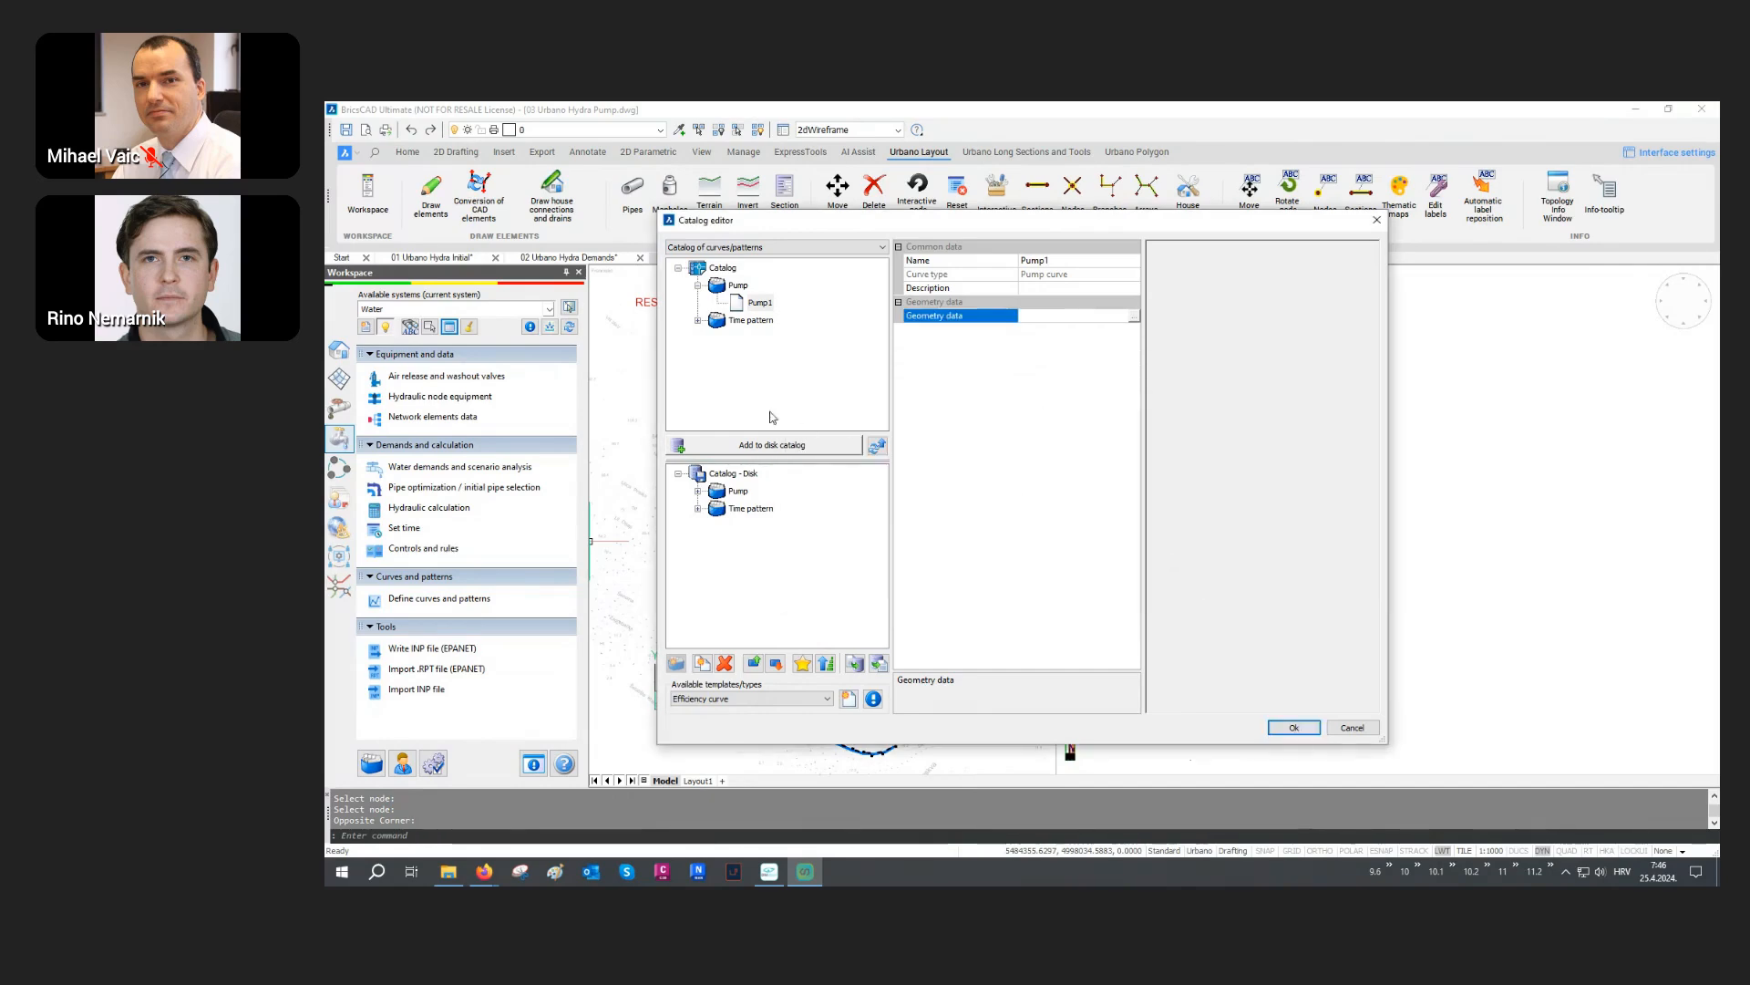
Step: Open the Population time pattern's geometry data and review its multipliers through time period 24
{"action": "left_click", "coordinate": [699, 321]}
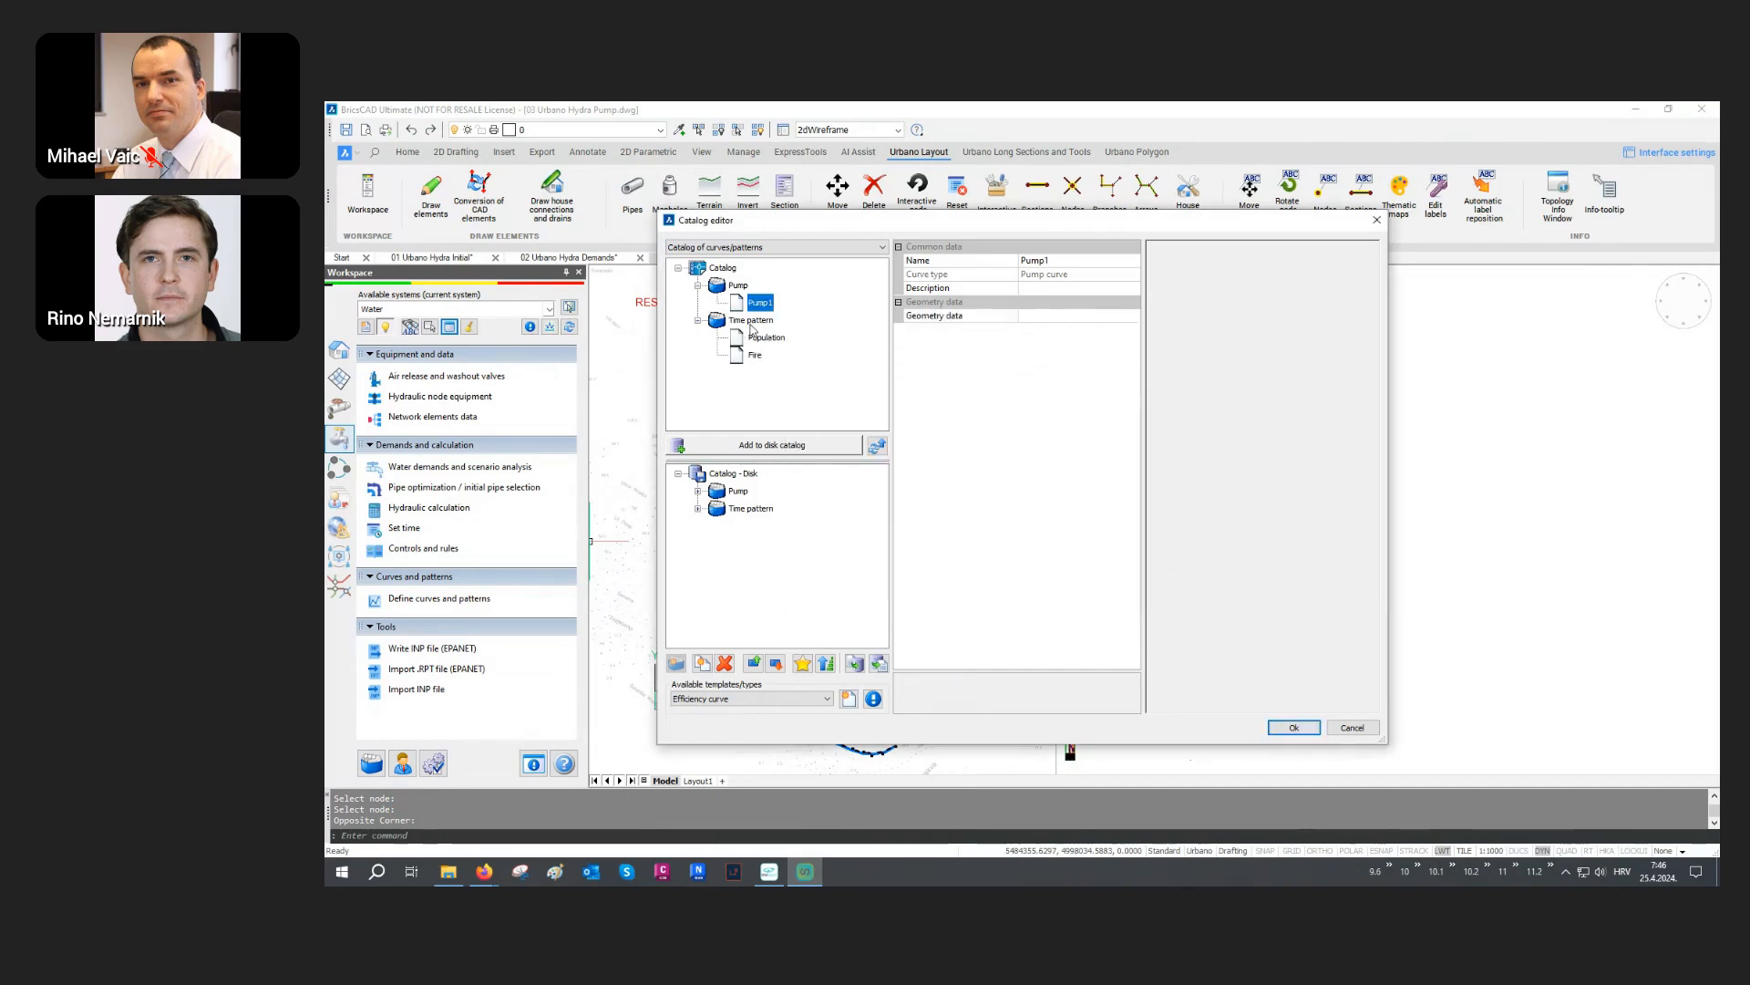
{"action": "left_click", "coordinate": [756, 340]}
{"action": "left_click", "coordinate": [1134, 318]}
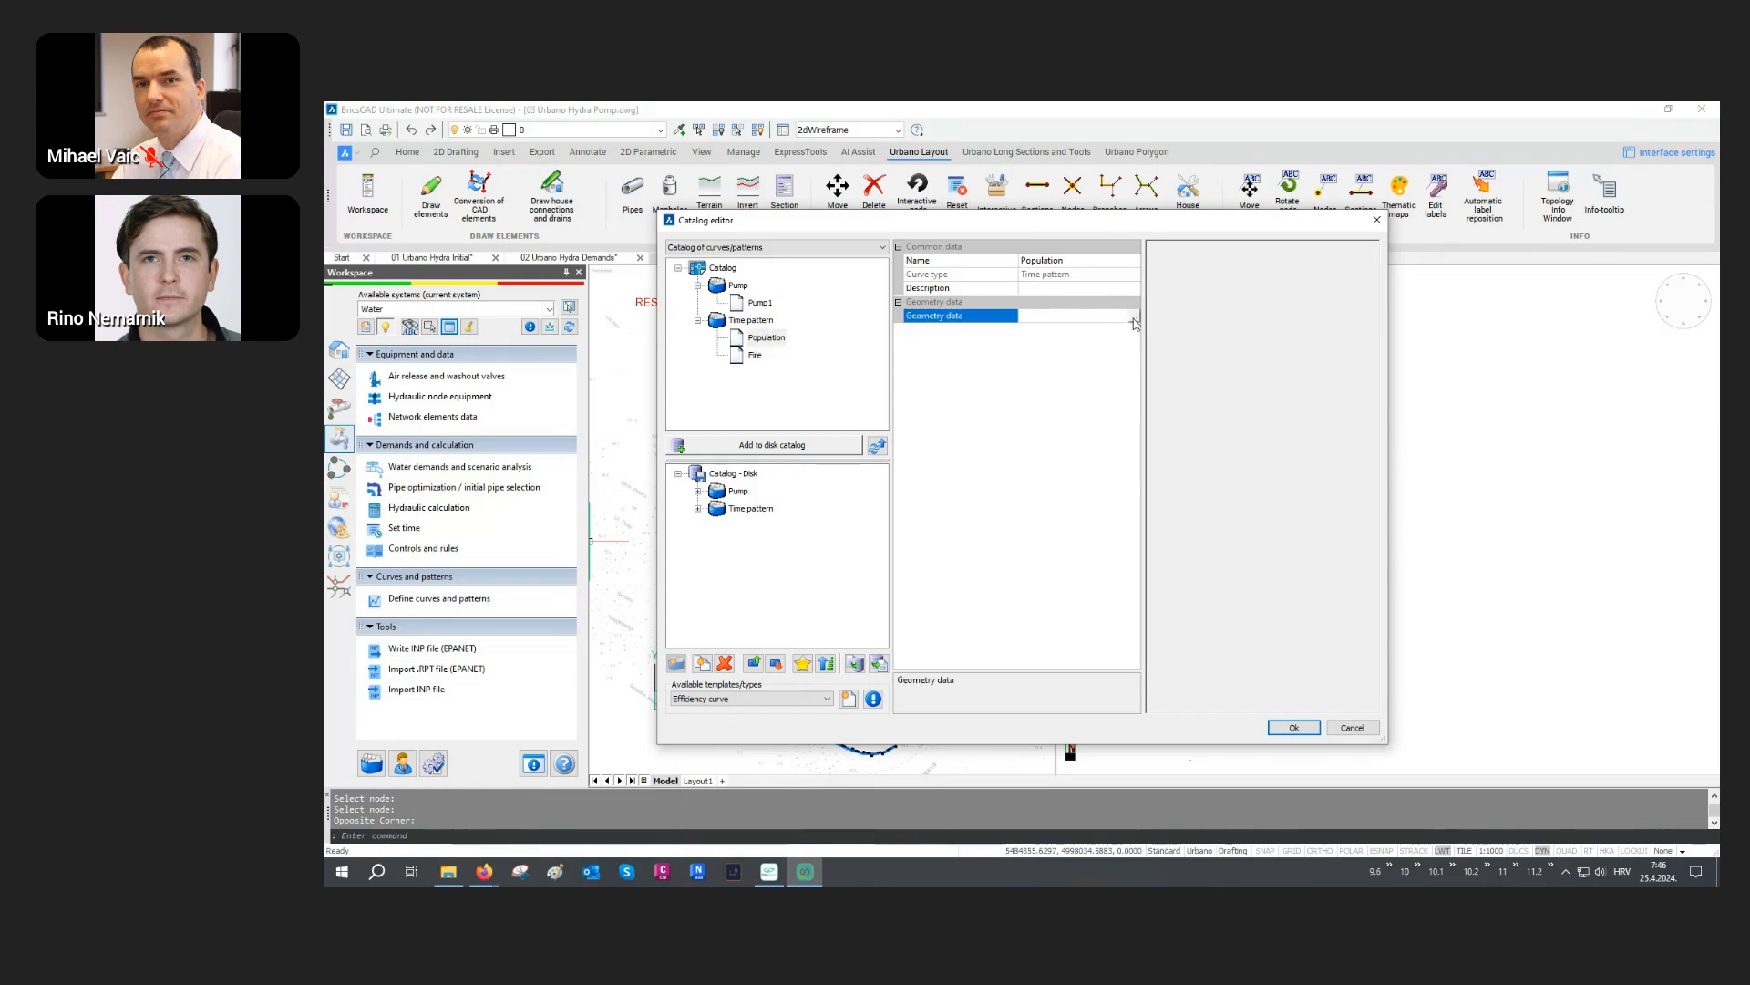
{"action": "left_click", "coordinate": [1134, 320]}
{"action": "left_click_drag", "start_coordinate": [960, 421], "coordinate": [1206, 421]}
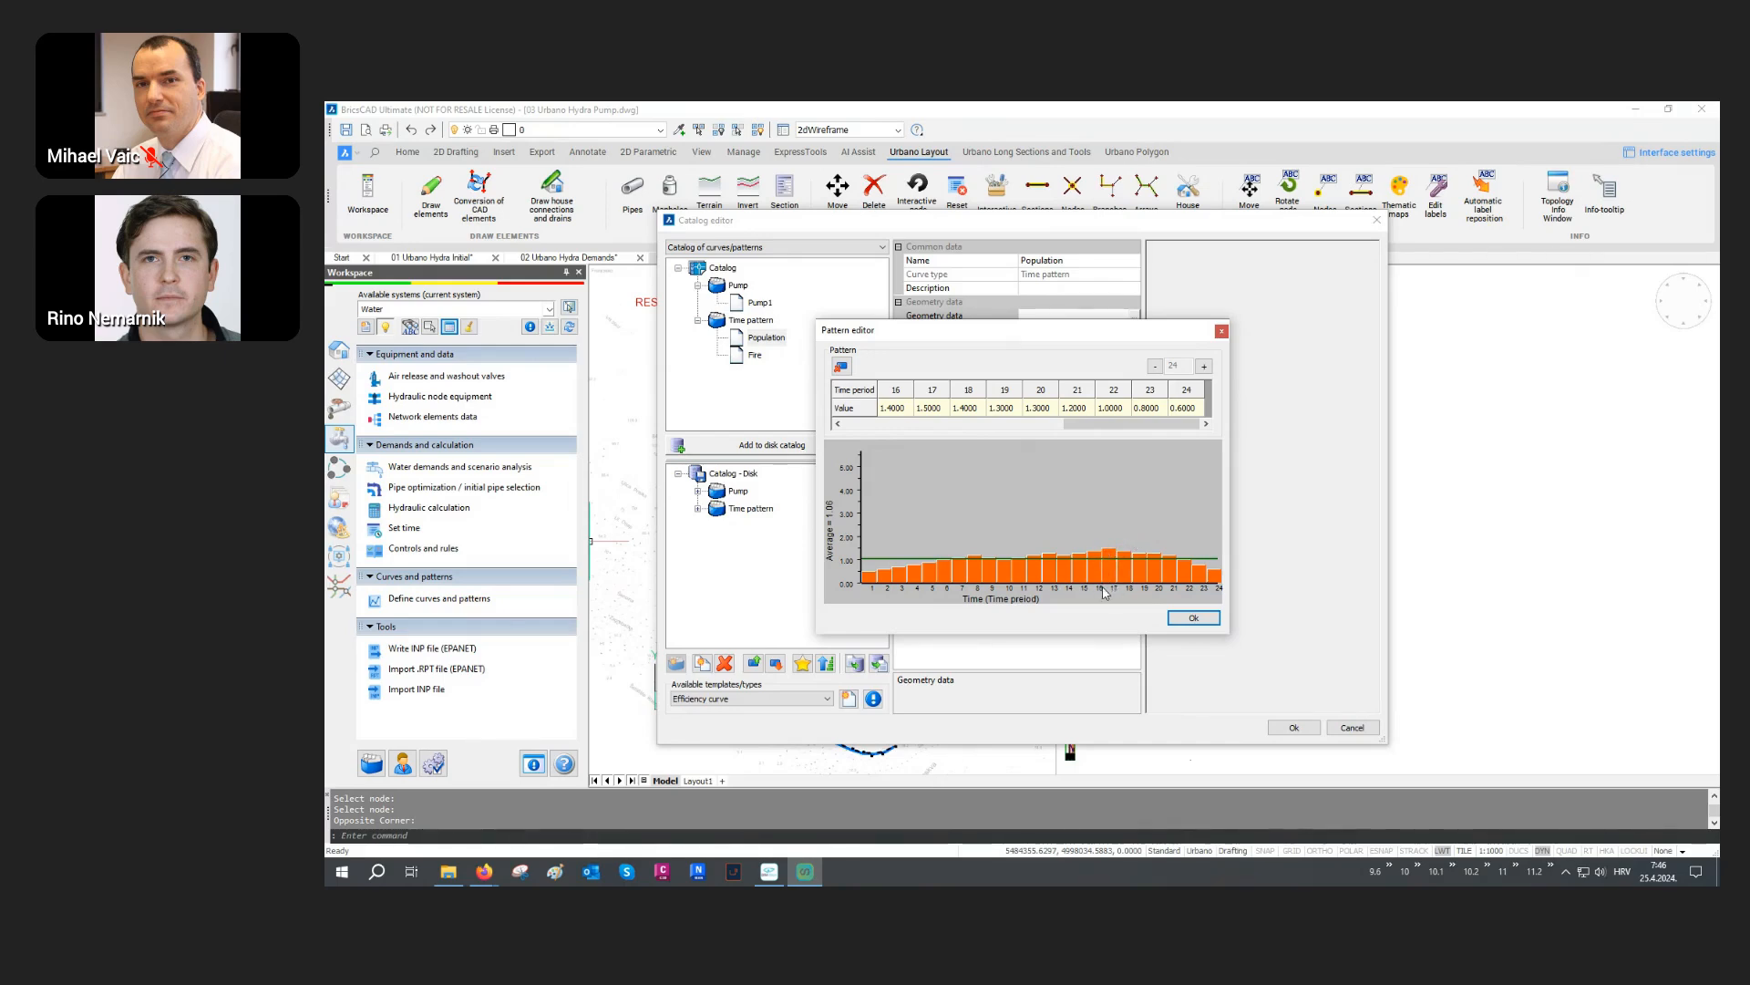
Step: Close the Population pattern, review the Fire time pattern's geometry data, and close the catalog of curves and patterns
{"action": "left_click", "coordinate": [1190, 615]}
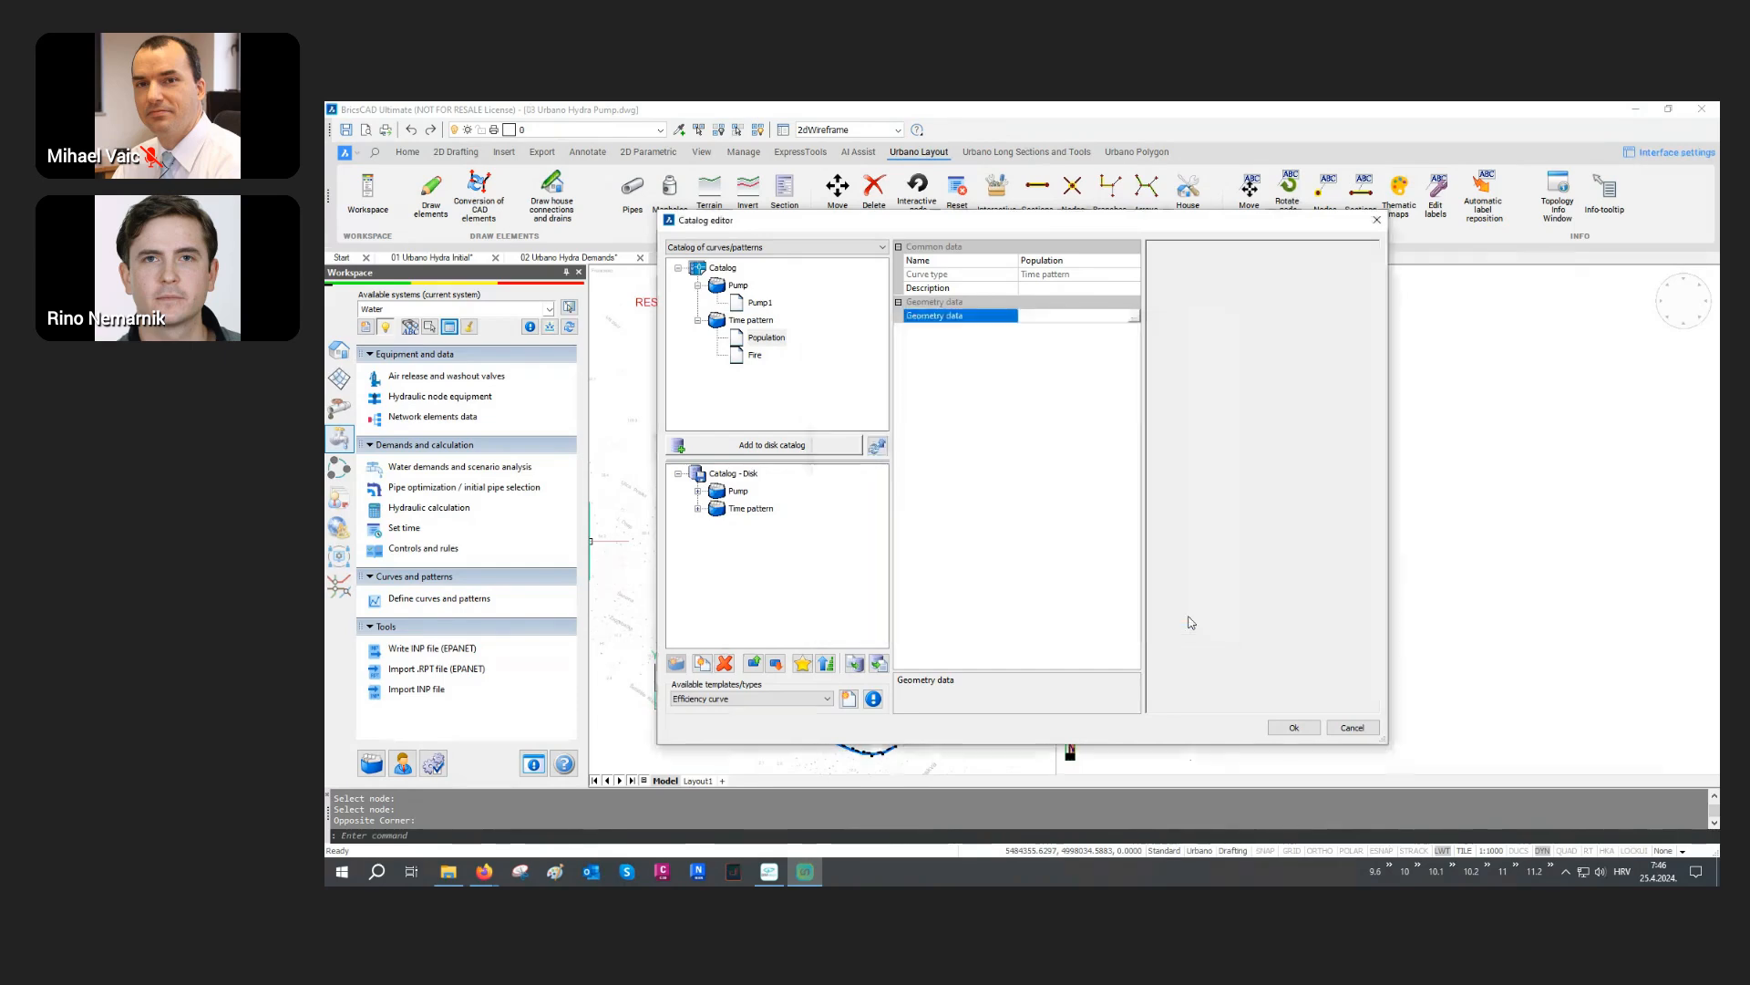
{"action": "left_click", "coordinate": [756, 358]}
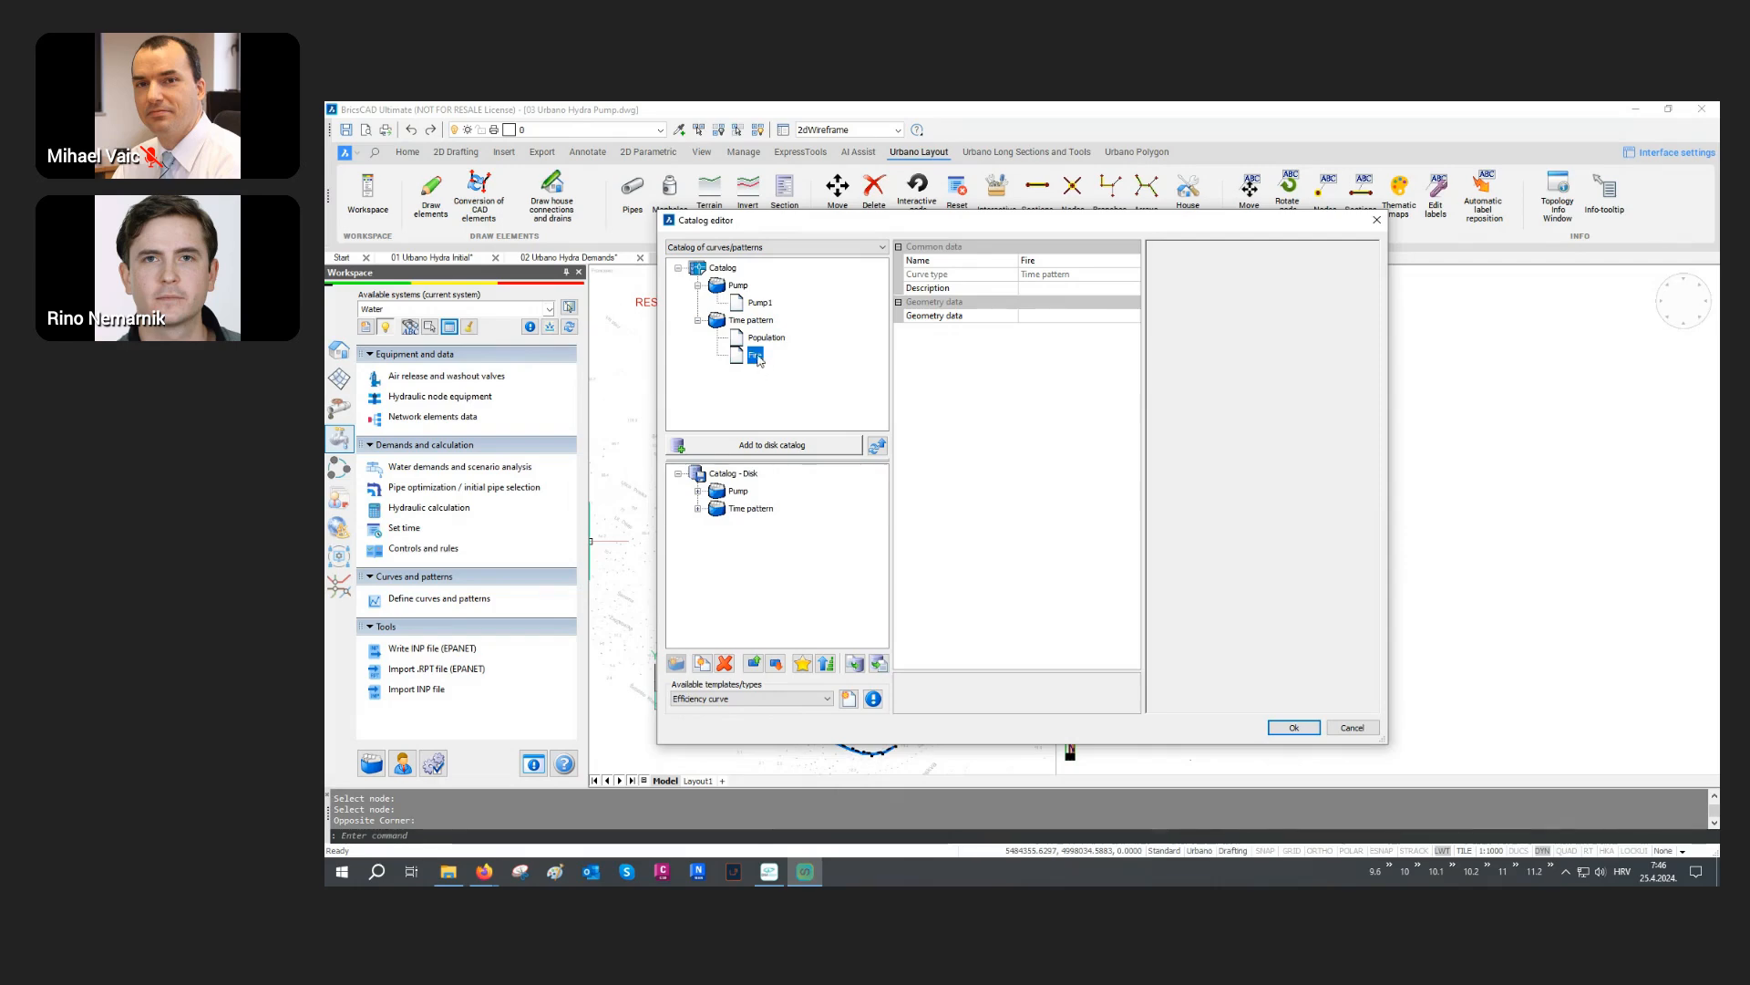
{"action": "left_click", "coordinate": [1092, 316]}
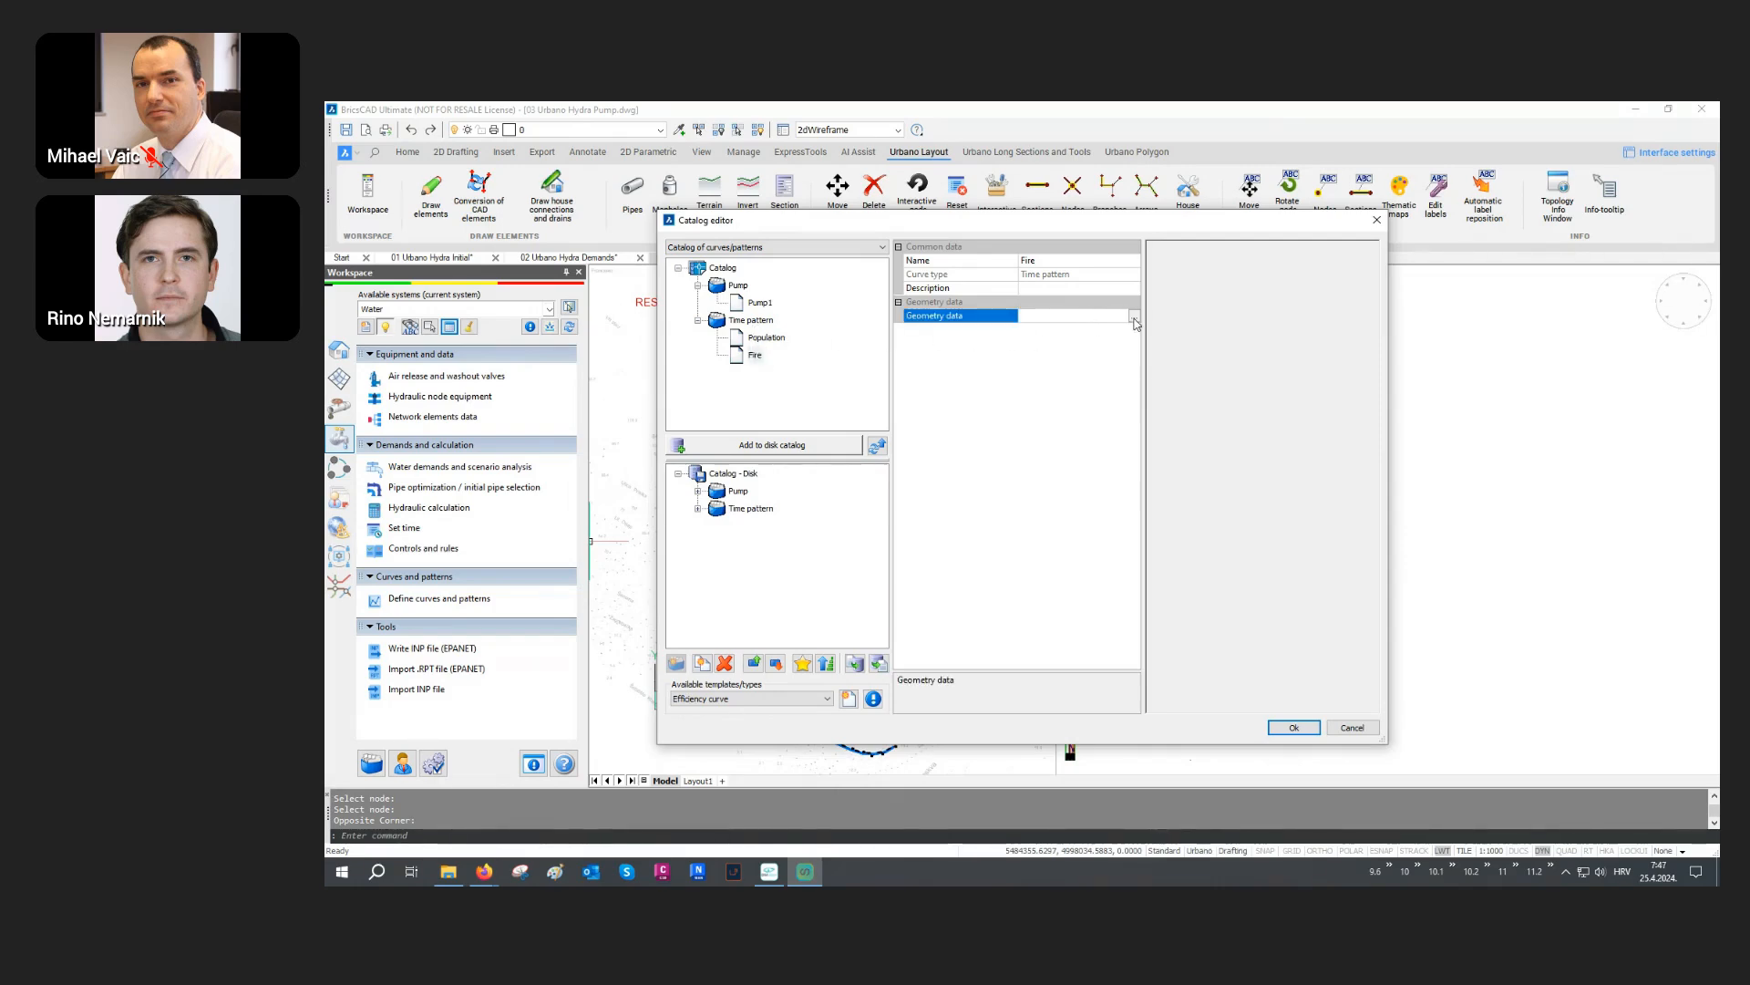
{"action": "left_click", "coordinate": [1134, 317]}
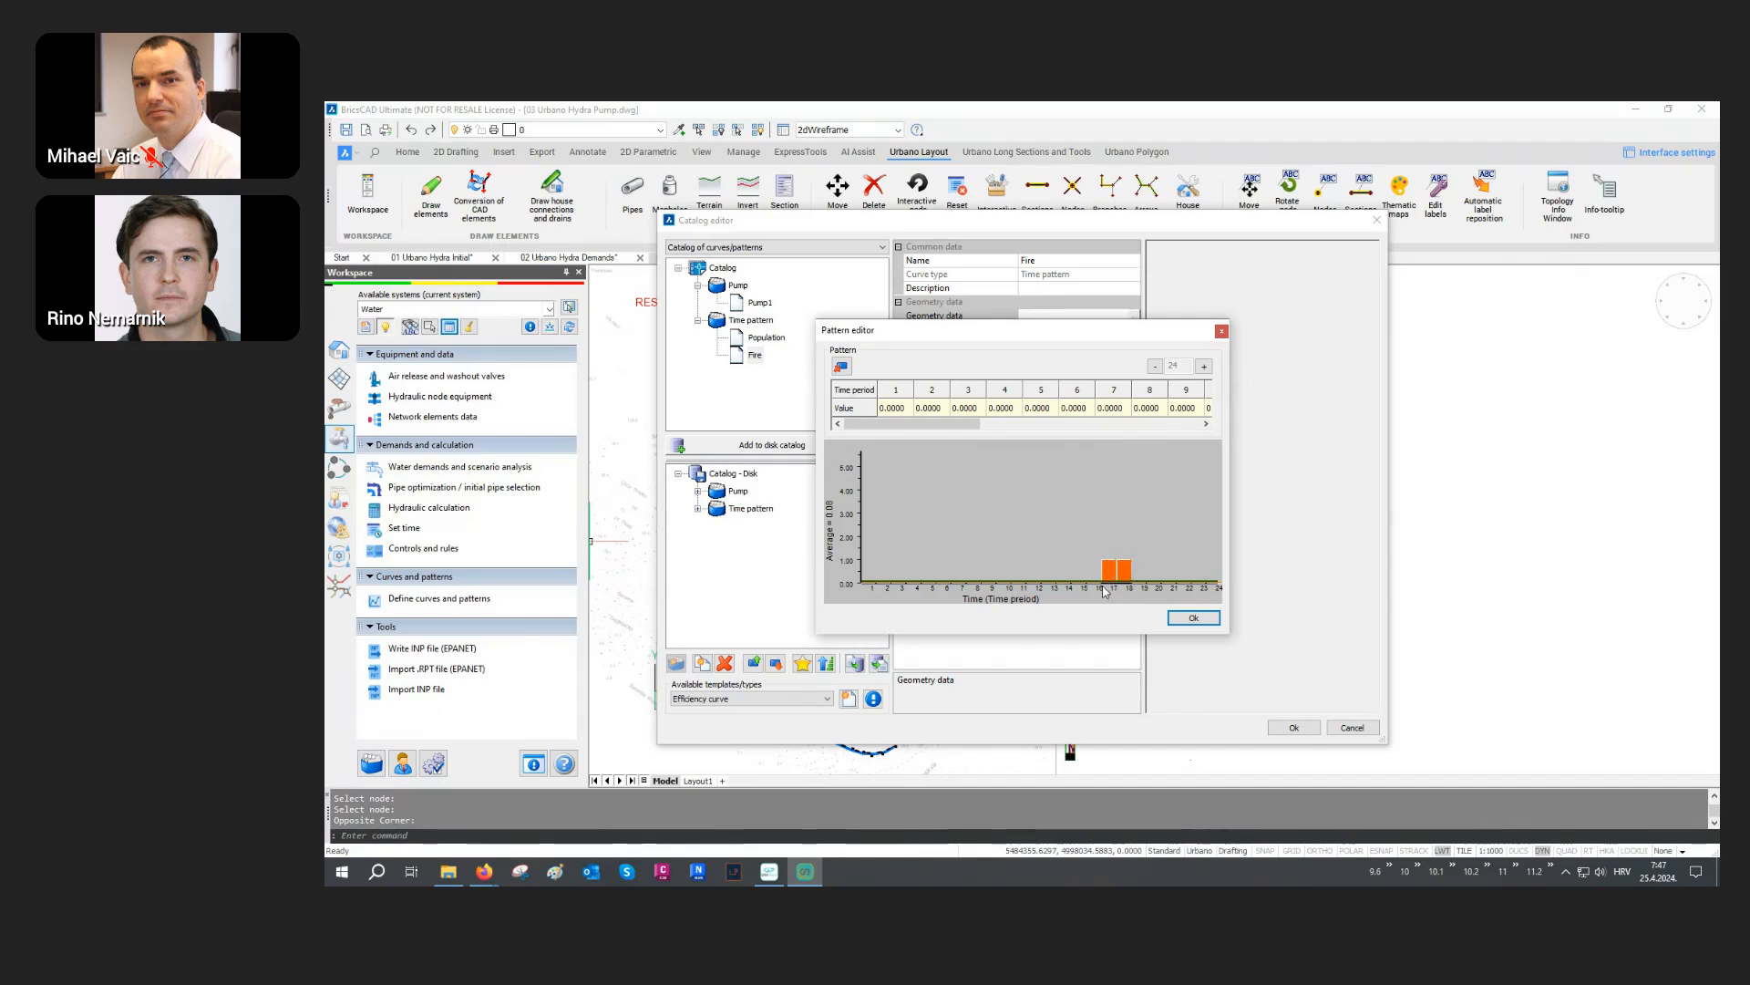
{"action": "left_click", "coordinate": [1193, 617]}
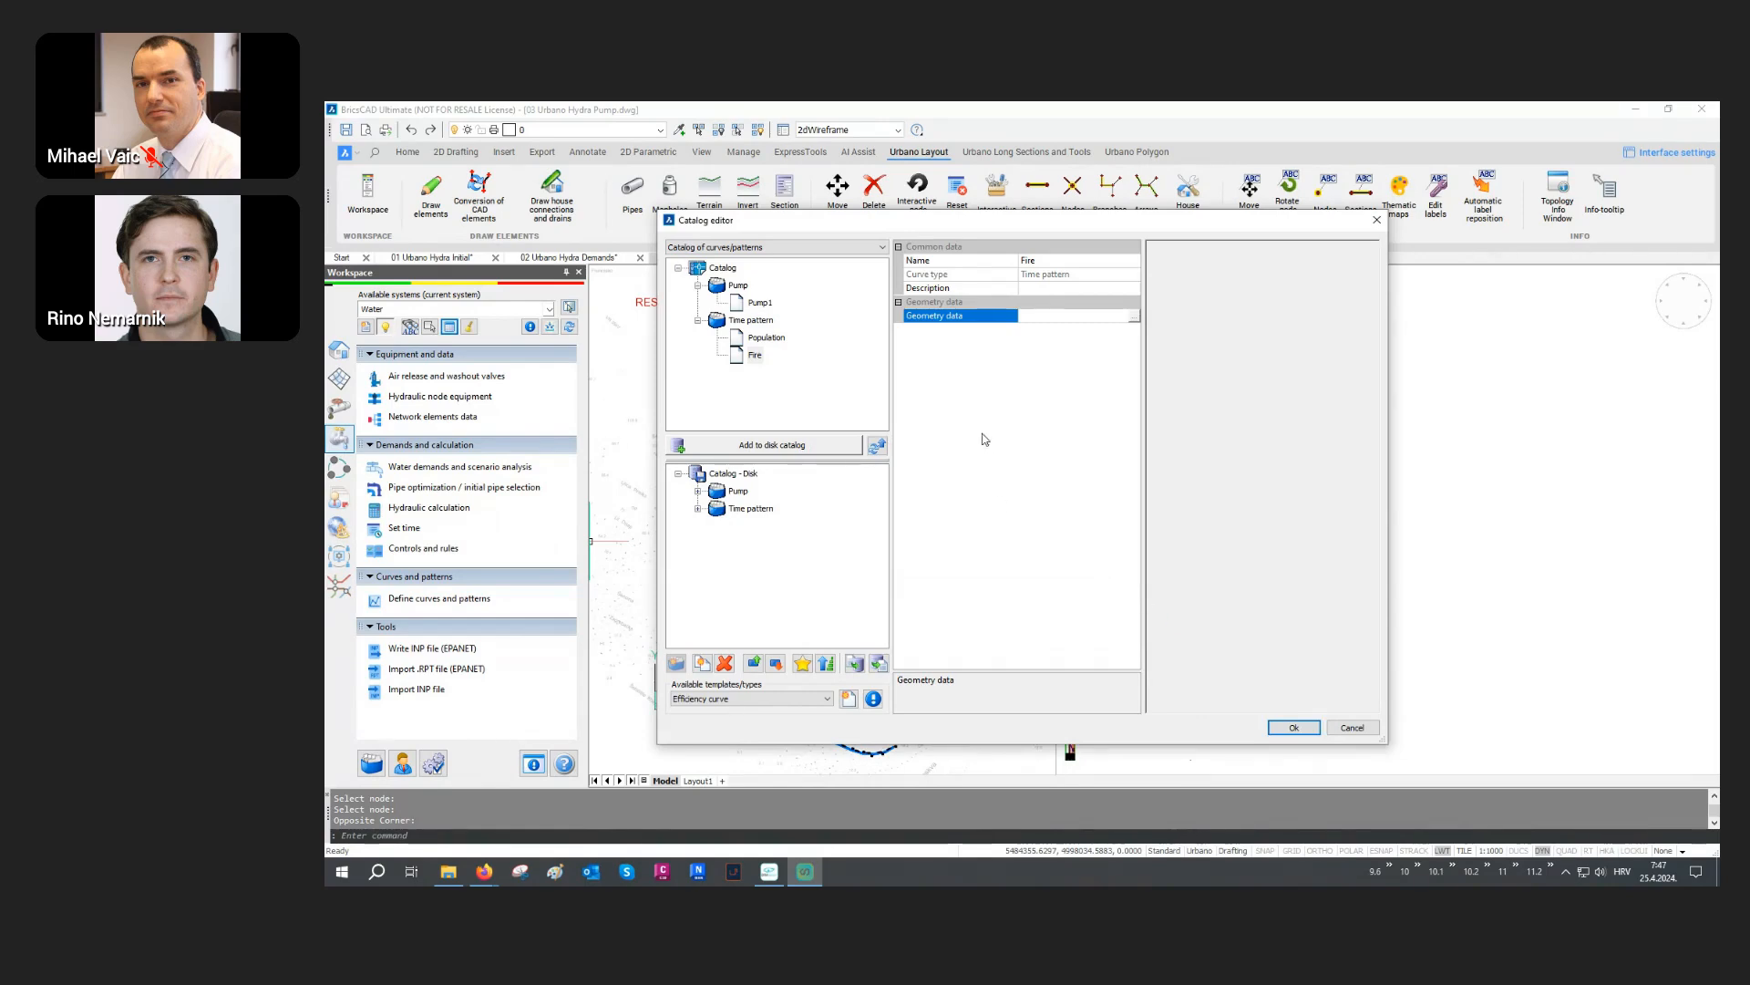
{"action": "left_click", "coordinate": [1294, 726]}
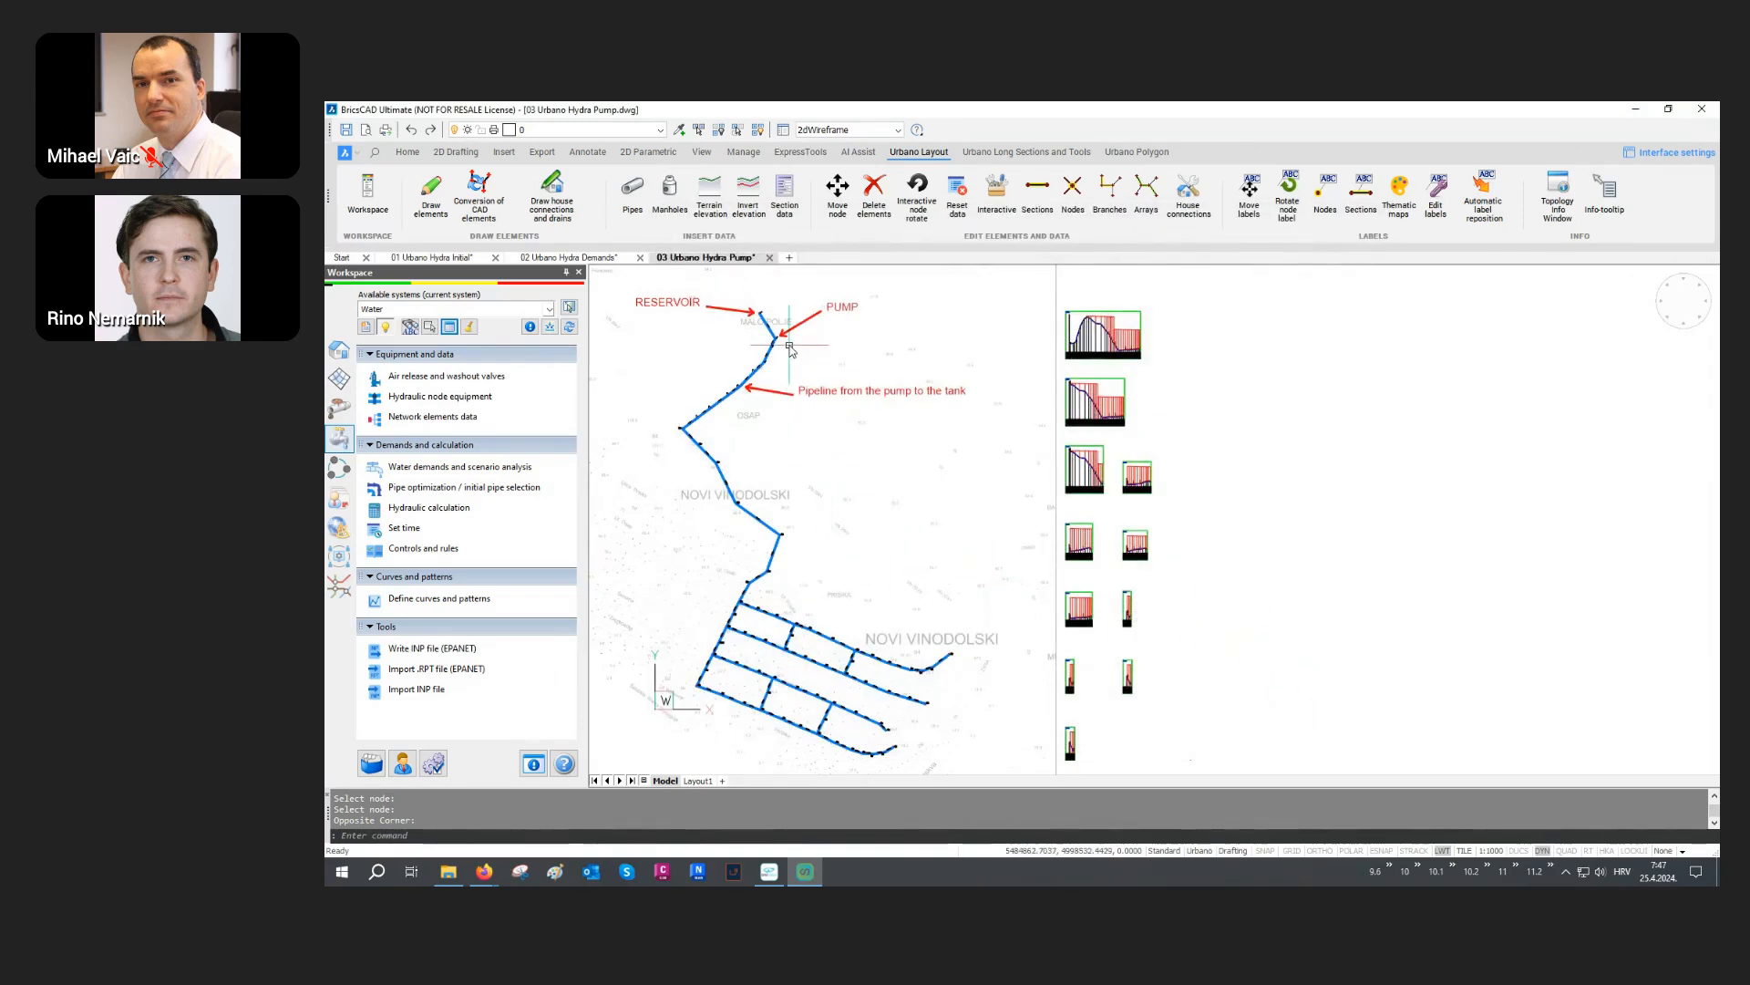
Step: Open the controls and rules and review the condition and action of the PMP_OFF rule
{"action": "left_click", "coordinate": [448, 550]}
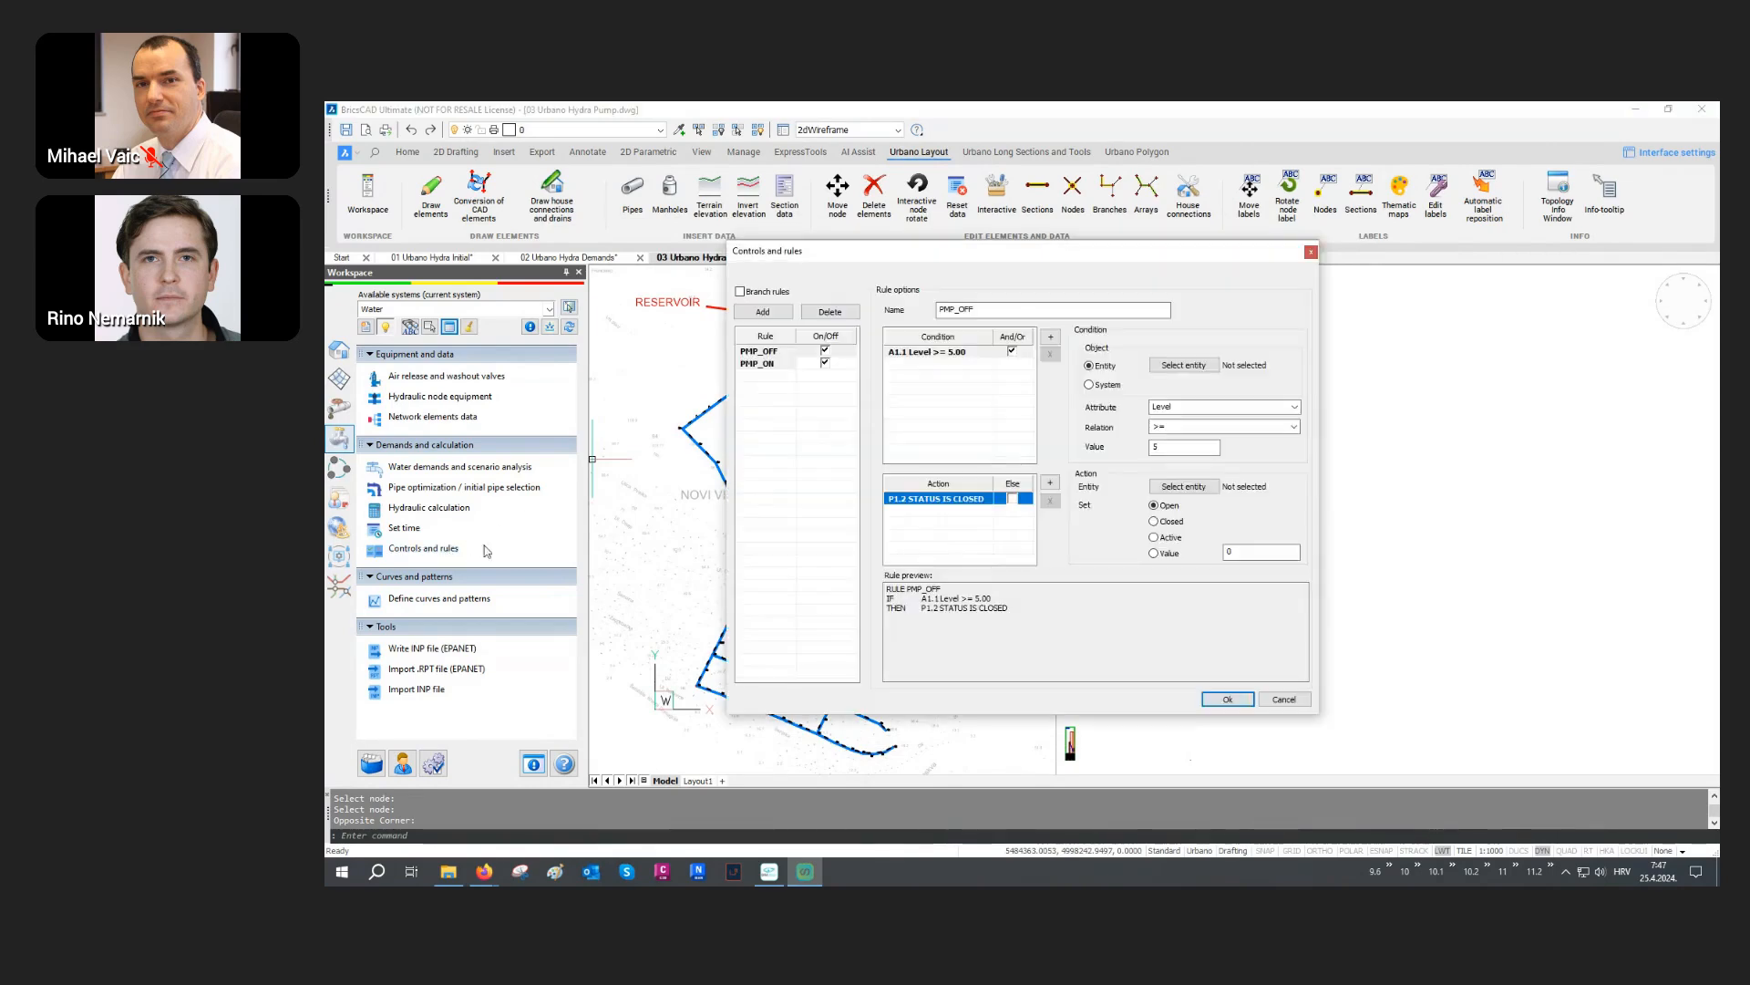
{"action": "left_click_drag", "start_coordinate": [986, 257], "coordinate": [1183, 268]}
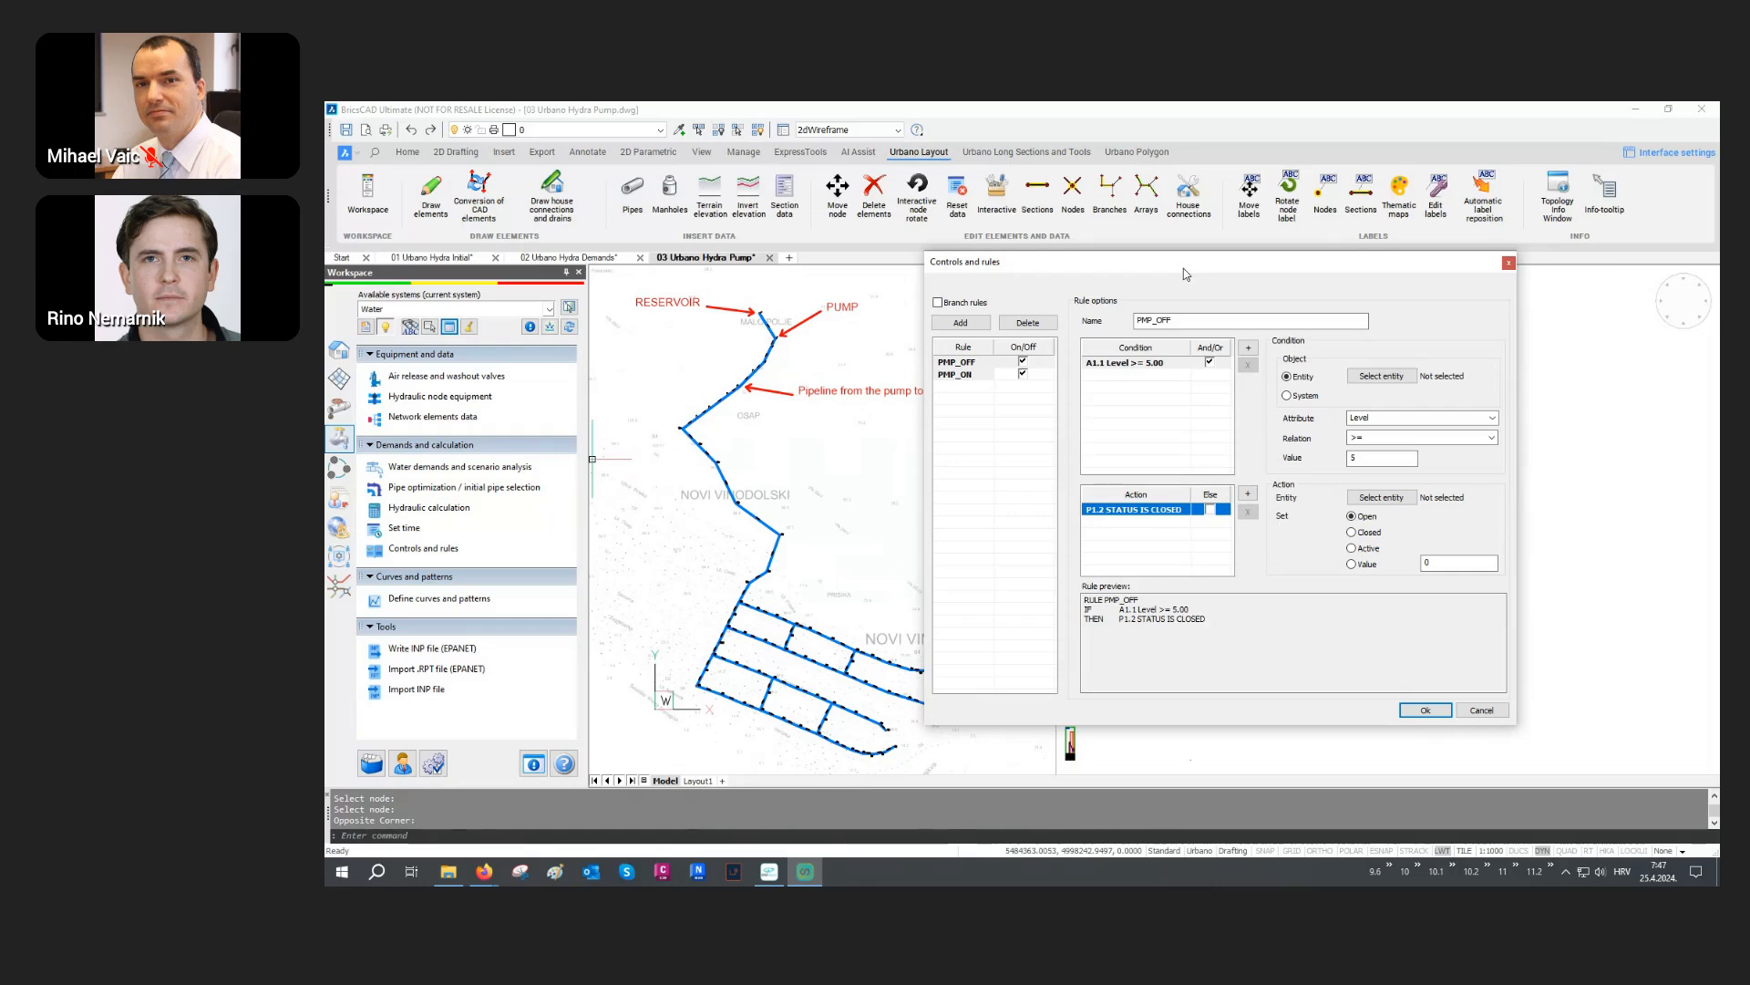
{"action": "left_click", "coordinate": [968, 364]}
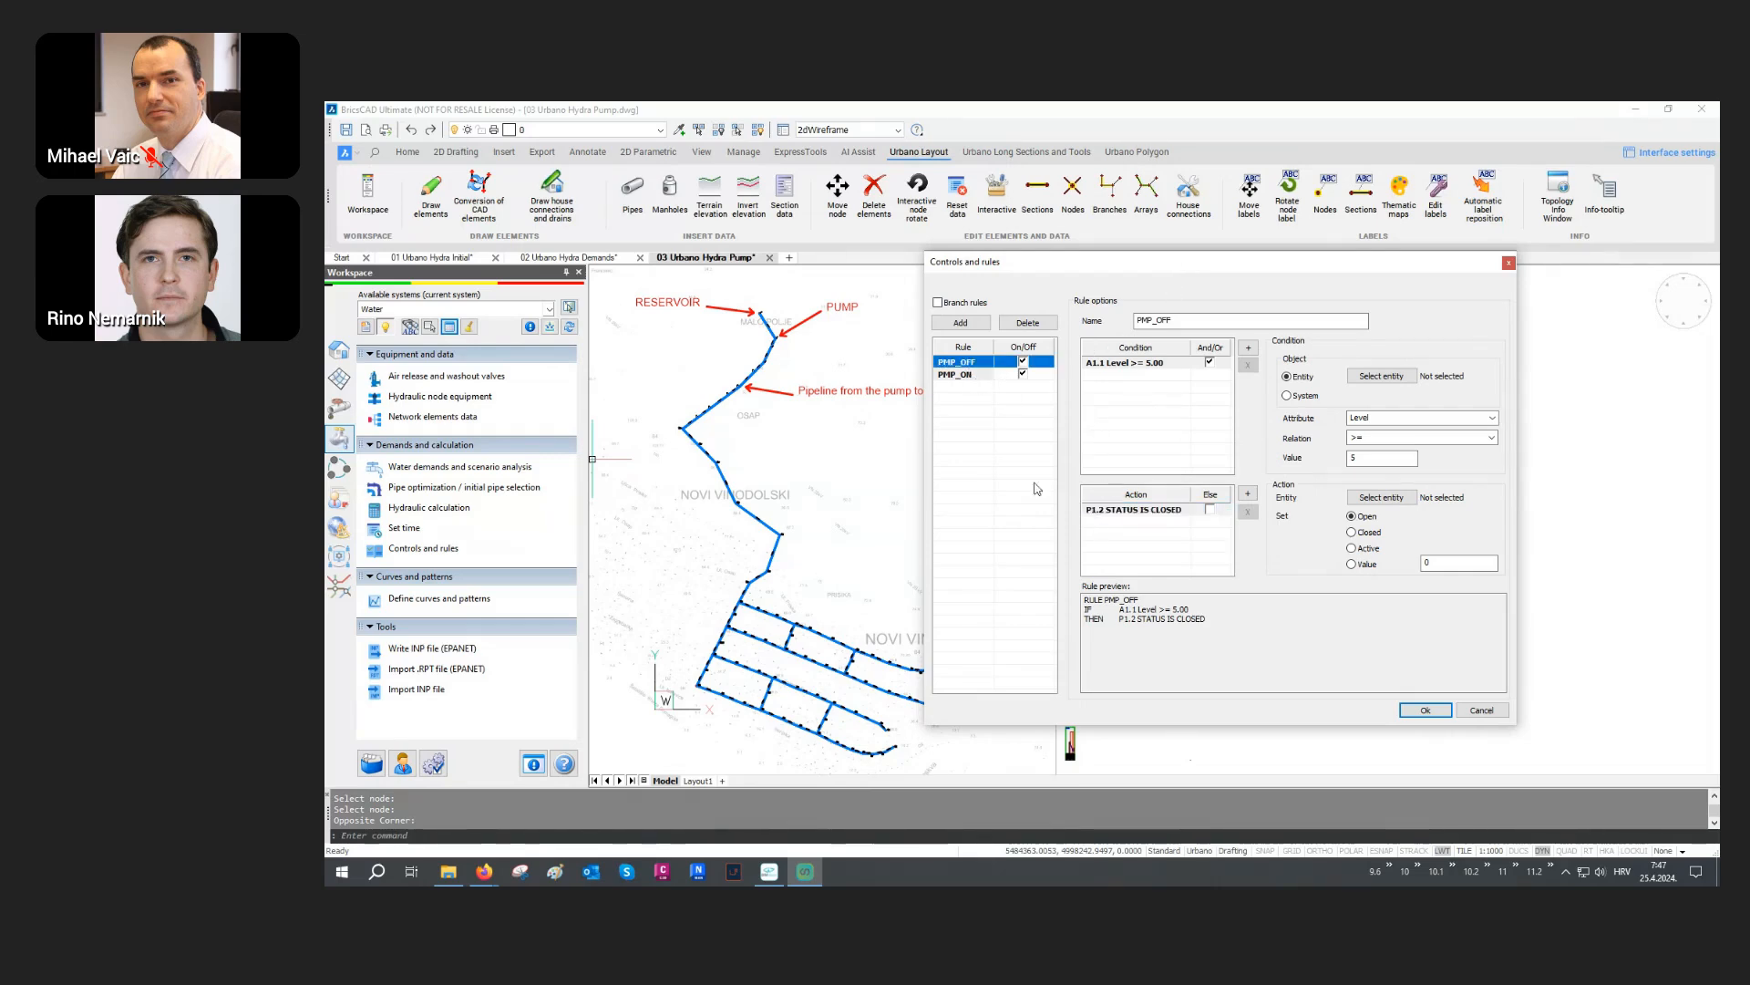
{"action": "left_click_drag", "start_coordinate": [1085, 608], "coordinate": [1148, 606]}
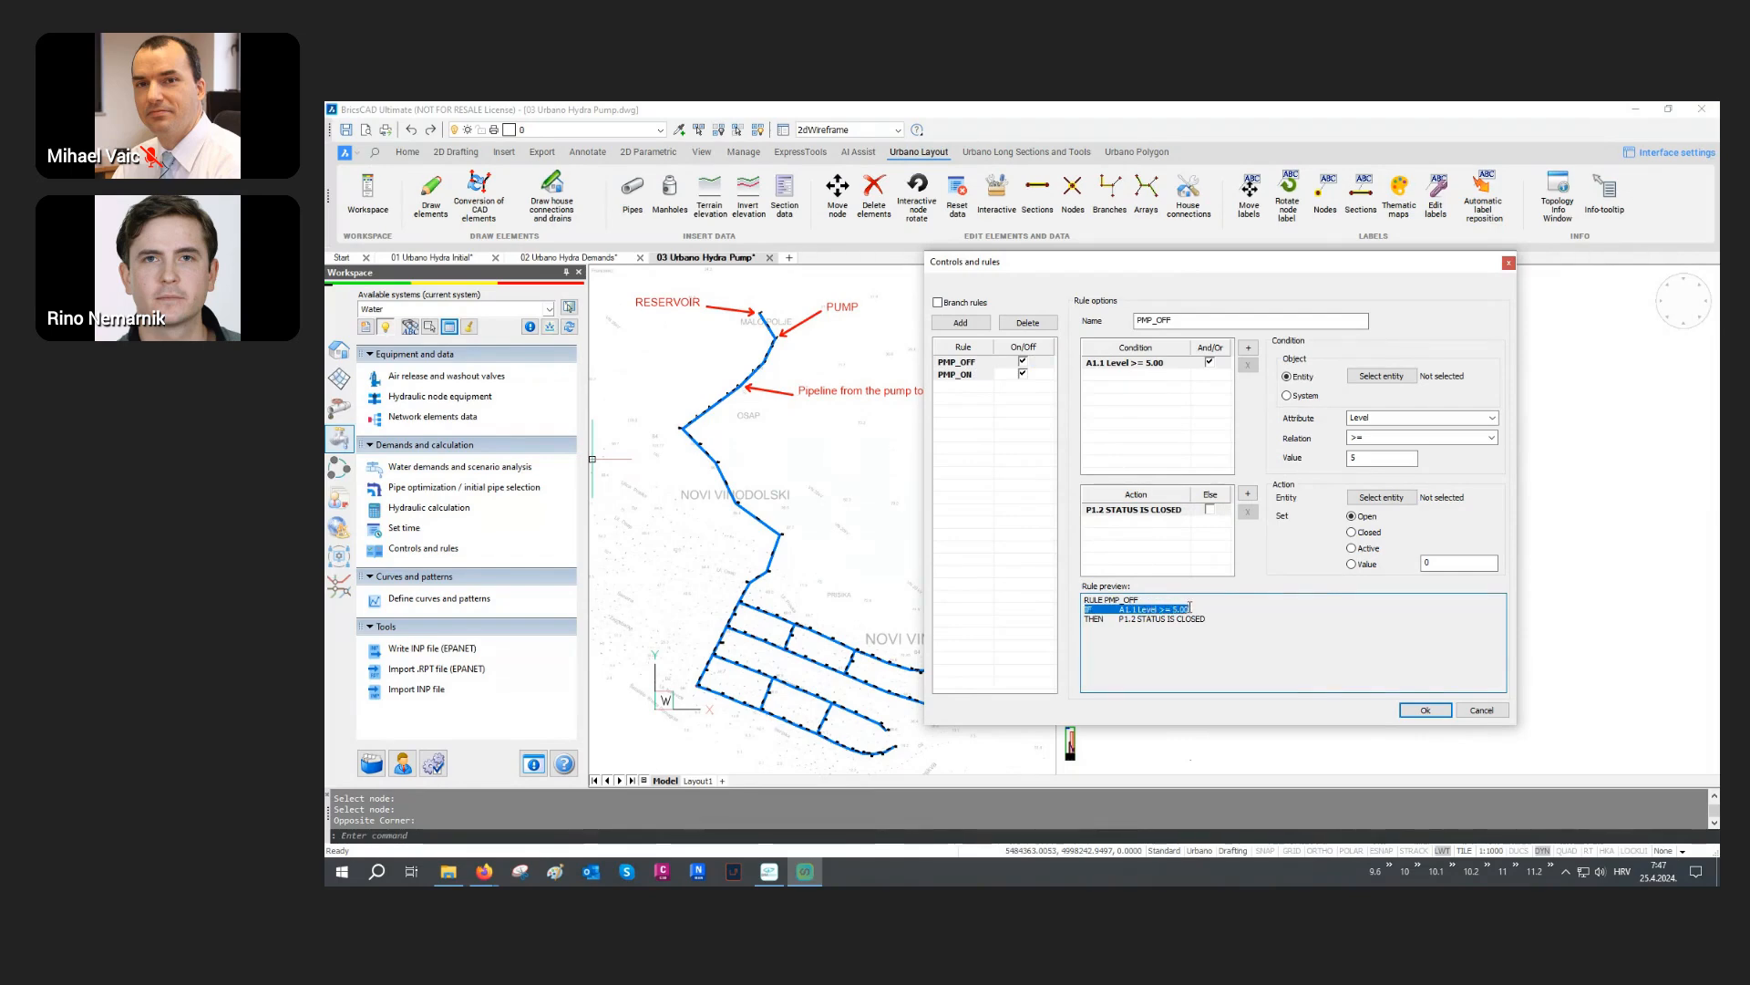
{"action": "left_click_drag", "start_coordinate": [1189, 606], "coordinate": [1208, 619]}
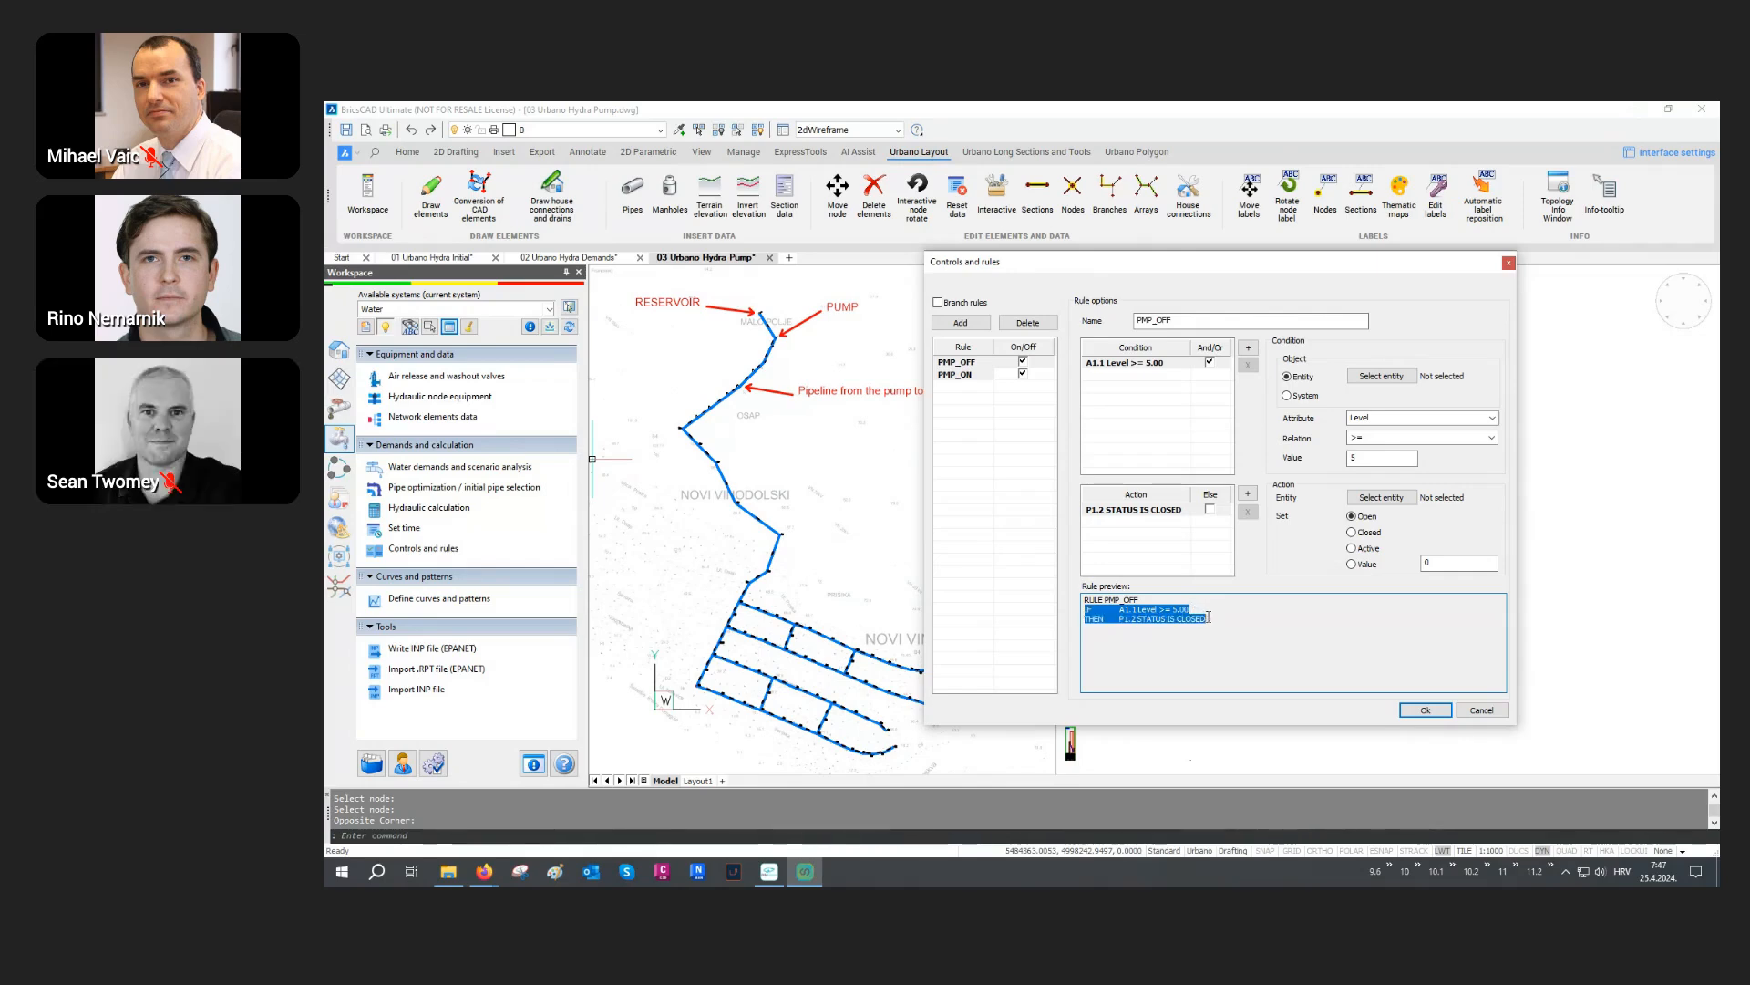
Step: Review the condition and action of the PMP_ON rule and close the controls and rules
{"action": "left_click", "coordinate": [979, 375]}
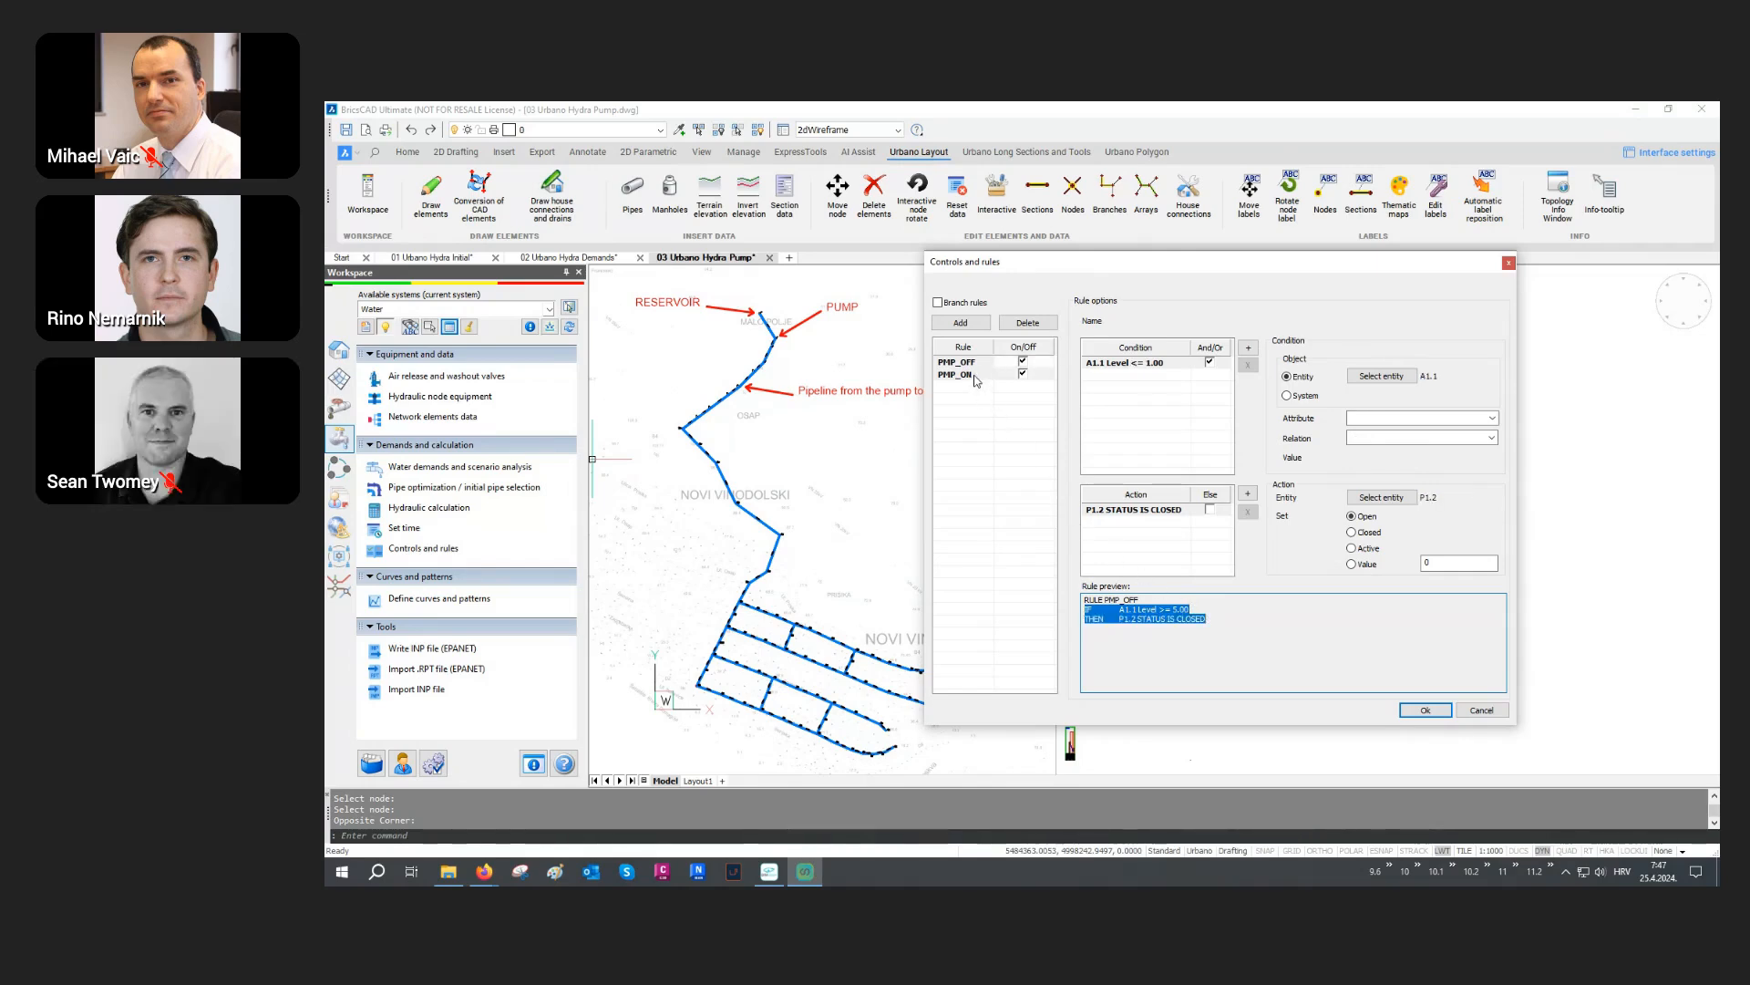
{"action": "left_click_drag", "start_coordinate": [1085, 609], "coordinate": [1155, 605]}
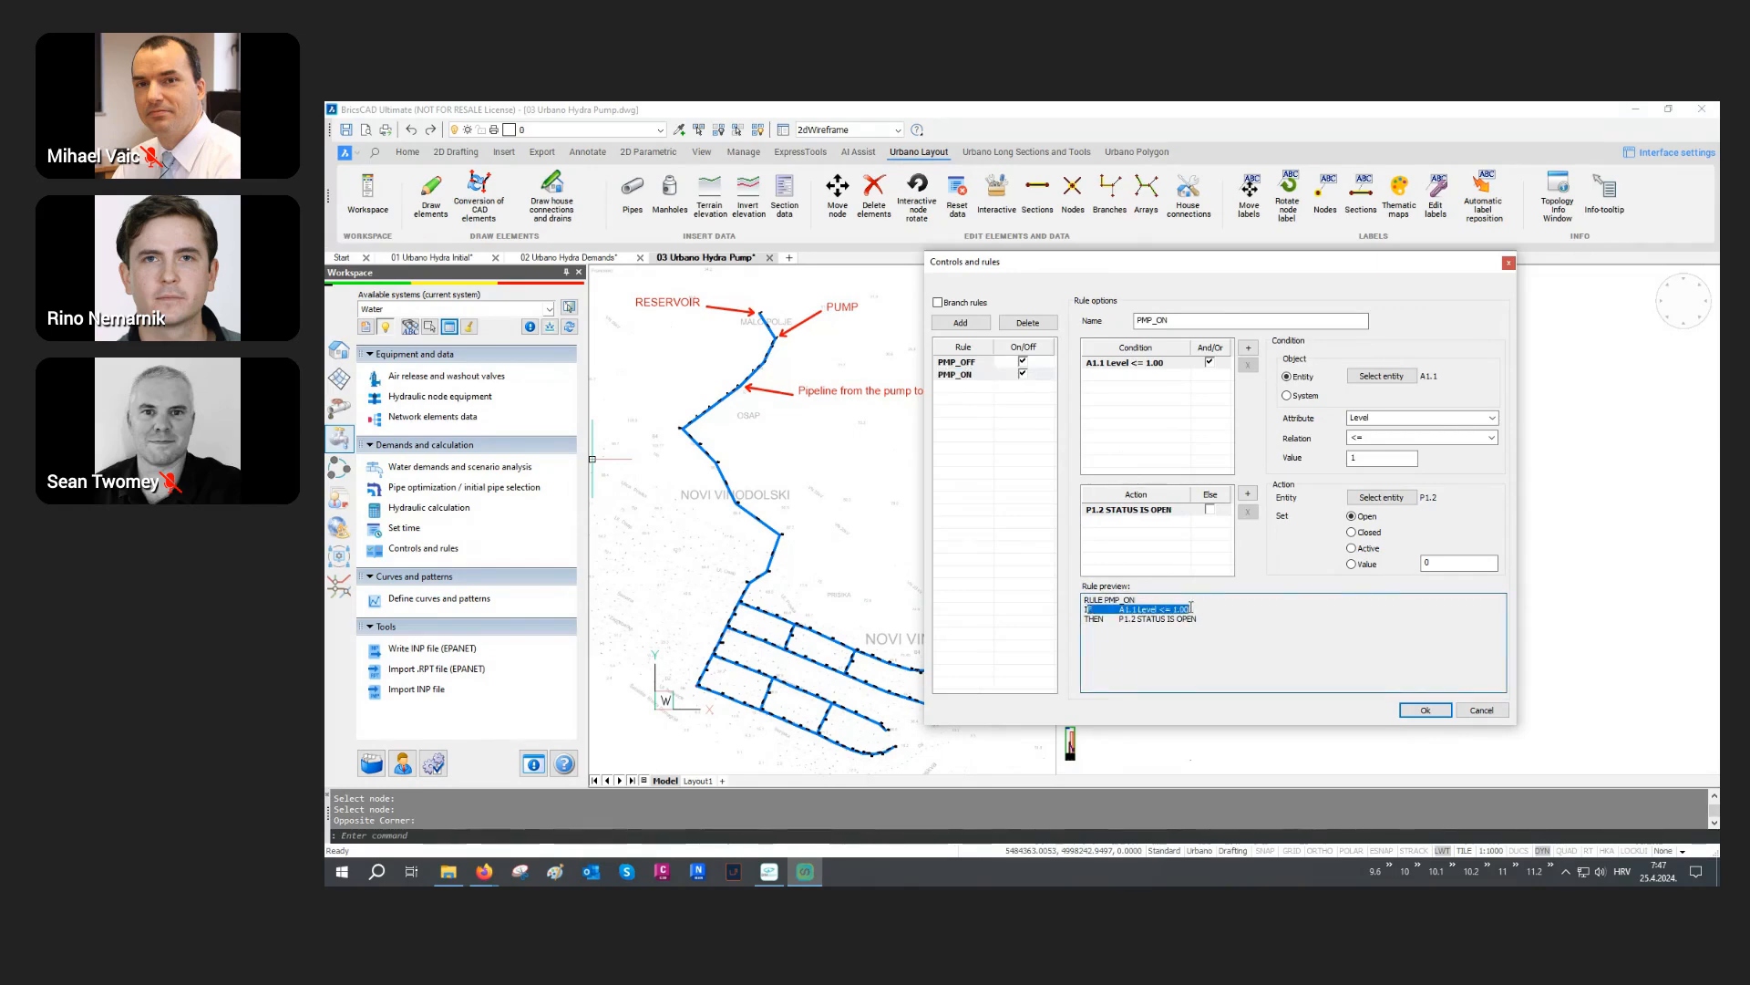
{"action": "left_click_drag", "start_coordinate": [1201, 611], "coordinate": [1206, 617]}
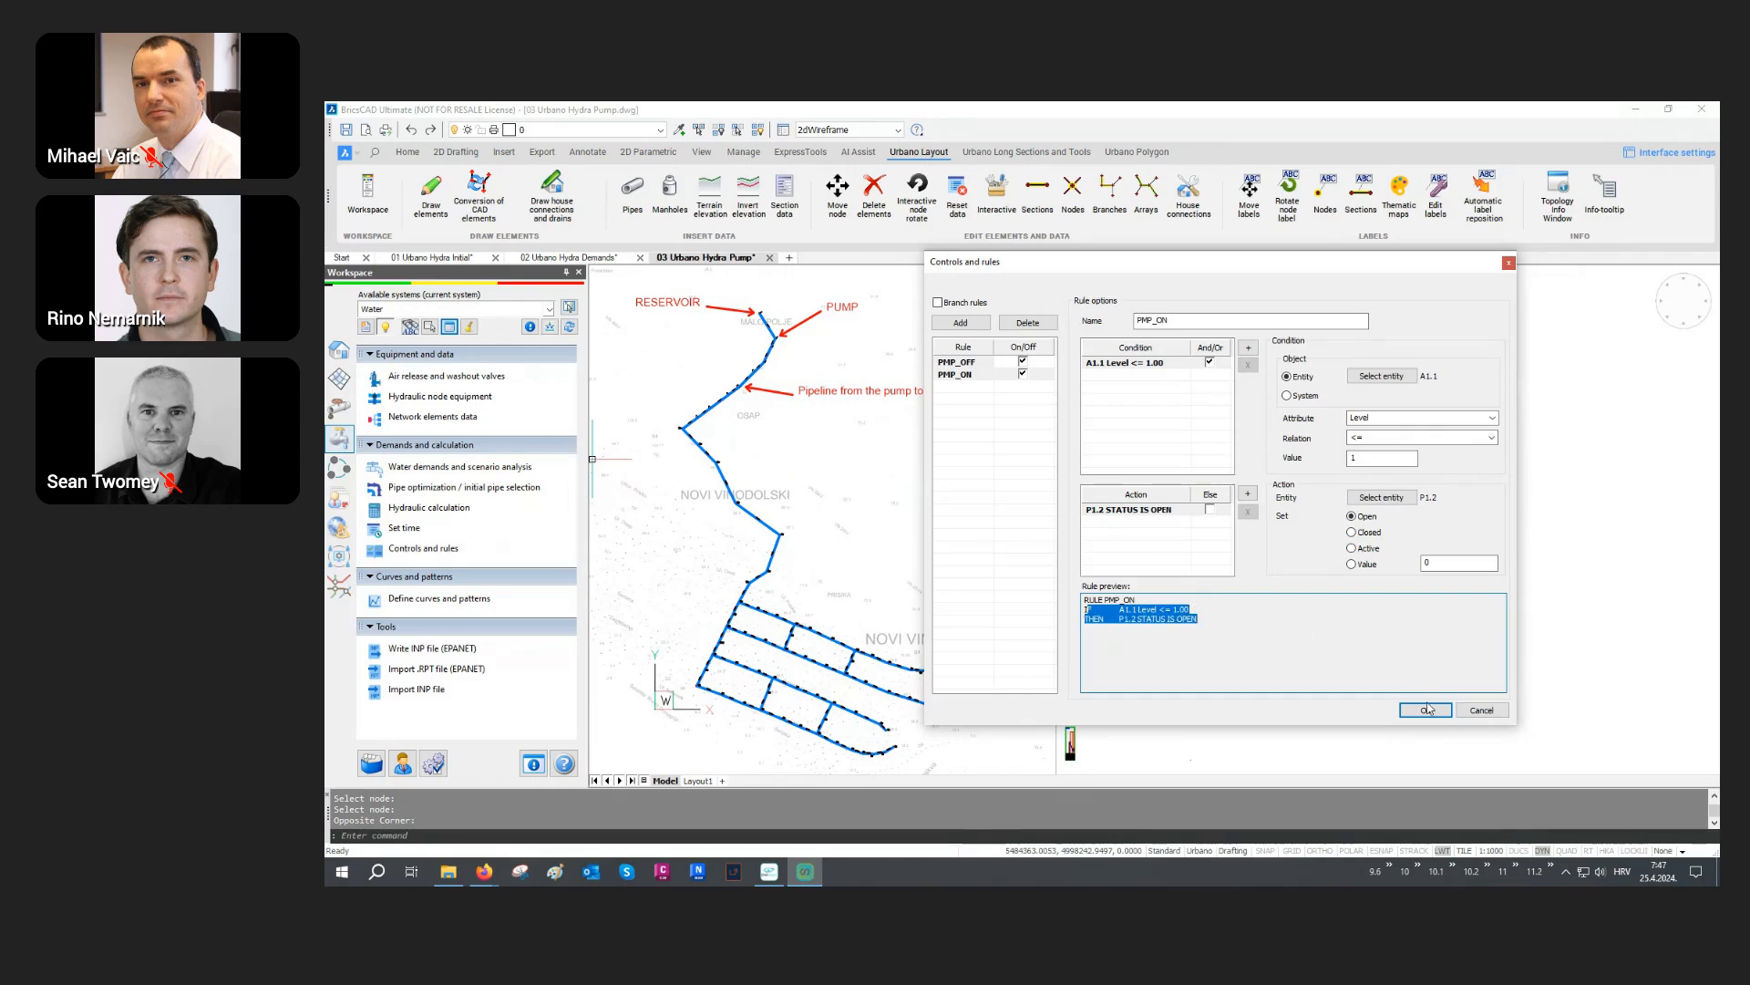
{"action": "left_click", "coordinate": [1425, 709]}
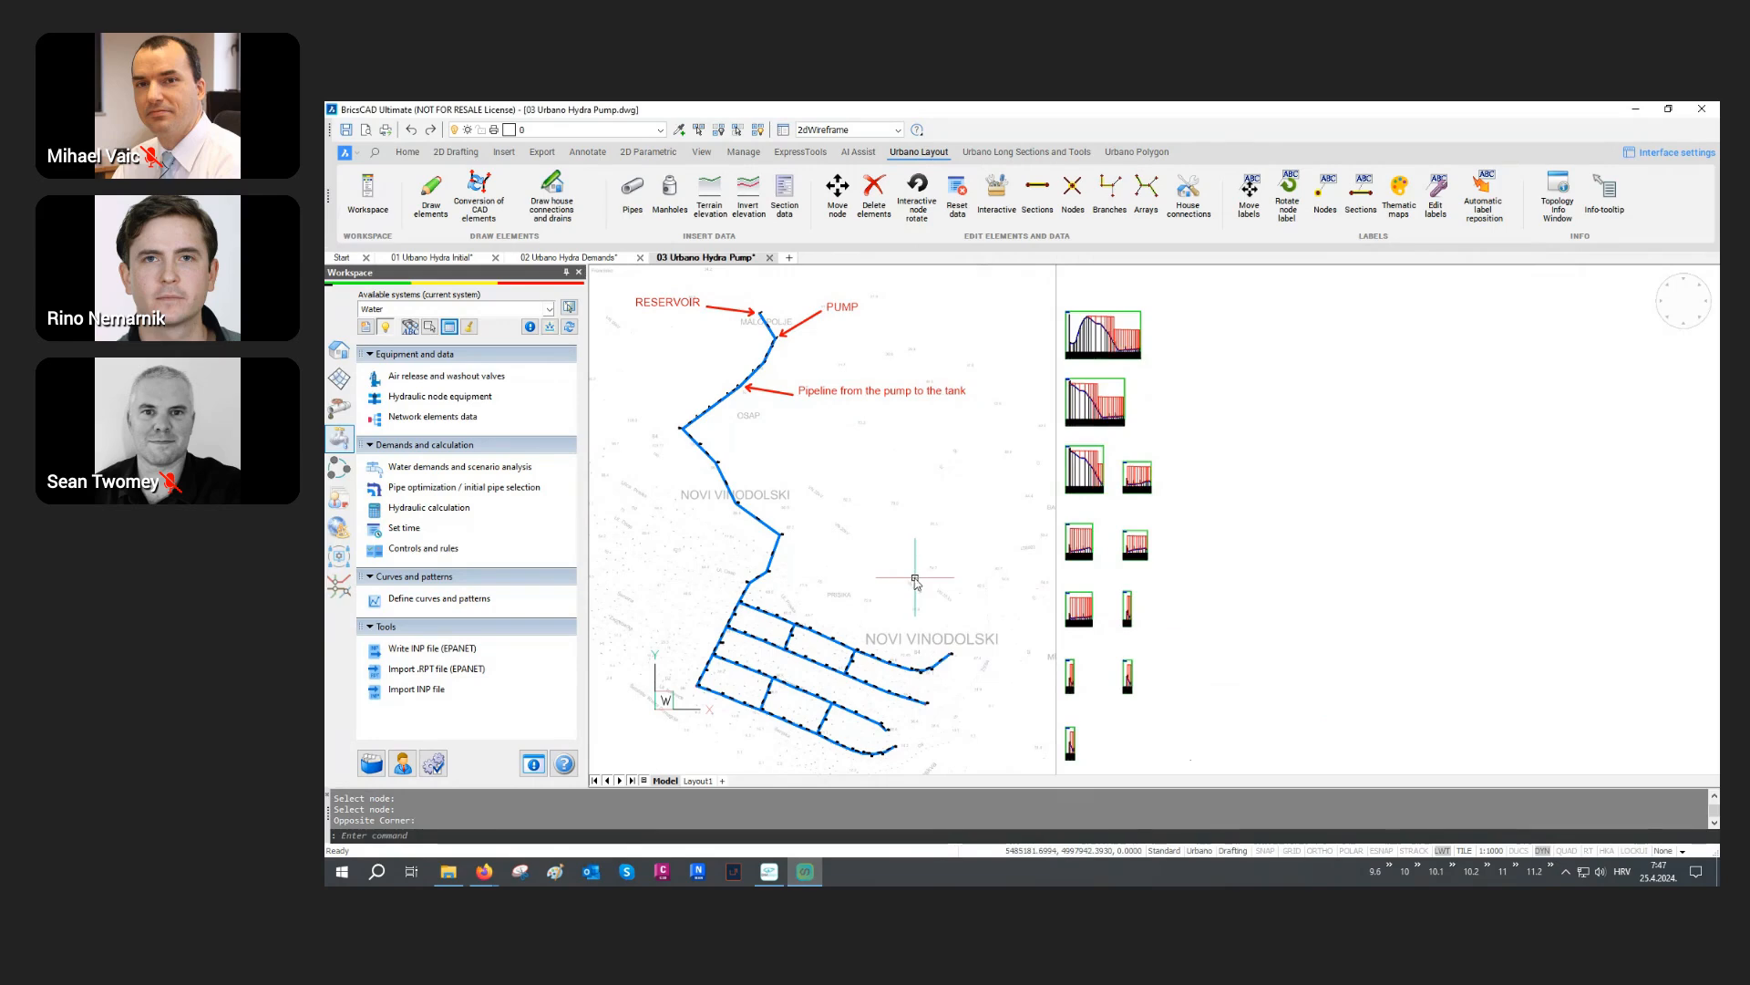
Step: Open the hydraulic calculation for the pumped network and choose the "w/ fire" demand
{"action": "middle_click_drag", "start_coordinate": [918, 581], "coordinate": [1463, 579]}
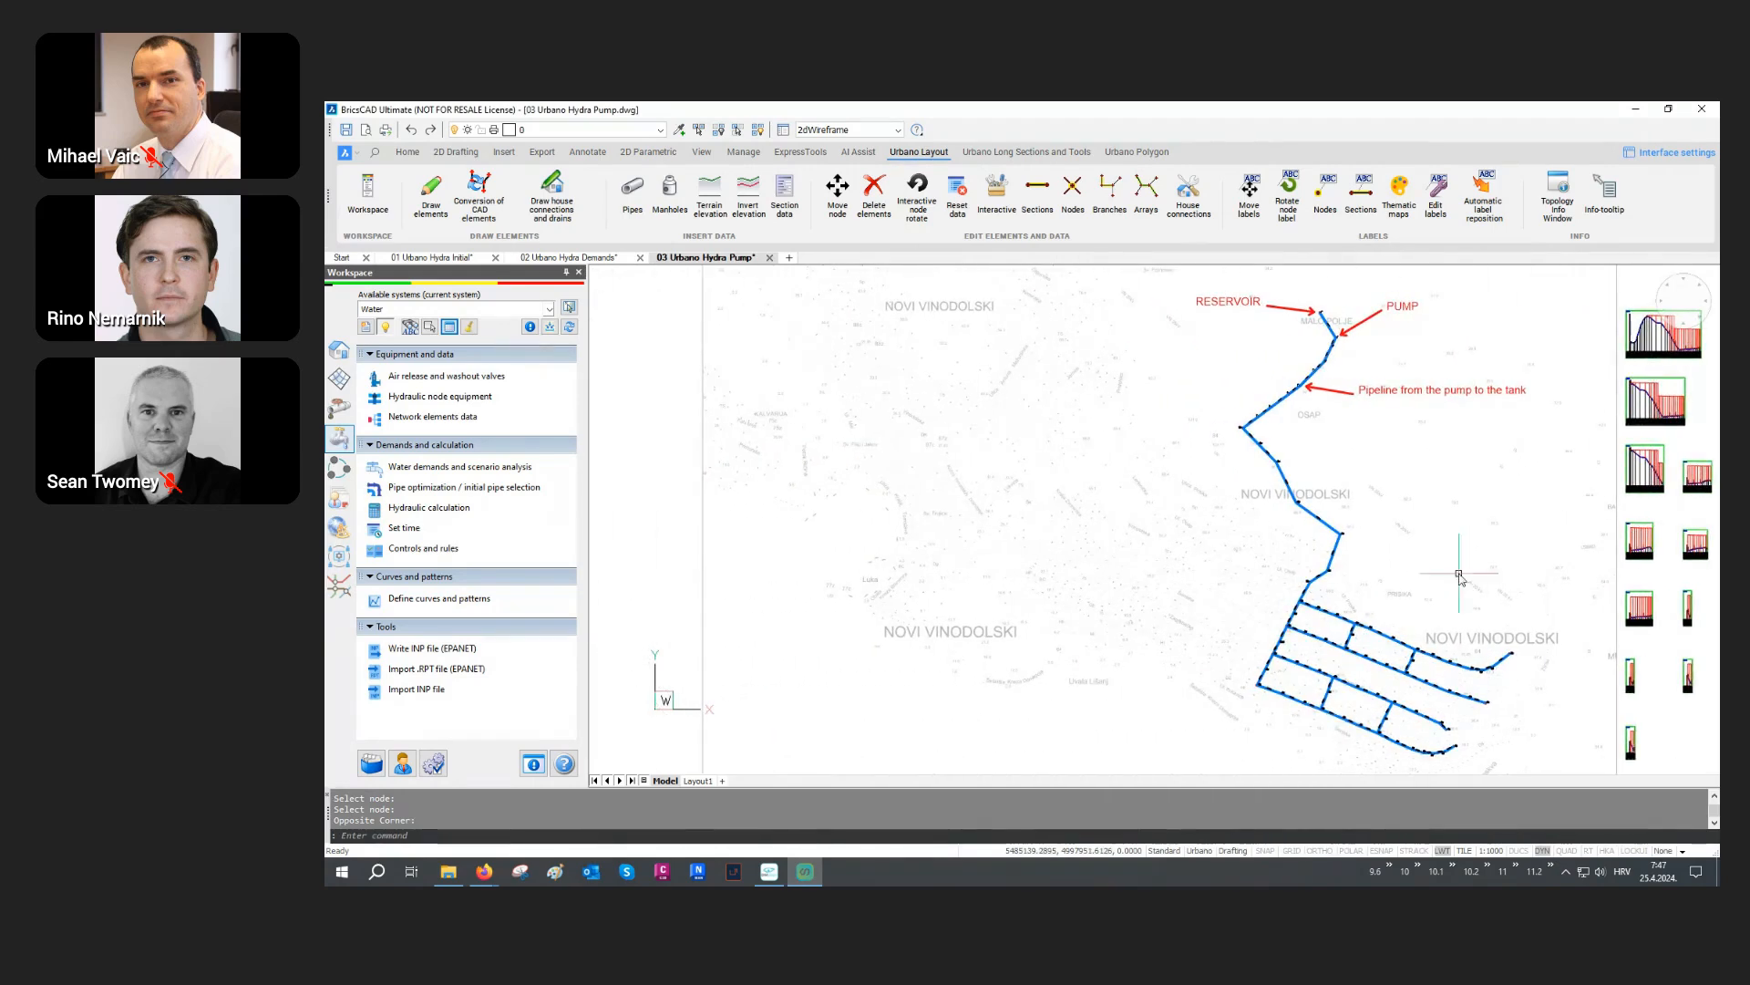
{"action": "left_click", "coordinate": [429, 507]}
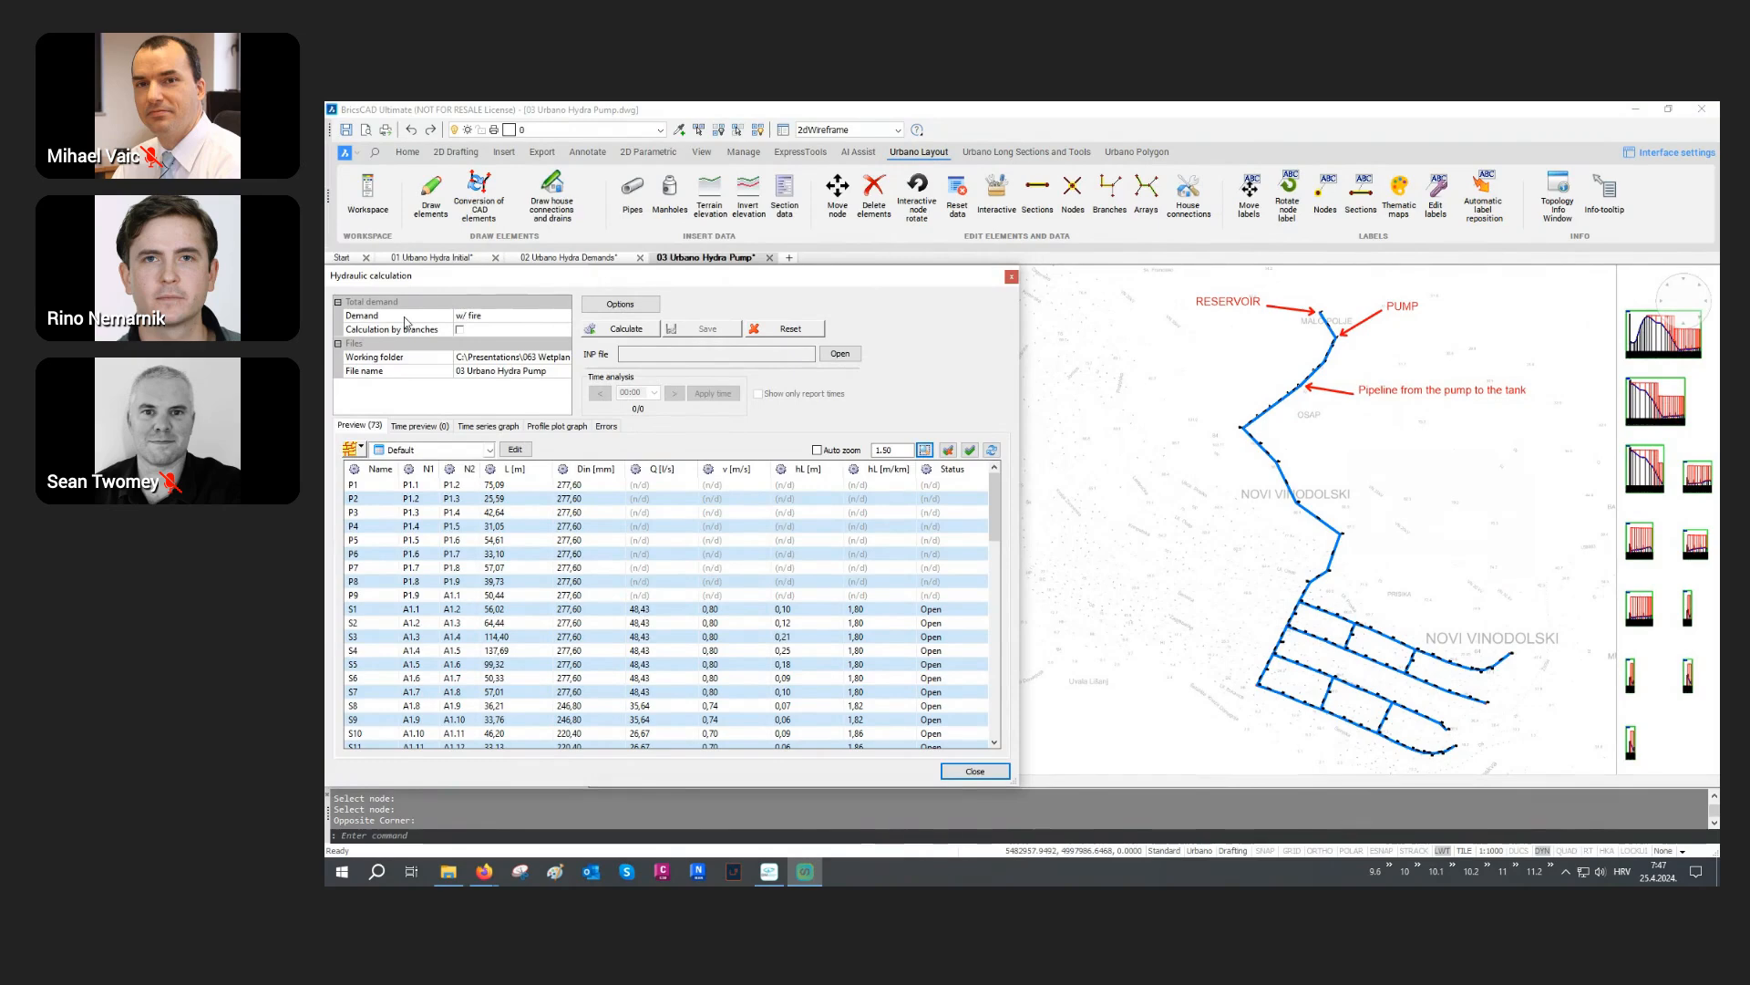
{"action": "left_click", "coordinate": [405, 319]}
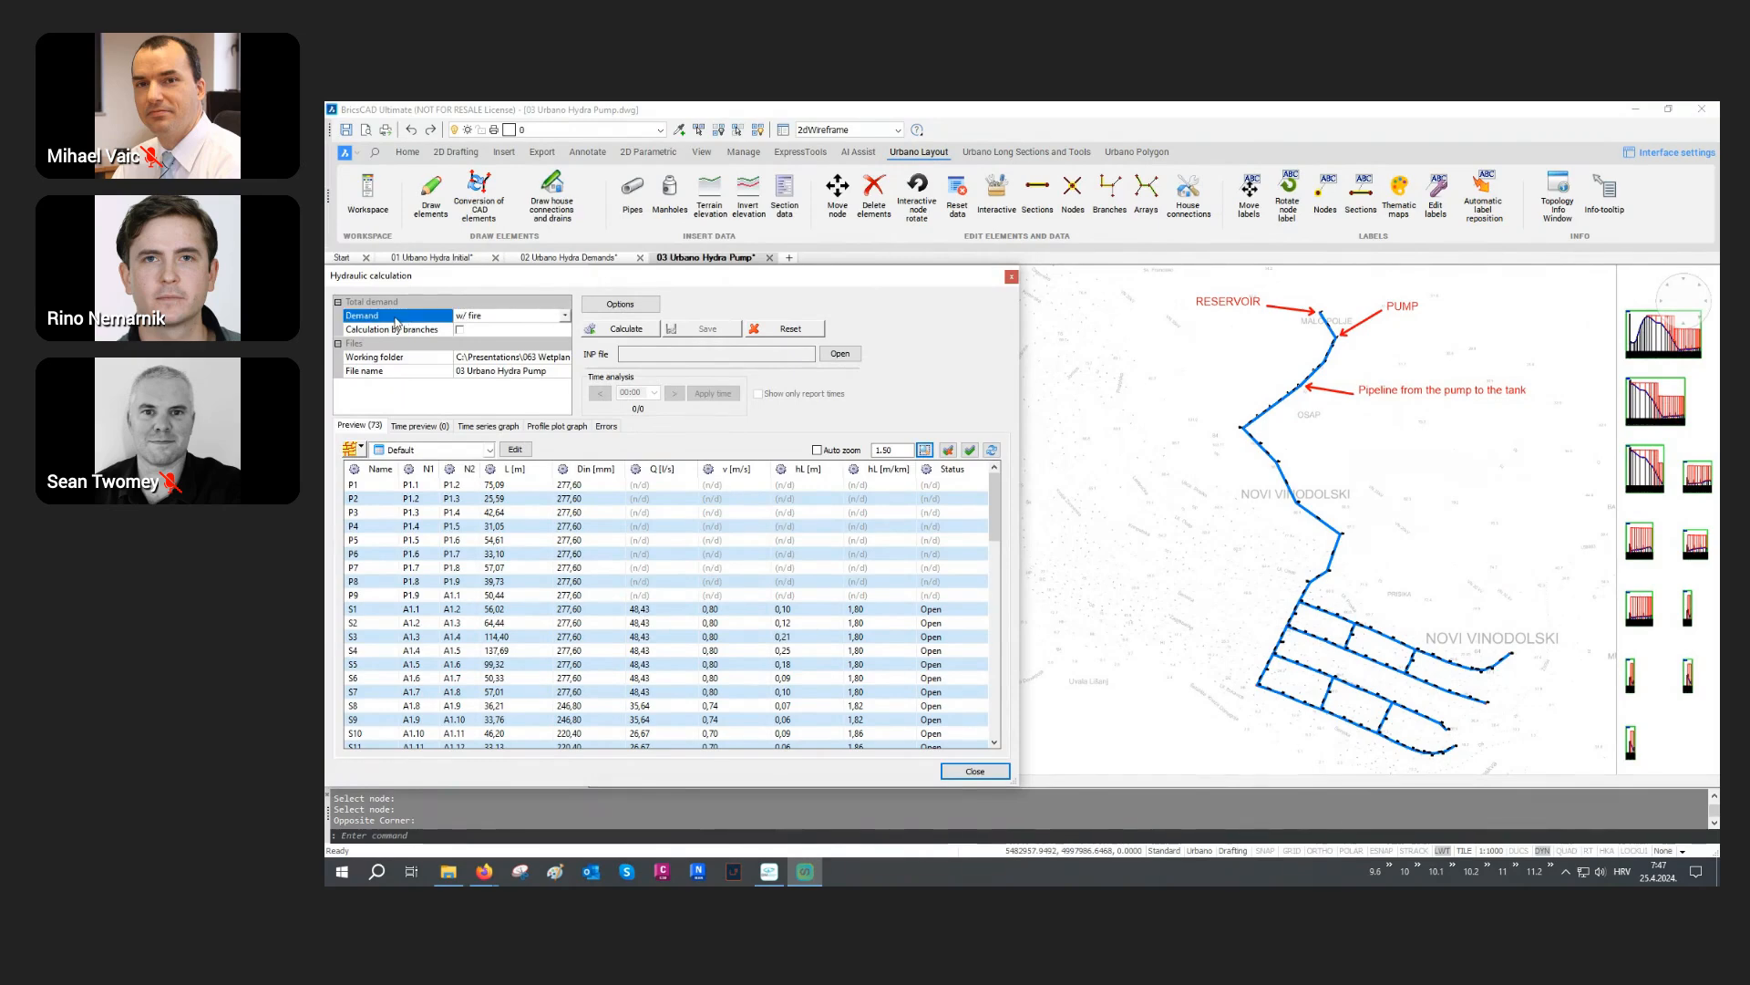
{"action": "left_click", "coordinate": [490, 317]}
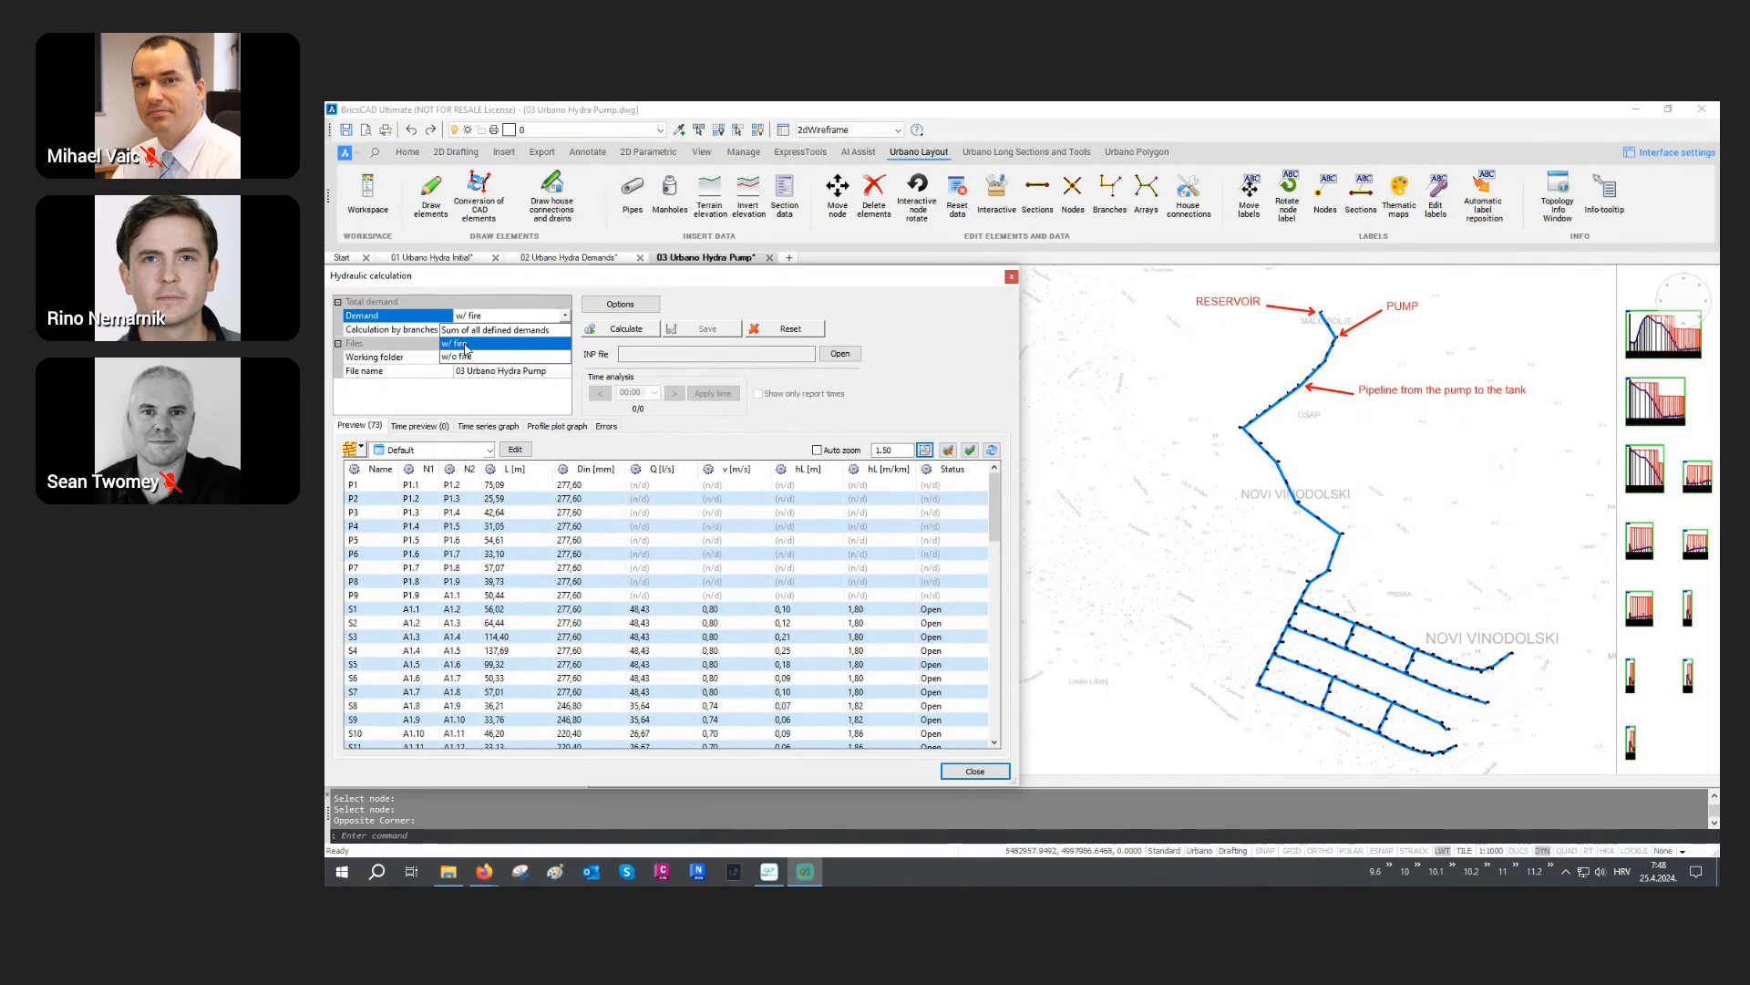
{"action": "left_click", "coordinate": [466, 344]}
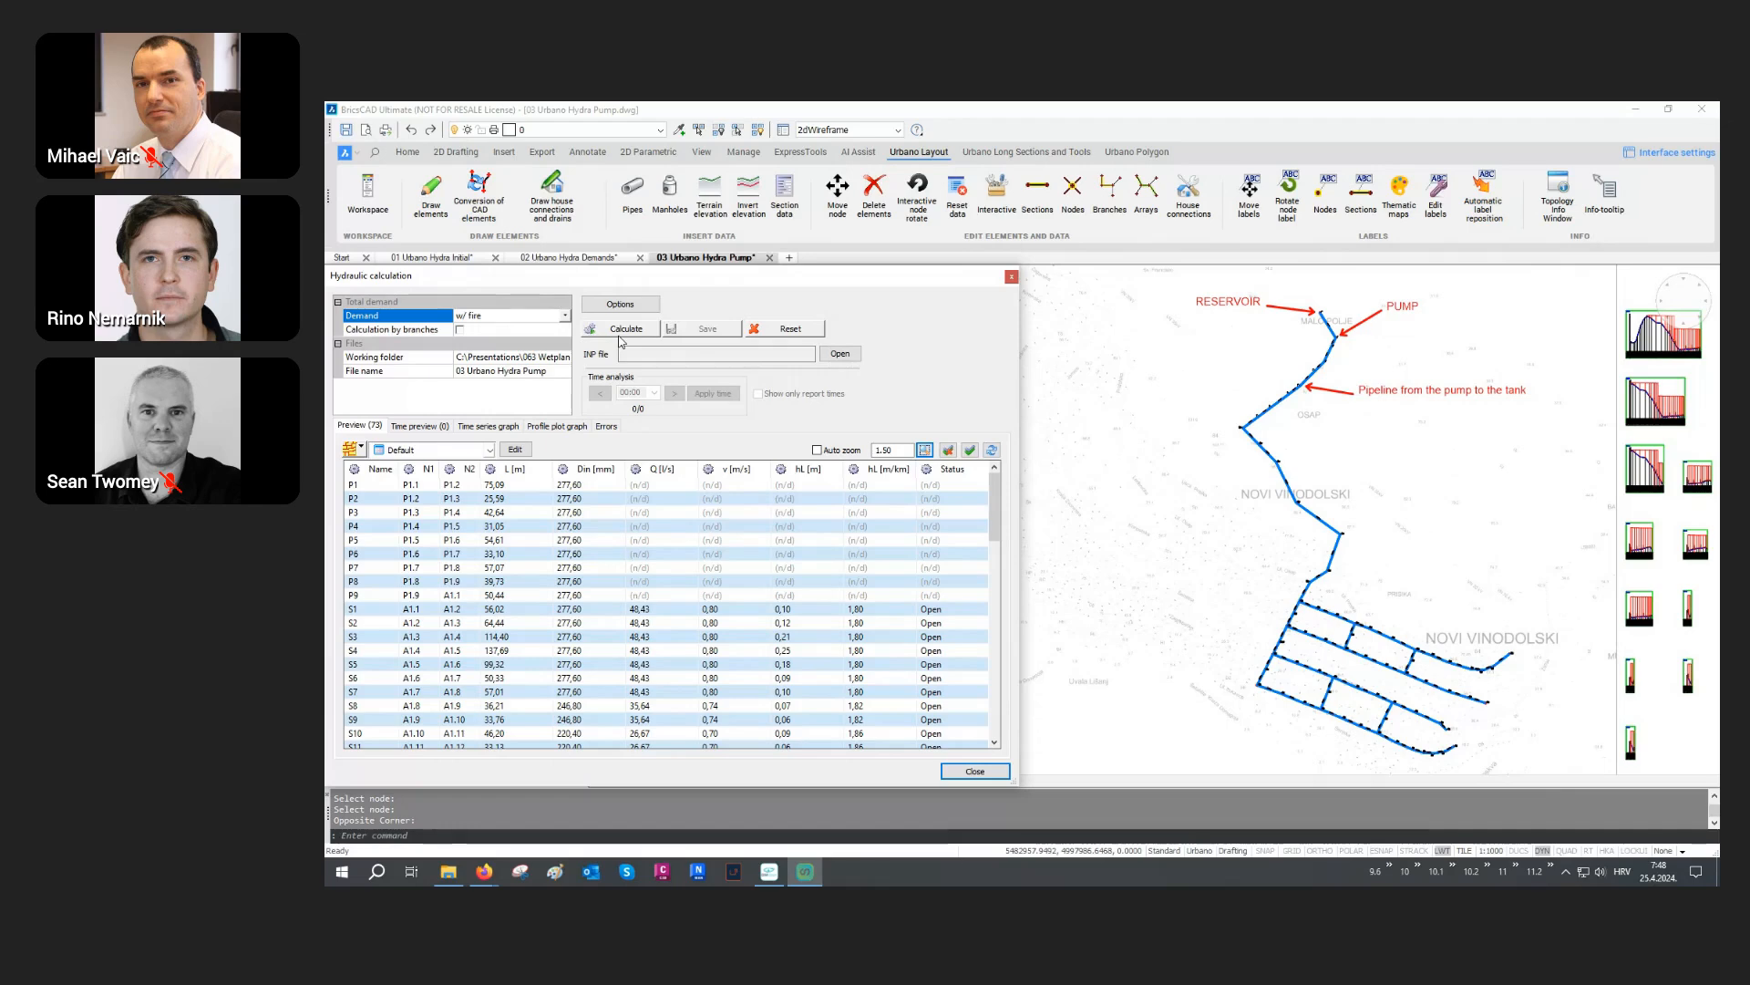
Step: In the calculation options, keep the demand model on DDA and set the total simulation duration to 24:00
{"action": "left_click", "coordinate": [633, 309]}
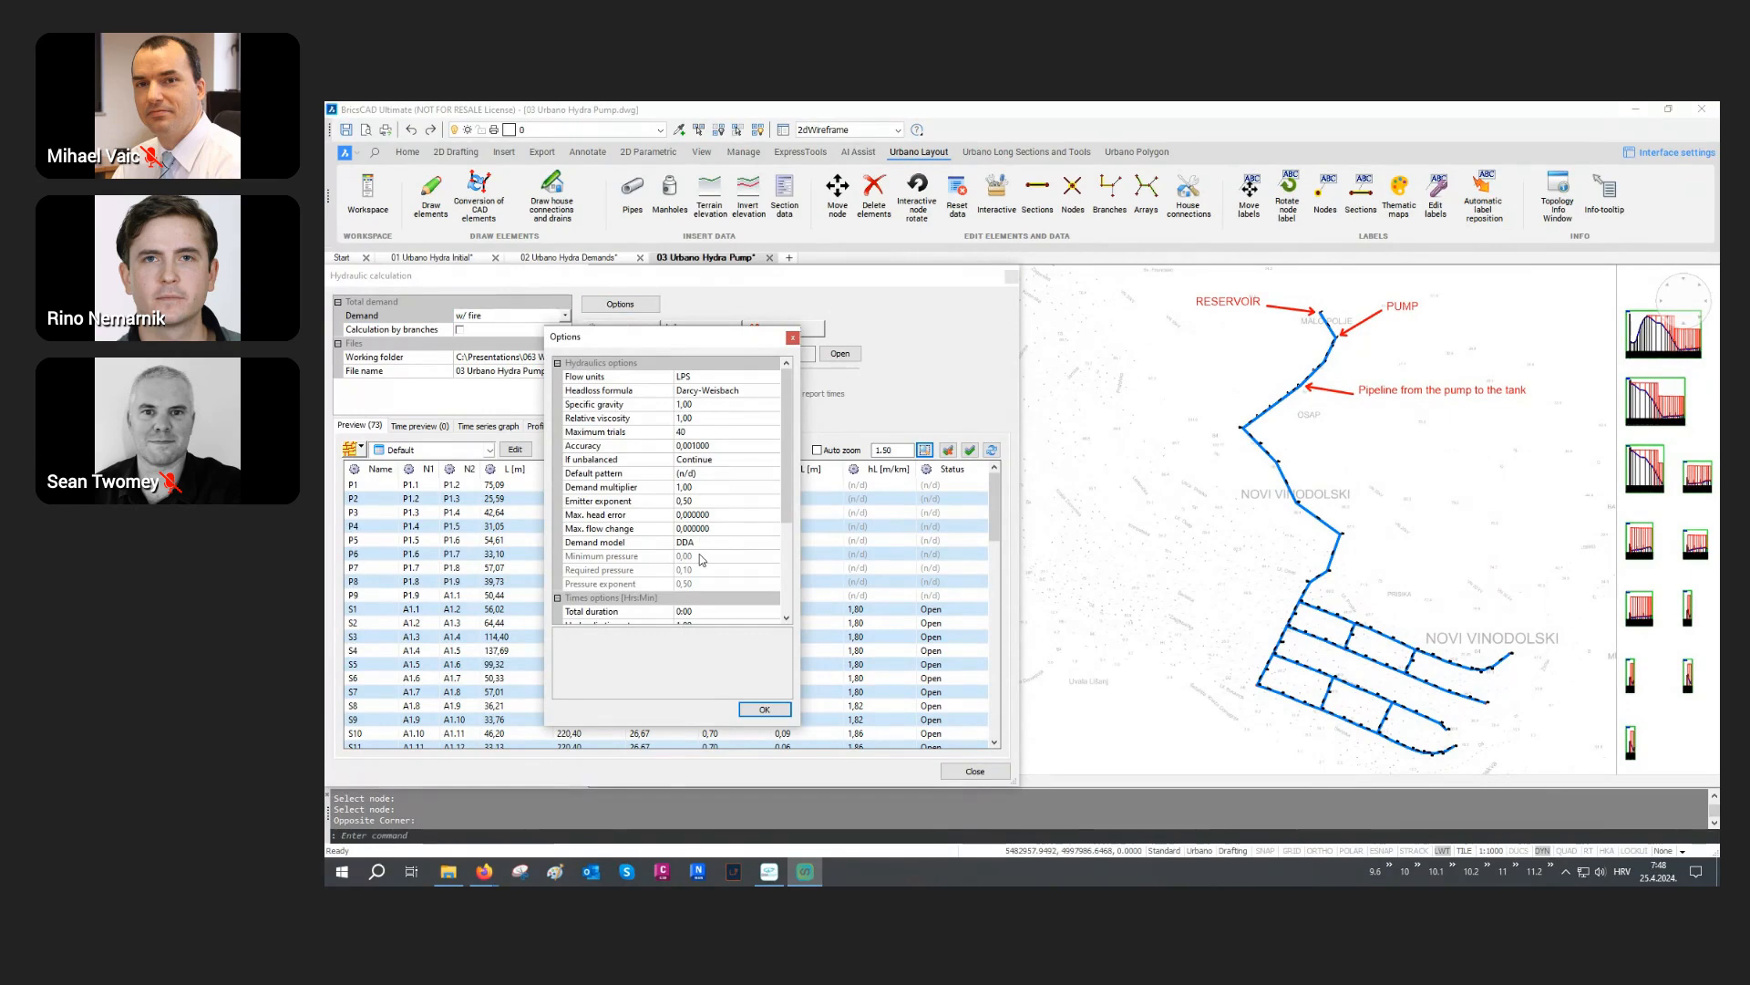
{"action": "left_click", "coordinate": [637, 545]}
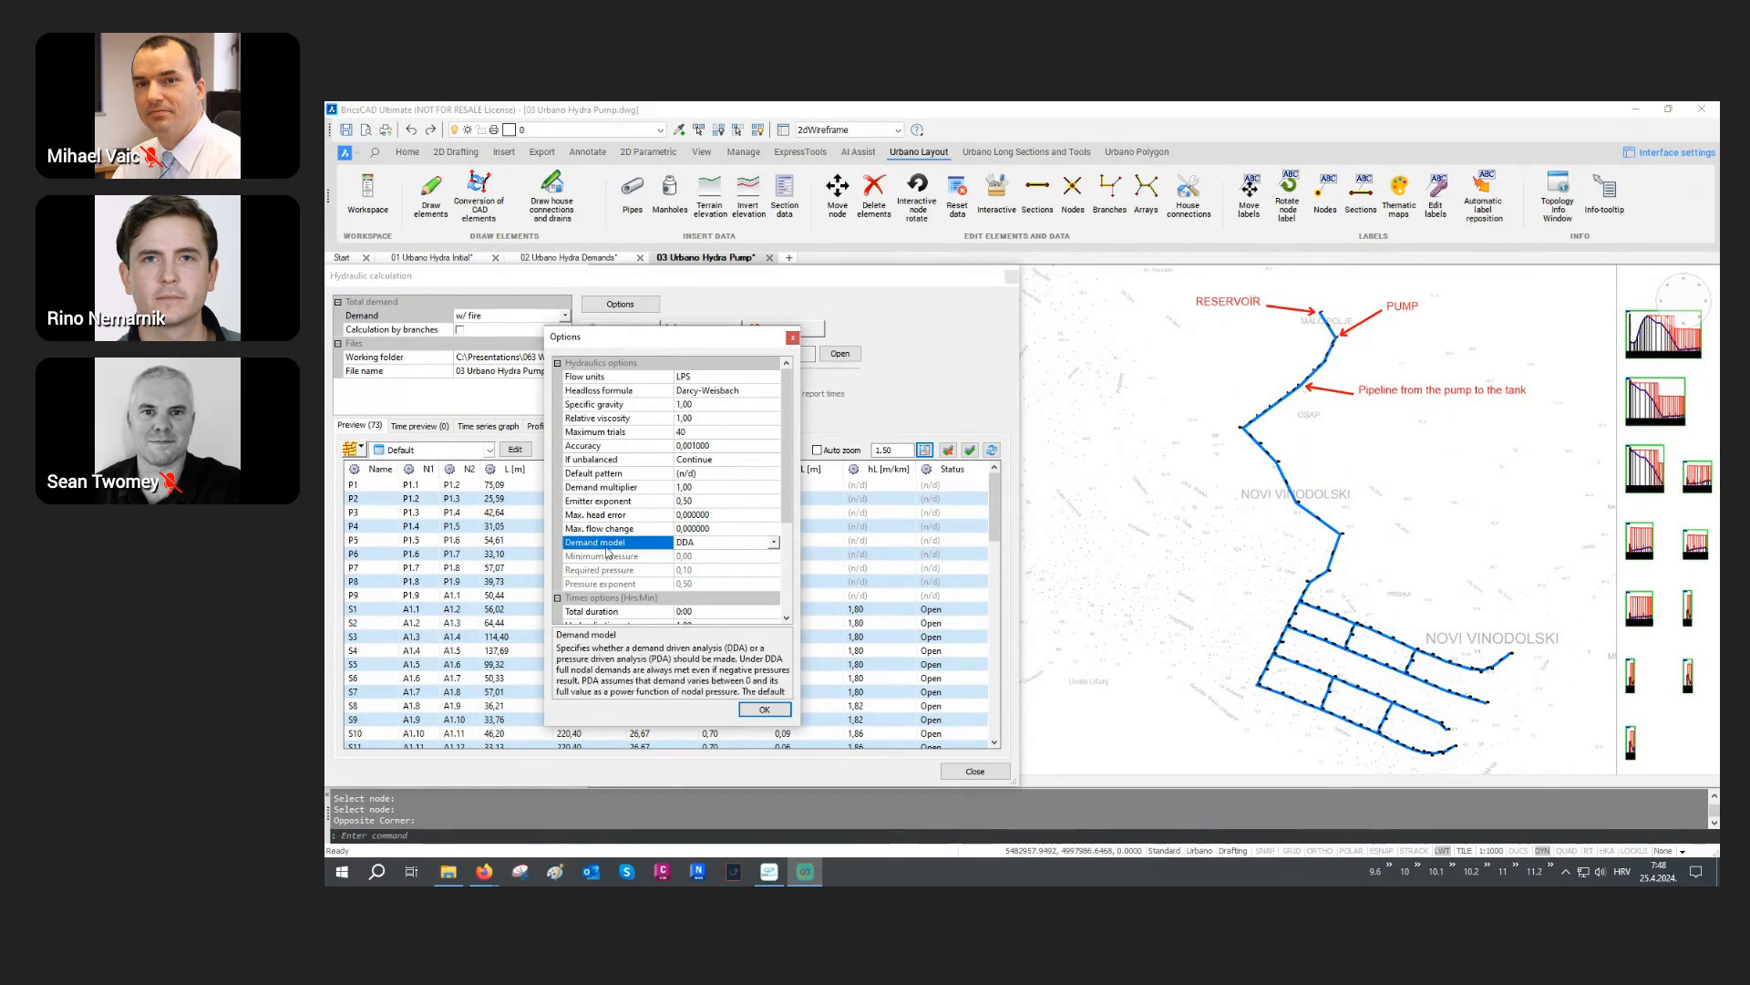
{"action": "left_click", "coordinate": [699, 544]}
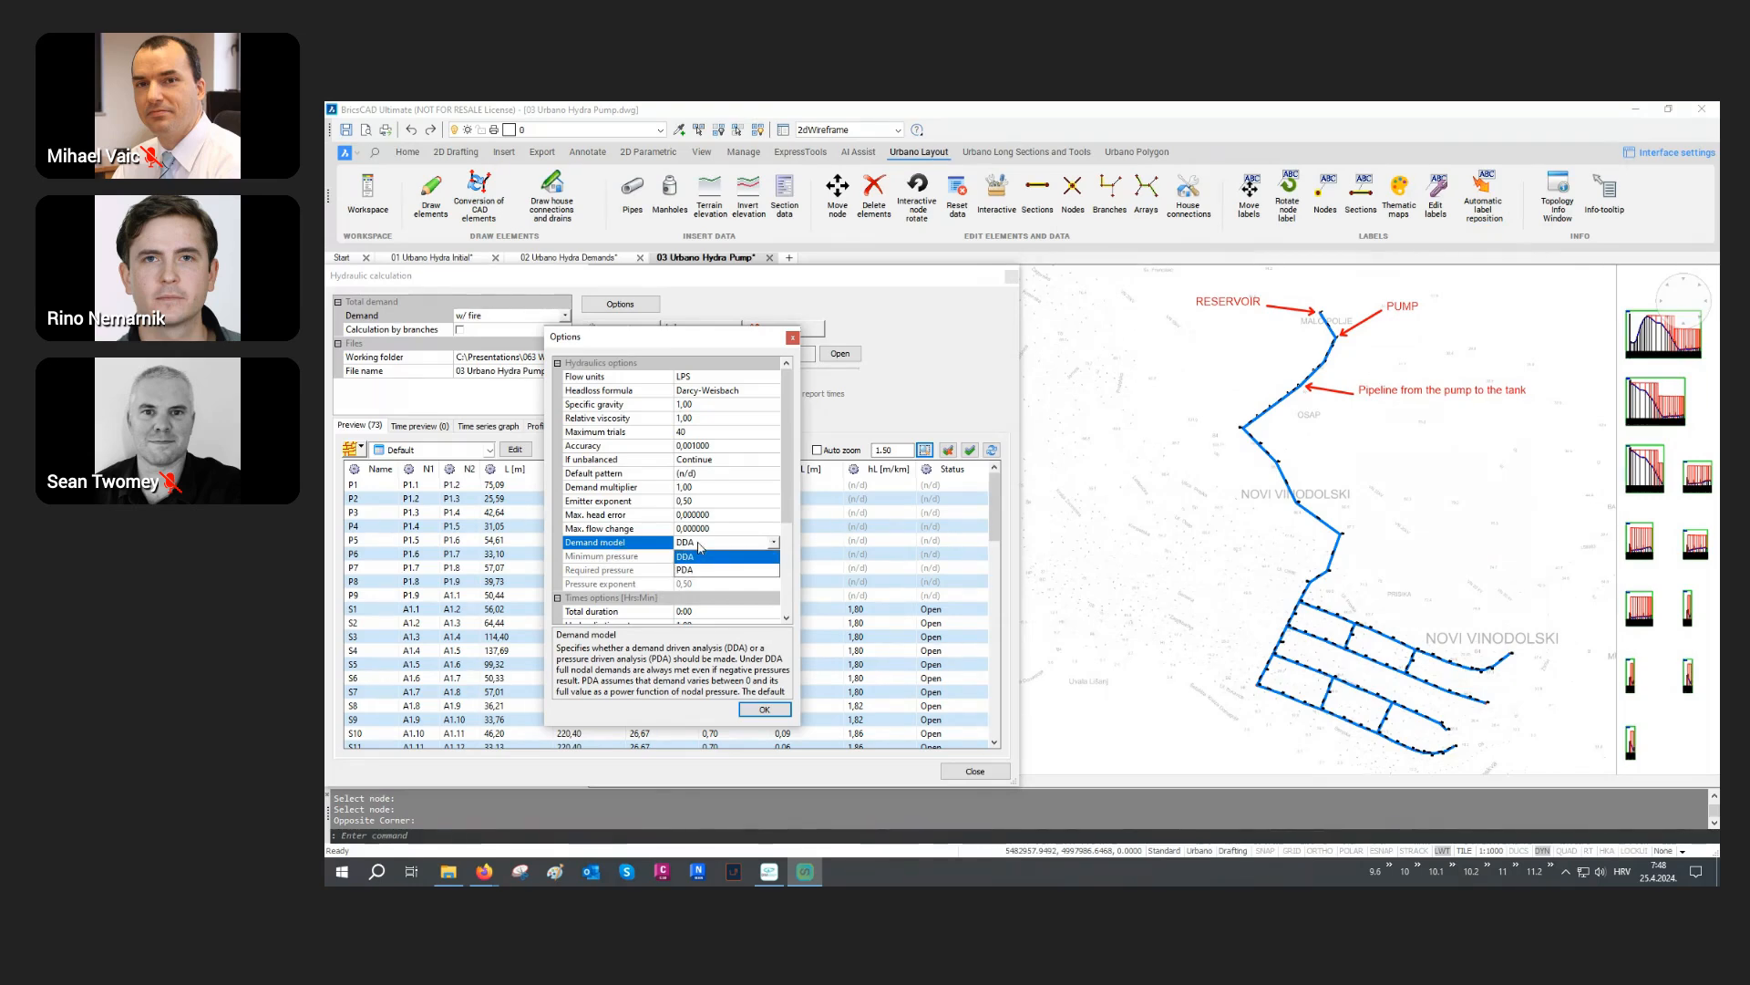
{"action": "left_click", "coordinate": [700, 544]}
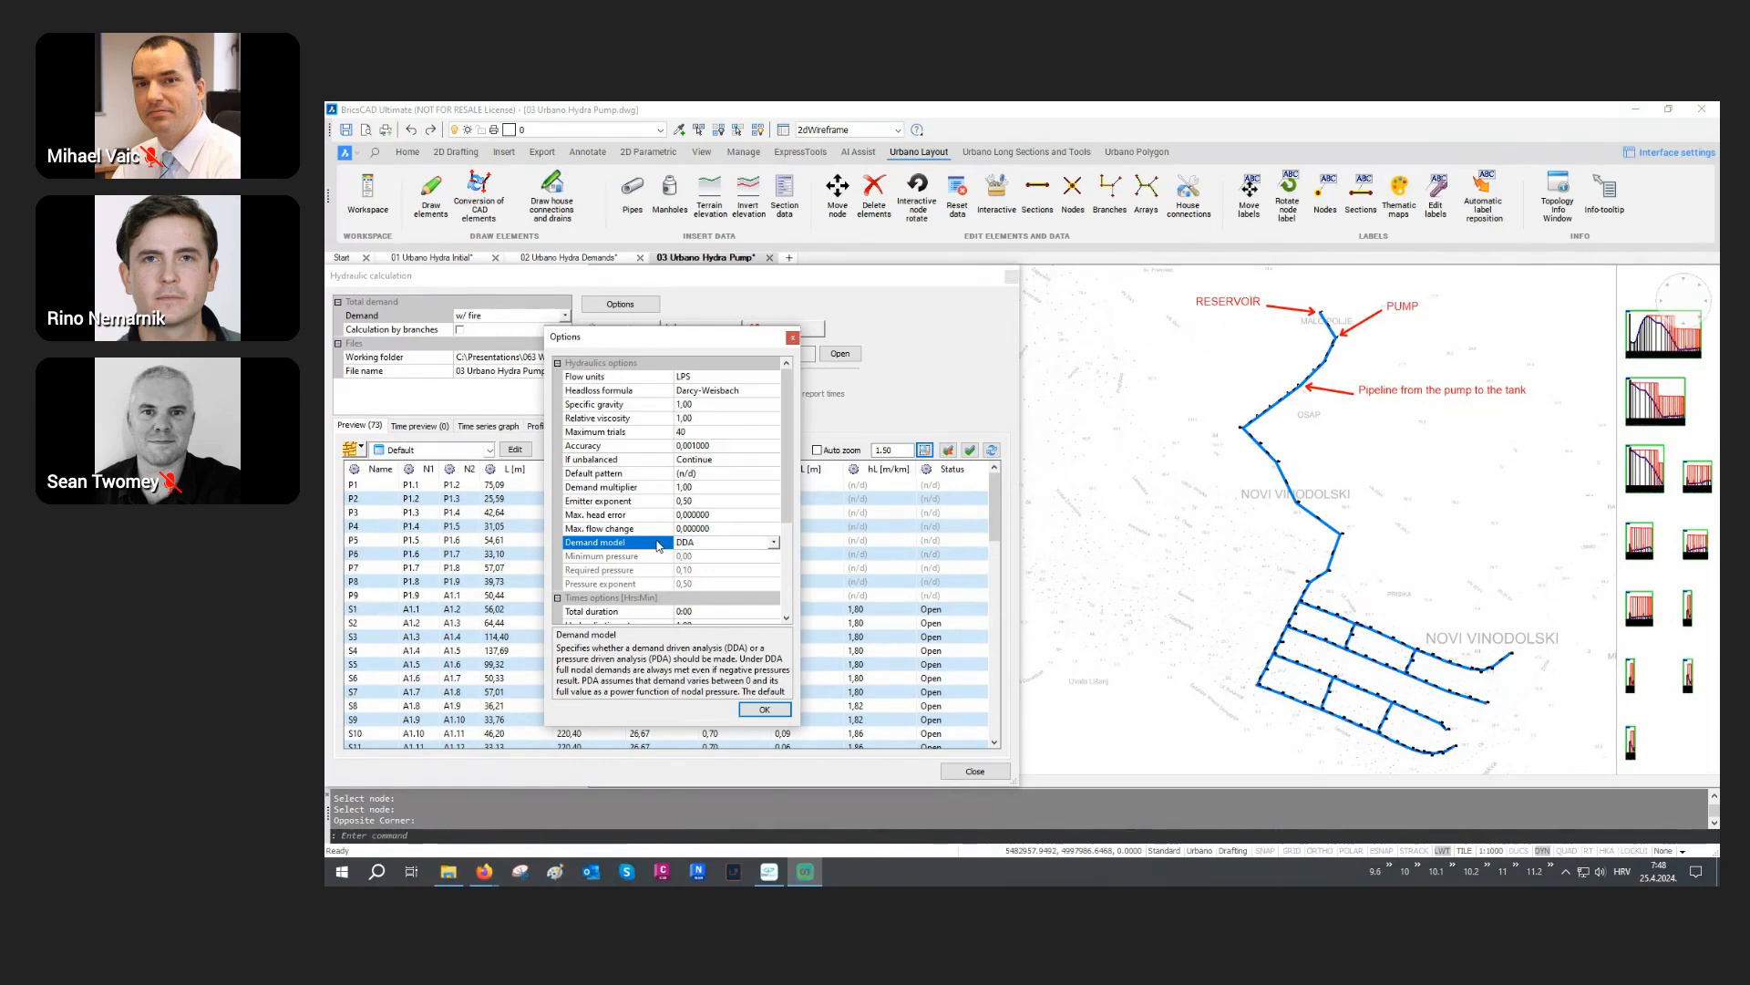
{"action": "scroll", "coordinate": [659, 545], "scroll_direction": "down", "scroll_amount": 2}
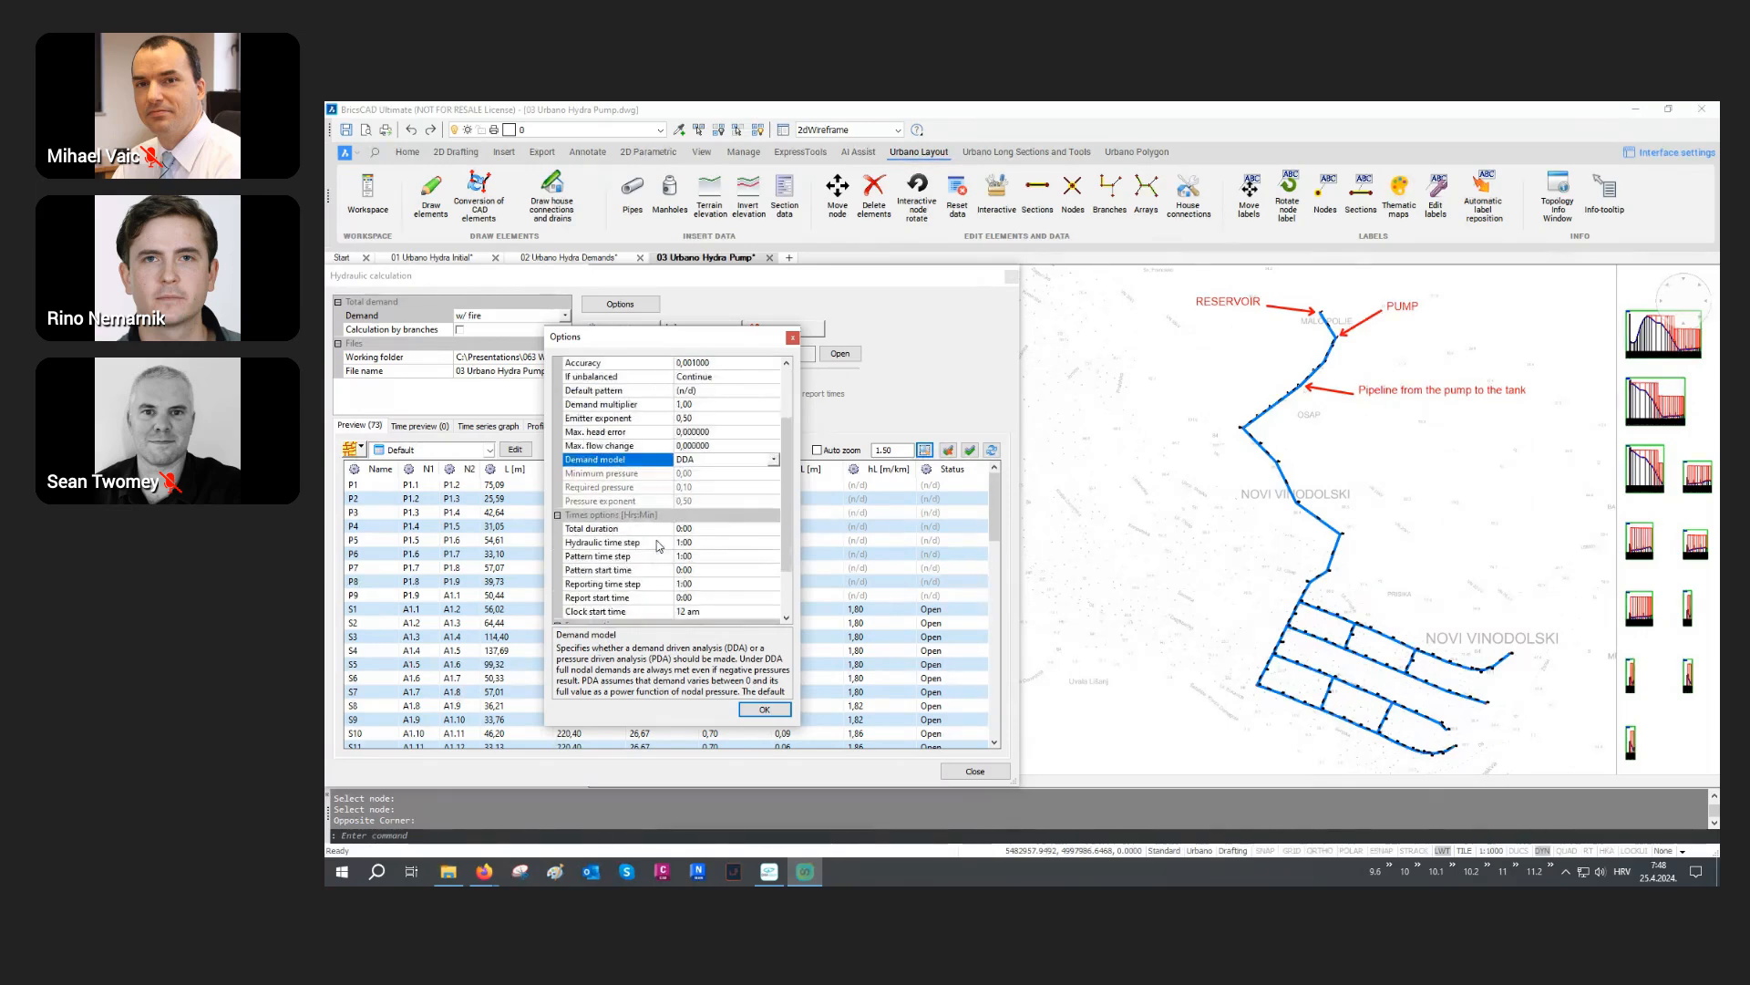
{"action": "left_click", "coordinate": [588, 528]}
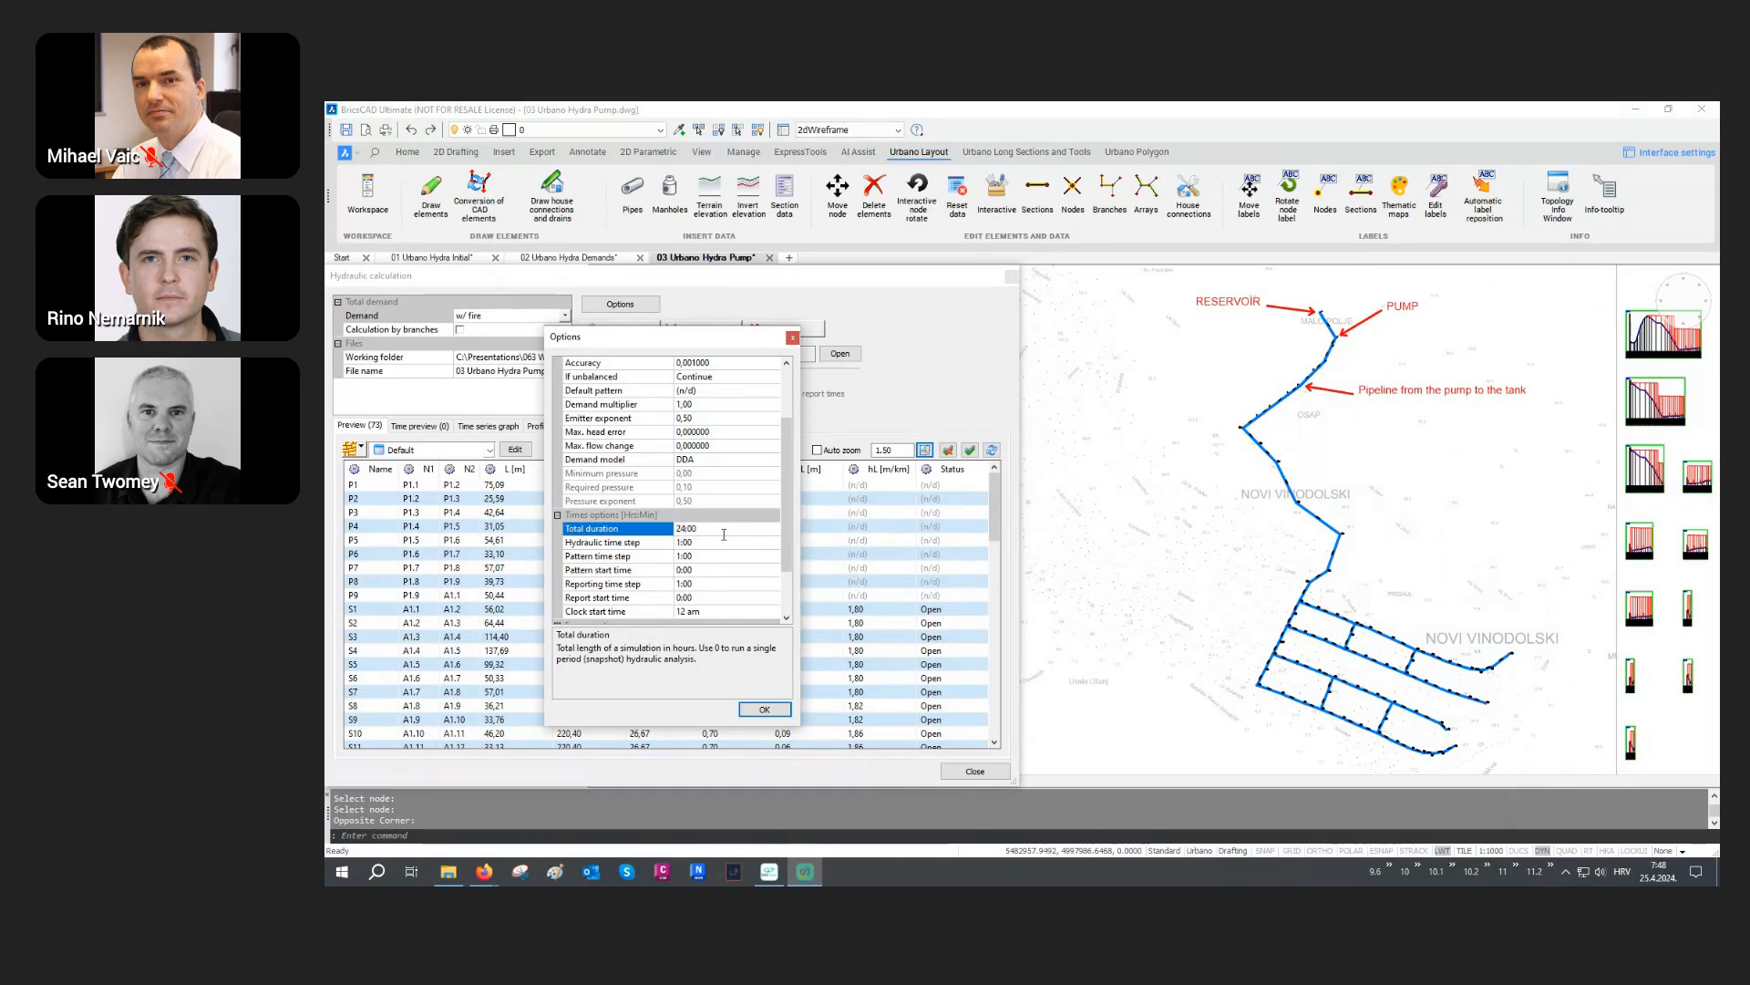
{"action": "left_click", "coordinate": [783, 715]}
Step: Run the hydraulic calculation and open its INP file, 03 Urbano Hydra Pump.inp, in EPANET
{"action": "left_click", "coordinate": [627, 329]}
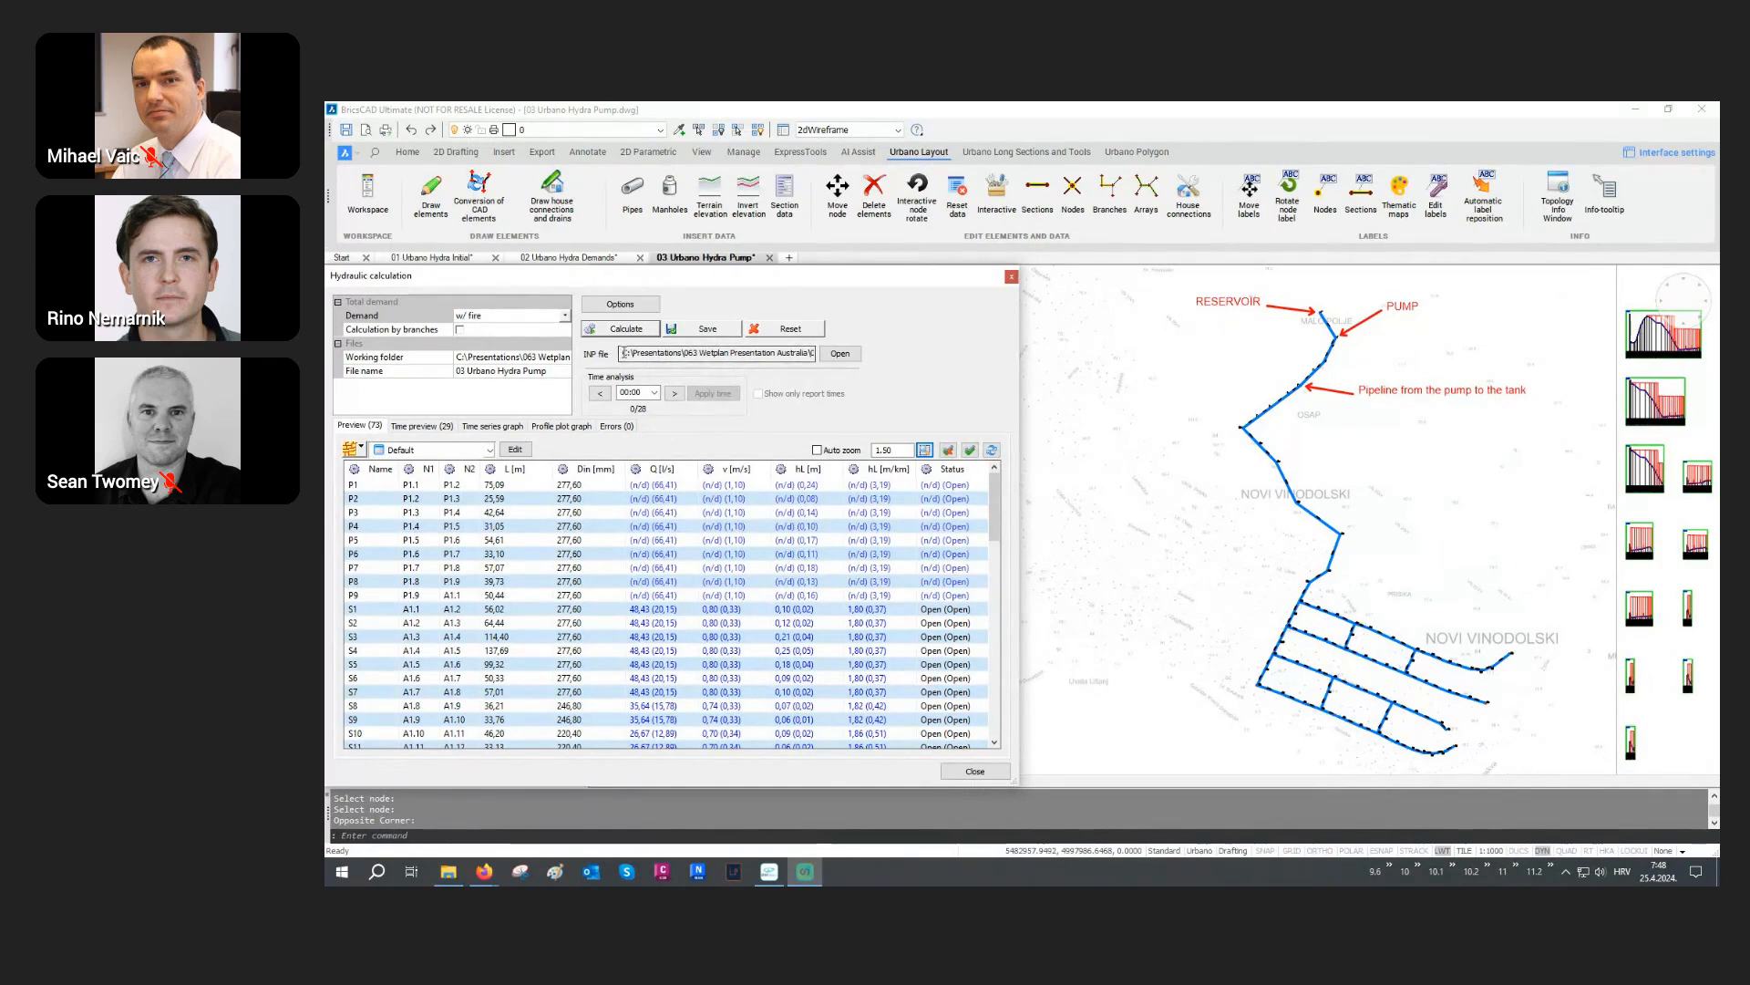
{"action": "left_click_drag", "start_coordinate": [621, 354], "coordinate": [887, 350]}
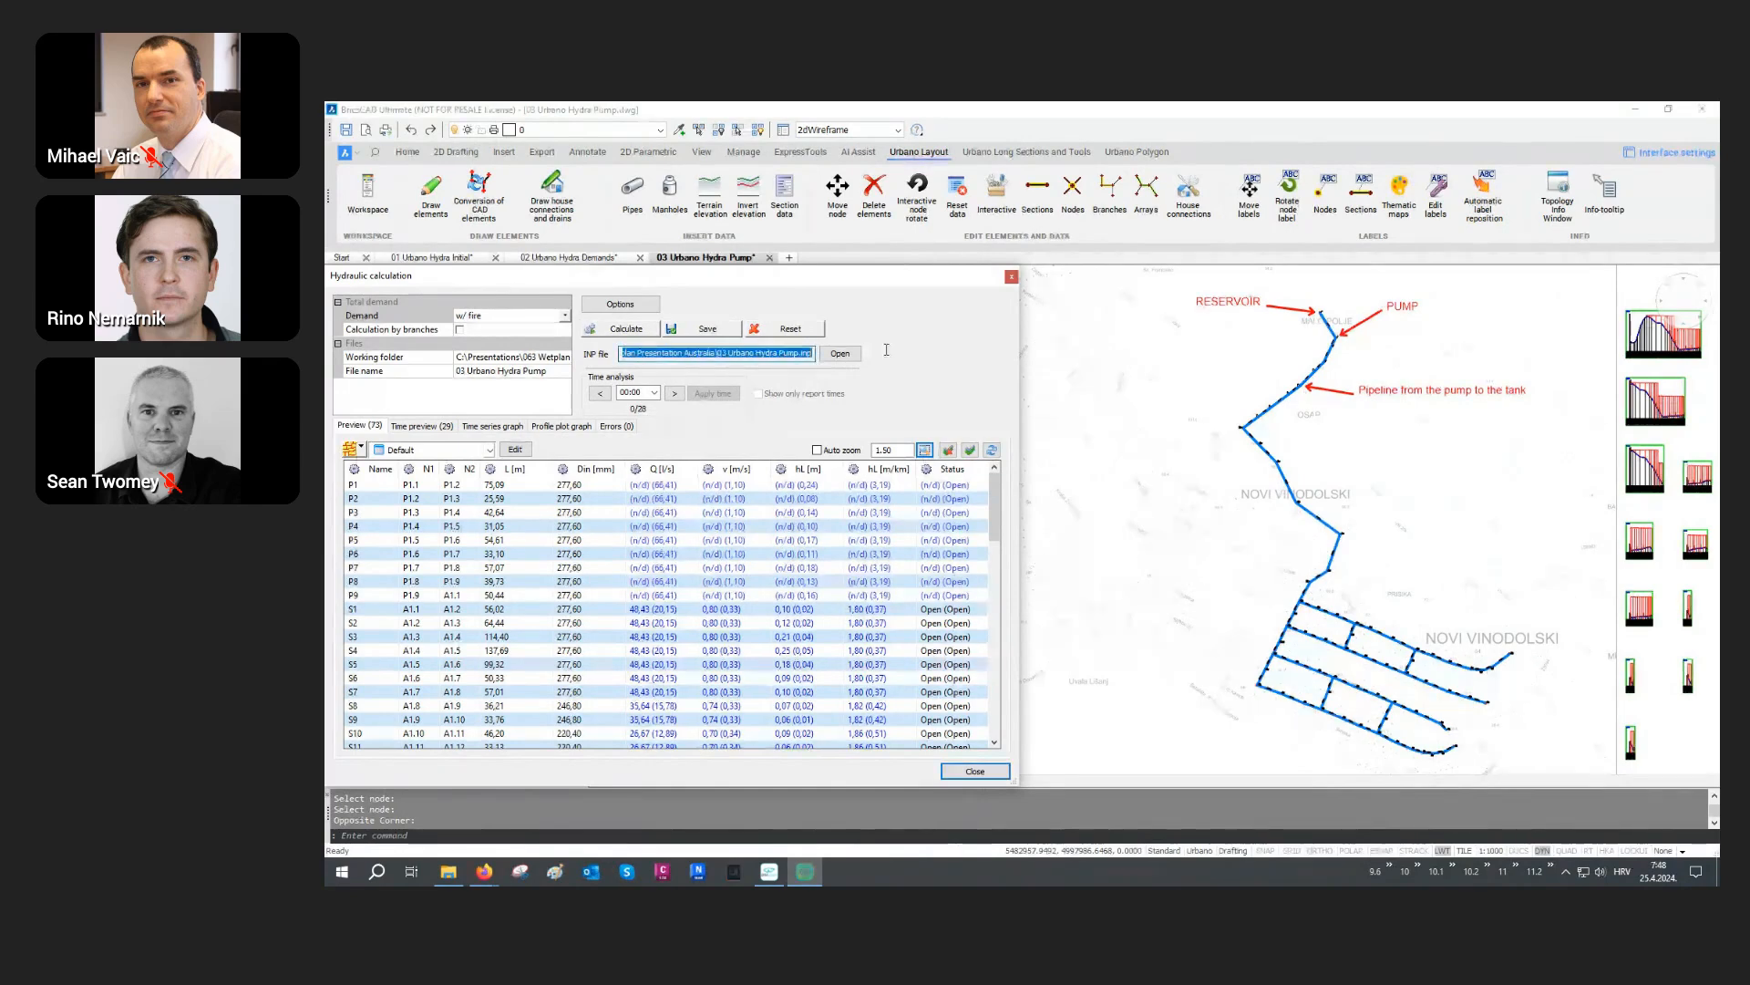
{"action": "left_click", "coordinate": [840, 357]}
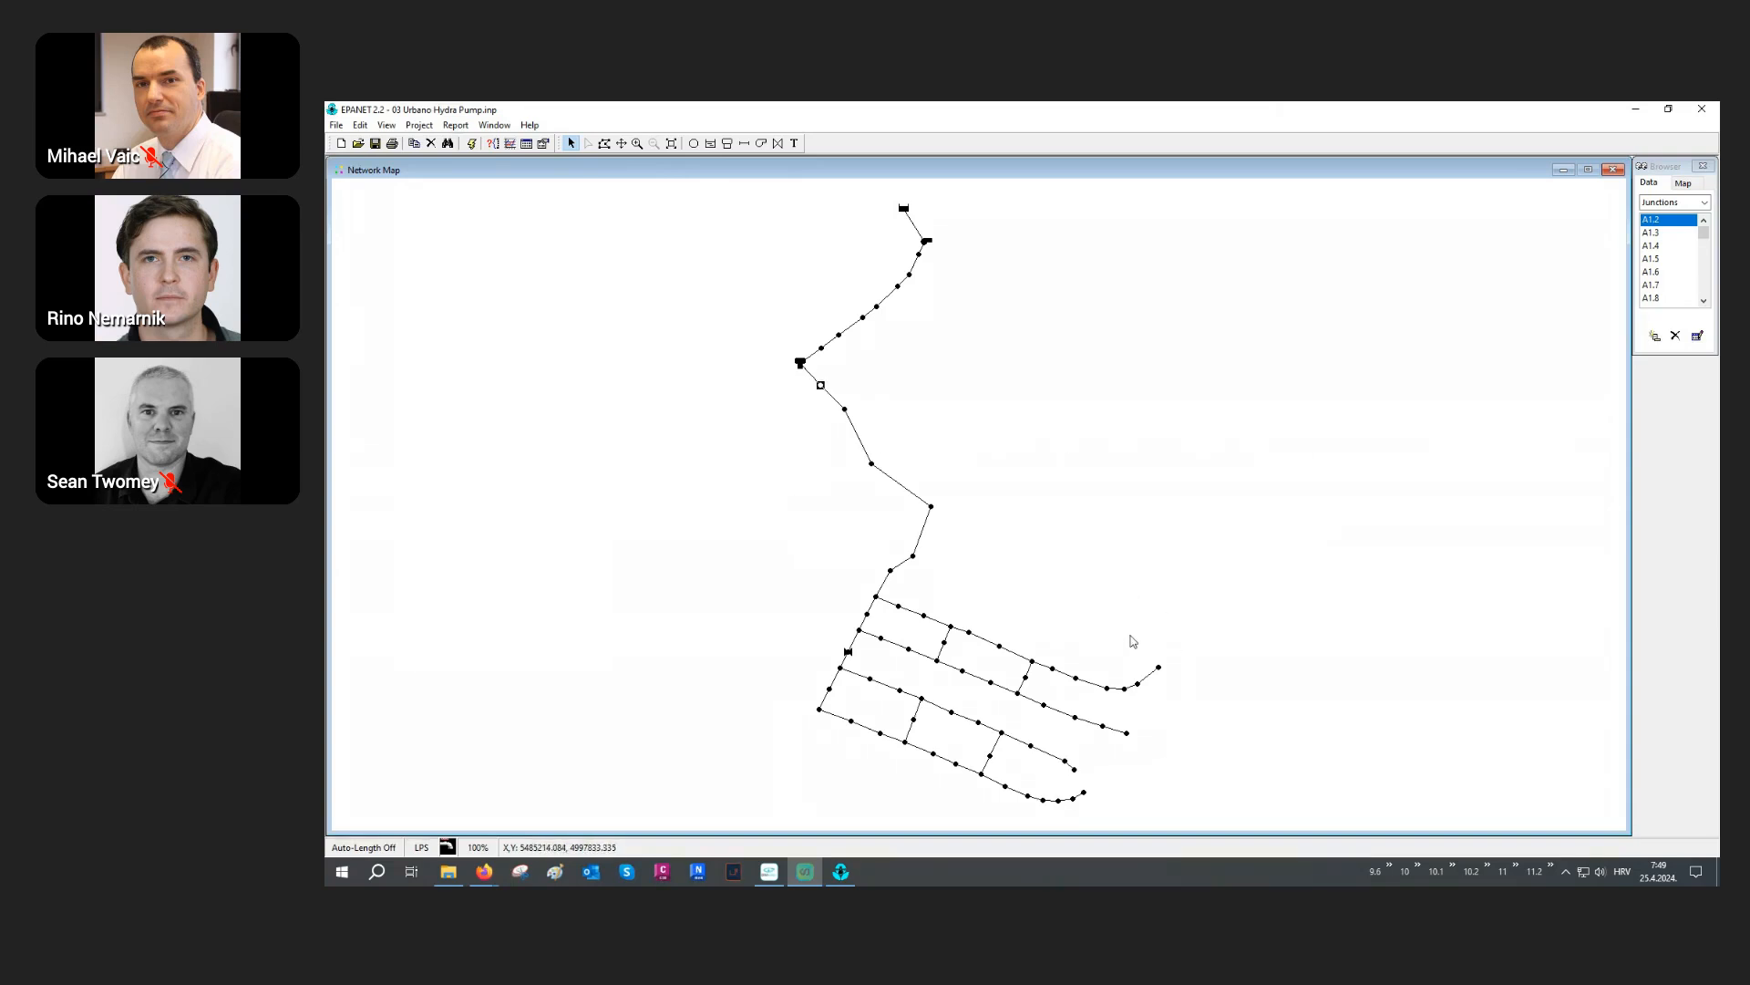
Step: Inspect the demand categories and time patterns of junction H4.12 at the network's end, and close EPANET to return to the hydraulic calculation
{"action": "double_click", "coordinate": [1083, 790]}
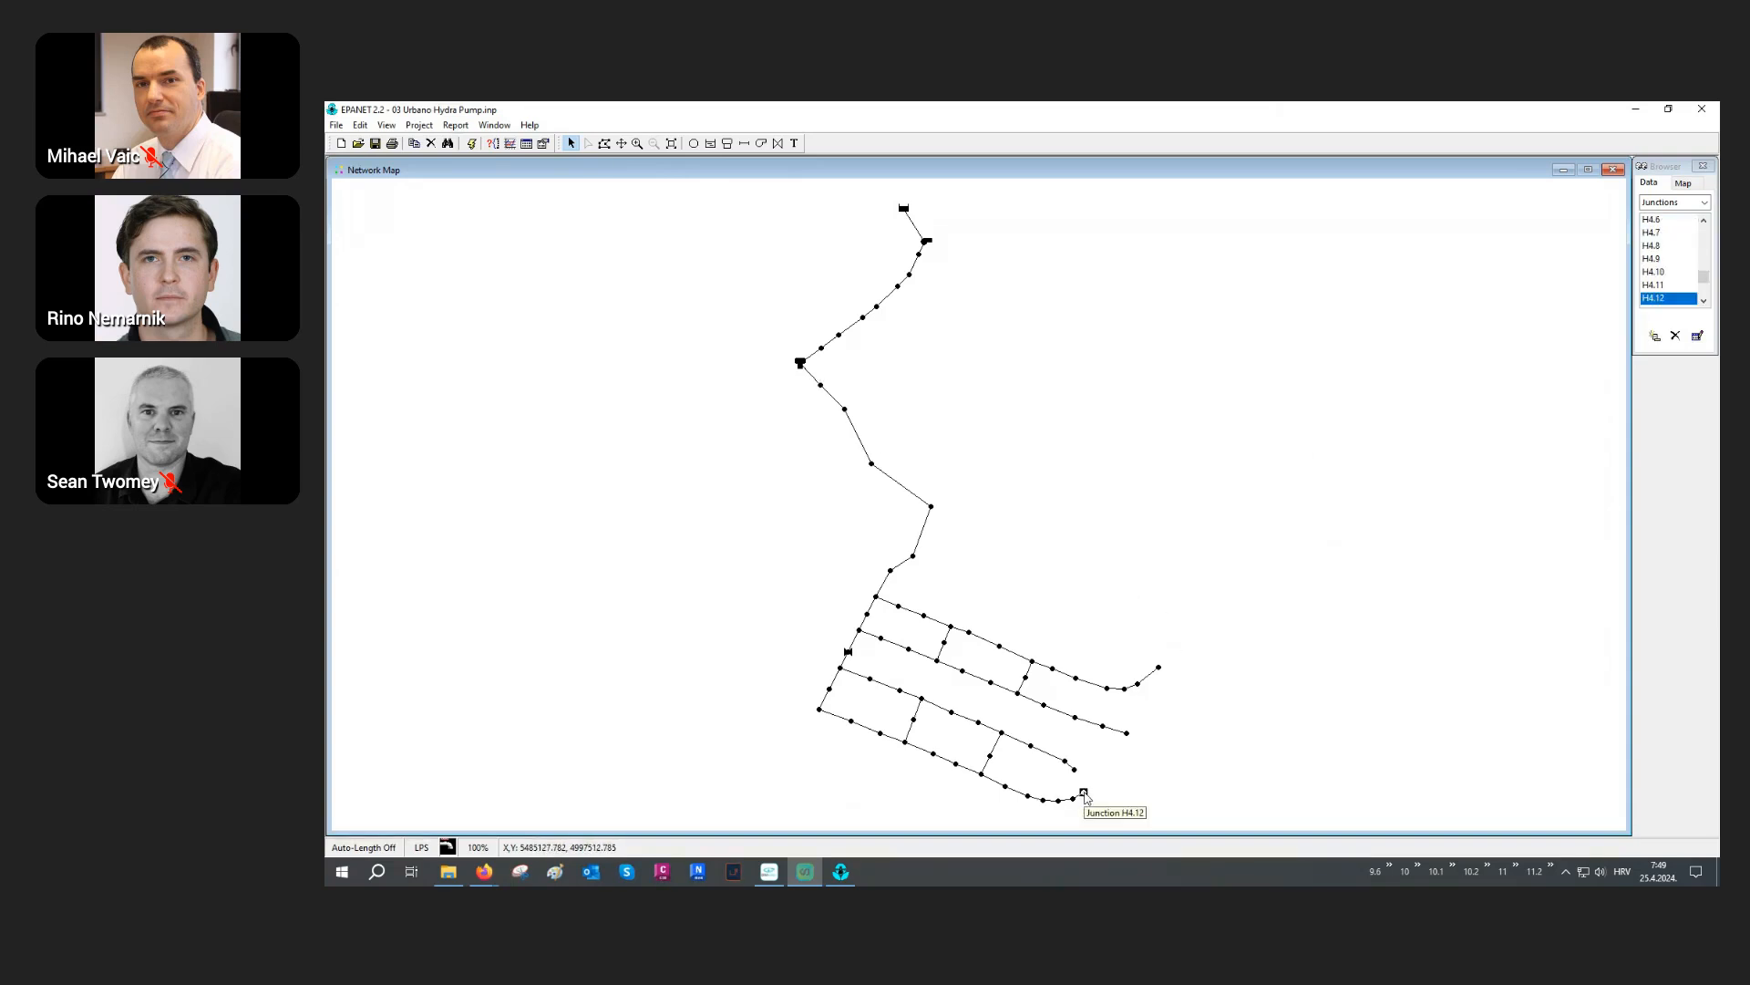
{"action": "left_click", "coordinate": [1010, 453]}
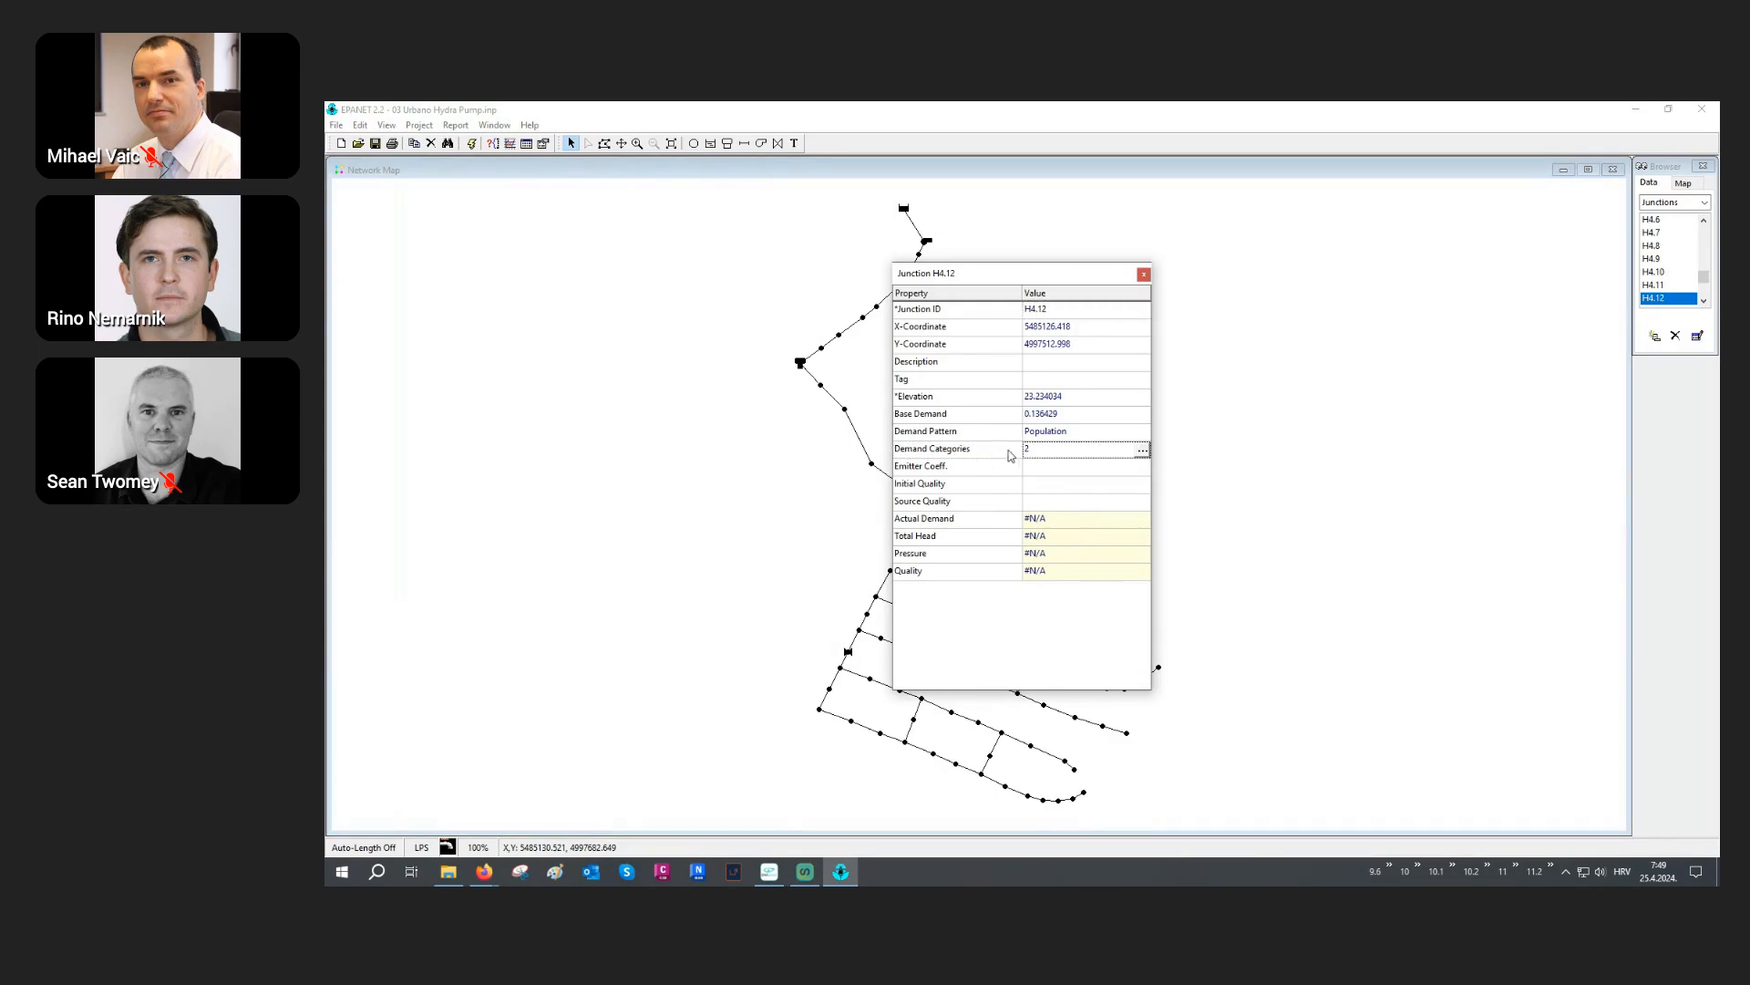
{"action": "left_click", "coordinate": [1142, 450]}
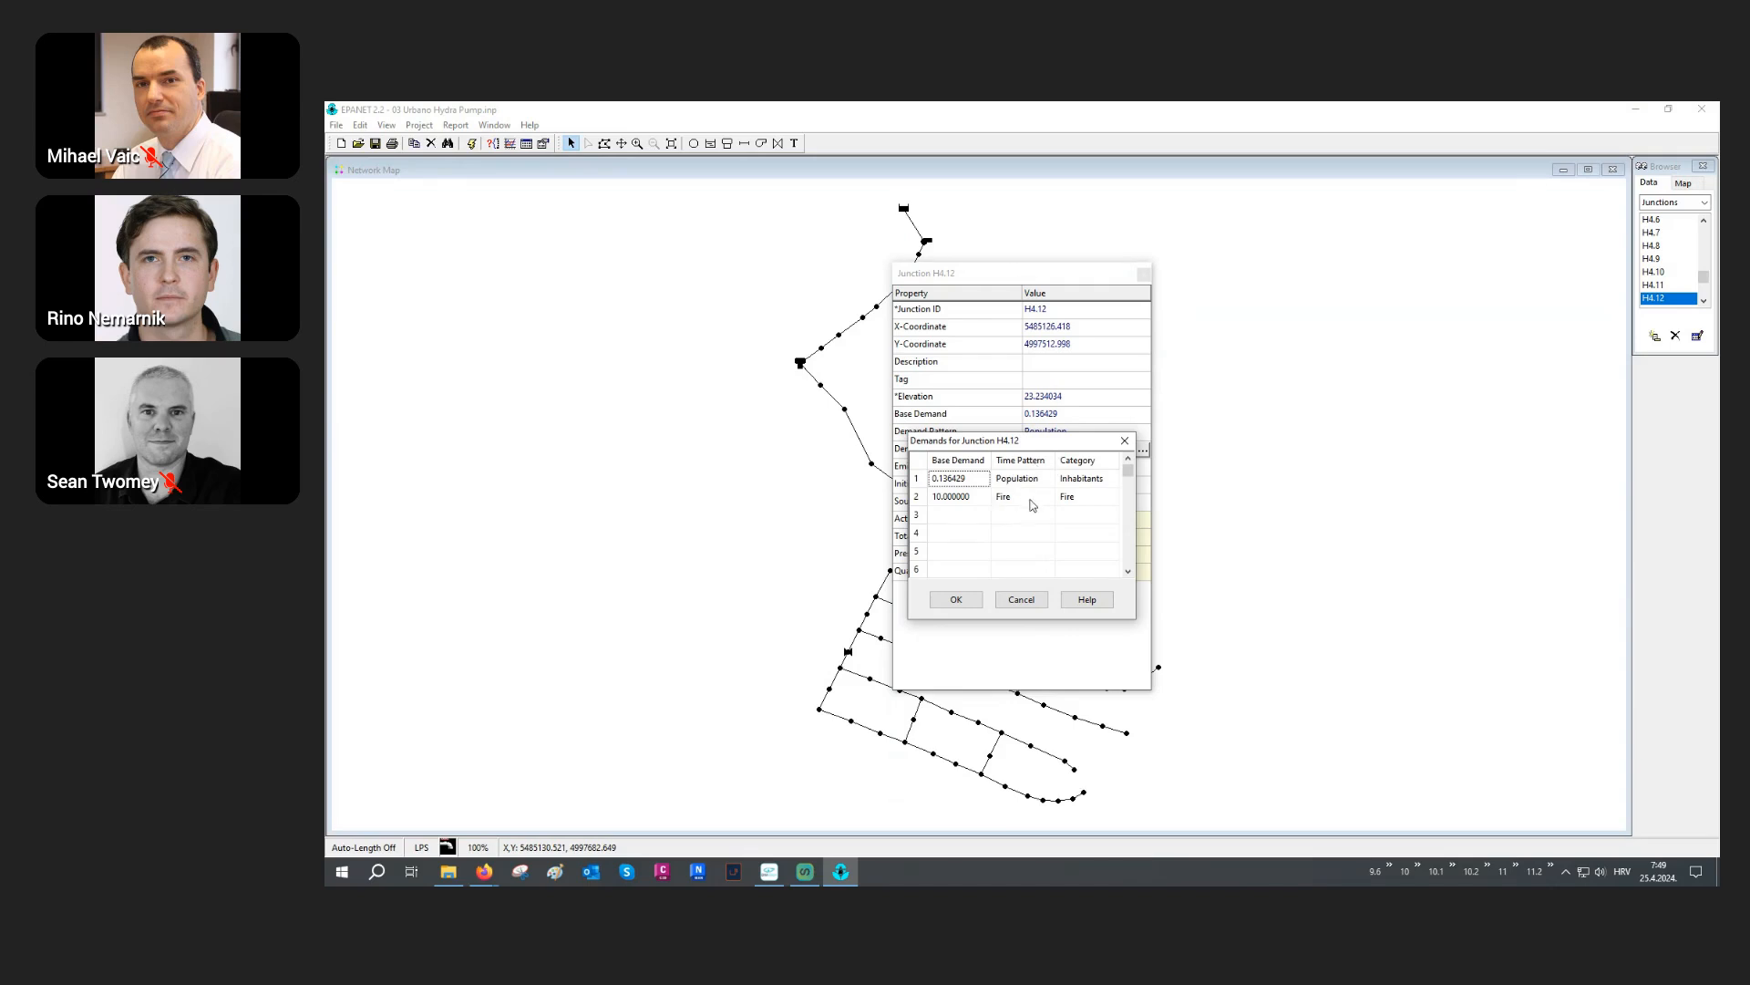
{"action": "left_click", "coordinate": [1125, 440]}
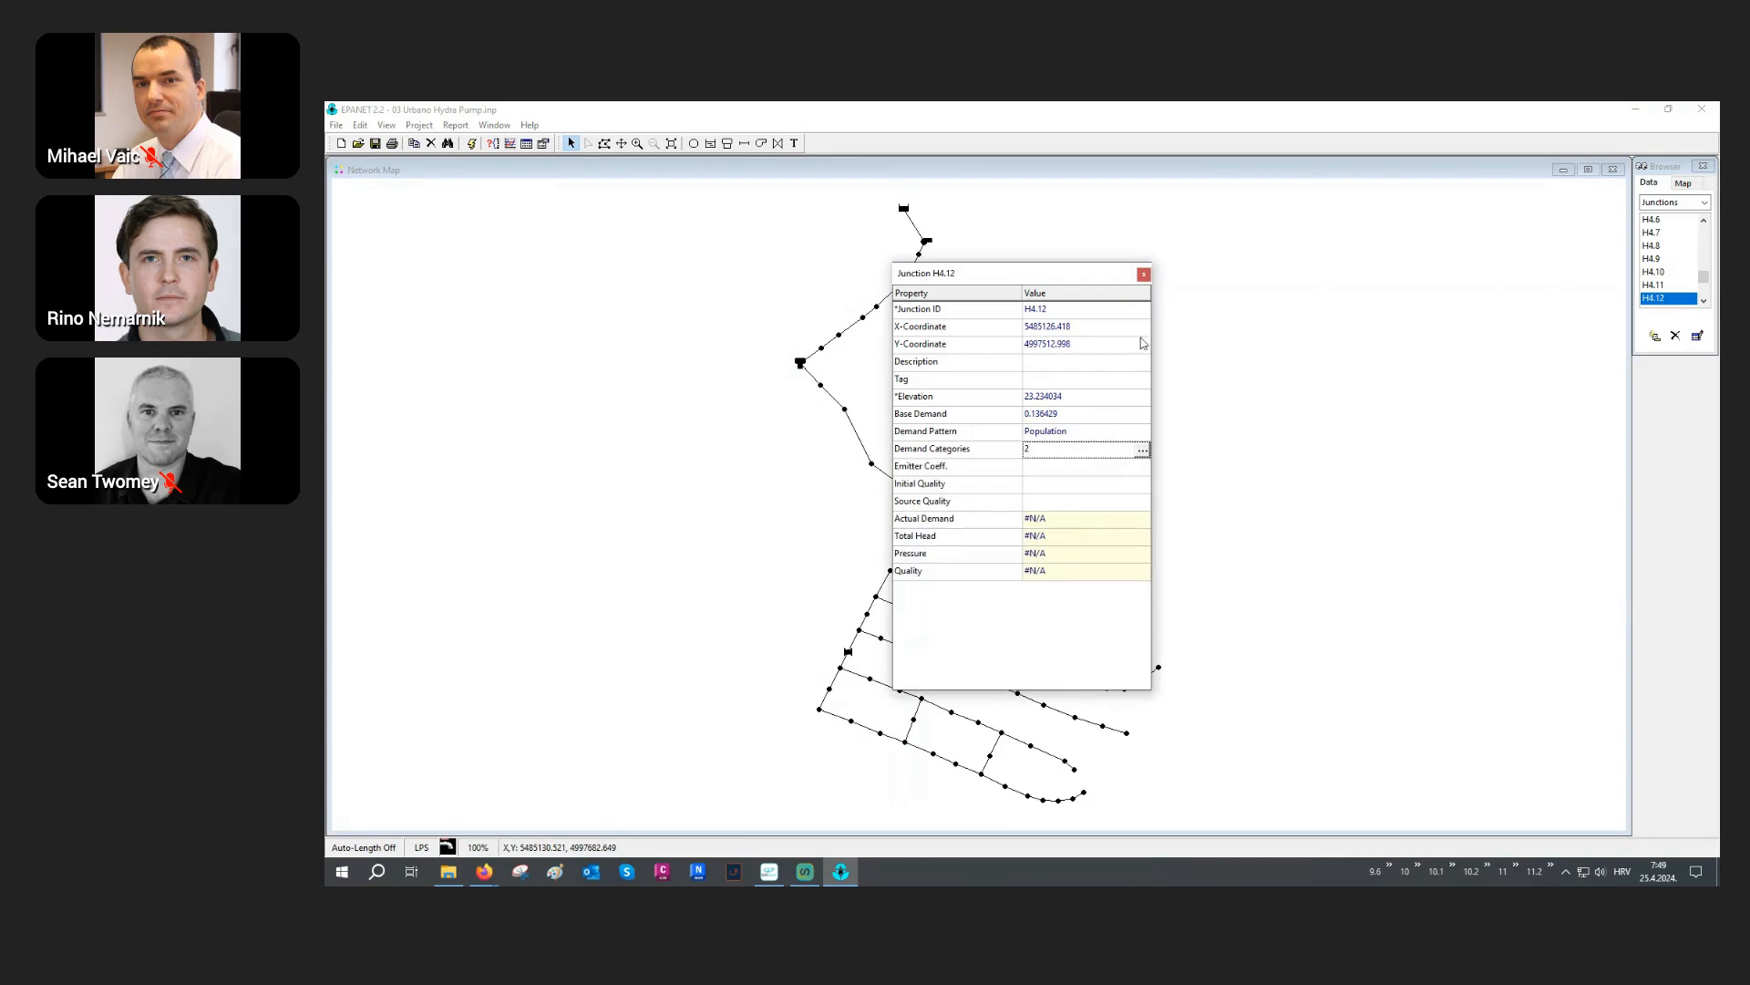
{"action": "left_click", "coordinate": [1144, 275]}
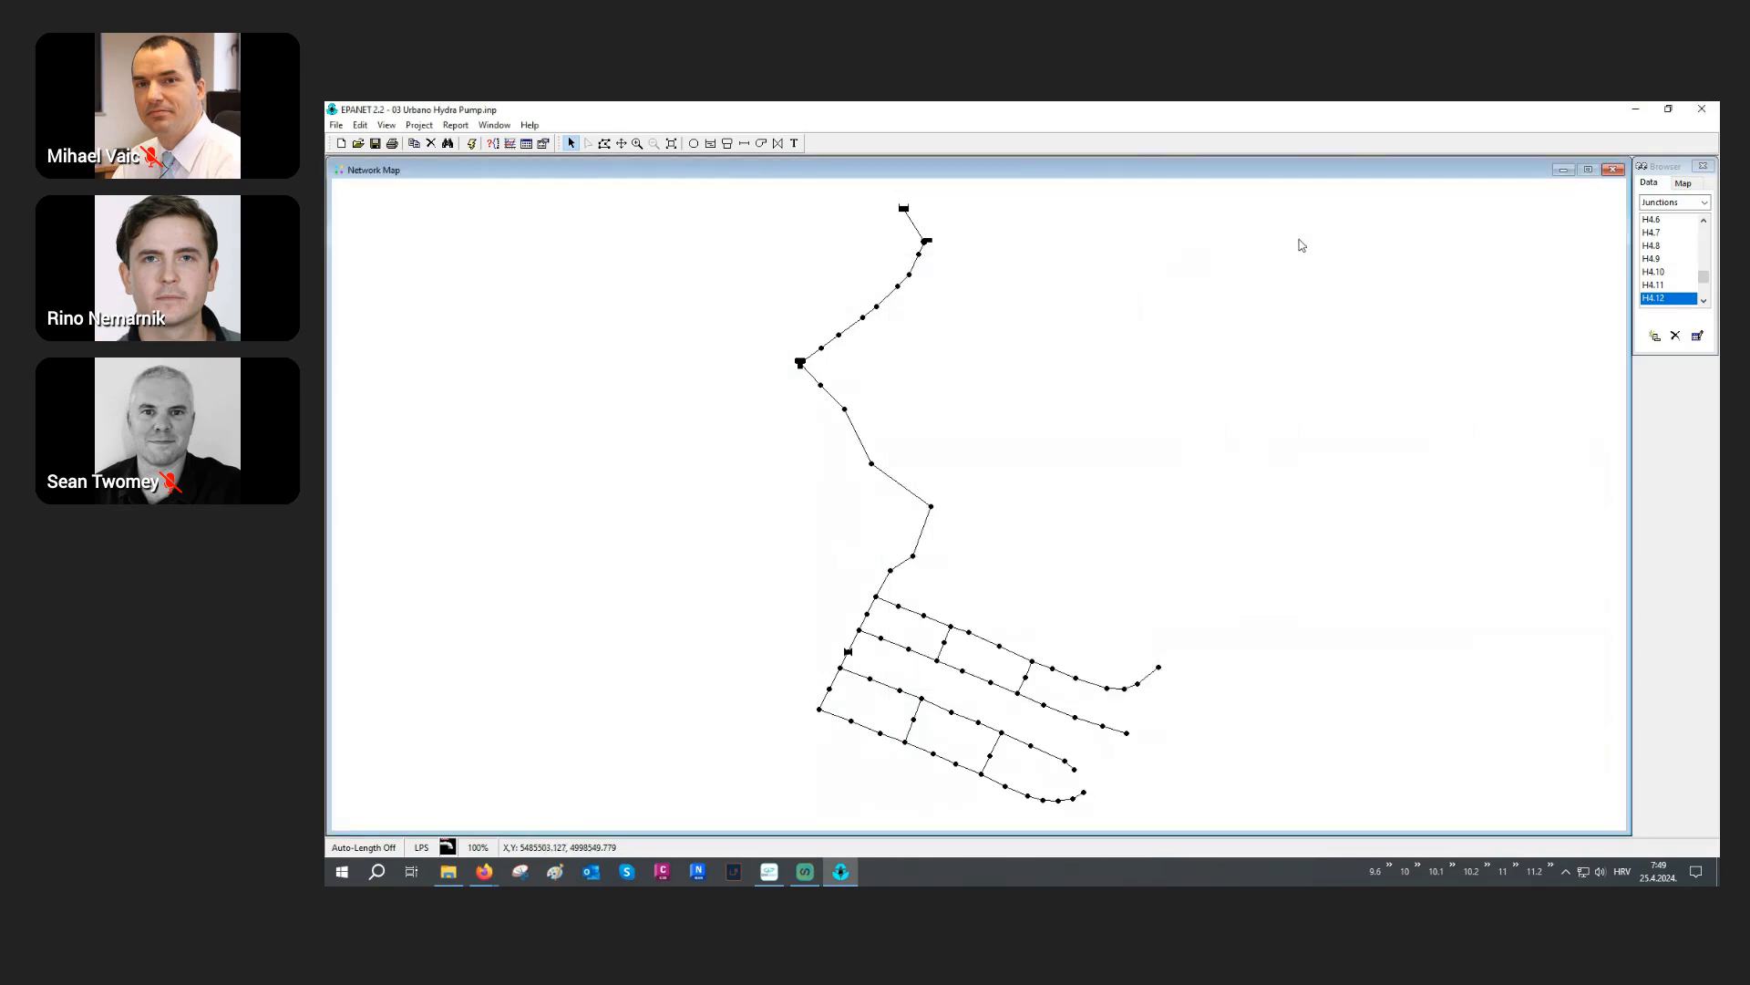
{"action": "left_click", "coordinate": [1701, 109]}
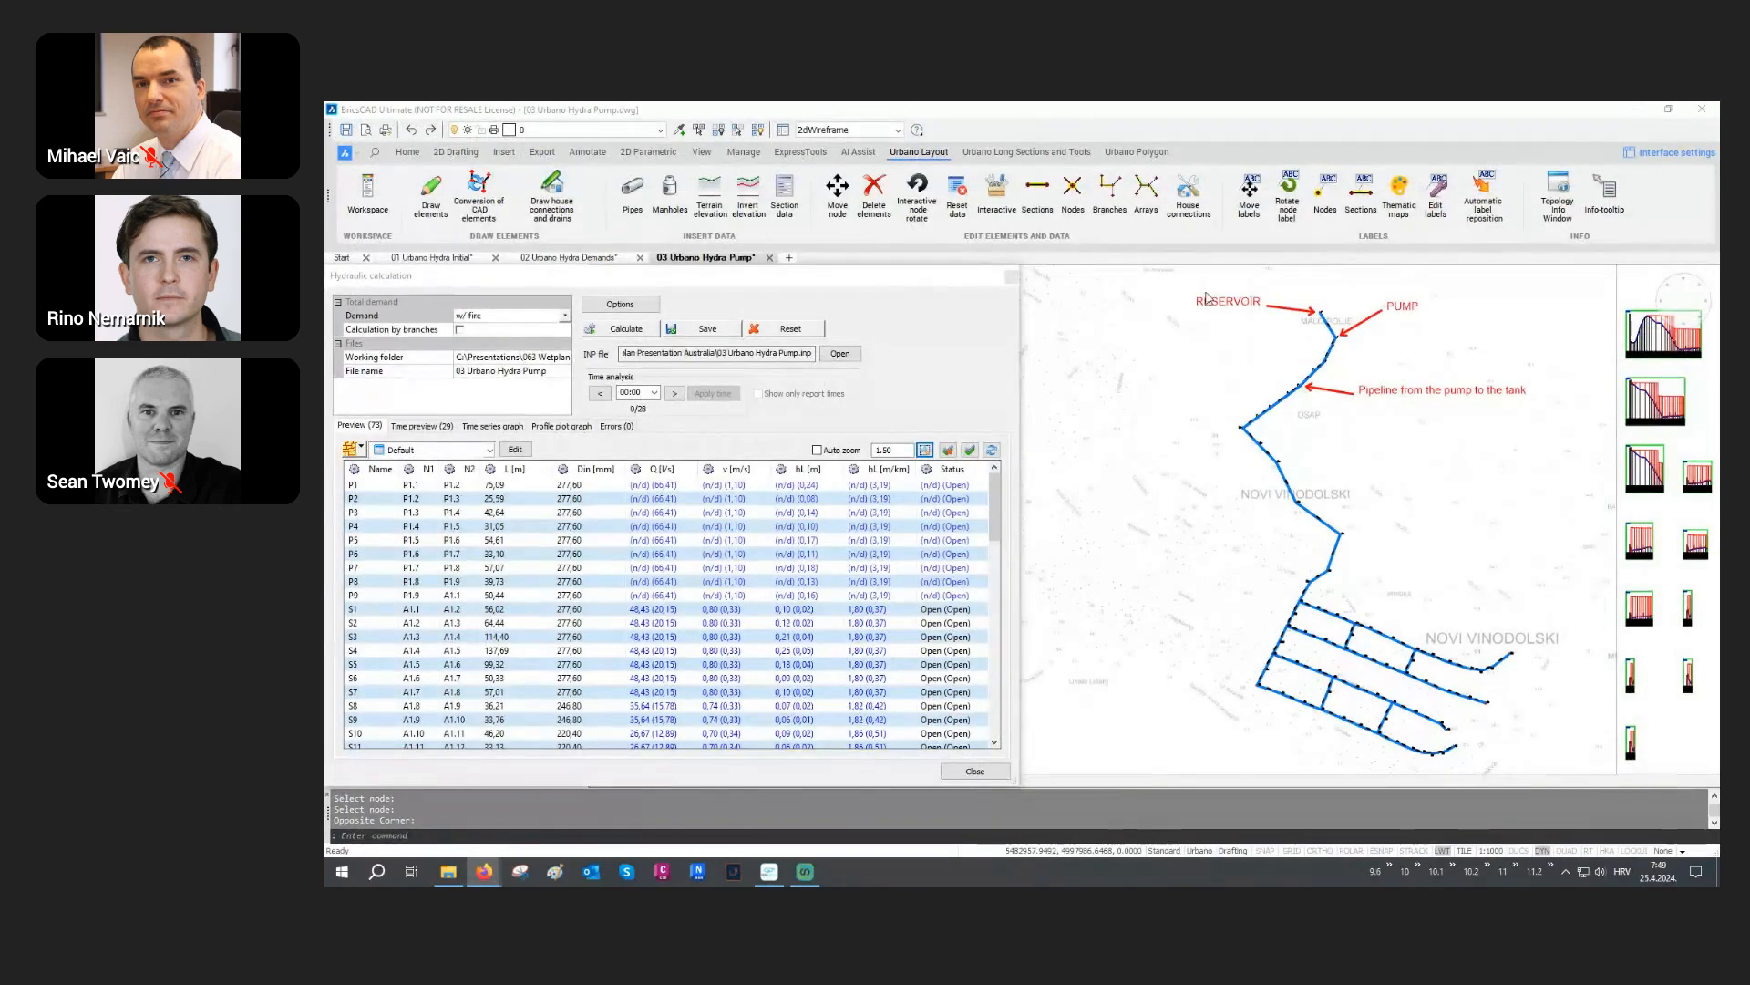
Step: Save the hydraulic calculation results, advance the time analysis to 02:18 and review the available time steps
{"action": "left_click", "coordinate": [714, 334]}
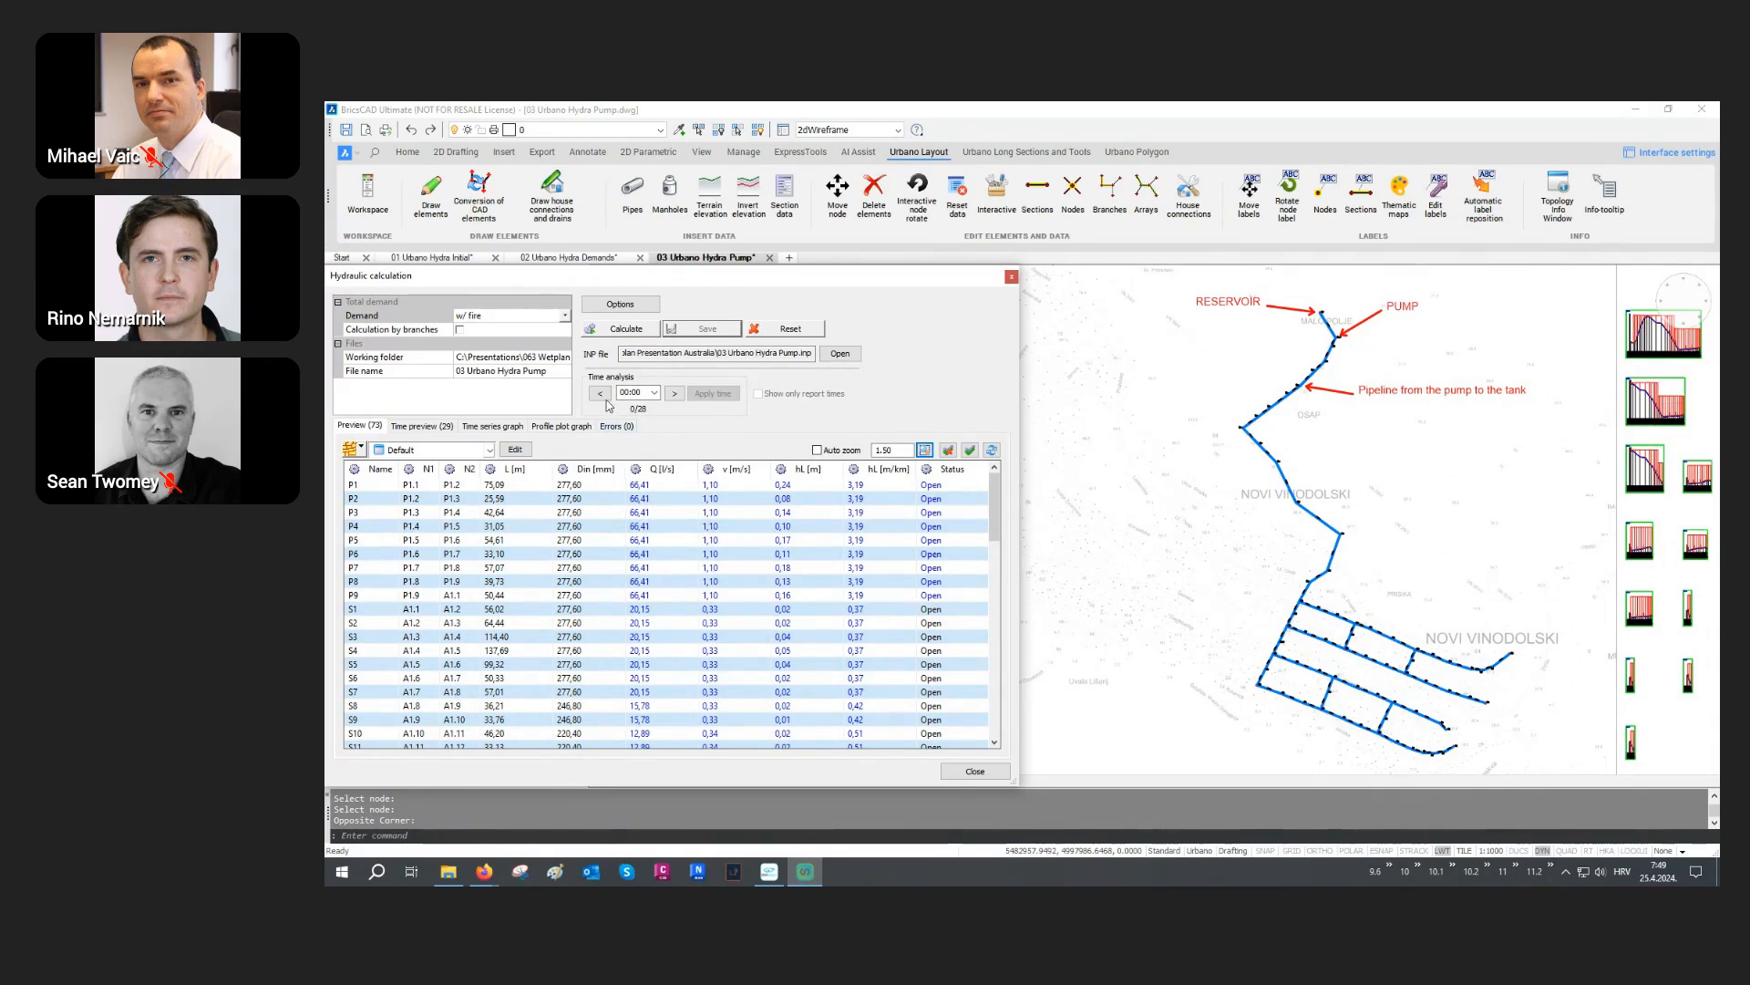
{"action": "left_click", "coordinate": [675, 393]}
{"action": "left_click", "coordinate": [674, 393]}
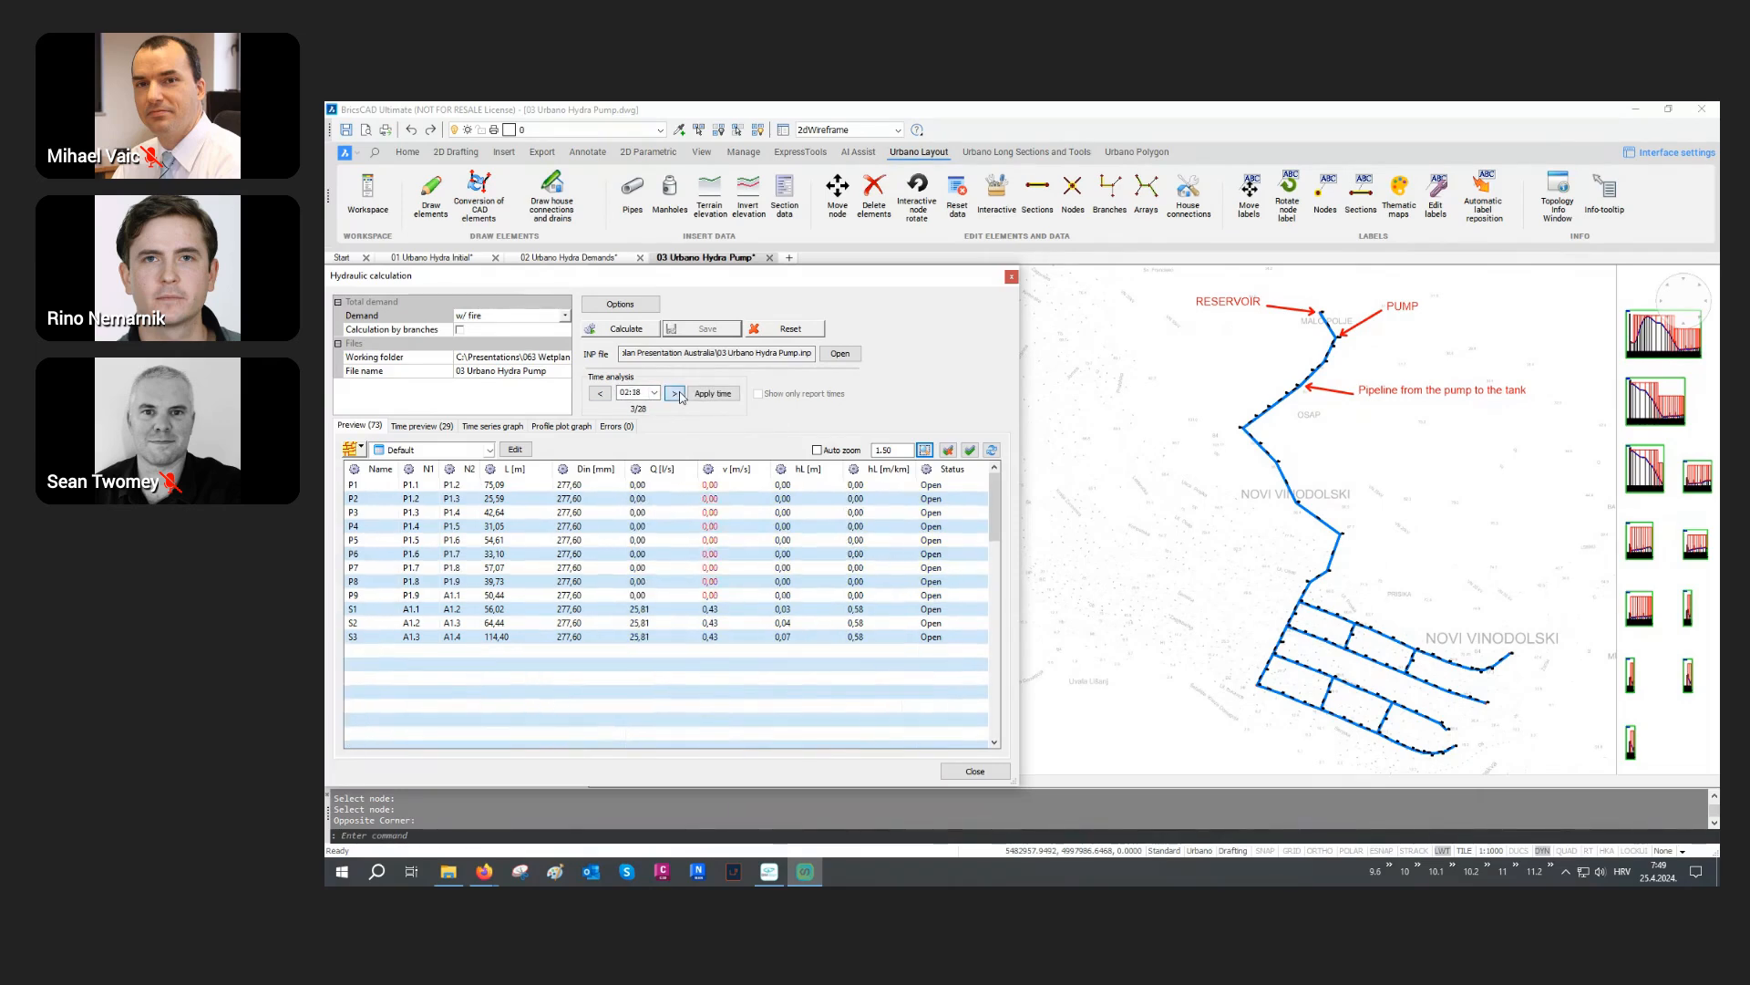
{"action": "left_click", "coordinate": [675, 393]}
{"action": "left_click", "coordinate": [654, 392]}
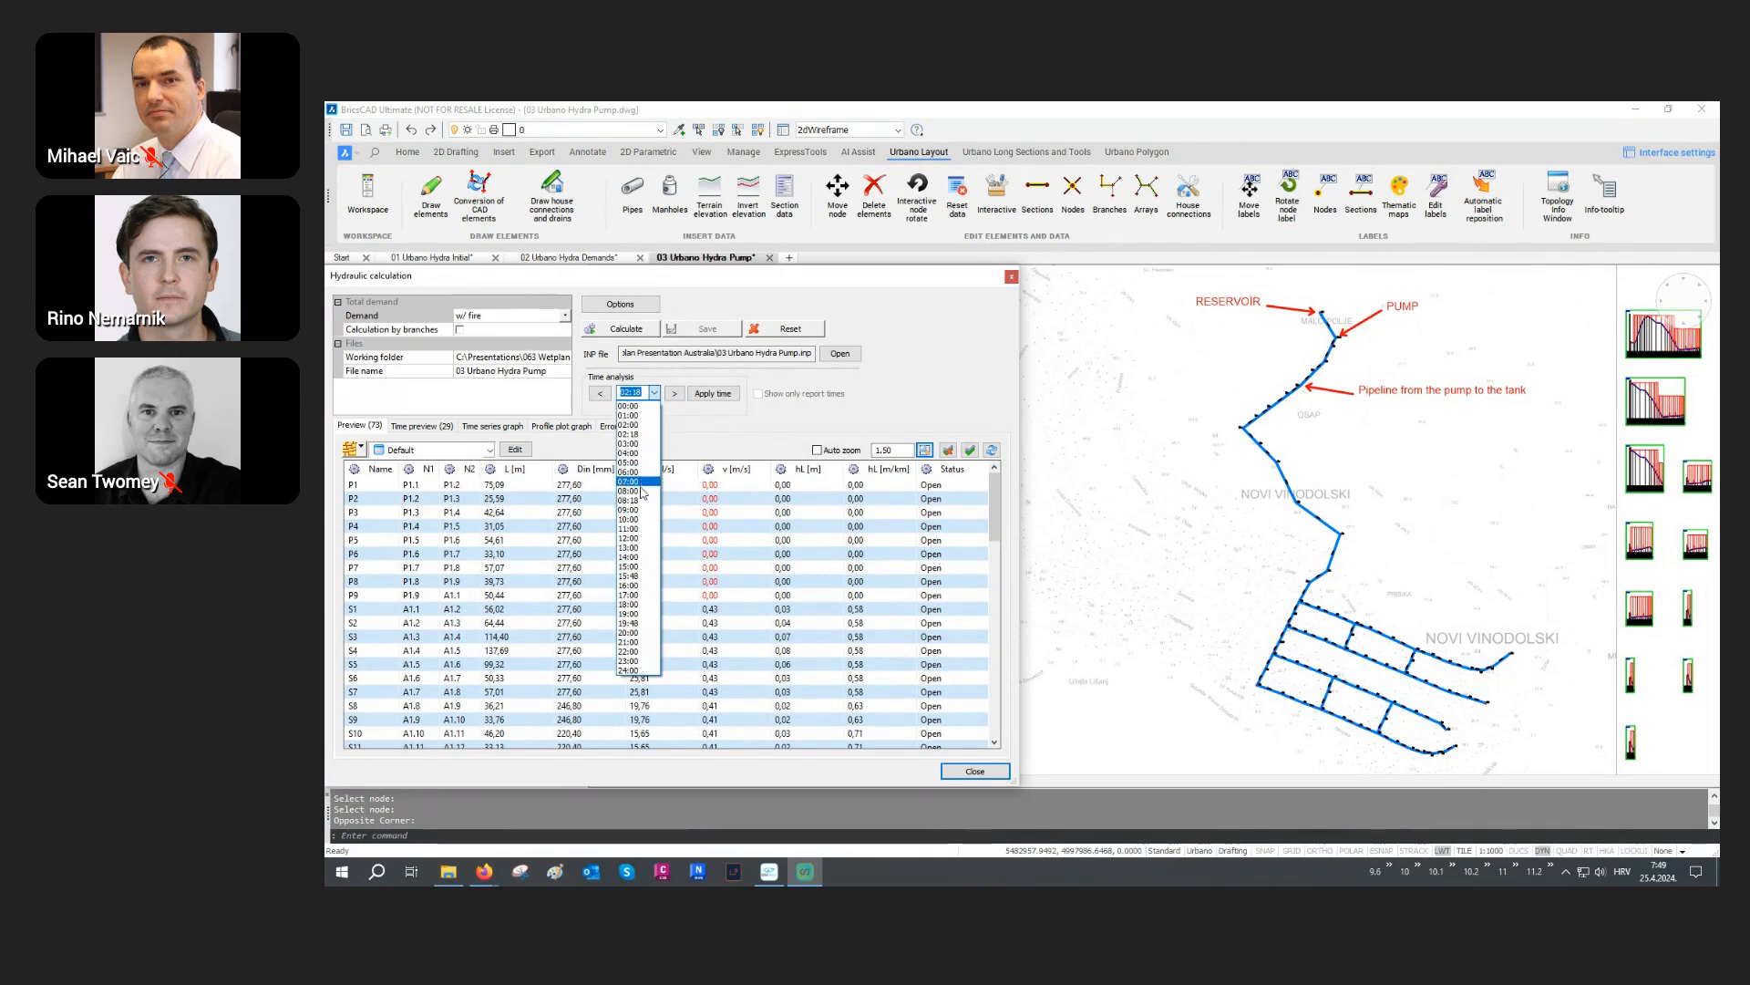
{"action": "left_click", "coordinate": [682, 451]}
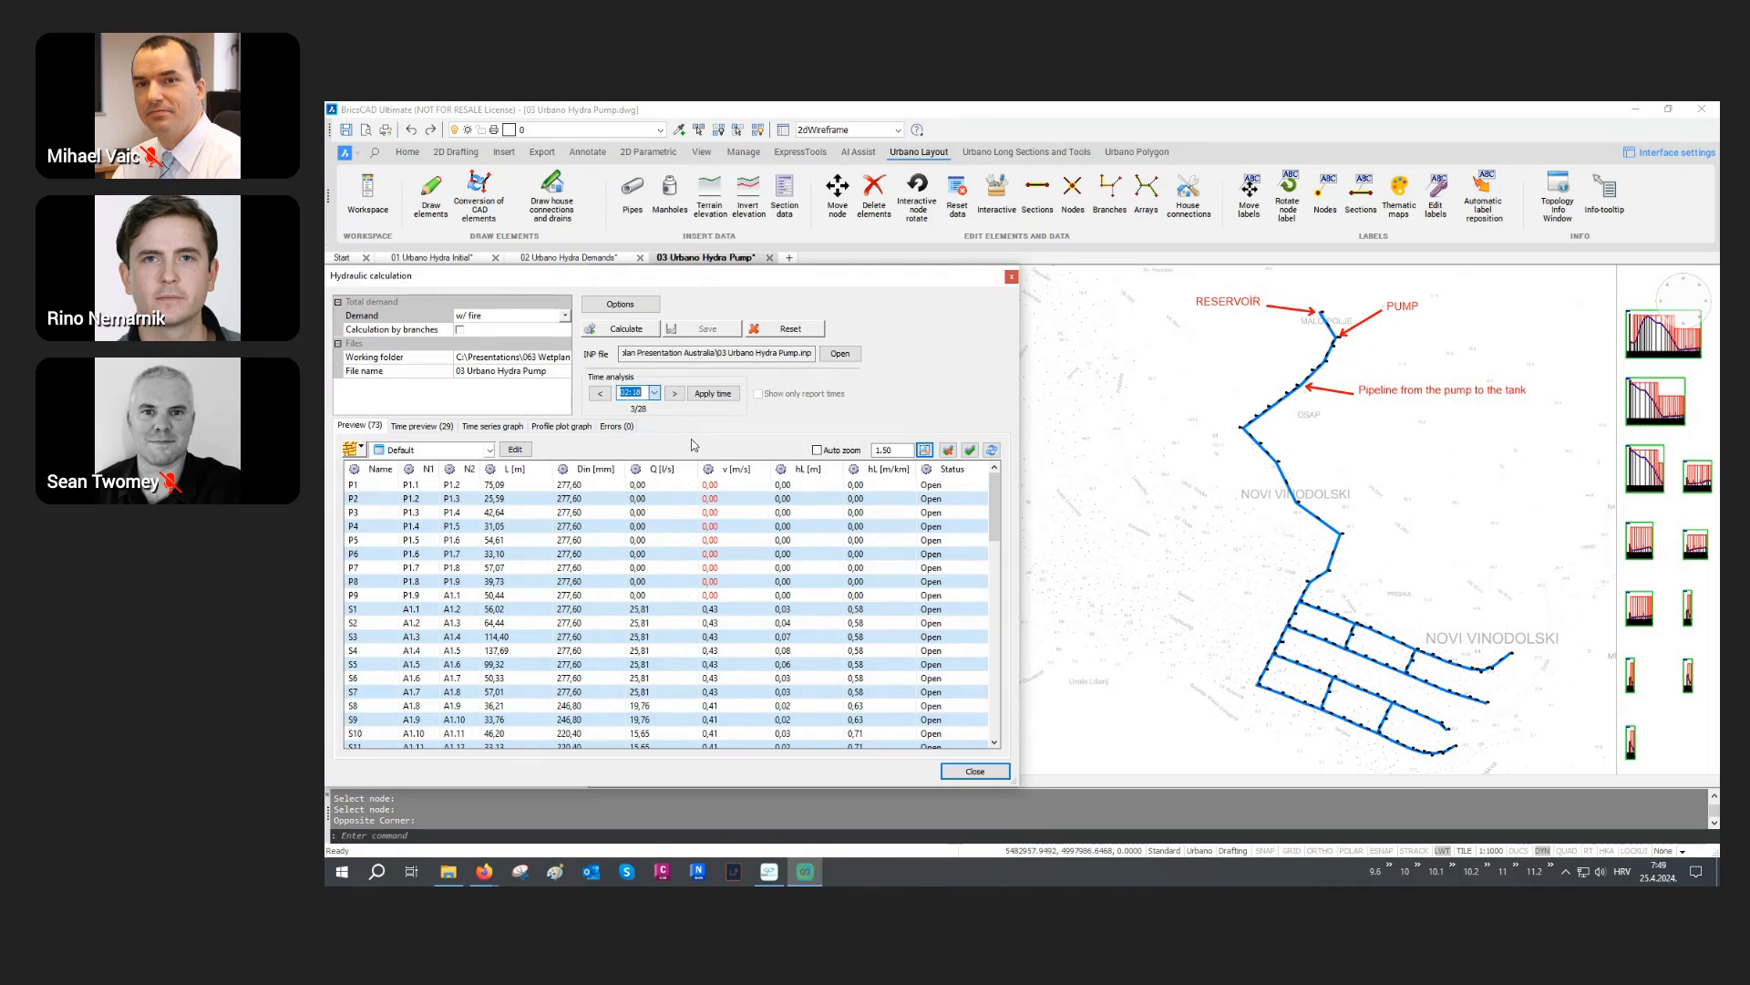
Step: In the time preview, show section P2 beside the pump and highlight its rows from 02:18 to 08:00
{"action": "left_click", "coordinate": [421, 427]}
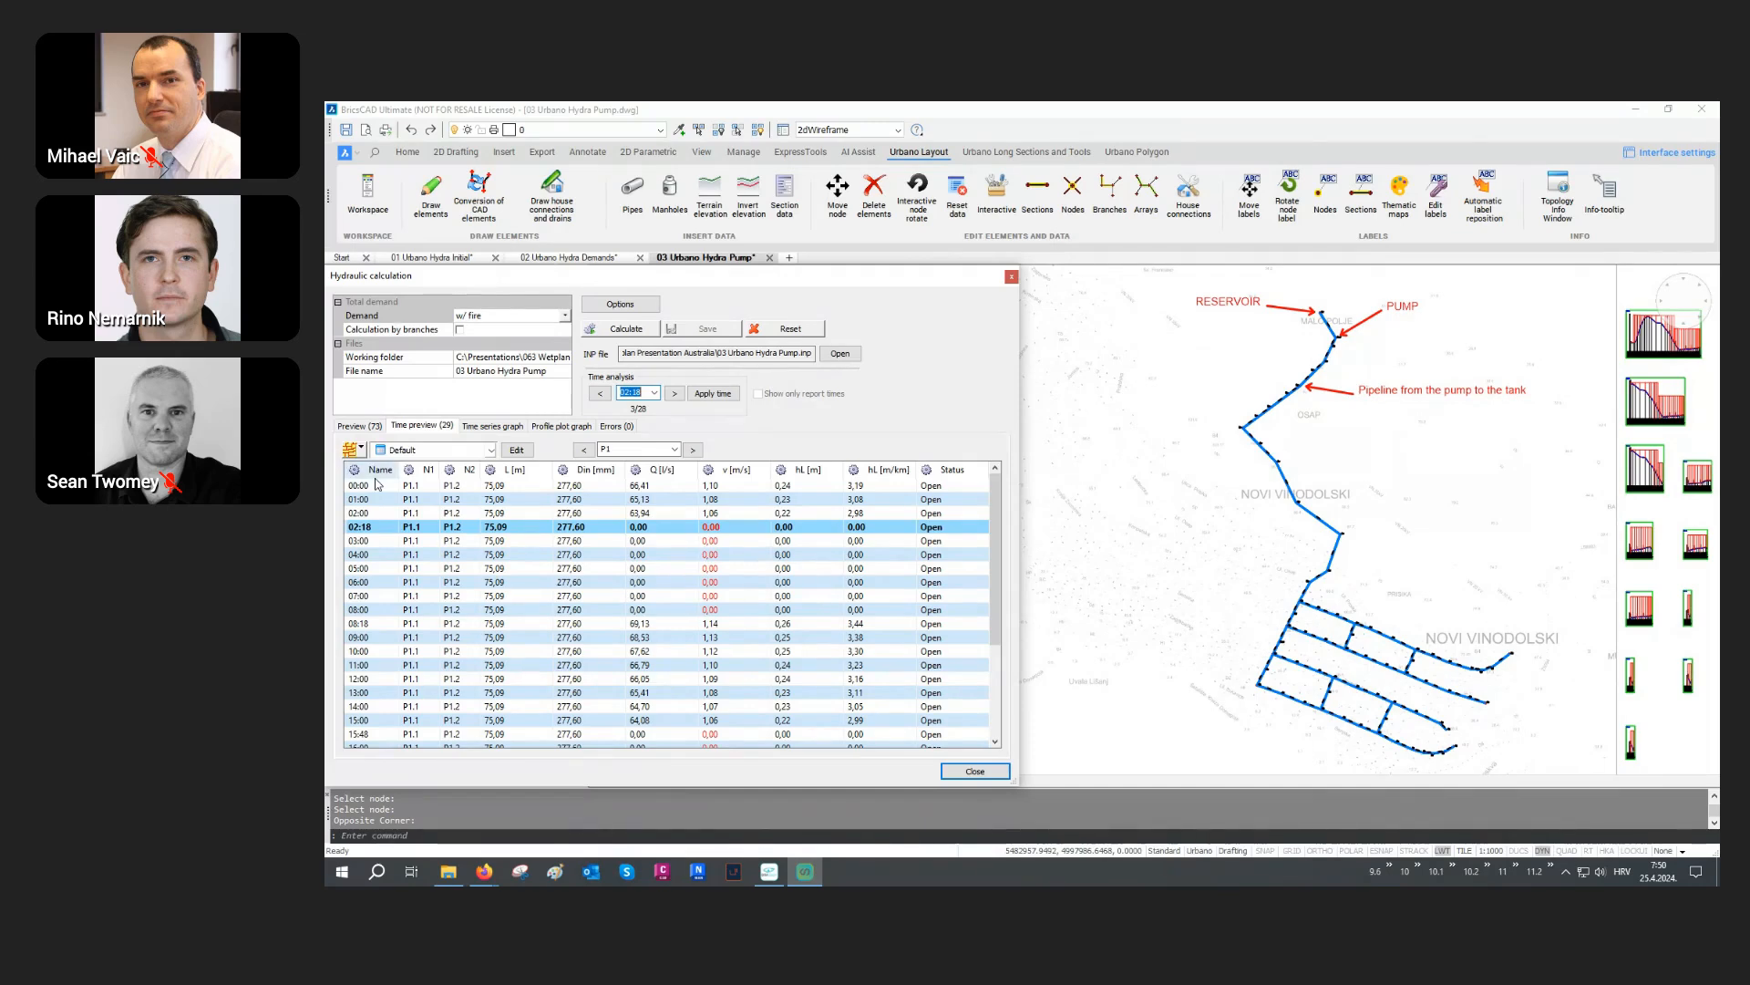
{"action": "left_click", "coordinate": [357, 450]}
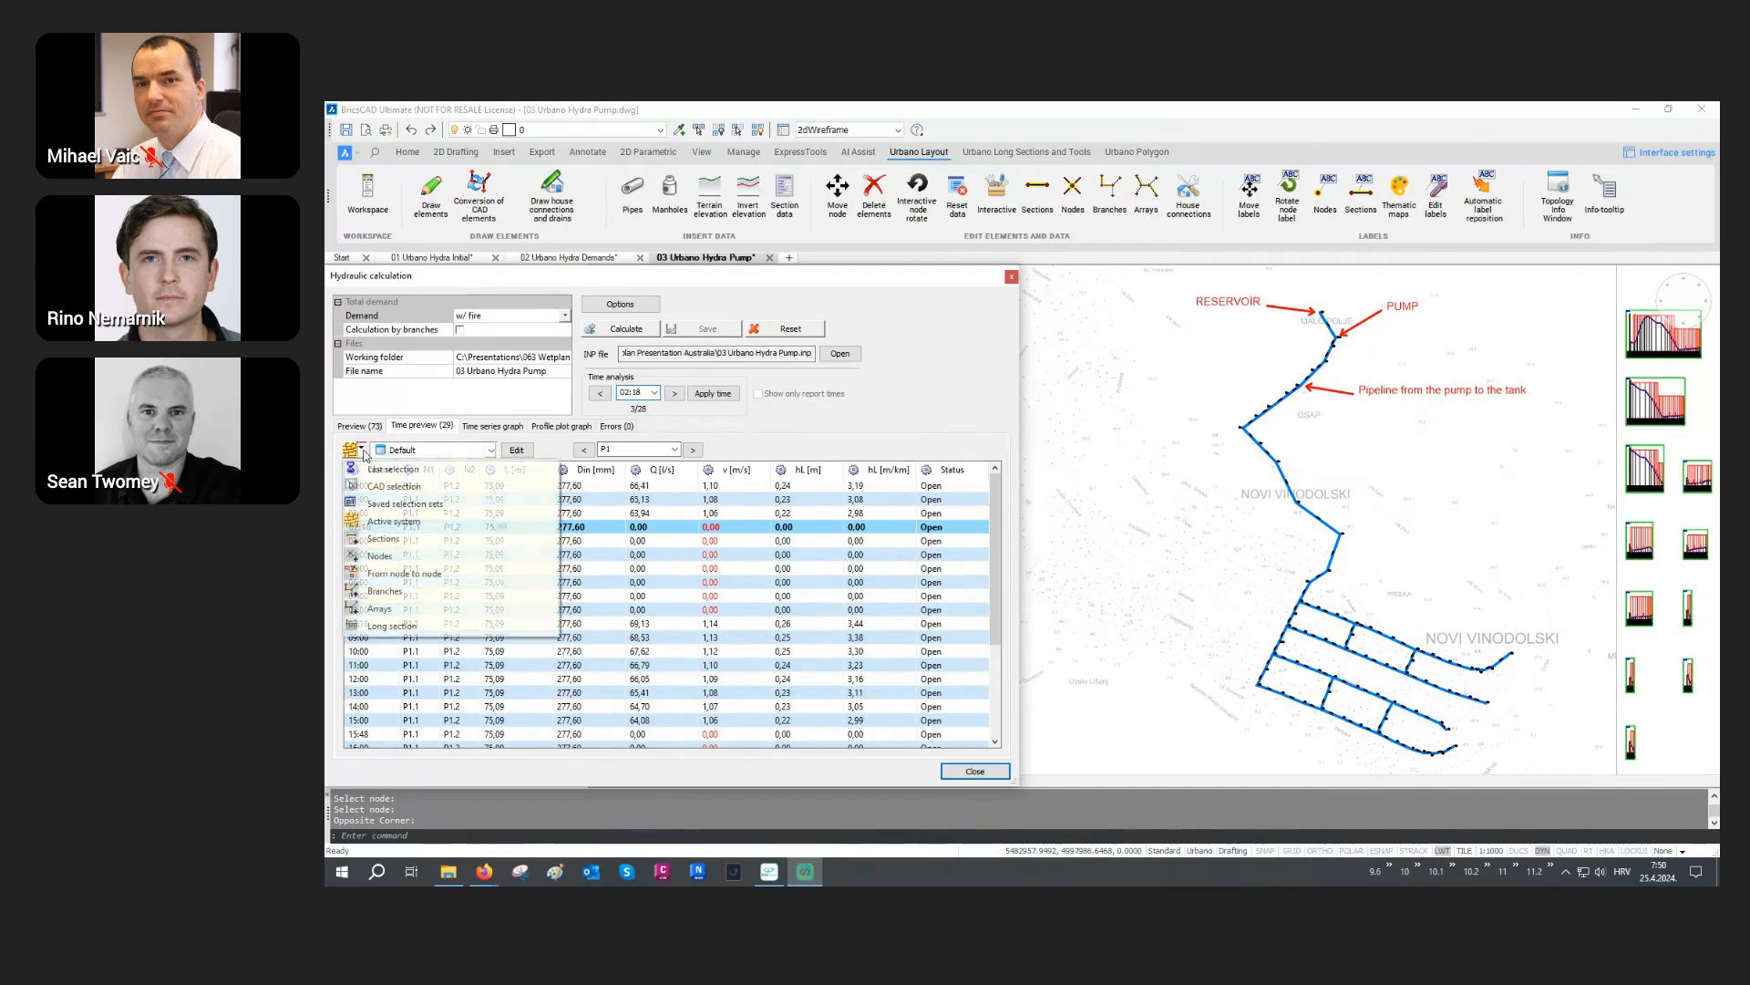
{"action": "left_click", "coordinate": [379, 539]}
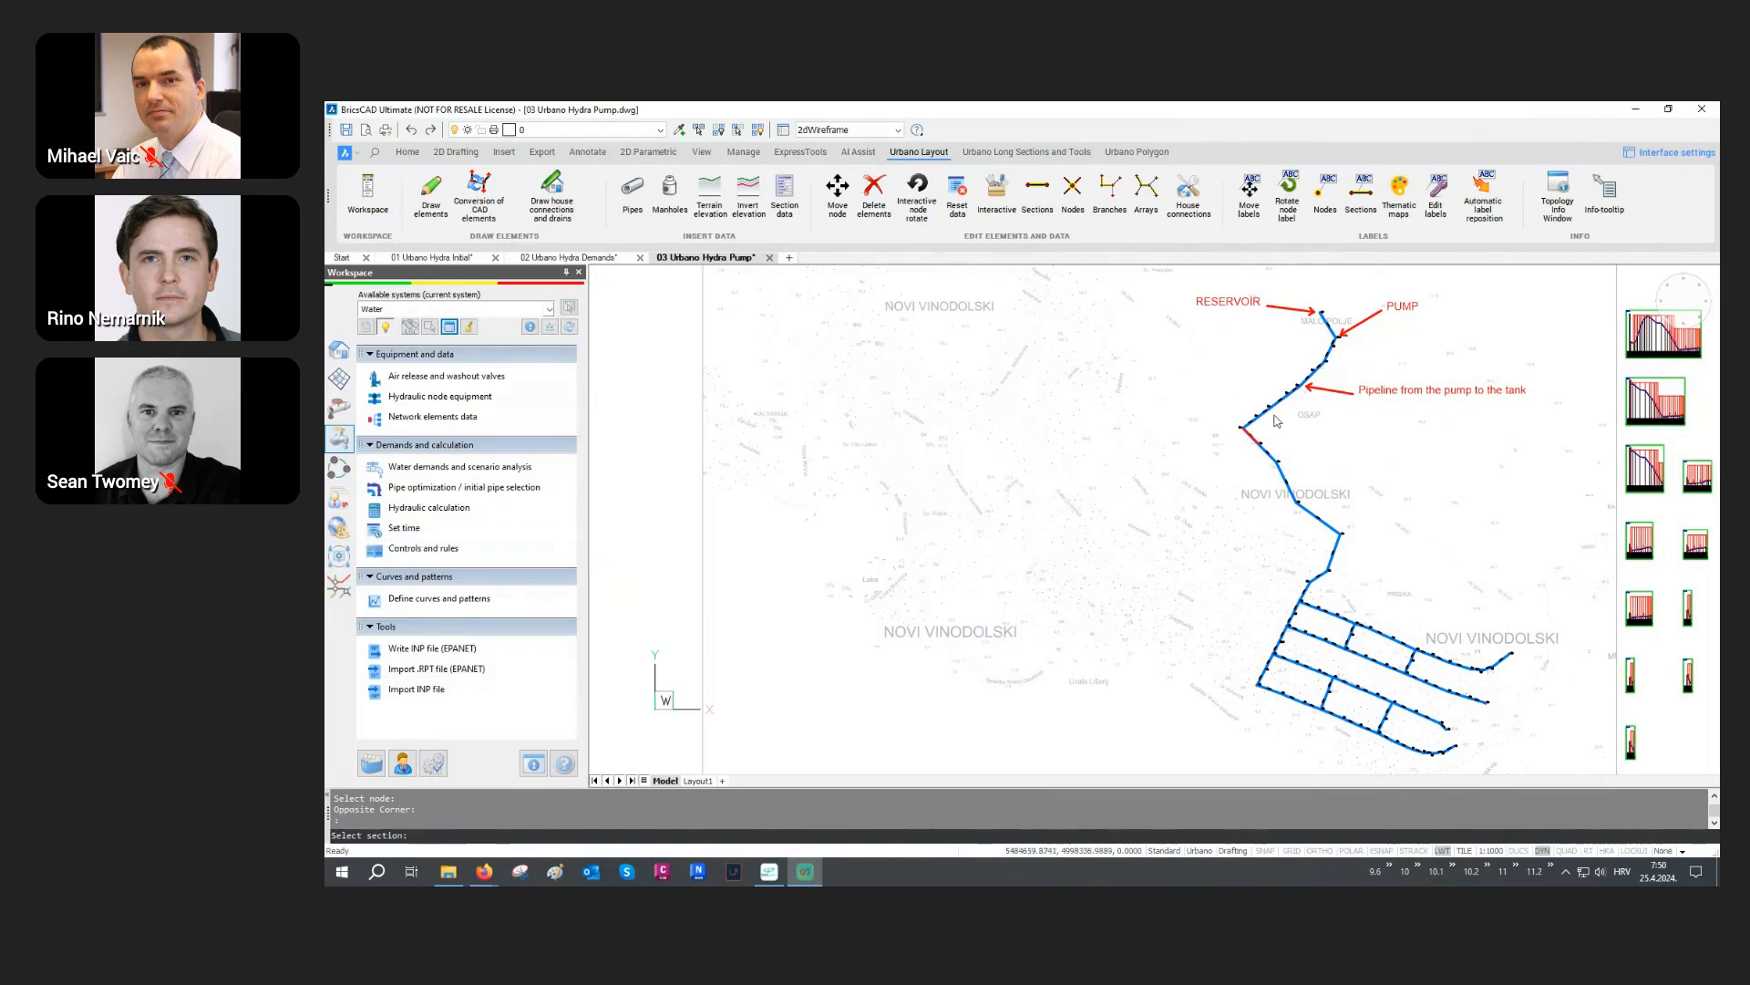
{"action": "left_click", "coordinate": [1331, 343]}
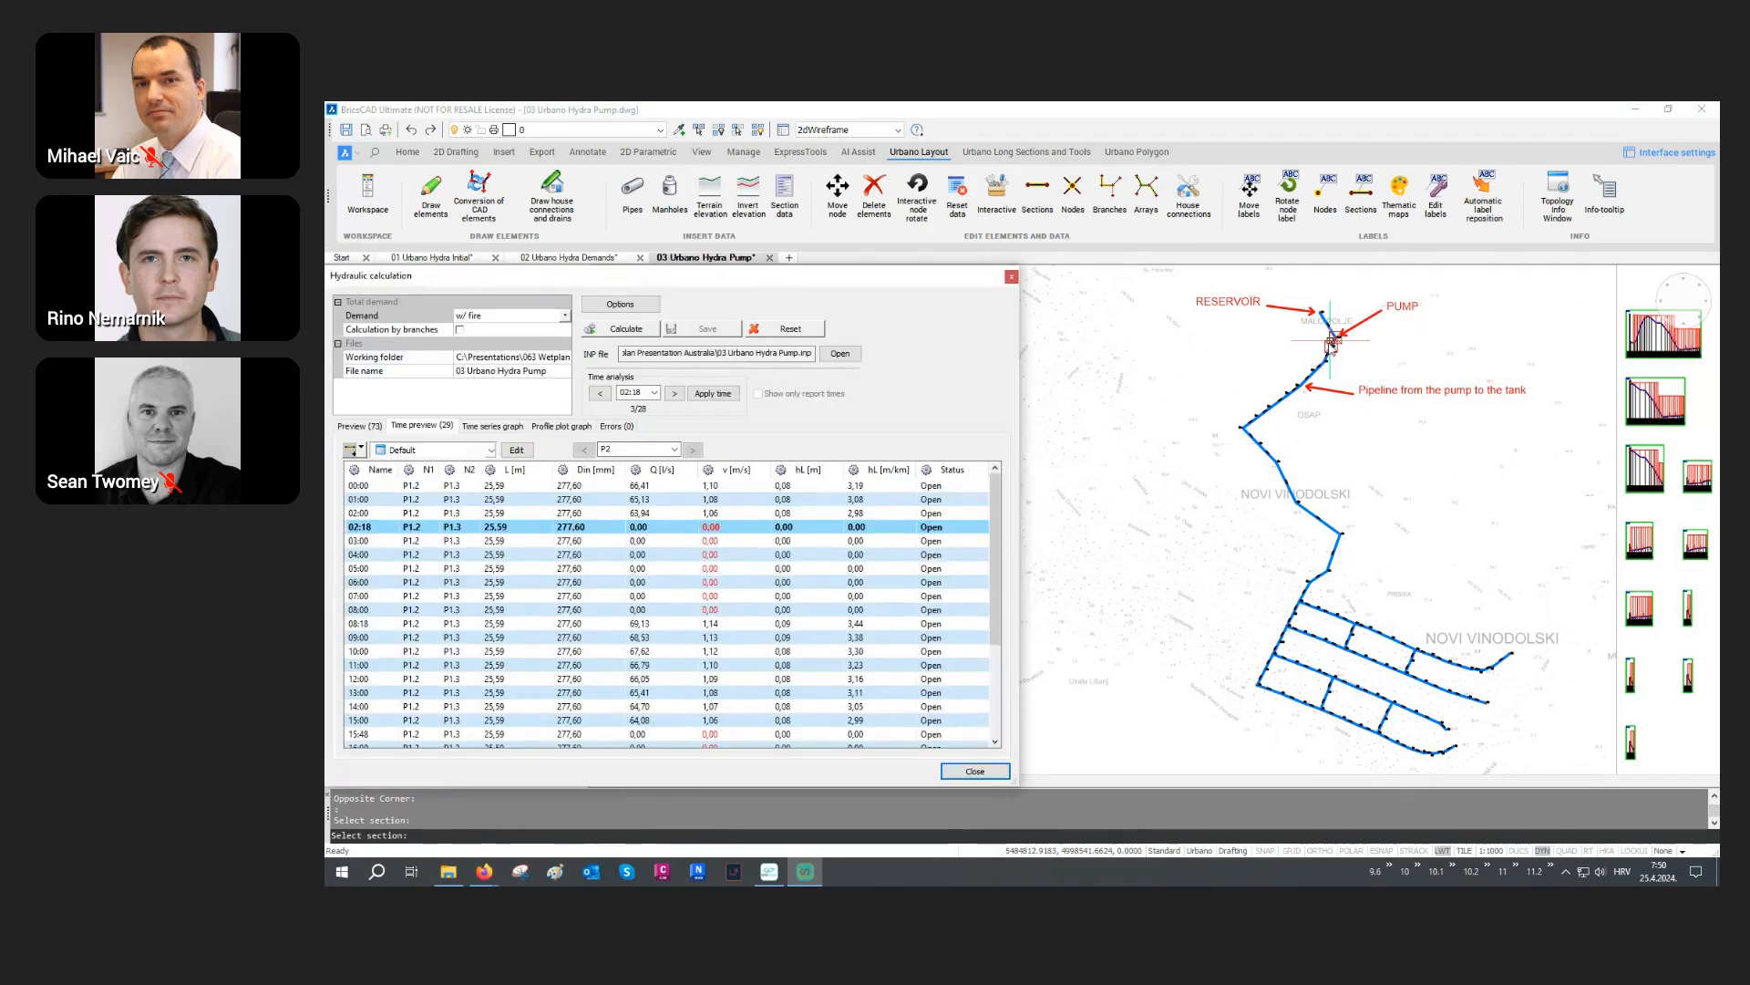
{"action": "left_click", "coordinate": [380, 528]}
{"action": "left_click", "coordinate": [716, 610], "text": "shift"}
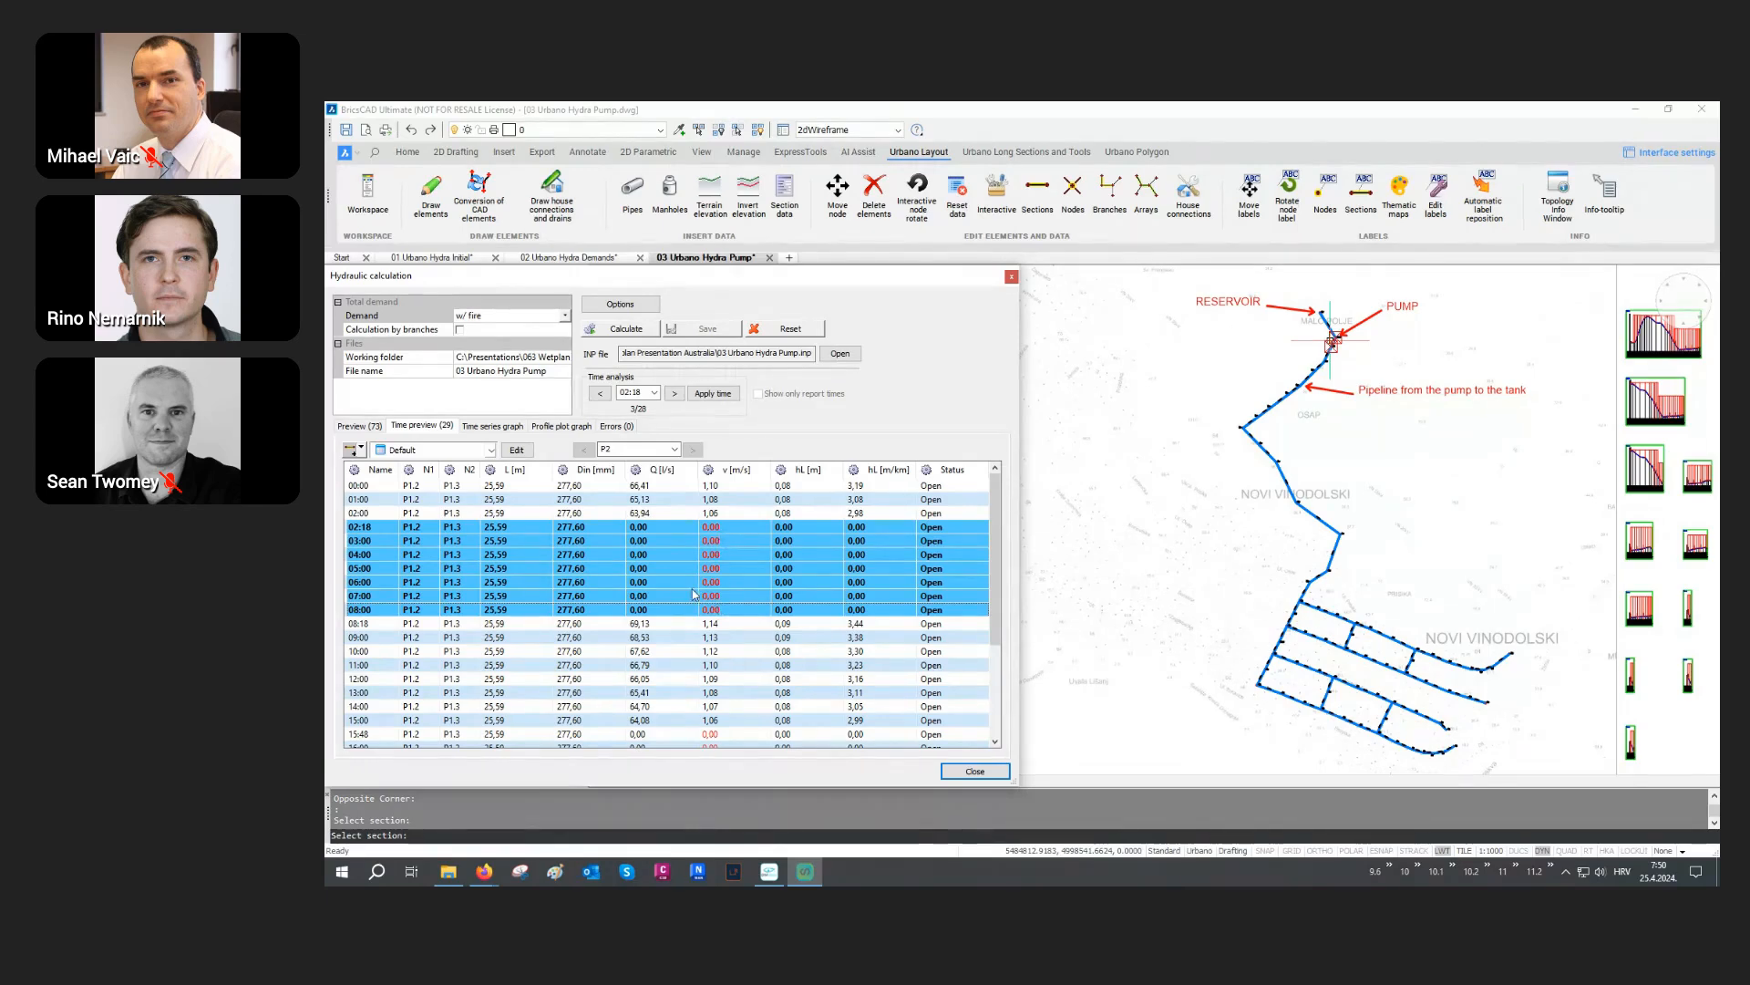
Step: Display the Default node table for pump node P1.2 over time and highlight its rows from 02:18 to 08:00
{"action": "left_click", "coordinate": [491, 449]}
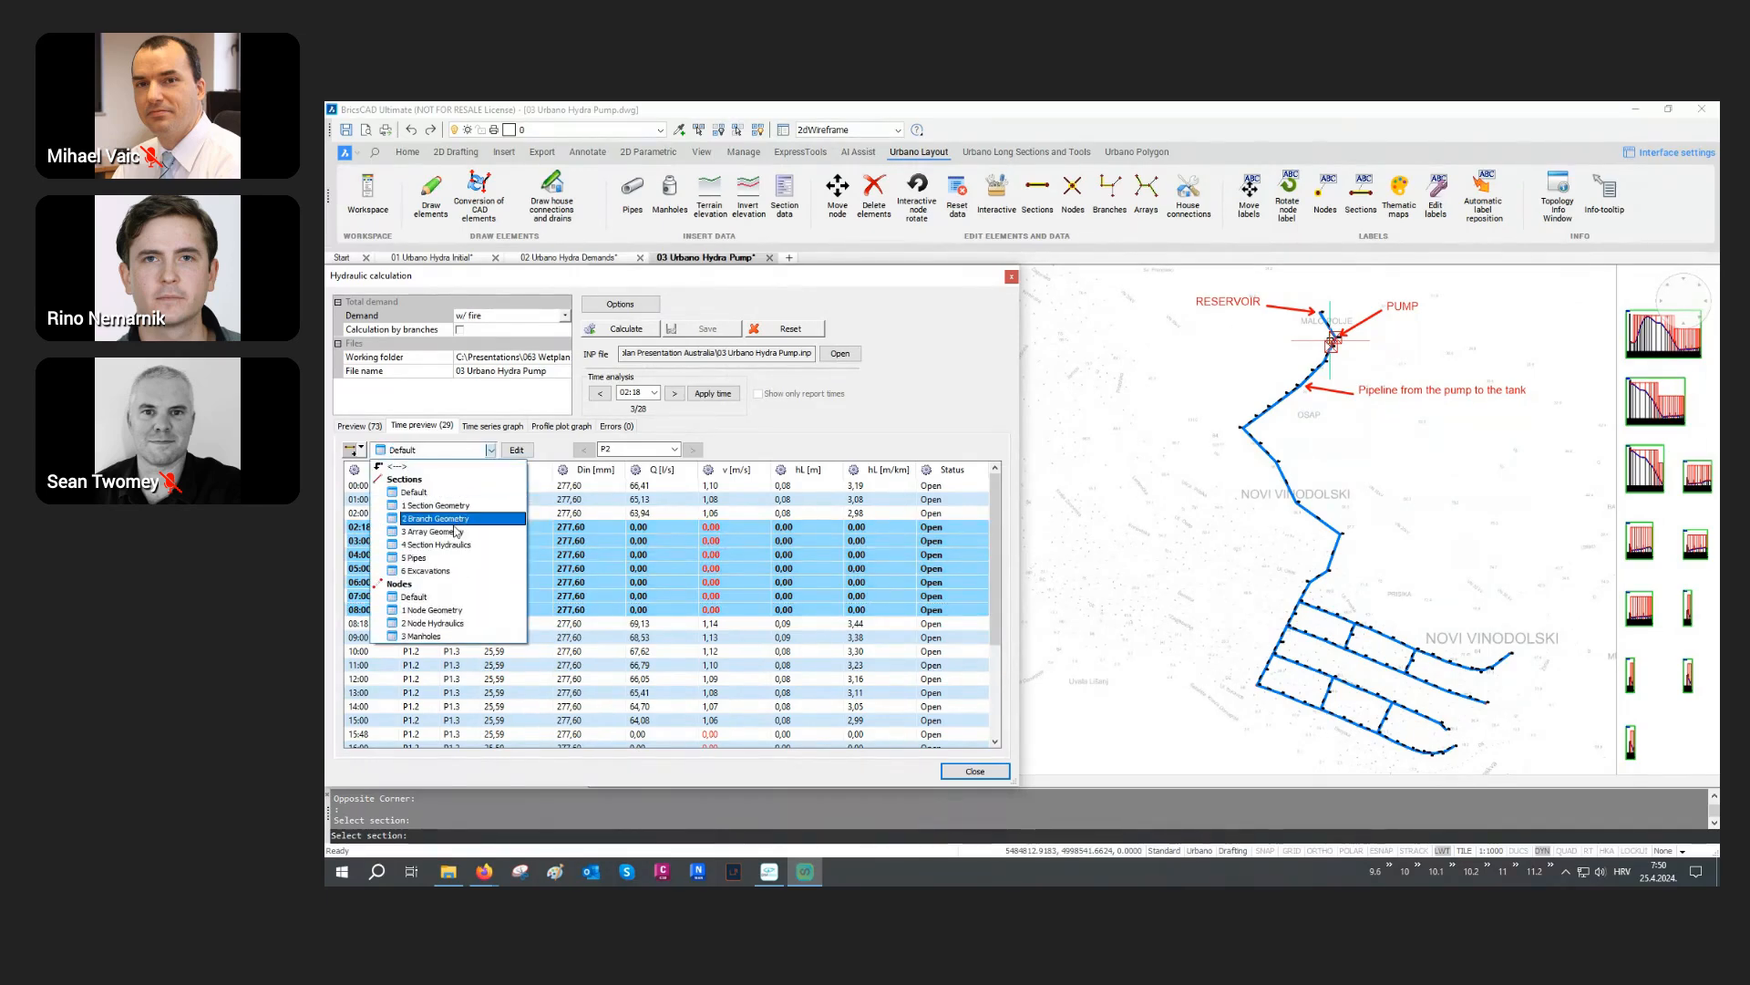
{"action": "left_click", "coordinate": [442, 597]}
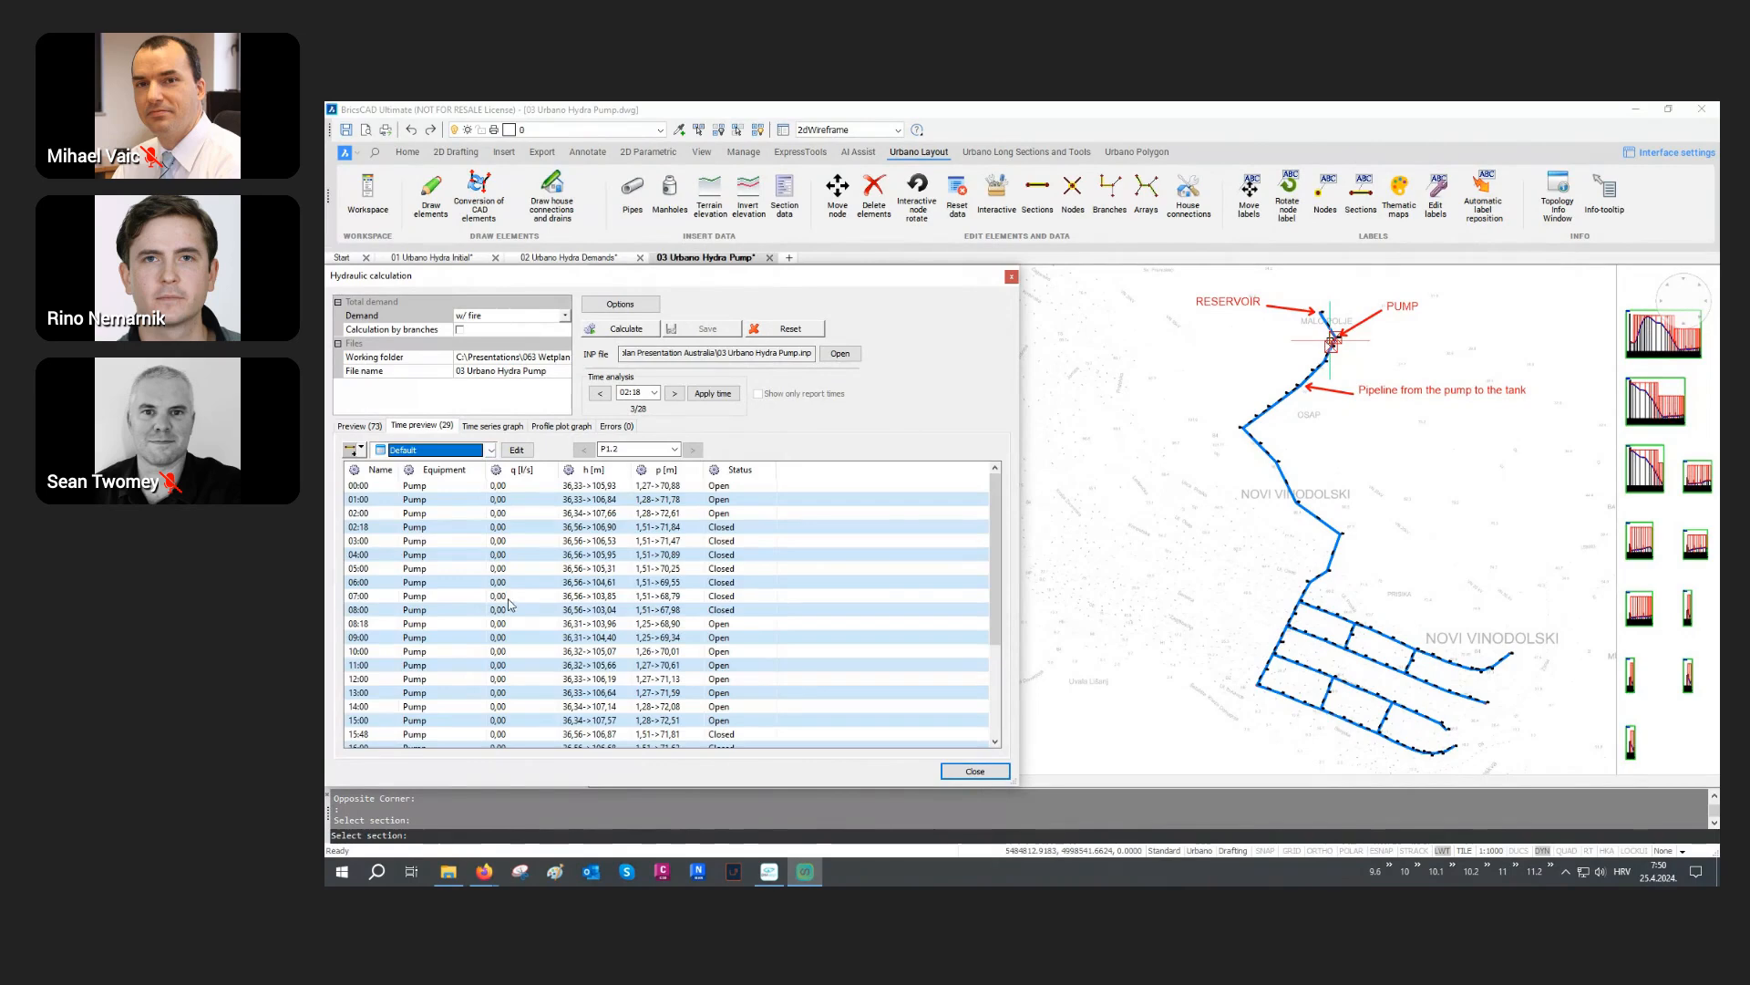
{"action": "left_click", "coordinate": [436, 542]}
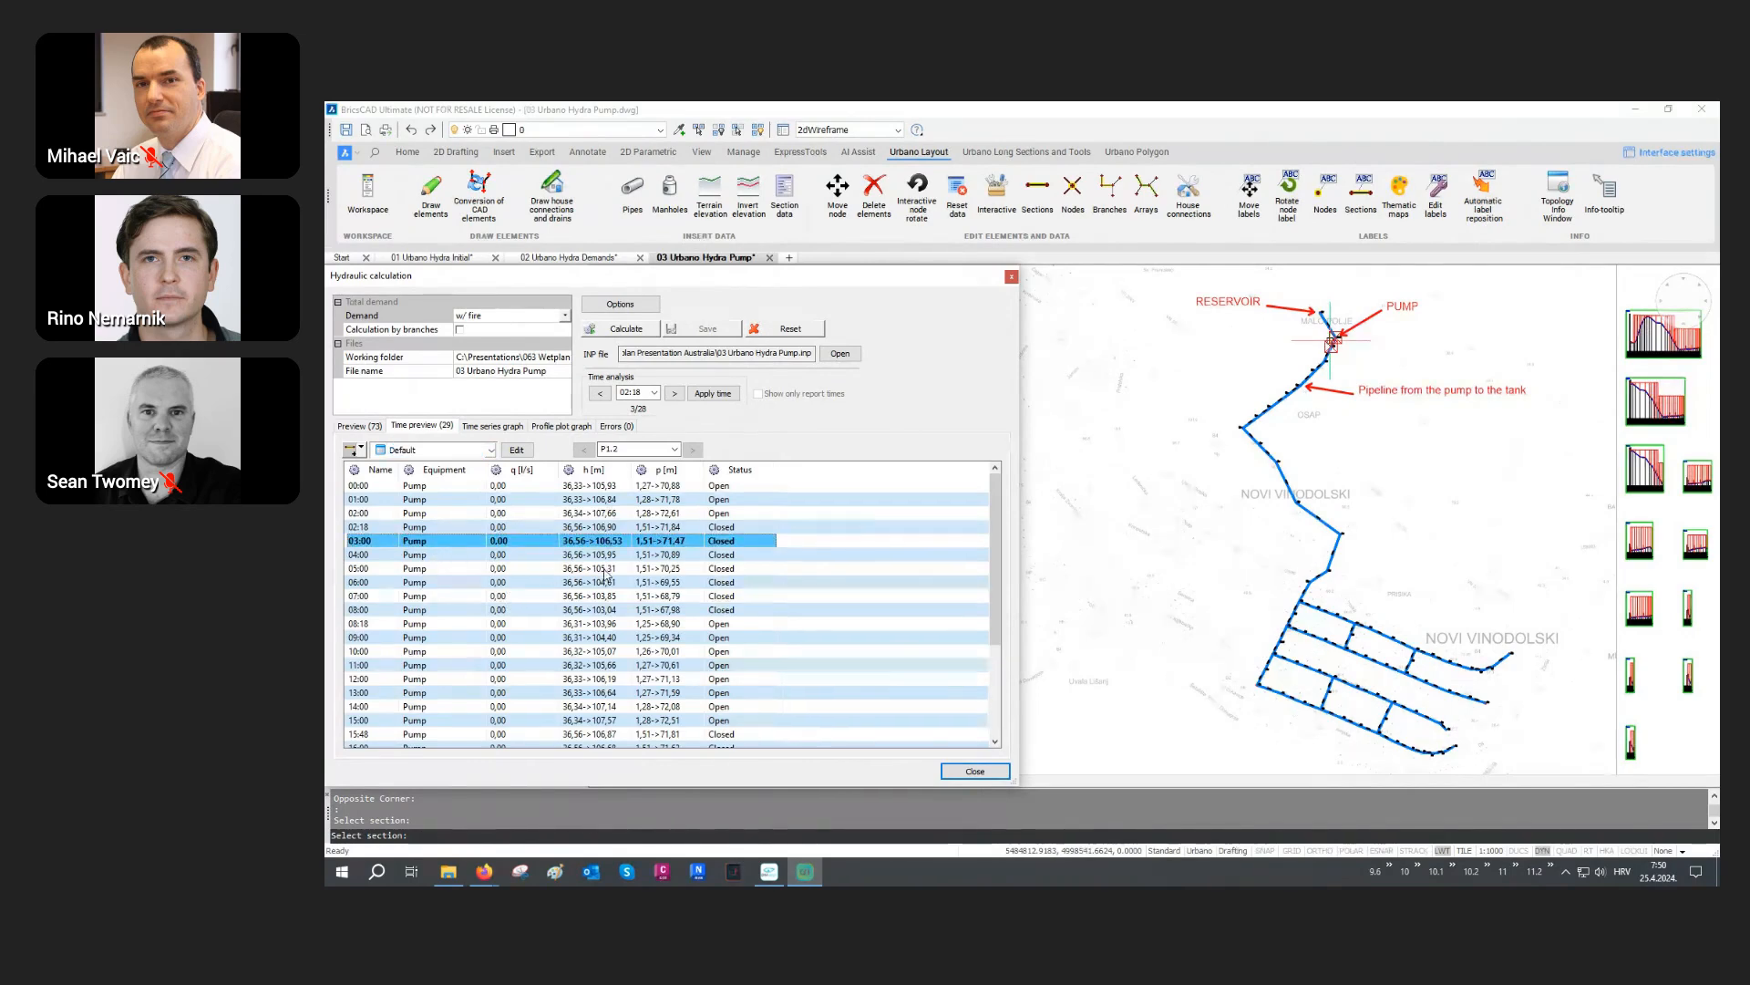
{"action": "left_click", "coordinate": [726, 527]}
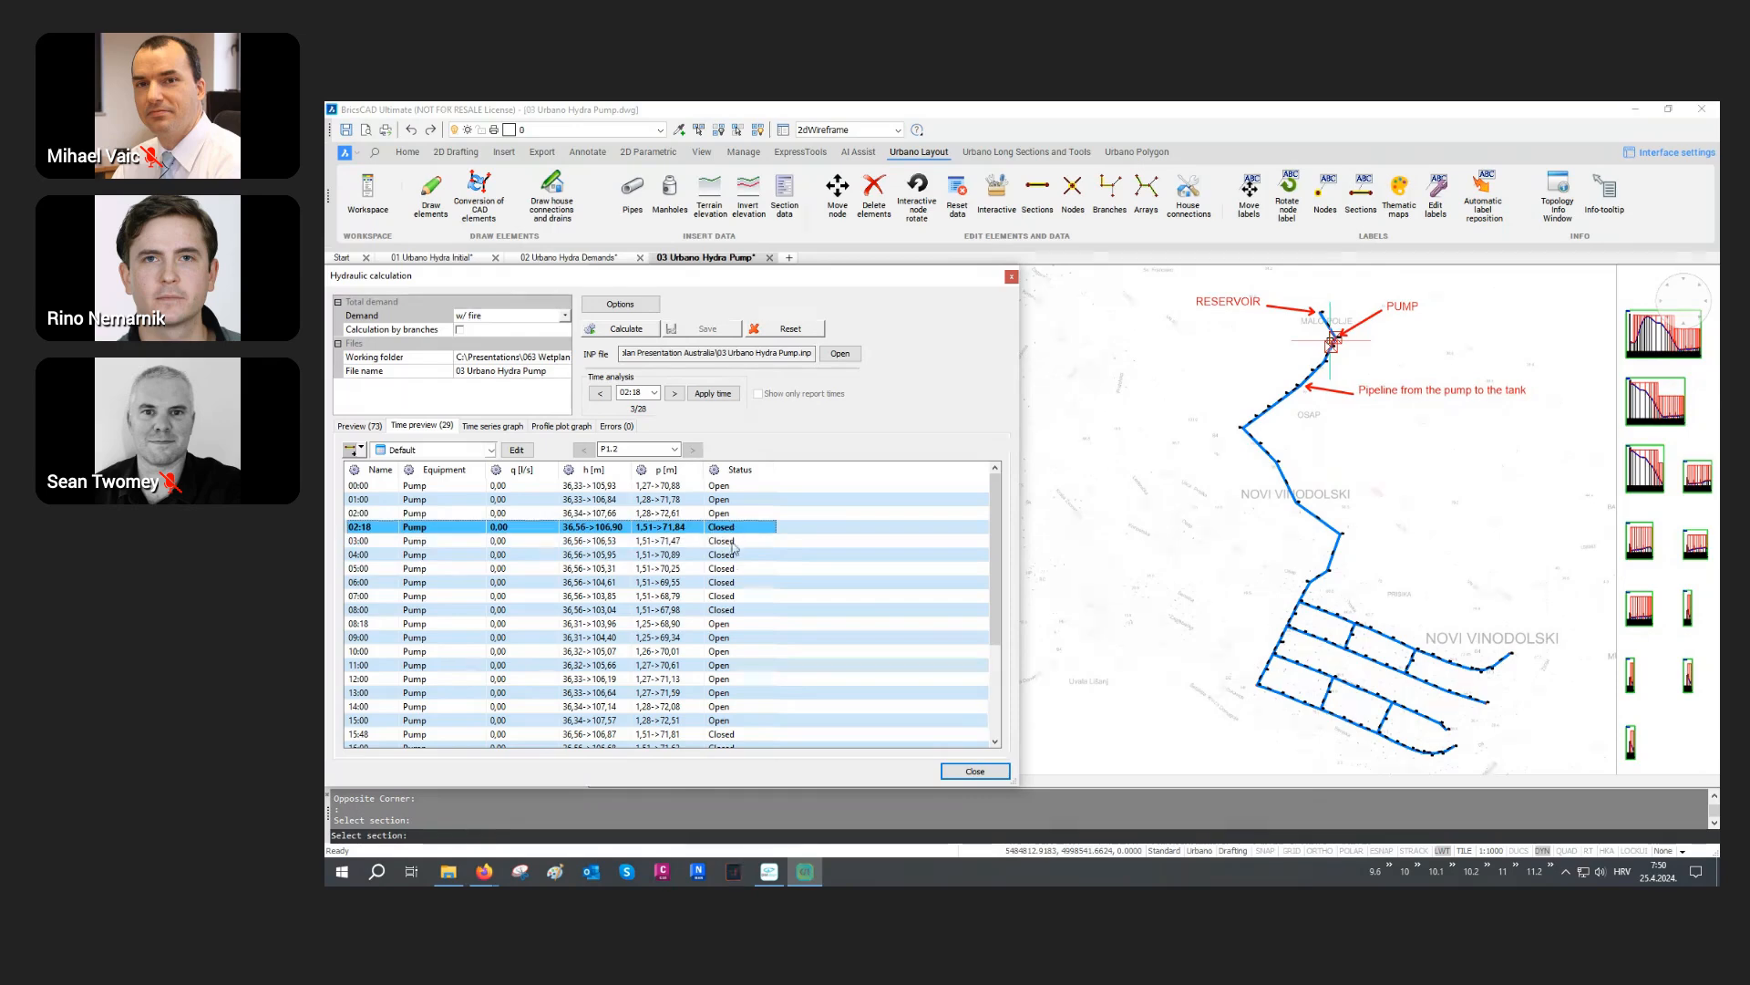
{"action": "left_click", "coordinate": [725, 610], "text": "shift"}
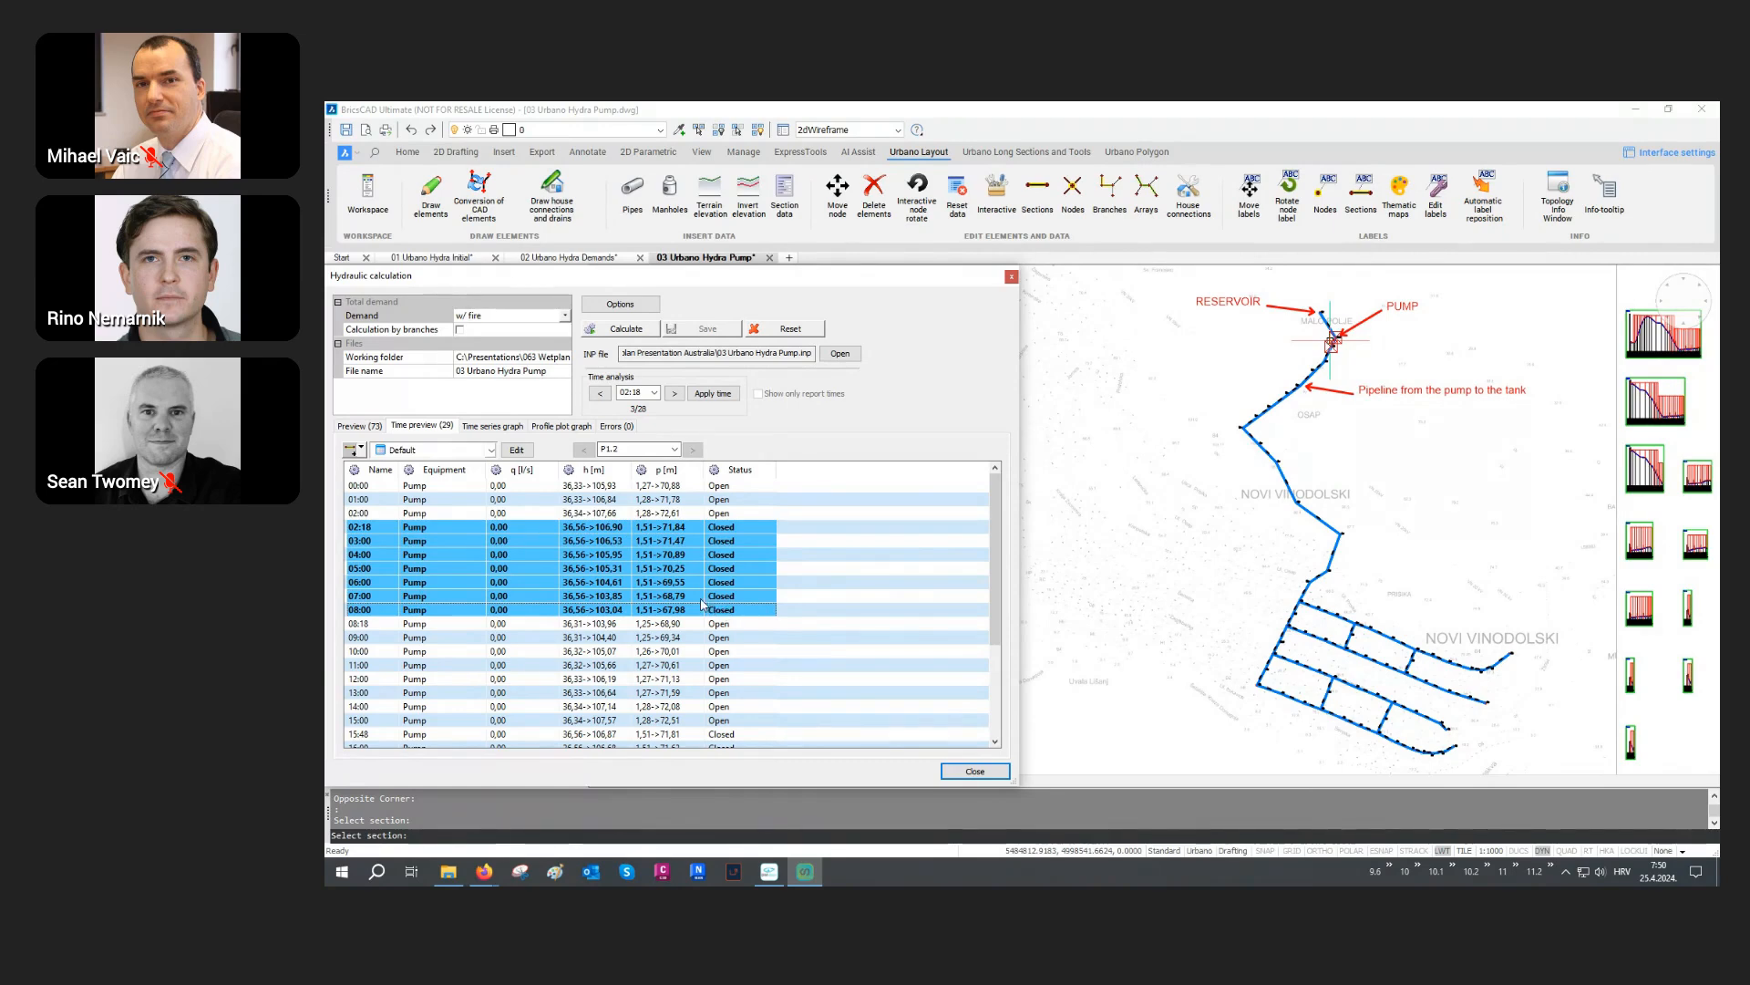
Step: Plot the ending pressure of tank node A1.1 as the first data set of the time series graph
{"action": "left_click", "coordinate": [511, 427]}
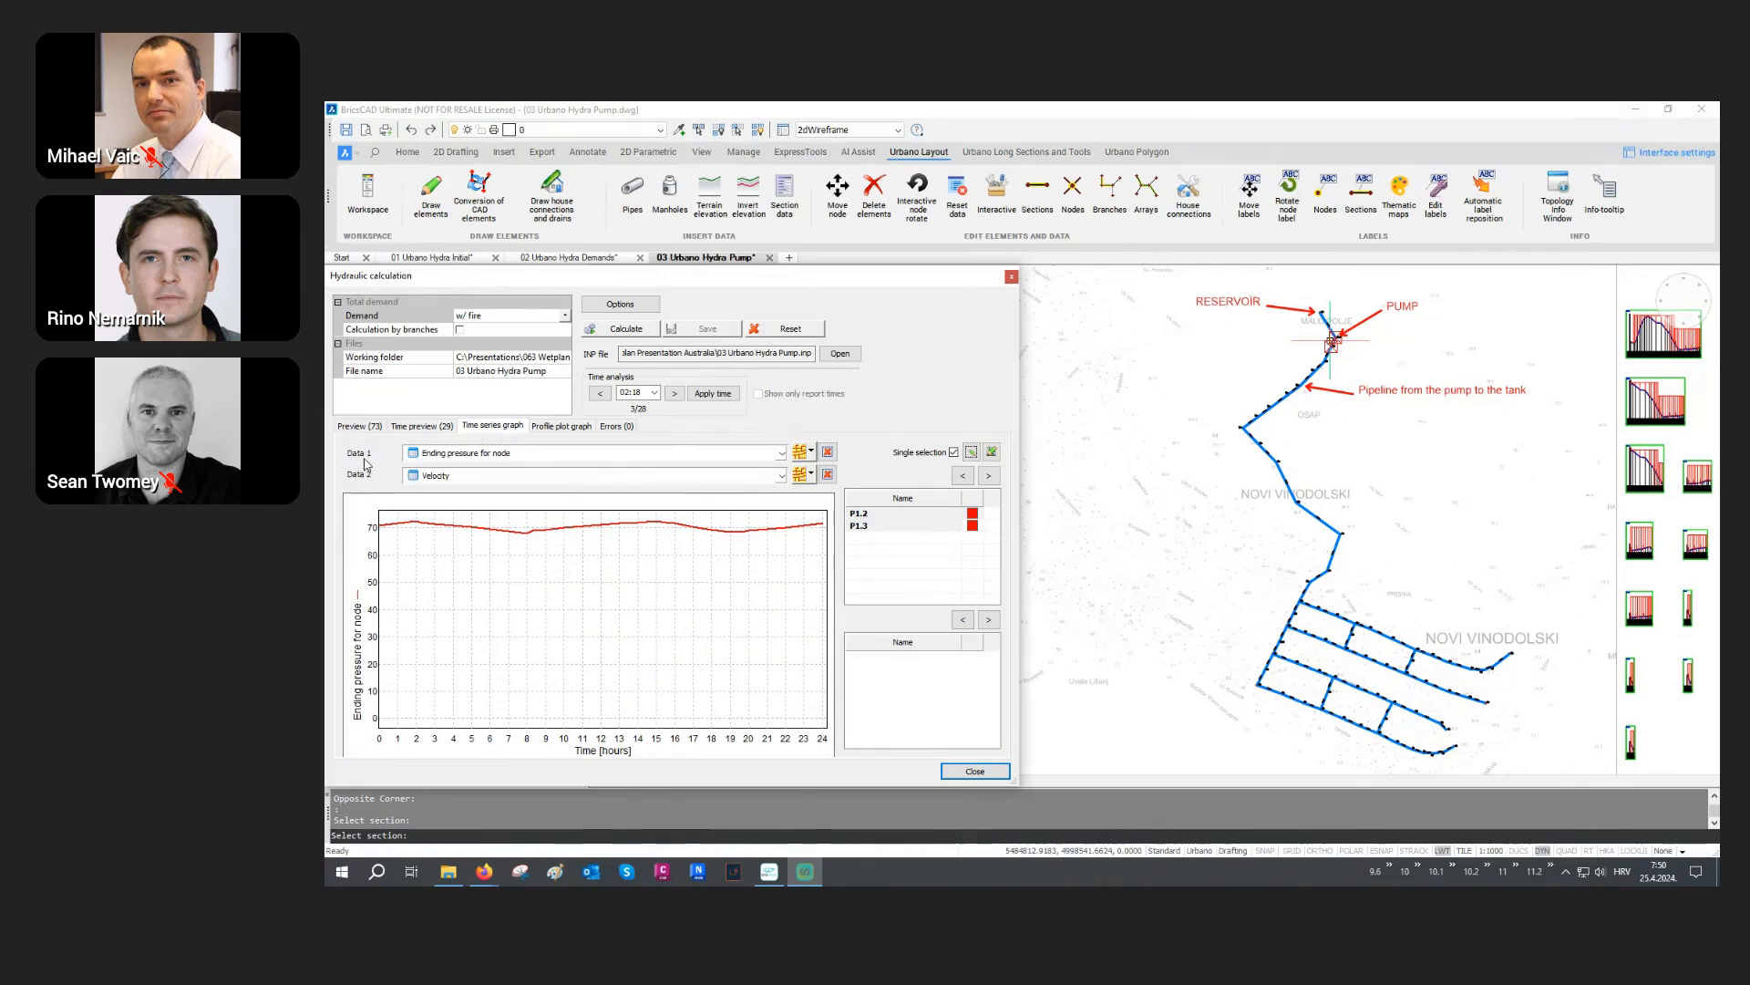
{"action": "left_click", "coordinate": [422, 455]}
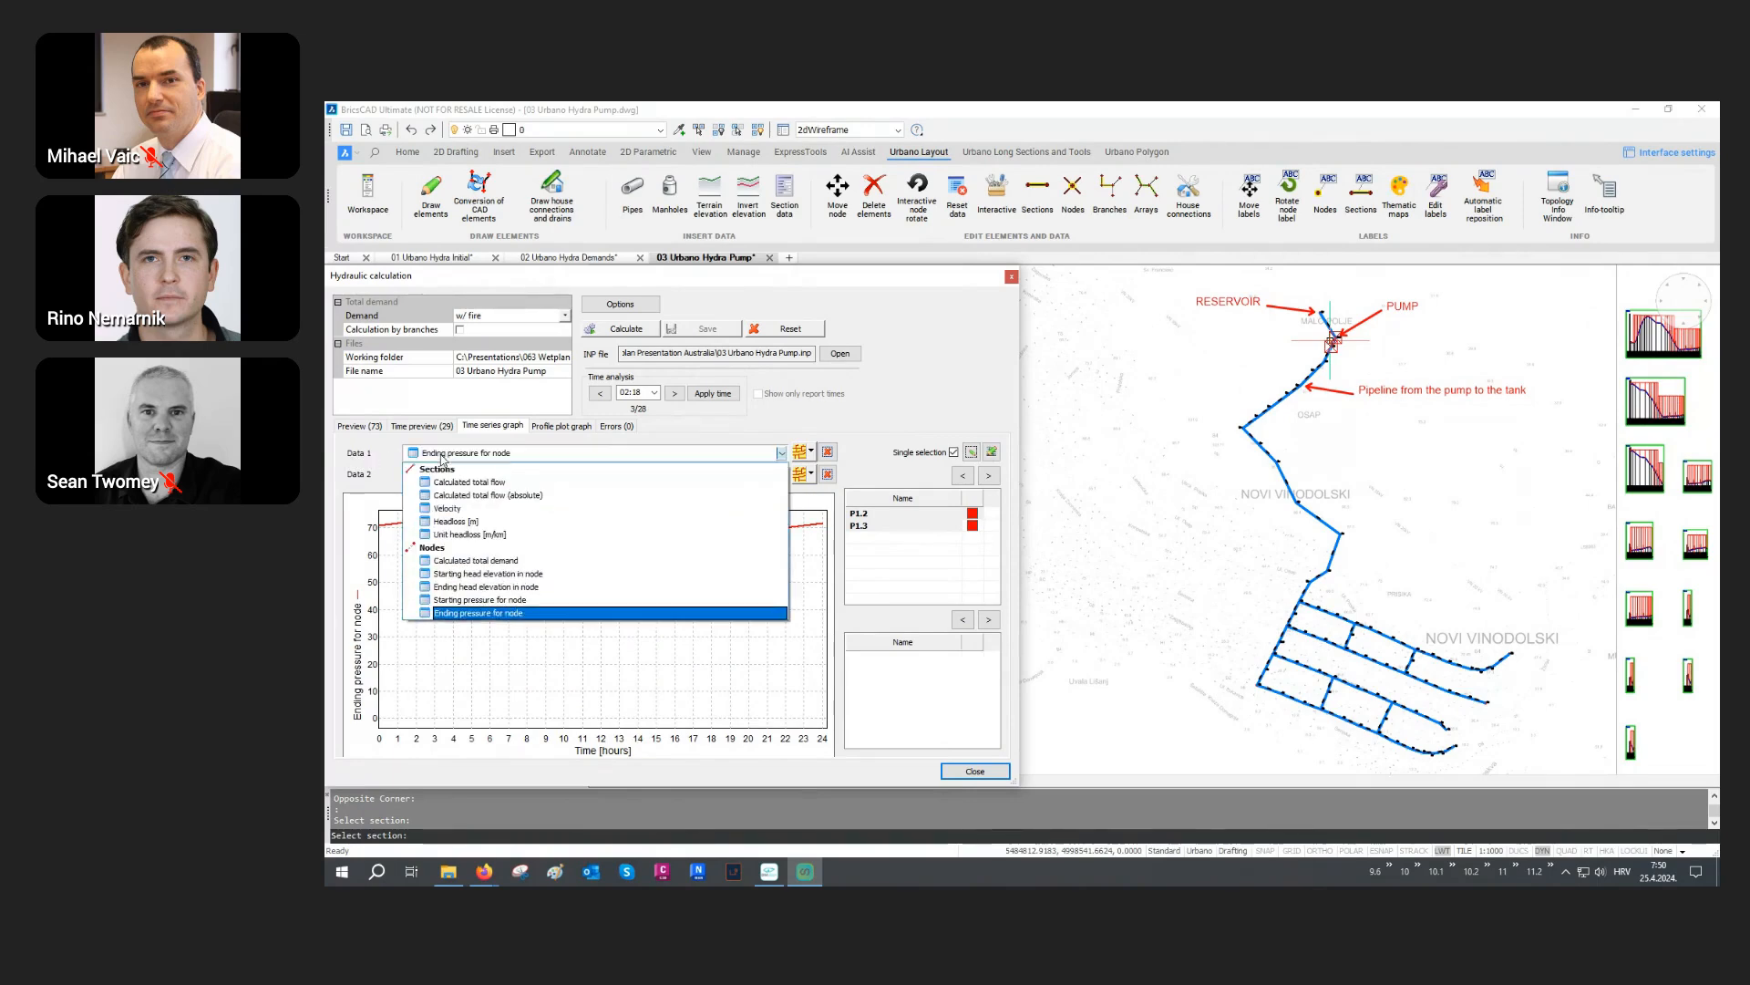
{"action": "left_click", "coordinate": [472, 612]}
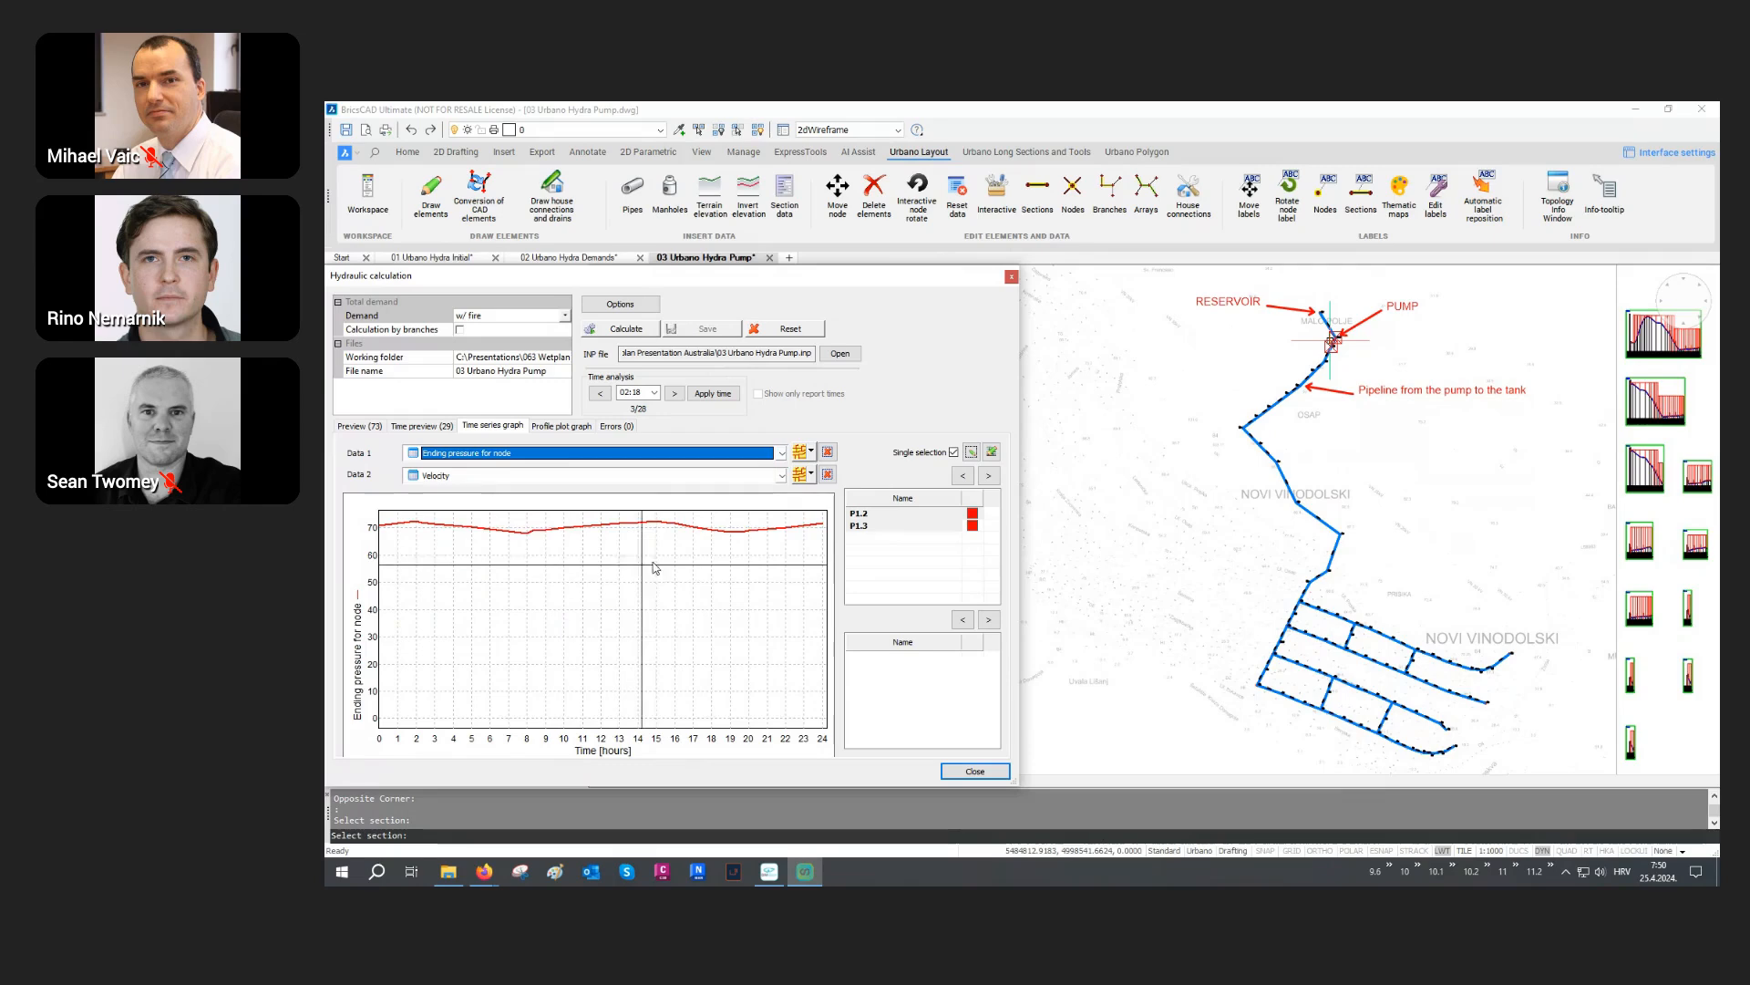
{"action": "left_click", "coordinate": [811, 474]}
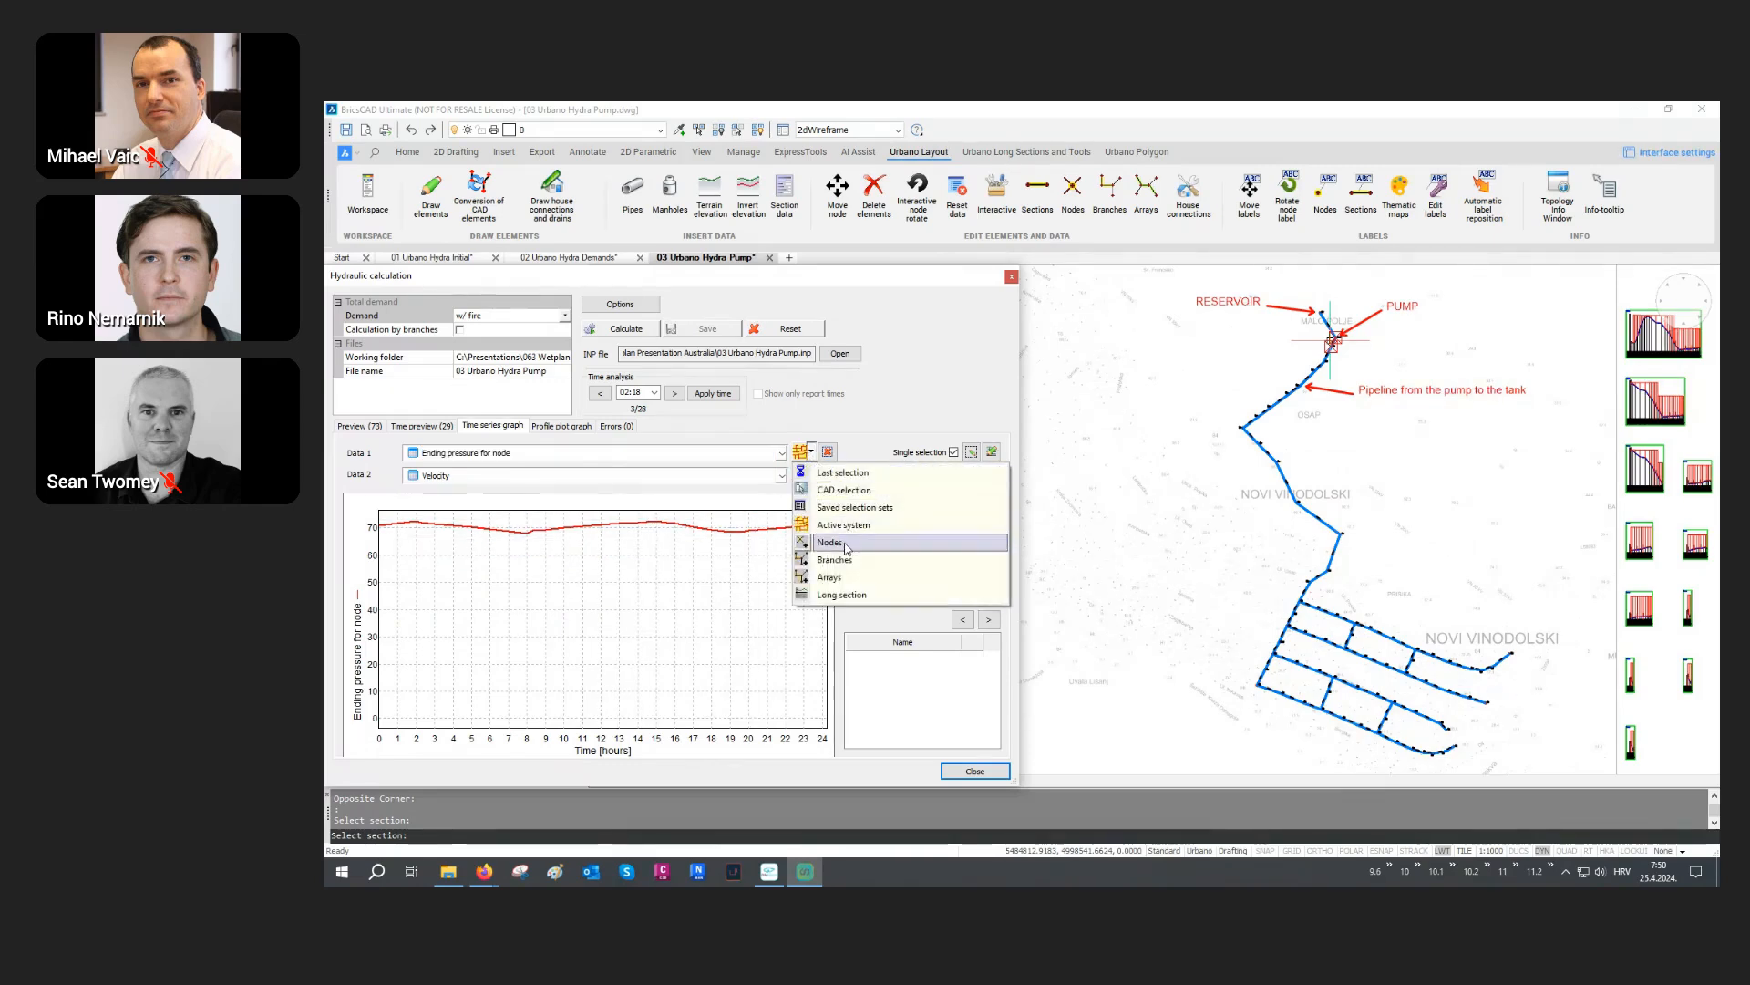
{"action": "left_click", "coordinate": [1008, 529]}
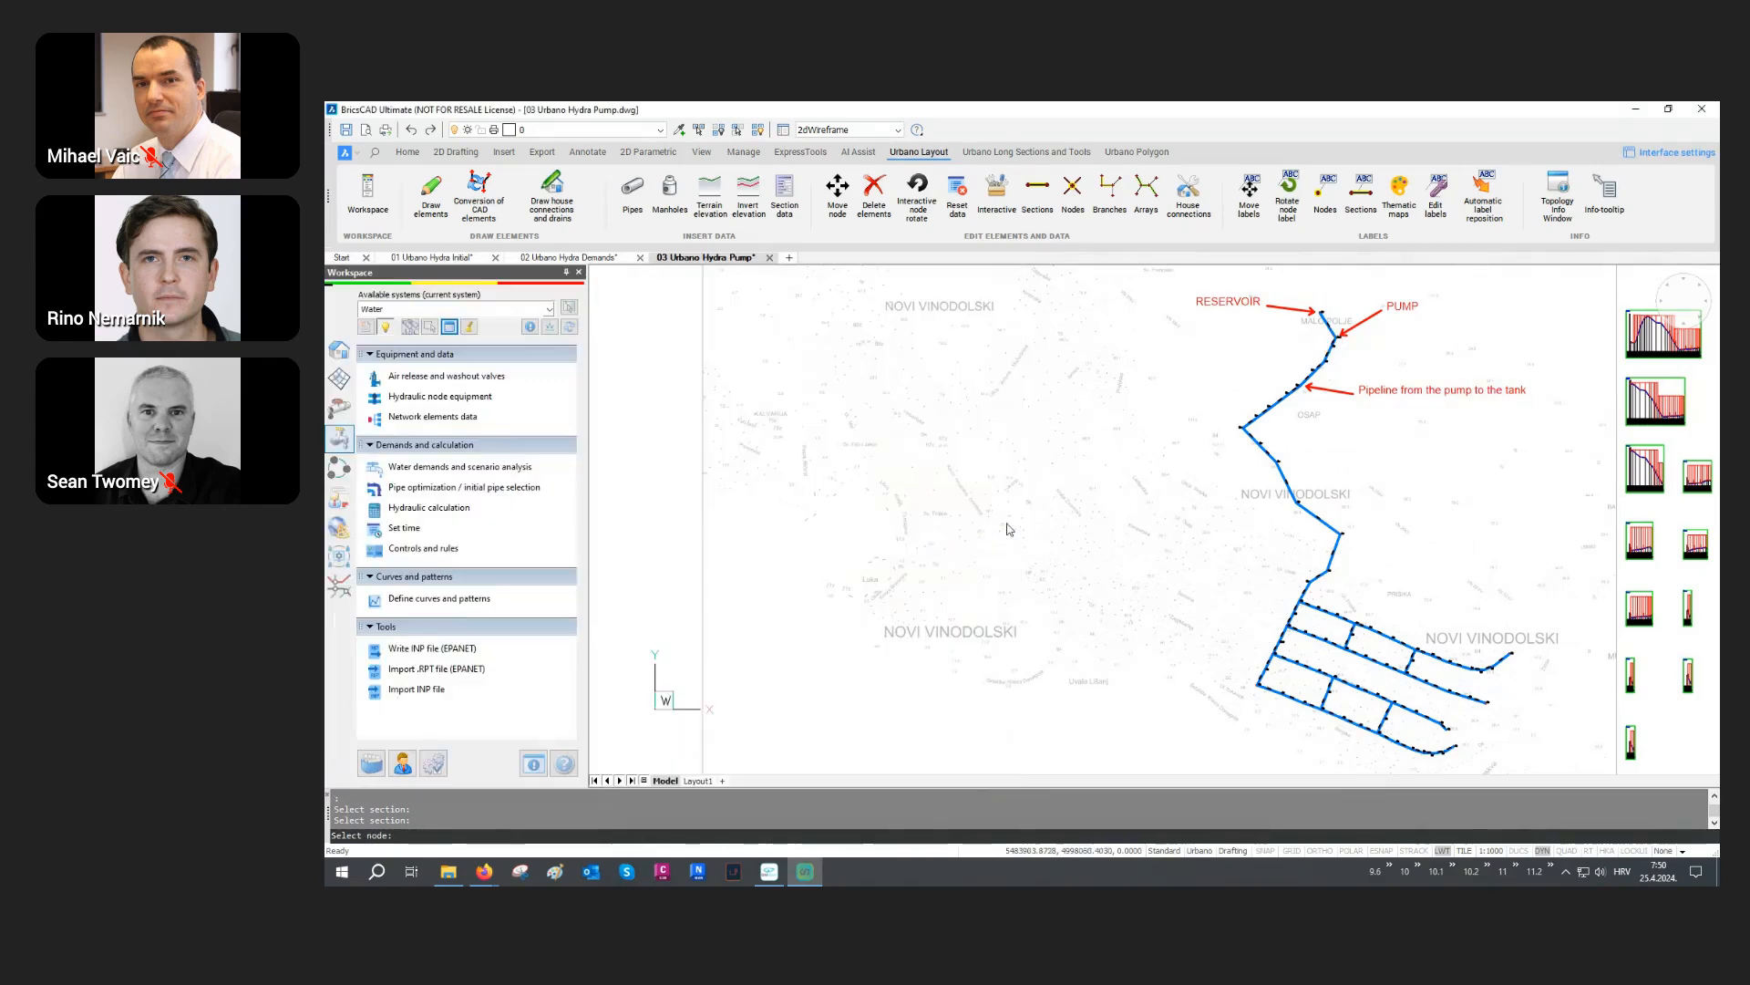
{"action": "left_click", "coordinate": [1239, 441]}
{"action": "key", "text": "Return"}
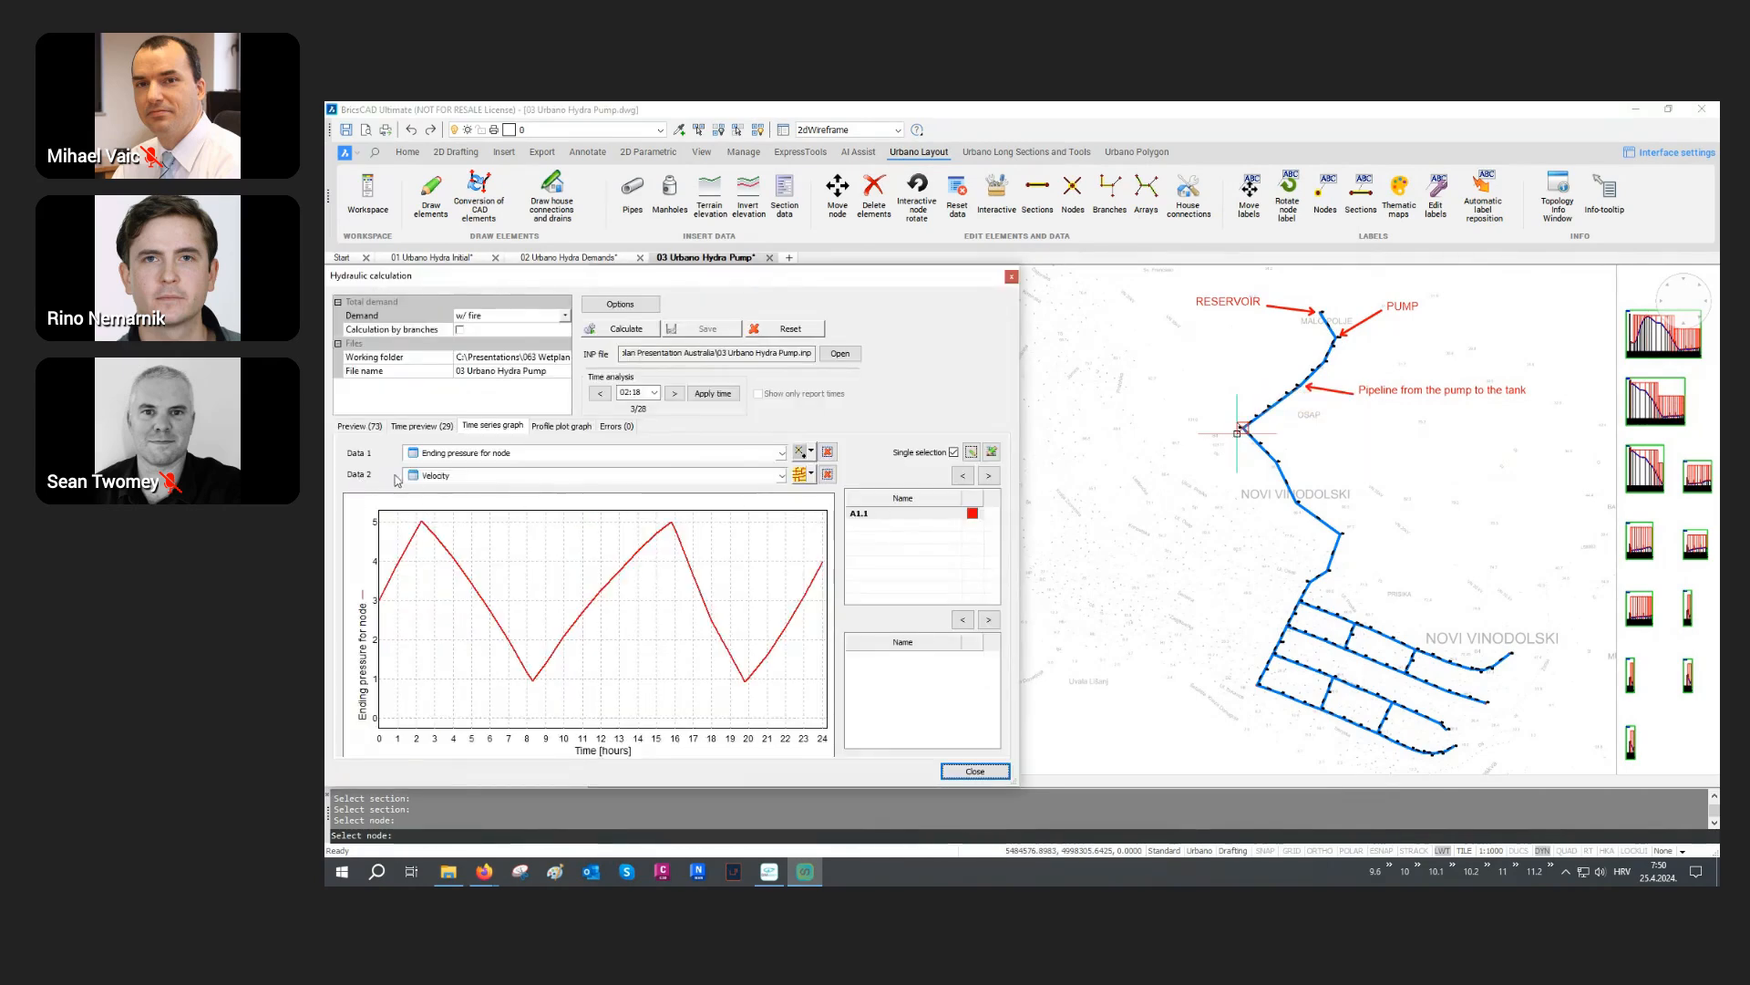
Step: Add the velocity of section P2 by the pump as the second data set and examine both curves over 24 hours
{"action": "left_click", "coordinate": [456, 475]}
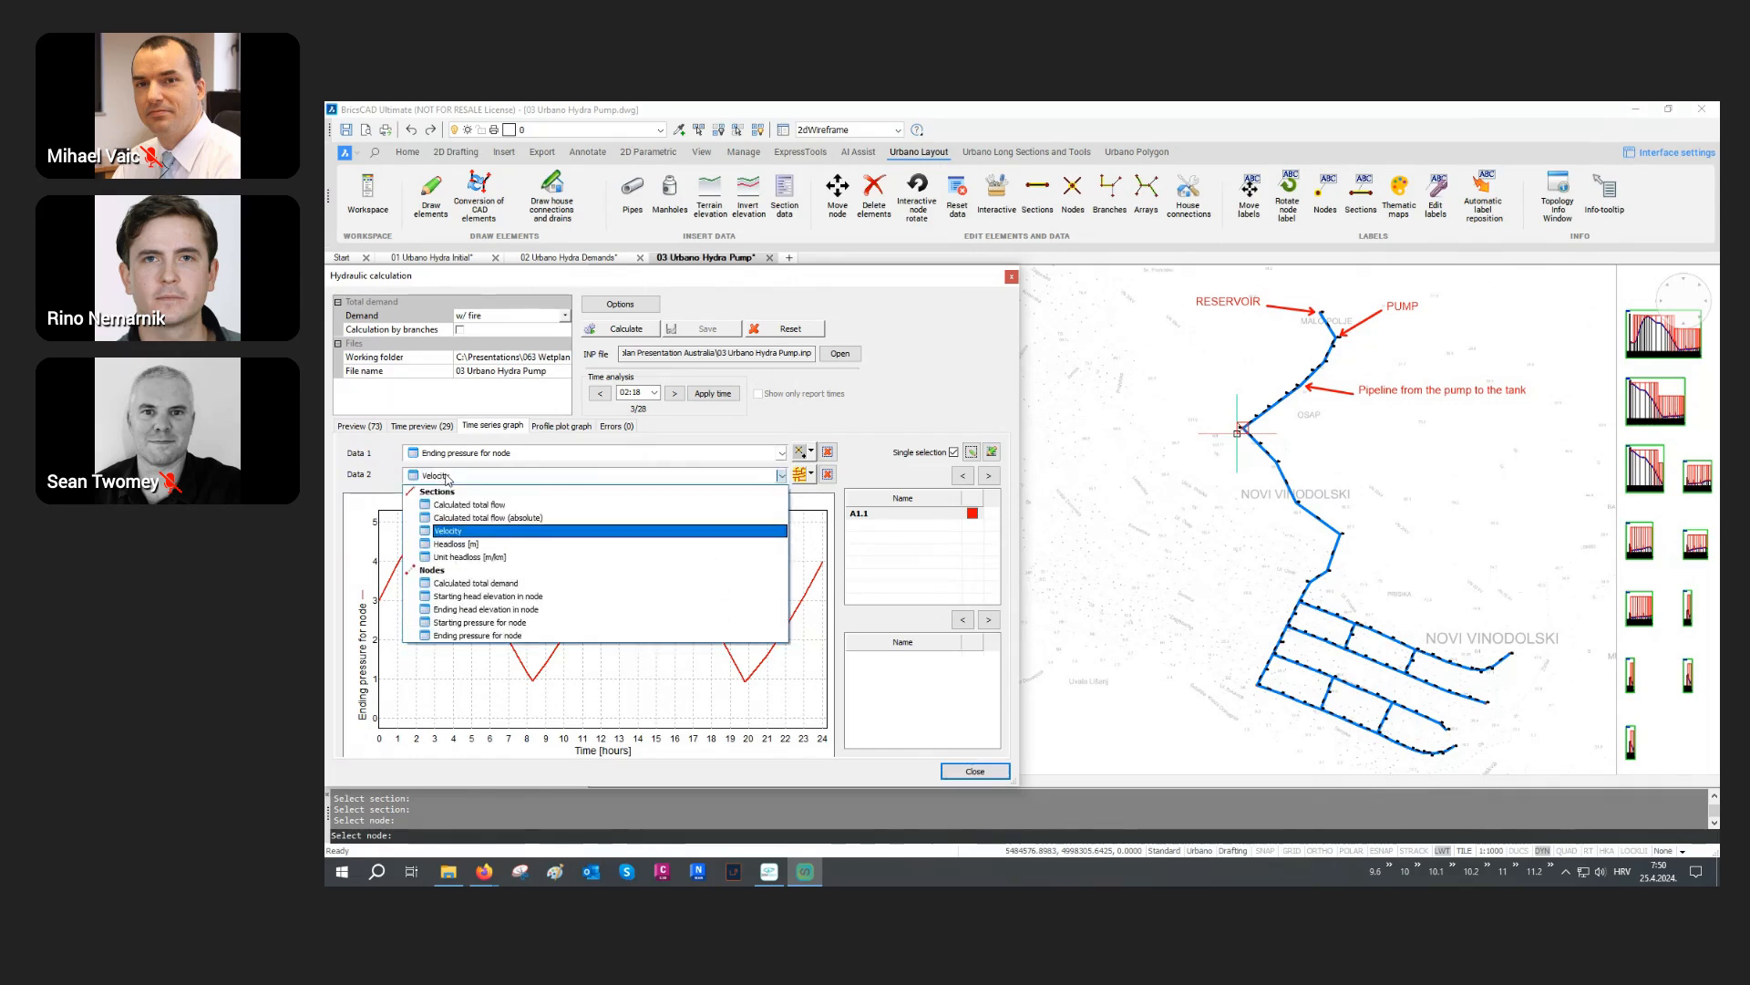
{"action": "left_click", "coordinate": [447, 530]}
{"action": "left_click", "coordinate": [810, 474]}
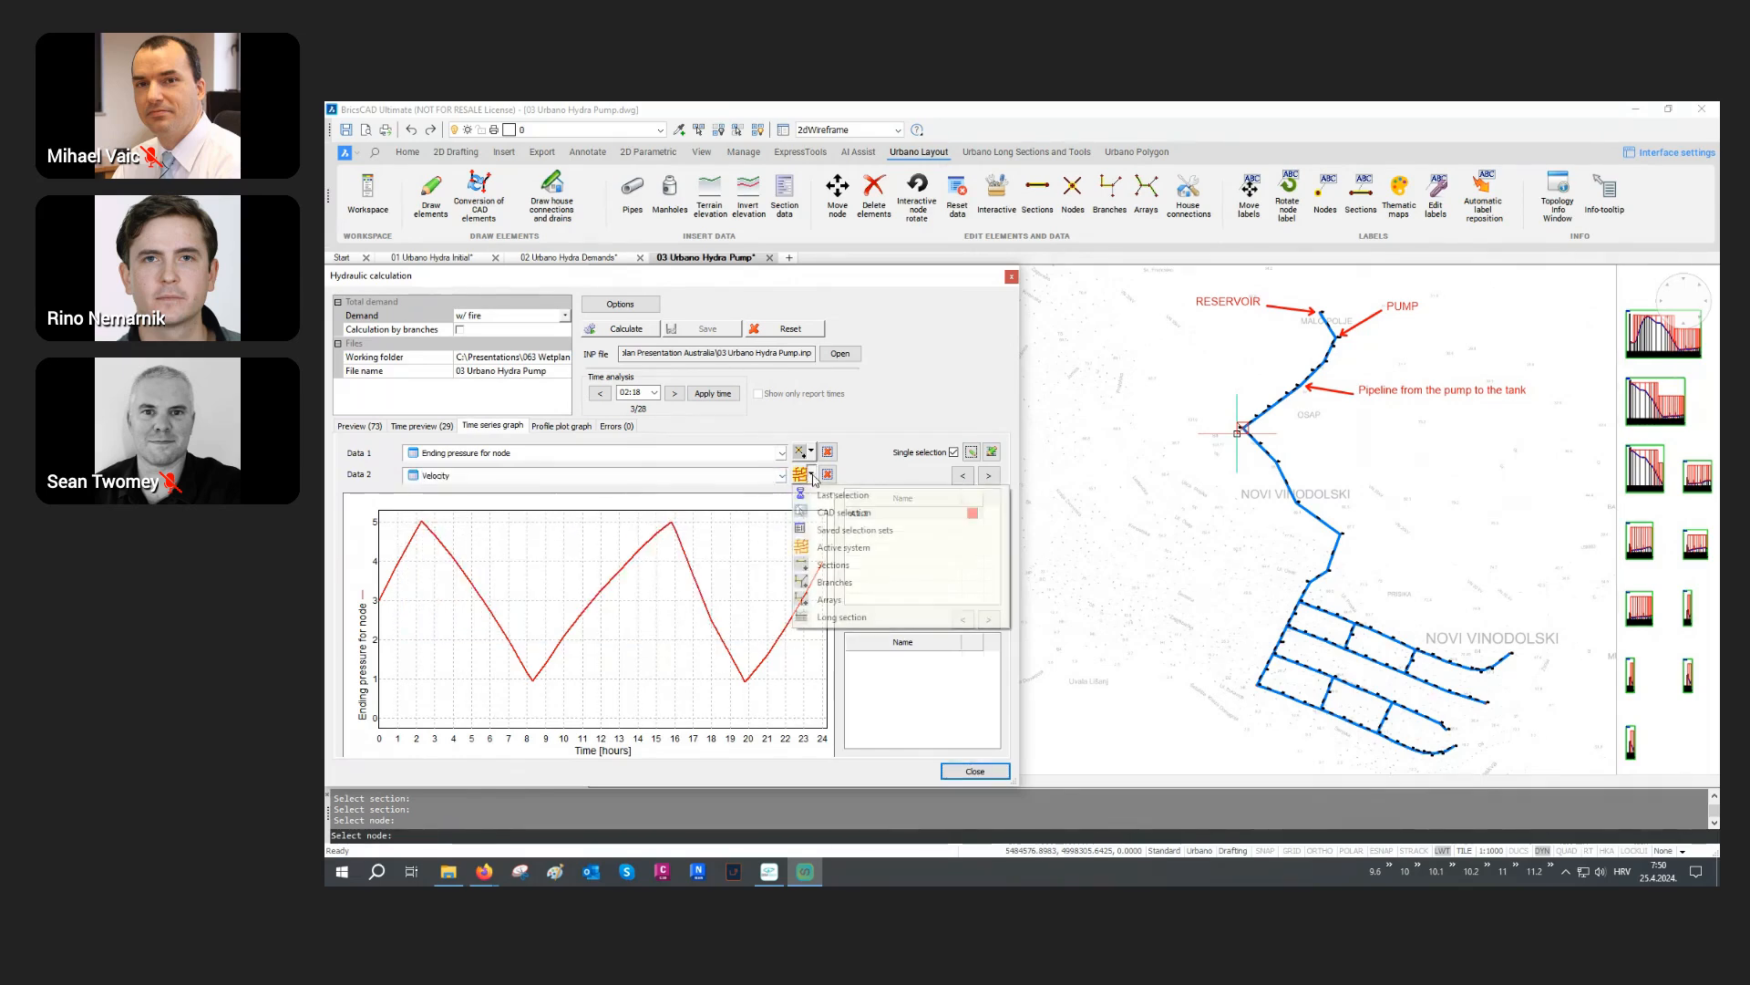
{"action": "left_click", "coordinate": [839, 566]}
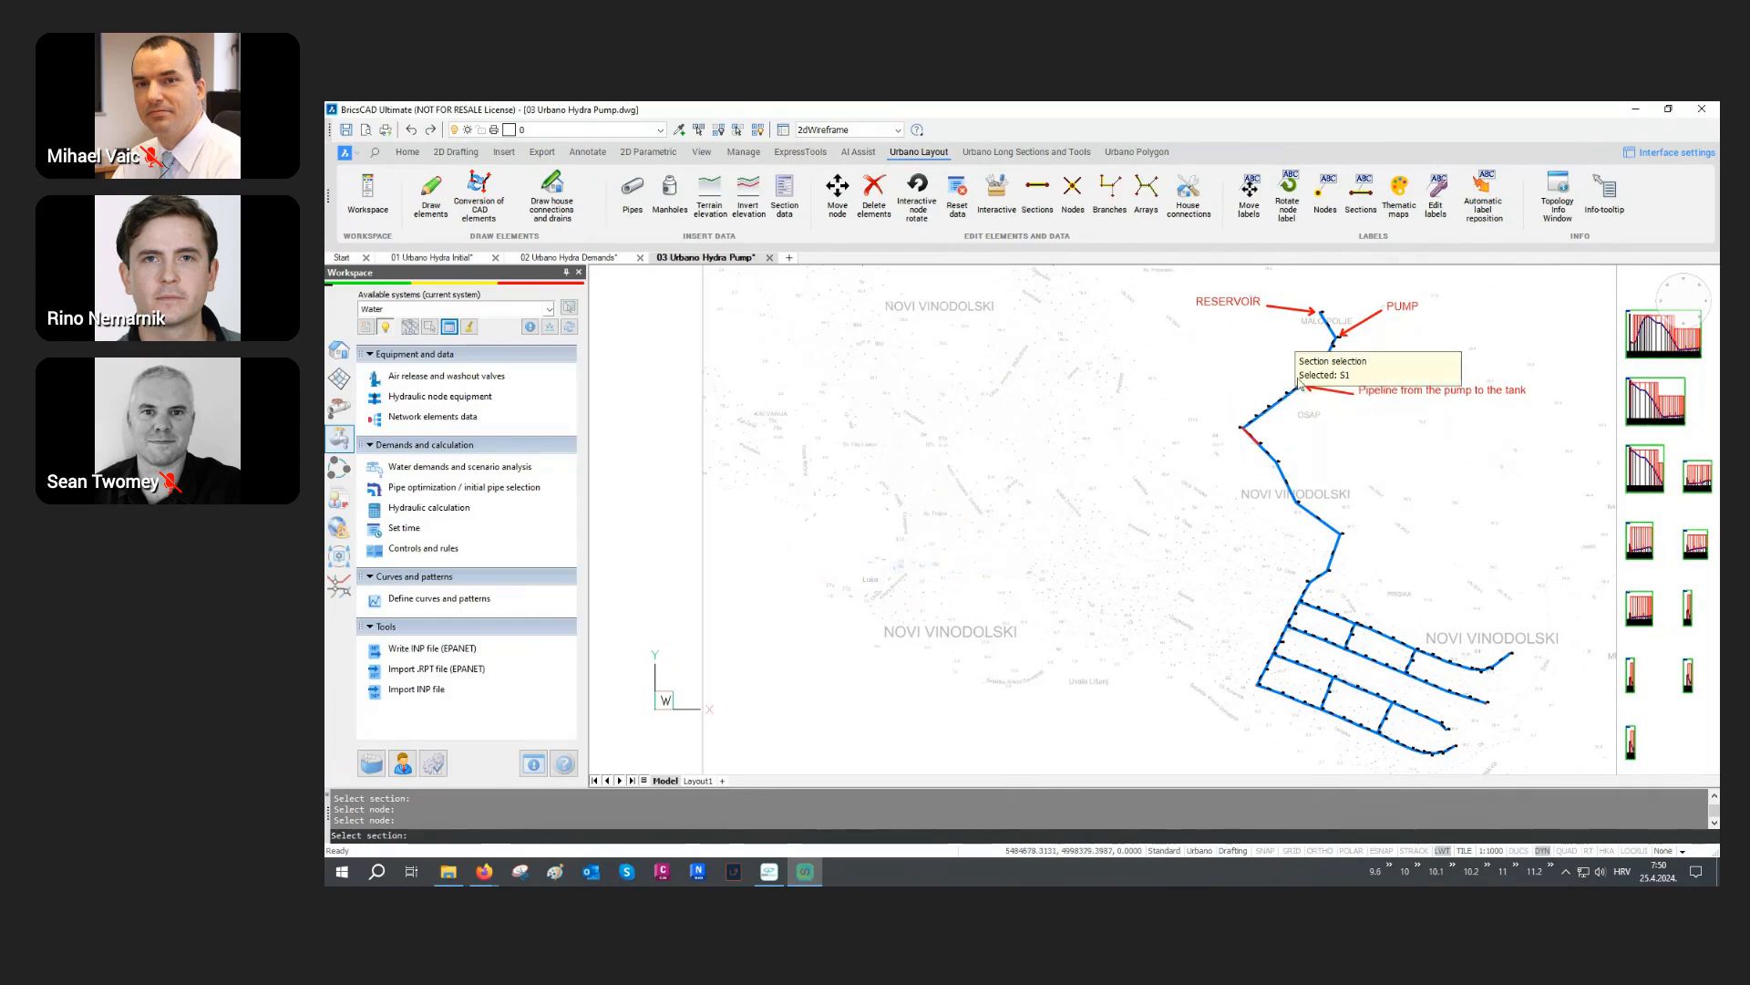
{"action": "left_click", "coordinate": [1332, 346]}
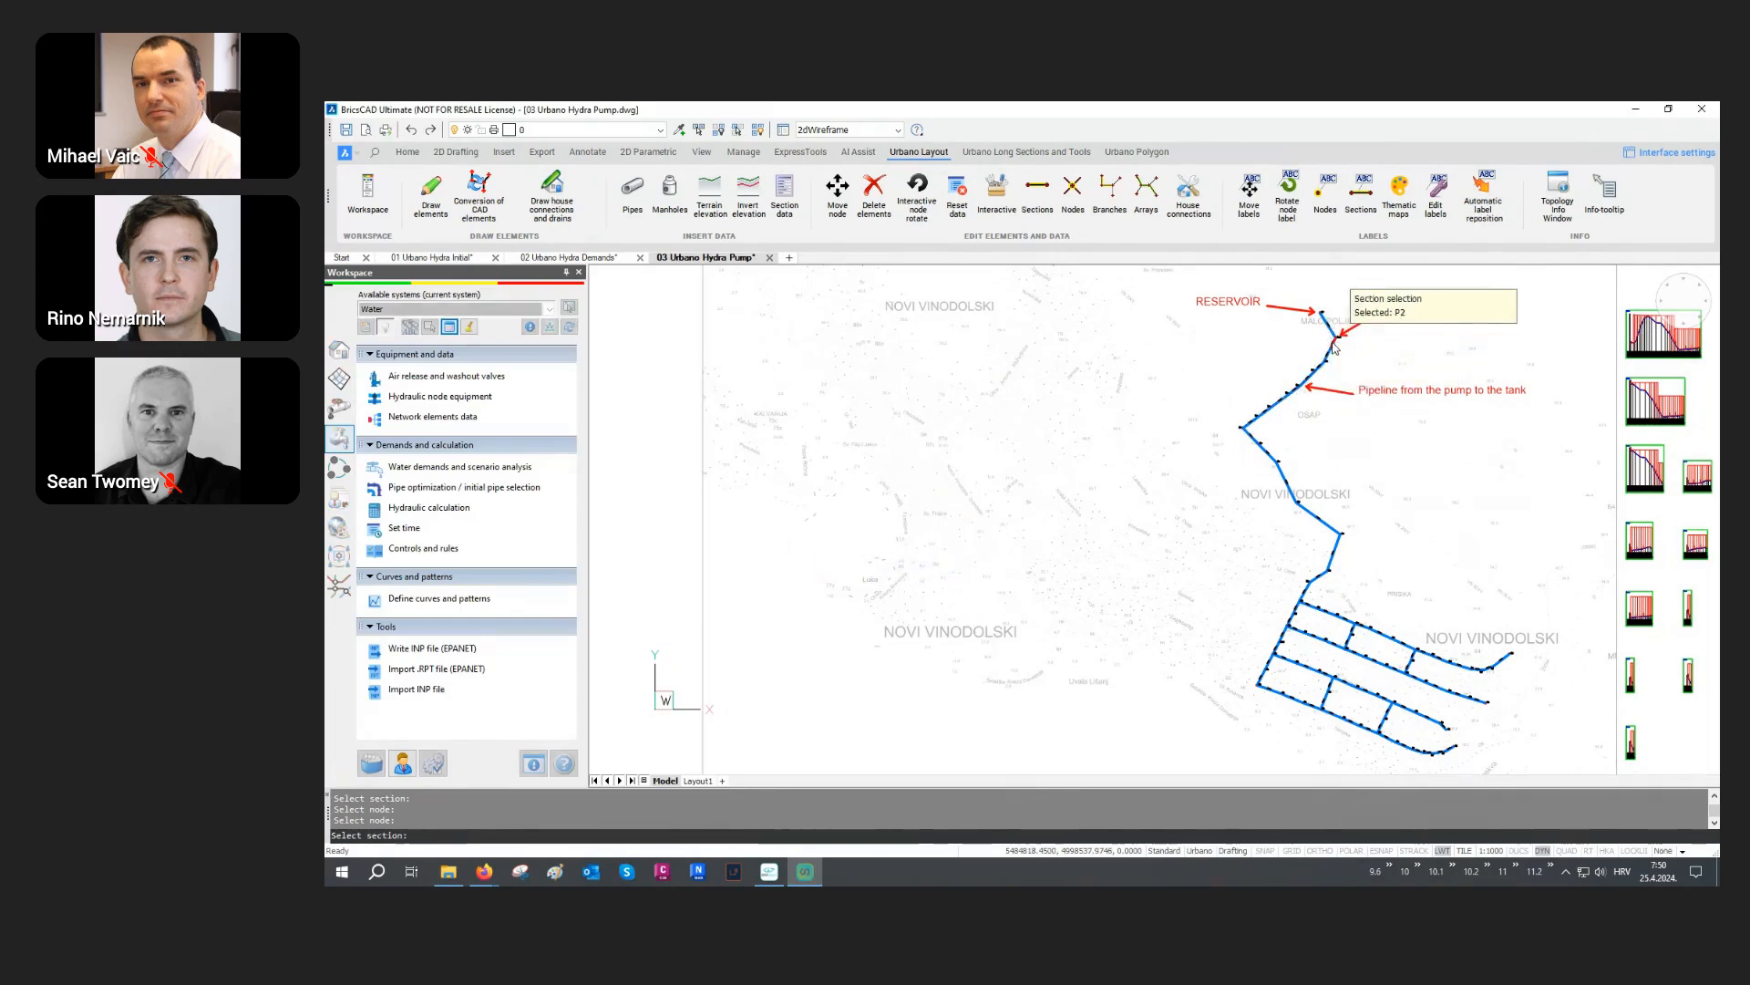
{"action": "left_click", "coordinate": [1333, 343]}
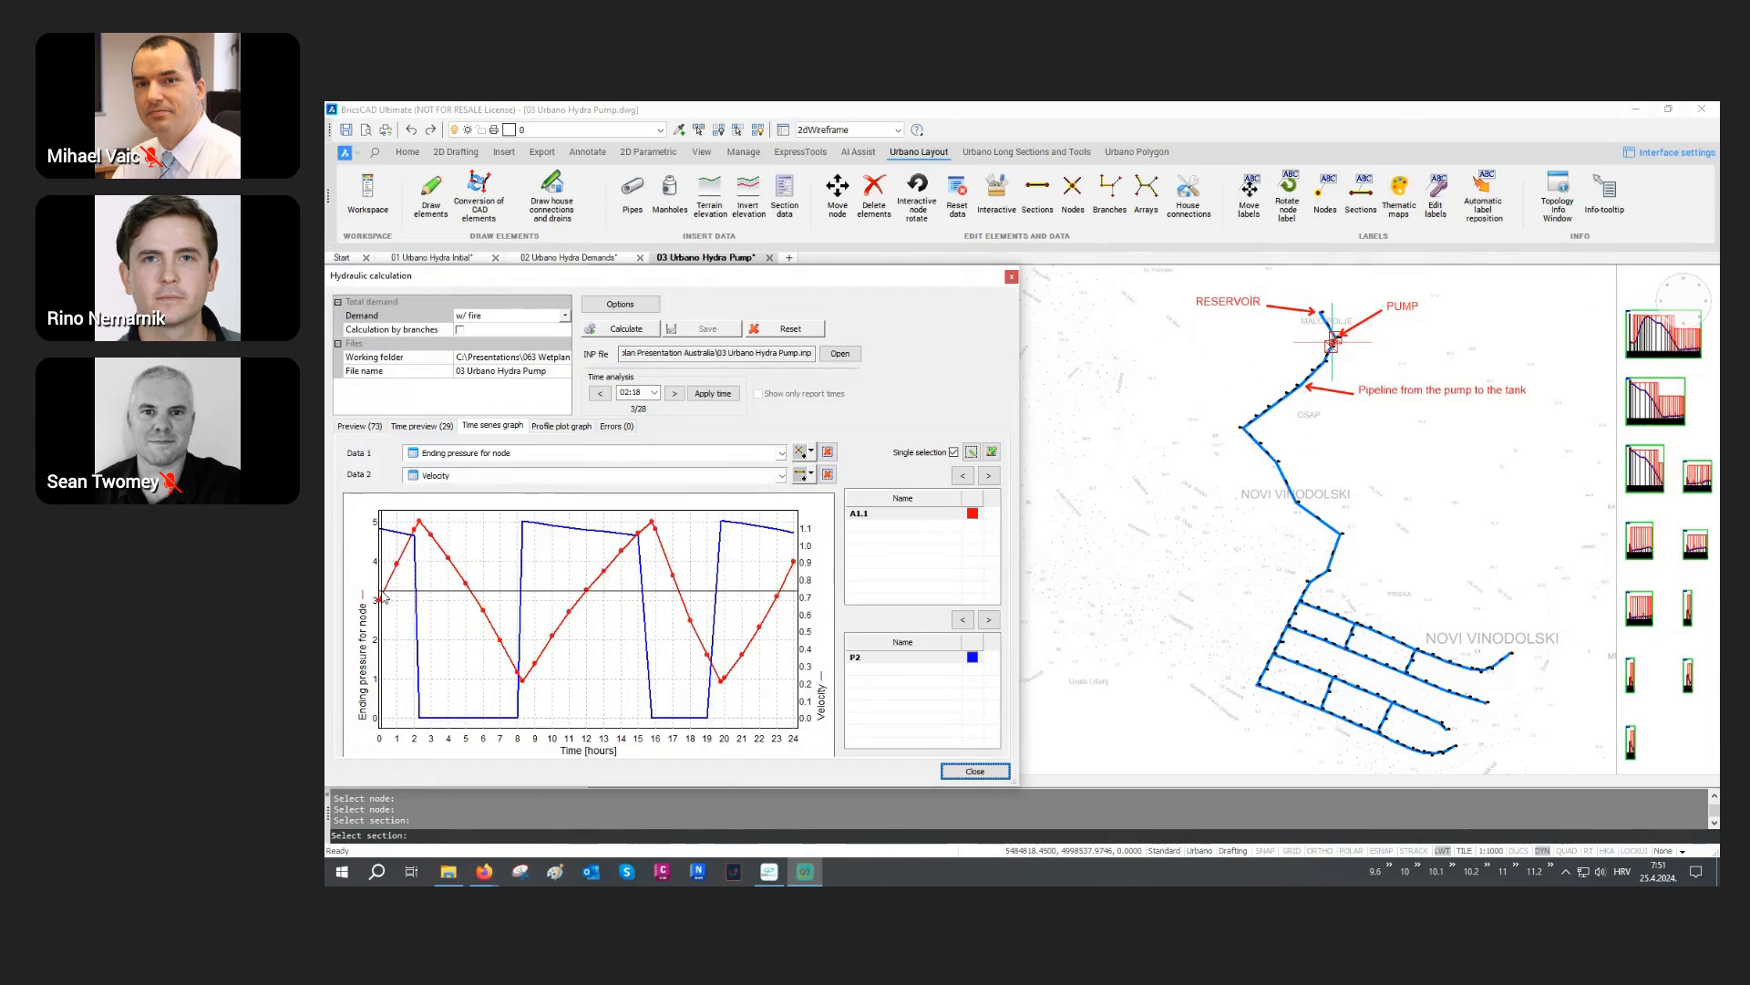
{"action": "mouse_move", "coordinate": [422, 533]}
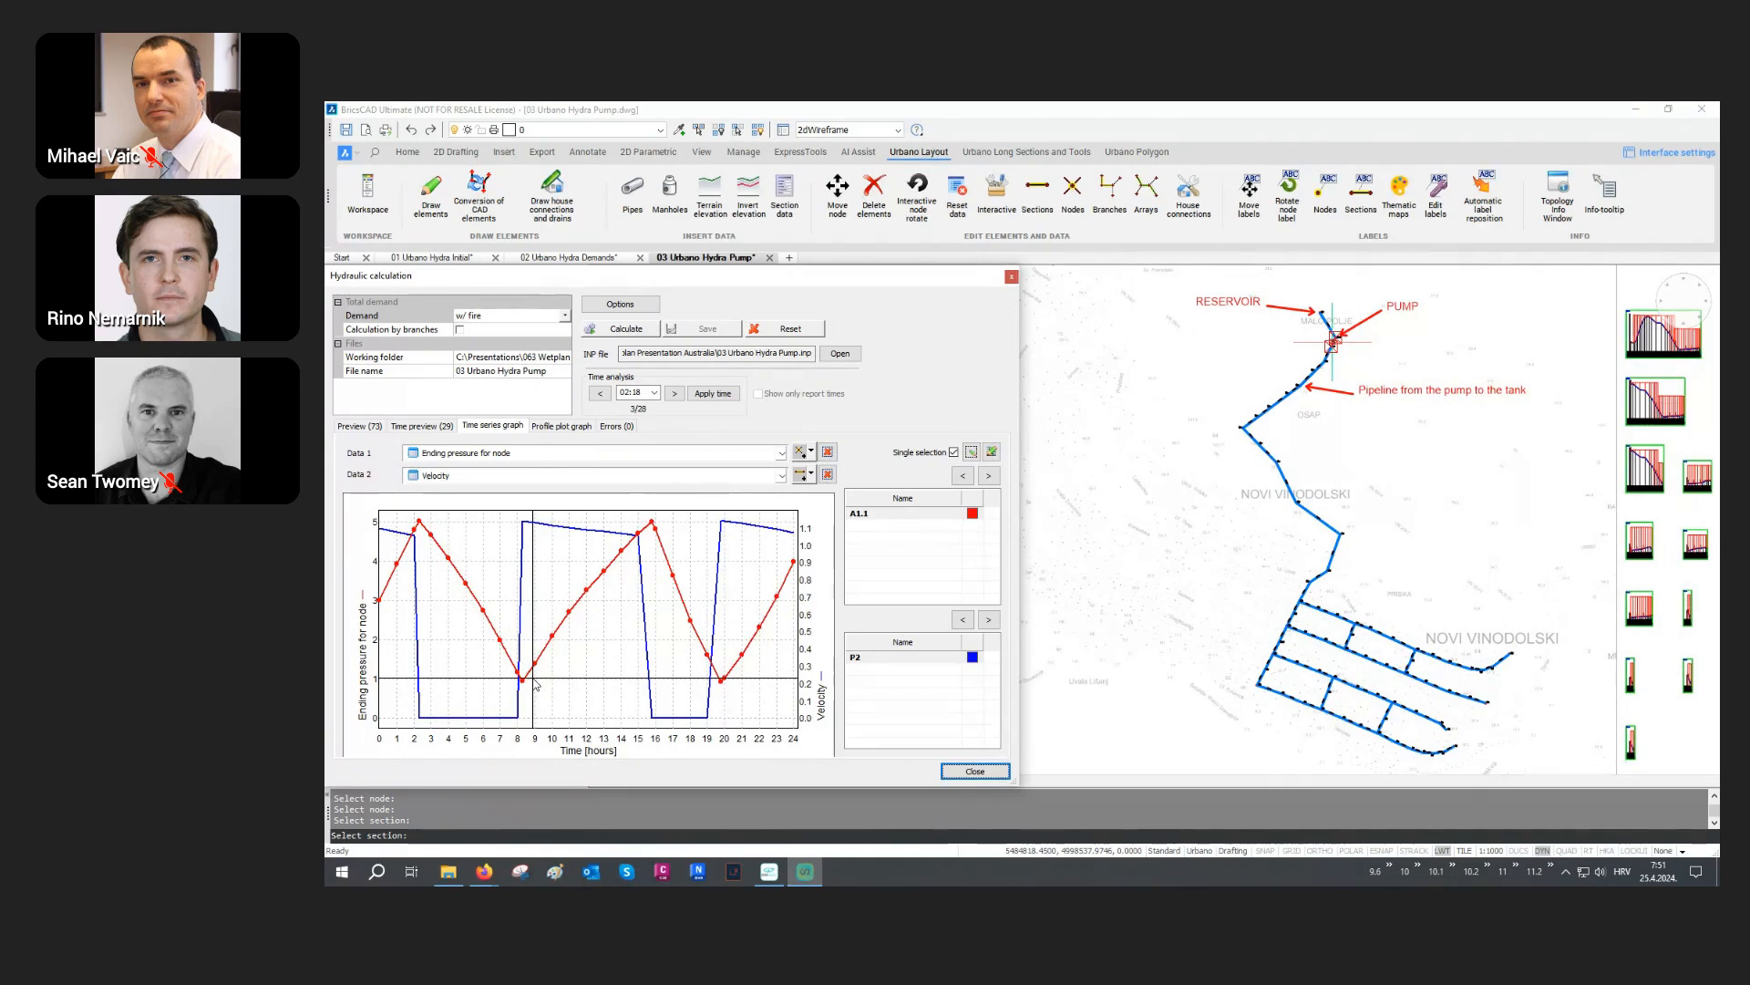
{"action": "mouse_move", "coordinate": [560, 633]}
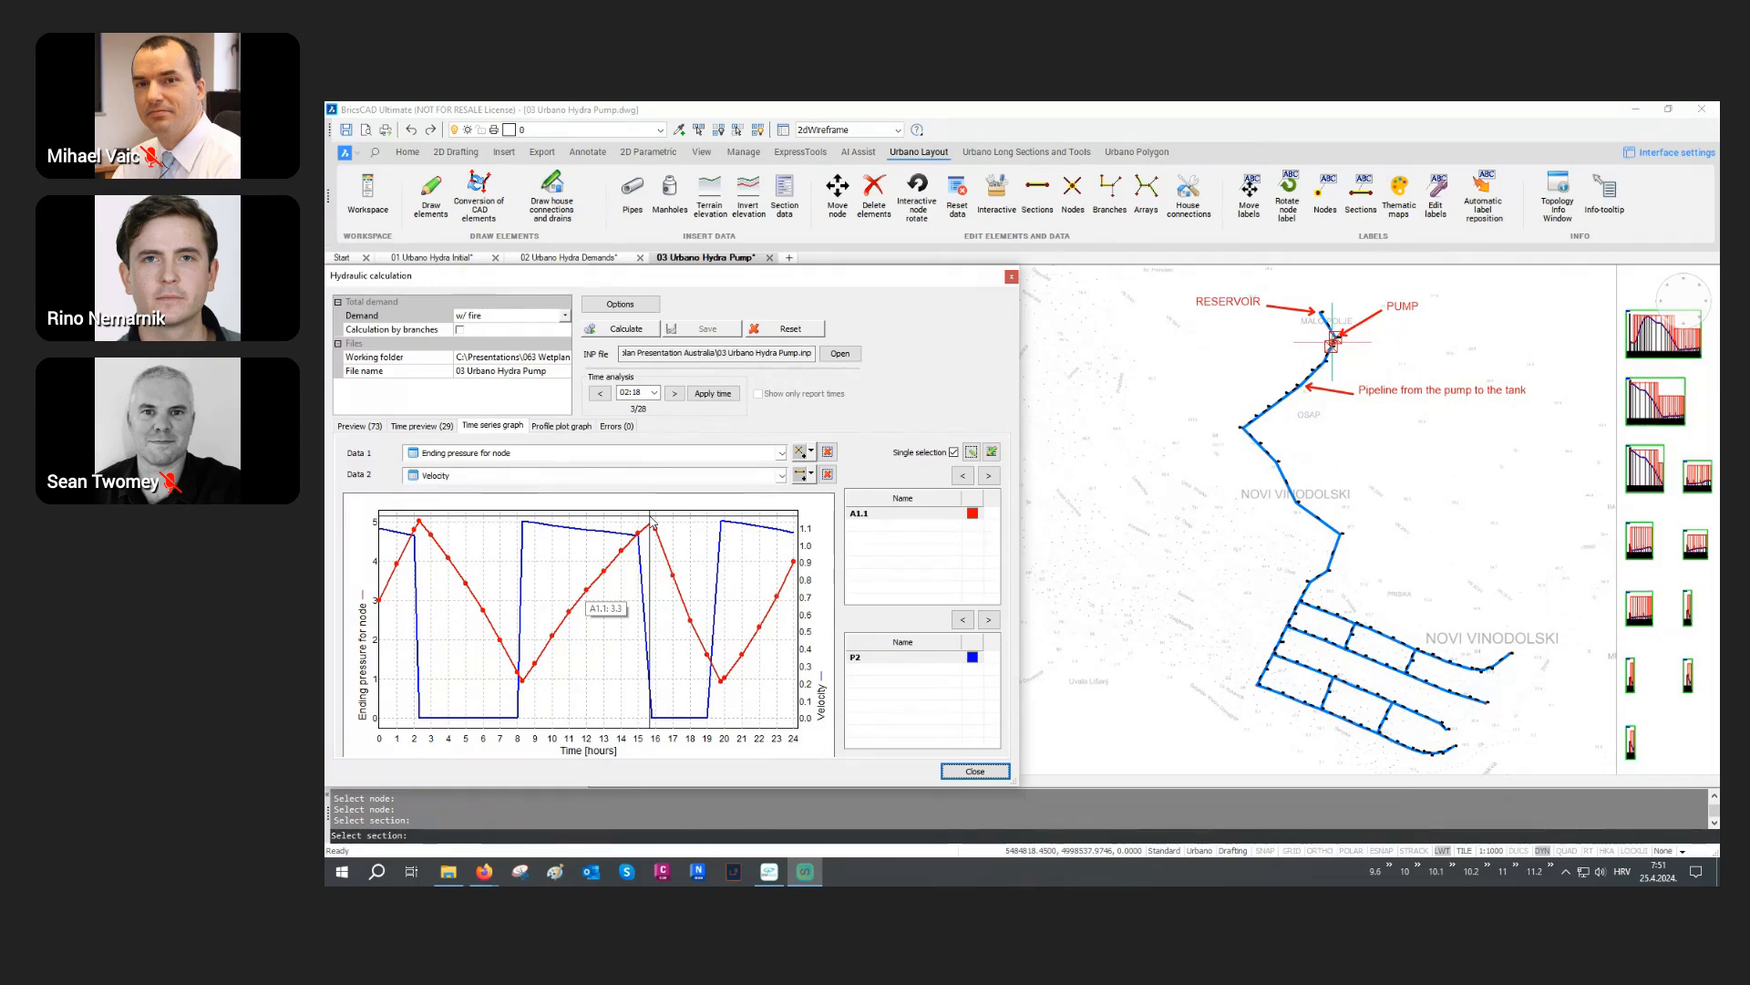
Step: Insert the combined pressure and velocity graph into the drawing below the column of long sections
{"action": "left_click", "coordinate": [970, 451]}
{"action": "scroll", "coordinate": [819, 513], "scroll_direction": "down", "scroll_amount": 2}
{"action": "middle_click_drag", "start_coordinate": [1263, 599], "coordinate": [958, 517]}
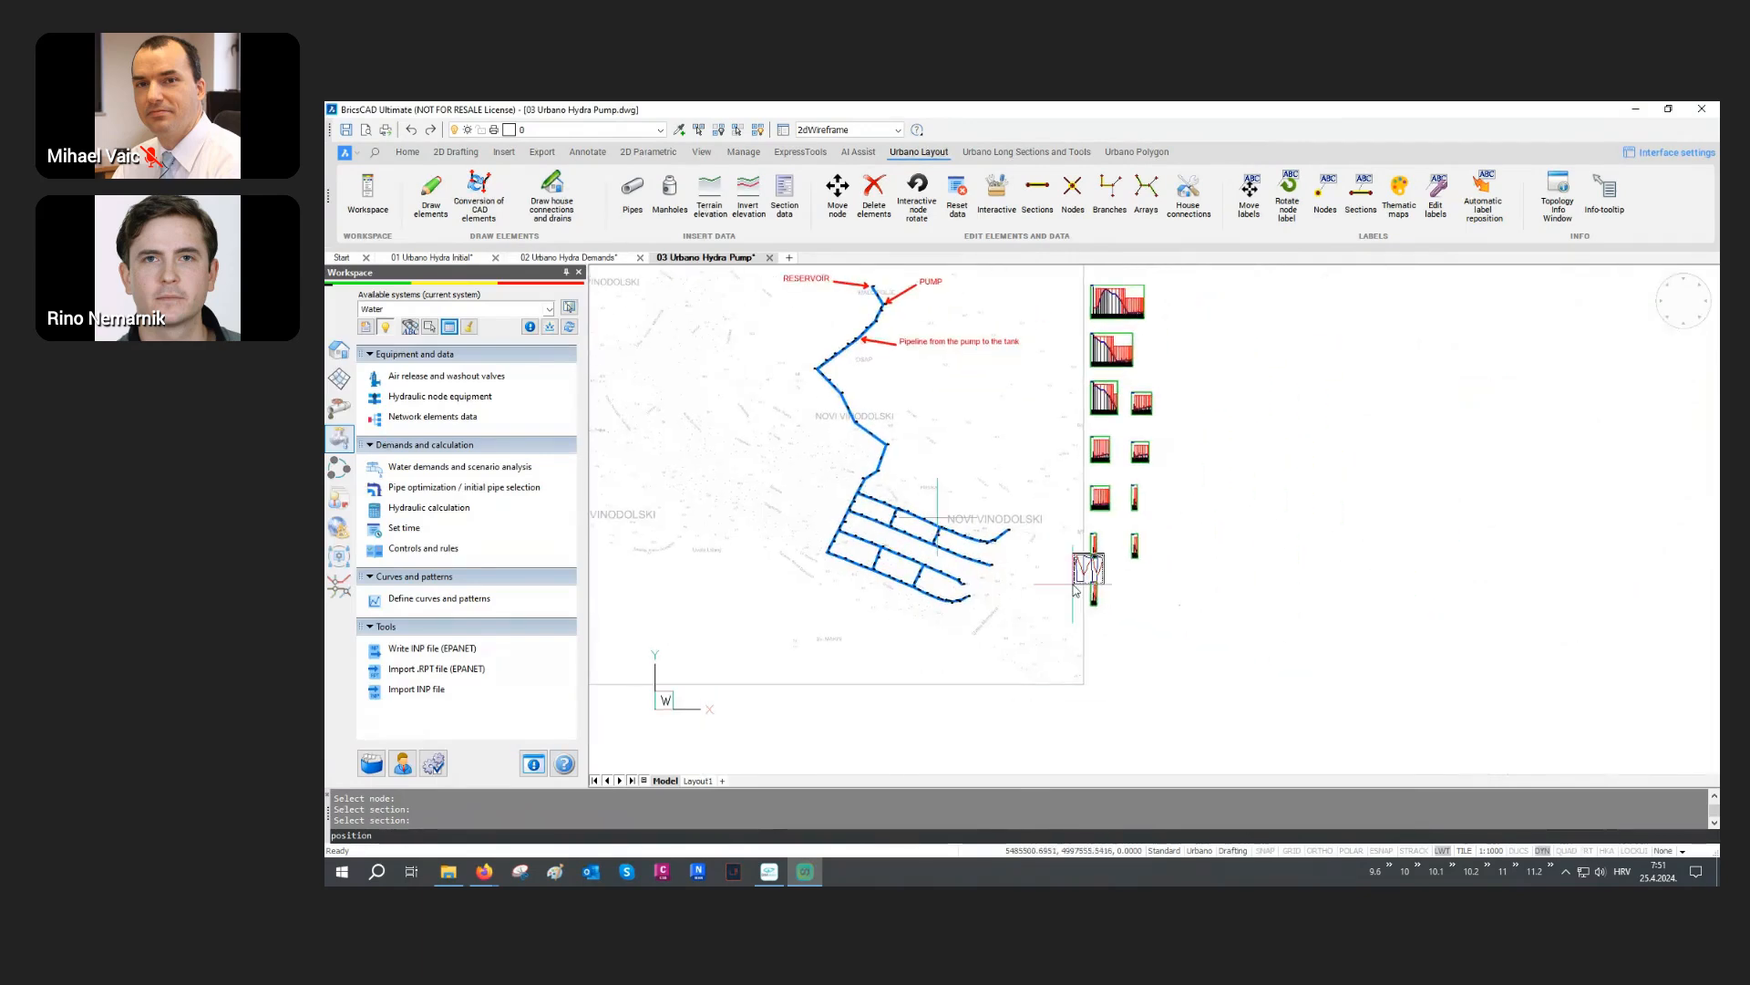
{"action": "scroll", "coordinate": [1080, 601], "scroll_direction": "up", "scroll_amount": 4}
{"action": "left_click", "coordinate": [1090, 672]}
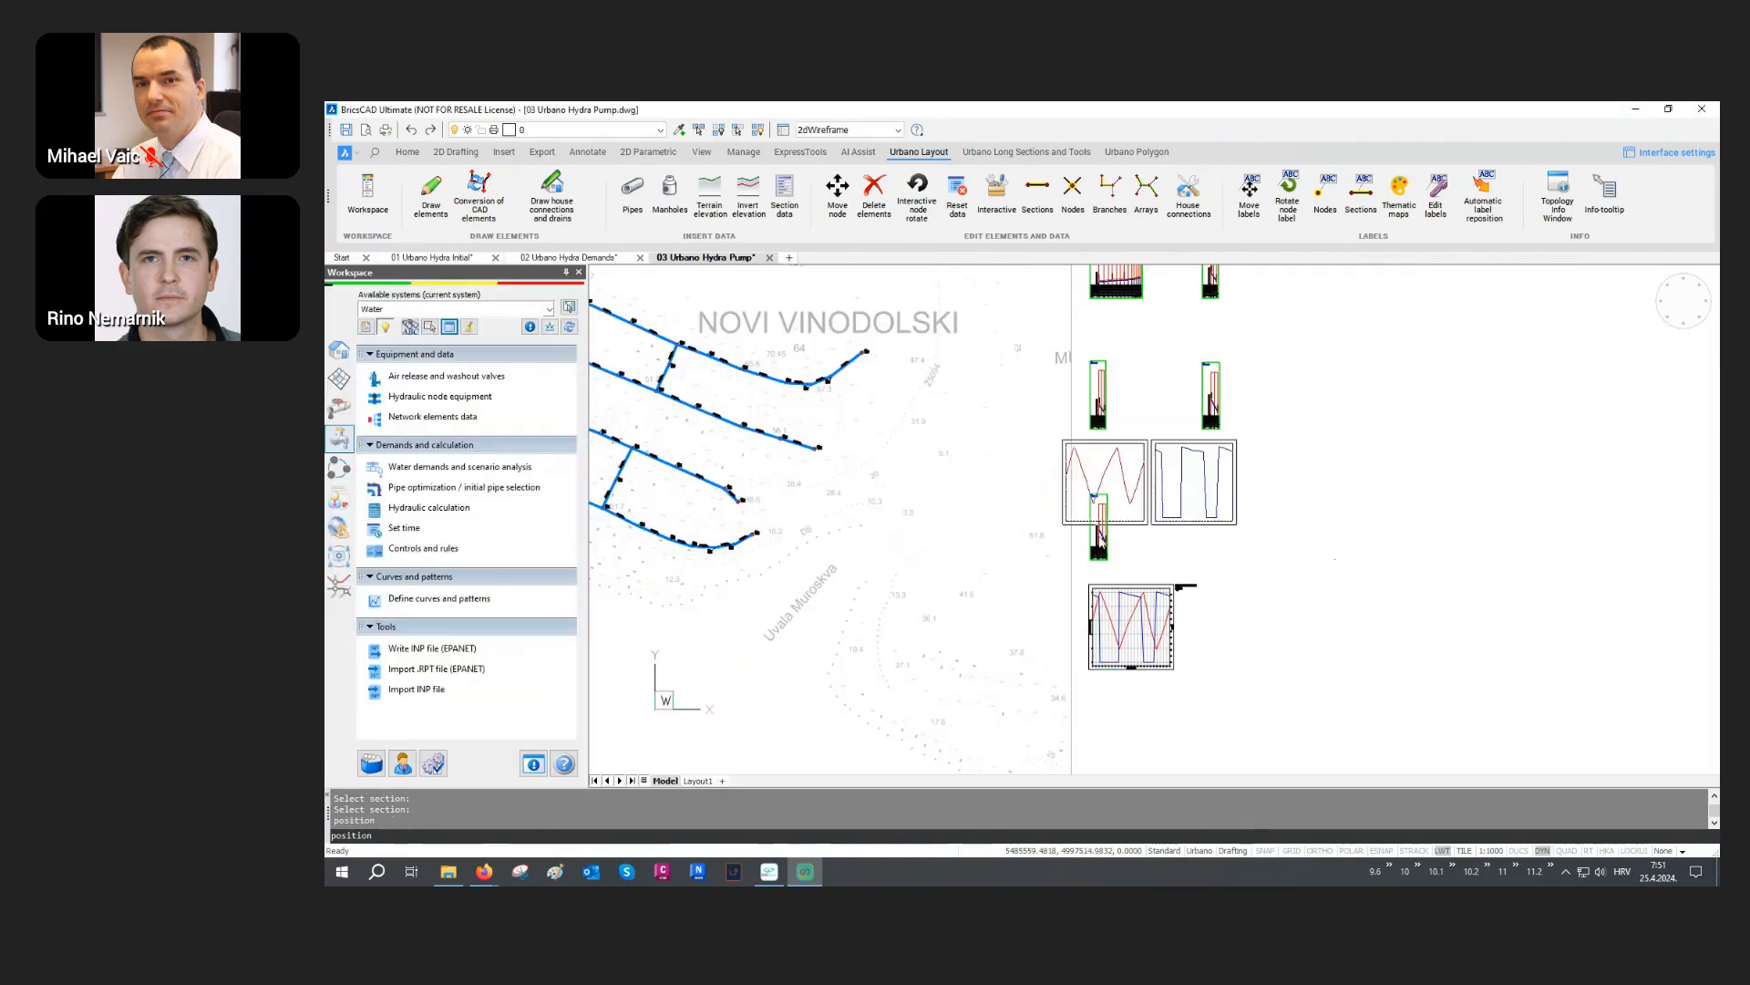
Step: Insert the pressure and velocity graphs separately beside the combined one, and close the hydraulic calculation to view them
{"action": "left_click", "coordinate": [992, 451]}
{"action": "left_click", "coordinate": [1210, 670]}
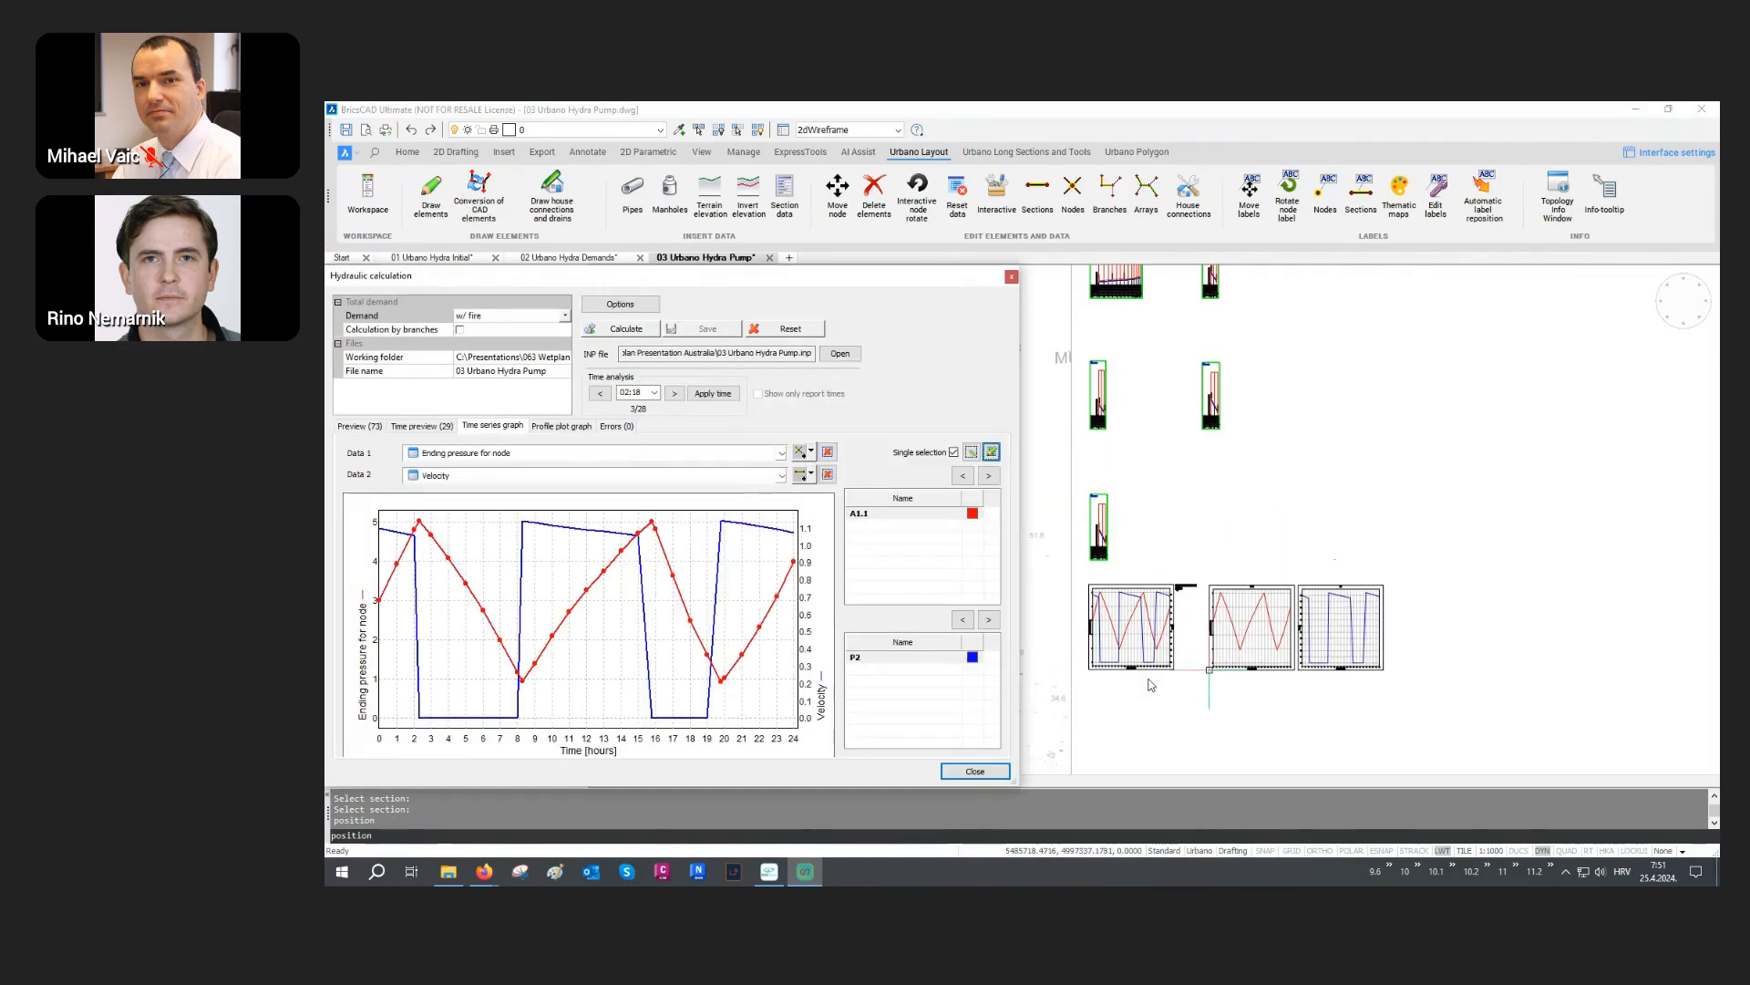
{"action": "left_click", "coordinate": [989, 771]}
{"action": "scroll", "coordinate": [1276, 675], "scroll_direction": "up", "scroll_amount": 3}
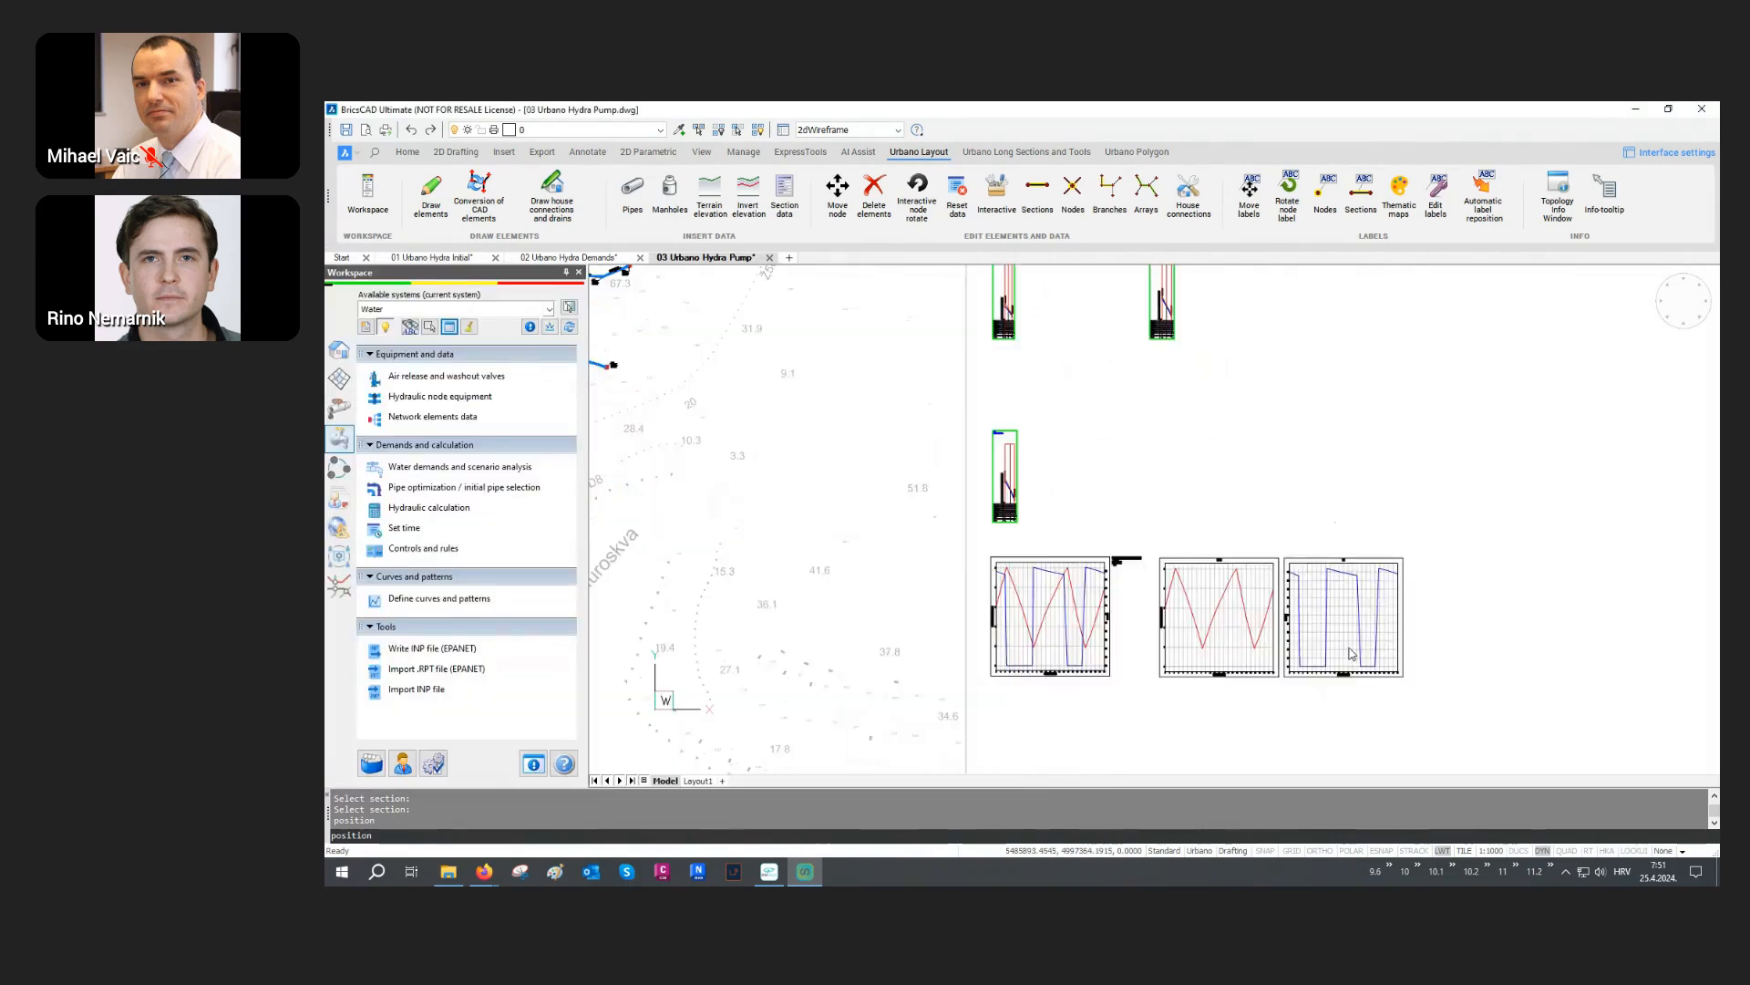
{"action": "scroll", "coordinate": [679, 606], "scroll_direction": "up", "scroll_amount": 3}
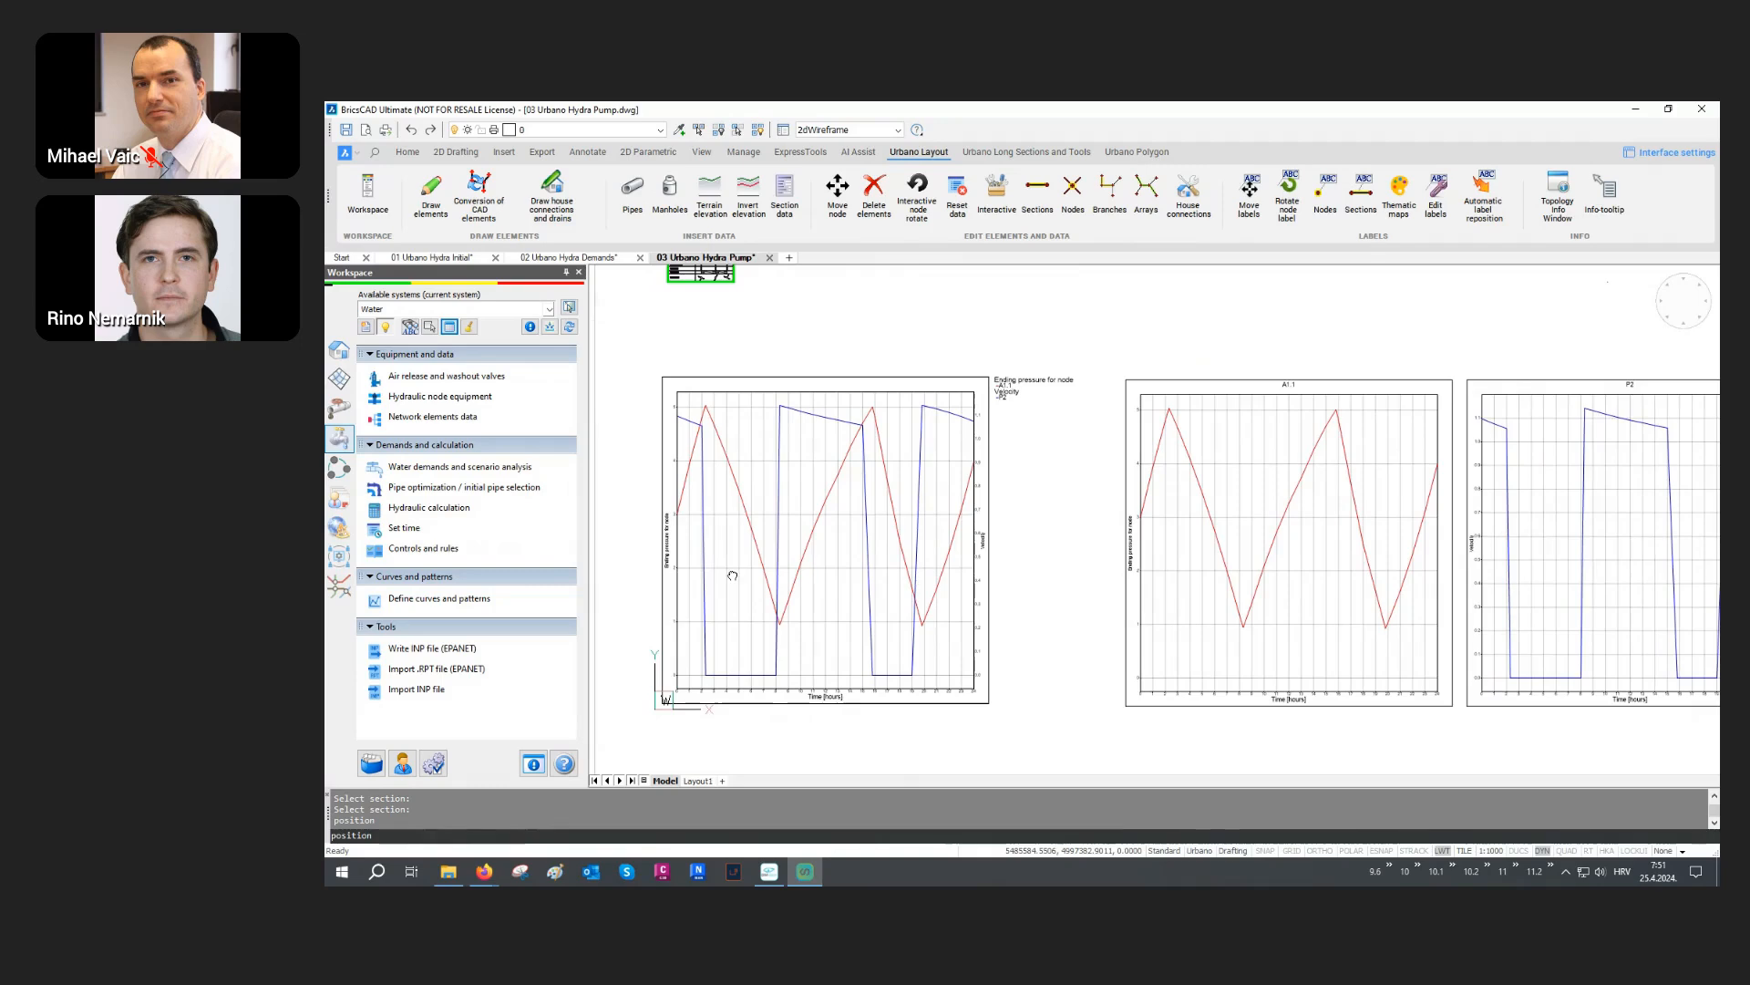
Step: Advance the simulation time stepwise to 04:00 while comparing the flow, velocity and pressure labels around end node H4.12
{"action": "scroll", "coordinate": [1112, 609], "scroll_direction": "down", "scroll_amount": 3}
{"action": "middle_click_drag", "start_coordinate": [695, 543], "coordinate": [1107, 585]}
{"action": "scroll", "coordinate": [1107, 588], "scroll_direction": "up", "scroll_amount": 6}
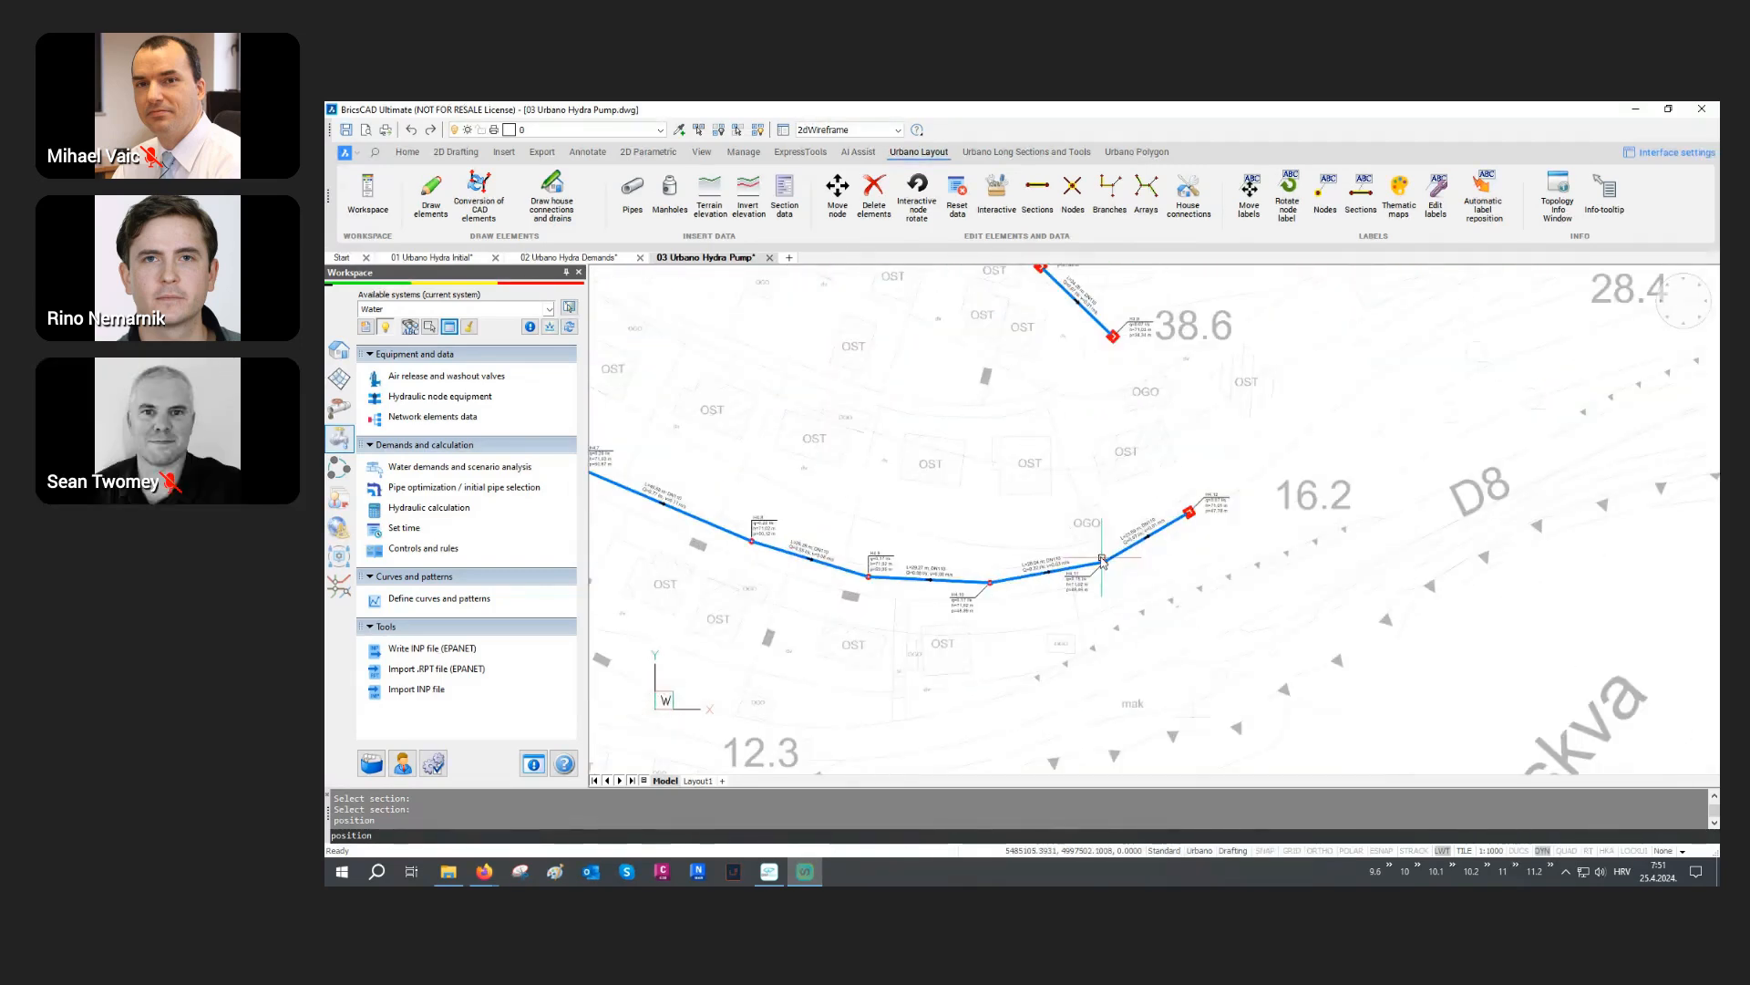
{"action": "scroll", "coordinate": [1096, 529], "scroll_direction": "up", "scroll_amount": 3}
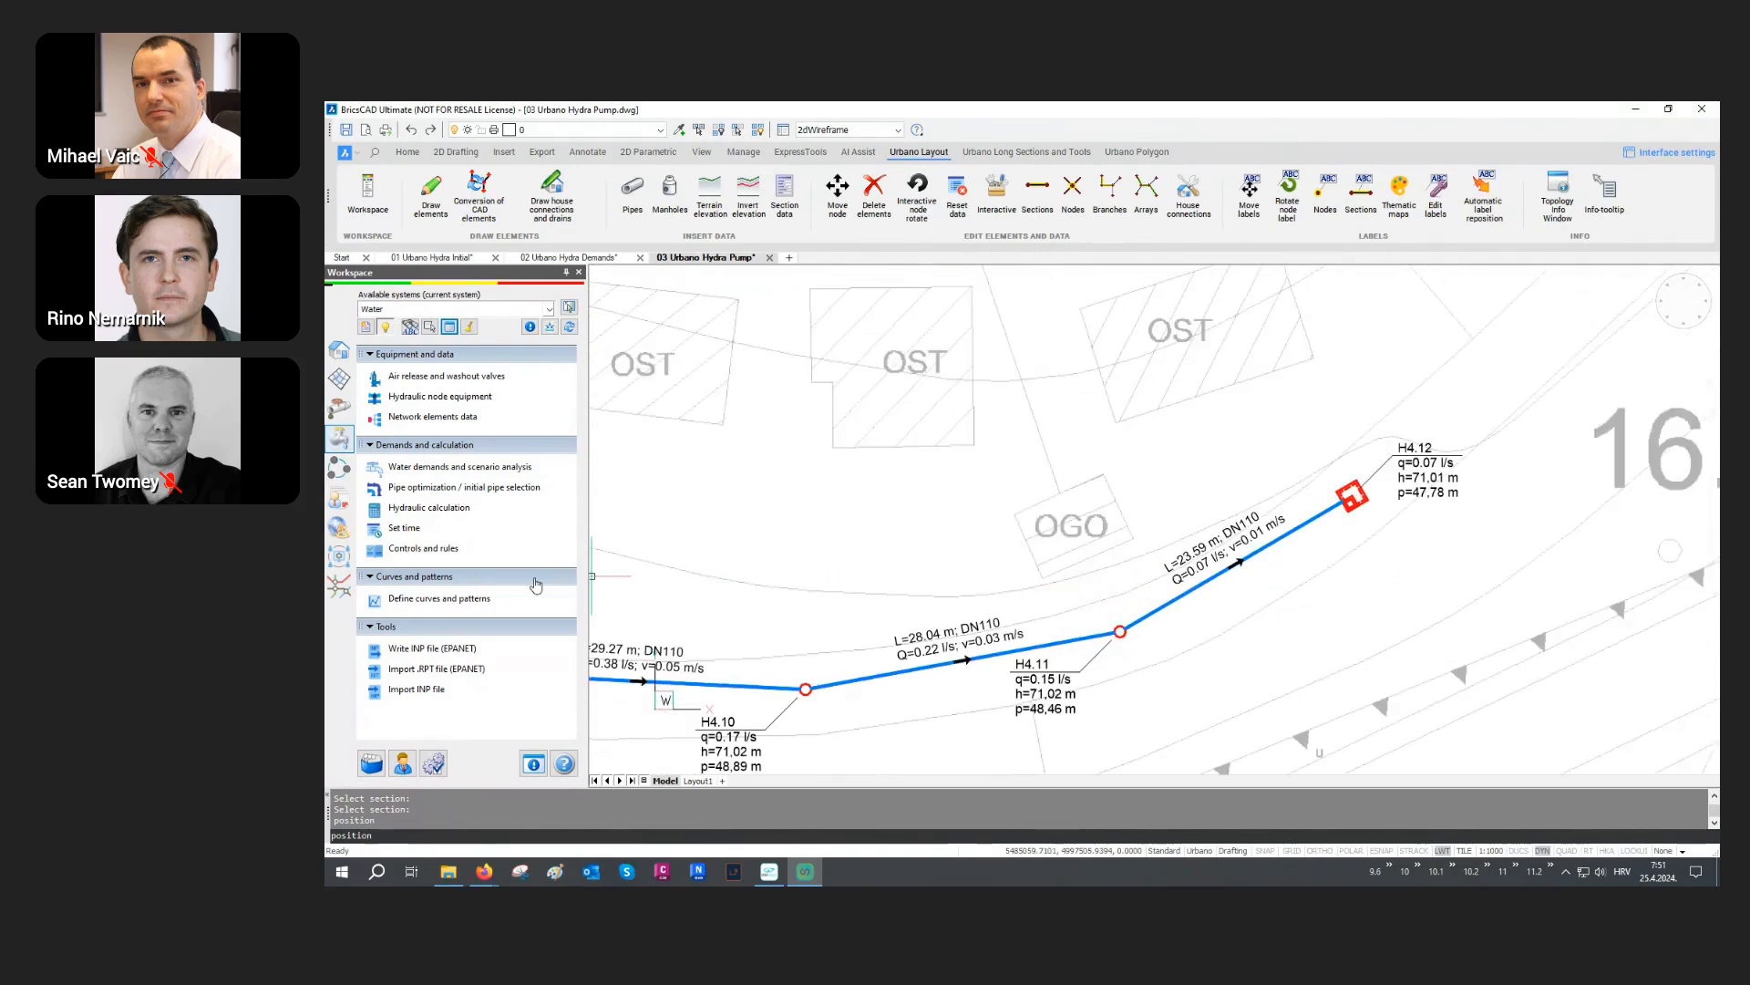
{"action": "left_click", "coordinate": [403, 528]}
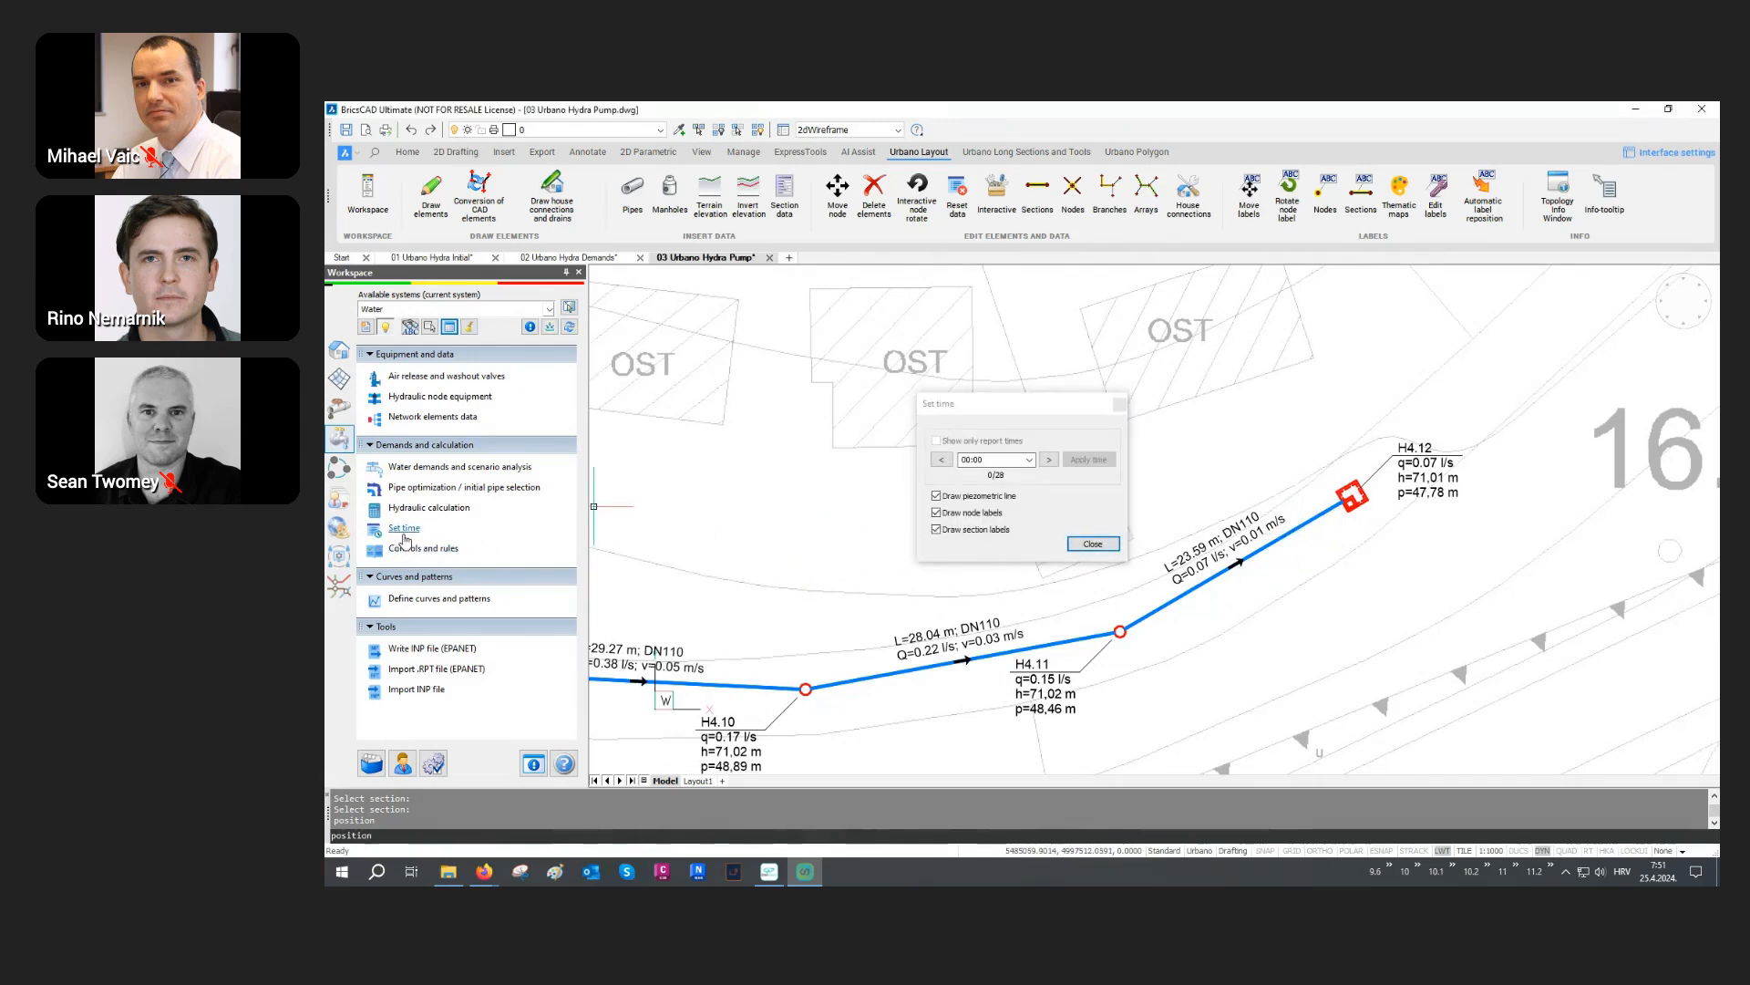
{"action": "left_click", "coordinate": [1049, 460]}
{"action": "left_click", "coordinate": [1049, 460]}
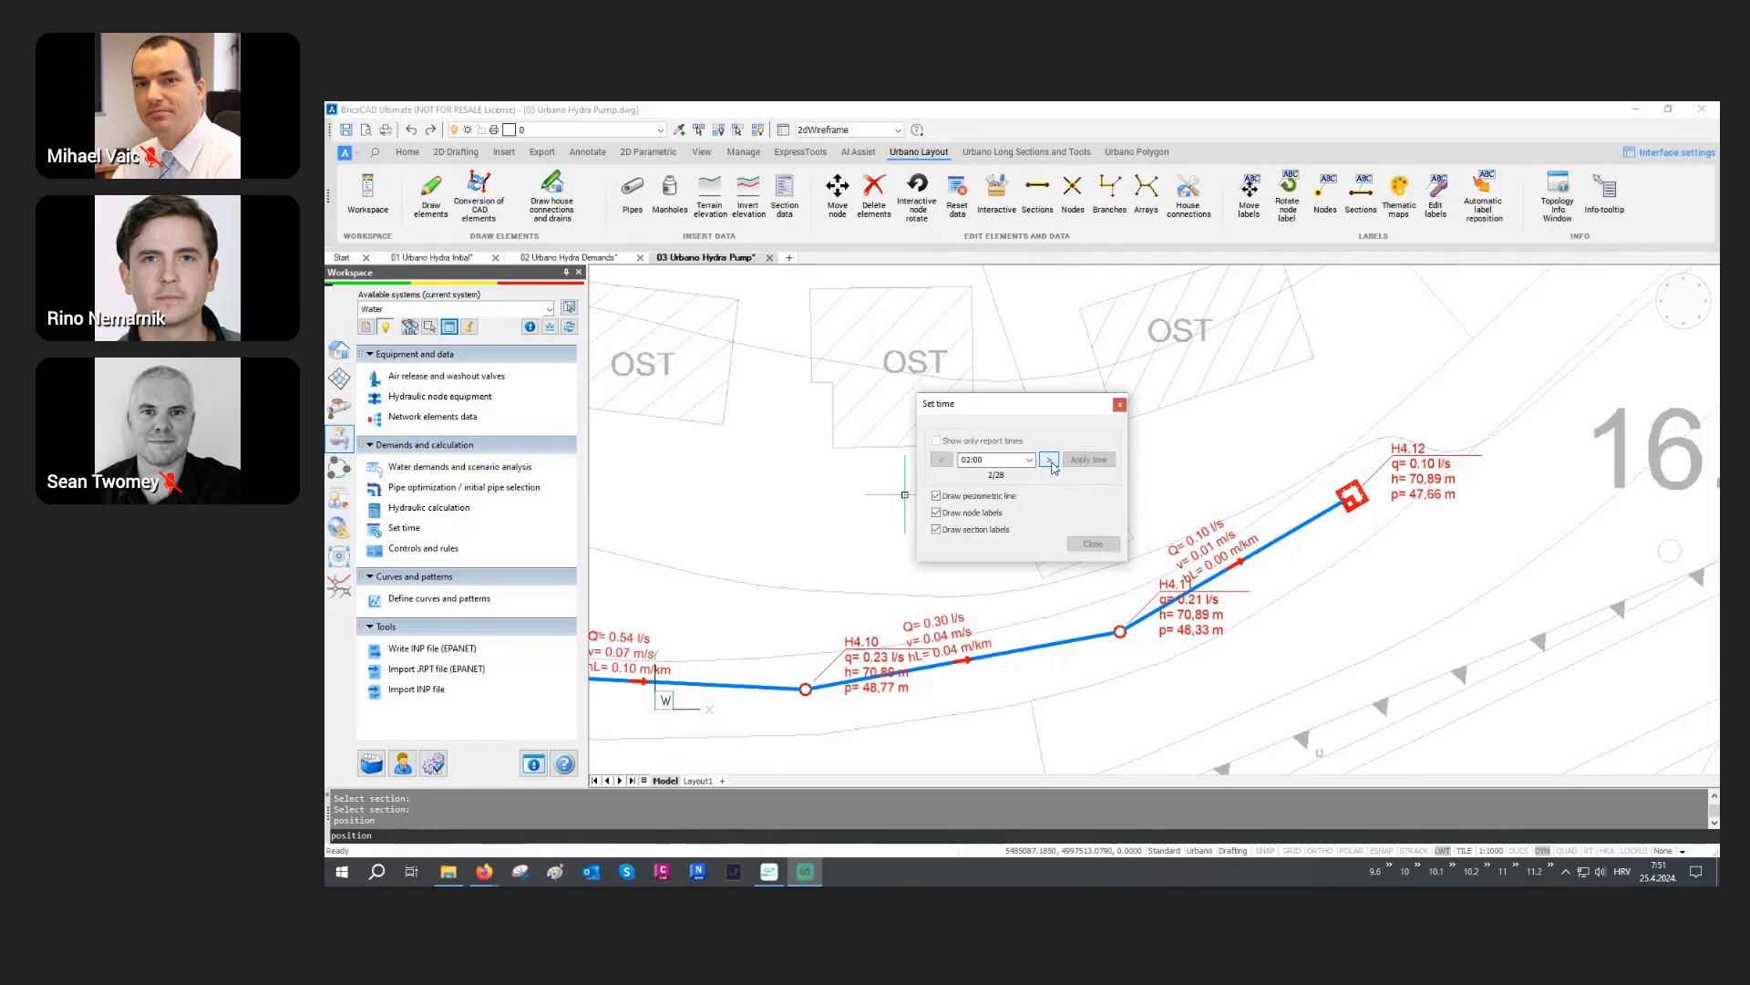
{"action": "left_click", "coordinate": [1049, 460]}
{"action": "scroll", "coordinate": [1241, 563], "scroll_direction": "up", "scroll_amount": 3}
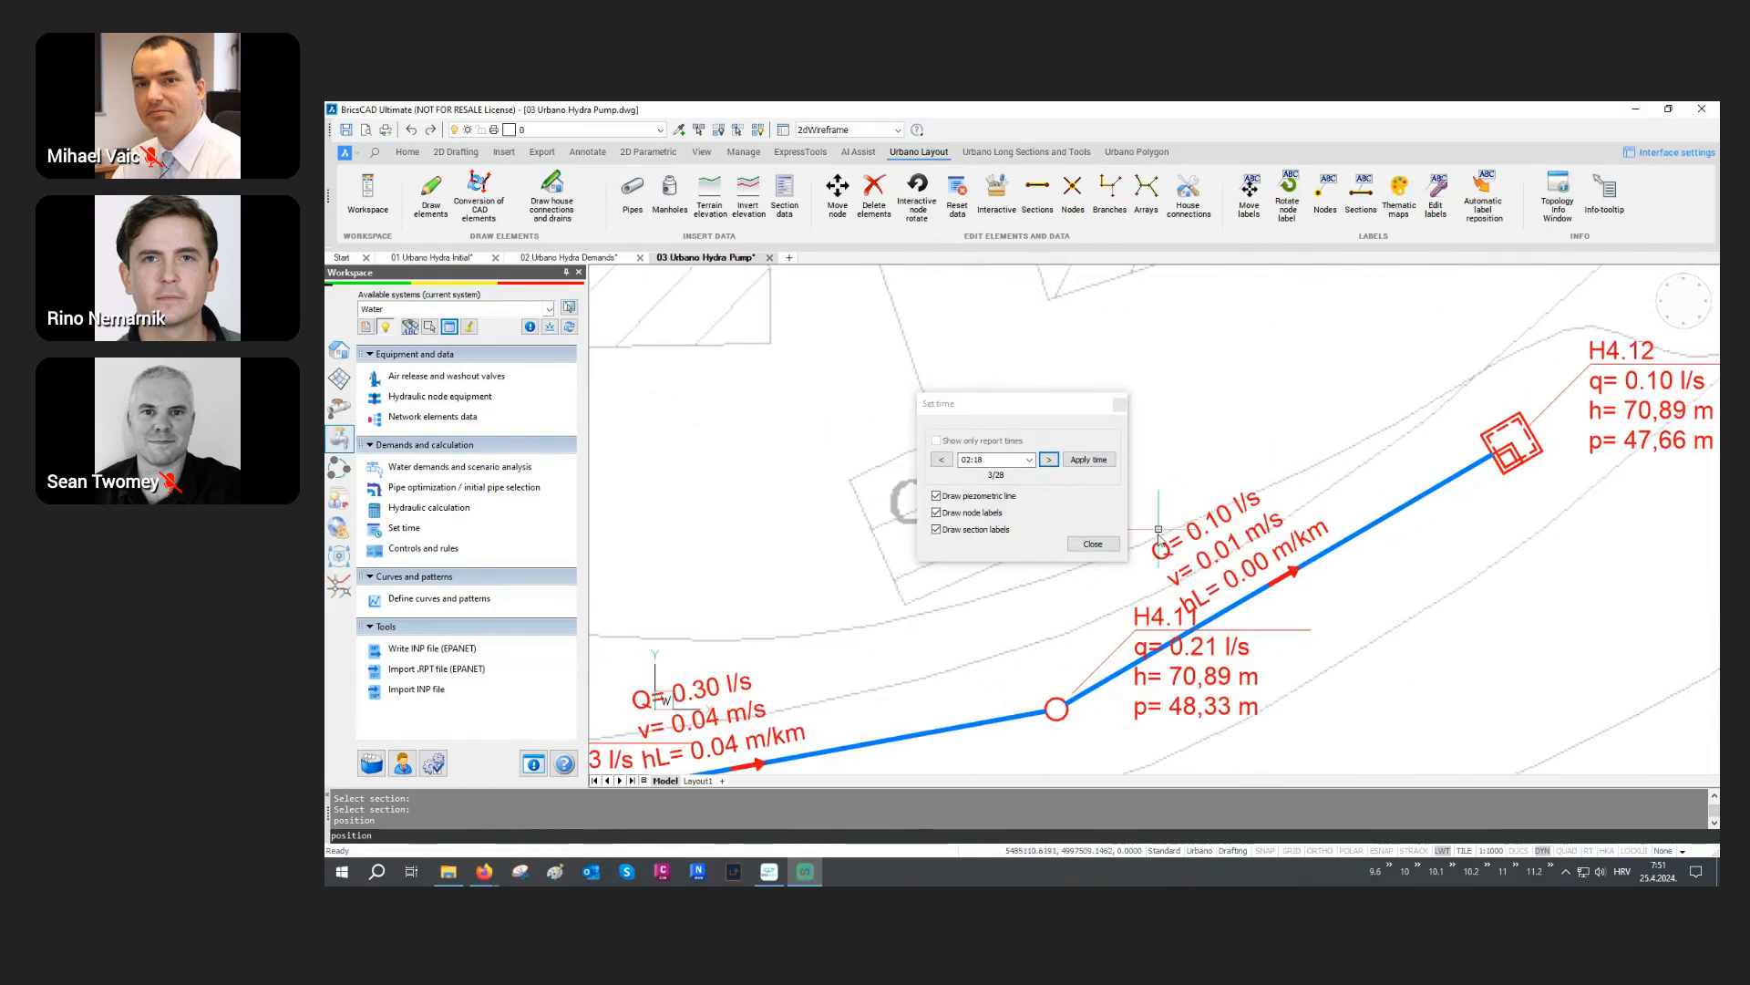
{"action": "left_click", "coordinate": [1049, 459]}
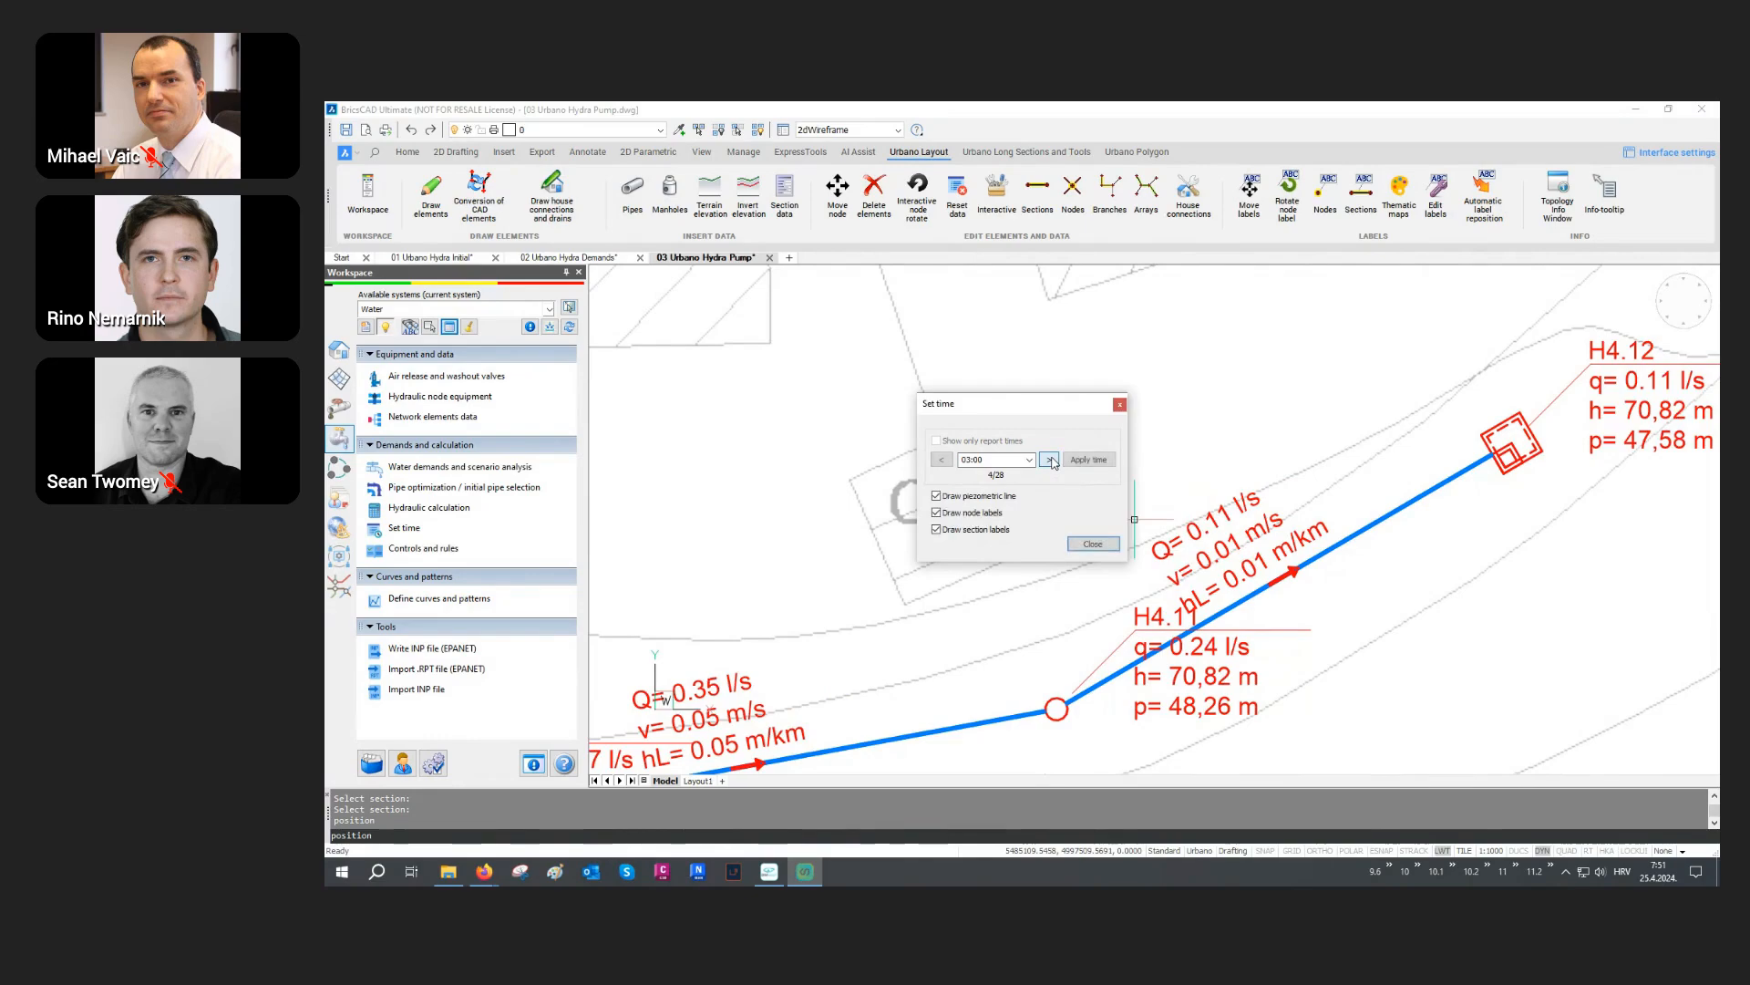
{"action": "left_click", "coordinate": [1050, 460]}
Step: Advance the simulation time stepwise to 08:00 while examining the piezometric line in the topmost long section
{"action": "scroll", "coordinate": [1022, 667], "scroll_direction": "down", "scroll_amount": 10}
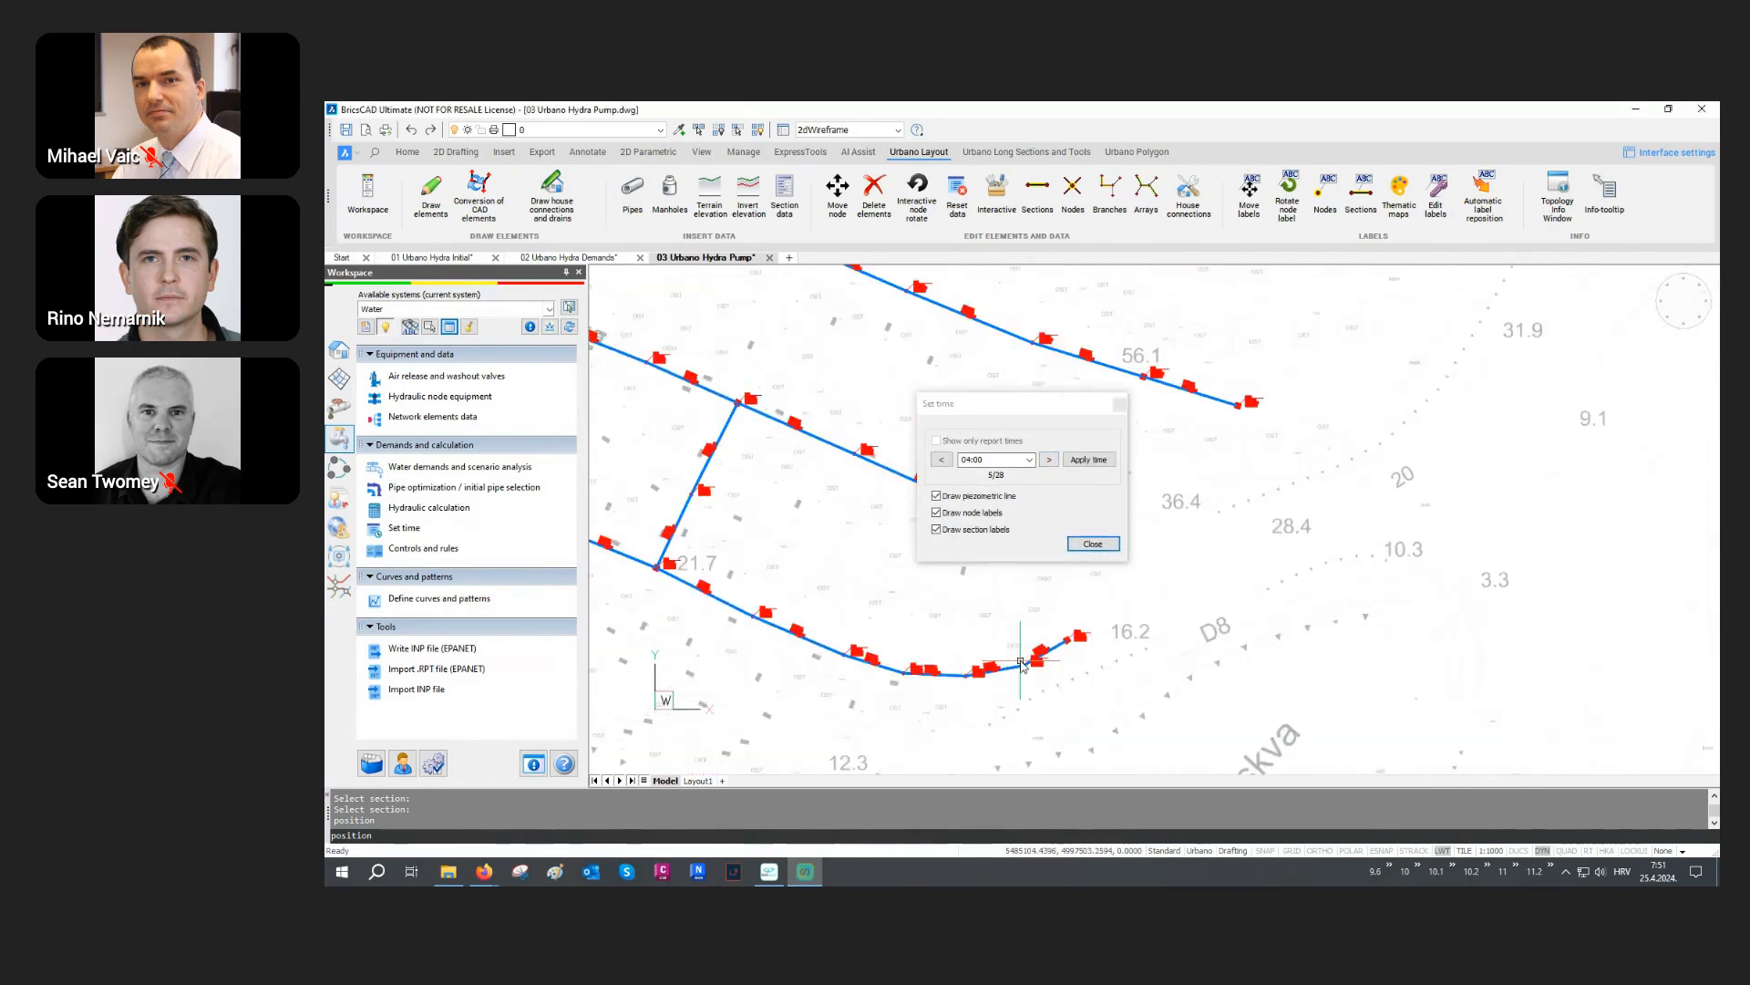
{"action": "middle_click_drag", "start_coordinate": [1370, 402], "coordinate": [1306, 611]}
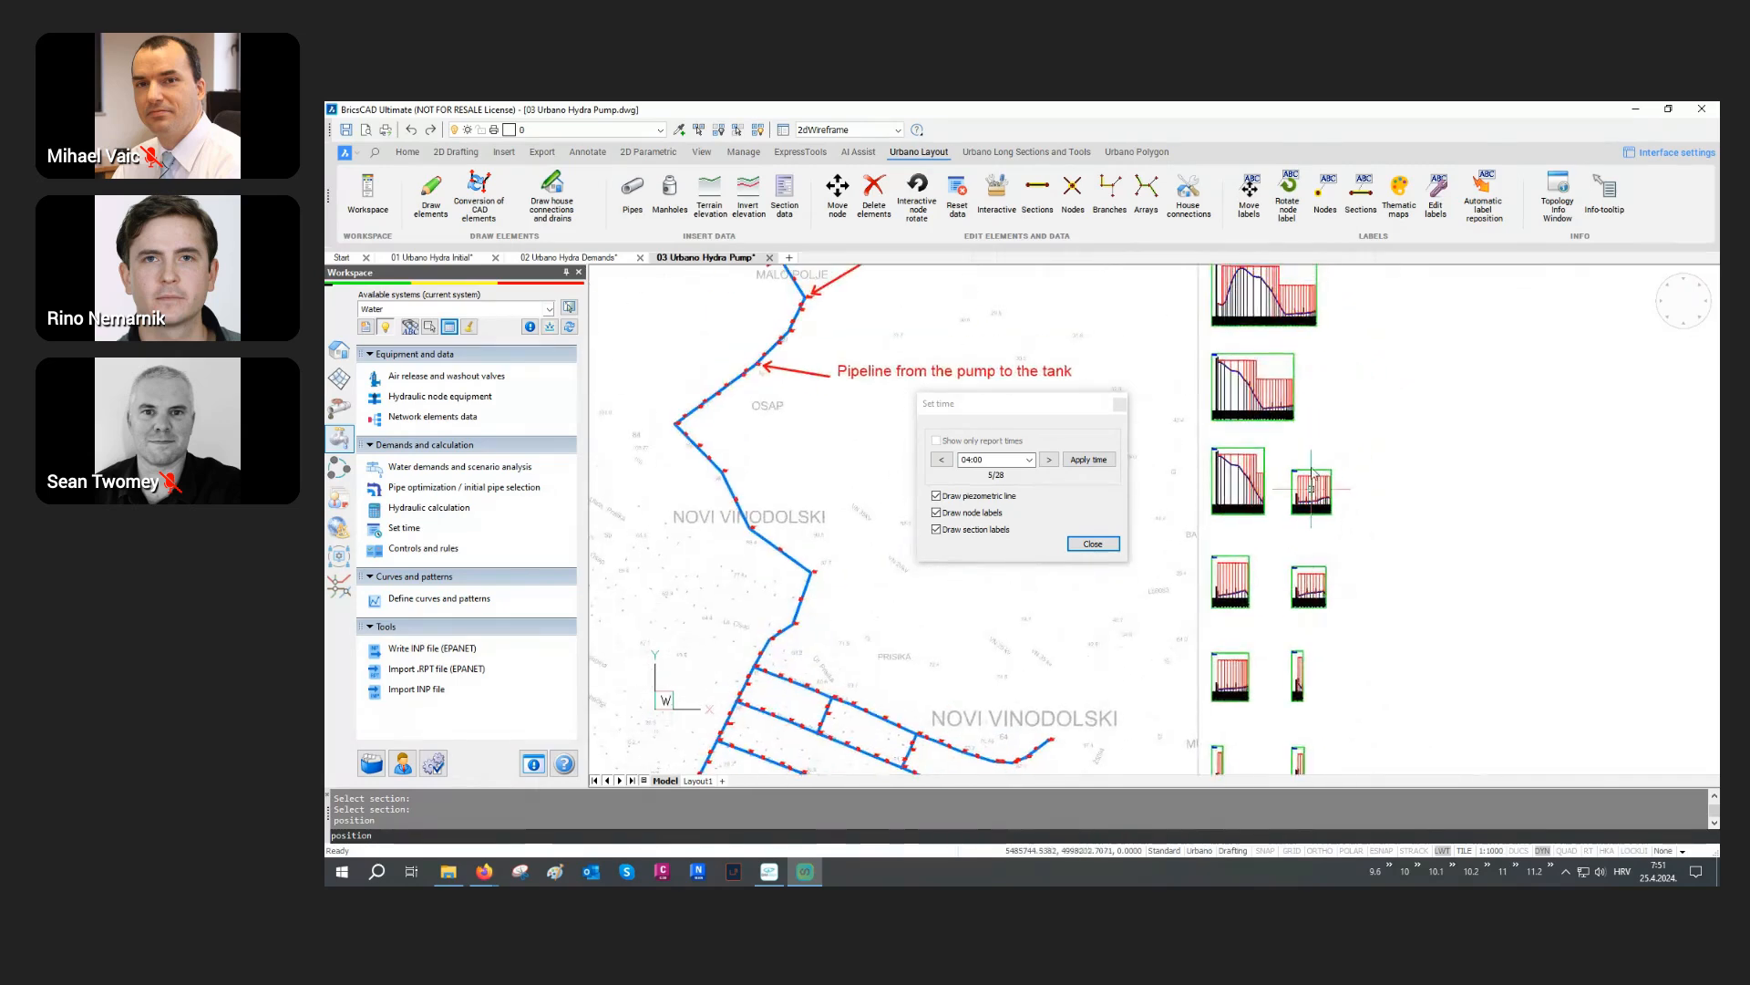
{"action": "middle_click_drag", "start_coordinate": [1316, 380], "coordinate": [1299, 516]}
{"action": "scroll", "coordinate": [1278, 404], "scroll_direction": "up", "scroll_amount": 6}
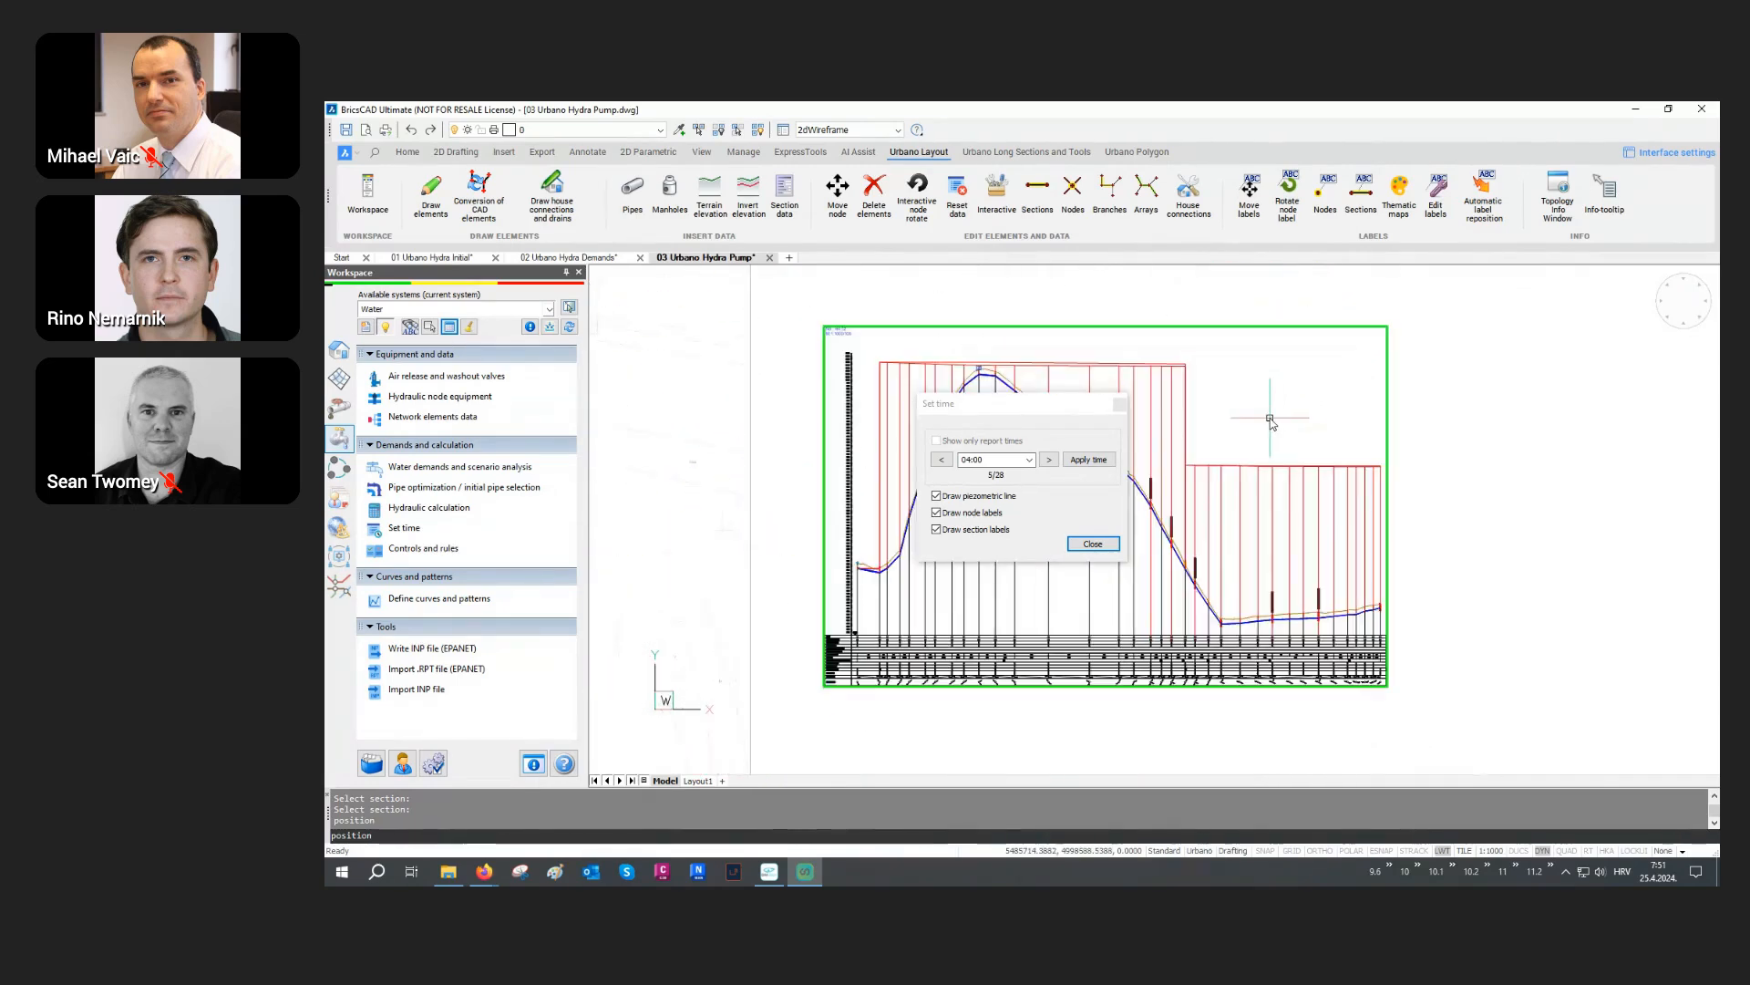
{"action": "scroll", "coordinate": [1268, 419], "scroll_direction": "up", "scroll_amount": 4}
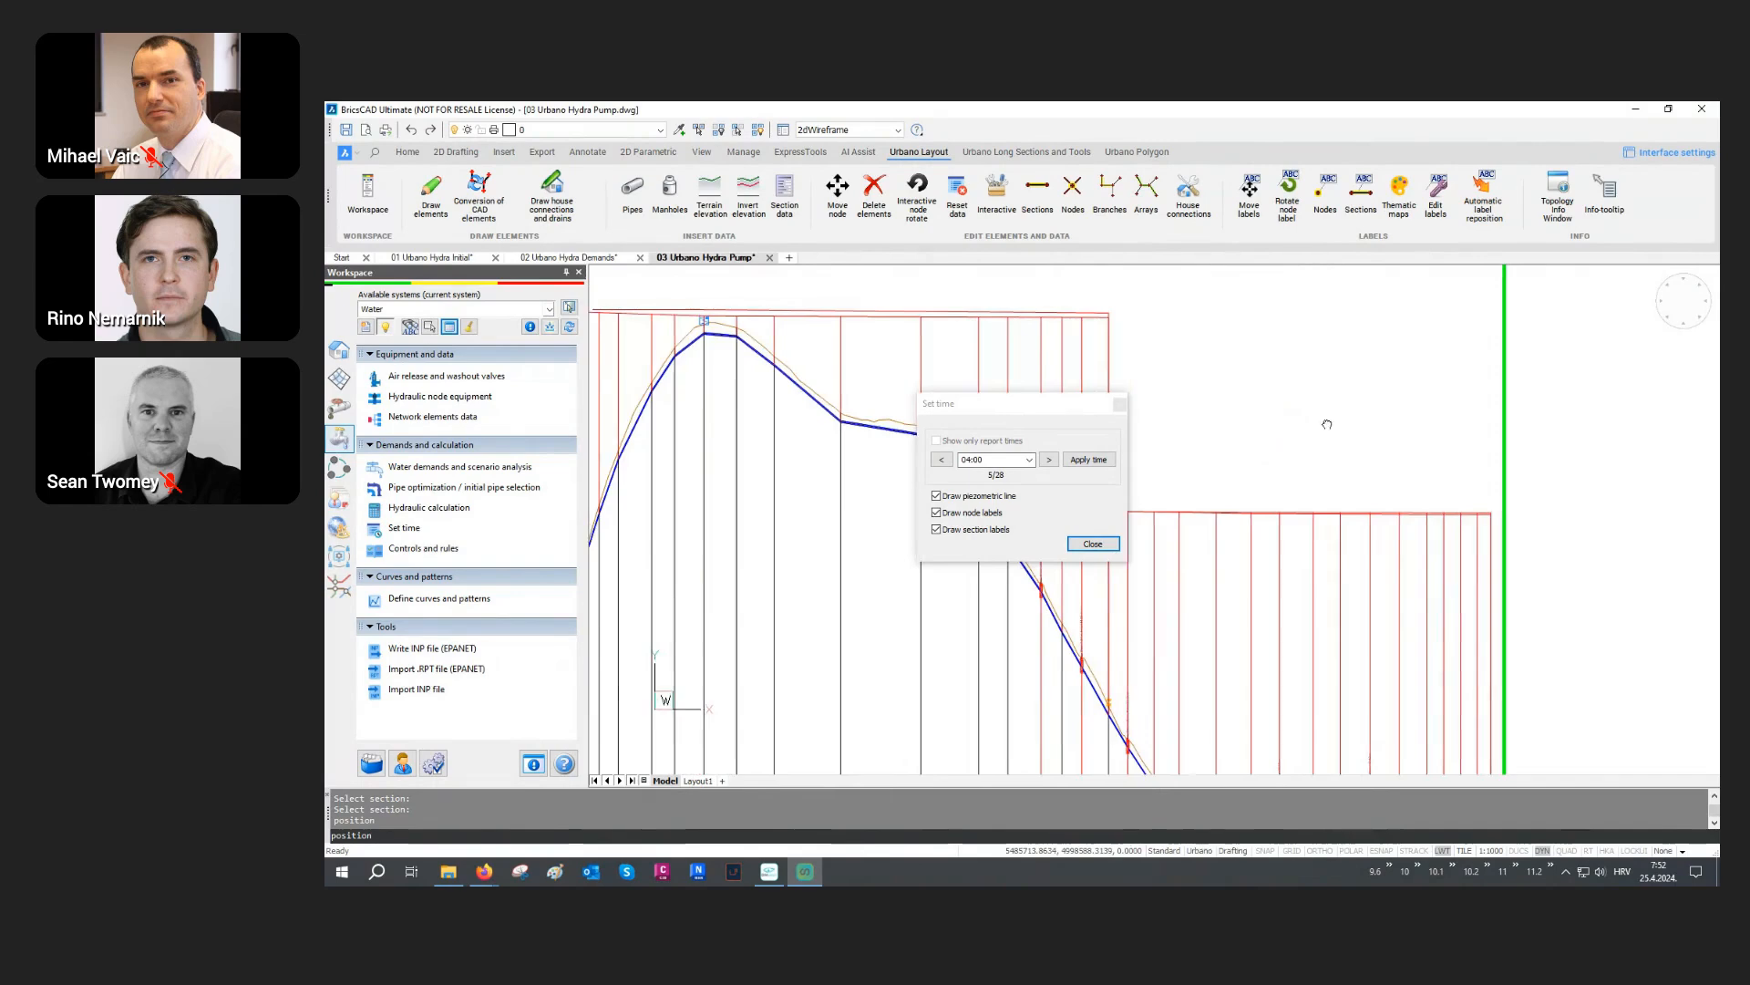
{"action": "left_click", "coordinate": [1049, 460]}
{"action": "left_click", "coordinate": [1049, 460]}
{"action": "left_click", "coordinate": [1050, 460]}
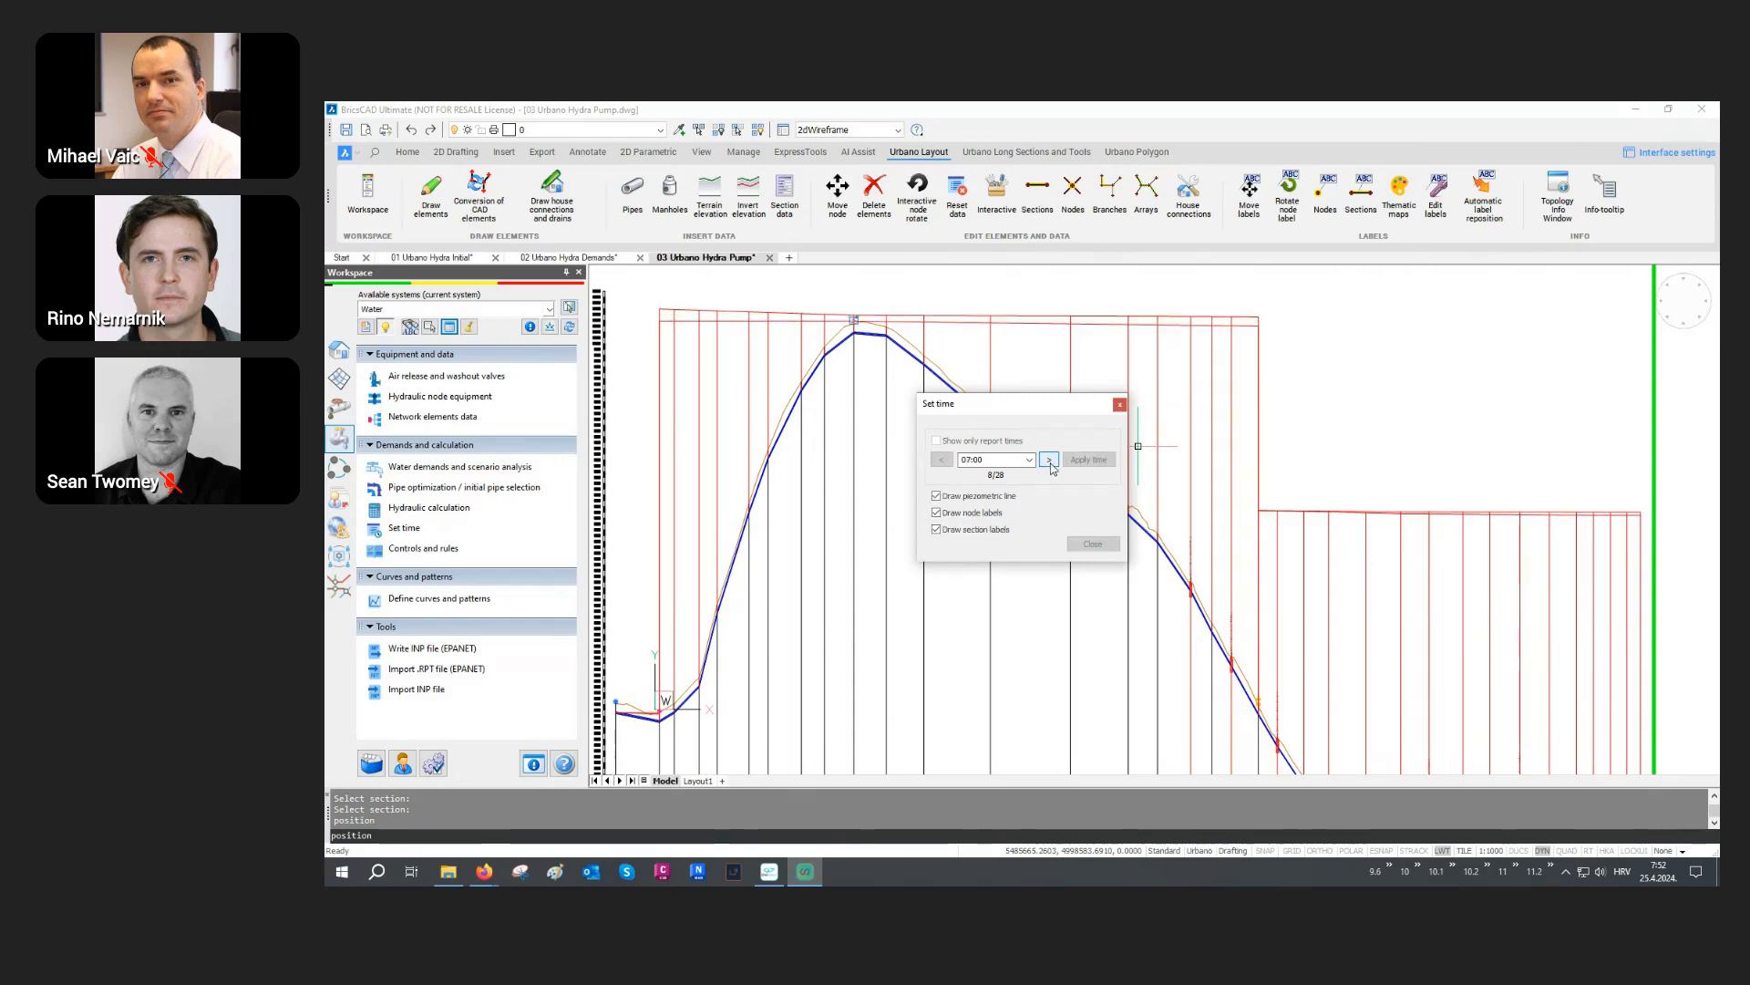
{"action": "left_click", "coordinate": [1050, 459]}
Step: Apply the 16:00 simulation time to the drawing, close the time settings and inspect the long section's piezometric line
{"action": "left_click", "coordinate": [1028, 460]}
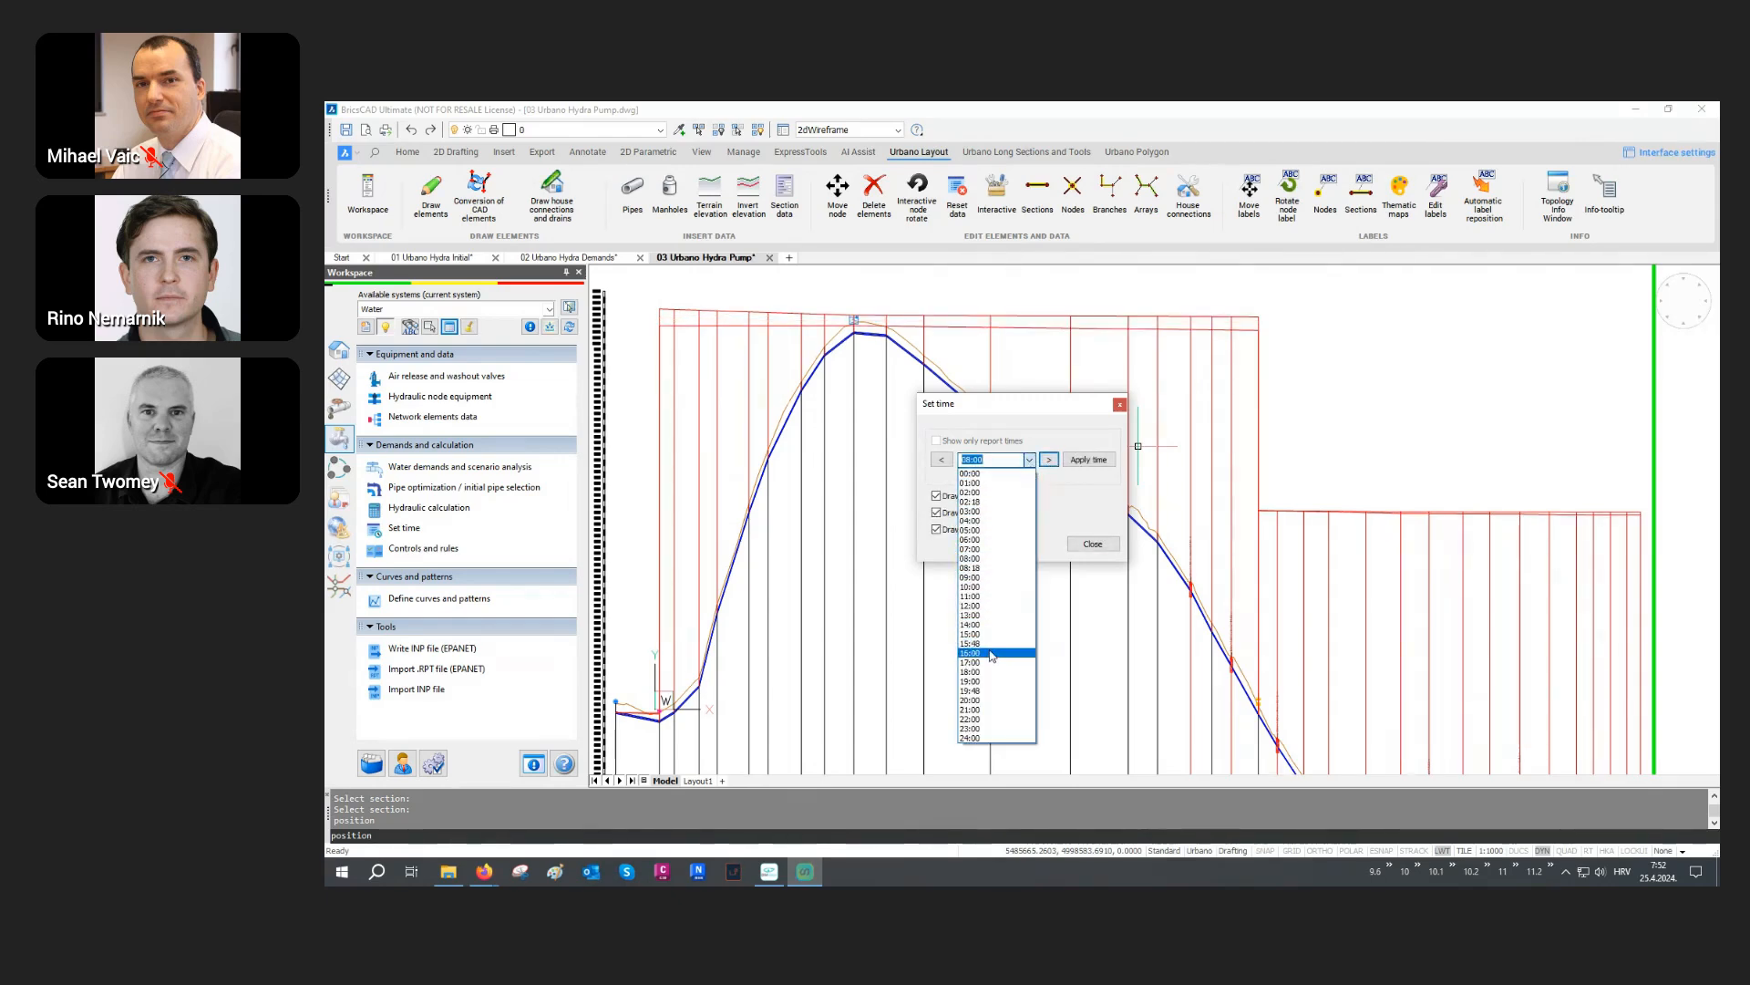
{"action": "left_click", "coordinate": [993, 653]}
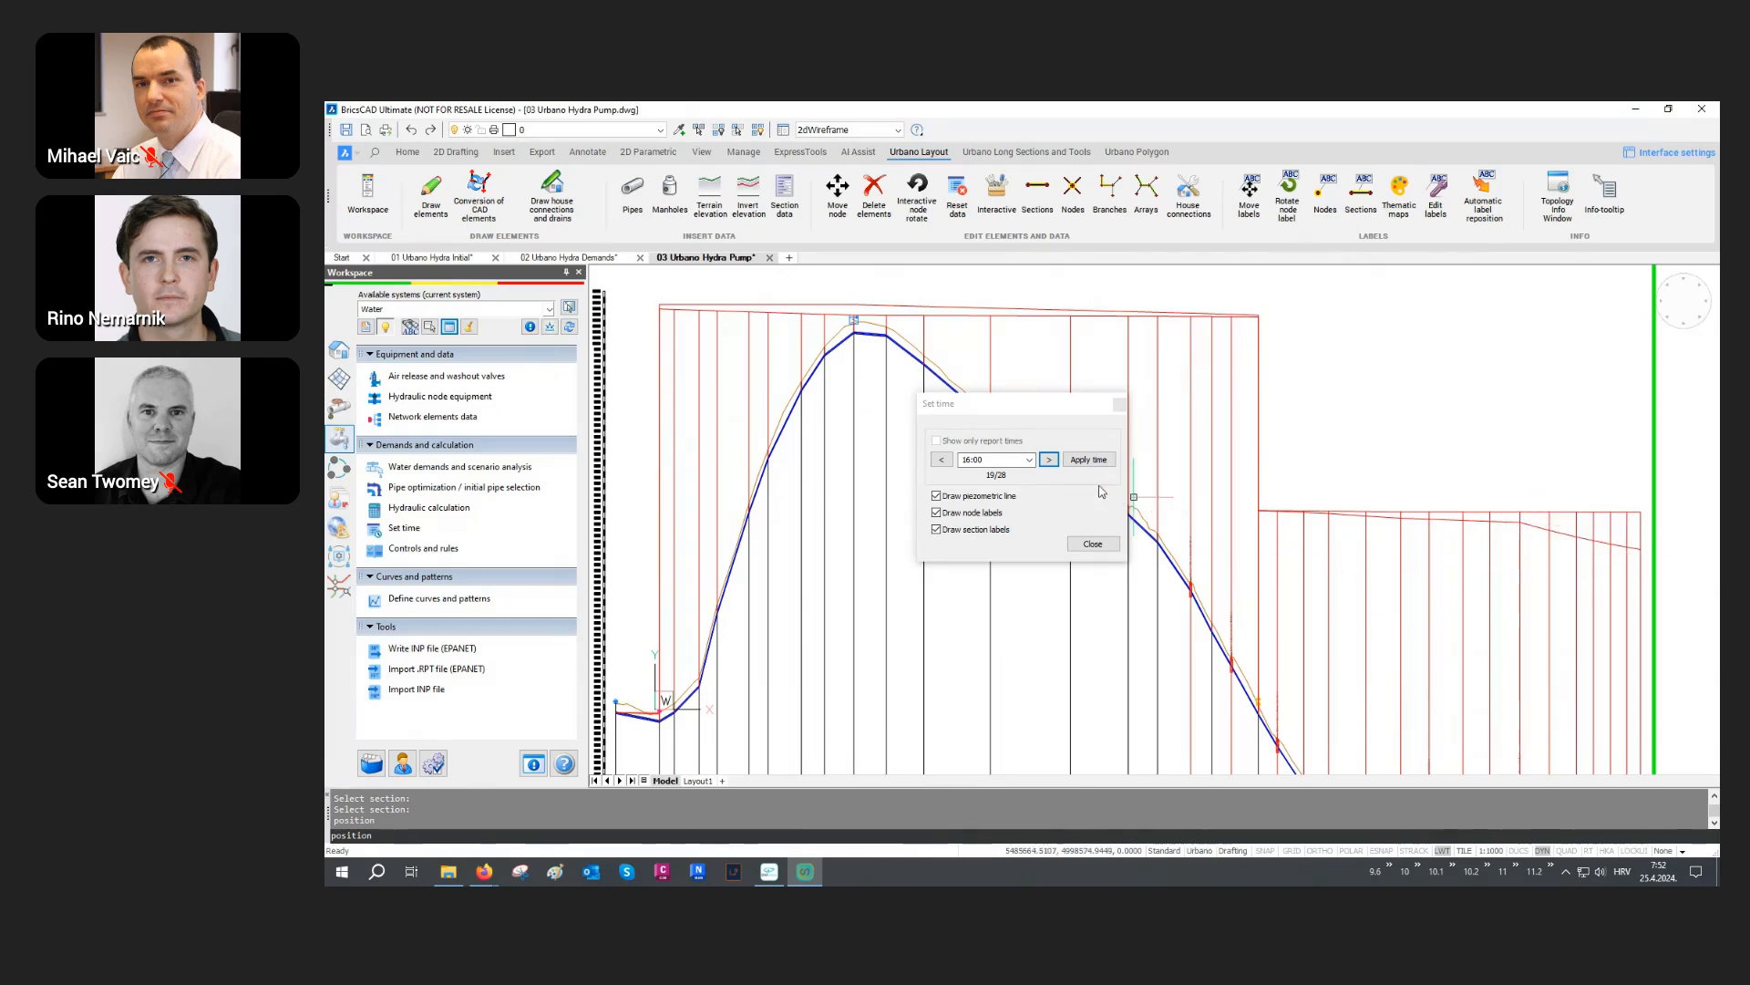
{"action": "left_click", "coordinate": [1087, 461]}
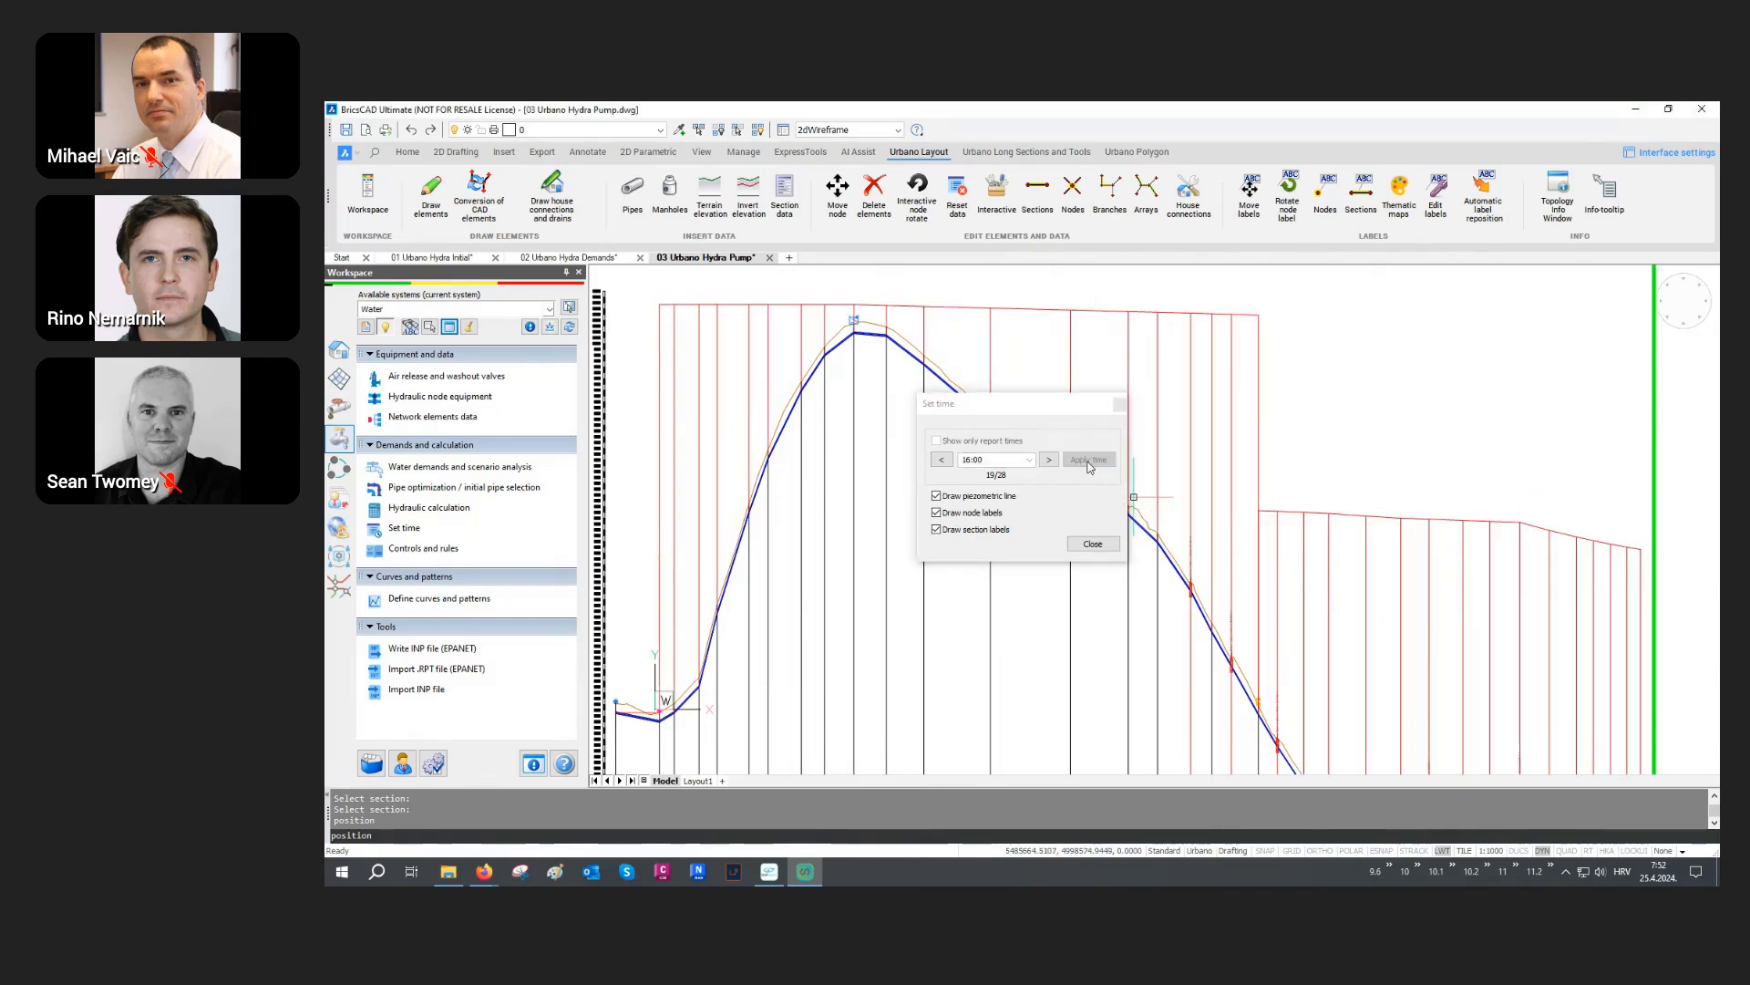
{"action": "left_click", "coordinate": [1092, 543]}
{"action": "scroll", "coordinate": [1682, 547], "scroll_direction": "up", "scroll_amount": 4}
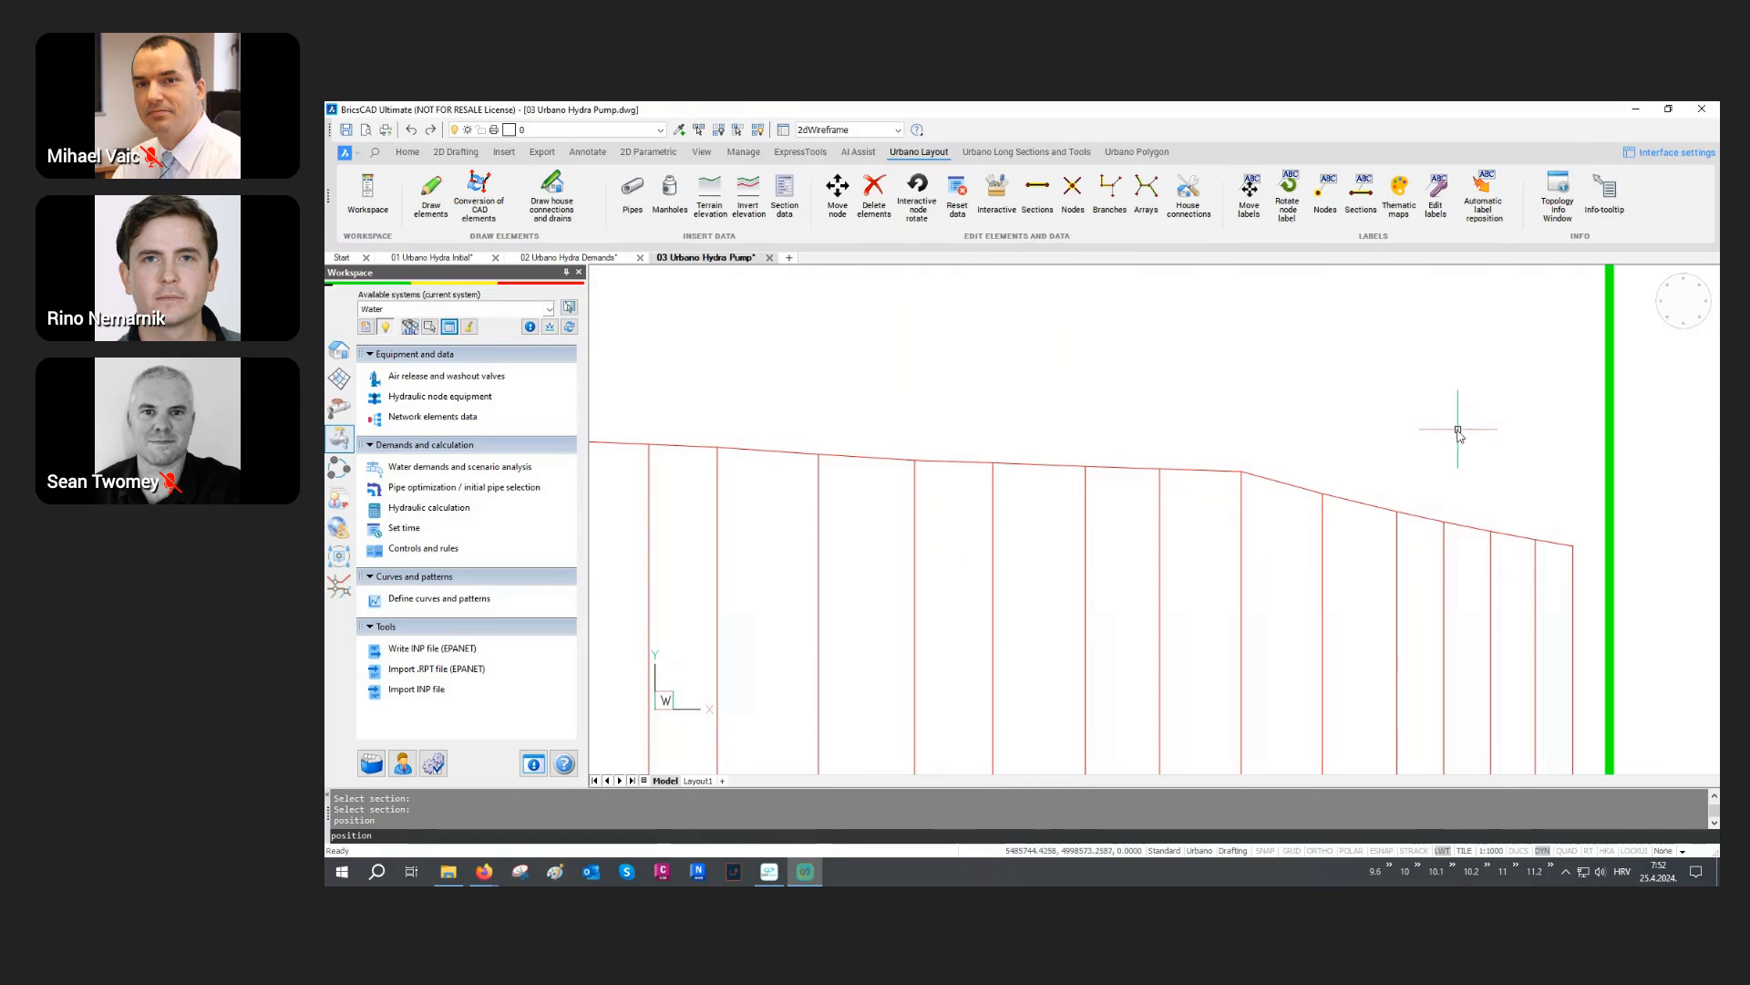
Step: Examine the 16:00 labels at end node H4.12 and its adjoining sections, then return to the network overview without an active command
{"action": "scroll", "coordinate": [1445, 444], "scroll_direction": "down", "scroll_amount": 3}
{"action": "scroll", "coordinate": [1437, 455], "scroll_direction": "down", "scroll_amount": 6}
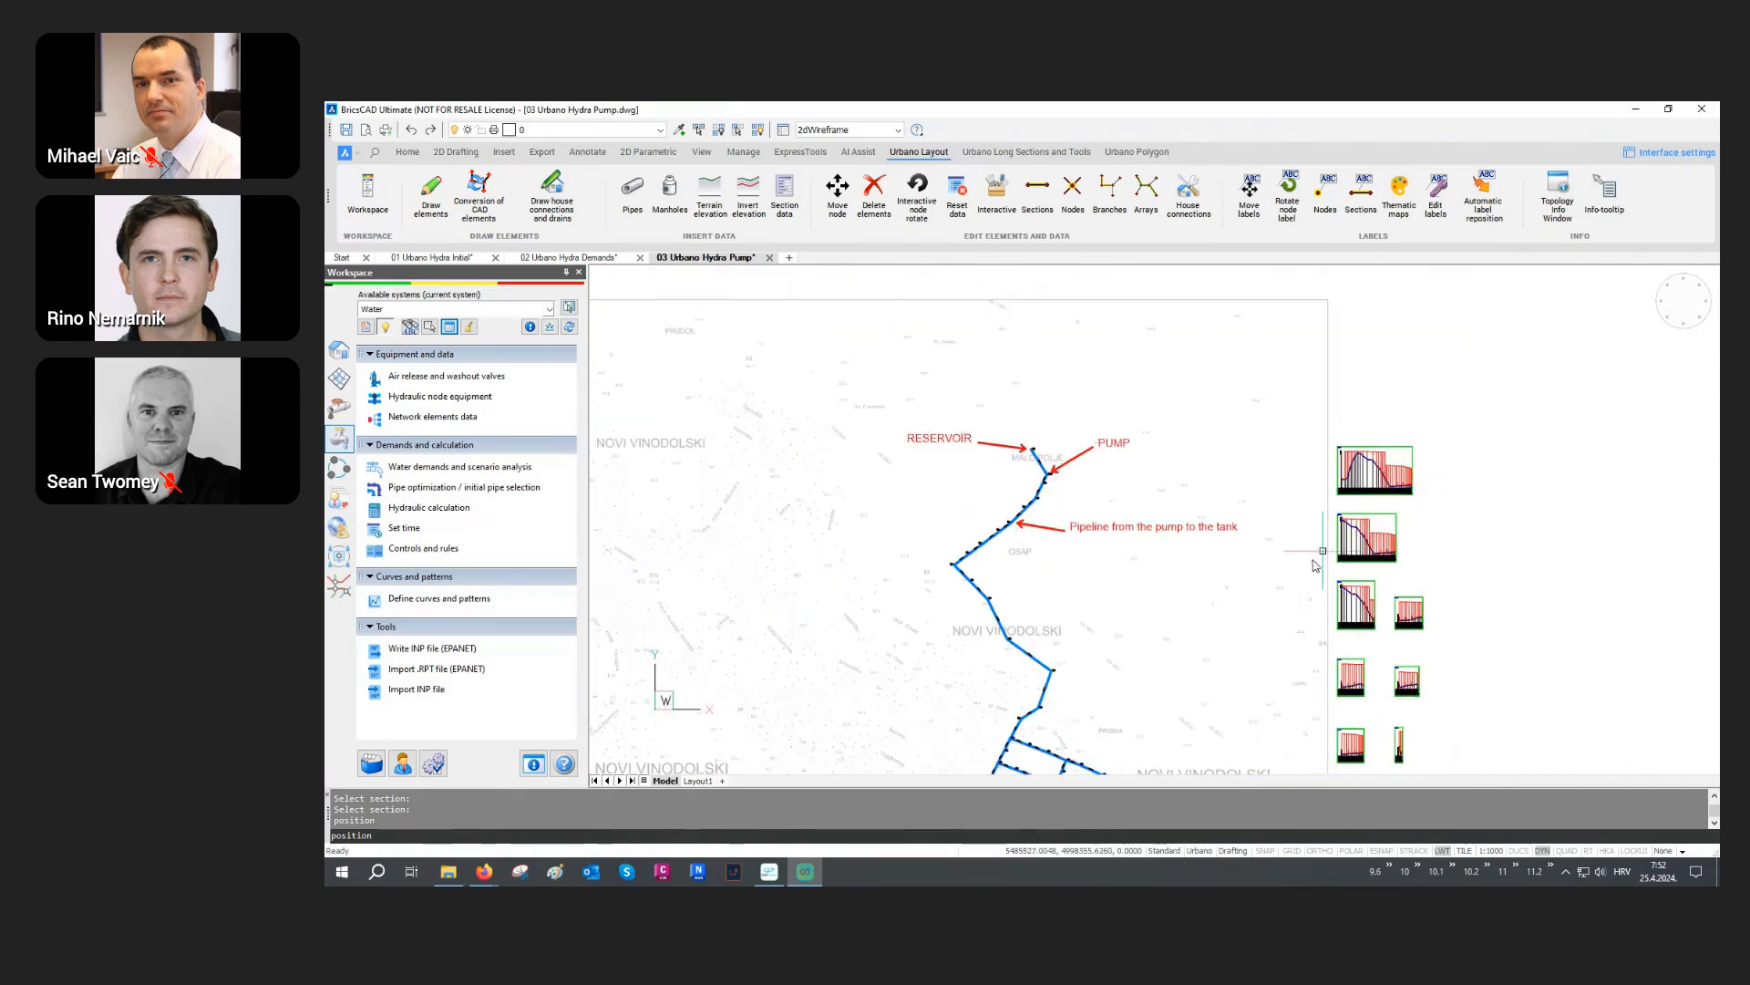
{"action": "middle_click_drag", "start_coordinate": [1295, 460], "coordinate": [1294, 397]}
{"action": "scroll", "coordinate": [1150, 684], "scroll_direction": "up", "scroll_amount": 5}
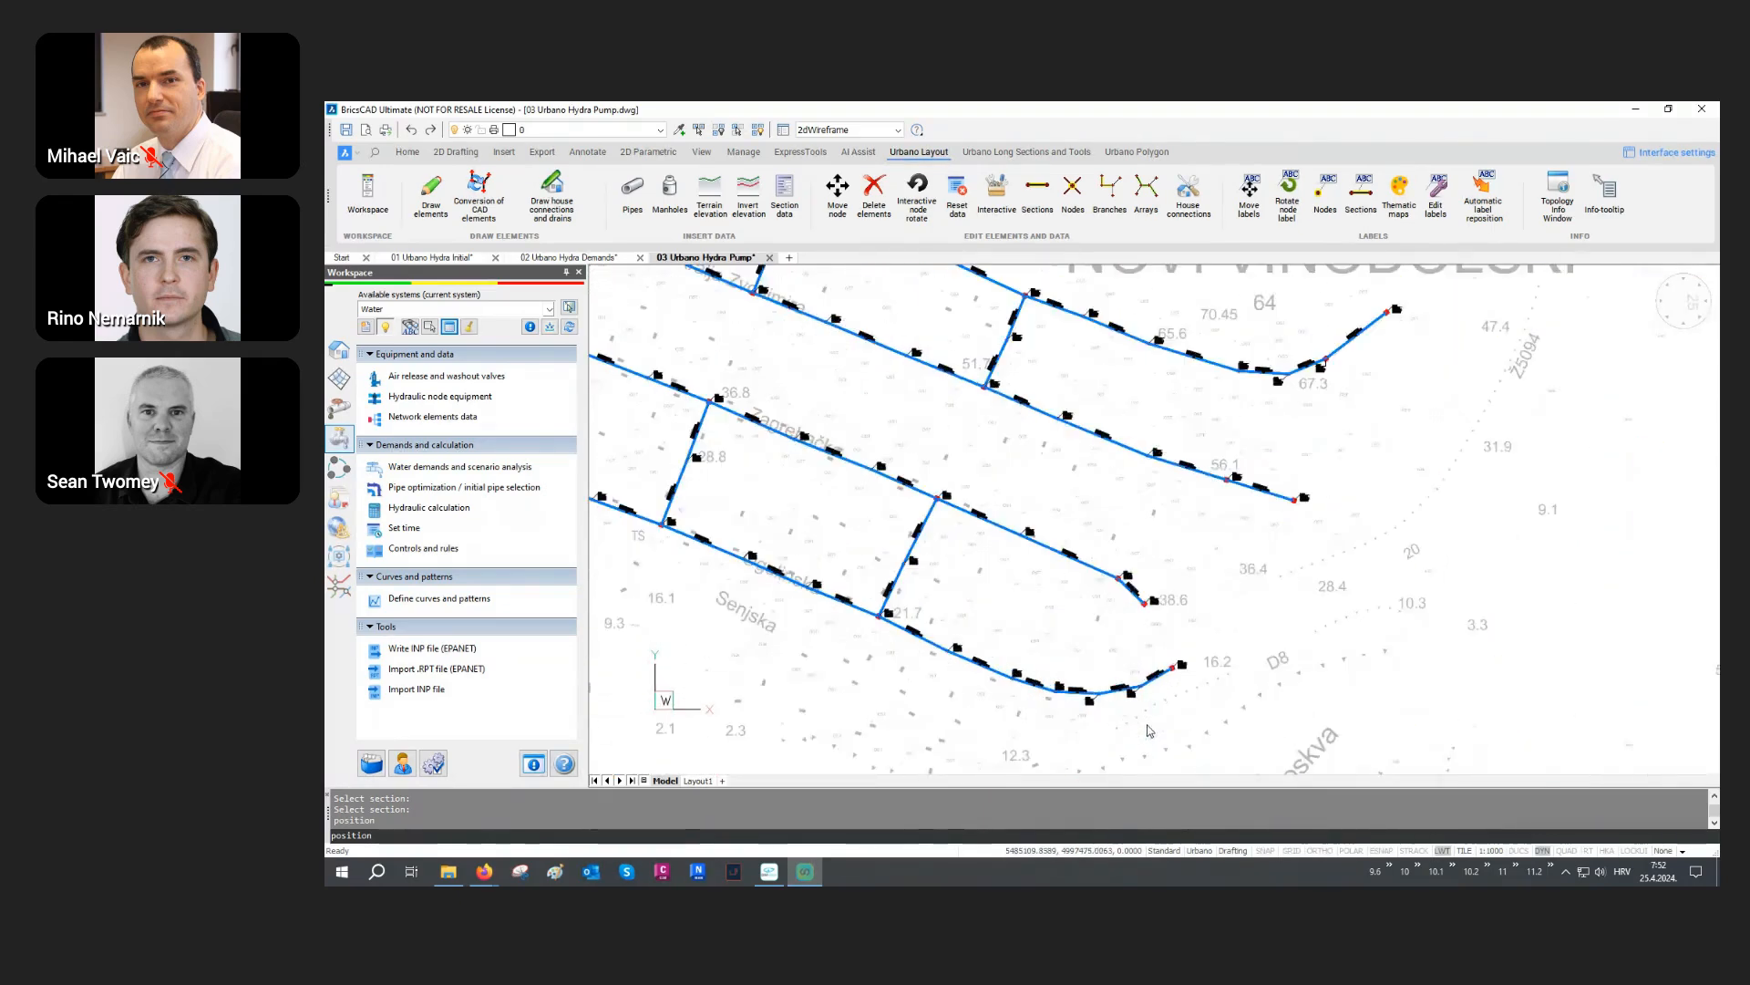
{"action": "scroll", "coordinate": [1153, 675], "scroll_direction": "up", "scroll_amount": 8}
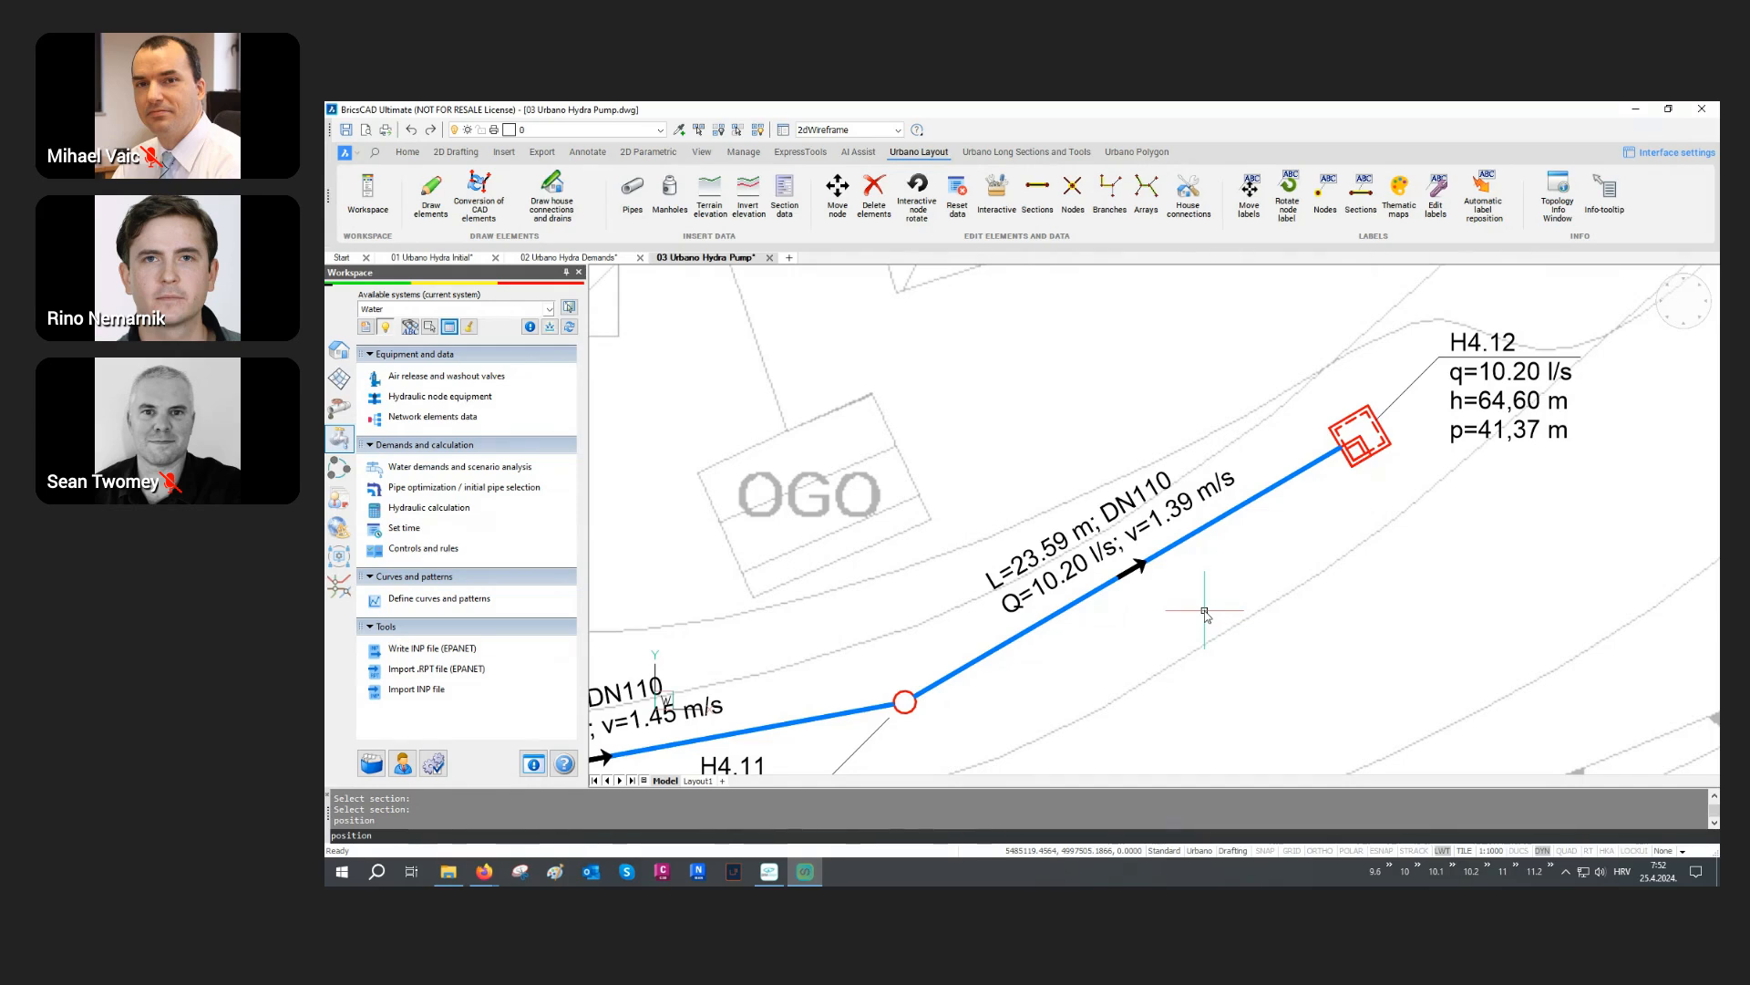
{"action": "scroll", "coordinate": [1223, 588], "scroll_direction": "down", "scroll_amount": 8}
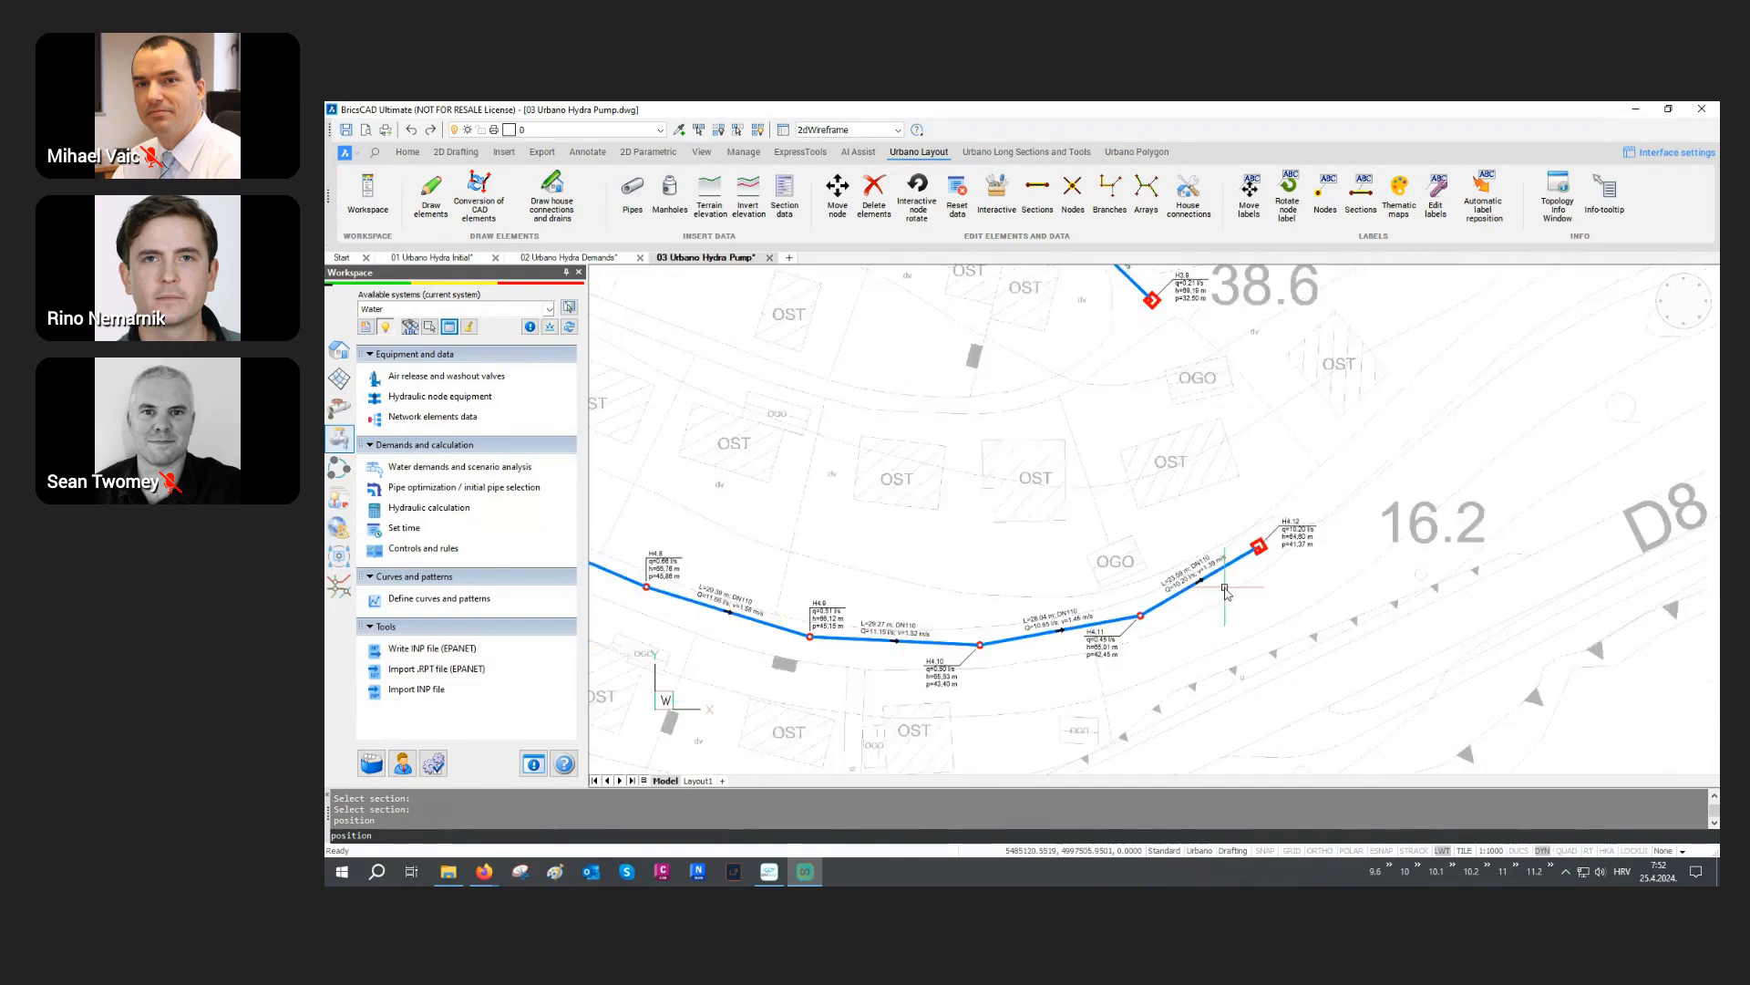
{"action": "scroll", "coordinate": [1262, 620], "scroll_direction": "down", "scroll_amount": 5}
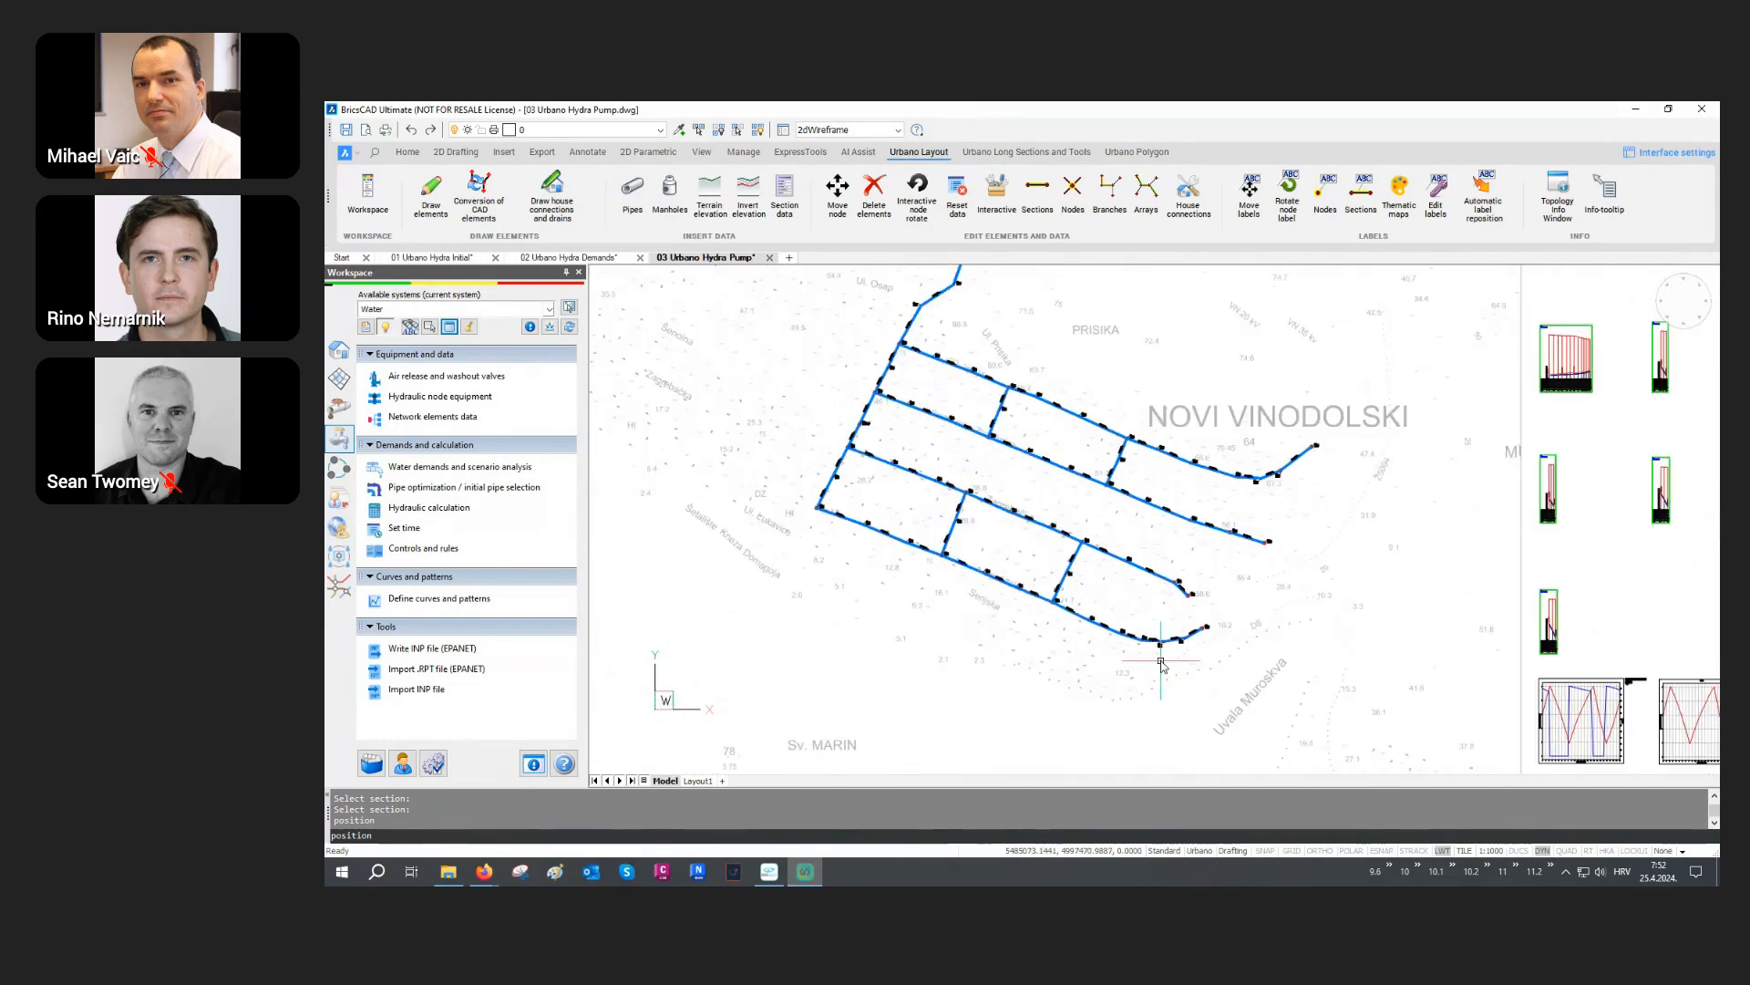
{"action": "scroll", "coordinate": [1254, 480], "scroll_direction": "down", "scroll_amount": 3}
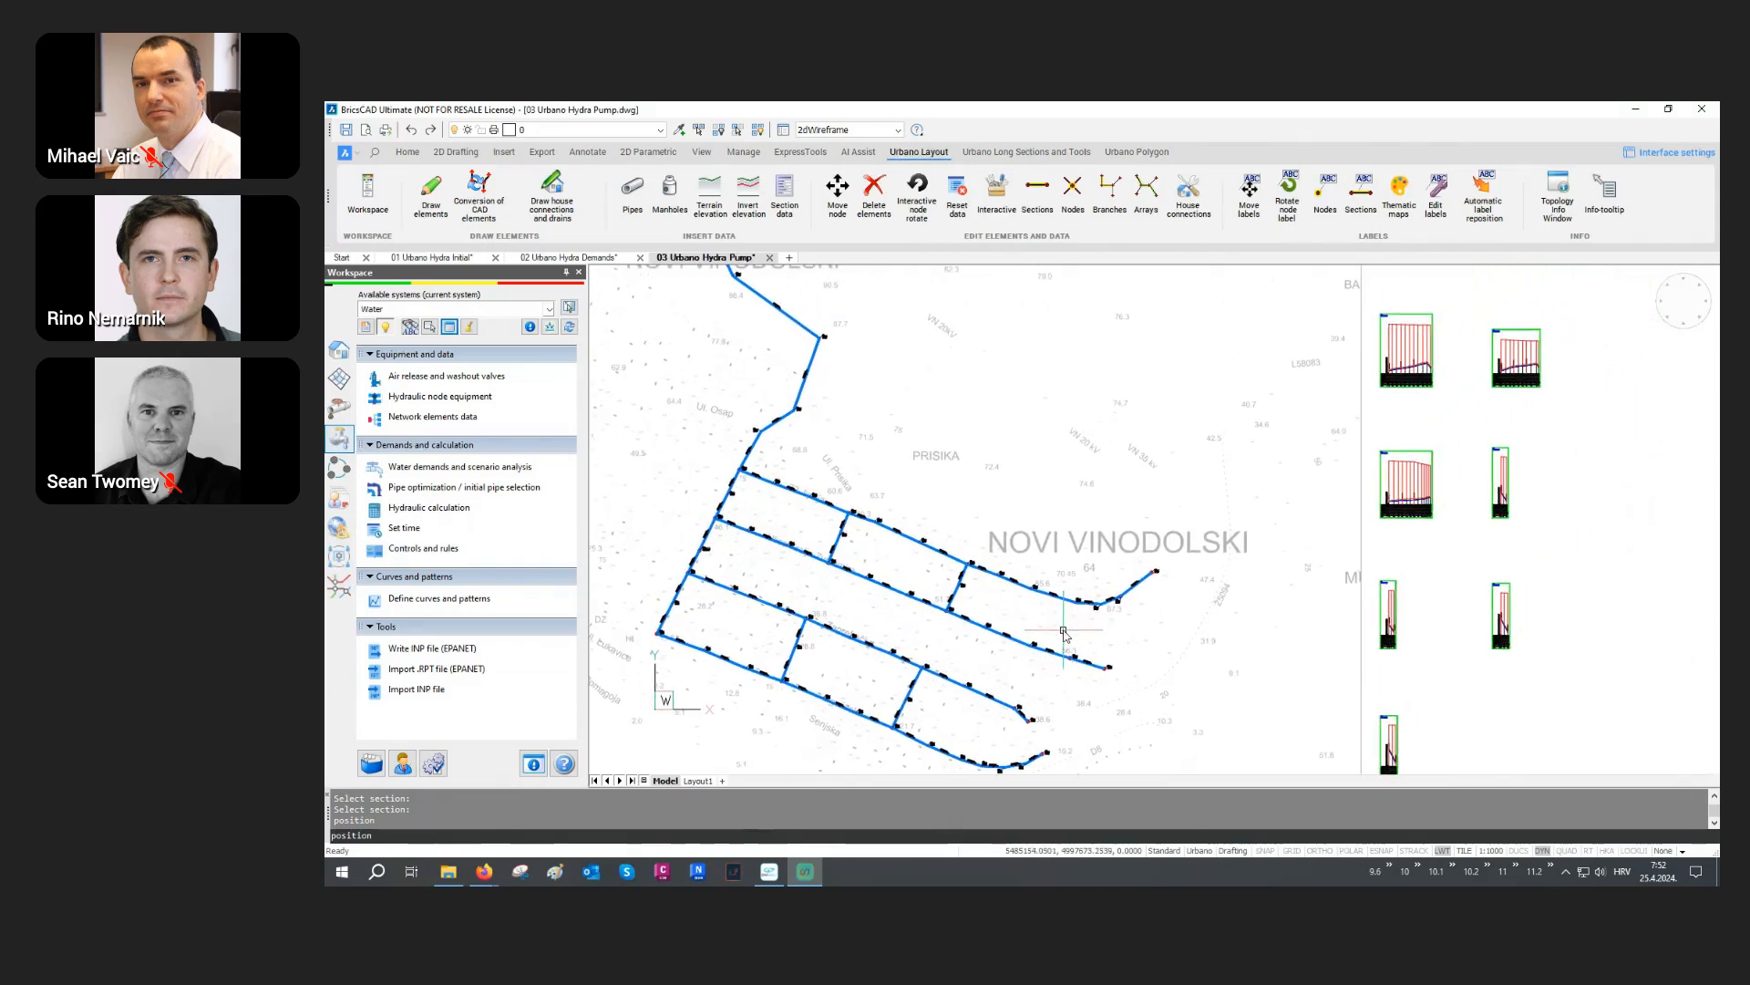
{"action": "middle_click_drag", "start_coordinate": [1119, 514], "coordinate": [1069, 537]}
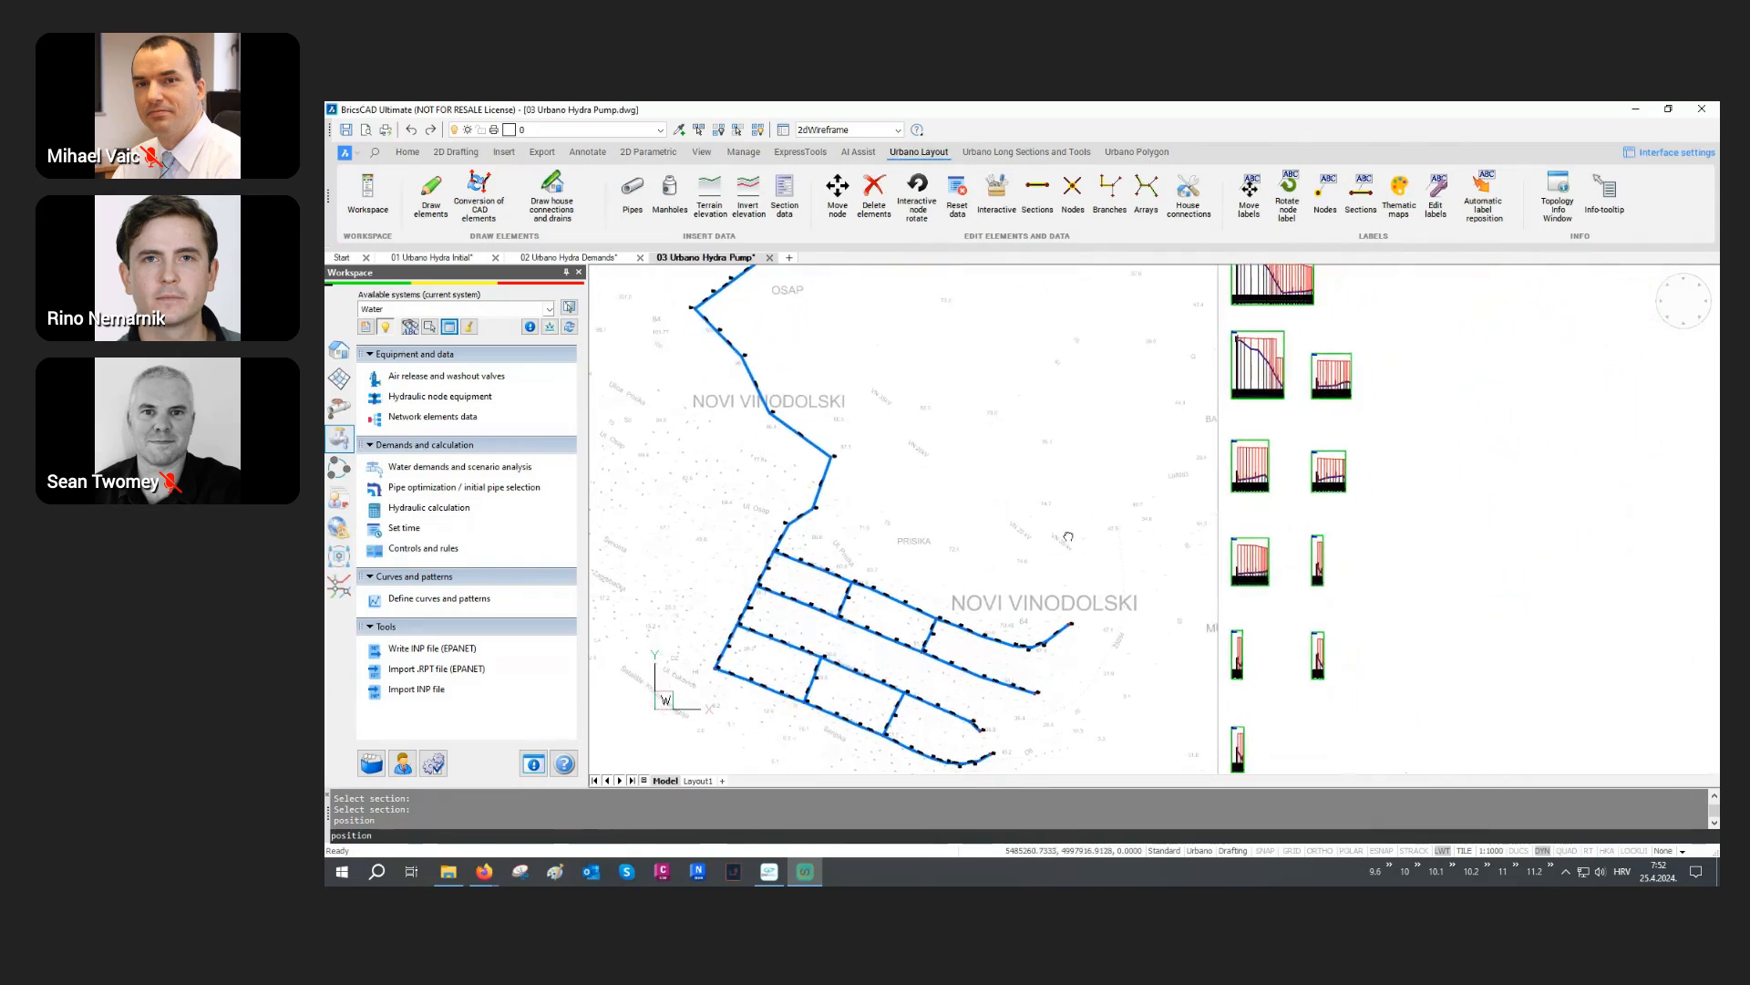
{"action": "key", "text": "Escape"}
{"action": "key", "text": "Escape"}
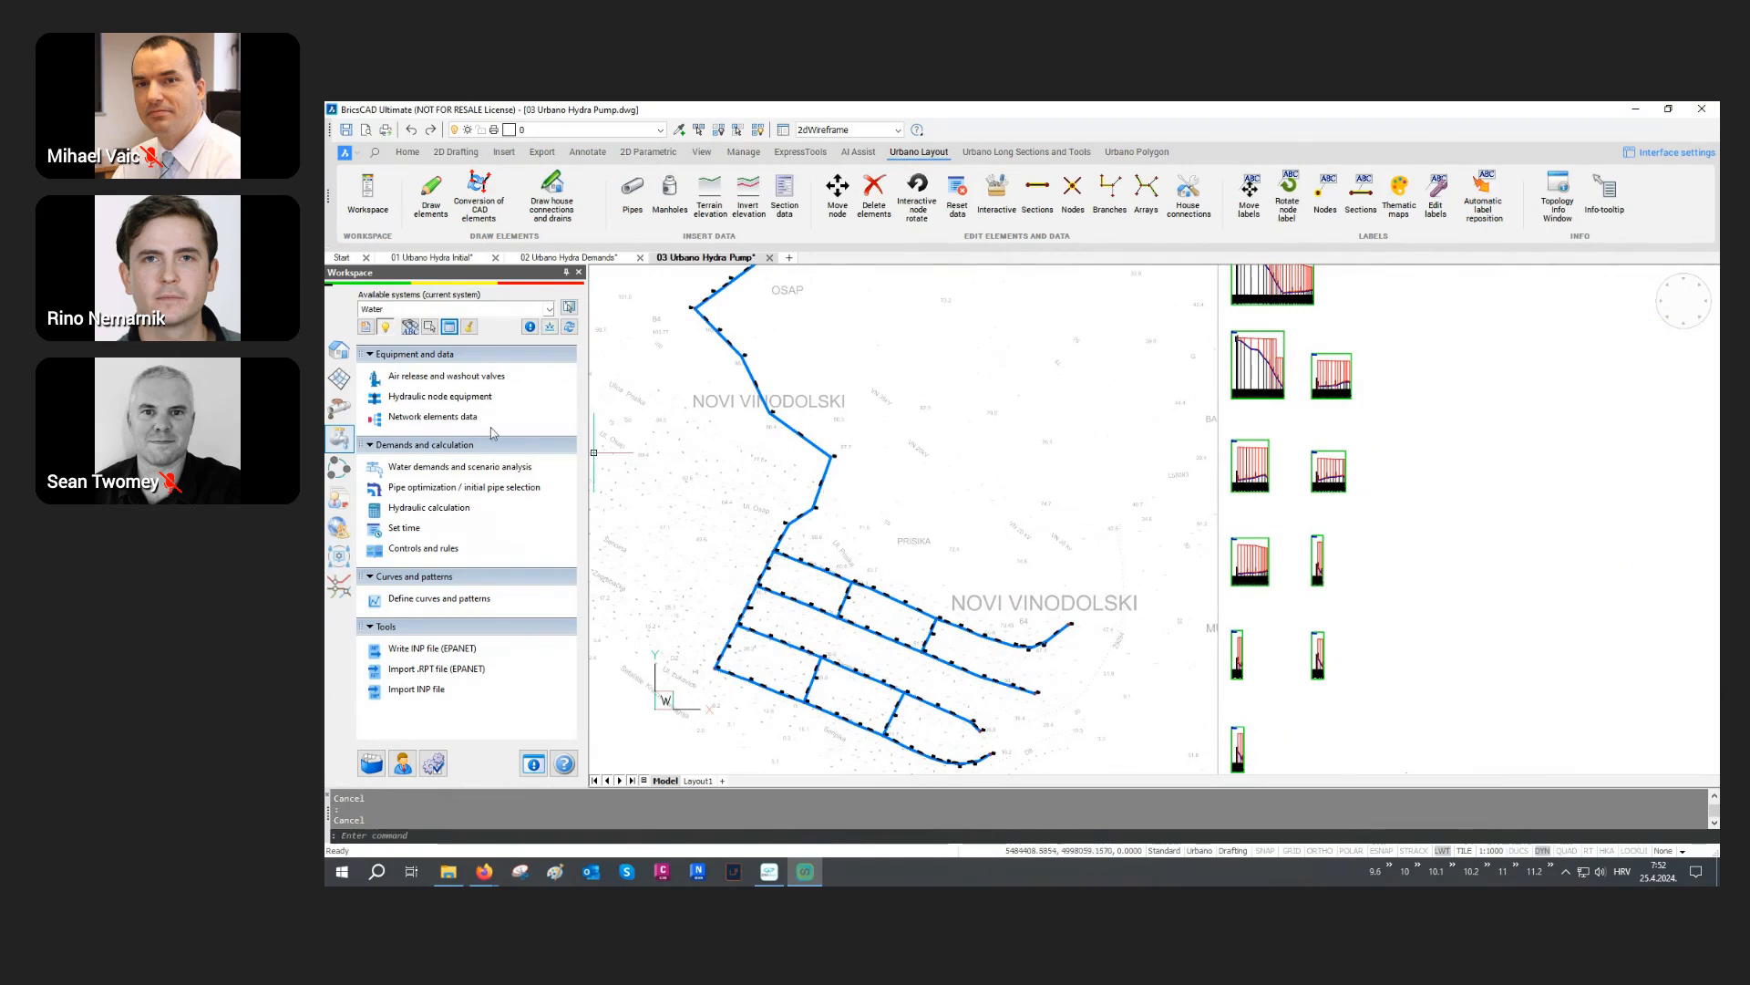
Step: Assign the Alfa=90 trench from the group "Single trench - sand bed - B=calculated" to all network sections and save it
{"action": "left_click", "coordinate": [339, 350]}
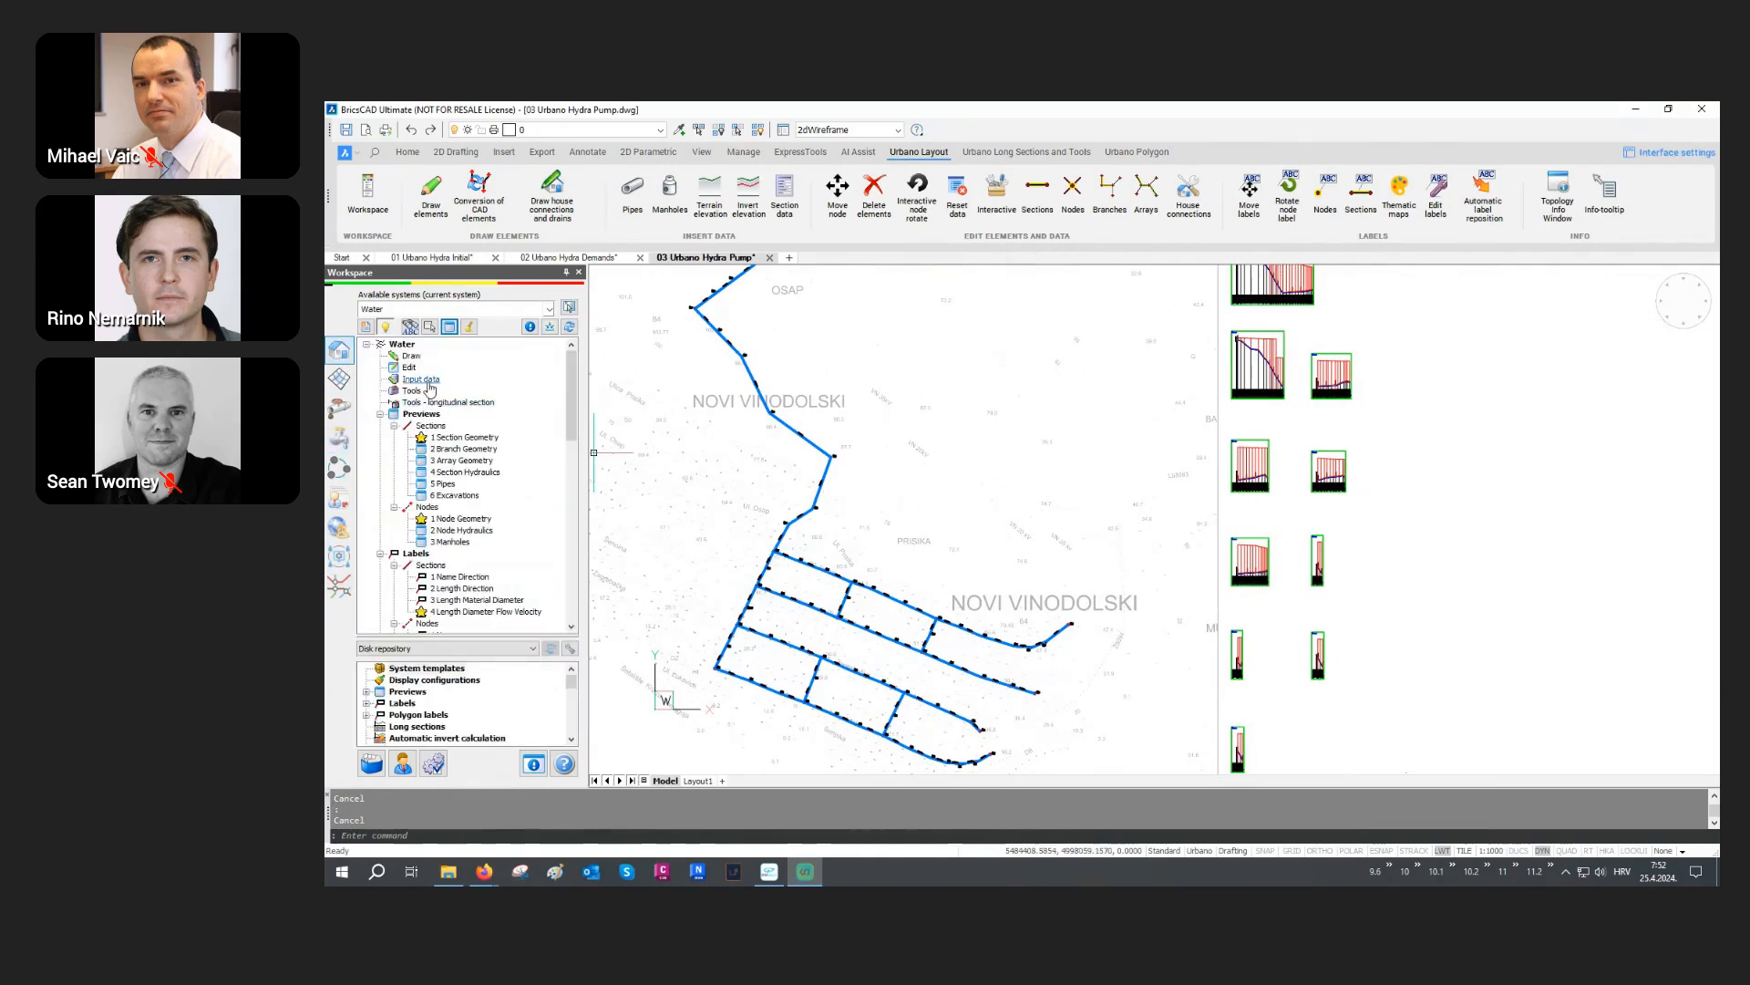
{"action": "left_click", "coordinate": [430, 382]}
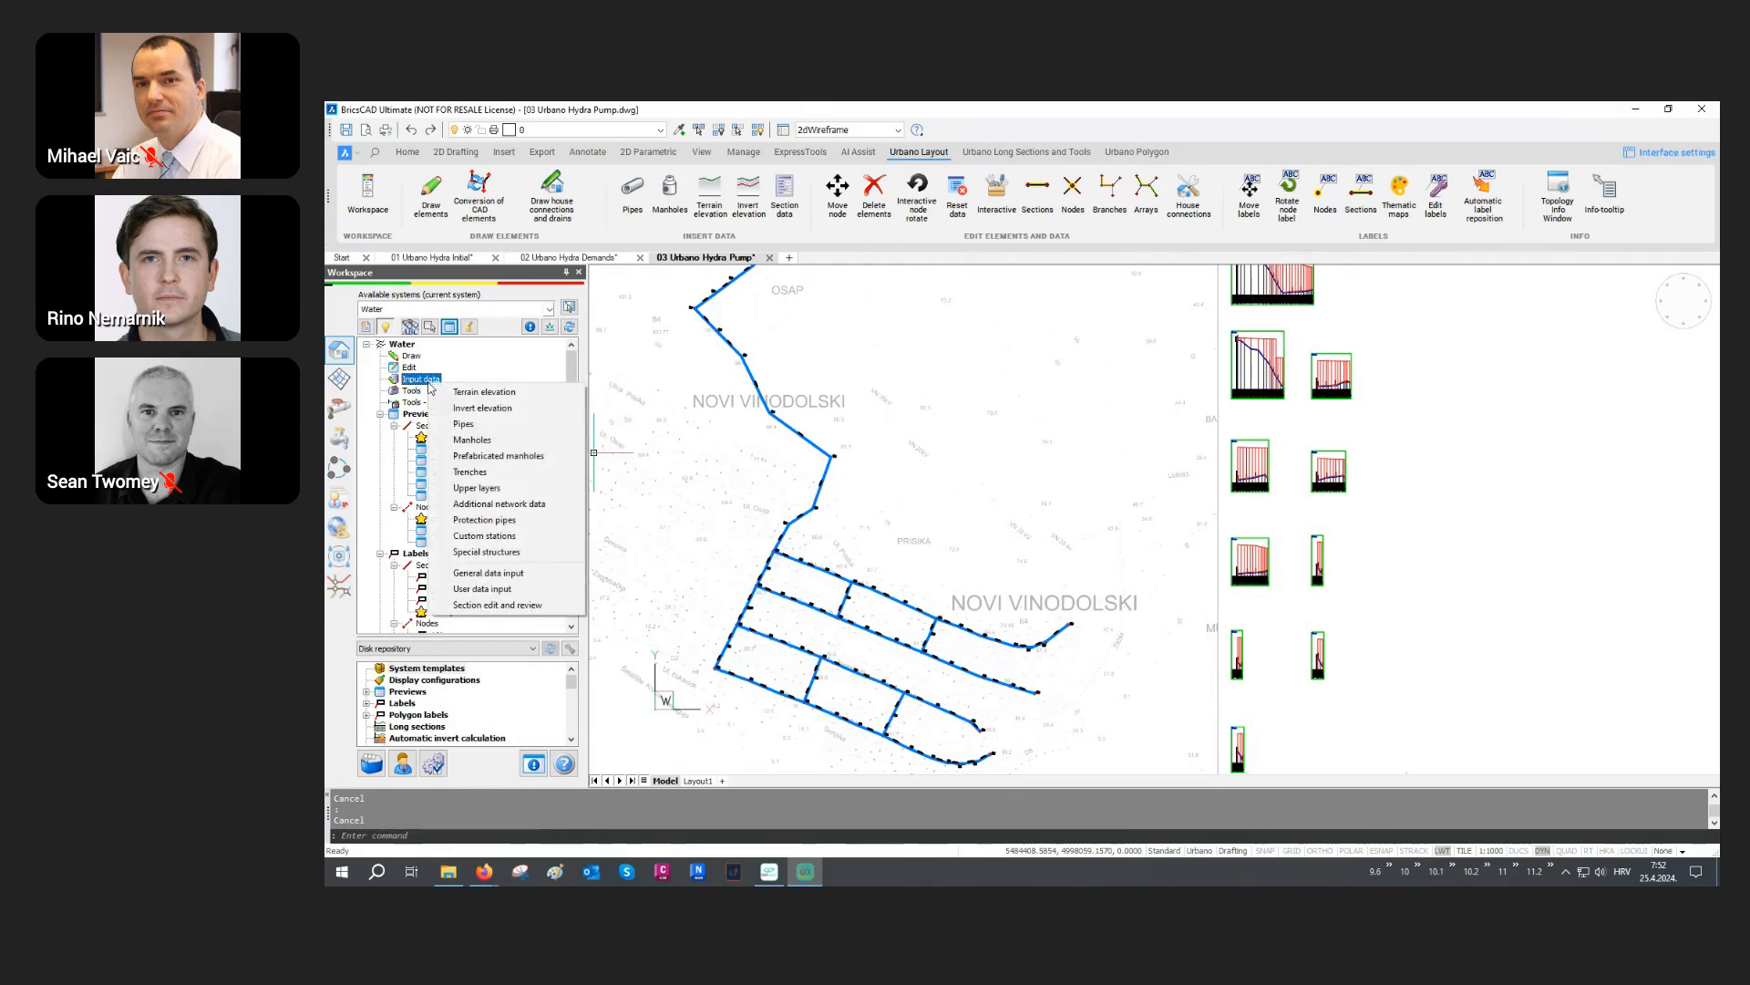
{"action": "left_click", "coordinate": [472, 472]}
{"action": "left_click", "coordinate": [1587, 346]}
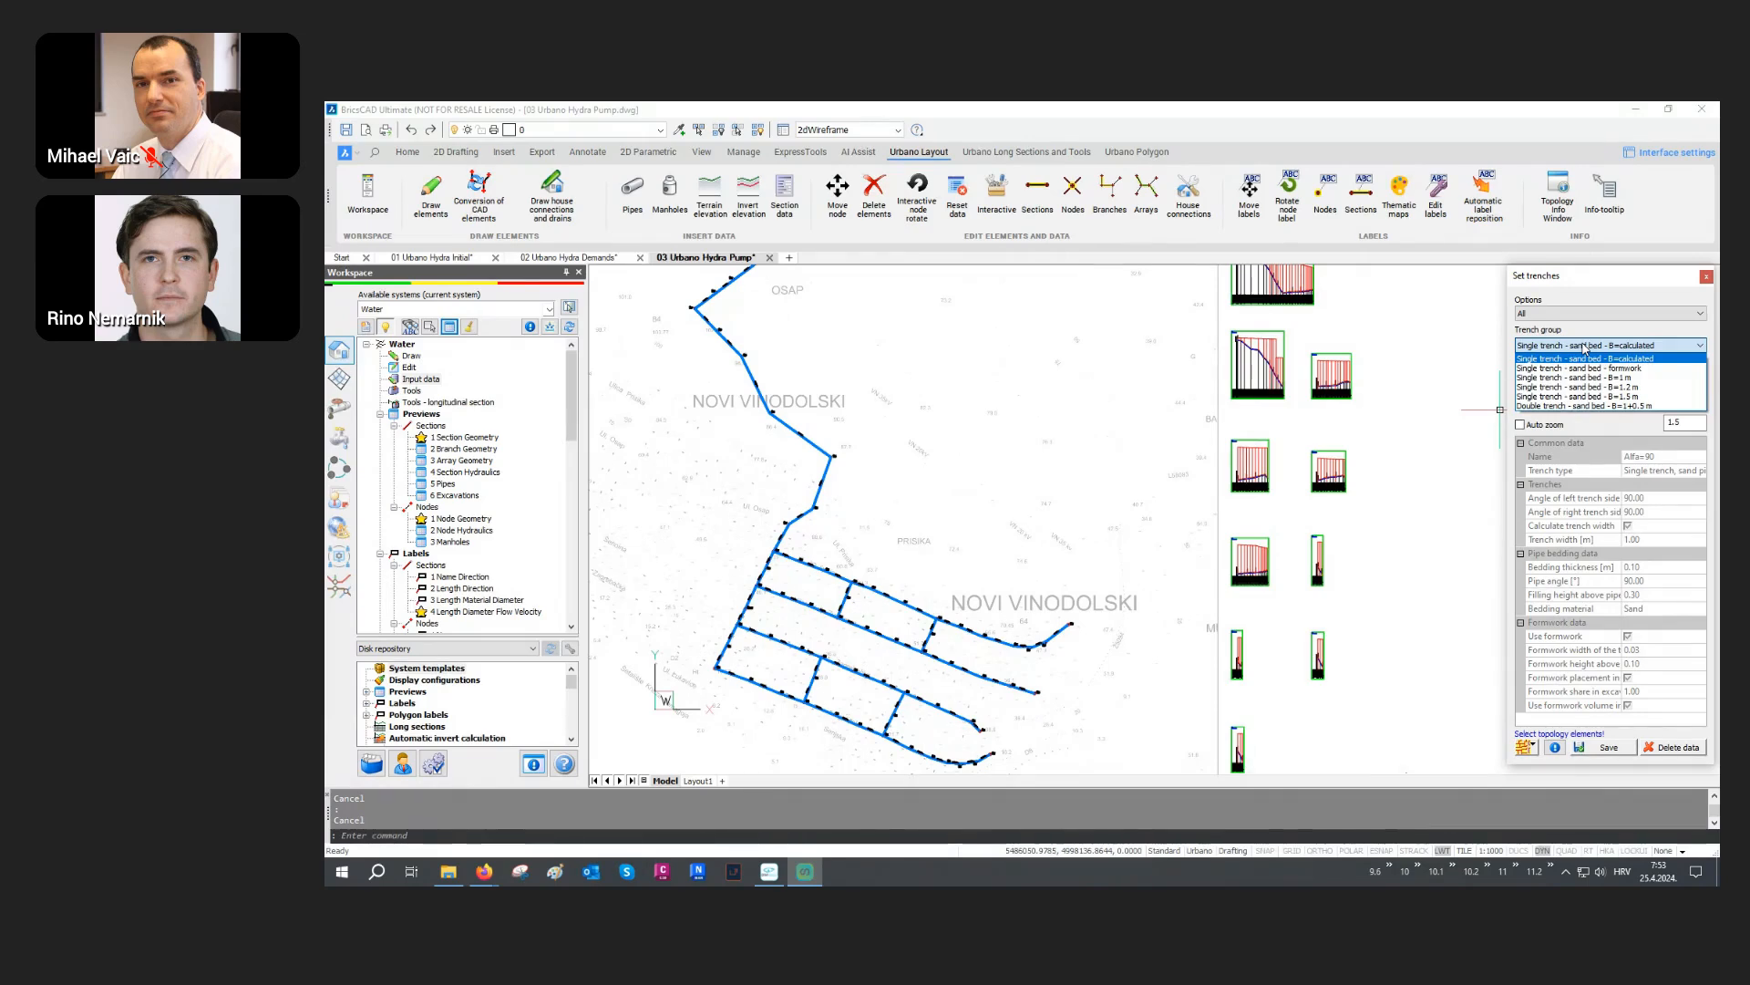
{"action": "left_click", "coordinate": [1588, 358]}
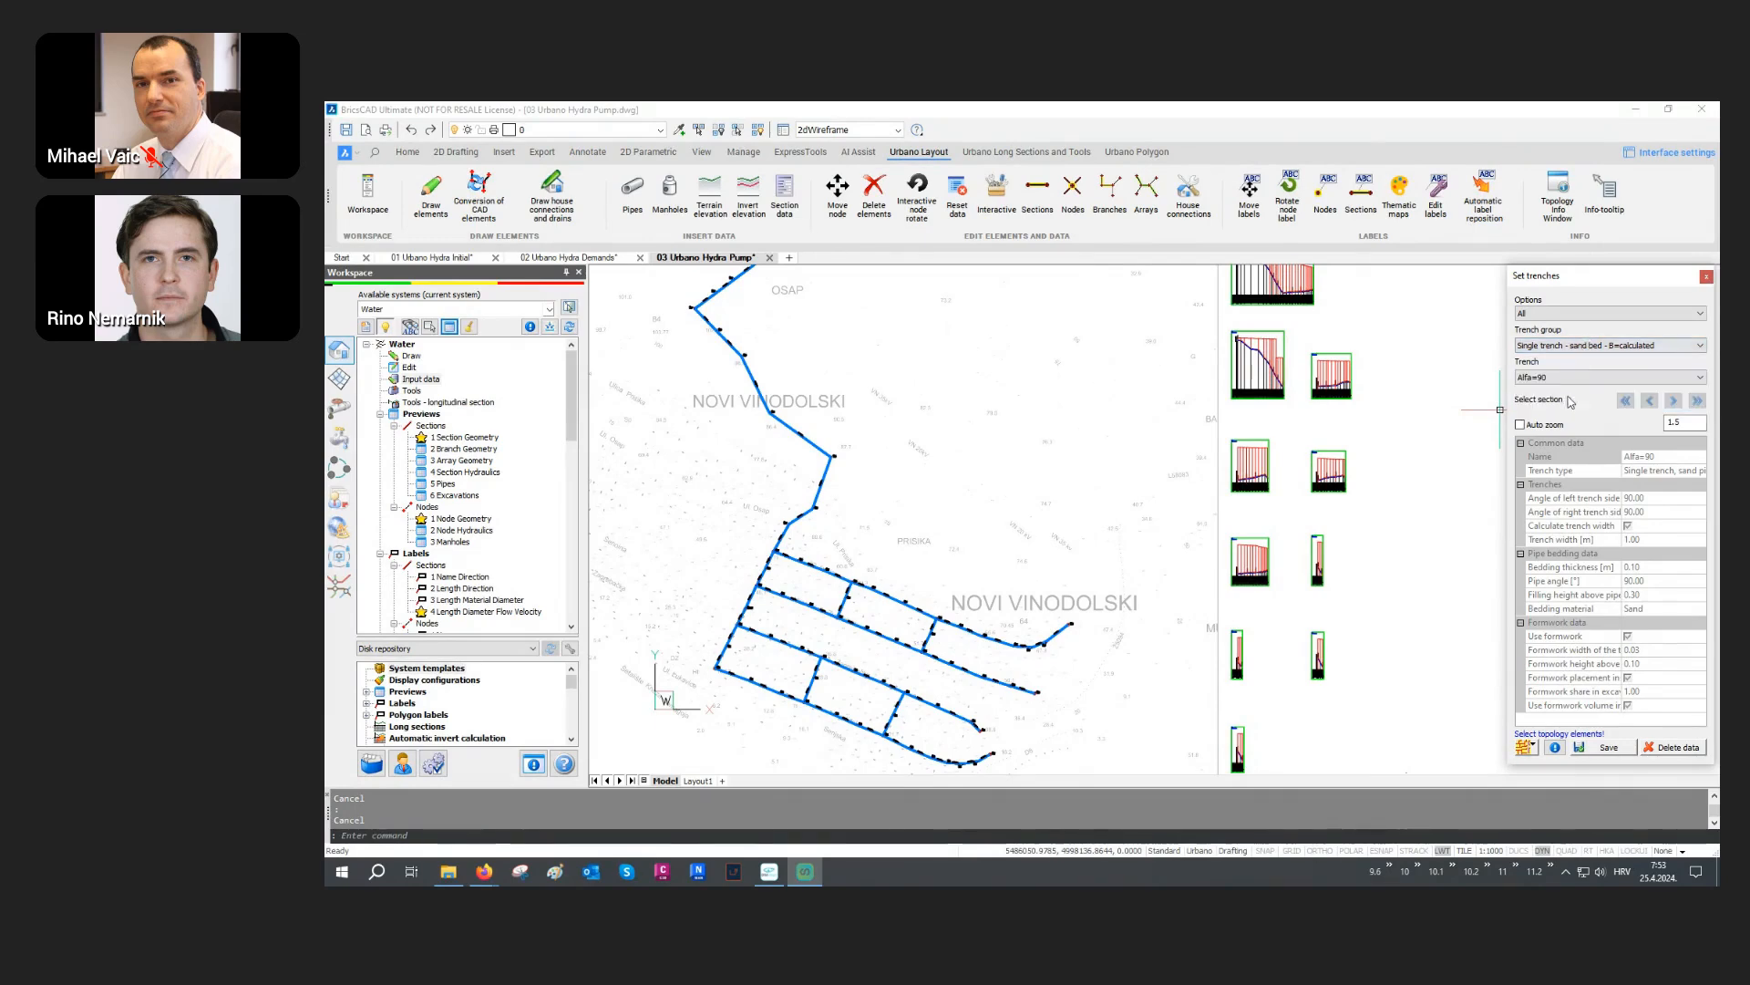
{"action": "left_click", "coordinate": [1522, 749]}
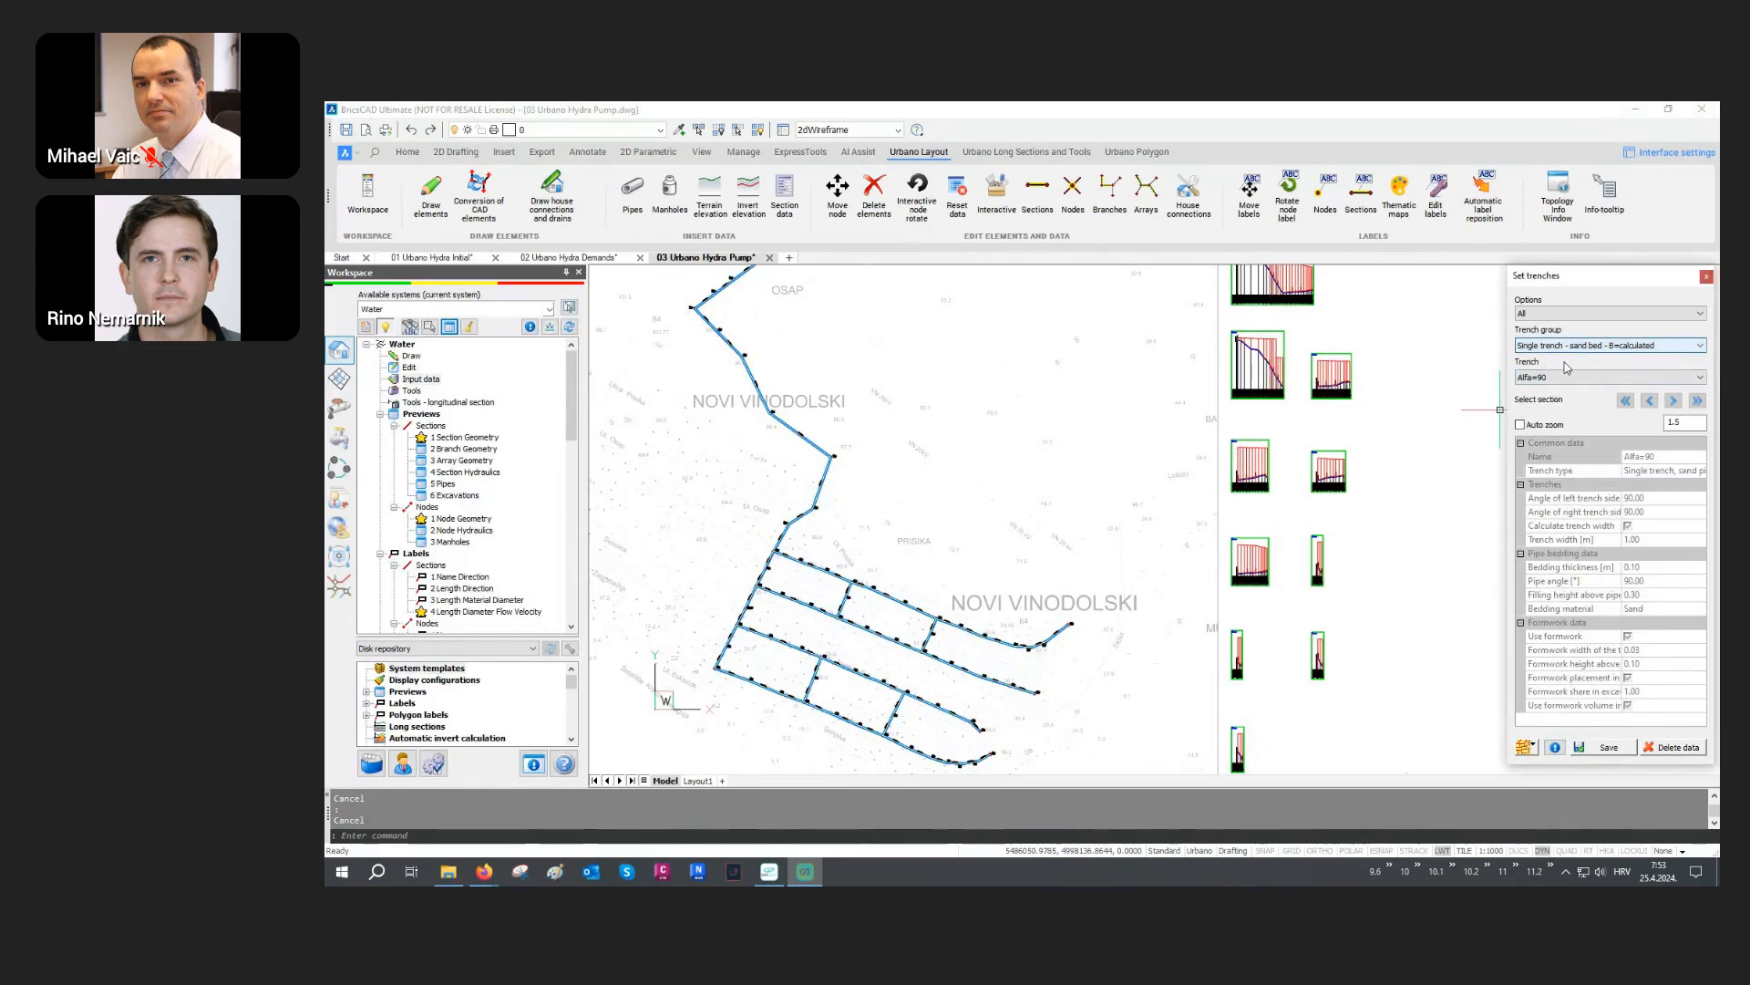
{"action": "left_click", "coordinate": [1539, 377]}
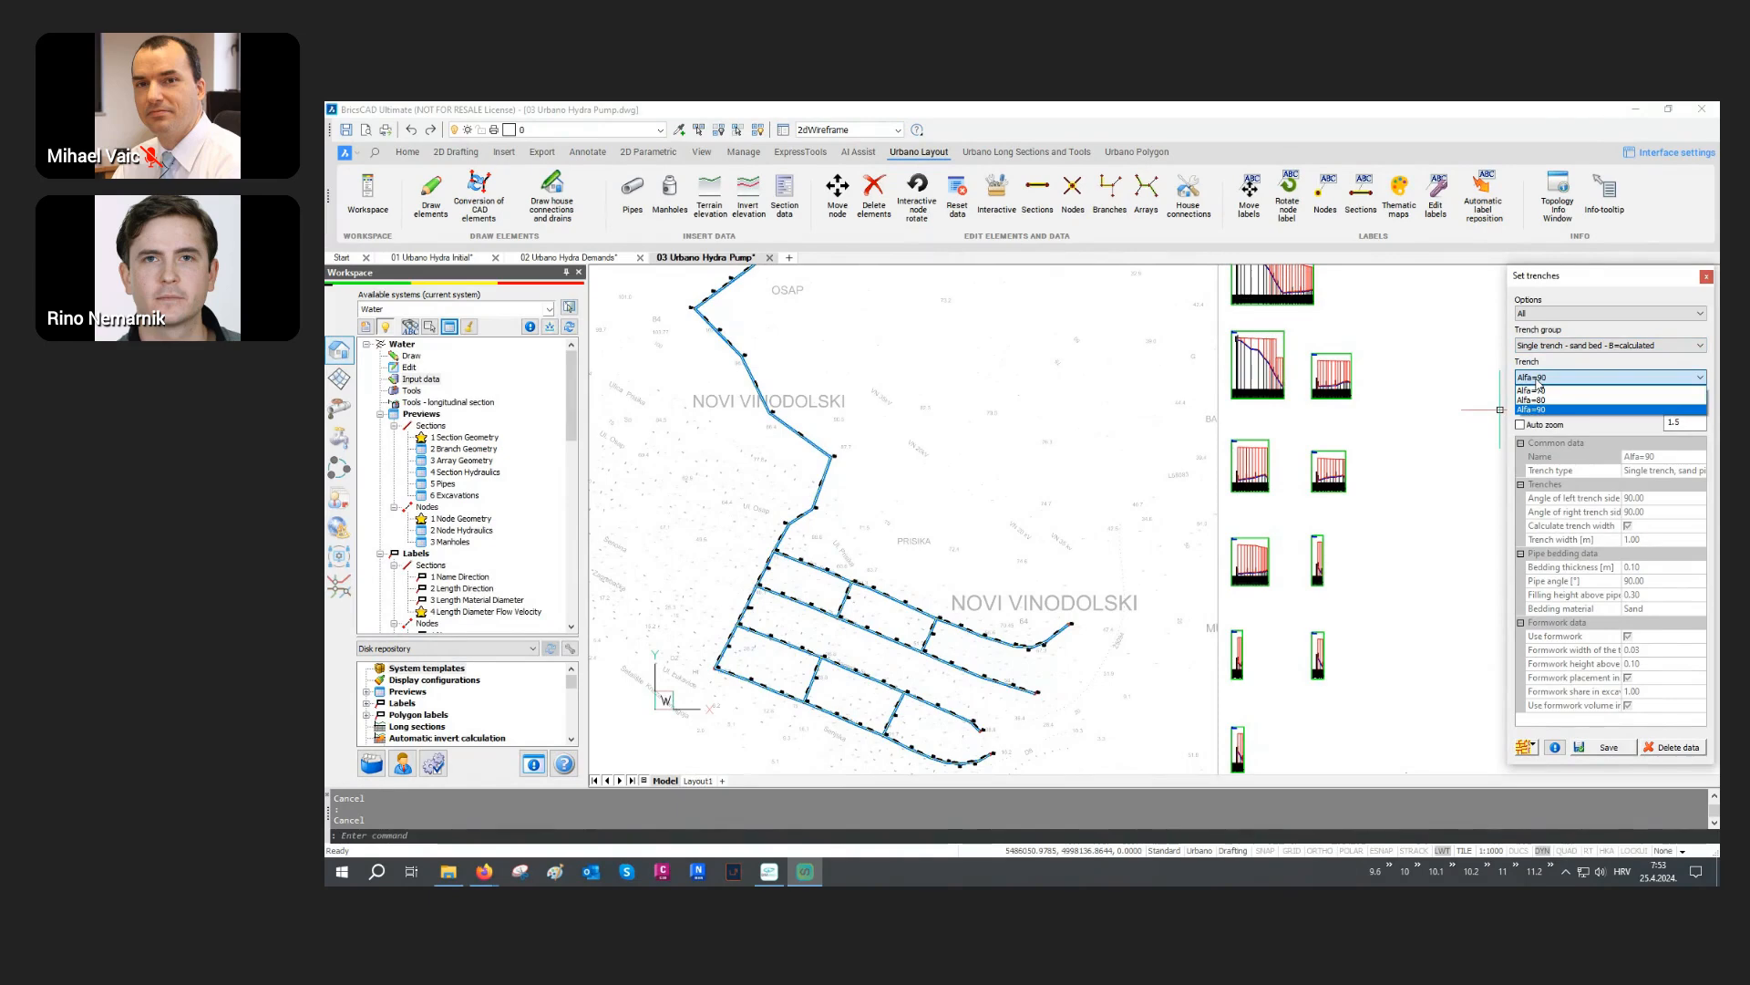
{"action": "left_click", "coordinate": [1539, 381]}
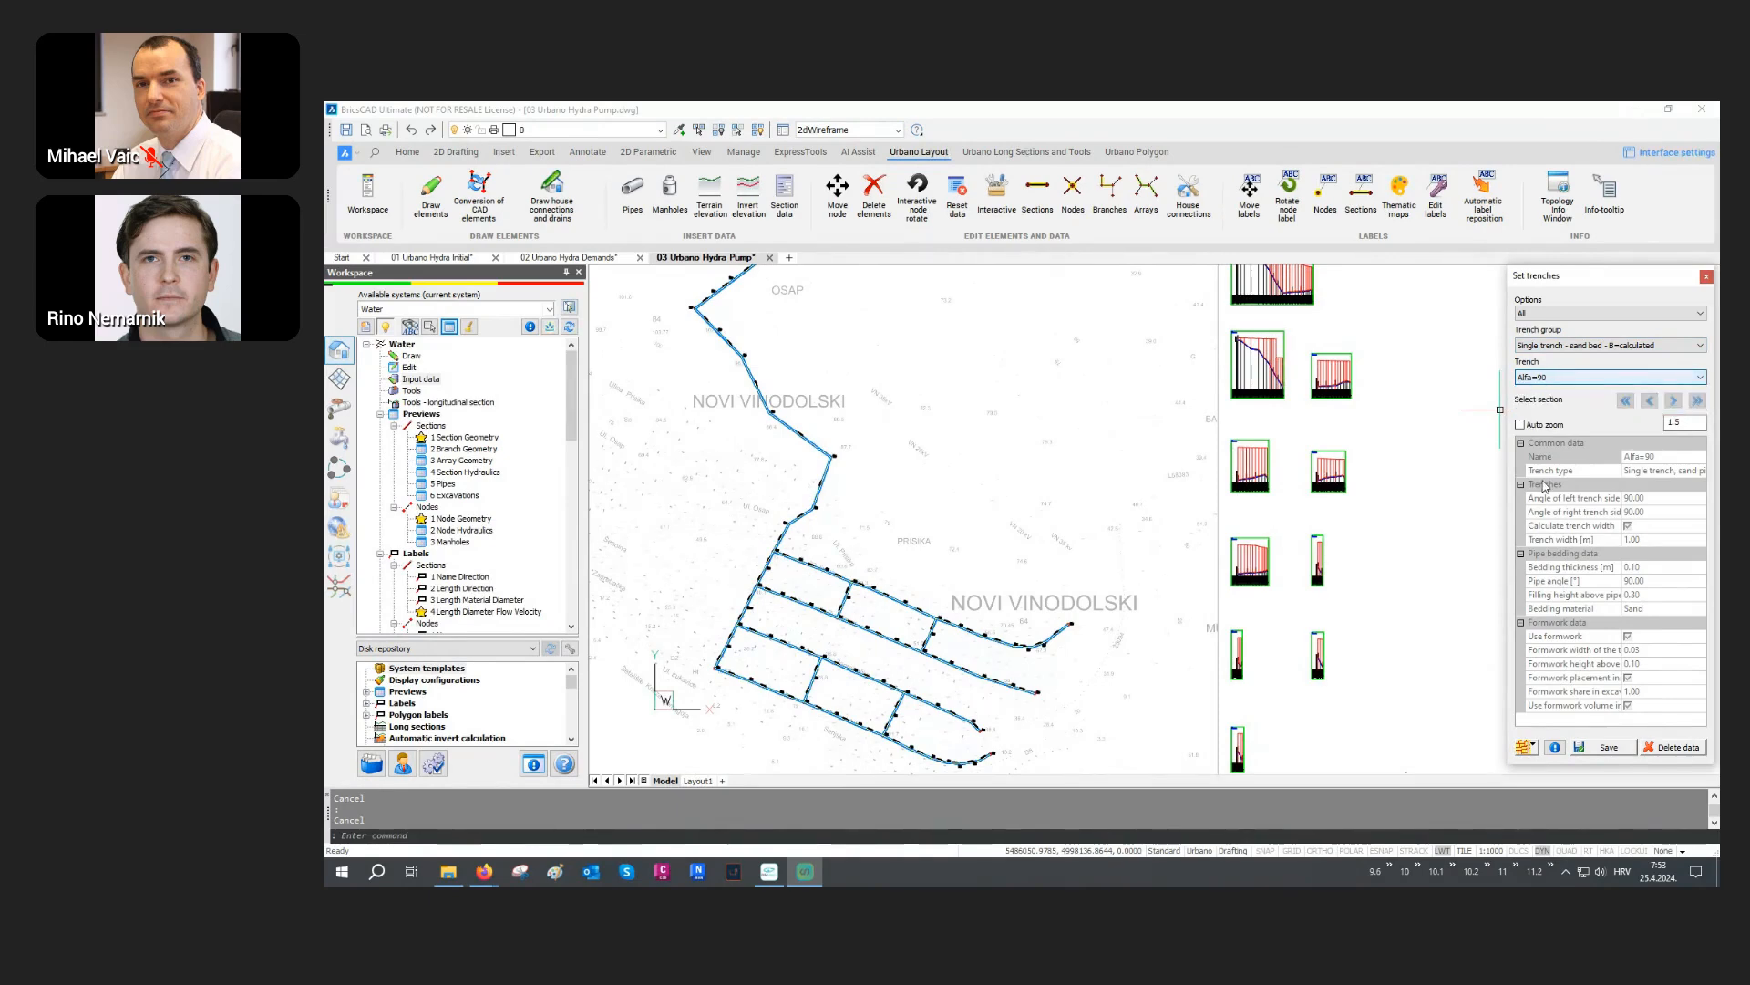
{"action": "left_click", "coordinate": [1597, 749]}
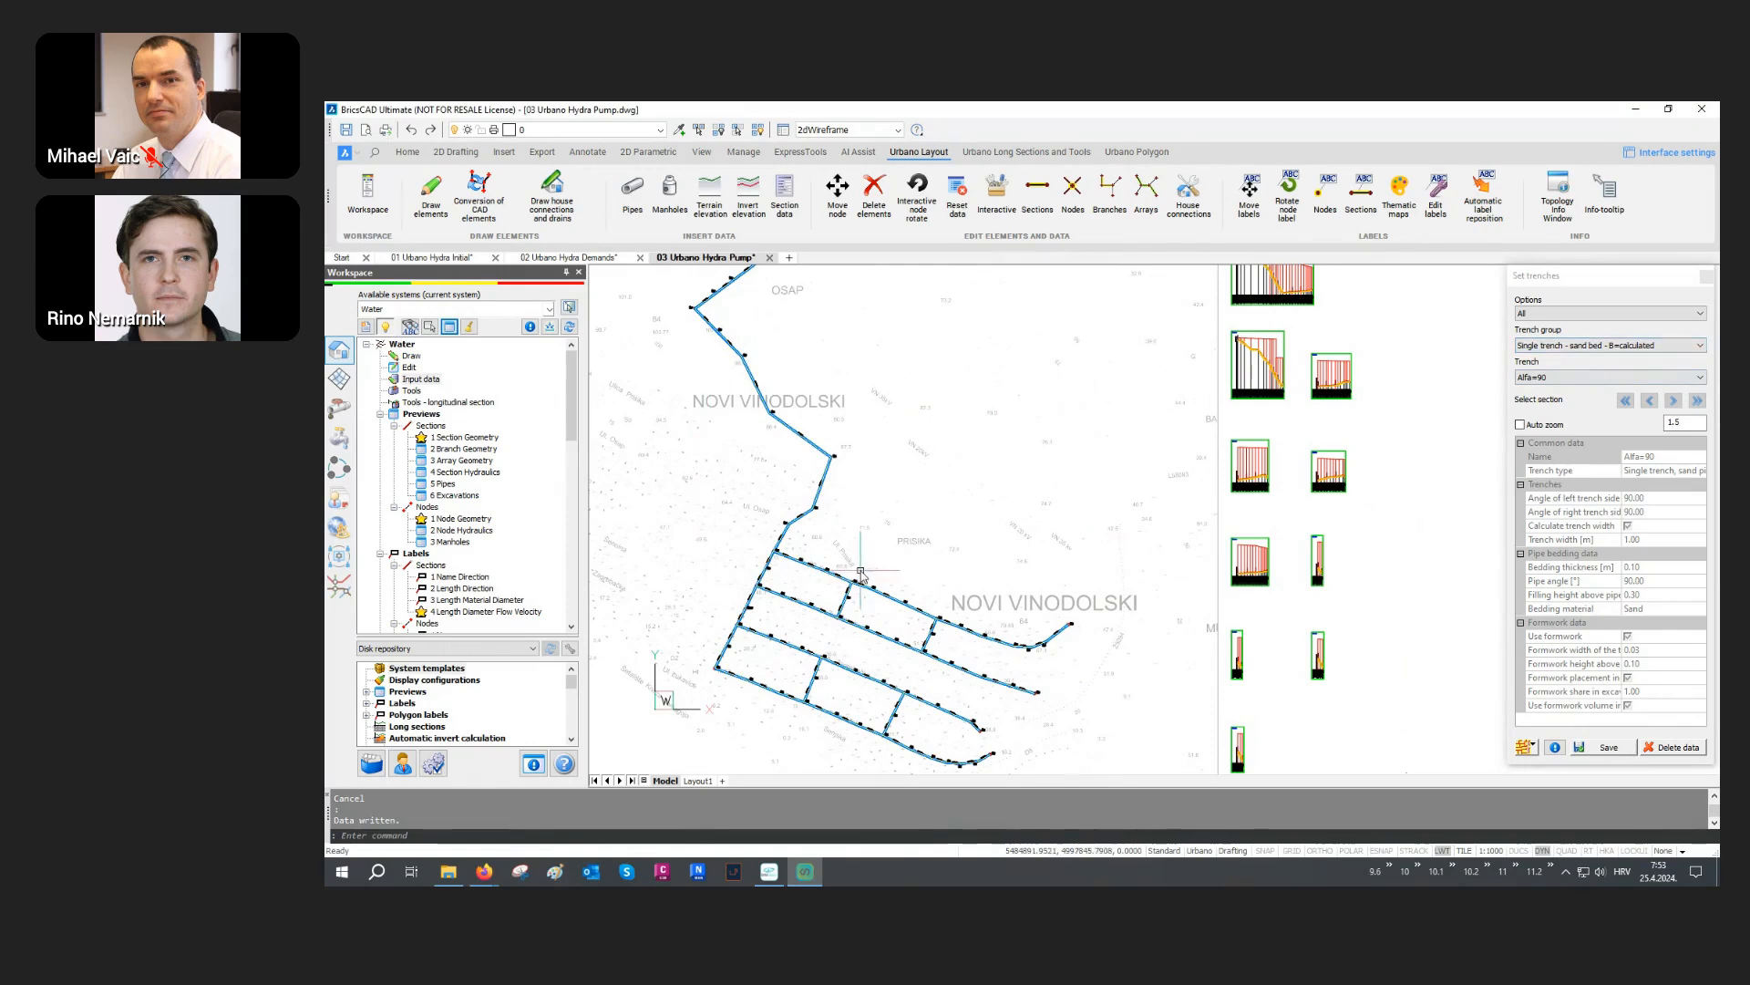
{"action": "left_click", "coordinate": [1707, 275]}
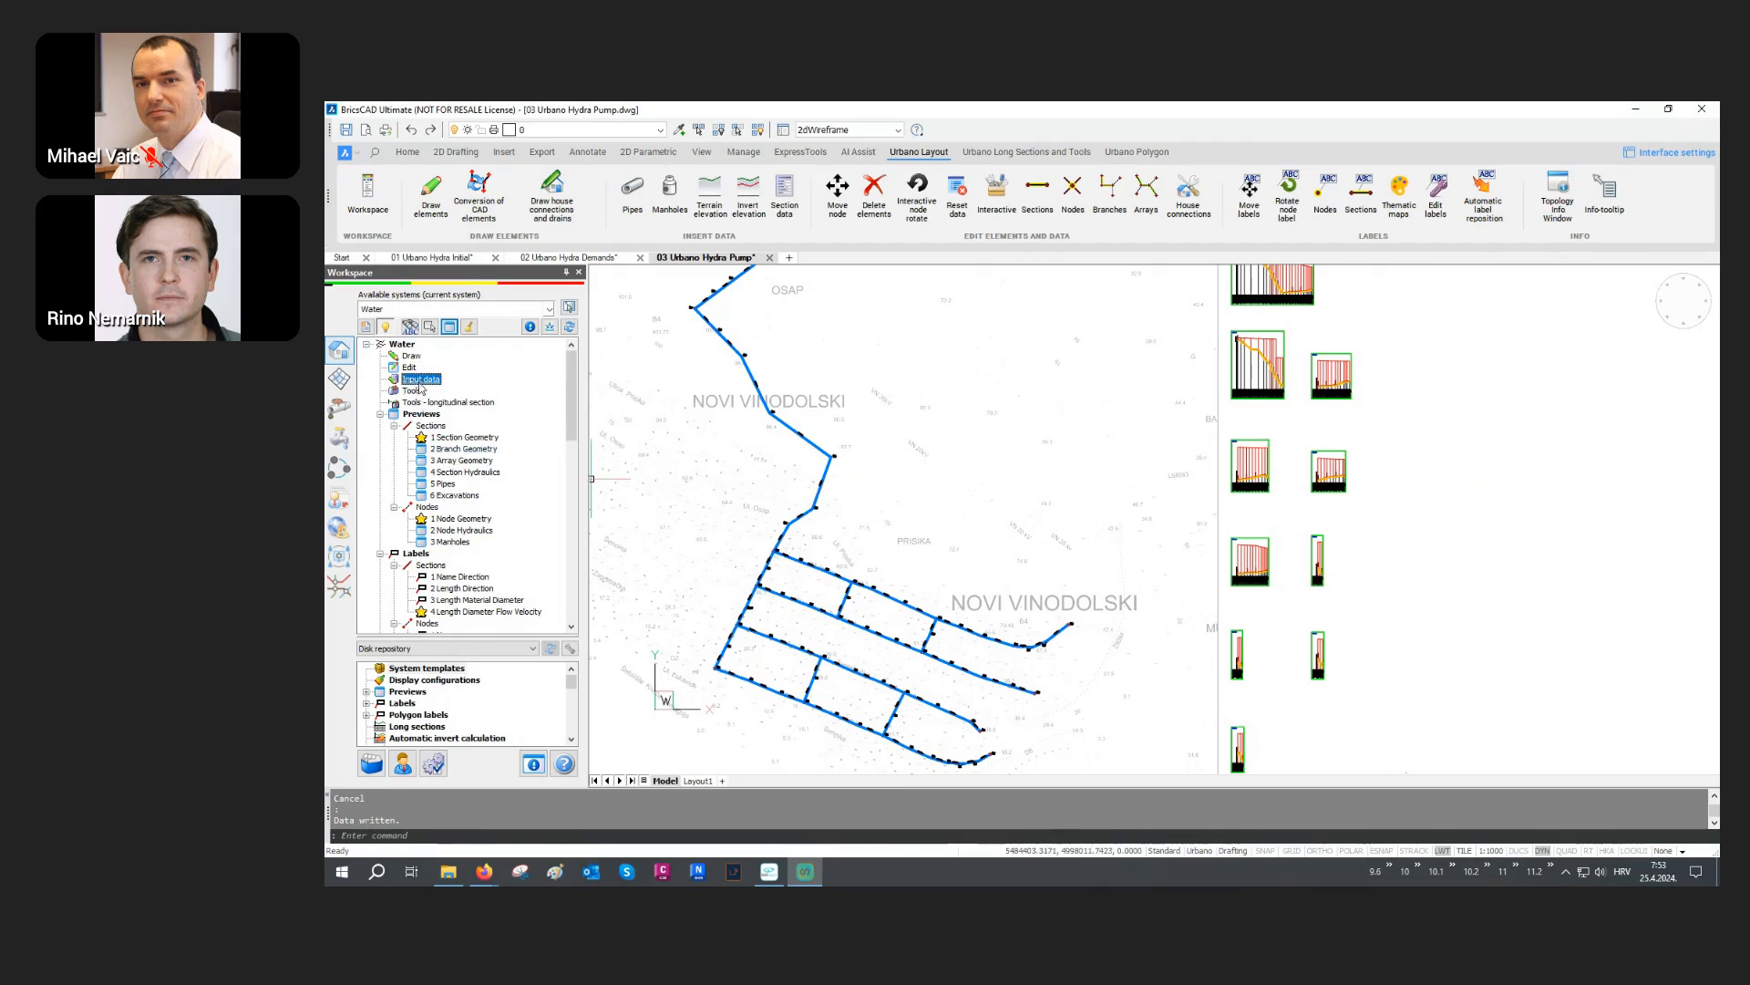
Step: Assign the Asphalt 15 cm upper layer to all sections of the water network and save it
{"action": "left_click", "coordinate": [421, 386]}
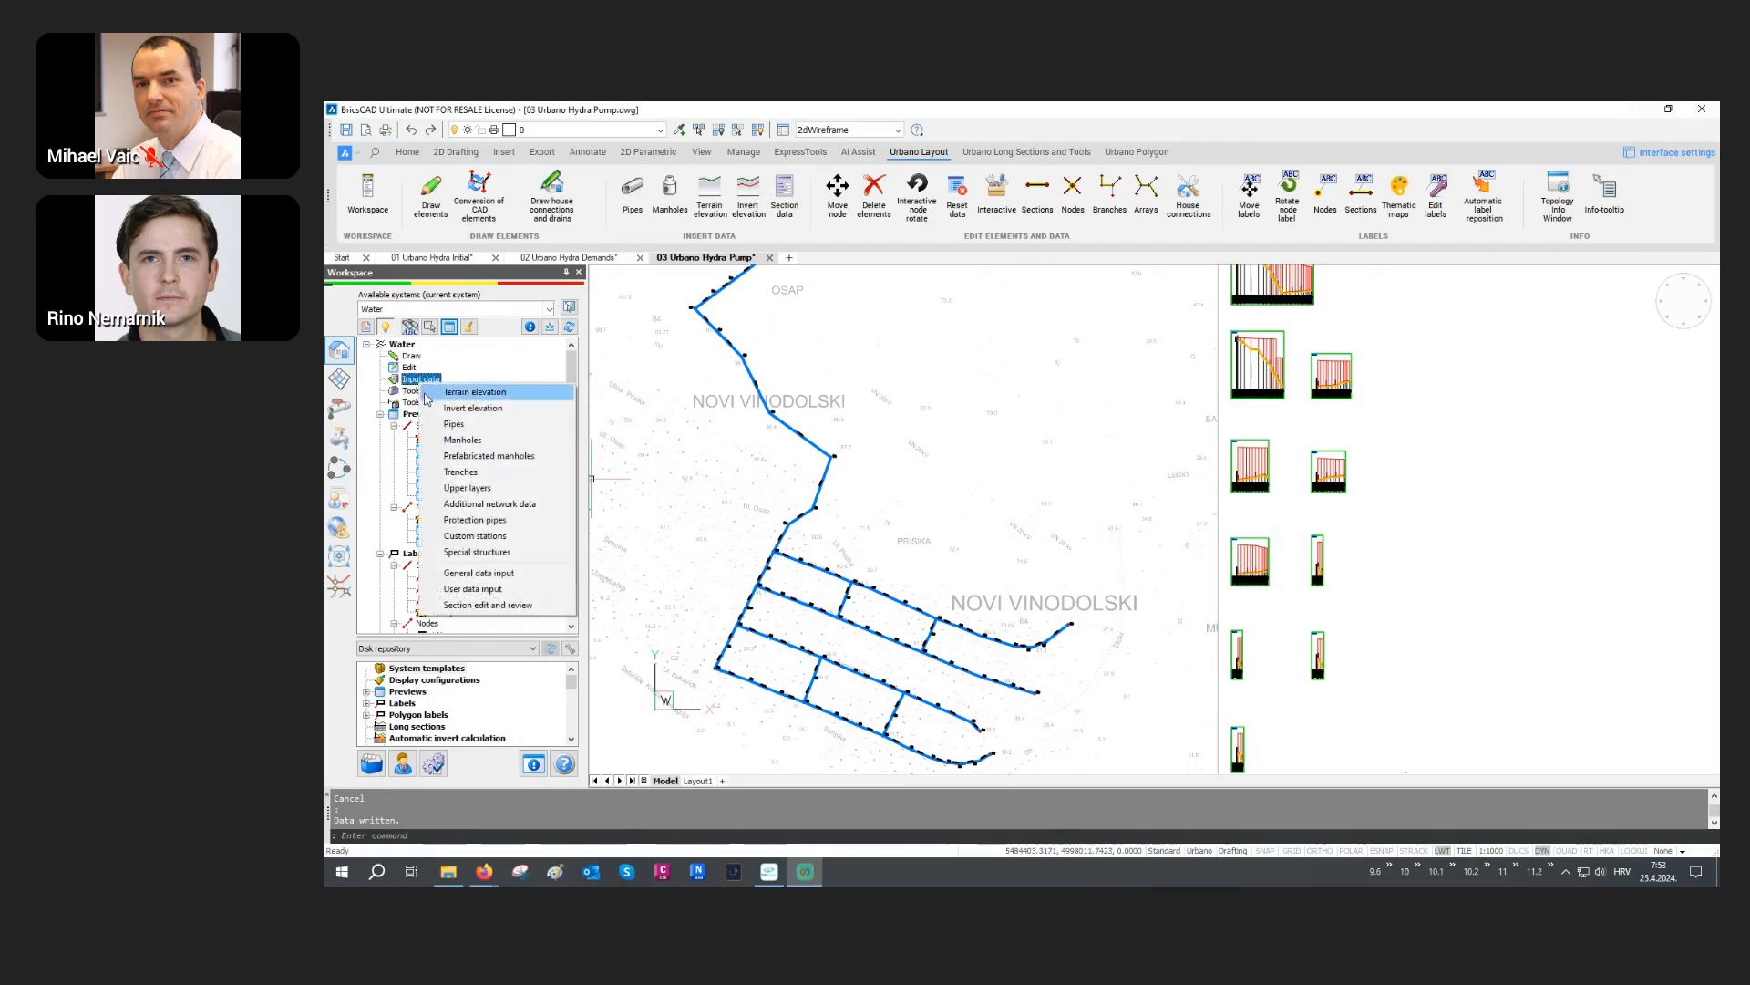
{"action": "left_click", "coordinate": [466, 487]}
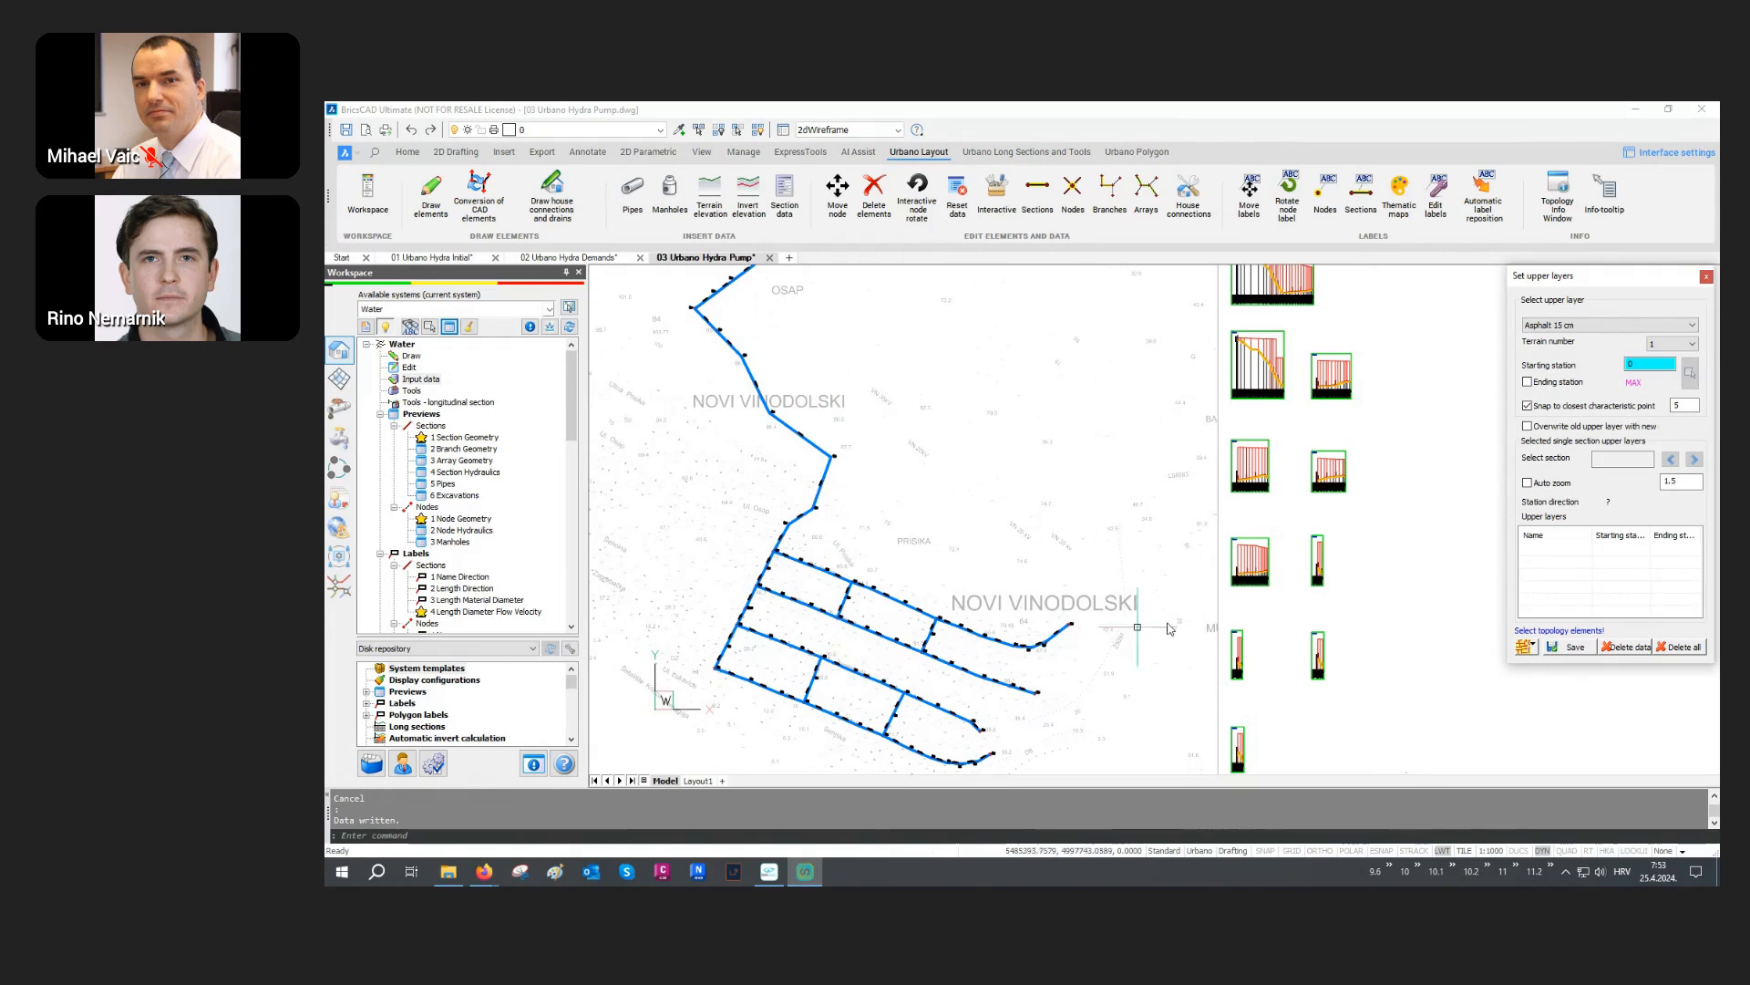
{"action": "left_click", "coordinate": [1584, 329]}
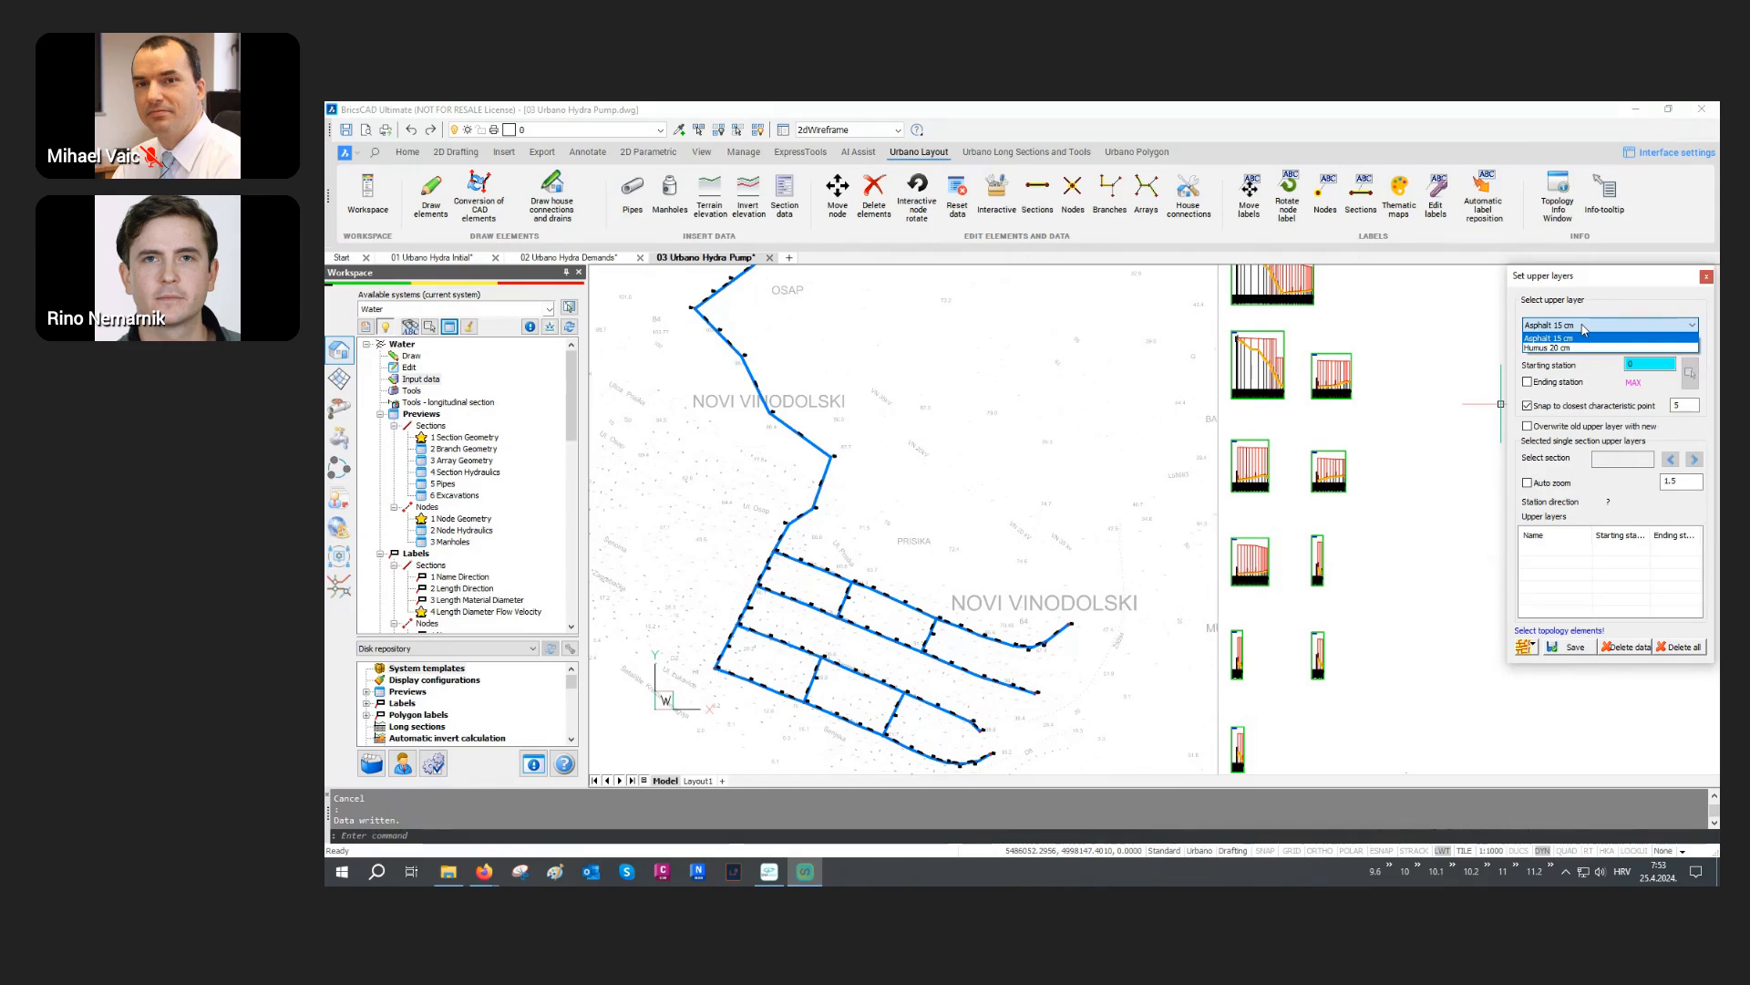
{"action": "left_click", "coordinate": [1584, 329]}
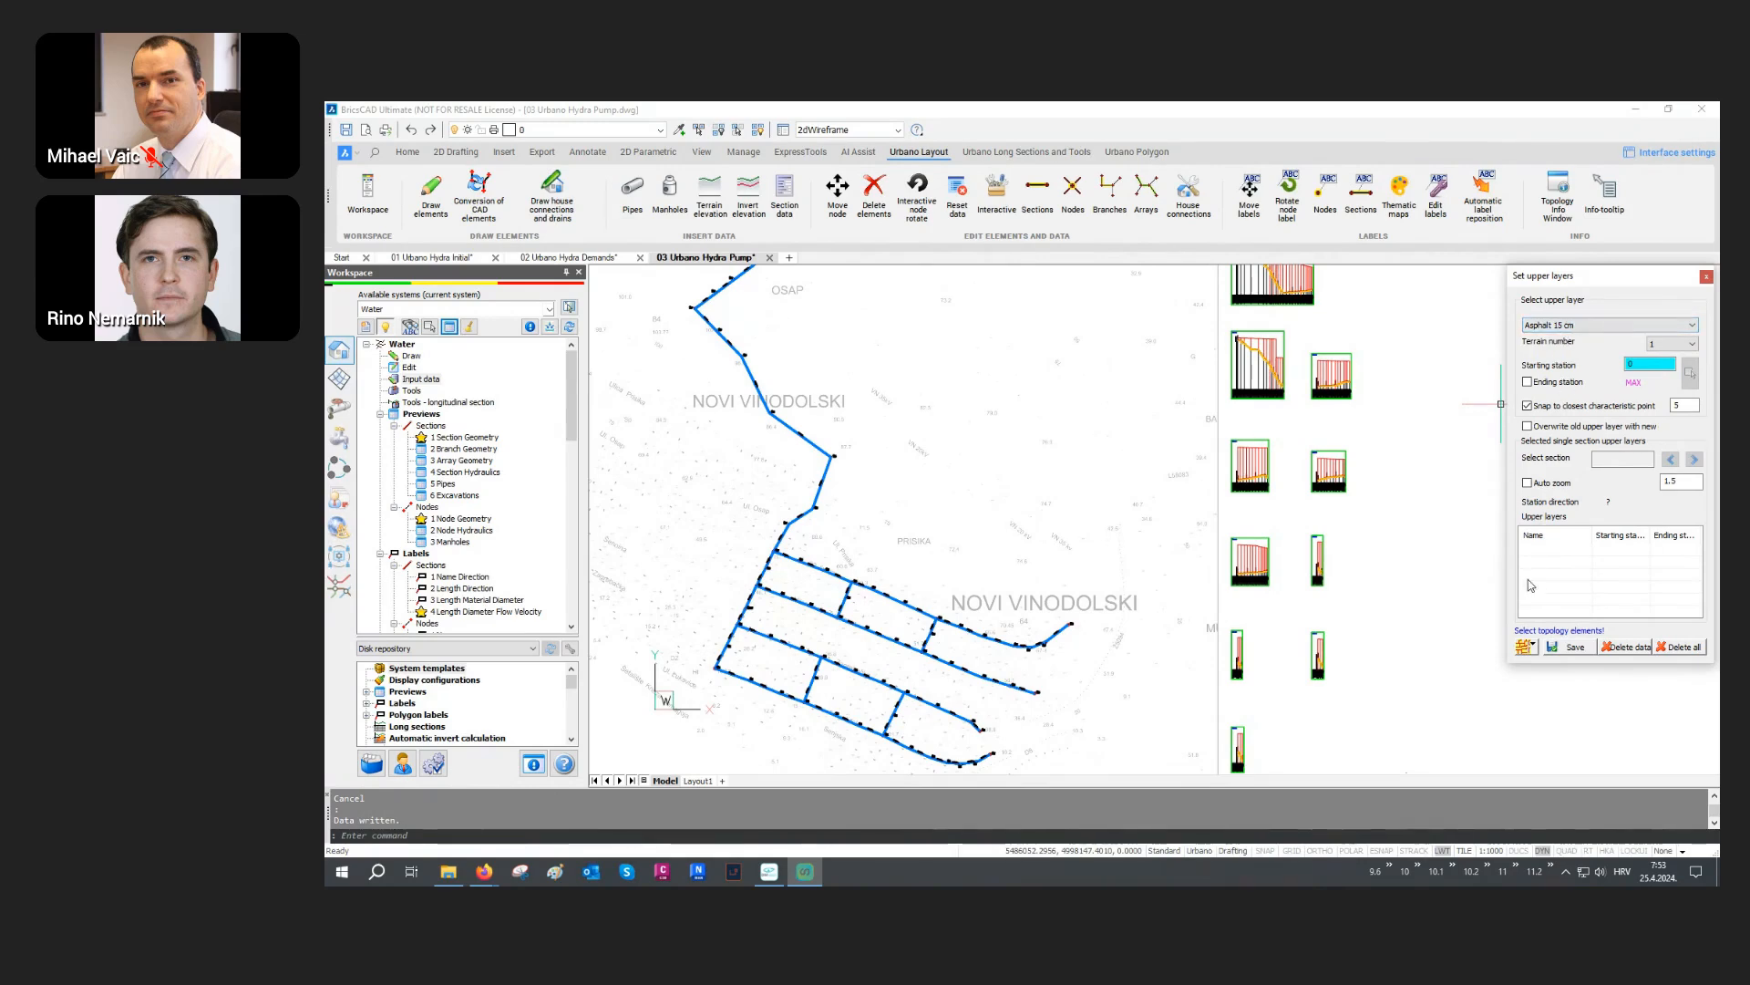
{"action": "left_click", "coordinate": [1521, 649]}
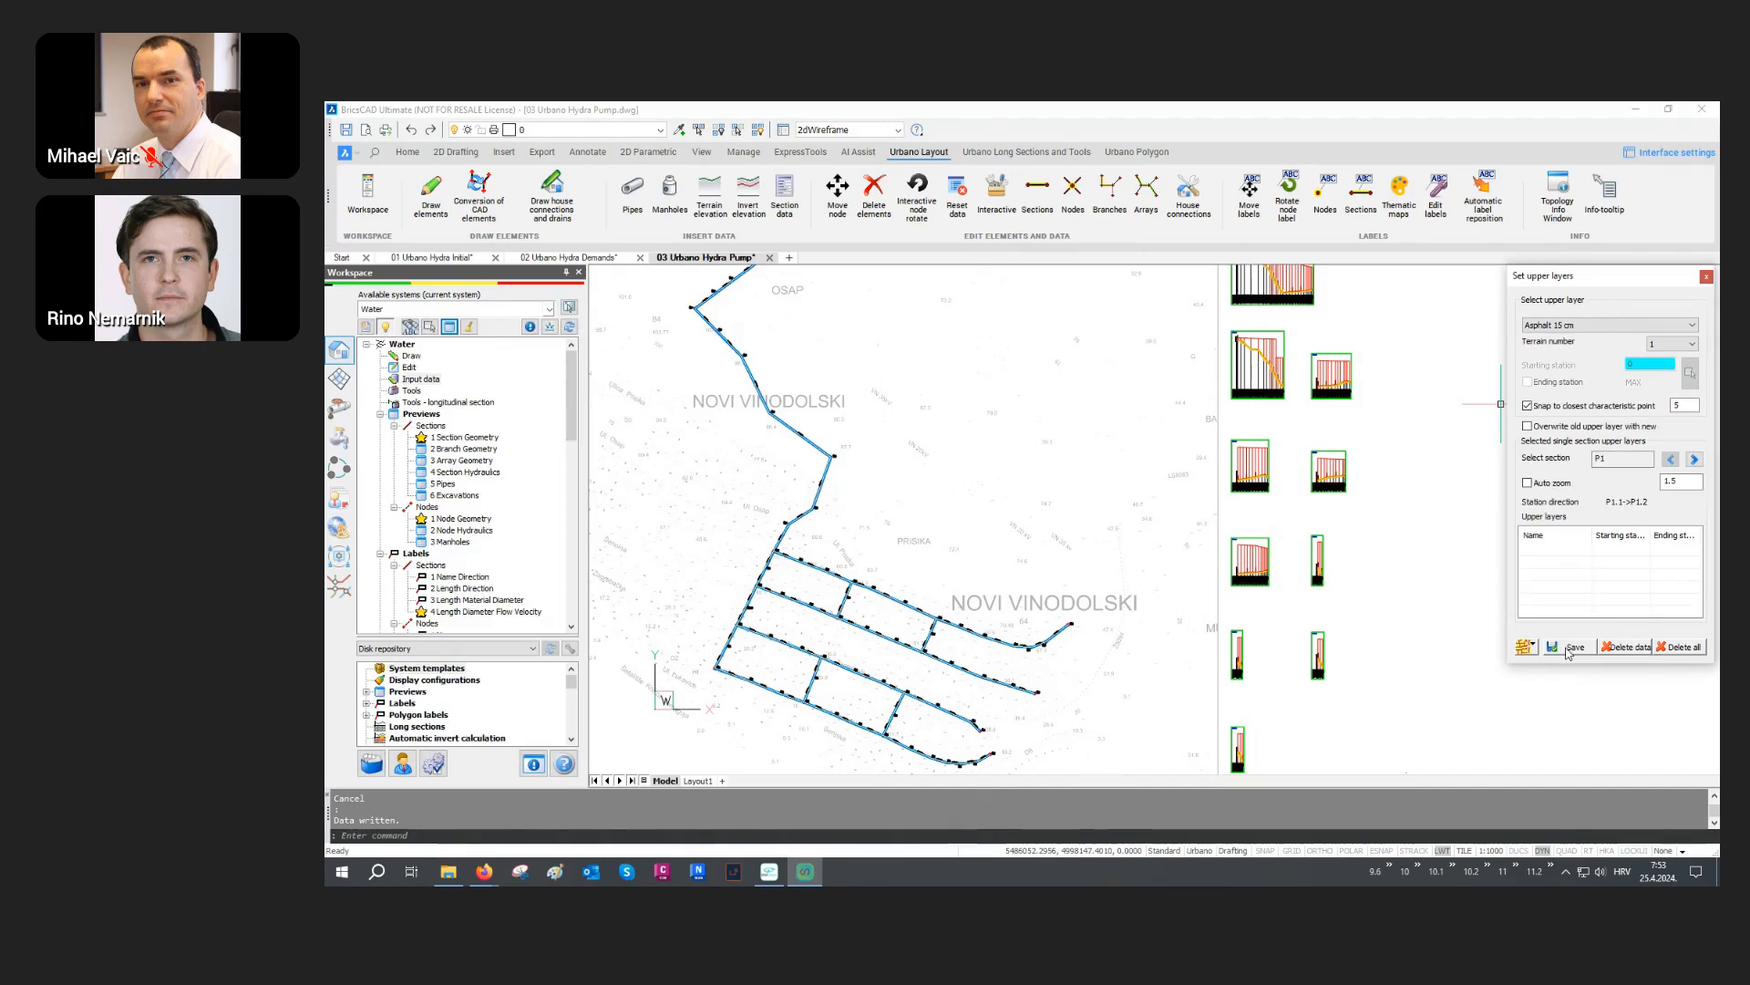
{"action": "left_click", "coordinate": [1566, 649]}
{"action": "left_click", "coordinate": [1568, 647]}
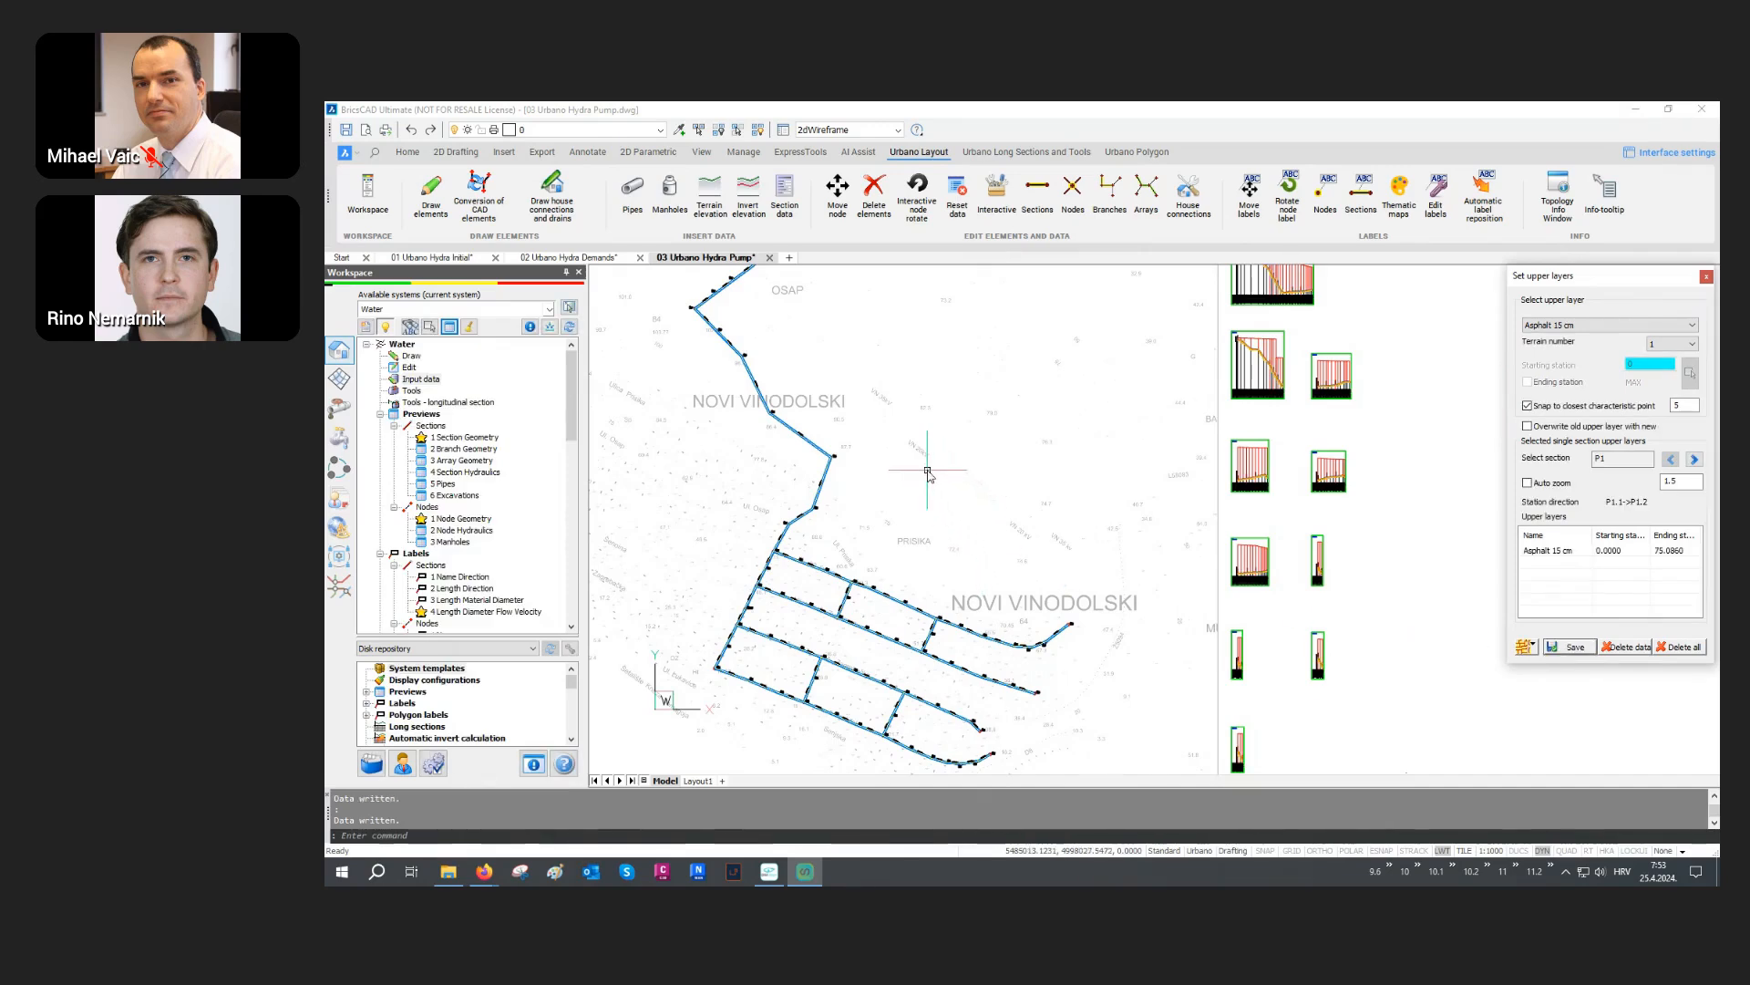
Step: Enable overwriting of old upper layers and pick a station-to-station range from the reservoir node to a point just before node A1.6
{"action": "middle_click_drag", "start_coordinate": [918, 445], "coordinate": [1016, 637]}
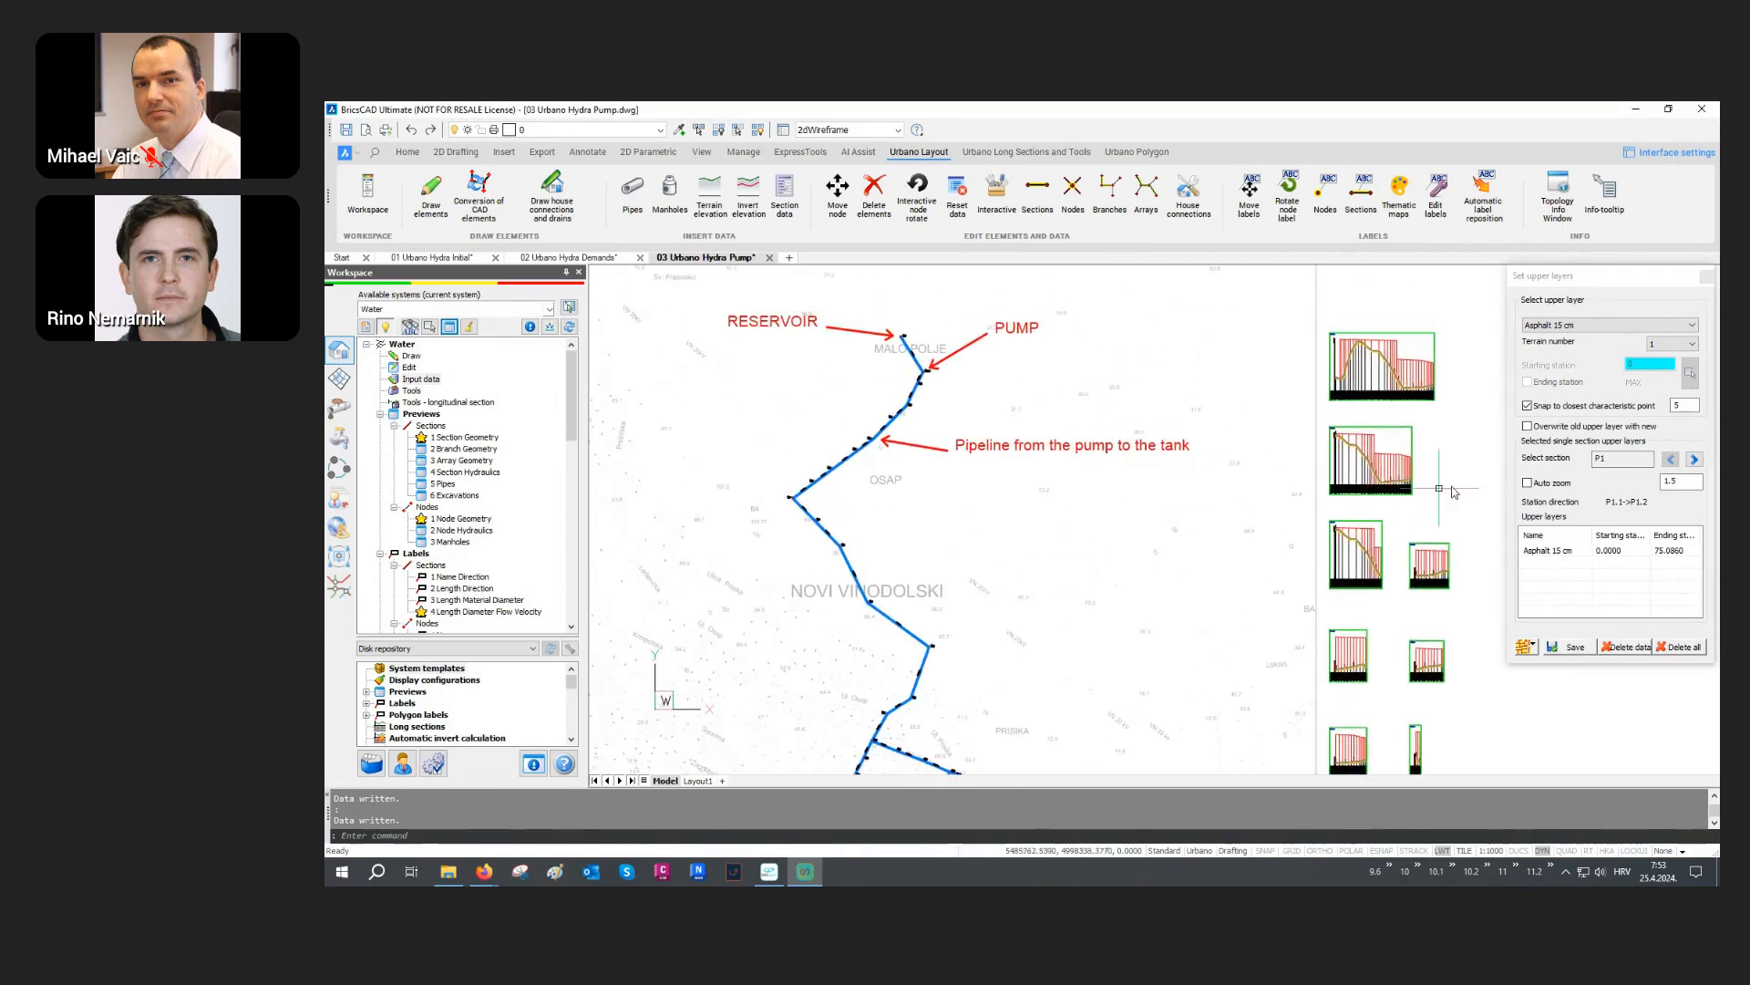
{"action": "left_click", "coordinate": [1528, 426]}
{"action": "left_click", "coordinate": [1534, 642]}
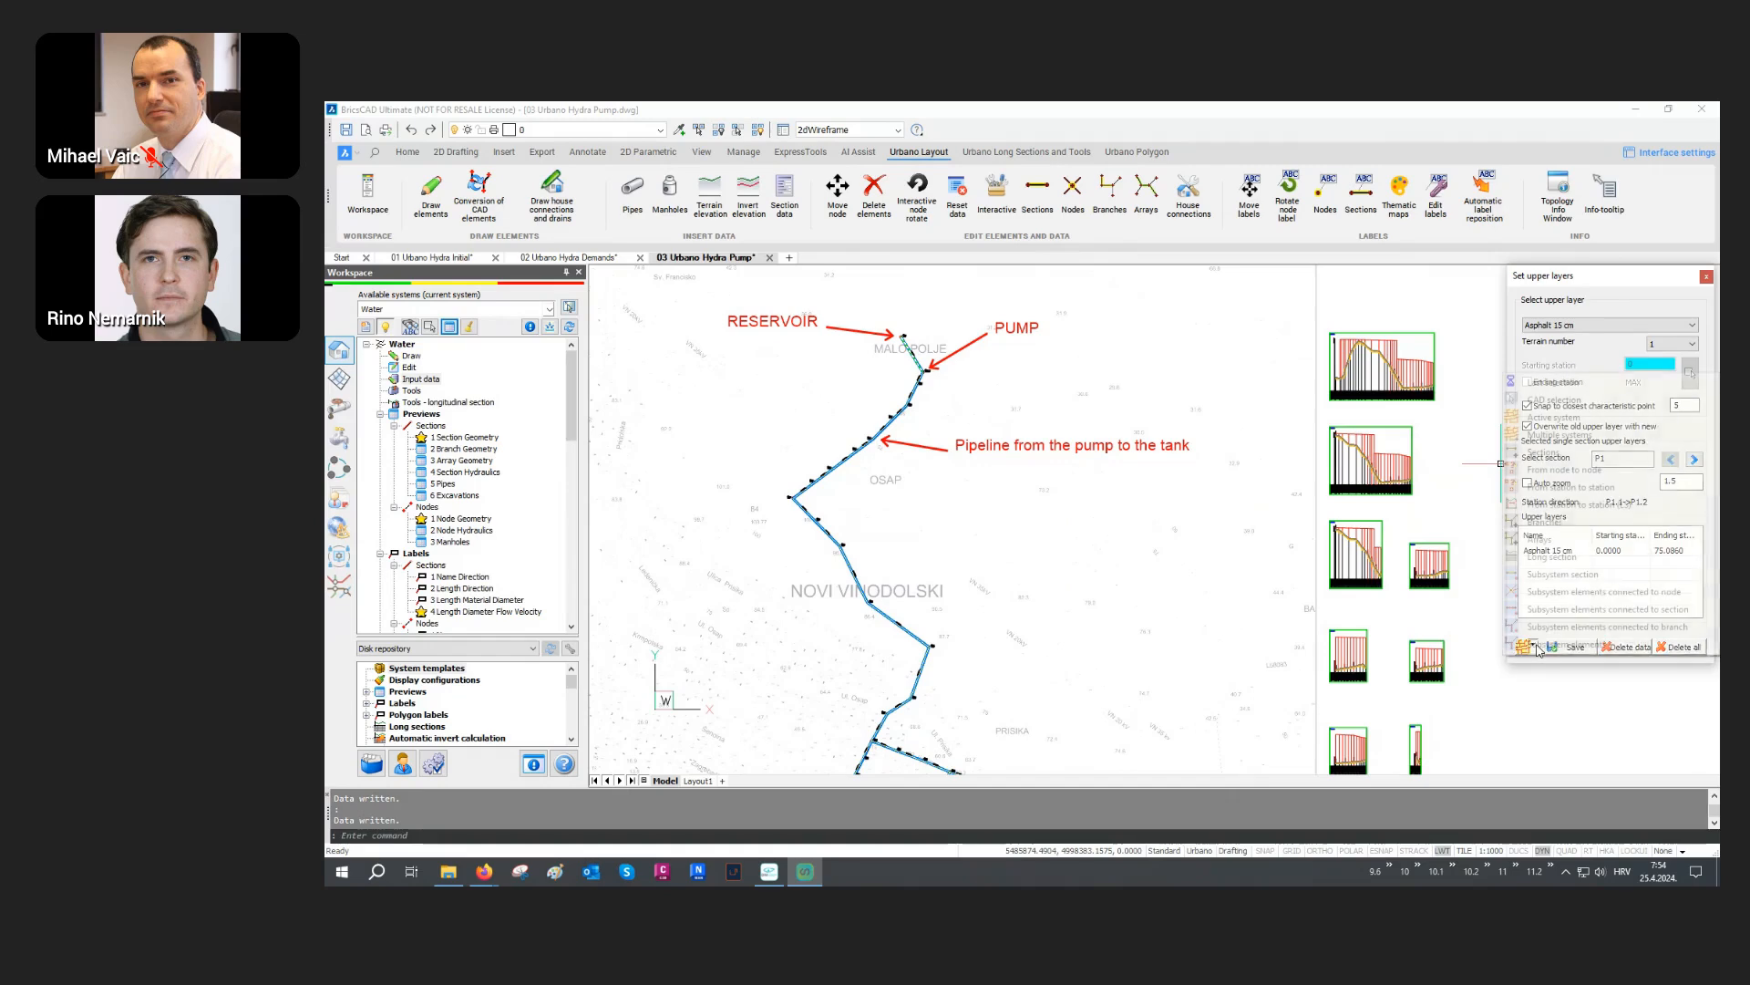
{"action": "left_click", "coordinate": [1581, 488]}
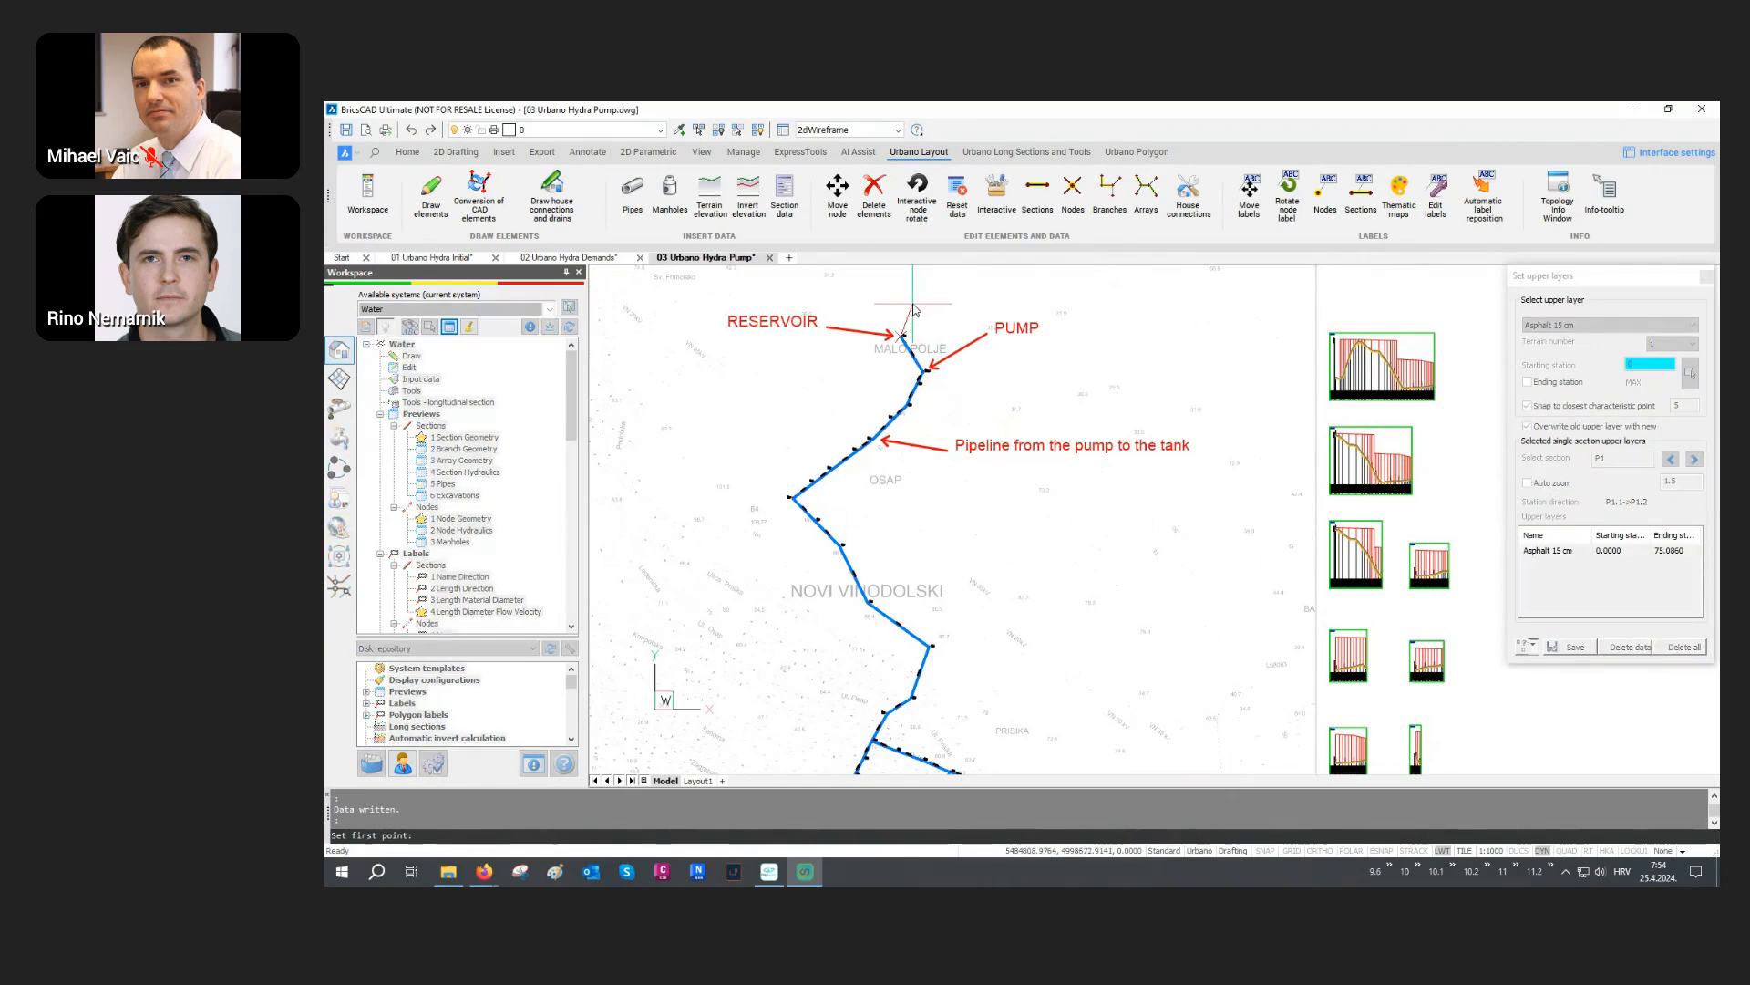
{"action": "left_click", "coordinate": [903, 339]}
{"action": "scroll", "coordinate": [923, 595], "scroll_direction": "up", "scroll_amount": 3}
{"action": "scroll", "coordinate": [923, 594], "scroll_direction": "up", "scroll_amount": 3}
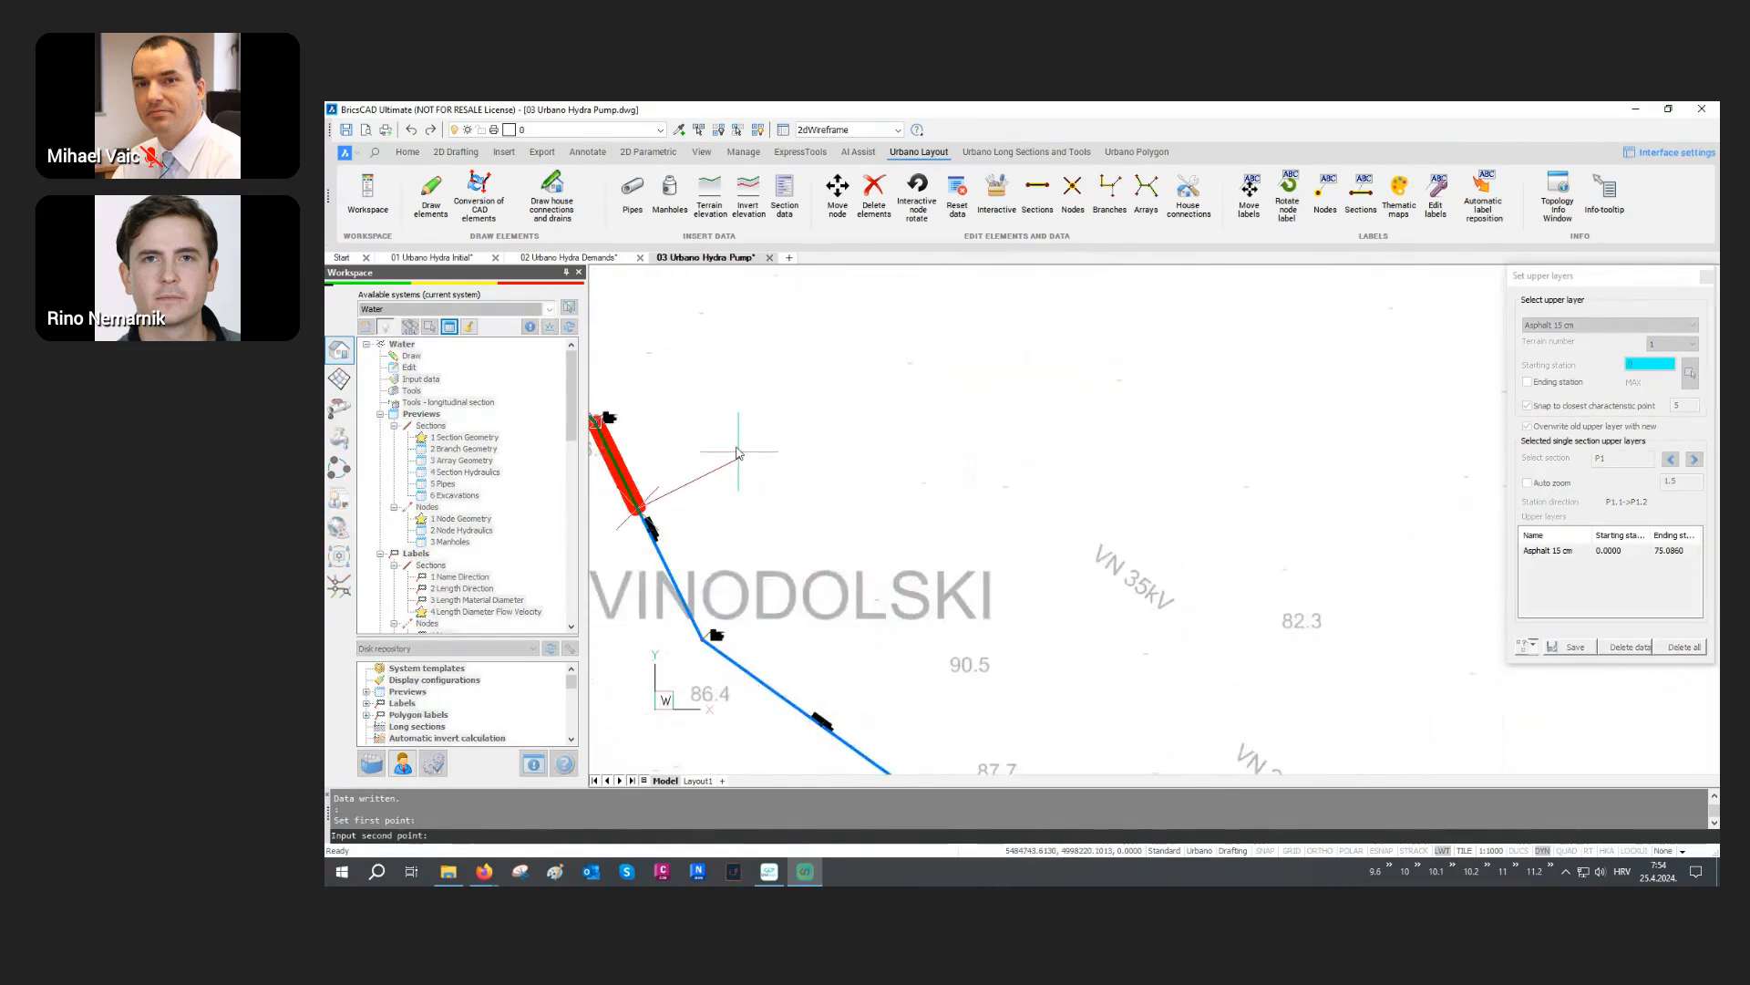
{"action": "mouse_move", "coordinate": [737, 442]}
{"action": "middle_mouse_down"}
{"action": "mouse_move", "coordinate": [879, 530]}
{"action": "mouse_move", "coordinate": [1060, 595]}
{"action": "middle_mouse_up"}
{"action": "middle_click_drag", "start_coordinate": [925, 401], "coordinate": [918, 460]}
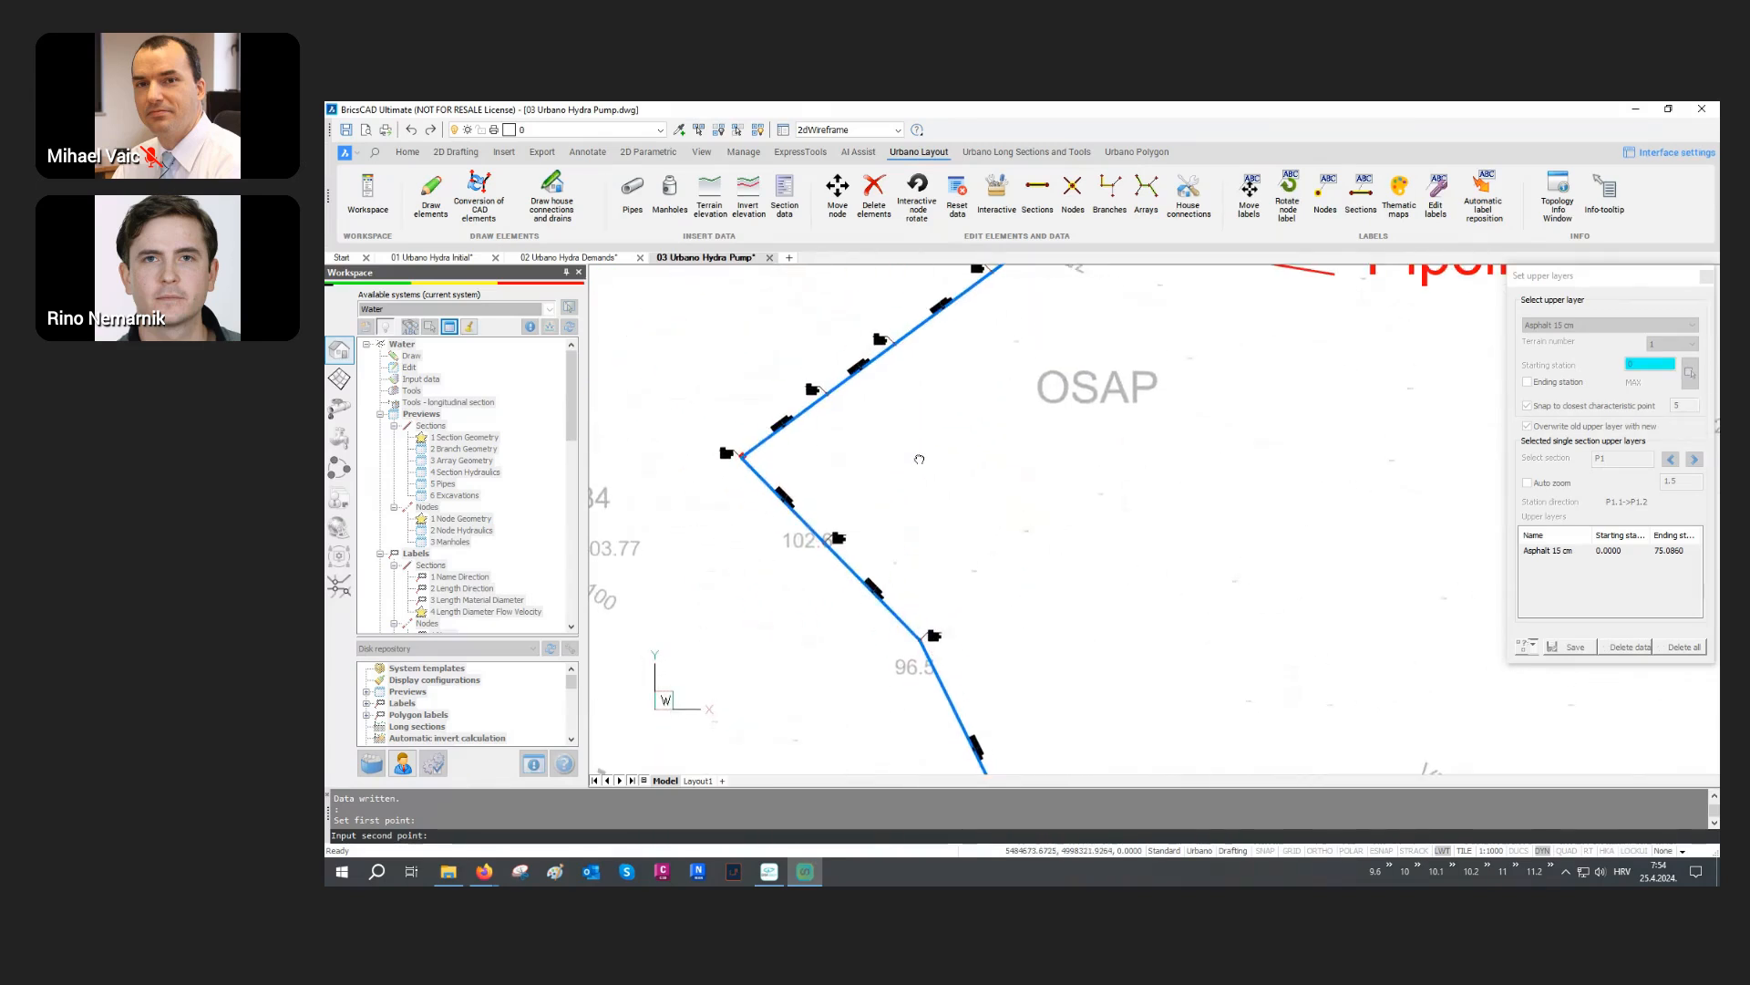
{"action": "middle_click_drag", "start_coordinate": [996, 609], "coordinate": [966, 408]}
{"action": "middle_click_drag", "start_coordinate": [1065, 576], "coordinate": [1058, 730]}
{"action": "scroll", "coordinate": [824, 399], "scroll_direction": "down", "scroll_amount": 5}
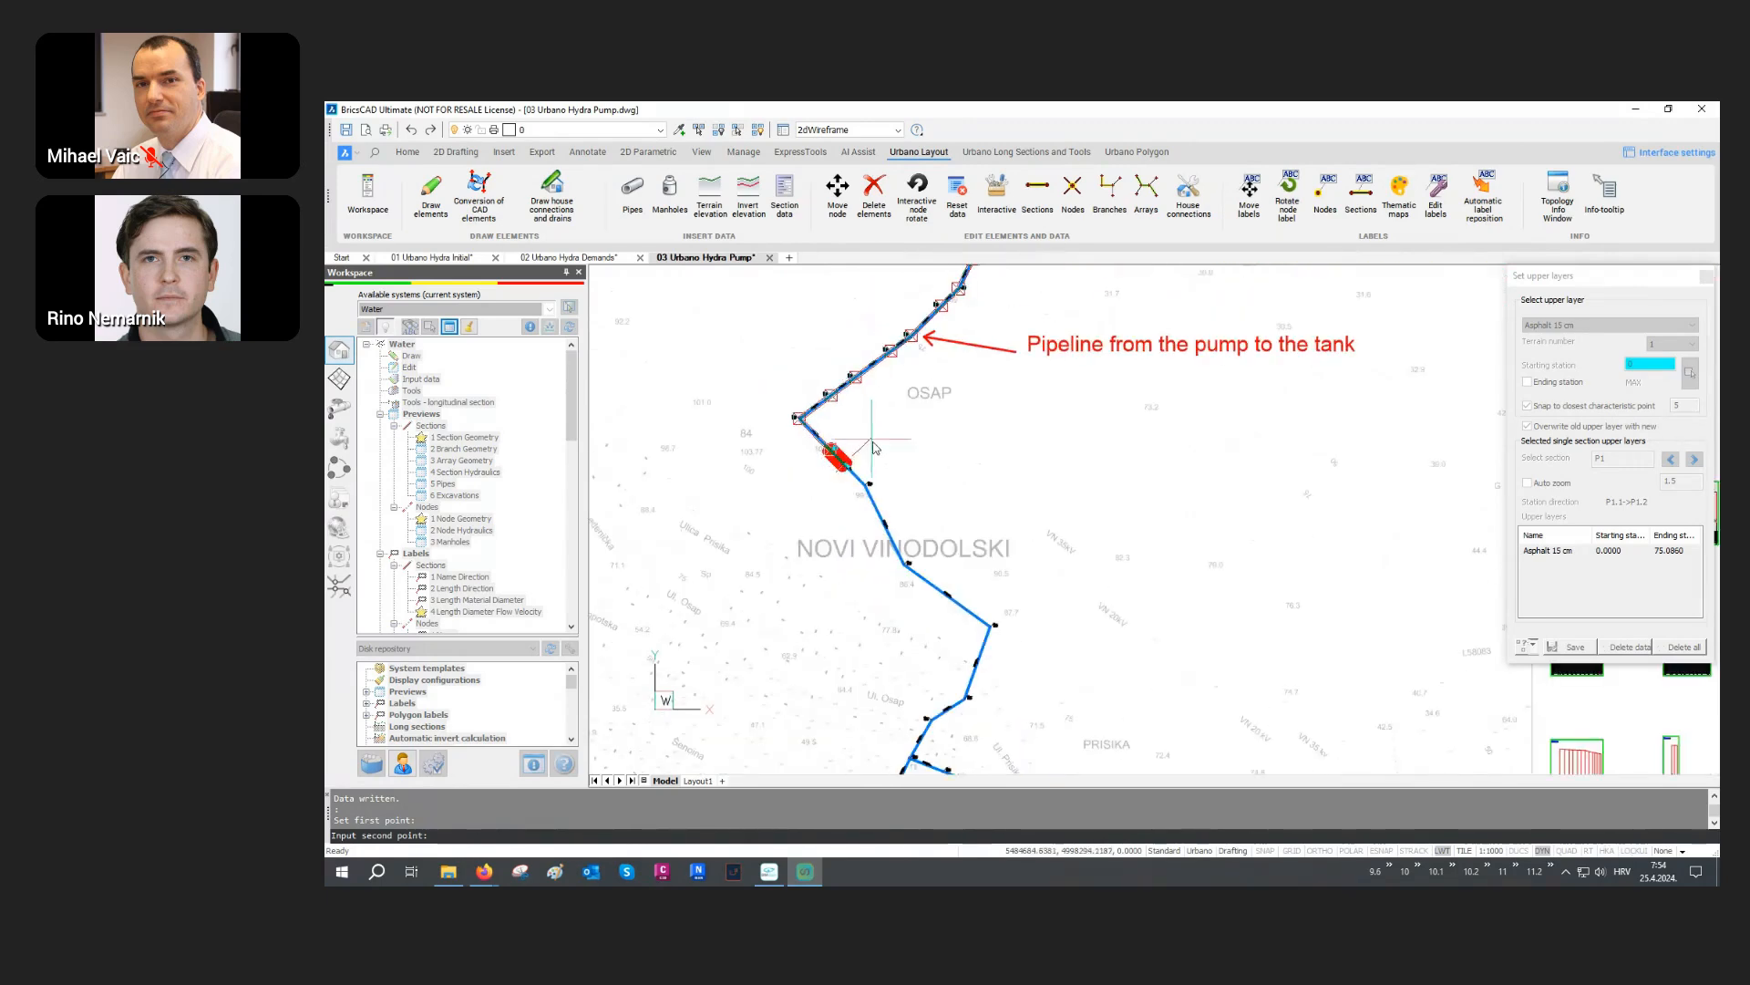
{"action": "scroll", "coordinate": [966, 698], "scroll_direction": "up", "scroll_amount": 6}
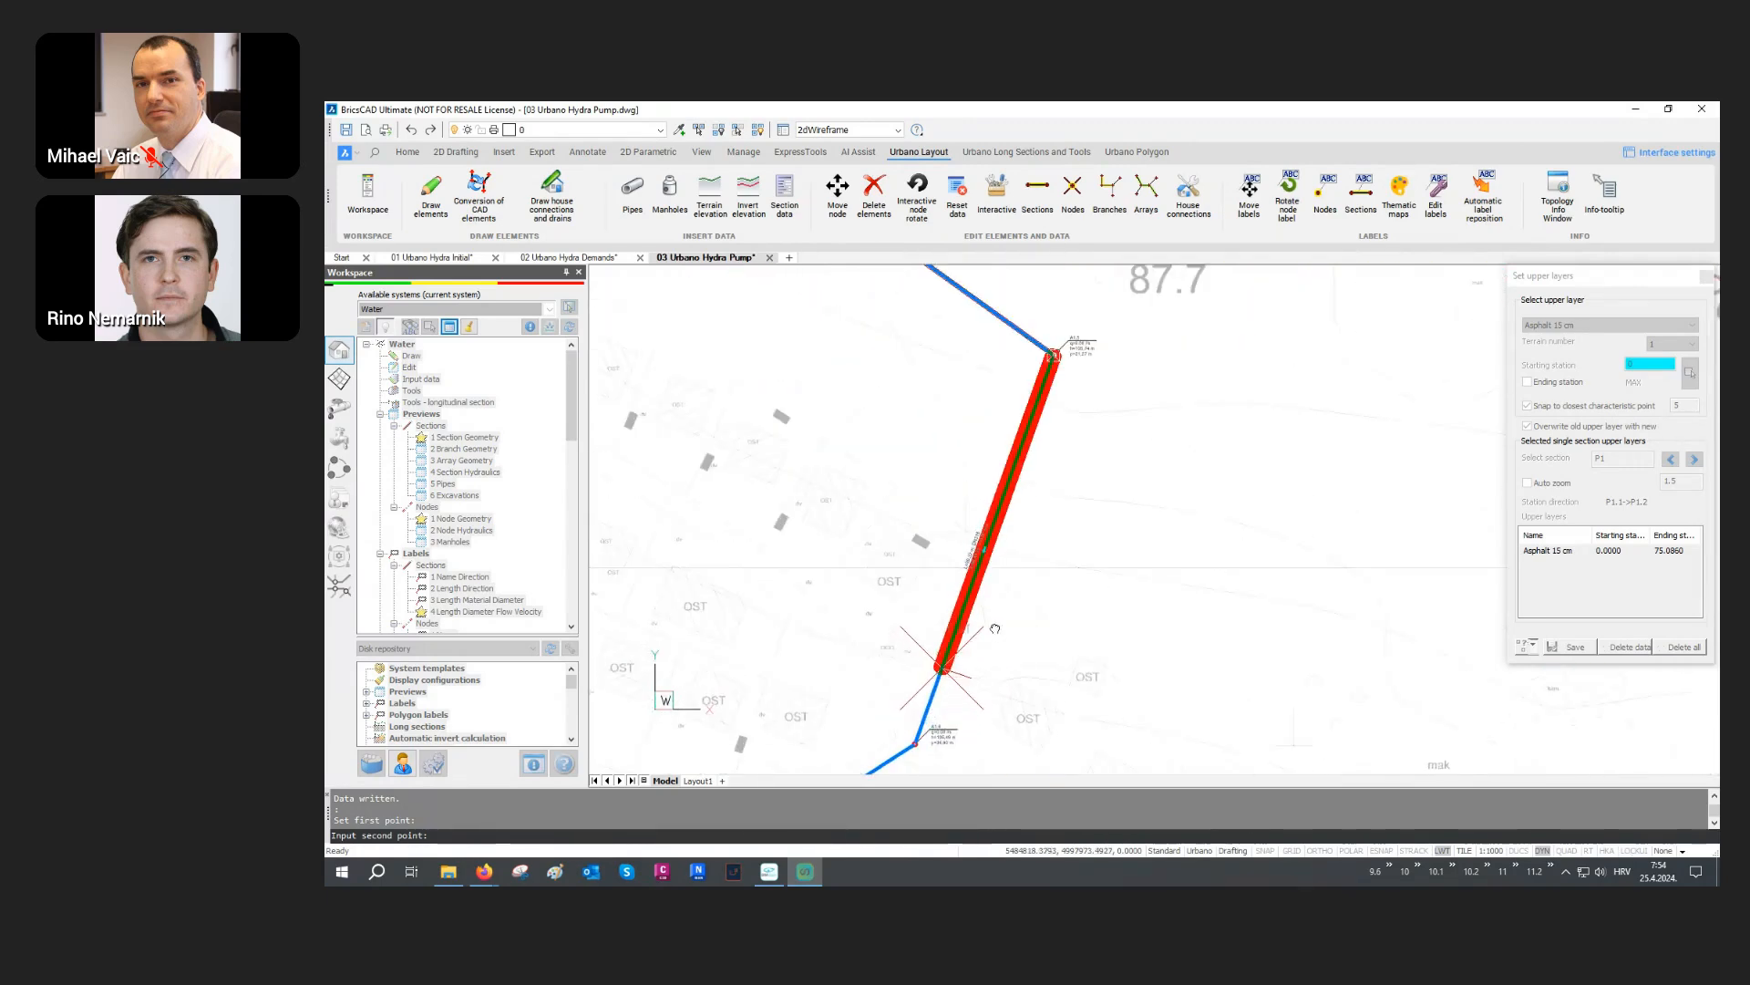
{"action": "scroll", "coordinate": [971, 697], "scroll_direction": "up", "scroll_amount": 5}
{"action": "scroll", "coordinate": [998, 492], "scroll_direction": "up", "scroll_amount": 2}
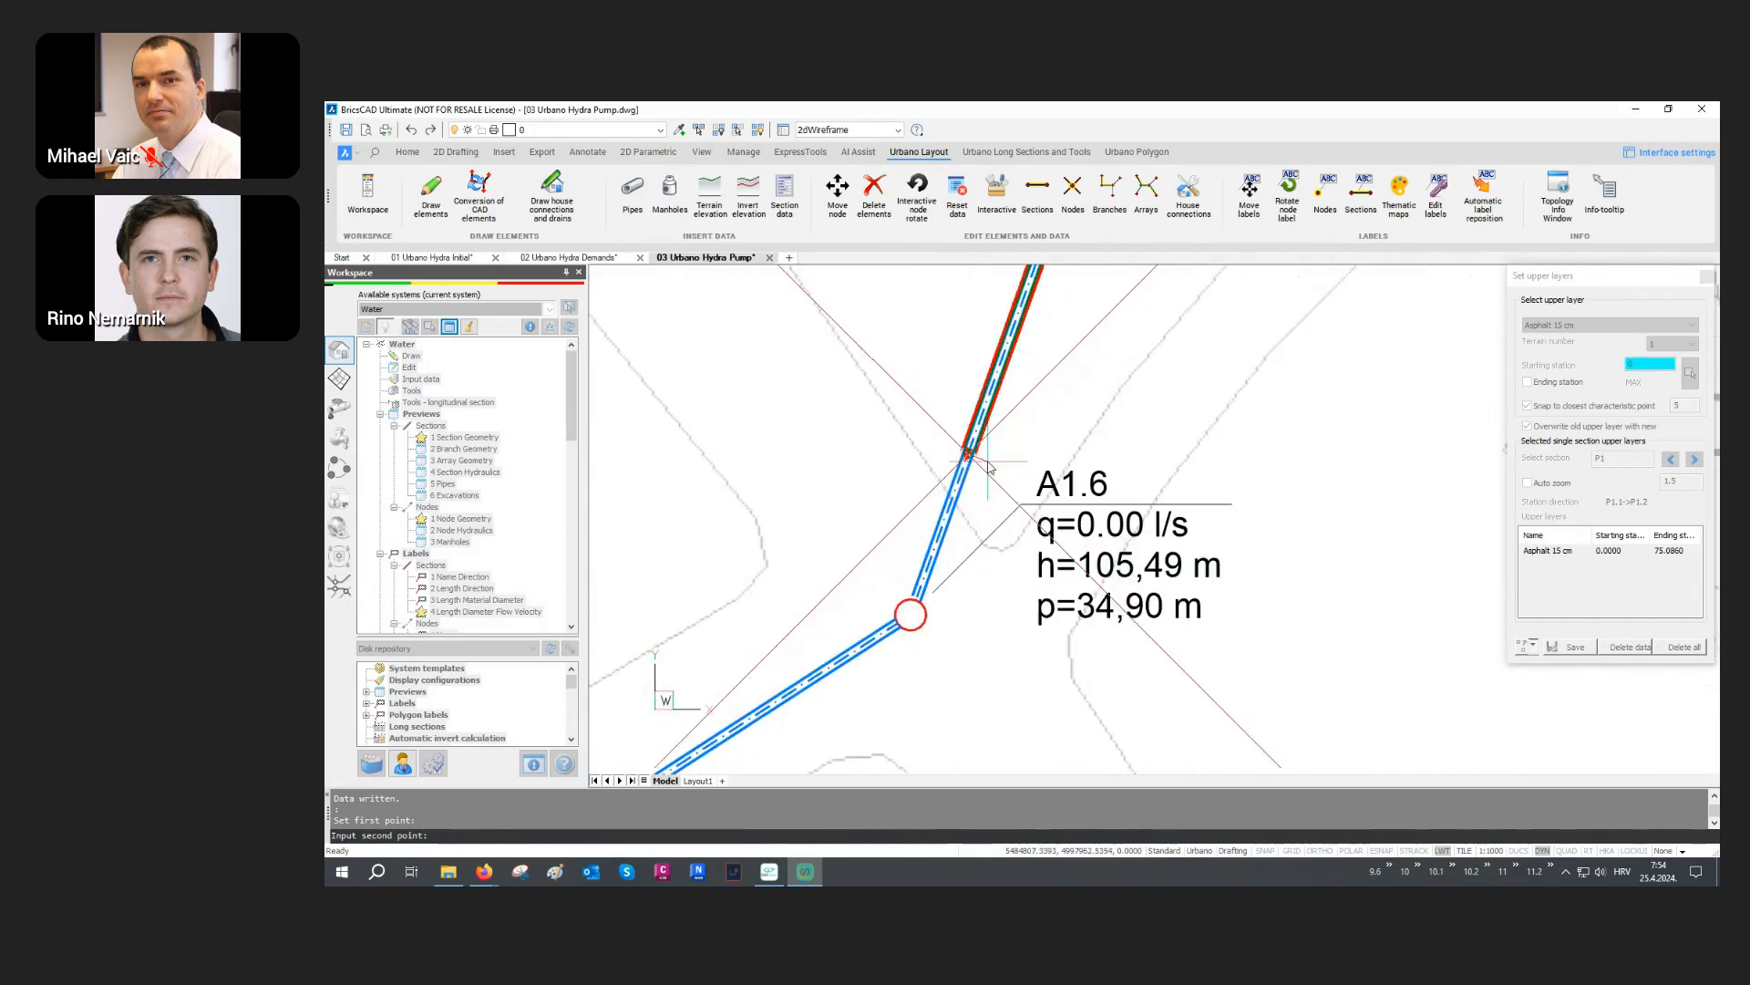
{"action": "left_click", "coordinate": [965, 506]}
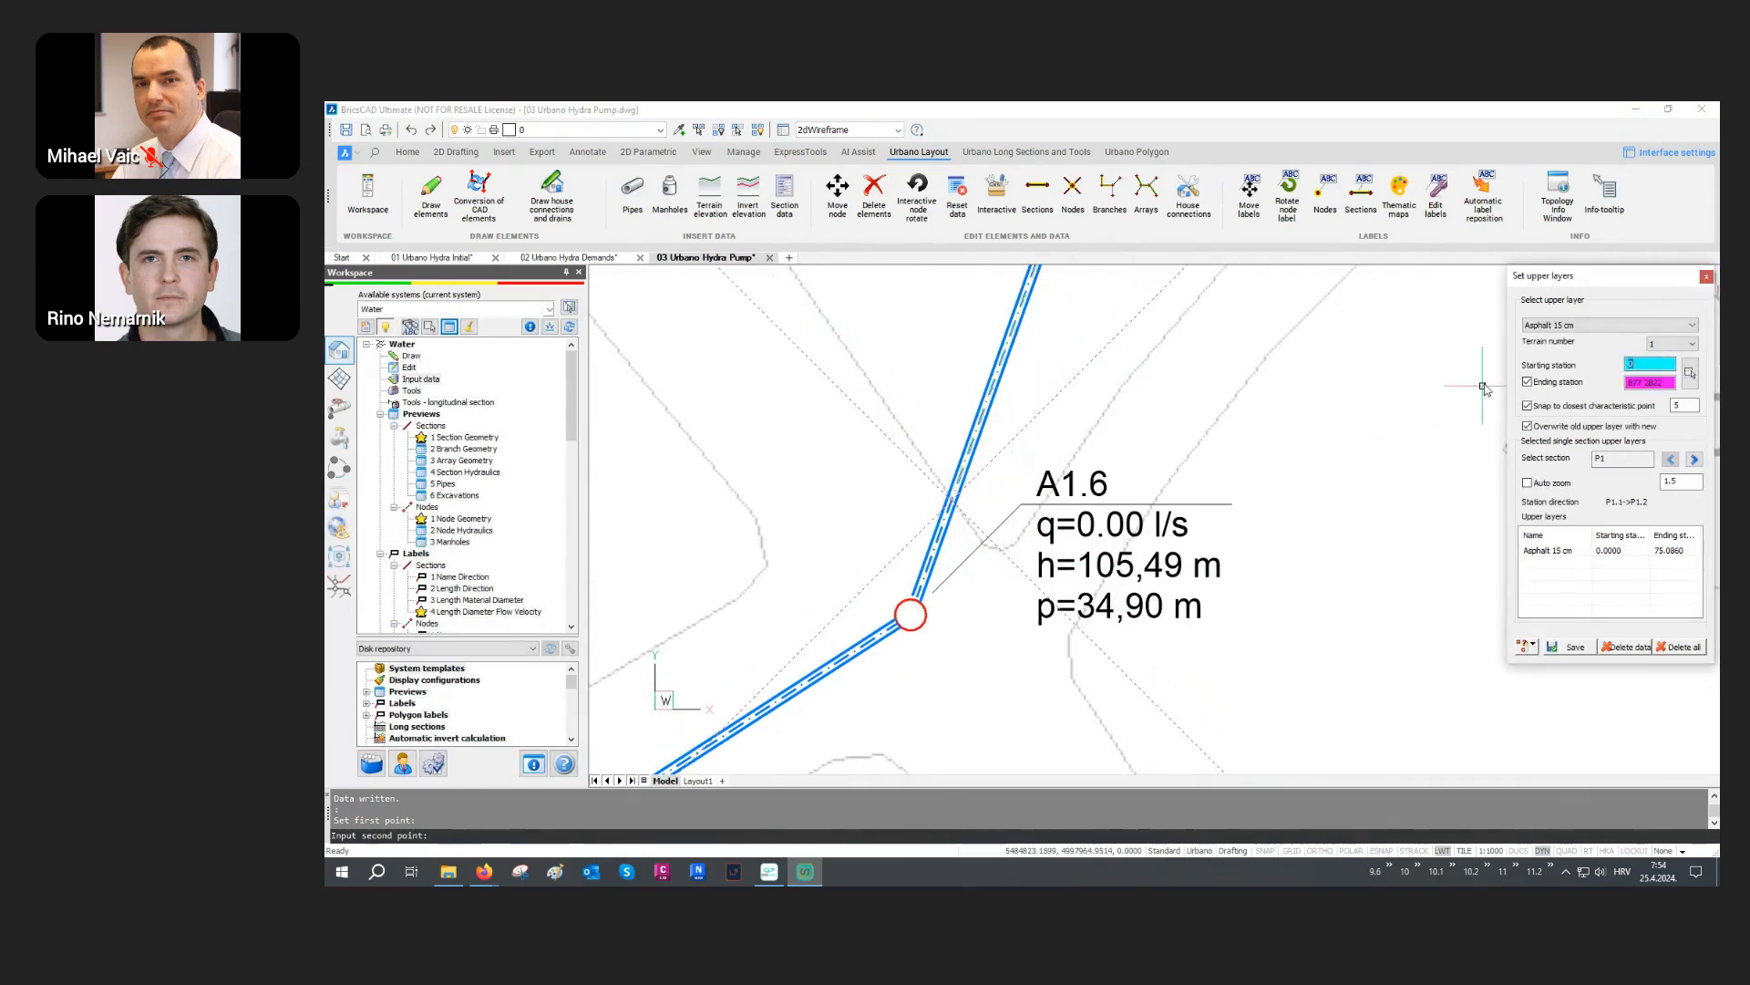
Step: Assign the Humus 20 cm upper layer to the picked range, save it and close the upper layer settings
{"action": "left_click", "coordinate": [1550, 325]}
{"action": "left_click", "coordinate": [1553, 338]}
{"action": "left_click", "coordinate": [1575, 647]}
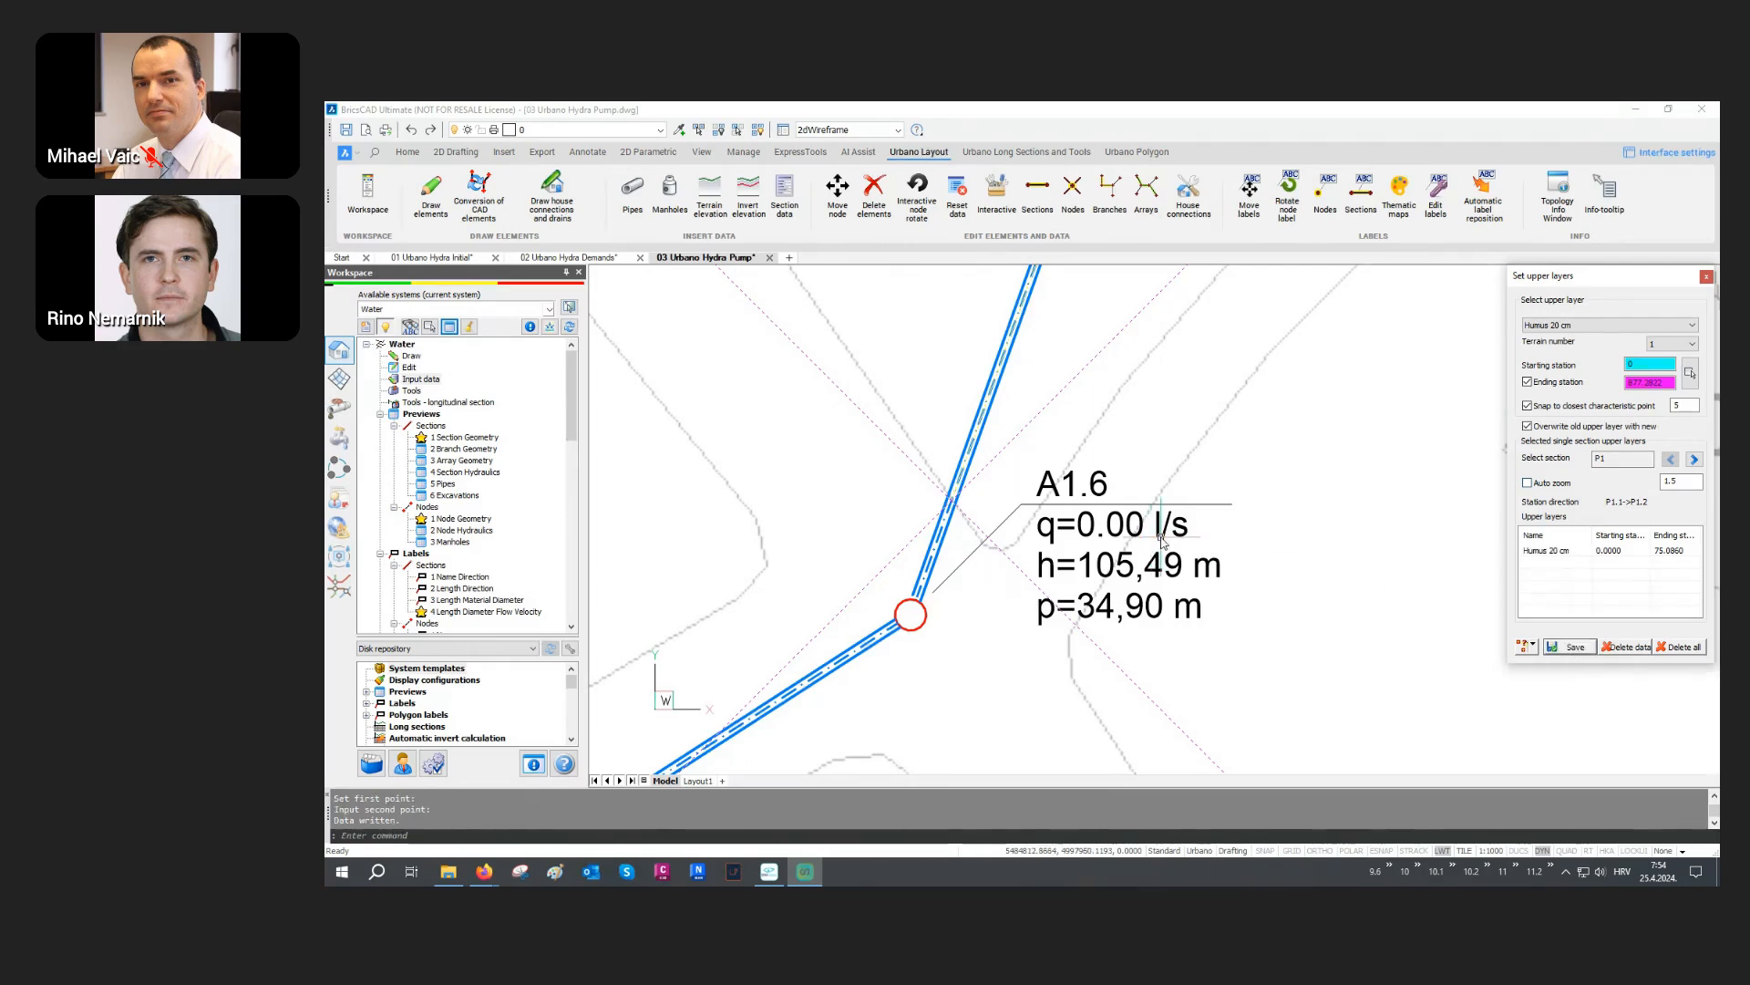
{"action": "left_click", "coordinate": [1708, 278]}
Step: Examine the trench bedding and the change from humus to asphalt in the topmost long section, then return to the network overview
{"action": "scroll", "coordinate": [865, 527], "scroll_direction": "down", "scroll_amount": 5}
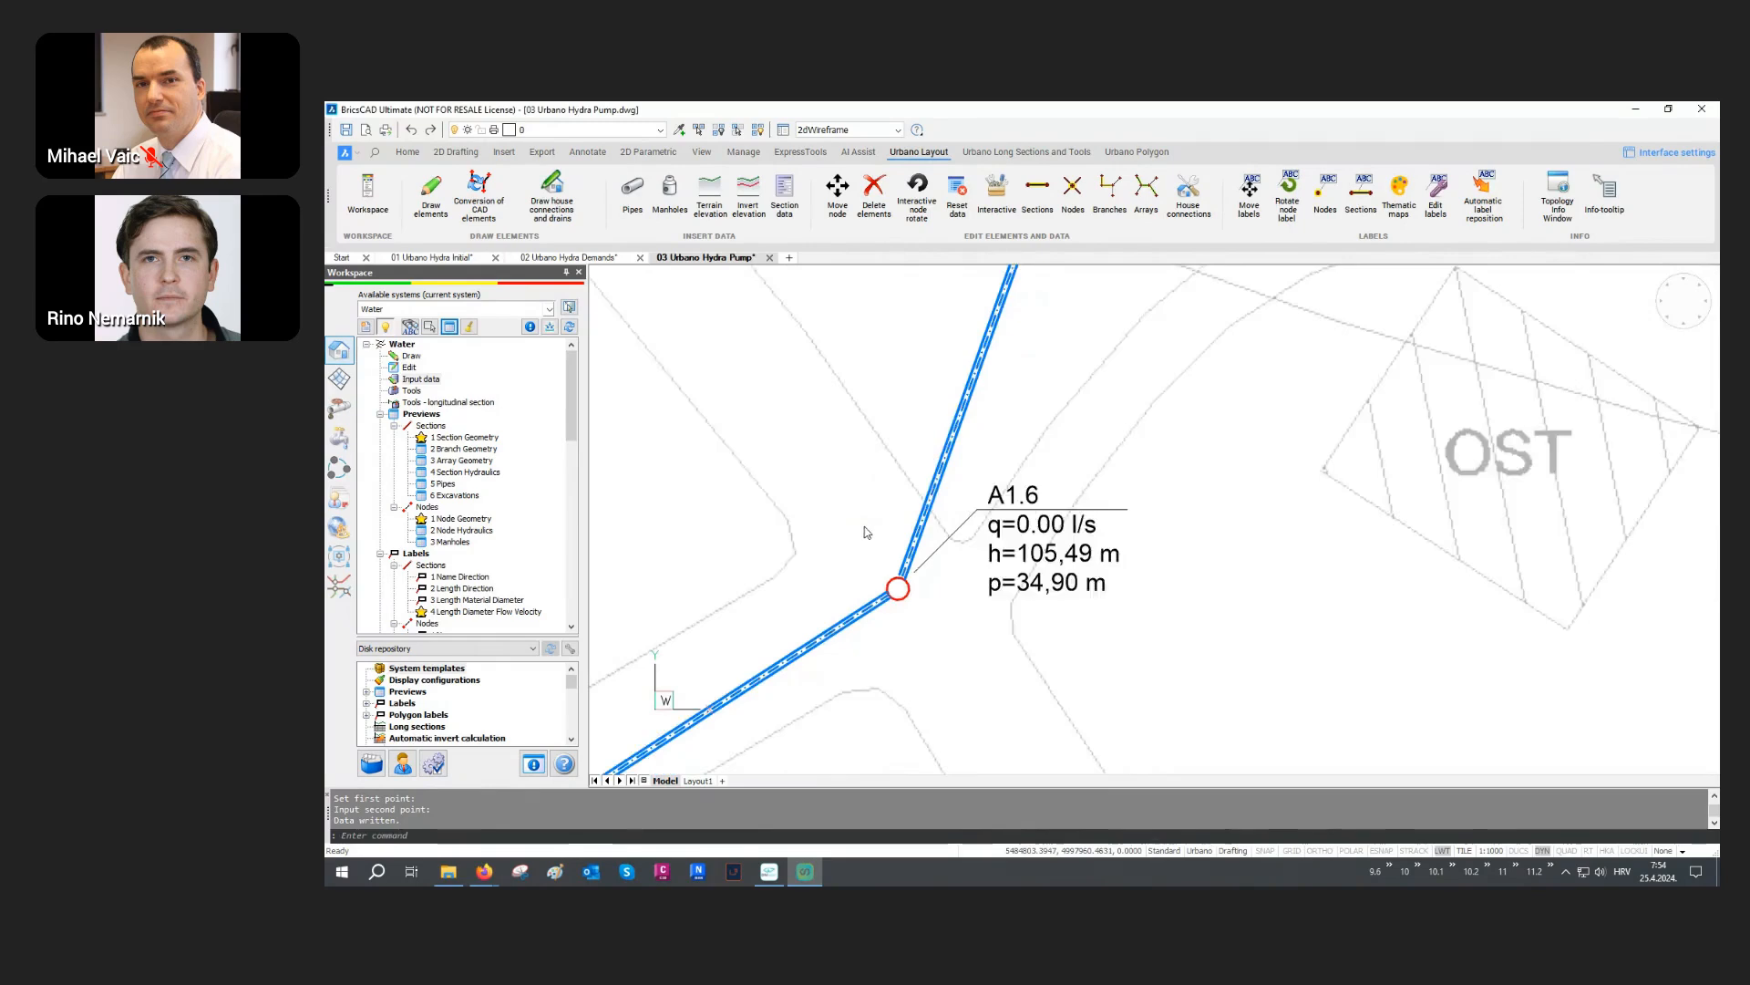
{"action": "scroll", "coordinate": [864, 528], "scroll_direction": "down", "scroll_amount": 4}
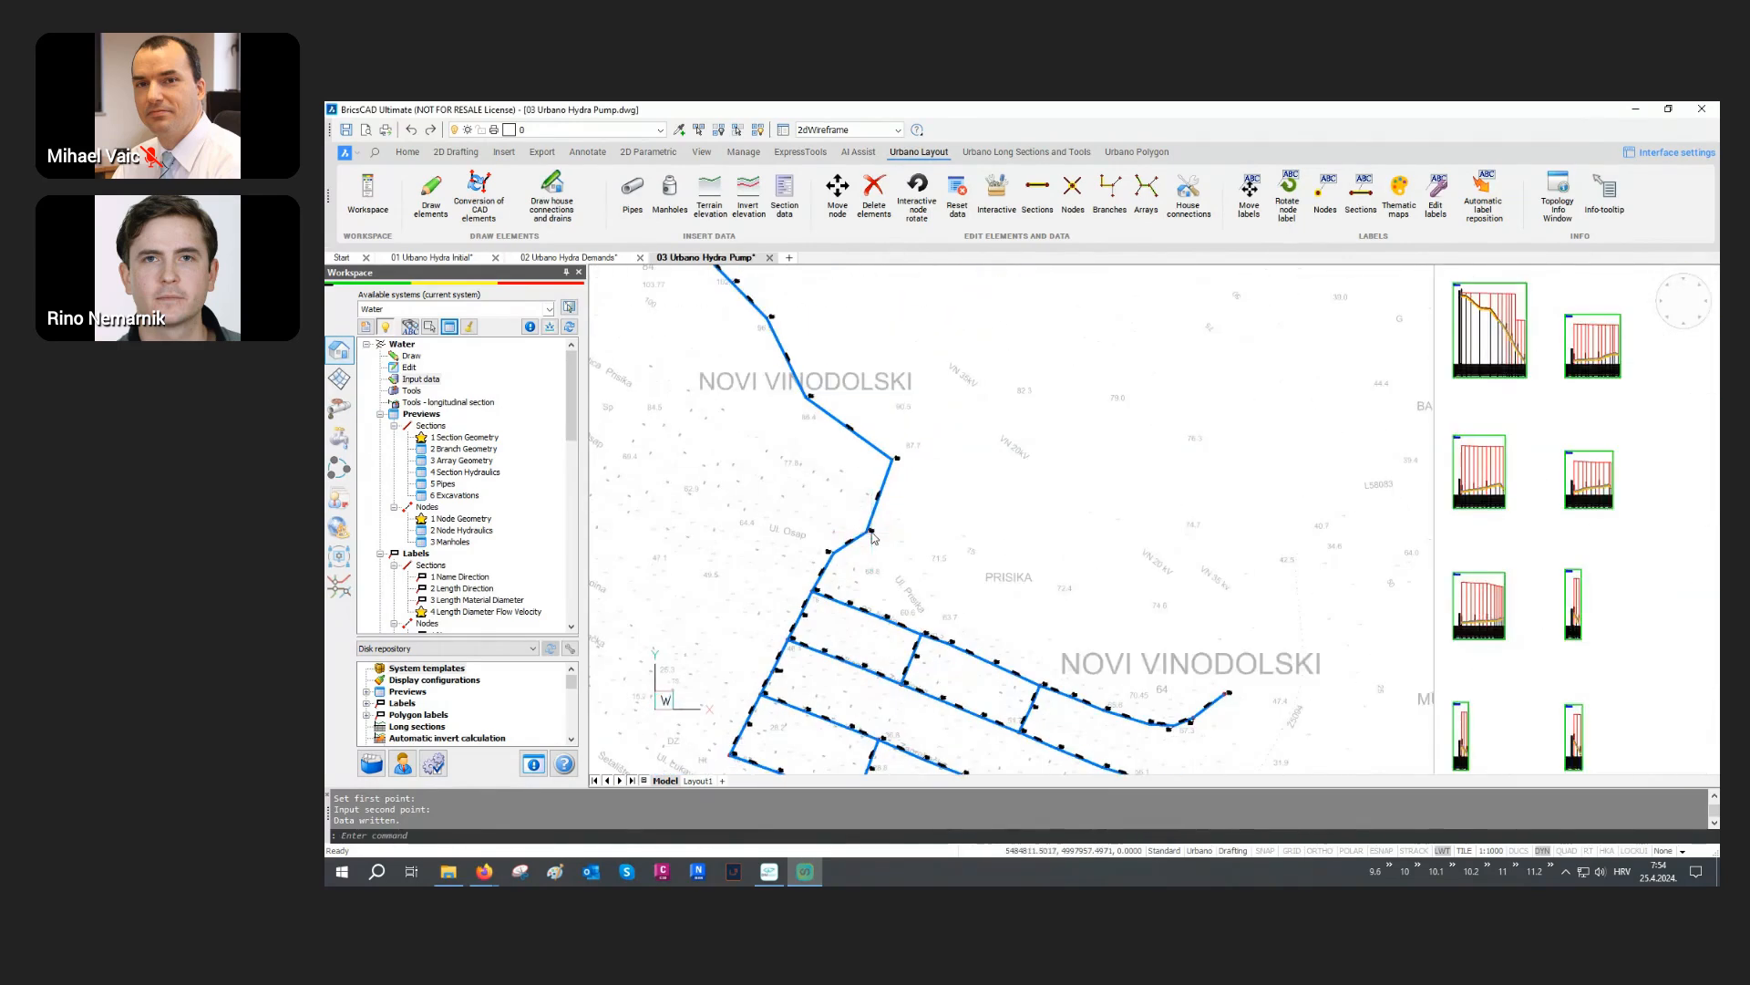
{"action": "middle_click_drag", "start_coordinate": [1333, 383], "coordinate": [1219, 557]}
{"action": "scroll", "coordinate": [1220, 557], "scroll_direction": "up", "scroll_amount": 6}
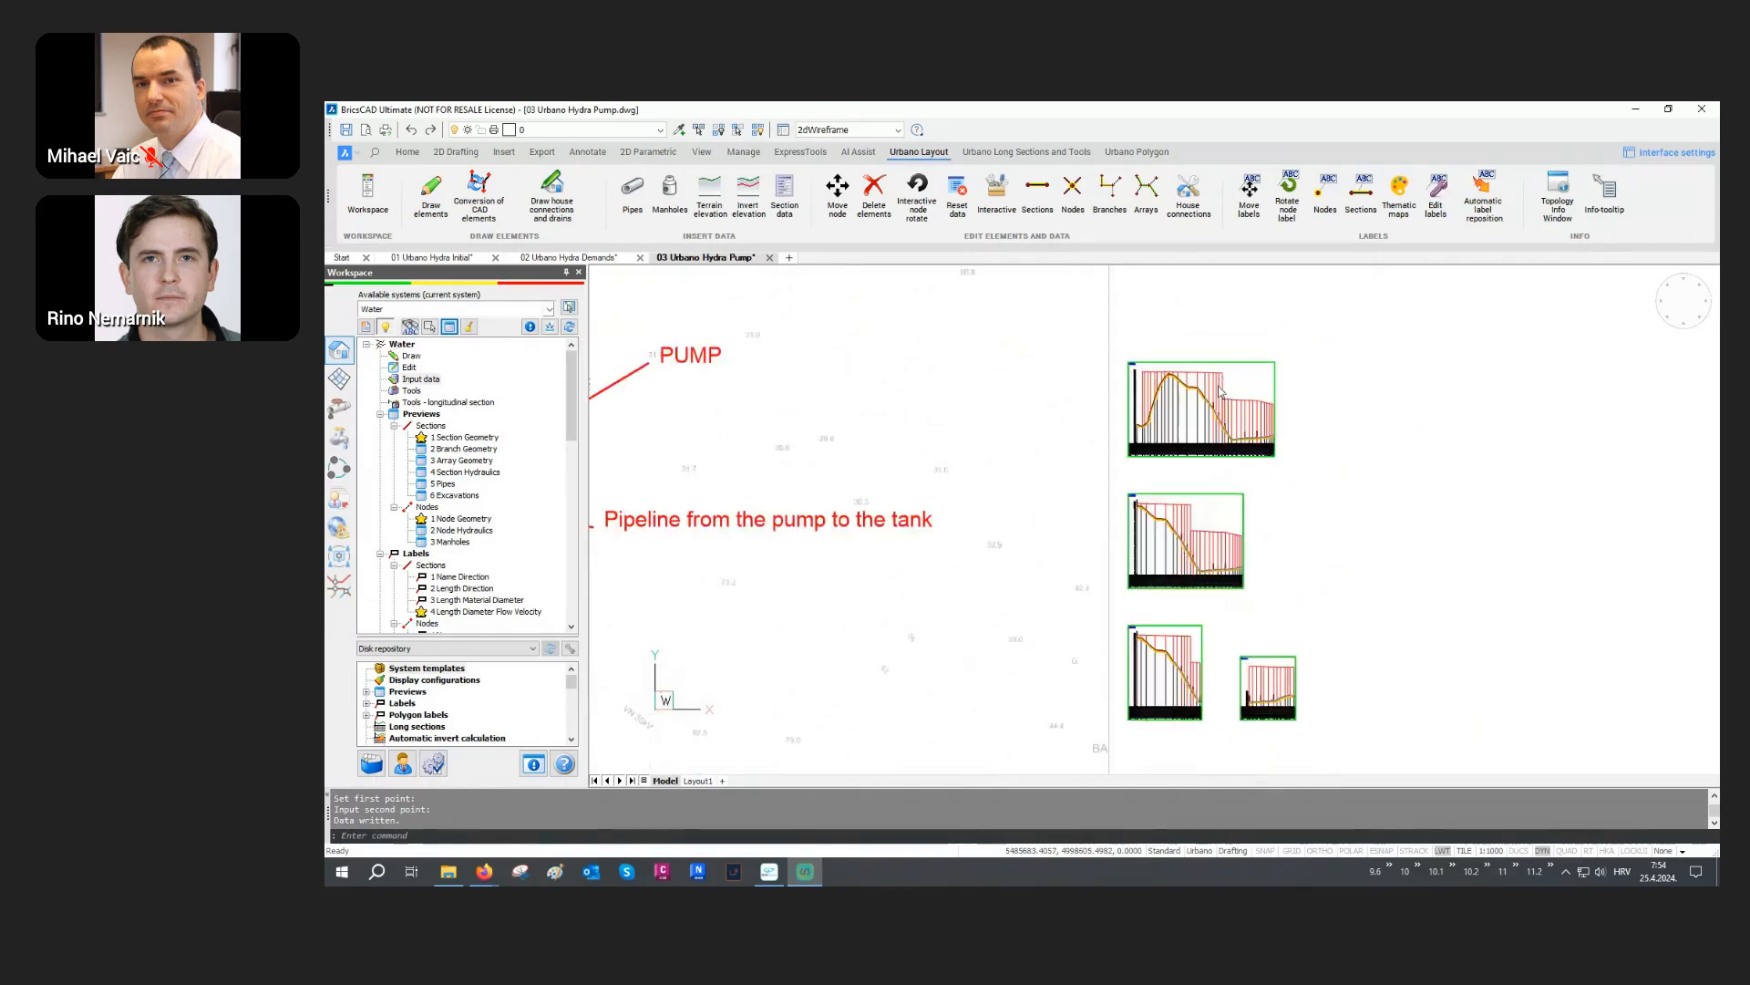
{"action": "scroll", "coordinate": [1208, 457], "scroll_direction": "up", "scroll_amount": 6}
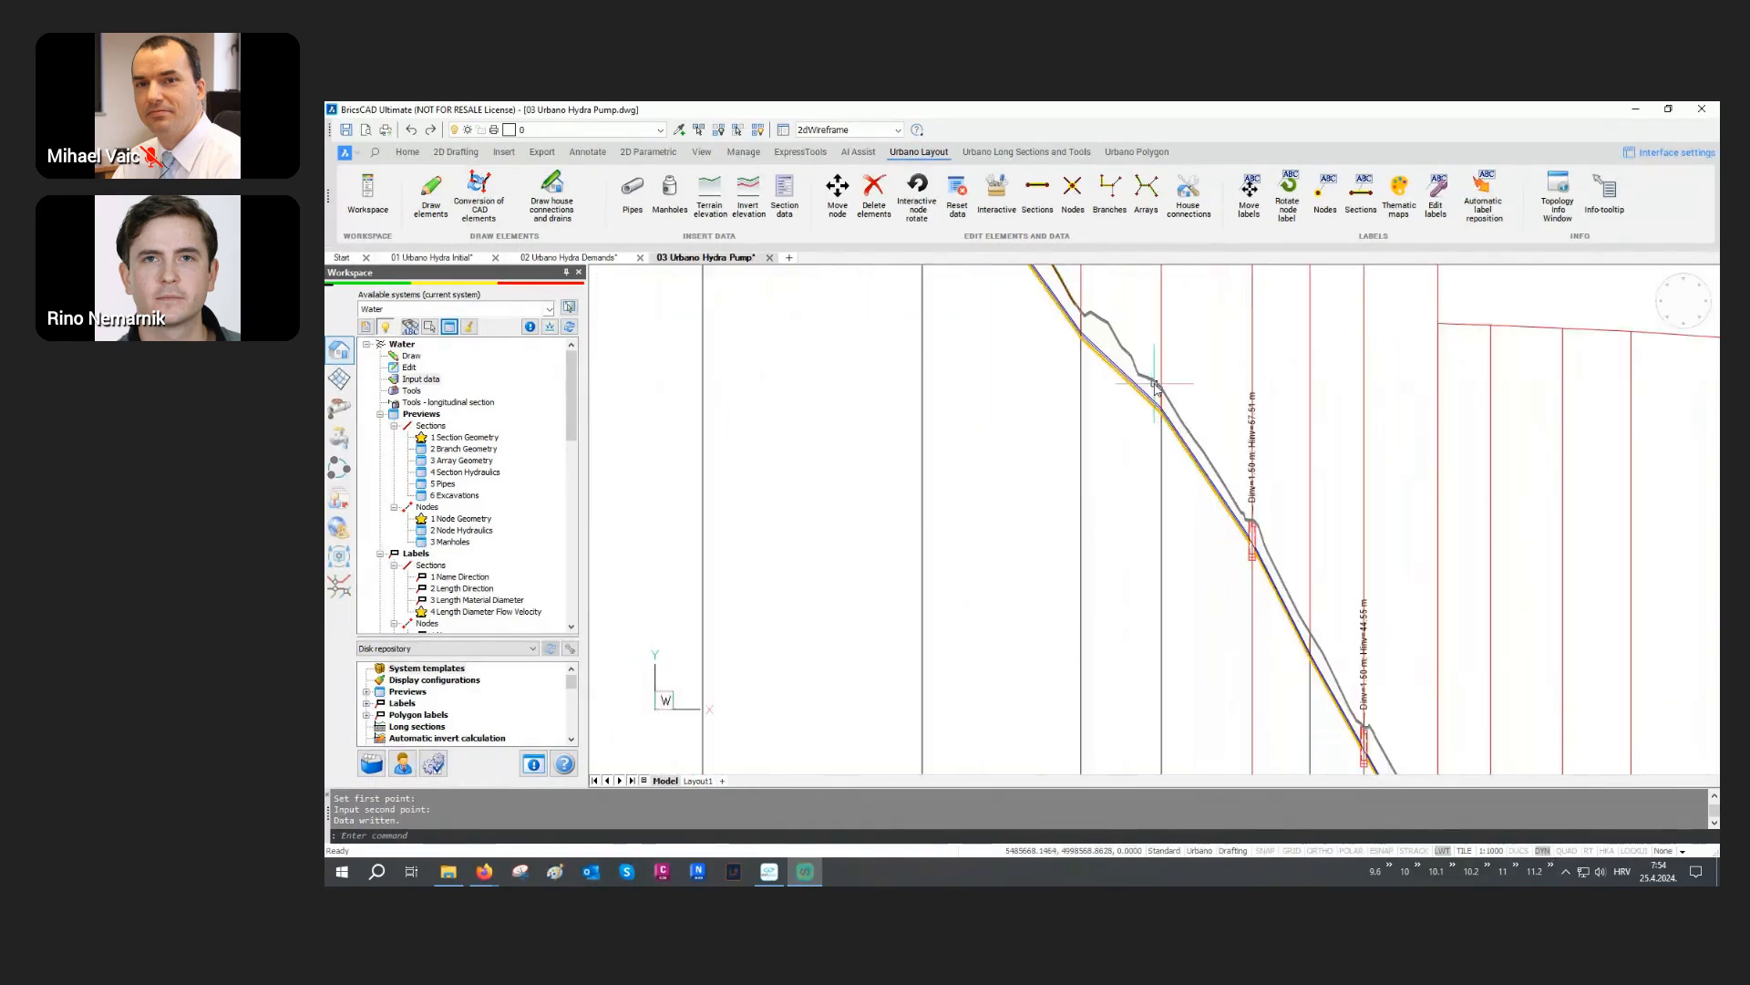
{"action": "scroll", "coordinate": [1053, 312], "scroll_direction": "up", "scroll_amount": 4}
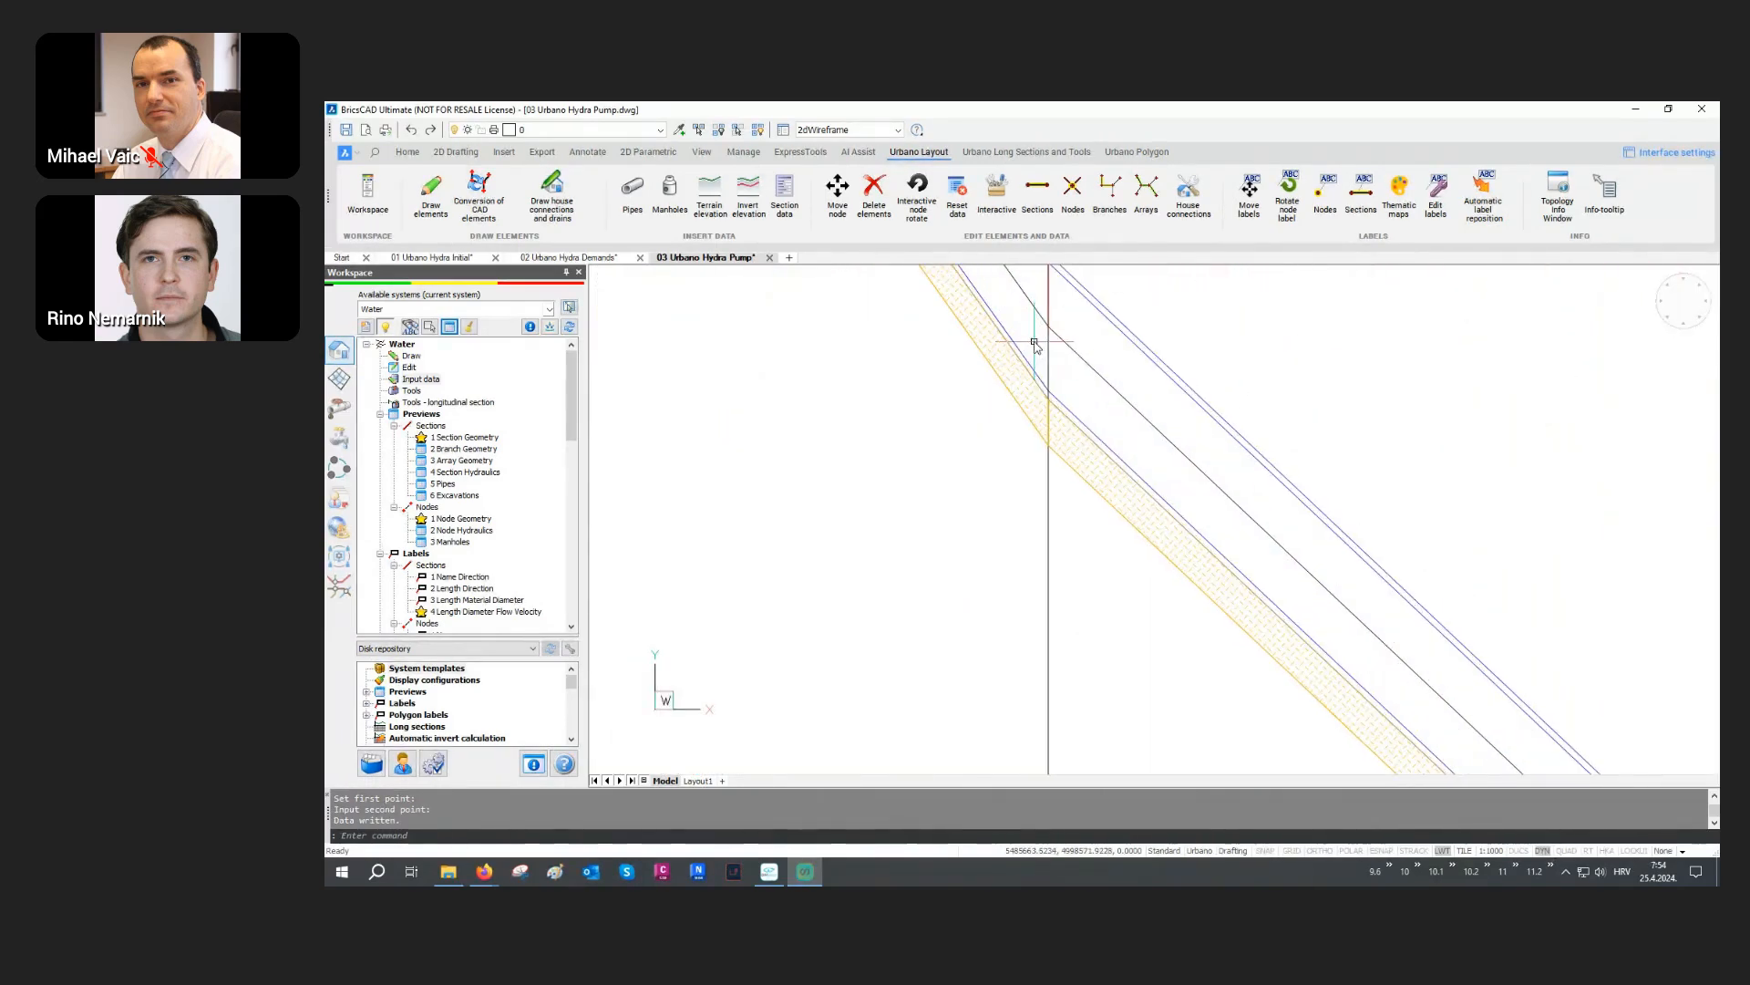
{"action": "scroll", "coordinate": [1040, 638], "scroll_direction": "down", "scroll_amount": 4}
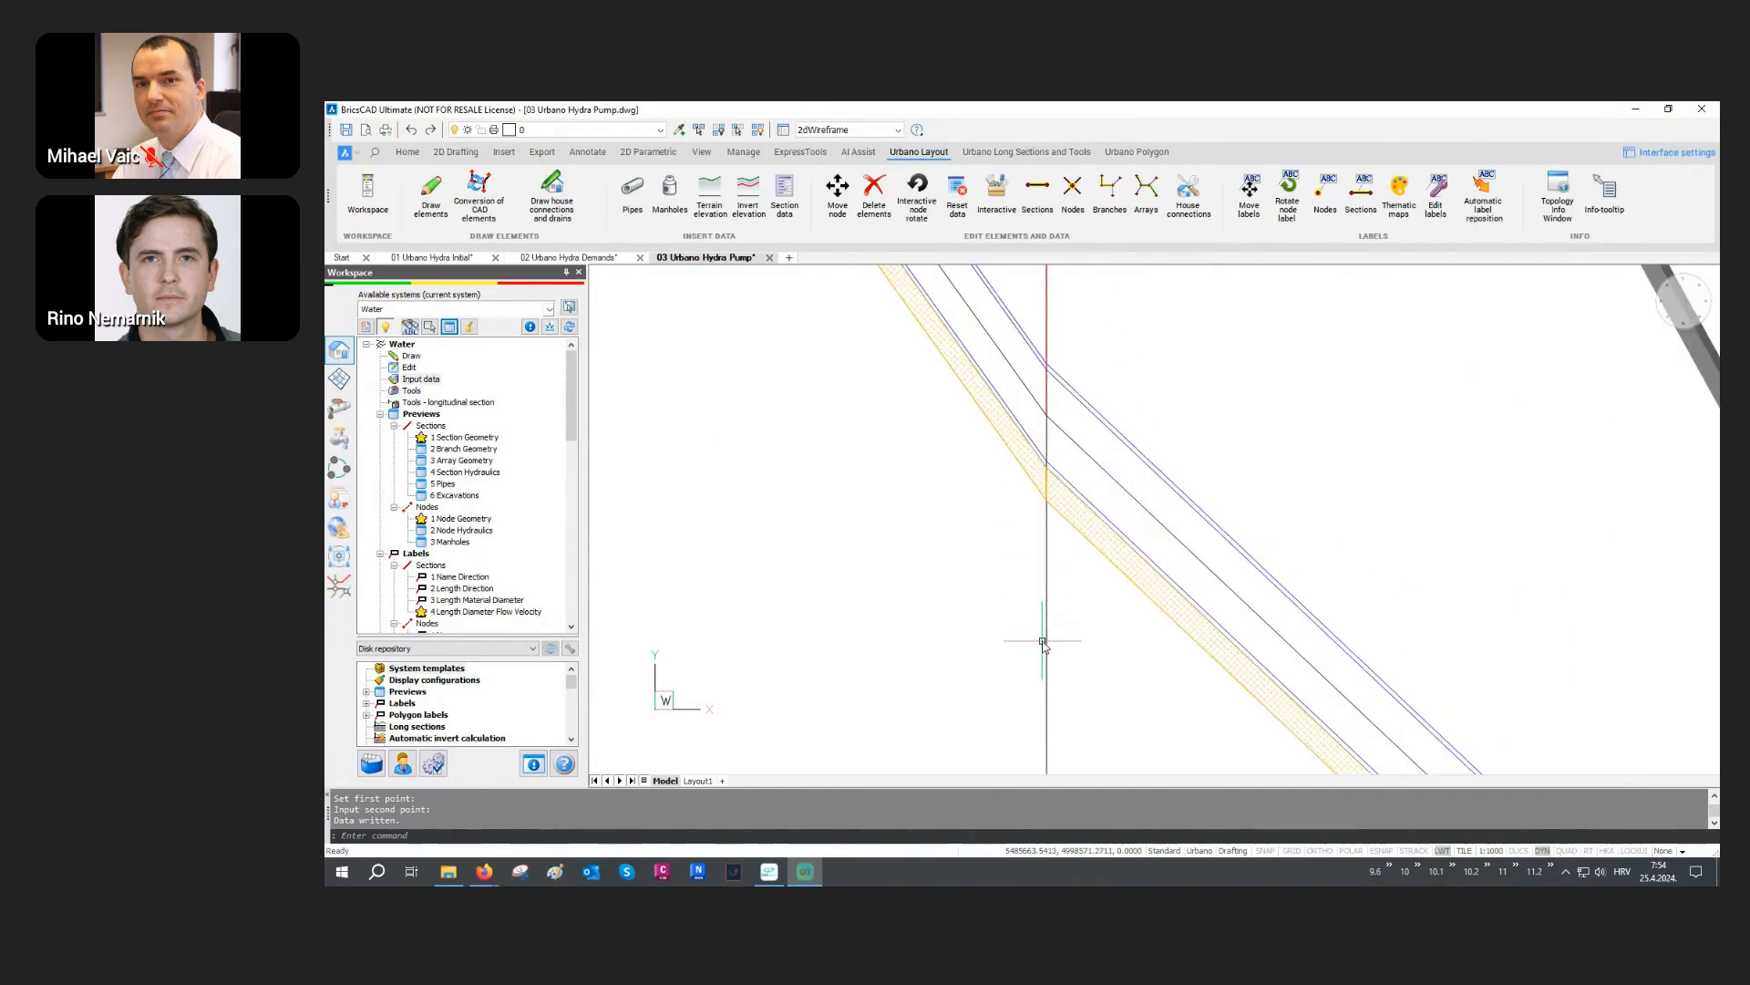
{"action": "scroll", "coordinate": [1012, 365], "scroll_direction": "up", "scroll_amount": 3}
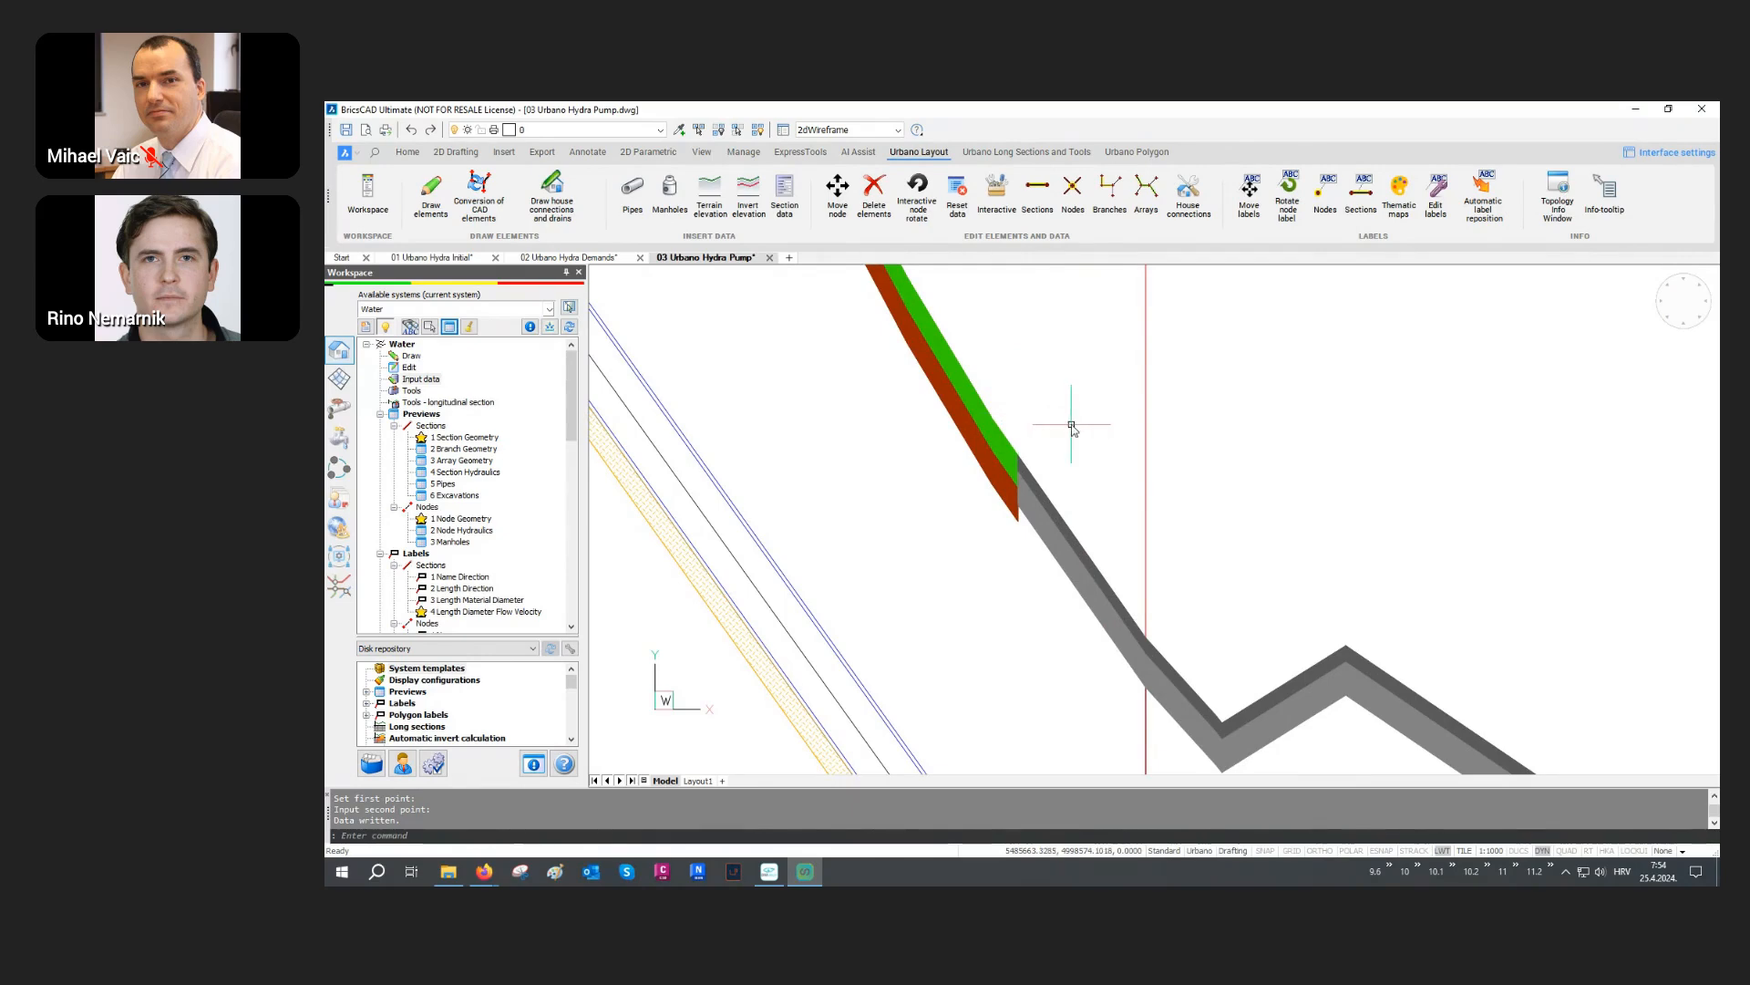
{"action": "scroll", "coordinate": [1203, 387], "scroll_direction": "down", "scroll_amount": 4}
{"action": "scroll", "coordinate": [1133, 419], "scroll_direction": "down", "scroll_amount": 6}
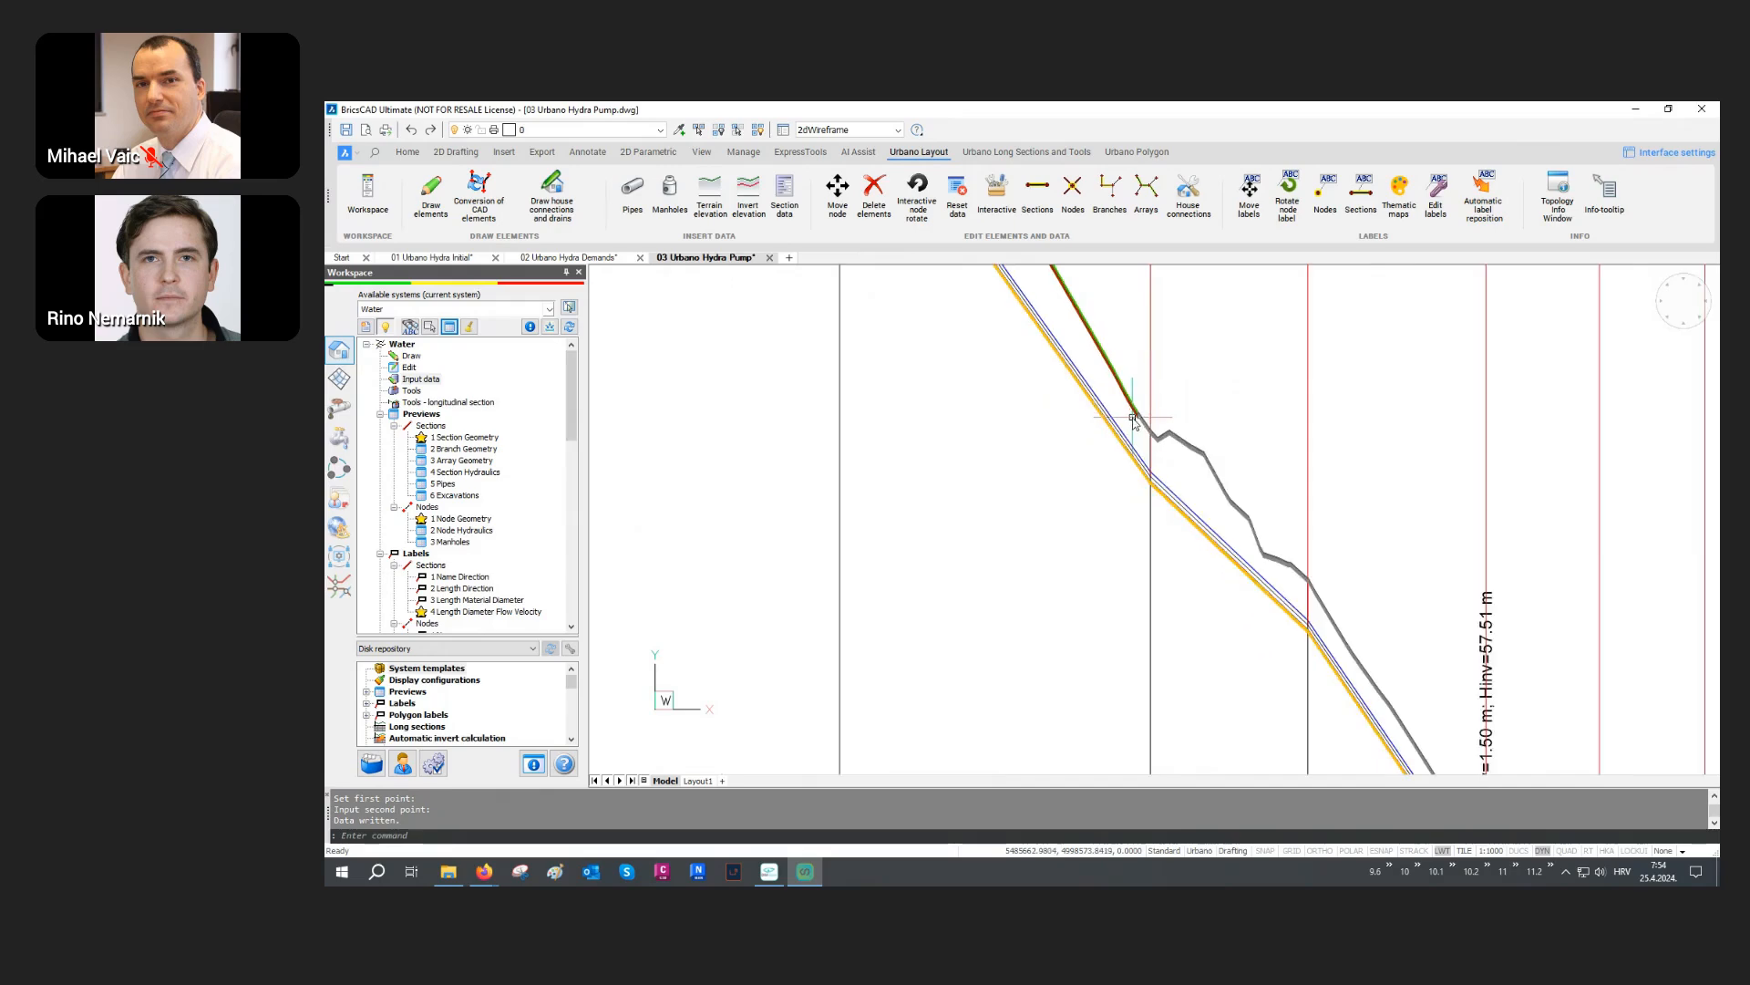
{"action": "scroll", "coordinate": [1183, 467], "scroll_direction": "down", "scroll_amount": 6}
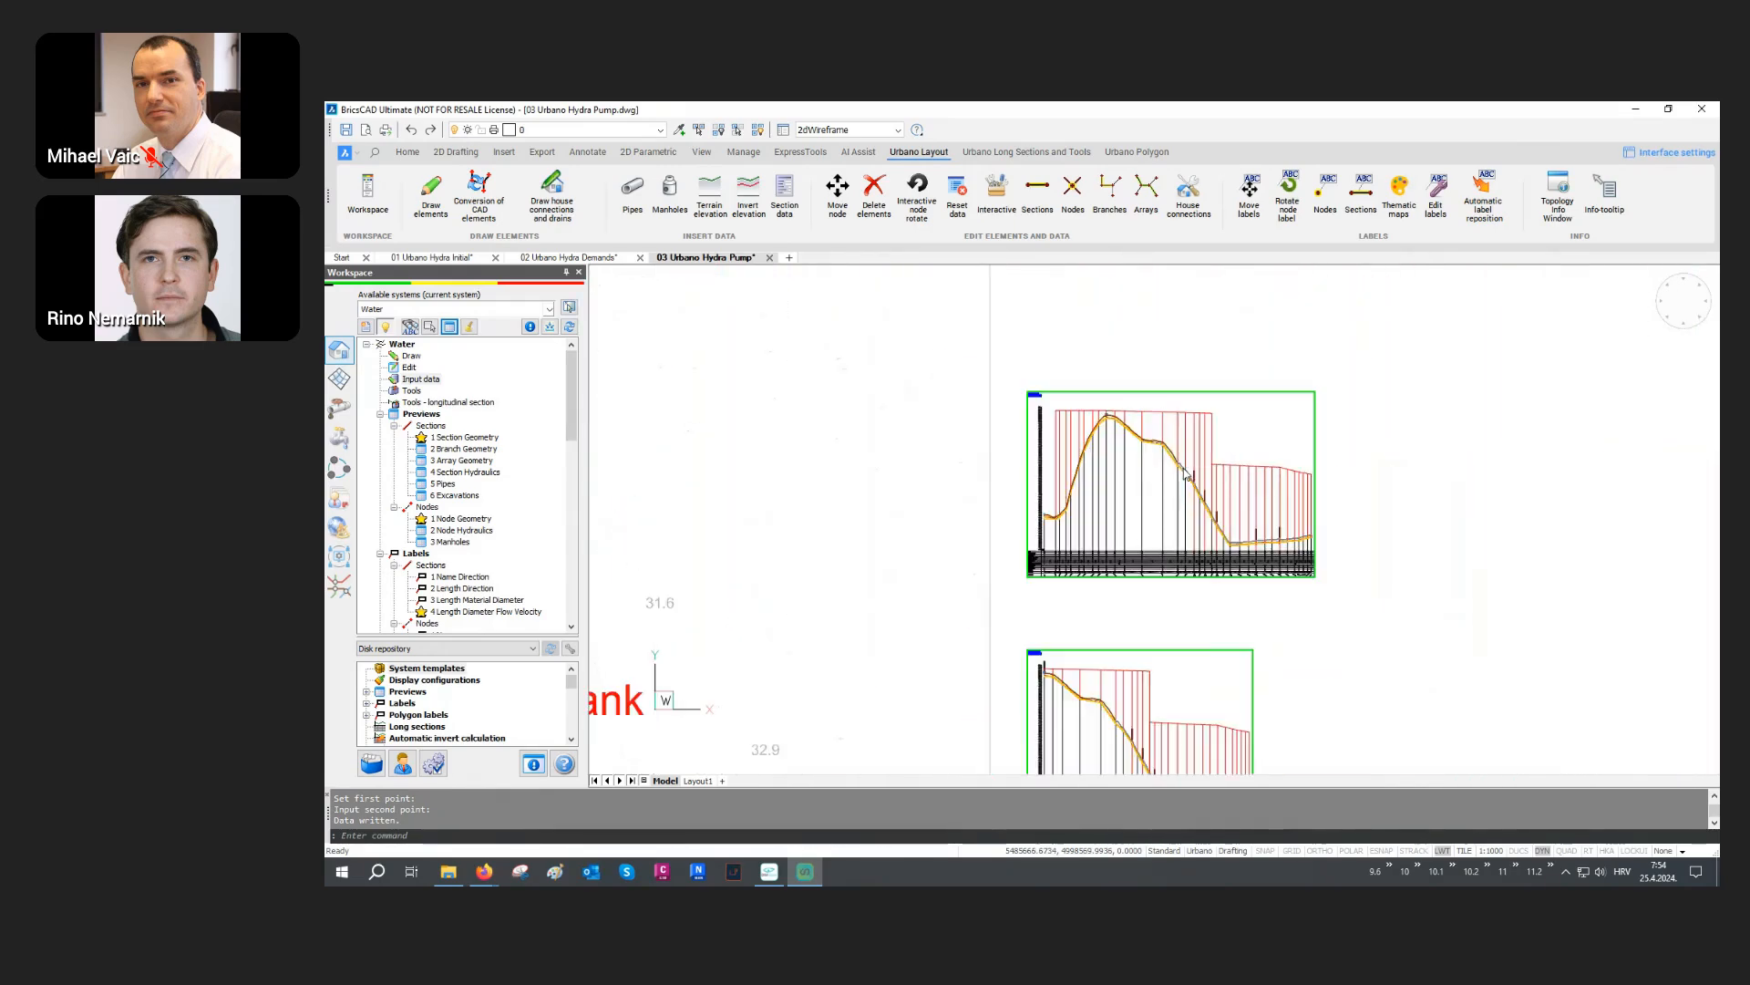
{"action": "middle_click_drag", "start_coordinate": [1025, 626], "coordinate": [1019, 489]}
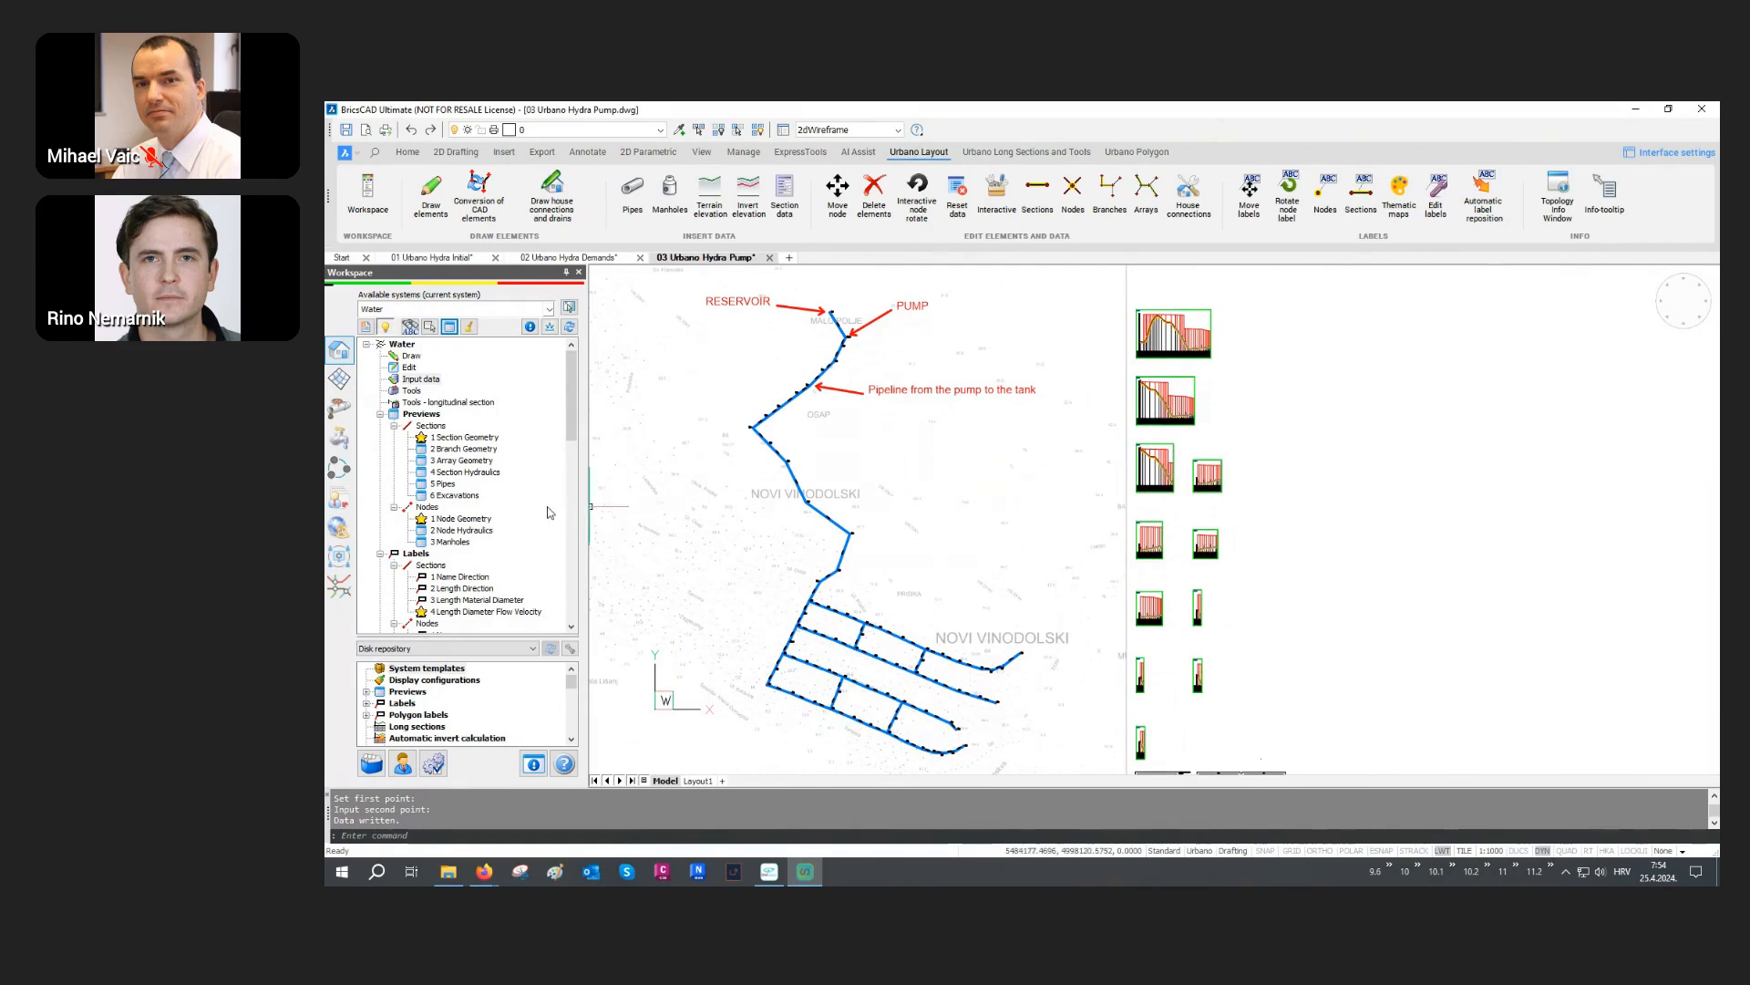
Step: Open the cross section drawing settings with the "3 Cross sections 40:1 Sand" definition
{"action": "scroll", "coordinate": [551, 513], "scroll_direction": "down", "scroll_amount": 10}
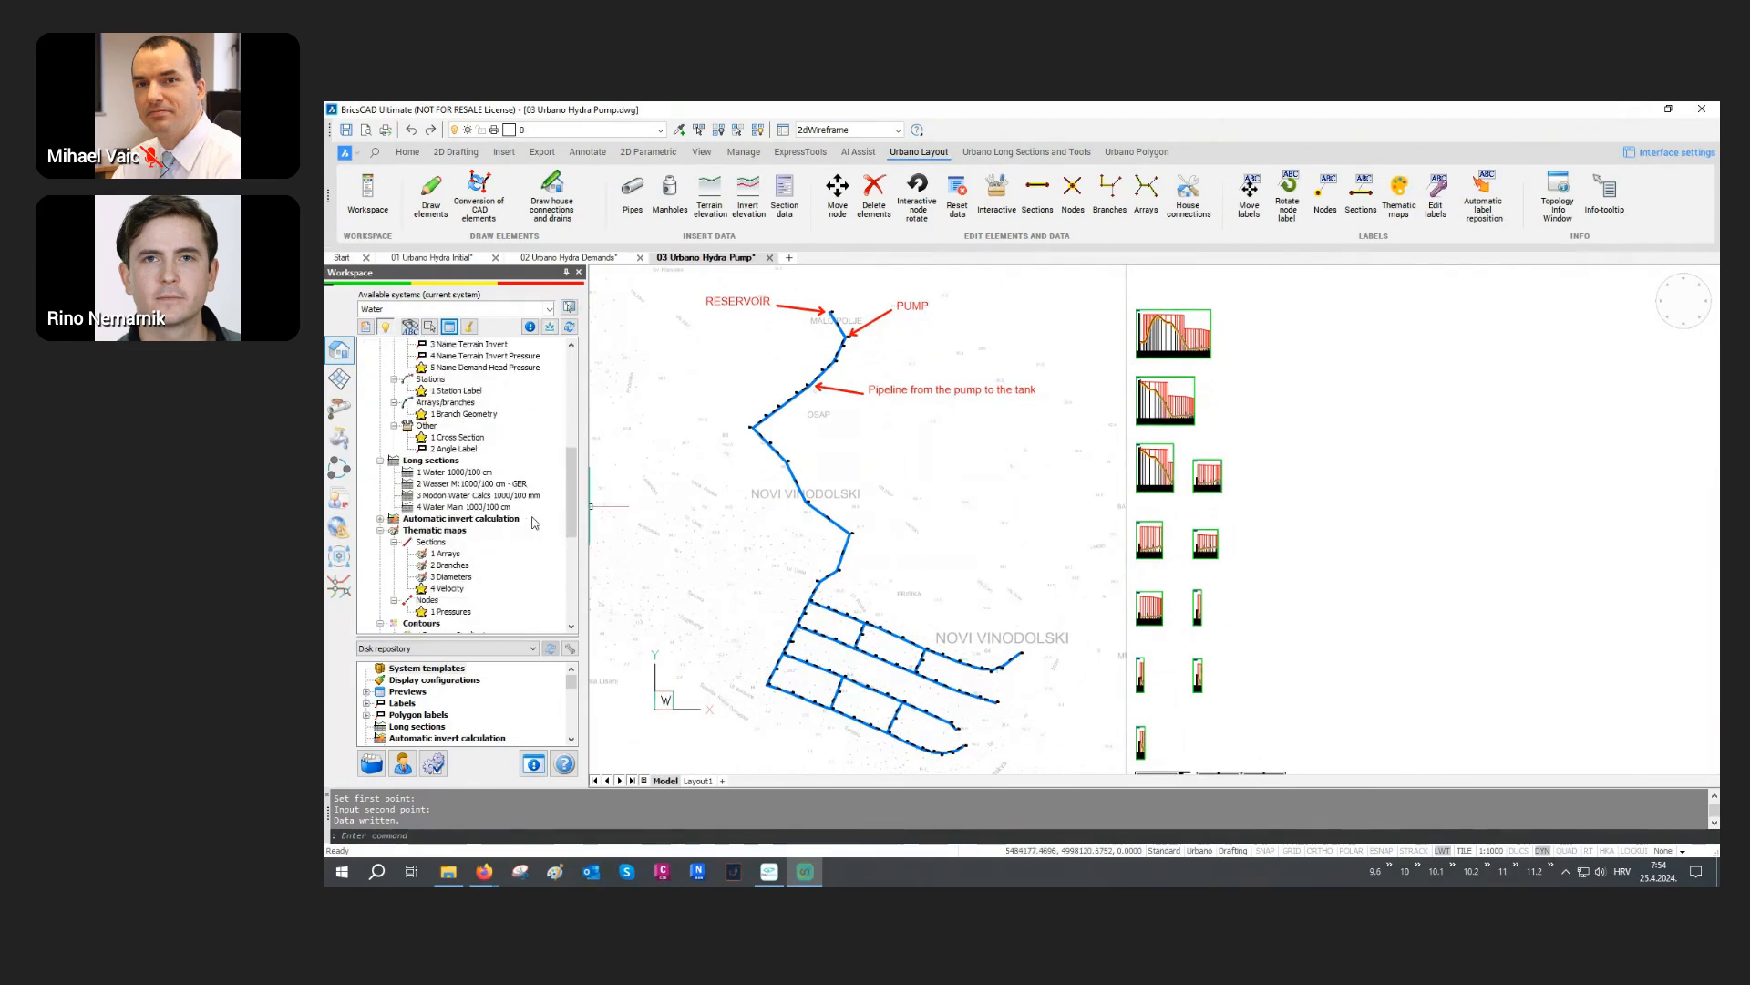
{"action": "scroll", "coordinate": [535, 522], "scroll_direction": "down", "scroll_amount": 1}
{"action": "scroll", "coordinate": [536, 522], "scroll_direction": "down", "scroll_amount": 1}
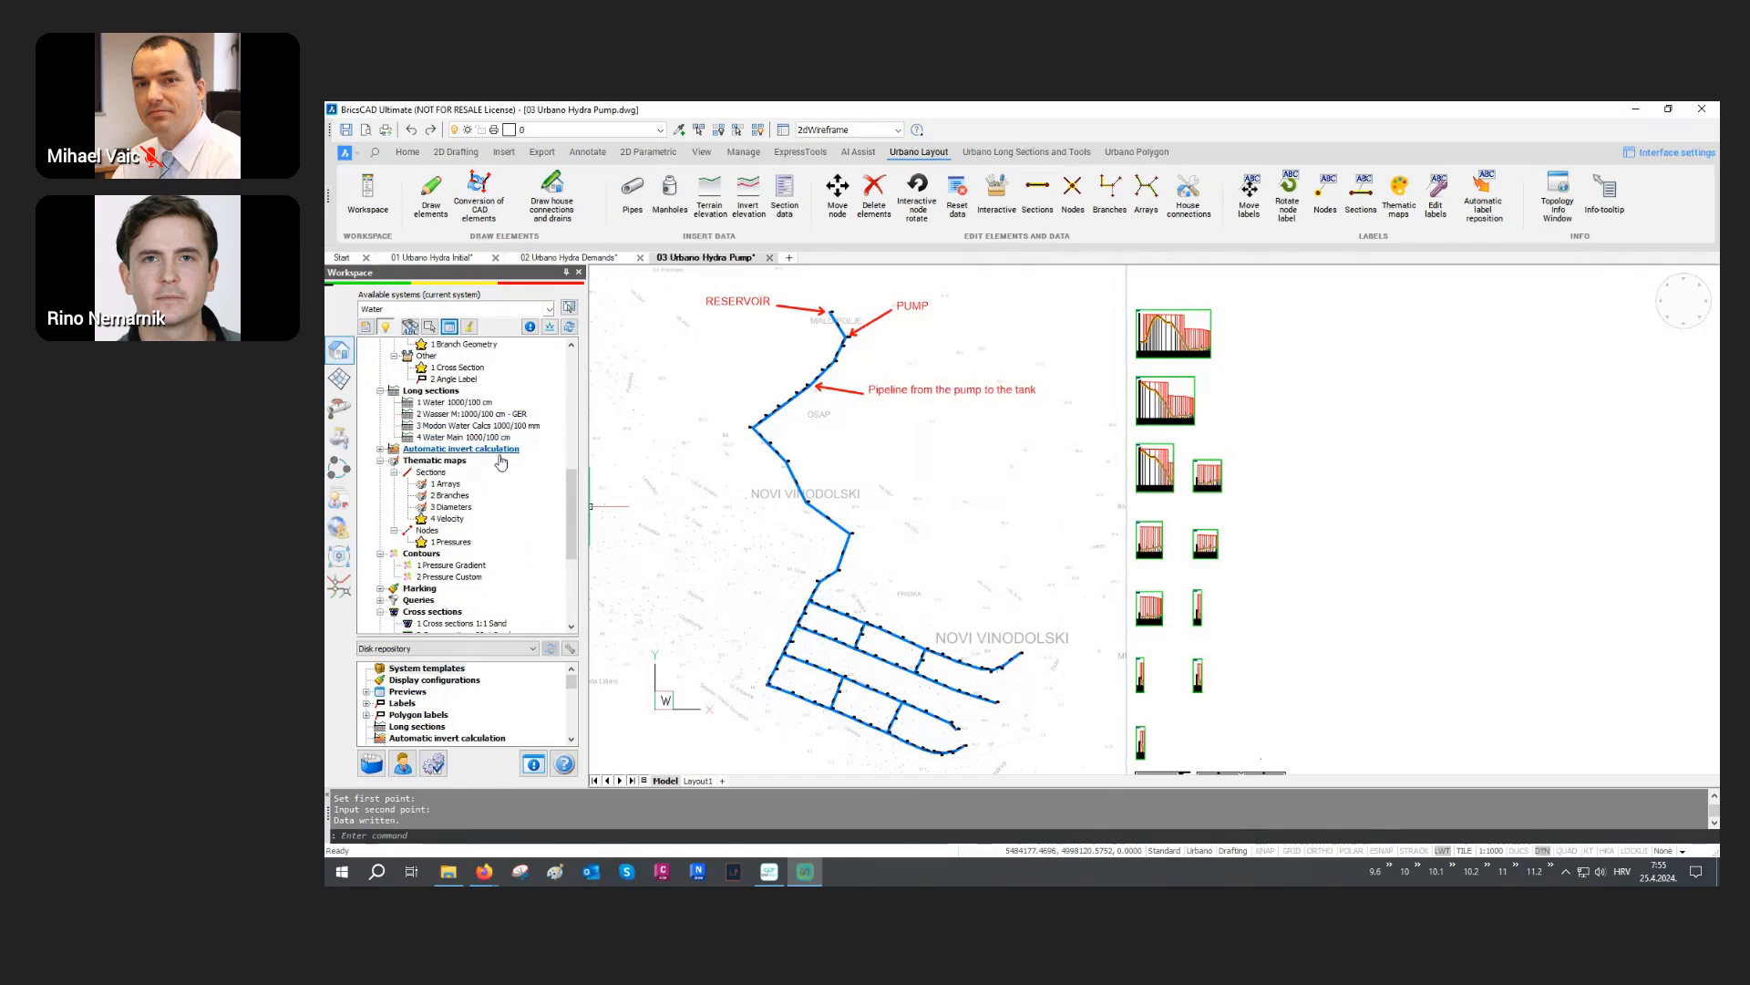
{"action": "scroll", "coordinate": [500, 477], "scroll_direction": "down", "scroll_amount": 3}
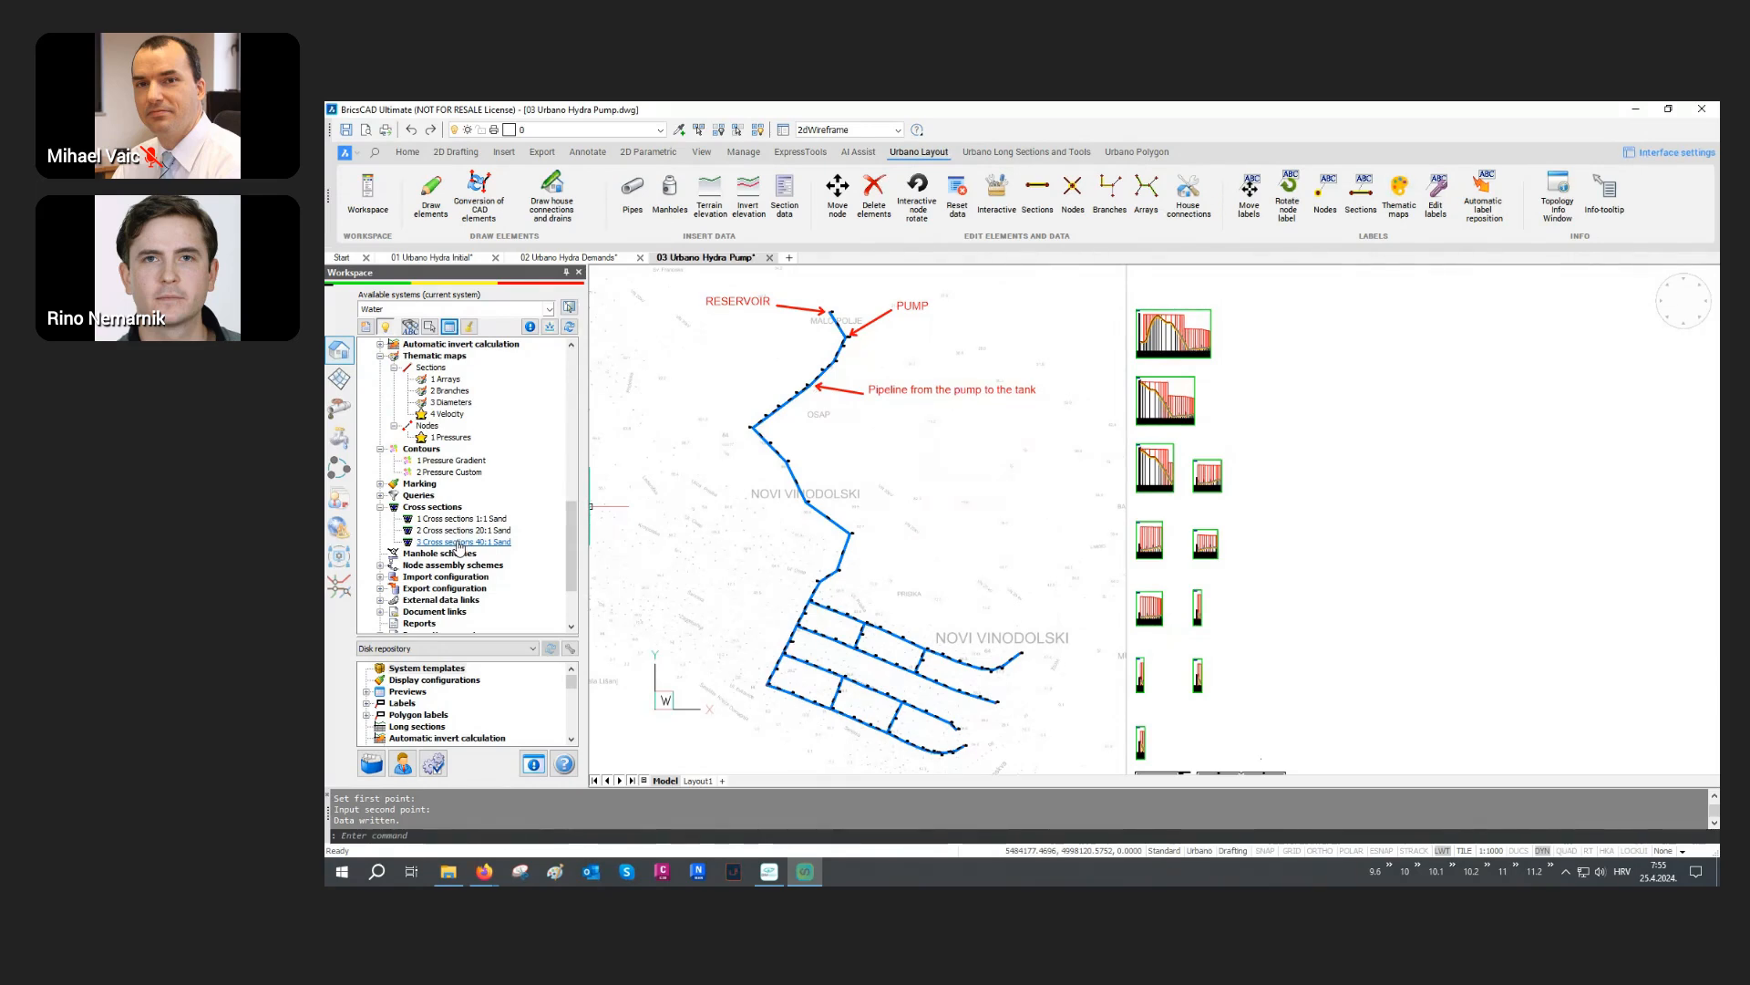
{"action": "double_click", "coordinate": [461, 544]}
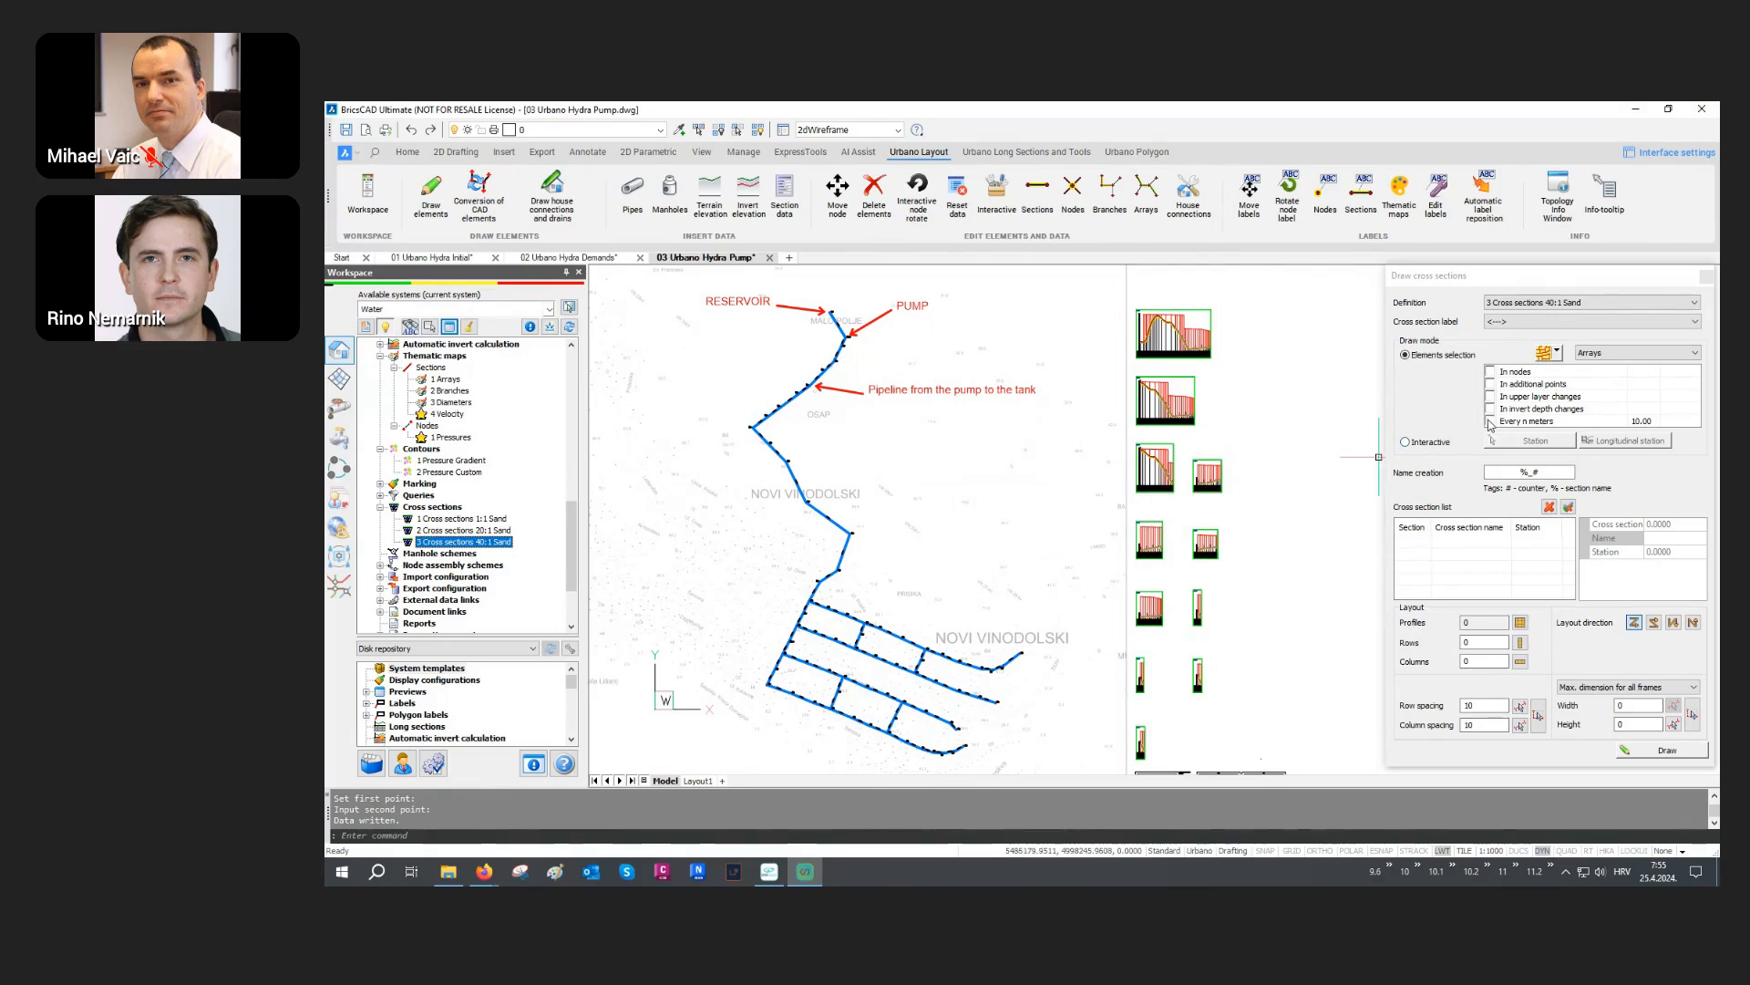
Step: Select array A1 and the array continuing from its lower end, and enable cross sections at every n meters
{"action": "left_click", "coordinate": [1558, 352]}
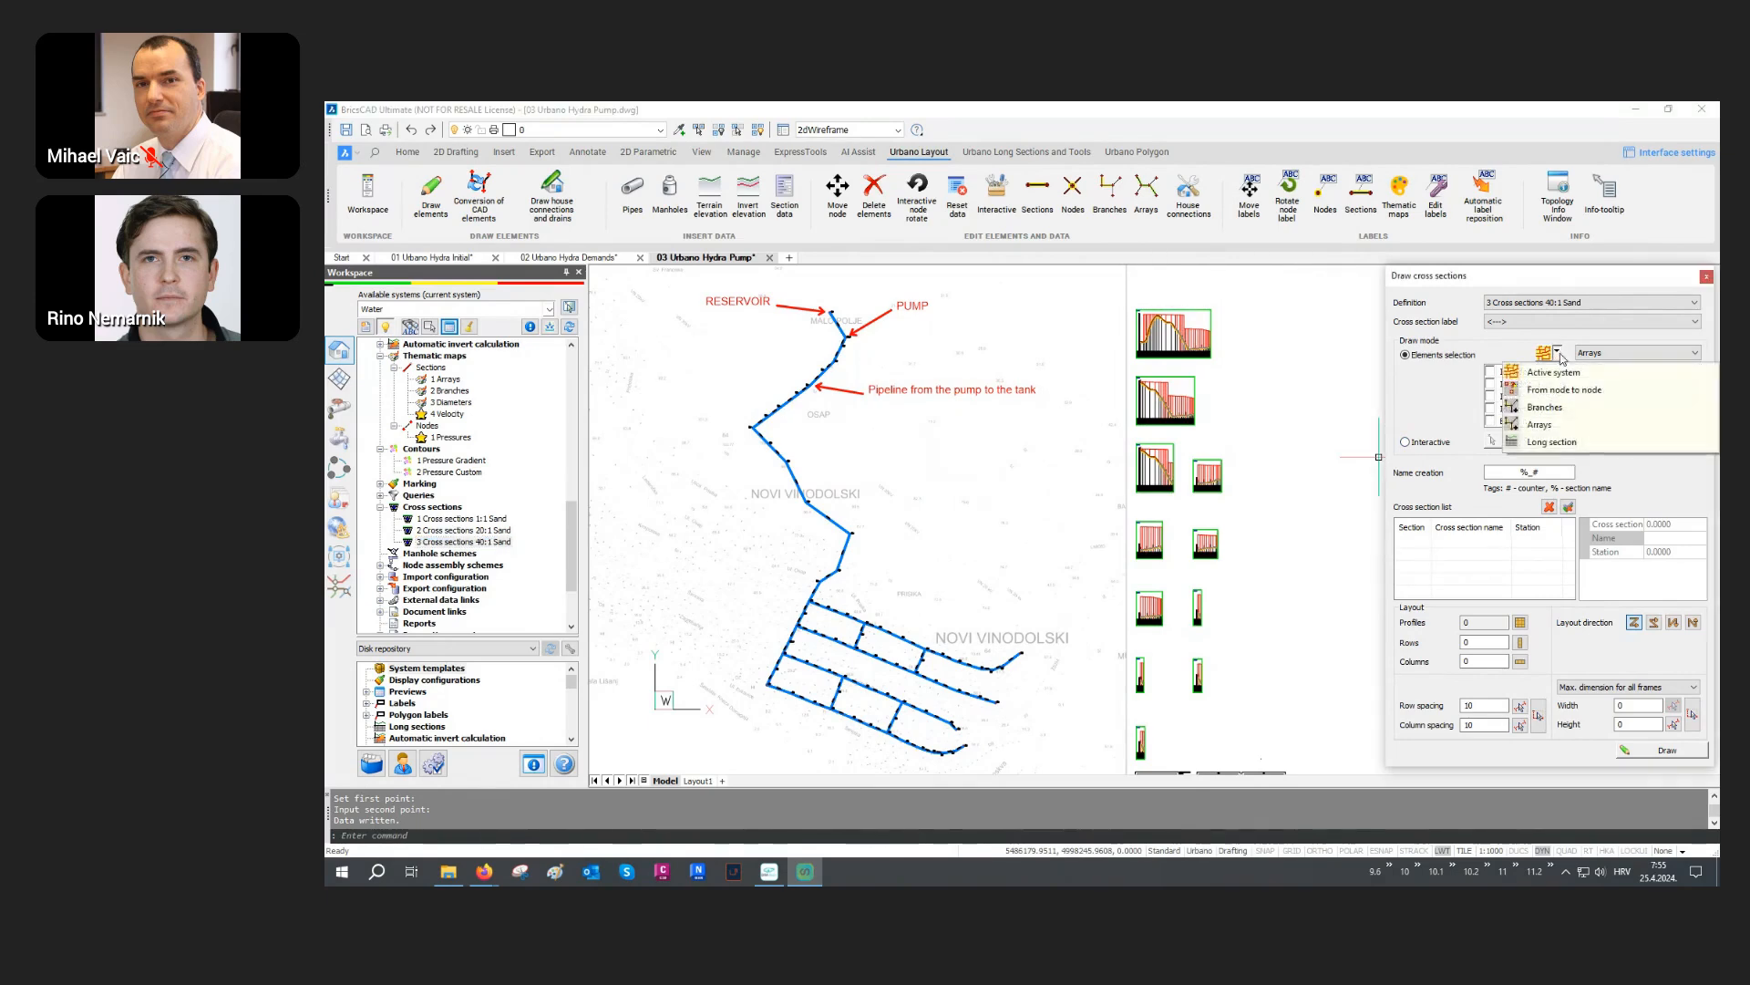
{"action": "left_click", "coordinate": [1539, 424]}
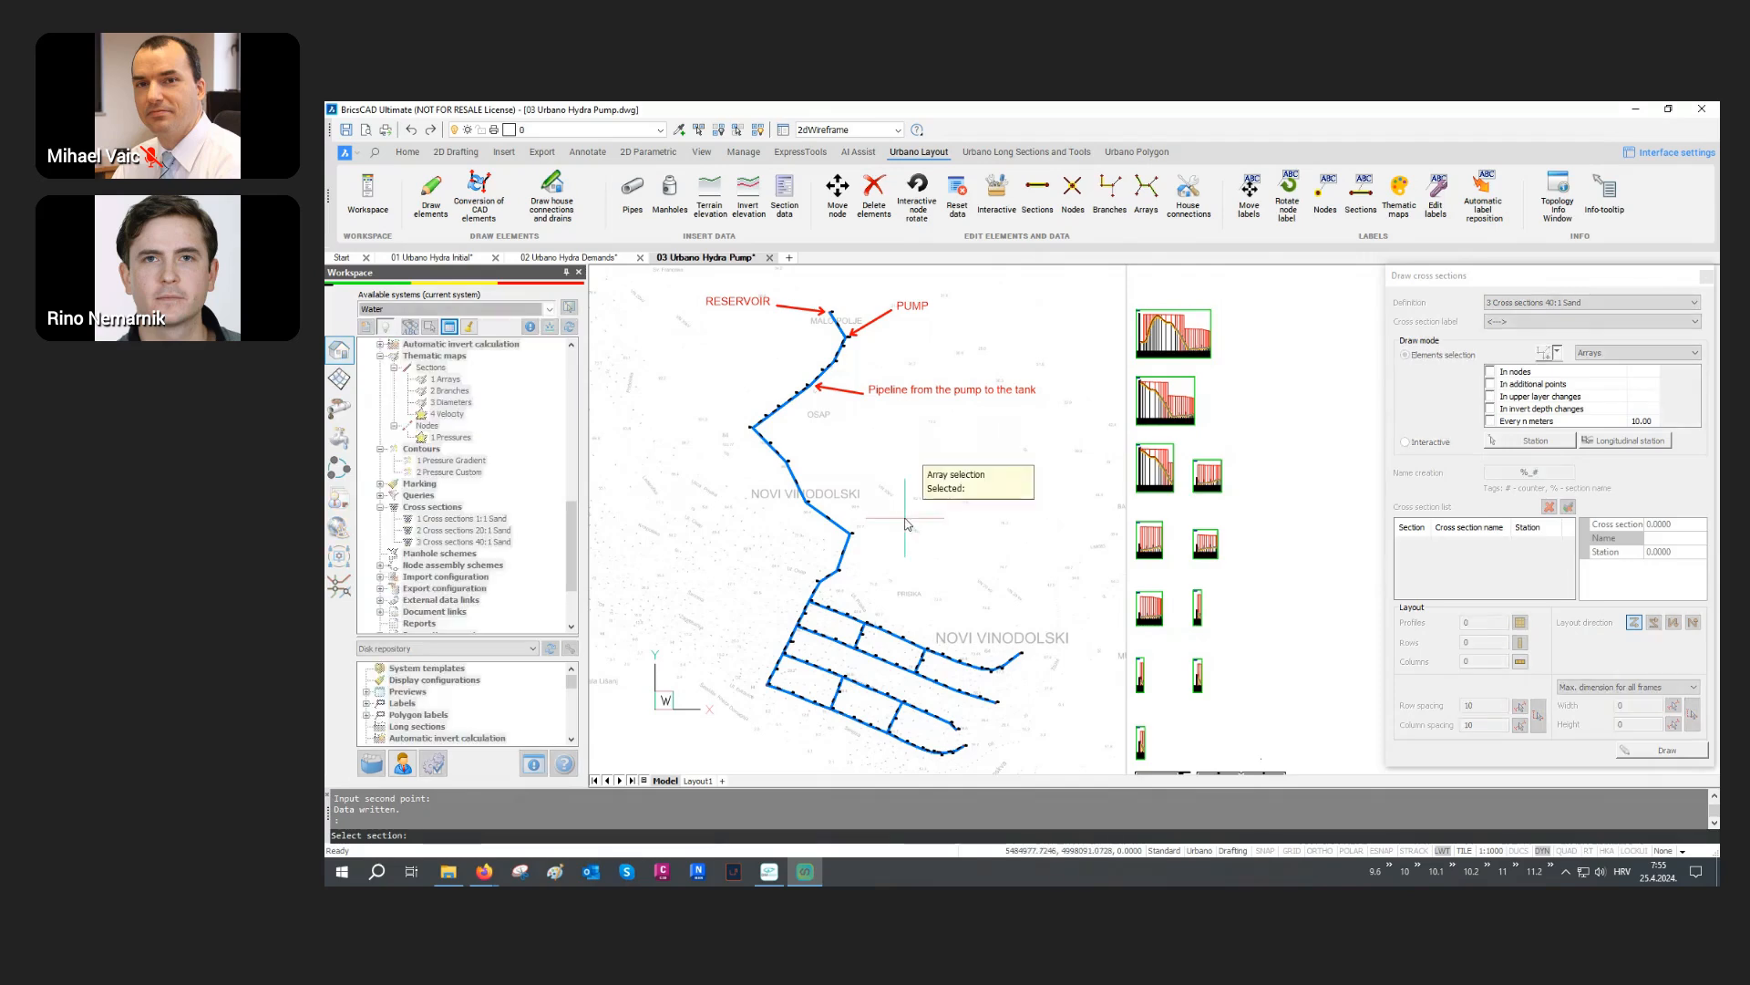
{"action": "left_click", "coordinate": [860, 536]}
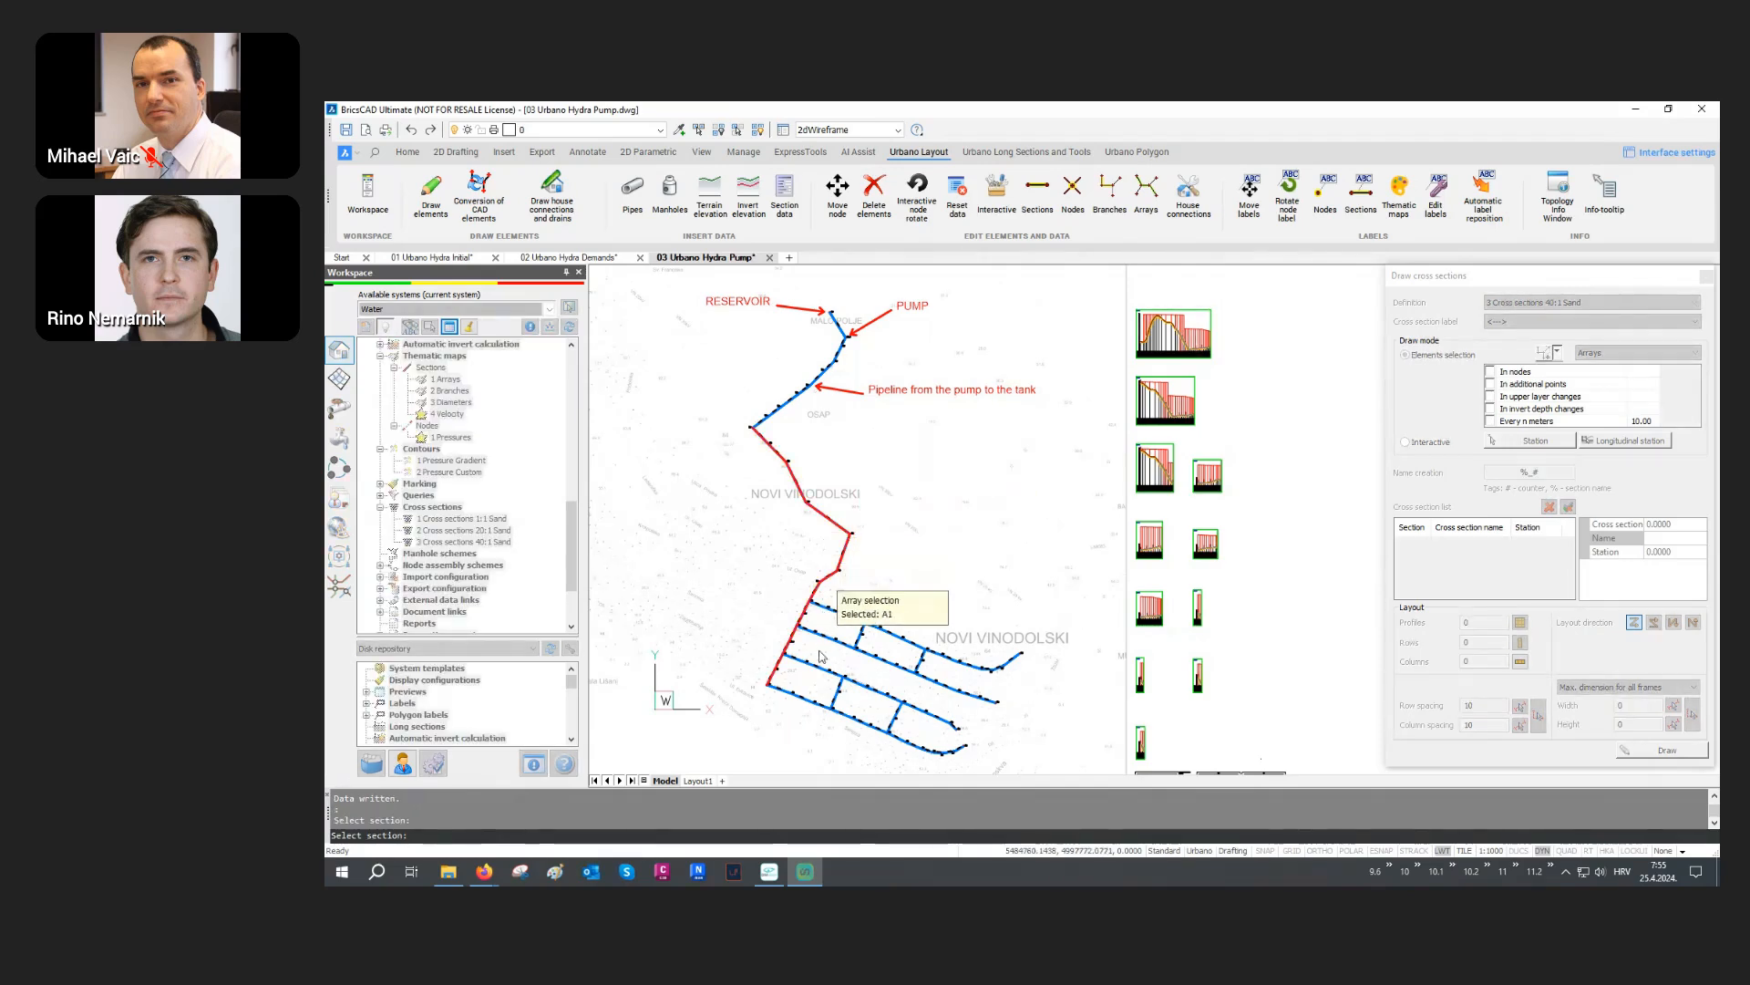
{"action": "left_click", "coordinate": [803, 704]}
{"action": "right_click", "coordinate": [803, 707]}
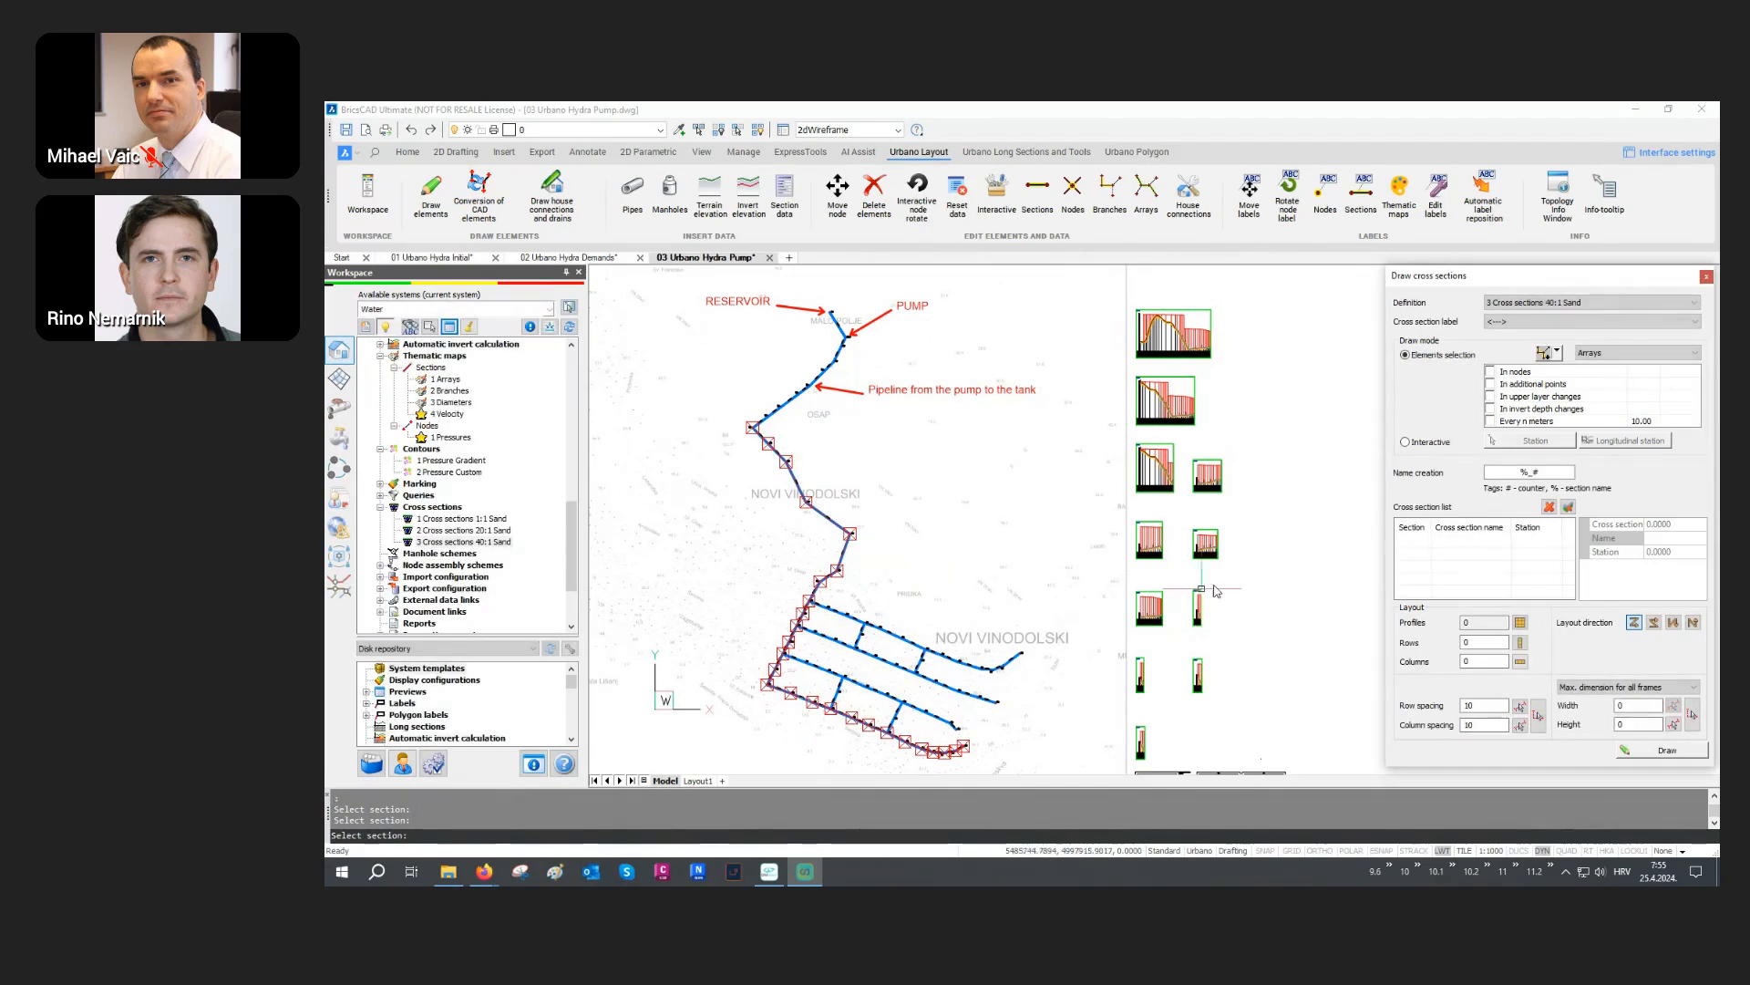
{"action": "left_click", "coordinate": [1491, 423]}
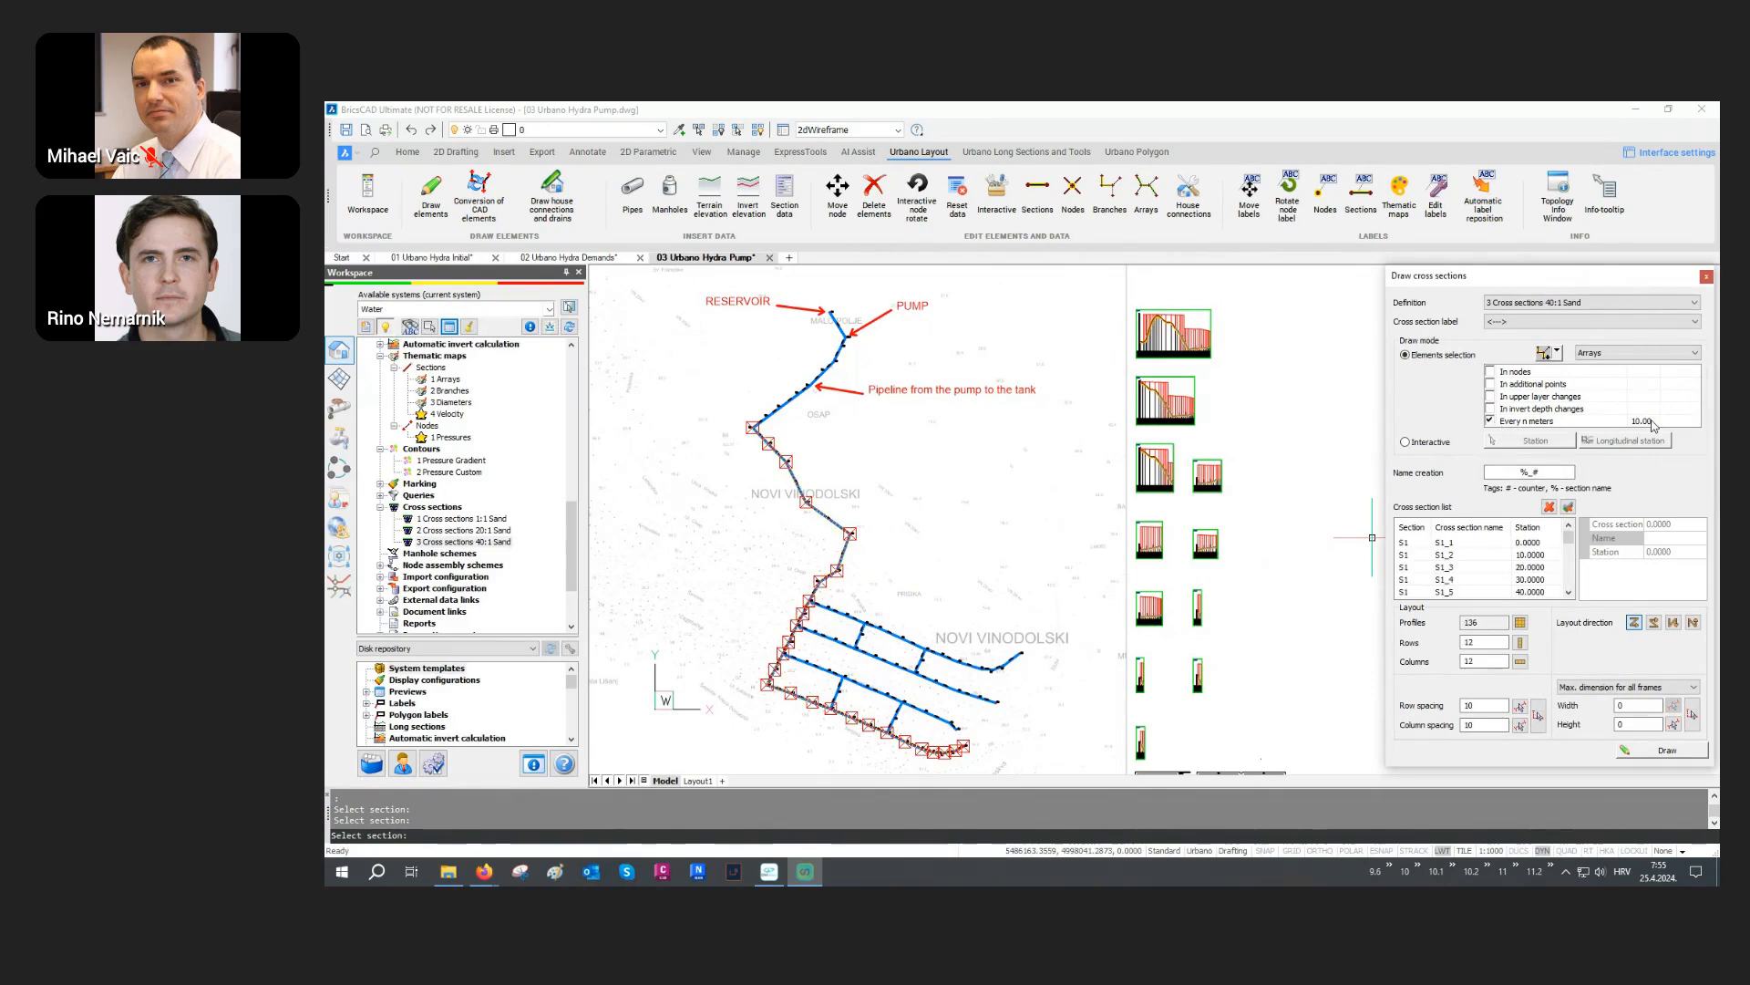
Step: Set the cross section interval to 25 m, draw the sections beside the long sections and close the cross section settings
{"action": "left_click", "coordinate": [1652, 421]}
{"action": "key", "text": "Tab"}
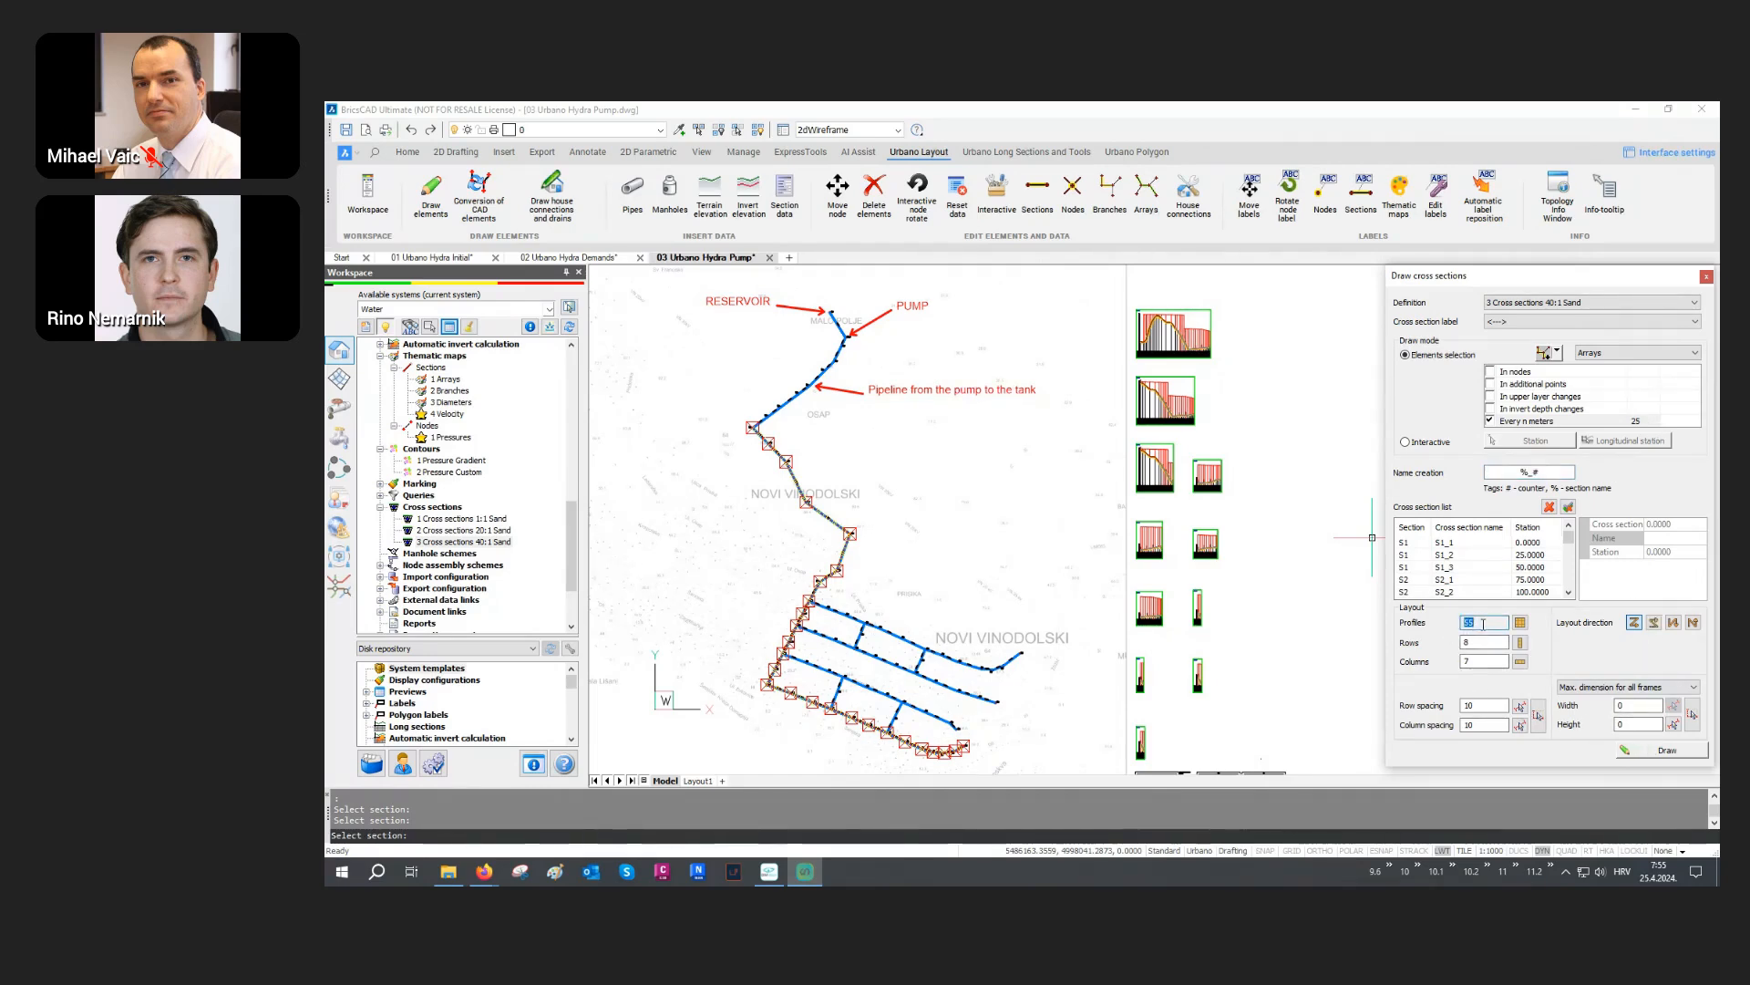
{"action": "left_click", "coordinate": [1653, 751]}
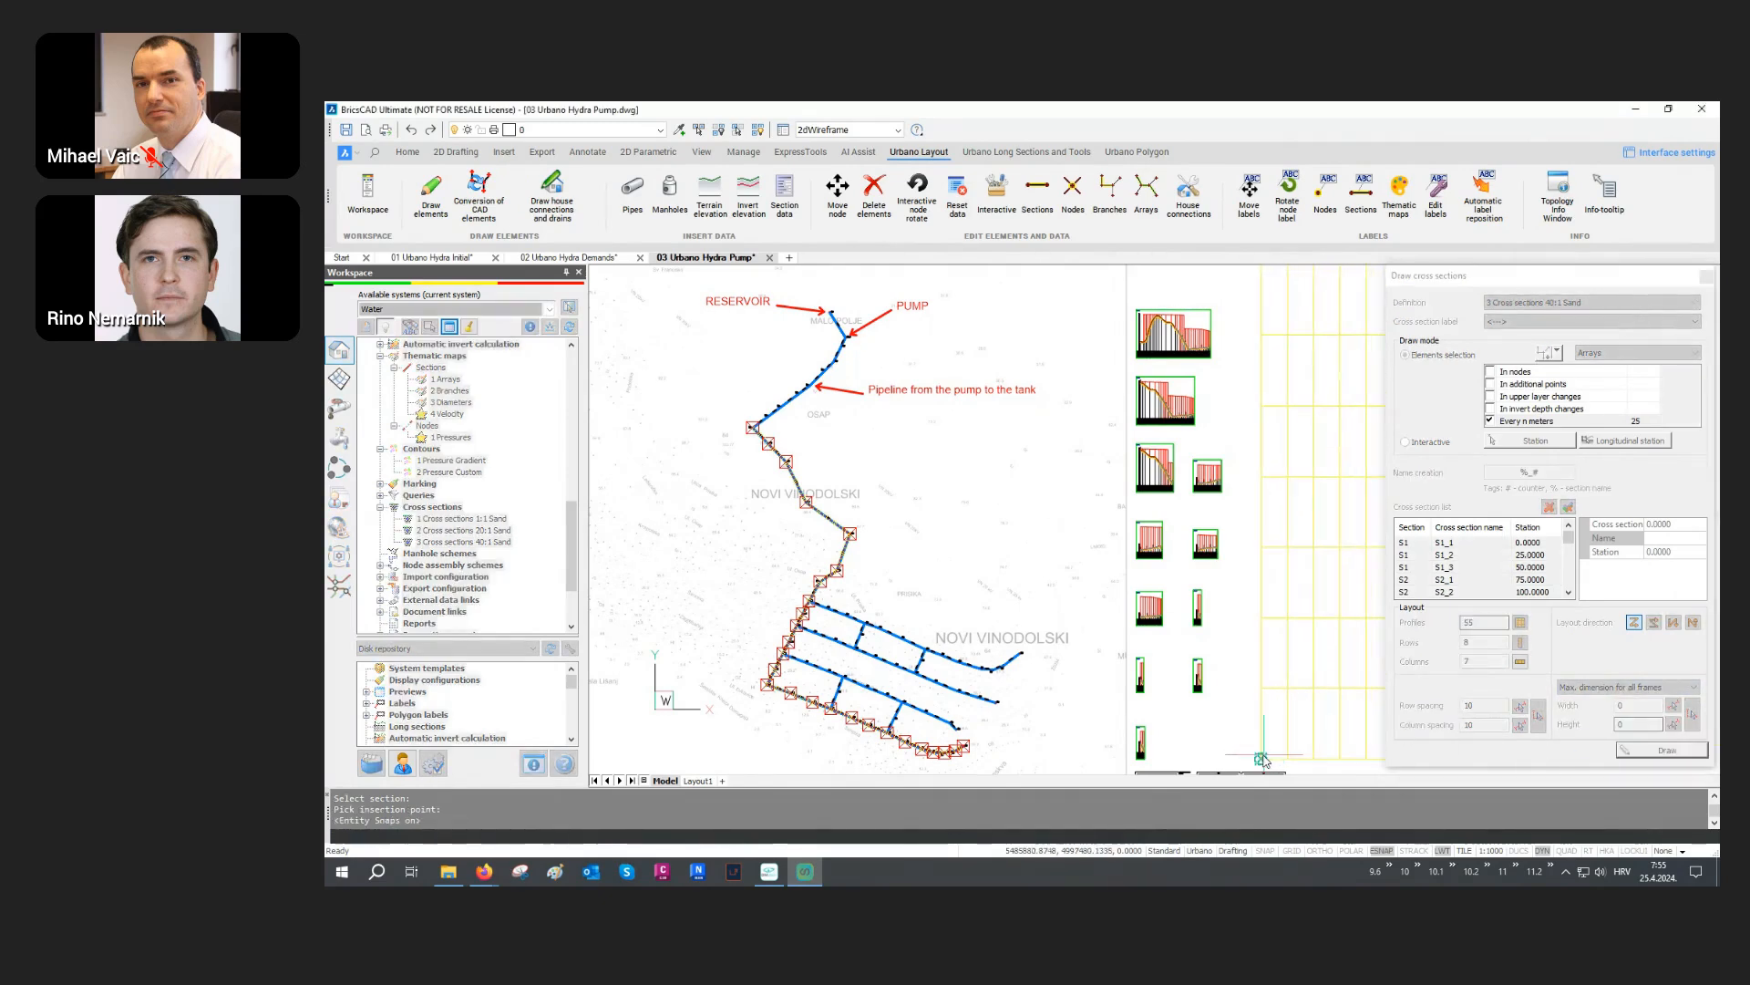
{"action": "key", "text": "F3"}
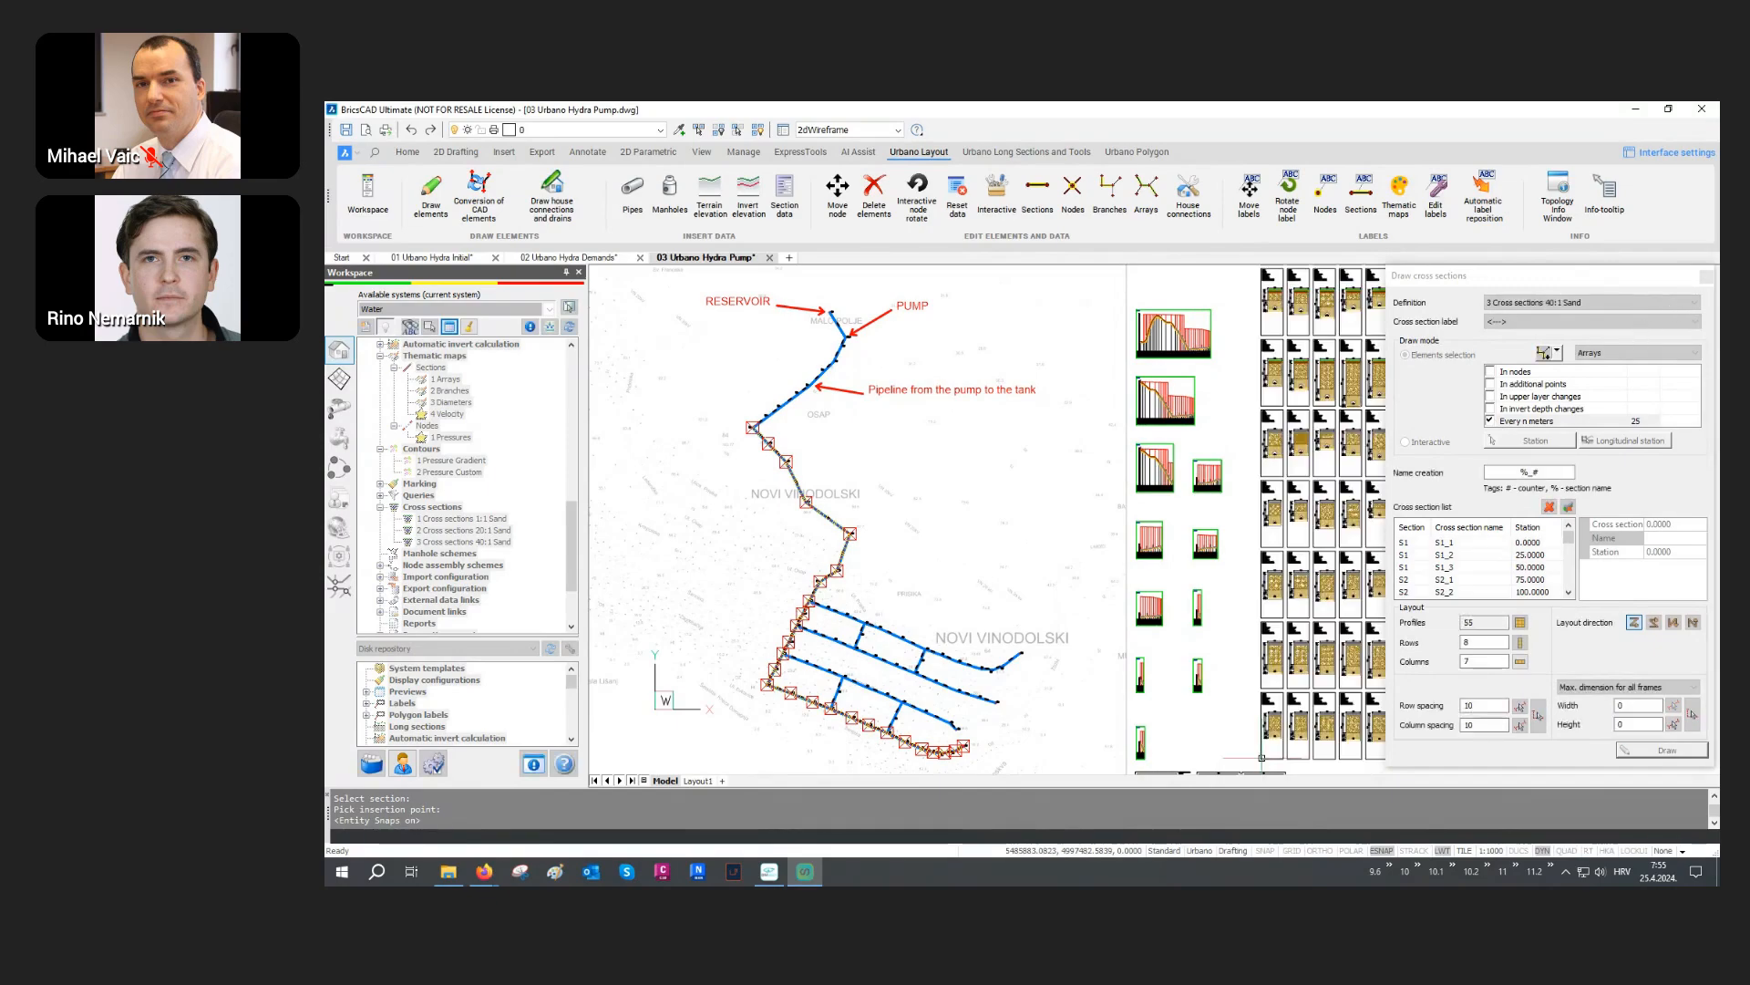
{"action": "left_click", "coordinate": [1705, 278]}
Step: Examine the trench drawings and the listed excavation, bedding, pipe, backfill and humus areas of the first cross sections, S1_1 and S1_2
{"action": "scroll", "coordinate": [1262, 340], "scroll_direction": "up", "scroll_amount": 3}
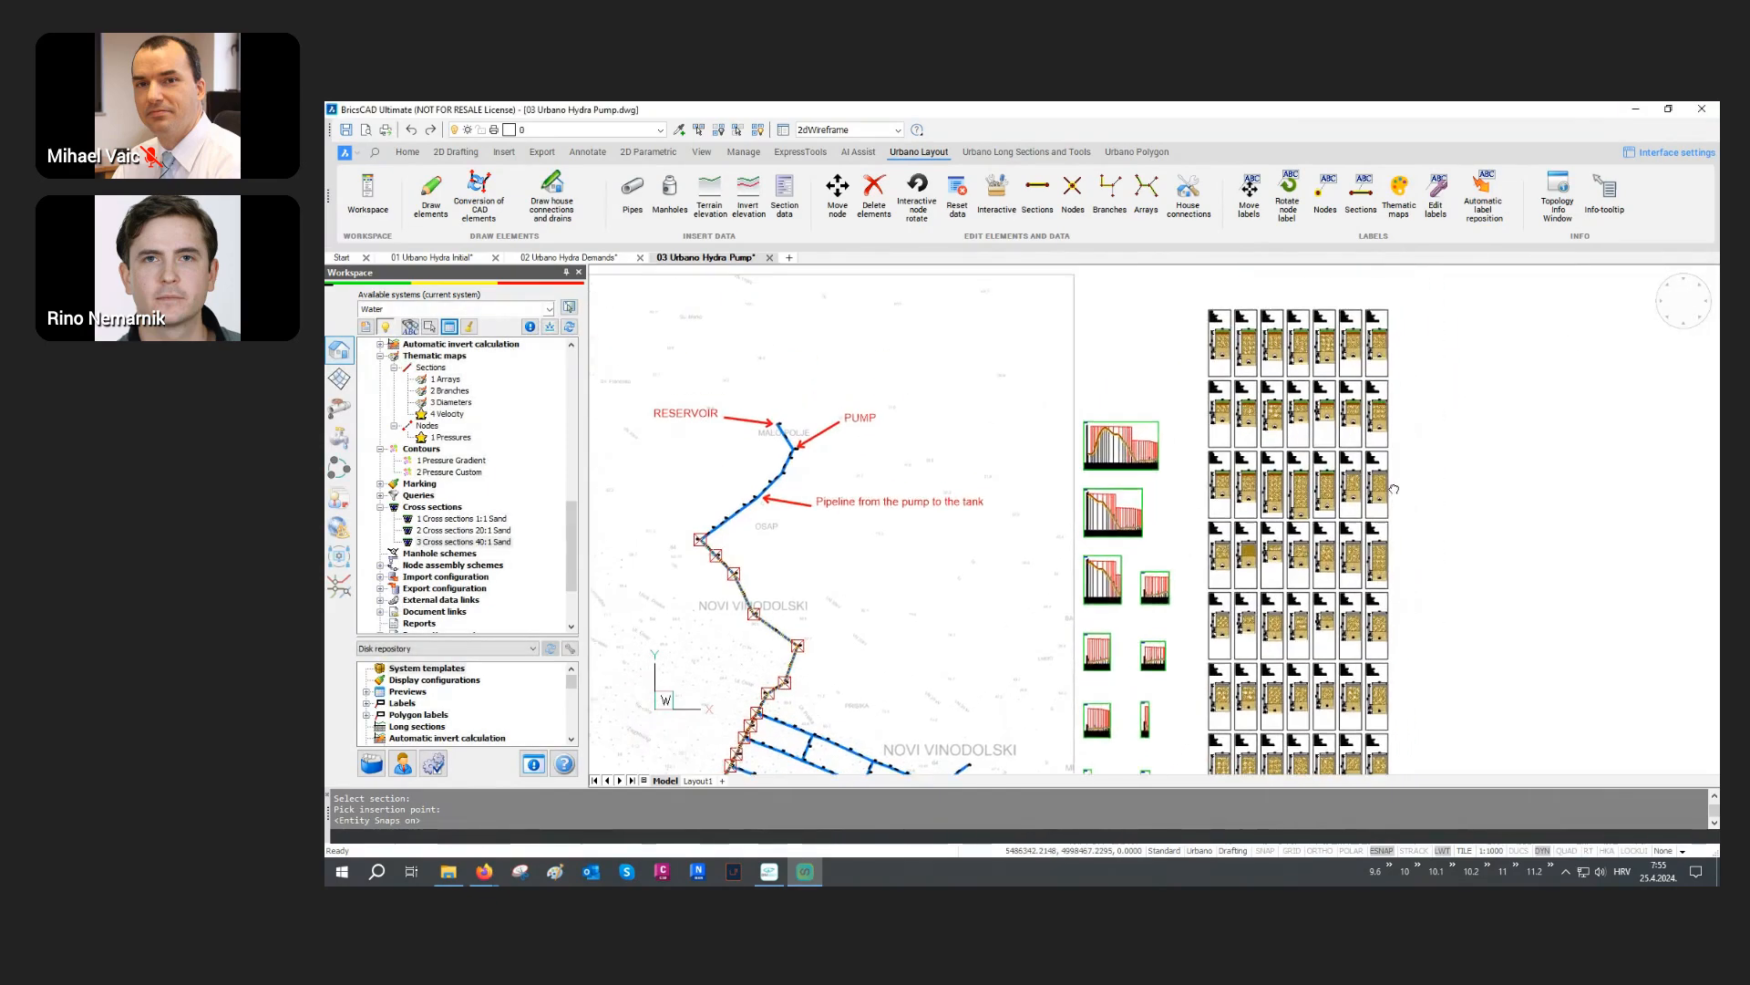
{"action": "scroll", "coordinate": [1262, 340], "scroll_direction": "up", "scroll_amount": 4}
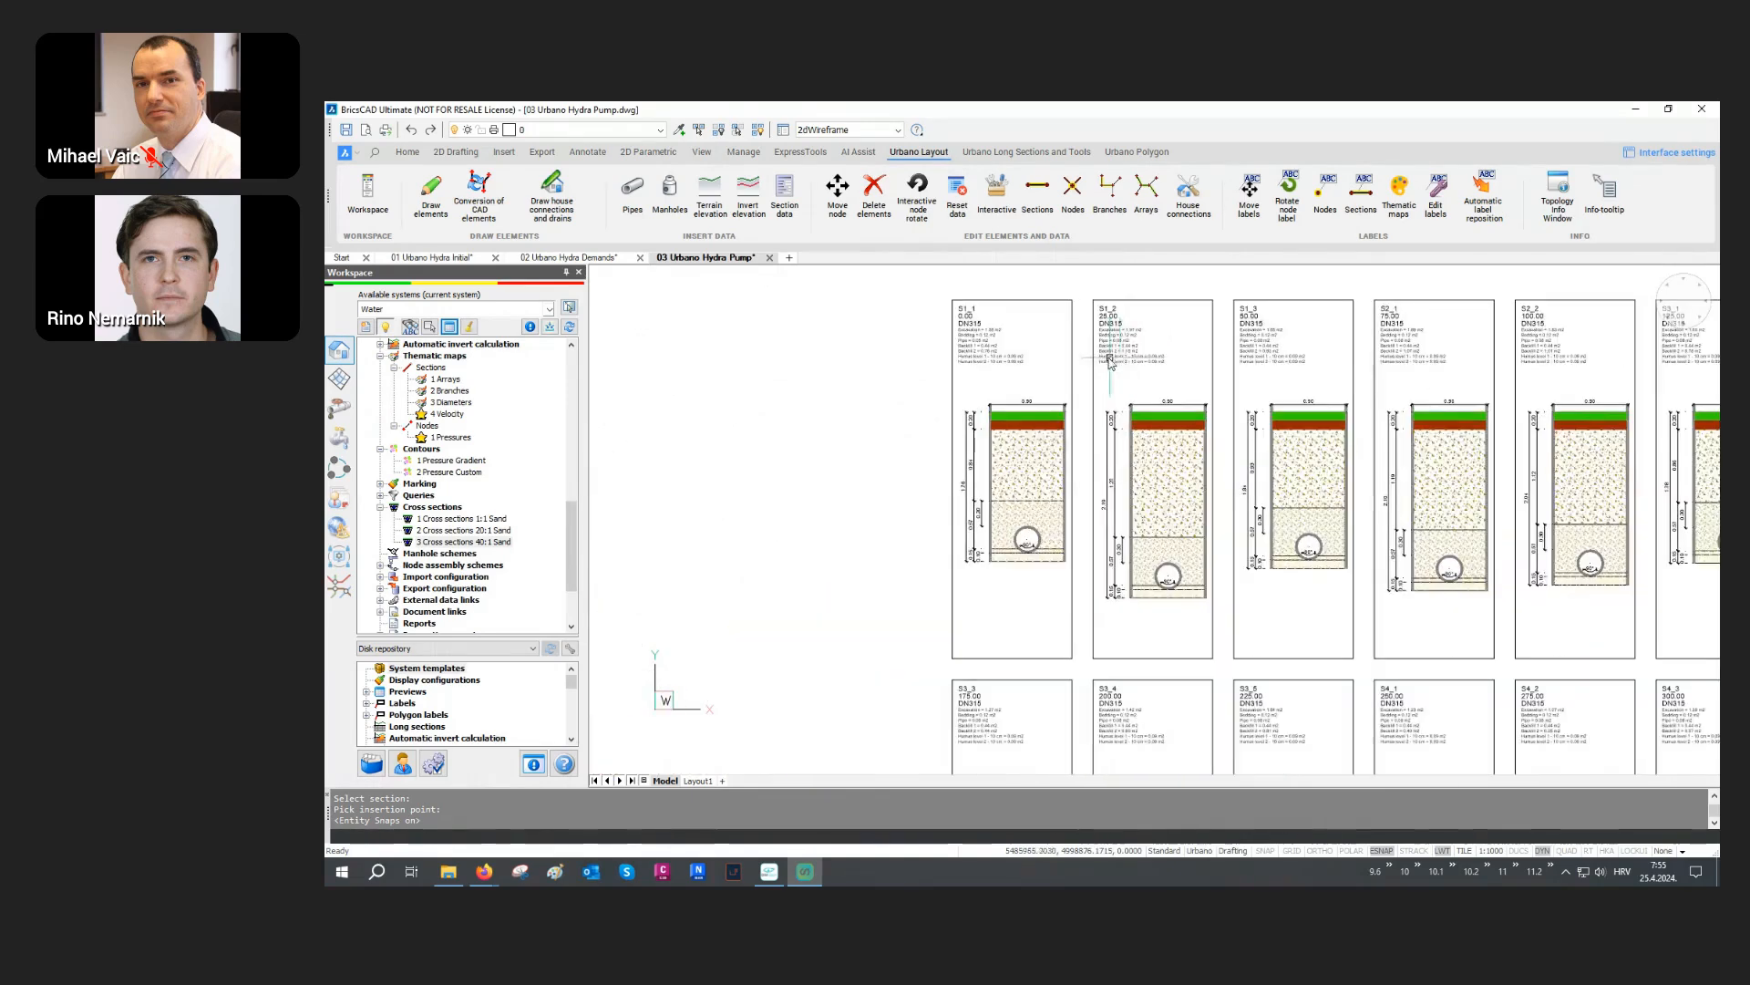
{"action": "scroll", "coordinate": [1056, 481], "scroll_direction": "up", "scroll_amount": 2}
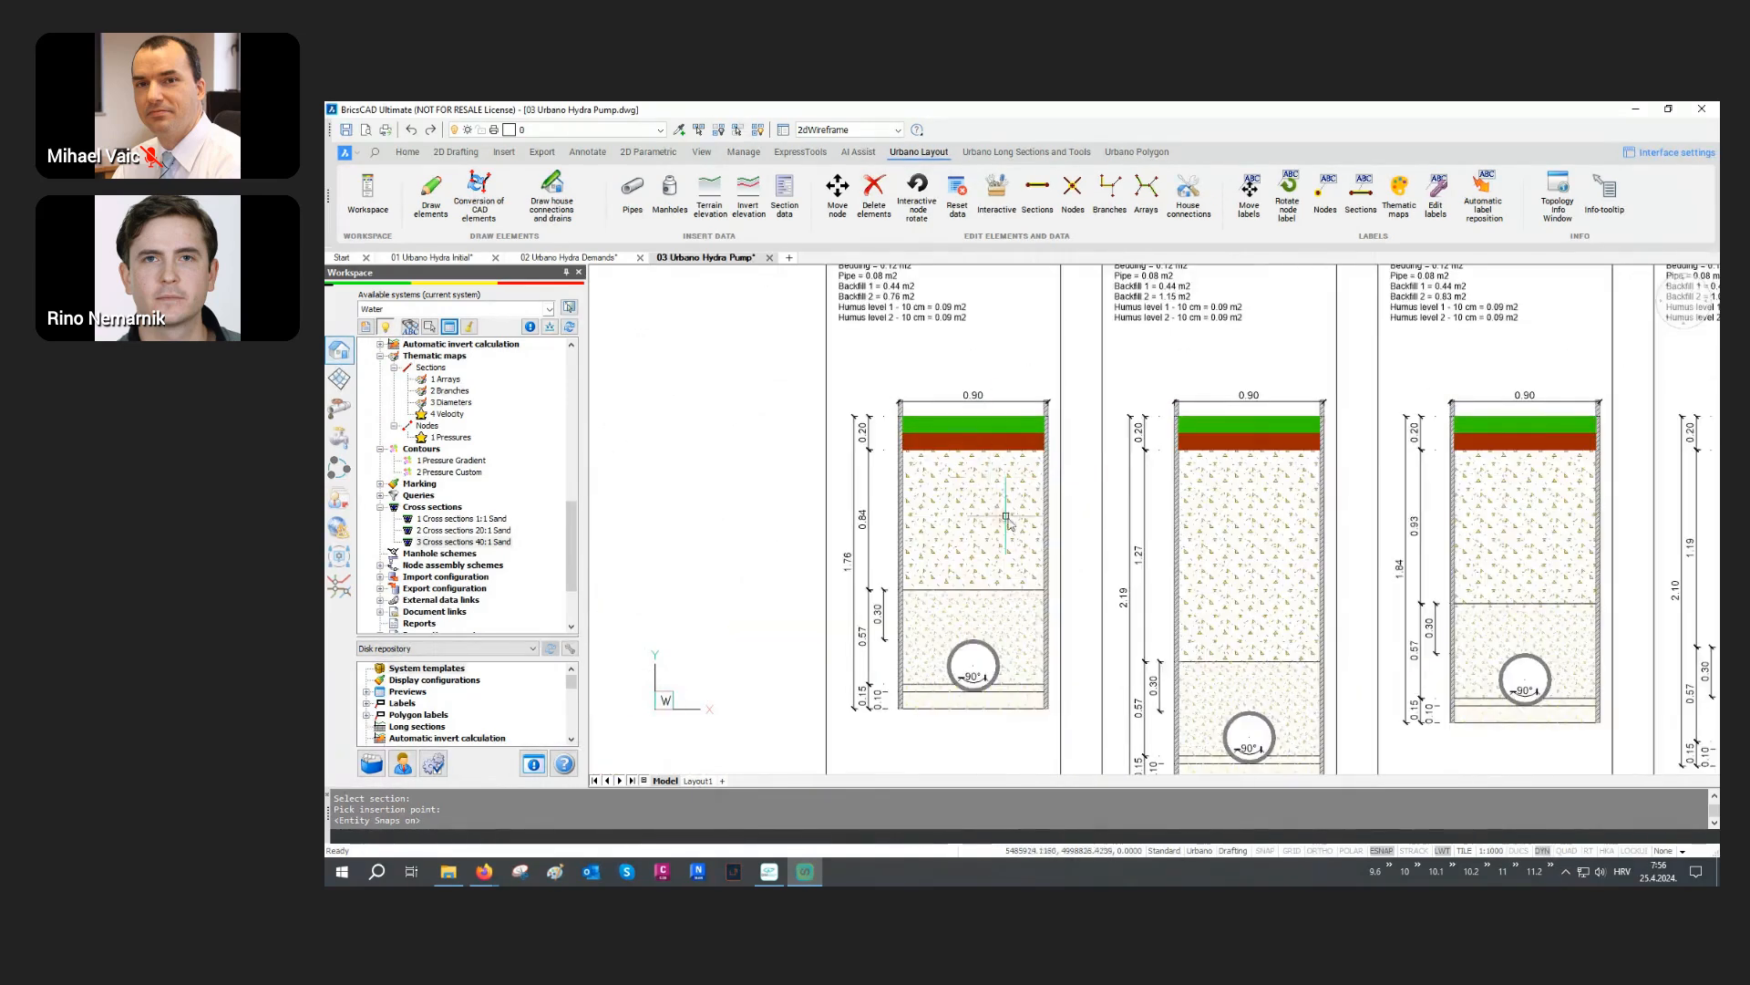
{"action": "middle_click_drag", "start_coordinate": [1027, 472], "coordinate": [1011, 591]}
{"action": "scroll", "coordinate": [871, 338], "scroll_direction": "up", "scroll_amount": 3}
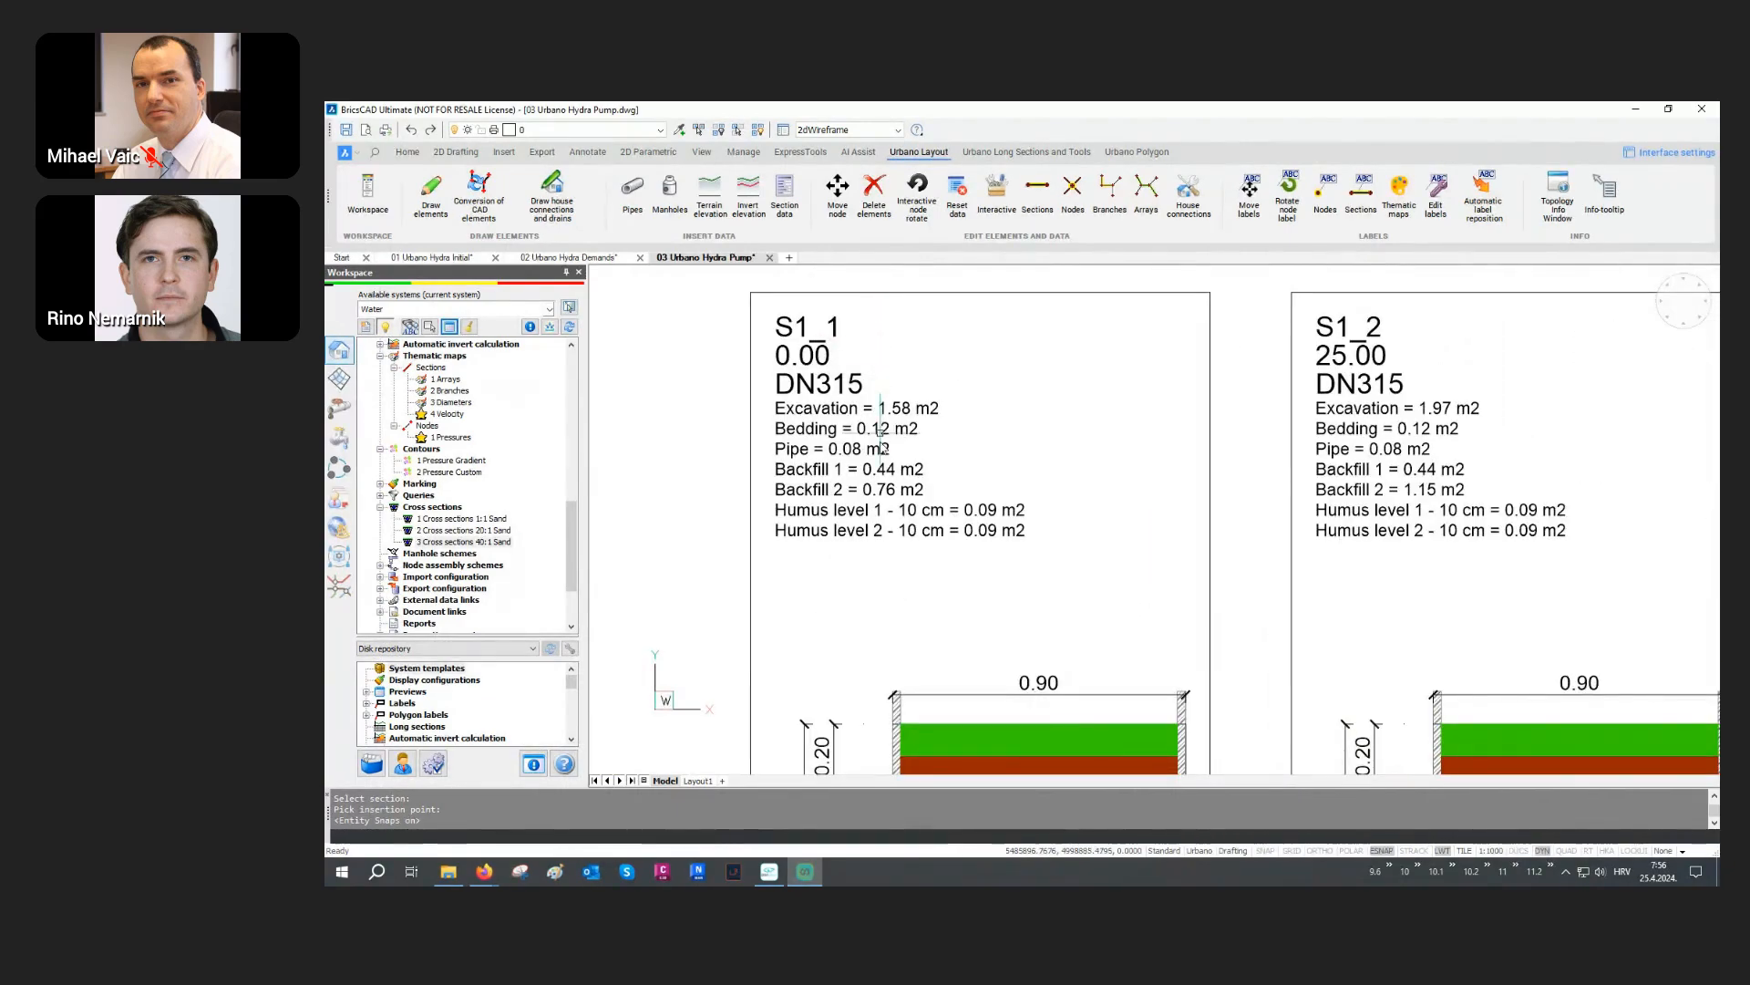
{"action": "middle_click_drag", "start_coordinate": [1463, 460], "coordinate": [1138, 454]}
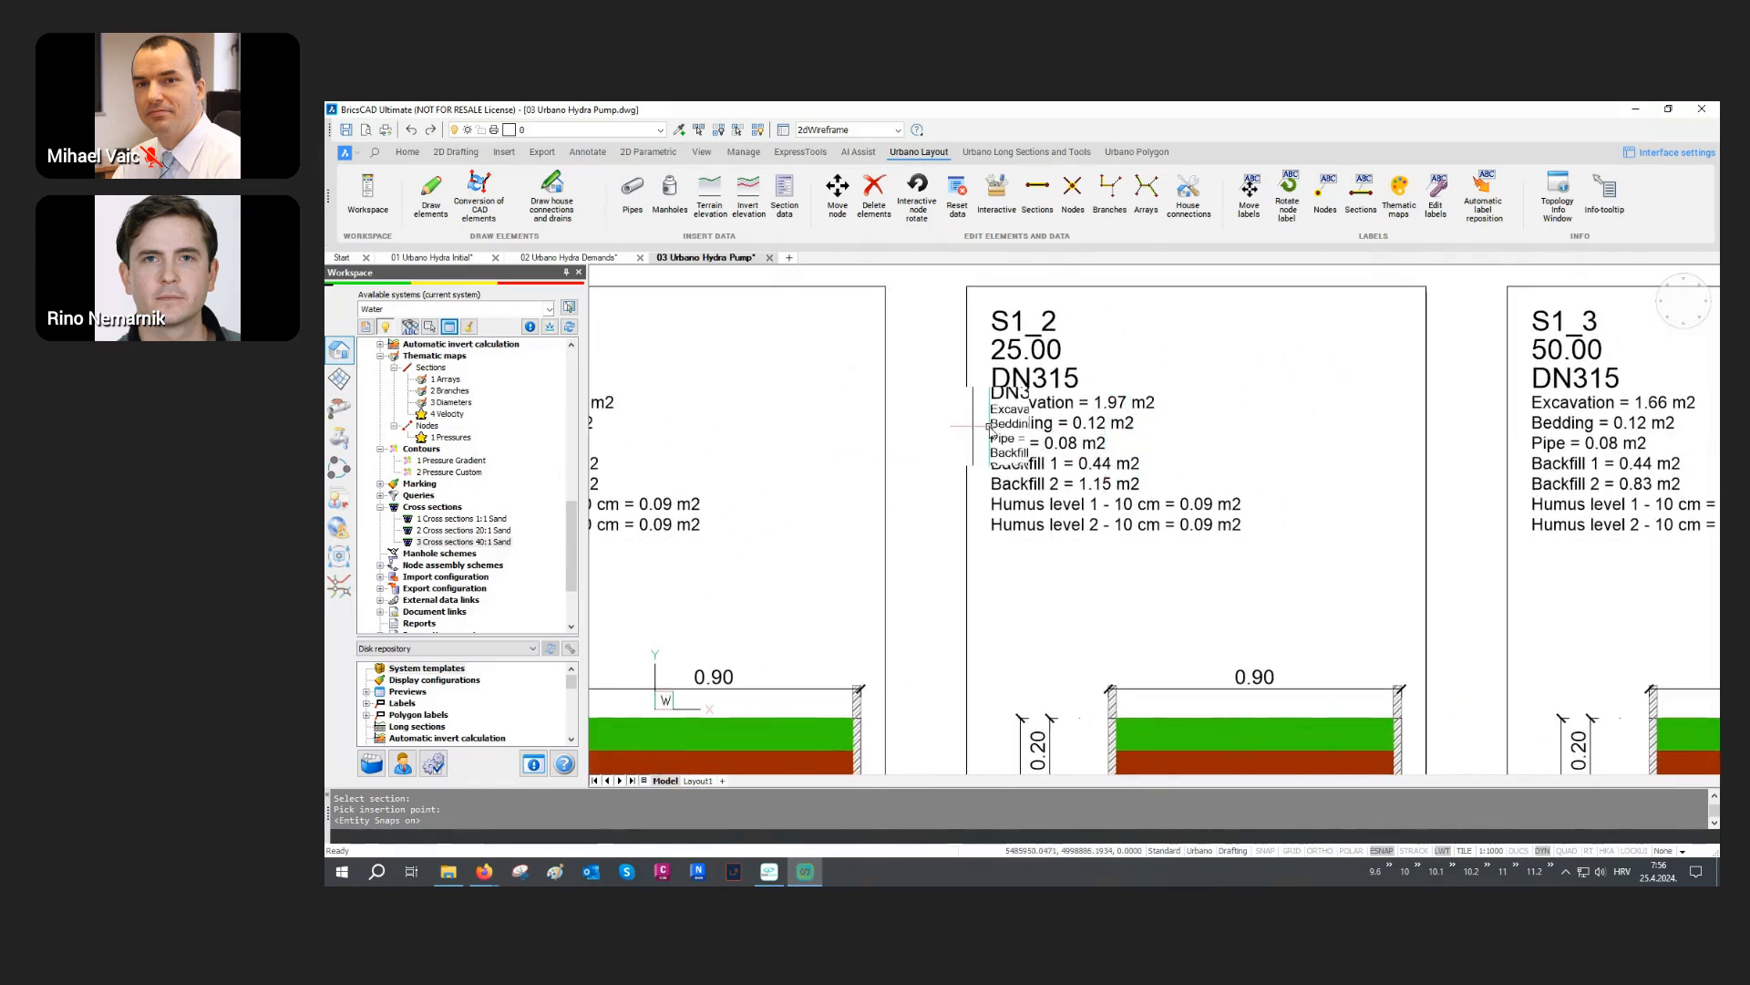
{"action": "scroll", "coordinate": [1003, 429], "scroll_direction": "down", "scroll_amount": 3}
{"action": "scroll", "coordinate": [1454, 482], "scroll_direction": "up", "scroll_amount": 3}
Step: Compare the upper layers of cross sections S5_4 and S6_1 at the change from humus to asphalt, then return to the network overview
{"action": "scroll", "coordinate": [1324, 436], "scroll_direction": "down", "scroll_amount": 6}
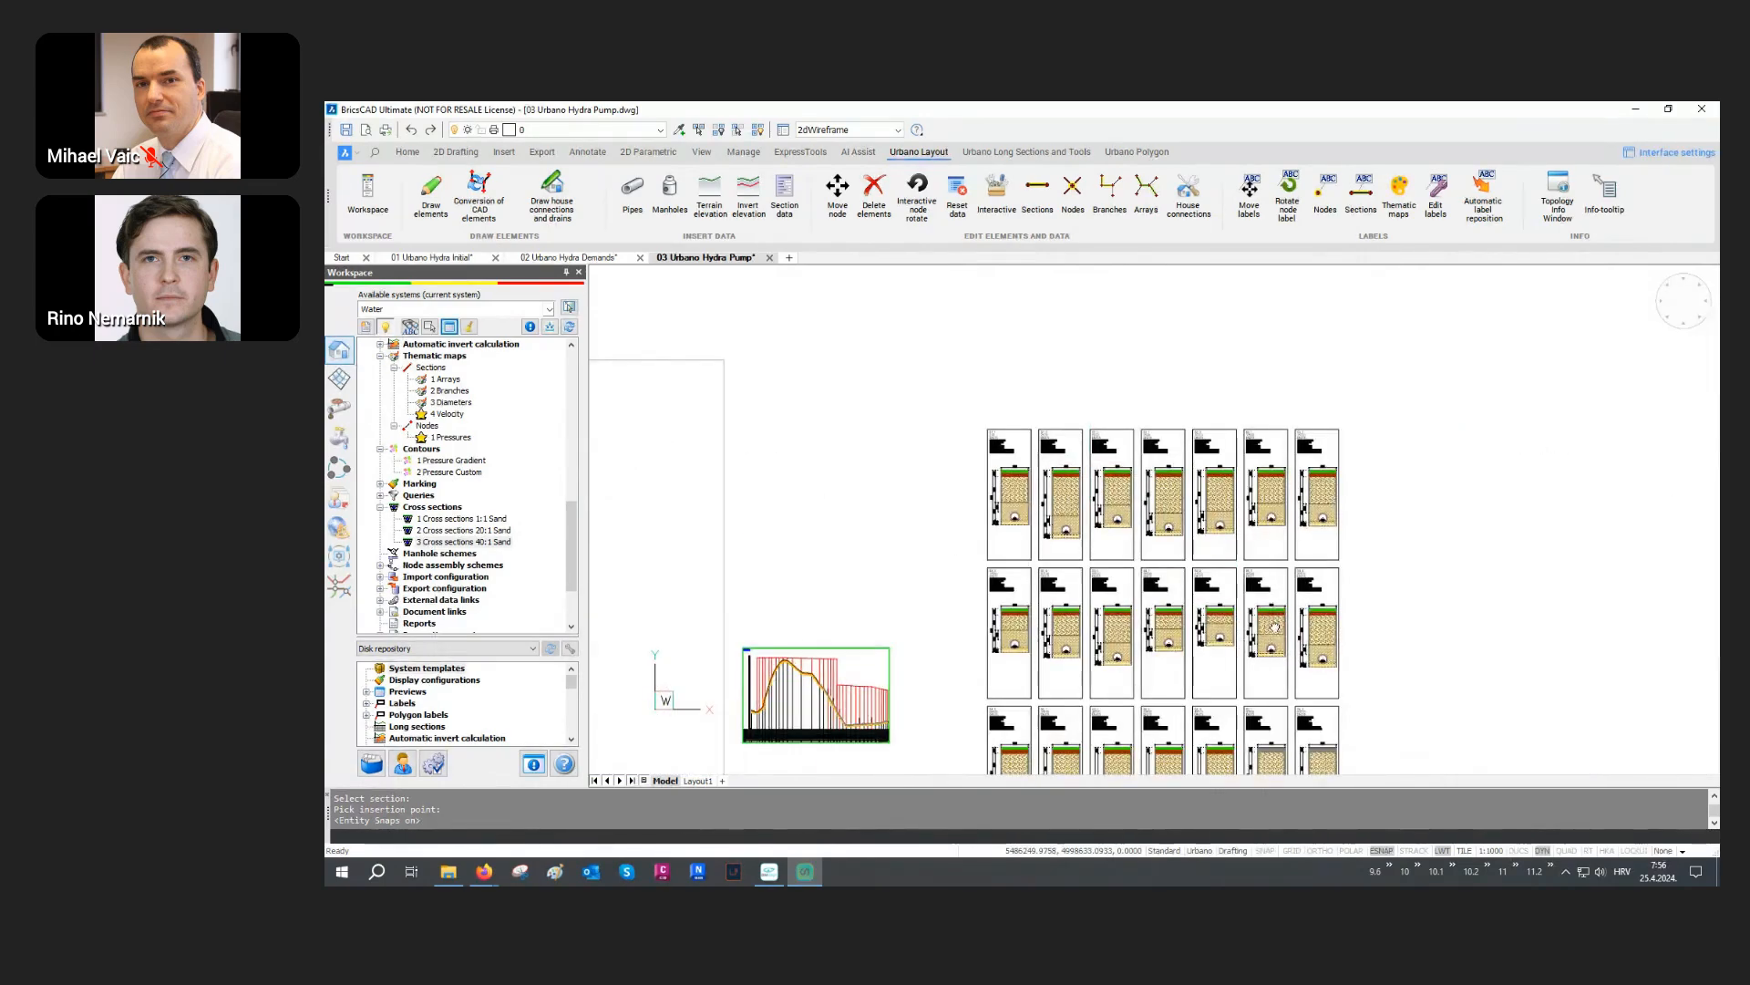
{"action": "scroll", "coordinate": [1274, 627], "scroll_direction": "up", "scroll_amount": 6}
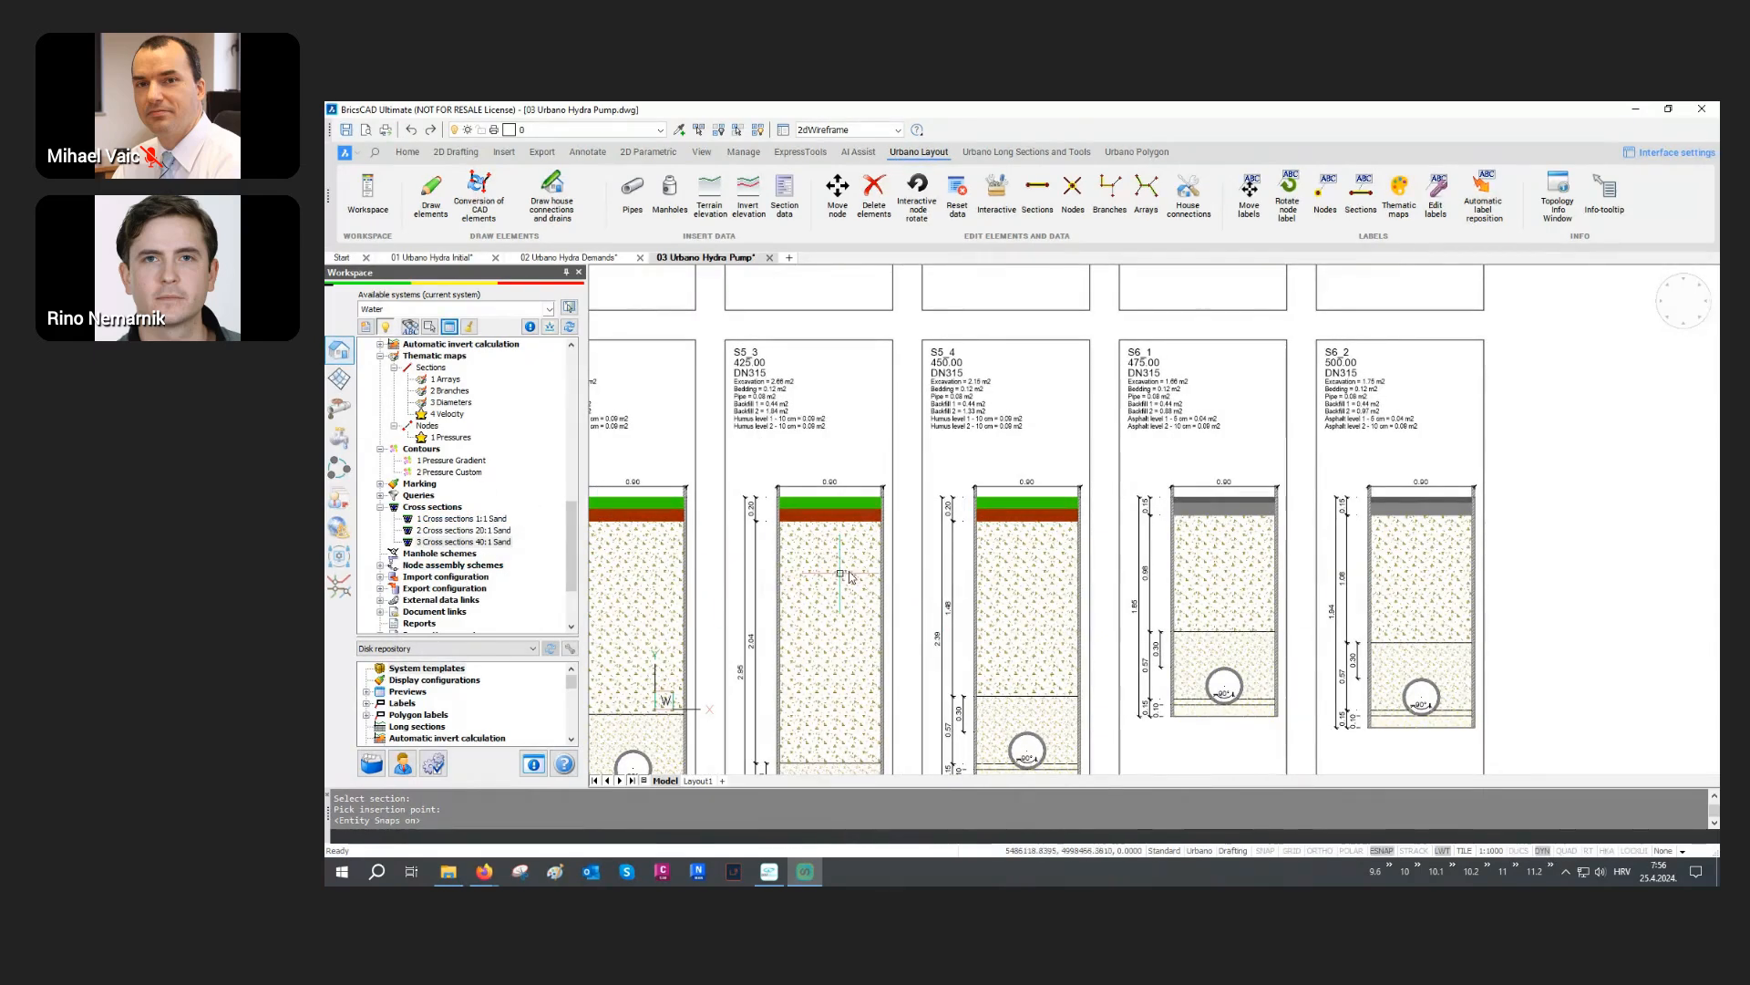
{"action": "middle_click_drag", "start_coordinate": [1003, 465], "coordinate": [1010, 424]}
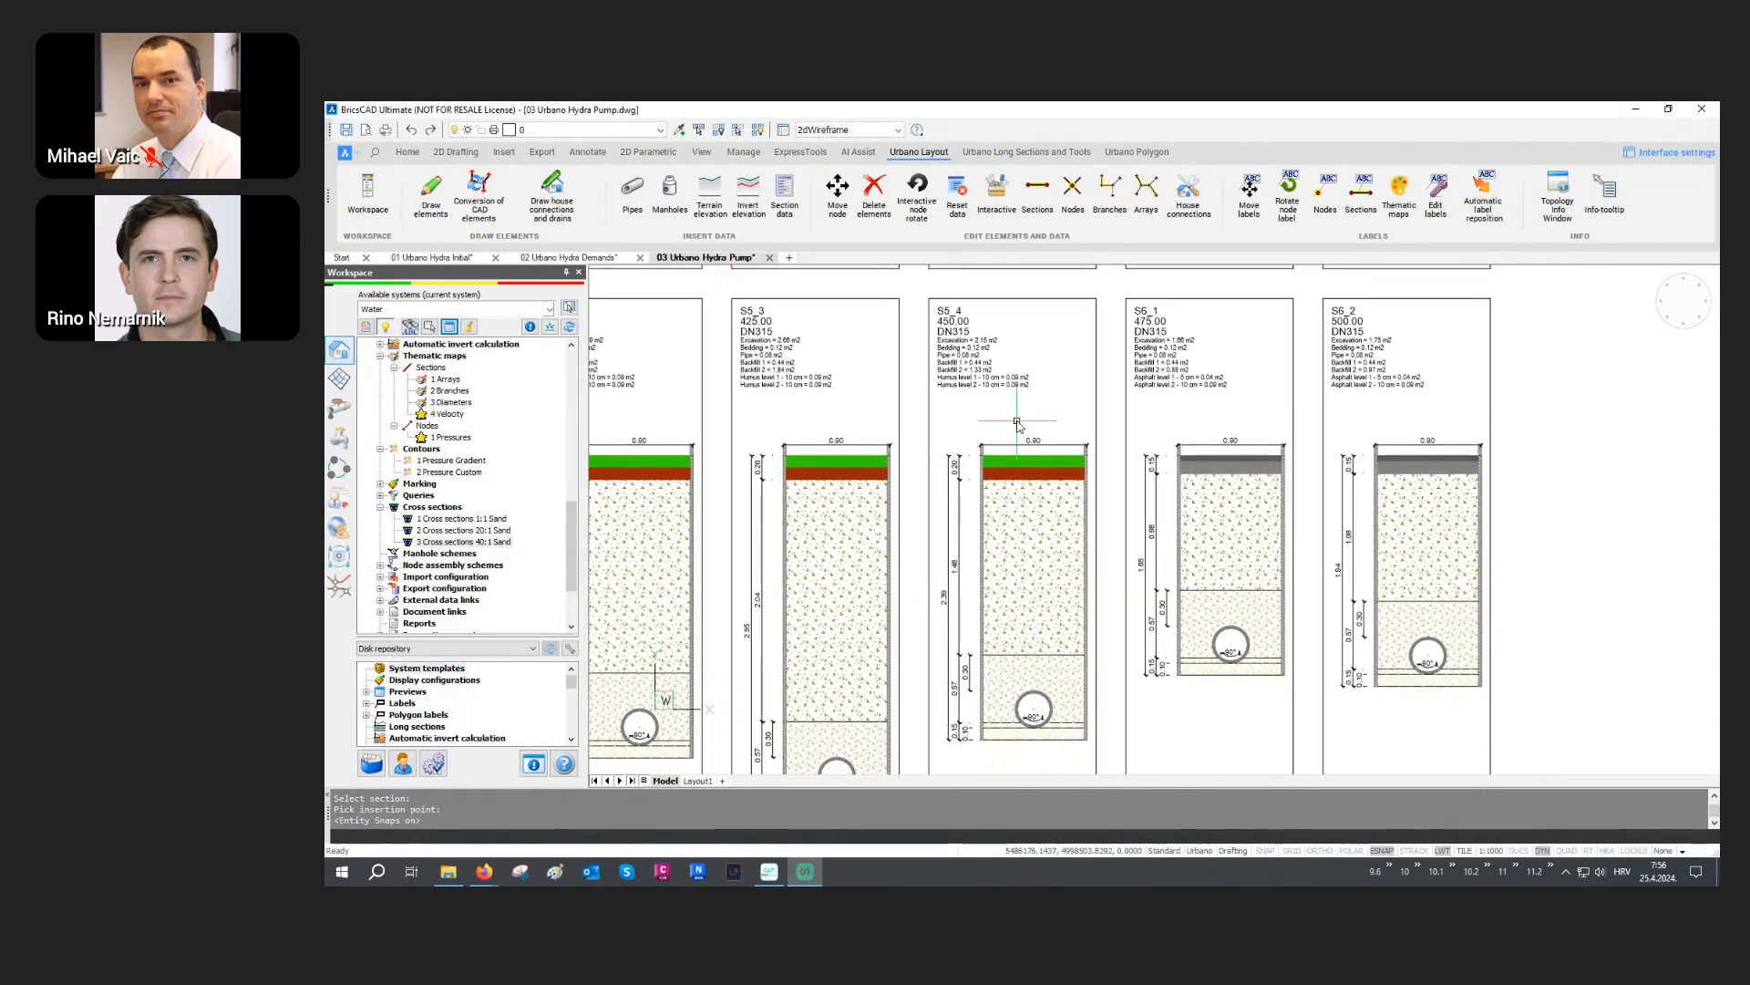
{"action": "scroll", "coordinate": [1112, 342], "scroll_direction": "up", "scroll_amount": 2}
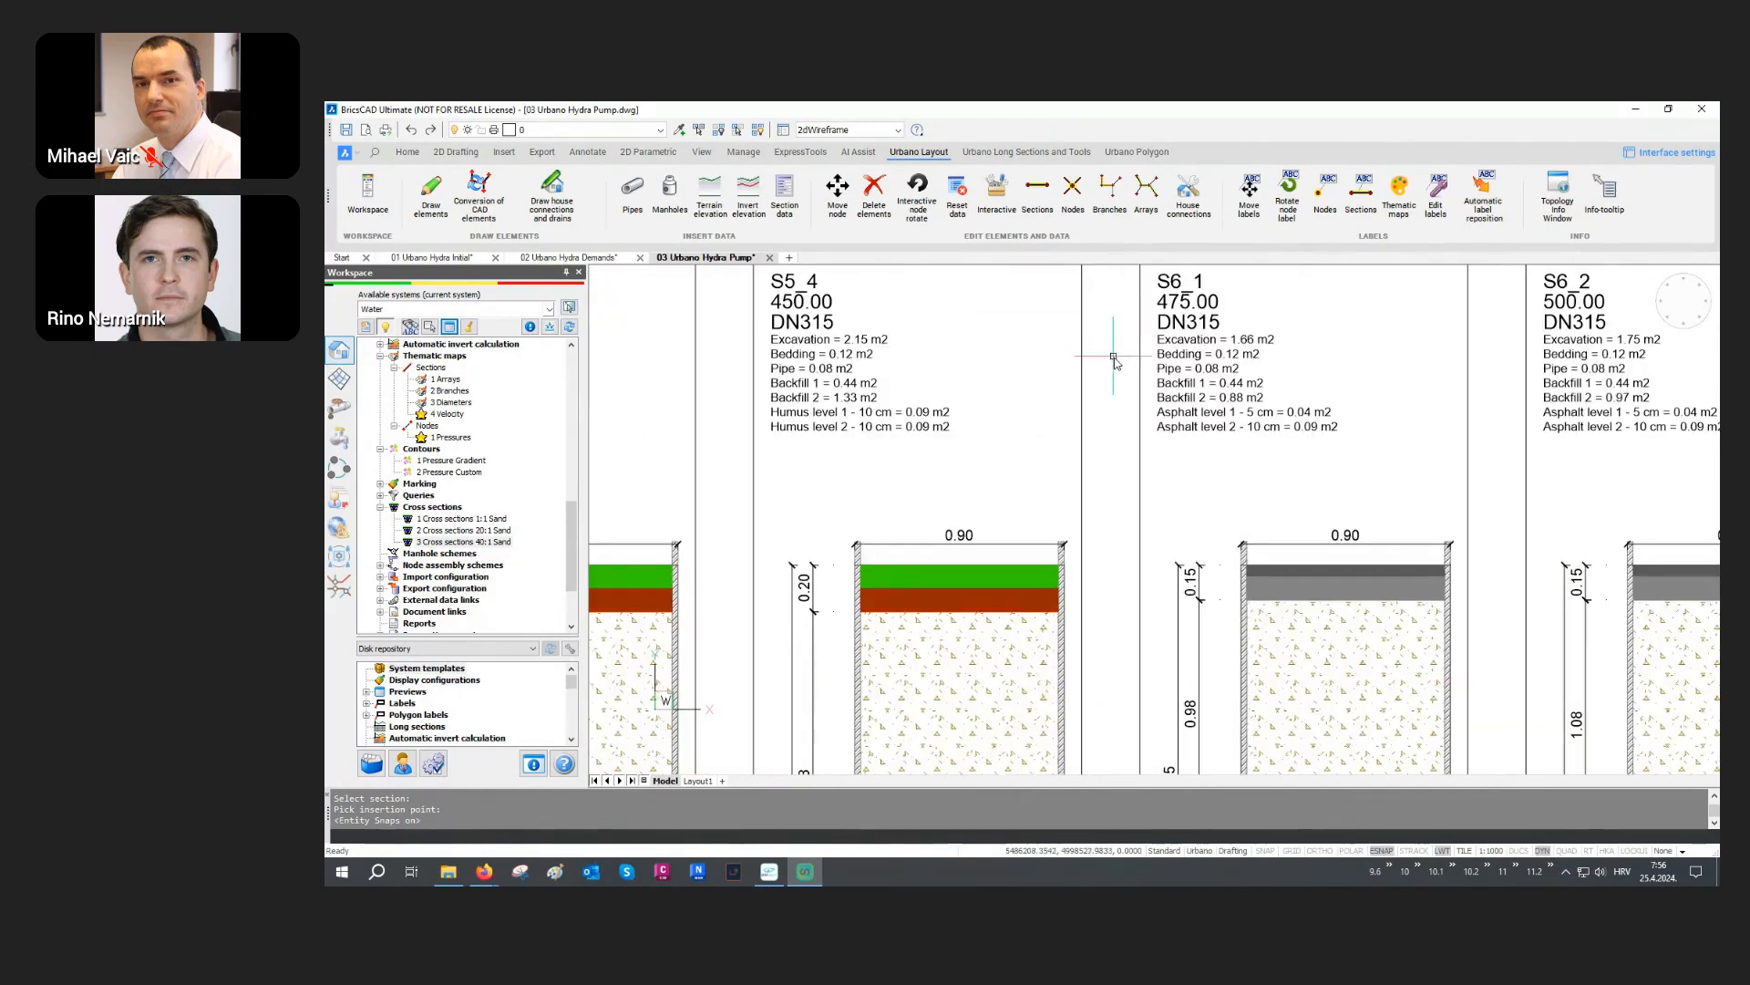
{"action": "scroll", "coordinate": [1156, 405], "scroll_direction": "down", "scroll_amount": 6}
{"action": "scroll", "coordinate": [1158, 410], "scroll_direction": "down", "scroll_amount": 6}
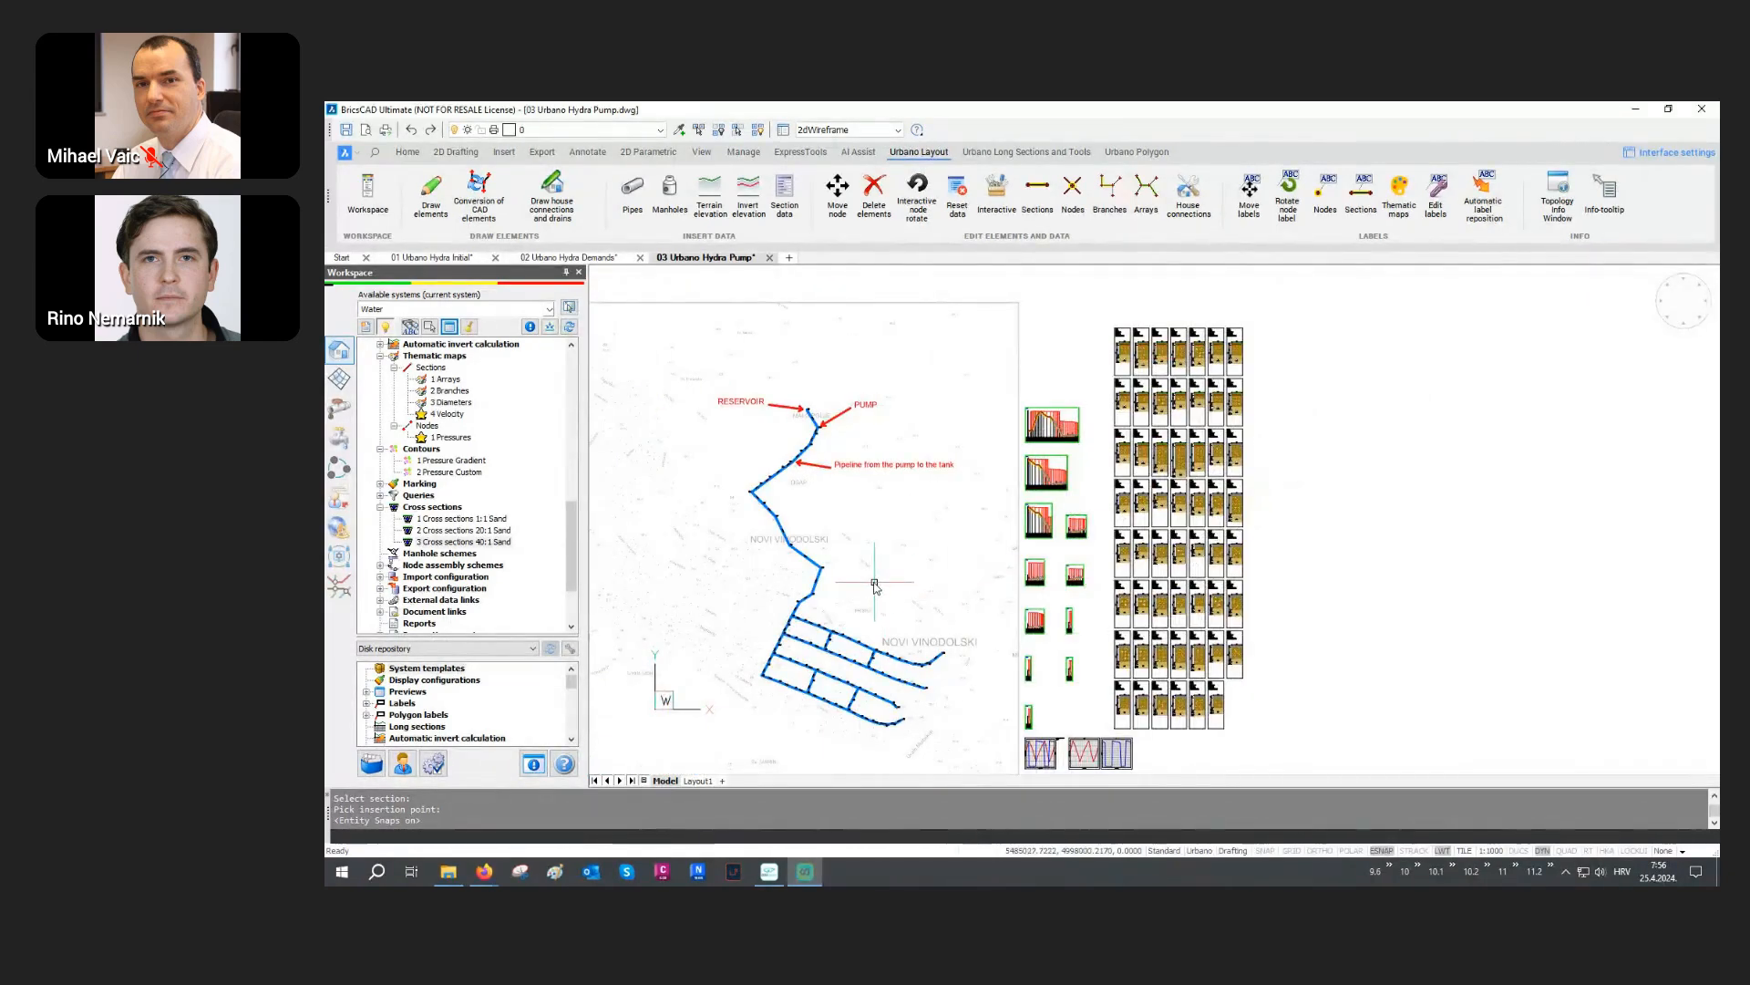
Step: Save the "1 Excavation report" for the whole network grouped by Array, and open the saved document full-screen in Excel
{"action": "scroll", "coordinate": [436, 556], "scroll_direction": "down", "scroll_amount": 3}
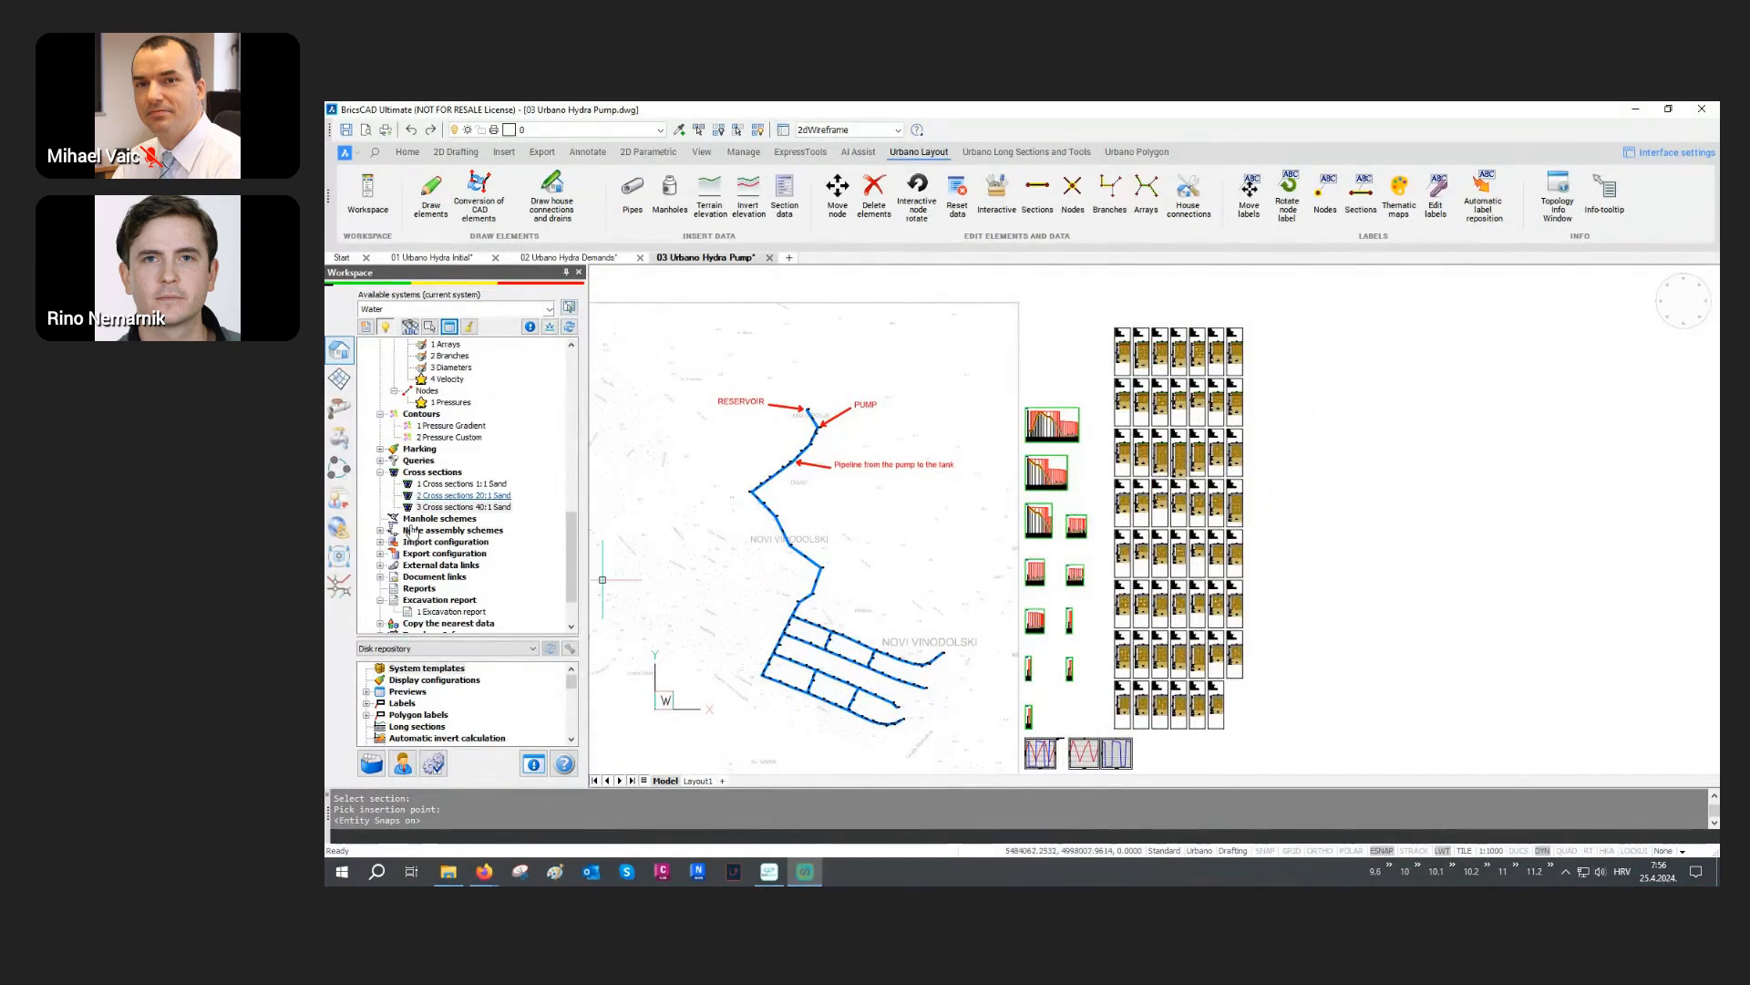
{"action": "double_click", "coordinate": [438, 554]}
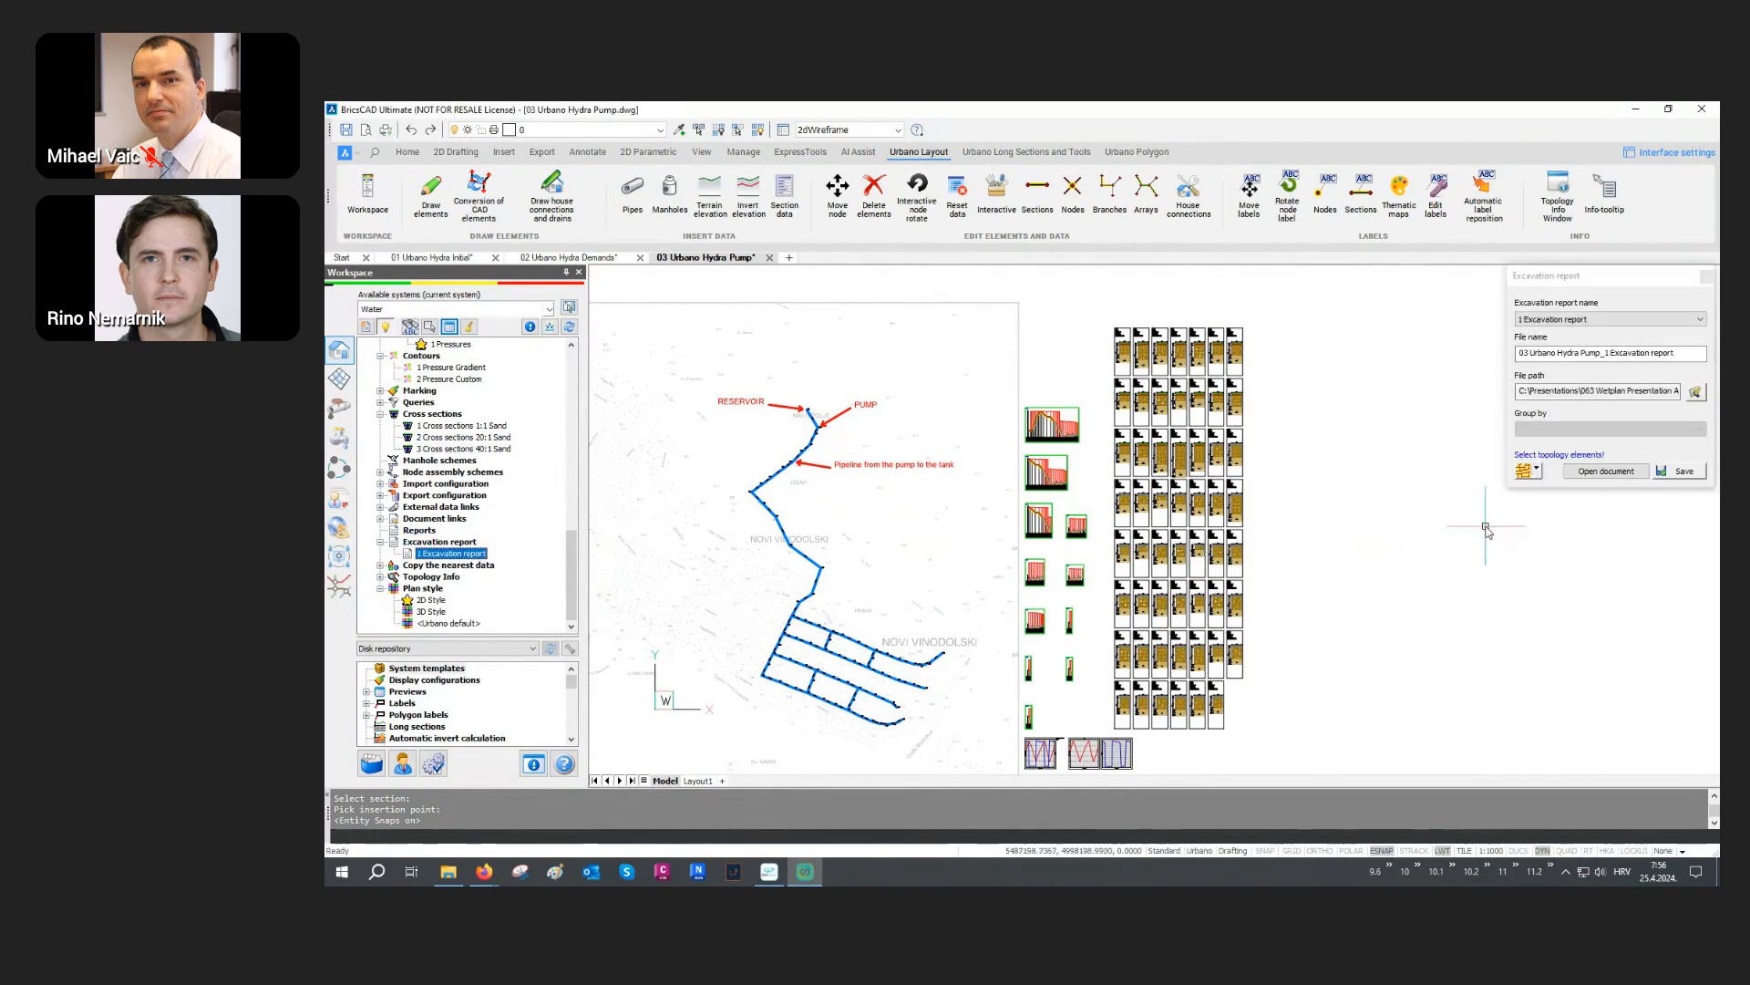
{"action": "left_click", "coordinate": [1523, 470]}
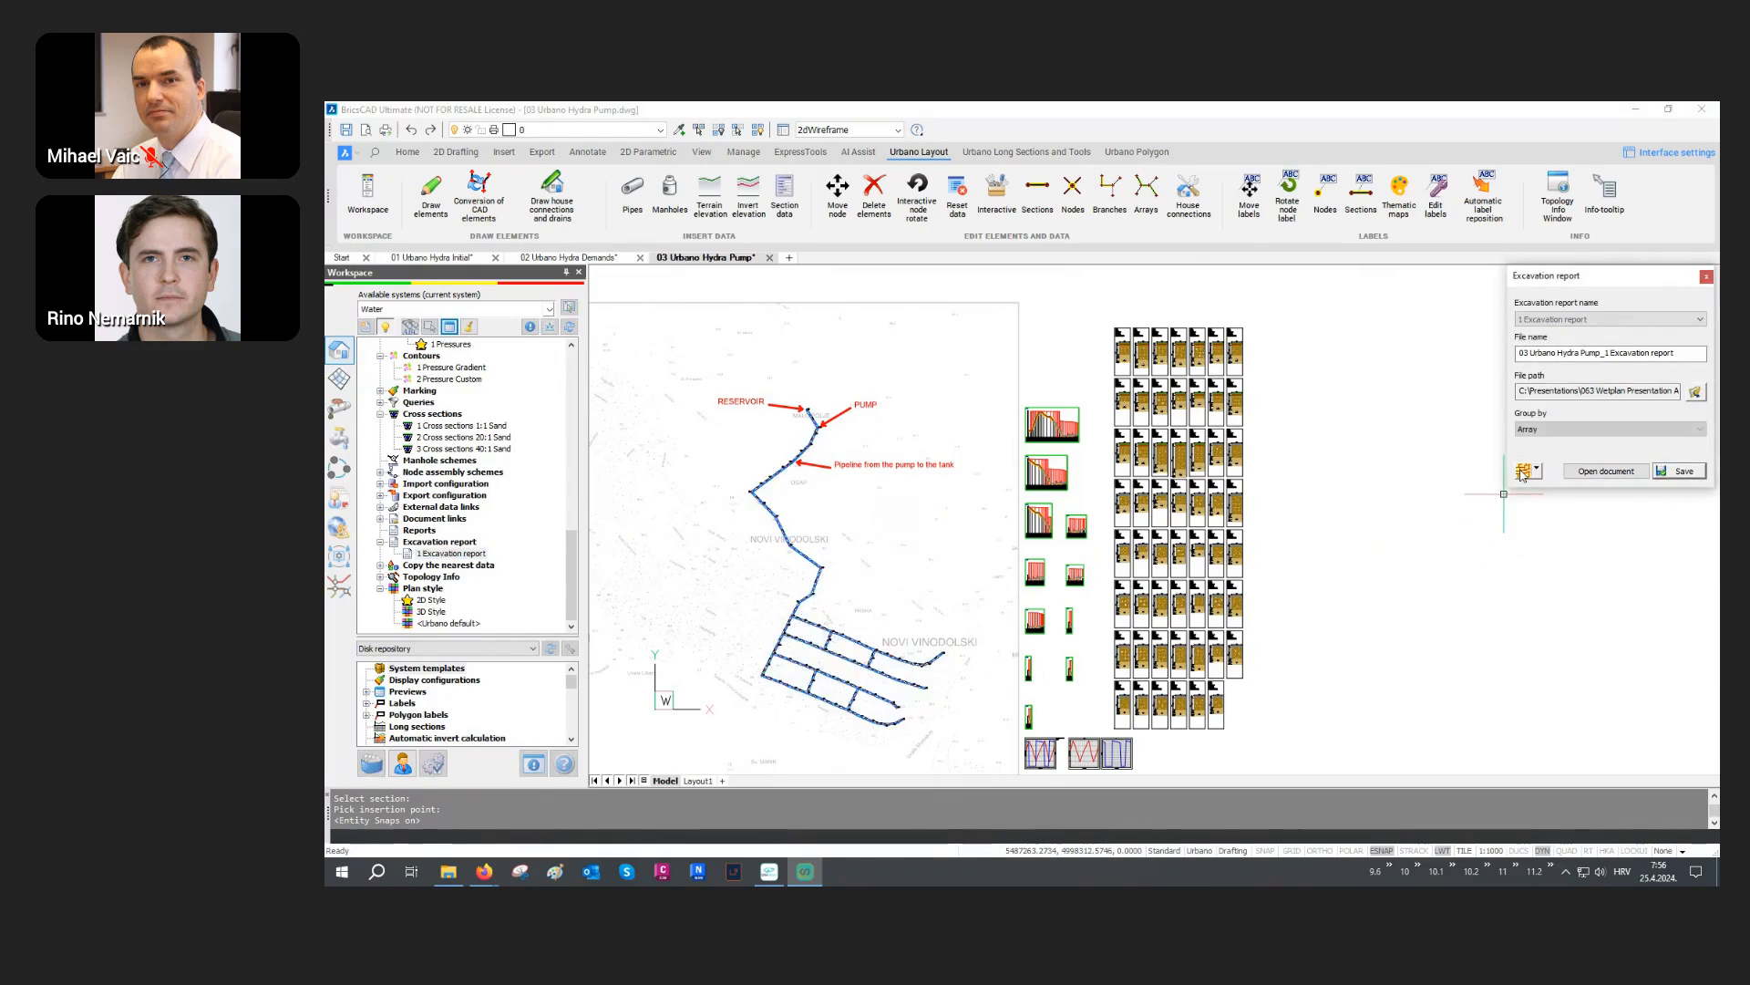
{"action": "left_click", "coordinate": [1547, 430]}
{"action": "left_click", "coordinate": [1547, 430]}
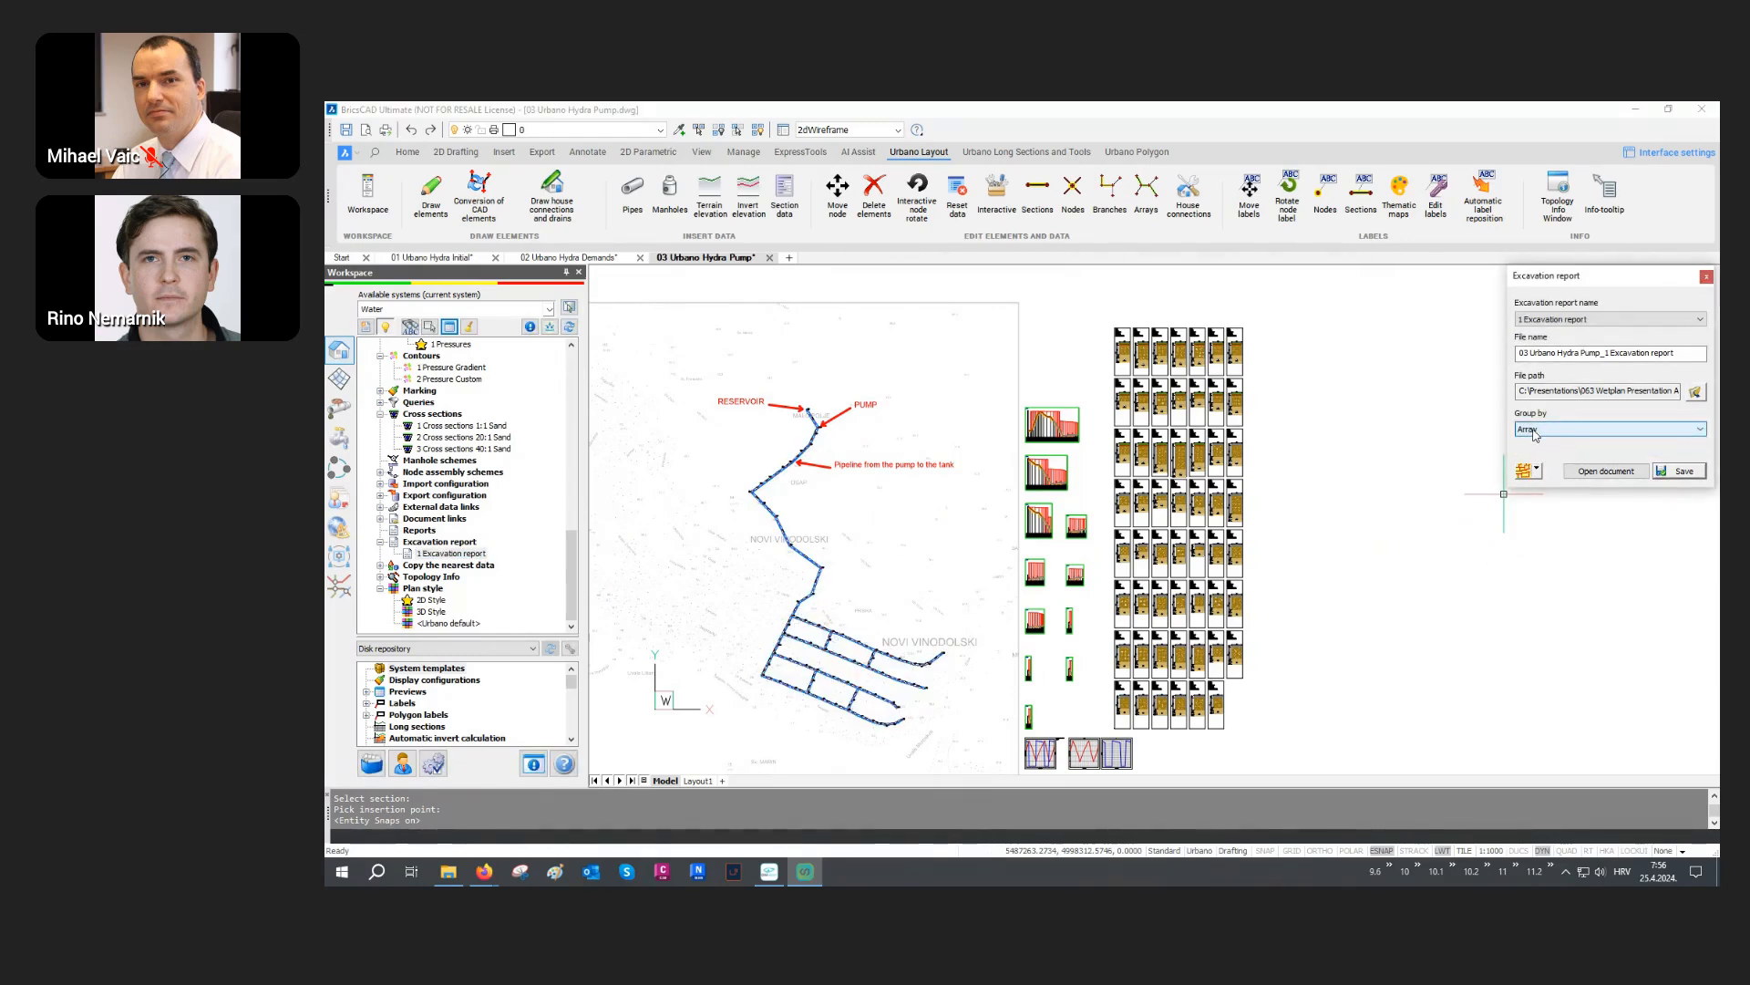
{"action": "left_click", "coordinate": [1679, 470]}
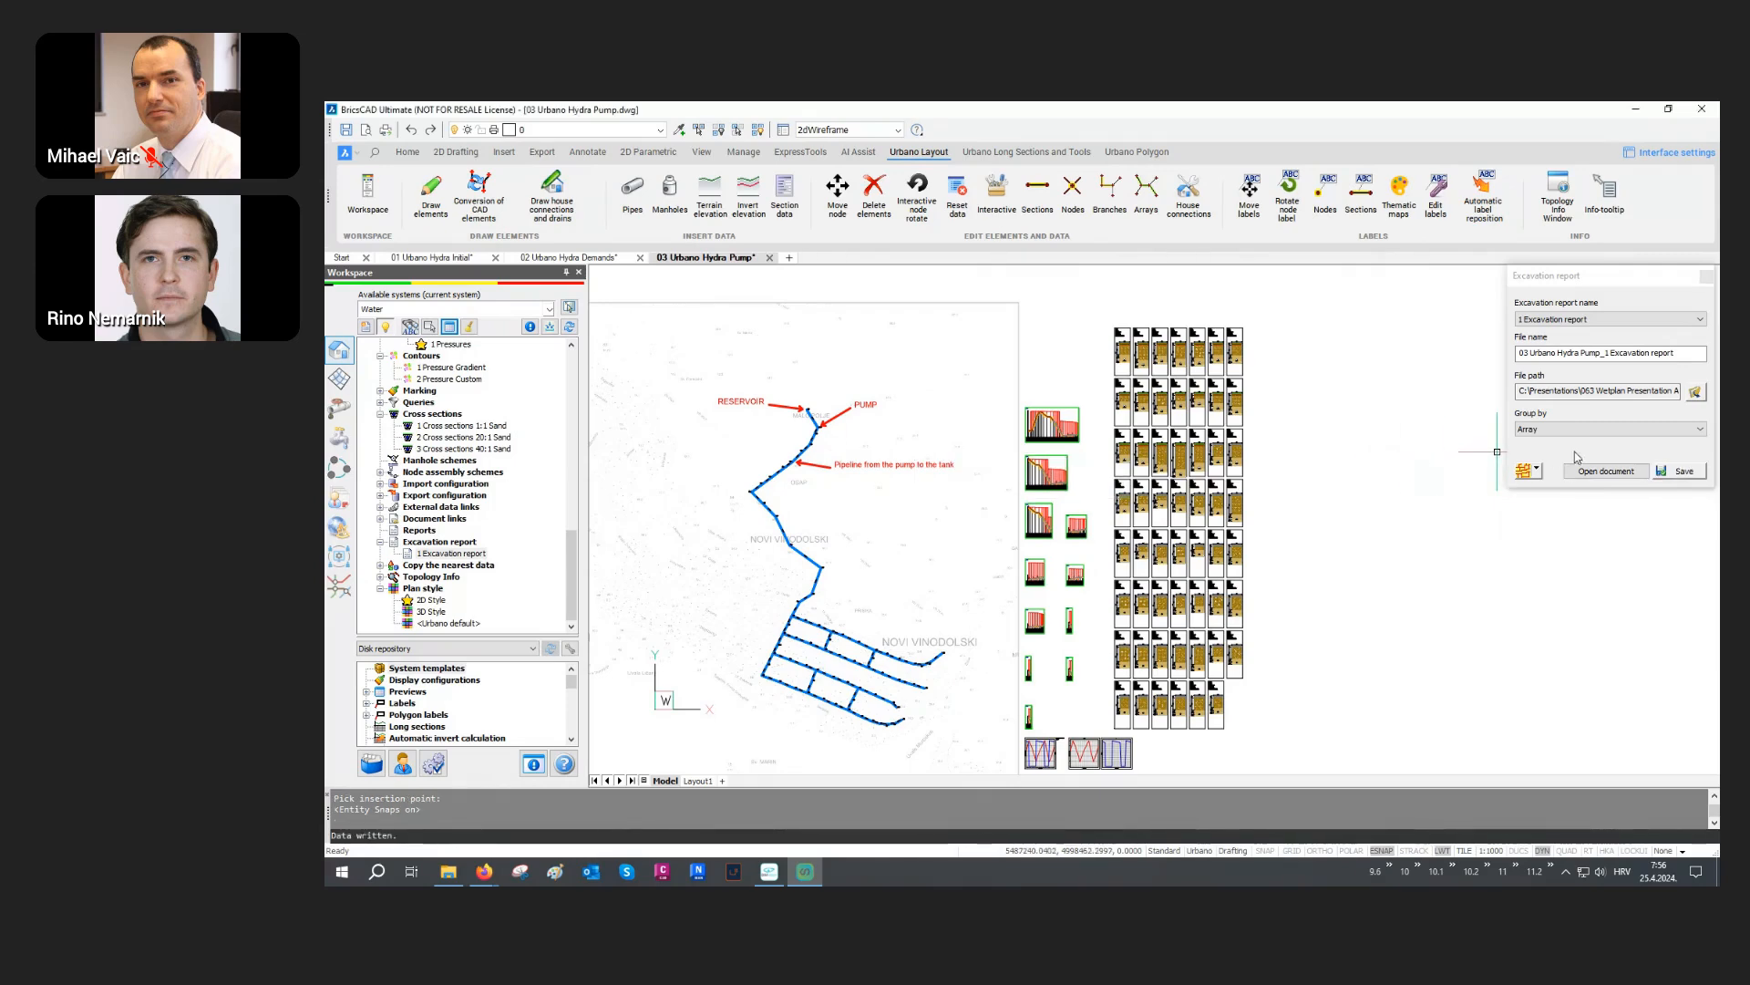
{"action": "left_click", "coordinate": [1603, 470]}
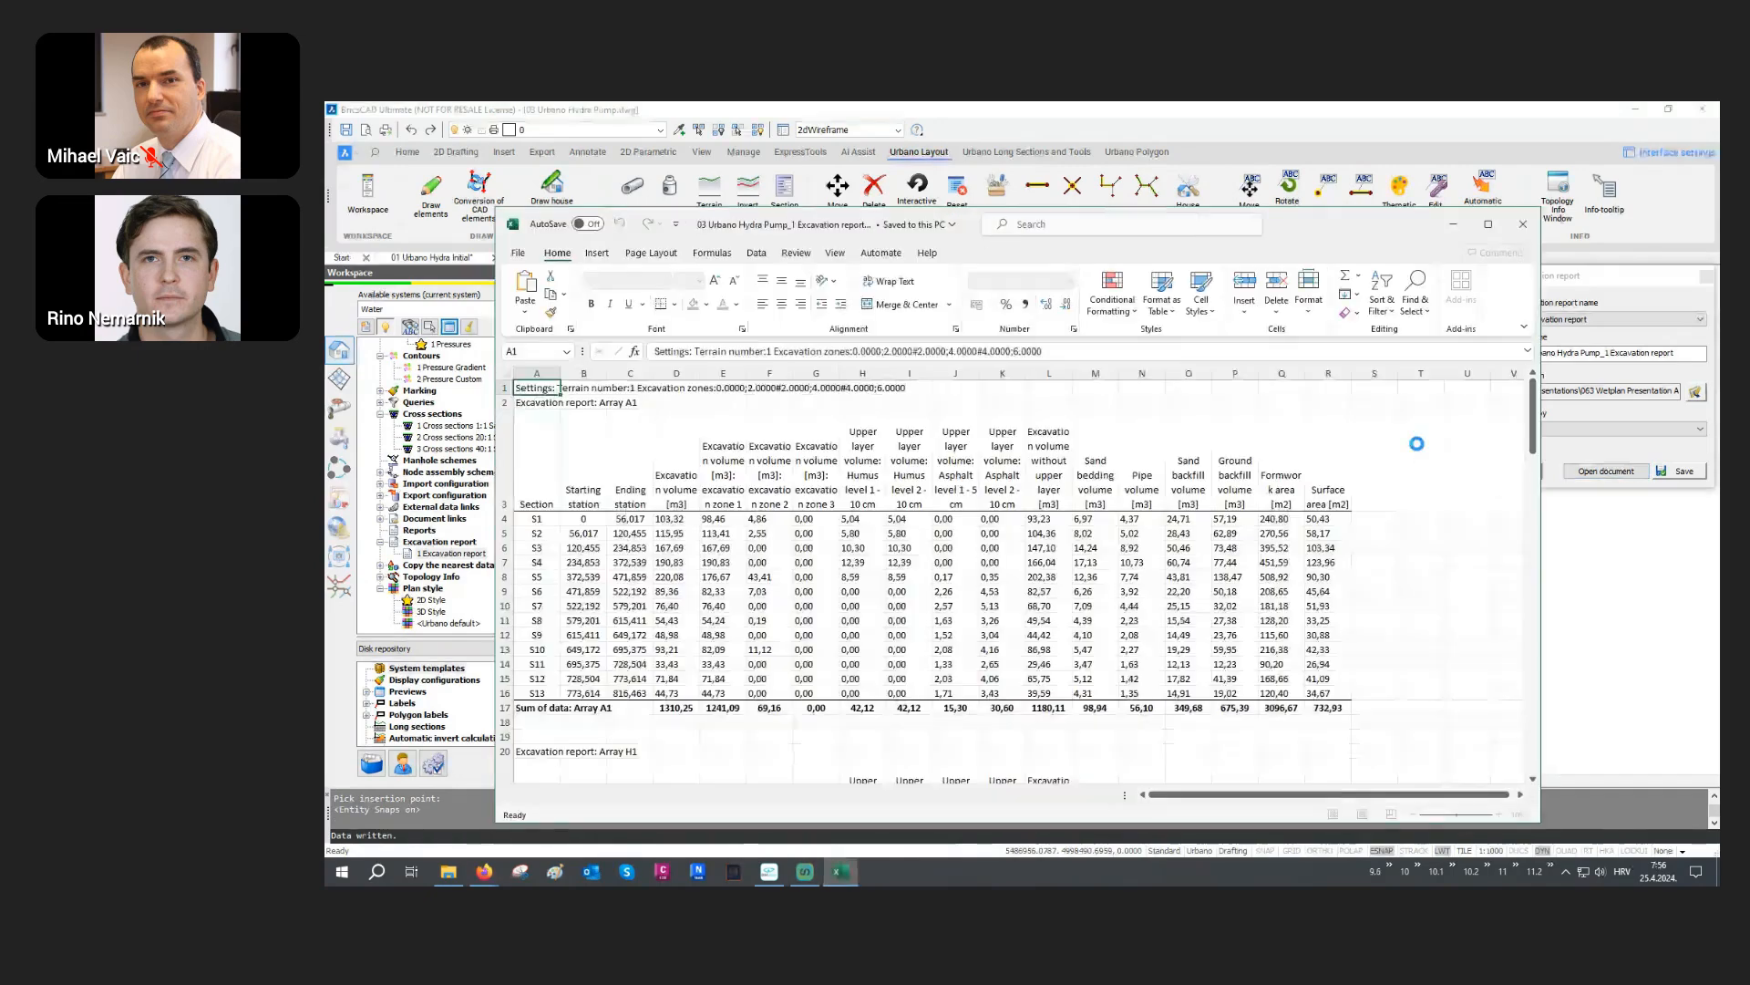
{"action": "left_click", "coordinate": [1488, 225]}
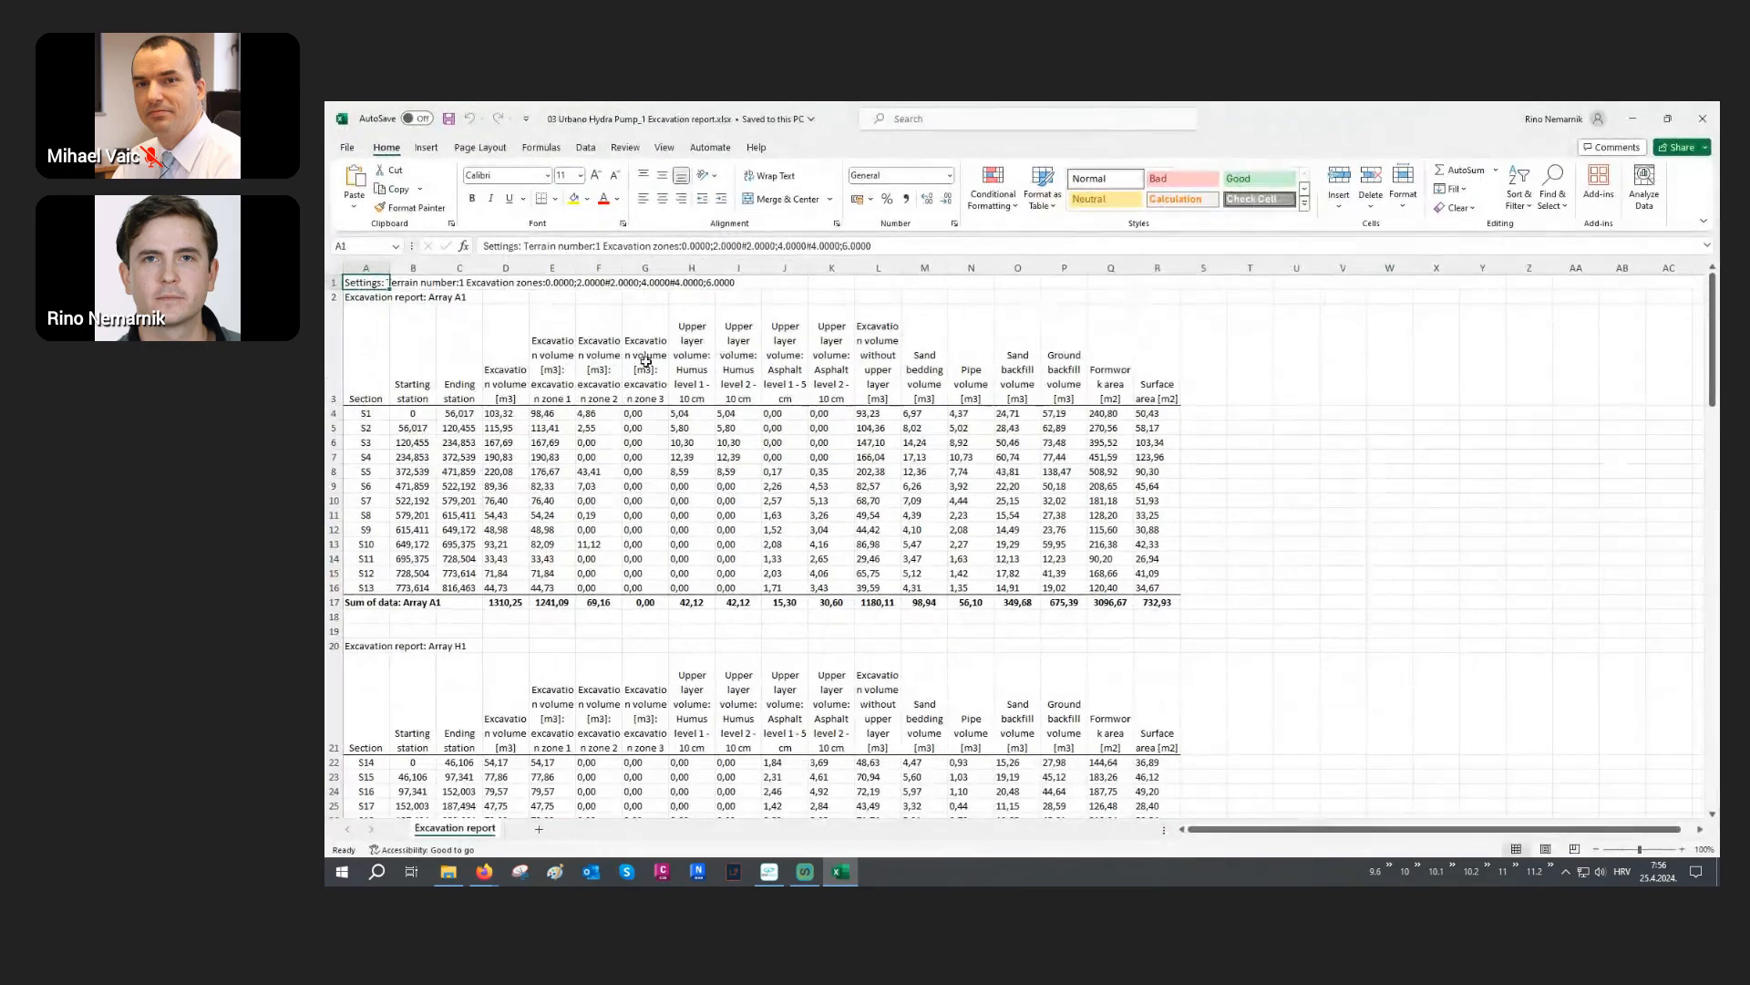
Step: Review the report's columns from section and stations through excavation, upper layer, bedding, pipe and backfill volumes to formwork and surface areas
{"action": "left_click", "coordinate": [365, 268]}
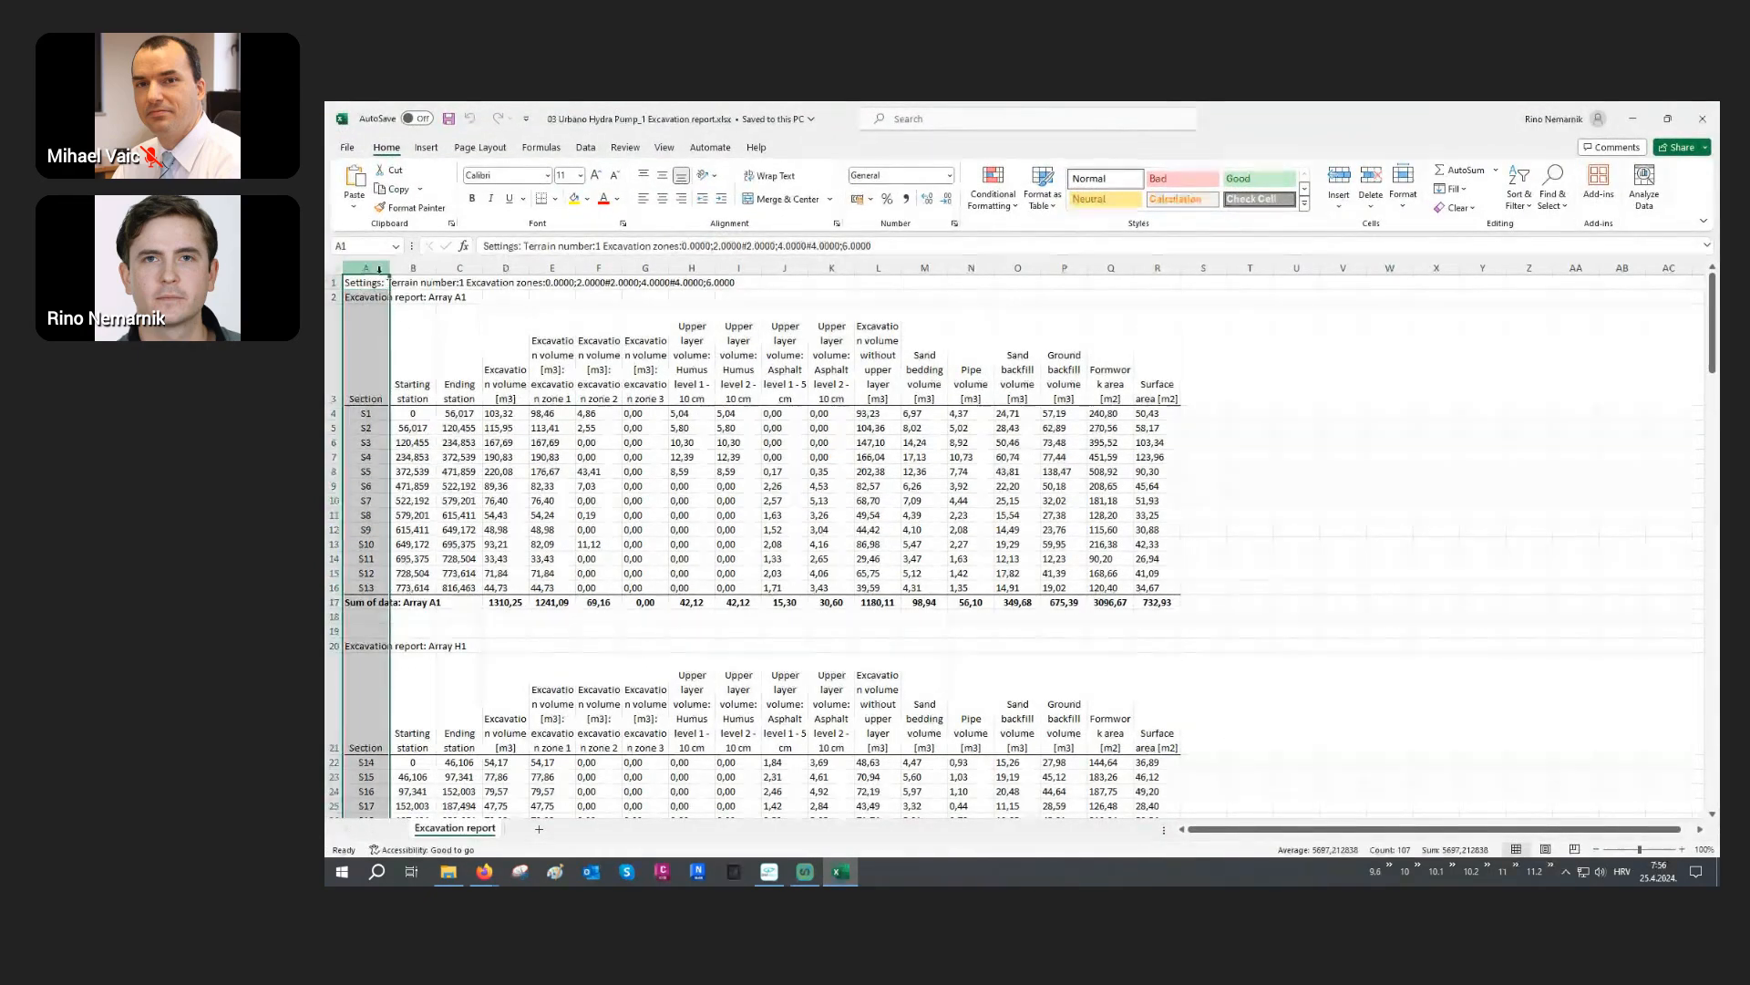
{"action": "left_click_drag", "start_coordinate": [409, 269], "coordinate": [443, 269]}
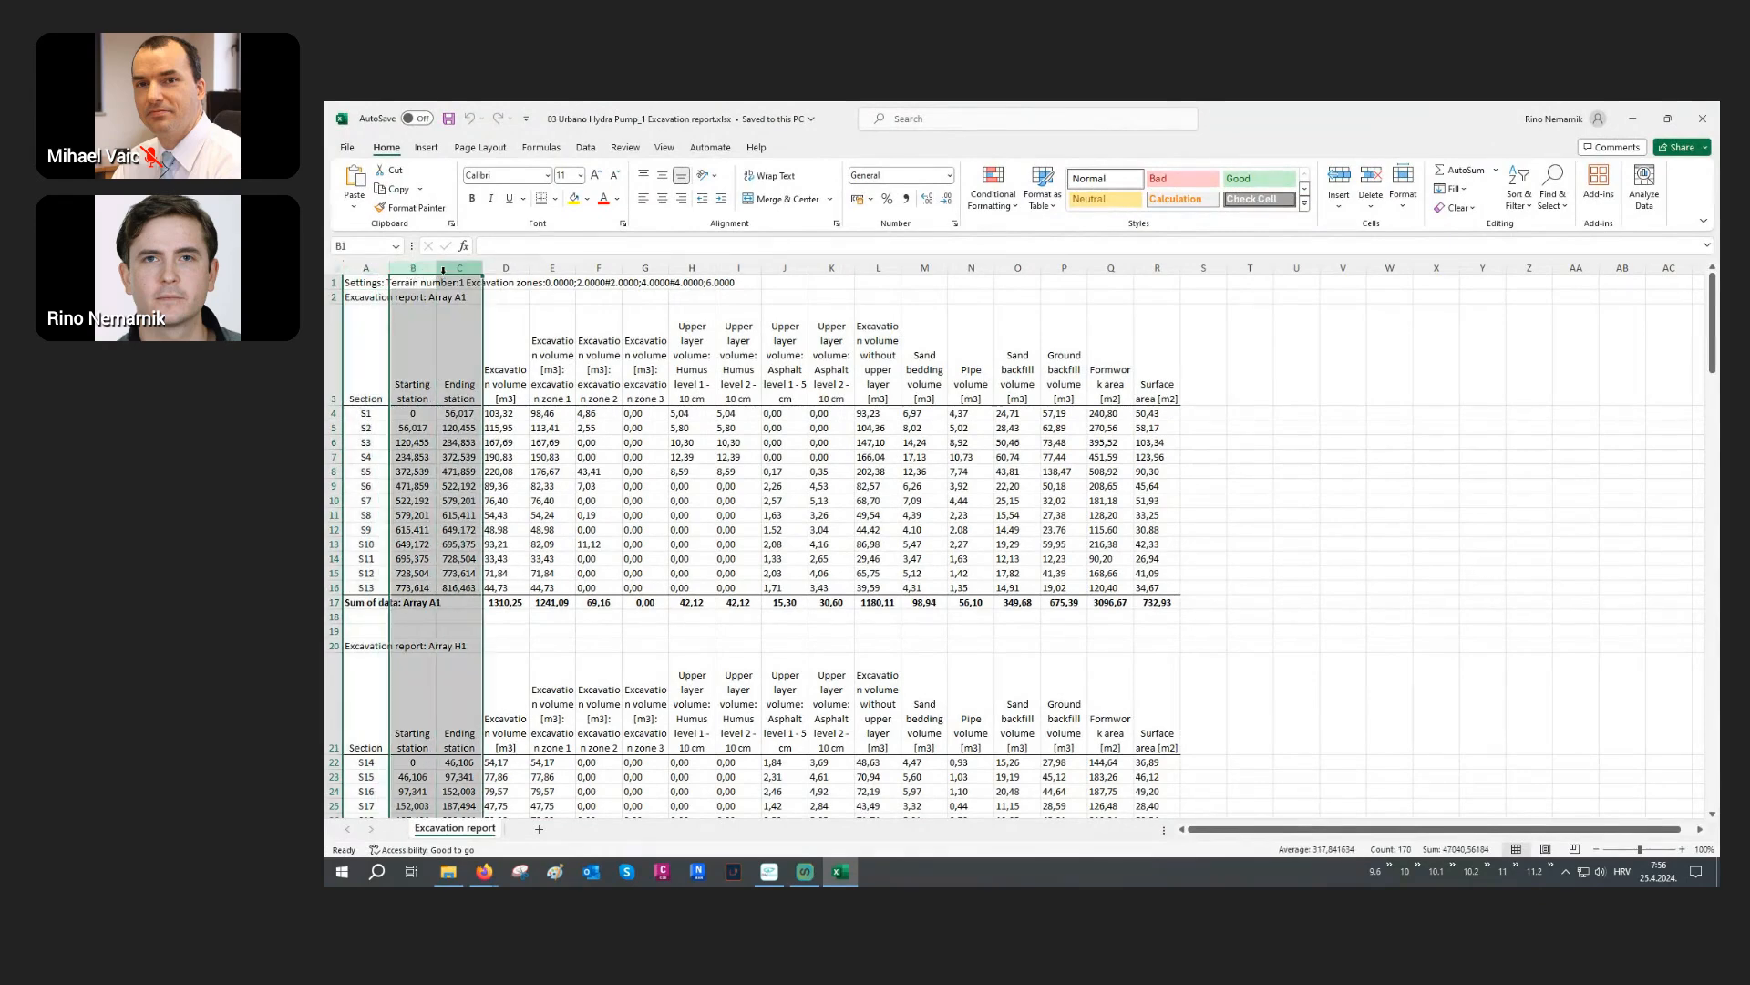
{"action": "left_click", "coordinate": [504, 268]}
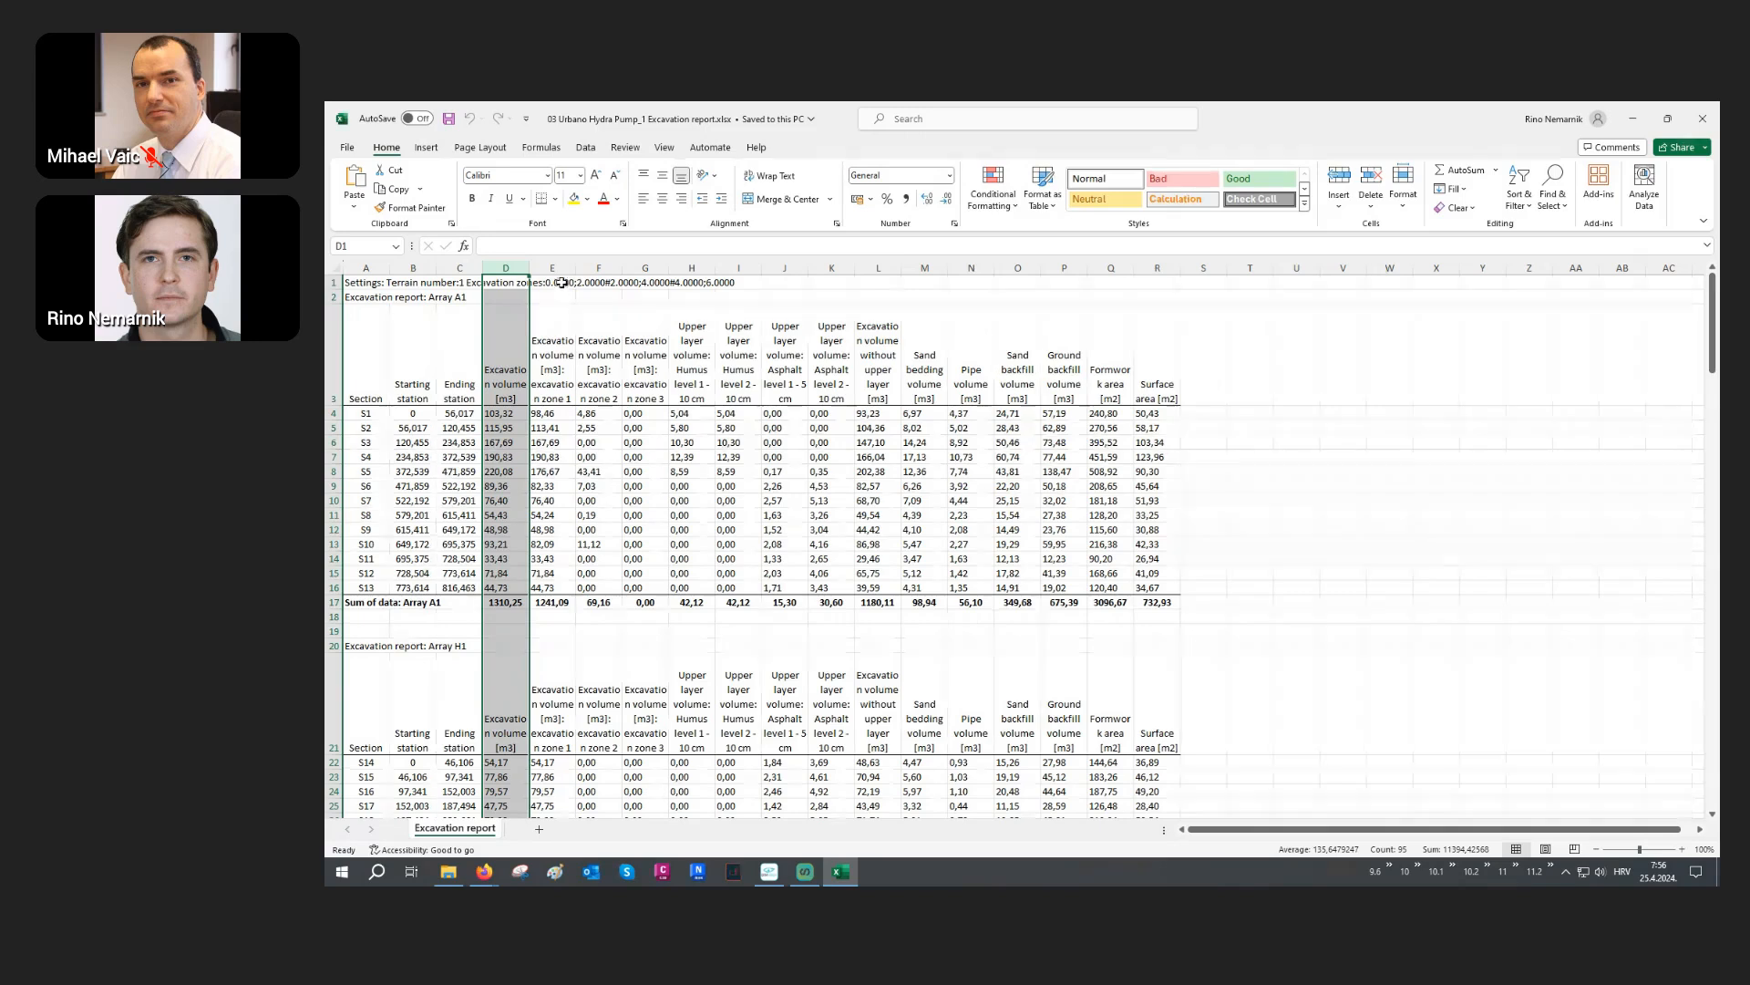
{"action": "left_click_drag", "start_coordinate": [562, 267], "coordinate": [646, 269]}
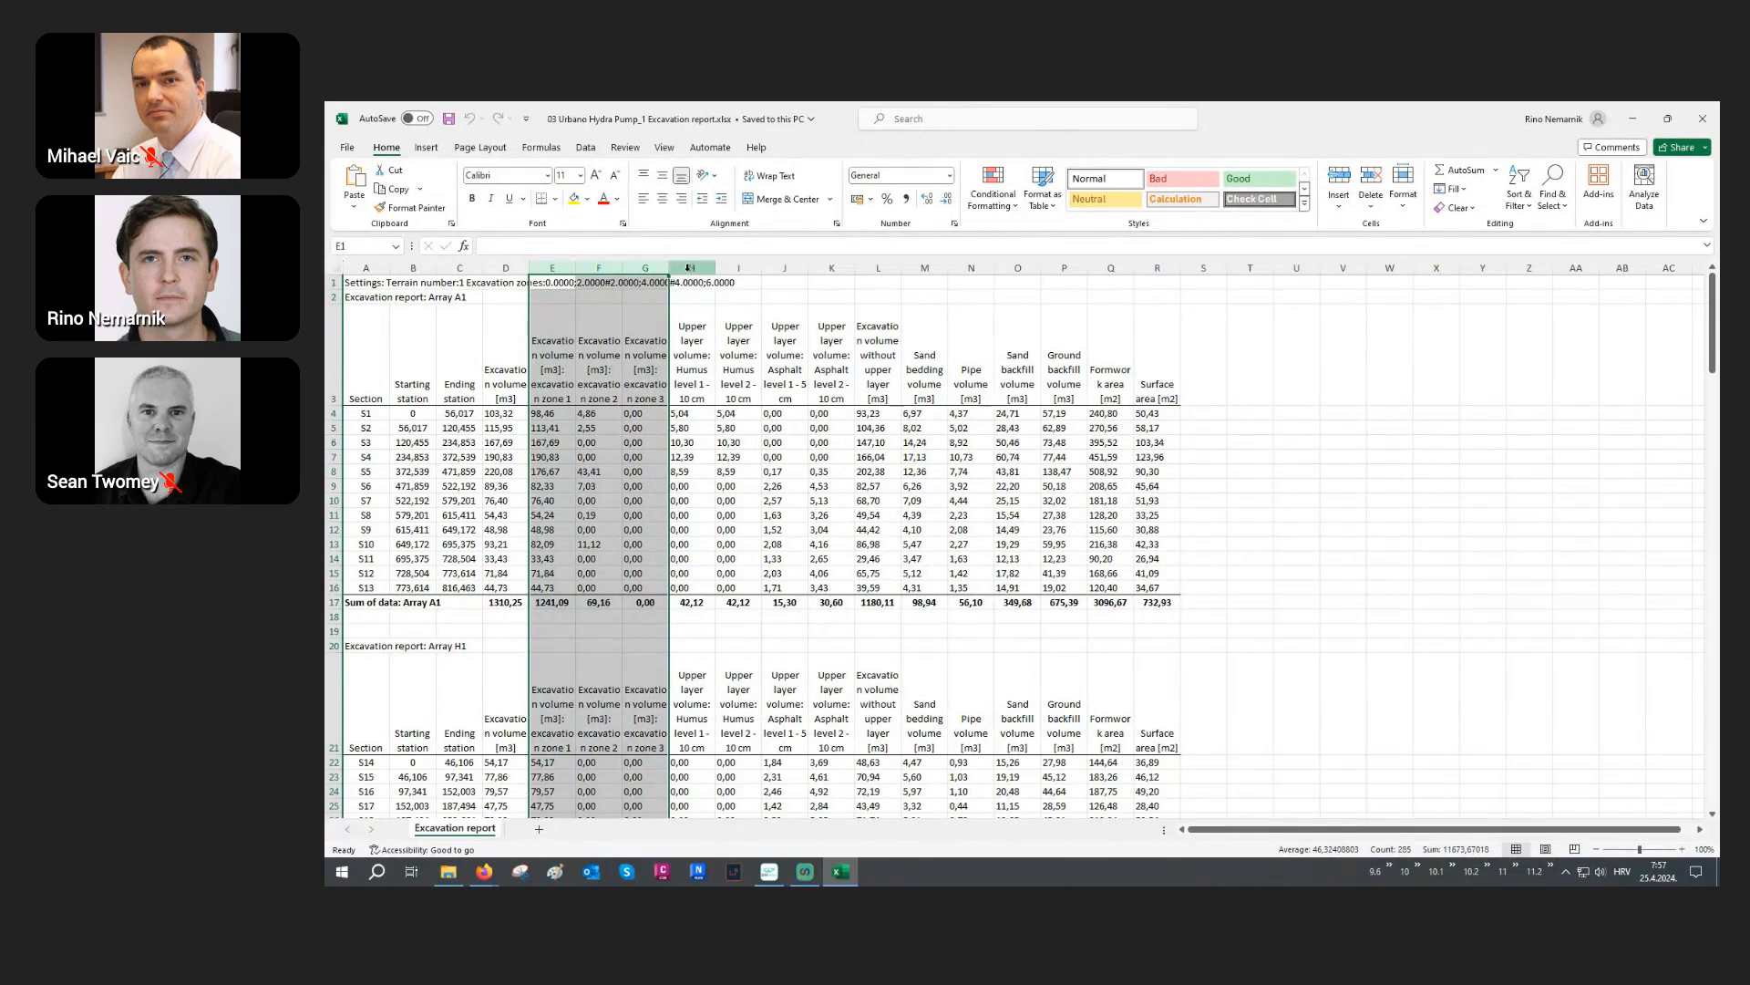
{"action": "left_click_drag", "start_coordinate": [693, 267], "coordinate": [816, 288]}
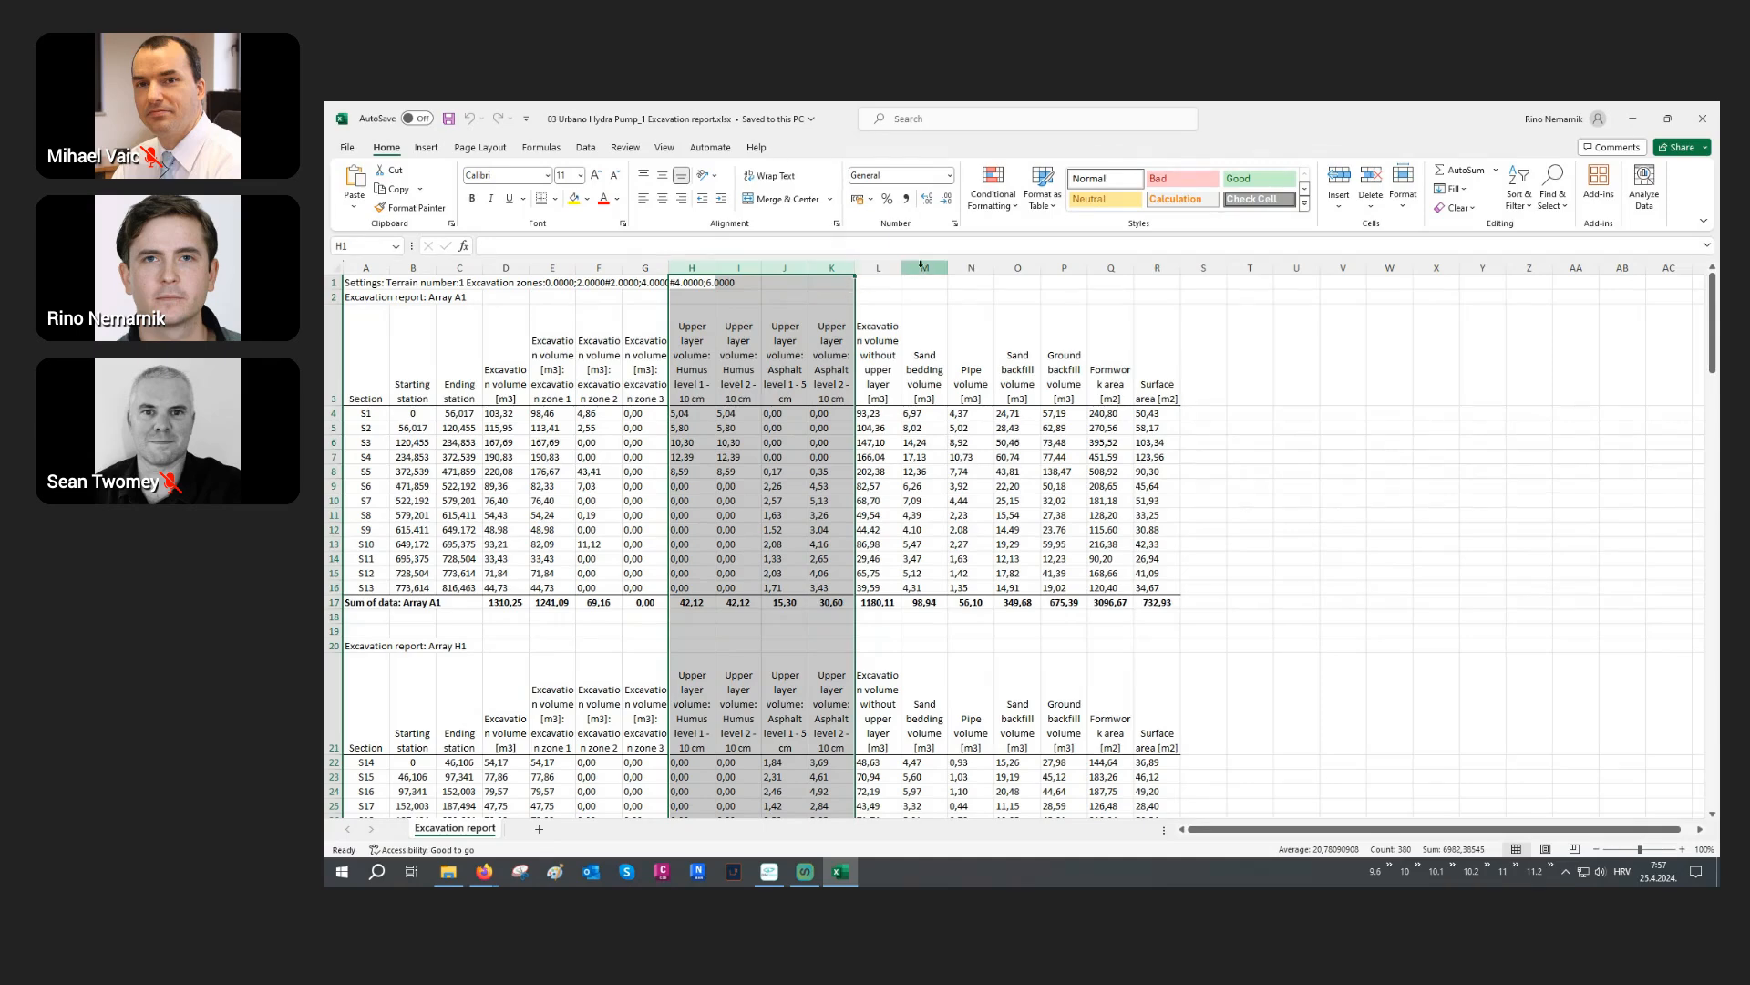
{"action": "left_click", "coordinate": [920, 265]}
{"action": "left_click", "coordinate": [969, 268]}
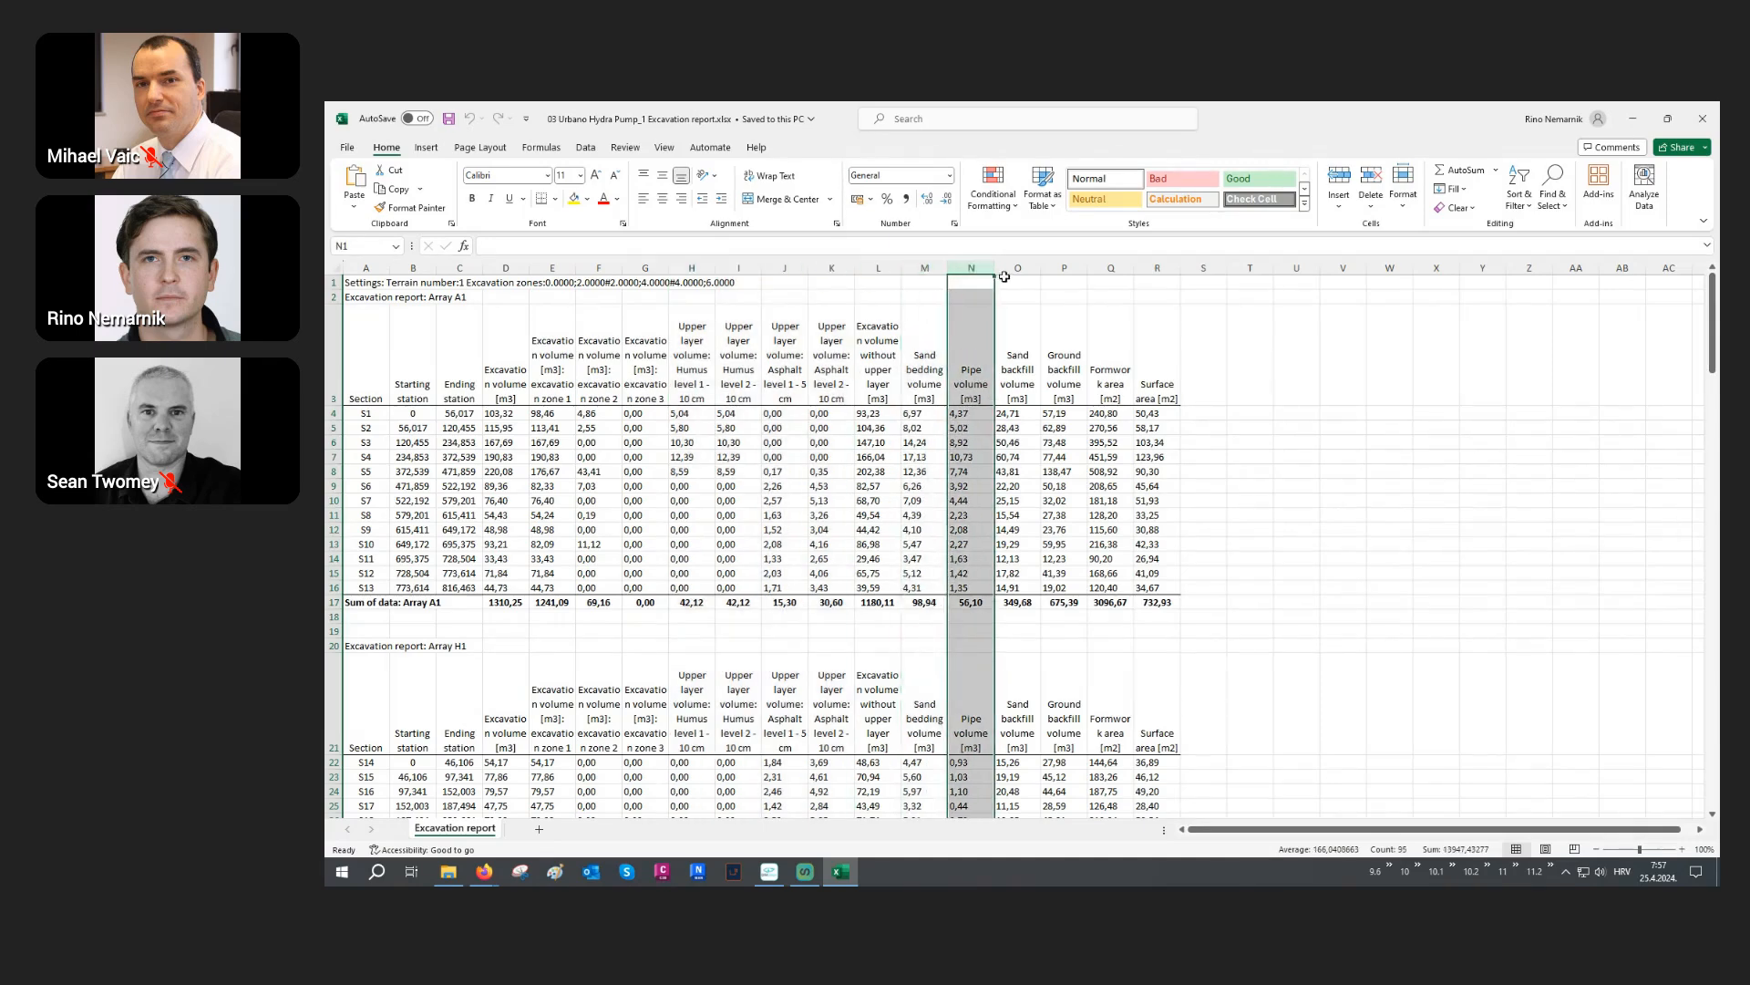
{"action": "left_click_drag", "start_coordinate": [1003, 273], "coordinate": [1057, 278]}
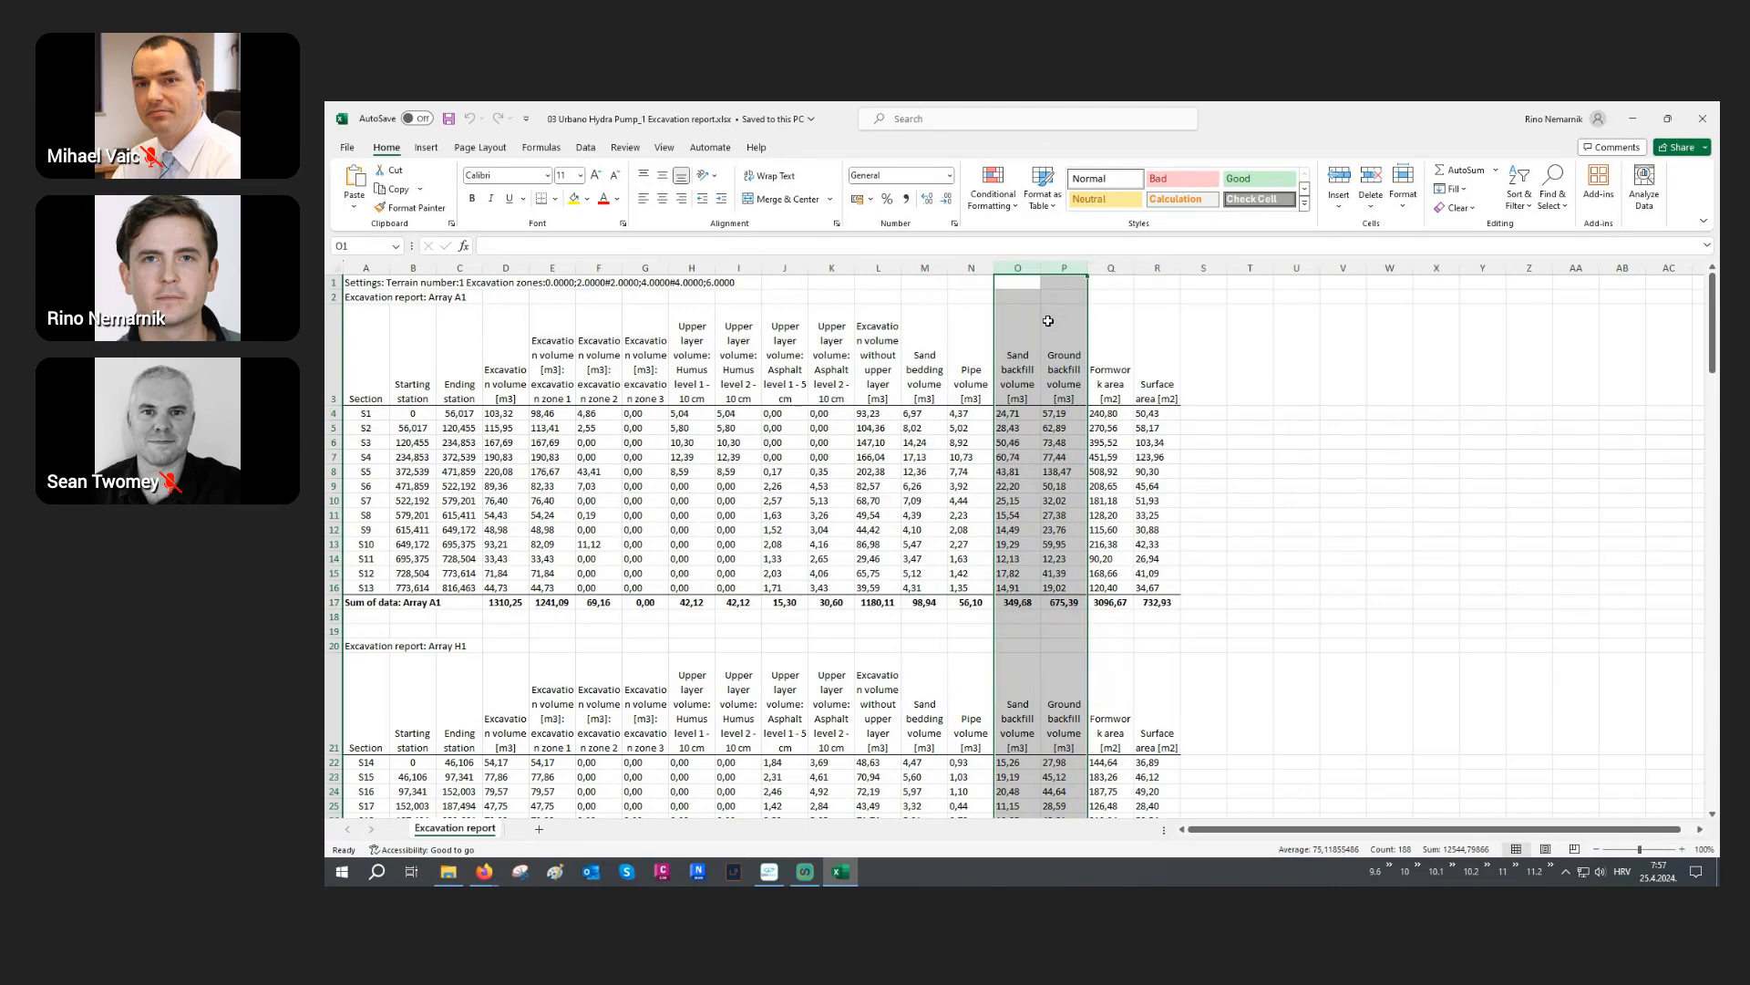
{"action": "left_click", "coordinate": [1118, 269]}
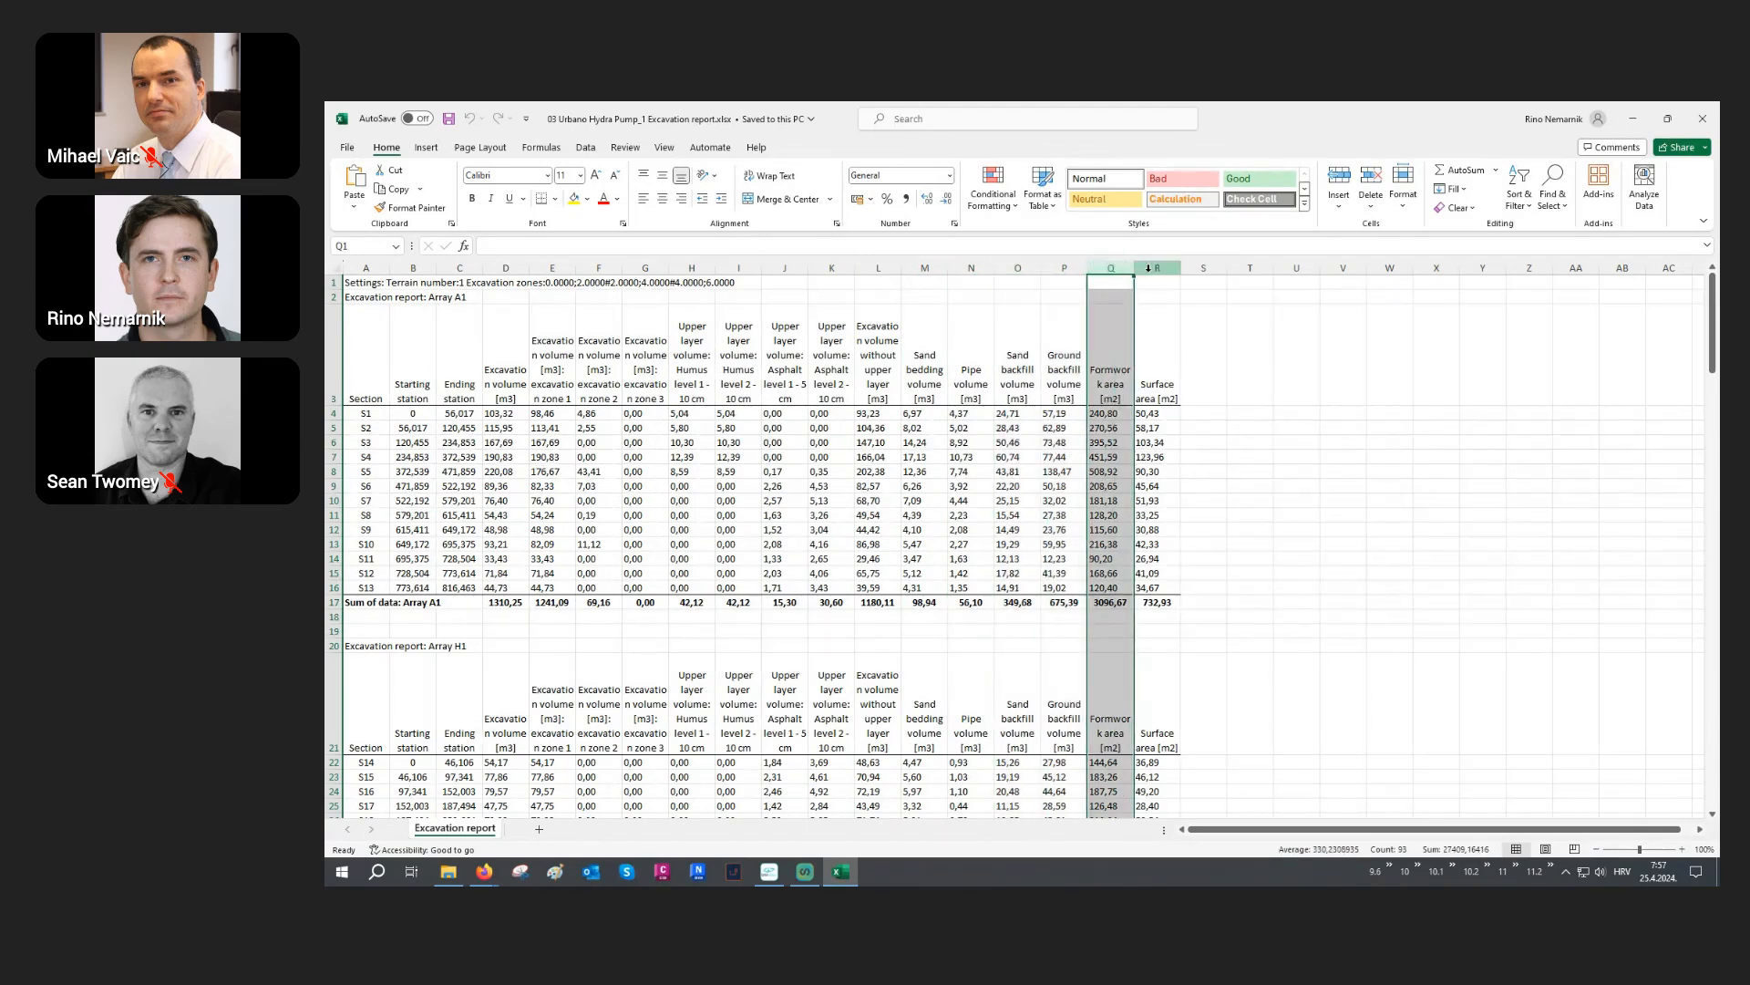
{"action": "left_click", "coordinate": [1148, 268]}
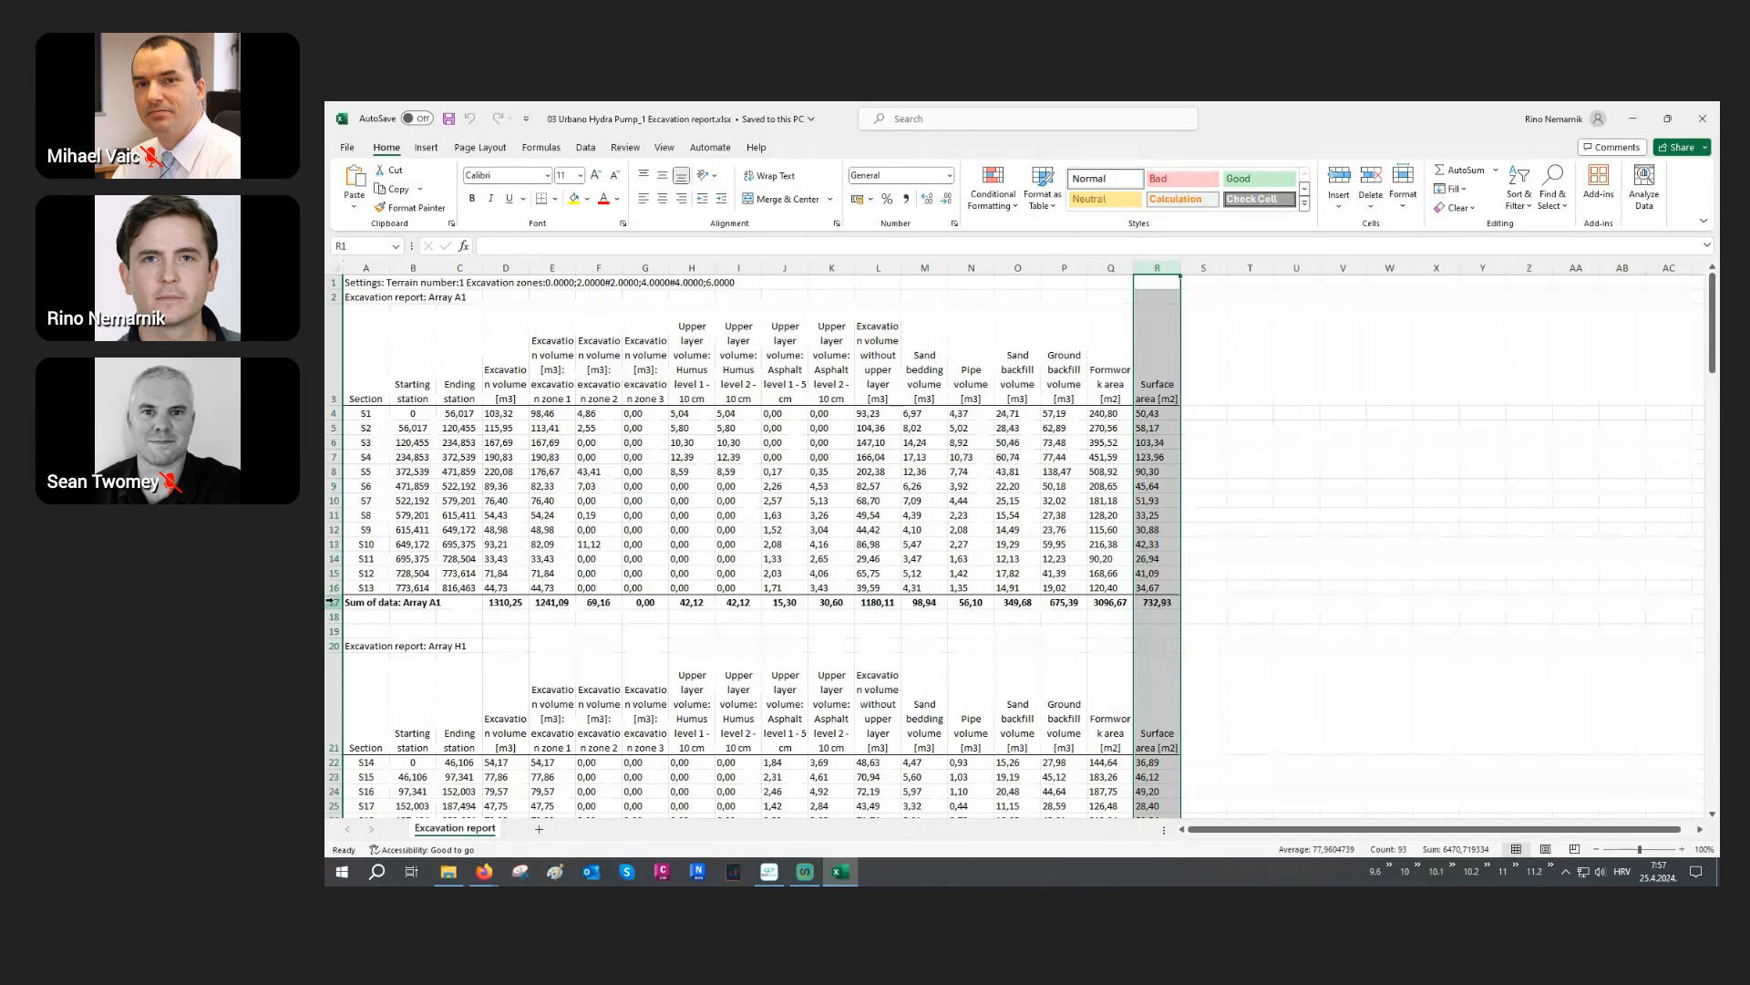
Step: Review the sum rows of arrays A1 and H1, the remaining array tables and the enlarged "Sum of data for active system" table
{"action": "left_click", "coordinate": [334, 602]}
{"action": "scroll", "coordinate": [412, 547], "scroll_direction": "down", "scroll_amount": 4}
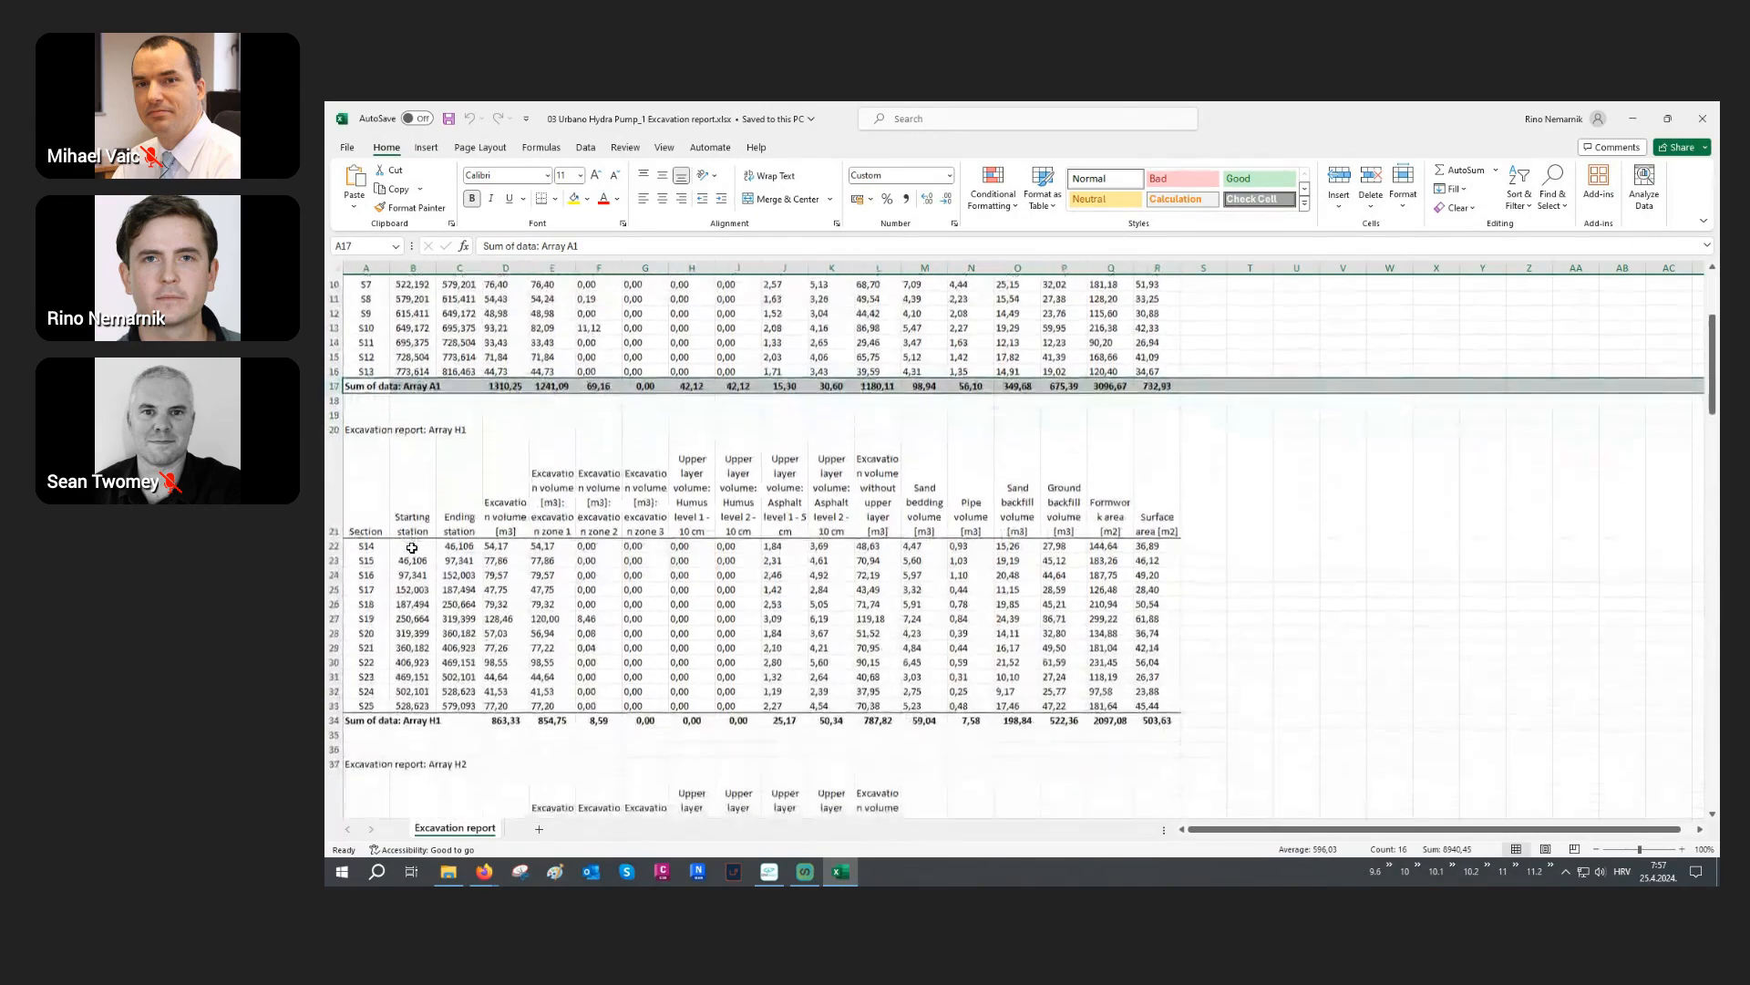
{"action": "left_click", "coordinate": [334, 675]}
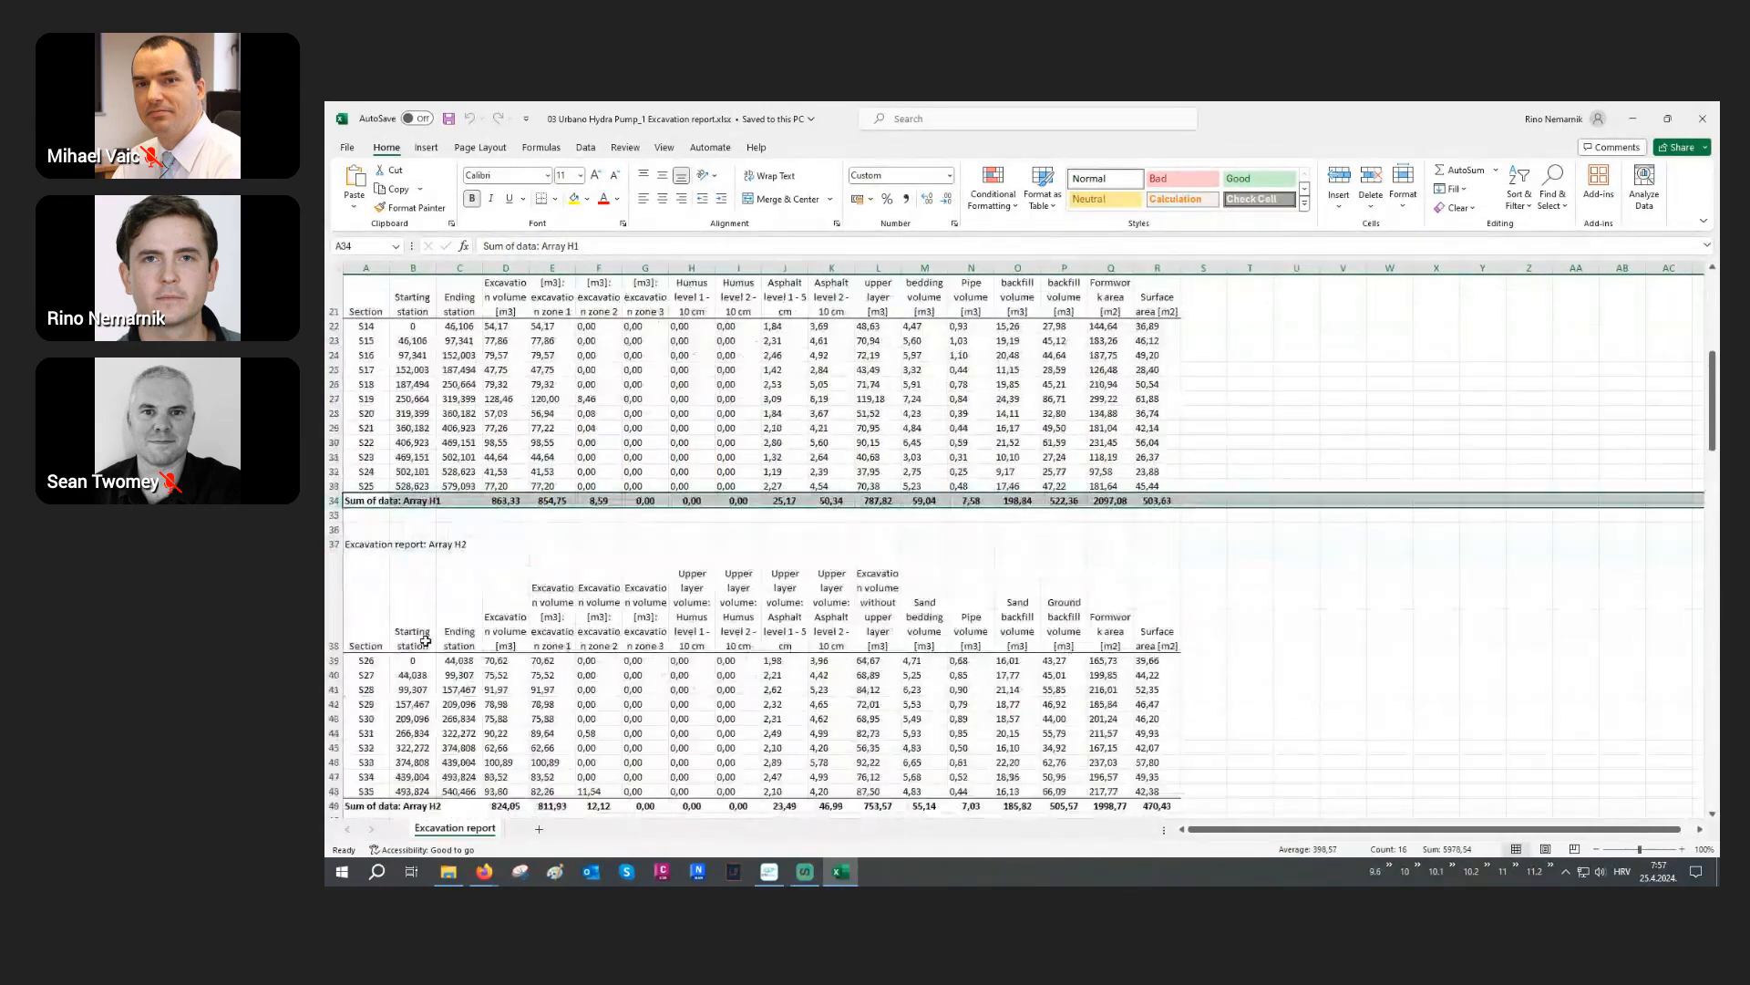
{"action": "scroll", "coordinate": [426, 641], "scroll_direction": "down", "scroll_amount": 10}
{"action": "scroll", "coordinate": [426, 641], "scroll_direction": "down", "scroll_amount": 14}
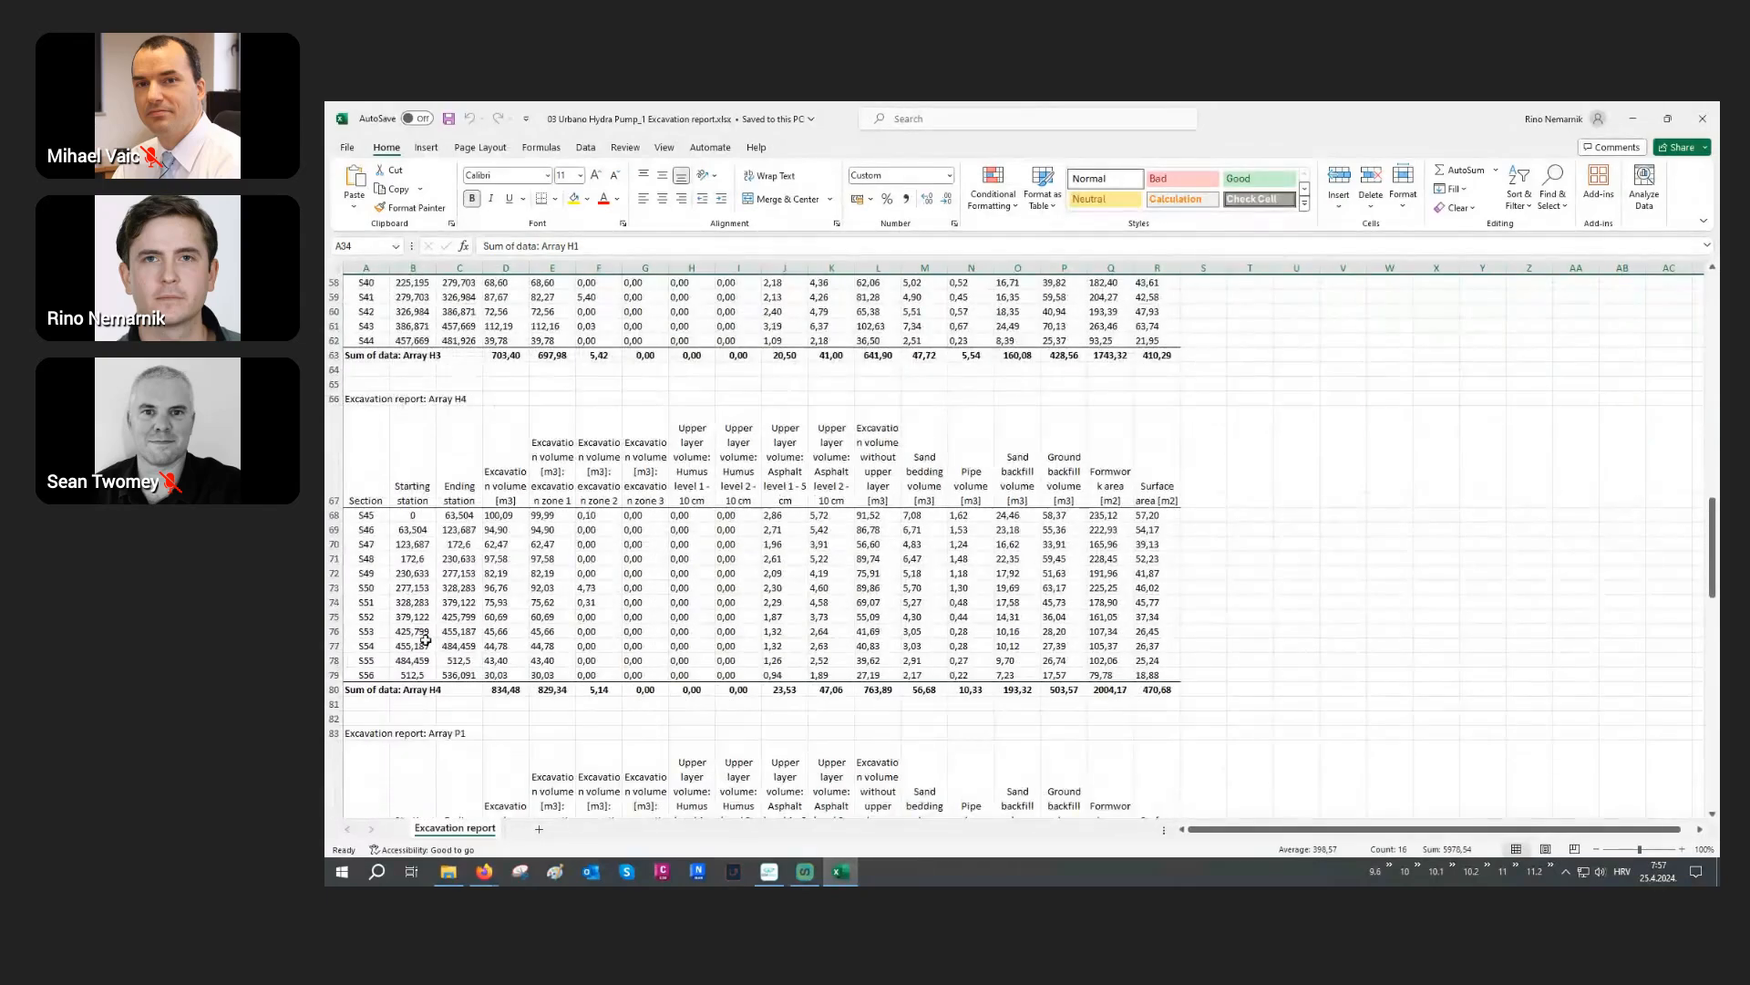
{"action": "scroll", "coordinate": [425, 641], "scroll_direction": "down", "scroll_amount": 9}
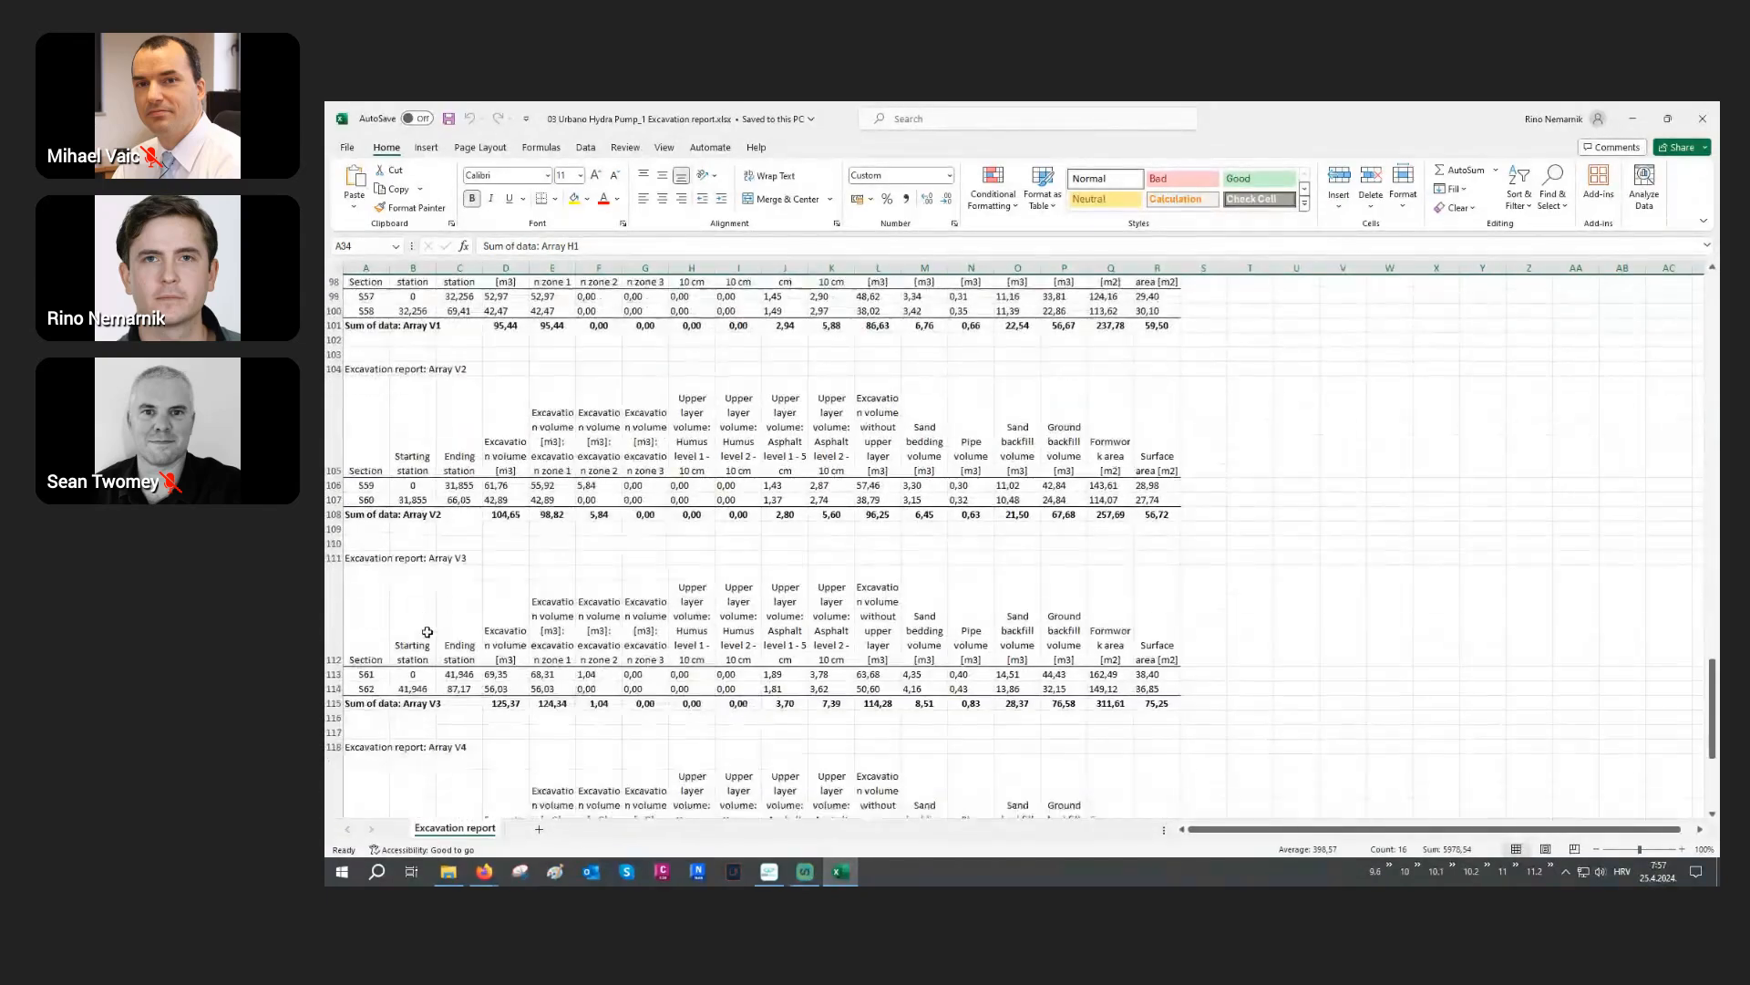
{"action": "left_click_drag", "start_coordinate": [370, 559], "coordinate": [1083, 706]}
{"action": "scroll", "coordinate": [401, 716], "scroll_direction": "up", "scroll_amount": 4, "text": "ctrl"}
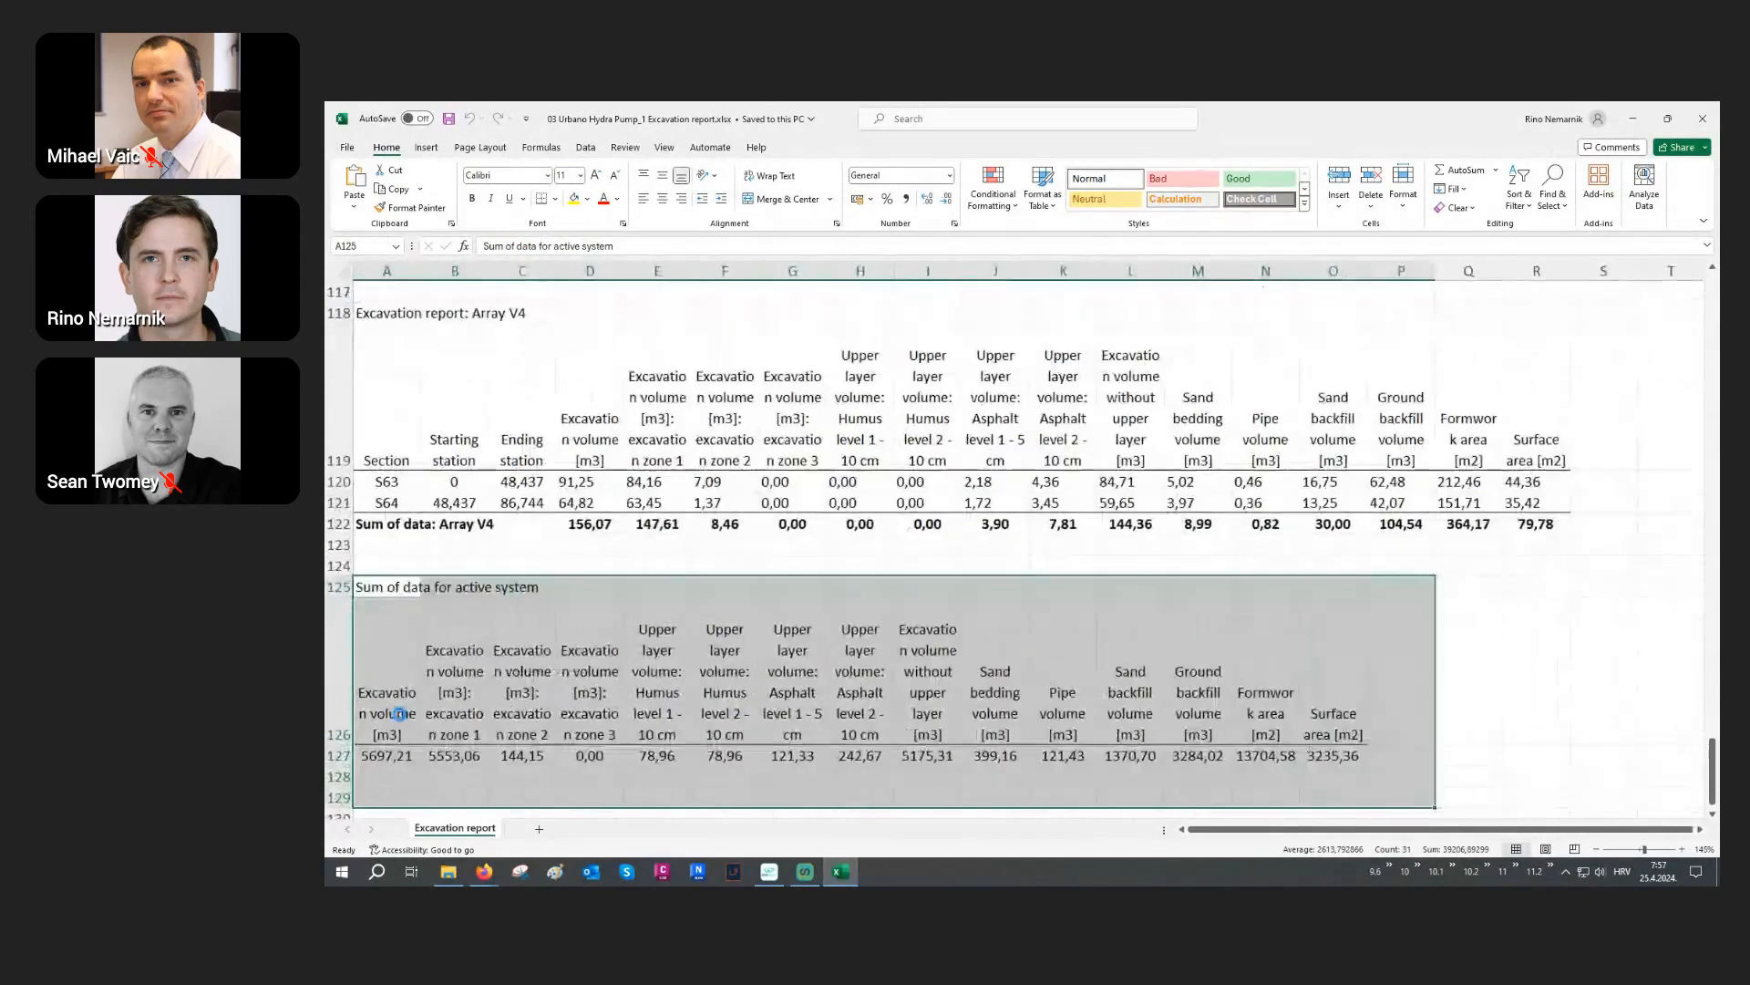
{"action": "scroll", "coordinate": [519, 681], "scroll_direction": "down", "scroll_amount": 1}
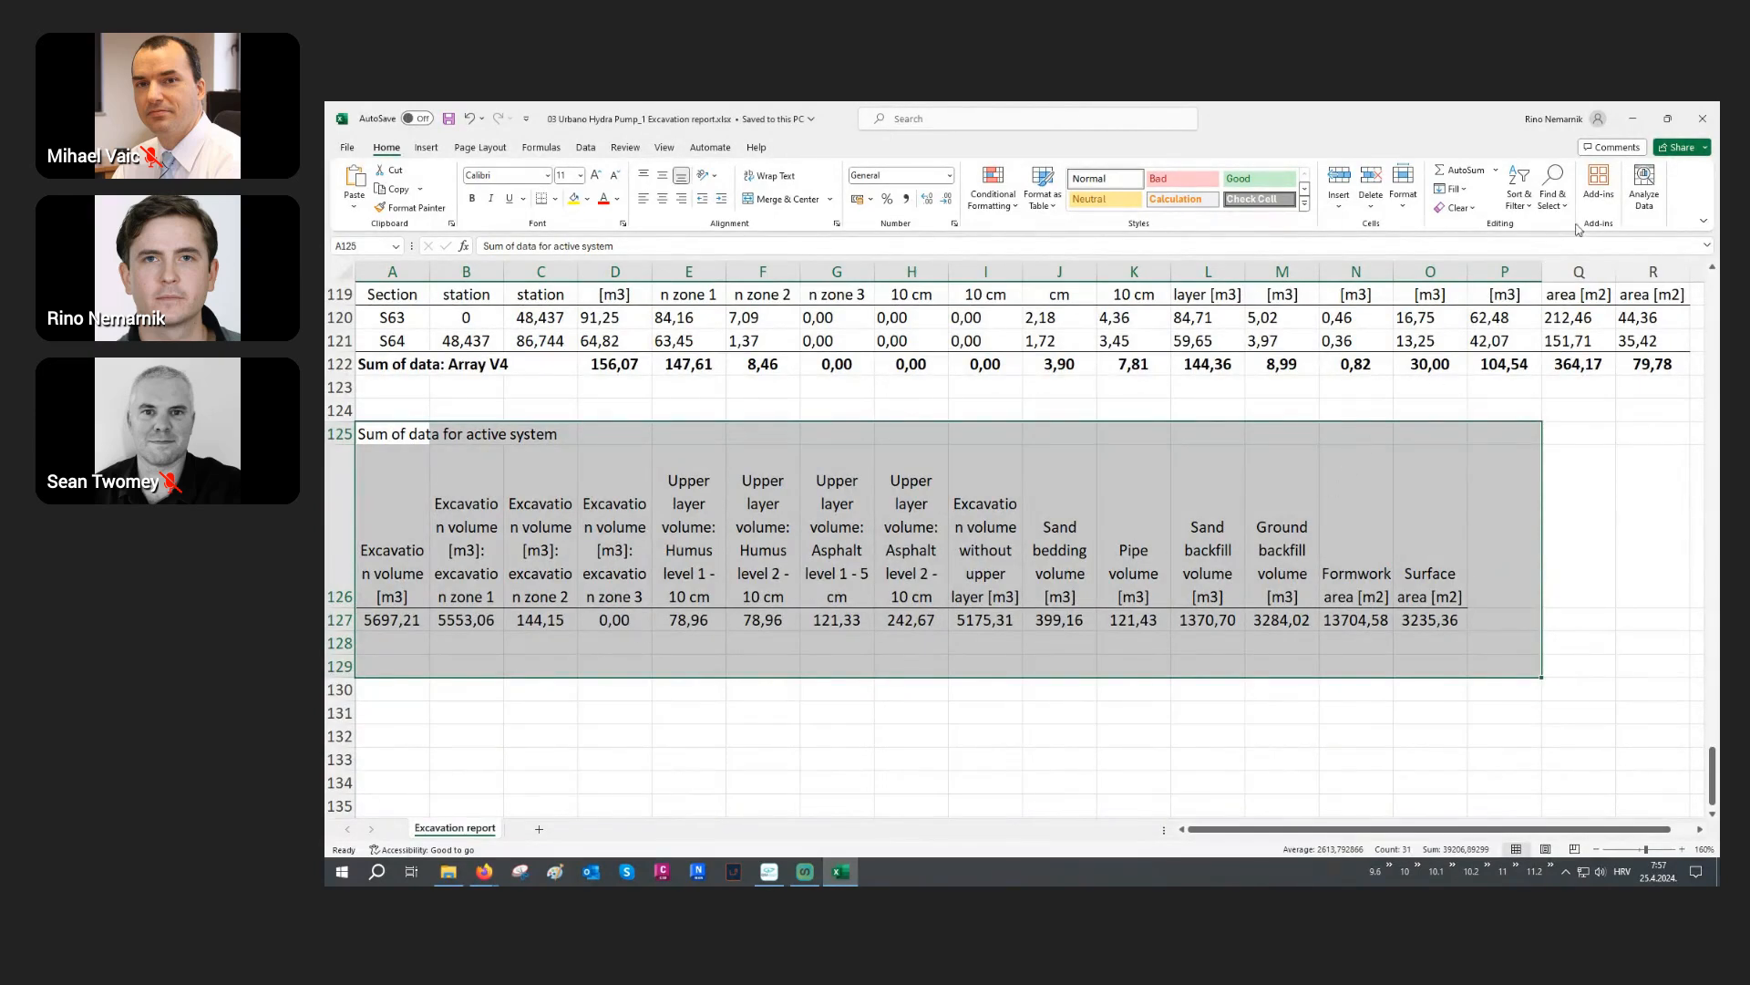
Step: Close the Excel report and the Excavation report settings, returning to the street network in the drawing
{"action": "left_click", "coordinate": [1702, 118]}
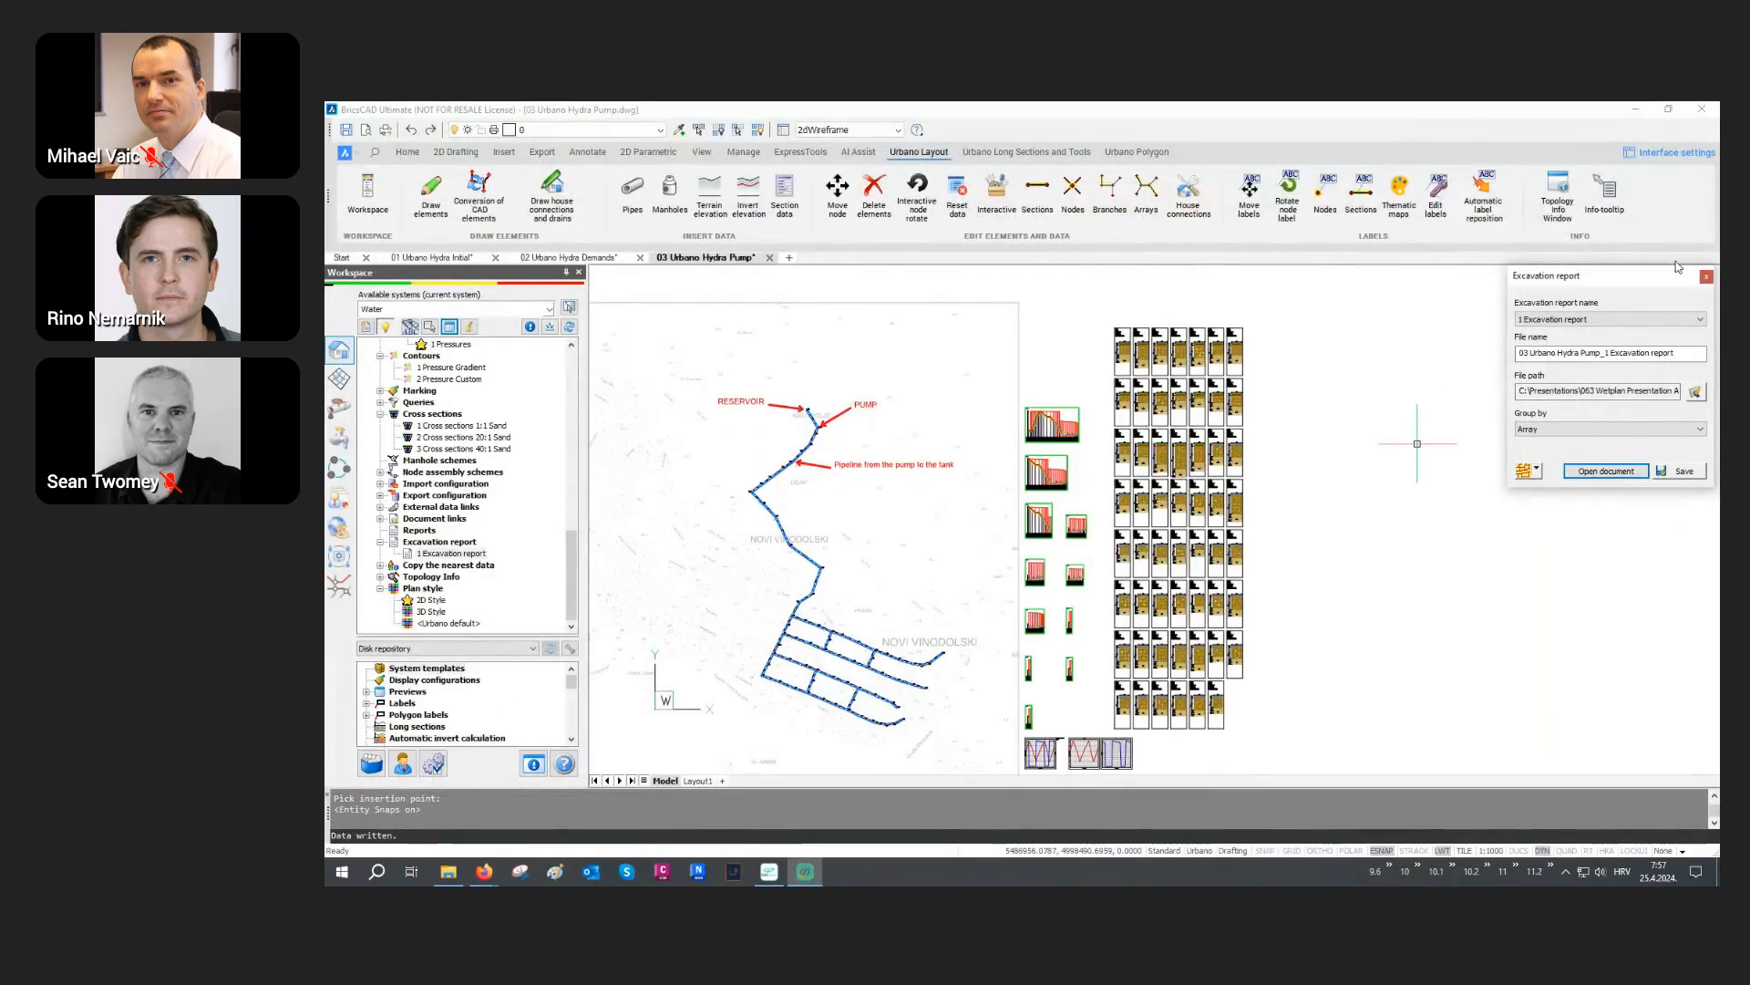
{"action": "left_click", "coordinate": [1704, 277]}
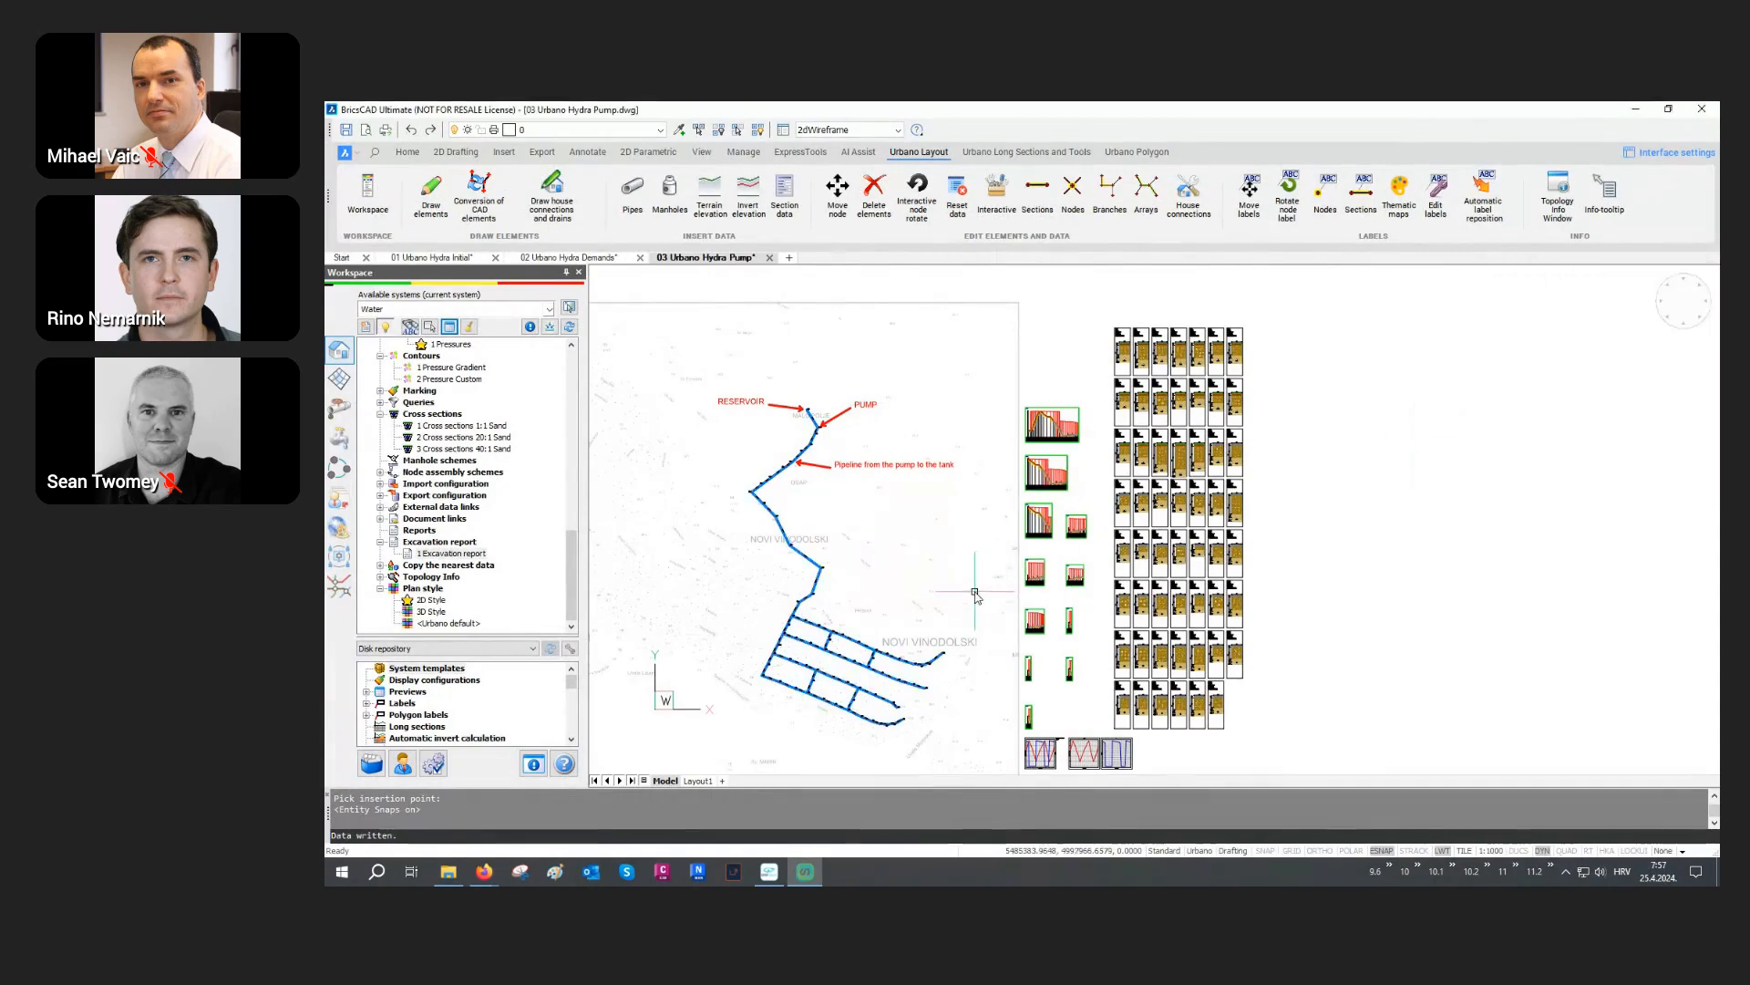
{"action": "middle_click_drag", "start_coordinate": [979, 595], "coordinate": [1062, 584]}
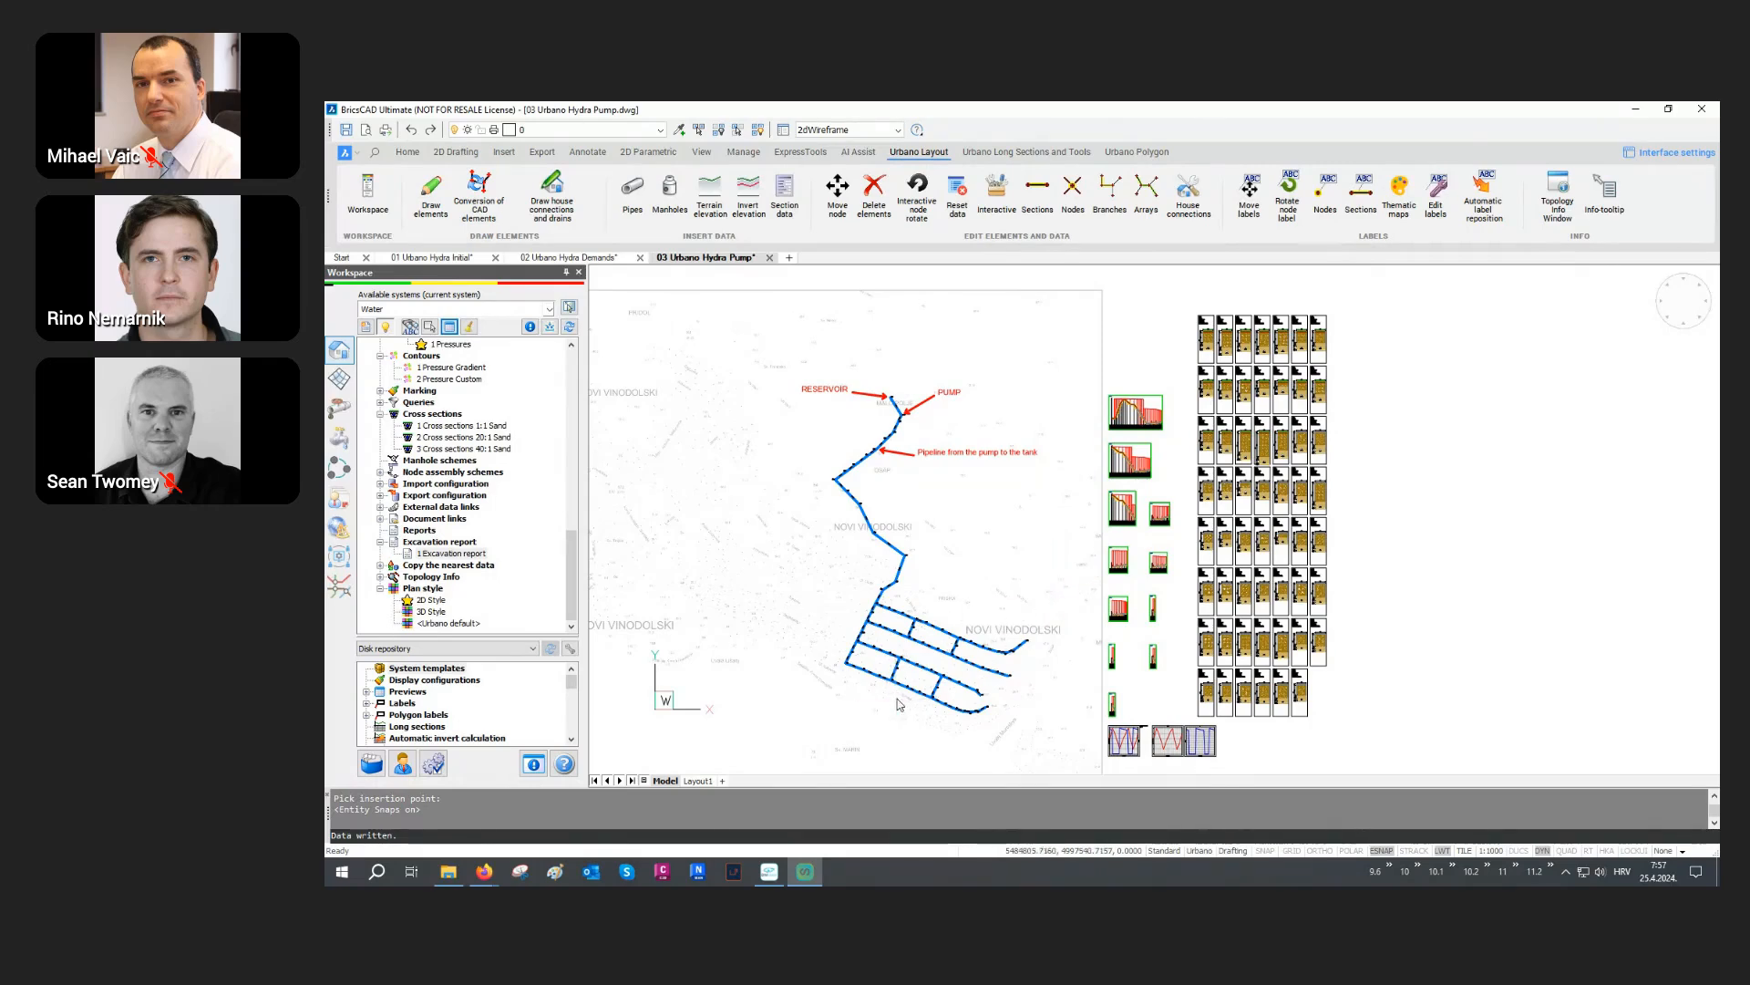
{"action": "scroll", "coordinate": [902, 702], "scroll_direction": "up", "scroll_amount": 3}
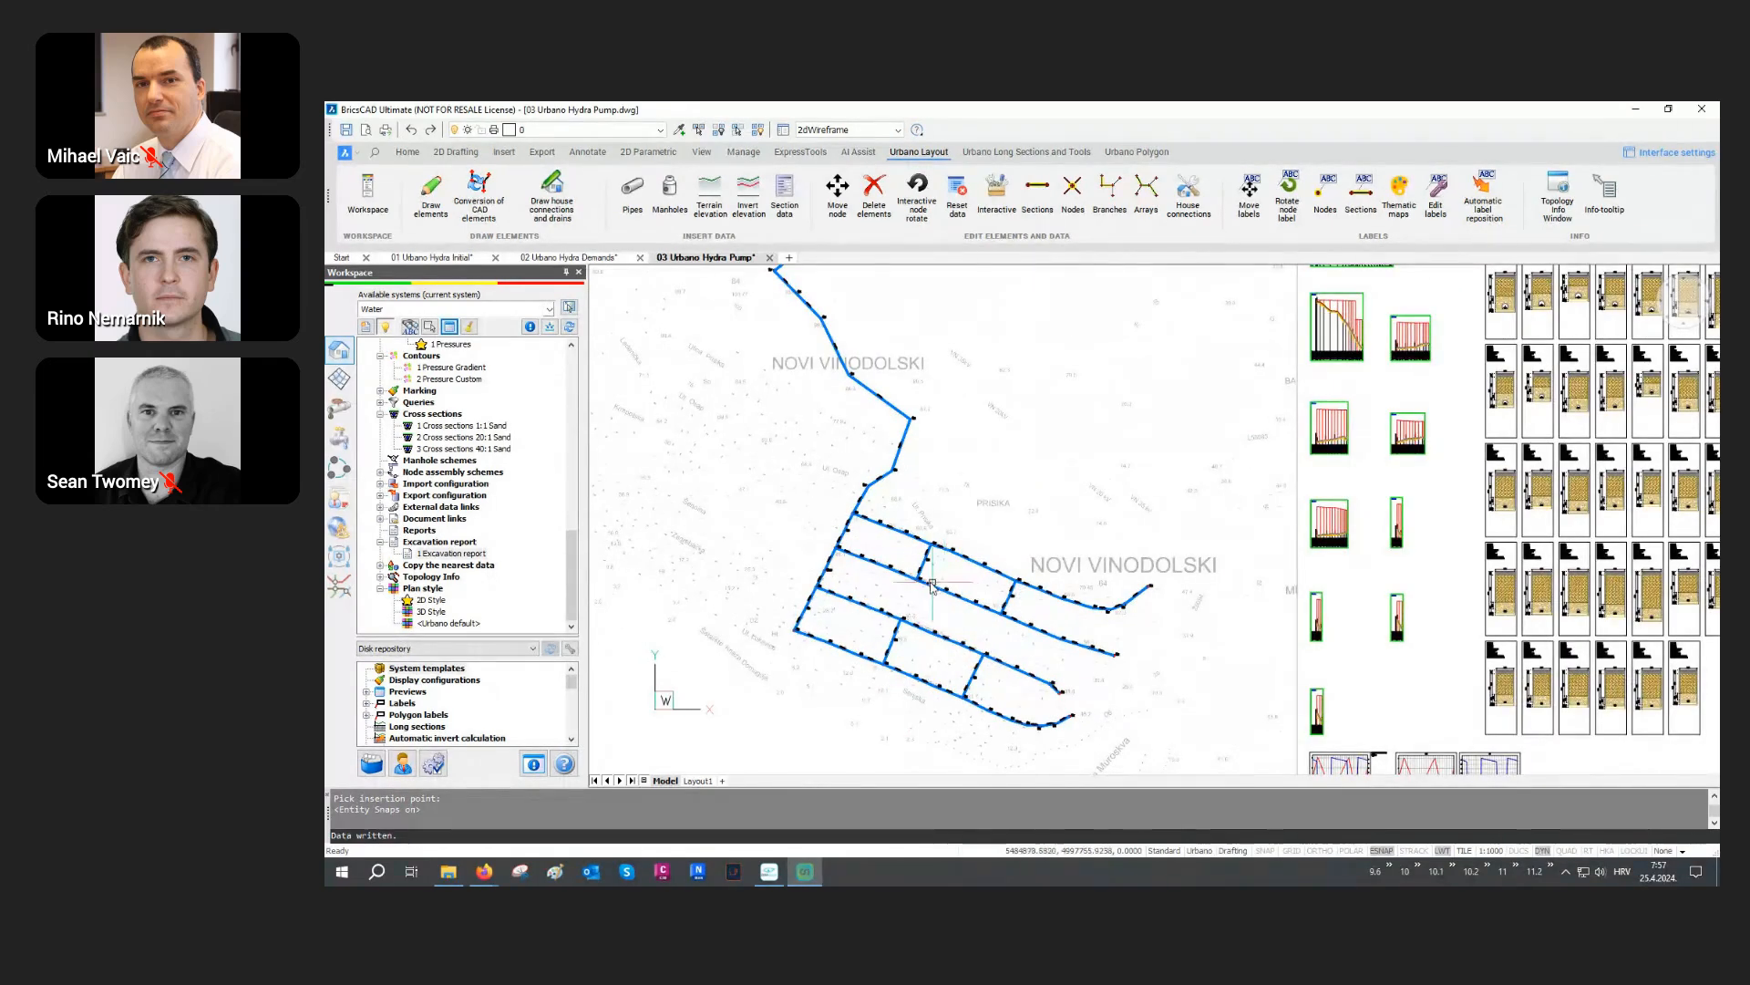
Step: Apply the 3D Style plan style to the water network and close the plan style settings
{"action": "left_click", "coordinate": [429, 611]}
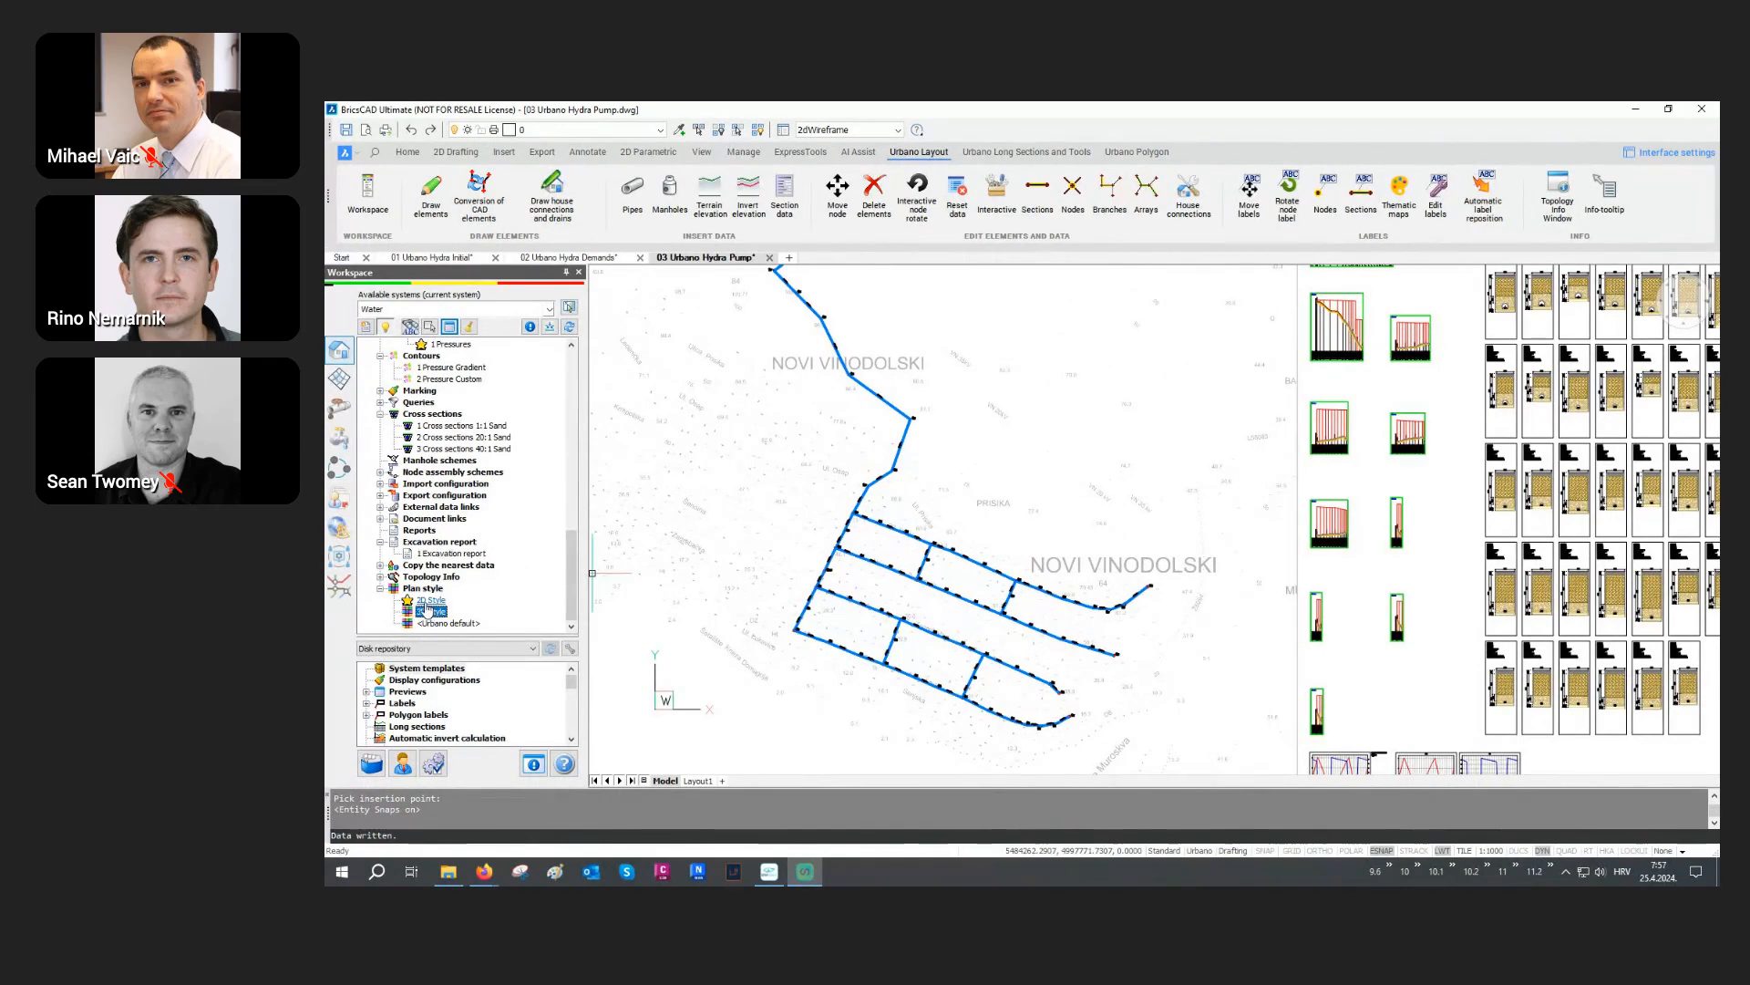
{"action": "double_click", "coordinate": [431, 612]}
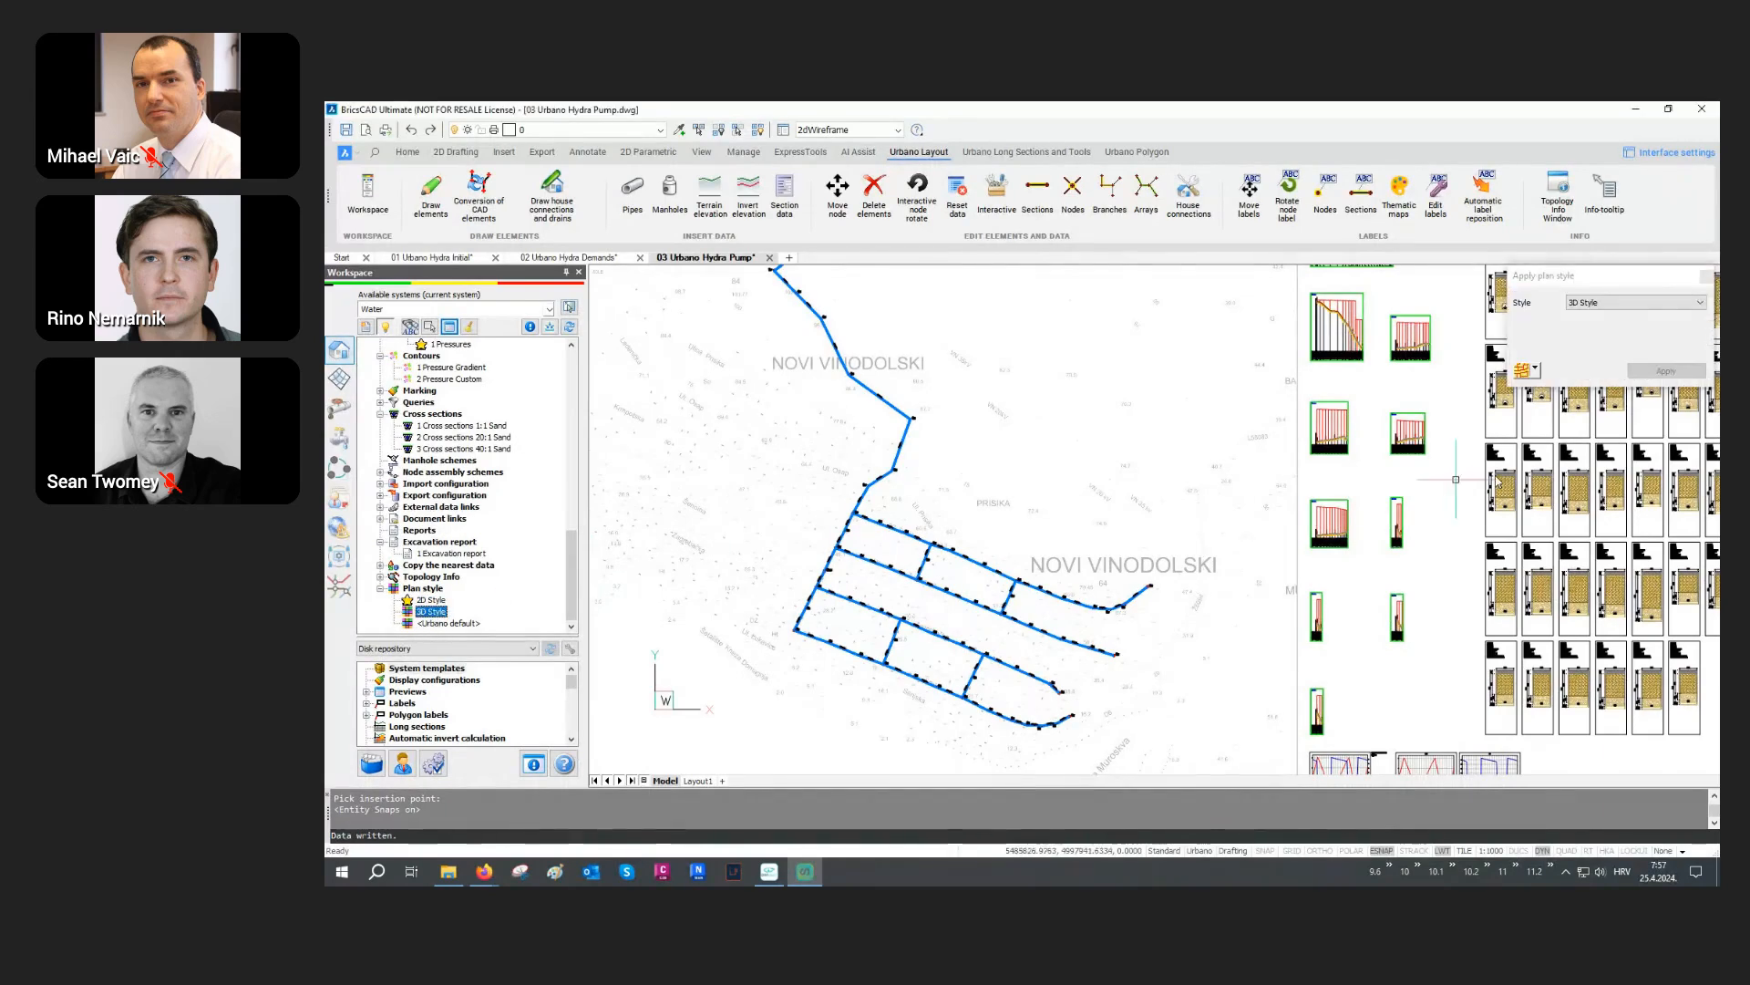
{"action": "left_click", "coordinate": [1524, 373]}
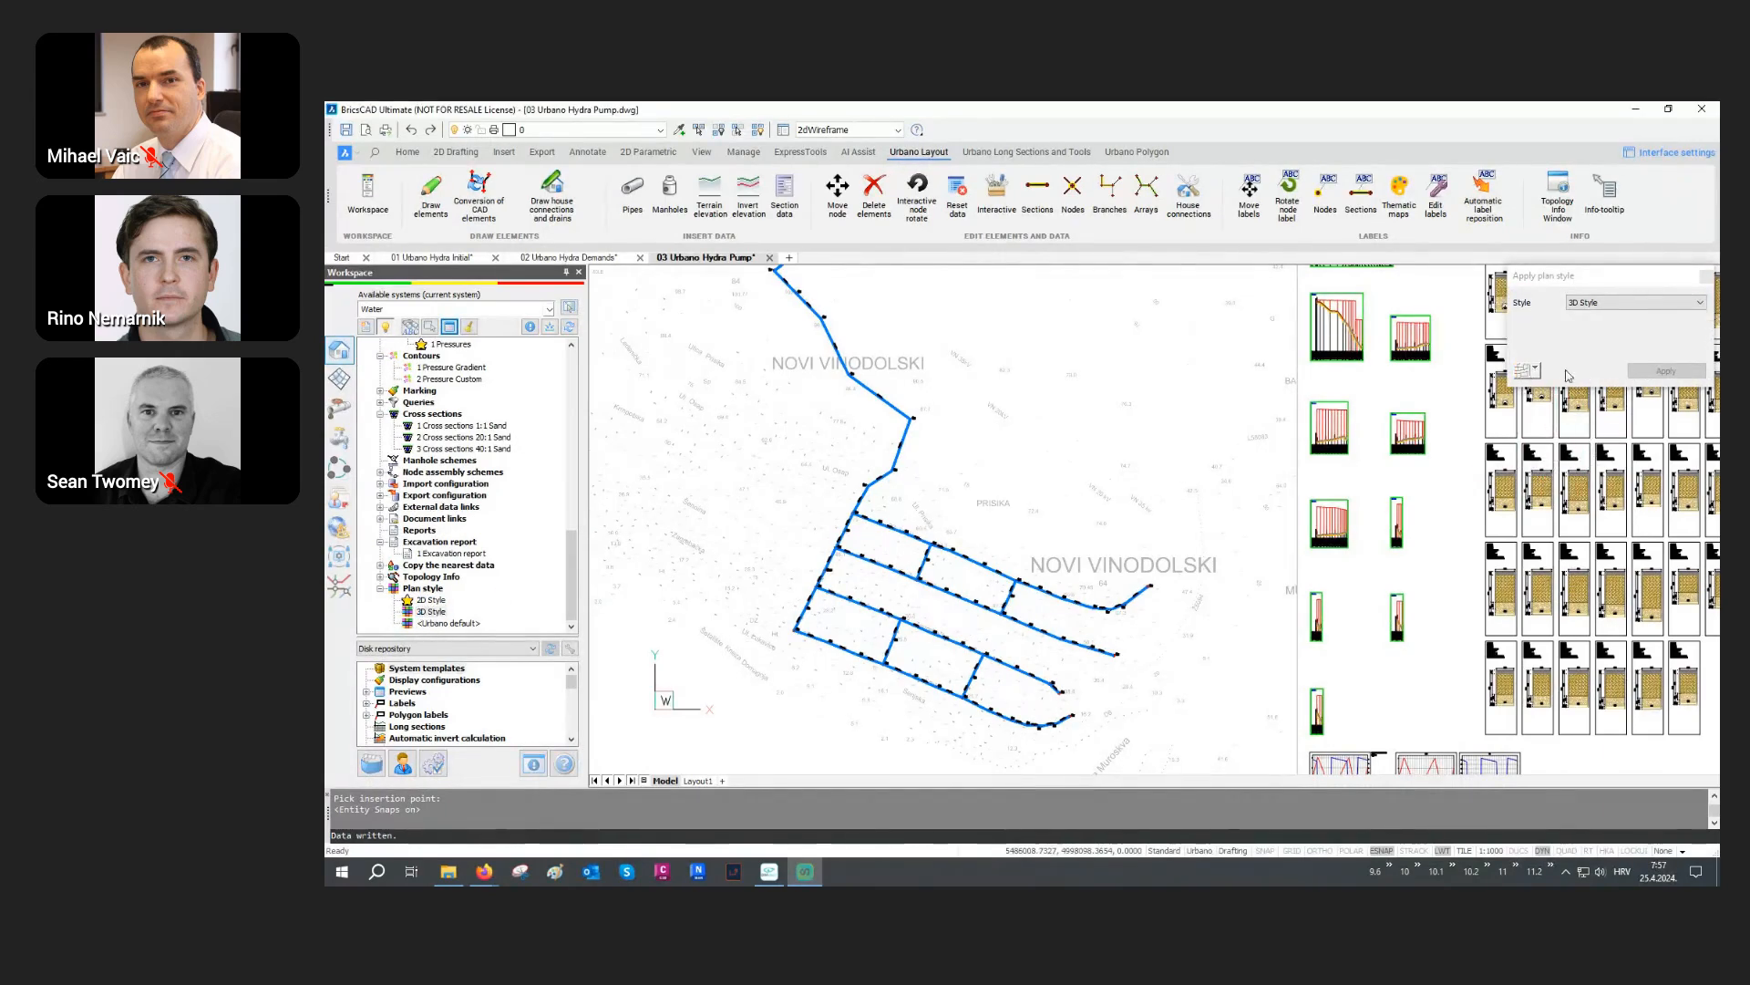
{"action": "left_click", "coordinate": [1664, 371]}
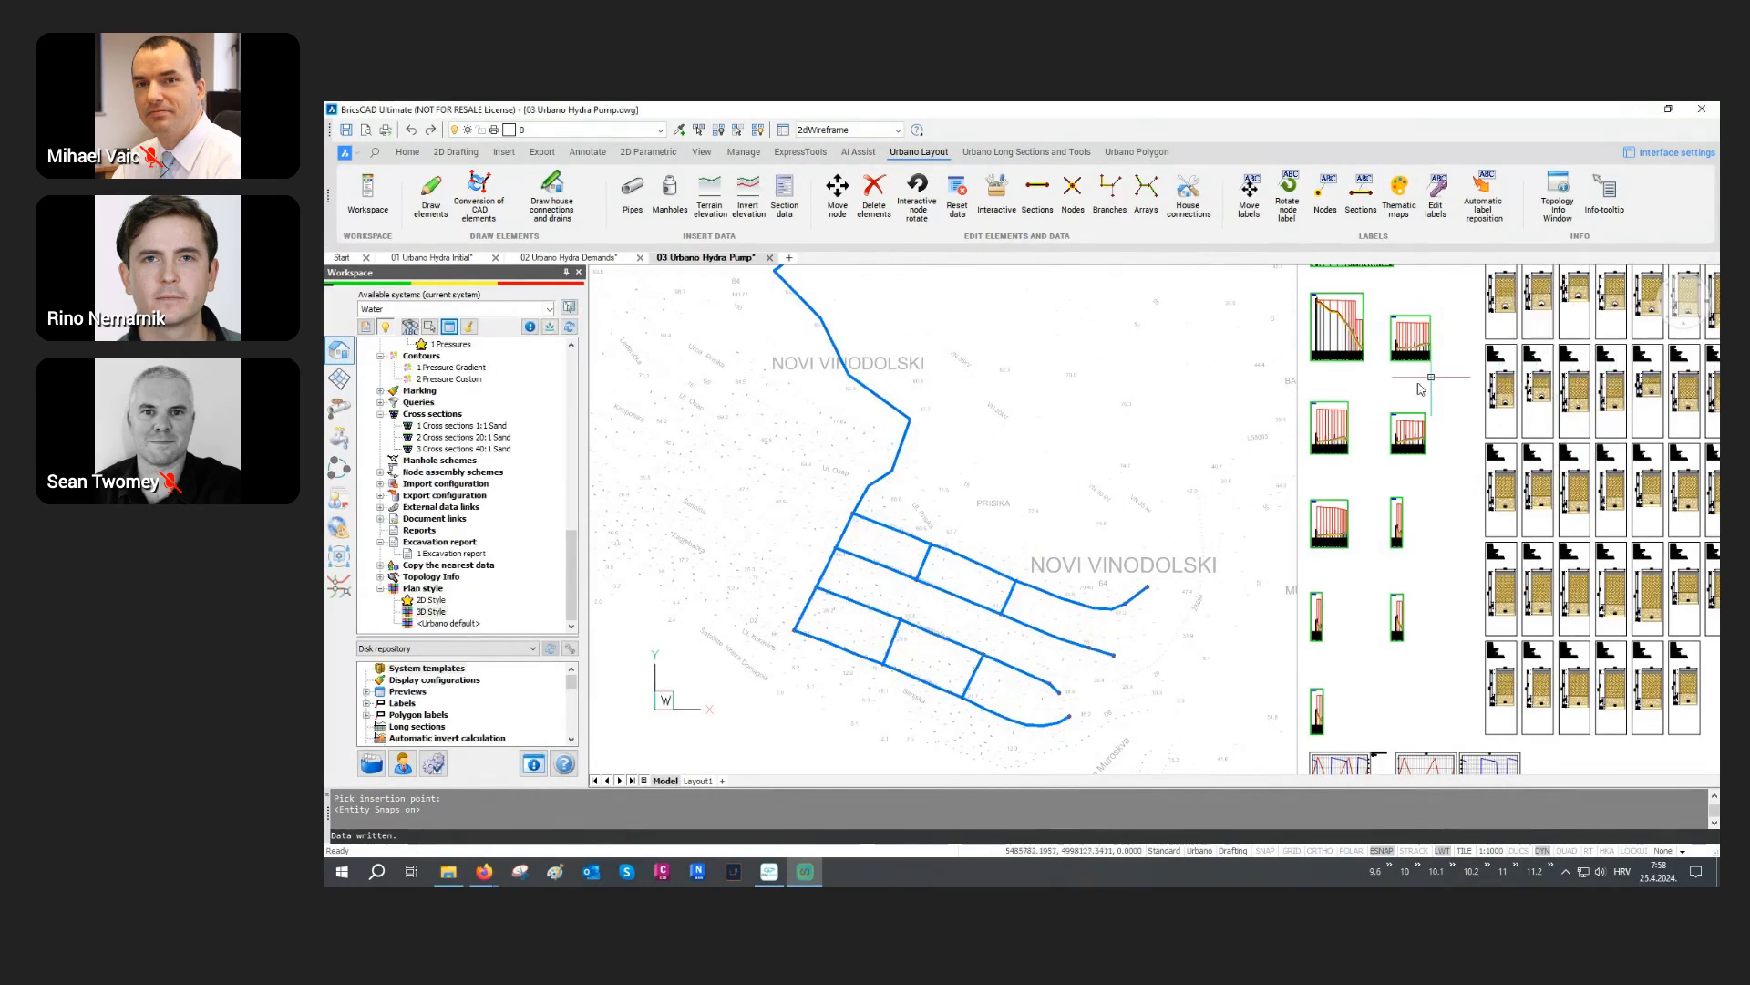
{"action": "left_click", "coordinate": [1706, 277]}
Step: View the network in 3D and examine the manholes and pipes at the junctions along the main pipeline
{"action": "mouse_move", "coordinate": [921, 597]}
{"action": "middle_mouse_down", "text": "shift"}
{"action": "mouse_move", "coordinate": [878, 593]}
{"action": "mouse_move", "coordinate": [773, 504]}
{"action": "middle_mouse_up", "text": "shift"}
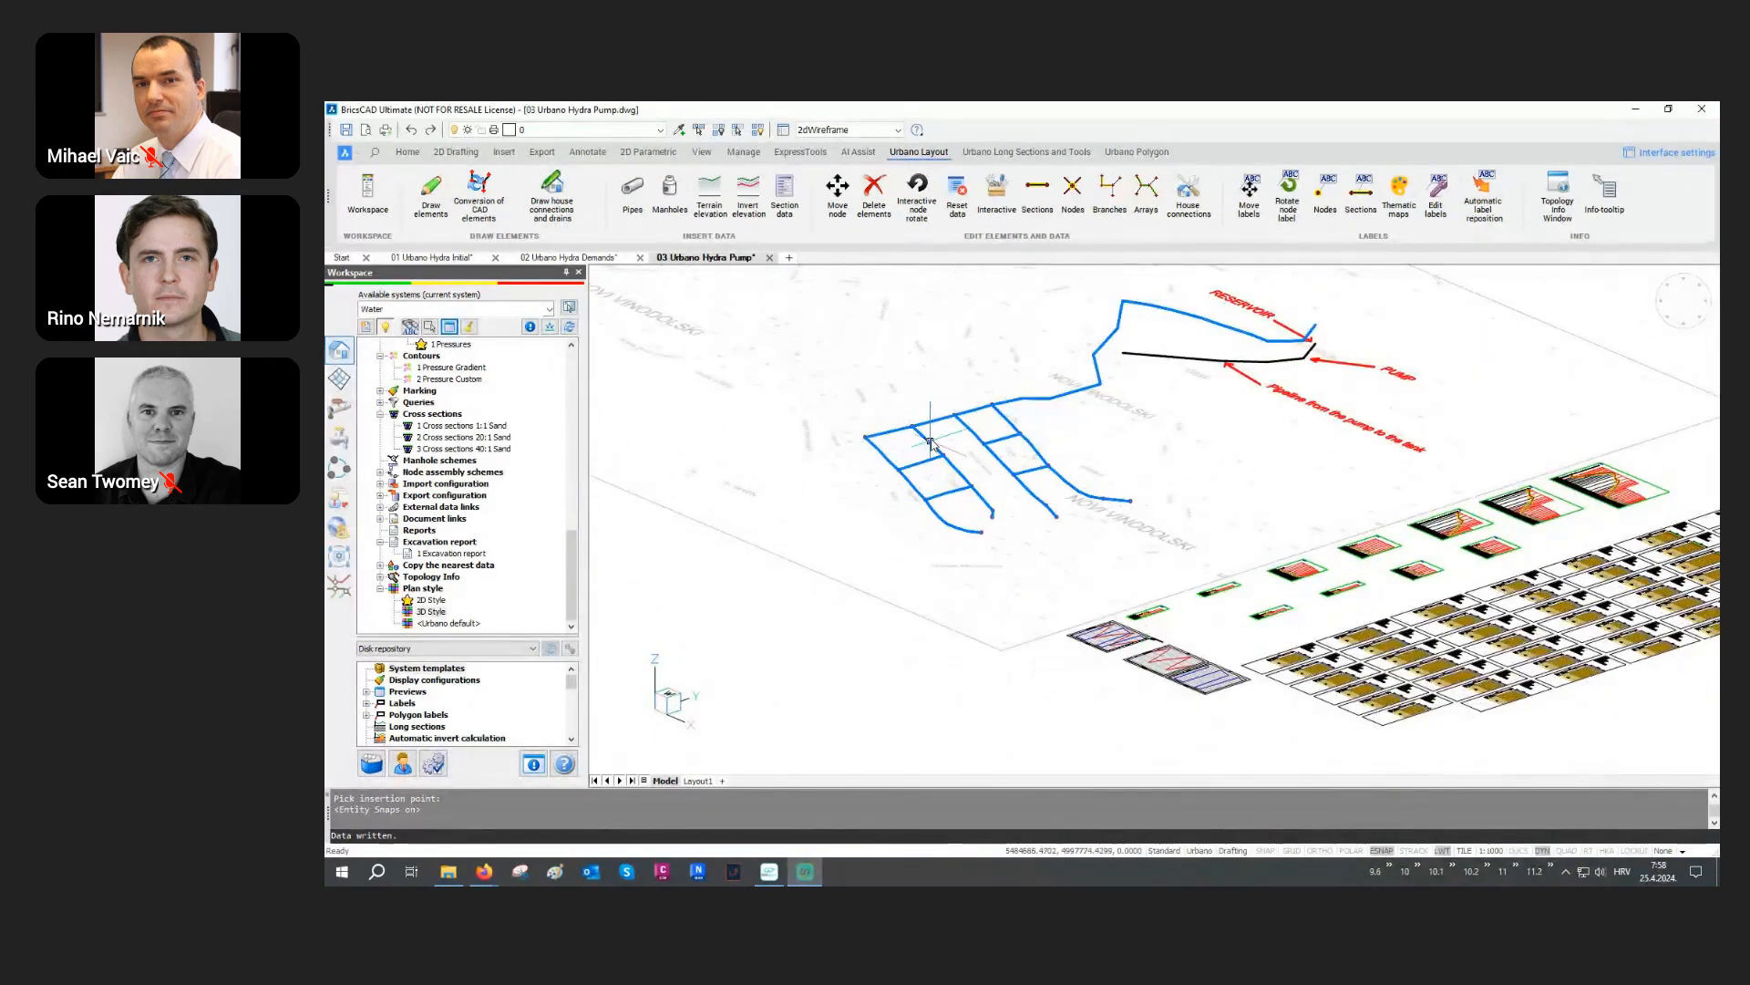
{"action": "scroll", "coordinate": [939, 426], "scroll_direction": "up", "scroll_amount": 4}
{"action": "scroll", "coordinate": [802, 430], "scroll_direction": "up", "scroll_amount": 6}
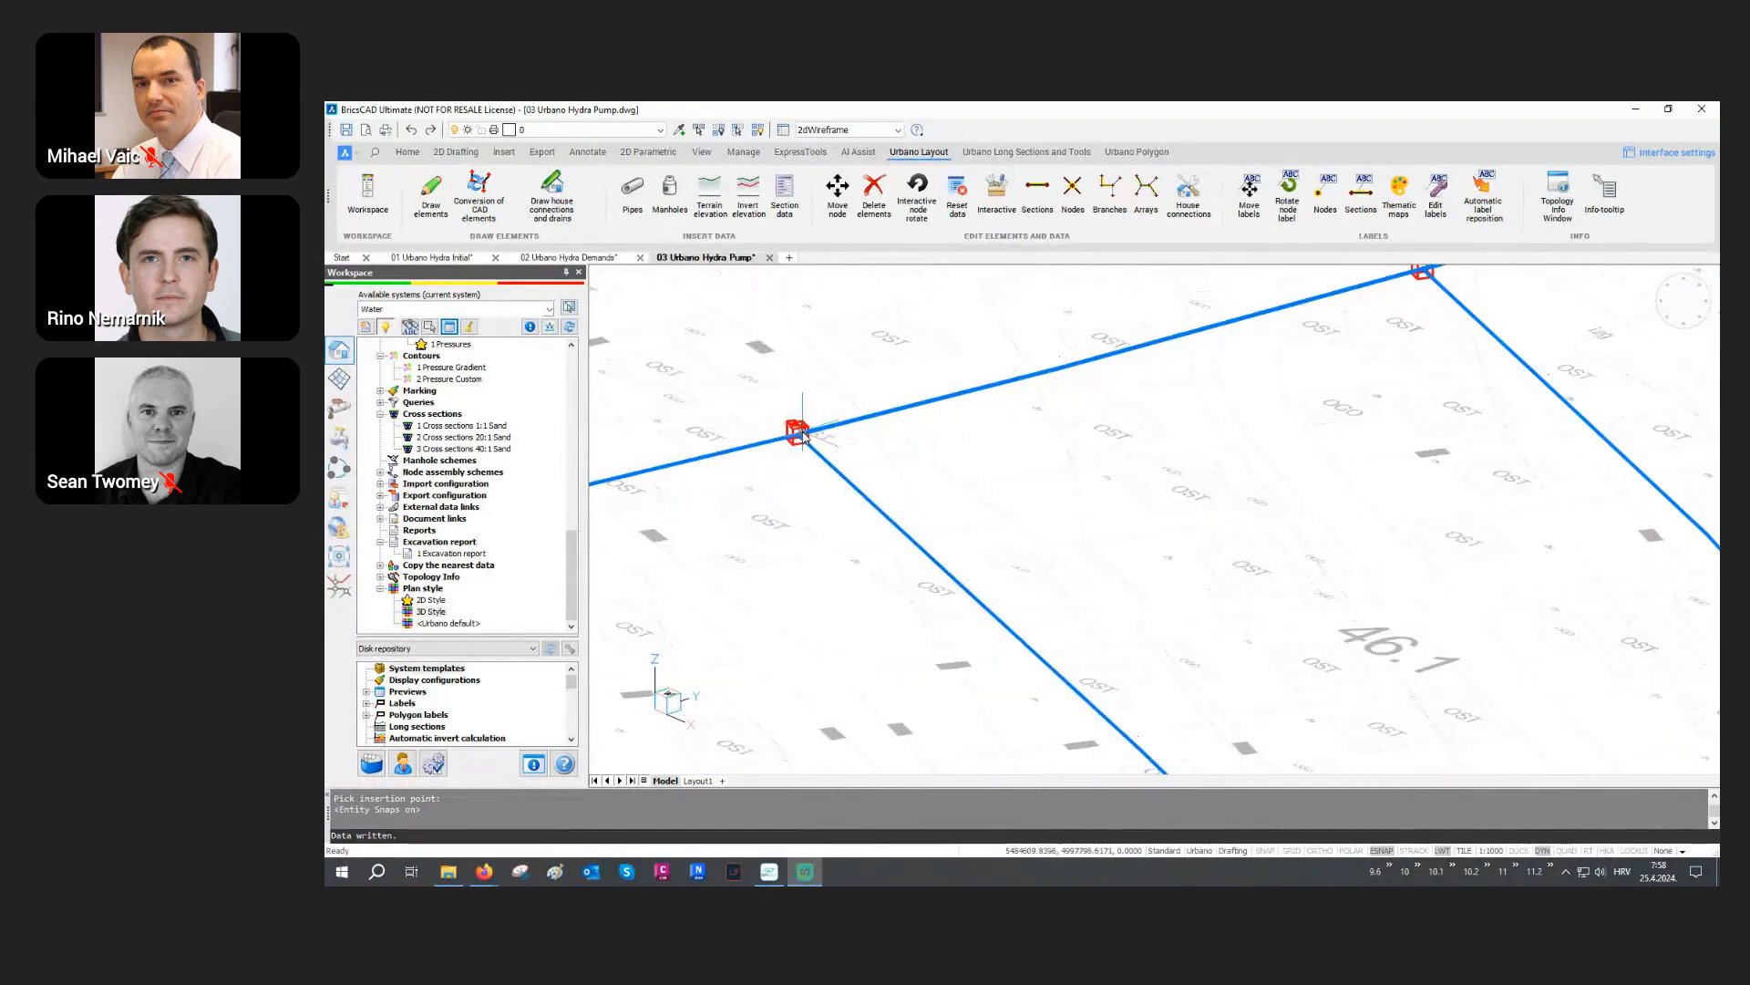
{"action": "scroll", "coordinate": [776, 432], "scroll_direction": "up", "scroll_amount": 3}
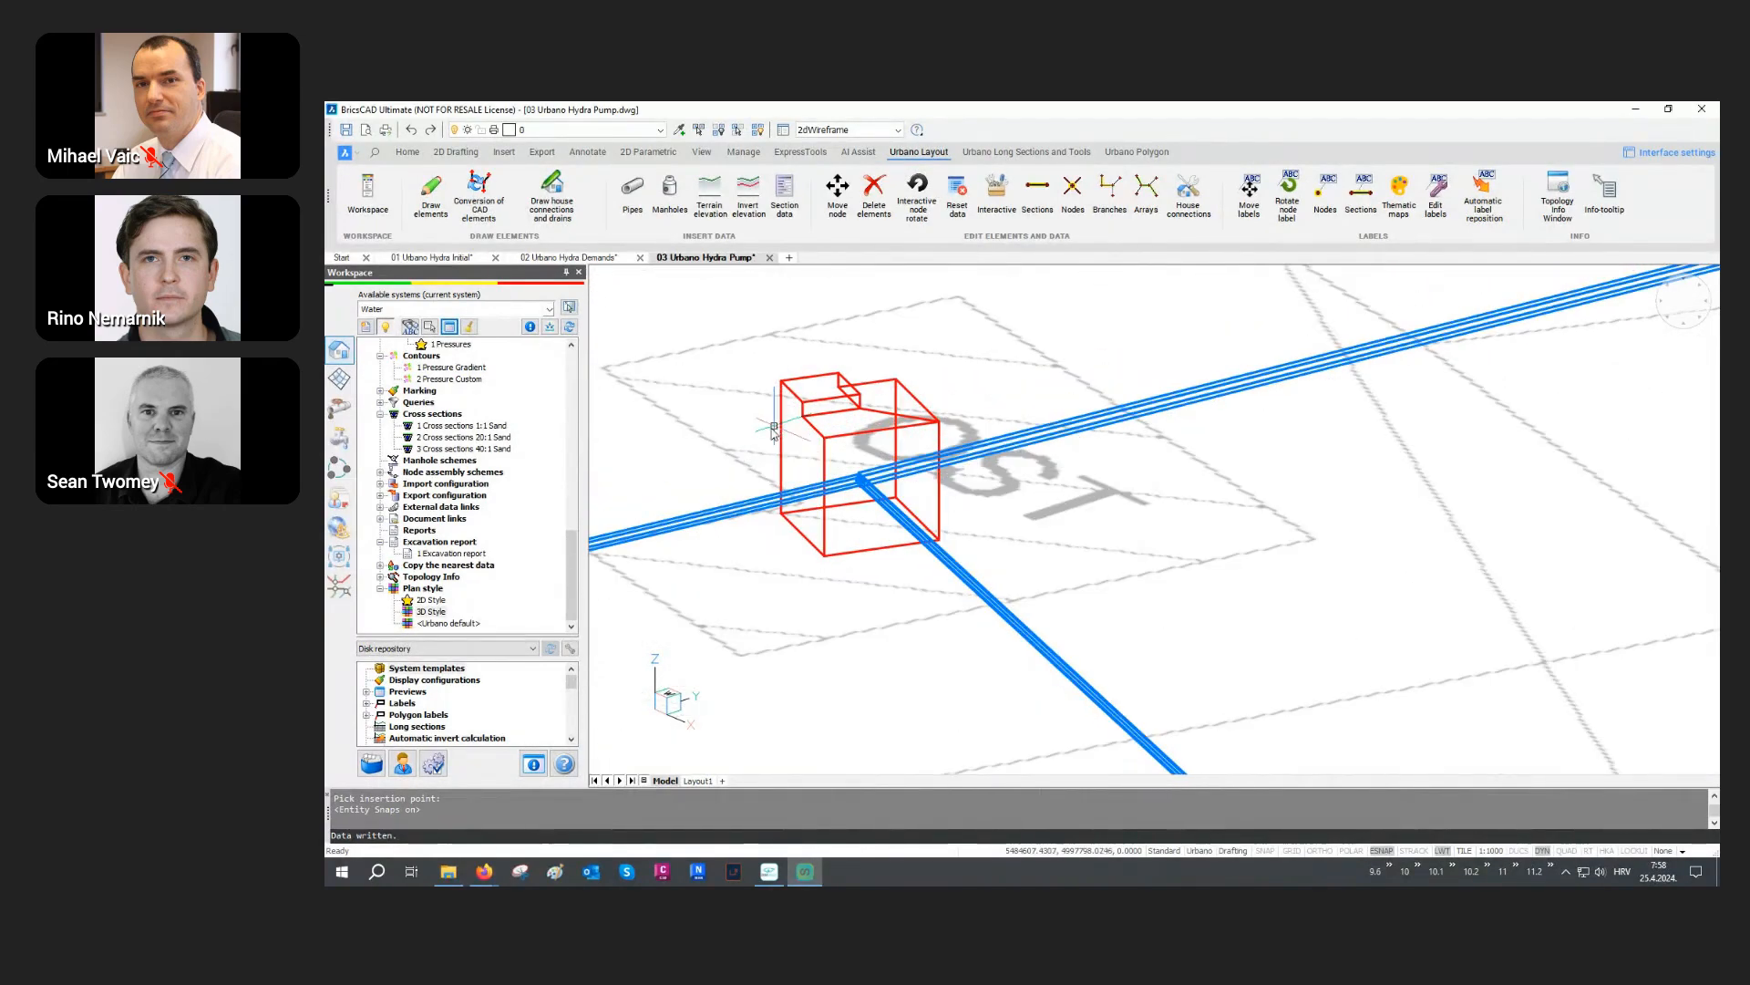
{"action": "scroll", "coordinate": [756, 543], "scroll_direction": "down", "scroll_amount": 7}
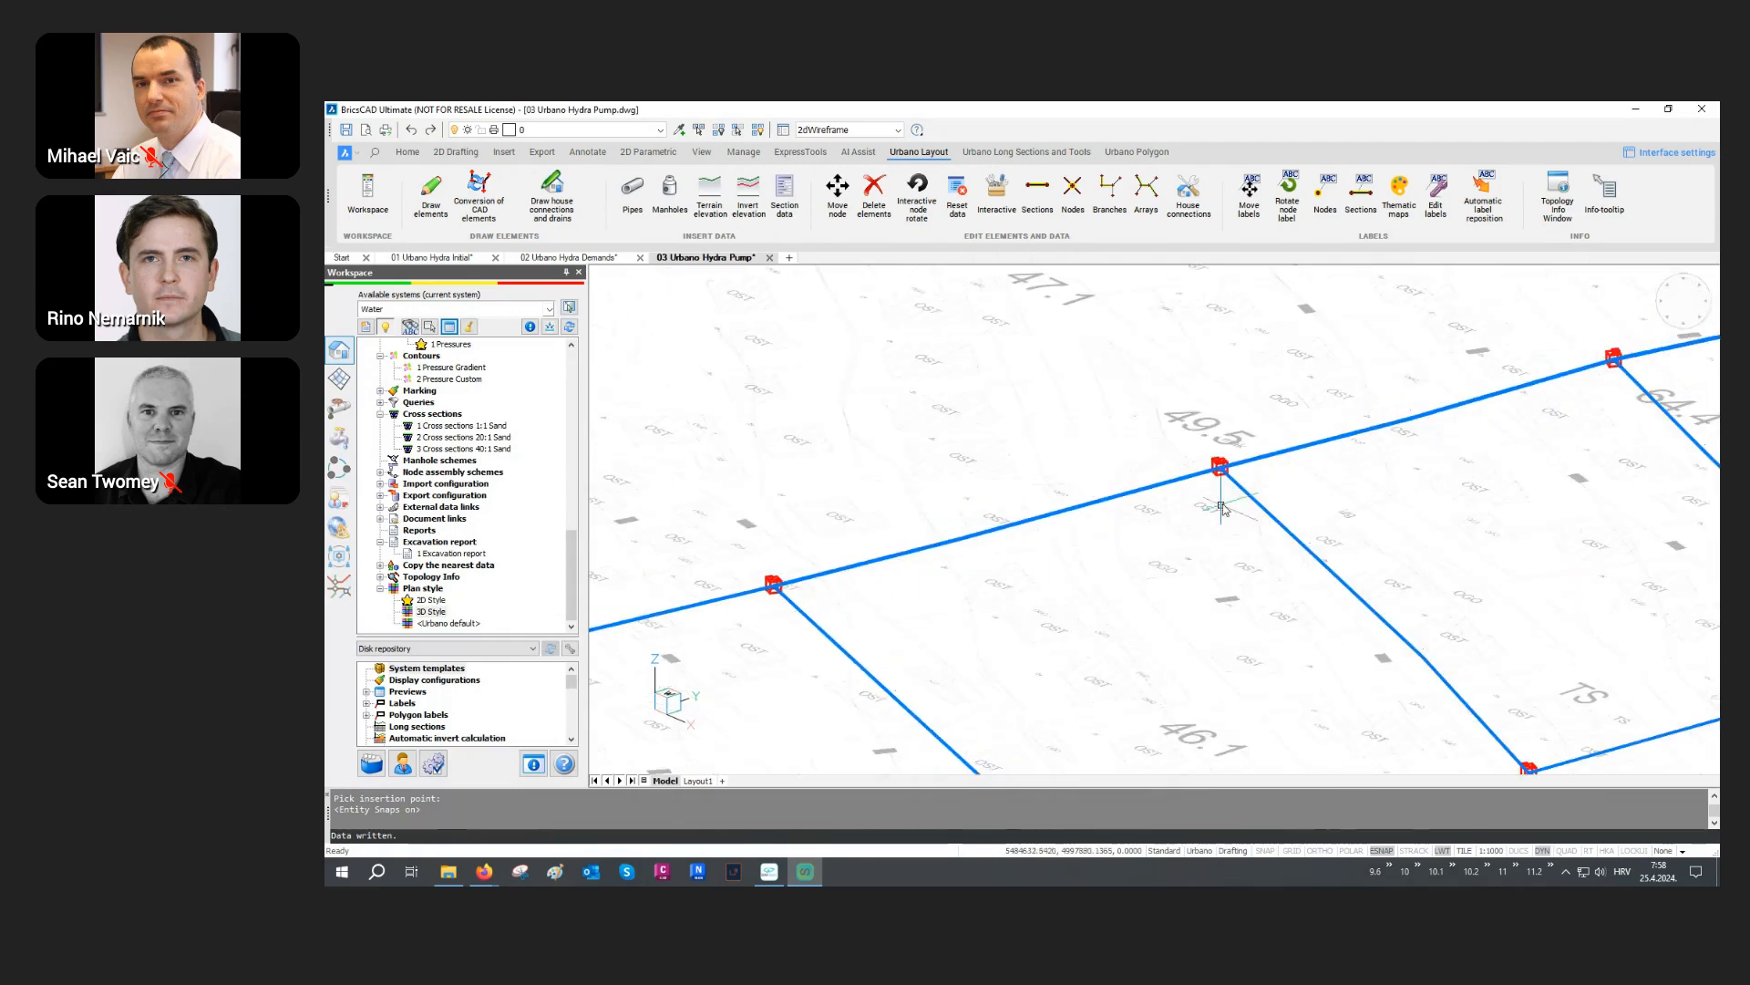
{"action": "scroll", "coordinate": [1224, 508], "scroll_direction": "up", "scroll_amount": 8}
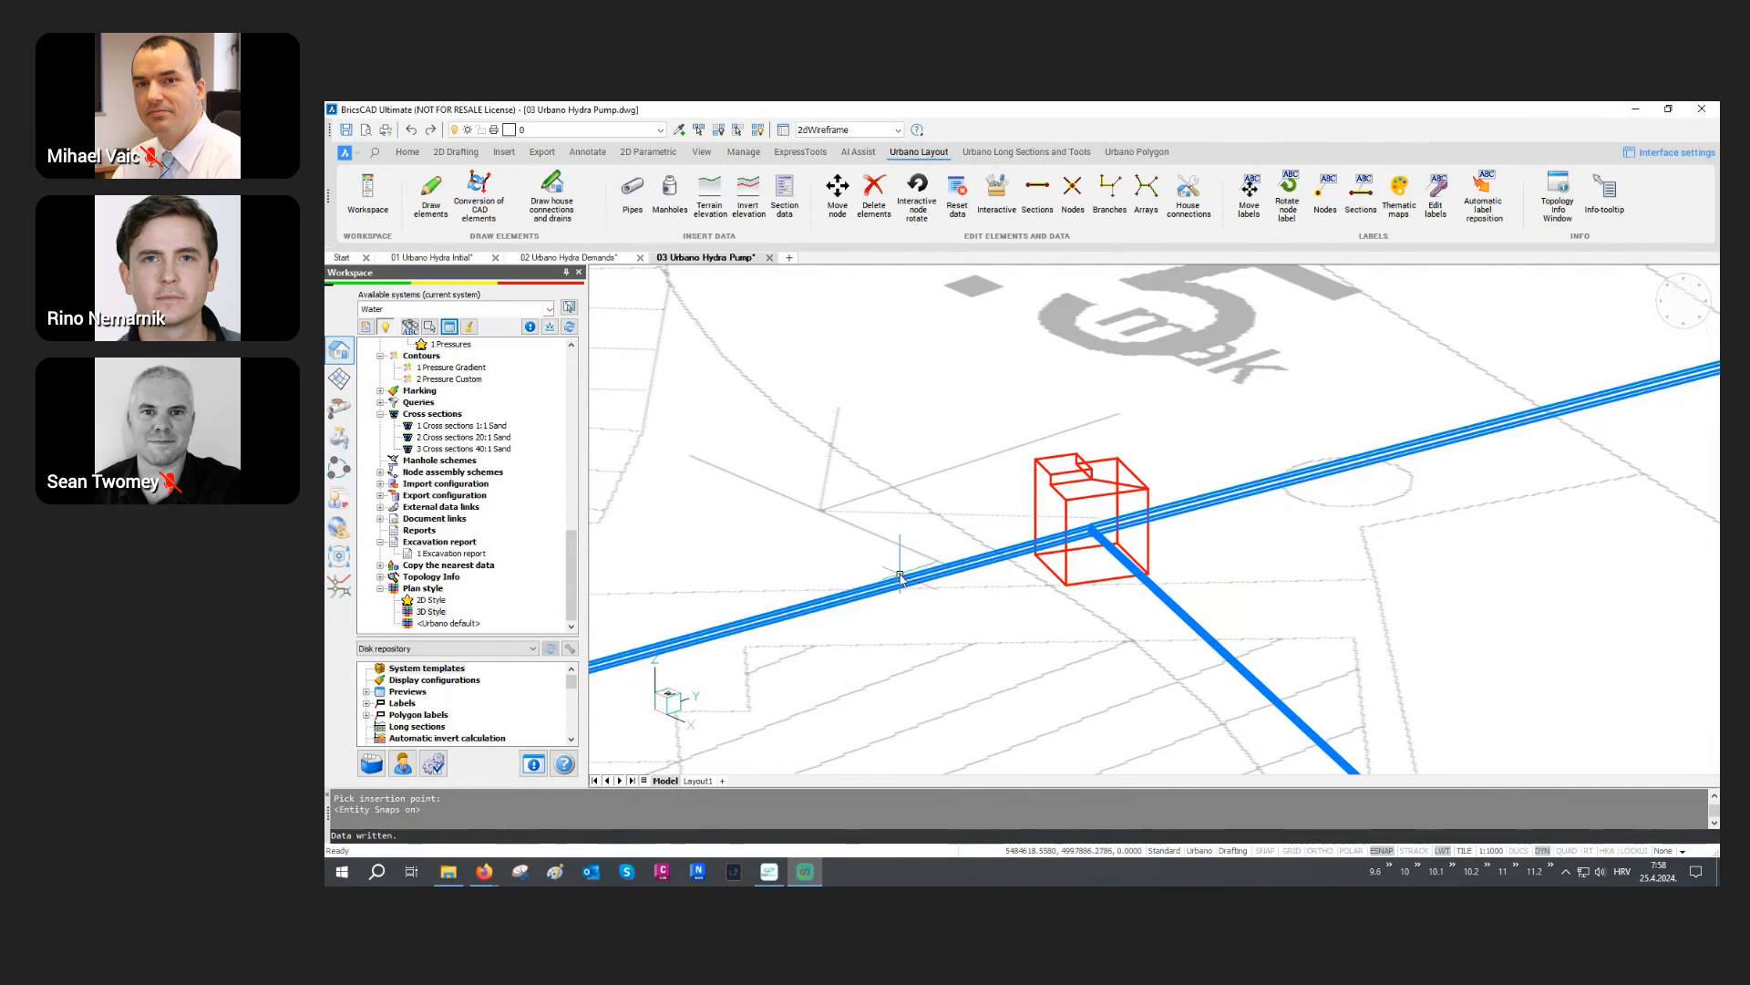
{"action": "scroll", "coordinate": [899, 577], "scroll_direction": "down", "scroll_amount": 7}
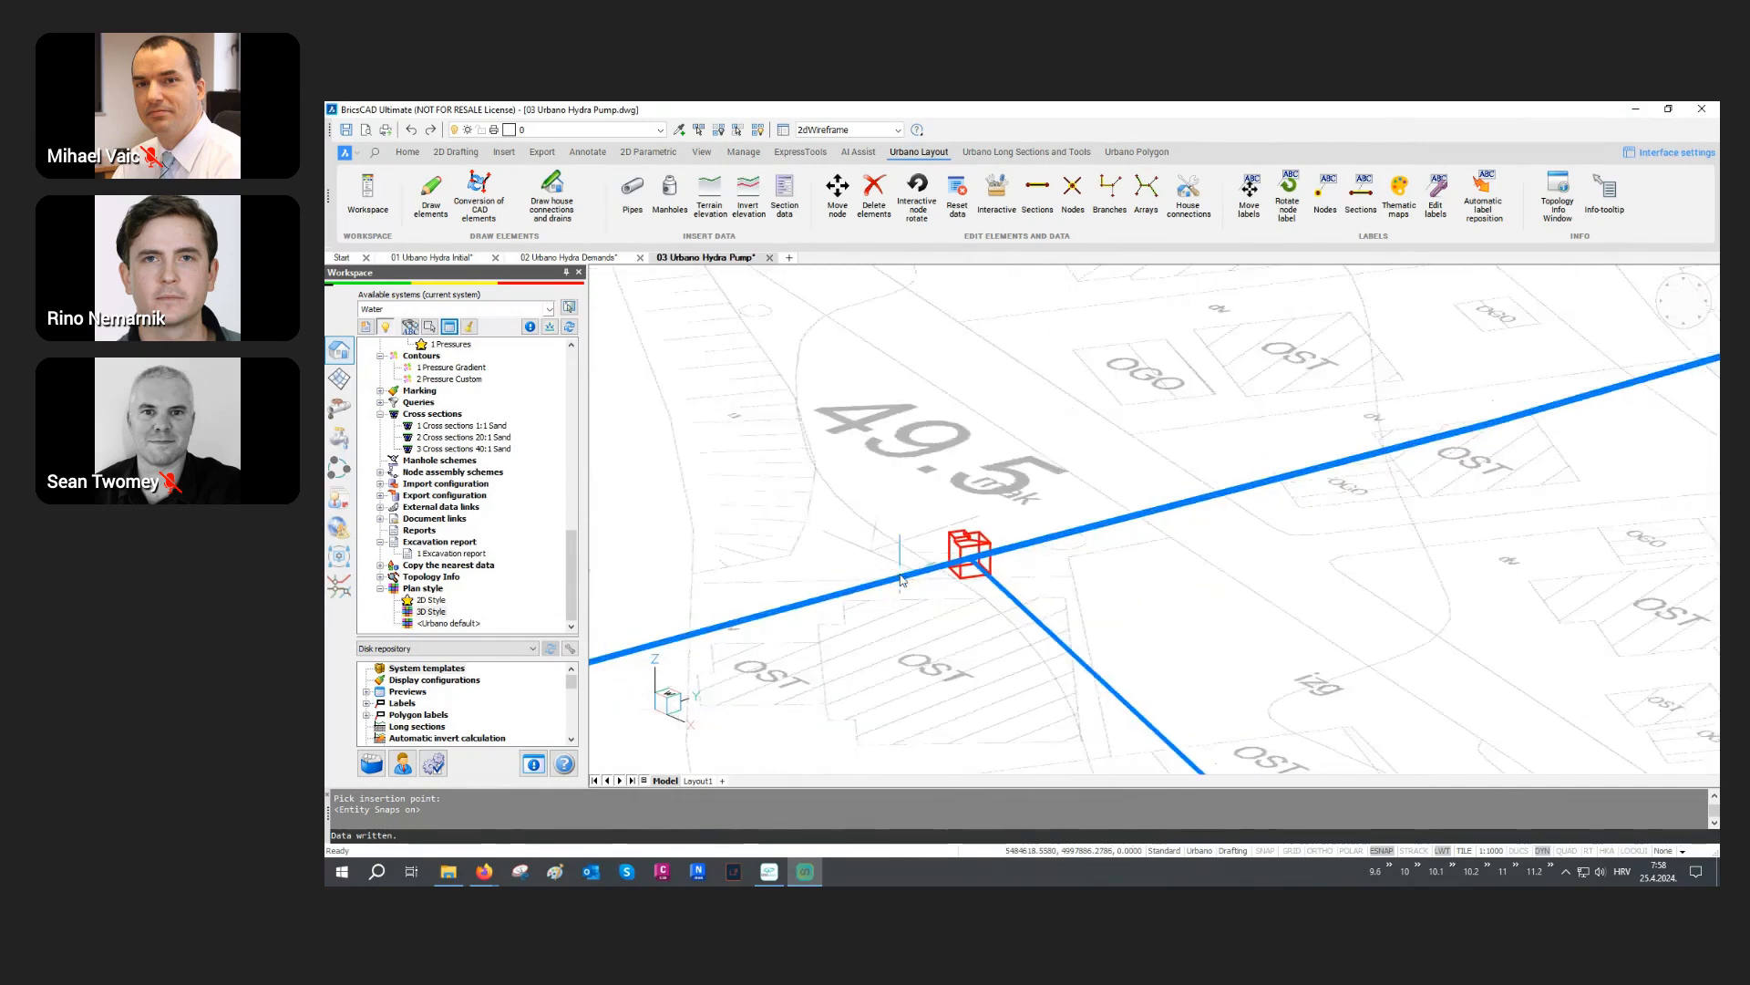
{"action": "scroll", "coordinate": [1344, 453], "scroll_direction": "up", "scroll_amount": 7}
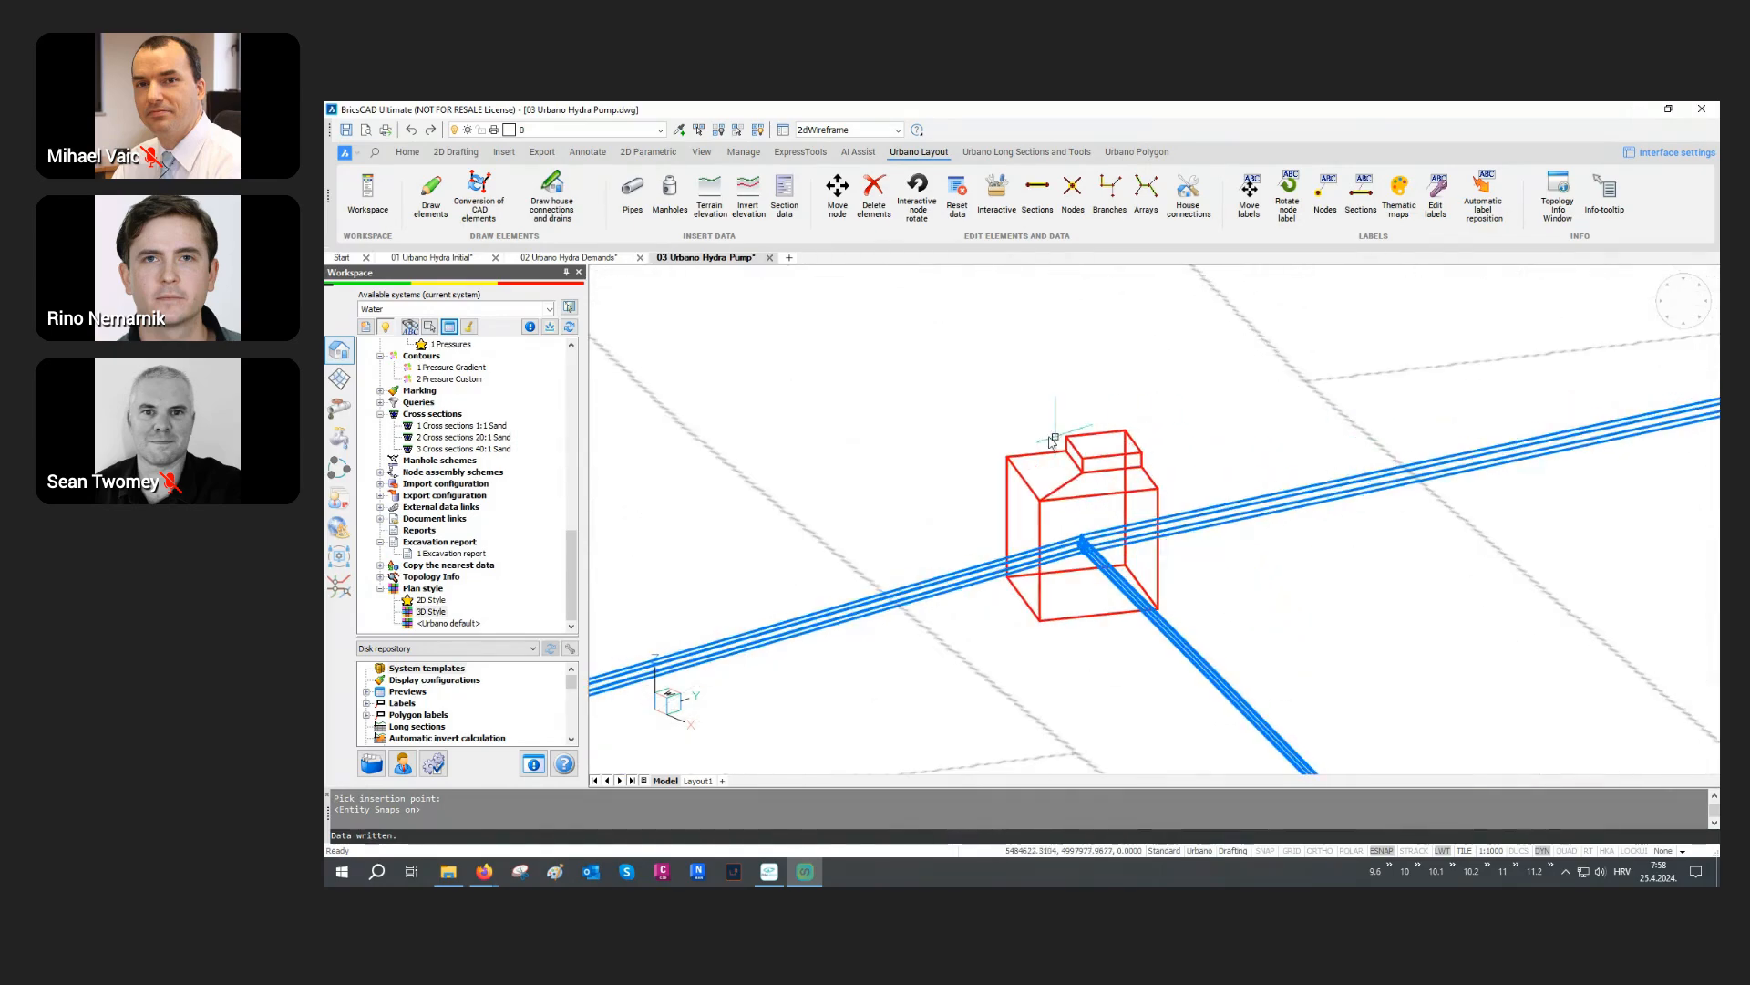
{"action": "scroll", "coordinate": [1058, 437], "scroll_direction": "down", "scroll_amount": 7}
{"action": "scroll", "coordinate": [976, 444], "scroll_direction": "down", "scroll_amount": 2}
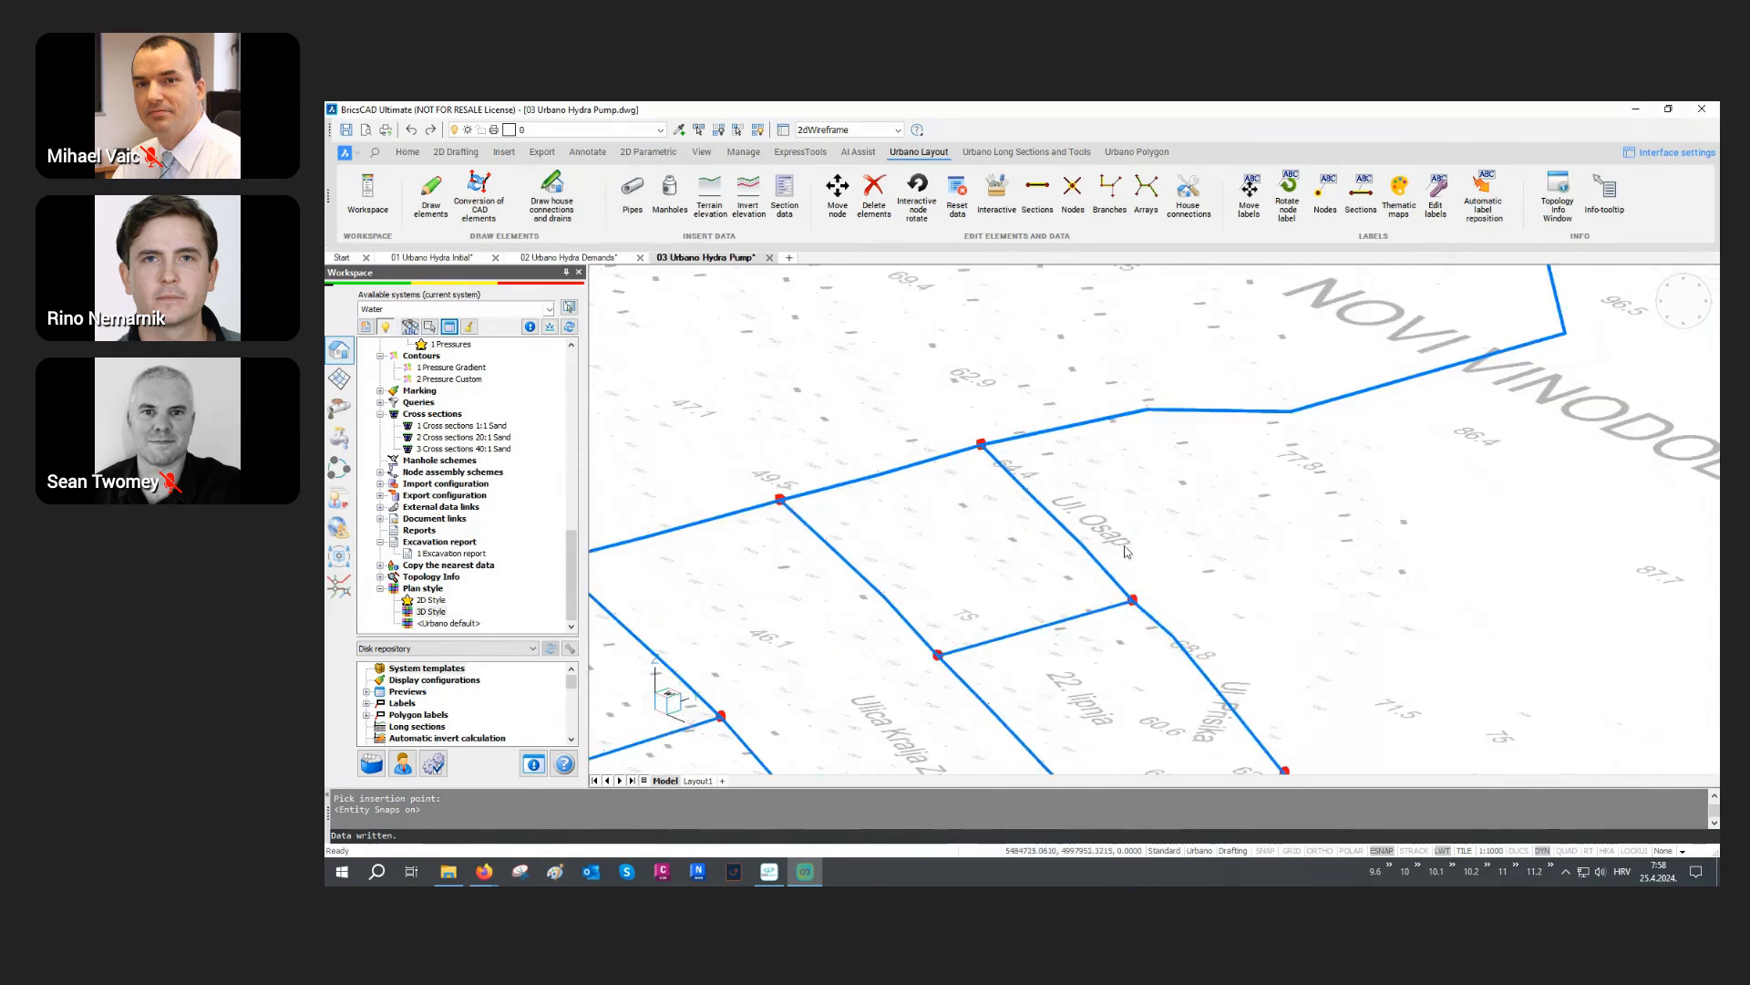
Step: Examine the 3D manholes at both ends of the connecting pipe between the two parallel street lines
{"action": "scroll", "coordinate": [1135, 609], "scroll_direction": "up", "scroll_amount": 6}
{"action": "scroll", "coordinate": [1132, 612], "scroll_direction": "up", "scroll_amount": 5}
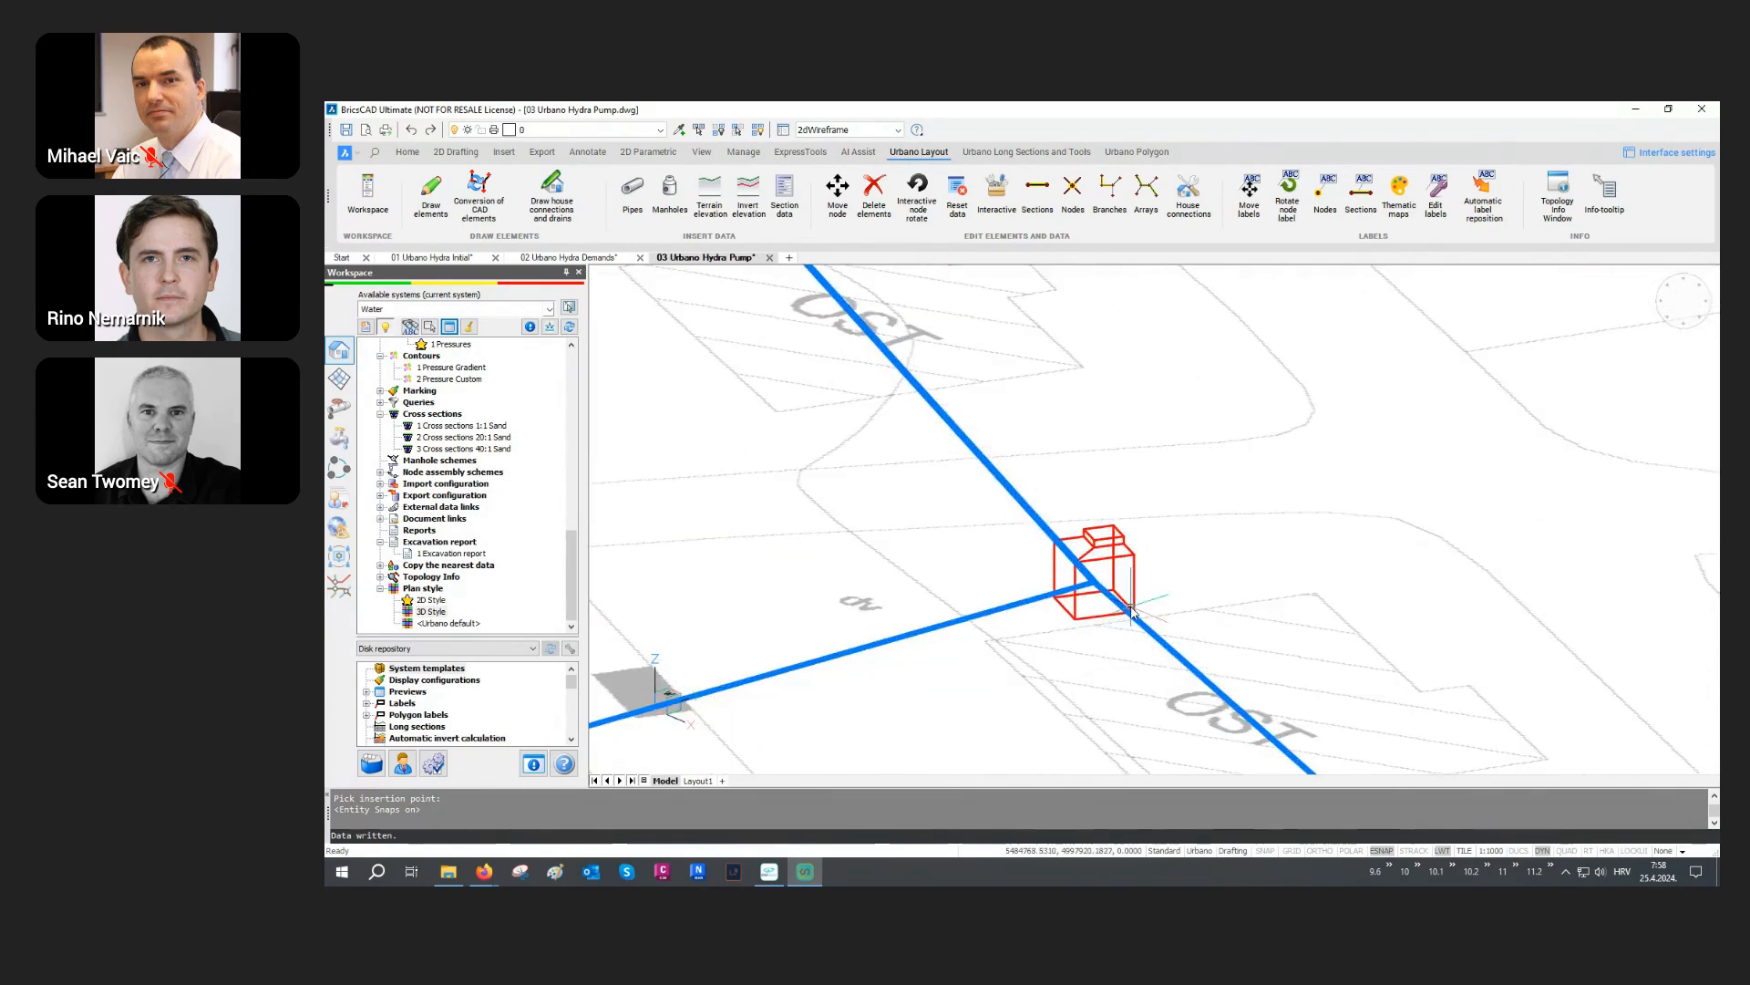
{"action": "scroll", "coordinate": [1181, 502], "scroll_direction": "down", "scroll_amount": 6}
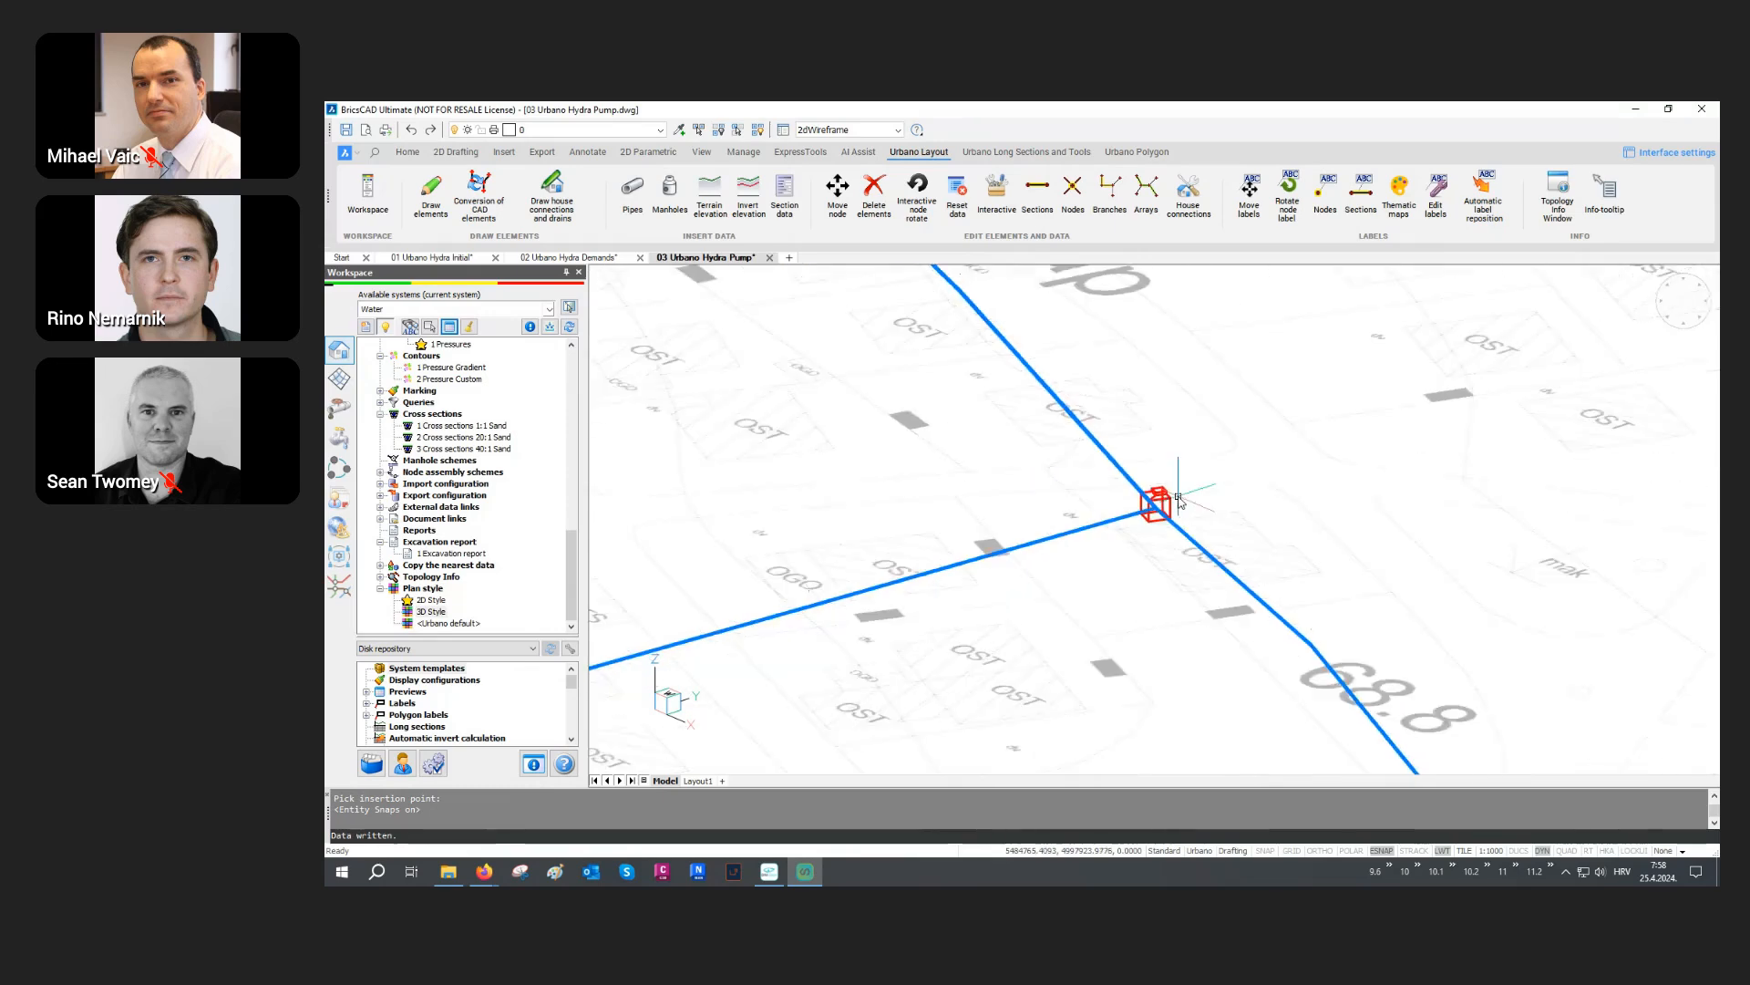
{"action": "scroll", "coordinate": [773, 611], "scroll_direction": "up", "scroll_amount": 6}
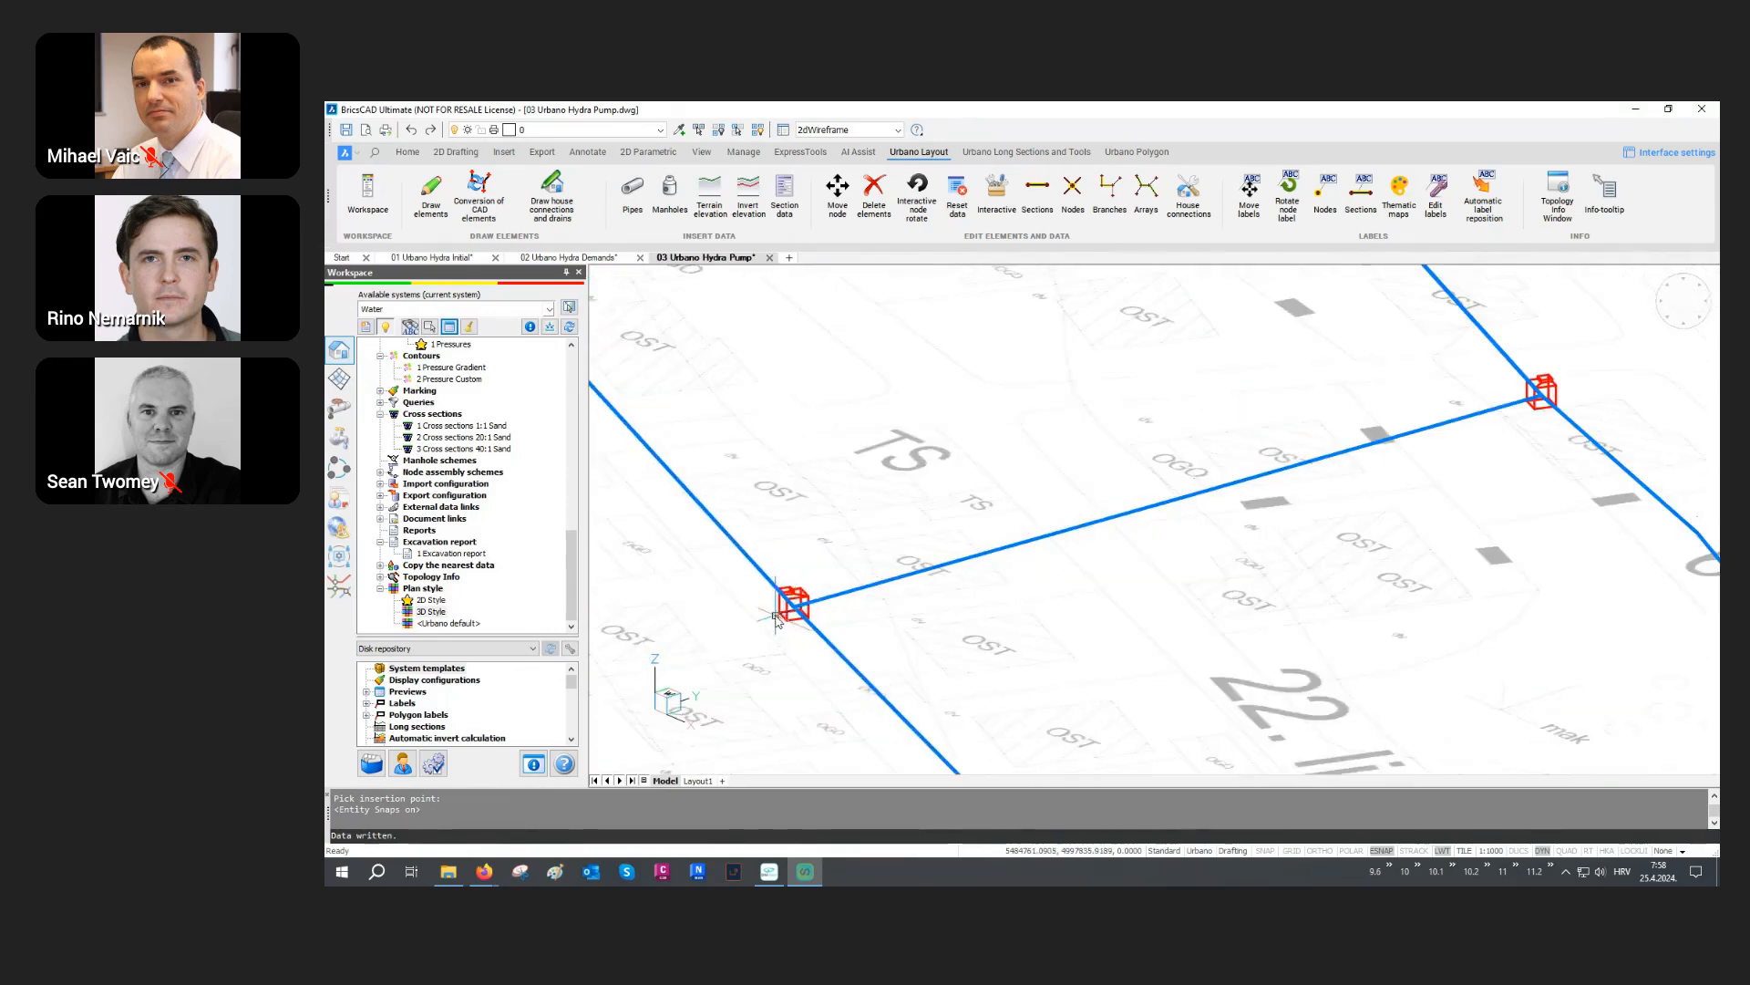
{"action": "scroll", "coordinate": [777, 599], "scroll_direction": "up", "scroll_amount": 2}
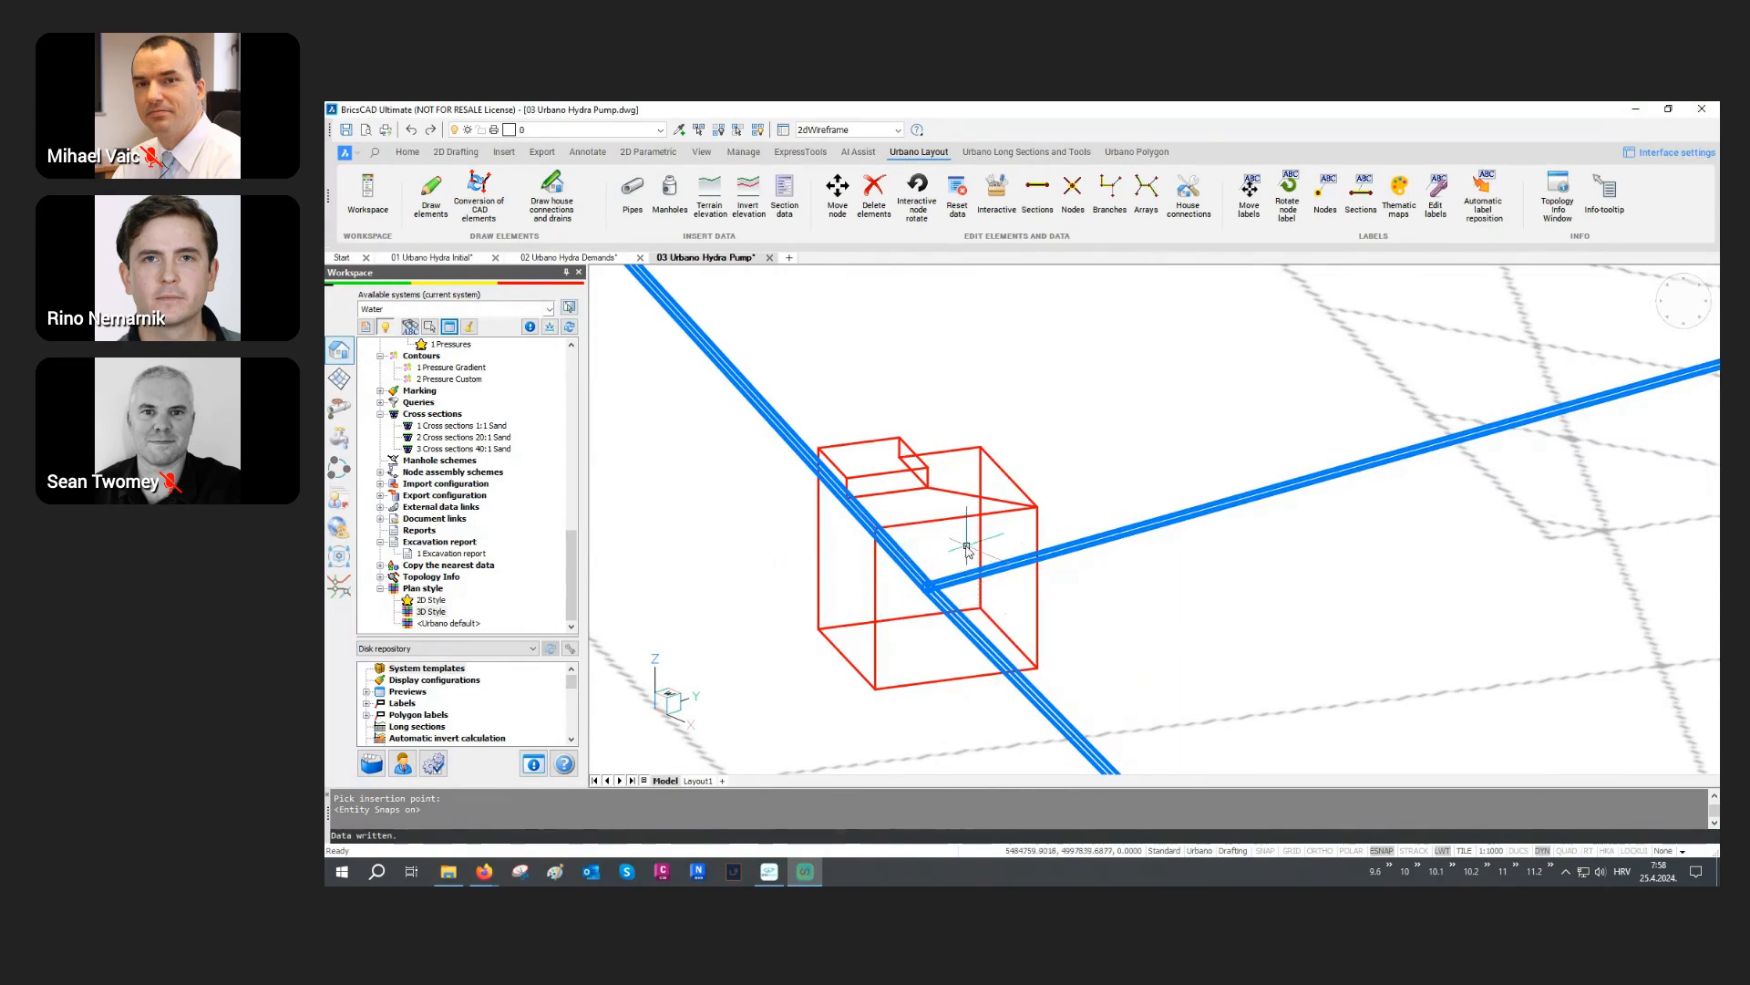
{"action": "scroll", "coordinate": [950, 568], "scroll_direction": "down", "scroll_amount": 6}
{"action": "scroll", "coordinate": [948, 567], "scroll_direction": "down", "scroll_amount": 8}
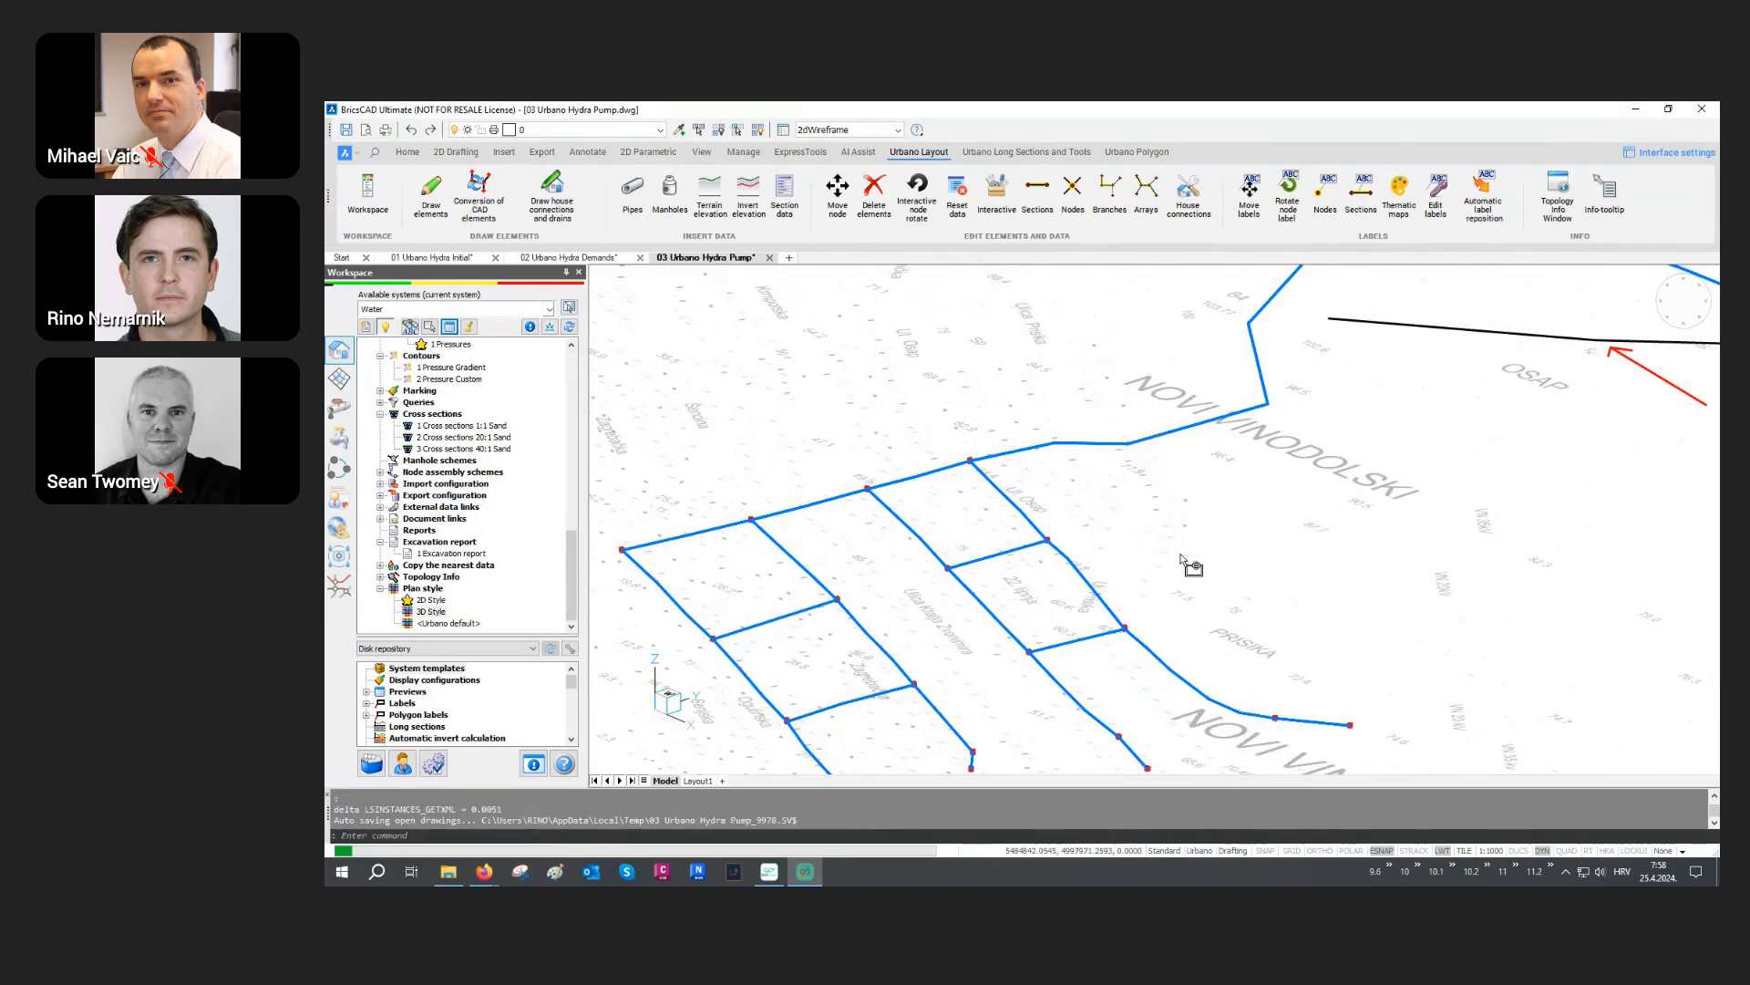
Step: Restore the plan view of the current UCS with the PLAN command
{"action": "type", "text": "PLAN"}
{"action": "key", "text": "Return"}
{"action": "key", "text": "Return"}
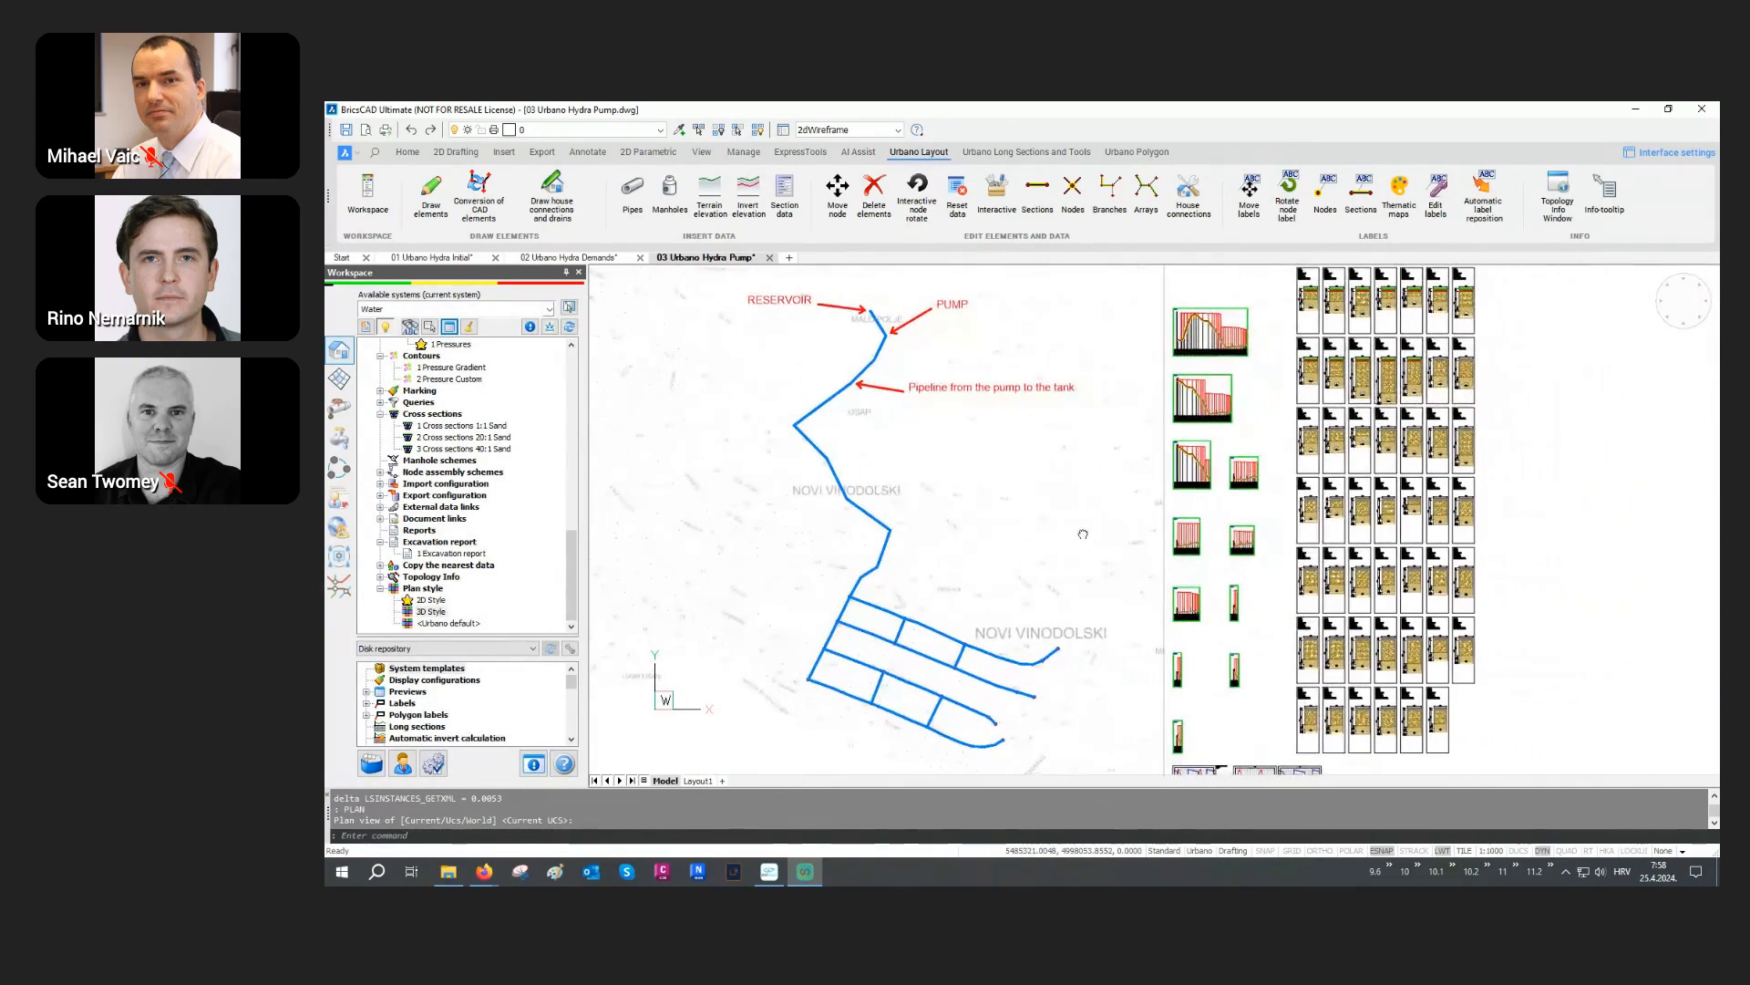
Step: Open the IFC export settings, enlarge the dialog and review the data listed for the Water system and 1 Terraform
{"action": "left_click", "coordinate": [340, 469]}
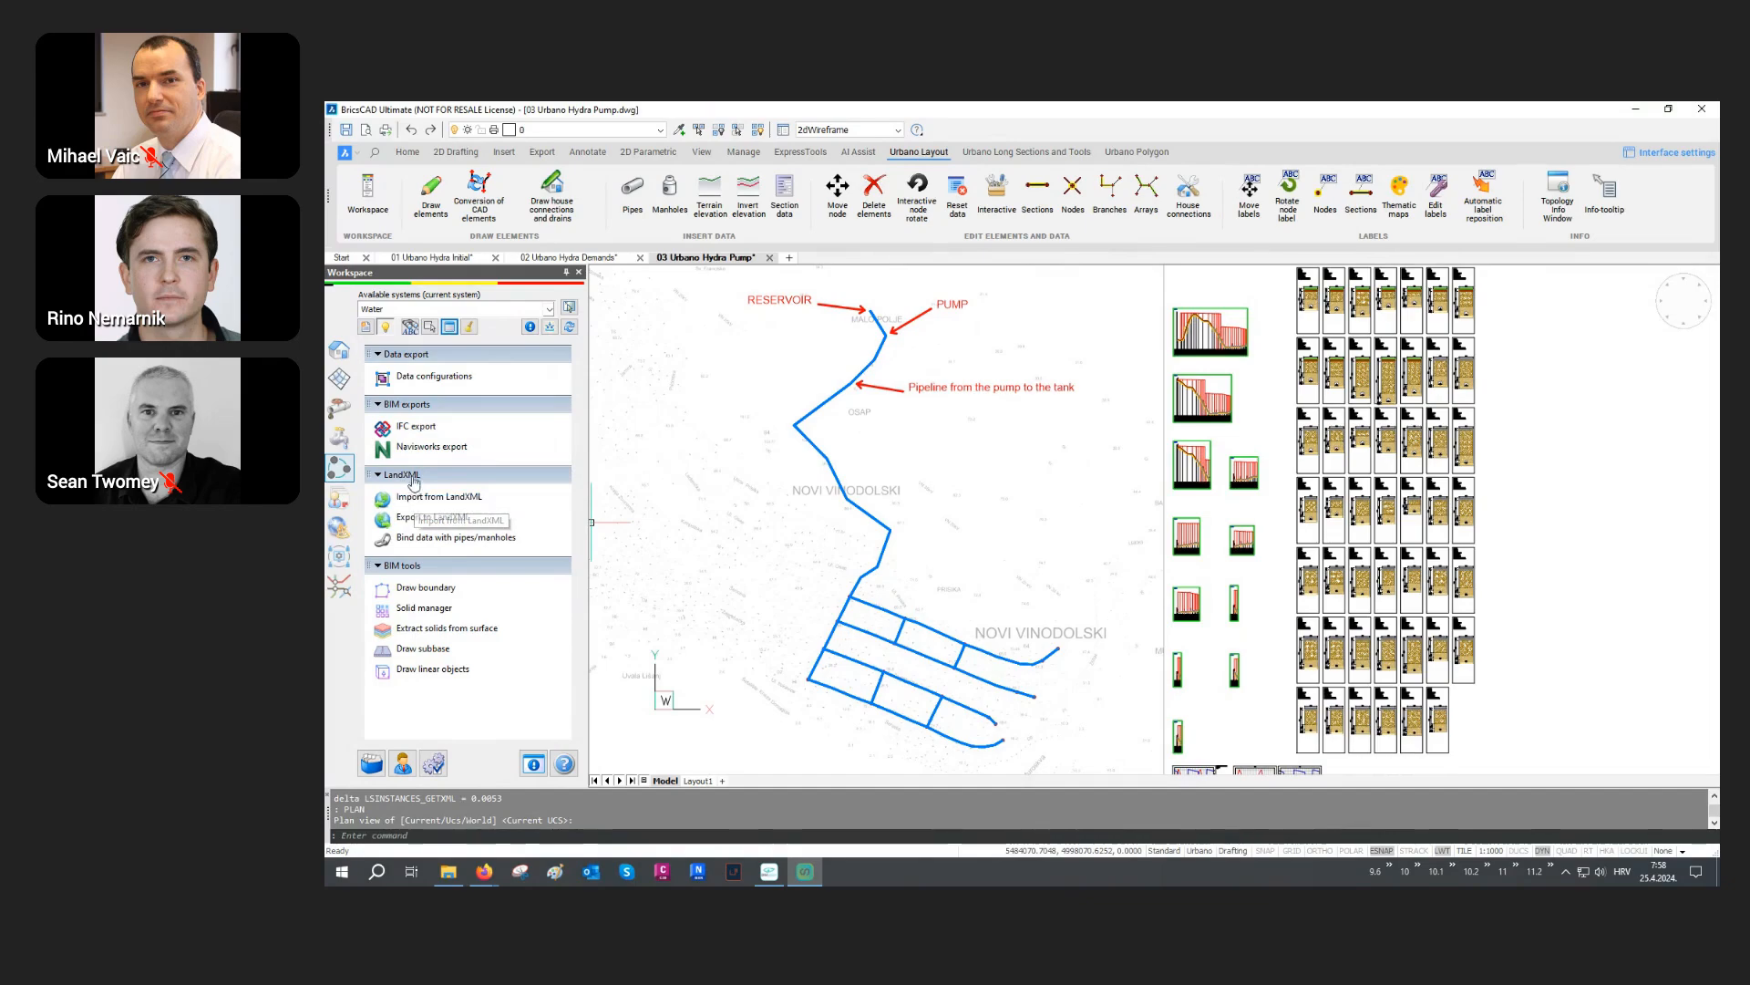
{"action": "left_click", "coordinate": [416, 426]}
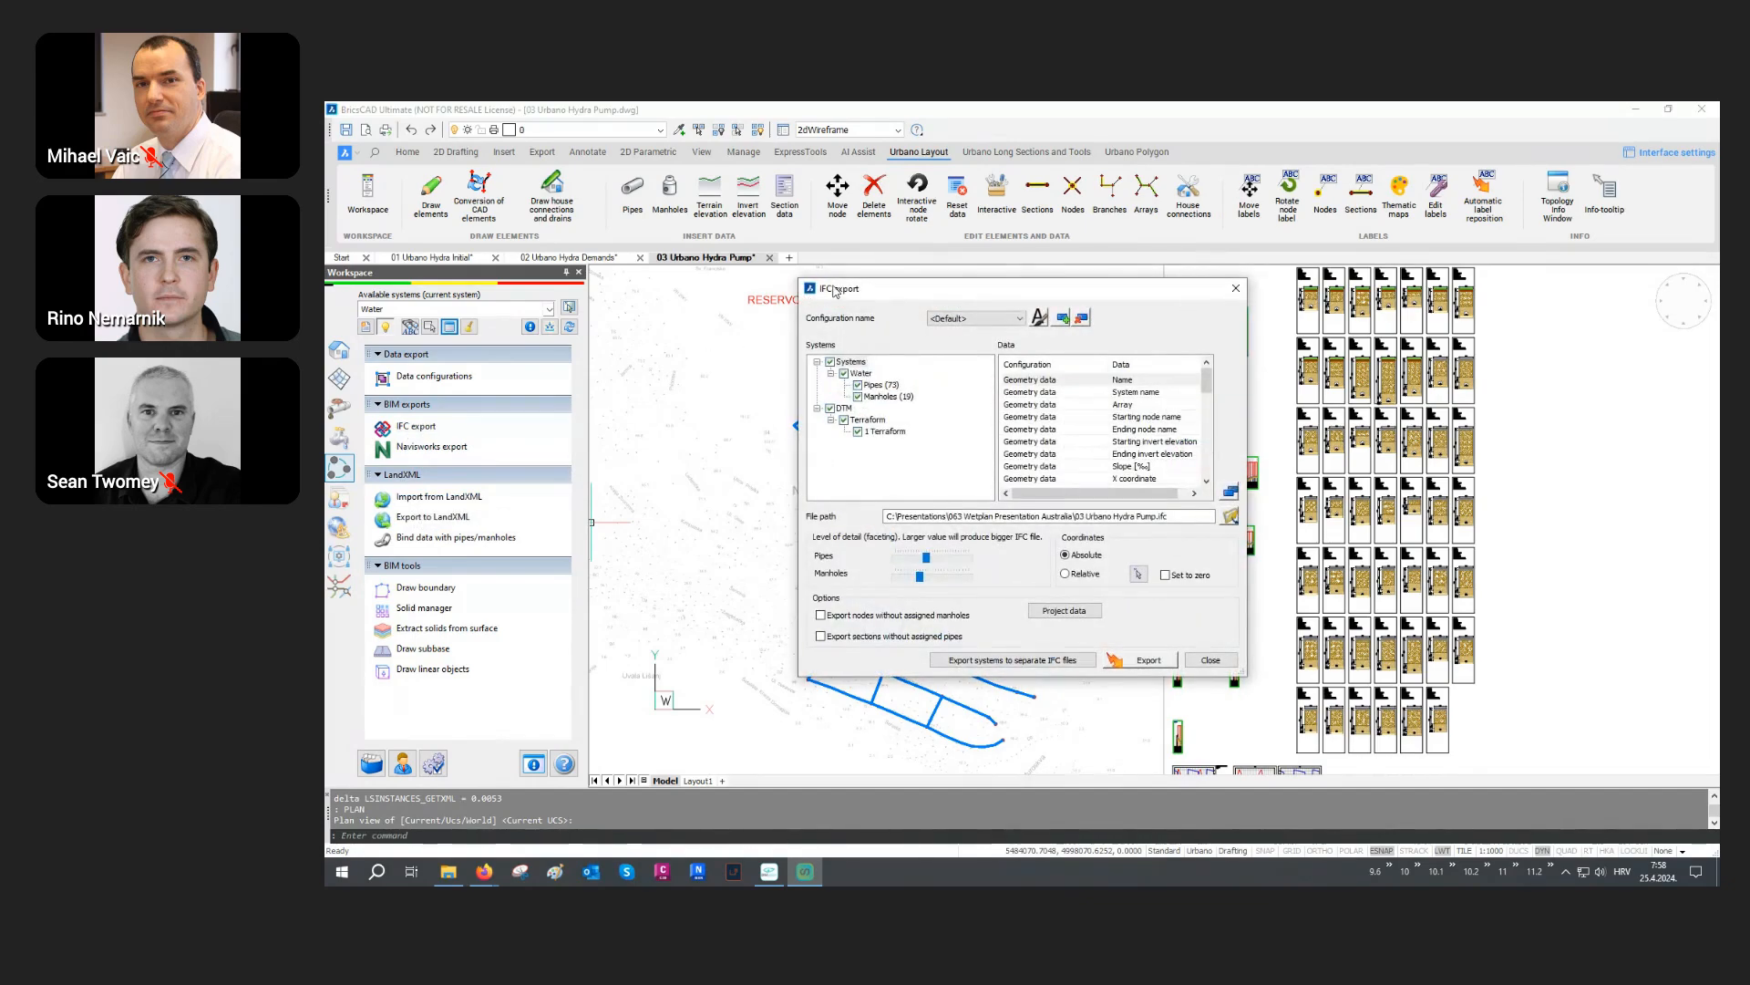
{"action": "left_click_drag", "start_coordinate": [837, 290], "coordinate": [663, 167]}
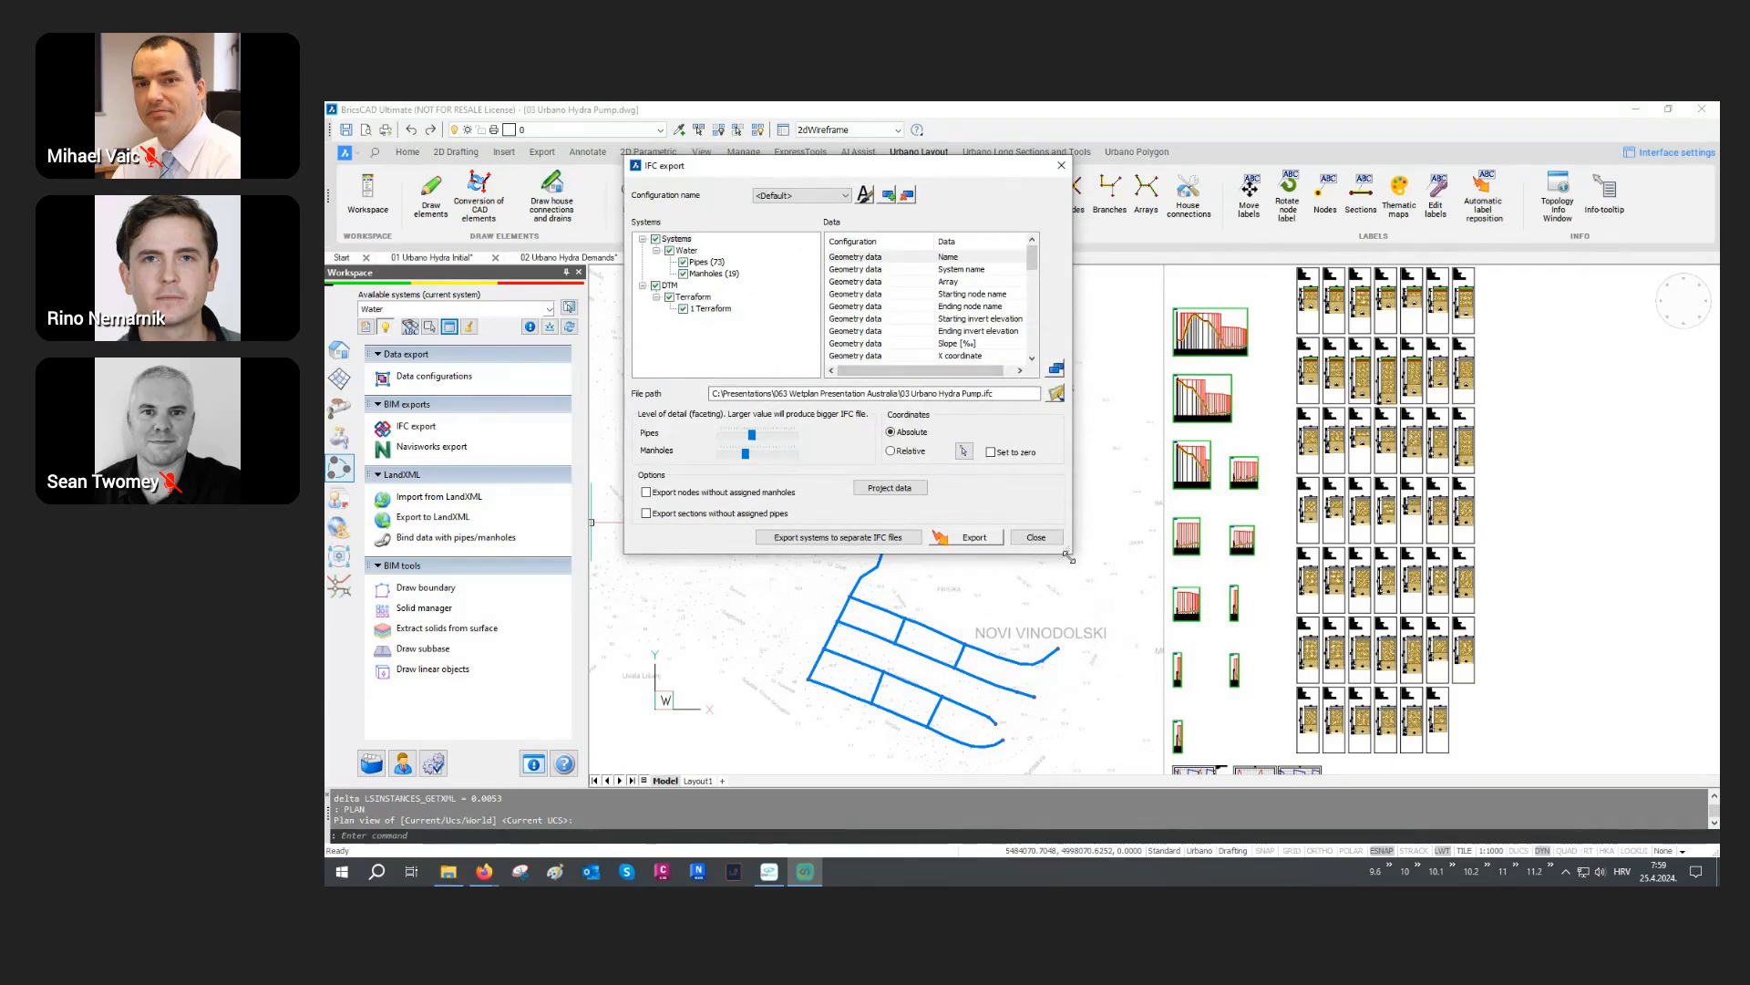
{"action": "left_click_drag", "start_coordinate": [1072, 553], "coordinate": [1524, 749]}
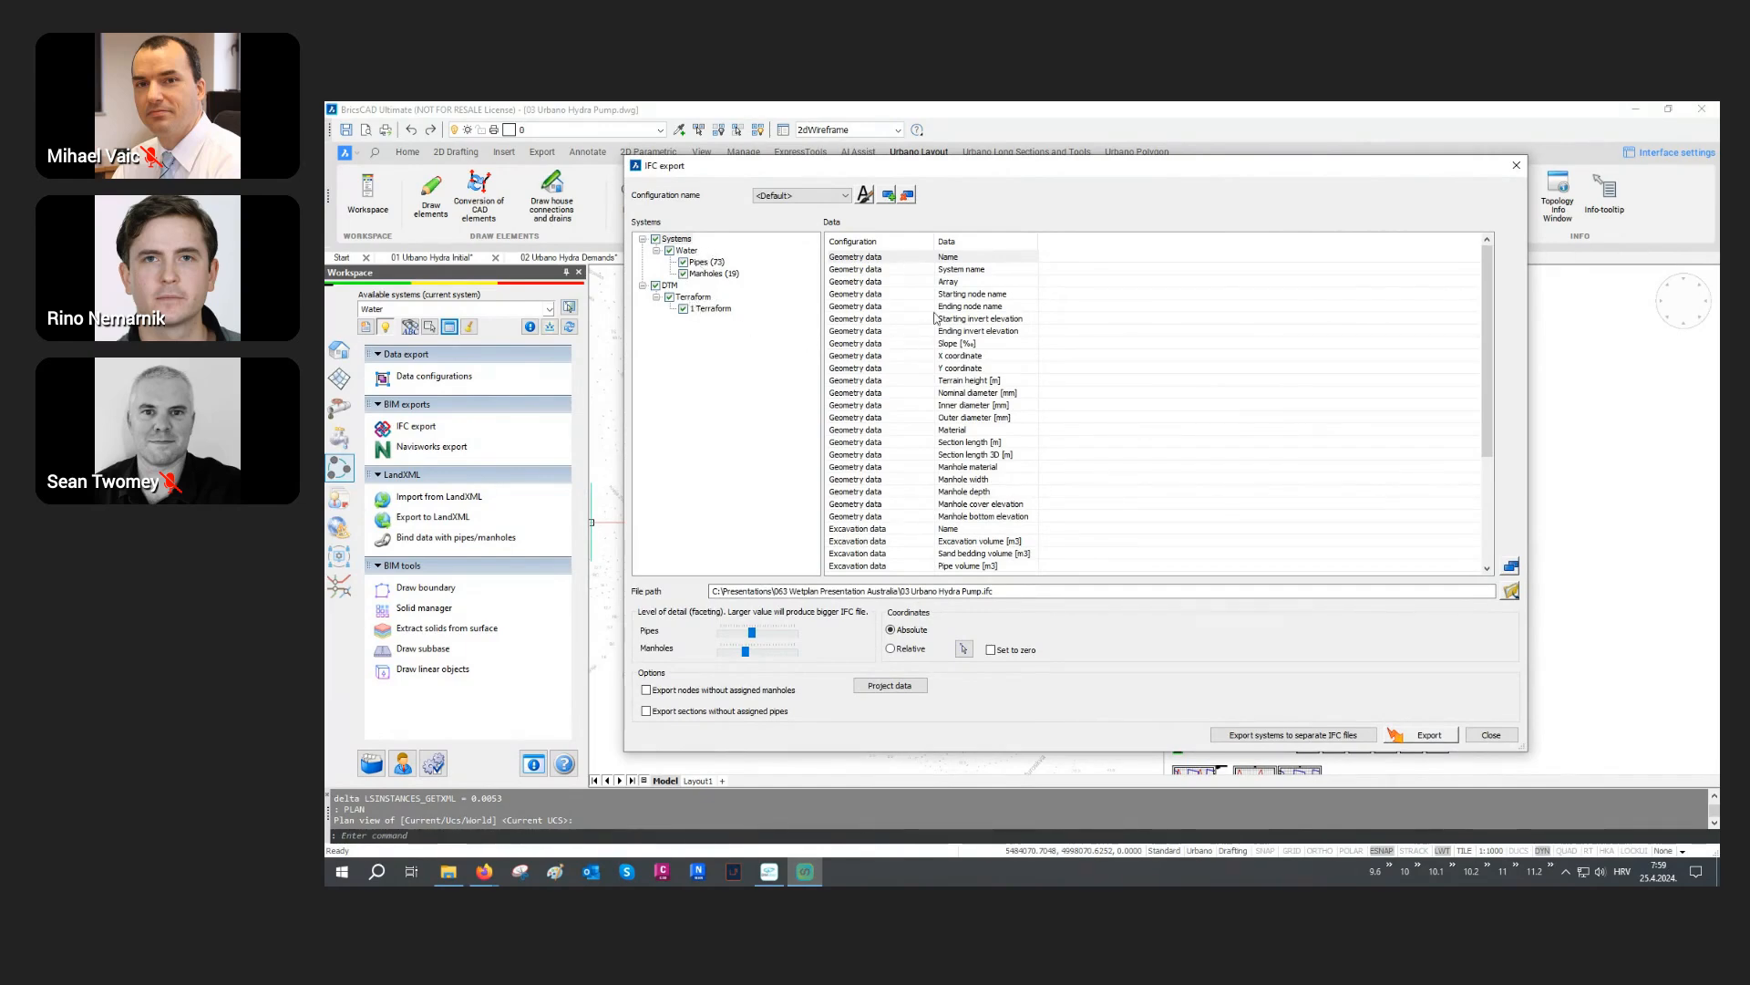
{"action": "scroll", "coordinate": [955, 379], "scroll_direction": "down", "scroll_amount": 4}
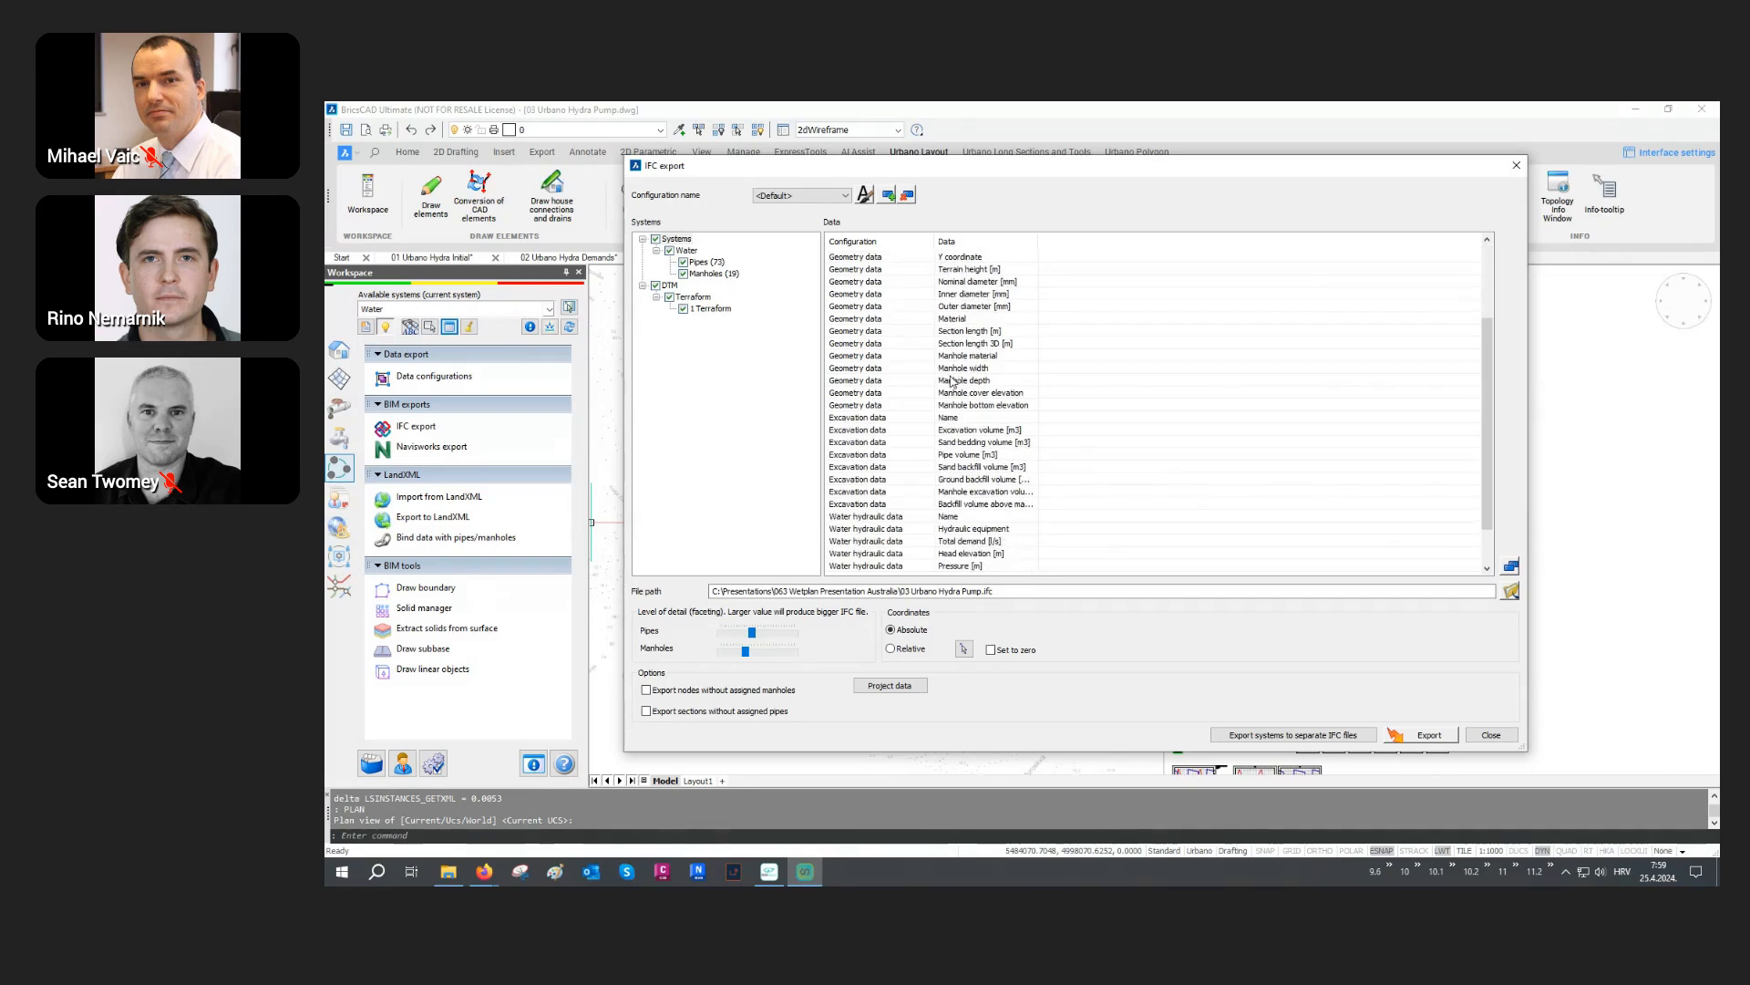
Step: Keep the Geometry, Excavation and Water hydraulic data configurations and export pipes, manholes and terrain to "03 Urbano Hydra Pump.ifc" with absolute coordinates
{"action": "left_click", "coordinate": [1511, 566]}
{"action": "left_click_drag", "start_coordinate": [1006, 348], "coordinate": [1162, 305]}
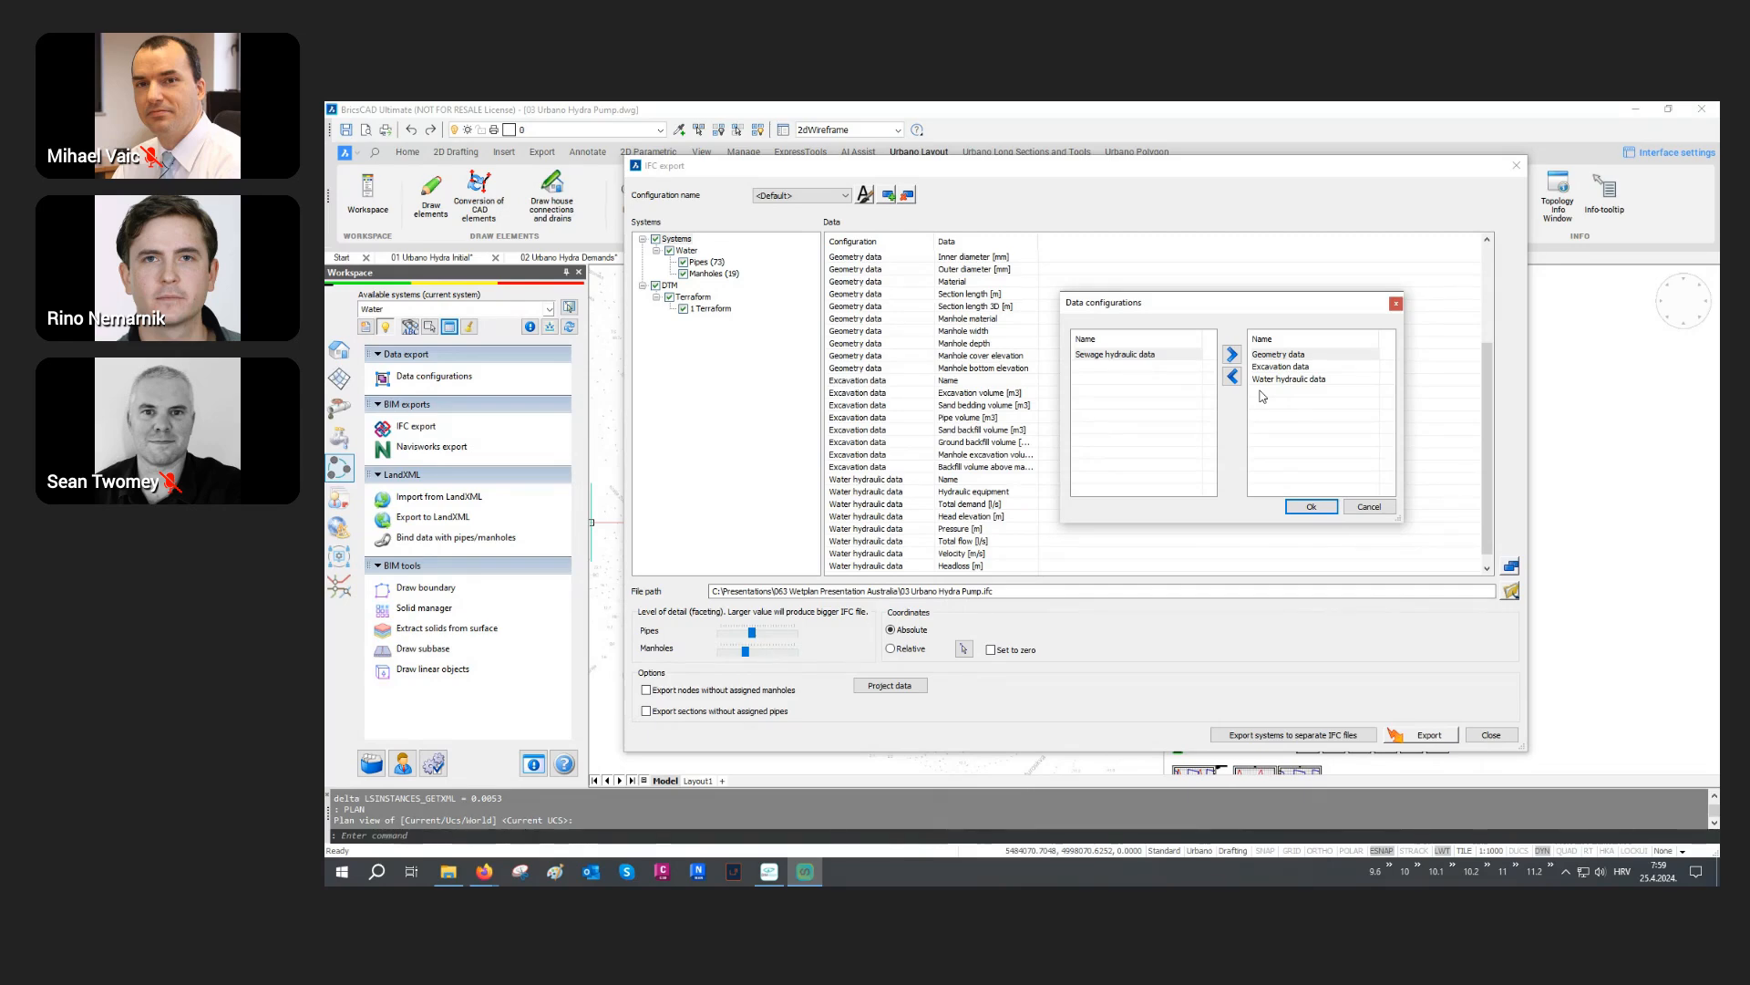
{"action": "left_click", "coordinate": [1311, 507]}
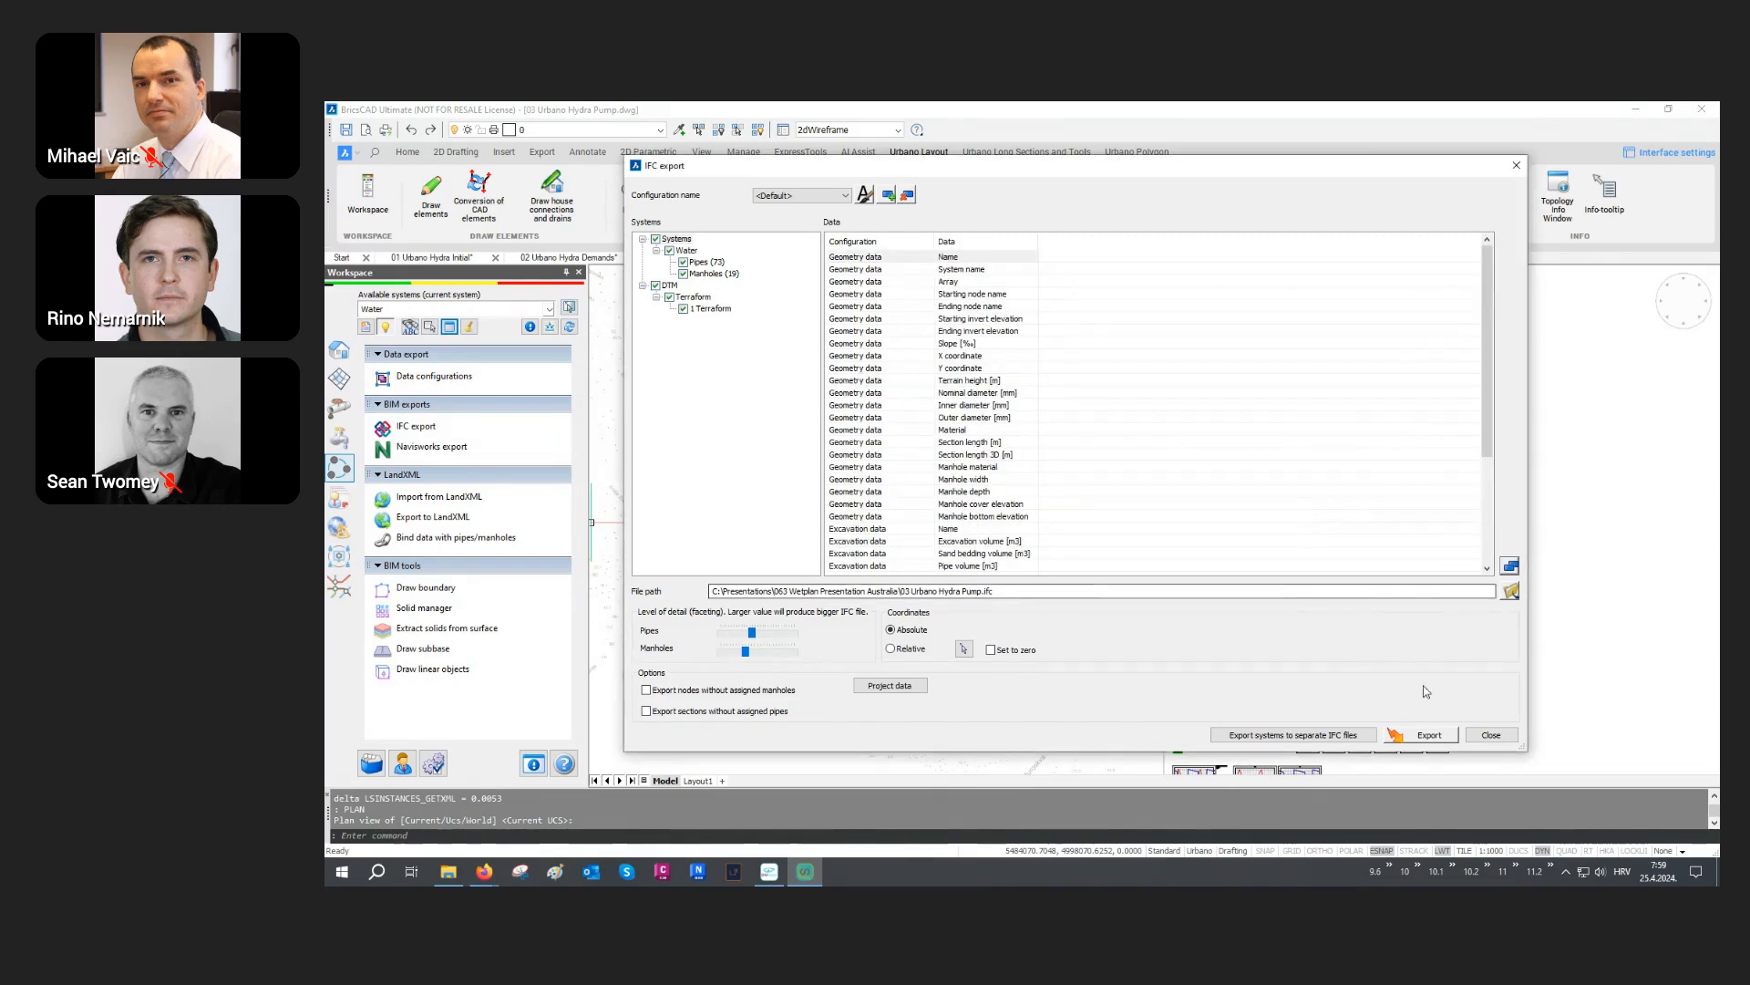
{"action": "left_click", "coordinate": [1422, 735]}
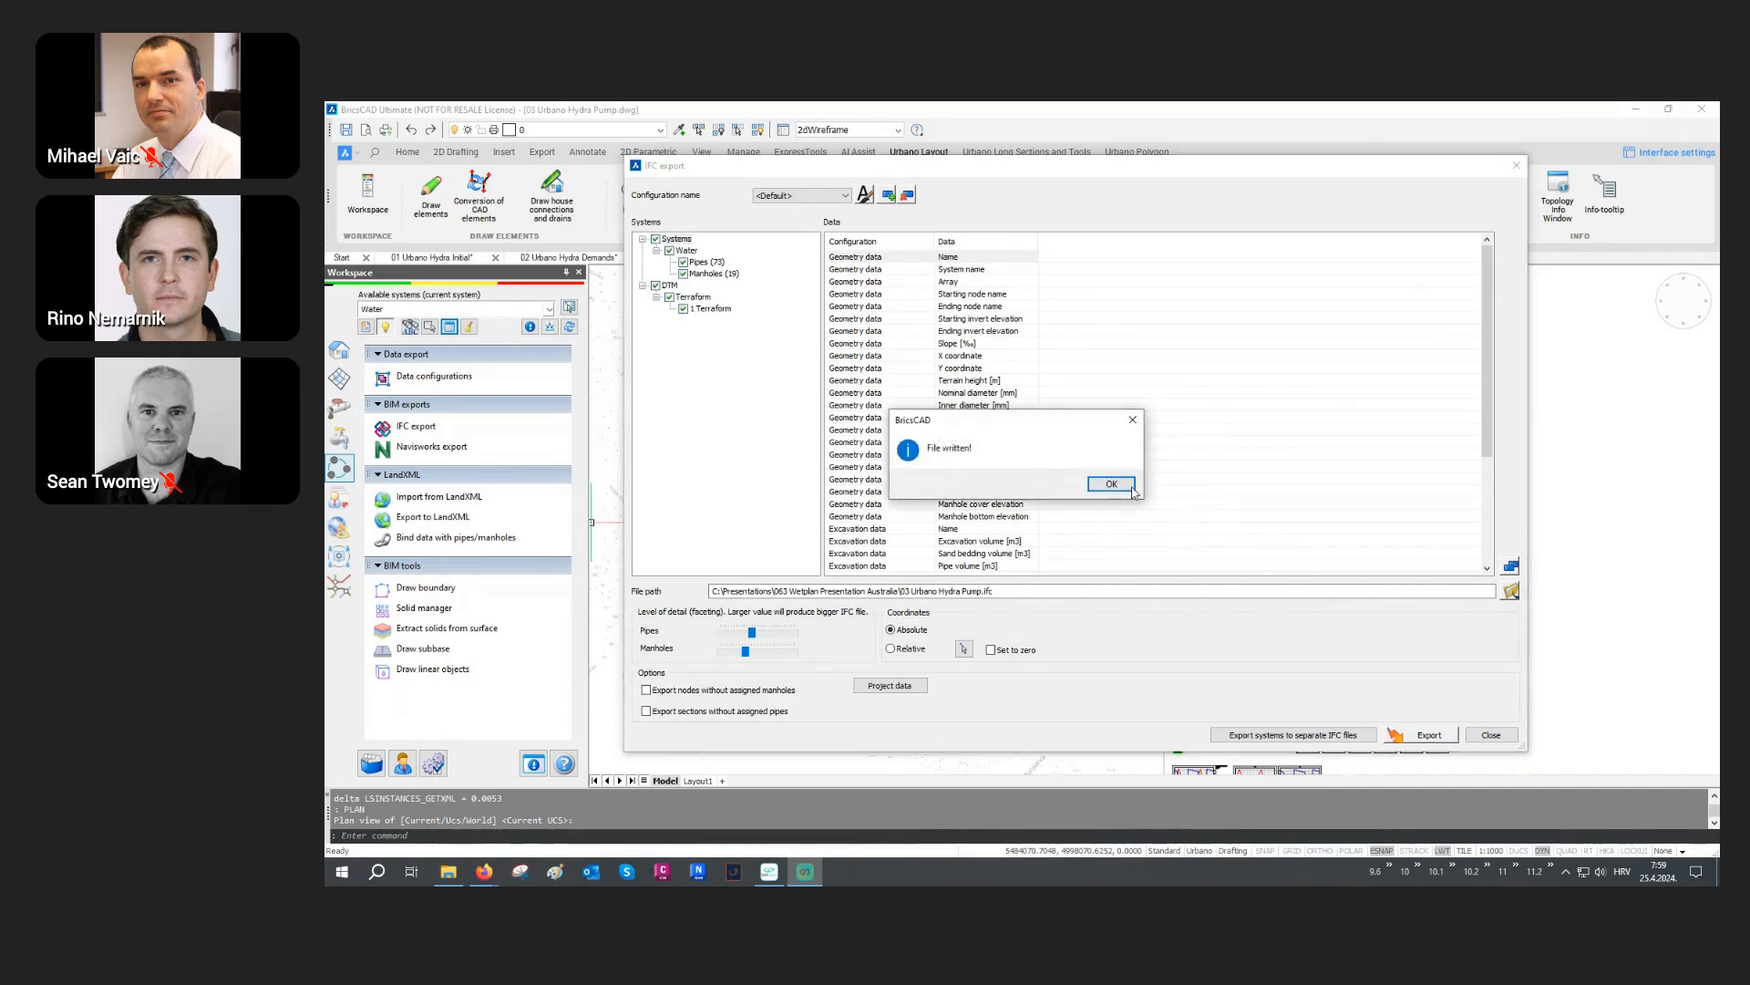
{"action": "left_click", "coordinate": [1111, 484]}
{"action": "left_click", "coordinate": [1491, 735]}
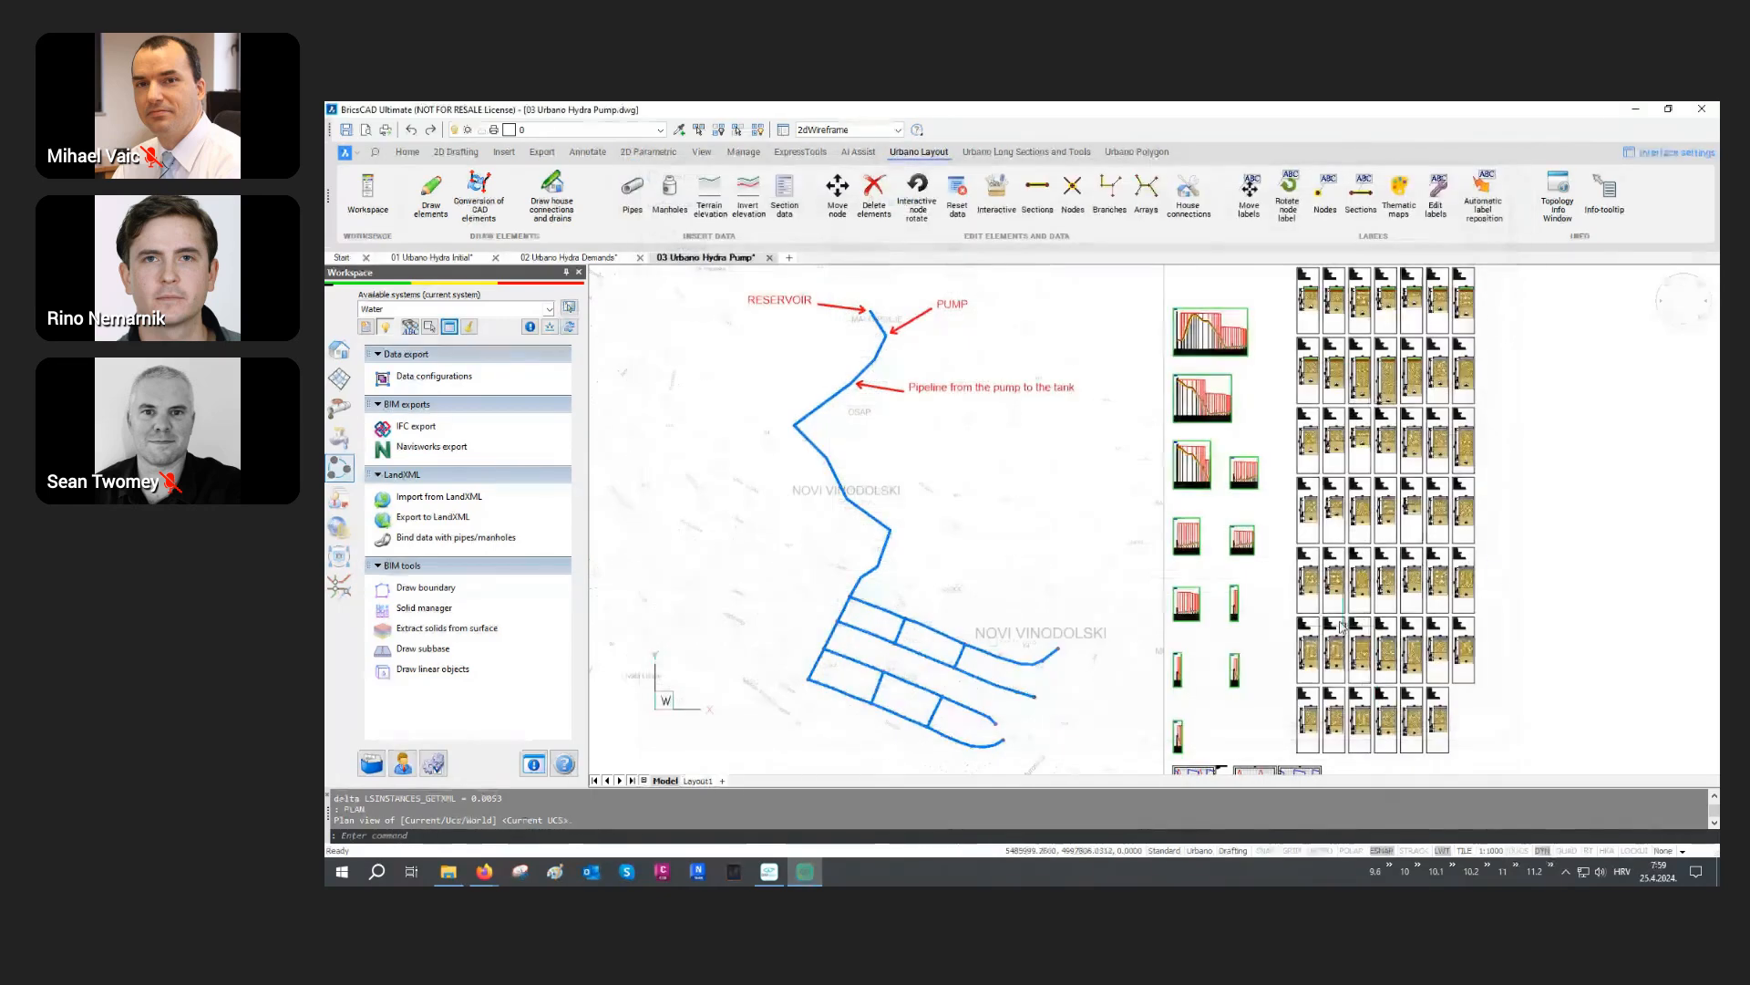
Step: Switch to BIMvision with Urbano Hydra Pump.ifc and hide the 1 Terraform terrain to expose the pipes and manholes
{"action": "left_click", "coordinate": [770, 872]}
{"action": "scroll", "coordinate": [757, 439], "scroll_direction": "up", "scroll_amount": 5}
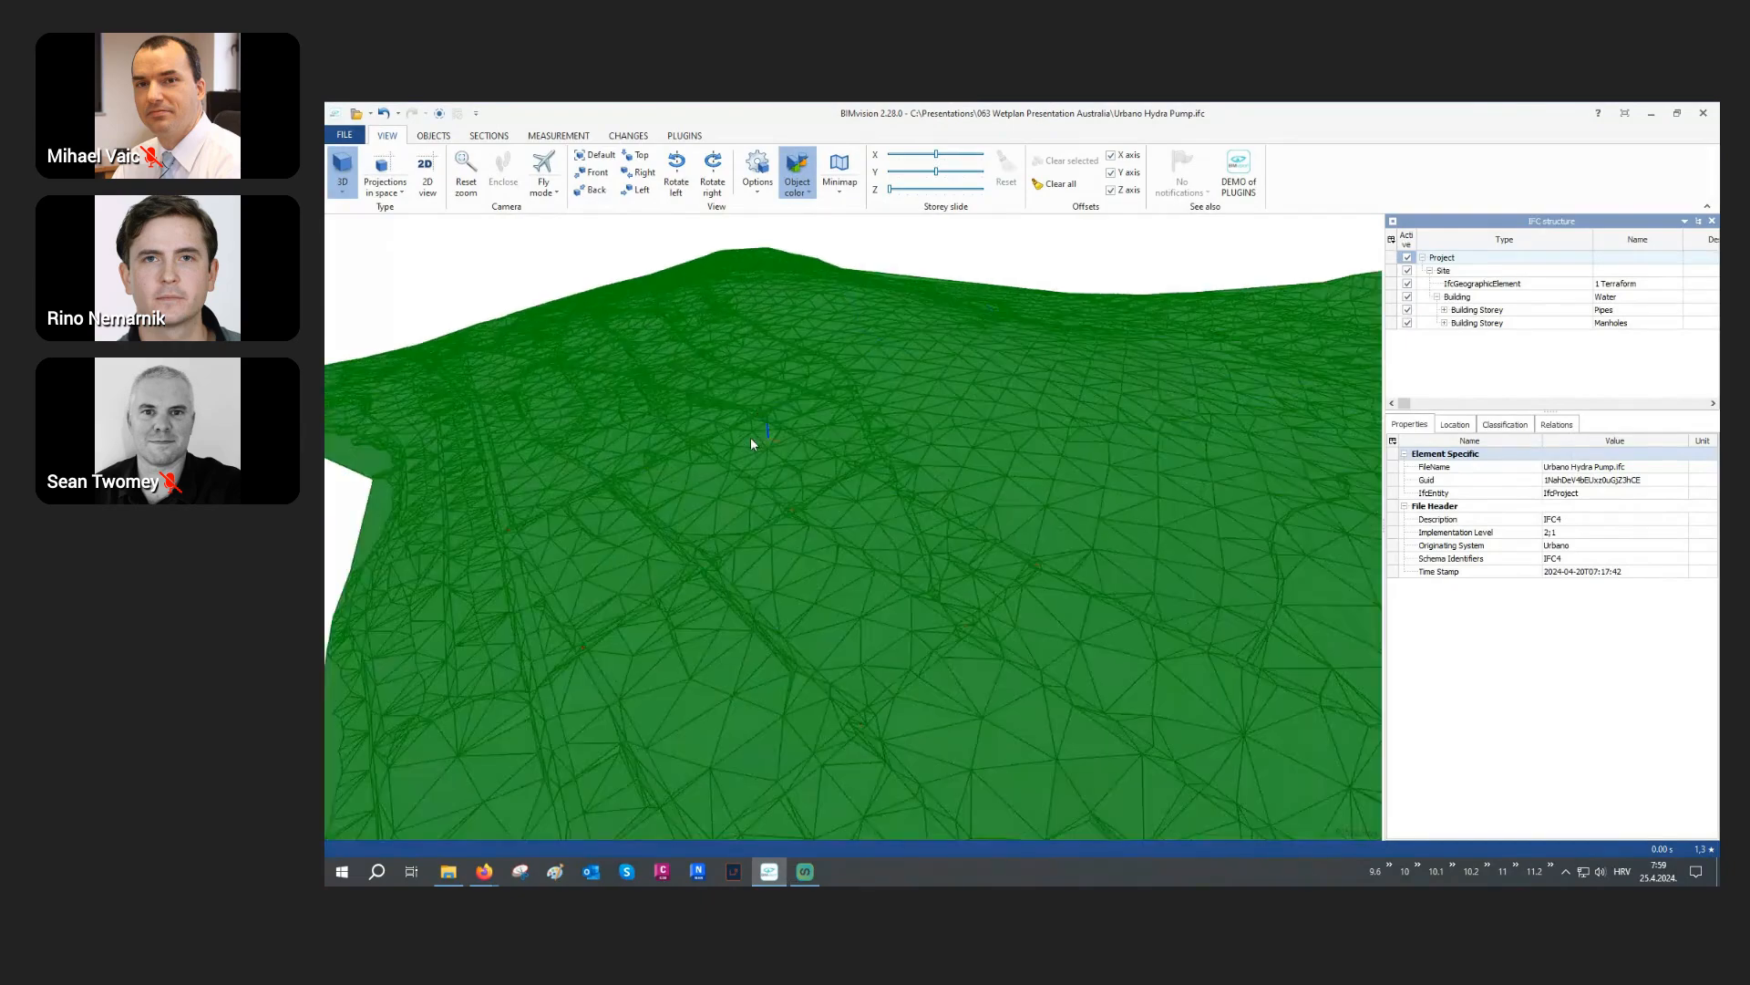
{"action": "left_click_drag", "start_coordinate": [751, 438], "coordinate": [753, 490]}
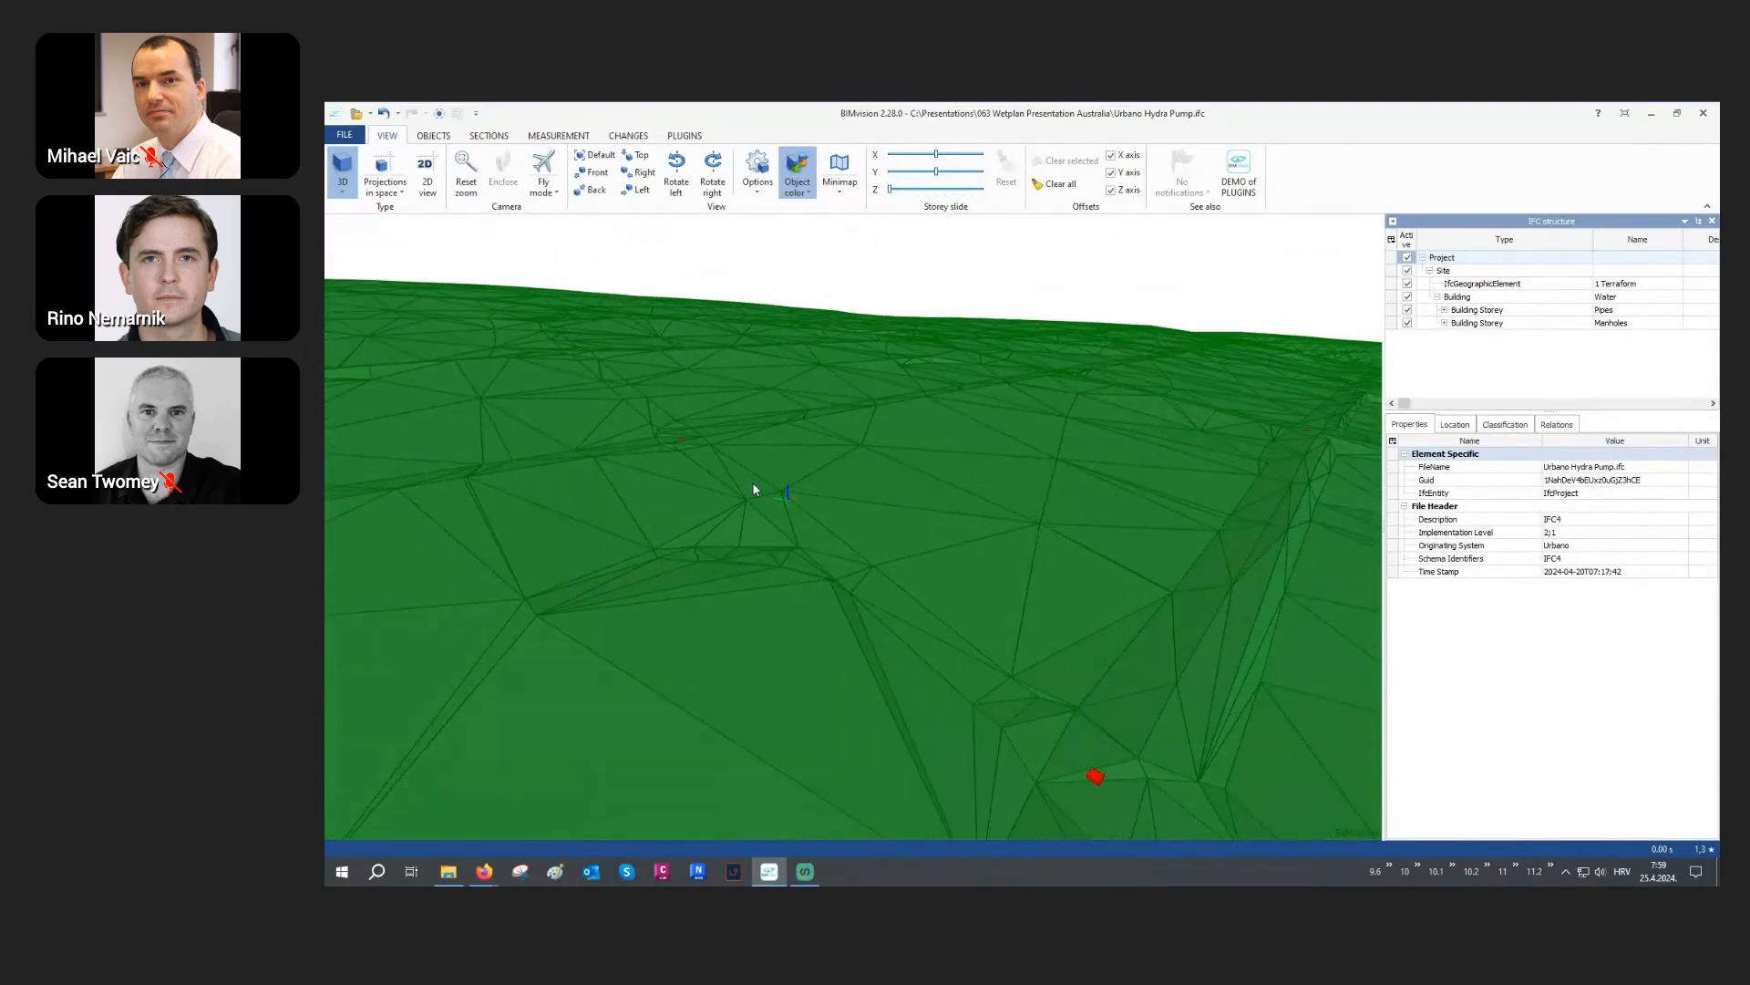
{"action": "left_click", "coordinate": [840, 442]}
{"action": "right_click", "coordinate": [840, 442]}
{"action": "left_click", "coordinate": [875, 470]}
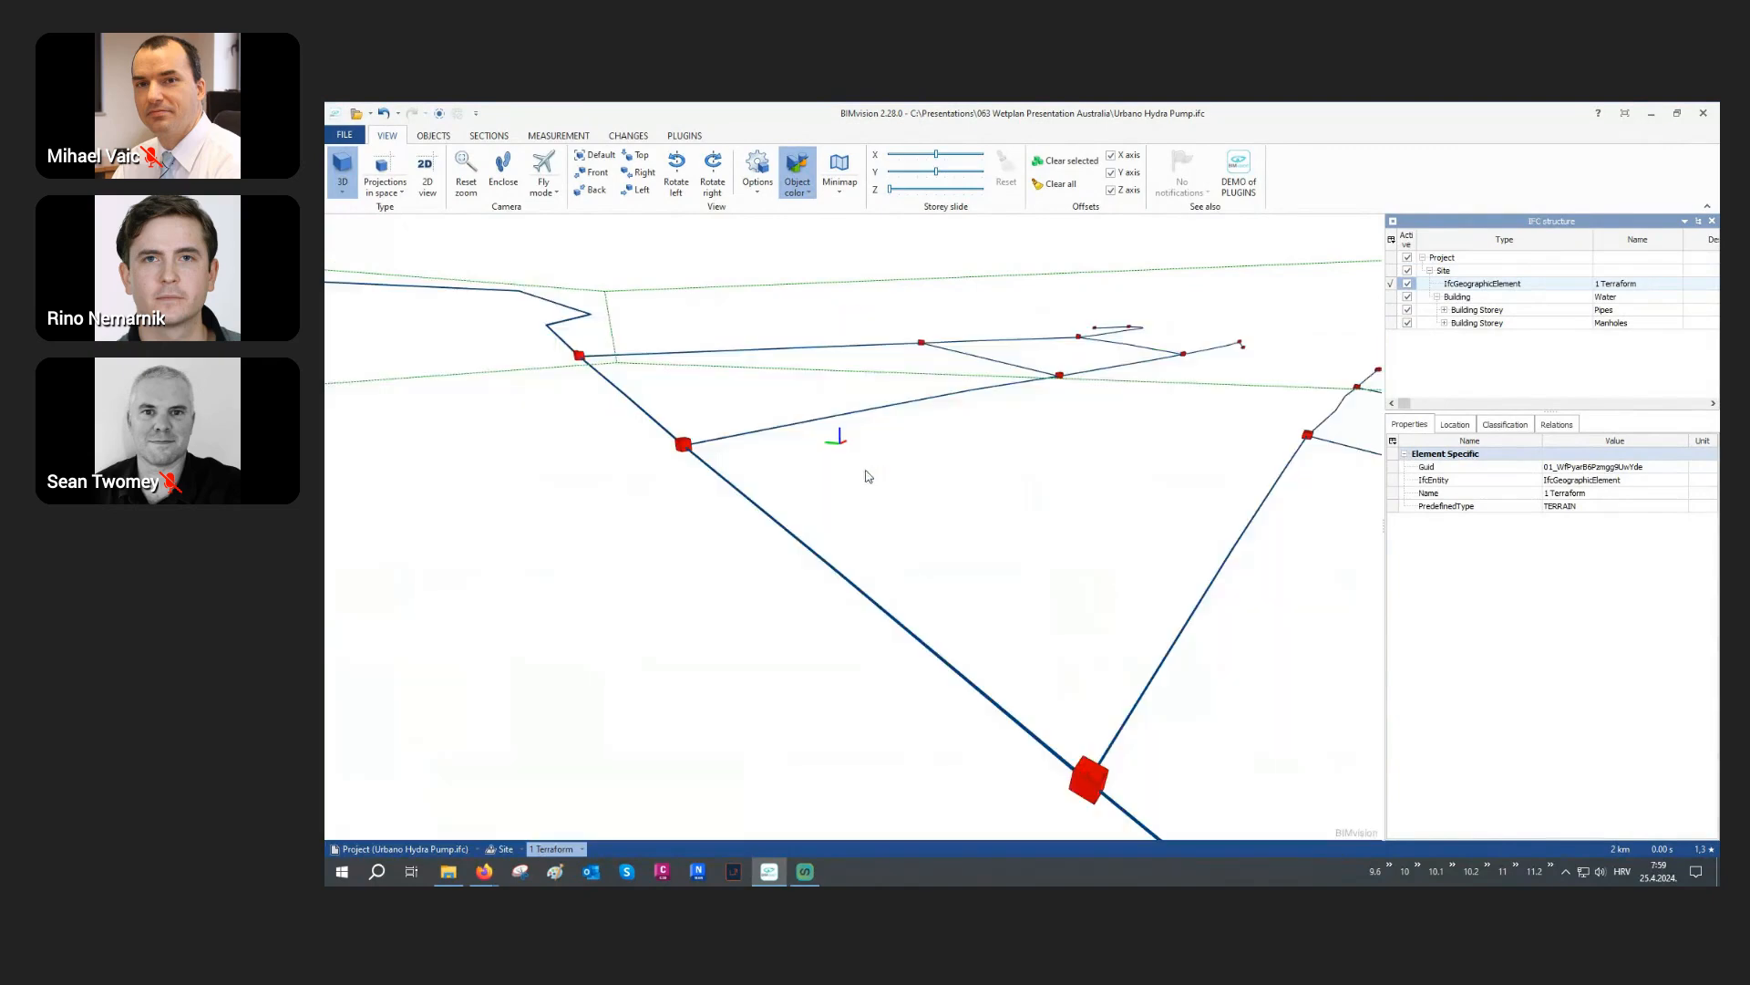
Step: Inspect the excavation, geometry and water hydraulic properties of manhole A1.10 and the adjoining pipe segment S10
{"action": "double_click", "coordinate": [684, 441]}
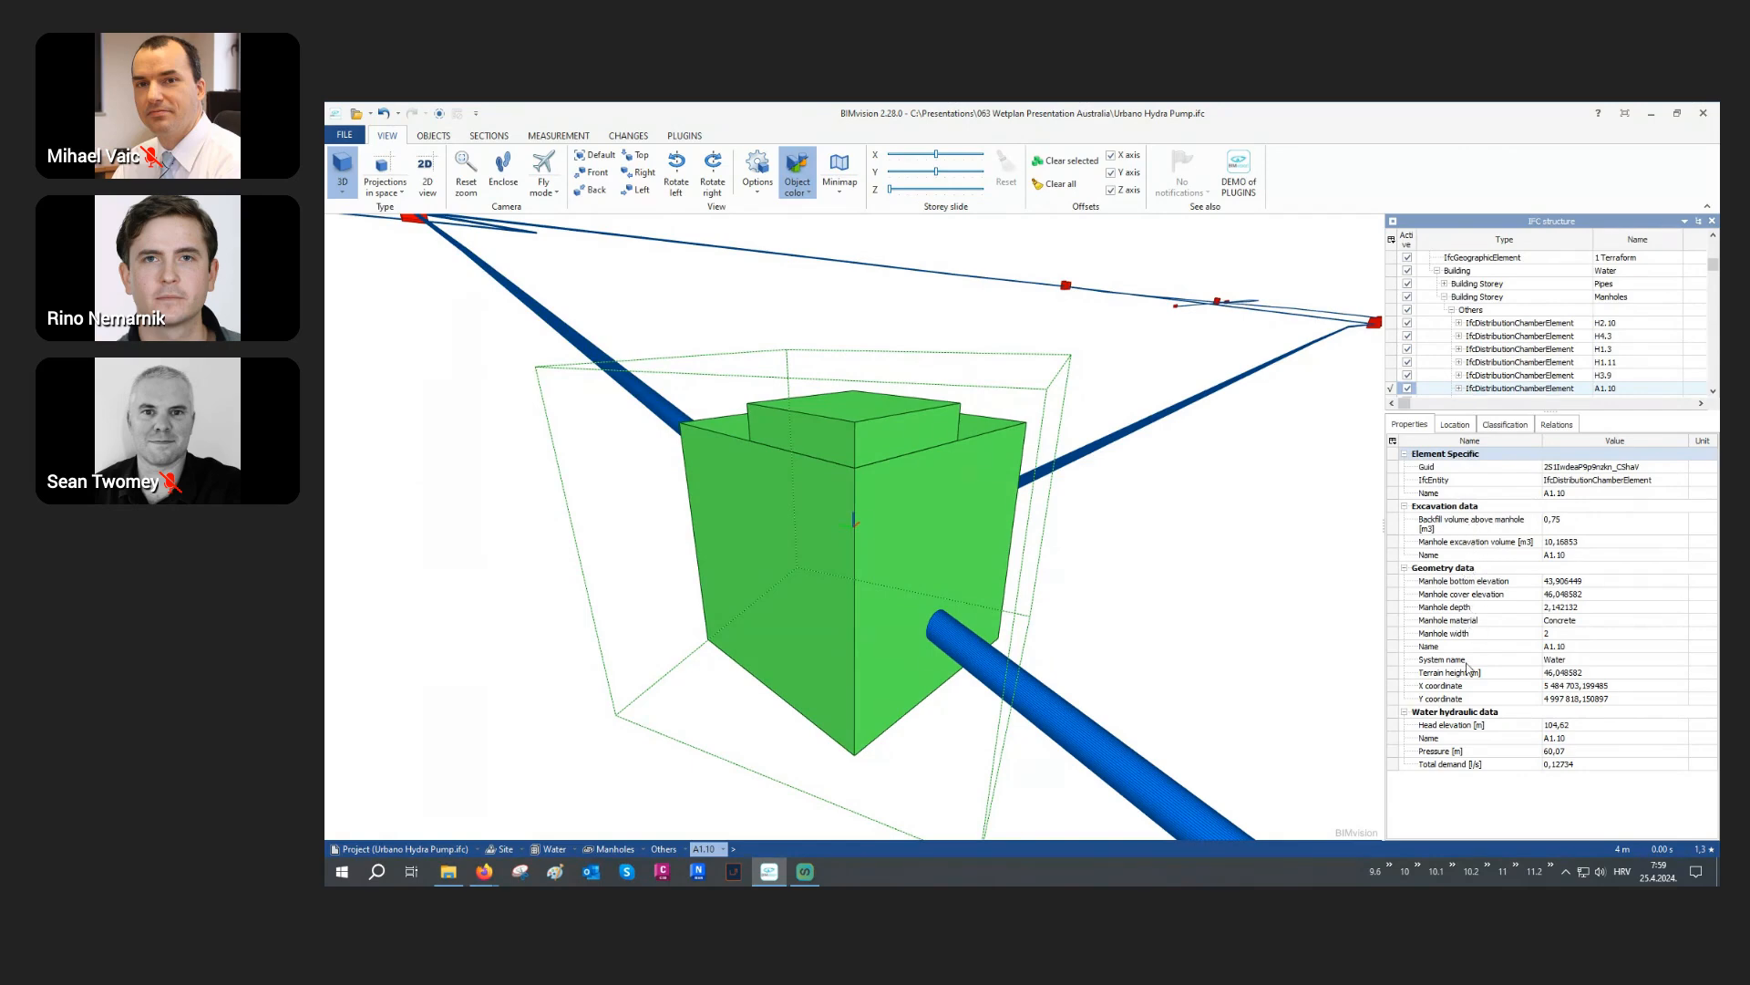
{"action": "double_click", "coordinate": [1083, 714]}
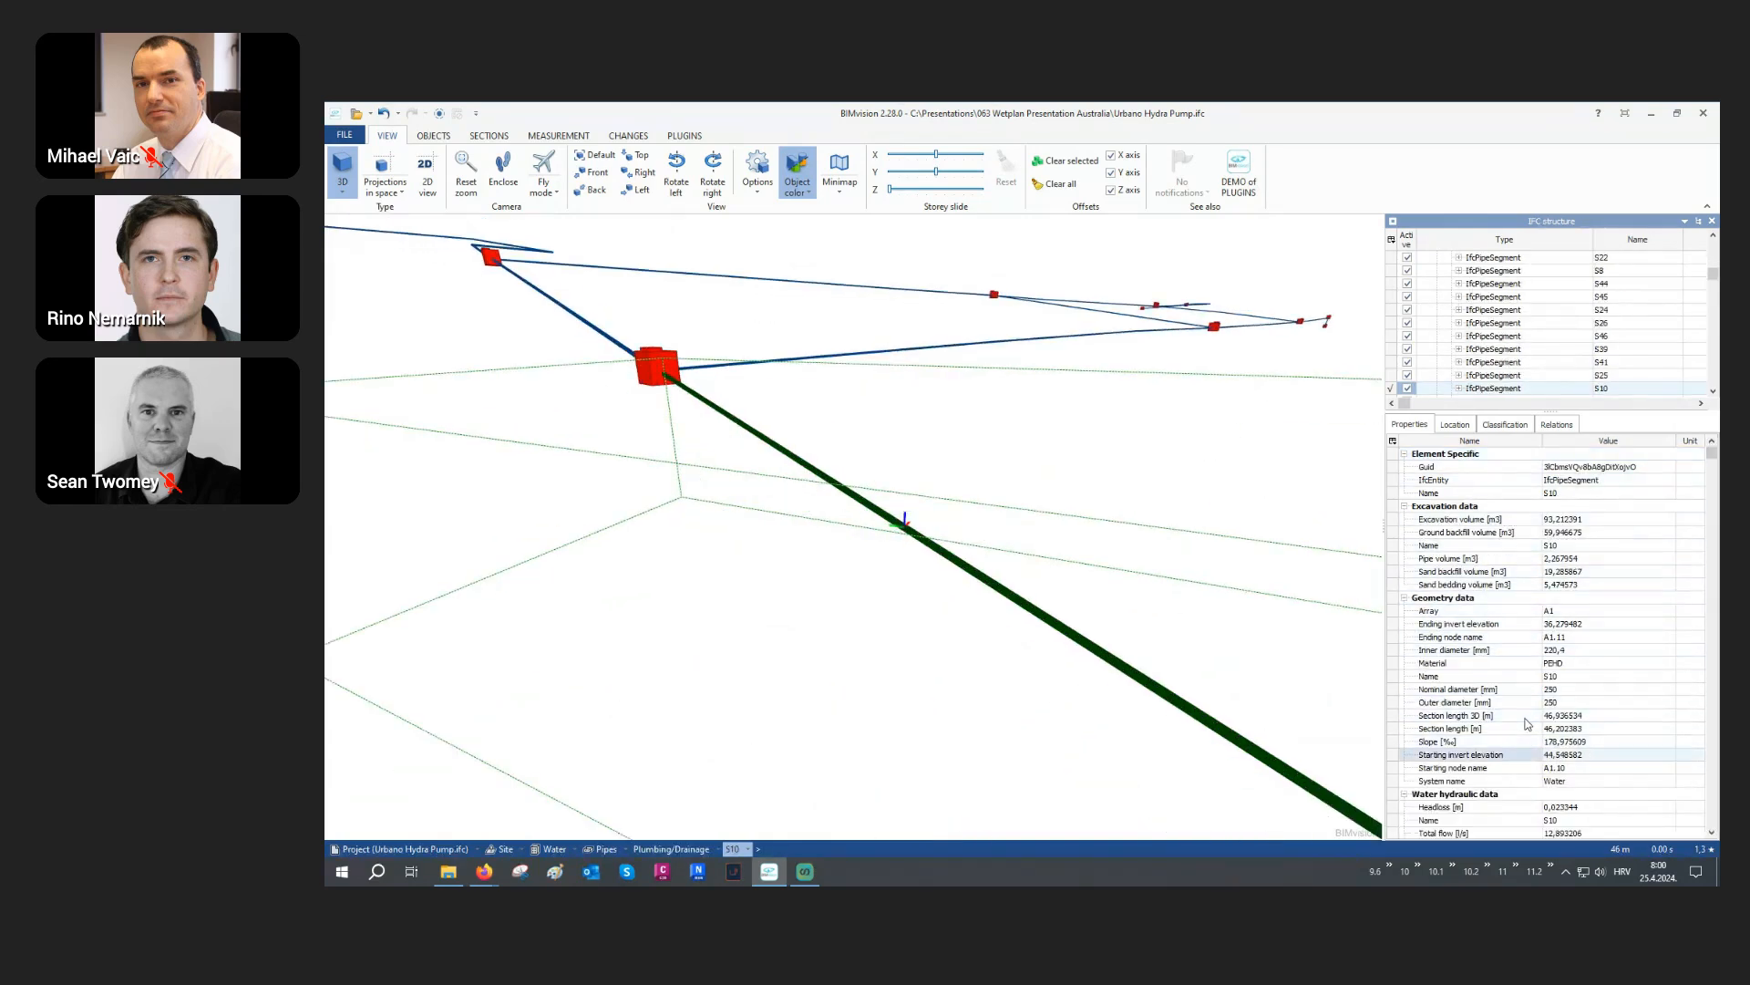
{"action": "scroll", "coordinate": [1527, 723], "scroll_direction": "down", "scroll_amount": 2}
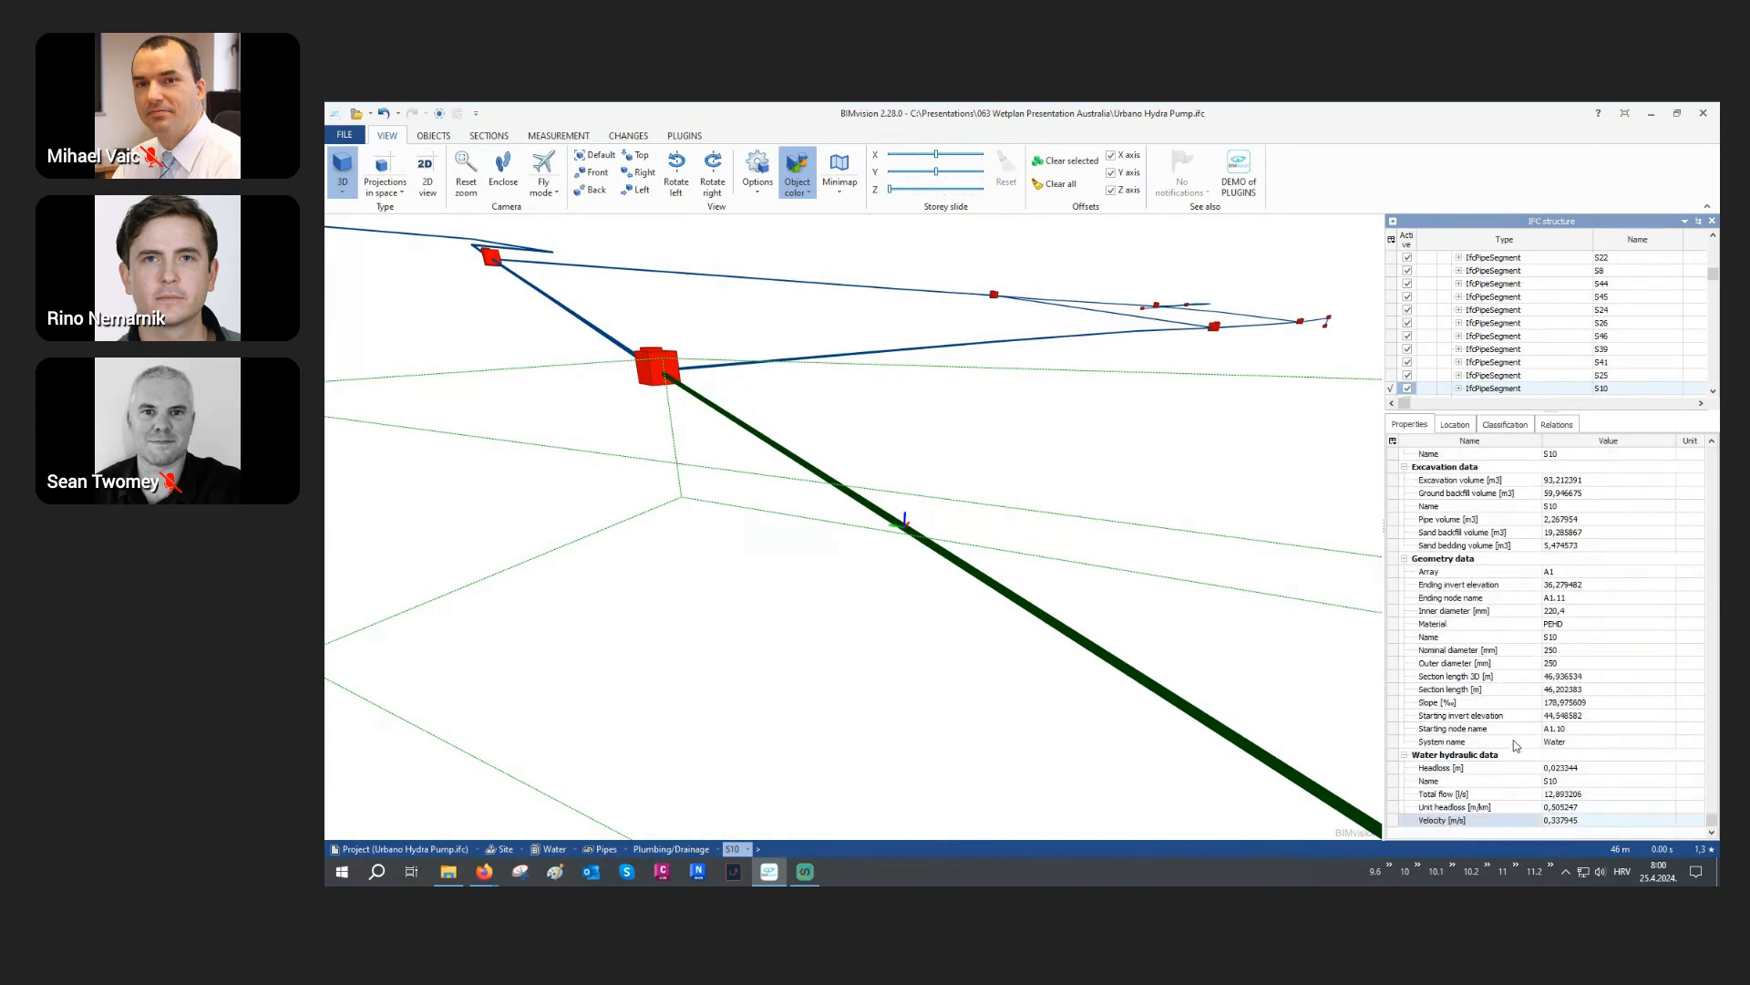